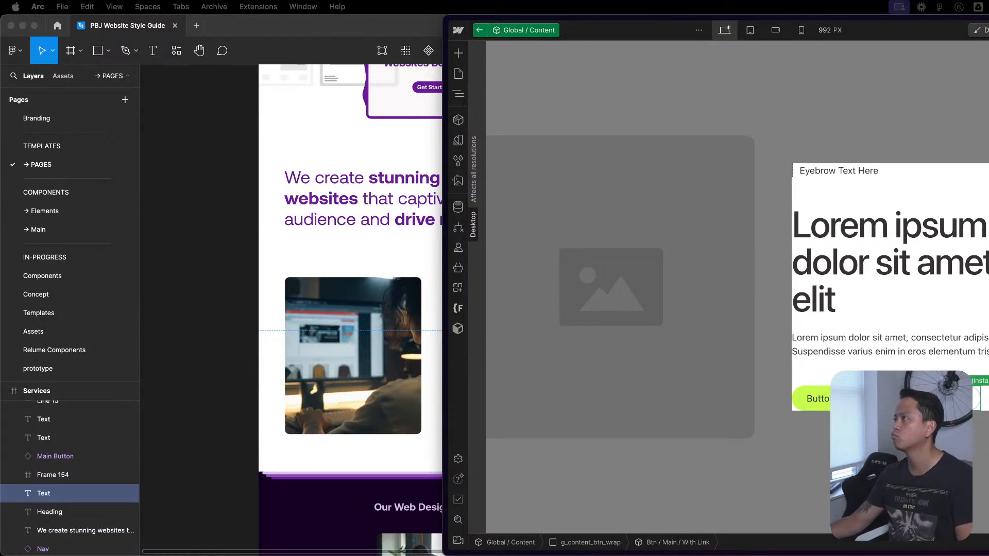
- Switch to the Arc browser and bring its windows with the Webflow project forward
mouse_move(918, 554)
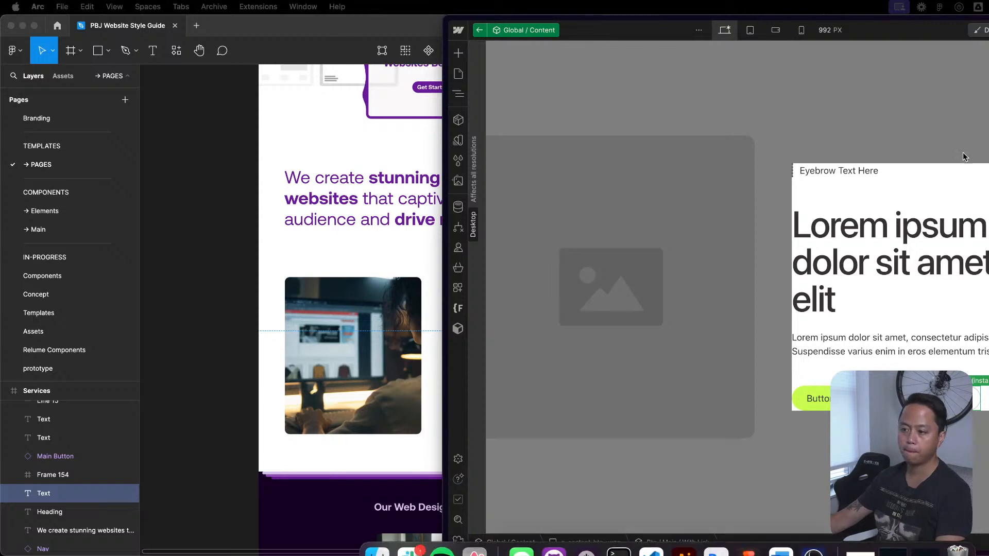
key("ctrl+Up")
key("ctrl+Up")
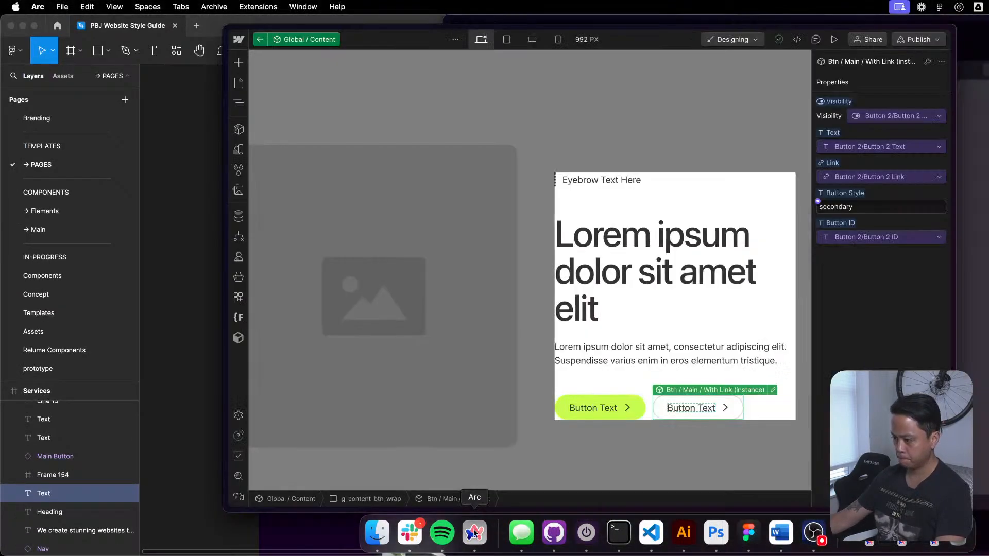
left_click(473, 534)
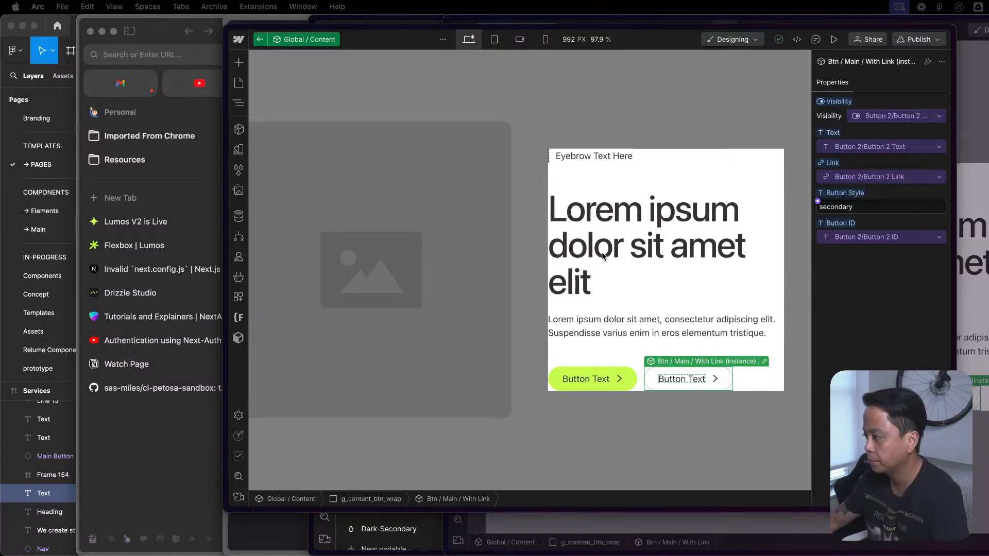
- Exit the Global / Content component and close the Lumos project window to uncover the pbj-redesign window behind it
double_click(633, 451)
left_click_drag(292, 32, 524, 75)
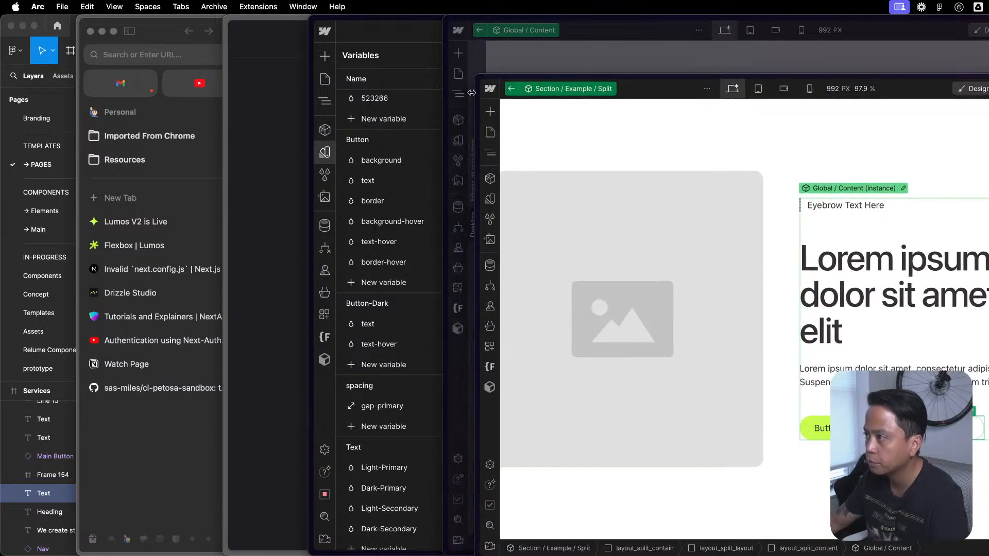
left_click(499, 93)
left_click(482, 32)
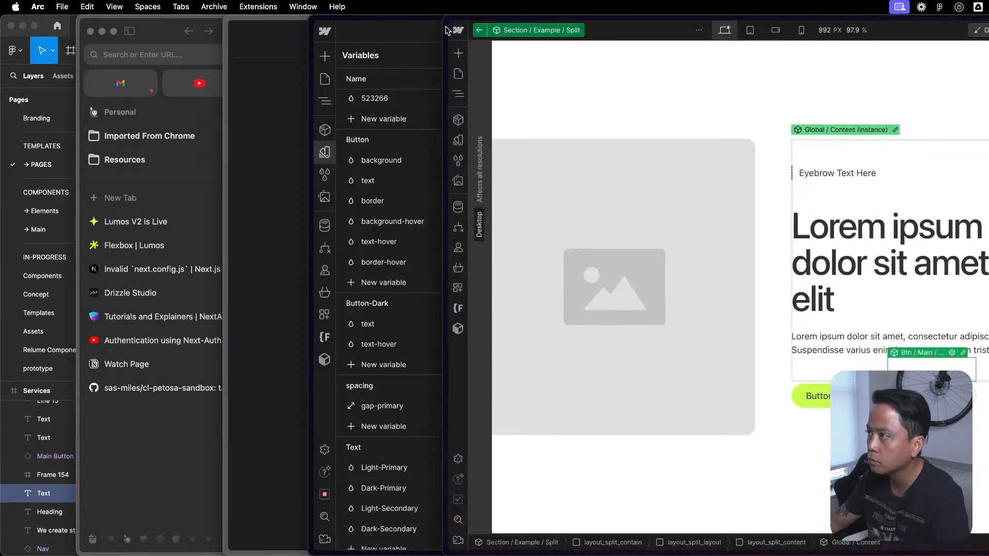
mouse_move(444, 29)
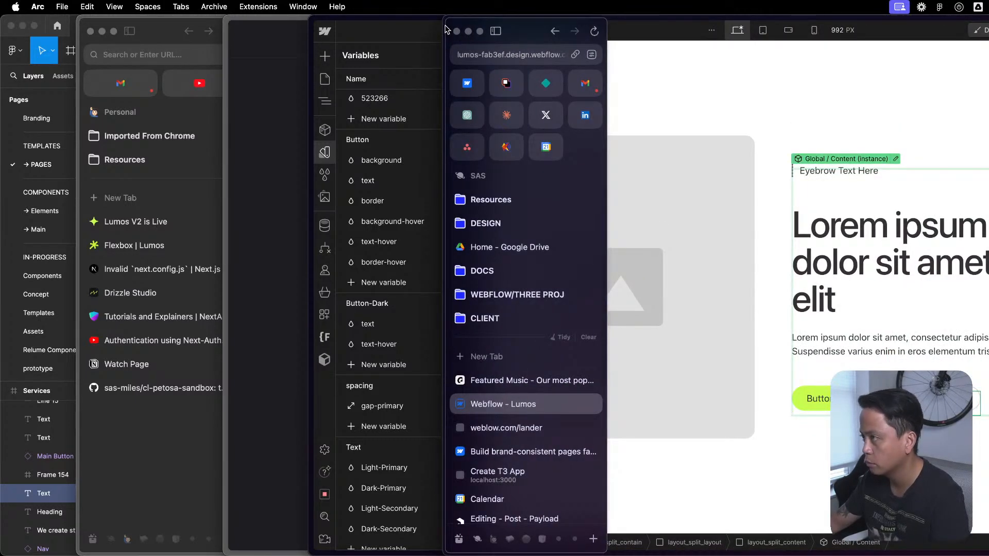
left_click(457, 31)
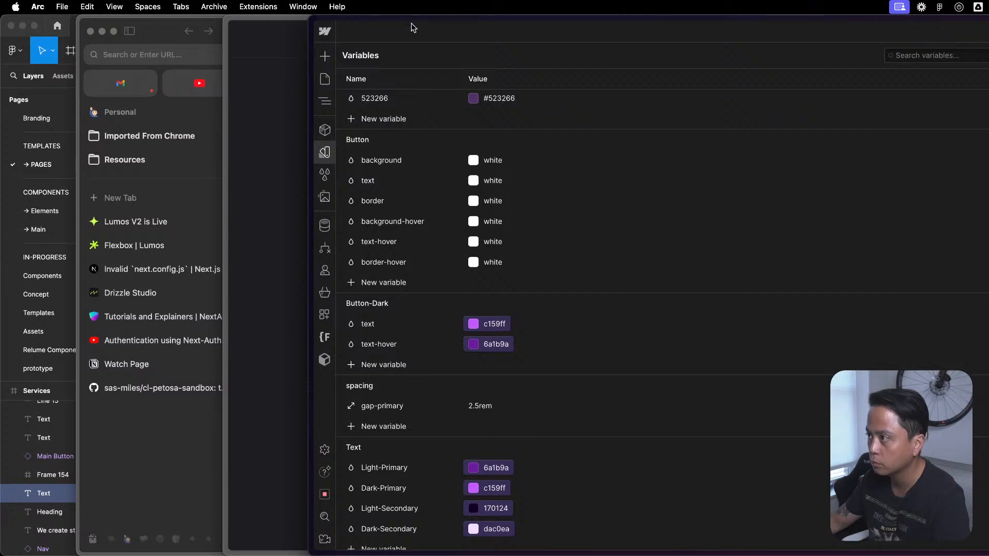
- Close the variables overview, select the Featured Content 1 instance and look through the sections on the Components page
key("Escape")
left_click(773, 471)
scroll(775, 459, "down", 1)
scroll(776, 462, "up", 1)
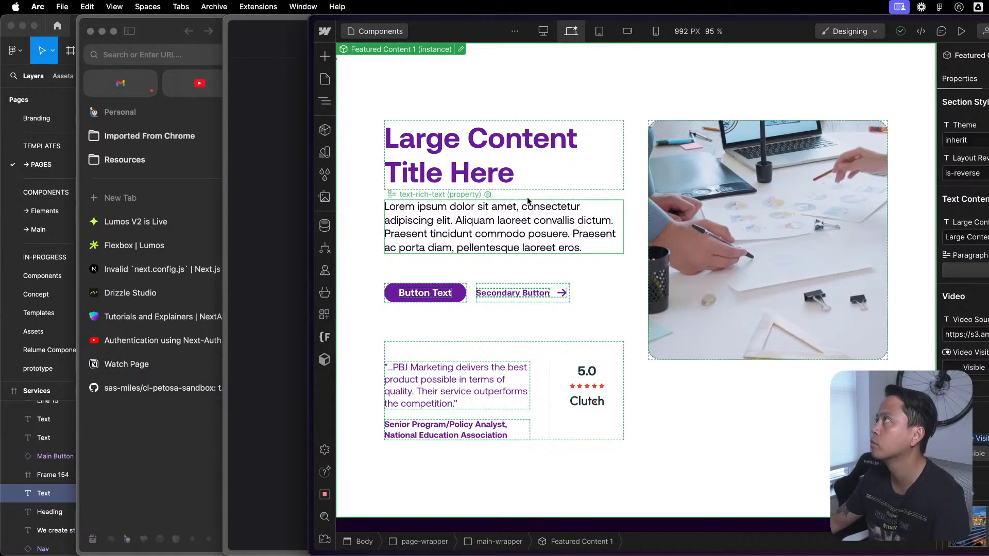
scroll(682, 414, "down", 1)
scroll(959, 433, "down", 10)
scroll(959, 433, "up", 10)
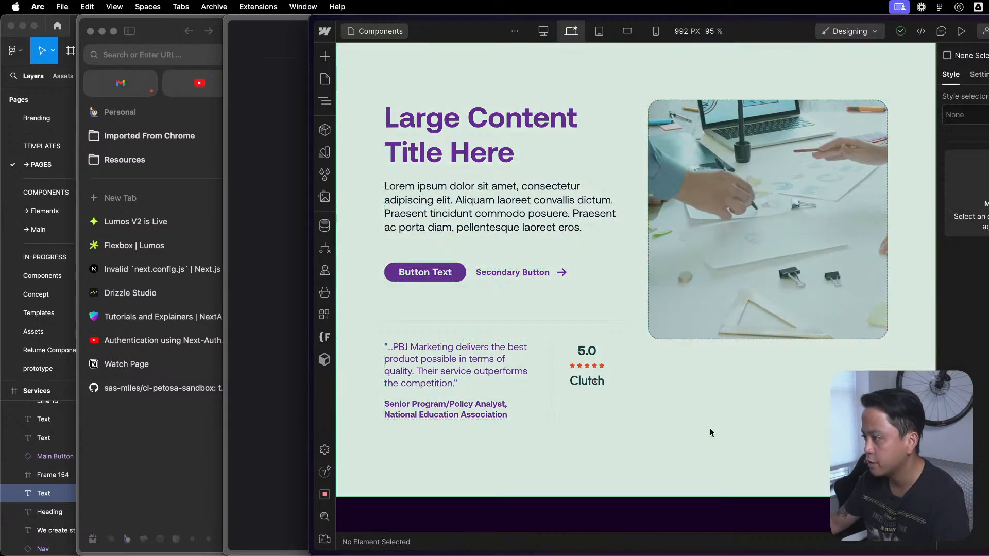
scroll(652, 375, "up", 1)
scroll(597, 330, "down", 15)
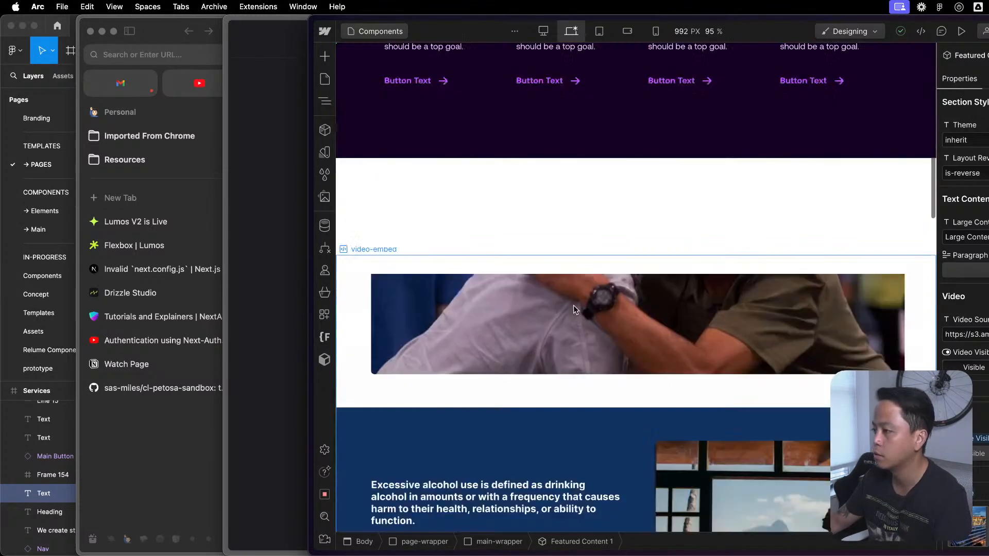
scroll(577, 304, "up", 8)
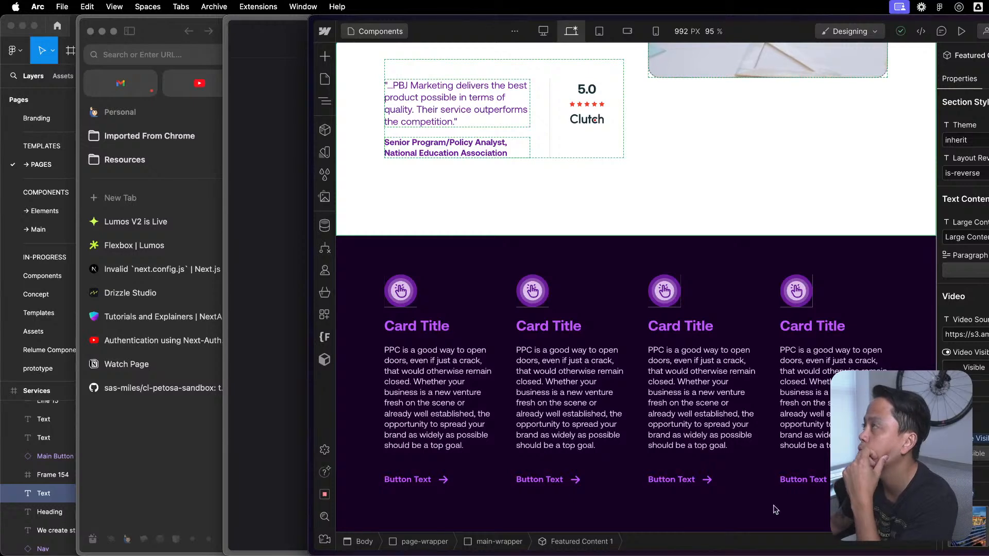
scroll(591, 273, "up", 10)
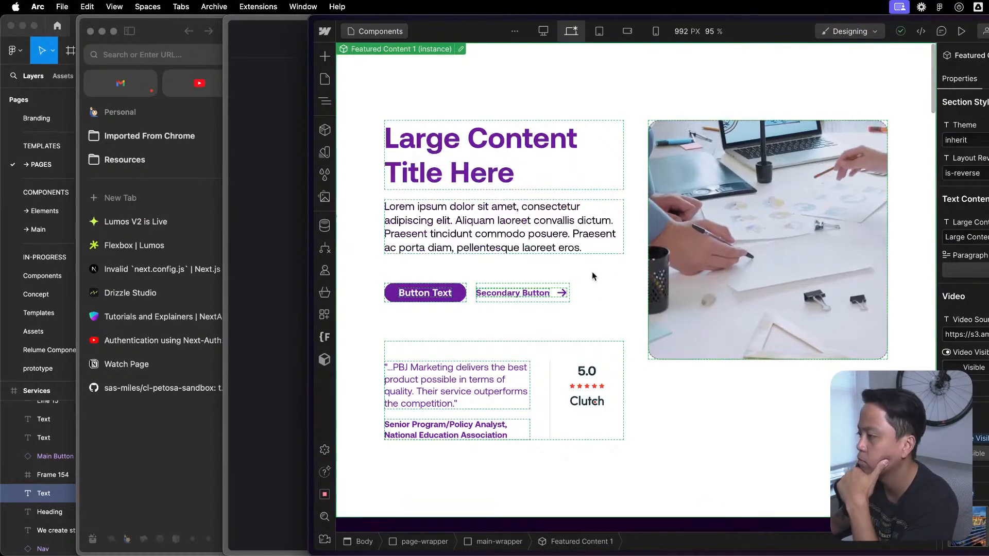
- Set the Theme property of the Featured Content 1 instance to dark
left_click(963, 140)
key("super+a")
type("dark")
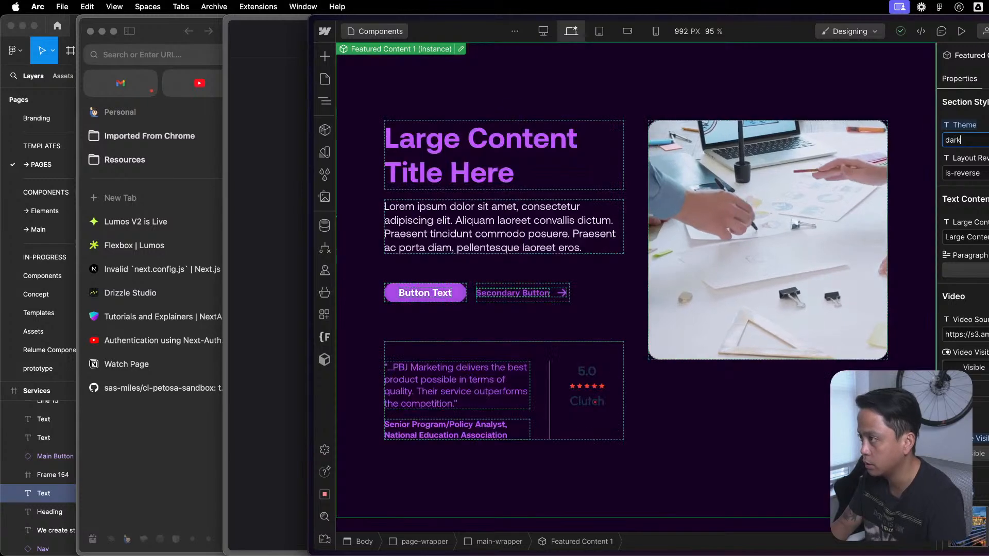
- Set the Theme property of the Featured Content 1 instance back to inherit
key("super+a")
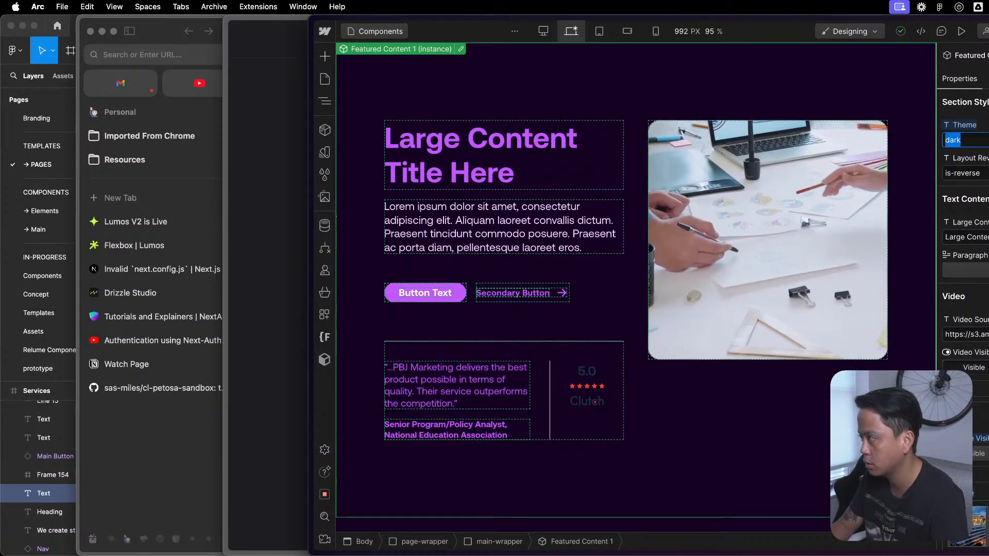
key("BackSpace")
type("inherit")
key("Return")
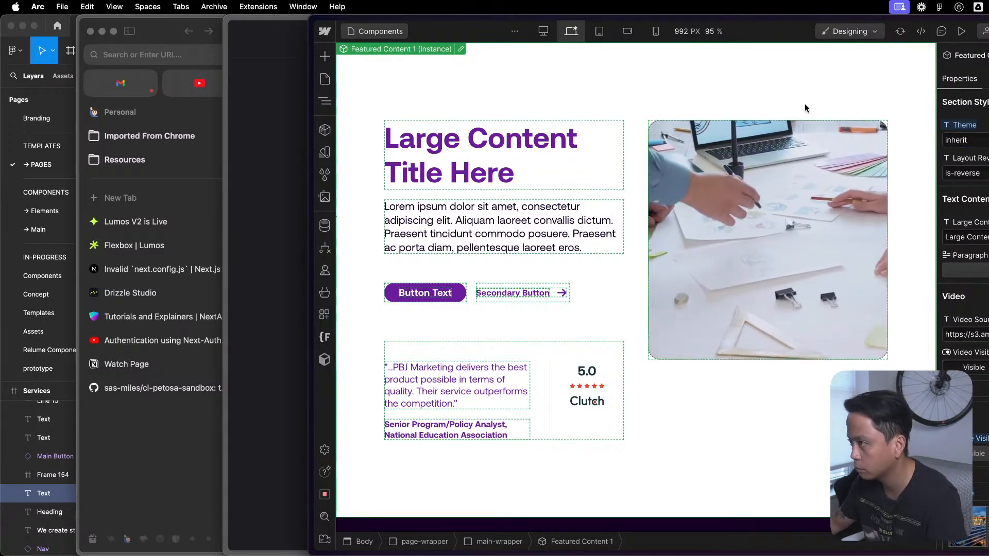
- Wrap the Featured Content 1 instance inside main-wrapper in a div block
key("z")
left_click(411, 123)
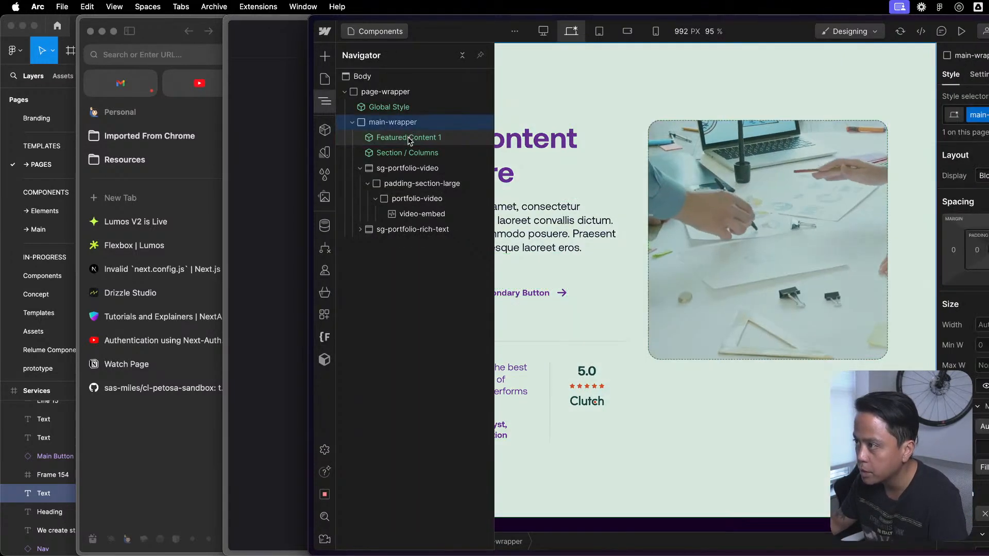
right_click(410, 138)
mouse_move(489, 165)
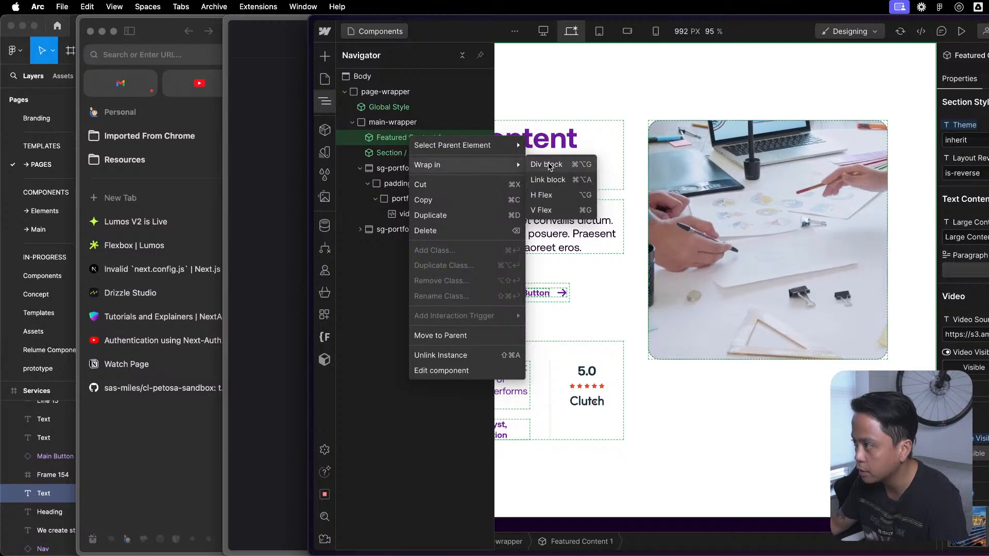
left_click(550, 165)
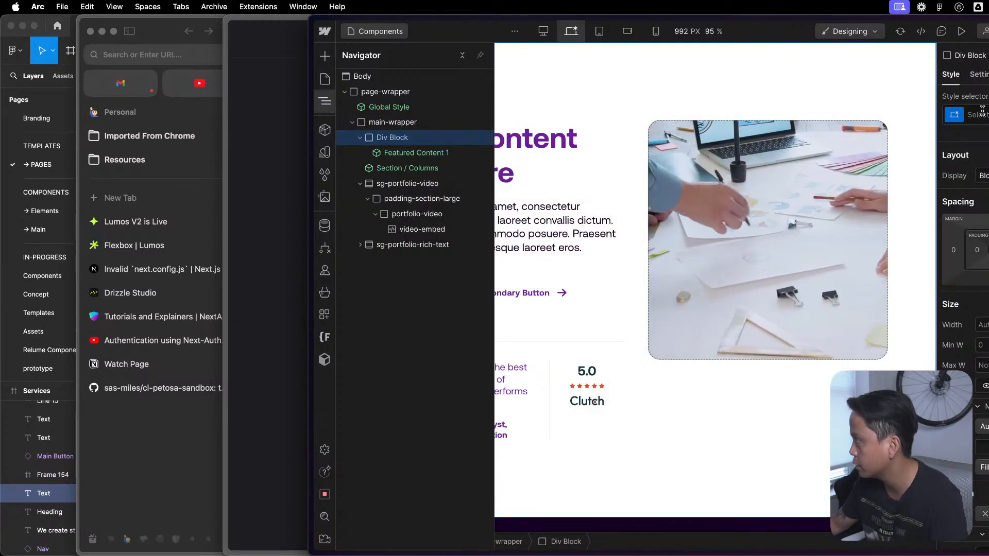
- Apply the existing background-color-black class to the new div block around Featured Content 1
left_click(968, 114)
type("backg")
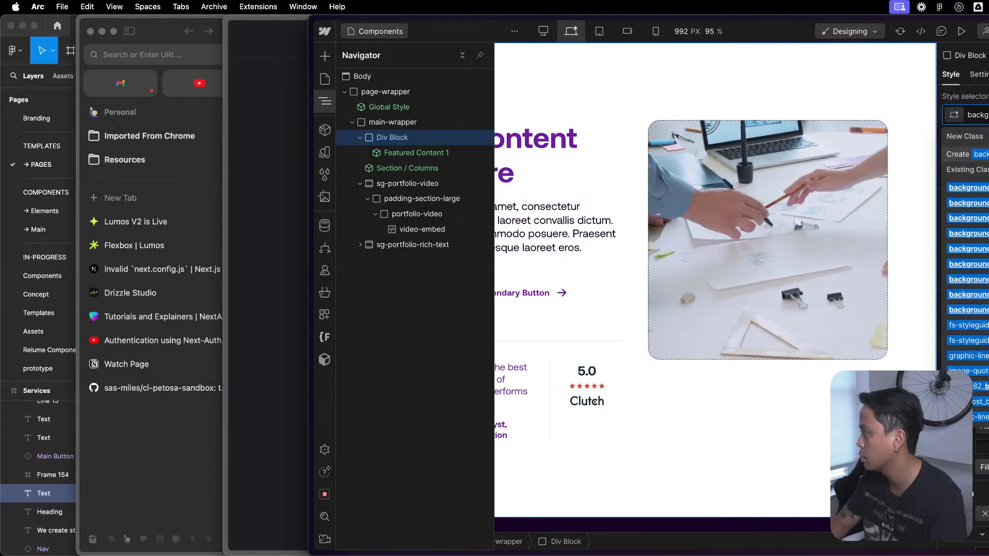
key("Return")
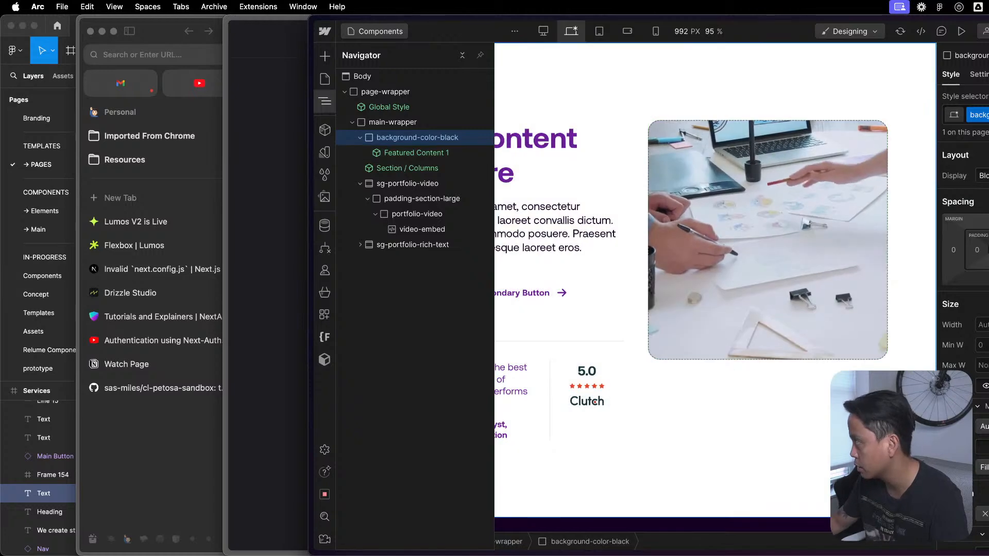
scroll(965, 309, "down", 8)
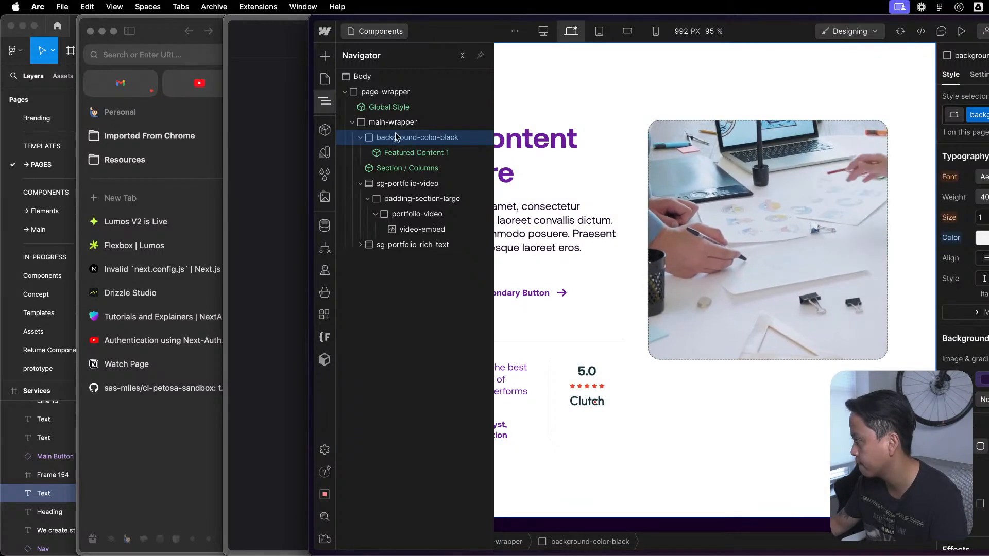
- Open the Featured Content 1 component to view its element structure and return to the Components page
left_click(409, 152)
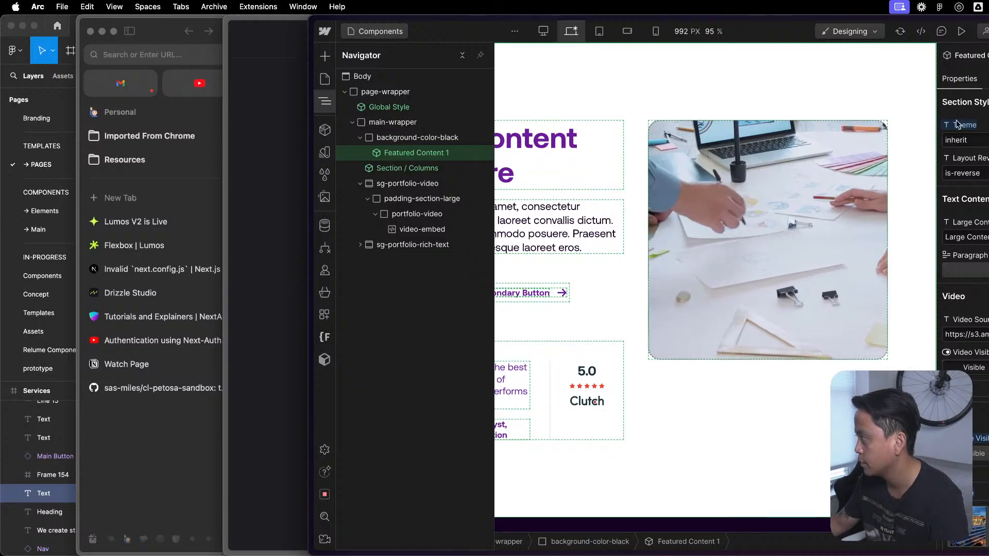
left_click(489, 154)
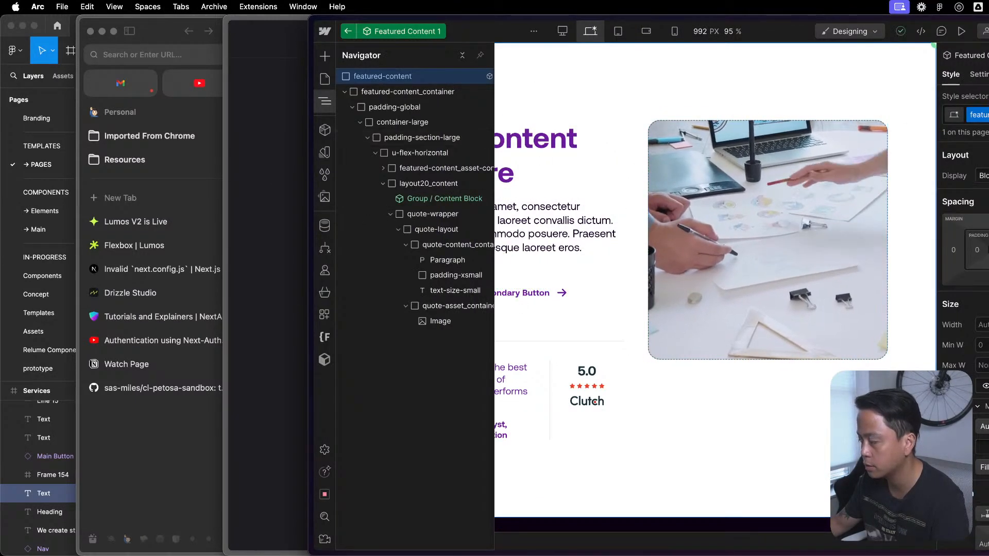
left_click(368, 70)
left_click(348, 32)
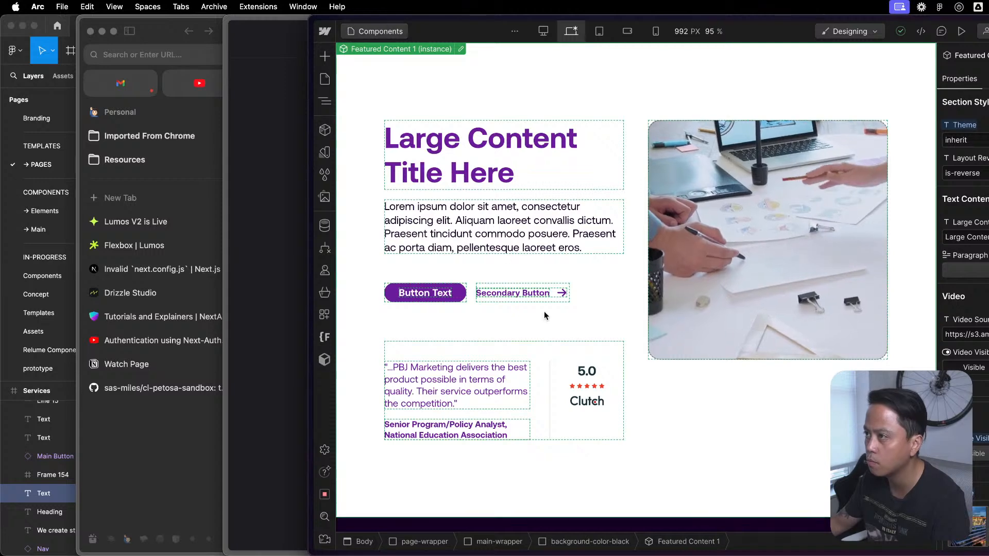
- Add a custom attribute named data-theme with the value dark to the background-color-black div
left_click(325, 101)
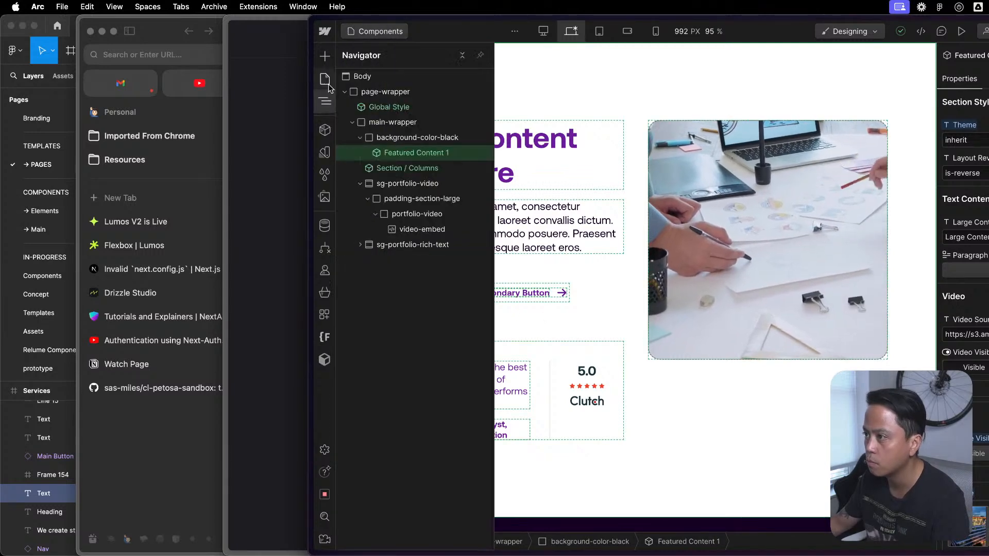
left_click(411, 135)
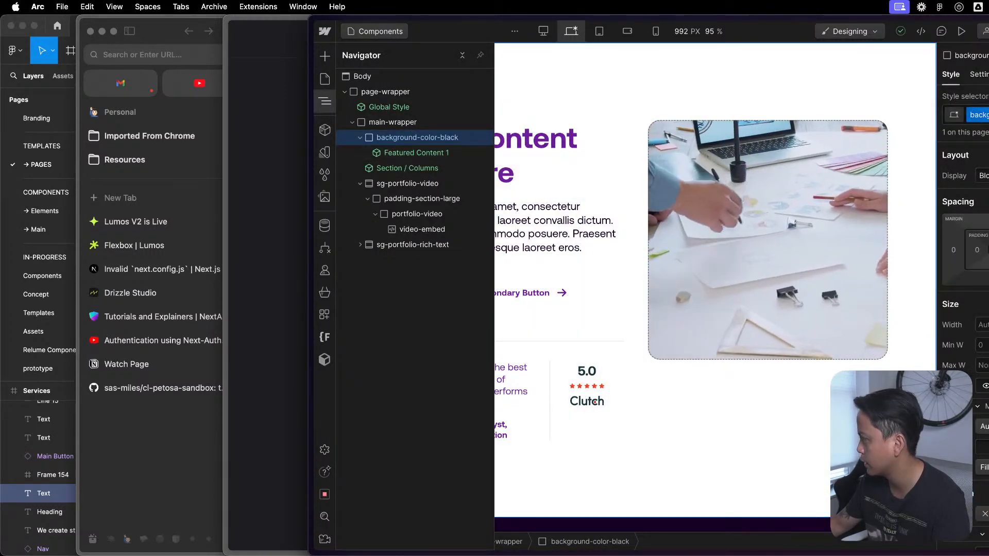
scroll(964, 288, "down", 12)
scroll(964, 288, "up", 9)
scroll(964, 217, "up", 3)
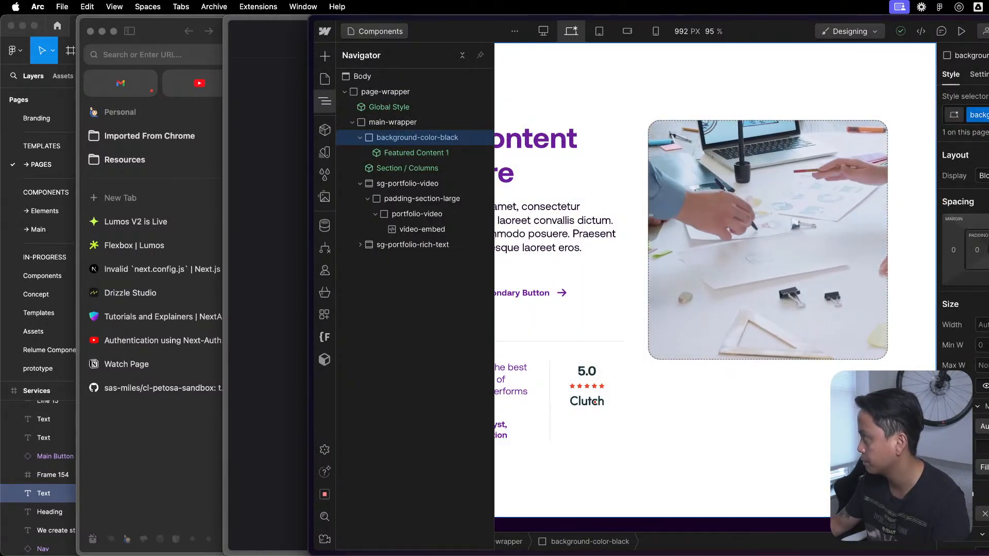
left_click(978, 74)
left_click(988, 272)
type("data-")
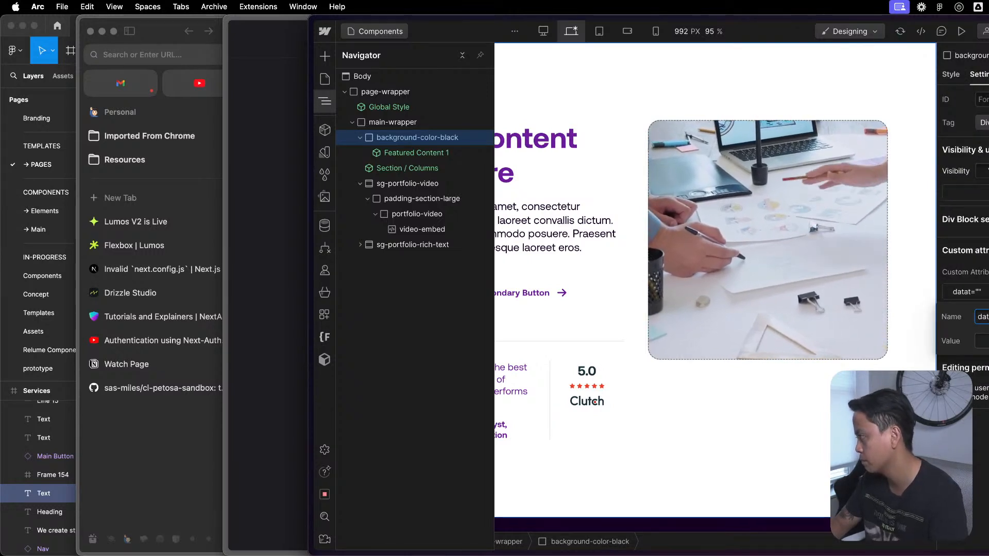
type("th")
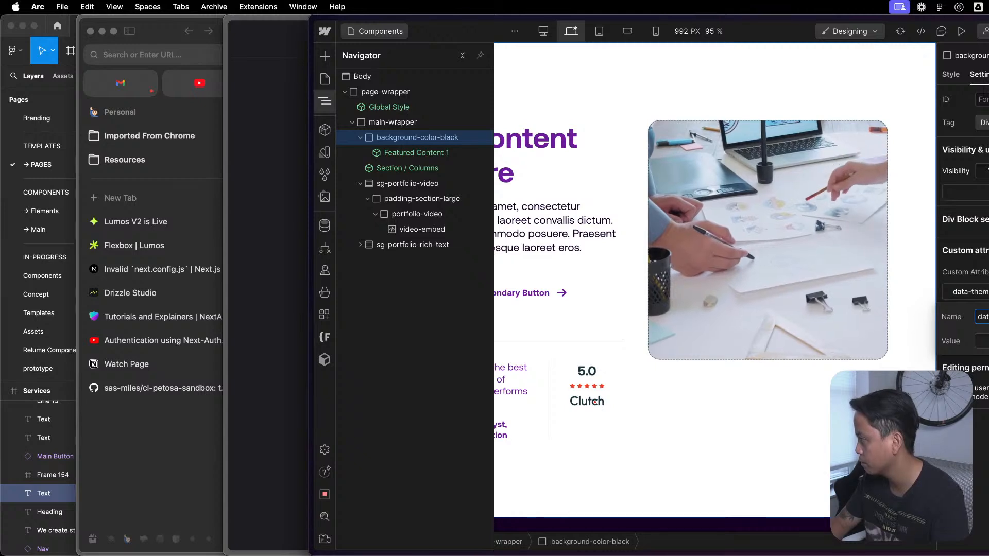
type("dark")
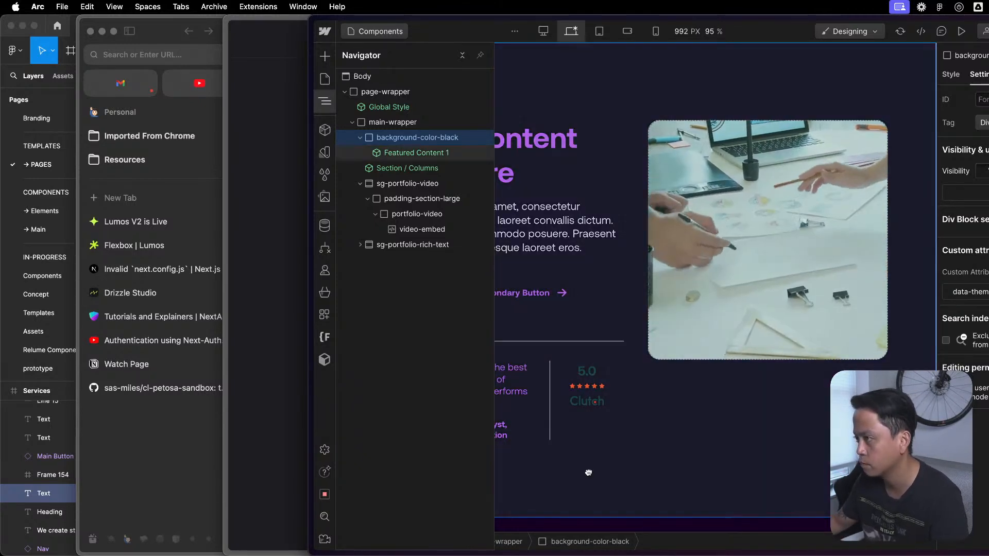
- Override the Theme of the Featured Content 1 instance with light, and restore it to inherit
left_click(600, 481)
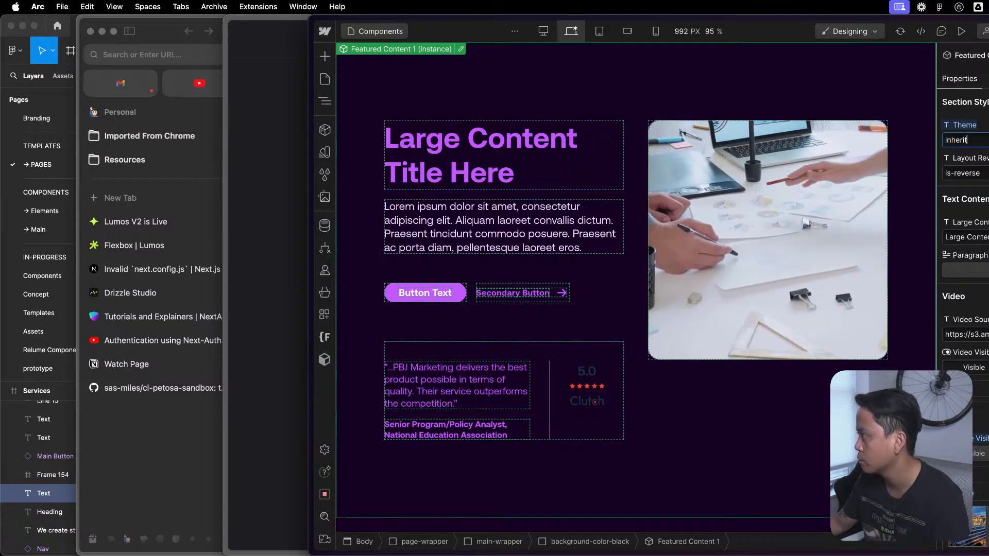
type("l")
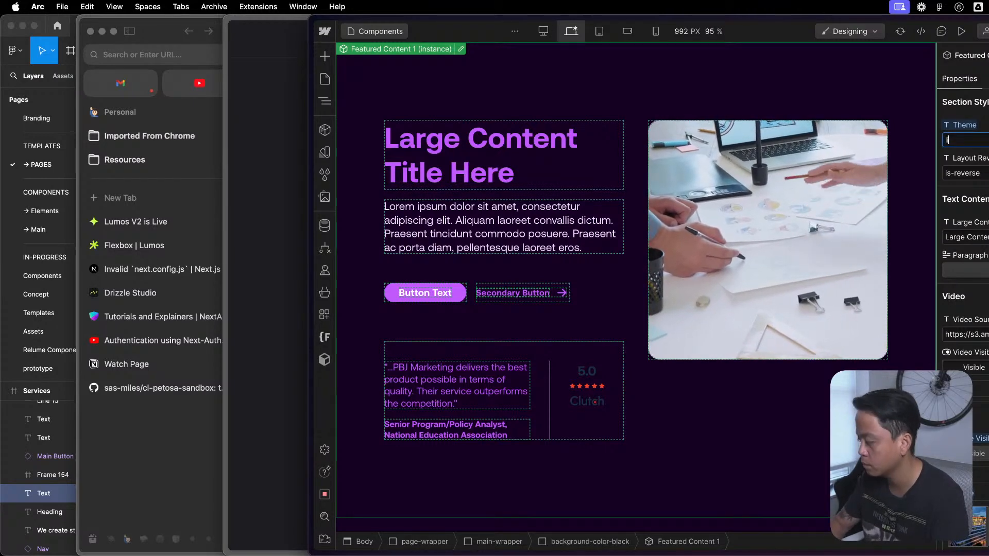
type("ight")
key("BackSpace")
key("BackSpace")
key("BackSpace")
key("BackSpace")
key("BackSpace")
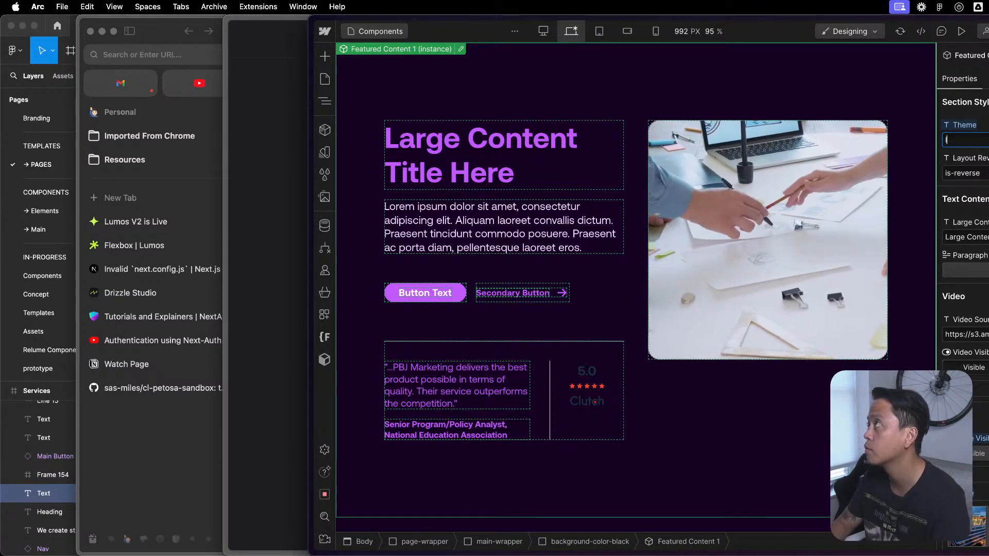
type("light")
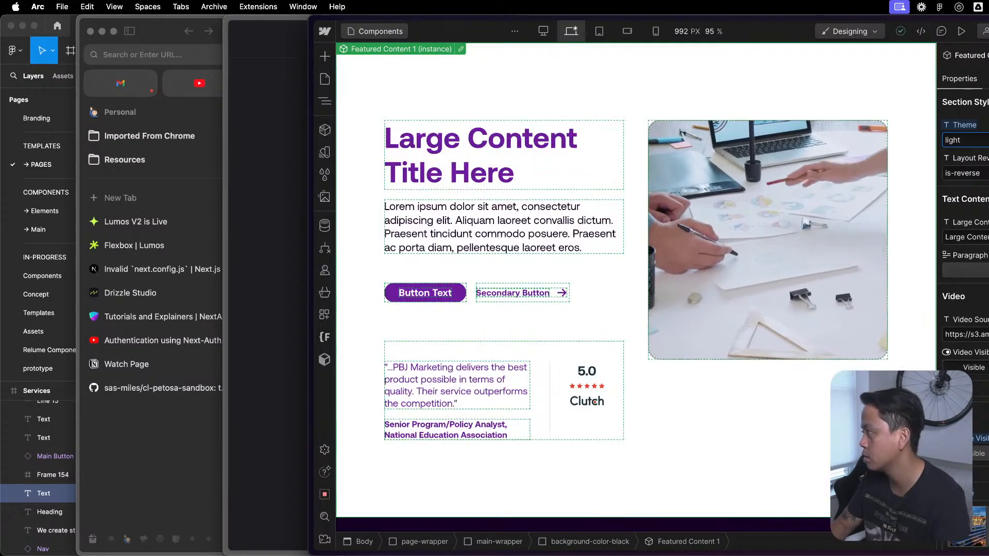
type("inheri")
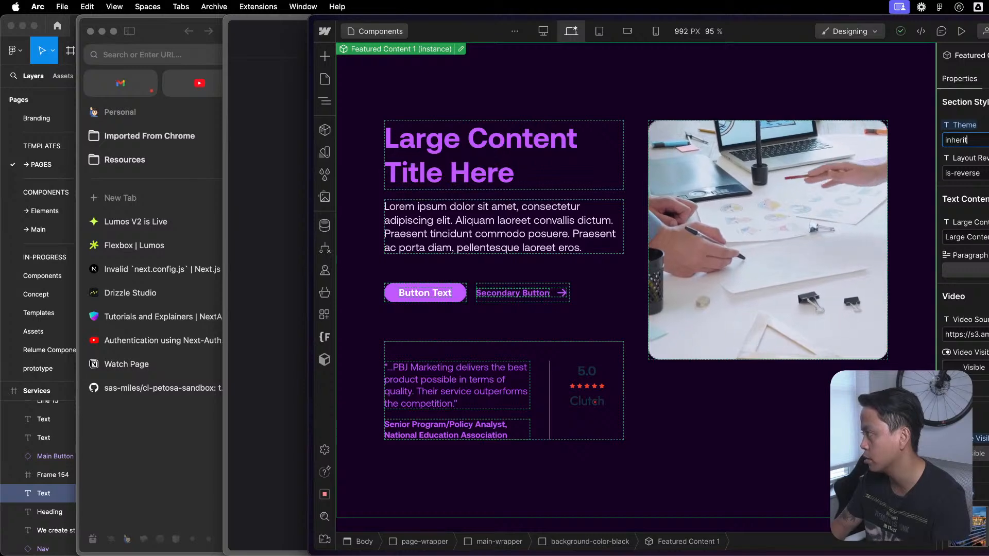
- Move the Featured Content 1 instance out of the background-color-black div directly into main-wrapper, and delete the emptied div
key("Escape")
left_click(759, 471)
key("Escape")
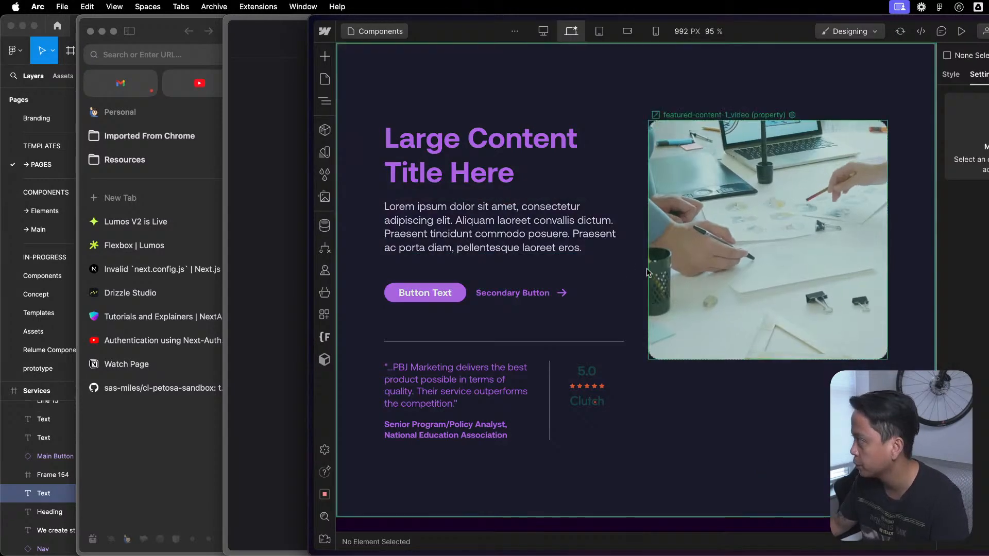
left_click(655, 98)
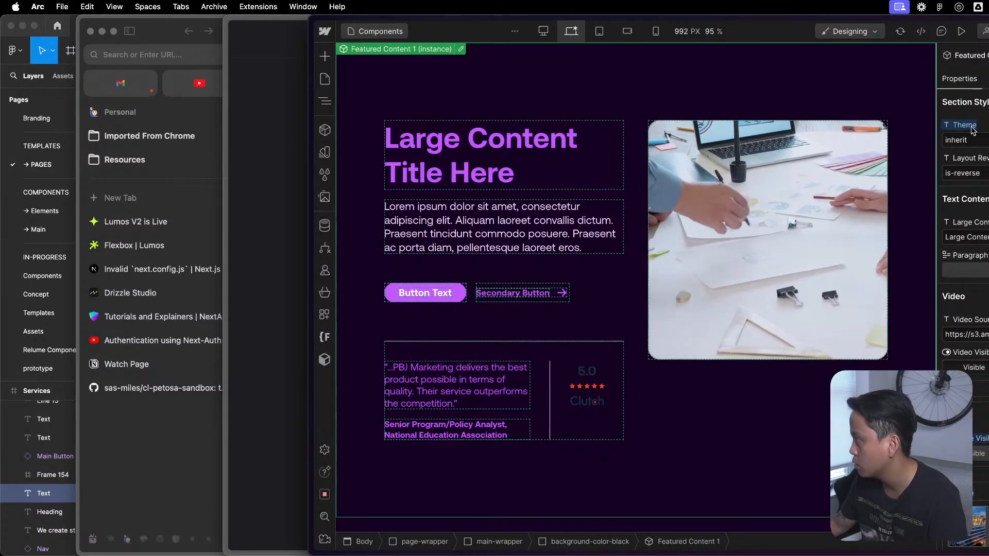
left_click(325, 101)
left_click(391, 137)
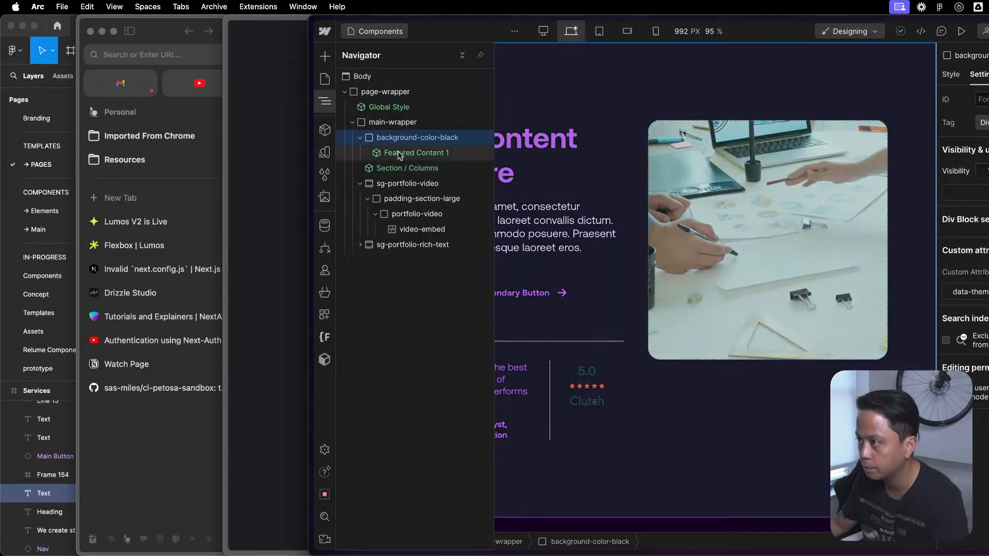
left_click(401, 155)
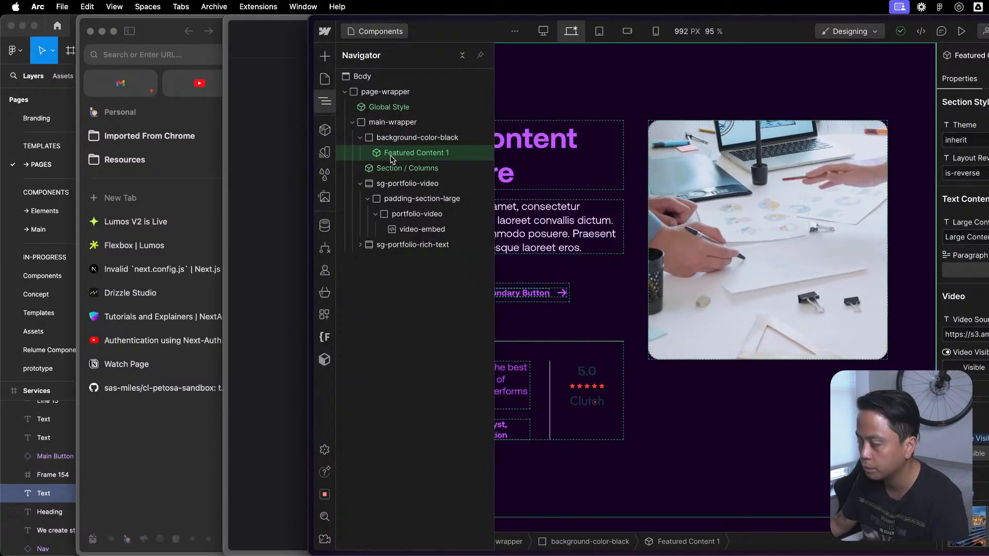
left_click_drag(401, 156, 386, 133)
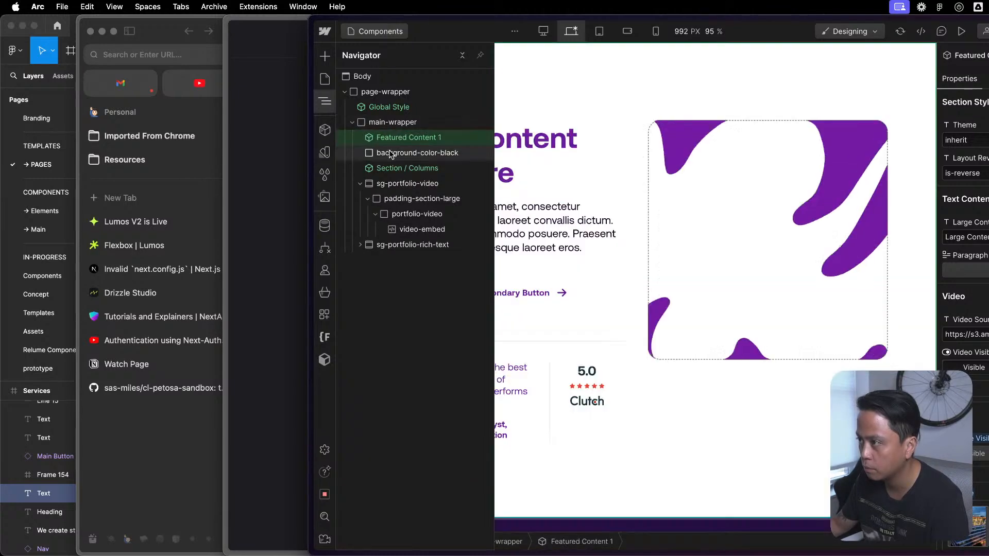
left_click(395, 153)
key("Delete")
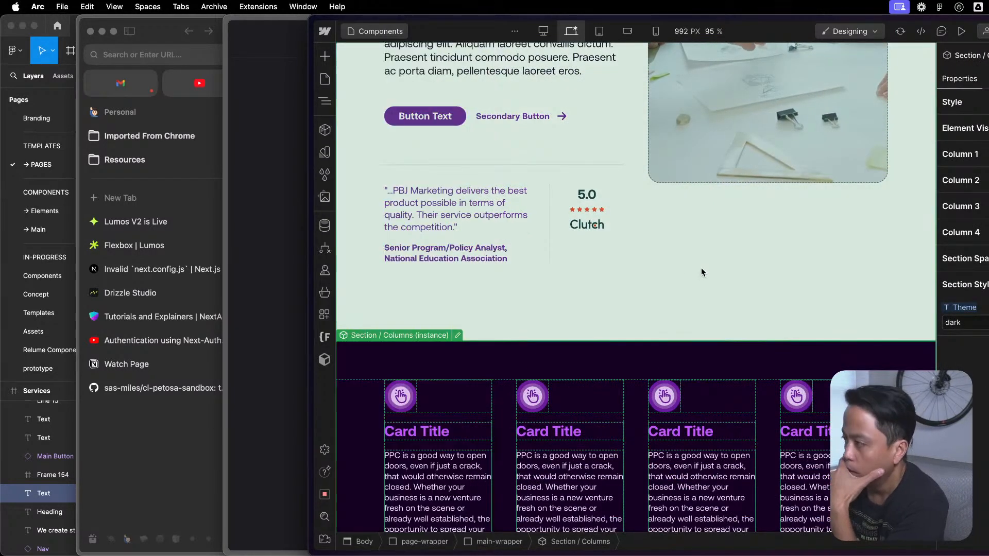
- Review the Featured Content 1 instance on the Components page and its place in the element structure
left_click(701, 267)
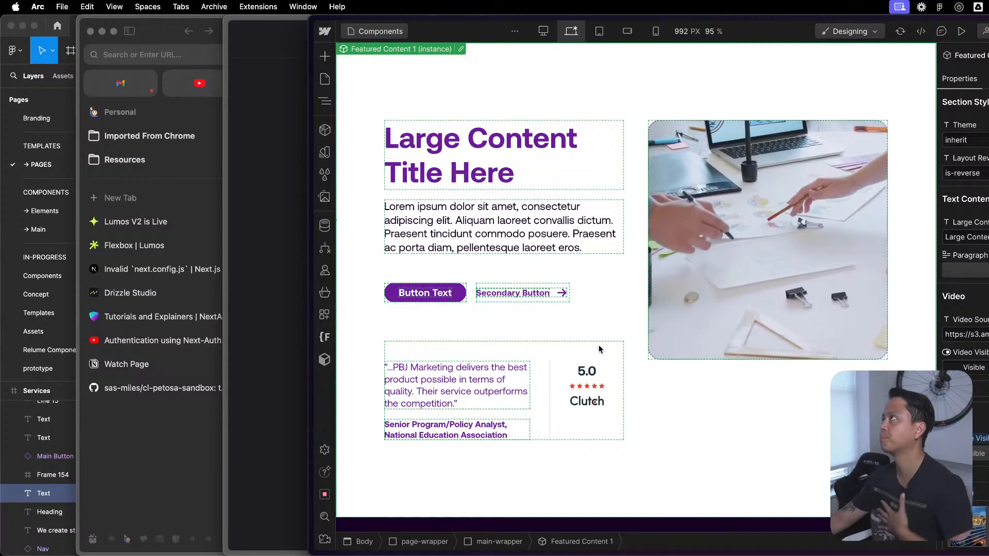
scroll(587, 383, "down", 20)
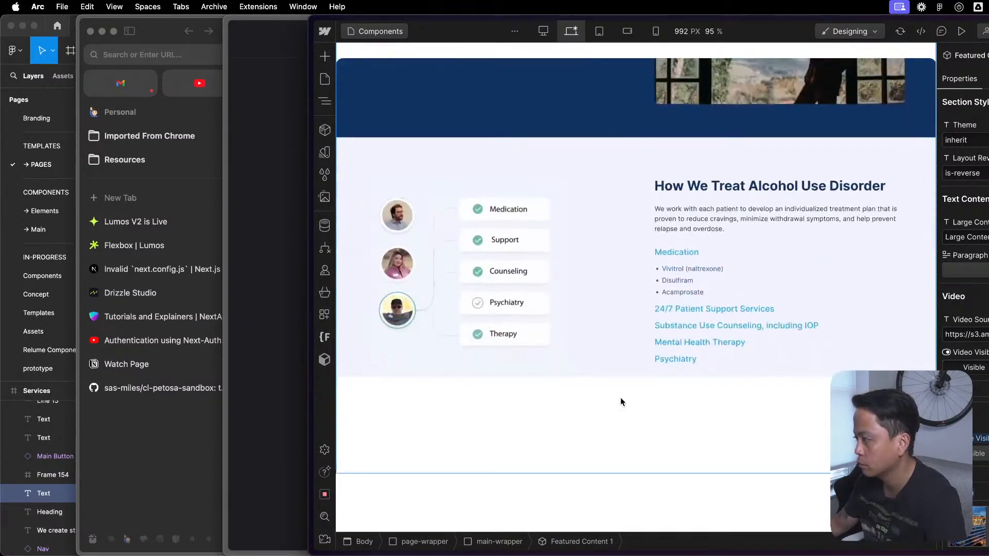
scroll(623, 396, "up", 5)
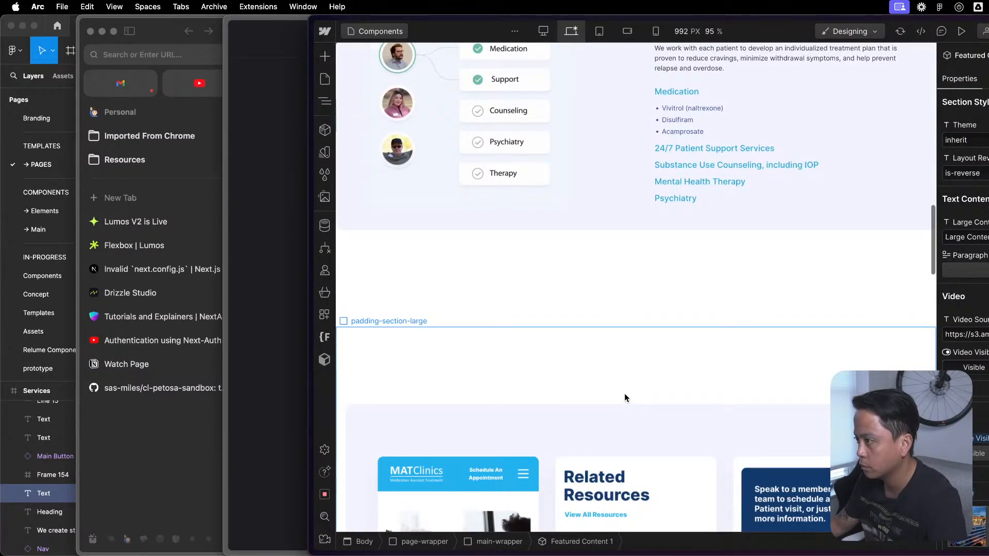
scroll(625, 394, "up", 10)
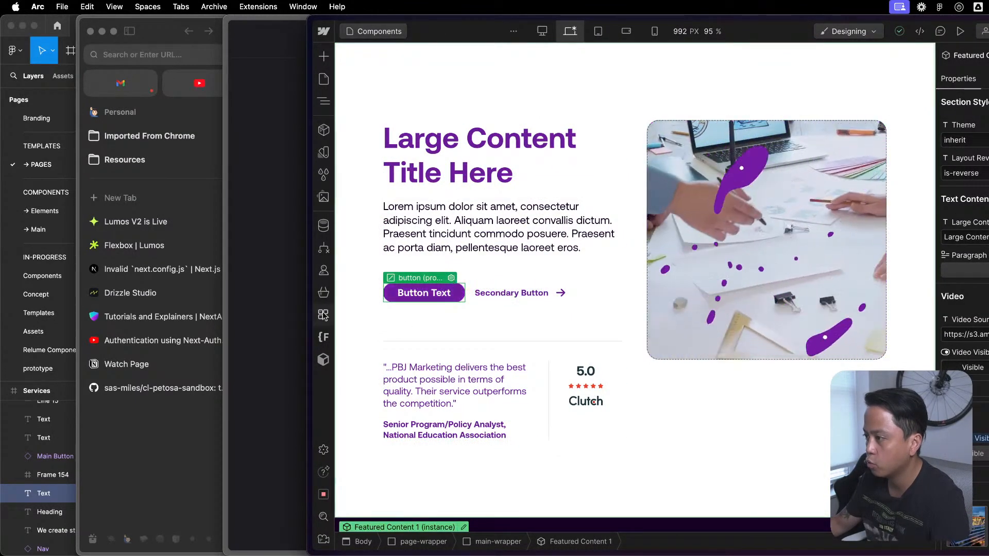
left_click(553, 295)
key("z")
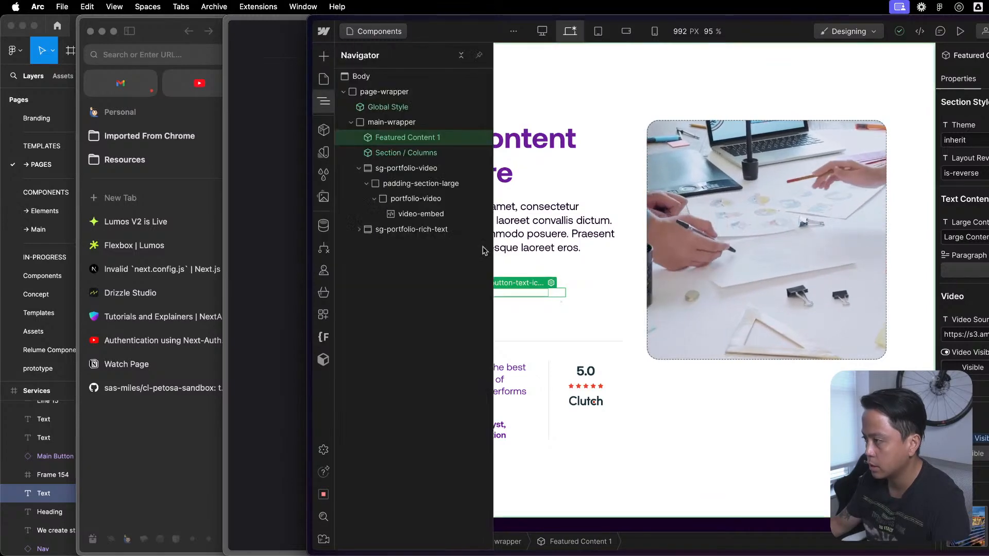
key("z")
key("z")
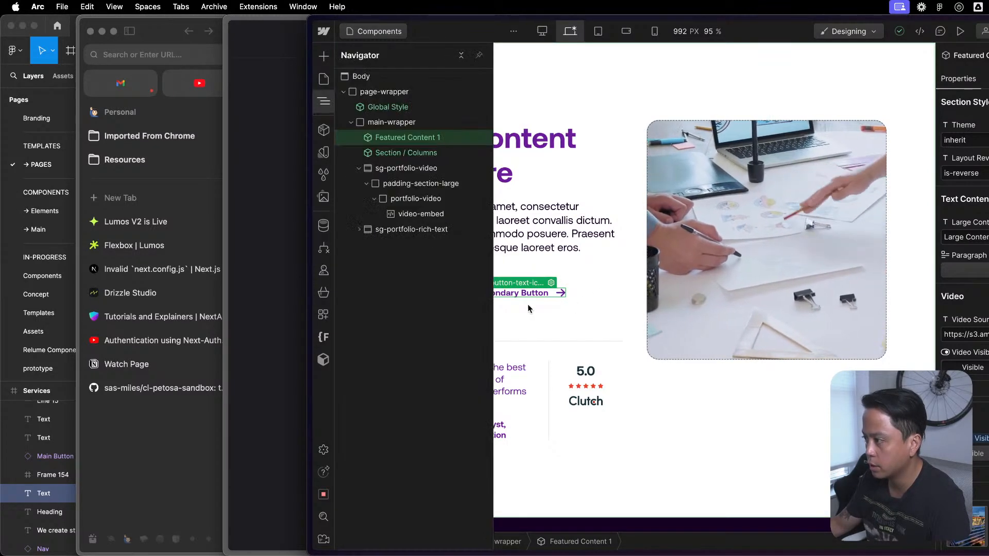
key("z")
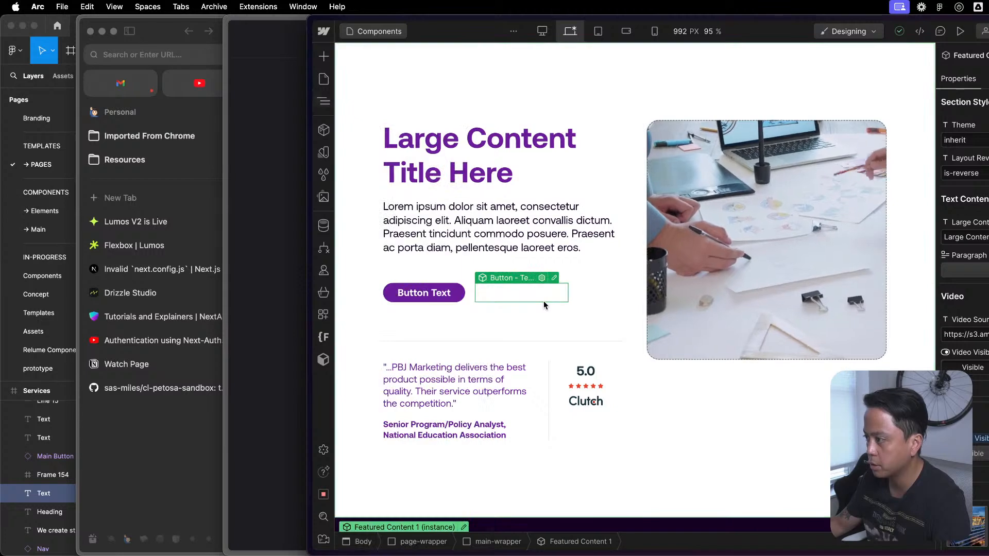
key("z")
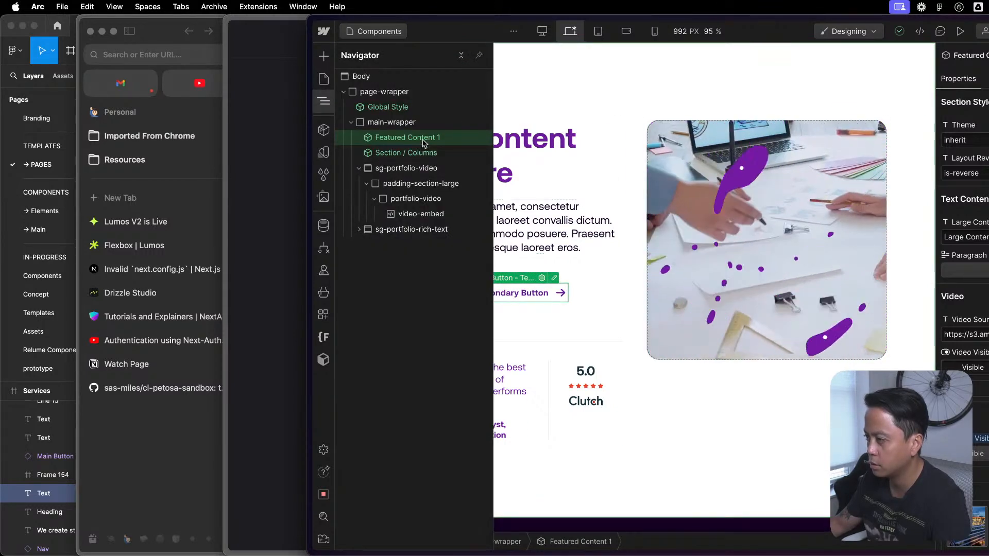
key("z")
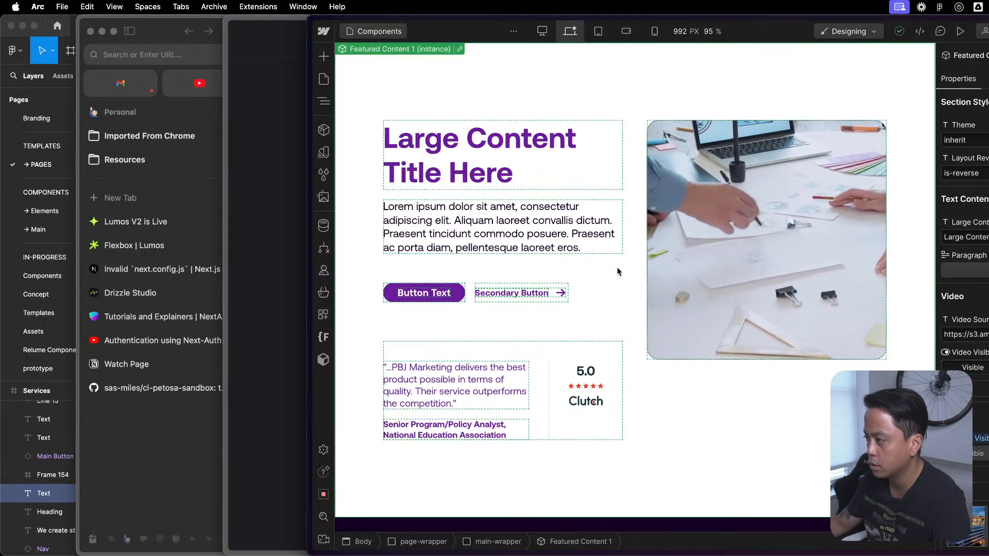
- Open Featured Content 1, its nested Group / Content Block component, and the Button - Text Icon component inside it
left_click(458, 49)
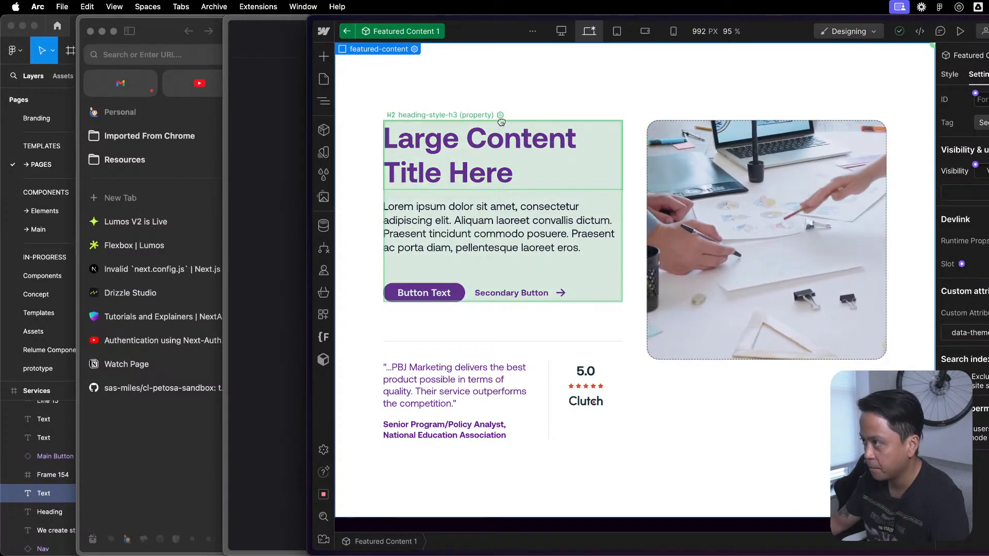
left_click(502, 121)
left_click(519, 108)
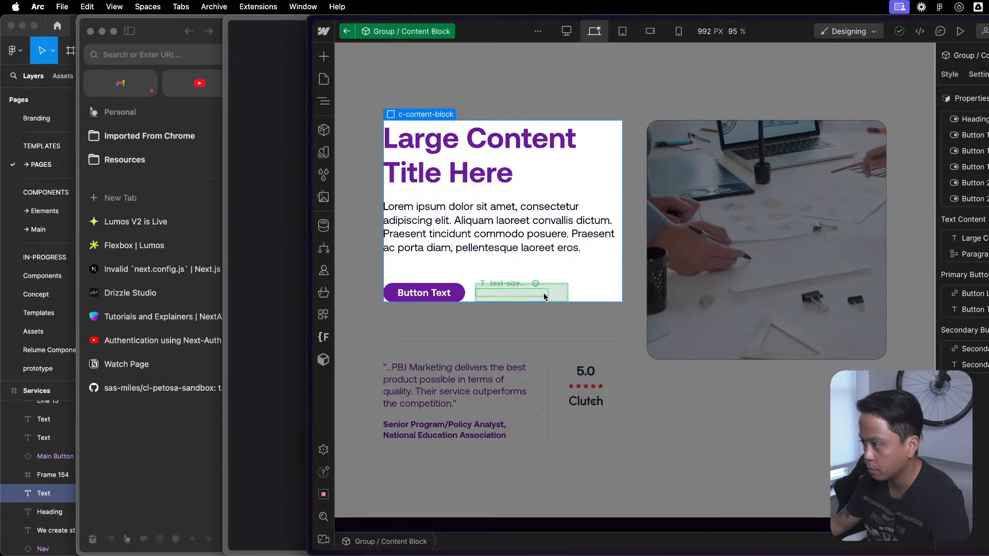
left_click(557, 299)
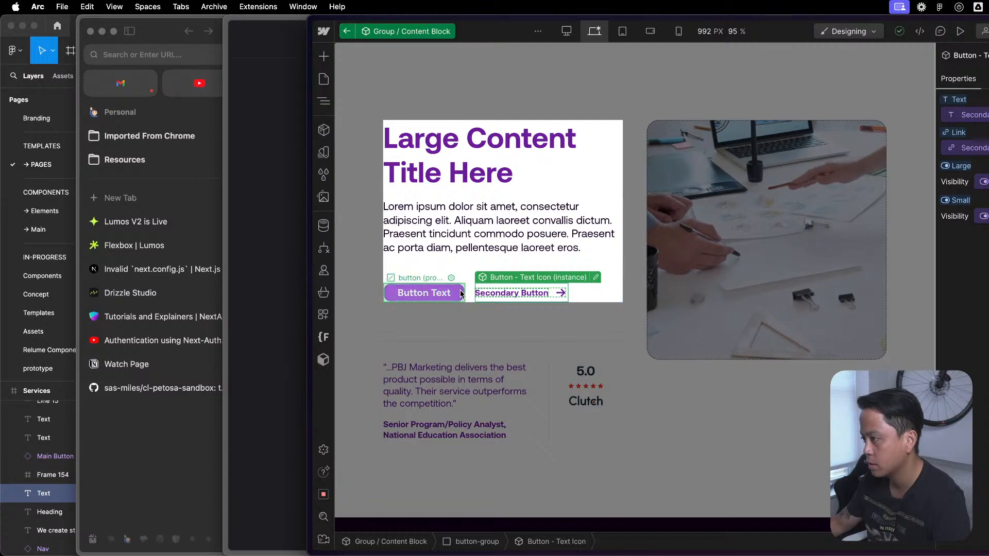
key("z")
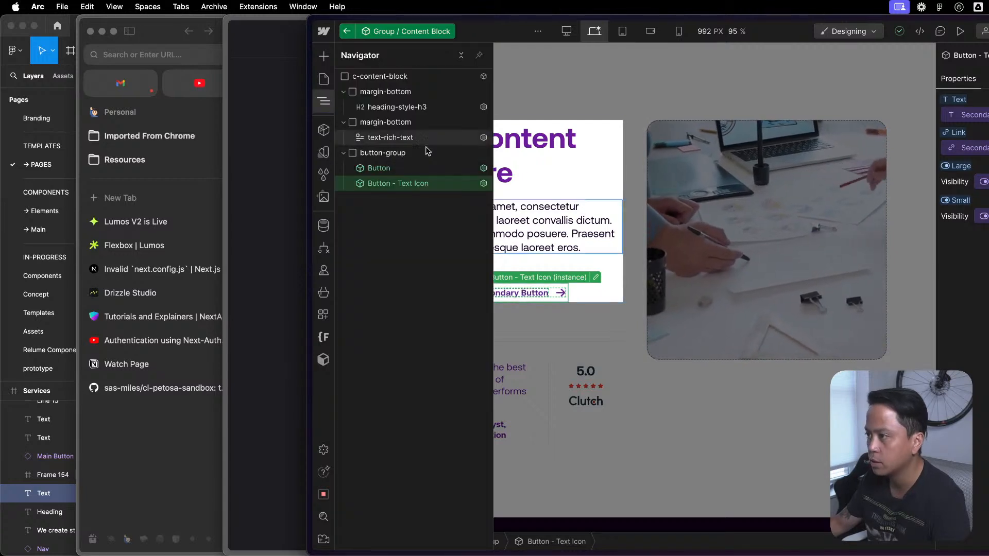
double_click(412, 183)
- Examine the style settings of the button-text-icon block and the Path inside its icon-1x1-small element
left_click(397, 106)
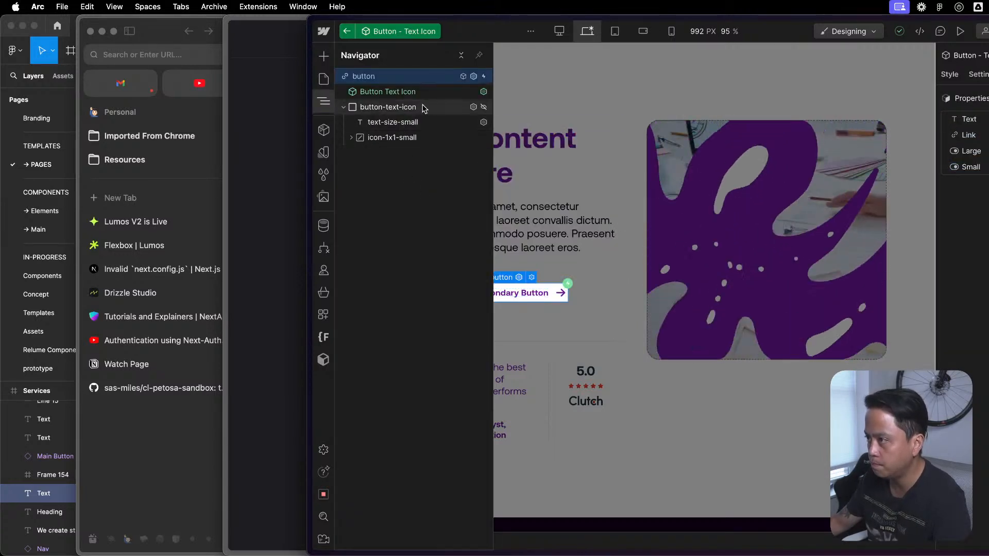
left_click(950, 76)
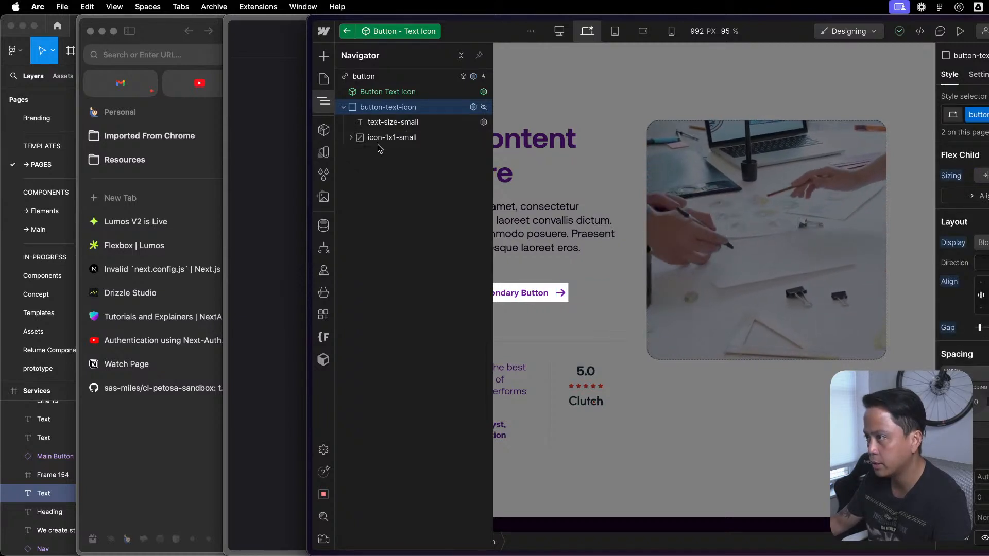
left_click(352, 138)
left_click(383, 154)
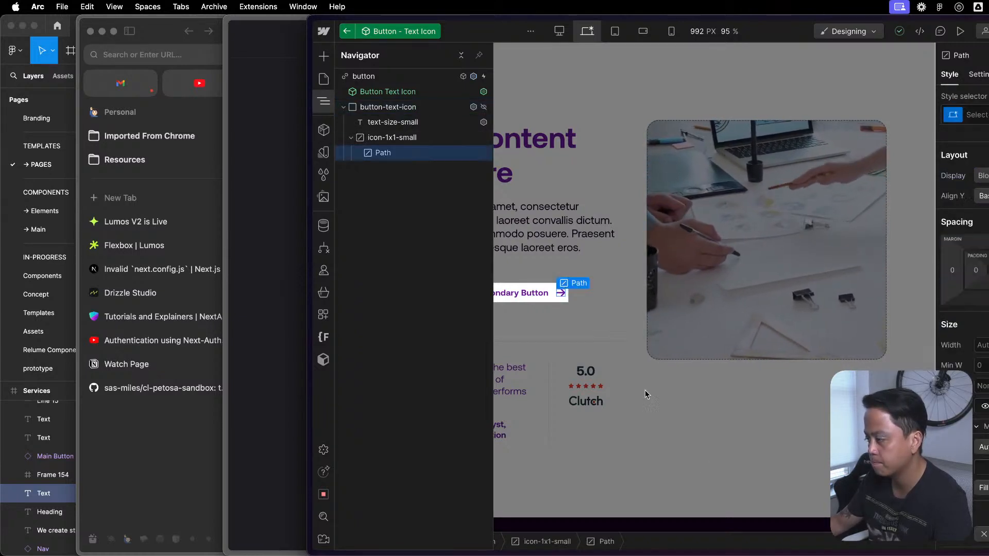
left_click(437, 106)
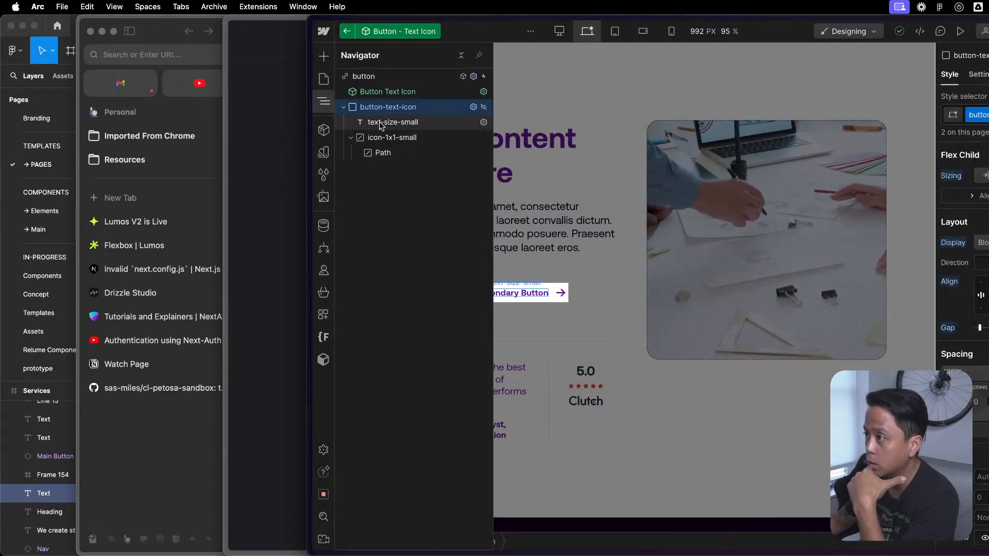
scroll(962, 284, "down", 15)
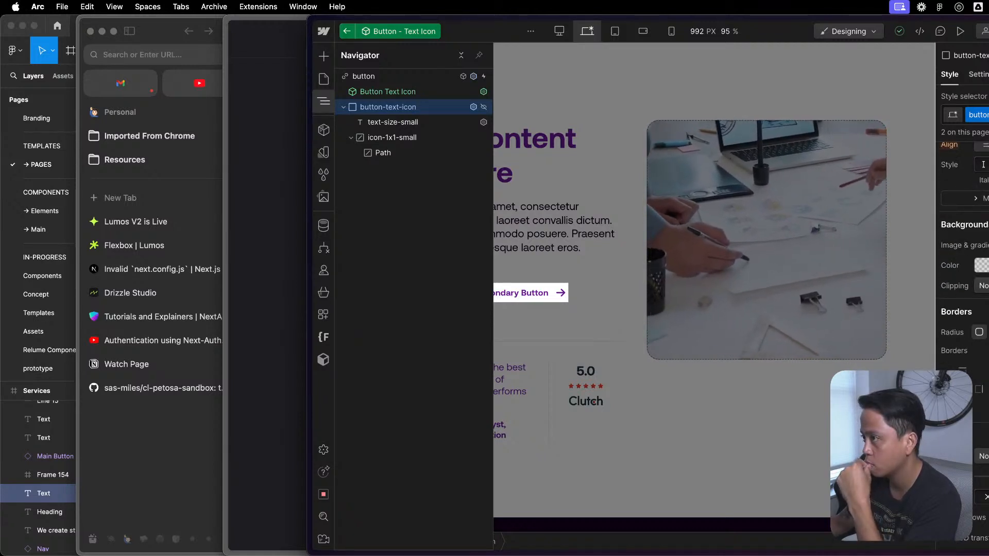
- Open the Services page and inspect the style of the Learn More button in a service feature block
left_click(324, 78)
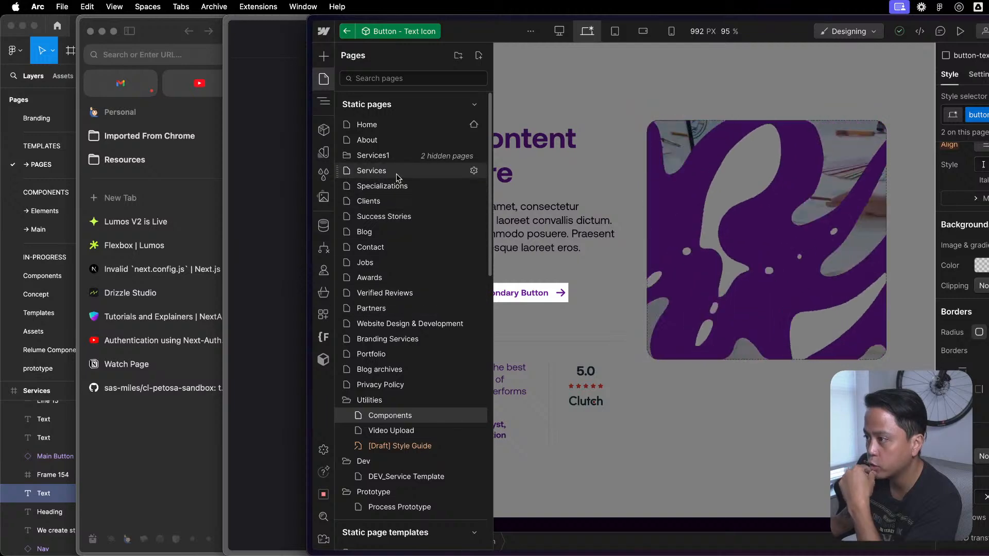
left_click(396, 157)
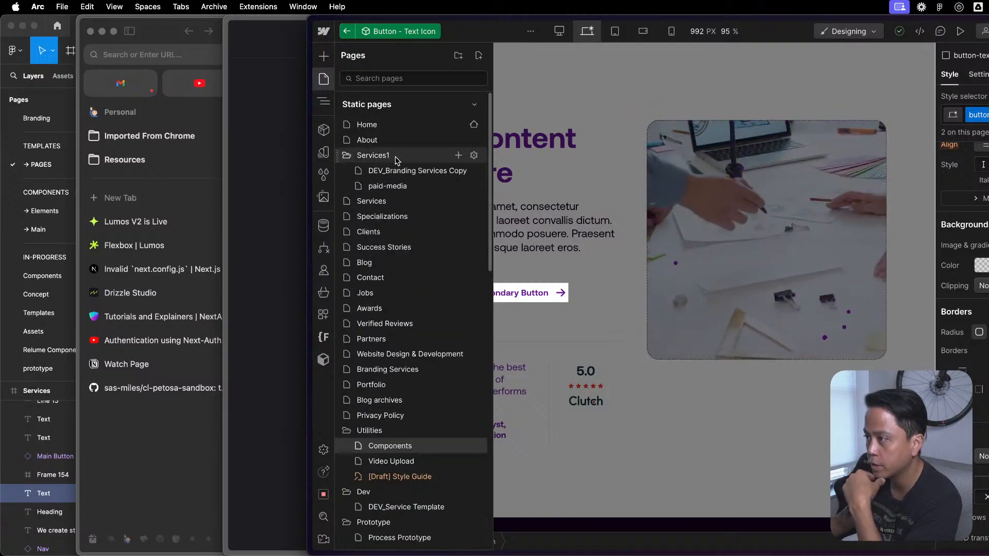
left_click(398, 201)
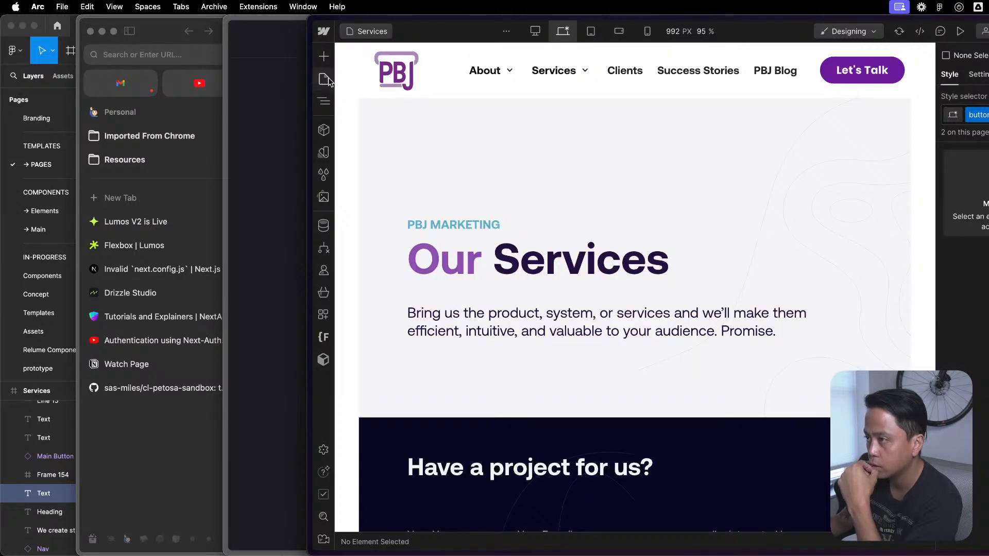
scroll(588, 340, "down", 15)
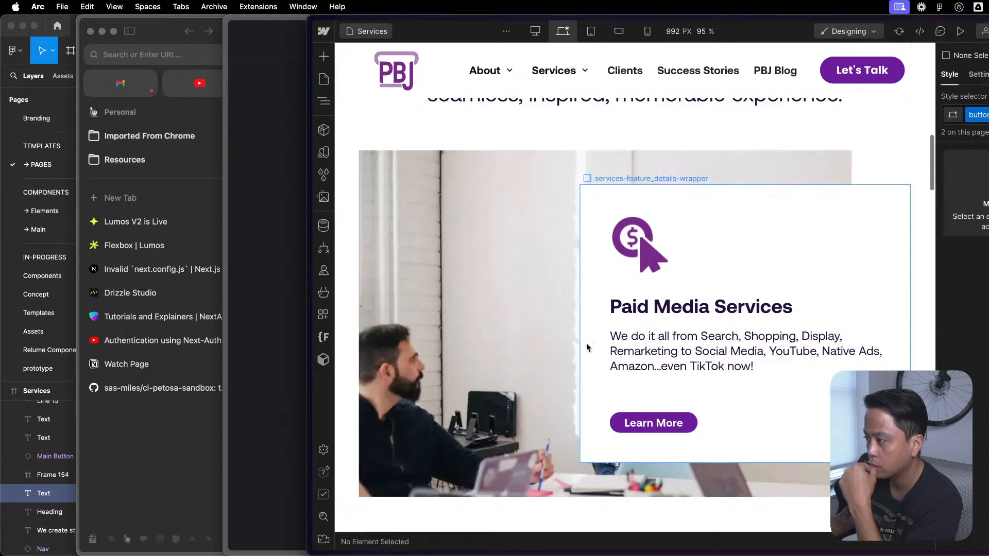
left_click(688, 284)
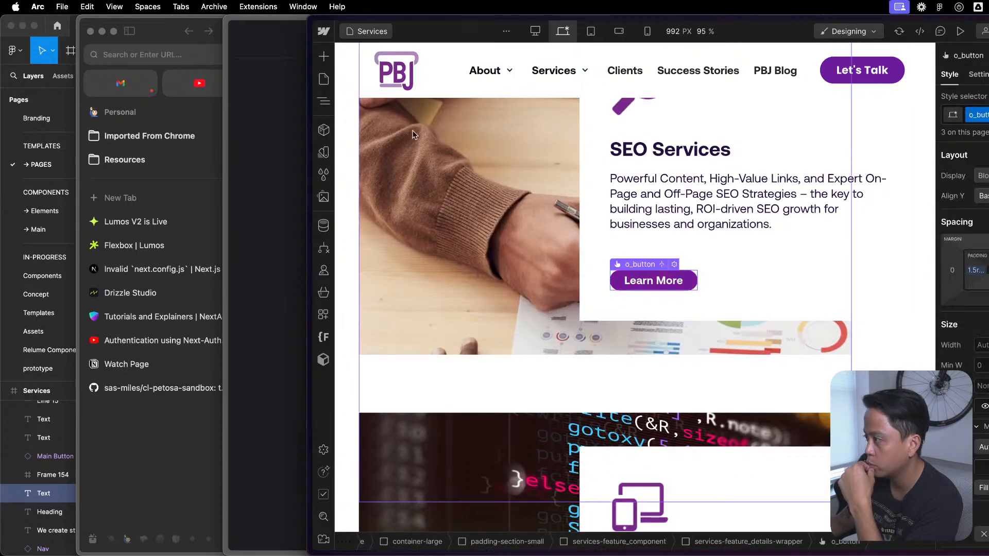
- Open the Website Design & Development page and review its Get Started buttons and the sections below
key("p")
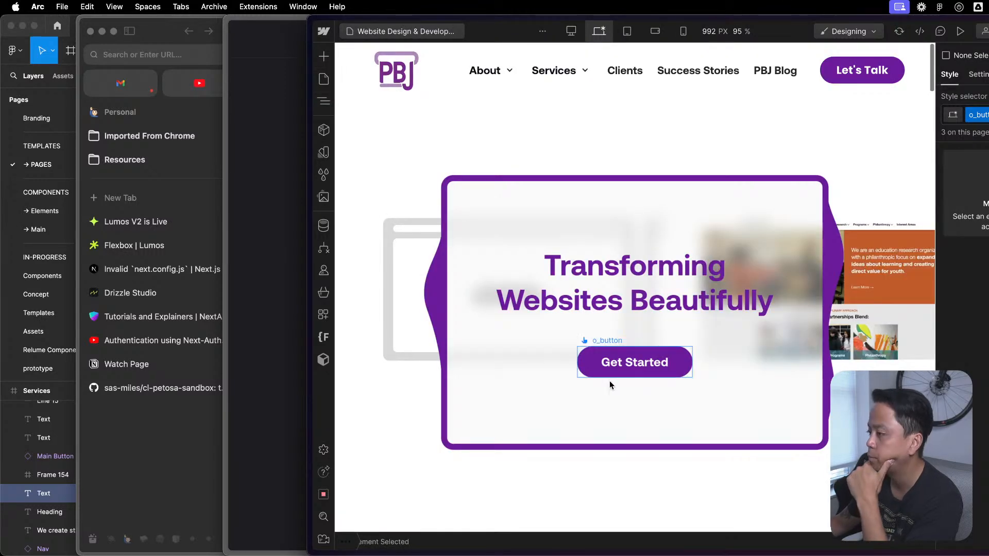
scroll(609, 387, "down", 10)
scroll(610, 392, "down", 3)
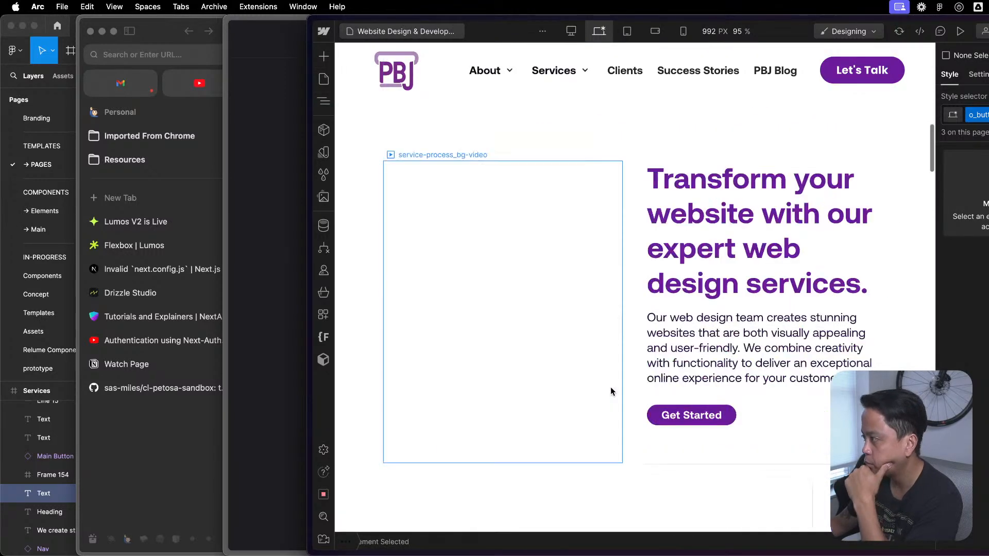
left_click(708, 418)
left_click(767, 417)
scroll(761, 415, "down", 15)
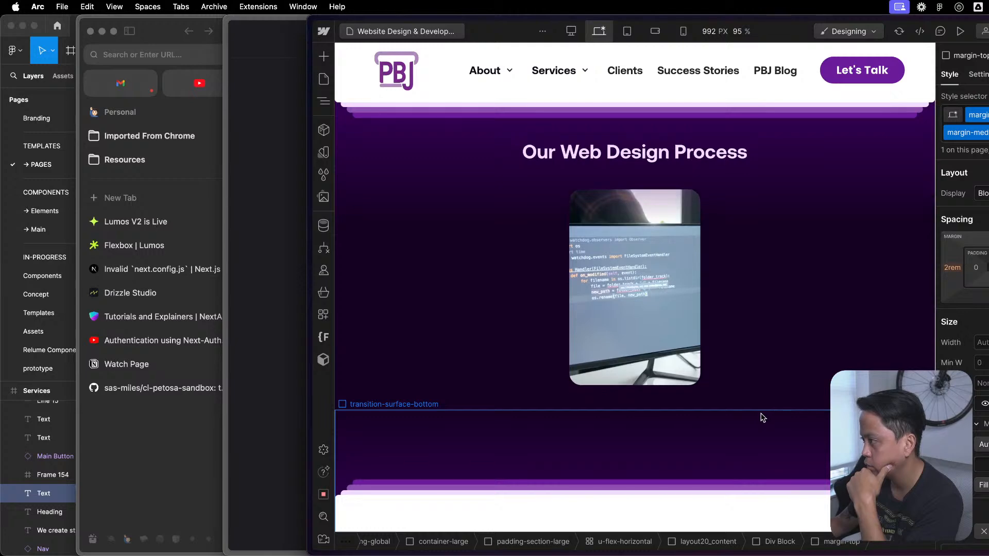
scroll(734, 431, "down", 5)
scroll(726, 406, "up", 15)
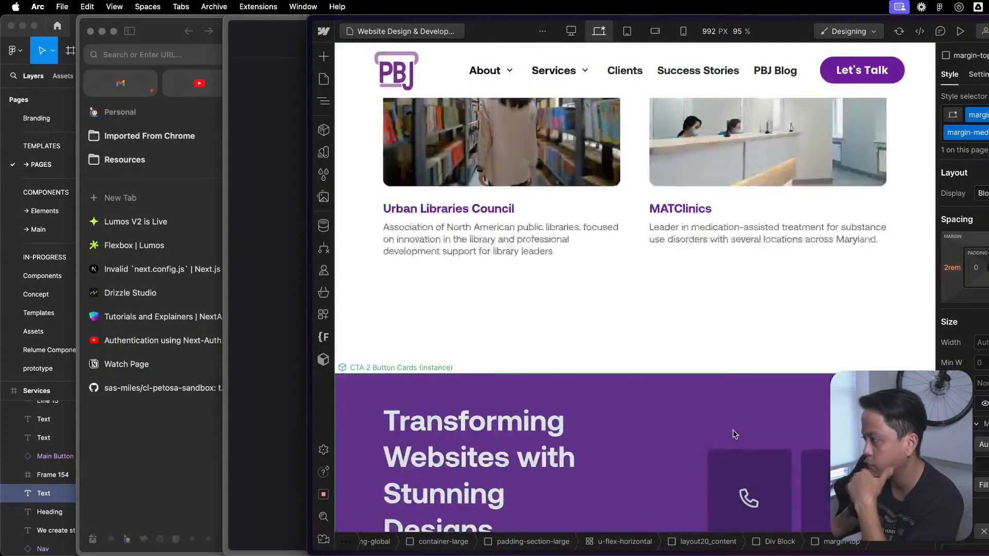
scroll(723, 397, "up", 10)
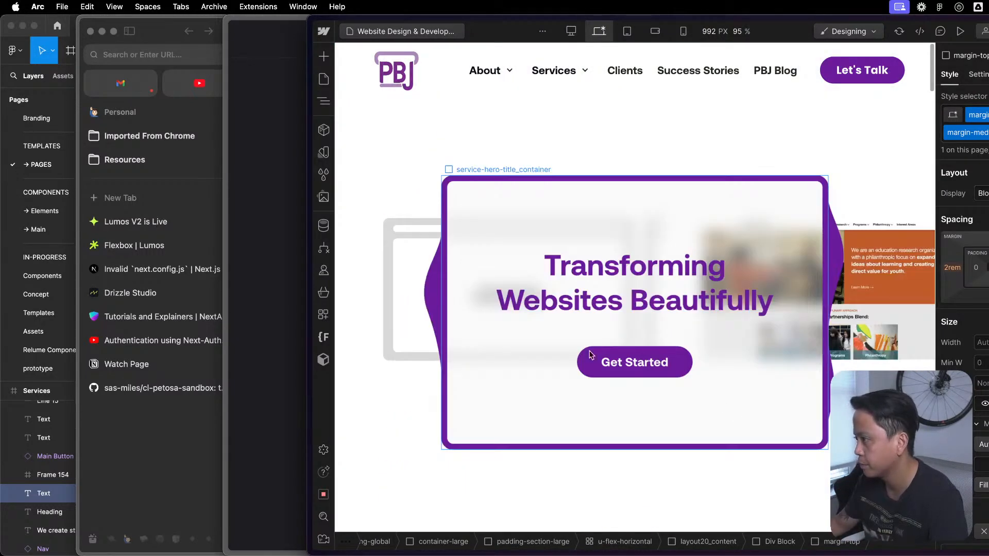
- Open the Components page, look inside its Featured Content 1 component, and return to the page
left_click(325, 80)
scroll(412, 309, "down", 5)
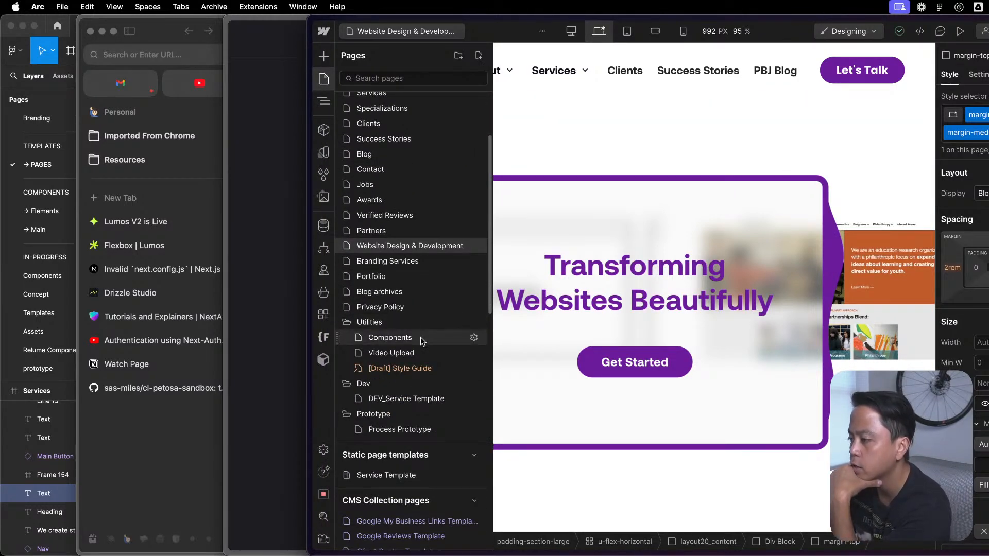
left_click(421, 337)
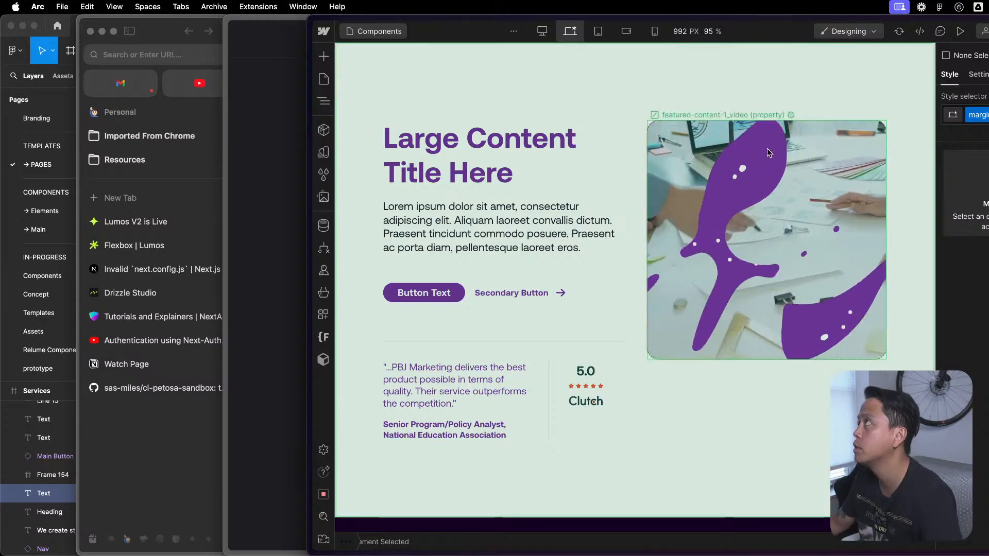
left_click(767, 150)
double_click(592, 303)
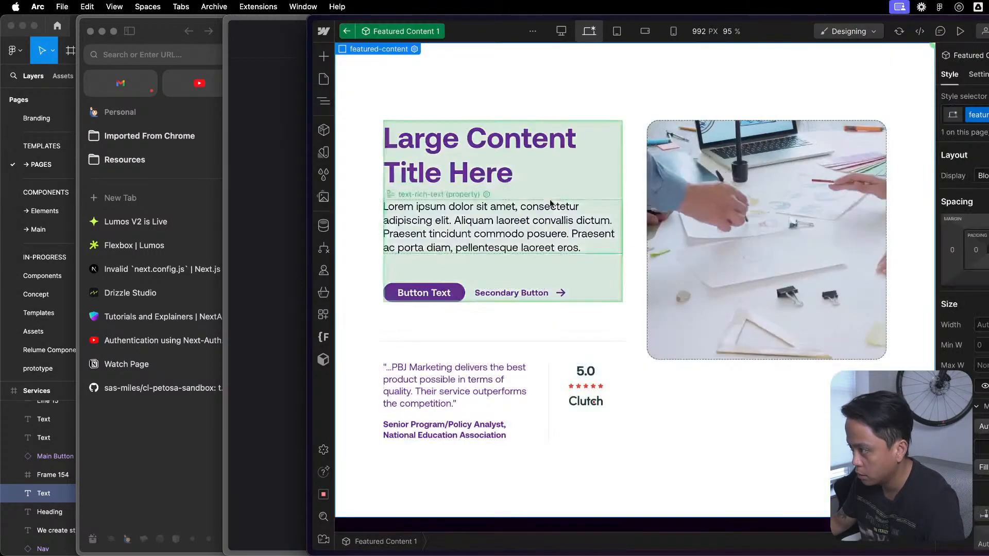
key("Escape")
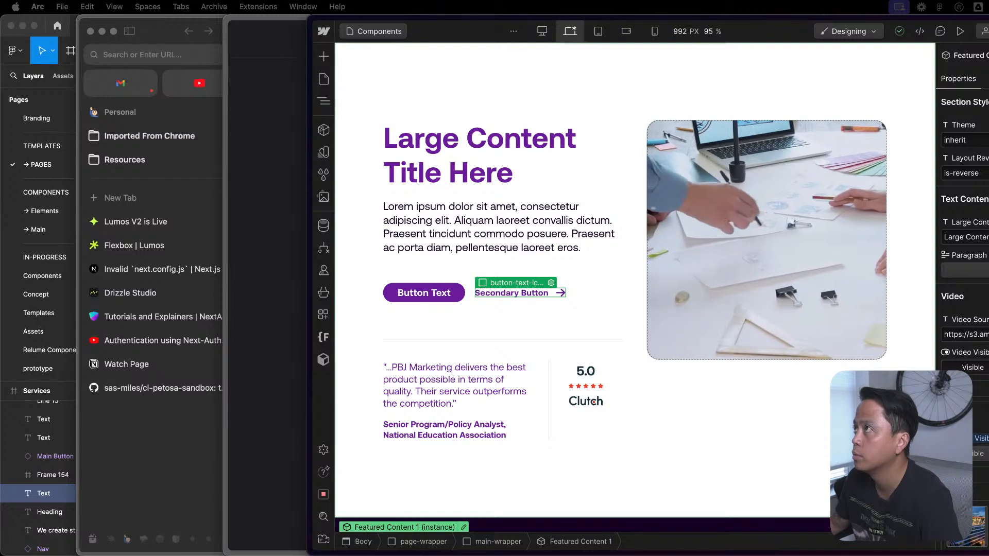
key("XF86AudioRaiseVolume")
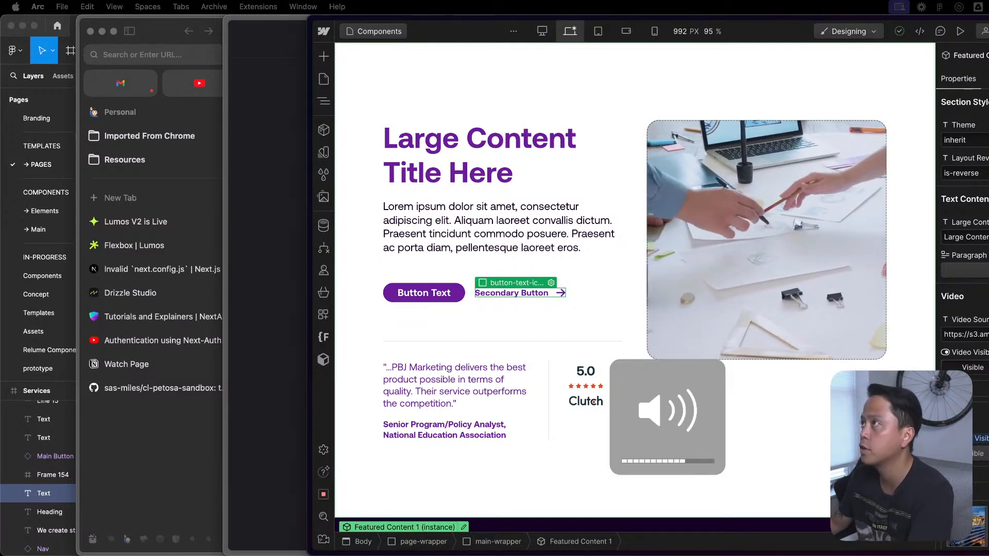
key("XF86AudioLowerVolume")
key("XF86AudioRaiseVolume")
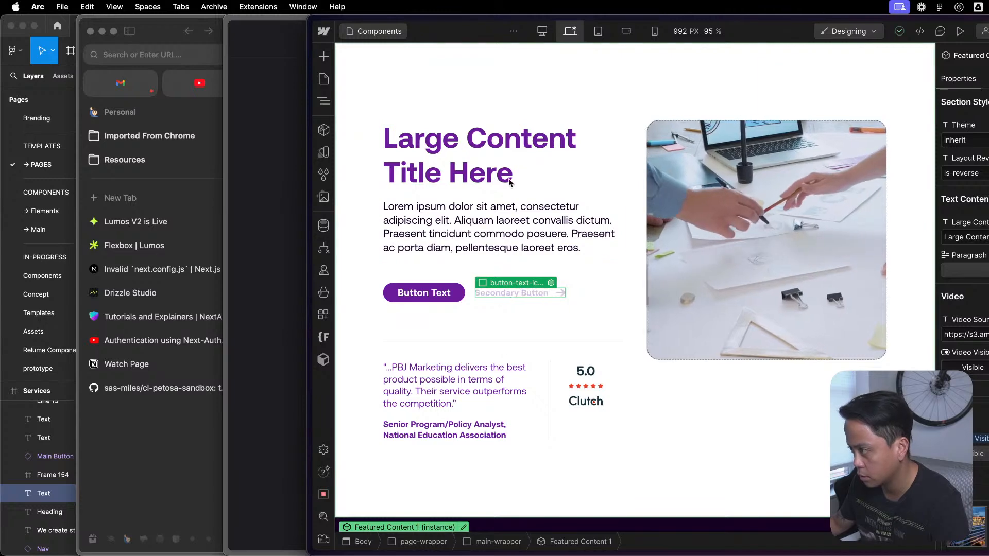
- Open the Featured Content 1 instance for editing and expand its full element tree
left_click(463, 527)
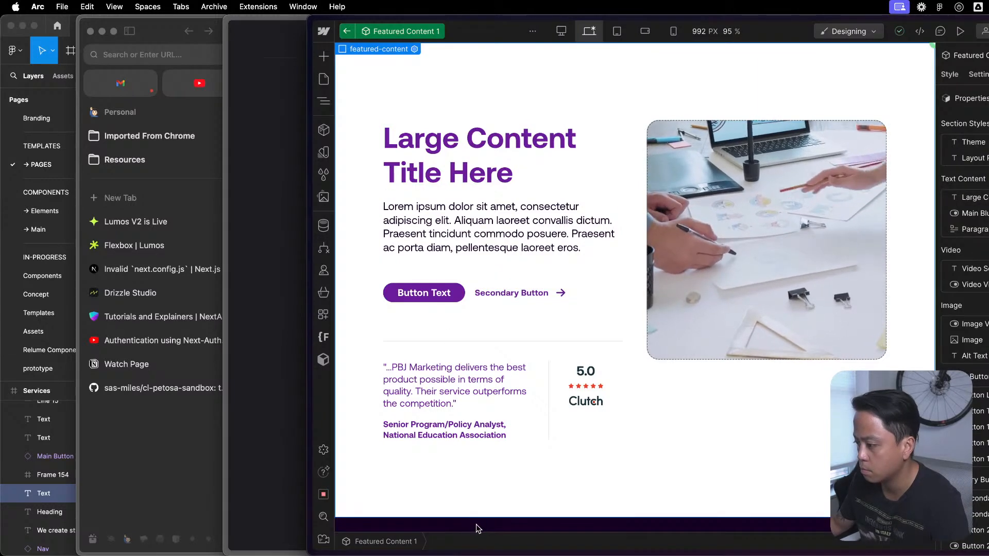
key("z")
key("z")
key("z")
left_click(349, 92)
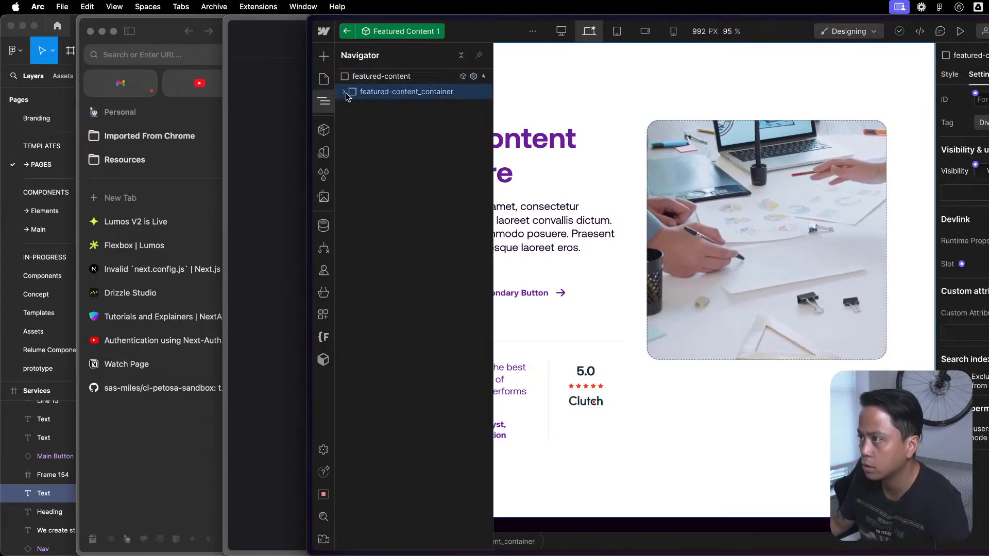
left_click(344, 92)
left_click(351, 107)
left_click(461, 56)
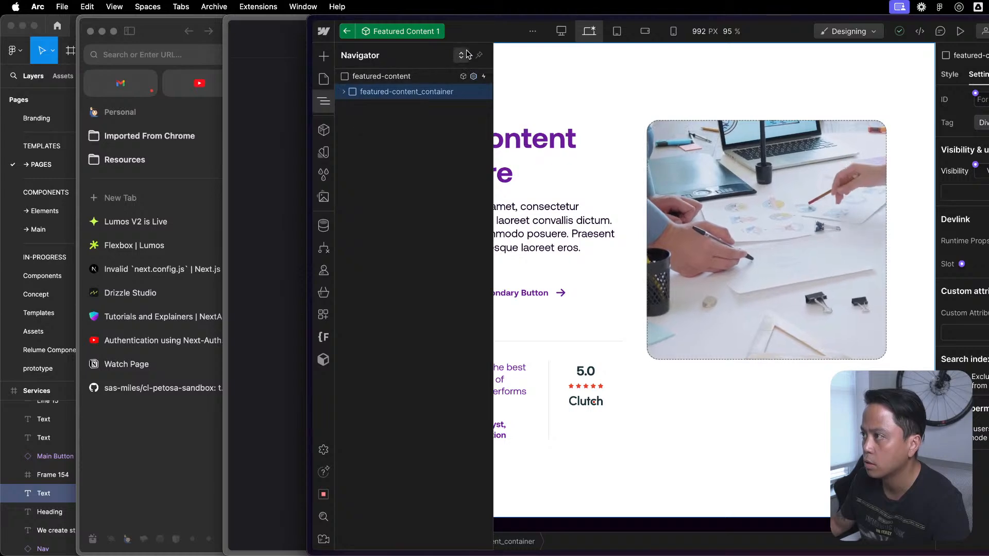
left_click(462, 55)
- Open the nested Group / Content Block component and the Button - Text Icon component in its button-group
left_click(456, 233)
double_click(456, 234)
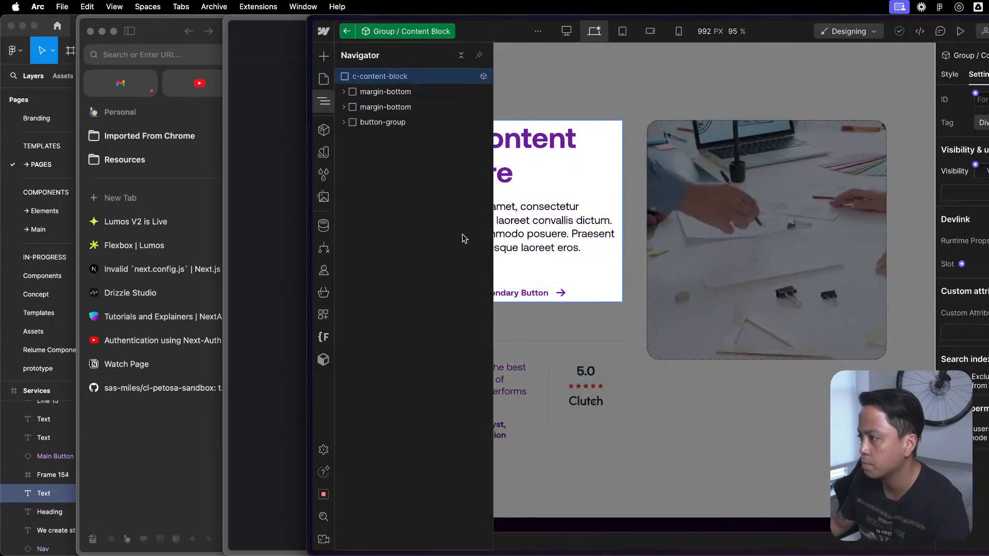
left_click(384, 123)
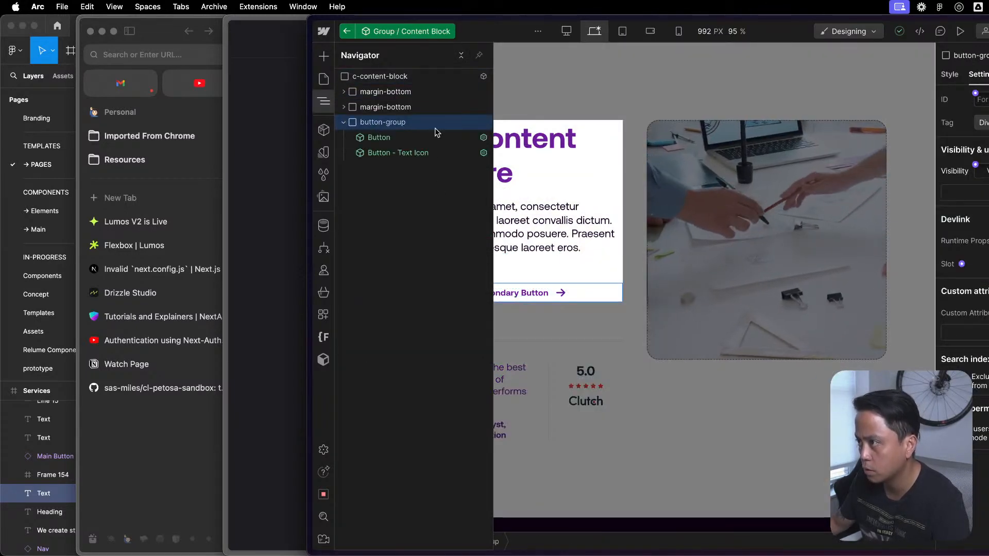
double_click(431, 152)
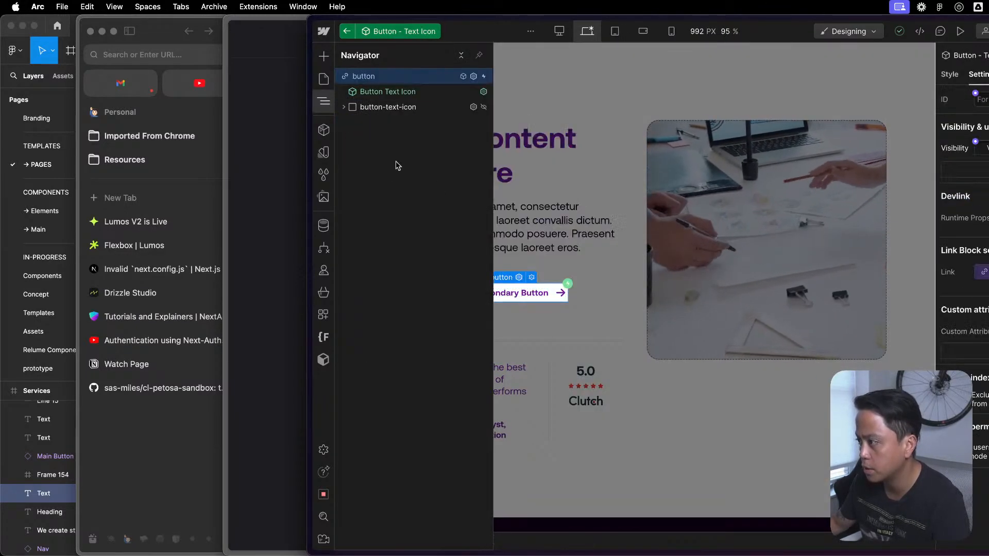
- Compare the settings of the button link block, the nested Button Text Icon instance and the button-text-icon block
left_click(415, 107)
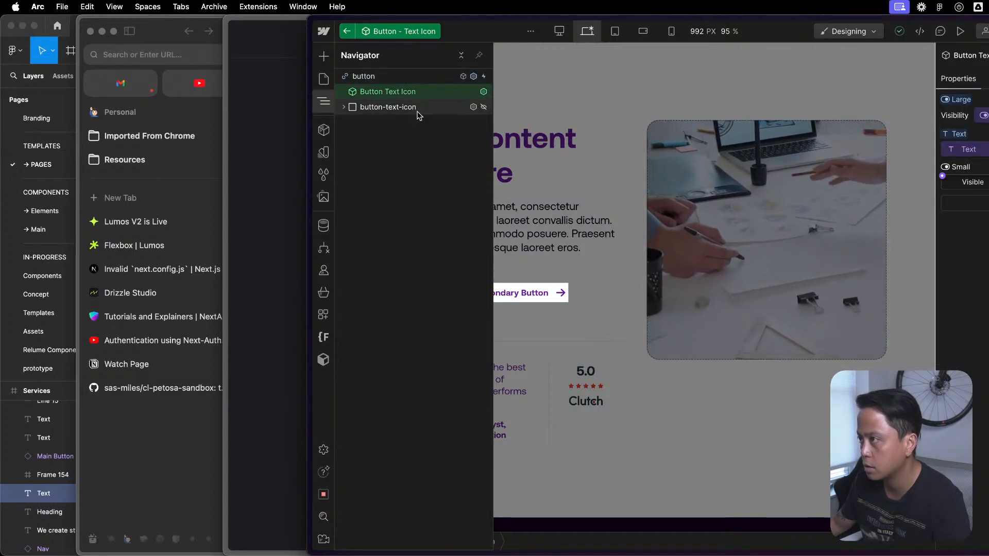
left_click(430, 94)
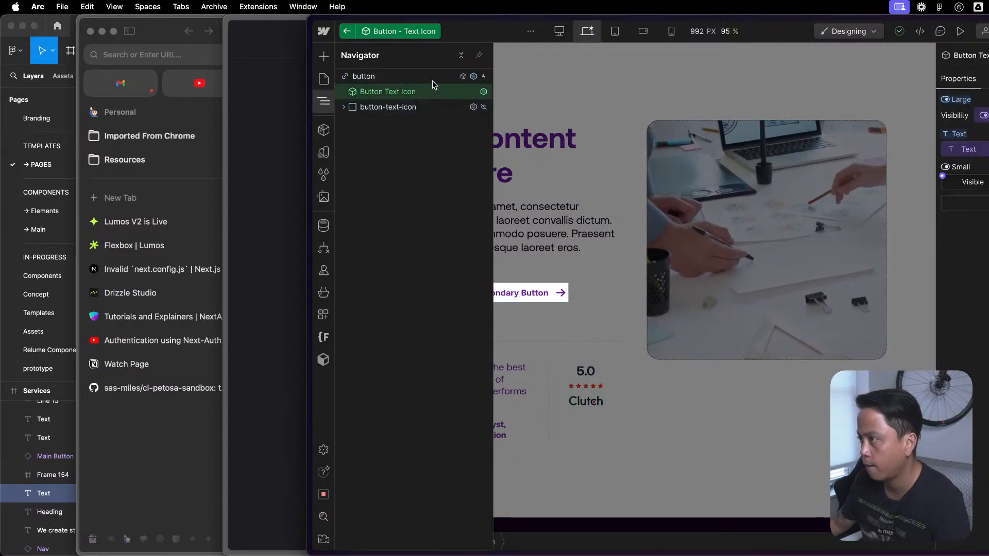
left_click(432, 78)
left_click(427, 107)
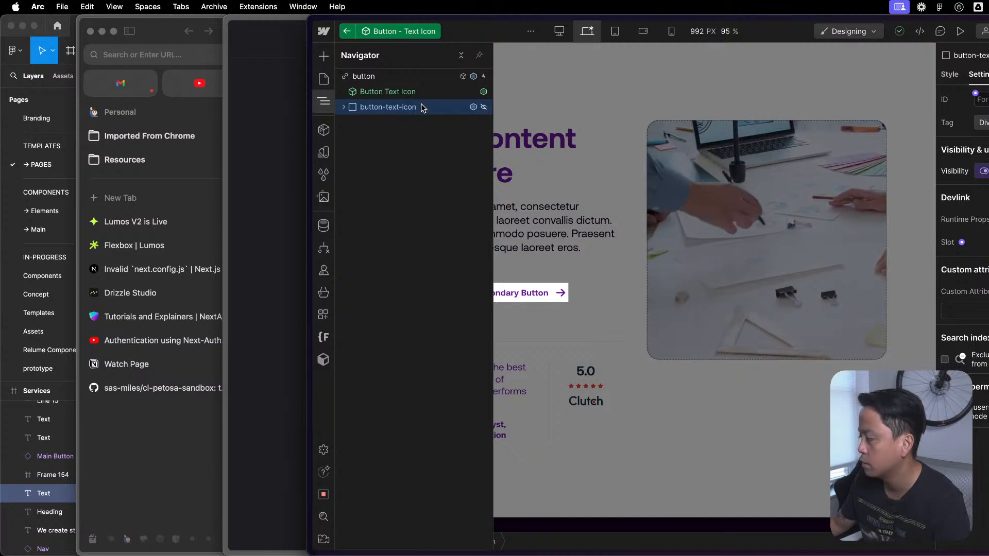
left_click(421, 92)
left_click(420, 78)
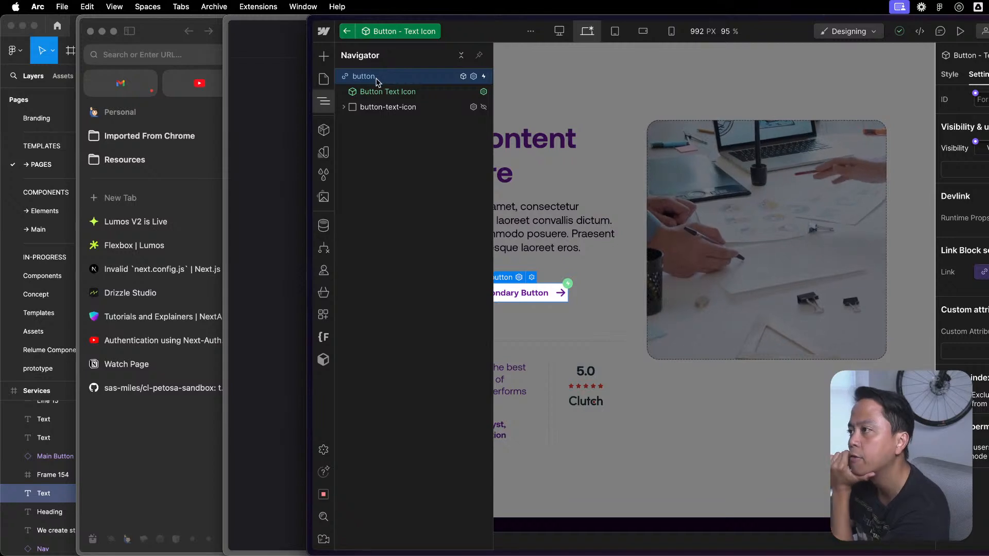
left_click(419, 95)
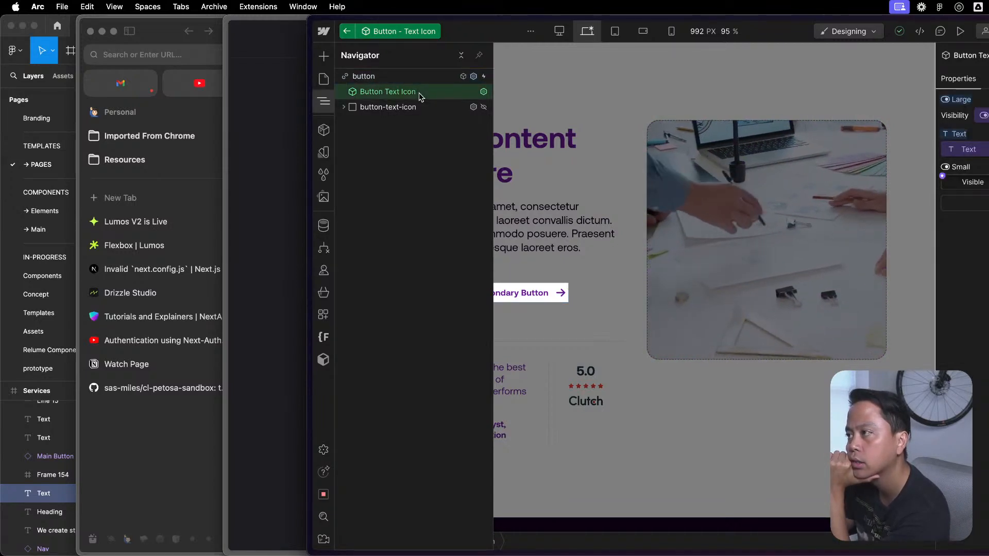
left_click(410, 107)
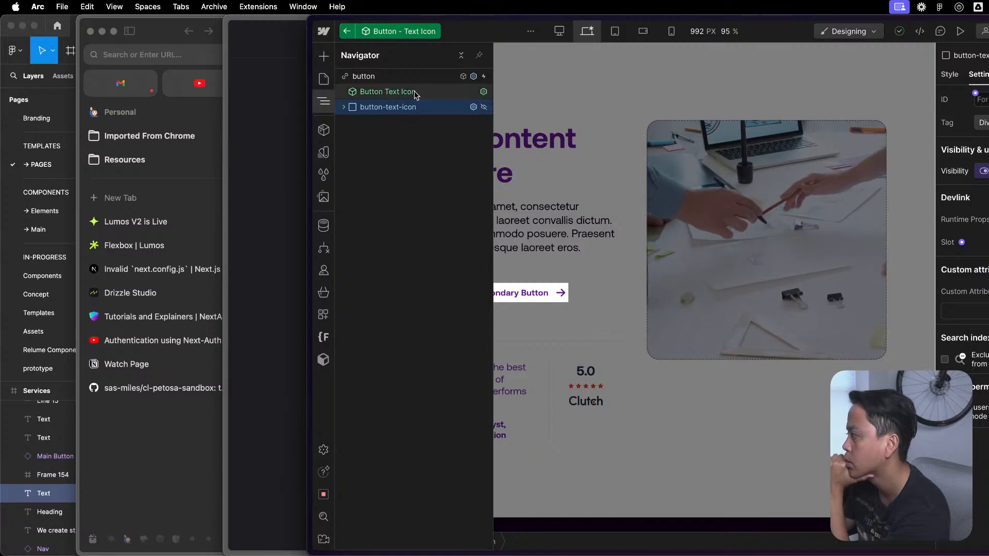
left_click(415, 93)
left_click(415, 105)
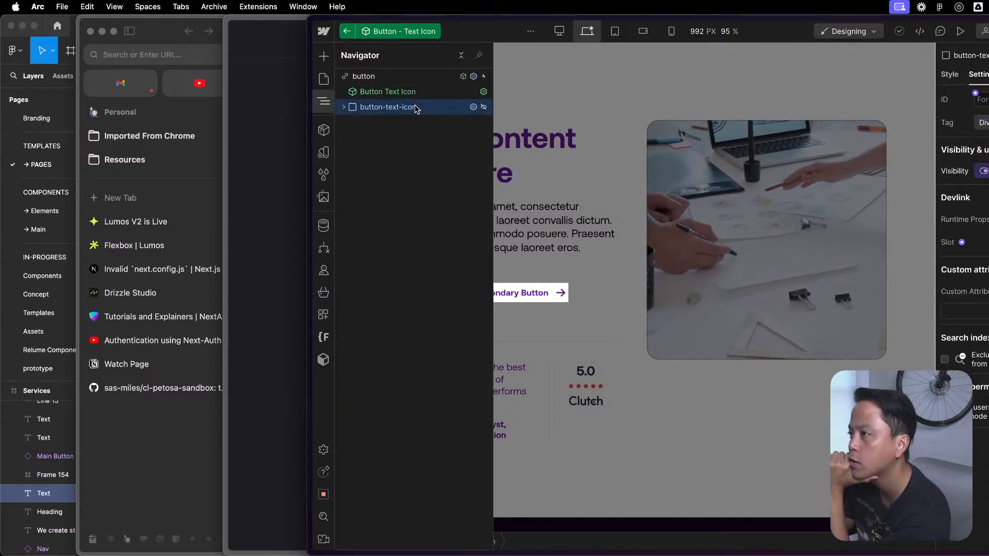
- Examine the style settings of the button-text-icon block against the Button Text Icon instance's properties
left_click(947, 75)
scroll(964, 289, "down", 10)
scroll(963, 288, "up", 10)
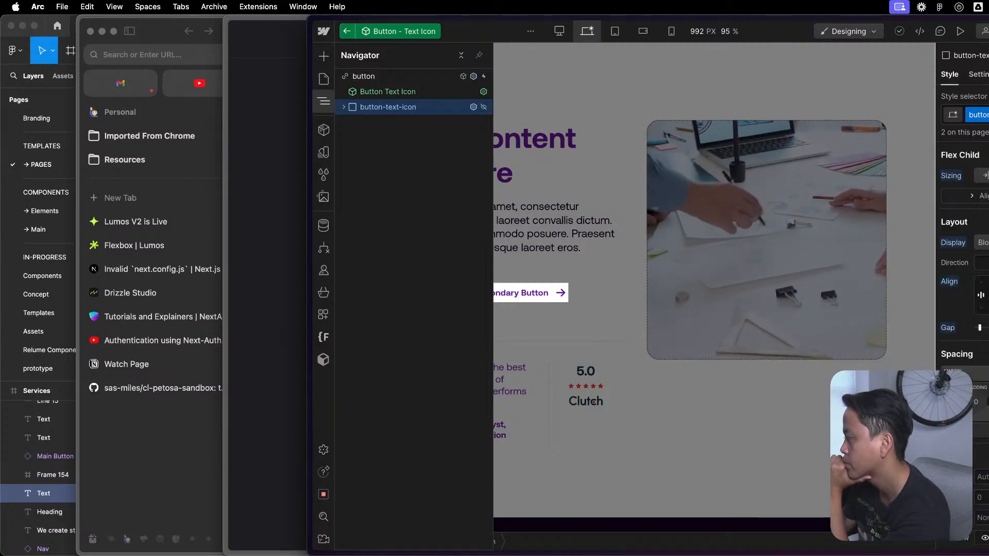
left_click(412, 96)
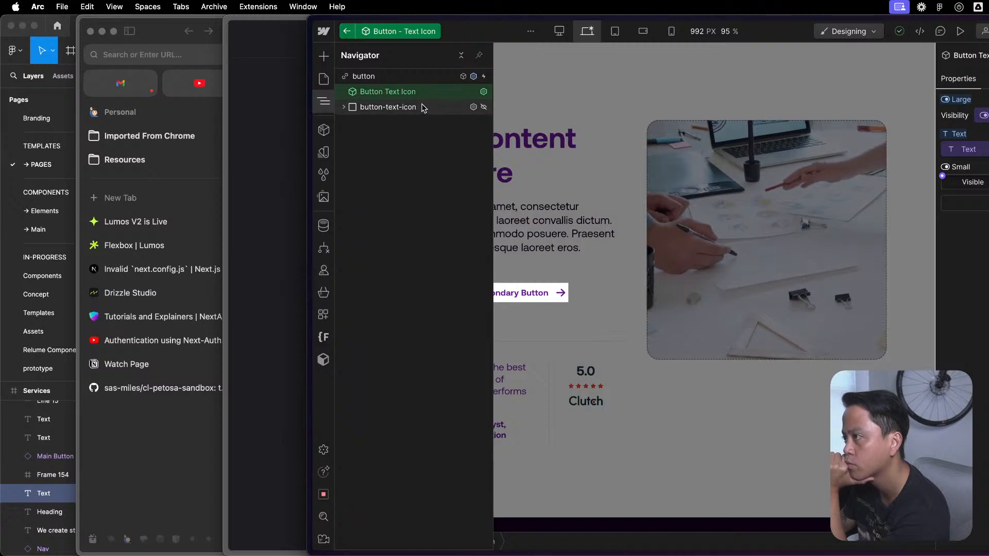
left_click(422, 107)
left_click(980, 75)
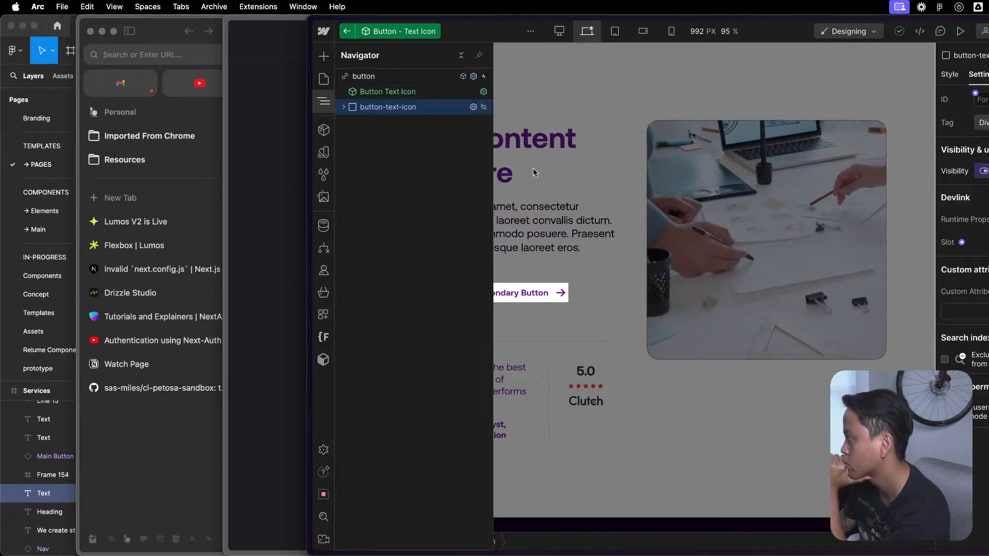
- Open the nested Button Text Icon component and review the style settings of its button-text-icon element
left_click(382, 92)
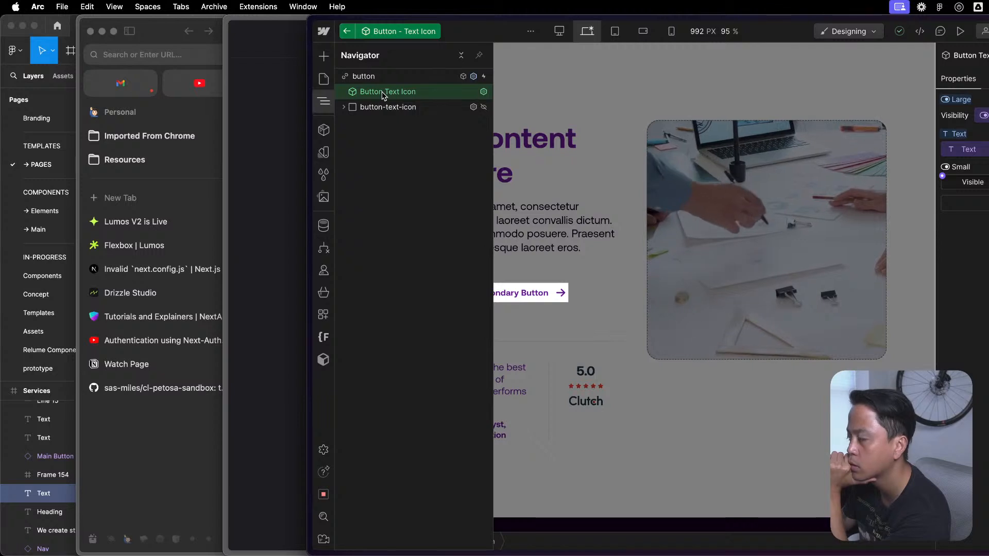
double_click(382, 91)
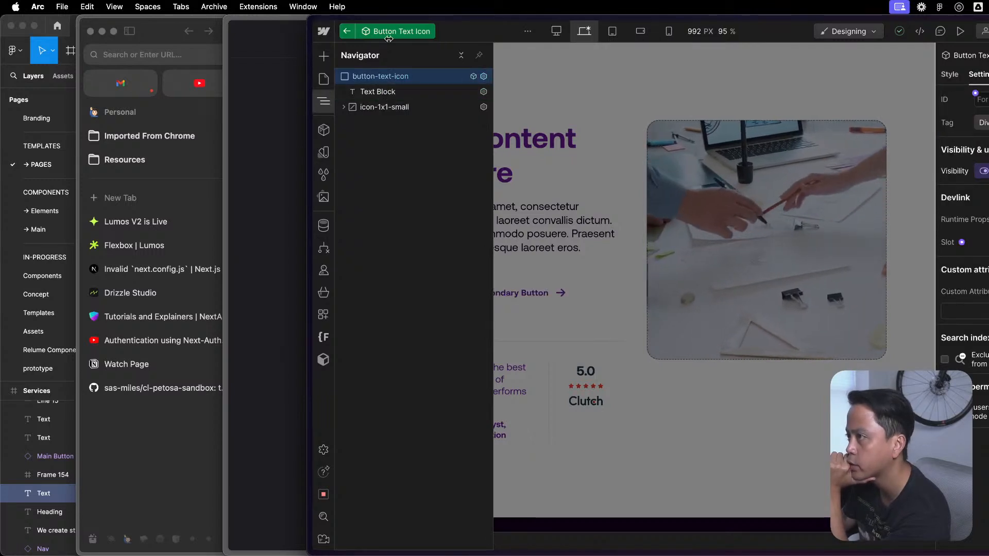
left_click(950, 75)
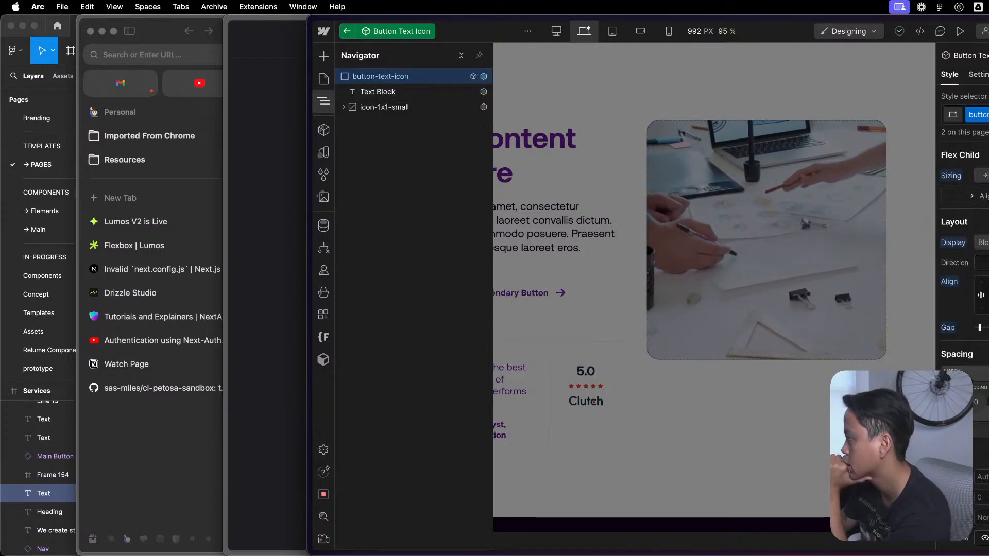
scroll(964, 319, "down", 11)
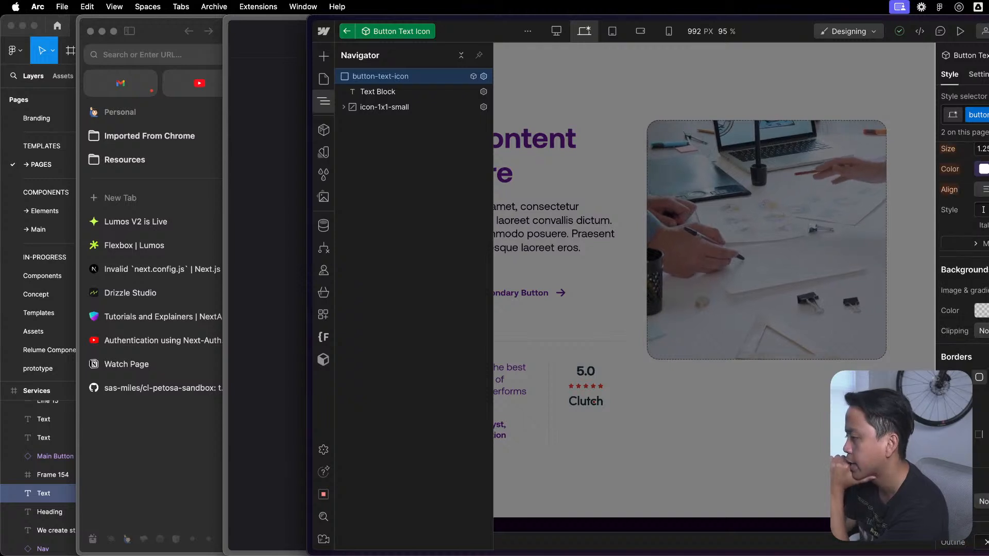
scroll(964, 309, "down", 5)
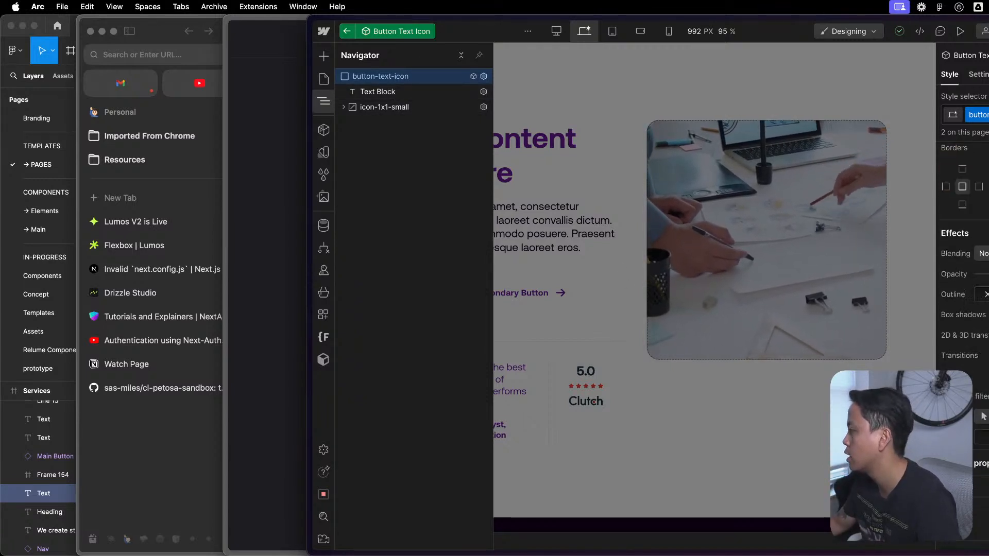
scroll(962, 258, "up", 7)
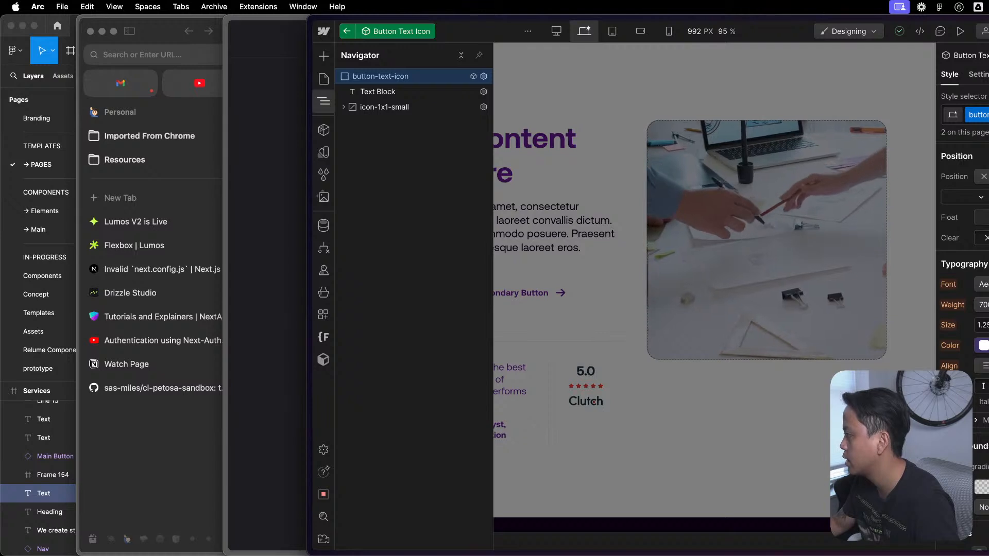
- Check the button-text-icon element's text color variable and open the inherited selector in its style inheritance
left_click(982, 345)
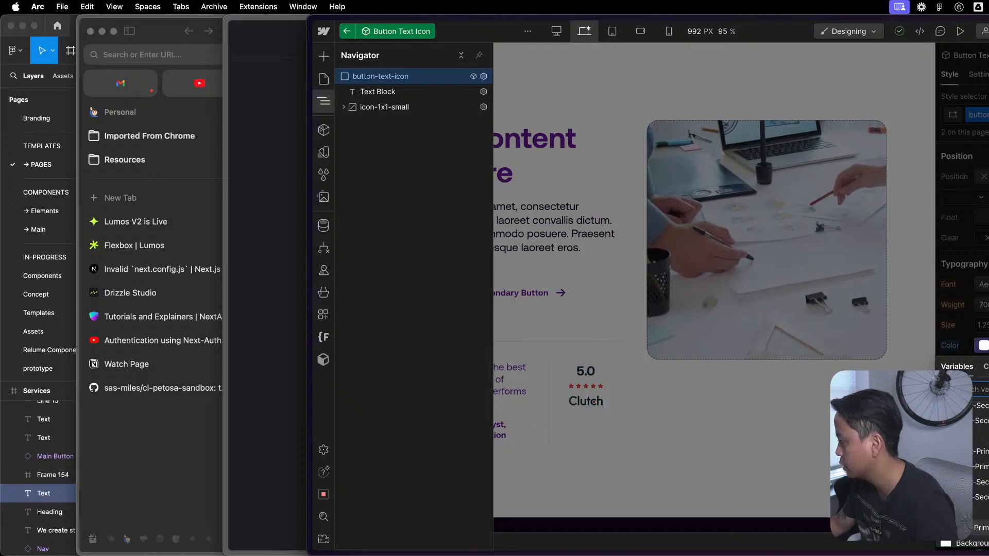
left_click(957, 345)
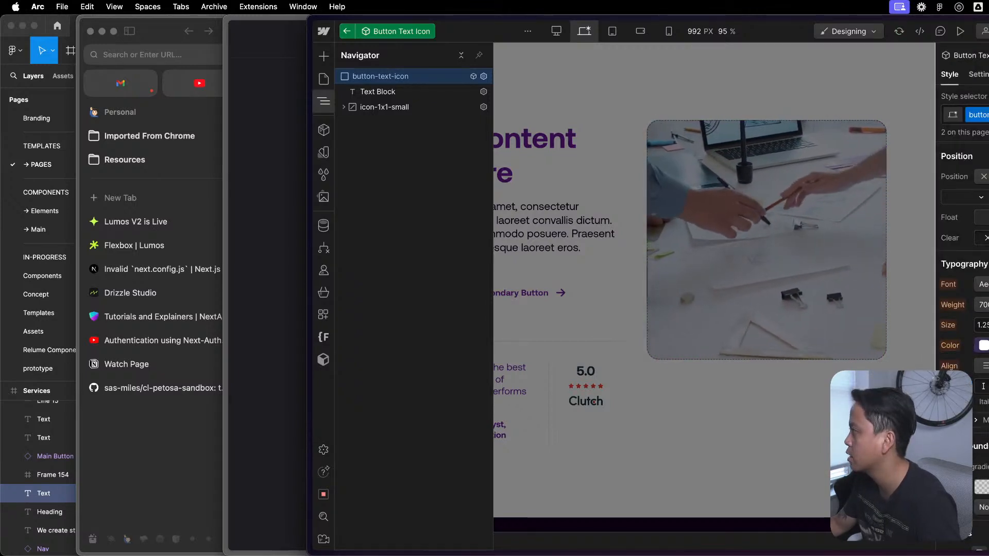
left_click(953, 114)
left_click(984, 209)
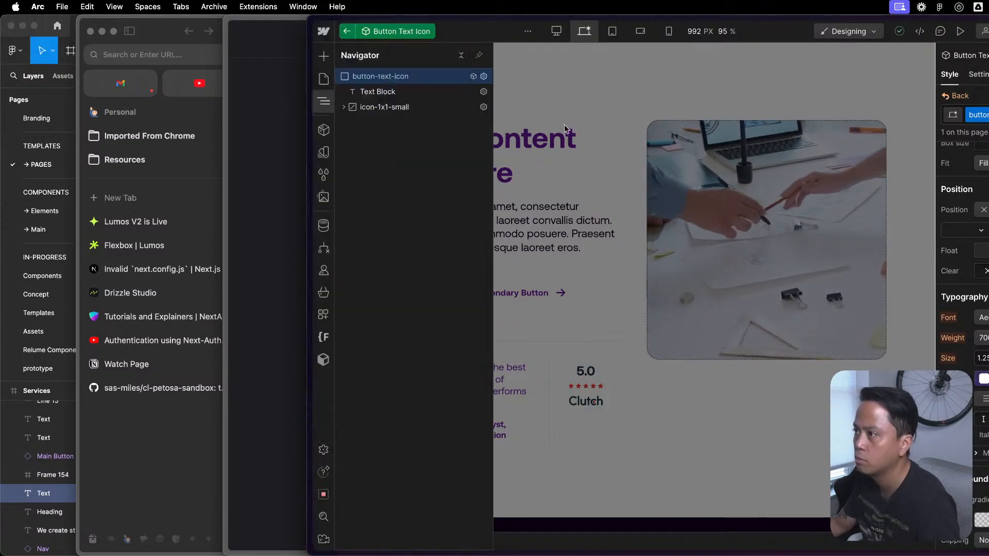
- Set the inherited button selector's typography color to the text variable in the Button group
left_click(984, 379)
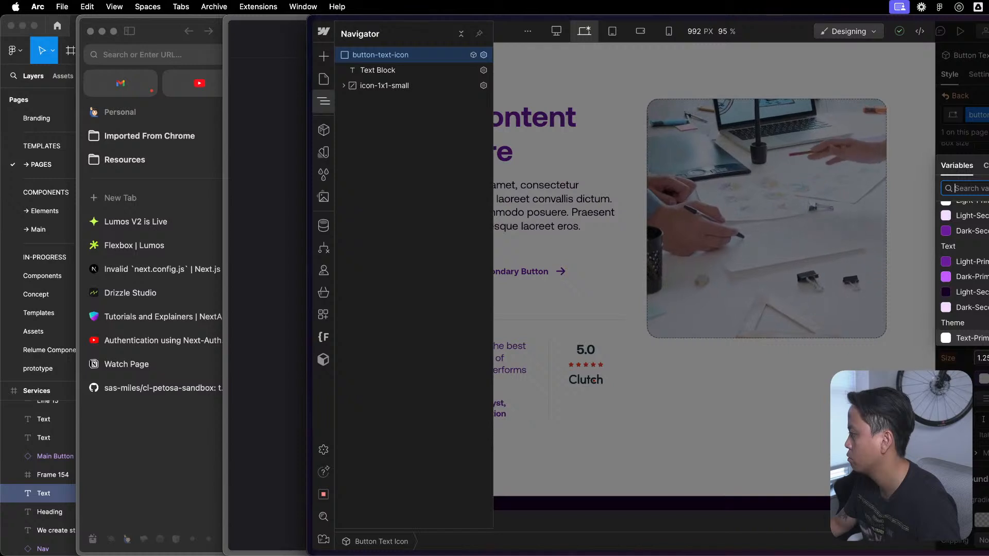
left_click(979, 337)
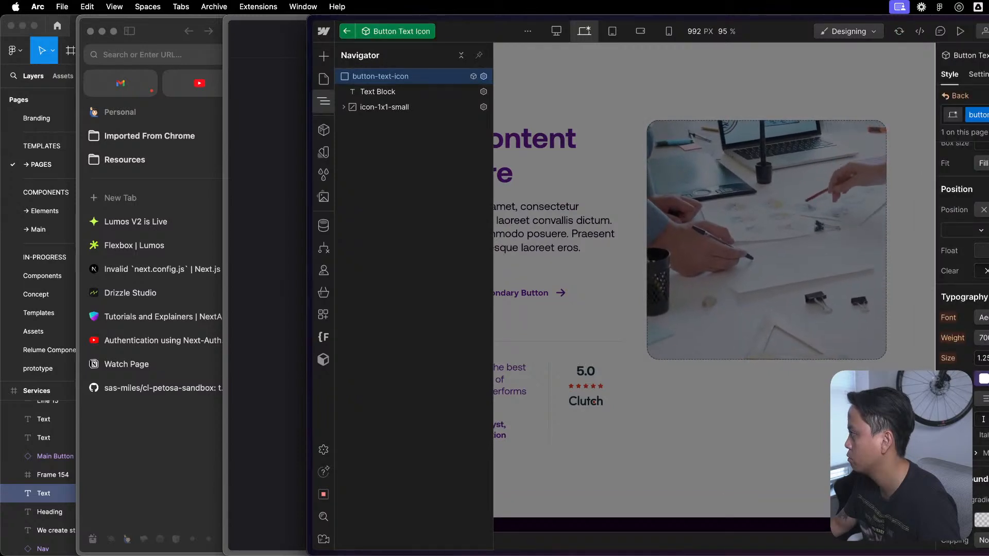
left_click(984, 379)
scroll(968, 320, "down", 1)
scroll(963, 267, "down", 5)
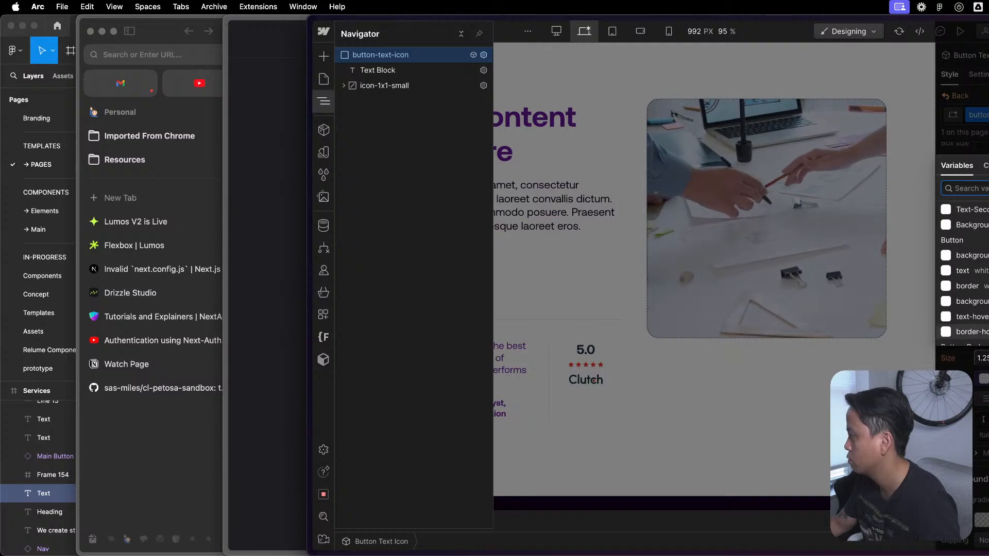
left_click(979, 271)
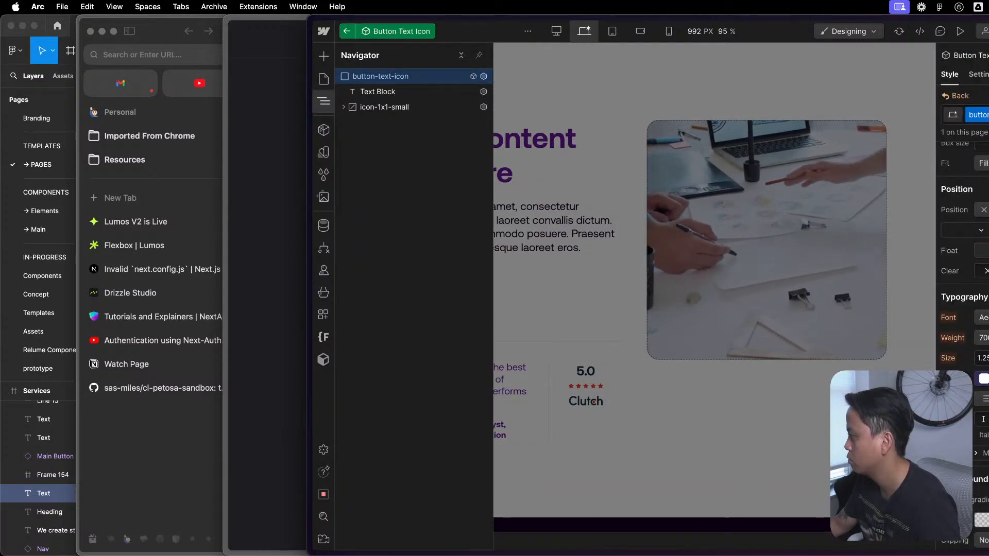
- Exit and reopen the nested Button Text Icon component, and review the typography styles of its inherited button selector
double_click(591, 292)
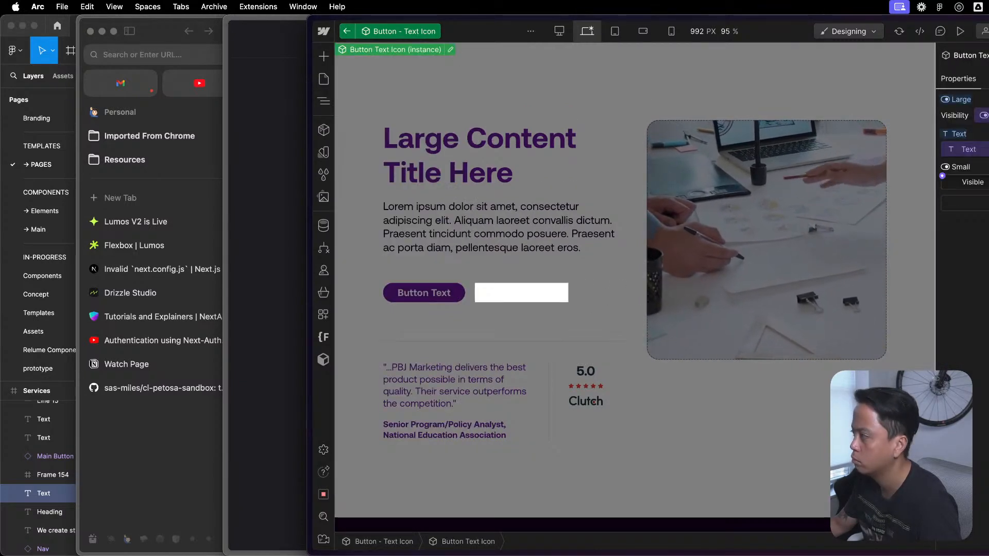
key("z")
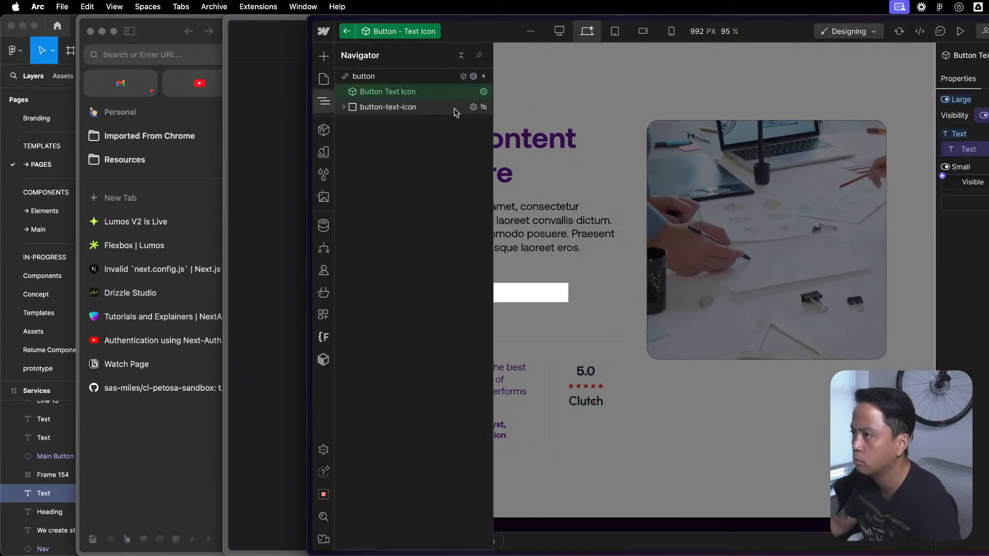
double_click(382, 93)
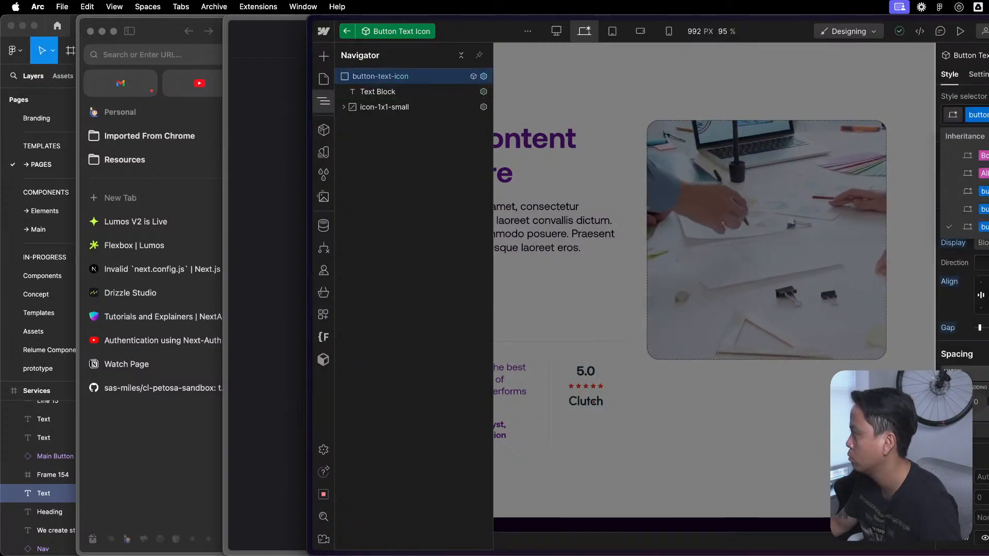
left_click(984, 209)
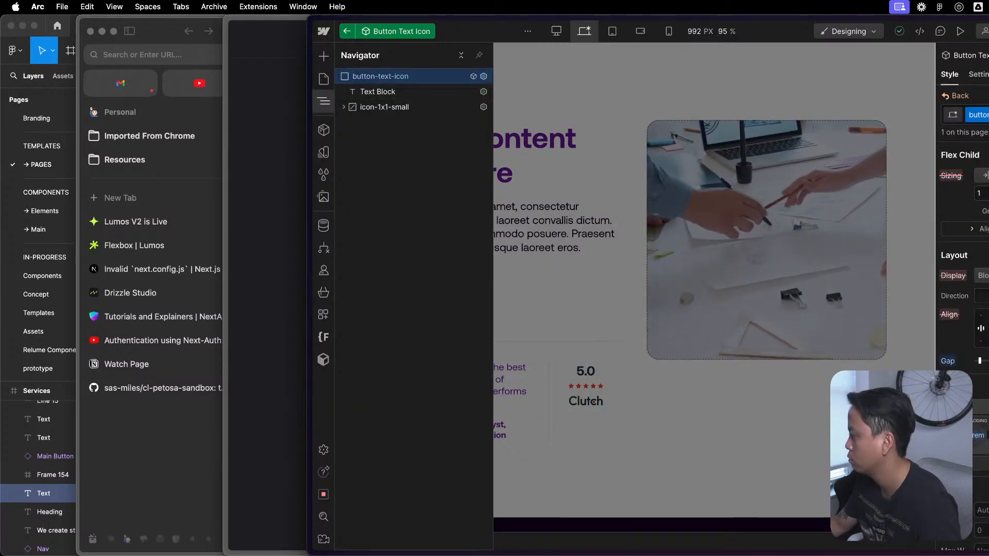
scroll(962, 309, "down", 10)
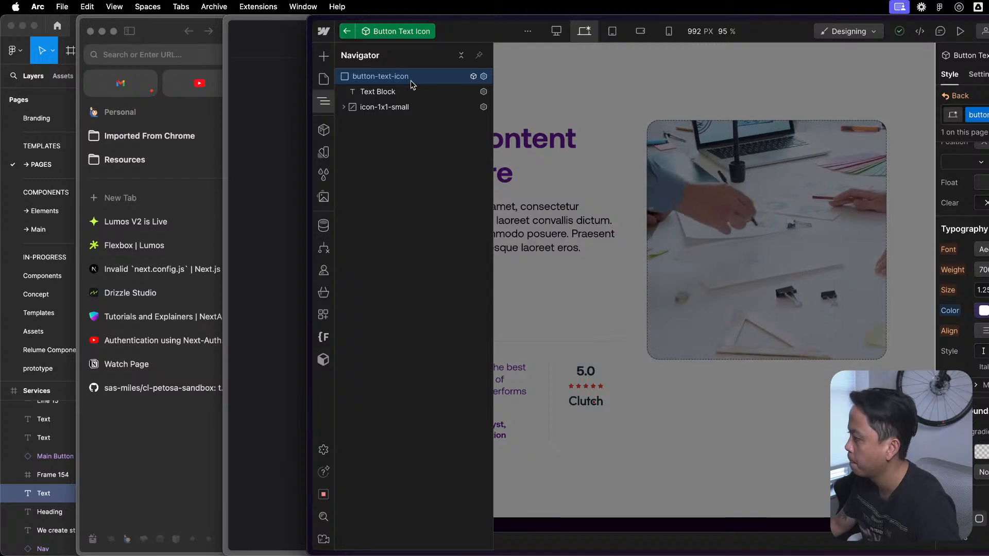
- Compare the typography color settings of the icon-1x1-small element with those of its parent button-text-icon block
left_click(413, 107)
scroll(986, 334, "up", 4)
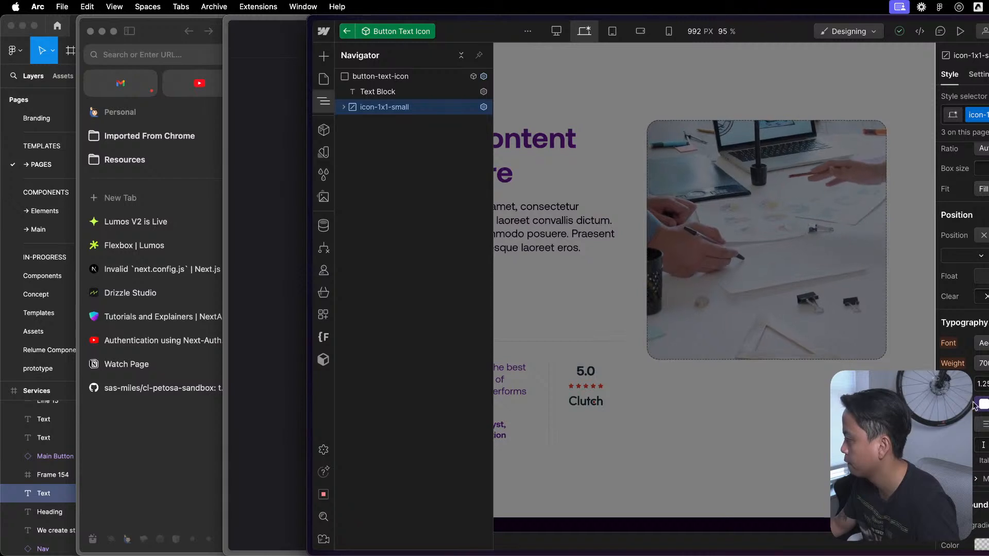
left_click(419, 80)
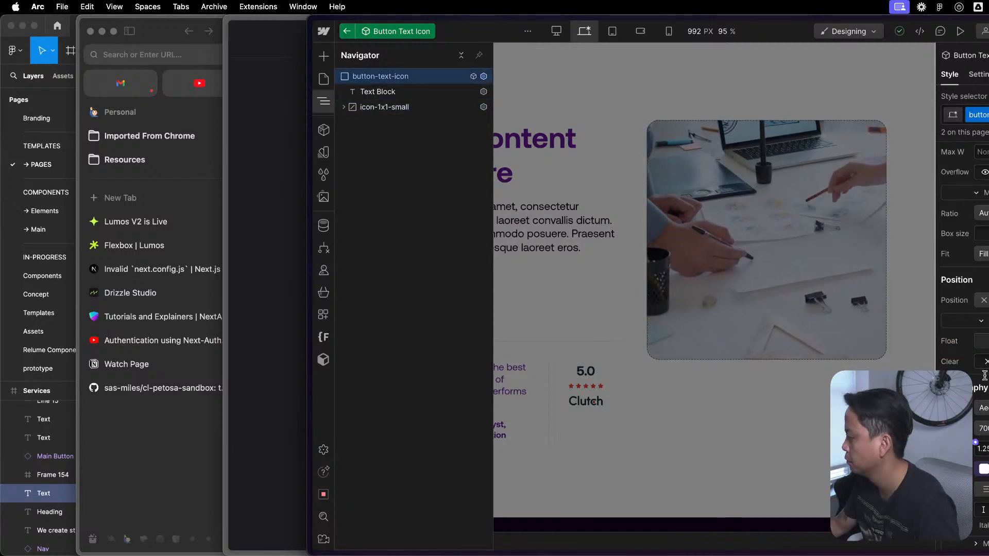
- Return to the Button - Text Icon component and review the style settings of its outer button link
left_click(352, 35)
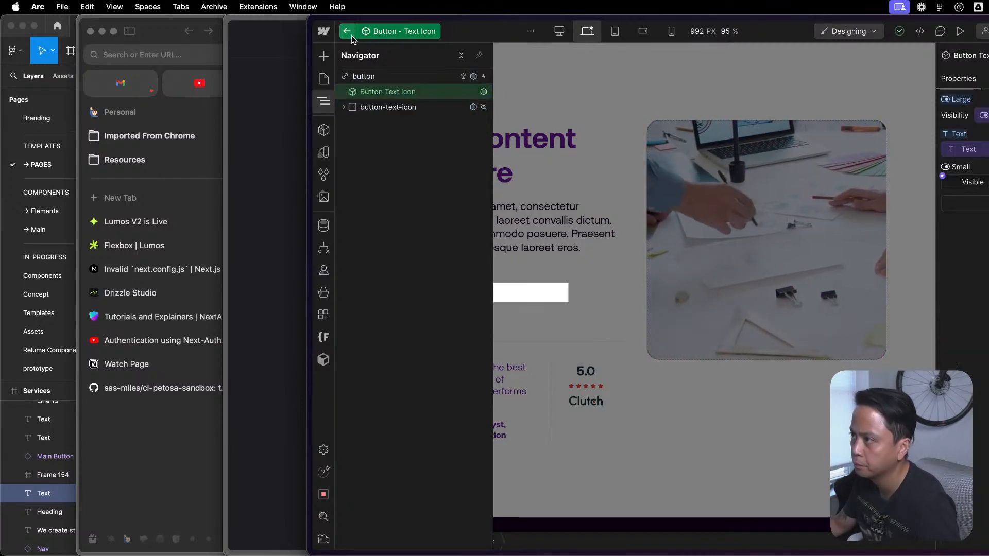
left_click(442, 78)
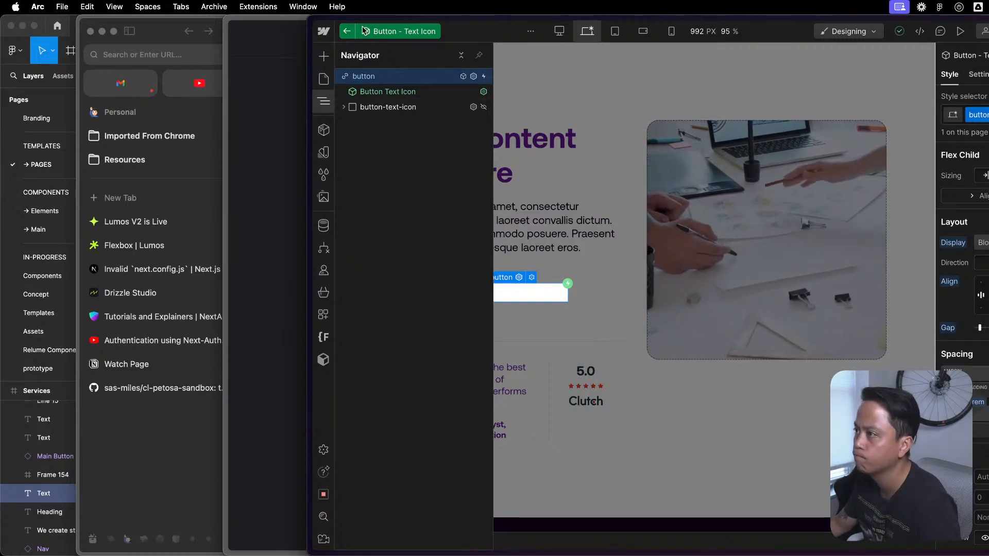
scroll(962, 309, "down", 4)
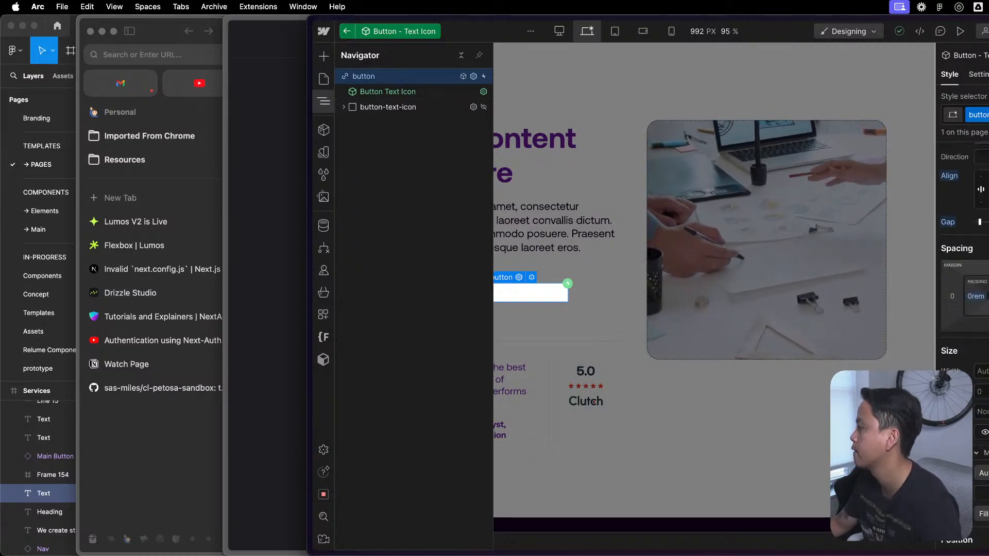
scroll(962, 309, "down", 8)
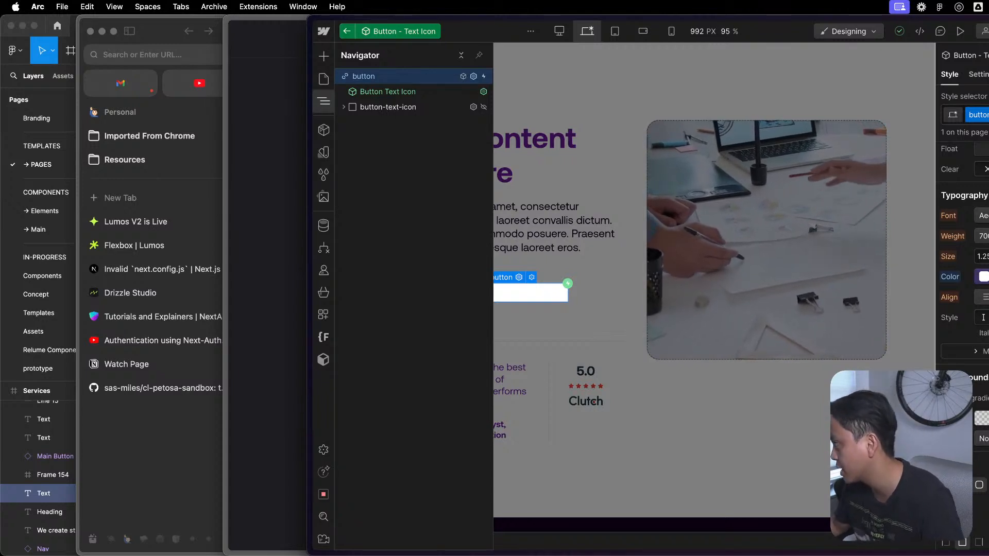
- Set the outer button link's typography color to the text variable in the Button group
left_click(984, 277)
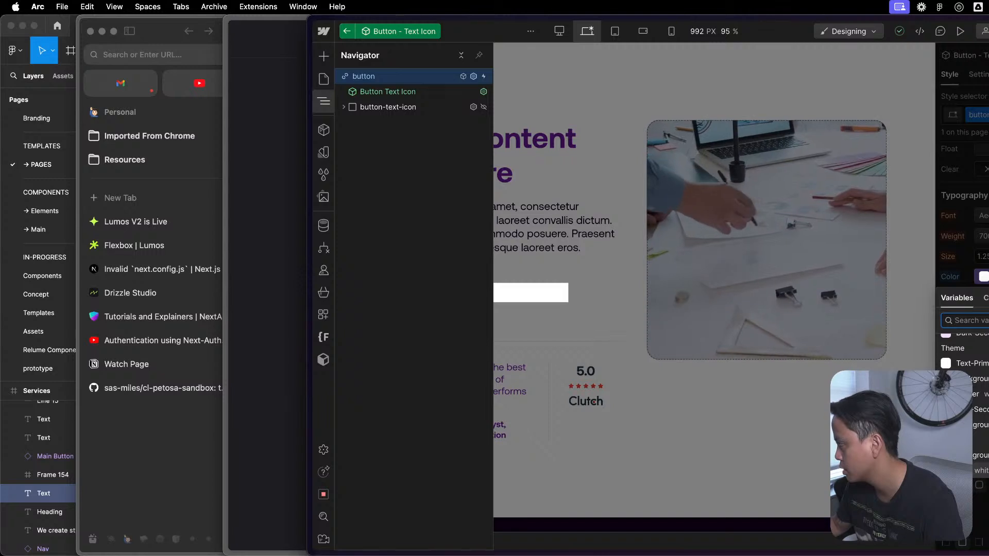
scroll(974, 382, "down", 1)
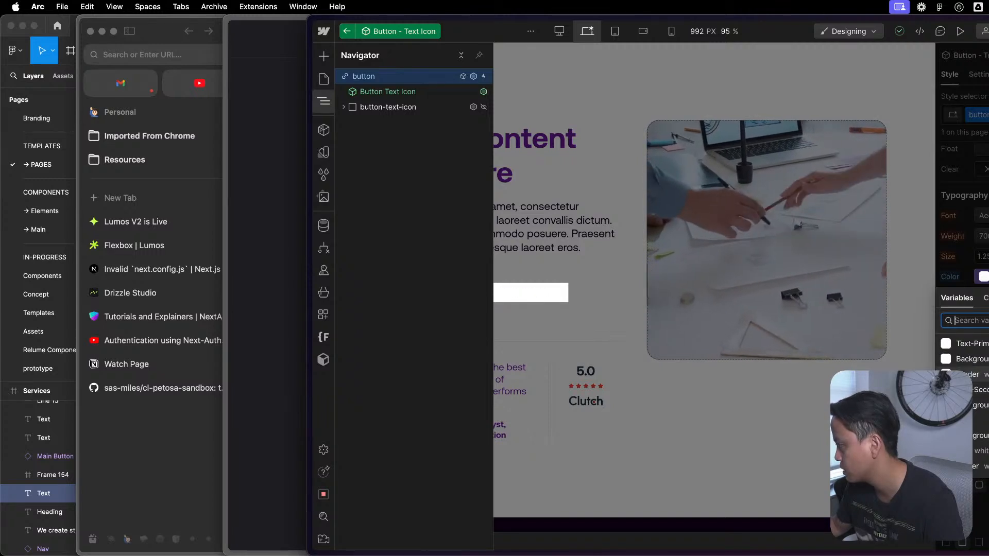
scroll(982, 459, "down", 3)
scroll(987, 400, "up", 1)
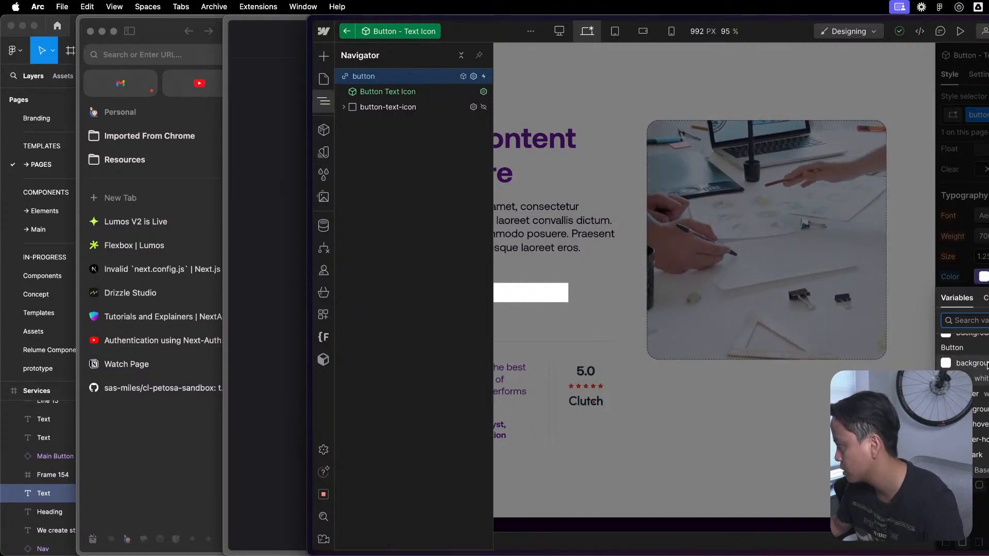
scroll(974, 390, "up", 2)
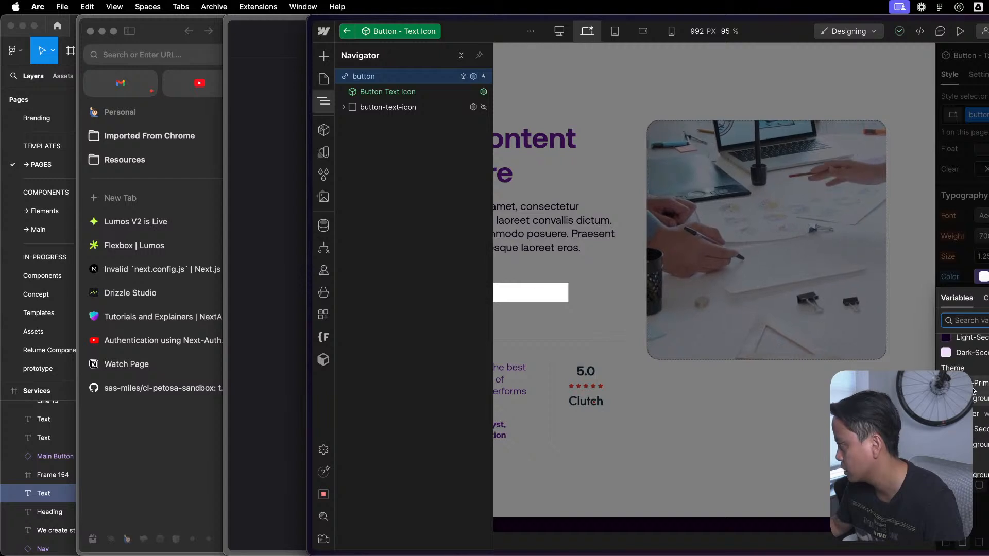
scroll(982, 443, "down", 2)
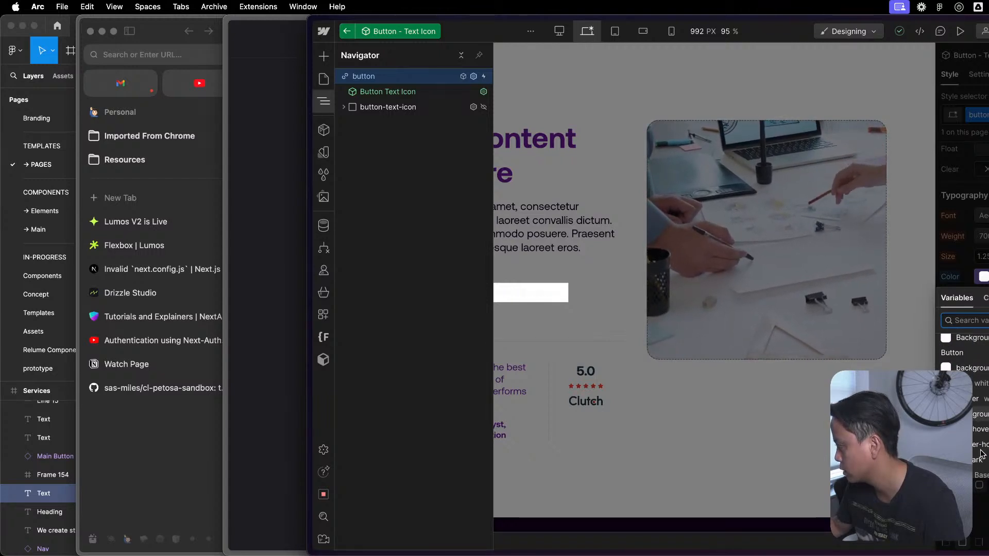
scroll(976, 454, "down", 1)
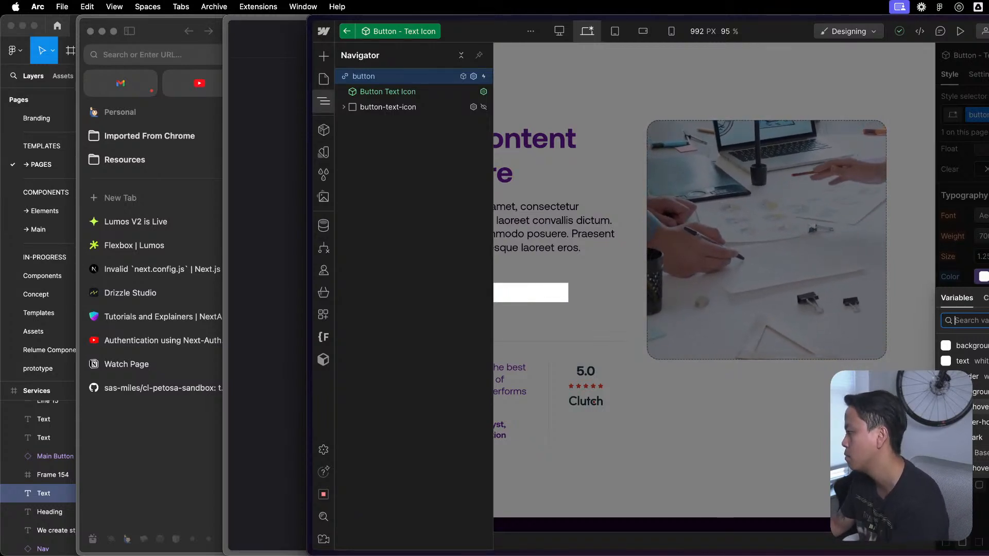
scroll(980, 396, "up", 1)
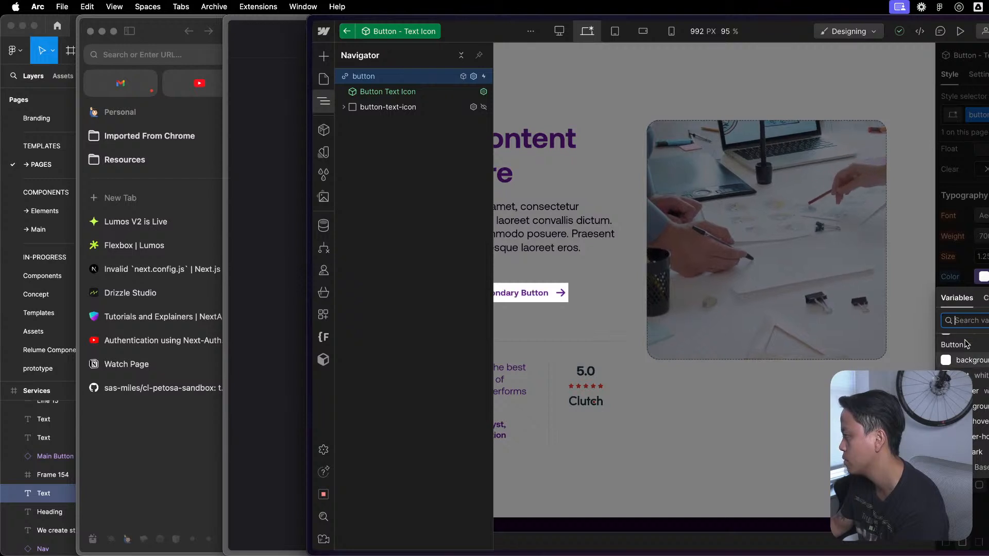
scroll(980, 376, "up", 1)
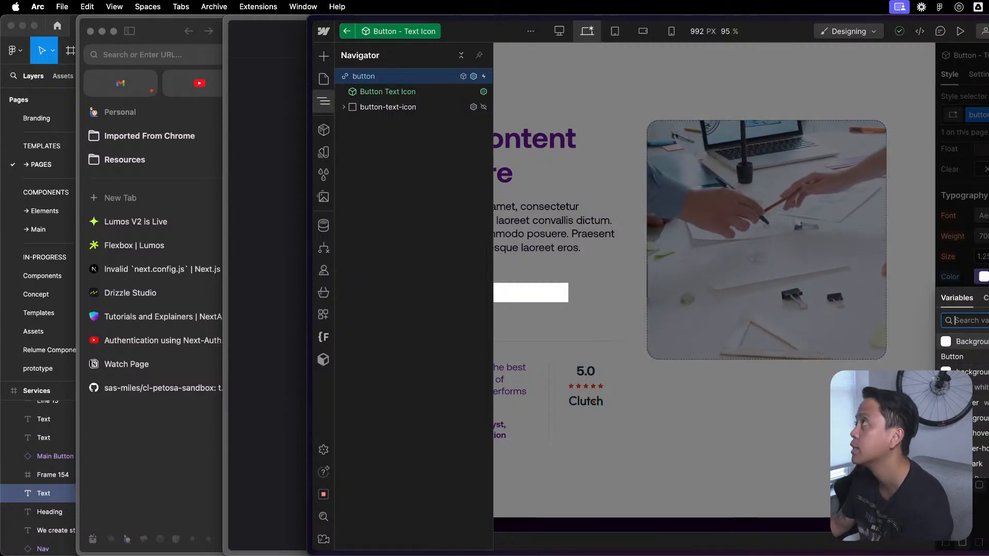
scroll(980, 376, "up", 2)
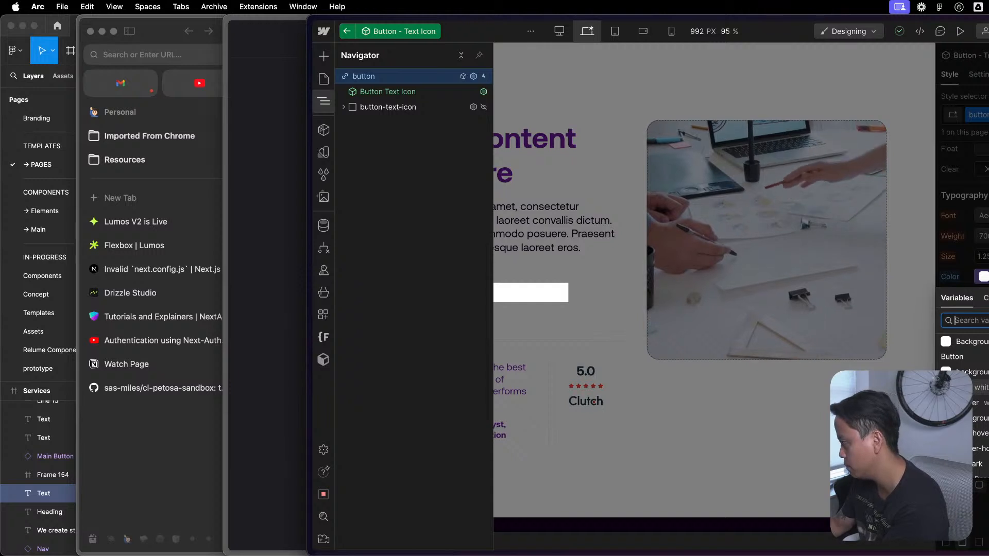
scroll(980, 376, "down", 3)
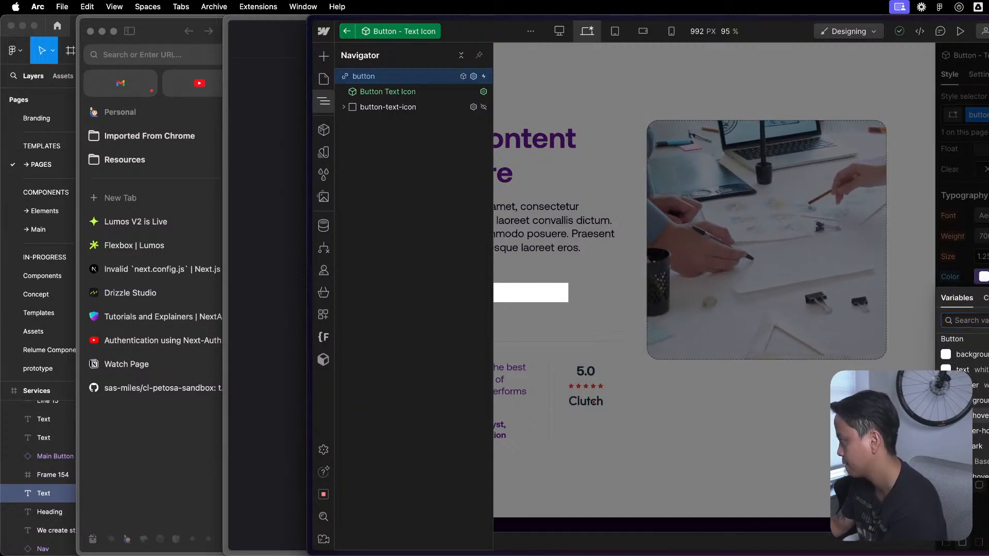
left_click(980, 370)
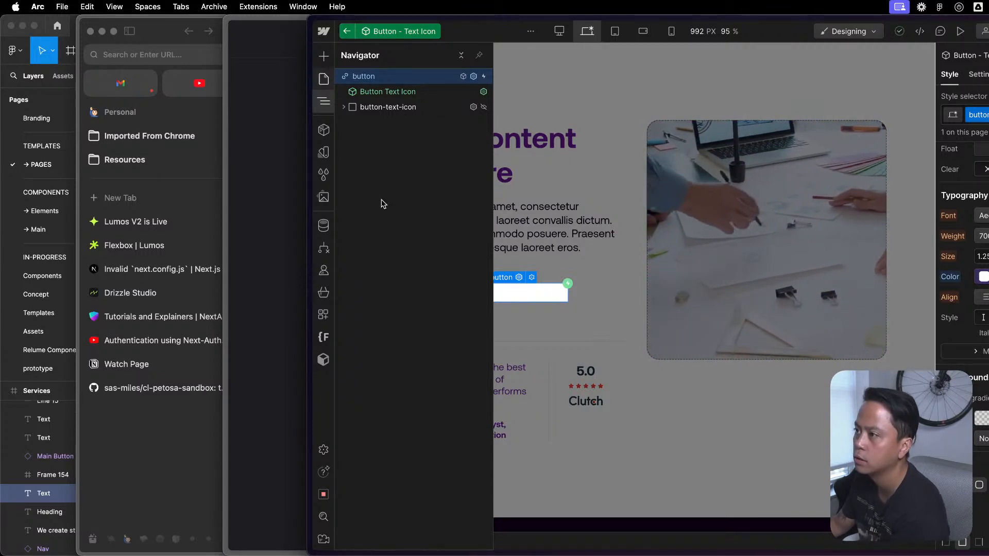
- Switch to the Lumos documentation in the browser and open its Color page
mouse_move(785, 547)
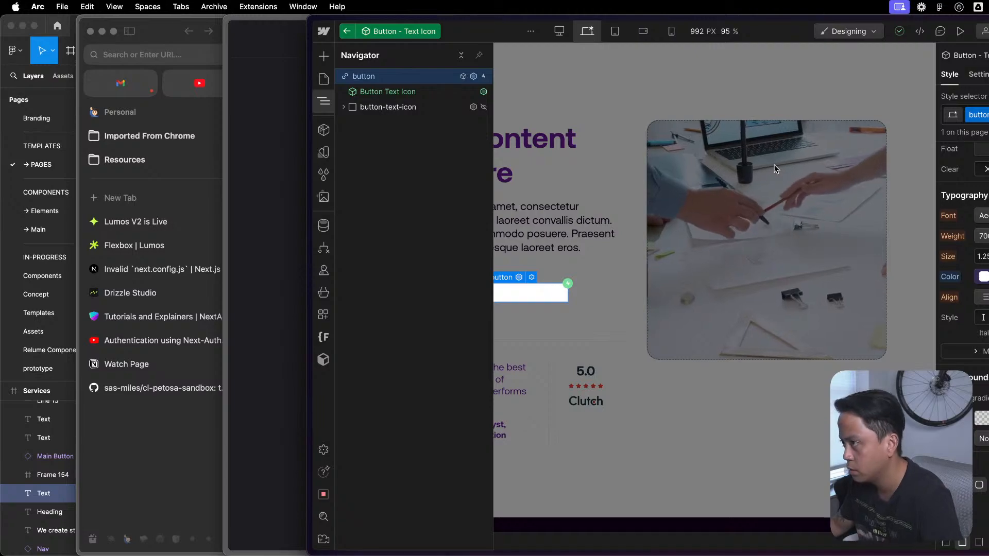
key("ctrl+Up")
left_click(500, 142)
key("ctrl+Up")
left_click(960, 346)
scroll(961, 350, "up", 1)
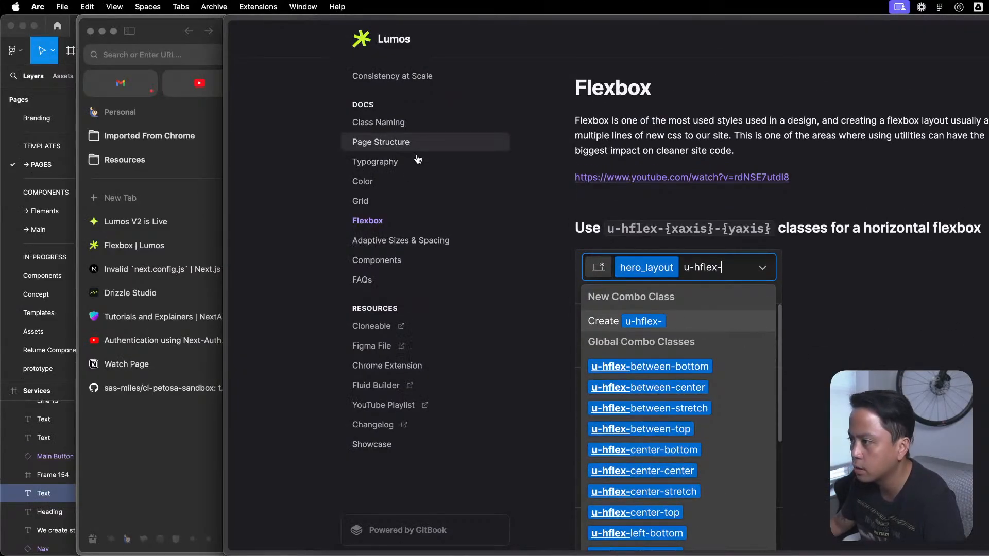
left_click(390, 183)
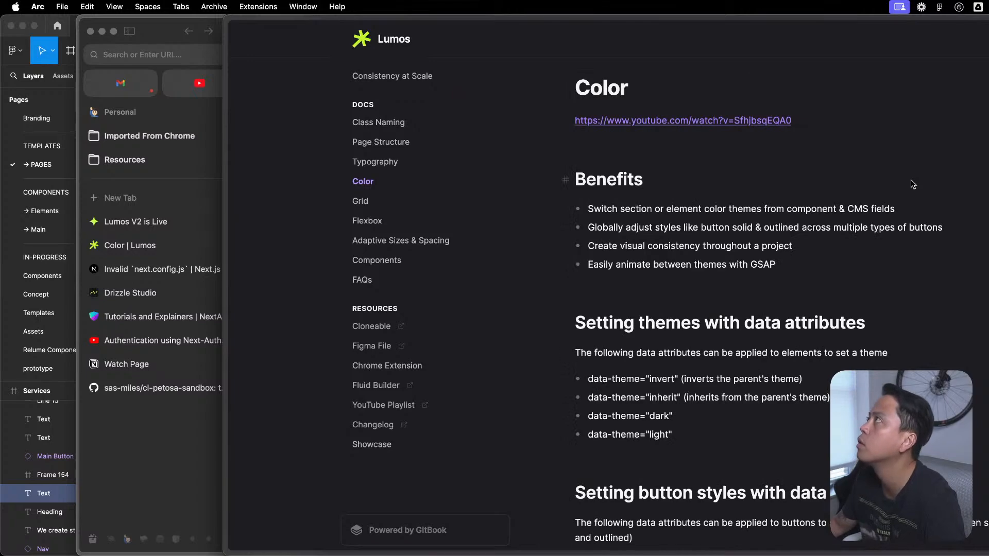
- Examine how the Defining Colors Across Themes code assigns primary and secondary button variables for the light and dark themes
scroll(755, 340, "down", 10)
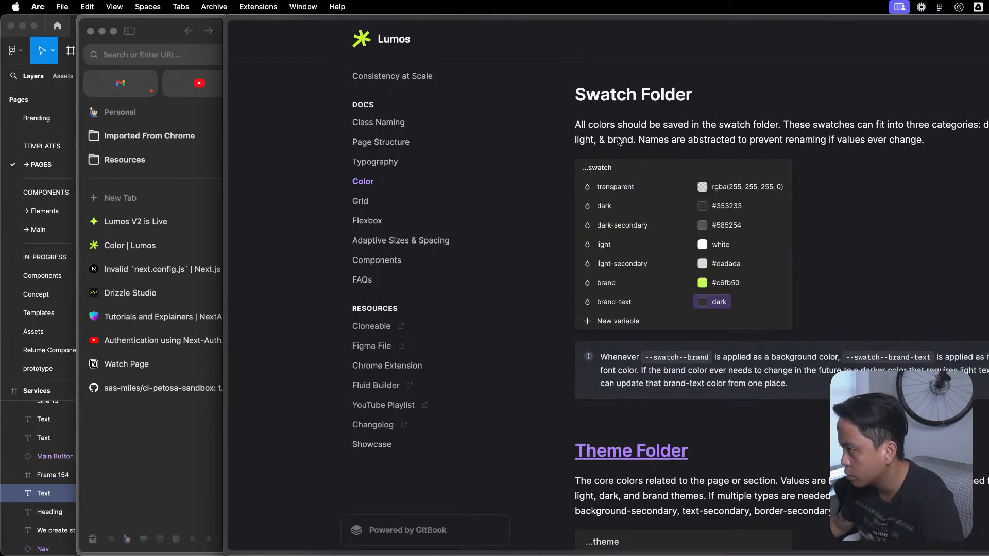
scroll(663, 367, "down", 12)
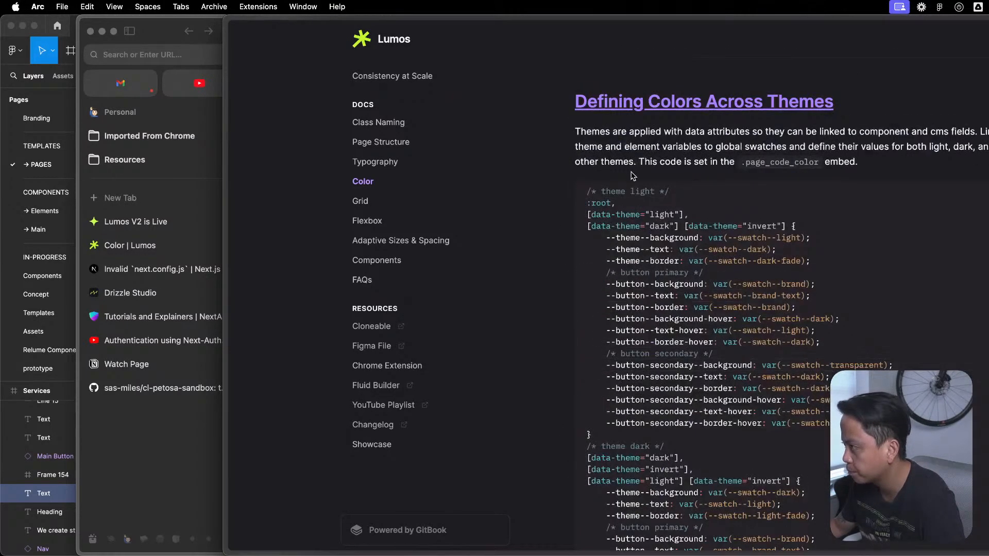
left_click_drag(614, 352, 773, 425)
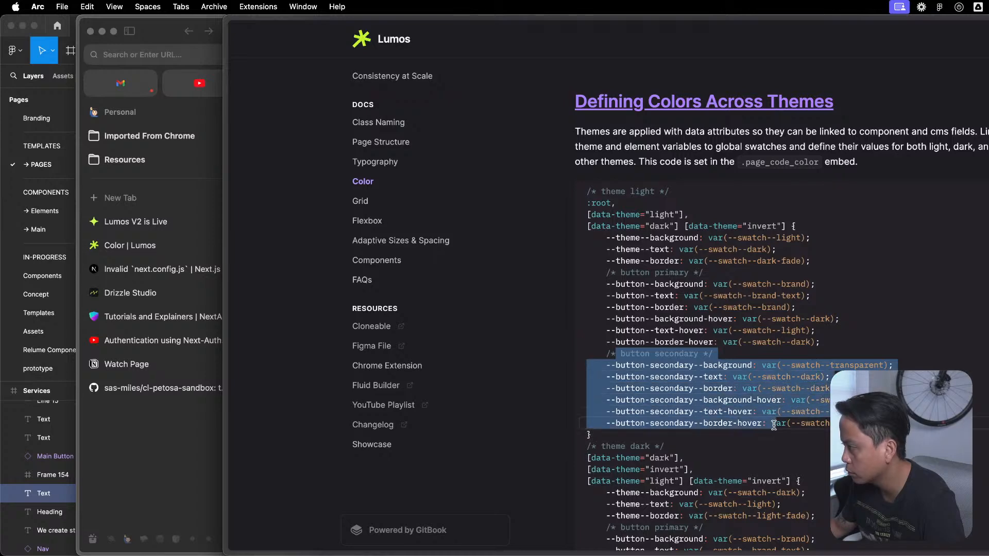
left_click(869, 363)
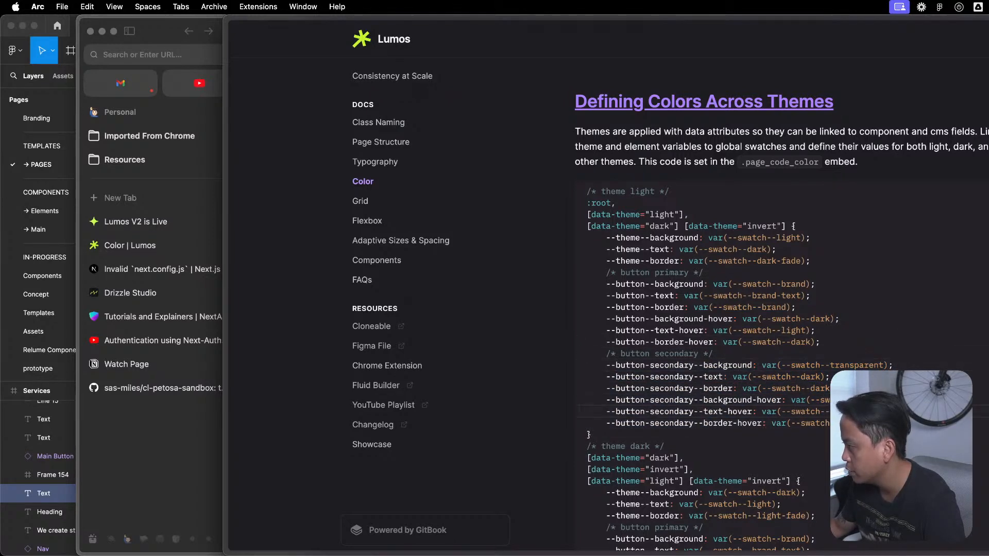
left_click_drag(775, 434, 778, 286)
scroll(775, 309, "down", 5)
left_click(778, 286)
left_click_drag(839, 456, 840, 376)
left_click(840, 384)
- Bring up the browser window showing the GitHub payload-3.0-demo script and close it
key("ctrl+Up")
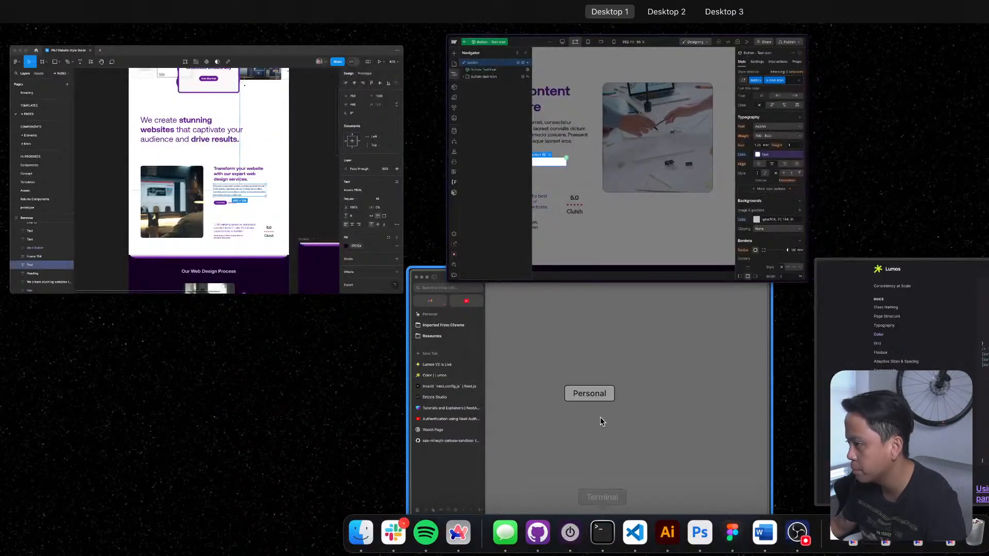
left_click(728, 472)
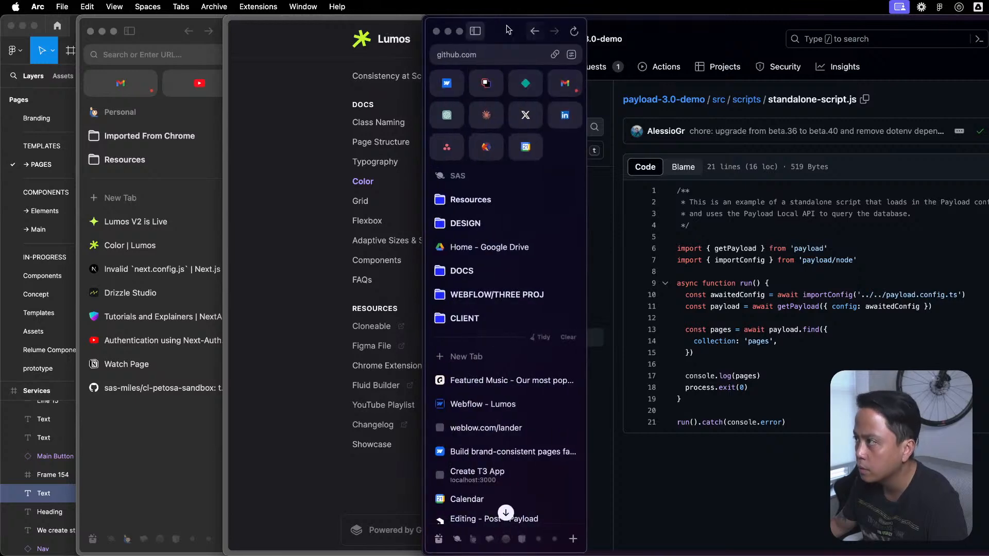
left_click(438, 32)
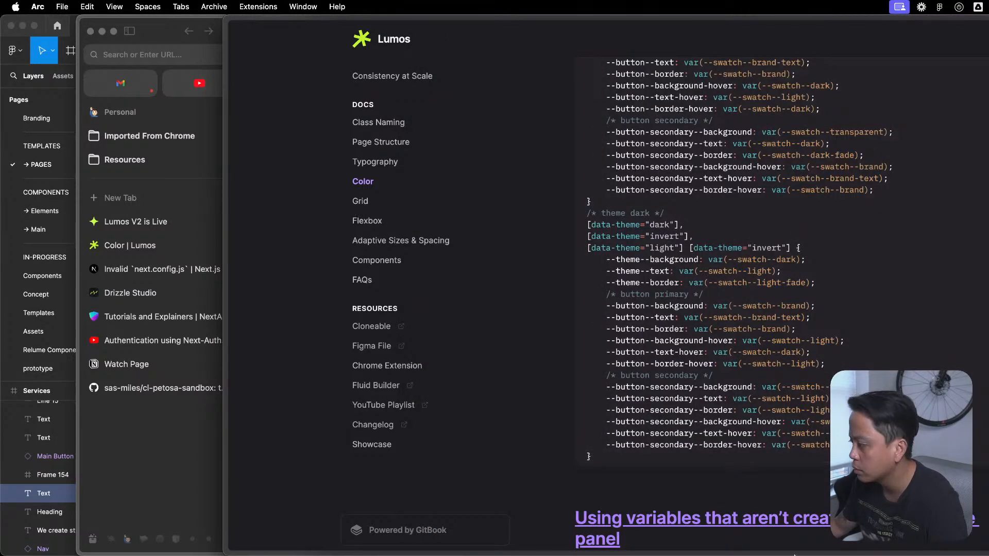
- Switch to the Webflow window with Section / Example / Split, open its Global / Content component and select the Btn / Main / With Link instance
mouse_move(819, 546)
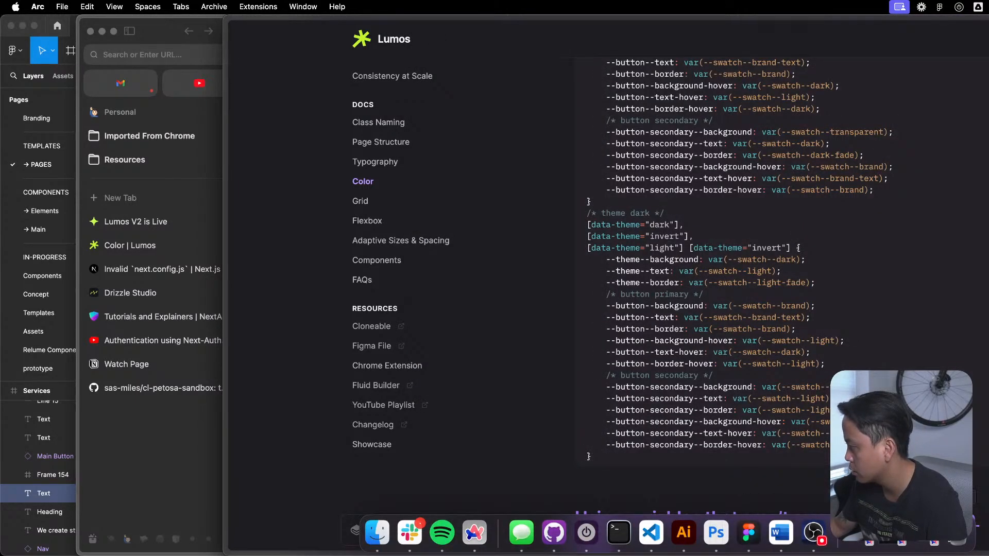
left_click(930, 536)
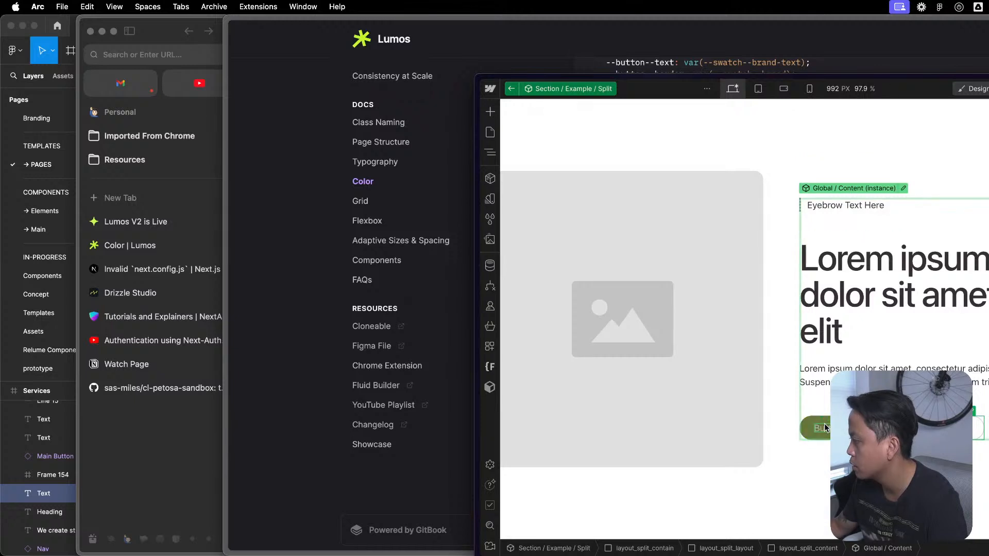
double_click(980, 426)
left_click(980, 434)
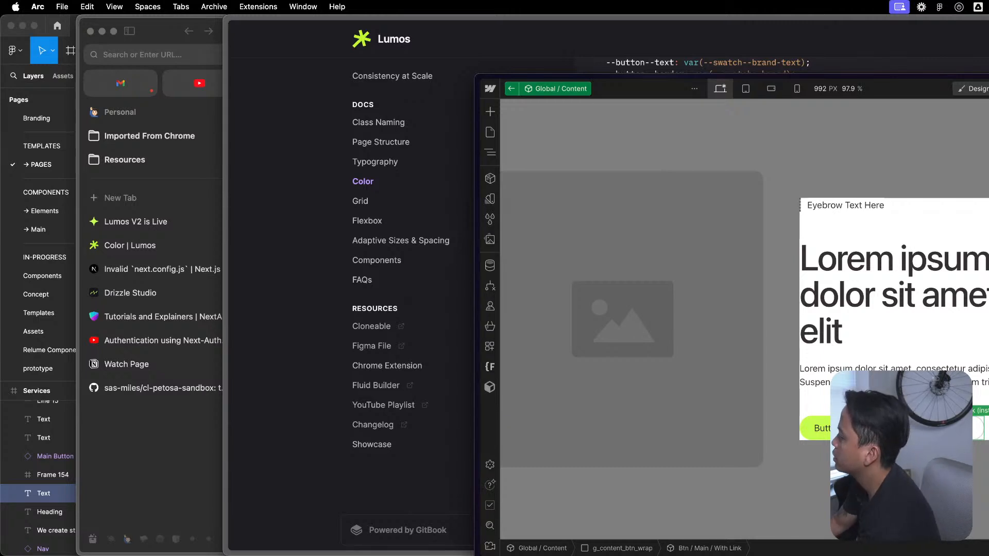
- Open the Btn / Main / With Link component and its nested Btn / Main component, and display the button's element structure
double_click(980, 435)
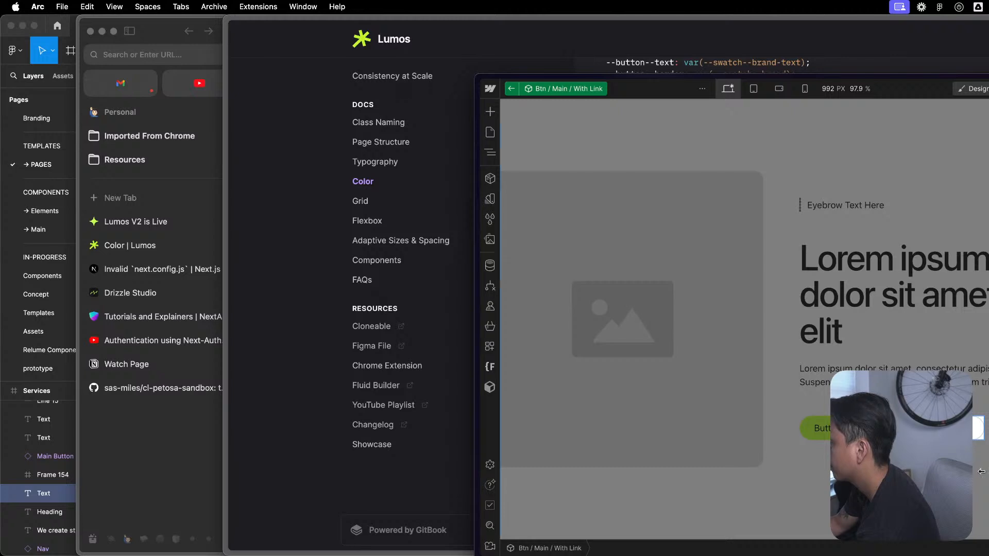
left_click(976, 434)
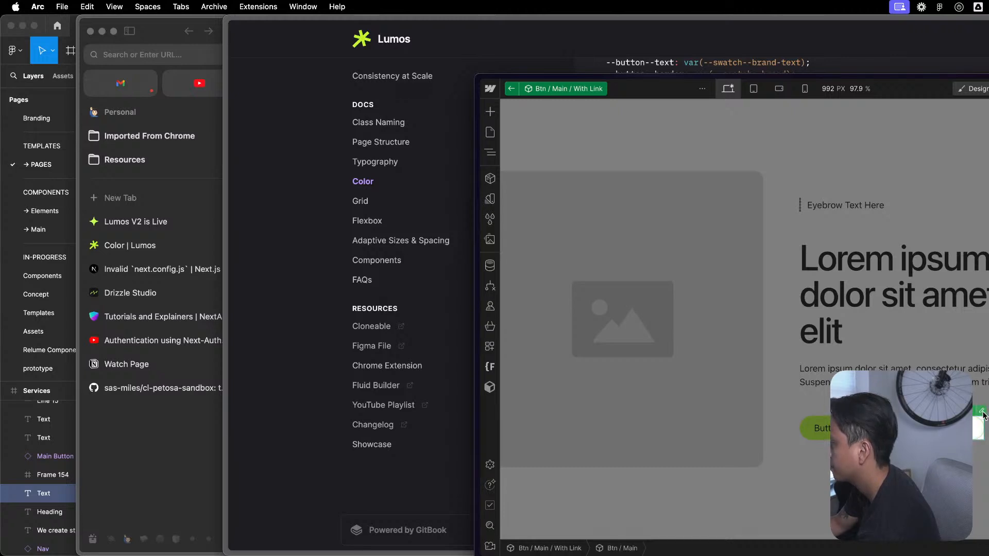
left_click(982, 412)
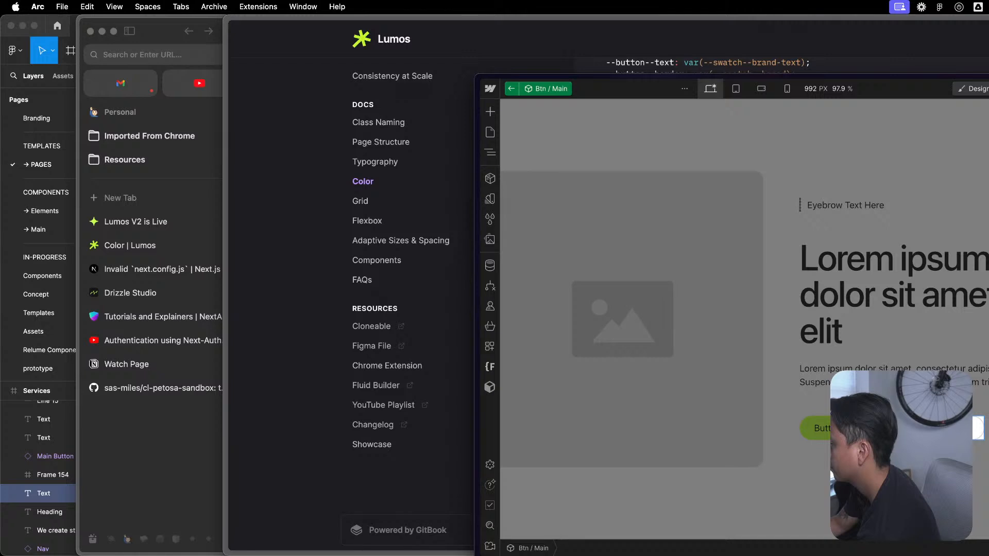
key("Escape")
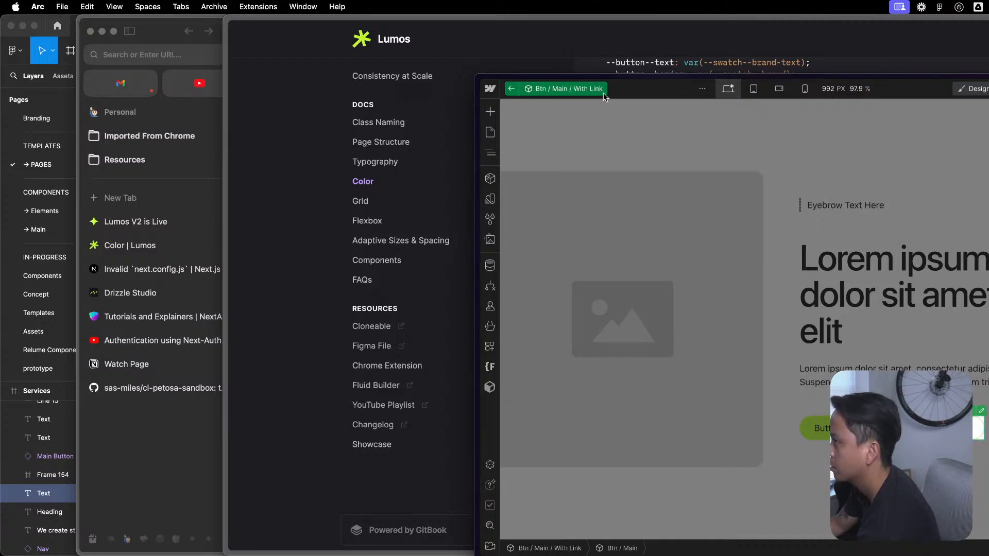
double_click(976, 411)
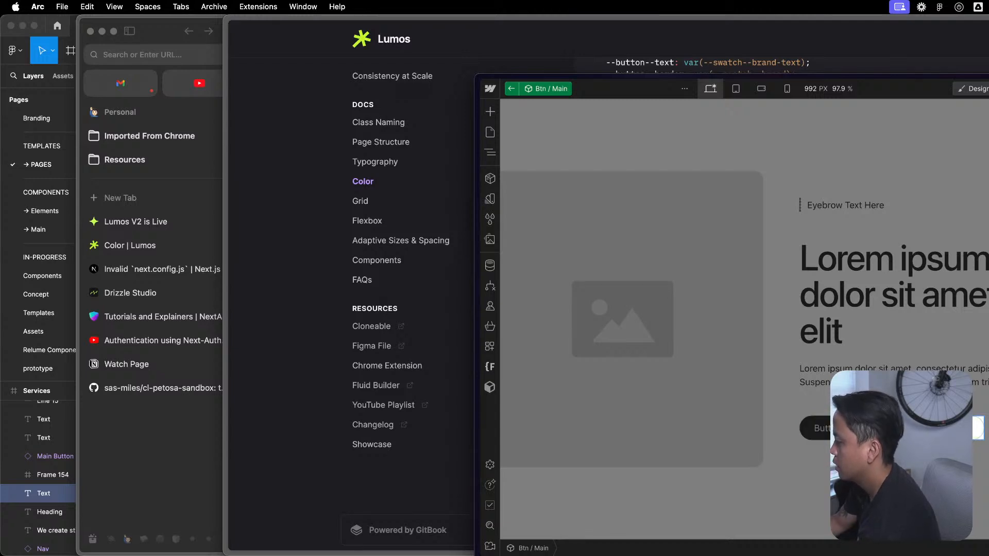
left_click(490, 152)
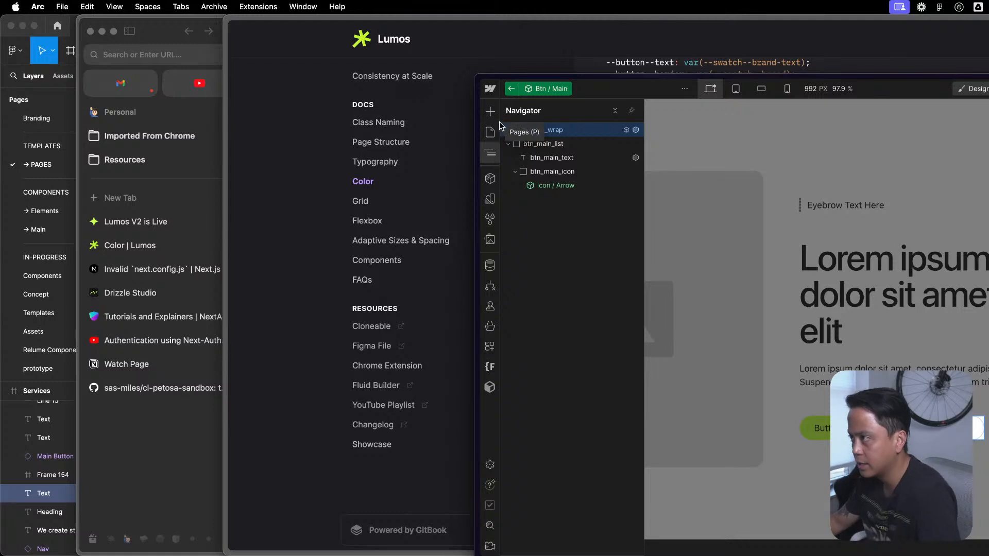
- Back out to the Section / Example / Split component, display its element structure and look inside its Global / Visual instance
key("Escape")
key("Escape")
key("Escape")
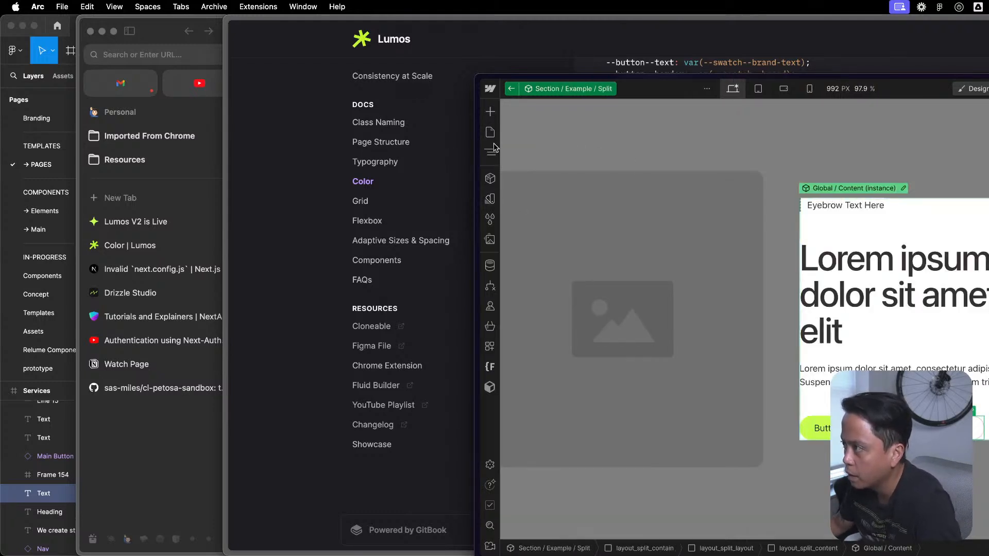
key("Escape")
left_click(490, 153)
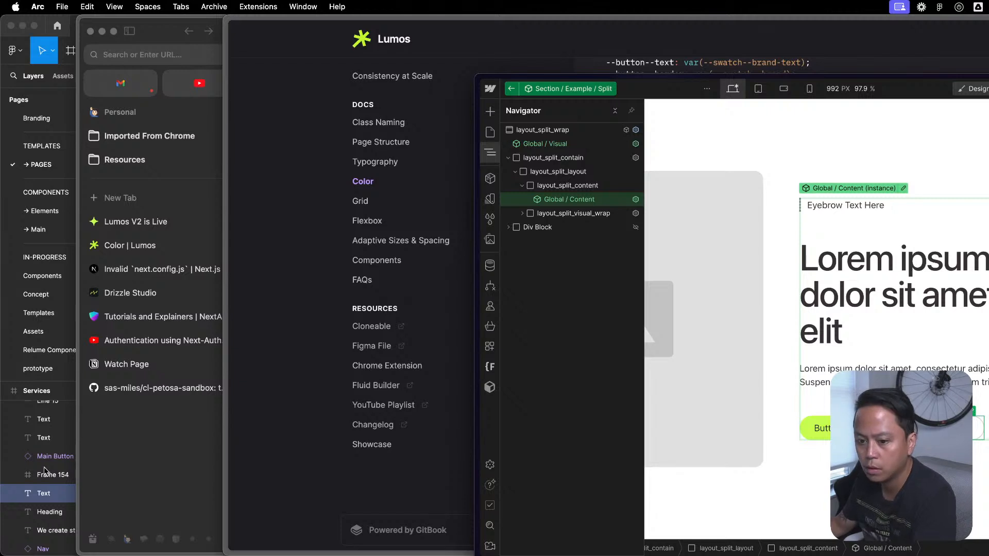
double_click(546, 144)
key("Escape")
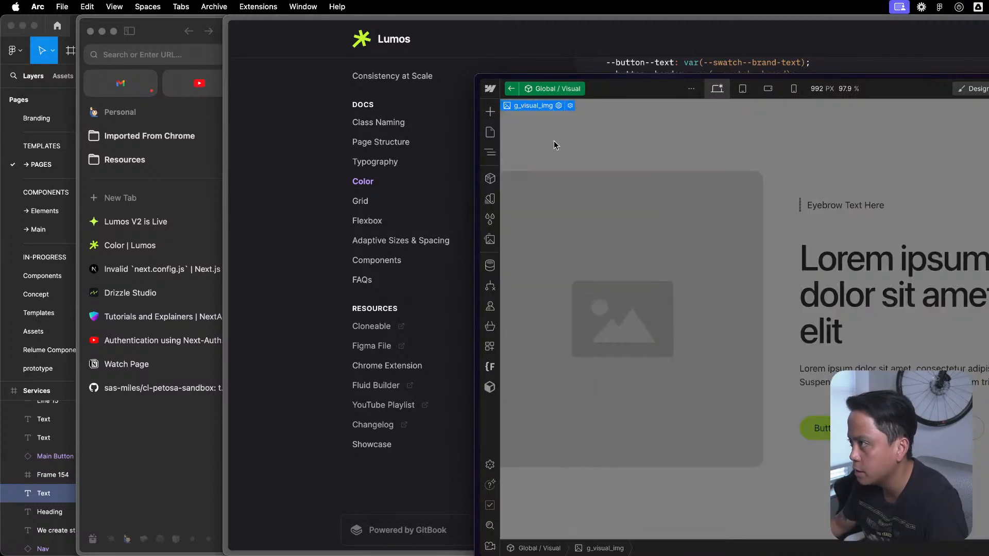
key("Escape")
key("z")
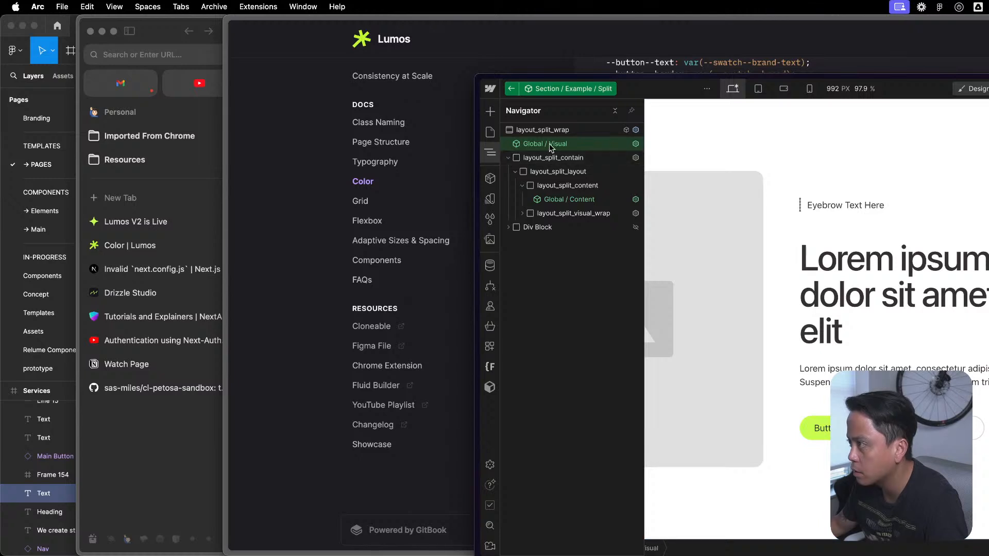
- Exit the nested components to the Example Layouts page and display the page's element structure
double_click(549, 144)
key("Escape")
key("Escape")
key("Escape")
key("z")
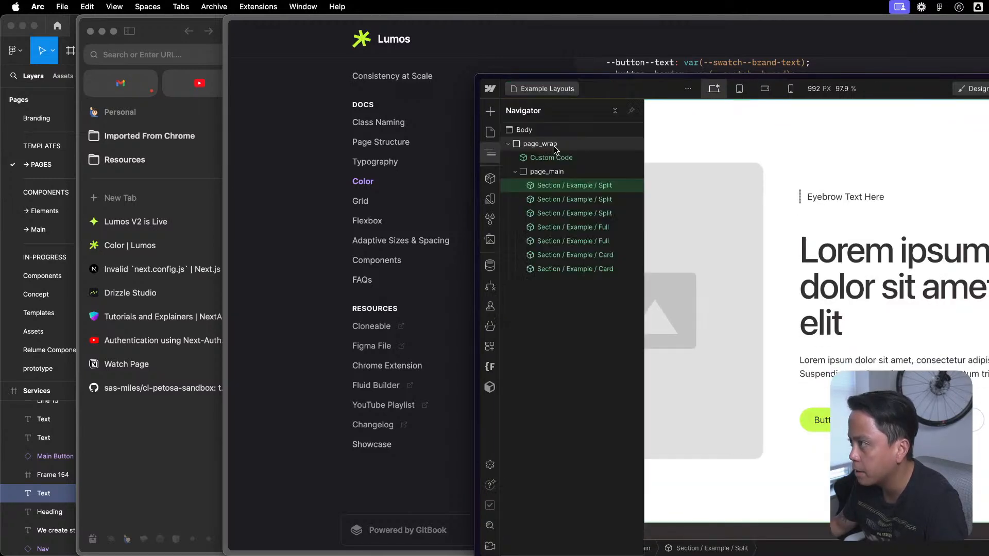
- Open the page_code_color embed in the Custom Code component, examine its theme and button variable assignments, and close the code editor
double_click(553, 158)
left_click(588, 160)
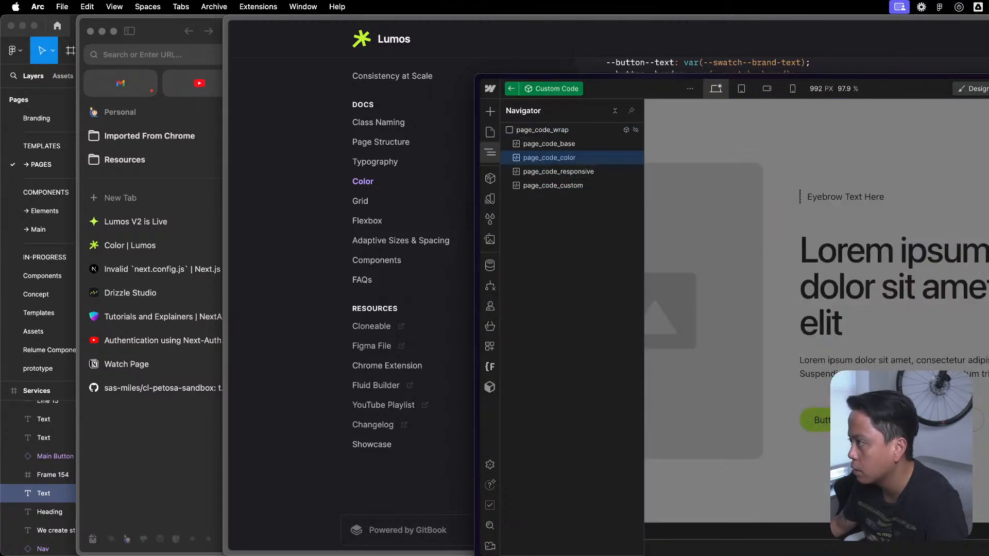
key("Return")
left_click(901, 298)
scroll(892, 285, "up", 1)
scroll(656, 222, "up", 4)
key("super+Tab")
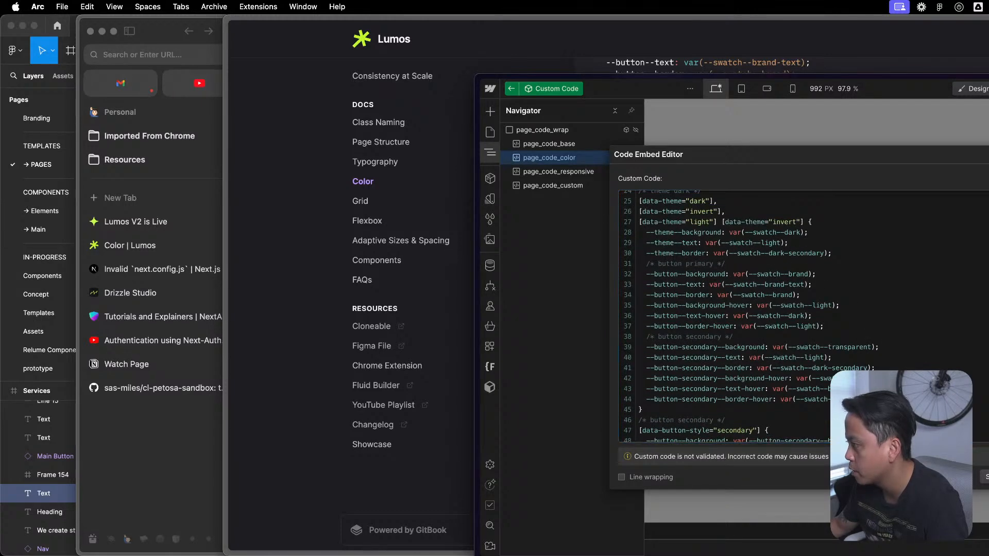
key("Escape")
key("Escape")
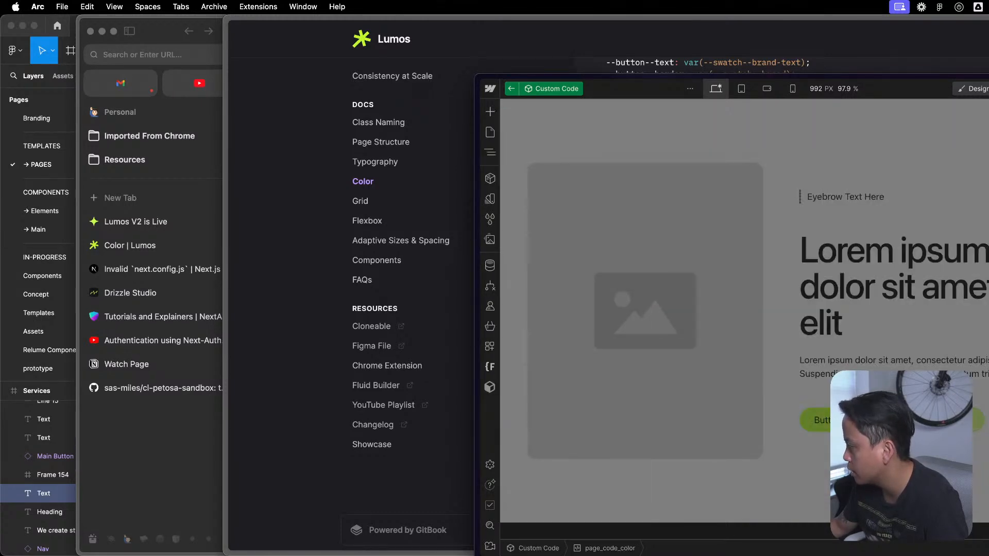
- Go through Section / Example / Split, Global / Content and Btn / Main / With Link to open the second button's nested Btn / Main component
double_click(966, 362)
left_click(966, 361)
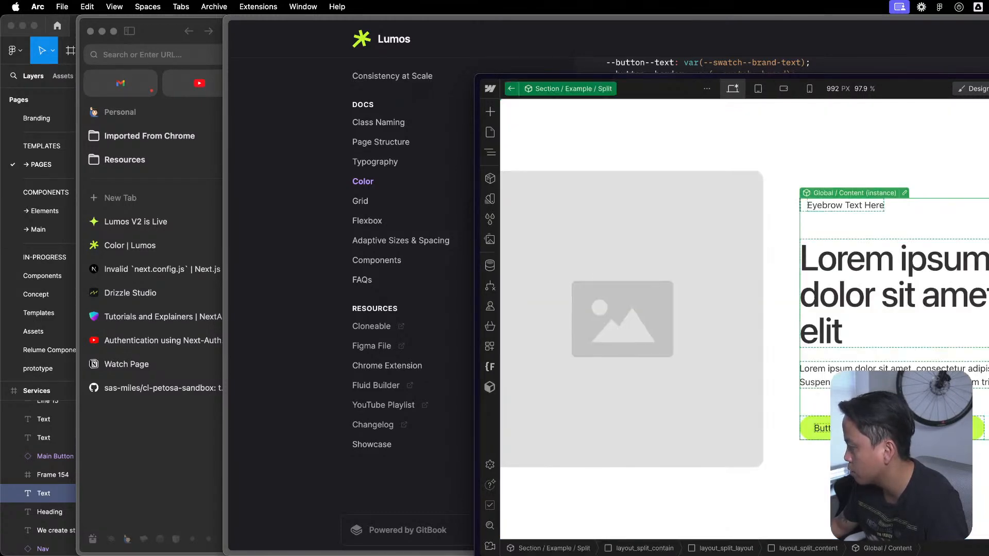
double_click(979, 424)
double_click(979, 436)
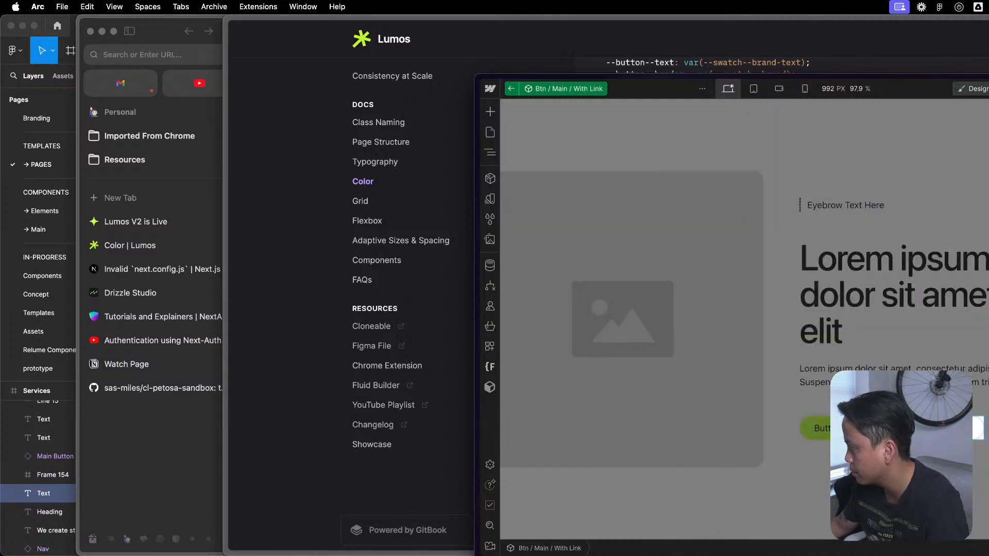
key("z")
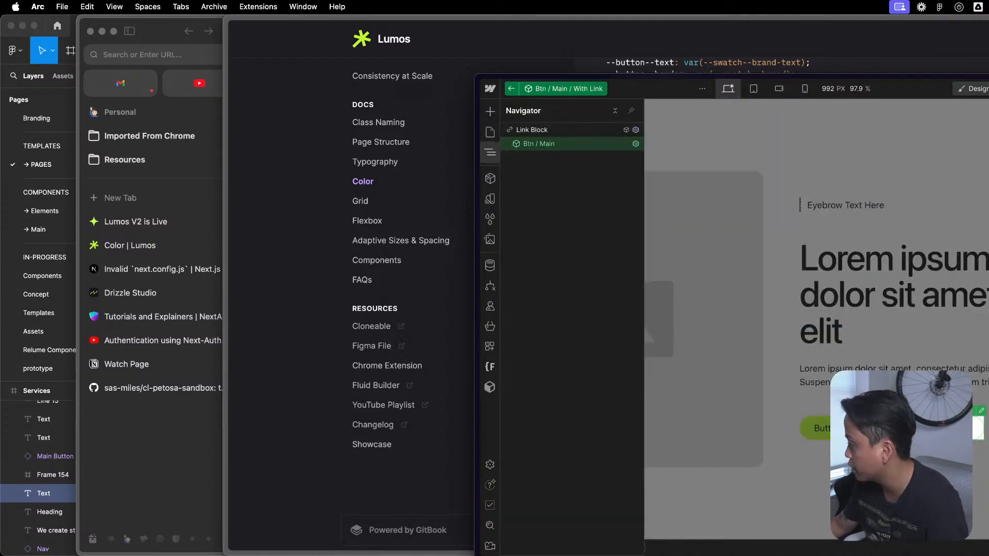
double_click(982, 414)
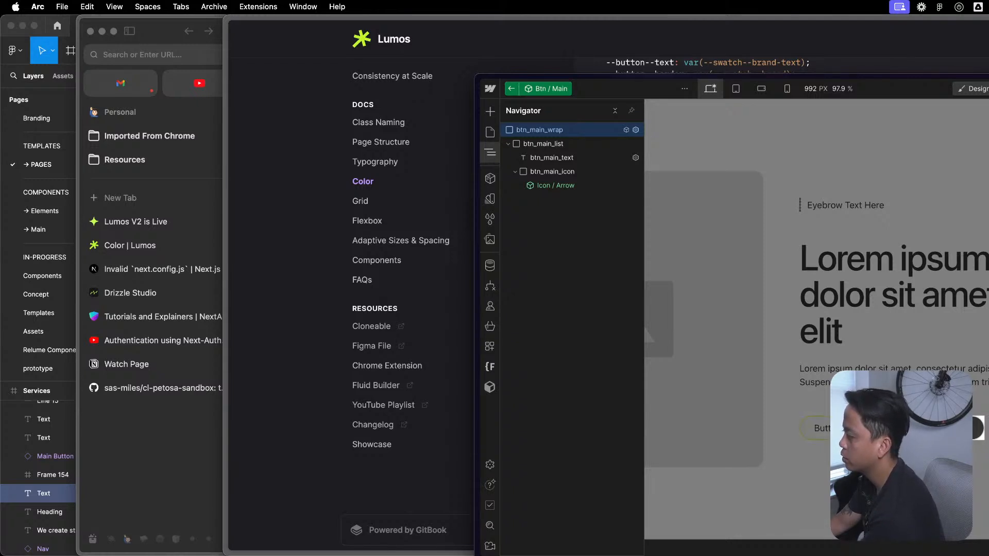
- Back out of the button components to Global / Content and display the site's variables
double_click(947, 187)
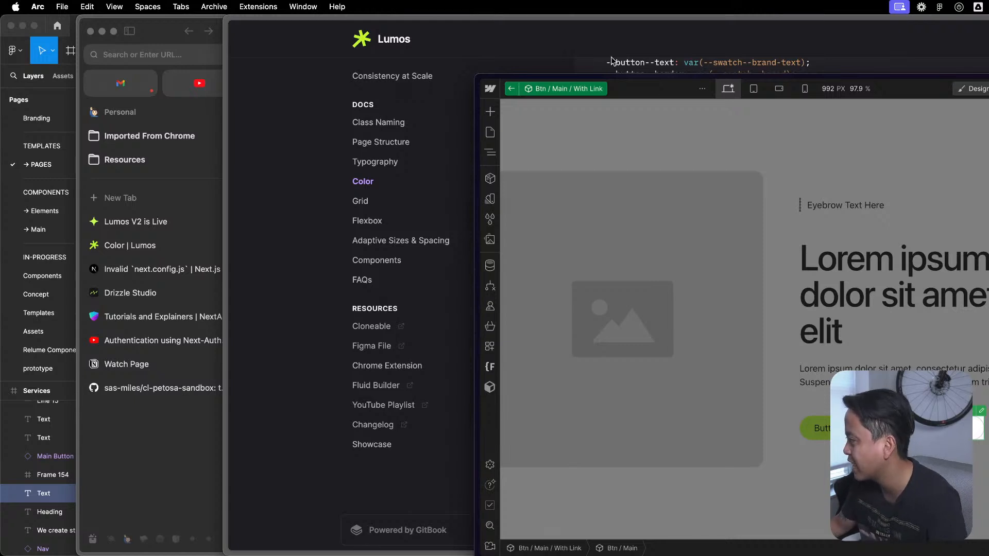
mouse_move(467, 141)
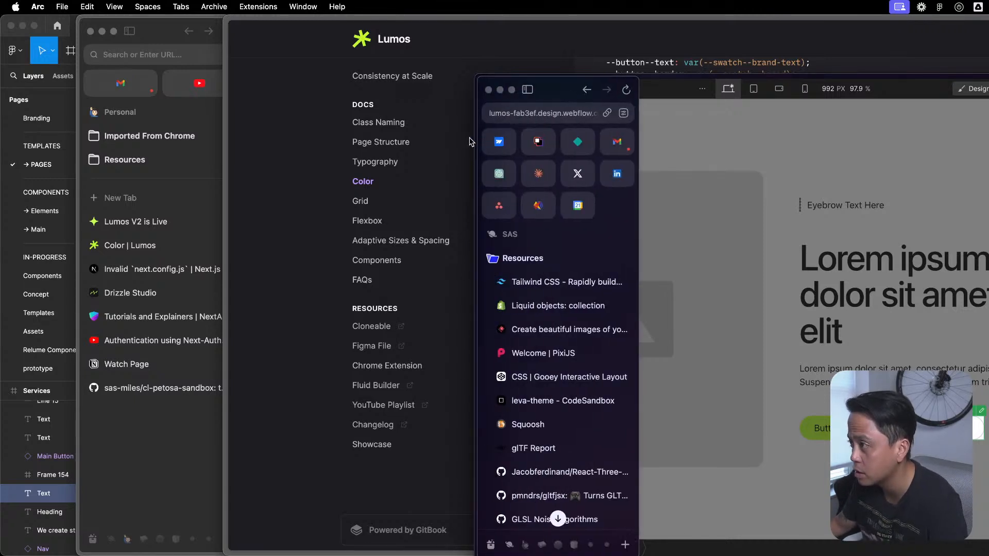
scroll(516, 489, "down", 5)
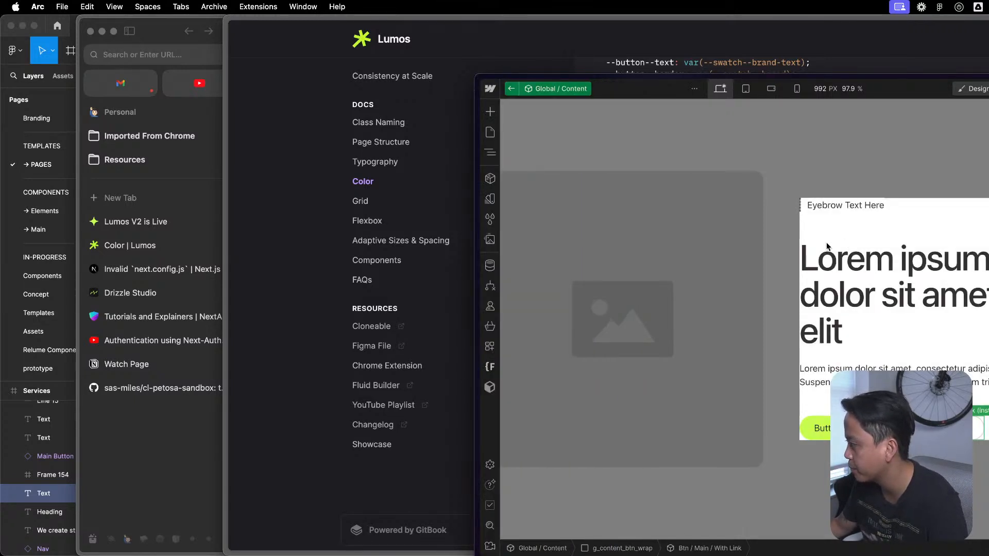
left_click(491, 132)
left_click(489, 199)
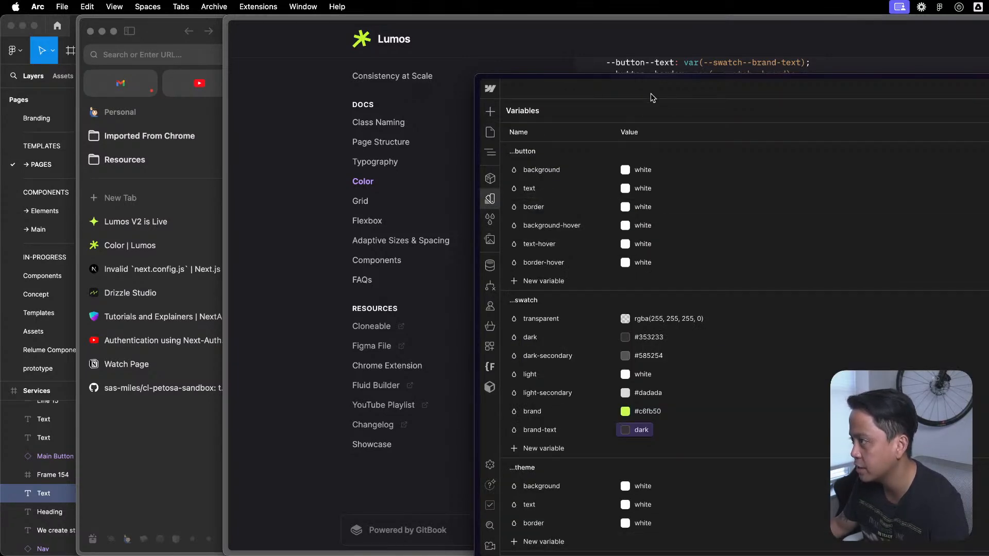
- Reposition and enlarge the window showing the variables, and zoom the interface to 110%
left_click_drag(656, 76, 184, 15)
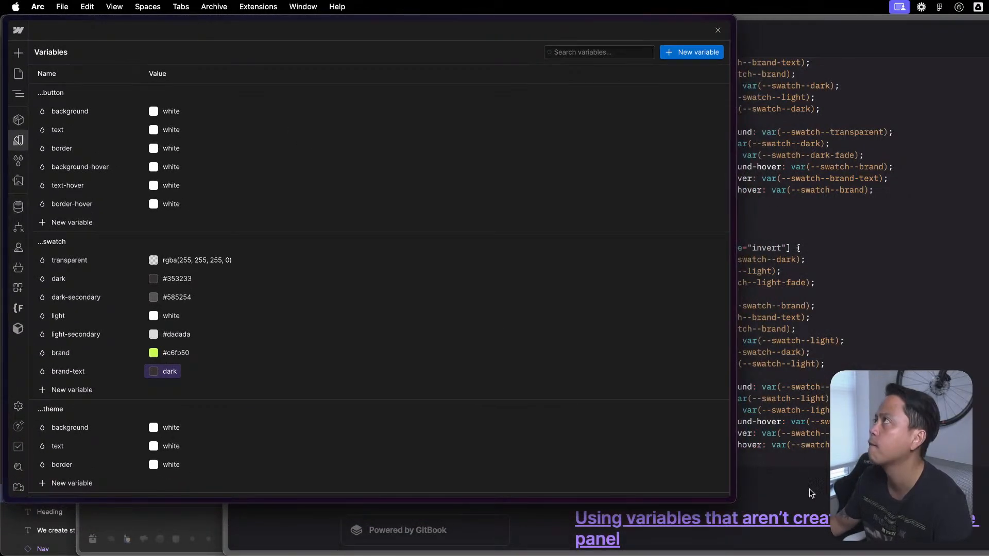
left_click_drag(738, 502, 988, 523)
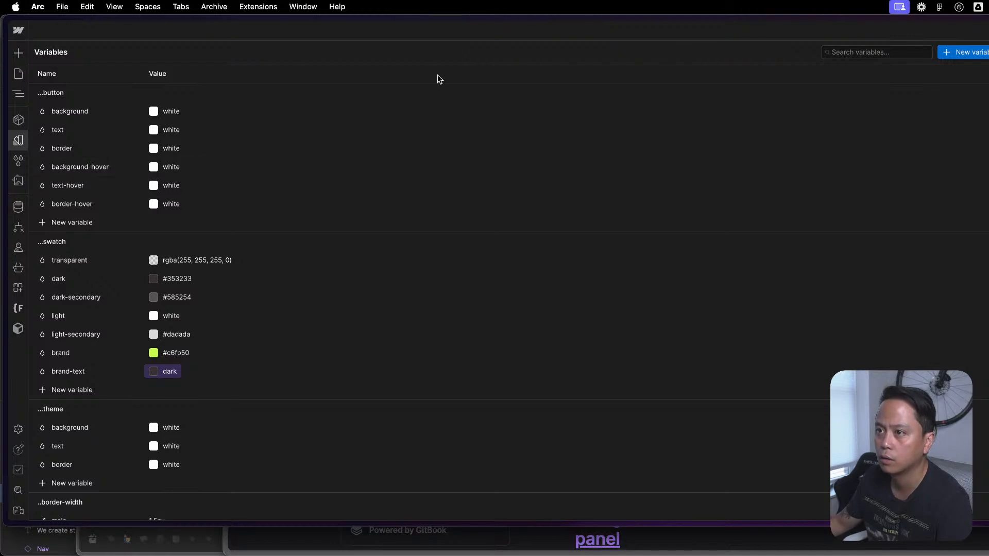
key("super+equal")
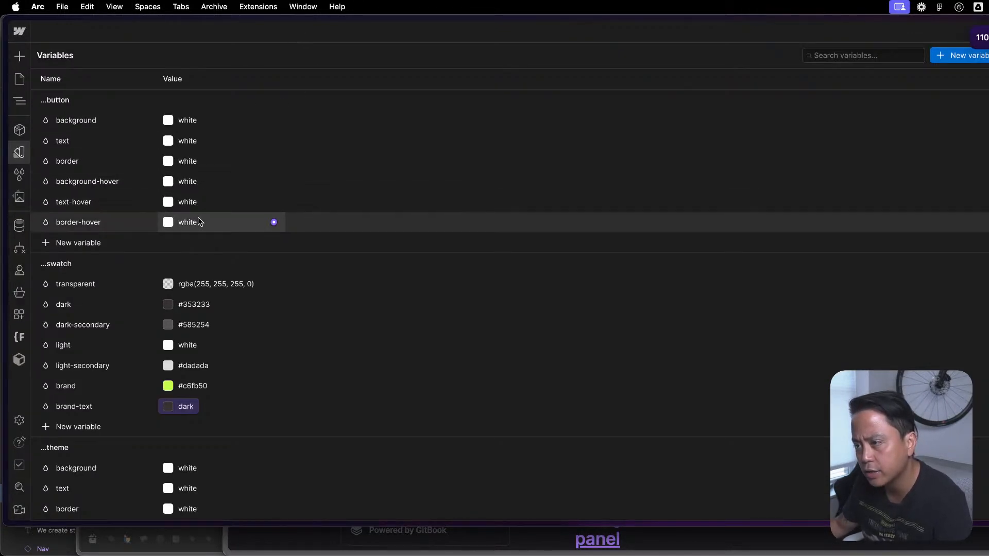
- Review the button, swatch, theme and typography variable groups, and close the variable list
scroll(217, 247, "down", 5)
scroll(216, 250, "up", 5)
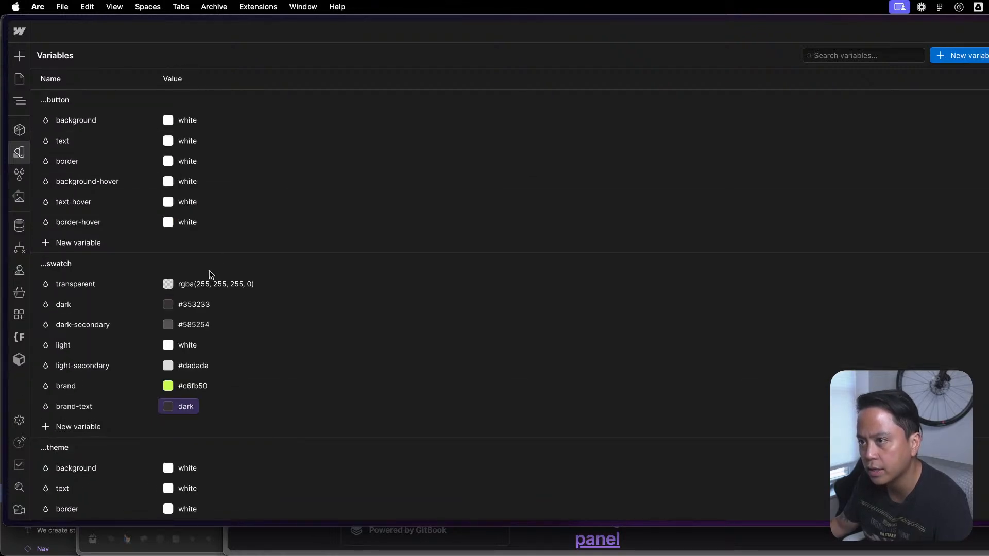
scroll(215, 265, "down", 15)
scroll(184, 404, "down", 20)
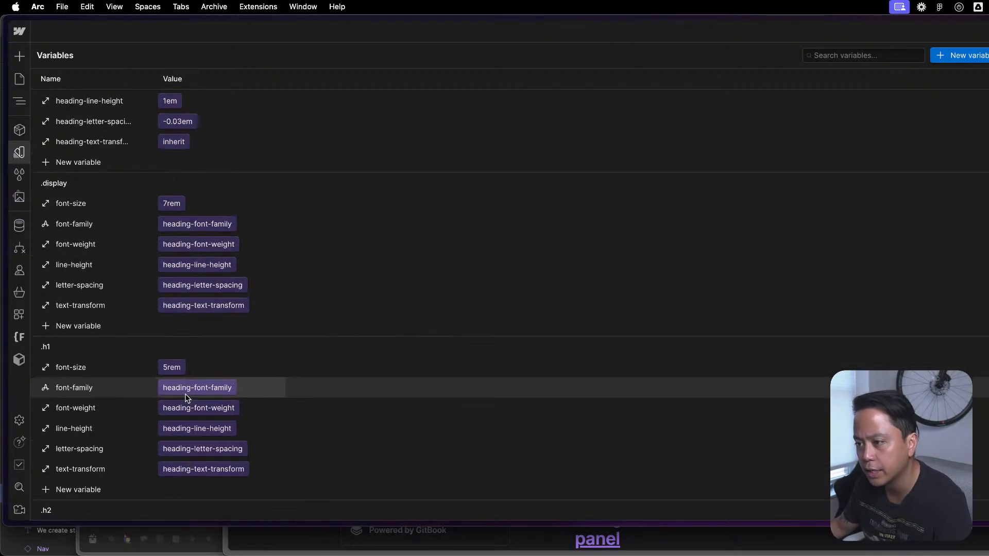
scroll(182, 405, "down", 10)
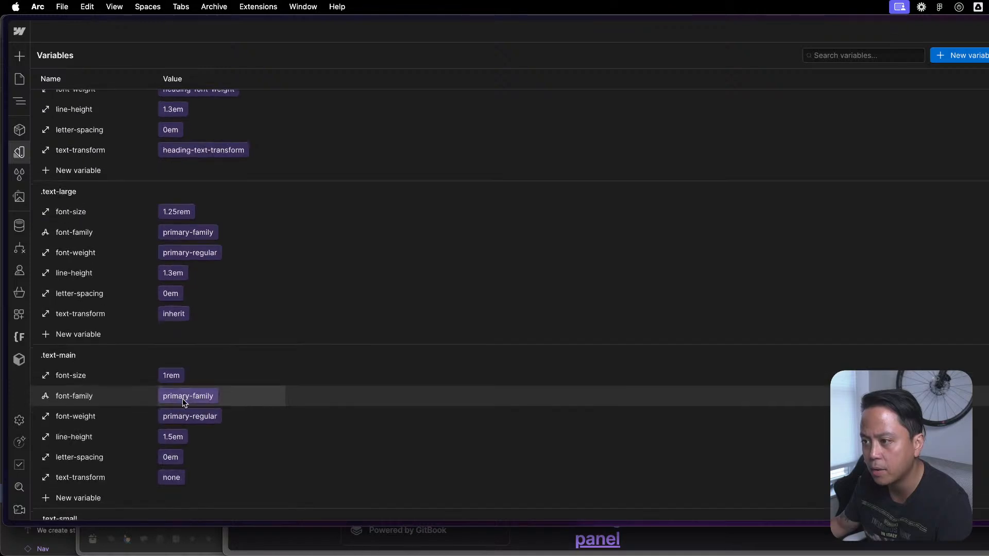
scroll(182, 400, "up", 15)
scroll(182, 398, "up", 20)
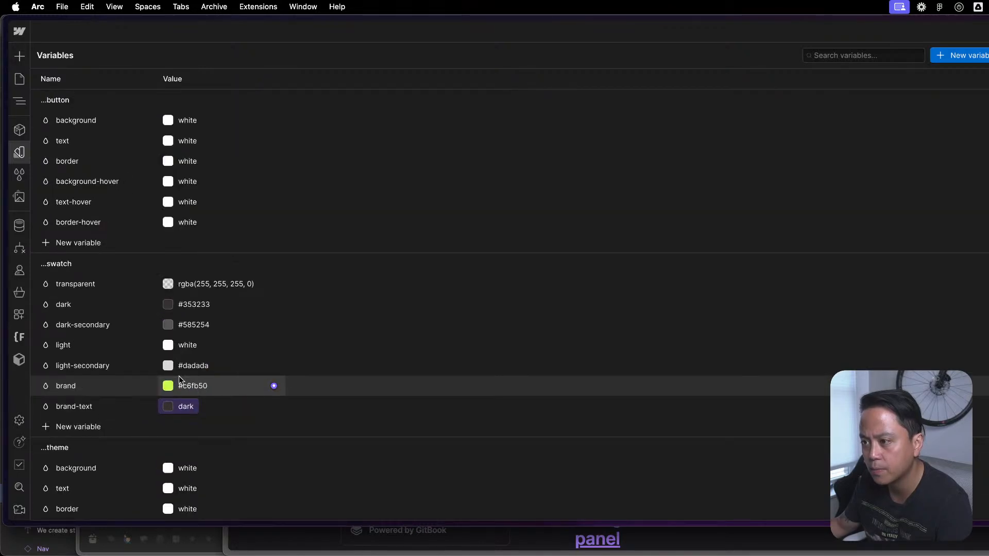
key("Escape")
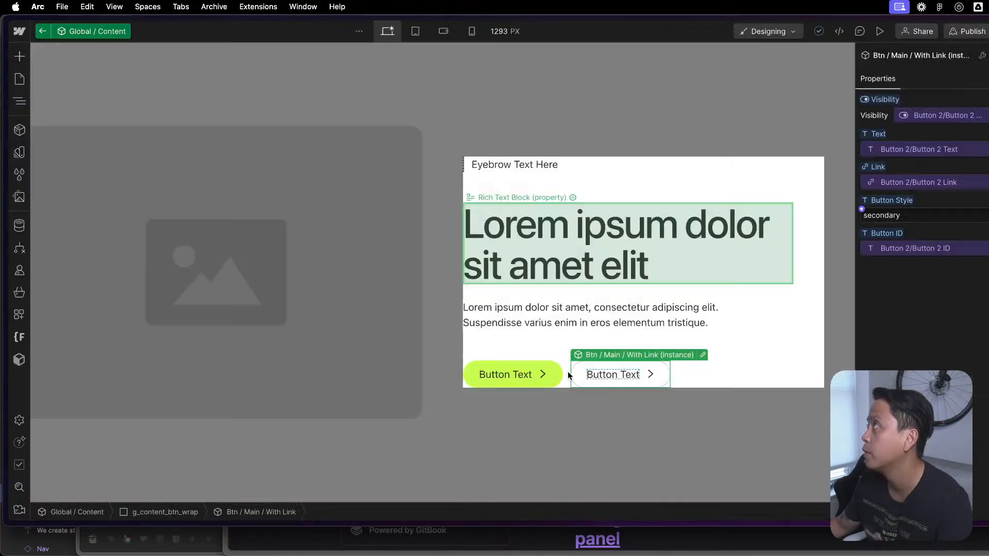
- Select the g_content_header block in Global / Content, and move the Lumos Webflow window aside and minimize it
left_click(678, 297)
key("ctrl+Up")
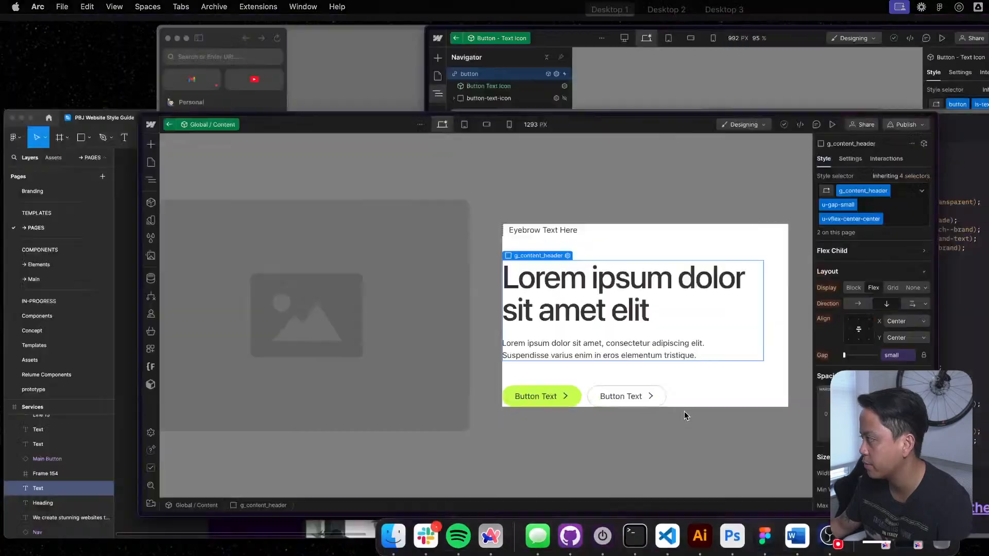
left_click(548, 422)
mouse_move(2, 30)
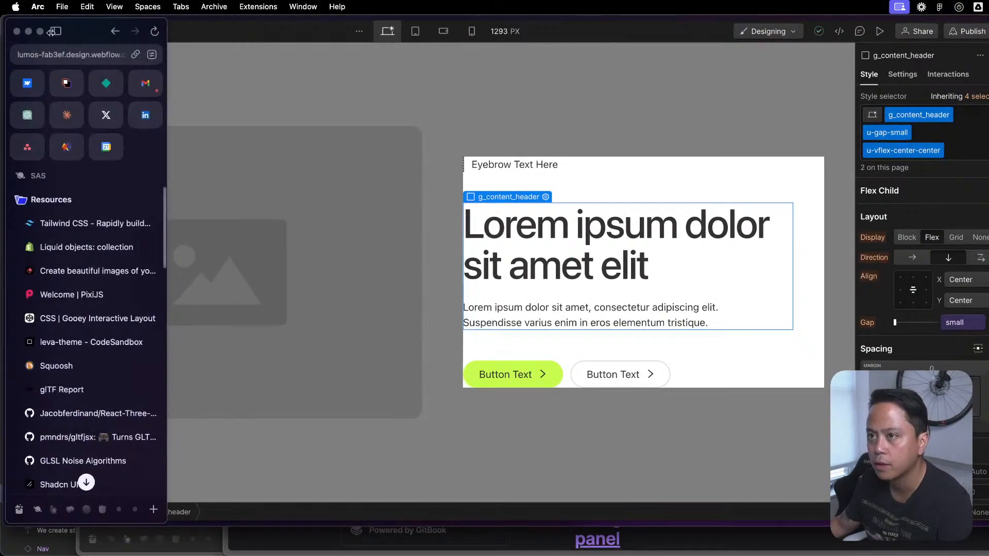
left_click_drag(2, 29, 473, 31)
left_click(498, 32)
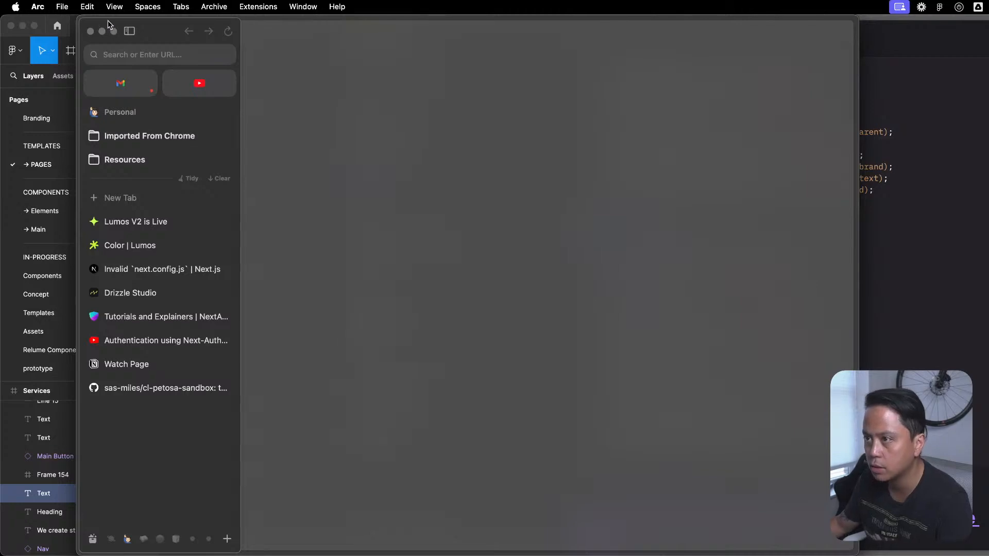
- Close the blank browser window and switch to the Webflow window with the Button - Text Icon component
left_click(91, 32)
left_click(91, 34)
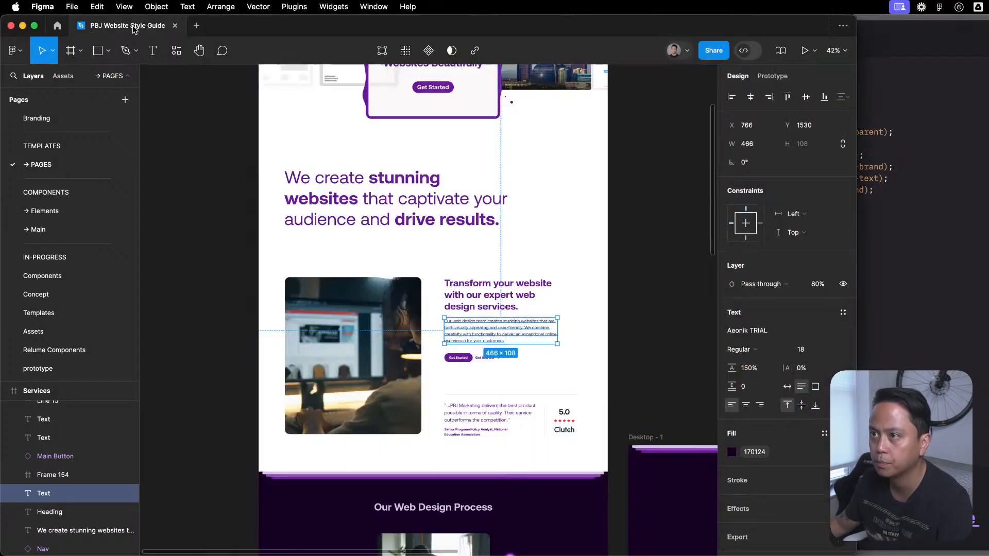
key("ctrl+Up")
left_click(614, 146)
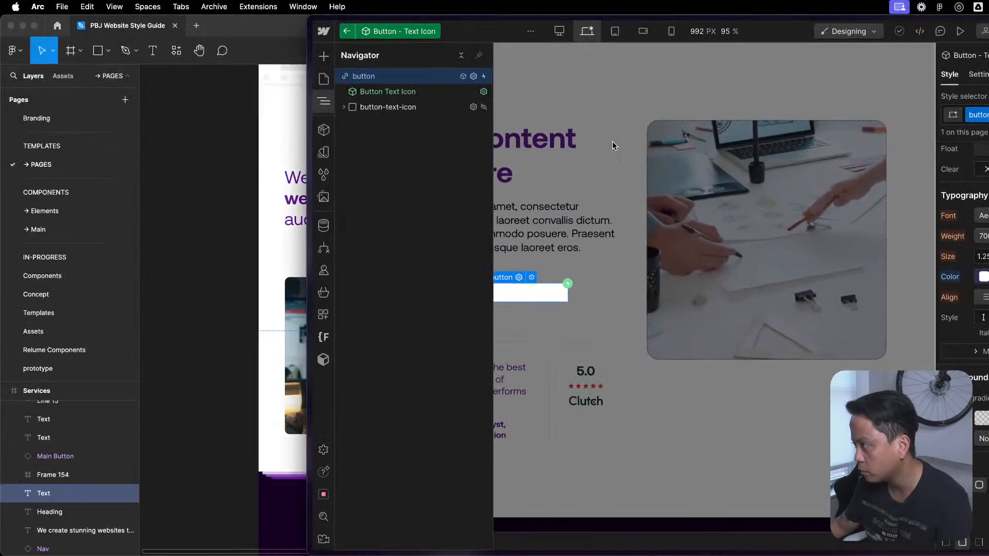
- Check the button link block's settings, the project's variable list and the static pages list
double_click(614, 145)
left_click(592, 279)
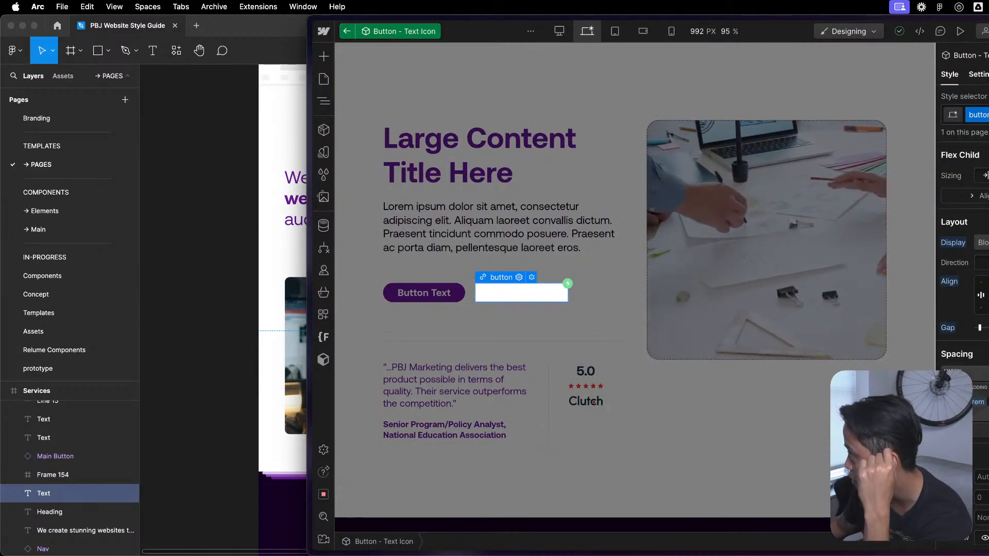
left_click(979, 74)
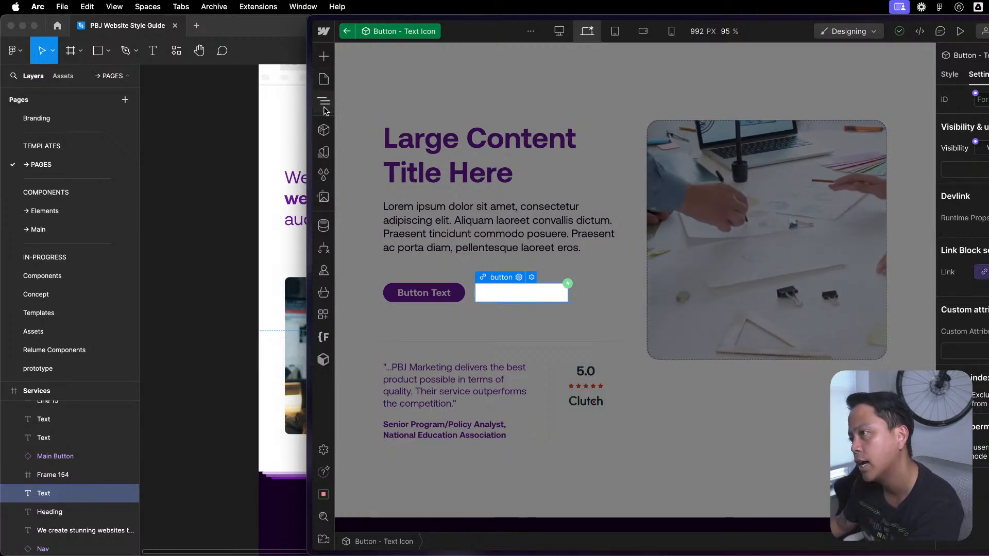
left_click(324, 152)
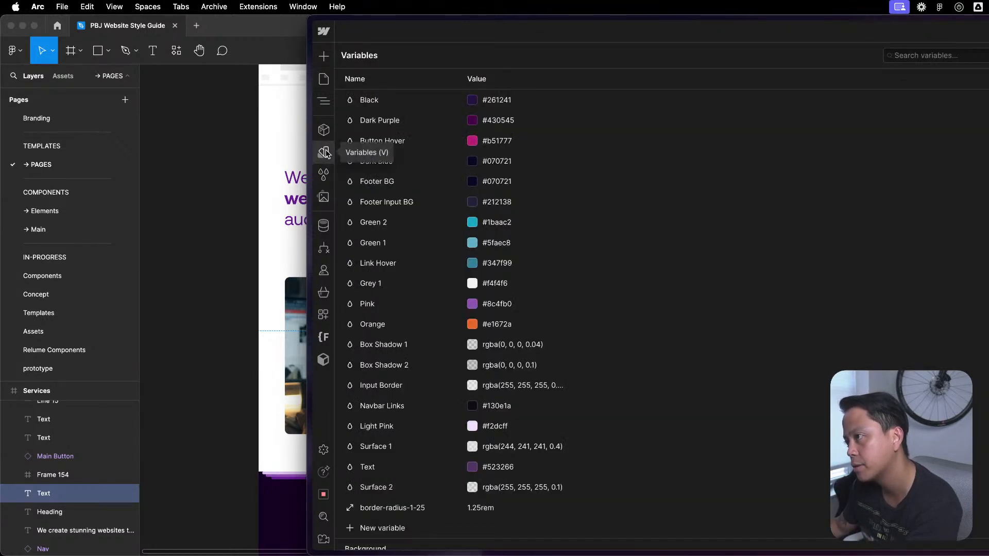
left_click(325, 153)
left_click(324, 78)
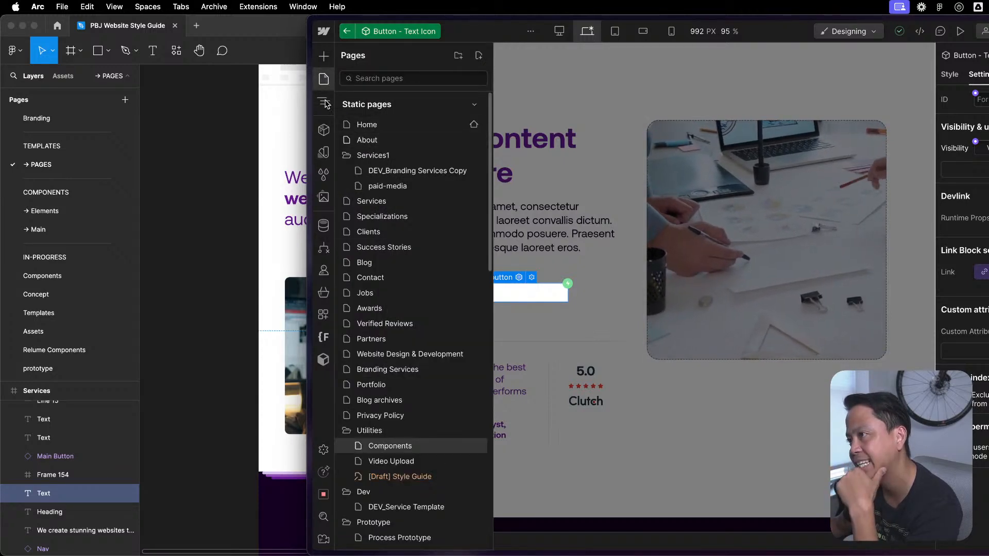
- Exit the Button - Text Icon component, open the Global Style component inside page-wrapper, and select the u-styles_color embed
left_click(347, 31)
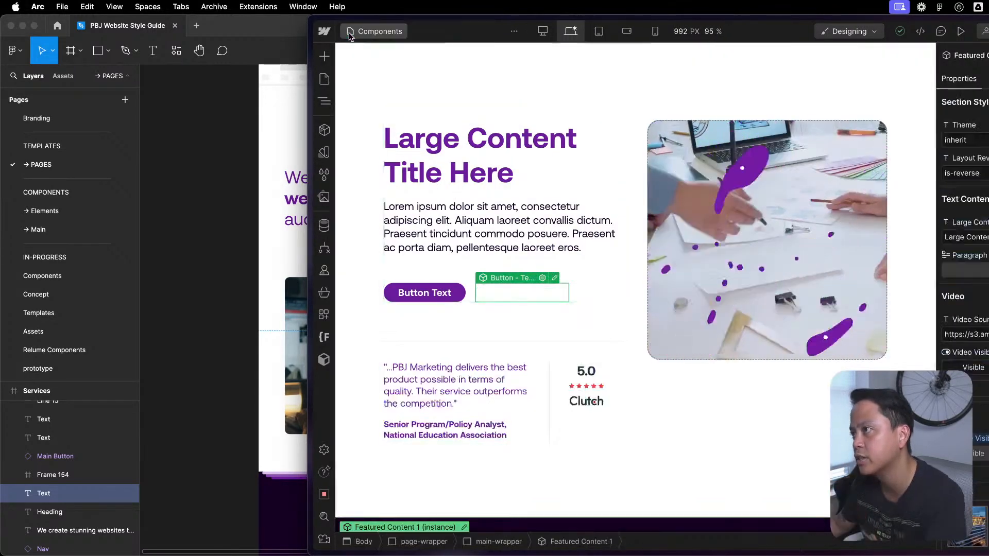
left_click(324, 101)
left_click(355, 92)
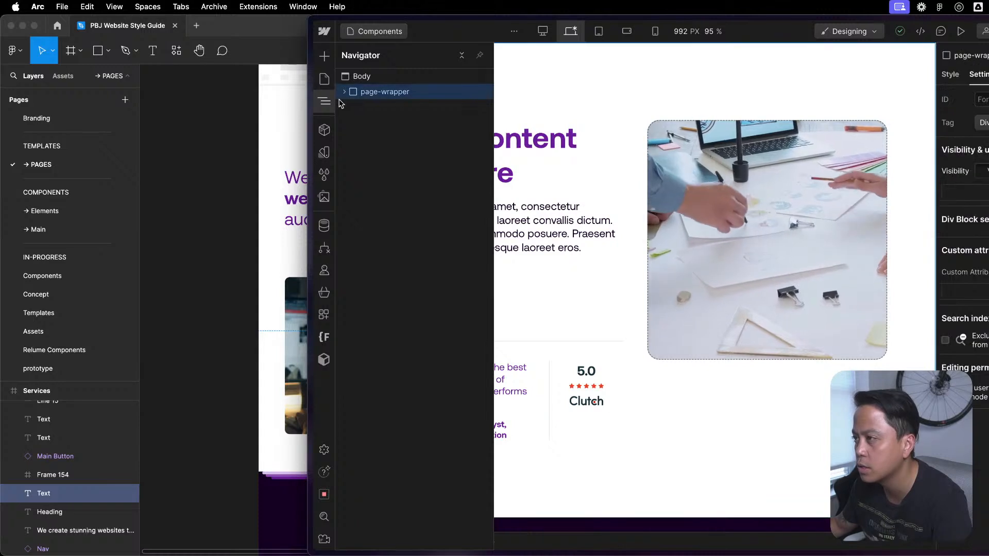
left_click(344, 91)
double_click(380, 107)
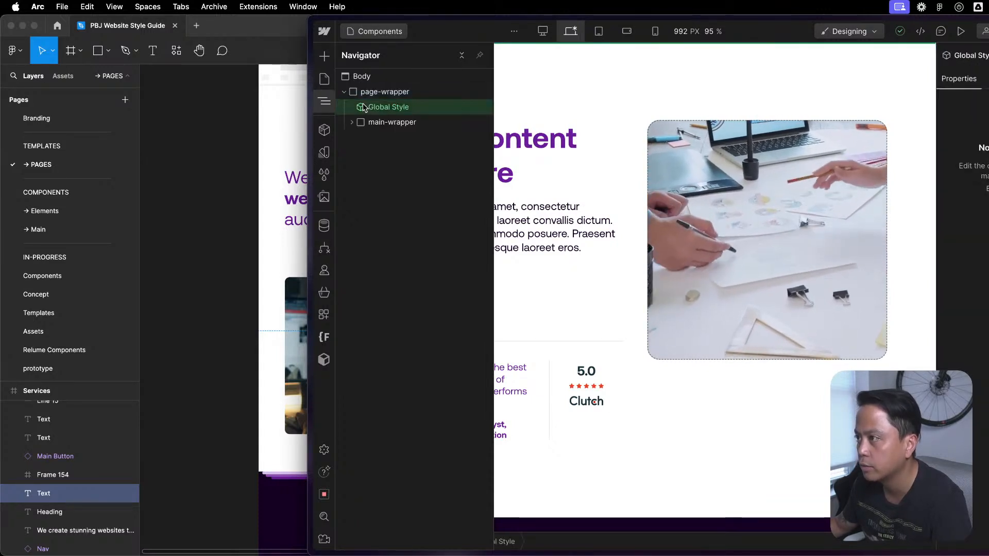
left_click(397, 93)
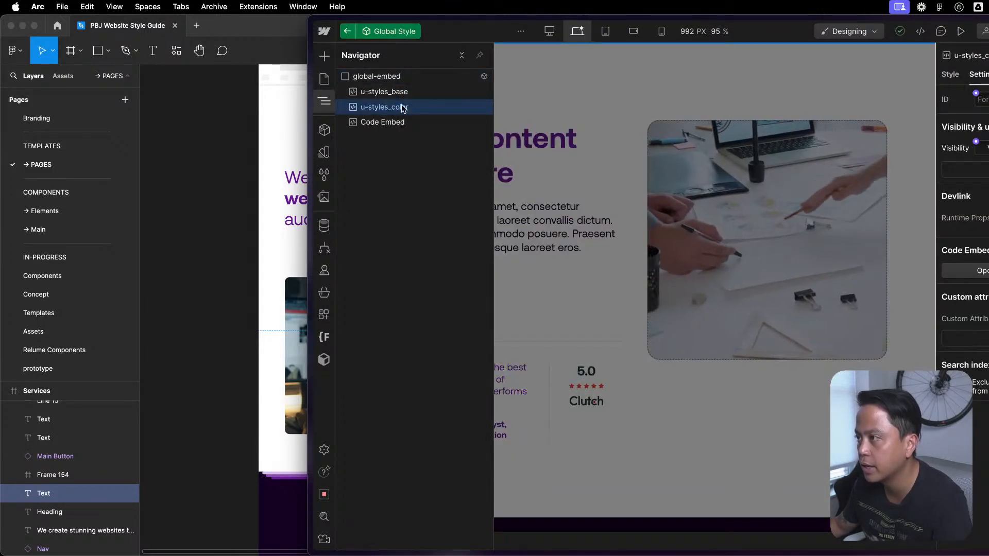
left_click(404, 102)
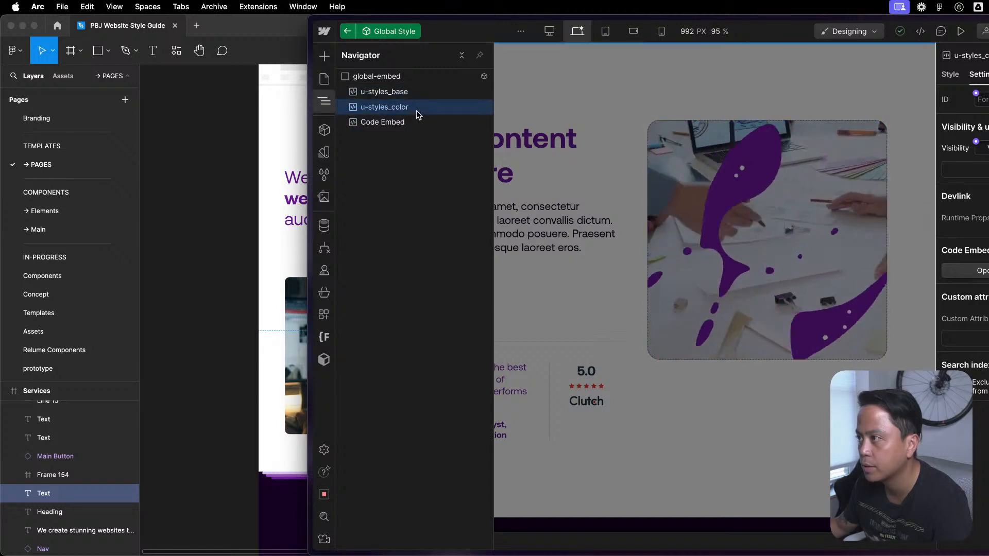
- Review the light, dark and apply-colors rules in the u-styles_color code embed, and close its editor
left_click(976, 271)
scroll(561, 328, "up", 1)
scroll(556, 332, "down", 1)
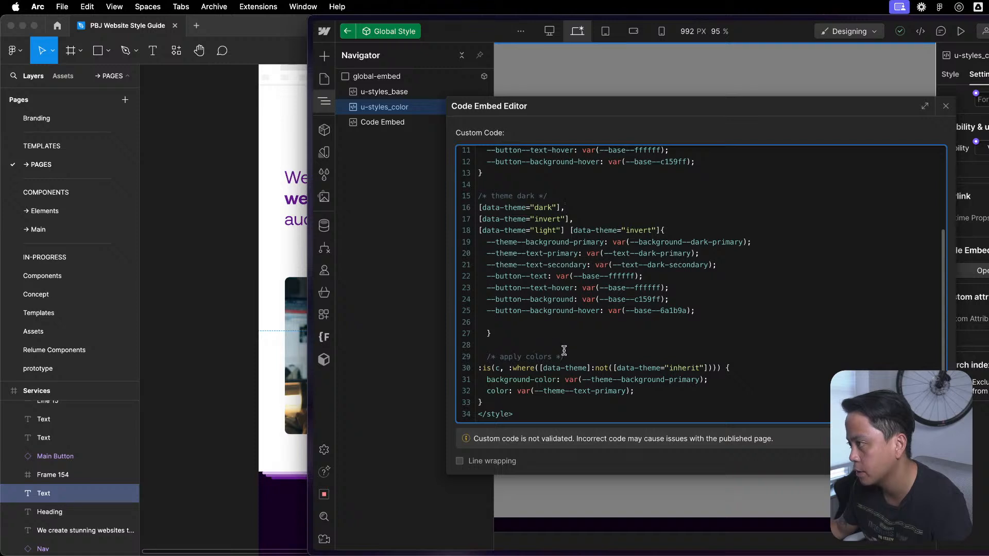
left_click(945, 105)
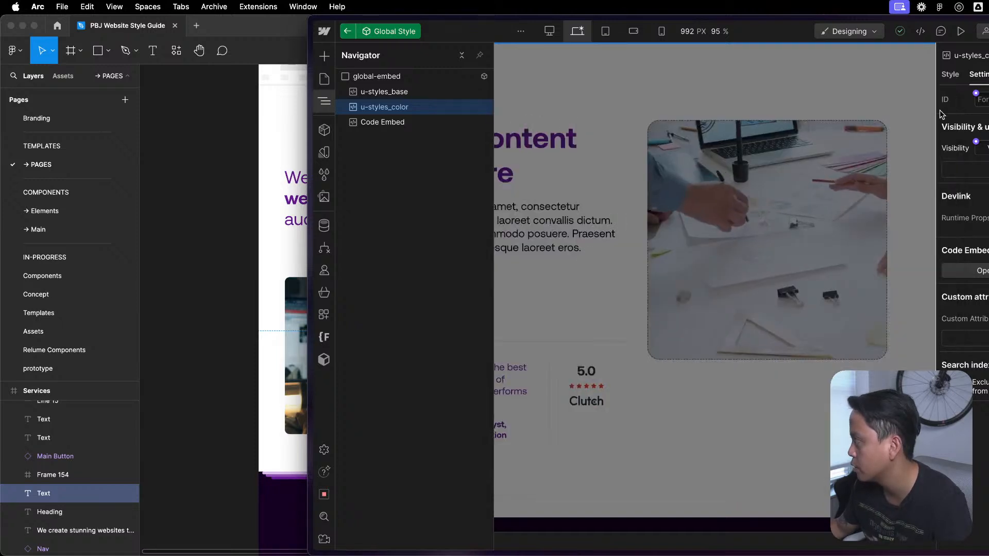
- Restore the minimized Lumos Webflow window and exit the nested components back to the Example Layouts page
mouse_move(802, 553)
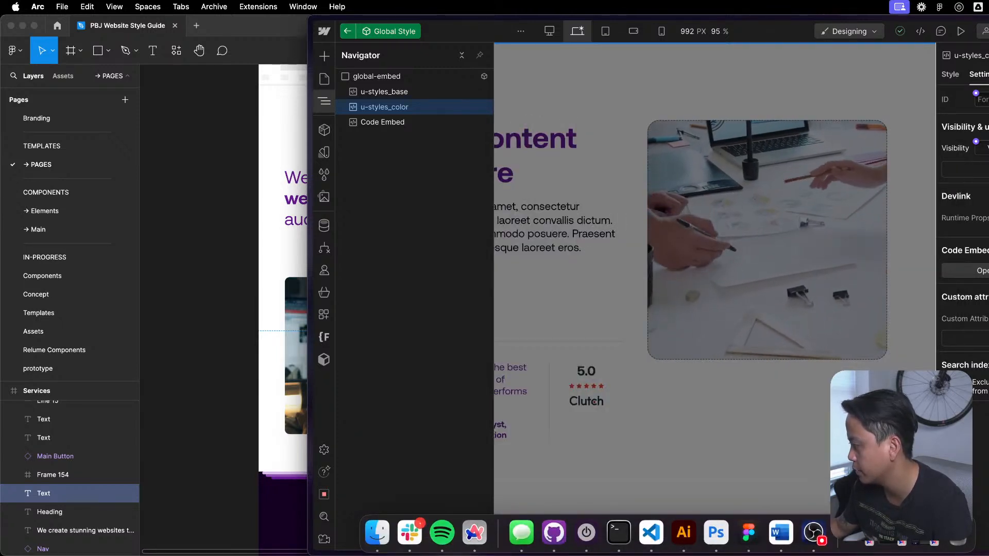
left_click(922, 533)
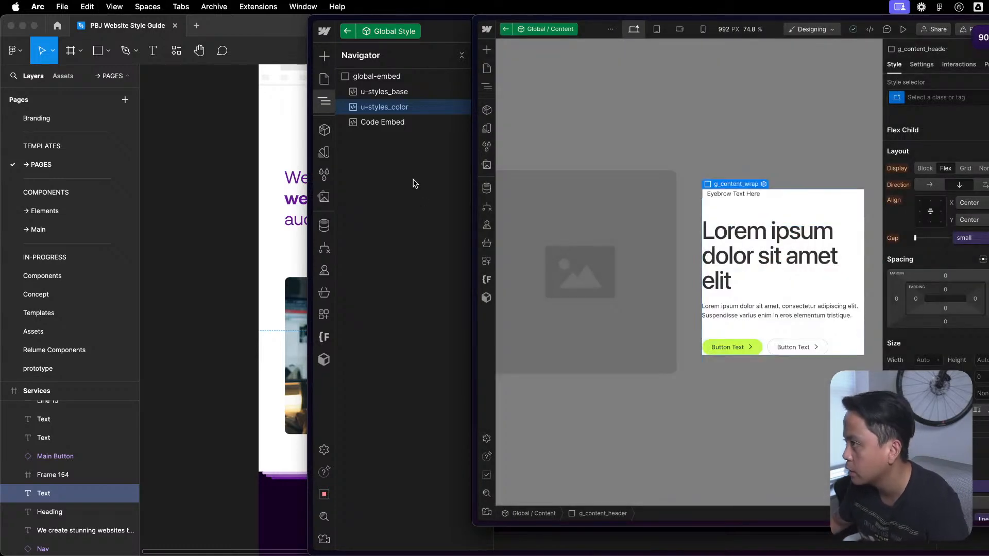
mouse_move(514, 95)
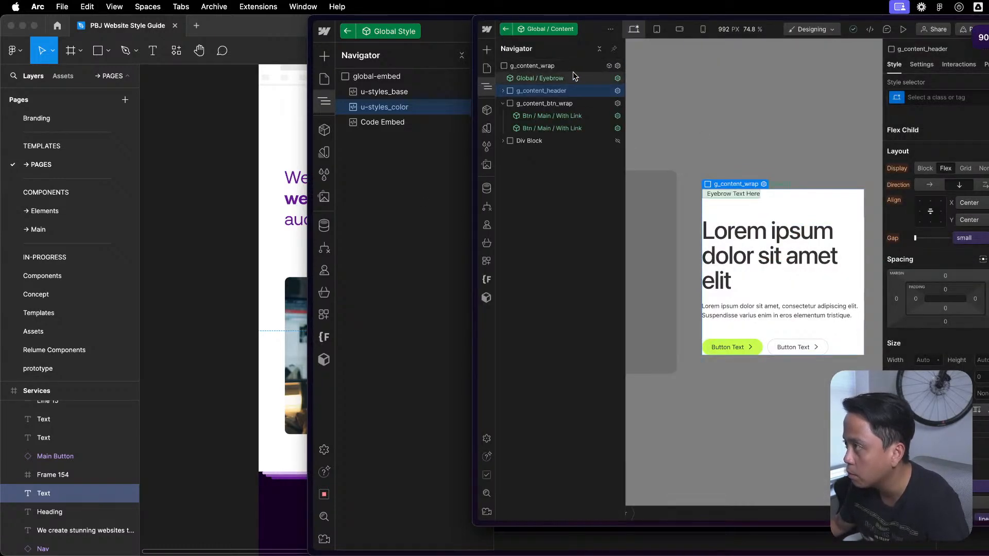
left_click(506, 28)
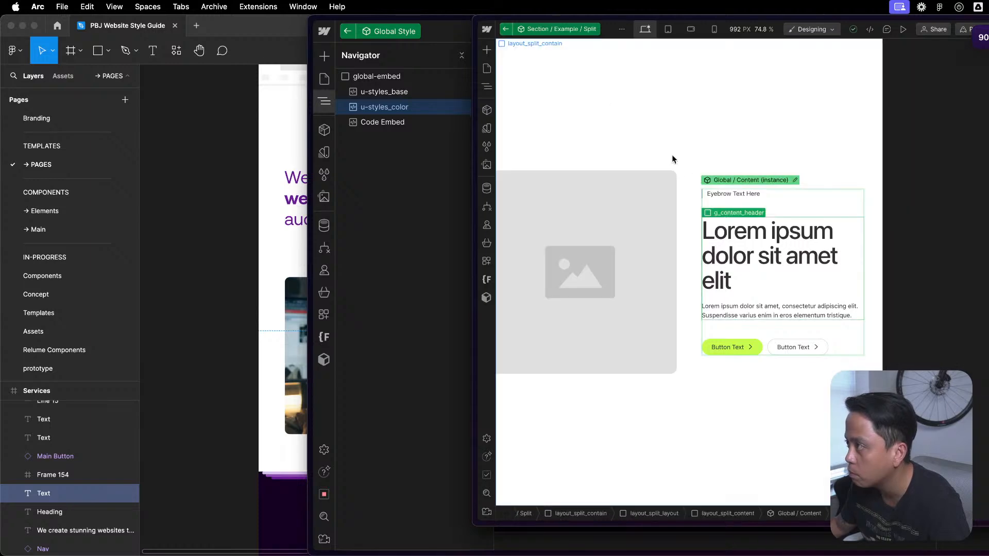
key("Escape")
key("z")
- Enter the Custom Code component on the Example Layouts page and open the page_code_color embed's code
left_click(529, 92)
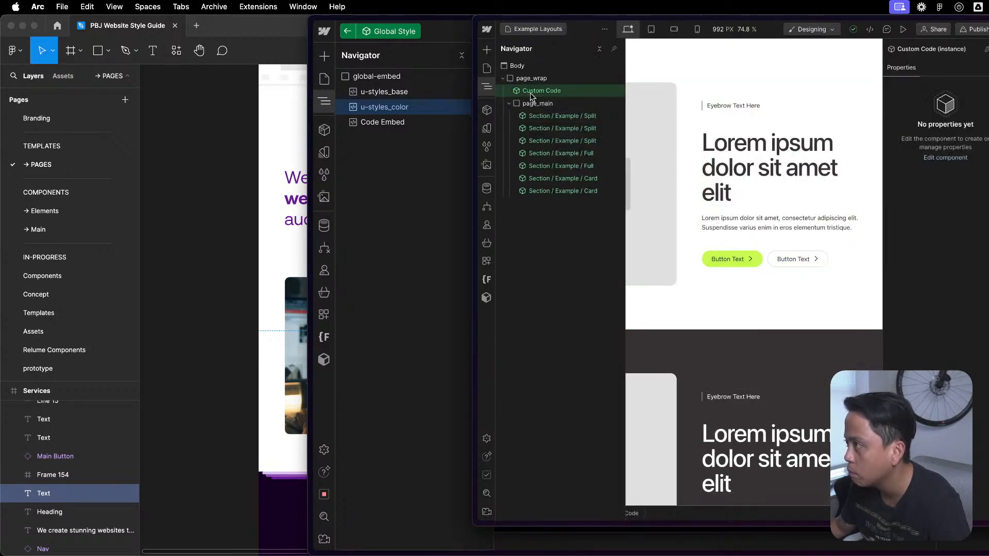
double_click(528, 94)
left_click(584, 100)
left_click(582, 92)
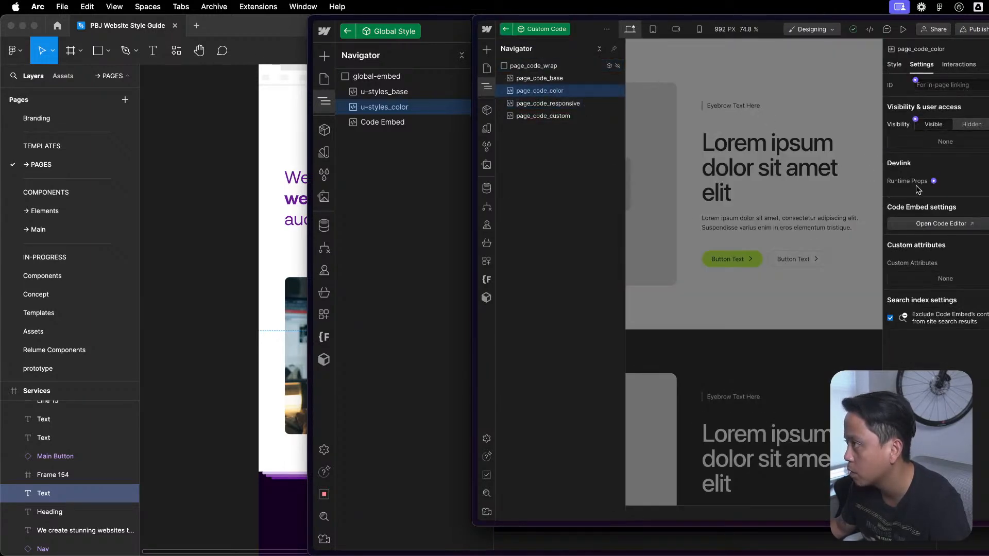
left_click(948, 224)
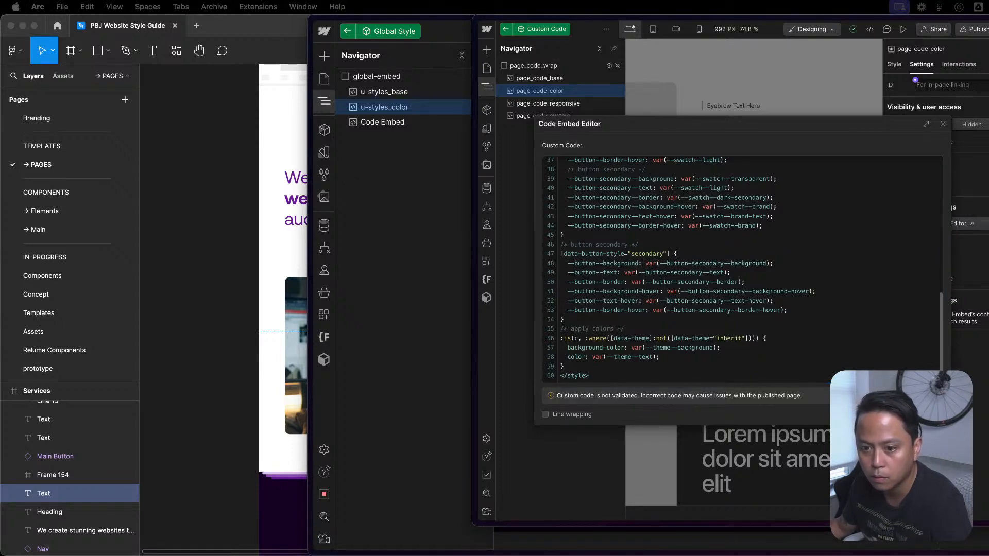
- Examine the light theme's secondary button variables in the page_code_color code
scroll(806, 203, "up", 5)
left_click(806, 203)
scroll(639, 250, "up", 4)
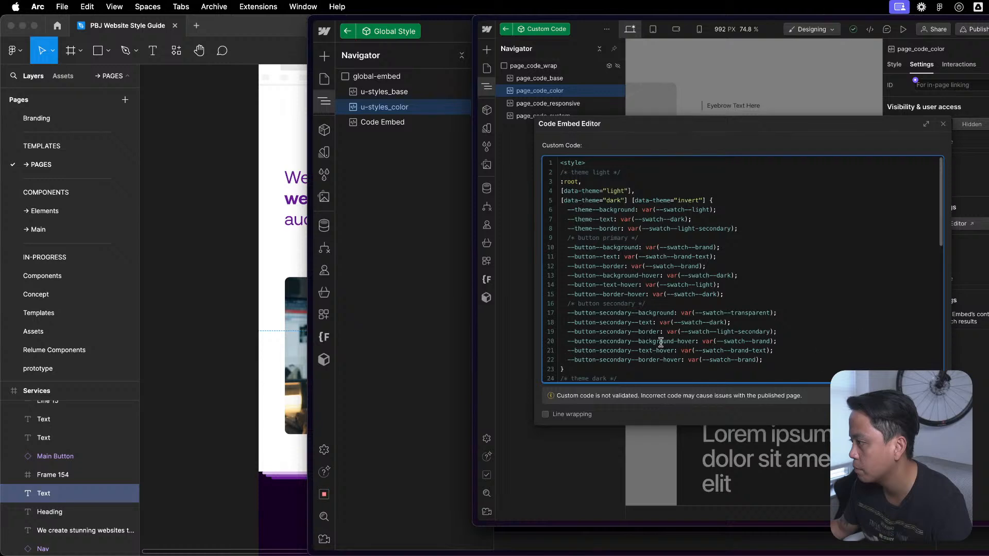
left_click_drag(567, 317, 755, 361)
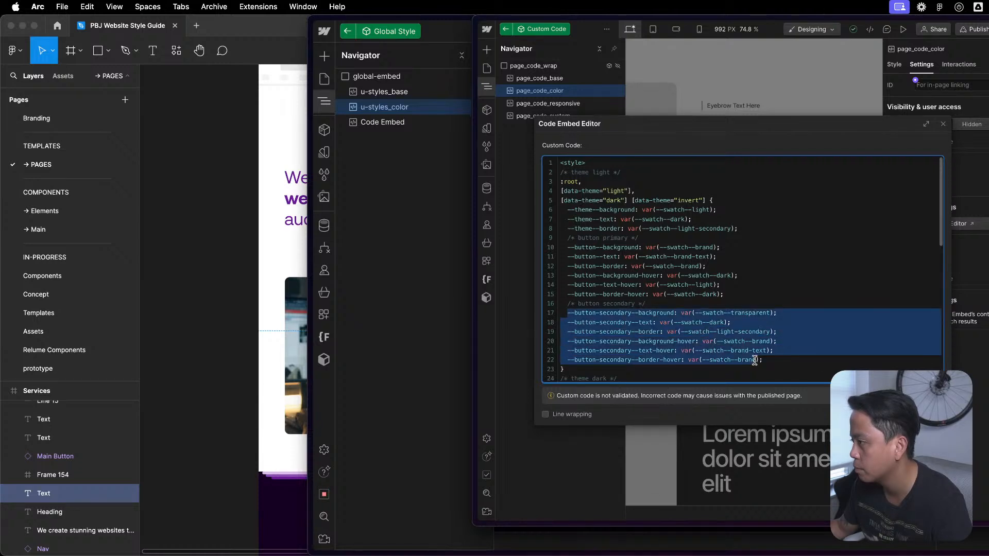
scroll(780, 363, "down", 10)
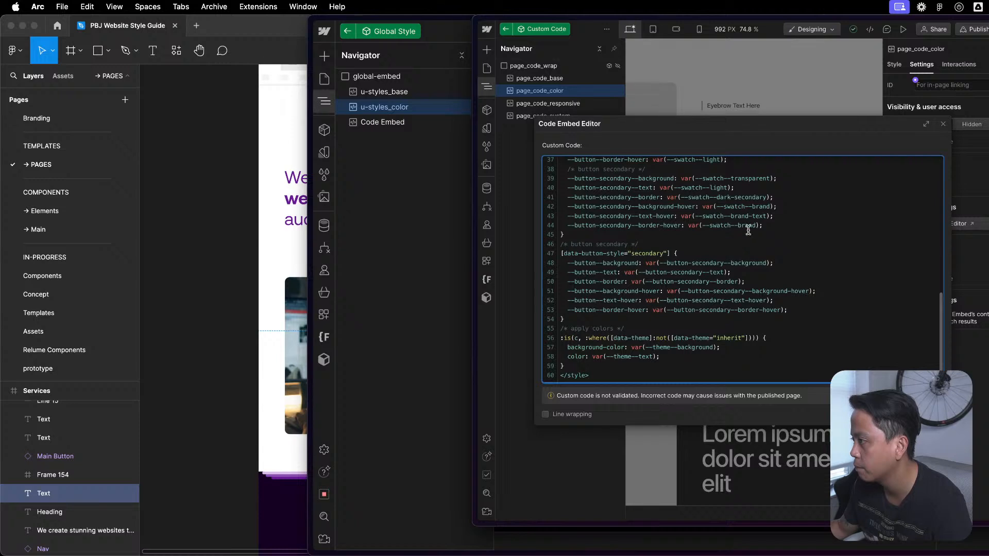
- Compare the [data-button-style="secondary"] rule with the secondary button variables defined in the light and dark themes
left_click_drag(574, 317, 555, 238)
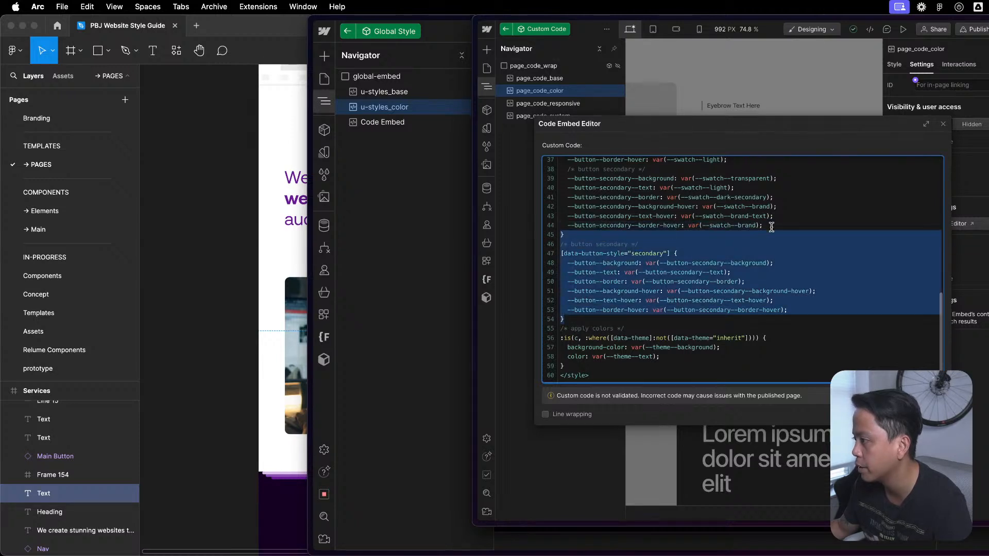
left_click(775, 222)
scroll(768, 226, "up", 4)
scroll(767, 228, "down", 3)
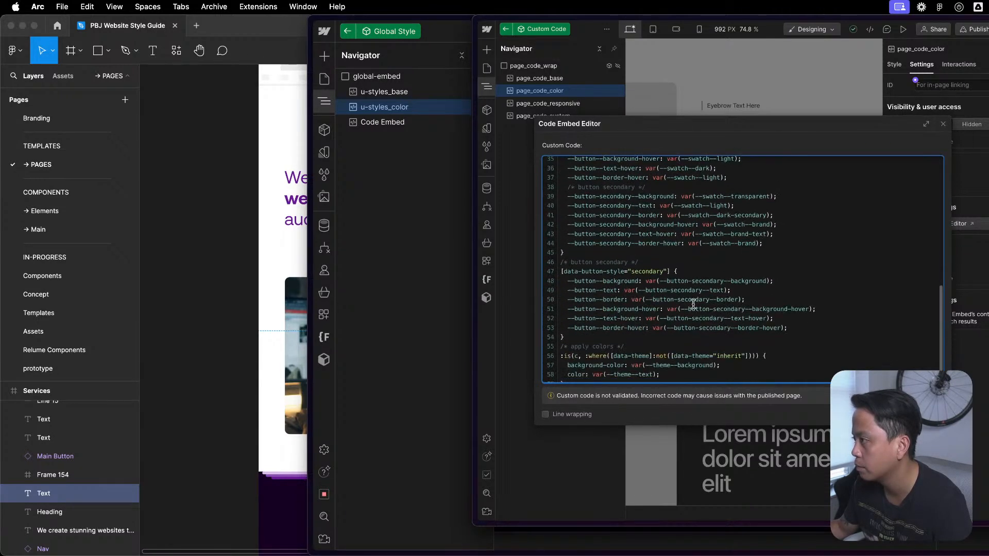
left_click_drag(572, 339, 530, 257)
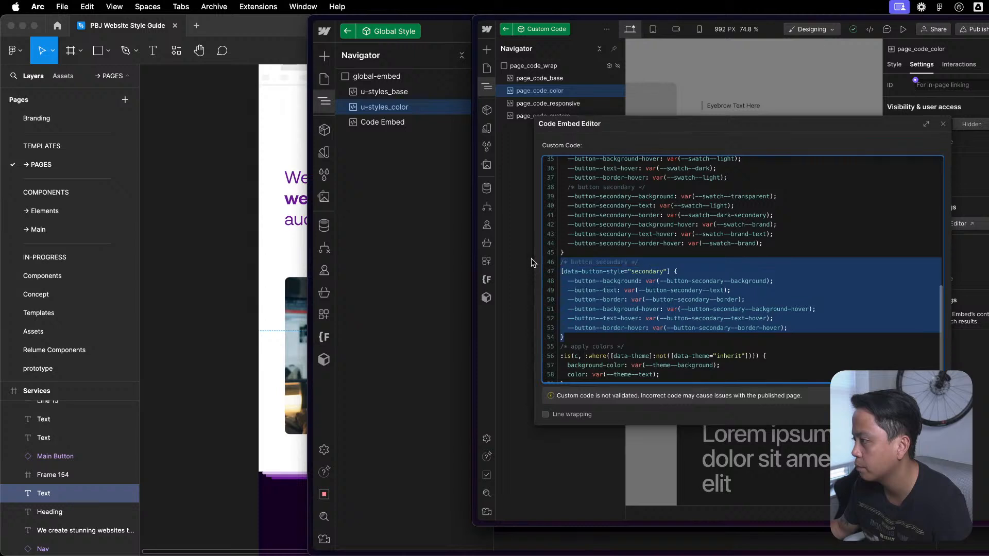
left_click(716, 236)
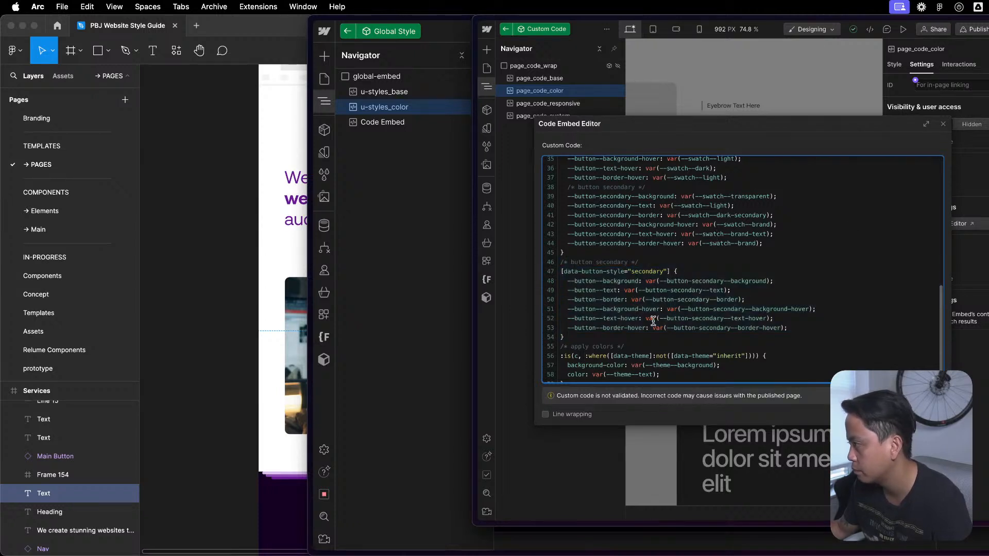
left_click_drag(573, 337, 541, 261)
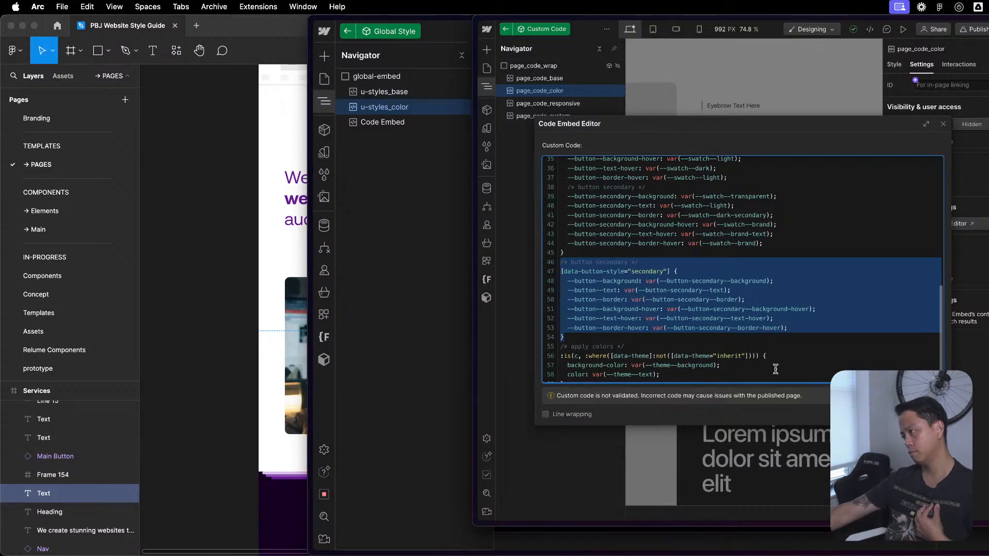
scroll(721, 309, "up", 10)
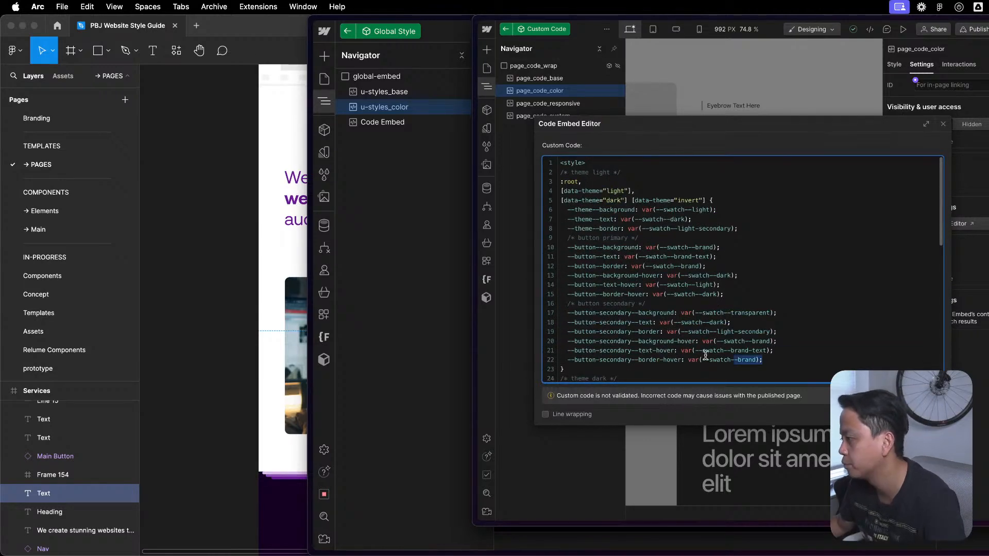
left_click_drag(819, 360, 569, 316)
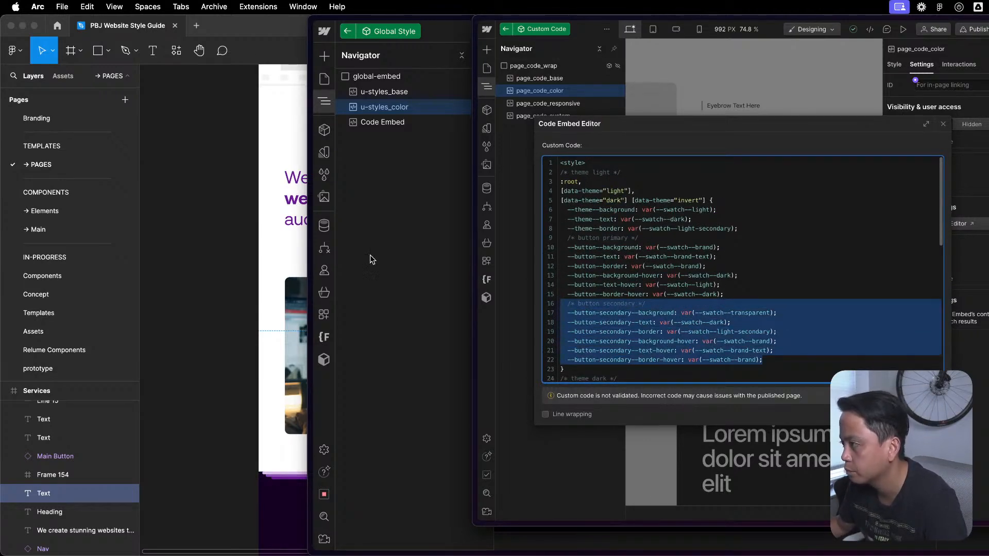
- Switch back to the Global Style window and reopen the u-styles_color code at the light theme rule
left_click(371, 258)
key("Return")
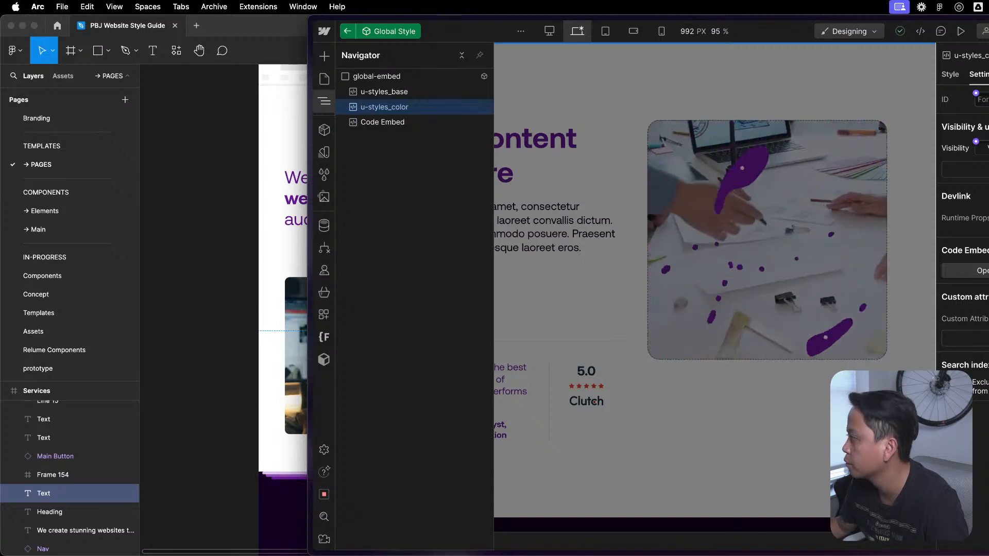
scroll(582, 319, "up", 5)
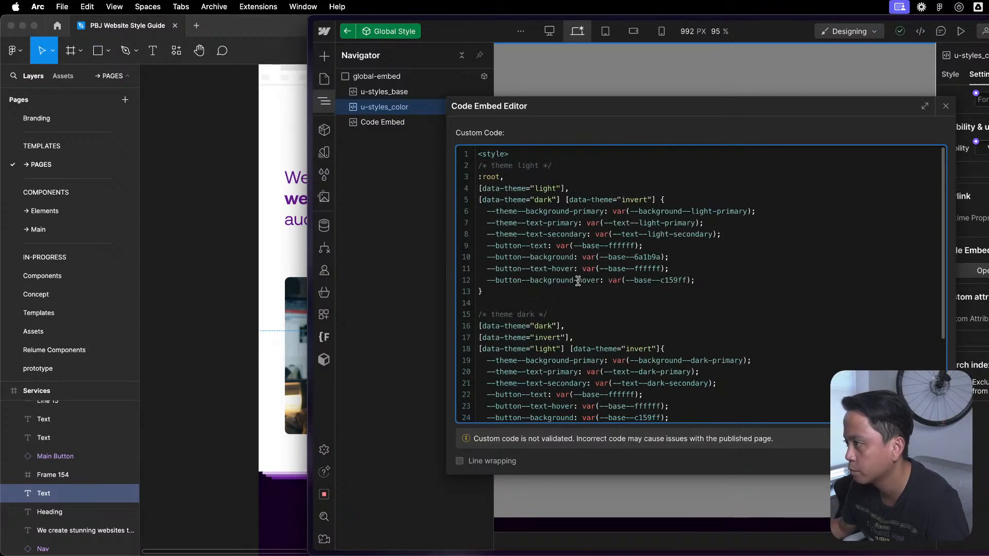
left_click(509, 296)
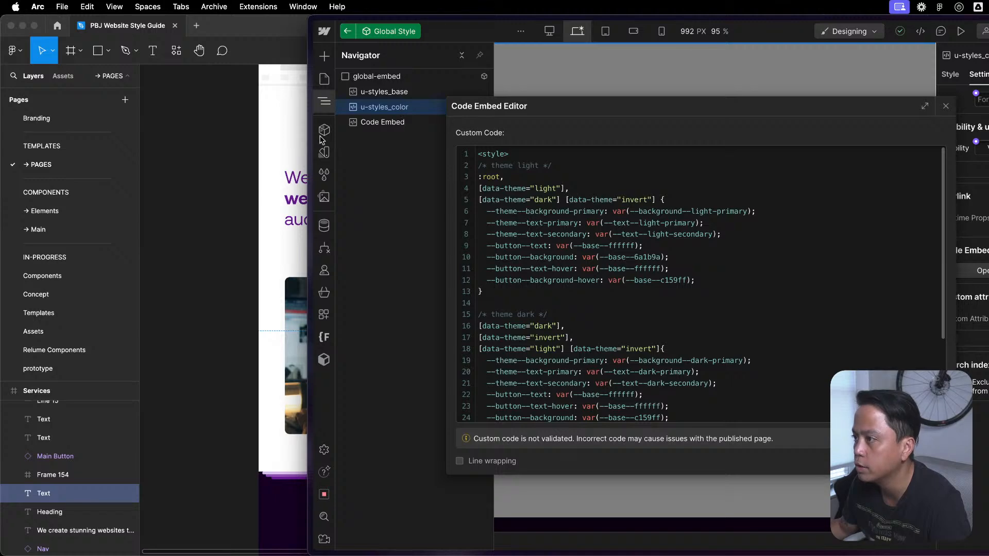
- Review the light and dark themes' secondary button variables in the Custom Code window's page_code_color, and return to the Global Style window
key("ctrl+Up")
left_click(702, 400)
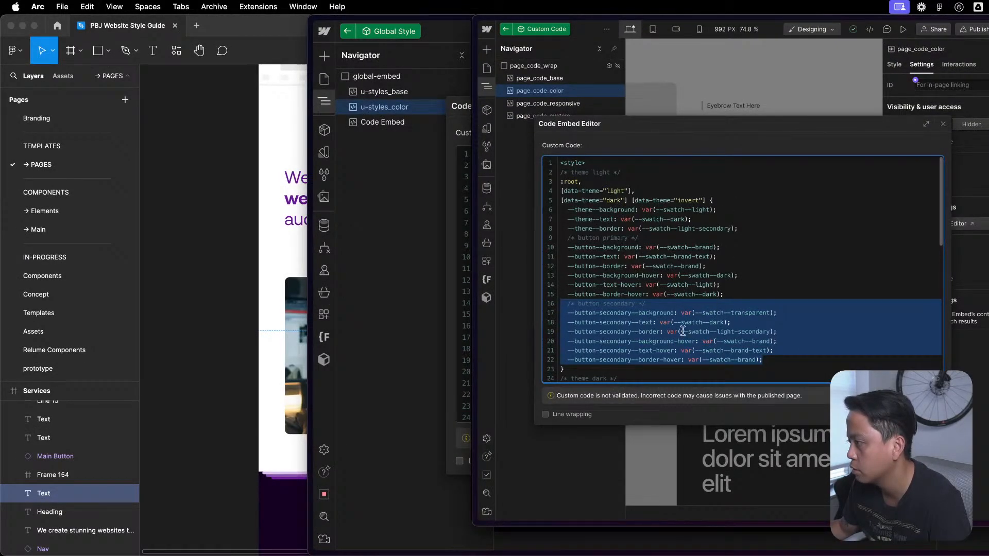
scroll(685, 327, "down", 5)
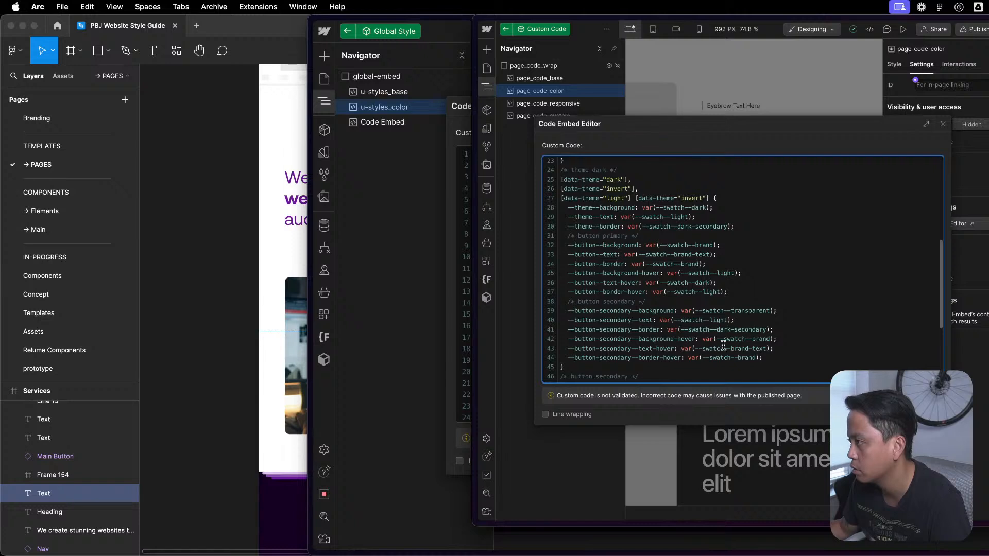
scroll(725, 296, "up", 1)
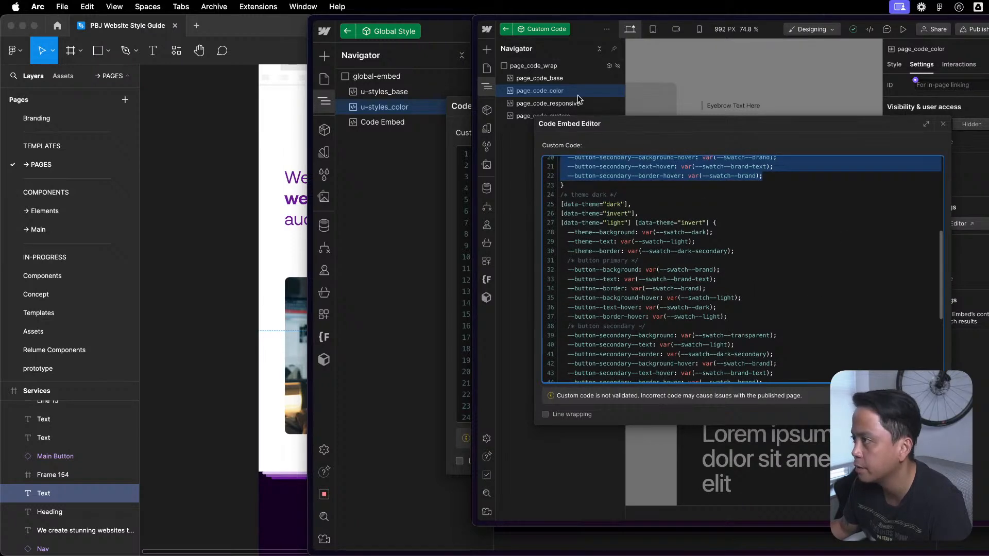
left_click(465, 113)
- Add a "/* Button Secondary */" comment ending the light theme rule, with the copied secondary button variables below it and no duplicate comment
left_click(744, 278)
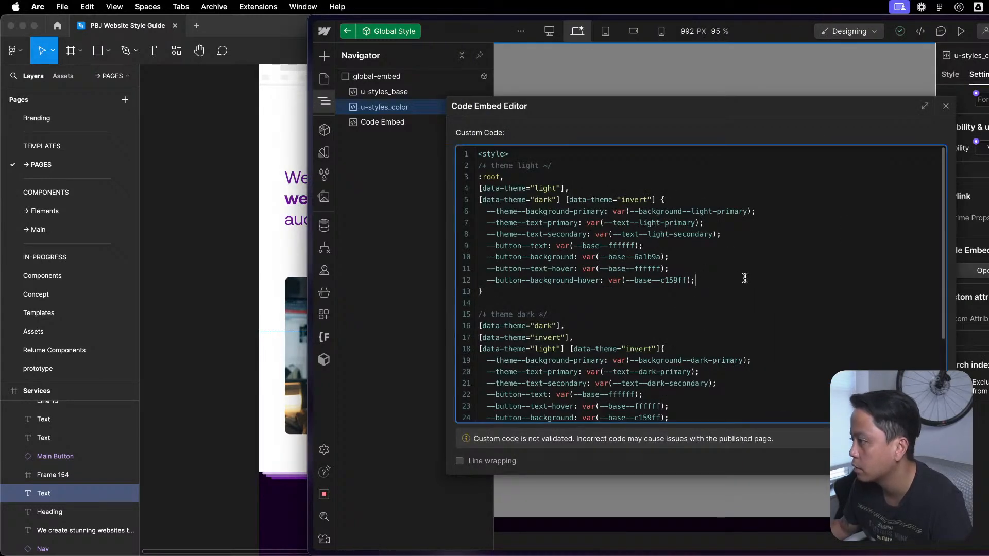
key("Return")
key("Return")
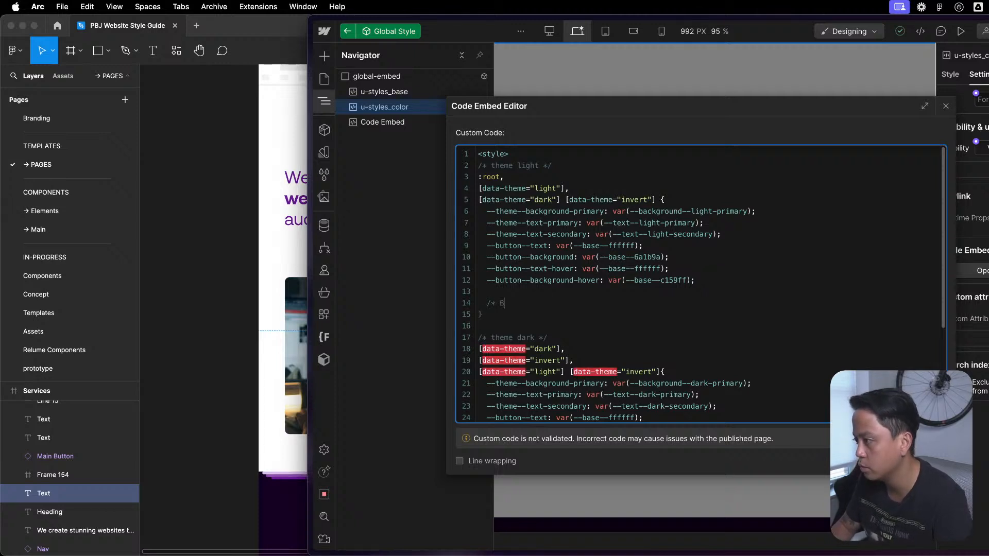
type("/* Button Secondary */")
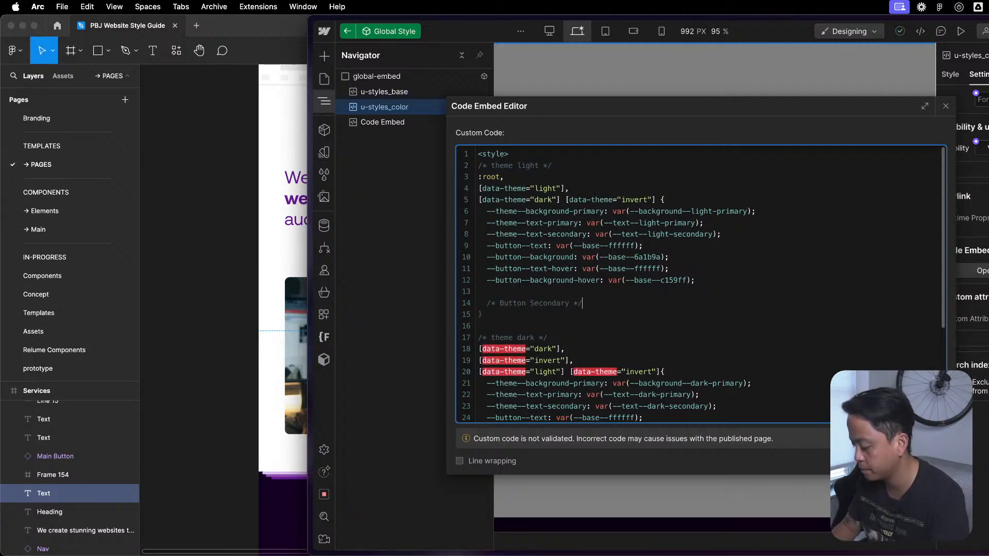
key("Return")
type("/* button secondary */   --button-secondary--background: var(--swatch--transparent);   --button-secondary--text: var(--swatch--dark);   --button-secondary--border: var(--swatch--light-secondary);   --button-secondary--background-hover: var(--swatch--brand);   --button-secondary--text-hover: var(--swatch--brand-text);   --button-secondary--border-hover: var(--swatch--brand);")
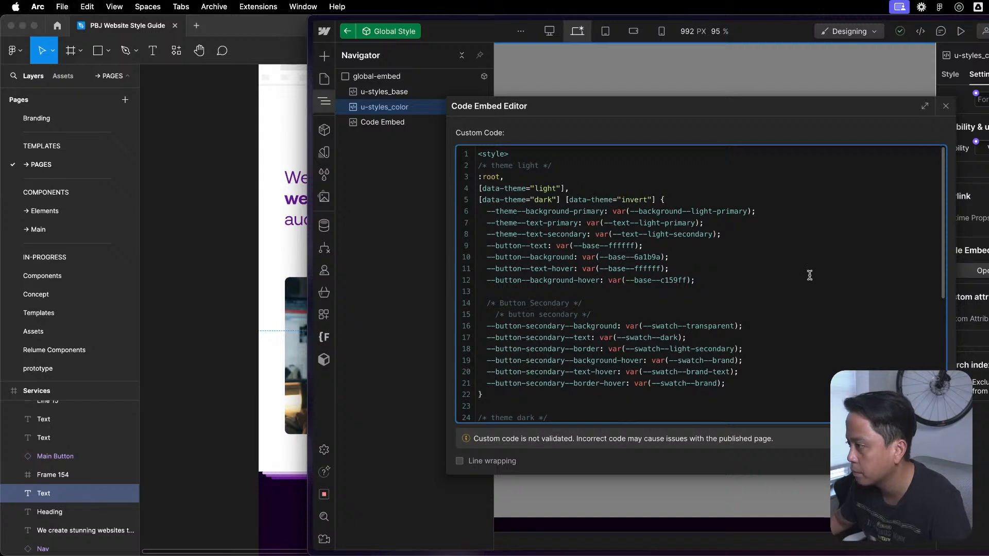
left_click_drag(598, 313, 601, 304)
key("BackSpace")
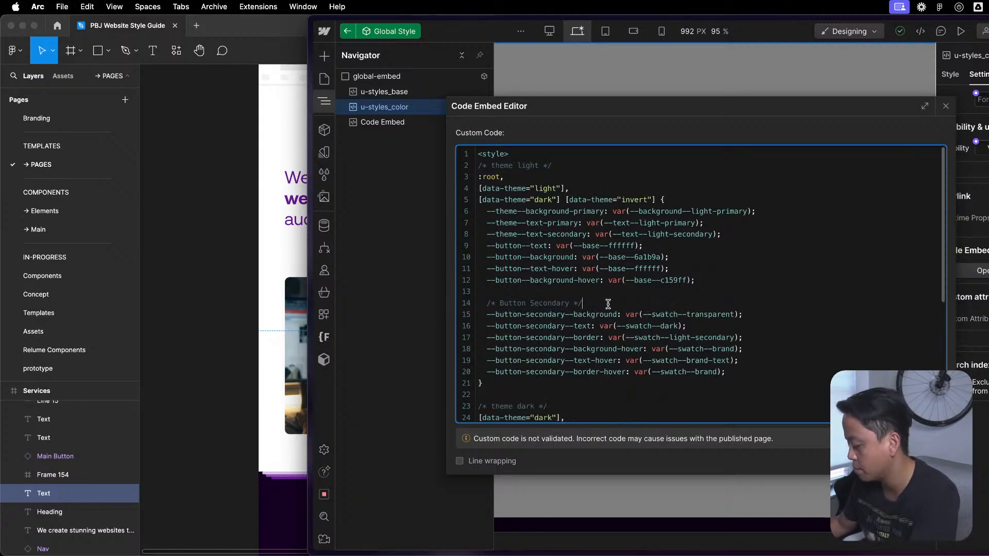
- Change swatch to base in the light theme's --button-secondary--background value, making it var(--base--transparent)
left_click(695, 372)
left_click(710, 186)
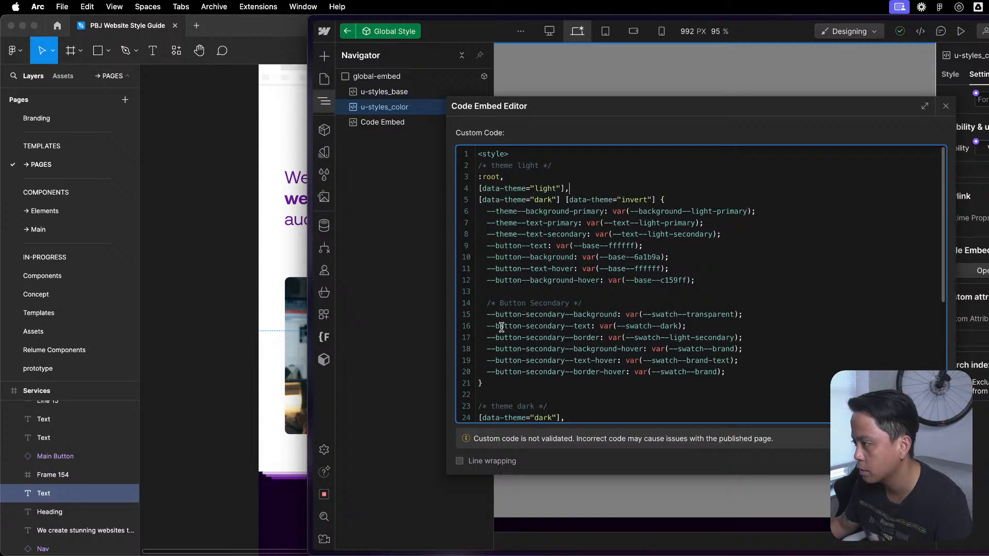
left_click_drag(679, 315, 652, 314)
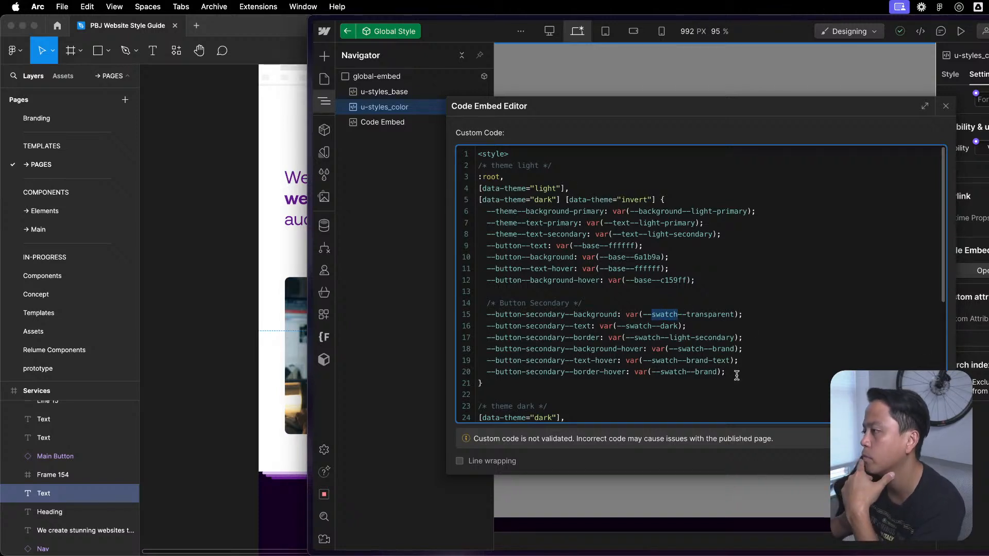
type("base")
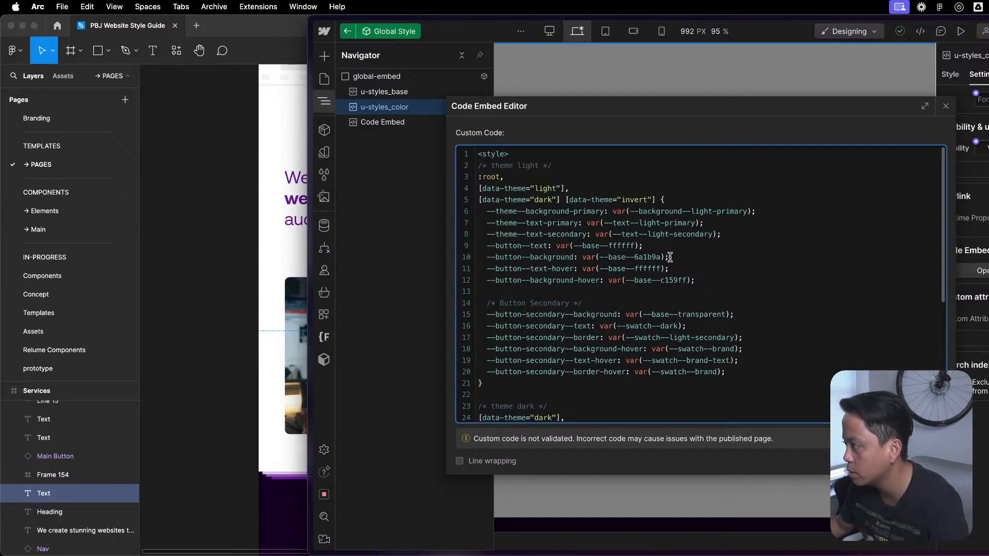
- Set the light theme's --button-secondary--text to var(--base--6a1b9a), copied from --button--background
left_click_drag(664, 257, 581, 257)
key("super+c")
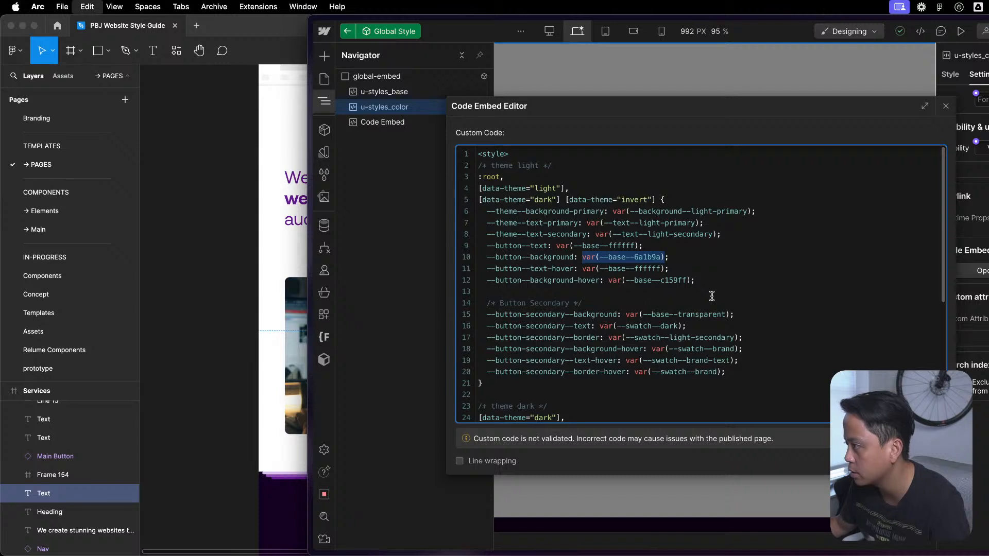
left_click(713, 282)
left_click_drag(681, 326, 618, 326)
key("super+v")
left_click(680, 249)
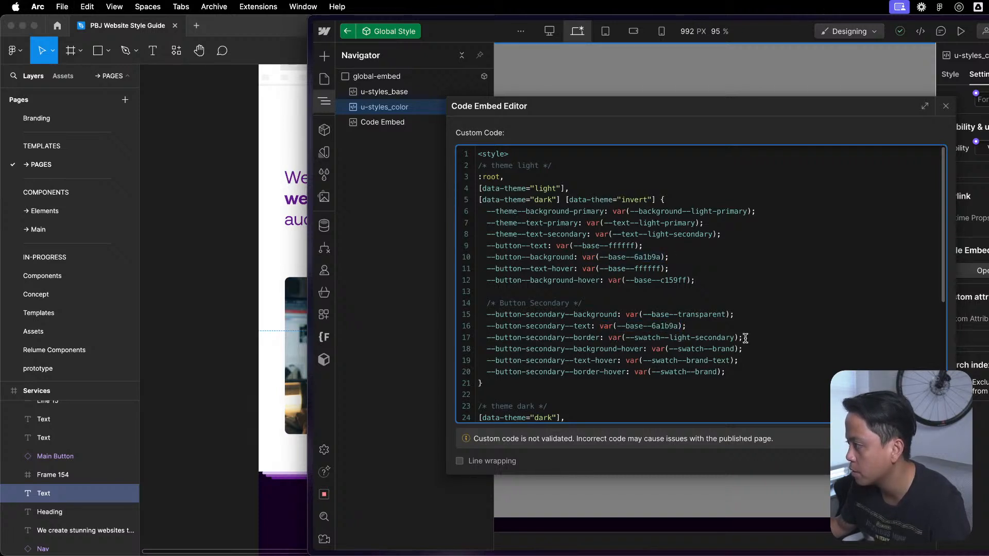
- Delete the --button-secondary--border line from the light theme rule
left_click_drag(729, 312, 630, 314)
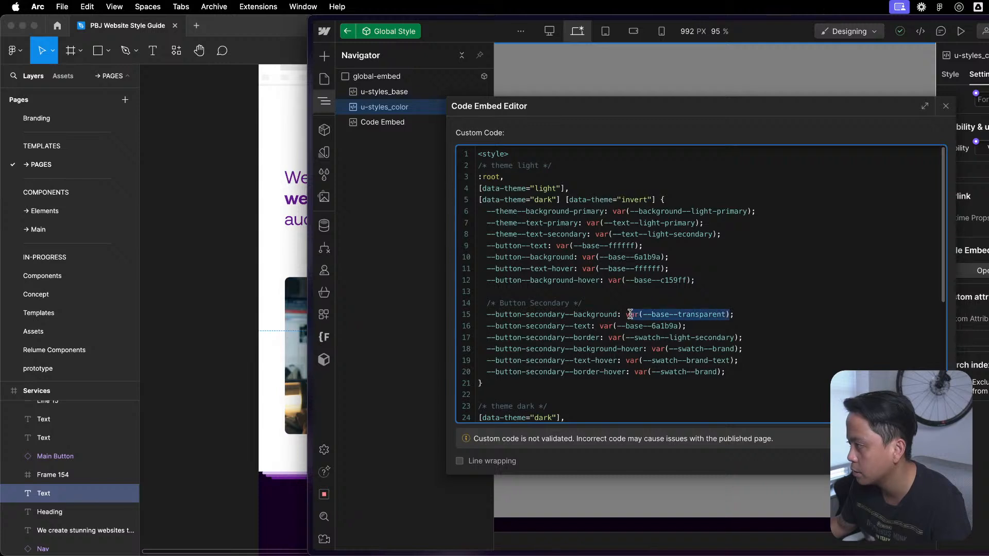
left_click_drag(799, 283, 796, 291)
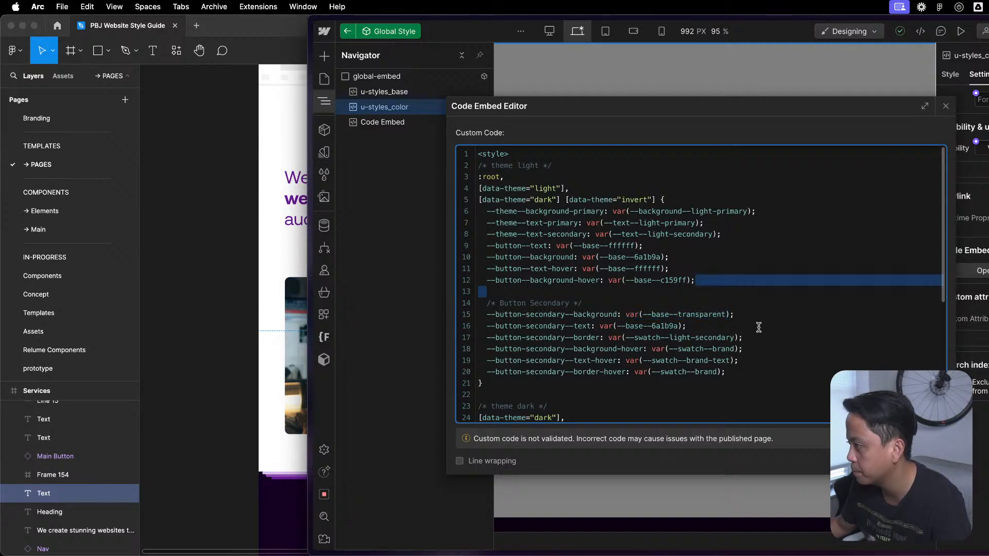
left_click_drag(757, 326, 758, 340)
key("BackSpace")
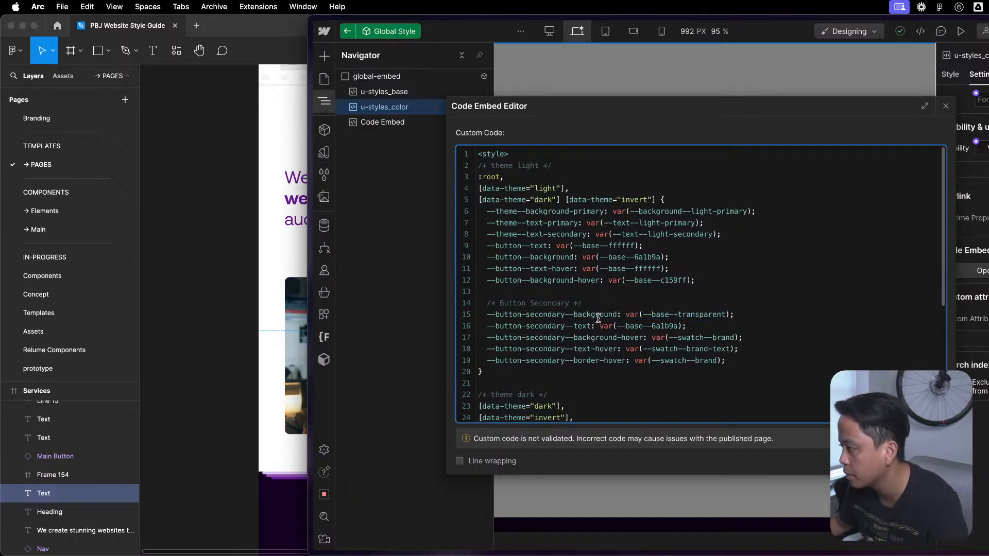
left_click(600, 337)
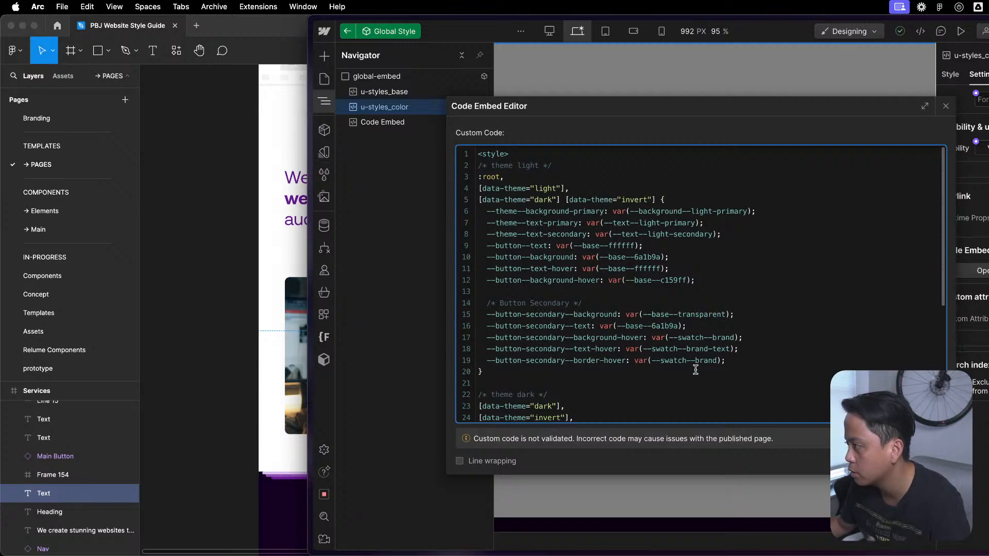
- Set the light theme's --button-secondary--background-hover to var(--base--6a1b9a)
left_click_drag(682, 327, 602, 325)
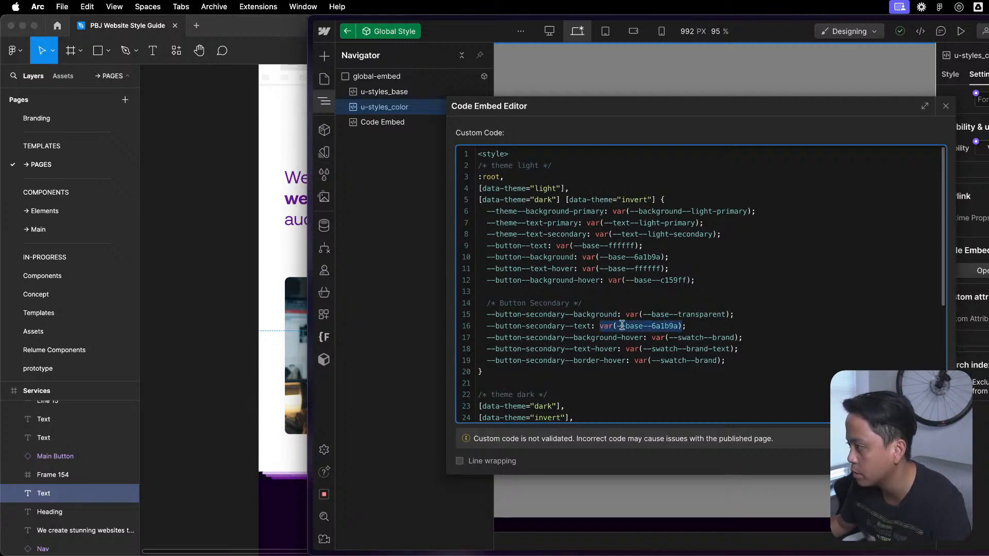
left_click(740, 339)
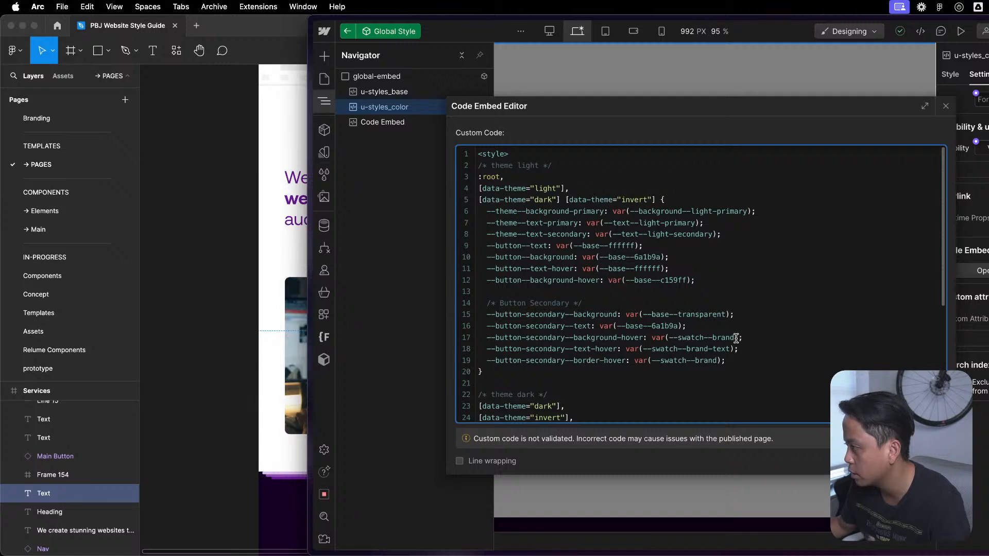
left_click_drag(740, 337, 652, 336)
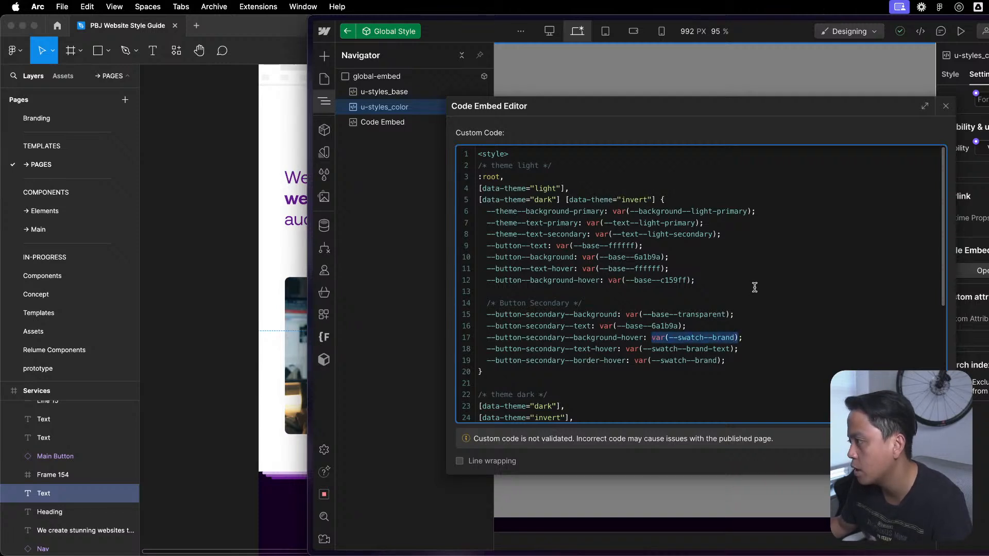
key("cmd+v")
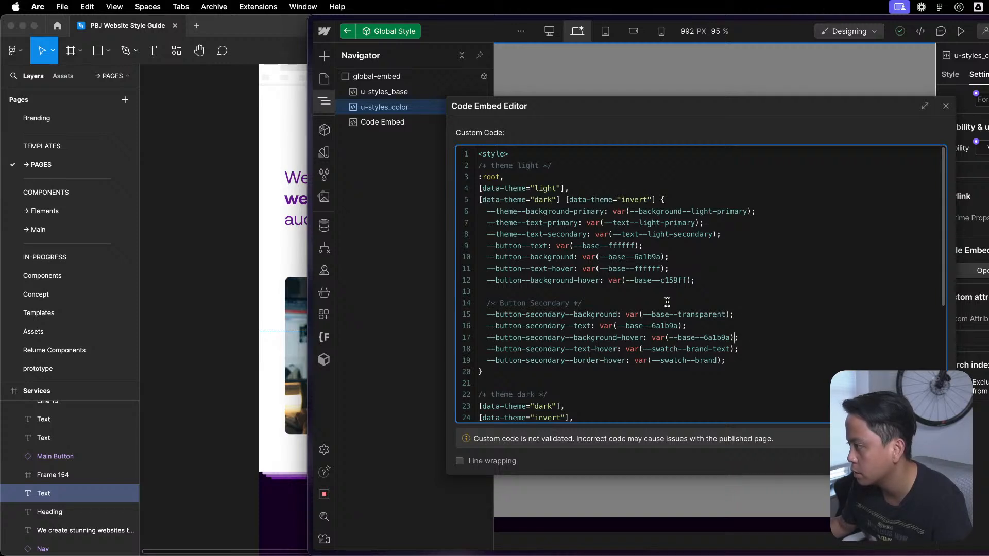
- Set the light theme's --button-secondary--text-hover to var(--base--ffffff) and delete the --button-secondary--border-hover line
left_click_drag(665, 268, 581, 270)
left_click(583, 270)
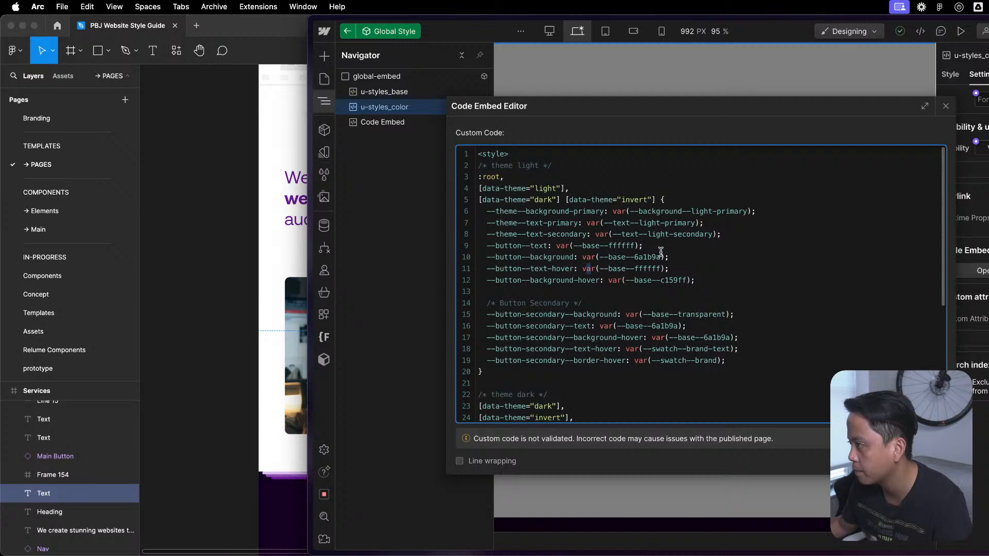
left_click_drag(666, 268, 584, 270)
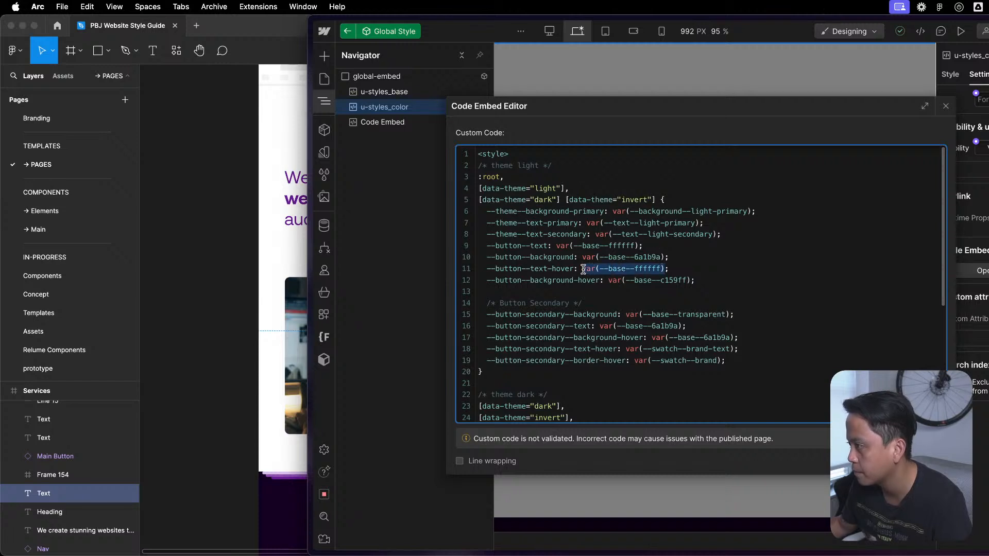
left_click(718, 355)
left_click_drag(733, 349, 625, 348)
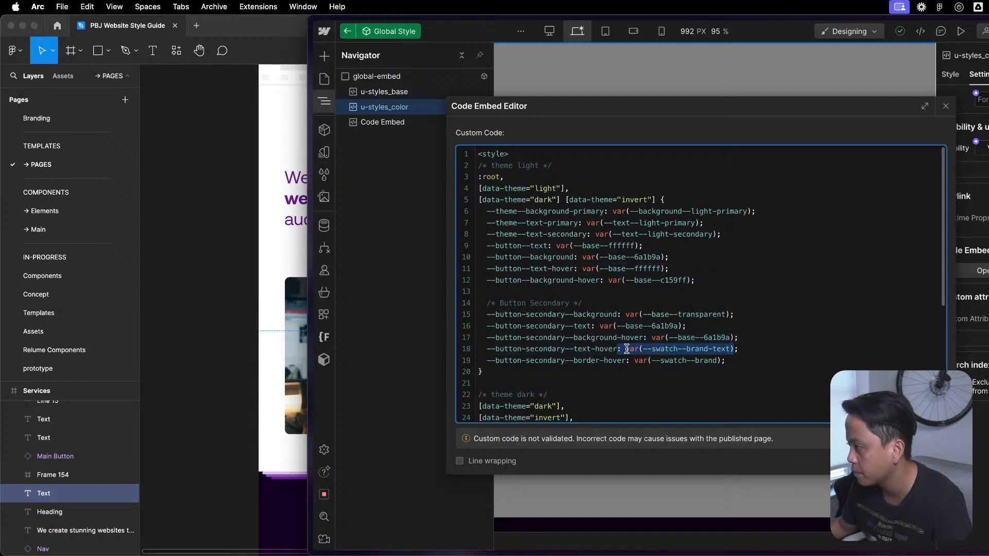
key("super+v")
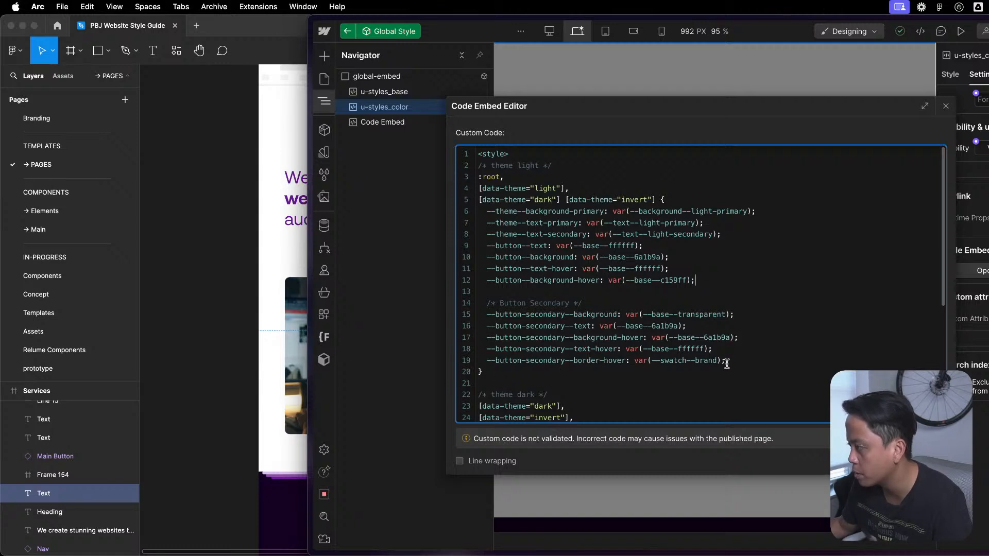
mouse_move(729, 364)
left_mouse_down()
mouse_move(740, 338)
mouse_move(738, 353)
left_mouse_up()
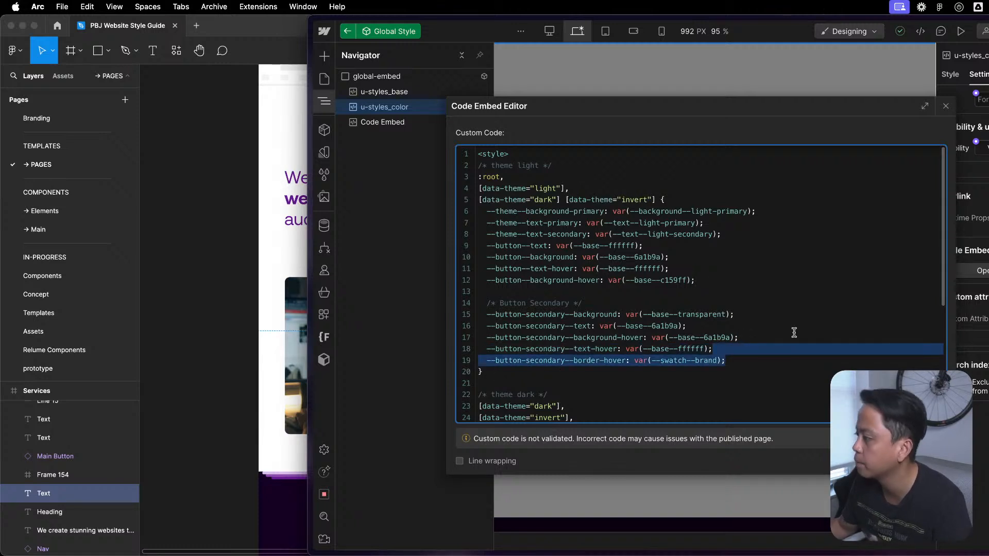
key("BackSpace")
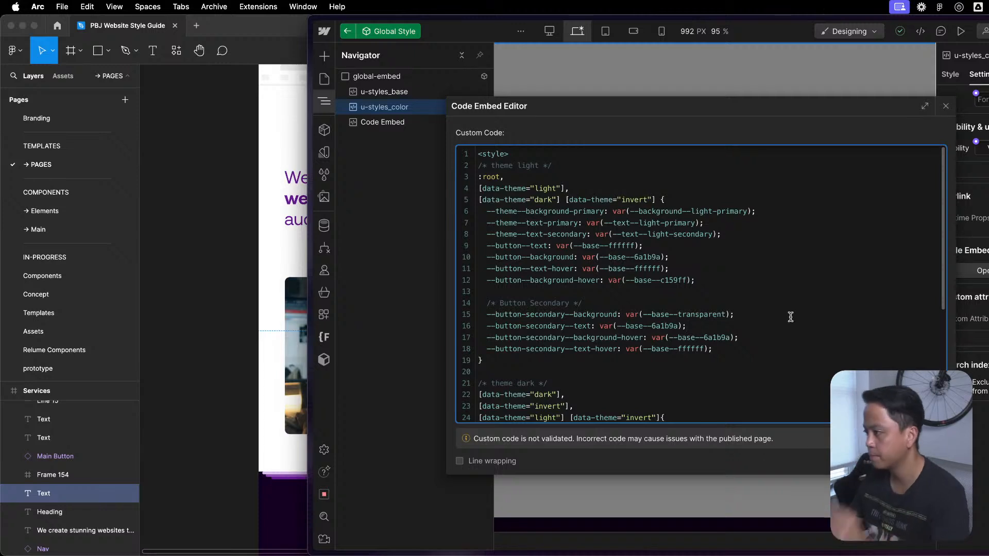
- Copy the light theme's Button Secondary block to the end of the dark theme rule, below --button--background-hover and a blank line
scroll(690, 331, "down", 3)
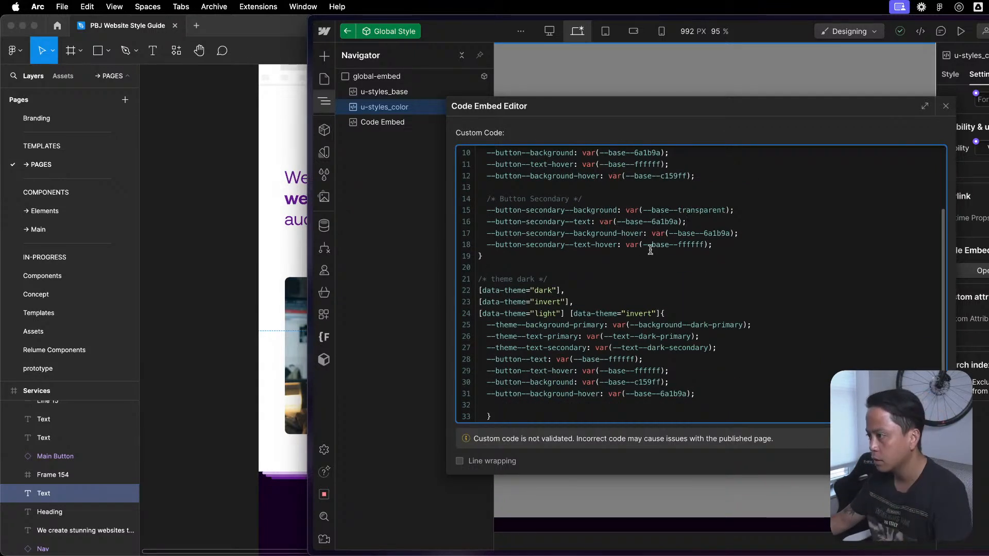
left_click_drag(746, 245, 481, 200)
key("super+c")
scroll(565, 257, "down", 1)
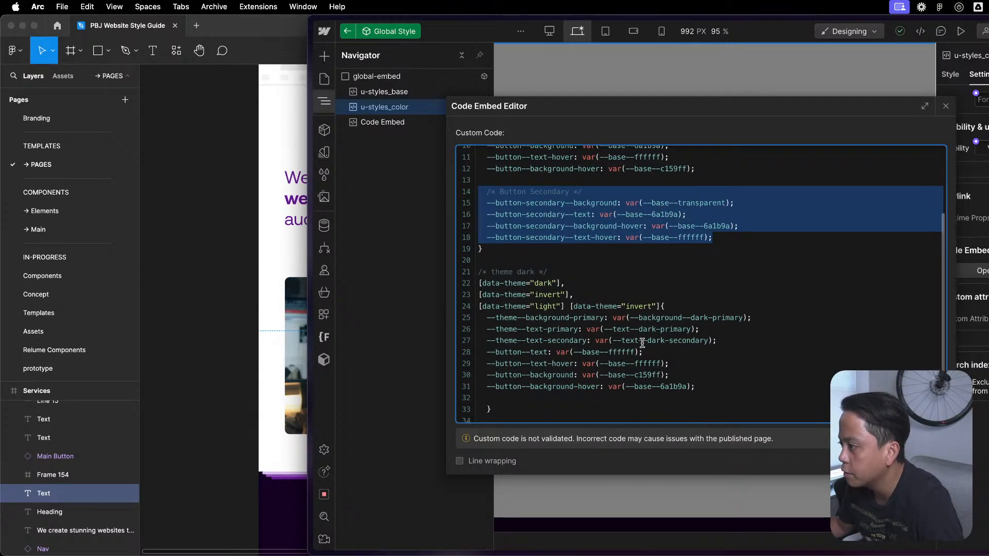
left_click(486, 387)
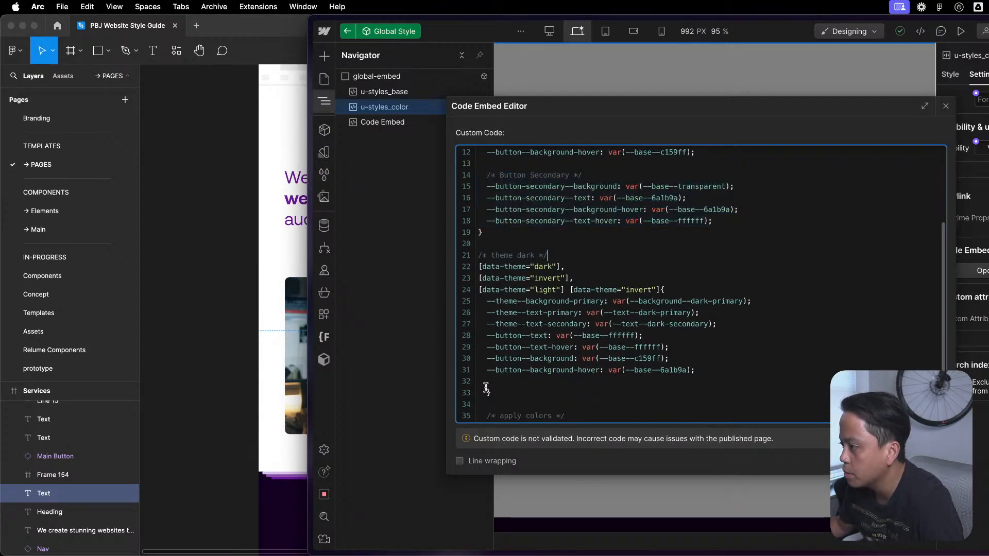
left_click(759, 370)
key("Return")
key("Return")
key("super+v")
scroll(778, 416, "down", 2)
scroll(787, 417, "down", 1)
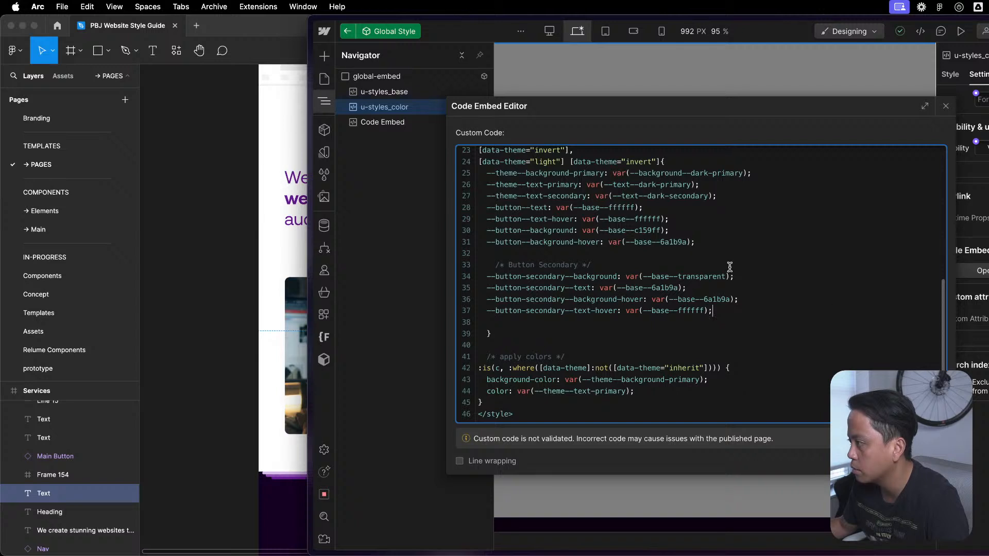
- Set the dark theme's --button-secondary--text to var(--base--c159ff), copied from its --button--background
scroll(737, 272, "up", 1)
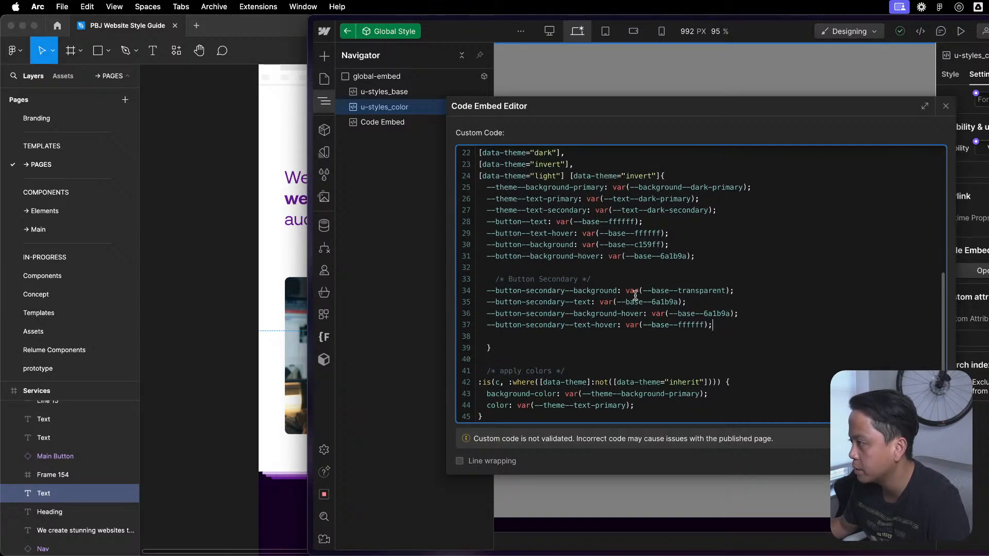
scroll(629, 230, "up", 1)
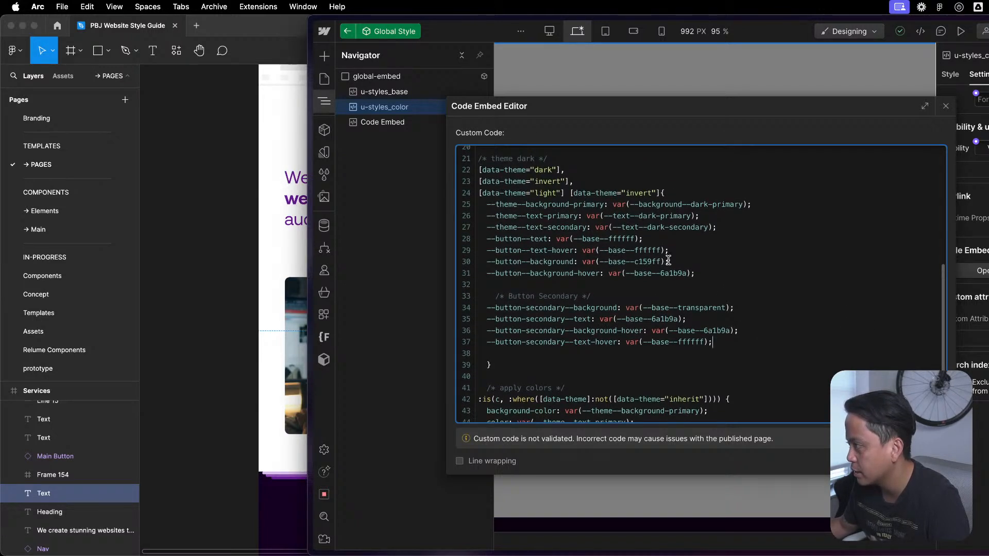
left_click_drag(662, 261, 583, 261)
key("super+c")
left_click(770, 213)
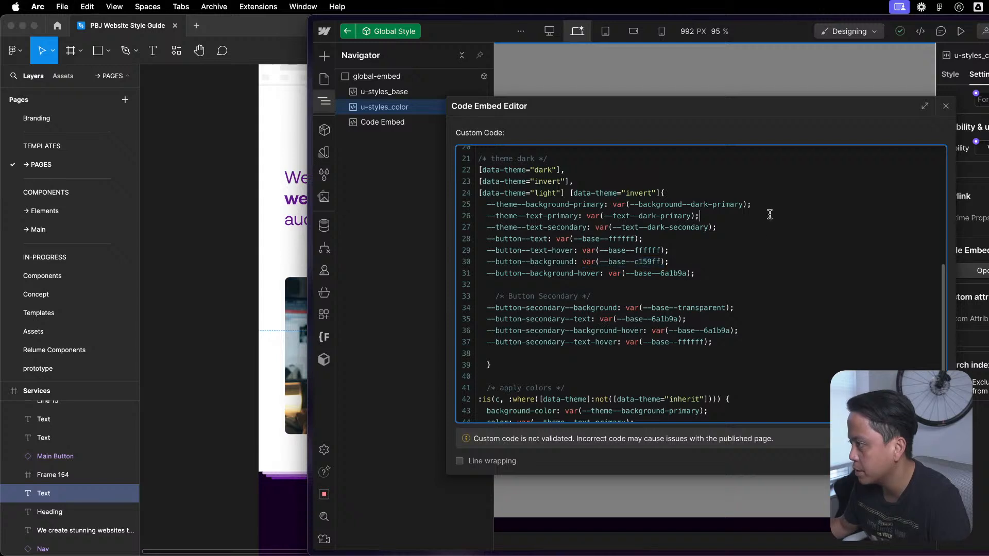
left_click_drag(685, 319, 605, 318)
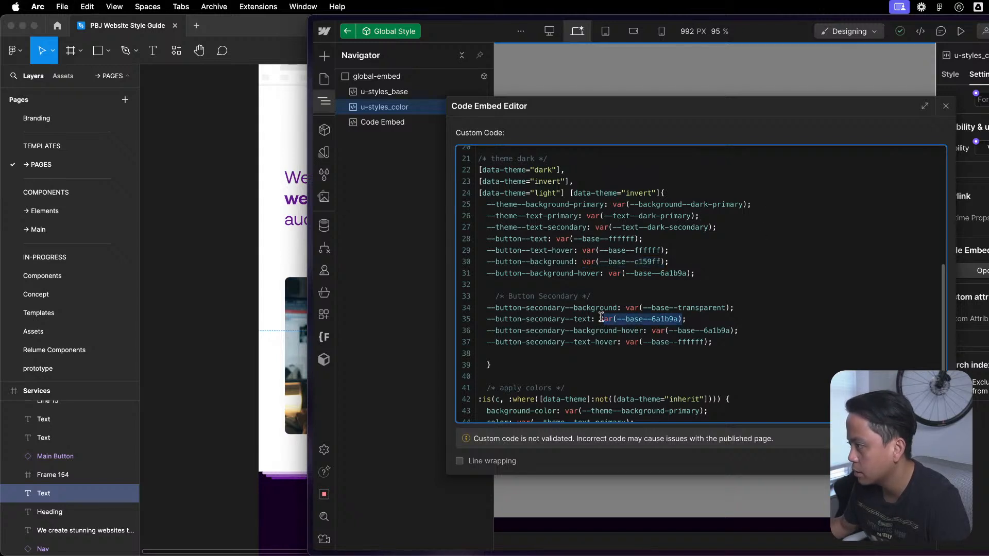
key("super+v")
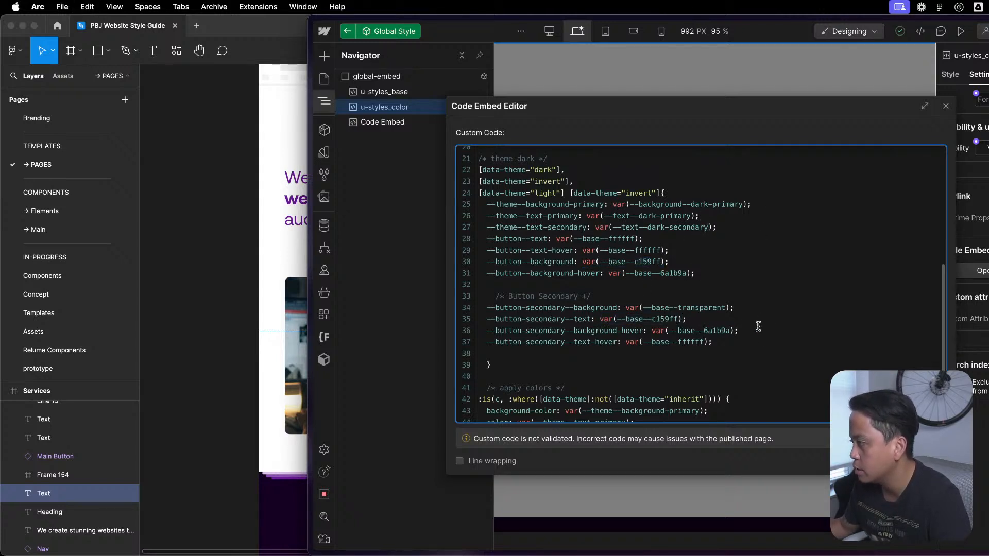
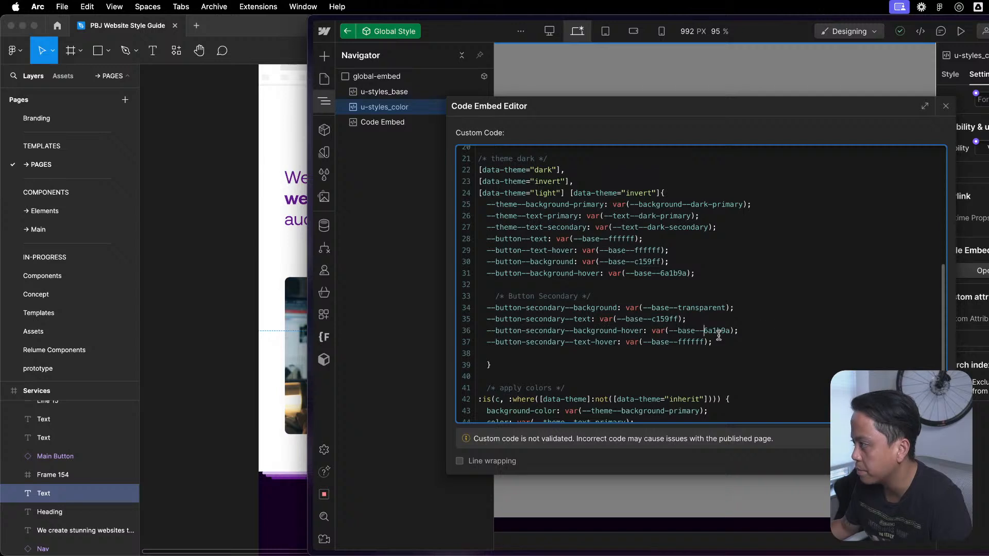
- Set the dark theme's --button-secondary--background-hover to var(--base--transparent), copied from its --button-secondary--background
left_click_drag(729, 307, 626, 307)
key("super+c")
left_click_drag(735, 330, 650, 331)
key("super+v")
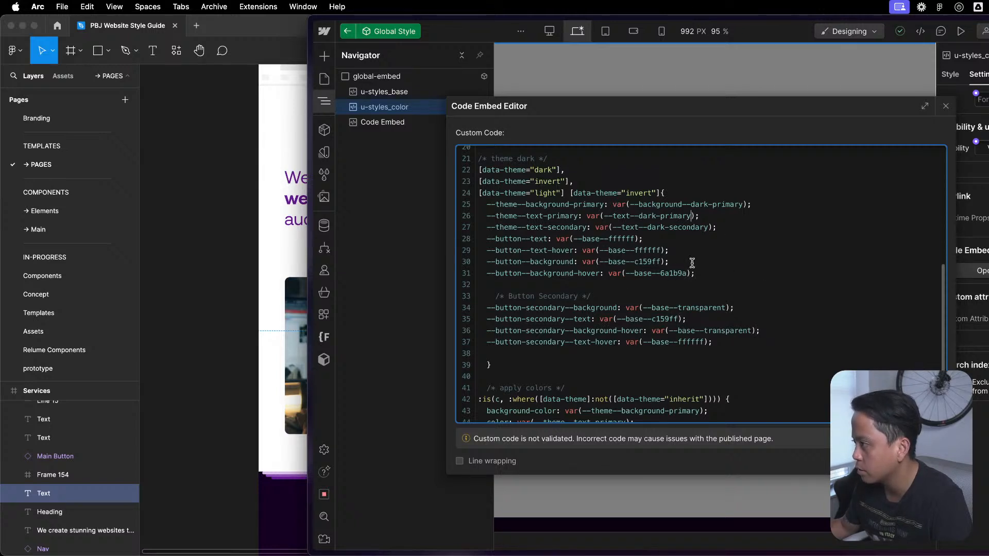
- Set the dark theme's --button-secondary--text-hover to var(--base--6a1b9a), copied from its --button--background-hover
left_click_drag(690, 270, 609, 273)
key("super+c")
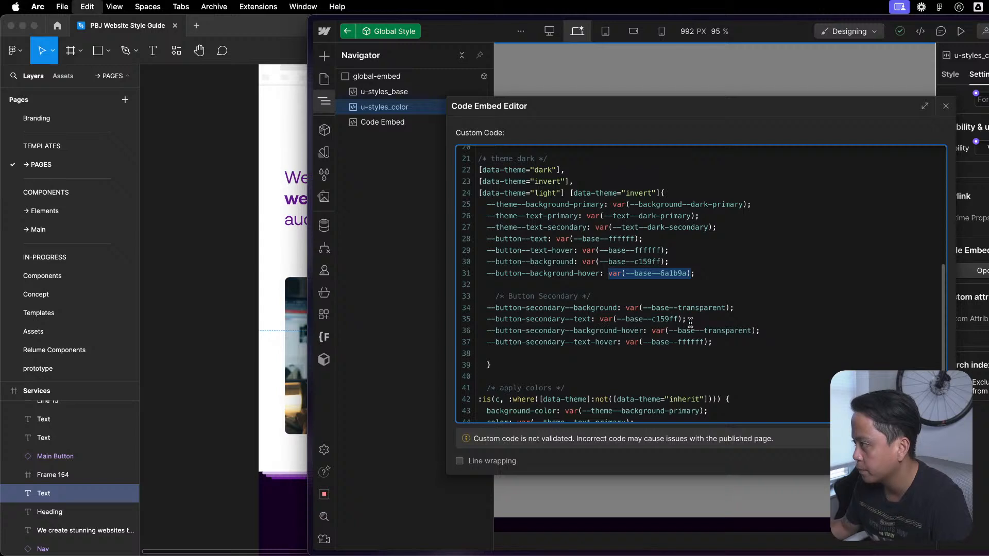
left_click(714, 286)
left_click_drag(710, 342, 625, 342)
key("super+v")
scroll(794, 294, "down", 2)
left_click(654, 337)
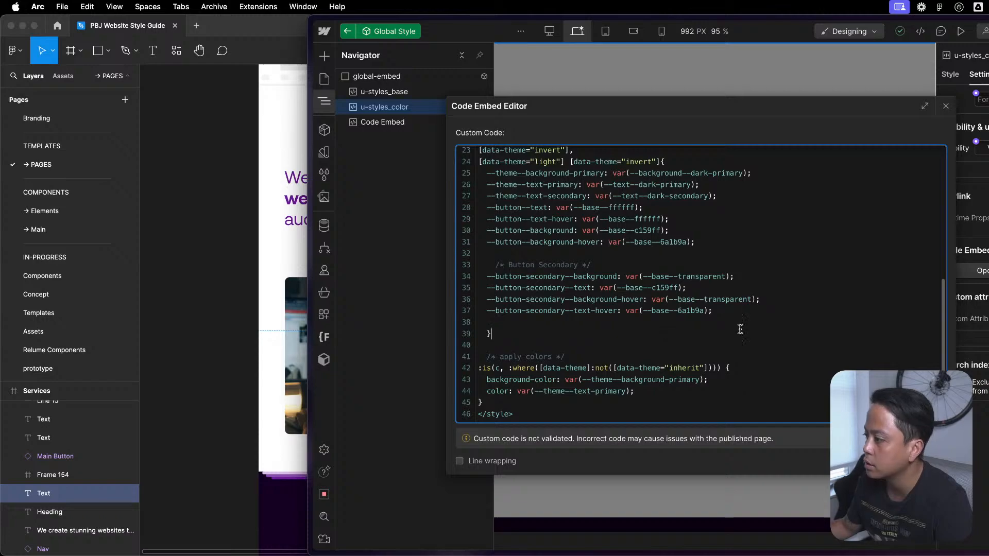
- Copy the [data-button-style="secondary"] rule with its comment from the Lumos page_code_color embed into u-styles_color, between the dark theme and apply colors rules
key("ctrl+Up")
left_click(485, 208)
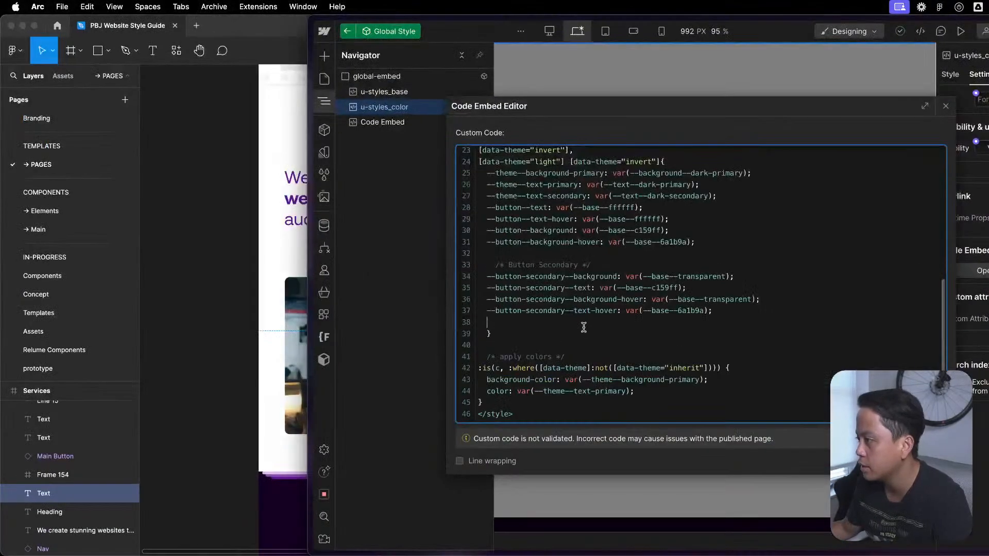
scroll(584, 324, "up", 5)
scroll(571, 327, "down", 5)
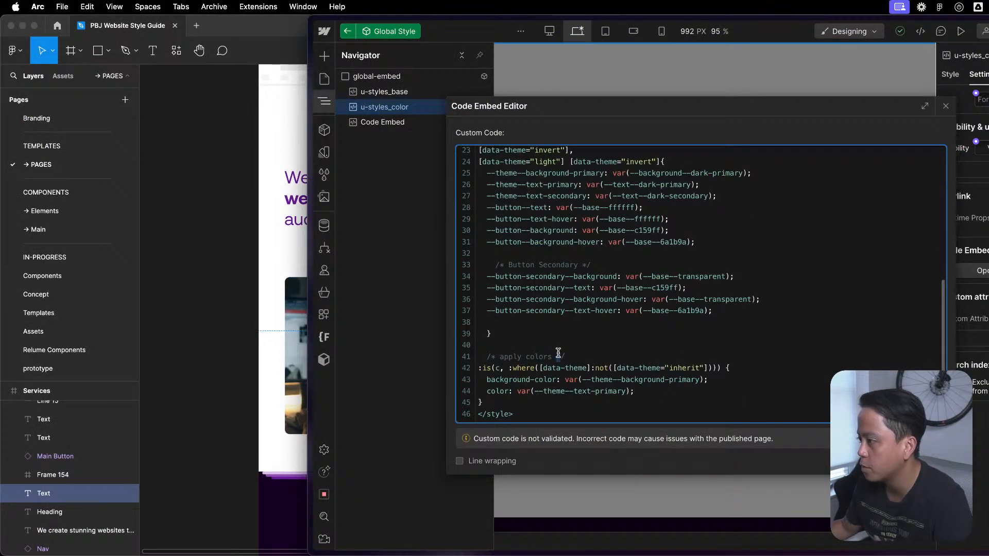
key("ctrl+Up")
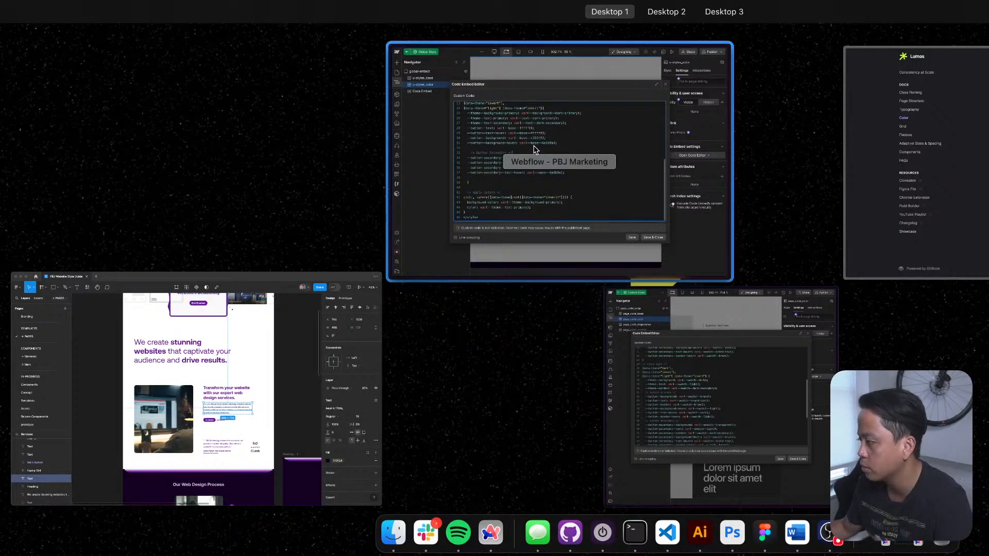
left_click(629, 382)
scroll(639, 309, "down", 5)
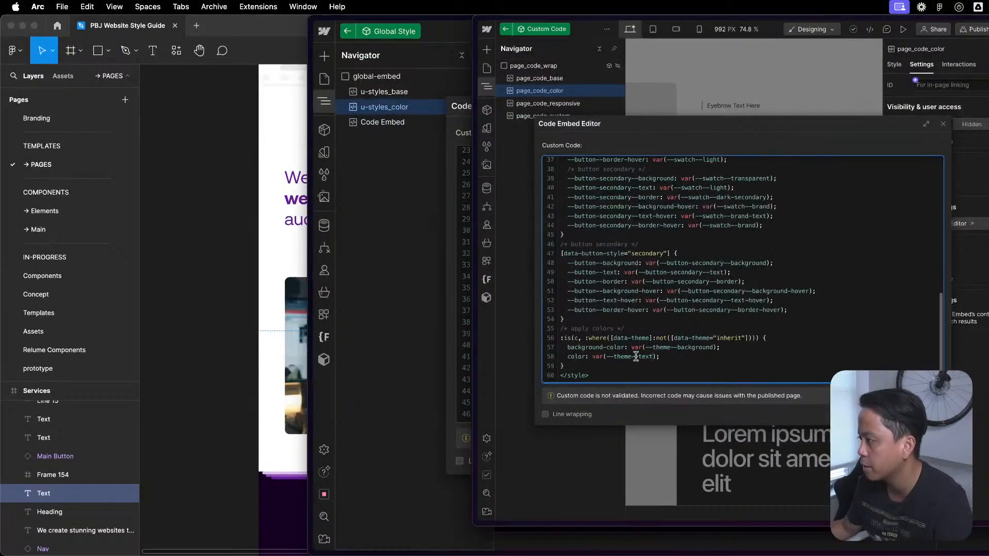
left_click_drag(565, 319, 540, 250)
key("ctrl+Up")
left_click(603, 148)
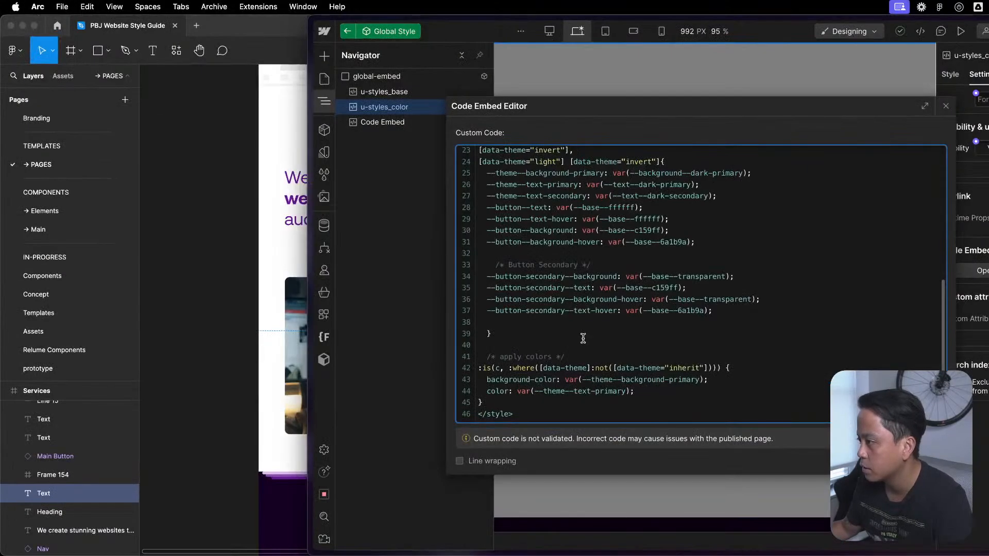
key("super+v")
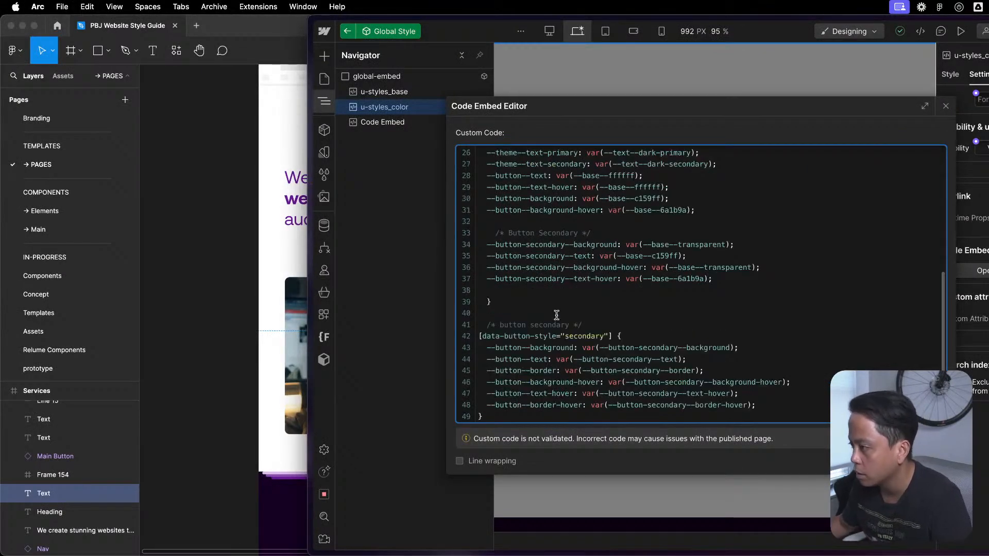
- Change the comment above the [data-button-style="secondary"] rule to "Button Secondary Styles"
scroll(623, 288, "down", 1)
left_click_drag(572, 301, 504, 305)
type("Button")
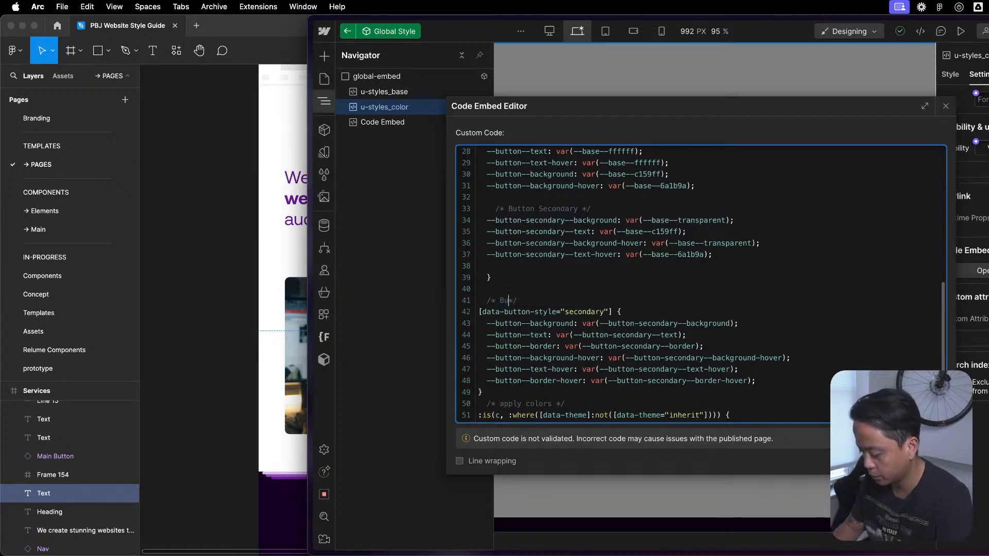
type(" Secondary Styles")
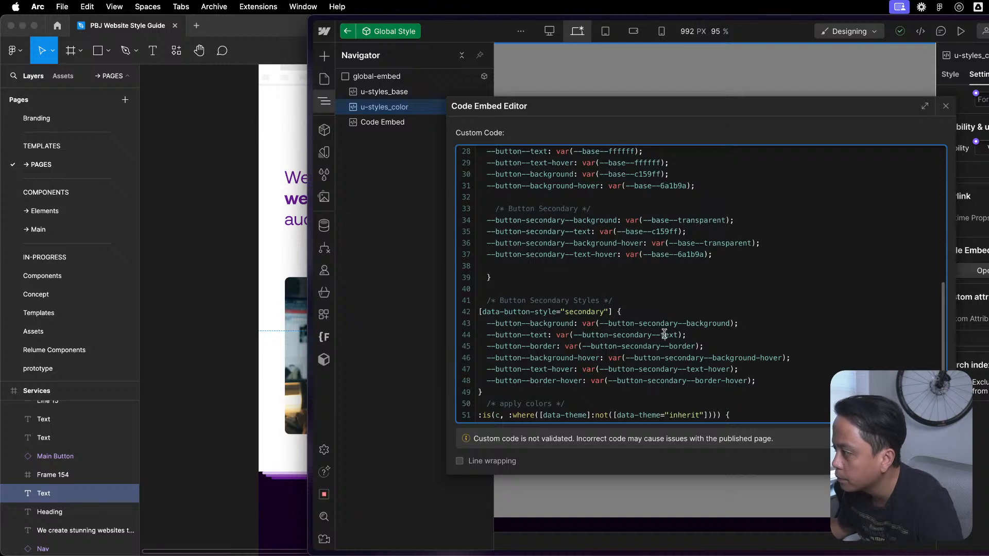
- Save and close the u-styles_color embed, and exit the Global Style component back to the Components page
left_click(833, 314)
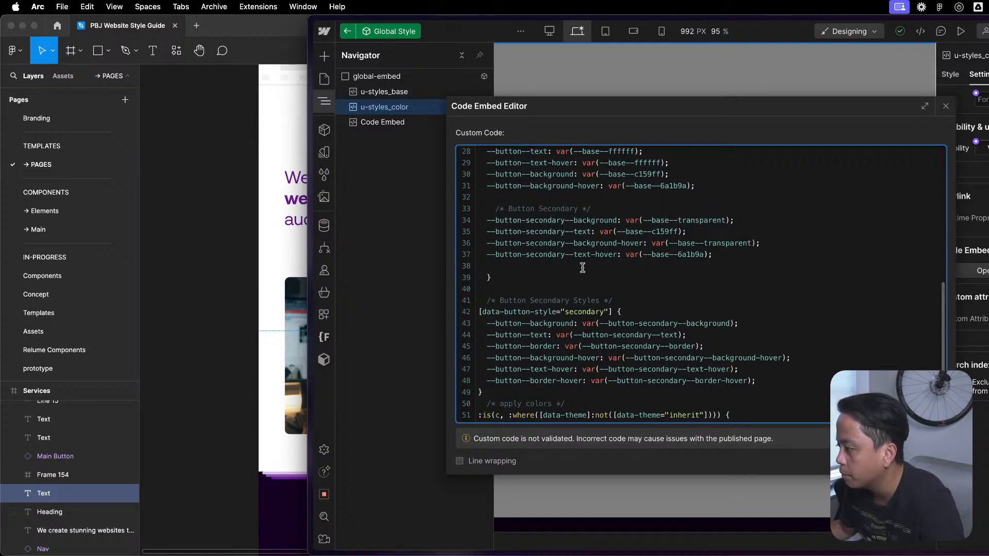
left_click_drag(521, 312, 768, 393)
left_click(803, 384)
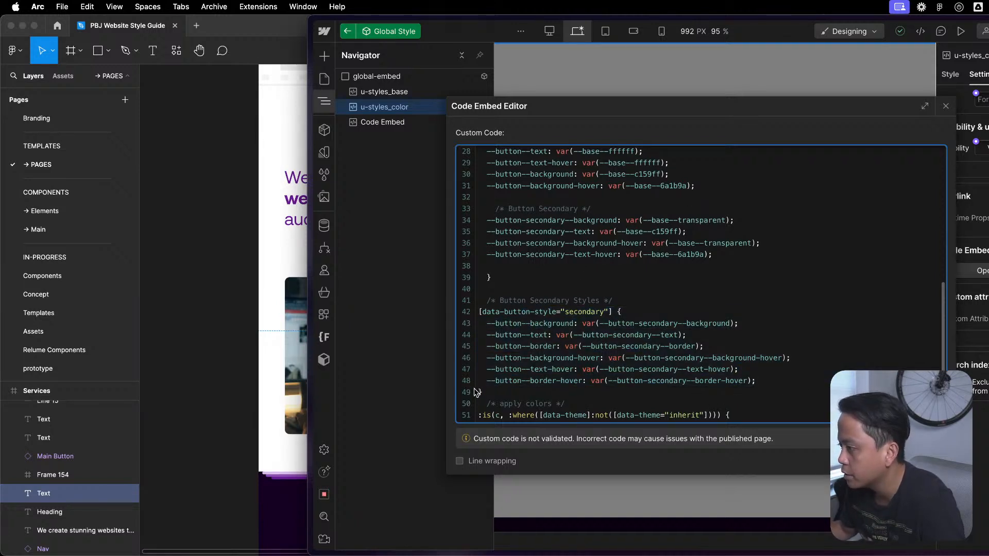
left_click(918, 461)
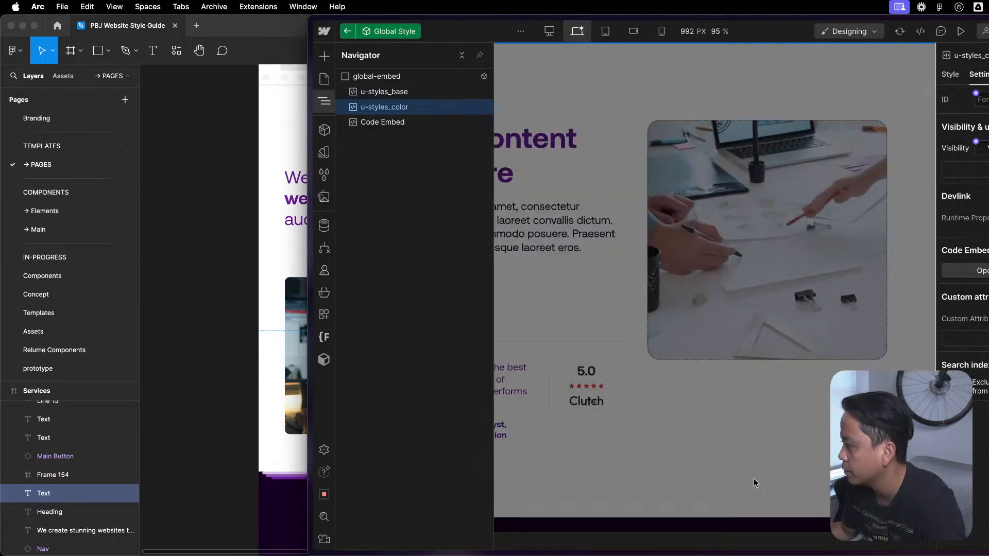
double_click(729, 461)
key("Escape")
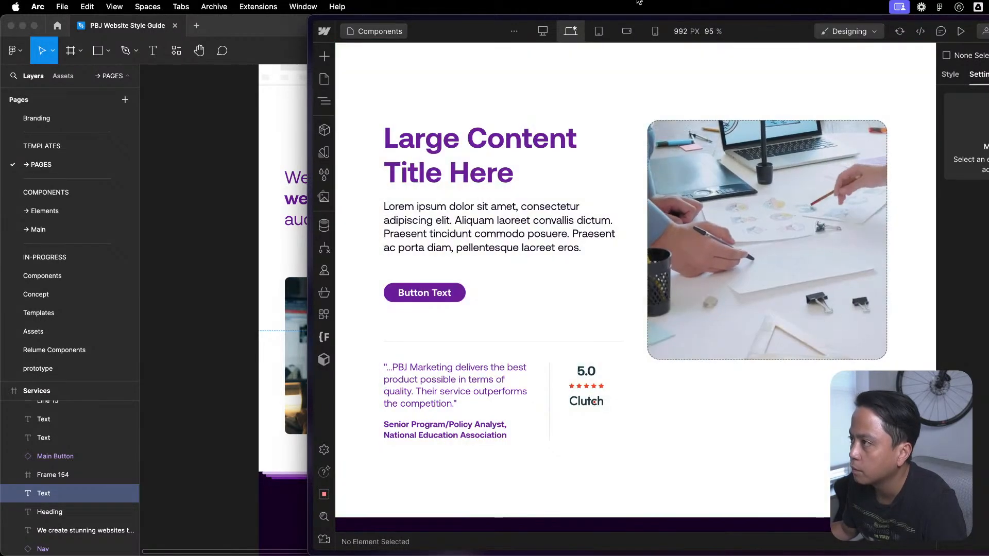
- Add a color variable named transparent to the Base variable group
left_click(324, 101)
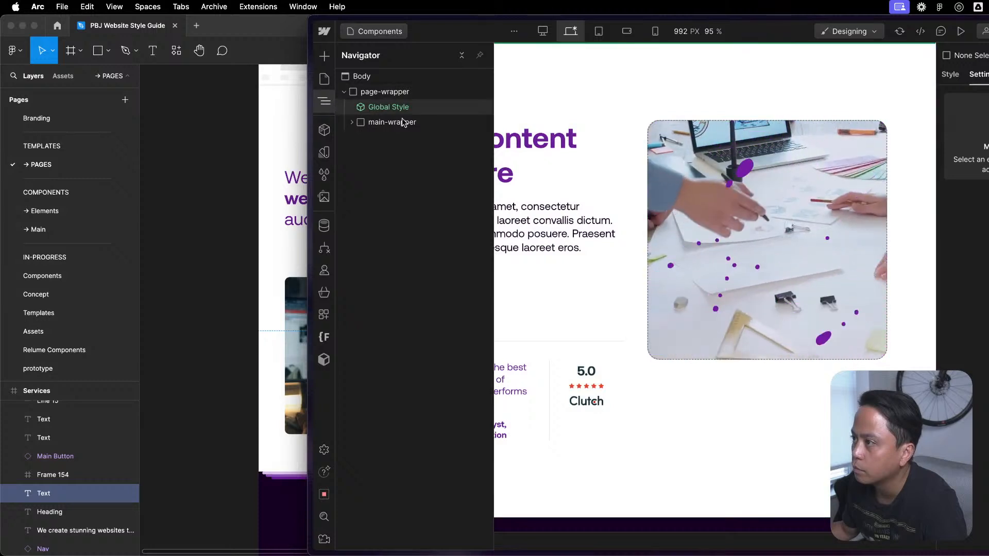
left_click(324, 175)
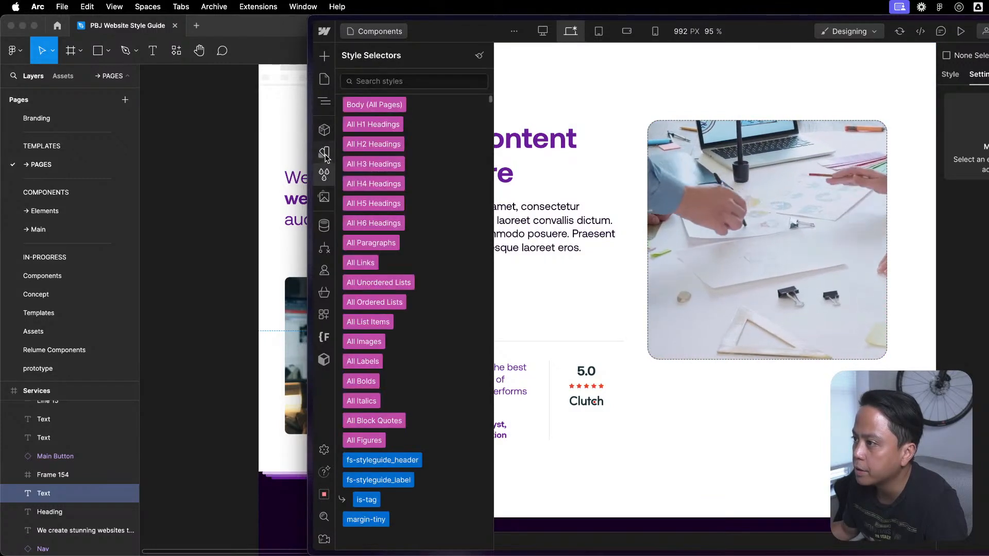
left_click(324, 152)
scroll(422, 283, "down", 10)
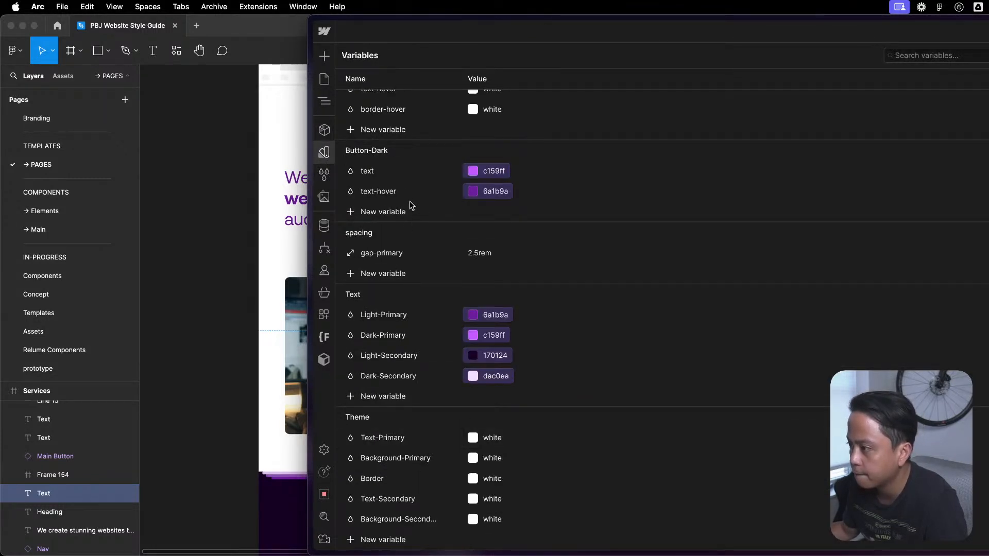
scroll(414, 236, "up", 3)
scroll(414, 236, "up", 6)
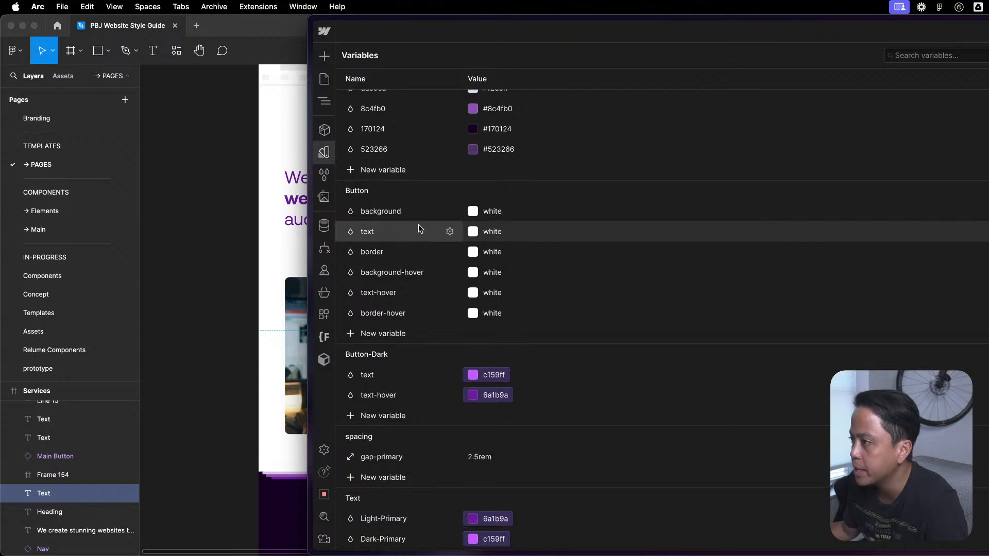
left_click(374, 266)
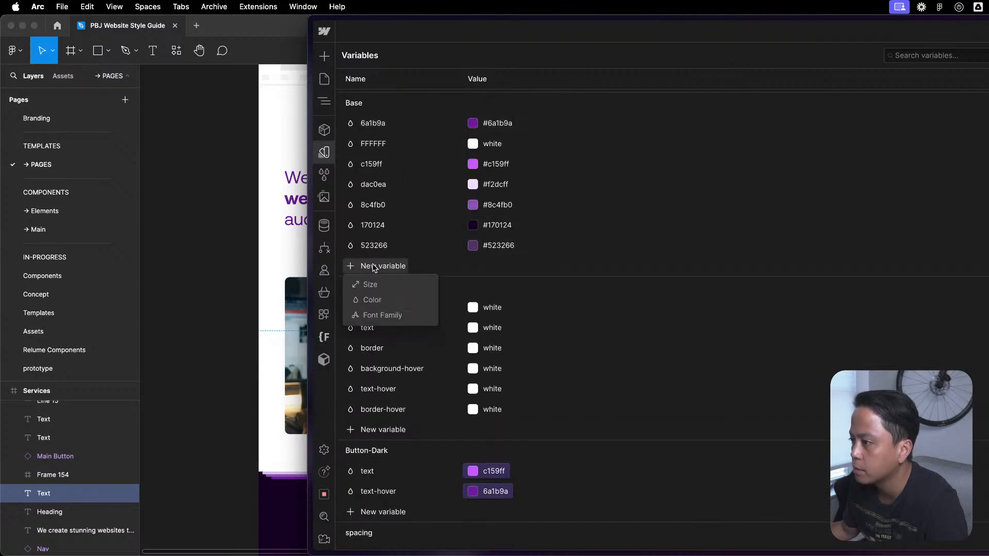
left_click(372, 300)
type("tra")
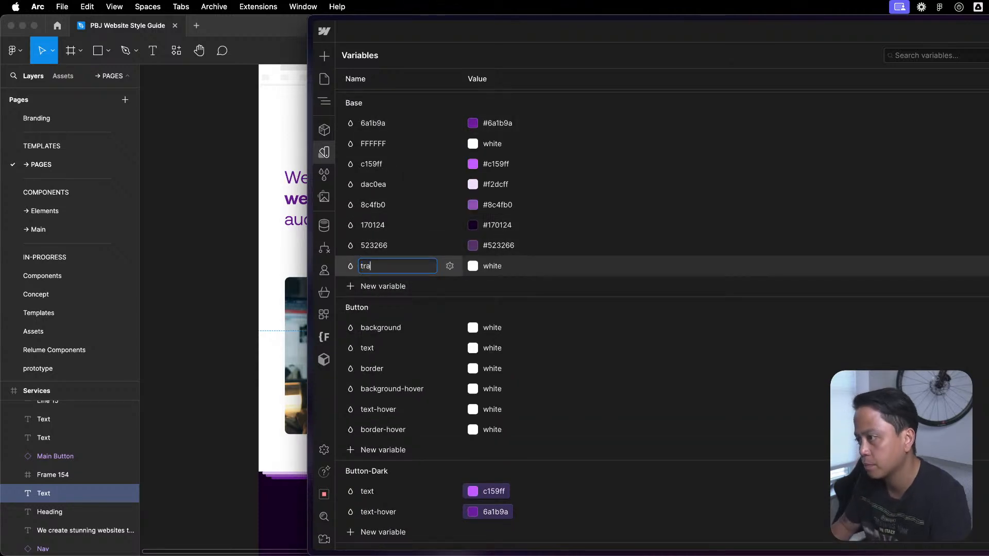
type("nsparent")
key("Return")
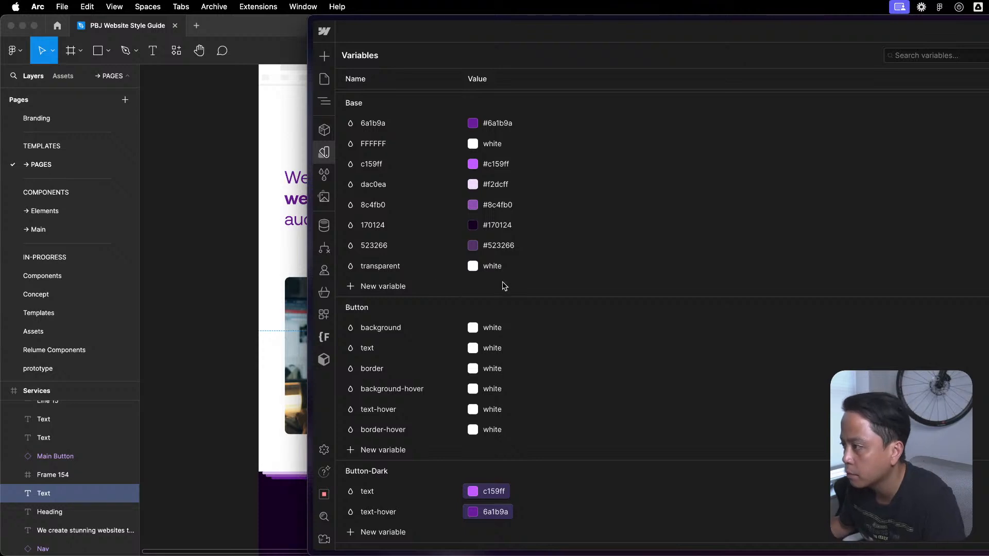
- Set the Base transparent variable's color to fully transparent white, rgba(255, 255, 255, 0)
left_click(473, 268)
key("Escape")
left_click(474, 268)
left_click_drag(433, 397, 365, 397)
left_click(743, 279)
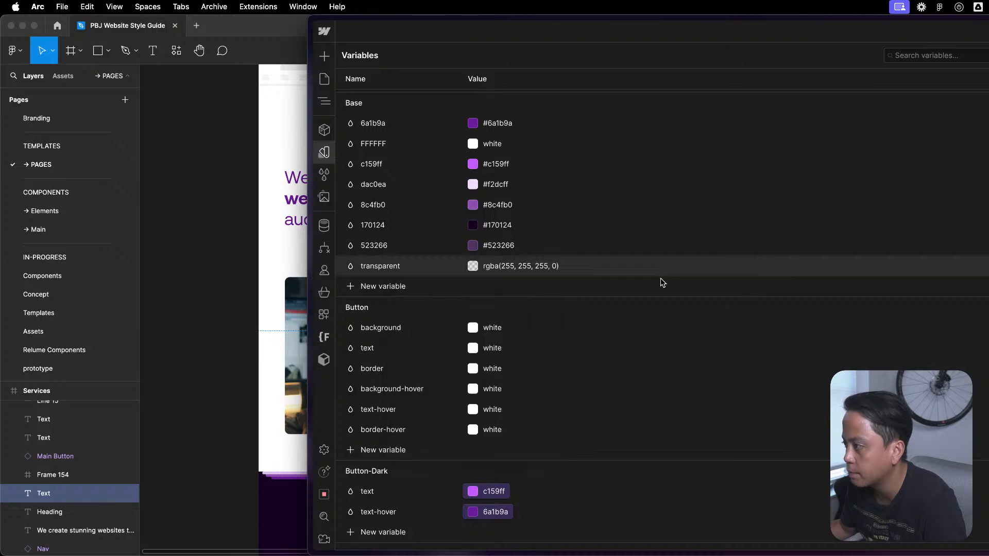
- Check the CSS name of the Base transparent variable in its settings, and close the variables view
left_click(450, 266)
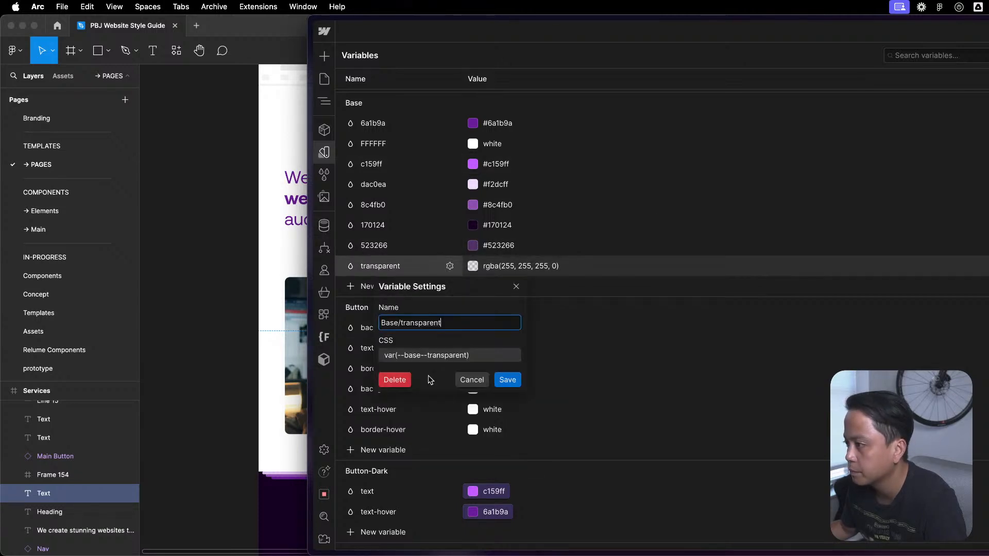
key("Escape")
key("Escape")
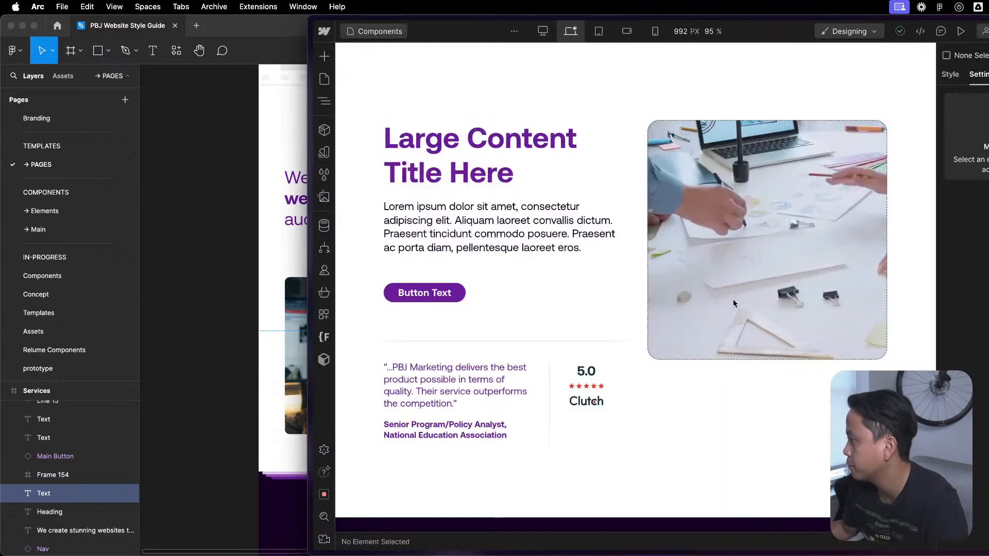
- Reopen the u-styles_color embed in Global Style, review the secondary button code in both themes, and return to the page without changes
key("z")
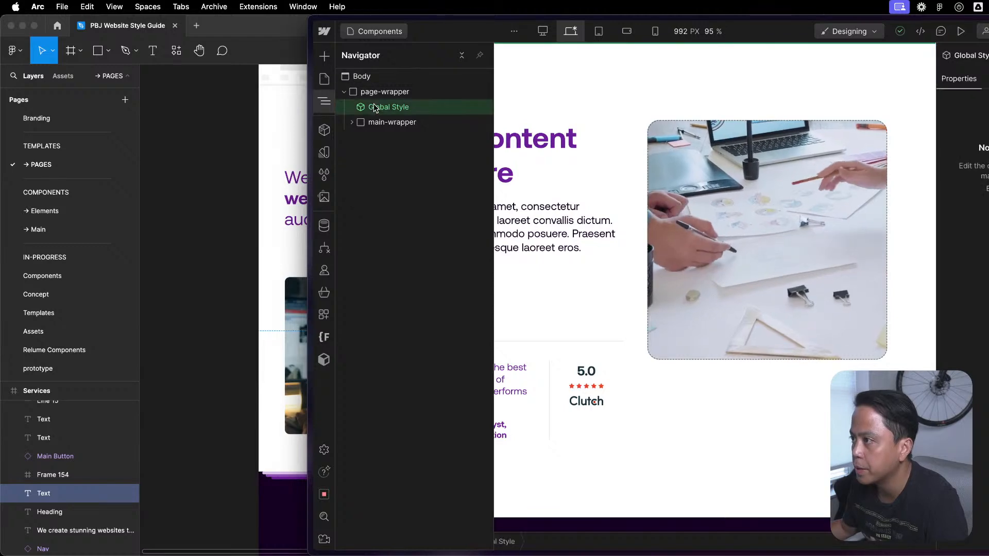
double_click(389, 107)
left_click(384, 107)
left_click(983, 270)
scroll(612, 357, "up", 10)
left_click(712, 231)
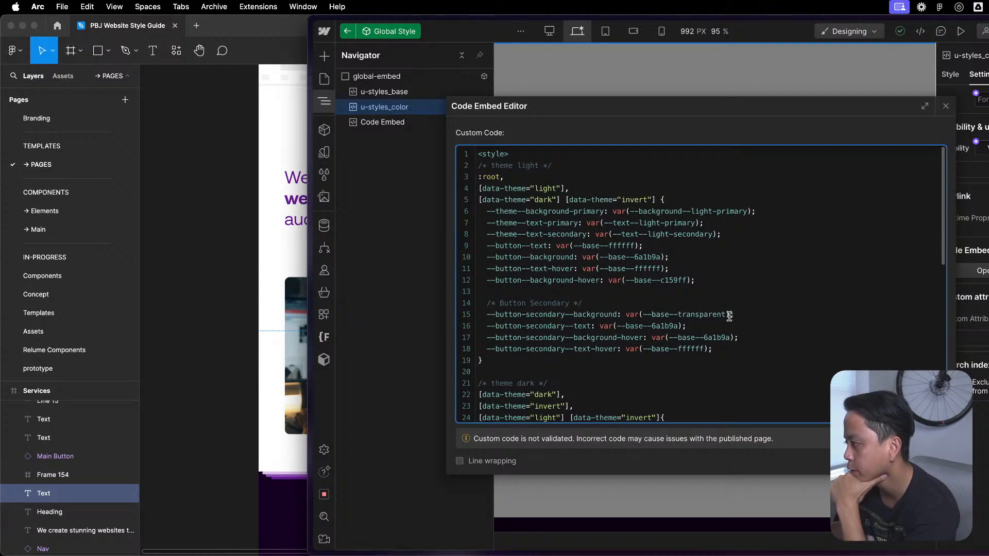
scroll(769, 373, "down", 2)
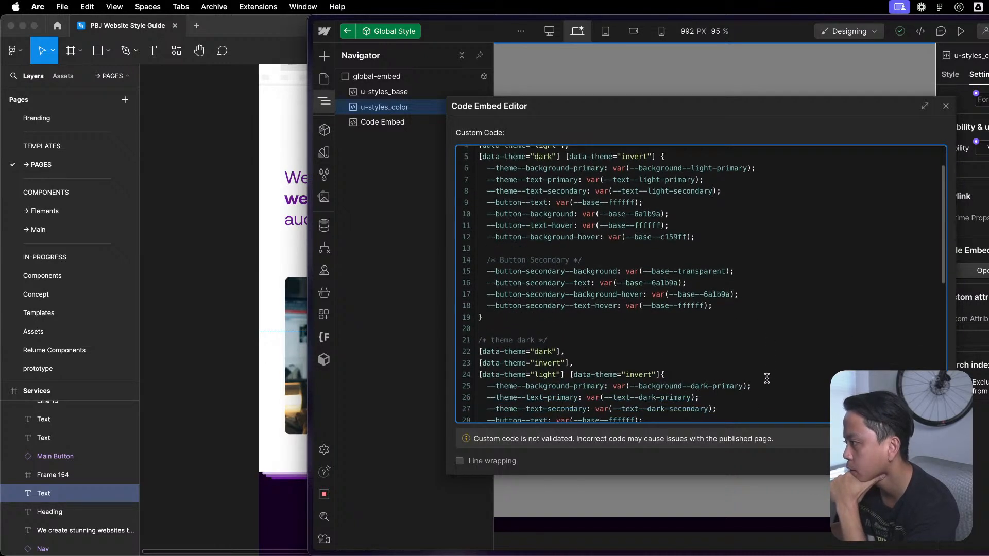
scroll(766, 379, "down", 3)
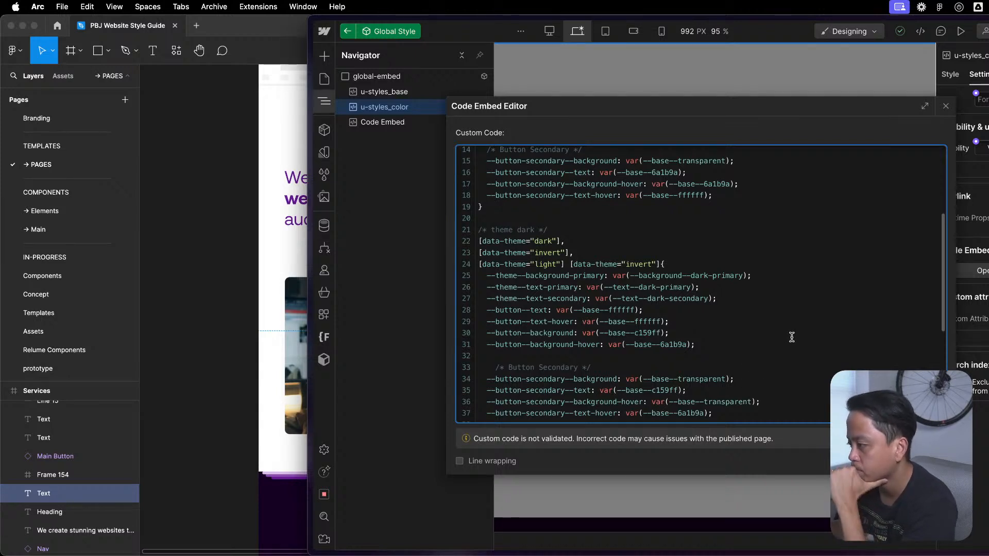
scroll(793, 340, "down", 6)
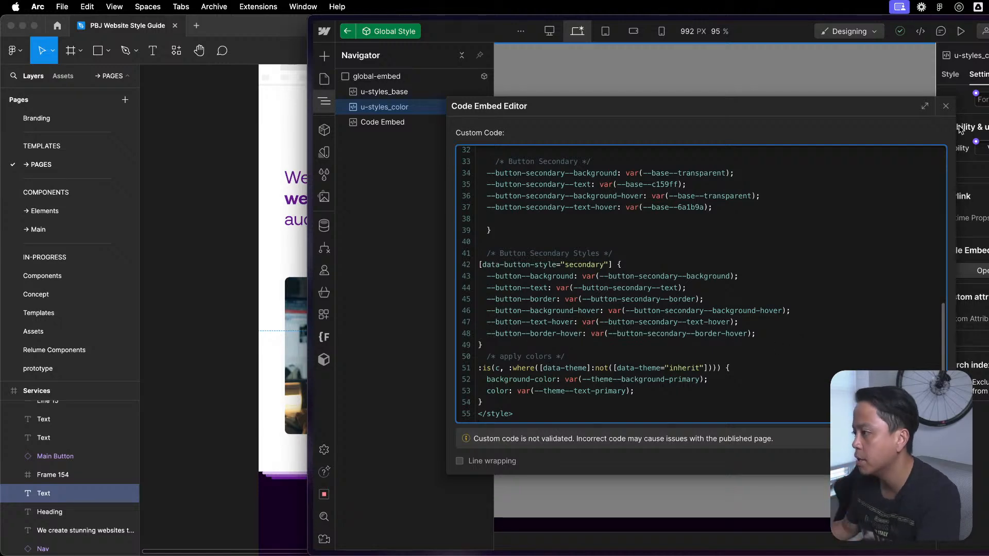
left_click(947, 107)
double_click(788, 406)
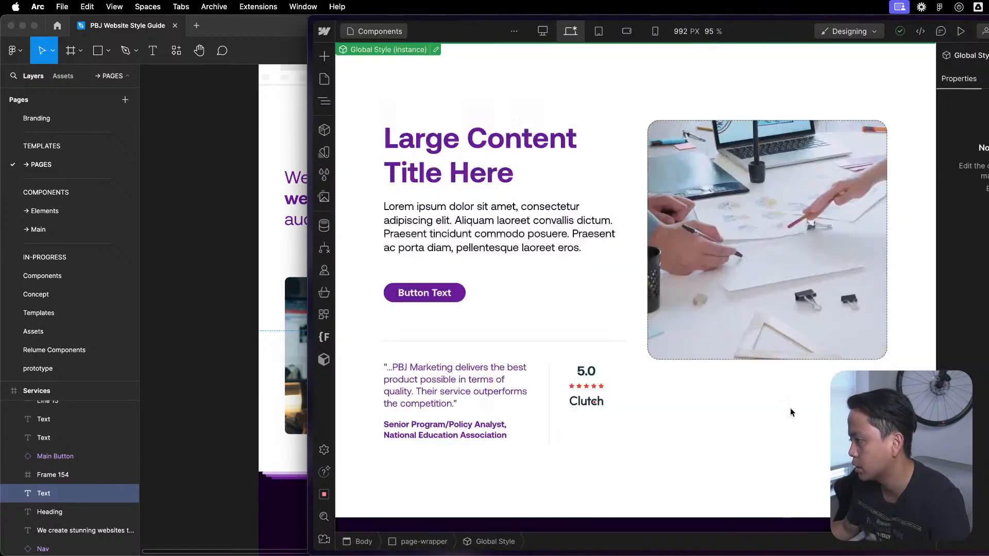
- Open the Button - Text Icon component nested in Featured Content 1's Group / Content Block for editing
left_click(537, 286)
key("z")
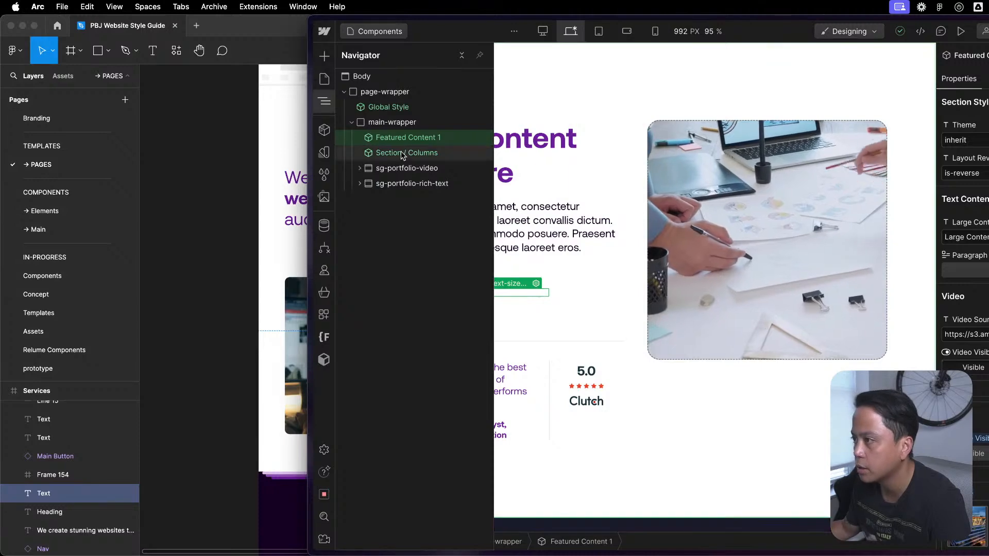
double_click(414, 140)
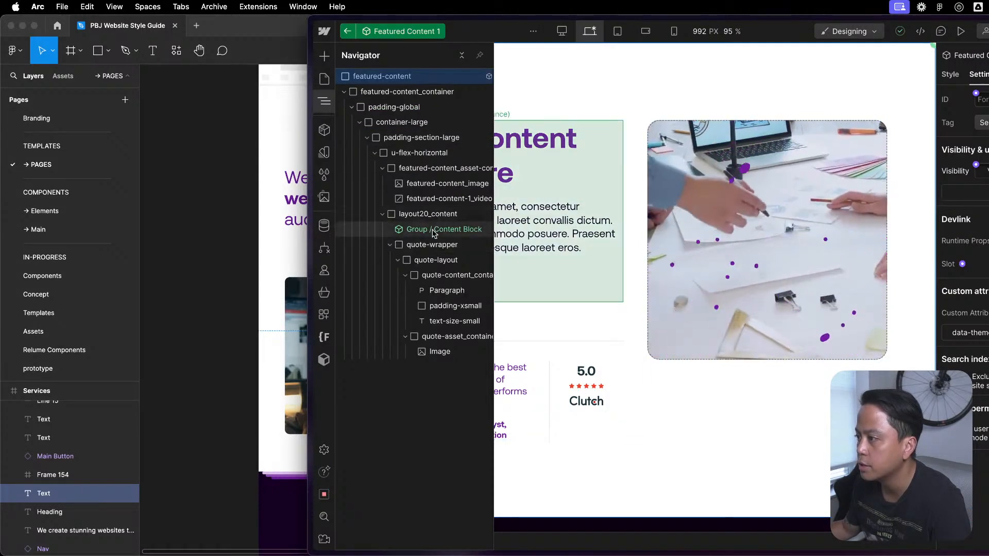
double_click(432, 228)
left_click(404, 153)
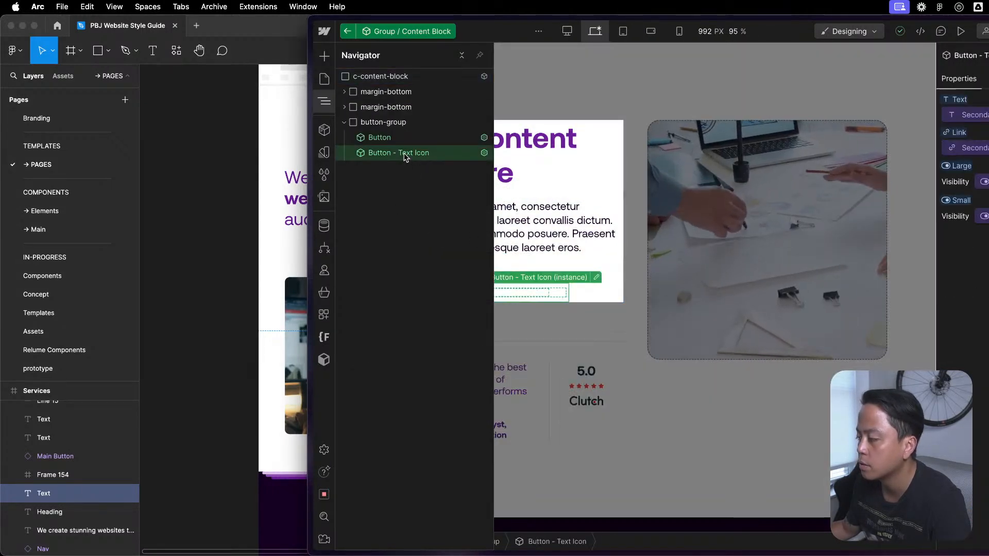
double_click(405, 155)
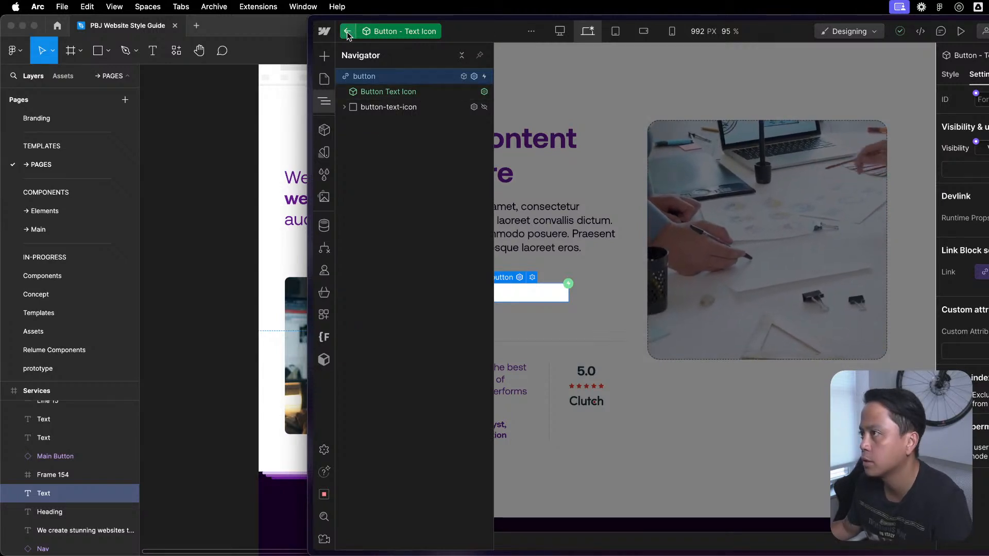
- Add the custom attribute data-button-style with the value secondary to the button link block, and return to the Components page
left_click(955, 77)
left_click(981, 75)
left_click(988, 331)
type("dat")
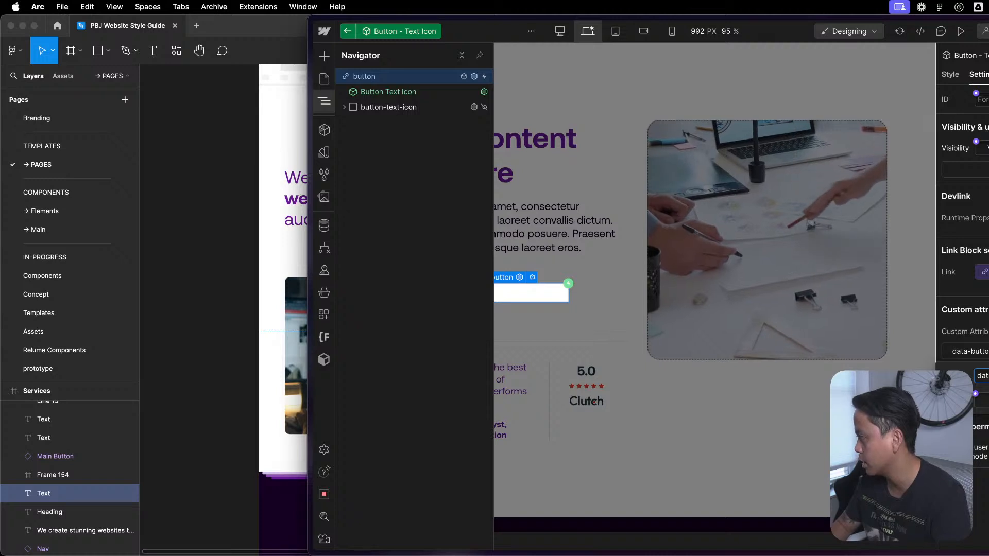
key("Tab")
type("secondary")
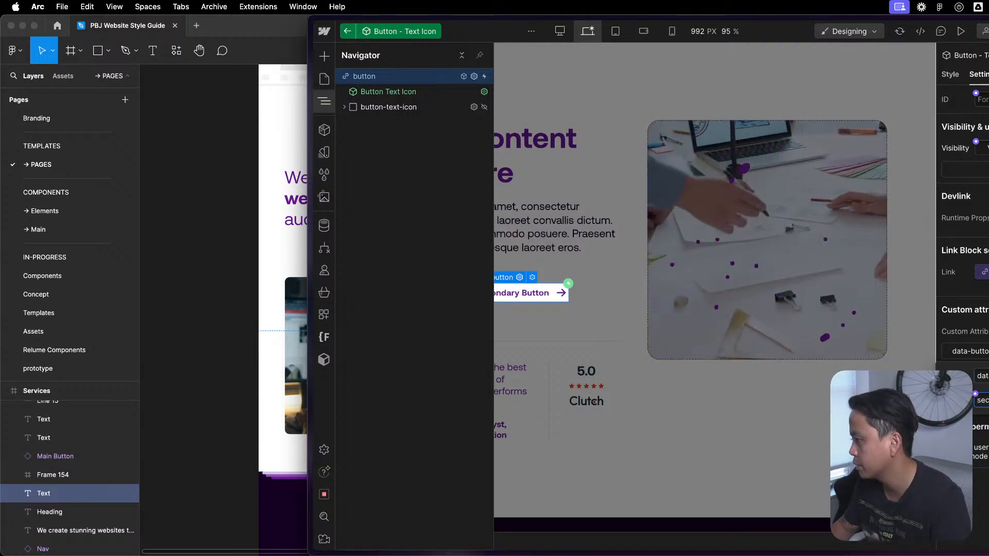
key("Return")
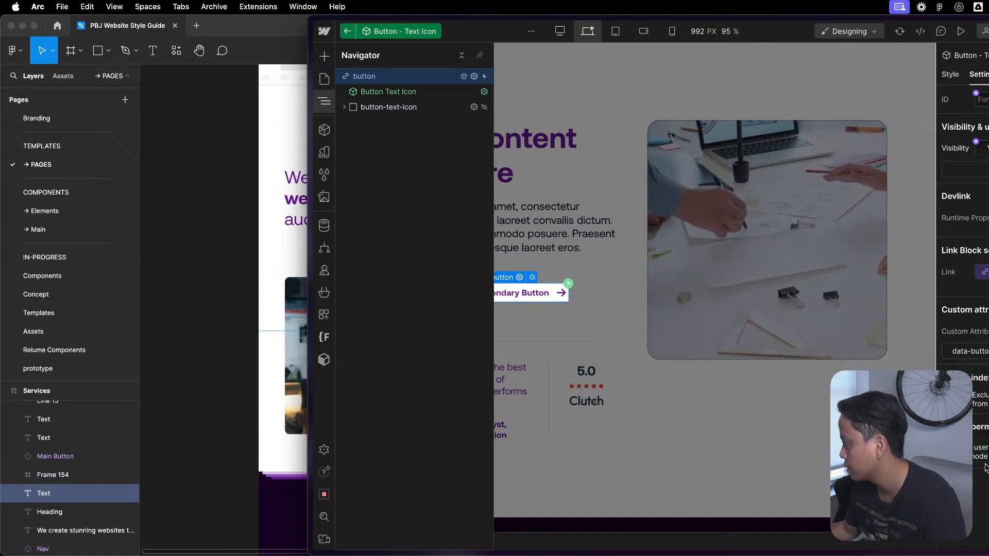
left_click(659, 468)
left_click(659, 467)
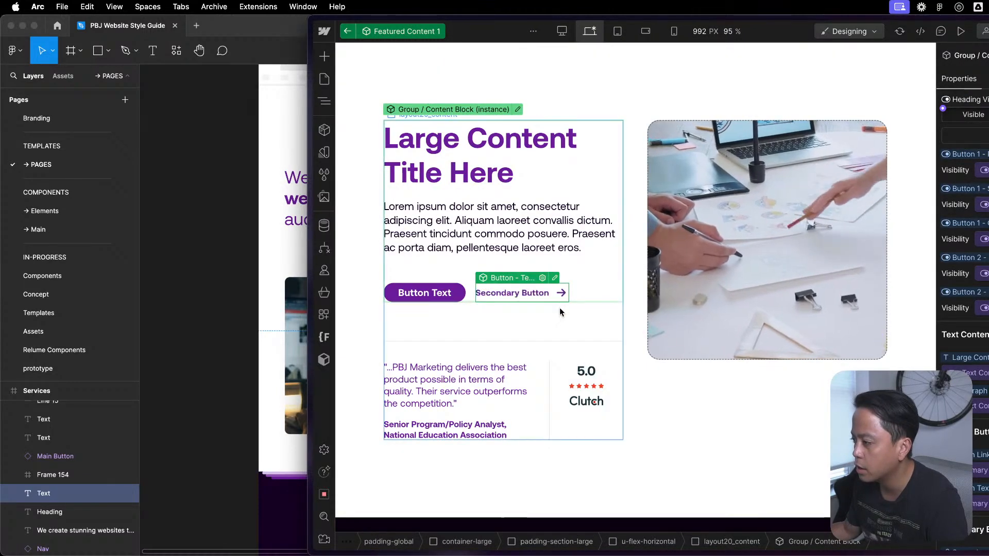
left_click(324, 101)
left_click(348, 31)
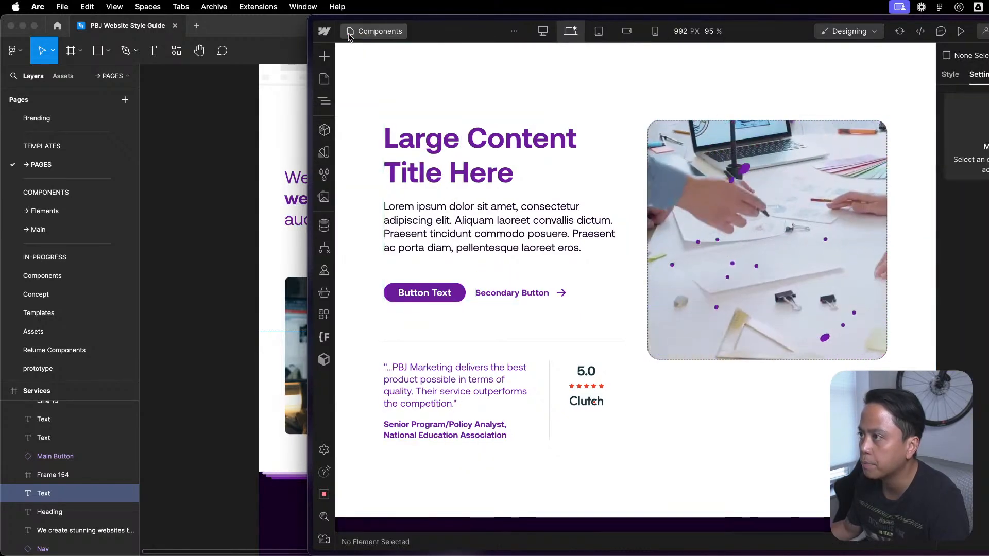
- Open the code of the u-styles_color embed inside the Global Style component
mouse_move(319, 99)
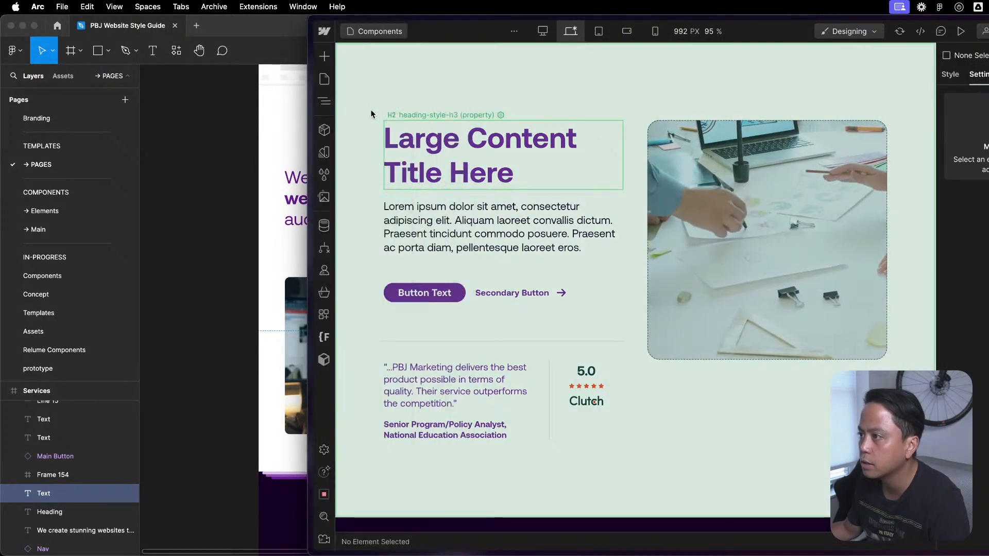
left_click(325, 102)
left_click(325, 102)
left_click(325, 102)
double_click(382, 106)
left_click(384, 107)
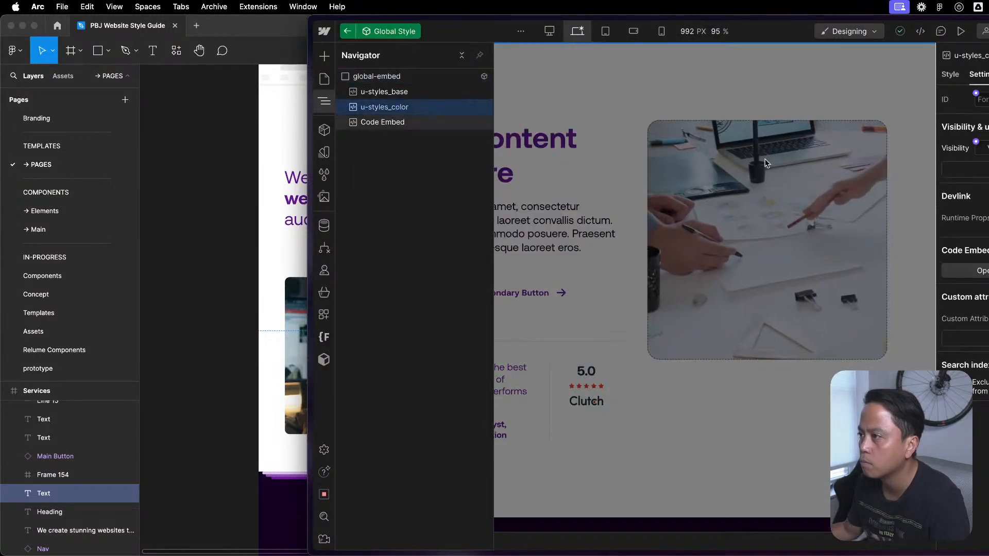
left_click(978, 271)
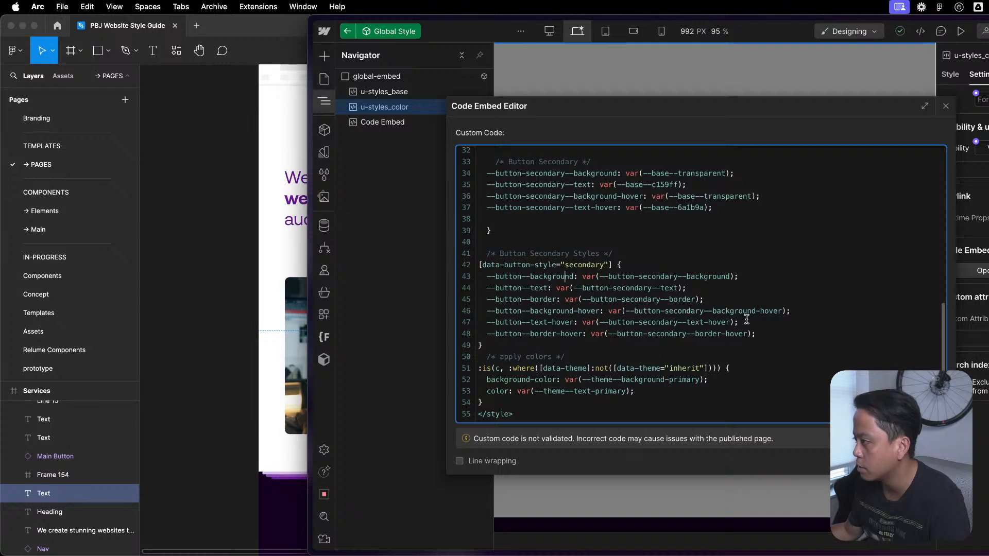
- Set the light theme's --button-secondary--text-hover variable to var(--base--c159ff)
scroll(793, 330, "up", 10)
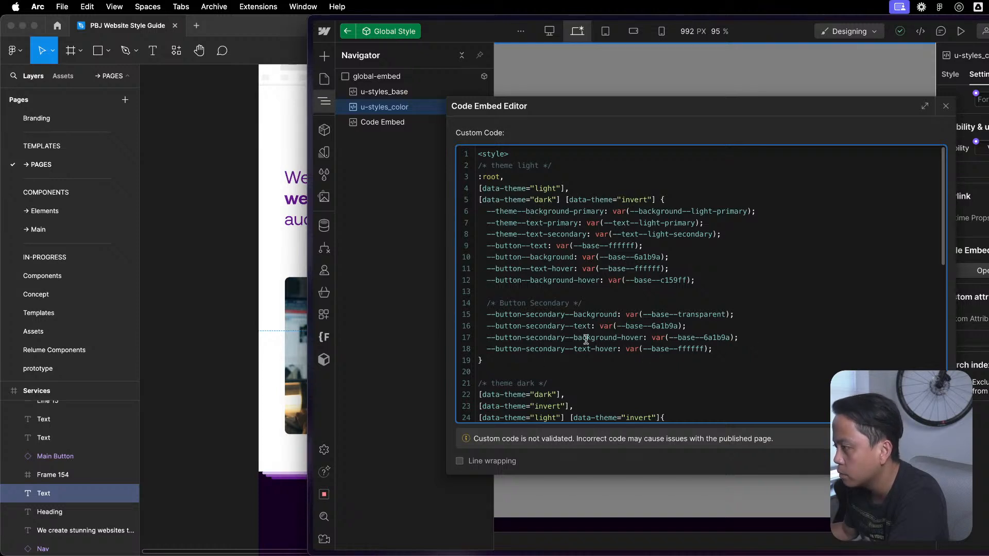
left_click_drag(733, 338, 623, 349)
left_click(672, 320)
scroll(704, 352, "down", 3)
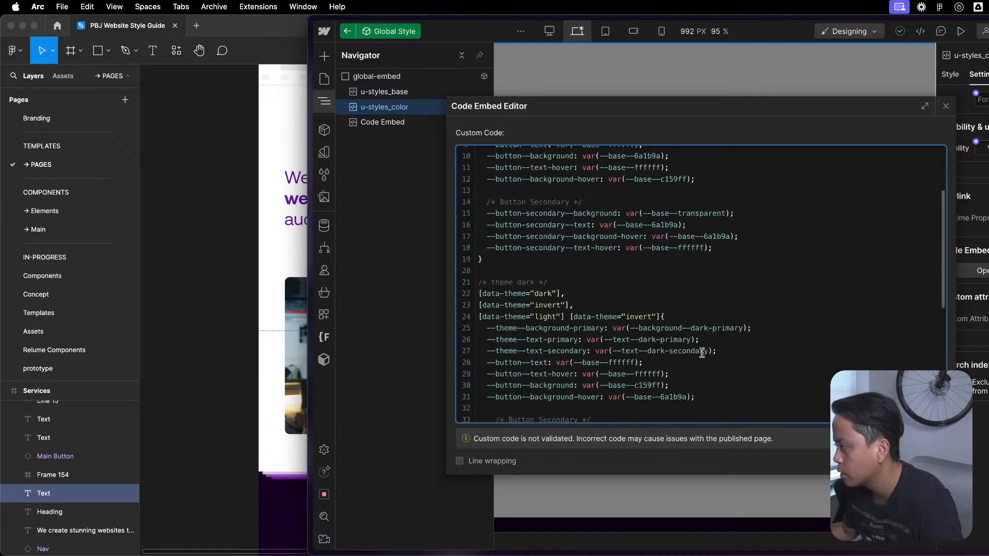
left_click_drag(662, 387, 590, 386)
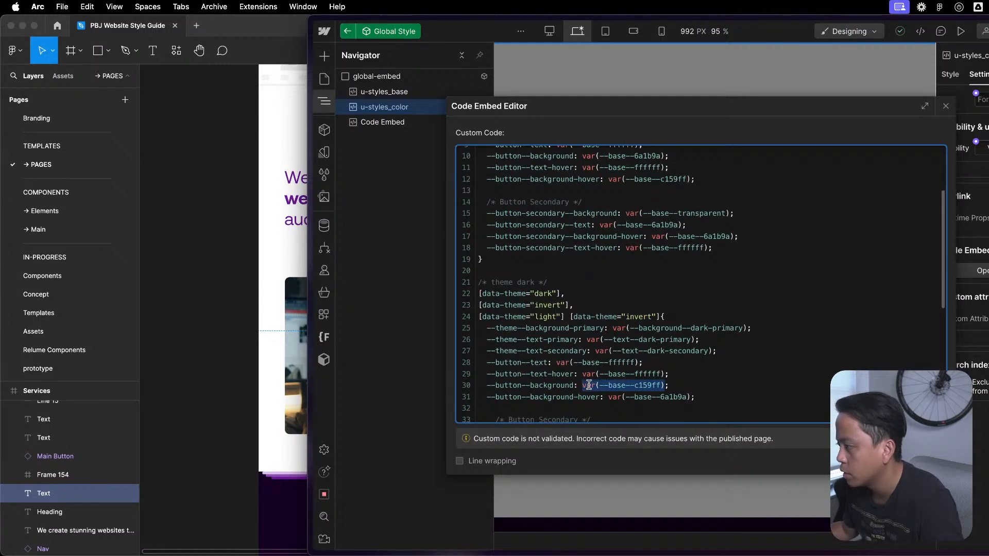
left_click_drag(712, 249, 635, 249)
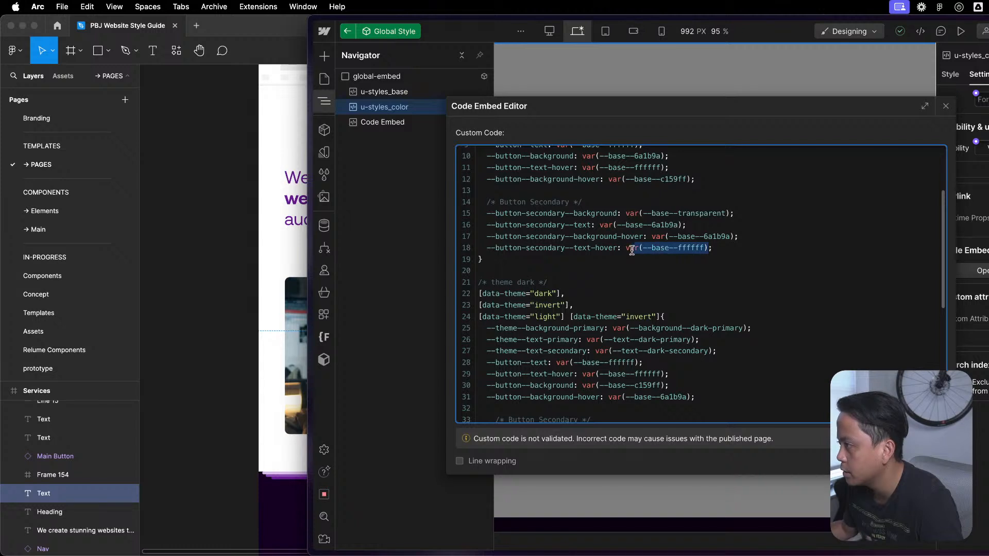
type("var(--base--c159ff)")
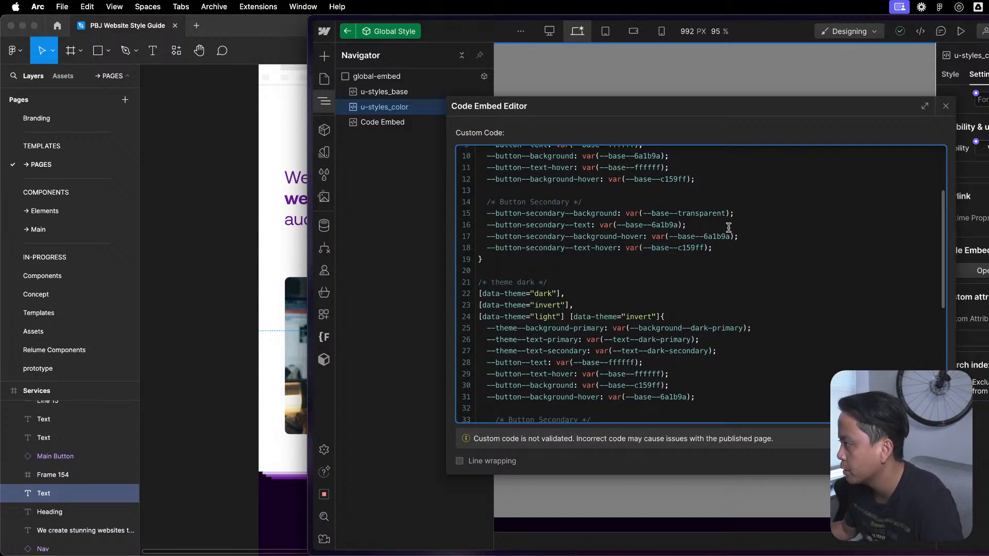
- Delete the --button-secondary--background-hover line from the Button Secondary blocks of both the light and dark themes
left_click_drag(731, 210, 669, 209)
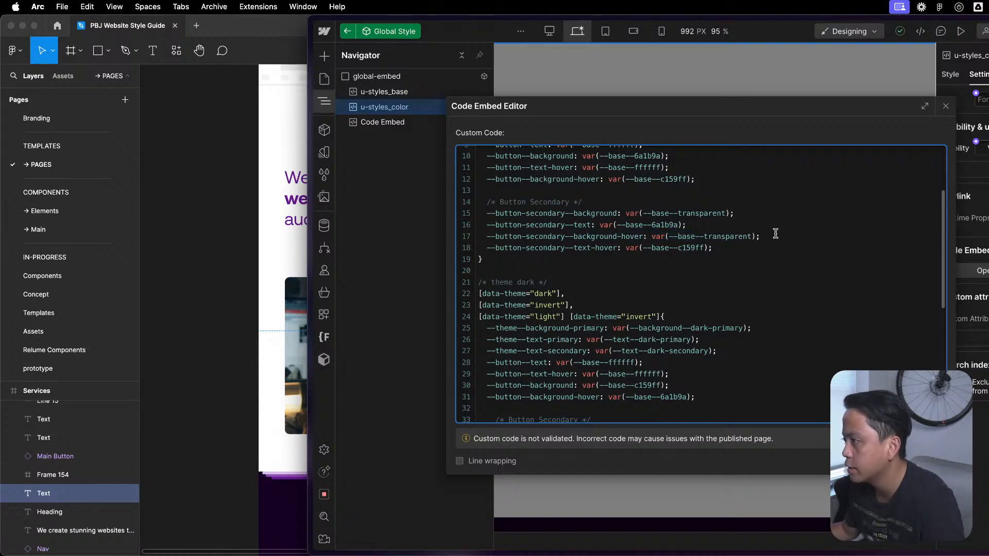
left_click_drag(776, 234, 775, 225)
key("BackSpace")
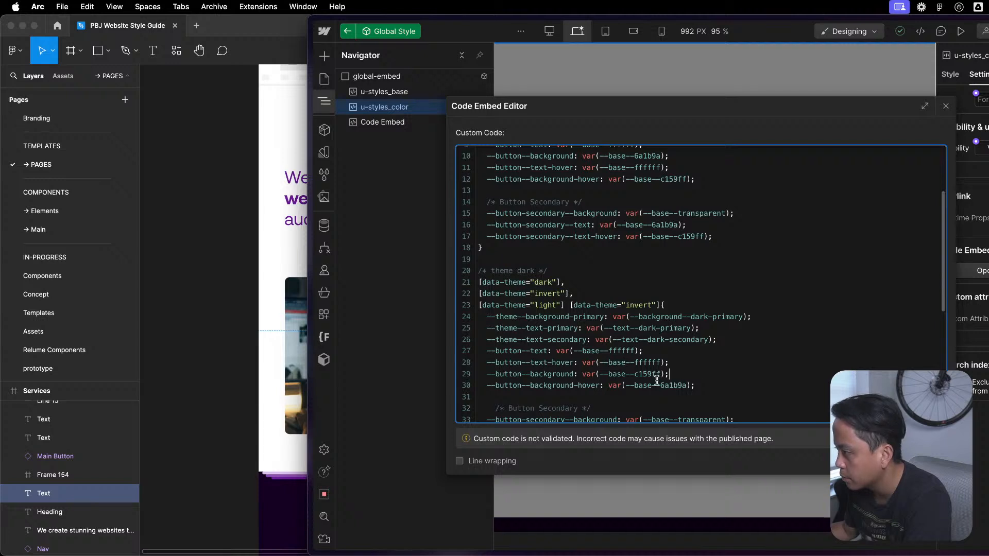
scroll(669, 381, "down", 4)
left_click_drag(770, 341, 777, 334)
key("BackSpace")
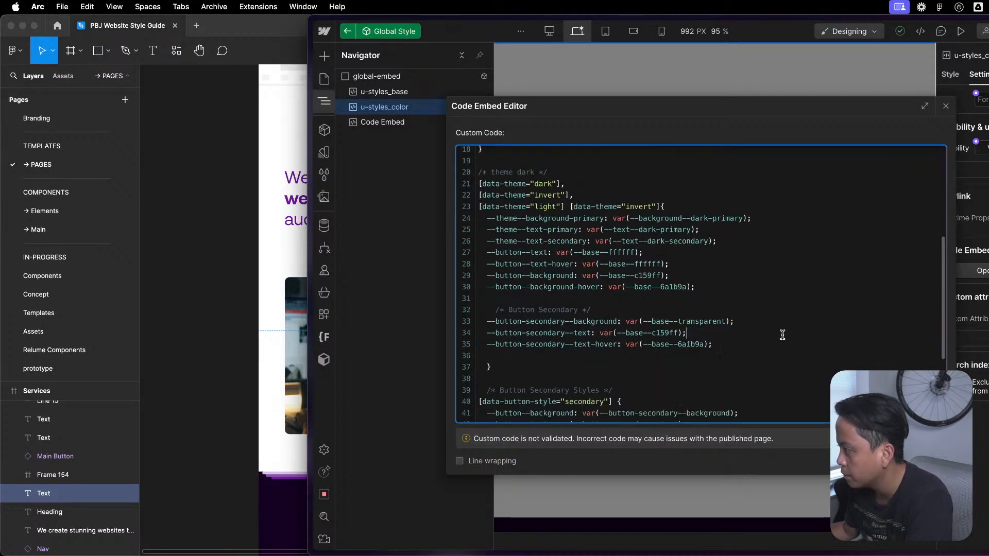
- Delete the --button-secondary--background line from the Button Secondary blocks of both the dark and light themes
scroll(794, 311, "down", 4)
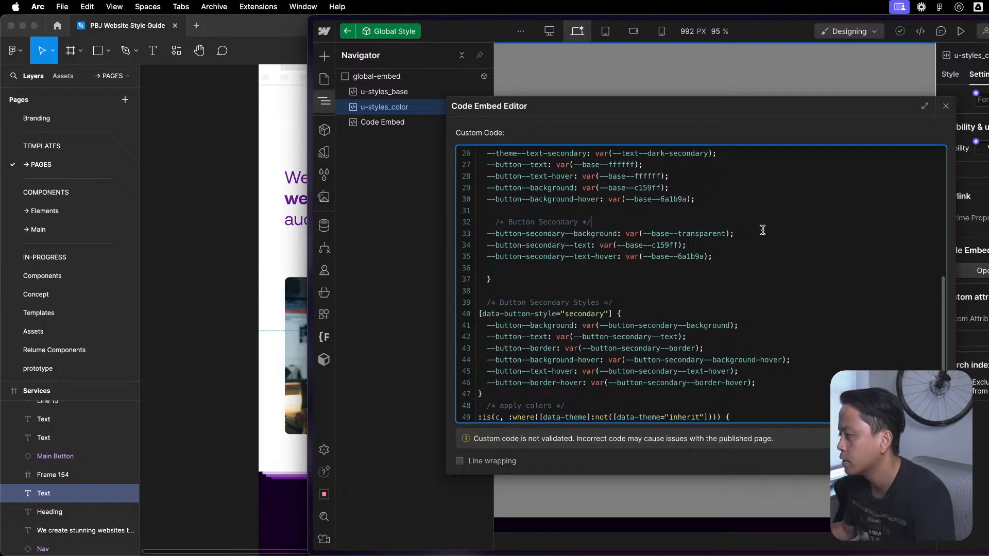
key("super+z")
key("BackSpace")
left_click_drag(756, 234, 755, 225)
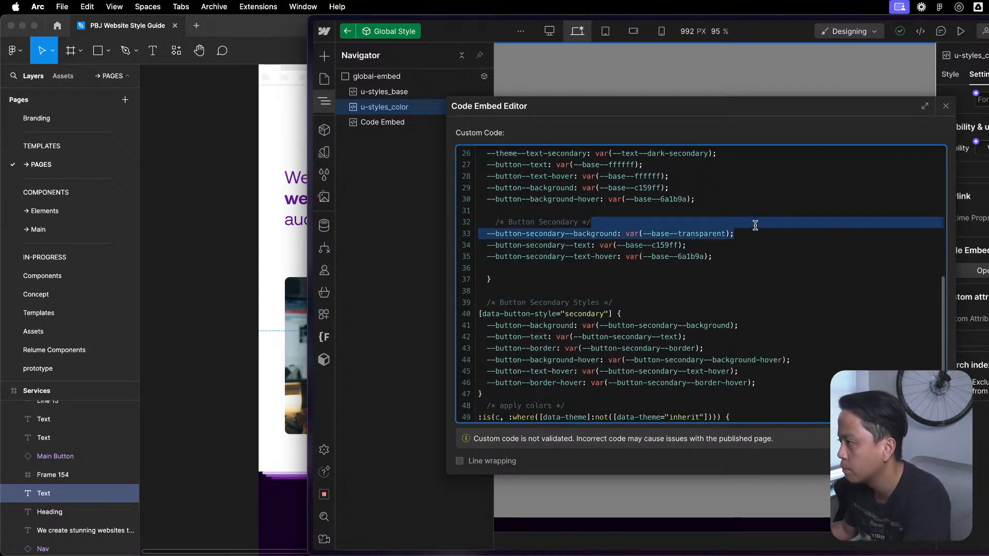
scroll(755, 225, "up", 12)
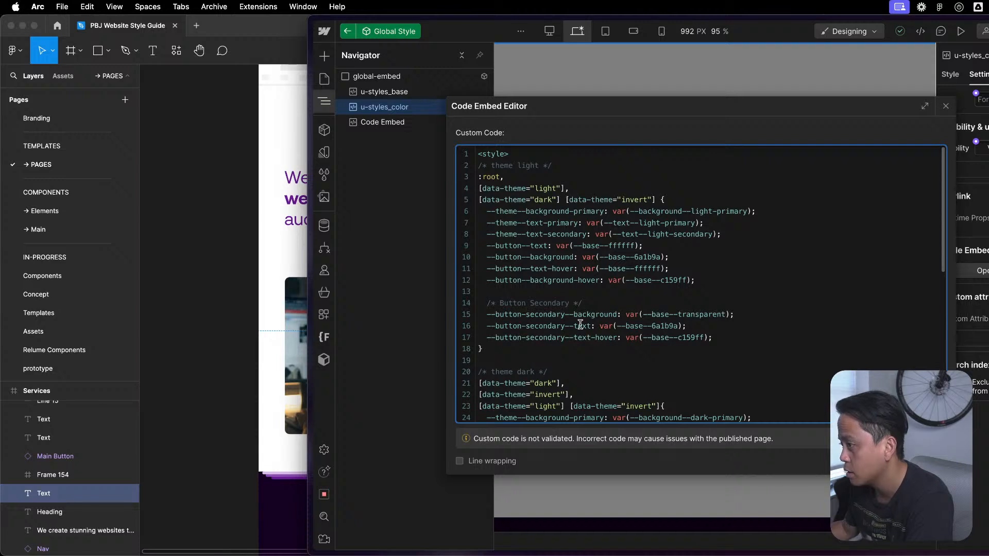
left_click_drag(791, 315, 767, 305)
key("BackSpace")
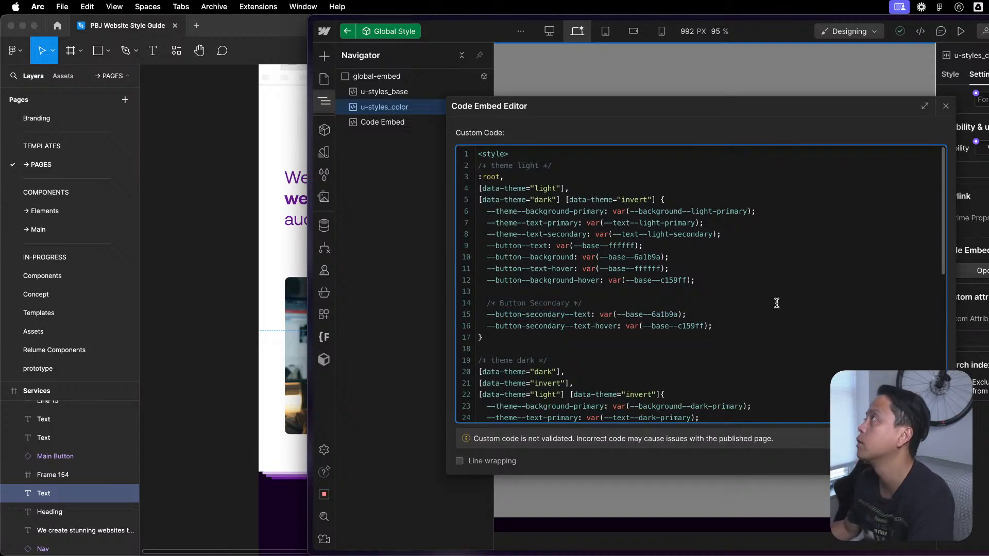
- Remove the background, border, background-hover and border-hover declarations from the data-button-style secondary rule, save the embed, and return to the page
scroll(776, 303, "down", 13)
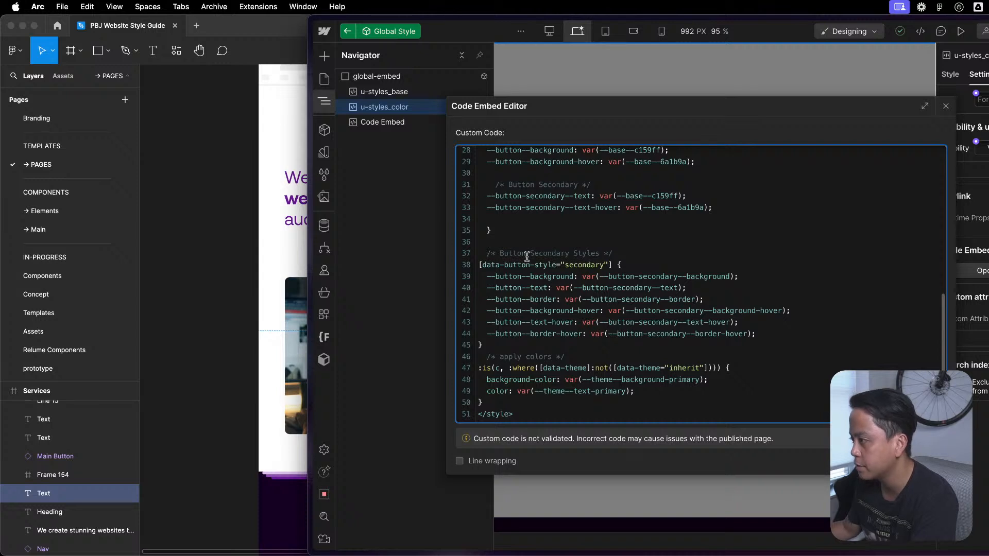
left_click_drag(821, 279, 762, 293)
key("BackSpace")
key("BackSpace")
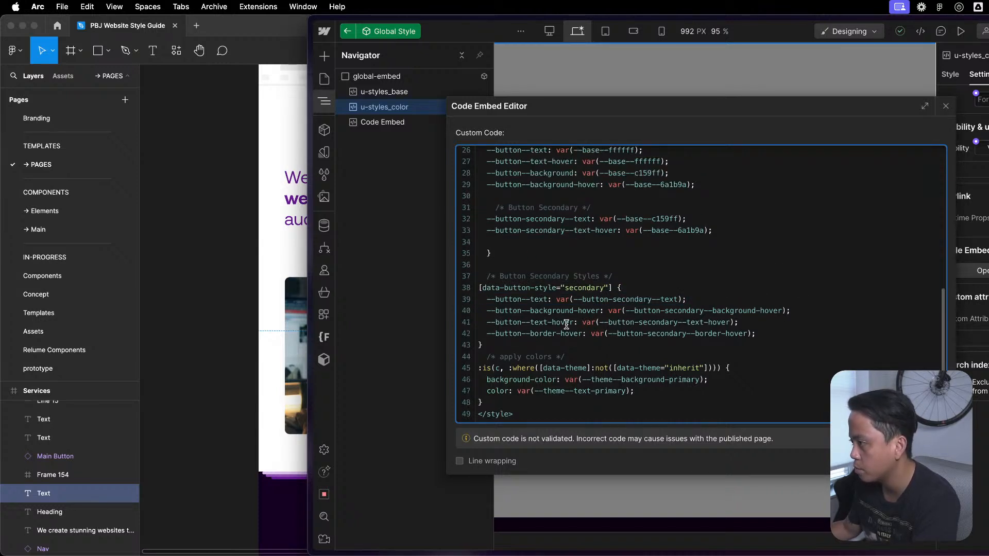
left_click_drag(824, 312, 827, 299)
left_click(792, 331)
left_click_drag(769, 330, 821, 315)
key("BackSpace")
key("BackSpace")
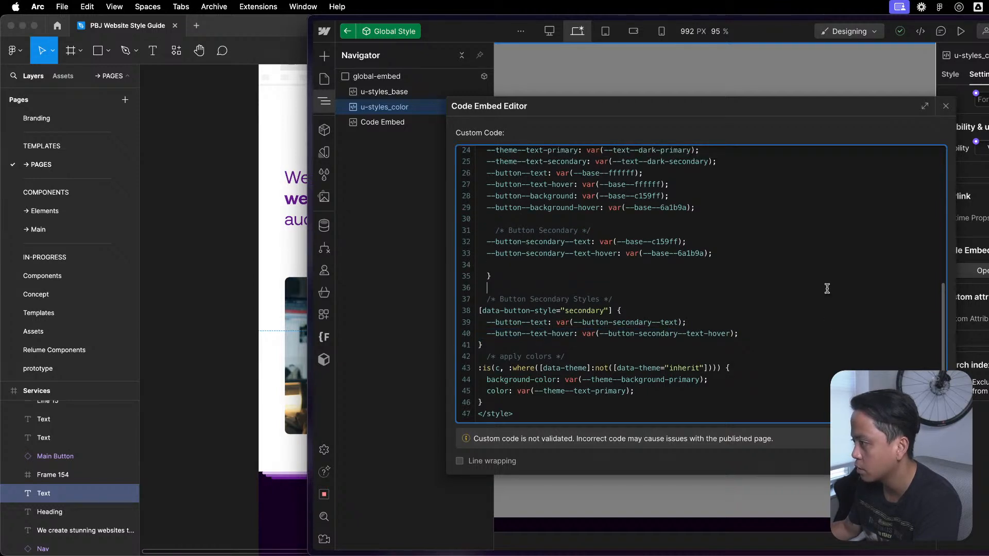
left_click(923, 461)
double_click(814, 441)
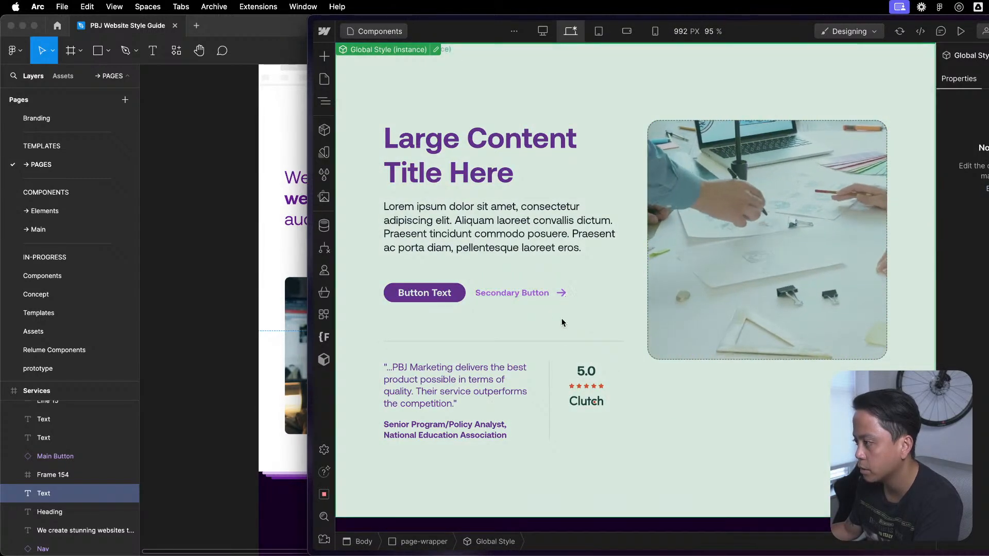
- Check the colors and hover states of the text-icon buttons in the light Featured Content section and the dark card section
scroll(503, 473, "down", 10)
scroll(505, 463, "up", 5)
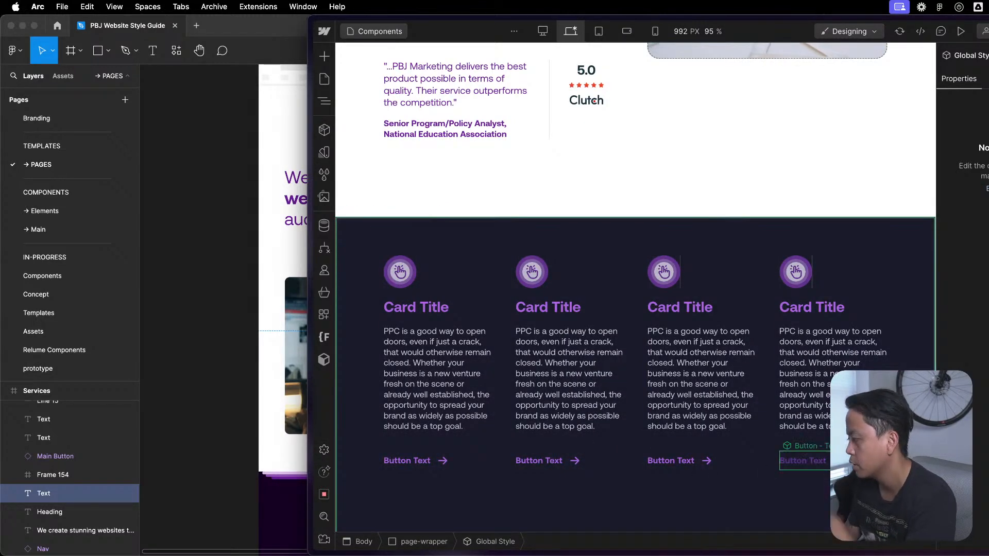
scroll(768, 414, "down", 2)
scroll(768, 414, "up", 8)
left_click(796, 393)
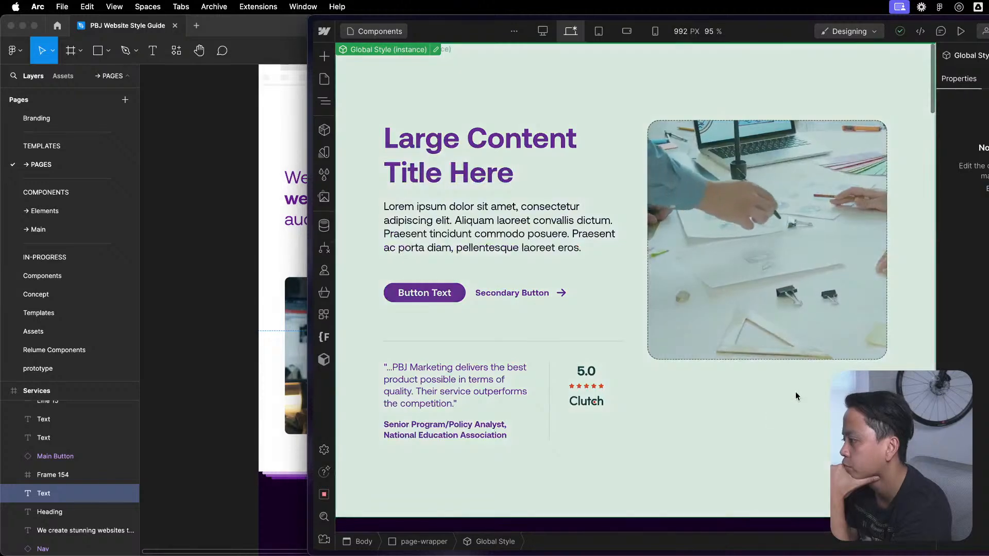
key("Escape")
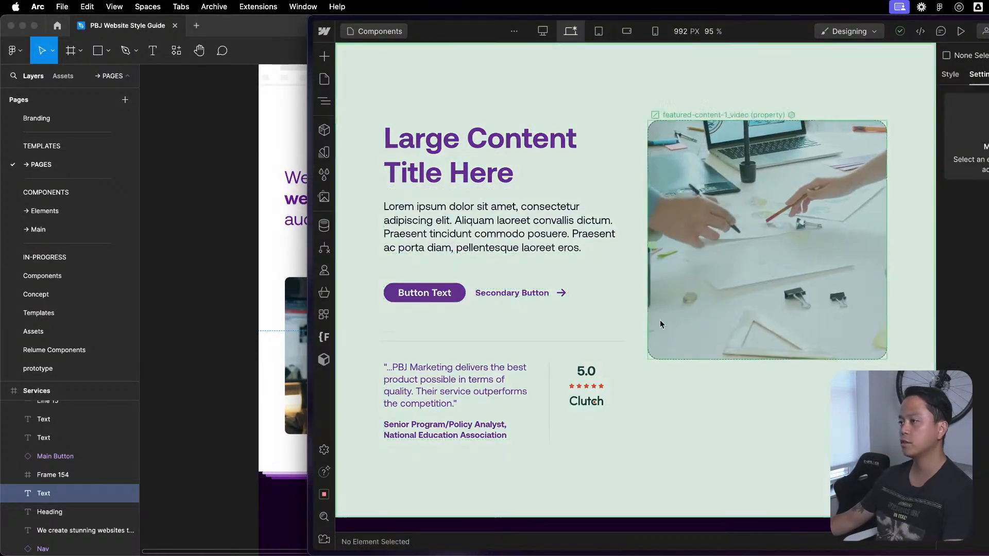
scroll(778, 305, "down", 12)
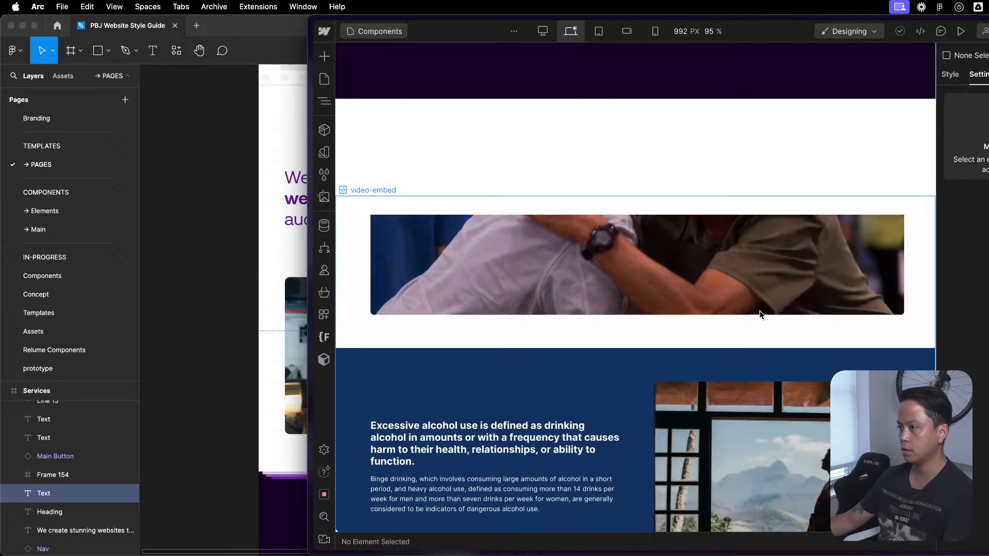
scroll(783, 298, "up", 10)
scroll(808, 273, "up", 4)
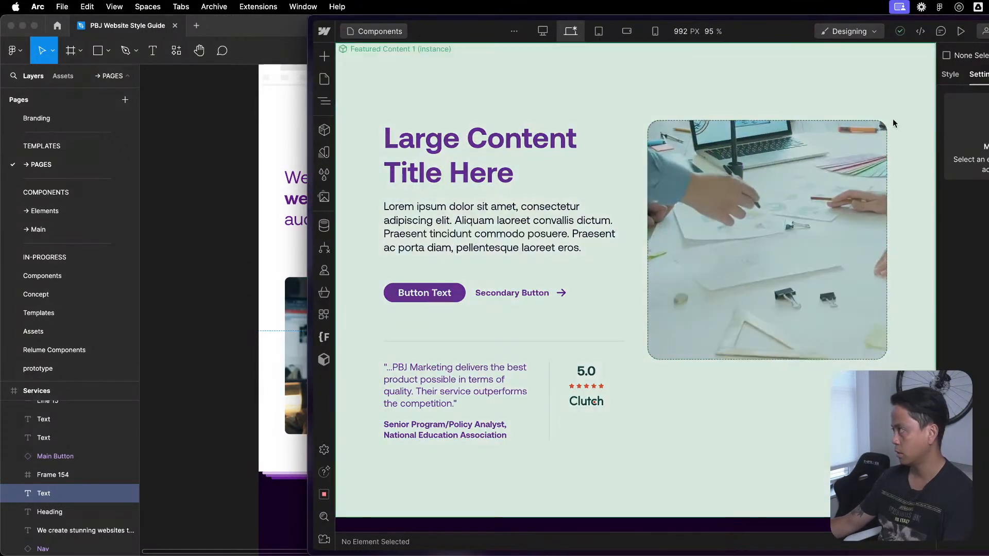
- Look at the publish destinations with the Featured Content 1 instance selected, and close them without publishing
left_click(892, 118)
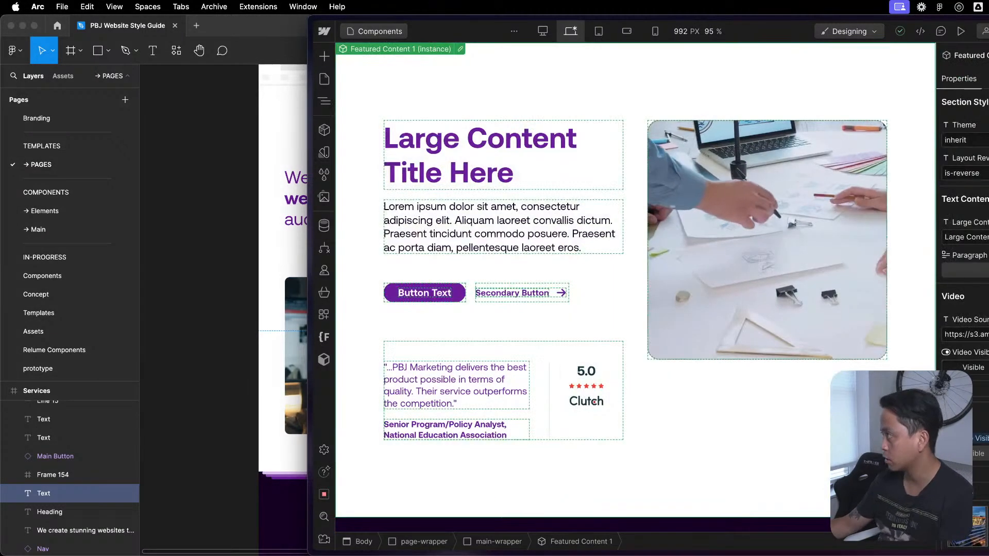
left_click(988, 31)
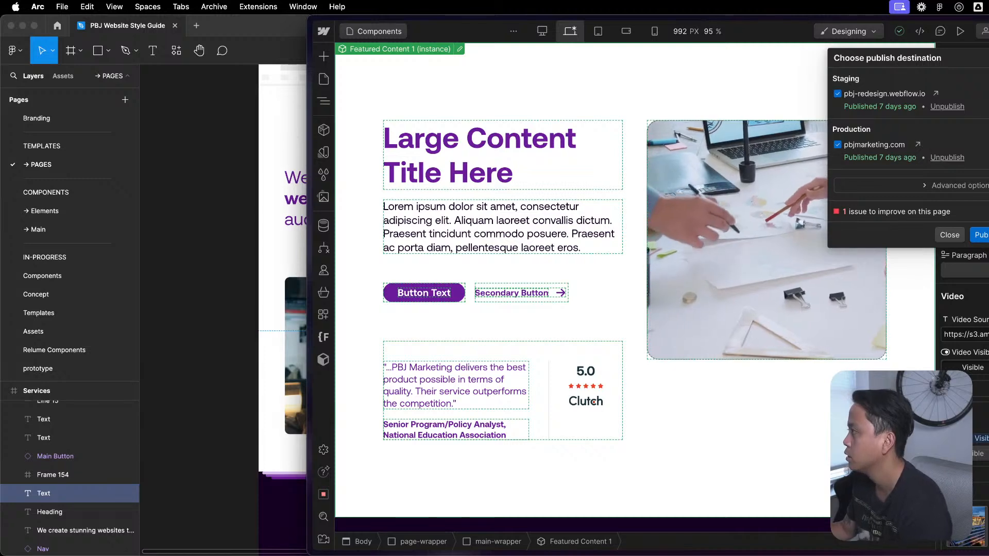
left_click(988, 31)
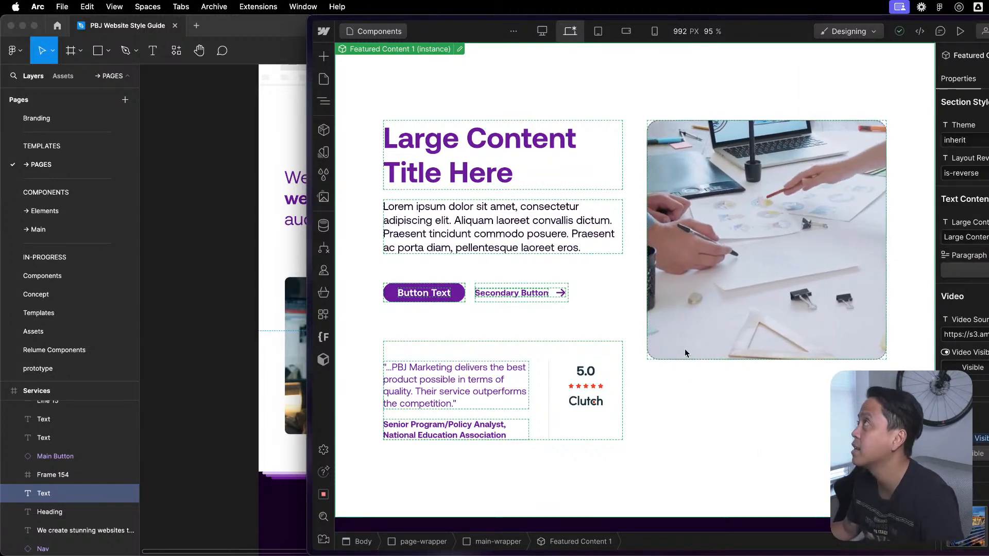
- Compare the secondary button in Featured Content 1 with the text-icon buttons in the dark card section
left_click(325, 81)
left_click(685, 510)
scroll(691, 495, "down", 7)
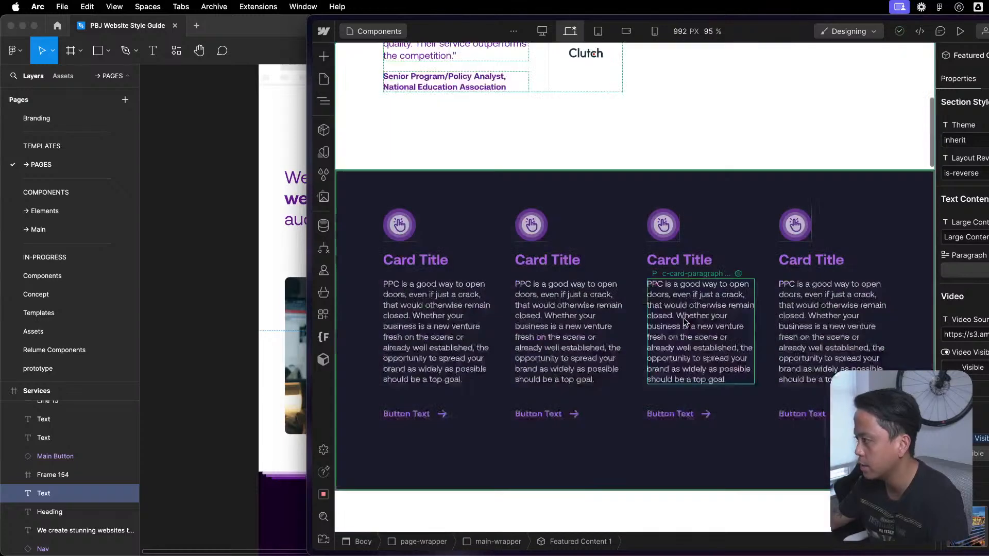
scroll(684, 318, "up", 5)
scroll(747, 363, "up", 2)
scroll(747, 363, "down", 9)
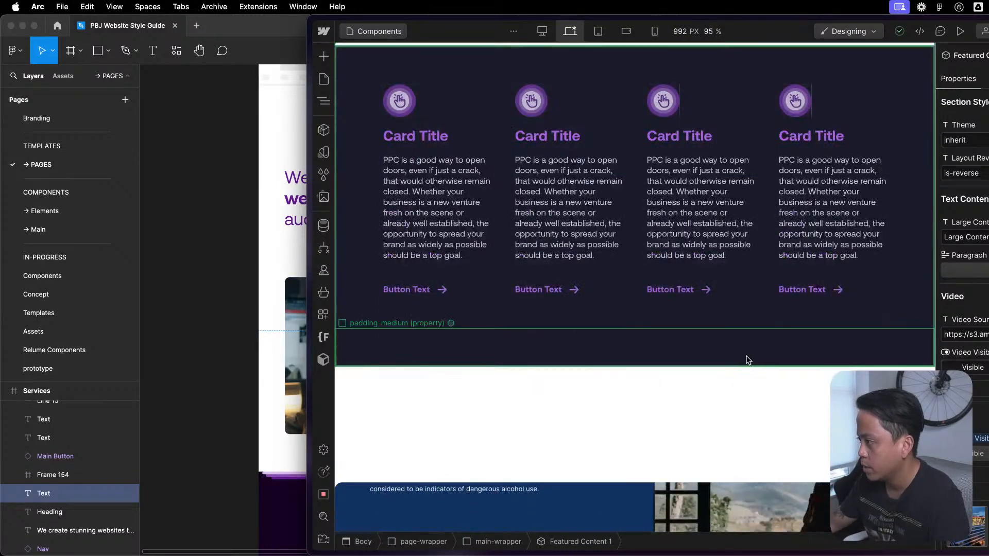
scroll(747, 363, "up", 9)
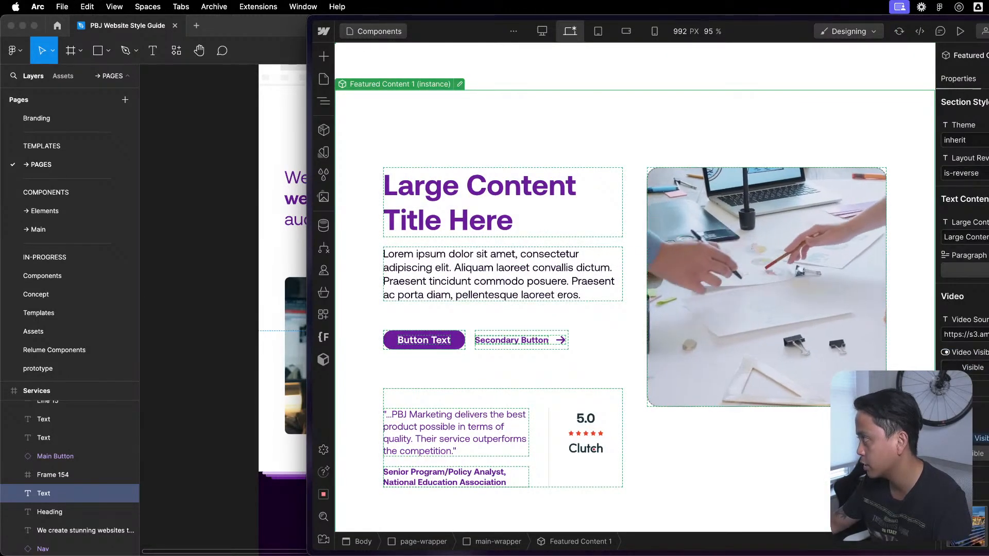
- Collapse the Text Content, Video, Image, Primary Button, Secondary Button and Quote property groups of the Featured Content 1 instance
left_click(983, 200)
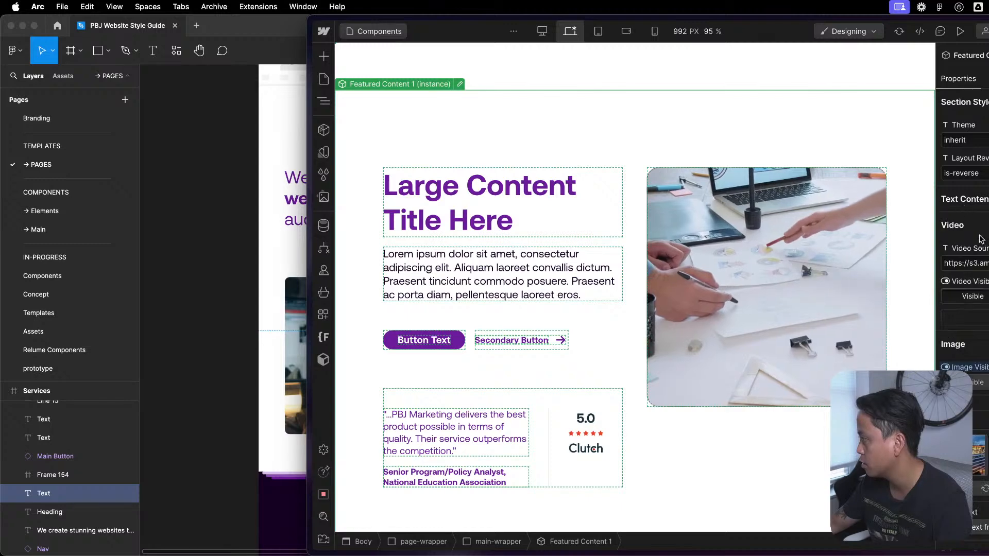
left_click(982, 225)
scroll(969, 257, "down", 8)
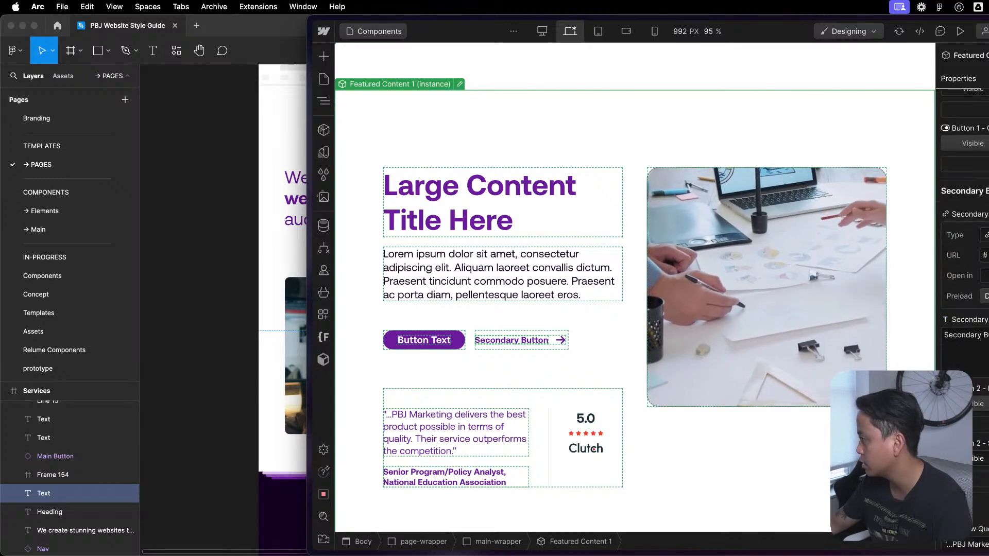
scroll(963, 257, "up", 5)
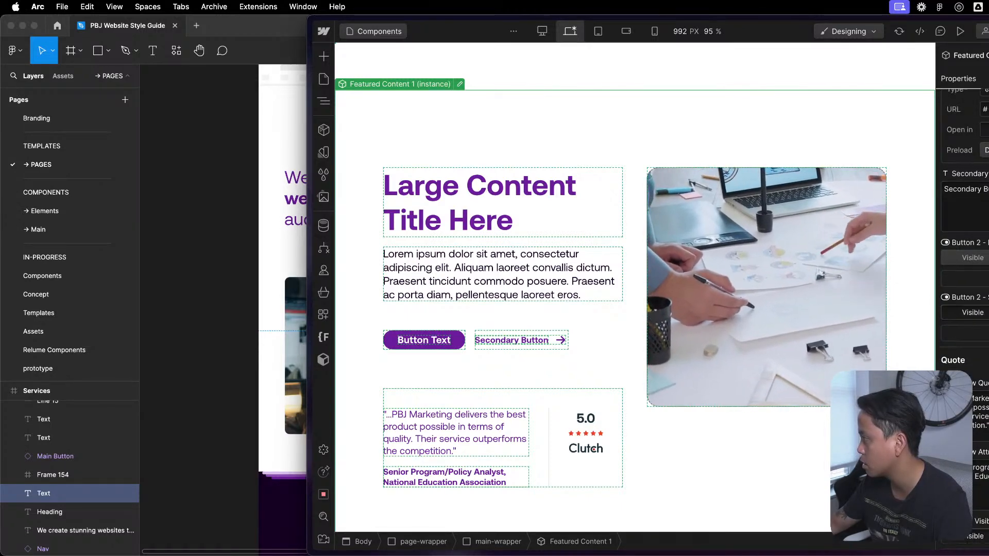
scroll(964, 257, "up", 4)
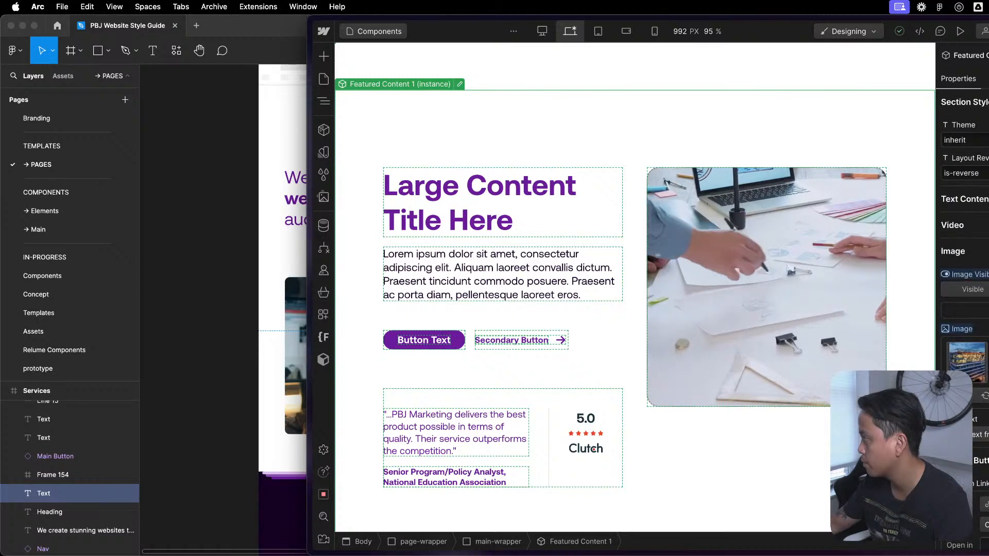
left_click(953, 251)
left_click(958, 278)
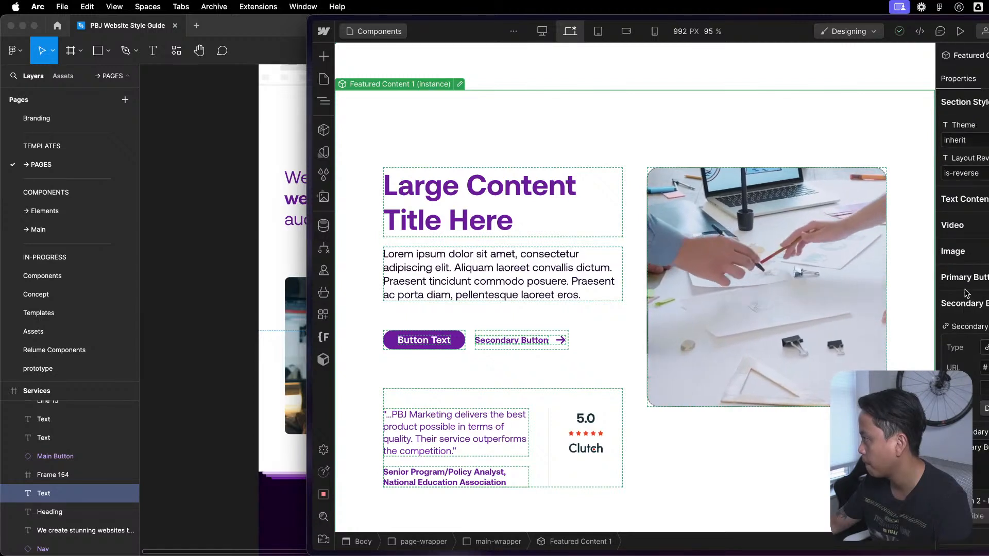
left_click(961, 303)
left_click(963, 332)
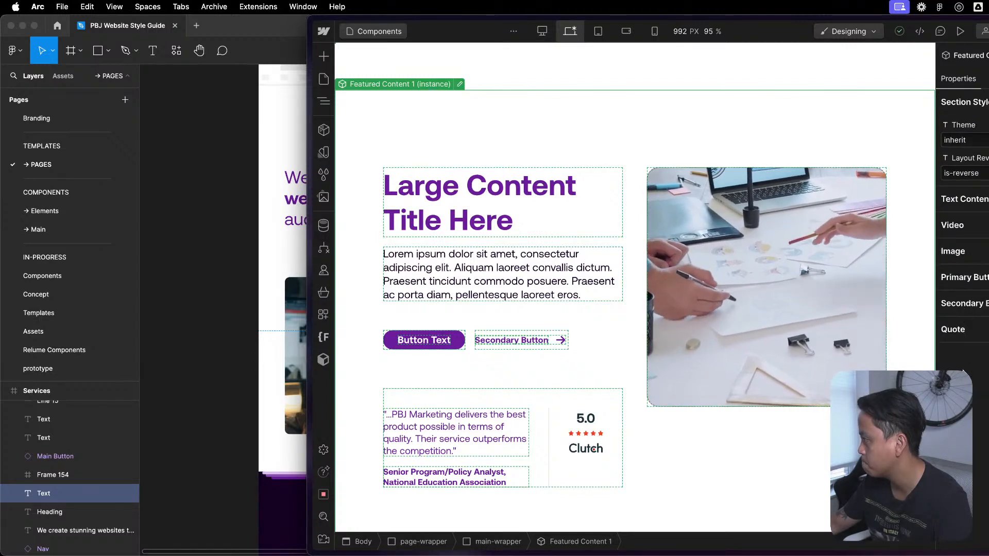
- Toggle the visibility of the large and small primary button versions in the Featured Content 1 instance
left_click(978, 281)
scroll(968, 335, "down", 3)
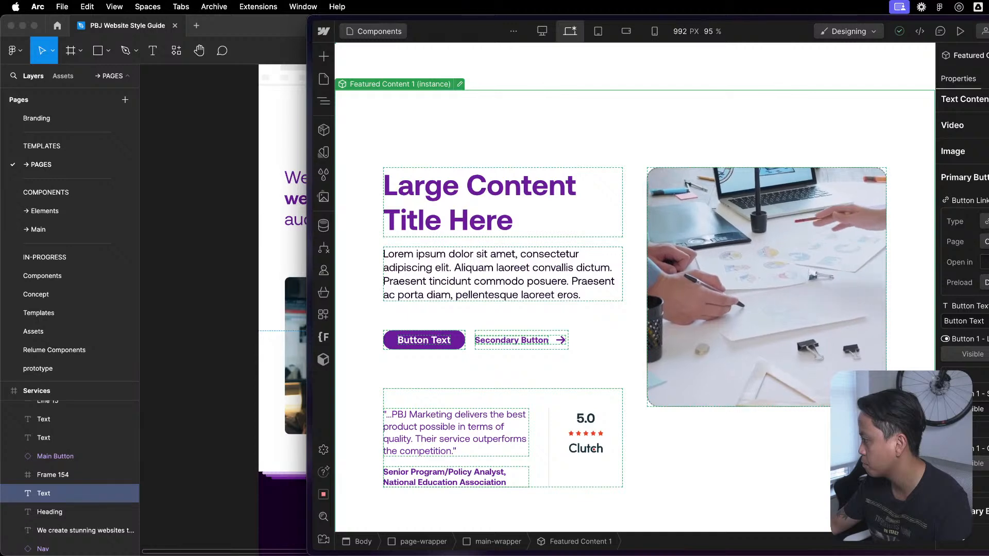
left_click(984, 360)
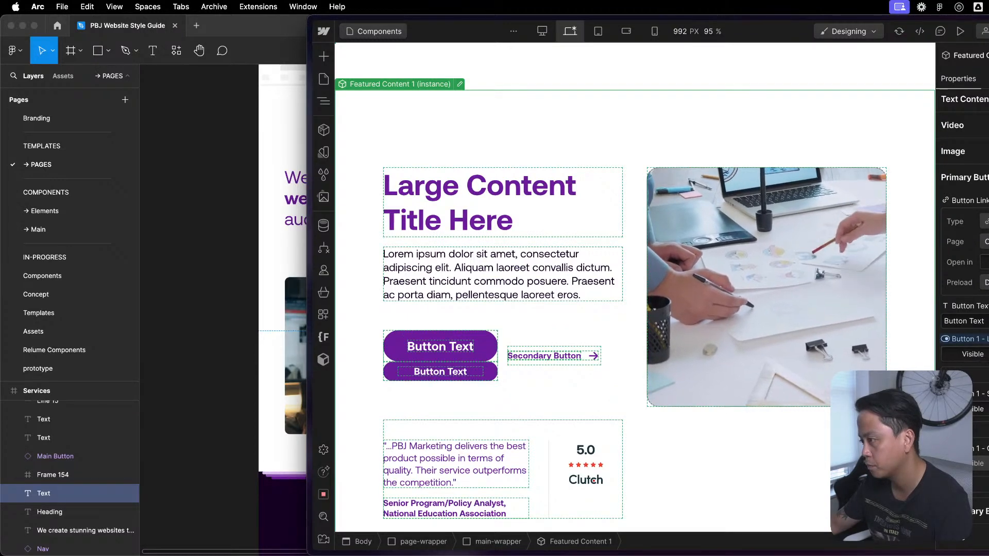
left_click(988, 356)
left_click(976, 354)
left_click(988, 409)
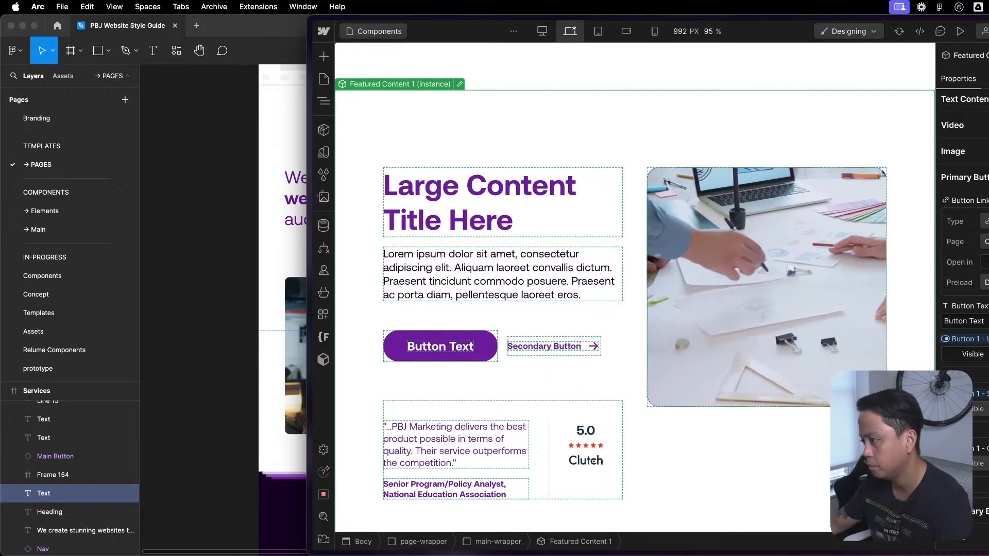
left_click(976, 409)
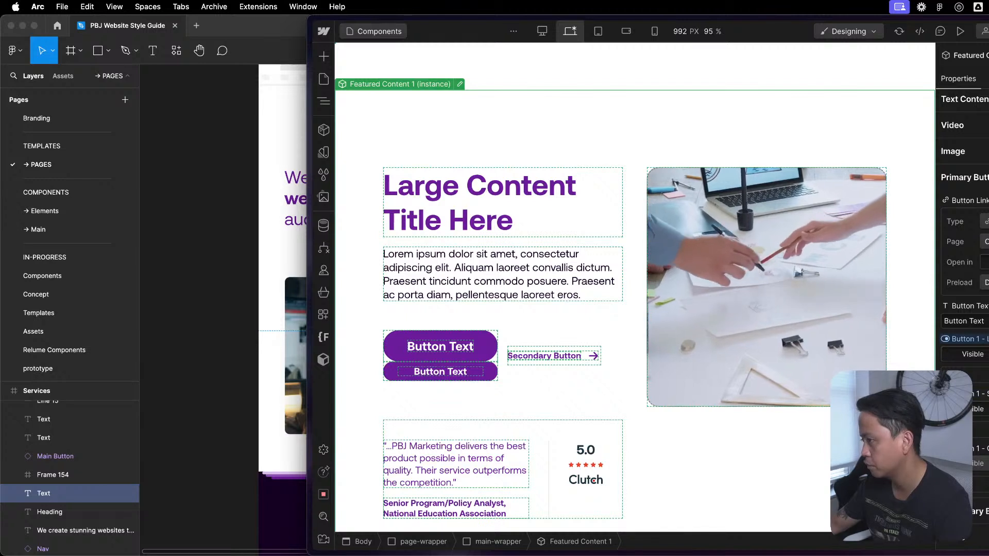
left_click(988, 409)
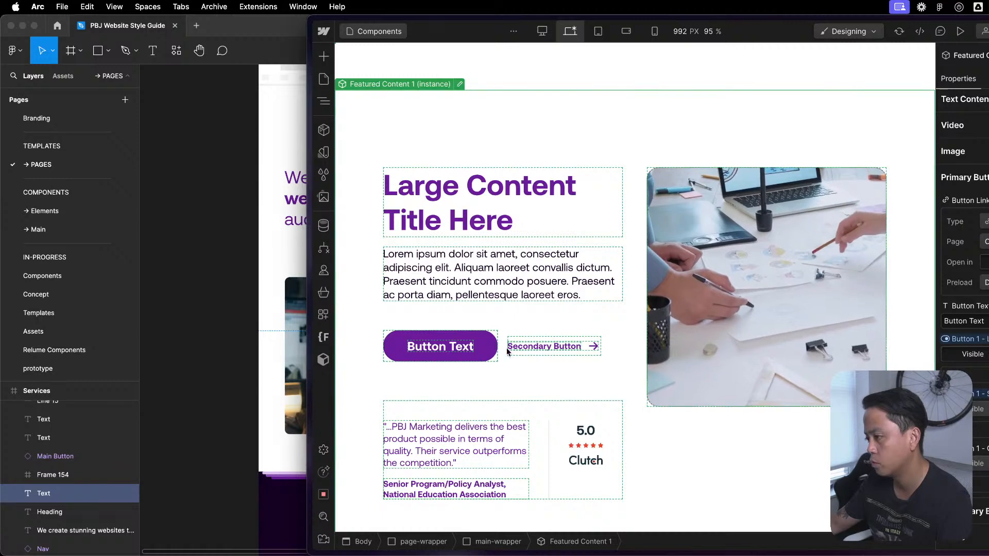
- Open the Featured Content 1 component for editing and select its Group / Content Block instance
double_click(796, 129)
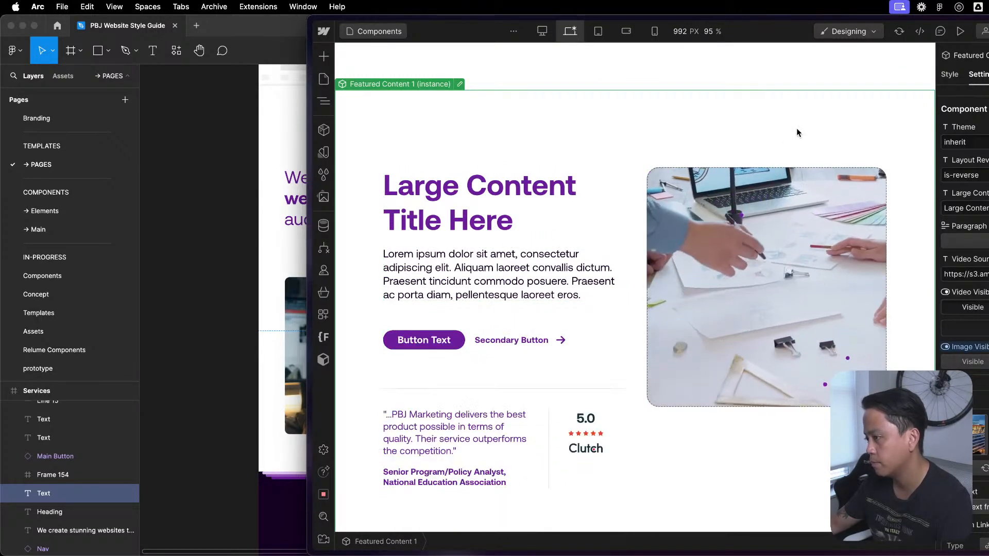
key("Escape")
left_click(588, 384)
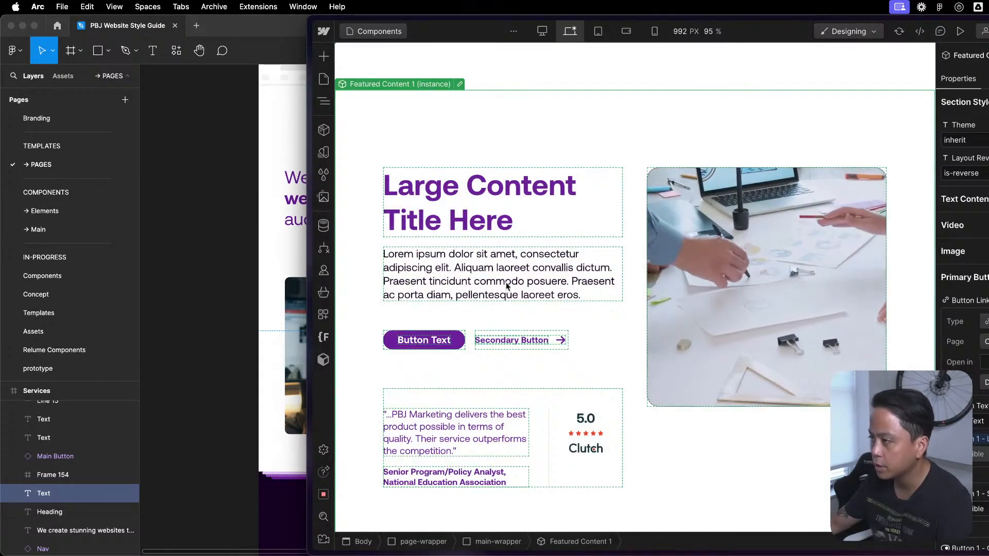
left_click(462, 82)
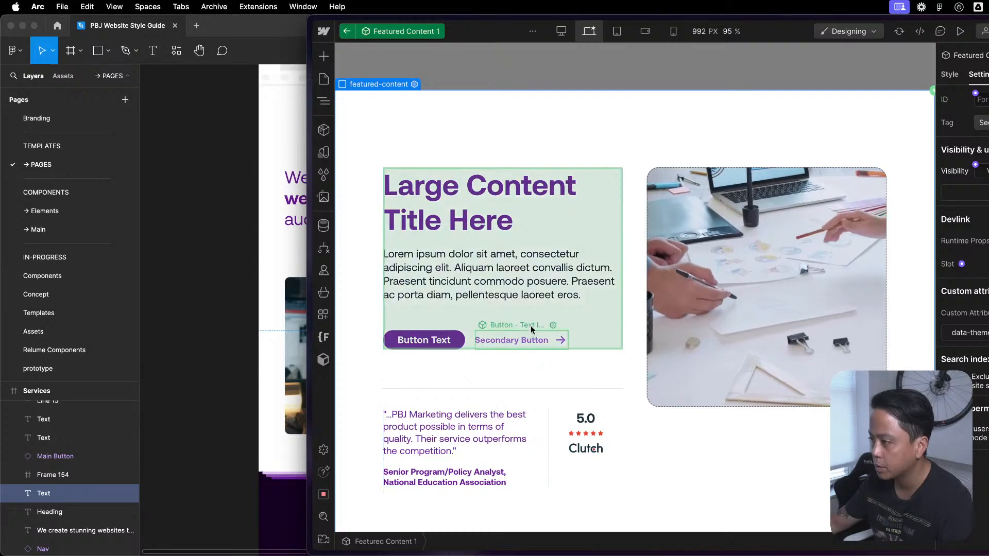
left_click(528, 329)
left_click(520, 161)
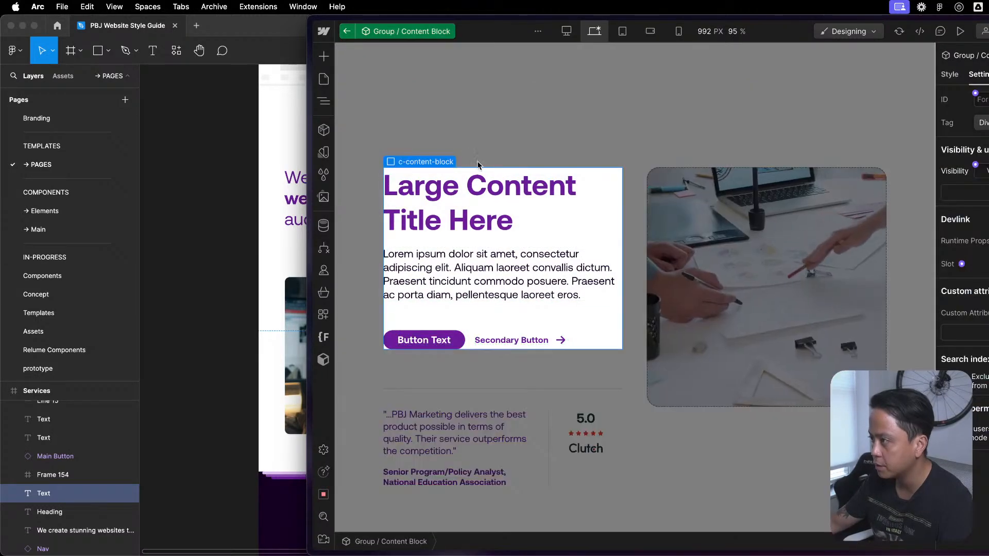
left_click_drag(464, 339, 482, 326)
key("z")
left_click(458, 107)
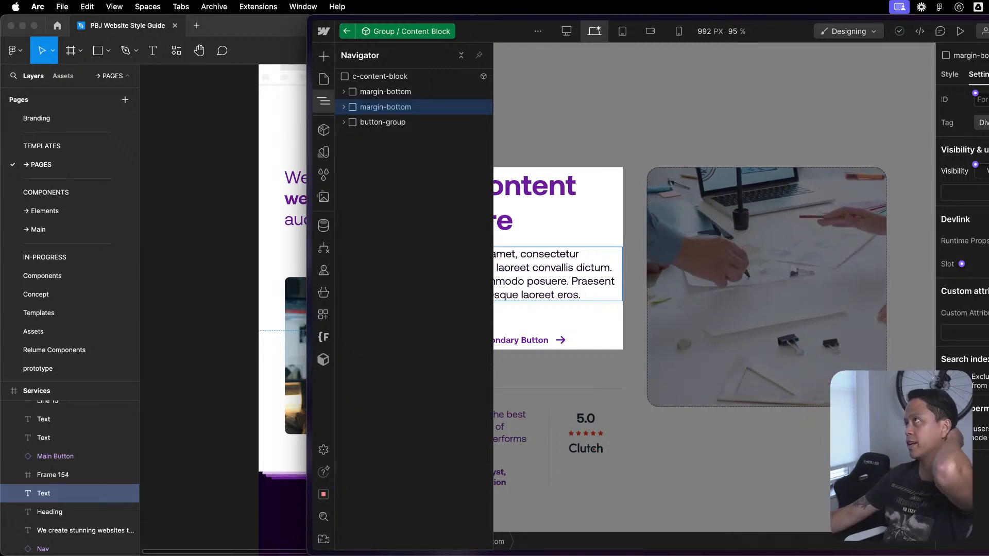
left_click(634, 337)
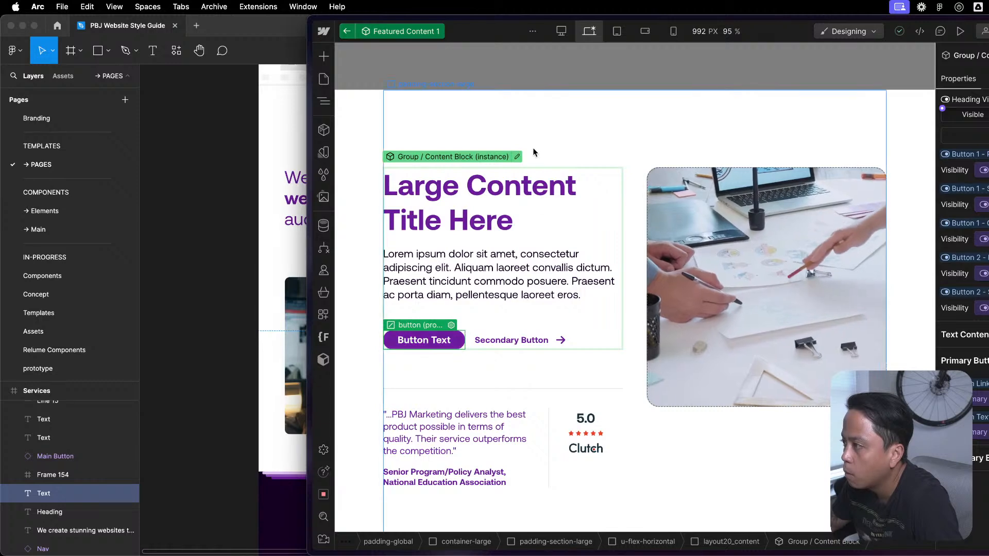
- Open the Group / Content Block component and its nested primary Button component, and show the Button's element structure
left_click(516, 157)
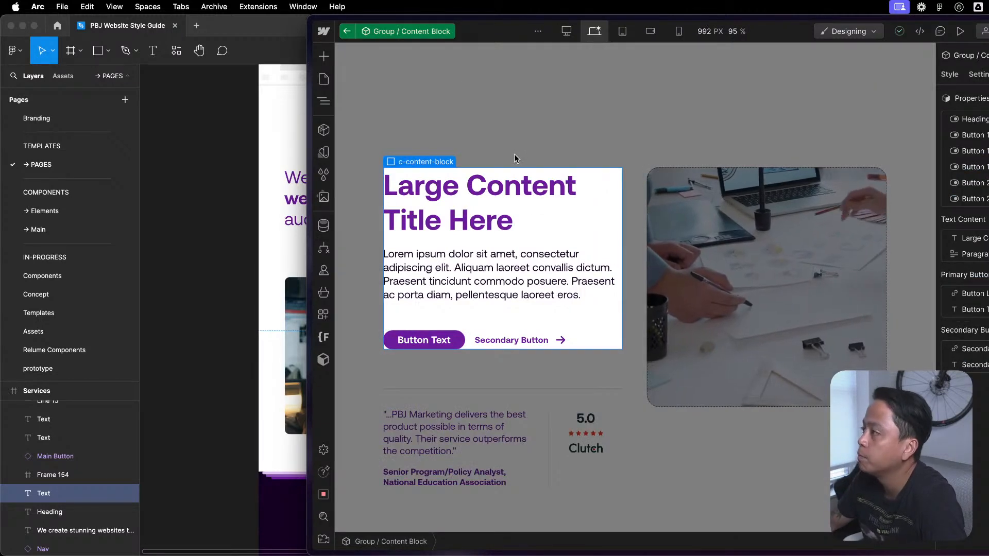
left_click(462, 344)
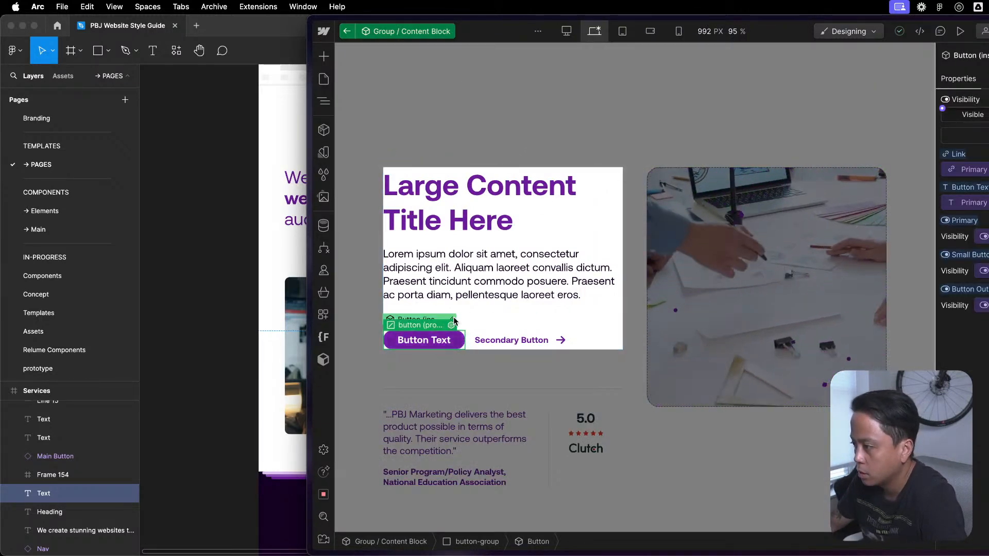
left_click(452, 325)
key("z")
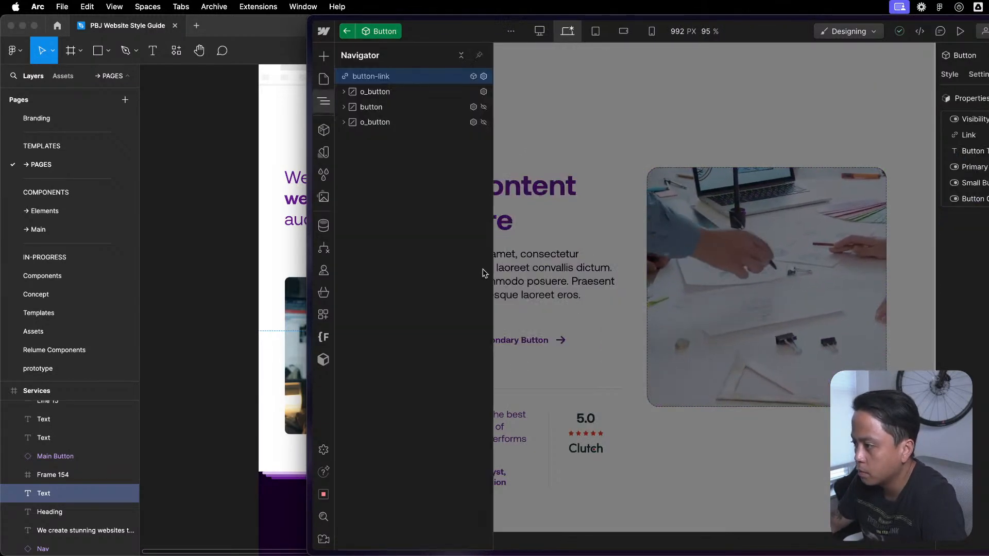
- Replace the o_button class on the first child of button-link with the button class
left_click(437, 91)
left_click(950, 75)
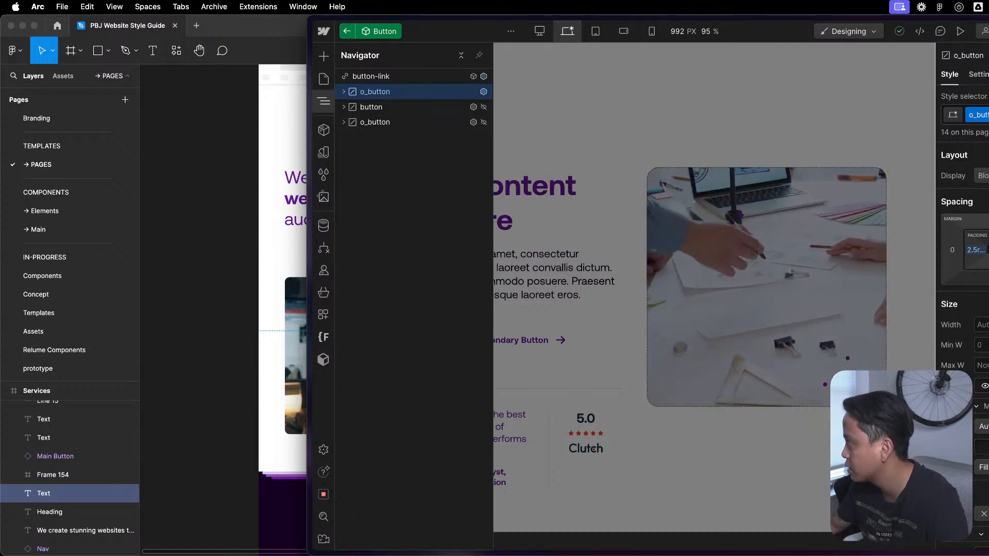
scroll(961, 309, "down", 10)
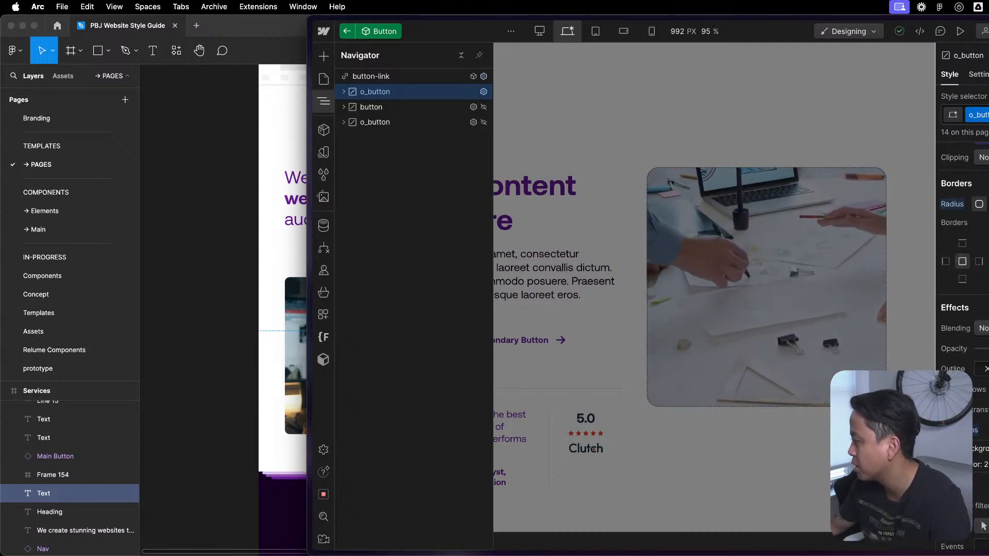
left_click(985, 115)
key("BackSpace")
type("button")
key("Return")
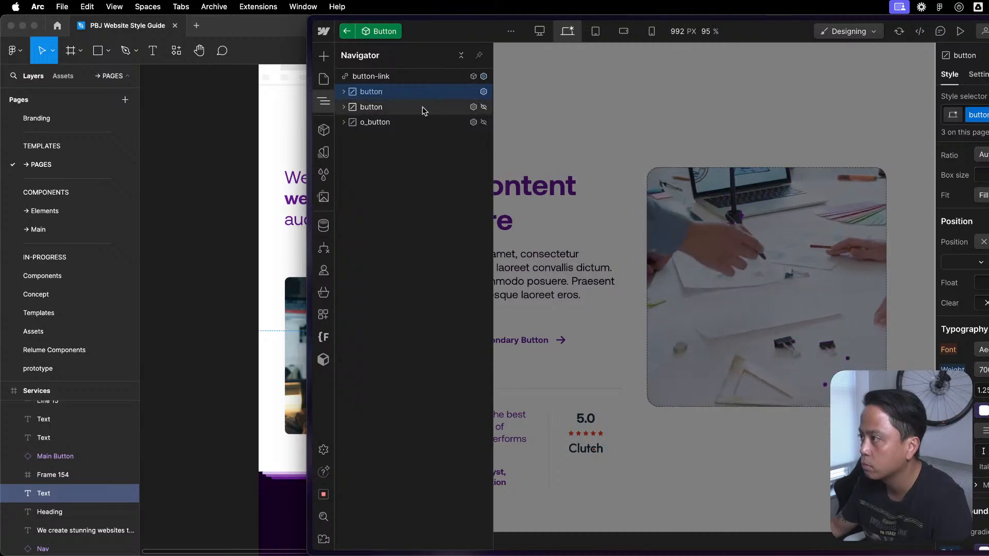
- Compare the settings and styles of the second button element with those of the first one
left_click(423, 109)
left_click(976, 76)
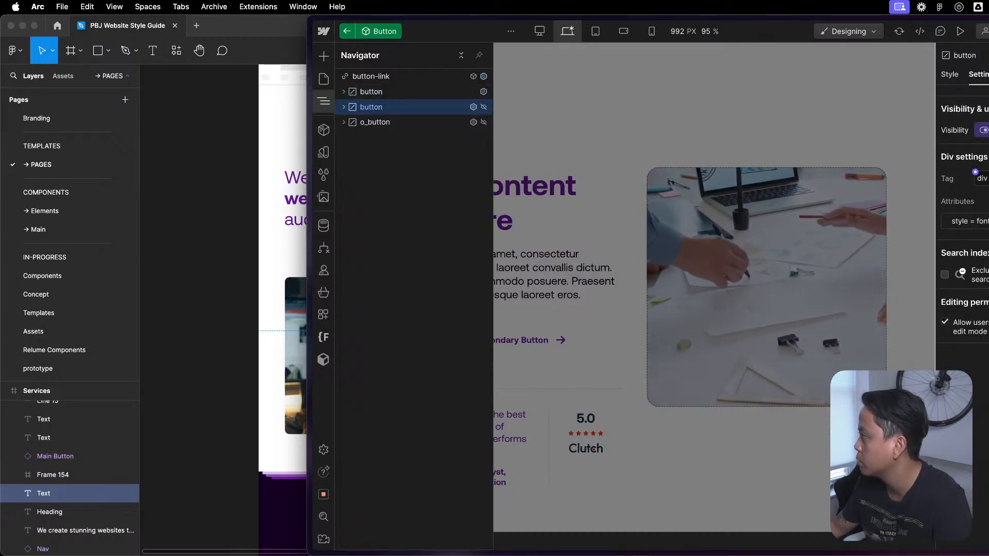
left_click(950, 76)
scroll(988, 160, "down", 5)
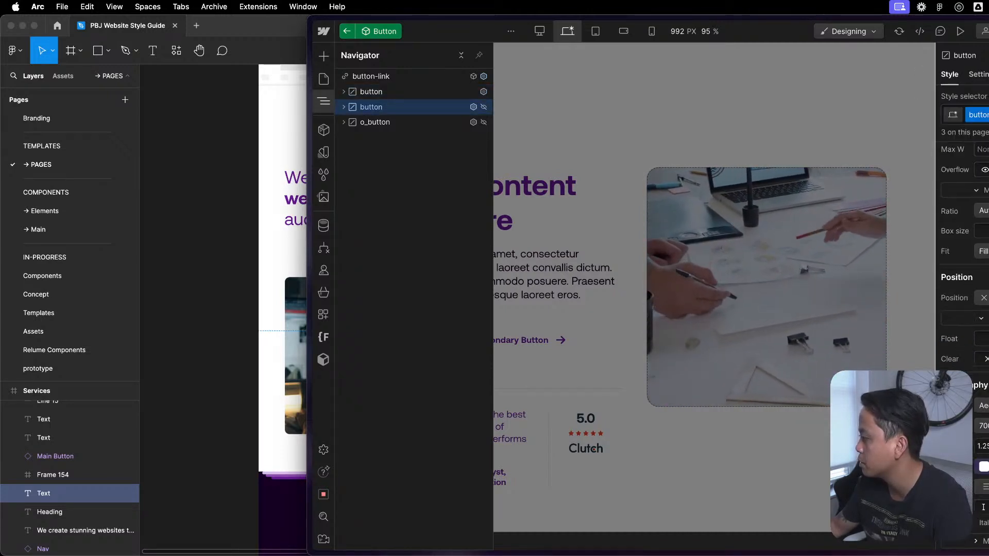
left_click(389, 93)
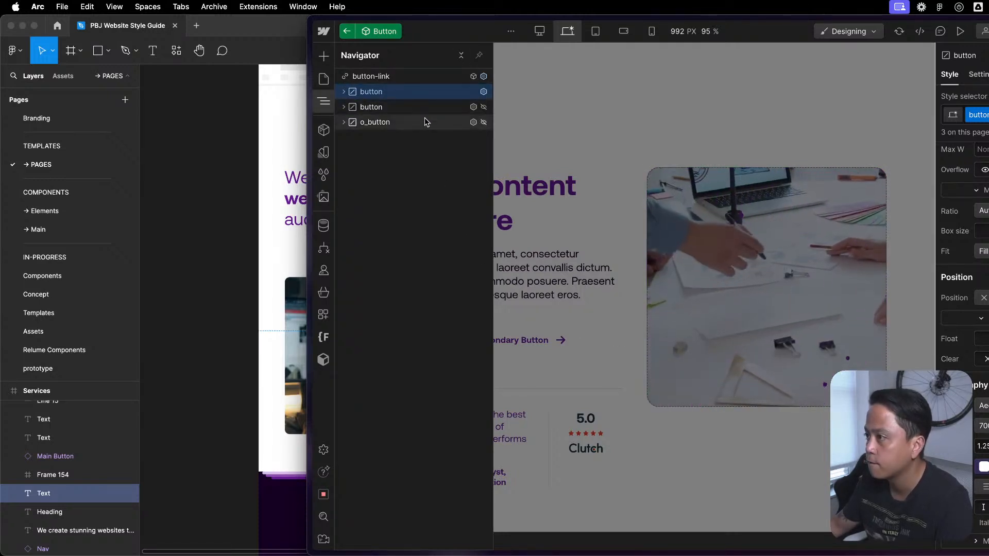
- Delete the hidden o_button element from the Button component
left_click(424, 121)
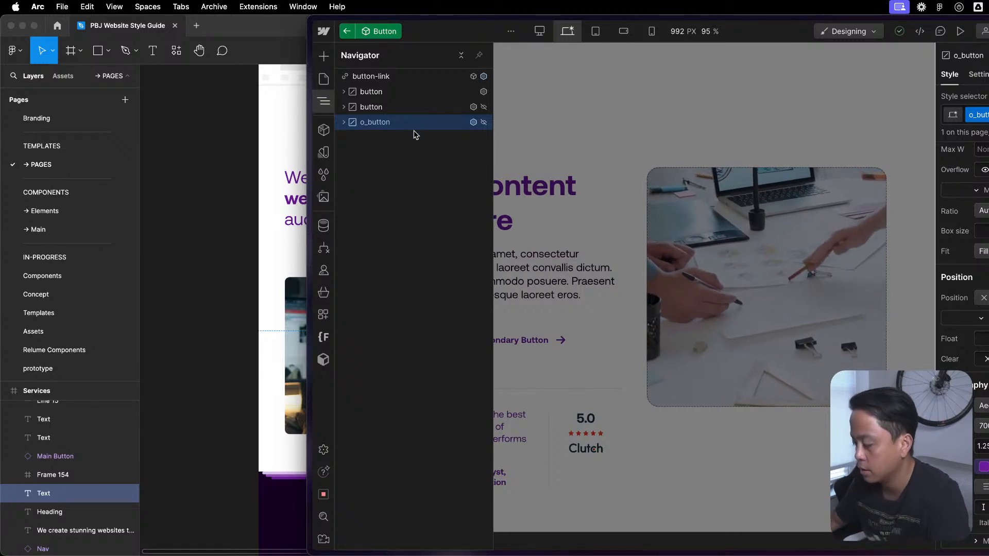
key("Delete")
left_click(427, 91)
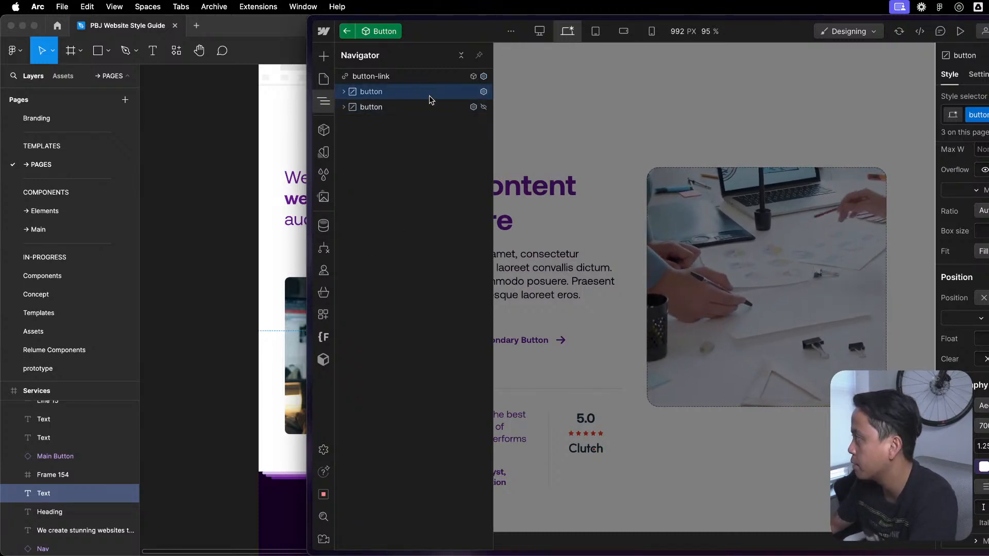
left_click(432, 107)
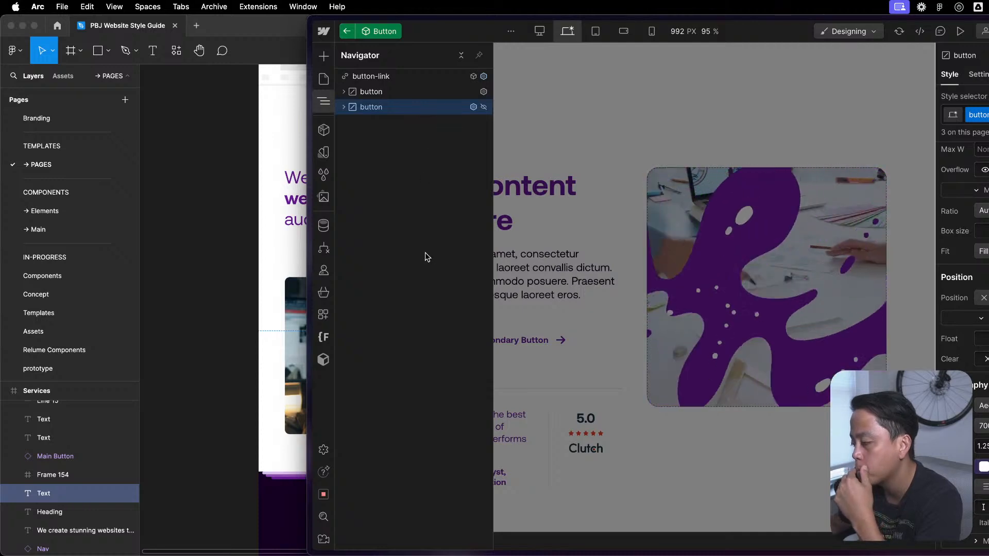
- Look at the button instances in the content block's button-group and reopen the Button component
left_click(599, 292)
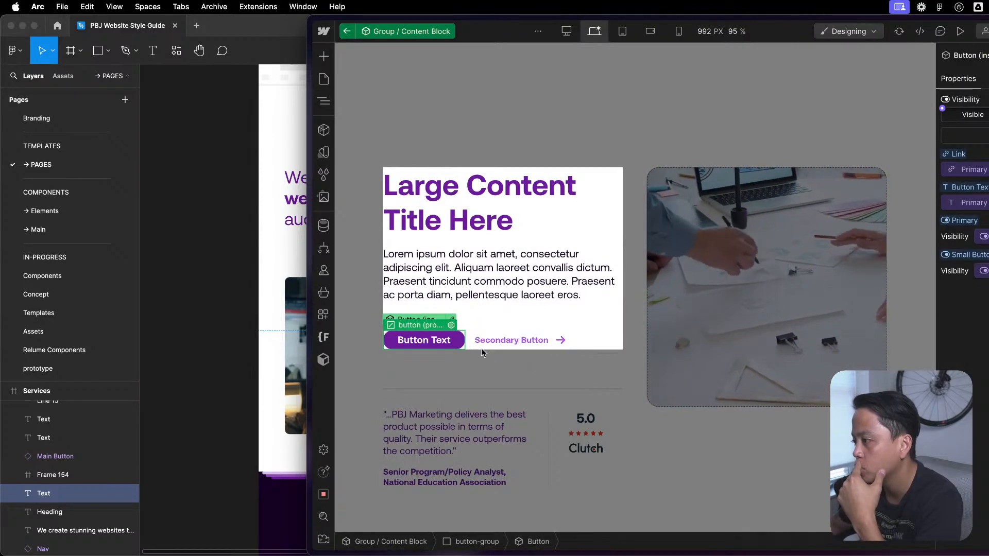
key("z")
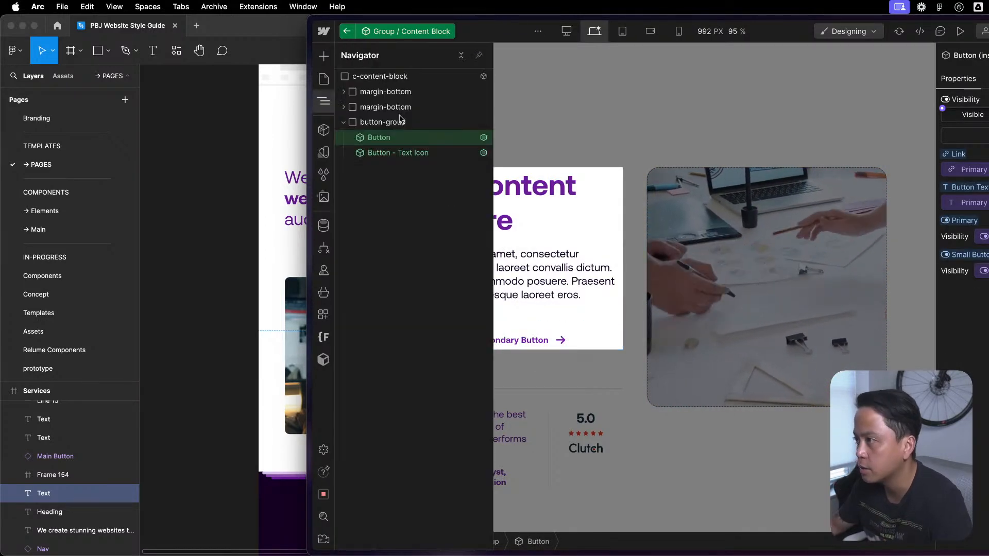
left_click(411, 154)
double_click(414, 134)
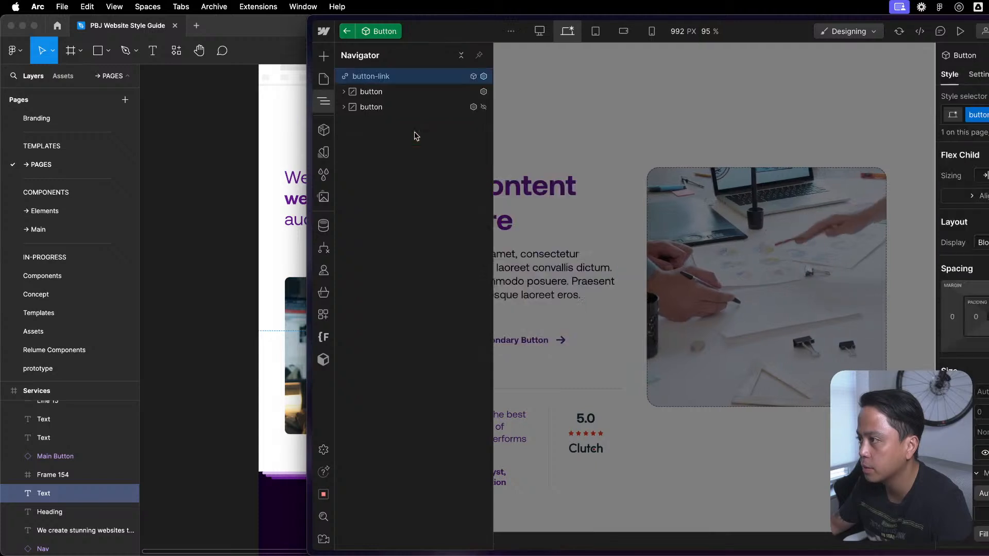
- Inspect the settings and styles of the first button element inside button-link
left_click(424, 92)
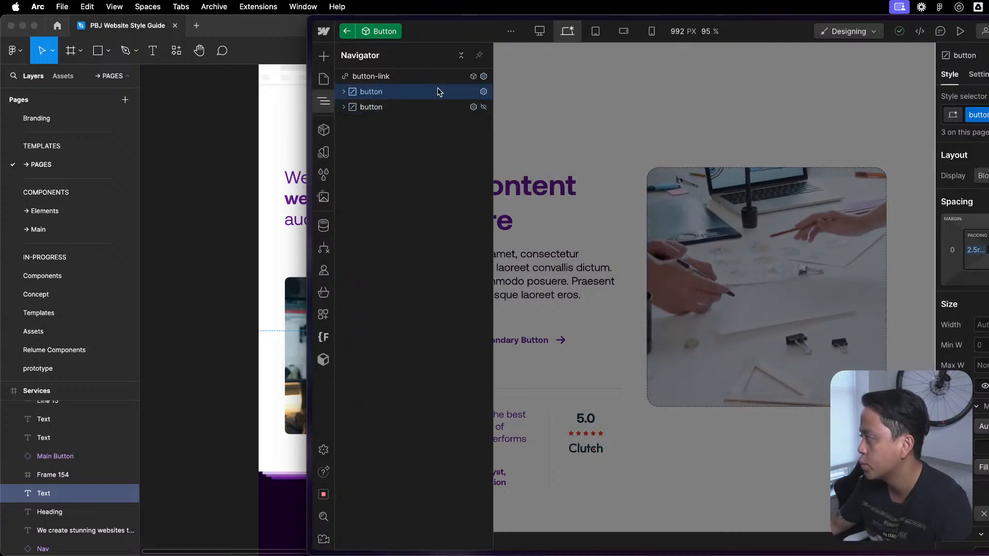
left_click(976, 80)
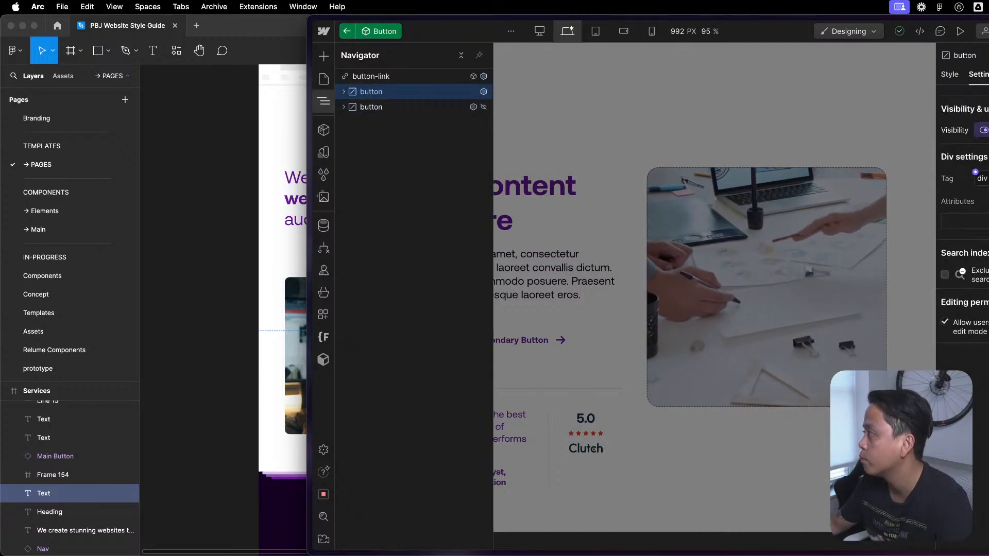
left_click(988, 77)
left_click(951, 75)
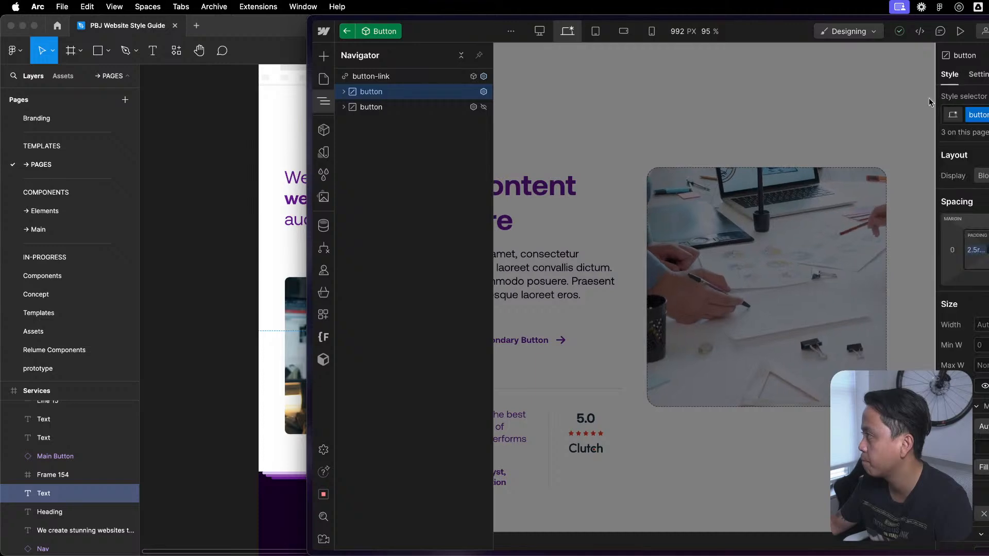
- Reopen the Button component from the content block and inspect the second button element's style attribute and styles
key("Escape")
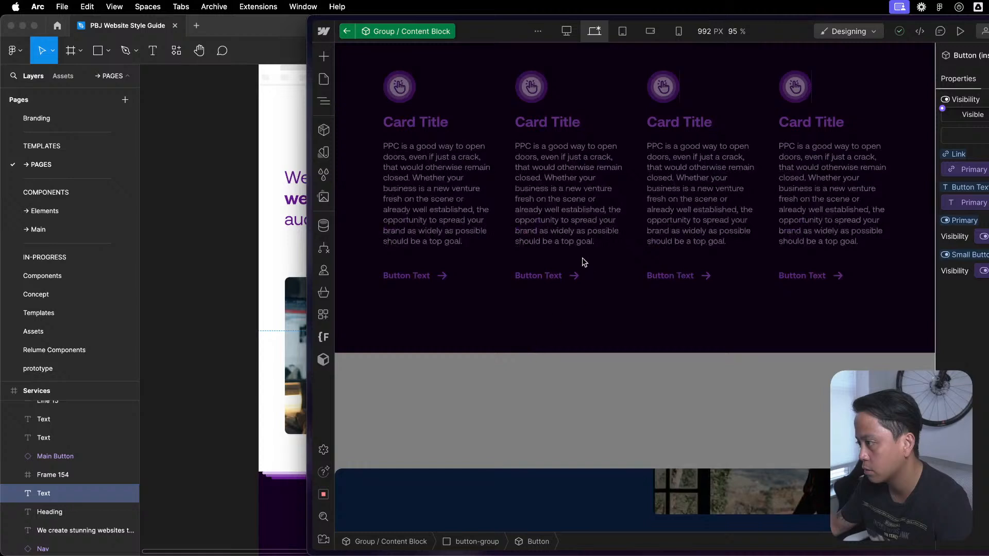
scroll(819, 341, "down", 8)
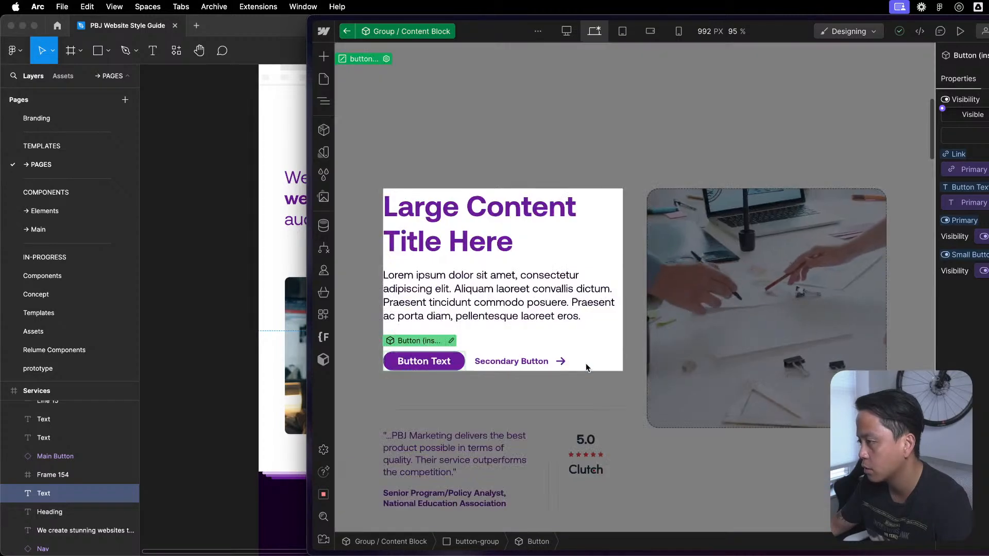
left_click(452, 340)
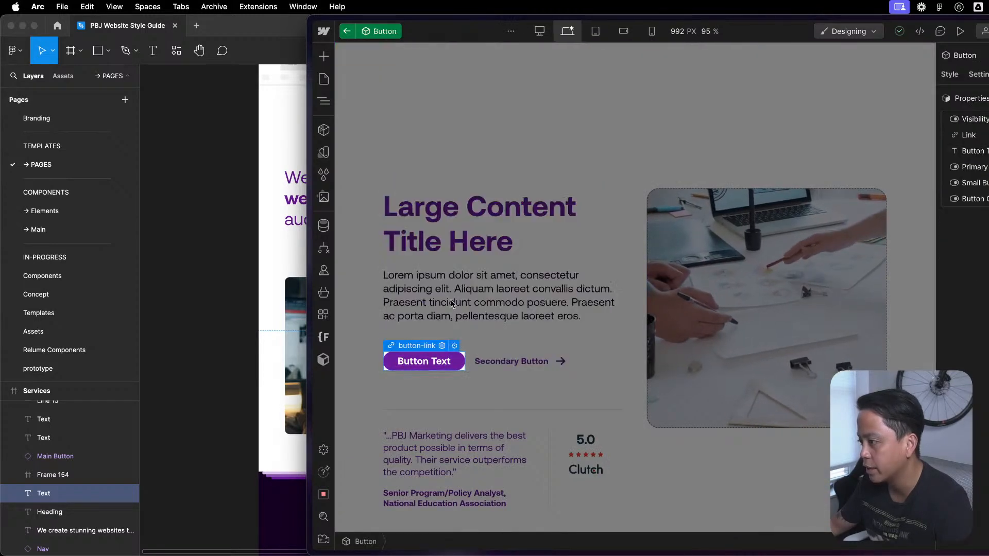
key("z")
left_click(407, 92)
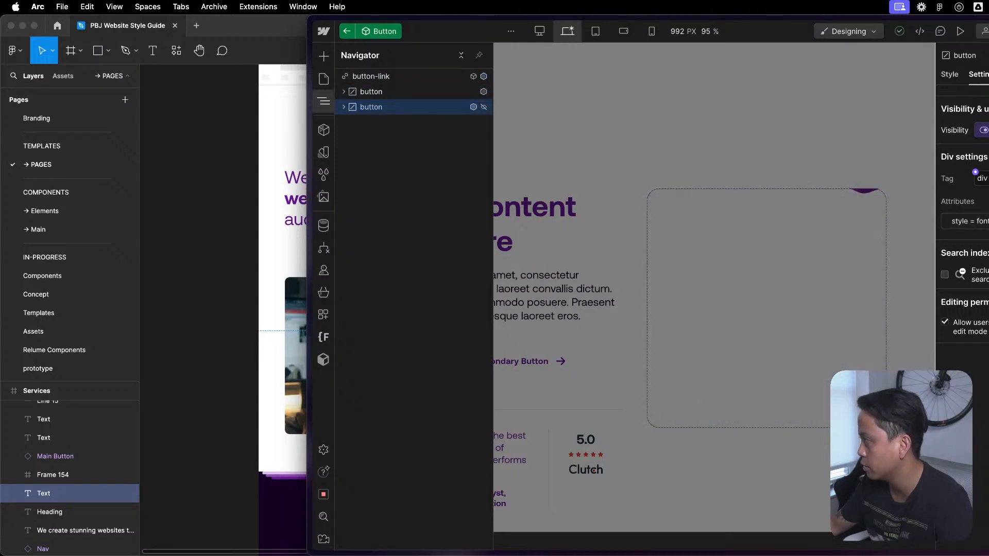
left_click(970, 221)
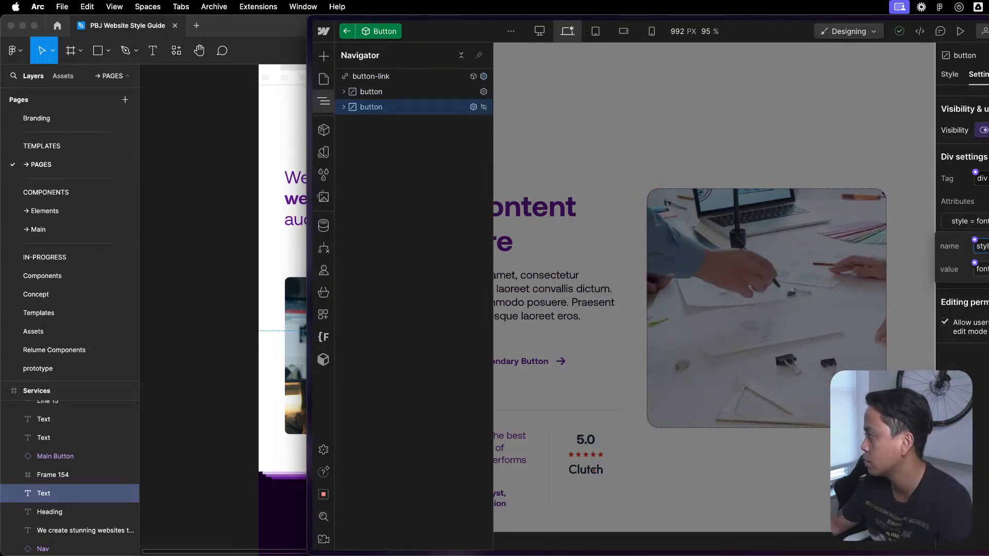
key("Escape")
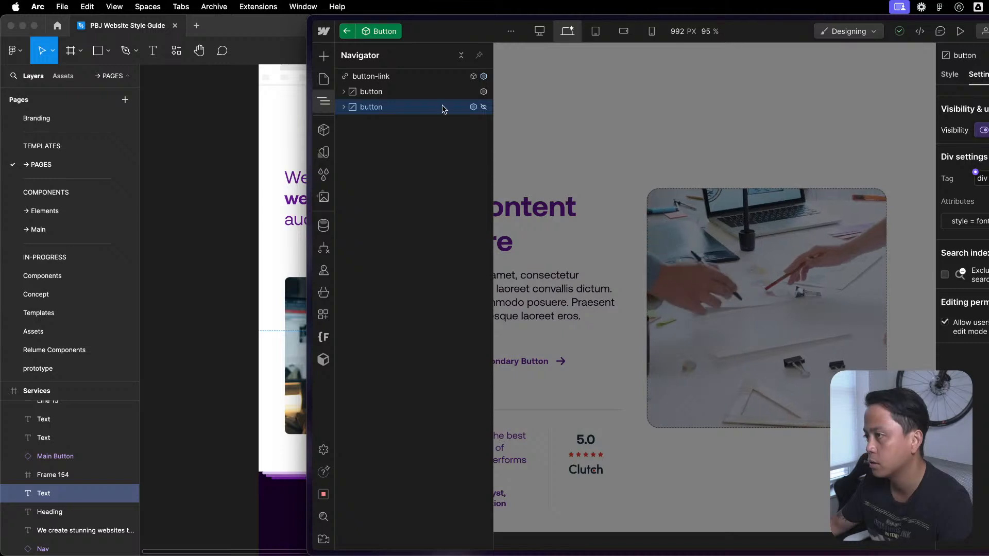
left_click(951, 75)
scroll(962, 309, "down", 10)
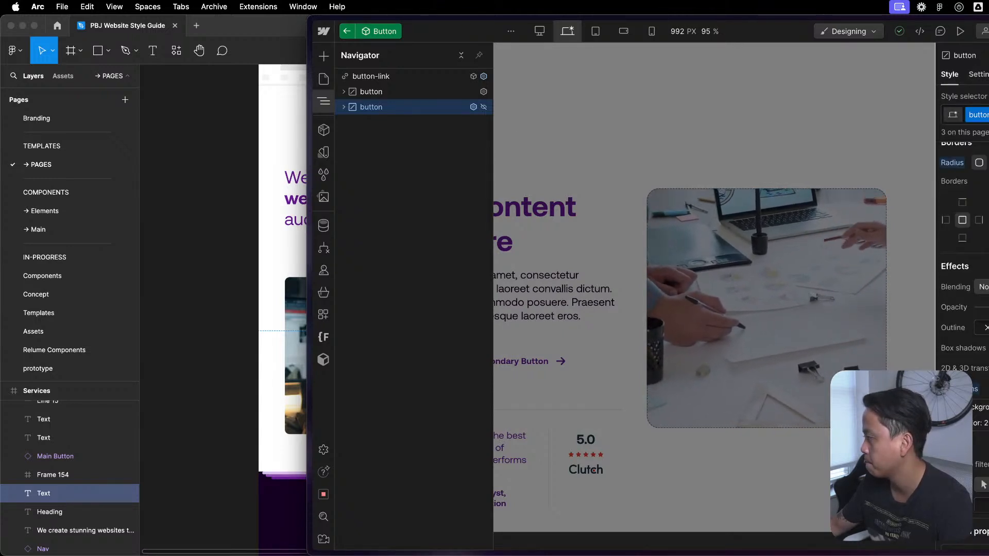
scroll(962, 309, "up", 8)
scroll(963, 309, "down", 5)
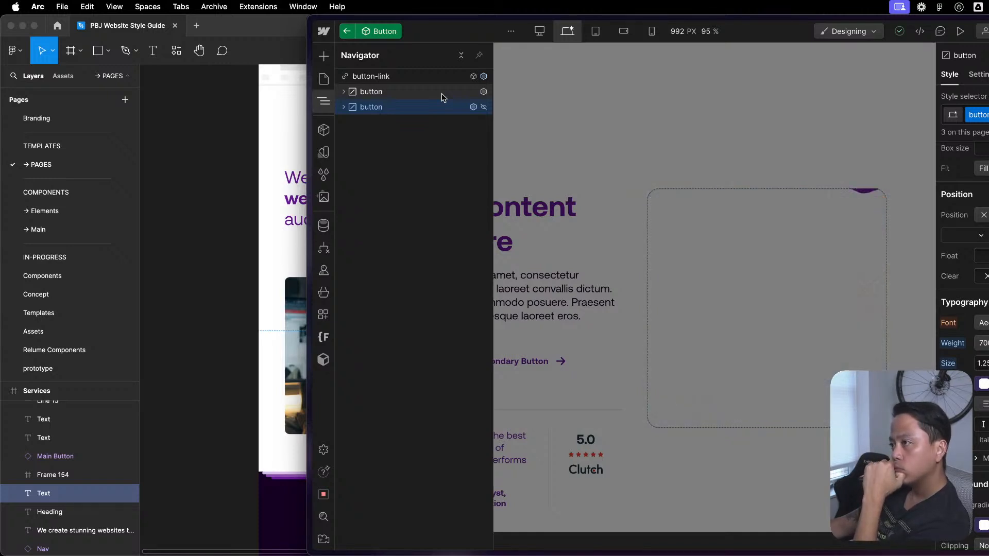
- Compare the first button element's styles with the second one's, and recheck the second one's attribute settings
left_click(441, 94)
scroll(946, 367, "down", 5)
scroll(945, 363, "up", 5)
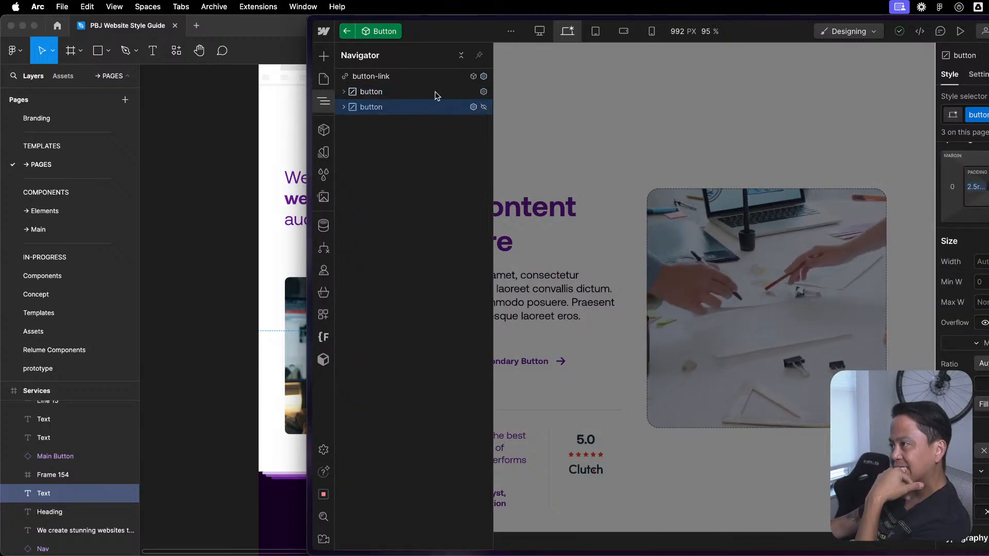
scroll(960, 258, "up", 2)
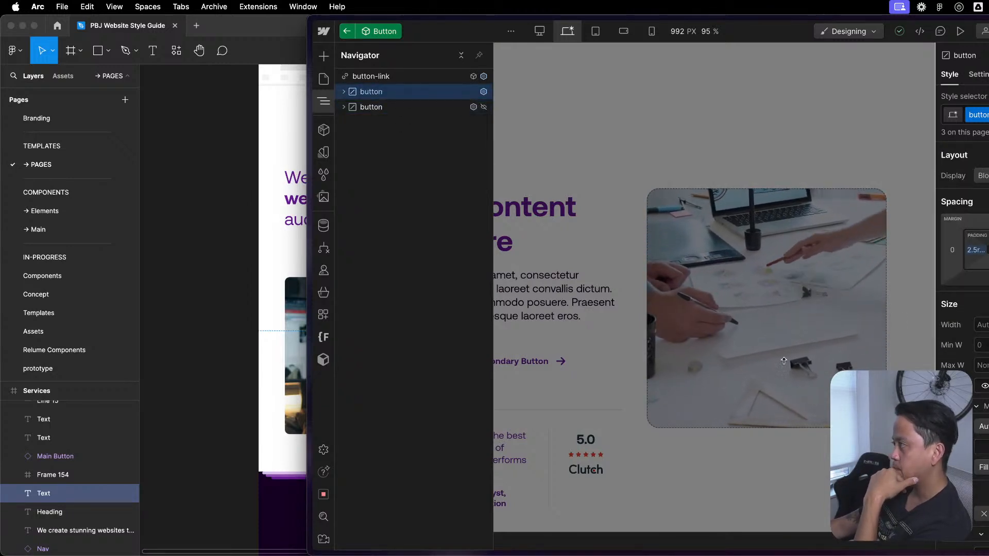
left_click(437, 107)
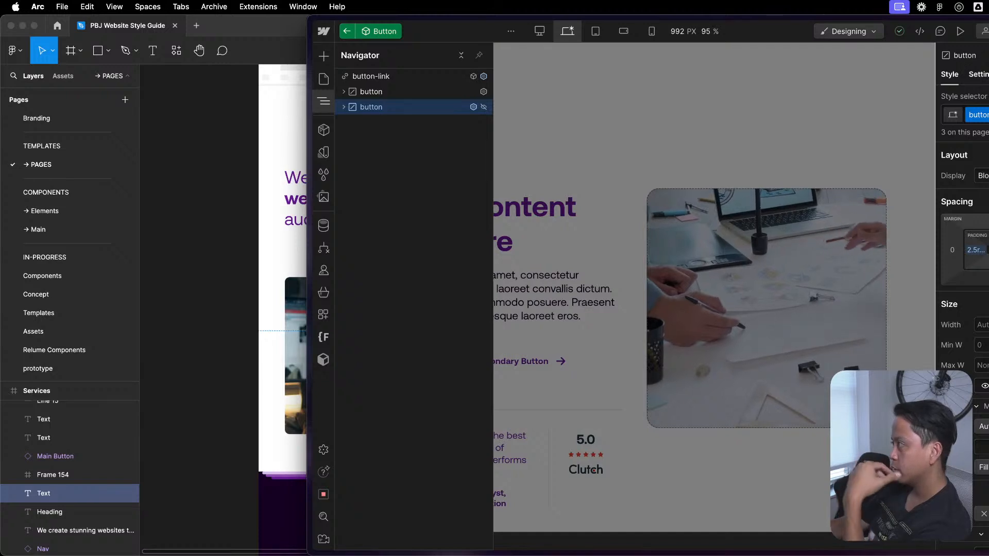
key("d")
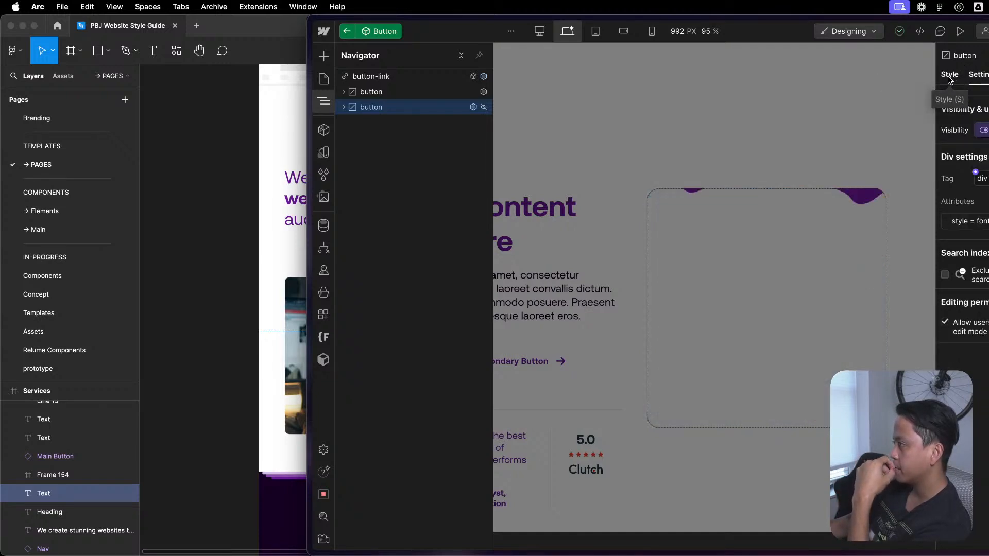
left_click(950, 76)
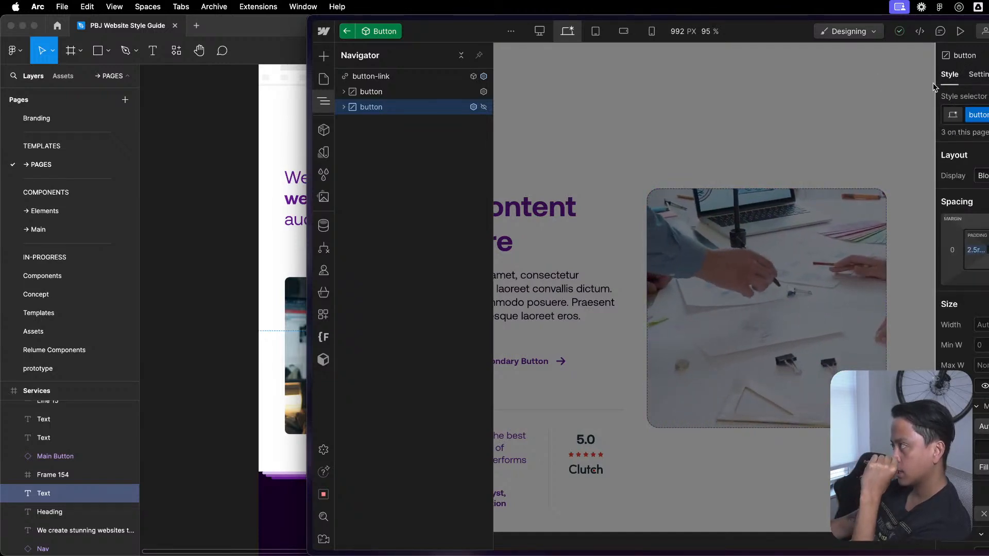
- Apply the small combo class to the first button element in button-link and check its styles and settings
left_click(409, 93)
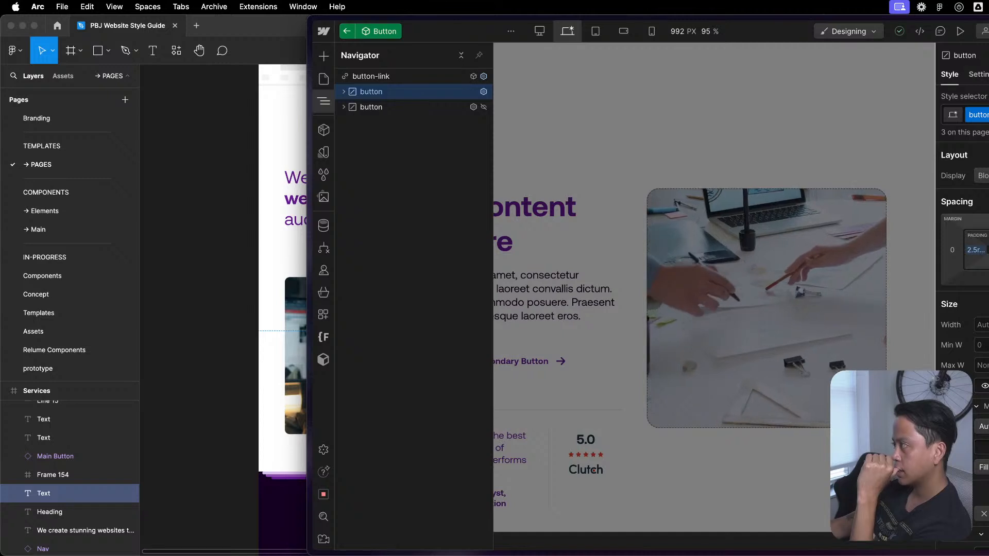
left_click(987, 115)
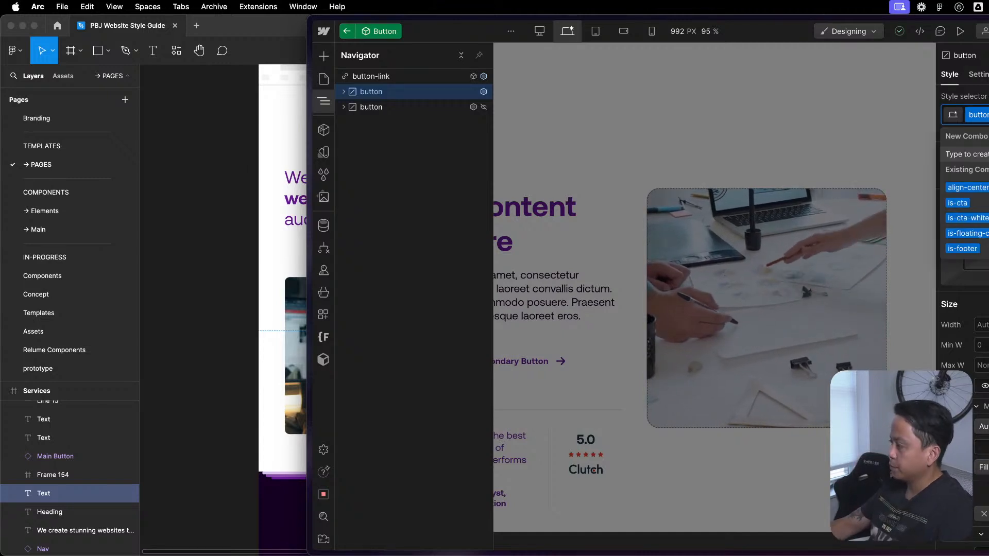
type("small")
key("Return")
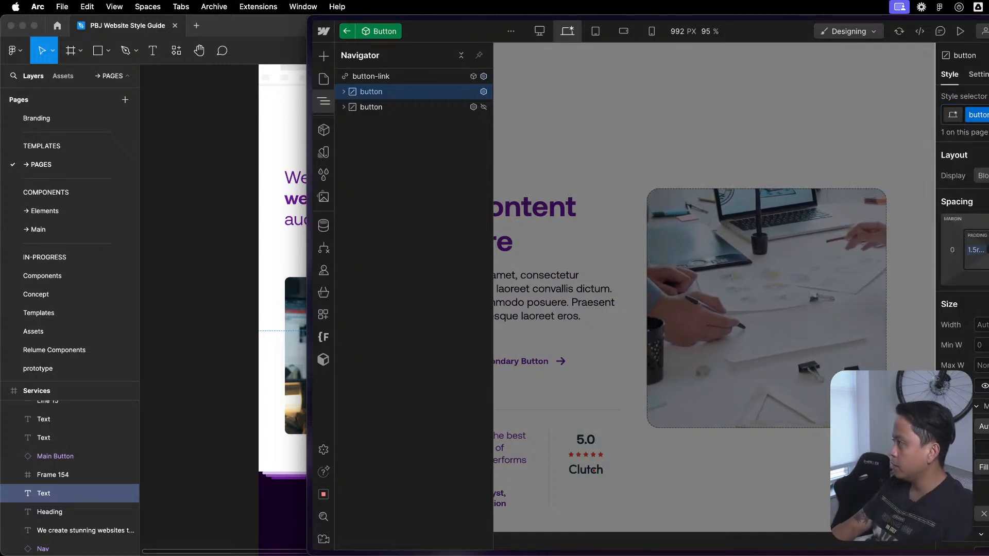
scroll(962, 309, "down", 5)
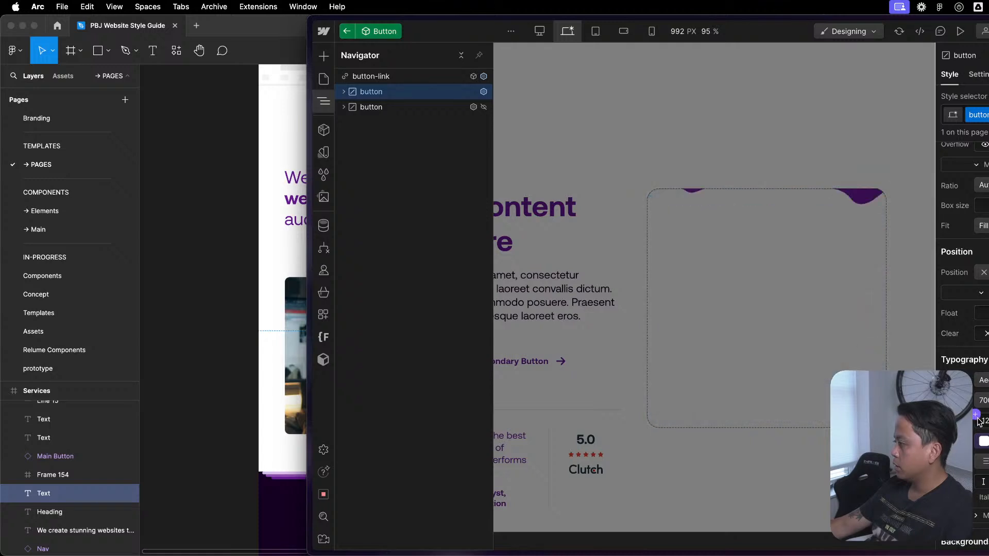
left_click(985, 74)
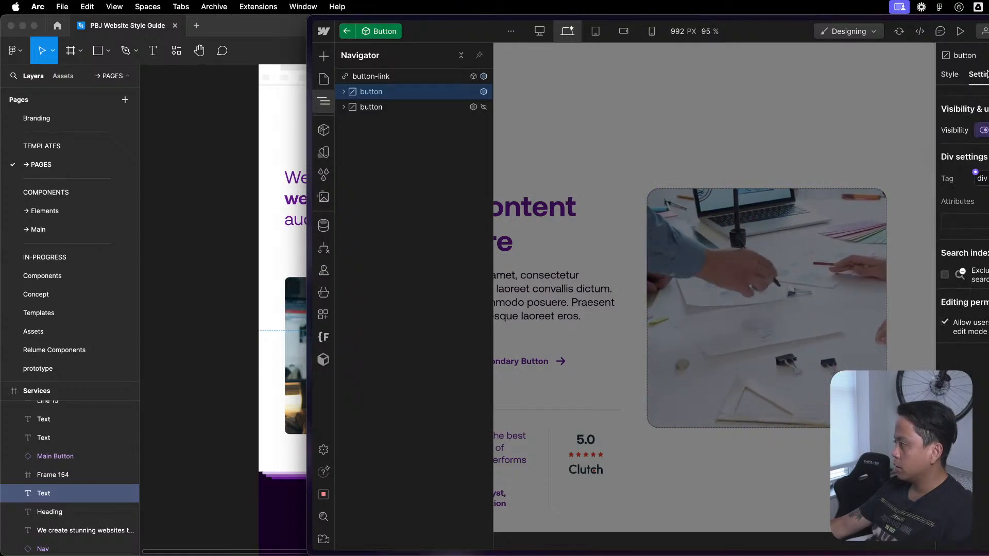
left_click(950, 78)
- After checking the second button's style attribute, set the first button's font size to 1 and leave the component
key("Down")
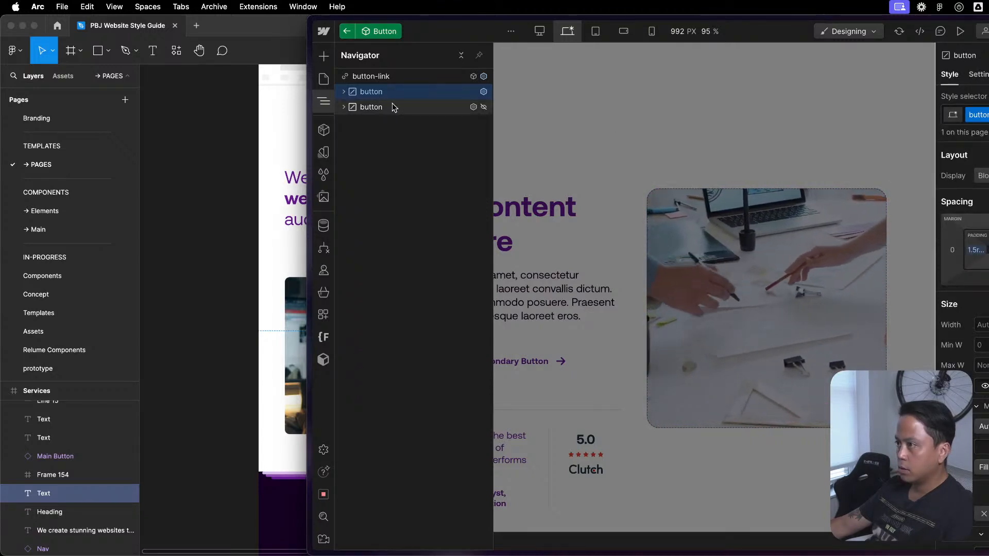
key("d")
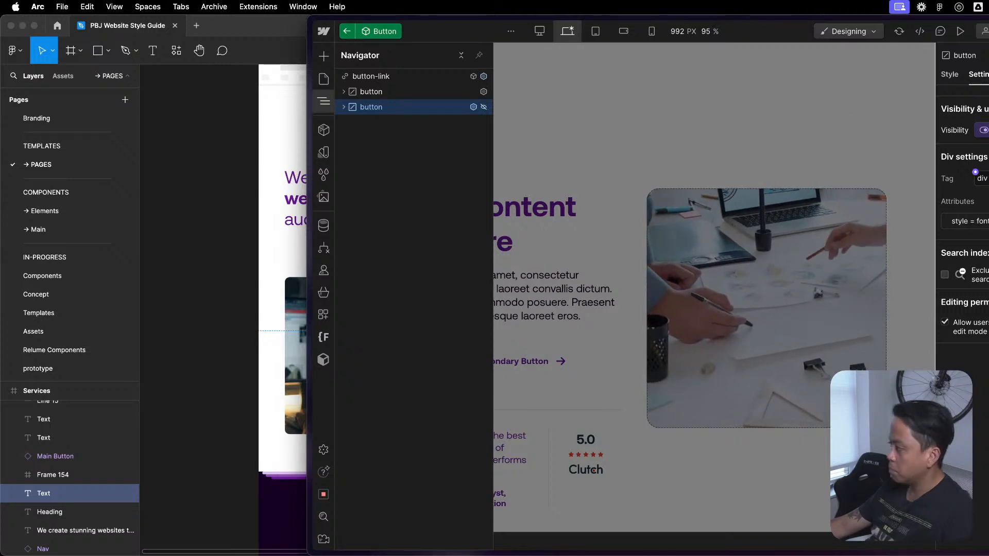
key("Up")
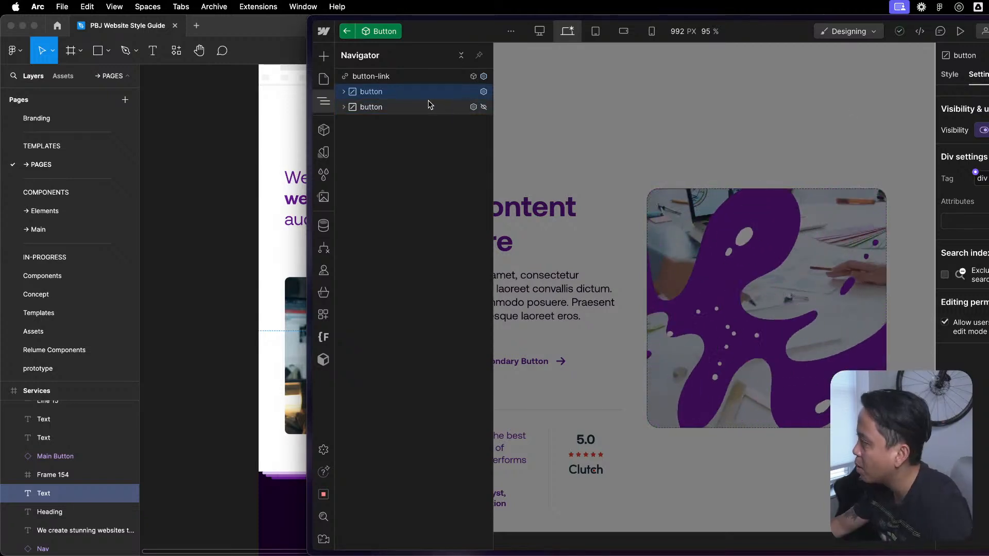
left_click(950, 74)
scroll(960, 232, "down", 5)
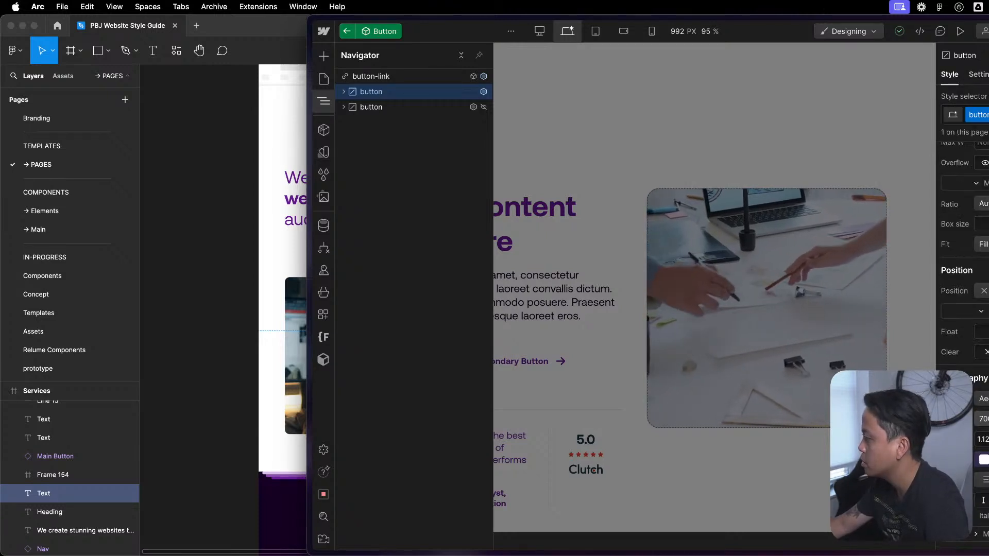
left_click(983, 440)
type("1")
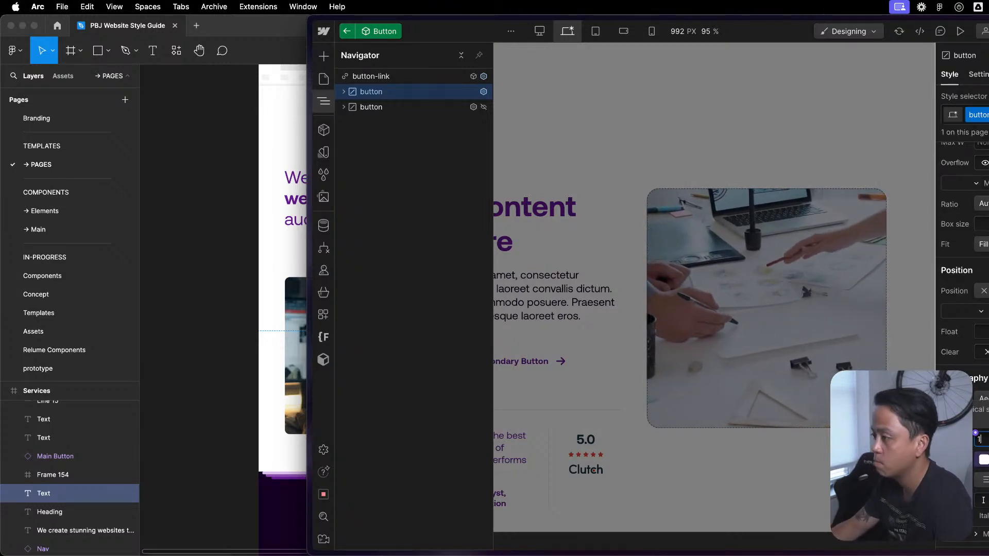
double_click(656, 299)
double_click(467, 409)
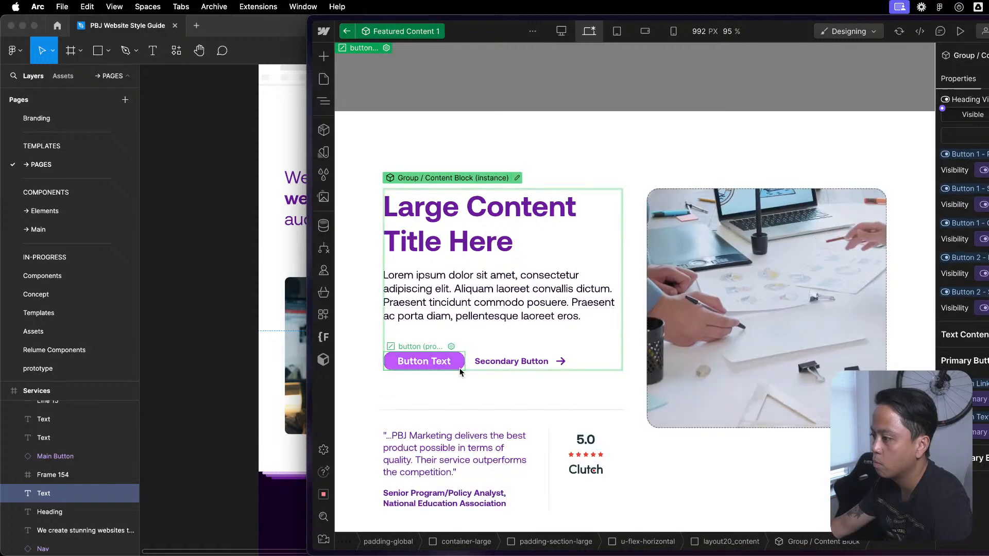
- Reopen the Button component through the Group / Content Block instance inside layout20_content
key("z")
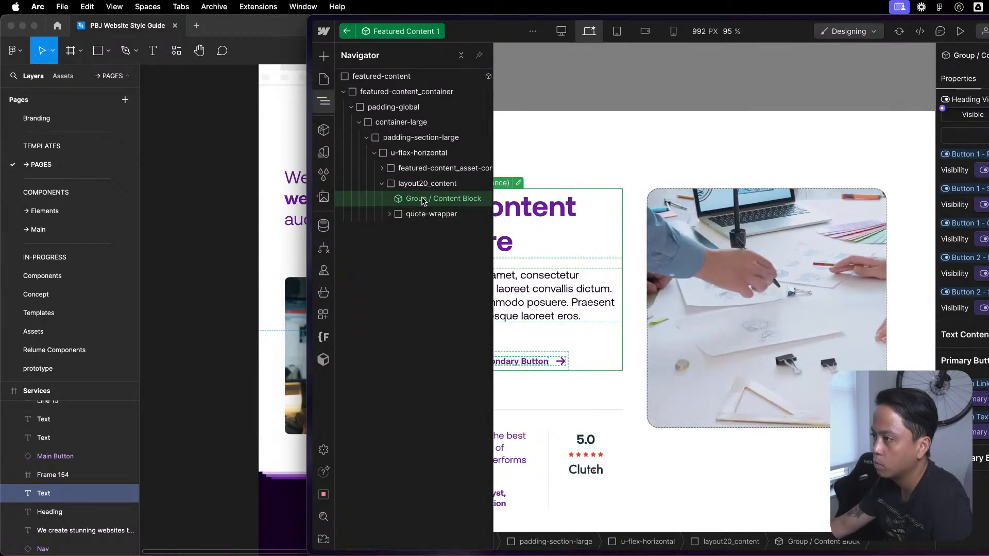
double_click(407, 201)
left_click(409, 139)
double_click(409, 142)
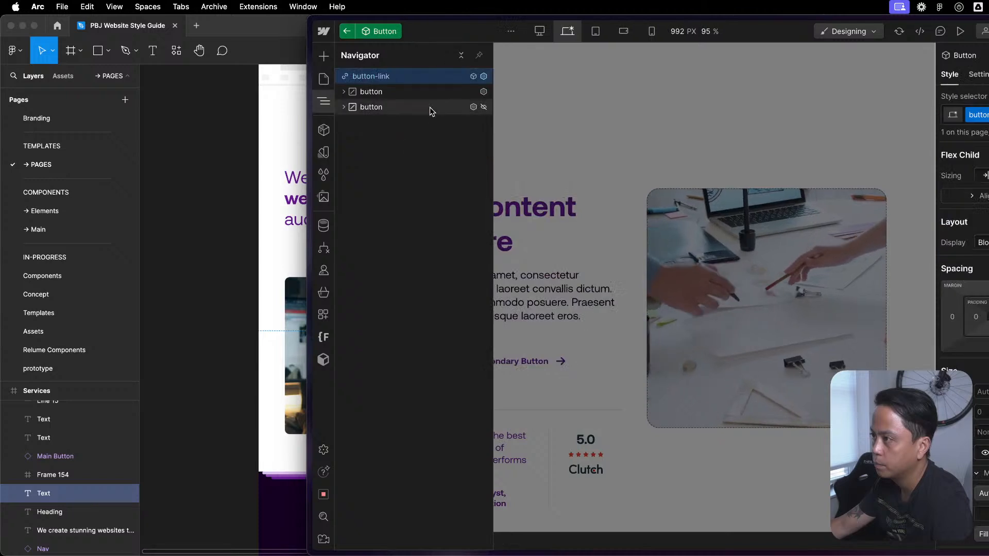
- Set the first button element's background color to a Background variable from the Theme group and review its other styles
left_click(434, 94)
left_click(344, 93)
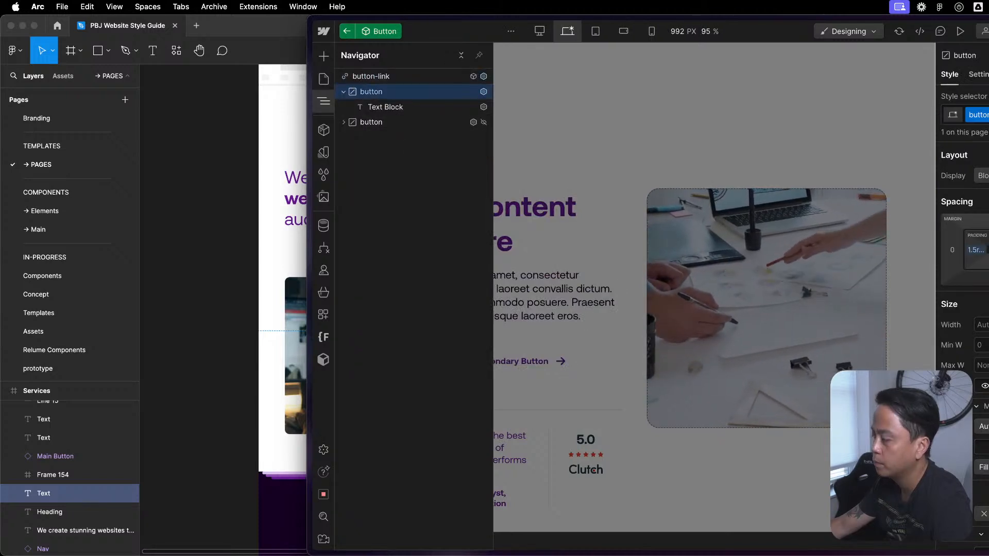
left_click(979, 75)
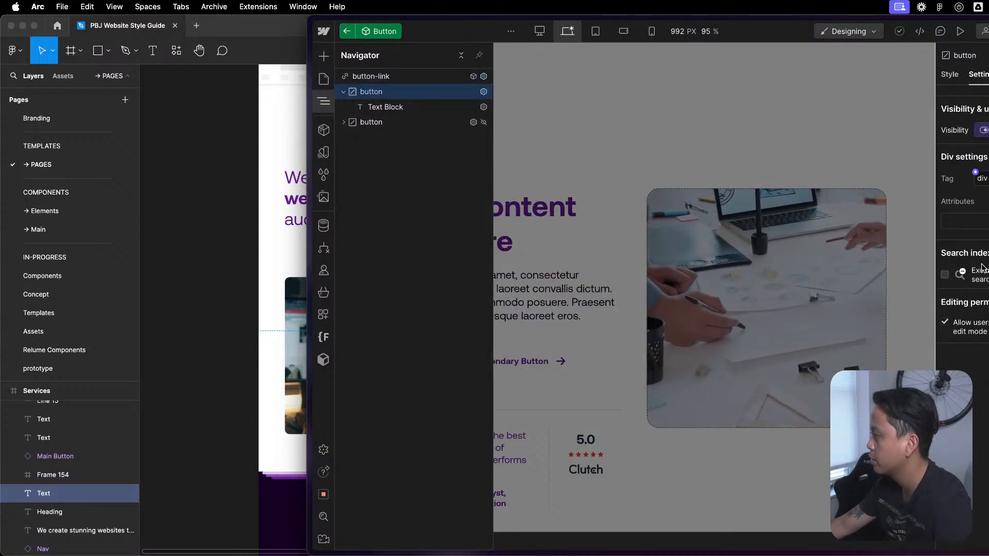
left_click(949, 76)
scroll(983, 162, "down", 10)
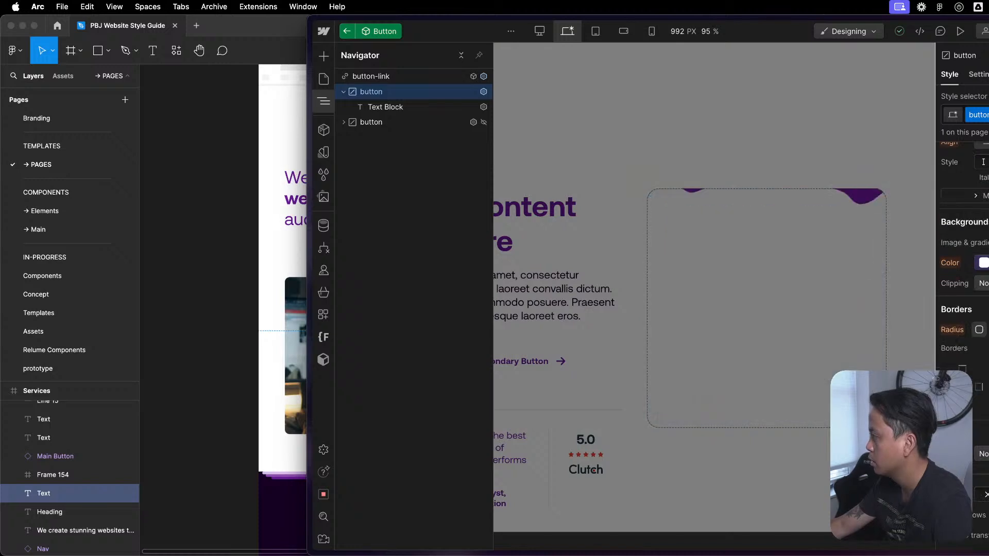
left_click(983, 263)
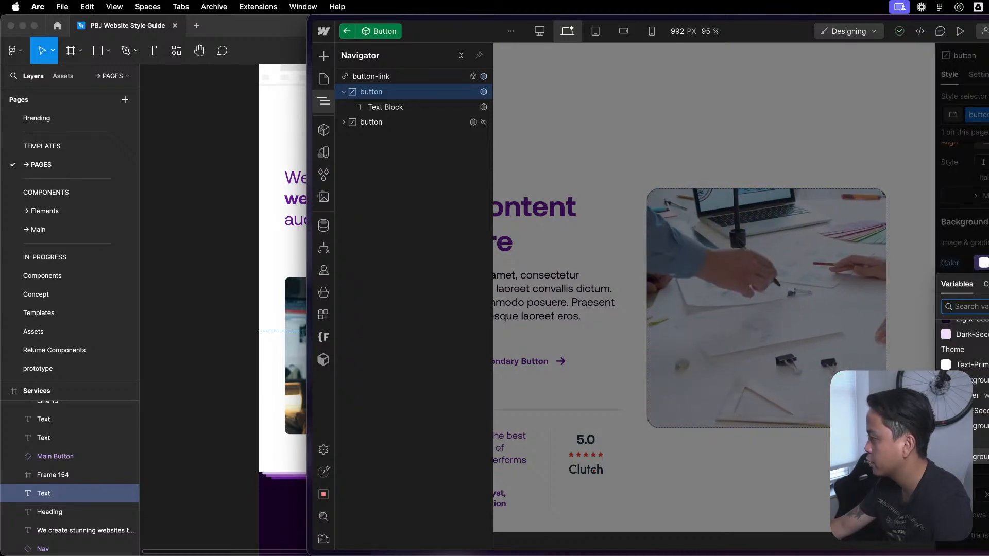
left_click(981, 457)
scroll(981, 361, "up", 3)
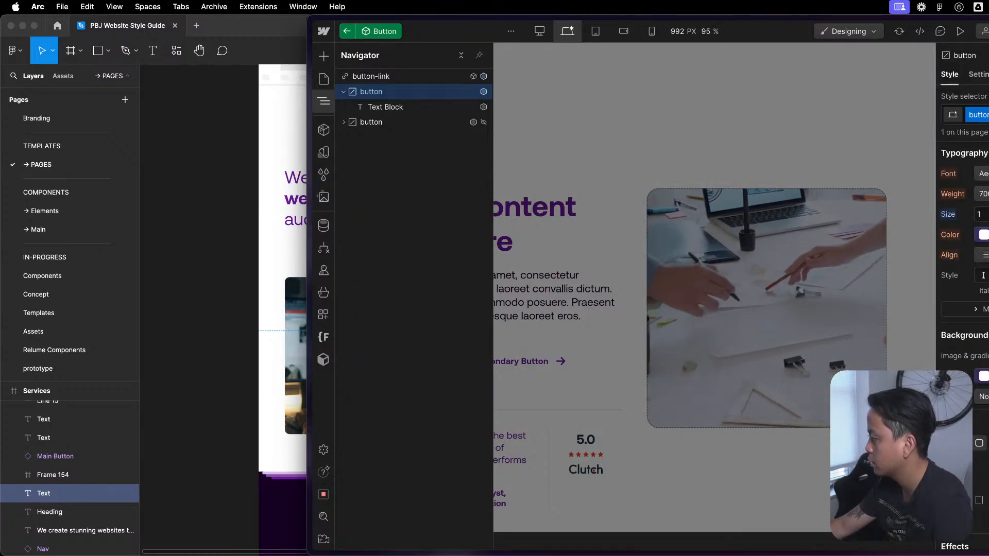
scroll(982, 275, "down", 10)
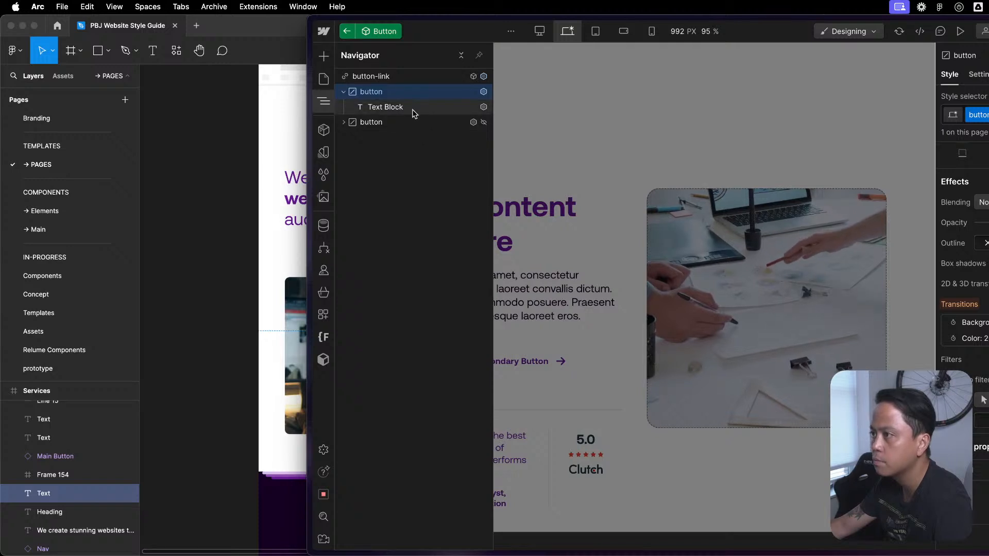
- Check the settings of the hidden second button element in button-link and delete it
left_click(392, 122)
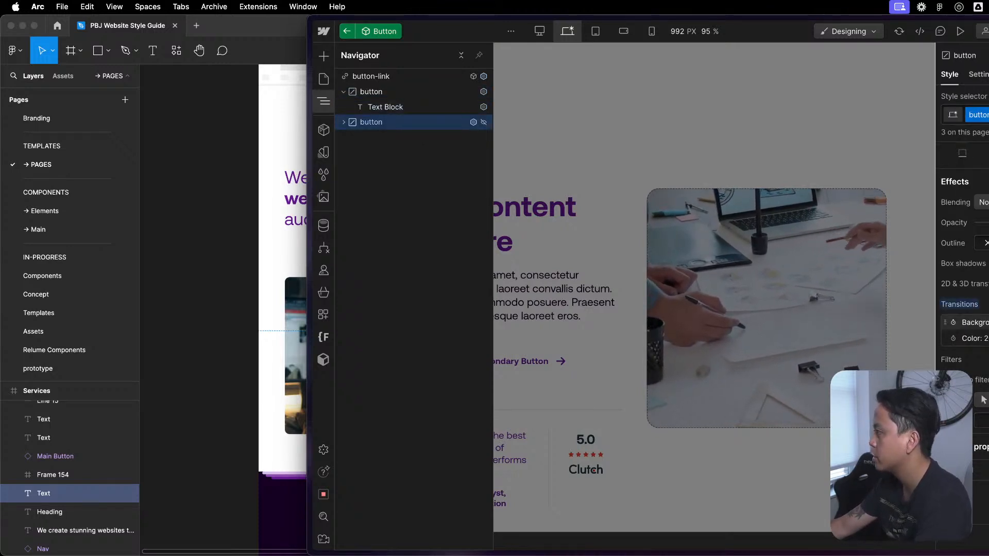
scroll(982, 258, "up", 15)
left_click(979, 75)
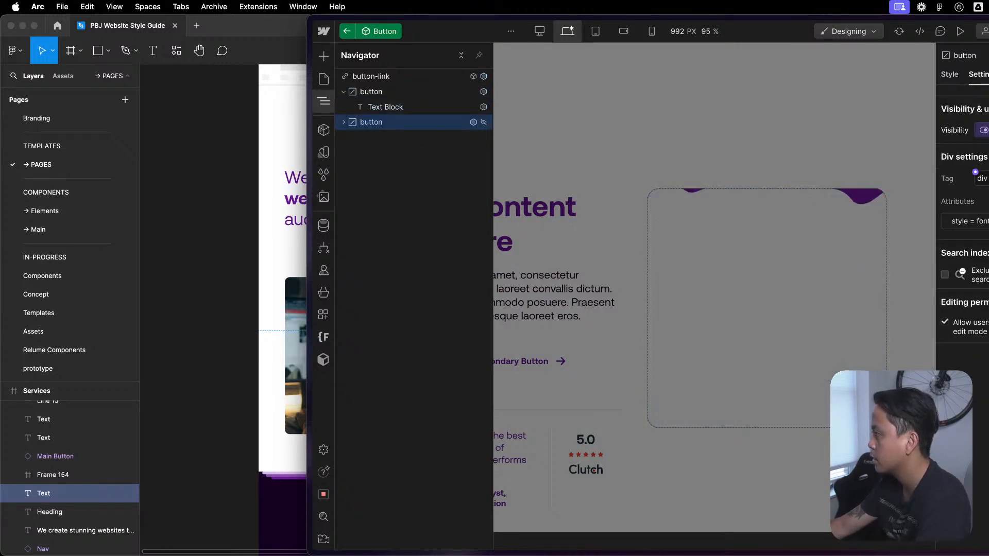
key("Delete")
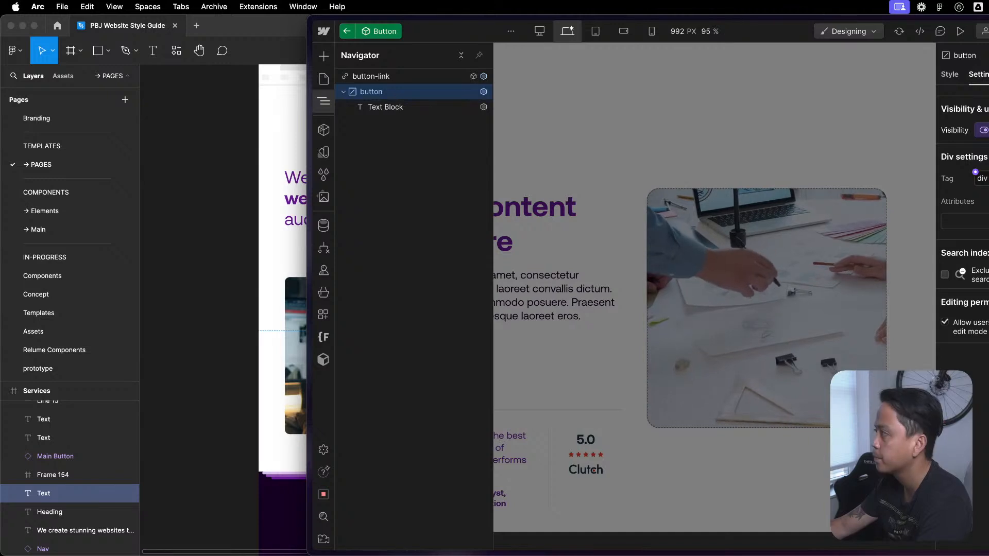
- Inspect which property controls the visibility of the button element inside the Button component, reopening the component from button-group to recheck it
left_click(983, 130)
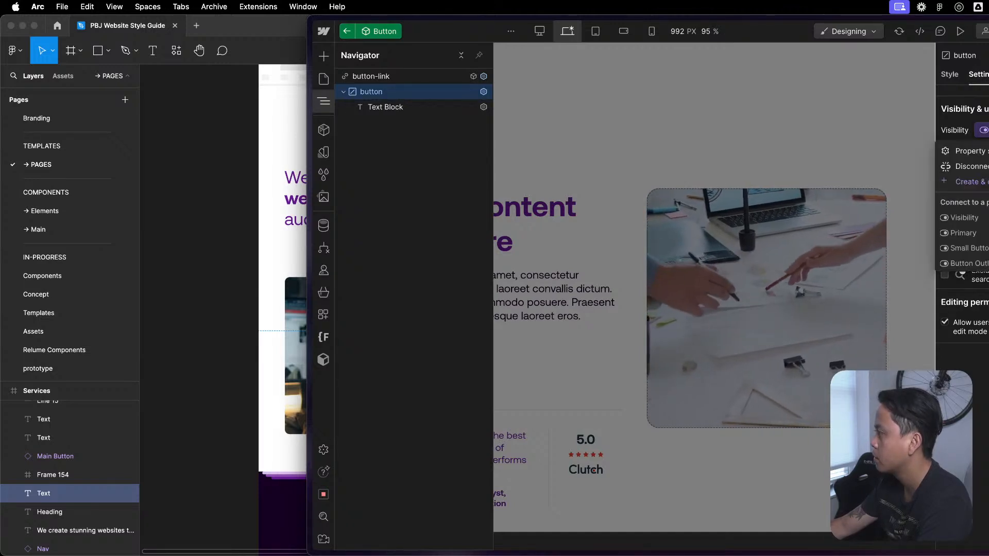
key("Escape")
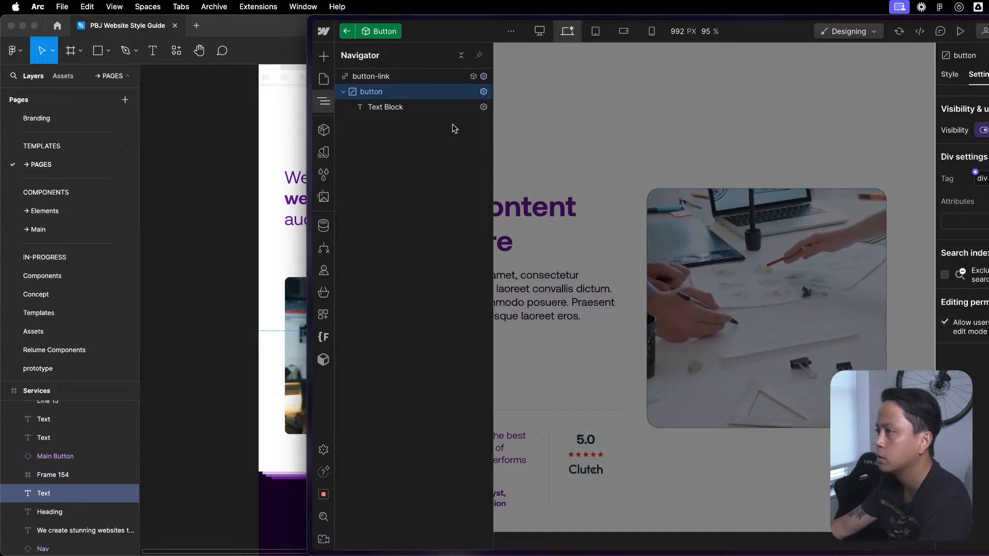
left_click(439, 77)
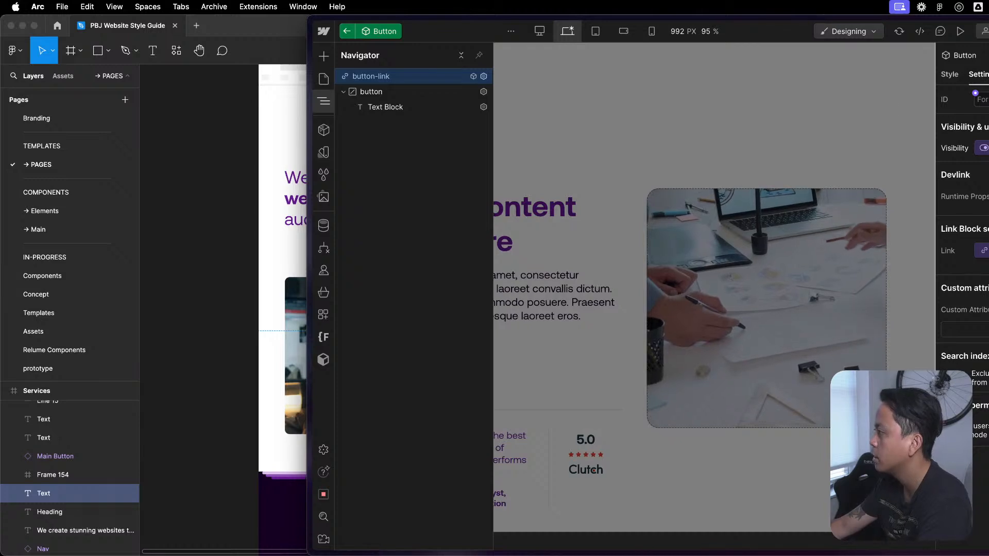
left_click(777, 147)
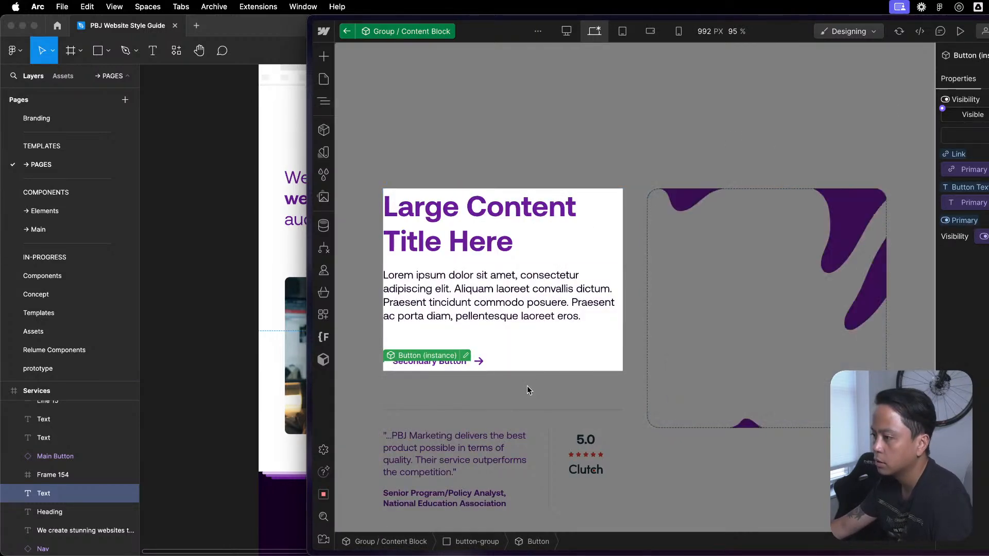
key("z")
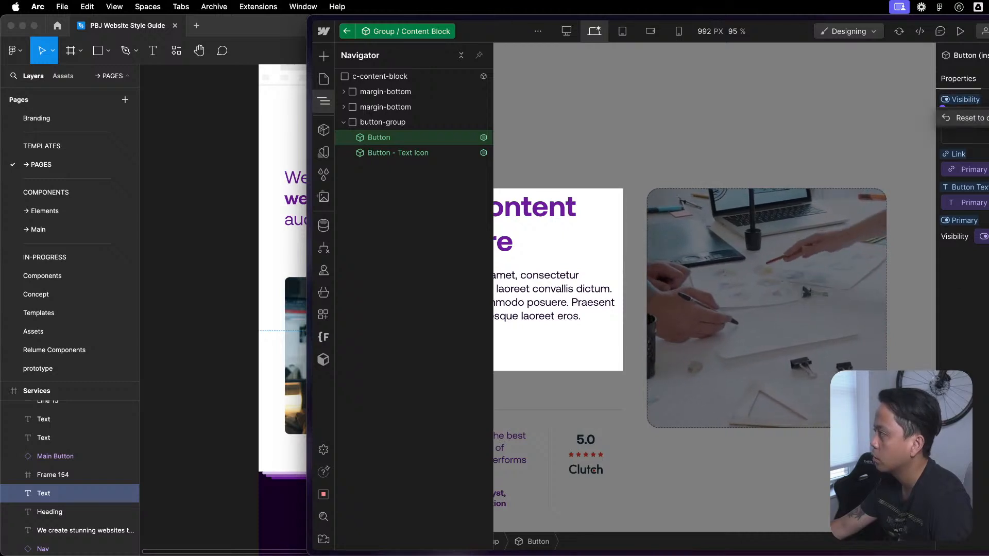
double_click(399, 139)
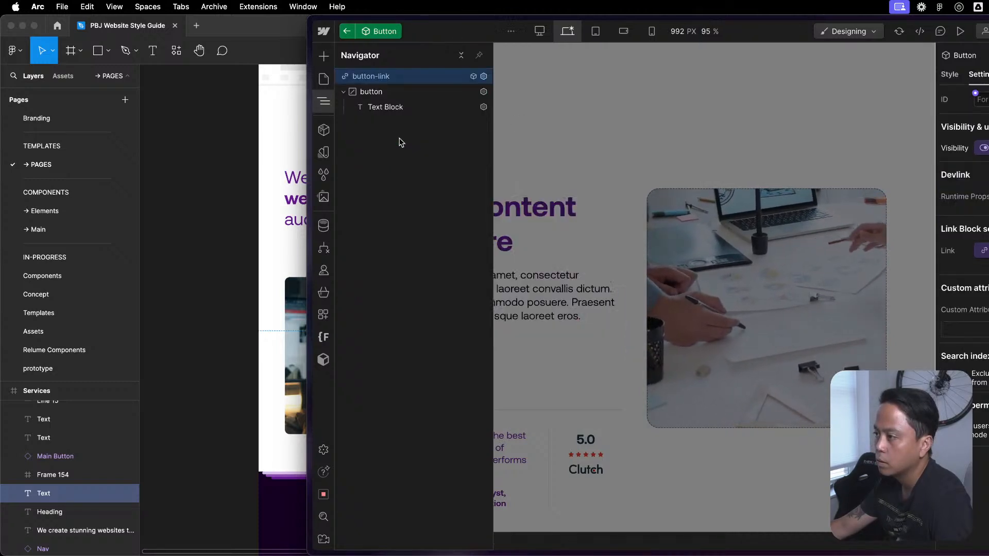
left_click(394, 92)
left_click(983, 130)
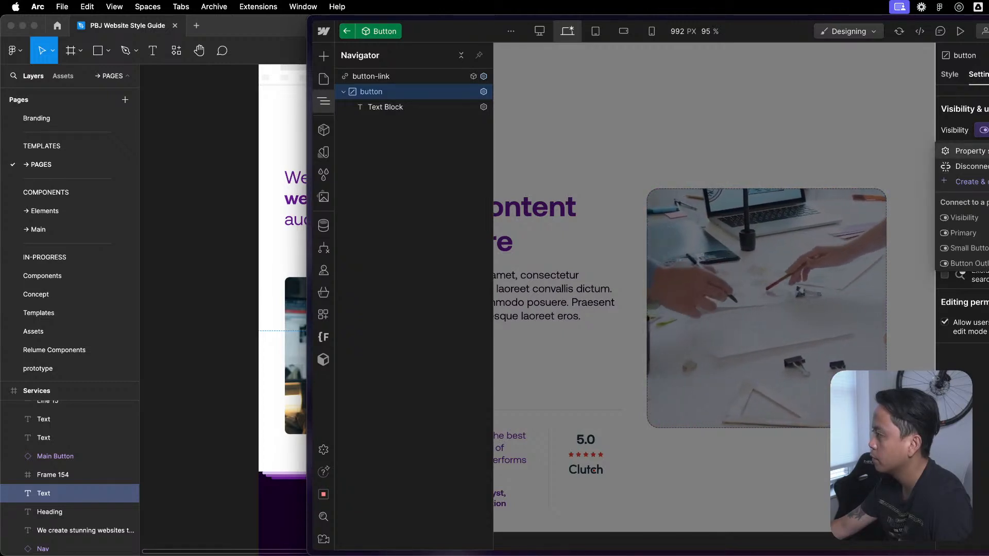
left_click(956, 133)
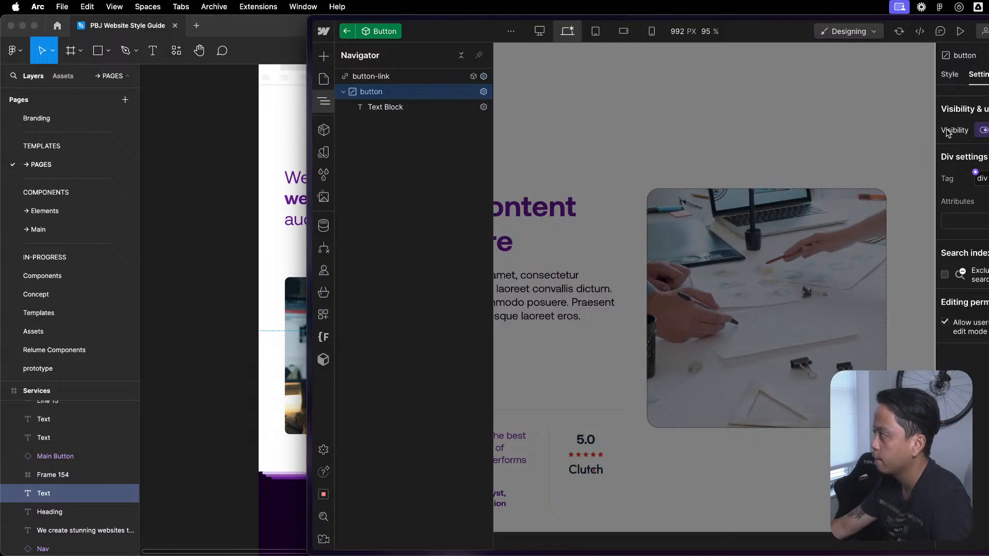
left_click(755, 108)
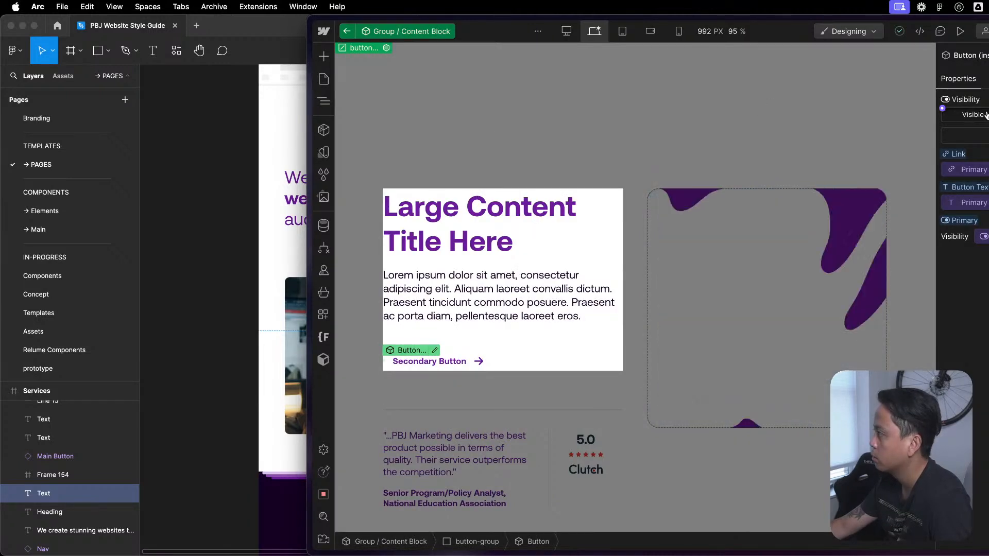
- Return to the page and make the first Button 1 option visible on the Featured Content 1 instance
left_click(681, 131)
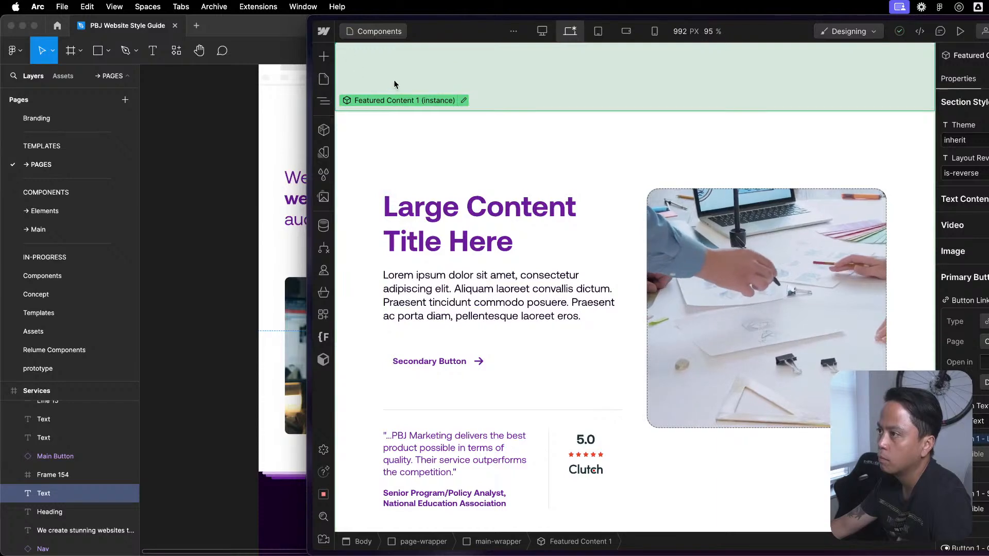
key("z")
left_click(392, 107)
left_click(399, 140)
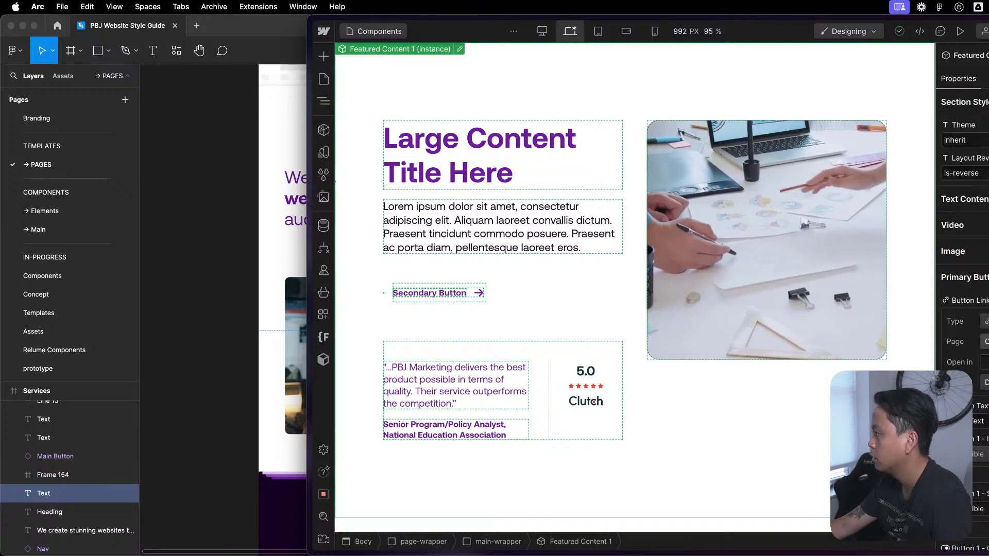
scroll(981, 357, "down", 3)
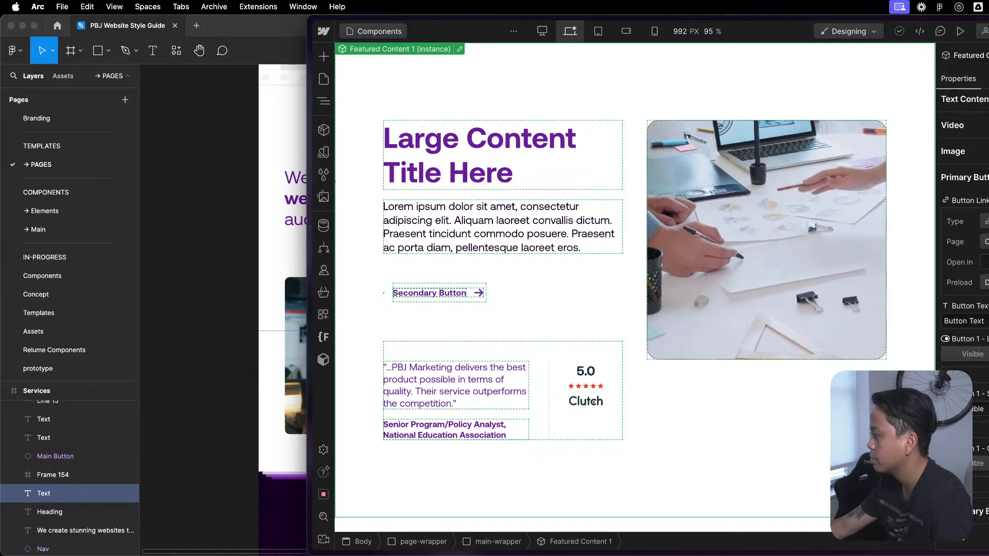
left_click(981, 354)
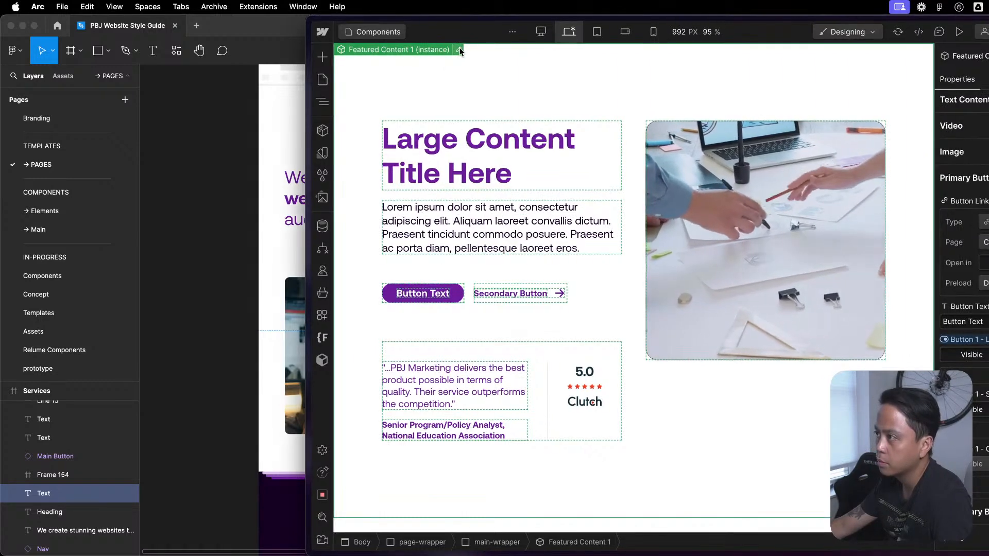
- Open Featured Content 1 for editing and disconnect the second Button 1 visibility property on its Group / Content Block instance
left_click(458, 49)
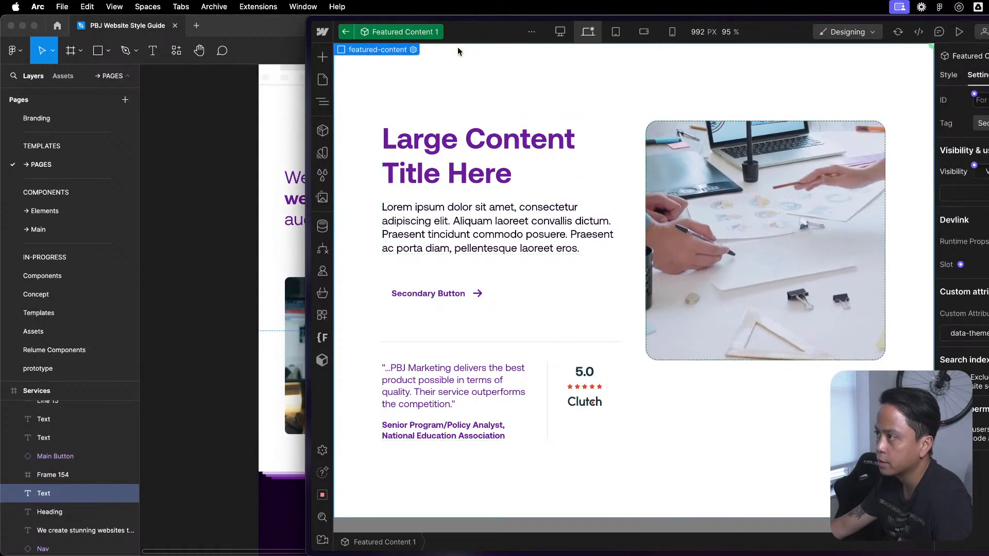
left_click(545, 284)
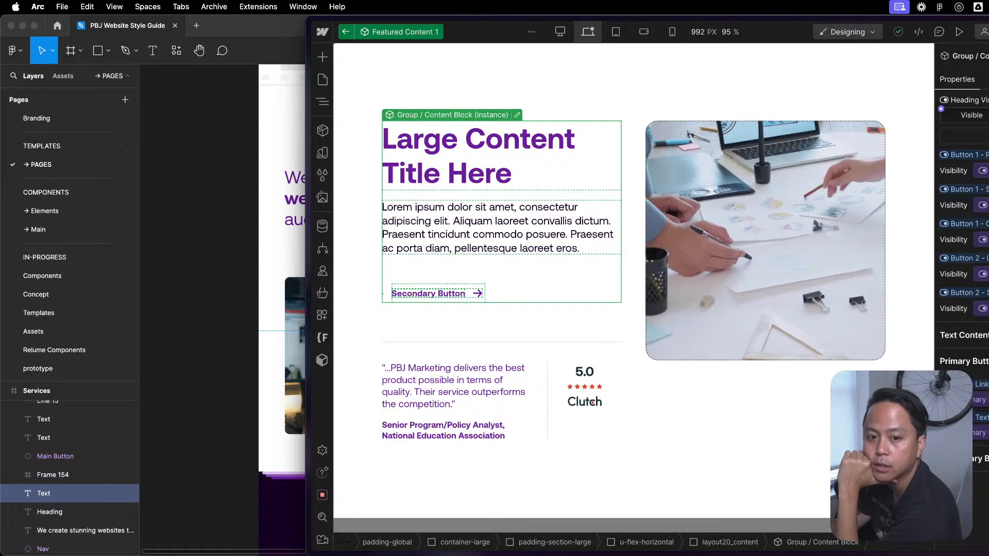
mouse_move(499, 555)
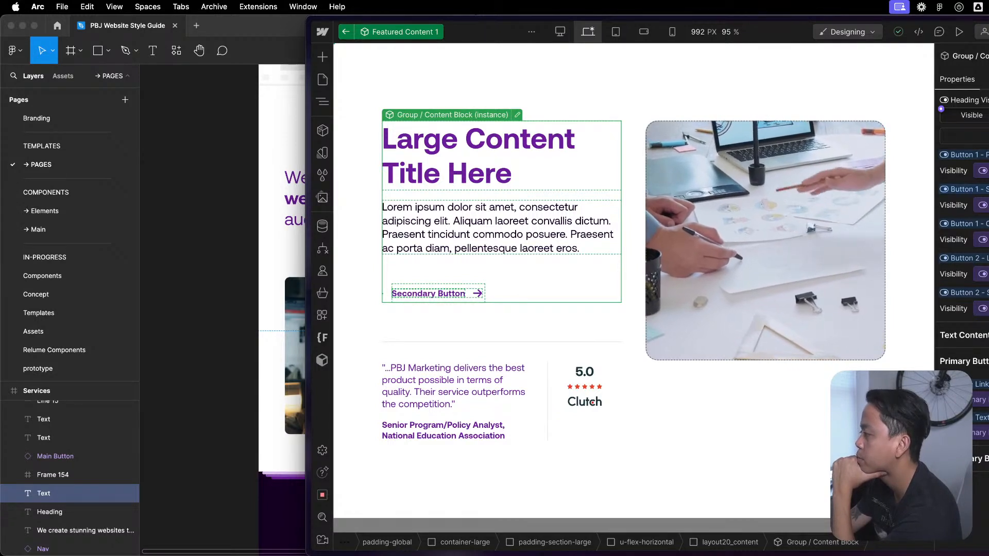
left_click(975, 197)
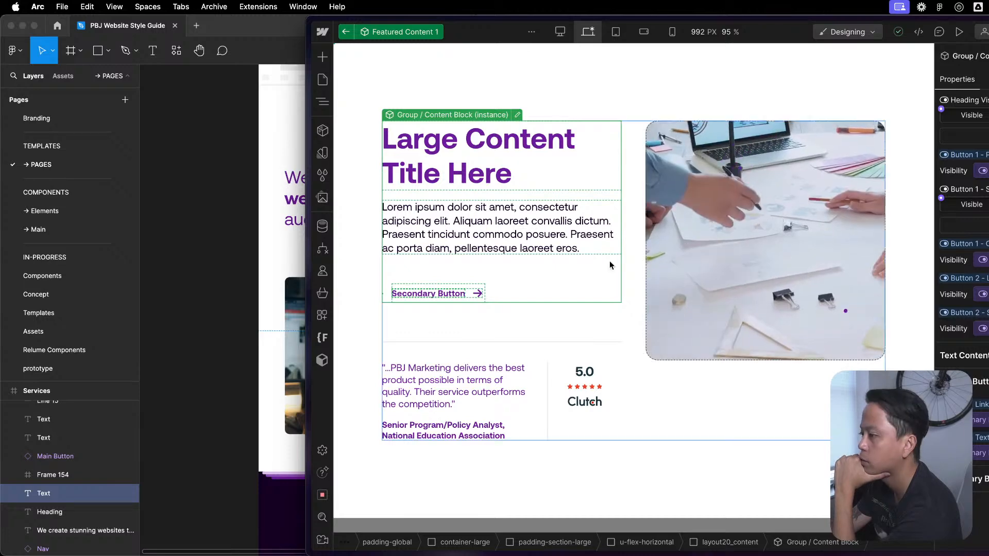
- In the Group / Content Block component, delete the second and third Button 1 visibility properties and the first Button 2 visibility property
left_click(516, 113)
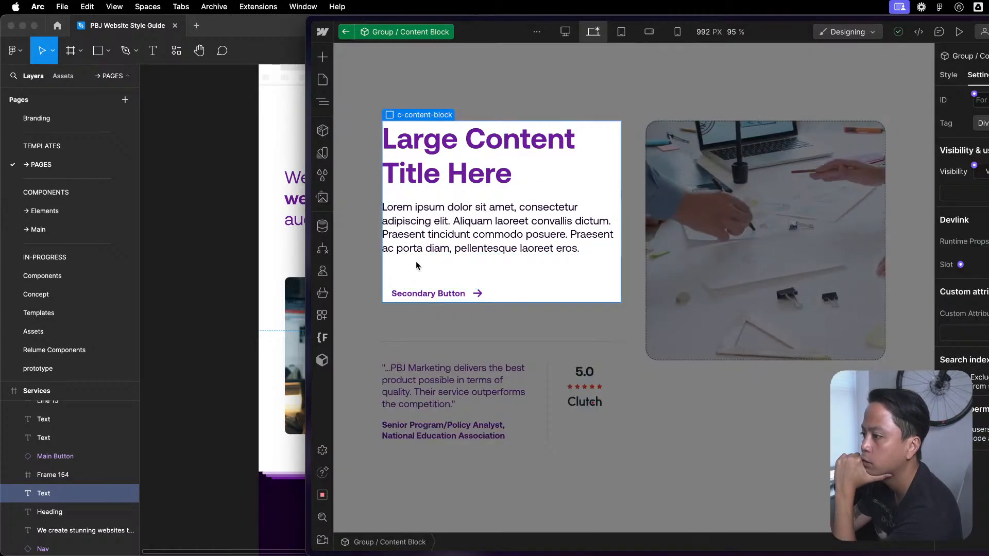
key("z")
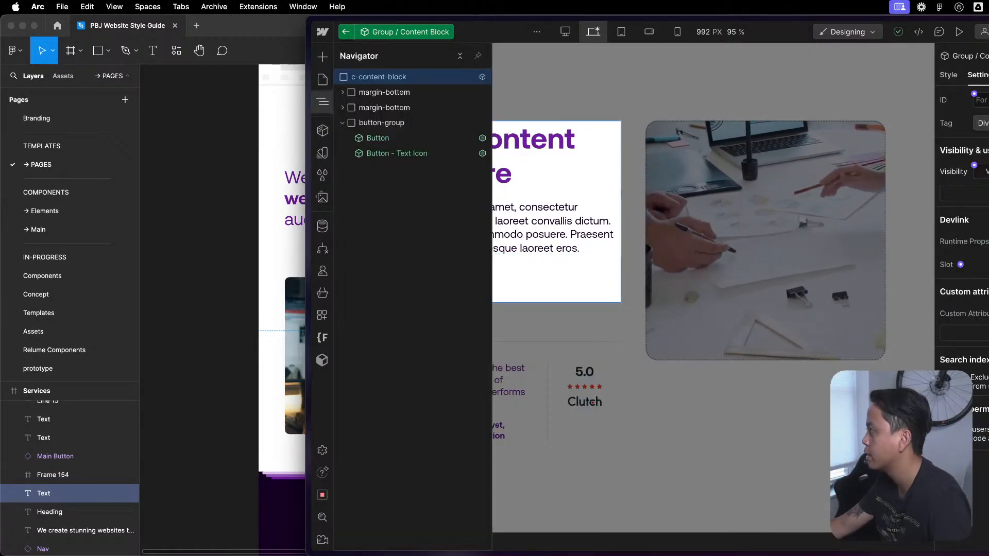
left_click(988, 76)
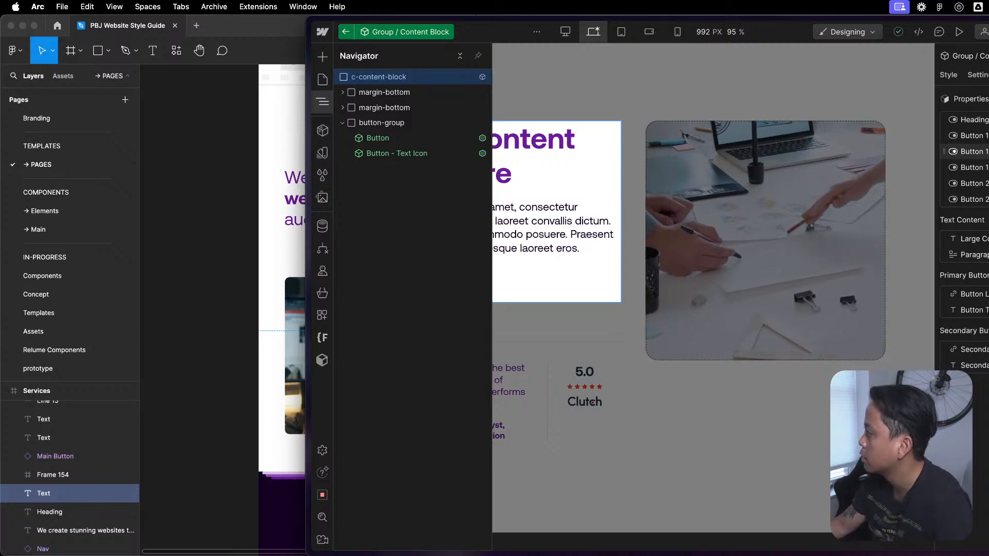
left_click(988, 151)
left_click(988, 265)
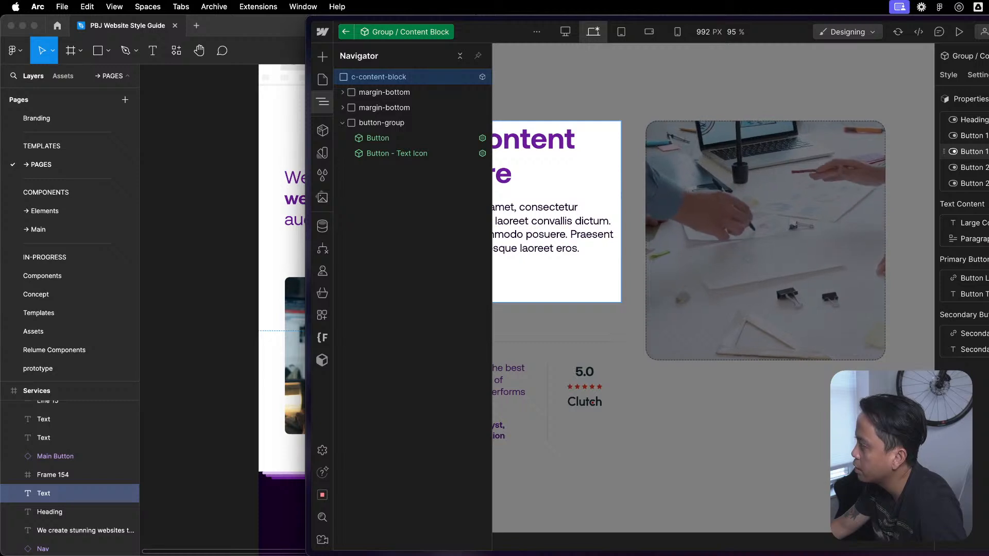
left_click(988, 152)
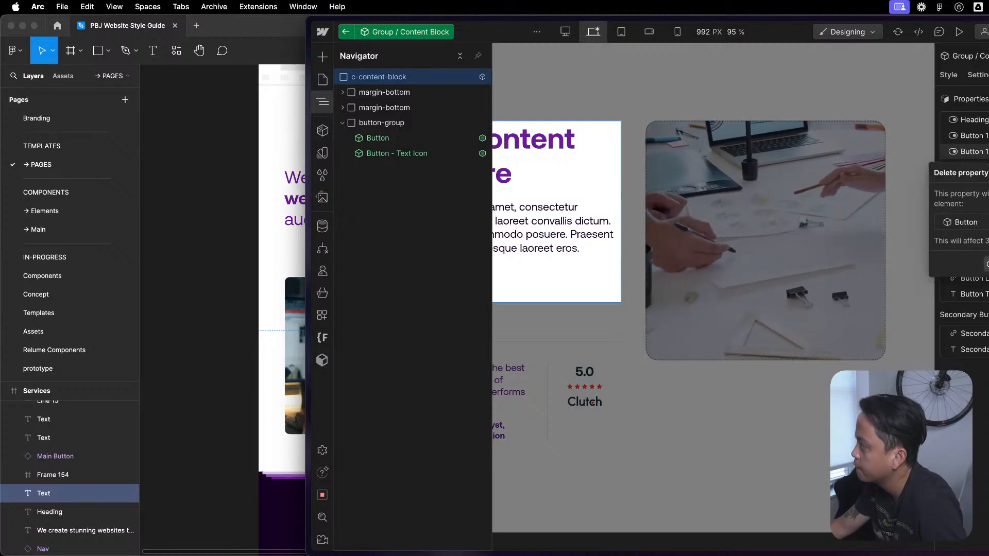
left_click(988, 264)
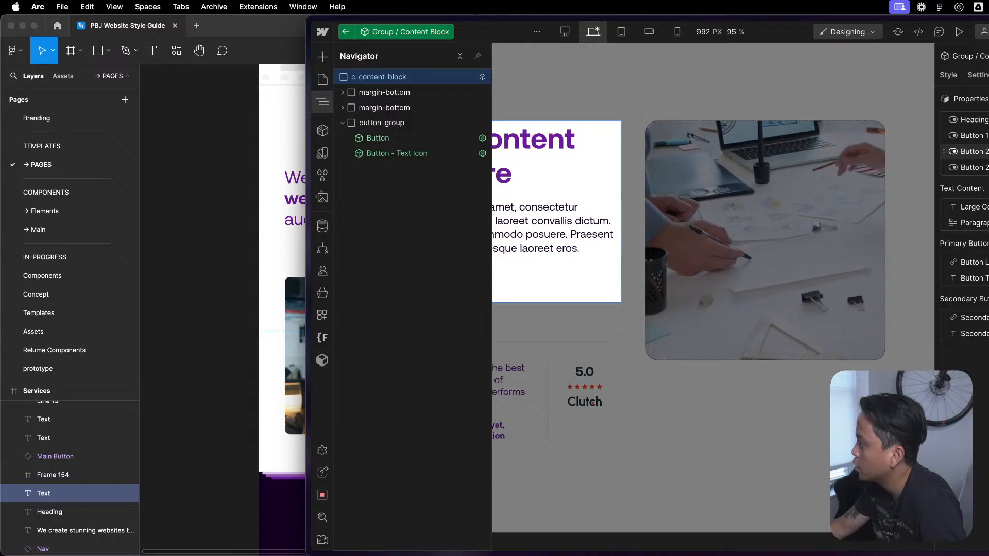
left_click(988, 151)
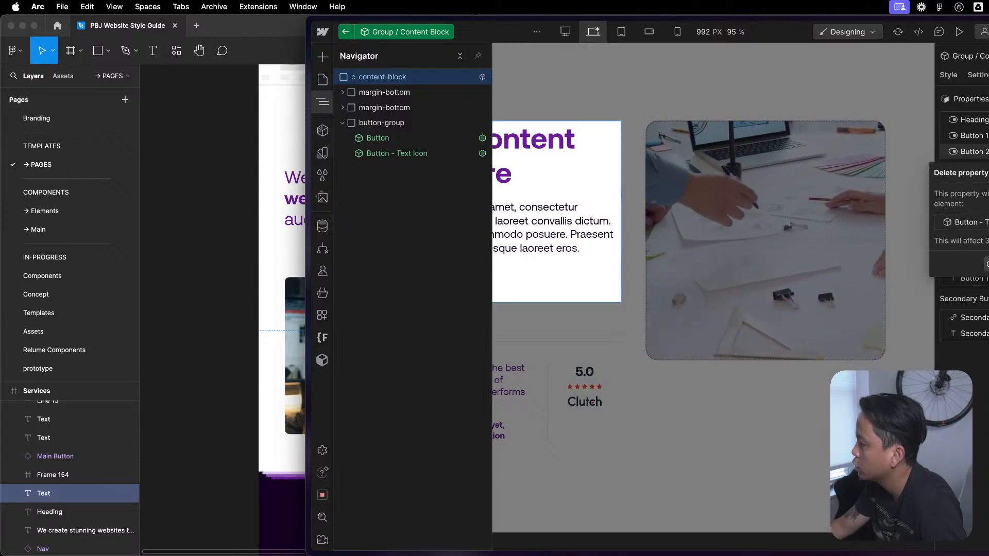
left_click(987, 263)
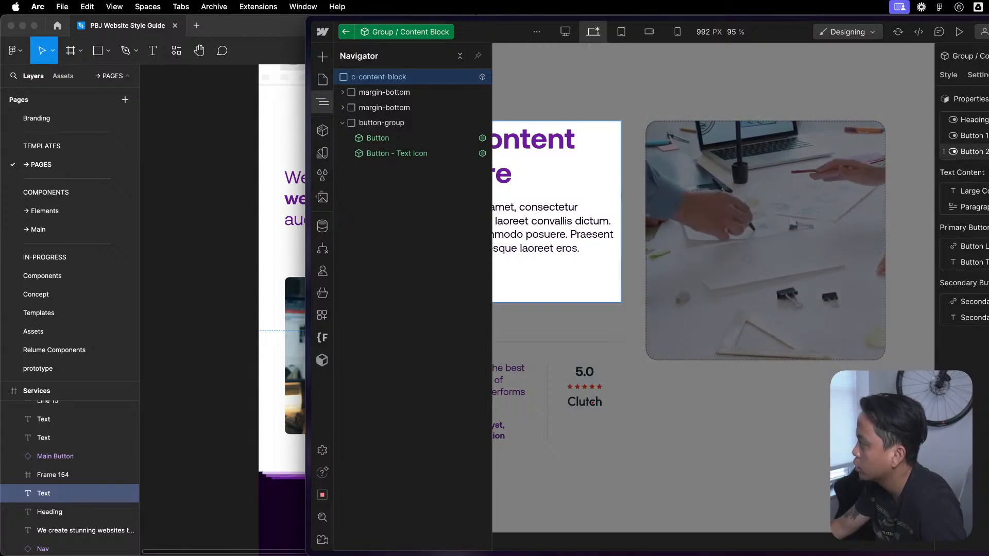
- Check the remaining Button 2 visibility property and edit the Button 1 visibility property's name, entering 1 after Button
left_click(979, 152)
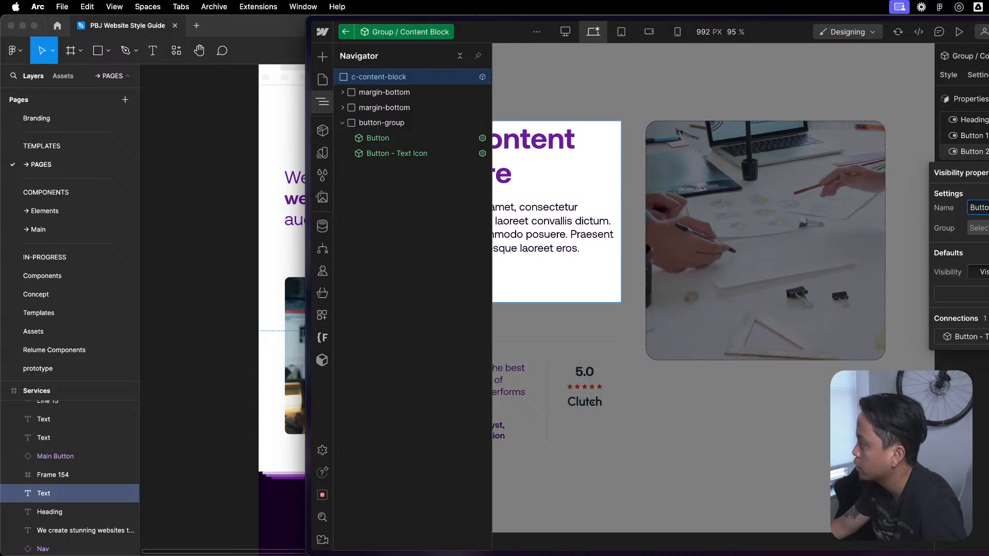
left_click(978, 135)
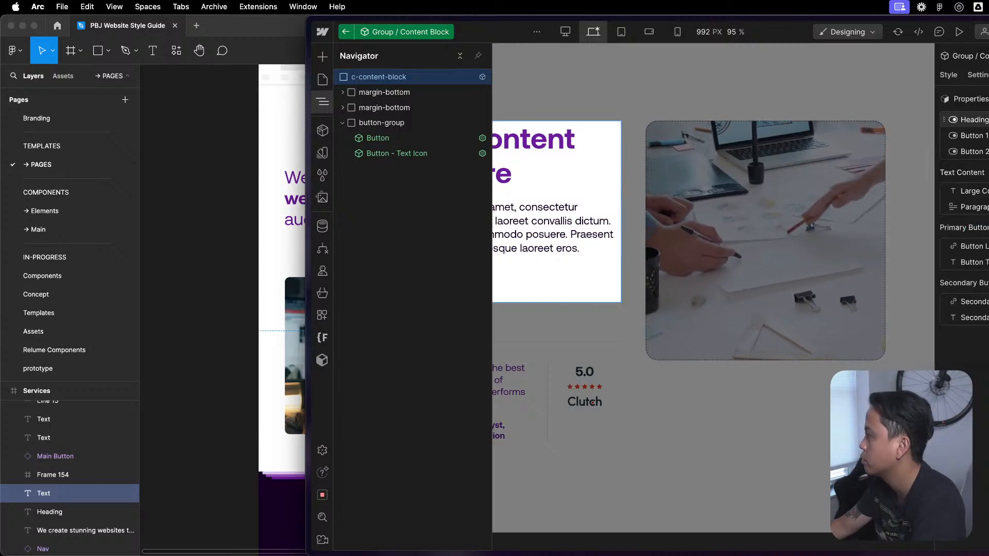
left_click(979, 135)
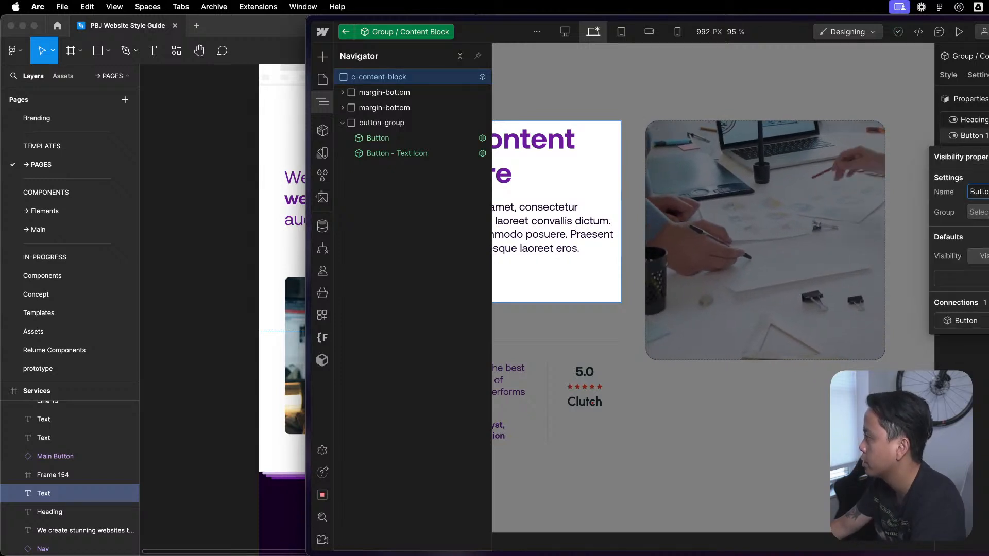
left_click(979, 135)
left_click(979, 135)
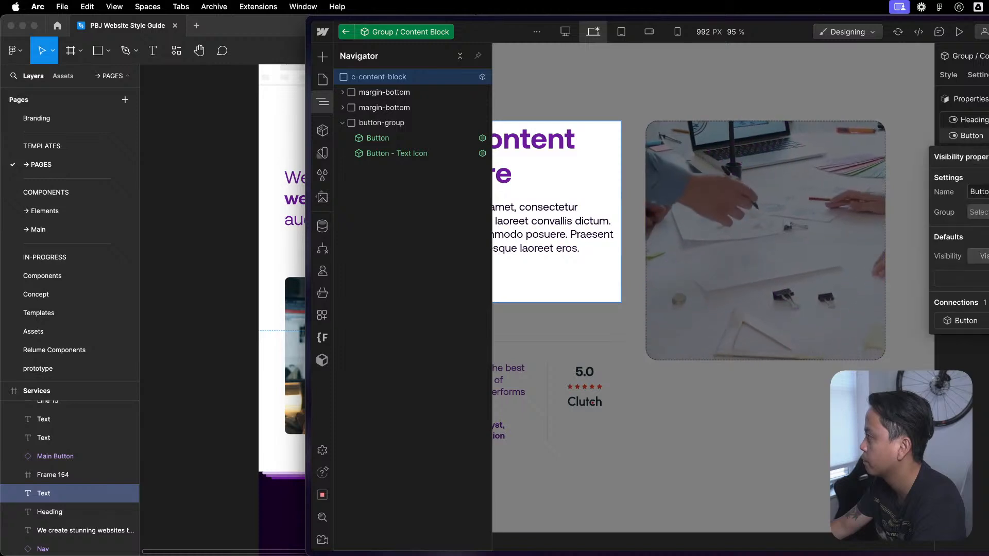
type("1")
left_click(984, 120)
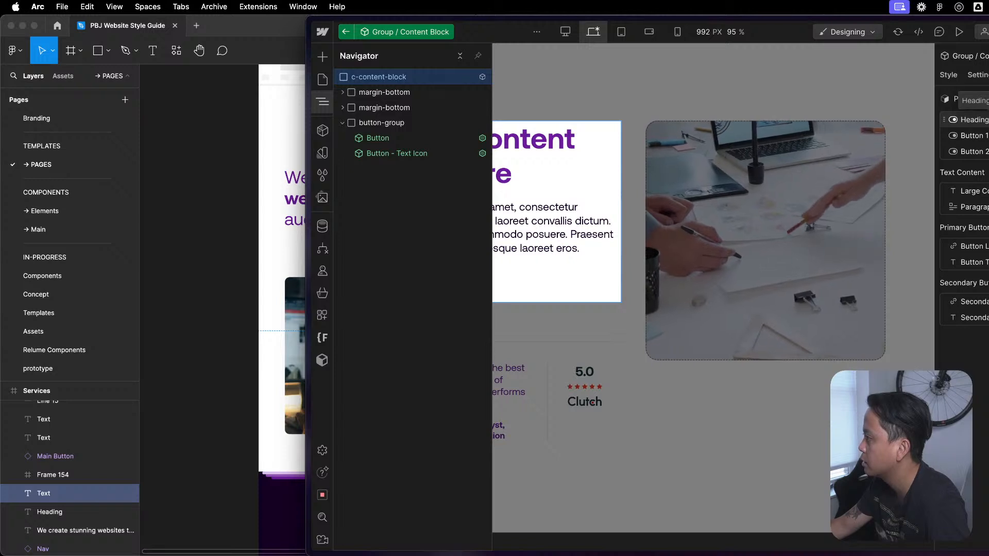
- Delete the heading visibility property from the Group / Content Block component
left_click(979, 120)
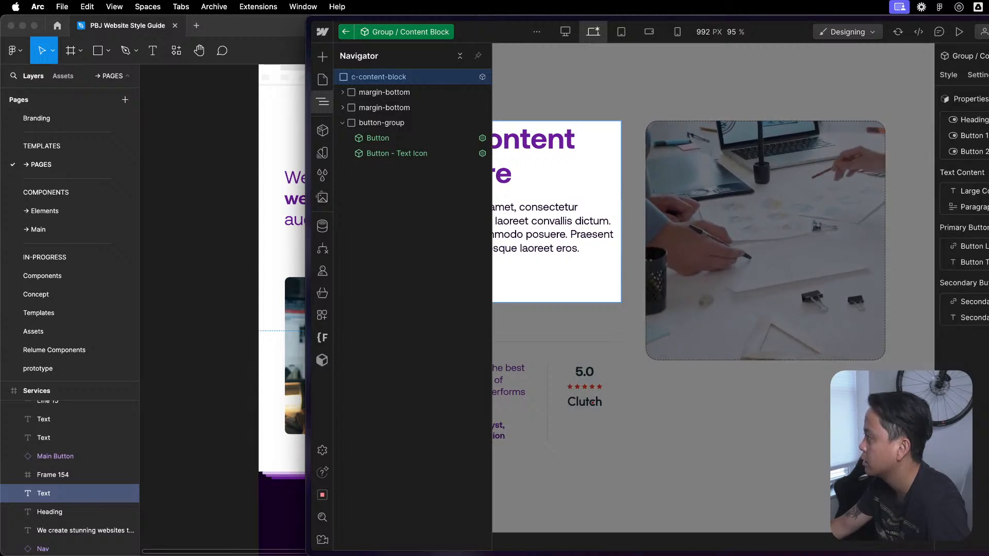
left_click(985, 120)
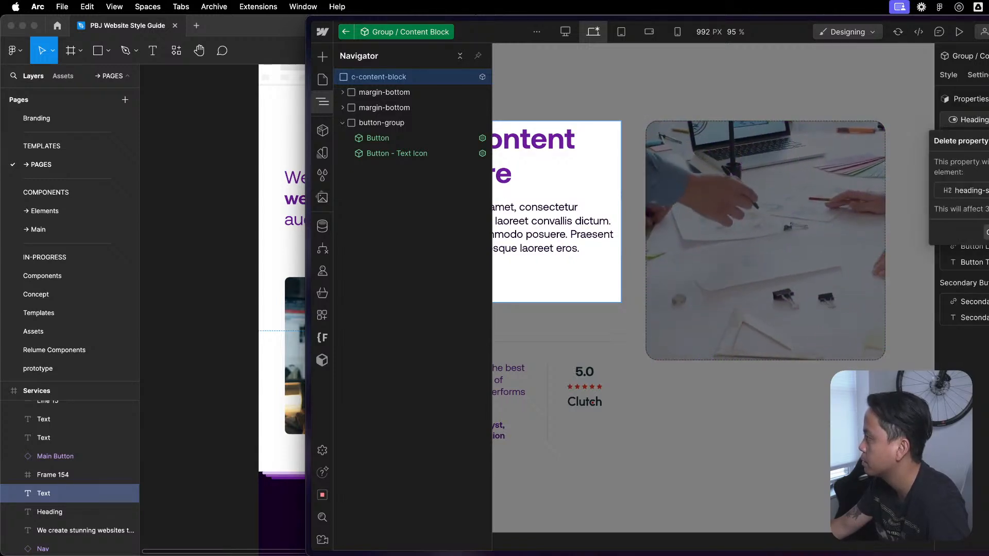
left_click(988, 235)
- Check the Large Content text property and assign the Button 2 visibility property to the Secondary Button group
left_click(976, 175)
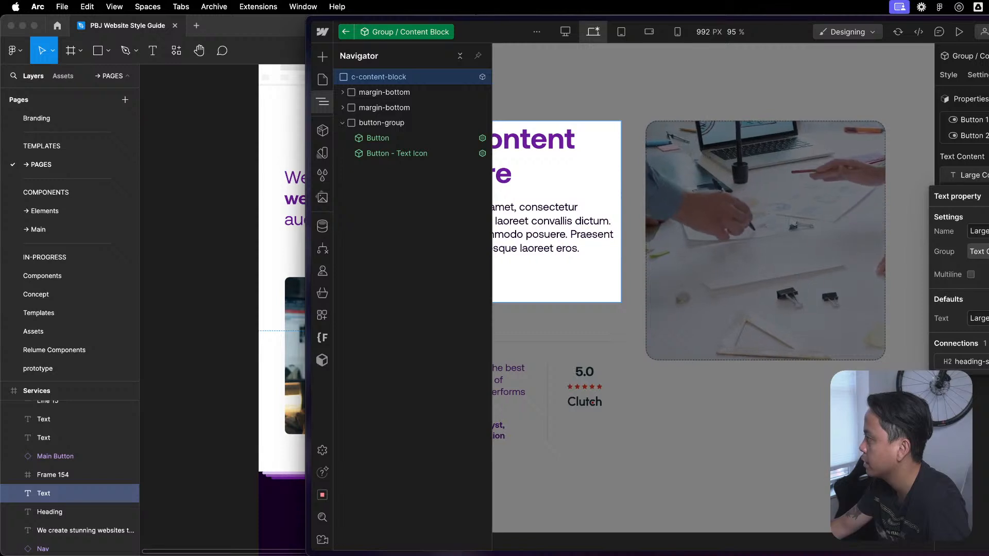
left_click(985, 136)
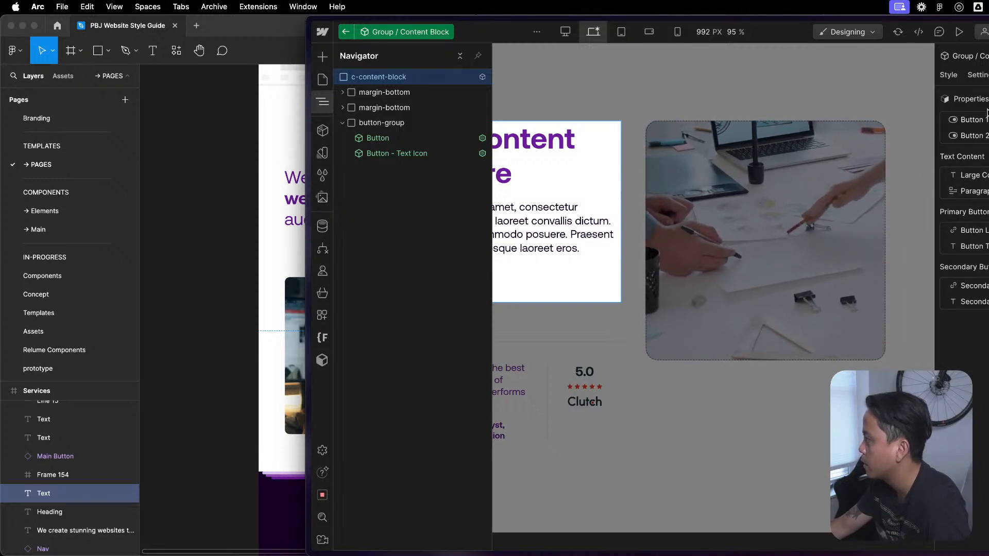
left_click(963, 136)
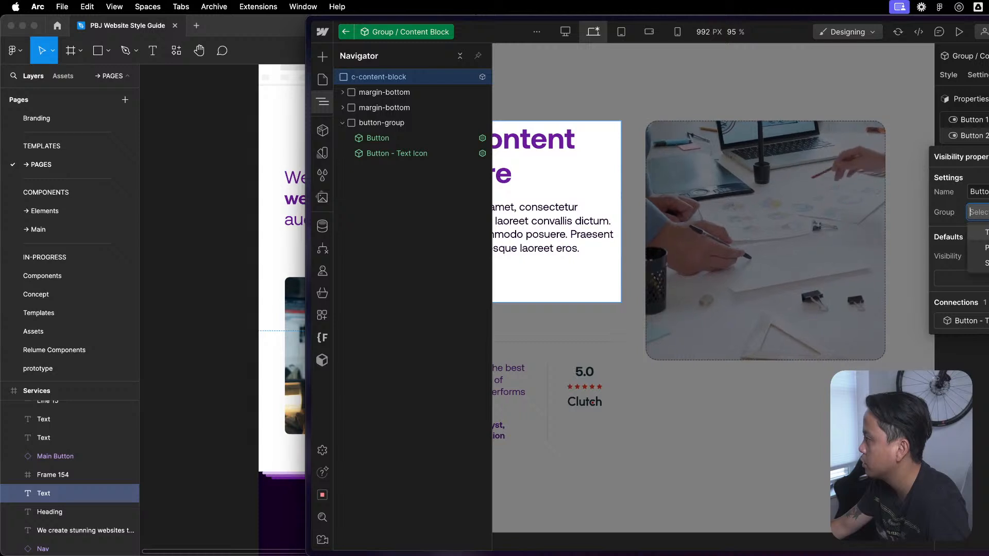
left_click(984, 264)
left_click(985, 323)
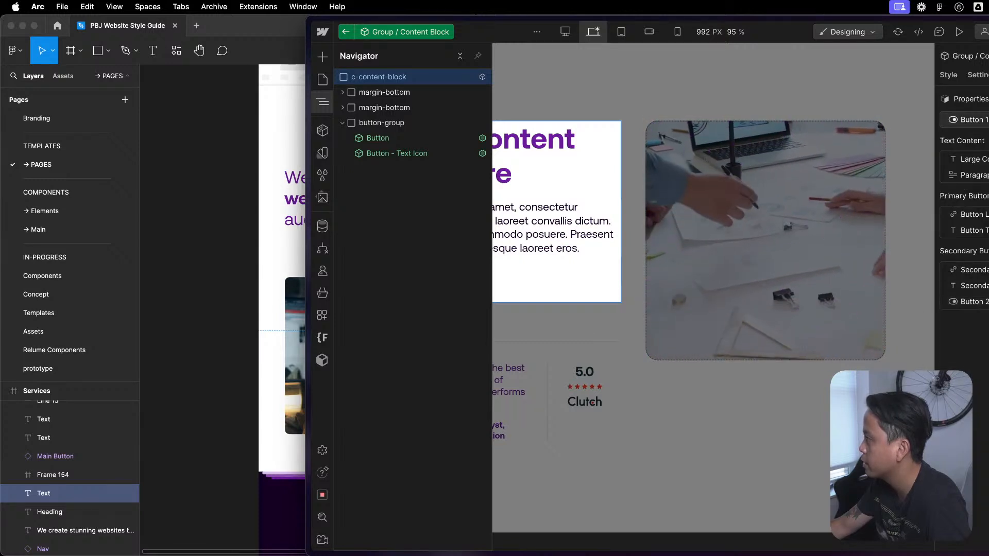
- Assign the Button 1 visibility property to the Primary Button group
left_click(973, 120)
left_click(979, 196)
left_click(985, 232)
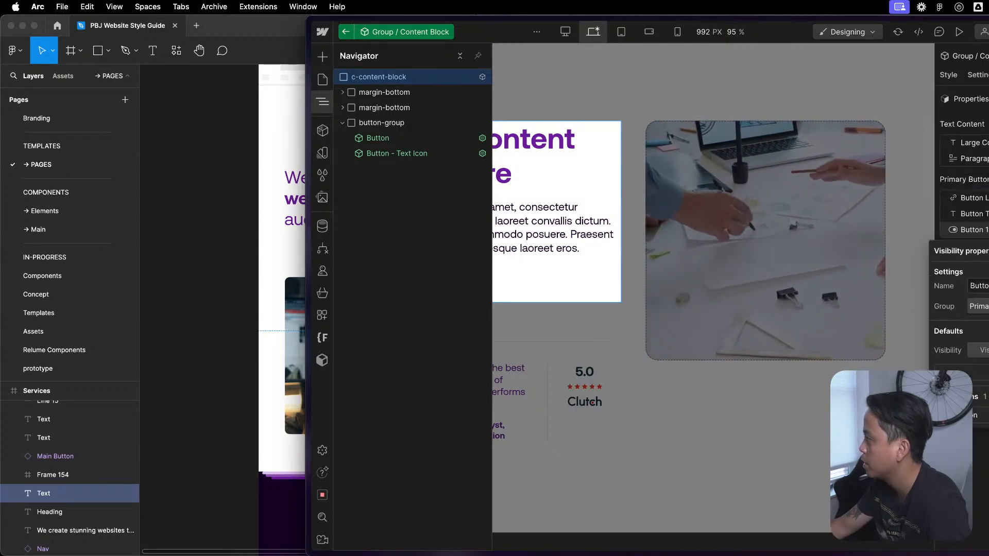
left_click(522, 235)
- Disconnect the Primary visibility property on the Button instance in the content block's button group
left_click(397, 153)
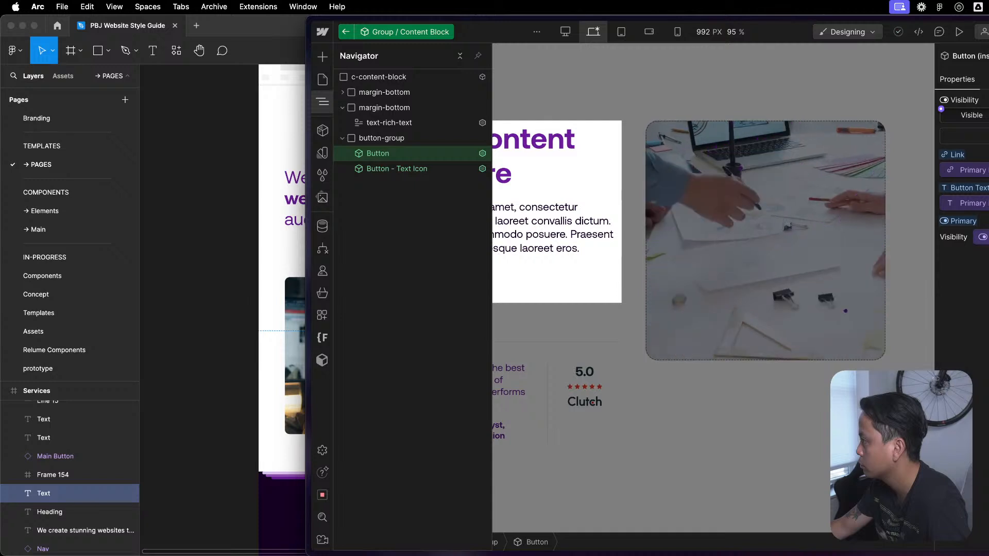
left_click(977, 242)
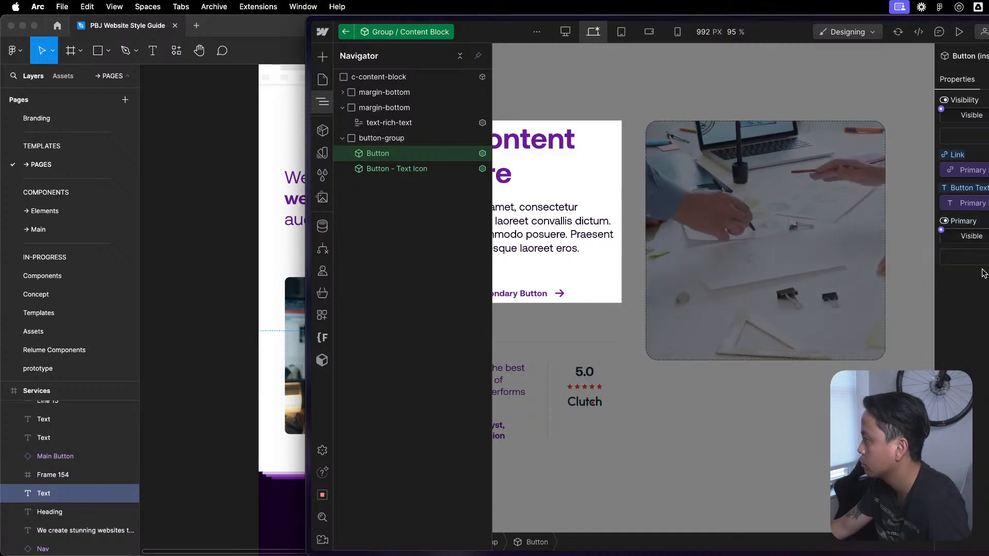
left_click(941, 230)
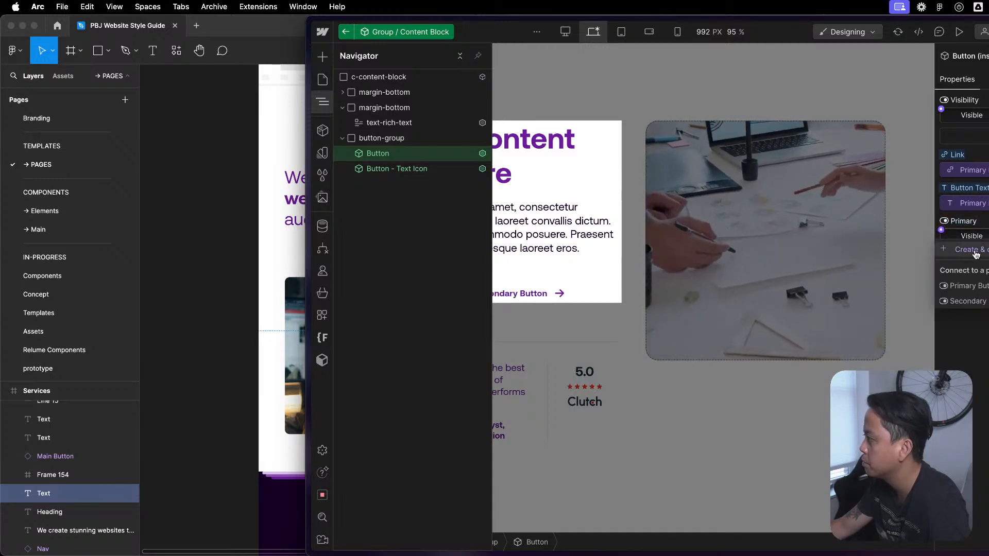
left_click(977, 253)
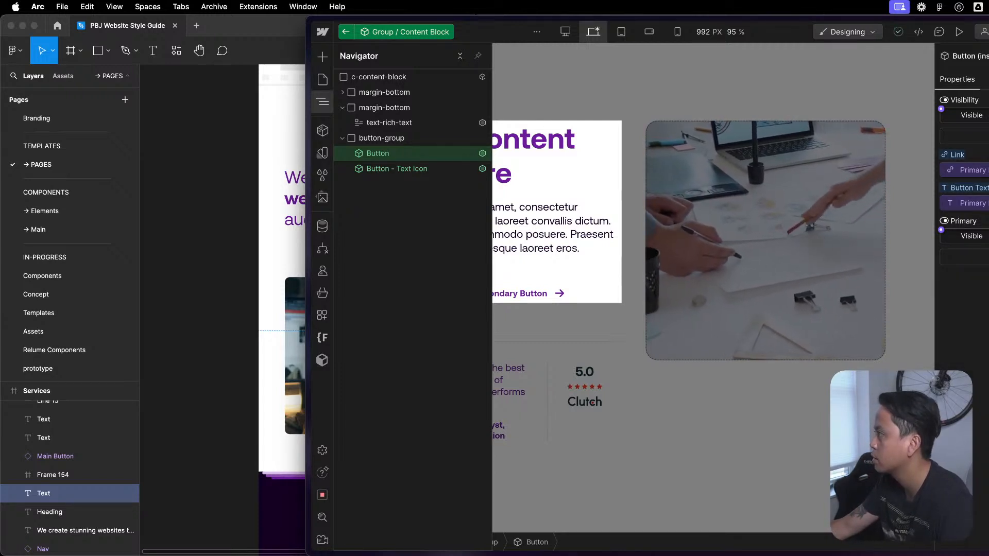
- Open the Button component for editing and delete the two visibility properties listed below Primary
double_click(364, 154)
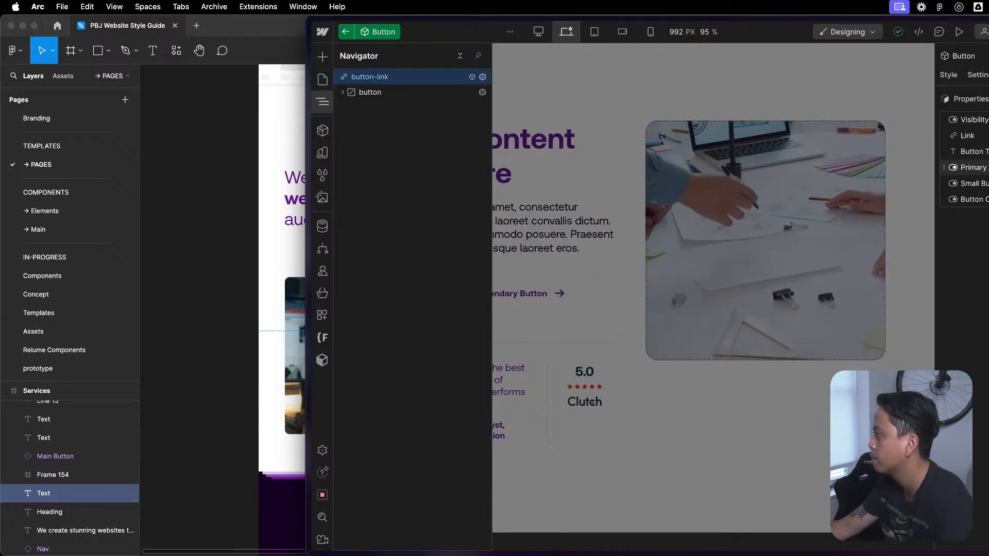
left_click(986, 183)
left_click(979, 239)
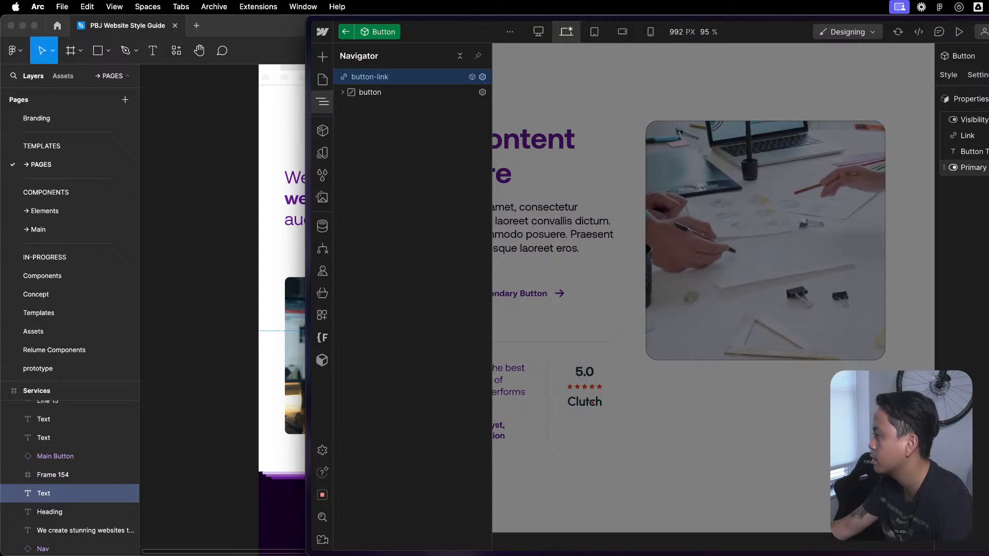
- Check the Button component's Visibility and Primary properties and delete the Primary visibility property
left_click(986, 168)
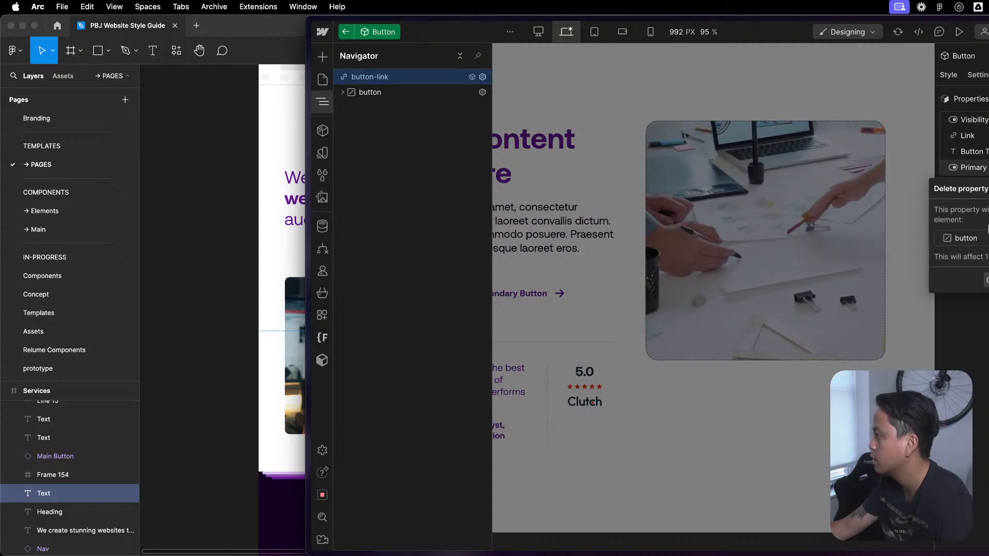
left_click(985, 135)
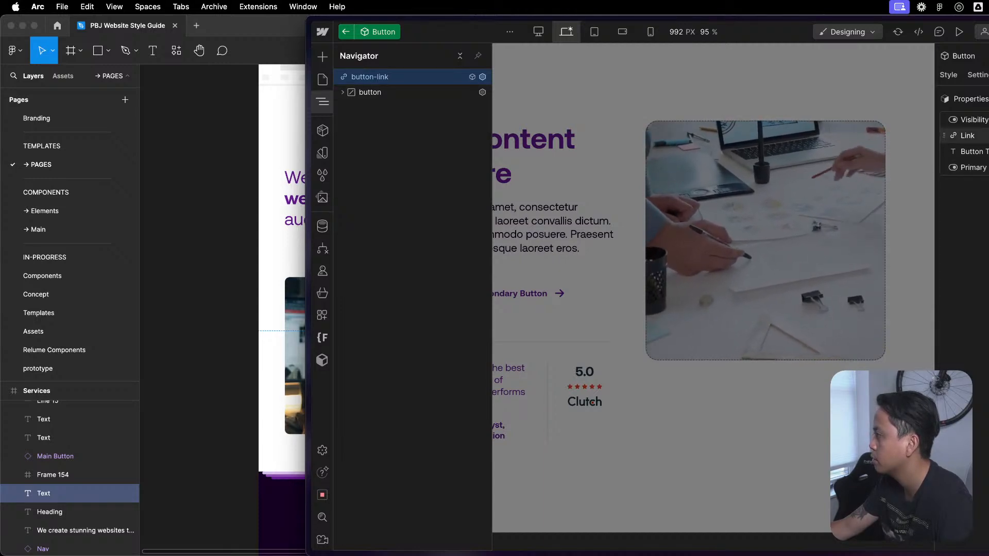
left_click(974, 120)
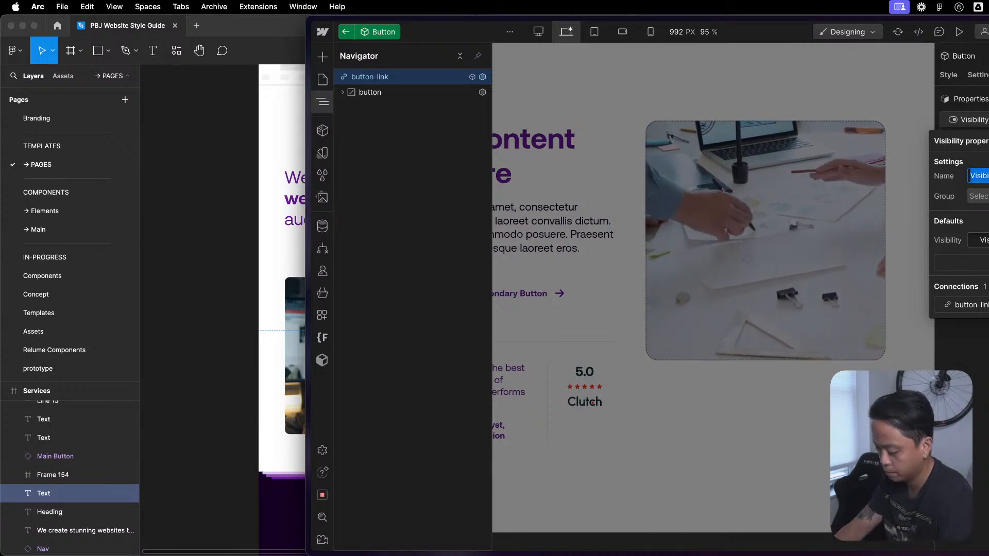
key("Escape")
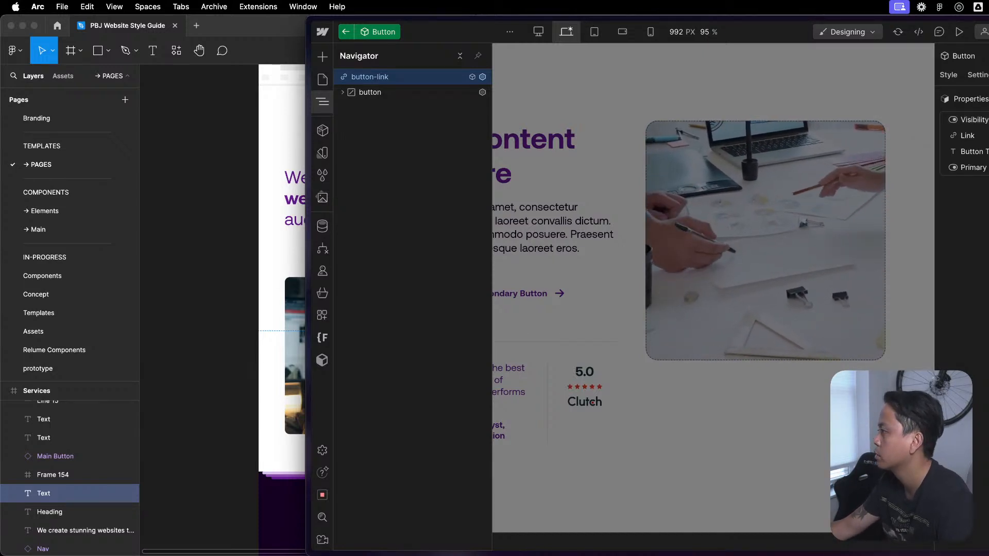
left_click(981, 170)
left_click(981, 169)
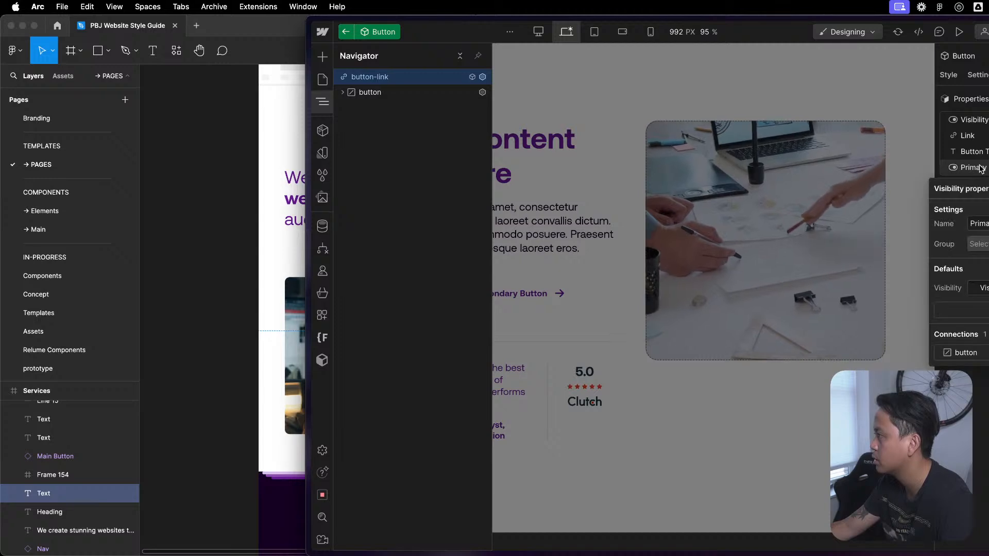
key("Escape")
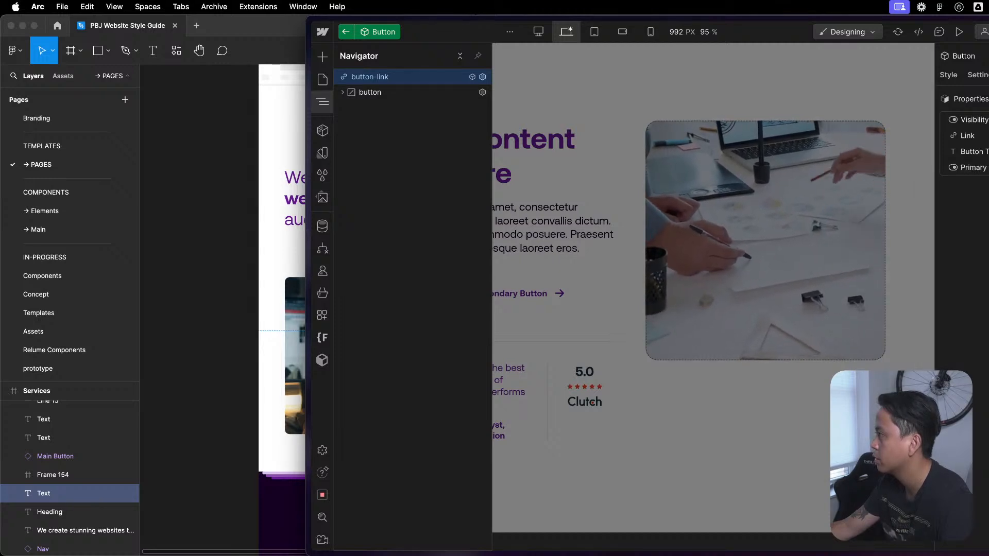
left_click(985, 167)
left_click(987, 279)
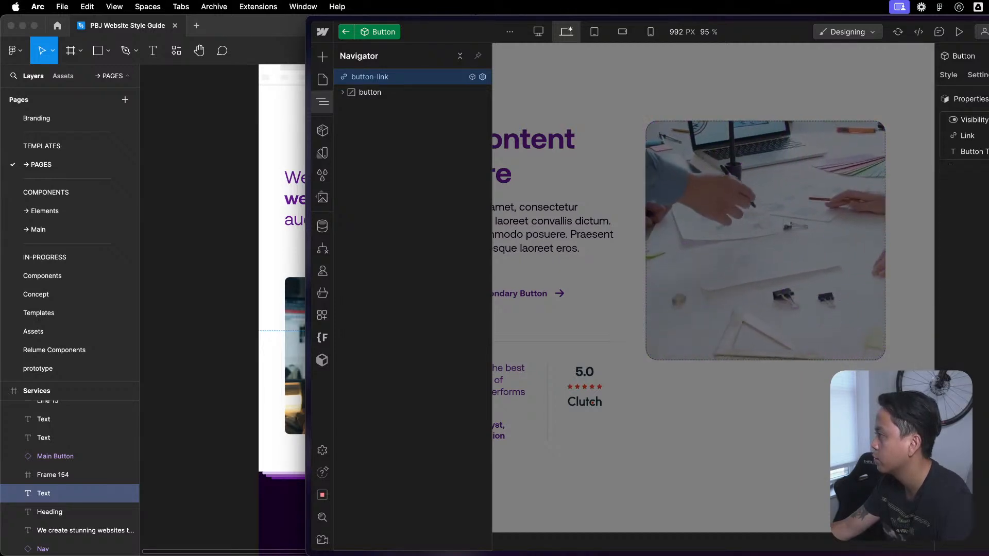
- Examine the Button component's Link and Button Text properties and the settings and styles of its inner button element
left_click(968, 136)
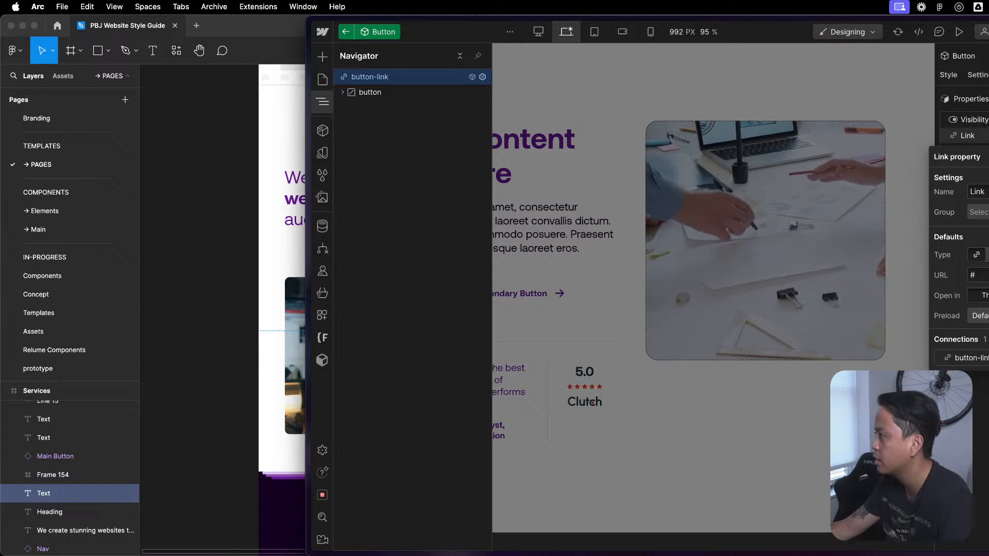
left_click(986, 156)
left_click(975, 152)
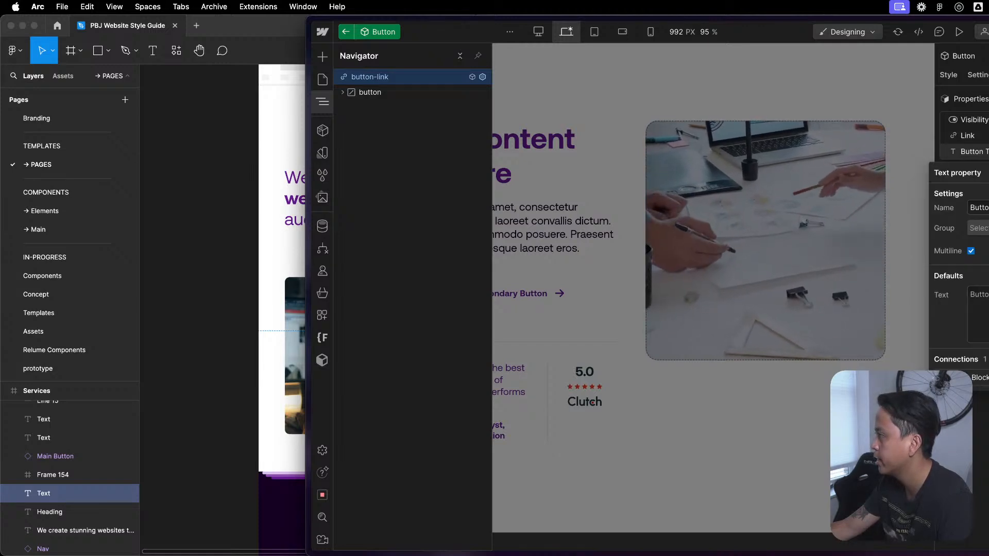
key("Escape")
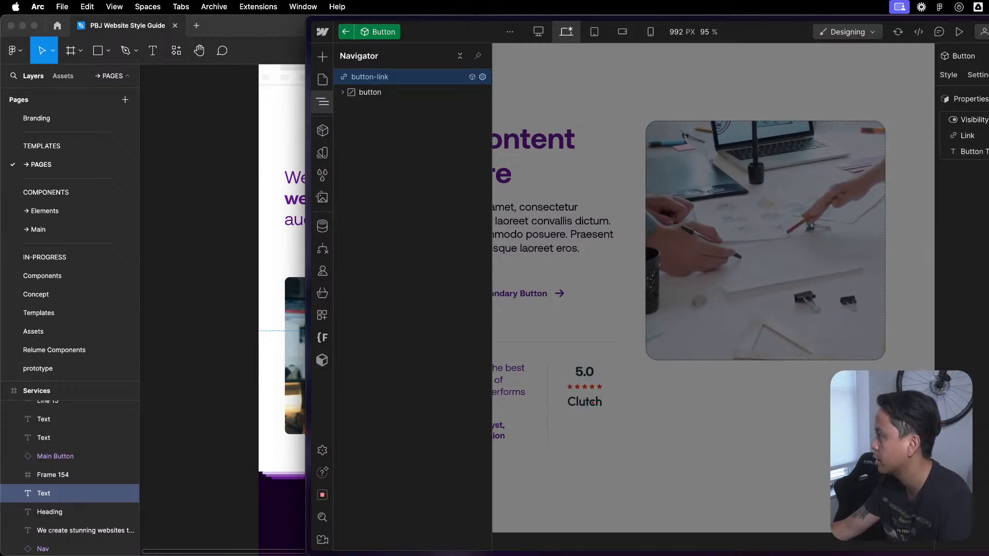
left_click(370, 92)
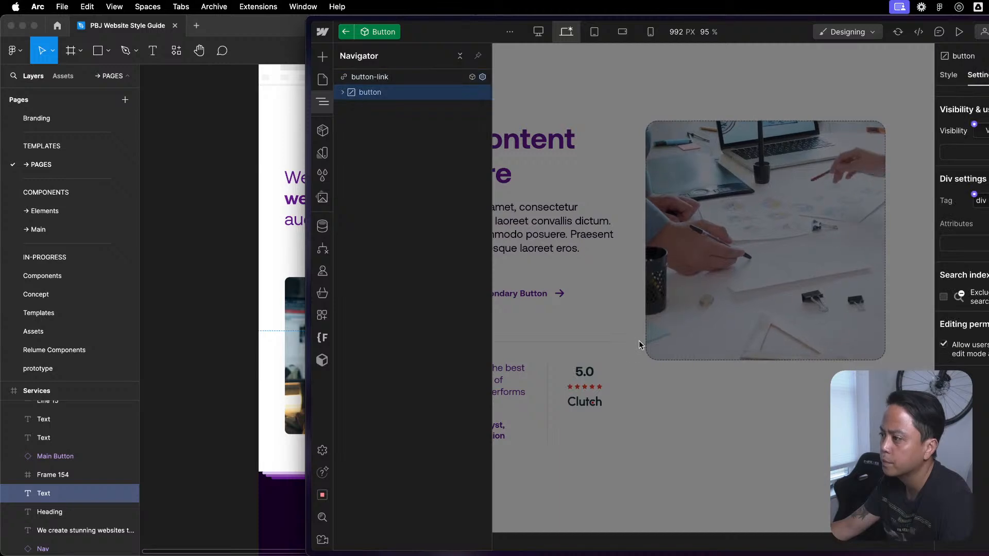
left_click(724, 114)
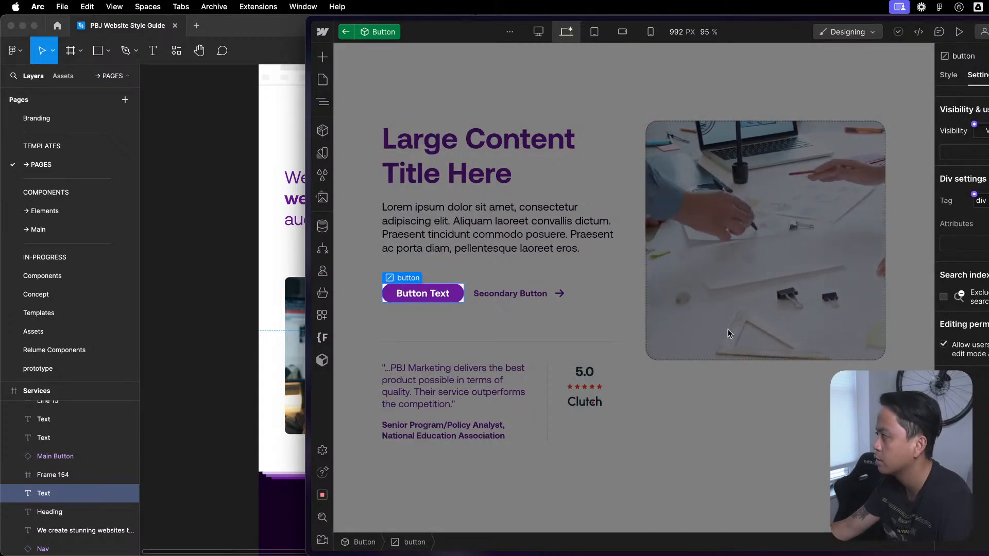
key("z")
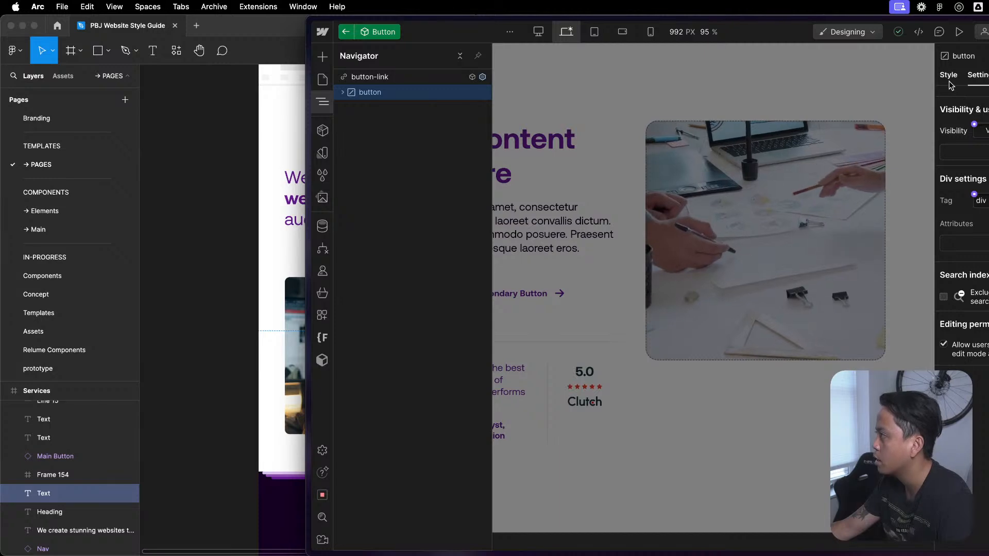
left_click(948, 75)
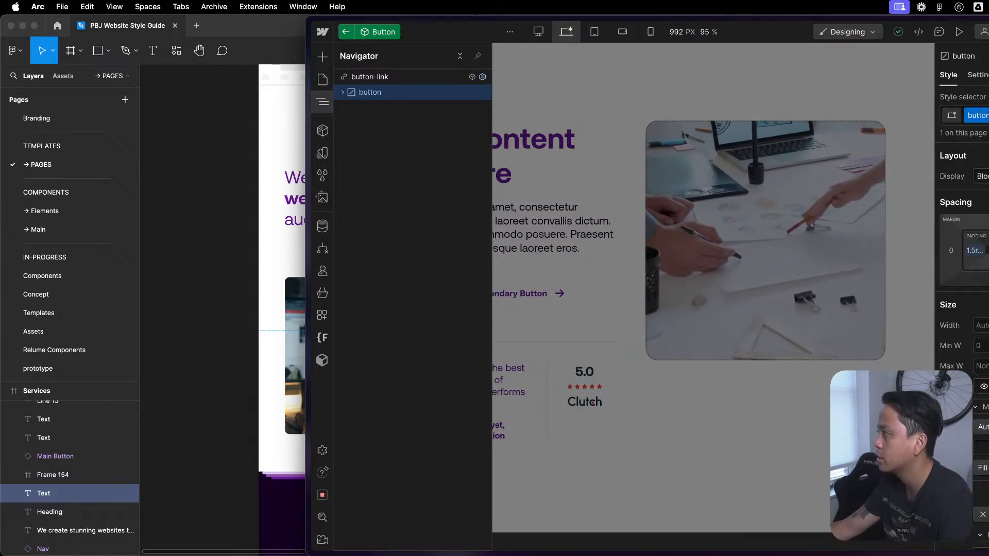
left_click(977, 75)
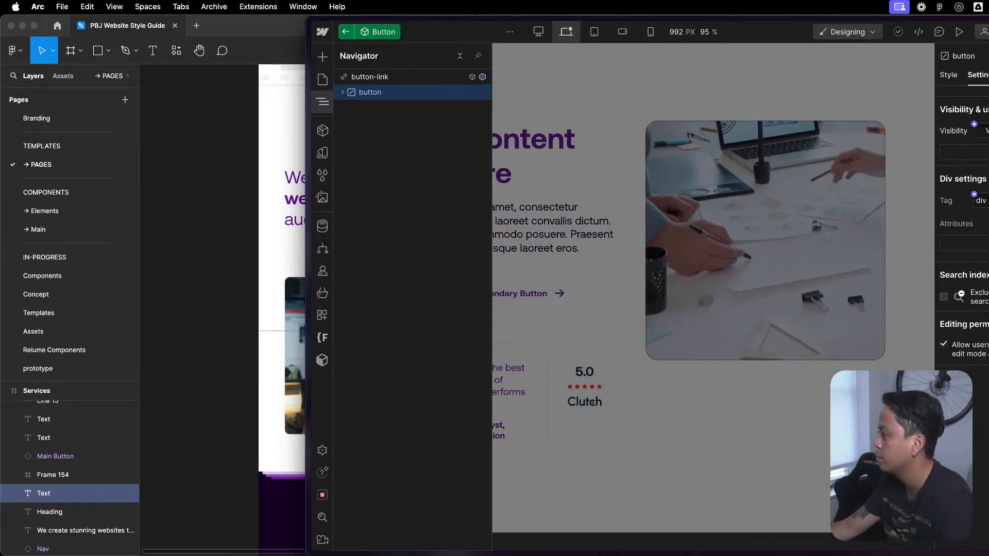
left_click(948, 76)
scroll(962, 309, "down", 10)
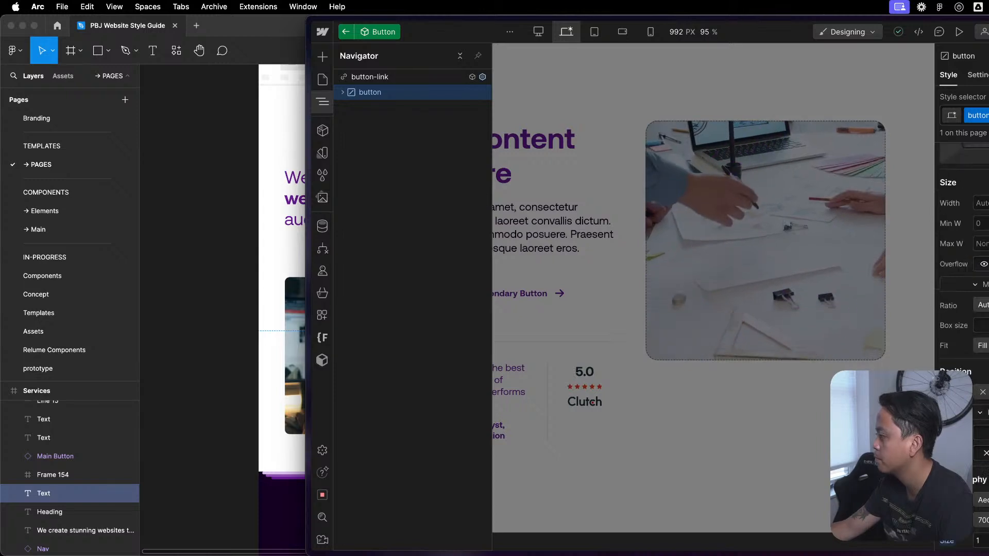
scroll(968, 206, "up", 10)
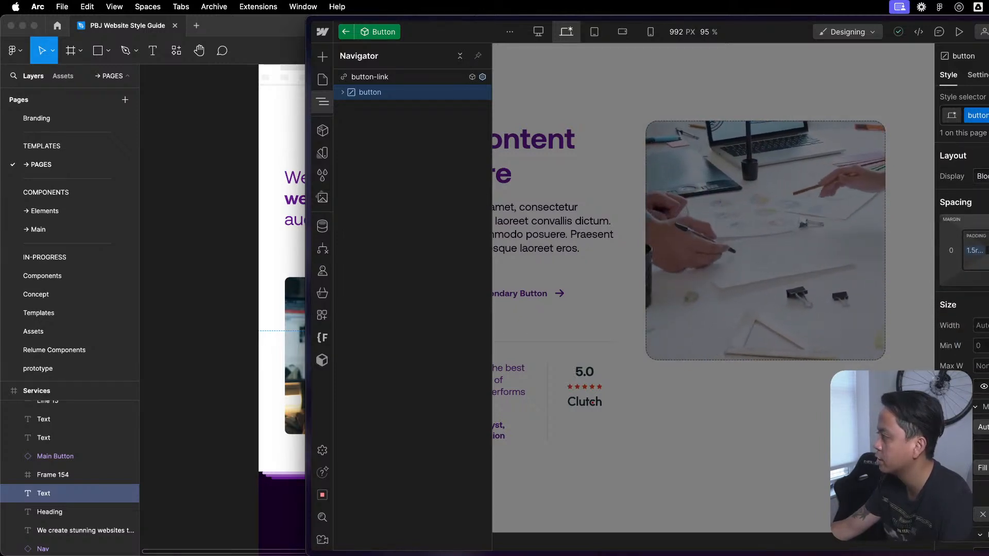
scroll(964, 232, "down", 5)
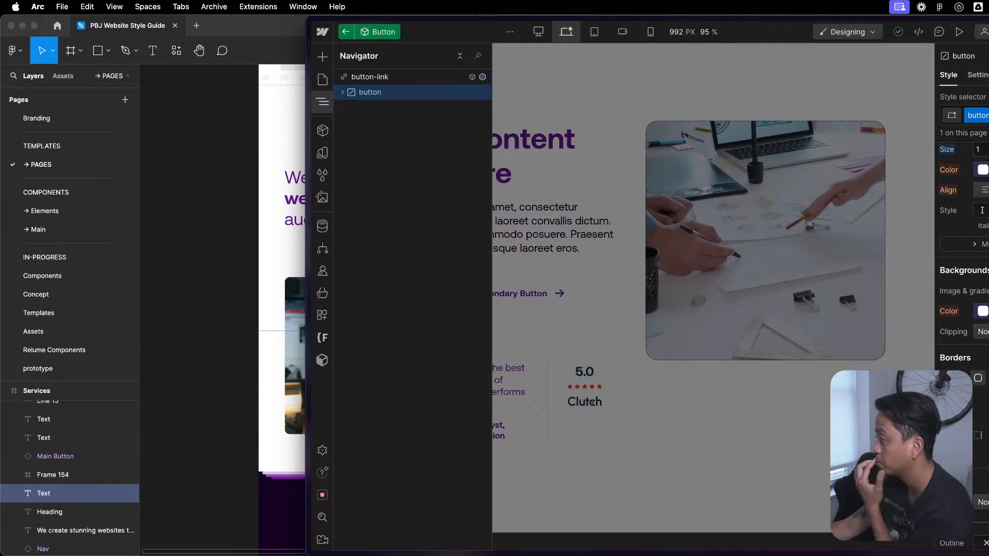
scroll(962, 309, "up", 5)
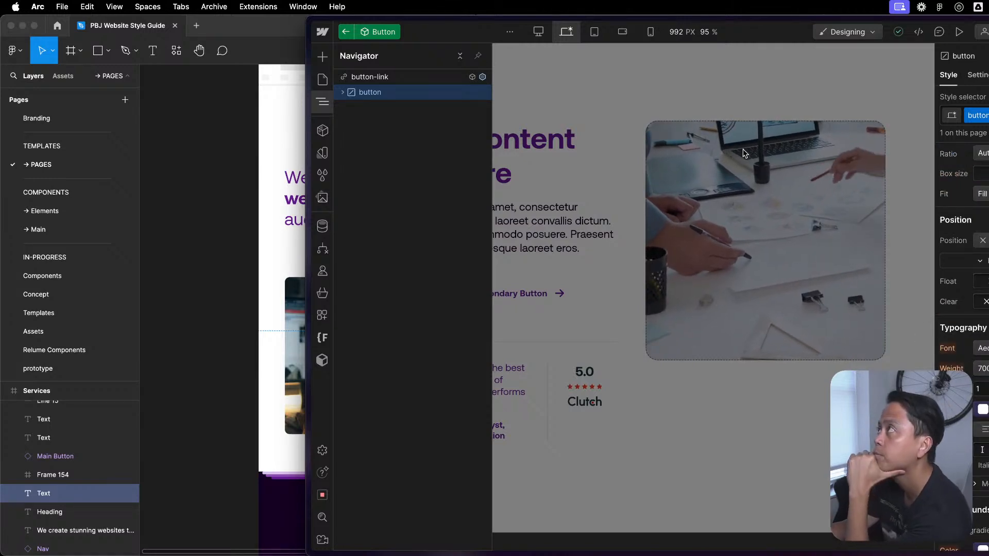
- Return to the Group / Content Block component and look over its Button instance on the page and in the element tree
double_click(654, 186)
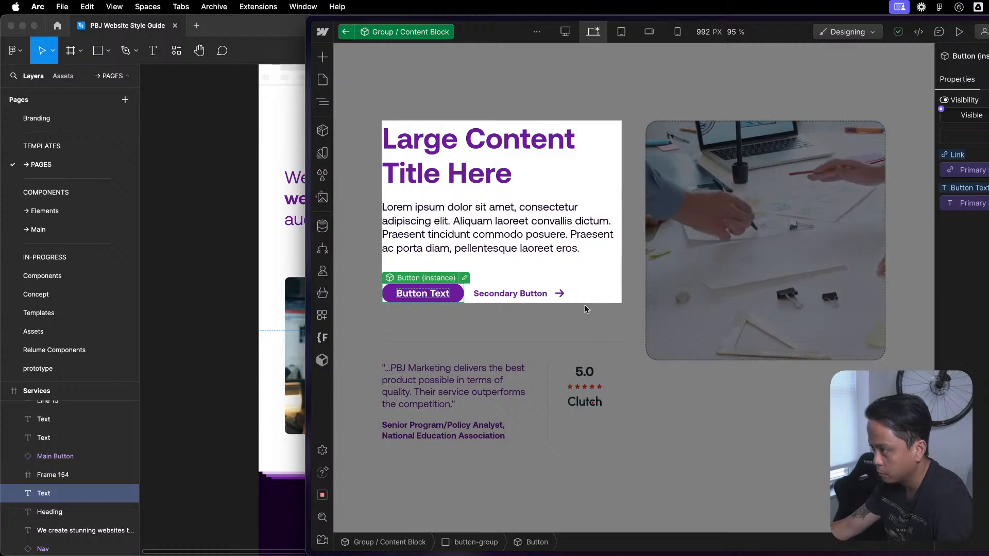
scroll(606, 428, "down", 5)
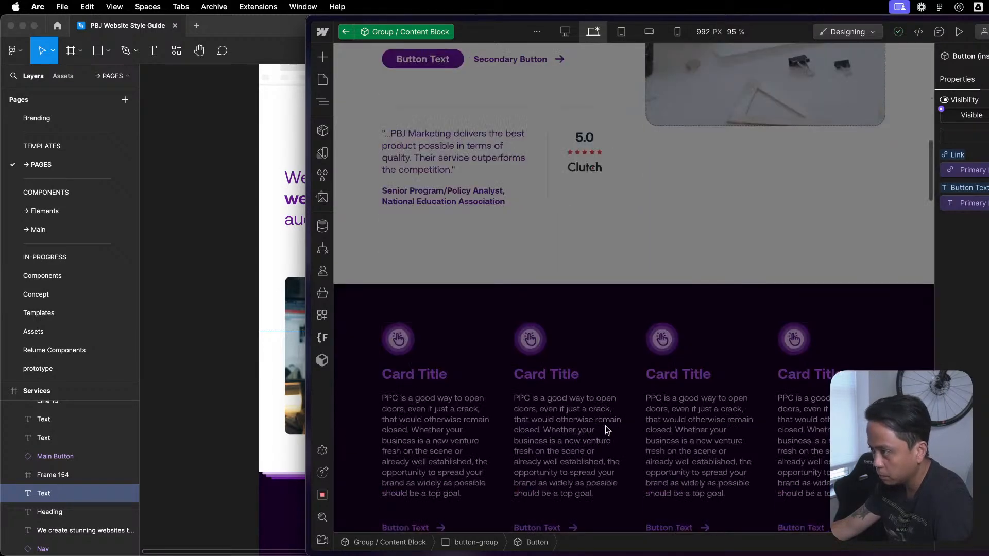
scroll(656, 403, "up", 10)
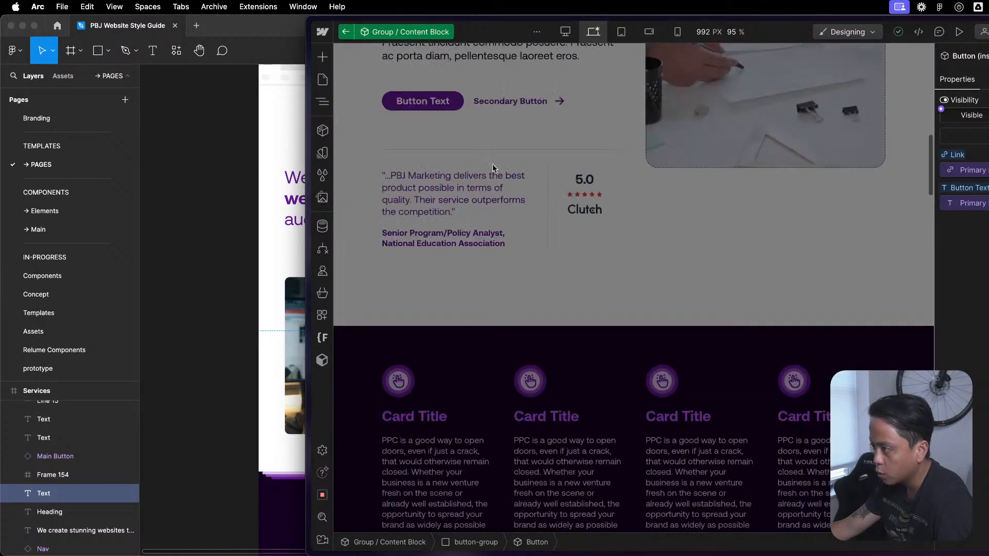
scroll(598, 302, "up", 3)
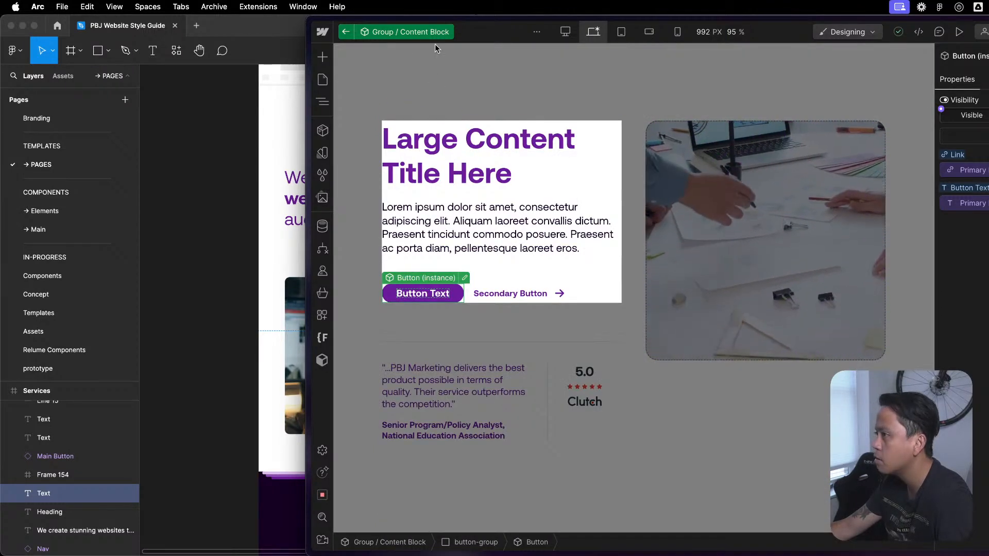
key("z")
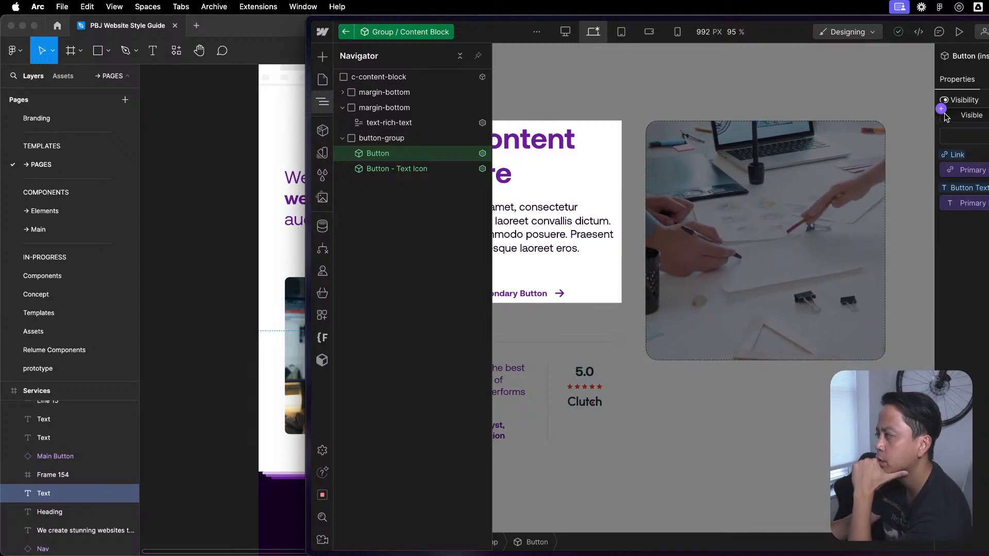
- Open the Button component for editing and disconnect its link element's visibility setting from the Visibility property
double_click(450, 153)
left_click(978, 75)
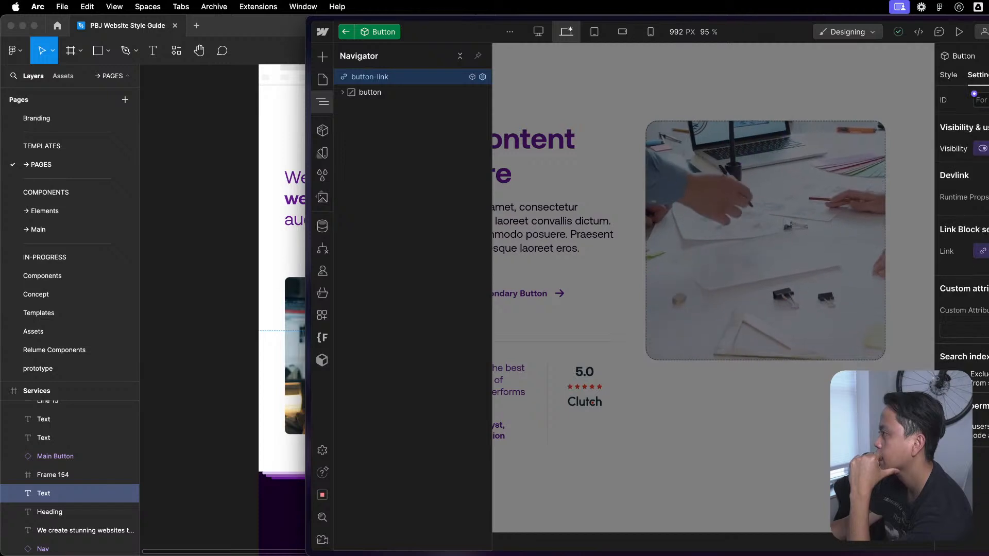
left_click(982, 149)
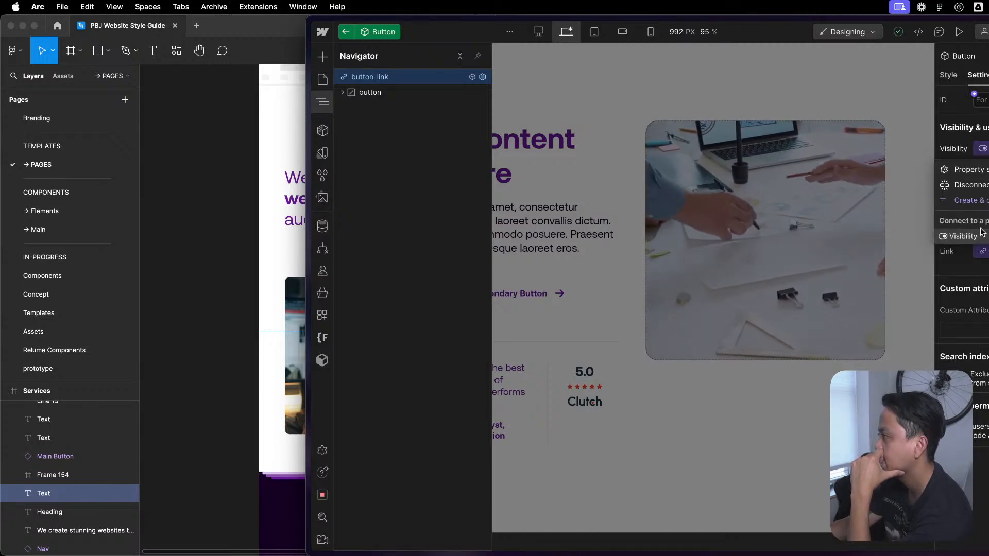
left_click(985, 185)
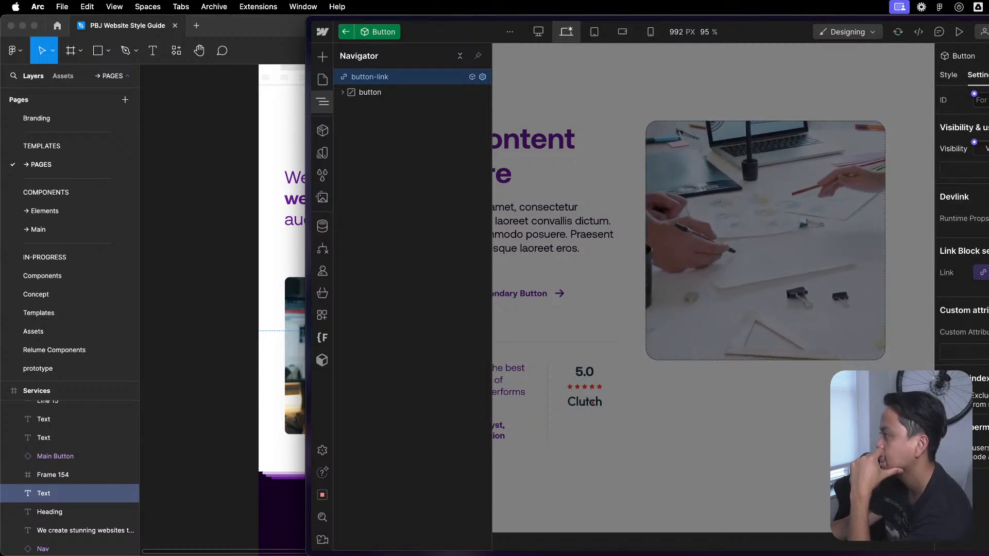
- Delete the Button component's unused Visibility property and return to Group / Content Block
left_click(947, 76)
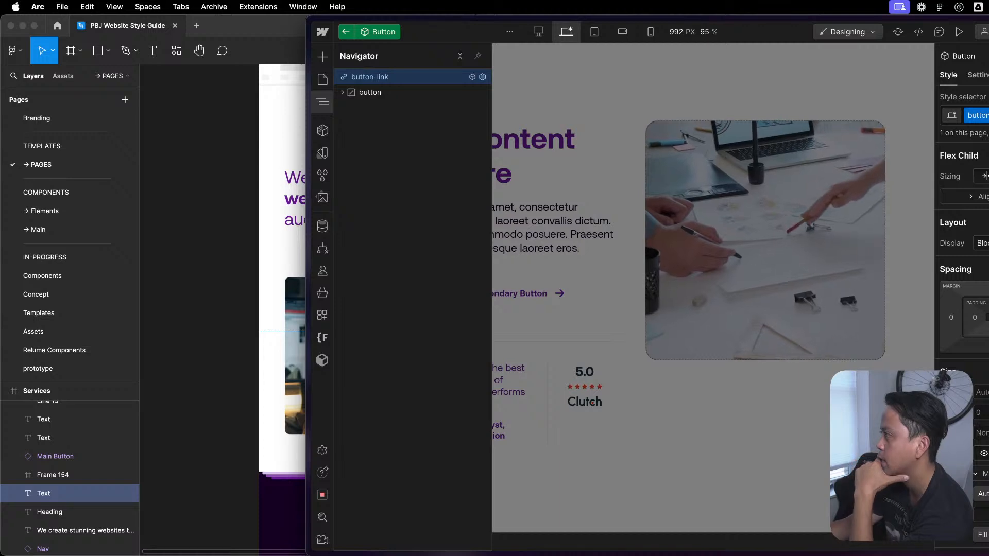
left_click(988, 75)
left_click(988, 119)
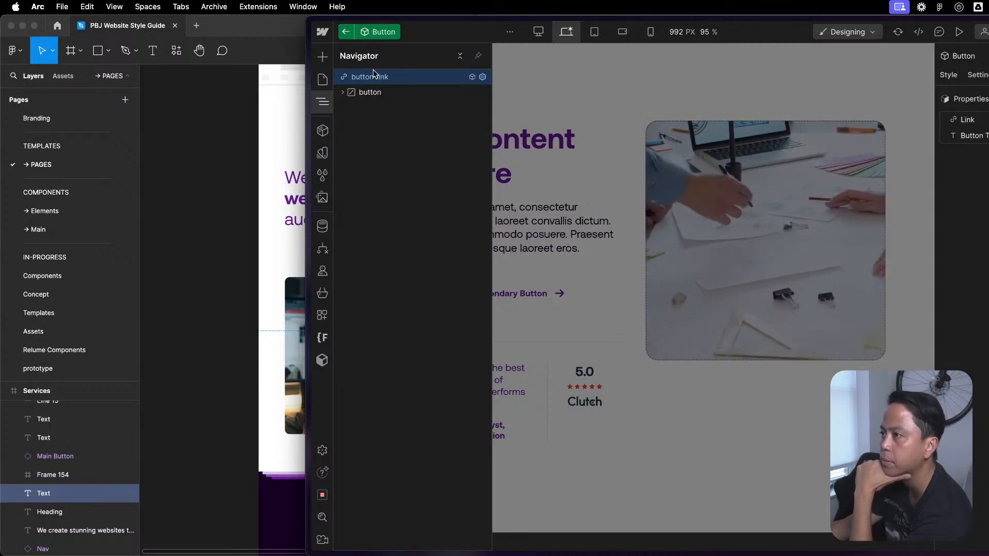
left_click(345, 32)
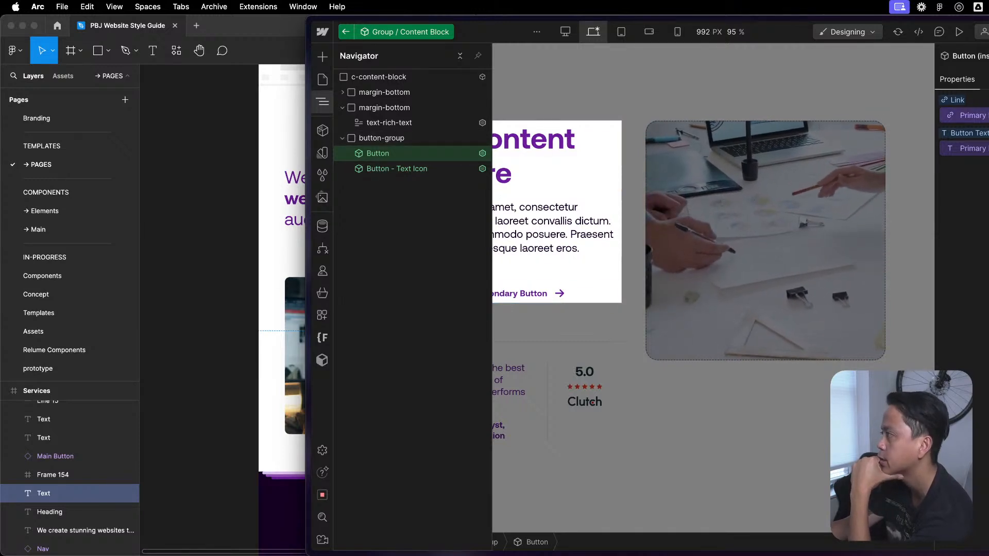
- Reopen the Button component, then create and connect a new visibility property named Button 1 Visibility on its link element
key("Return")
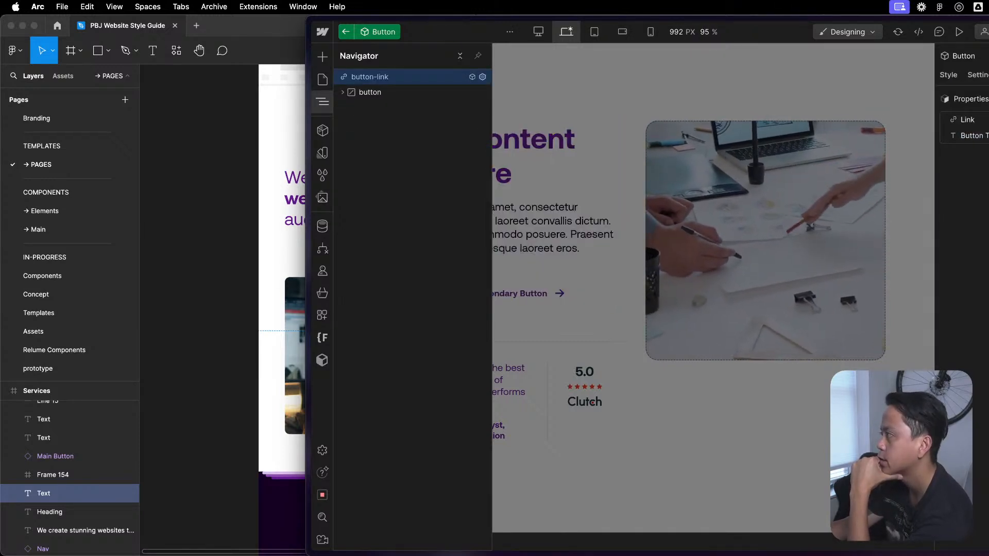
left_click(345, 31)
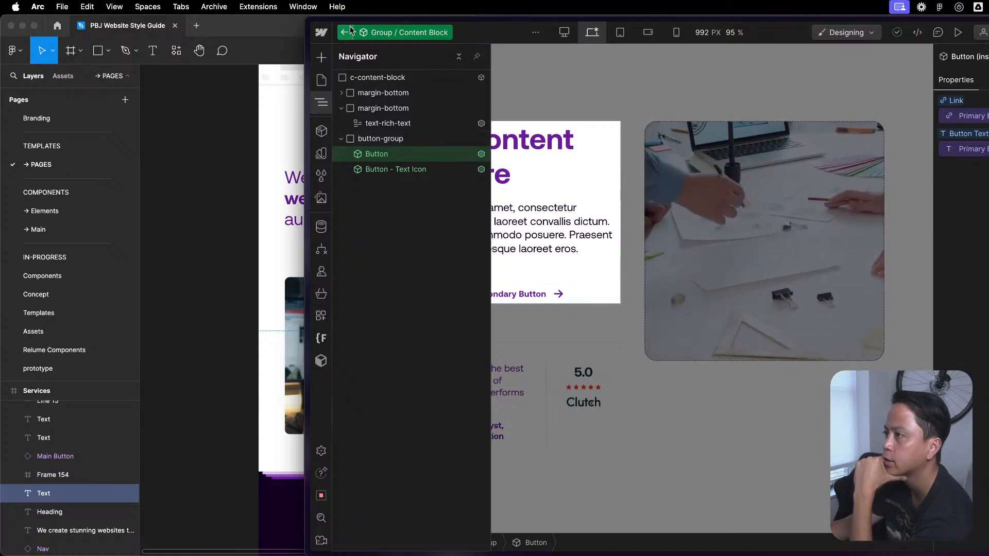
double_click(400, 154)
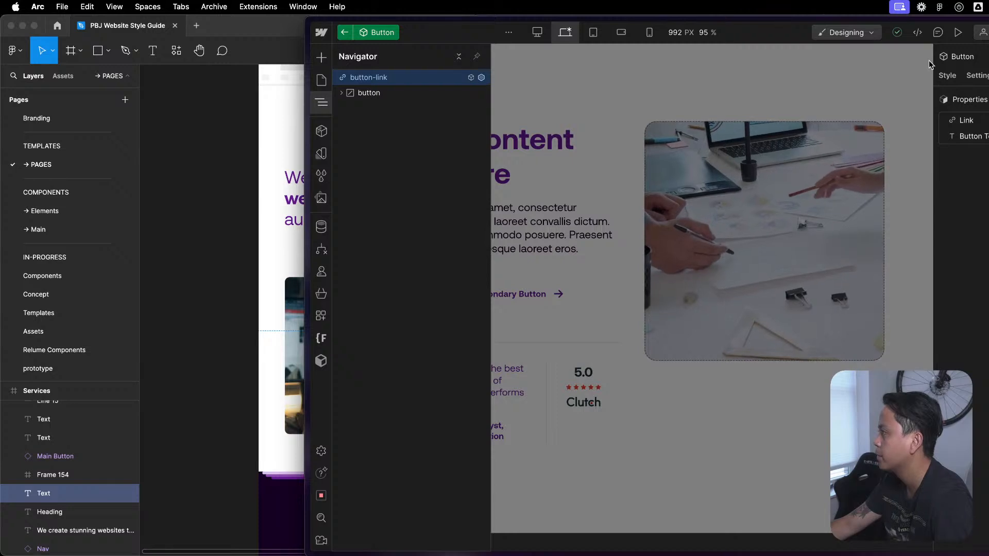
left_click(949, 76)
left_click(975, 75)
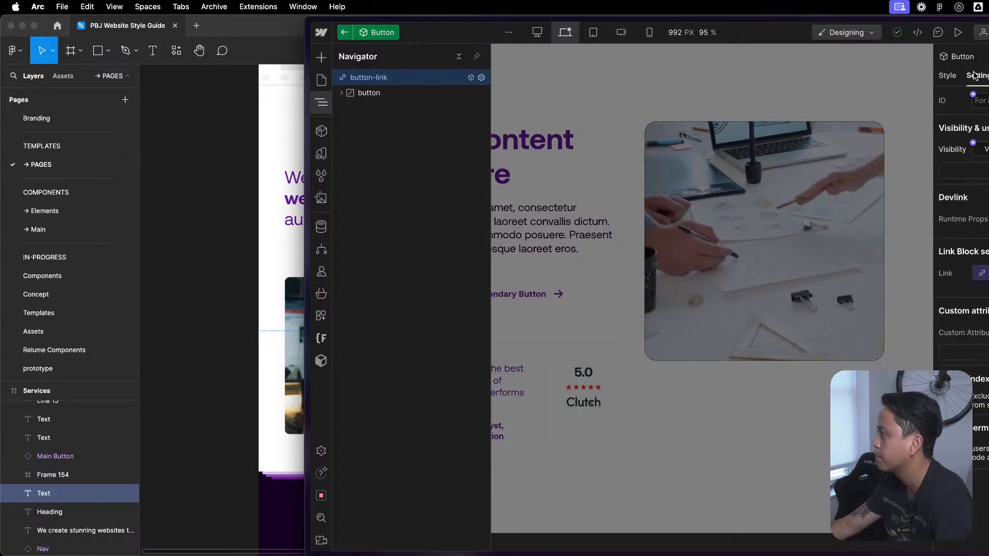
left_click(973, 143)
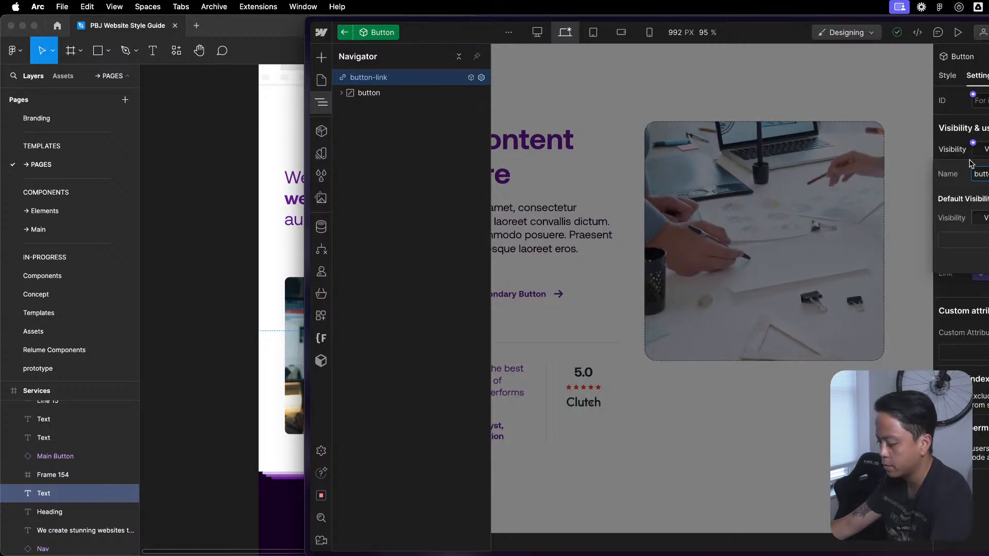
triple_click(979, 173)
key("BackSpace")
type("Button")
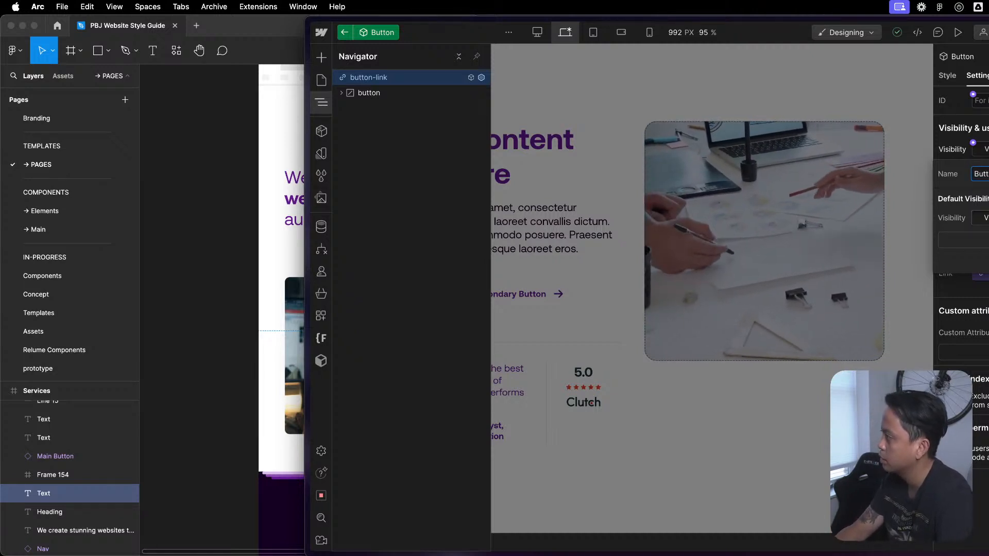
key("Return")
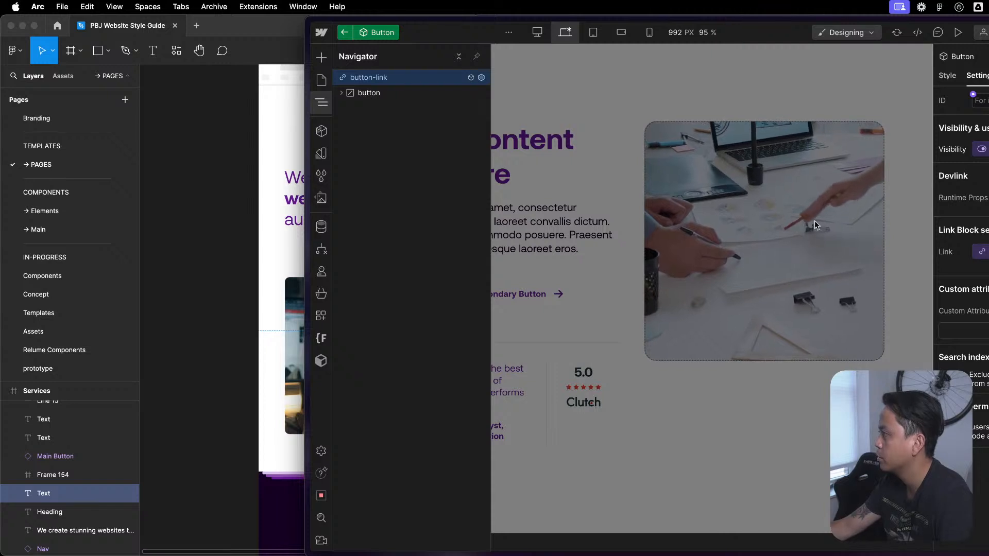
- Back in Group / Content Block, connect the Button instance's new visibility setting to the Primary Button visibility property
left_click(342, 33)
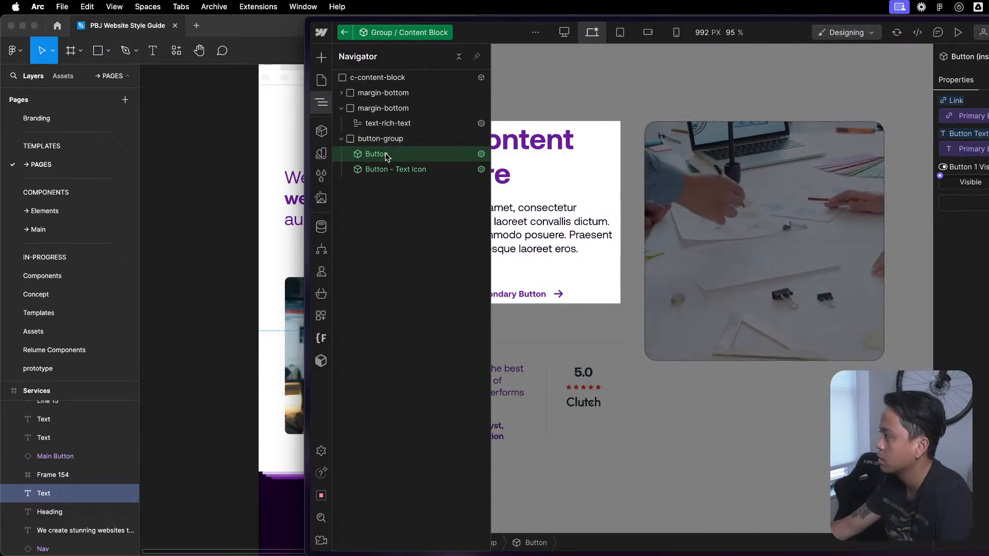
left_click(941, 179)
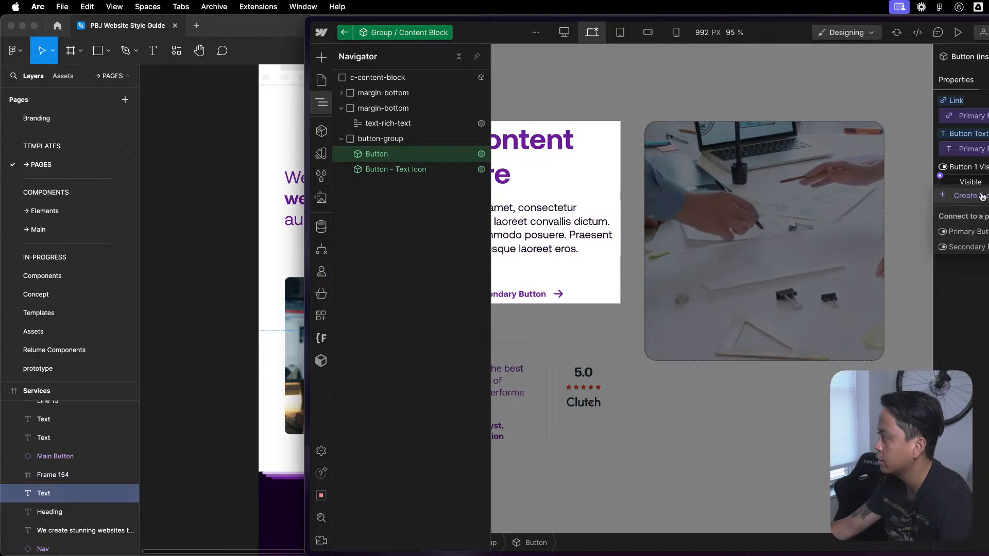
left_click(978, 232)
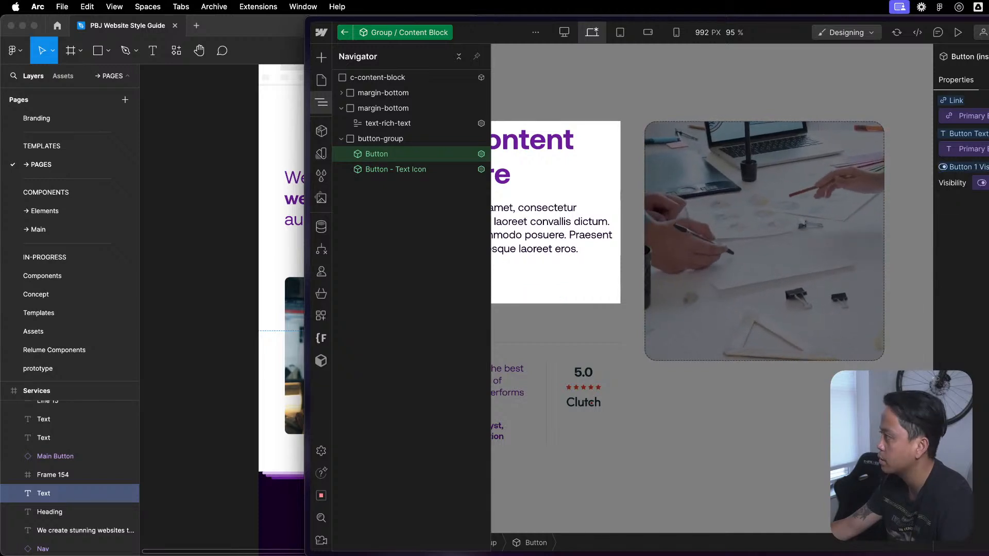
- Check which property the Small visibility setting of the Button - Text Icon instance can connect to
left_click(435, 172)
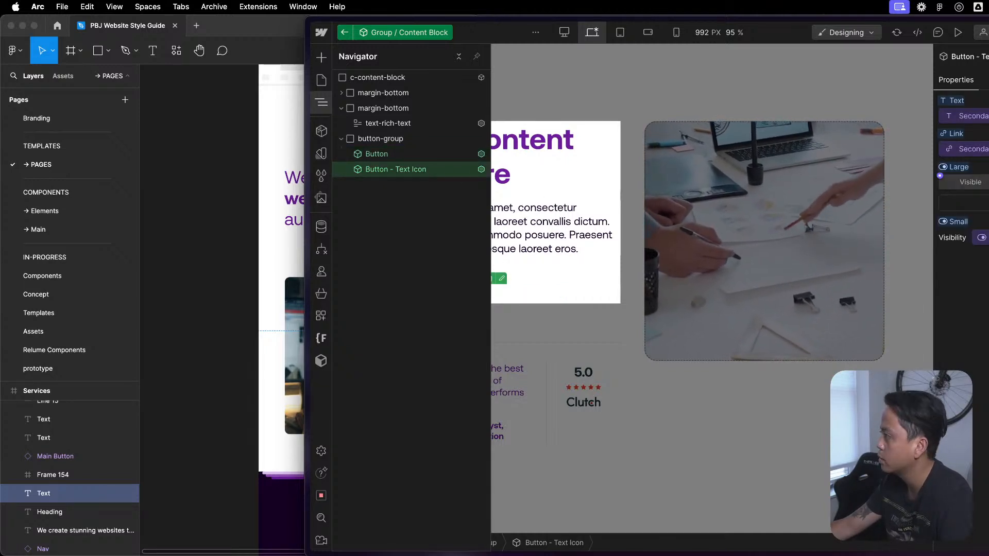
left_click(981, 238)
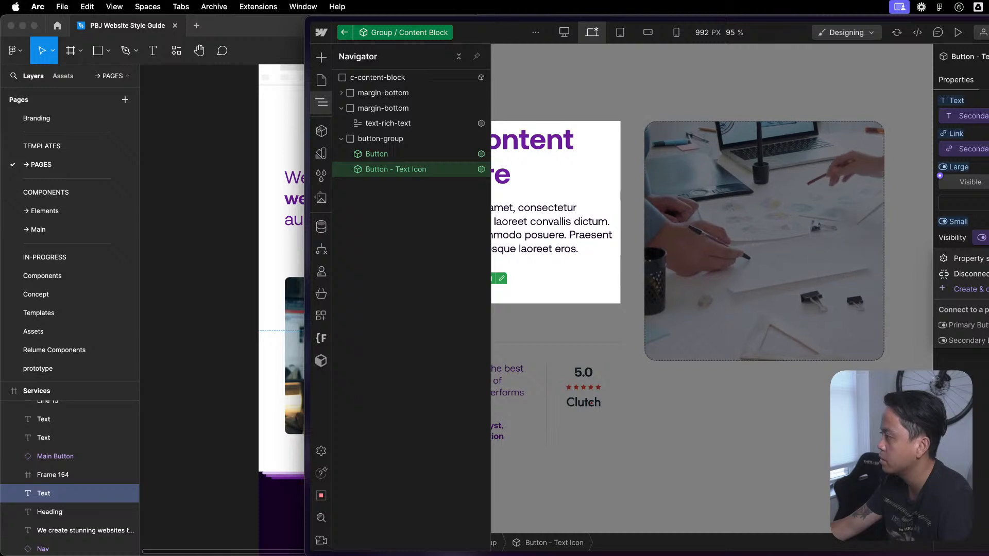
left_click(982, 237)
left_click(982, 238)
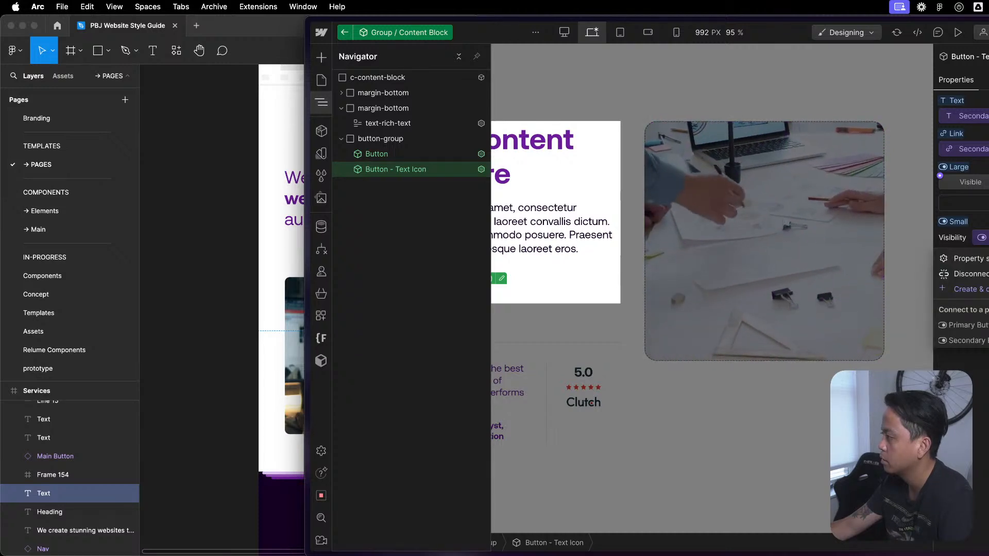
left_click(981, 237)
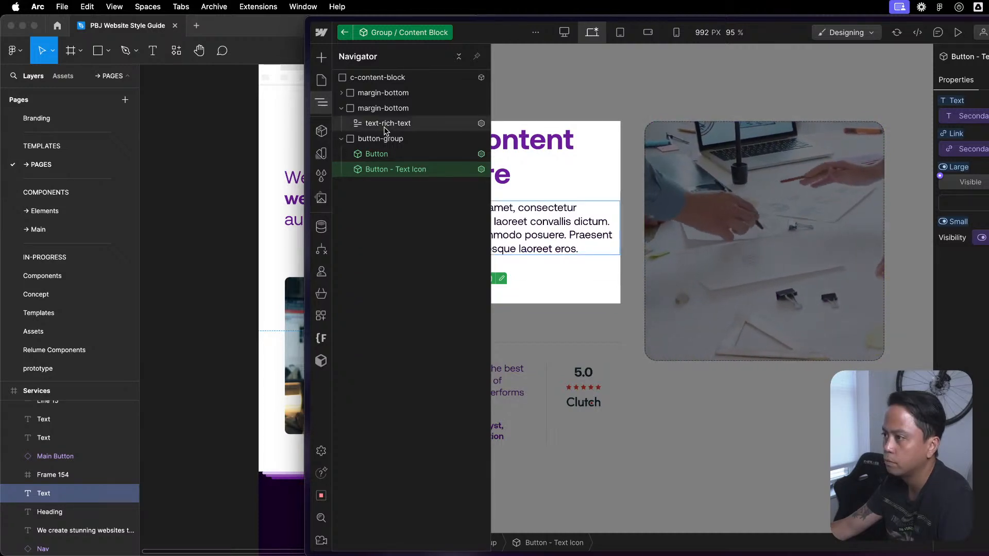
- Return to Featured Content 1 and review the Secondary Button and Text Content properties of its Group / Content Block instance
left_click(347, 33)
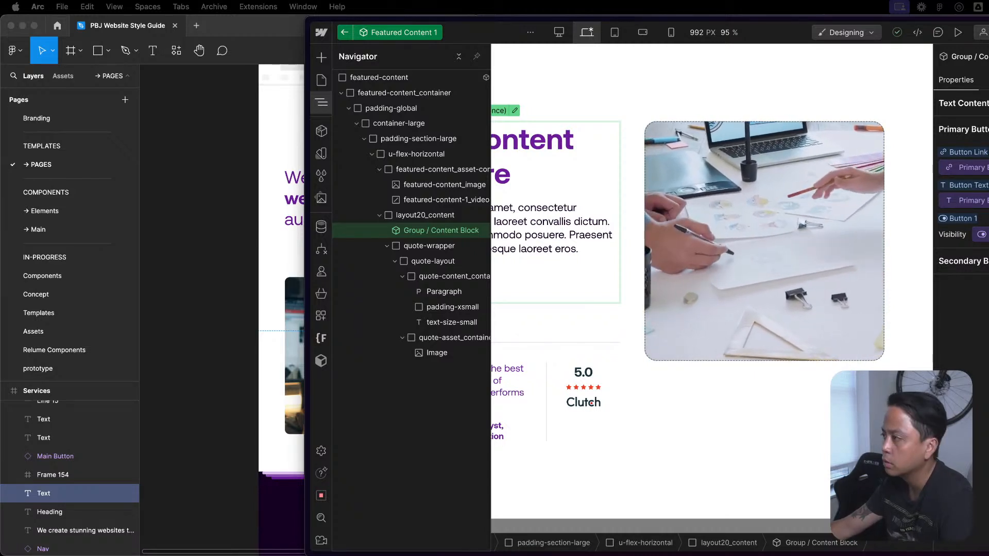
left_click(986, 261)
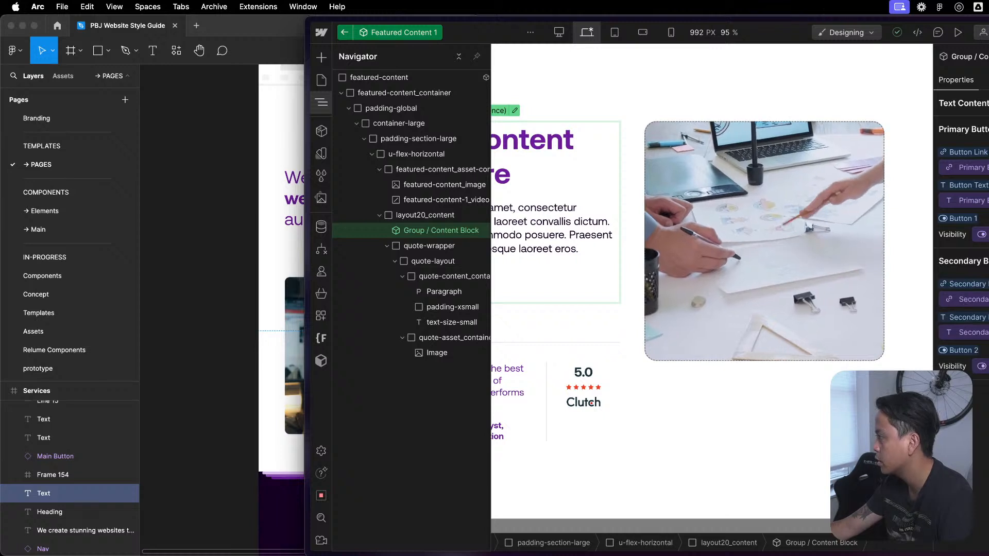
left_click(968, 103)
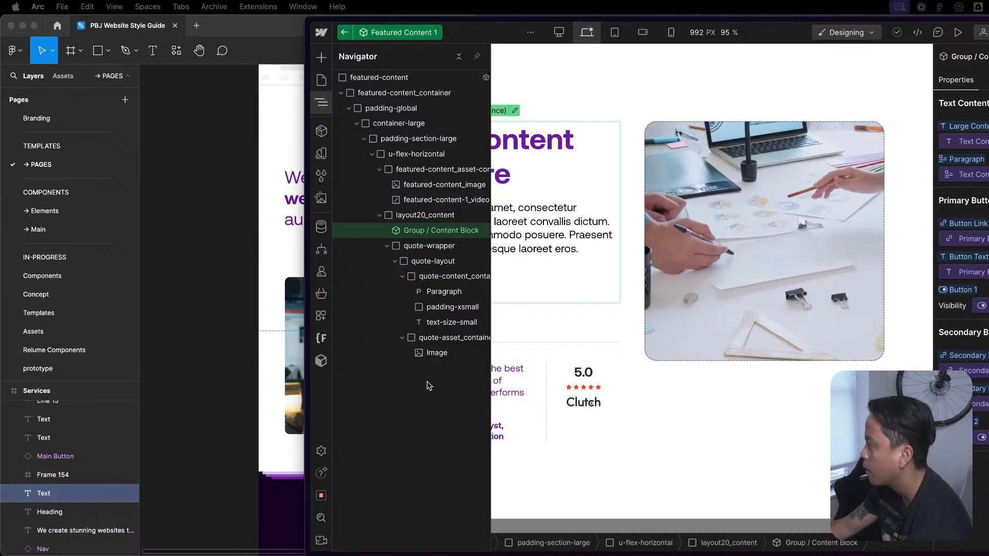
- Return to the Components page and switch the Featured Content 1 instance's Theme to dark, then to light
left_click(343, 32)
left_click(344, 34)
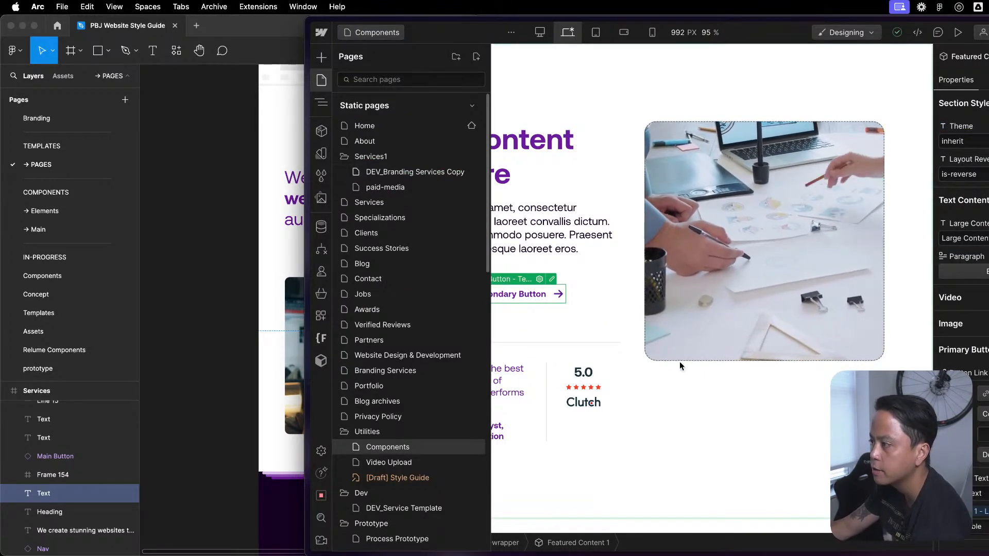
left_click(613, 360)
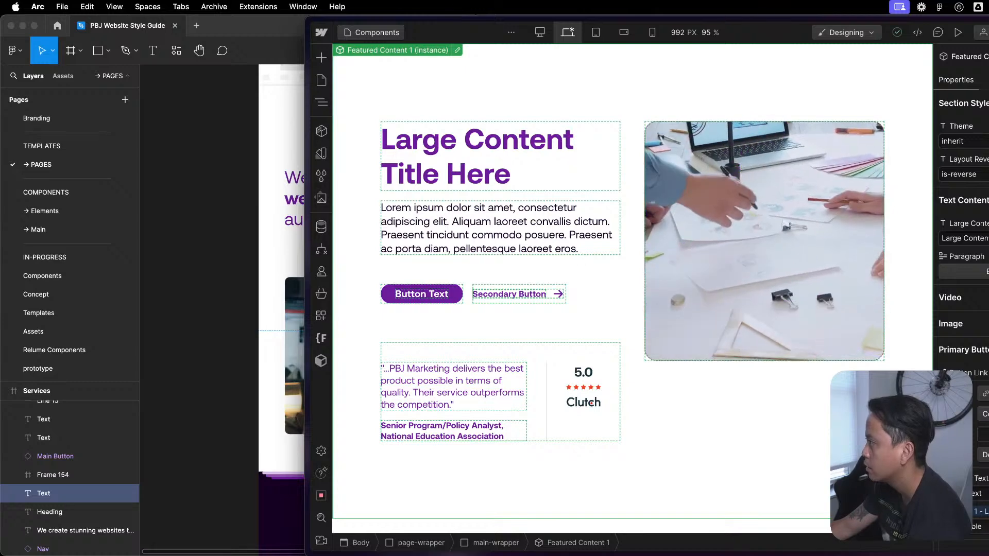
key("super+a")
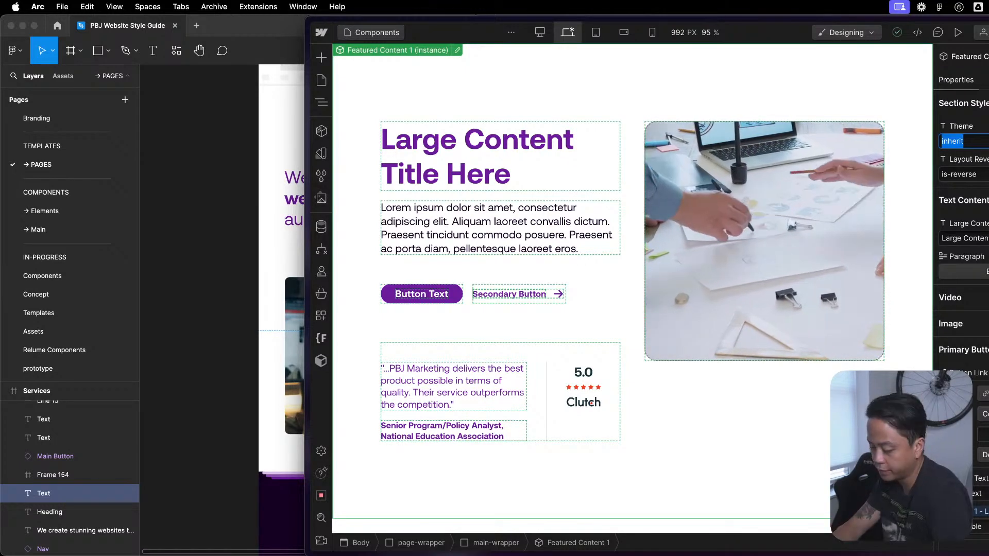
type("dark")
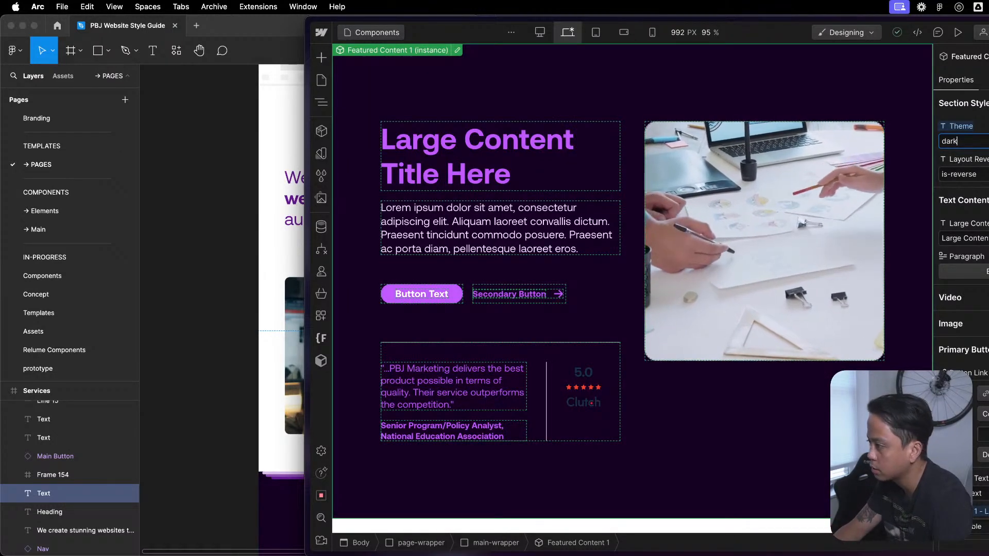
type("light")
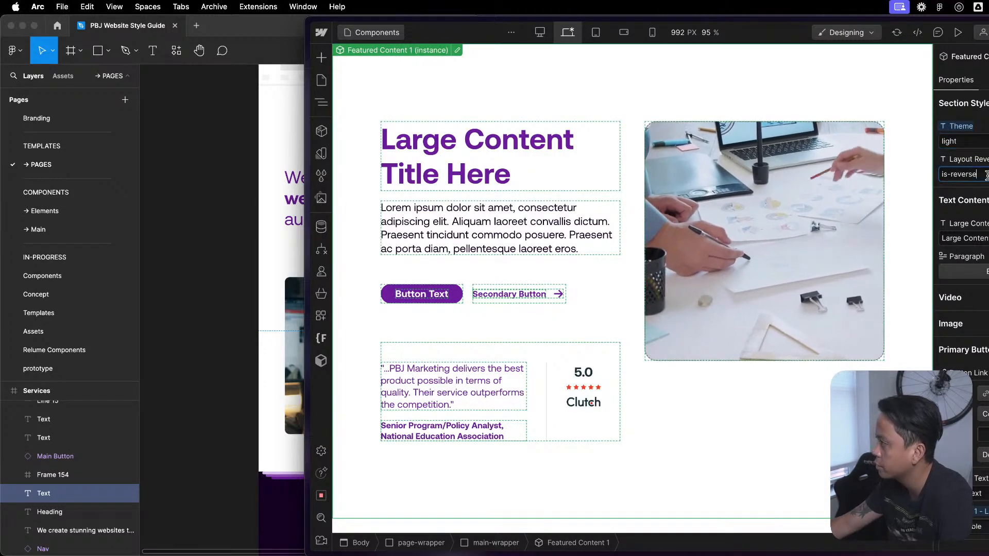
- Try the Featured Content 1 layout with the Layout Reverse value cleared, and restore is-reverse
key("super+z")
key("super+shift+z")
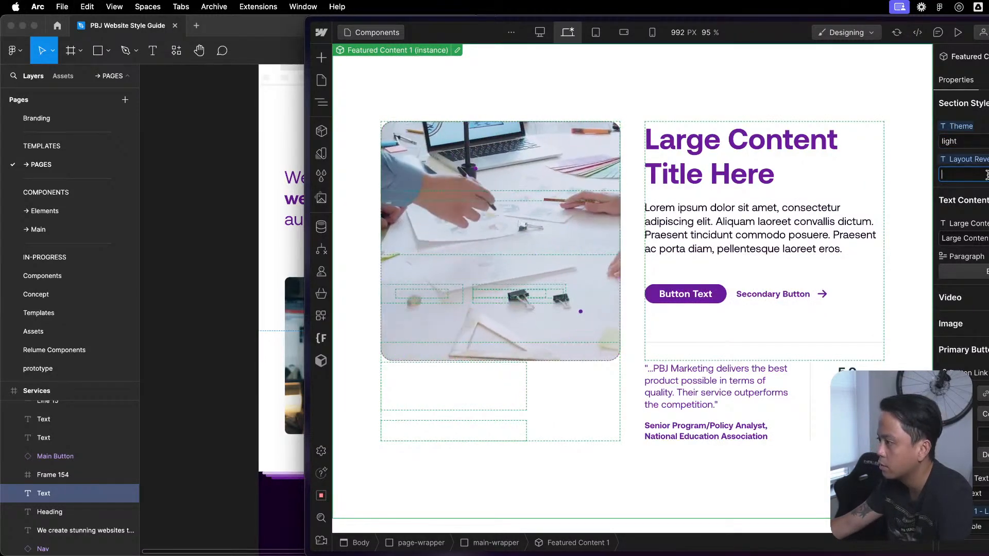
key("super+z")
key("super+shift+z")
key("super+z")
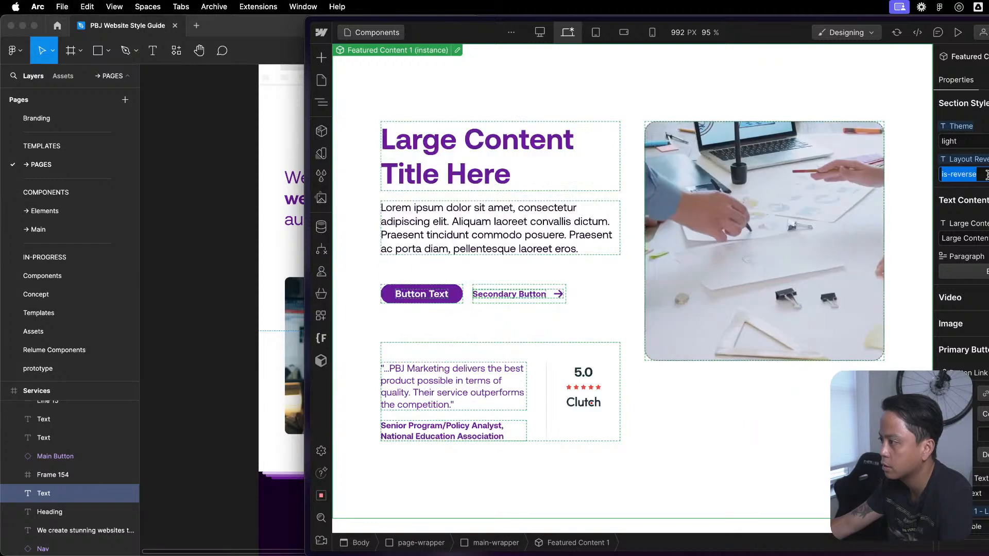
- Try shortening the Featured Content 1 heading to "Large Content Title" and undo the text edit
left_click(985, 200)
key("z")
key("z")
left_click(985, 200)
left_click(985, 200)
left_click(985, 200)
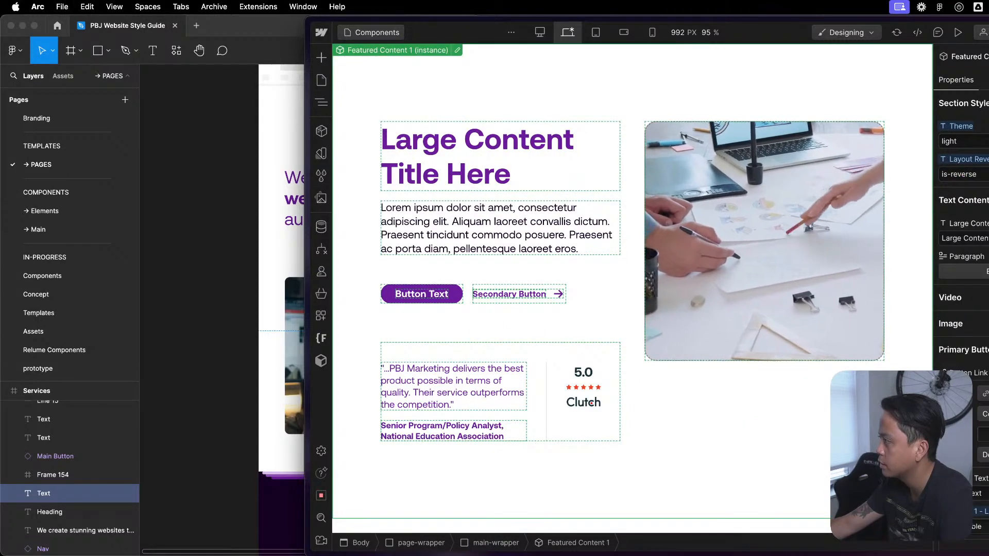
key("super+z")
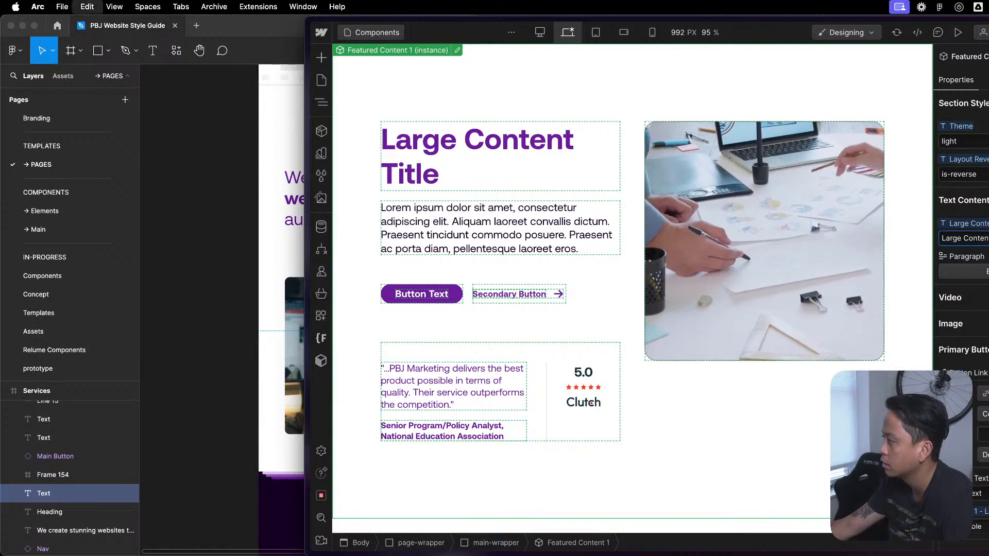
- Hide the video of the Featured Content 1 instance and collapse its Video and Image property groups
left_click(978, 297)
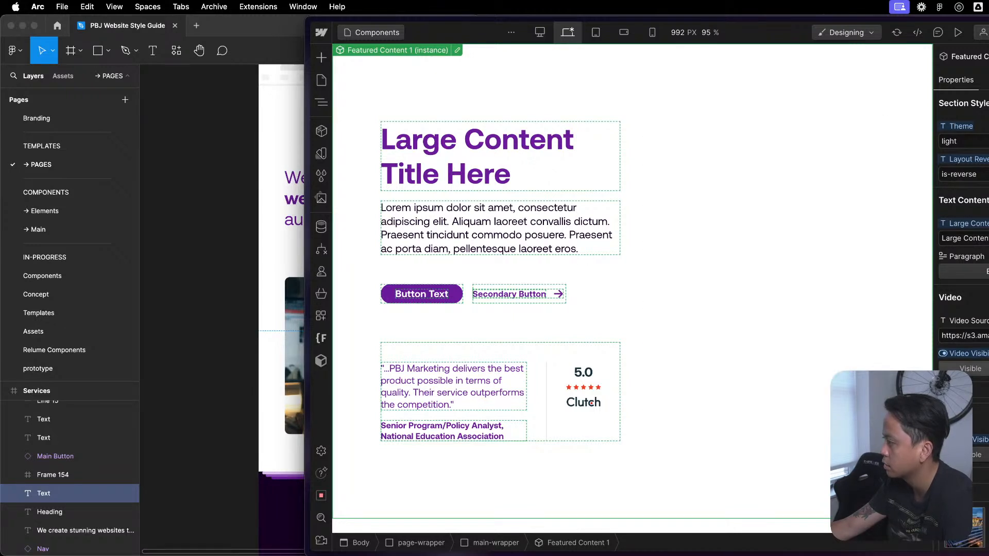
scroll(961, 232, "down", 5)
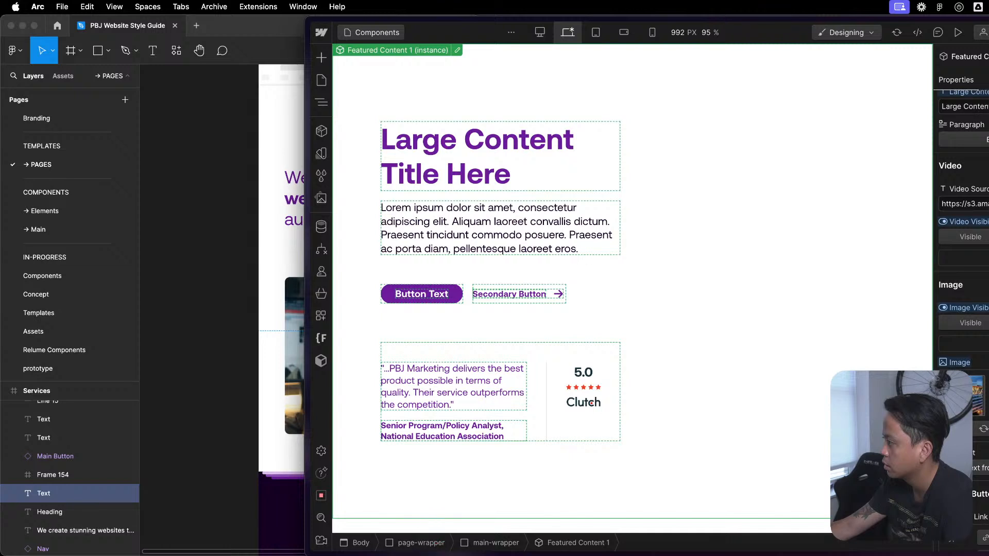
left_click(951, 284)
left_click(951, 166)
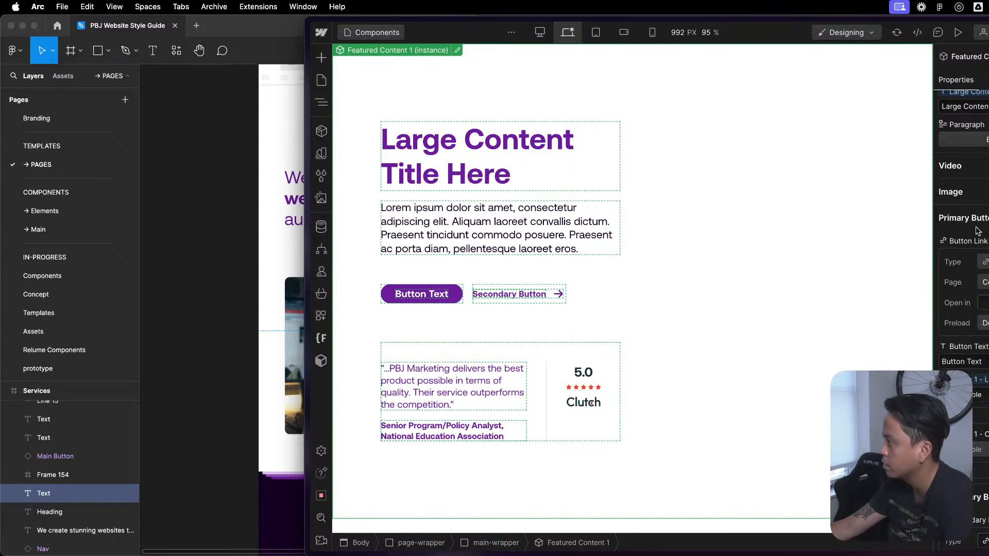
- Hide the first button of the Featured Content 1 instance through its Primary Button visibility property
scroll(961, 258, "down", 4)
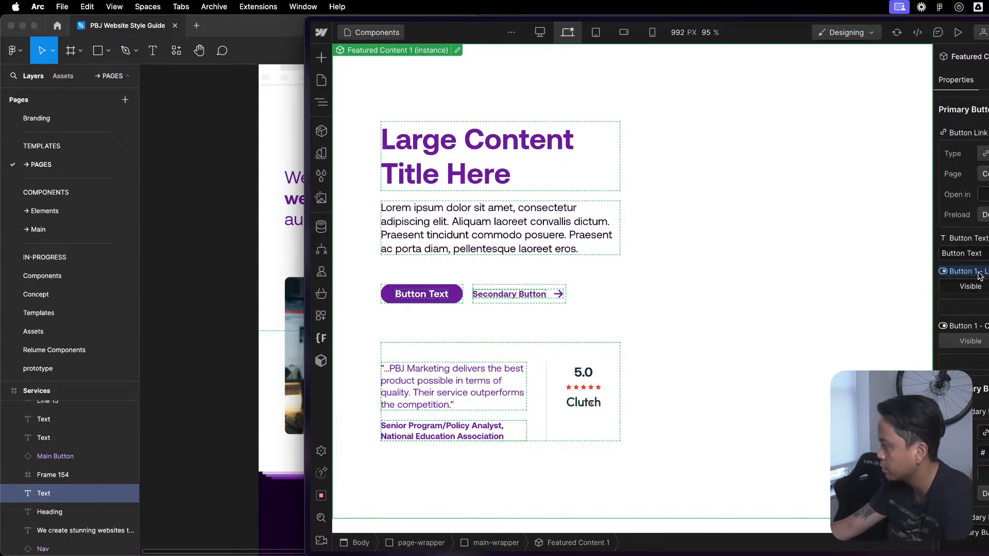
left_click(981, 290)
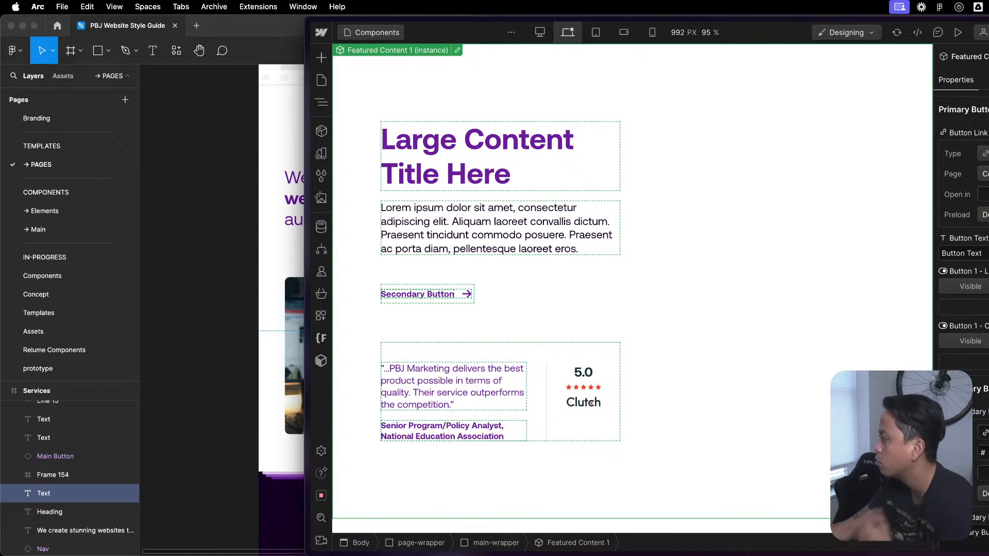
- In the nested Group / Content Block component, set the Button's linked visibility property to visible by default and return to the Components page
left_click(457, 50)
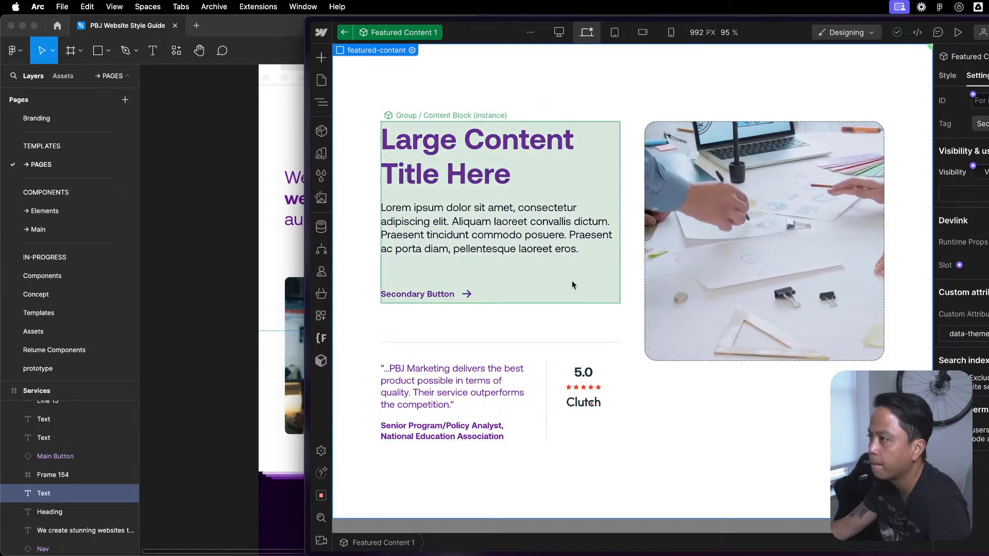
key("z")
double_click(424, 225)
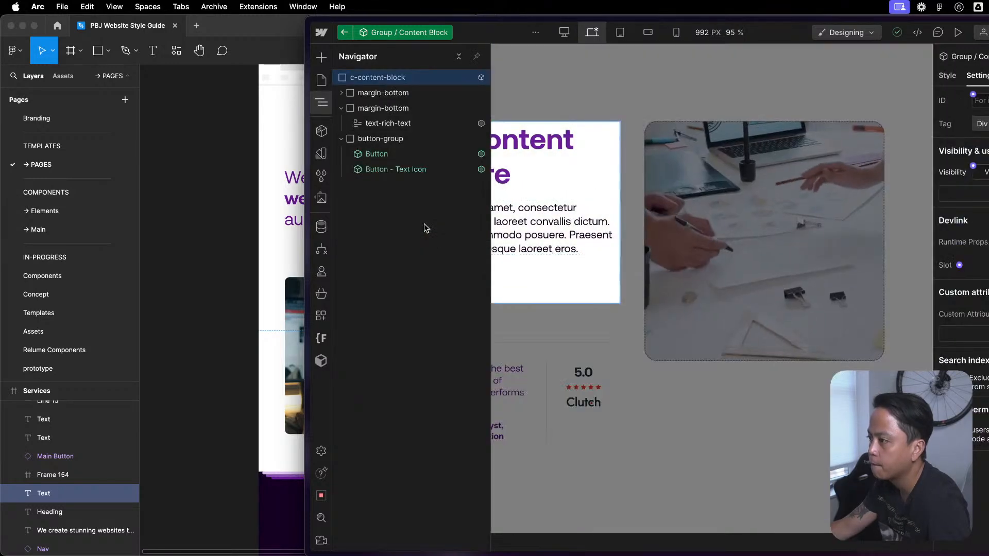
left_click(405, 156)
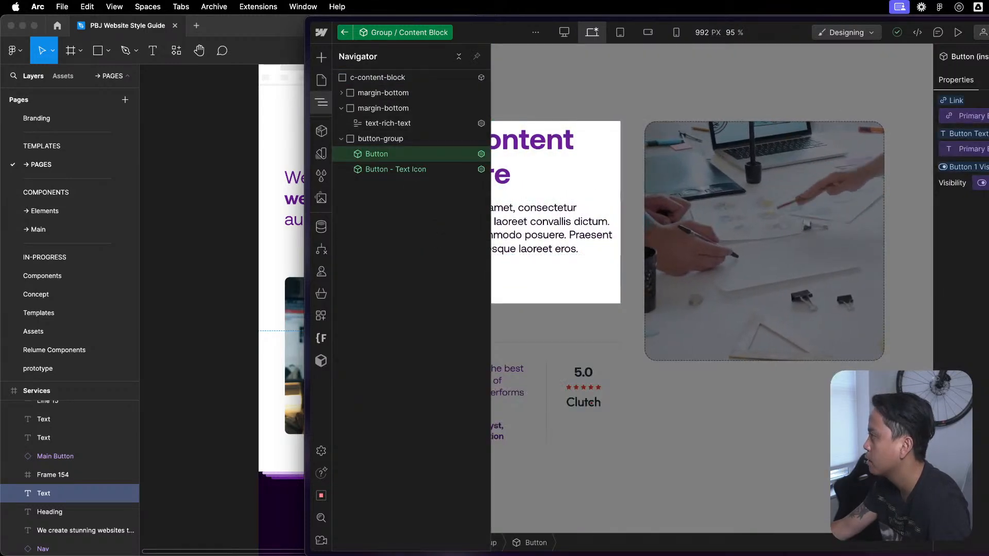
left_click(982, 182)
left_click(965, 204)
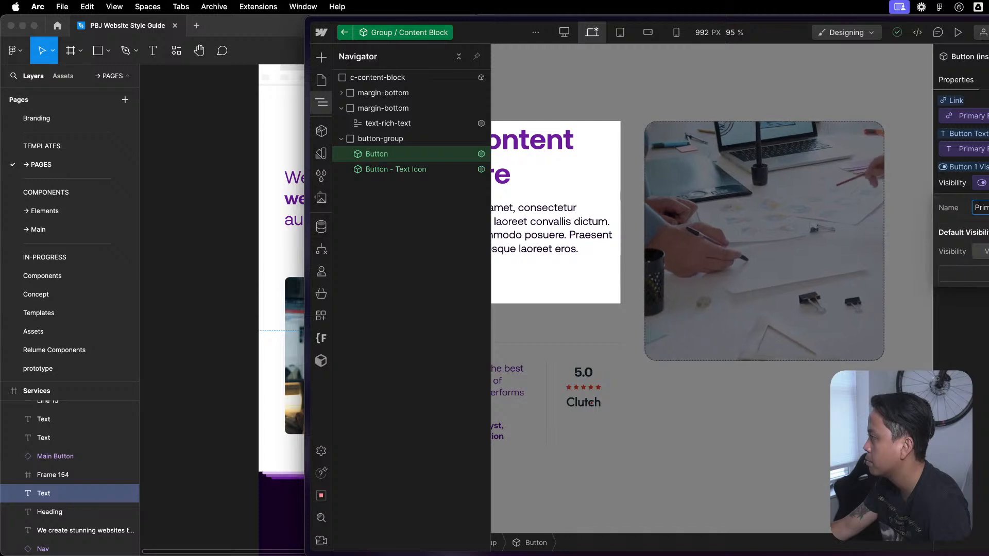
left_click(988, 251)
left_click(697, 247)
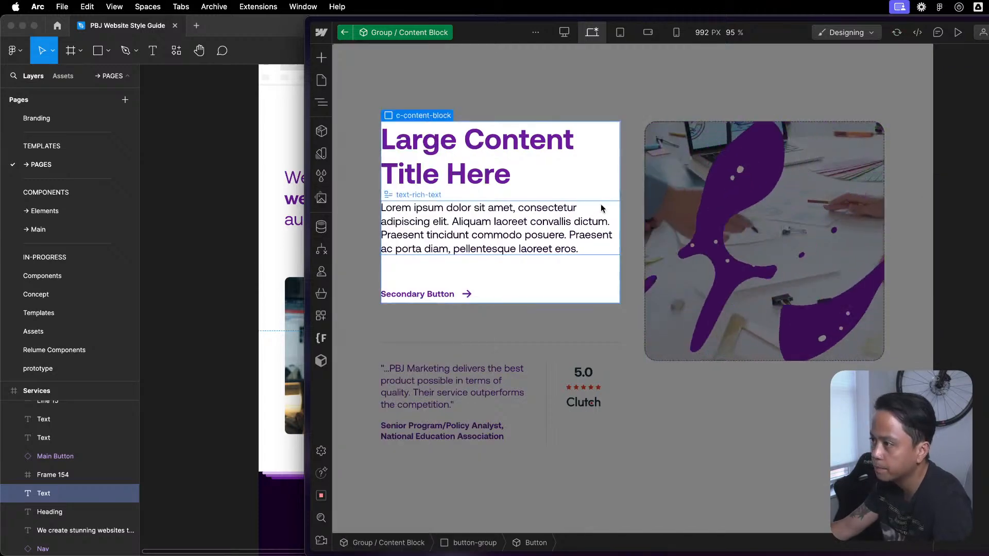
key("Escape")
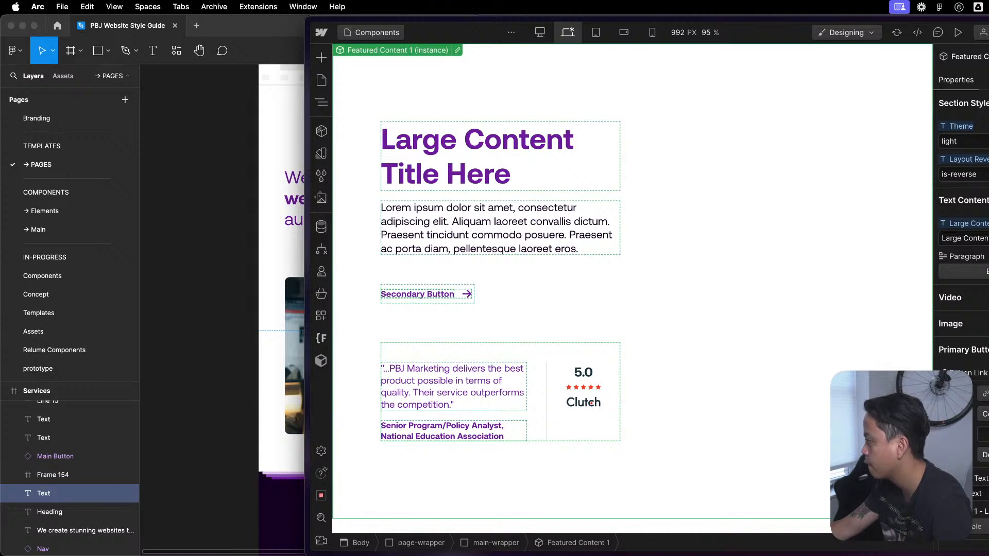
- Edit the Featured Content 1 component and delete the visibility property listed above Paragraph in its Text Content group
scroll(961, 283, "down", 10)
scroll(960, 284, "up", 10)
scroll(960, 283, "down", 3)
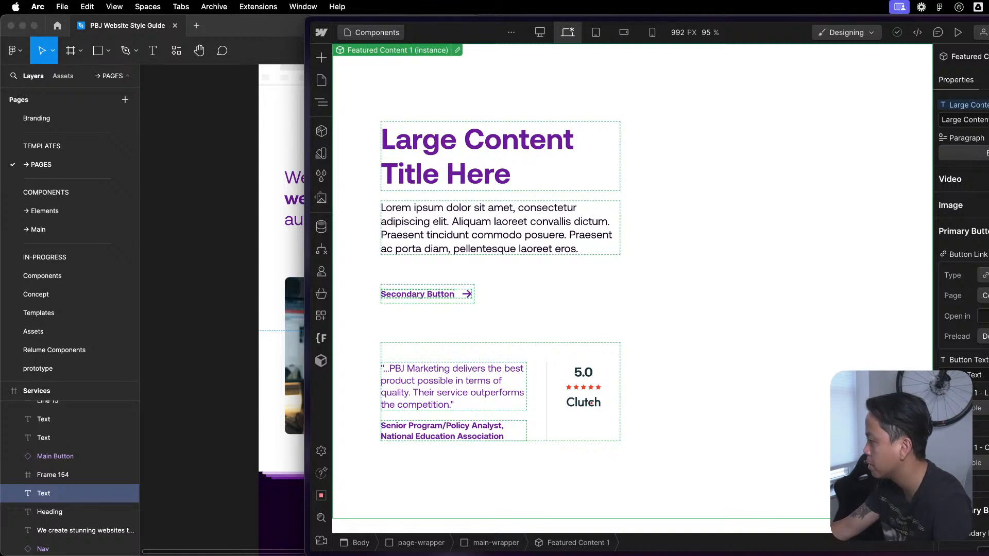
scroll(960, 284, "down", 3)
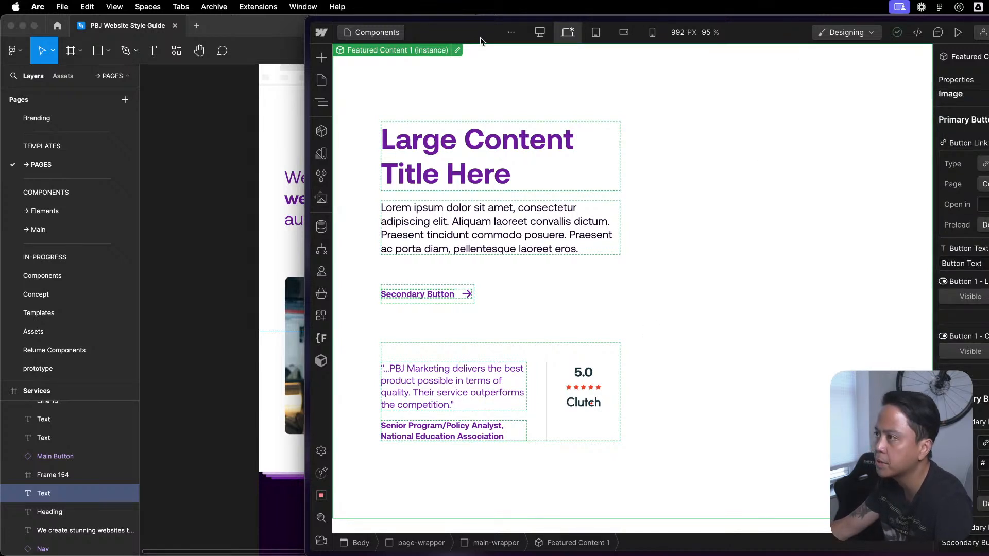
left_click(457, 50)
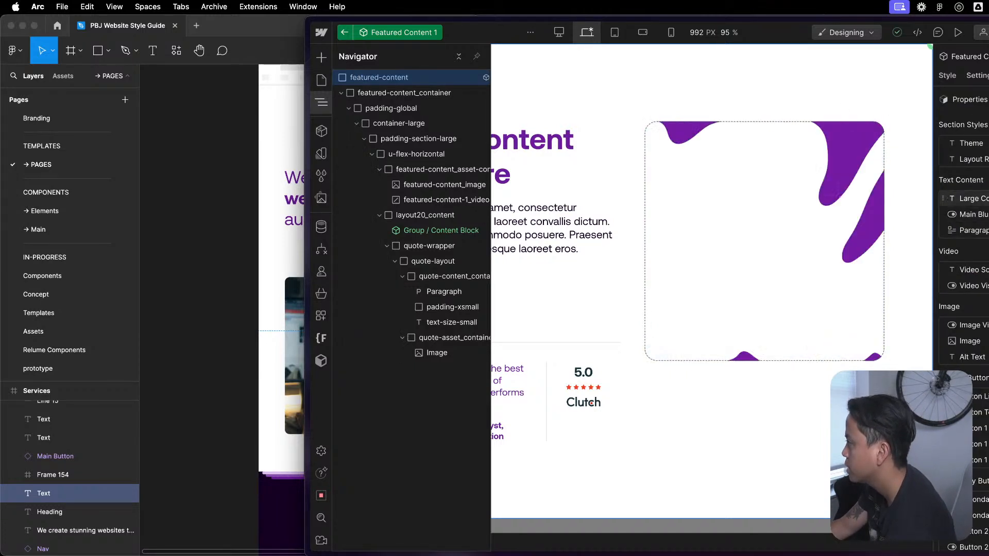
left_click(987, 214)
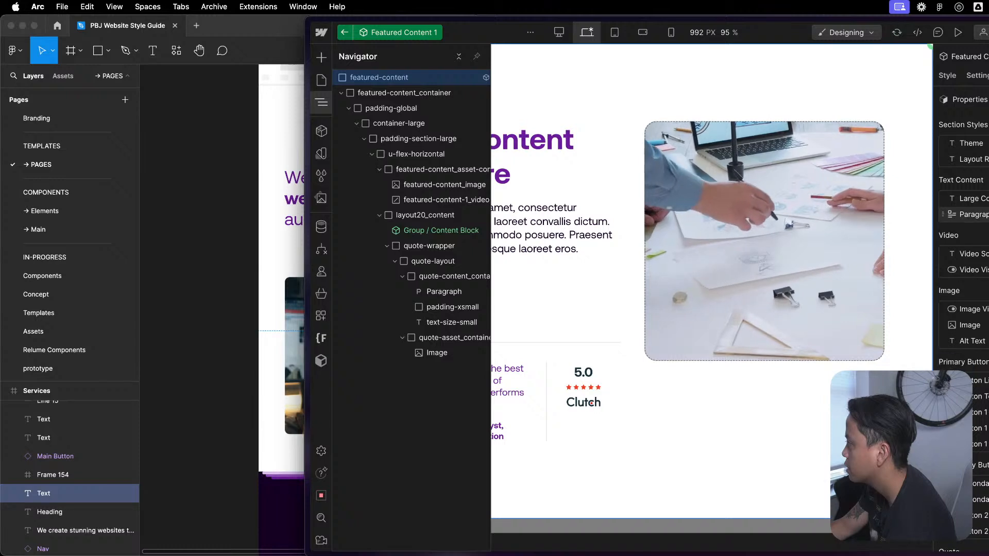
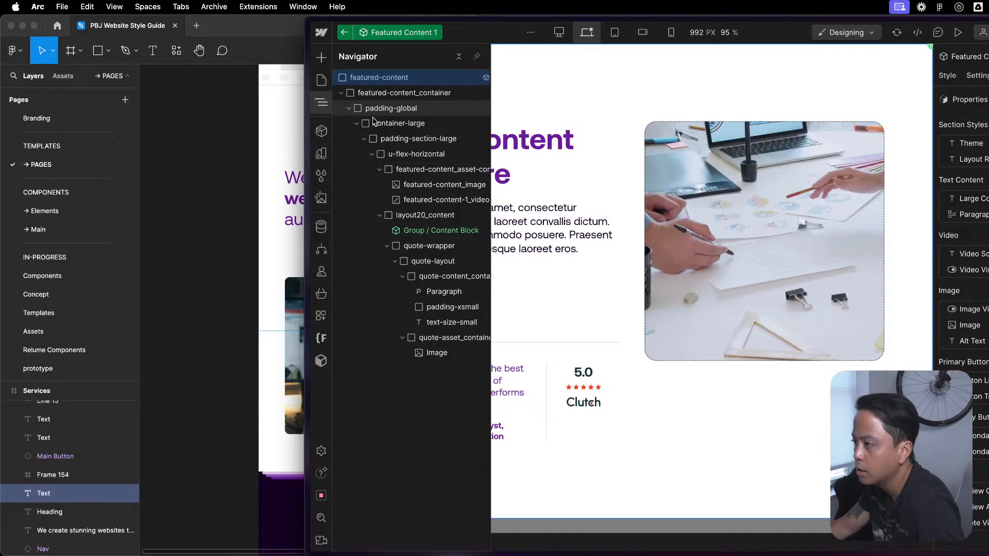
- Reset the Button 1 visibility of the nested Group / Content Block instance to its default
left_click(428, 230)
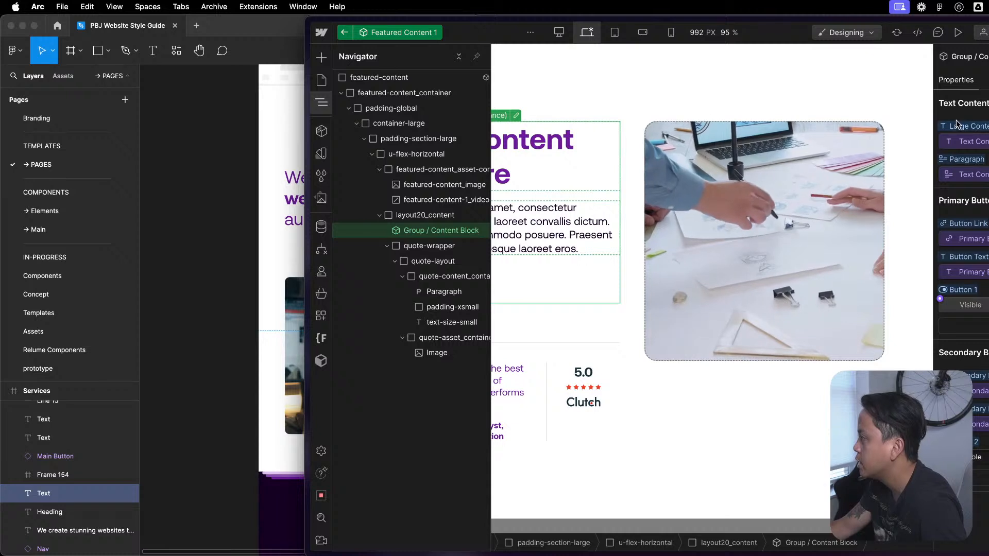
left_click(958, 289)
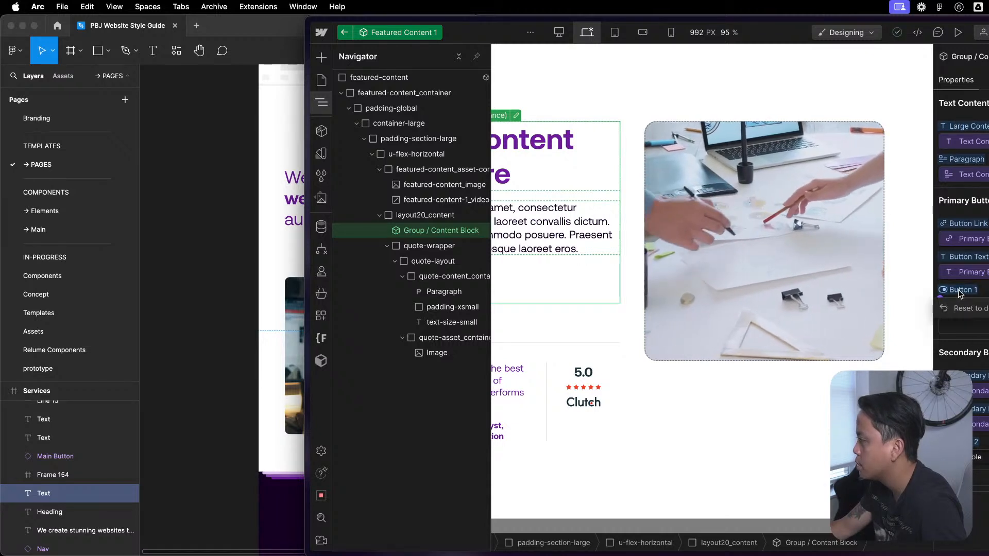
left_click(966, 309)
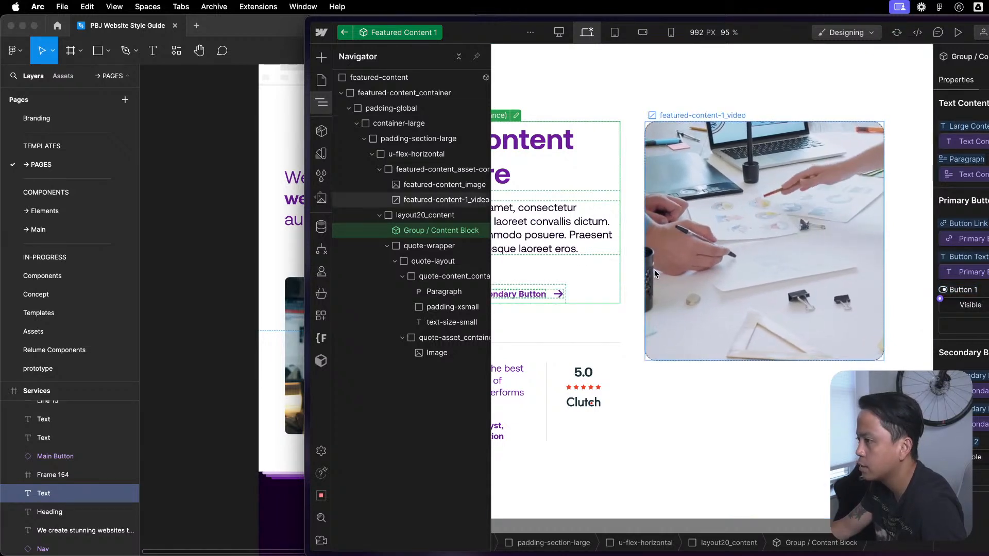
key("z")
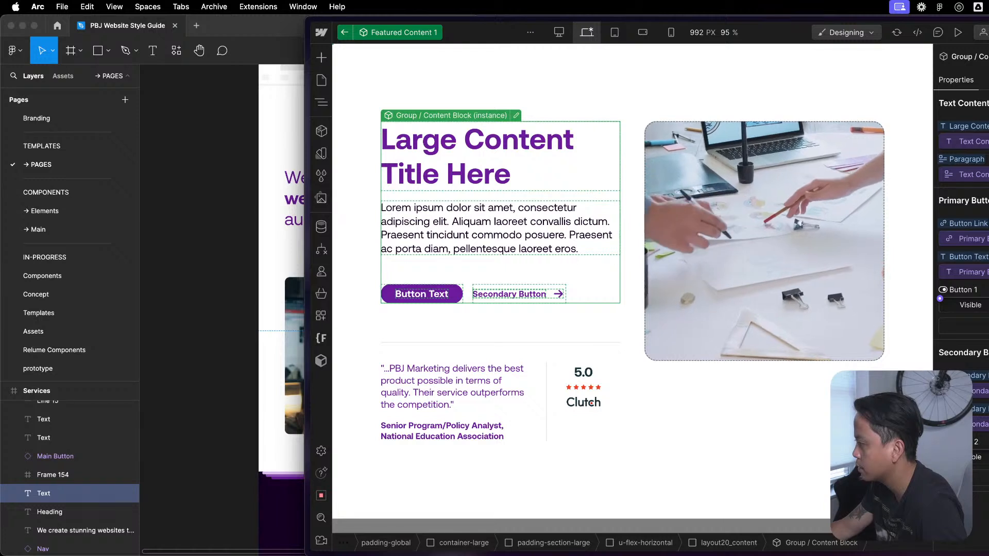
- Create and connect a visibility property named Button 1 for the content block's first button
left_click(940, 299)
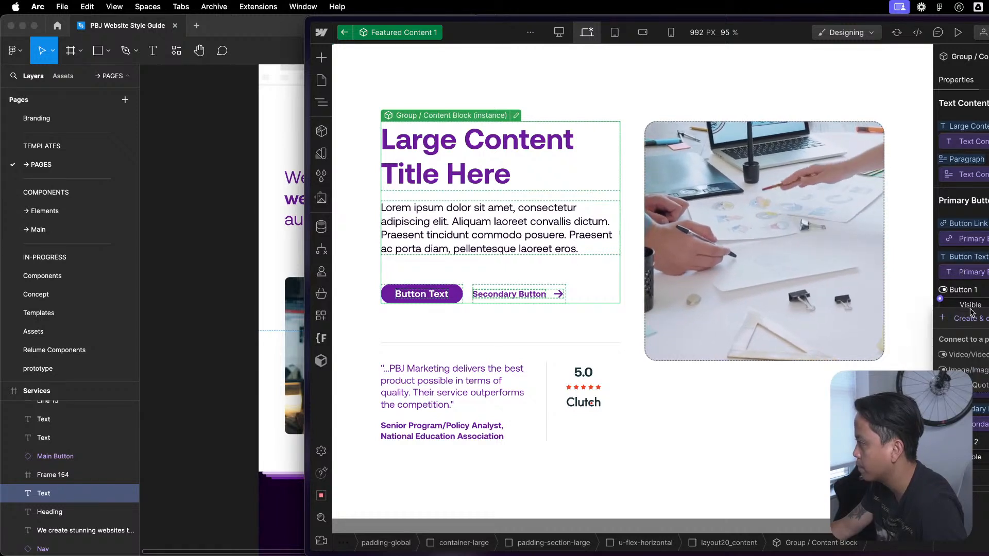
left_click(985, 318)
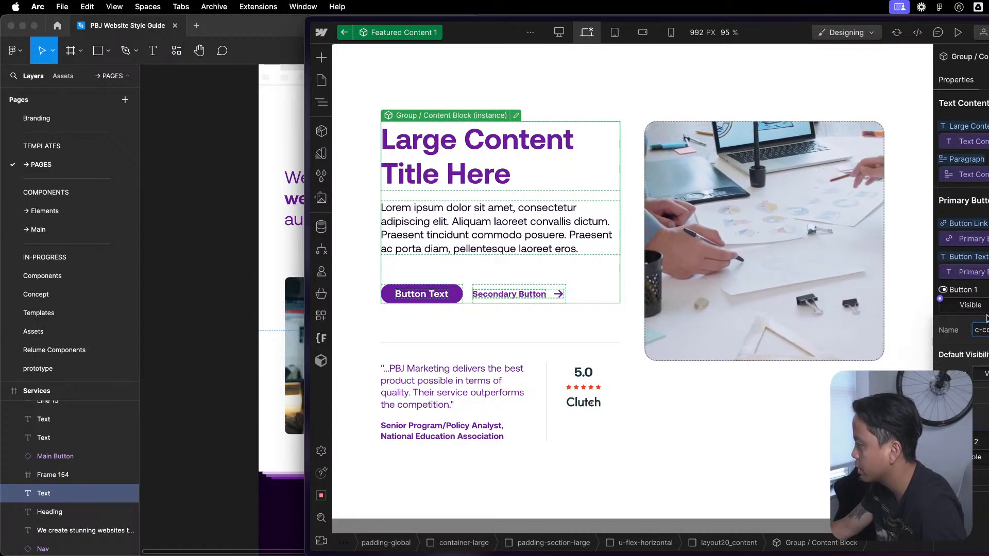
key("super+a")
type("Butt")
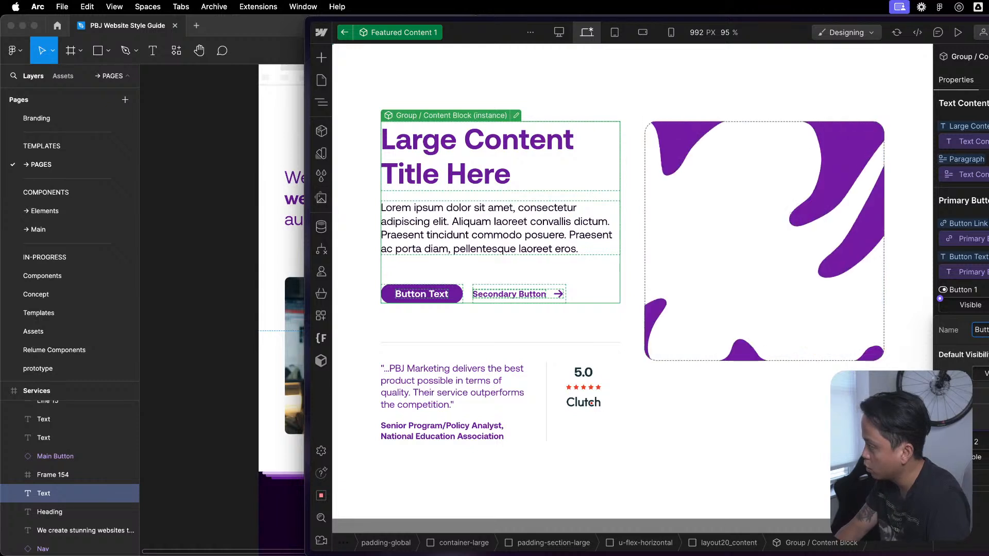
key("Return")
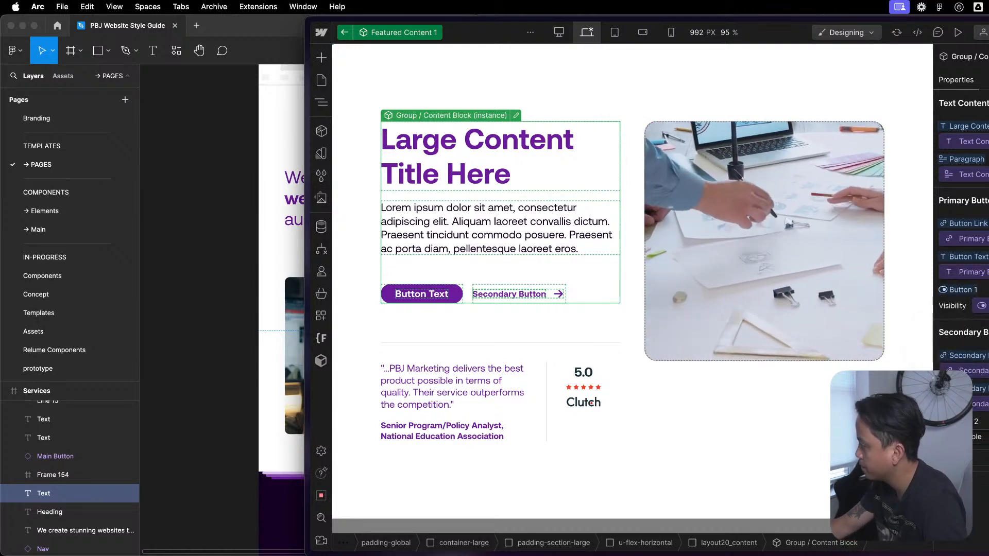
- Create and connect a visibility property named Button 2 for the content block's second button, and return to the Components page
left_click(947, 437)
left_click(981, 450)
key("super+a")
type("Butt")
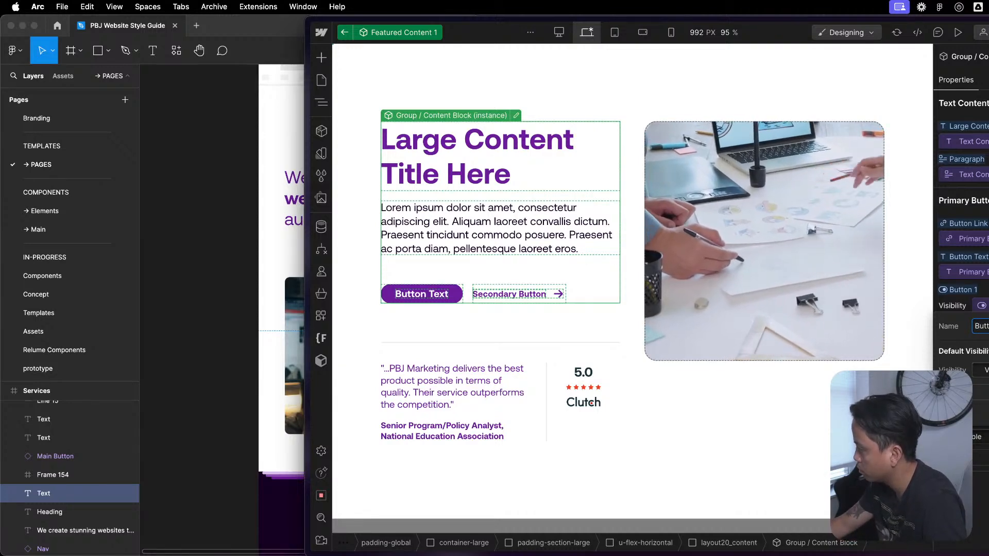
key("Return")
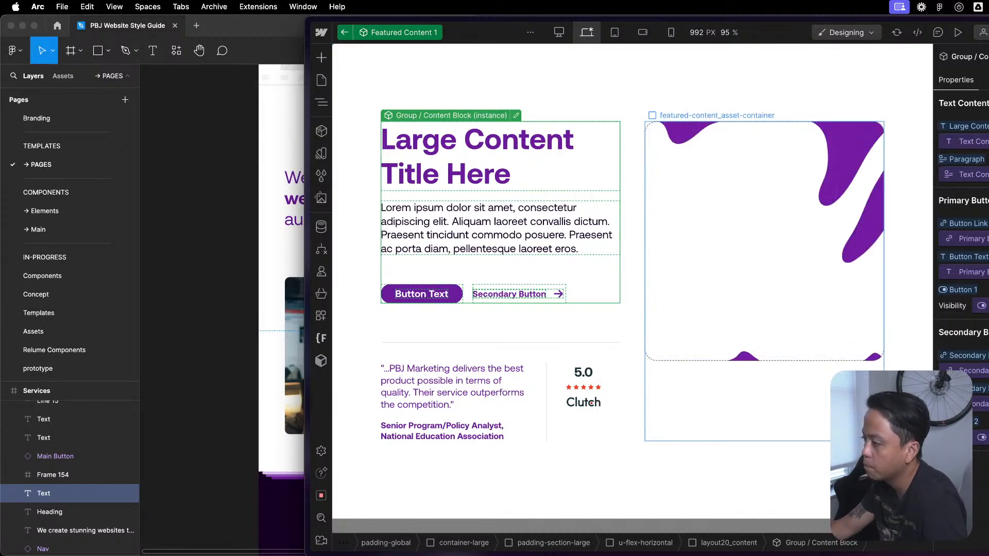
left_click(825, 406)
key("Escape")
key("Escape")
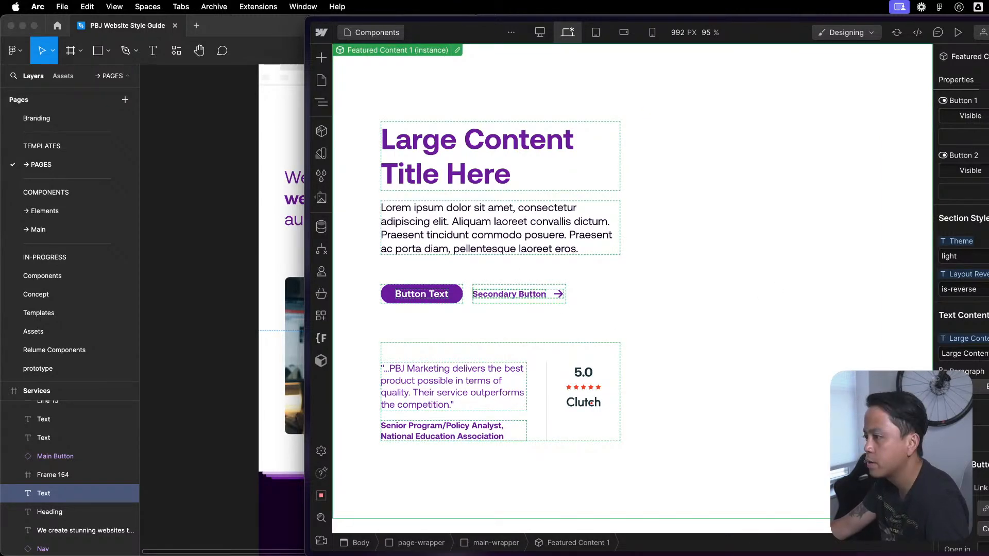
- Test the Button 1 and Button 2 visibility properties on the Featured Content 1 instance, leaving both visible
left_click(988, 116)
left_click(988, 118)
left_click(987, 170)
left_click(975, 169)
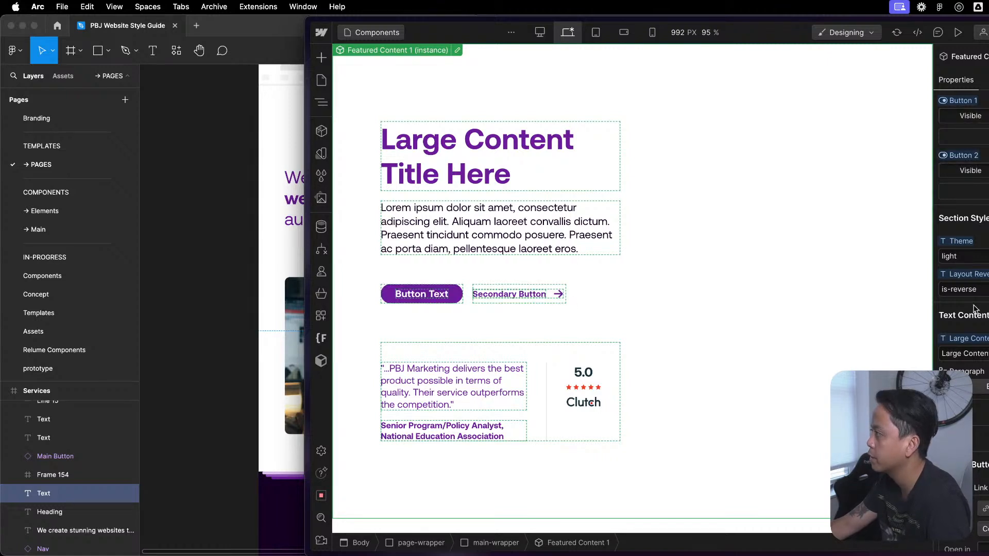
scroll(974, 299, "down", 3)
scroll(960, 299, "down", 4)
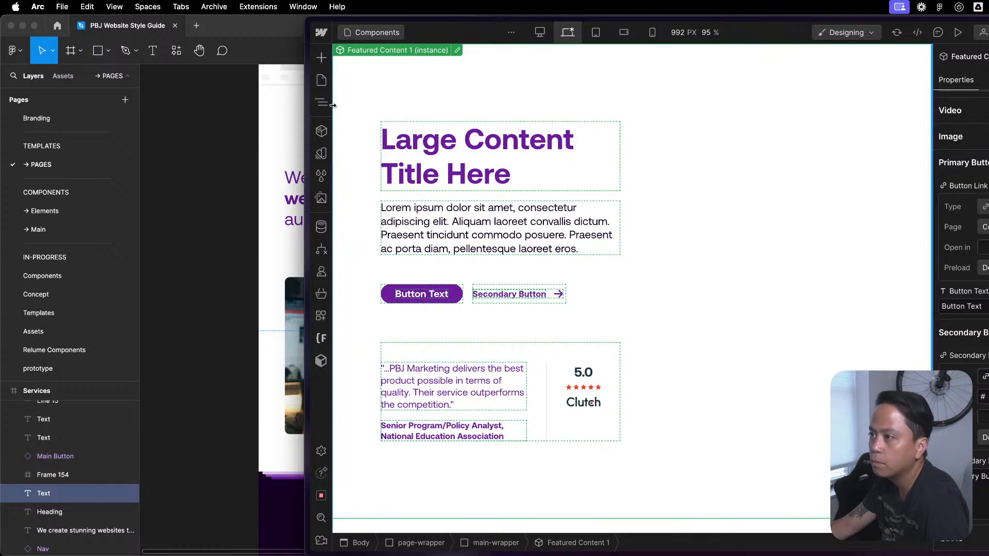
- Edit the Featured Content 1 component and assign its Button 1 visibility property to the Primary Button group
left_click(457, 49)
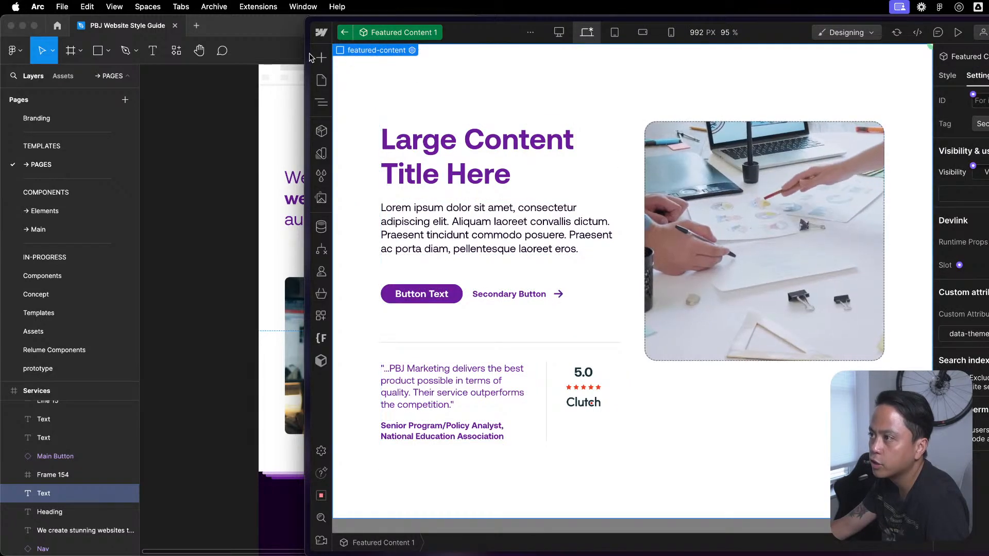
mouse_move(352, 82)
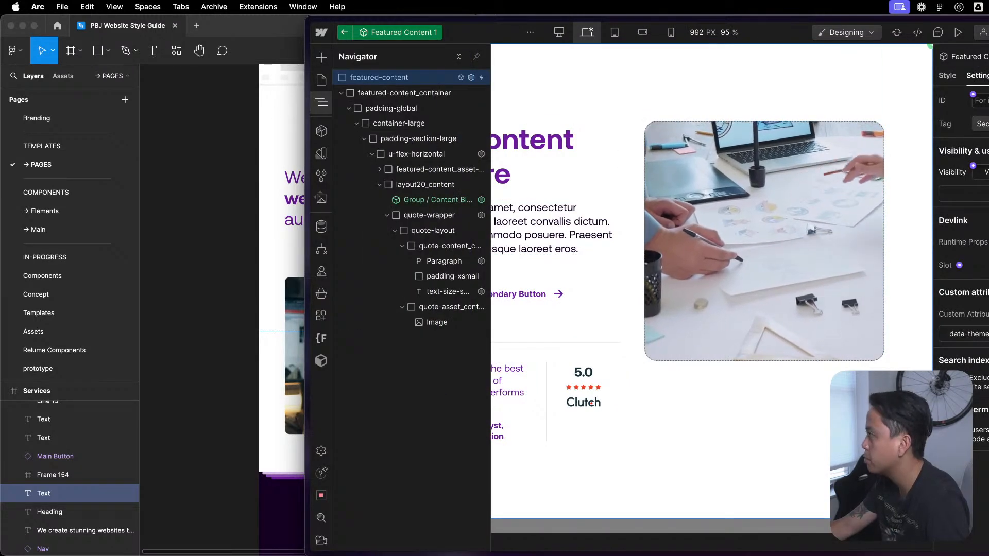
left_click(973, 120)
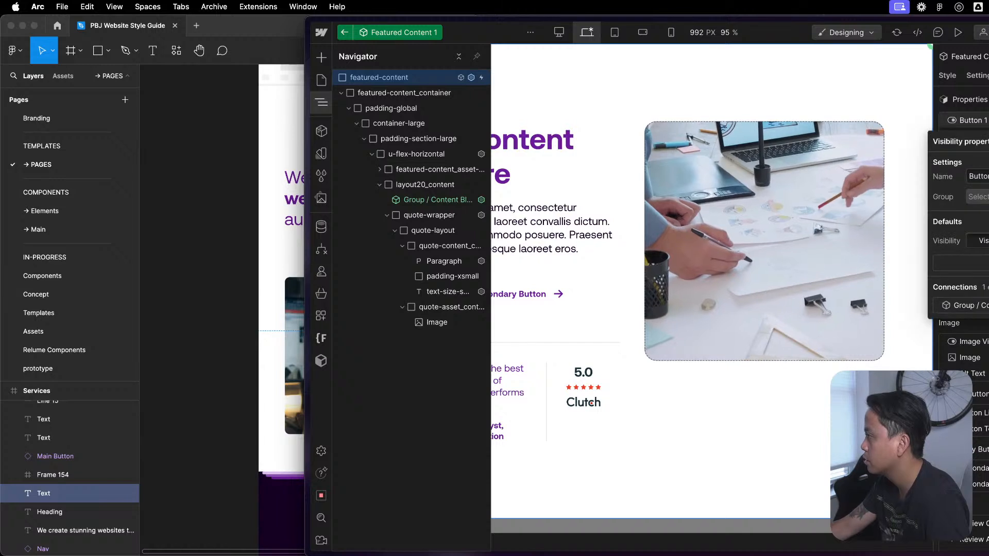
left_click(978, 196)
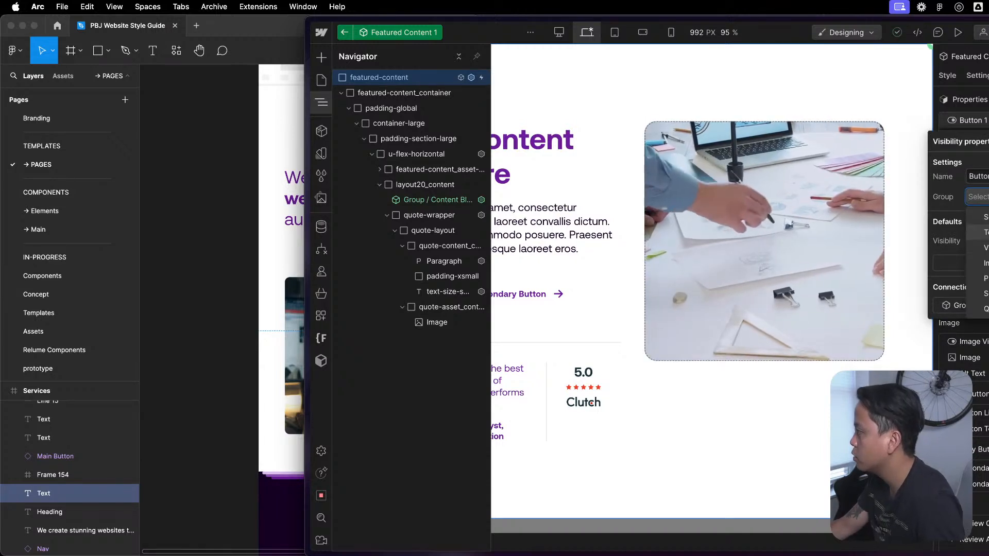
left_click(986, 278)
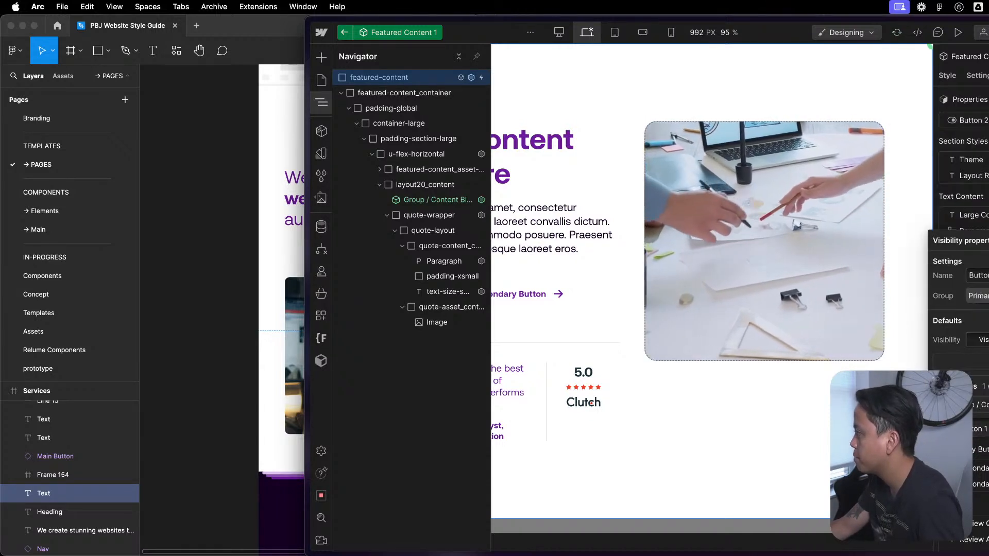
- Assign the component's Button 2 visibility property to the Secondary Button group
left_click(973, 121)
left_click(973, 121)
left_click(978, 197)
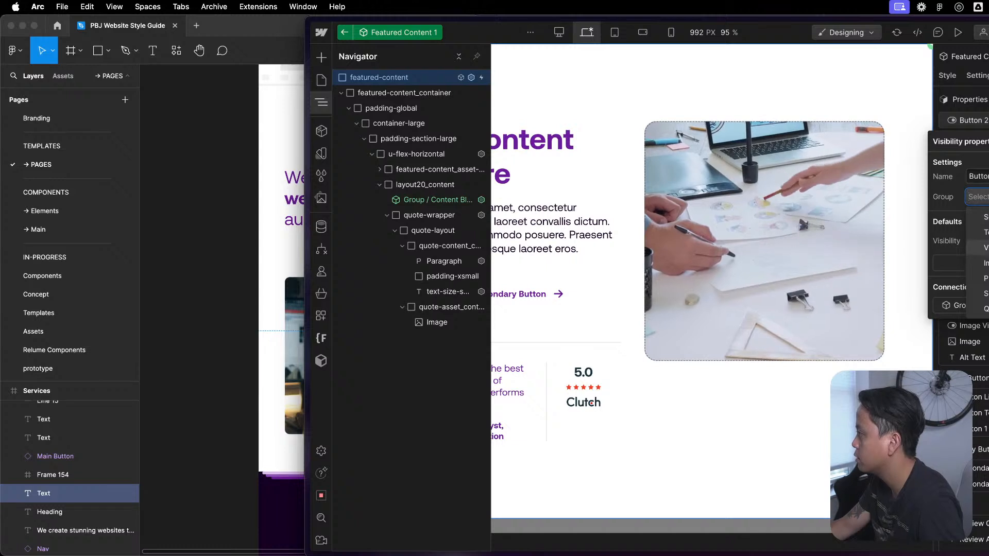
left_click(983, 292)
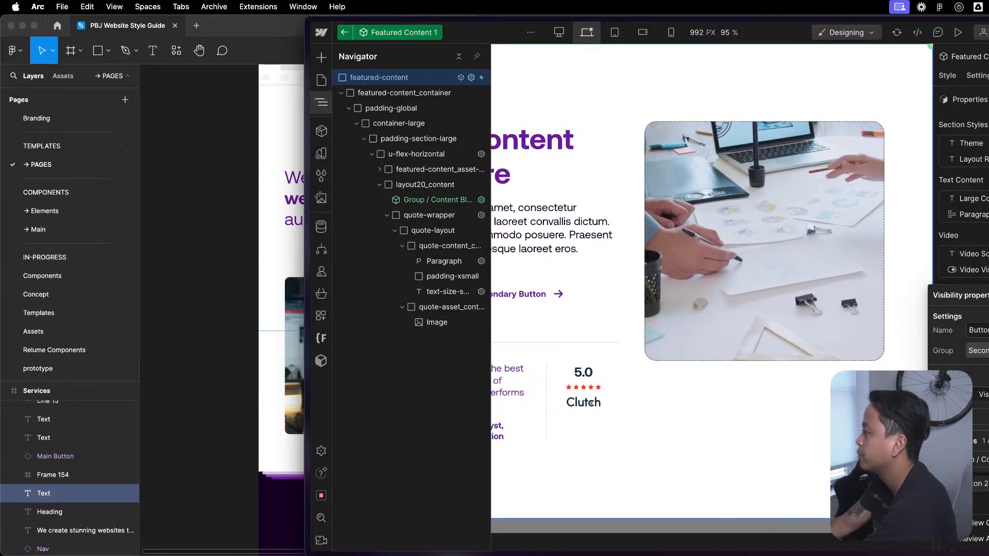
left_click(985, 295)
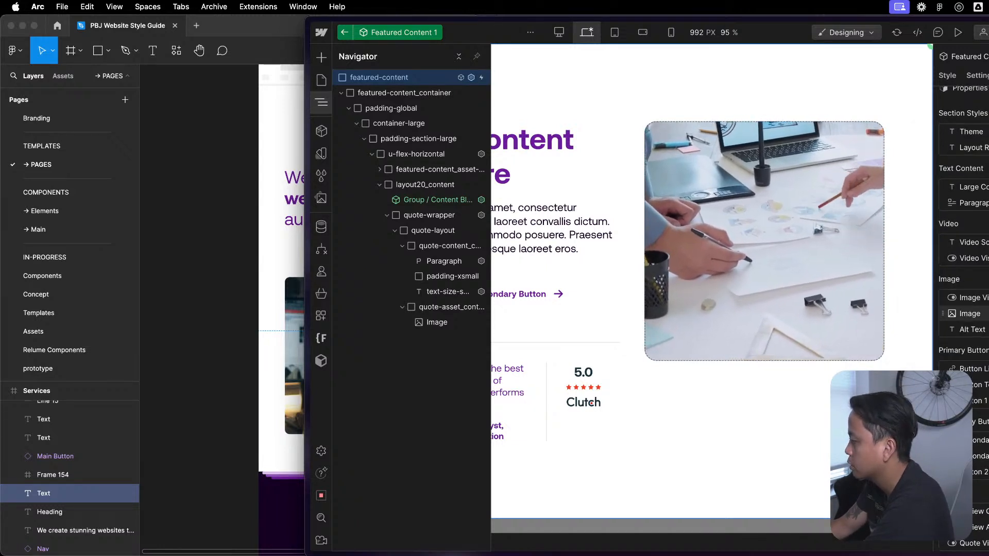
left_click(754, 379)
left_click(569, 426)
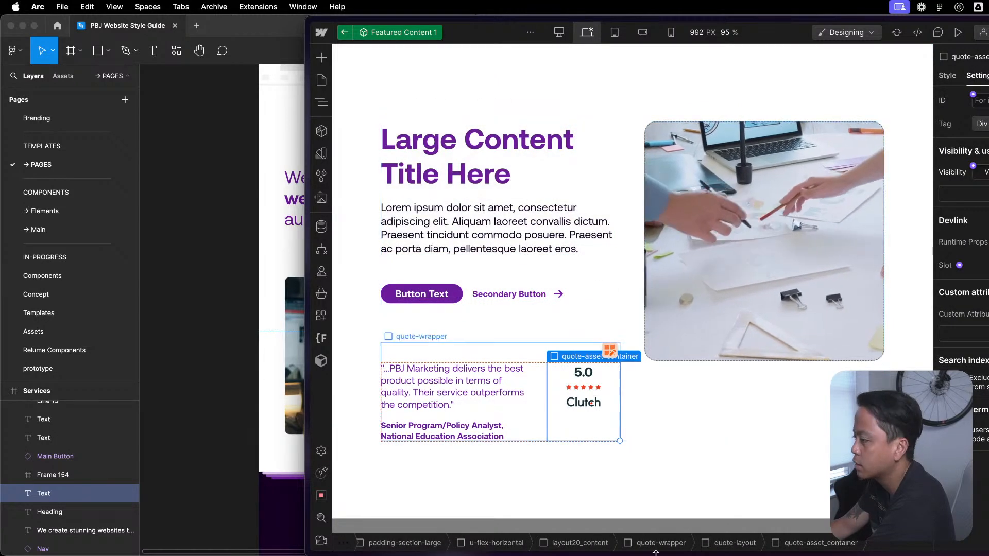
left_click(728, 436)
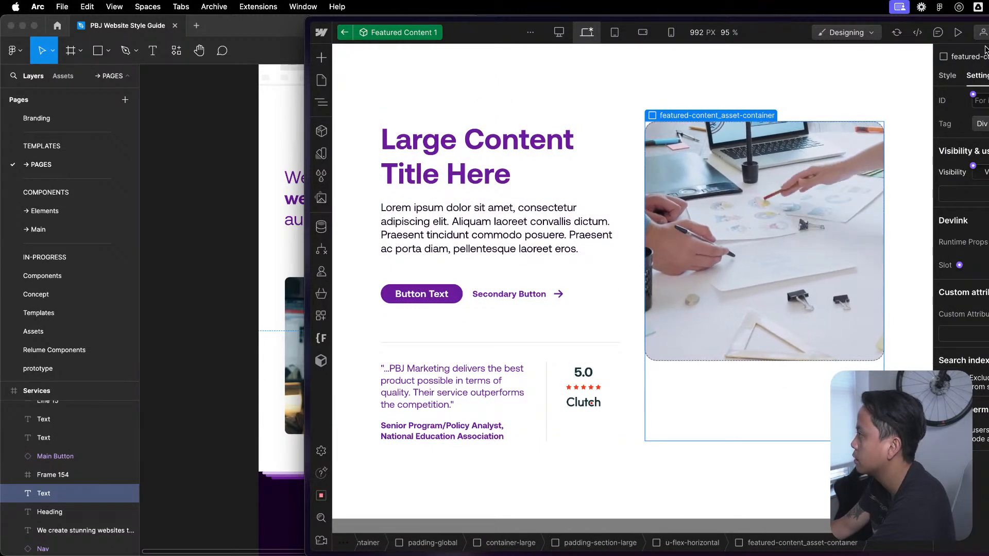
- Return to the Components page and reset the Featured Content 1 instance's Theme, layout reverse and large content title properties to their defaults
left_click(344, 32)
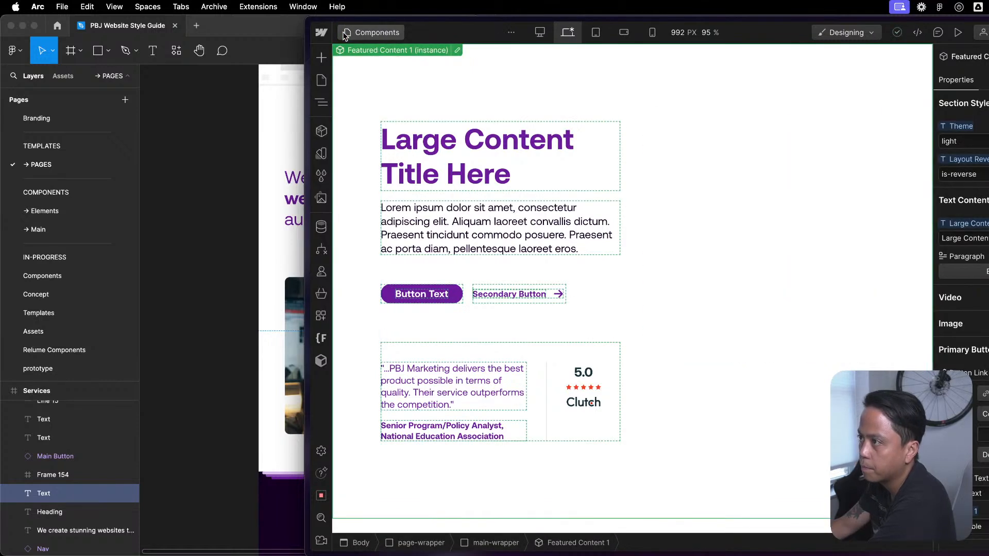
right_click(971, 130)
left_click(957, 103)
left_click(961, 128)
left_click(967, 147)
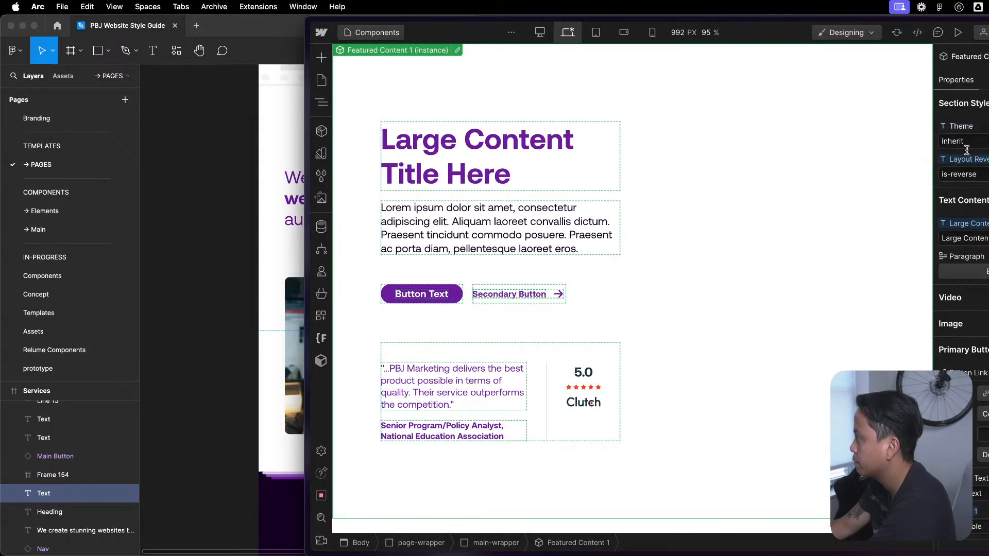
left_click(971, 178)
left_click(982, 241)
- Reset the instance's Button 1 and Button 2 visibility properties to their defaults
scroll(974, 243, "down", 5)
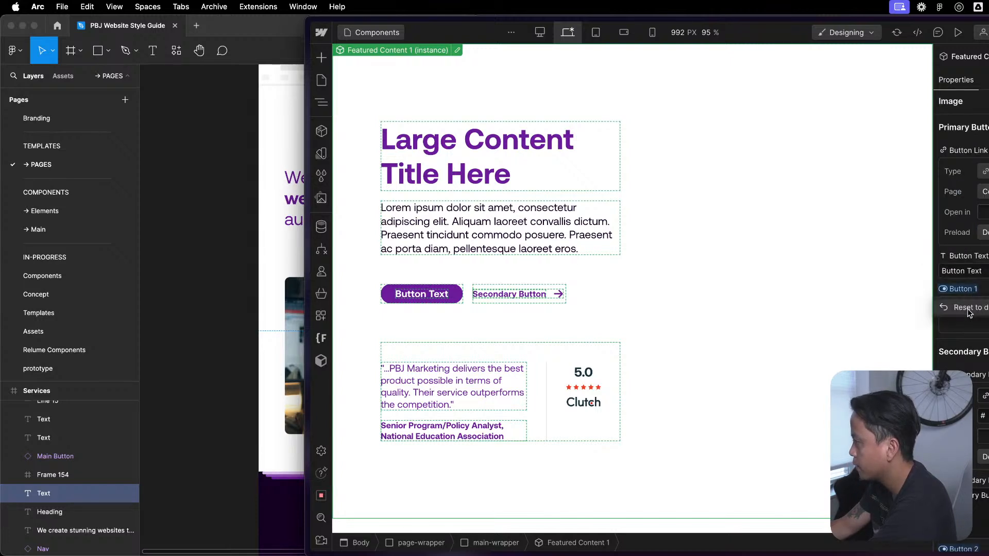
scroll(973, 380, "down", 2)
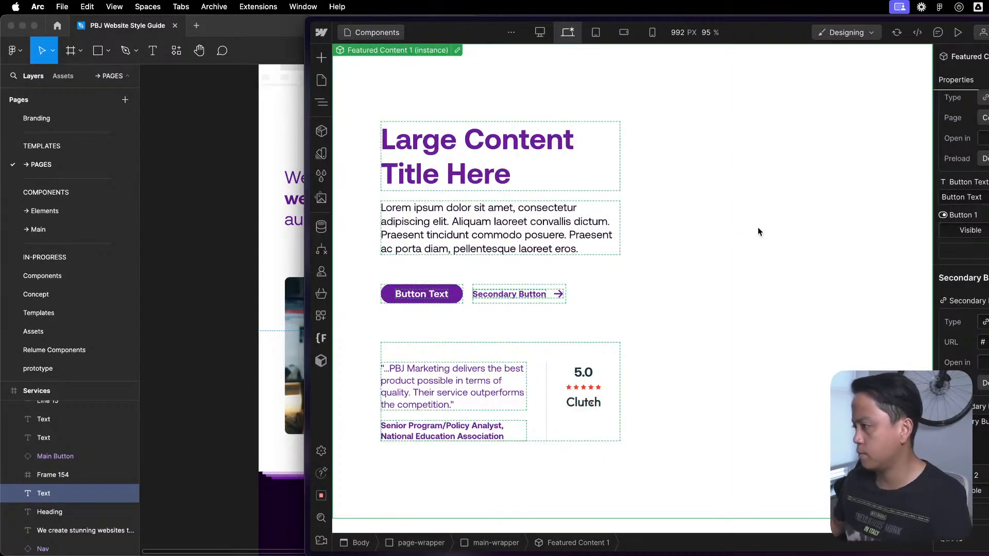
scroll(961, 278, "up", 5)
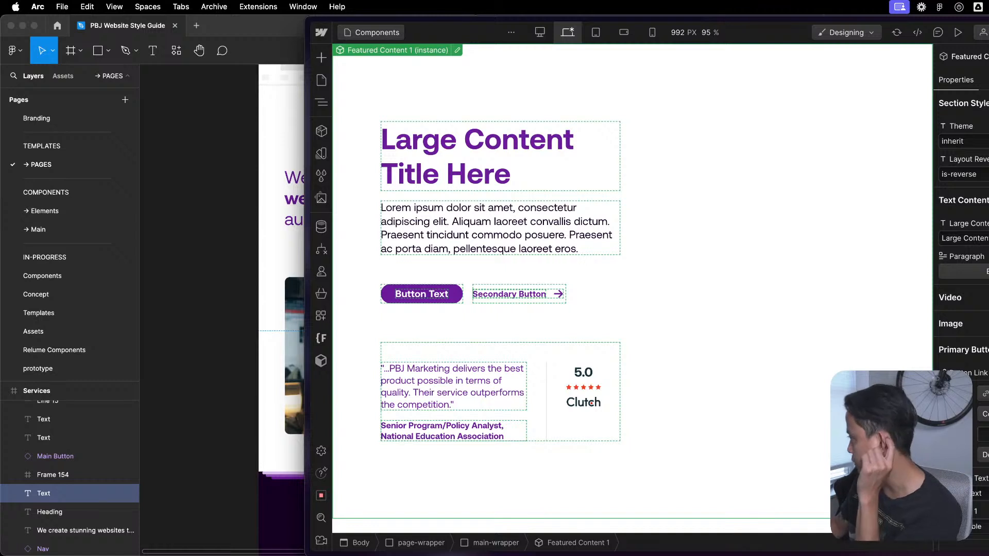
- Expand the instance's Video and Image property groups and reset the video and image visibility to their defaults
left_click(961, 298)
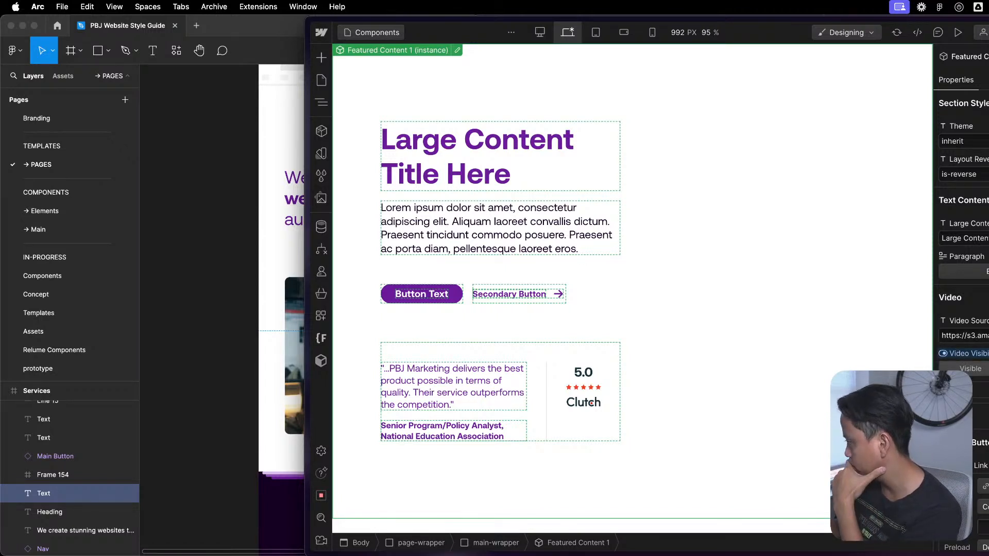
left_click(963, 369)
left_click(961, 418)
left_click(973, 458)
scroll(968, 458, "down", 1)
left_click(964, 471)
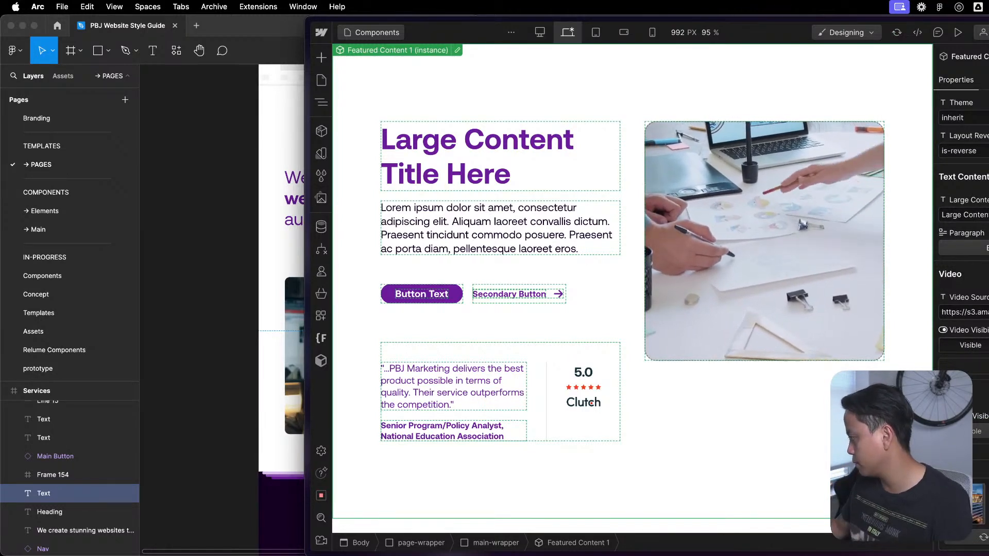
scroll(961, 258, "down", 5)
scroll(961, 258, "down", 4)
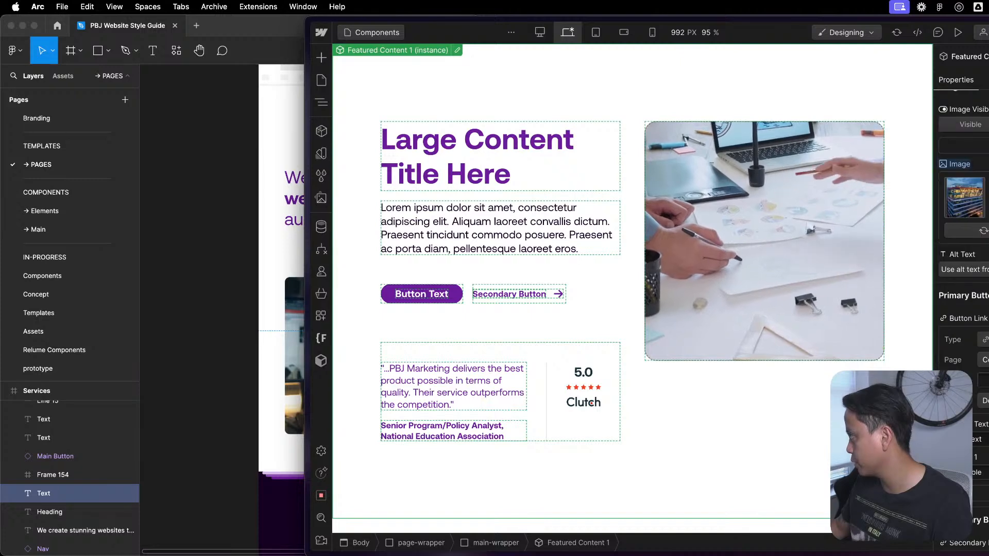
scroll(961, 257, "up", 8)
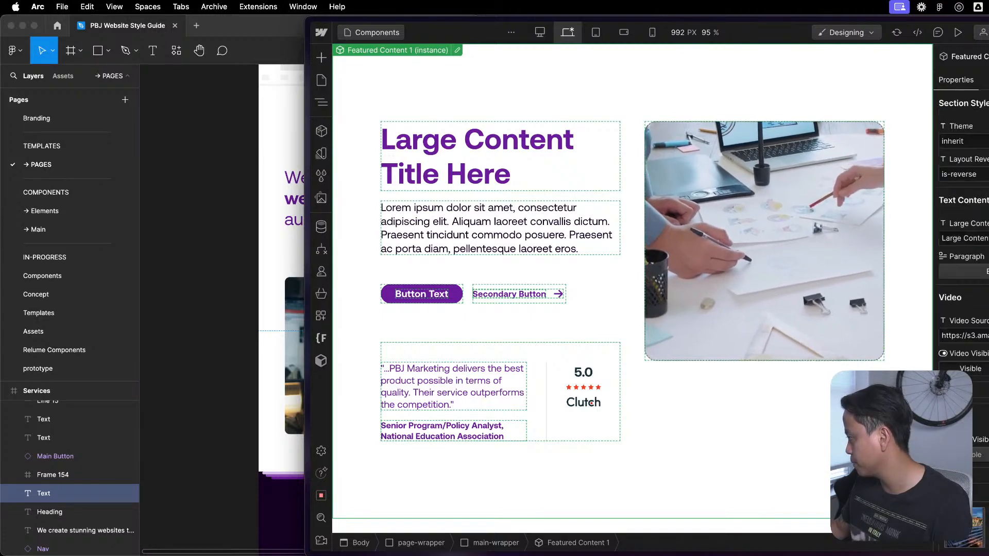
- Review the Featured Content 1 instance and the dark card section below it
key("Escape")
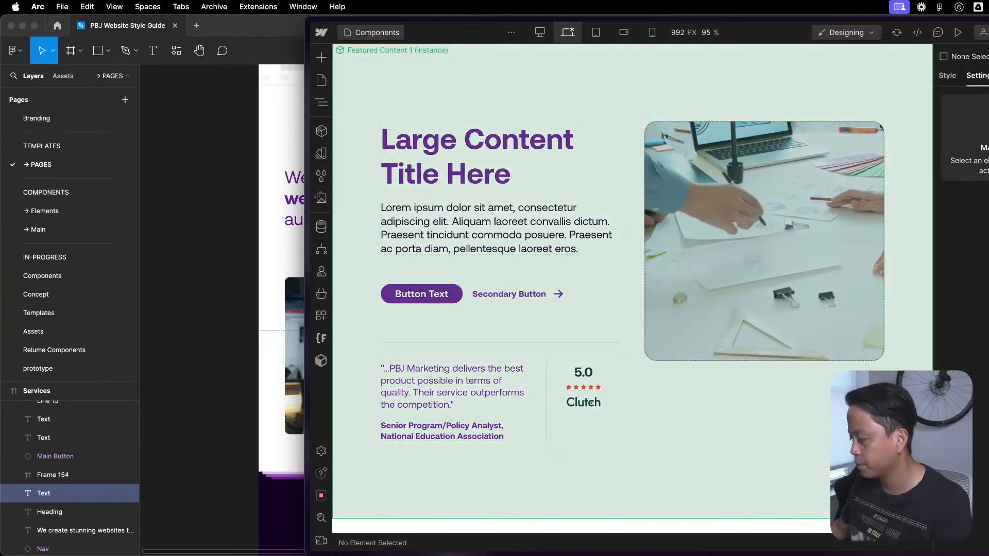
left_click(702, 183)
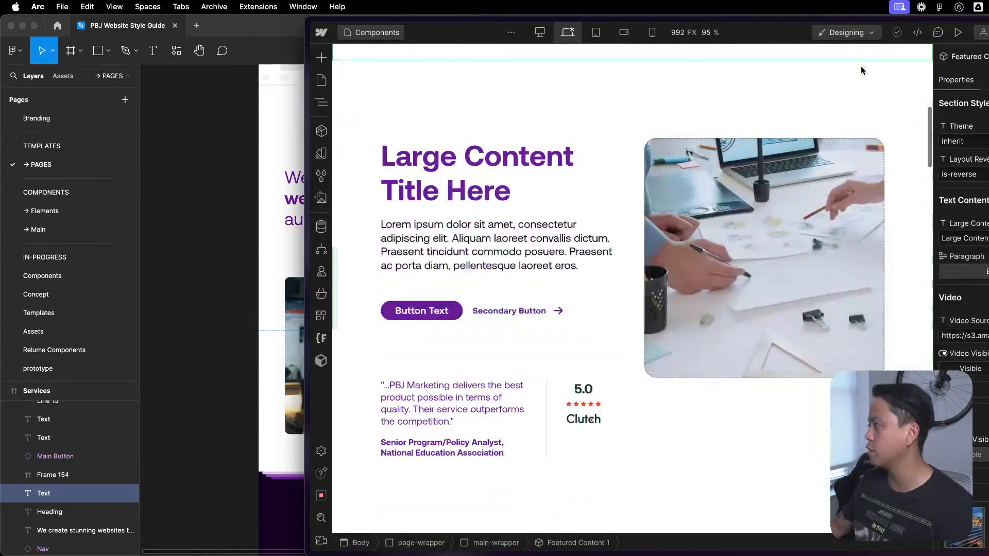
scroll(917, 144, "down", 6)
scroll(816, 177, "up", 1)
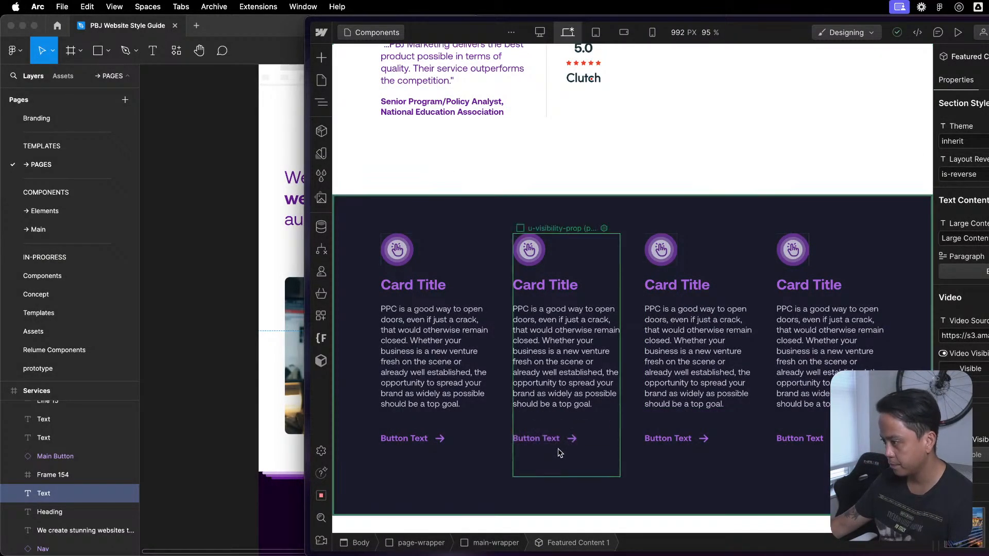
- Open the Section / Columns component below the testimonial for editing and move its Large visibility property to the Section Styles group
left_click(562, 449)
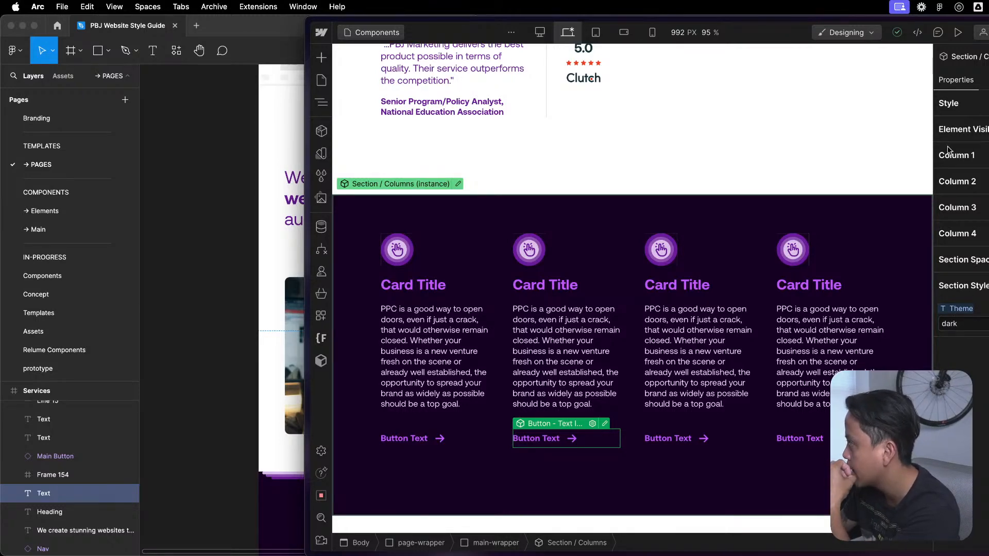
double_click(449, 183)
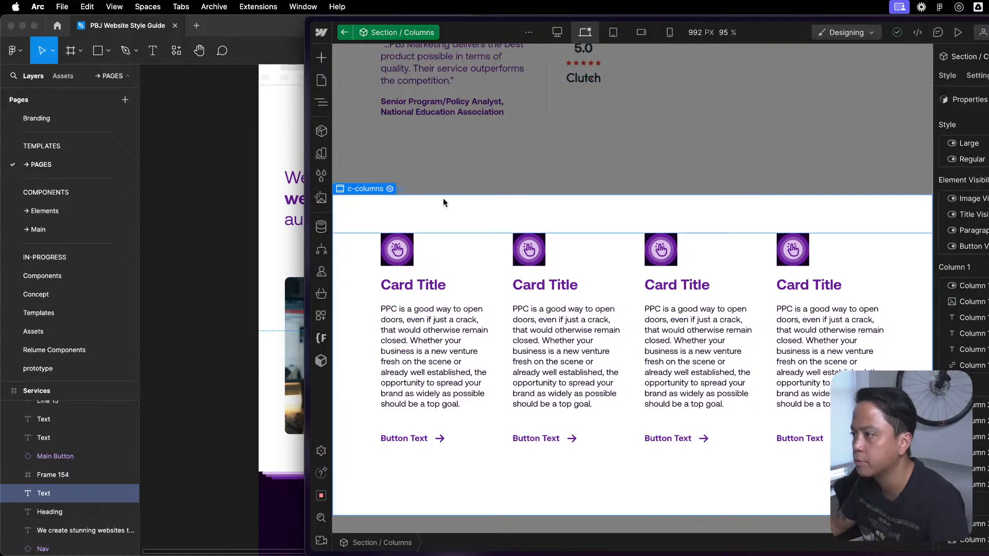
key("z")
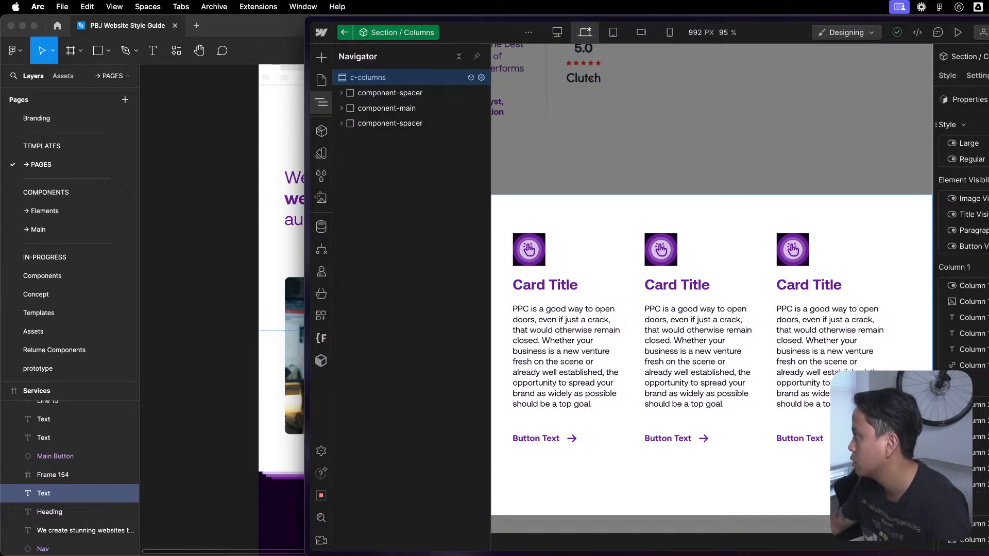
scroll(960, 288, "down", 6)
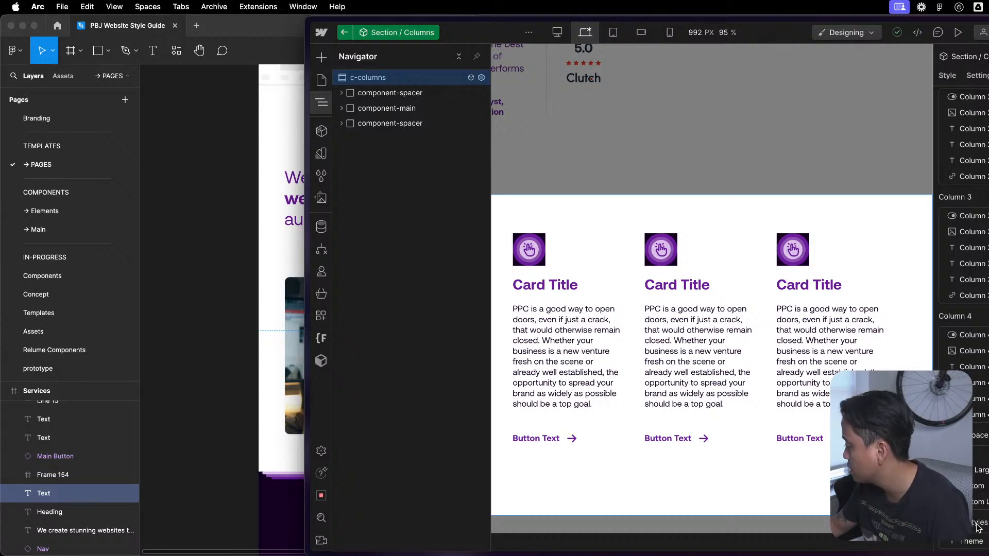
scroll(978, 525, "up", 6)
left_click(977, 144)
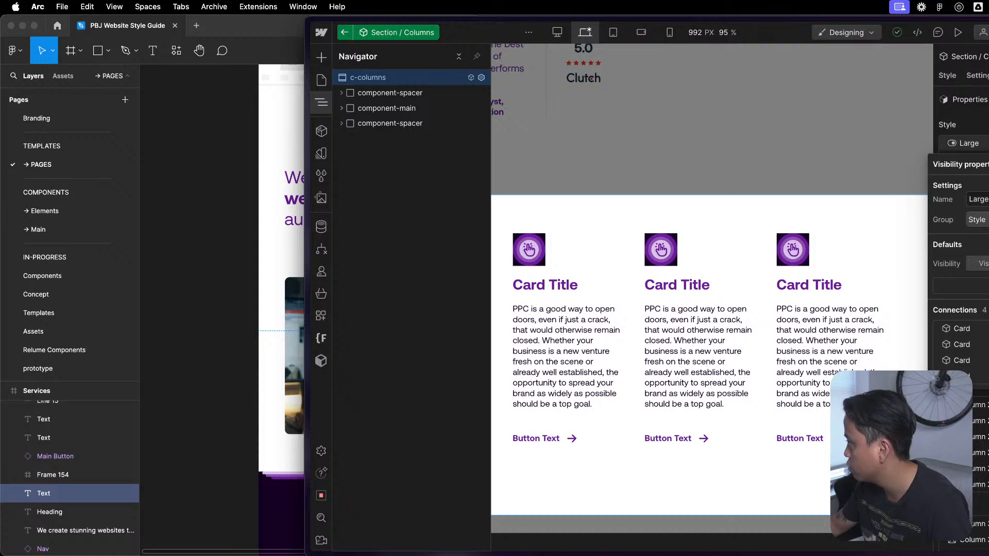
left_click(977, 220)
left_click(978, 346)
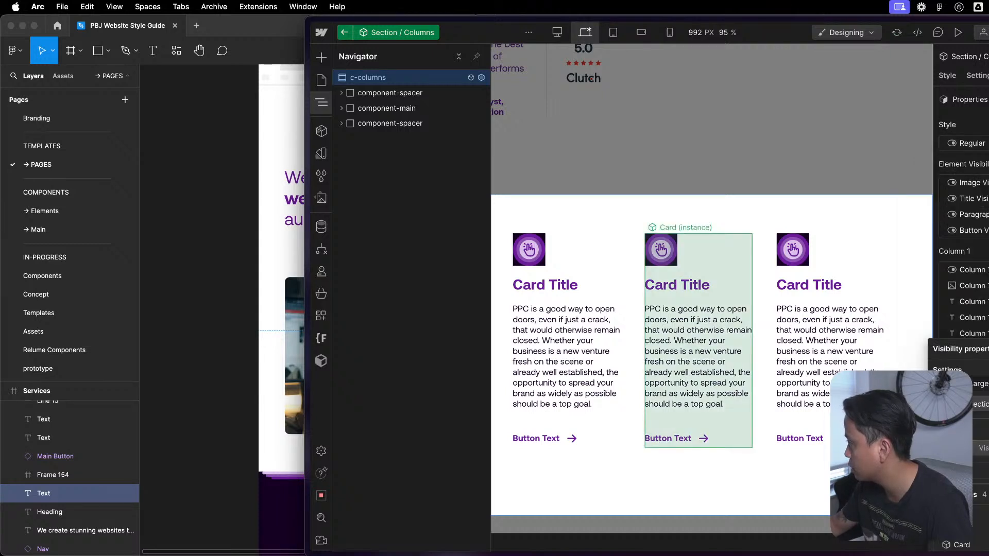
- Move the Regular visibility property to the Section Styles group
left_click(975, 144)
left_click(978, 220)
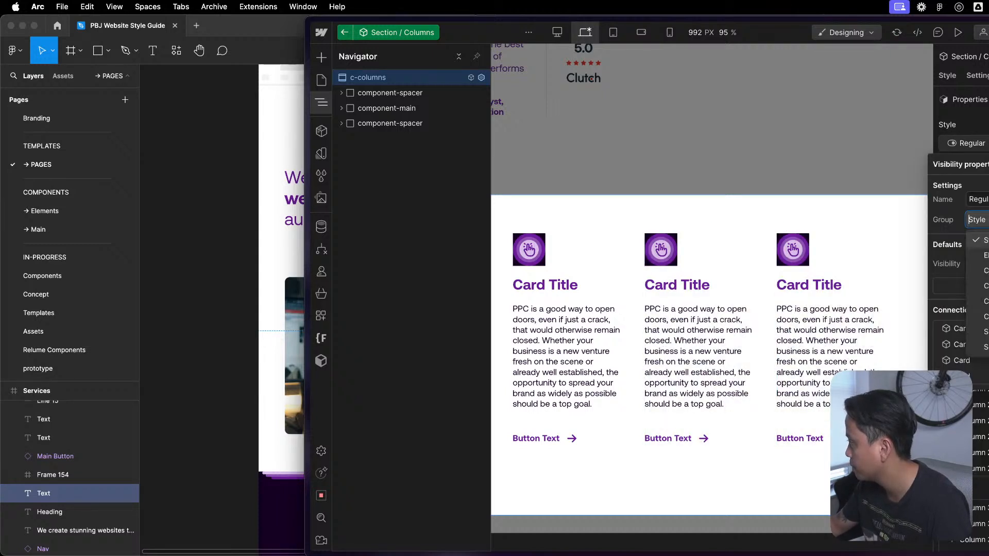
left_click(979, 347)
key("Escape")
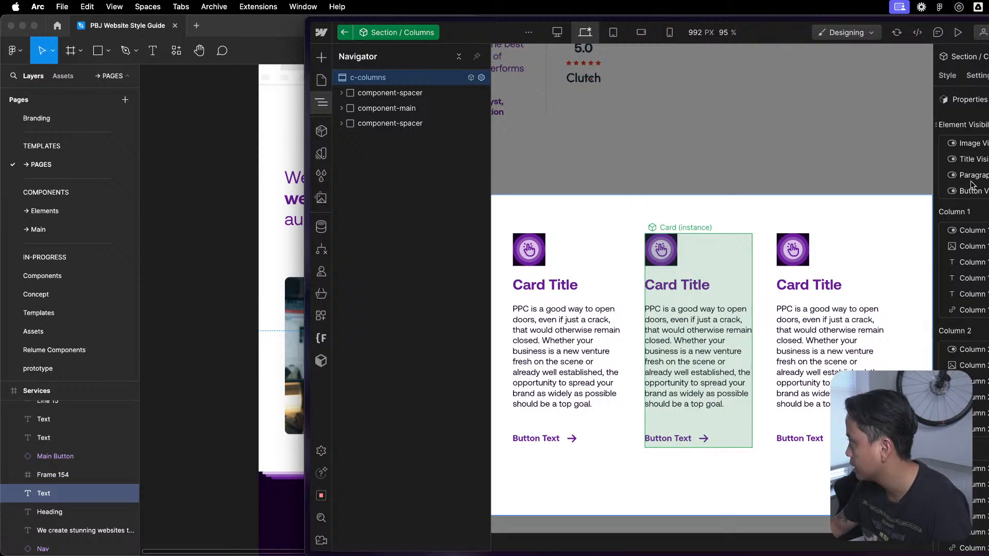
- Move the Section Styles property group directly below Element Visibility, collapsing the Element Visibility, Section Styles, Column 1 and Column 2 groups
scroll(962, 309, "down", 6)
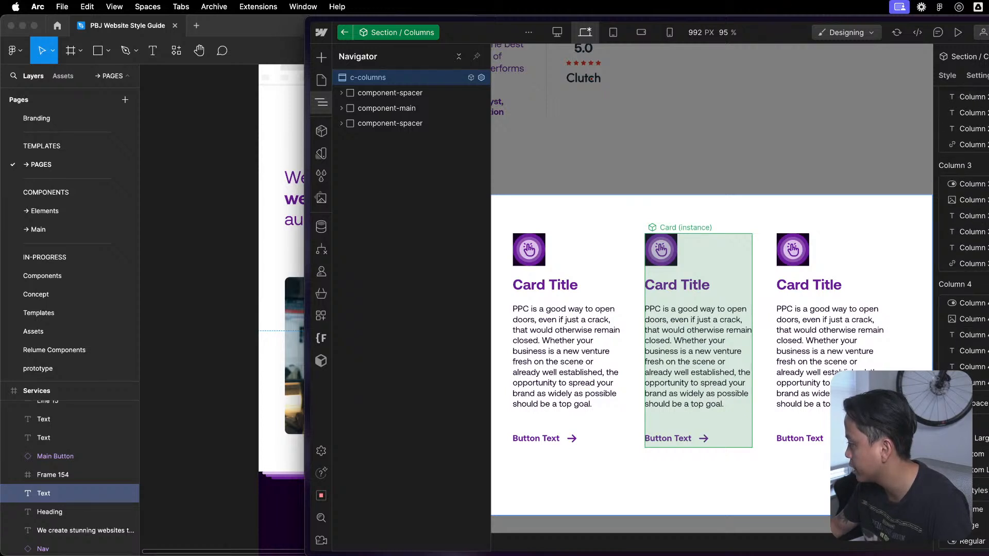
left_click_drag(978, 302, 974, 183)
scroll(979, 174, "up", 4)
scroll(973, 340, "up", 1)
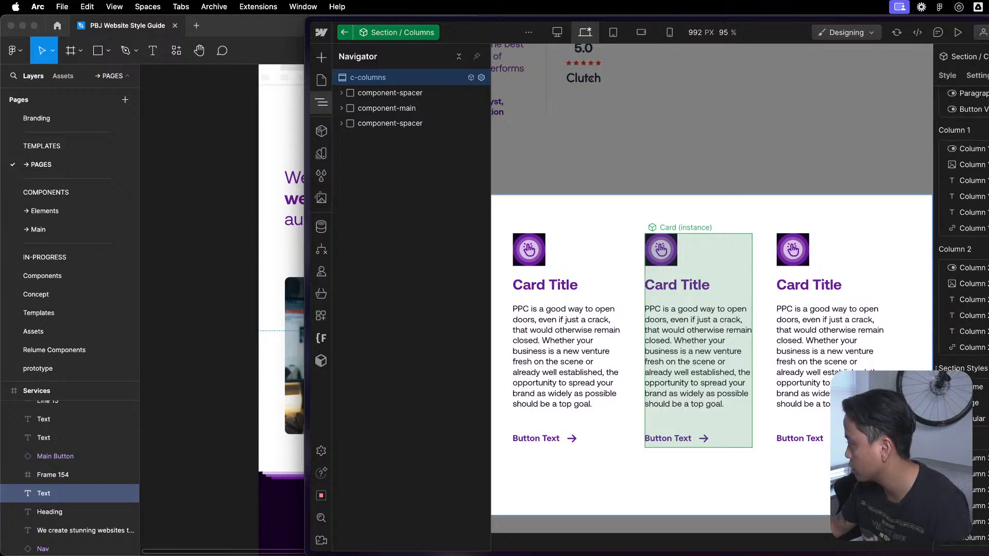
left_click(978, 249)
left_click(977, 130)
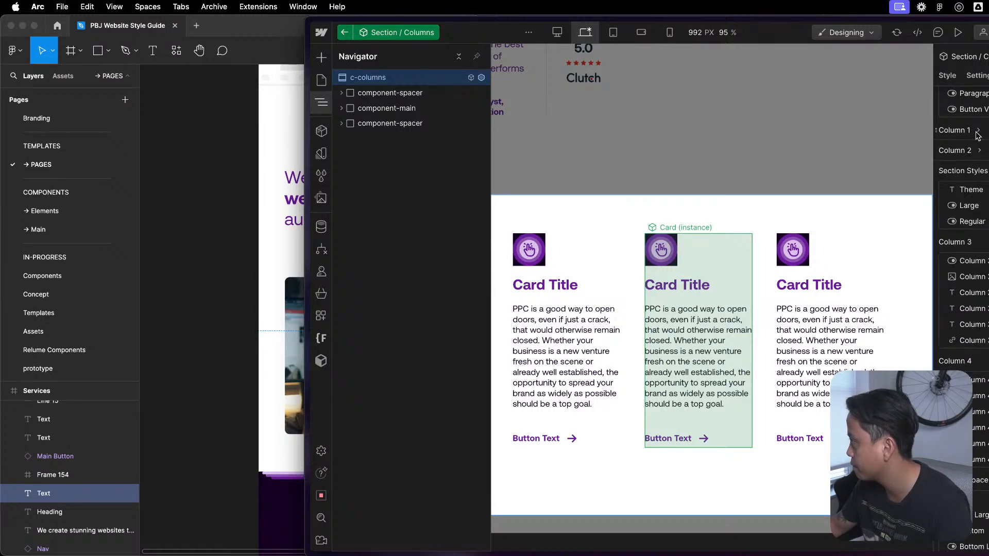
scroll(981, 151, "up", 3)
left_click(985, 124)
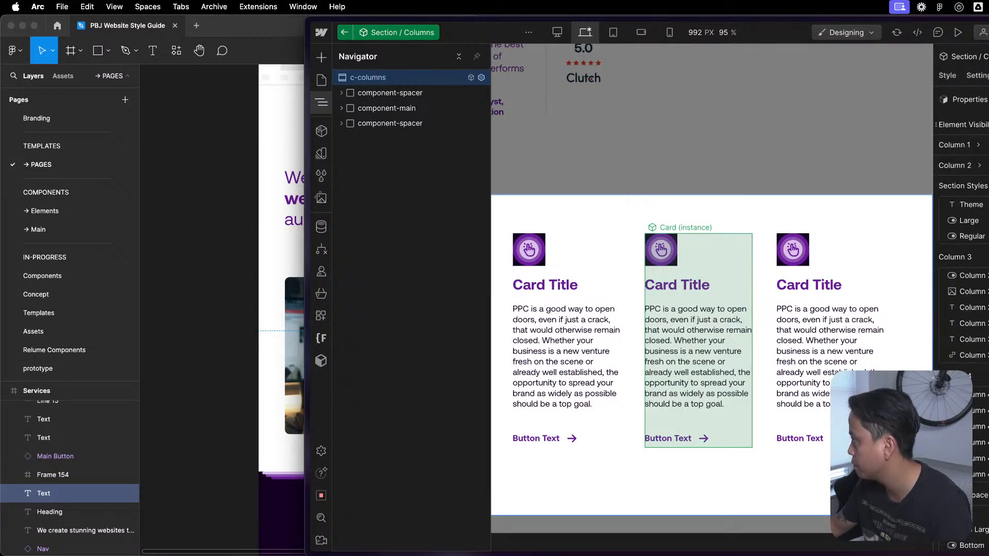
left_click_drag(940, 180, 952, 132)
left_click(952, 130)
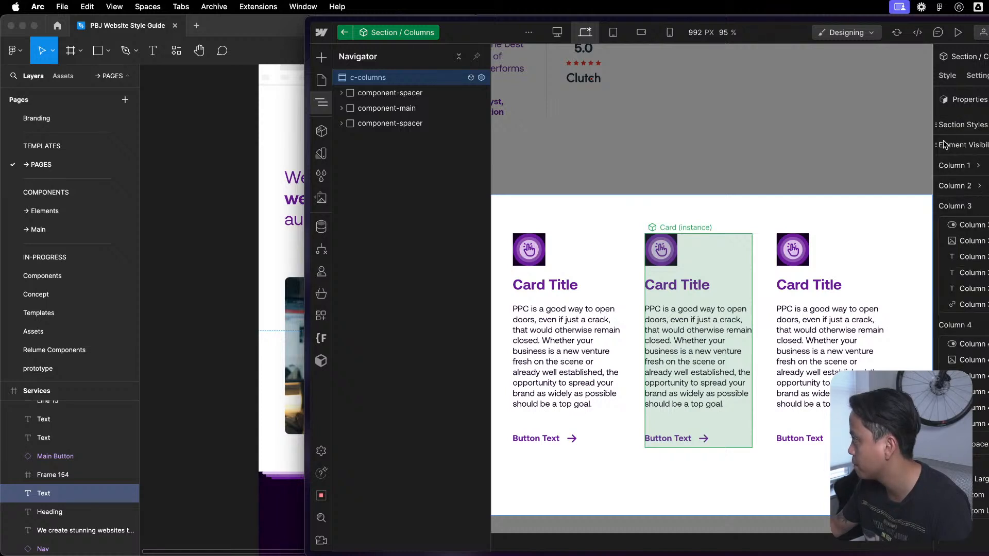
left_click_drag(941, 153, 944, 154)
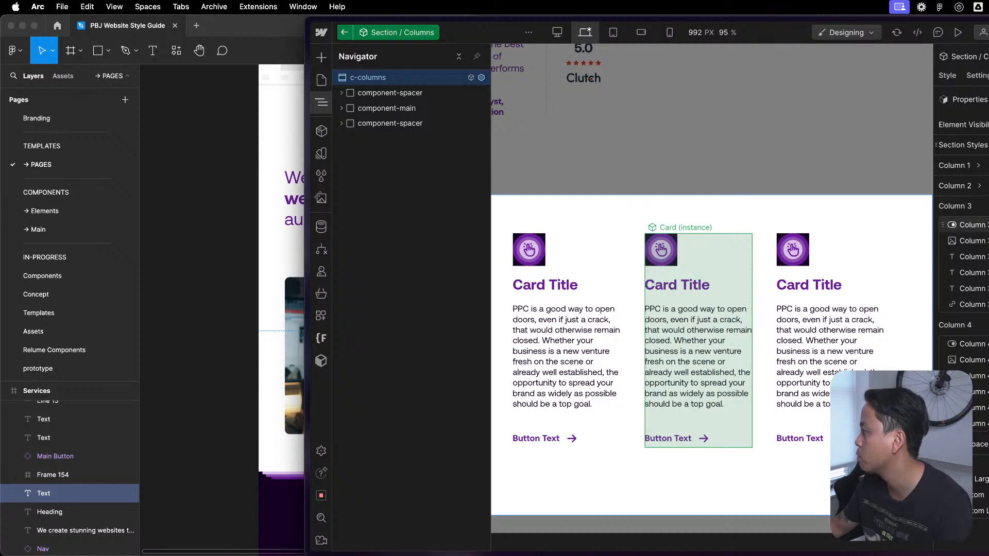
- Collapse the Column 3 and Column 4 property groups and expand Column 1 to check its properties
left_click(982, 207)
left_click(982, 228)
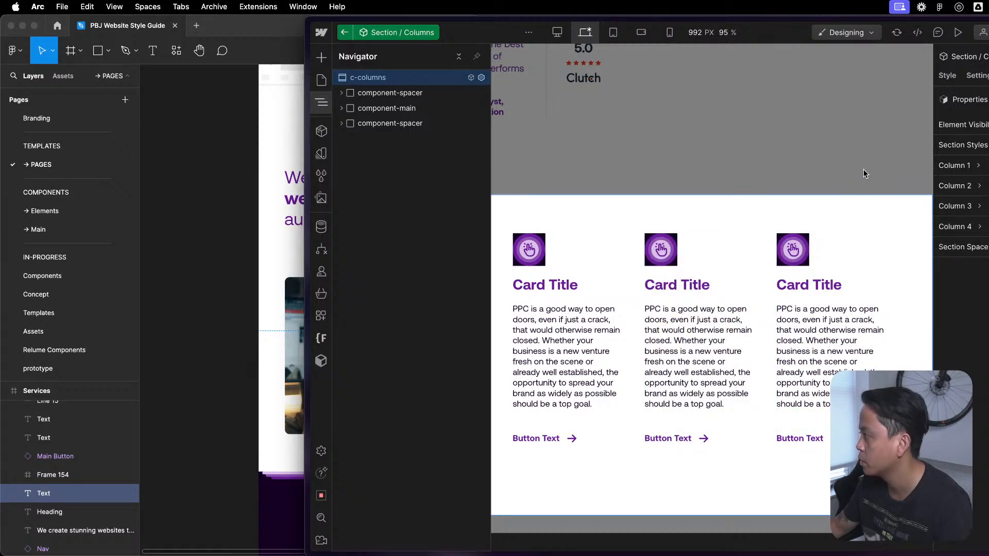
left_click(978, 165)
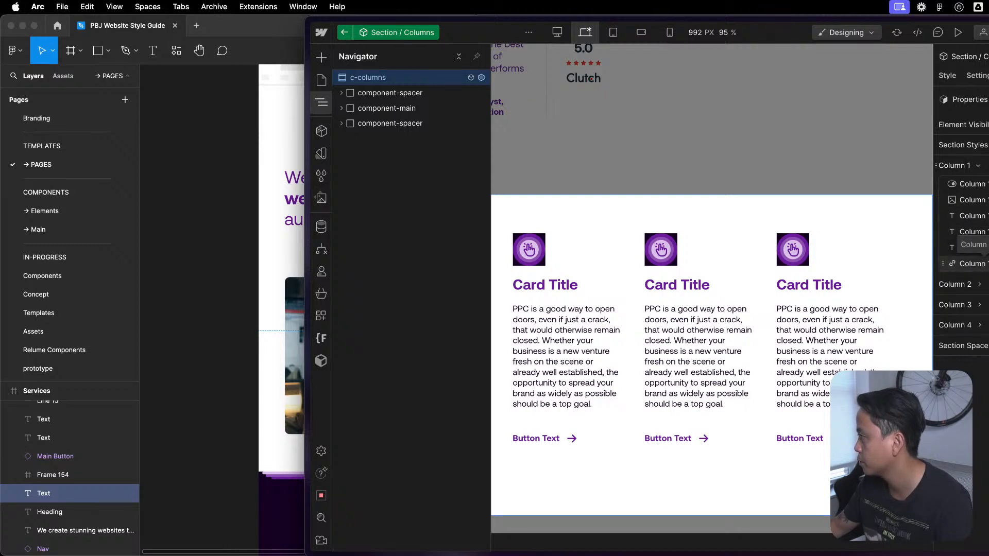
left_click_drag(973, 245, 973, 232)
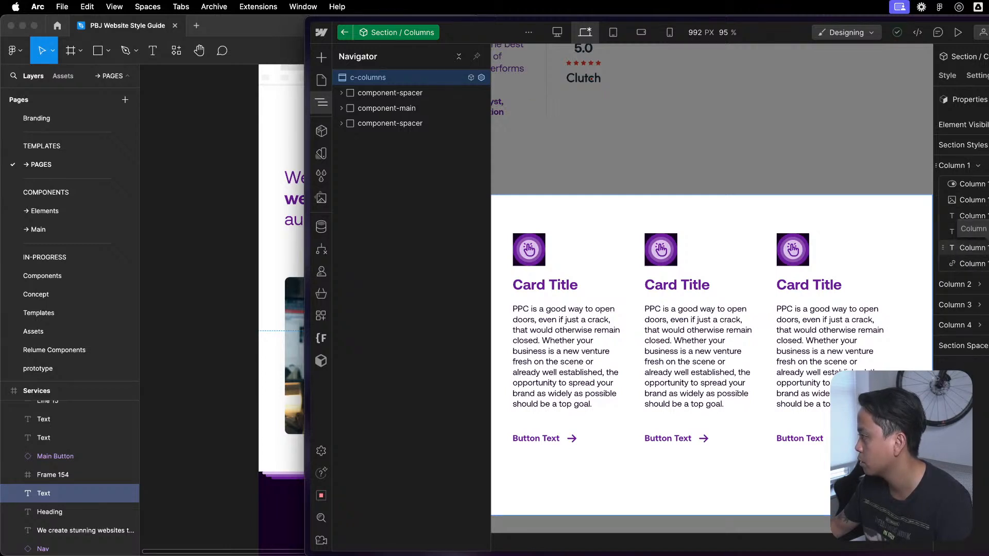
- Open the fourth card's Button - Text Icon component and check its settings and styles
left_click(824, 430)
double_click(817, 439)
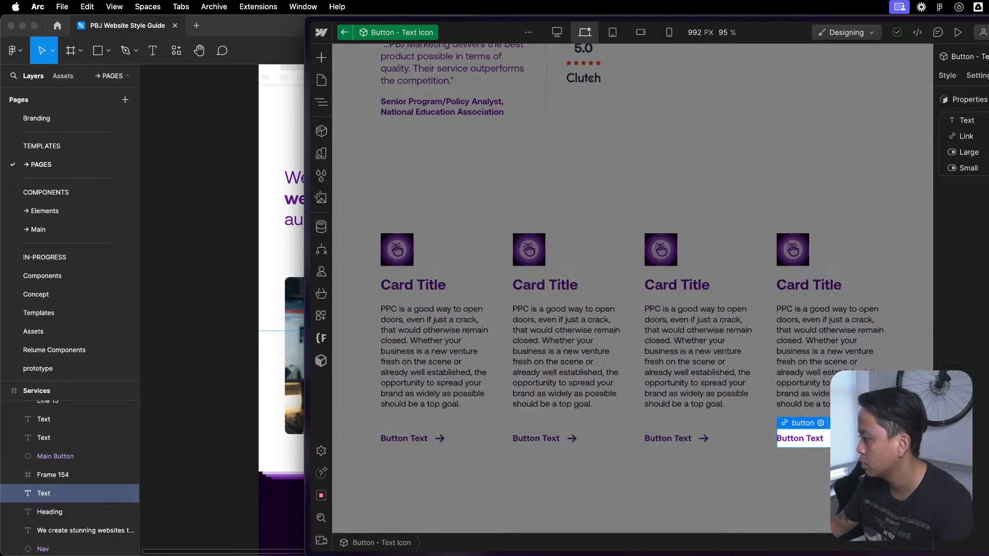
left_click(973, 85)
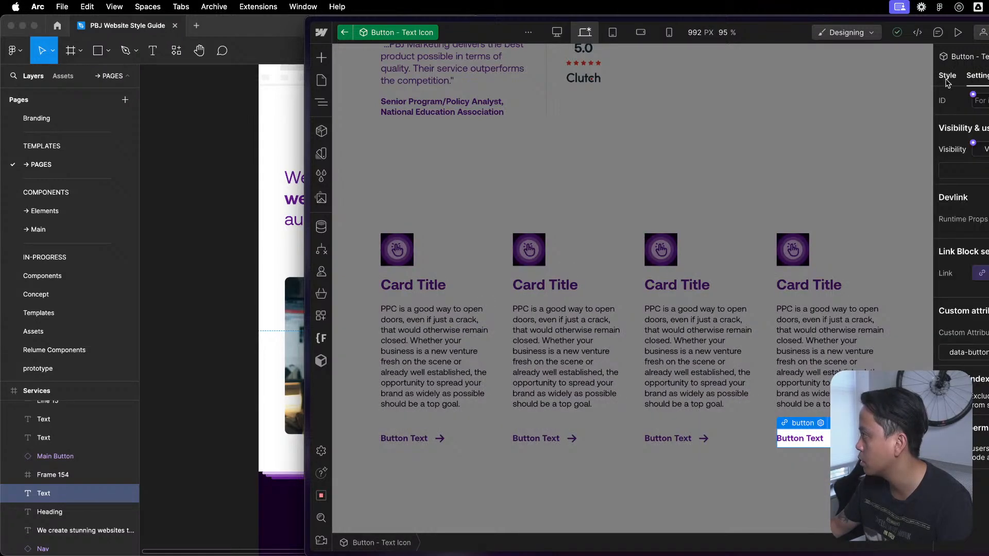
left_click(952, 77)
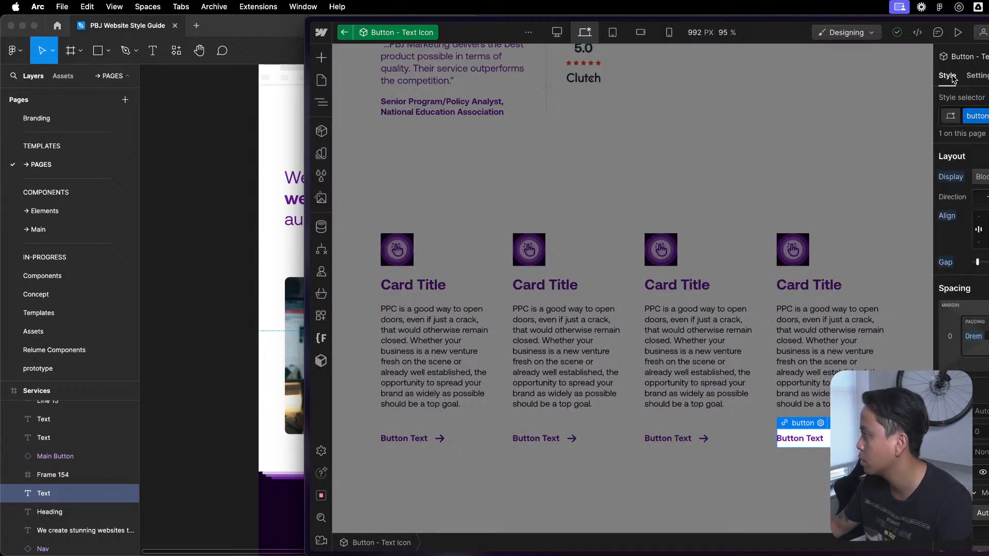
- Inspect the nested button-text-icon element and Button Text Icon instance, and return to the parent Card component
key("z")
left_click(429, 109)
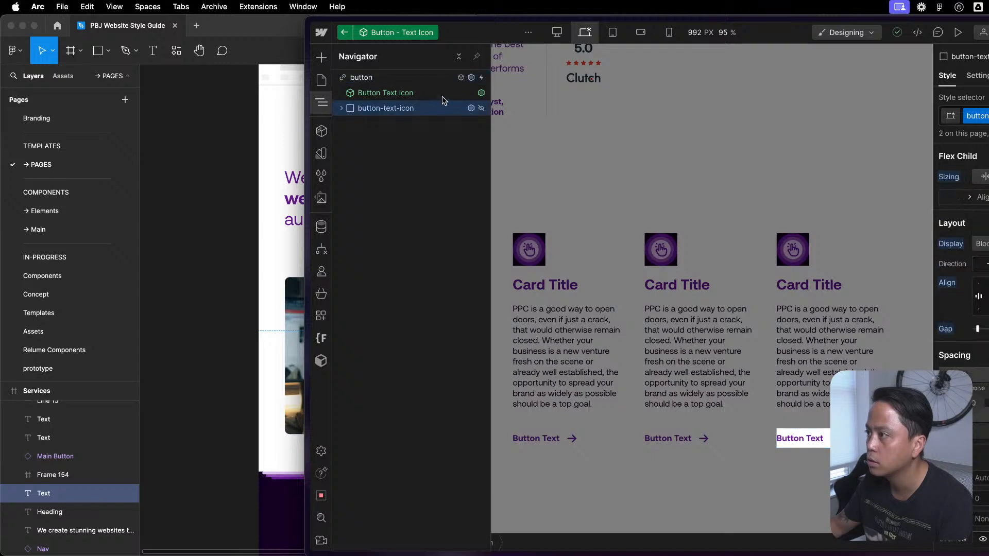
left_click(341, 108)
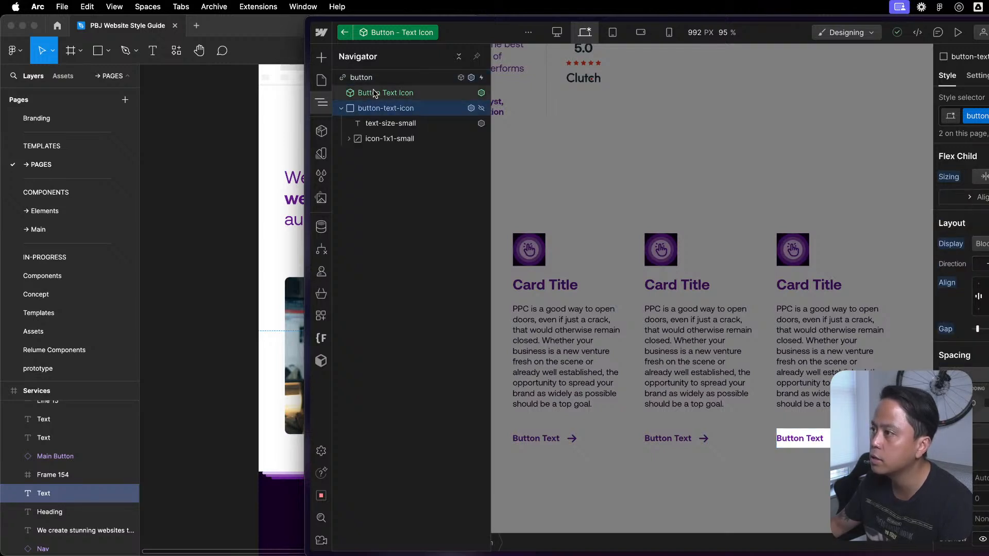
left_click(342, 108)
left_click(373, 93)
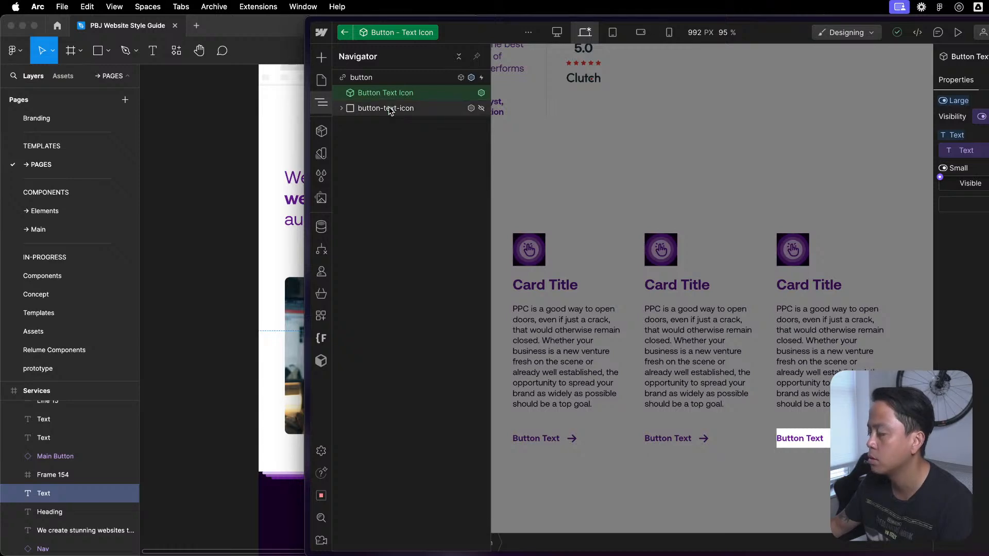
key("z")
key("Up")
key("Escape")
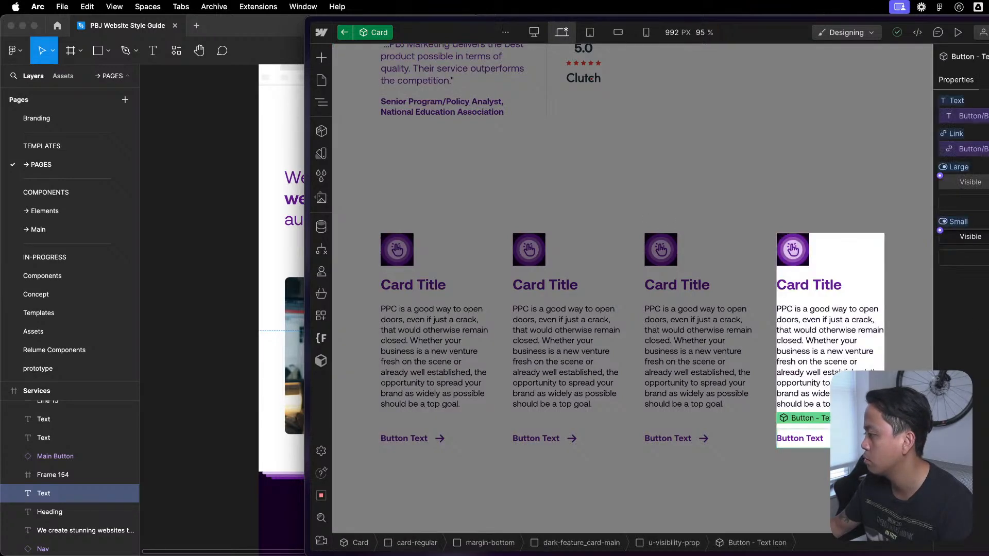
- Leave the Card and Section / Columns components and return to the Components page
scroll(849, 358, "up", 7)
scroll(617, 418, "down", 11)
scroll(835, 247, "down", 5)
double_click(787, 416)
scroll(760, 446, "down", 8)
scroll(750, 468, "up", 20)
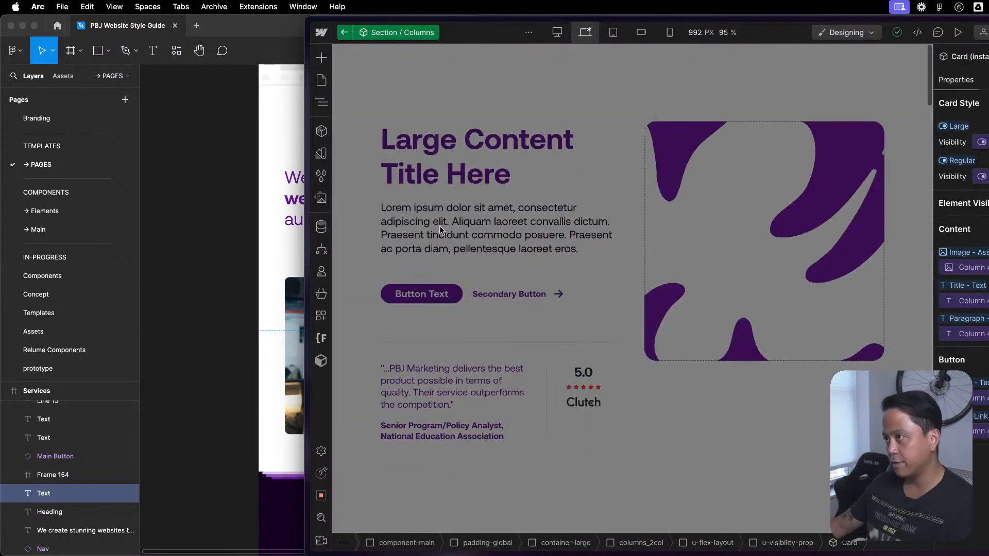
scroll(440, 225, "down", 11)
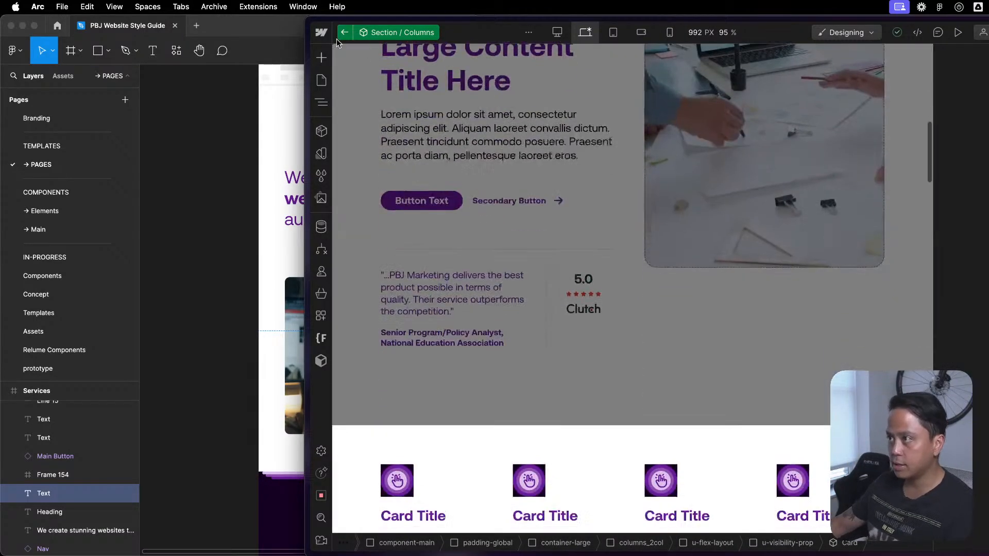
left_click(343, 34)
- Review the Featured Content 1 and Section / Columns instances on the Components page
scroll(579, 400, "up", 8)
scroll(579, 400, "up", 3)
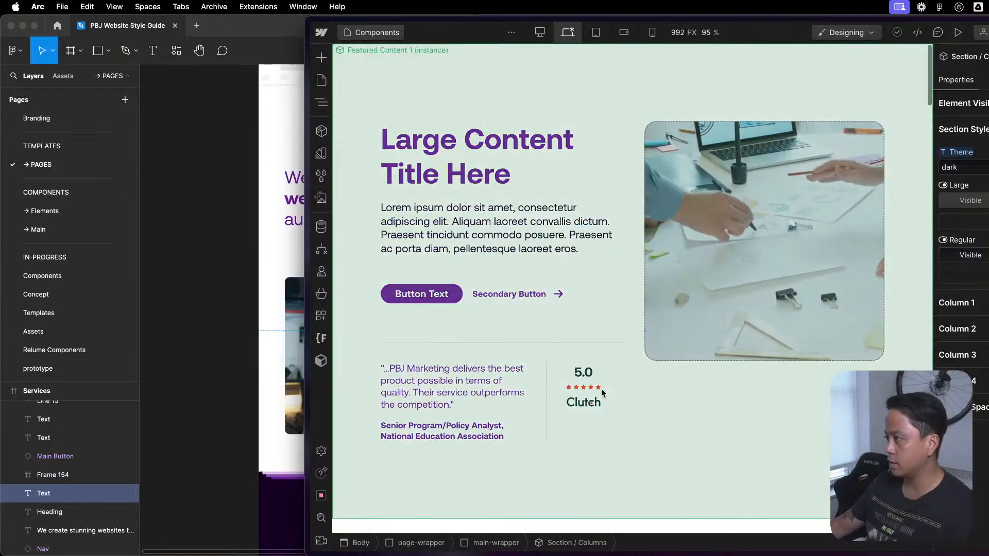
scroll(601, 389, "down", 4)
left_click(719, 339)
key("Delete")
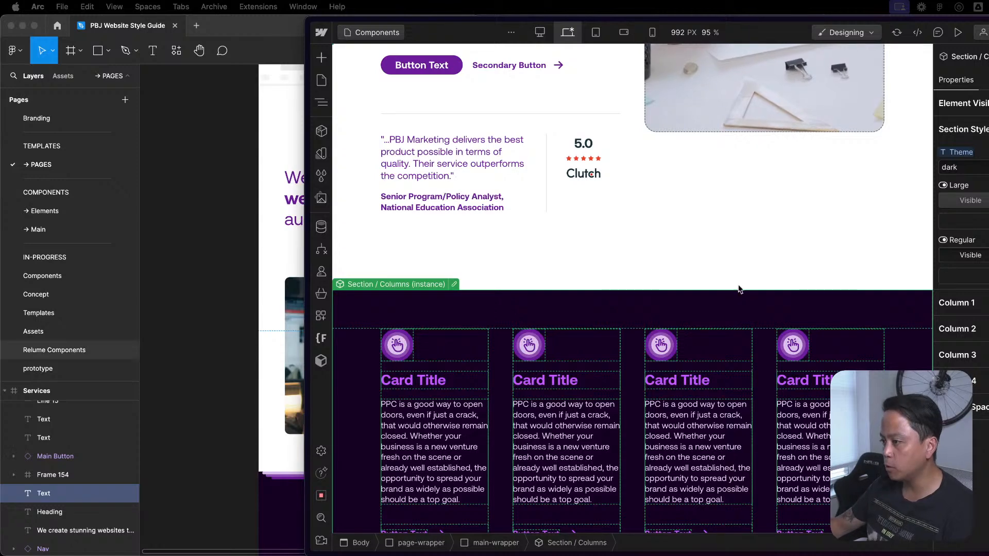
scroll(720, 328, "up", 5)
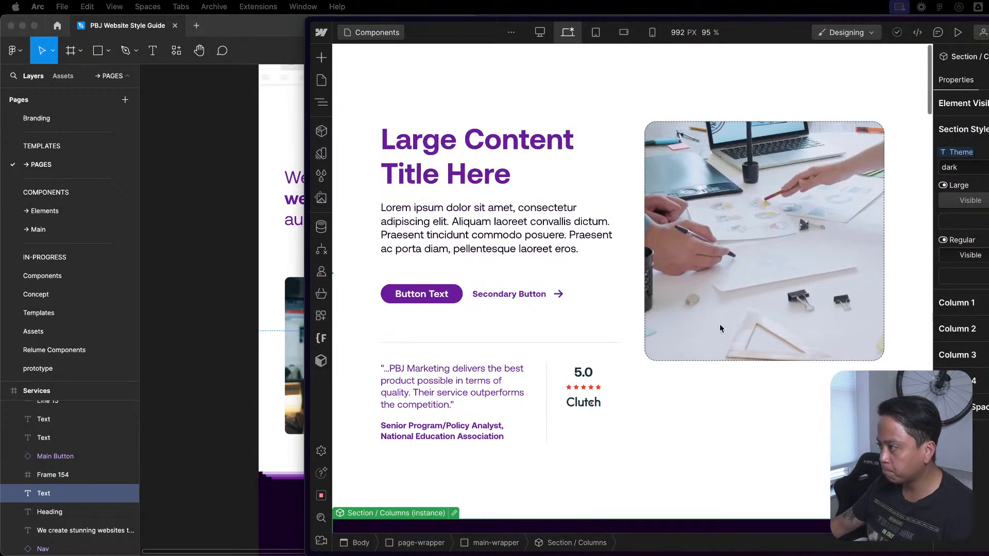
- Open the site's Home page and switch to the PBJ Website Style Guide in Figma
left_click(321, 80)
left_click(370, 127)
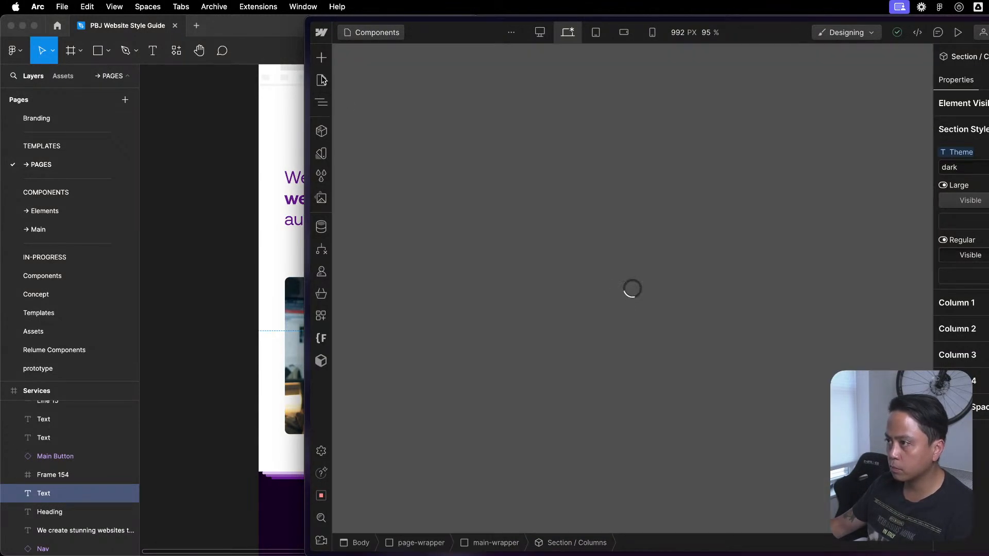
left_click(254, 133)
scroll(536, 304, "down", 10)
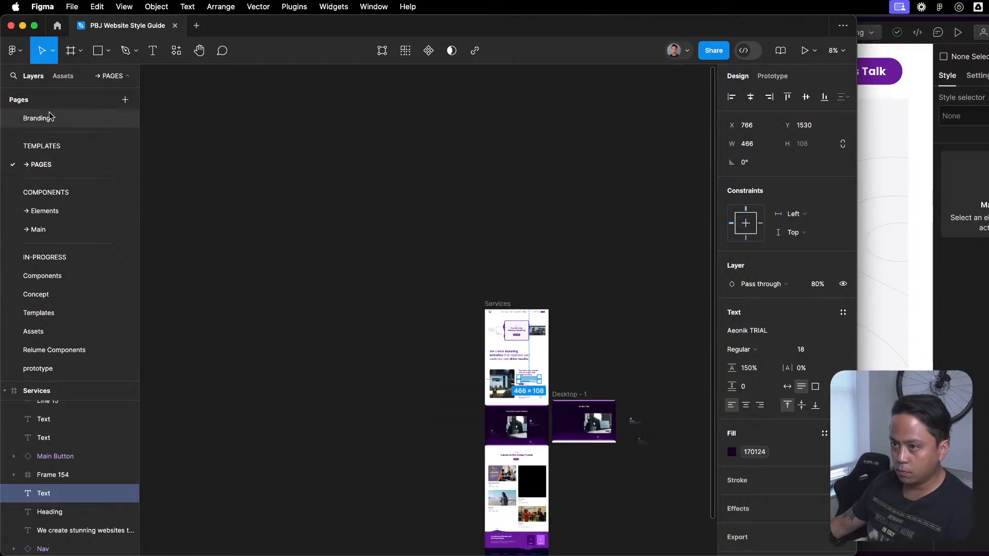
- Reopen the PBJ Website Style Guide from Figma's recent files and switch back to Webflow
left_click(58, 27)
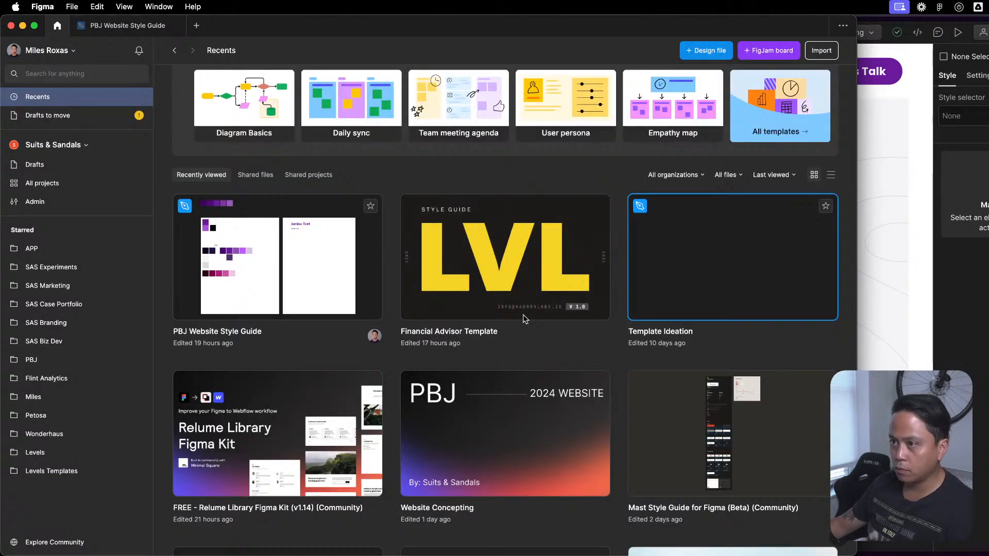
double_click(272, 292)
left_click(955, 322)
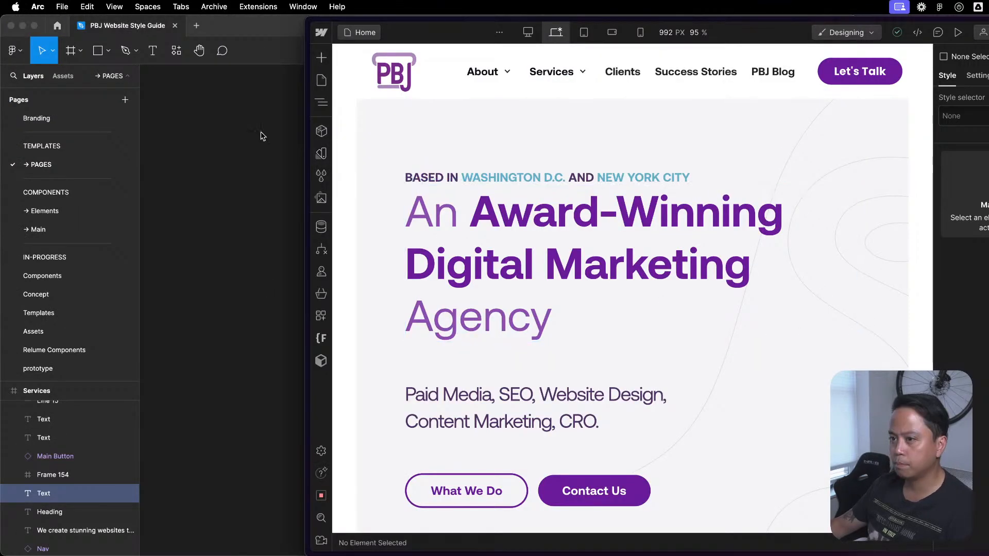
- Switch to Figma and browse the style guide's Elements, Main and COMPONENTS pages
left_click(282, 140)
left_click(71, 209)
left_click(54, 228)
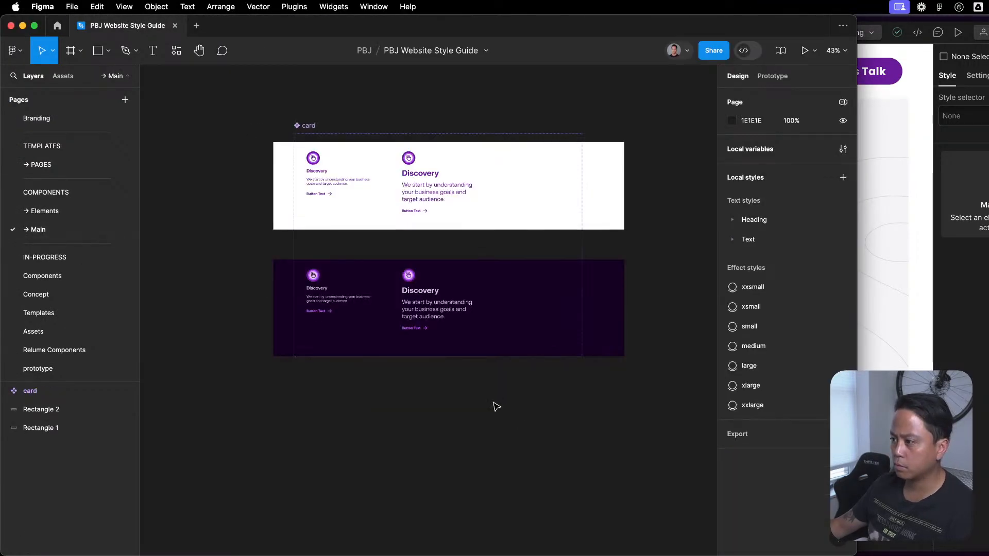
left_click(61, 193)
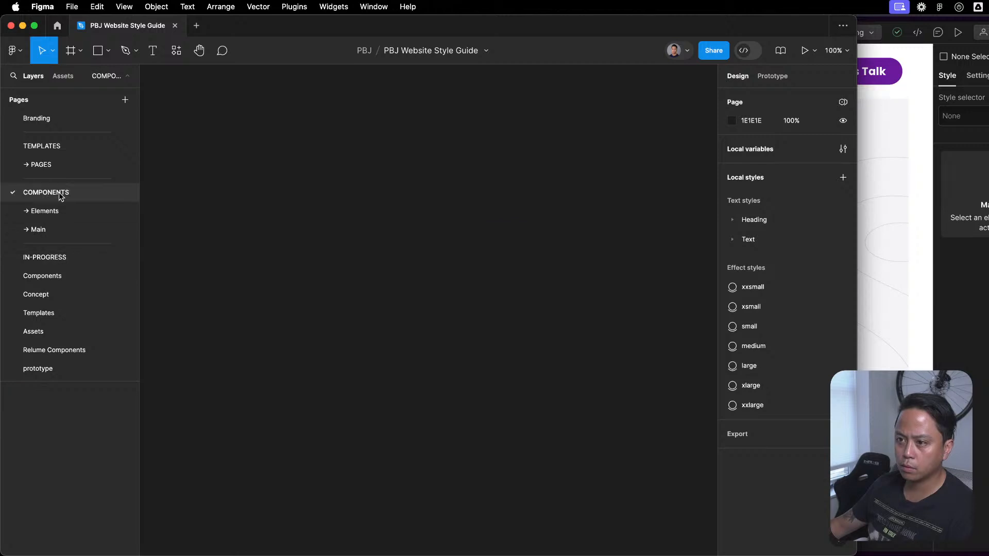
- Browse the style guide's PAGES, Relume Components, in-progress Components and Main pages for component designs
left_click(37, 230)
left_click(67, 166)
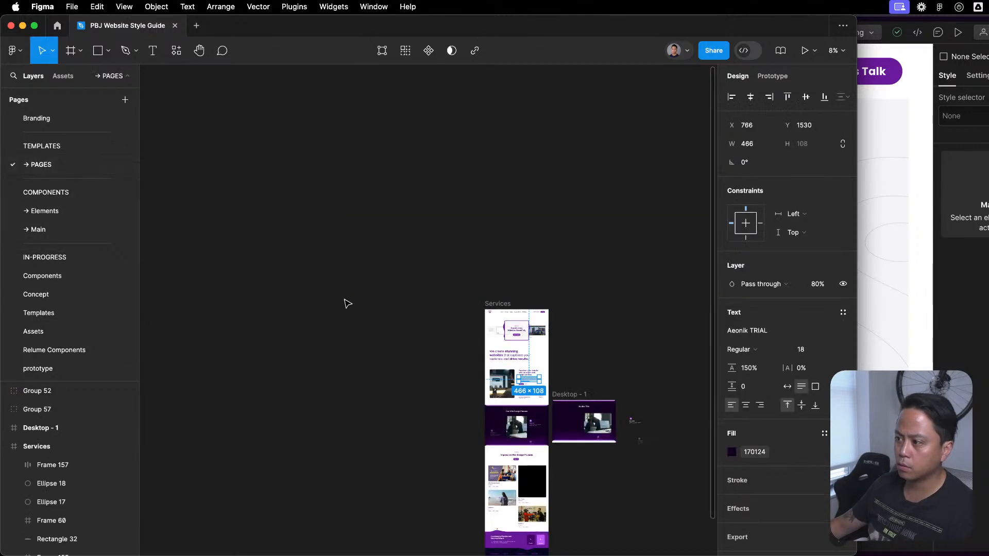
left_click(54, 350)
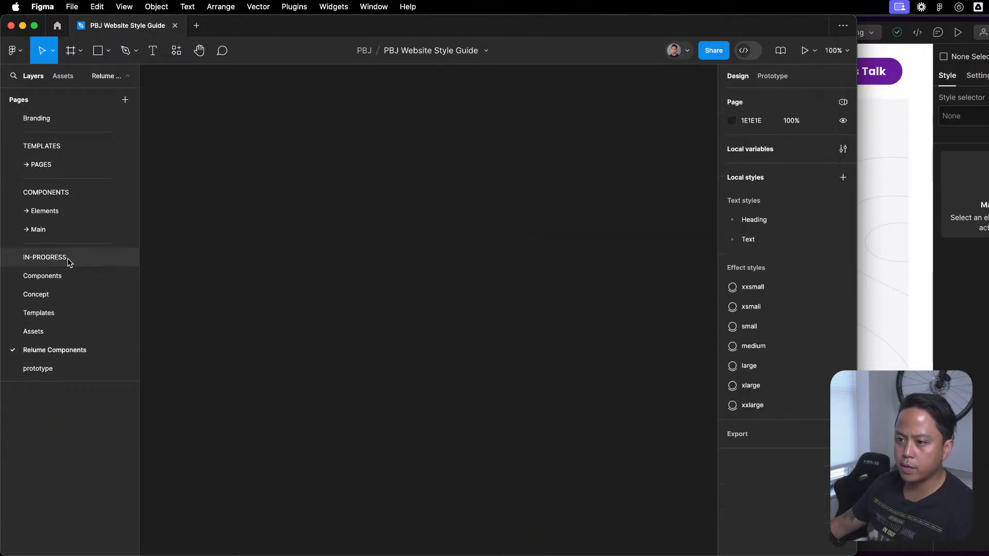
left_click(46, 276)
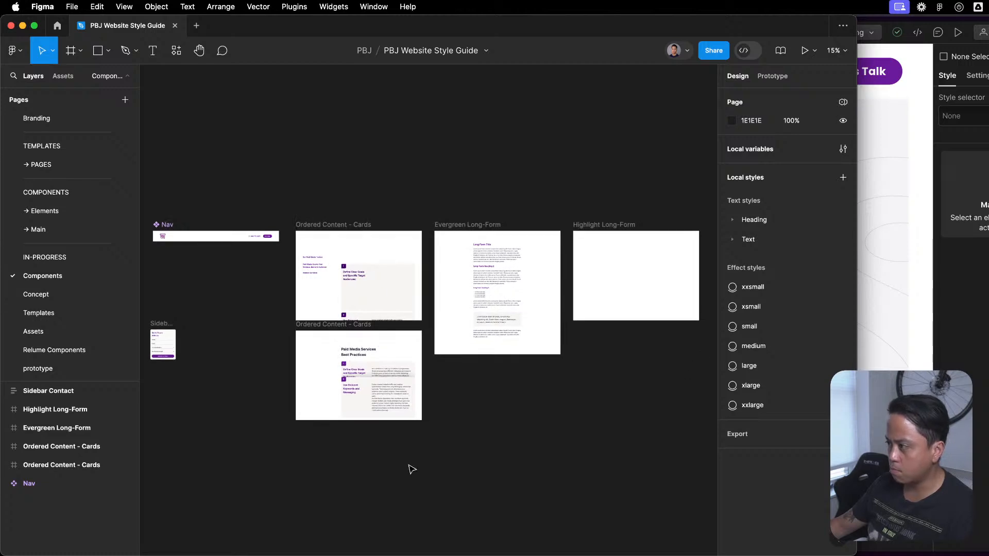
left_click(42, 229)
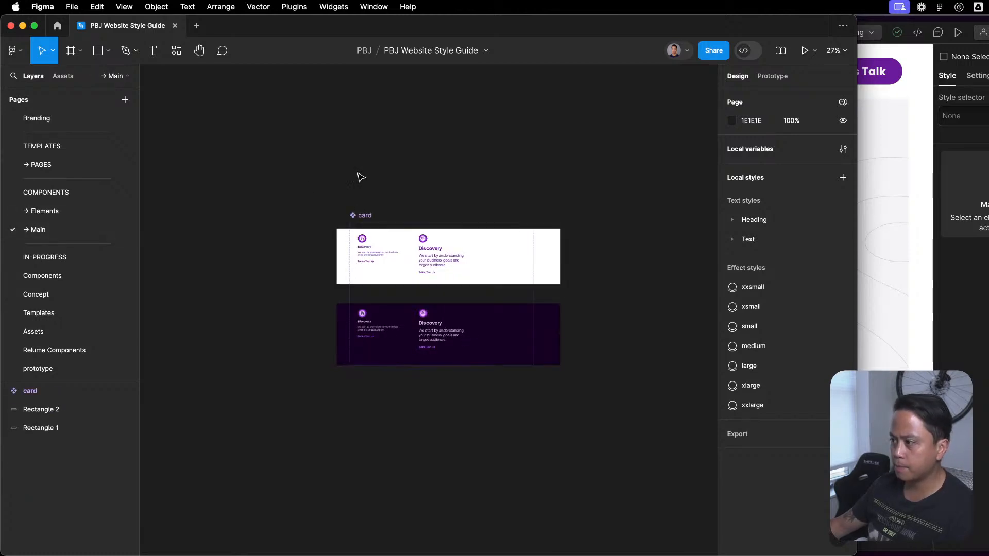
- Open the templates' PAGES page and move the Services frame left, away from the Desktop - 1 frame
left_click(52, 165)
scroll(597, 325, "up", 5)
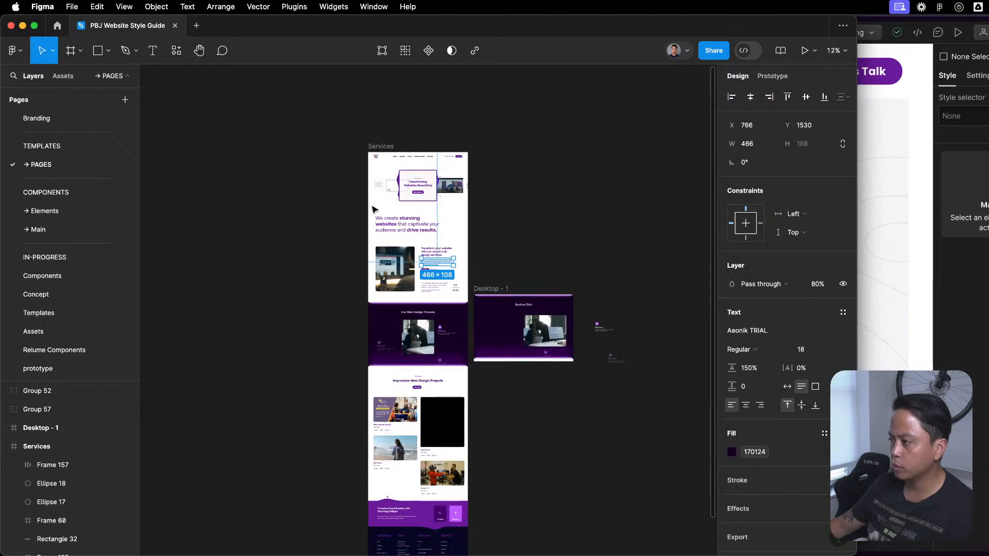
left_click(610, 257)
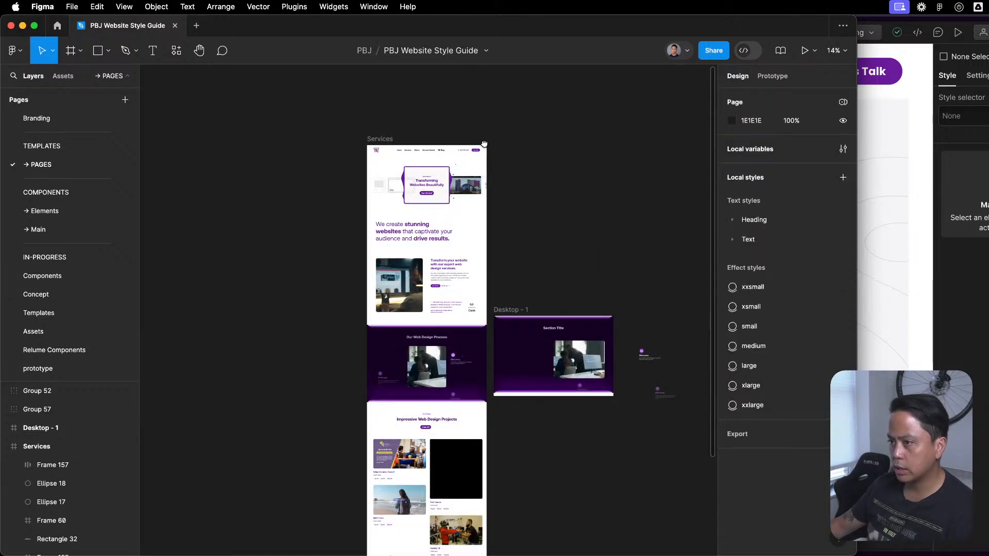
left_click_drag(373, 140, 298, 141)
left_click(550, 204)
scroll(379, 208, "up", 6)
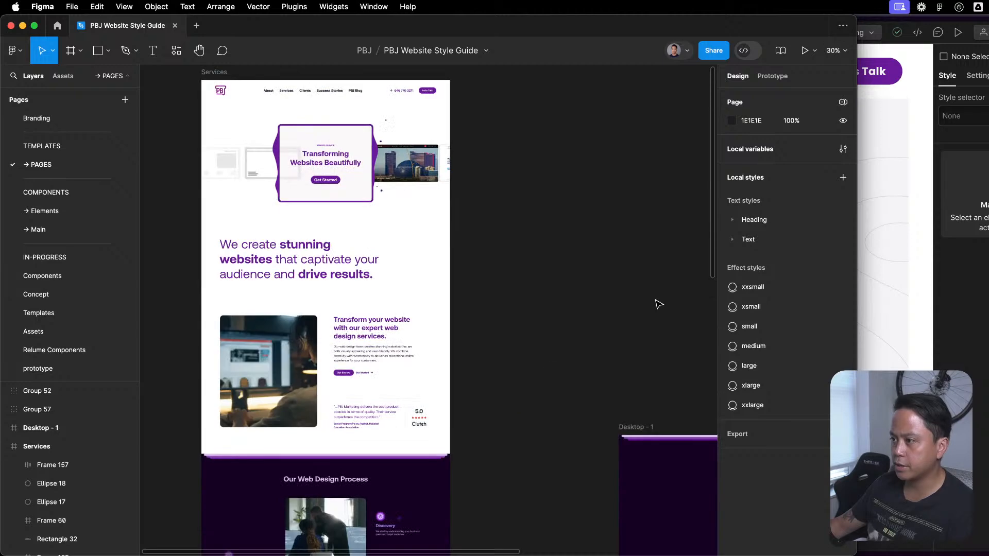
- Review the Services page design, from its hero section through the web design process and portfolio sections
scroll(574, 283, "left", 2)
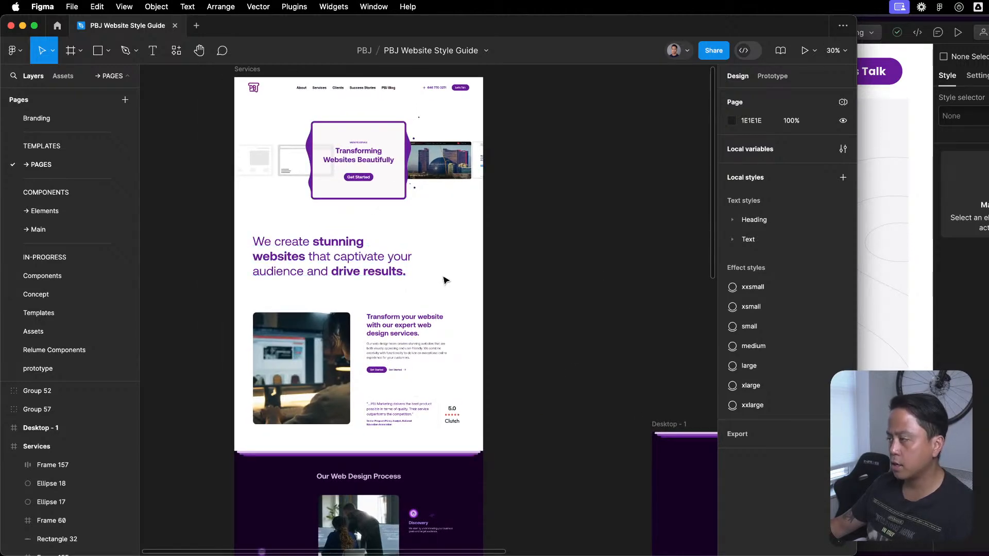
scroll(446, 290, "down", 5)
scroll(428, 313, "down", 6)
scroll(430, 312, "up", 7)
scroll(431, 312, "up", 8)
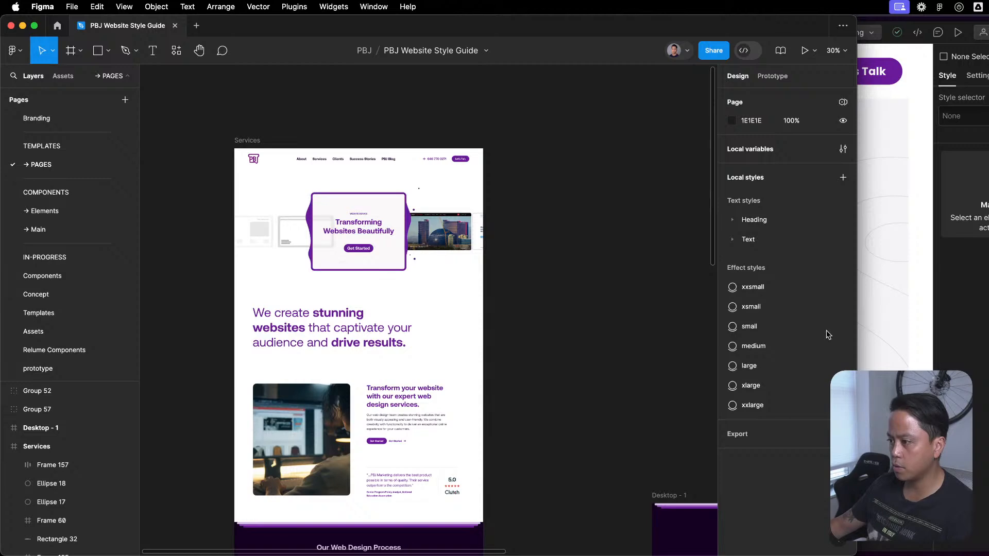
scroll(428, 335, "down", 10)
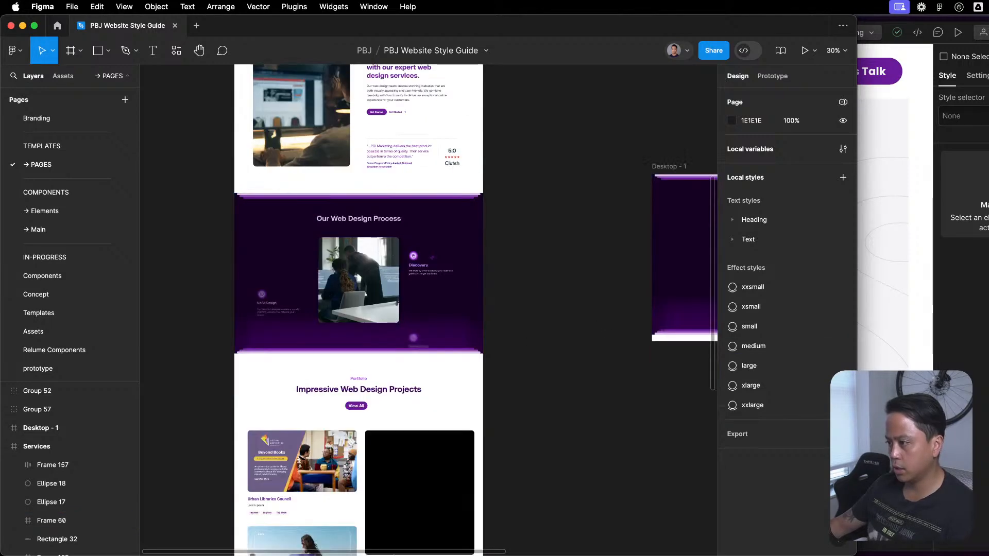
scroll(468, 400, "up", 6)
- Switch to Webflow and open the [Draft] Style Guide page from the Utilities folder
left_click(961, 302)
scroll(710, 357, "down", 10)
scroll(709, 358, "up", 10)
left_click(341, 77)
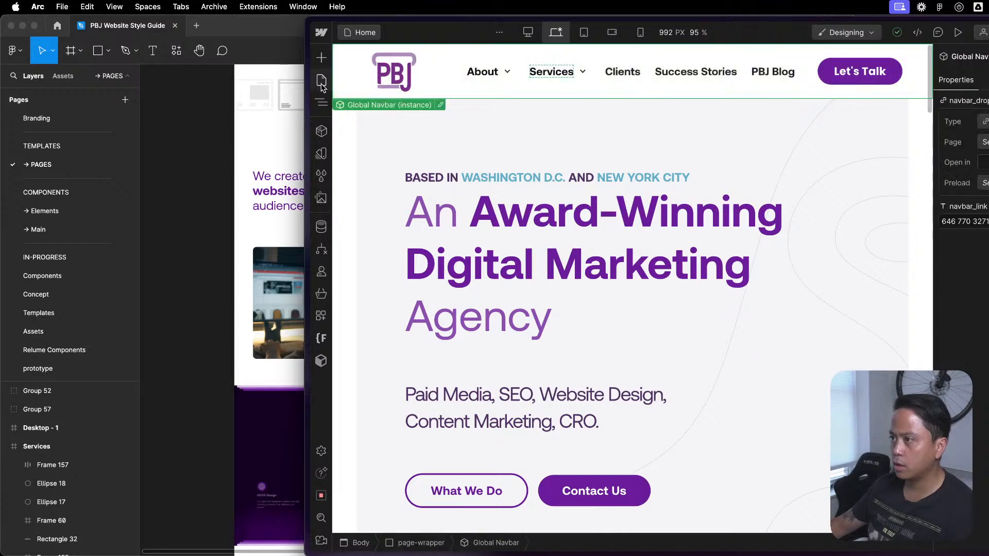
left_click(322, 79)
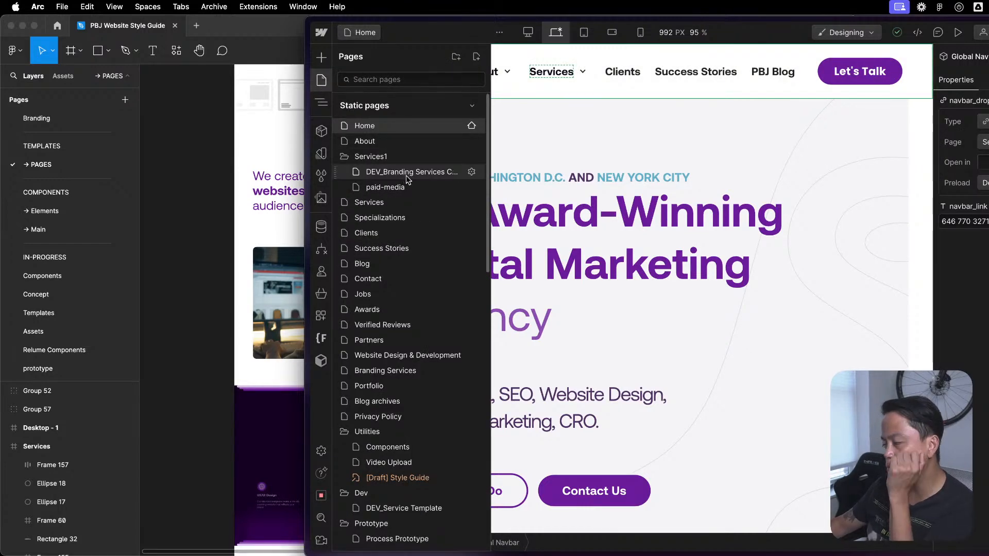
scroll(392, 355, "down", 3)
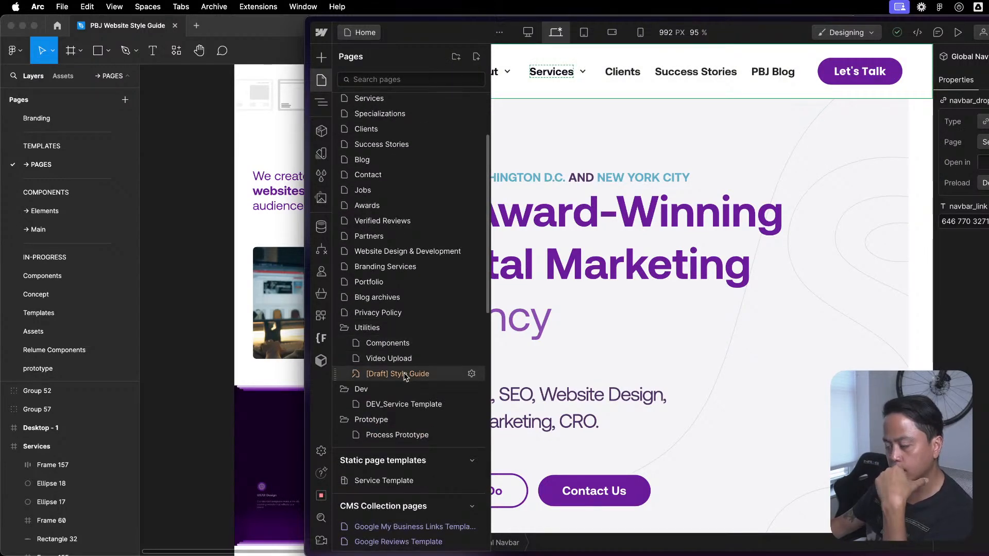
left_click(405, 376)
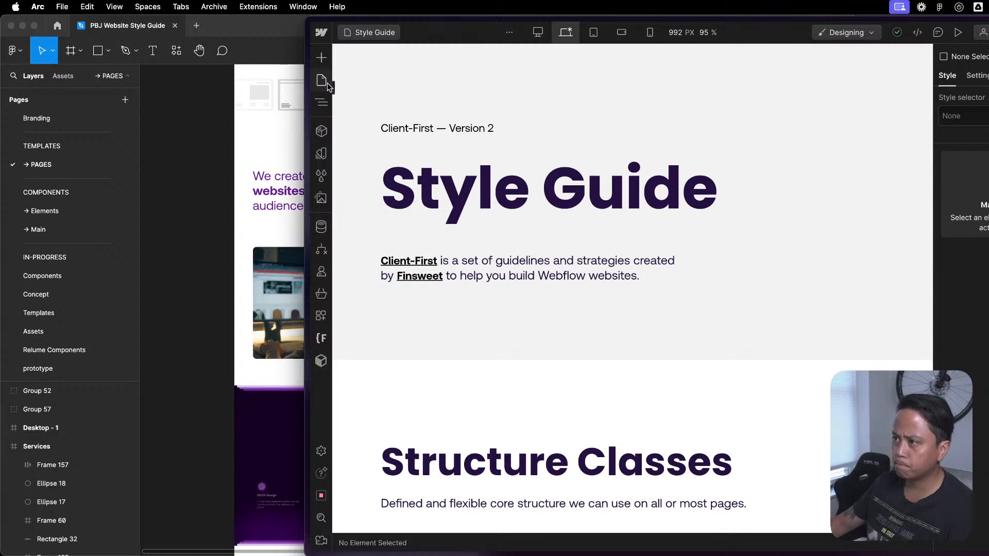
left_click(323, 81)
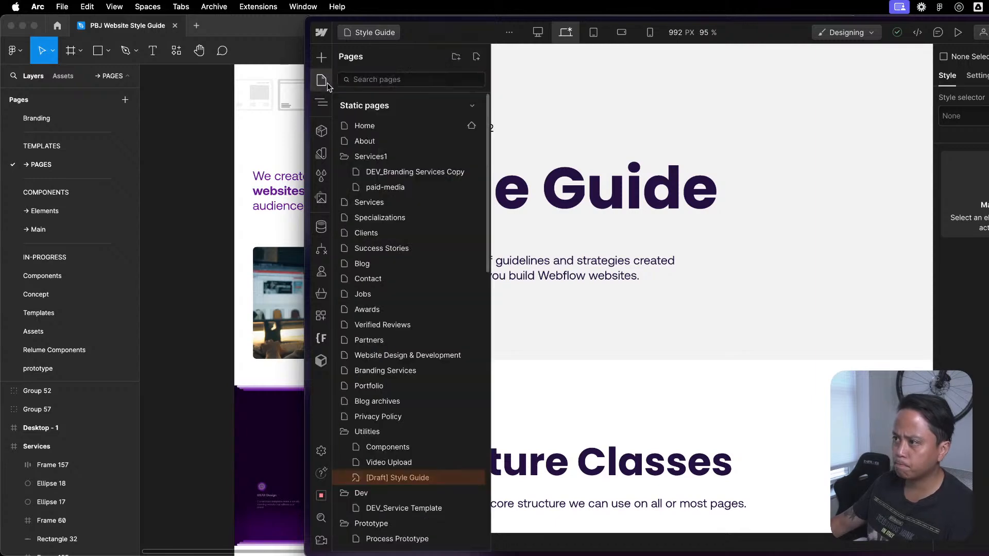
- Find the button classes on the Style Guide page and inspect the default Button instance and its surrounding grid
left_click(711, 474)
scroll(675, 430, "down", 15)
scroll(650, 435, "down", 20)
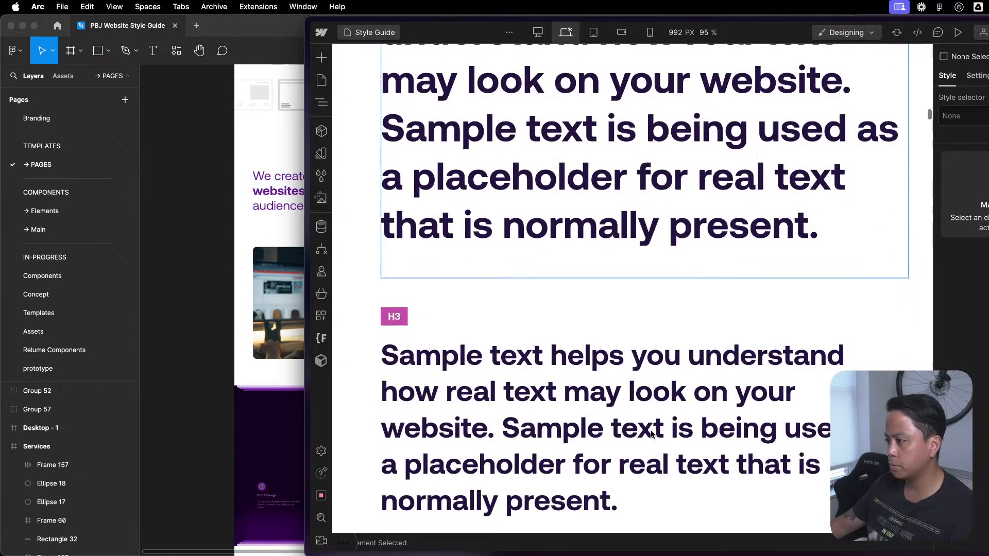
scroll(536, 384, "down", 20)
scroll(544, 366, "down", 20)
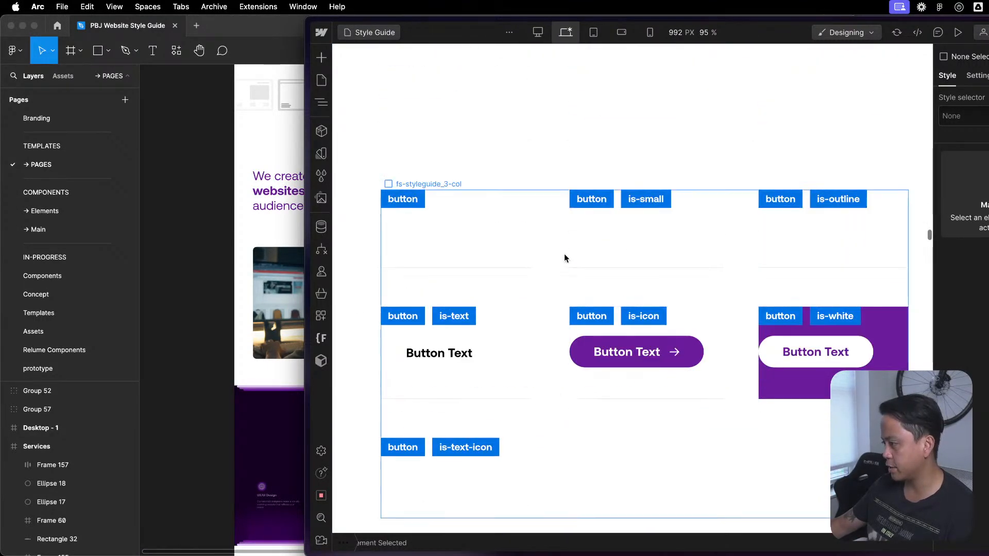
left_click(401, 229)
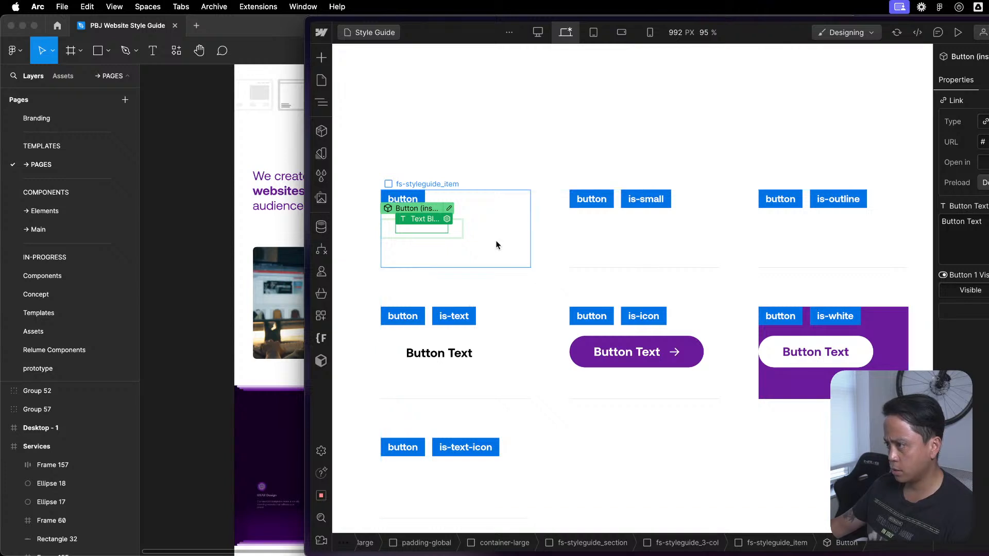
left_click(435, 255)
left_click(451, 234)
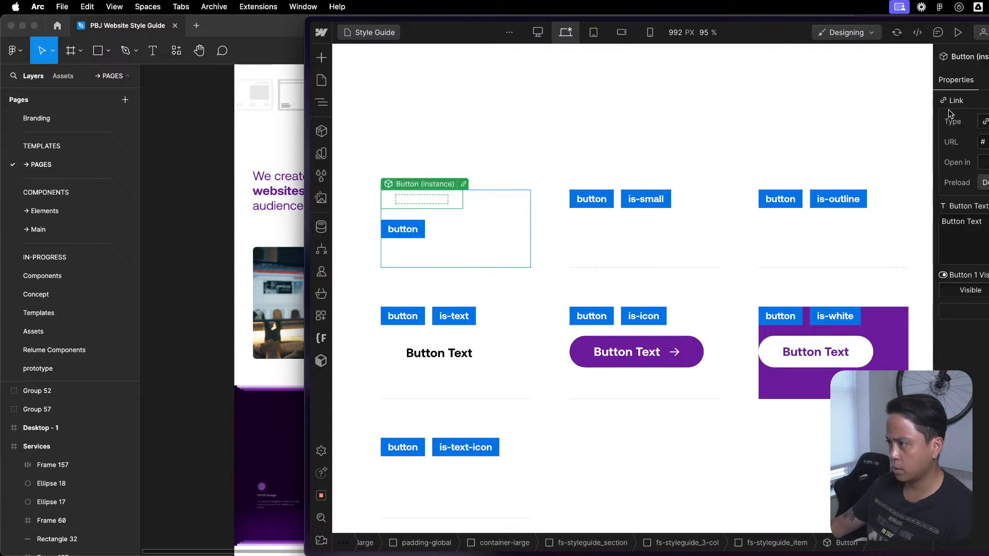
left_click(497, 193)
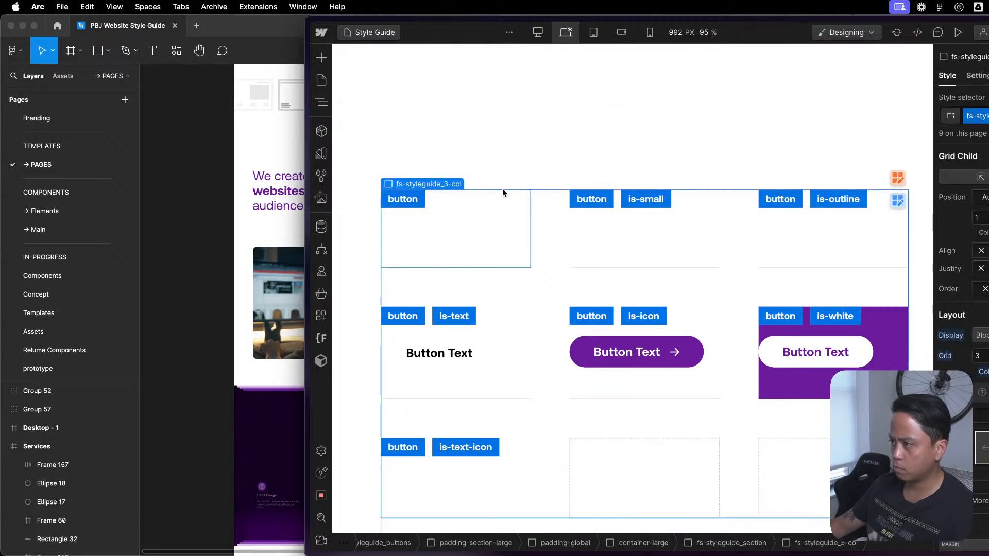
- Open the site's Home page and look through its sections down to the footer
left_click(323, 82)
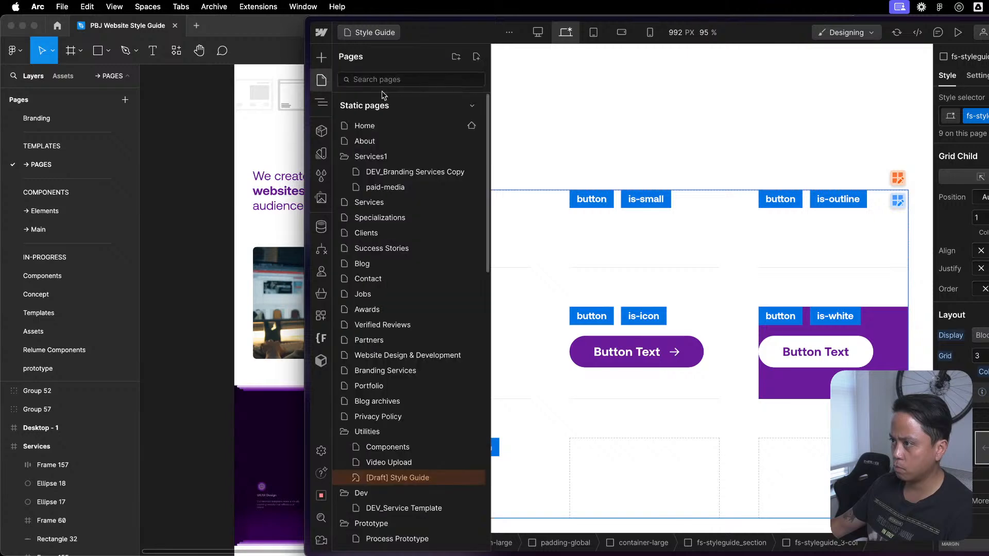
left_click(372, 126)
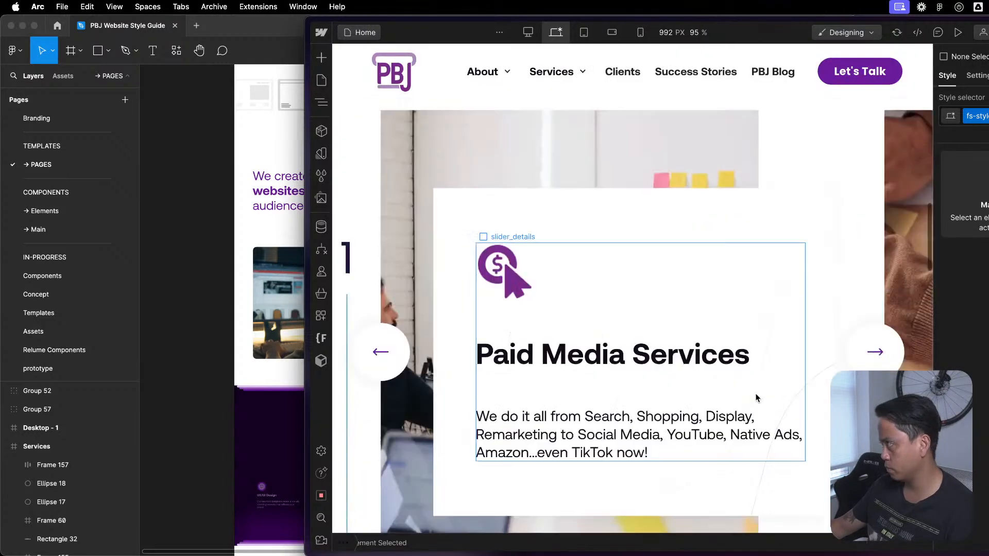
scroll(747, 386, "down", 8)
scroll(740, 373, "up", 8)
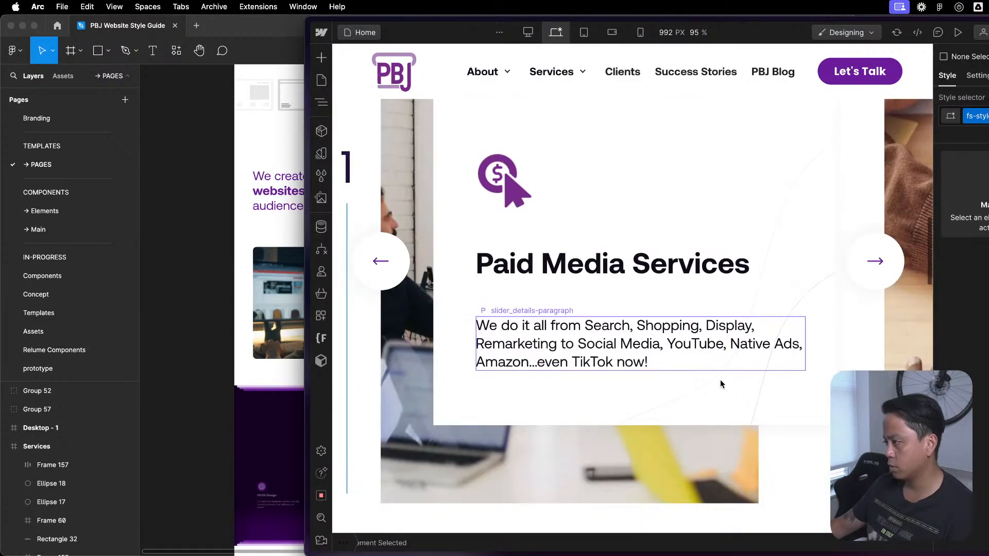
scroll(740, 373, "down", 20)
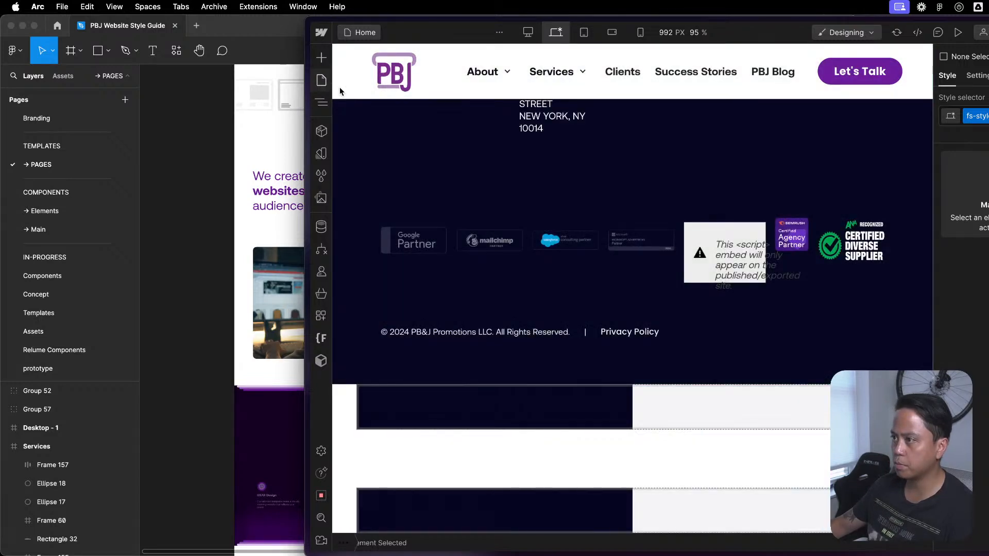
- Reopen the [Draft] Style Guide page and examine its structure, icon, utility, padding, background color and text classes
key("p")
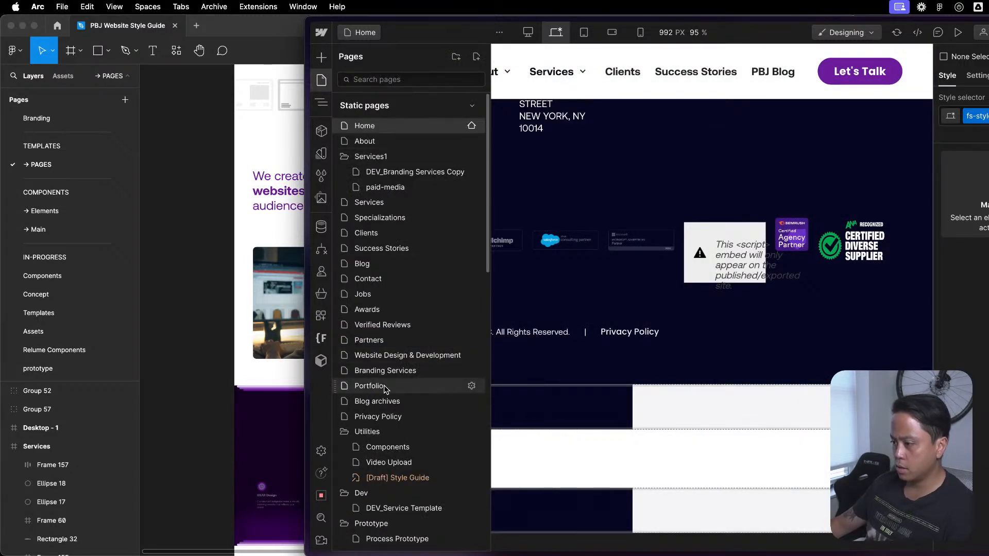
left_click(399, 477)
scroll(437, 333, "down", 20)
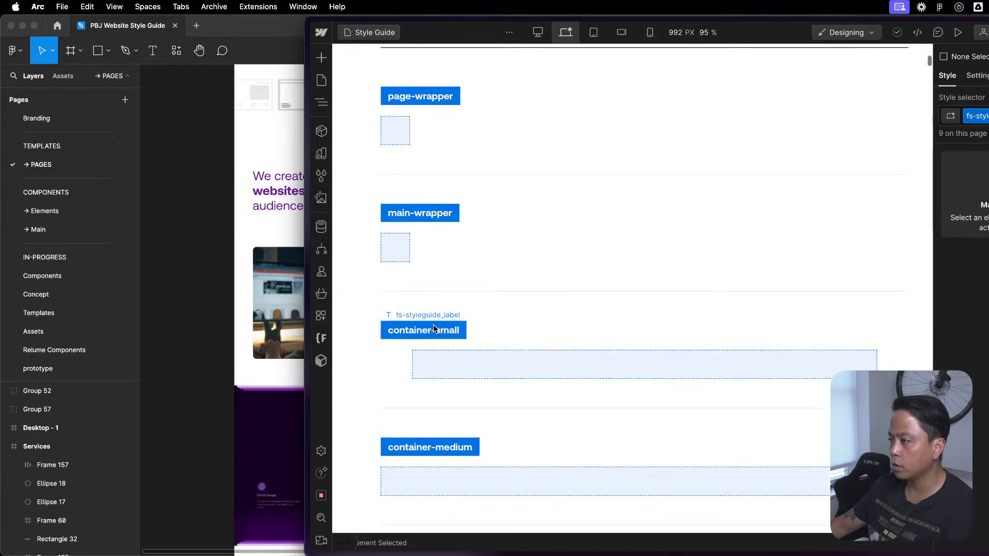
scroll(435, 325, "down", 20)
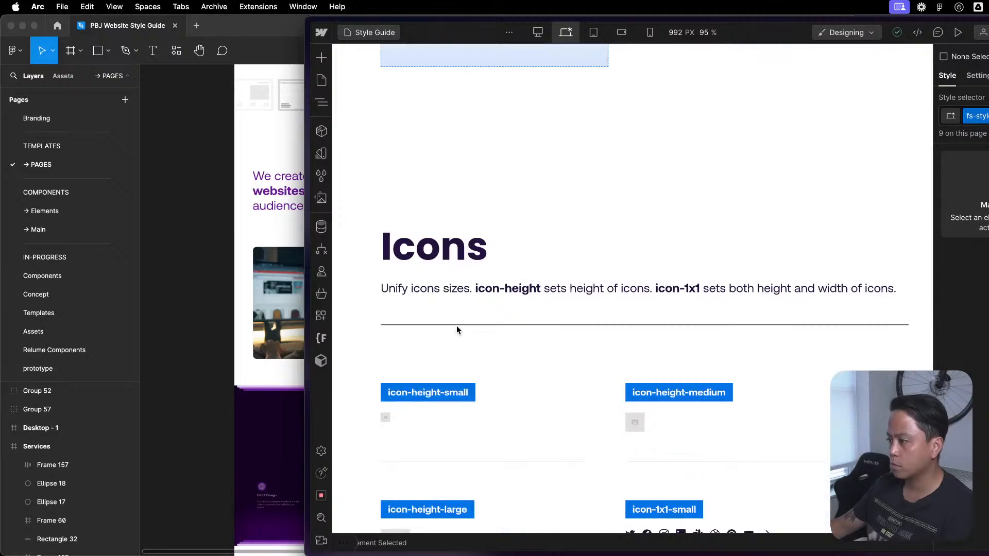
scroll(457, 326, "down", 15)
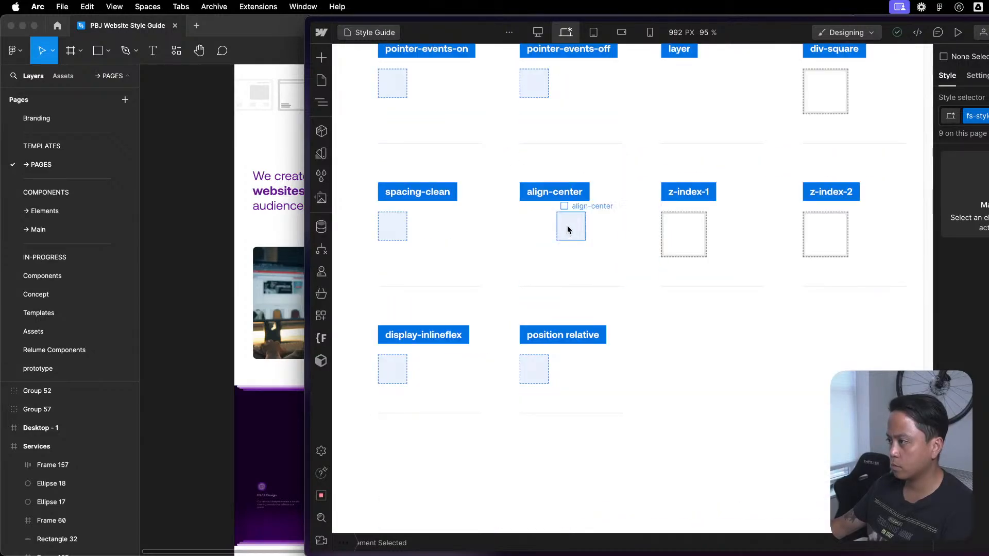
scroll(567, 225, "up", 15)
scroll(567, 230, "up", 20)
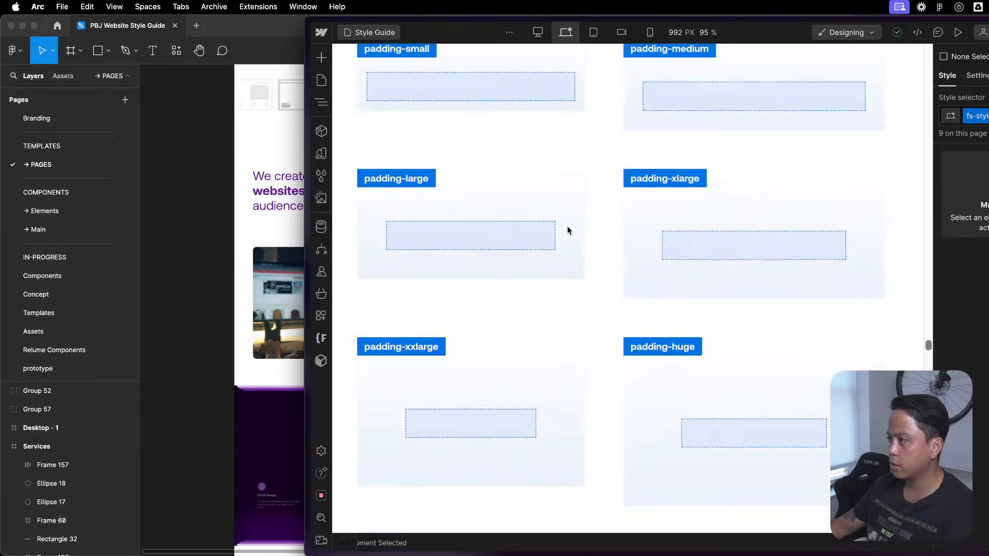
scroll(567, 231, "up", 15)
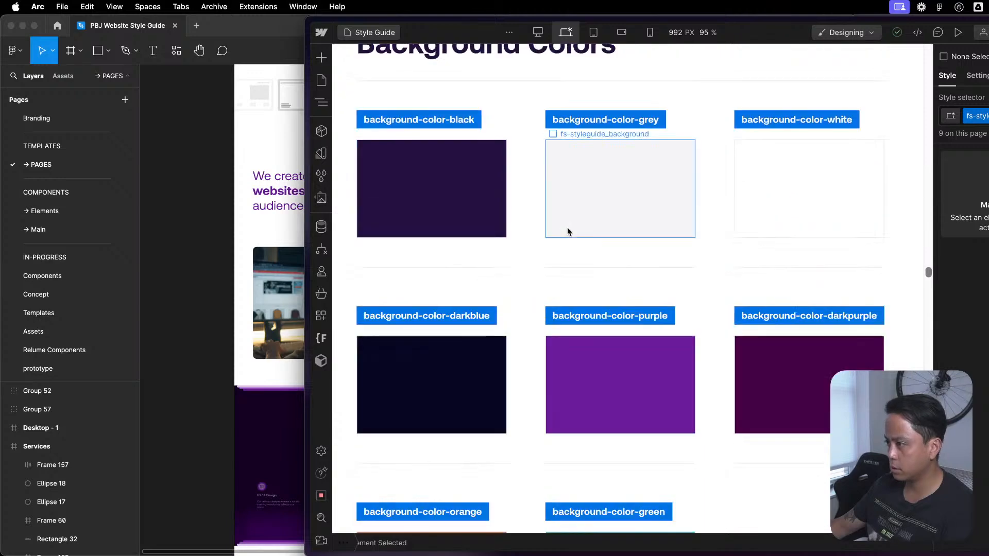
scroll(439, 201, "up", 10)
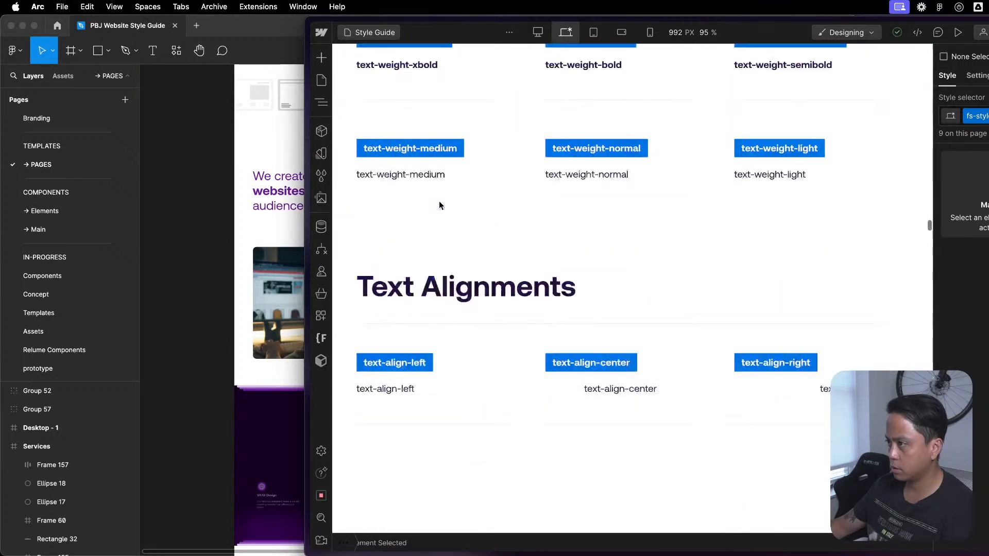
- Examine the button class samples by selecting their fs-styleguide_3-col grid and the surrounding padding-global wrapper
scroll(438, 201, "down", 8)
scroll(439, 201, "up", 4)
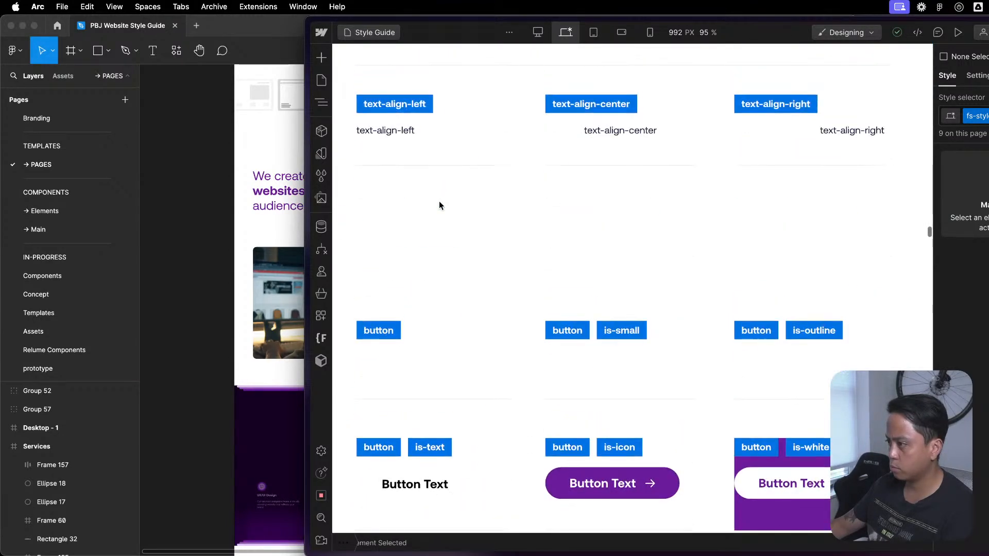
scroll(439, 201, "down", 4)
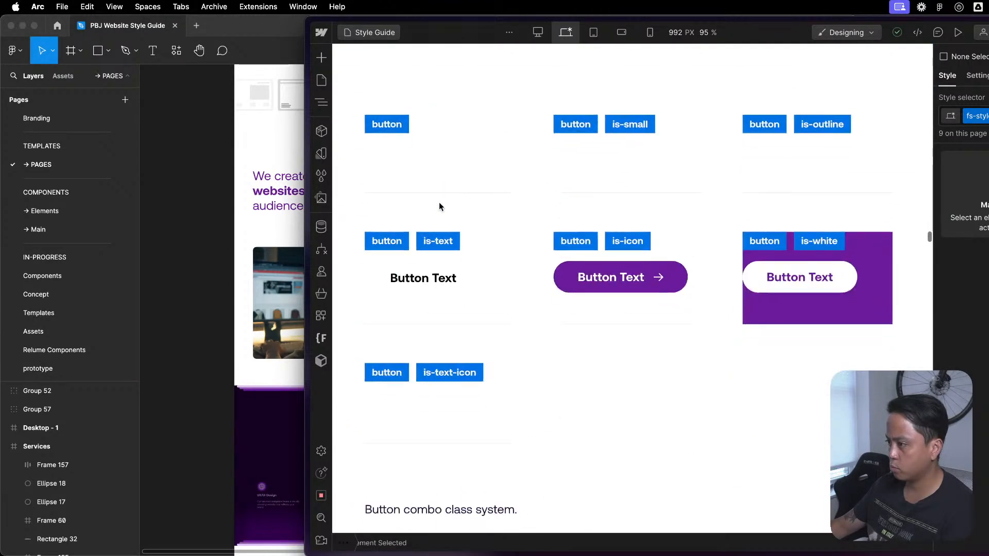
left_click(521, 164)
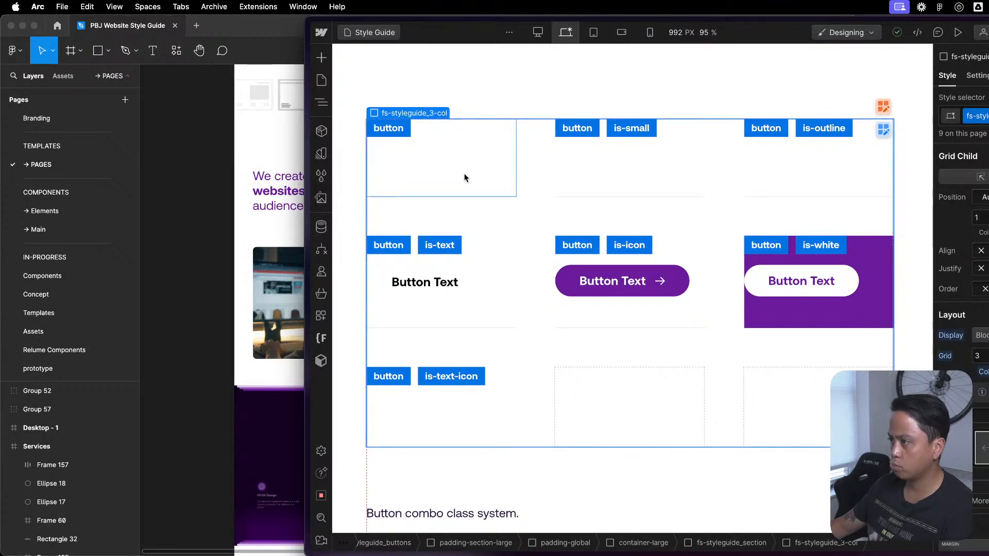
left_click(904, 187)
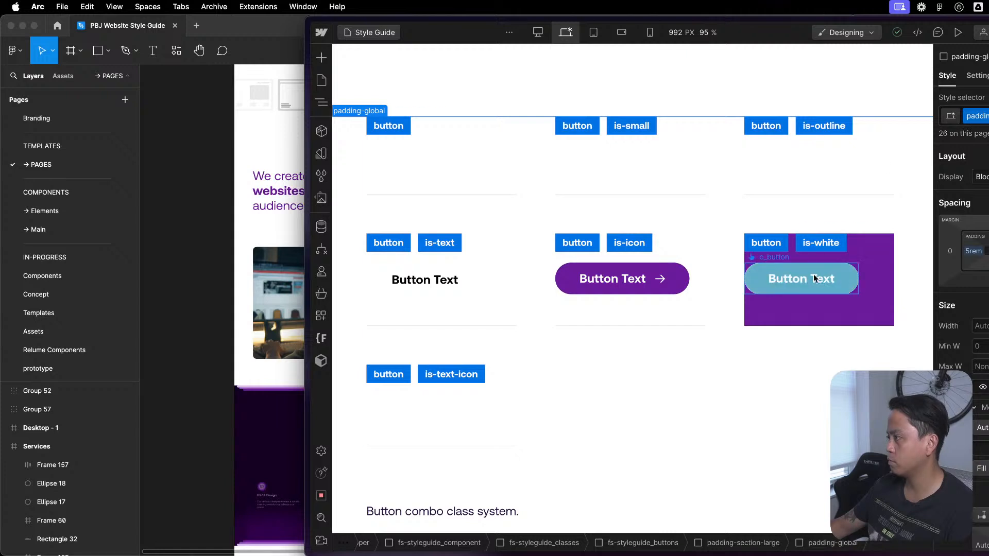
left_click(541, 229)
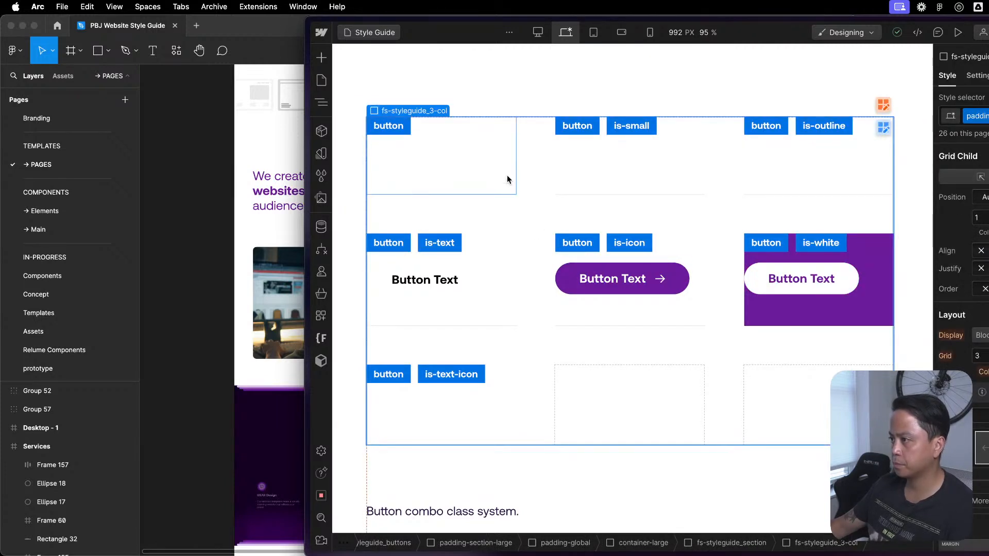
- Try to add a data-theme custom attribute to the fs-styleguide_3-col grid that holds the button class samples
left_click(636, 209)
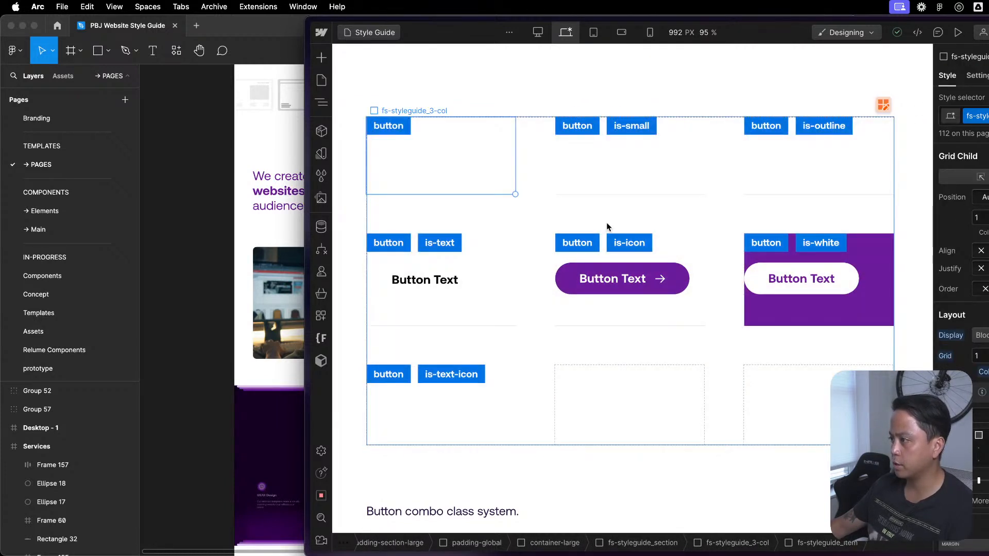
left_click(973, 80)
type("data")
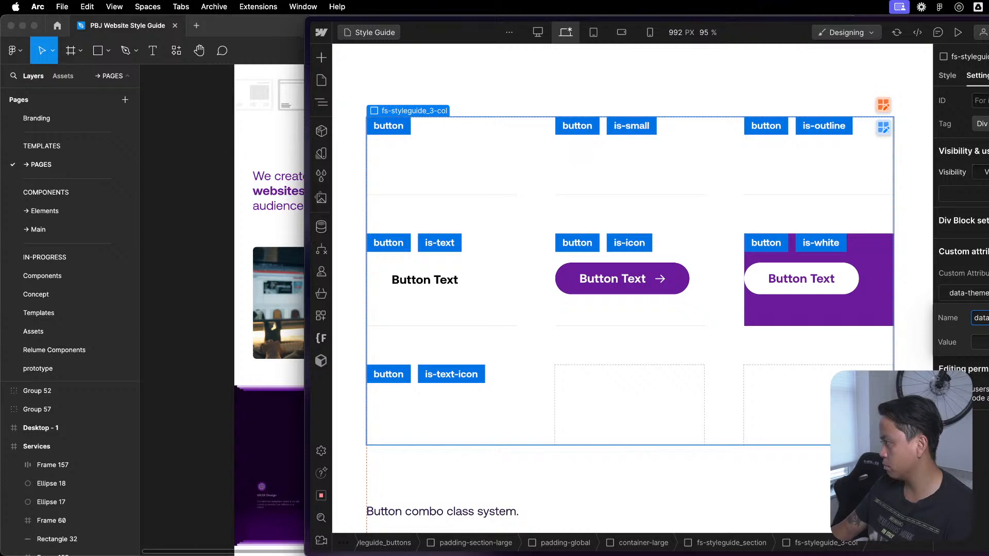
key("Return")
key("Return")
key("Return")
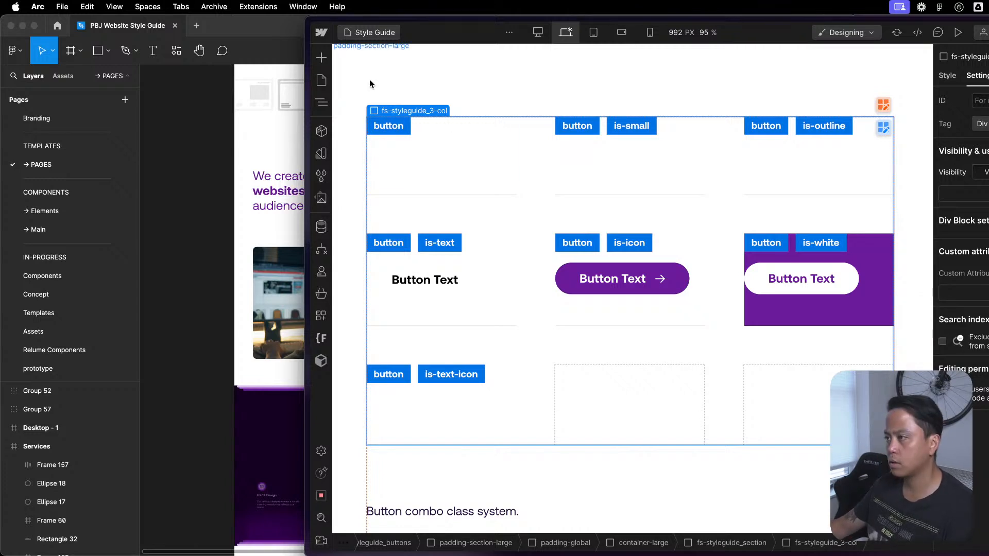
- Check the element structure of the Components page for its Global Style component and return to the [Draft] Style Guide page
left_click(321, 80)
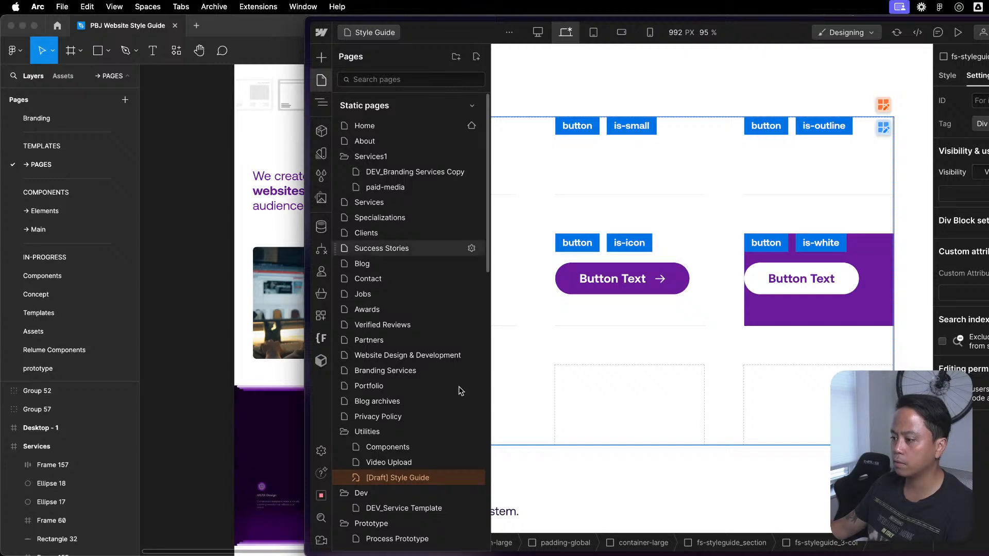
left_click(425, 448)
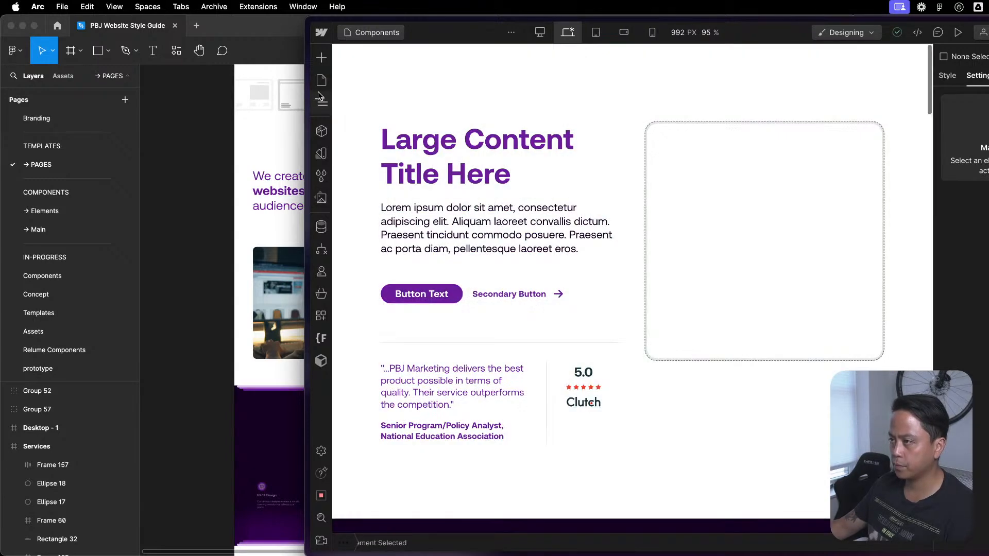
left_click(321, 102)
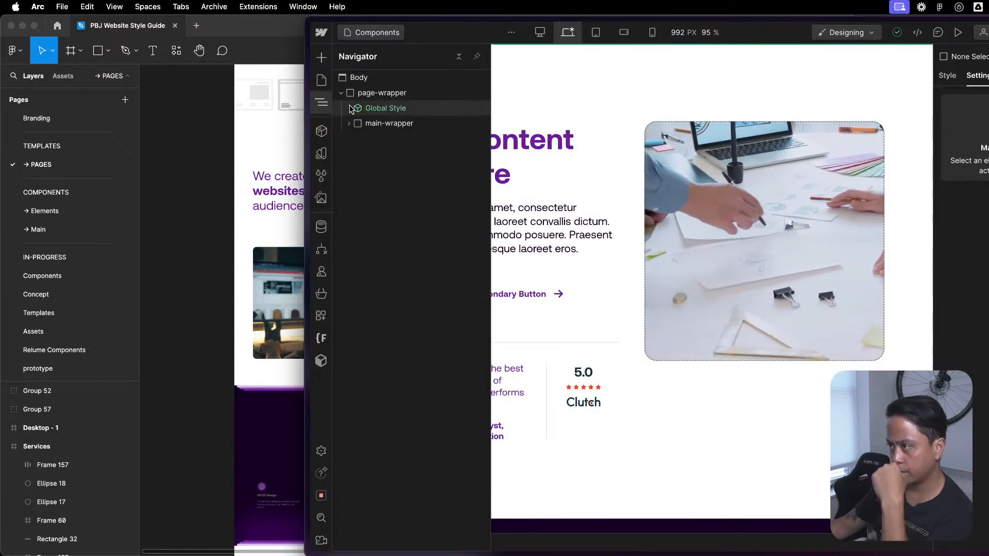
left_click(321, 80)
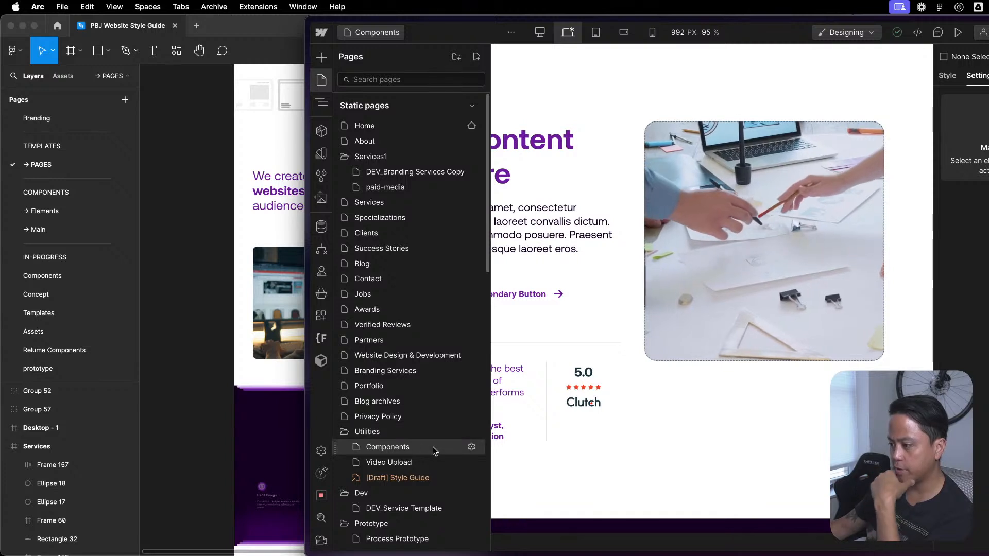
left_click(407, 477)
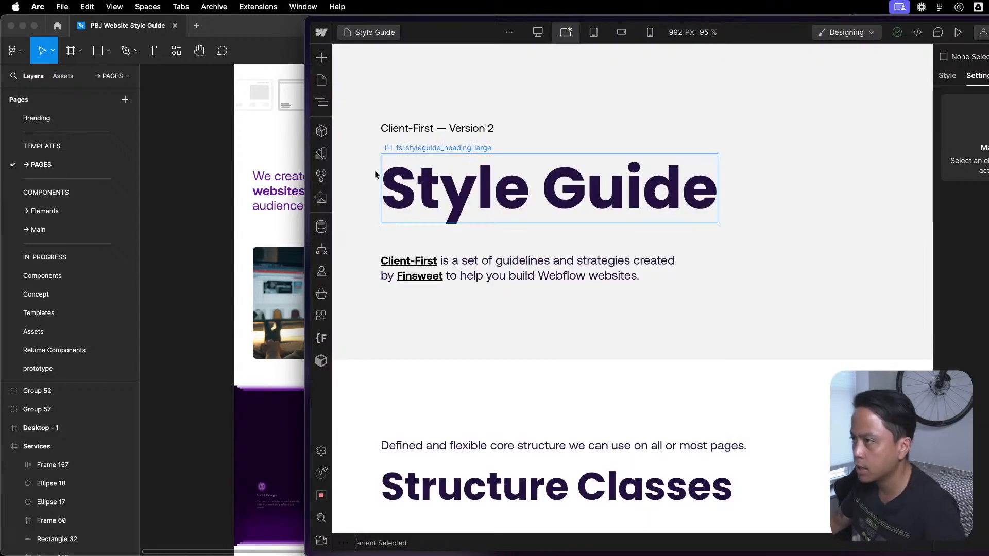
- Inspect the existing Global Styles component inside the Style Guide page's page-wrapper
left_click(324, 99)
left_click(341, 92)
left_click(374, 111)
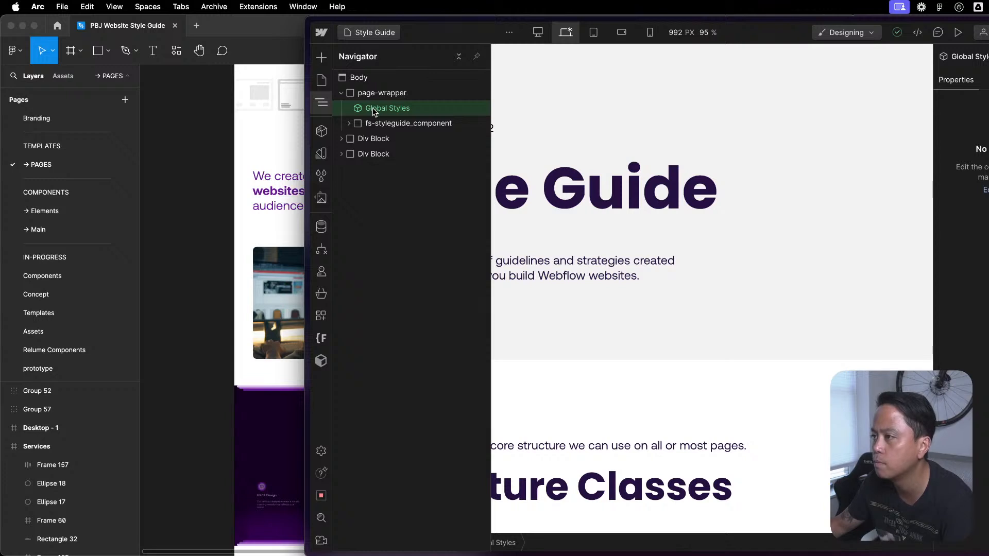
double_click(375, 110)
left_click(344, 32)
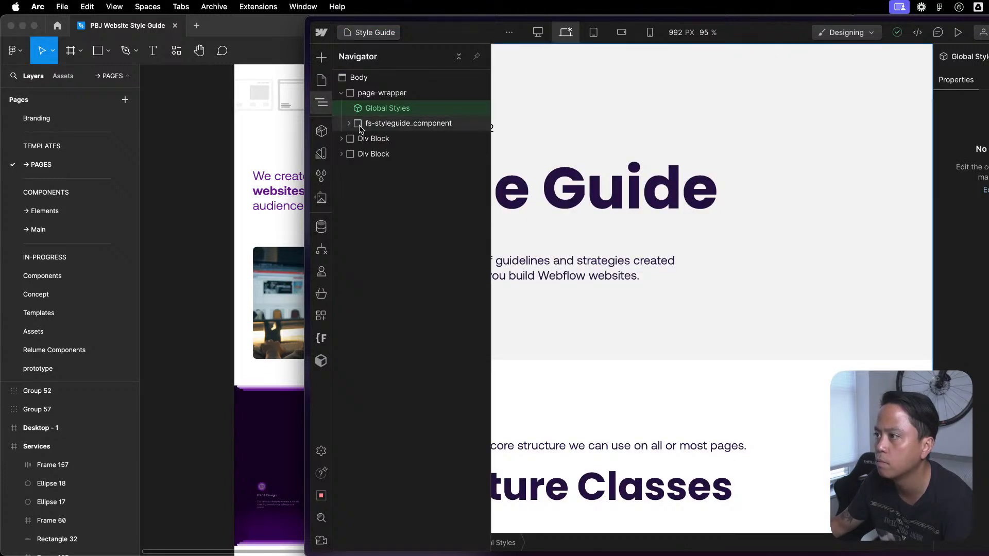
- Insert the Global Style component into the Style Guide page's page-wrapper and check the embeds it contains
left_click(375, 93)
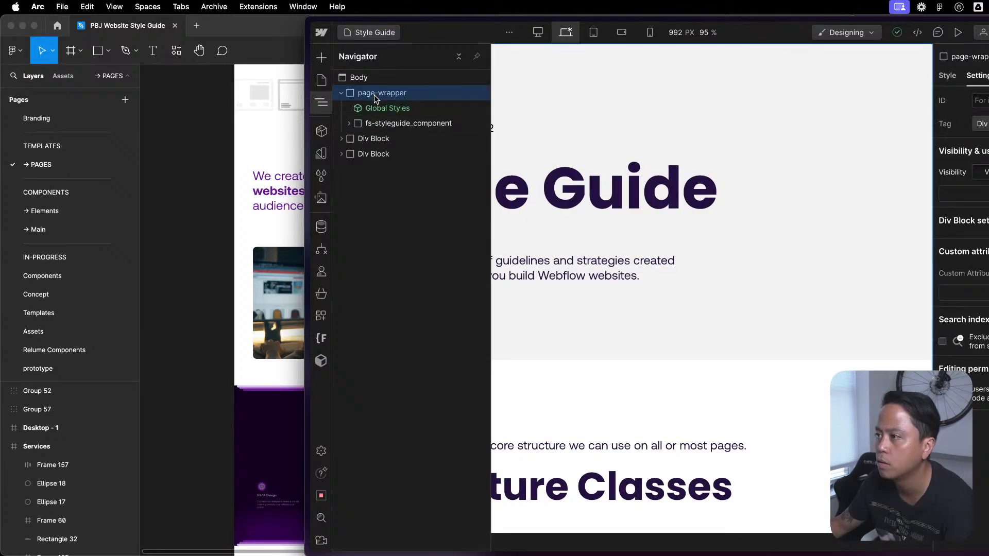
key("shift+a")
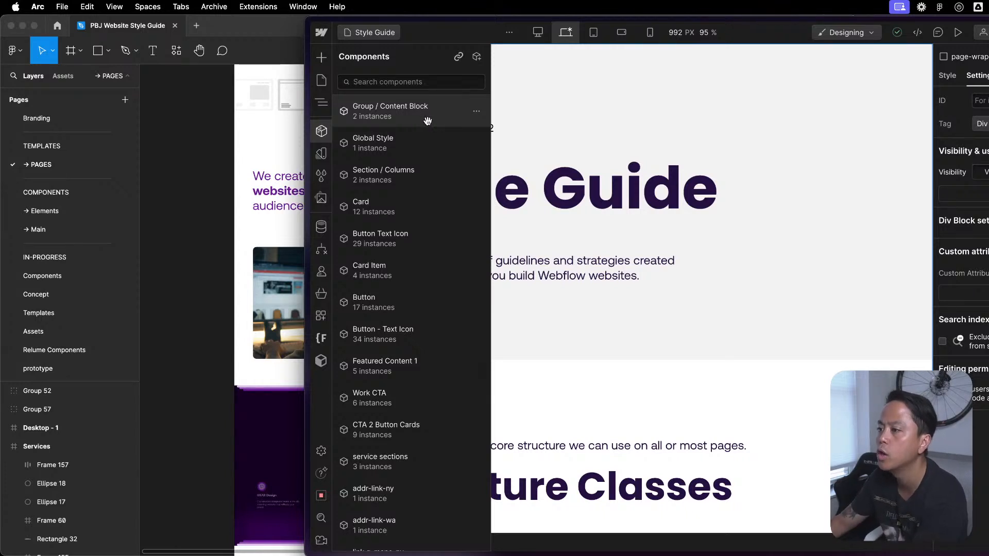
scroll(428, 147, "down", 10)
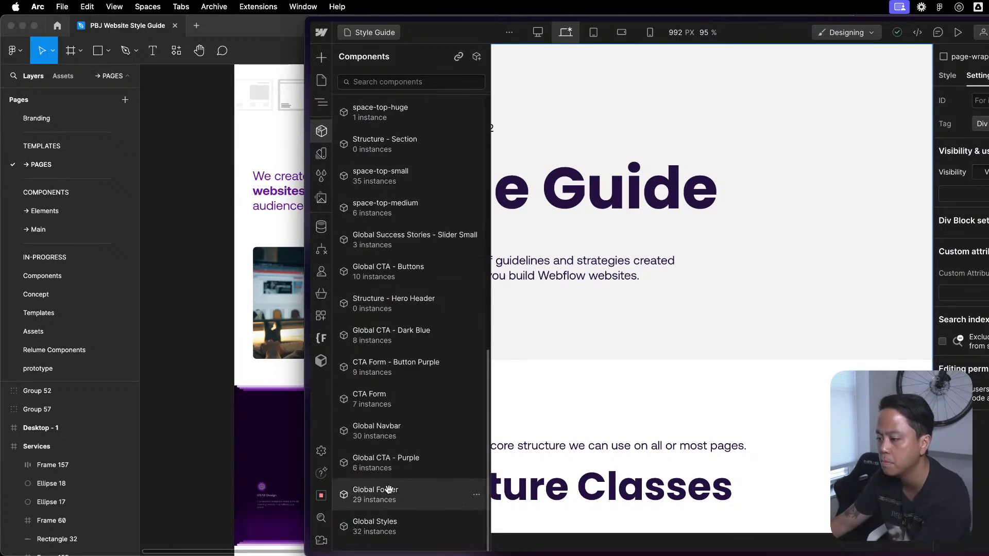
scroll(392, 488, "down", 1)
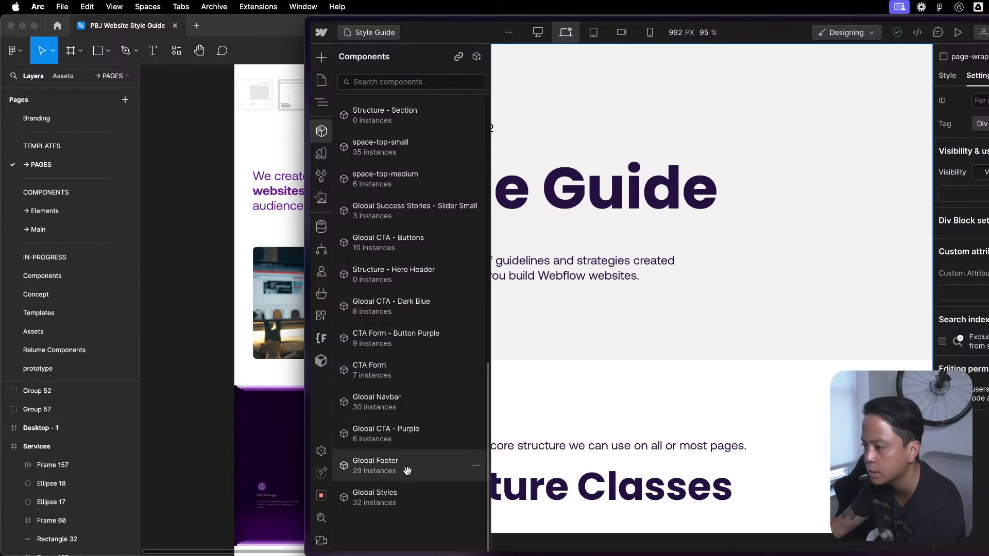
scroll(408, 467, "up", 10)
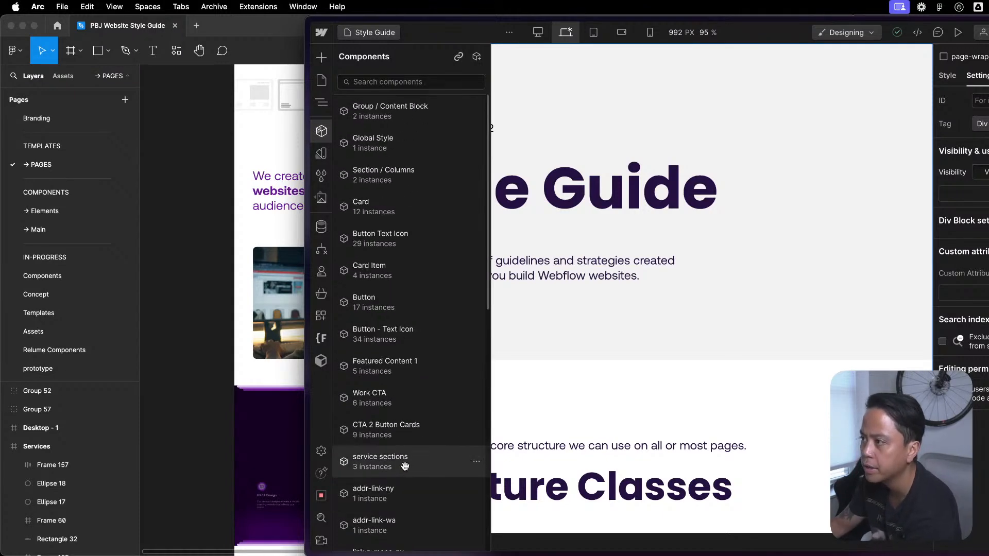
left_click(437, 131)
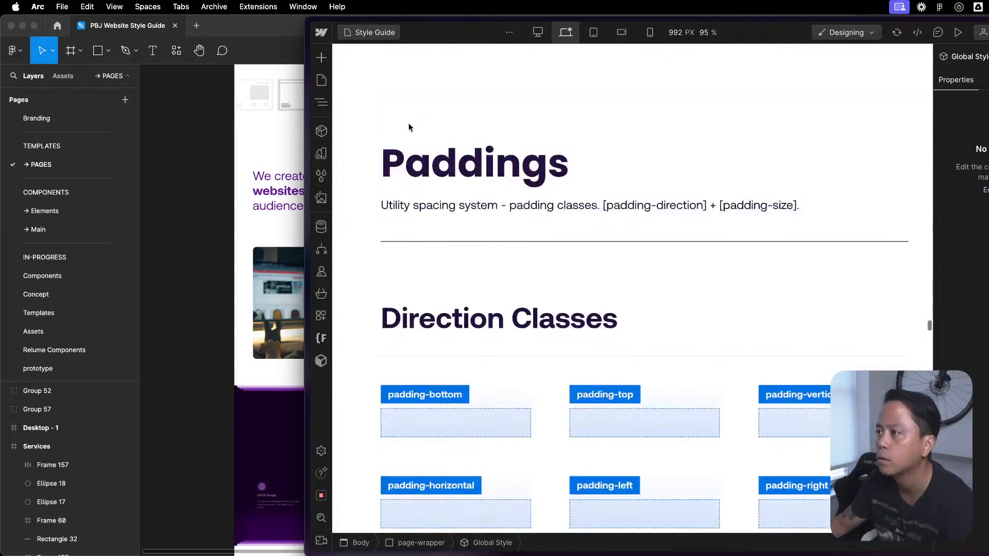
key("z")
double_click(401, 138)
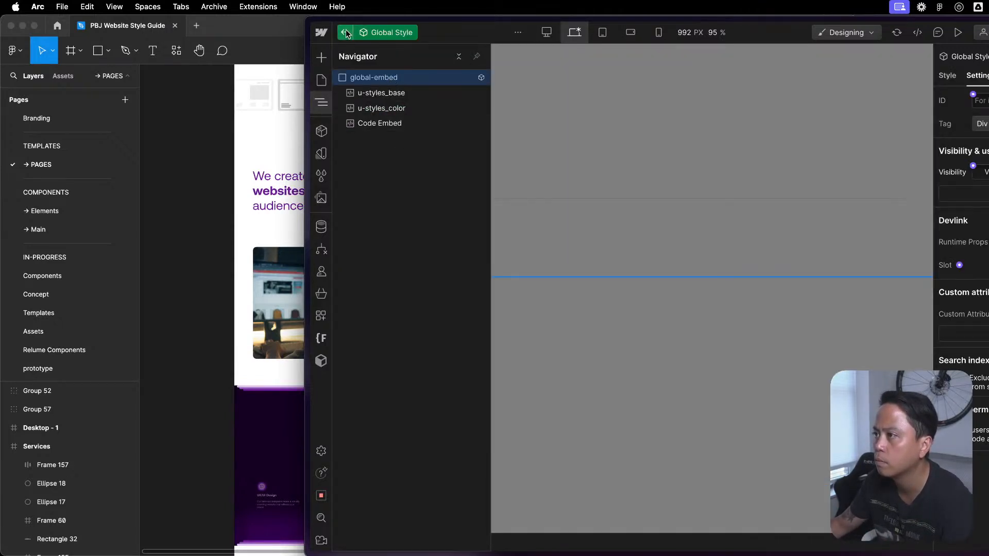
key("Escape")
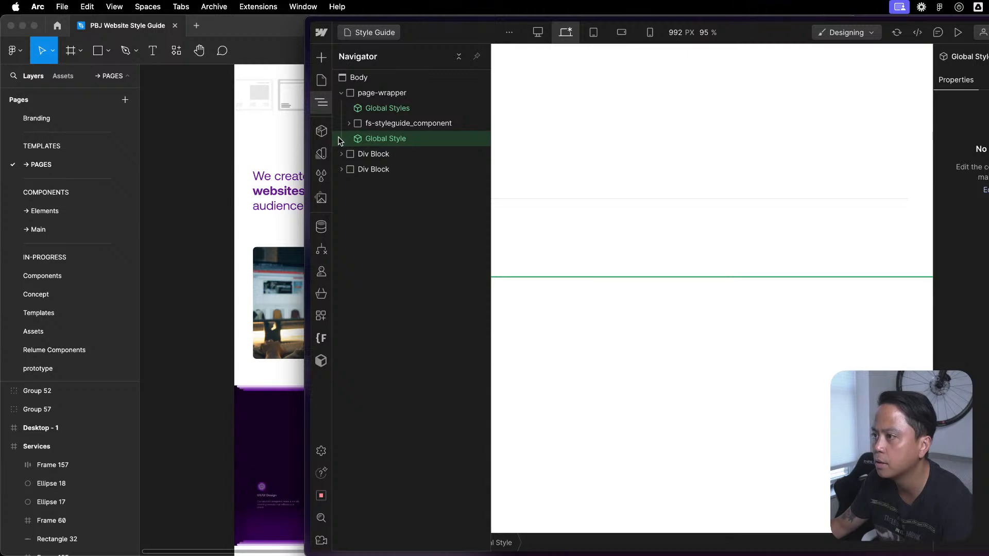
left_click(321, 130)
double_click(420, 150)
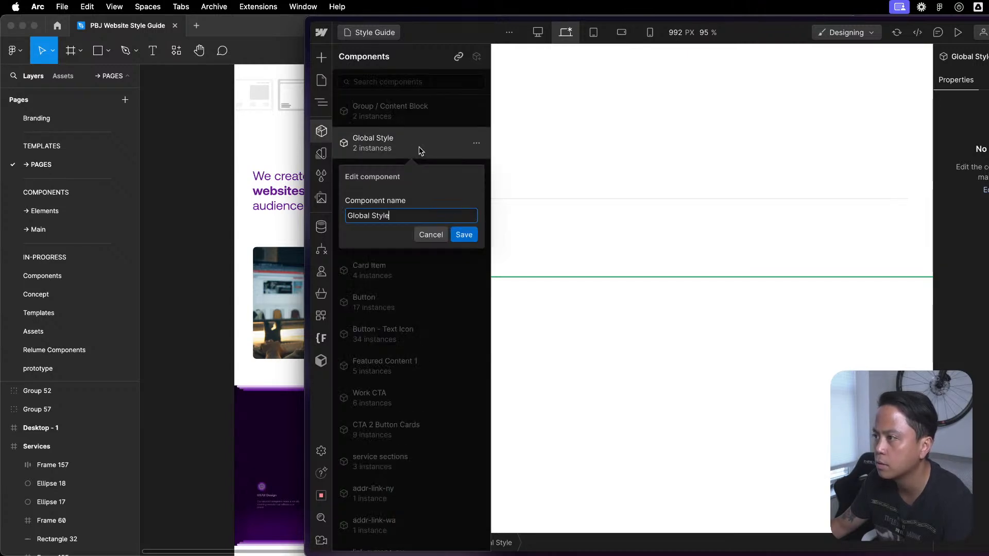
key("super+a")
type("Glo")
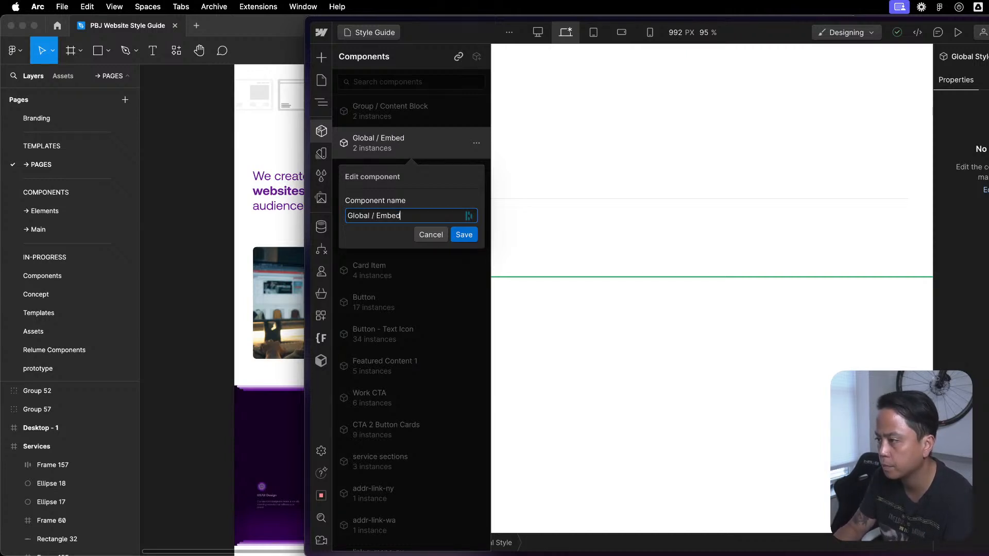
left_click(432, 217)
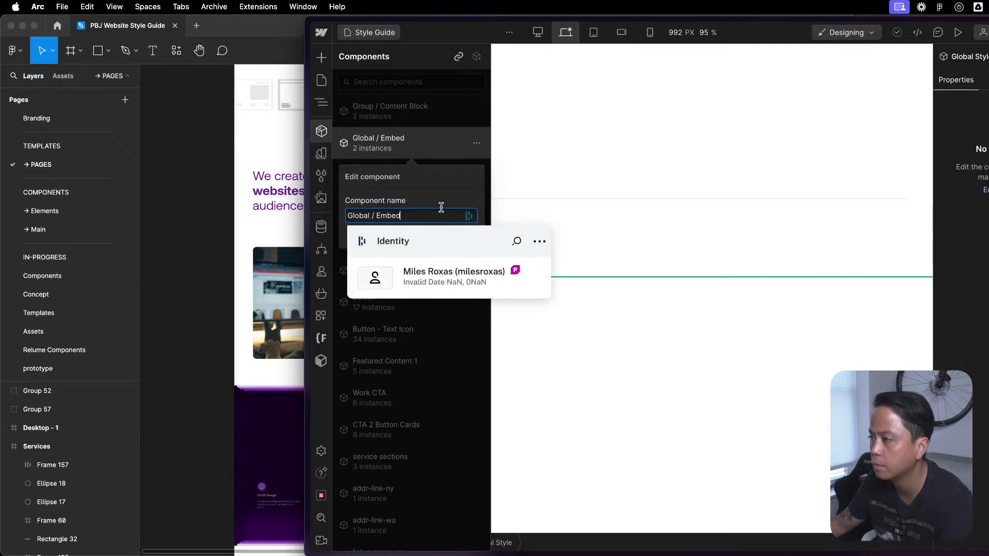
left_click(454, 206)
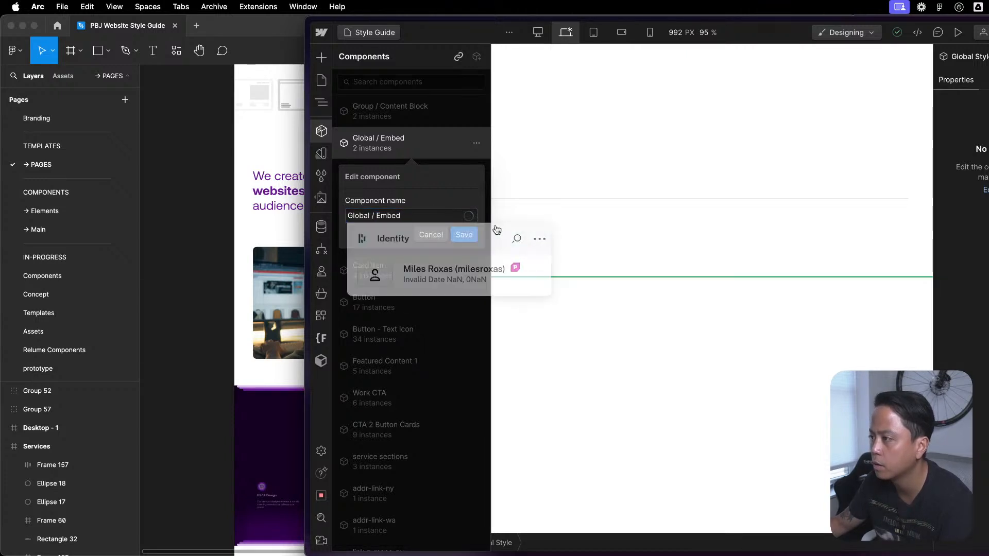
left_click(538, 243)
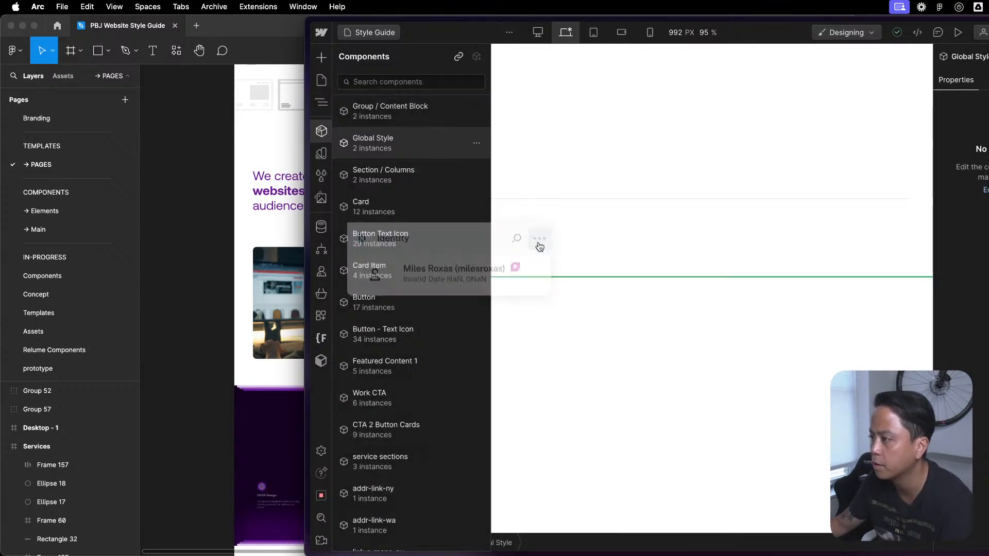
- Rename the Global Style component as Global / Embed
right_click(428, 143)
left_click(456, 163)
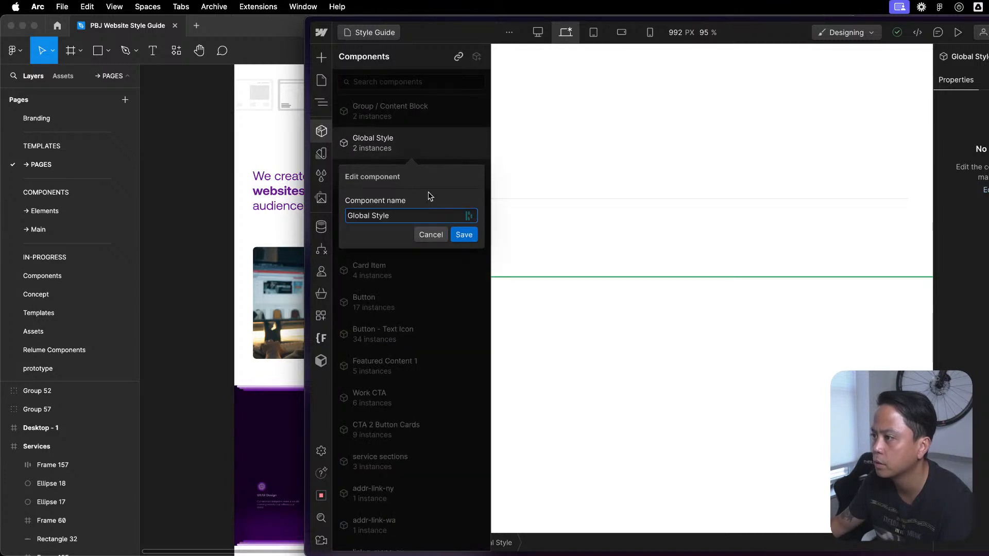
key("BackSpace")
key("BackSpace")
key("BackSpace")
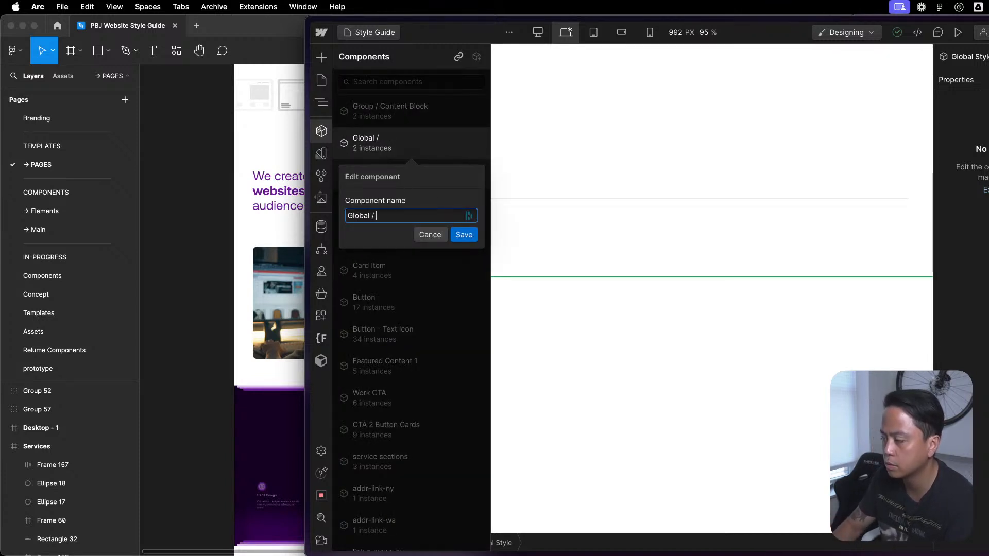
left_click(464, 234)
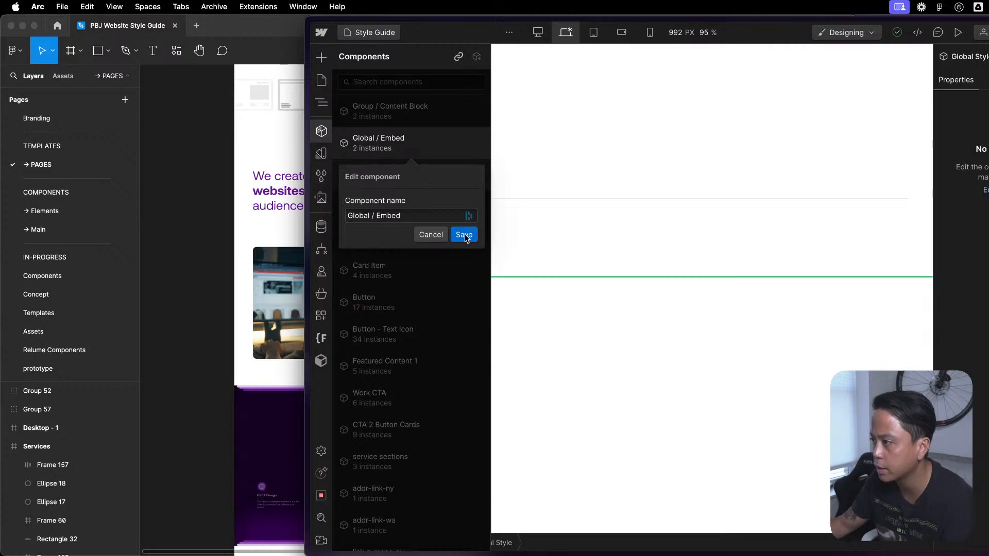
- Review the Style Guide page from its end back up to the button class samples to check how the buttons are styled
left_click(582, 182)
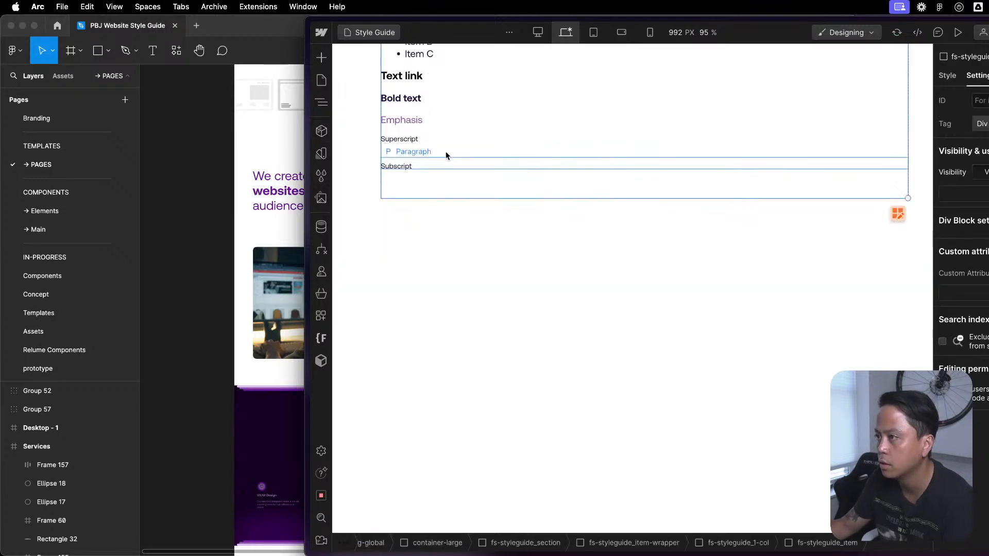
key("z")
left_click(818, 215)
scroll(705, 395, "down", 15)
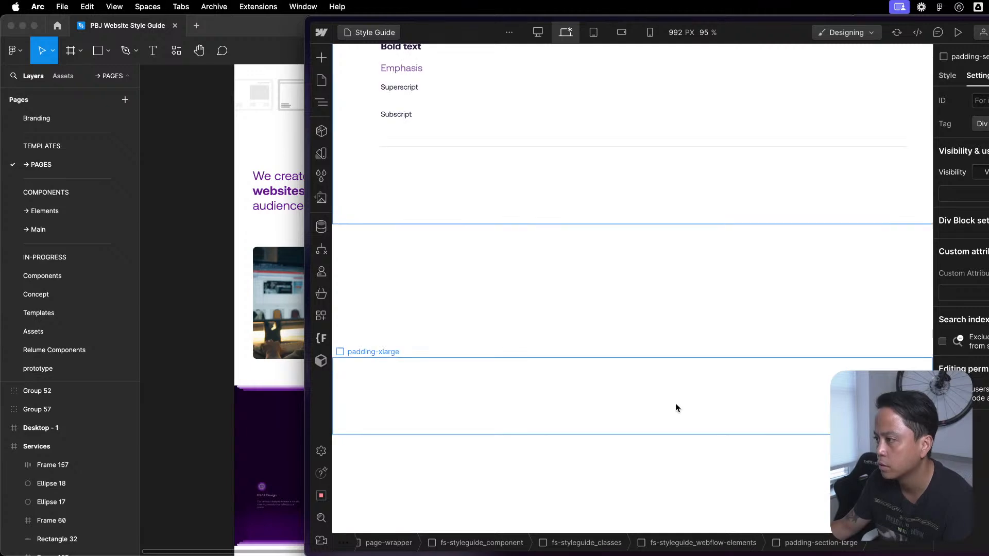
scroll(503, 130, "up", 5)
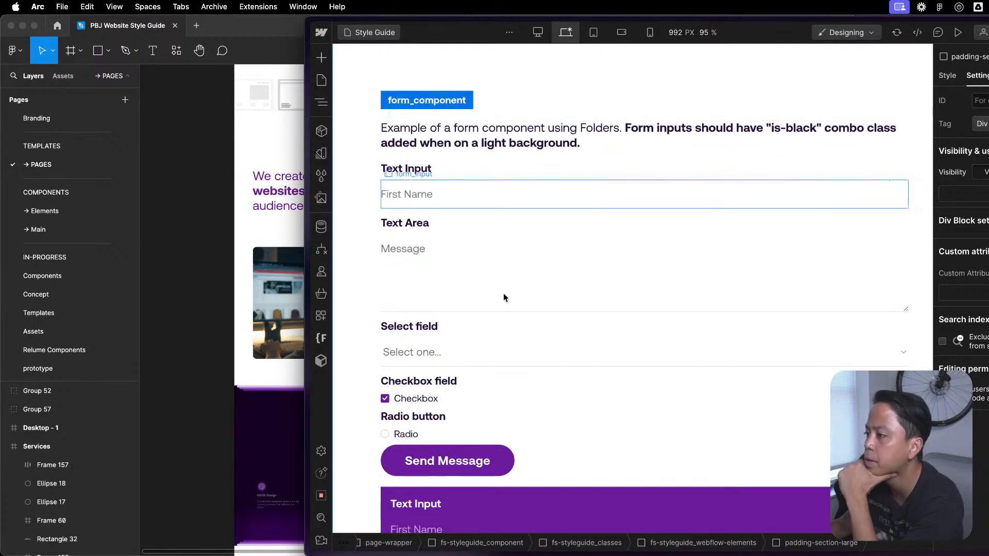
scroll(573, 416, "up", 20)
scroll(564, 419, "up", 20)
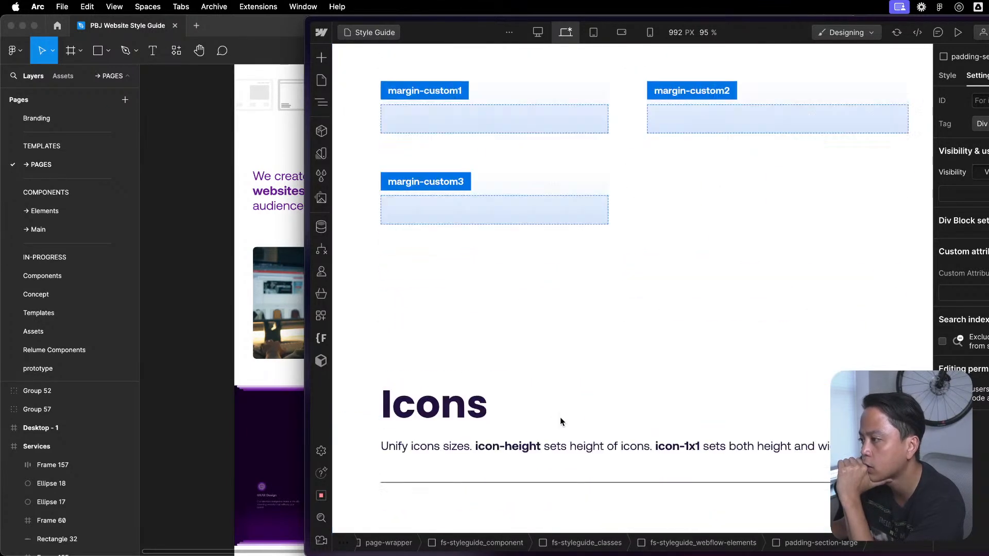
scroll(556, 417, "up", 20)
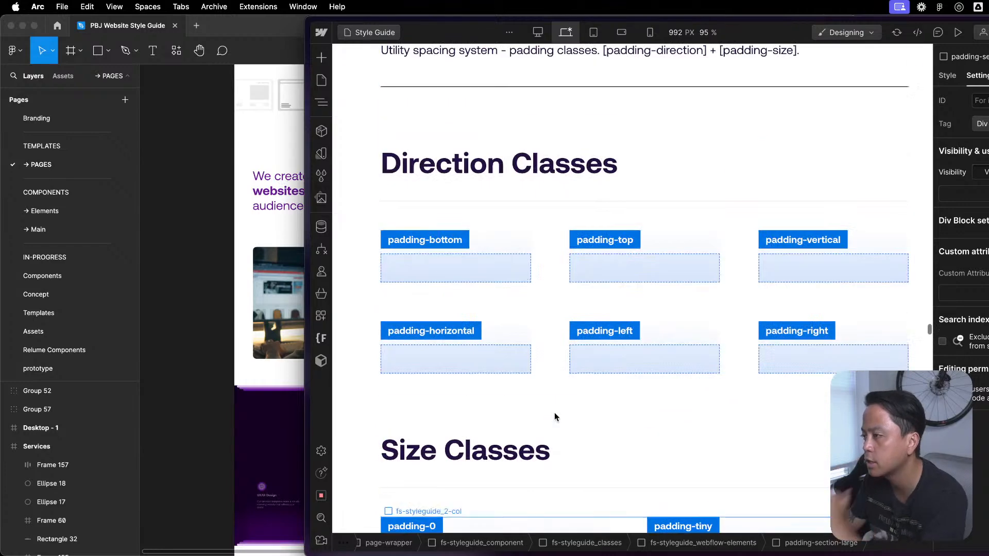
scroll(554, 413, "up", 20)
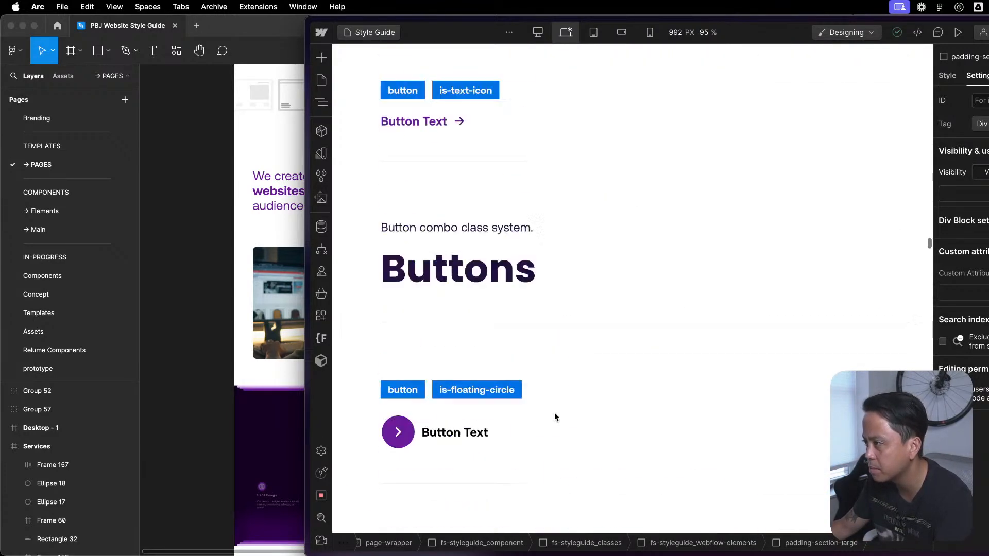
scroll(676, 234, "up", 2)
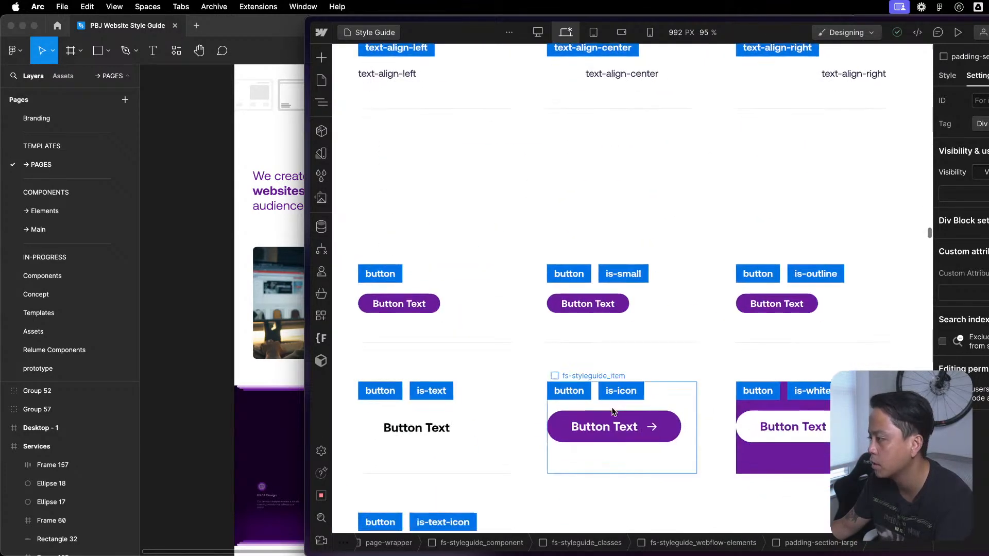
scroll(832, 343, "down", 10)
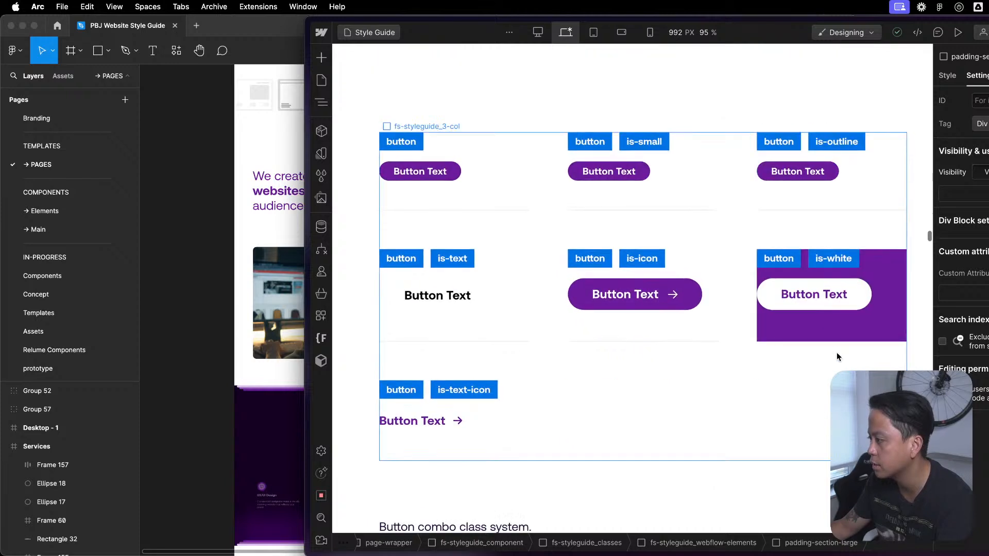
scroll(830, 309, "up", 1)
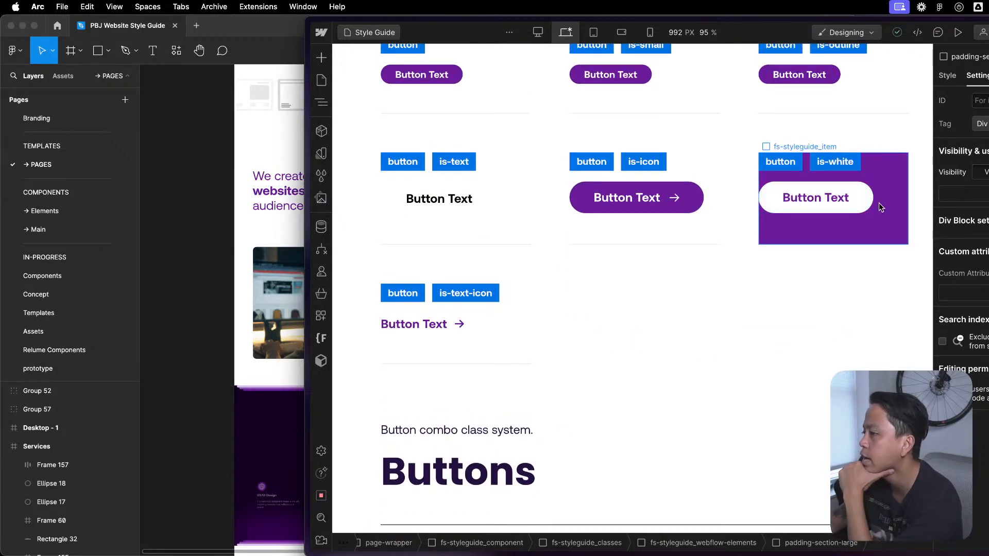
- Open the Home page and review its sections down to the Our Services heading
scroll(808, 179, "up", 3)
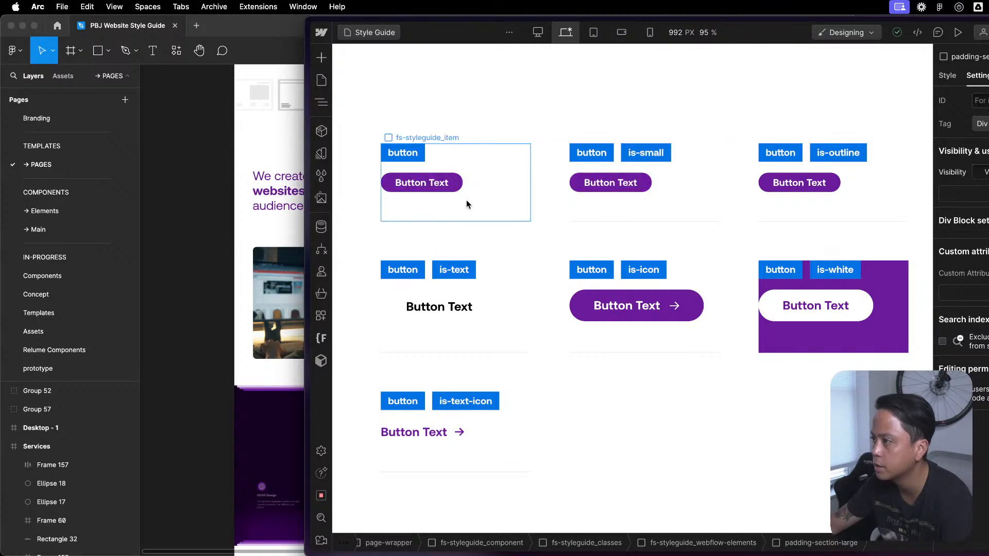
scroll(477, 209, "down", 20)
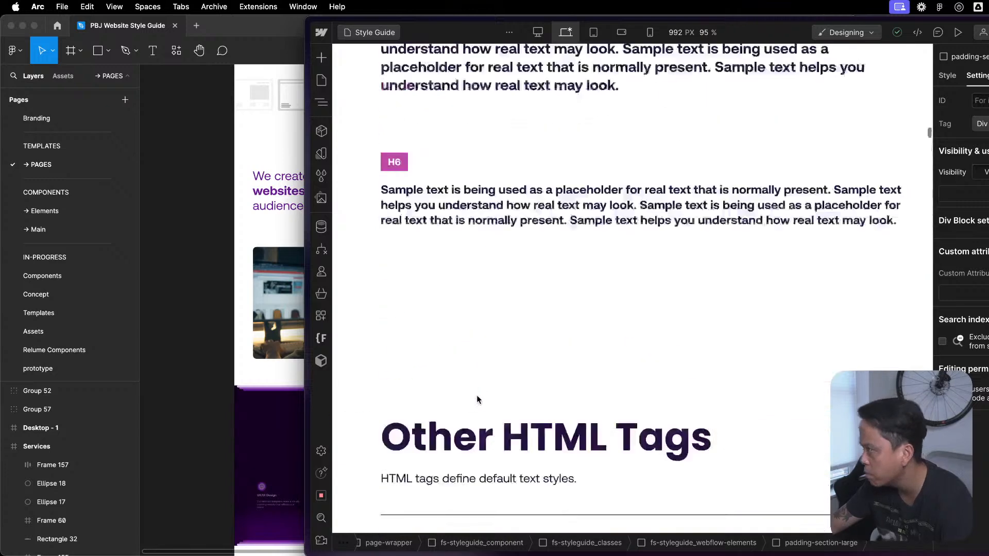
scroll(467, 381, "up", 20)
key("p")
left_click(374, 127)
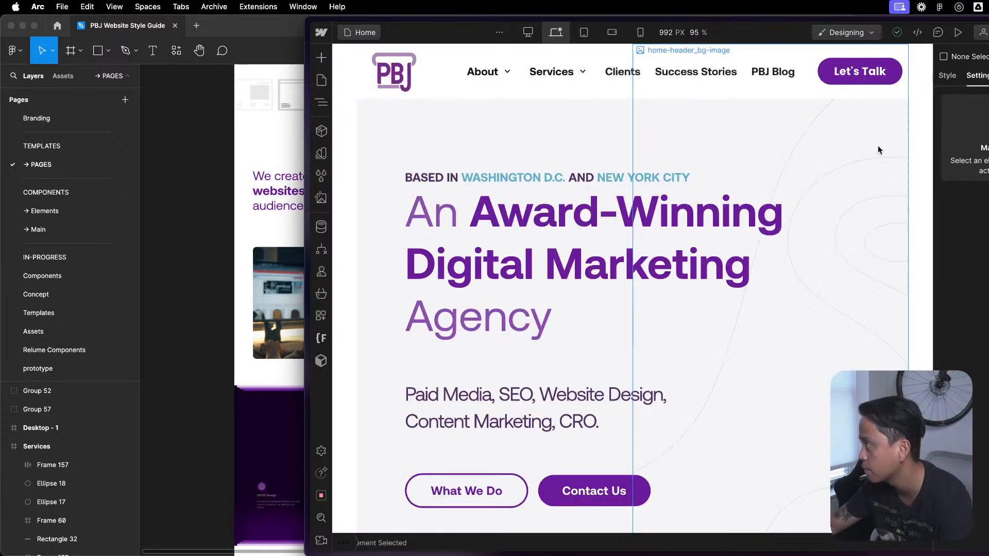
scroll(680, 399, "down", 6)
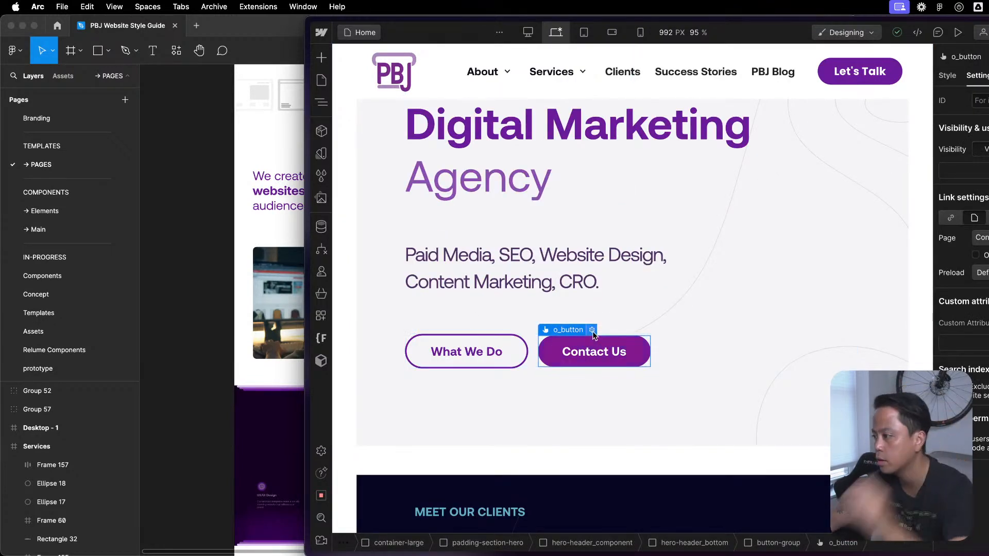
scroll(616, 397, "down", 1)
scroll(614, 397, "down", 15)
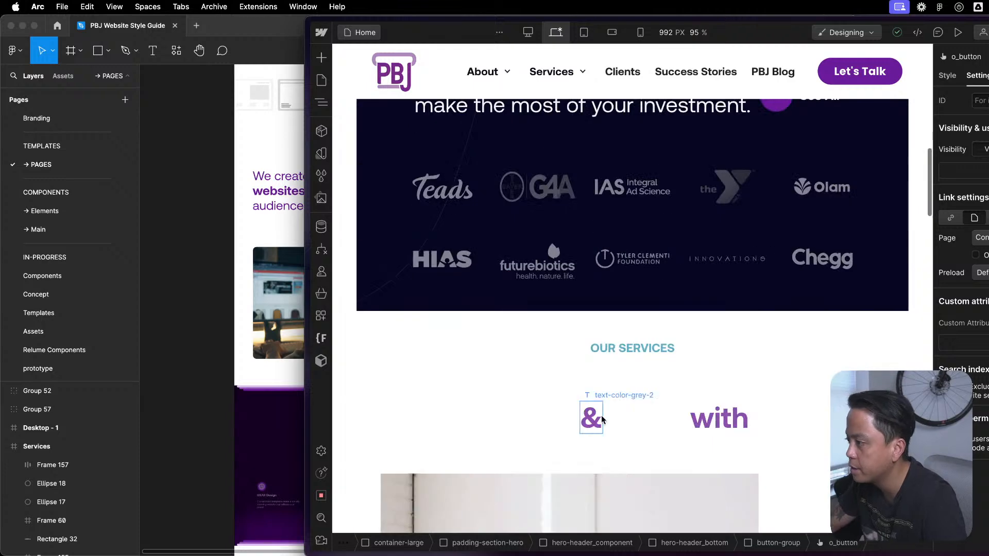
scroll(596, 407, "up", 6)
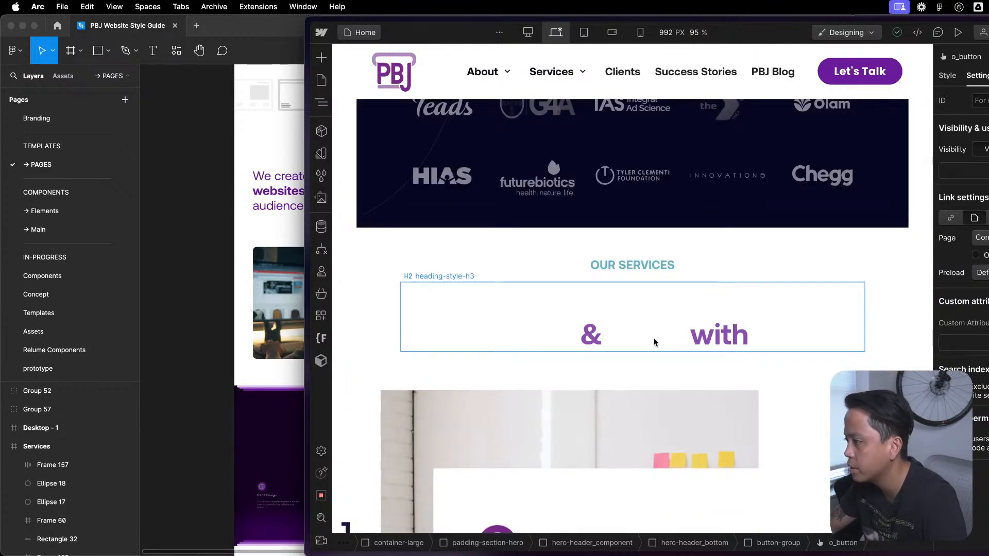
- Reset the text color on the heading-style-h3 class of the Our Services section's H2 heading
left_click(652, 335)
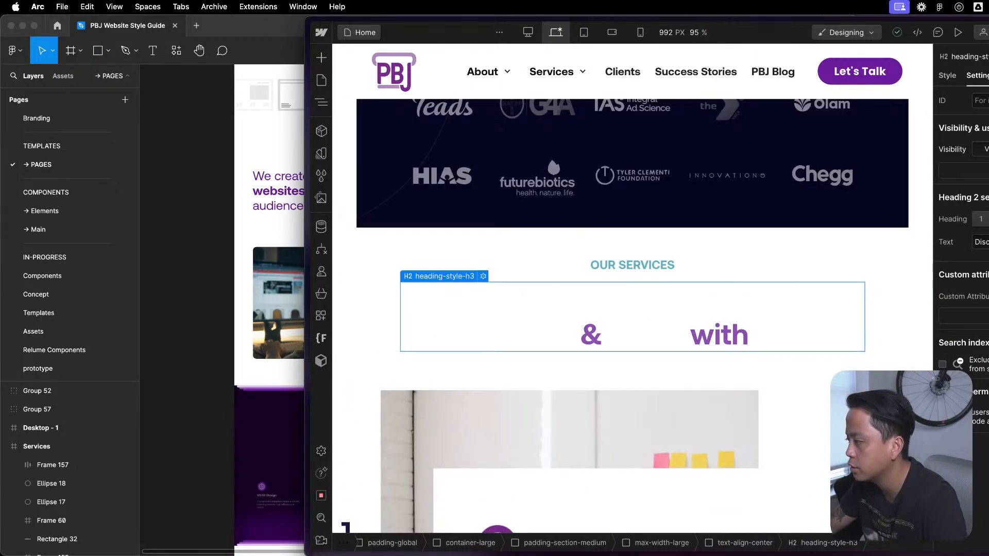
left_click(947, 77)
scroll(984, 410, "down", 5)
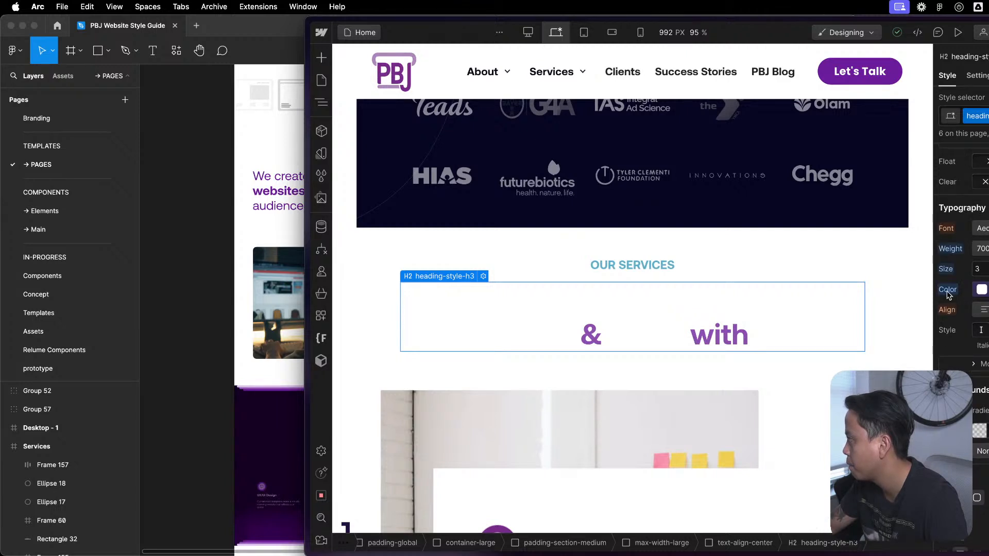
left_click(975, 291)
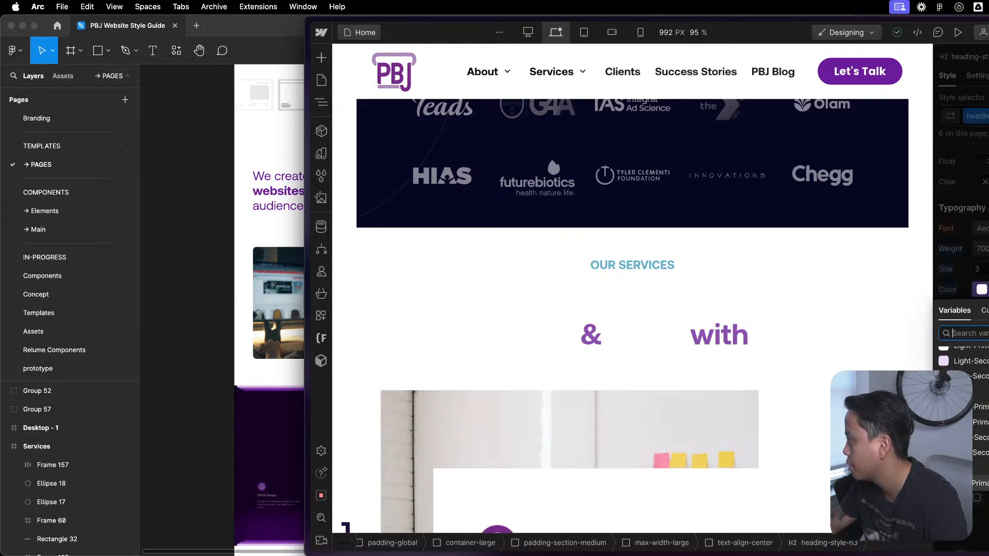
key("Escape")
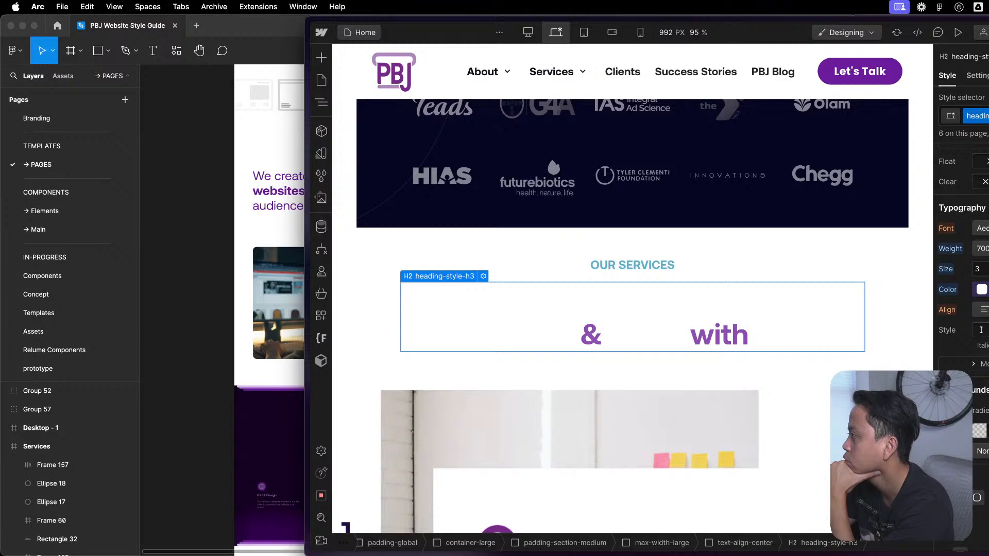
left_click(947, 290)
left_click(958, 315)
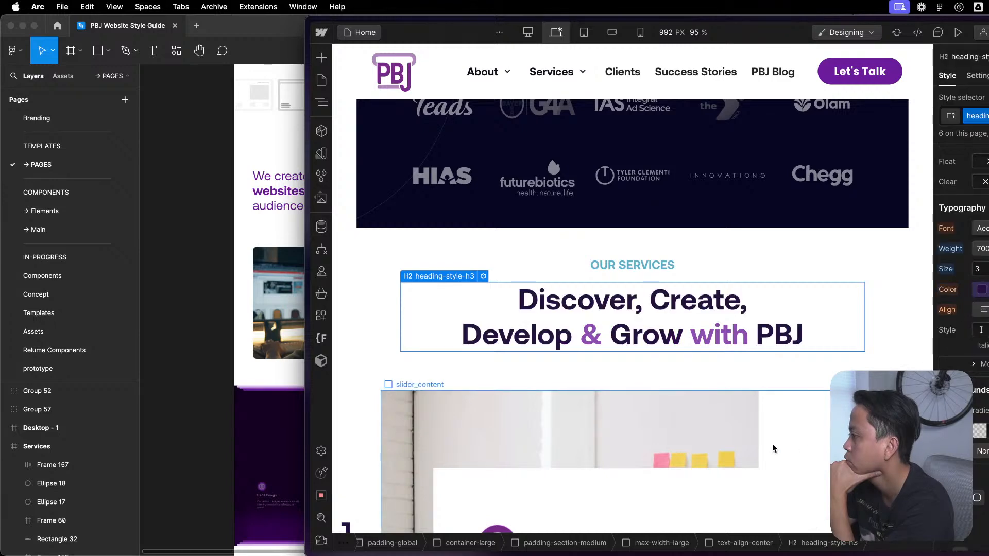
- Check the services section, and add a new text-color combo class to its heading-style-h3 heading
scroll(706, 360, "down", 10)
scroll(707, 357, "up", 15)
scroll(662, 335, "down", 8)
scroll(662, 332, "up", 4)
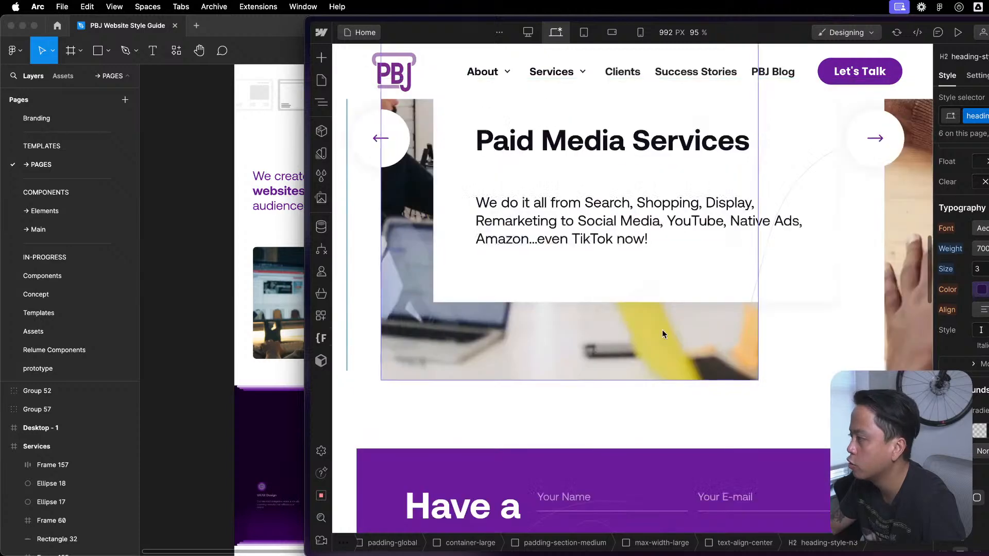
scroll(834, 165, "up", 5)
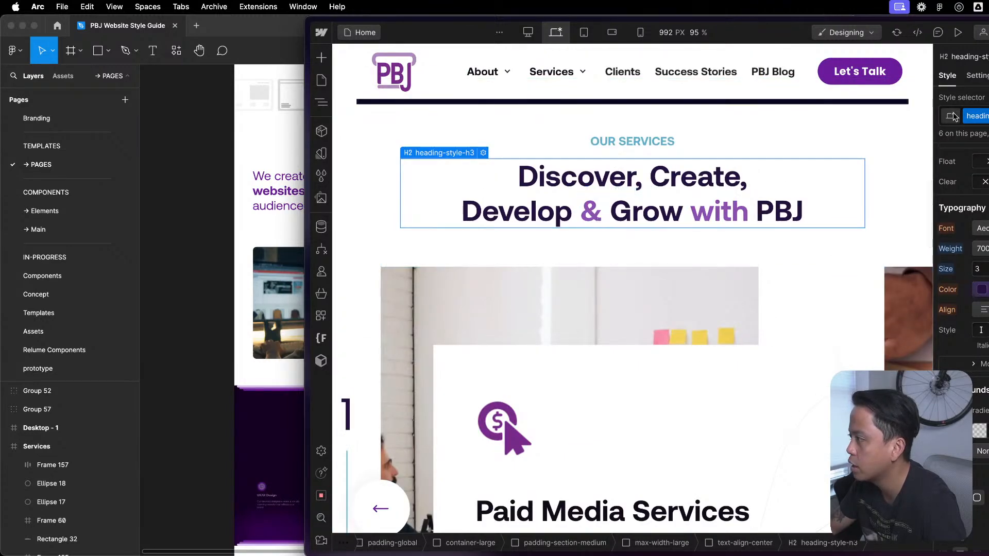
left_click(985, 116)
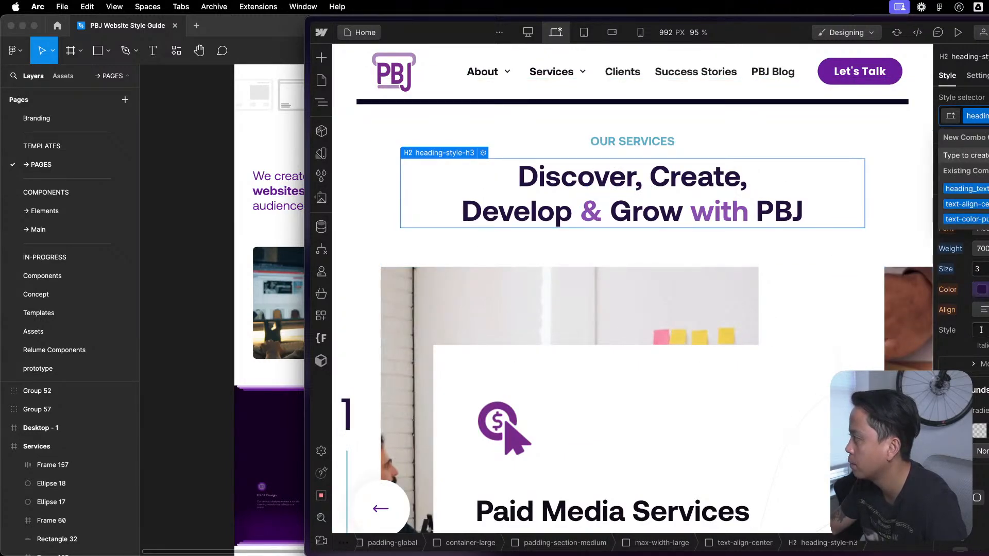
type("text")
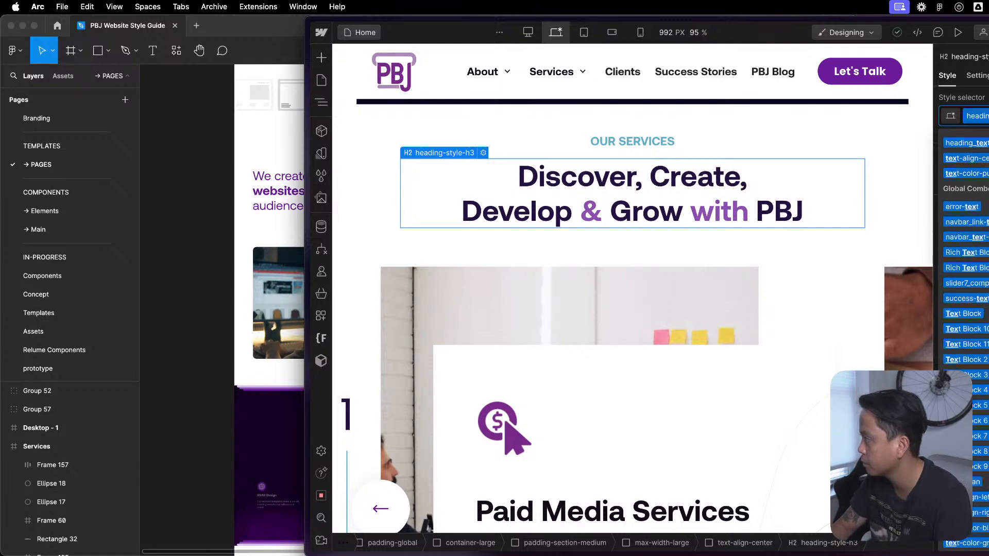
type("-t")
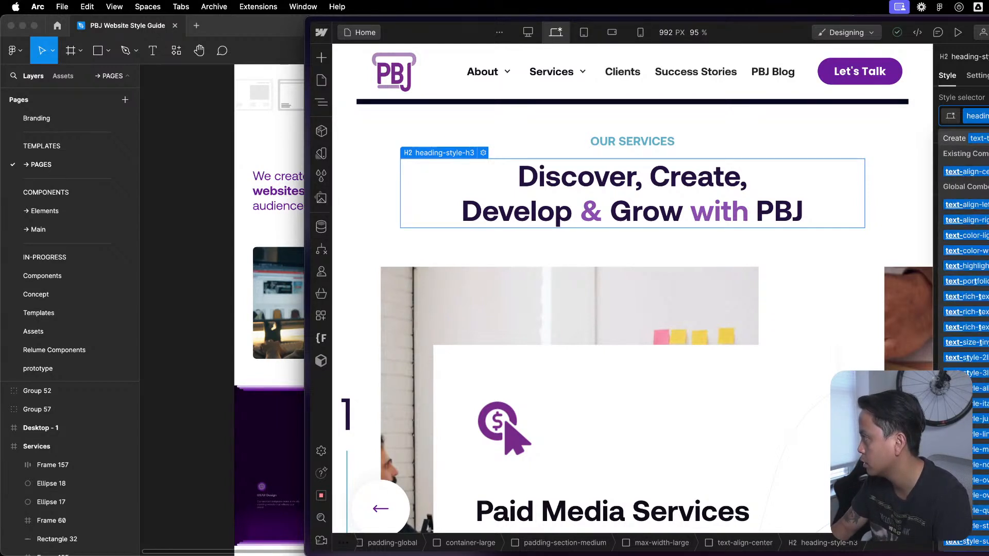
key("BackSpace")
type("ba")
key("BackSpace")
key("BackSpace")
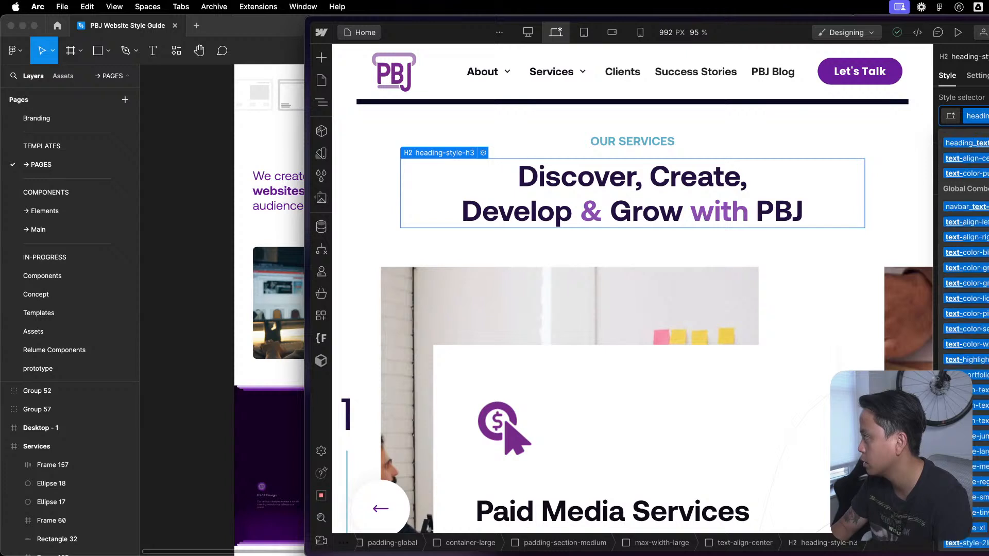
type("color-ba")
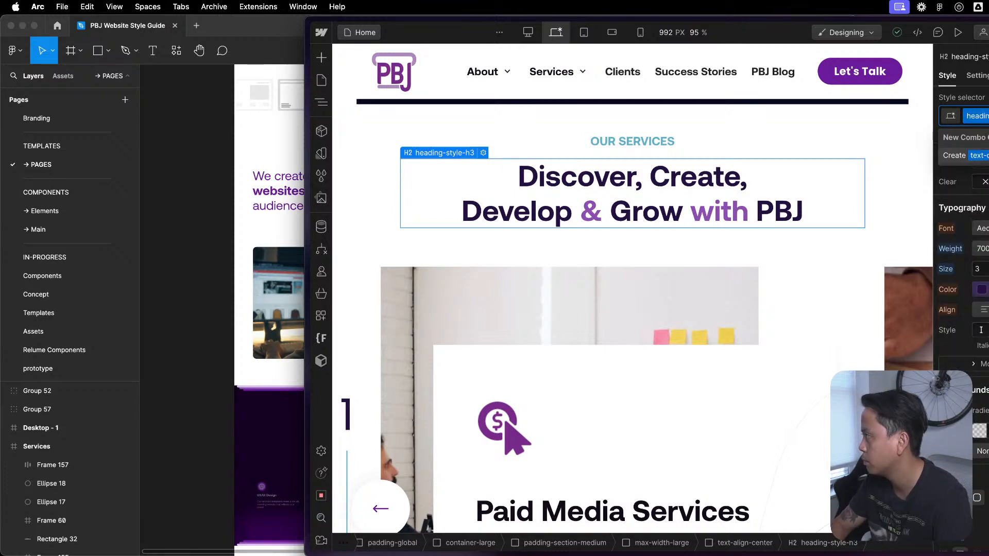
key("Return")
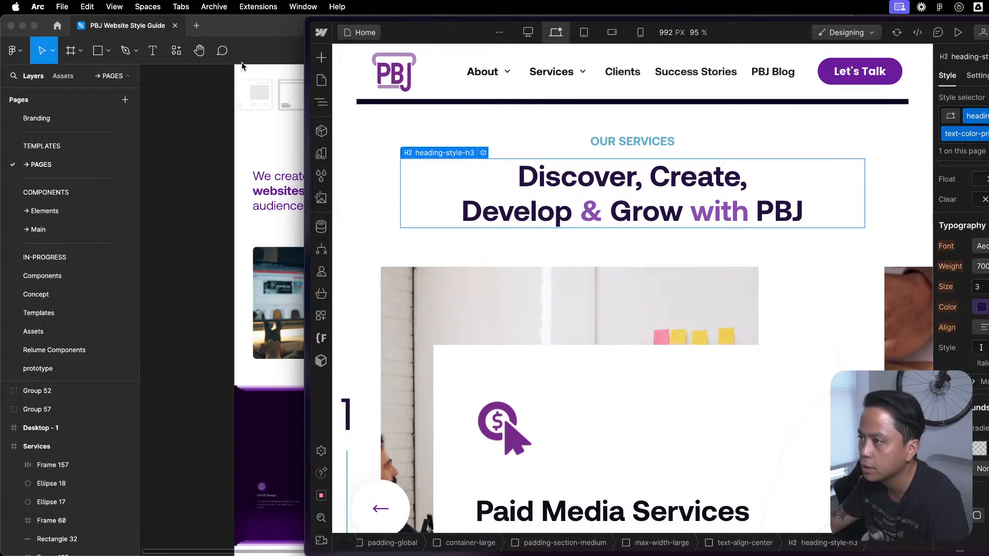
- Open the Style Guide page and find the Text Colors section with its class samples
left_click(322, 80)
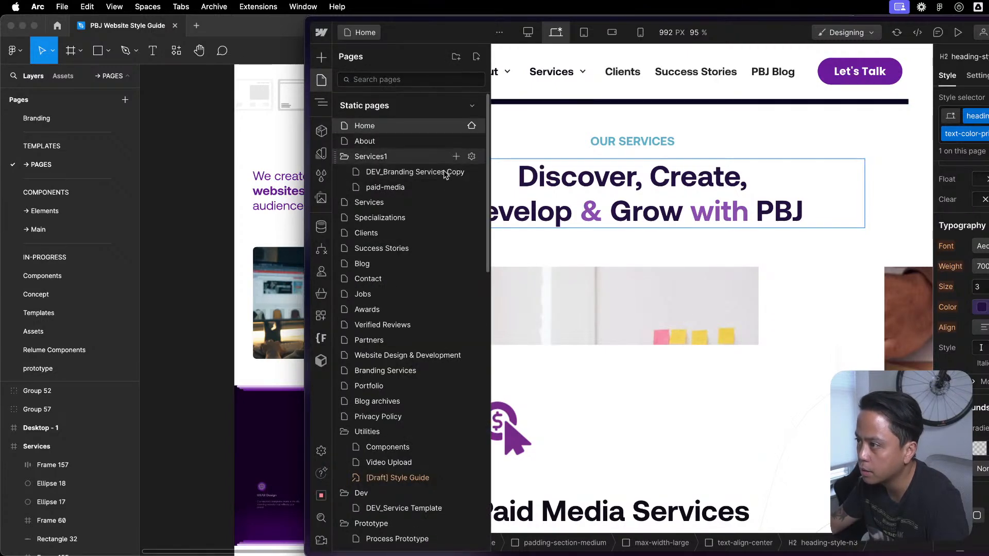
left_click(410, 479)
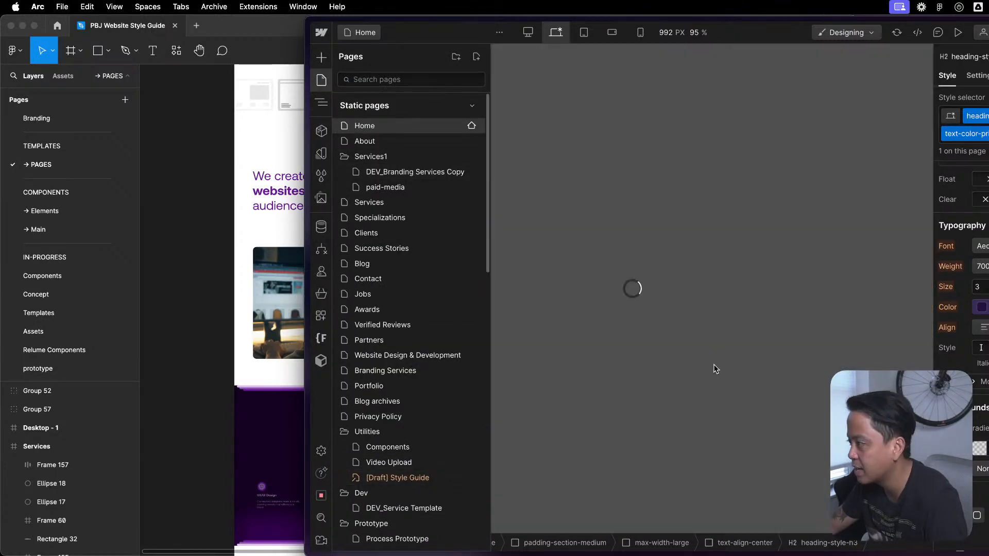
scroll(702, 378, "down", 15)
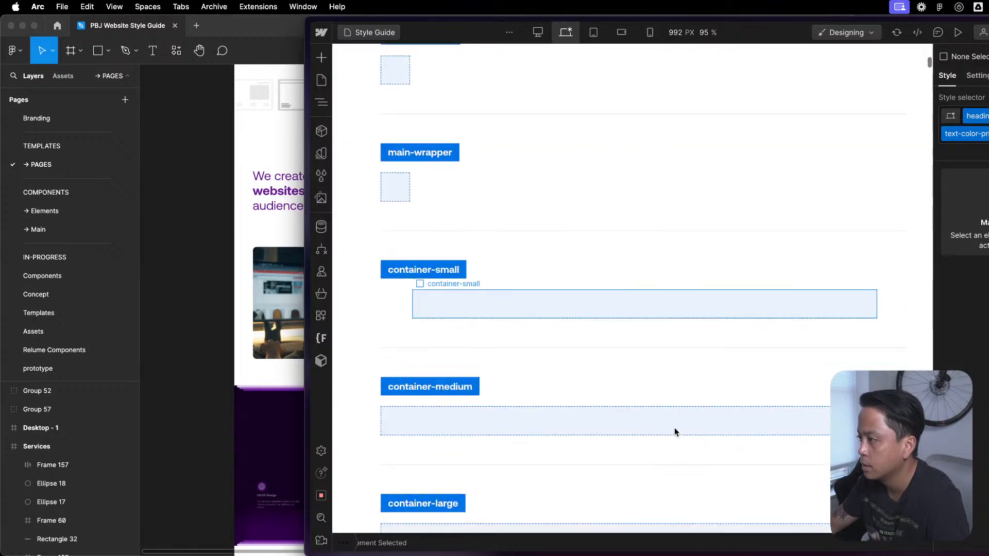
scroll(676, 415, "down", 15)
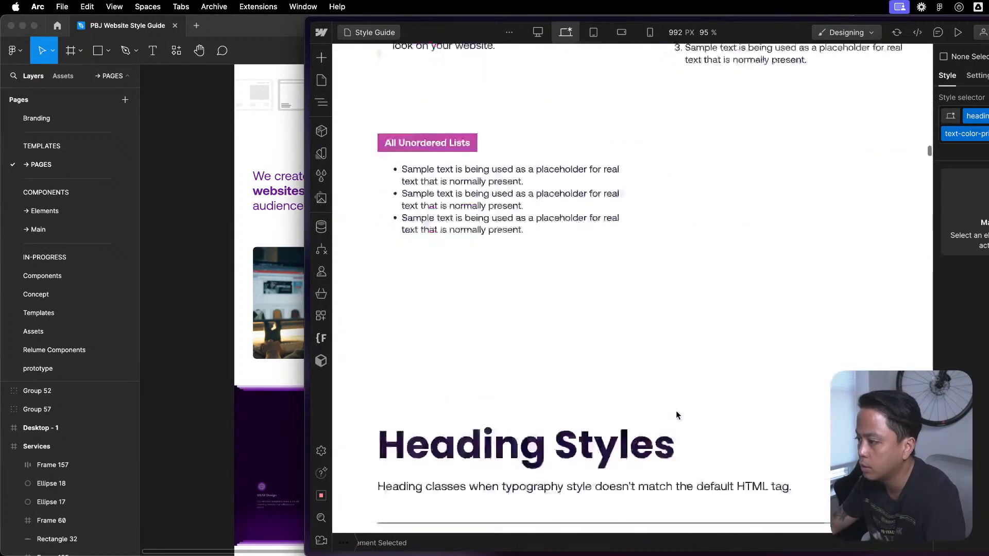
scroll(677, 415, "down", 15)
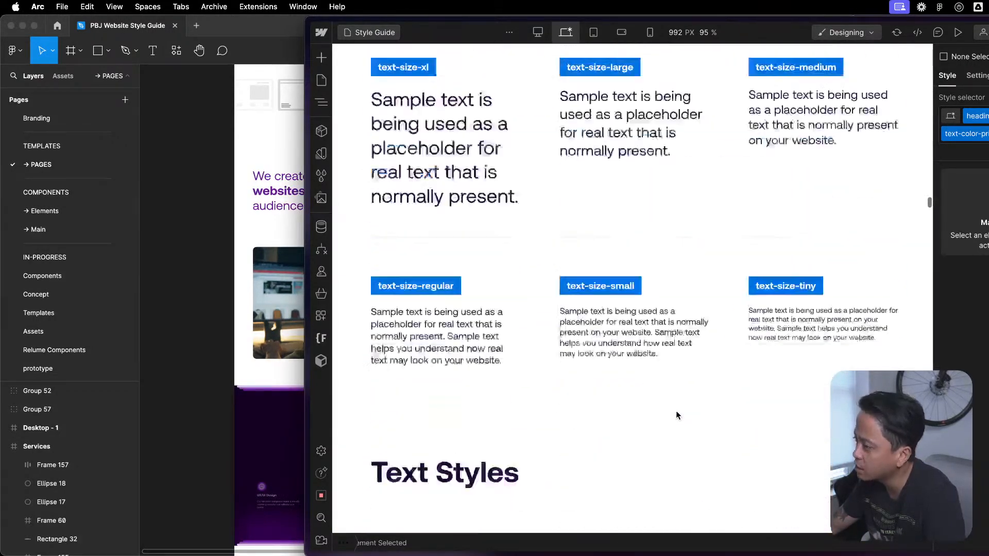
scroll(677, 416, "down", 3)
scroll(676, 415, "up", 15)
scroll(677, 415, "down", 10)
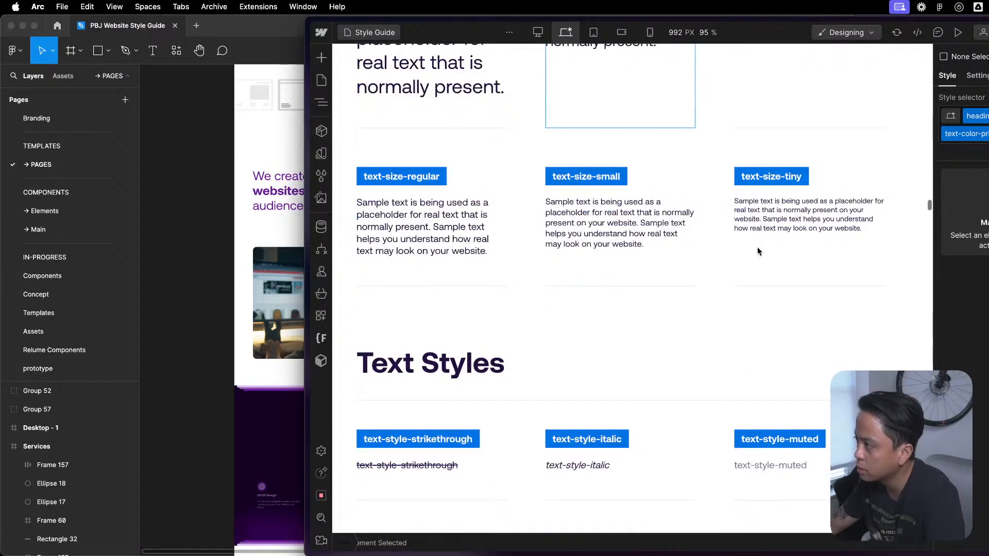
scroll(756, 250, "down", 12)
scroll(752, 252, "down", 5)
scroll(752, 252, "up", 2)
scroll(752, 252, "down", 10)
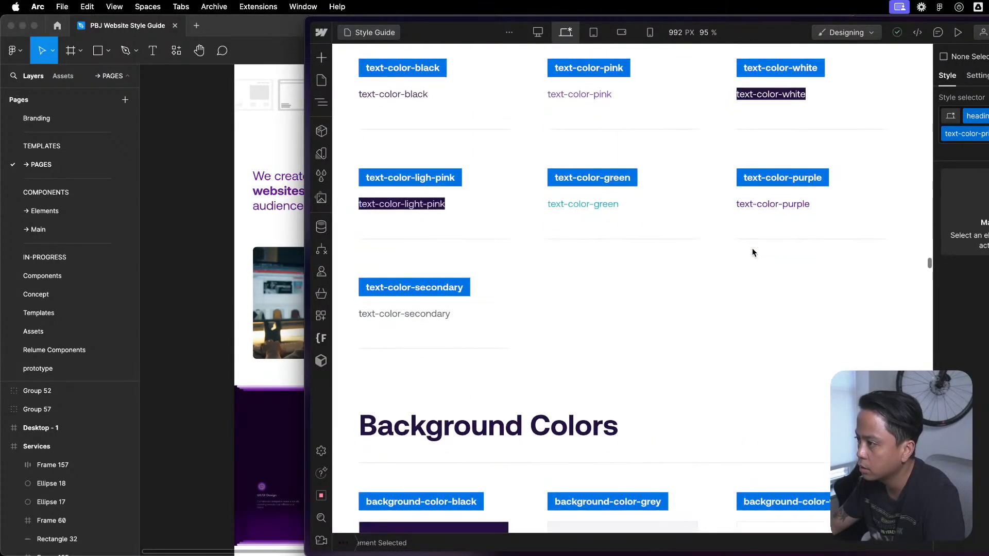
scroll(542, 233, "up", 3)
- Copy the text-color-black sample item and paste it at the end of the Text Colors grid
left_click(540, 235)
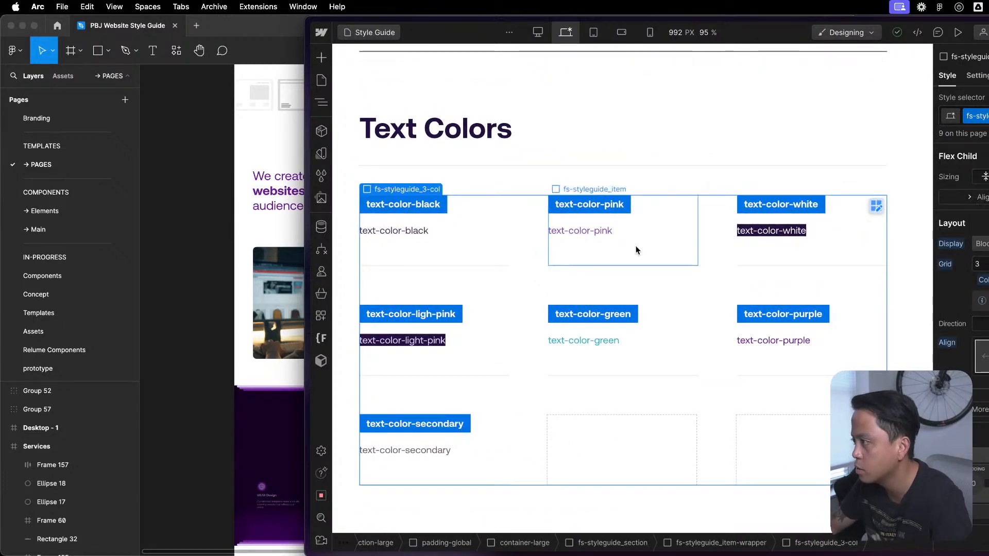
left_click(441, 262)
key("super+c")
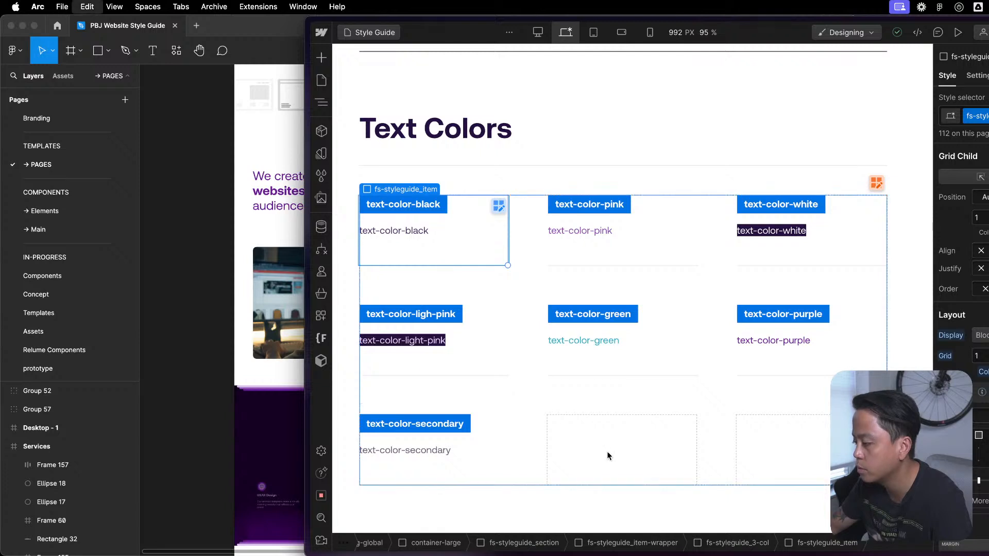
left_click(615, 448)
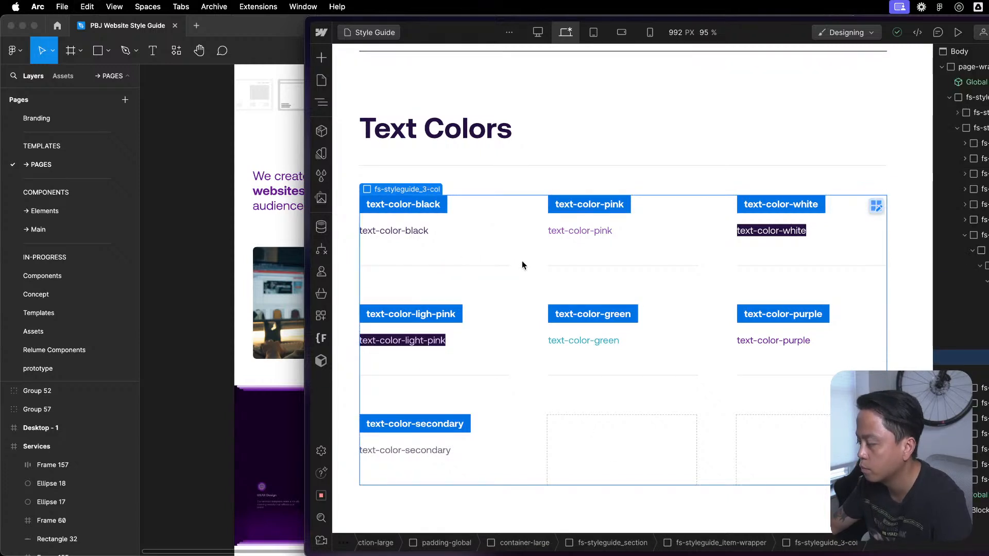
key("super+v")
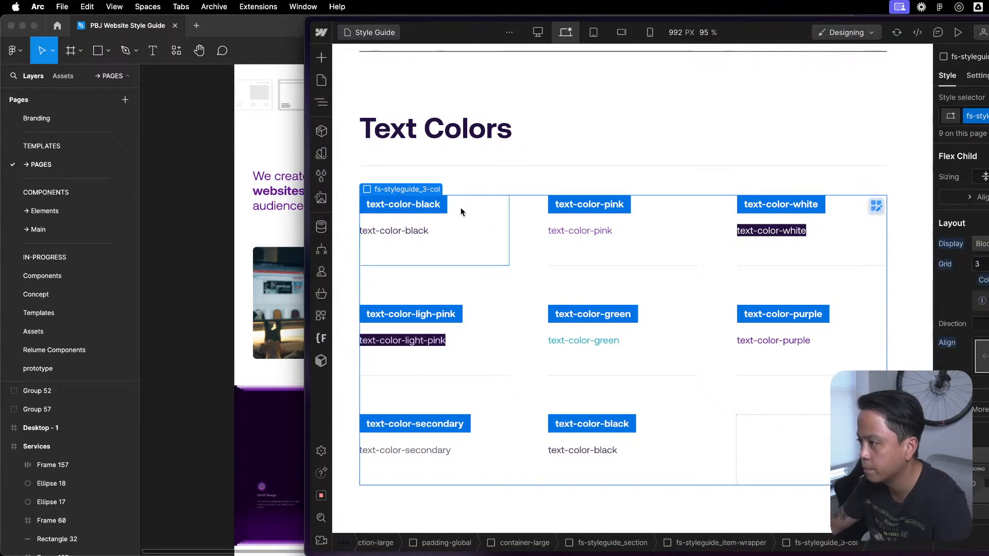
- Replace the class on the first text-color-black sample text with a new class named text-theme-primary
left_click(426, 203)
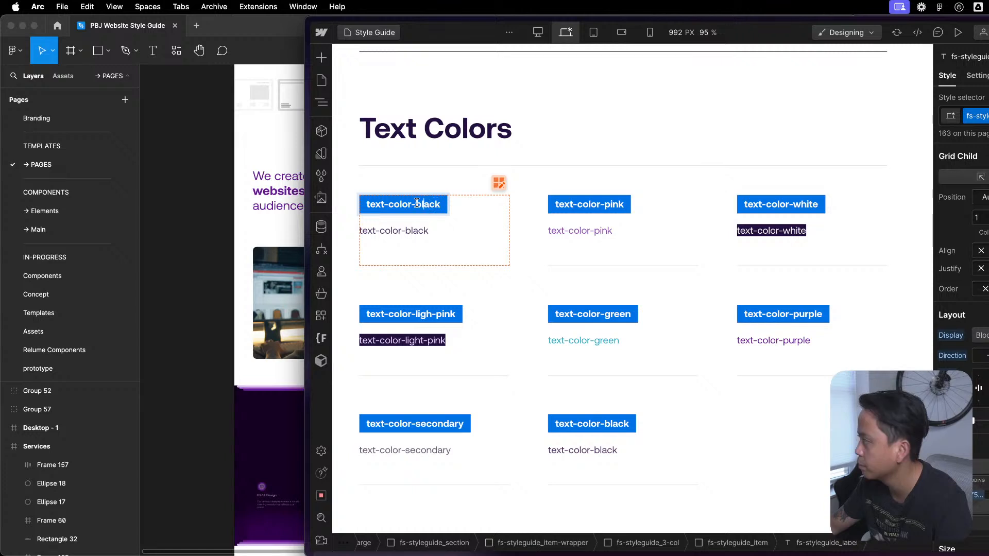
left_click(466, 230)
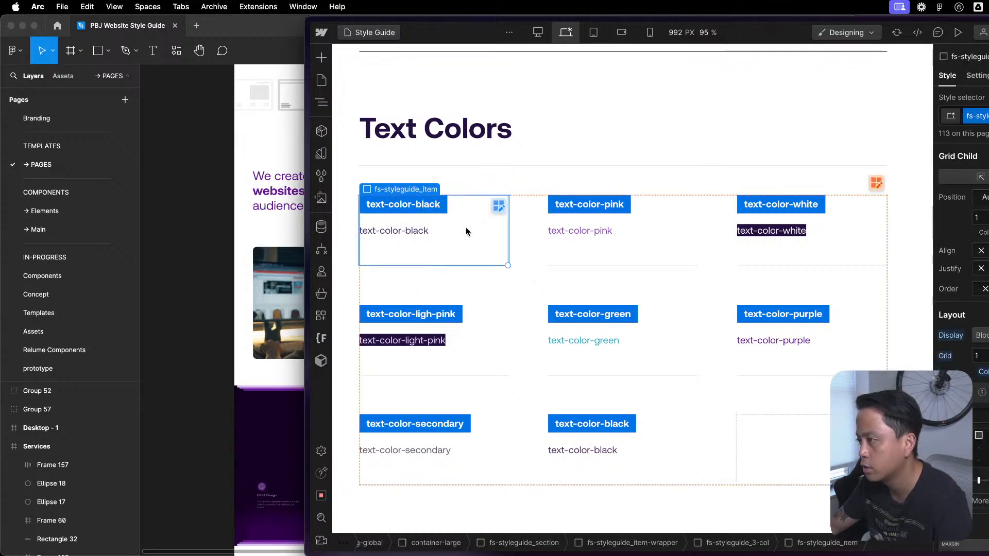
left_click(420, 233)
key("super+Return")
key("BackSpace")
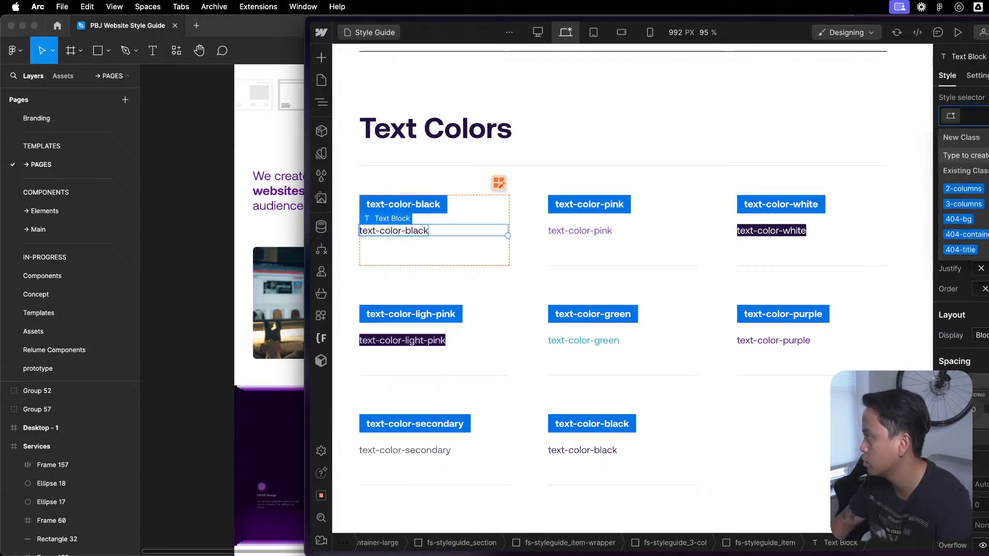
type("text-th")
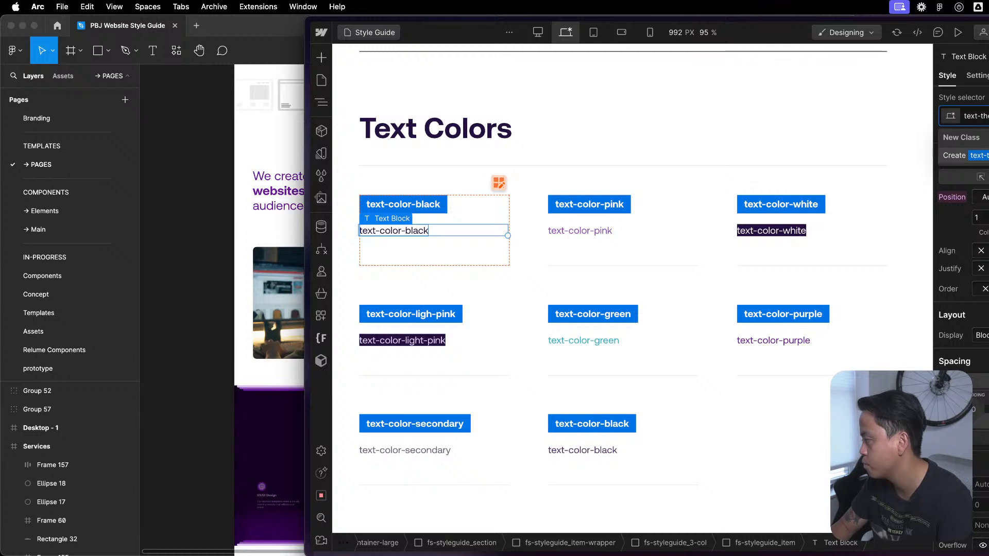
key("Return")
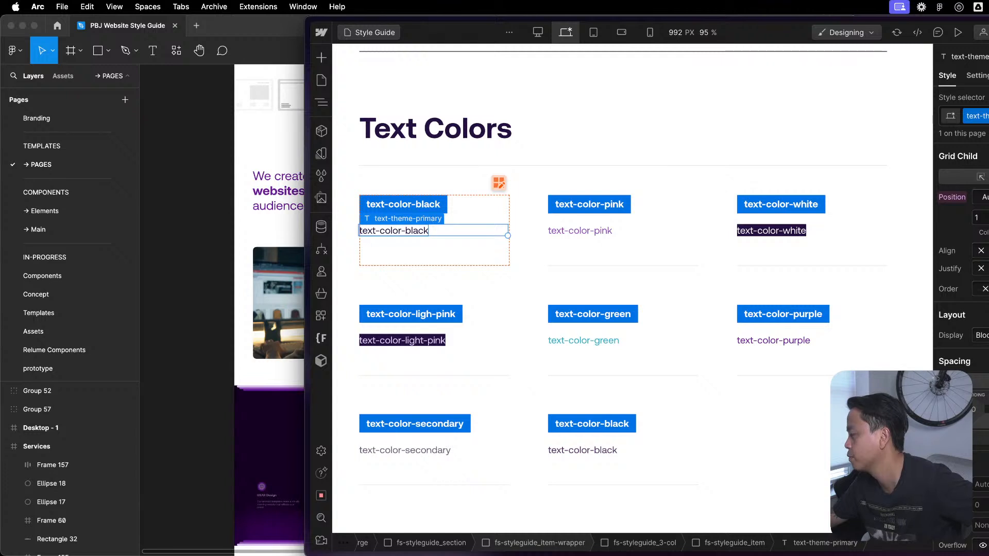
- Set the text-theme-primary class's font color to the Text-Primary variable from the Theme group
scroll(960, 257, "down", 5)
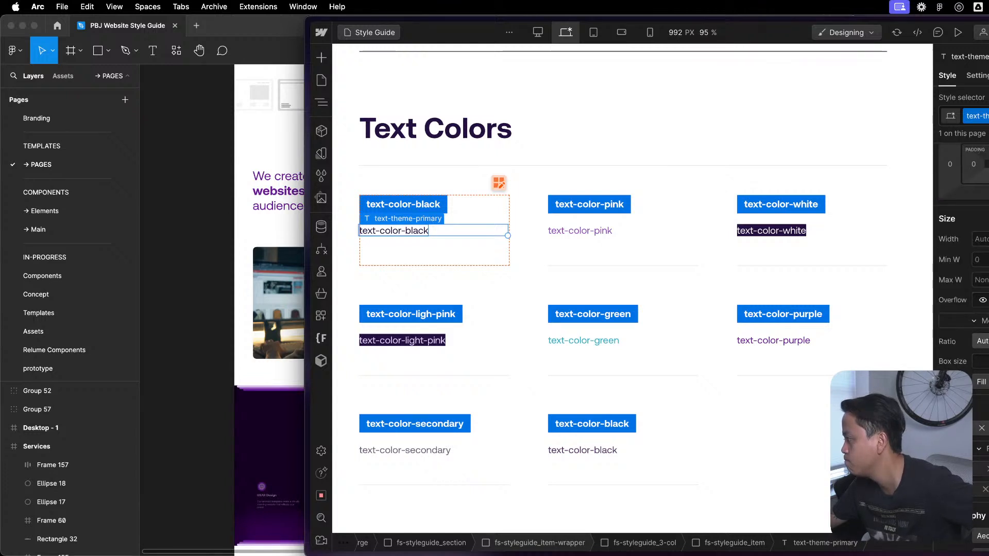
scroll(960, 258, "down", 5)
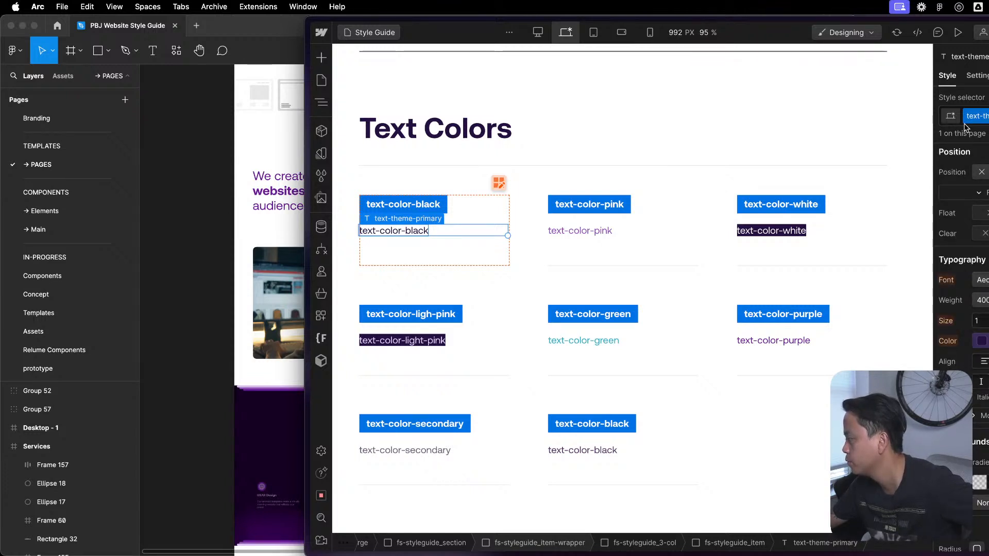
left_click(982, 341)
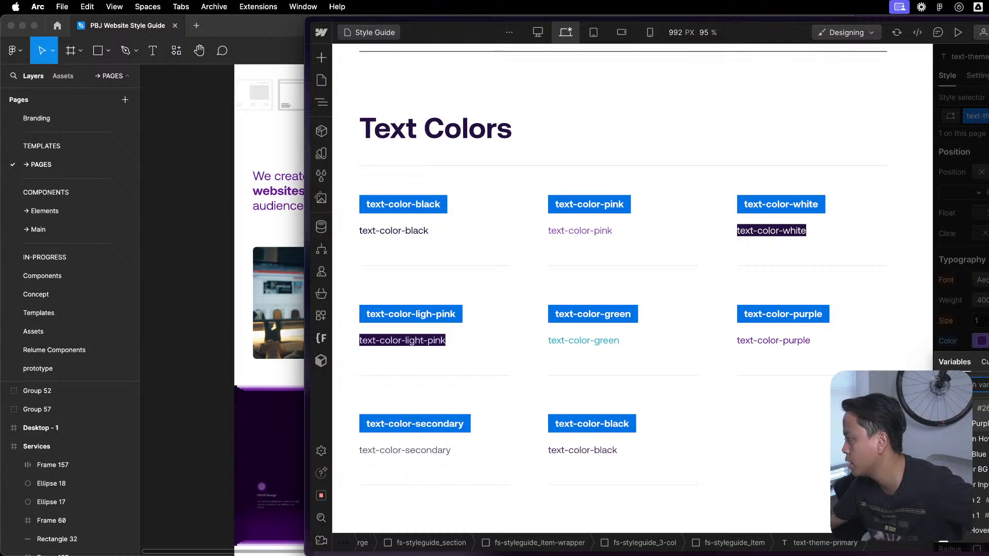
scroll(980, 464, "down", 5)
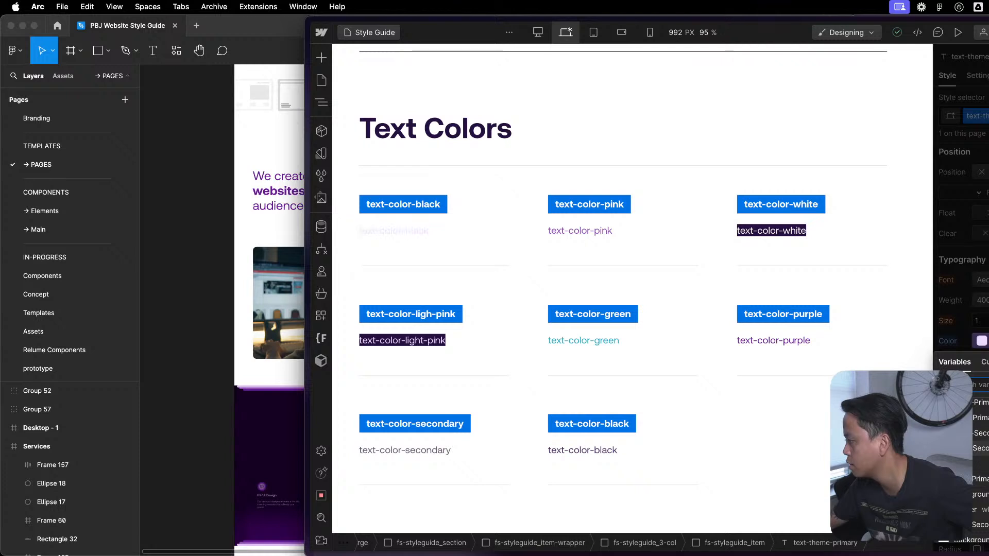
left_click(987, 478)
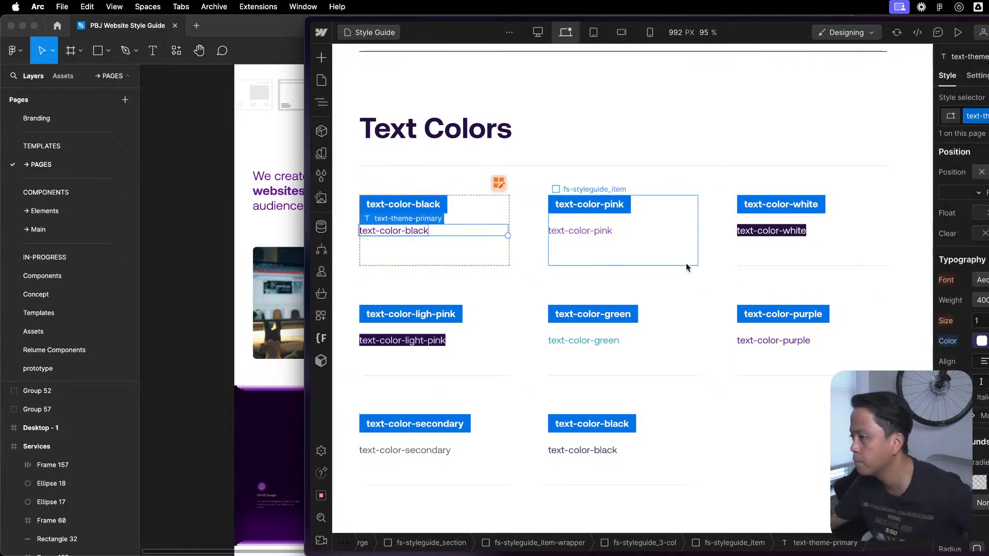
left_click(692, 263)
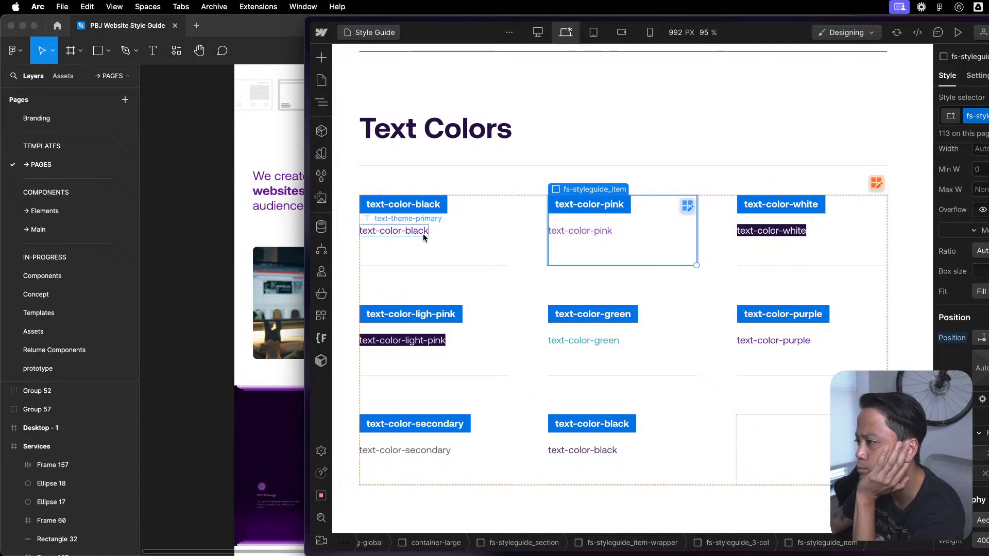
- Open the Home page and remove the text-color combo class from the heading-style-h3 heading in the services section
left_click(322, 81)
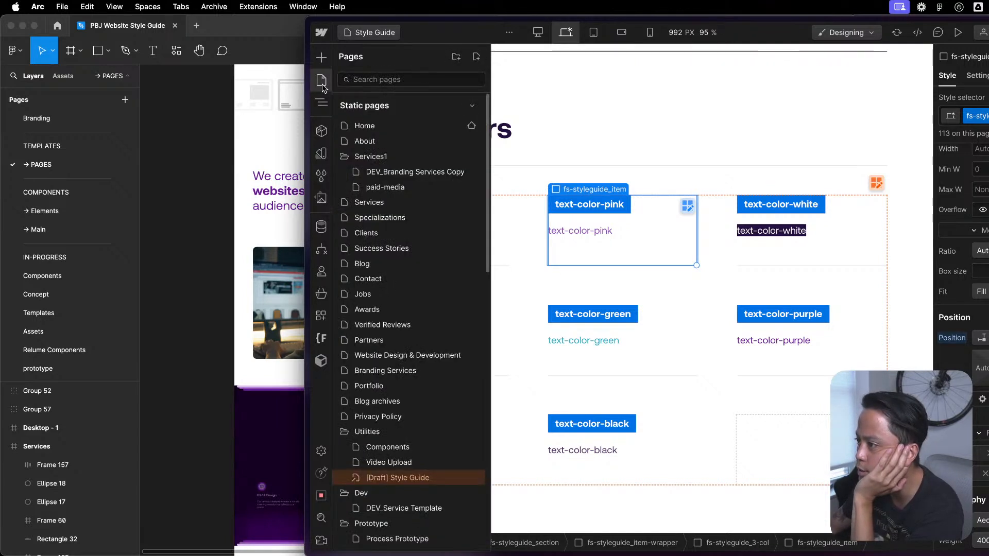
left_click(397, 125)
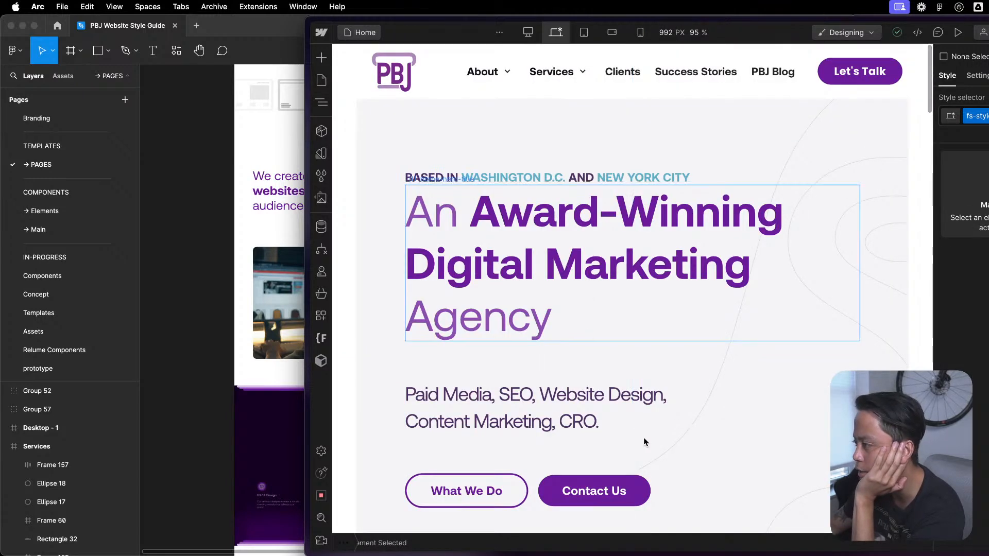
scroll(640, 435, "down", 15)
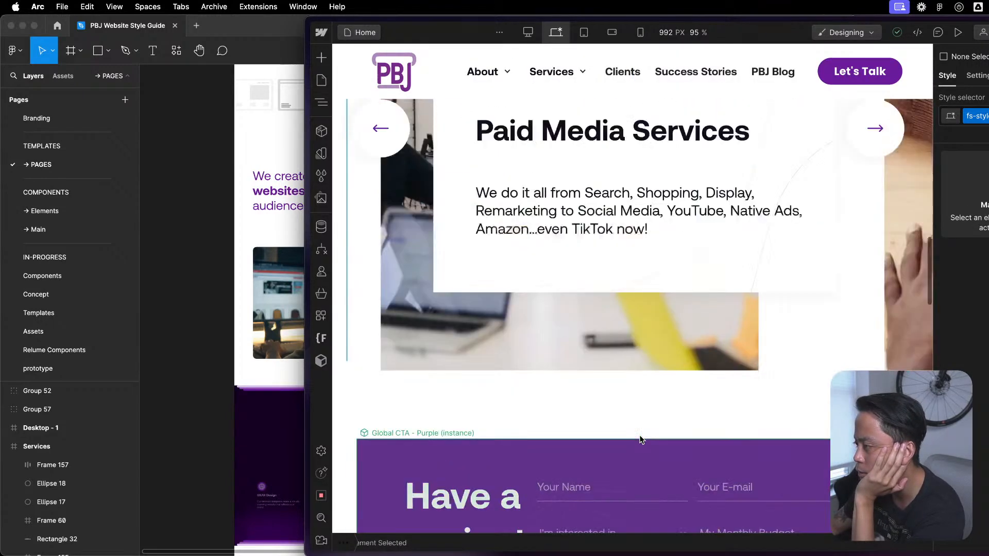
scroll(641, 439, "up", 6)
left_click(701, 245)
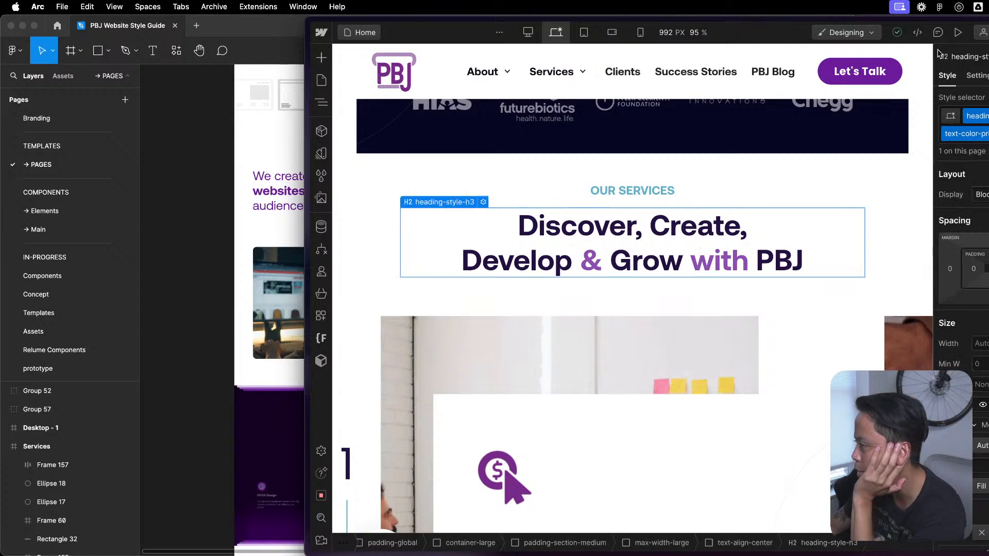
scroll(960, 309, "down", 5)
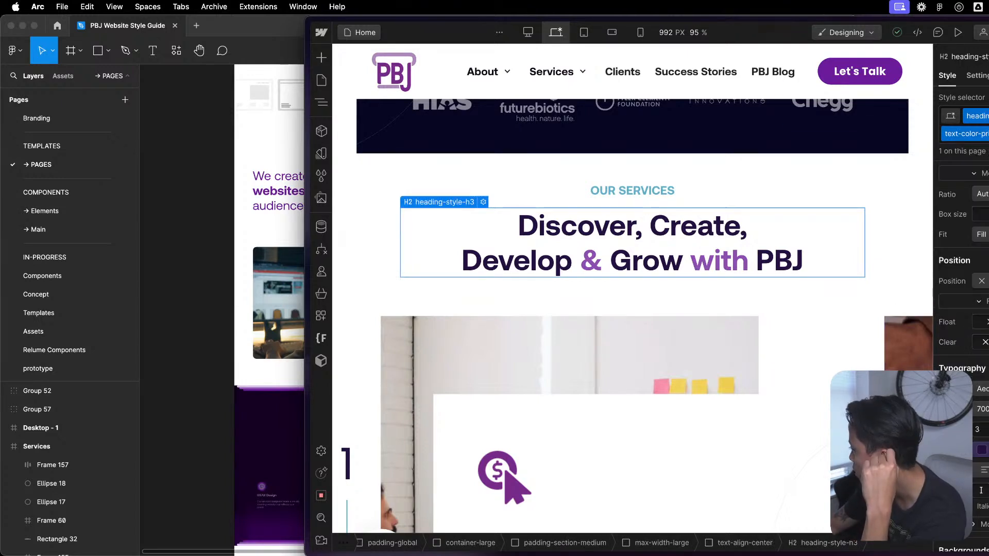
left_click(986, 134)
key("BackSpace")
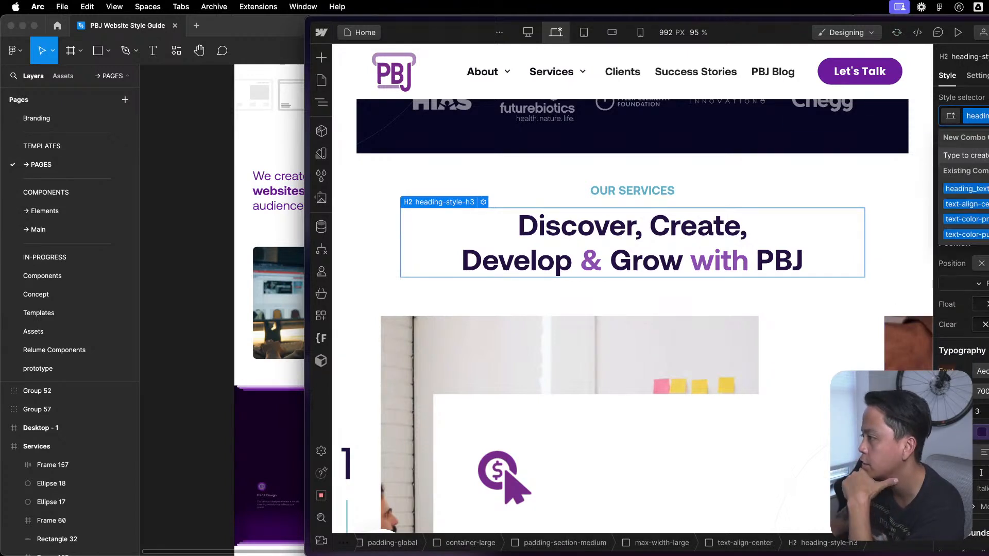
- Set the font color of the services heading's heading-style-h3 class to the Text-Primary variable from the Theme group
left_click(970, 105)
left_click(948, 432)
left_click(982, 432)
left_click(981, 432)
scroll(971, 350, "down", 5)
scroll(970, 351, "up", 10)
scroll(971, 350, "up", 10)
scroll(971, 315, "down", 1)
scroll(971, 330, "up", 3)
scroll(971, 330, "down", 4)
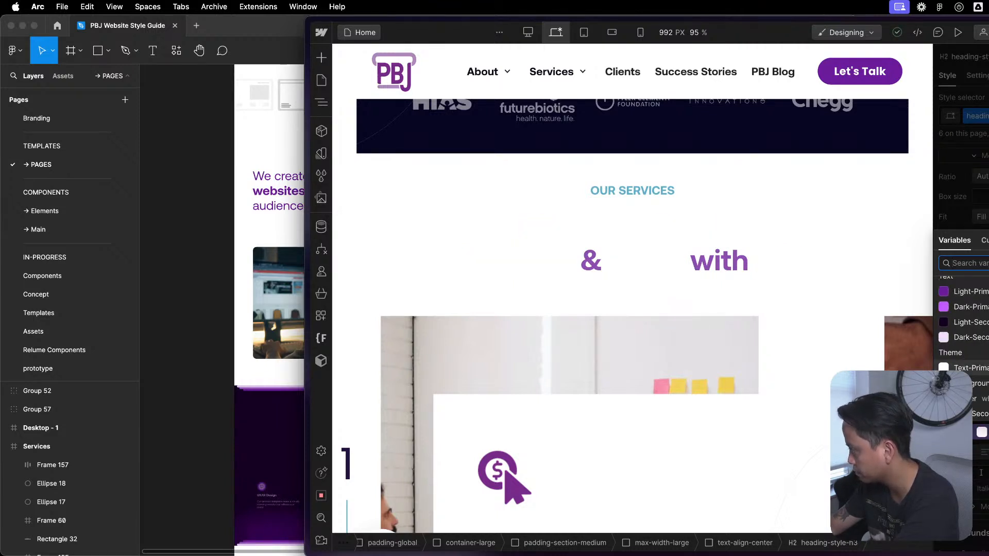
scroll(971, 330, "down", 2)
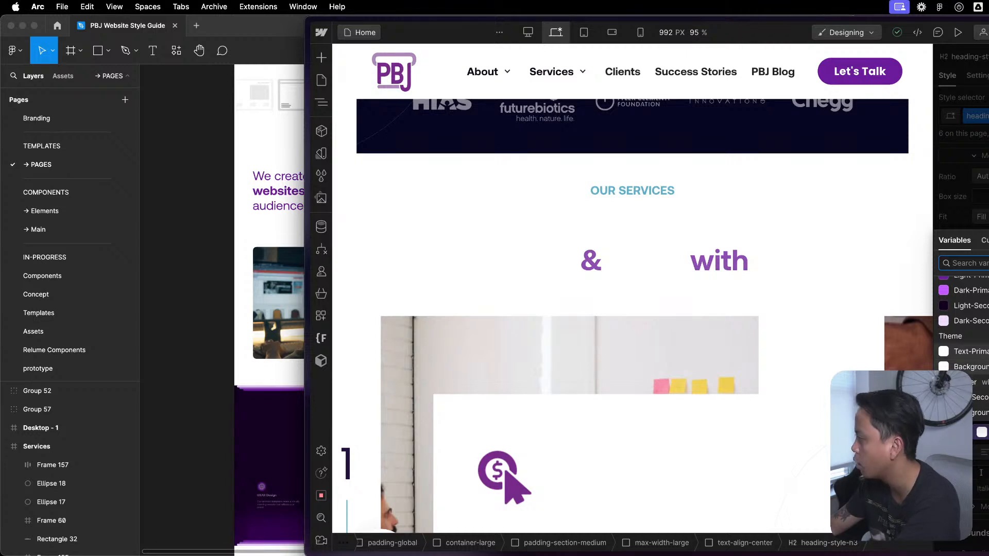
left_click(971, 352)
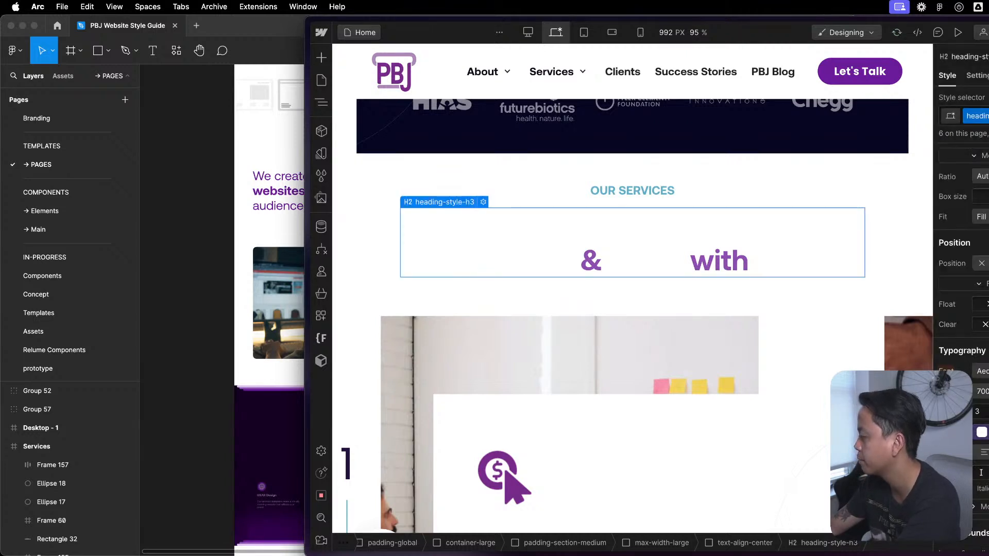
- Open the Global Styles component inside page-wrapper to examine its contents, and return to the Home page
left_click(322, 102)
left_click(396, 93)
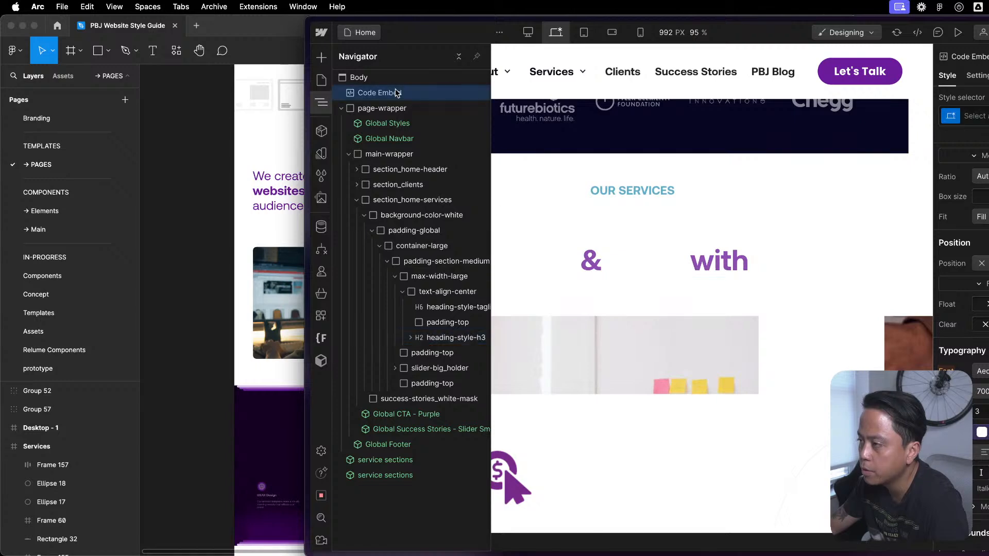
left_click(401, 124)
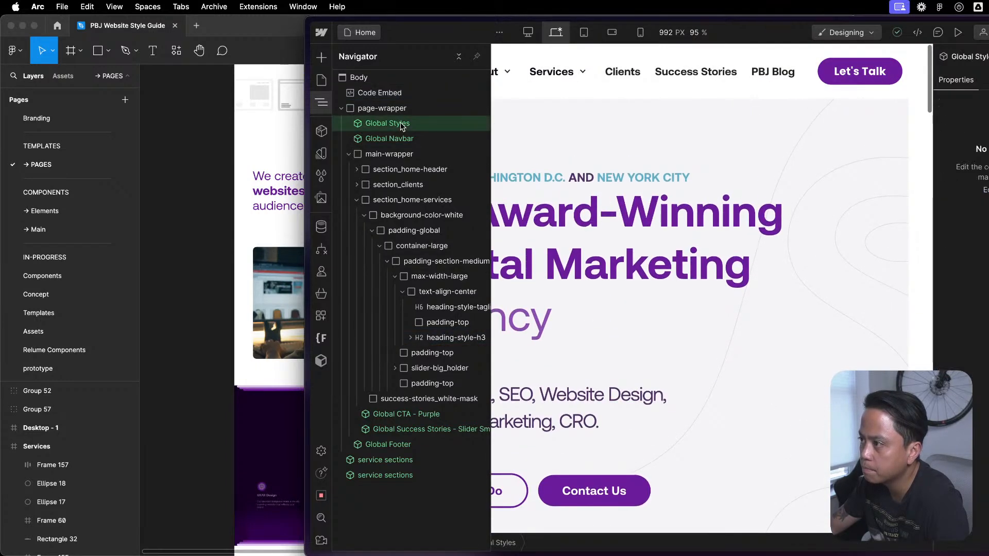
double_click(402, 124)
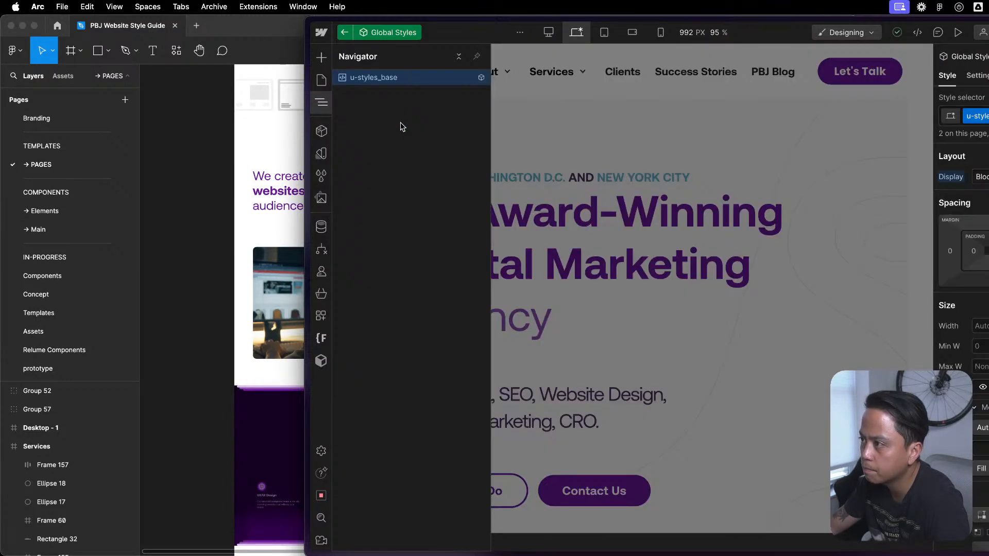
left_click(344, 34)
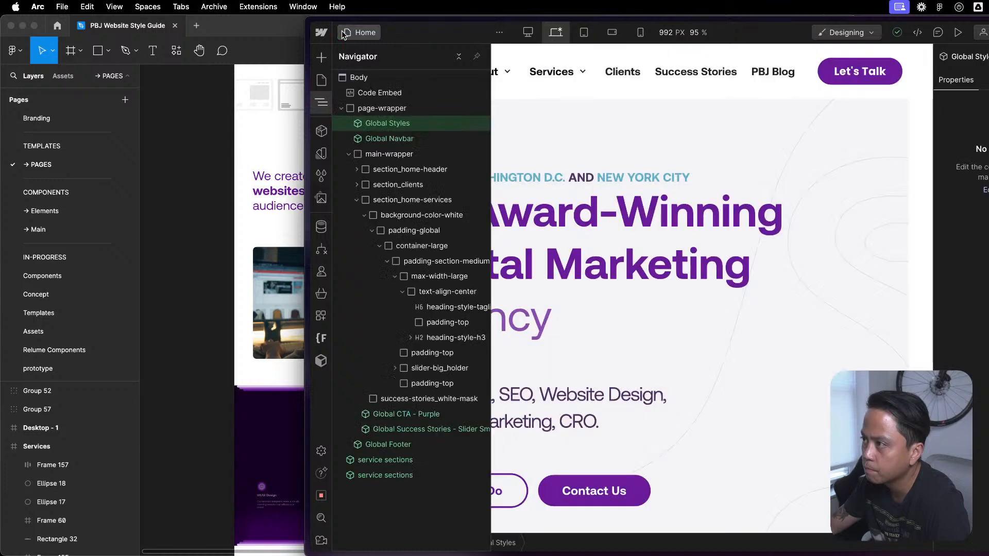
- Try to add a Div Block inside the Global Styles component, and return to the Home page
double_click(366, 124)
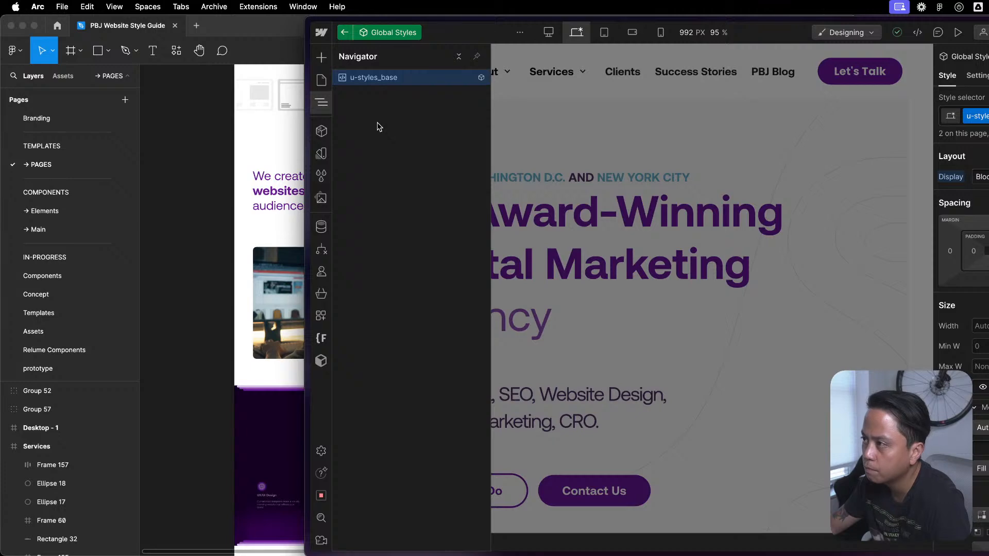
key("super+shift+e")
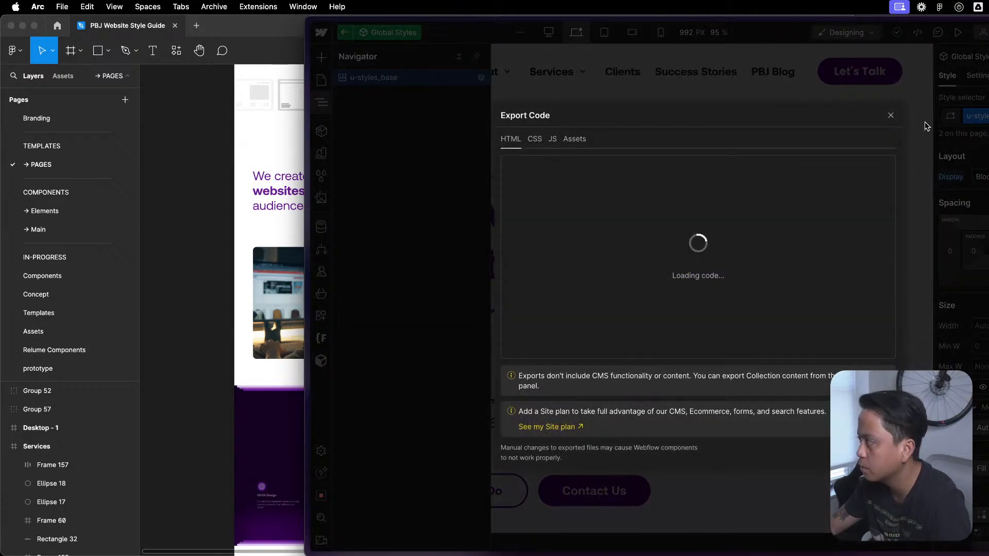
key("Escape")
key("super+shift+e")
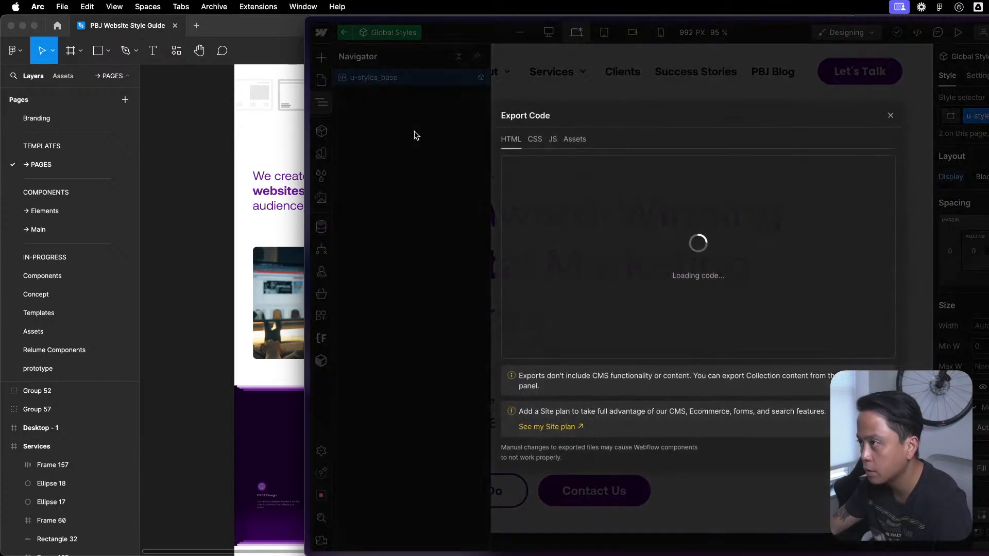
key("Escape")
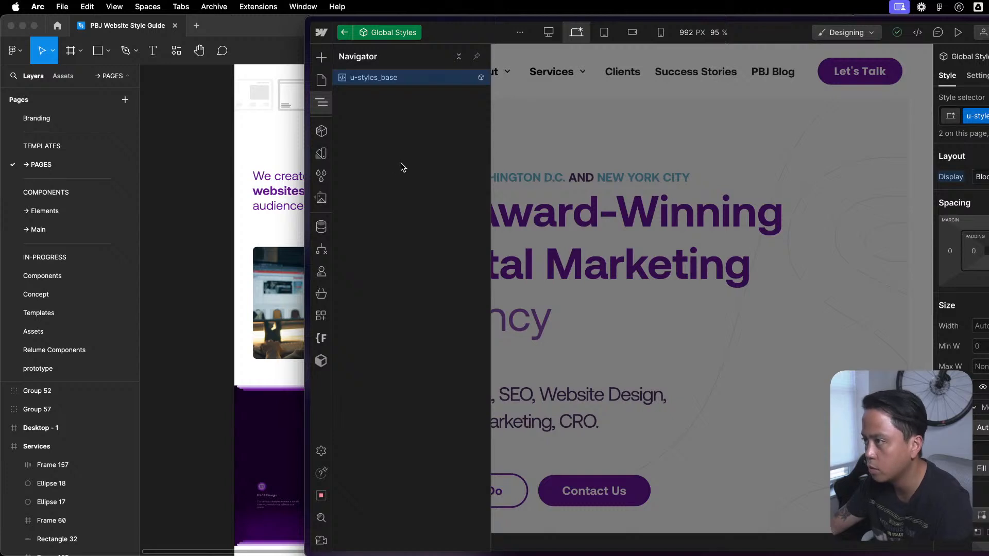
left_click(321, 58)
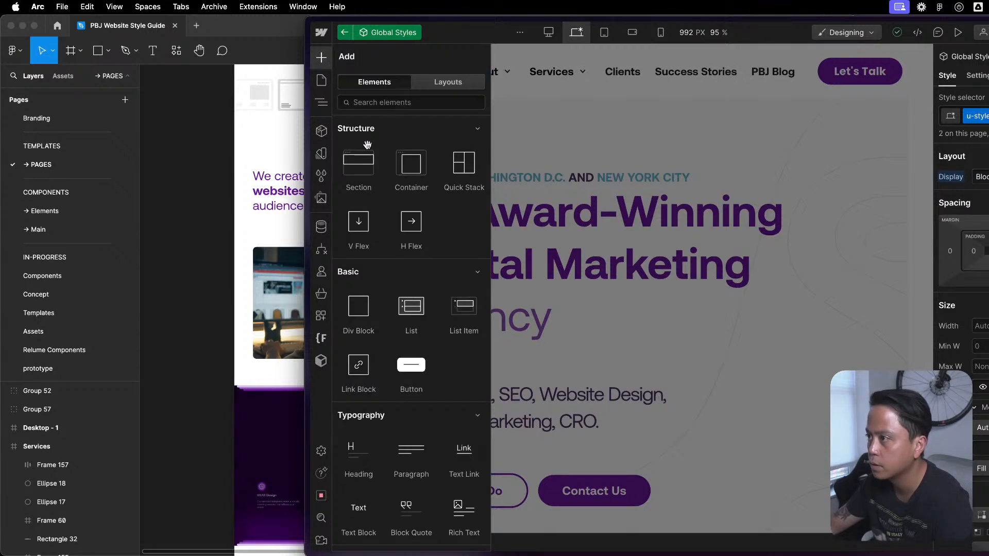
left_click(368, 311)
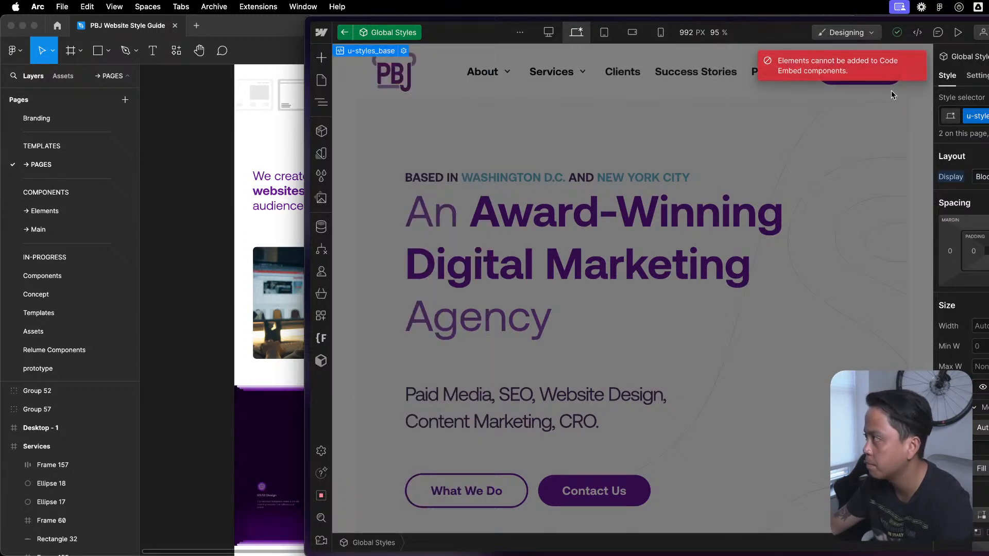
left_click(344, 32)
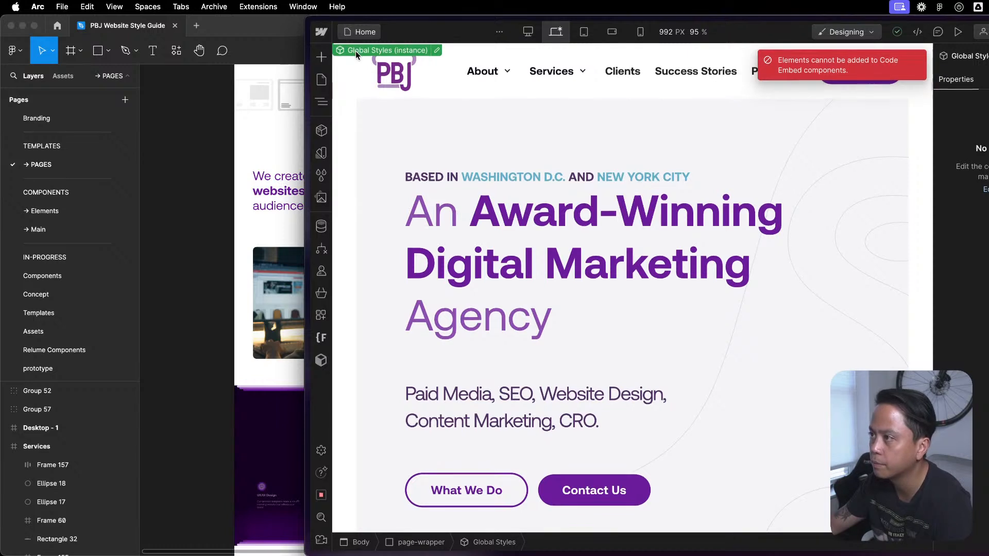
- Insert the Global / Embed component on the Home page and move it directly above page-wrapper, below Code Embed
left_click(321, 102)
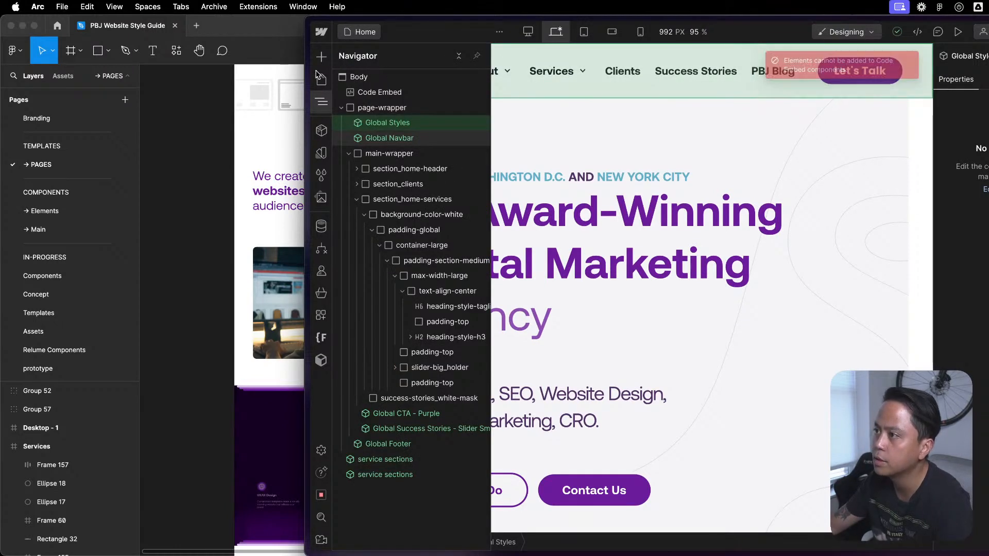
left_click(387, 107)
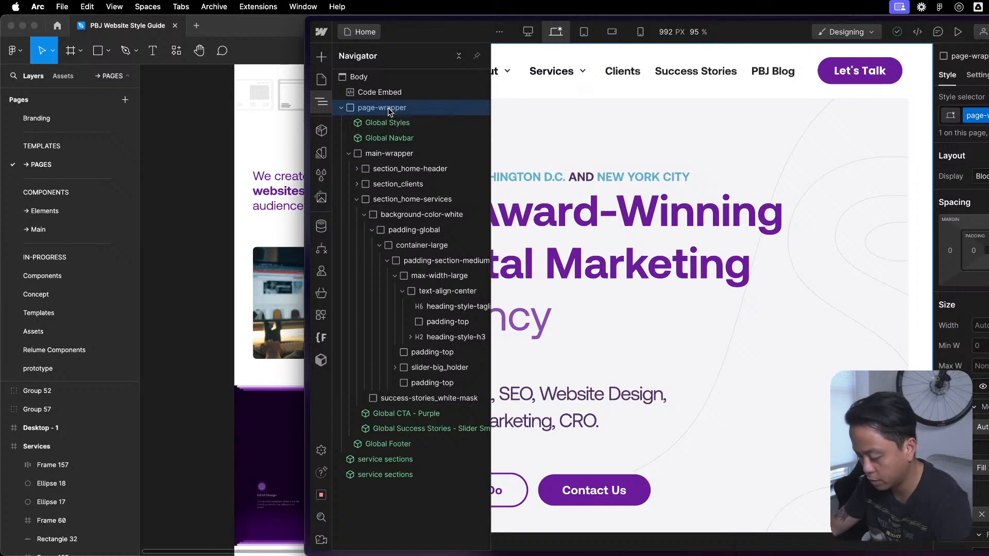
key("shift+a")
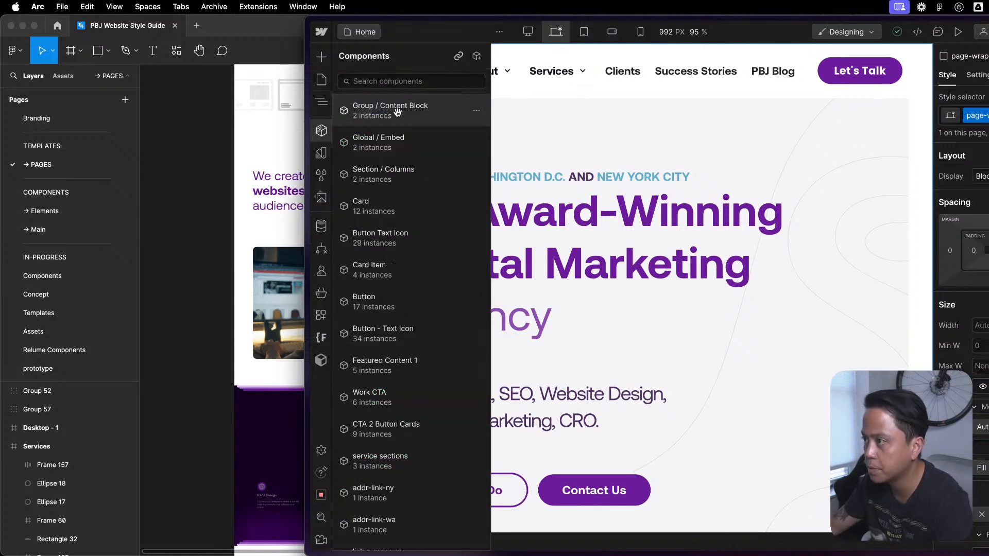
left_click(408, 146)
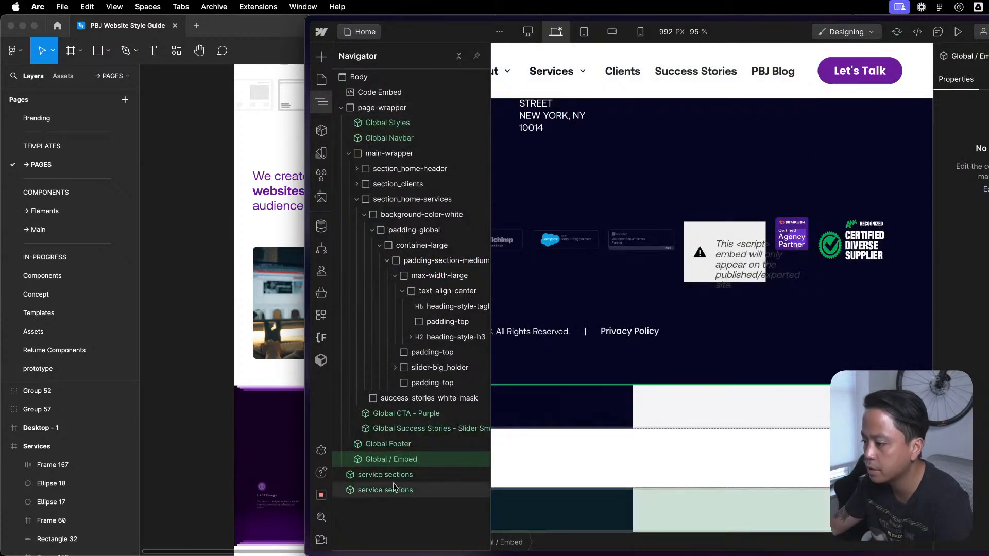
left_click_drag(393, 460, 383, 101)
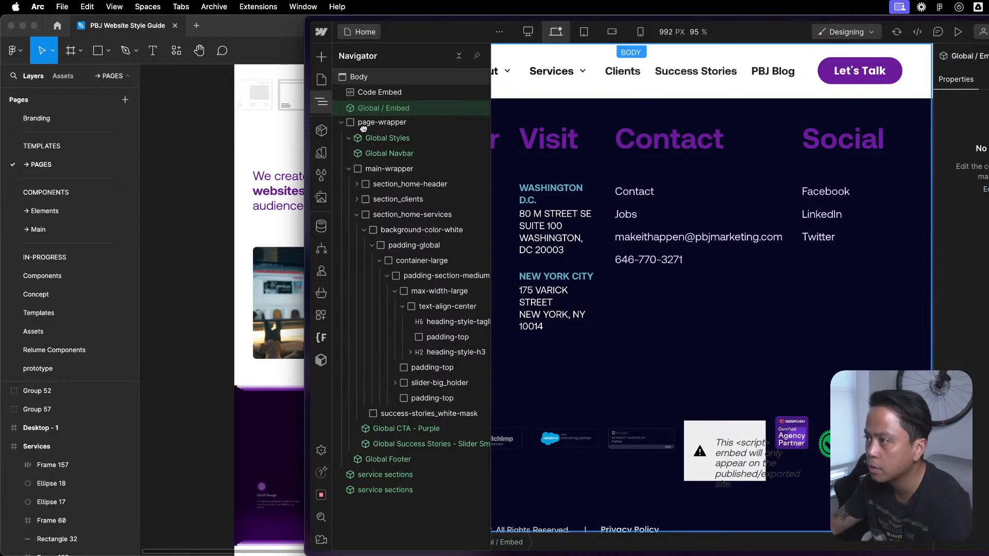
- Check the Home page's services section for the heading's theme-based text color
key("ctrl+Up")
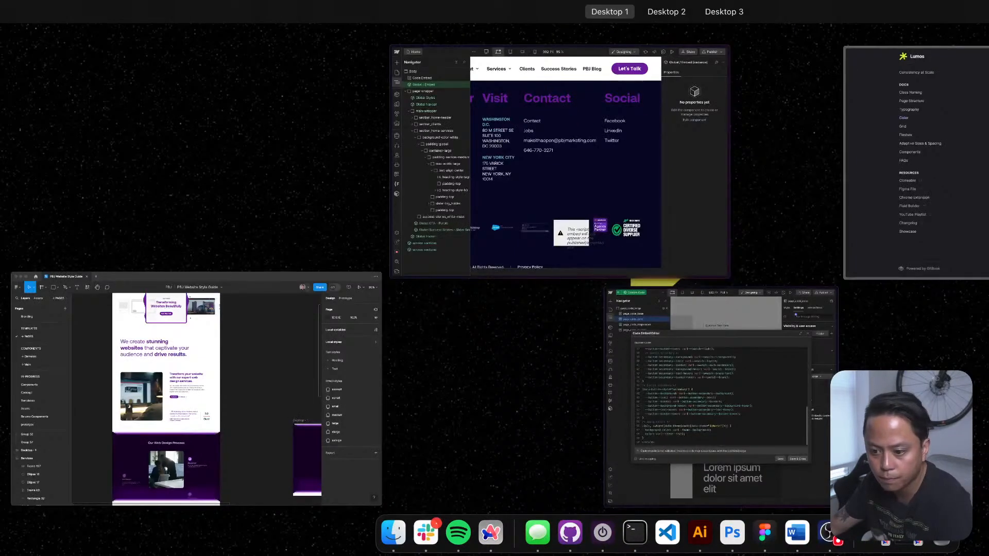
key("ctrl+Up")
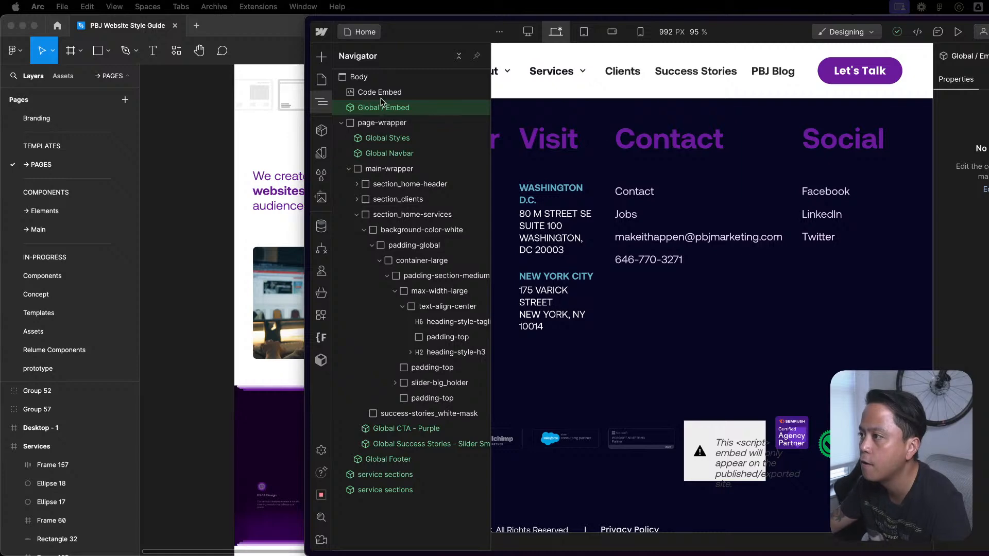
left_click(609, 177)
scroll(618, 175, "up", 20)
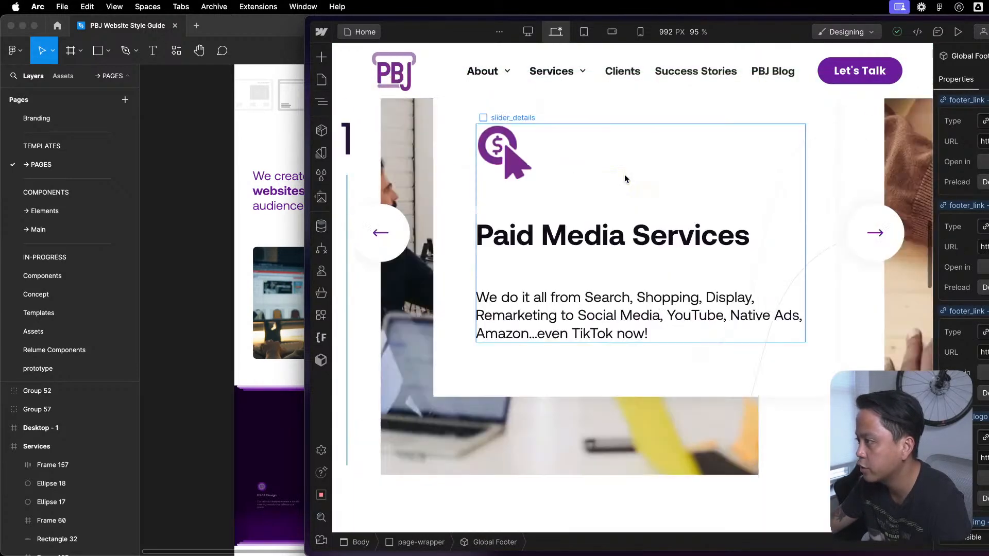
scroll(628, 179, "down", 9)
scroll(627, 190, "up", 4)
scroll(799, 447, "down", 1)
scroll(799, 447, "down", 2)
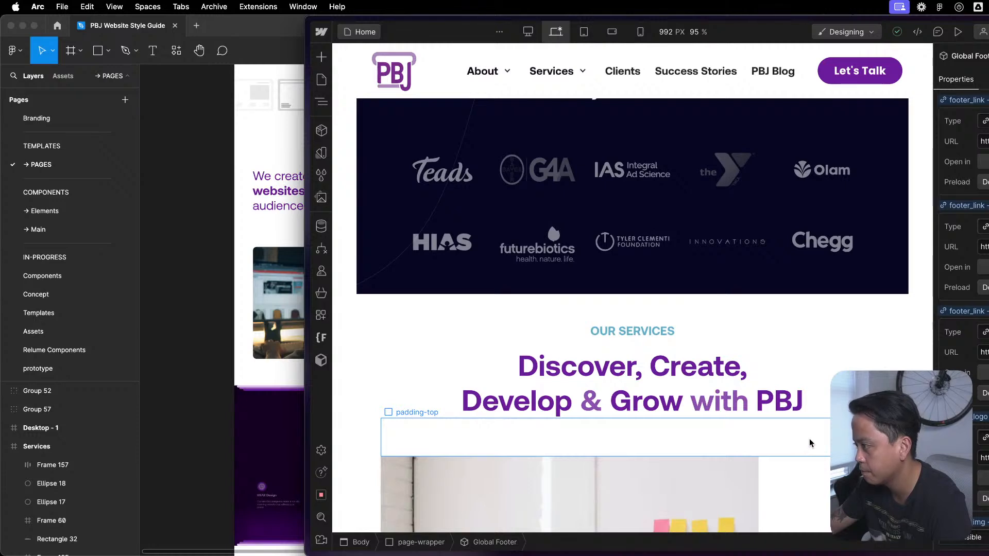
- Move the Global / Embed component into page-wrapper on the Home page, directly above Global Styles
scroll(809, 438, "up", 15)
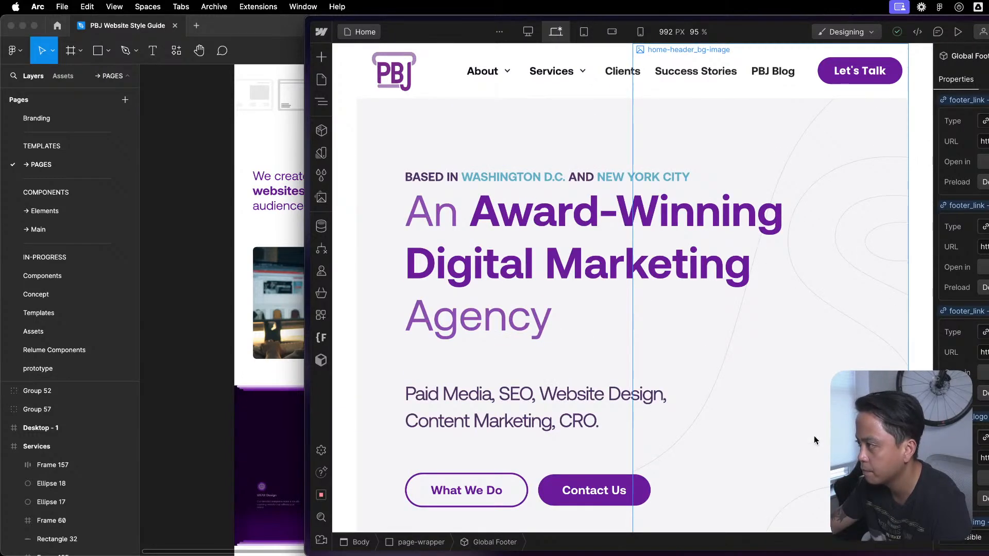
scroll(814, 436, "down", 8)
key("z")
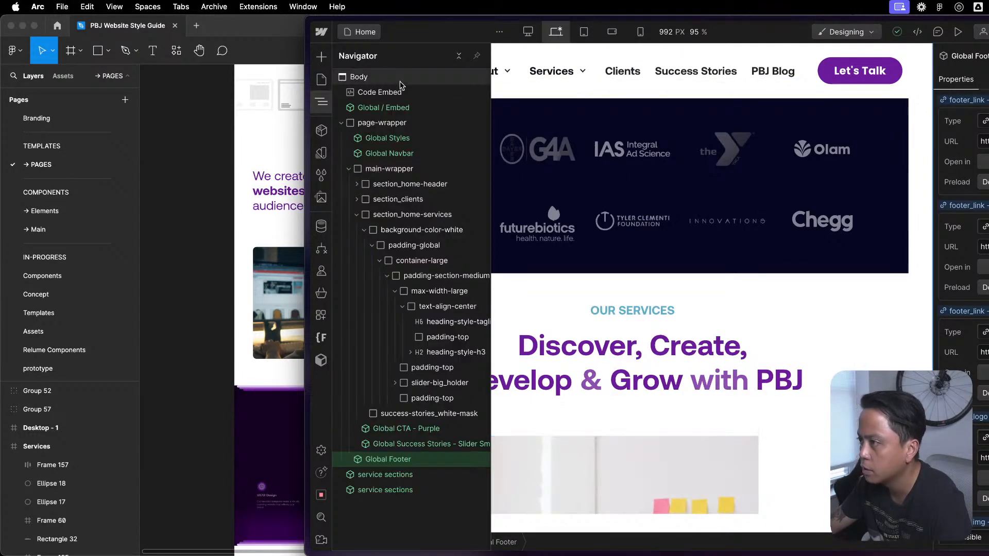
left_click(416, 140)
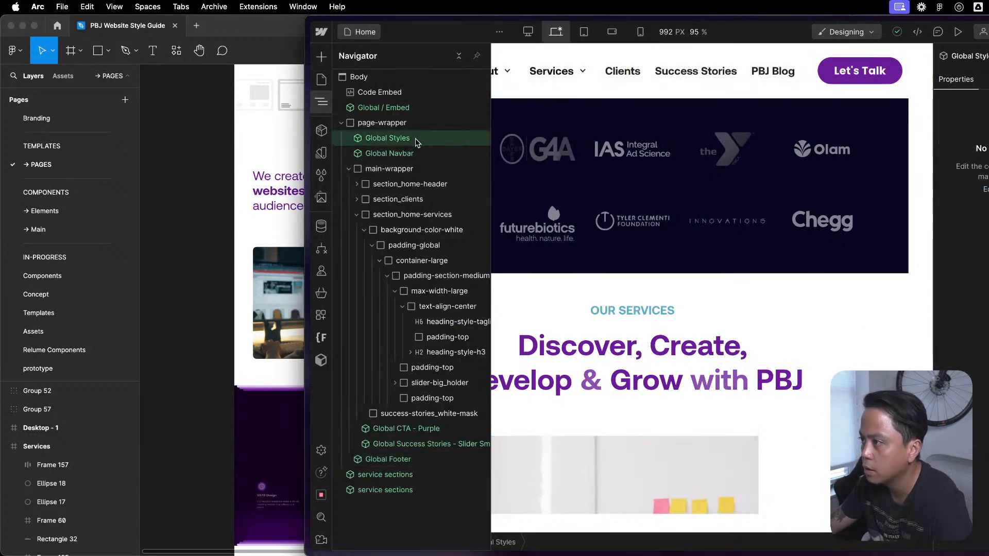
left_click(414, 109)
left_click_drag(375, 109, 390, 127)
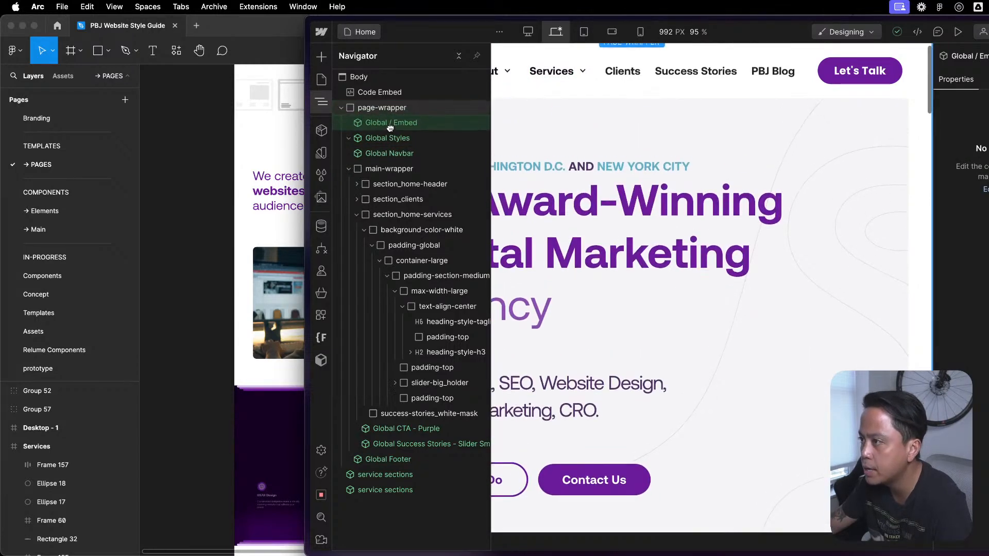
- Open the code of the Home page's Code Embed element to examine its contents, and close the editor
left_click(374, 91)
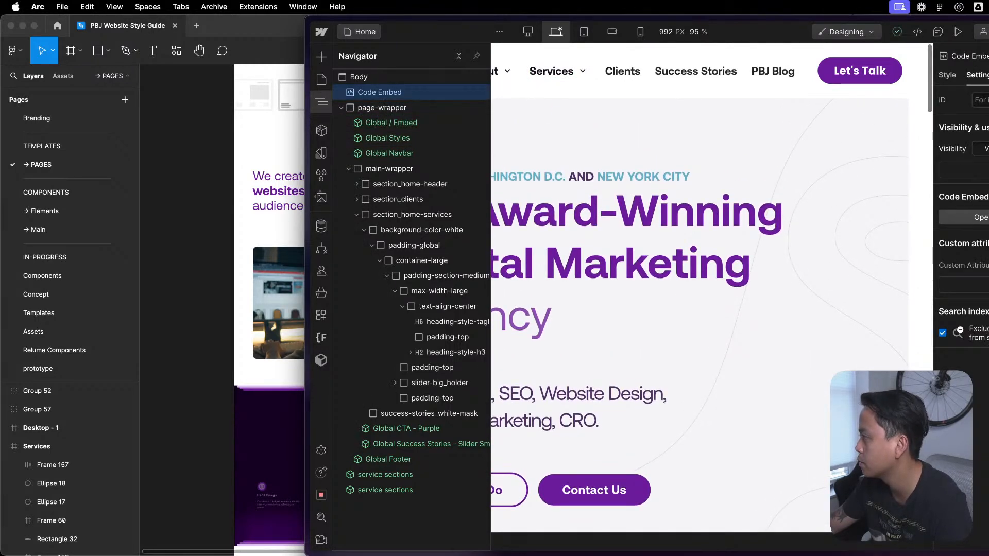
left_click(976, 217)
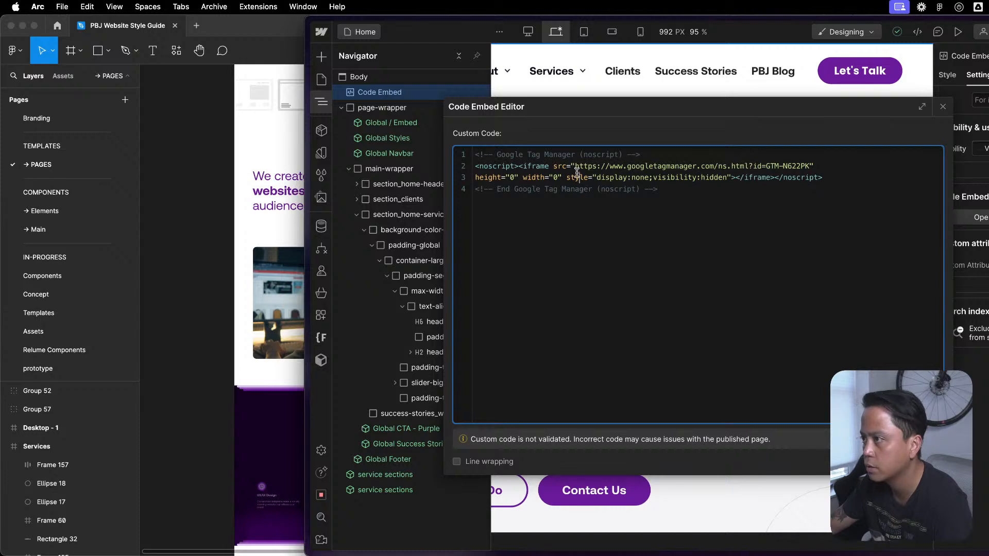
left_click(943, 106)
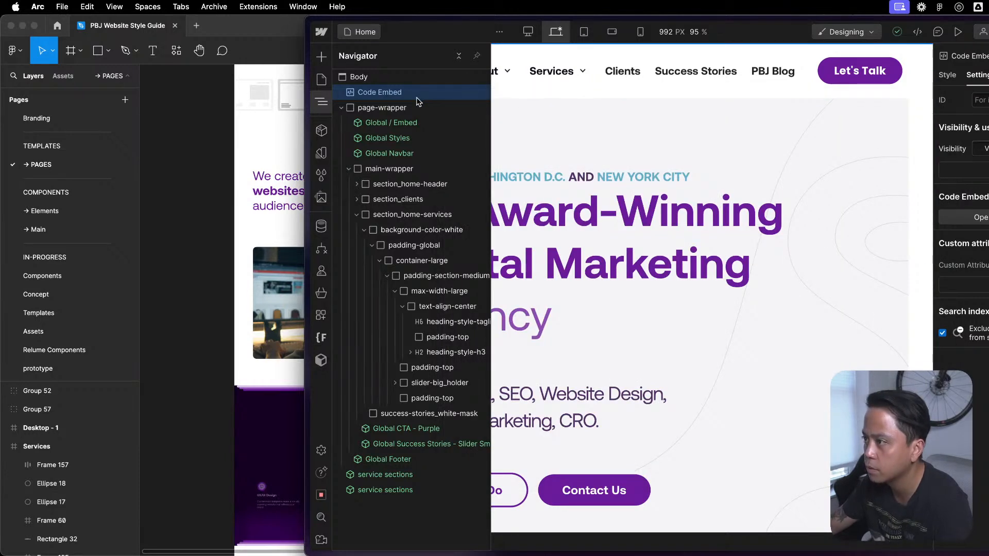
- Delete the Global Styles component from page-wrapper on the Home page
left_click(398, 124)
left_click(381, 138)
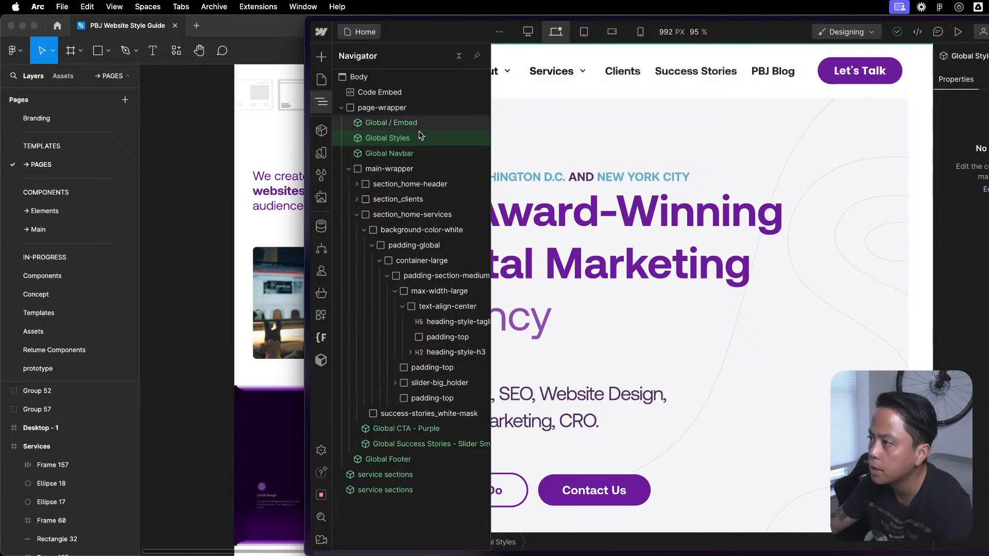
left_click(412, 154)
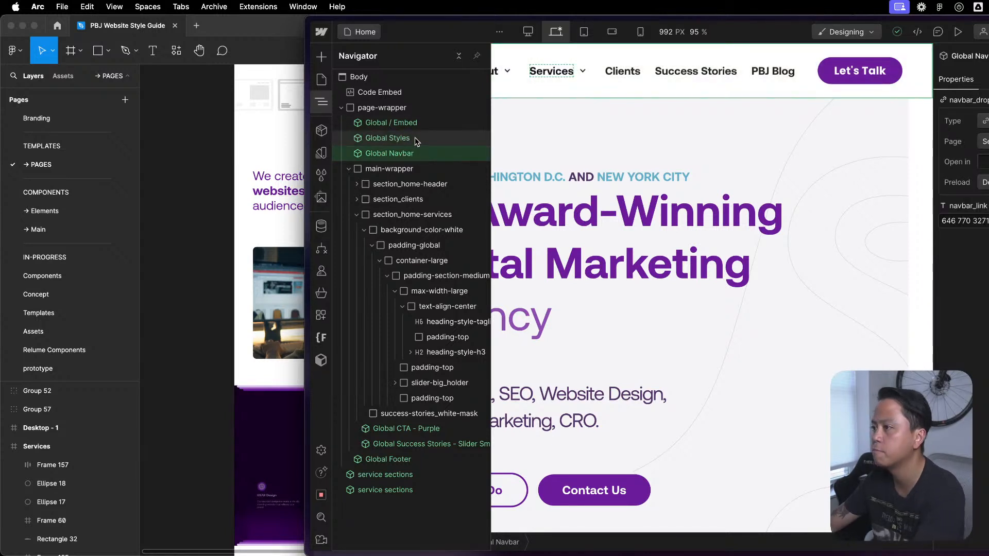
left_click(349, 170)
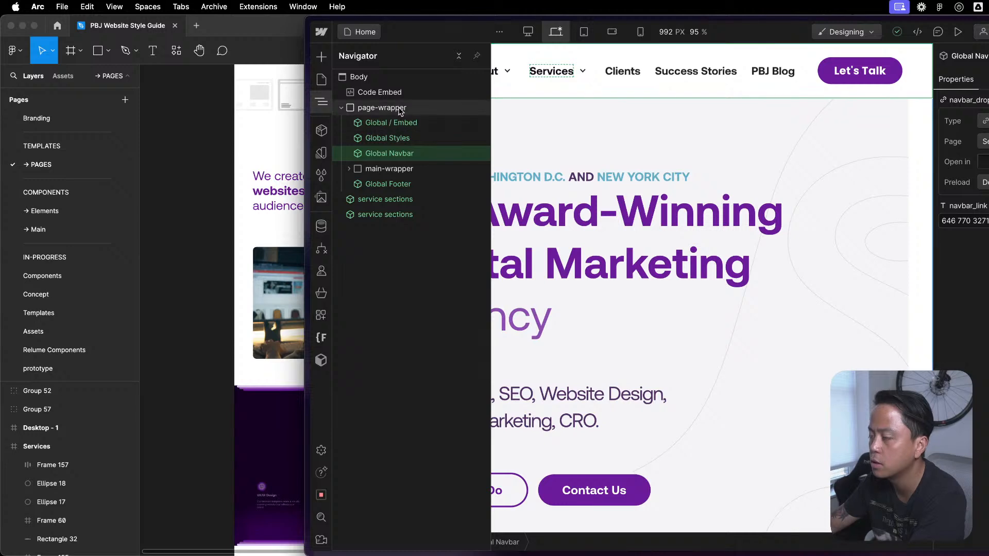
left_click(407, 139)
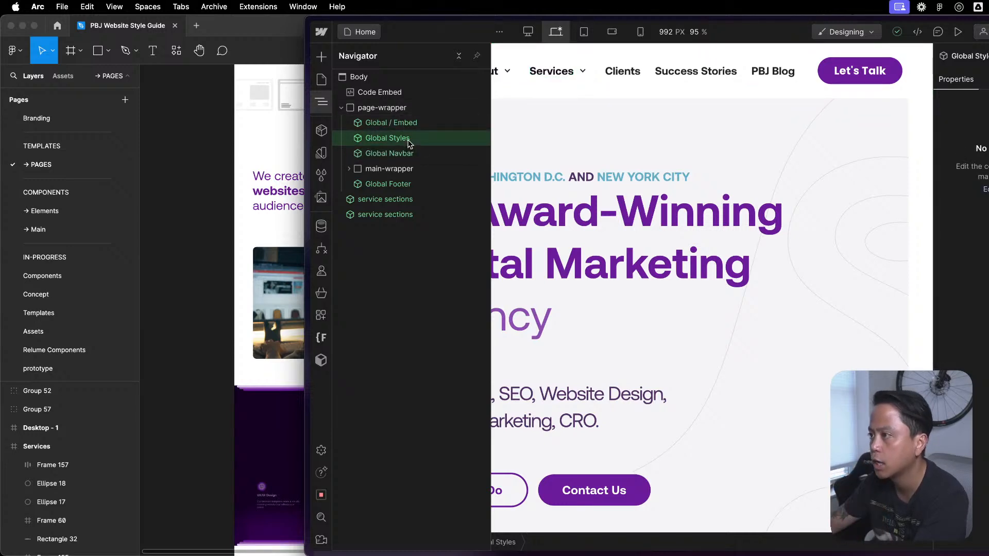
key("Delete")
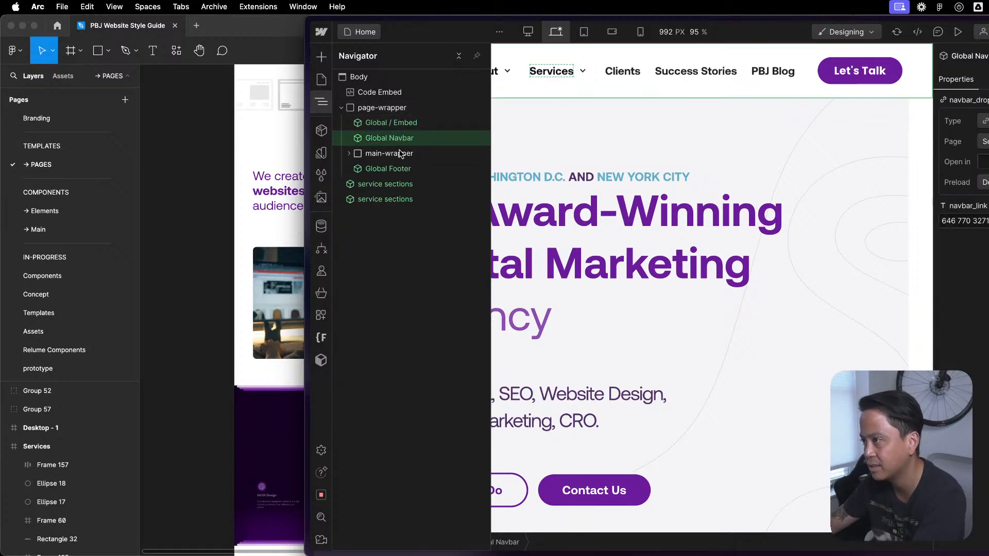
left_click(390, 168)
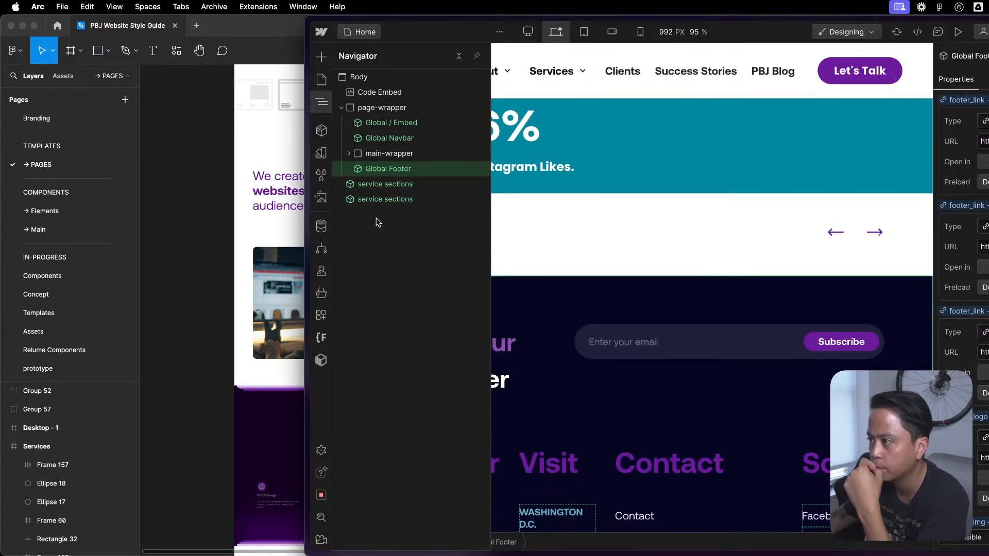
- Open the About page and check the heading colors in its sections, including the "Doing Good." heading
left_click(320, 80)
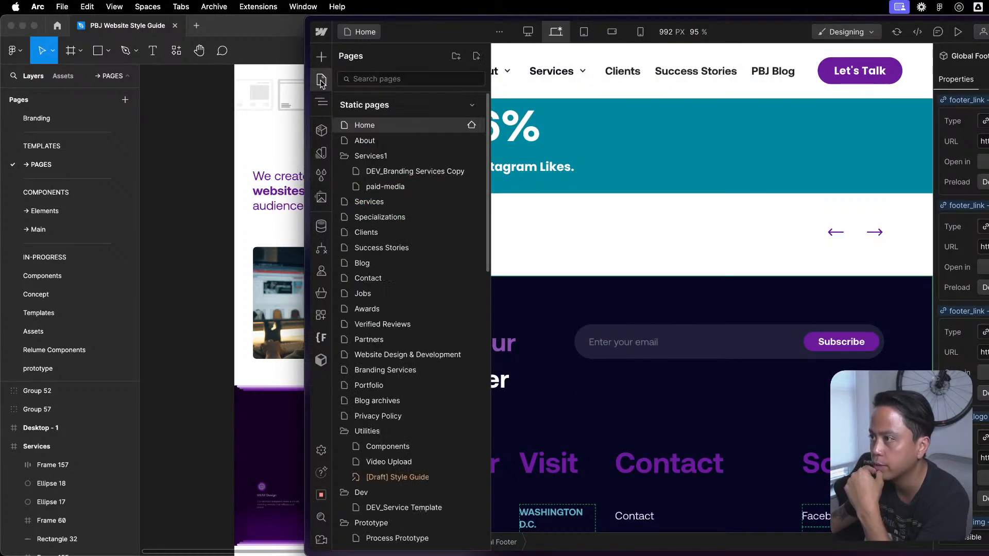
left_click(412, 145)
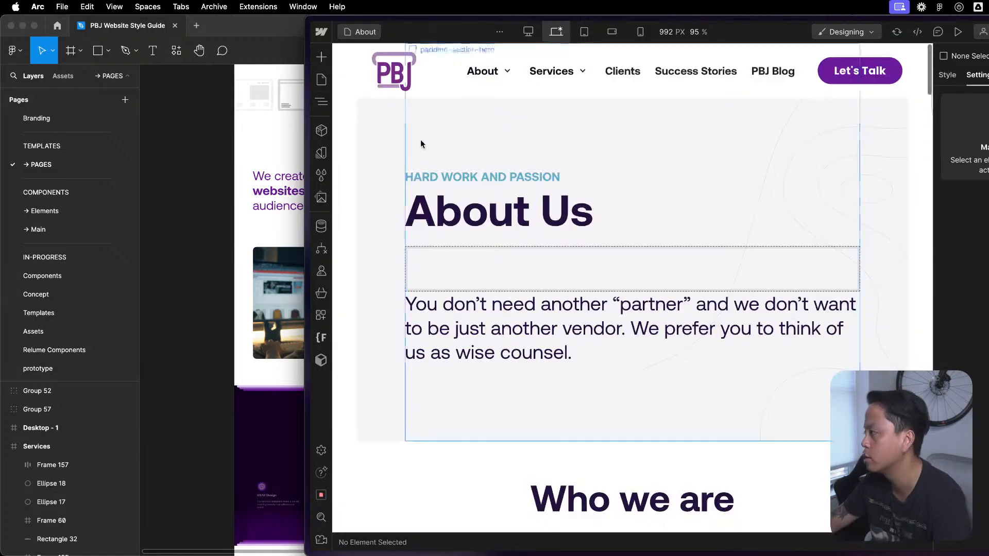
scroll(670, 345, "down", 5)
scroll(669, 351, "down", 15)
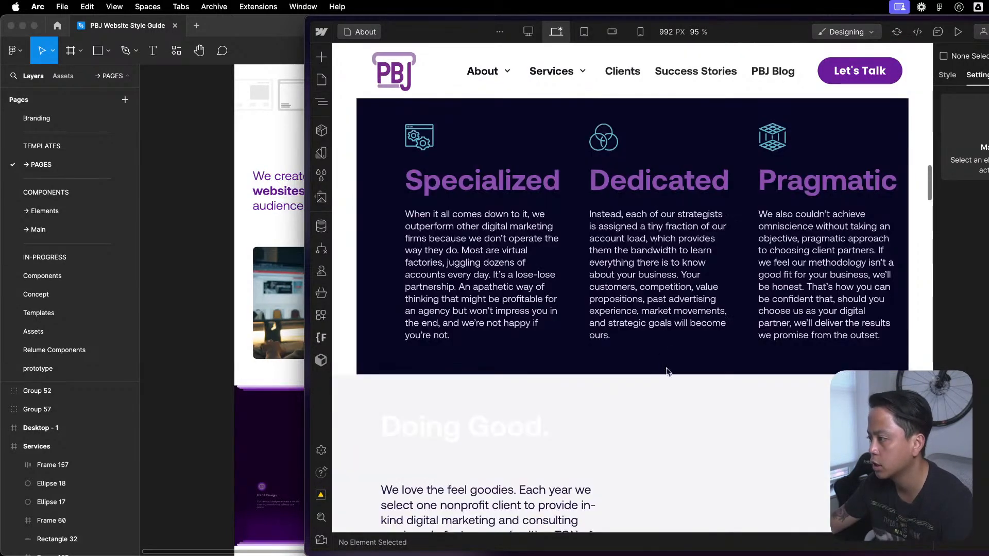
scroll(645, 356, "up", 8)
left_click(532, 281)
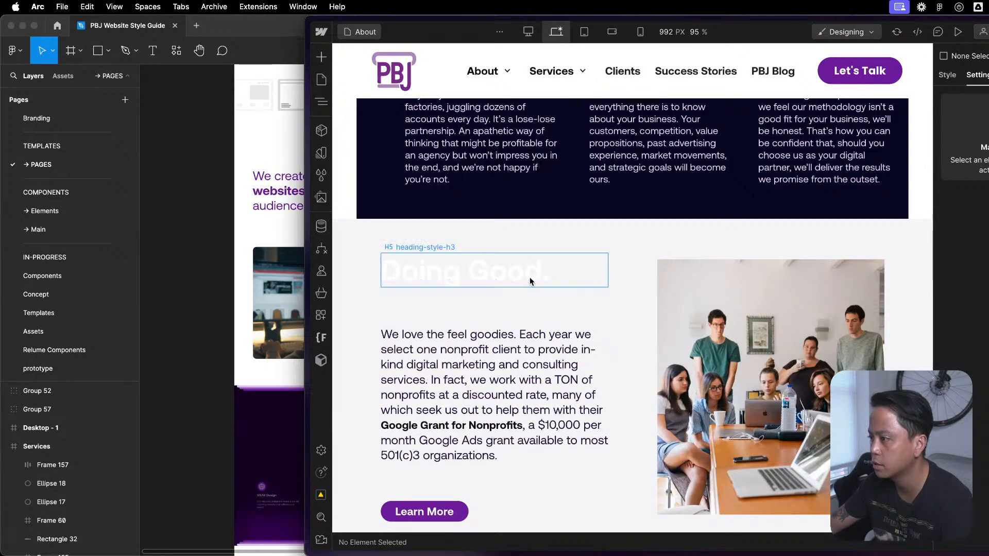
key("Escape")
scroll(540, 265, "up", 15)
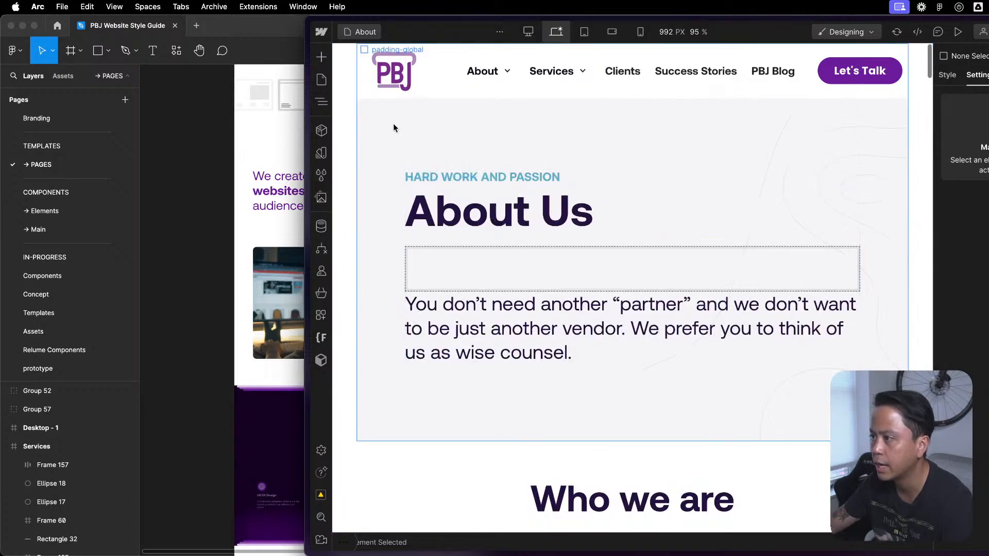
- Replace the Global Styles component in the About page's page-wrapper with the Global / Embed component, directly above Global Navbar
left_click(321, 101)
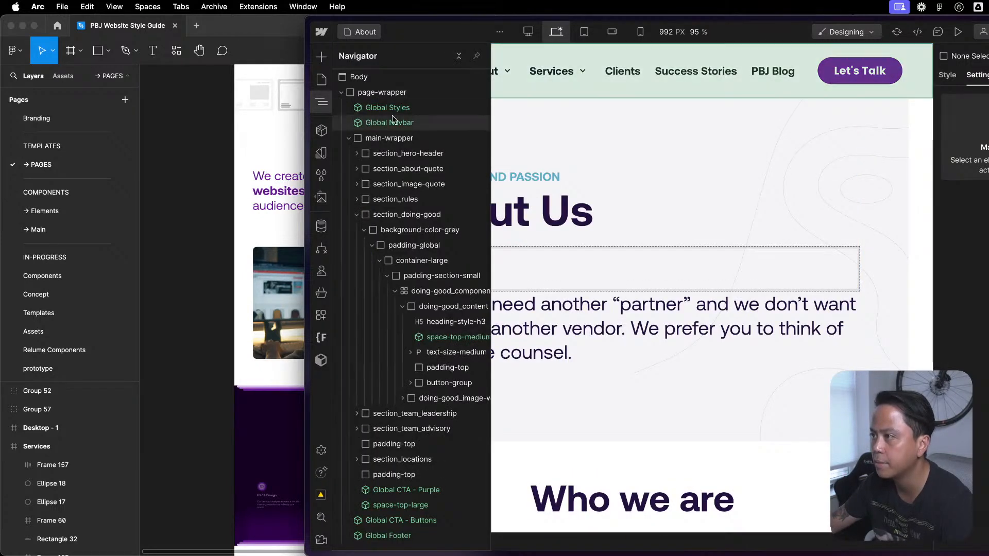
left_click(348, 138)
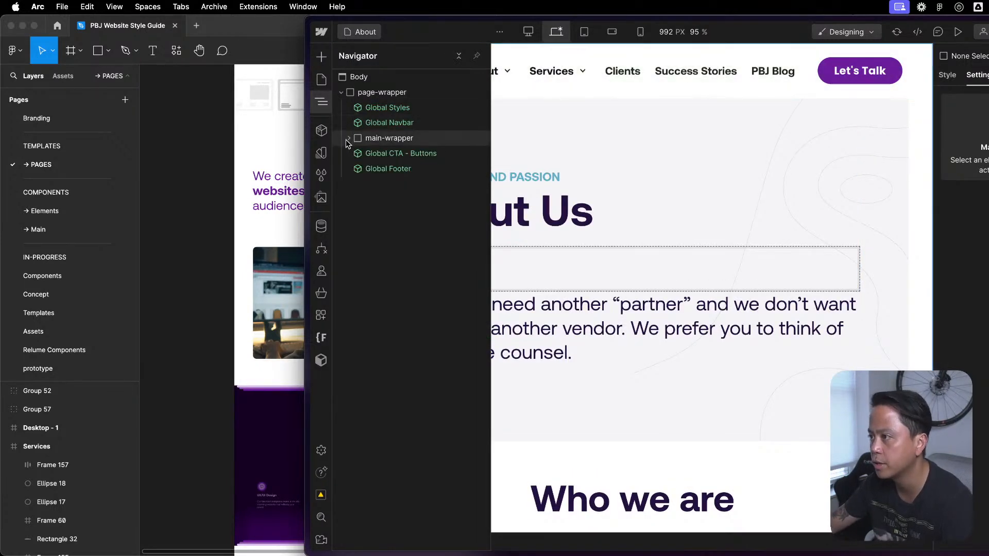
left_click(383, 109)
key("shift+a")
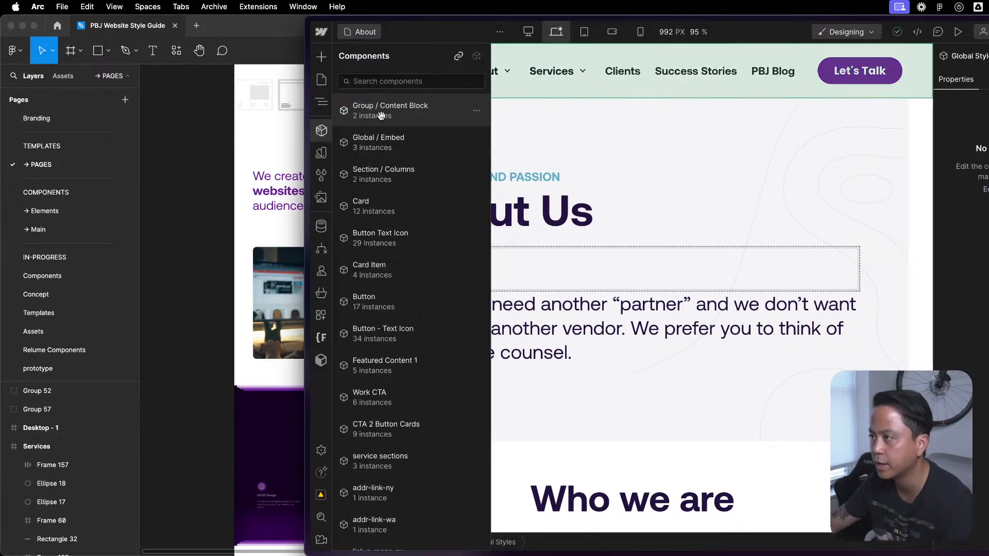
left_click(438, 146)
key("z")
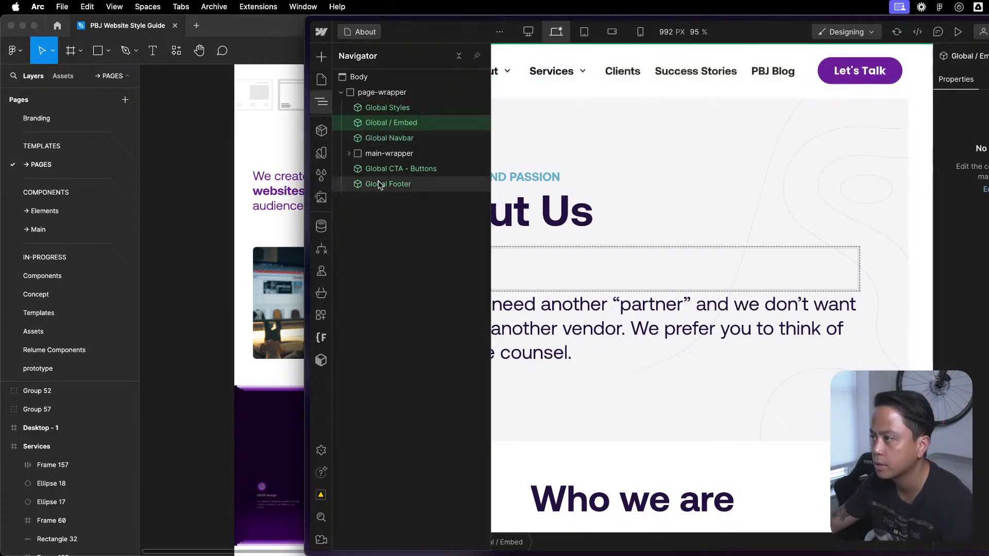
left_click(403, 110)
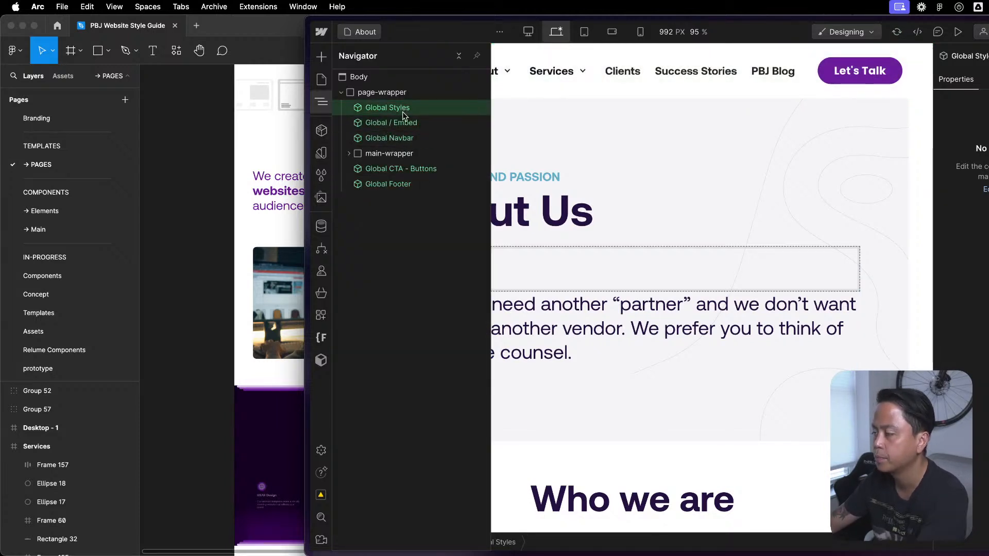
key("Delete")
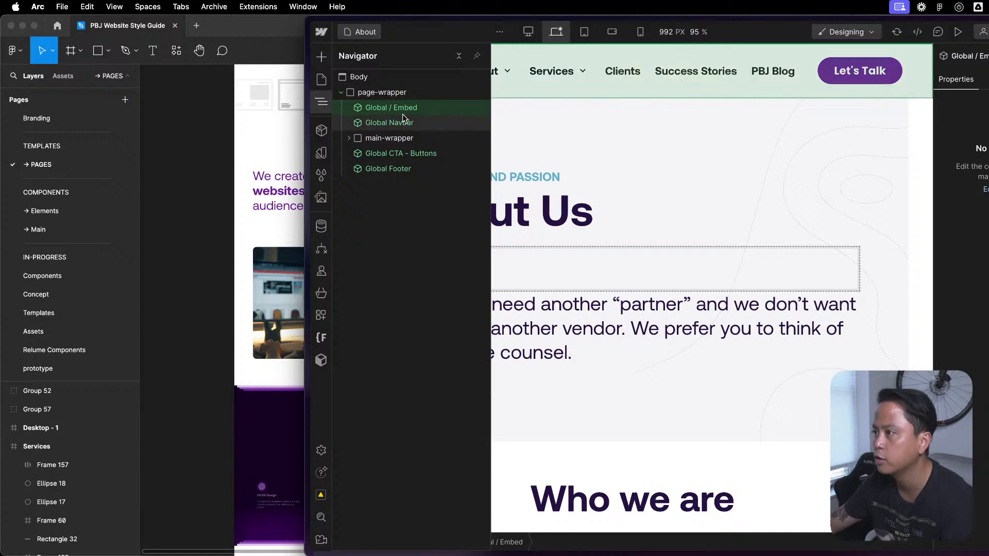
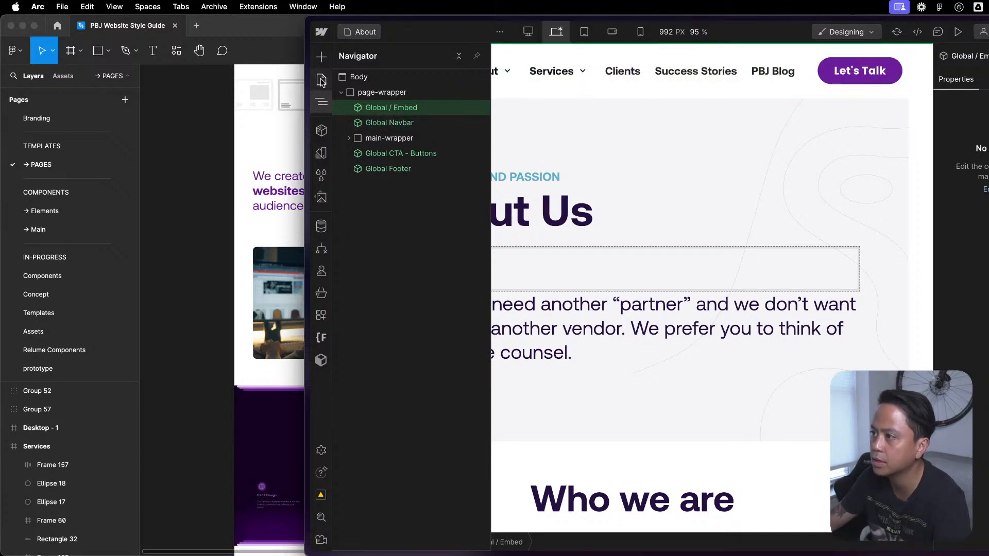
- Open the DEV_Branding Services Copy page and replace Global Styles in page-wrapper with the Global / Embed component, directly above Global Navbar
left_click(322, 81)
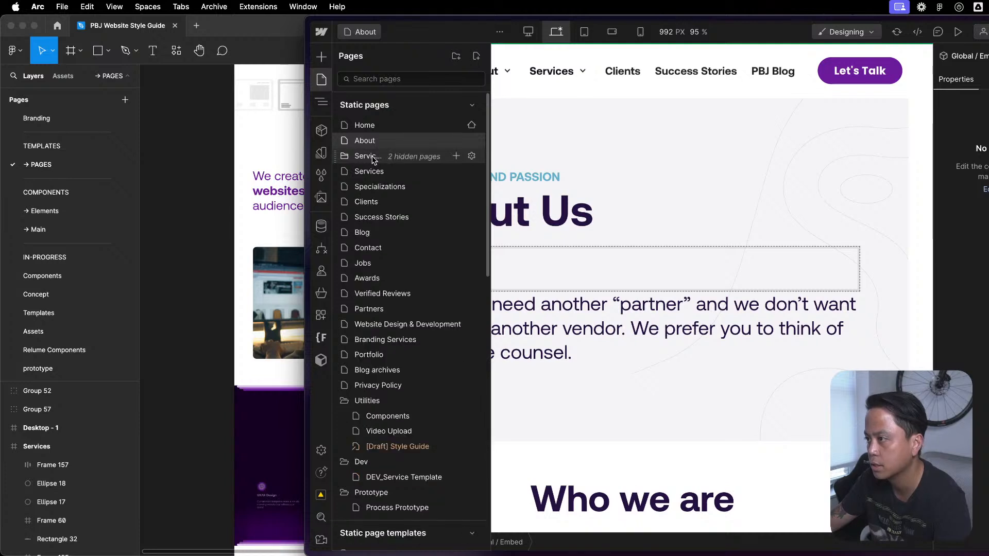
left_click(420, 176)
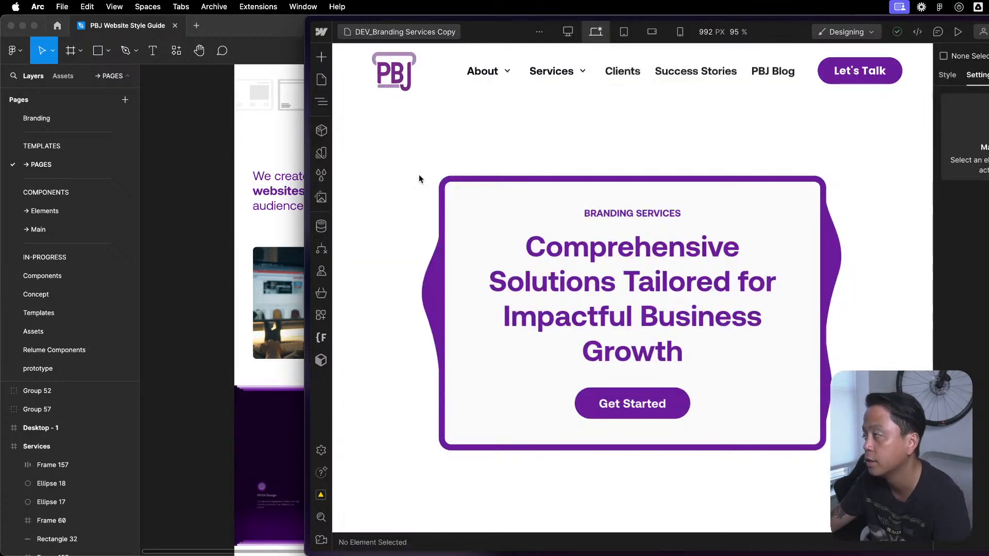
left_click(321, 102)
left_click(321, 103)
left_click(321, 103)
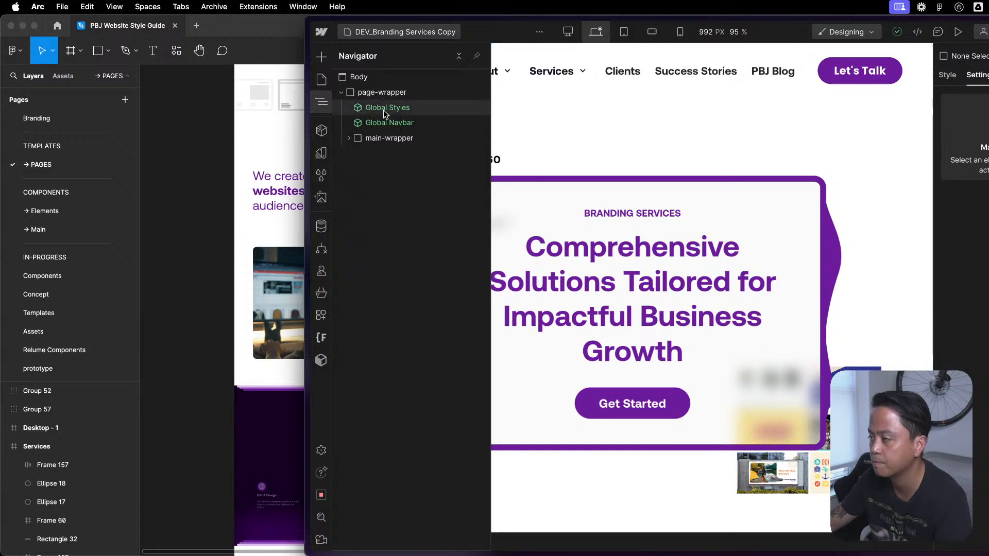
left_click(383, 109)
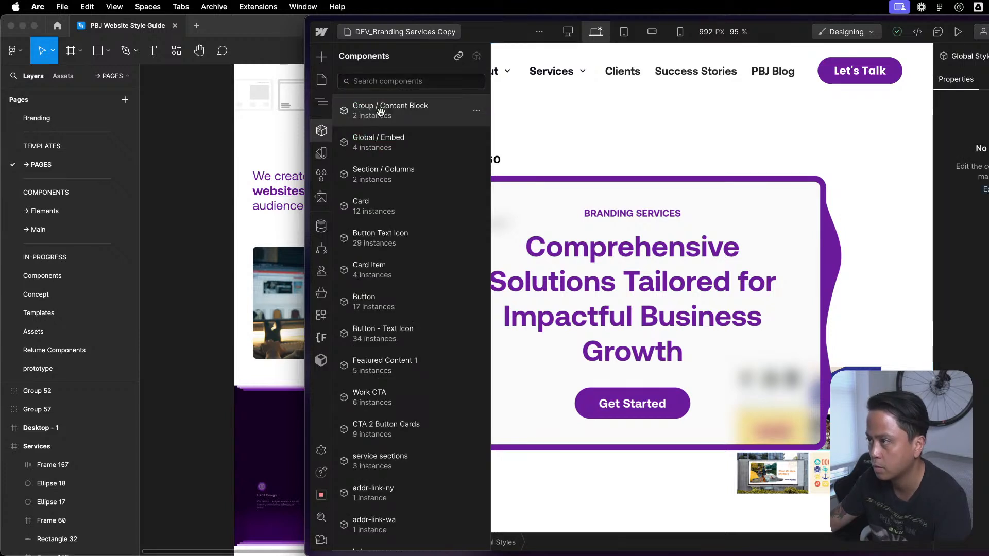
left_click(382, 138)
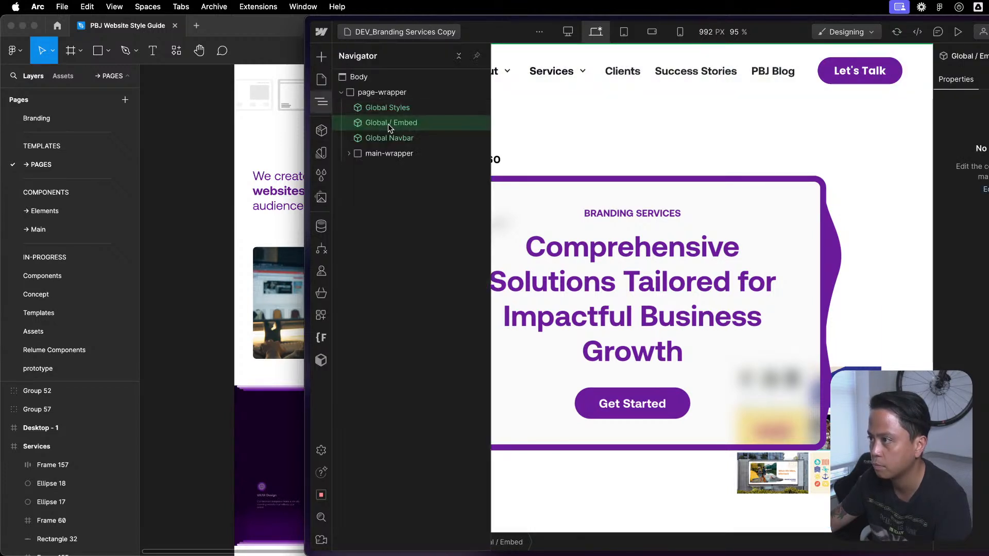
left_click(391, 112)
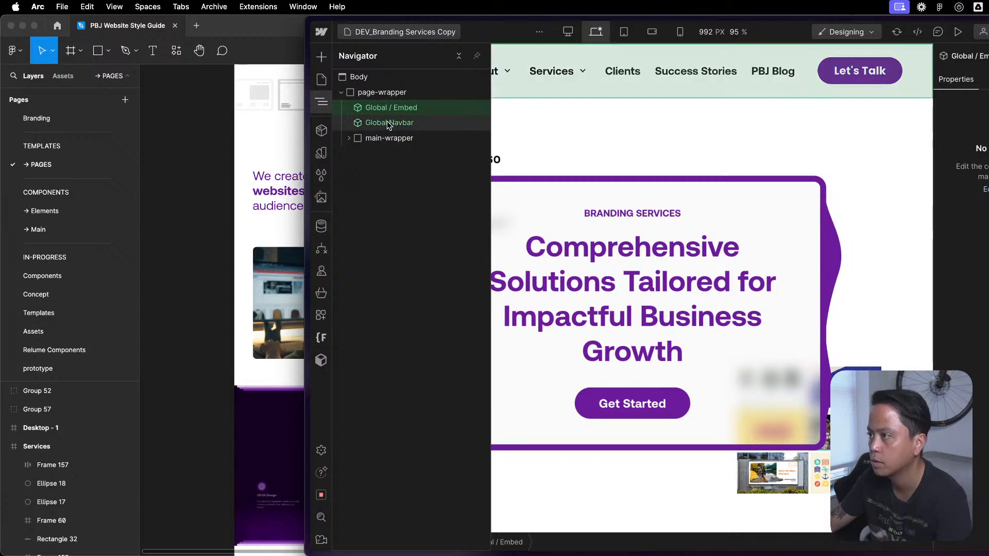
- Open the paid-media page in the Services1 folder and replace its Global Styles component in page-wrapper with Global / Embed
left_click(322, 79)
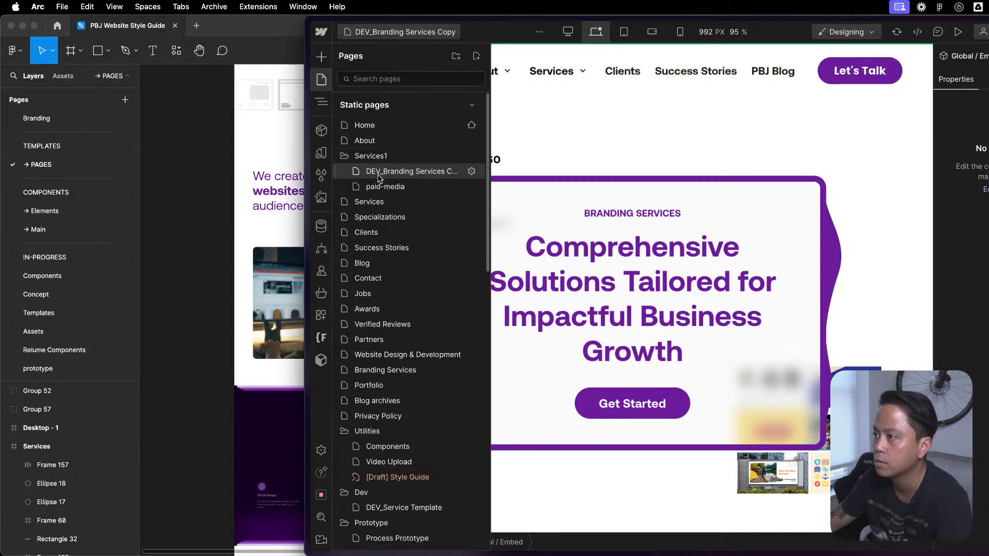
left_click(386, 188)
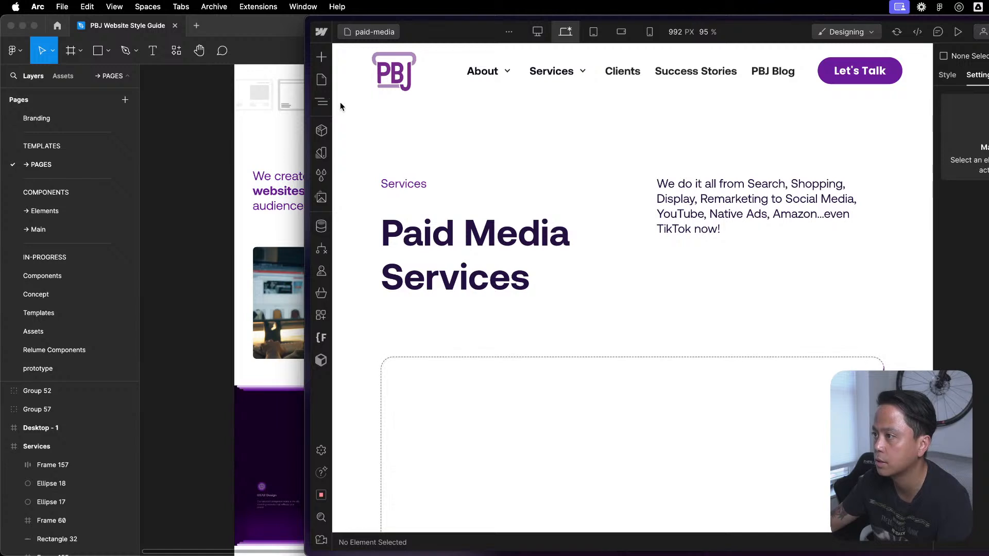
left_click(322, 105)
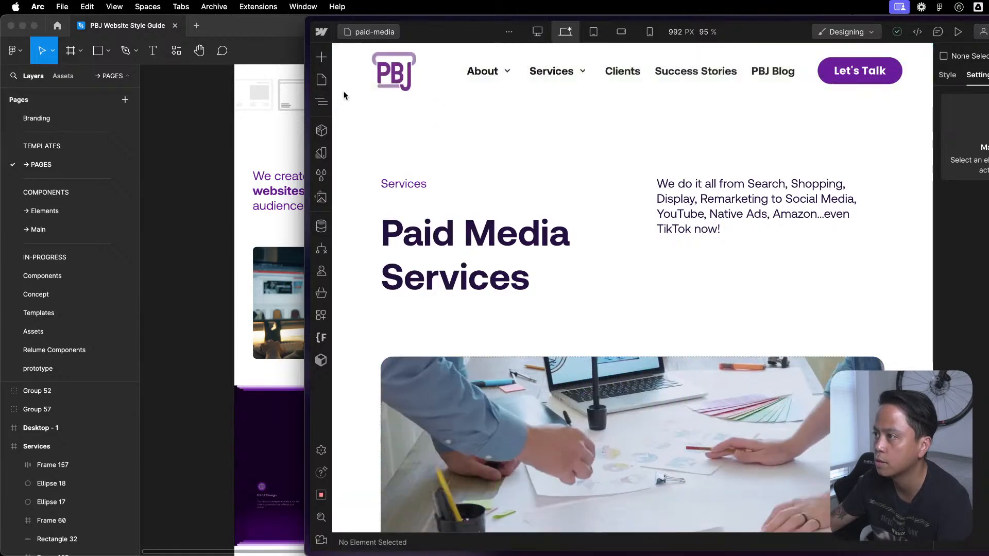
left_click(324, 102)
left_click(342, 92)
left_click(378, 108)
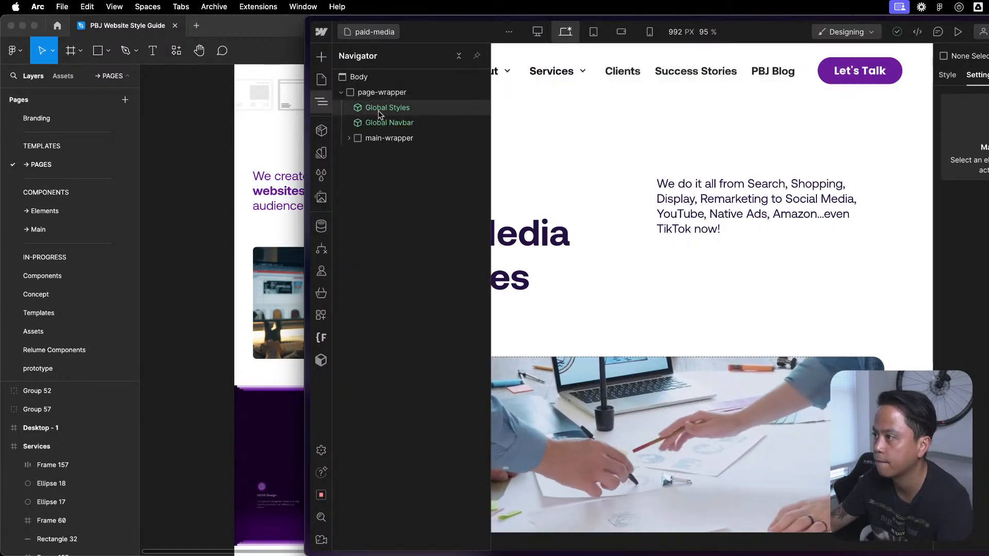
key("shift+a")
left_click(395, 134)
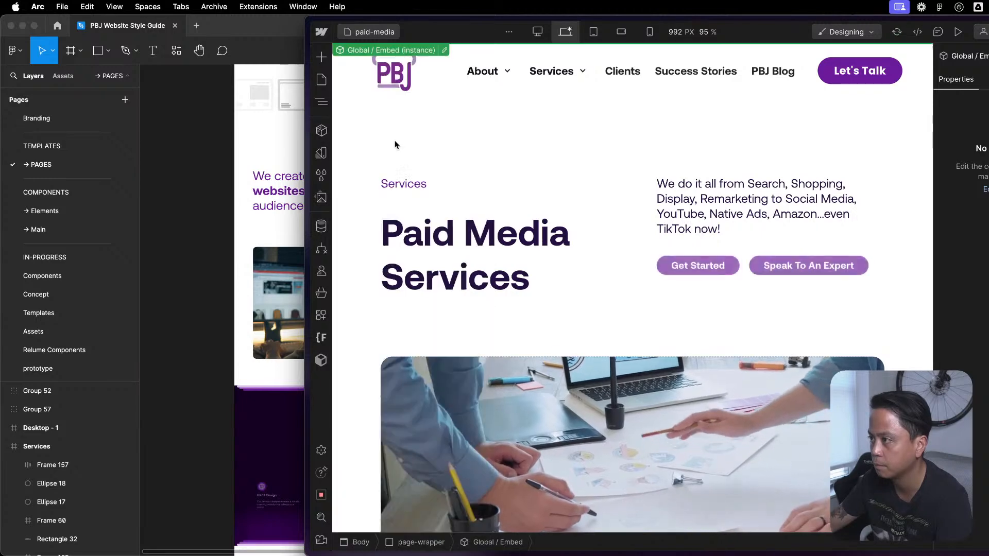
key("z")
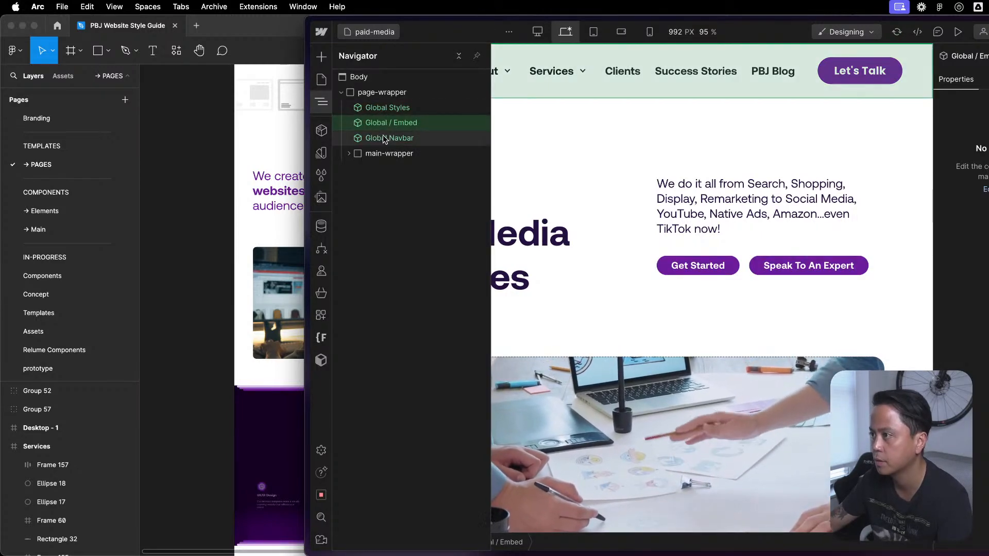
left_click(388, 108)
key("Delete")
- Open the Services page and swap the Global Styles component in page-wrapper for the Global / Embed component
left_click(321, 80)
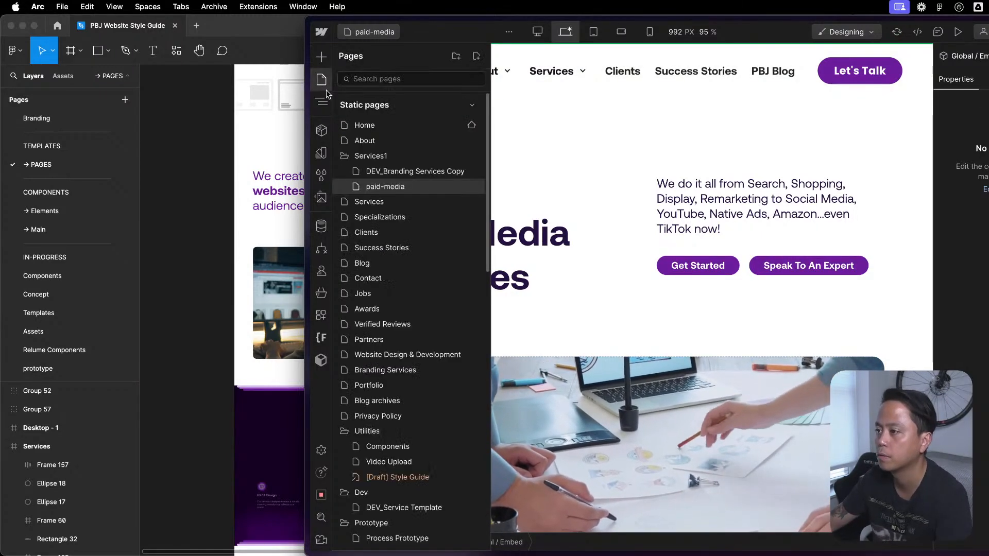
left_click(322, 82)
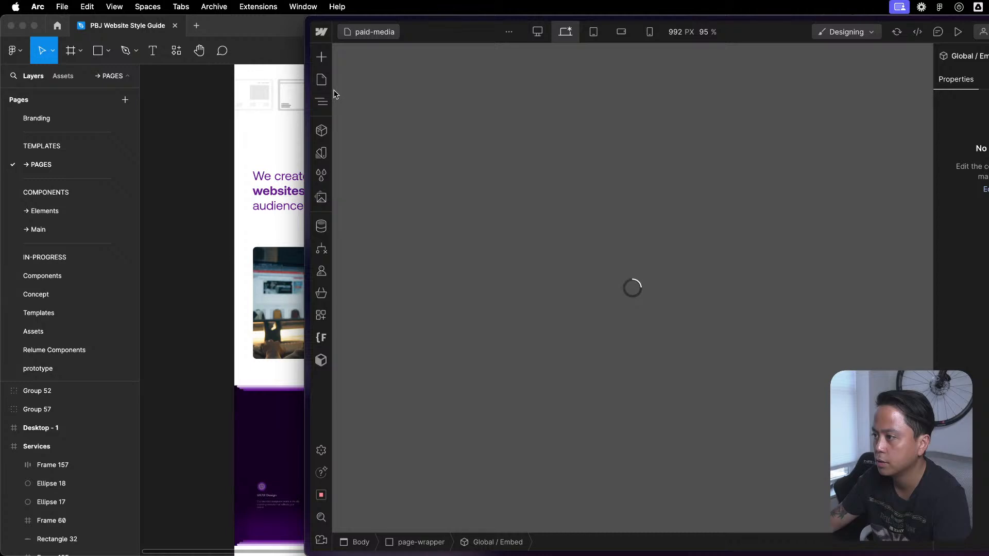
key("z")
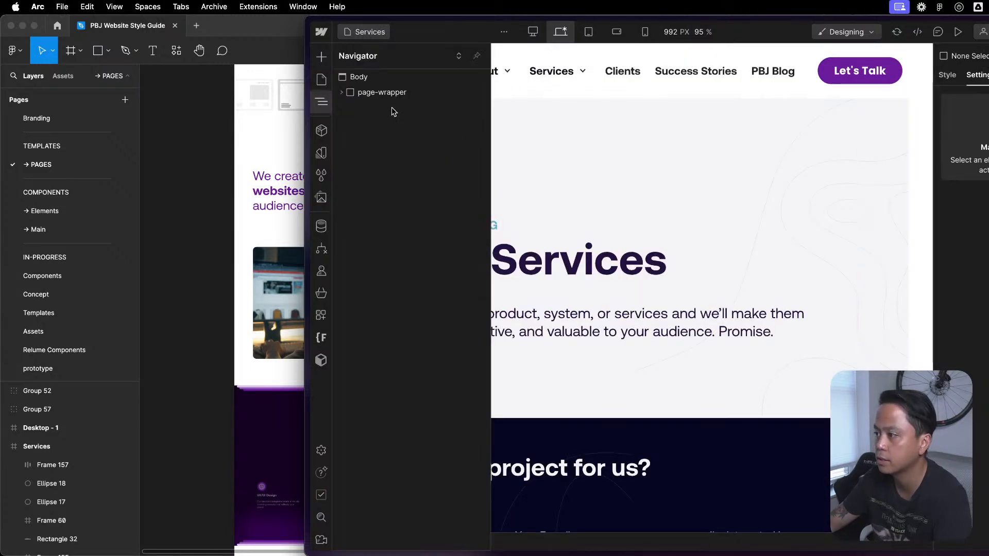
left_click(391, 108)
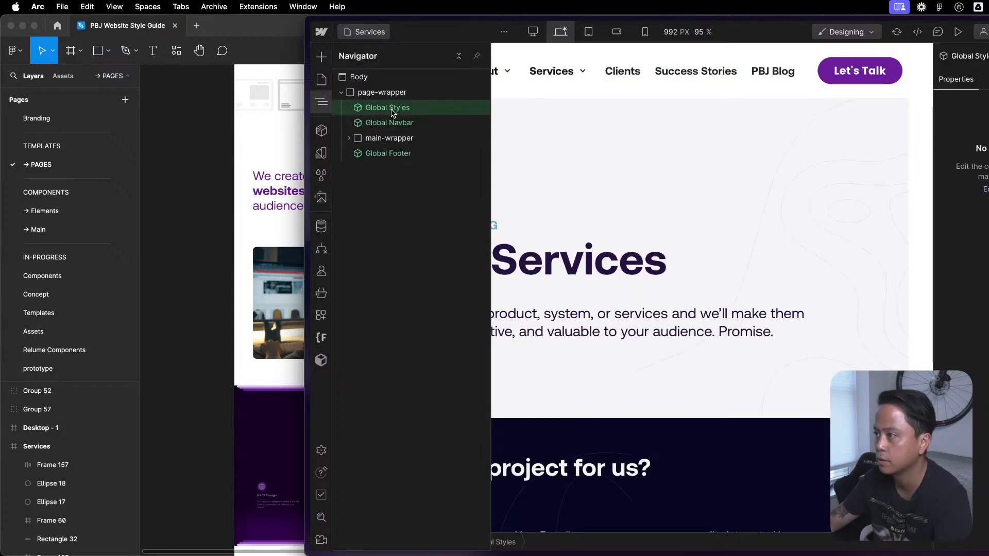
key("shift+a")
left_click(391, 145)
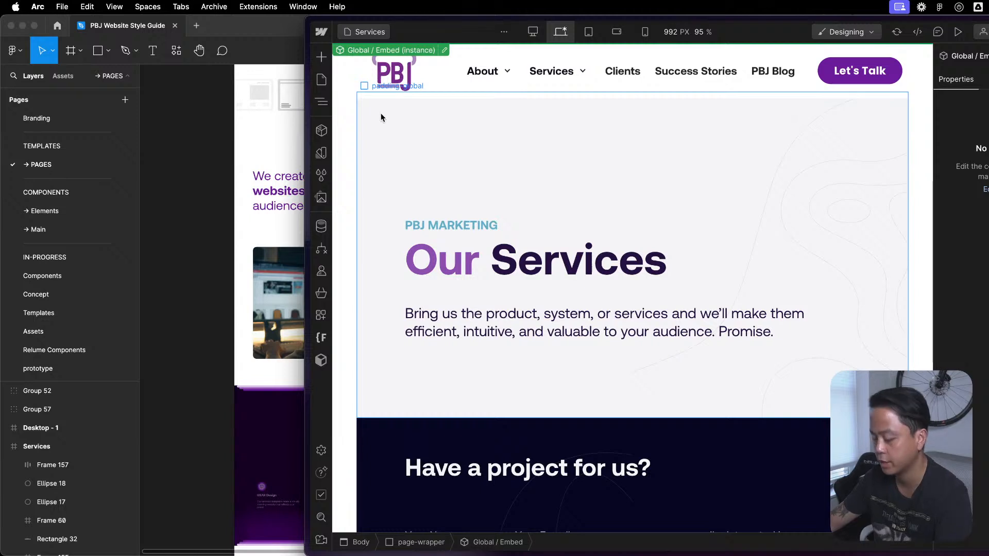
key("z")
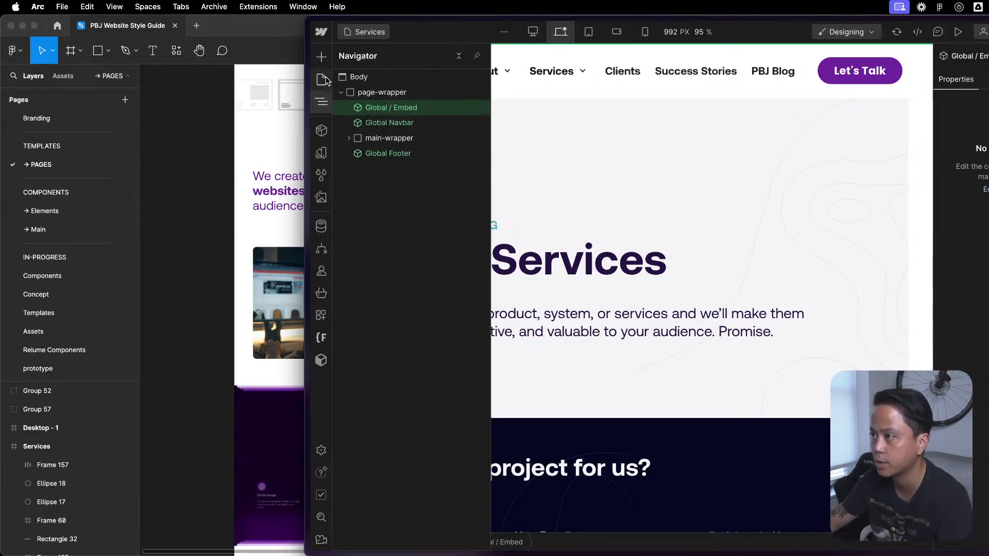
- On the Specializations page, add Global / Embed above Global Navbar in page-wrapper and remove the Global Styles component
left_click(322, 80)
left_click(387, 218)
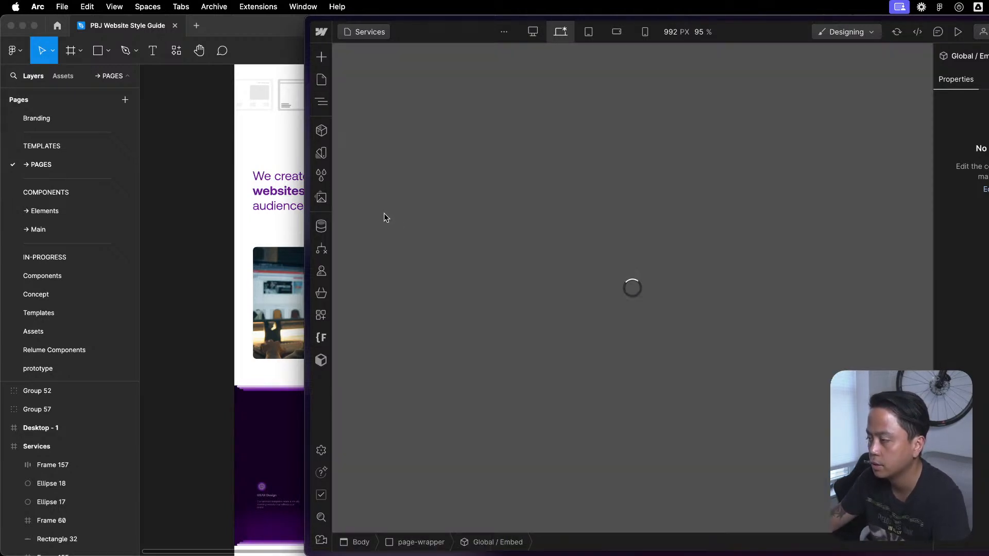
key("z")
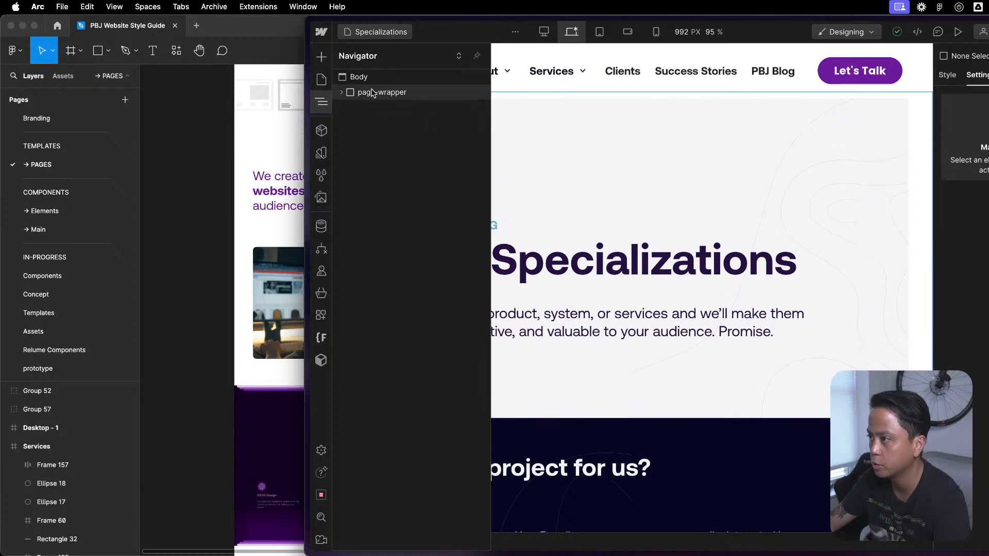
left_click(341, 93)
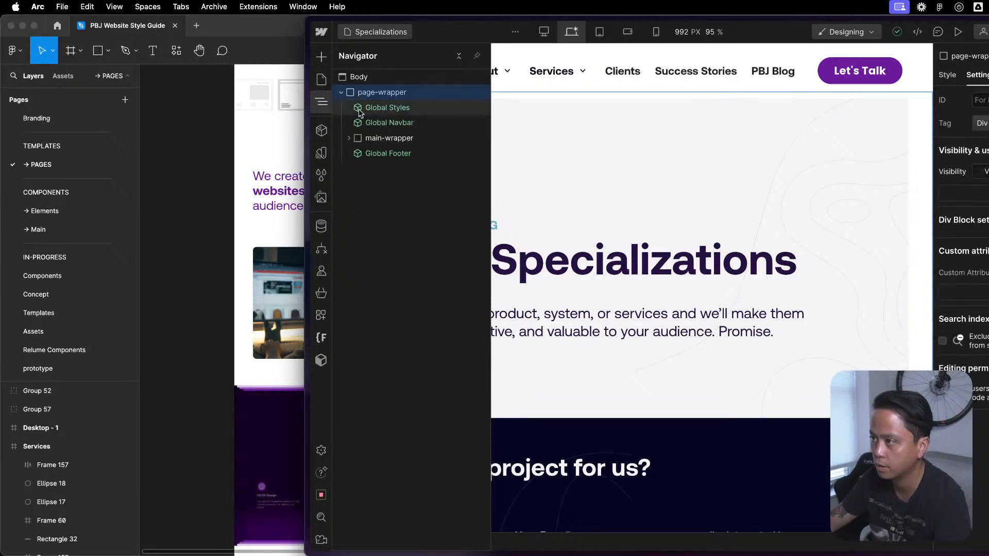
left_click(378, 111)
key("shift+a")
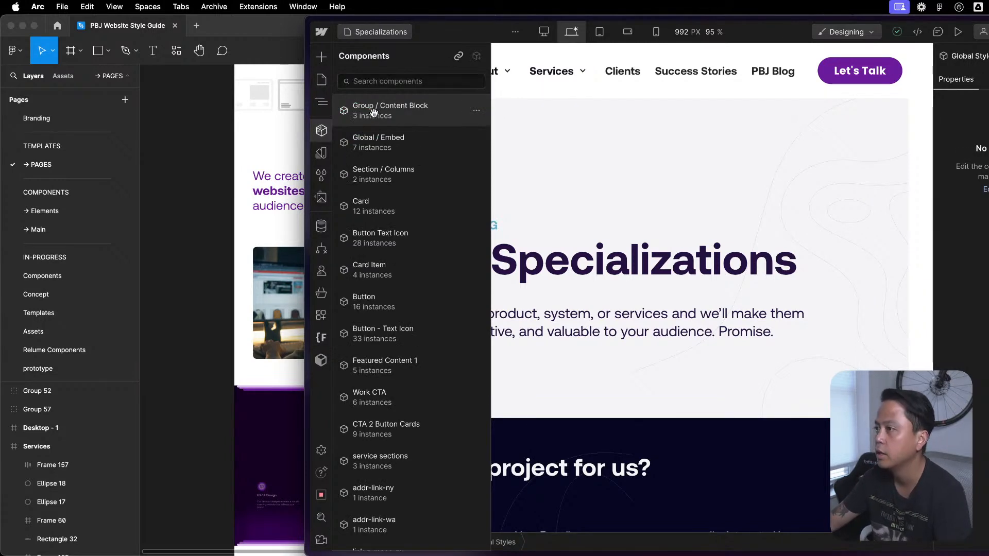
left_click_drag(420, 142, 392, 128)
left_click(407, 110)
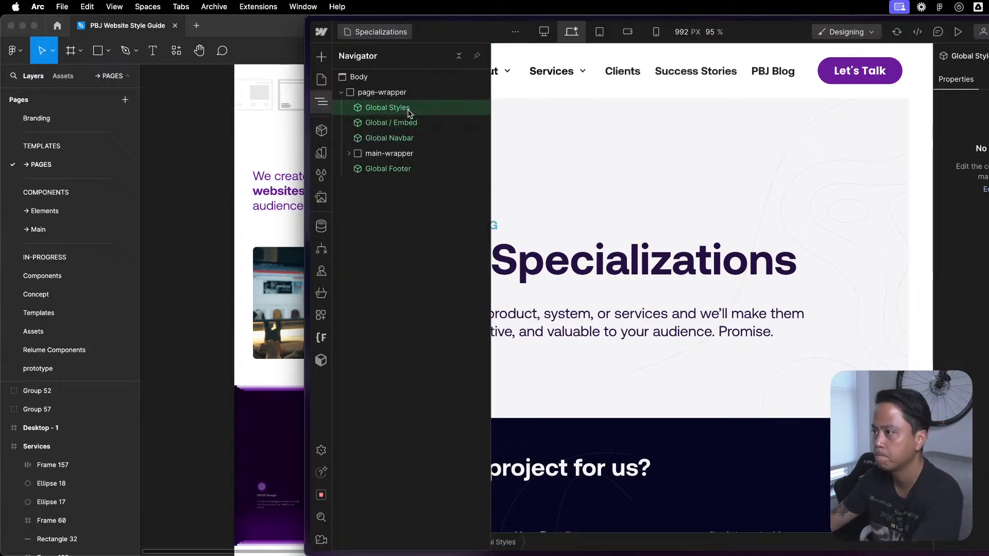
- Open the Clients page, add Global / Embed above Global Navbar in page-wrapper, and delete Global Styles
key("p")
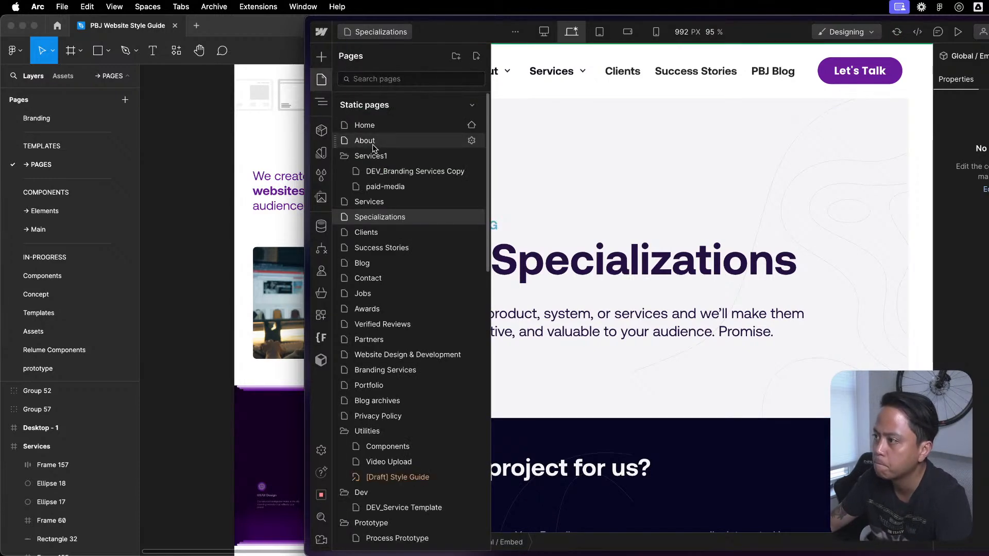
left_click(366, 232)
scroll(693, 428, "down", 10)
scroll(691, 422, "up", 8)
scroll(693, 414, "up", 5)
key("z")
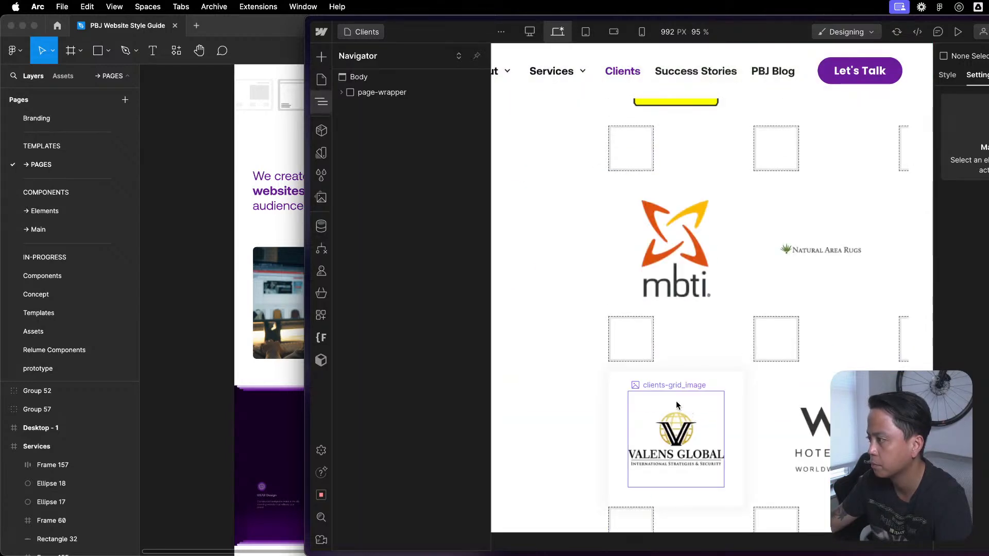
left_click(341, 93)
left_click(365, 110)
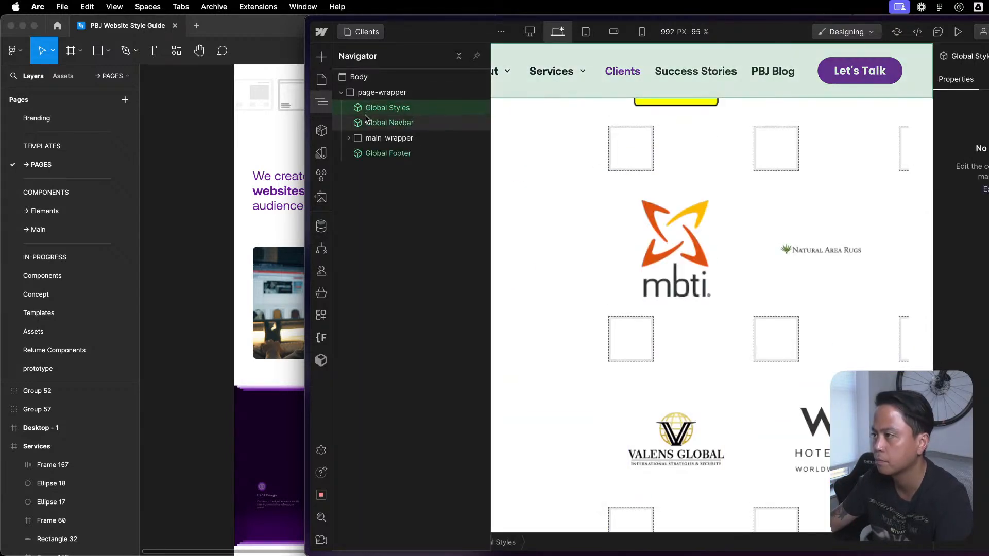
key("shift+a")
left_click(369, 138)
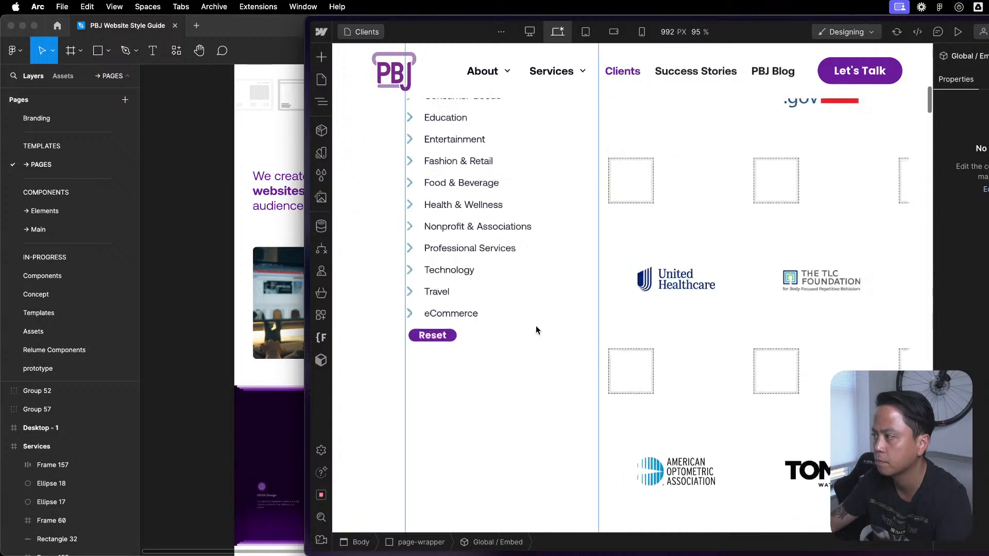
key("z")
left_click(413, 106)
key("Delete")
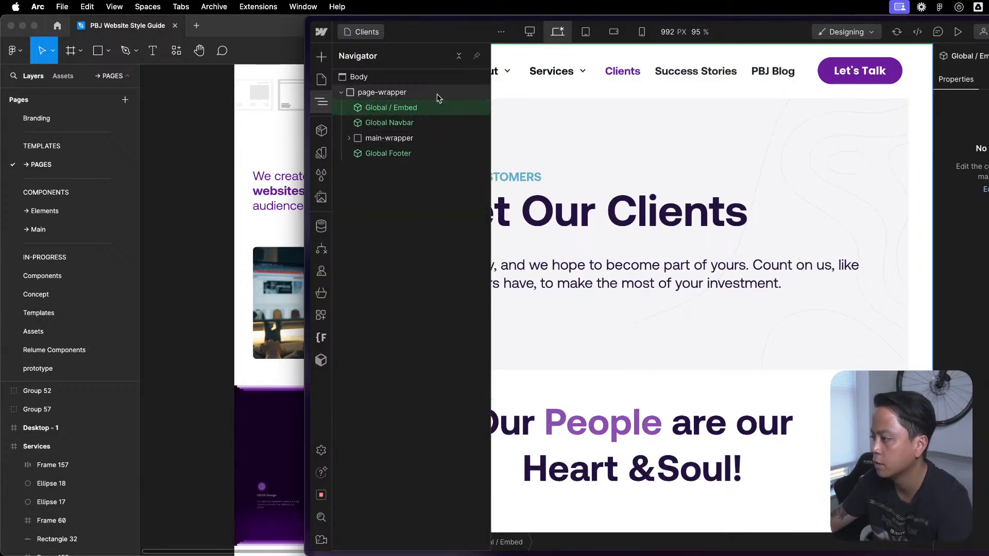
- Open the Success Stories page and insert the Global / Embed component after Global Styles in page-wrapper
key("p")
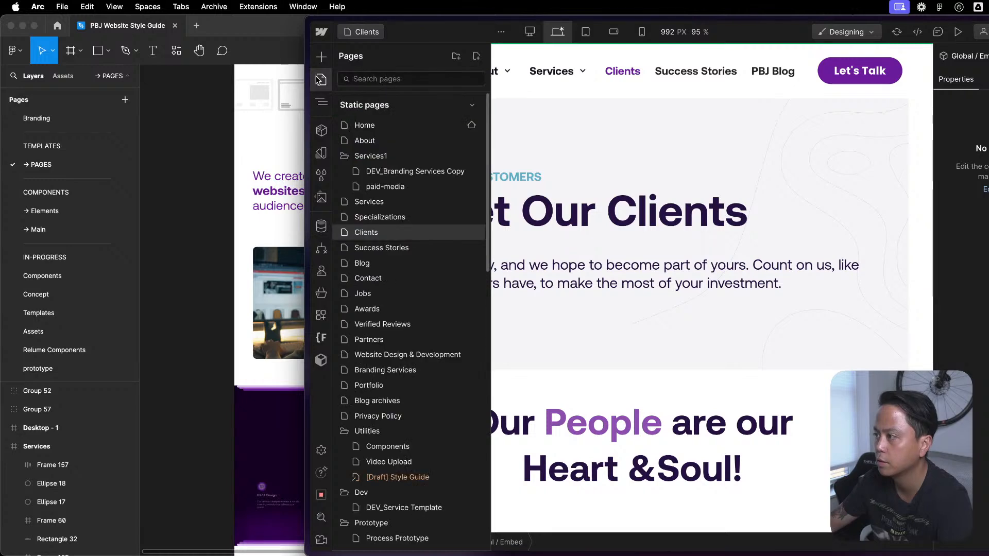
left_click(381, 252)
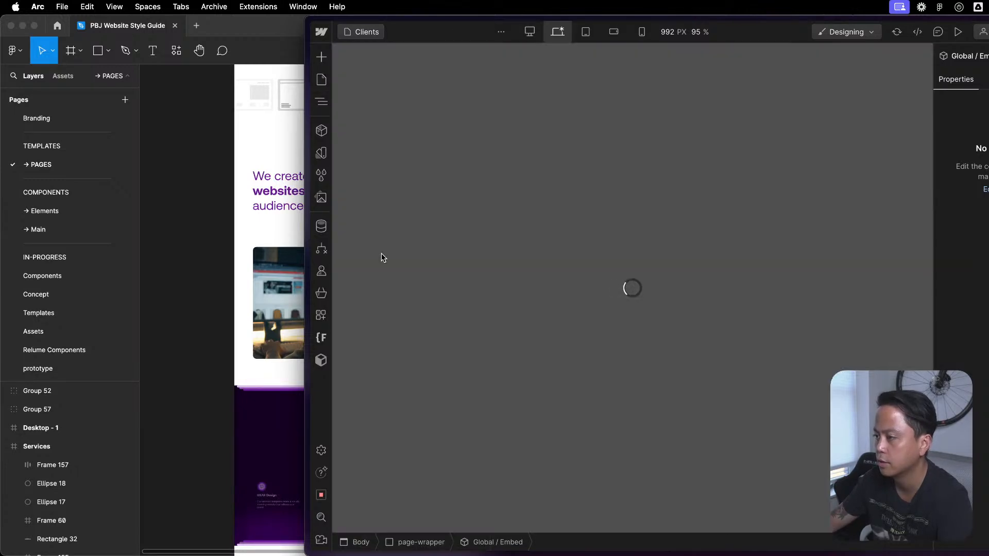
scroll(684, 308, "down", 15)
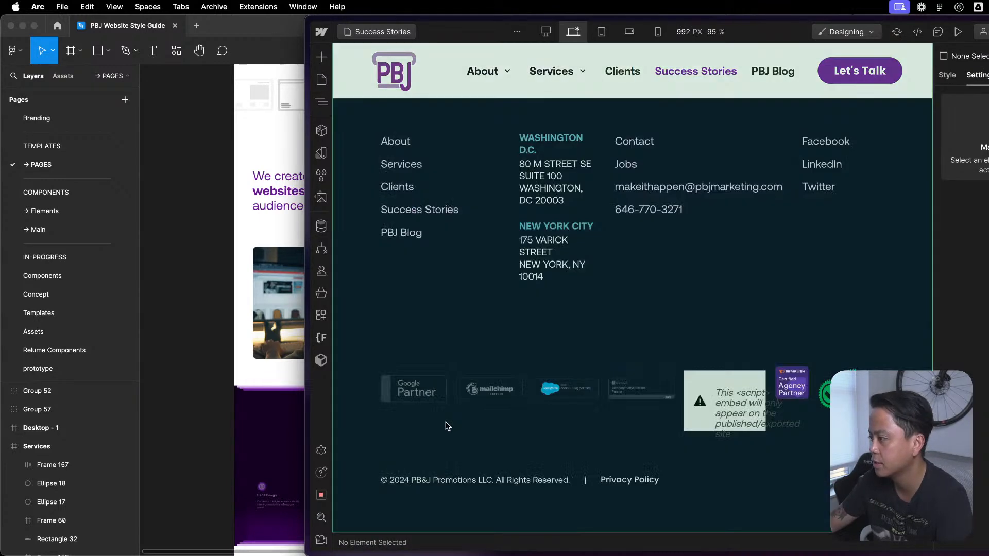
scroll(495, 387, "up", 10)
scroll(581, 304, "down", 5)
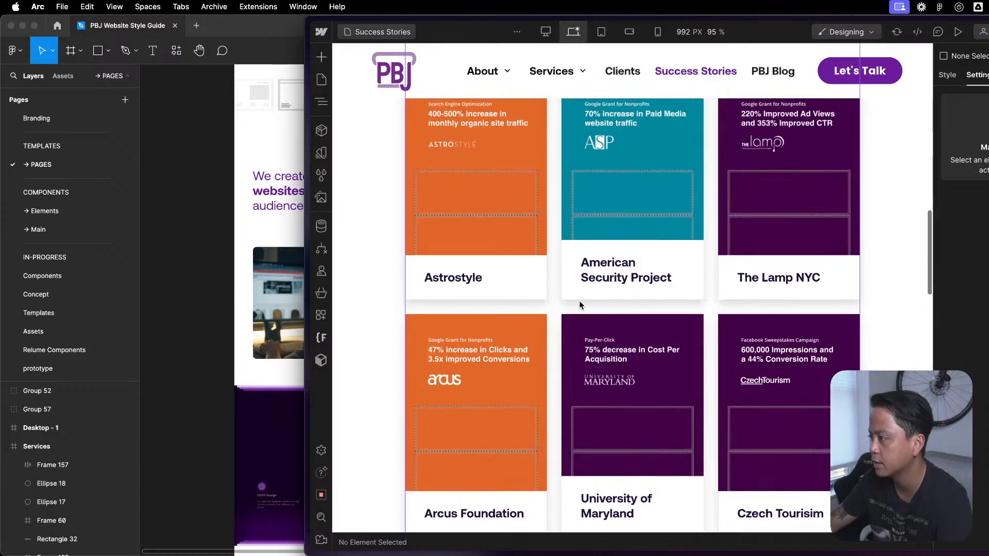
key("z")
left_click(372, 108)
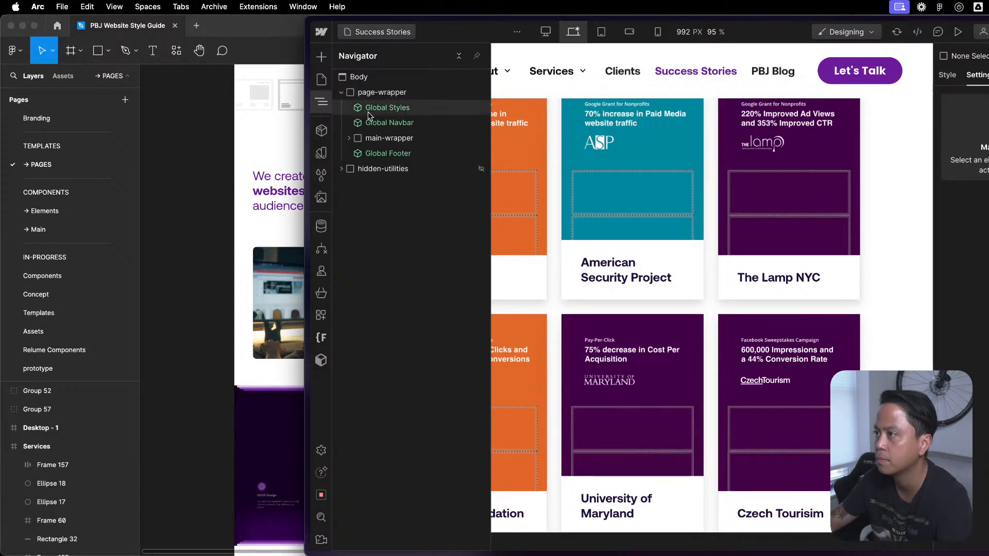
left_click(322, 130)
left_click(384, 142)
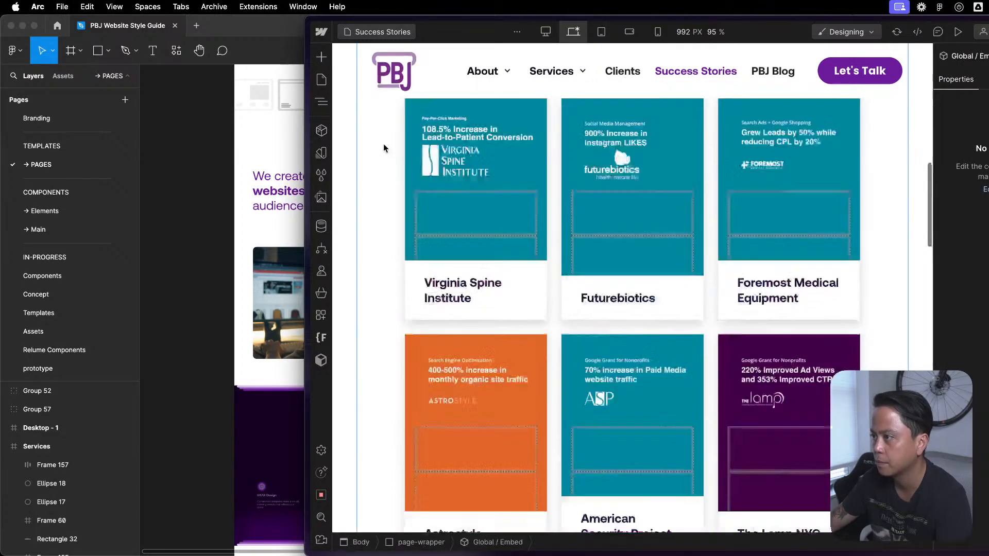
- Open the Blog page and swap the Global Styles component in page-wrapper for the Global / Embed component
key("p")
left_click(385, 264)
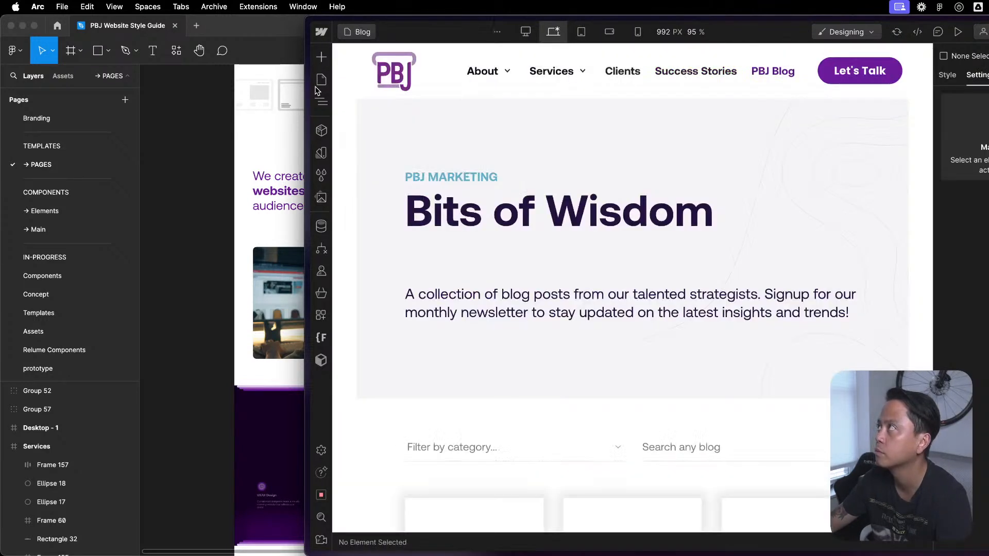
left_click(322, 101)
left_click(341, 94)
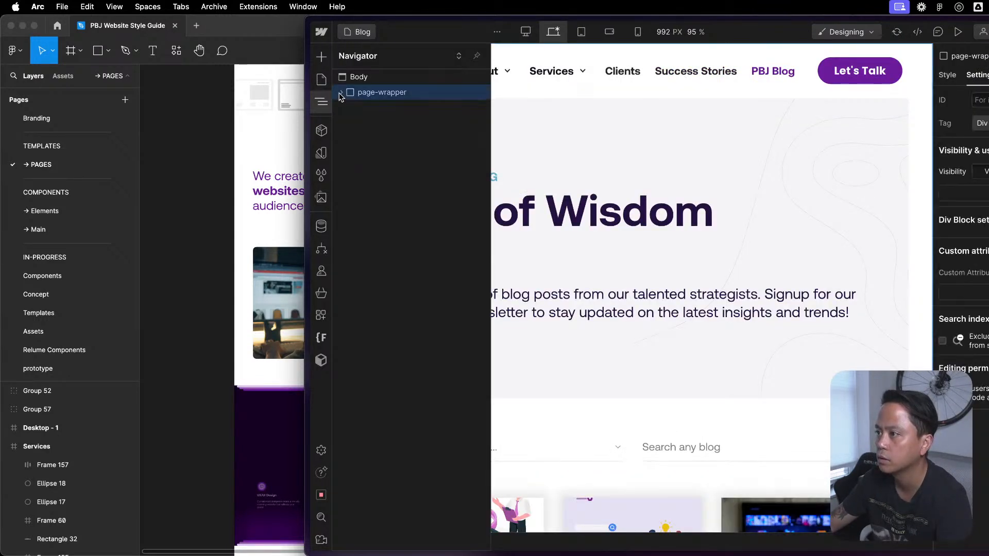
left_click(341, 93)
left_click(402, 109)
key("shift+a")
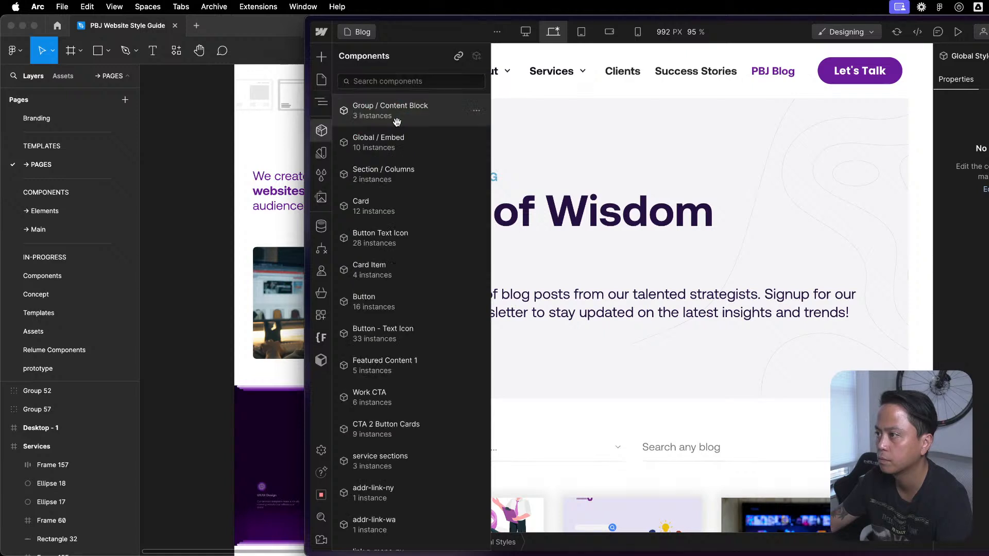
left_click(393, 146)
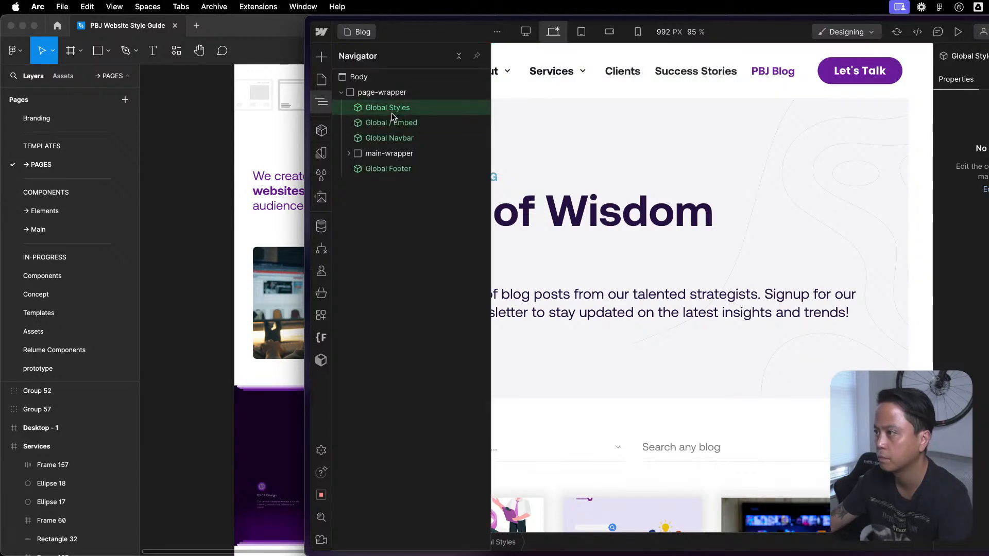
- On the Contact page, replace Global Styles with the Global / Embed component, placed above Global Navbar in page-wrapper
key("p")
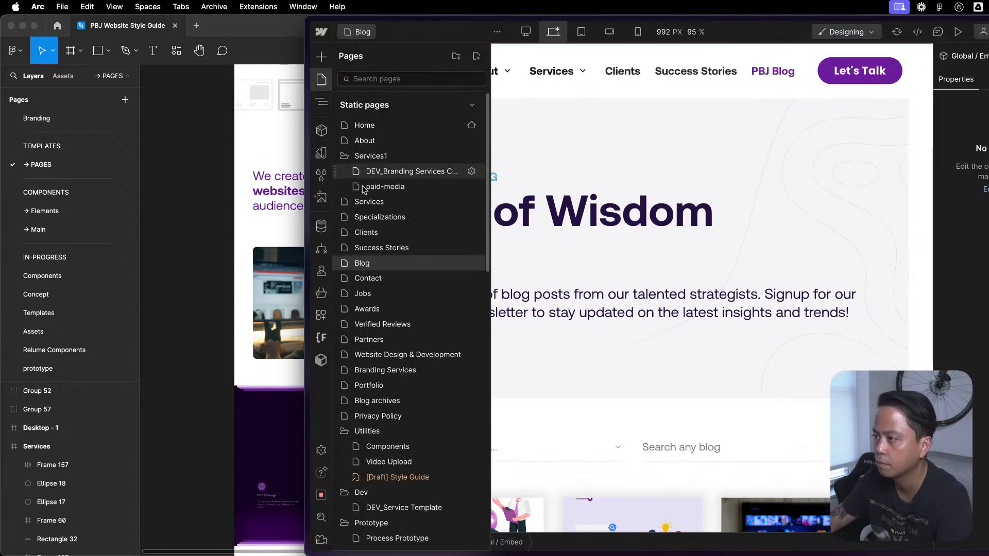
left_click(365, 275)
left_click(324, 103)
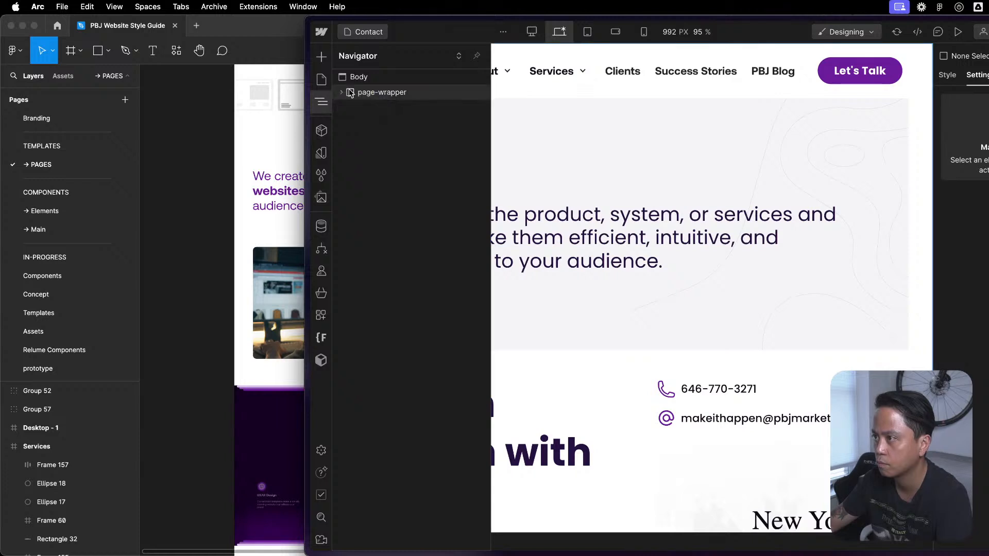
left_click(341, 95)
left_click(377, 110)
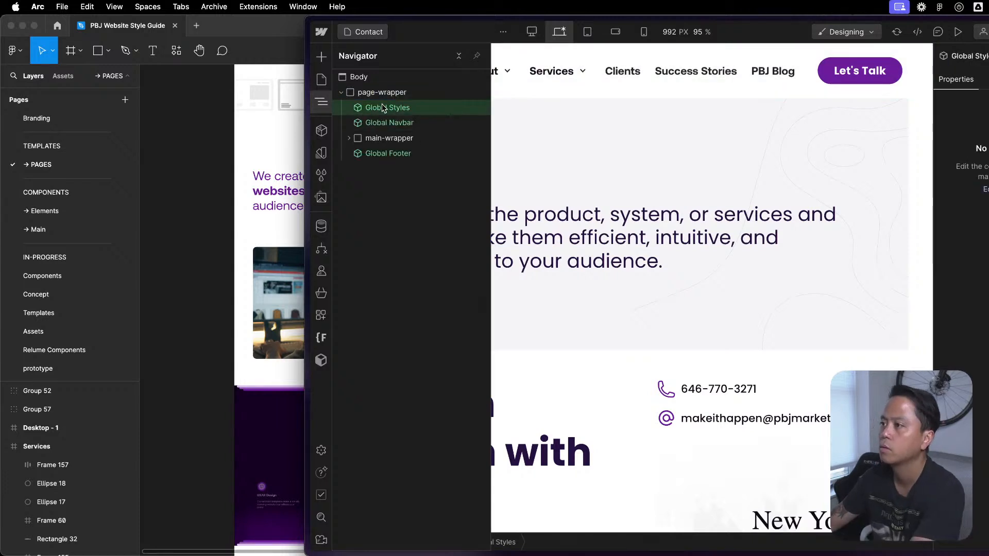
left_click(382, 93)
key("shift+a")
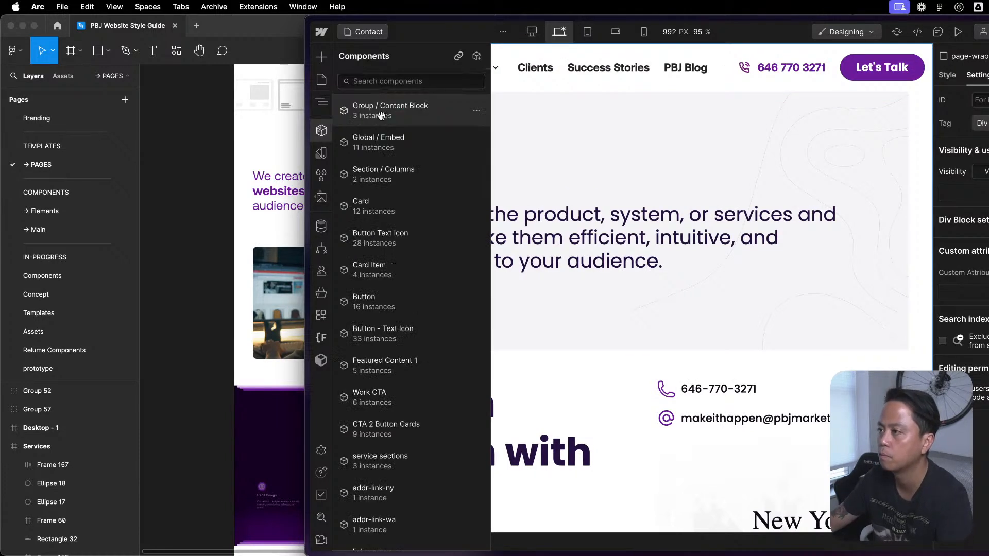
left_click(384, 141)
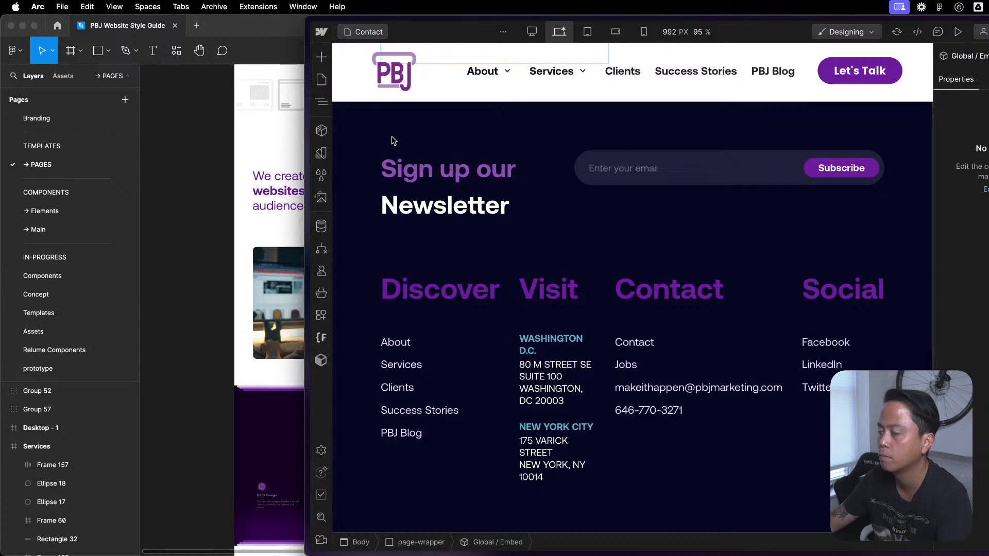
key("z")
left_click_drag(387, 153, 386, 111)
- Open the Jobs page, insert Global / Embed after Global Styles in page-wrapper, and delete Global Styles
left_click(322, 80)
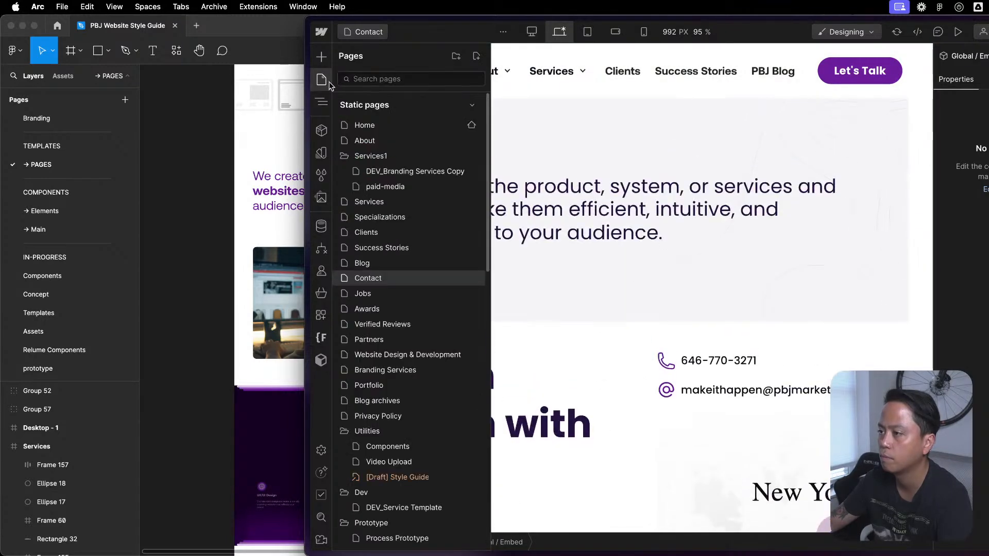
left_click(386, 295)
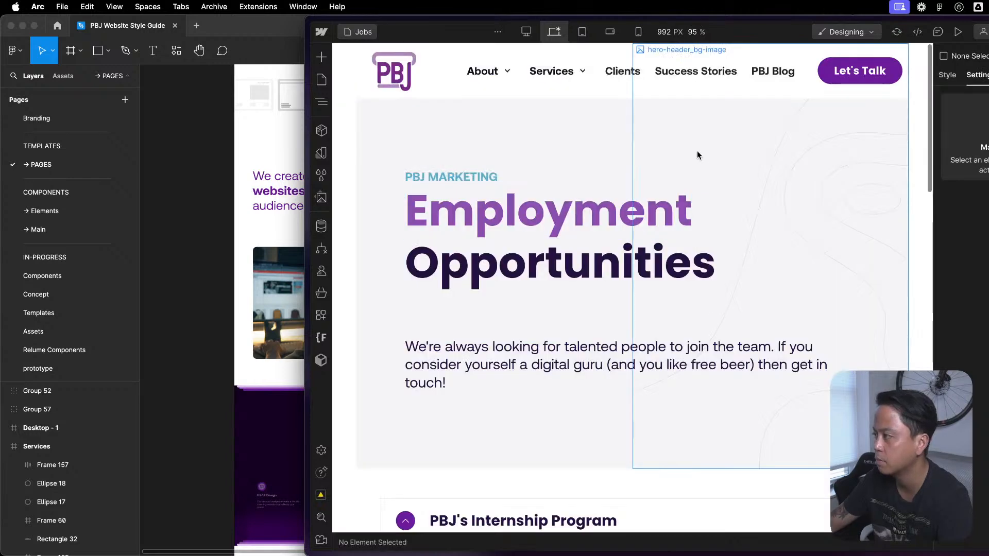
key("z")
left_click(343, 93)
left_click(388, 111)
key("shift+a")
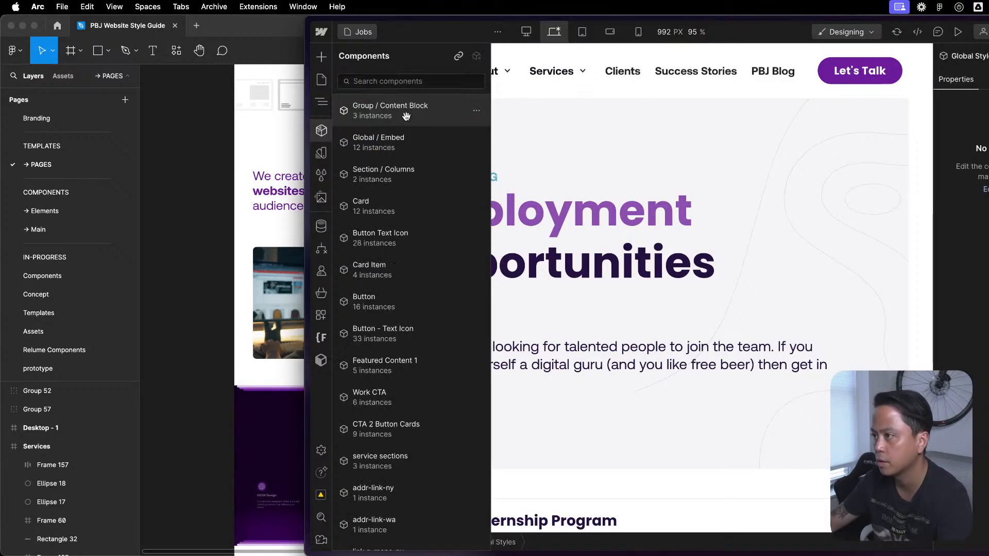
left_click(407, 149)
key("z")
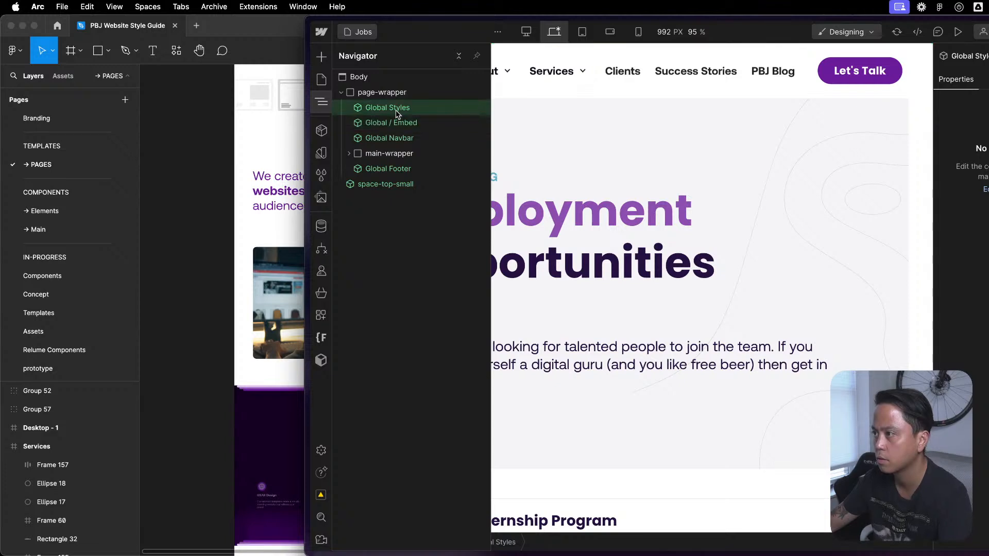
key("Delete")
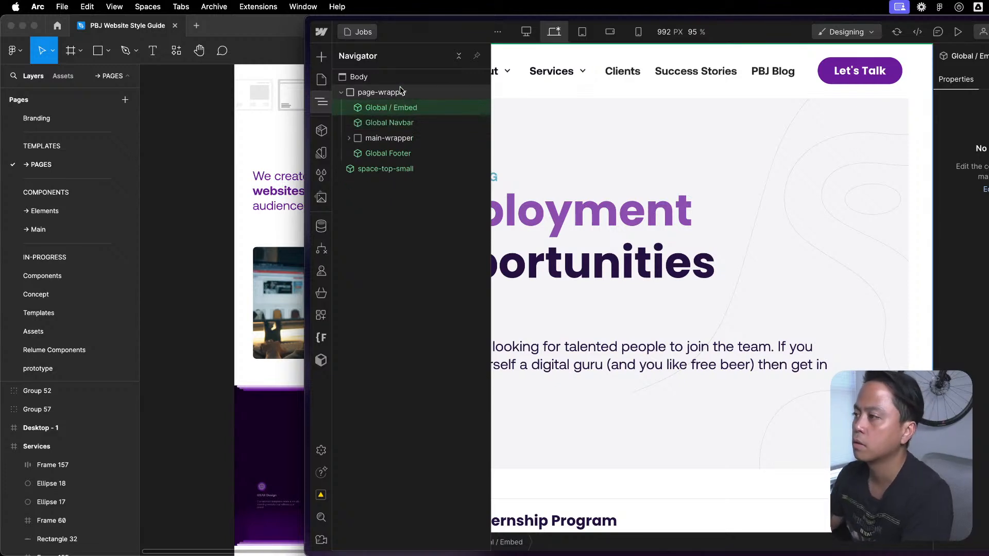
- Open the Awards page and remove the Global Styles component from page-wrapper
left_click(326, 81)
left_click(390, 320)
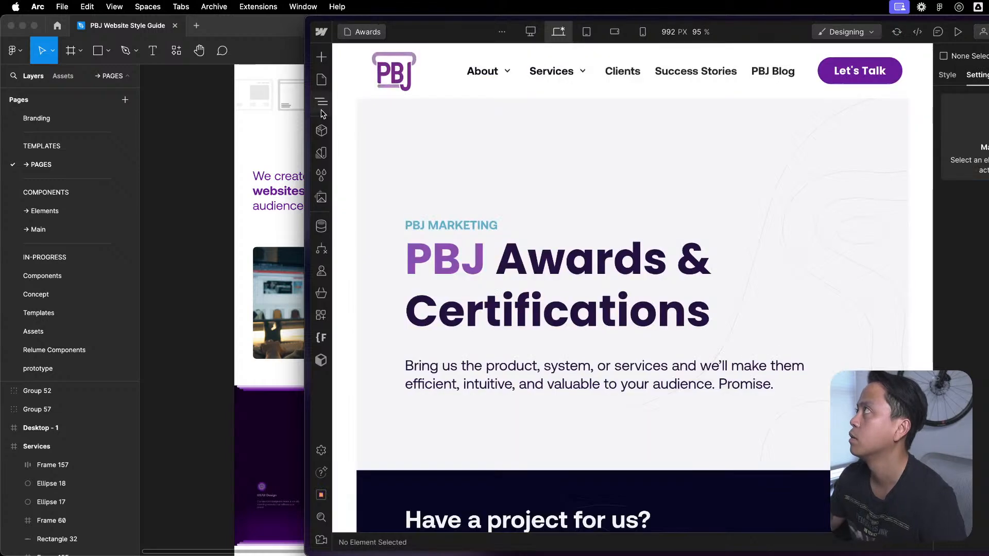
left_click(322, 103)
left_click(341, 92)
left_click(369, 107)
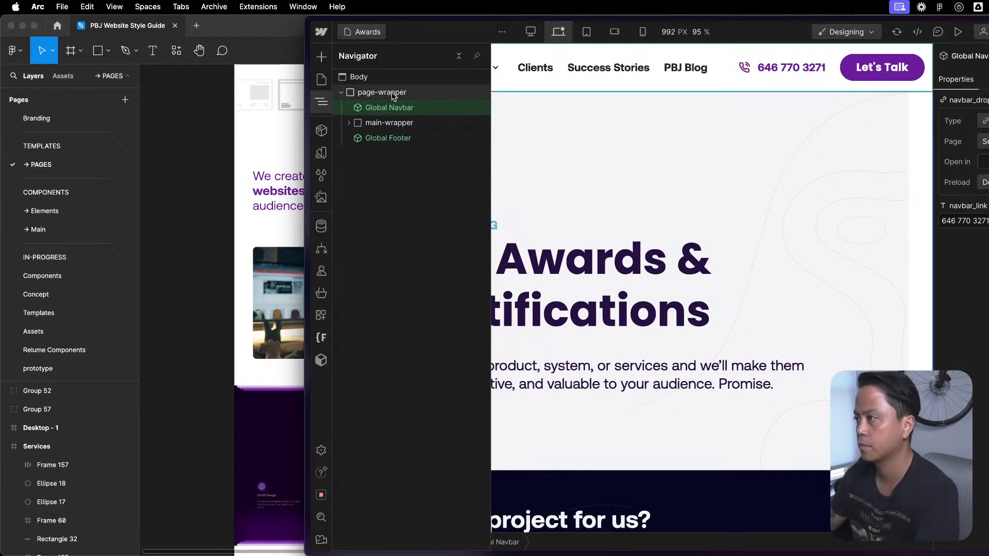
- Add the Global / Embed component to the Awards page's page-wrapper and move it above Global Navbar
left_click(392, 95)
key("shift+a")
key("shift+a")
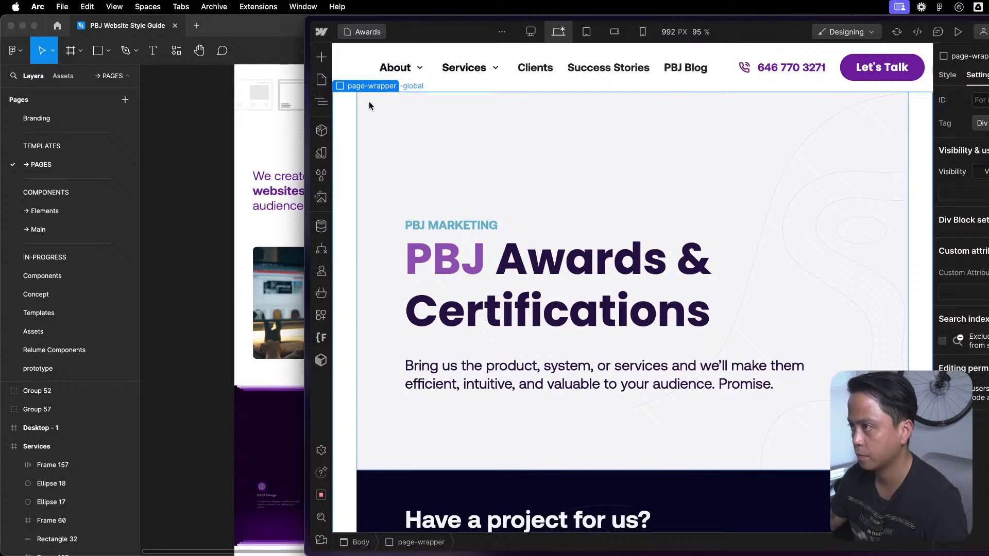
key("z")
left_click(382, 105)
key("shift+a")
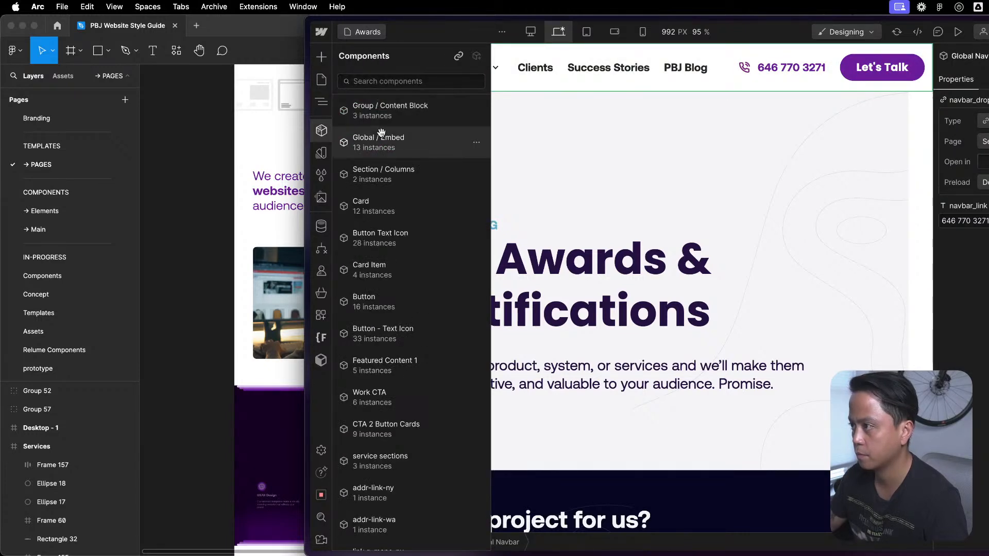
left_click(381, 138)
key("z")
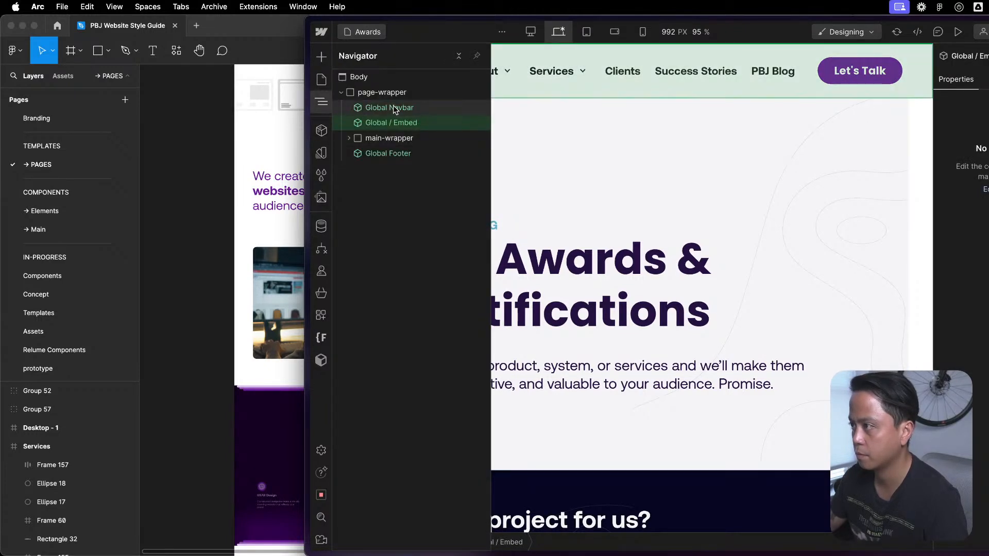
left_click_drag(392, 122, 361, 109)
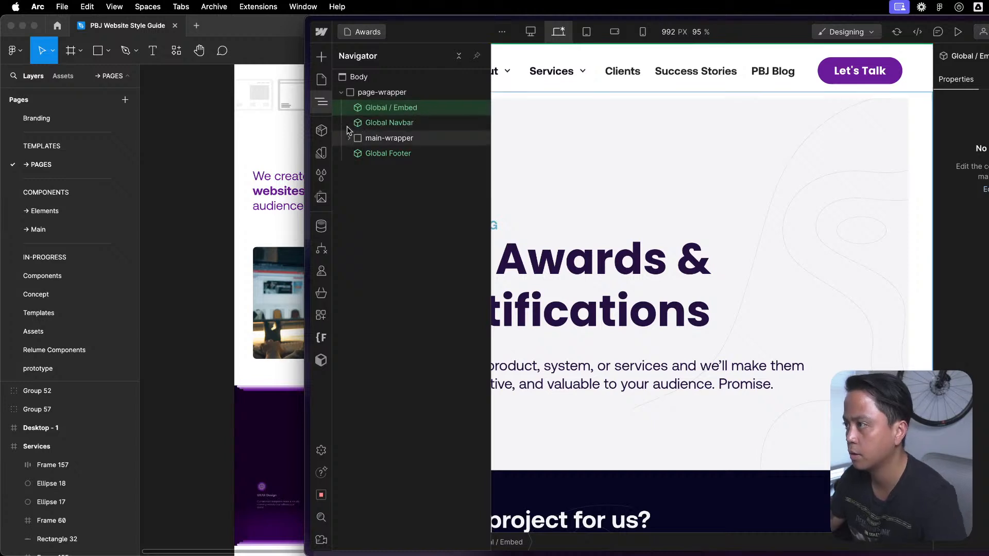
- Open the Verified Reviews page, add the Global / Embed component to page-wrapper, and delete Global Styles
left_click(319, 82)
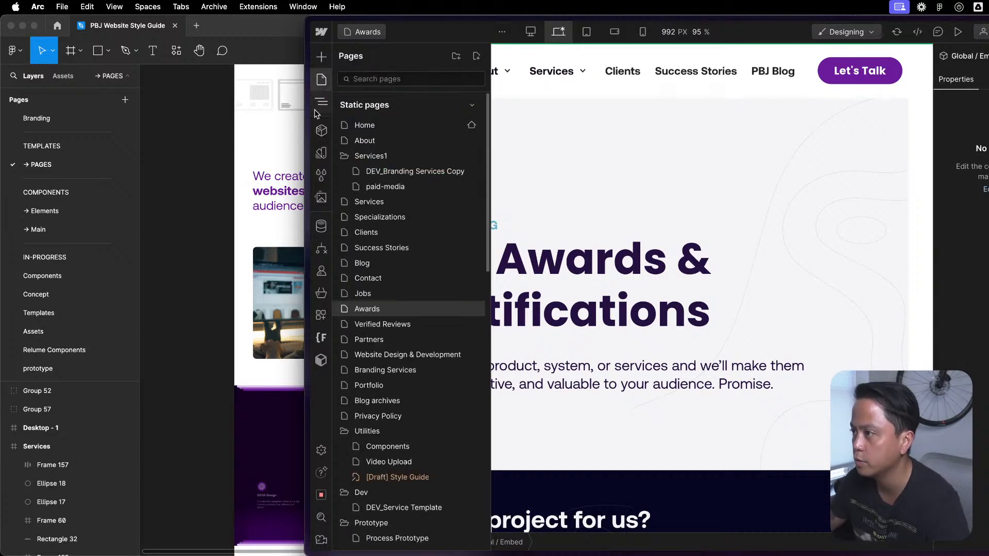
left_click(382, 324)
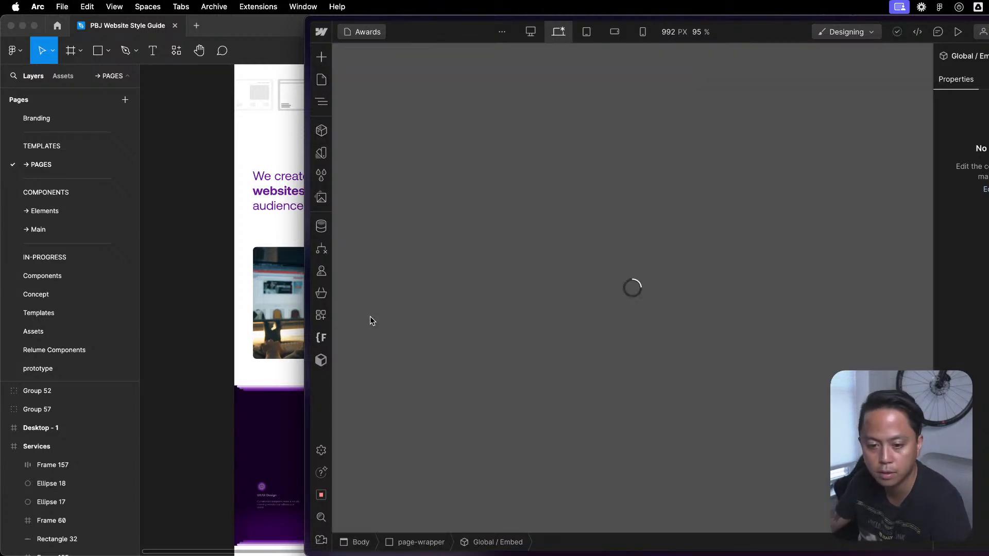
left_click(384, 92)
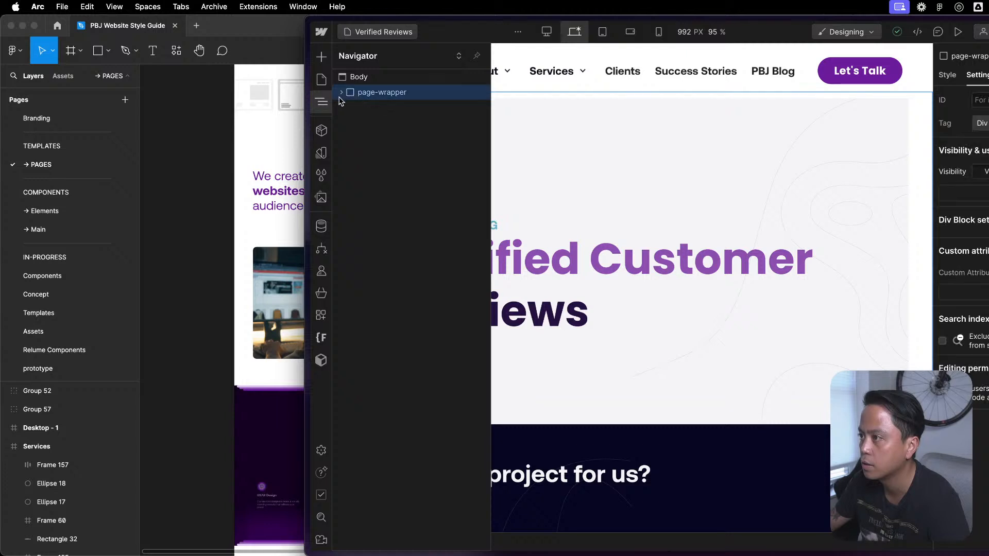
left_click(368, 123)
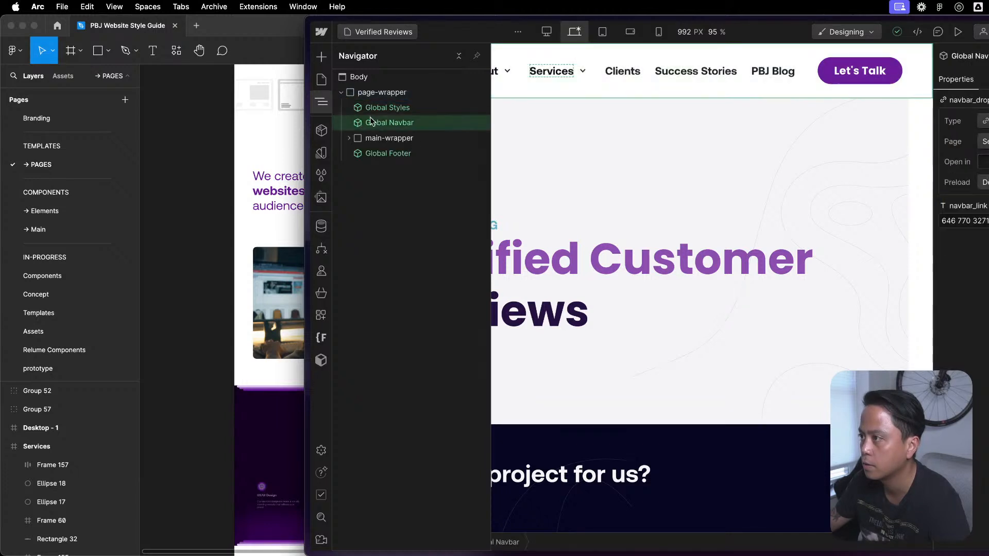
key("shift+a")
mouse_move(385, 130)
left_mouse_down()
mouse_move(386, 148)
mouse_move(388, 138)
left_mouse_up()
left_click(392, 112)
key("Delete")
- Open the Partners page and replace Global Styles in page-wrapper with Global / Embed above Global Navbar
left_click(323, 81)
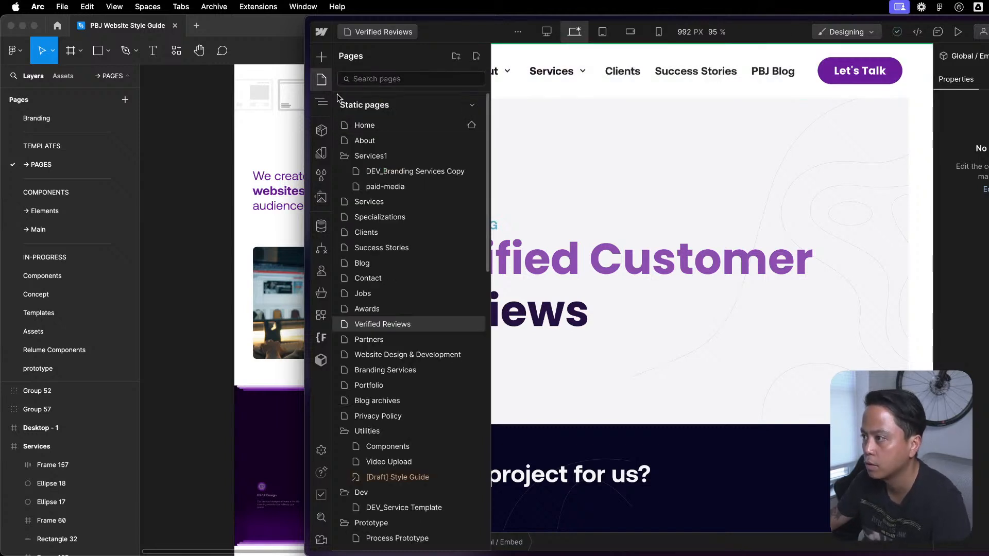
left_click(369, 341)
key("z")
left_click(342, 96)
left_click(378, 110)
key("shift+a")
left_click(386, 138)
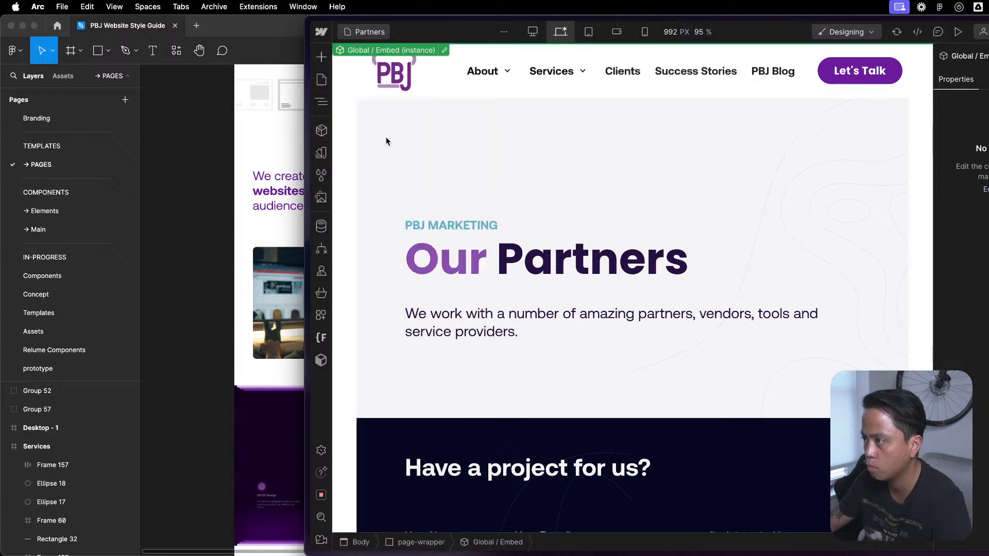
key("z")
left_click(390, 108)
key("Delete")
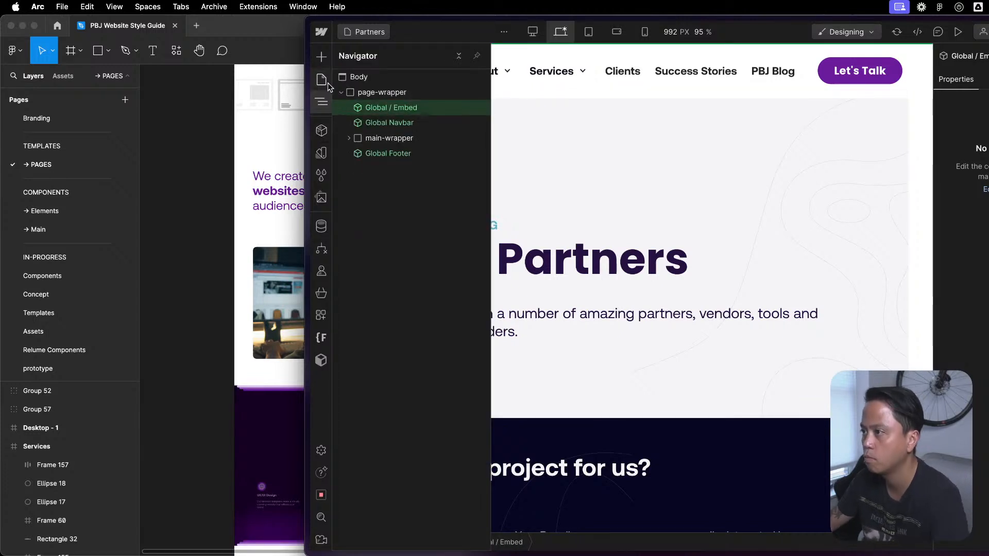
- On the Website Design & Development page, insert Global / Embed after Global Styles in page-wrapper and delete Global Styles
left_click(328, 82)
left_click(400, 358)
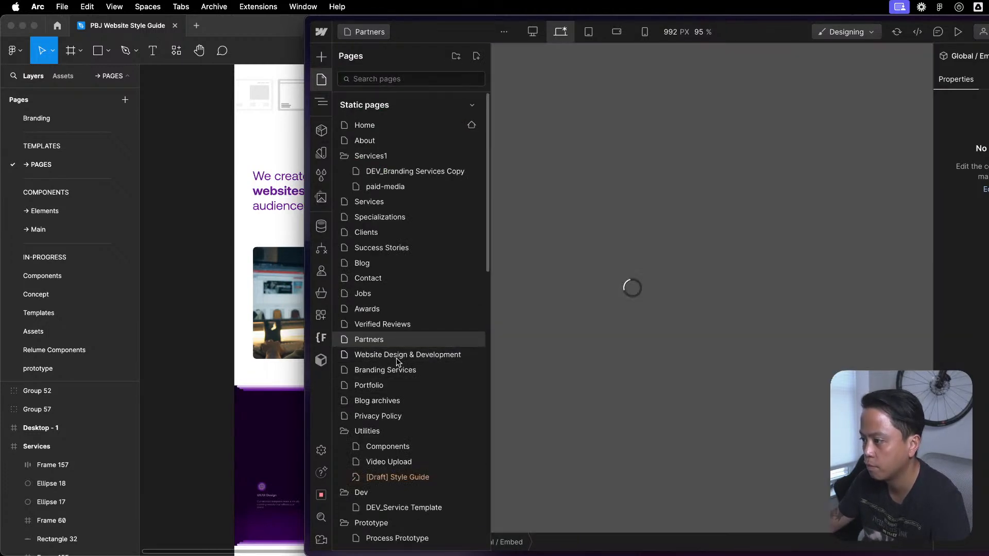
key("z")
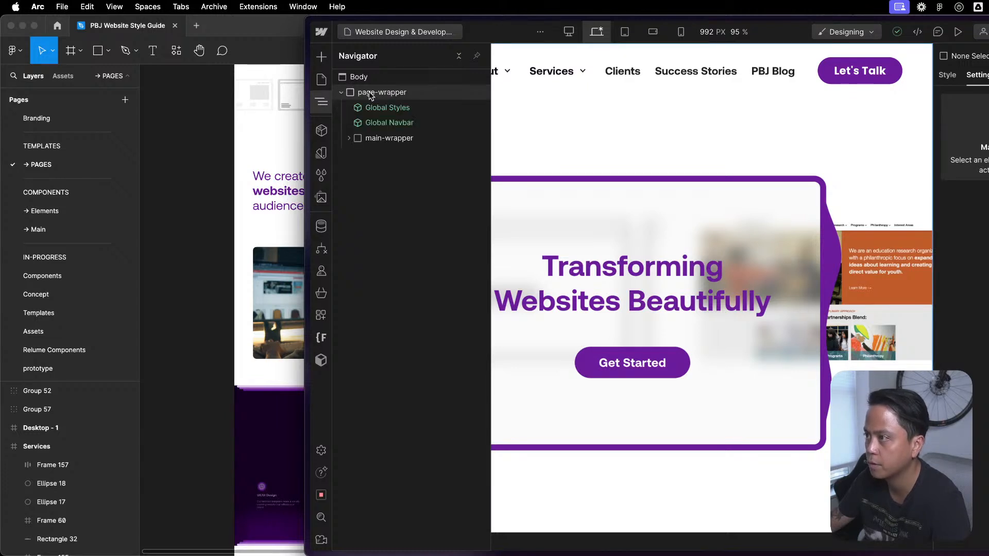
left_click(378, 108)
key("shift+a")
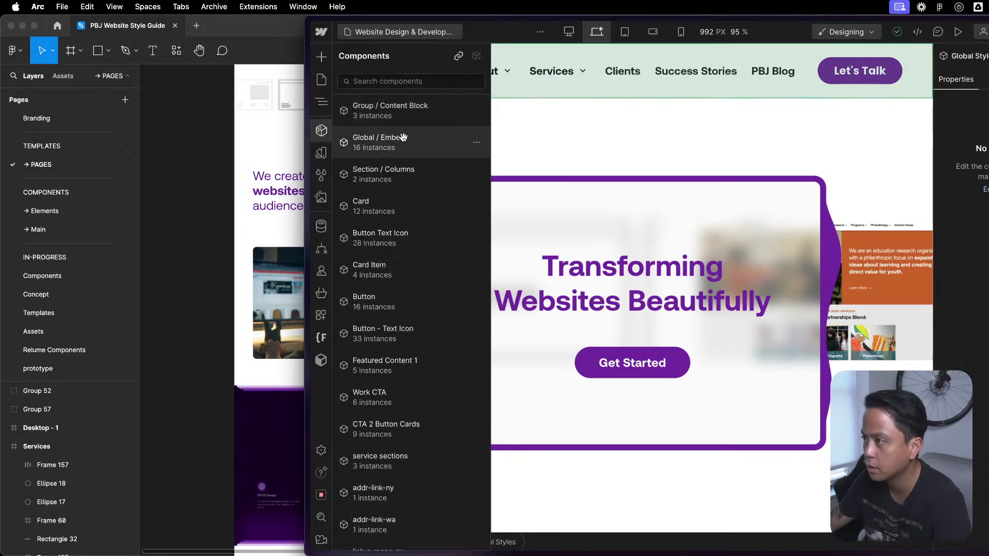
left_click(400, 150)
key("z")
left_click(399, 107)
key("Delete")
- Open the Branding Services page and insert the Global / Embed component after Global Styles in page-wrapper
left_click(321, 80)
left_click(397, 355)
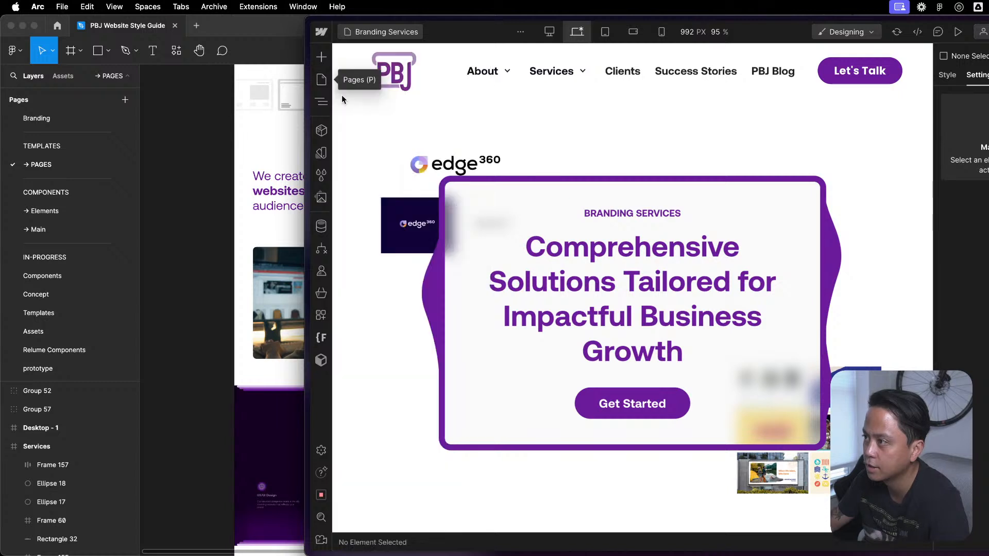
left_click(397, 108)
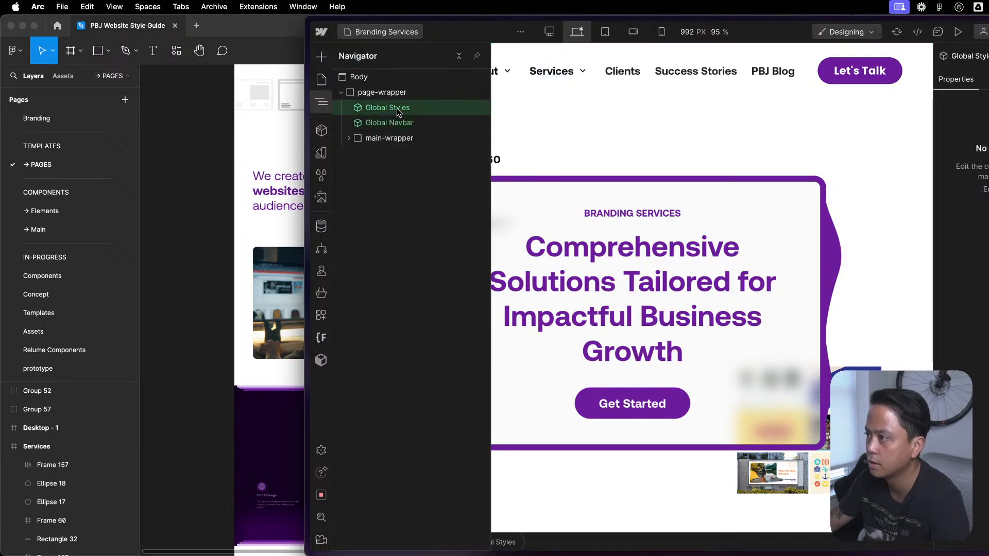
key("shift+a")
left_click(397, 141)
key("z")
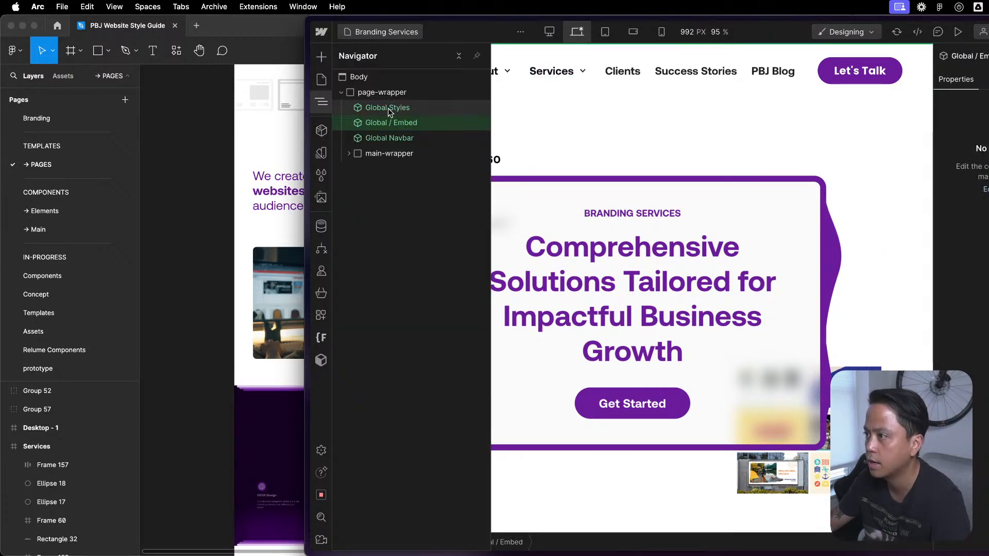
- Open the Portfolio page and replace Global Styles in page-wrapper with the Global / Embed component
left_click(322, 79)
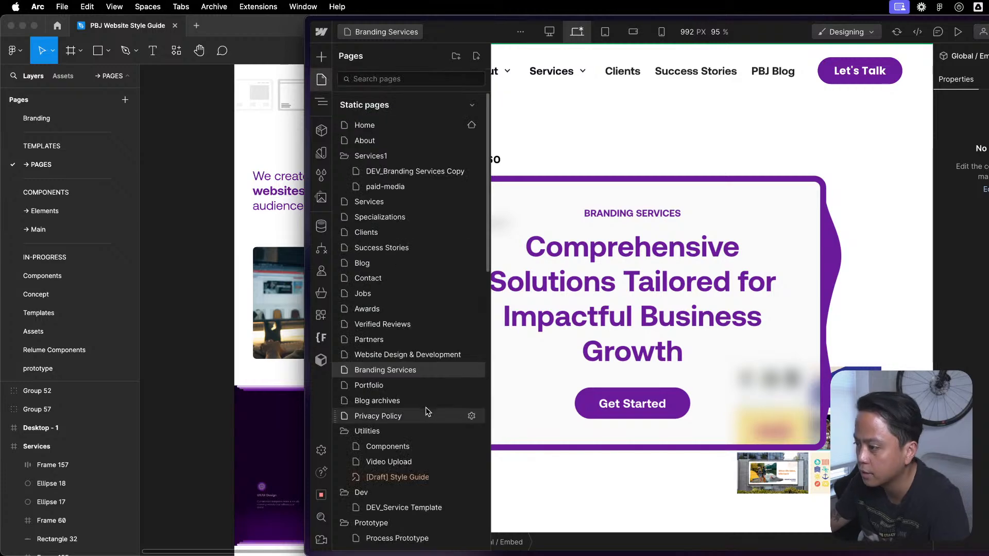
scroll(427, 412, "down", 2)
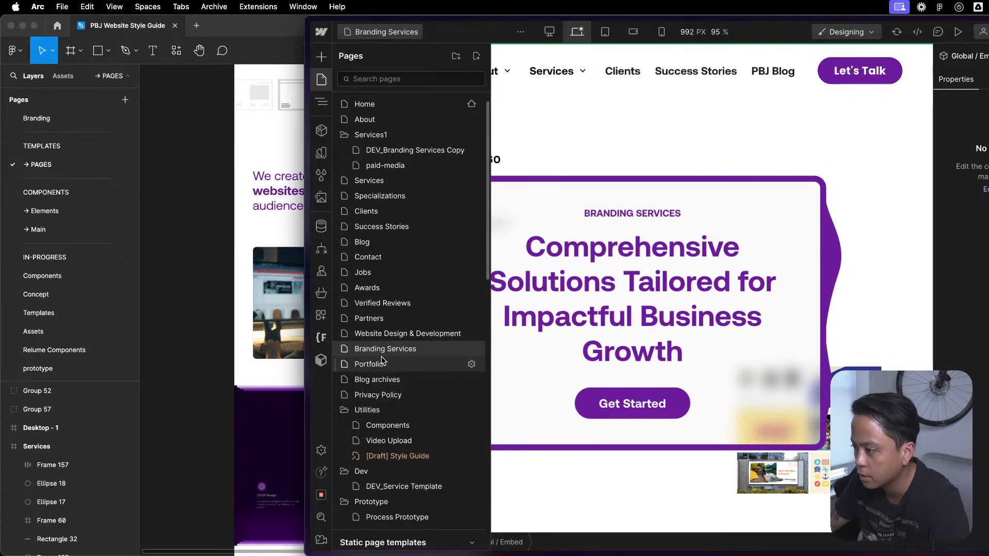
left_click(382, 363)
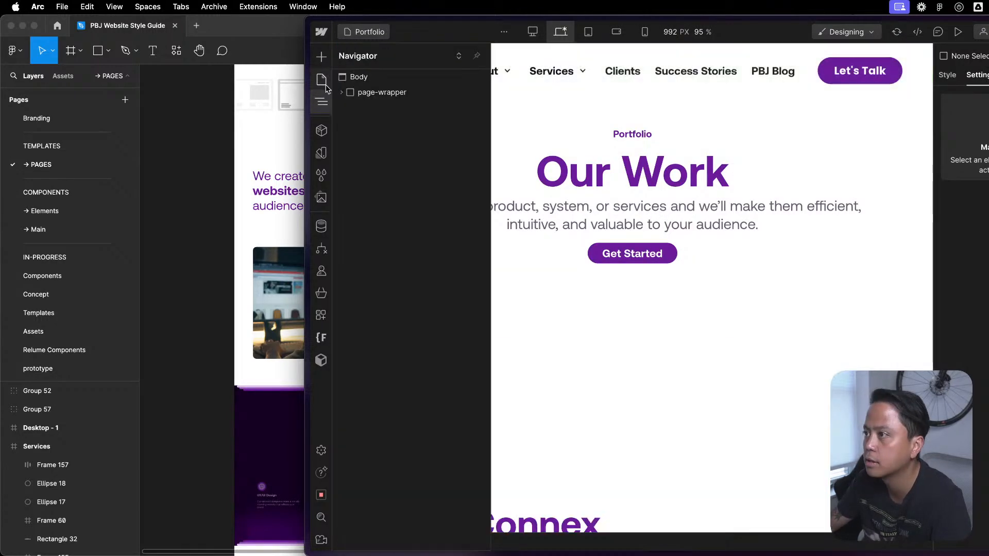
left_click(385, 108)
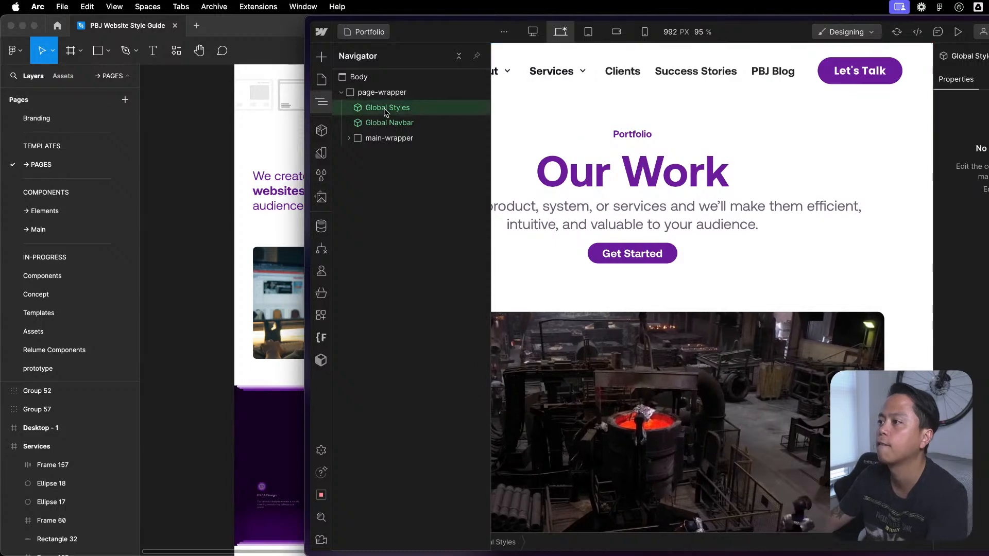
key("shift+a")
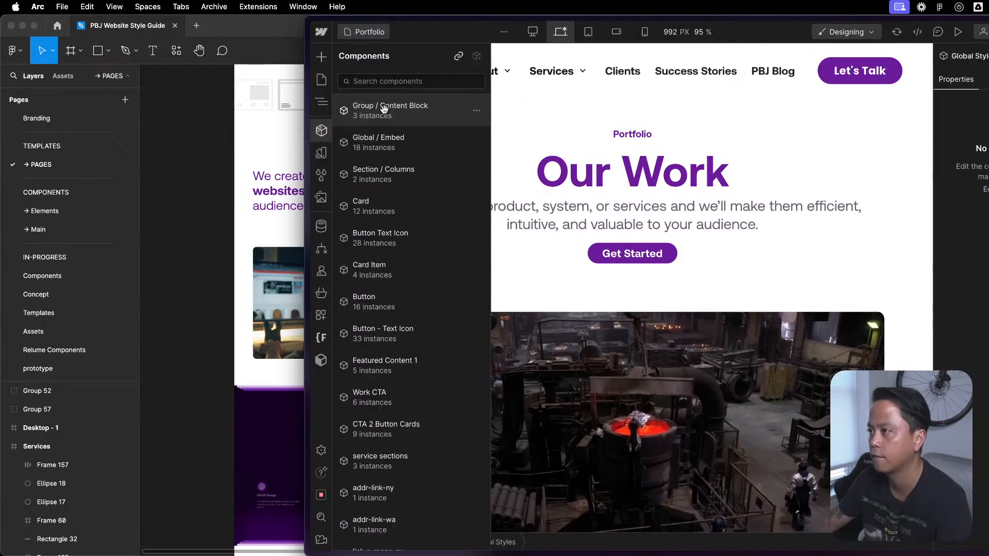
left_click(383, 138)
key("z")
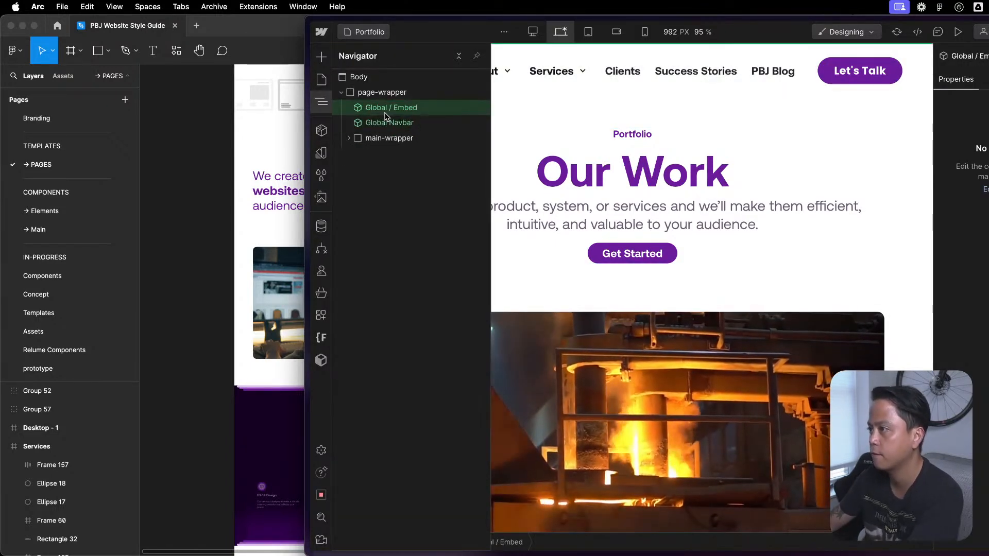
- Open the Blog archives page, add Global / Embed to page-wrapper, and delete Global Styles
key("p")
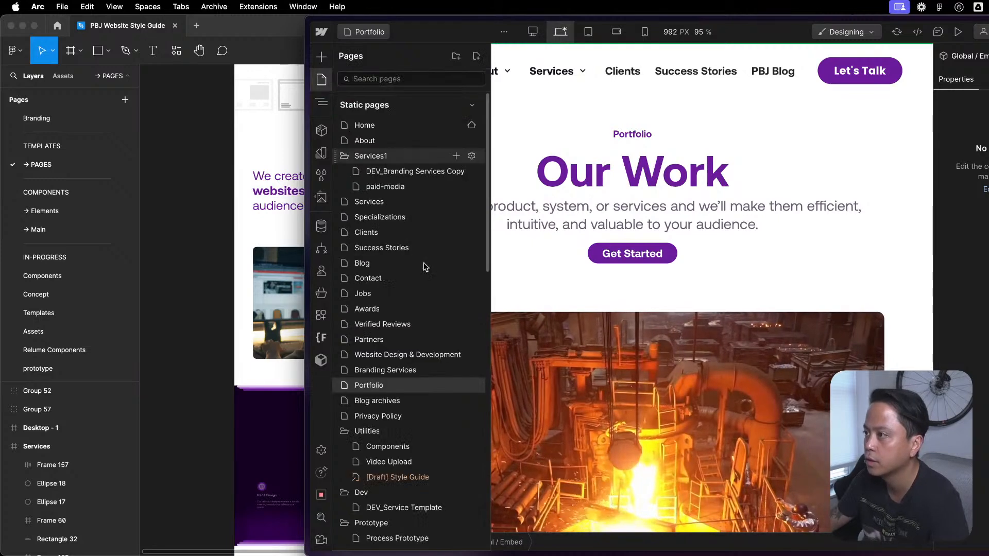
left_click(411, 390)
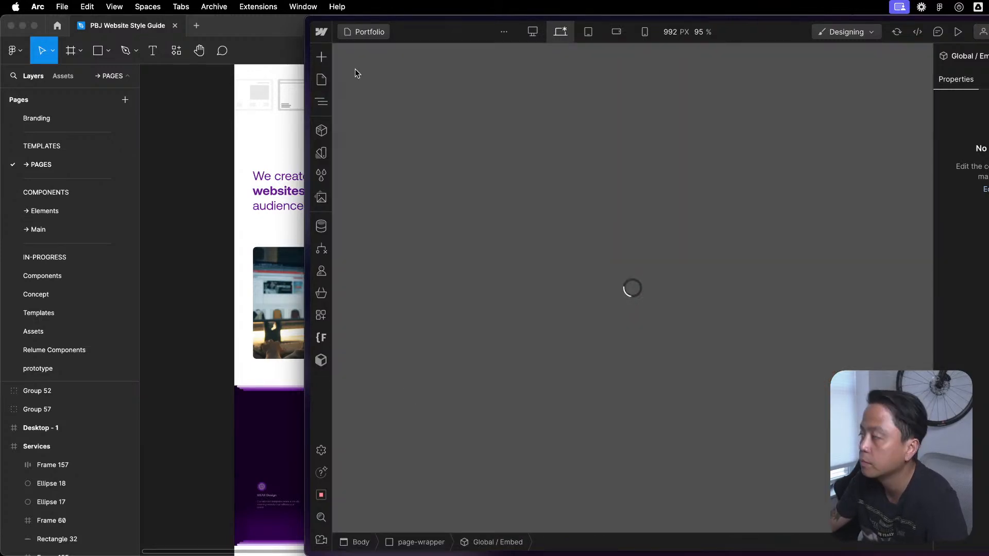
key("z")
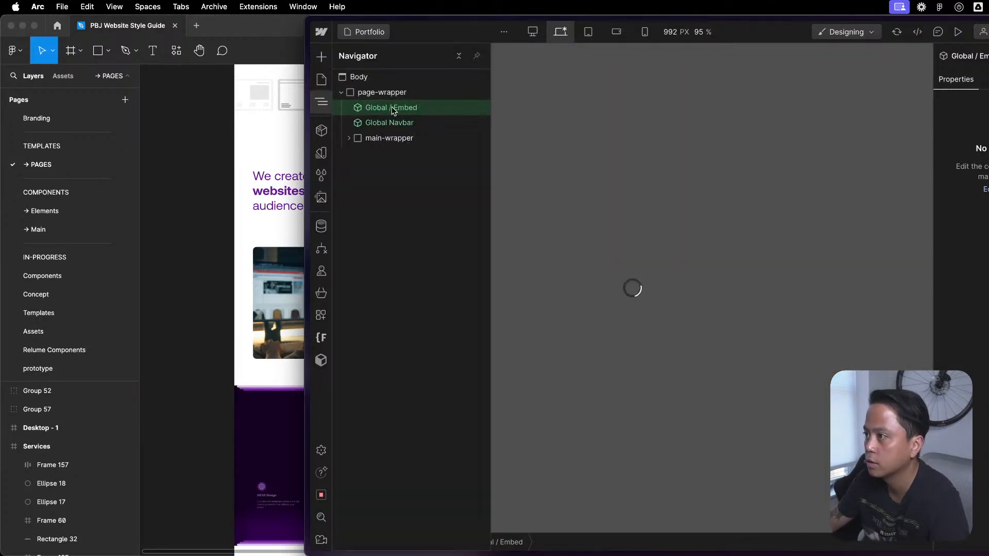
key("z")
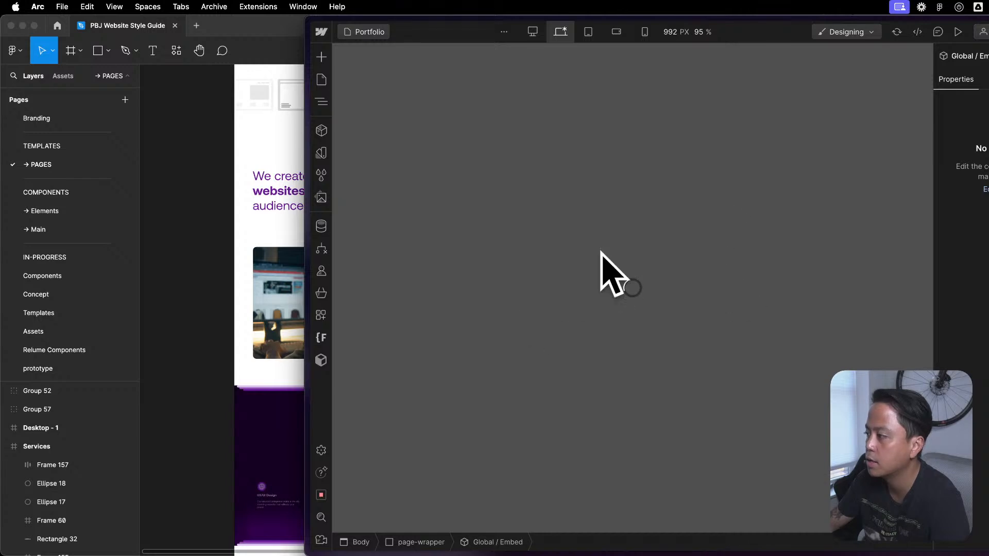
key("z")
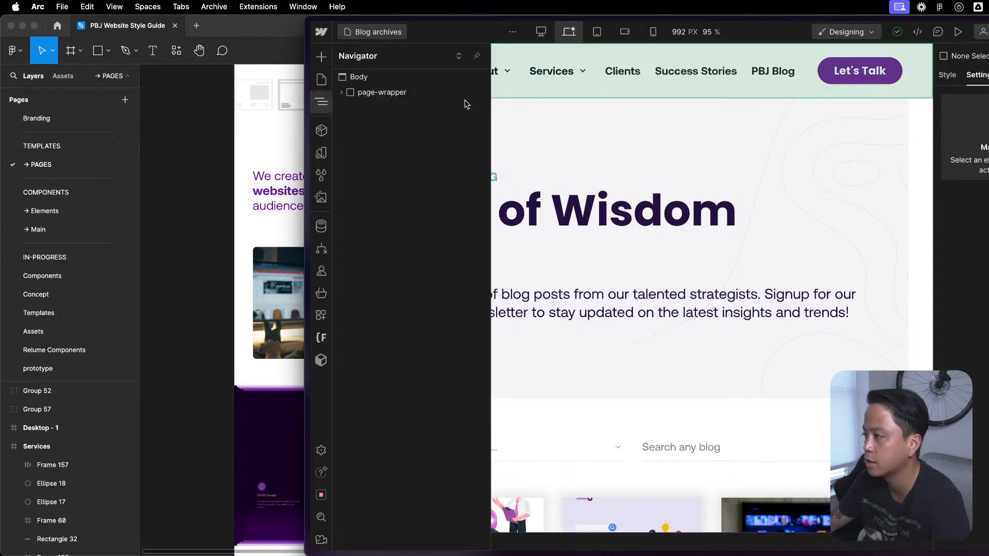
left_click(341, 92)
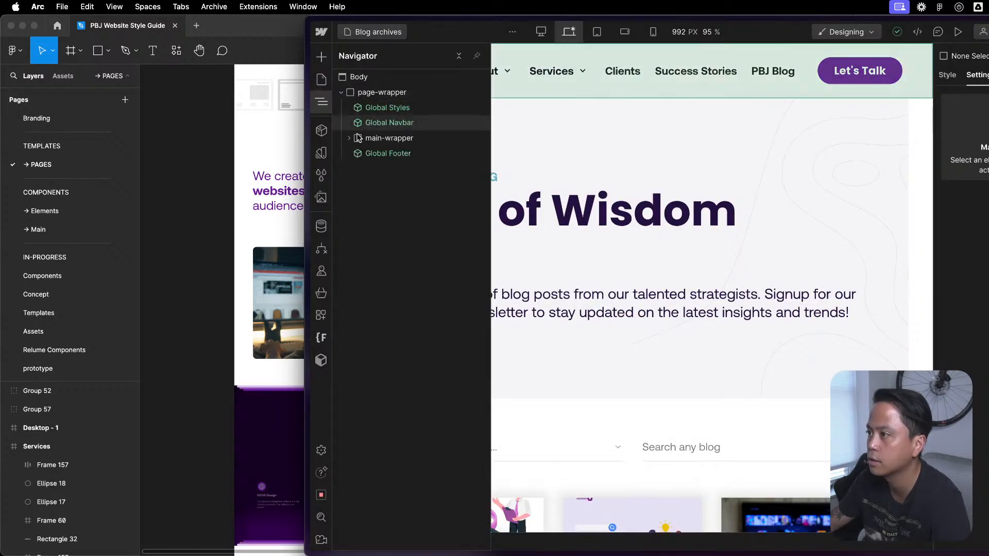
key("shift+a")
left_click_drag(397, 148, 393, 113)
left_click(392, 112)
key("Delete")
- On the Privacy Policy page, insert Global / Embed after Global Styles in page-wrapper and remove Global Styles
left_click(322, 79)
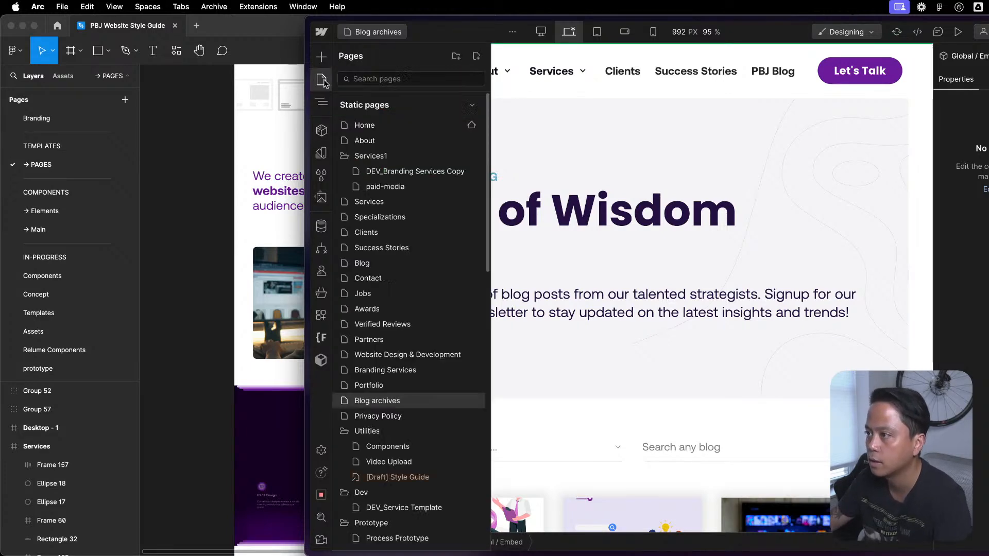
left_click(394, 415)
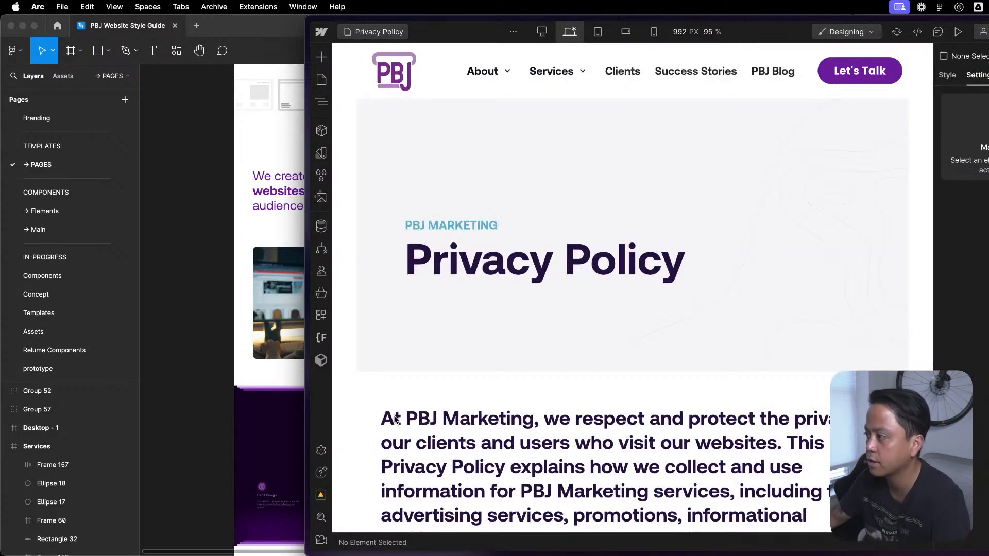
left_click(322, 81)
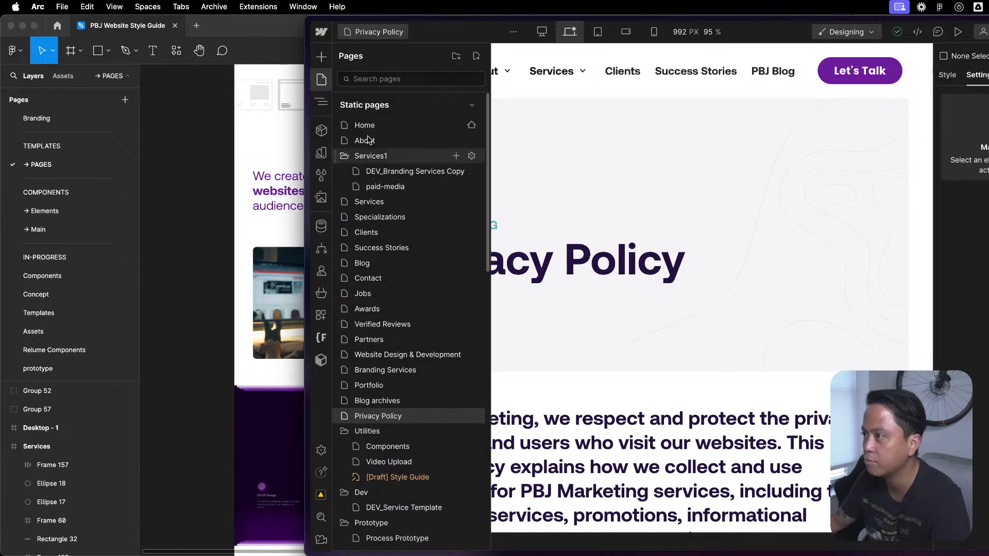
left_click(322, 101)
left_click(342, 92)
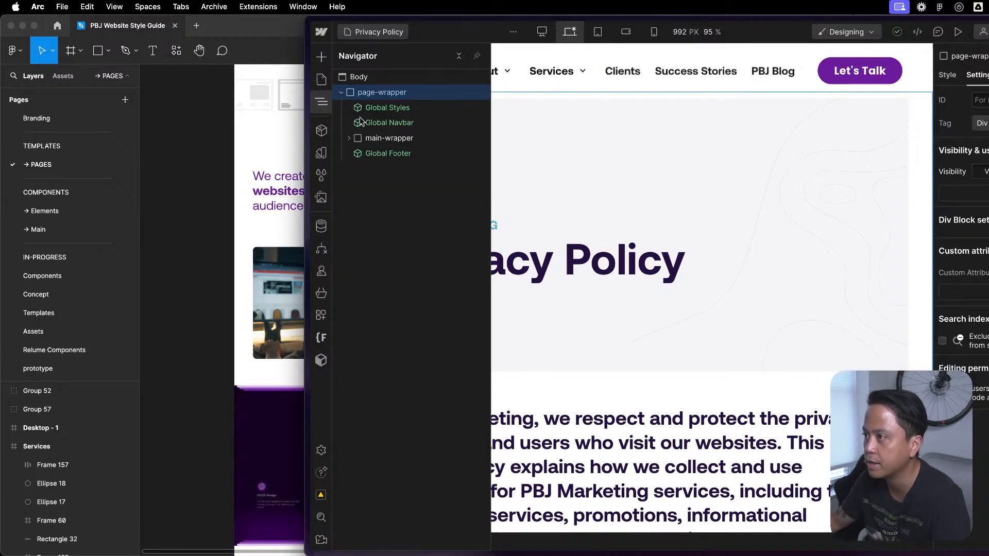
left_click(388, 107)
left_click(322, 131)
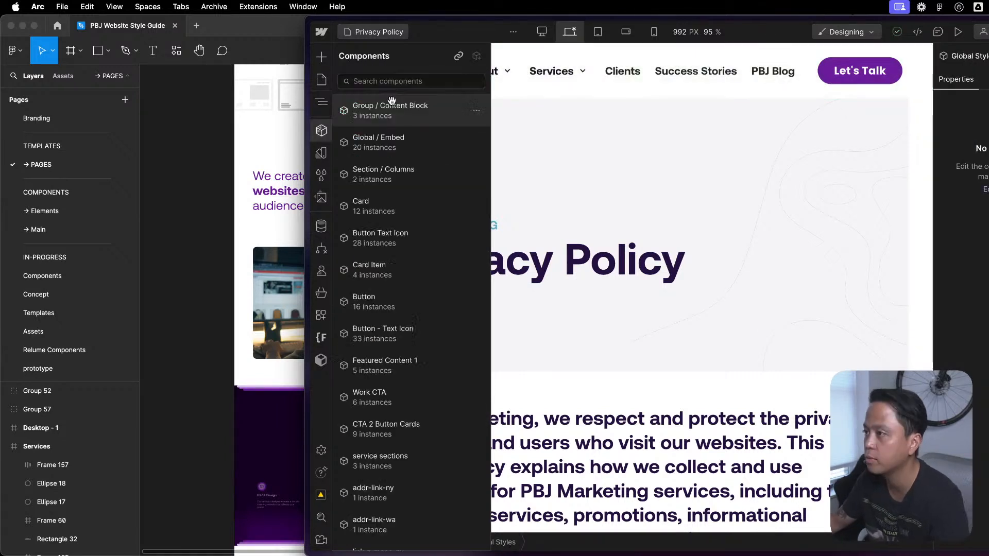
left_click(411, 141)
key("z")
left_click(421, 107)
- Open the DEV_Service Template page in the Dev folder and swap Global Styles in page-wrapper for Global / Embed
left_click(321, 80)
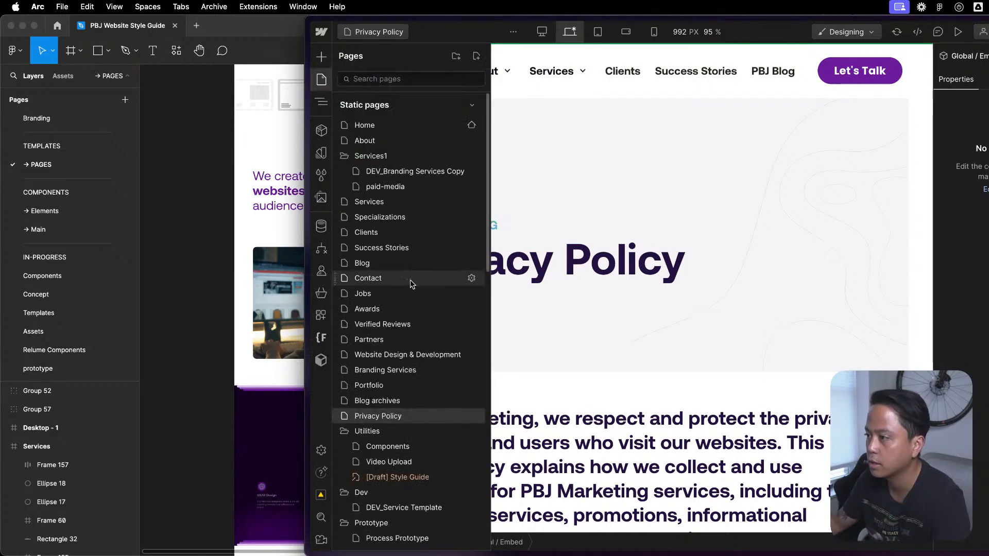
scroll(379, 354, "down", 3)
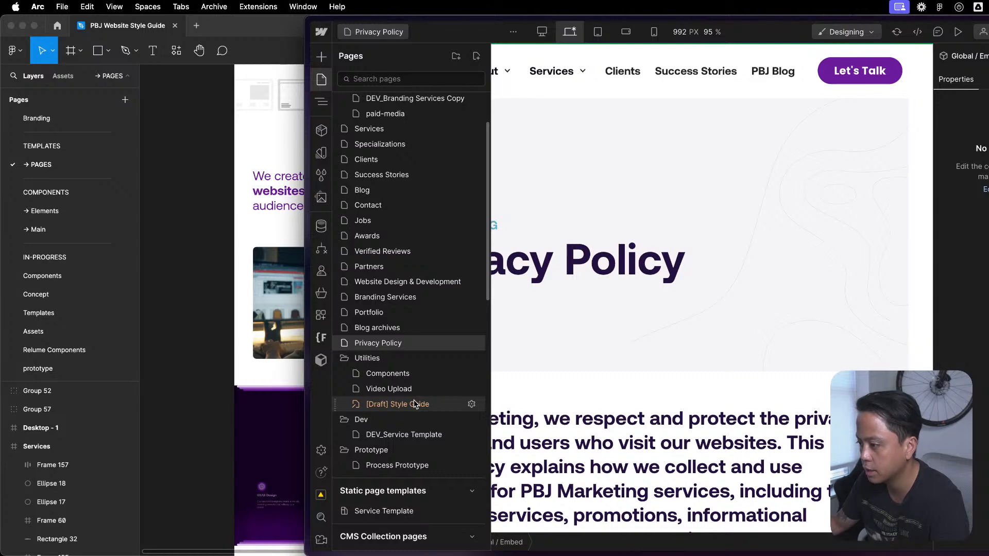
scroll(422, 441, "down", 3)
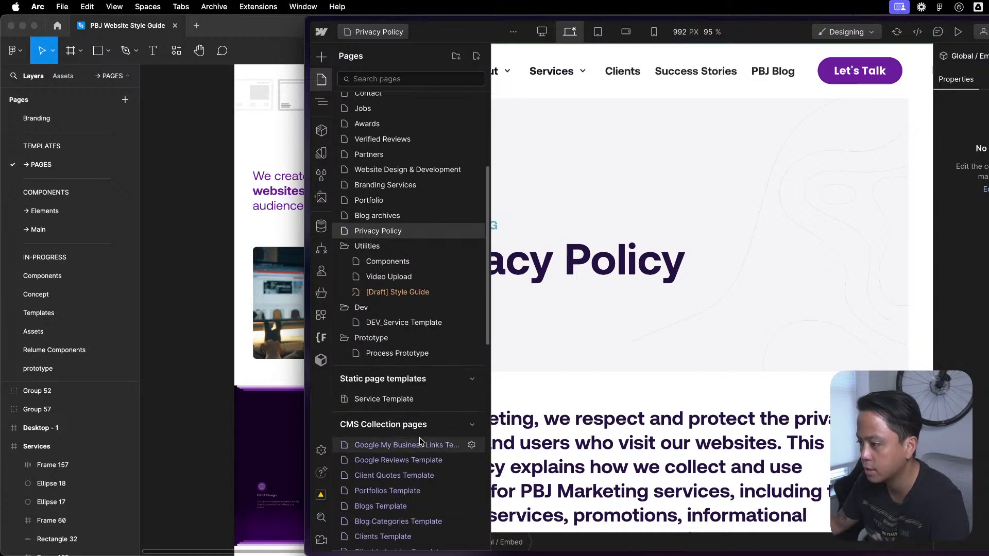
left_click(422, 324)
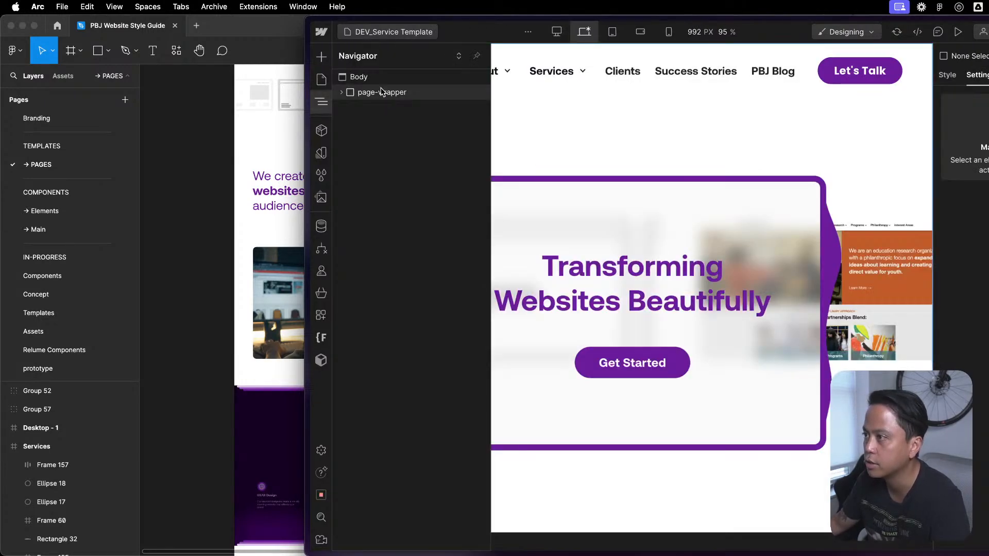
left_click(343, 93)
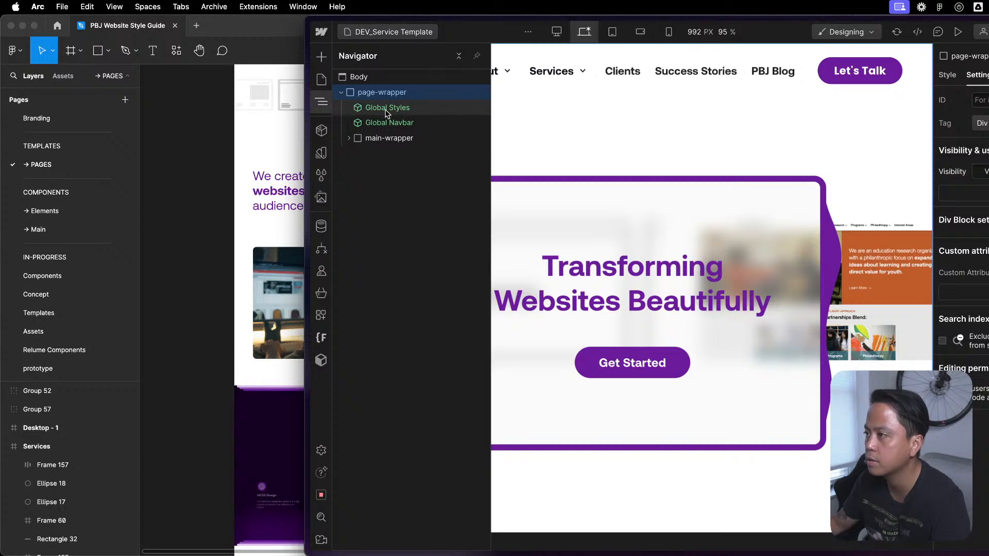
key("shift+a")
left_click_drag(376, 137, 391, 114)
left_click(392, 111)
key("Delete")
- Open the Service Template static page template and replace Global Styles in page-wrapper with Global / Embed above Global Navbar
left_click(321, 80)
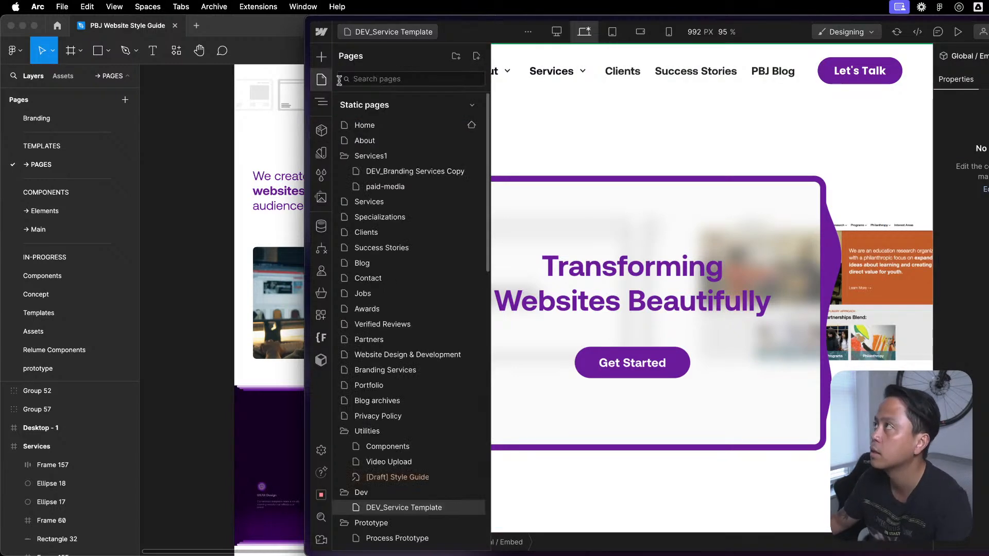
scroll(391, 361, "down", 10)
scroll(407, 175, "up", 3)
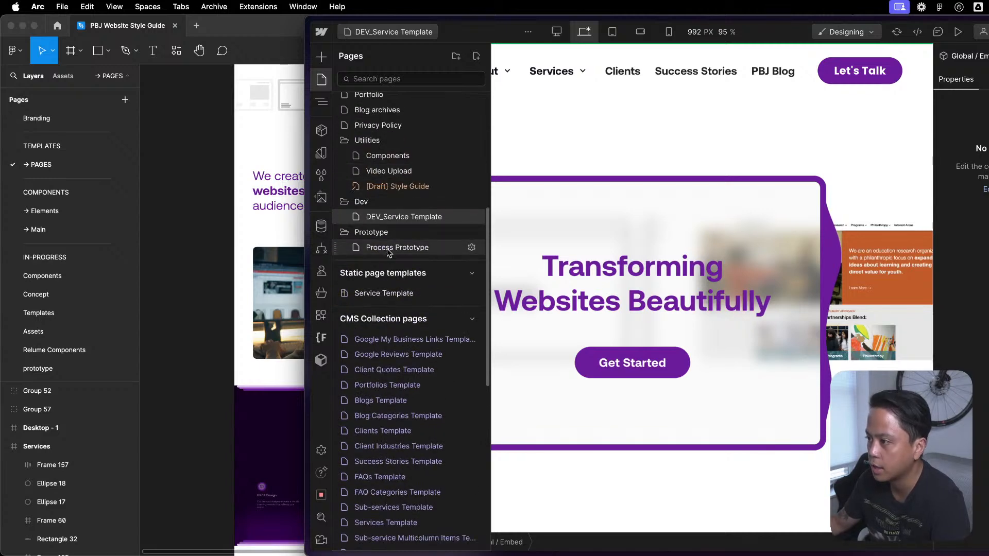
left_click(403, 295)
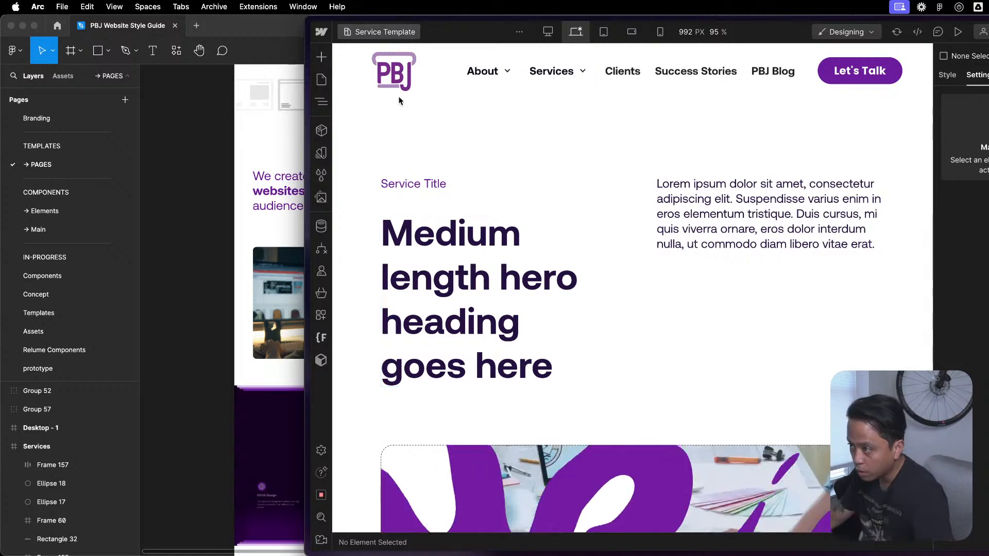
key("z")
left_click(341, 92)
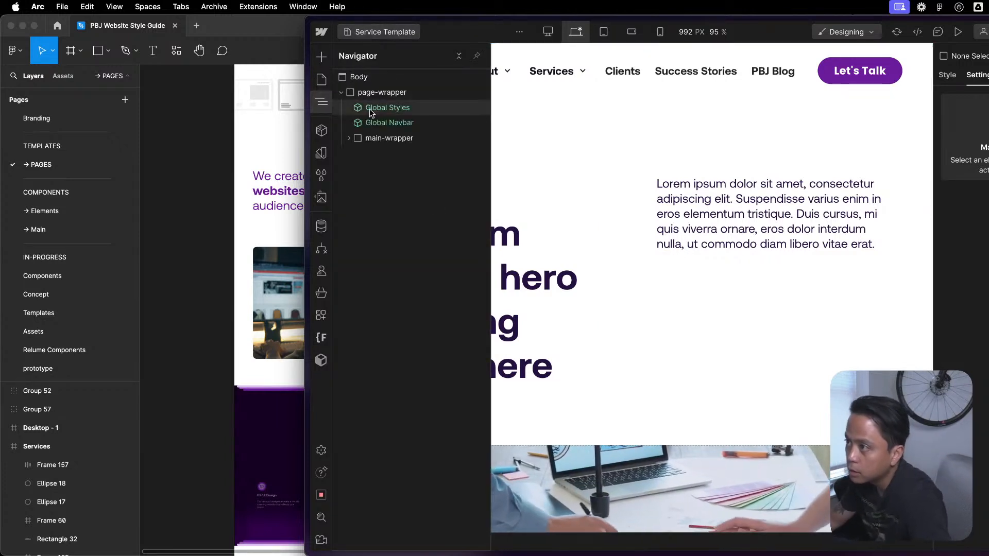
left_click(374, 111)
key("shift+a")
left_click(392, 139)
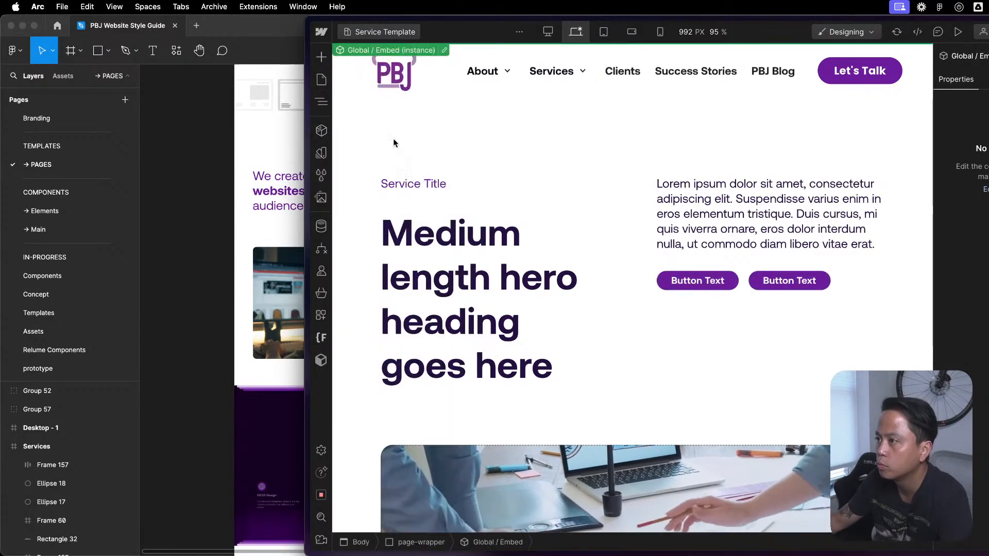
key("z")
left_click(404, 112)
left_click(406, 120)
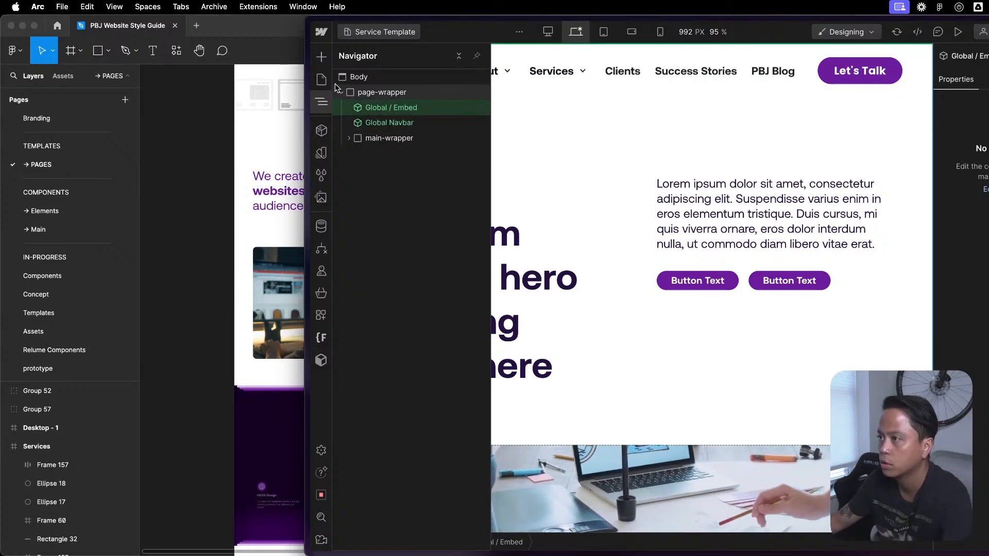
- Open the Google My Business Links CMS template page and check its element structure for Global Styles
key("p")
scroll(401, 498, "down", 10)
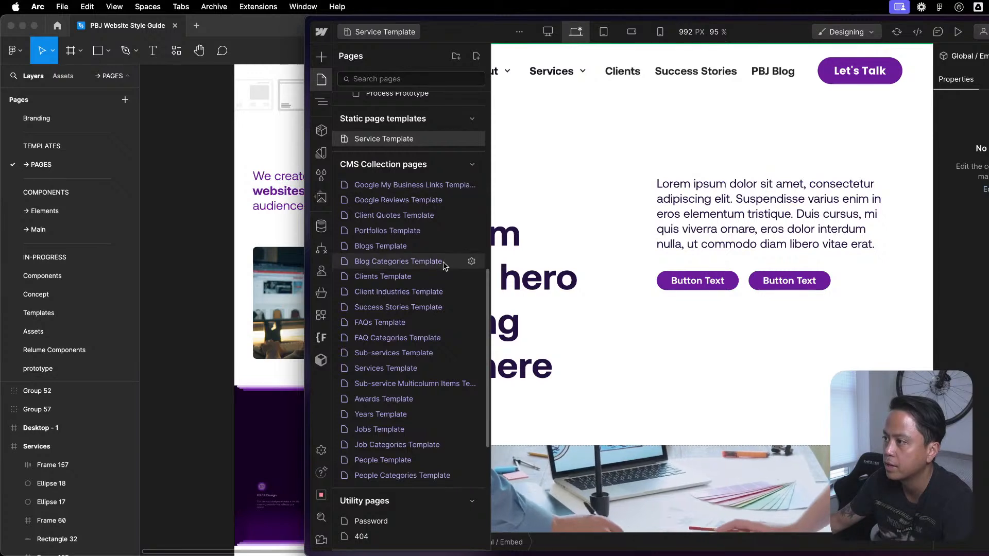
left_click(432, 185)
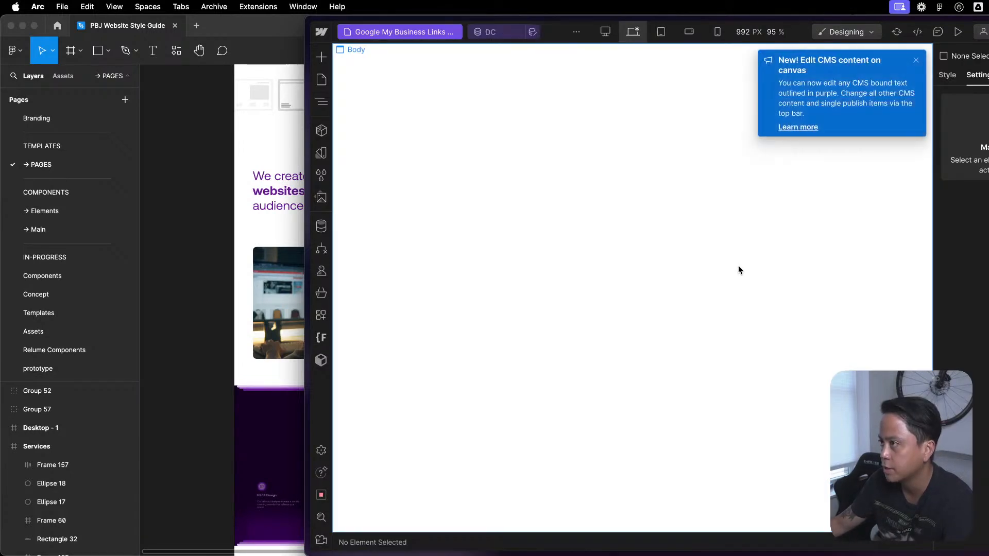
left_click(322, 102)
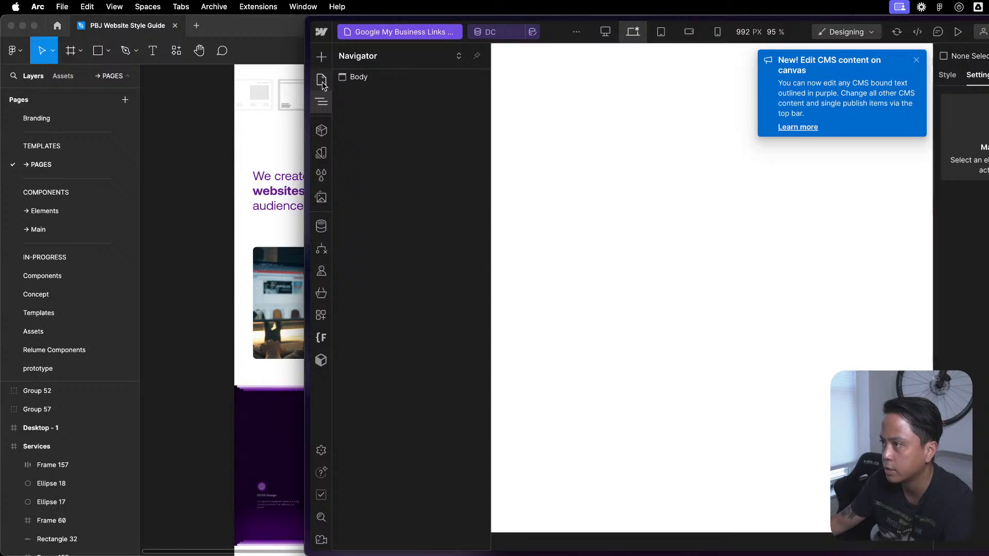
- Open the Portfolios Template CMS collection page and replace Global Styles in page-wrapper with Global / Embed
left_click(321, 79)
scroll(439, 483, "down", 5)
scroll(438, 482, "down", 5)
scroll(412, 386, "up", 5)
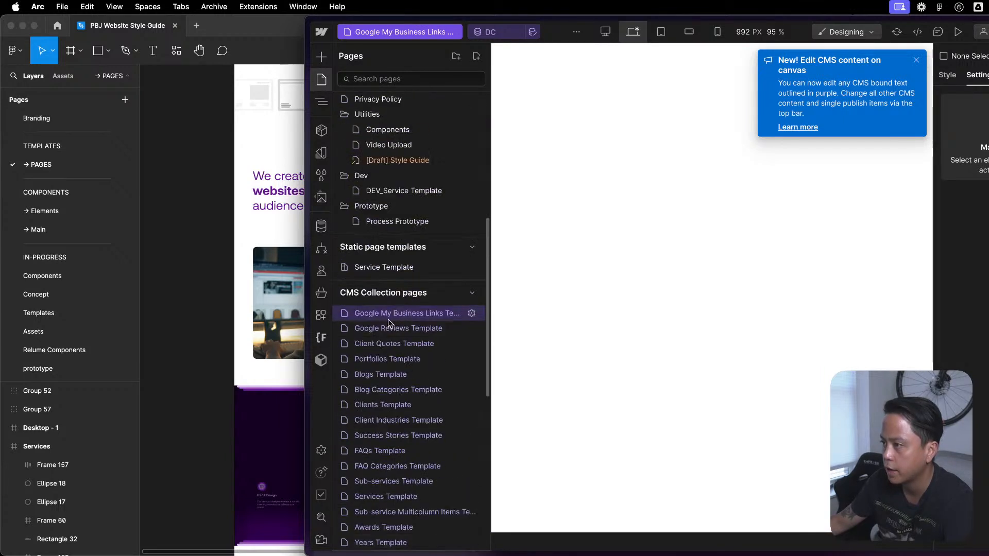
left_click(404, 364)
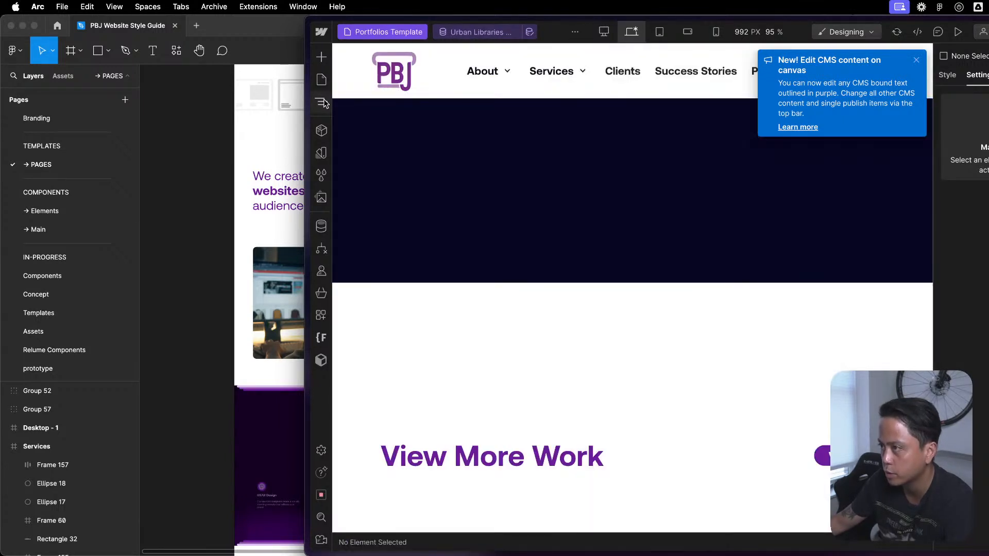
left_click(322, 101)
left_click(341, 93)
left_click(362, 108)
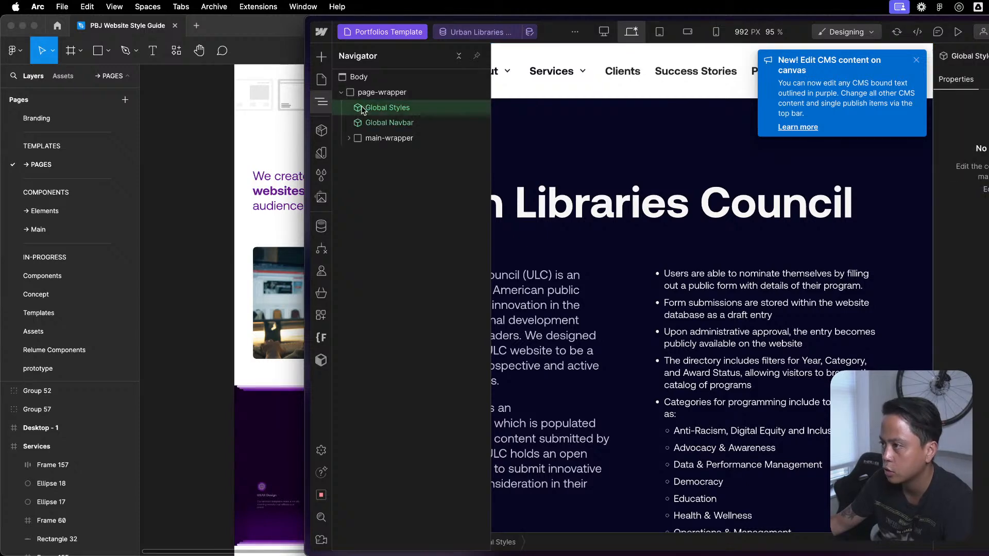
key("shift+a")
left_click(379, 144)
key("z")
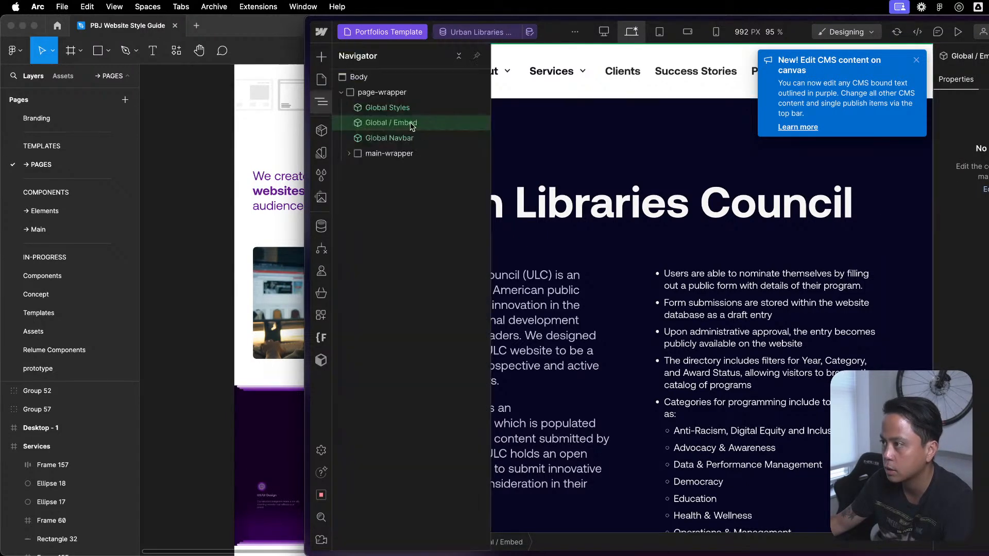
- Open the Blogs Template CMS collection page and dismiss the notice about editing CMS content on canvas
left_click(322, 79)
scroll(405, 226, "down", 10)
scroll(403, 226, "up", 5)
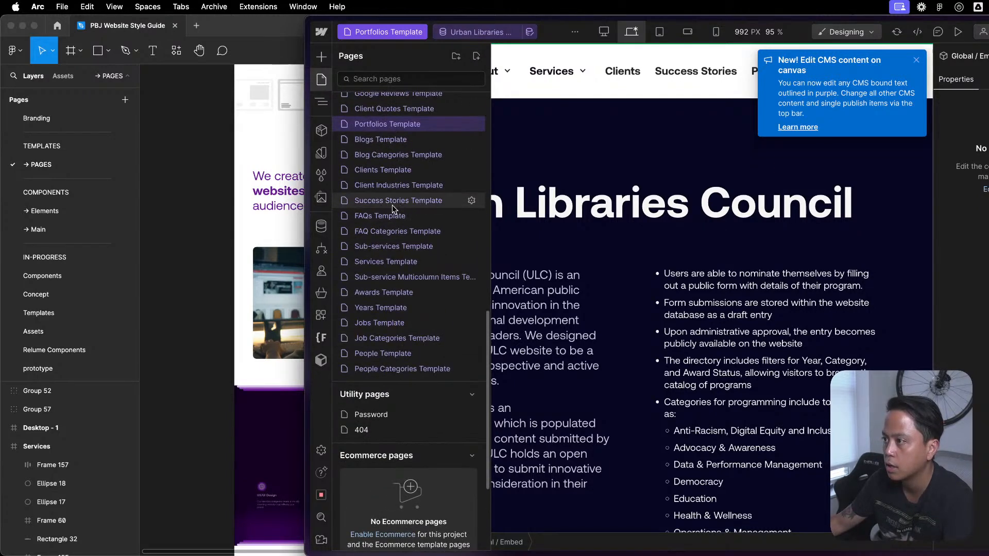
left_click(412, 141)
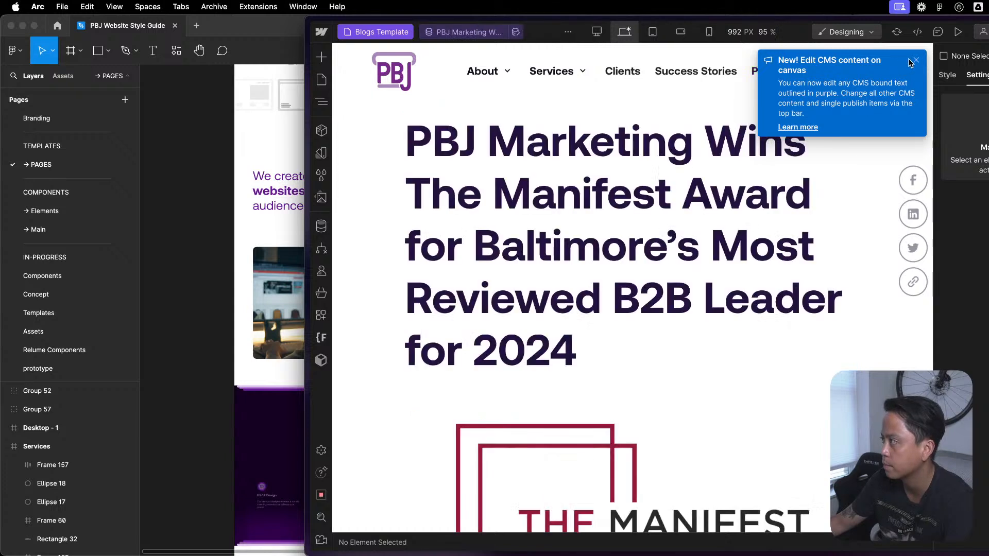
left_click_drag(908, 58, 908, 60)
left_click(917, 59)
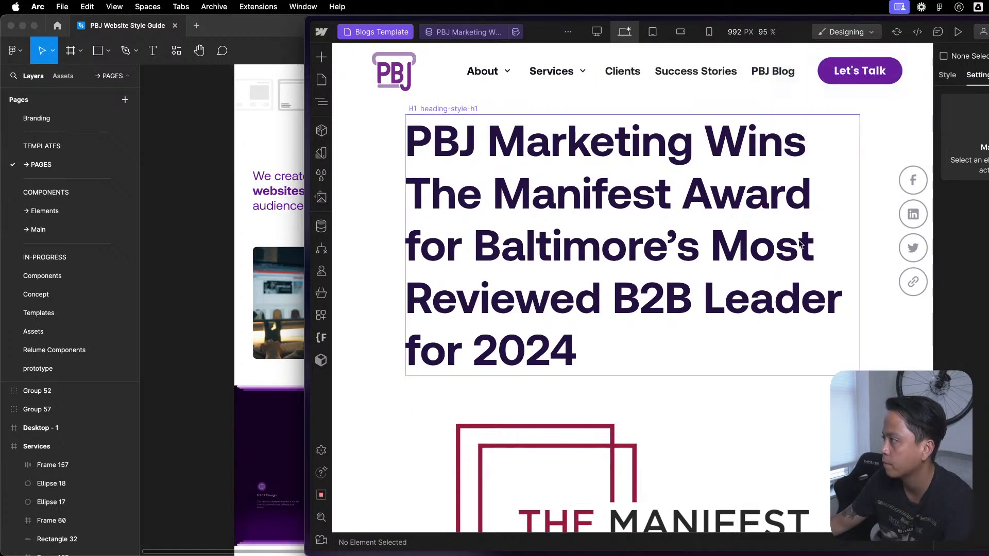
scroll(737, 285, "down", 10)
scroll(735, 285, "up", 10)
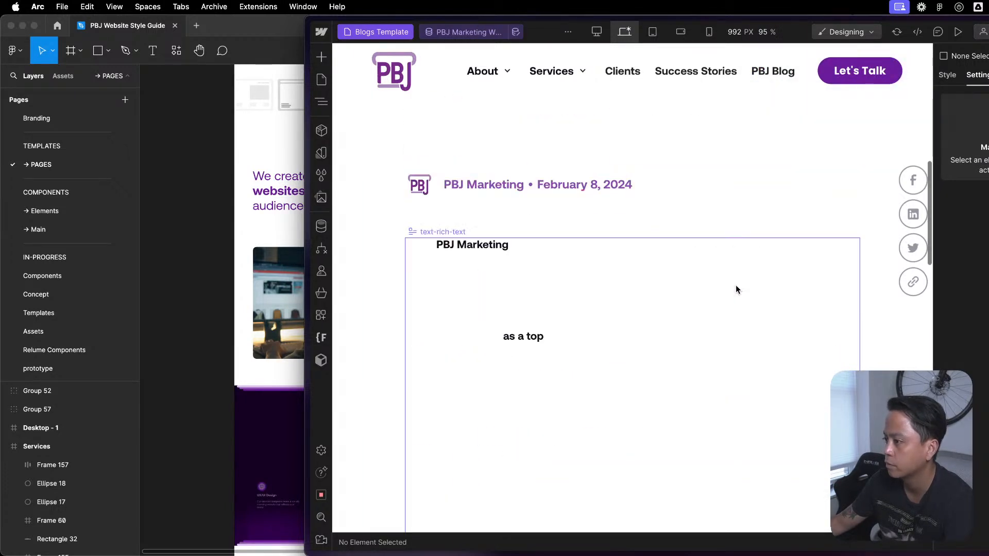
- Replace Global Styles in the Blogs Template's page-wrapper with Global / Embed above Global Navbar
key("z")
left_click(341, 92)
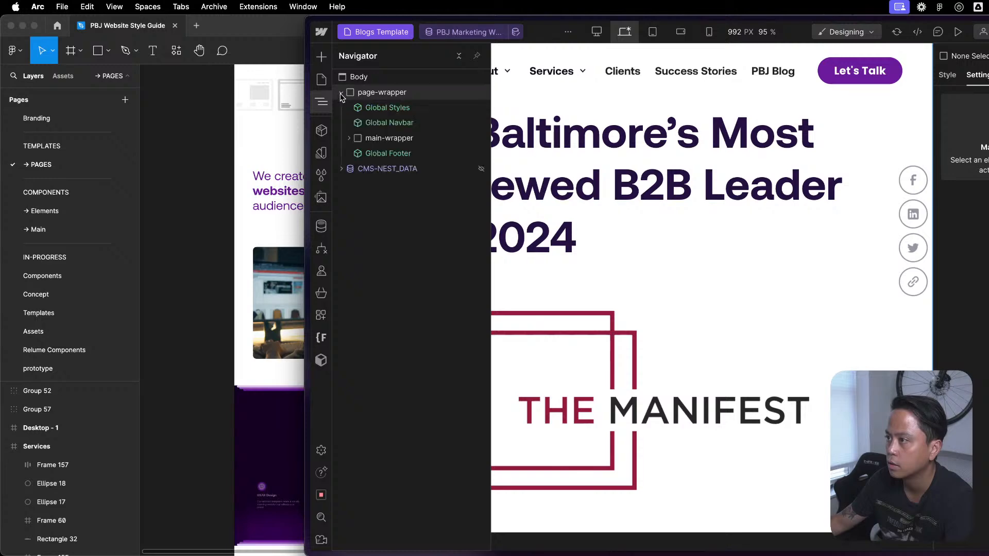
left_click(400, 109)
key("shift+a")
left_click(395, 146)
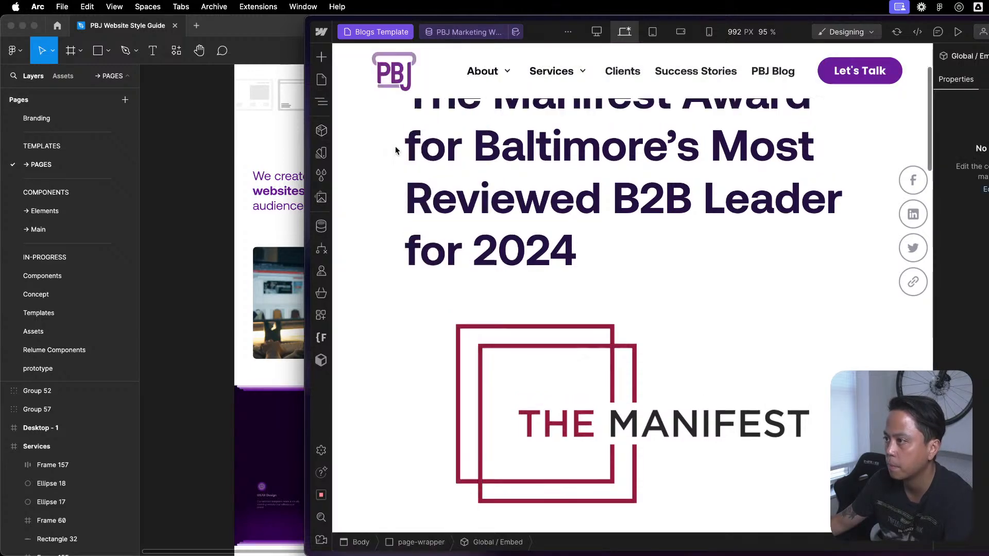
key("z")
left_click(389, 110)
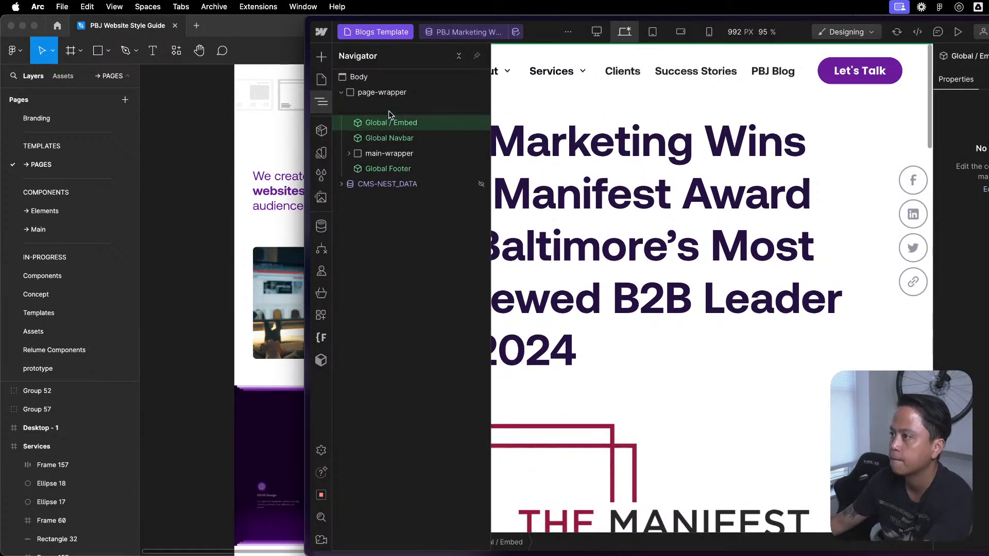
- Try the heading-style-h2 class on the blog post title in place of heading-style-h1
left_click(651, 239)
scroll(651, 239, "down", 10)
scroll(651, 238, "up", 10)
scroll(577, 375, "down", 5)
scroll(613, 493, "down", 4)
scroll(603, 460, "up", 9)
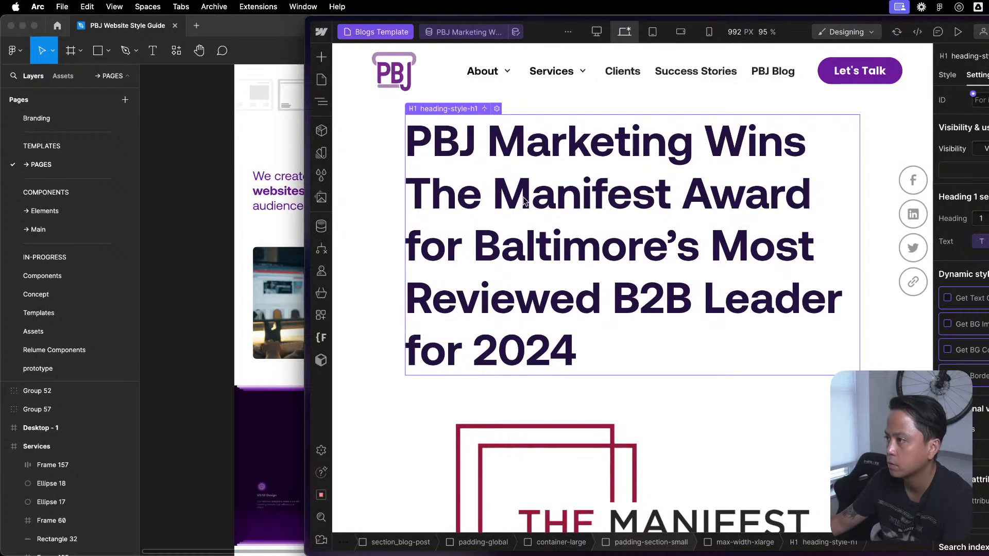
left_click(948, 75)
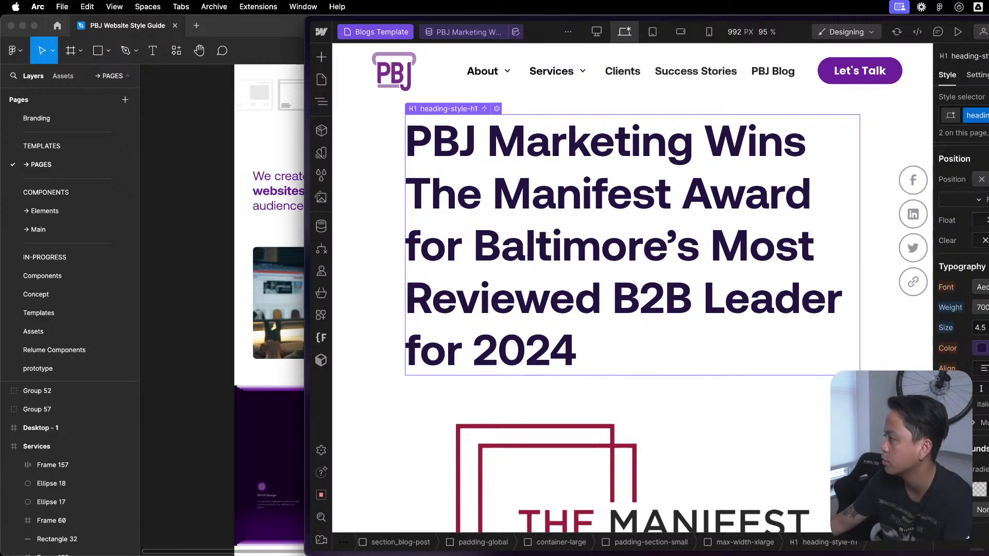
left_click(986, 115)
key("BackSpace")
type("h")
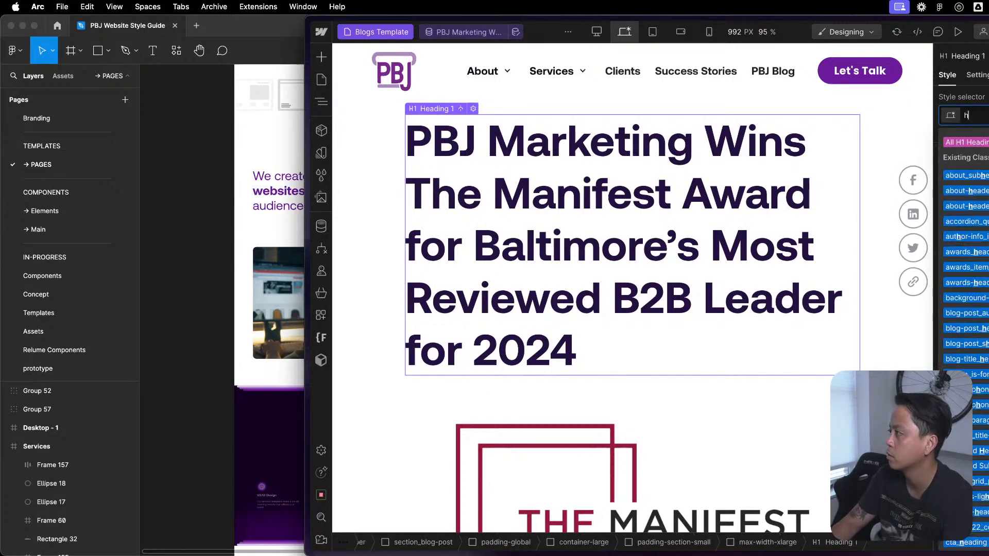
type("eading-st")
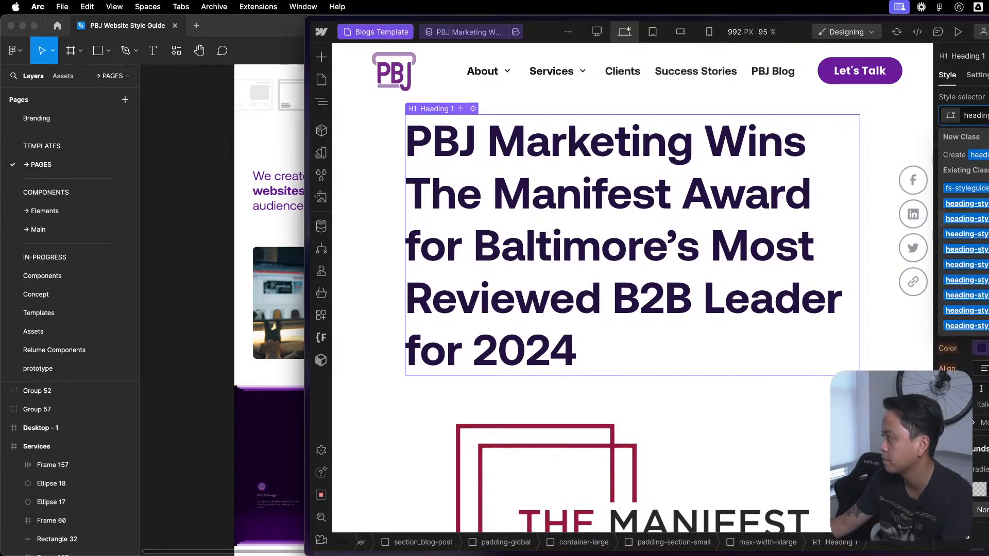
key("Up")
key("Return")
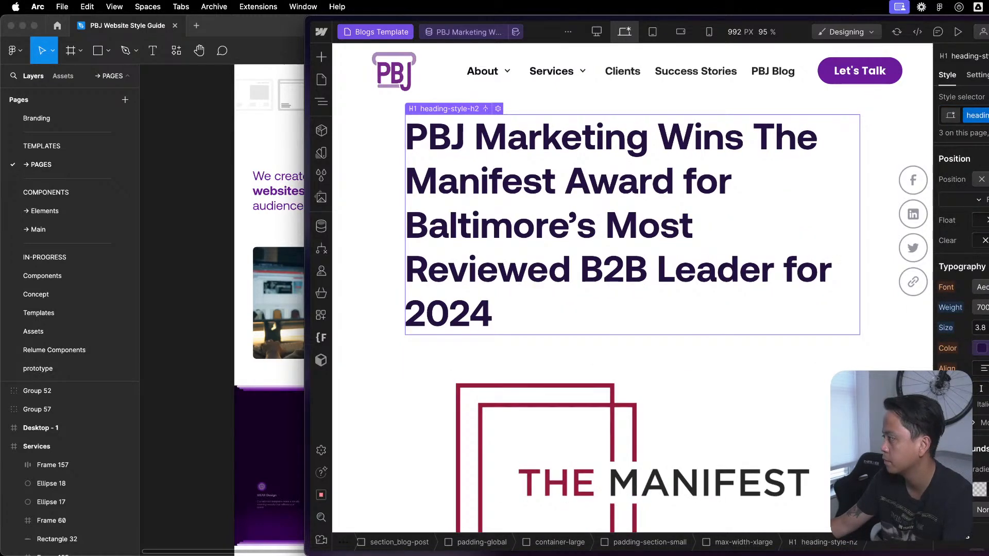
- Swap the blog post title's class for a smaller heading-style class and review the post layout
key("super+Return")
key("BackSpace")
type("heading-st")
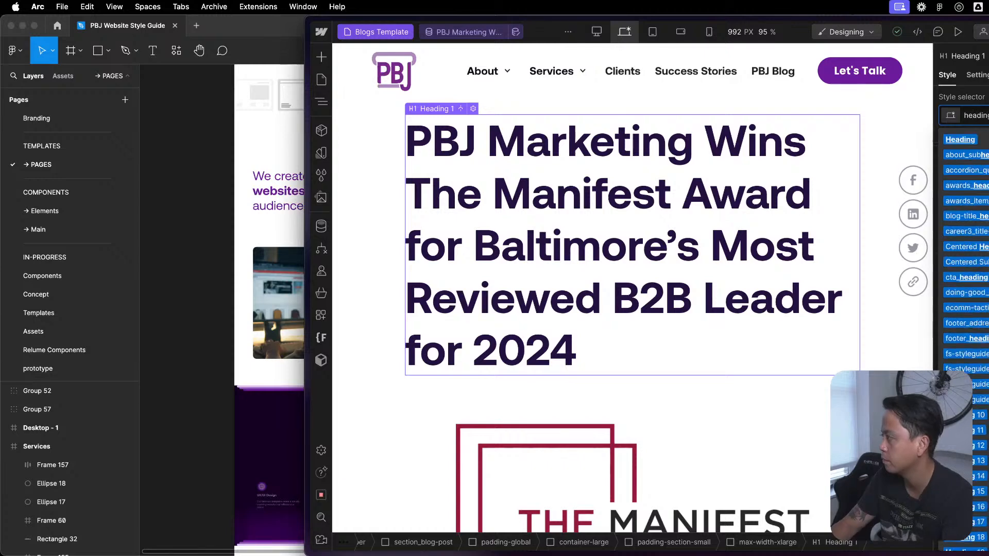
key("Down")
key("Down")
key("Down")
key("Down")
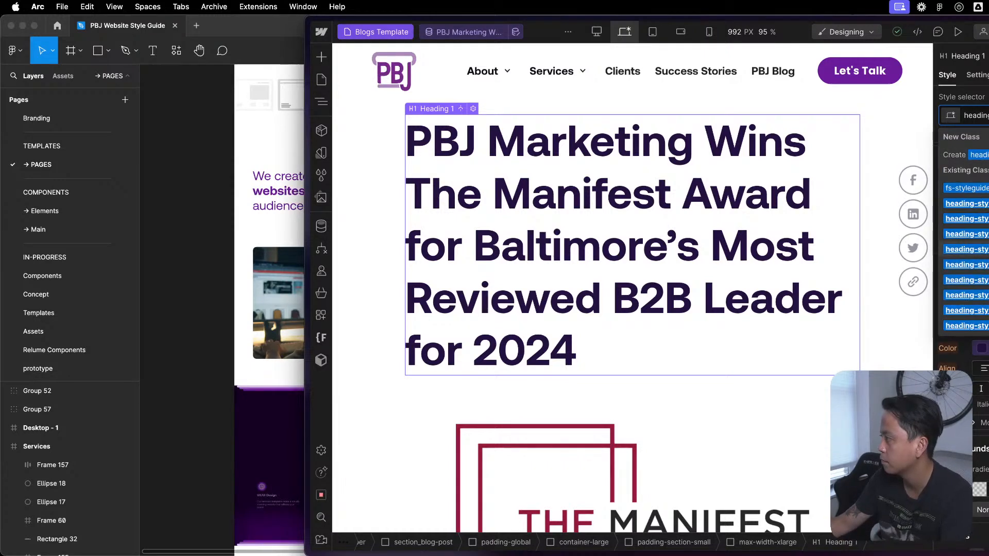
key("Return")
left_click(787, 431)
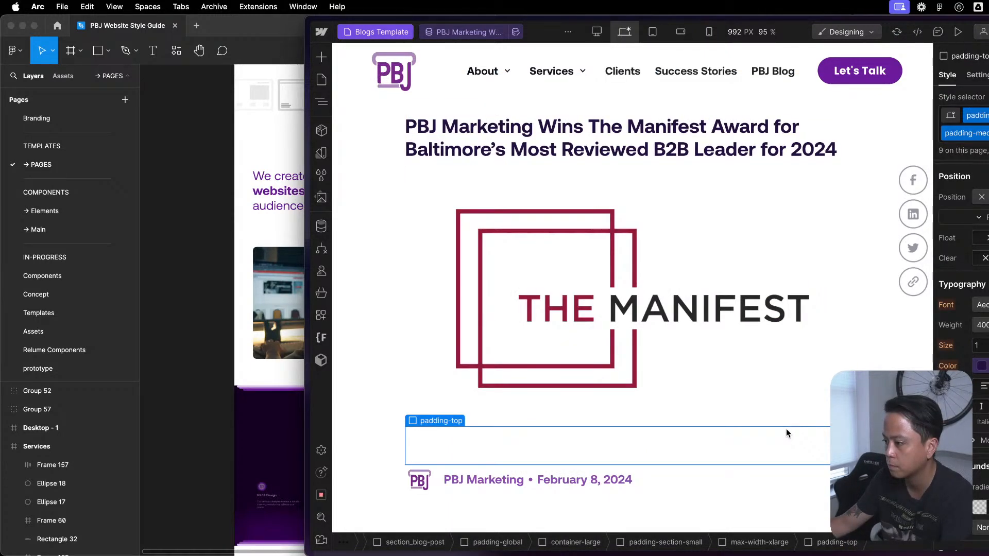
scroll(786, 429, "down", 9)
scroll(755, 423, "up", 7)
scroll(753, 419, "up", 3)
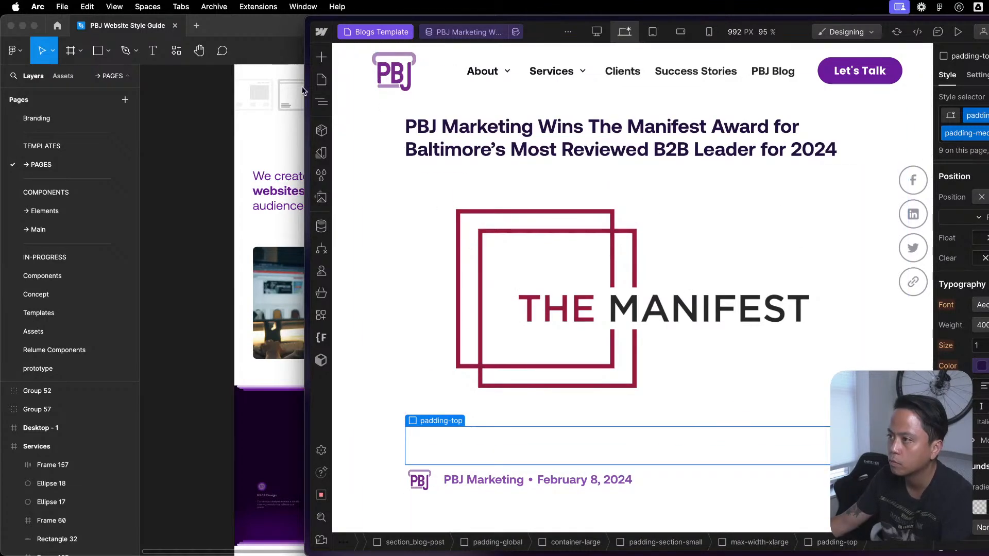
- Open the Blog Categories Template CMS collection page and collapse Section in its element structure
left_click(321, 57)
left_click(321, 80)
scroll(420, 287, "down", 10)
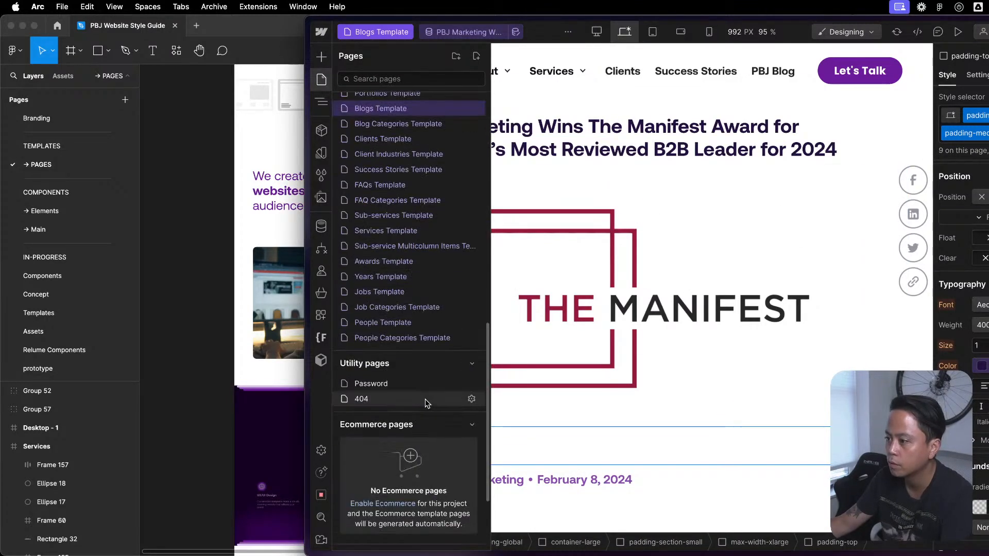
scroll(419, 287, "up", 3)
left_click(420, 214)
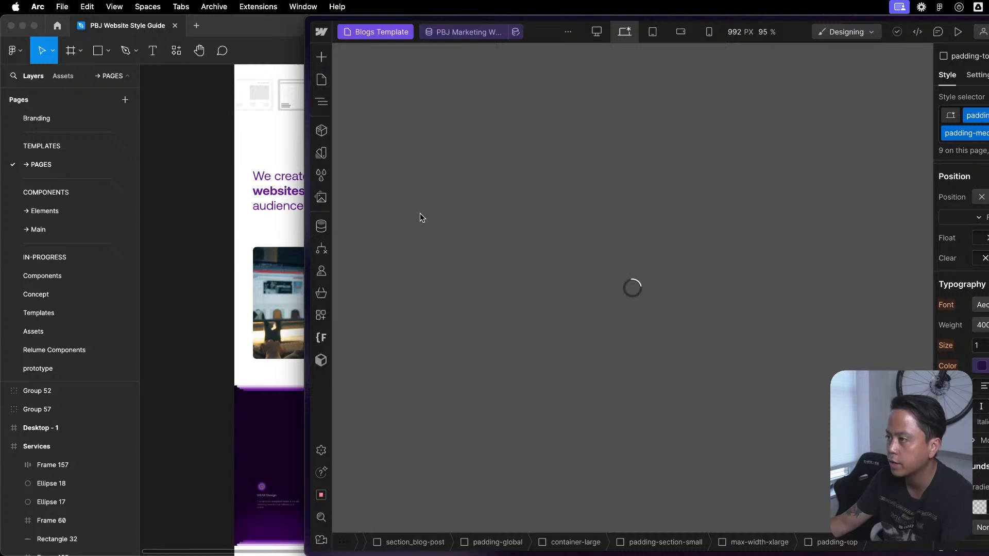
key("z")
left_click(558, 175)
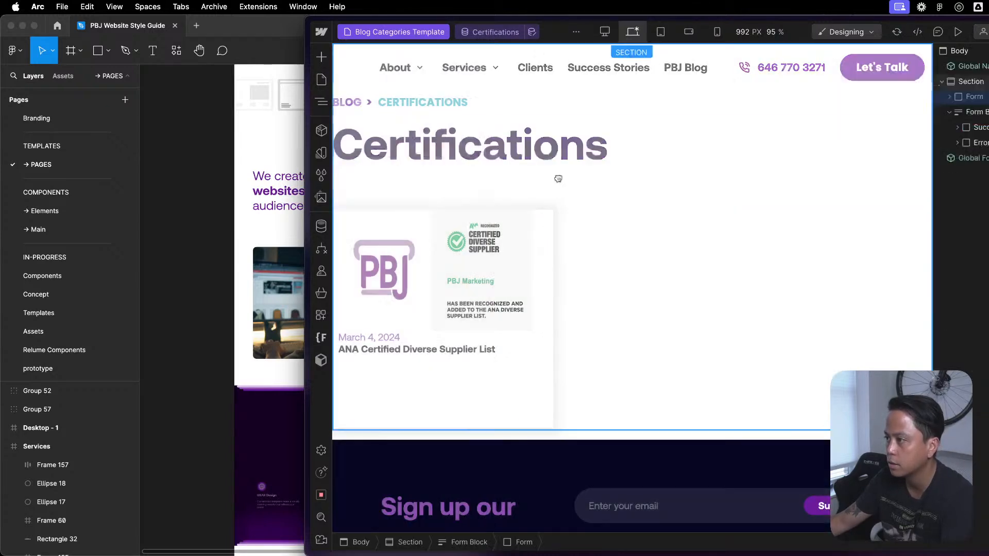
left_click(823, 326)
key("z")
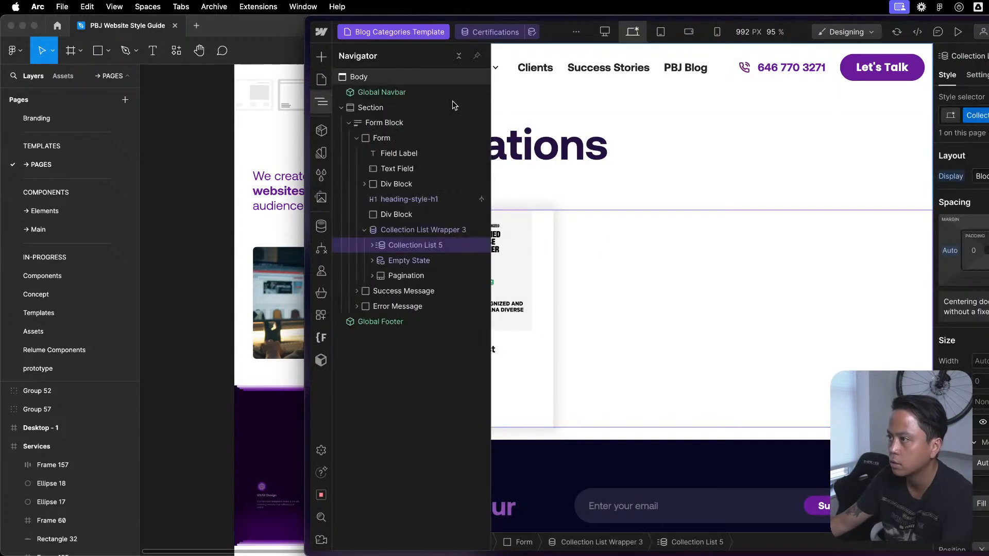
left_click(341, 107)
left_click(359, 93)
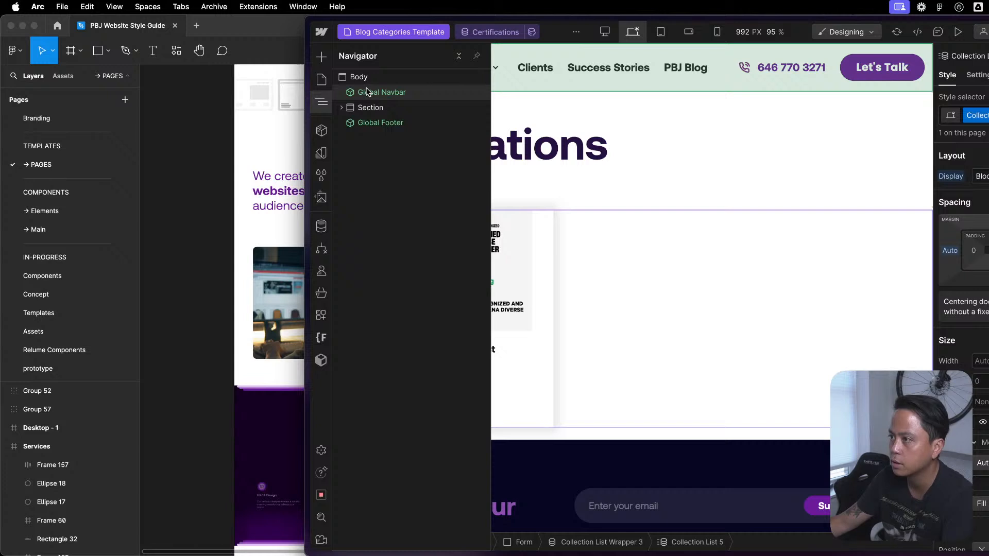
- Add a Div Block inside Section and nest Form Block within it
key("super+k")
type("d")
left_click(592, 138)
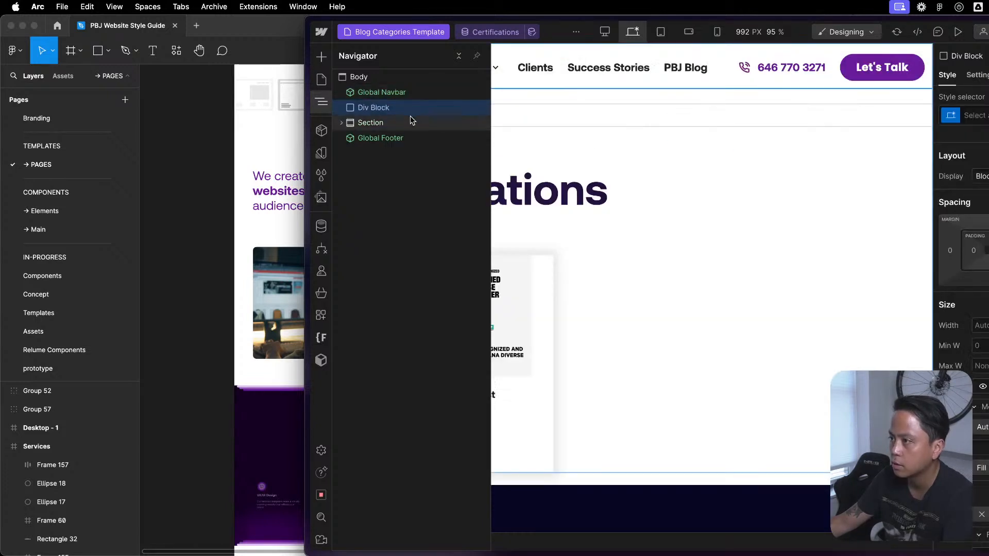
left_click_drag(369, 122, 379, 100)
left_click(396, 107)
left_click(341, 107)
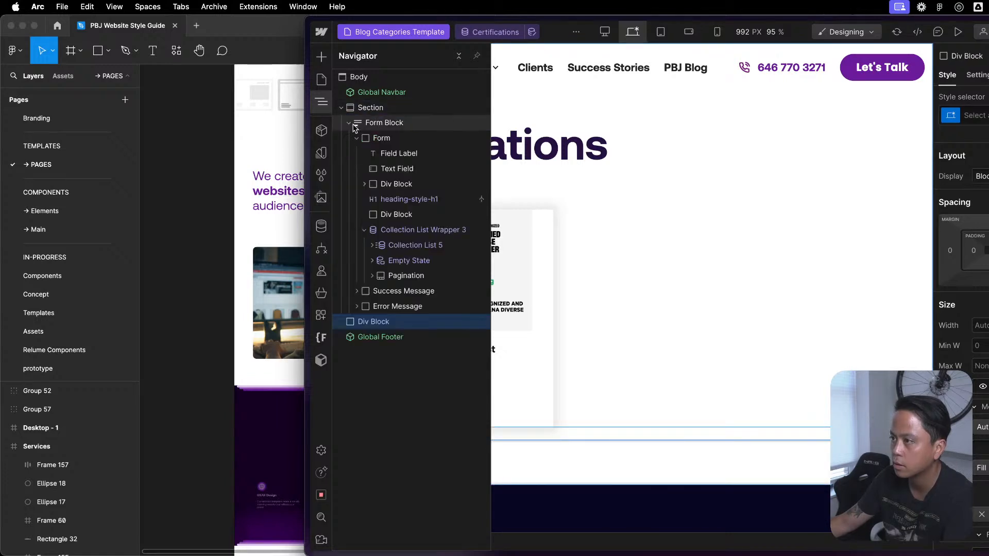
left_click(348, 122)
left_click(359, 138)
left_click_drag(359, 138, 393, 126)
left_click(381, 136)
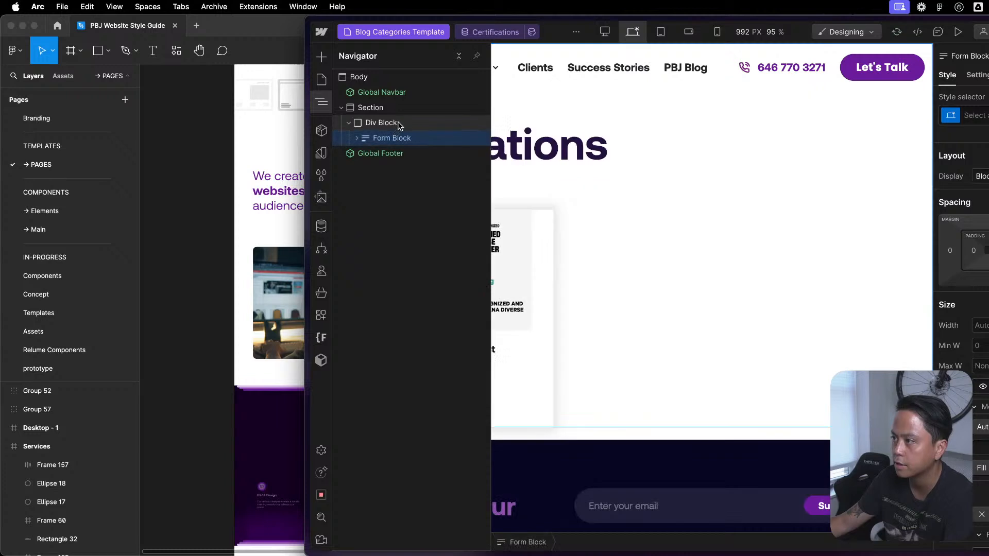
- Apply the padding-global class to the new Div Block around Form Block
left_click(394, 122)
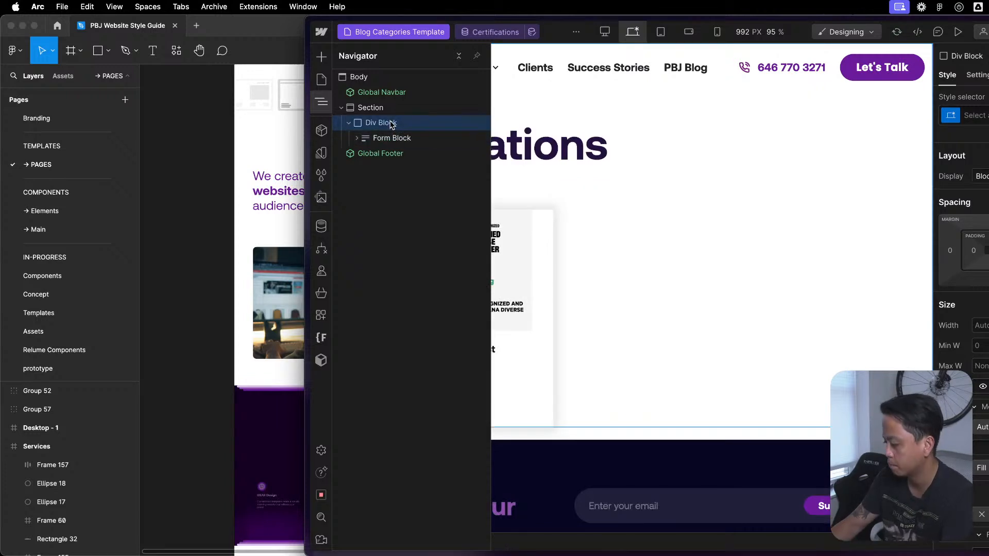
key("super+Return")
type("ad")
type("padding")
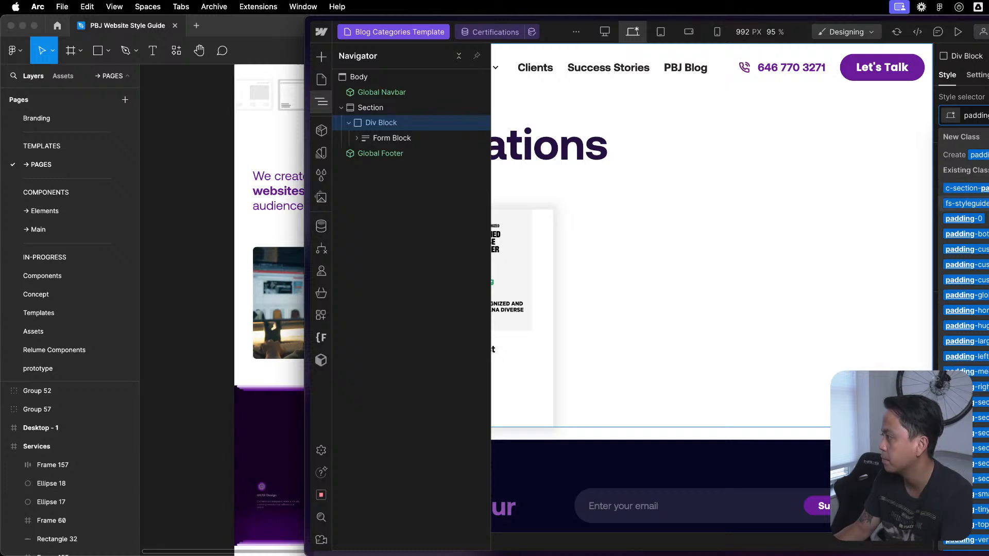
left_click(967, 296)
- Add a Div Block with the container-large class inside padding-global and move Form Block into it
key("super+e")
type("div")
key("Return")
key("super+Return")
type("contain")
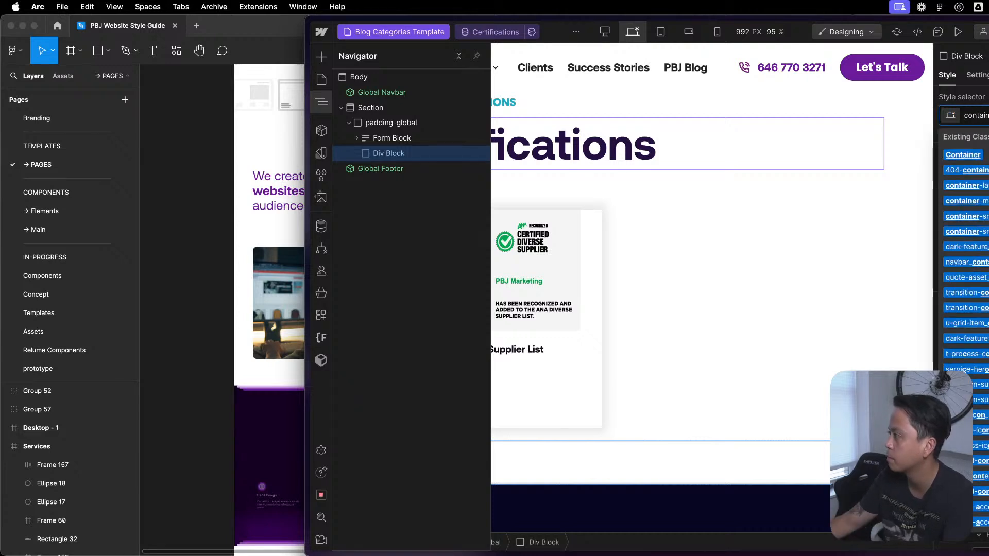
key("Return")
left_click_drag(425, 140, 436, 151)
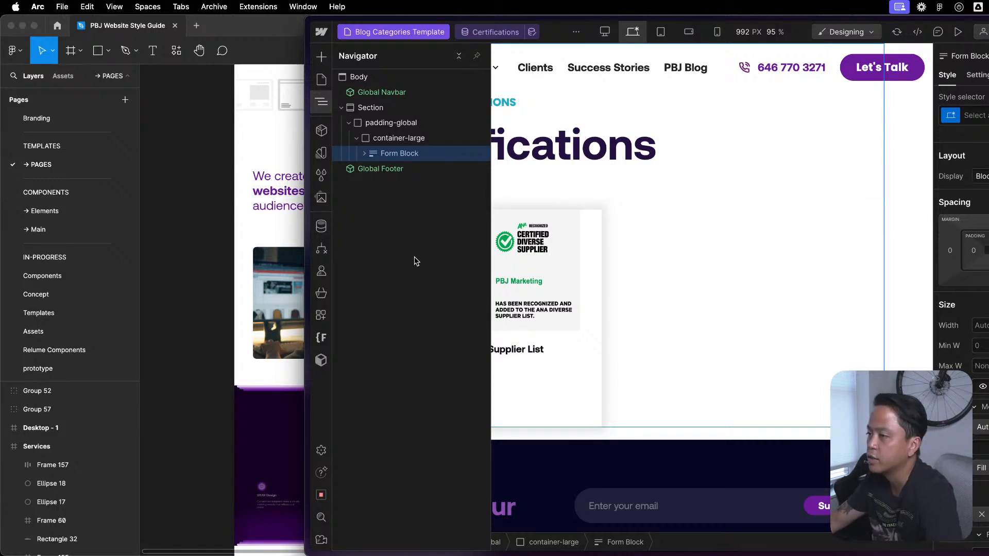
- Check the blog category page's layout and the element structure of its Section
left_click(844, 261)
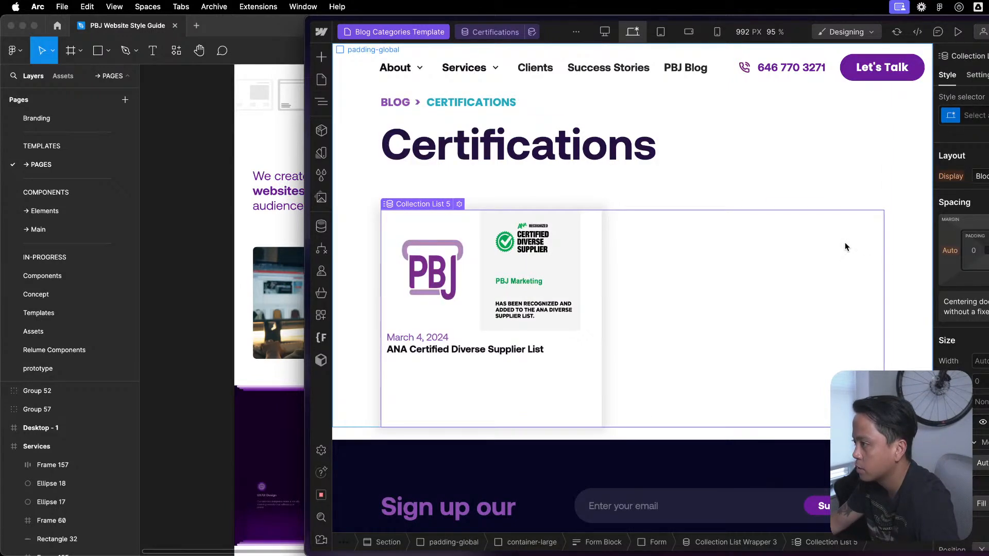
left_click(834, 195)
left_click(322, 102)
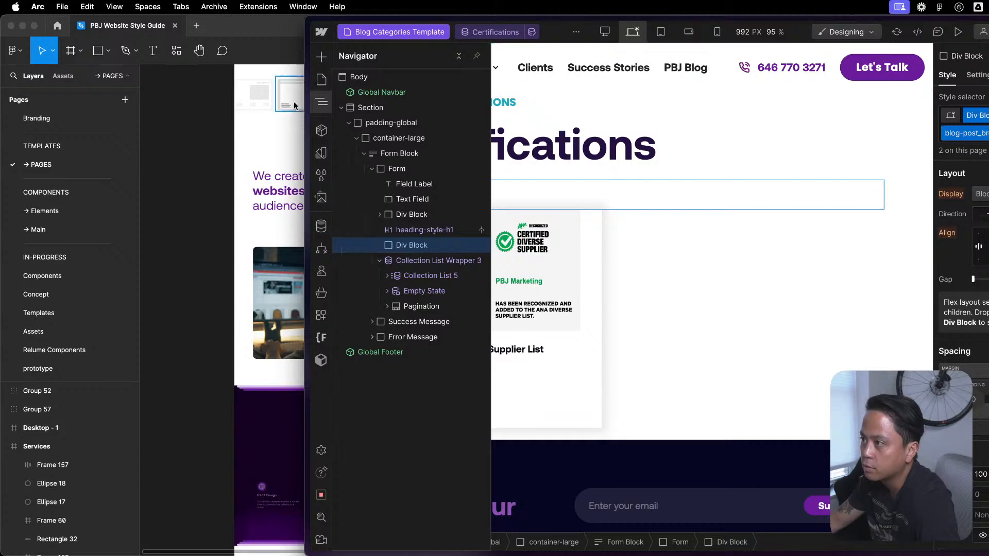
left_click(344, 106)
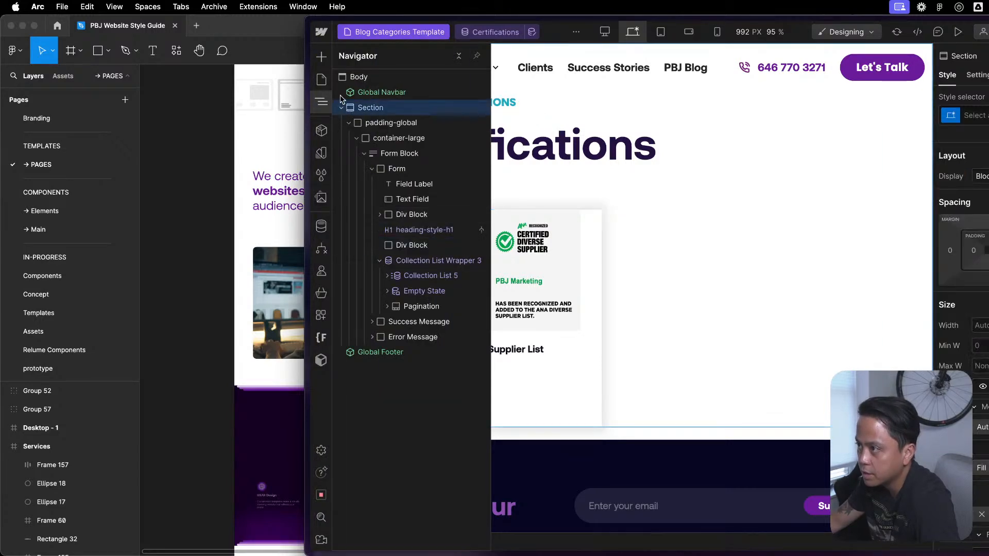
left_click(359, 77)
- Open the Clients Template CMS collection page to check its content
left_click(321, 79)
scroll(392, 446, "down", 8)
scroll(392, 444, "down", 4)
left_click(400, 373)
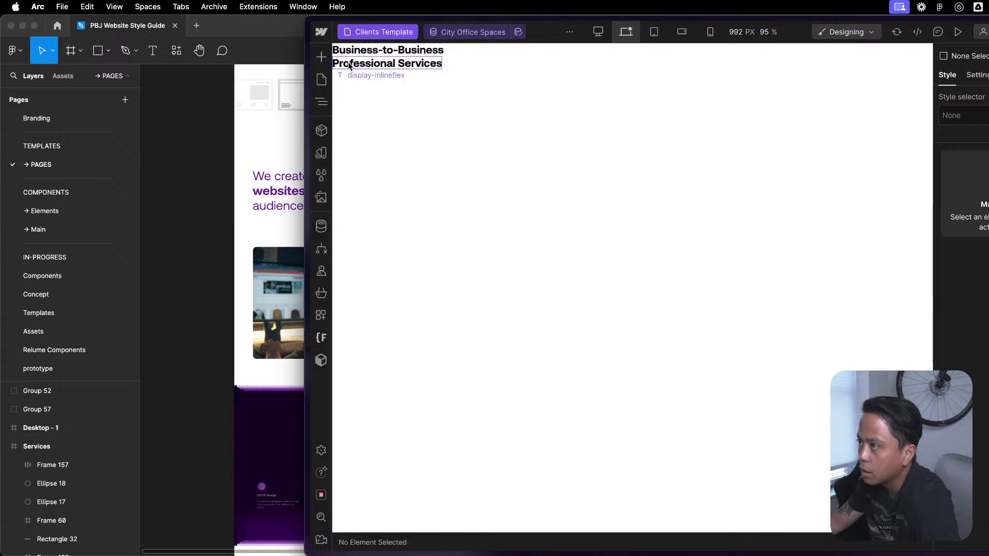
- Open the Success Stories Template CMS page and delete the Global Styles component from its page-wrapper
left_click(321, 79)
scroll(374, 390, "down", 10)
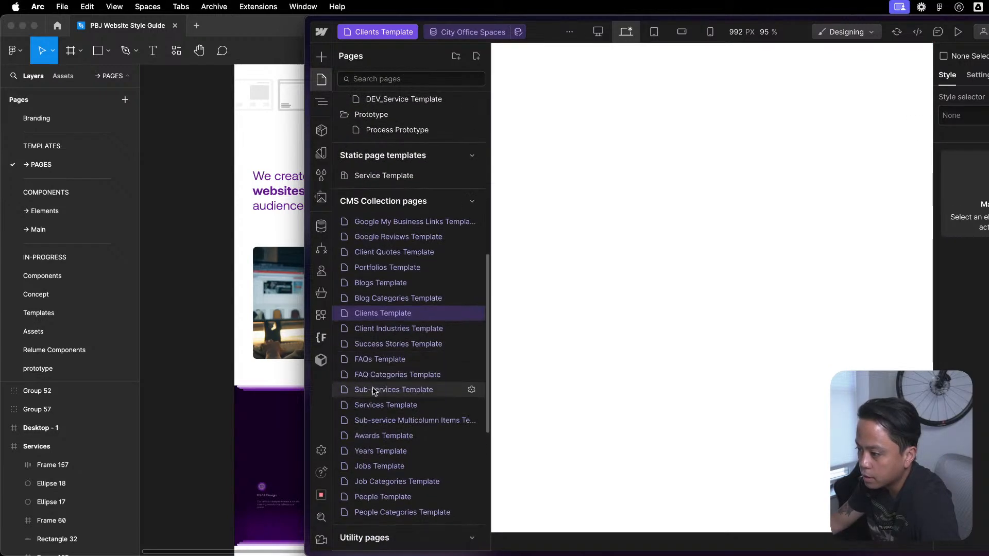
left_click(402, 344)
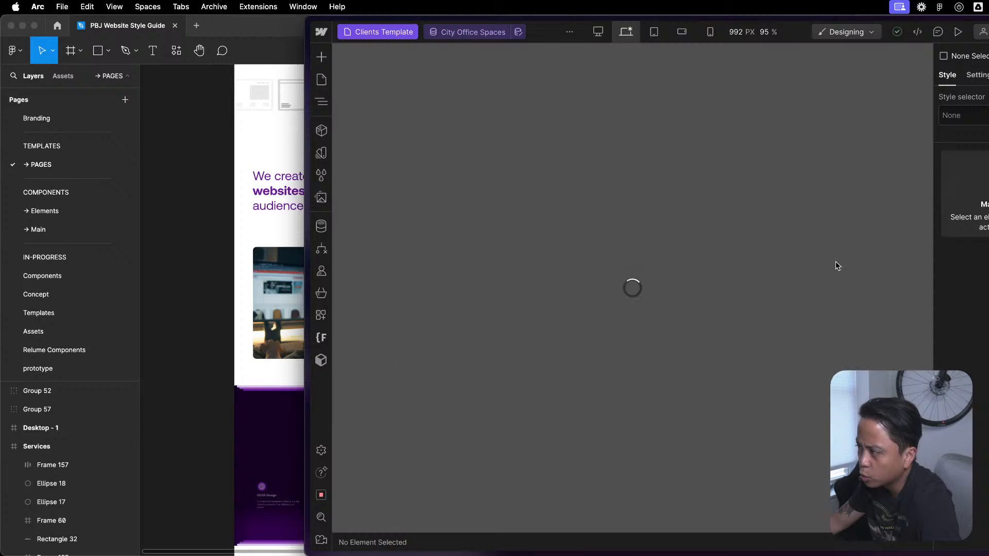
key("z")
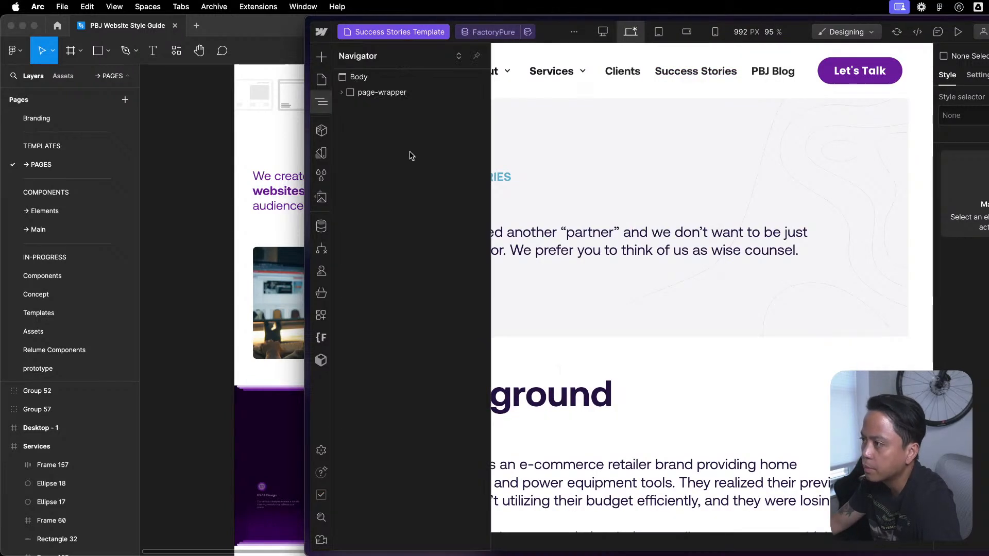
left_click(343, 92)
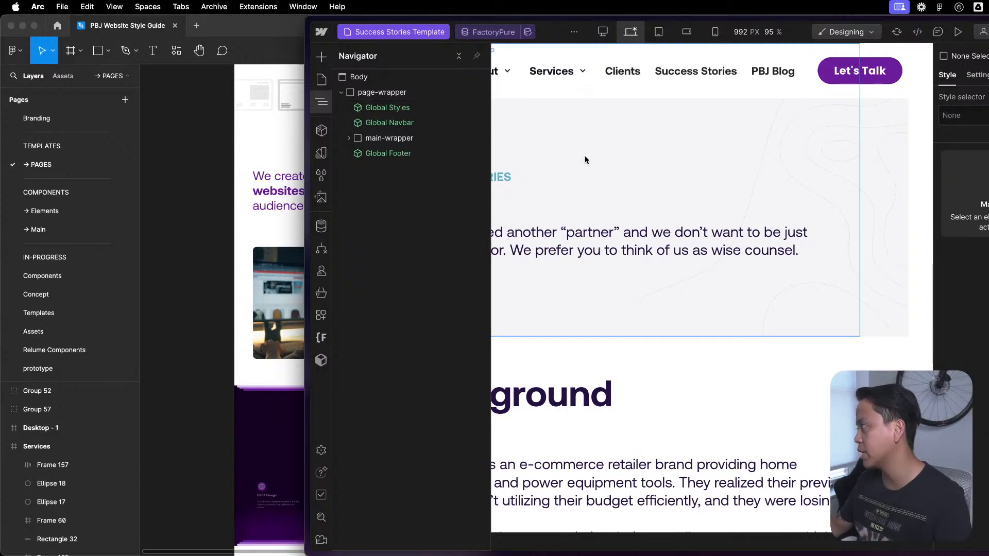
left_click(442, 112)
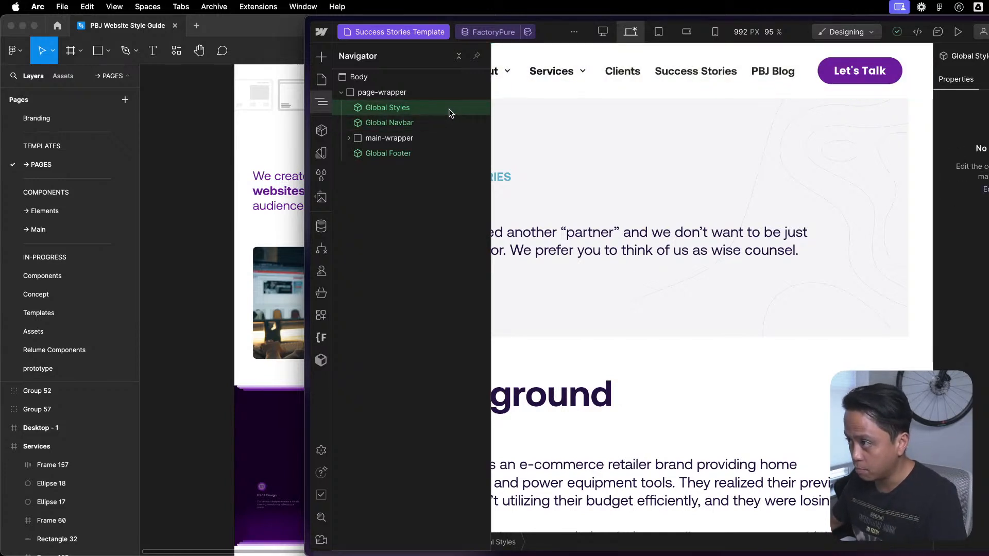
key("Delete")
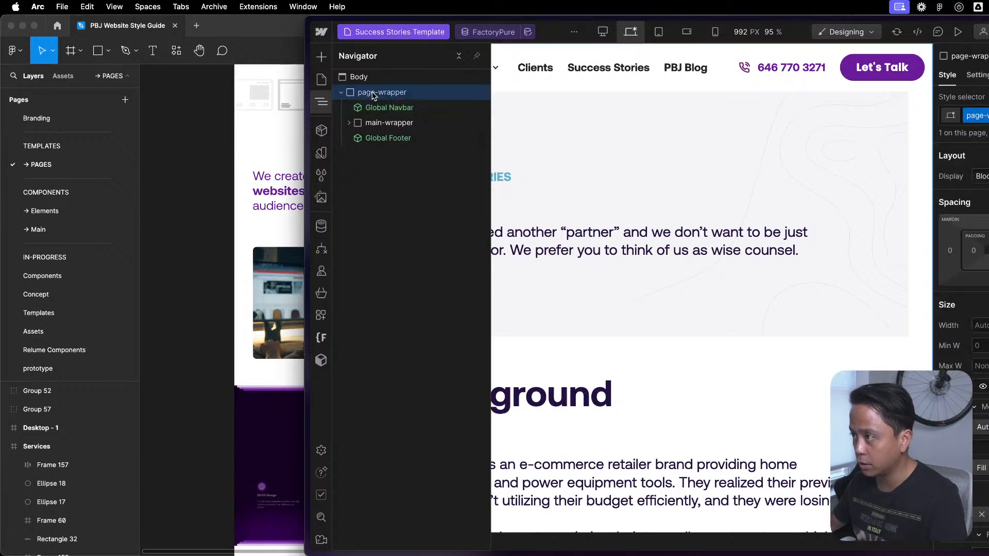
- Insert the Global / Embed component as the first element inside page-wrapper, above Global Navbar
key("shift+a")
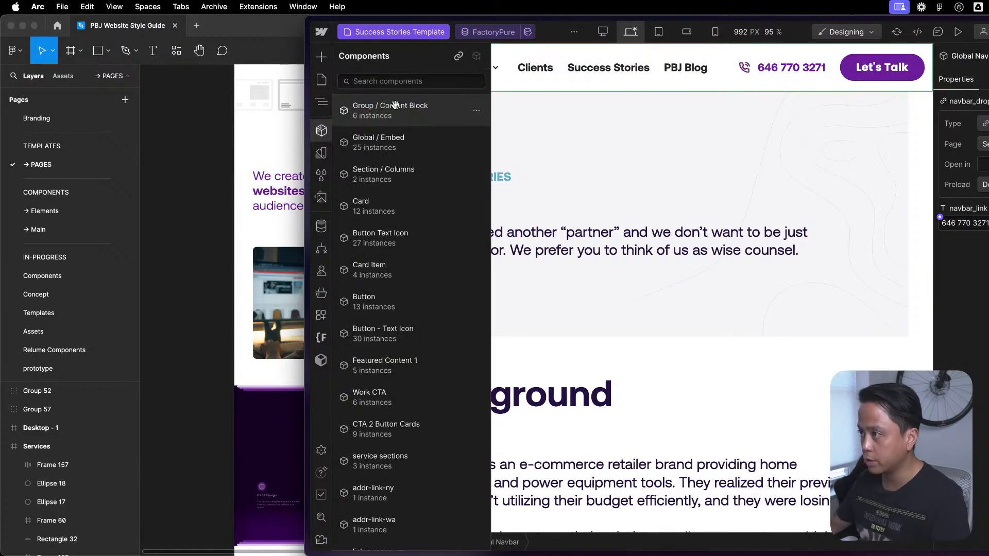
mouse_move(399, 131)
left_mouse_down()
mouse_move(406, 104)
mouse_move(401, 115)
left_mouse_up()
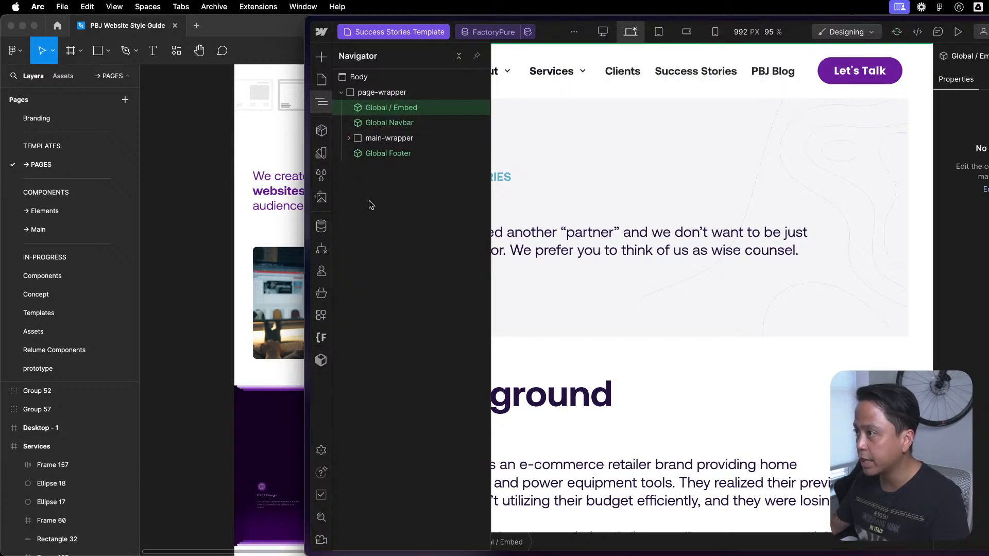
left_click(577, 229)
key("z")
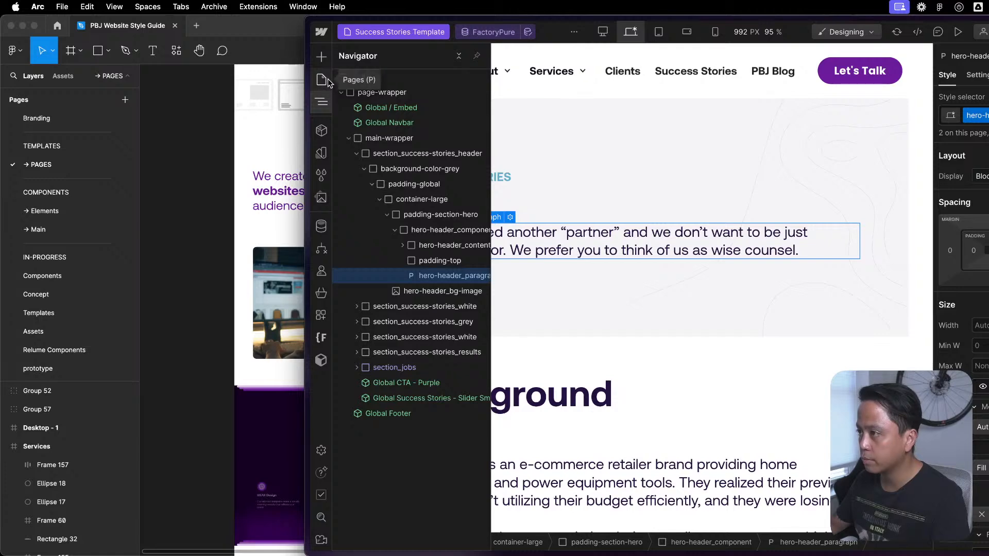
key("XF86AudioLowerVolume")
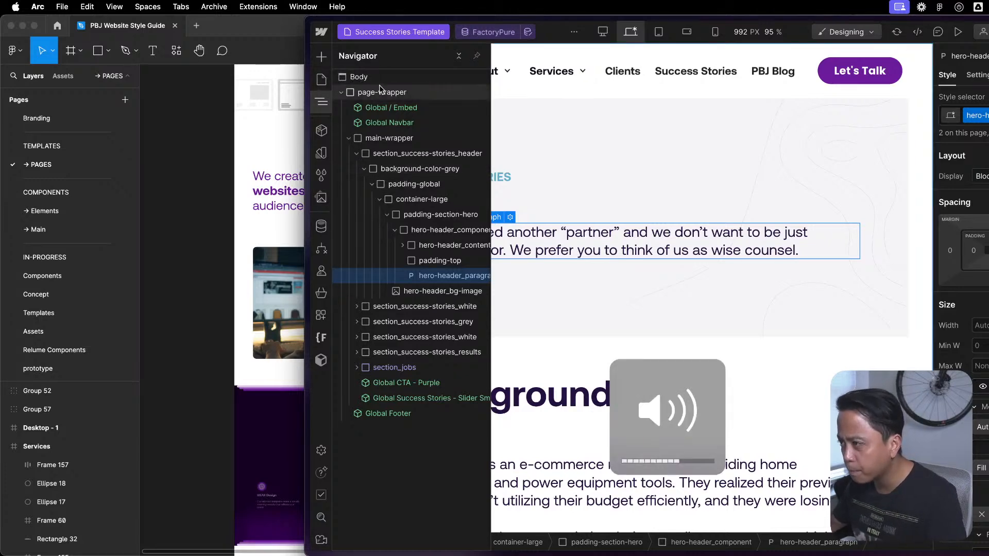
left_click(741, 223)
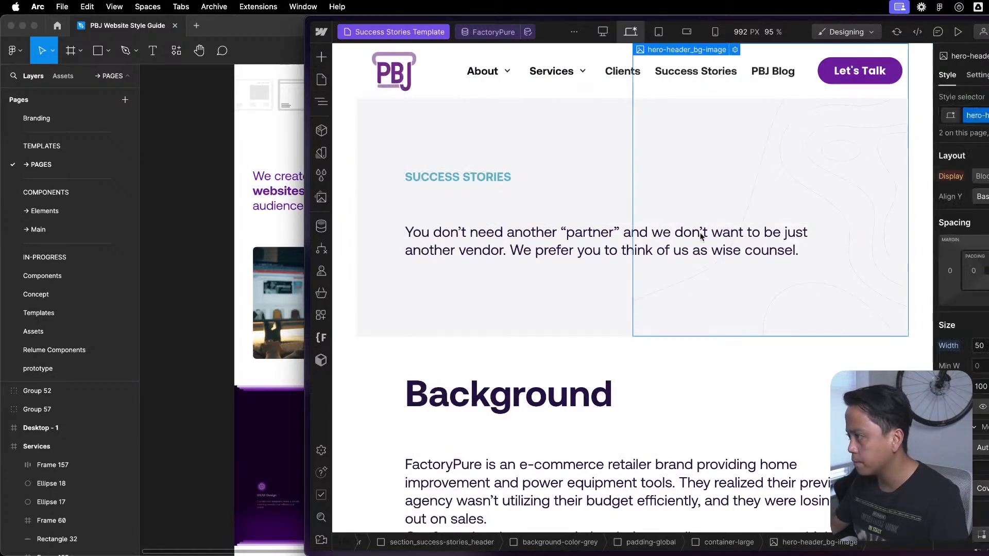
- Open the Components page under Utilities and examine the properties of the Featured Content 1 instance
left_click(322, 80)
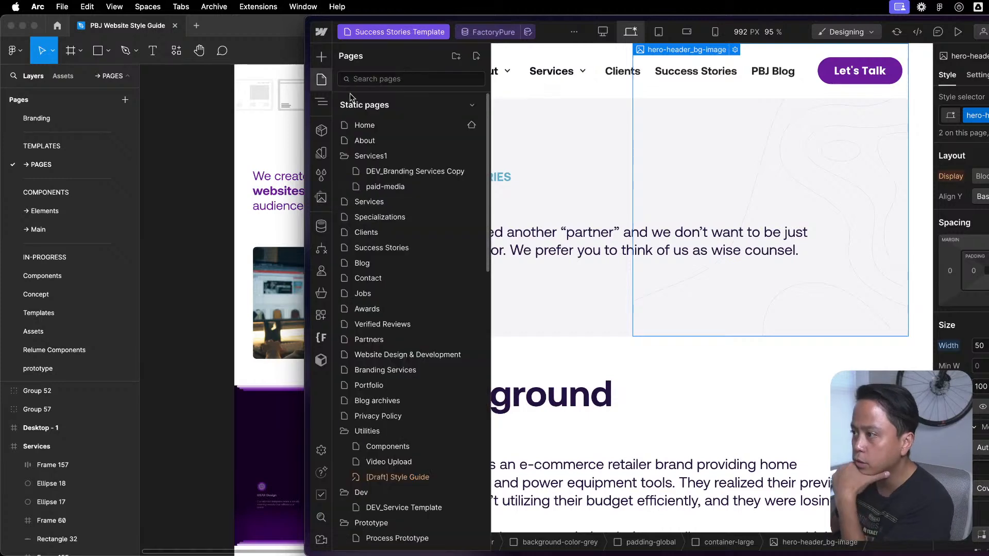
scroll(439, 432, "down", 1)
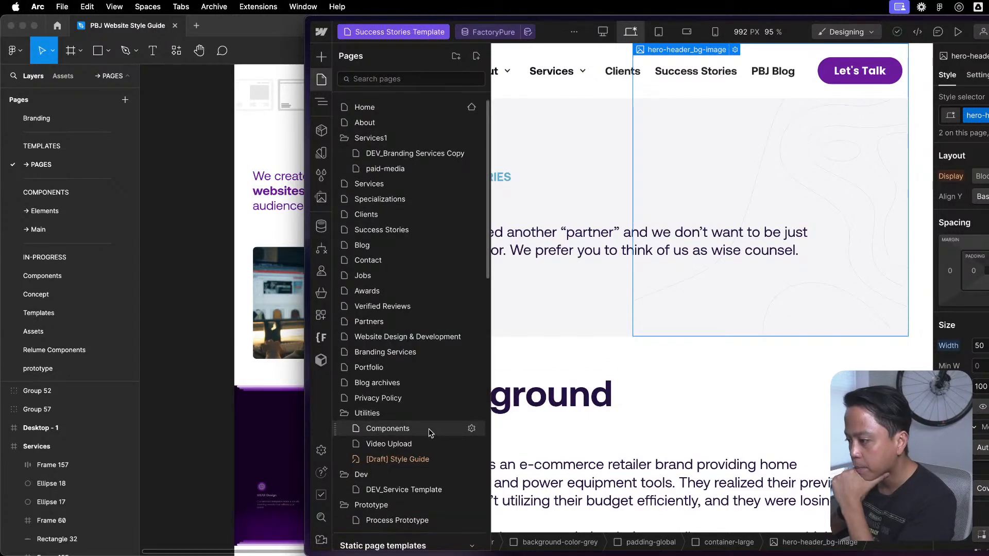
left_click(428, 429)
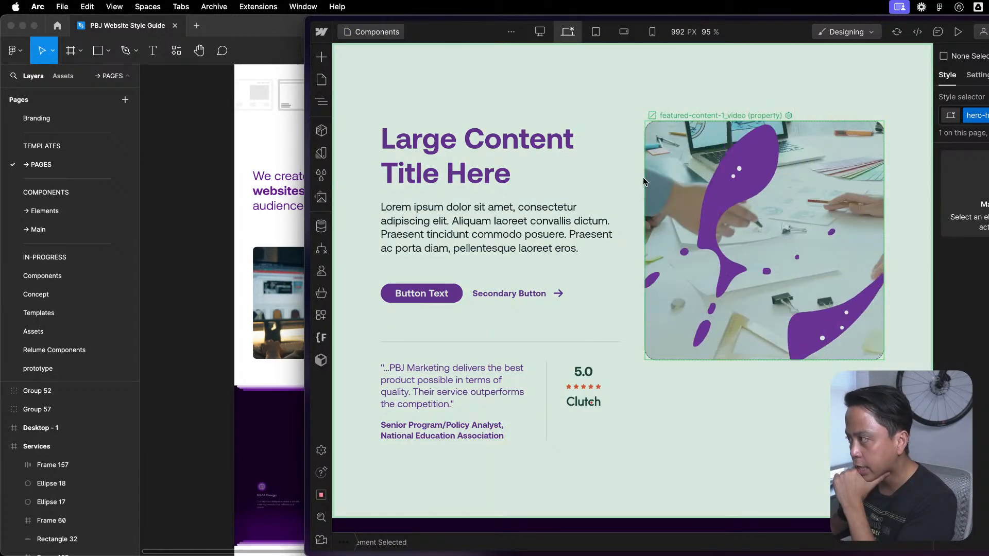
left_click(885, 102)
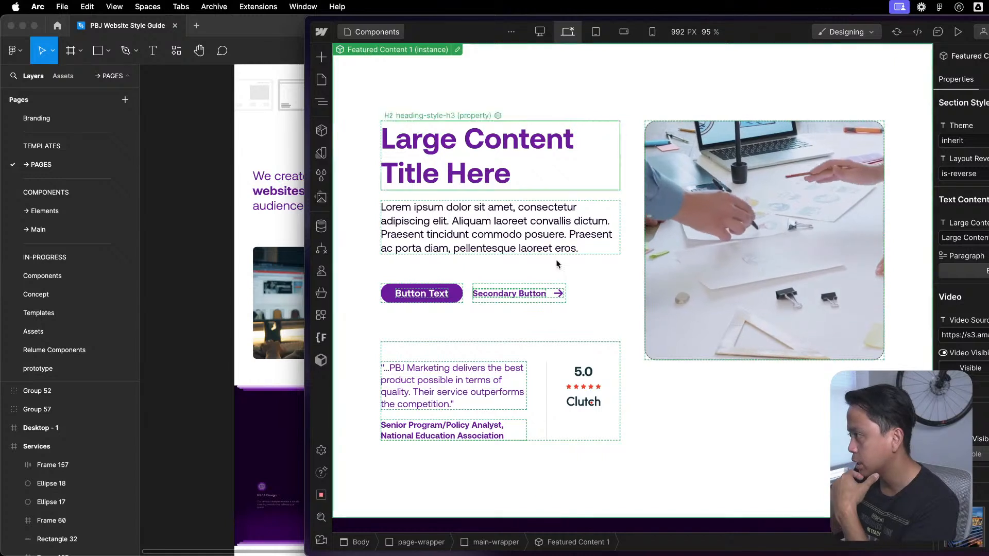
scroll(974, 276, "down", 5)
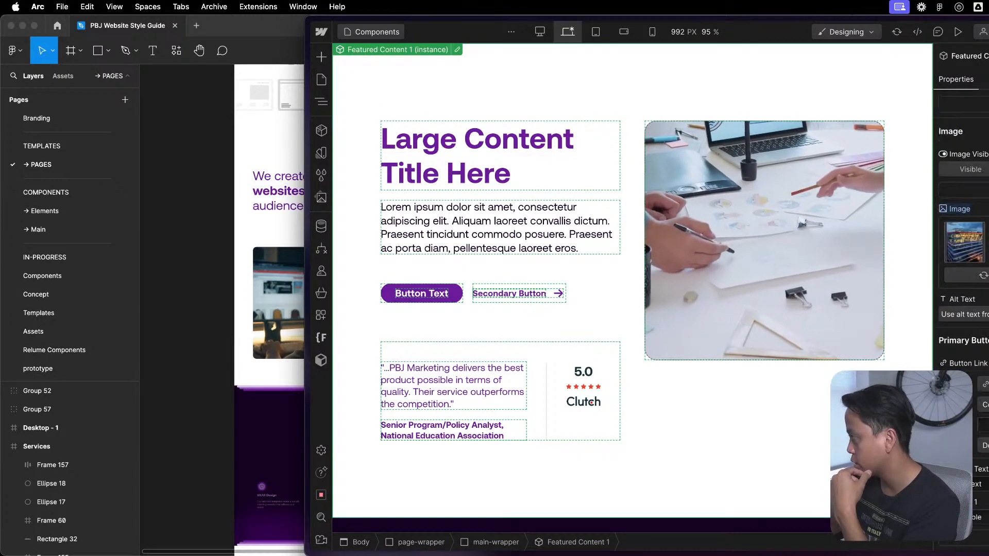
scroll(974, 277, "up", 5)
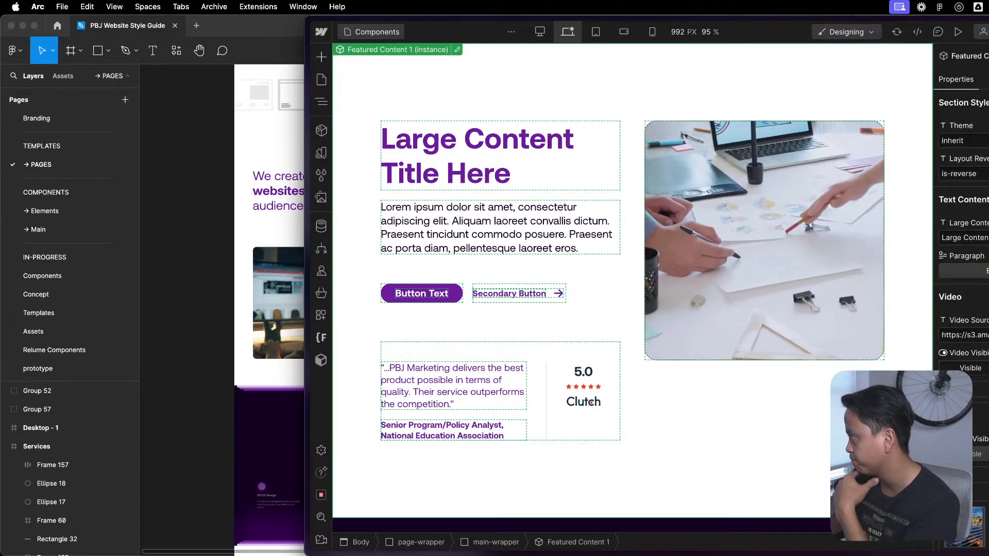
- Try the dark theme on the Featured Content 1 instance and compare it with the card section below
left_click(968, 141)
key("super+a")
type("dark")
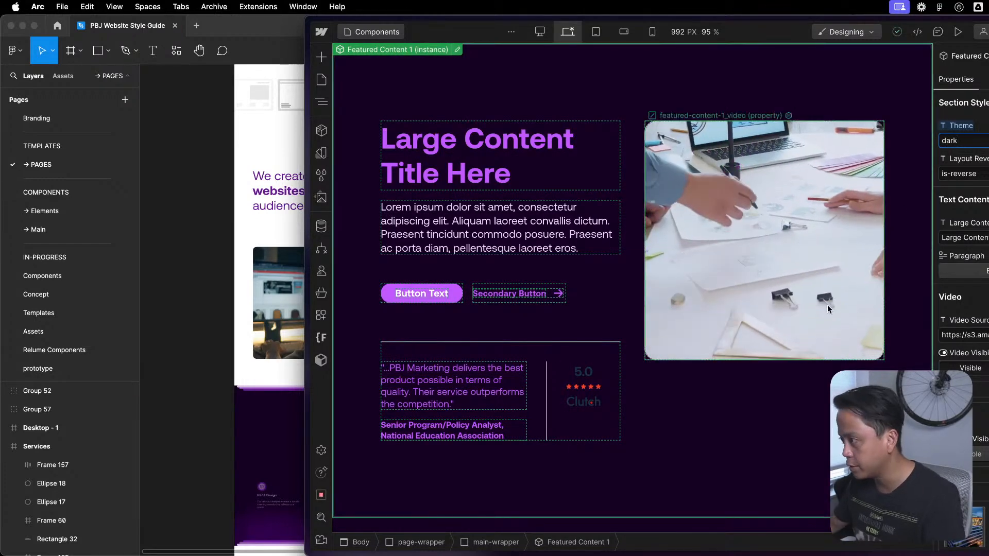
left_click(616, 94)
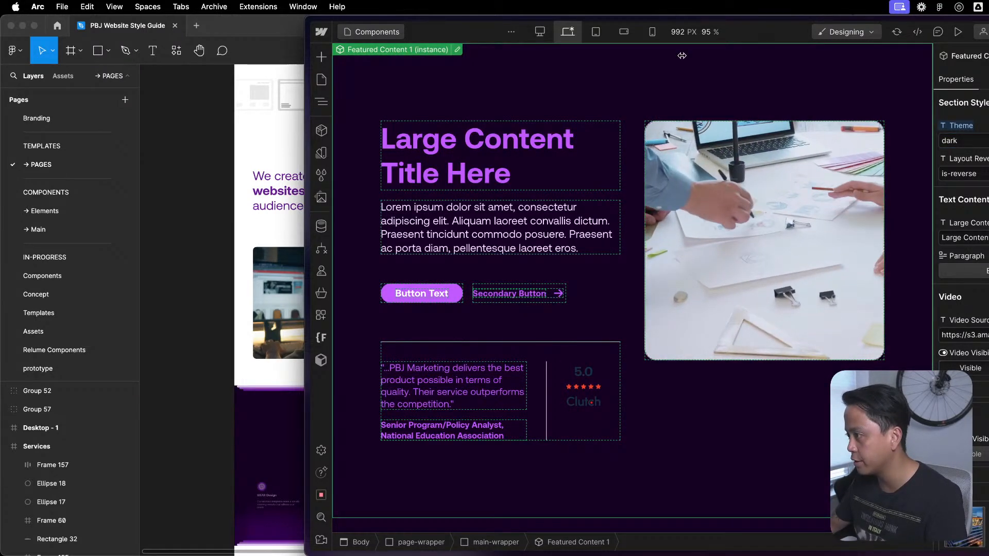
scroll(801, 304, "down", 5)
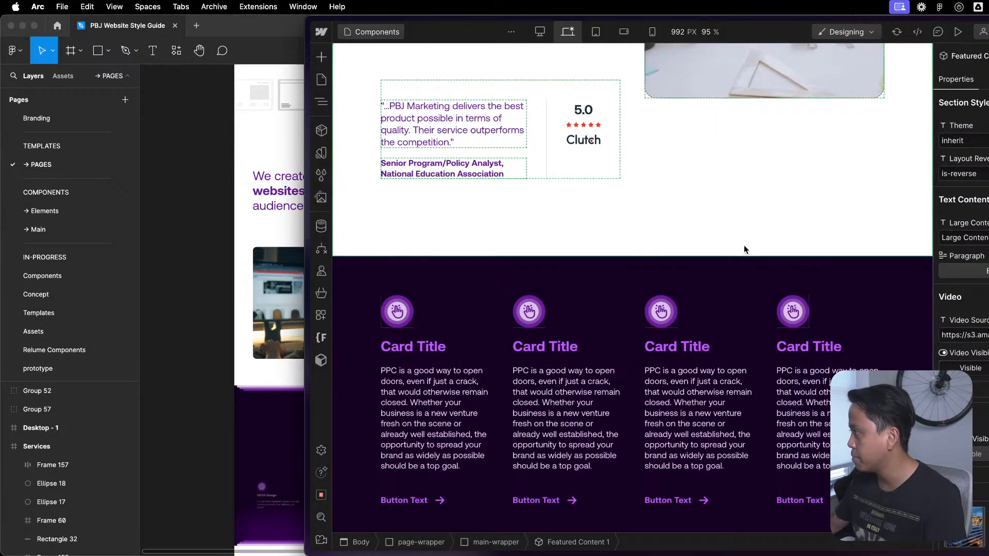
scroll(767, 235, "up", 5)
scroll(961, 288, "down", 10)
scroll(962, 289, "up", 10)
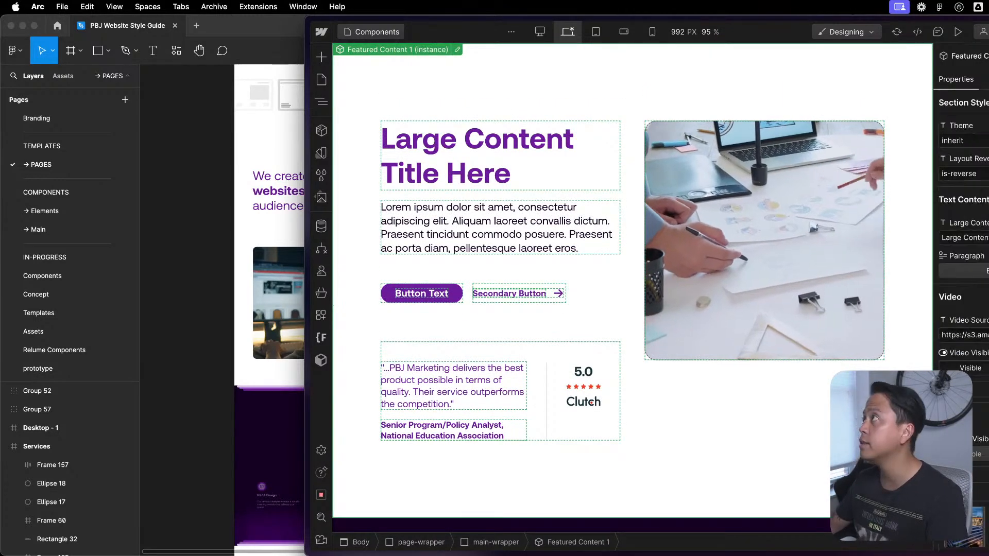
scroll(961, 288, "down", 6)
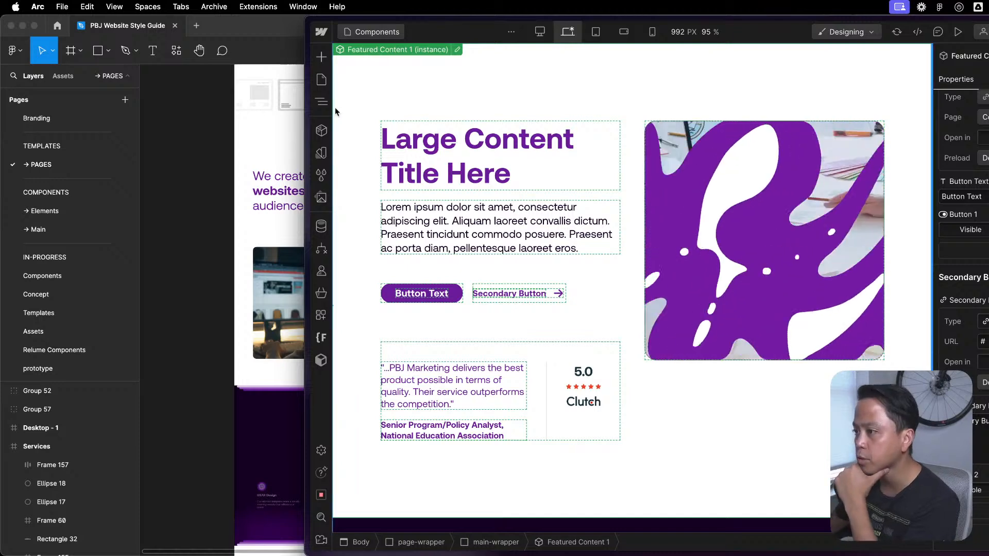
- Open the Awards Template CMS page and check its element structure
left_click(322, 79)
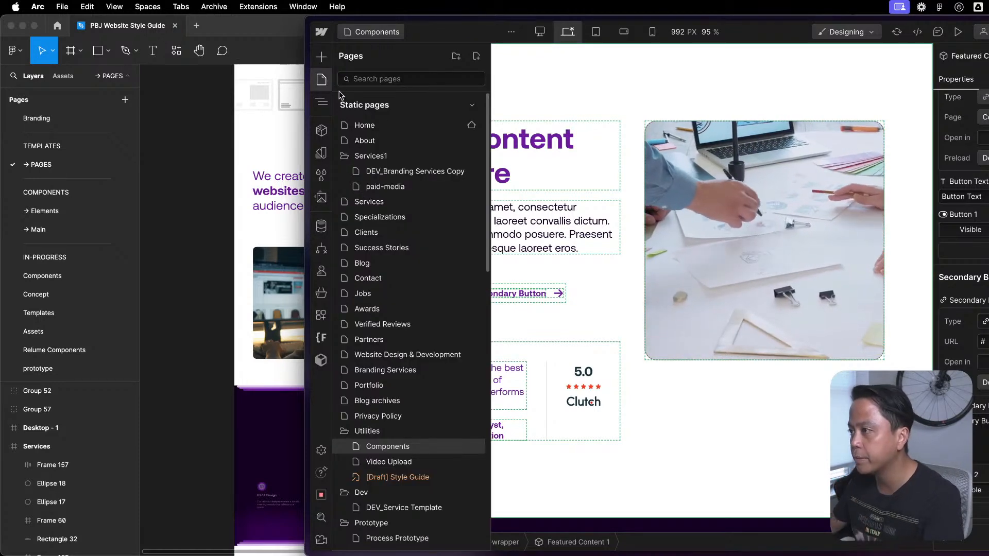
scroll(443, 438, "down", 15)
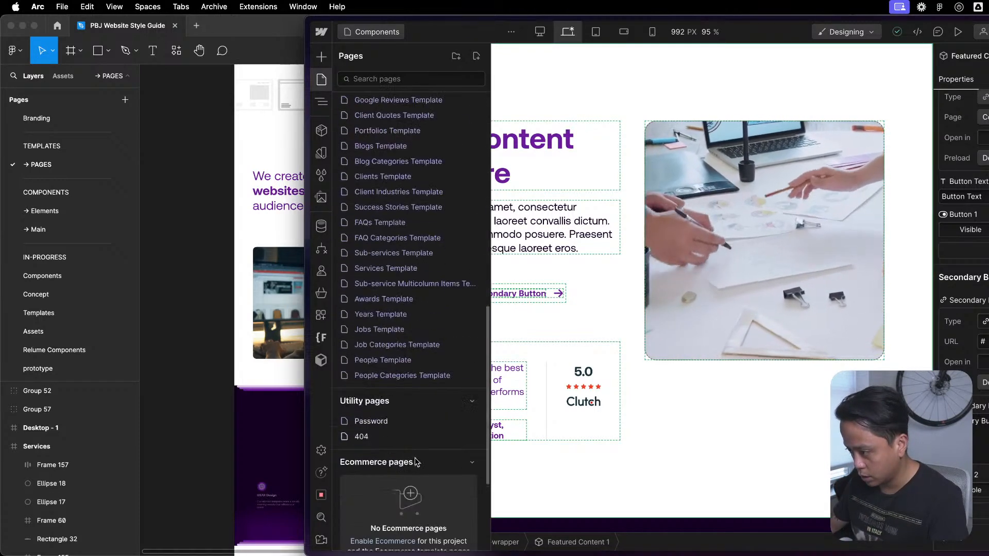
scroll(405, 441, "up", 8)
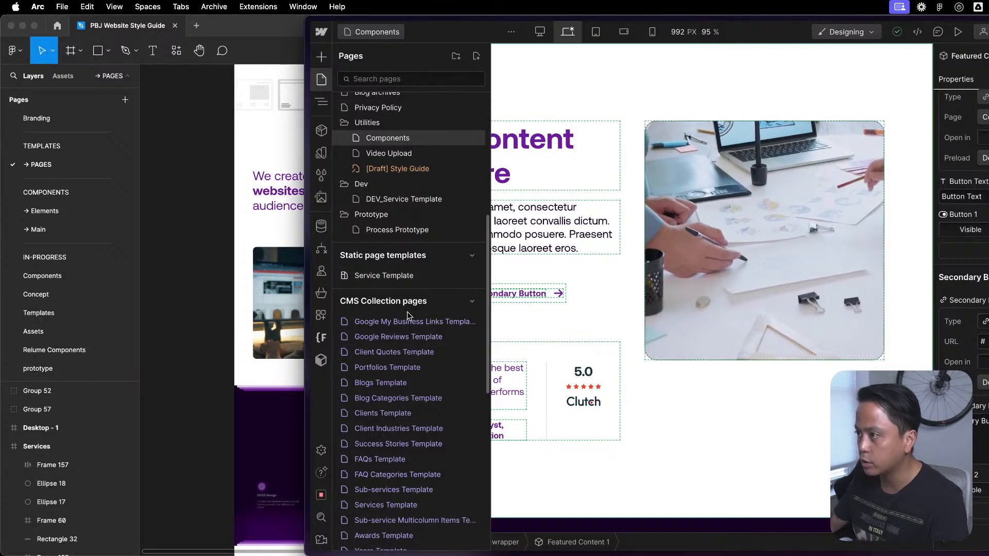
scroll(407, 448, "down", 3)
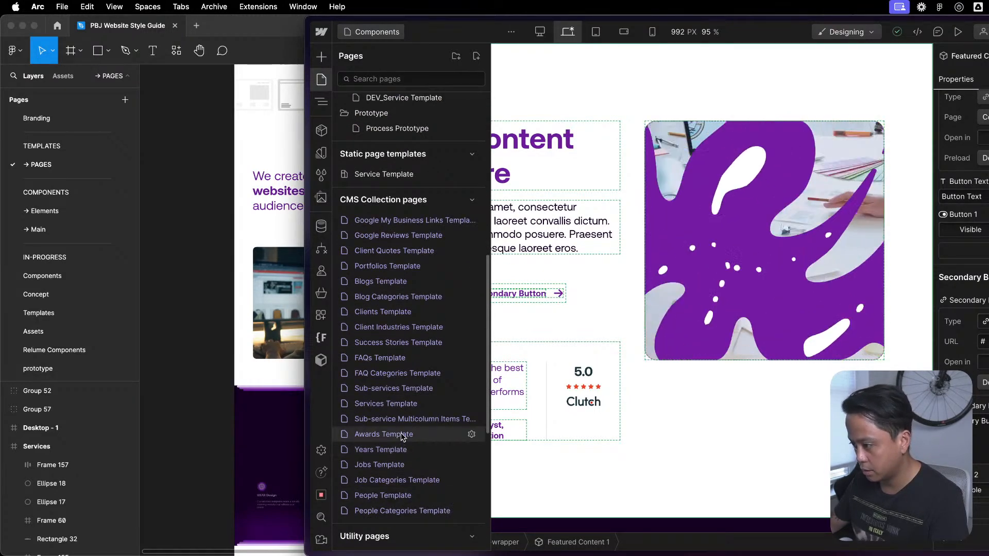
left_click(401, 433)
left_click(322, 102)
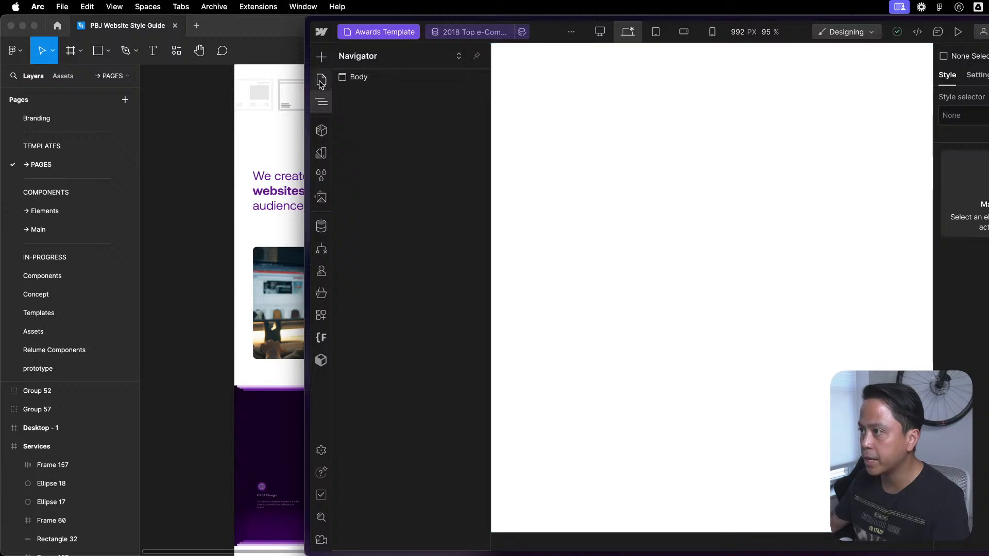
- Open the Sub-services Template CMS page and inspect the Global Styles component inside its page-wrapper
left_click(321, 80)
scroll(405, 430, "down", 10)
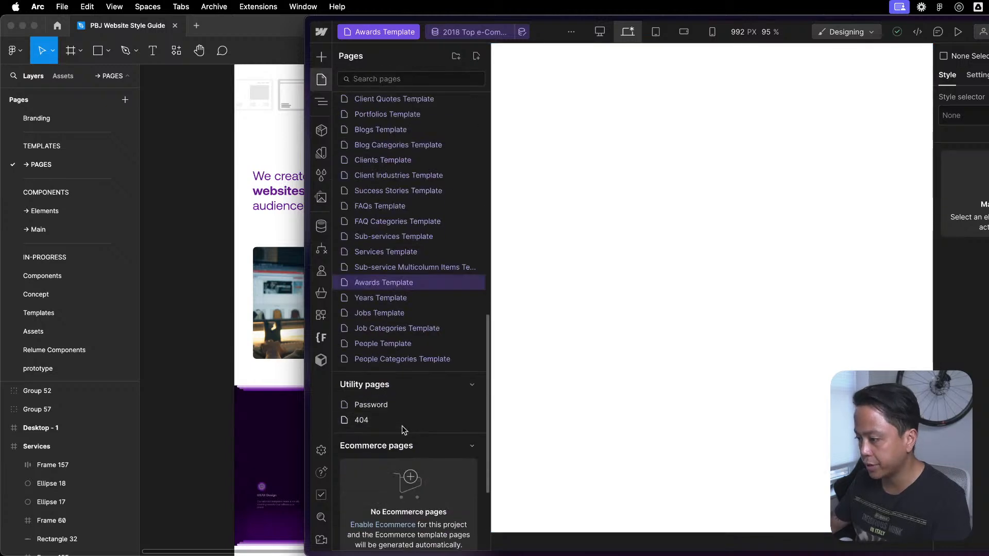
left_click(406, 240)
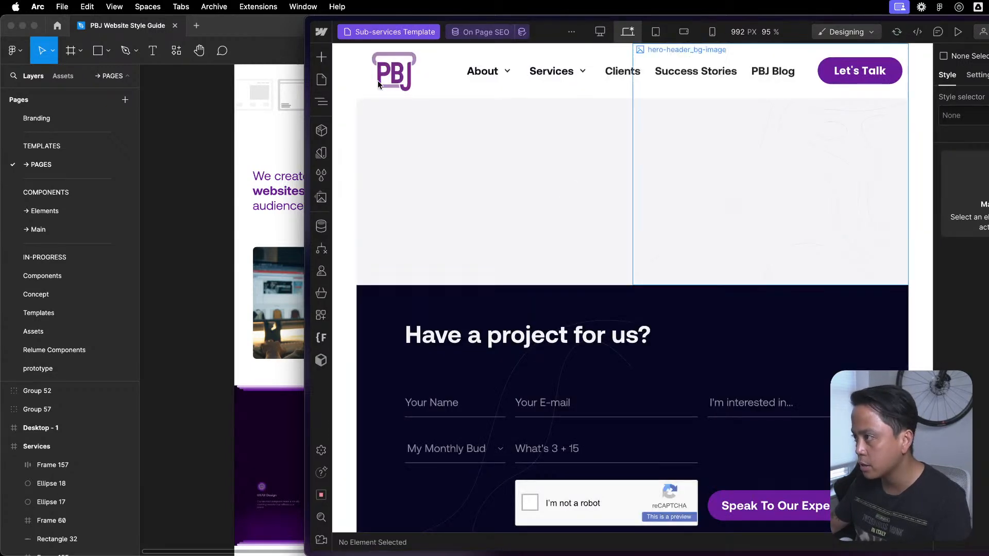
key("z")
left_click(342, 92)
left_click(378, 107)
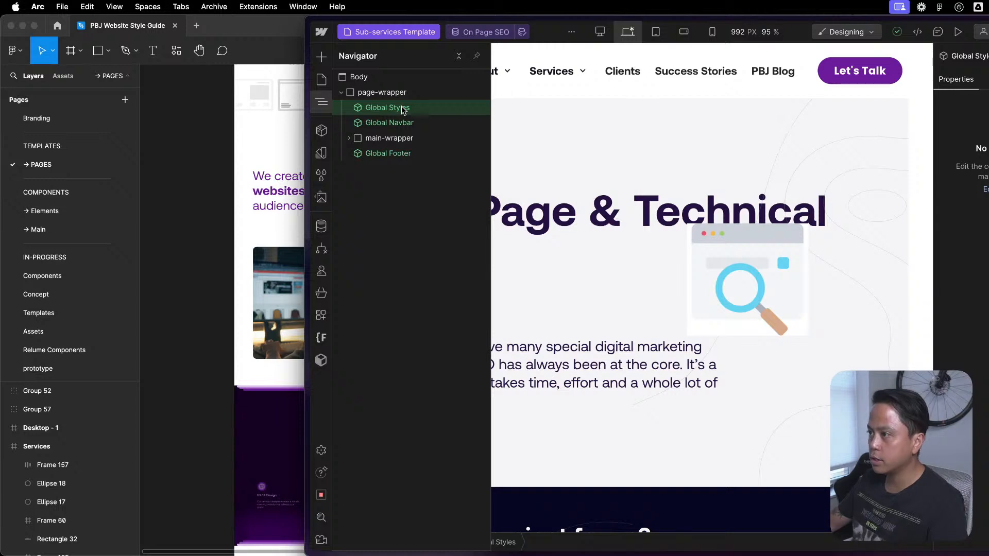
double_click(403, 110)
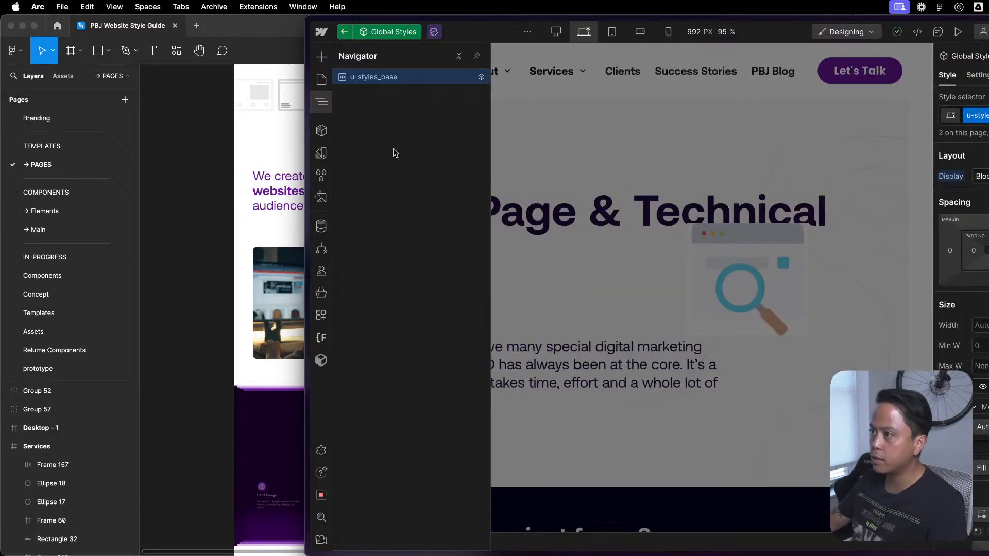
left_click(345, 32)
- Add Global / Embed inside the Sub-services Template's page-wrapper above Global Navbar and delete Global Styles
left_click(387, 94)
key("shift+a")
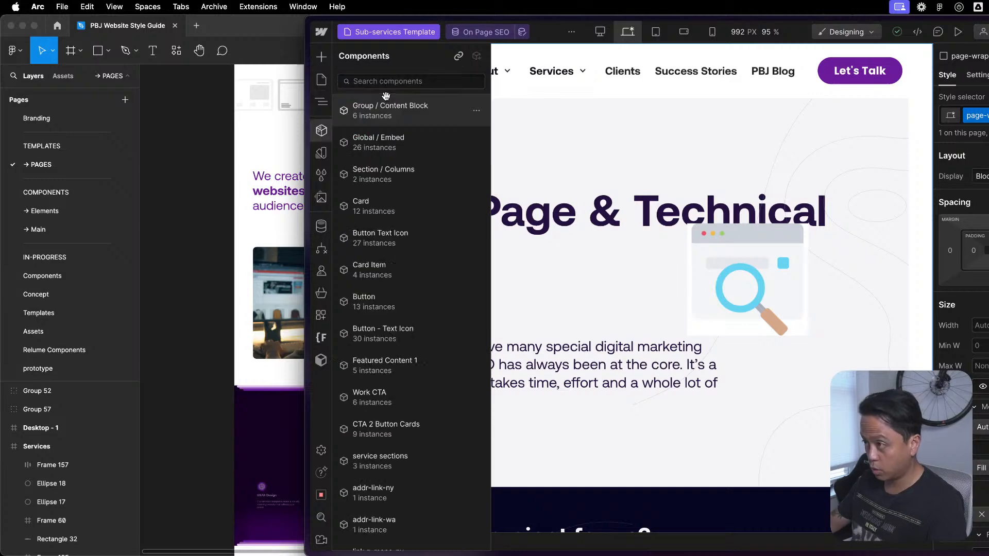
left_click(409, 141)
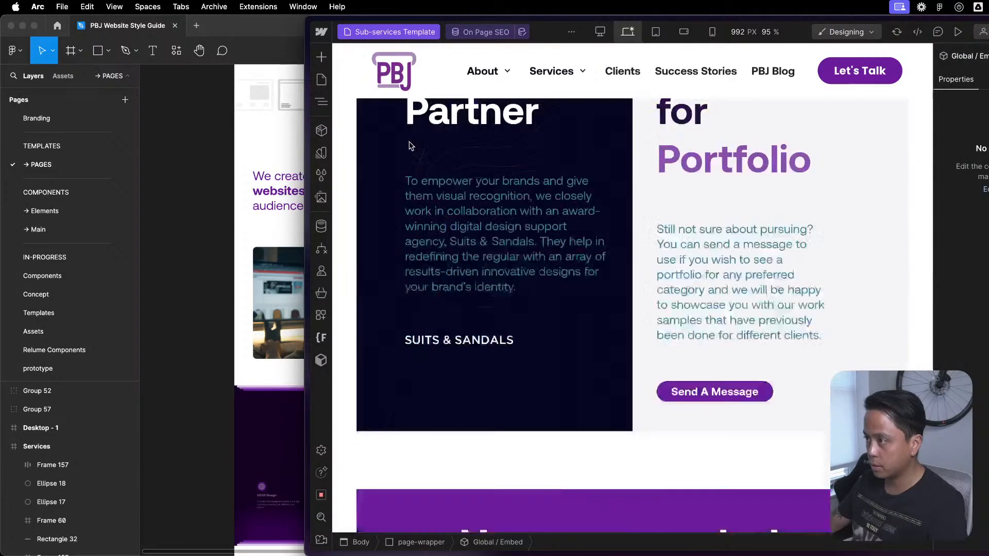
left_click_drag(385, 168, 398, 118)
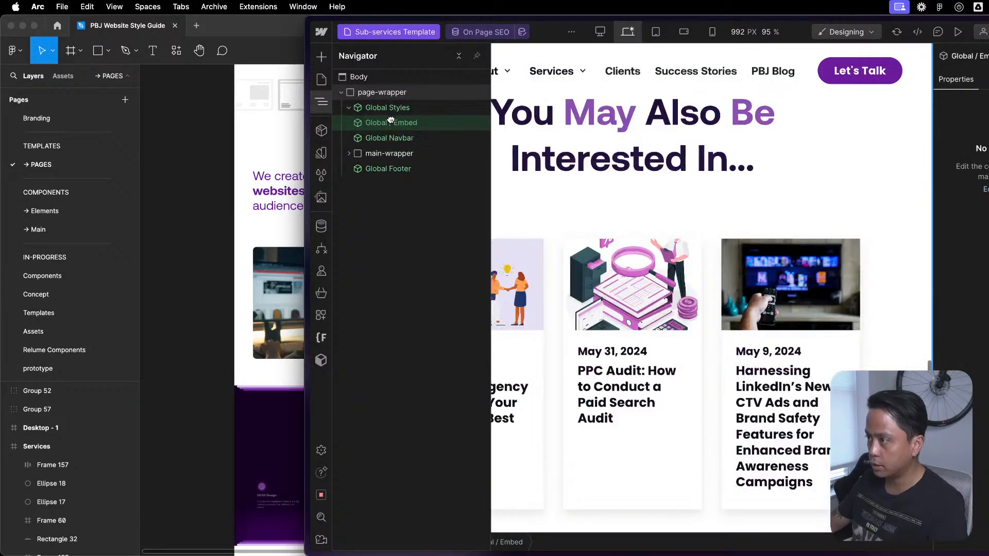
key("Delete")
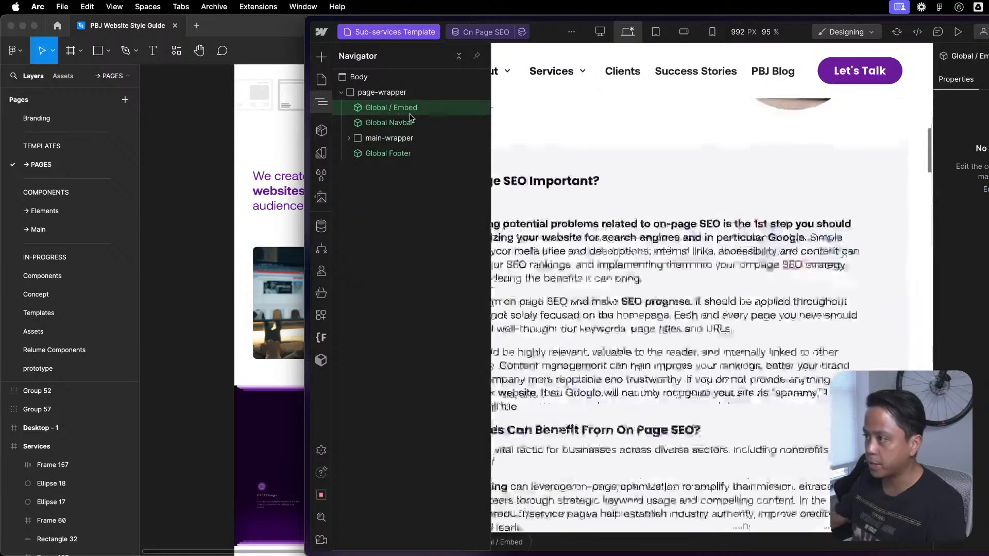
- Open the Global / Embed component for editing and review its embeds, including the custom code of the unnamed Code Embed
double_click(420, 109)
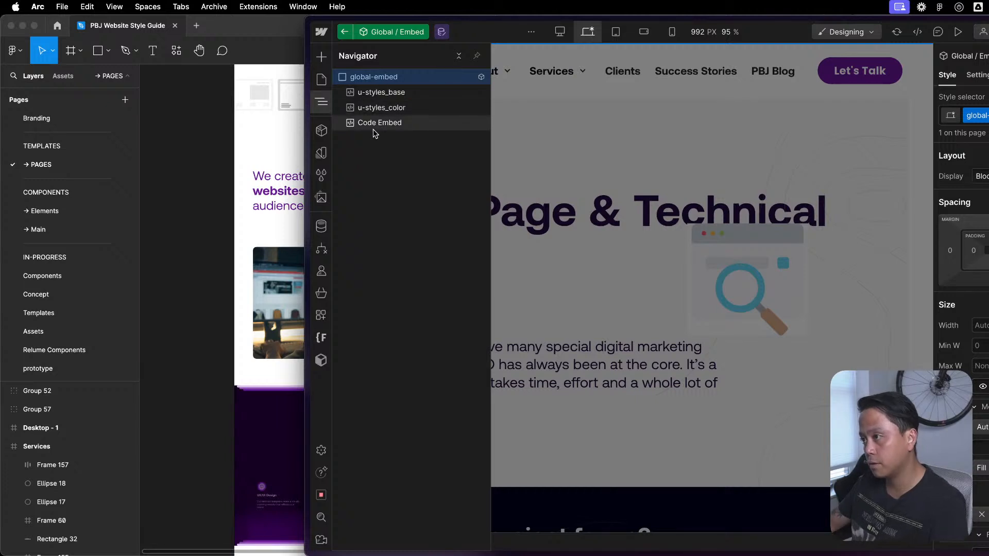
left_click(379, 93)
left_click(381, 107)
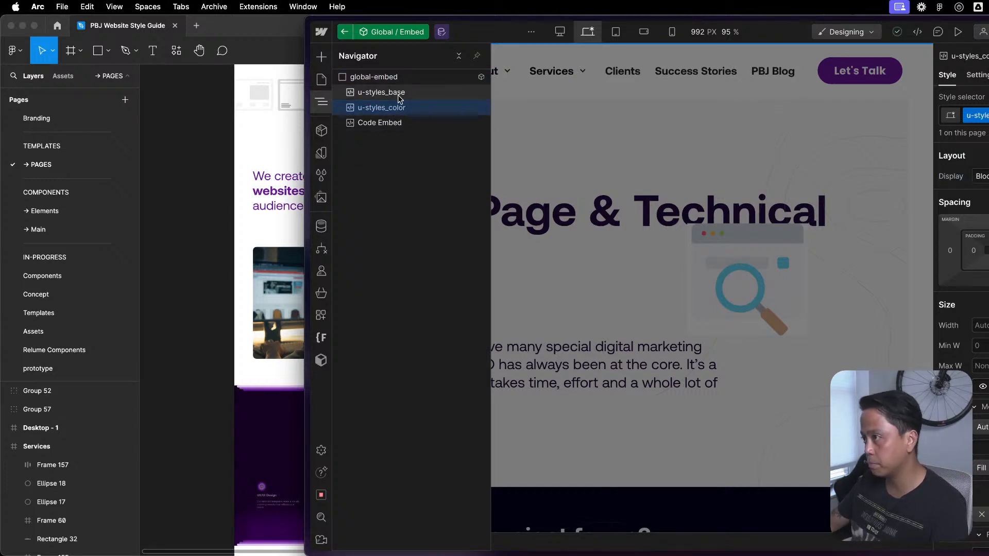
left_click(394, 122)
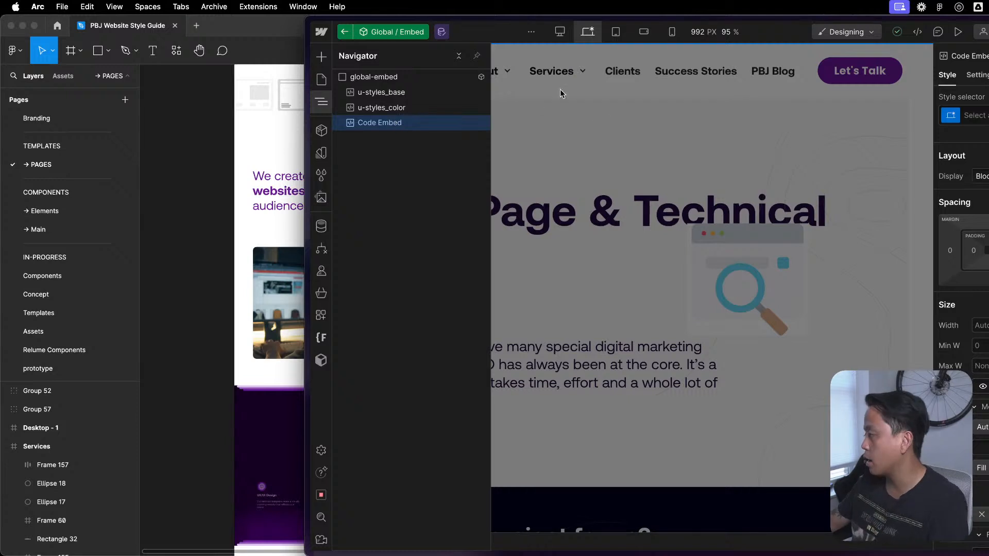
left_click(977, 74)
left_click(981, 271)
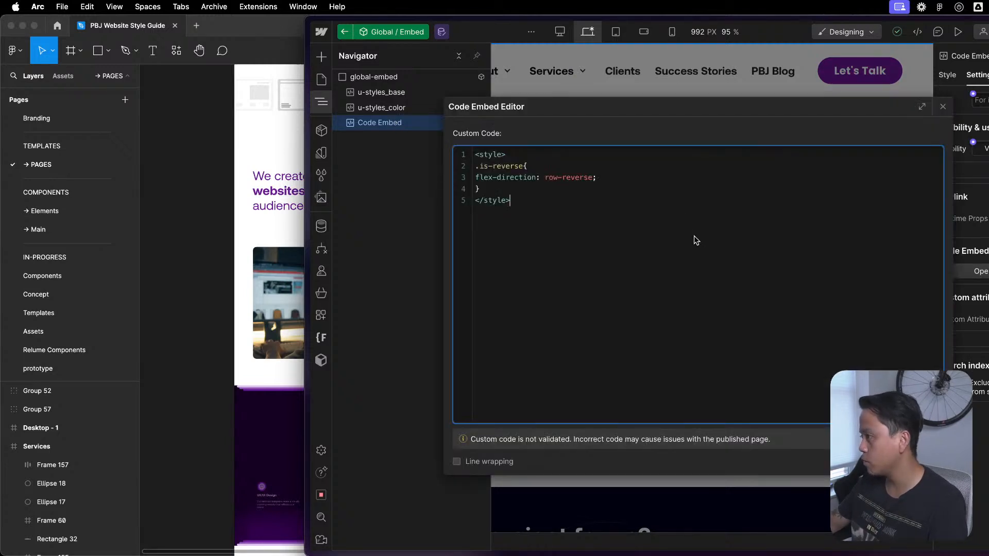
left_click(944, 108)
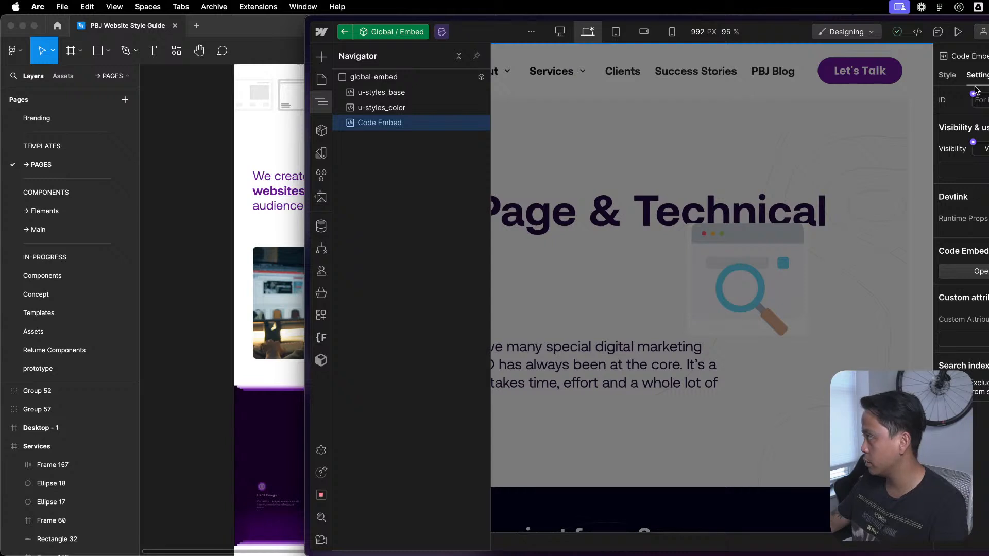
- Give the unnamed Code Embed in Global / Embed the class u-styles_layout and return to the Sub-services Template
left_click(948, 76)
left_click(980, 115)
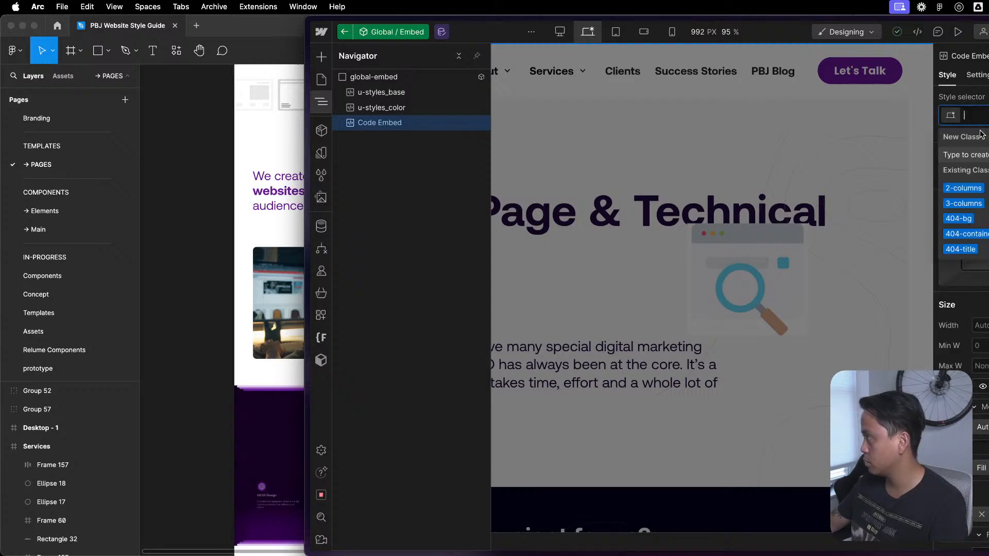
type("u-styke")
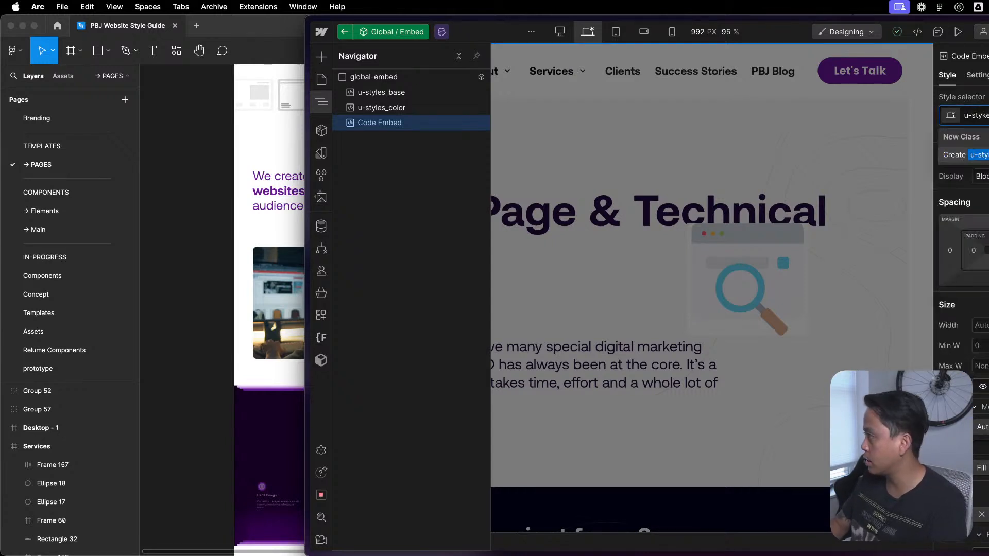
key("BackSpace")
key("BackSpace")
type("les_t")
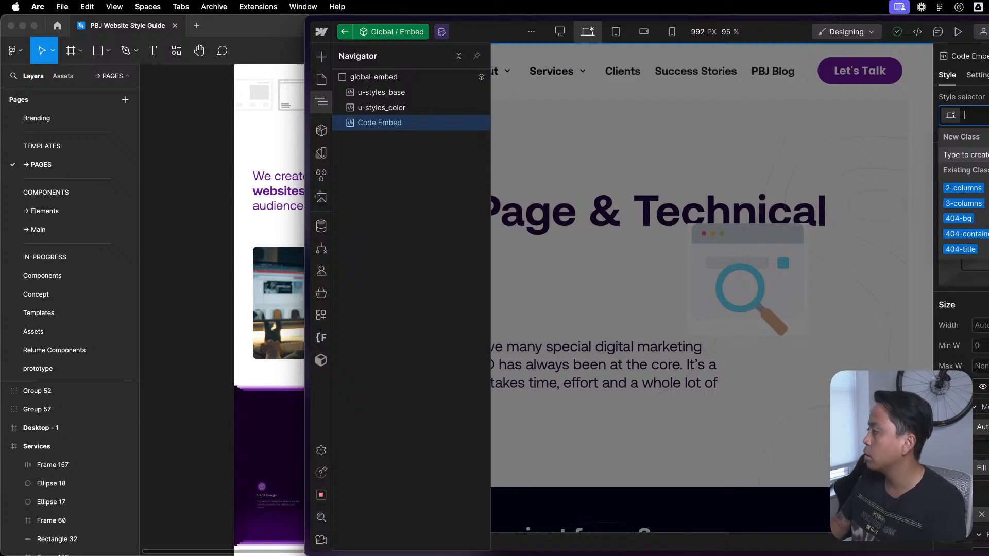
key("Return")
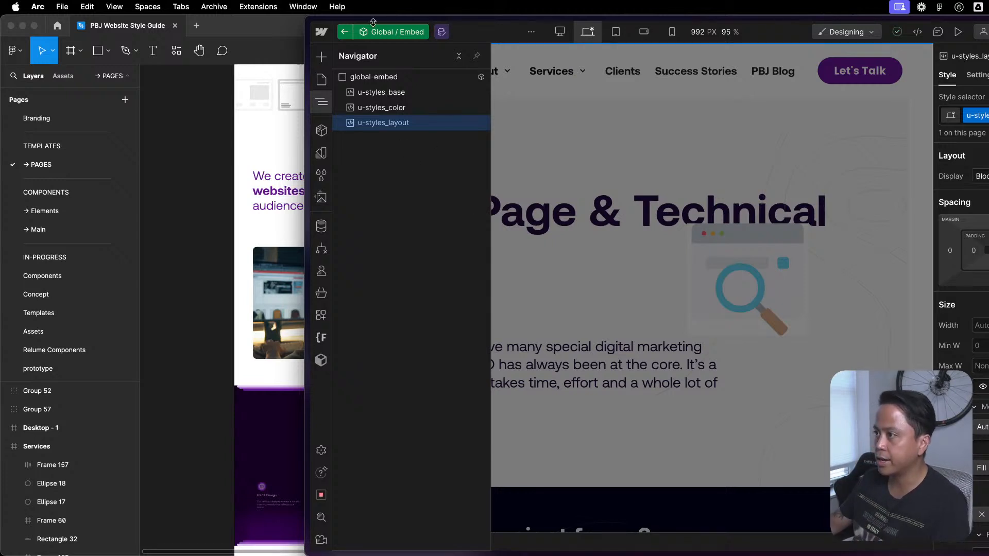
left_click(345, 33)
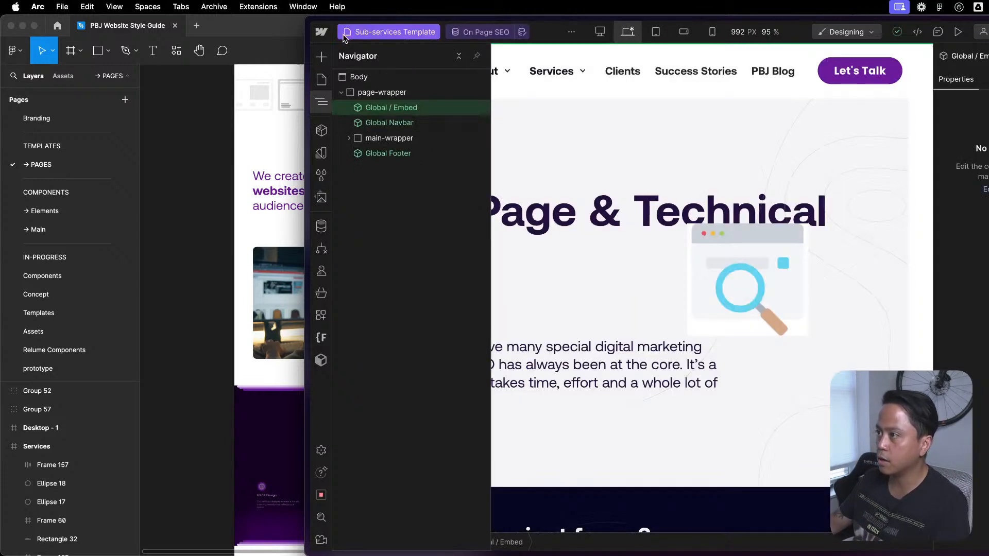
- Inspect the Sub-services Template's hero header and main-wrapper structure, and its Global Navbar
left_click(435, 120)
left_click(822, 229)
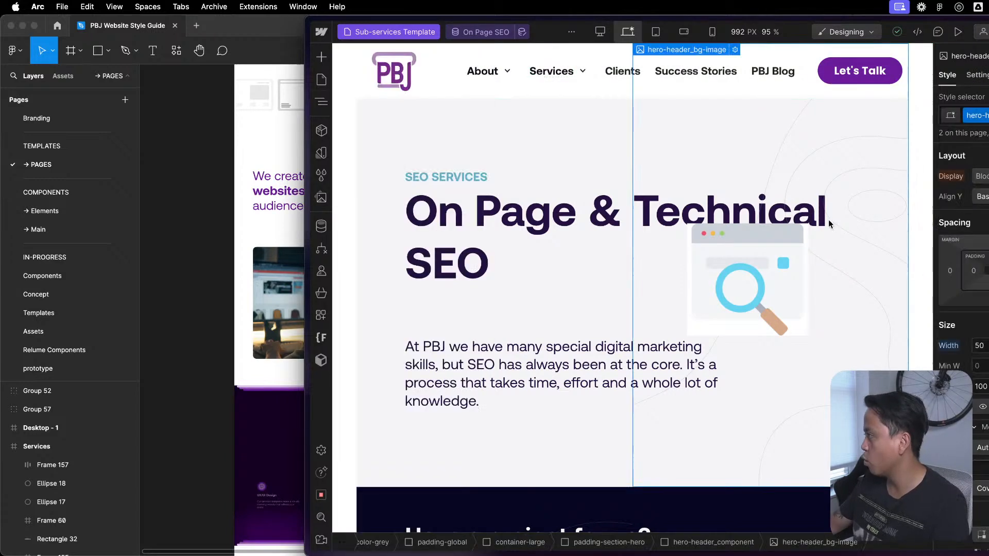
key("z")
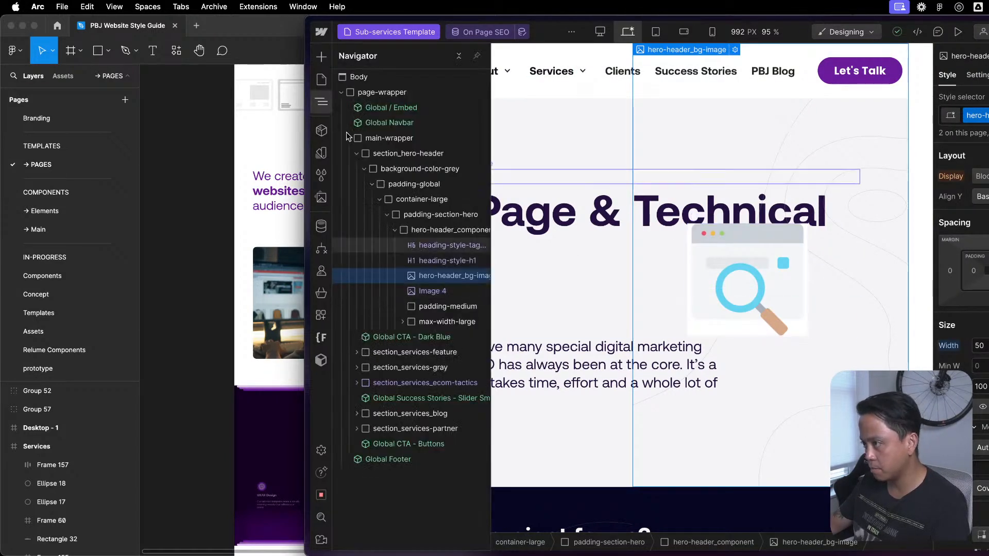
left_click(396, 229)
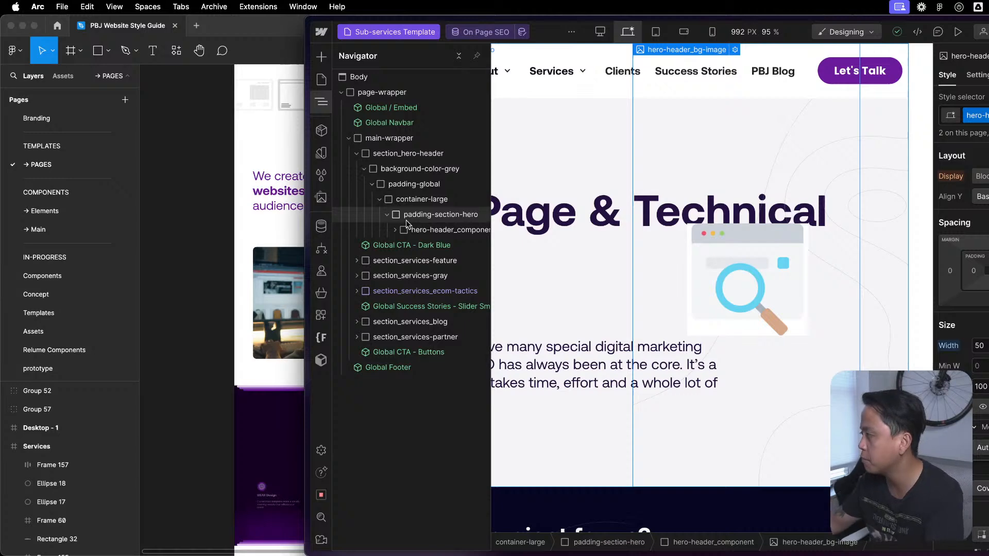
left_click(348, 138)
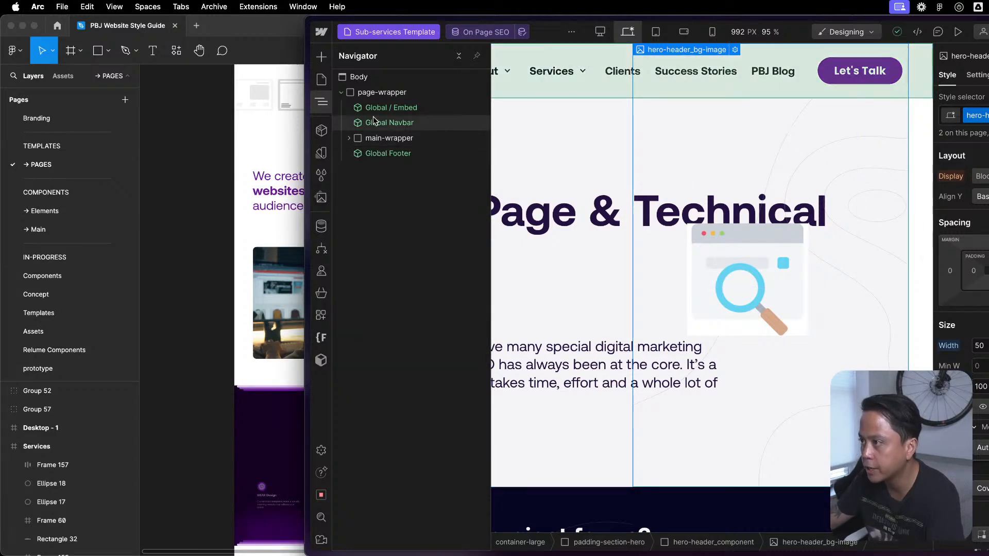
left_click(375, 121)
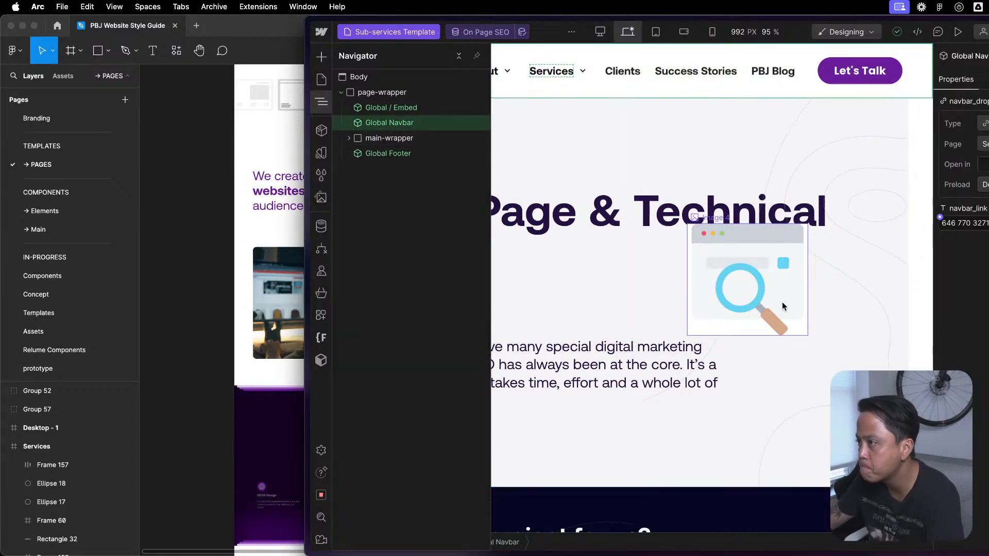
- Open the Services Template page from the CMS collection pages
left_click(322, 79)
scroll(435, 348, "down", 5)
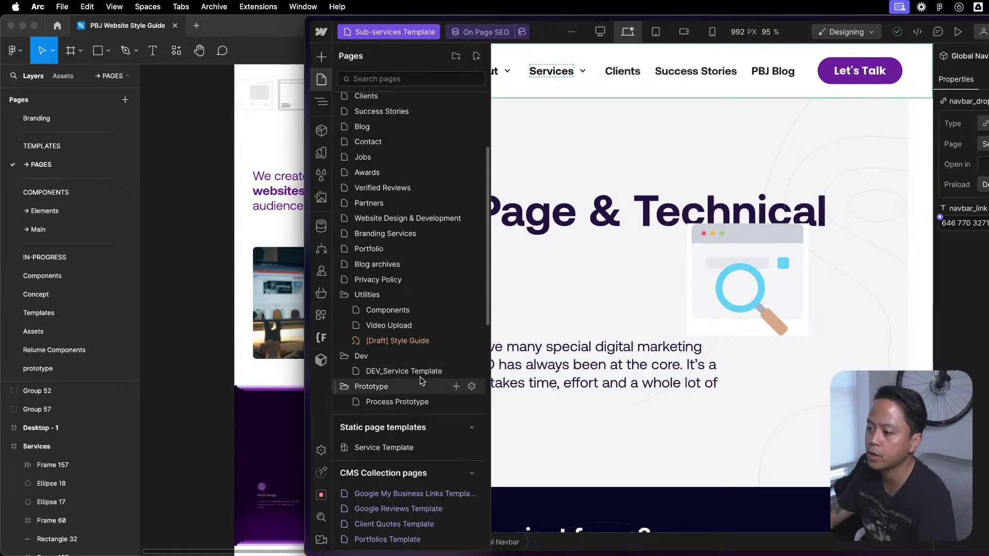
left_click(398, 355)
left_click(380, 371)
left_click(356, 358)
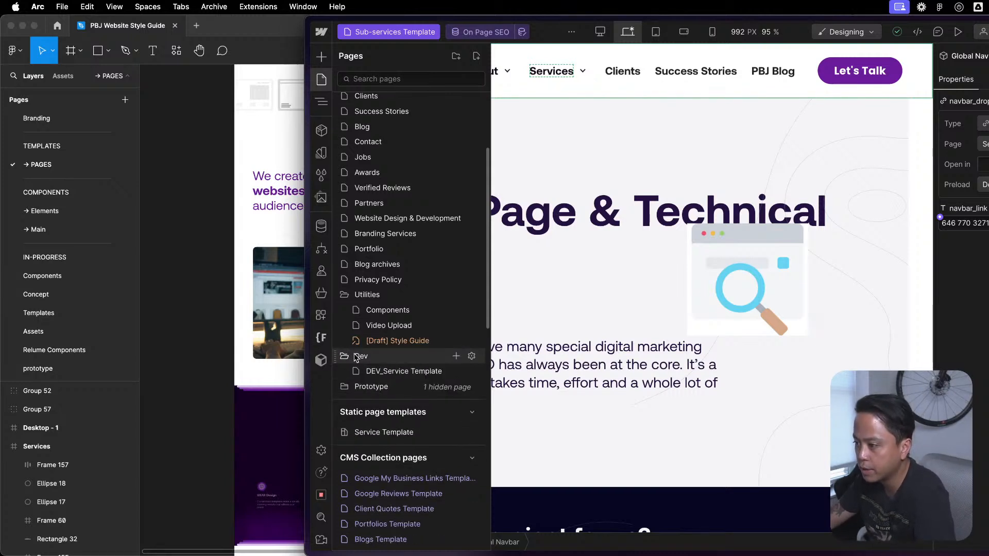
left_click(363, 386)
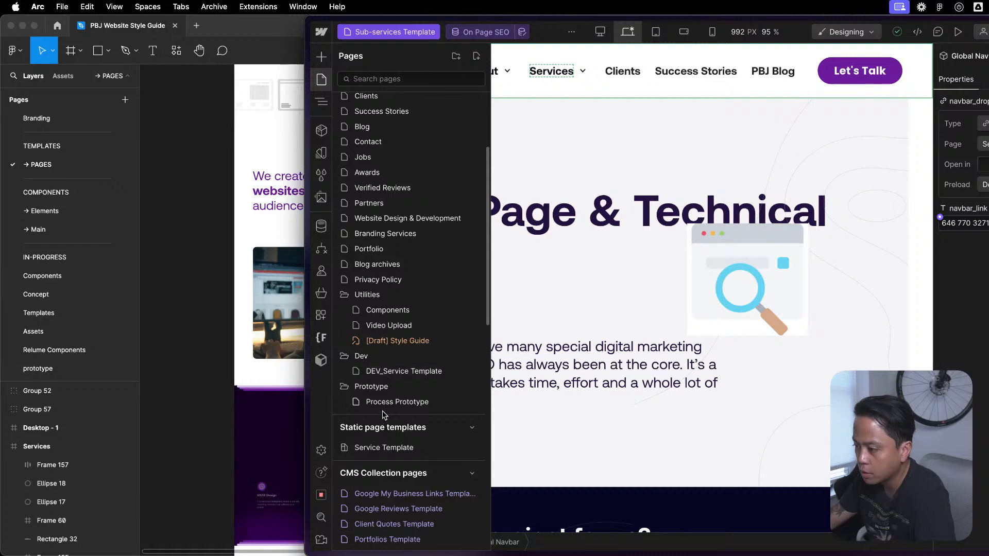
scroll(389, 407, "down", 3)
scroll(396, 445, "down", 3)
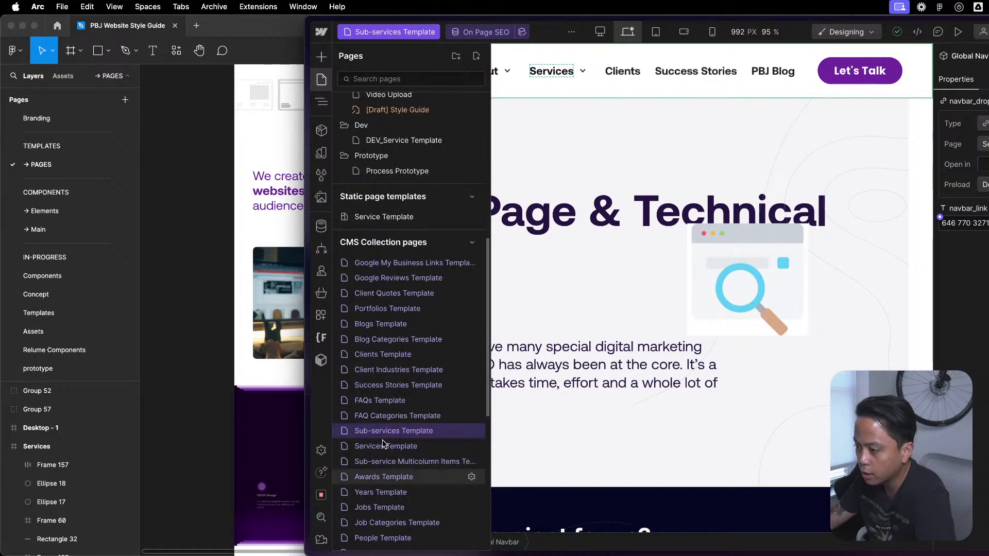
left_click(382, 446)
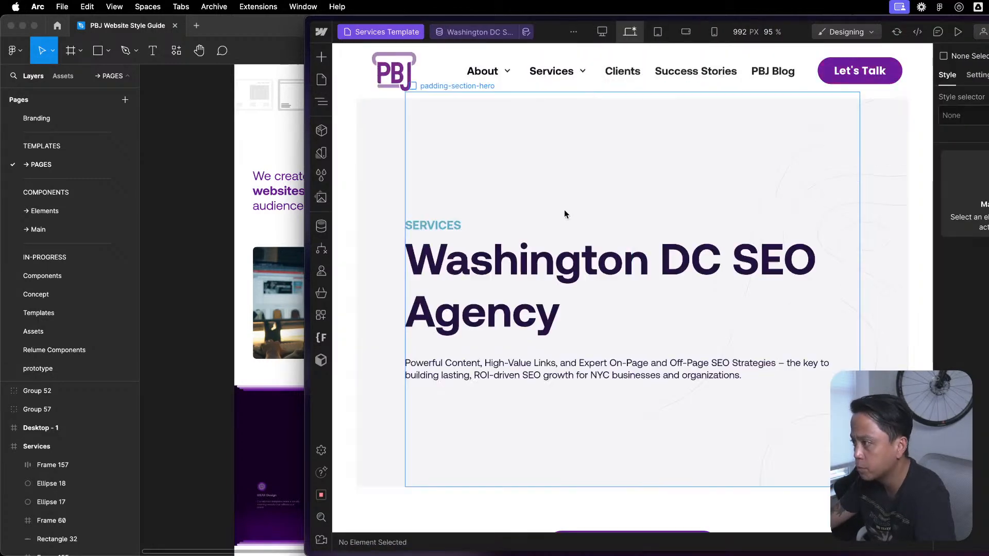
- Add Global / Embed inside the Services Template's page-wrapper above the Global Navbar instances and delete Global Styles
left_click(321, 101)
left_click(342, 94)
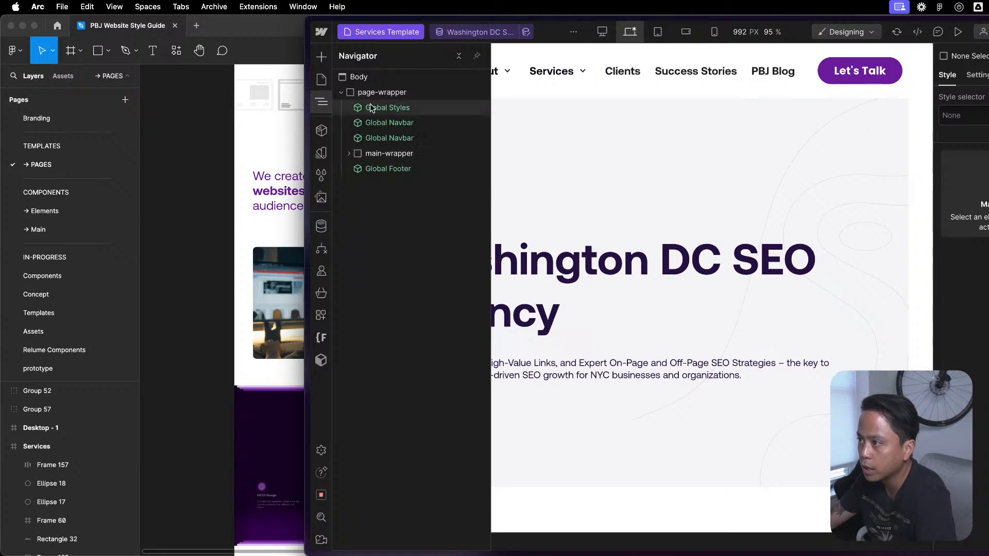
left_click(372, 109)
key("shift+a")
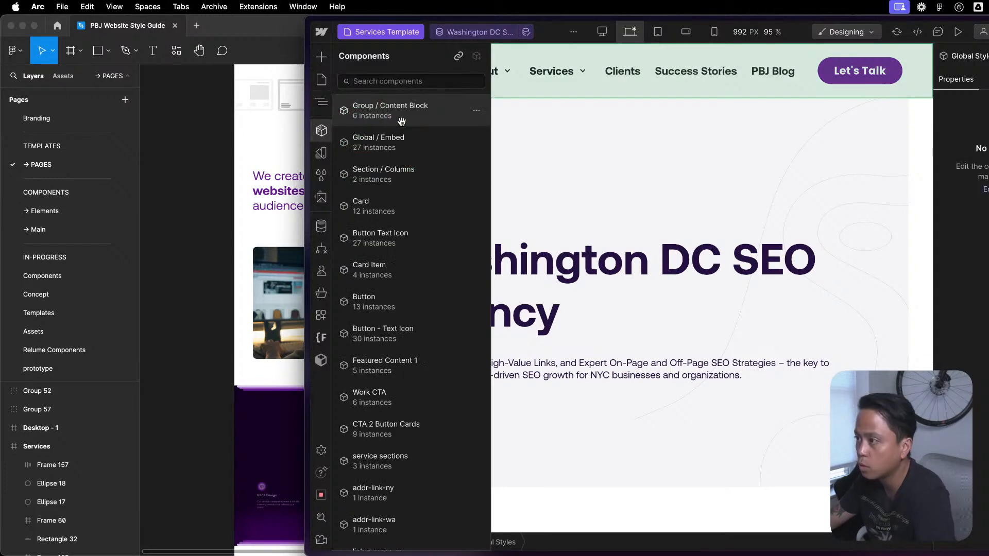
left_click(406, 139)
key("z")
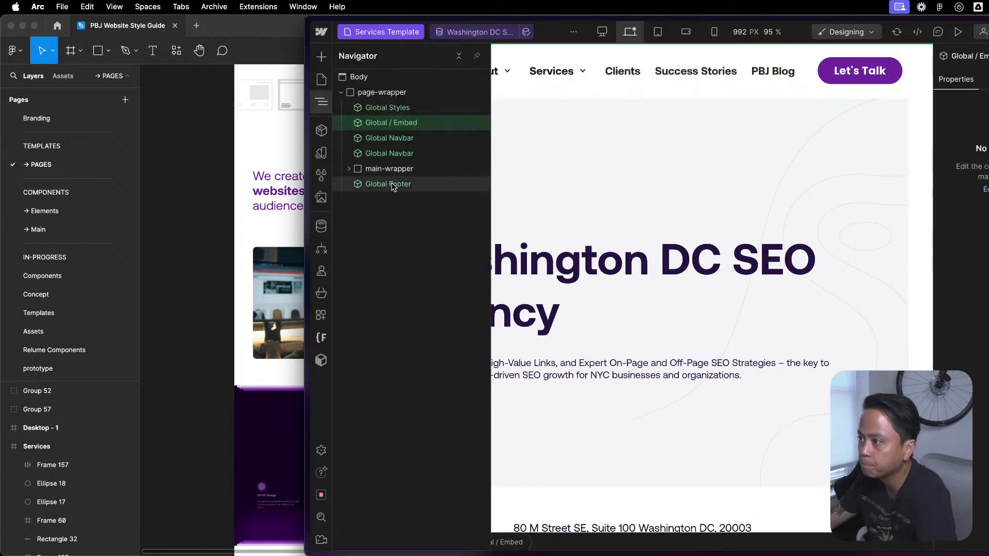
left_click(409, 109)
key("Delete")
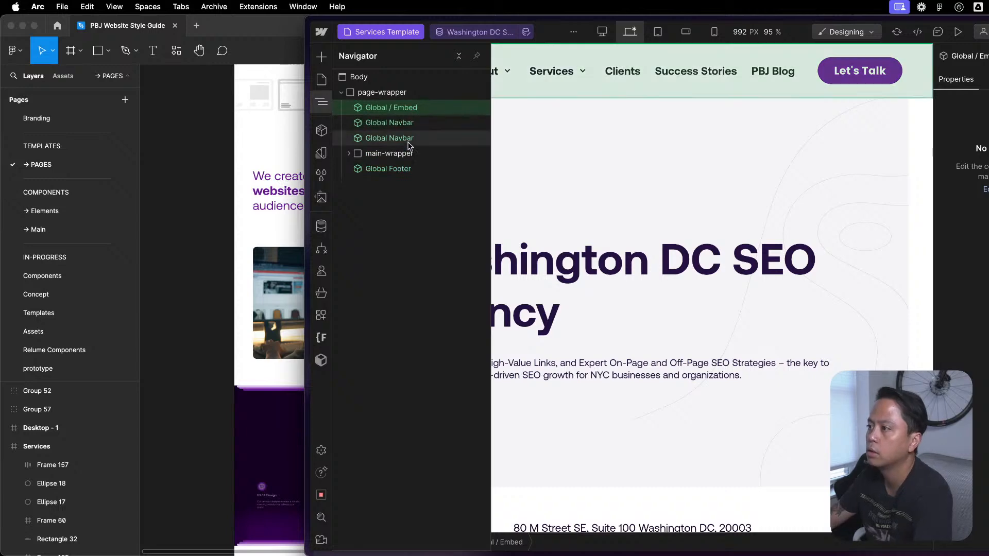
- Delete the duplicate Global Navbar from the Services Template and check the remaining page-wrapper elements
left_click(417, 125)
scroll(670, 270, "down", 10)
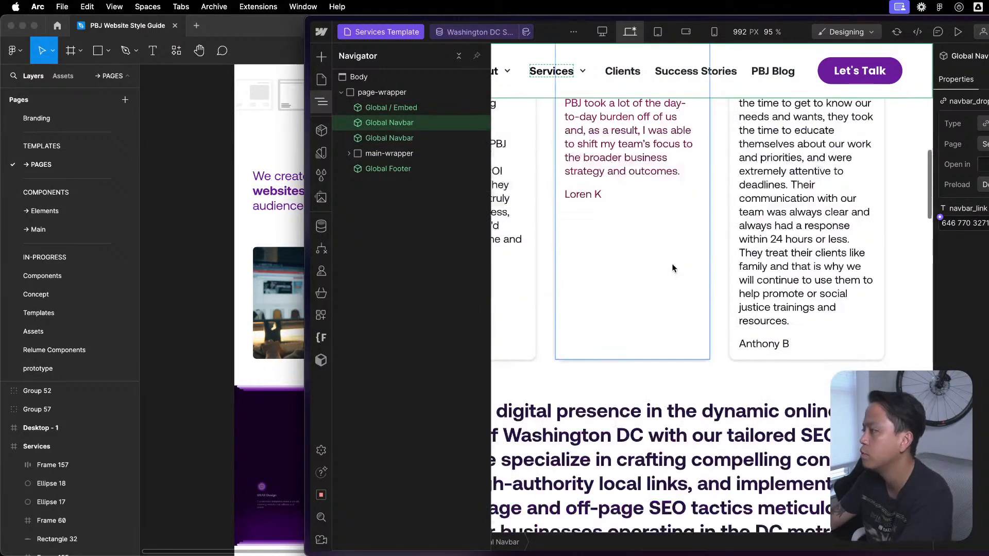
scroll(669, 272, "down", 10)
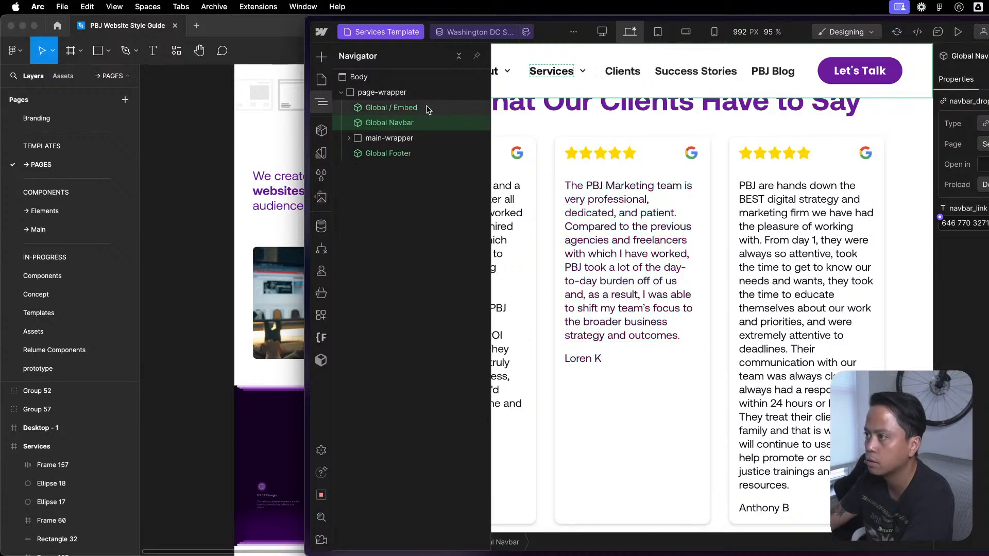
left_click(411, 154)
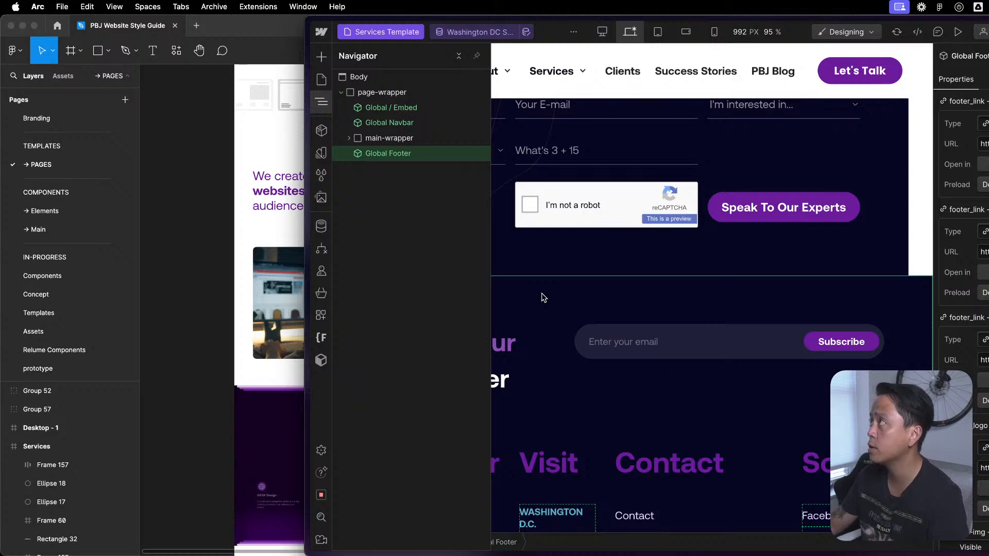
left_click(369, 137)
left_click(376, 93)
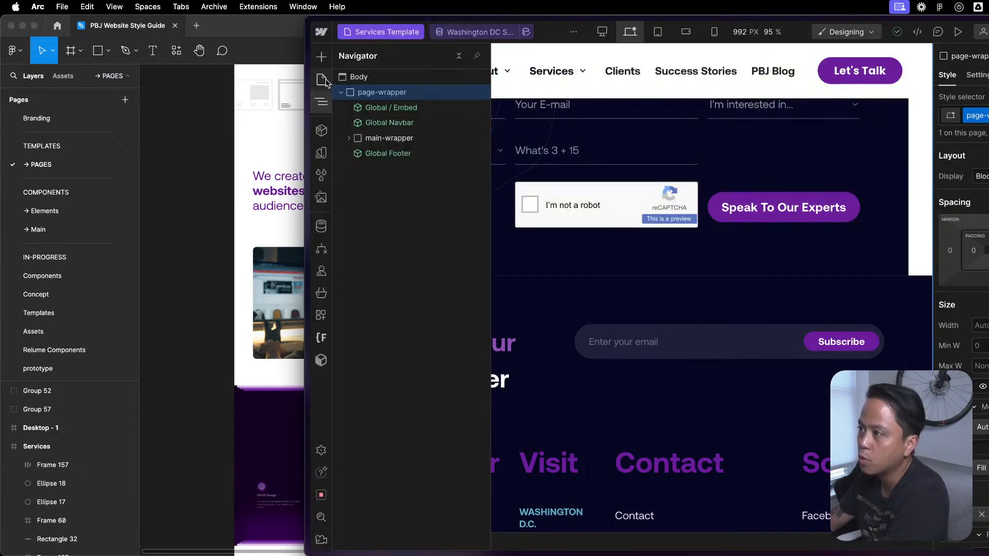
- Open the Sub-service Multicolumn Items, Awards and People CMS template pages in turn to check them for content
left_click(322, 80)
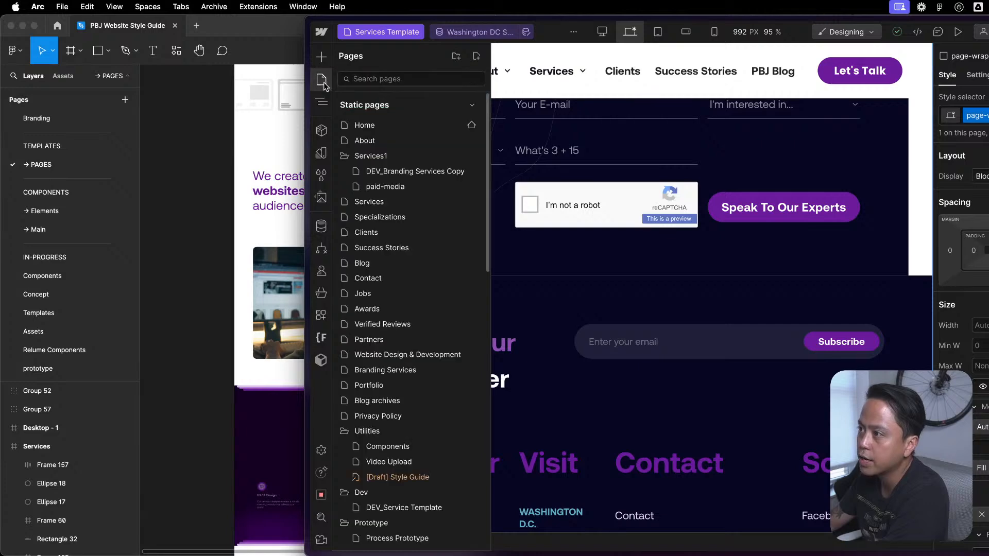
scroll(373, 348, "down", 12)
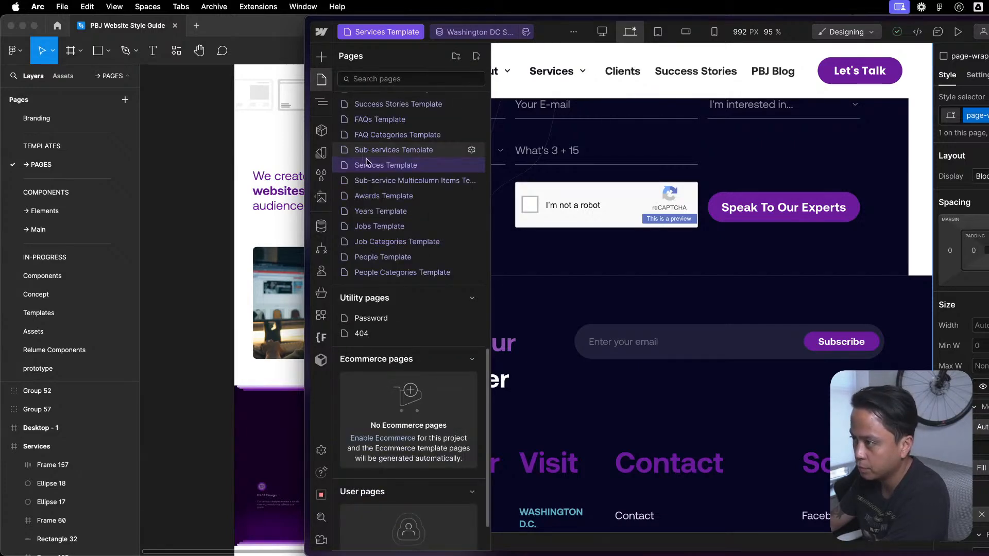
left_click(384, 180)
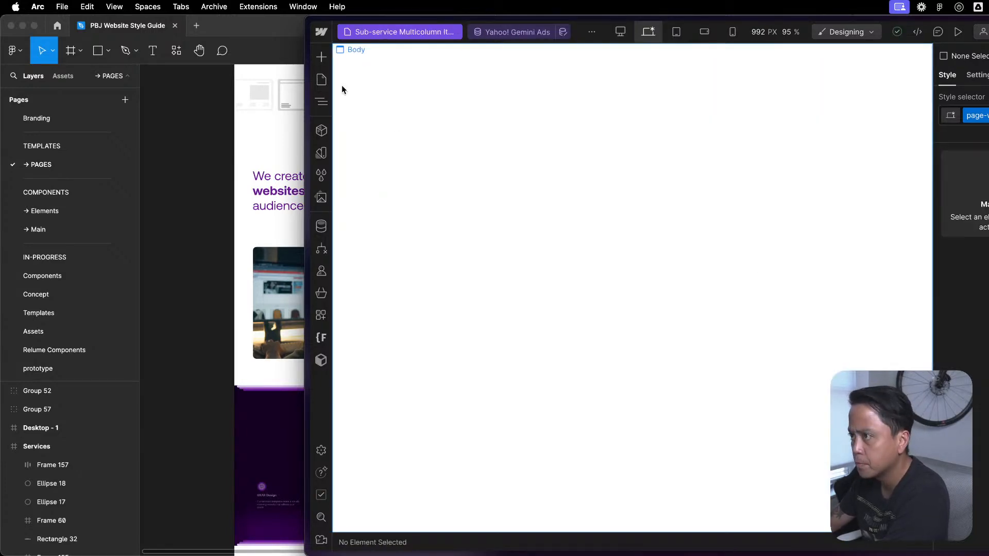
left_click(321, 79)
scroll(378, 345, "down", 12)
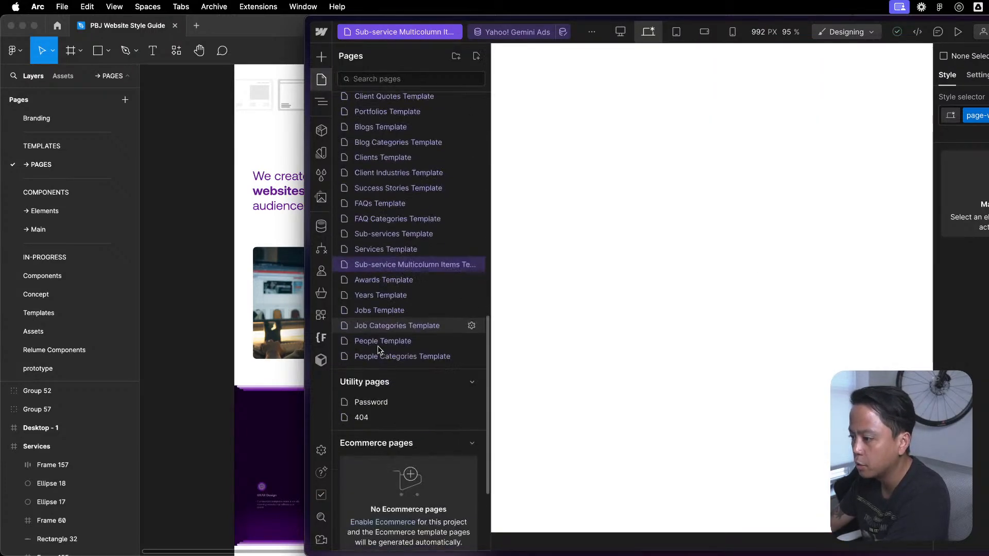
left_click(400, 279)
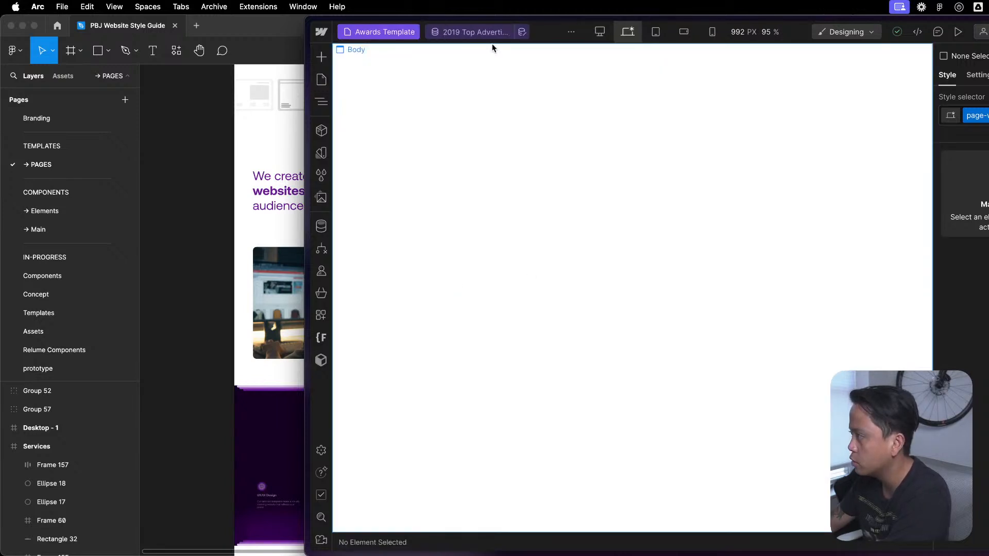
left_click(322, 80)
scroll(393, 293, "down", 12)
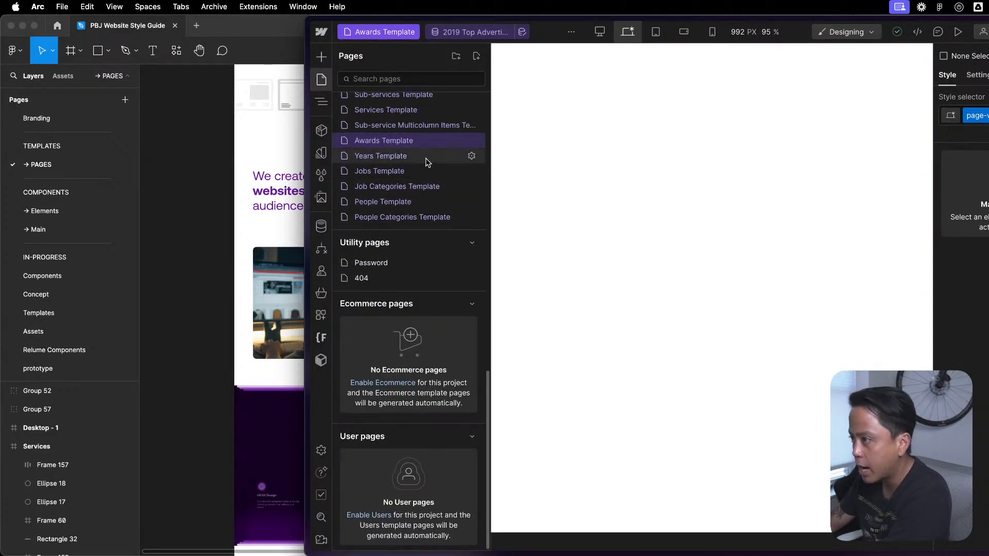
left_click(432, 202)
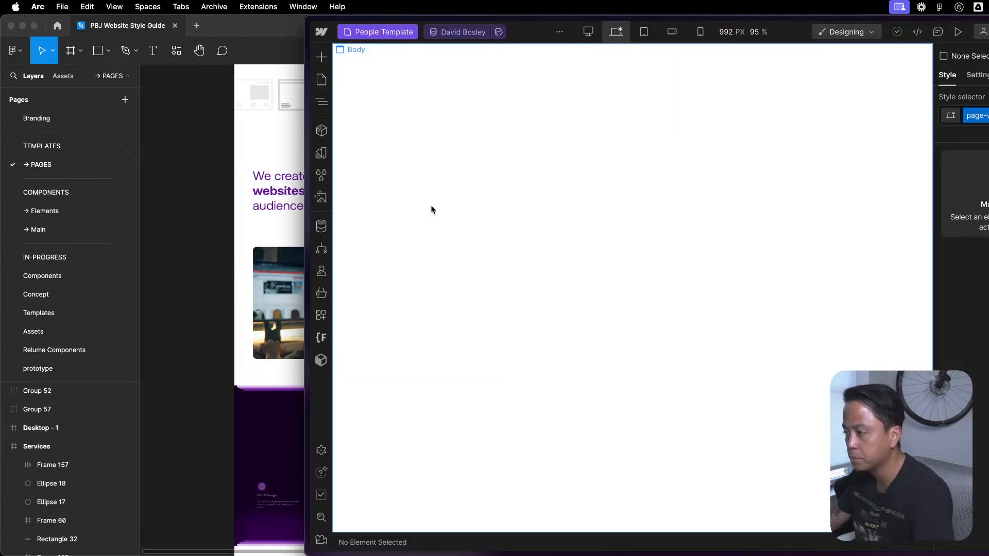
- Open the People Categories Template page and check which elements it contains
left_click(327, 81)
scroll(418, 345, "down", 10)
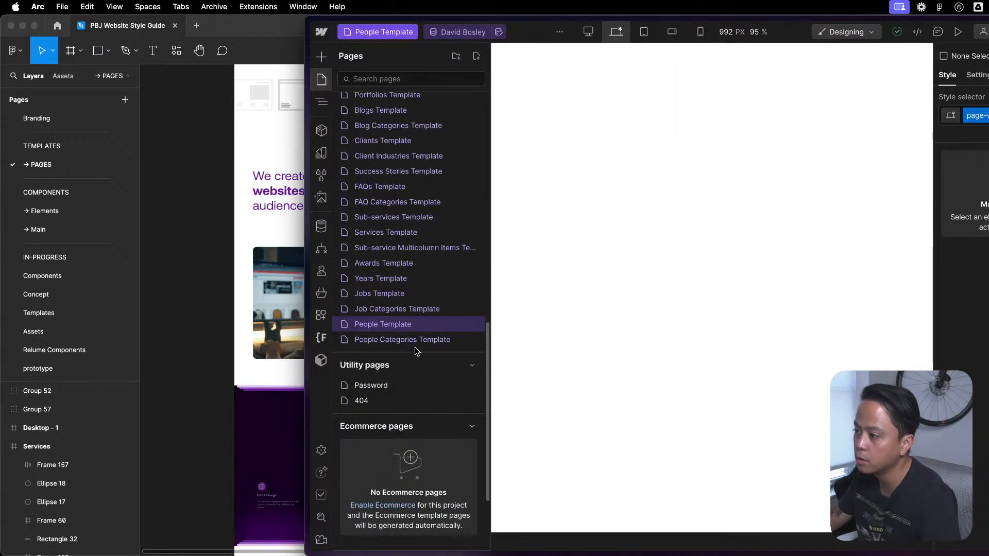
left_click(419, 338)
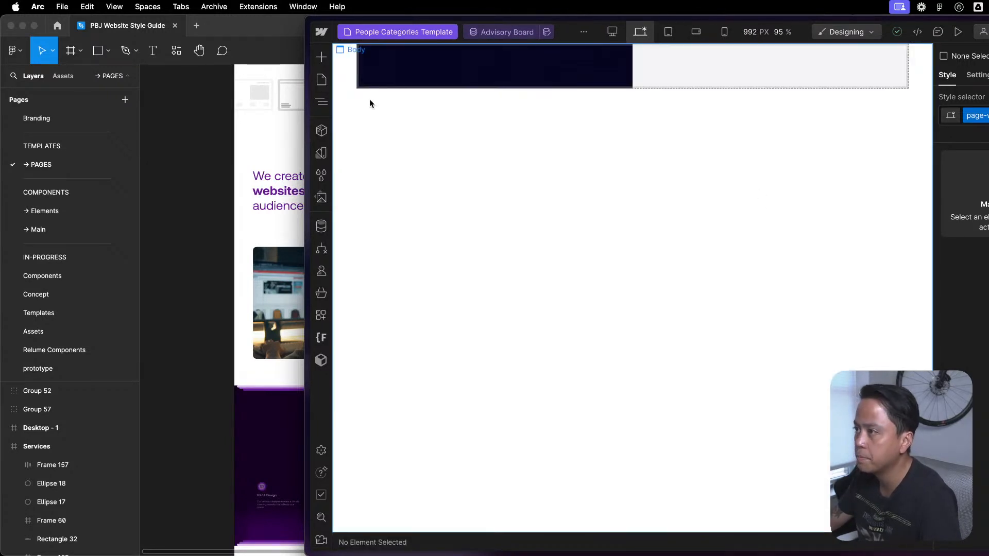
left_click(321, 102)
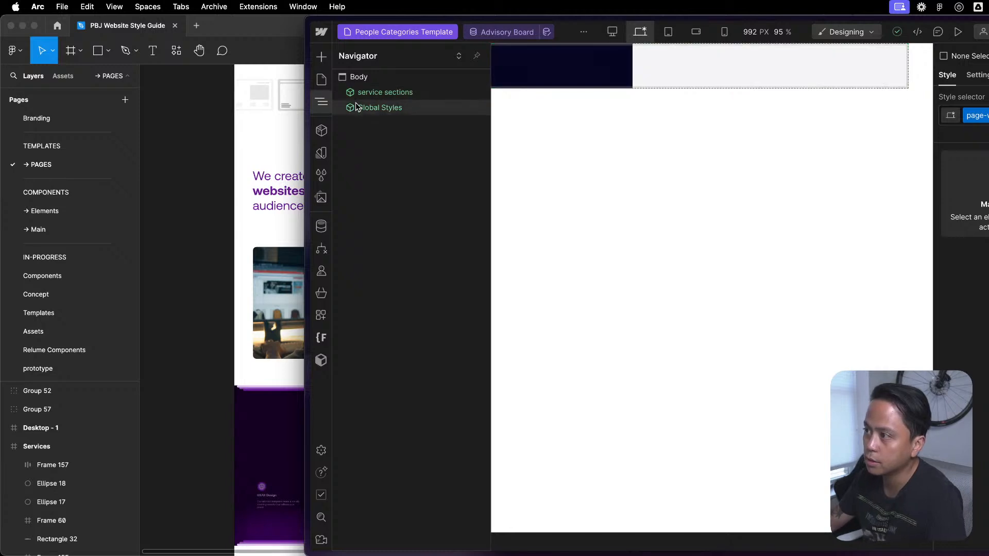
- Collapse the Services1, Utilities, Dev and Prototype folders in the list of static pages
left_click(327, 79)
scroll(372, 167, "down", 10)
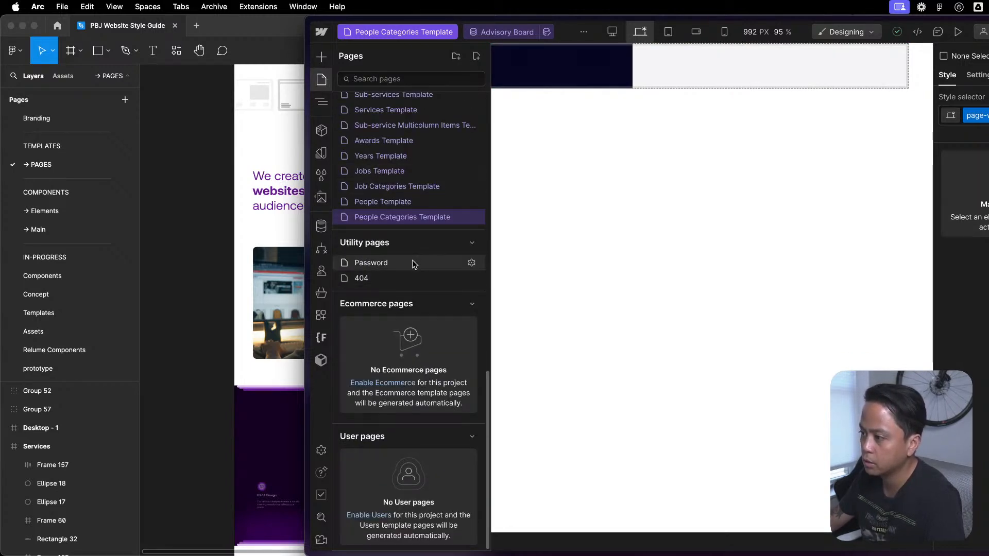
scroll(415, 253, "up", 10)
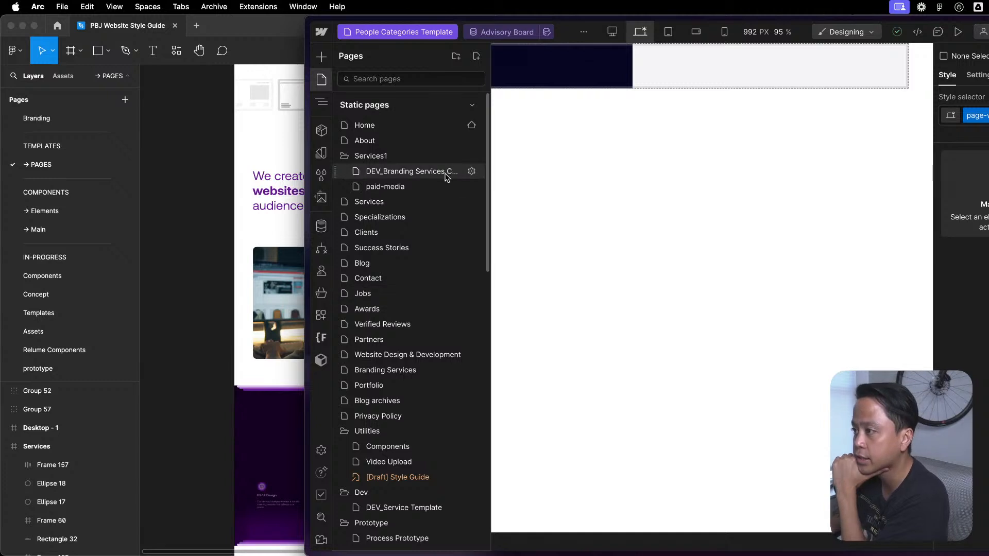
left_click(388, 156)
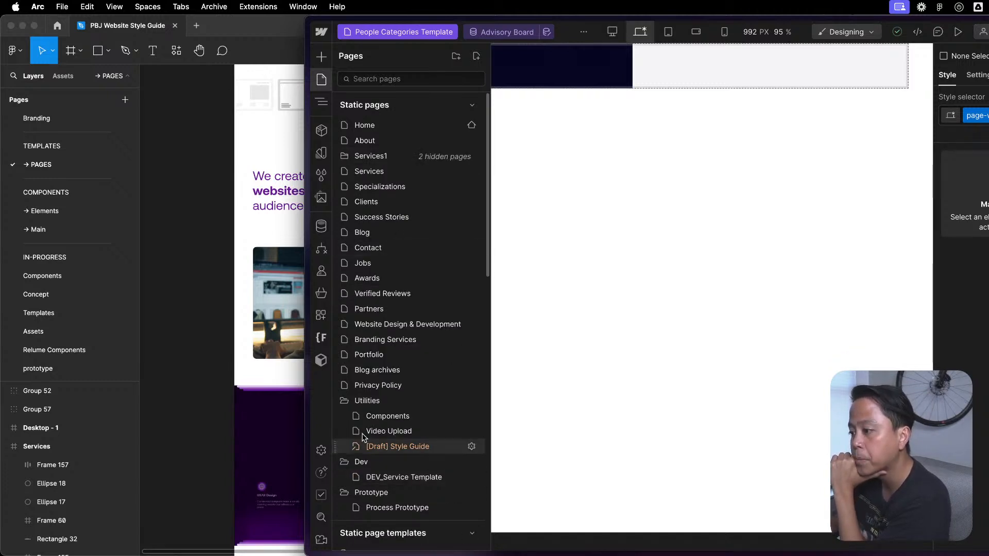
left_click(371, 401)
left_click(351, 417)
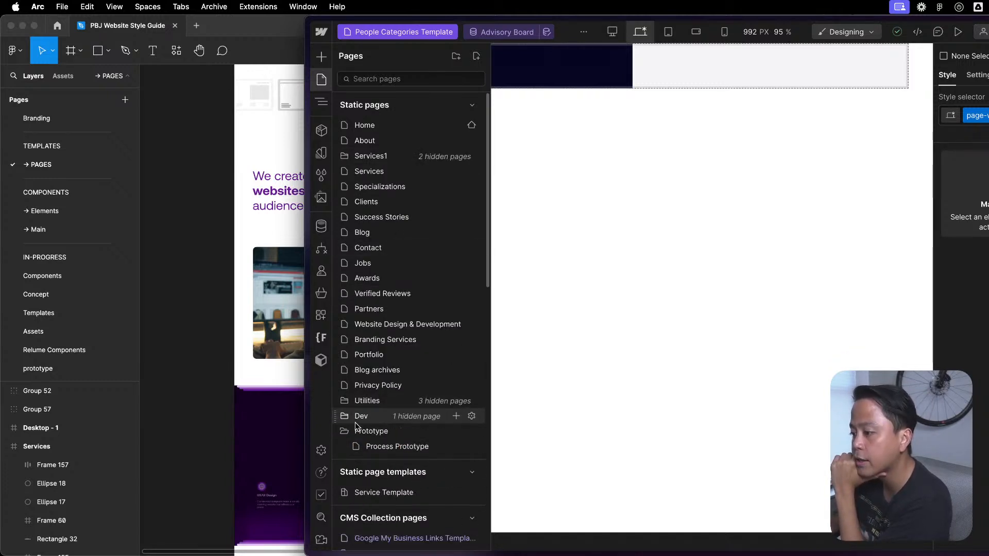
left_click(355, 428)
- Collapse the CMS Collection, static page template, utility, Ecommerce and static page groups in the page list
scroll(359, 429, "down", 5)
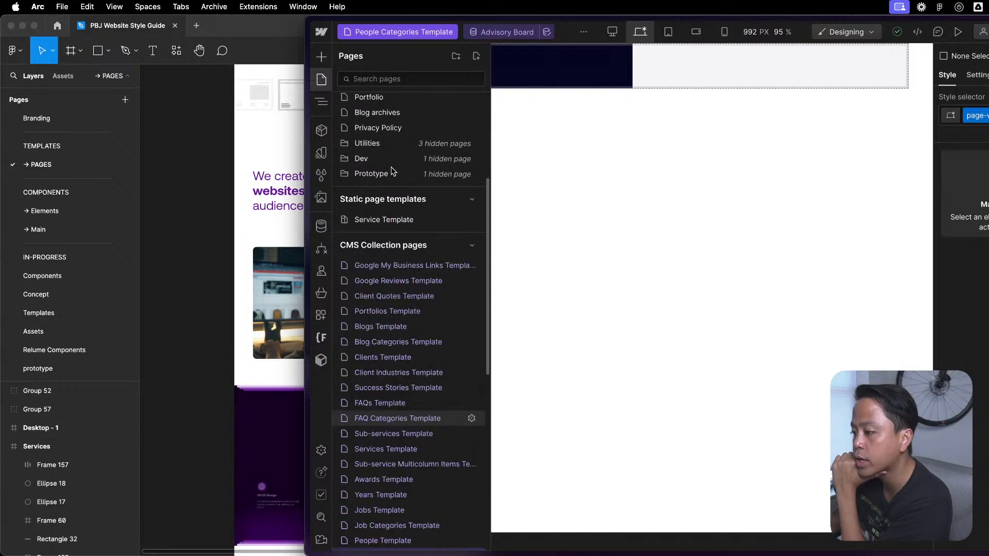
scroll(404, 219, "up", 1)
left_click(402, 270)
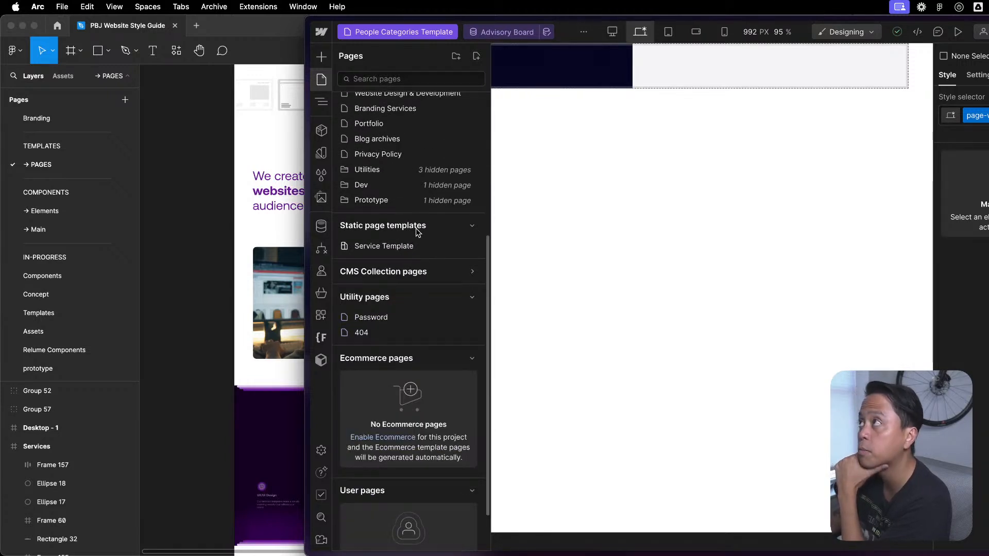
left_click(418, 232)
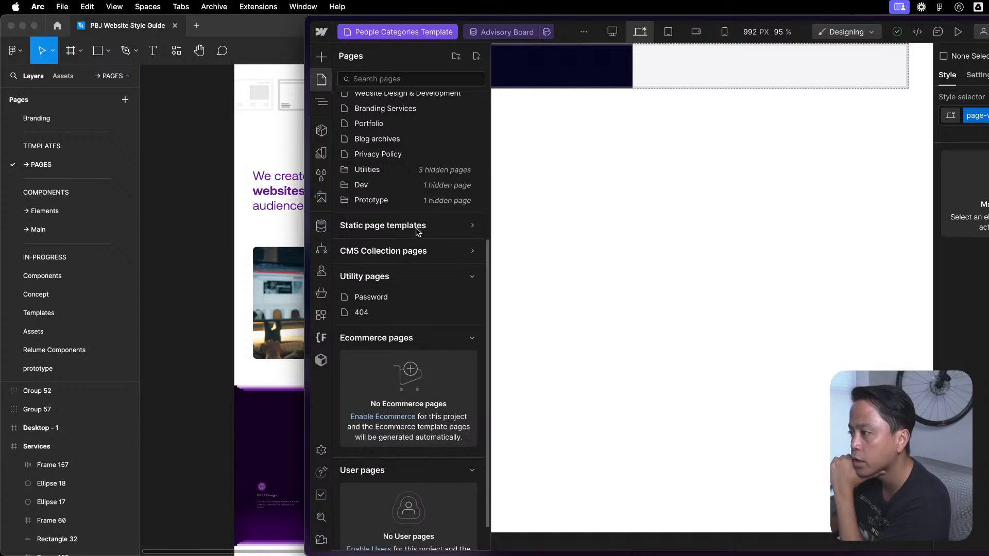
left_click(438, 277)
left_click(433, 306)
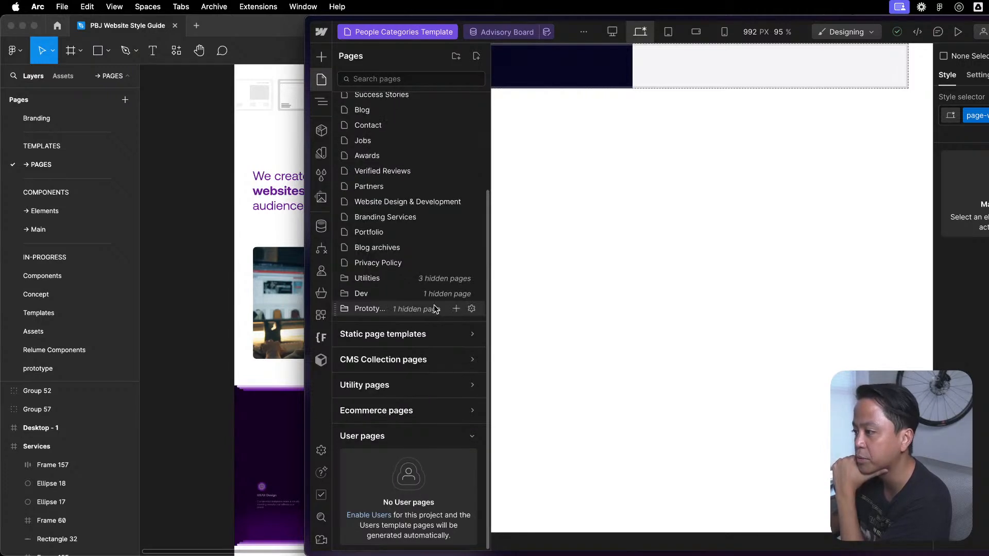
scroll(432, 292, "up", 5)
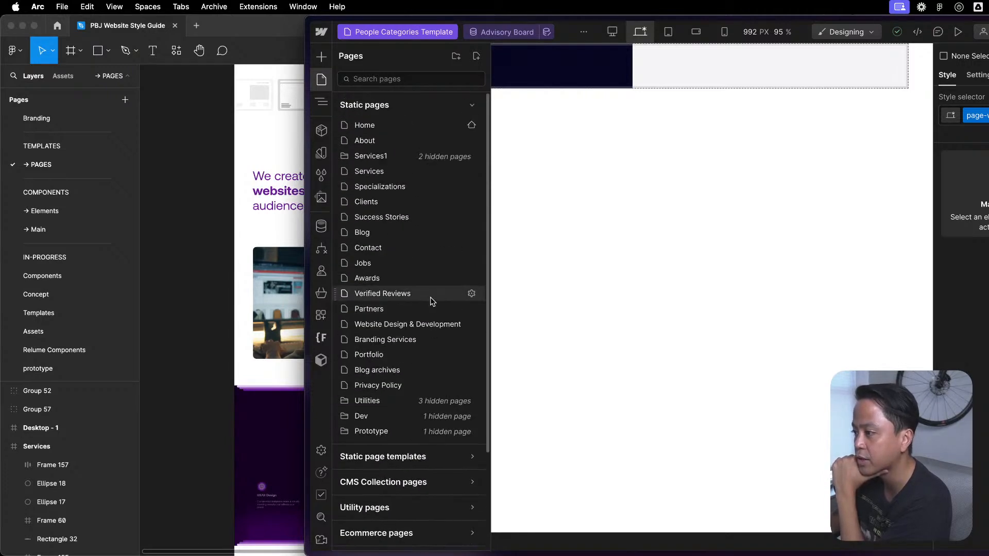
left_click(450, 105)
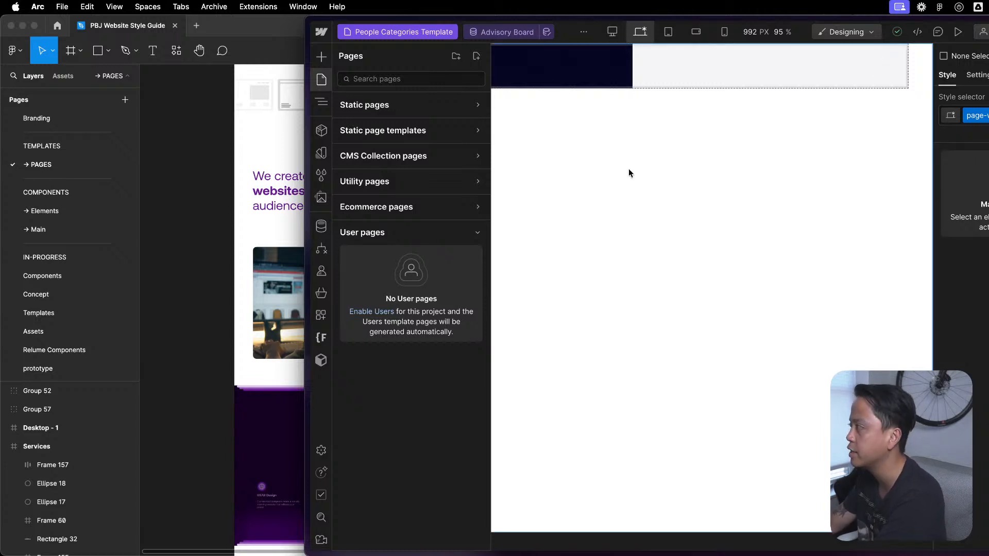
- Open the Service Template page from the static page templates
left_click(326, 31)
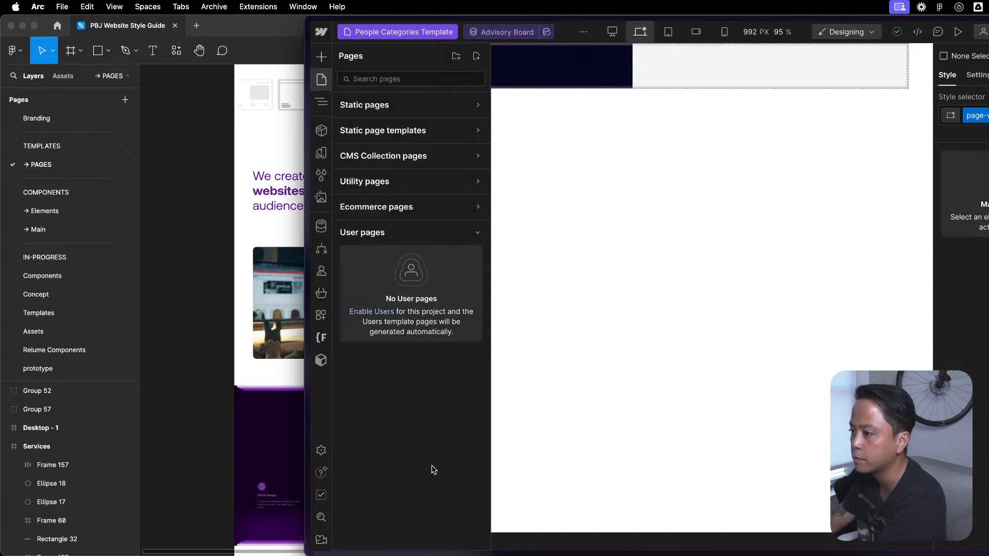
left_click(411, 104)
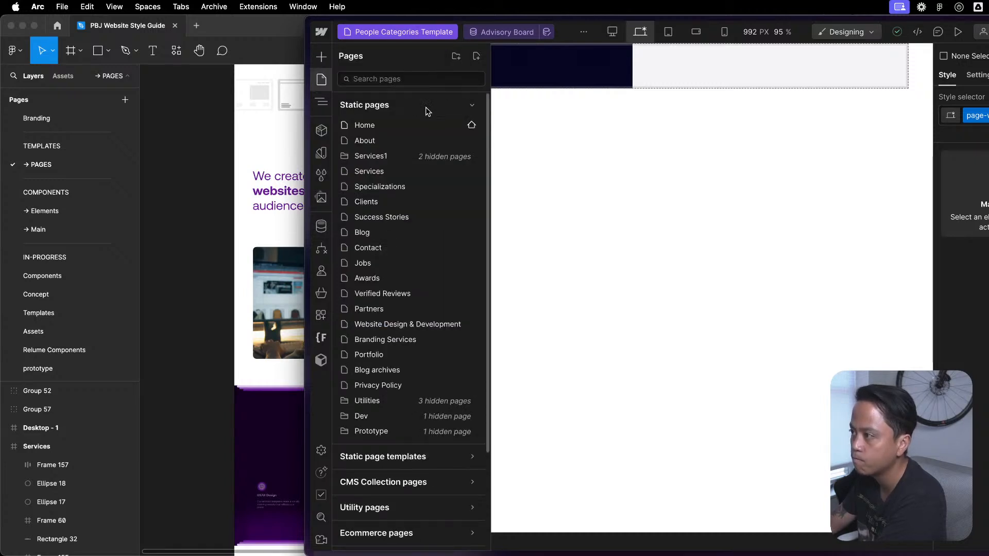
left_click(426, 108)
left_click(425, 131)
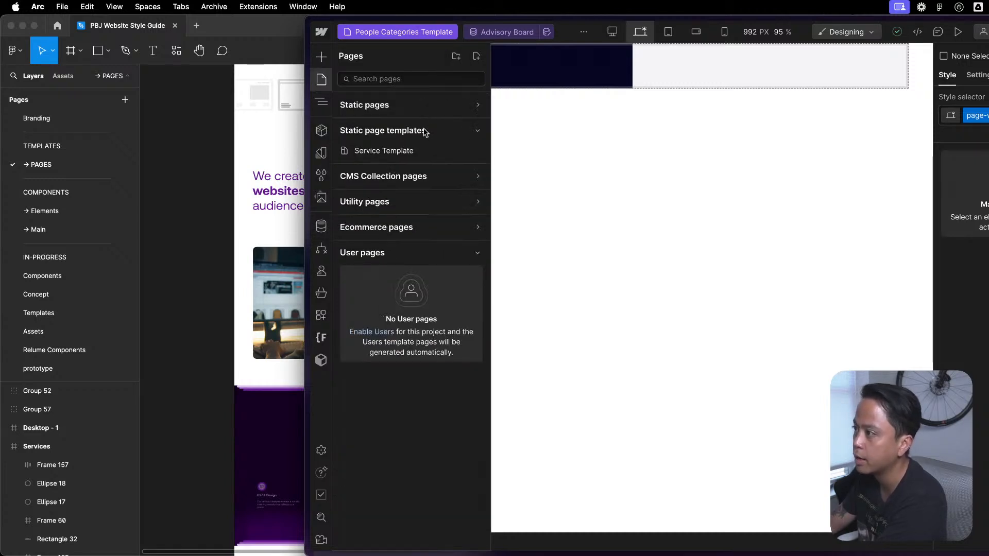
left_click(393, 151)
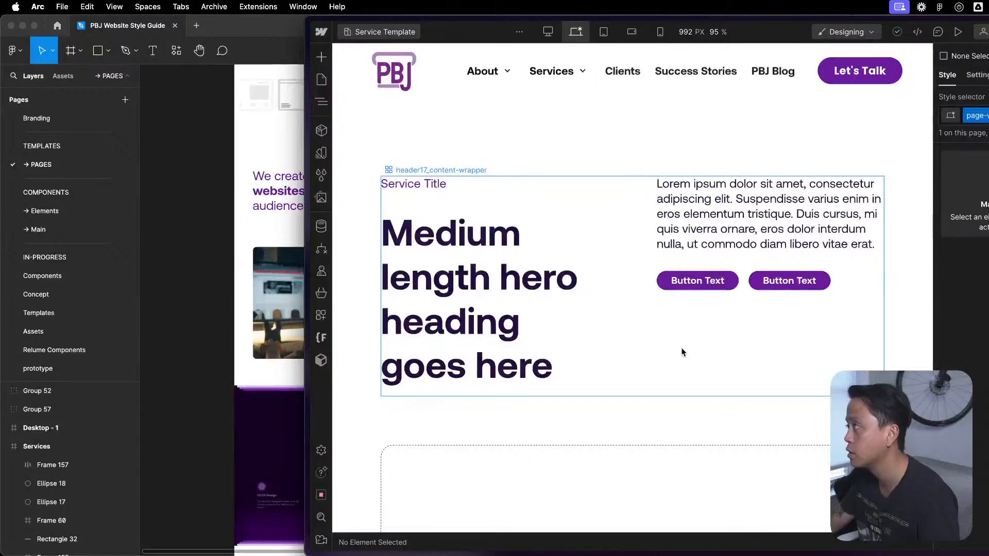
- Inspect the Service Template's hero content wrapper, heading and Service Title settings, and locate the Global Navbar in the page structure
left_click(651, 335)
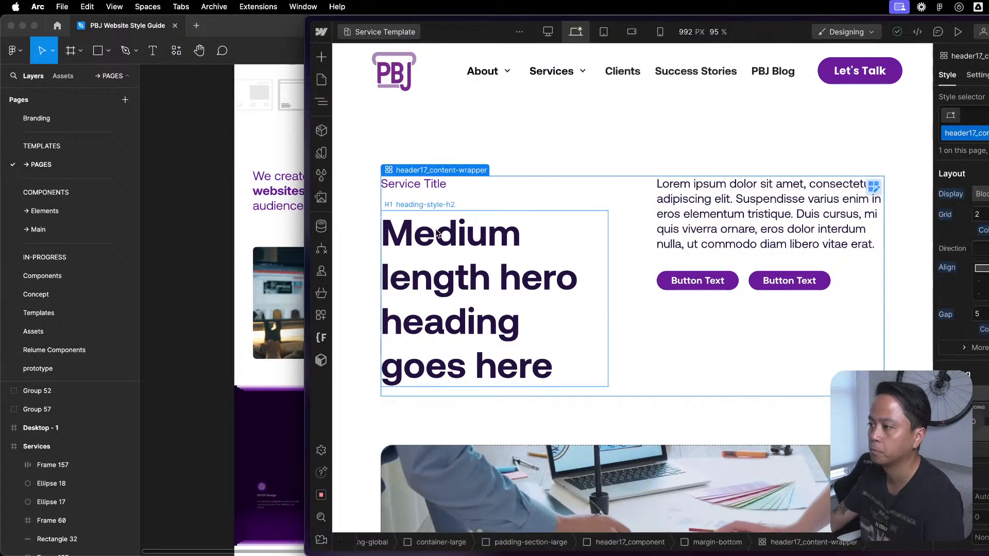
left_click(437, 233)
left_click(447, 185)
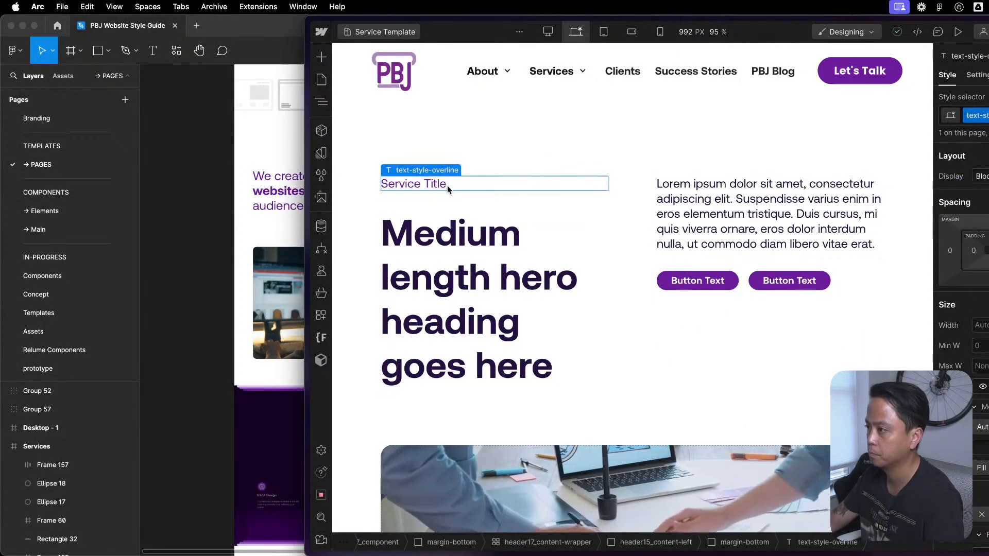
left_click(976, 75)
key("z")
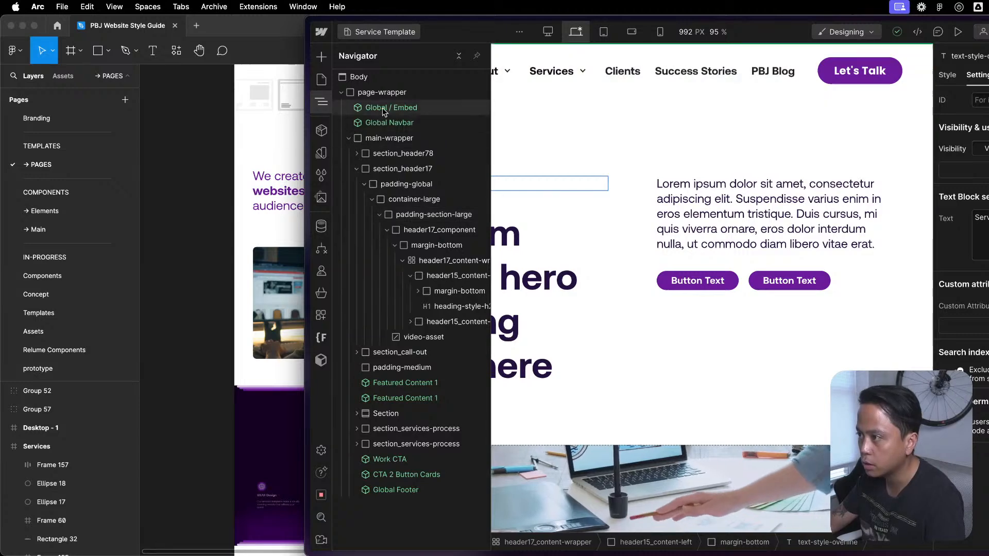
left_click(389, 123)
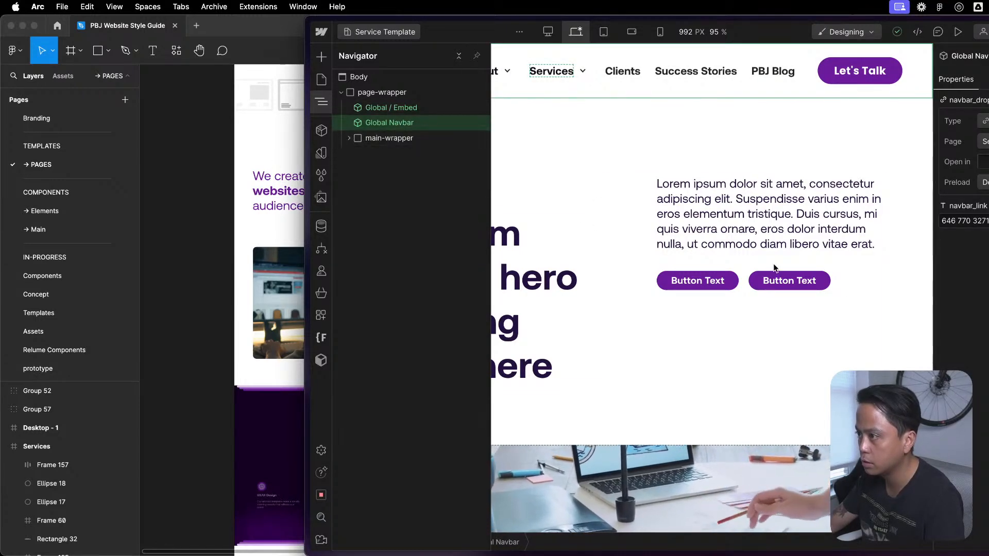
- Review the Service Template's layout from the hero through the callout, featured content and section-heading text down to the Google Ads Agency section
left_click(796, 427)
scroll(803, 438, "down", 20)
scroll(802, 437, "down", 10)
scroll(803, 437, "up", 5)
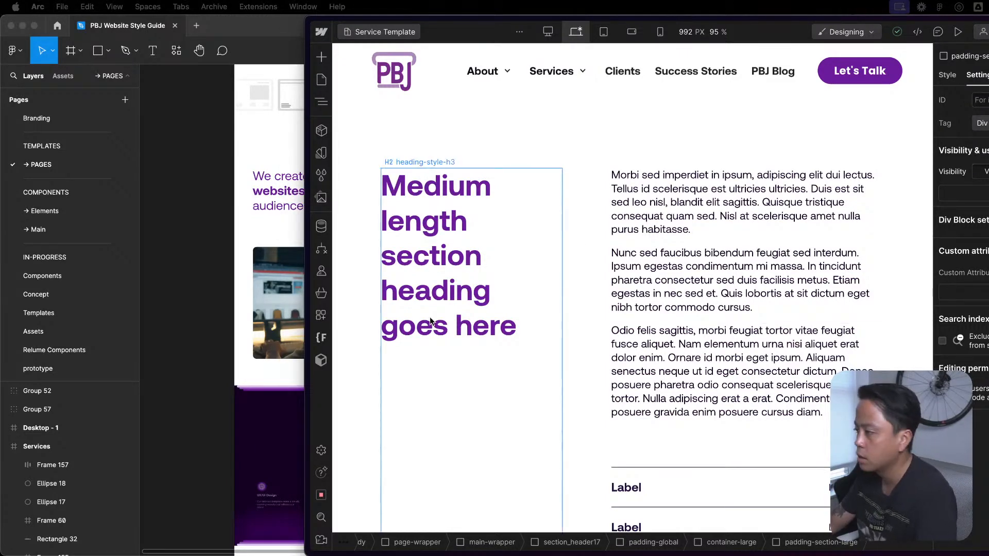
scroll(683, 301, "down", 5)
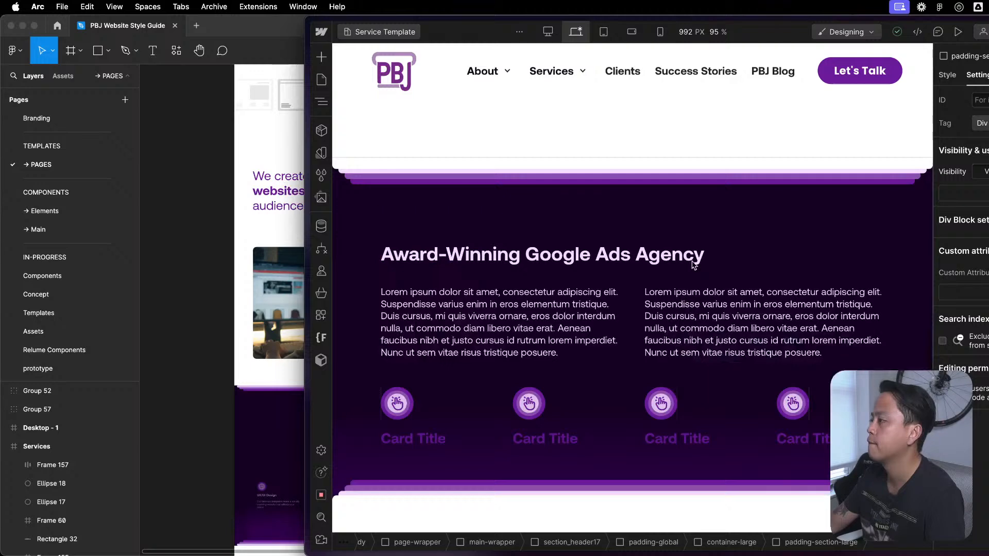
scroll(693, 264, "up", 6)
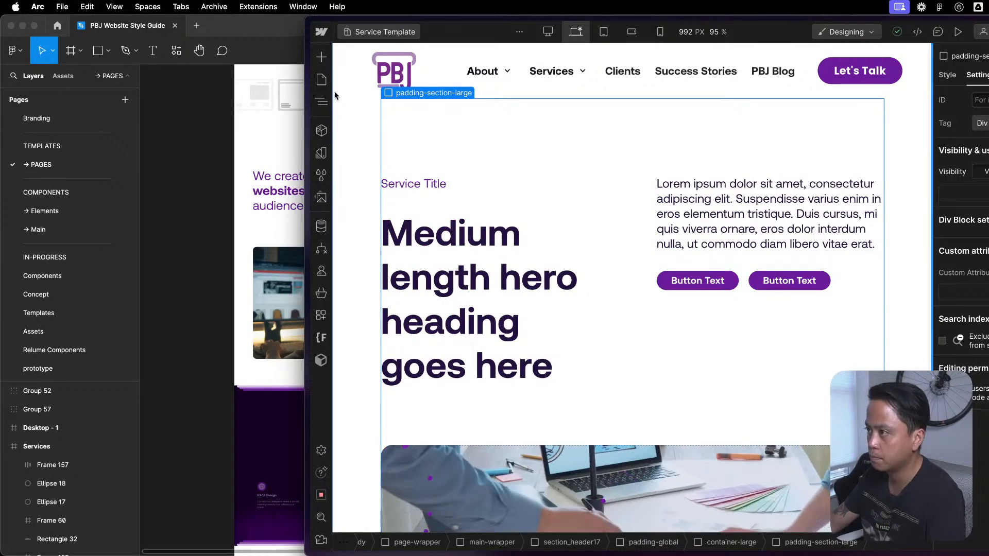
left_click(323, 270)
key("Escape")
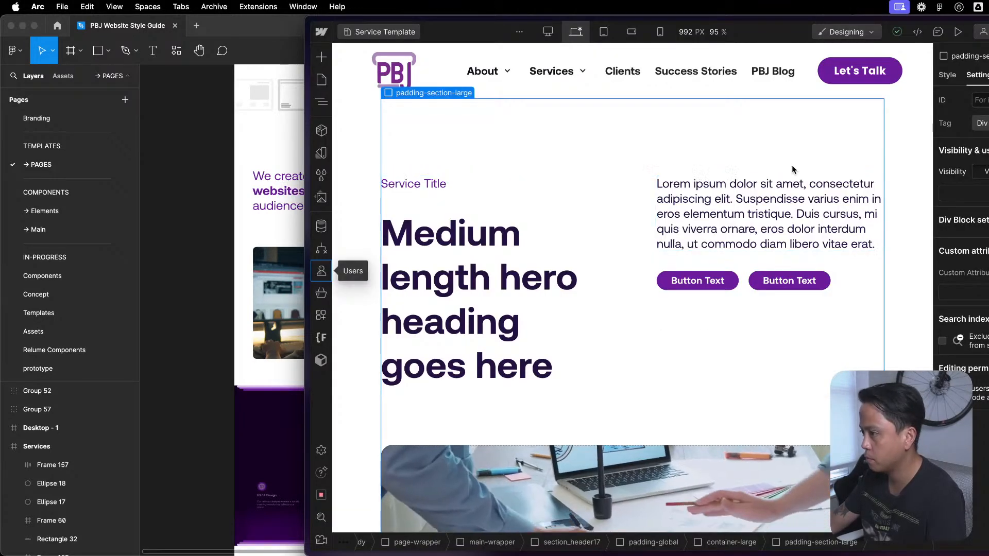
scroll(748, 350, "down", 5)
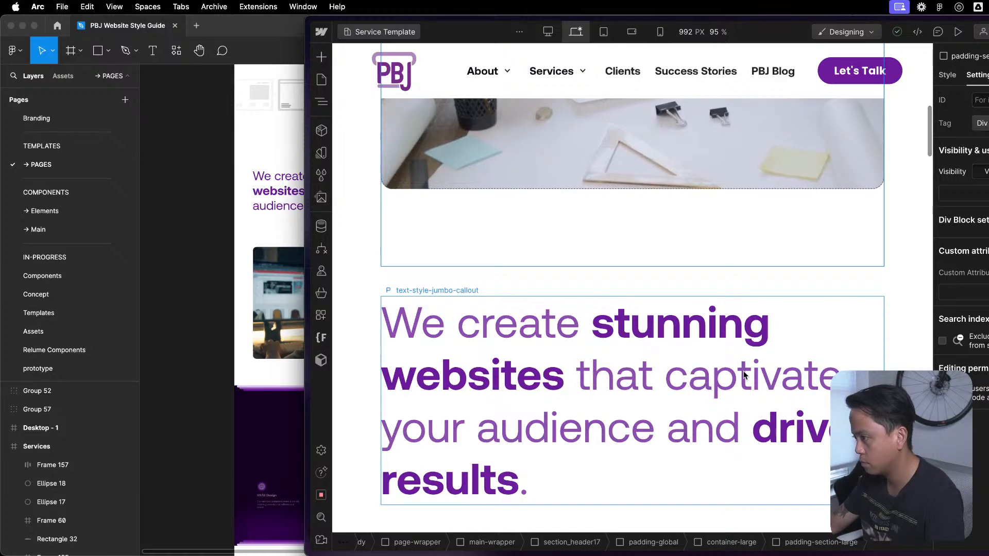
scroll(656, 400, "down", 8)
scroll(660, 411, "down", 10)
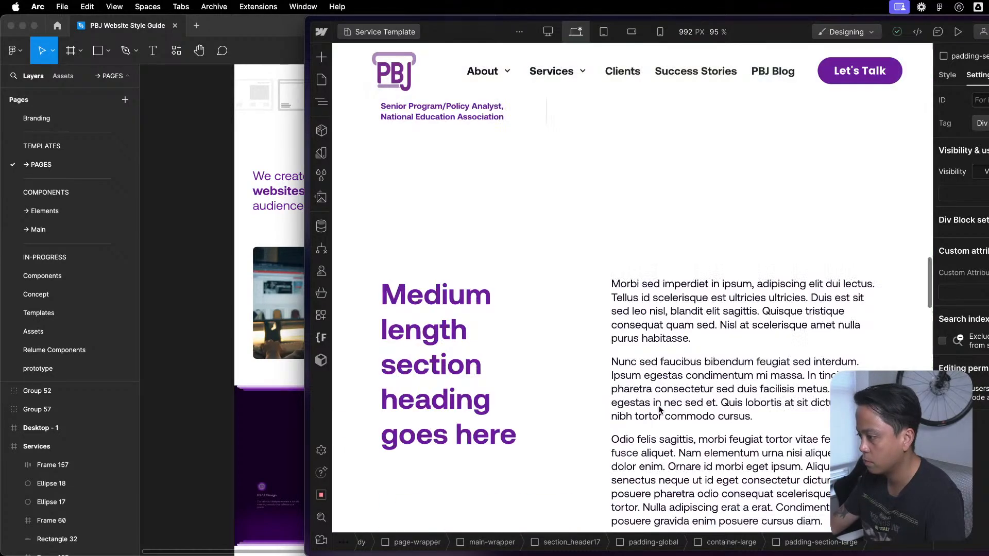
scroll(659, 410, "up", 4)
scroll(660, 410, "down", 4)
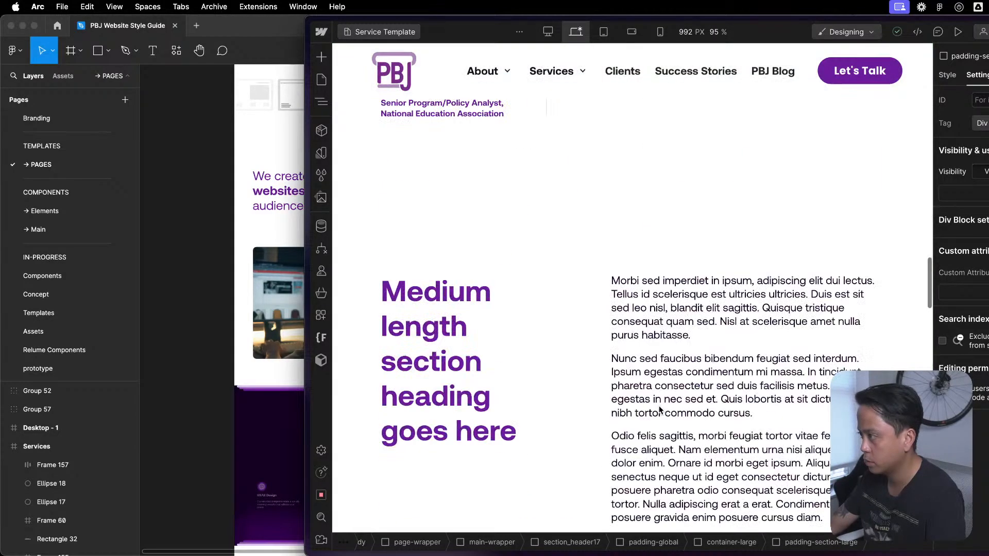
scroll(660, 409, "down", 5)
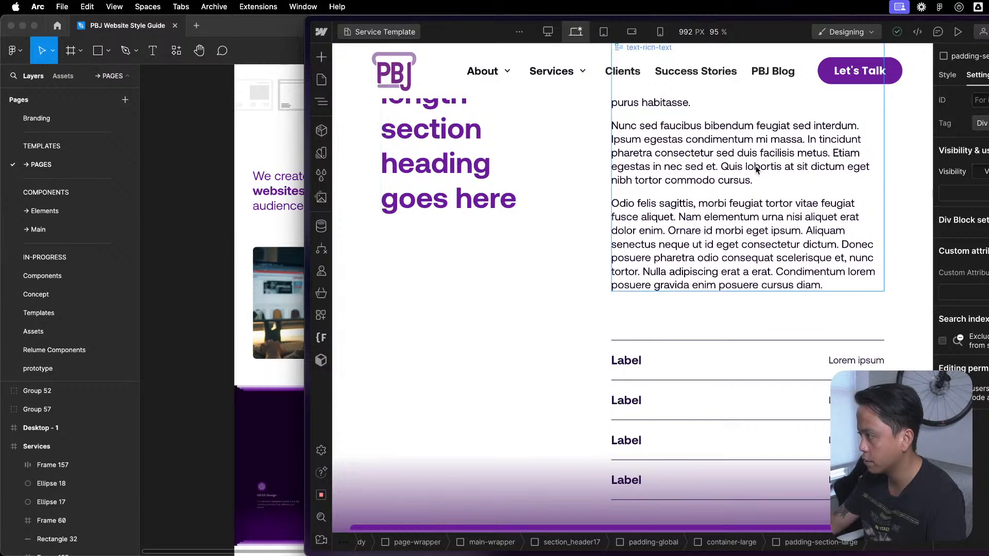
- Trace content22_component to its parent Section in the Service Template's structure, select that Section and examine its contents with the label rows
left_click(591, 221)
scroll(592, 219, "up", 2)
key("z")
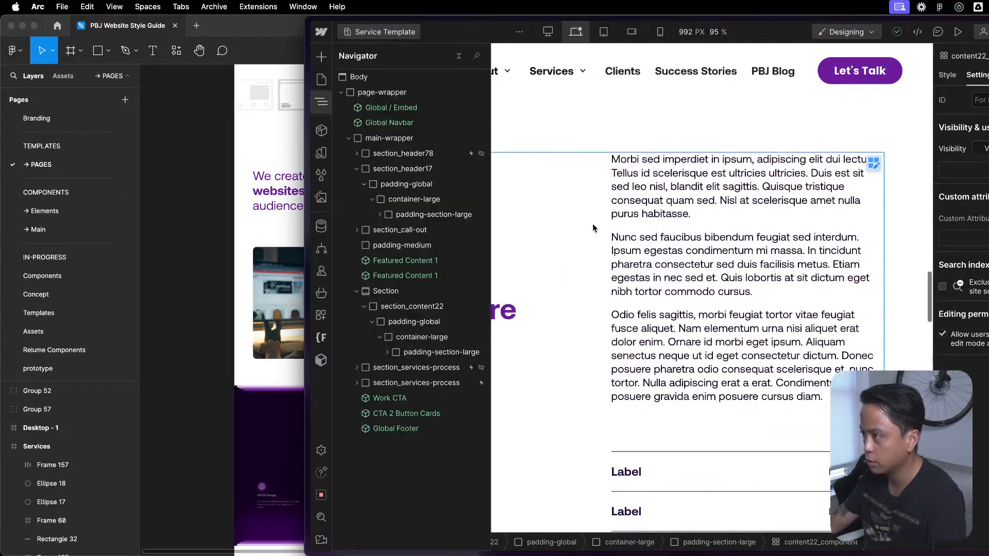
left_click(459, 56)
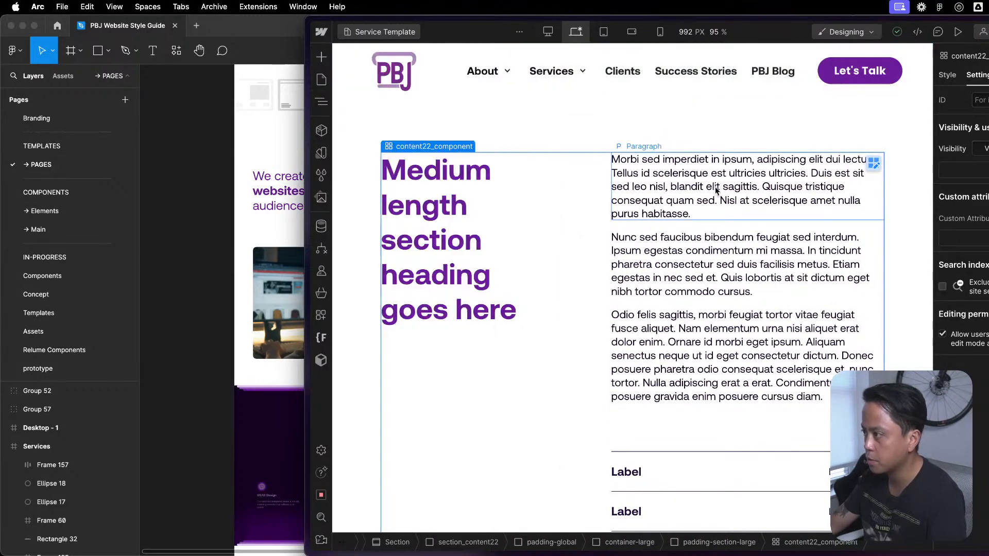
left_click(354, 223)
scroll(579, 248, "up", 5)
key("z")
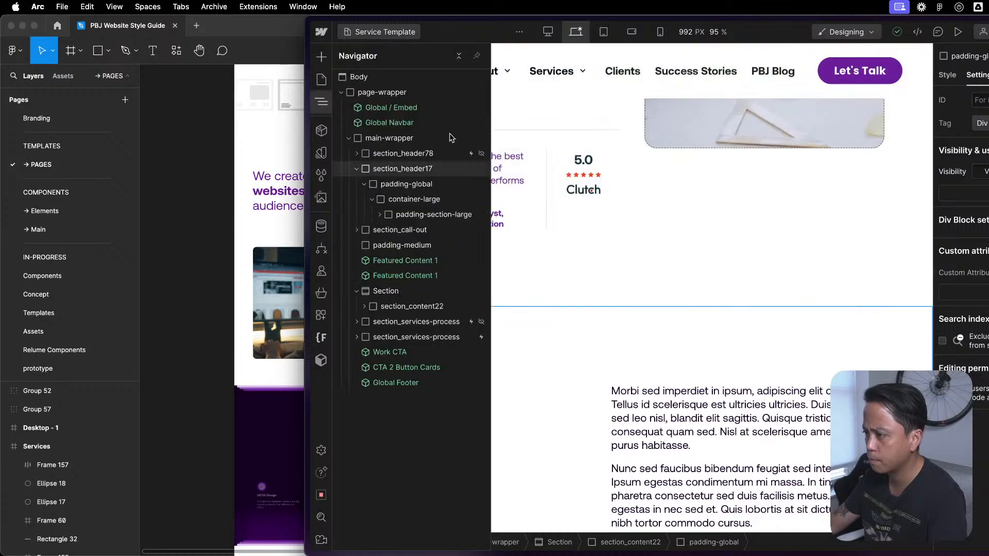
left_click(400, 291)
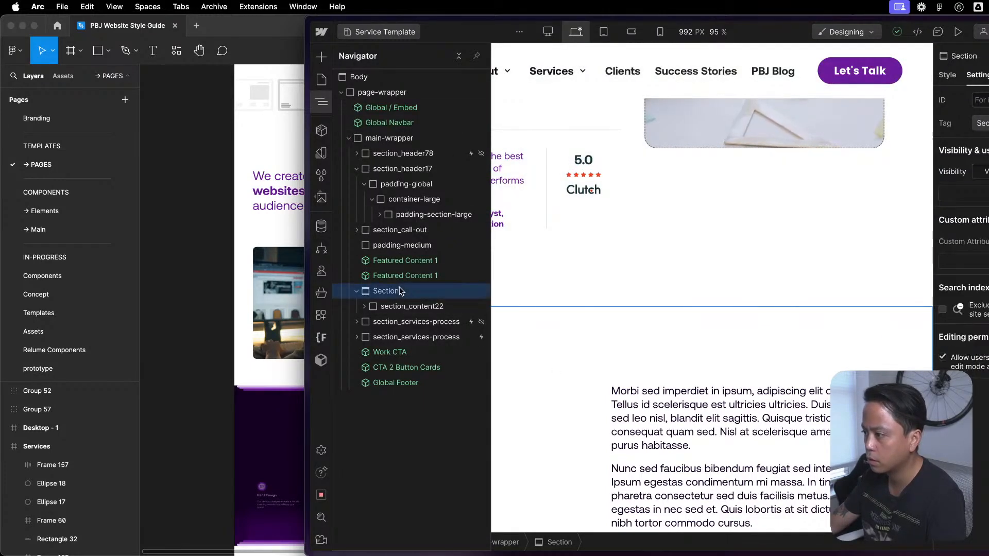
key("z")
key("z")
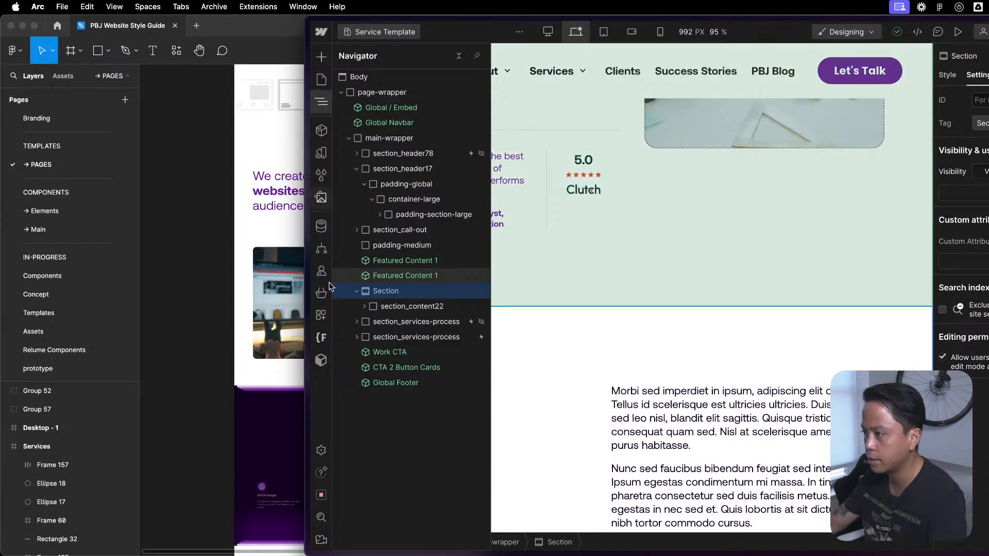
scroll(710, 264, "down", 8)
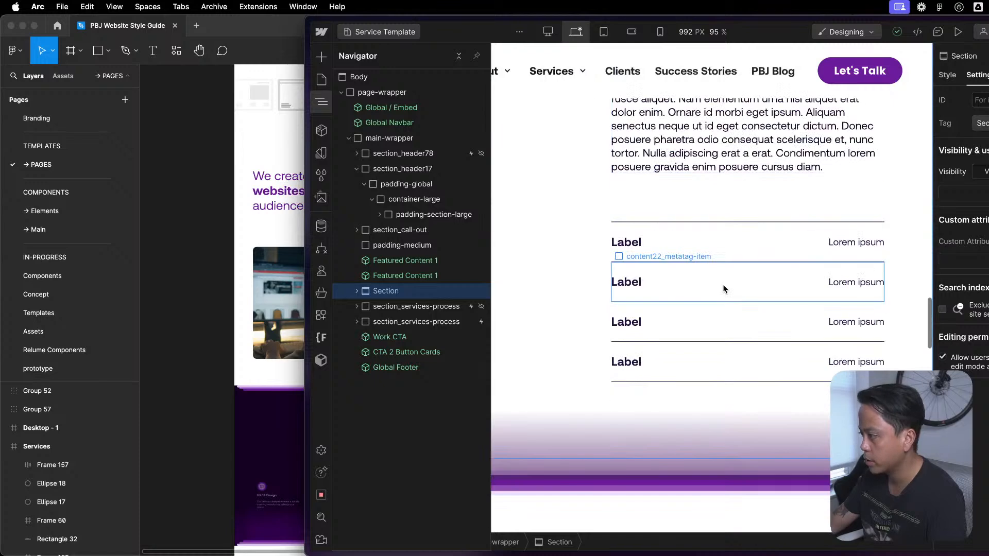
- Compare the medium-length heading section and its label rows with the Featured Content 1 sections above it
key("z")
scroll(723, 286, "up", 8)
scroll(780, 166, "down", 7)
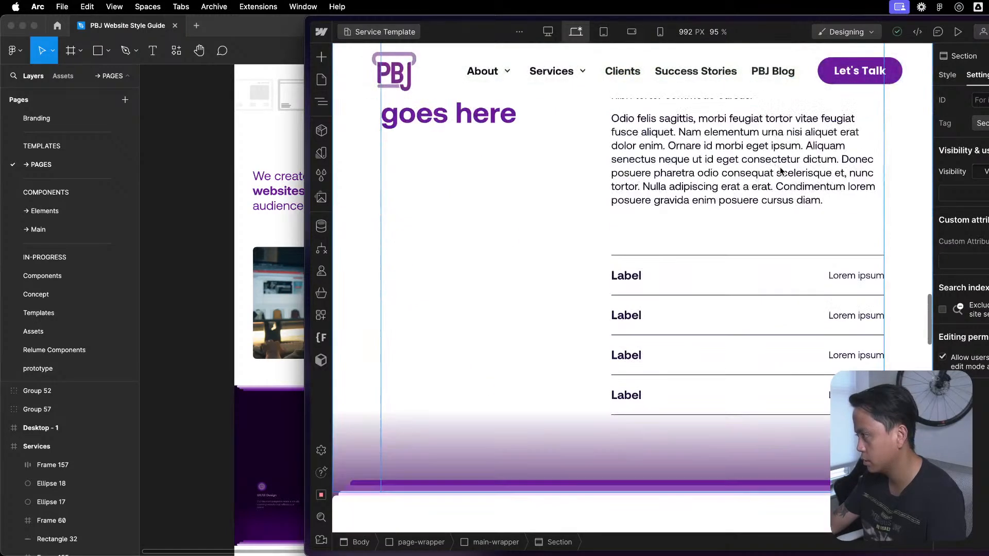
scroll(796, 250, "up", 5)
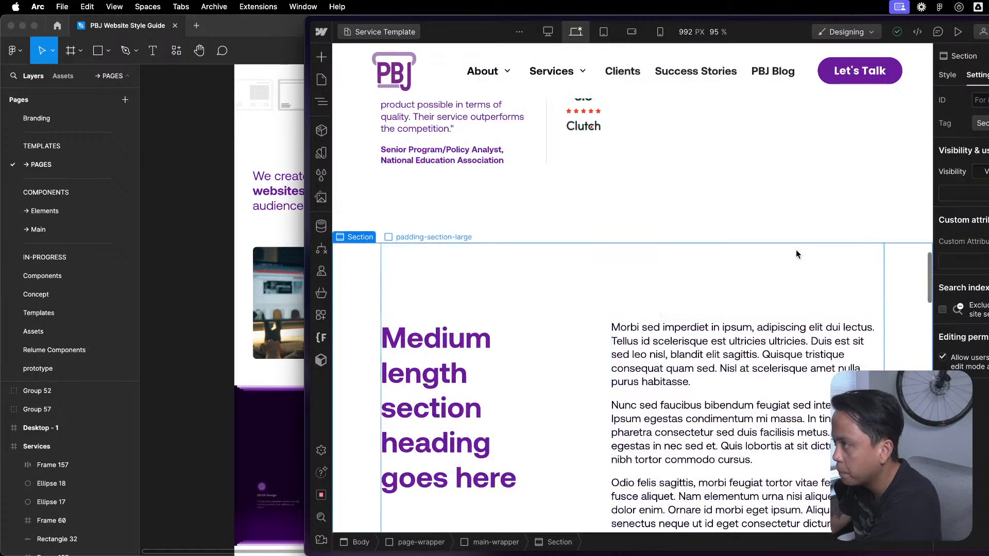
scroll(796, 250, "up", 10)
scroll(797, 253, "down", 8)
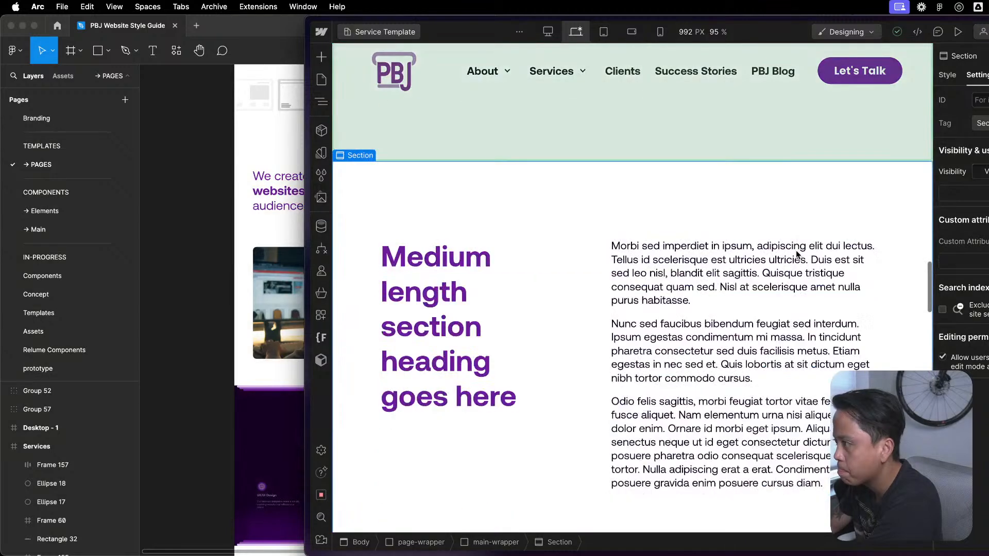
scroll(799, 251, "up", 2)
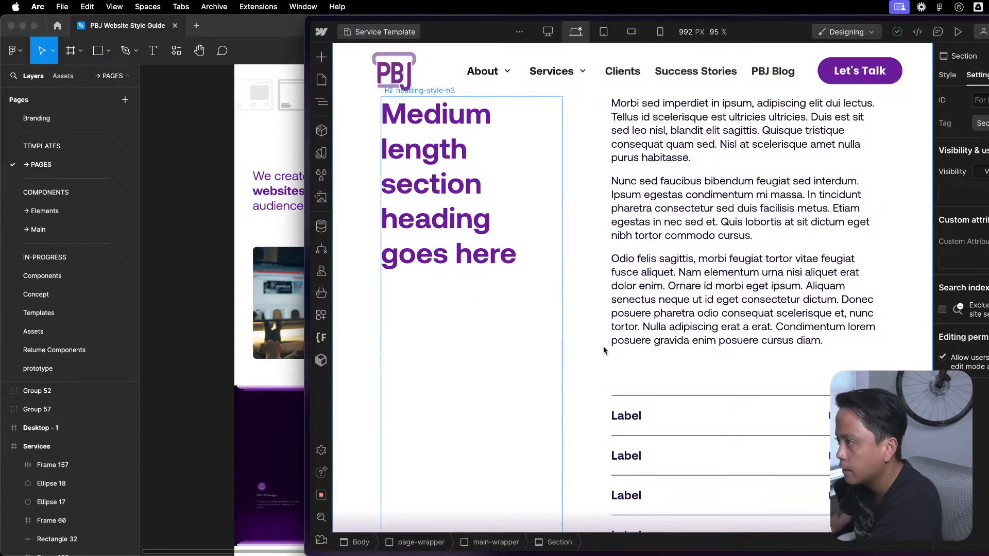
scroll(616, 168, "up", 5)
scroll(616, 168, "up", 10)
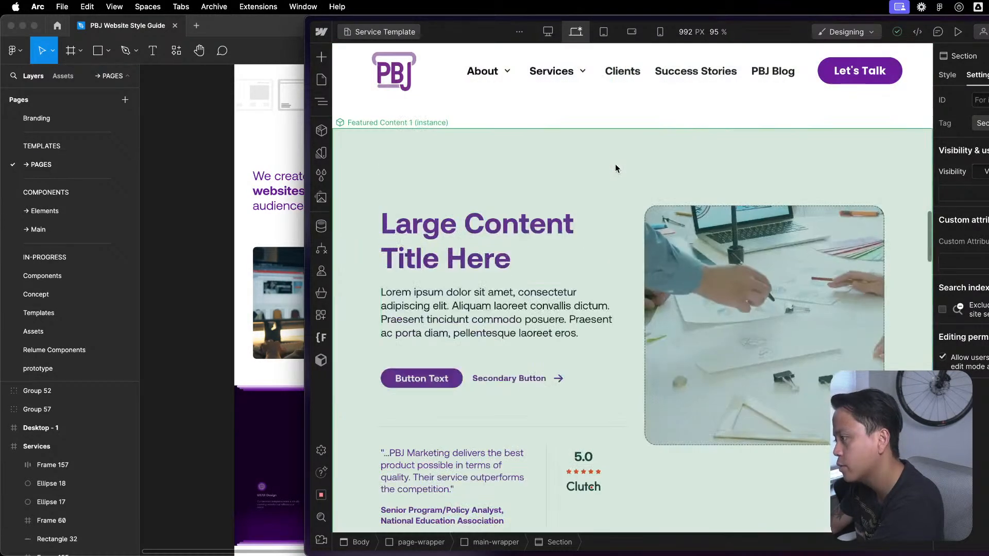
scroll(616, 168, "down", 8)
scroll(621, 168, "down", 6)
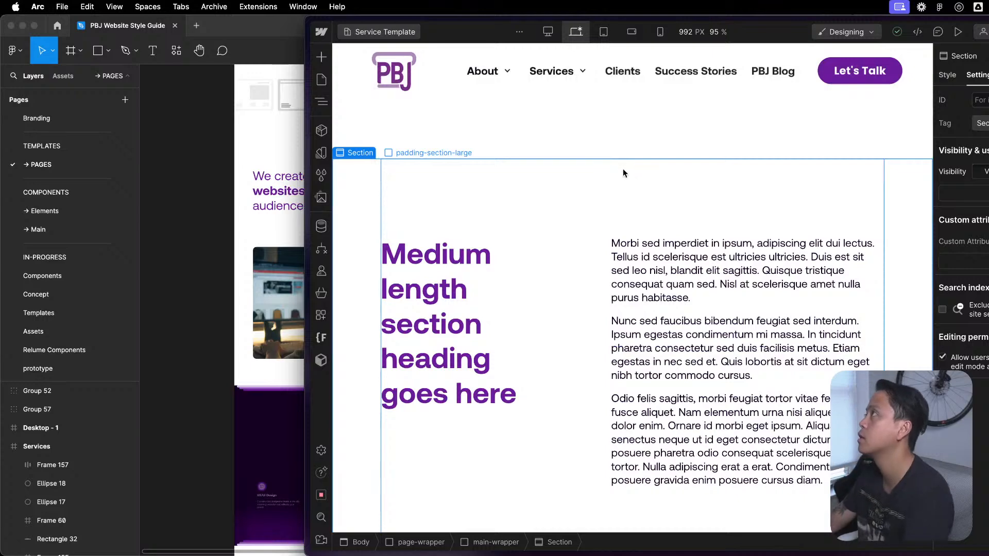
scroll(623, 169, "down", 8)
scroll(672, 217, "up", 2)
scroll(679, 215, "up", 10)
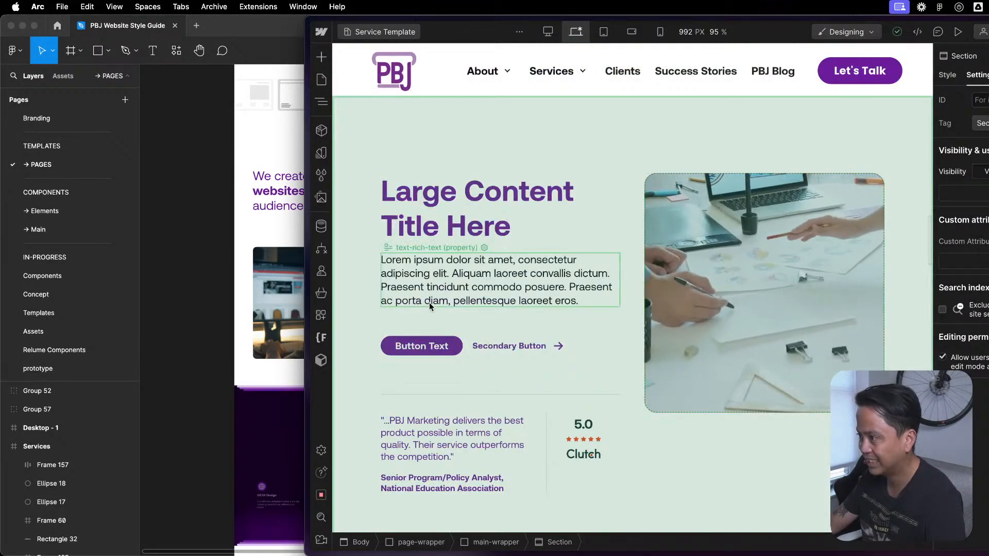
- Inspect the Featured Content 1 instance's properties and the heading section's padding-global block in the page structure
left_click(642, 128)
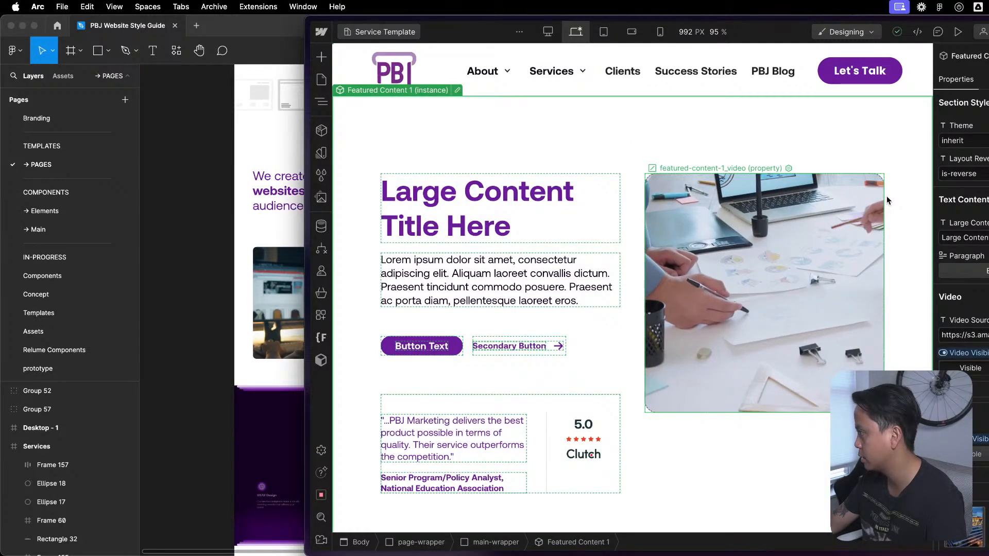
scroll(886, 200, "down", 7)
left_click(583, 363)
scroll(583, 364, "down", 2)
left_click_drag(551, 181, 533, 163)
left_click(353, 126)
key("z")
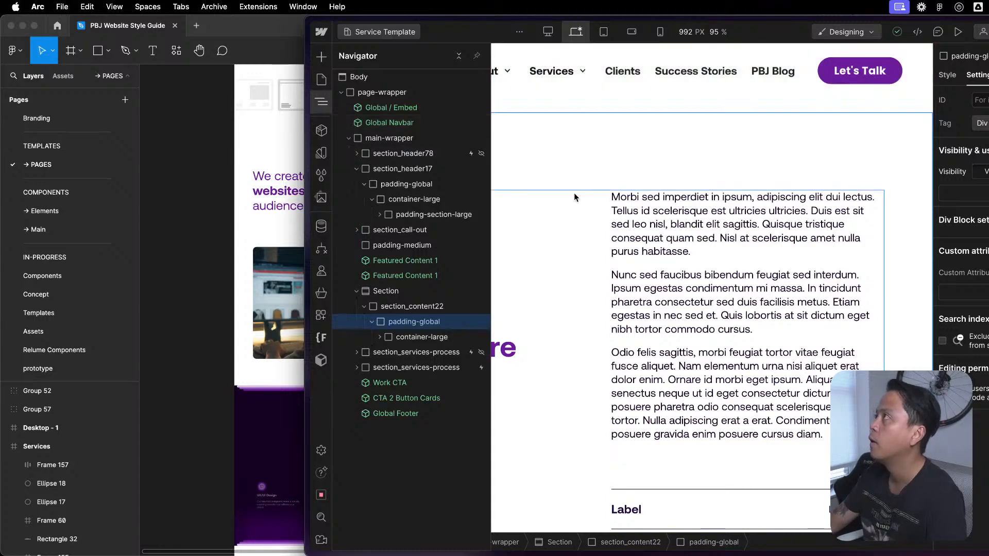
- Select the Section that contains section_content22, examine its content and show its style settings
left_click(409, 292)
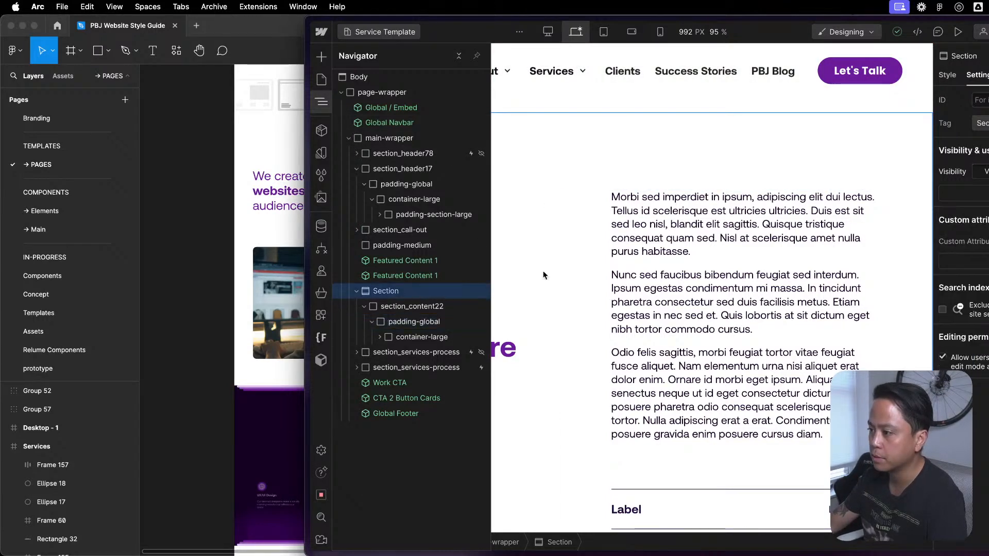
key("z")
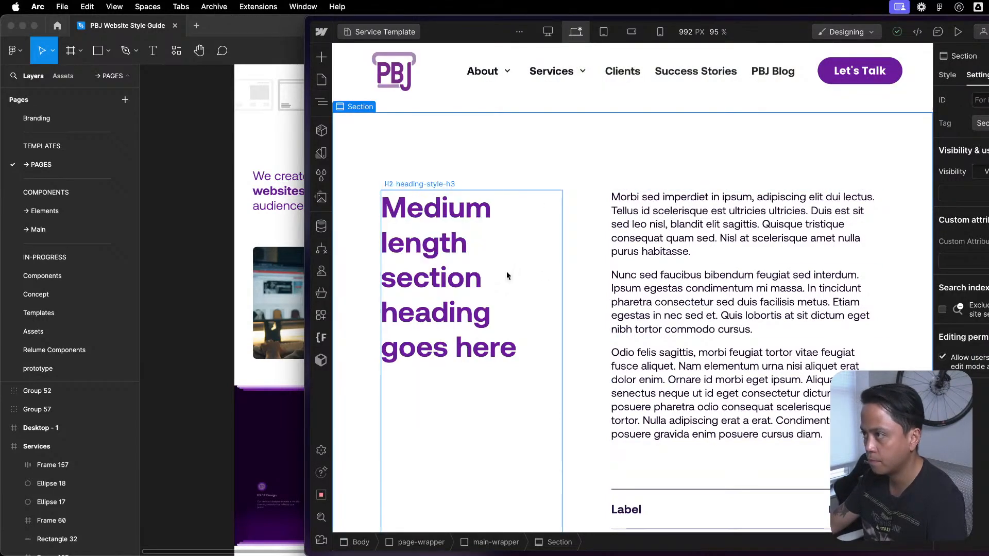
scroll(721, 309, "down", 3)
scroll(721, 309, "up", 3)
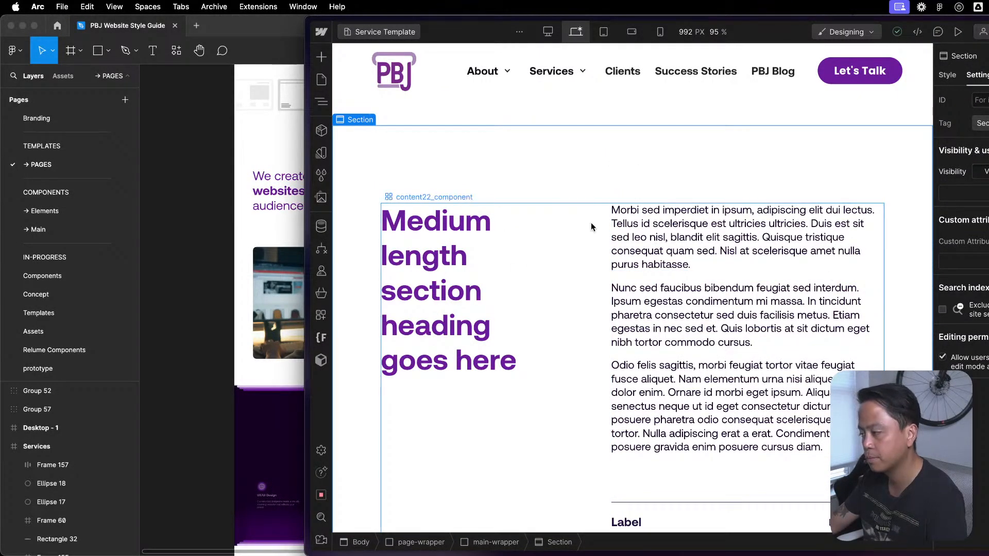
key("z")
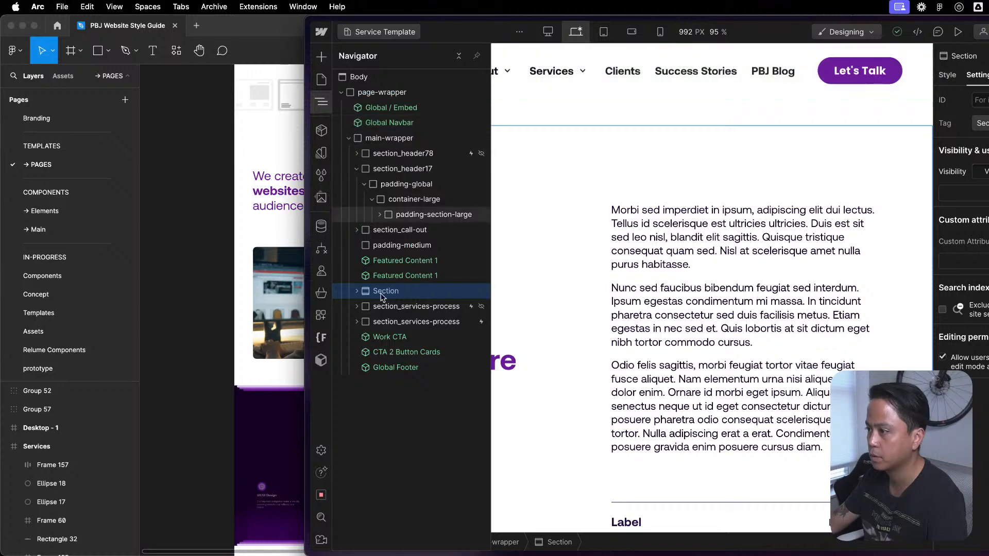
key("s")
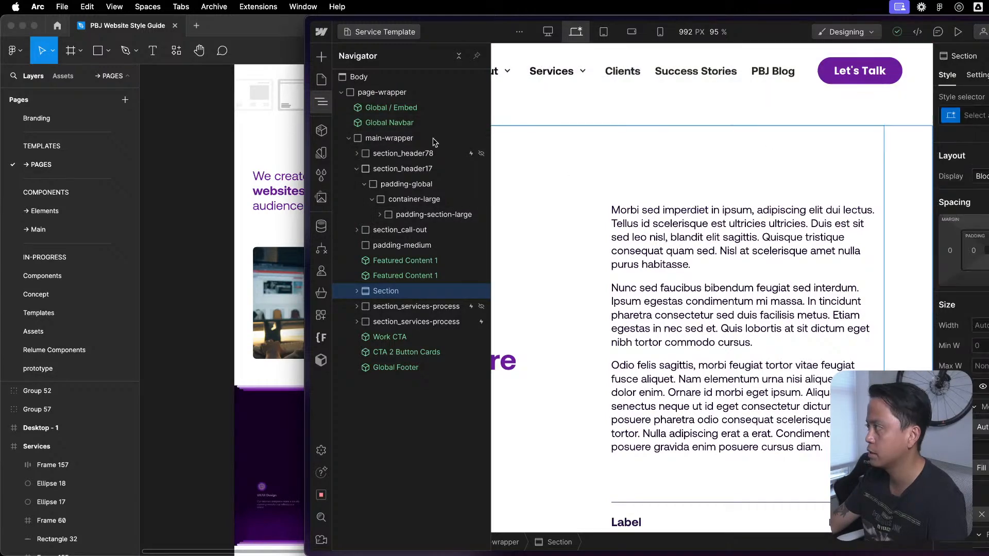
- Rename the Featured Content 1 component as Layout 1
left_click(325, 133)
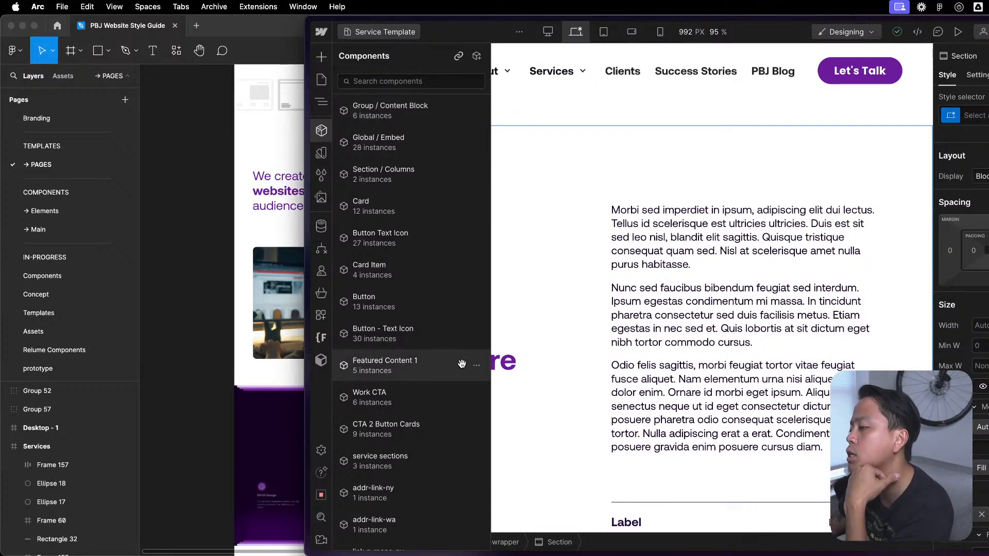
left_click(476, 368)
left_click(458, 387)
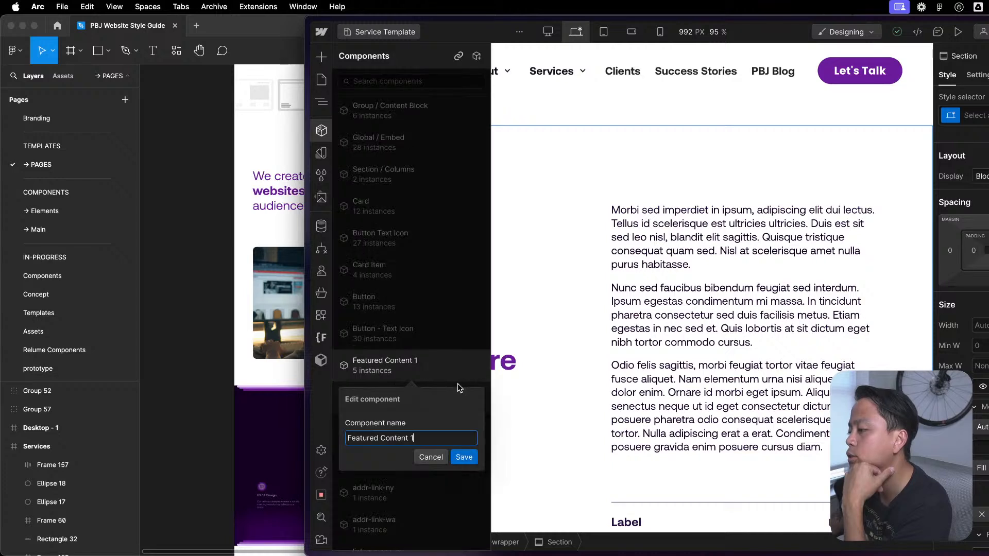
key("super+a")
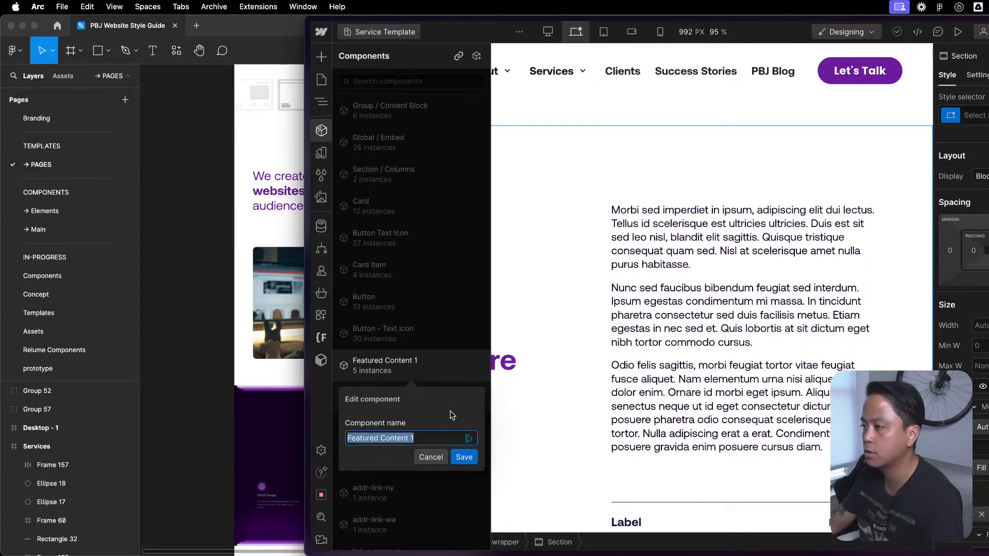
type("Layout ")
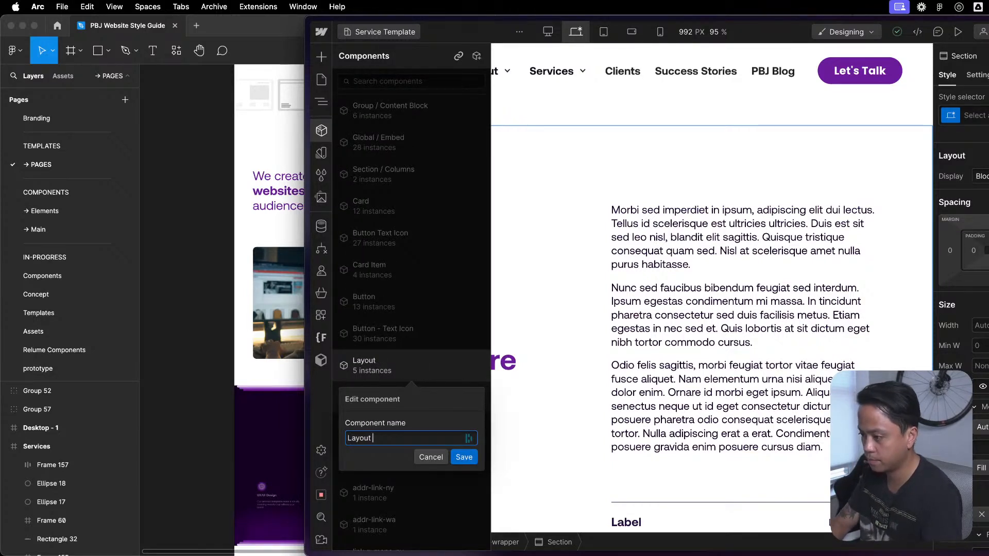
type("1")
key("Return")
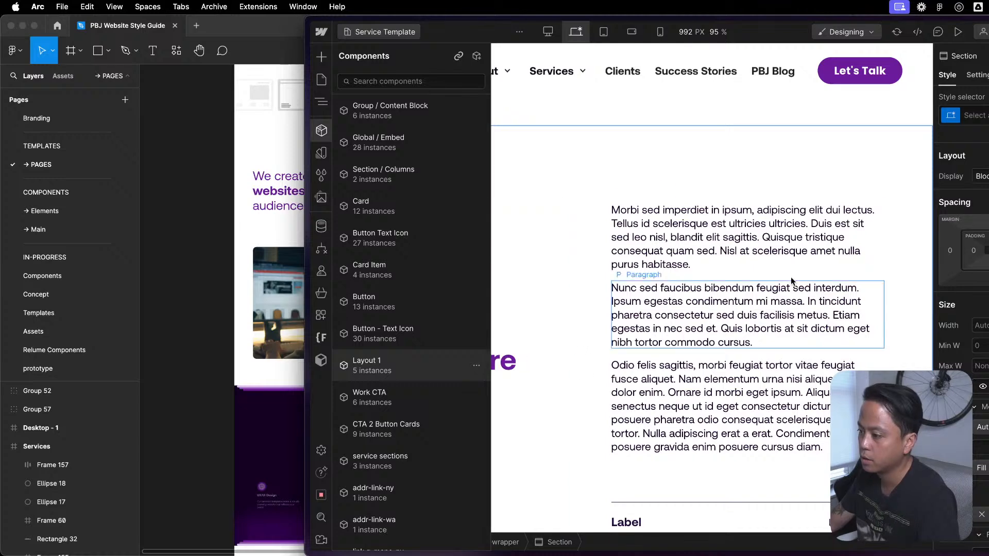
- Give the unclassed Section around section_content22 a new class named c-layout-2
left_click(920, 151)
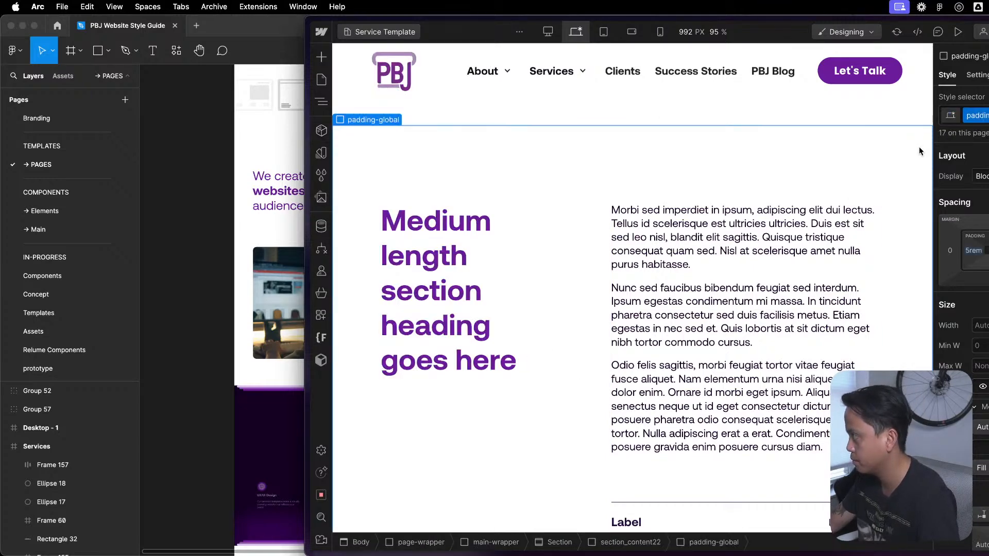
key("z")
key("z")
key("z")
left_click(393, 296)
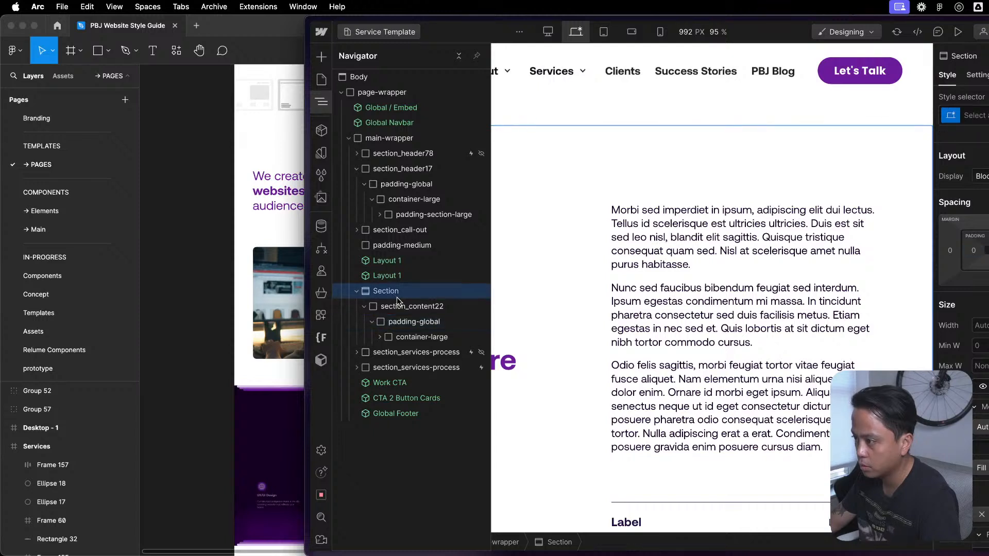
key("super+Return")
type("c-")
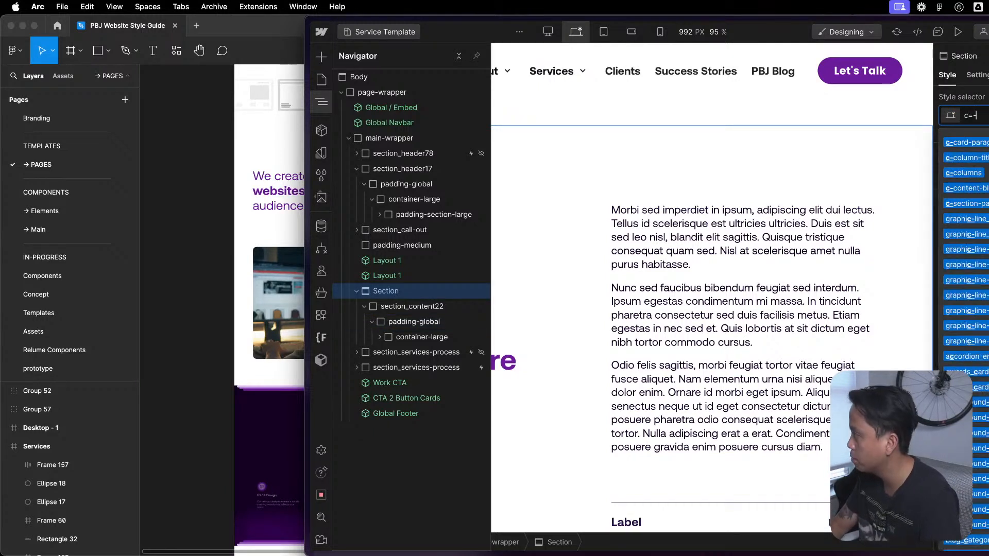
type("layou")
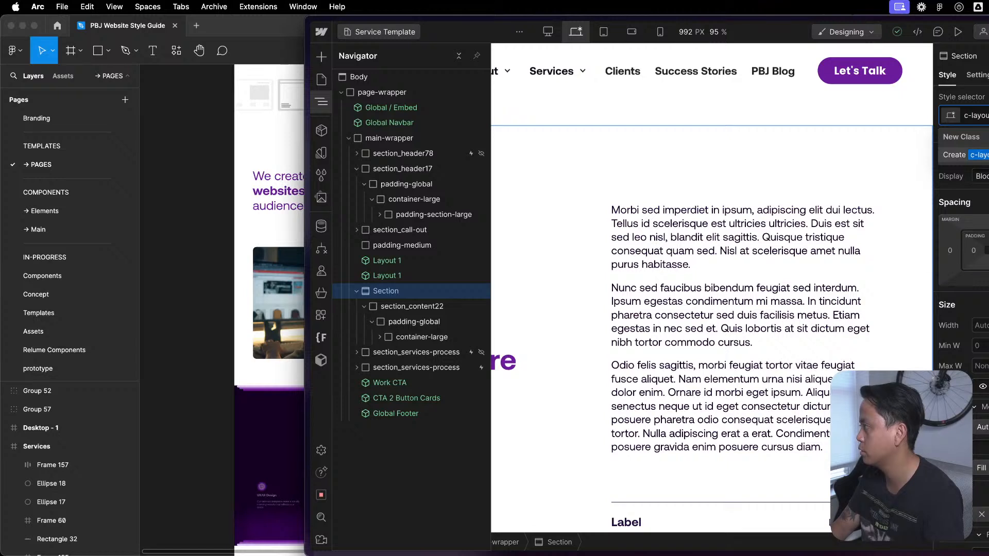
key("Return")
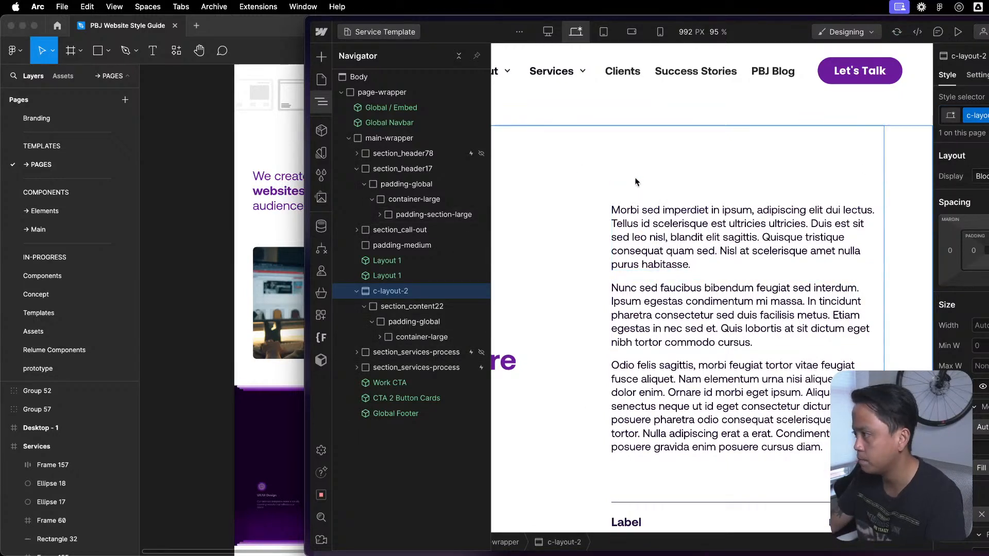
- Start creating a component from the c-layout-2 section
right_click(410, 291)
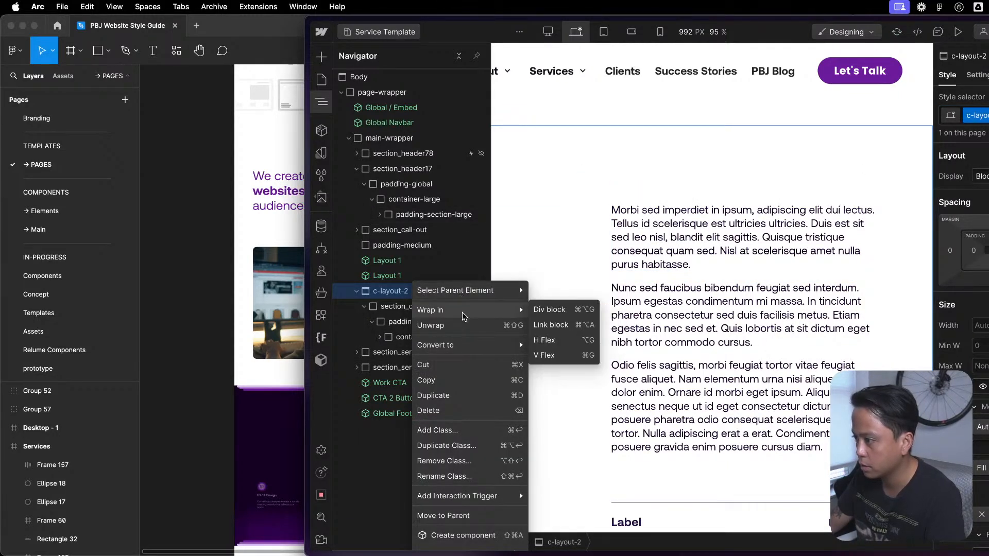
left_click(466, 534)
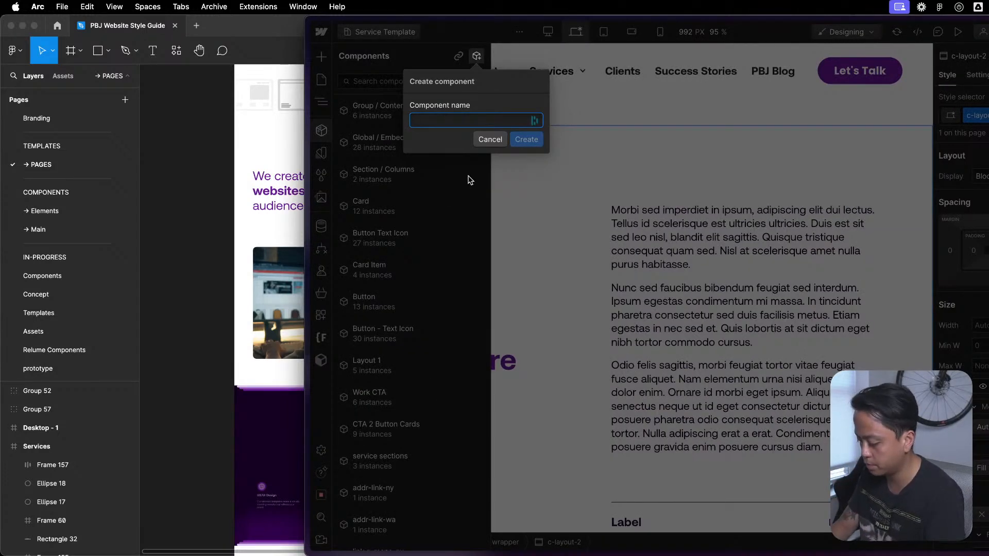
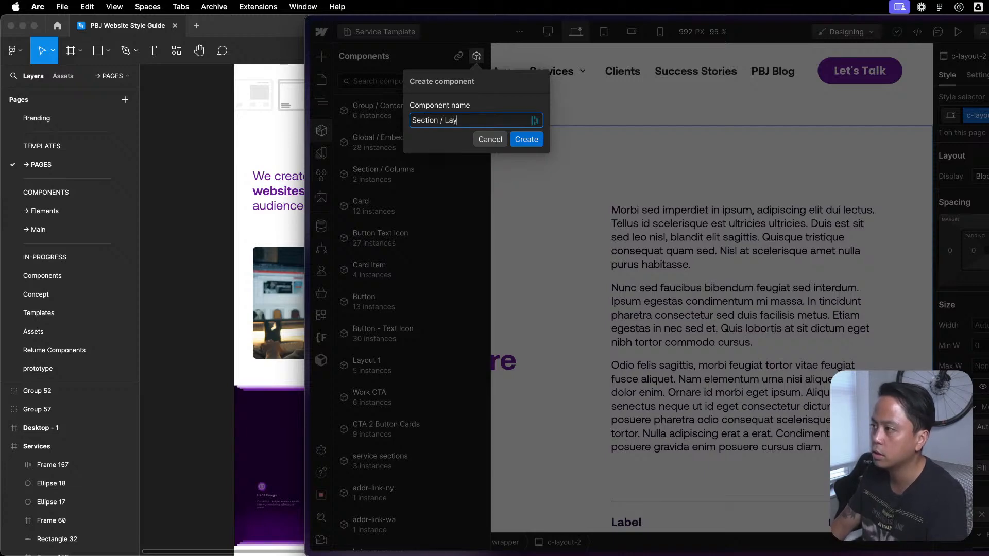
- Create the component named "Section / Layout 2" and show its element structure
key("Return")
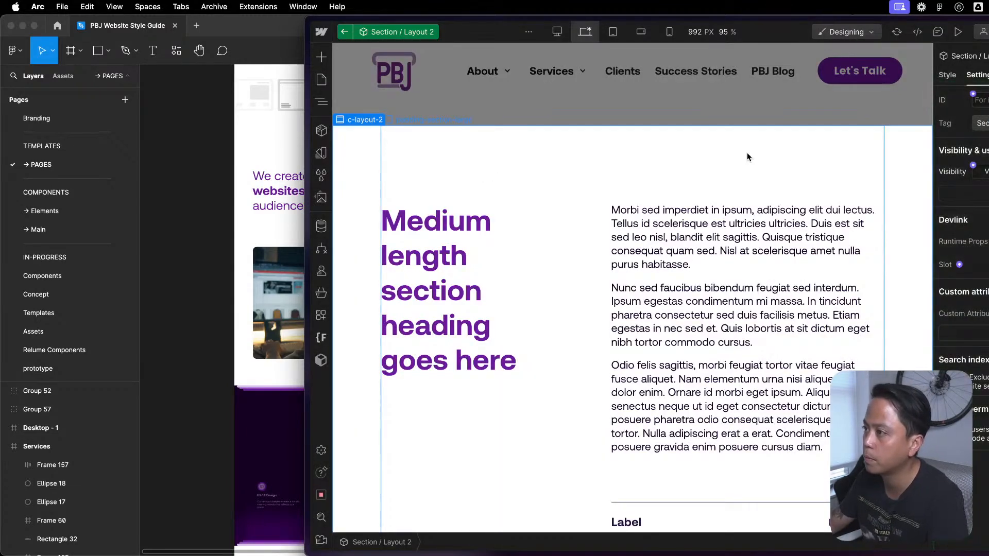
key("z")
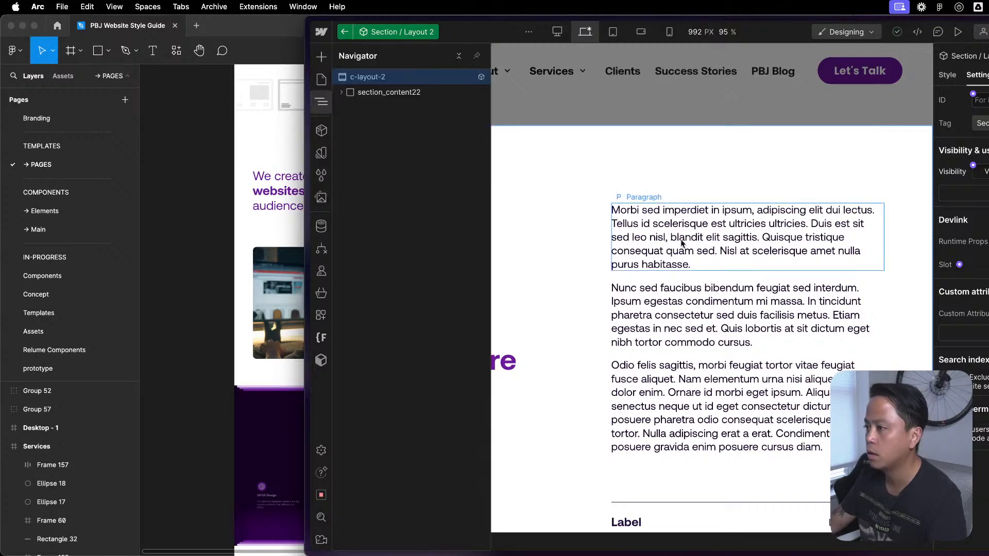
- Move padding-global out of section_content22 to sit directly under c-layout-2, and delete the empty section_content22
left_click(381, 93)
left_click(341, 93)
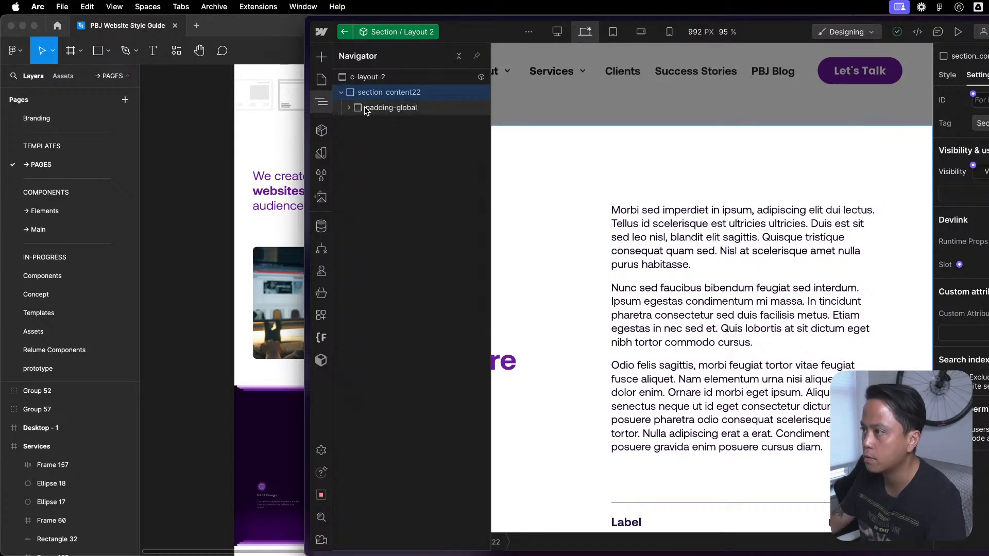
left_click(352, 110)
left_click_drag(374, 109, 376, 90)
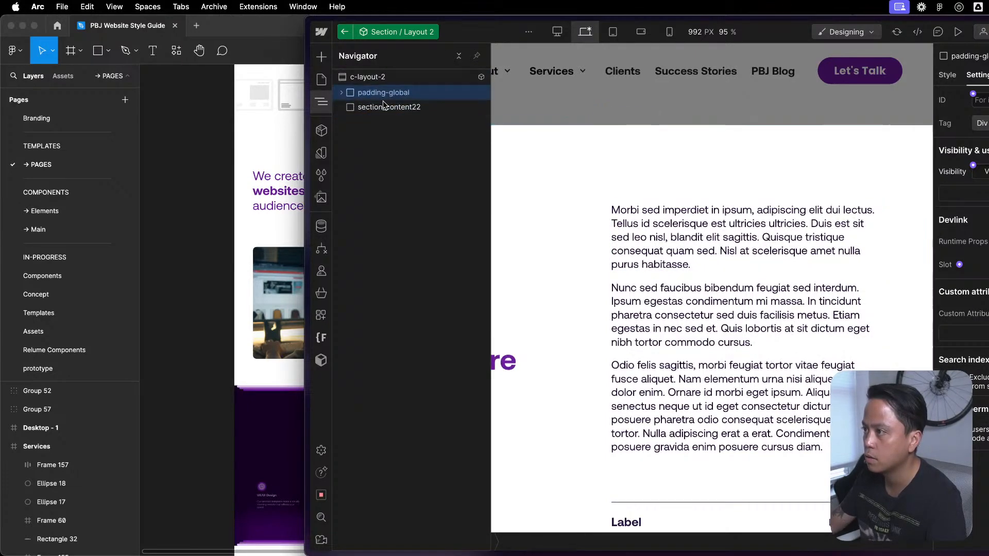
left_click(383, 107)
key("Delete")
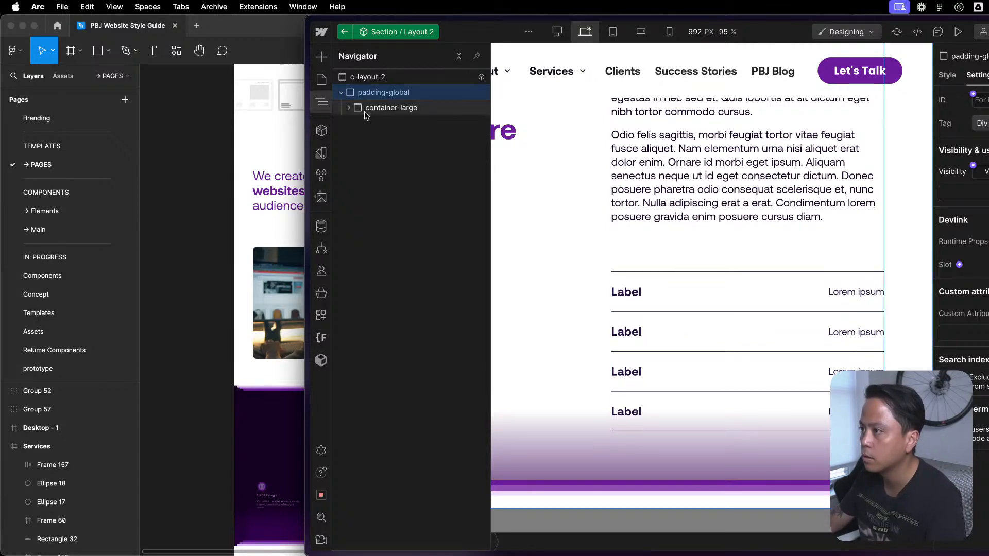
- Move content22_component out of padding-section-large into container-large, and delete the empty padding-section-large
left_click(376, 123)
left_click(356, 122)
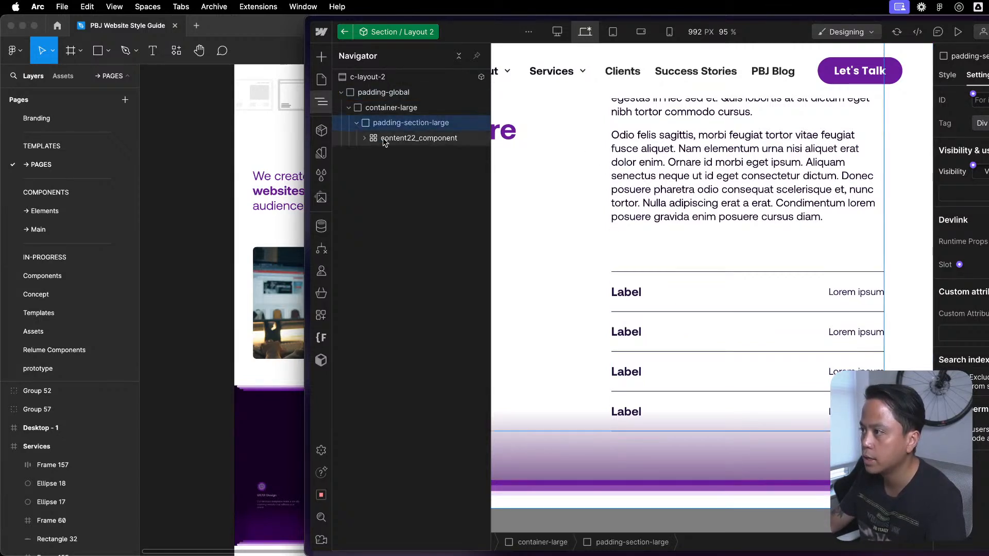
left_click(382, 139)
left_click(364, 139)
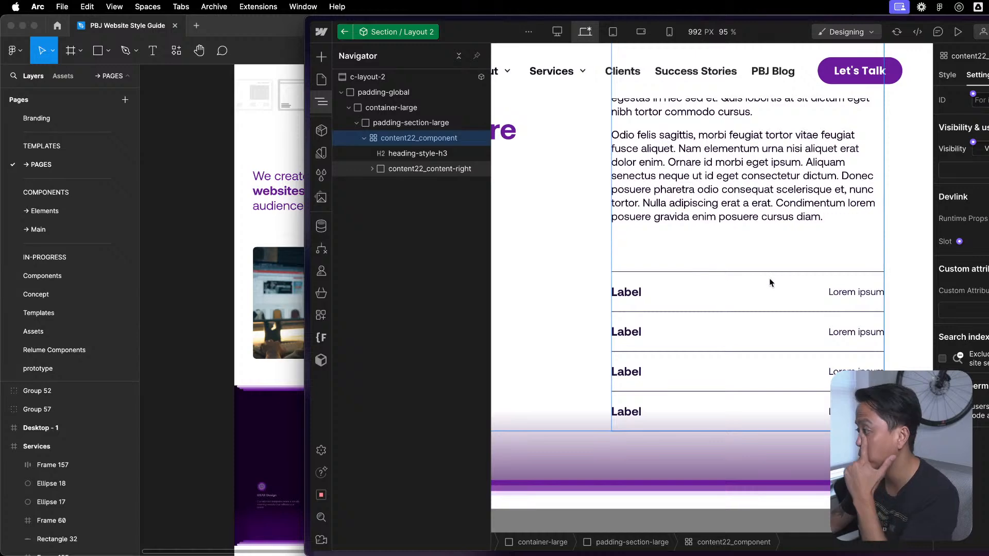
scroll(921, 248, "up", 3)
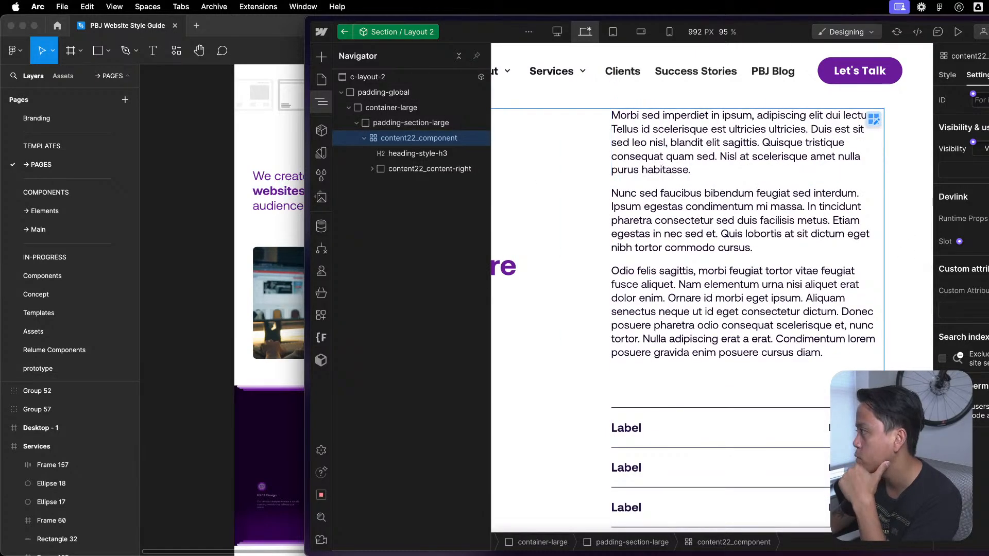
scroll(896, 174, "up", 2)
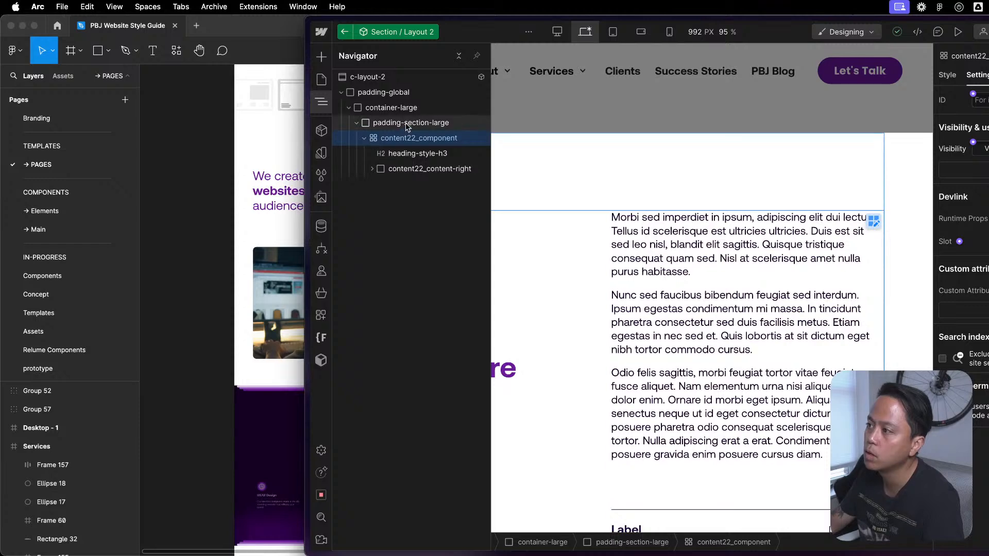
left_click_drag(410, 128, 413, 122)
left_click(406, 139)
key("Delete")
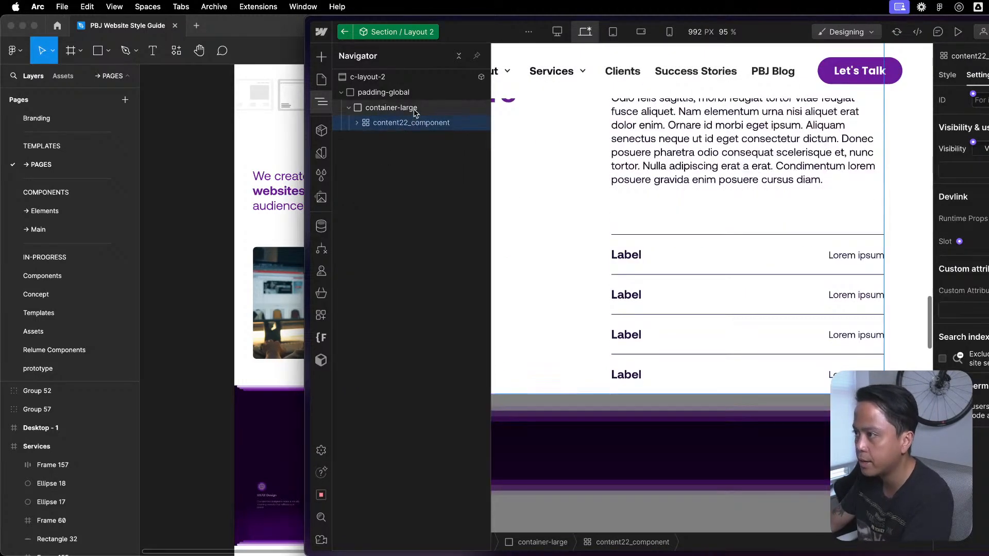
- Add two div blocks inside container-large, placing one above and one below content22_component
left_click(415, 107)
key("super+e")
type("d")
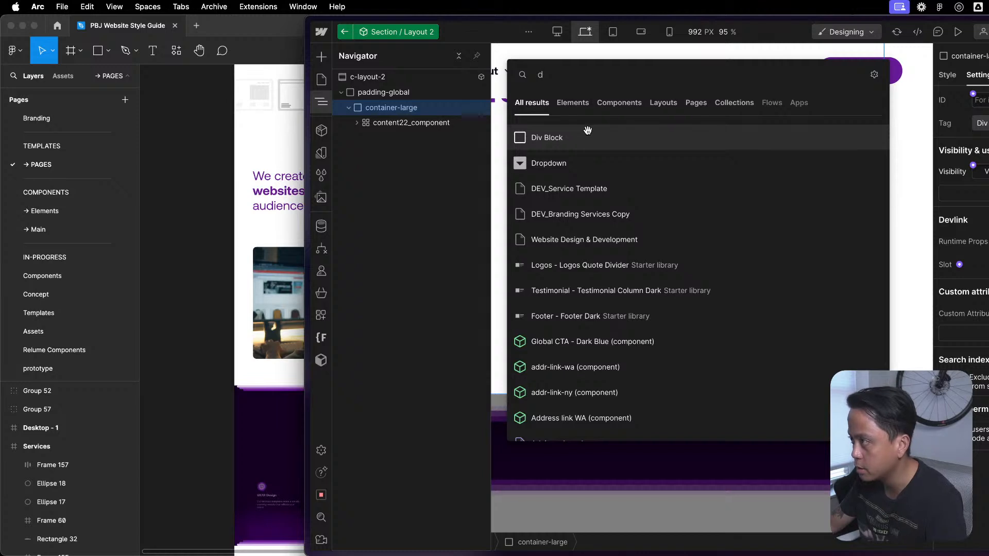
left_click(587, 135)
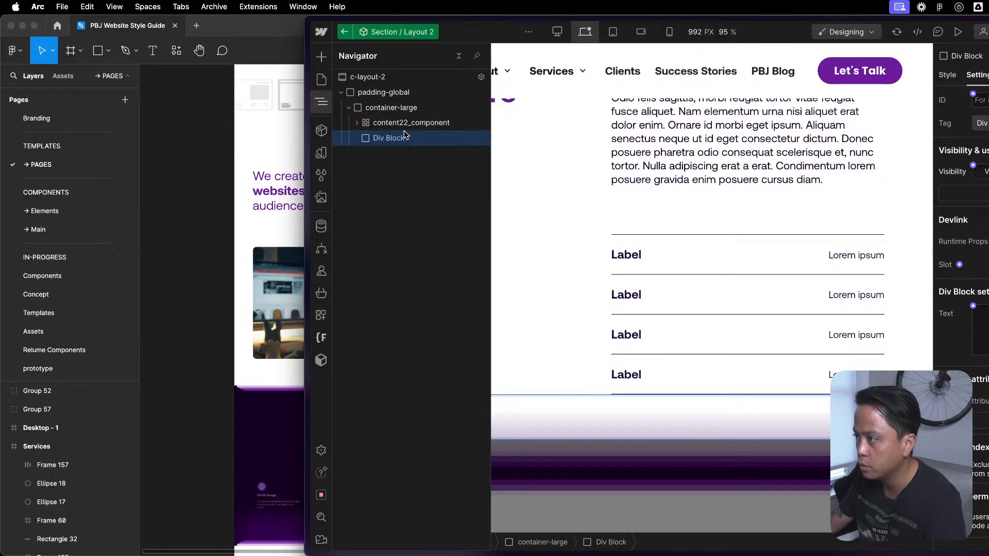
key("super+d")
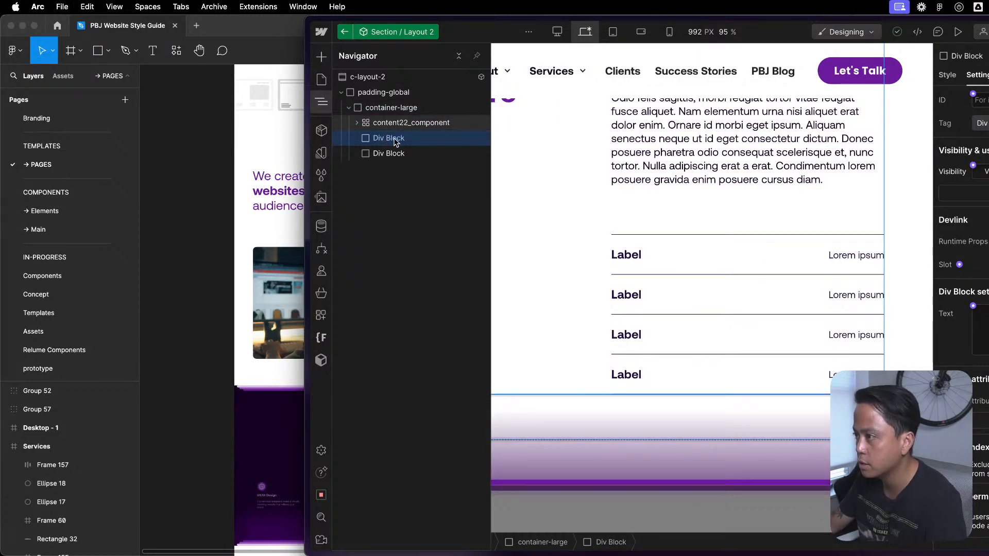
left_click_drag(384, 142, 429, 122)
left_click(395, 138)
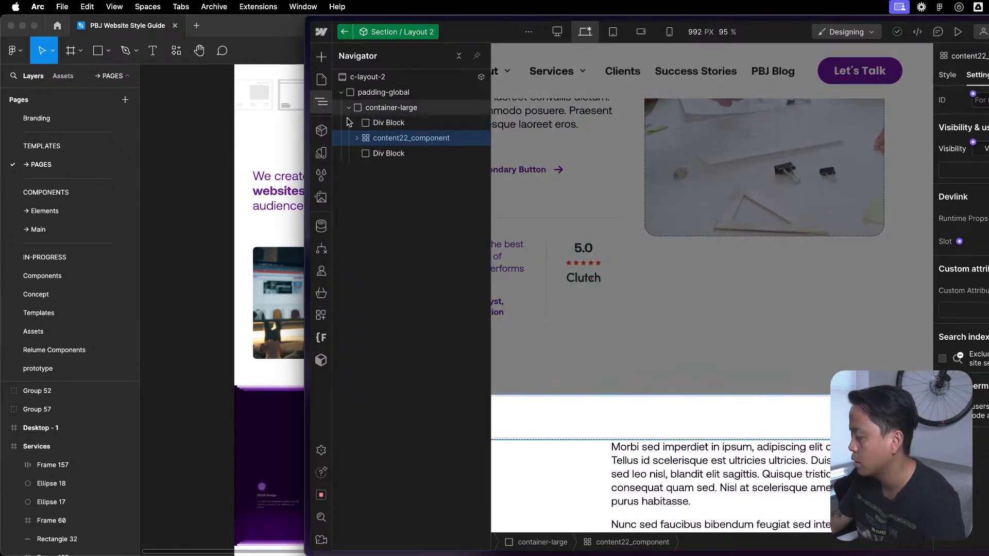
- Apply the padding-medium class to the div blocks above and below content22_component
left_click(379, 123)
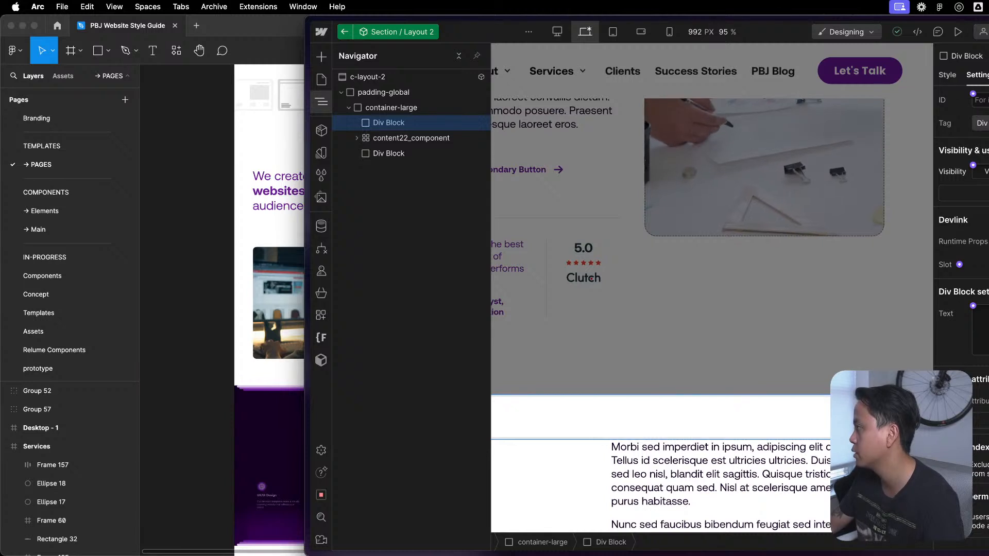
key("s")
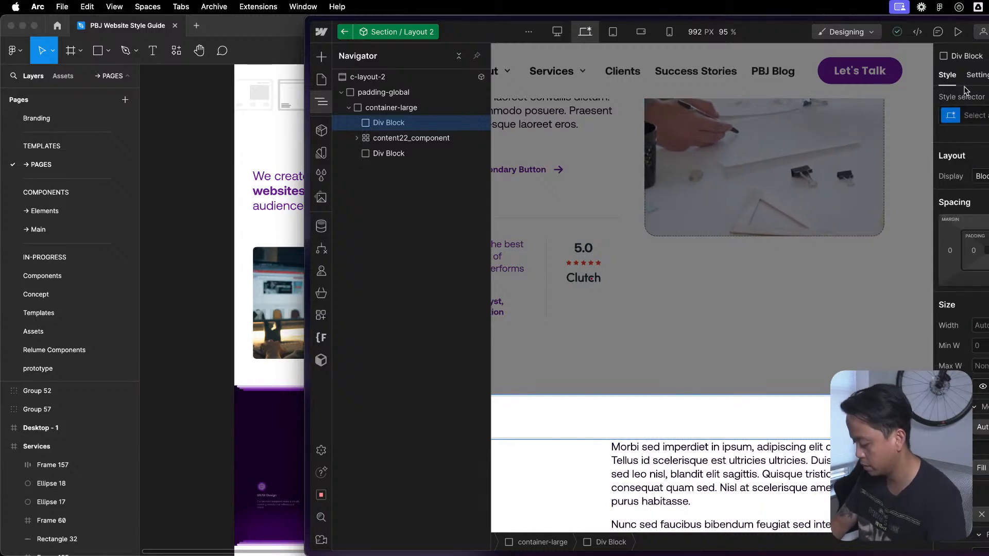
left_click(969, 115)
type("padding")
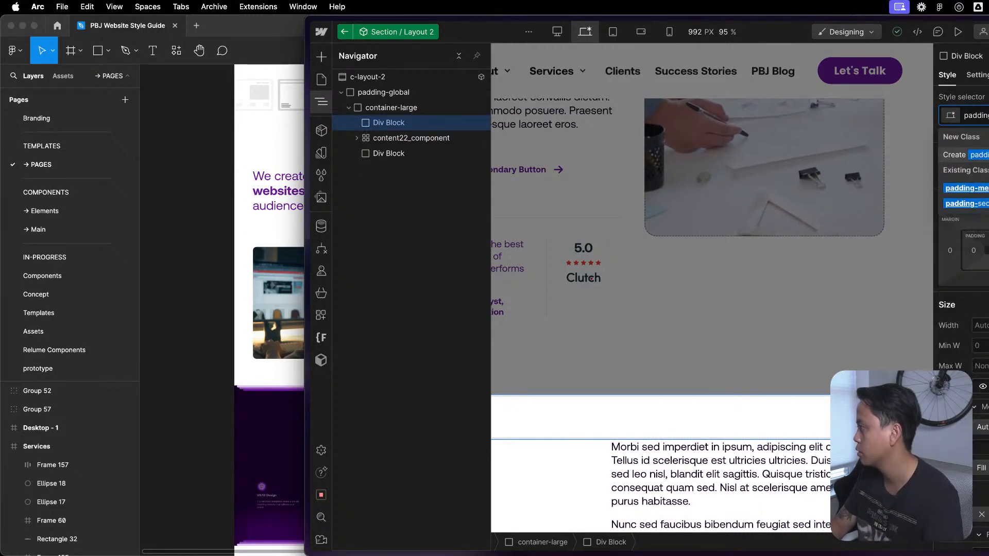
key("Return")
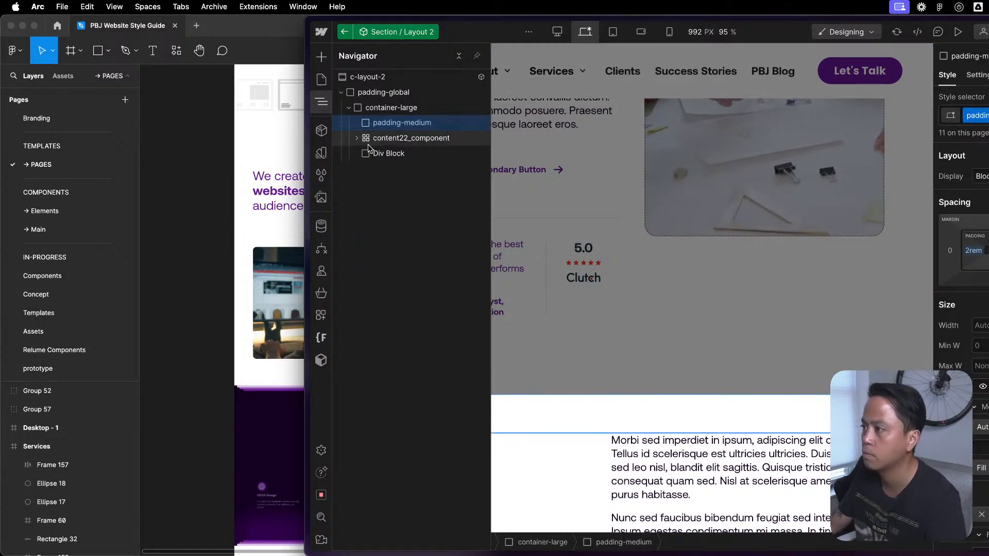
left_click(457, 153)
key("super+Return")
type("padding-medium")
key("Return")
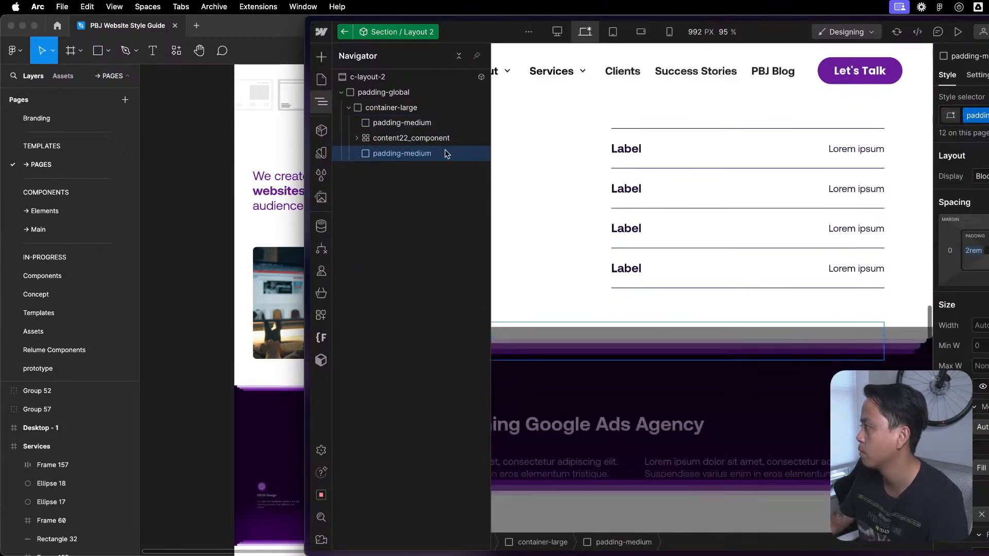
- Review the section's spacing and open the element settings of the upper padding-medium block
key("z")
scroll(752, 238, "up", 10)
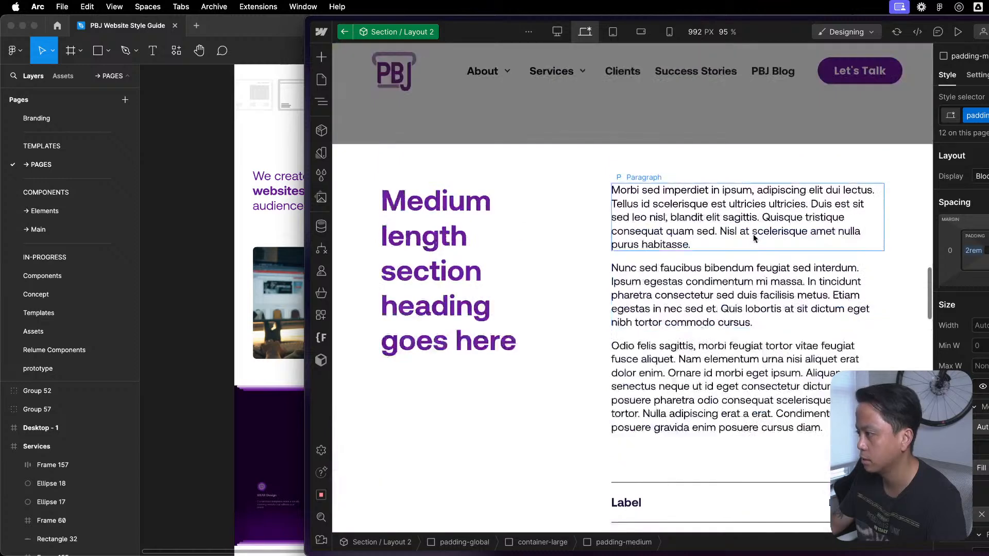
scroll(754, 233, "down", 5)
key("z")
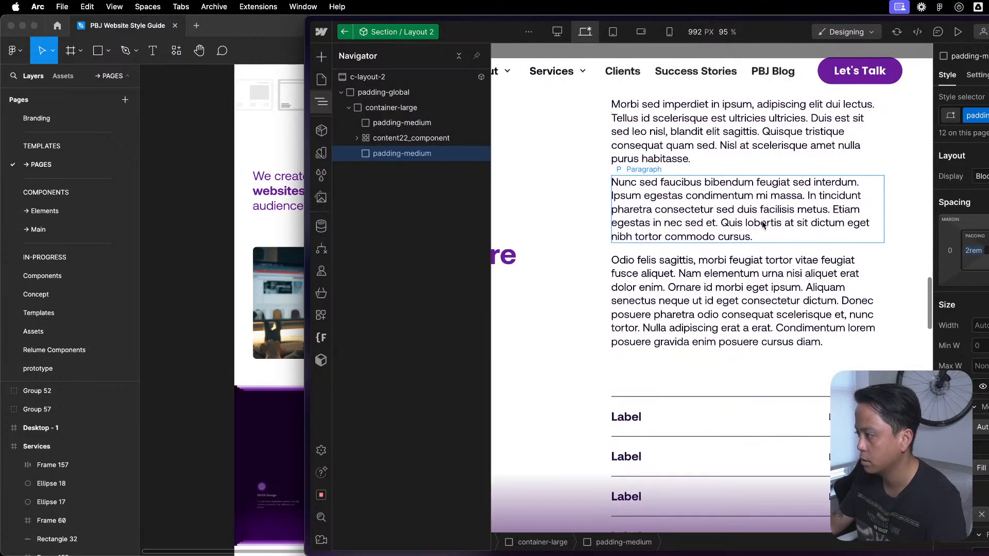
left_click(423, 123)
key("d")
left_click(976, 99)
left_click(984, 123)
left_click(985, 127)
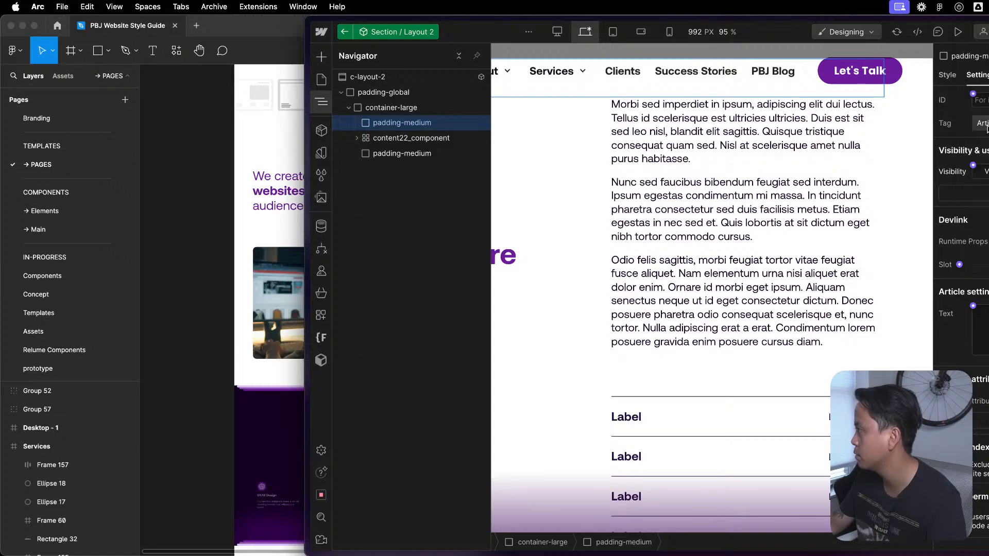
key("super+z")
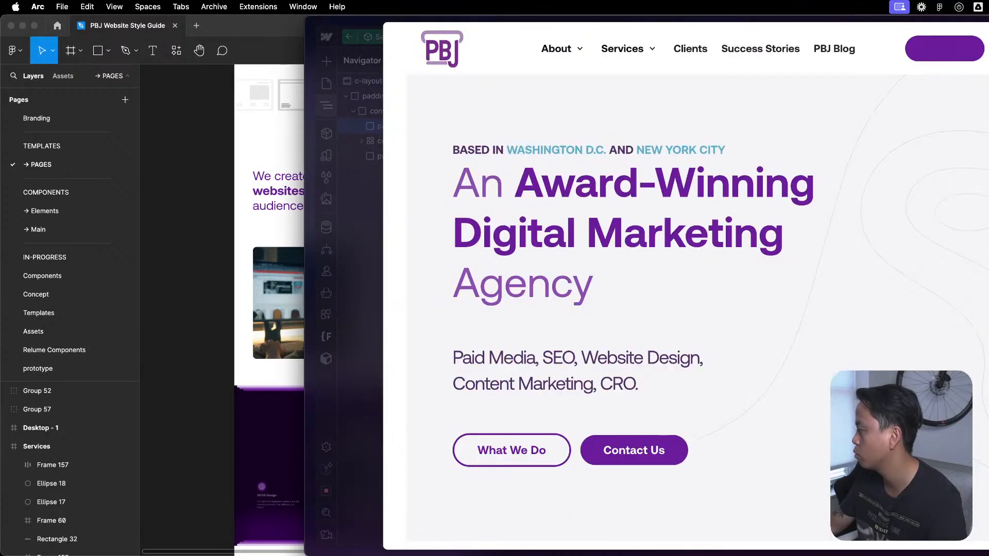
key("super+w")
left_click(983, 124)
left_click(983, 31)
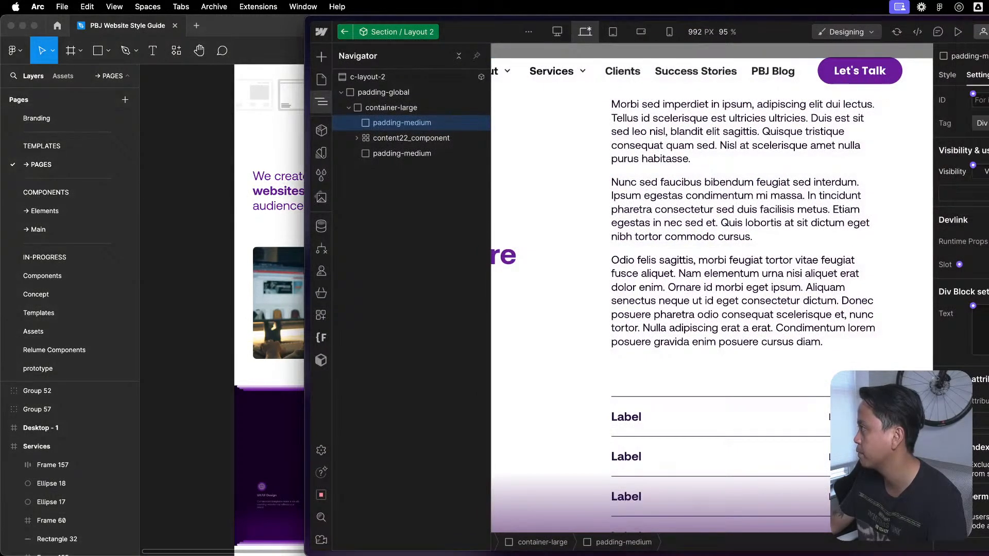
- Link the upper padding-medium block's visibility to a new component property whose name starts with "Top"
left_click(973, 166)
key("super+a")
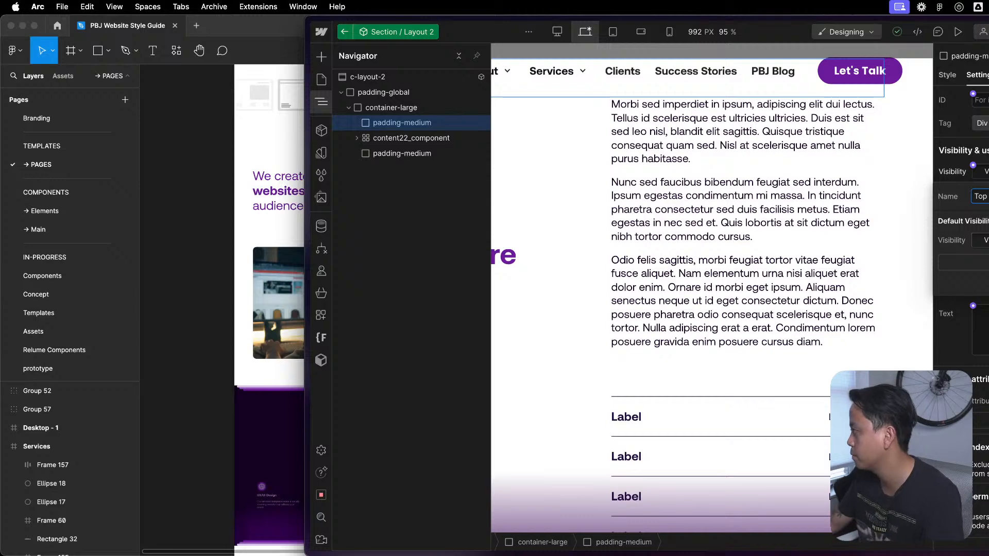
key("Return")
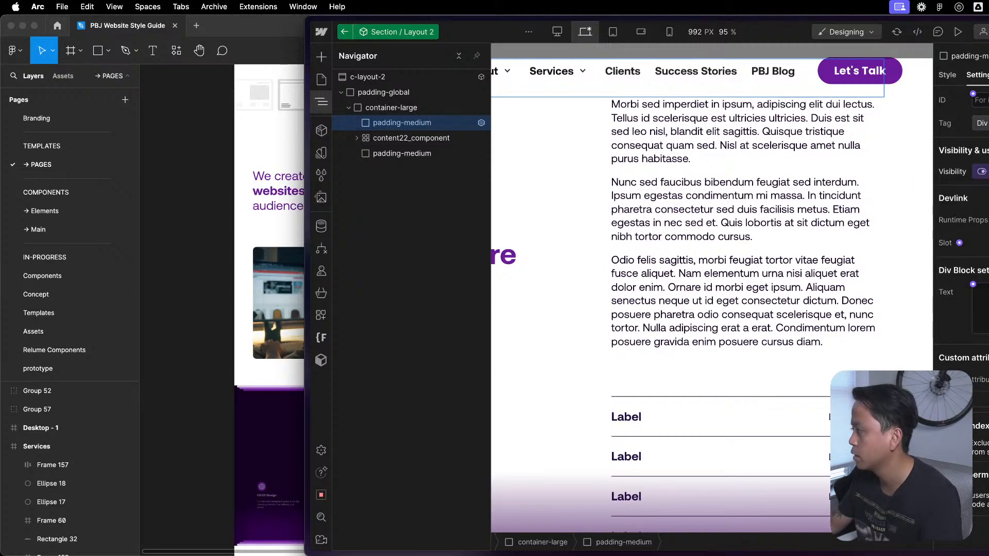
- Link the lower padding-medium block's visibility to a new component property whose name starts with "Bott"
left_click(392, 153)
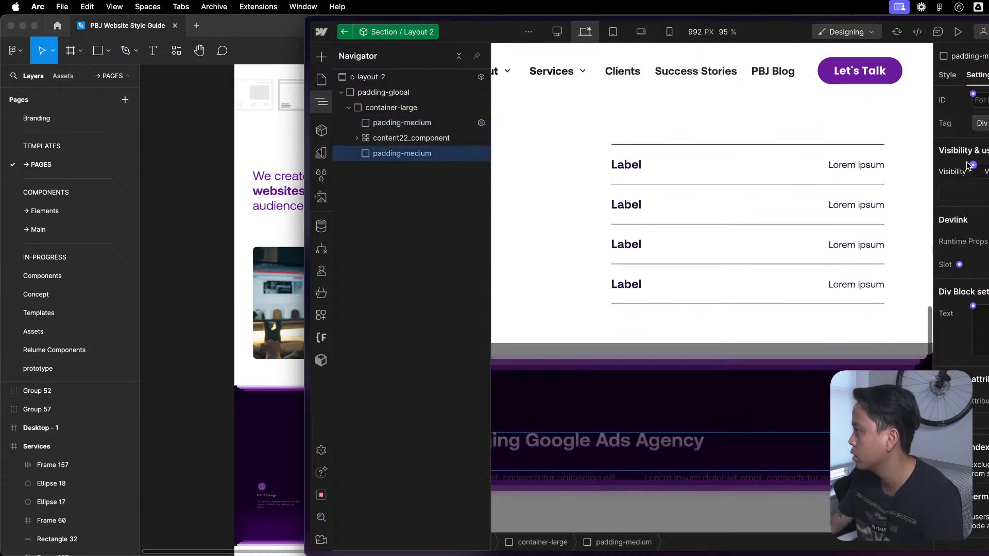
left_click(973, 166)
left_click(971, 185)
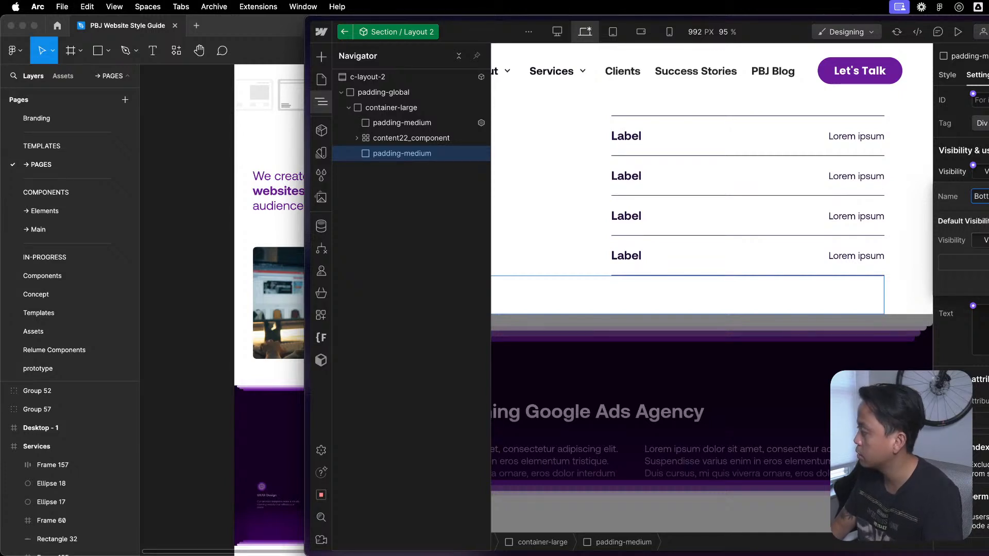
key("Return")
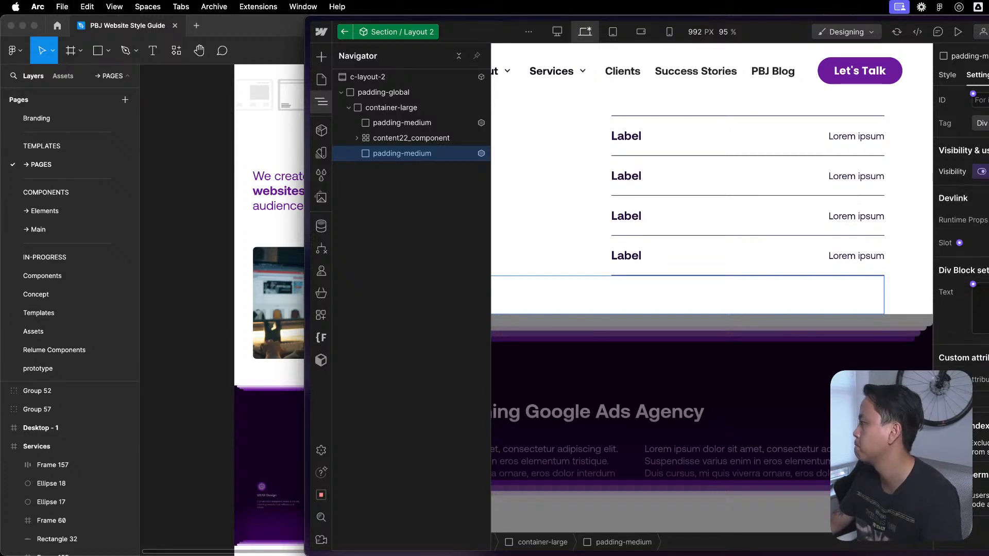
- Expand content22_component to show its children and open its style settings
left_click(429, 140)
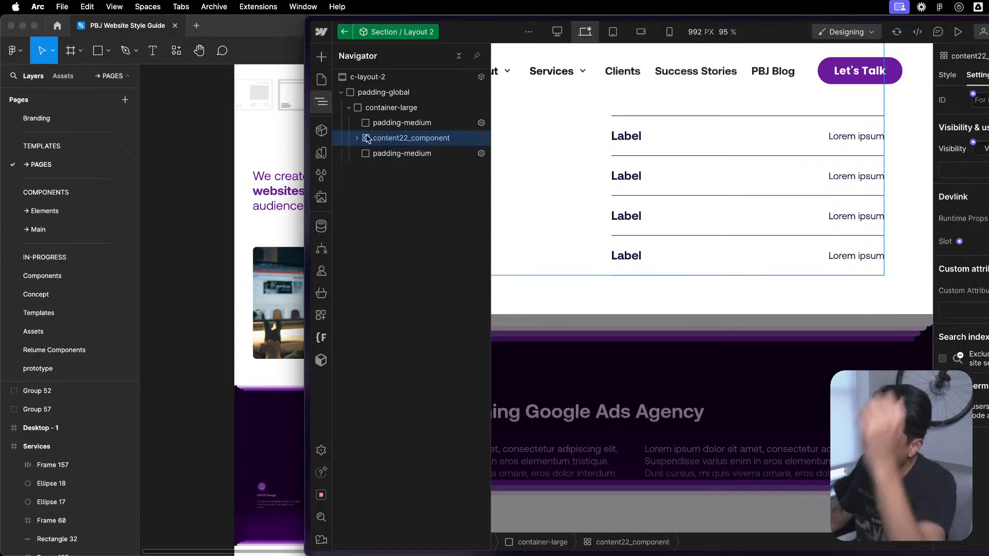
left_click(355, 138)
scroll(681, 218, "up", 10)
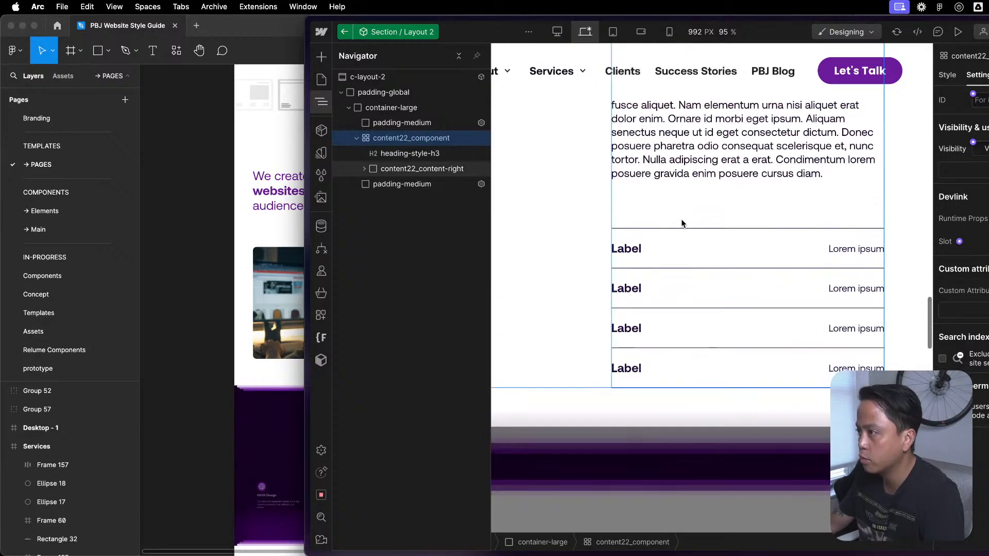
scroll(900, 252, "down", 5)
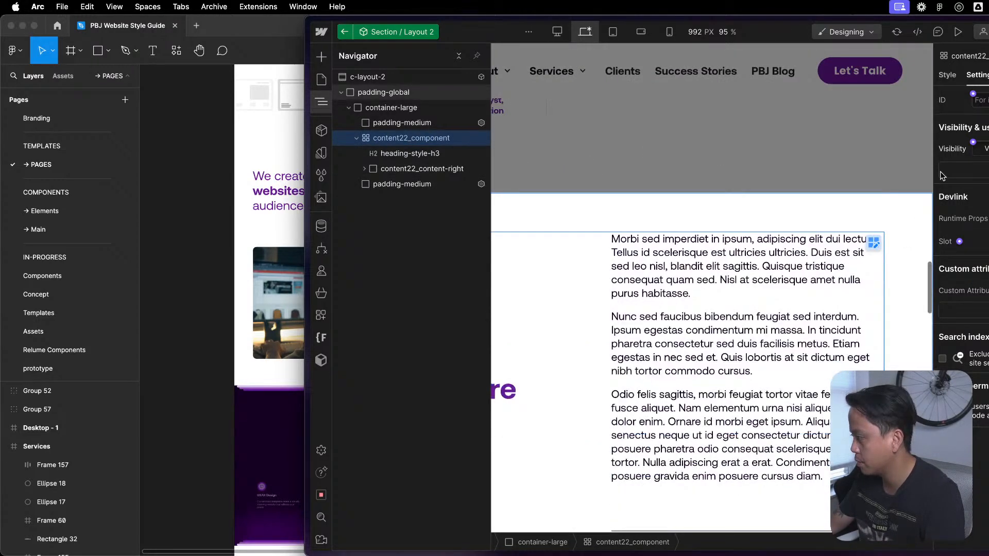
left_click(948, 75)
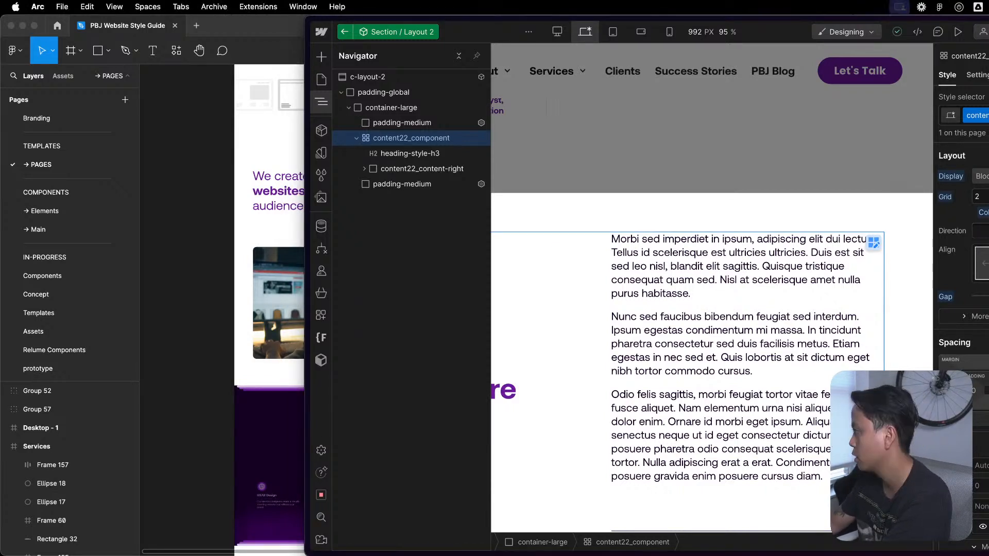
key("super+z")
key("super+shift+z")
key("super+z")
- Replace the content22_component class on the grid with the existing u-flex-horizontal class
key("super+Return")
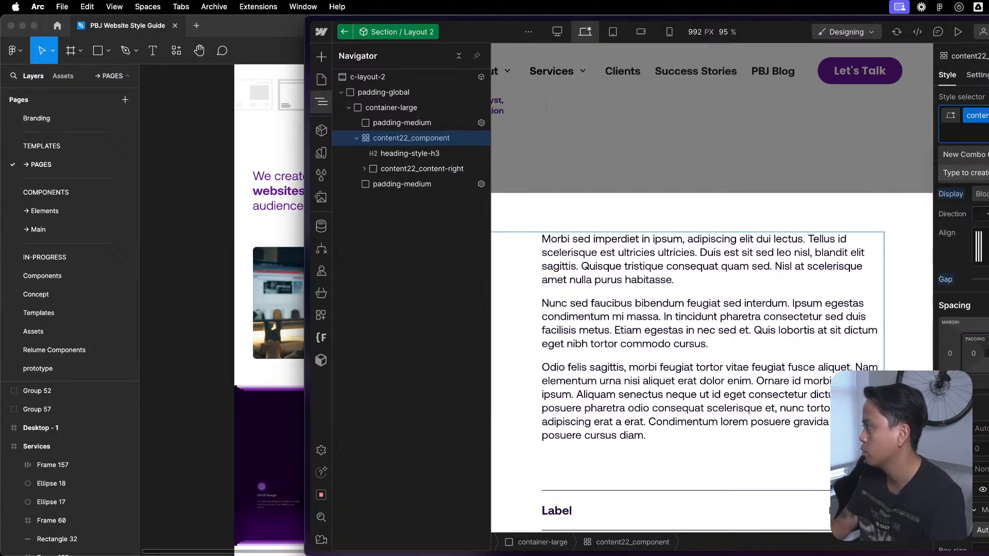
key("BackSpace")
type("flex-")
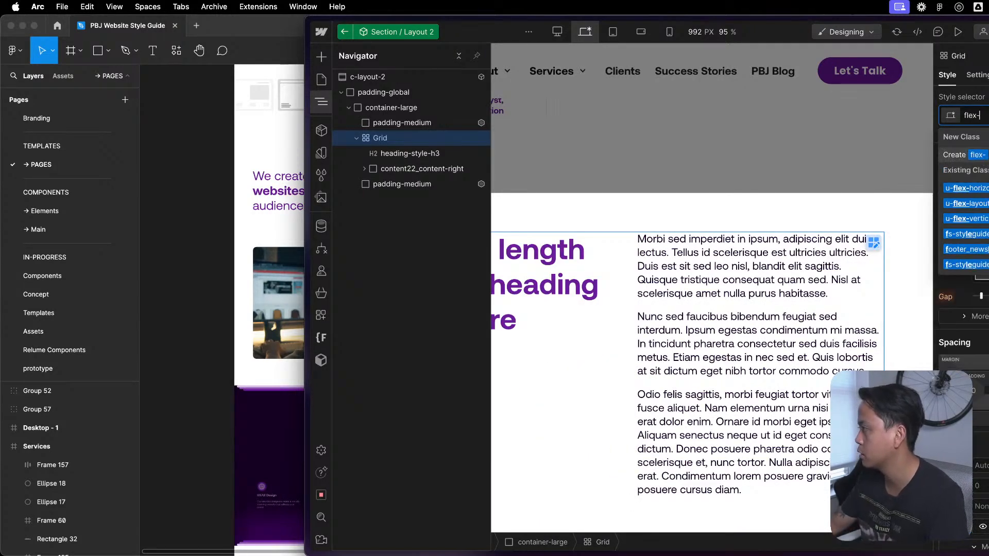
left_click(984, 188)
double_click(887, 191)
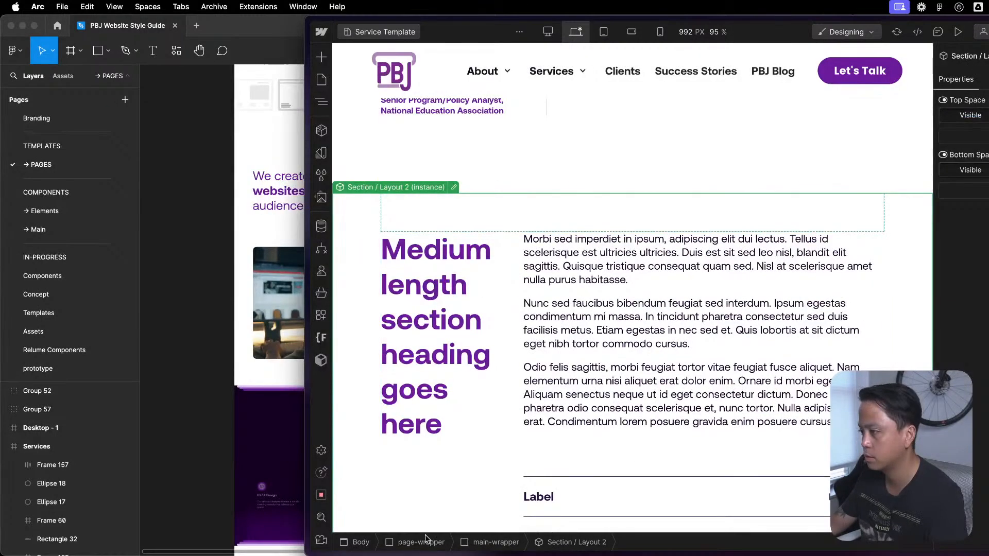
- Reopen the Section / Layout 2 component for editing and select its u-flex-horizontal grid
key("z")
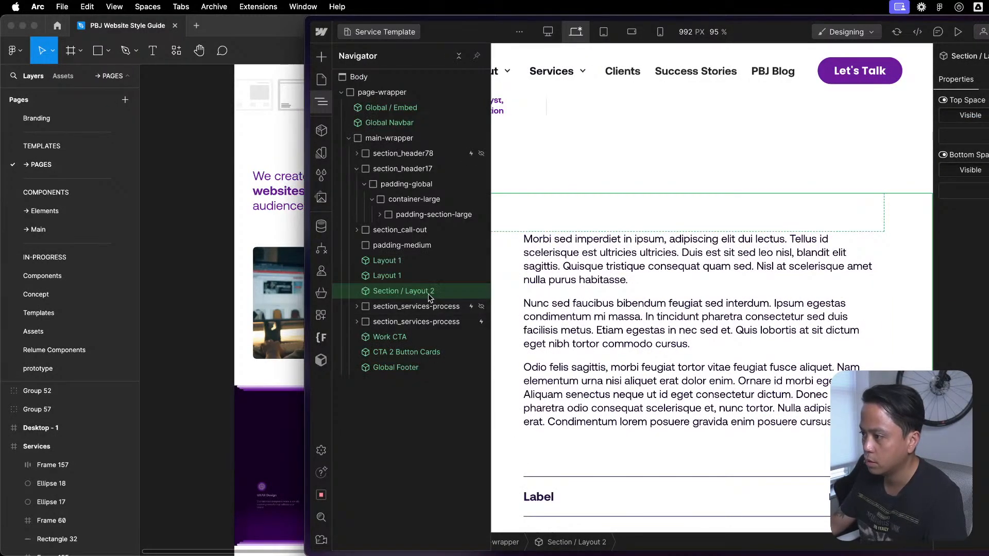
left_click(814, 279)
left_click_drag(811, 310, 804, 305)
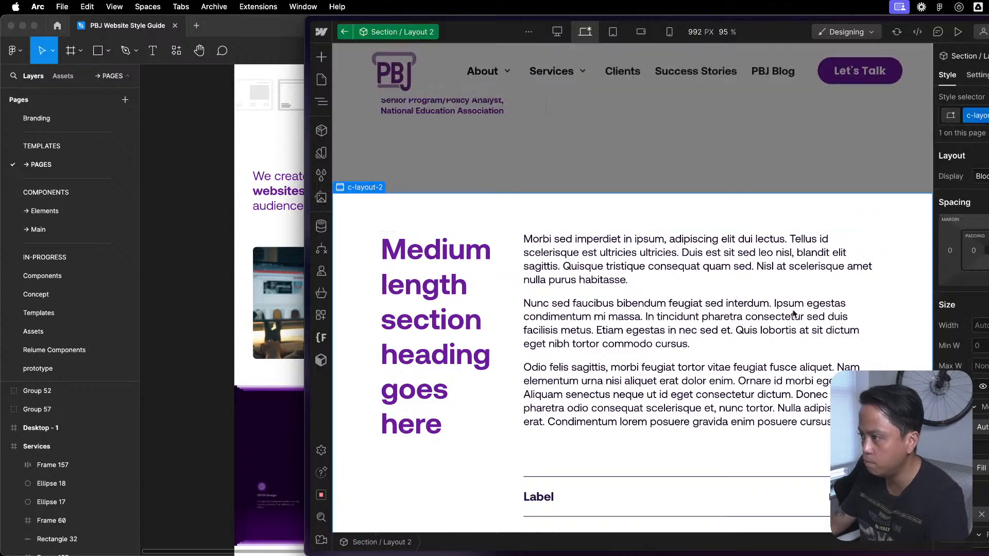
key("z")
left_click(402, 138)
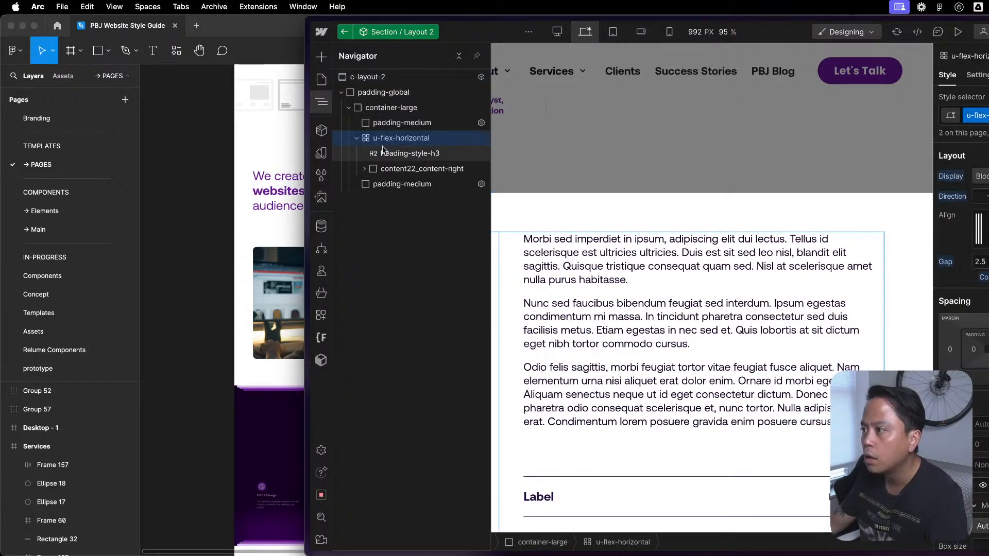
- Add a Div Block inside container-large and place it between the upper padding-medium block and the u-flex-horizontal grid
left_click(354, 139)
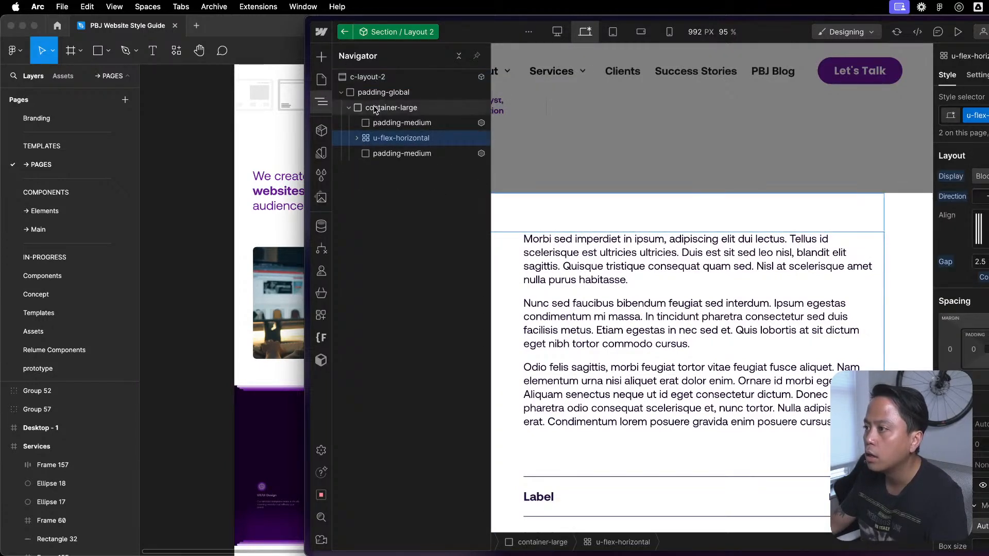
left_click(376, 107)
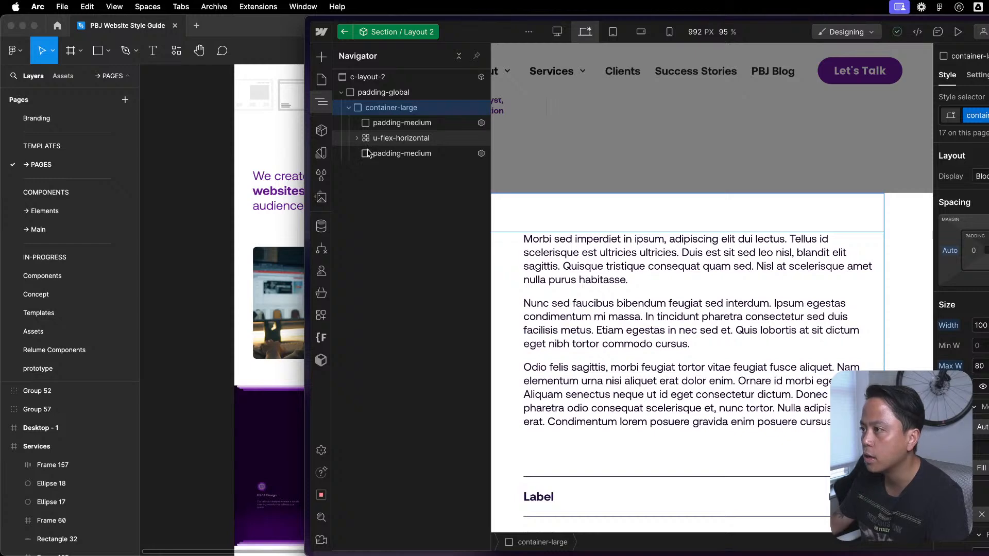
key("super+k")
type("d")
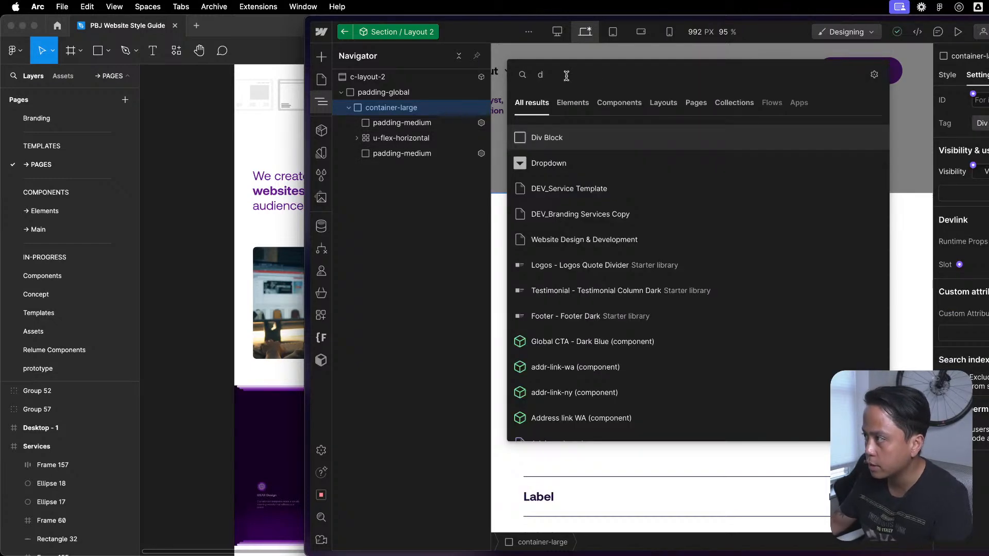
key("Return")
left_click_drag(384, 169, 396, 138)
- Assign the existing u-flex-horizontal class to the new Div Block
key("super+Return")
type("u")
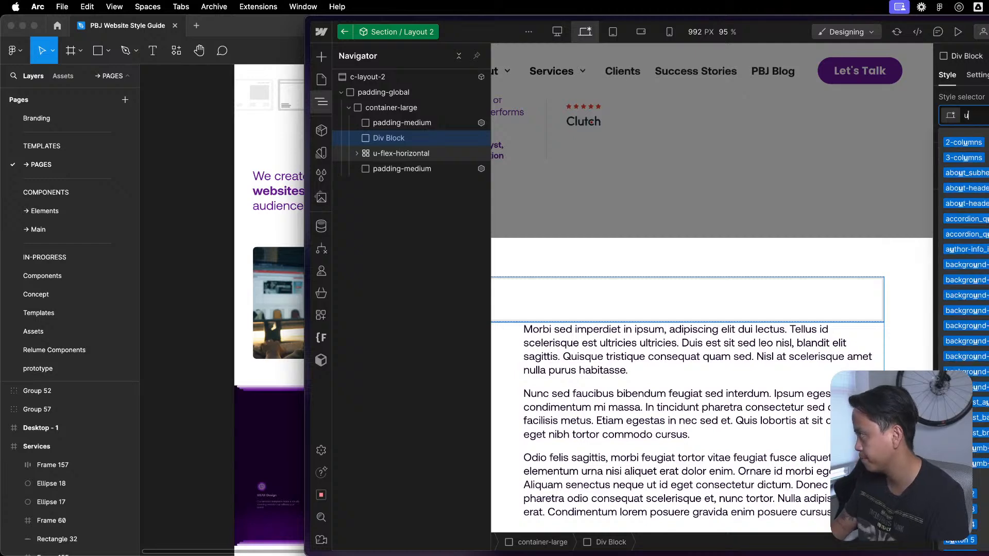
type("-flex-h")
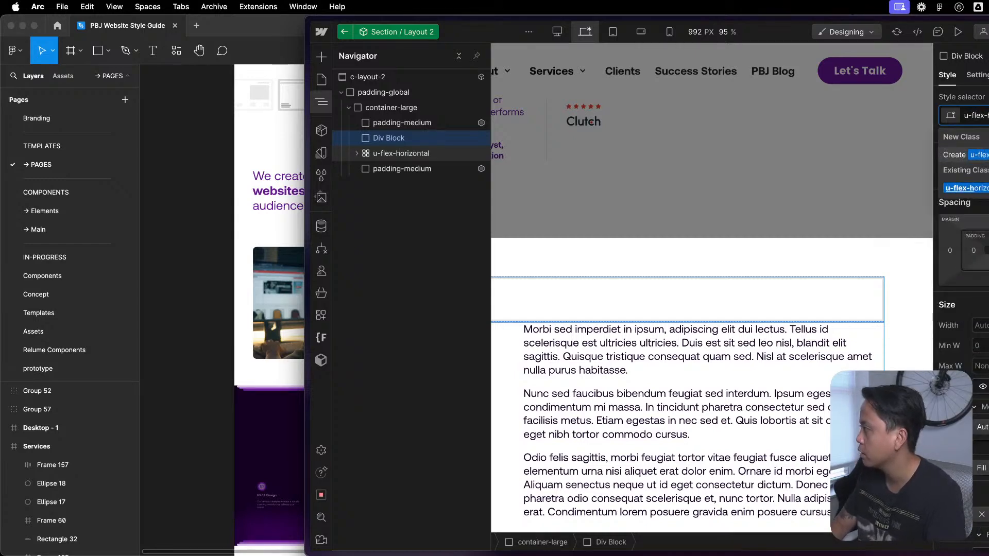
key("Down")
key("Return")
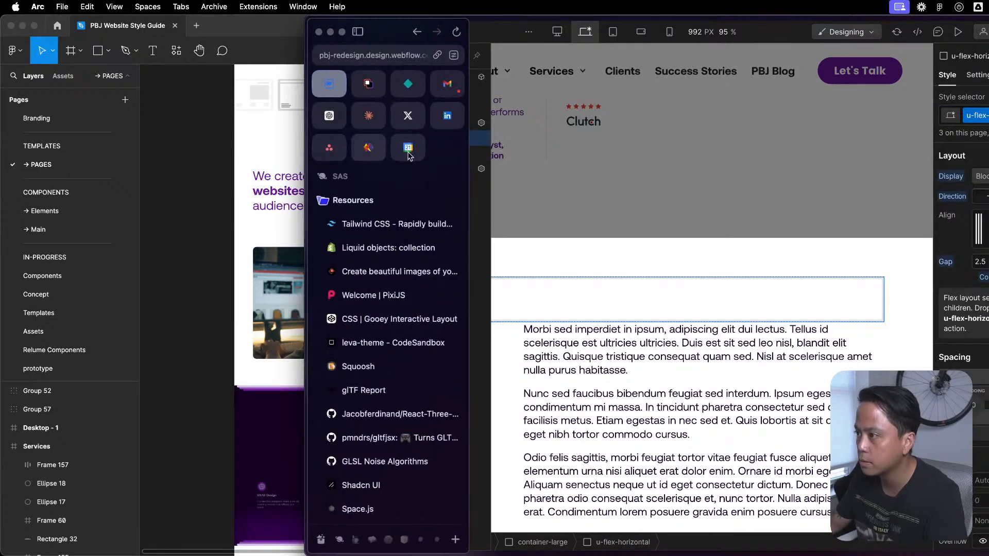
- Move heading-style-h3 and content22_content-right into the new u-flex-horizontal div, and delete the emptied grid
left_click(357, 153)
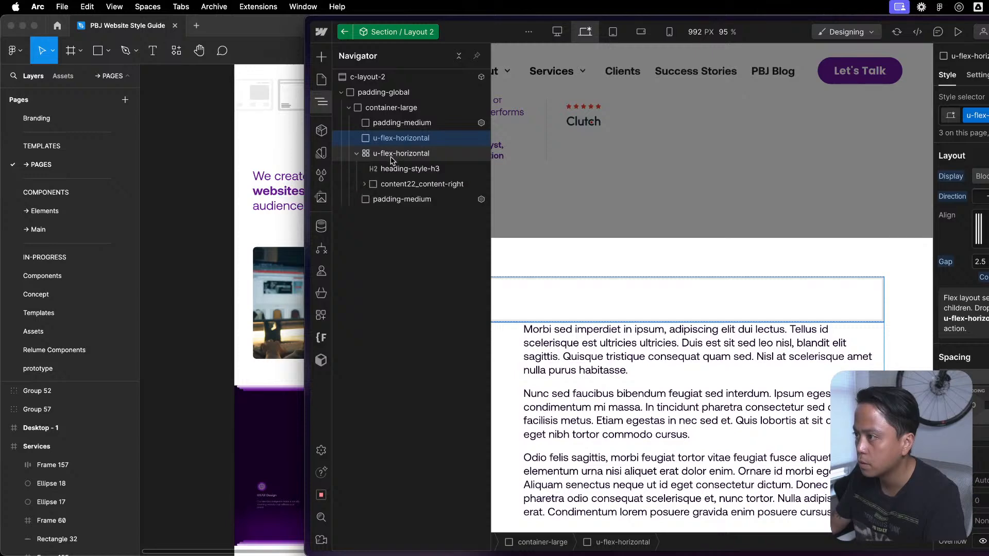
left_click_drag(406, 164, 390, 176)
left_click(386, 184)
key("Delete")
- Examine the new u-flex-horizontal div on the canvas and the elements nested inside content22_content-right
left_click(387, 138)
left_click(639, 286)
left_click(675, 217)
scroll(680, 221, "up", 5)
key("z")
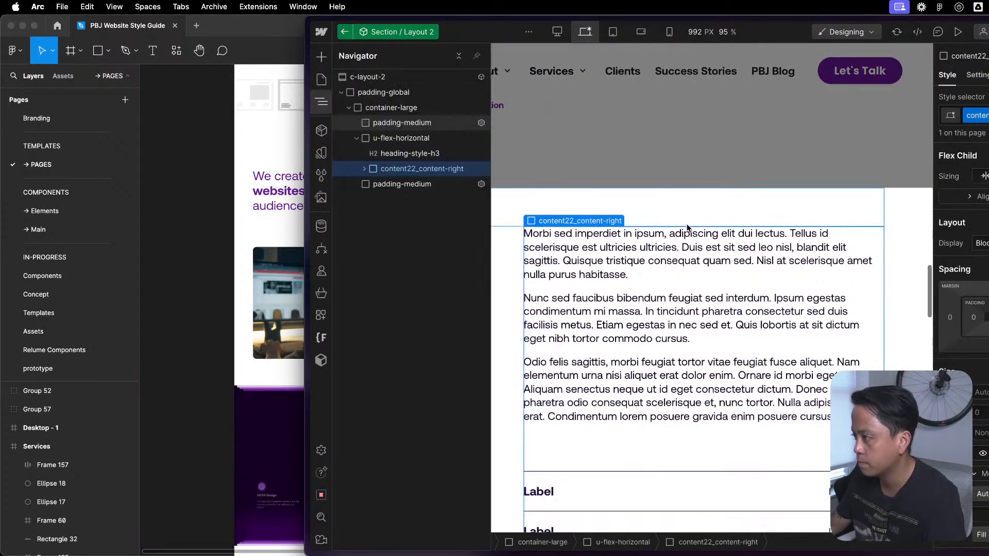
left_click(363, 169)
left_click(372, 200)
left_click(372, 200)
left_click(372, 185)
left_click(364, 169)
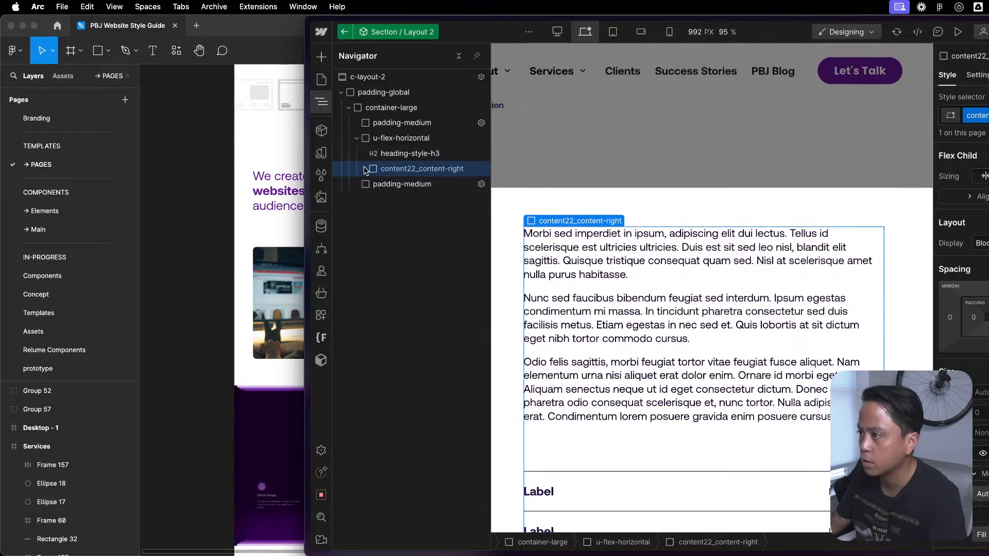
- Wrap heading-style-h3 in its own Div Block inside the u-flex-horizontal div
left_click(394, 153)
right_click(397, 153)
mouse_move(463, 184)
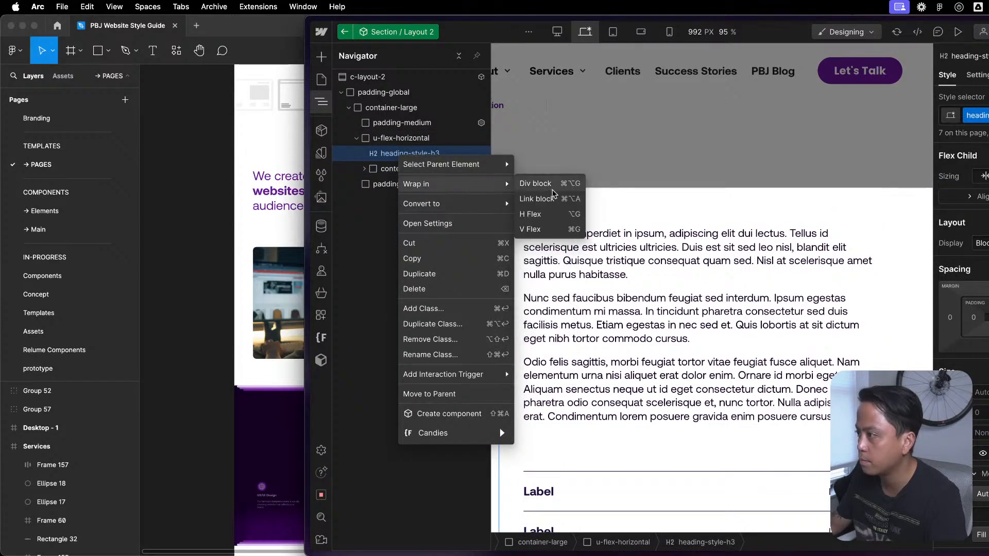
left_click(536, 184)
- Try the existing 2-columns class on the Div Block around the heading and check its style settings
key("super+Return")
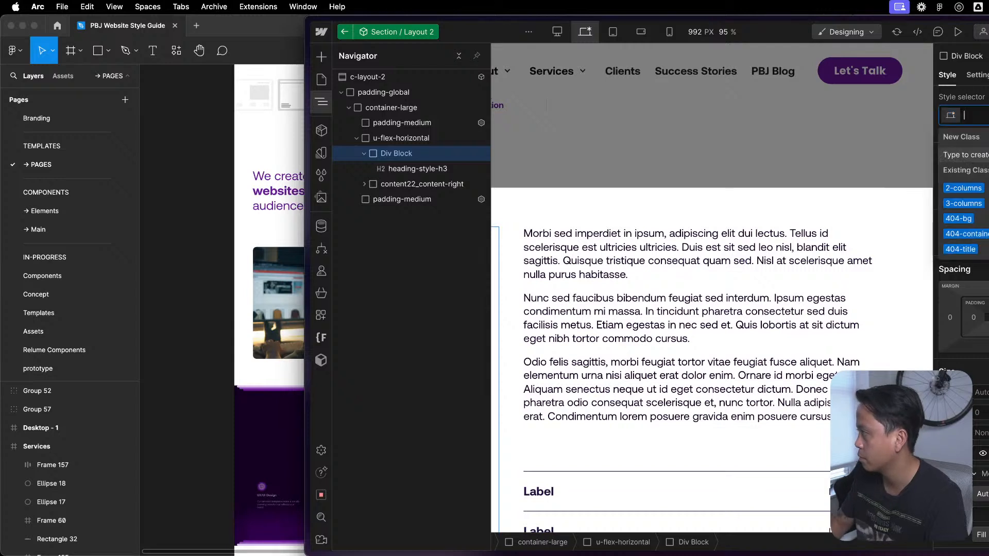
type("col")
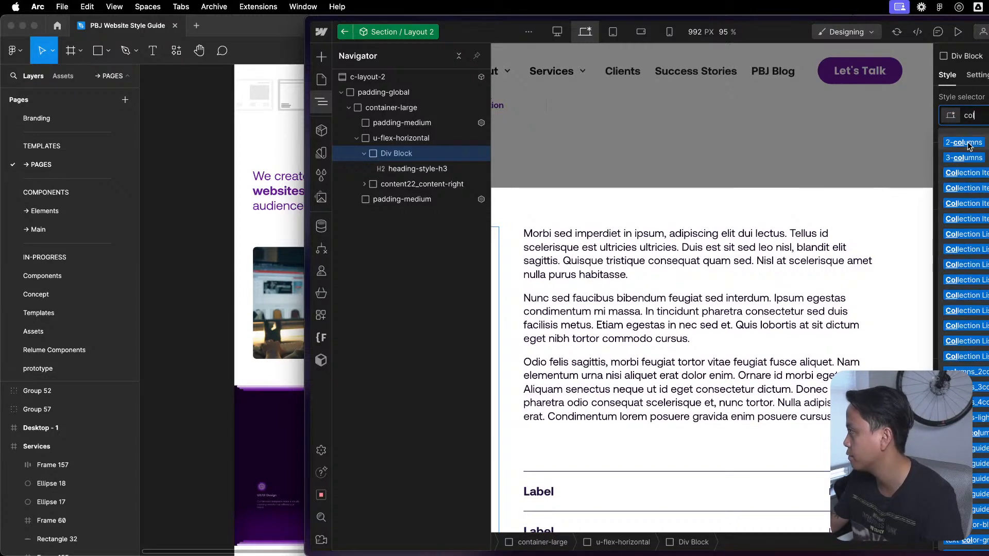
left_click(967, 145)
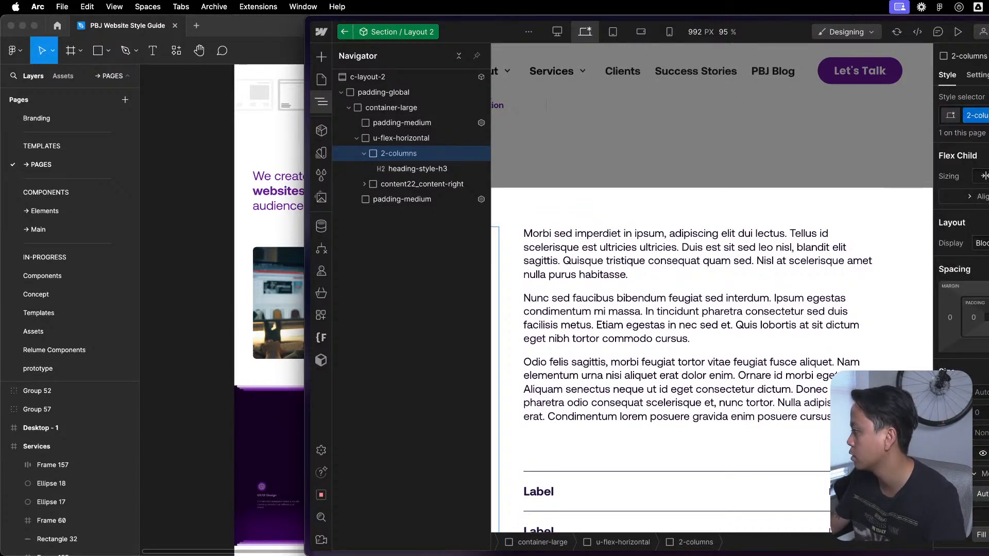
scroll(962, 309, "down", 7)
scroll(963, 309, "up", 7)
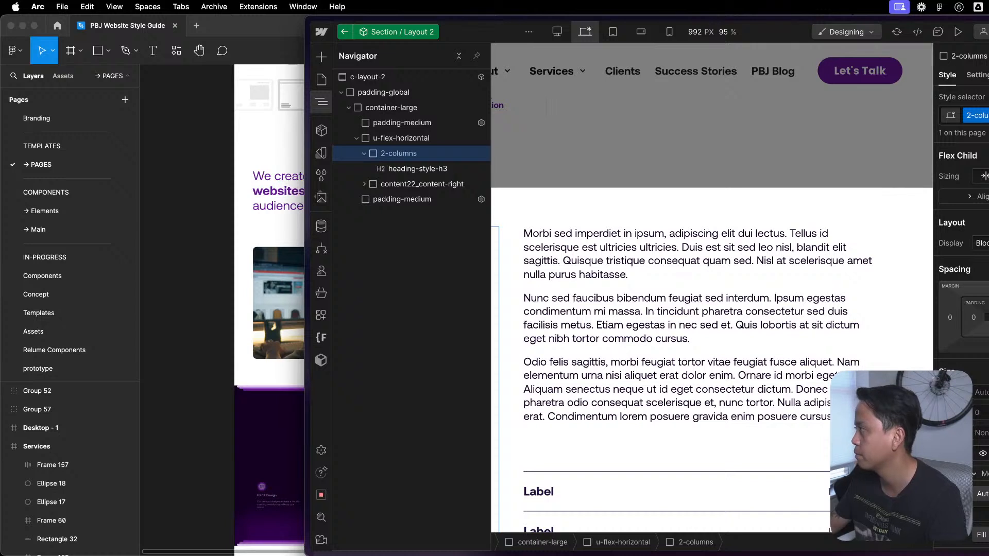
- Try the c-columns class in place of 2-columns on the heading's Div Block, and remove it again
left_click(983, 116)
key("BackSpace")
type("col")
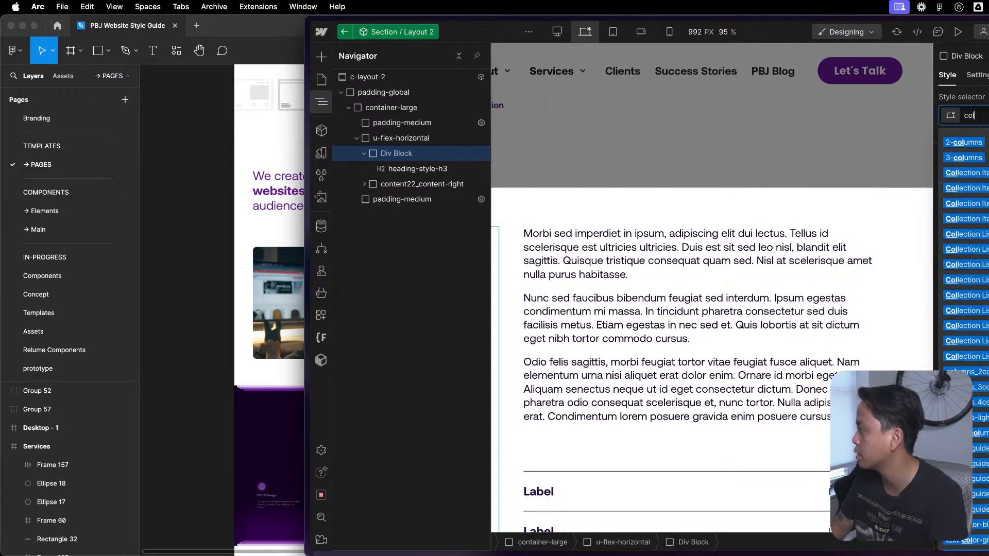
scroll(966, 330, "down", 6)
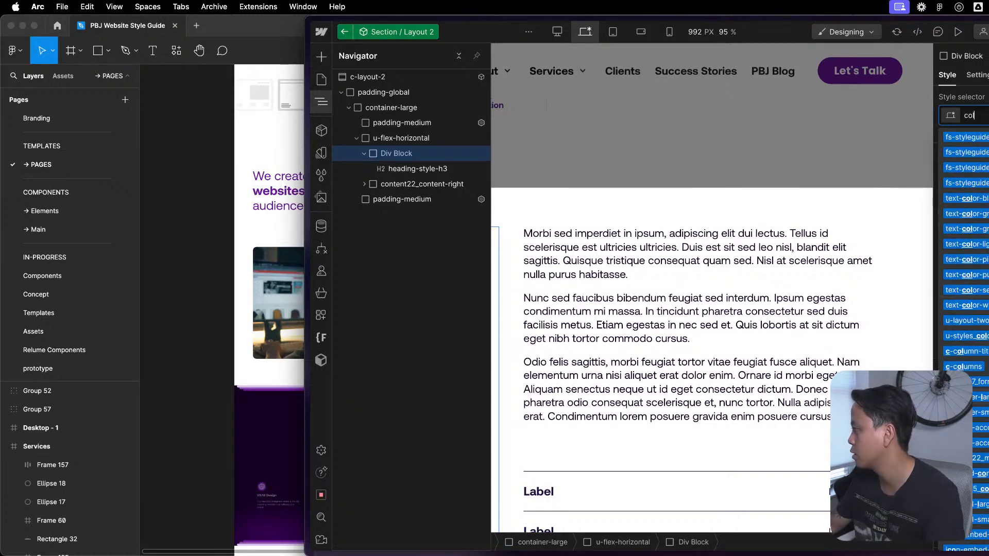
left_click(962, 367)
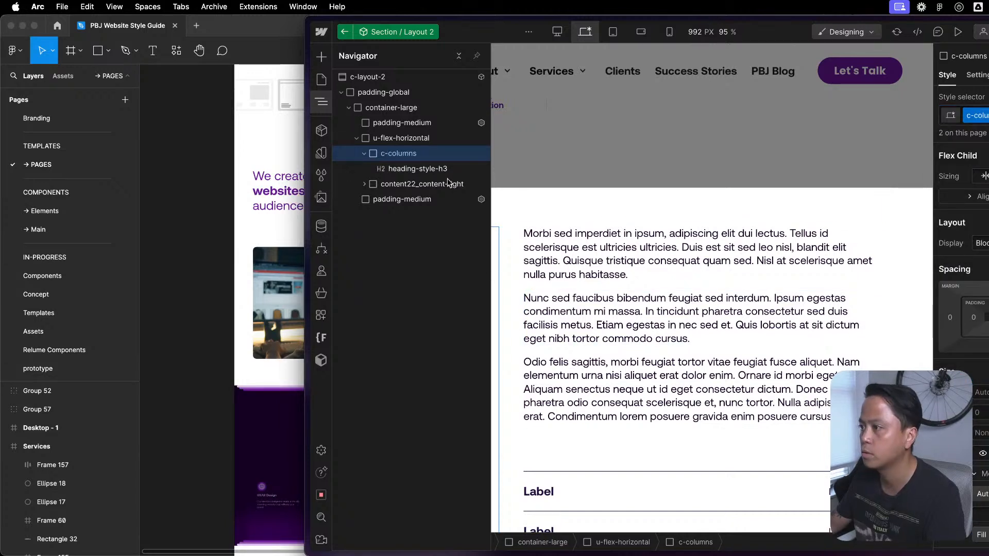
left_click(985, 116)
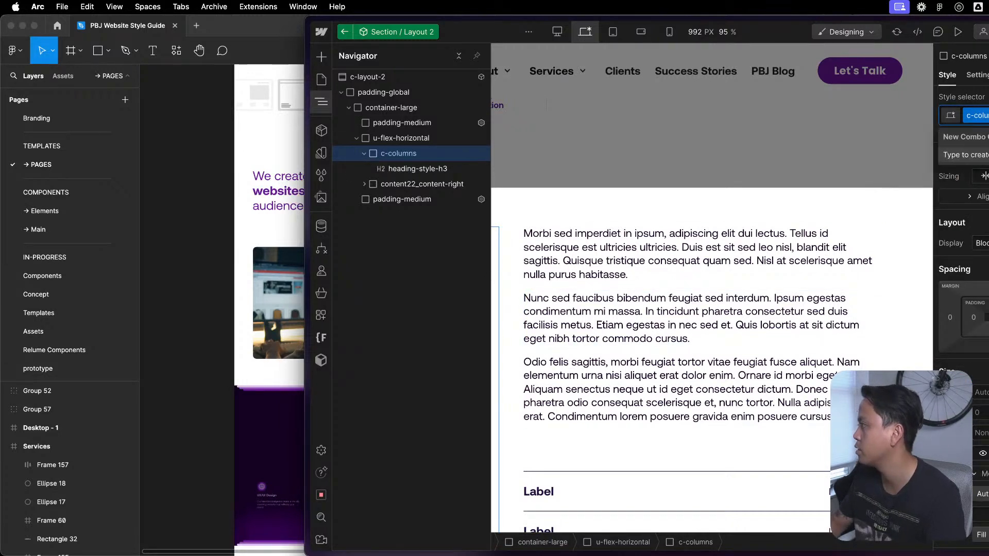
key("BackSpace")
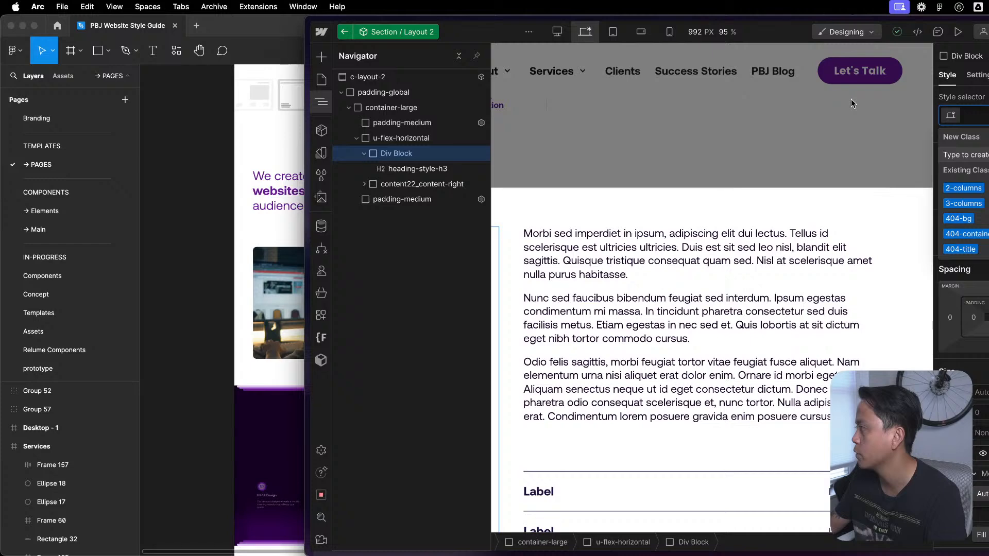
key("Escape")
- Look through the Service Template page's sections for an existing column layout and leave component editing
left_click(326, 81)
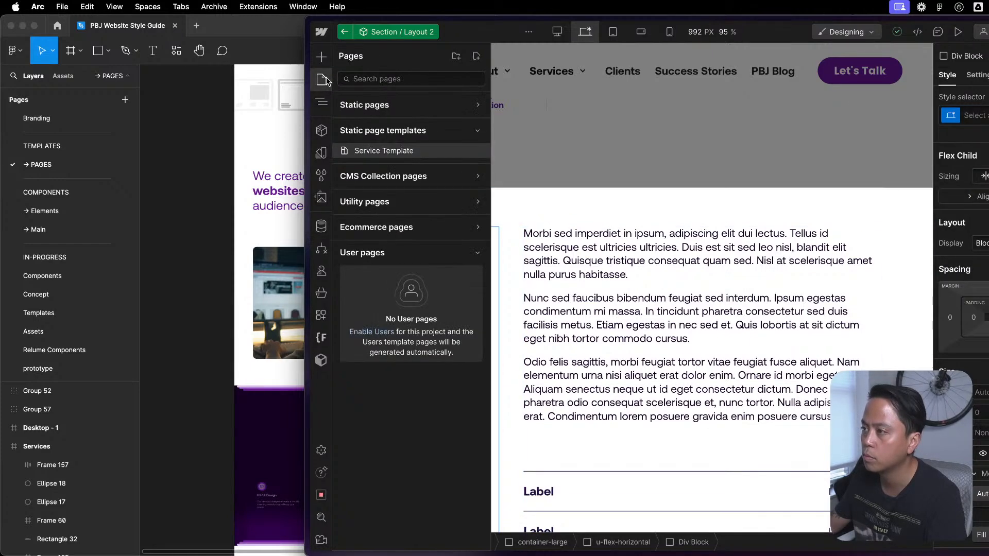
left_click(326, 81)
scroll(687, 235, "up", 15)
scroll(688, 238, "down", 20)
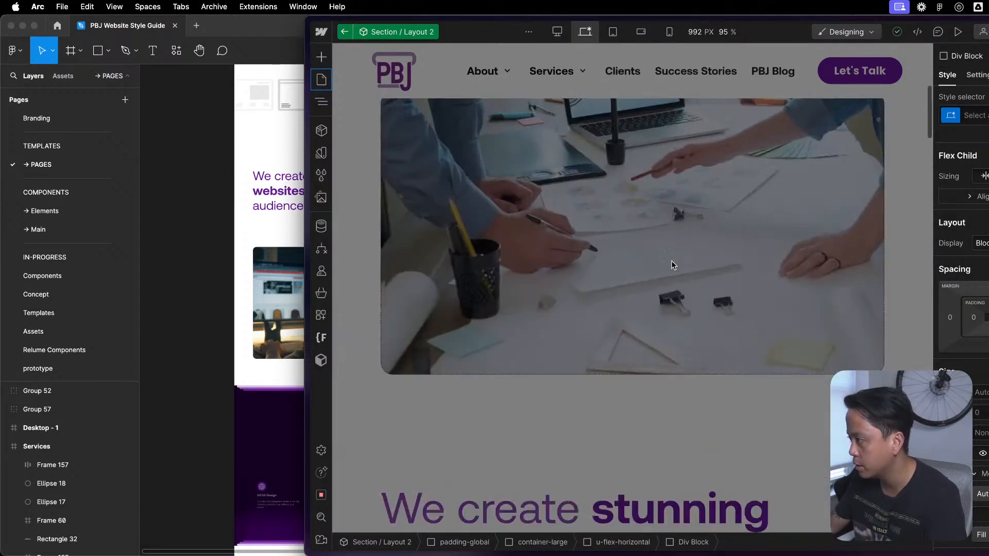
scroll(630, 361, "down", 10)
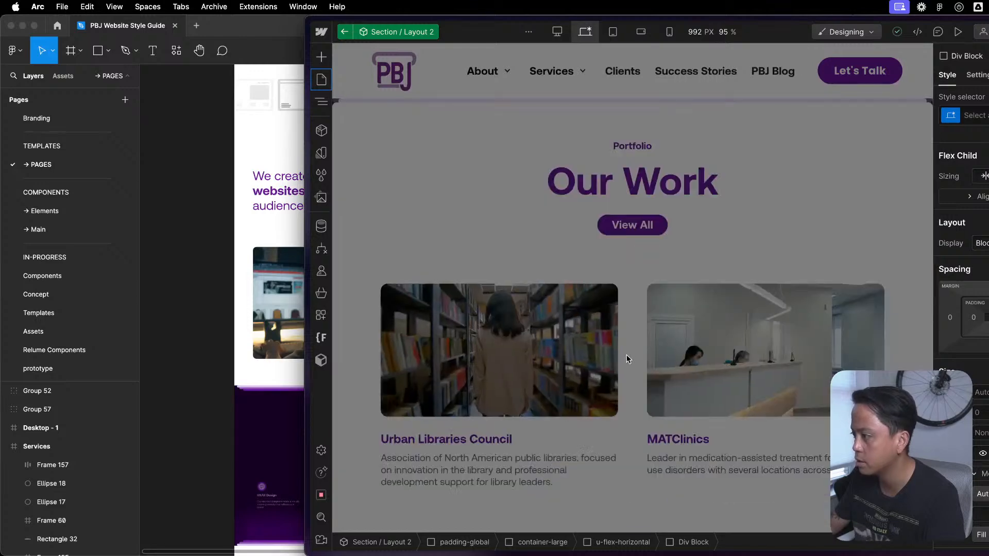
scroll(628, 240, "up", 10)
scroll(627, 252, "down", 5)
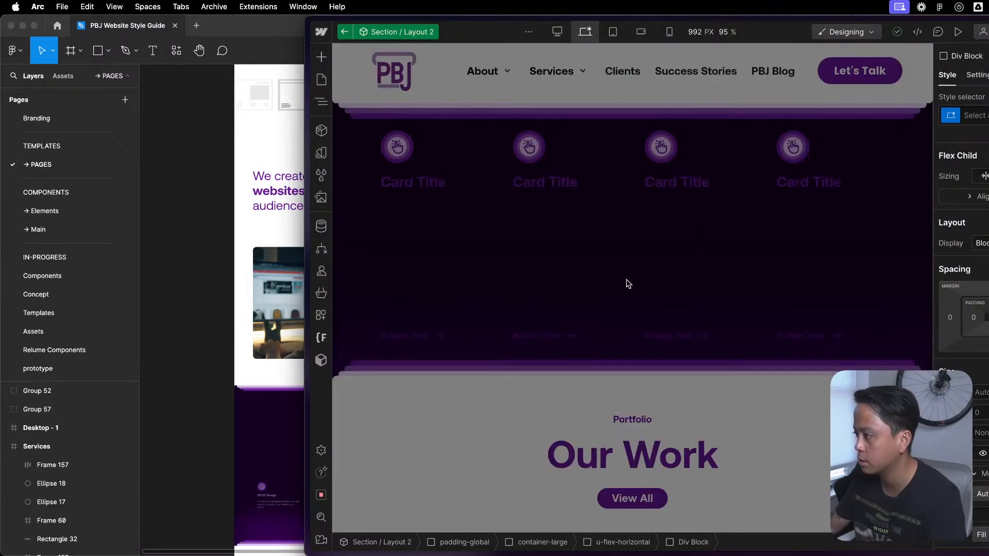
double_click(627, 283)
scroll(633, 284, "up", 12)
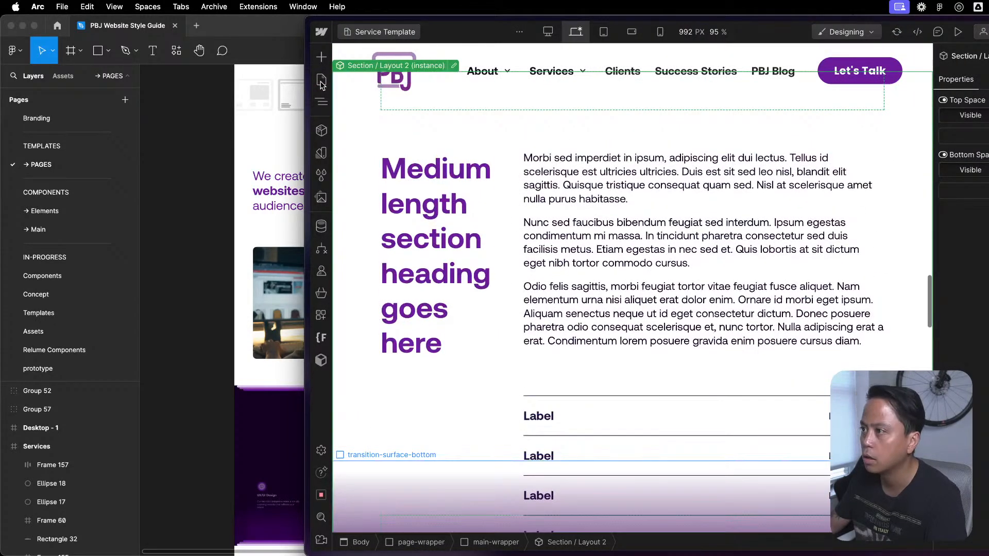
- Open the Components page from the Utilities folder of the static pages
left_click(321, 80)
left_click(322, 81)
left_click(321, 80)
left_click(365, 105)
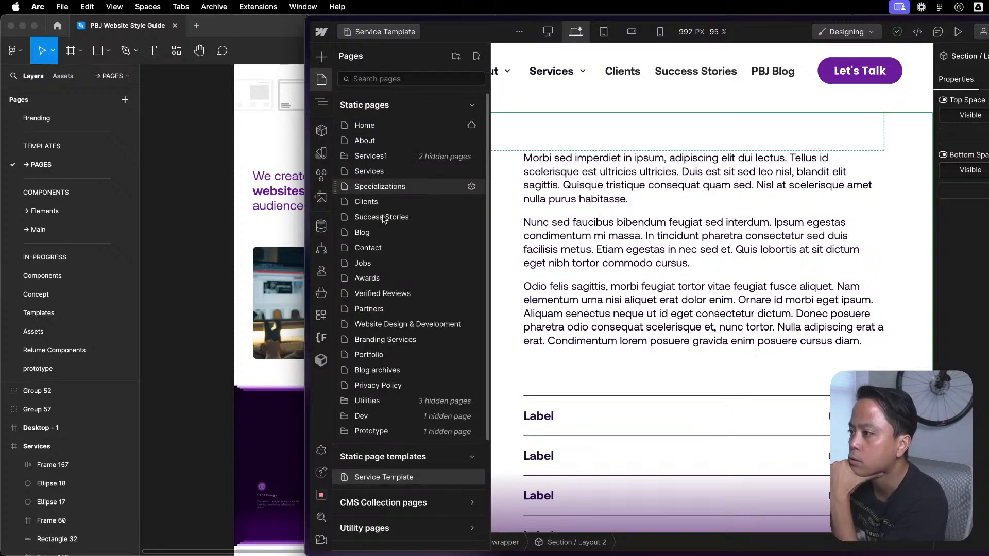
scroll(382, 445, "down", 3)
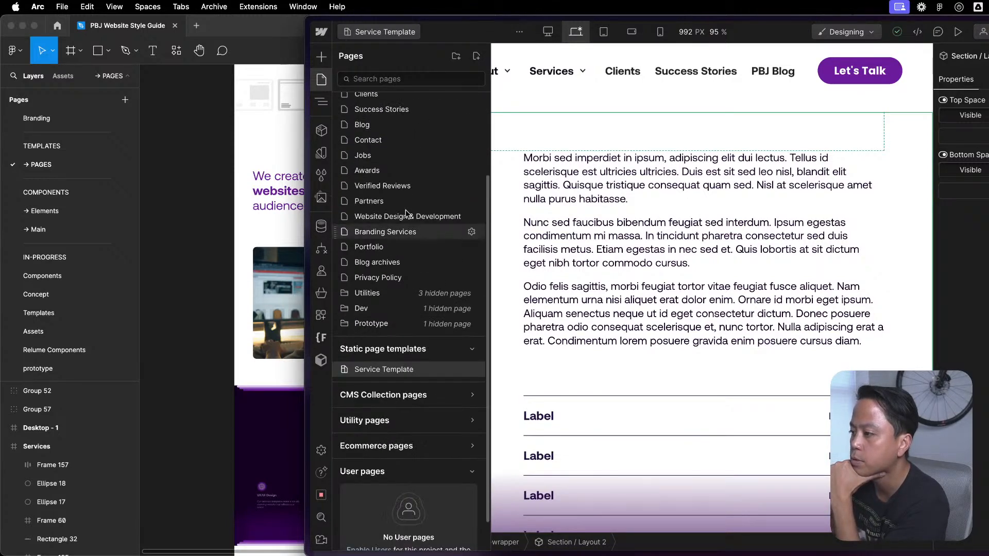
left_click(372, 294)
left_click(392, 309)
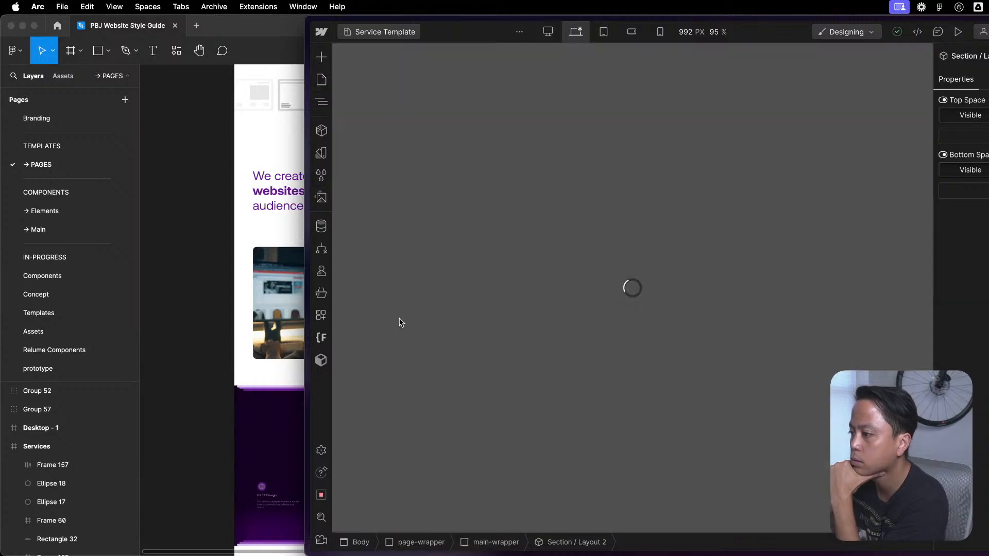
- Select the Section / Columns instance with the four cards and show it in the page's element structure
scroll(854, 240, "down", 15)
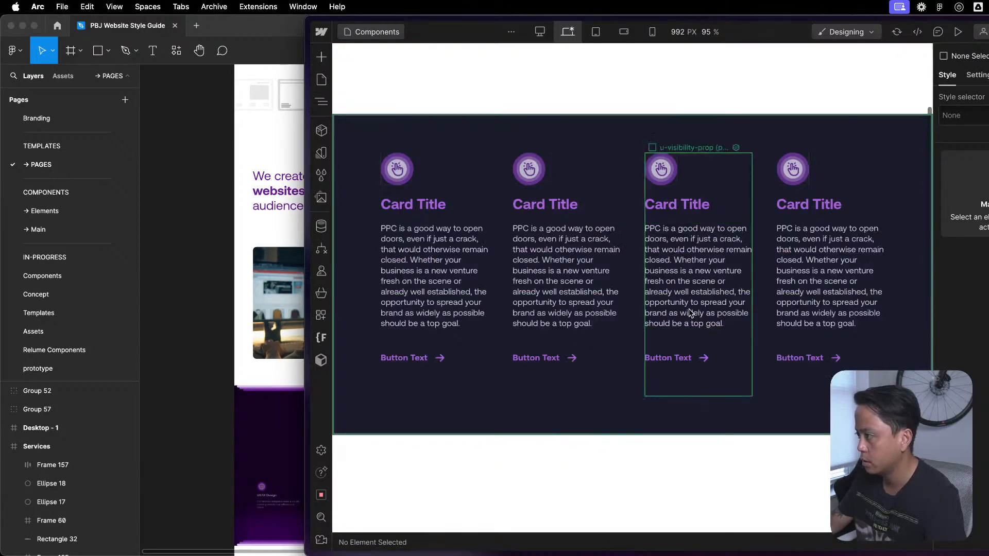
left_click(635, 273)
key("z")
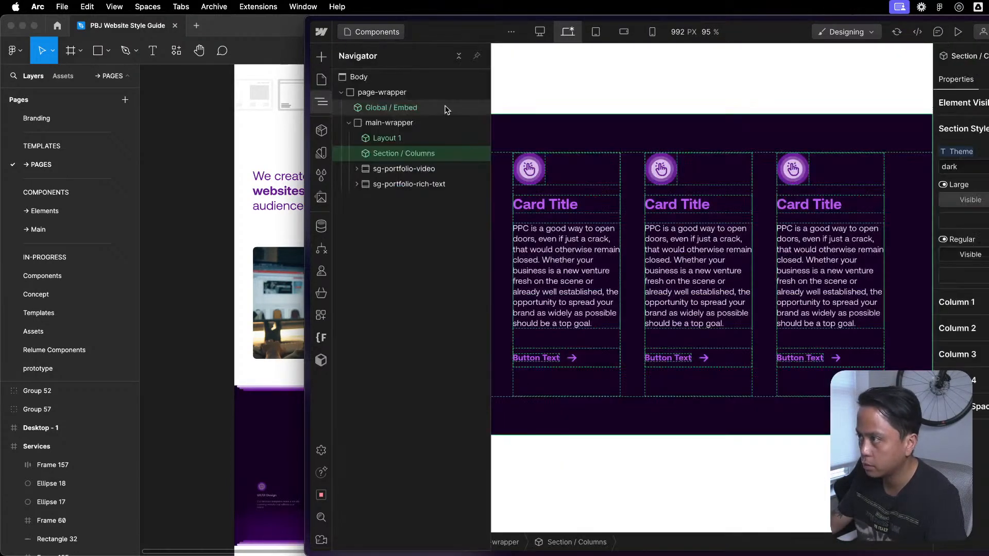
- Open the Section / Columns component for editing and examine its component-main and component-spacer blocks, including the paddings in the upper spacer
double_click(397, 153)
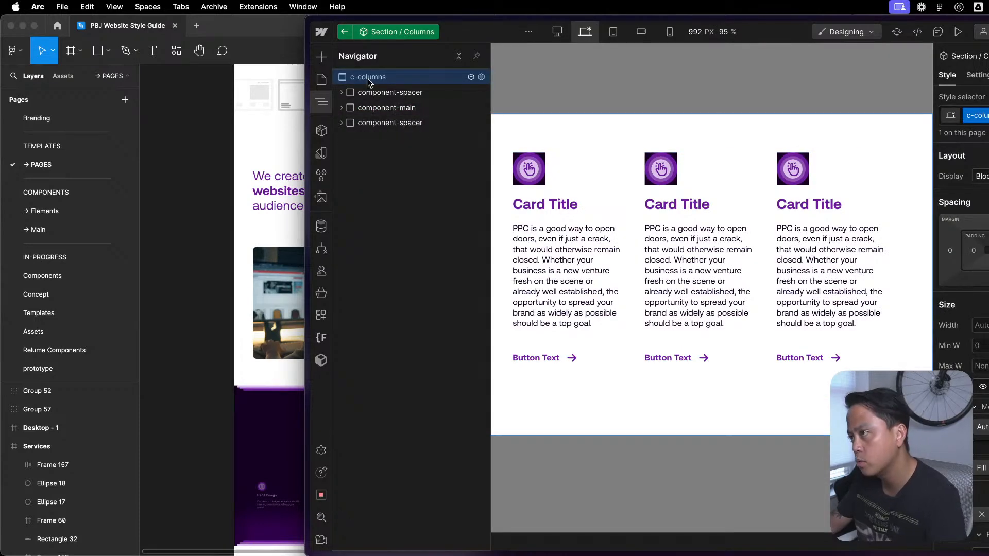
scroll(961, 257, "down", 8)
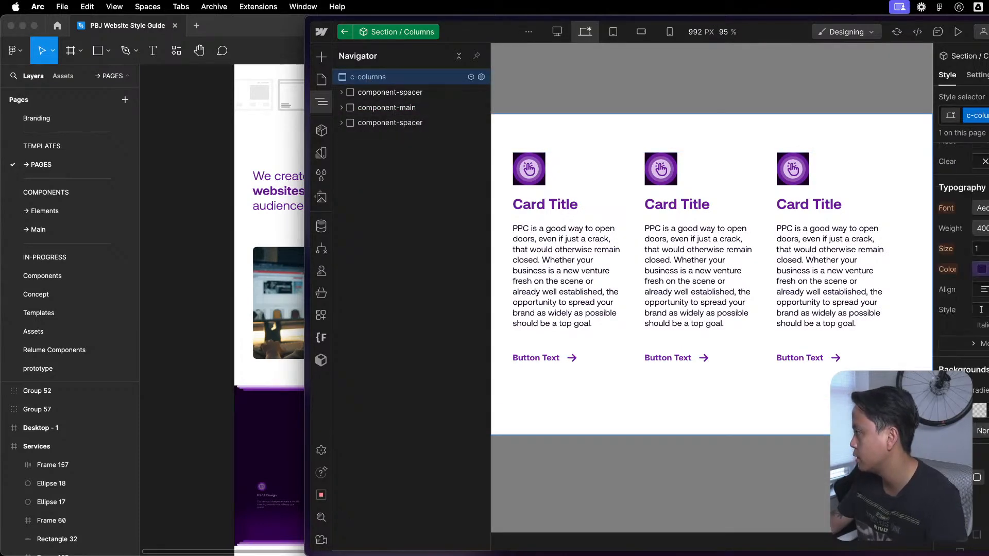
left_click(387, 108)
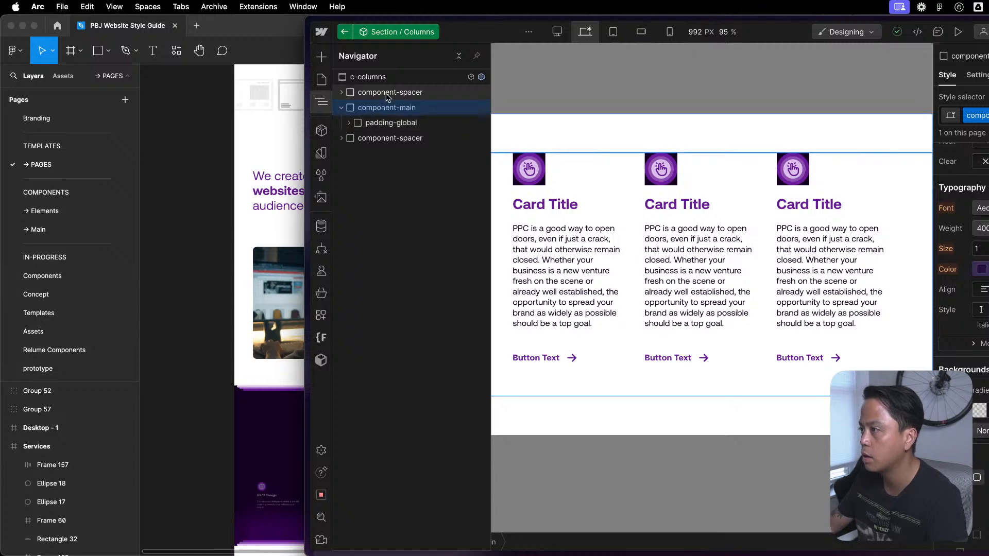
left_click(388, 93)
scroll(961, 257, "up", 8)
scroll(961, 257, "down", 15)
scroll(961, 309, "up", 8)
left_click(341, 91)
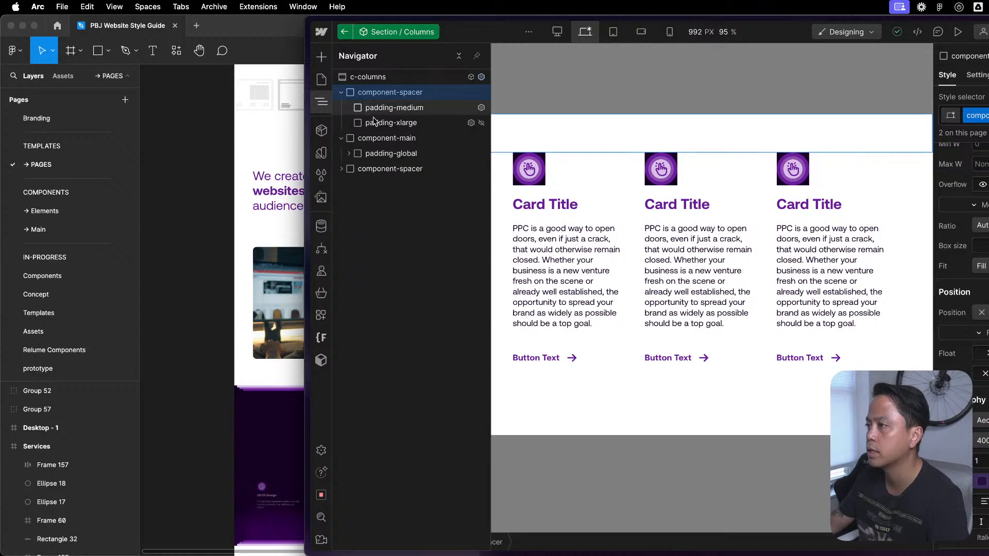
left_click(341, 91)
- Examine the nesting inside component-main, from container-large and columns_2col to the classes of u-flex-layout and its first card
left_click(349, 122)
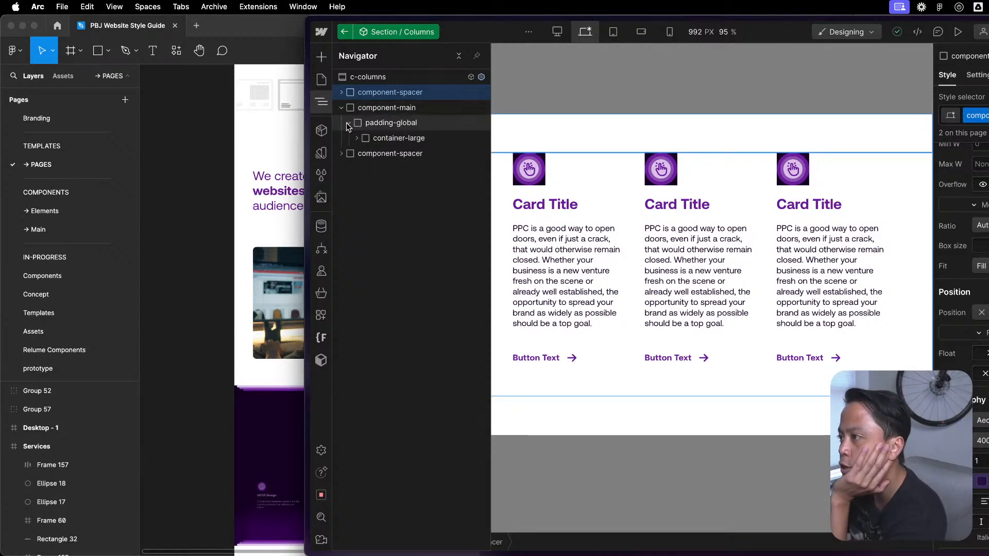
left_click(373, 137)
left_click(371, 154)
left_click(365, 154)
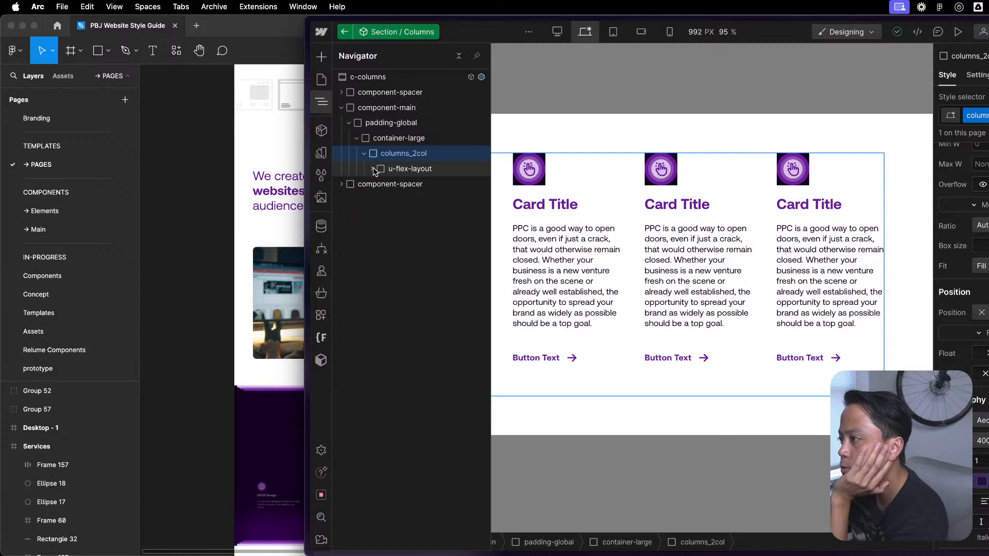
left_click(373, 170)
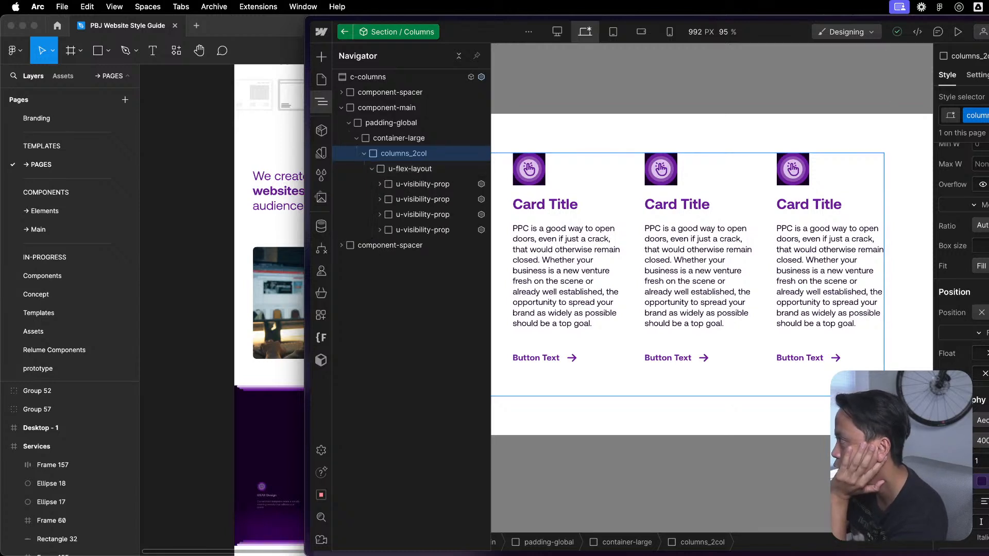
scroll(962, 258, "up", 4)
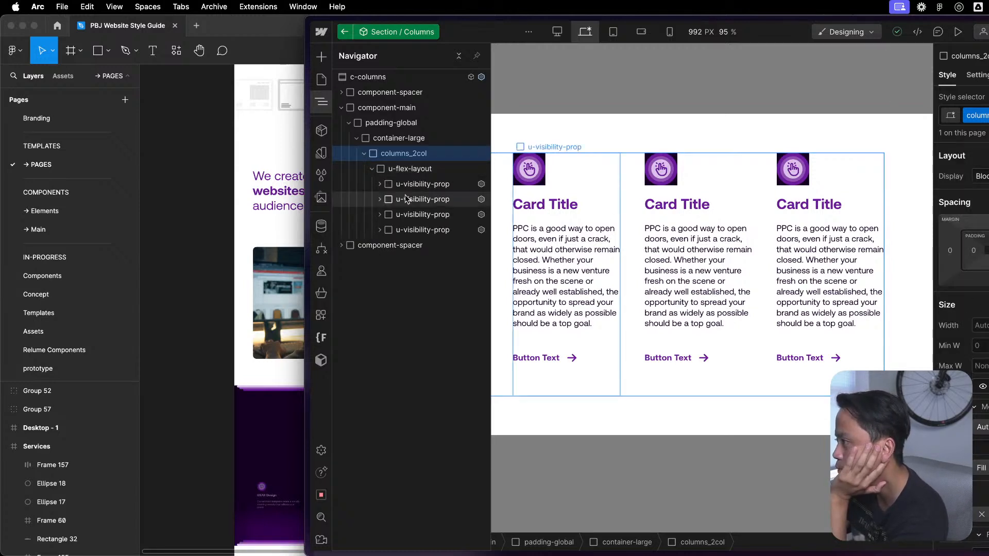
left_click(412, 169)
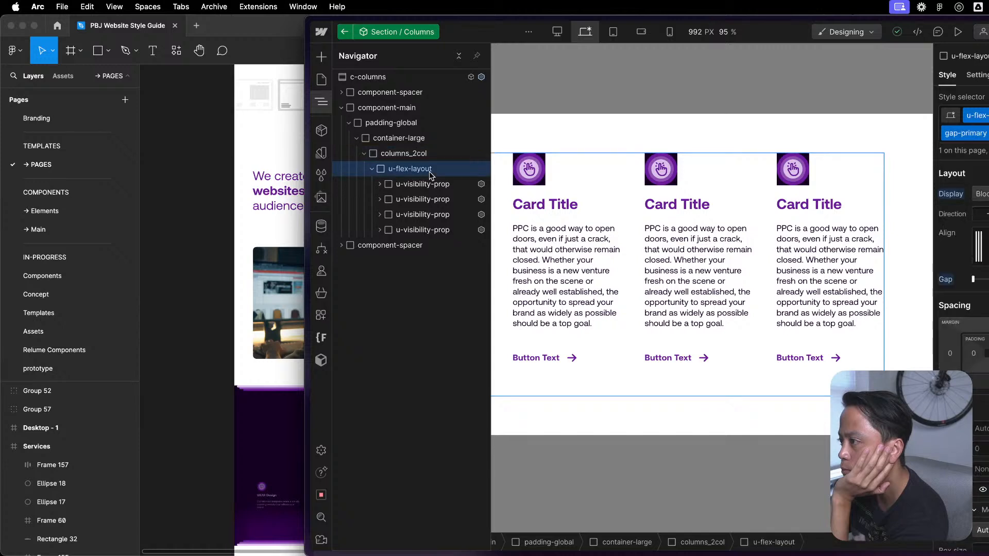
left_click(986, 120)
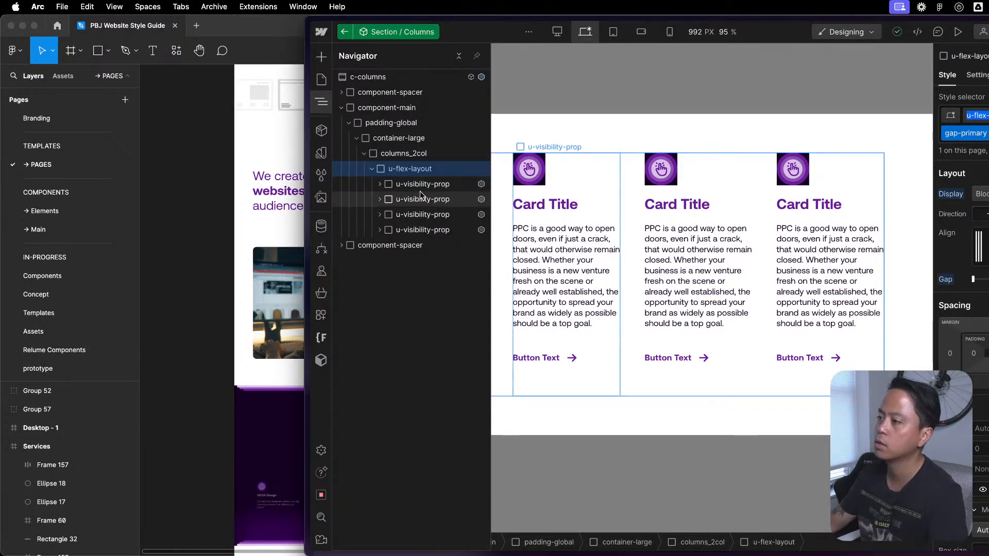
left_click(432, 186)
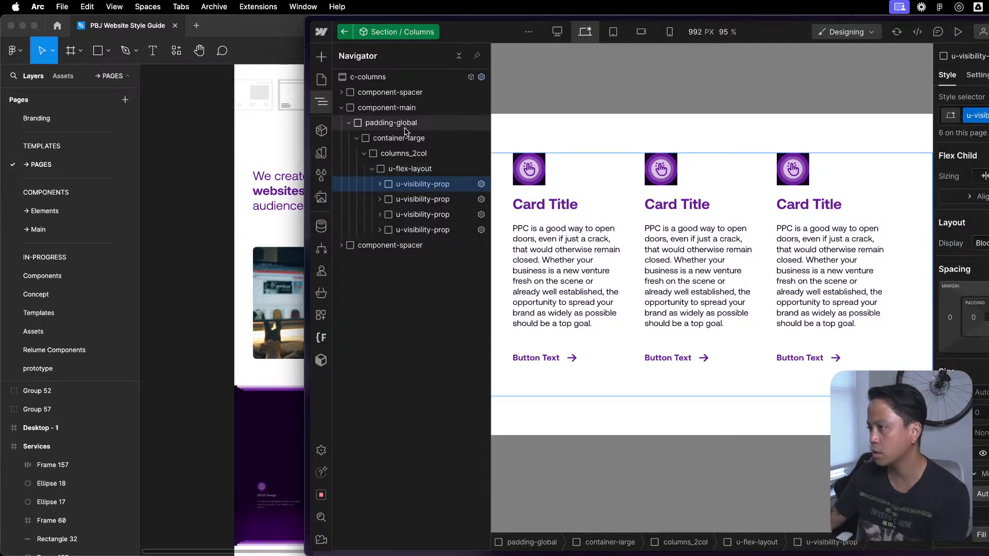
left_click(379, 184)
left_click(425, 199)
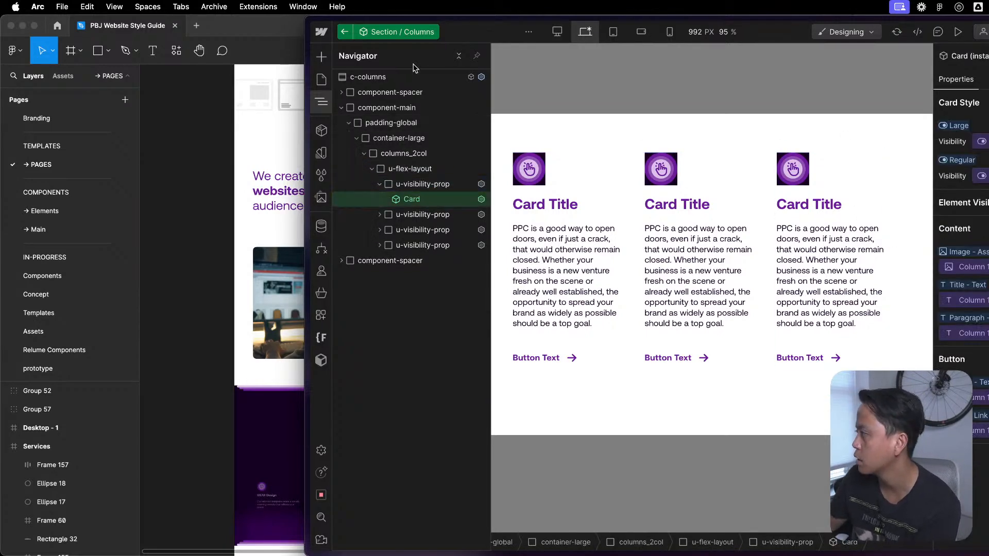
- Return to the Service Template page and open its Section / Layout 2 component for editing
left_click(322, 79)
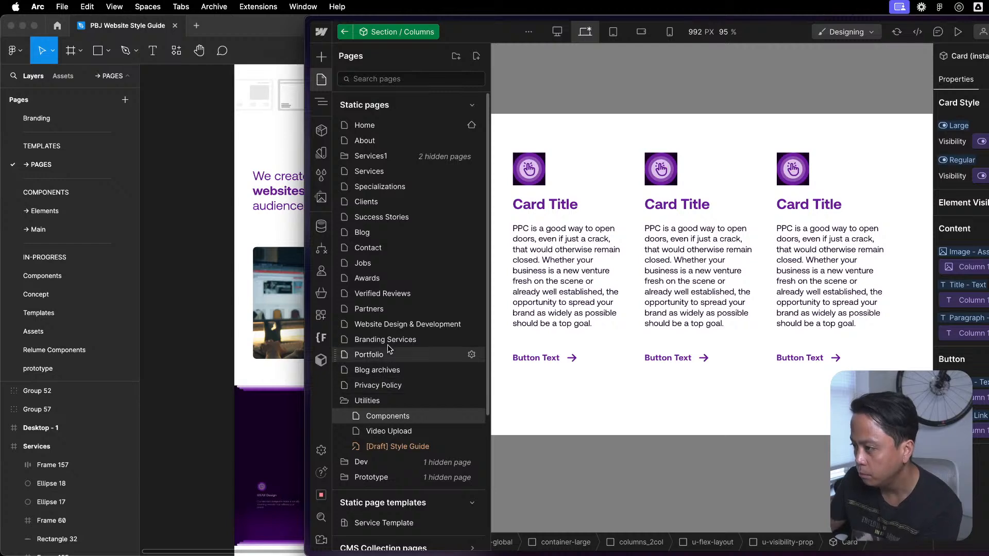
scroll(386, 450, "down", 4)
left_click(366, 335)
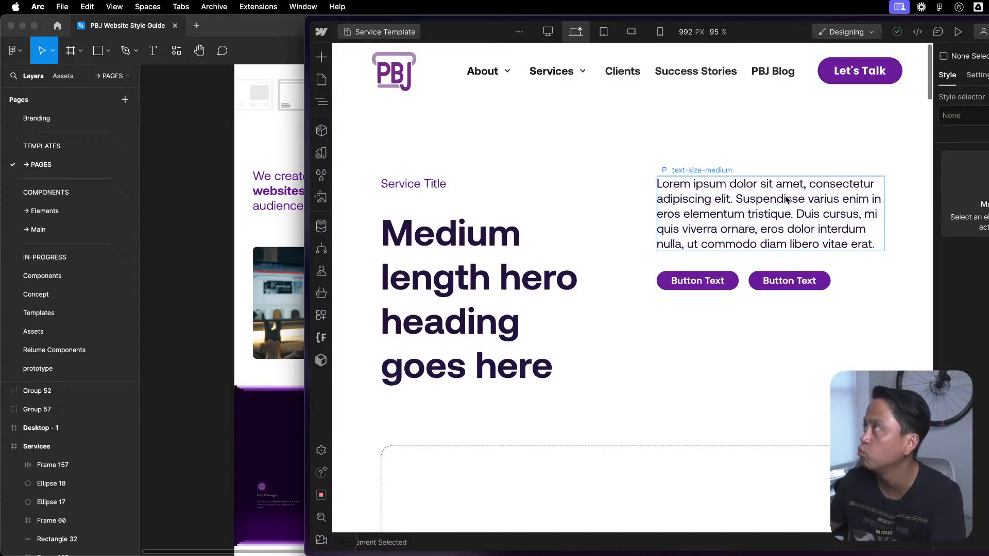
left_click(644, 354)
key("z")
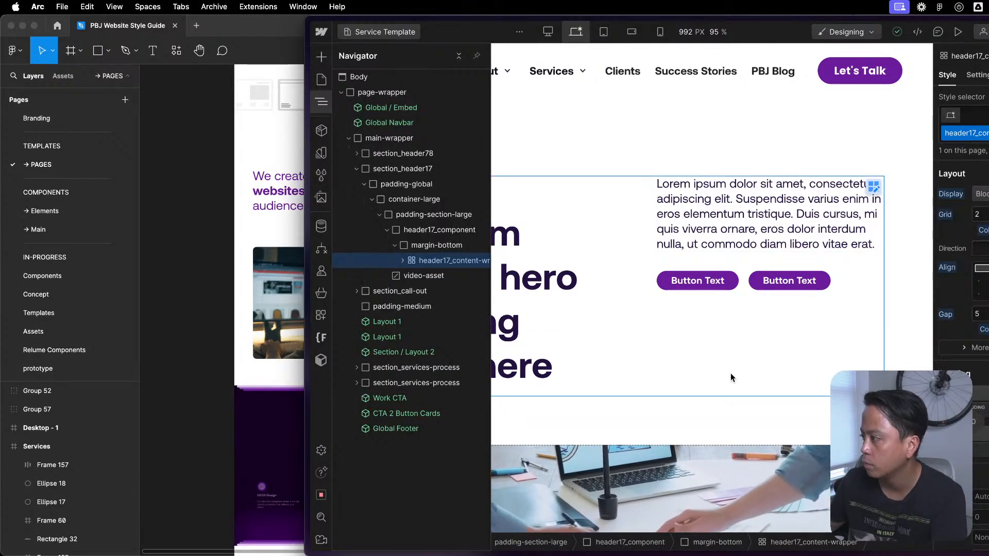
scroll(728, 372, "down", 15)
scroll(725, 375, "down", 10)
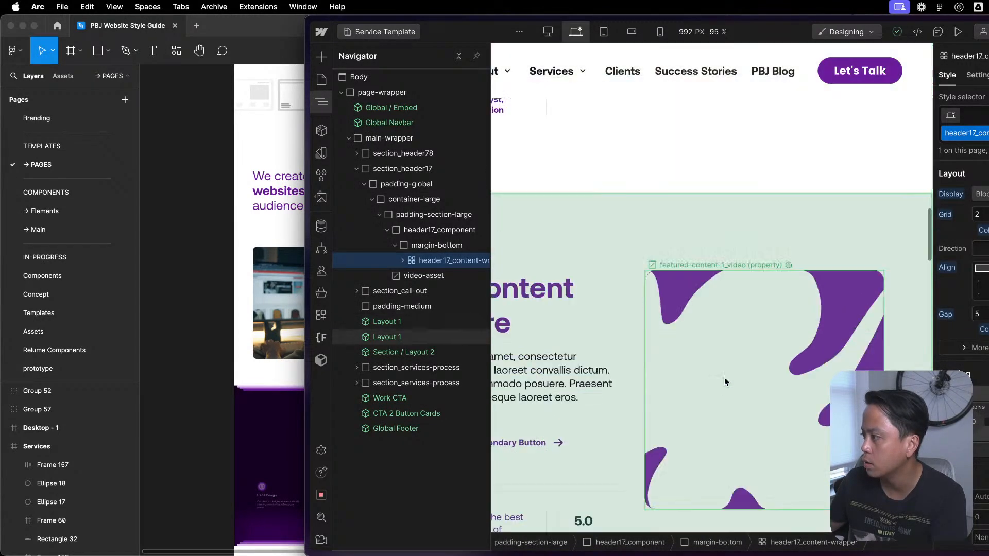
key("z")
left_click(629, 287)
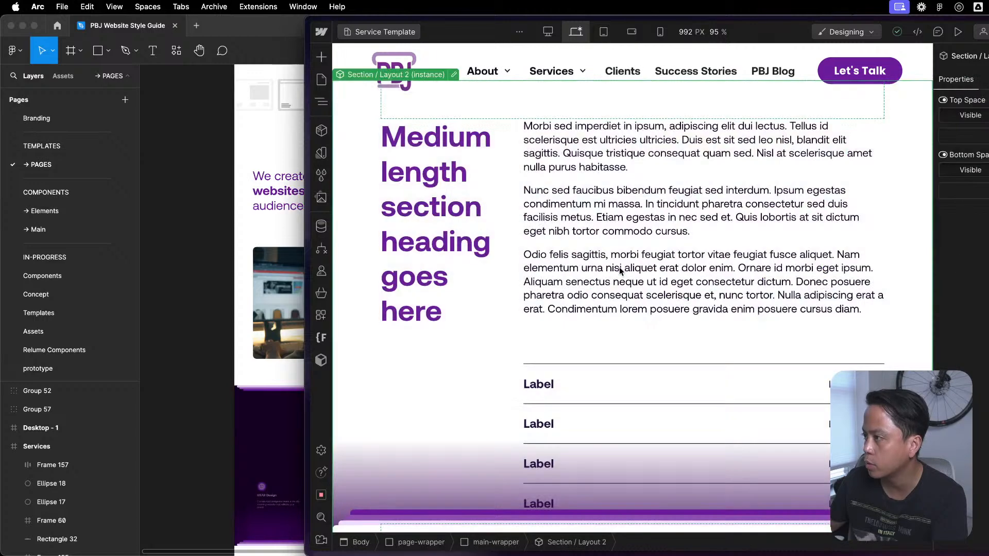
key("z")
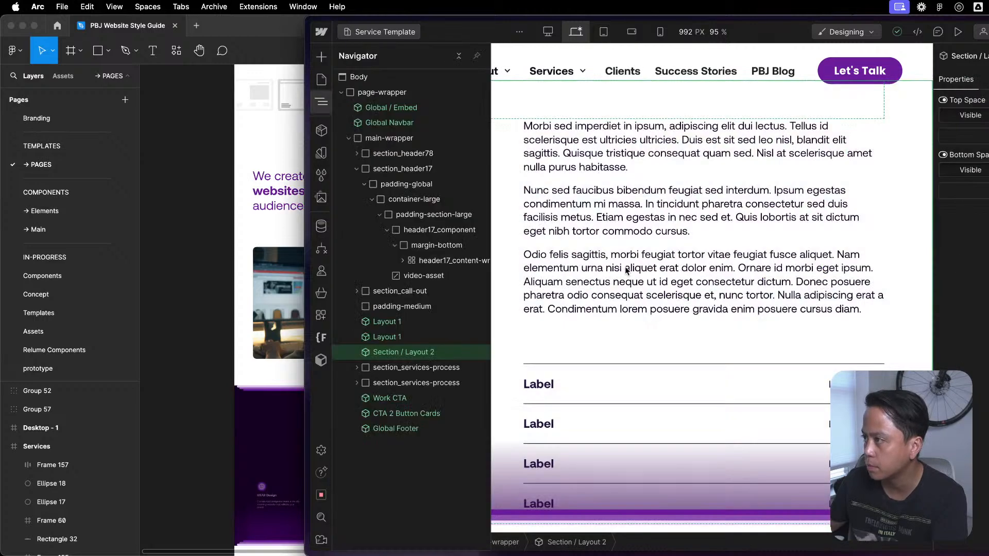
double_click(418, 353)
- Replace the u-flex-horizontal class with u-flex-layout on the wrapper between the two padding-medium blocks in container-large
left_click(378, 91)
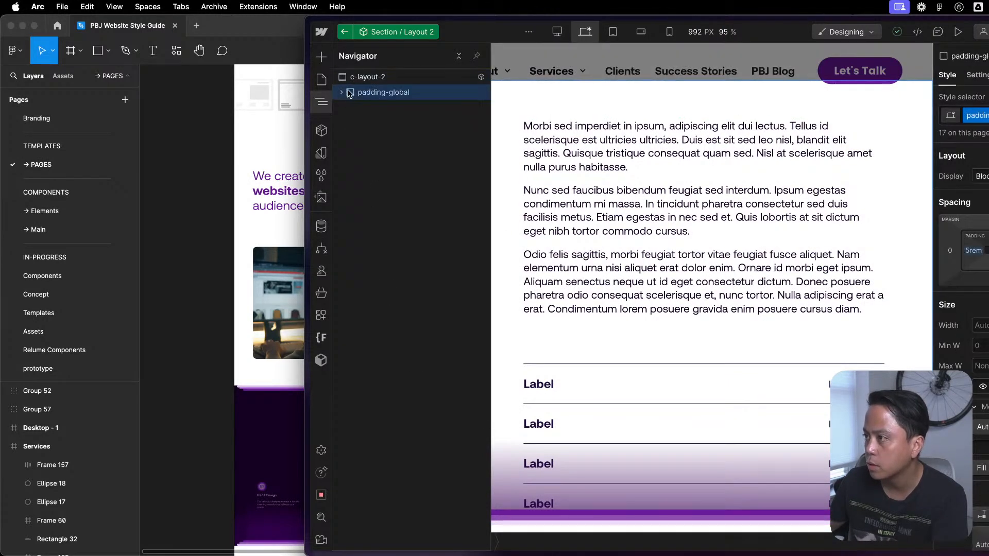
left_click(370, 108)
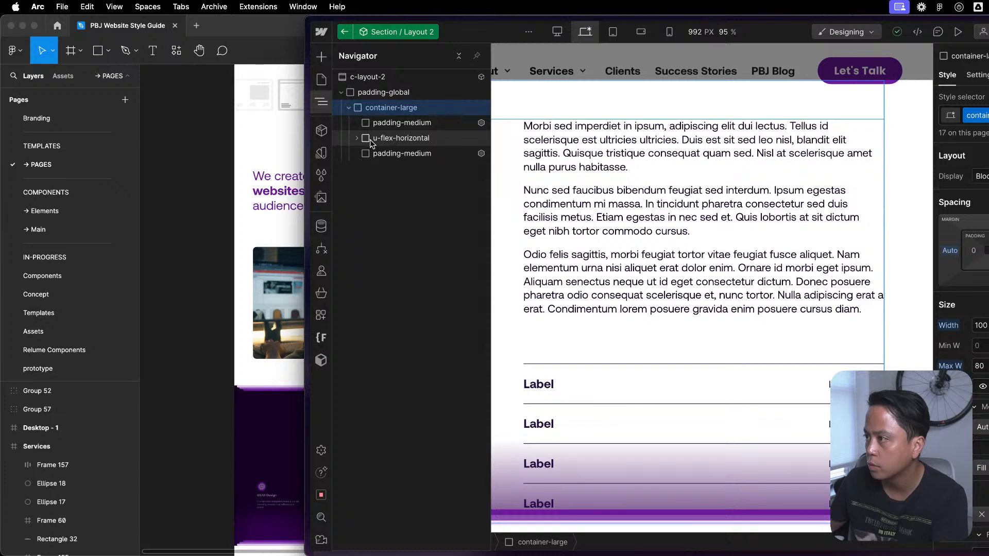
left_click(357, 140)
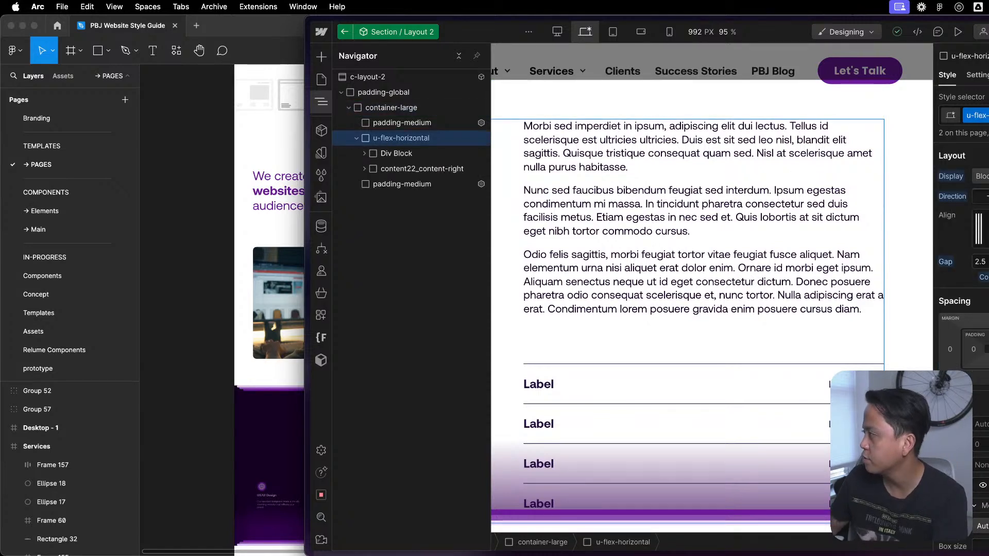
left_click(358, 139)
left_click(356, 138)
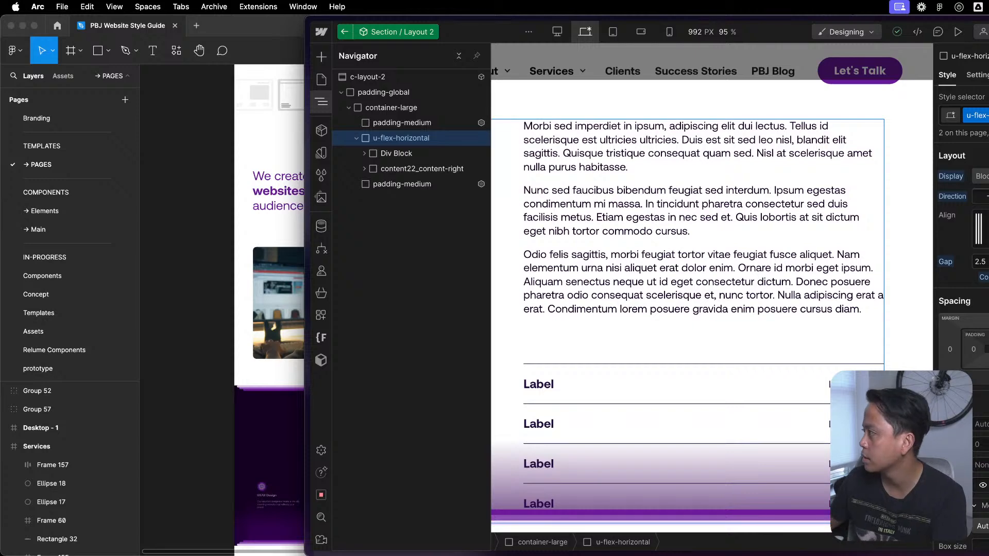
left_click(985, 116)
key("BackSpace")
type("u-fl")
key("Return")
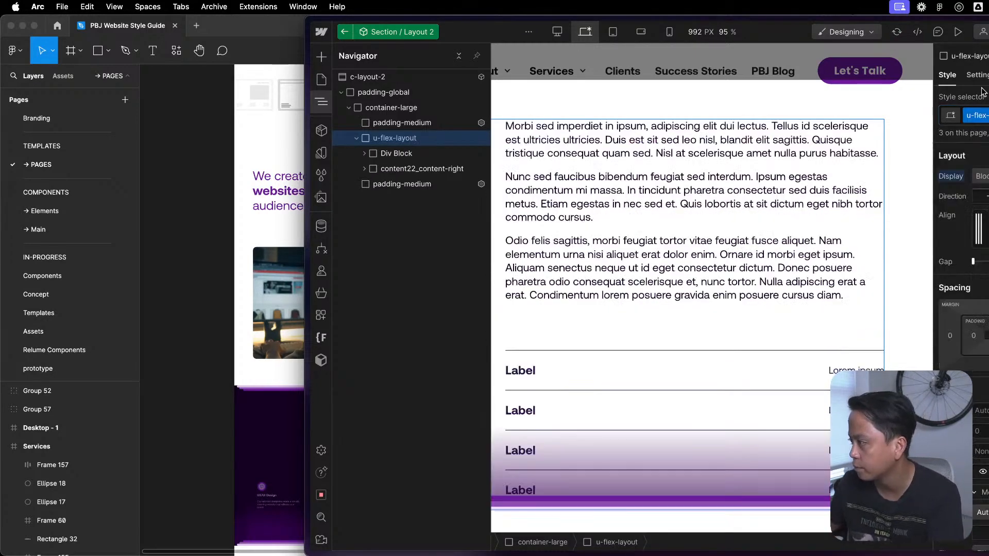
- Add the existing gap-primary combo class to the u-flex-layout wrapper
left_click(702, 297)
left_click(686, 314)
key("z")
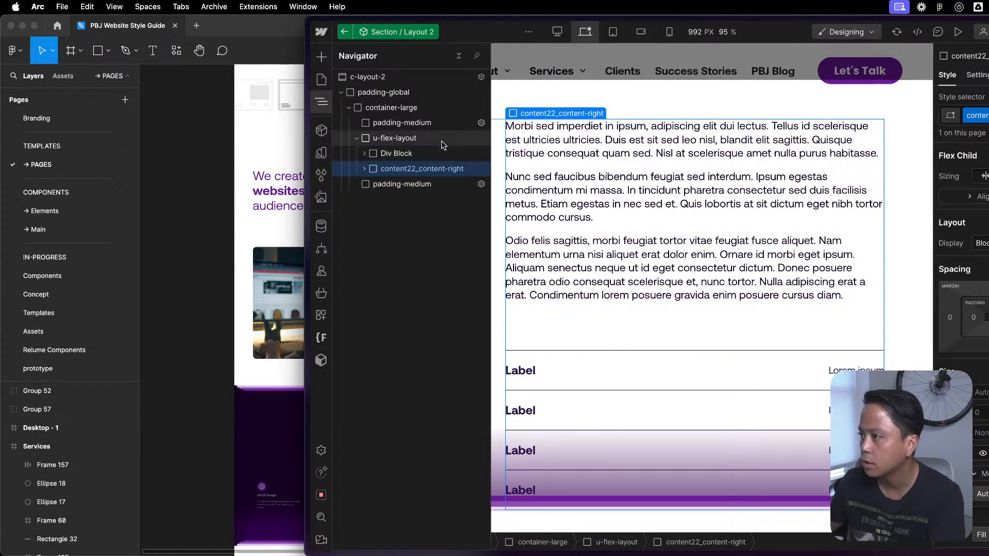
left_click(476, 141)
key("super+Return")
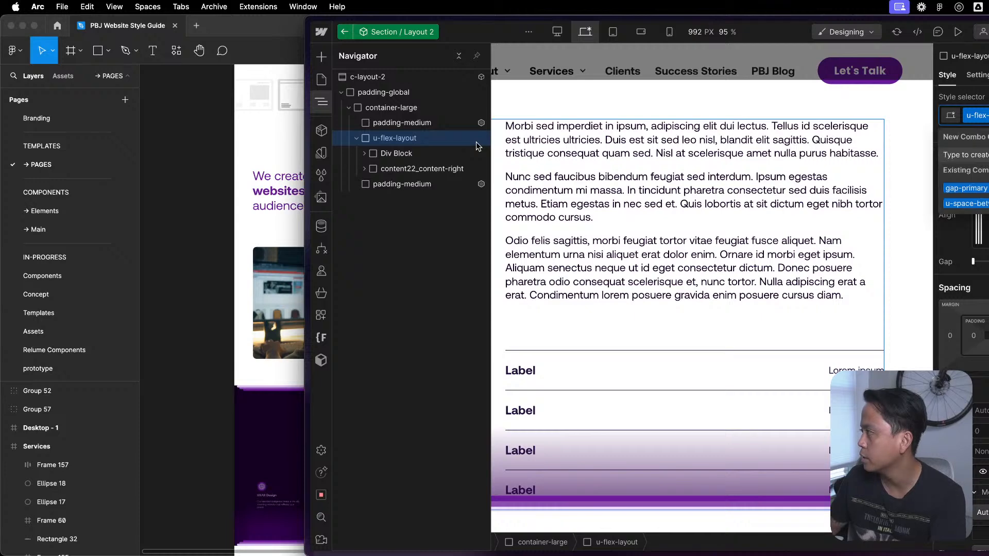
key("Down")
key("Return")
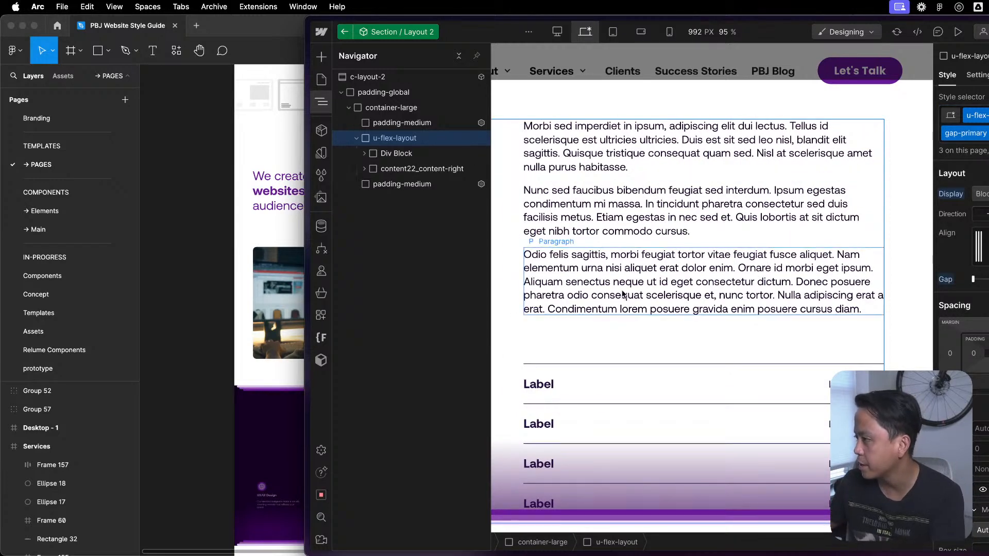
- Create a u-flex-grow class on the heading's Div Block and try a different flex child sizing for it, undoing the sizing change
key("z")
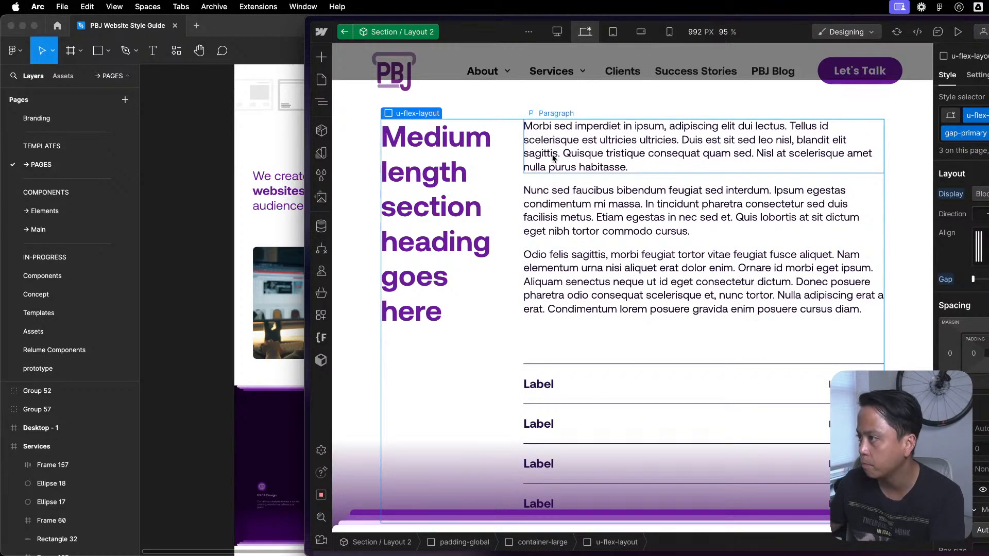
key("z")
left_click(397, 153)
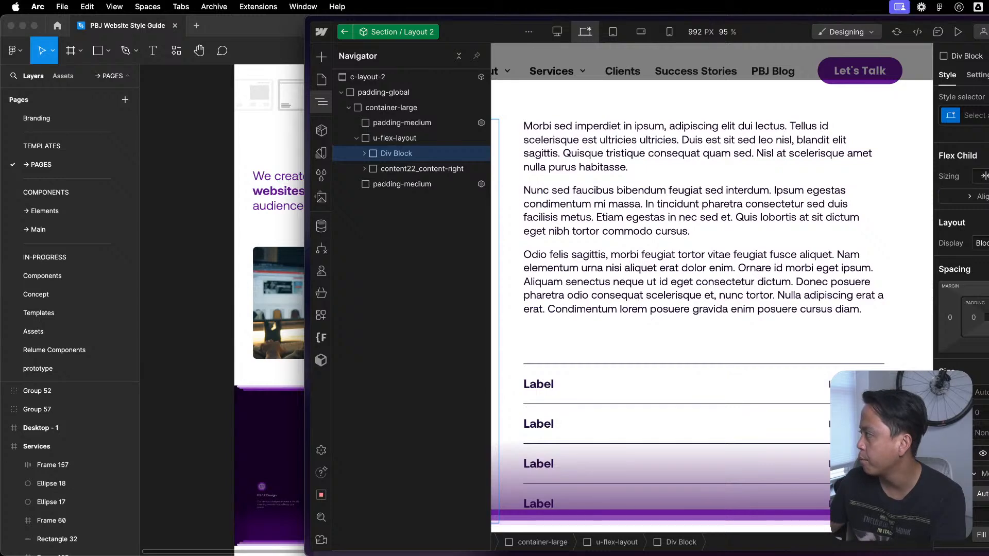
key("super+Return")
type("flex-")
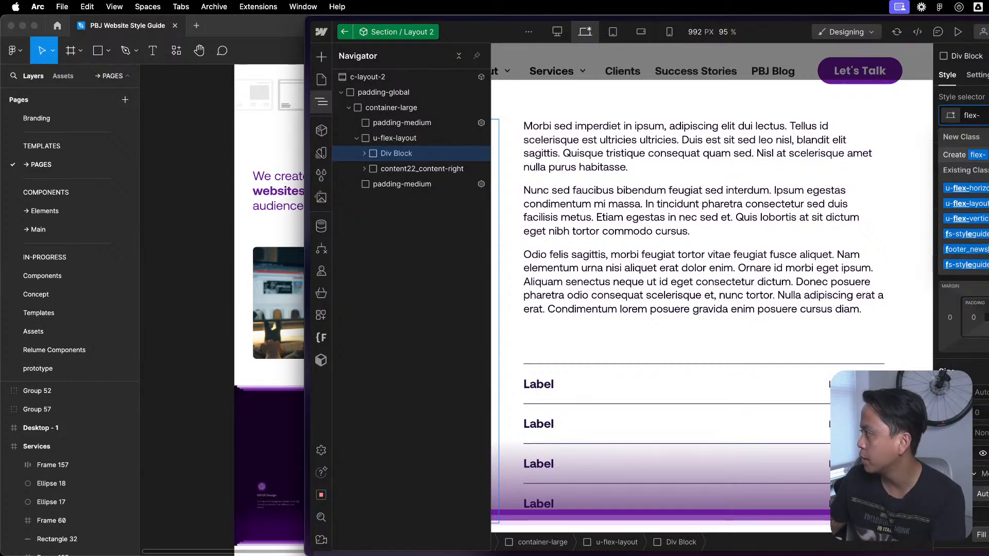
key("BackSpace")
key("BackSpace")
key("BackSpace")
key("BackSpace")
key("BackSpace")
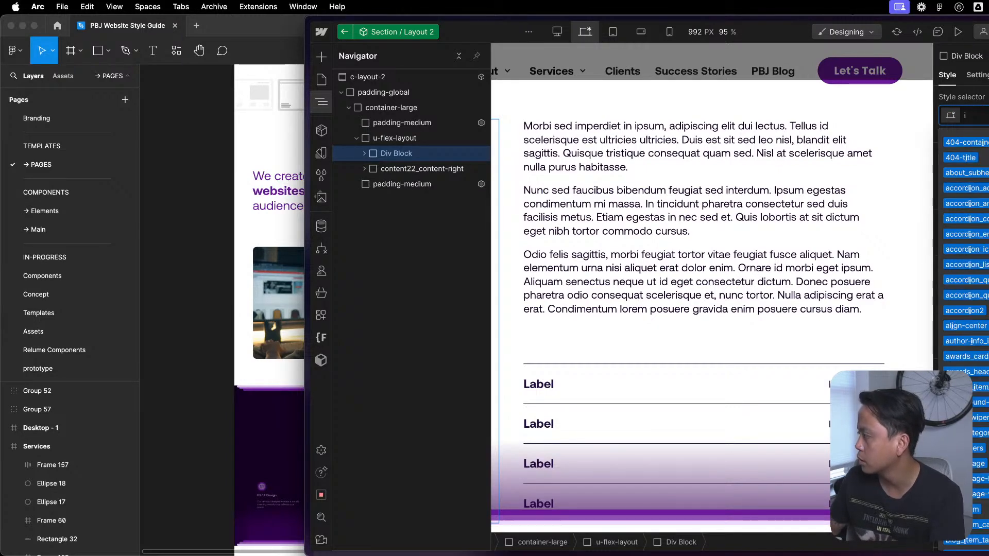
type("u-flex")
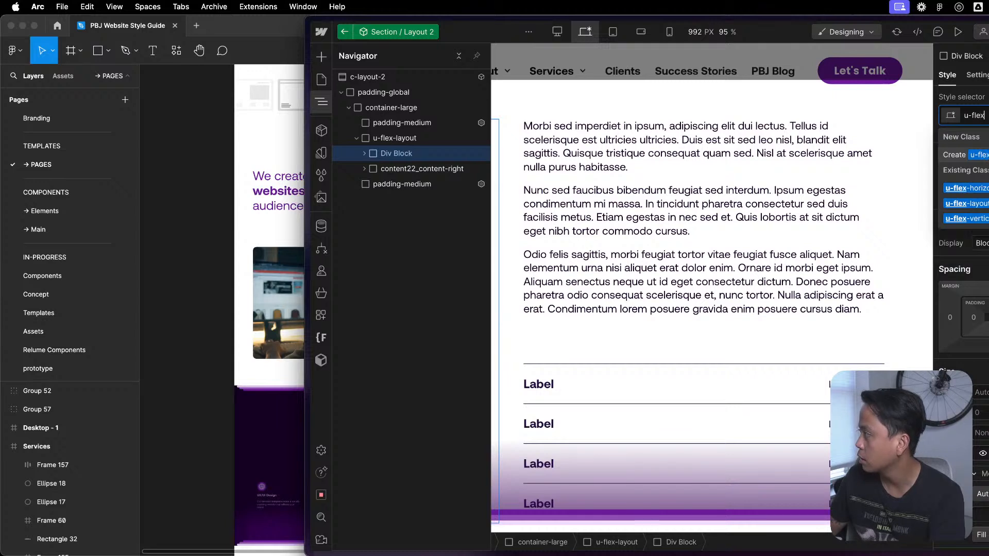
type("-grow")
key("Return")
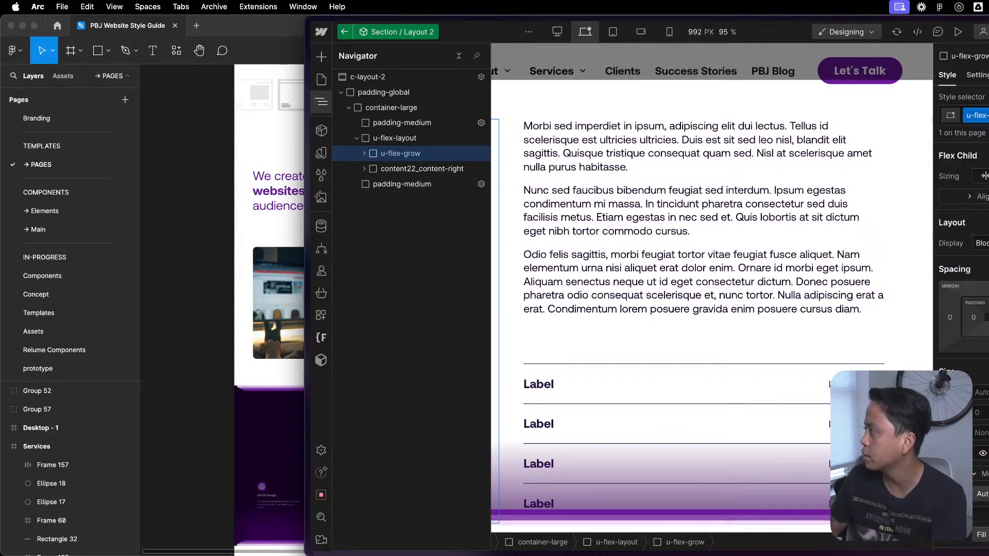
left_click(988, 176)
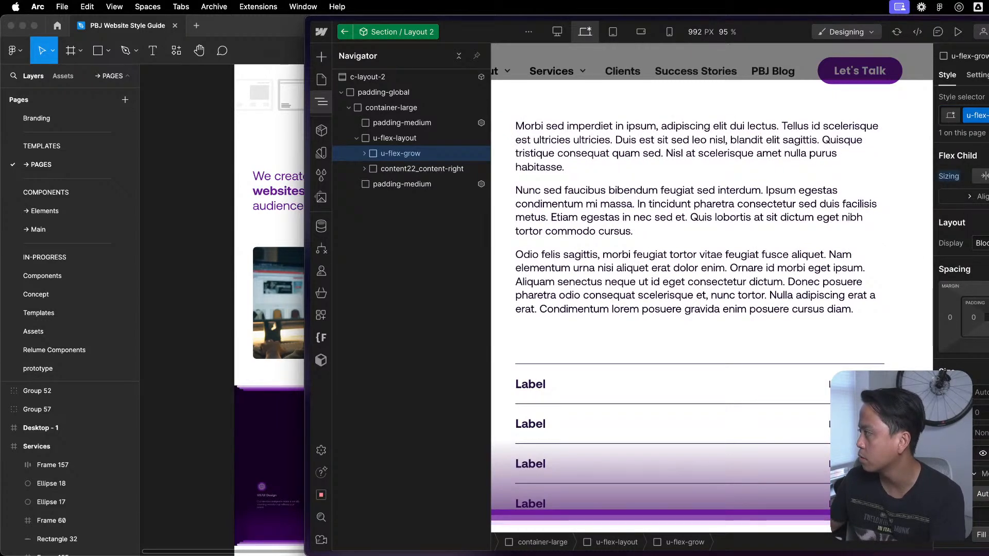
key("super+z")
- Replace the u-flex-grow class on the heading's wrapper with a new col-half class
key("super+Return")
key("BackSpace")
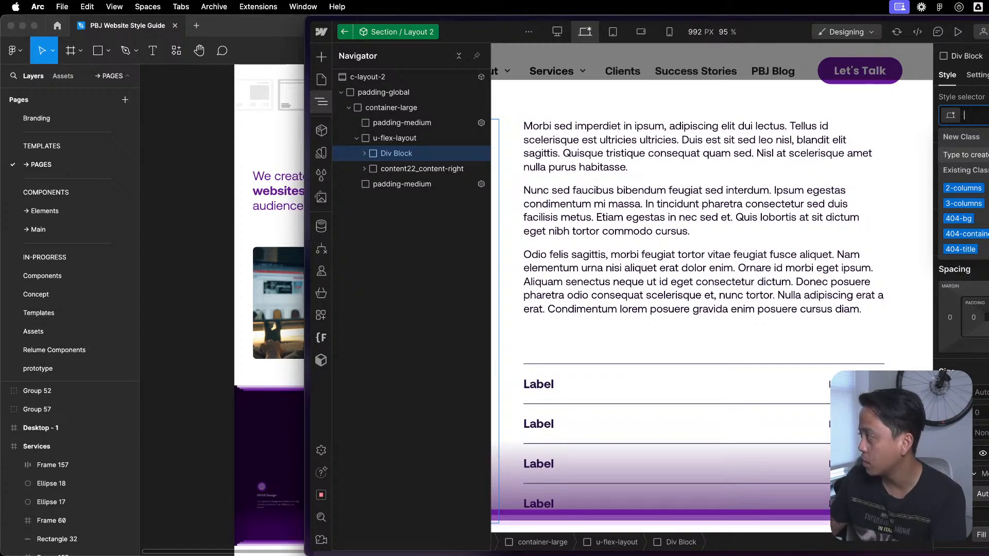
type("col-2")
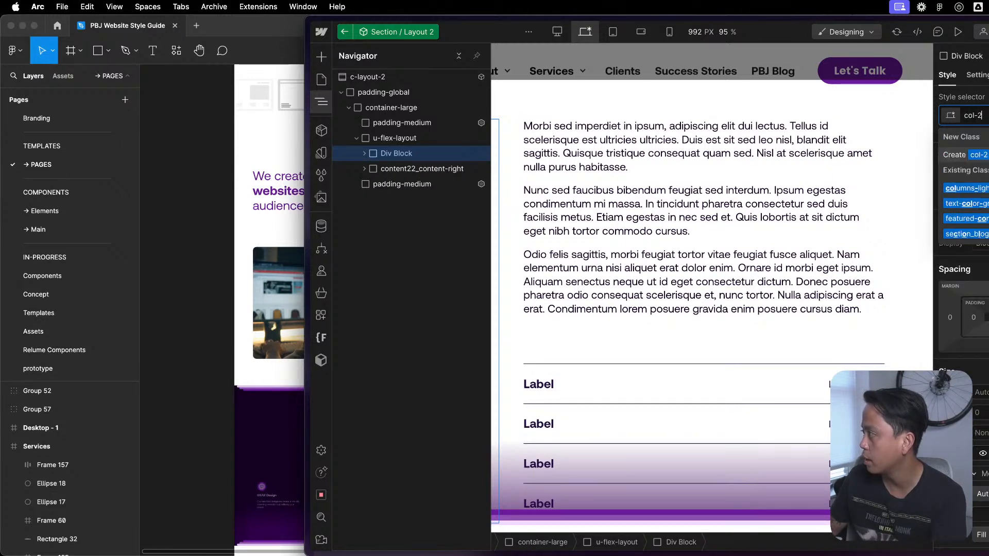
key("BackSpace")
type("ha")
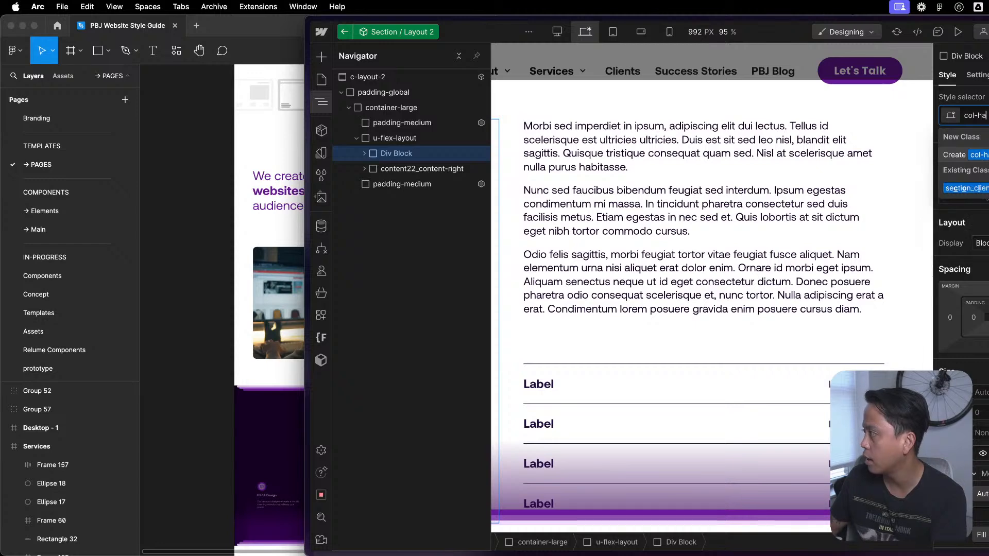
type("lf")
key("Return")
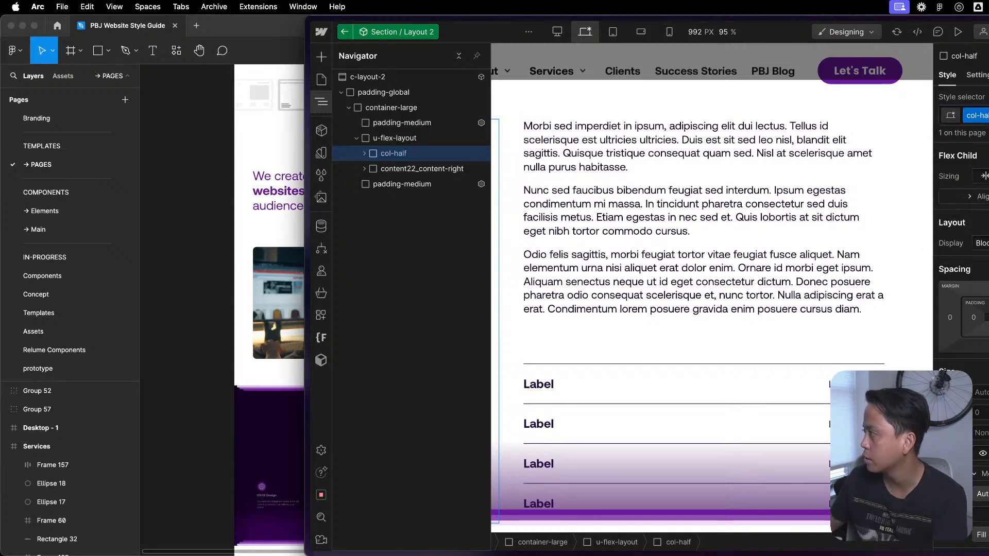
- Search for mast in a new browser tab and open the Mast CSS framework's Made in Webflow page
key("super+grave")
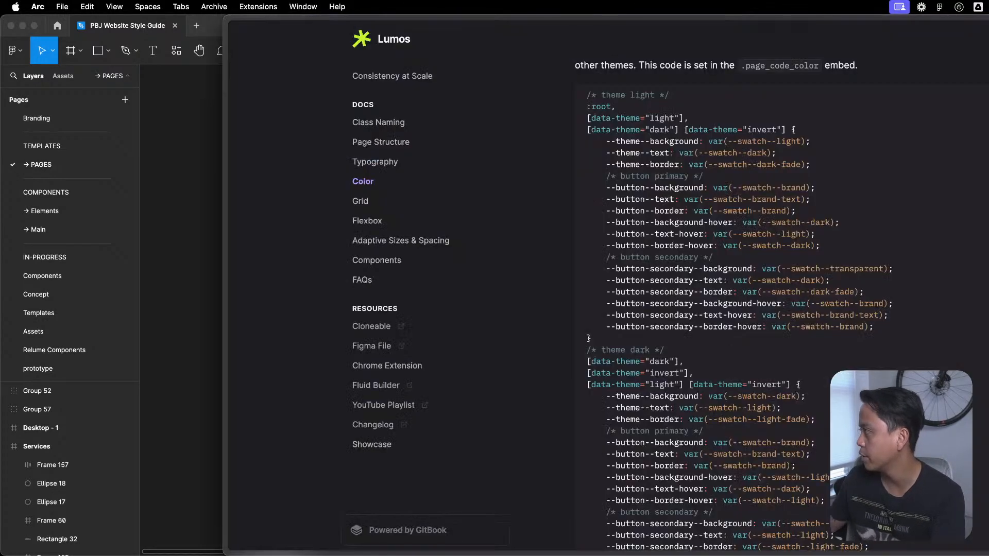
key("super+t")
type("nas")
key("BackSpace")
key("BackSpace")
key("BackSpace")
type("mast,")
key("BackSpace")
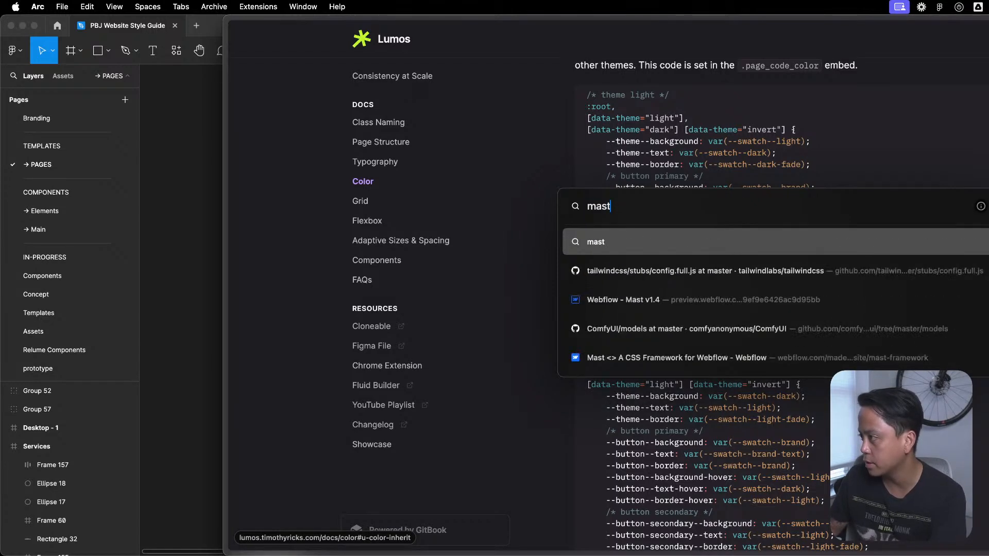
key("Escape")
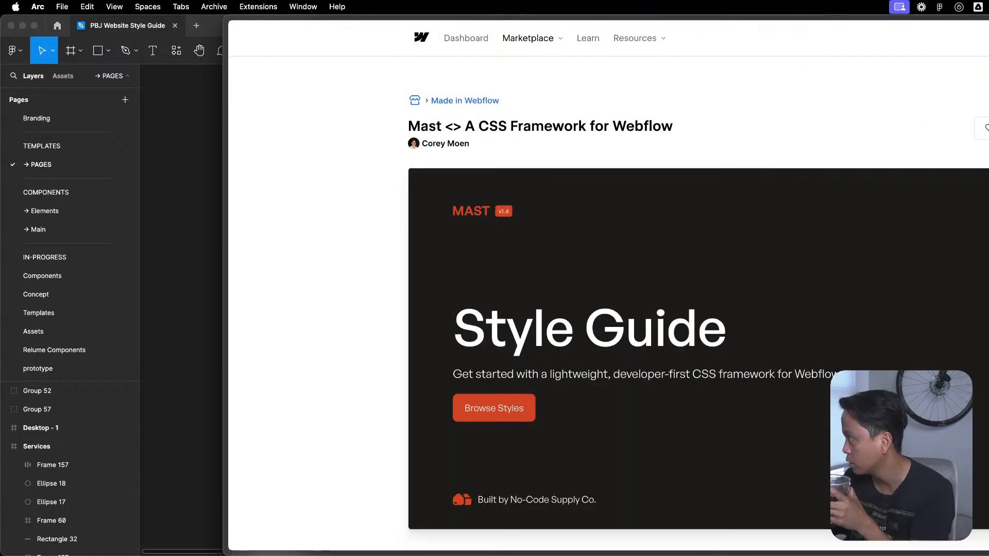
- Open the Mast v1.4 project in Webflow's preview and go to its Styles page
scroll(836, 256, "down", 10)
scroll(836, 256, "up", 7)
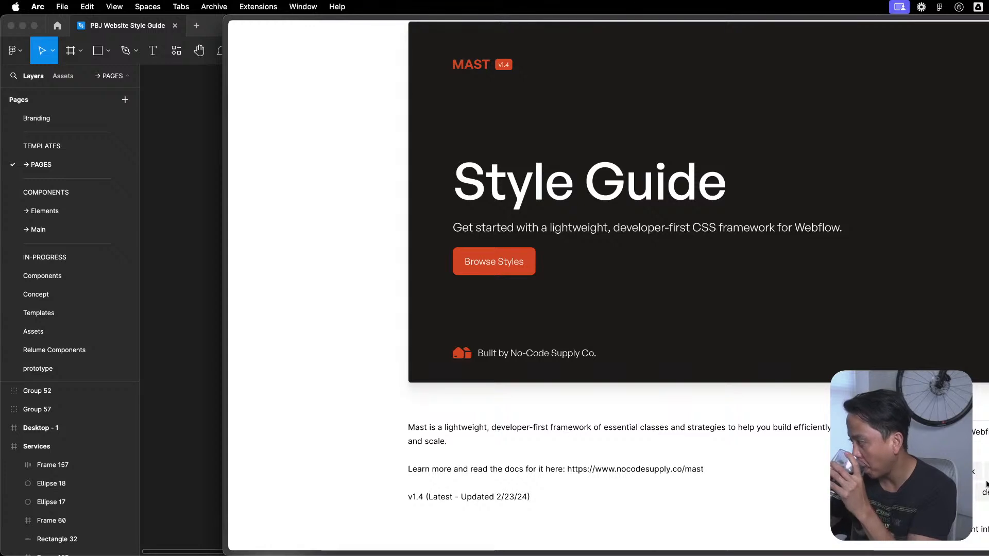
left_click(986, 441)
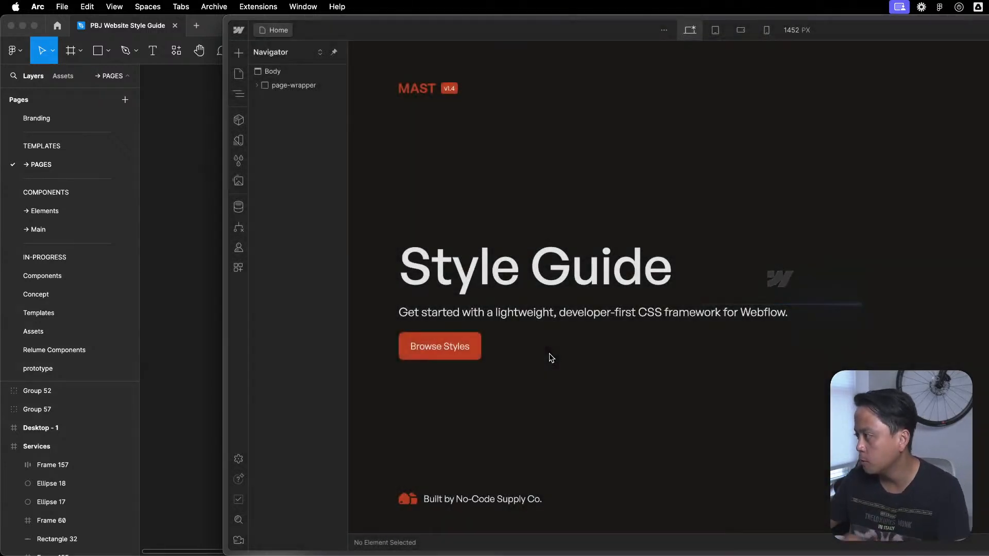
left_click(268, 86)
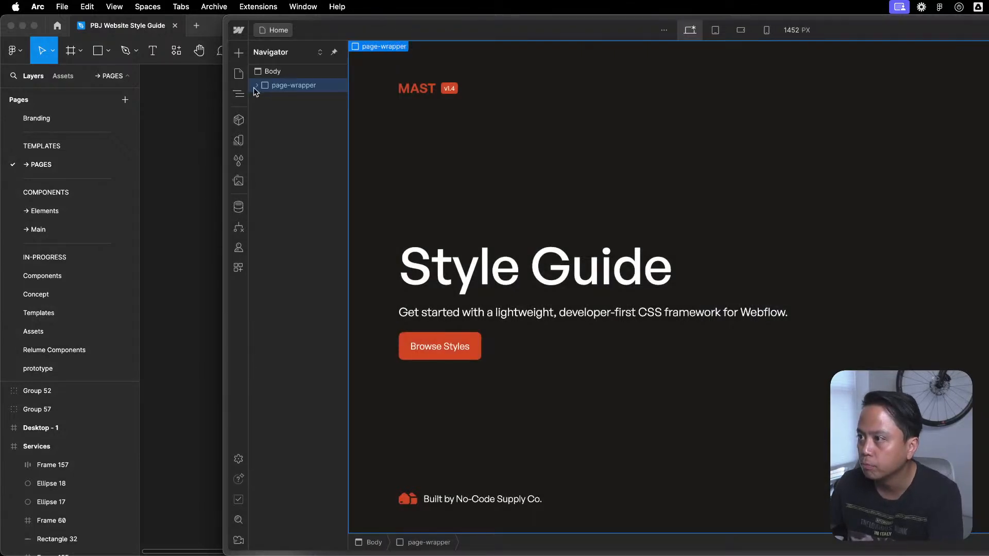
left_click(239, 74)
left_click(288, 128)
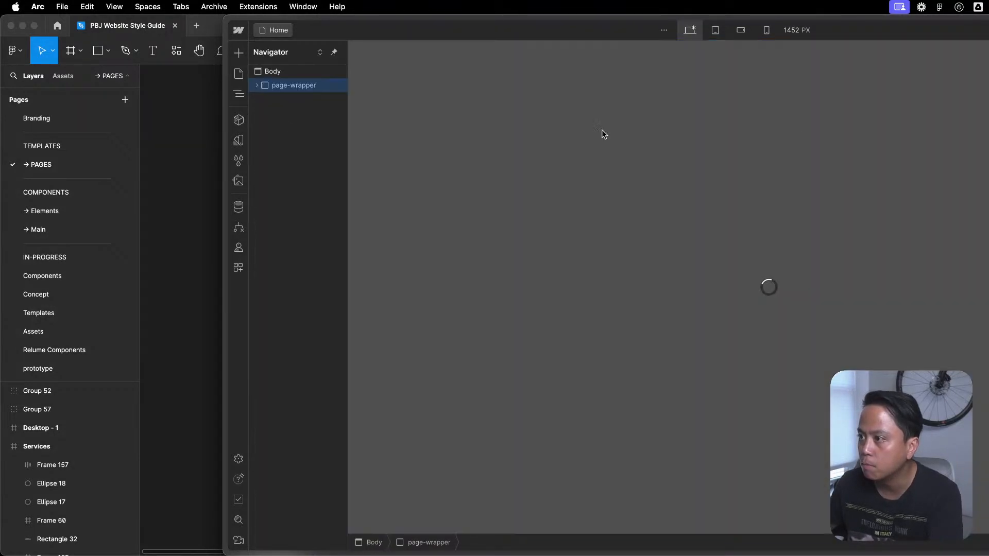
- Examine how the Styles page's Components section nests its container, row and col elements
scroll(736, 282, "down", 15)
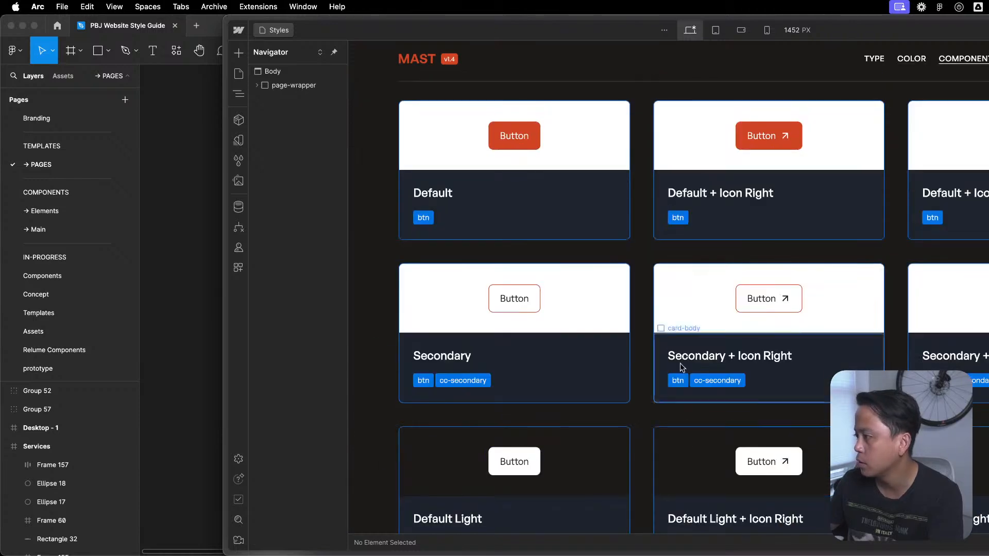
scroll(689, 279, "up", 8)
scroll(665, 268, "up", 1)
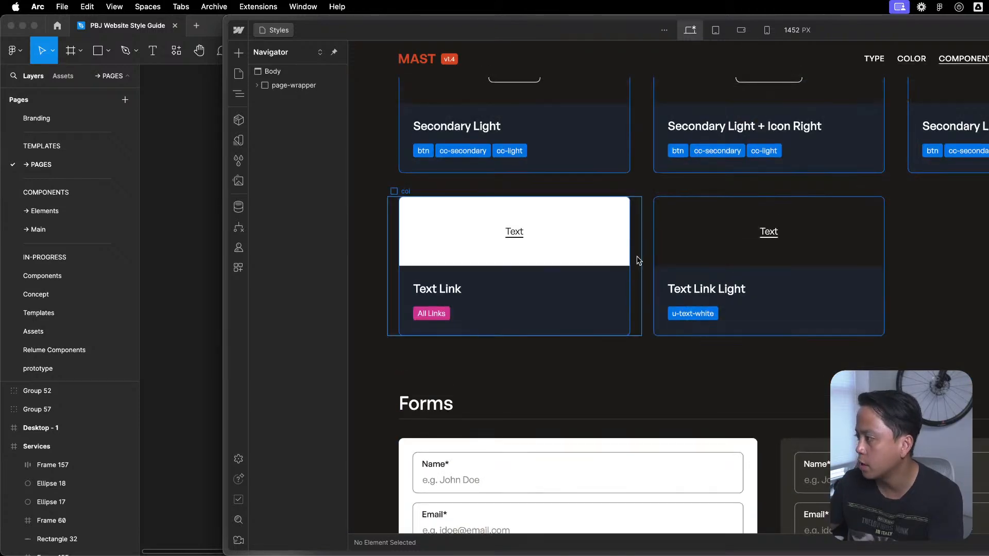
left_click(638, 254)
key("z")
left_click(305, 252)
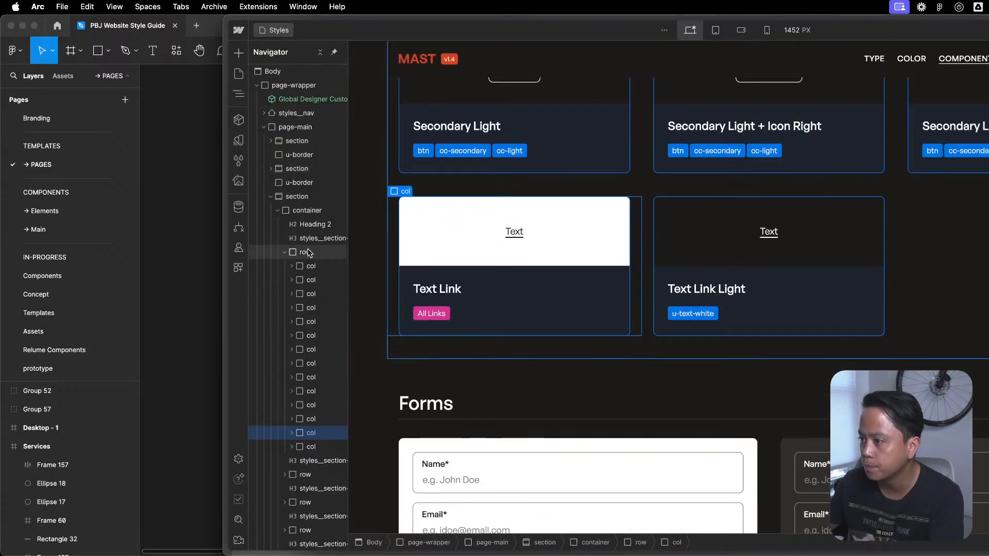
left_click(291, 266)
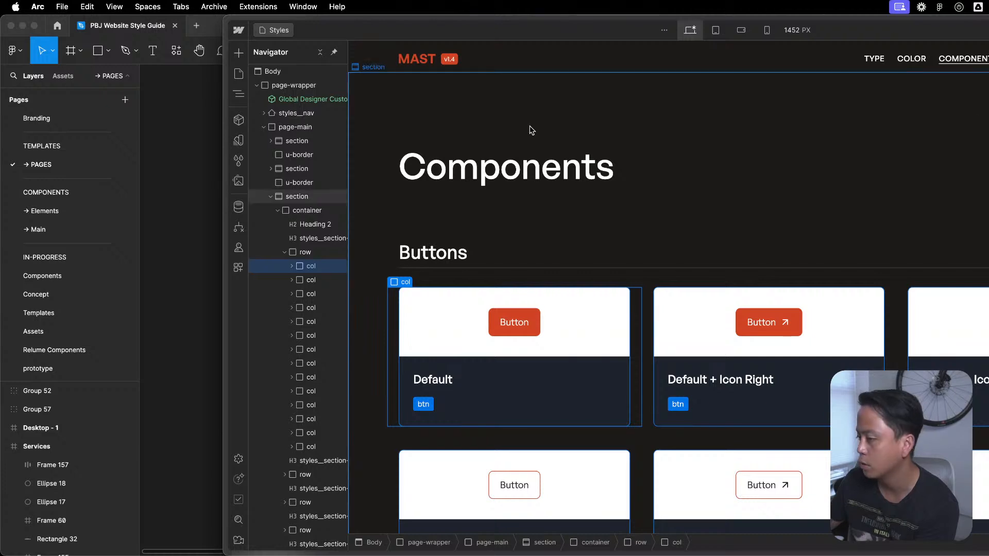
left_click(318, 252)
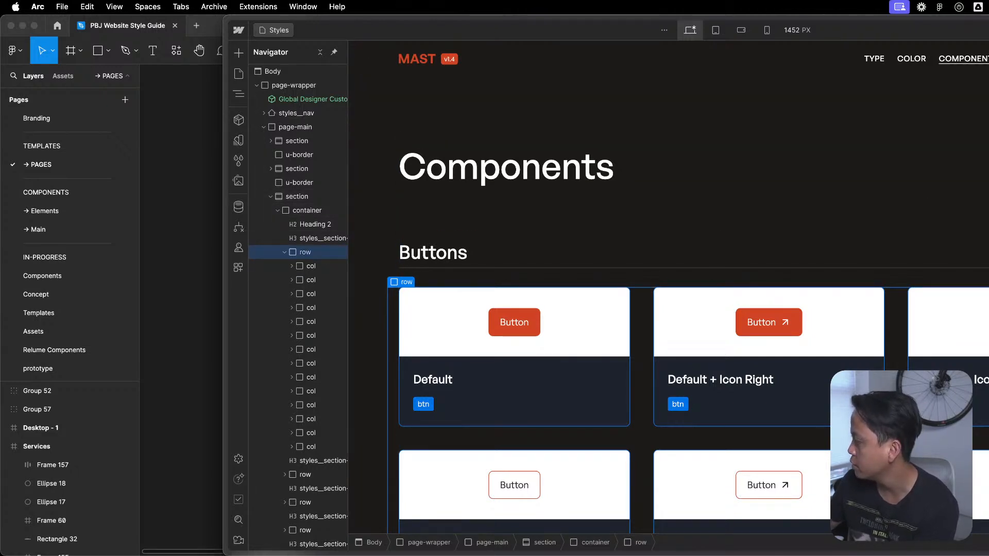
left_click(287, 251)
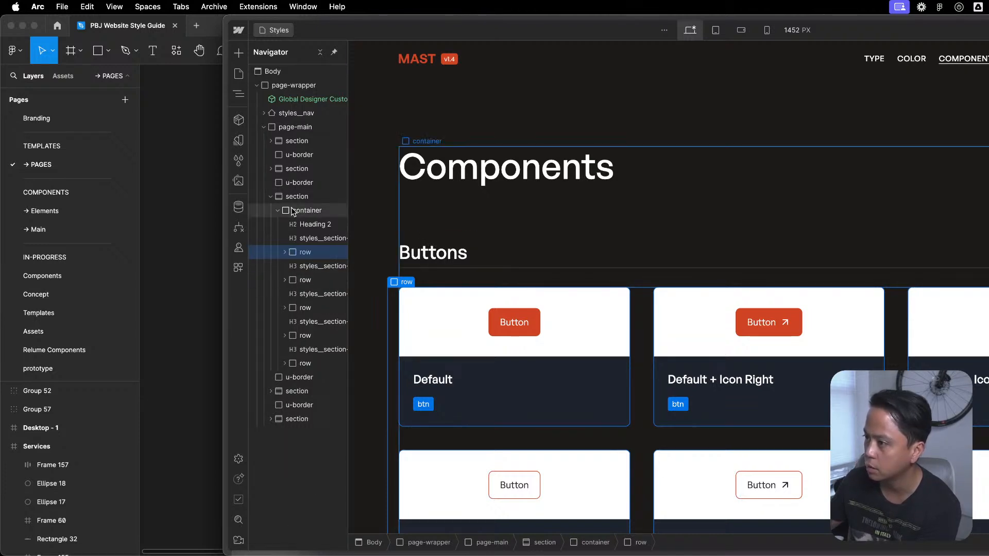
left_click(278, 210)
left_click(278, 212)
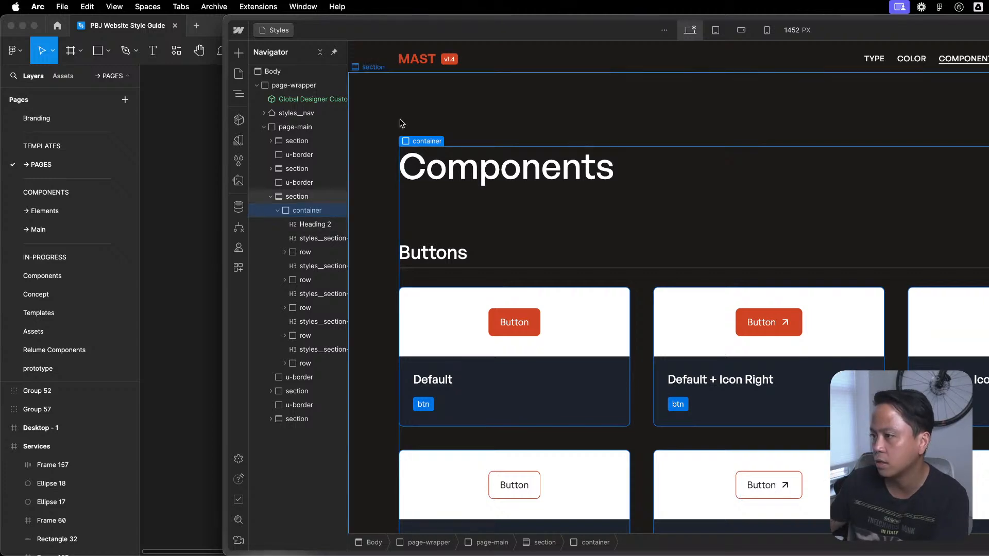
- Return to the PBJ site's Section / Layout 2 component and select its u-flex-layout wrapper
left_click(239, 74)
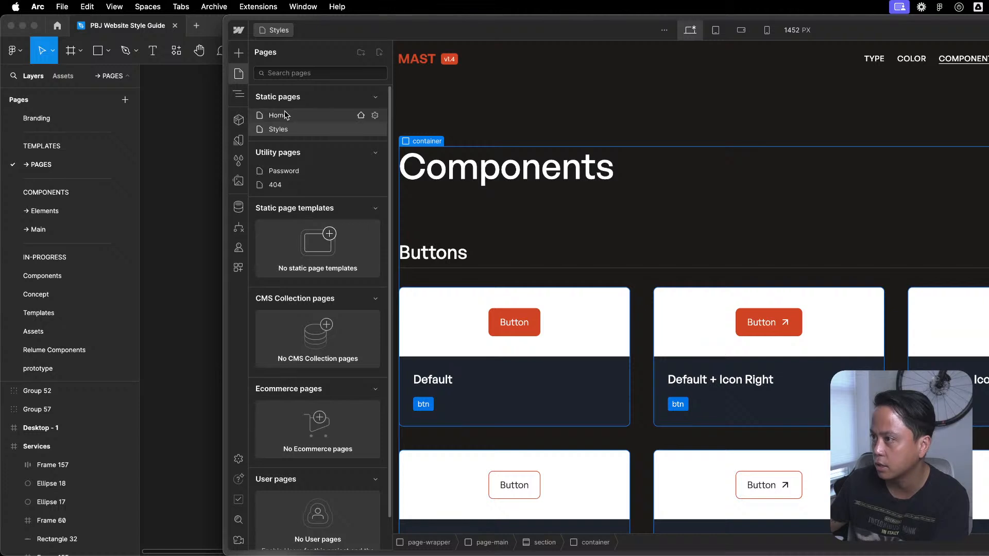
mouse_move(260, 528)
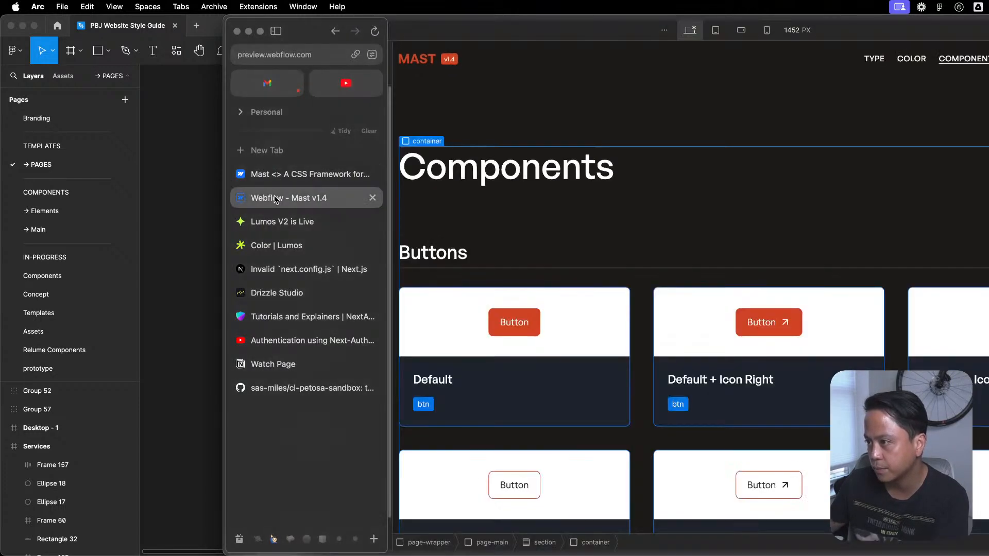
left_click(258, 539)
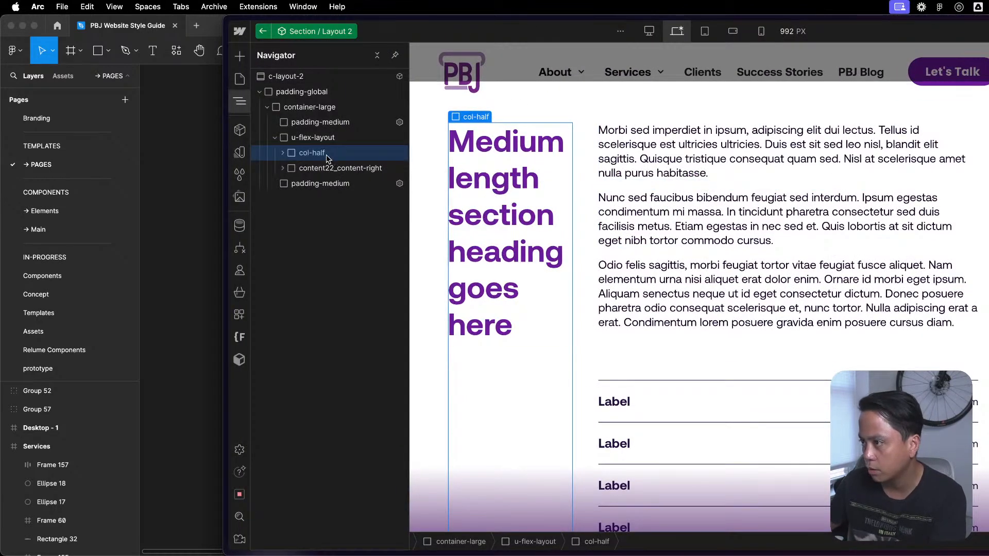
key("Up")
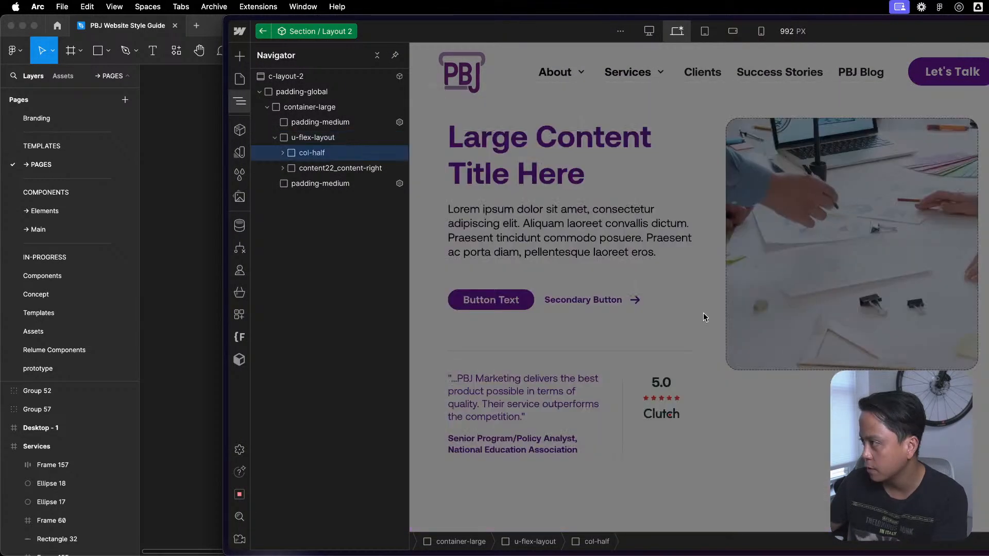
- Open the Layout 1 component on the Service Template page and inspect the elements nested in its u-flex-horizontal wrapper
double_click(712, 308)
scroll(713, 309, "down", 2)
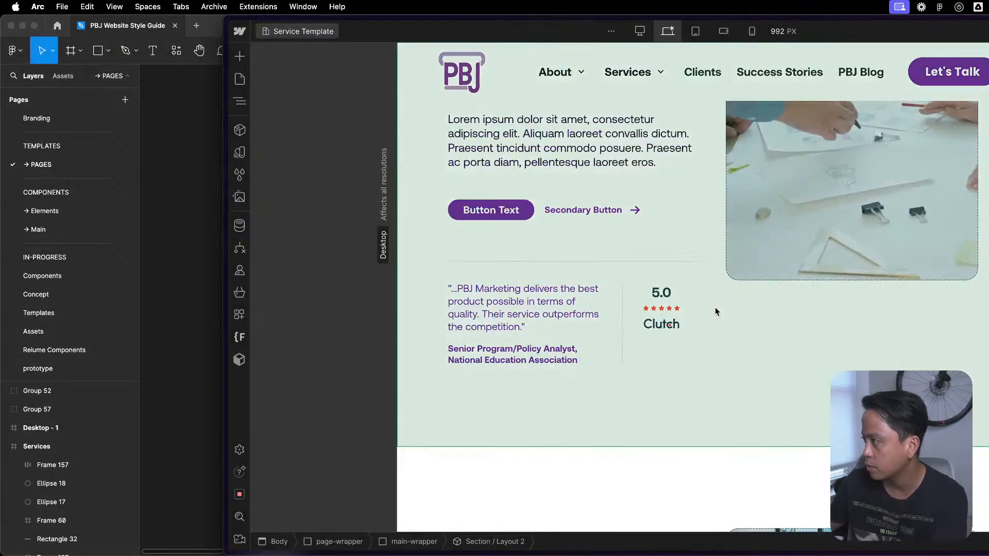
double_click(715, 307)
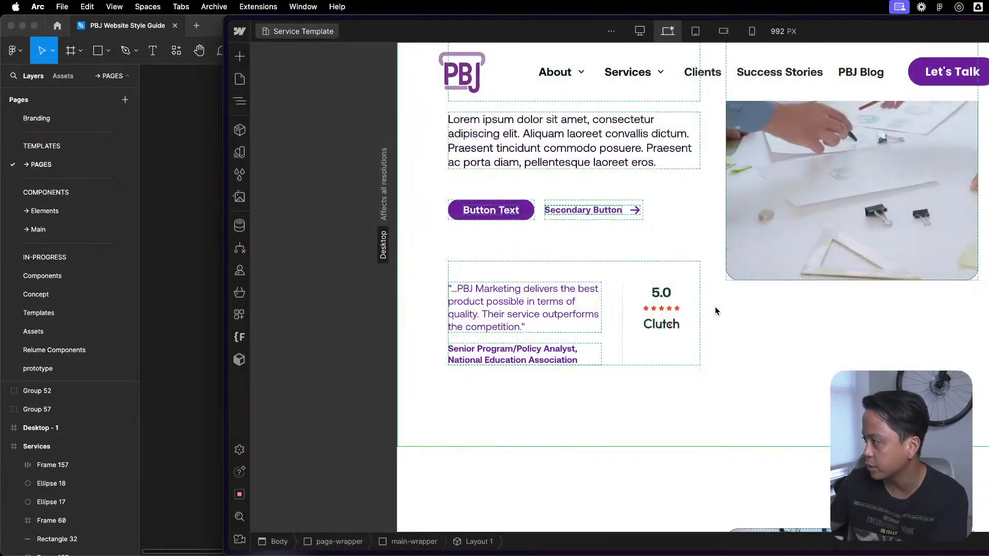
left_click(722, 300)
key("z")
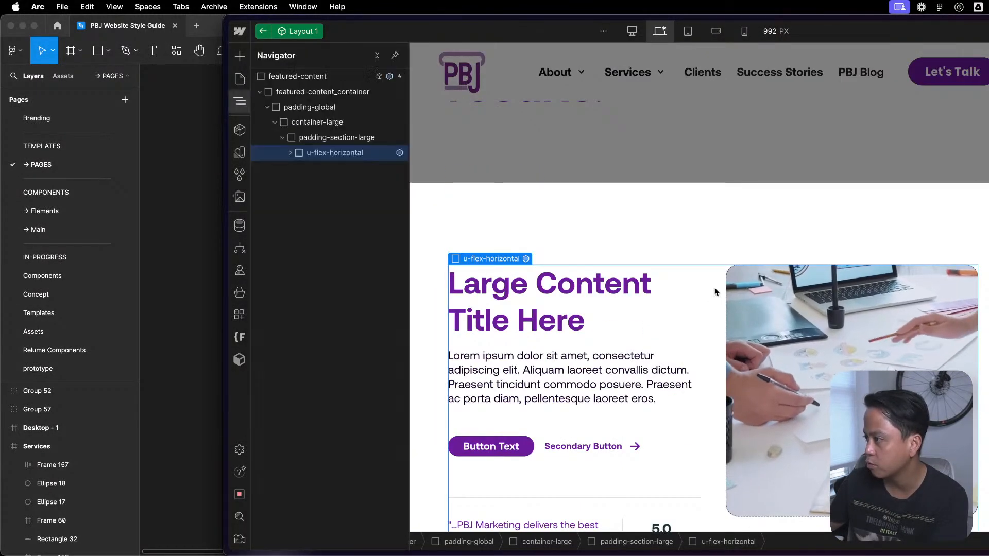
left_click(291, 152)
left_click(331, 167)
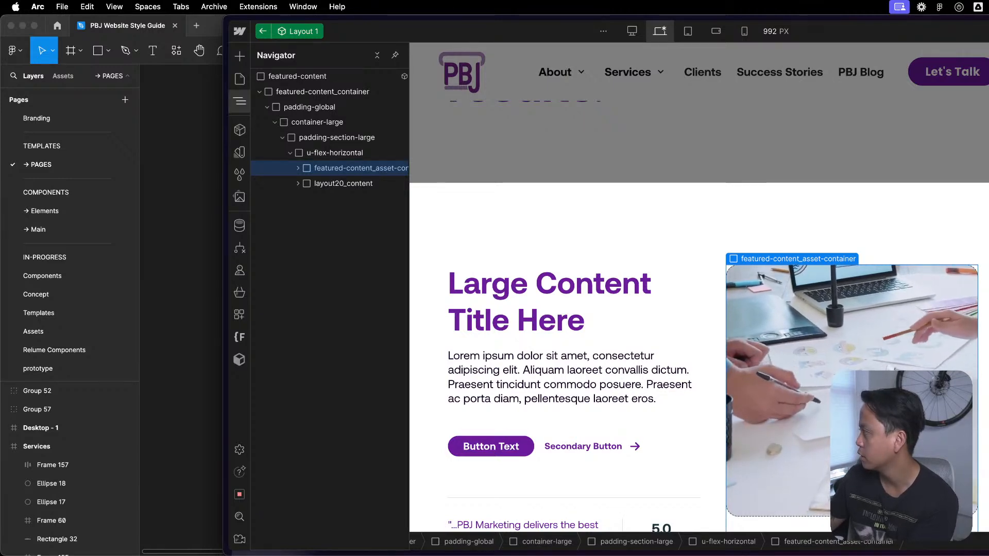
left_click(337, 137)
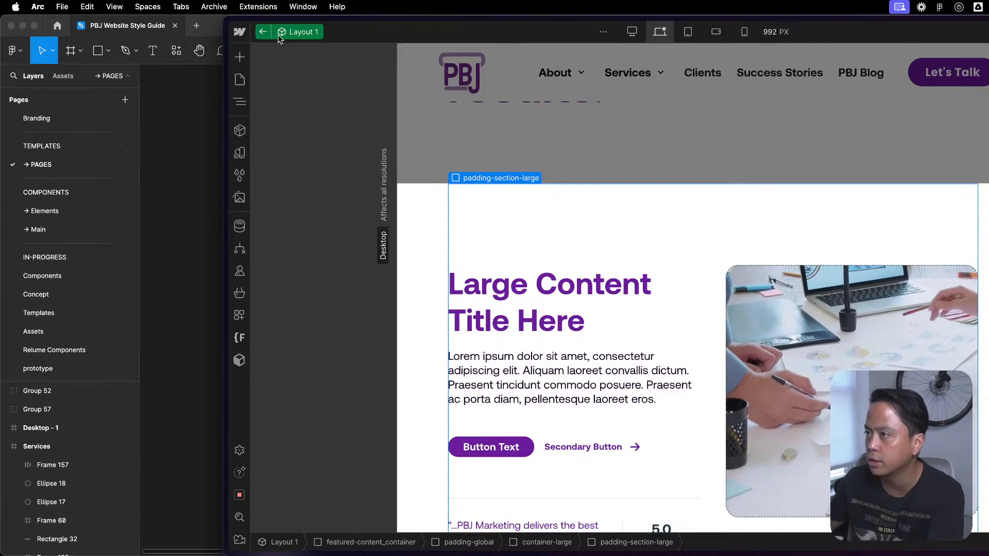
- Exit Layout 1 and reopen the Service Template page's Section / Layout 2 component for editing
left_click(262, 35)
scroll(676, 363, "down", 8)
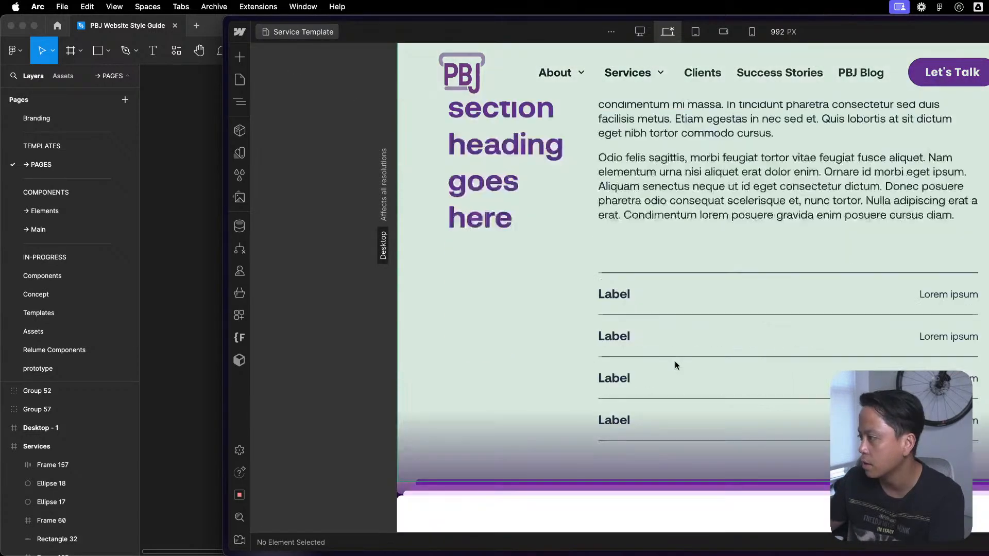
double_click(622, 296)
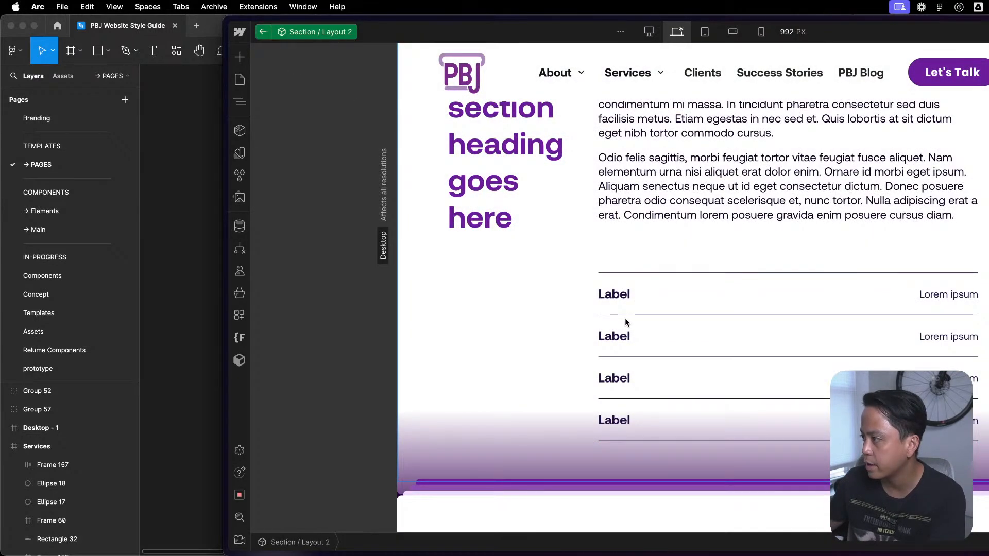
scroll(625, 317, "up", 10)
scroll(564, 351, "down", 5)
key("z")
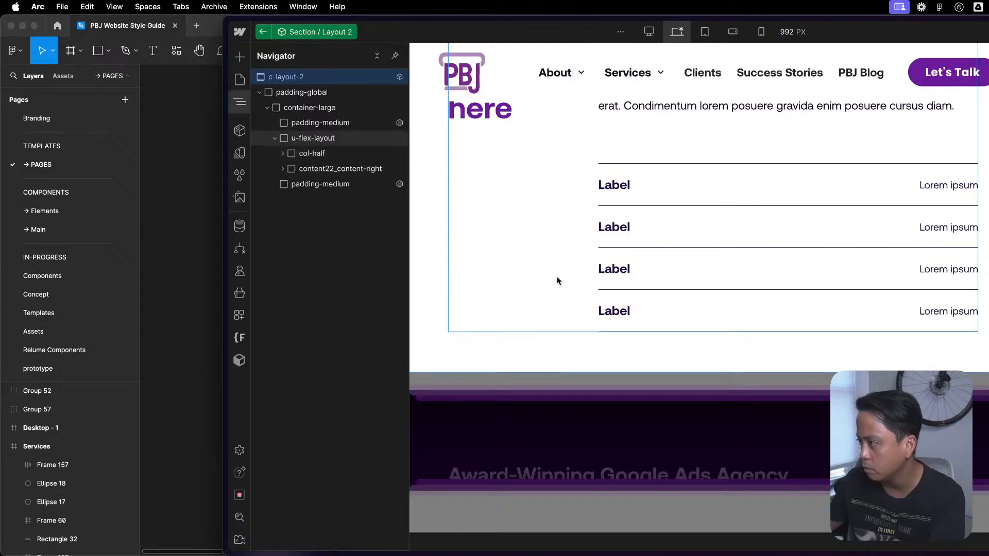
- Replace the col-half class on the heading's wrapper with the existing u-flex-grow class
left_click(310, 153)
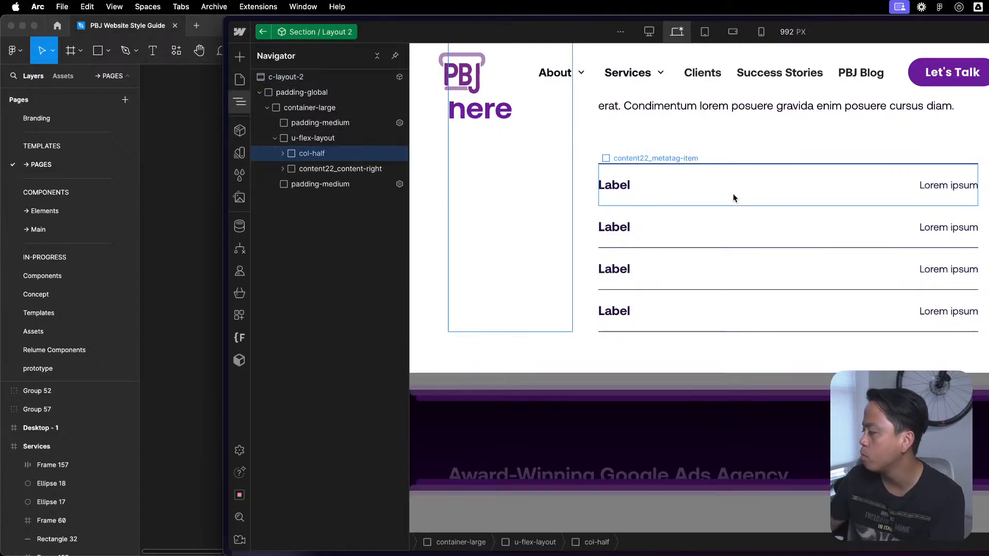
key("BackSpace")
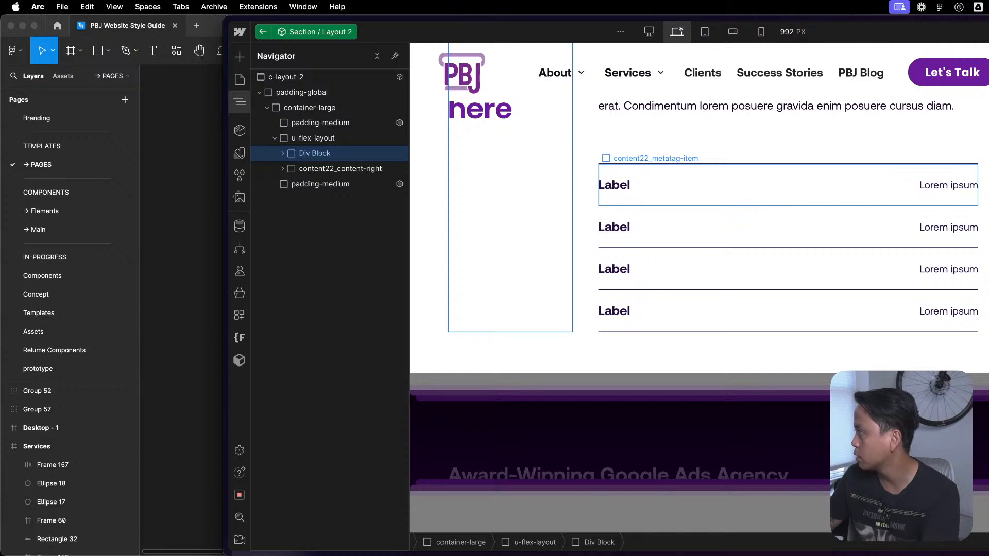
key("Return")
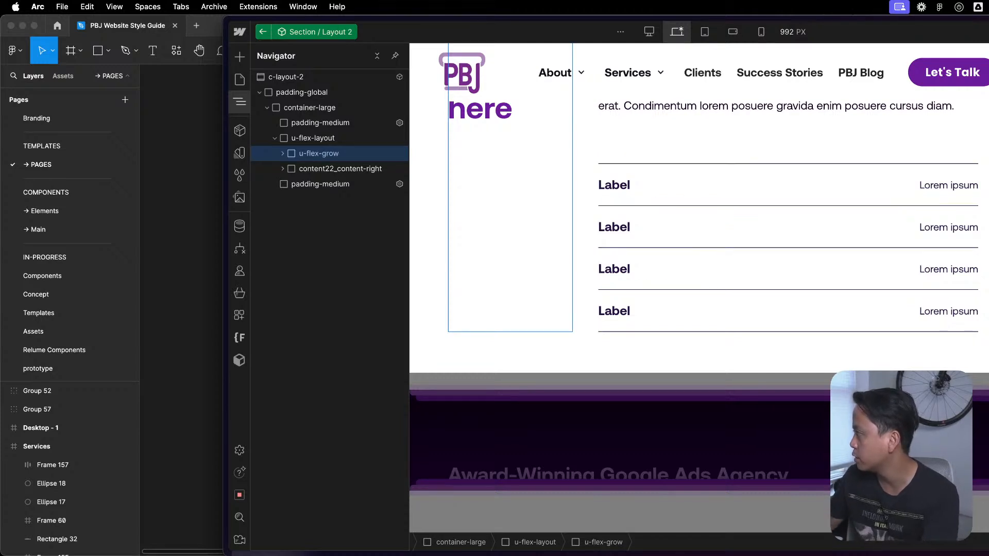
- Replace the content22_content-right class on the text column's wrapper with the existing u-flex-grow class
left_click(341, 170)
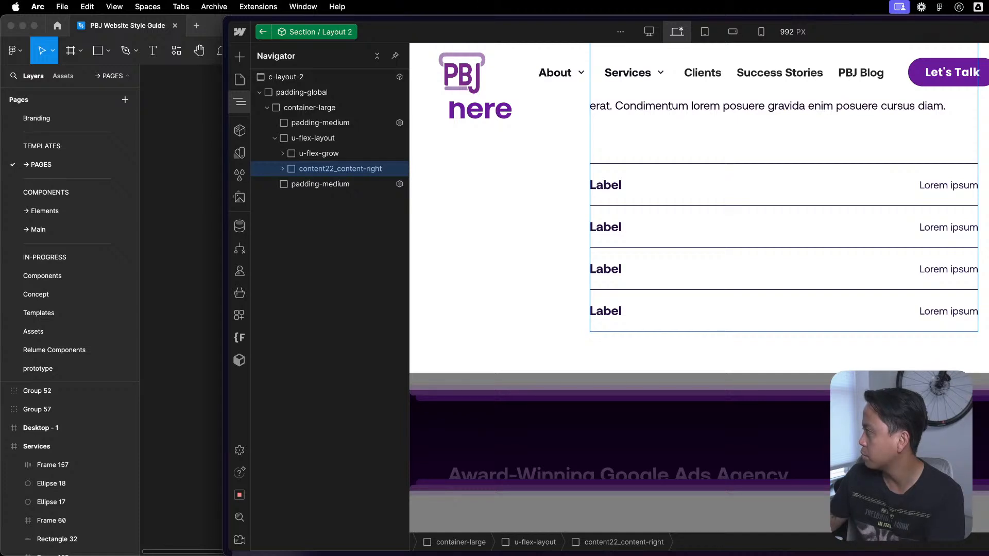
key("BackSpace")
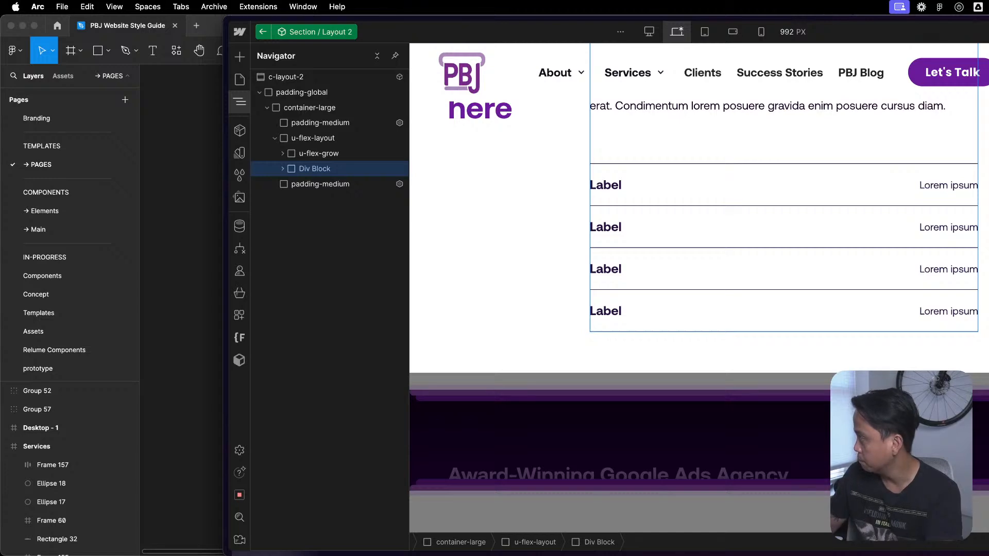
key("Return")
scroll(719, 331, "up", 6)
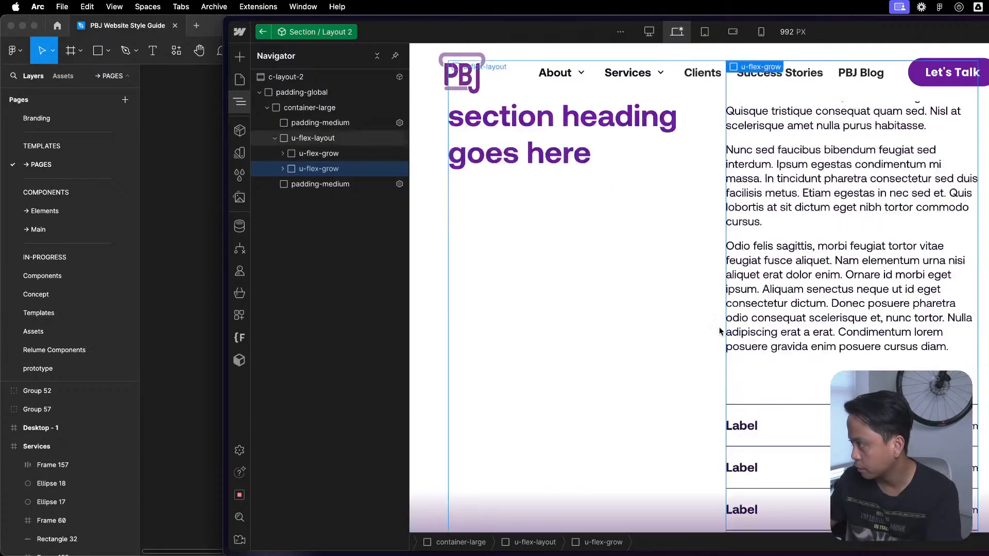
- Examine how the heading and text columns fill the section, and inspect their u-flex-layout wrapper in the element tree
left_click(702, 380)
scroll(700, 376, "down", 5)
scroll(698, 366, "up", 3)
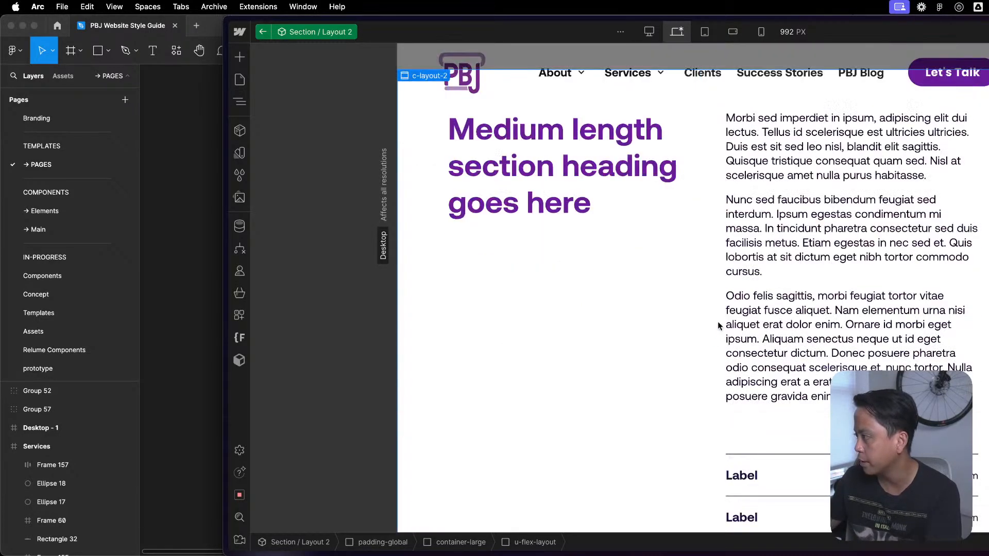
left_click(829, 311)
left_click(804, 284)
scroll(843, 281, "down", 4)
scroll(833, 282, "up", 7)
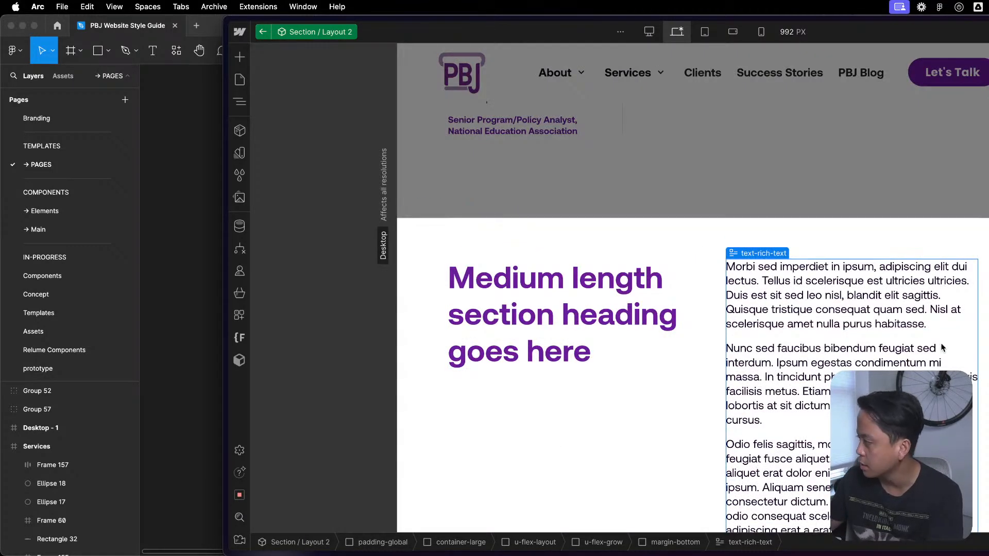
left_click(591, 474)
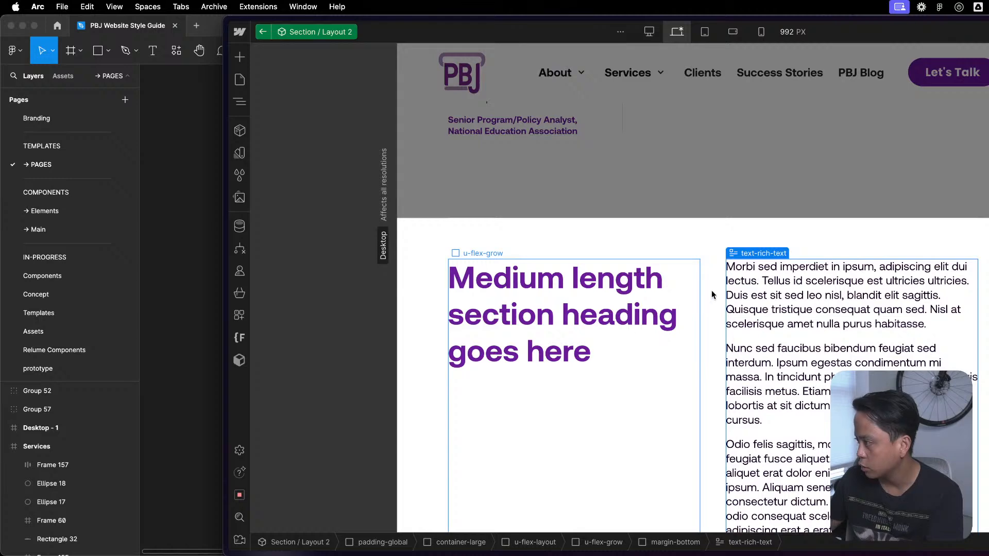
scroll(711, 290, "down", 2)
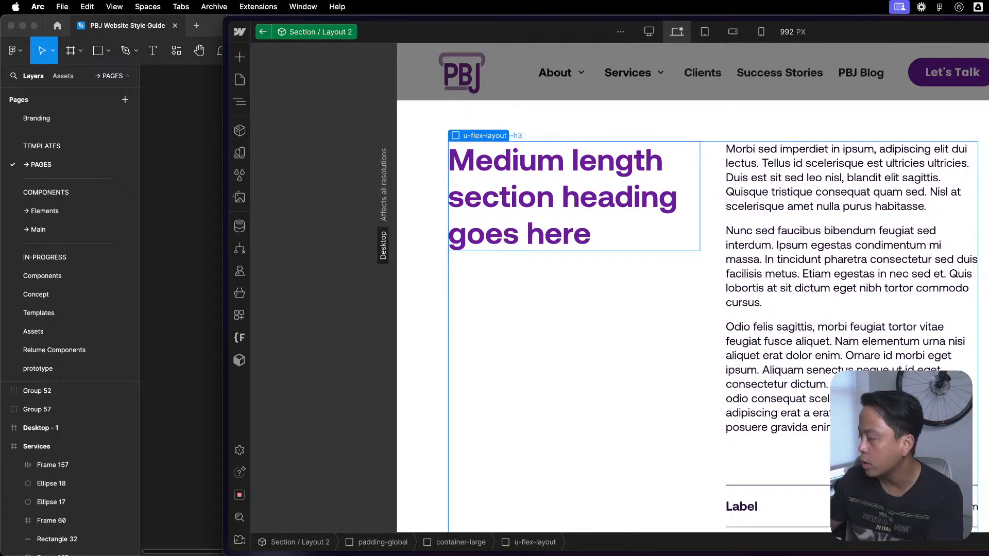
key("z")
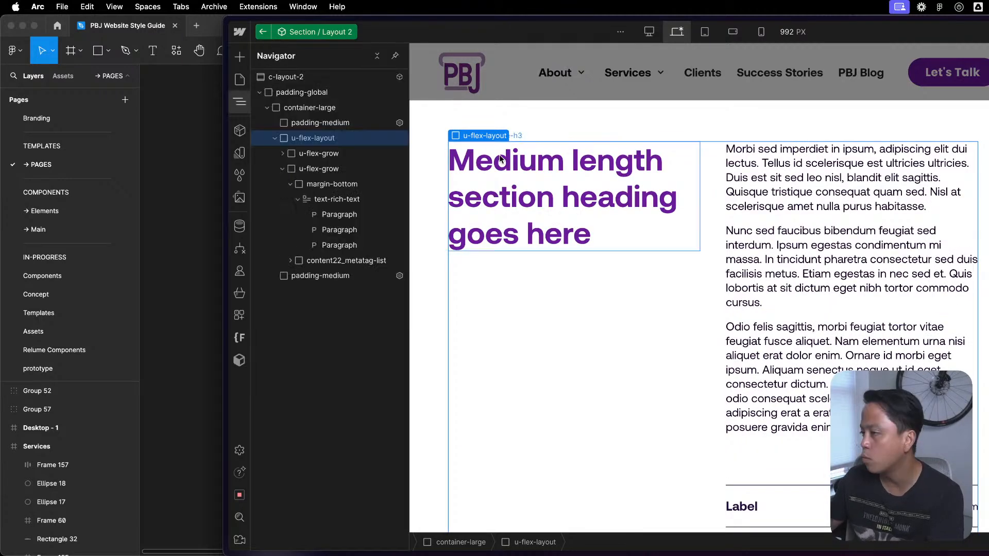
left_click(275, 138)
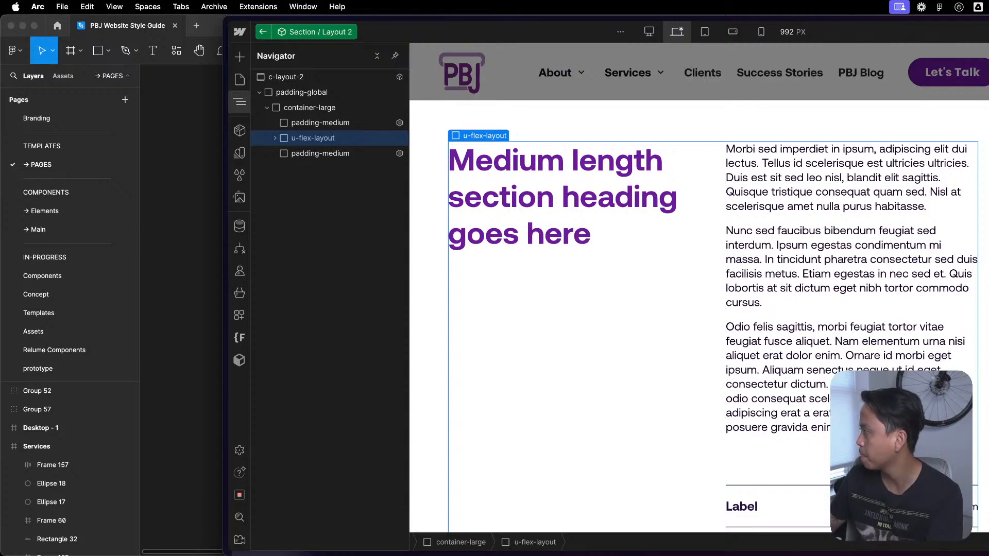
key("super+z")
key("super+shift+z")
key("z")
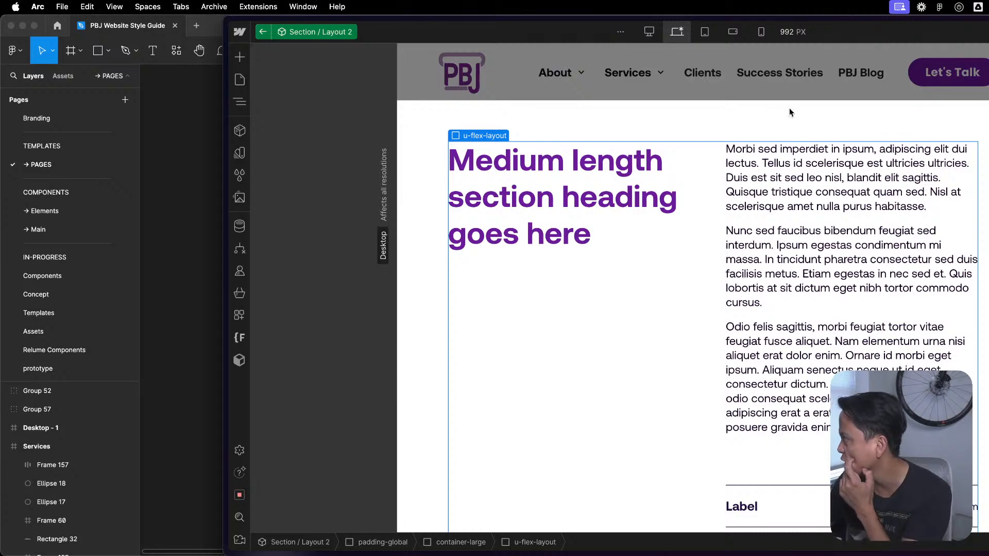
left_click(981, 189)
scroll(692, 309, "down", 5)
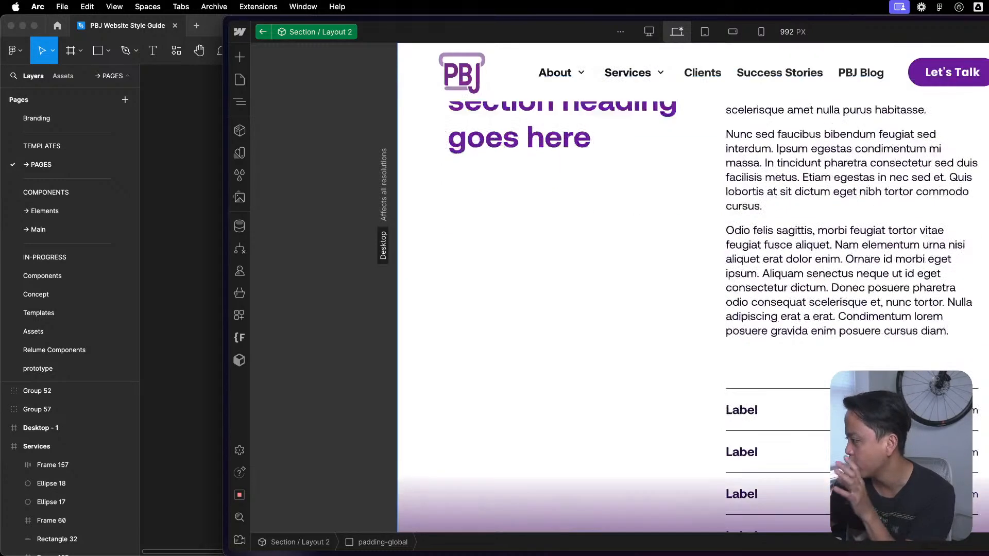
scroll(692, 309, "up", 6)
scroll(801, 220, "down", 1)
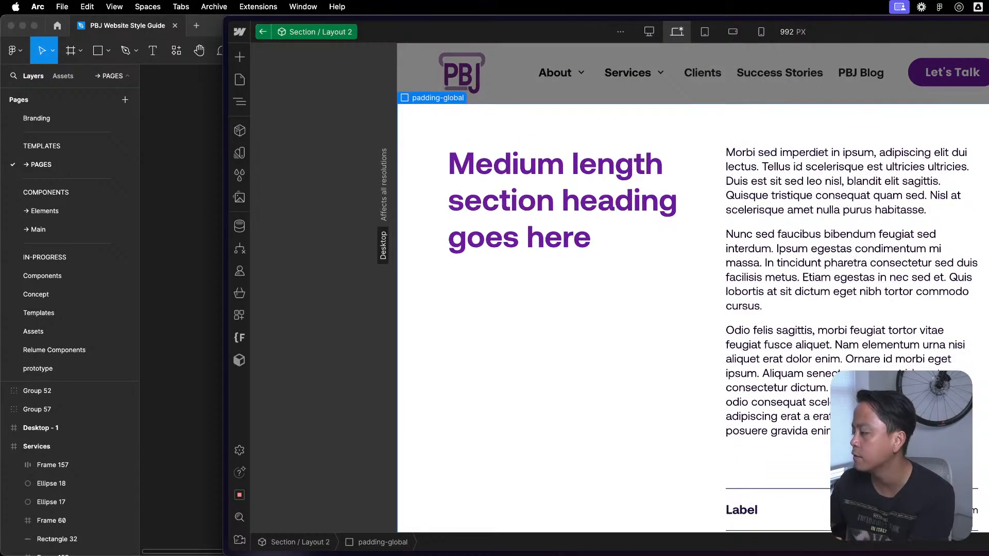
- Replace the text-rich-text class on the body copy's rich text block with text-rich-text_small
left_click(802, 219)
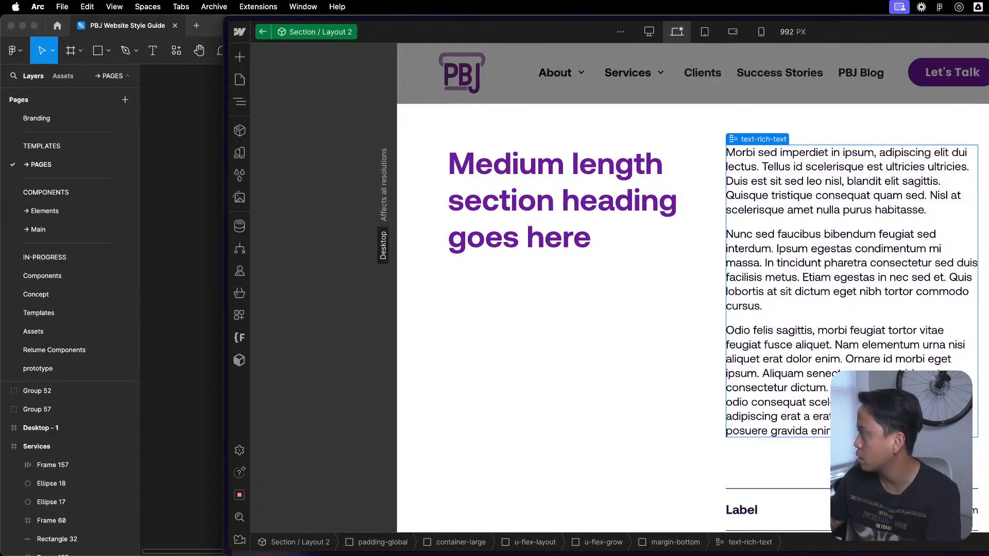
left_click(822, 194)
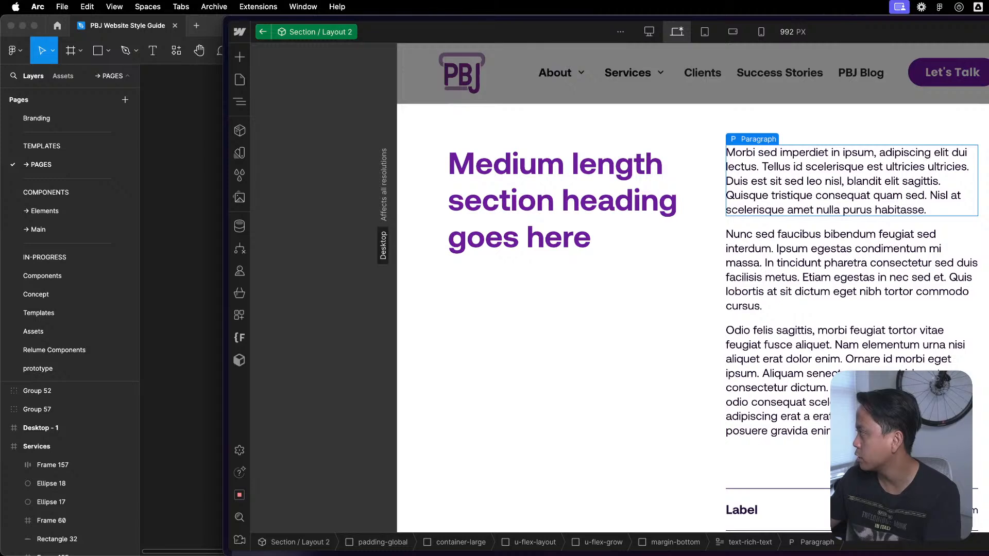
left_click(841, 221)
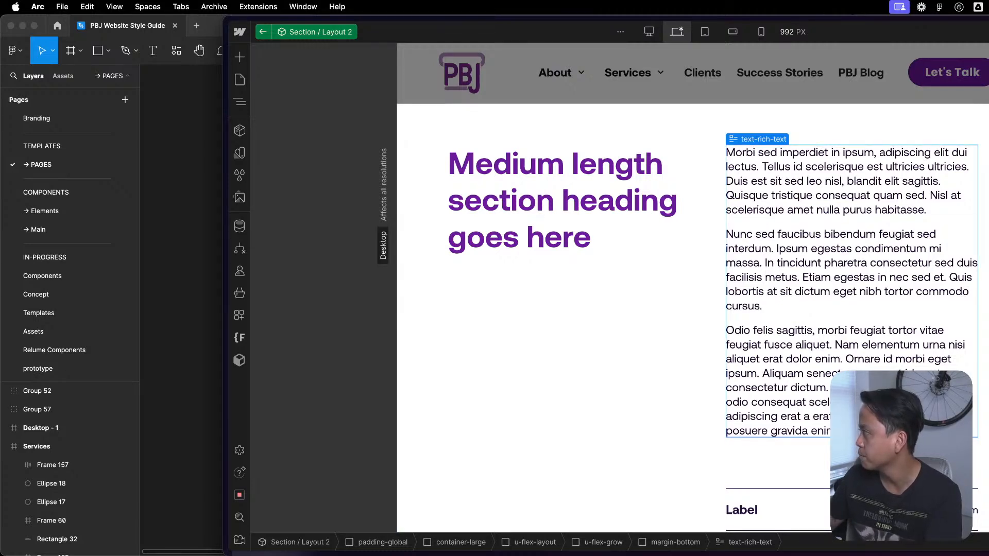
key("BackSpace")
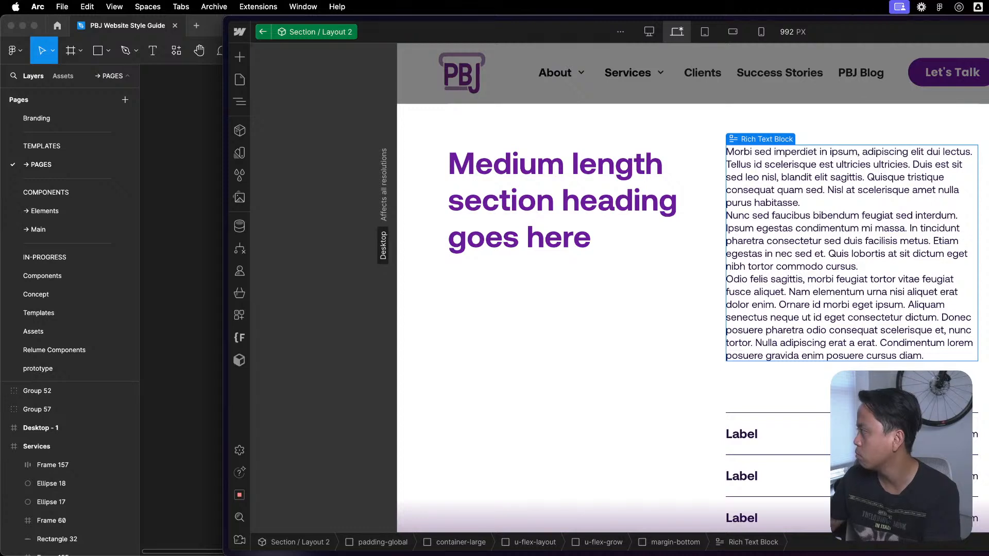
key("Return")
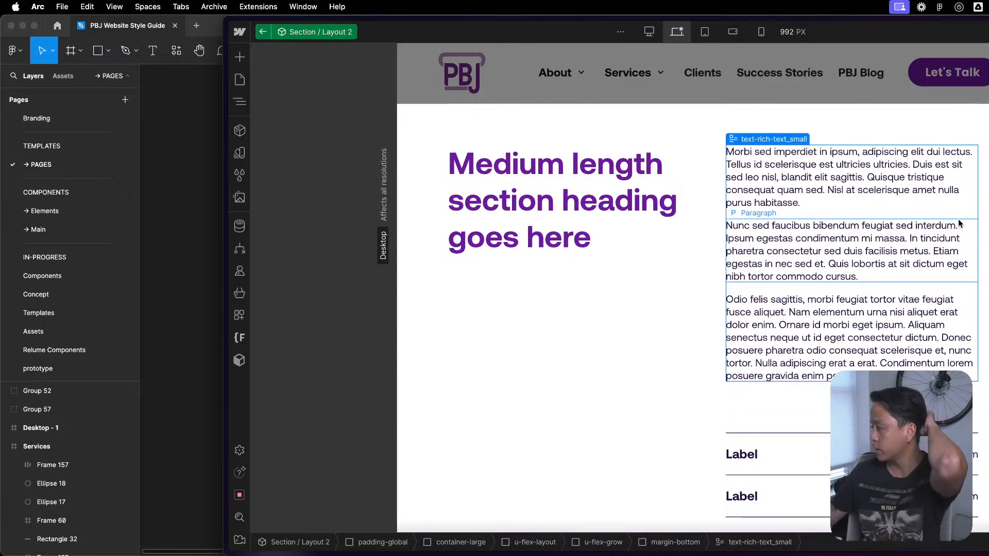
left_click(985, 224)
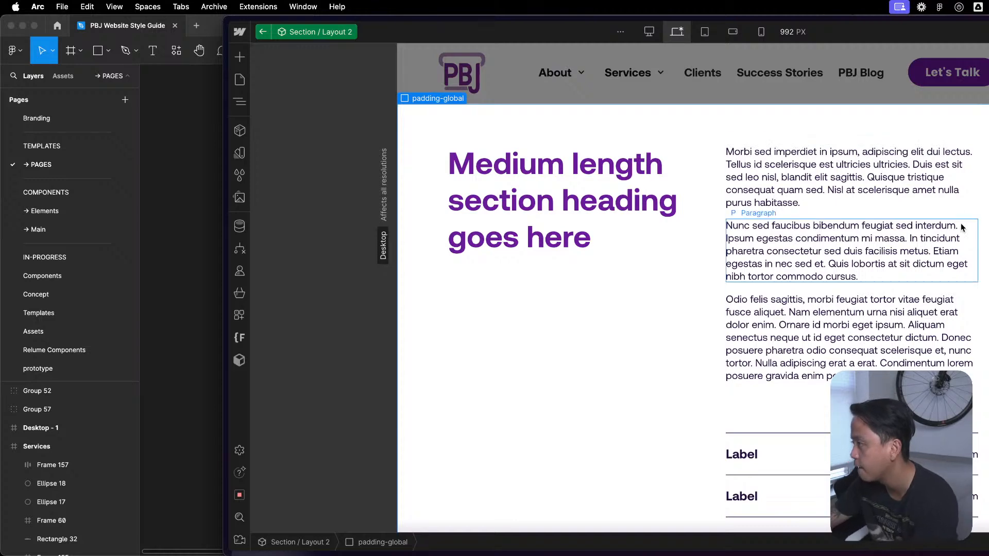
left_click(938, 214)
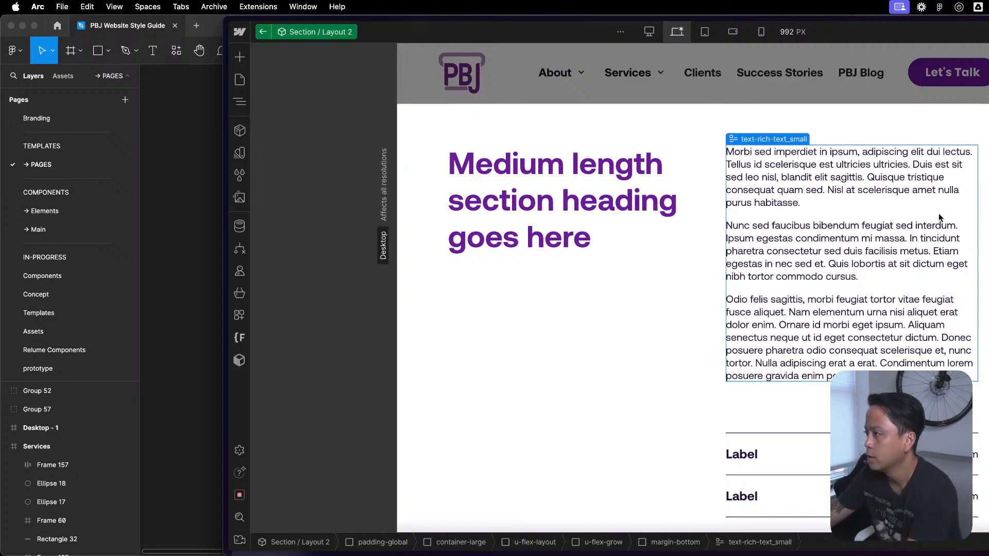
- Examine the spacing of the section's padding-medium blocks, body text and label list around the smaller rich text
scroll(939, 213, "down", 3)
scroll(964, 367, "down", 5)
scroll(964, 367, "up", 2)
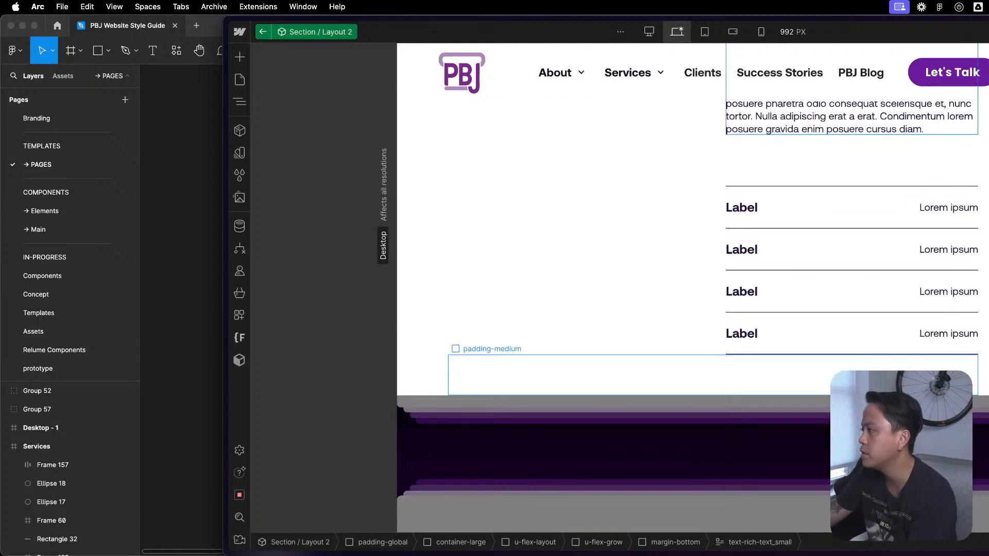
left_click(859, 216)
scroll(860, 222, "up", 5)
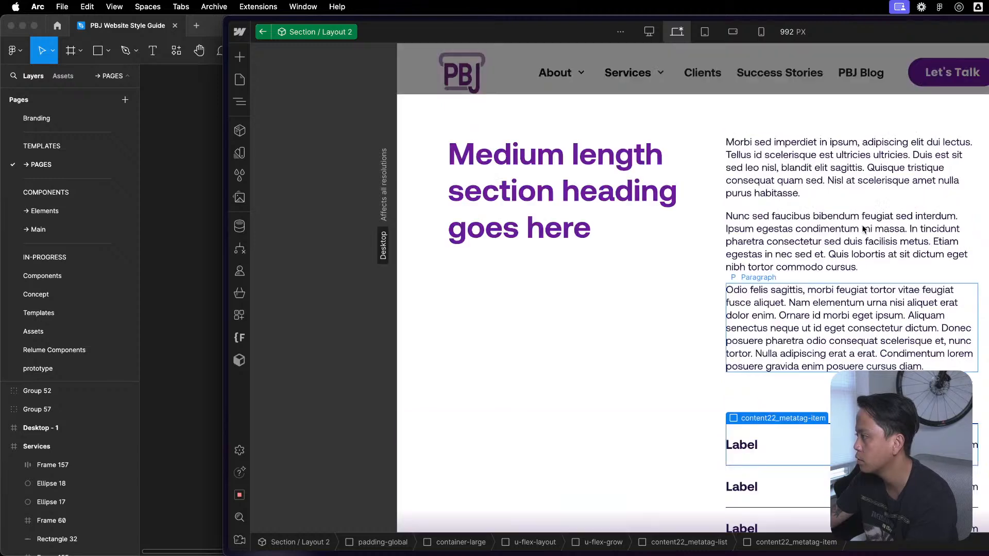
scroll(887, 367, "up", 5)
left_click(887, 367)
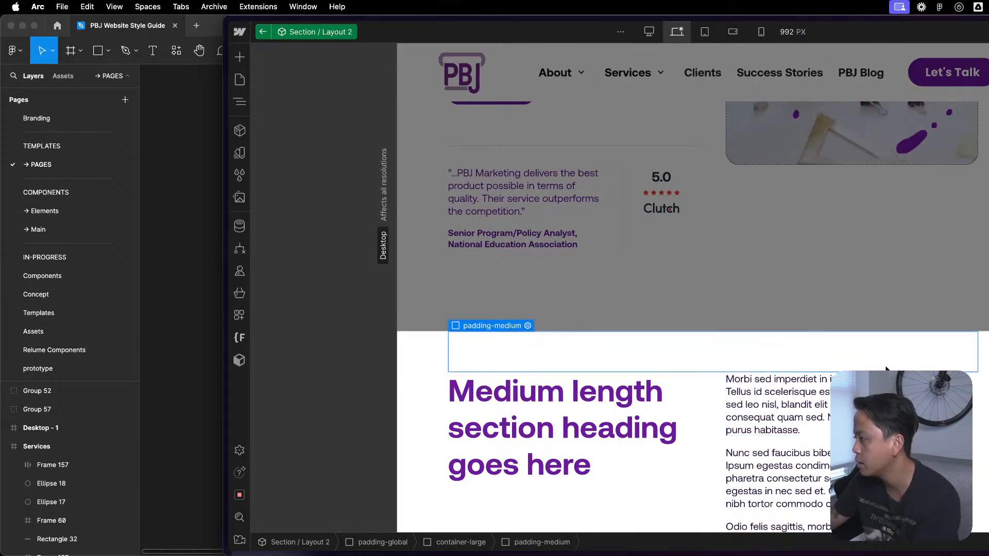
scroll(887, 367, "down", 4)
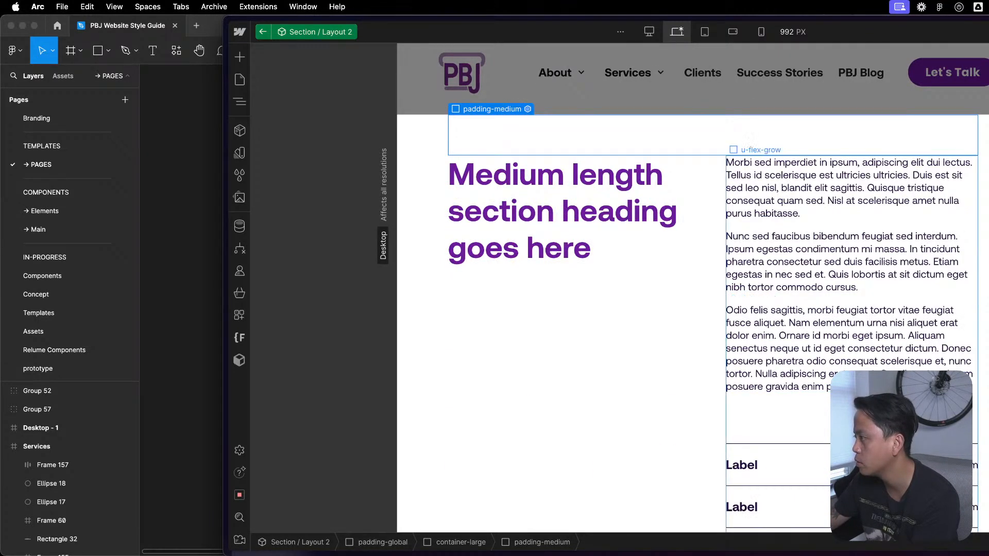
left_click(777, 189)
scroll(788, 278, "down", 3)
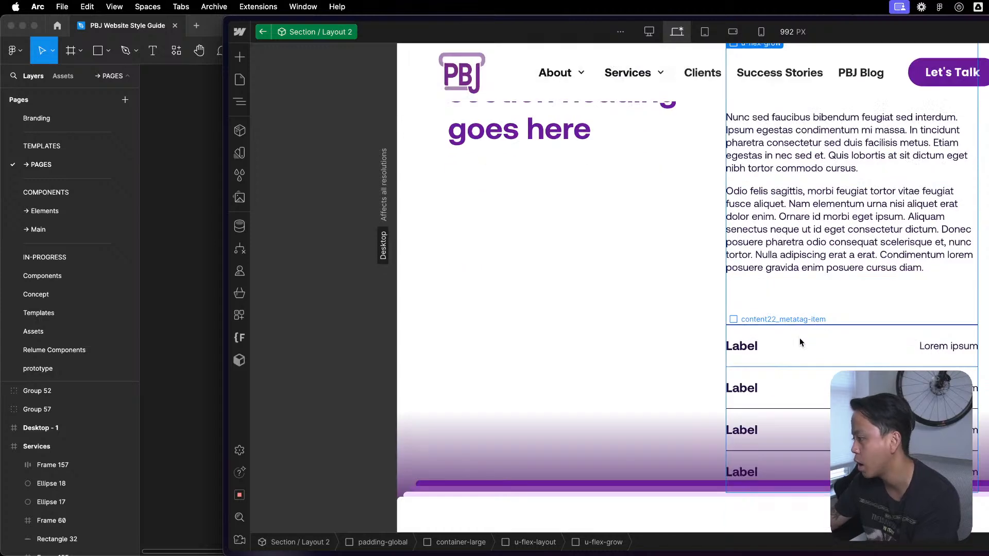
scroll(793, 285, "up", 5)
scroll(796, 288, "down", 5)
left_click(618, 296)
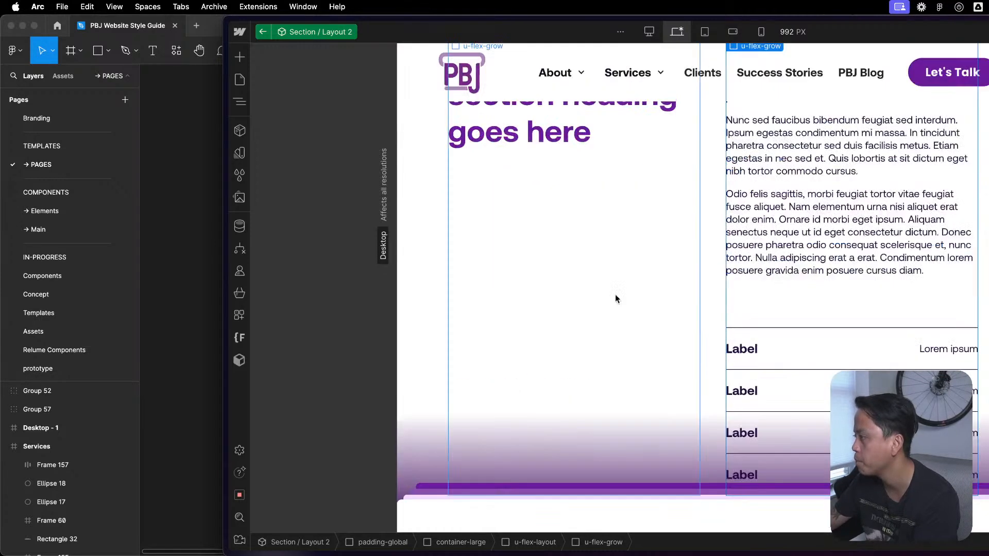
- Connect the text-rich-text_small block and the heading-style-h3 heading to component properties
left_click(942, 201)
scroll(943, 201, "up", 2)
key("z")
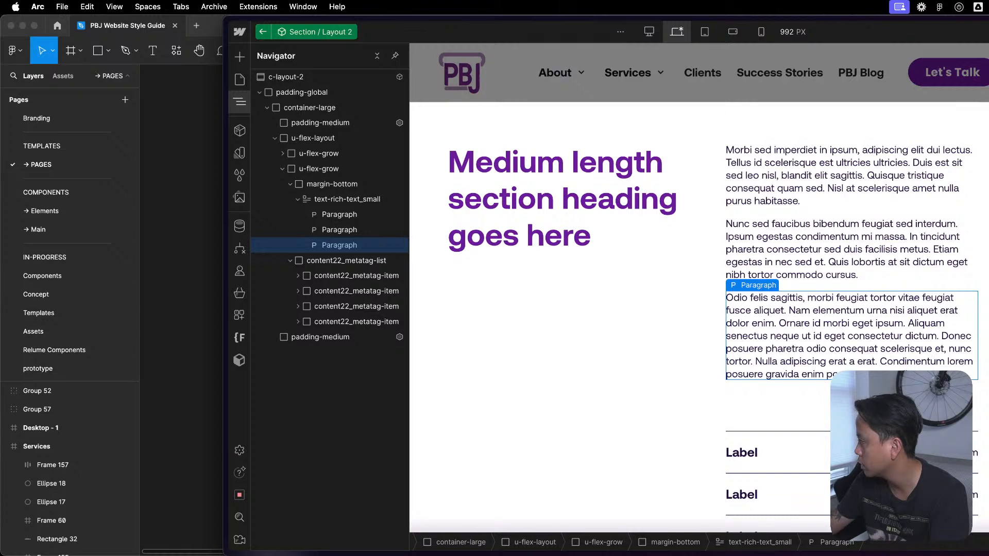
left_click(565, 211)
key("z")
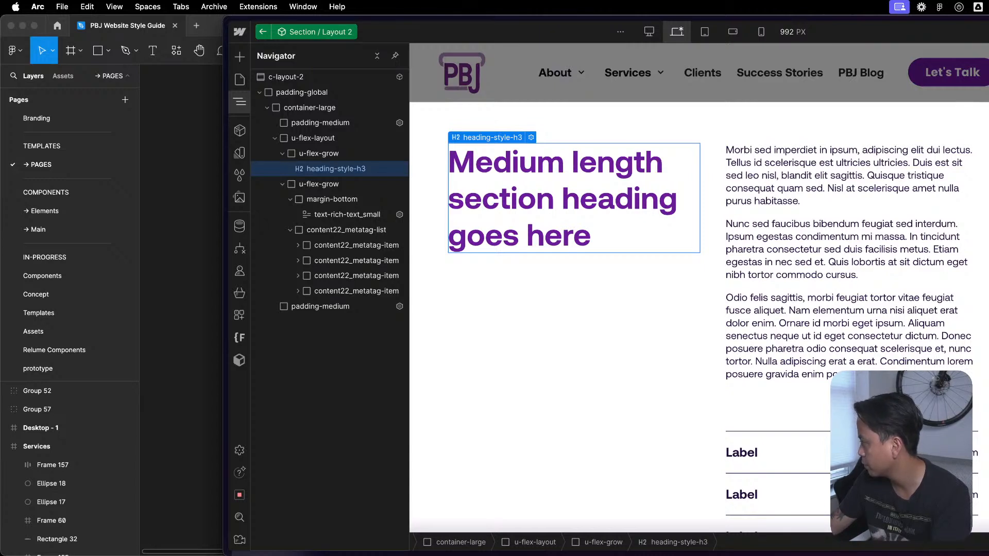
- Expand the content22_metatag-item rows in the element tree to inspect their headings and text blocks
left_click(773, 407)
scroll(772, 440, "down", 1)
left_click(849, 433)
left_click(850, 470)
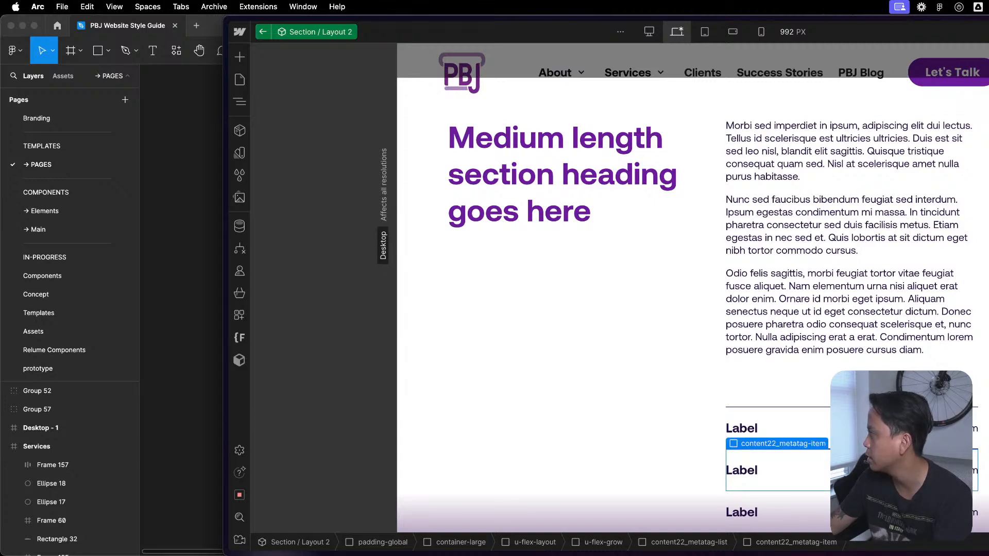
key("z")
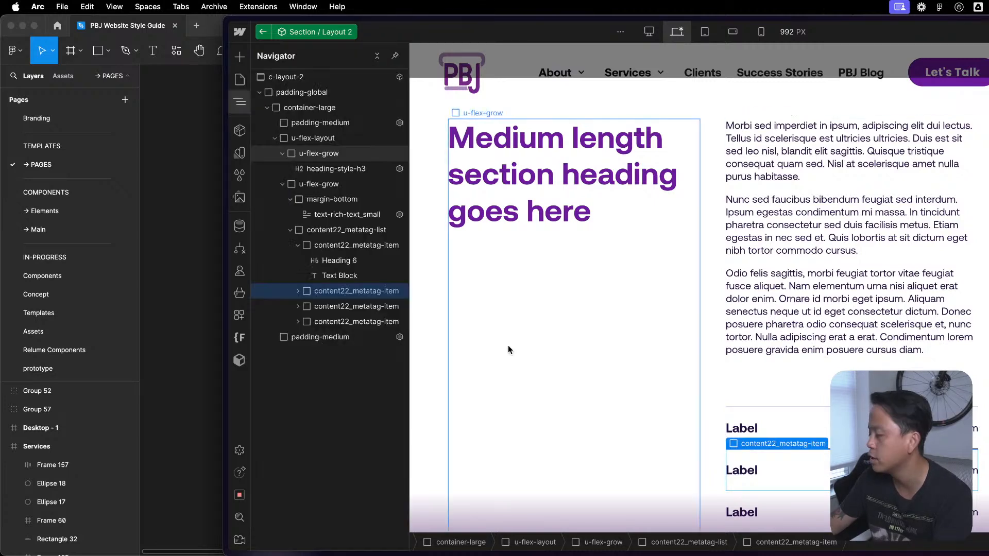
left_click(298, 291)
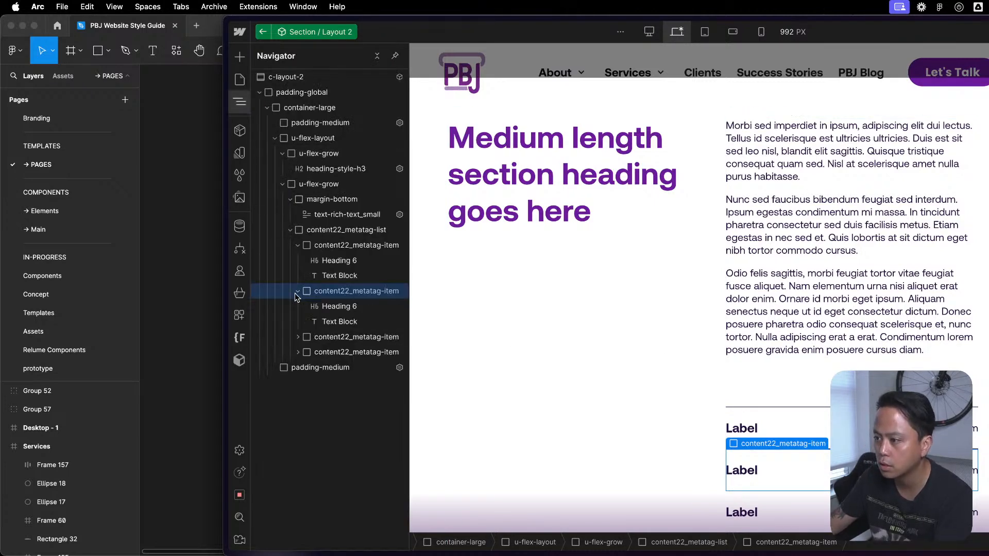
left_click(298, 337)
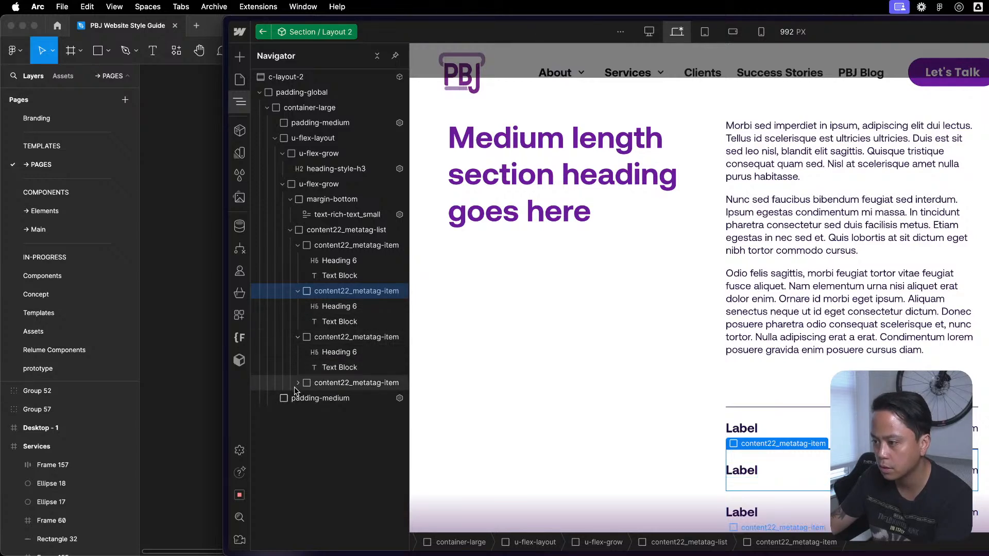
left_click(298, 383)
- Compare the section with the ones above and below it on the page, and select its u-flex-layout wrapper
left_click(922, 278)
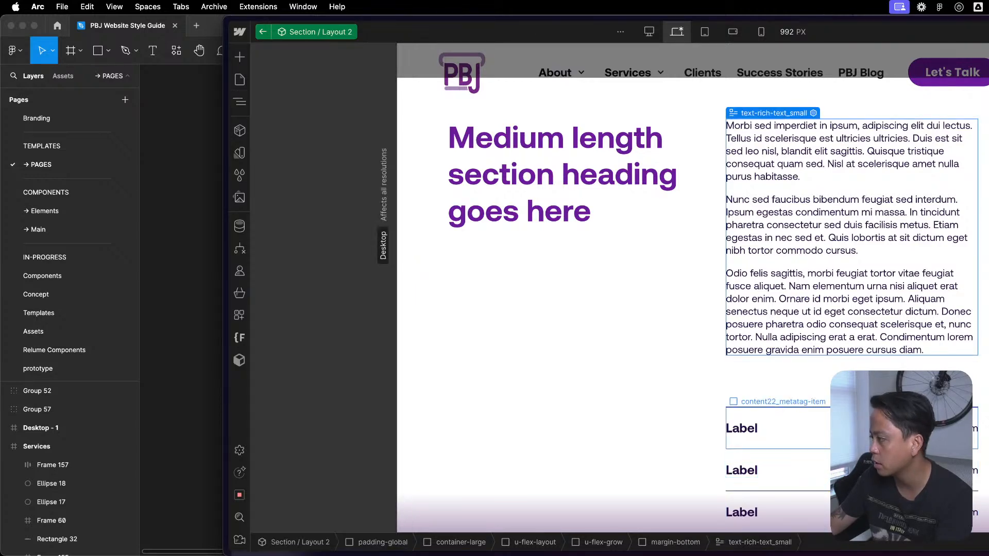
scroll(901, 428, "down", 15)
scroll(692, 288, "down", 10)
scroll(693, 288, "up", 15)
scroll(827, 301, "up", 10)
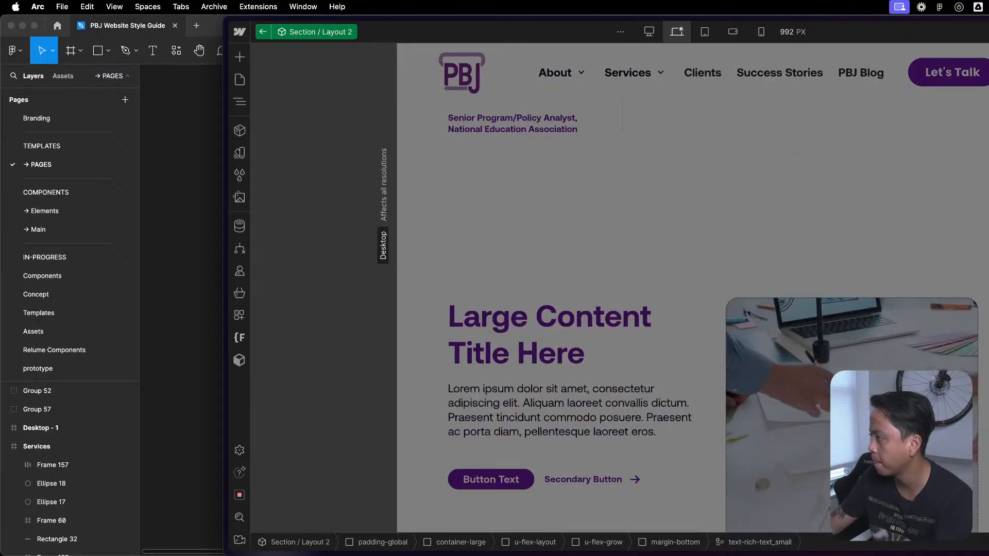
scroll(828, 302, "up", 3)
scroll(828, 298, "up", 2)
scroll(832, 313, "down", 10)
scroll(842, 317, "up", 4)
scroll(836, 305, "down", 2)
left_click(845, 191)
scroll(845, 191, "up", 2)
scroll(844, 190, "up", 8)
scroll(647, 399, "down", 4)
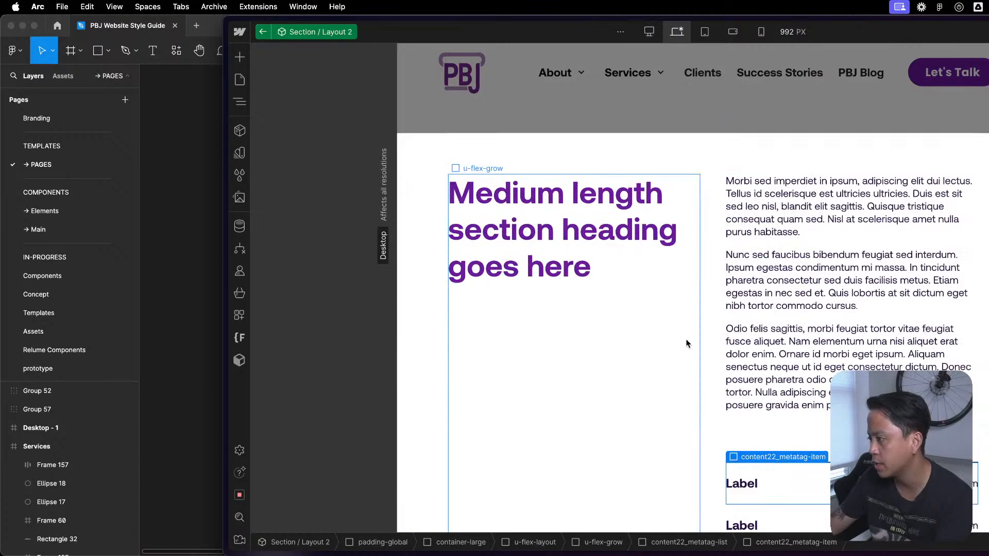
left_click(711, 313)
key("z")
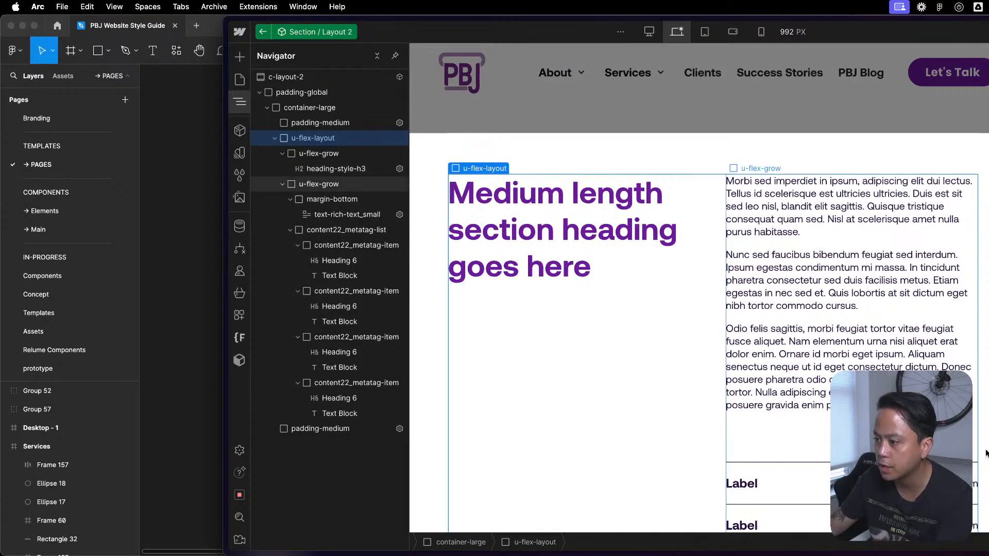
- Select the u-flex-grow column holding the body text and labels, and open Relume's component library
left_click(747, 479)
left_click(849, 437)
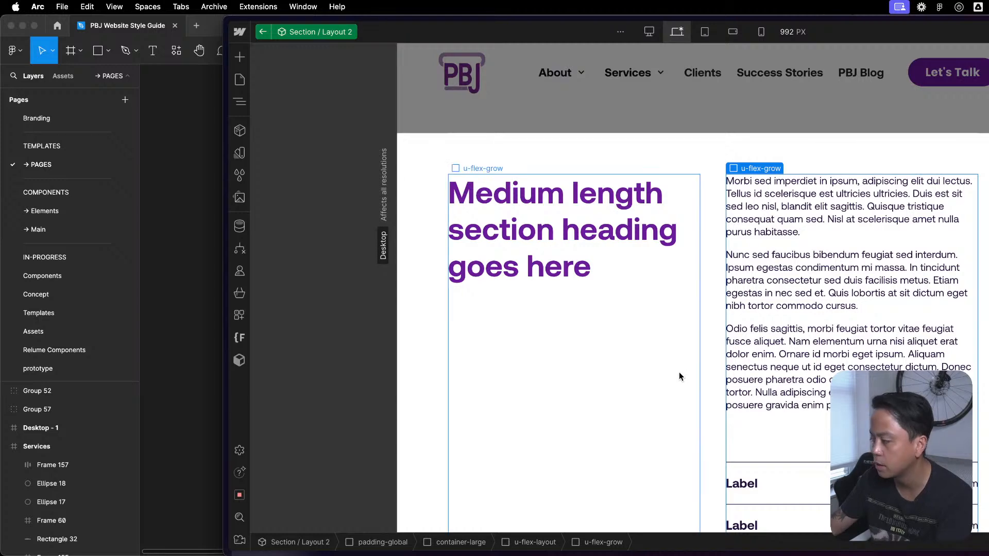
key("z")
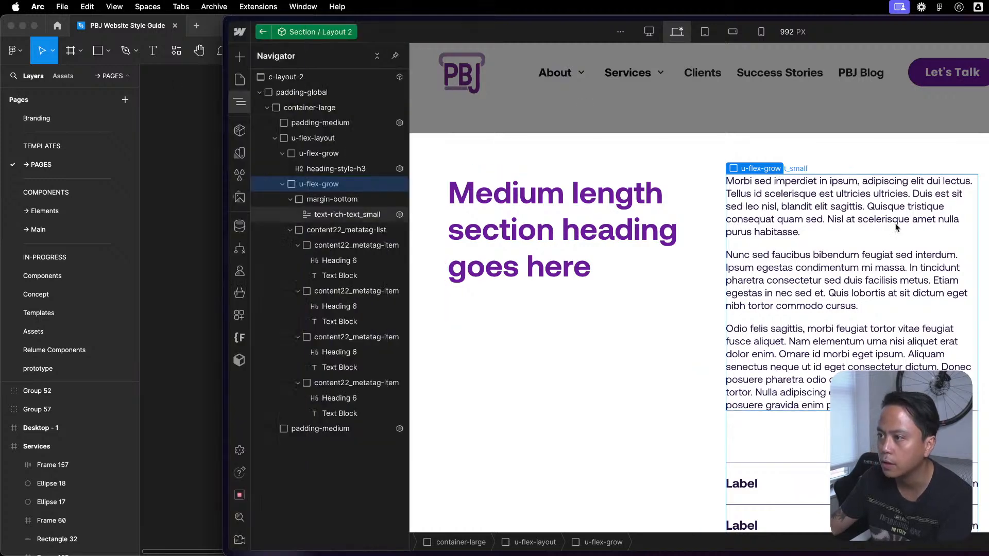
left_click(239, 360)
left_click(359, 100)
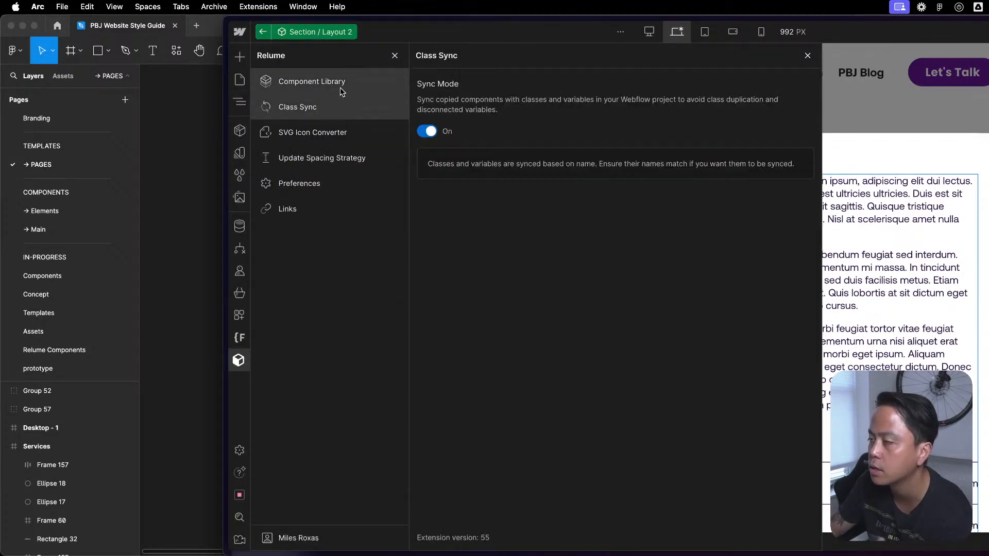
left_click(342, 88)
left_click(322, 107)
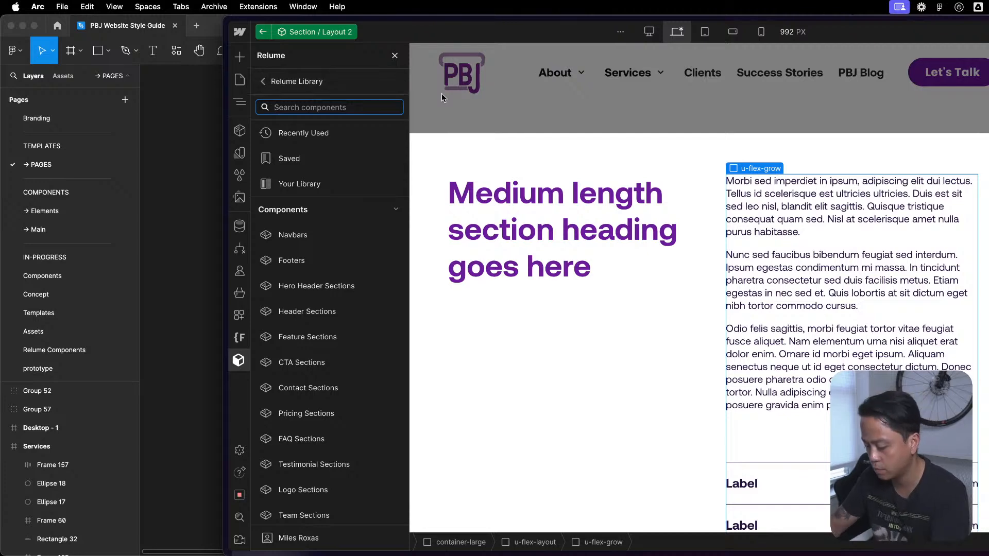
- Search the component library for "accord", preview the Career layouts, and clear the search
type("accord")
mouse_move(368, 211)
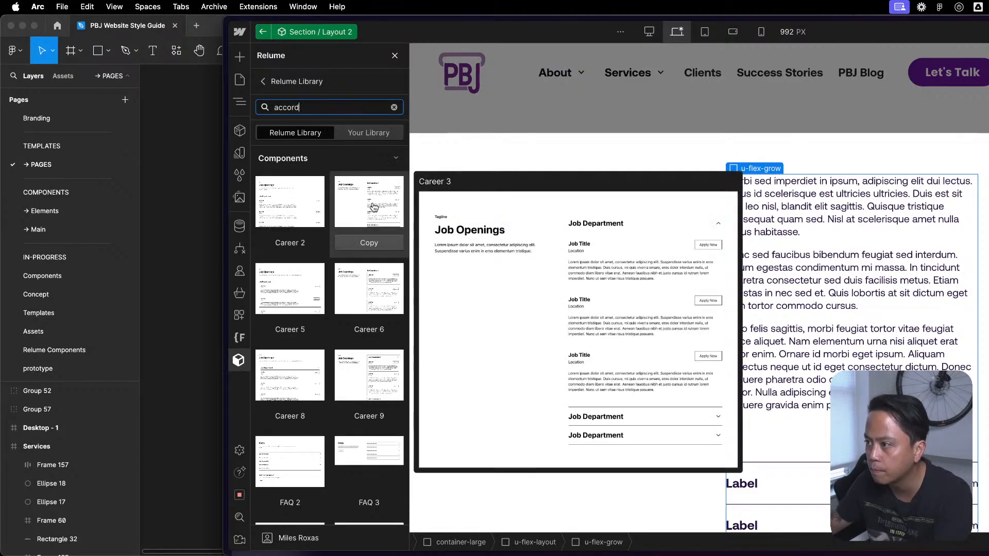
mouse_move(384, 267)
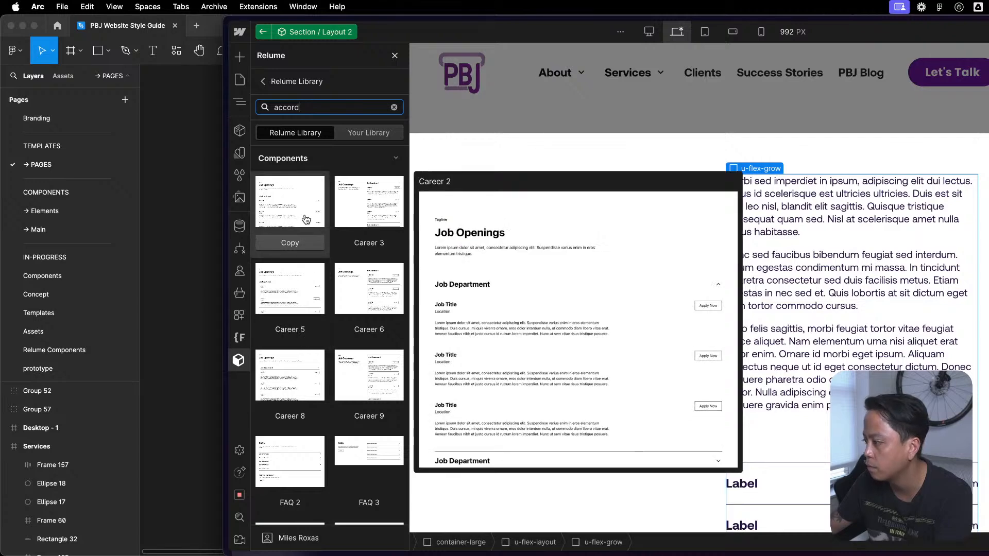
scroll(304, 216, "down", 5)
left_click(394, 107)
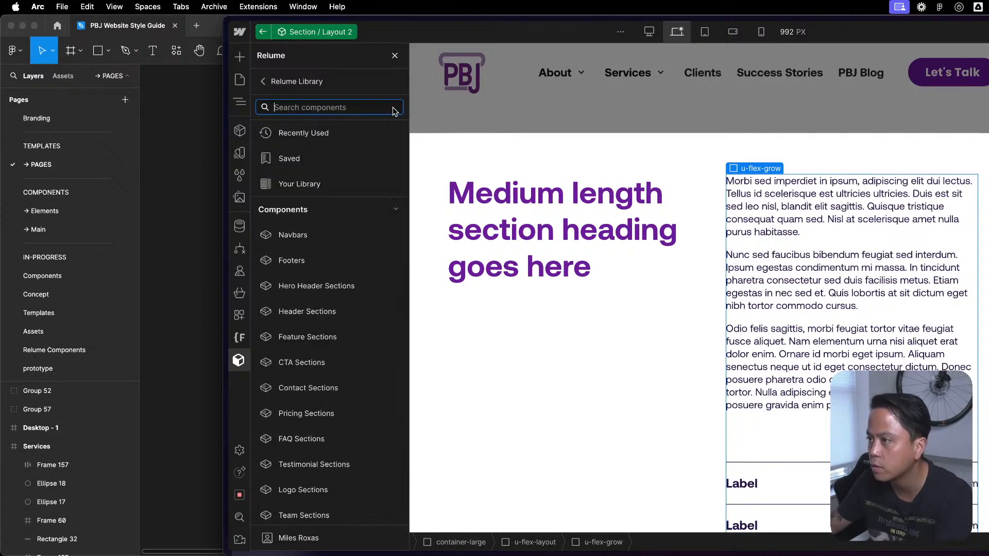
- Copy Accordion 1 from the library's Accordions category and paste it into the selected u-flex-grow column
scroll(345, 336, "down", 15)
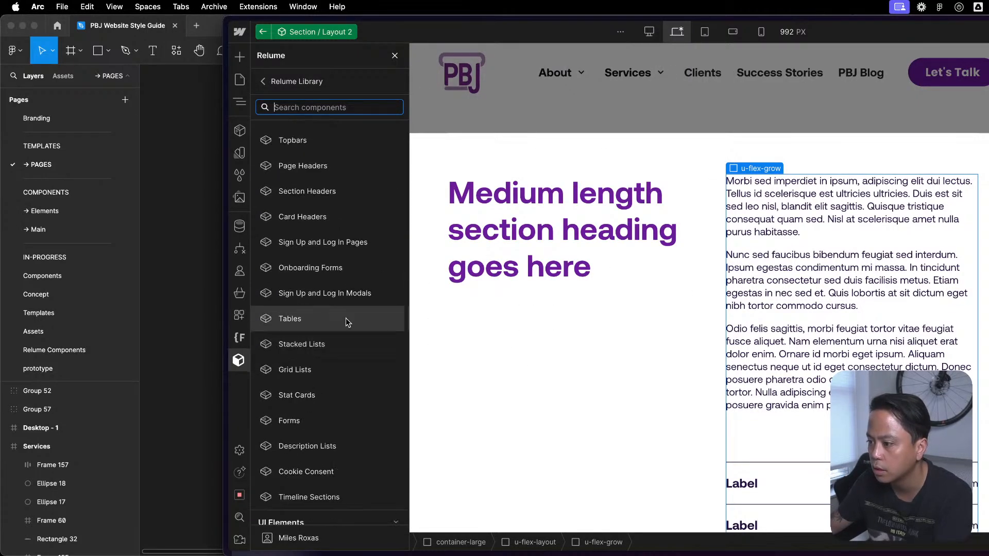
scroll(344, 319, "down", 3)
scroll(335, 315, "up", 8)
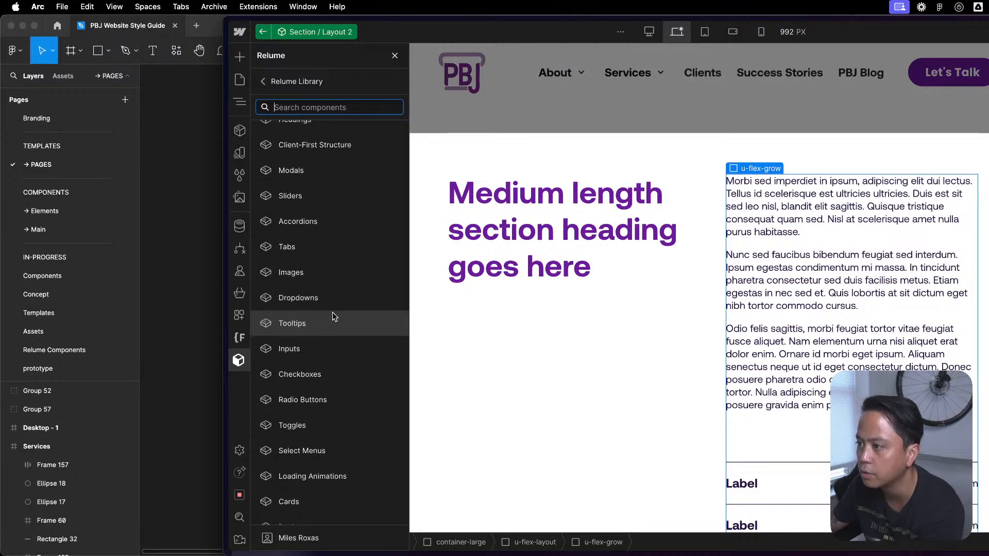
left_click(324, 227)
mouse_move(362, 153)
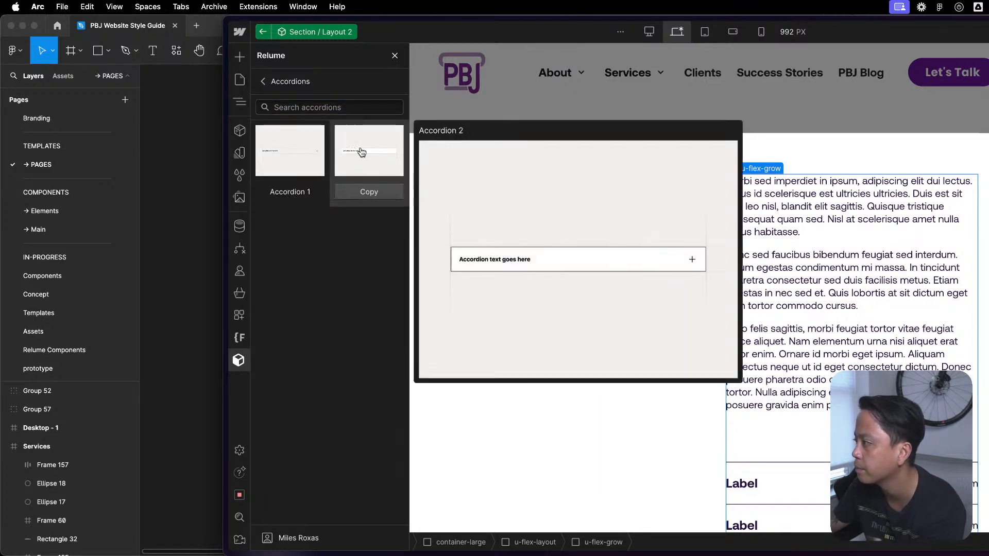
mouse_move(313, 157)
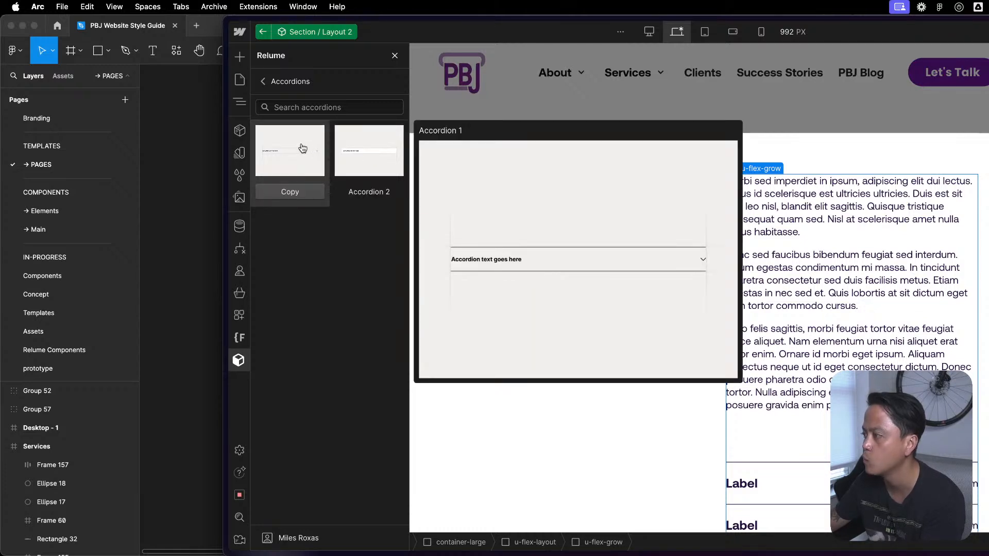
left_click(290, 195)
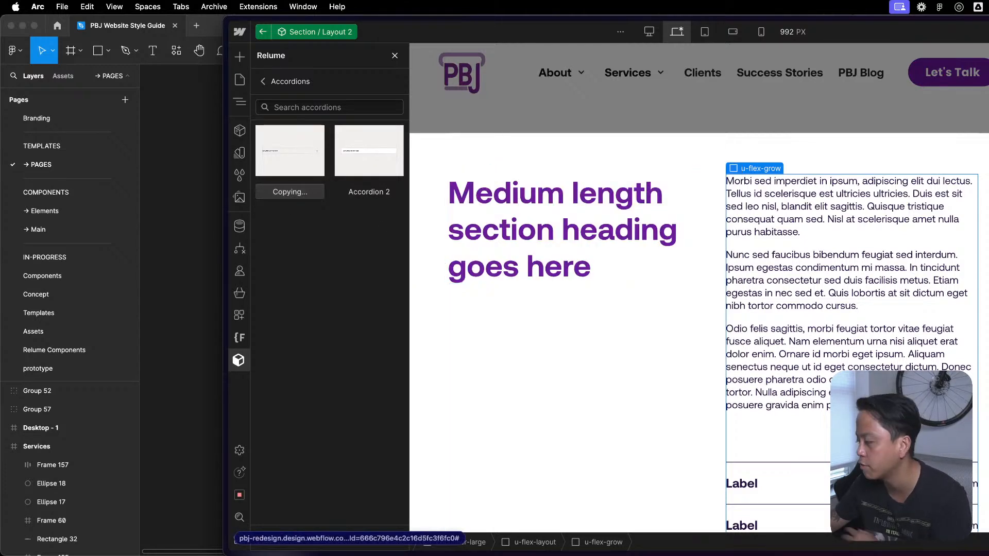
left_click(394, 55)
key("super+v")
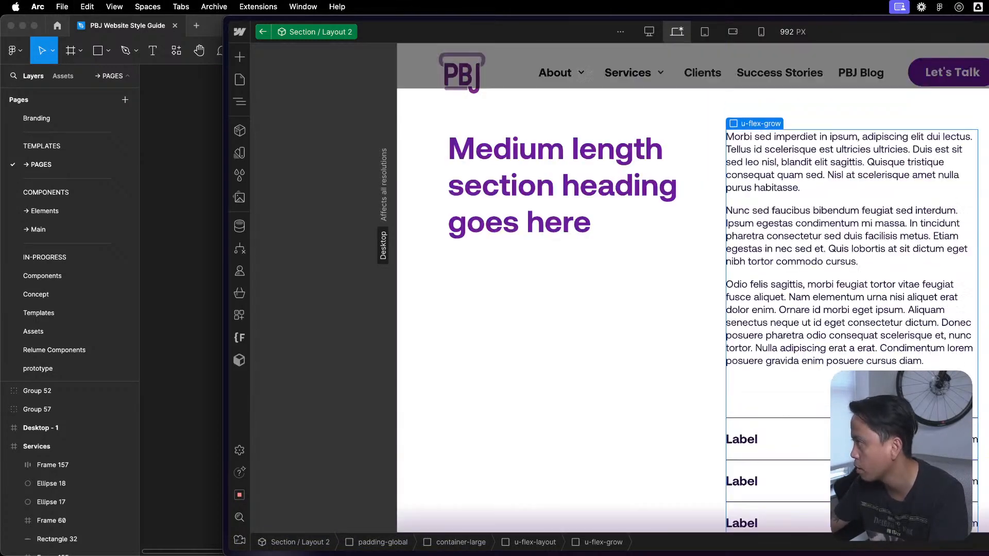
- Change the class name of the pasted accordion's top block from accordion1_top to accordion-1
scroll(876, 415, "down", 2)
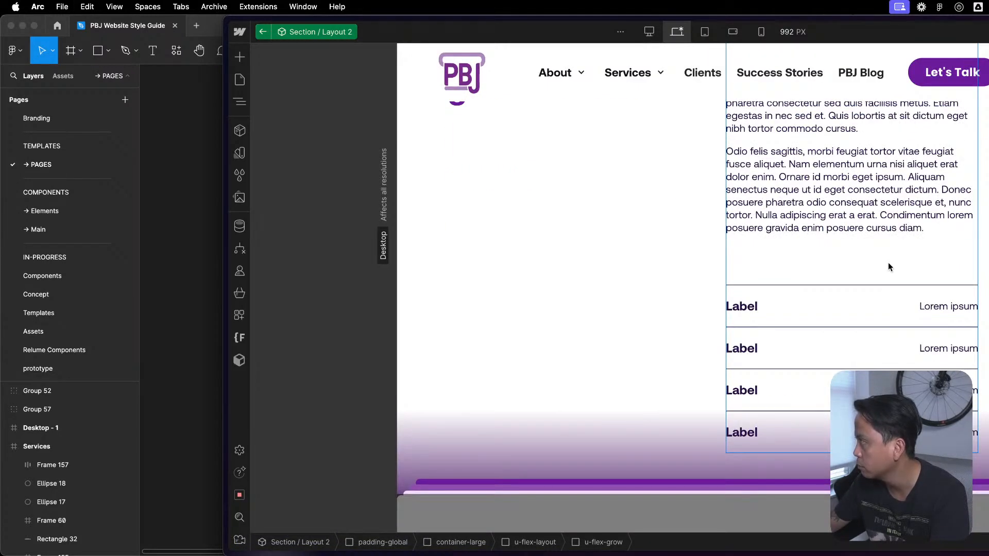
scroll(888, 267, "down", 4)
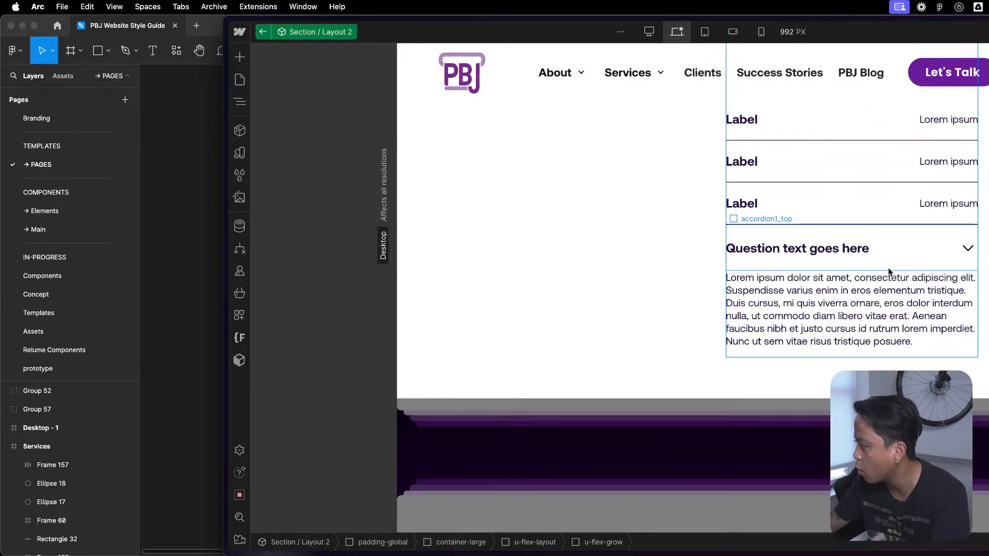
left_click(936, 266)
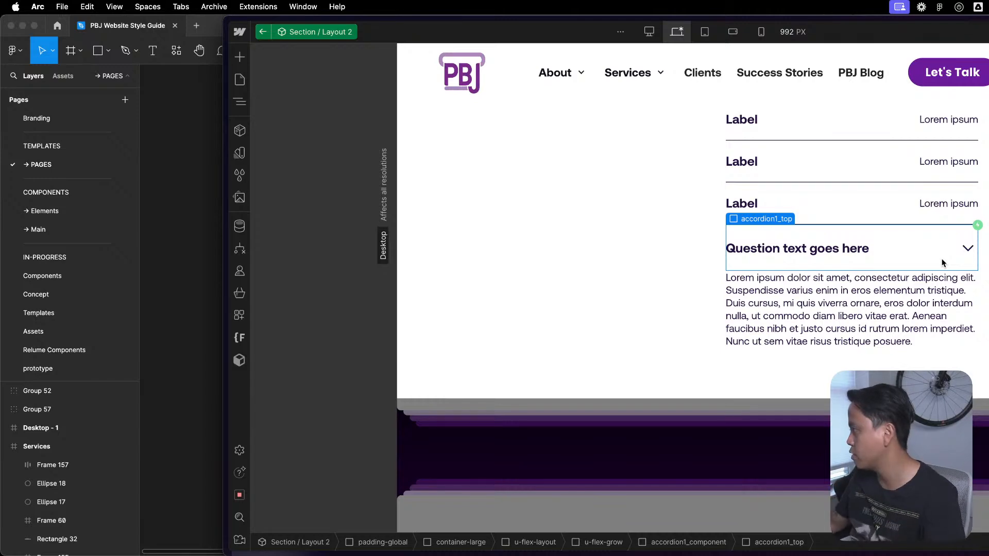
key("ctrl+Up")
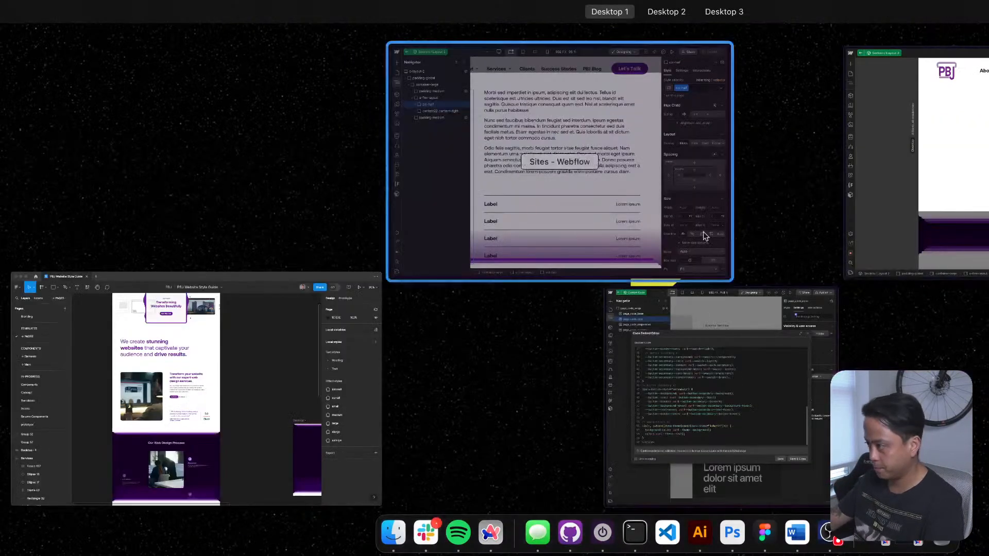
left_click(628, 199)
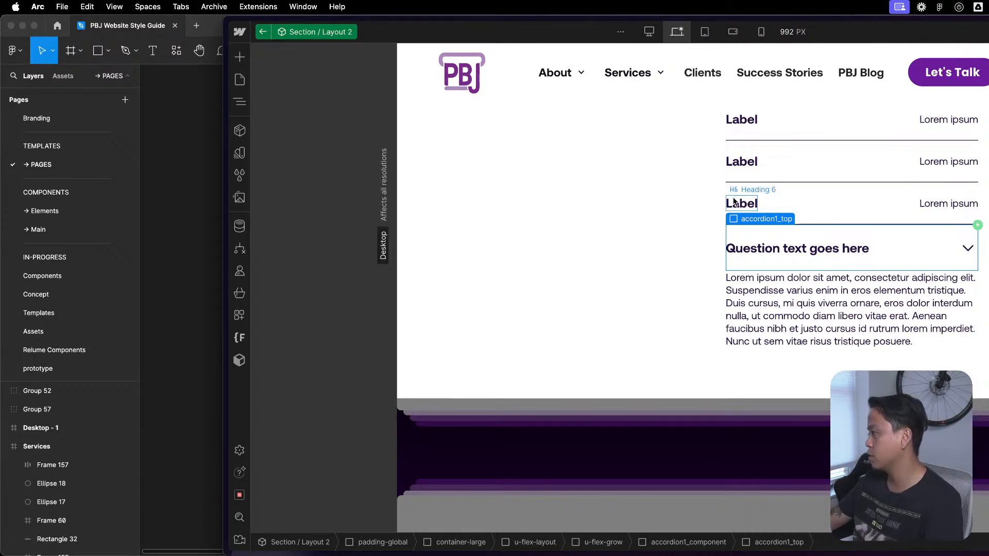
scroll(899, 265, "up", 5)
scroll(901, 265, "down", 5)
scroll(900, 265, "up", 1)
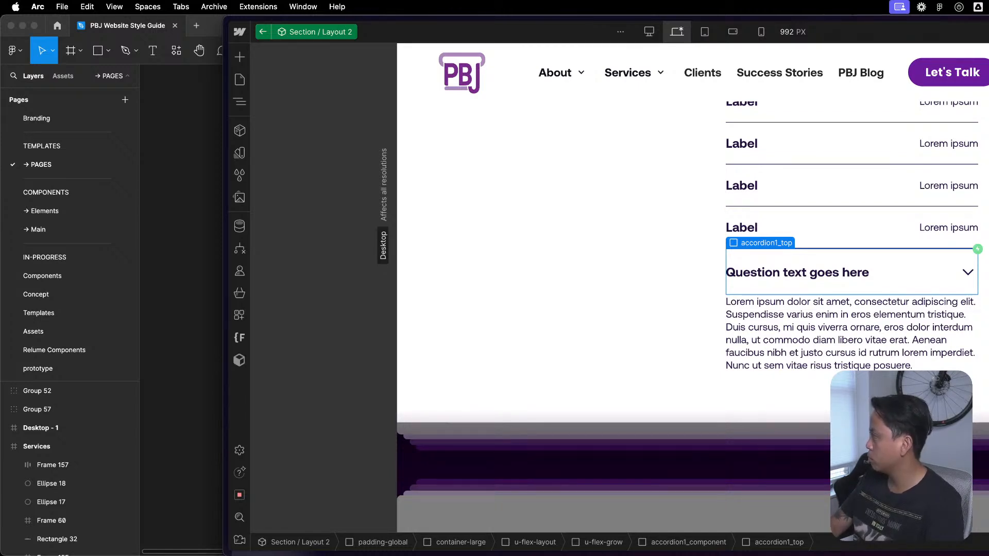
key("Return")
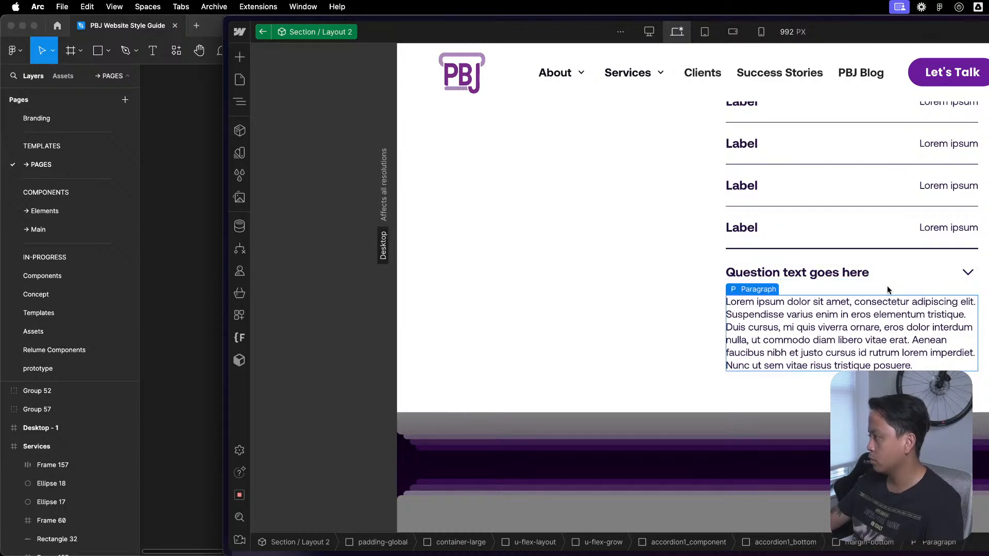
left_click(772, 394)
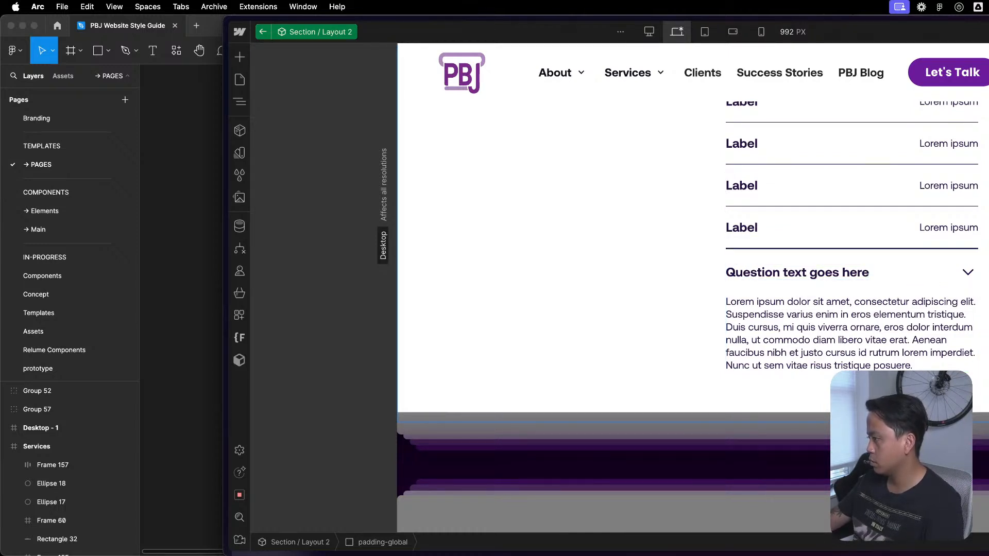
left_click(779, 276)
- Examine how the accordion fits below the label rows and body text in the second column
scroll(659, 227, "up", 10)
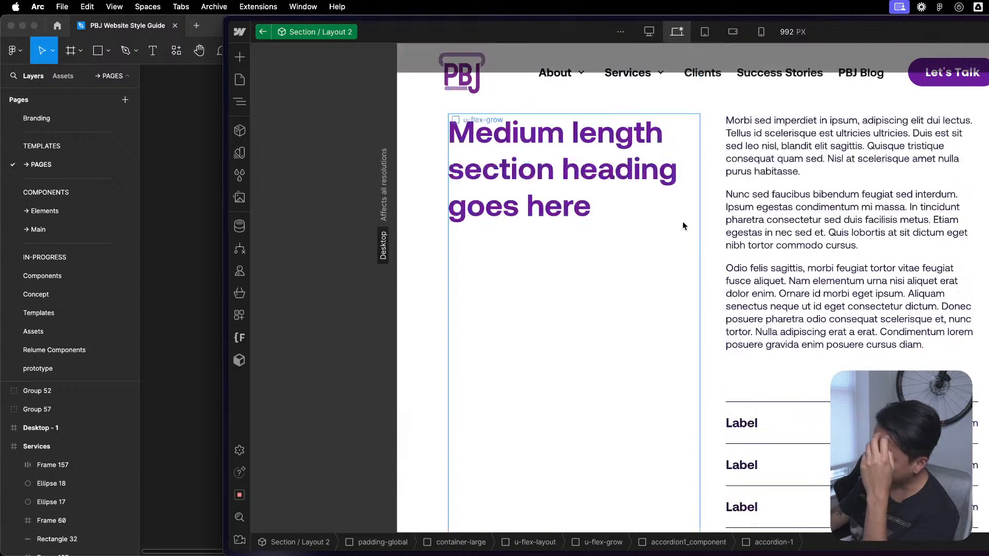
scroll(692, 228, "down", 5)
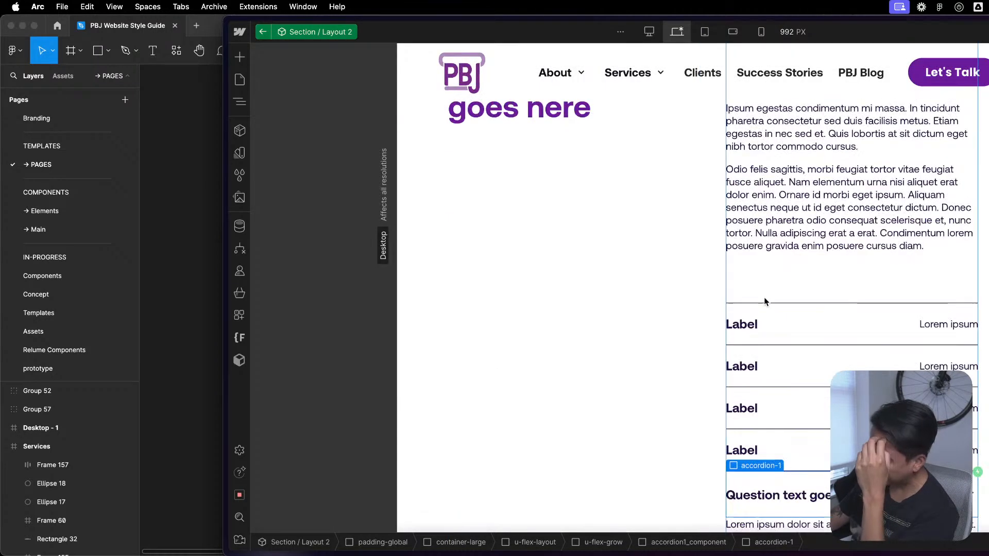
left_click(796, 332)
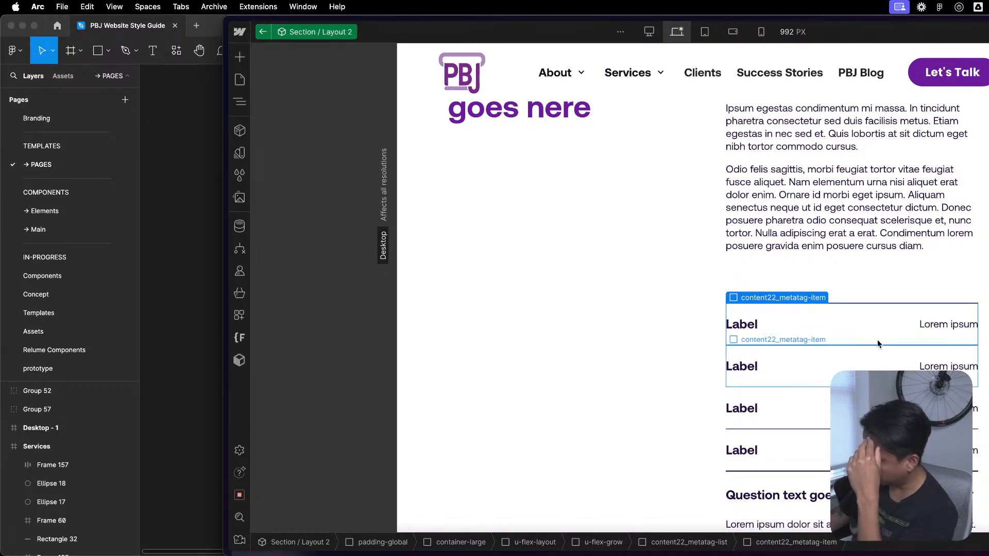
scroll(825, 352, "up", 5)
scroll(702, 382, "down", 5)
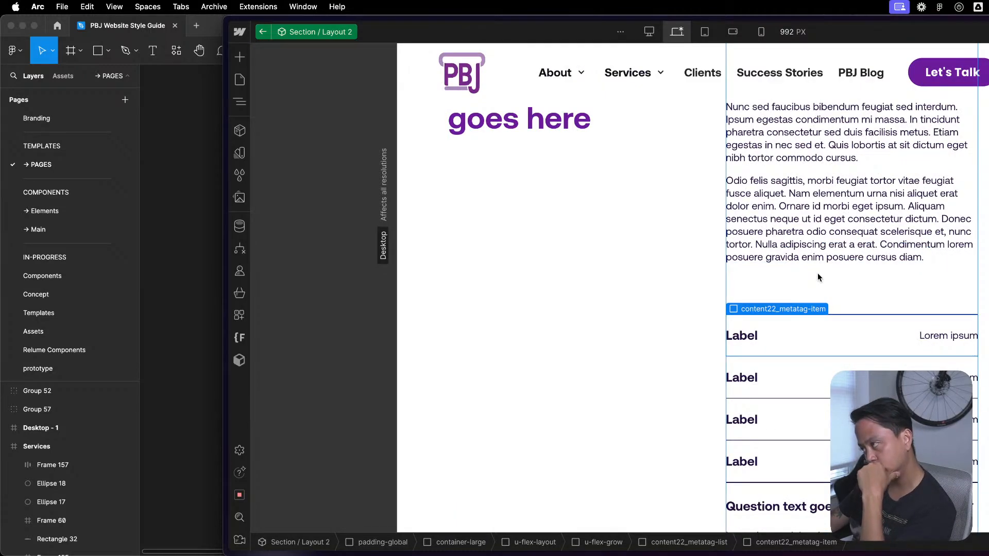
scroll(817, 273, "up", 1)
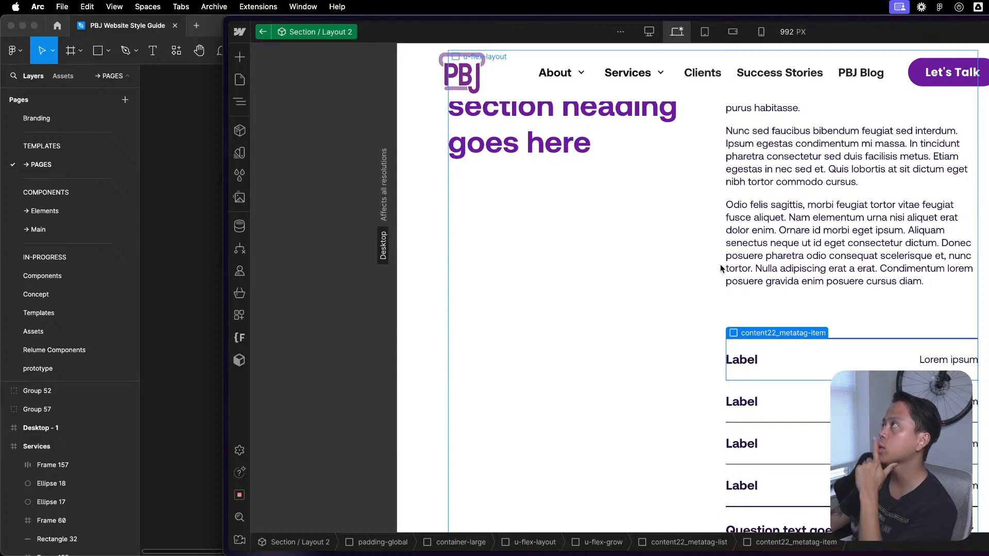
scroll(722, 269, "up", 1)
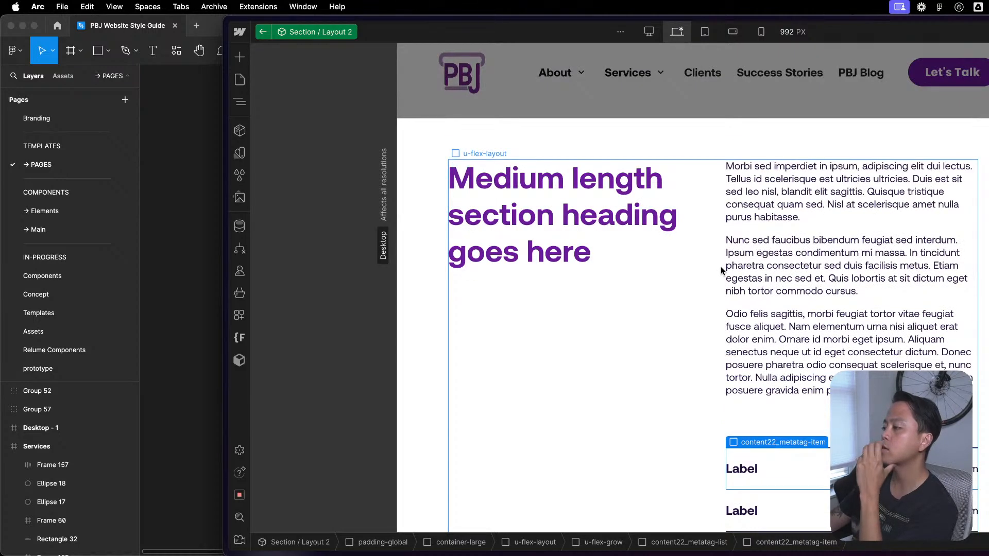
scroll(720, 267, "down", 3)
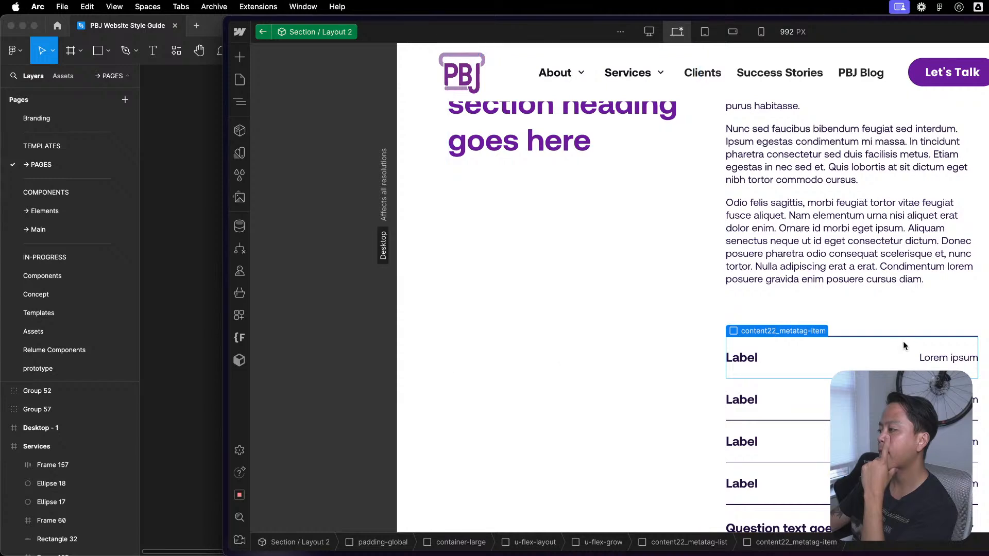
scroll(903, 341, "down", 6)
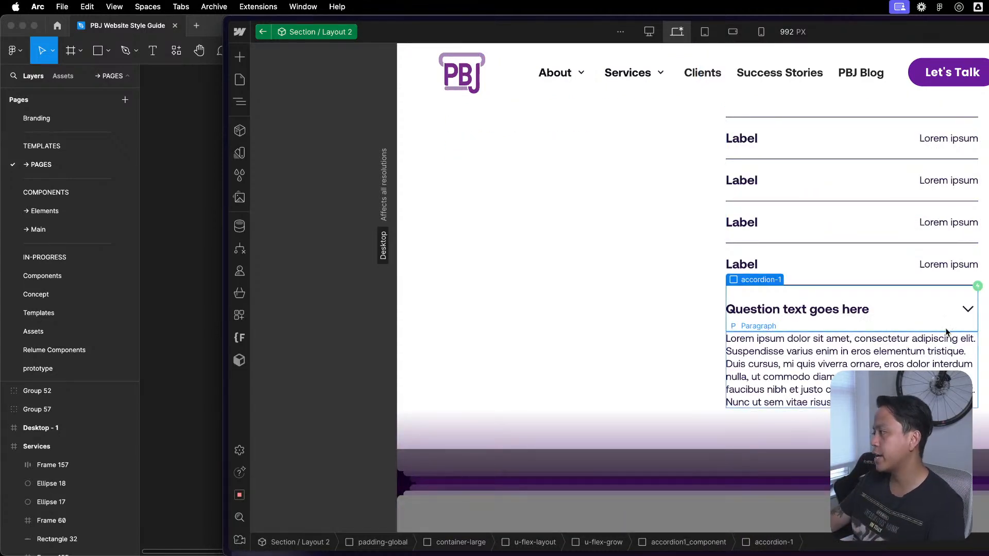
- Insert a Rich Text block below the paragraph inside the accordion's bottom margin-bottom wrapper
key("z")
key("z")
key("z")
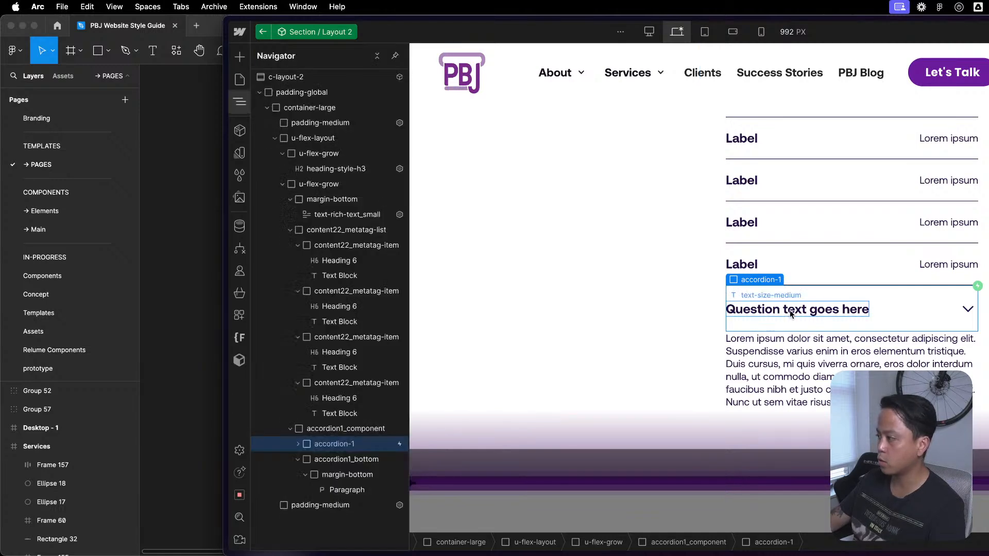
left_click(810, 364)
key("z")
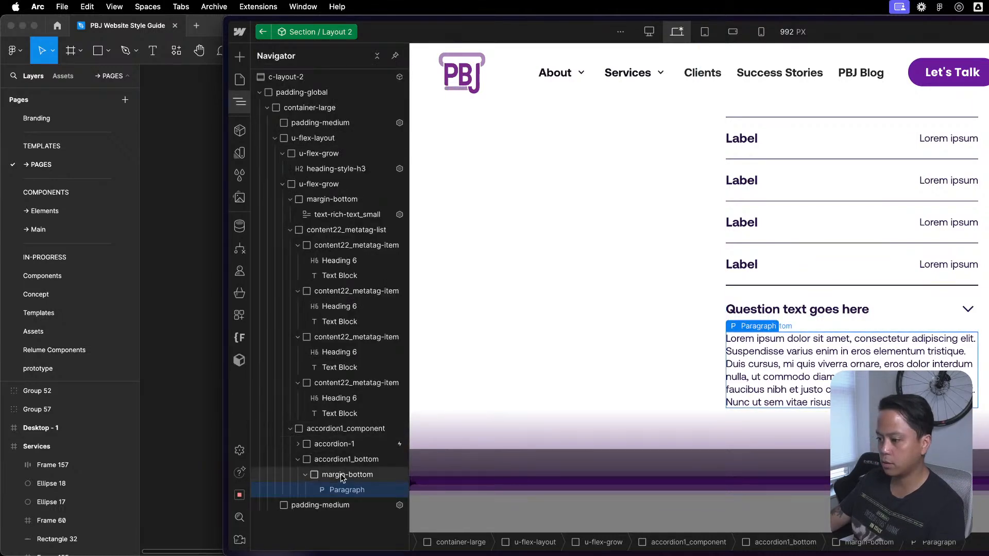
key("super+e")
type("r")
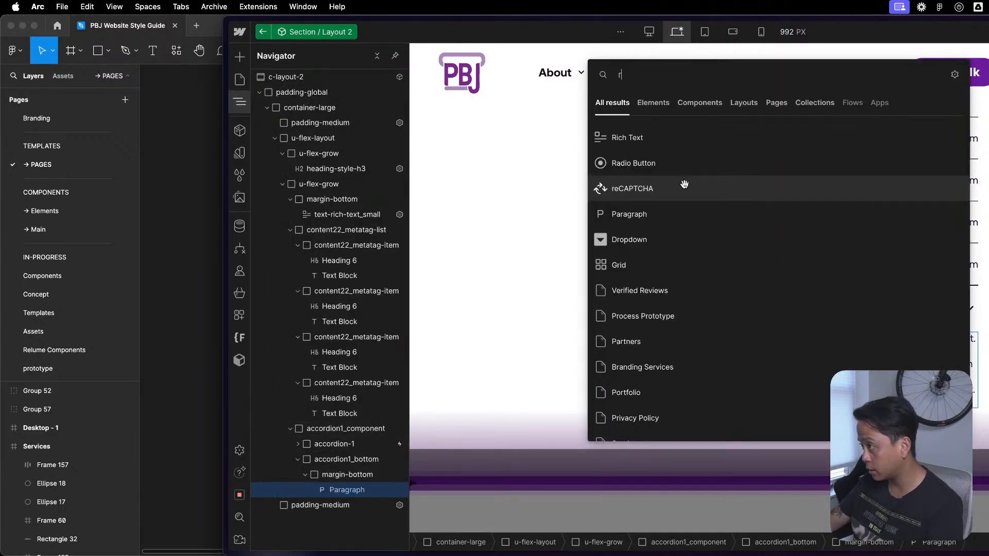
left_click(675, 135)
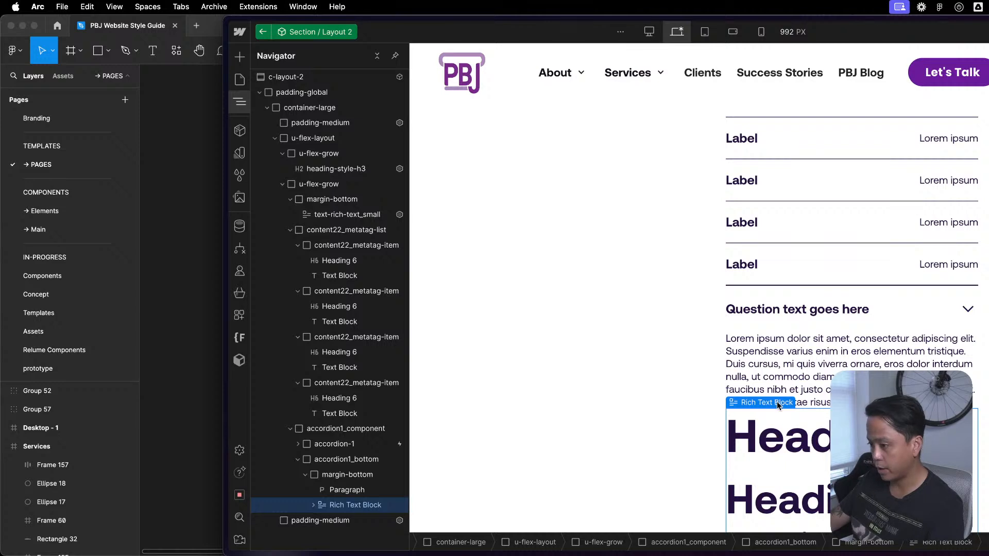
- Replace the placeholder content of the accordion's new Rich Text block with the lorem ipsum text copied from the paragraph above it
double_click(809, 381)
key("super+a")
key("super+c")
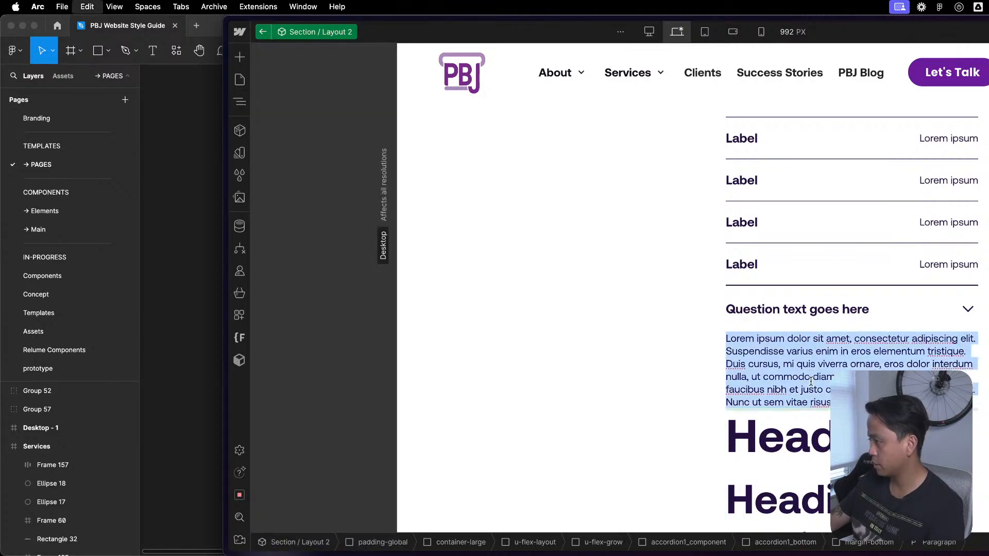
left_click(810, 456)
left_click(812, 457)
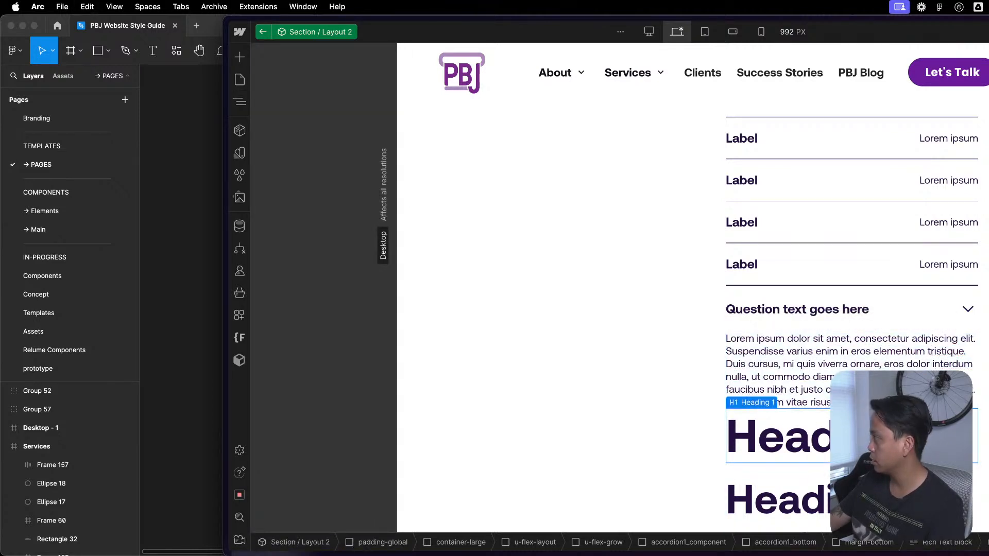
double_click(845, 448)
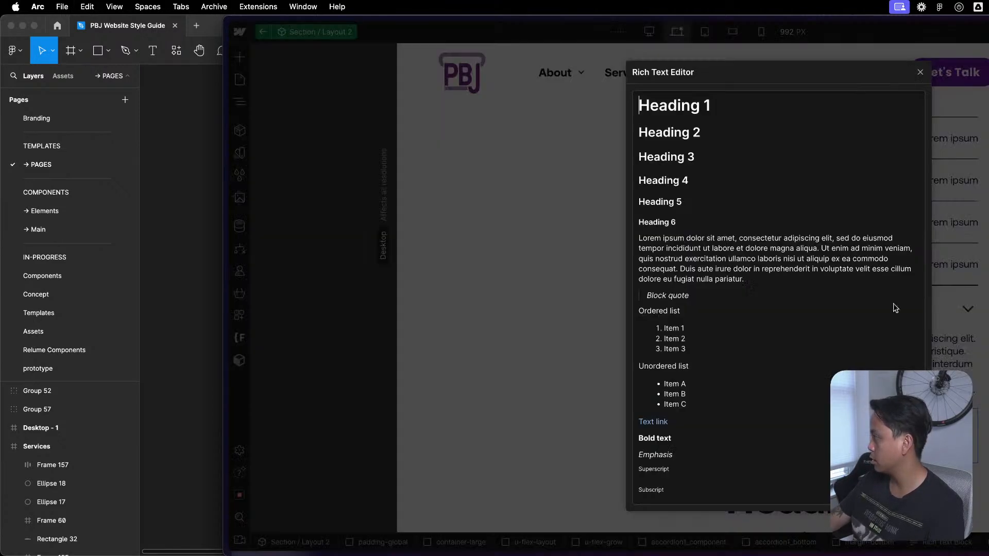
left_click(742, 201)
key("super+a")
key("BackSpace")
key("super+v")
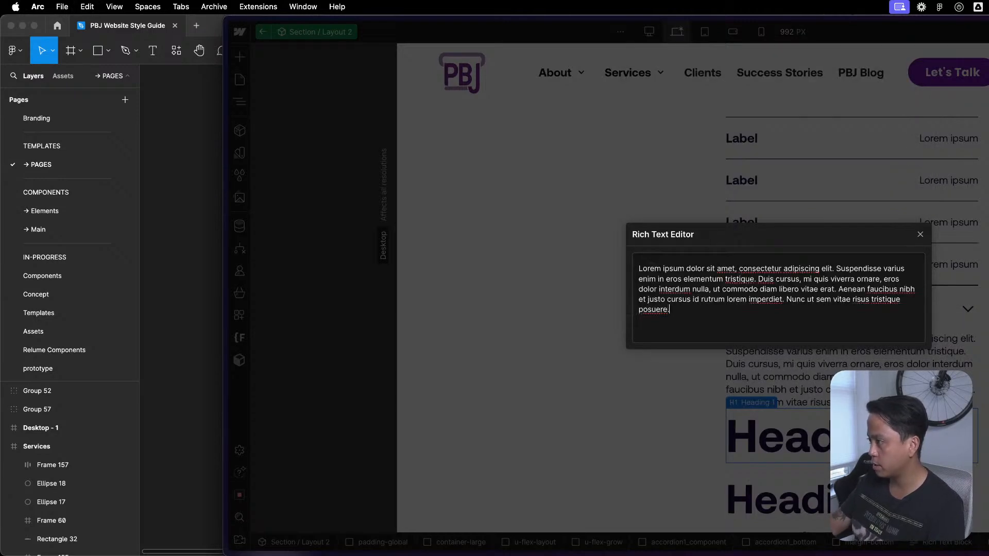
left_click(920, 235)
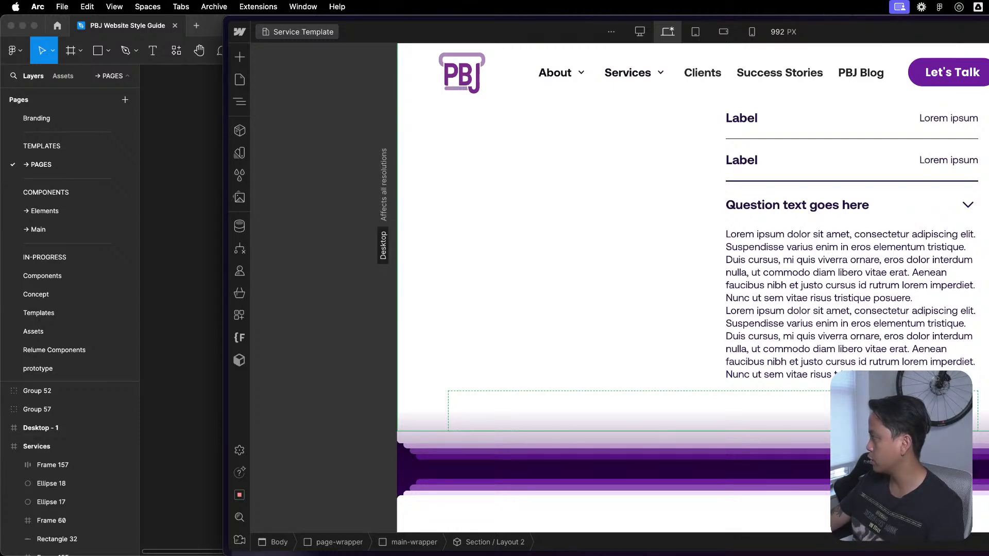
- Reopen the Section / Layout 2 component for editing and delete the original paragraph above the accordion's Rich Text block
scroll(799, 304, "up", 5)
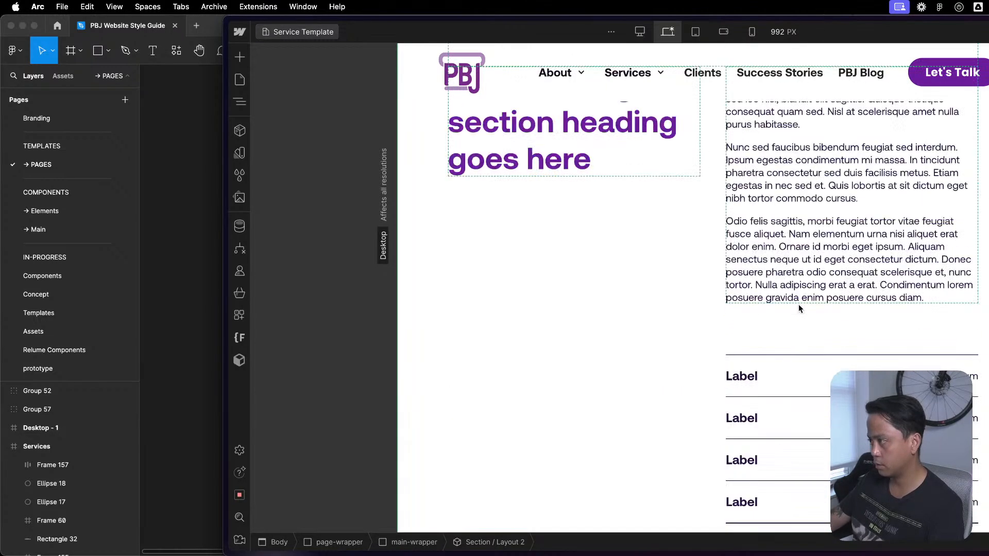
scroll(796, 305, "down", 4)
double_click(781, 363)
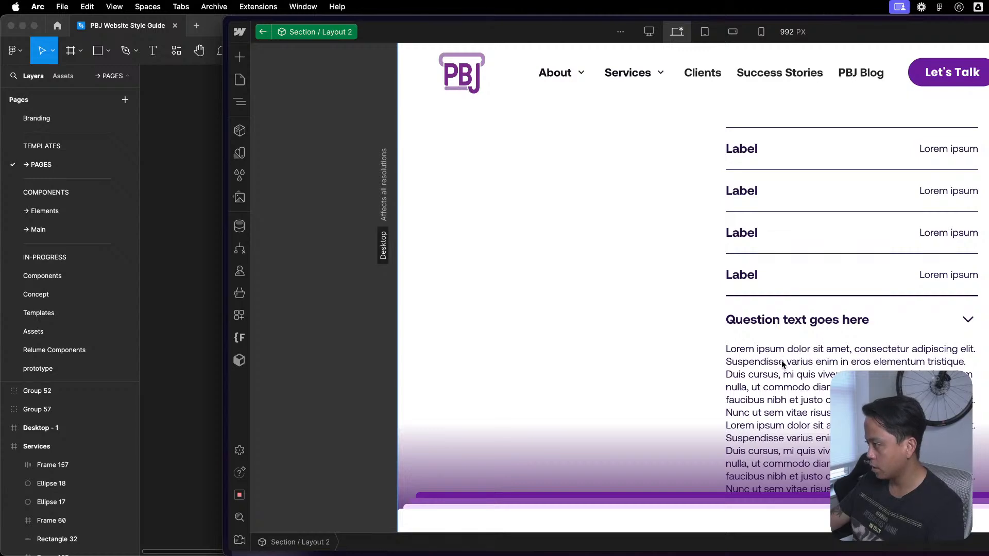
left_click(782, 360)
scroll(824, 359, "down", 5)
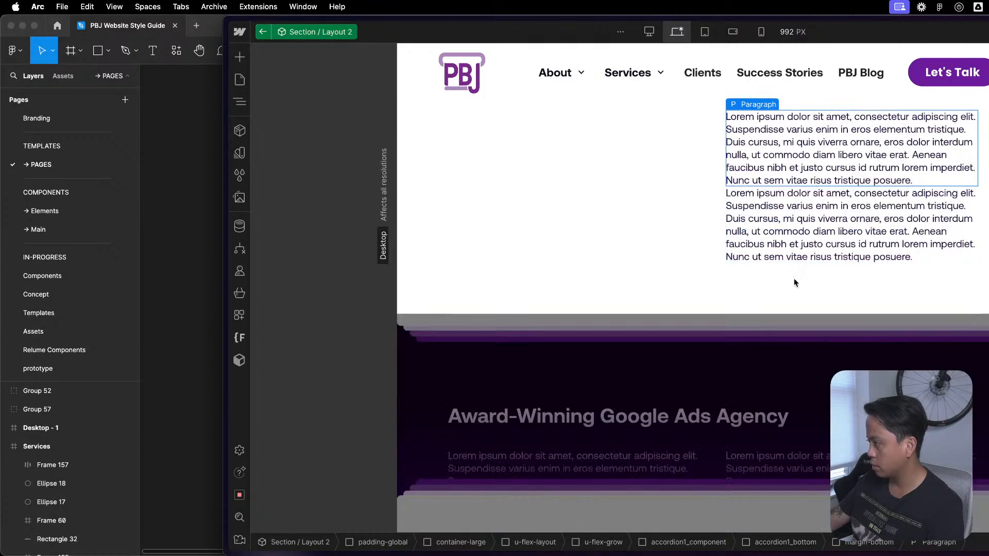
scroll(766, 217, "up", 3)
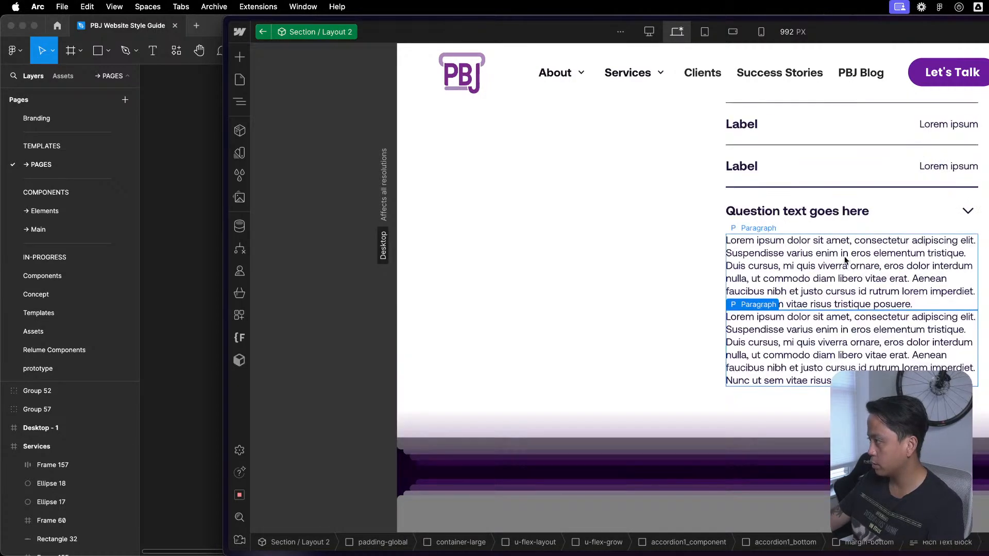
key("Delete")
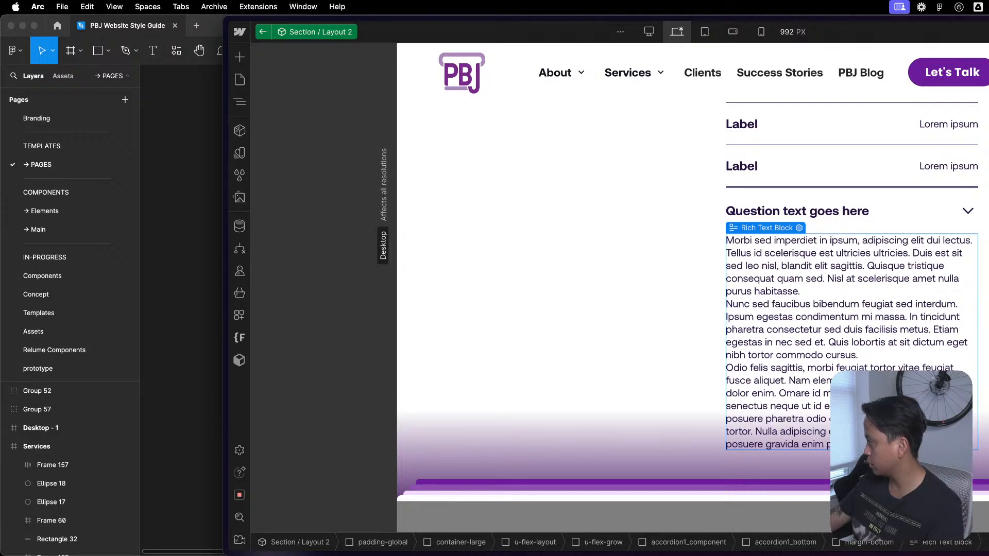
- Replace the three-paragraph content of the accordion's Rich Text block with the copied lorem ipsum paragraph
key("cmd+a")
key("cmd+v")
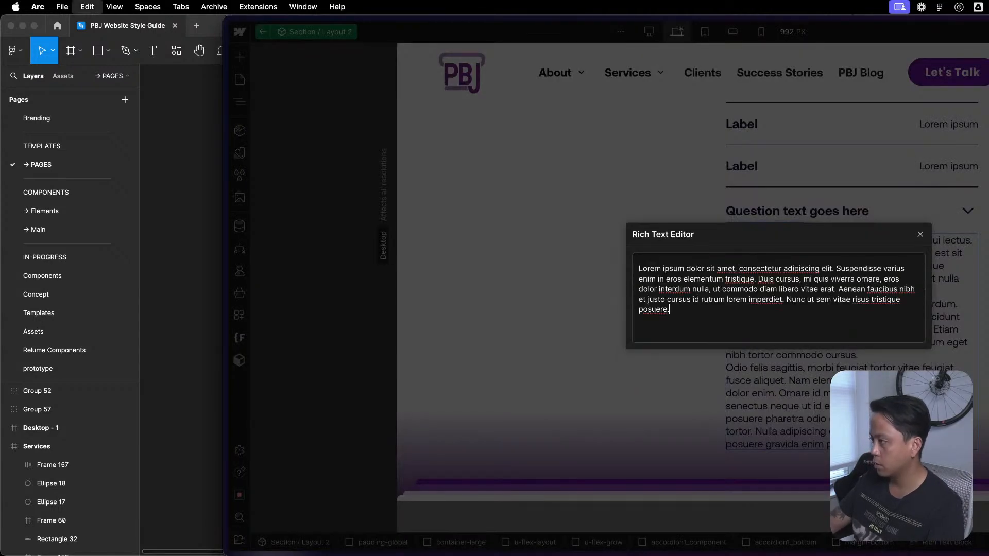
left_click(920, 235)
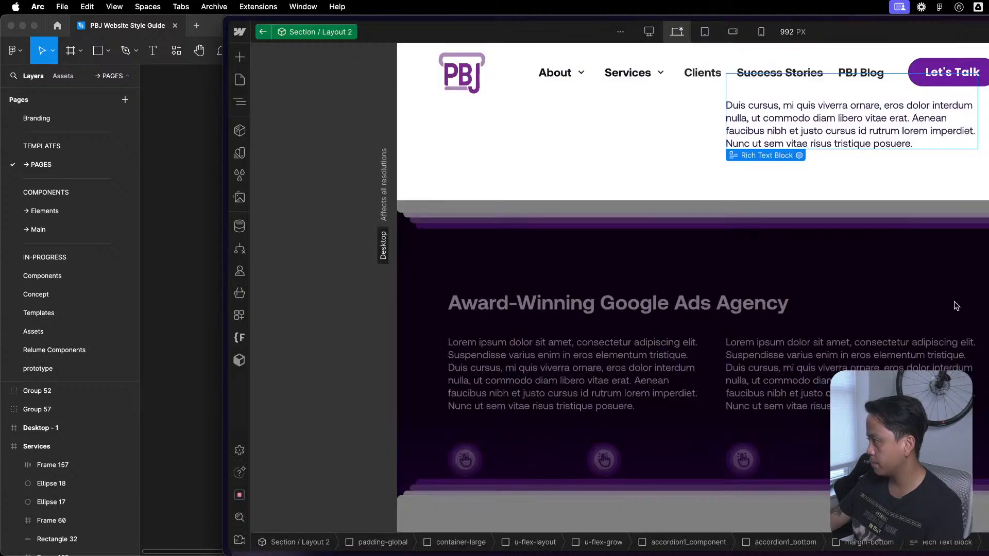
- Change the accordion's question text to "Accordion Item Title"
scroll(893, 201, "up", 4)
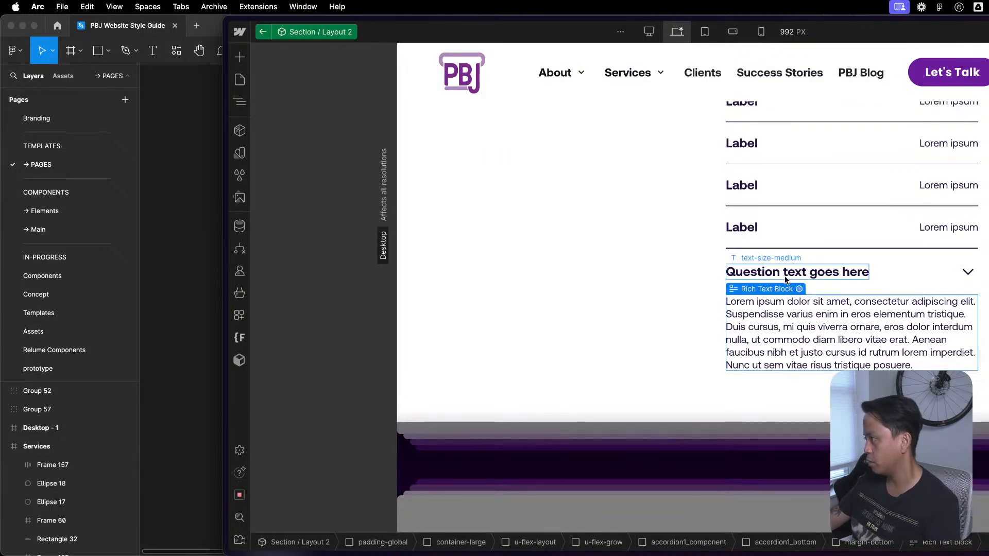
left_click(749, 272)
double_click(749, 272)
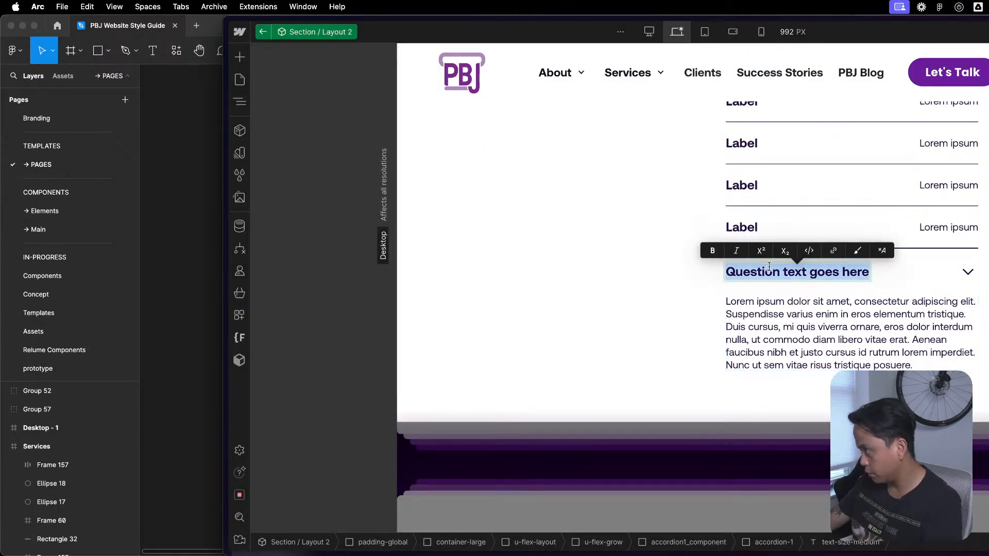
type("Accordion ITem")
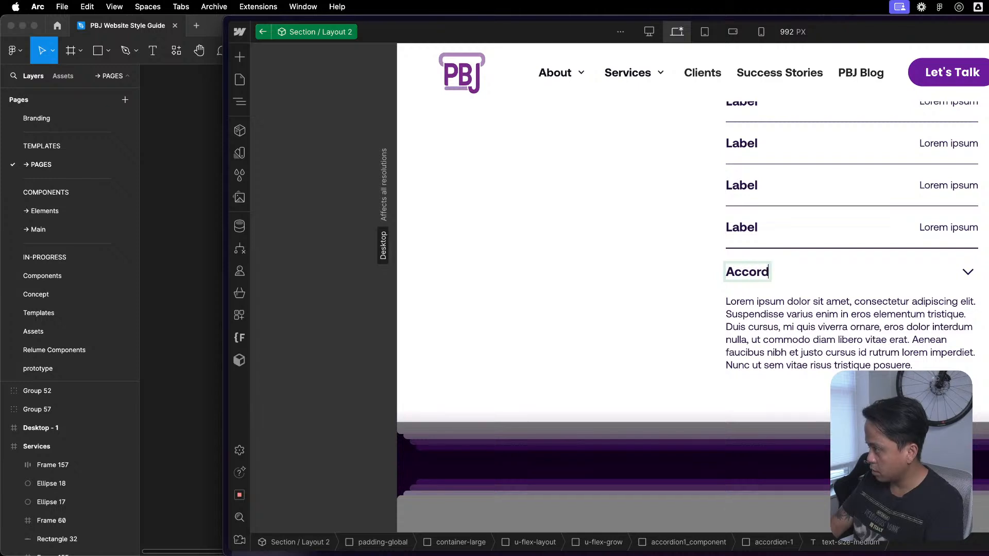
key("BackSpace")
key("BackSpace")
key("BackSpace")
type("tem Title")
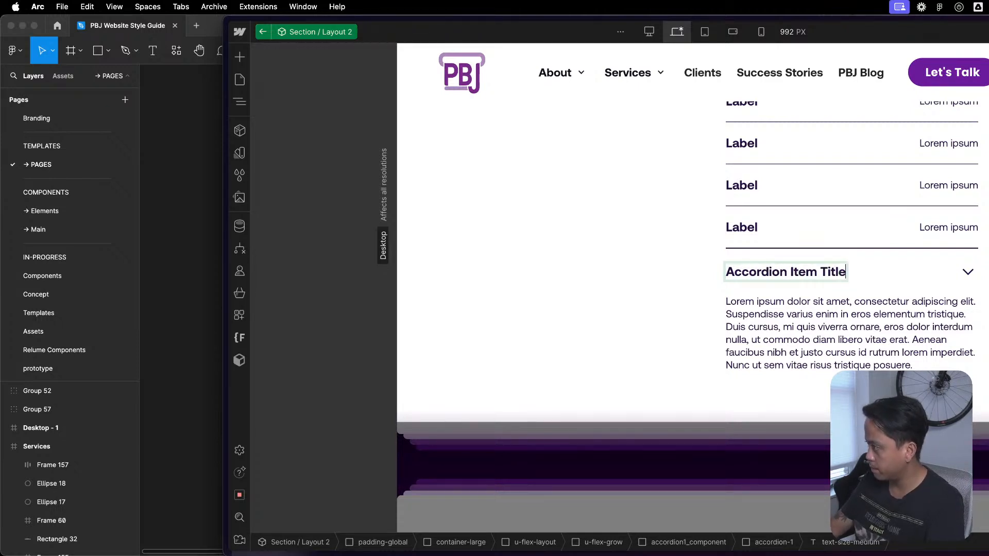
left_click(965, 319)
- Rename the class of the accordion's top block from accordion-1 to accordion-item_1
scroll(965, 320, "up", 2)
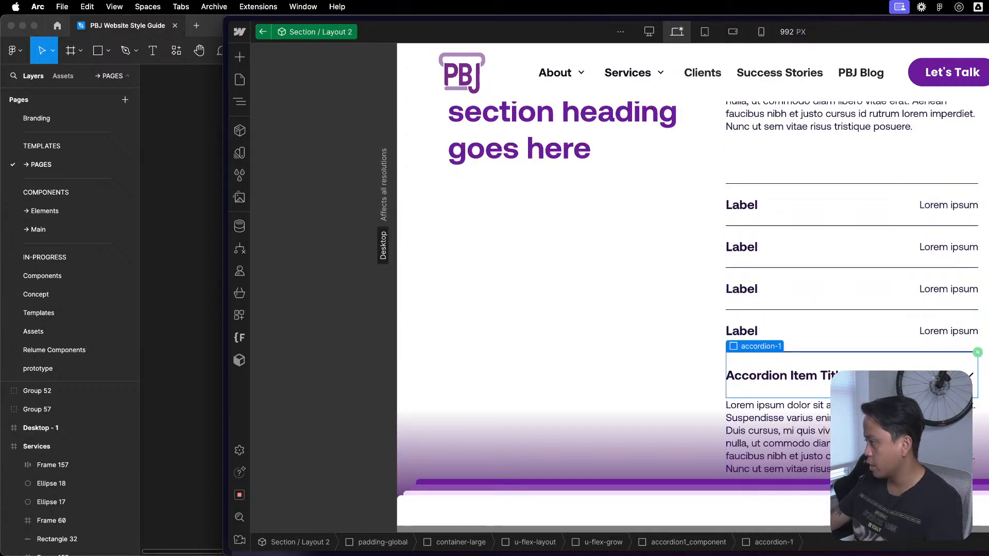
key("z")
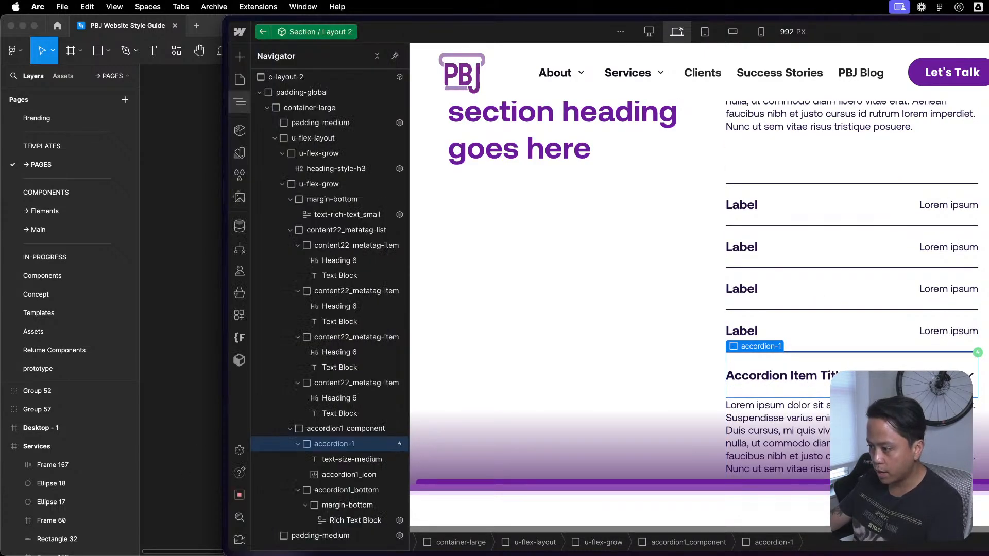
left_click(298, 444)
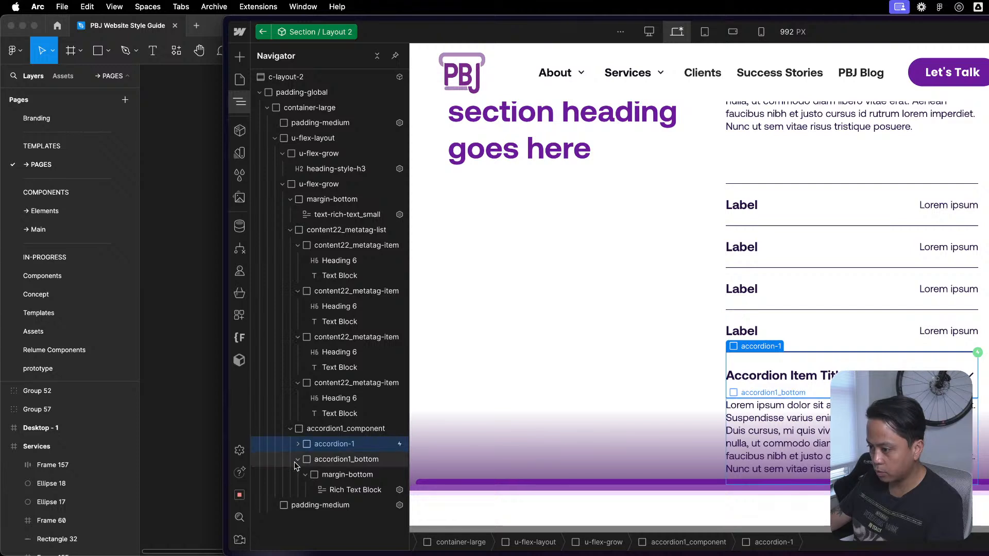
left_click(298, 460)
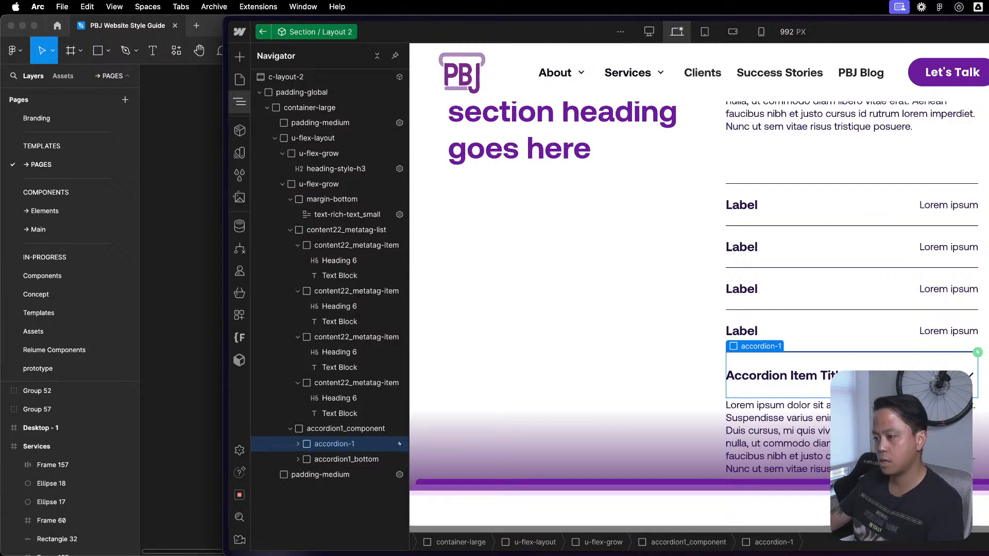
right_click(346, 446)
left_click(336, 449)
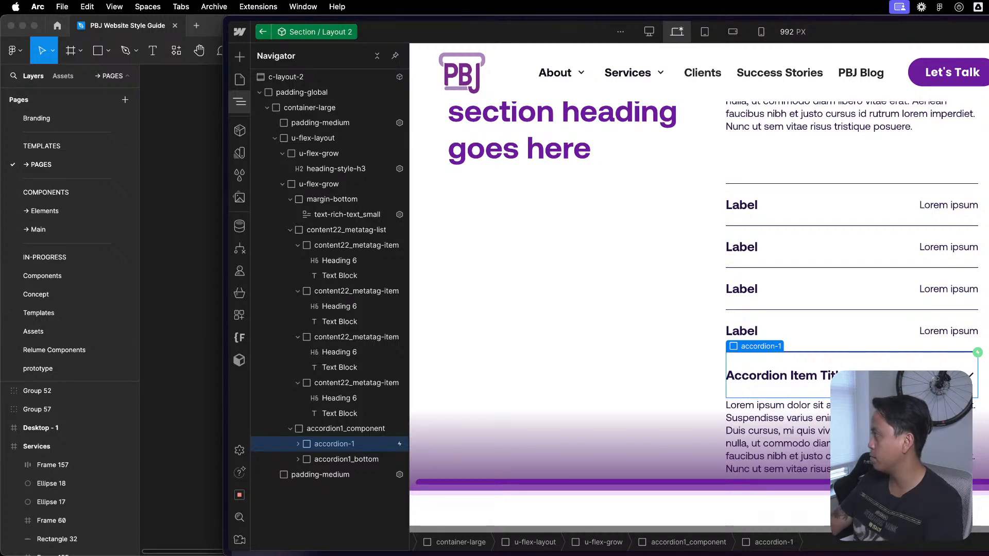
key("Return")
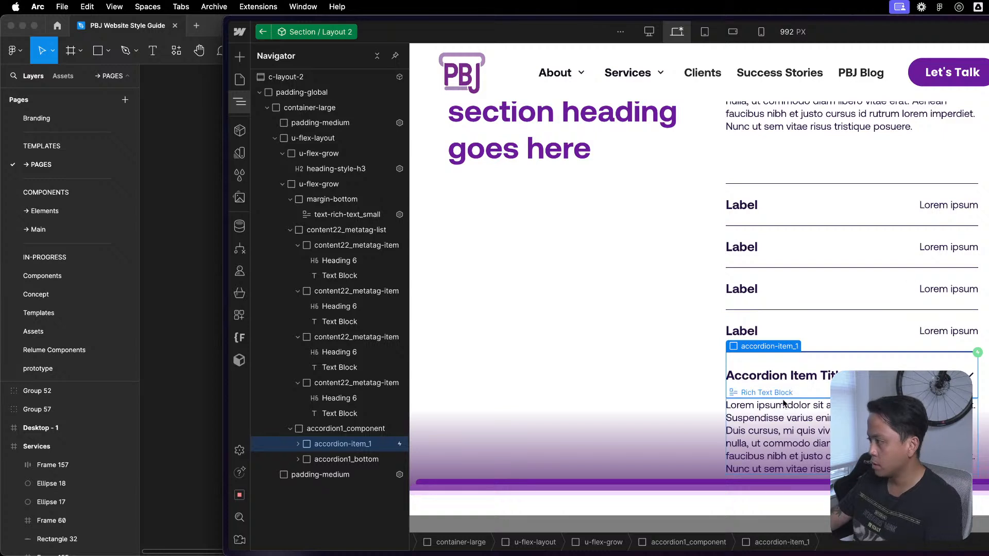
- Try to convert the accordion-item_1 block to a different element type
key("z")
right_click(792, 350)
mouse_move(817, 349)
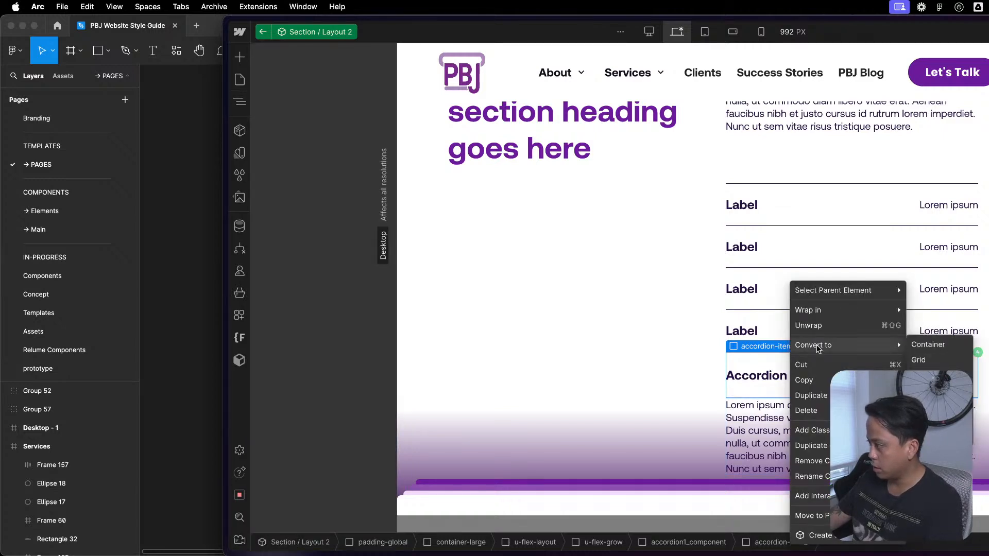
left_click(938, 444)
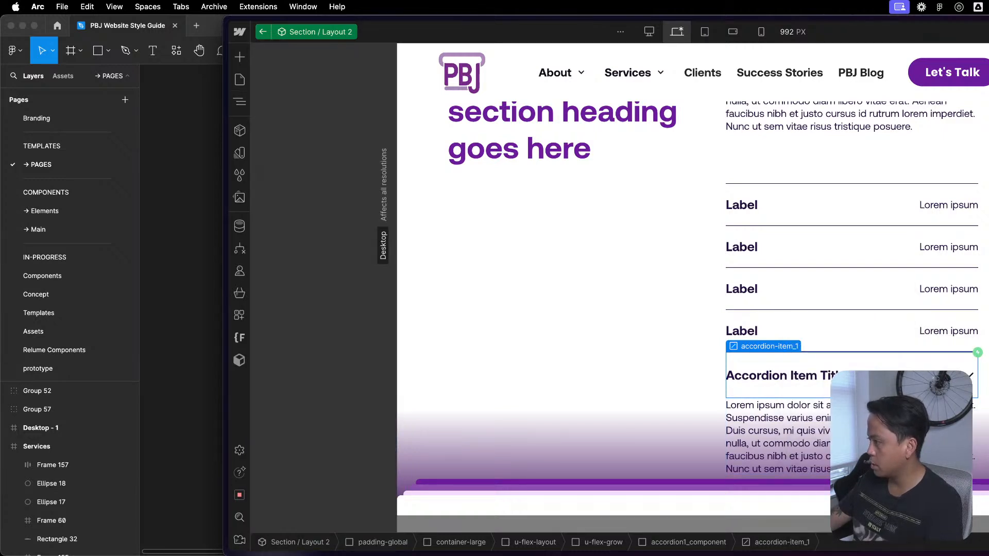
- Start creating a new component from the accordion-item_1 block
right_click(792, 345)
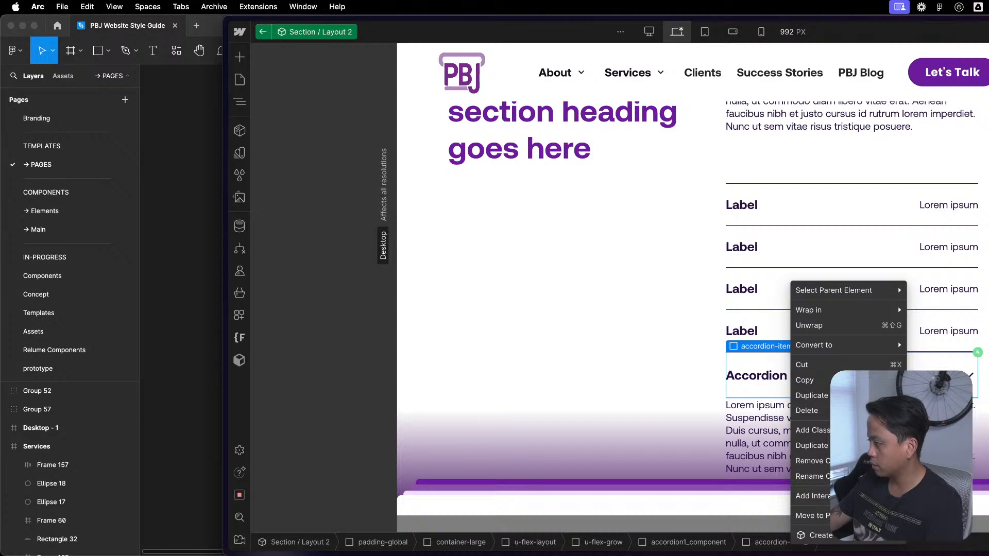
left_click(819, 535)
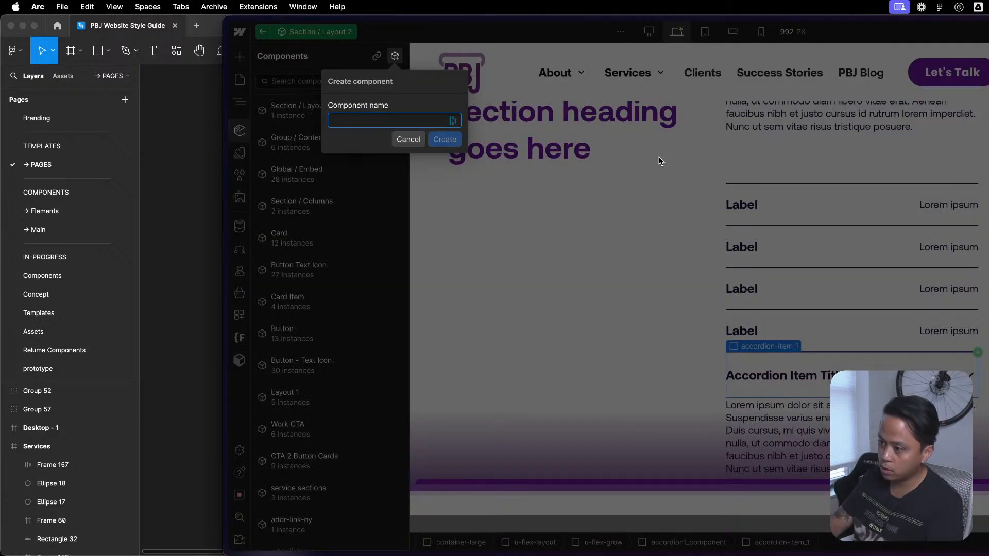
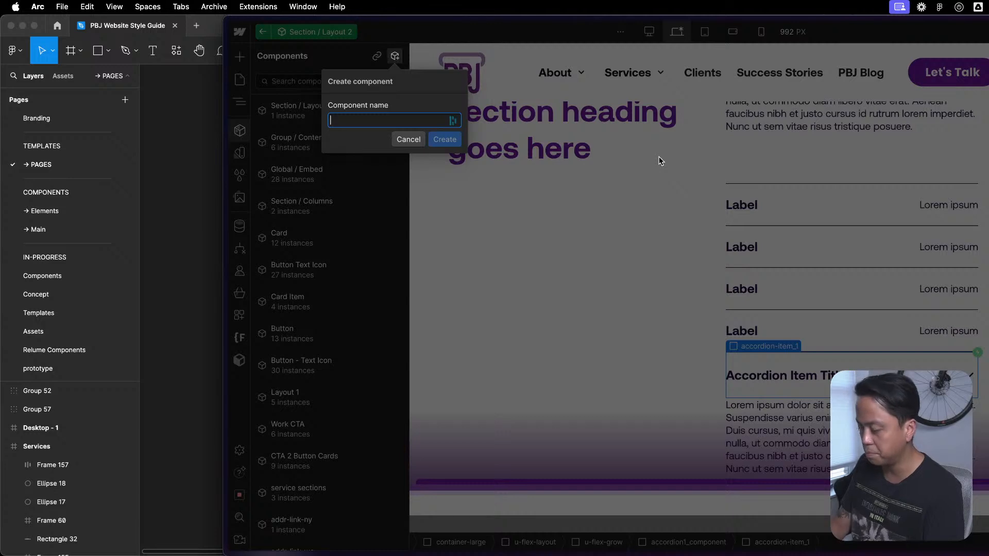
- Create a component named "Block / Accordion - 1" from the accordion-item_1 block
type("Block / ")
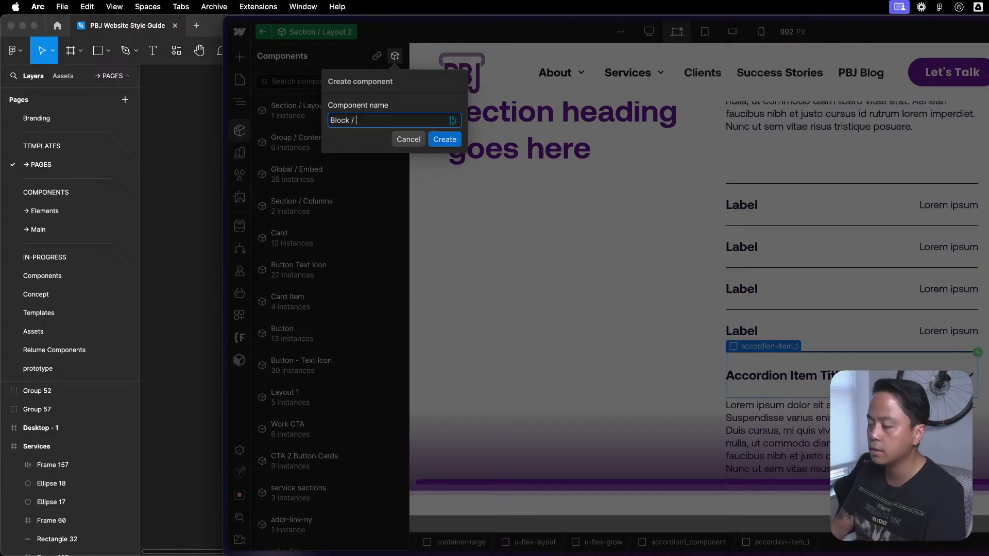
type("Accordion - 1")
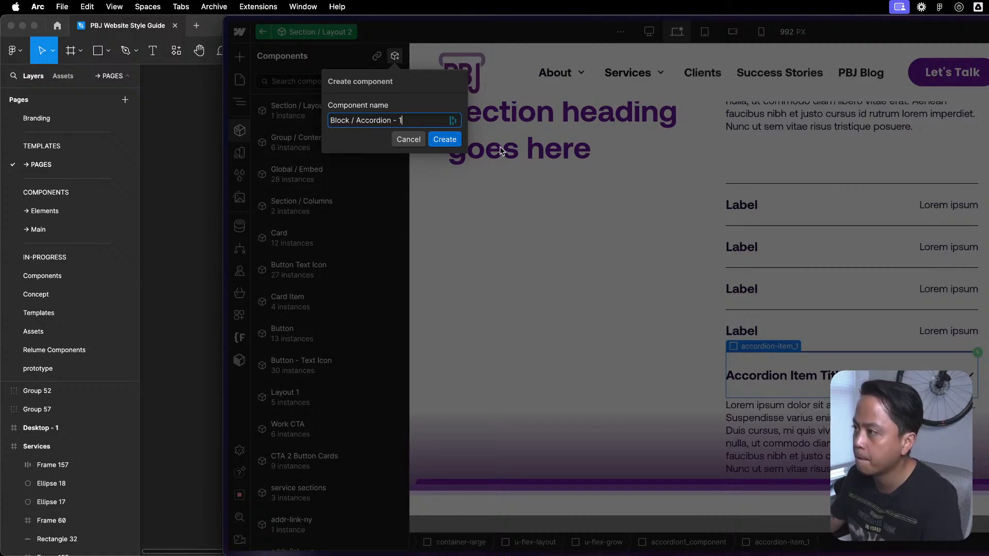
left_click(446, 139)
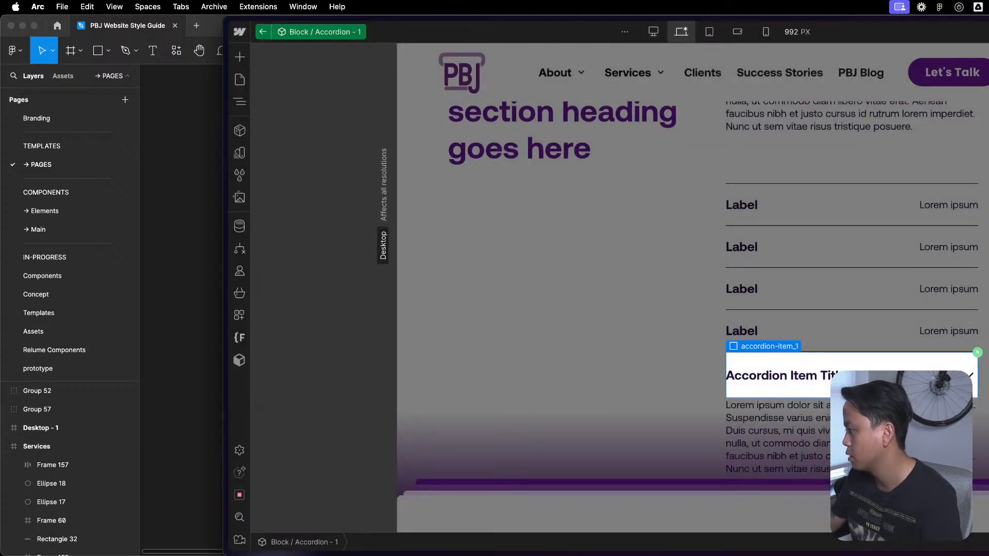
- Connect the accordion's title text to a component property and return to the accordion-item_1 block
left_click(782, 379)
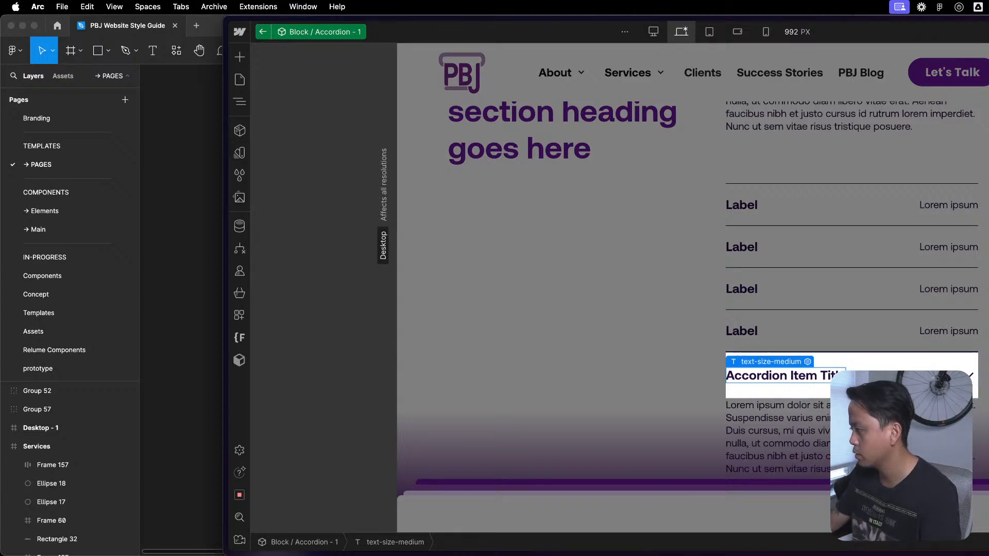
key("Escape")
left_click(855, 341)
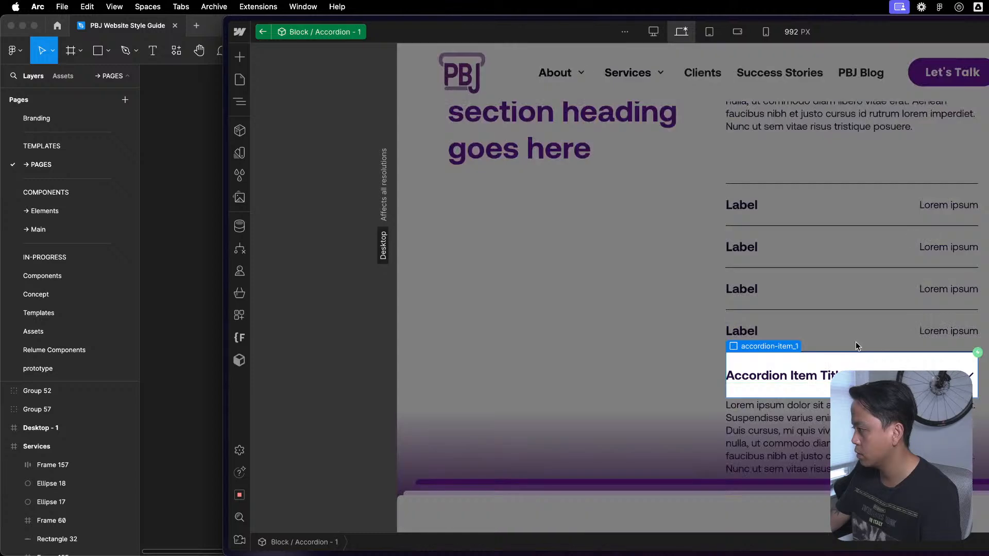
- Check the accordion-item_1 block's nested elements and available actions, and undo the creation of the Block / Accordion - 1 component
key("z")
left_click(341, 92)
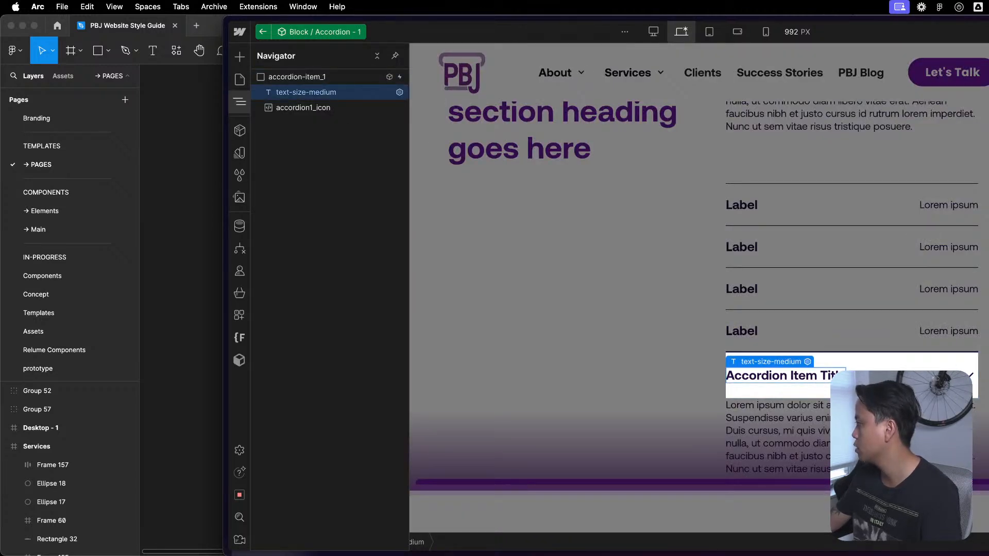
left_click(287, 106)
left_click(308, 76)
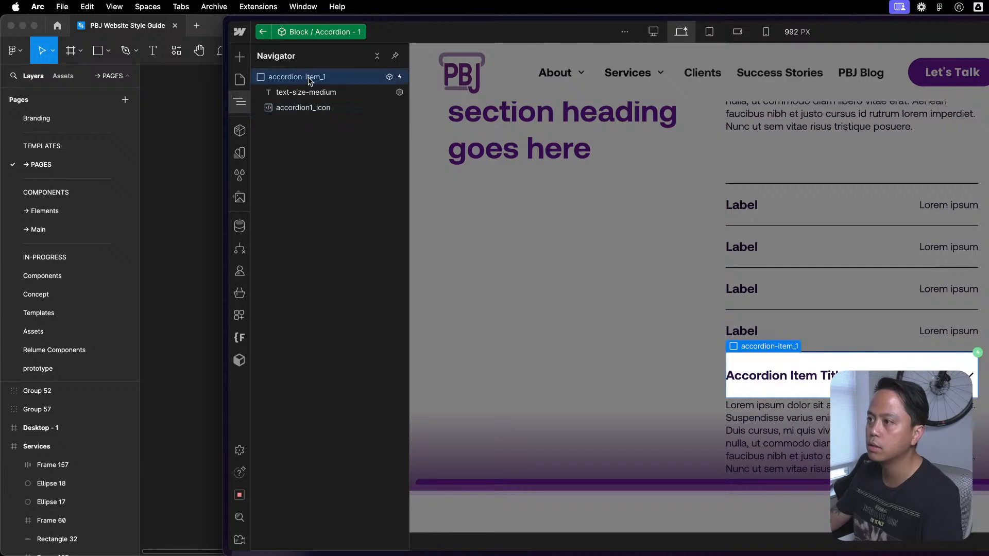
mouse_move(264, 38)
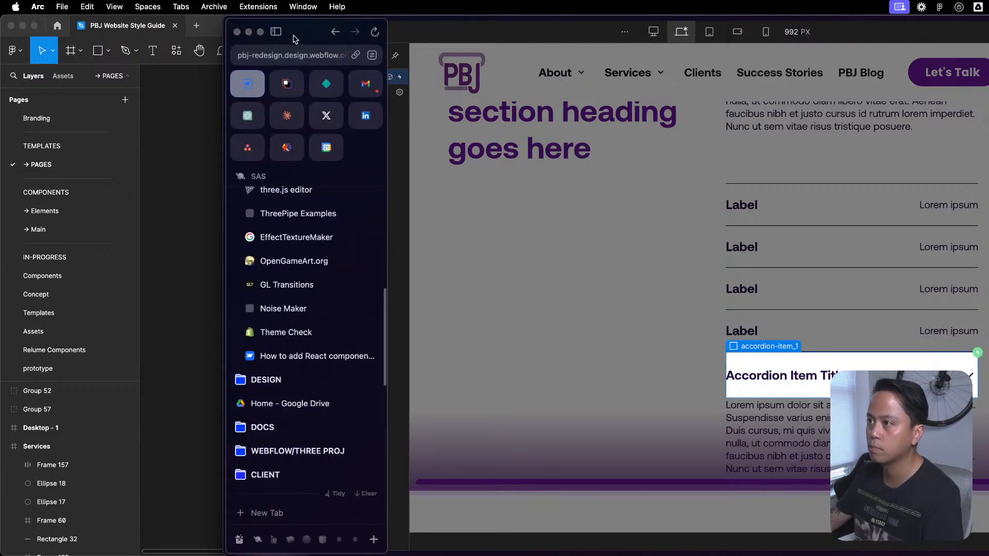
right_click(780, 348)
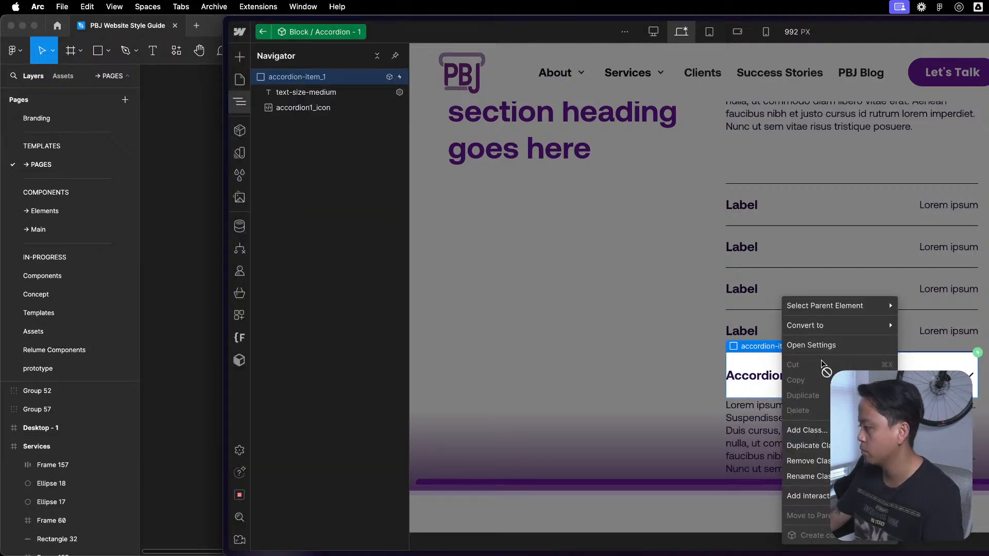
left_click(975, 355)
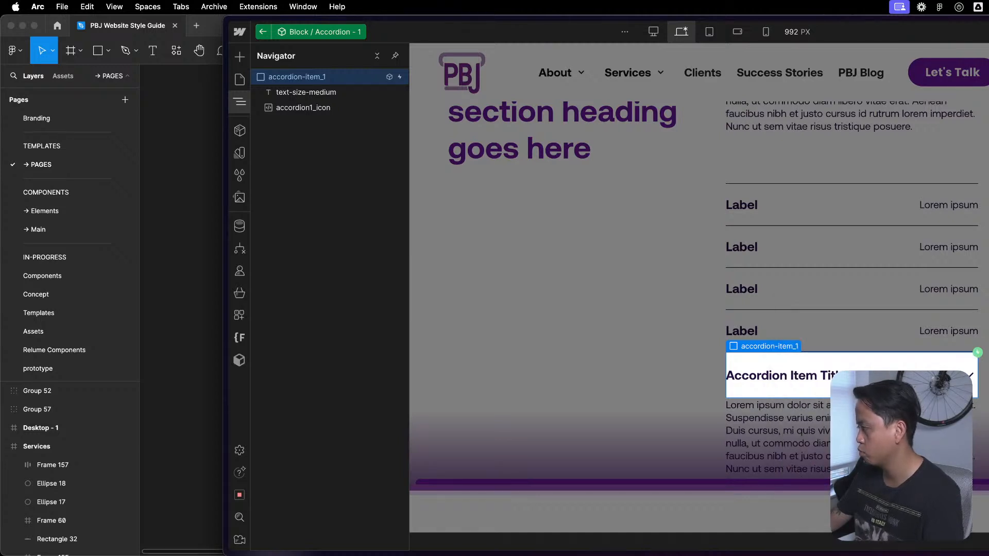
key("Escape")
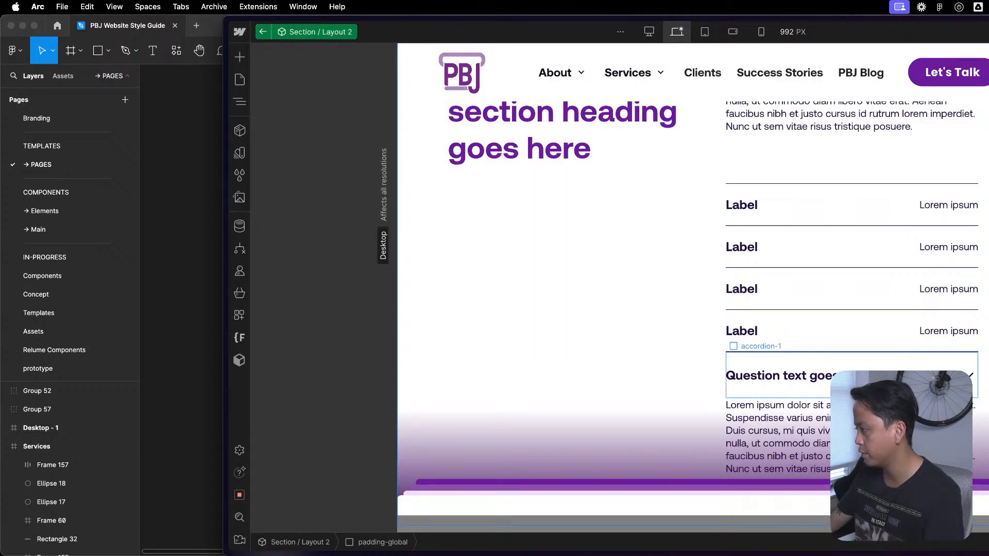
- Rename the accordion-1 class to accordion-item_trigger and its parent's accordion1_component class to block-accordion-1
key("z")
left_click(344, 430)
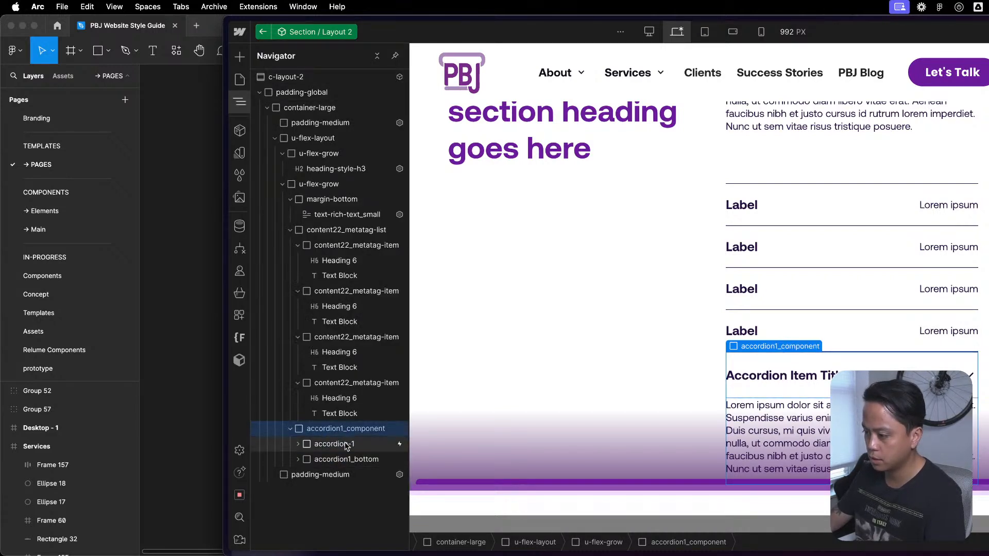
left_click(346, 445)
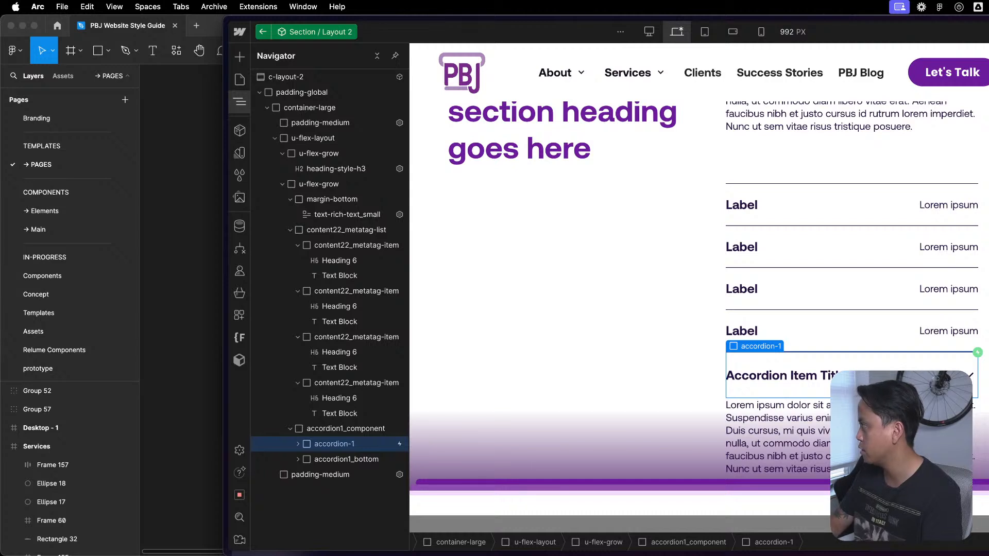
key("Return")
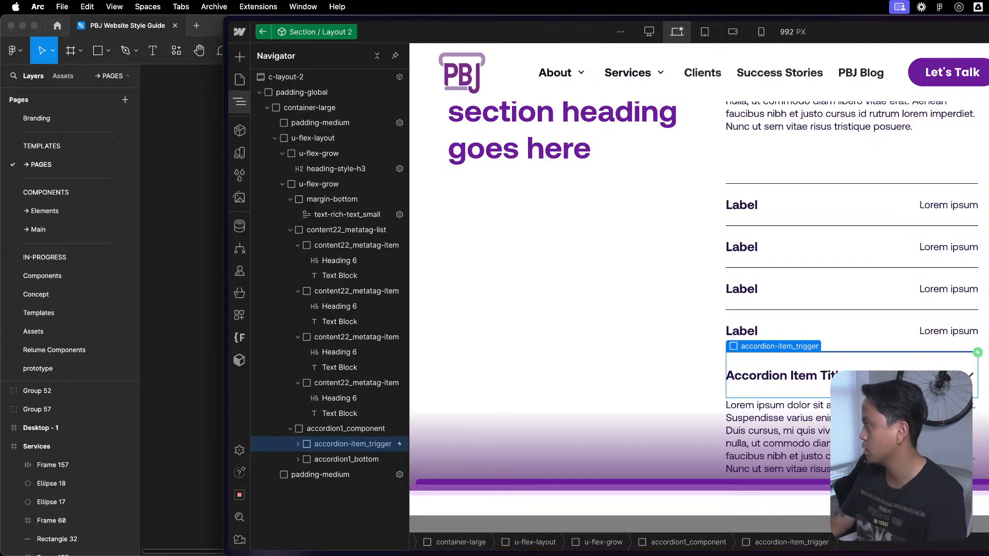
left_click(374, 431)
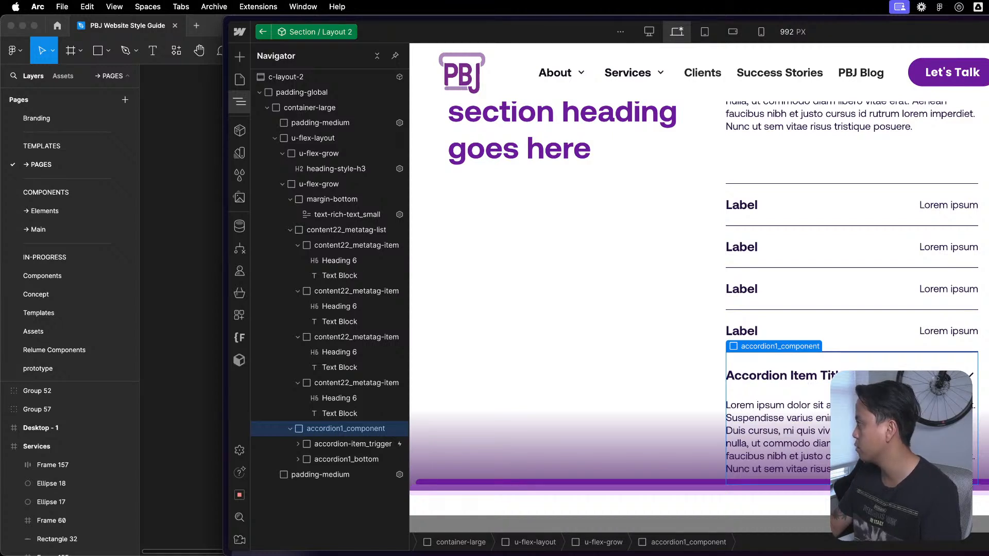
key("Return")
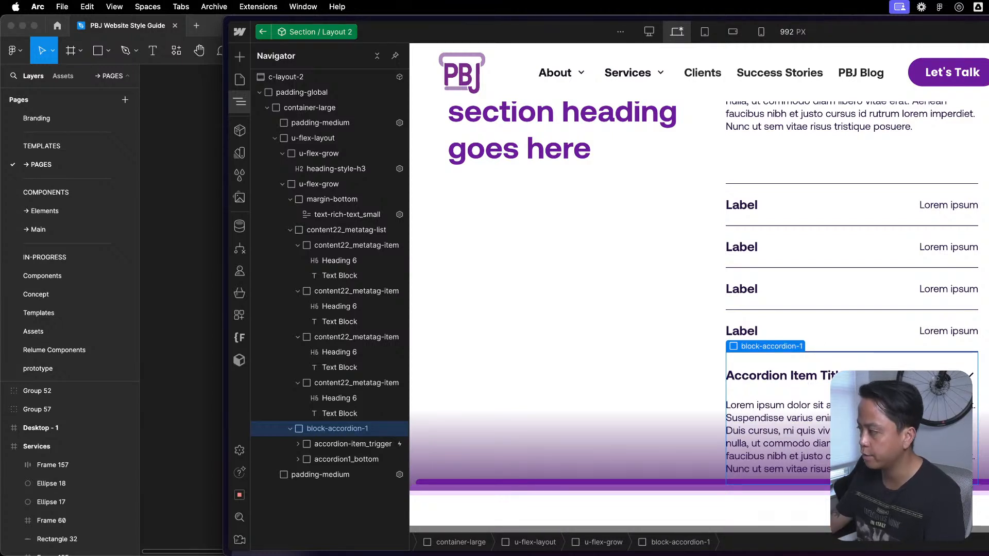
- Create a component named "Block / Accordion 1" from the whole block-accordion-1 element
left_click(290, 430)
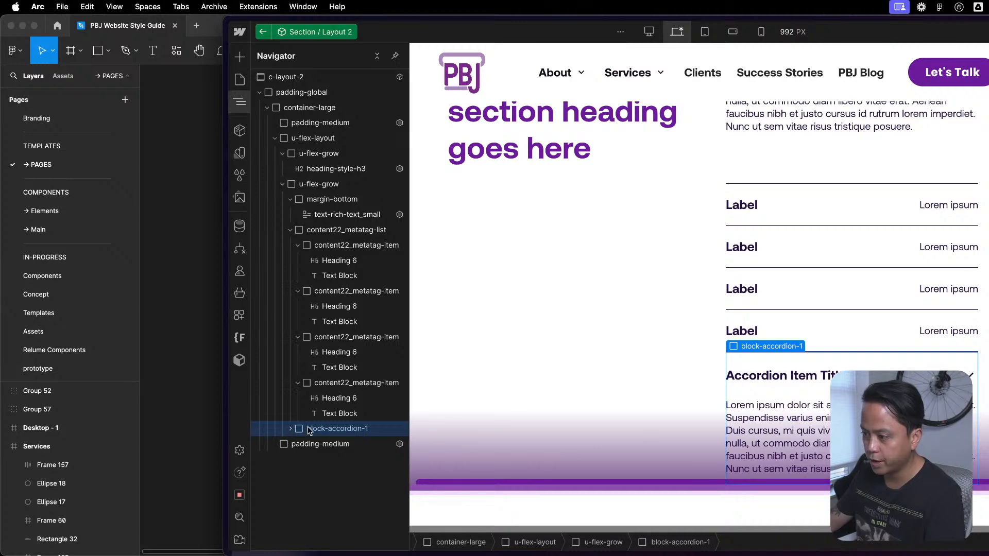
right_click(308, 429)
left_click(356, 536)
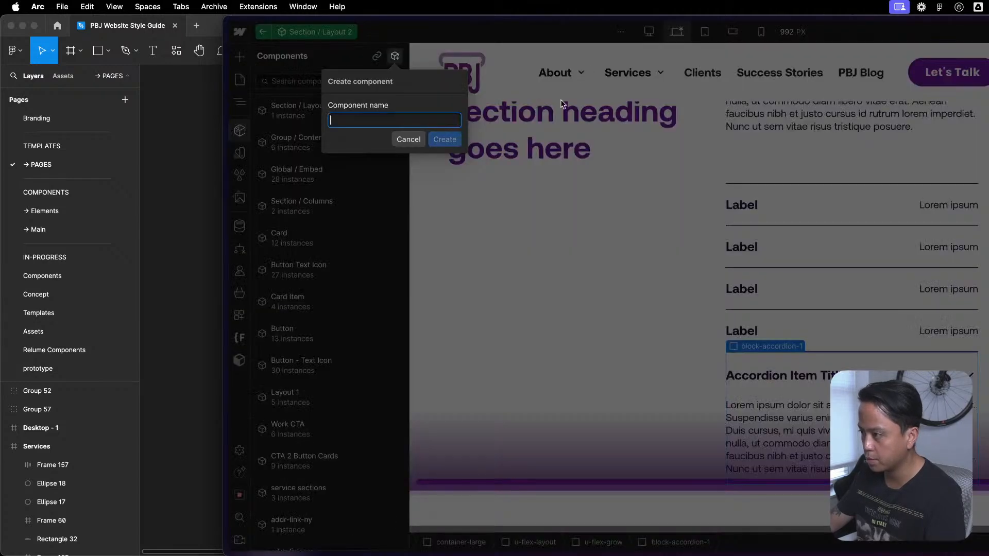
type("Block / Accordion 1")
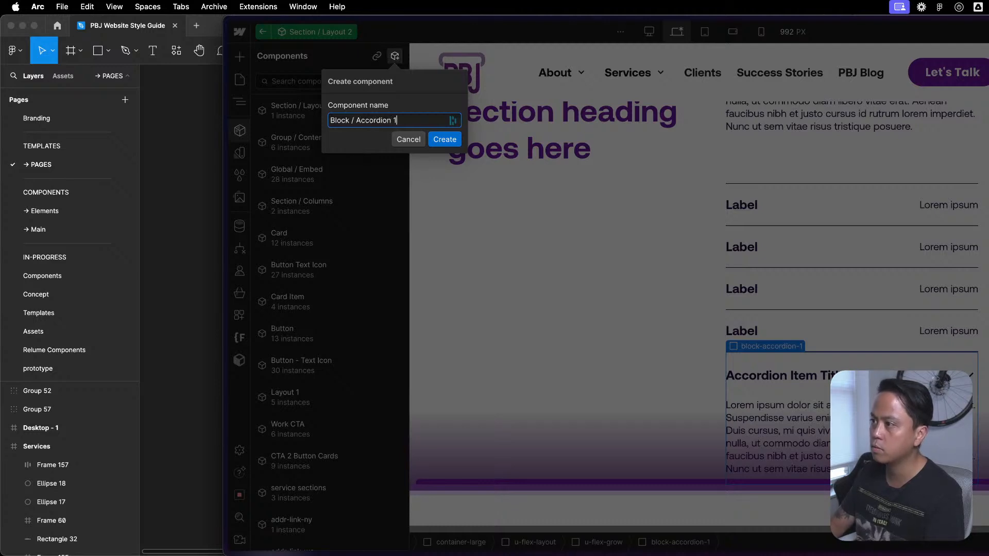
key("Return")
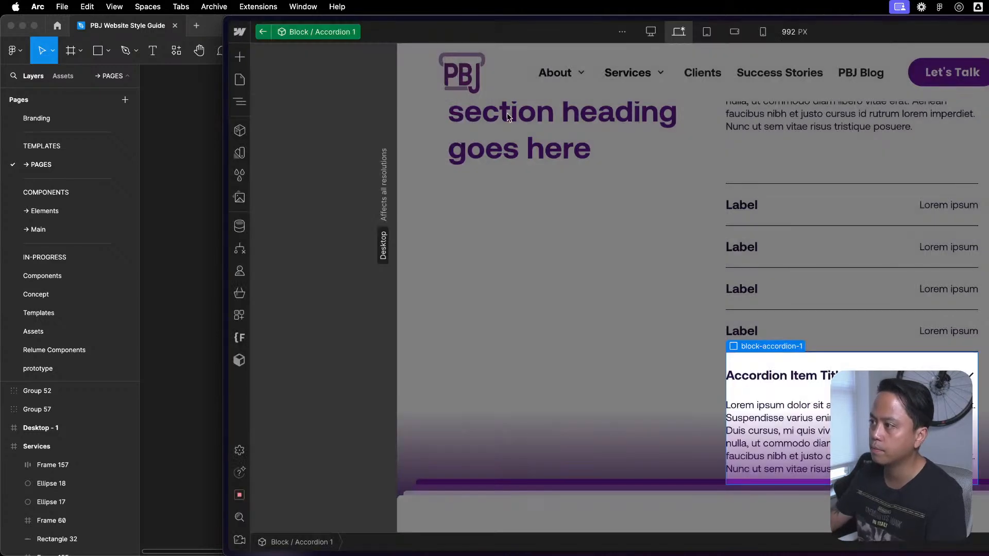
- Connect the title text, the rich text block and the accordion1_icon of the accordion component to component properties
left_click(838, 376)
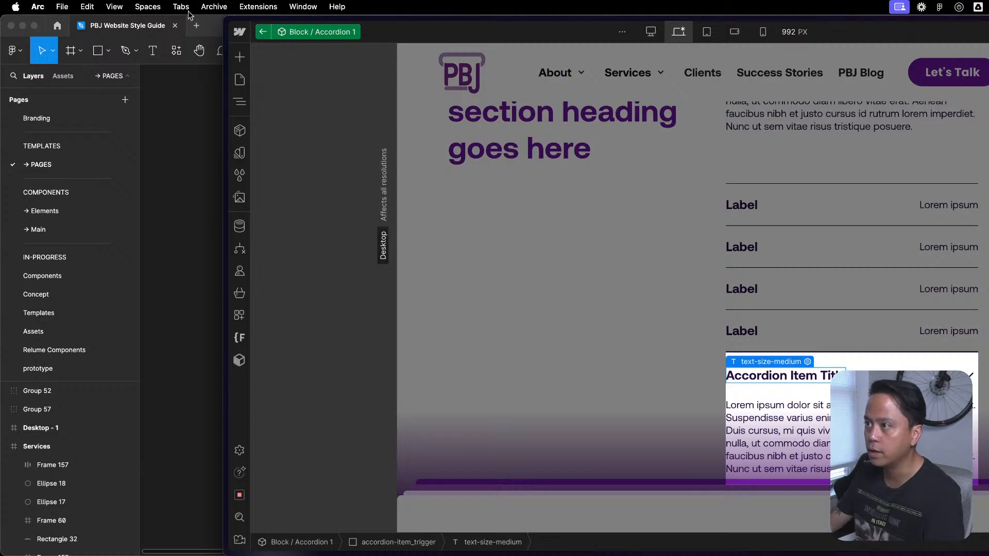
key("z")
left_click(285, 139)
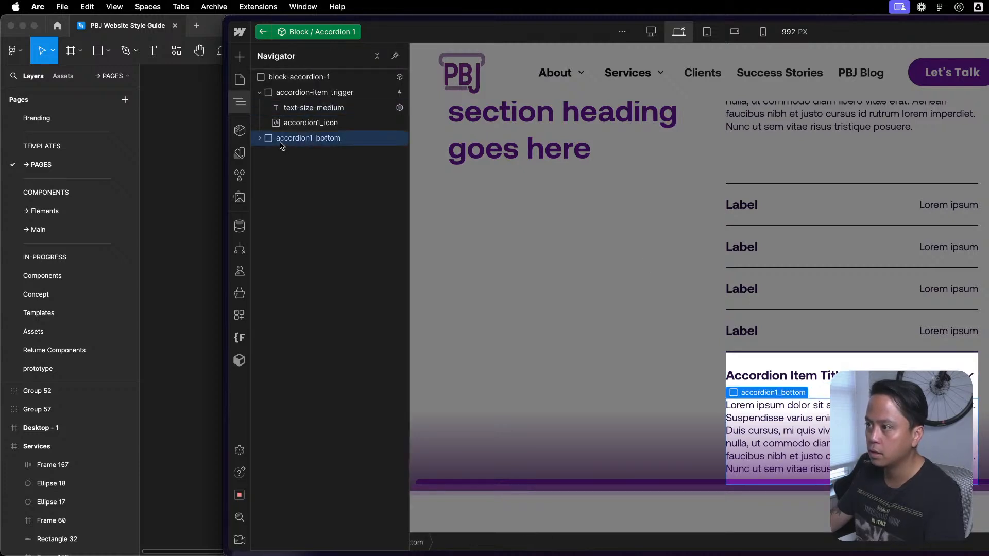
left_click(302, 155)
left_click(267, 154)
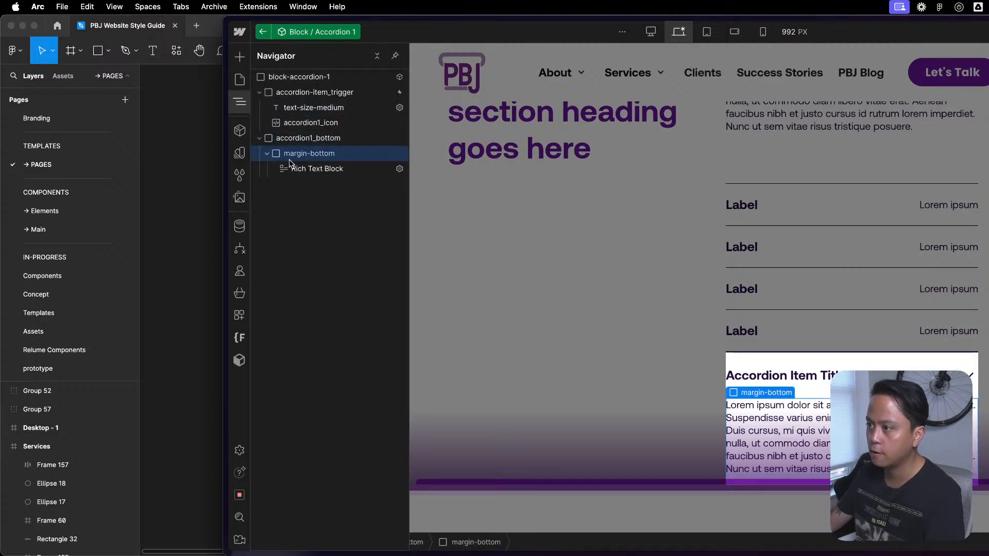
left_click(296, 170)
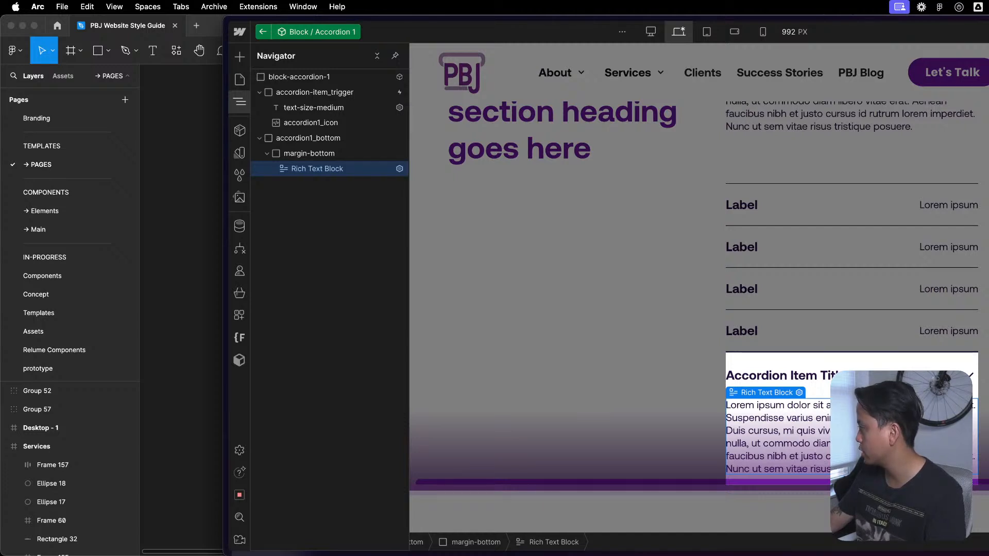
left_click(374, 124)
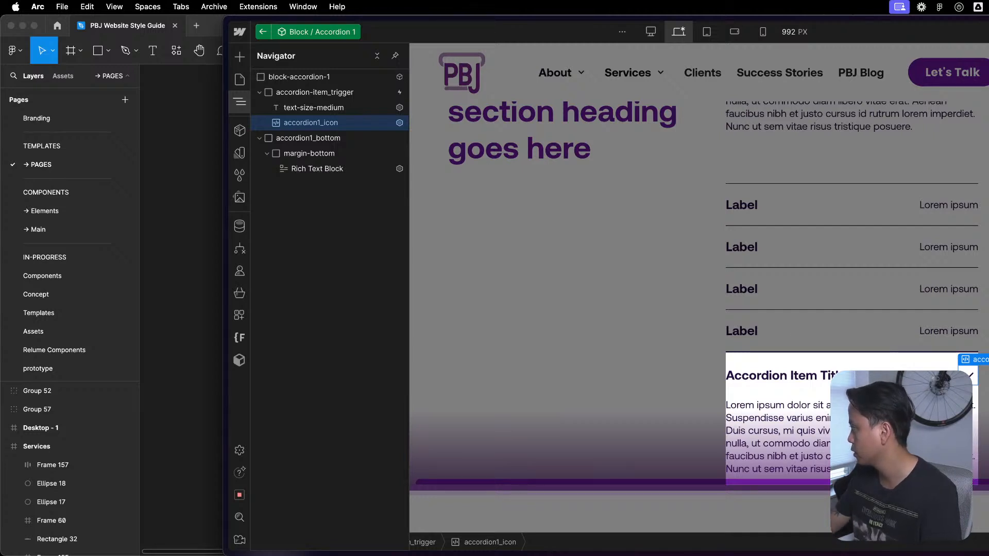
left_click(309, 143)
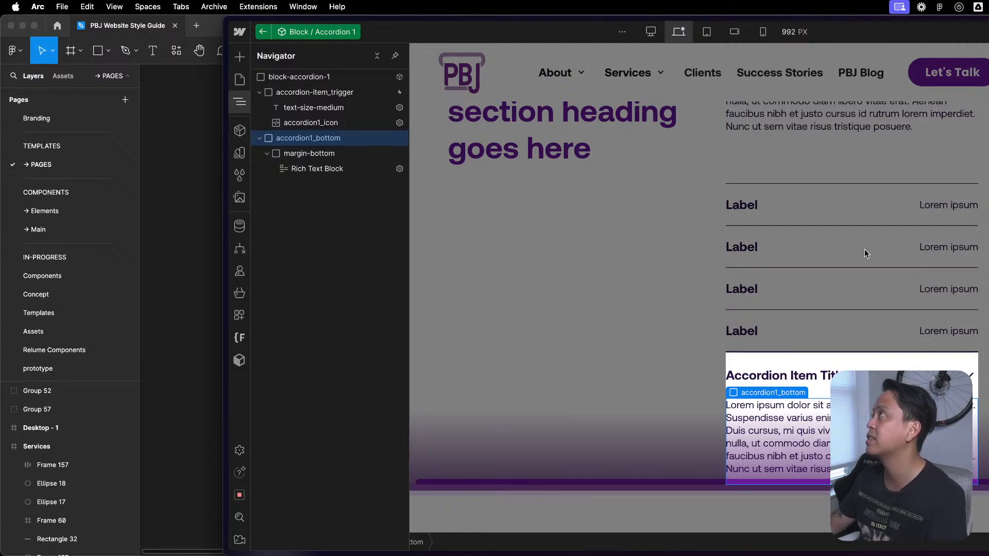
- Return to the Section / Layout 2 component and delete the four label rows above the accordion
left_click(938, 232)
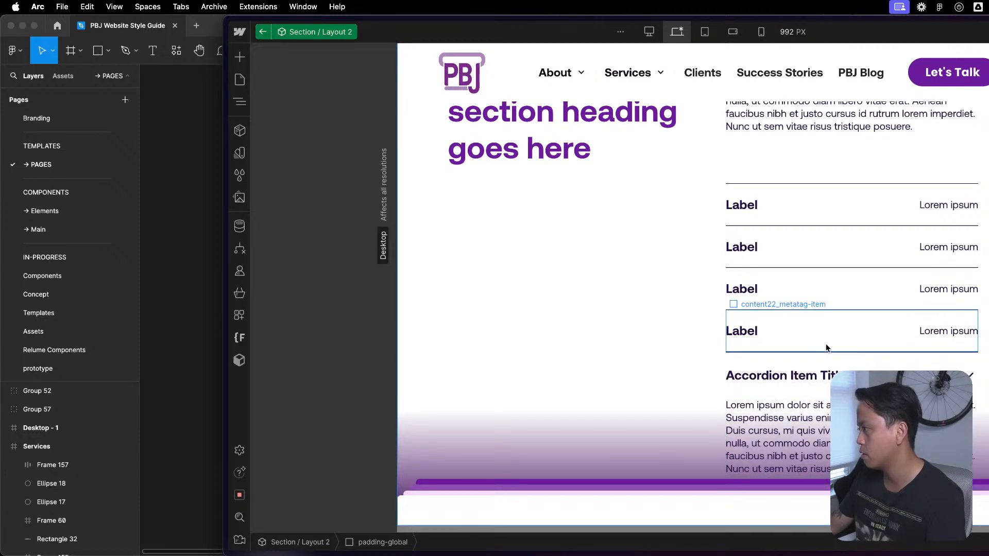
left_click(834, 205)
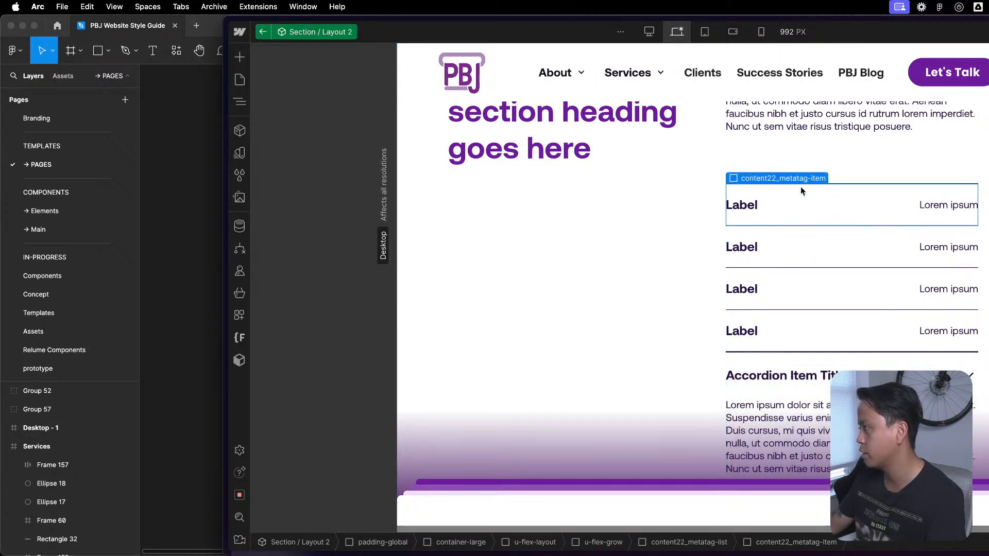
scroll(800, 186, "up", 3)
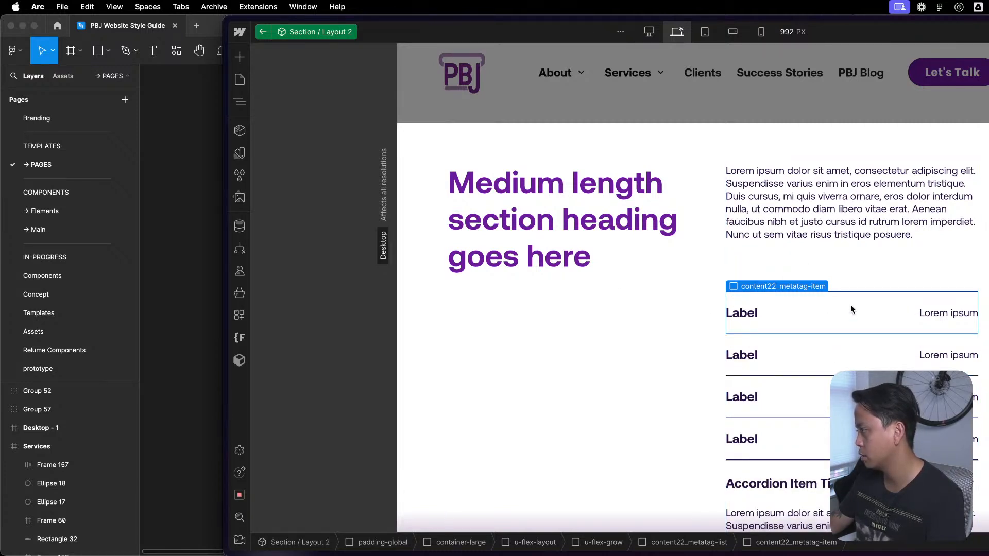
key("Delete")
key("Delete")
key("Delete")
key("Delete")
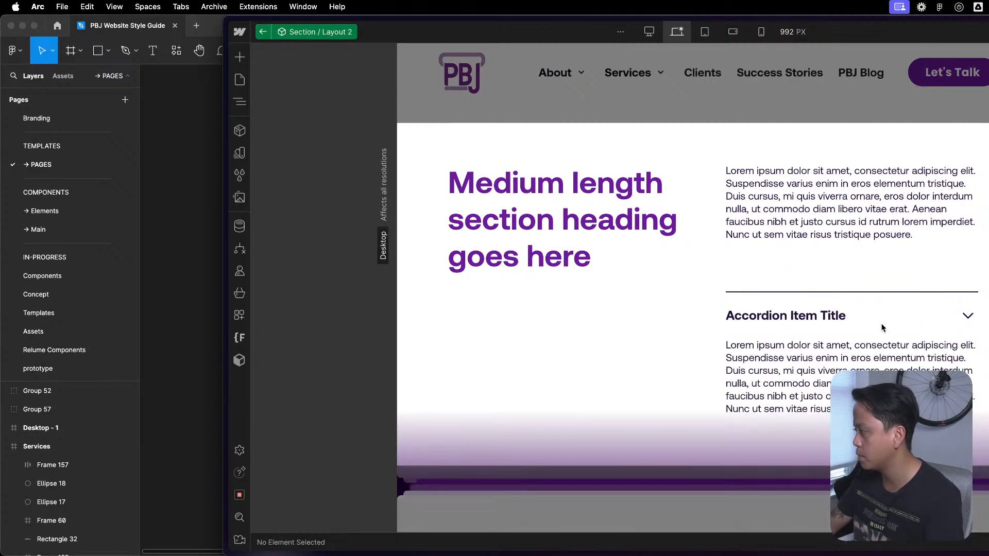
left_click(907, 279)
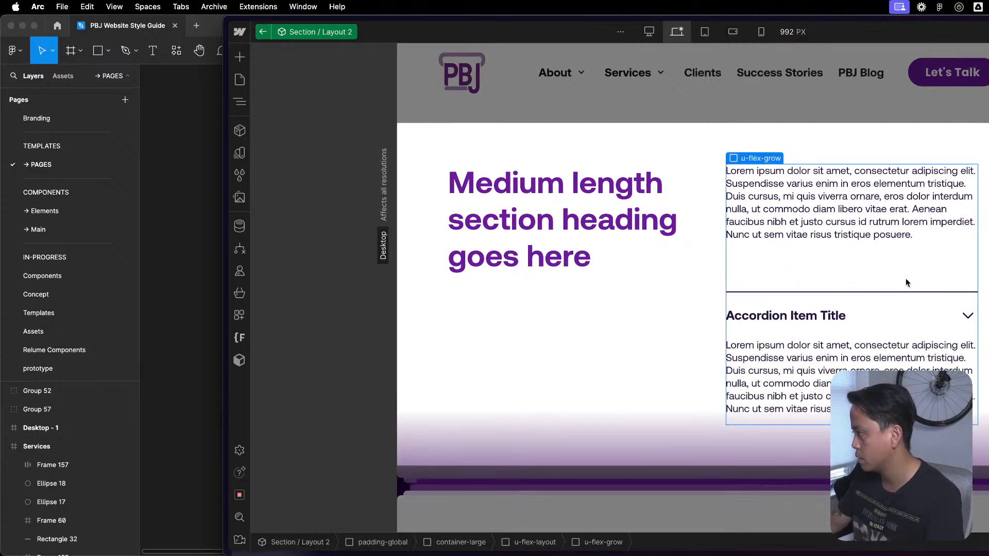
left_click(912, 355)
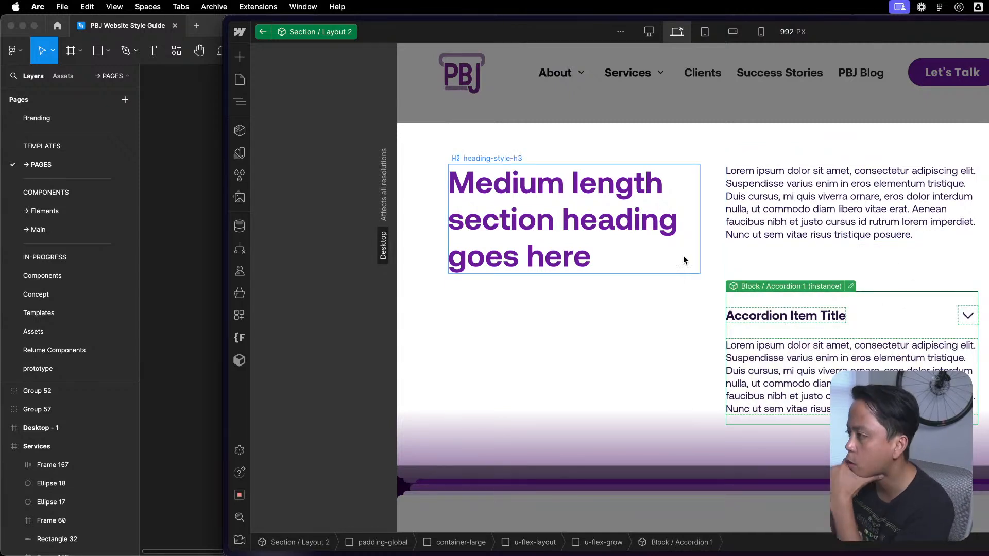
left_click(723, 259)
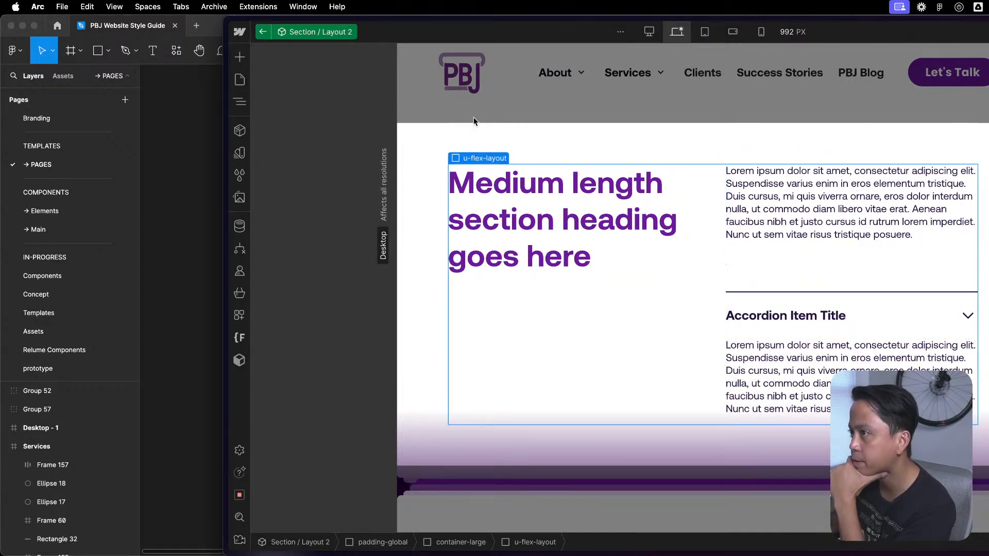
left_click(852, 389)
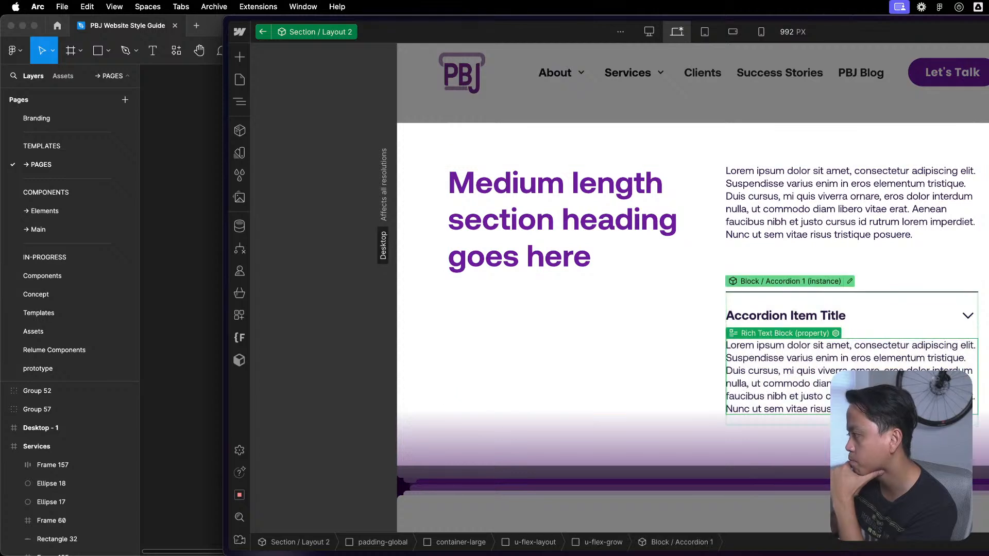
key("Delete")
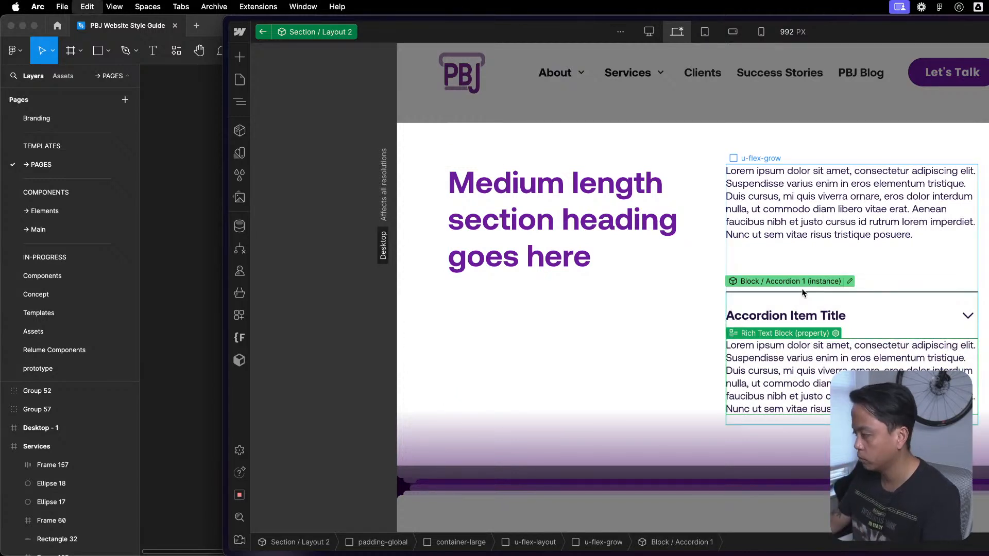
key("super+z")
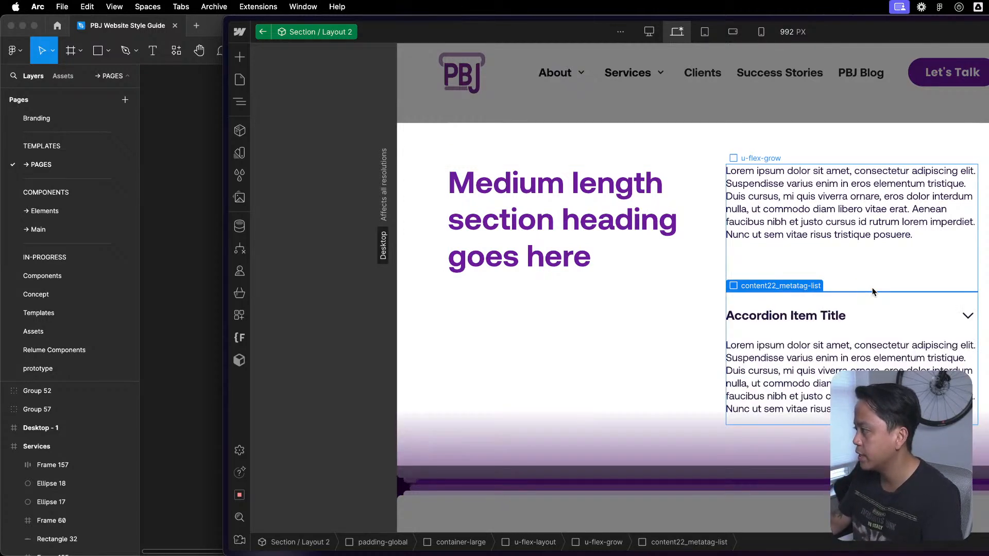
- Delete the content22_metatag-list and the Block / Accordion 1 instance from the section's text column and return to the Service Template page
left_click(872, 290)
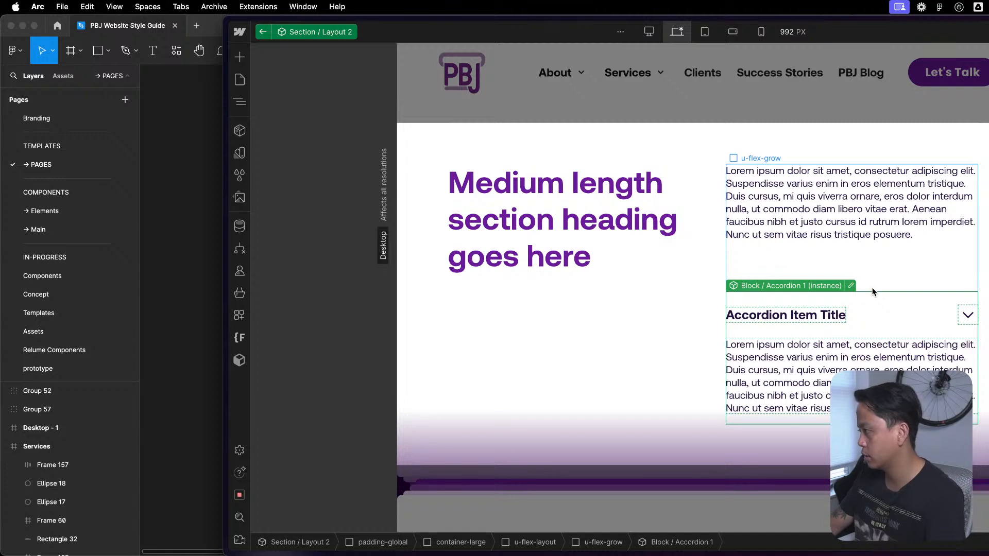
left_click(984, 304)
left_click(944, 318)
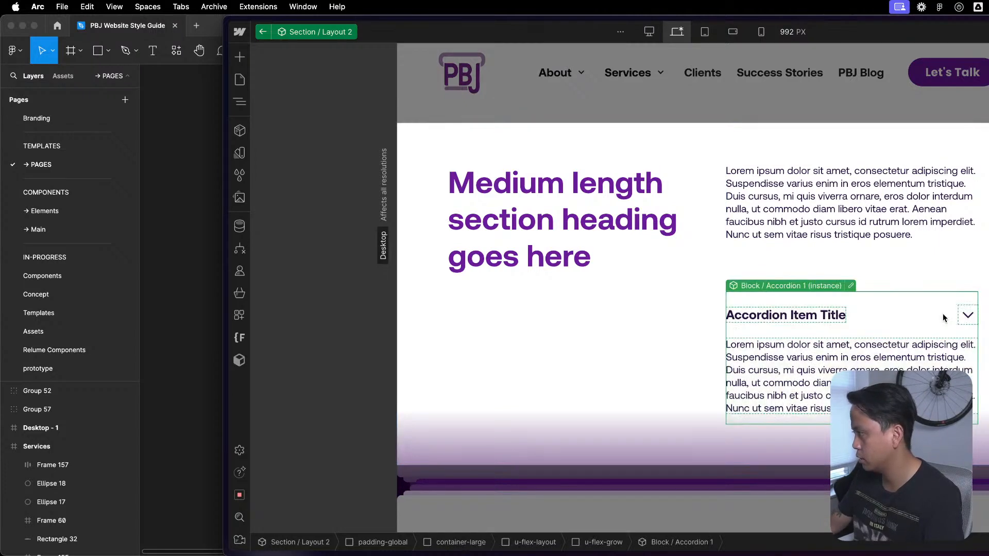
key("Delete")
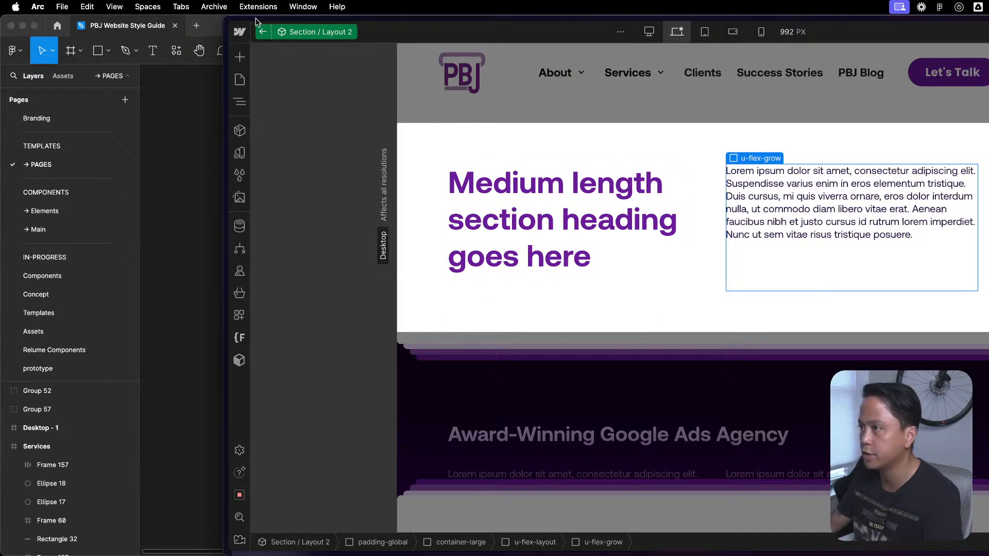
left_click(263, 33)
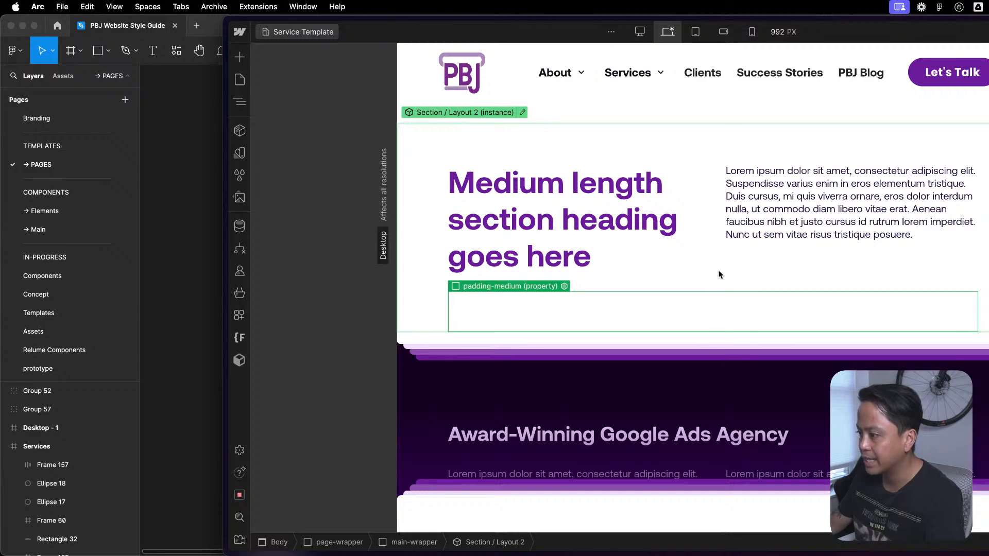
key("z")
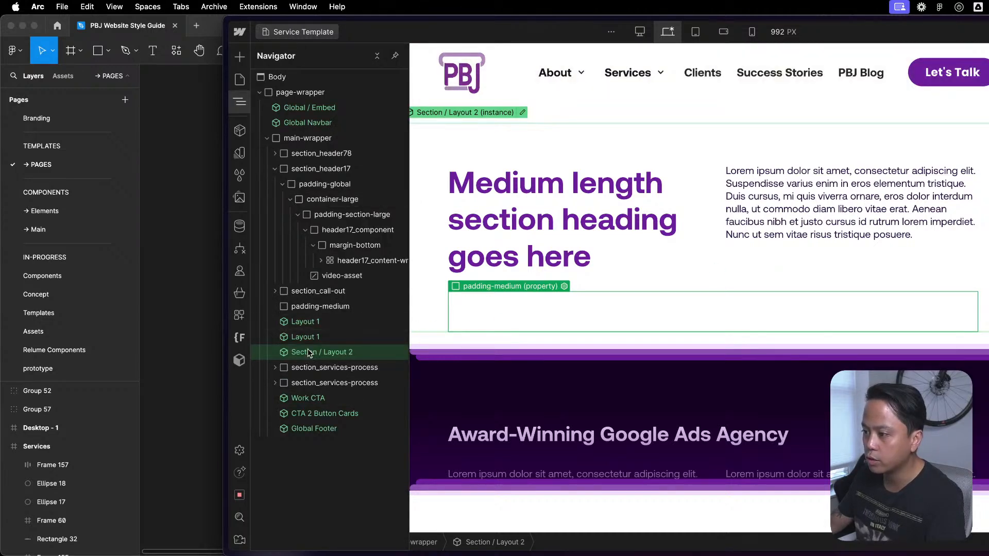
key("shift+a")
key("shift+a")
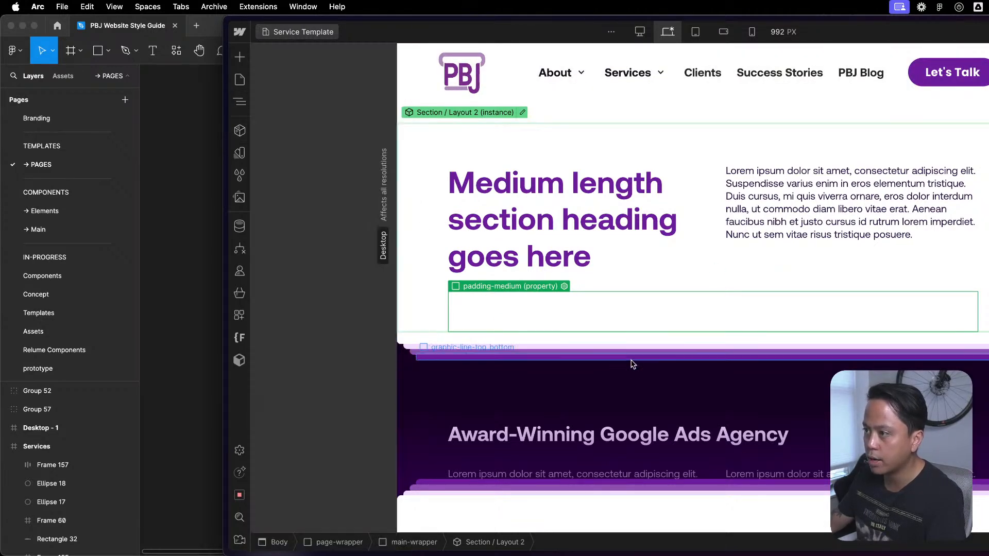
key("shift+a")
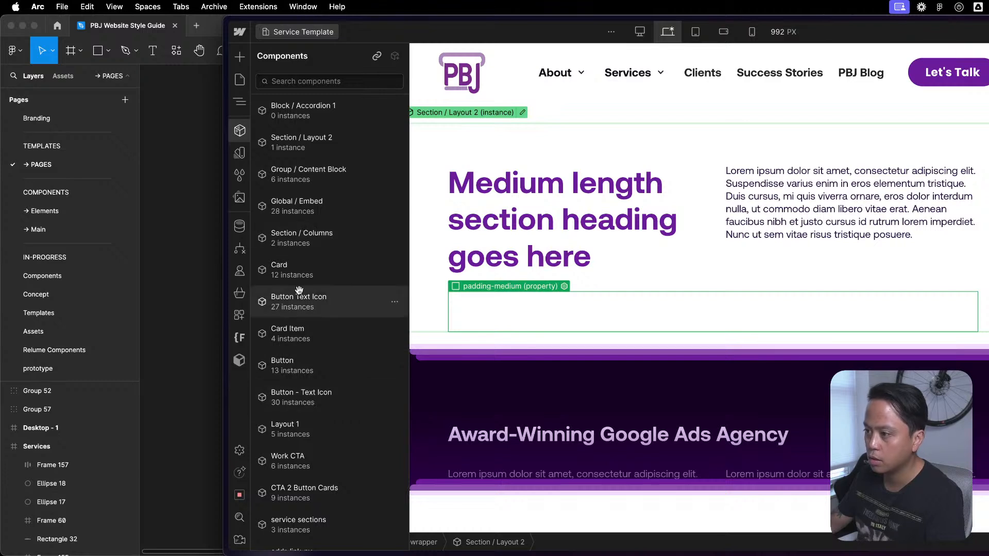
key("shift+a")
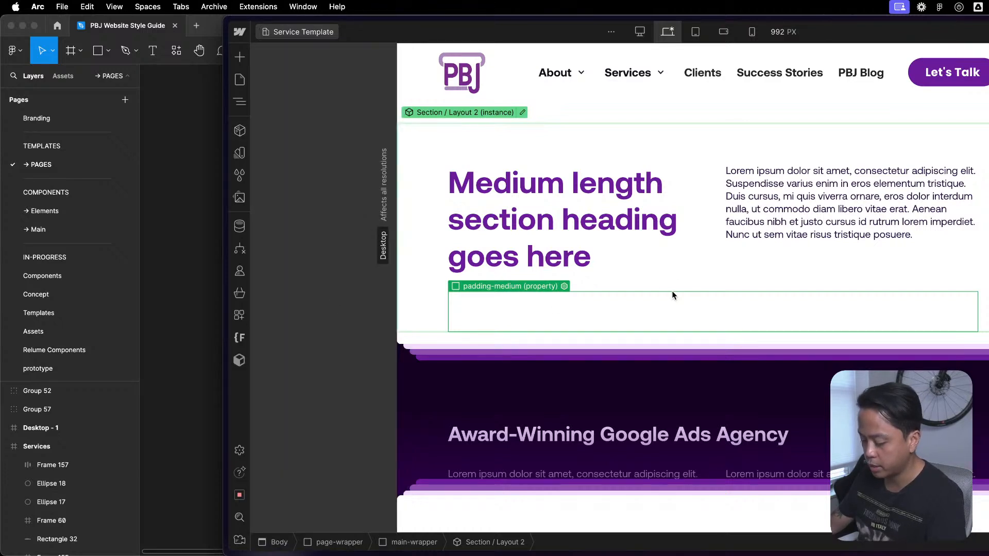
- Insert a Div Block directly below the Section / Layout 2 instance and give it the padding-global class
key("super+e")
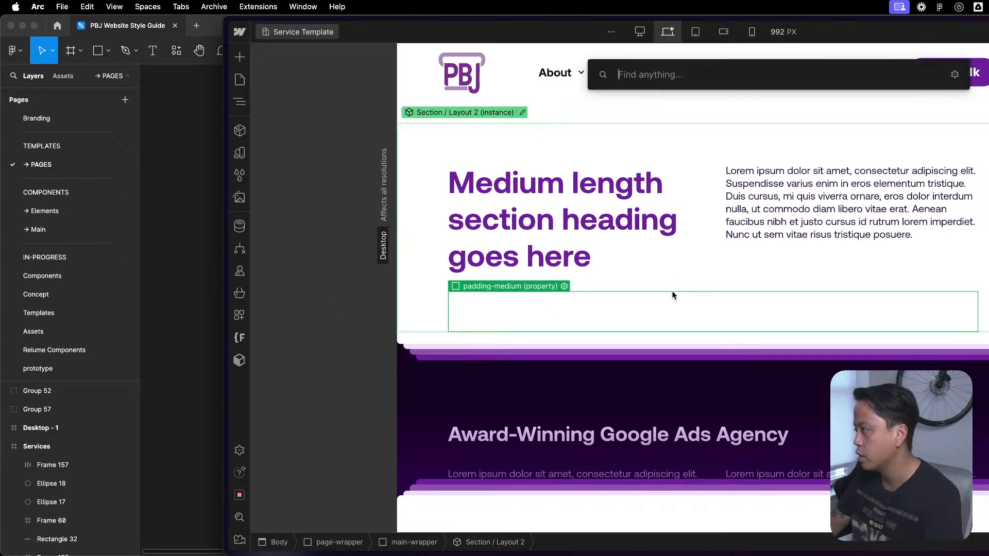
type("di")
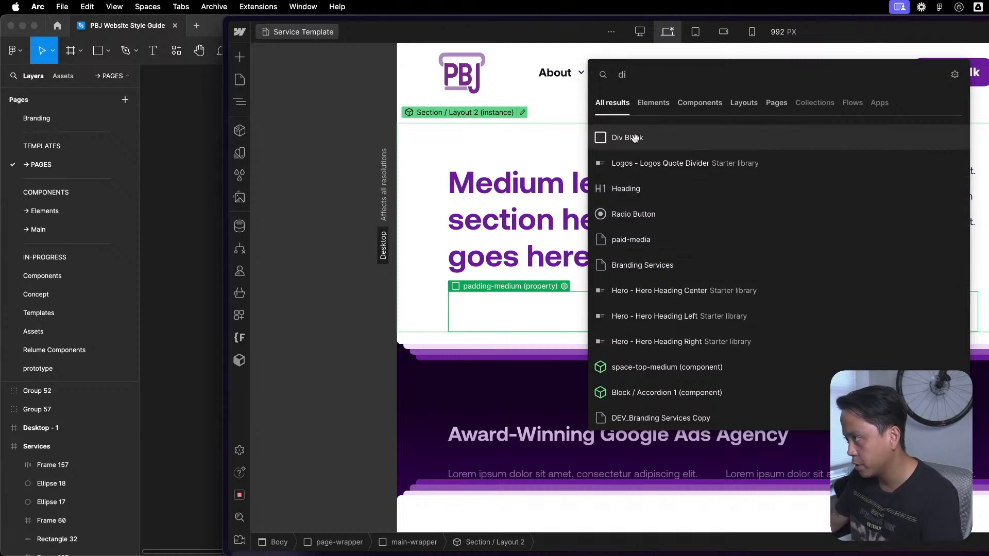
key("Return")
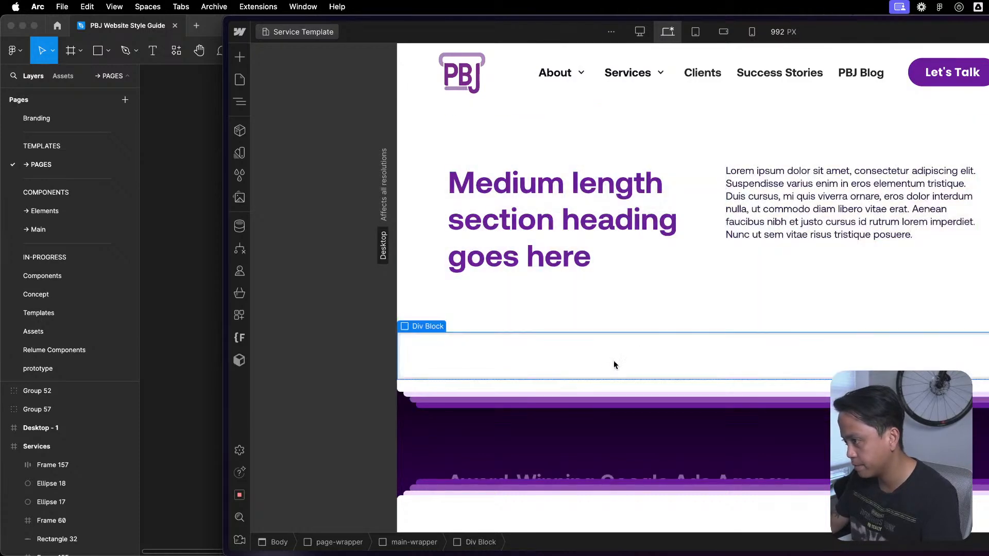
key("shift+a")
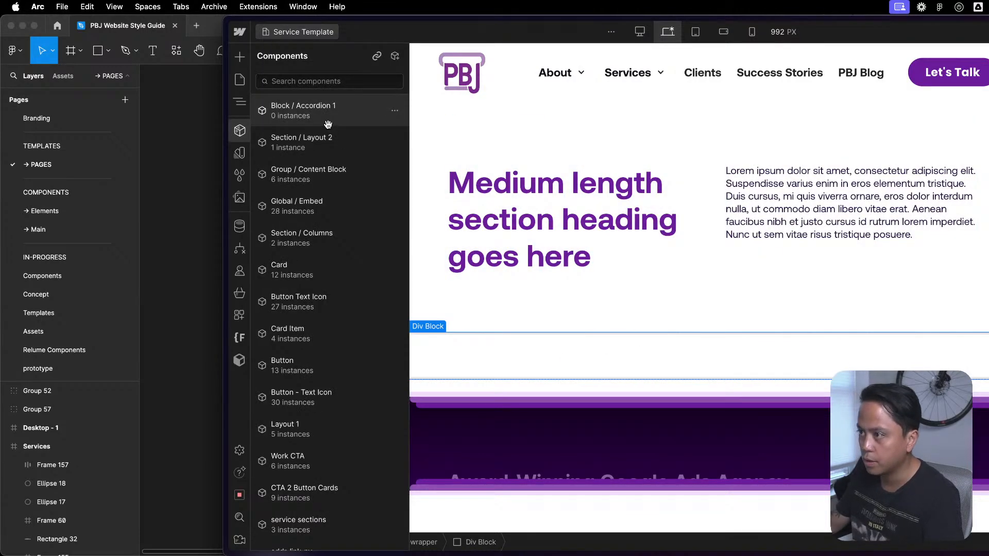
left_click(571, 351)
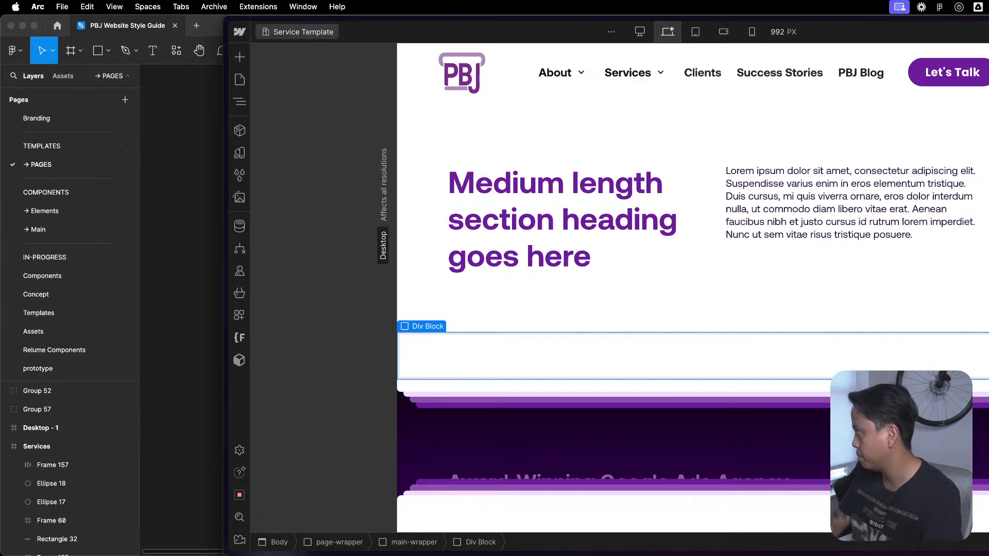
key("Delete")
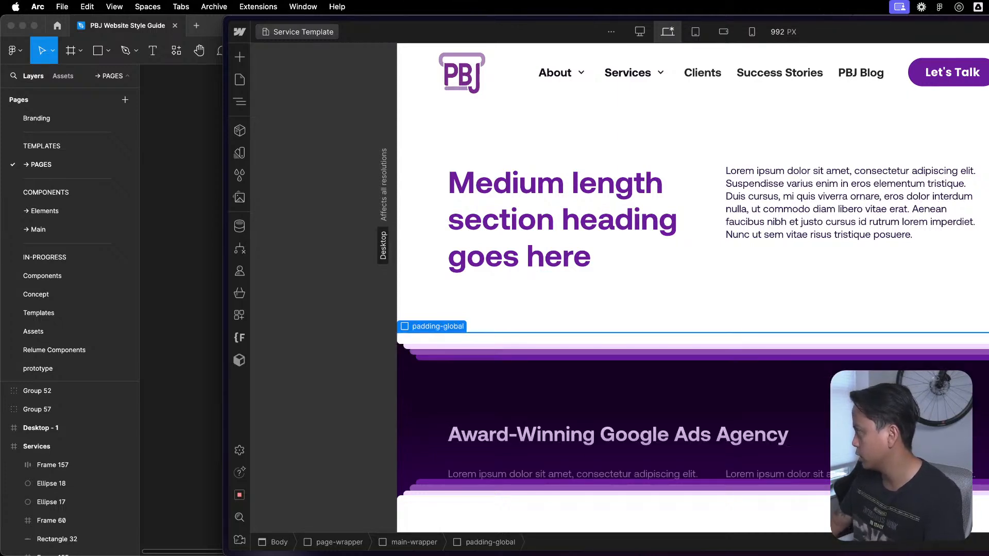
- Nest a Div Block inside the new padding-global block and give it the container-large class
key("super+e")
key("Escape")
key("super+e")
type("div")
key("Return")
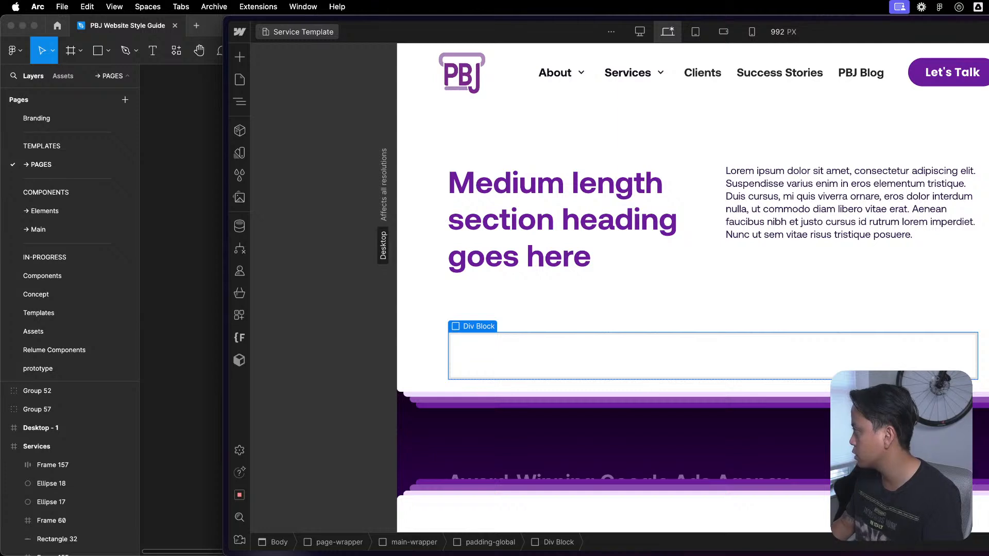
key("Delete")
- Insert the Block / Accordion 1 component inside the new container-large block
key("super+e")
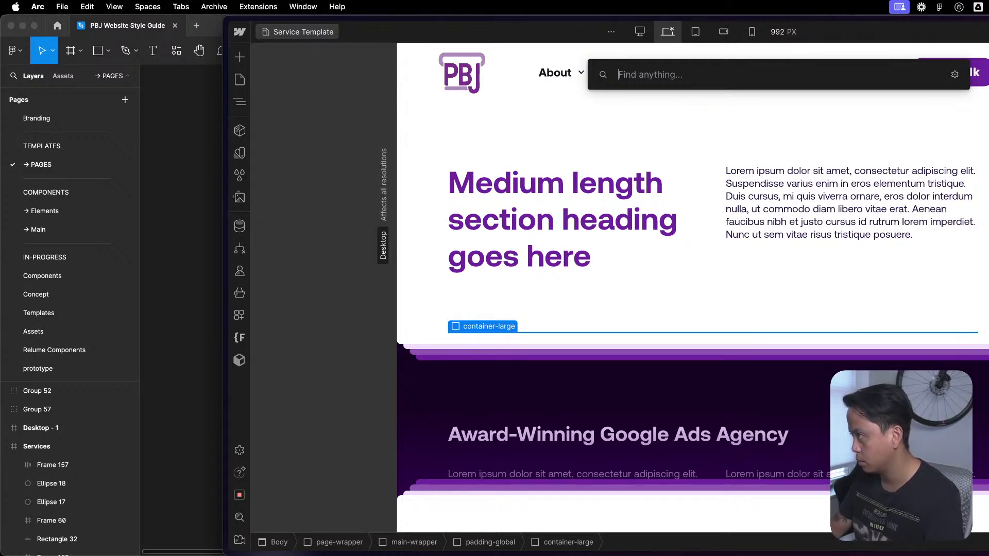
key("Escape")
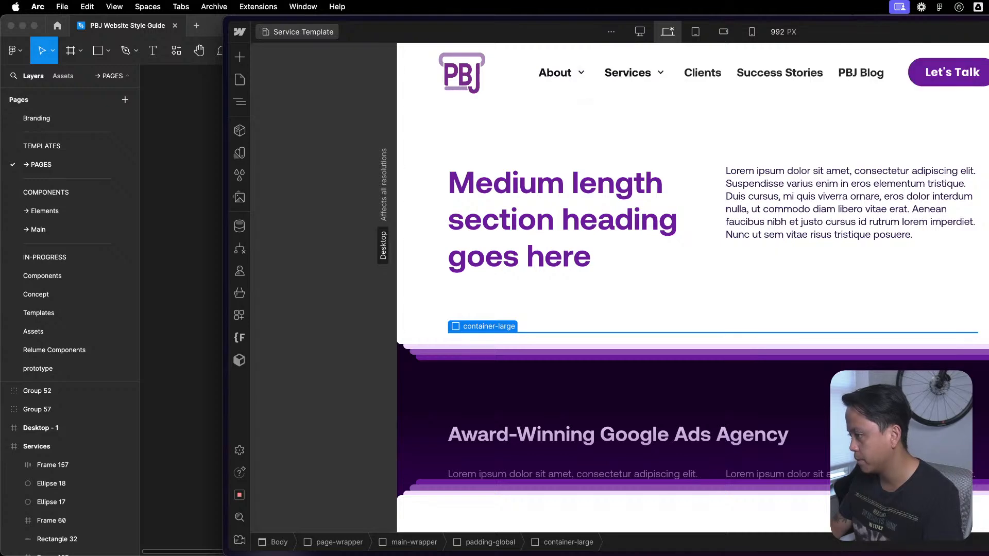
key("shift+a")
key("Escape")
key("super+e")
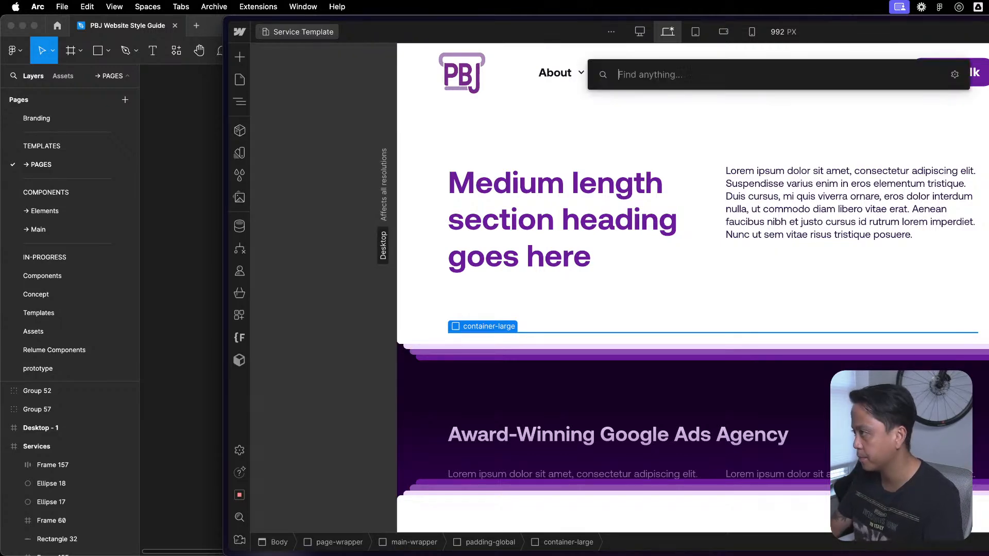
type("block")
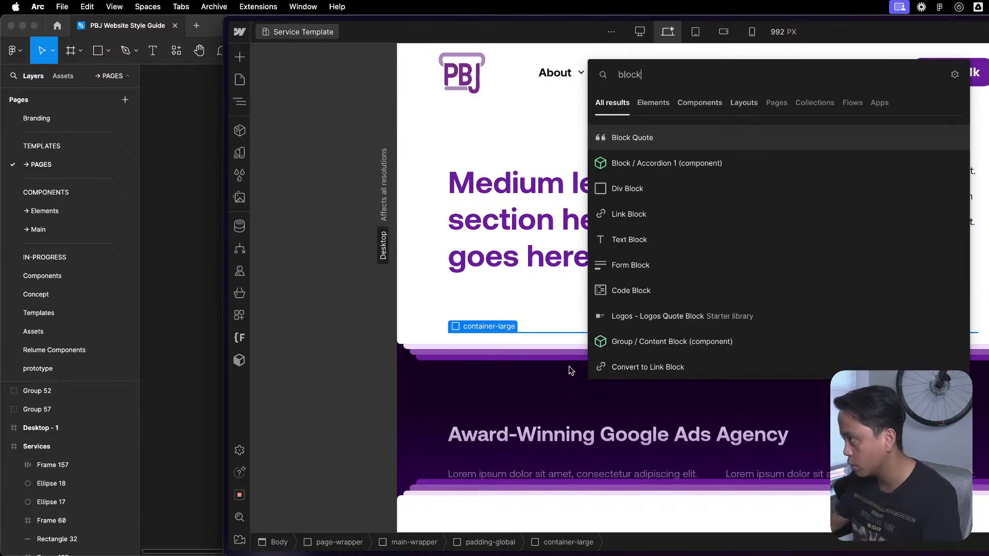
left_click(742, 162)
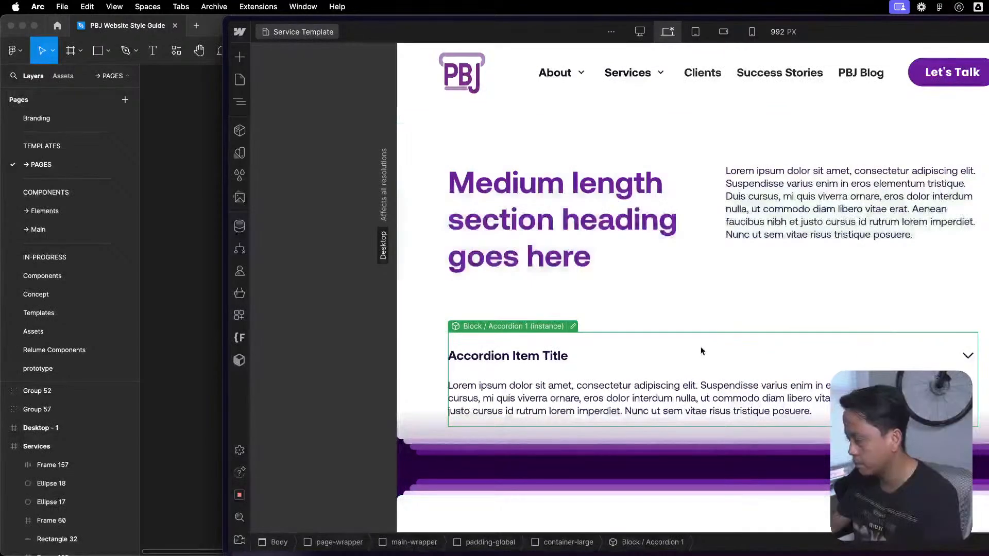
- Replace the container-large class on the block around the accordion with max-width-small
key("z")
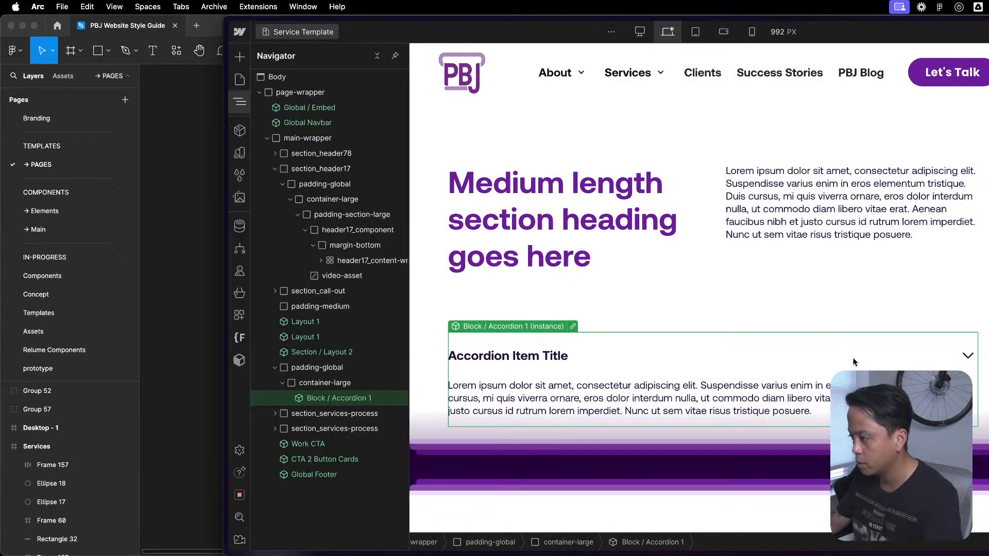
left_click(346, 384)
left_click(358, 396)
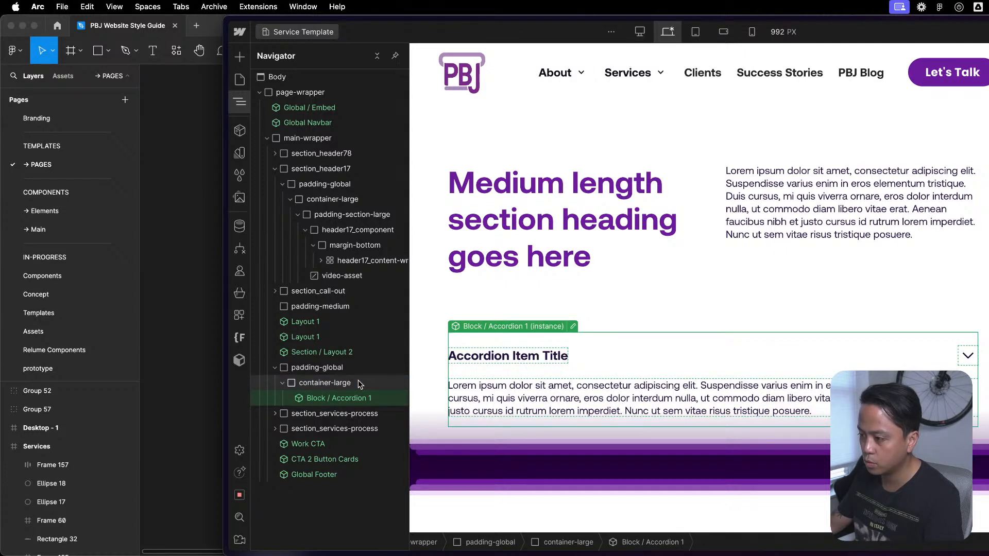
left_click(359, 383)
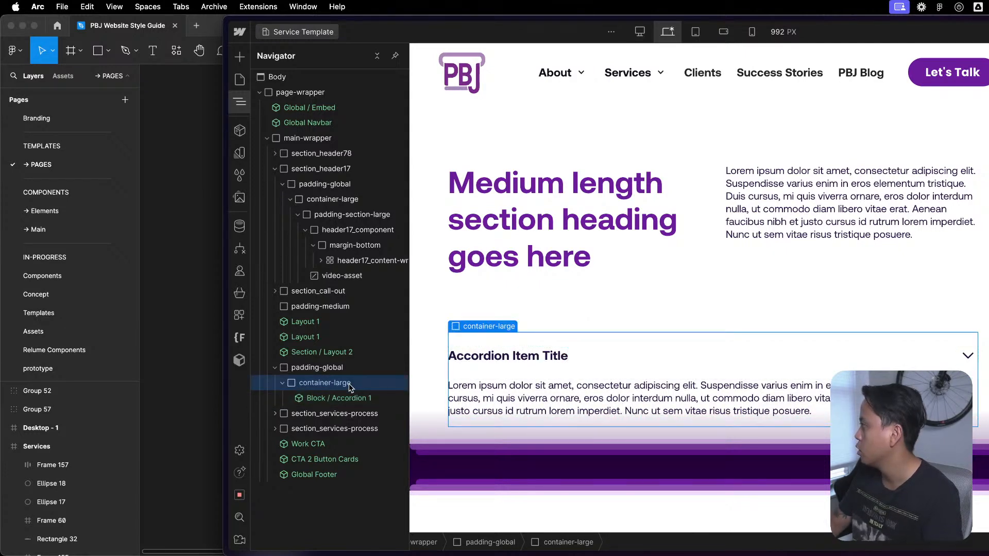
key("BackSpace")
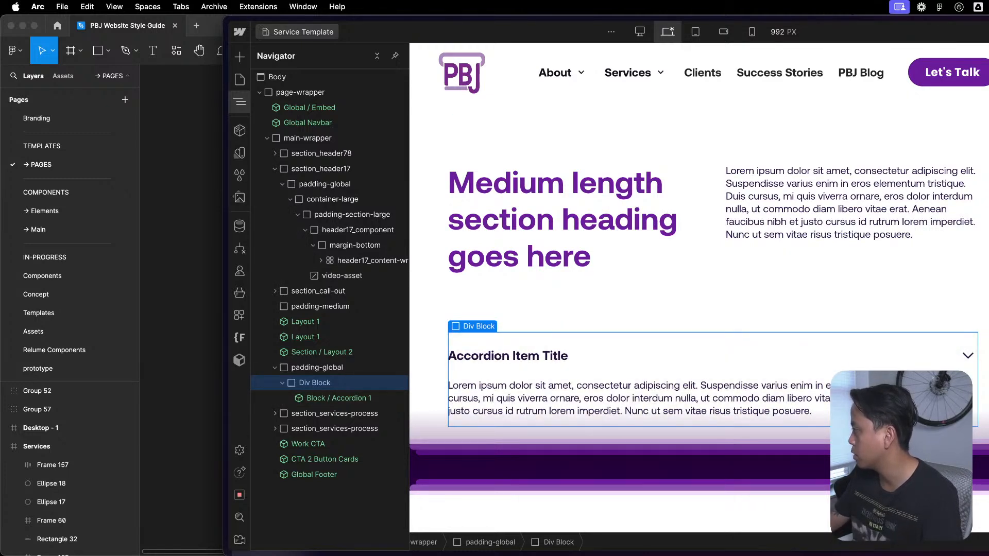
key("Return")
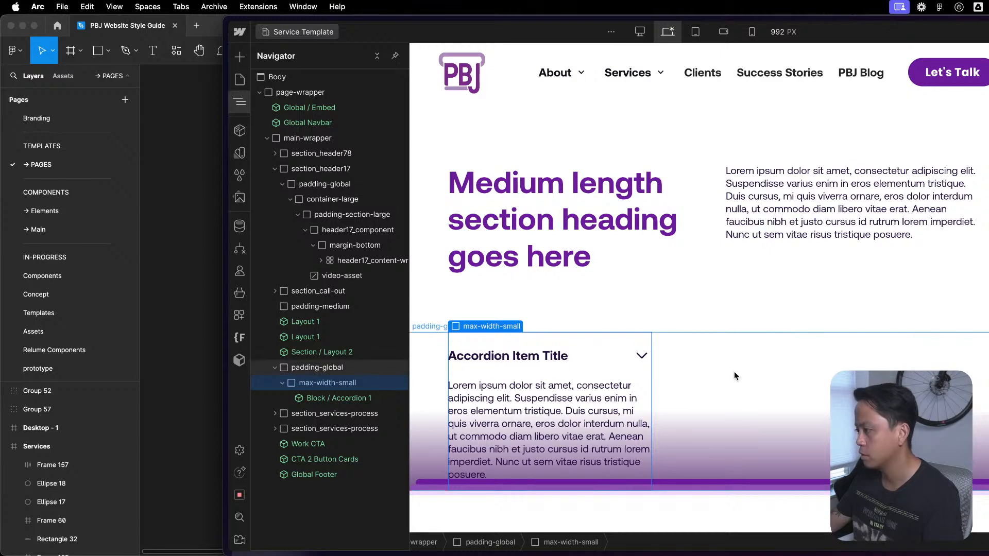
left_click(283, 383)
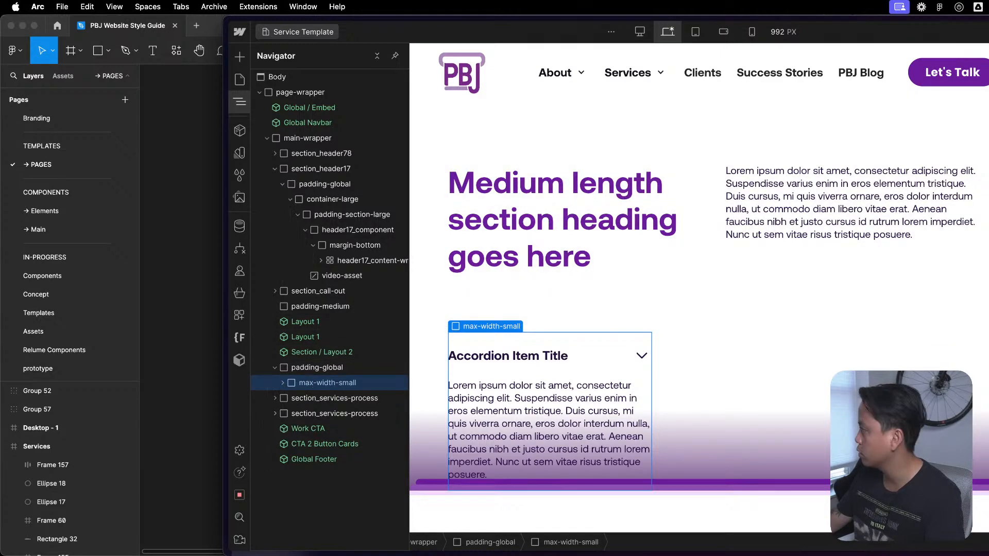
left_click(282, 383)
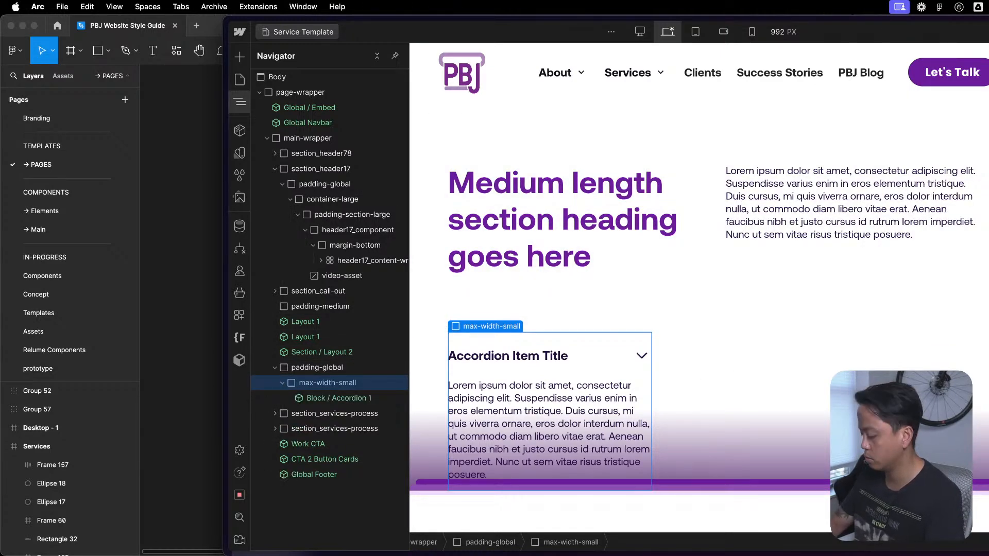
left_click(282, 383)
left_click(282, 383)
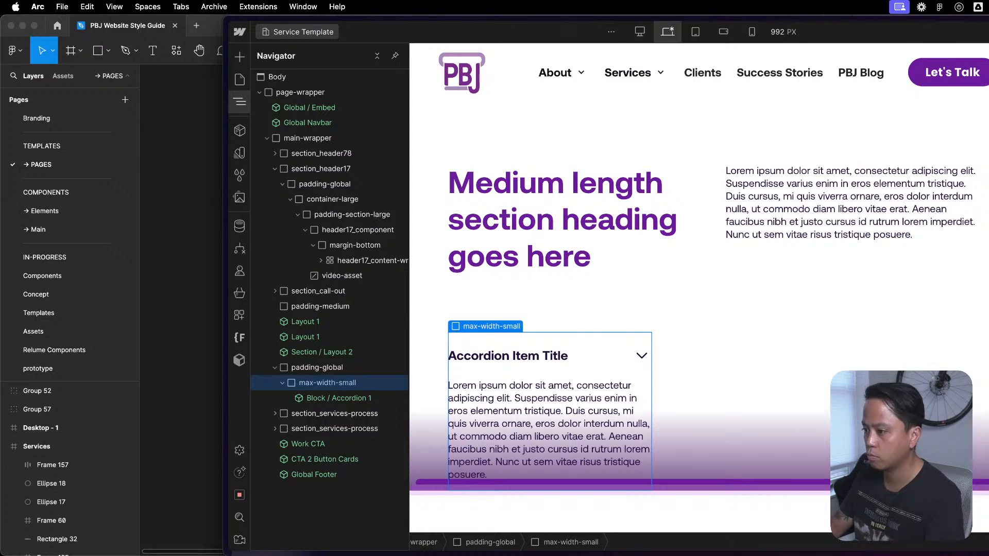
left_click(706, 419)
left_click(636, 377)
key("z")
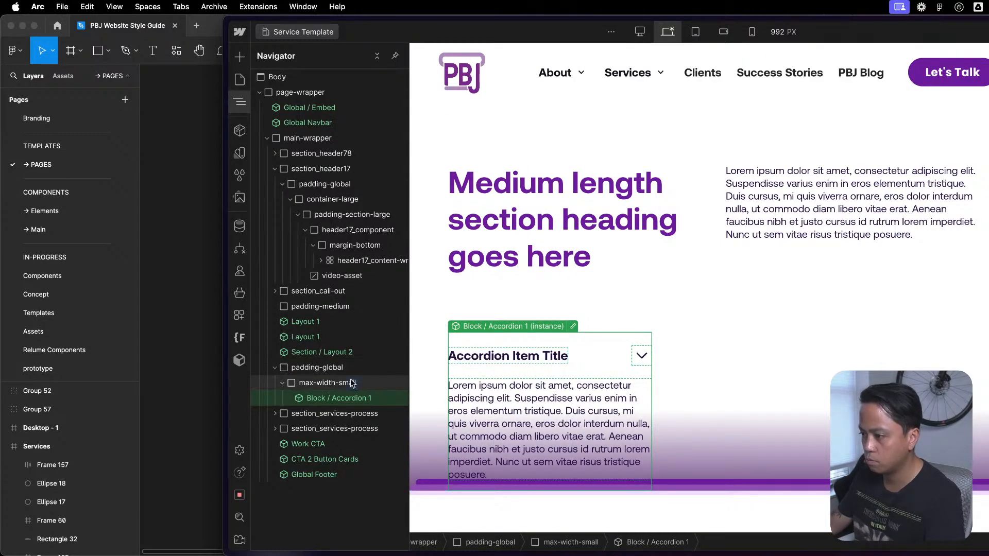
- Wrap the max-width-small block around the accordion in a new Div Block inside padding-global
left_click(356, 384)
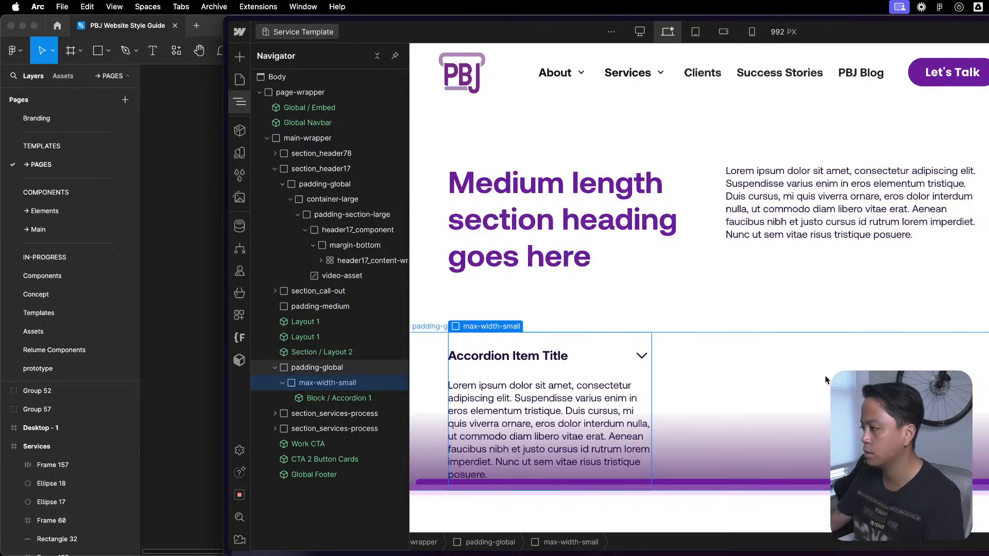
left_click(324, 399)
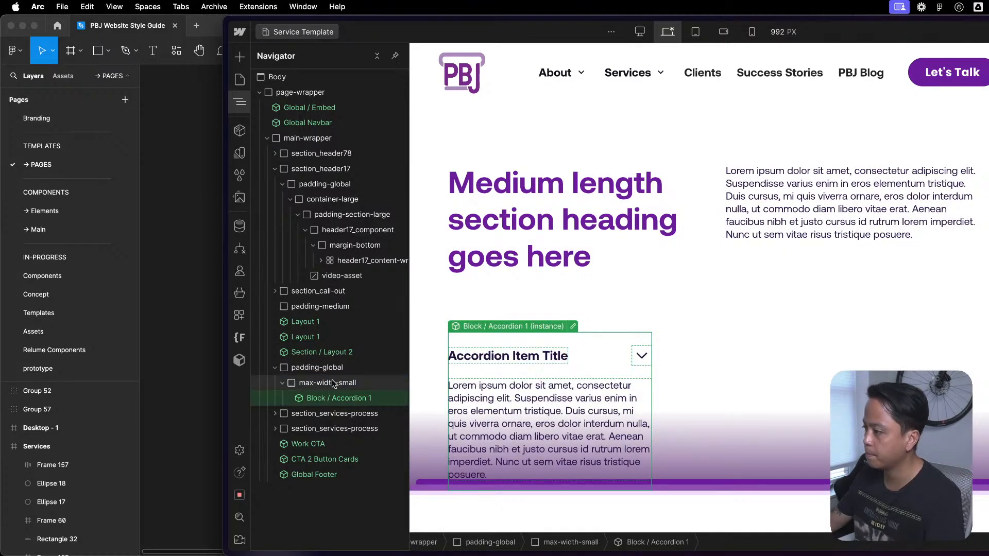
left_click(345, 383)
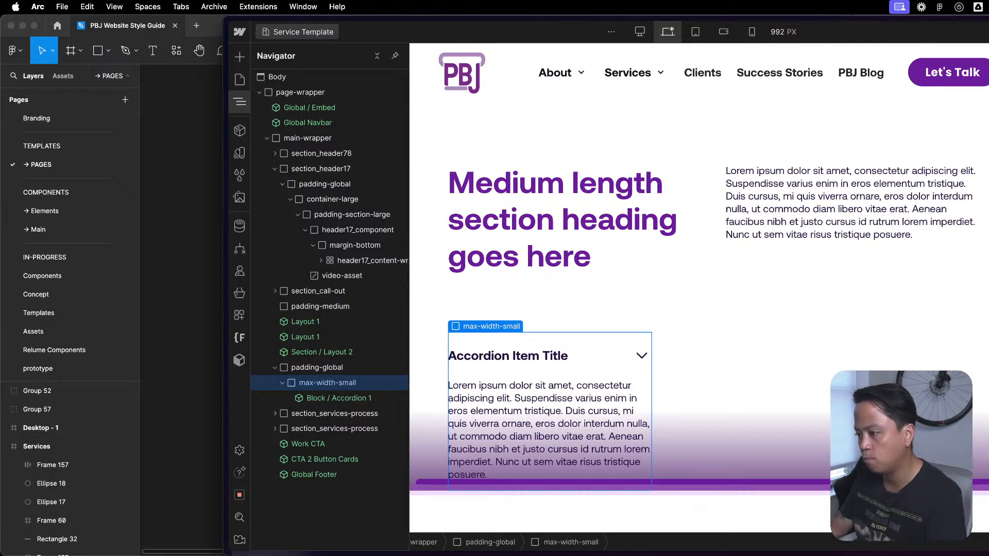
left_click(281, 388)
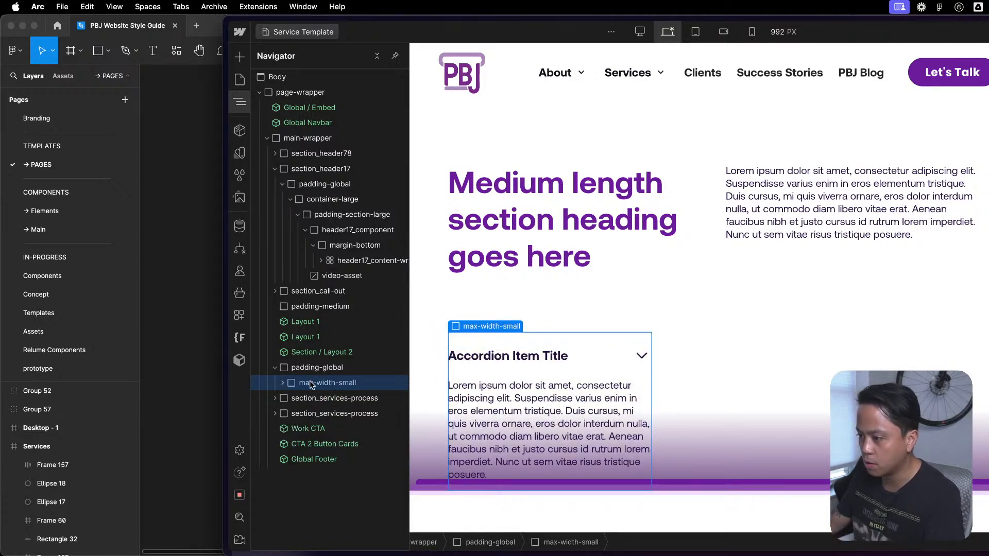
right_click(319, 383)
mouse_move(363, 312)
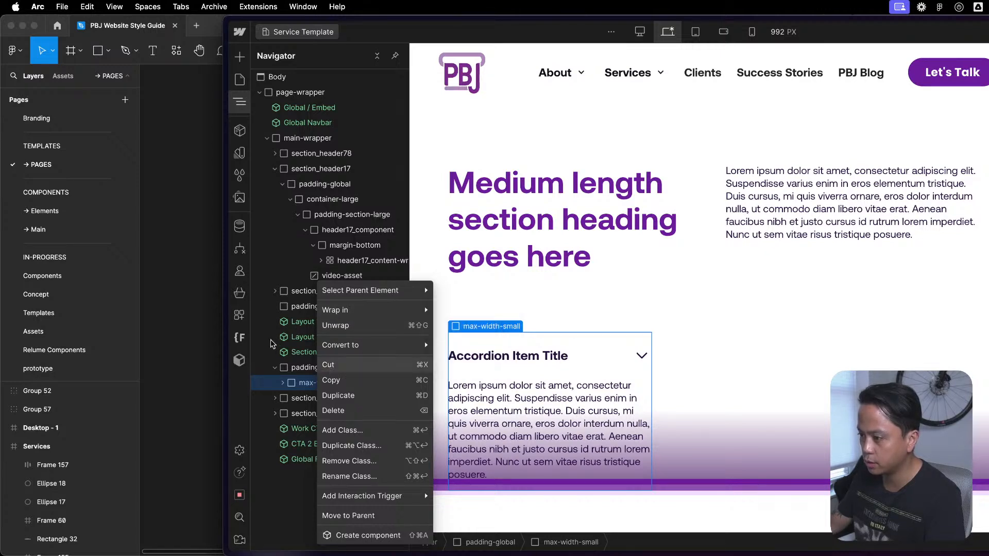
left_click(454, 309)
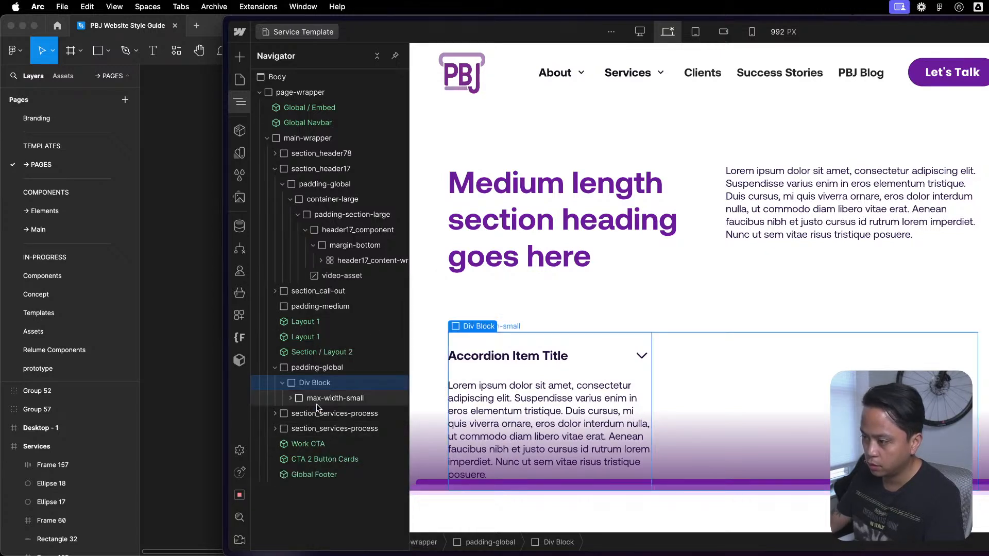
- Examine how the new Div Block, max-width-small and the Block / Accordion 1 instance are nested
left_click(291, 398)
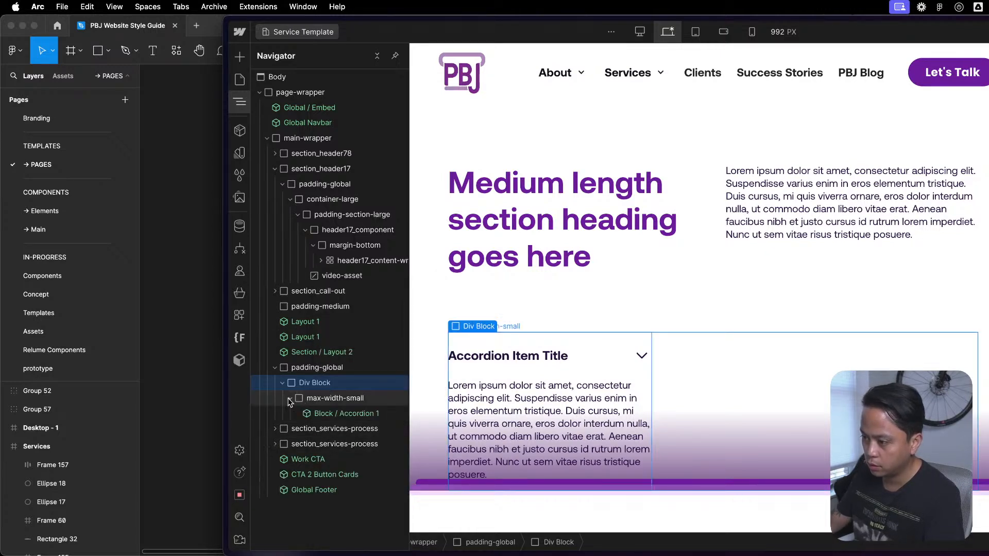
left_click(359, 415)
left_click(291, 398)
left_click_drag(311, 398, 333, 381)
left_click(334, 382)
left_click(274, 367)
left_click(273, 368)
left_click(283, 383)
left_click(291, 398)
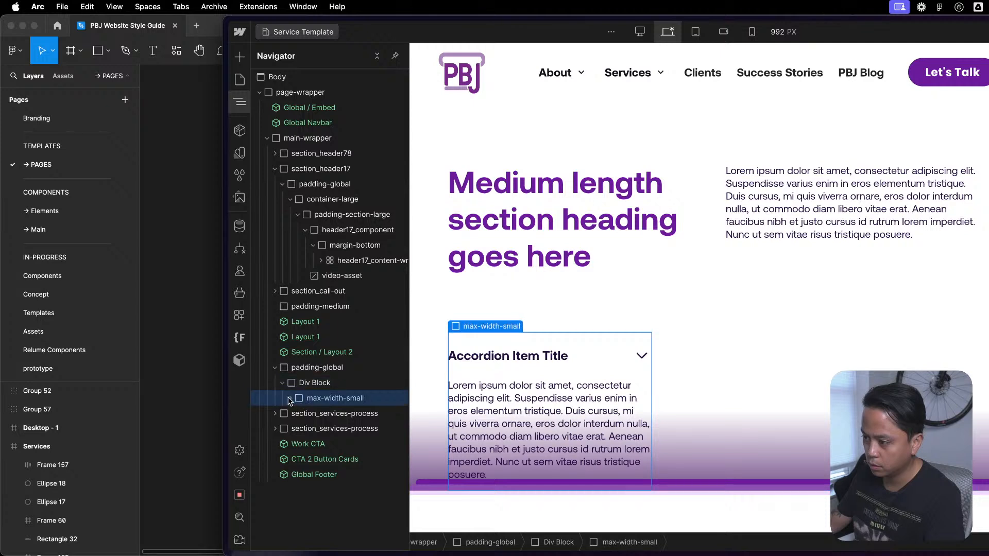
left_click(291, 399)
- Give the new wrapper Div Block the right-align class and style it to align its content to the right
left_click(311, 383)
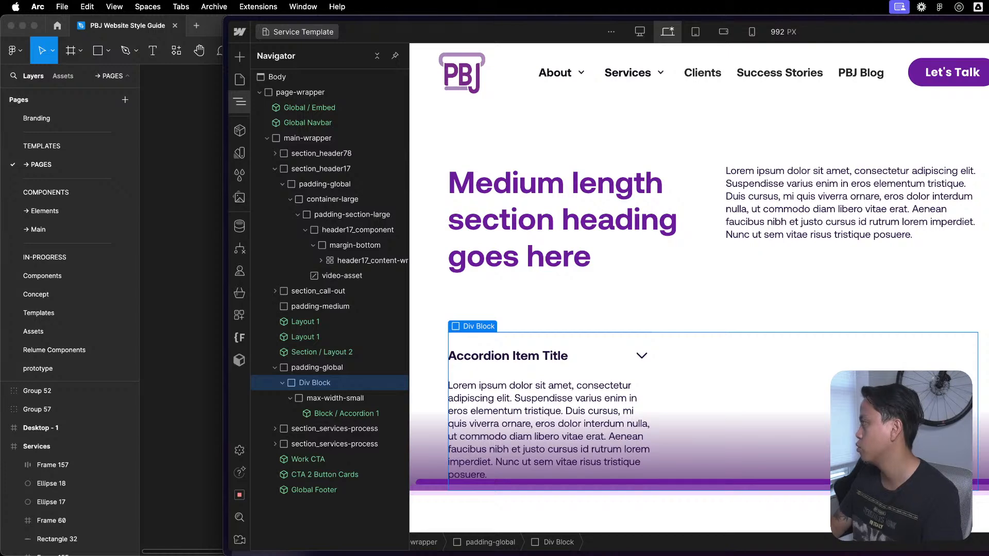
key("Return")
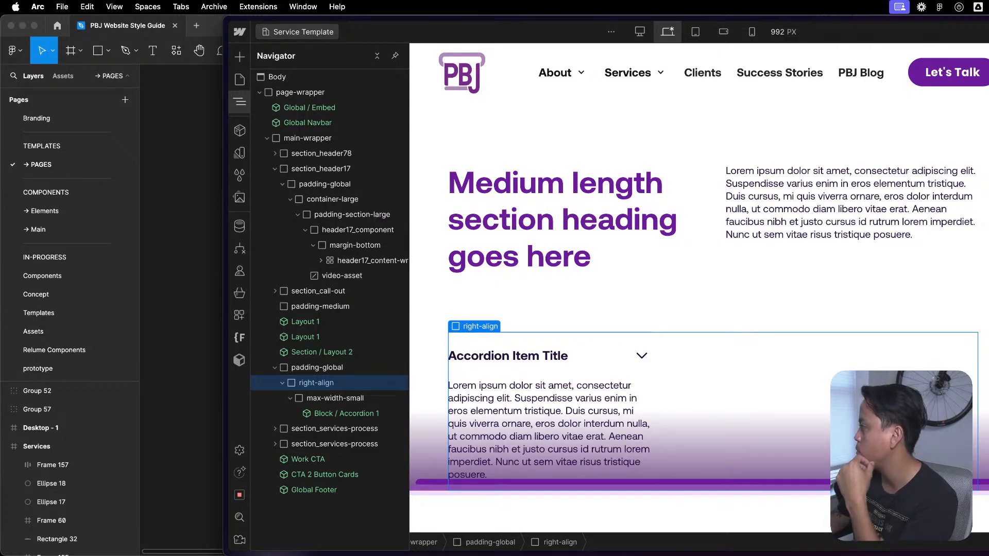
left_click(987, 404)
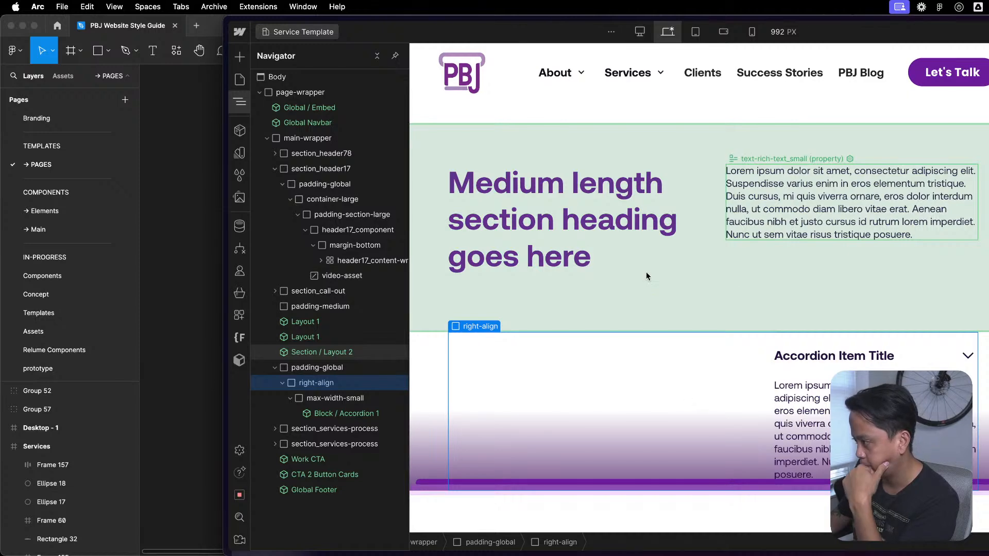
- Hide the lower padding-medium spacer of the Section / Layout 2 instance above the accordion
left_click(290, 398)
left_click(283, 383)
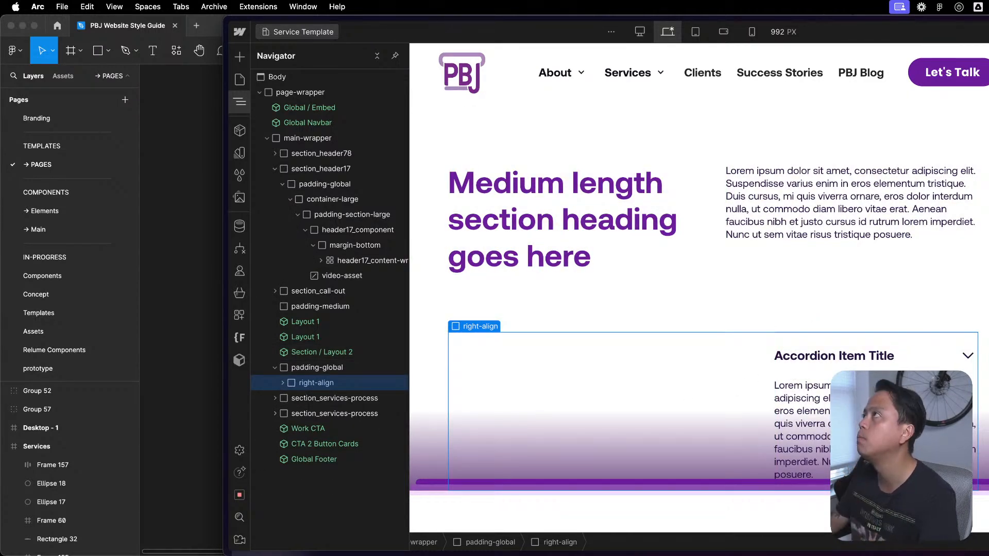
left_click(816, 316)
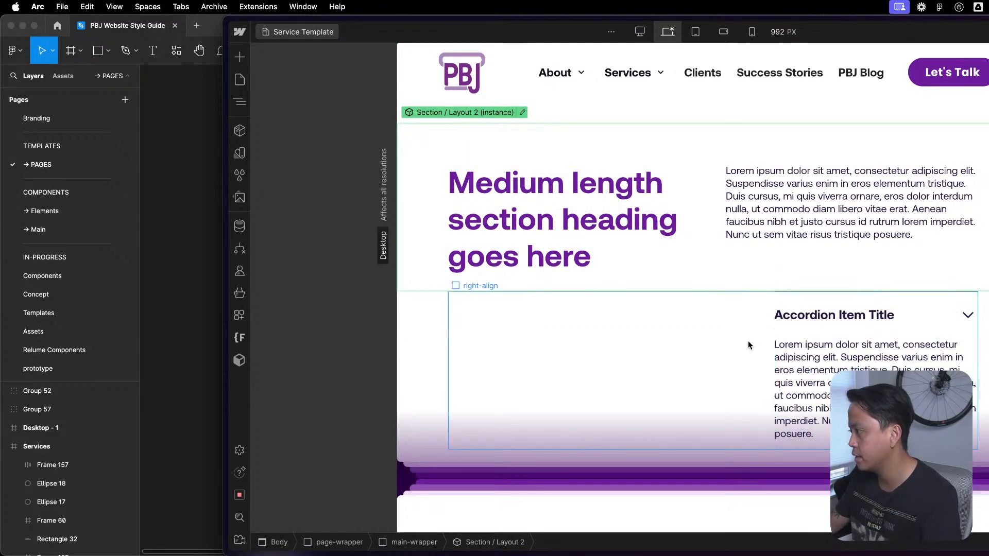
- Try the max-width-medium class in place of max-width-small on the accordion's wrapper
left_click(749, 345)
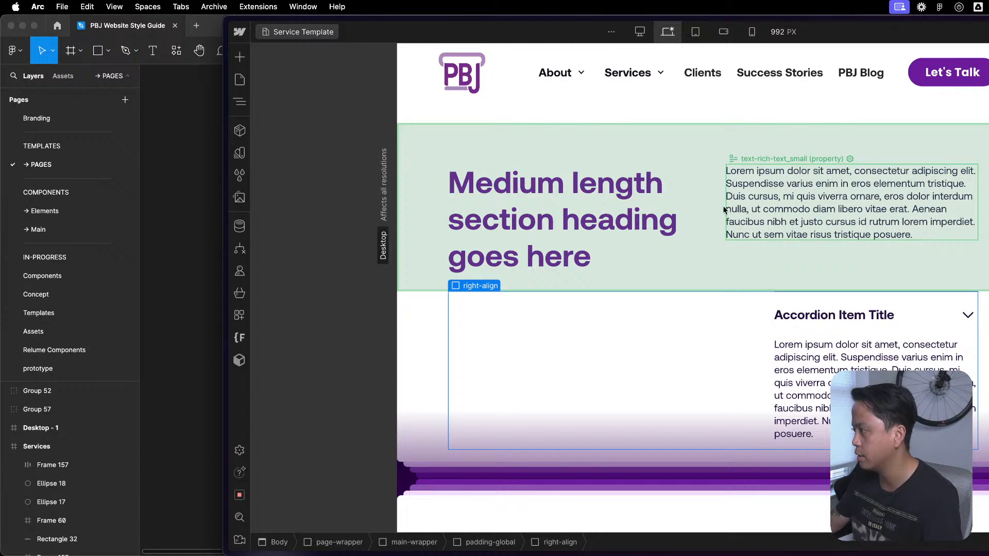
left_click(824, 332)
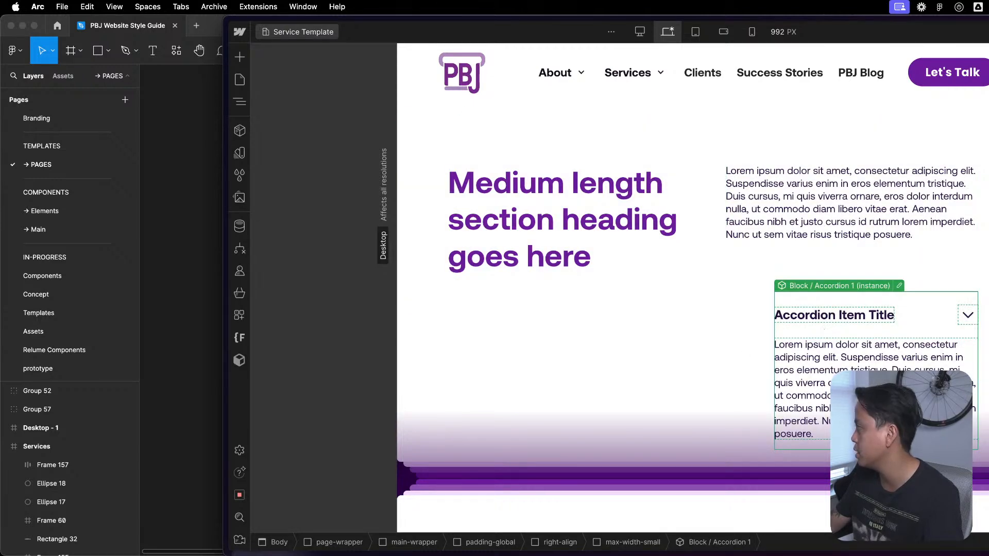
key("z")
left_click(353, 403)
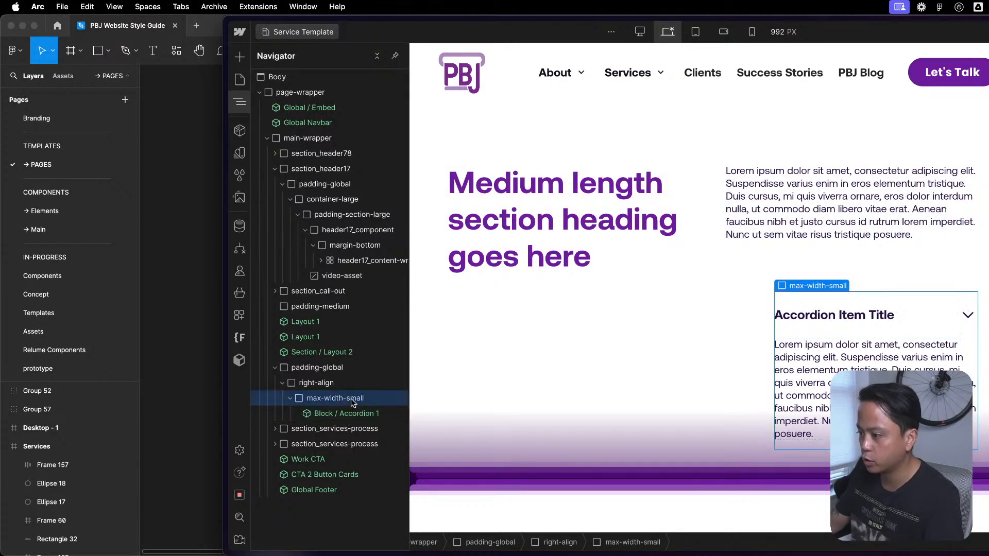
key("super+Return")
key("BackSpace")
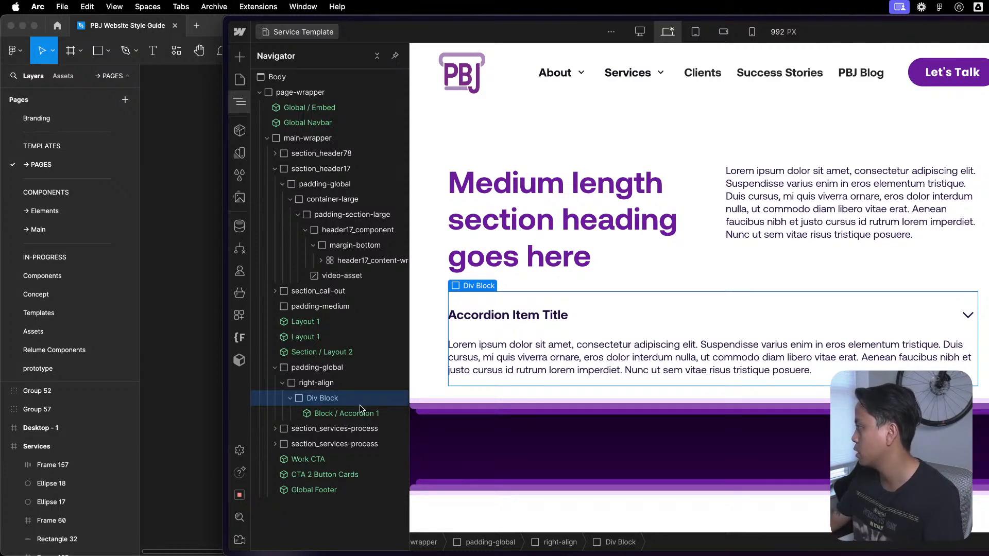
key("Return")
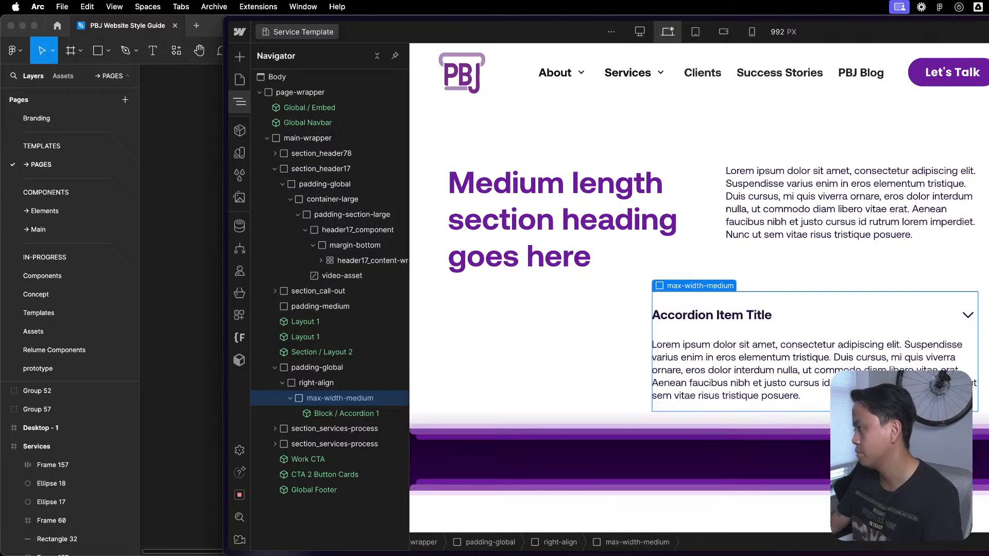
- Open the Section / Layout 2 component and examine the margin-bottom and u-flex-grow blocks around its rich text
double_click(749, 266)
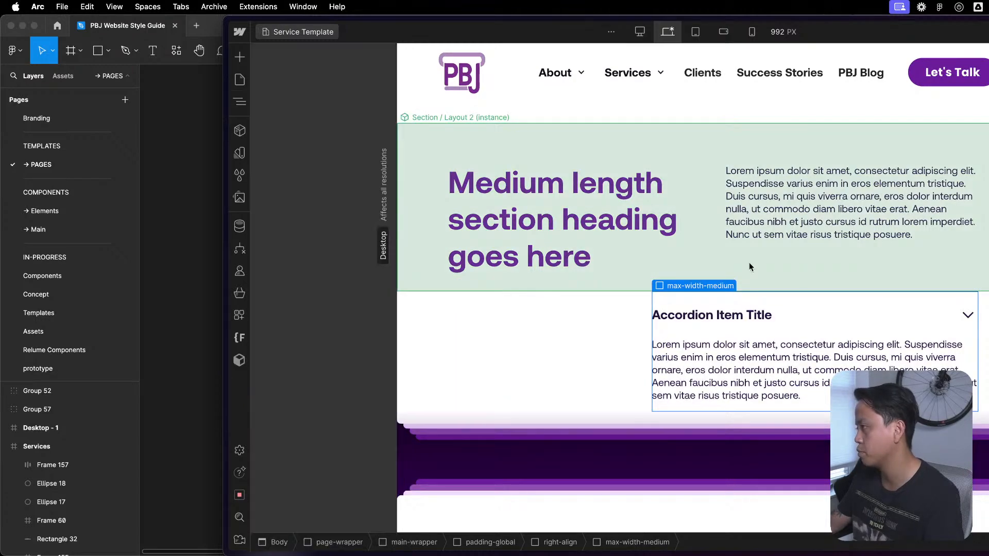
left_click(757, 220)
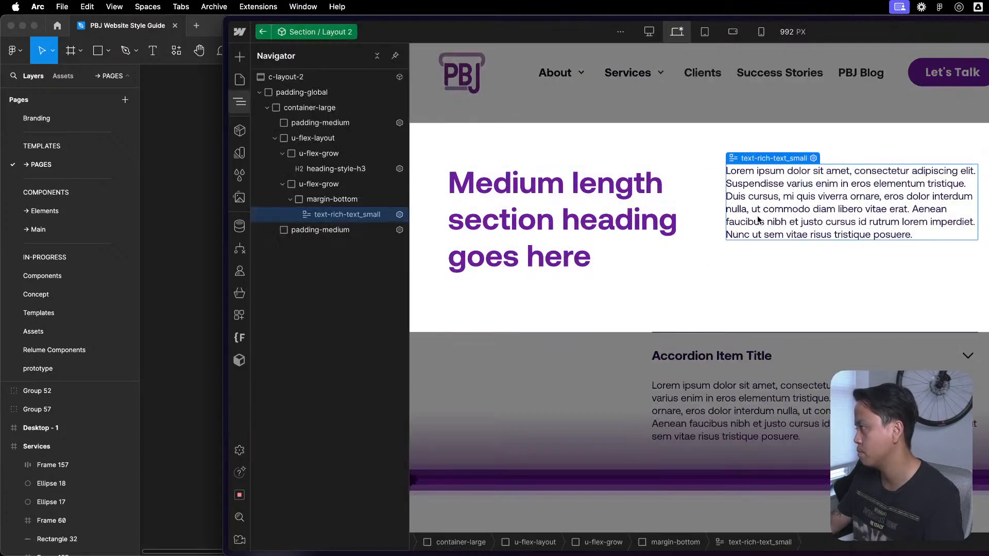
left_click(360, 201)
left_click(364, 187)
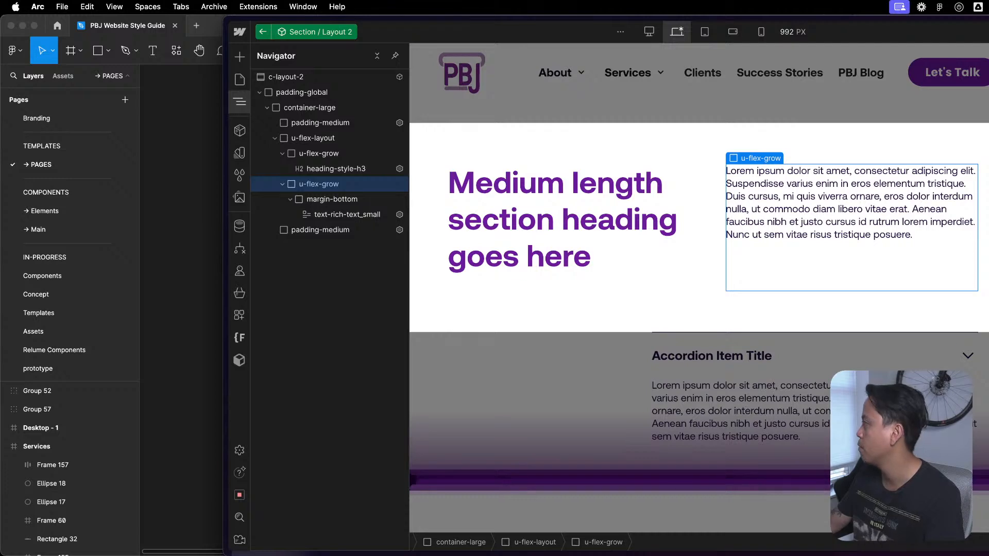
- Leave the component and undo the width class change on the accordion's wrapper
double_click(746, 374)
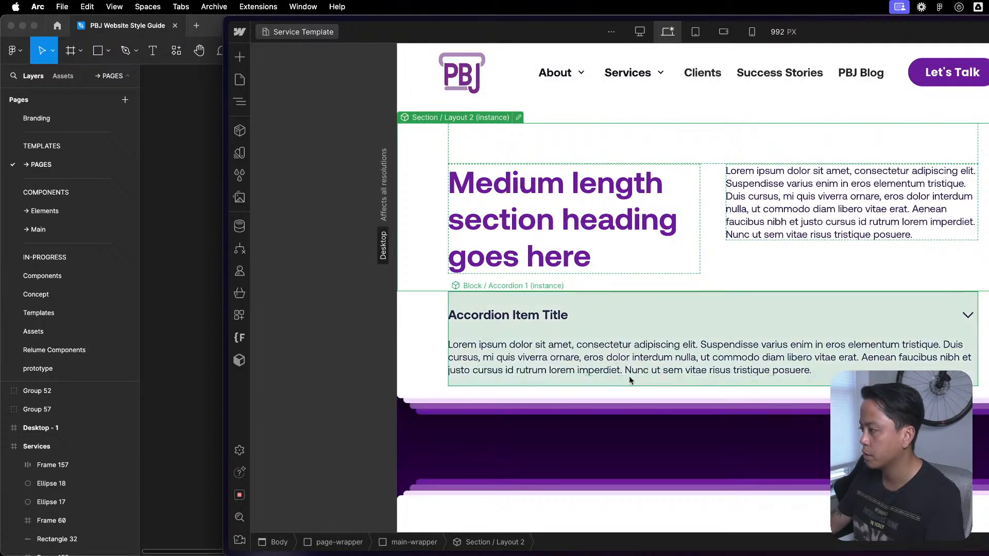
left_click(729, 336)
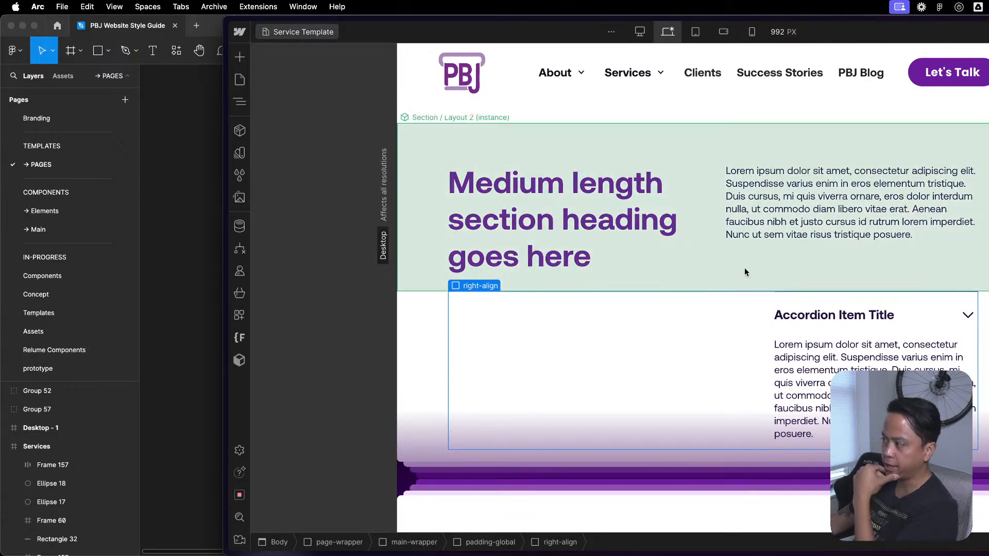
- Replace the max-width-small class with max-width-medium on the block around the accordion inside right-align
key("z")
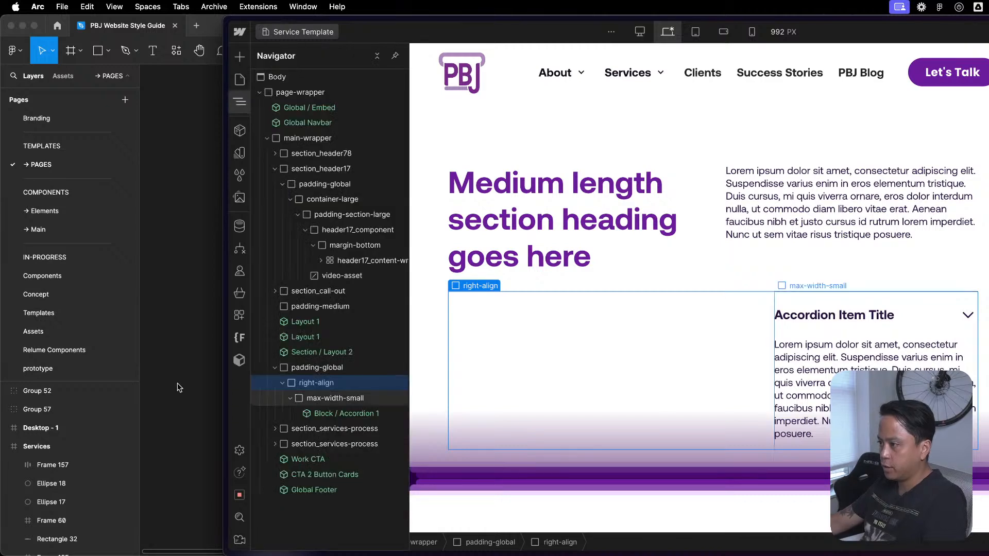
left_click(363, 399)
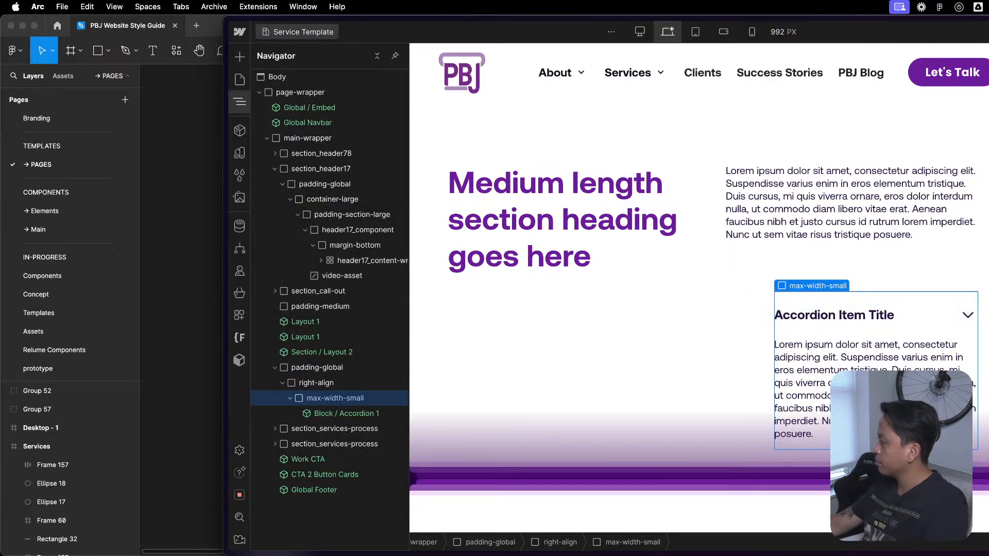
key("BackSpace")
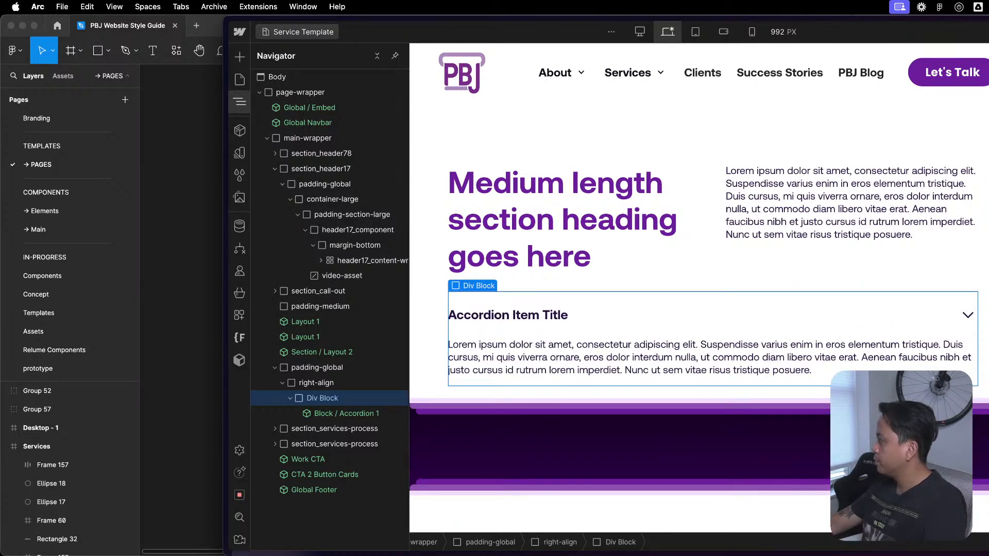
key("super+z")
left_click(865, 269)
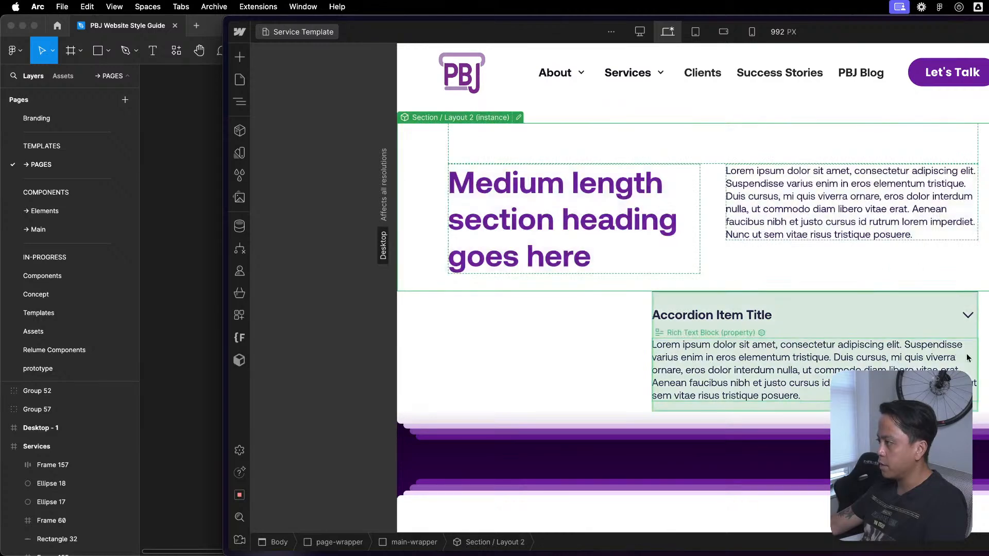
- Widen the canvas to 1439 px and extend the browser window across the screen to check the section's layout
left_click(984, 359)
left_click_drag(986, 359, 988, 359)
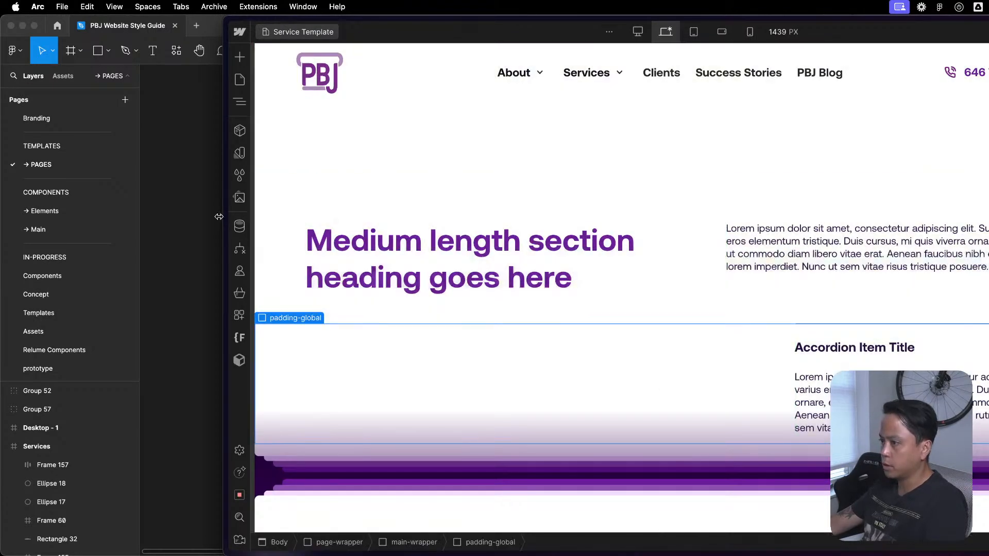
mouse_move(221, 216)
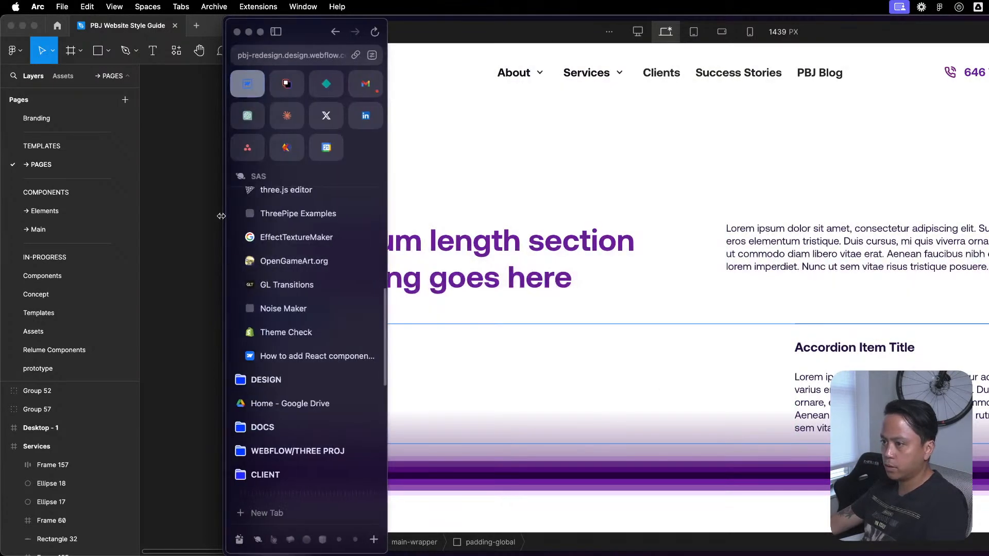
left_click_drag(221, 216, 0, 216)
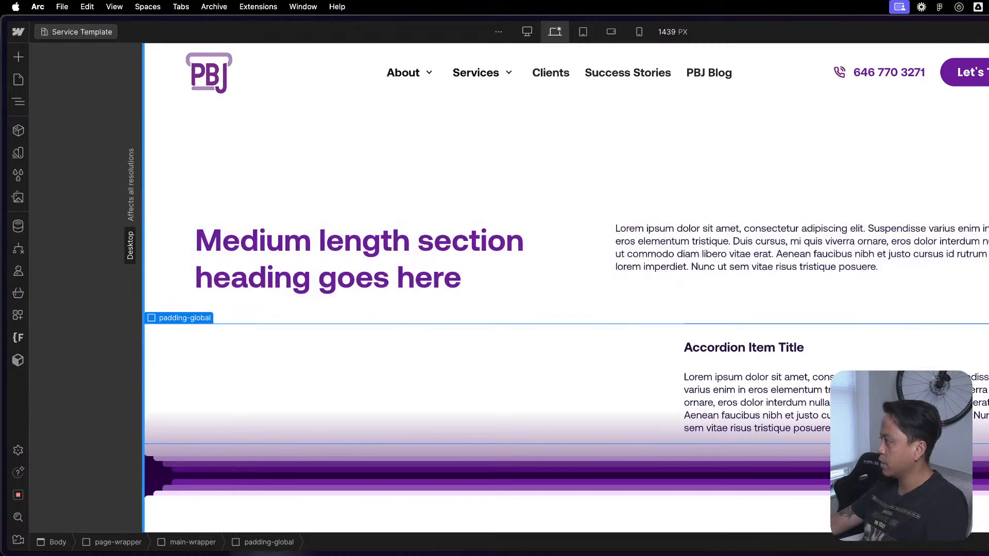
left_click_drag(988, 279, 693, 267)
left_click_drag(923, 281, 988, 281)
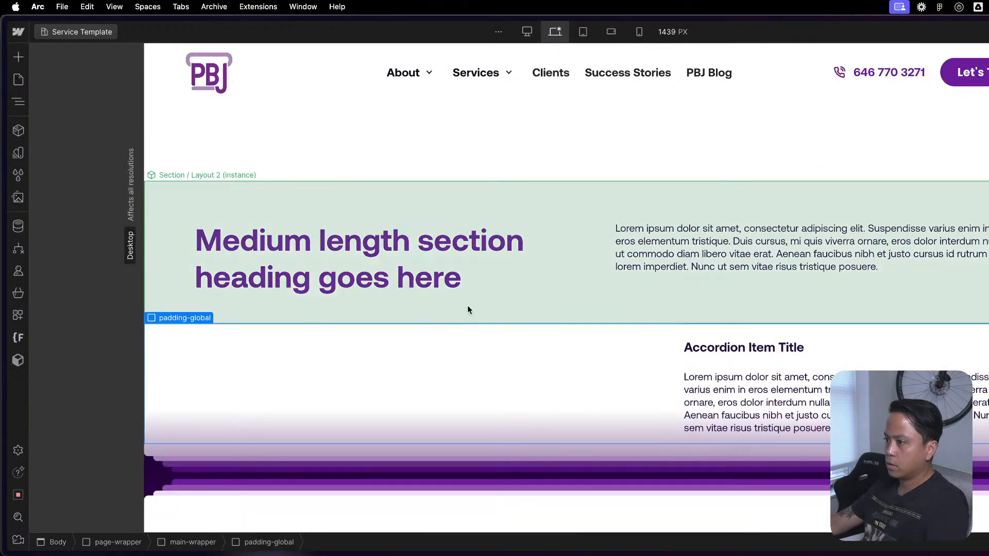
- Examine the Section / Layout 2 component's structure from container-large up to c-layout-2, and return to the Service Template page
left_click(620, 272)
key("z")
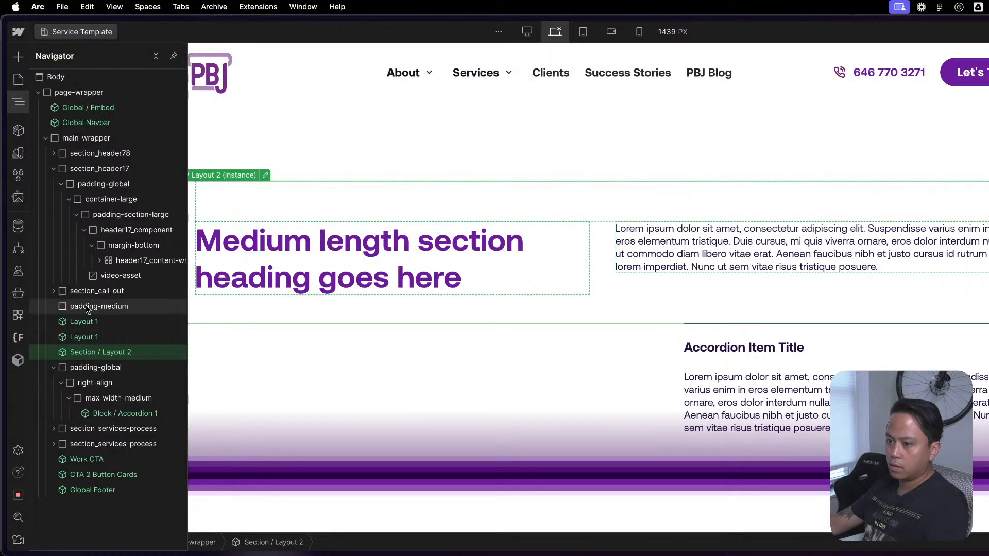
double_click(83, 352)
left_click(101, 102)
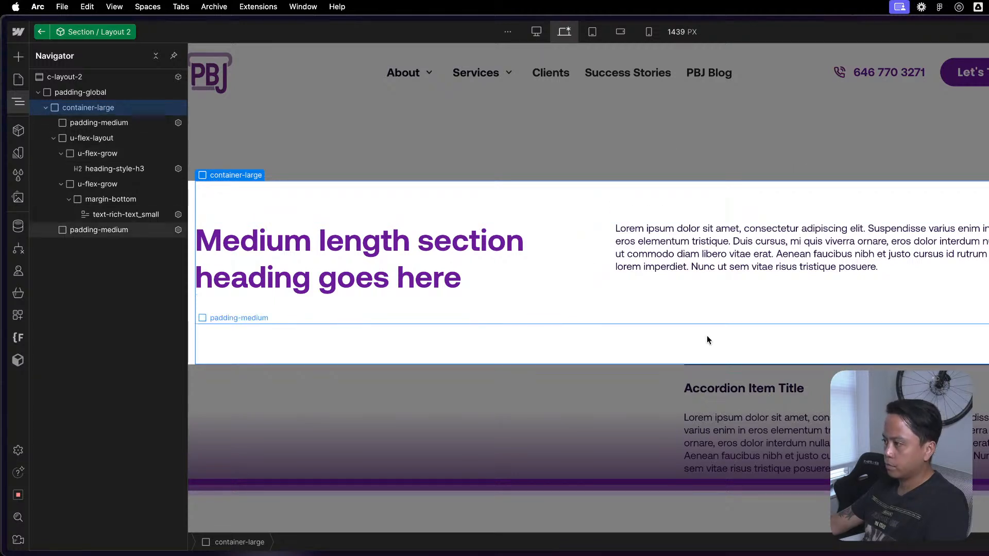
key("z")
left_click(730, 296)
key("Up")
key("Up")
key("Up")
key("Up")
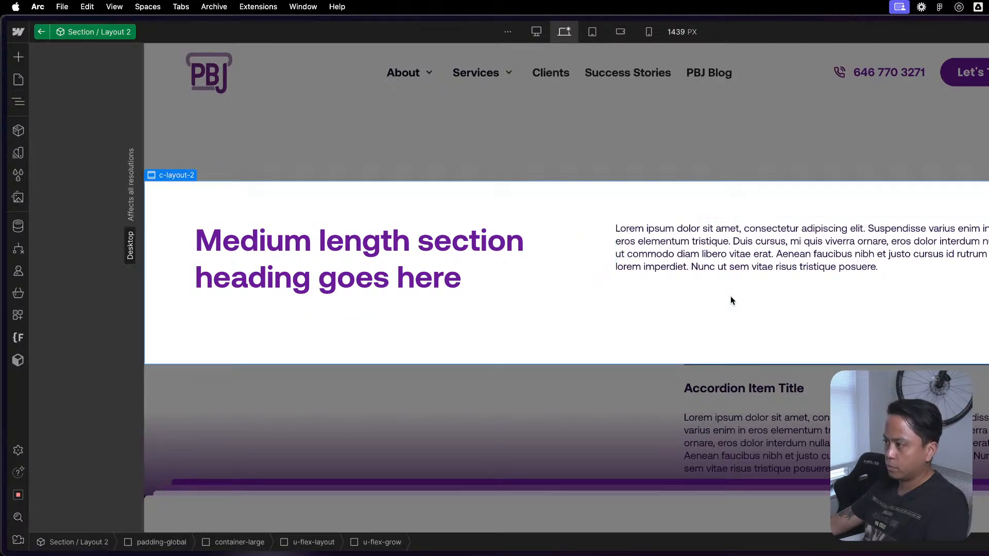
double_click(618, 440)
left_click(624, 431)
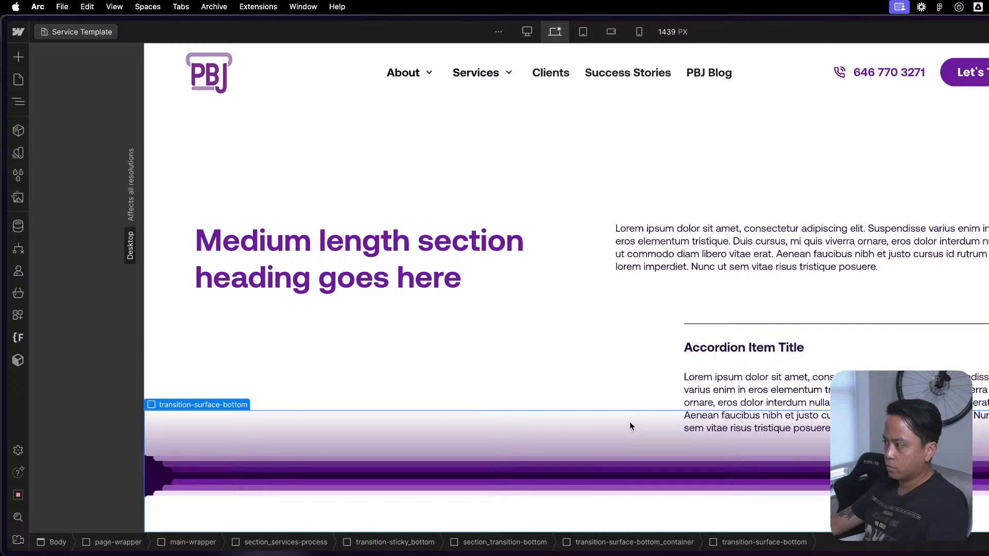
- Narrow the canvas to 992 px and compare the accordion's alignment with the columns of the Section / Layout 2 instance
scroll(851, 279, "up", 4)
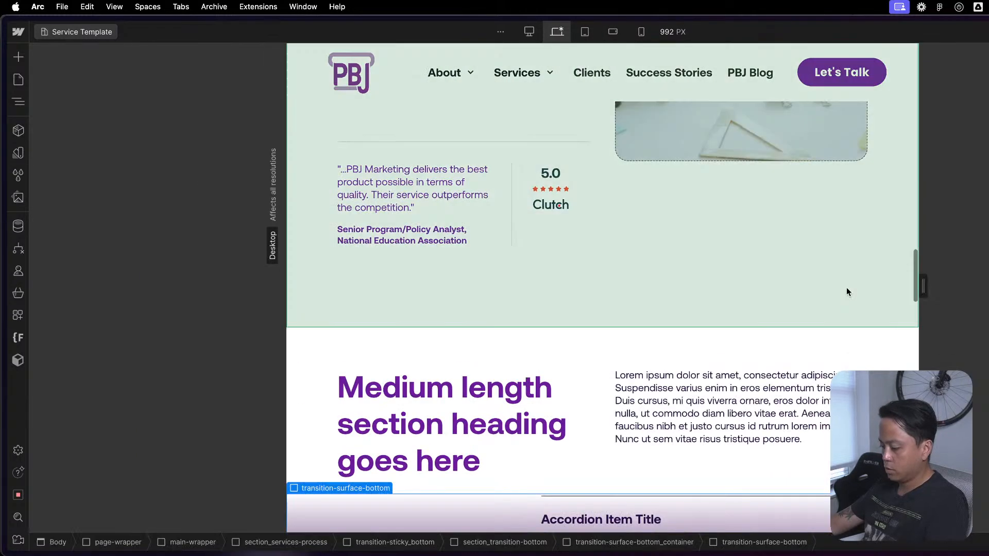
scroll(842, 237, "down", 5)
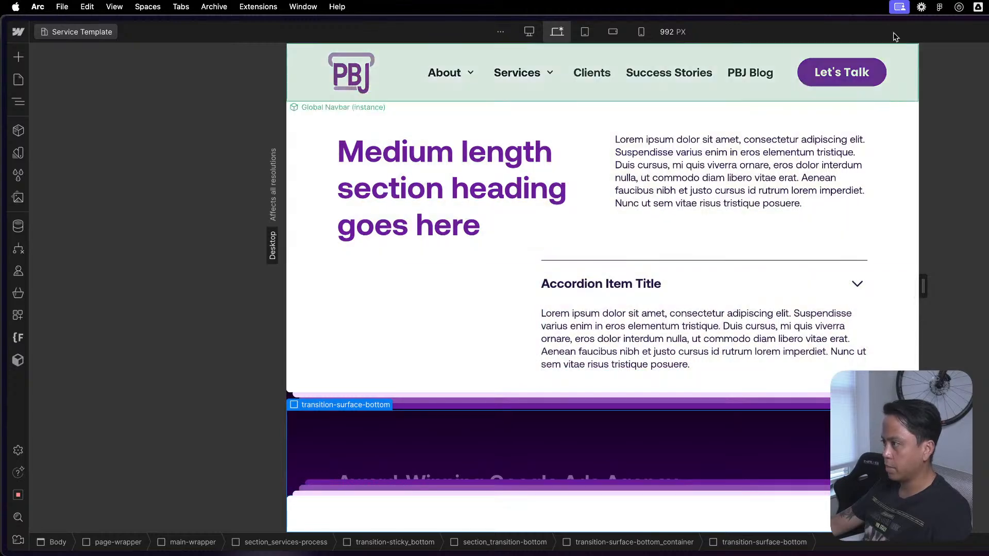
scroll(772, 150, "up", 1)
left_click(775, 296)
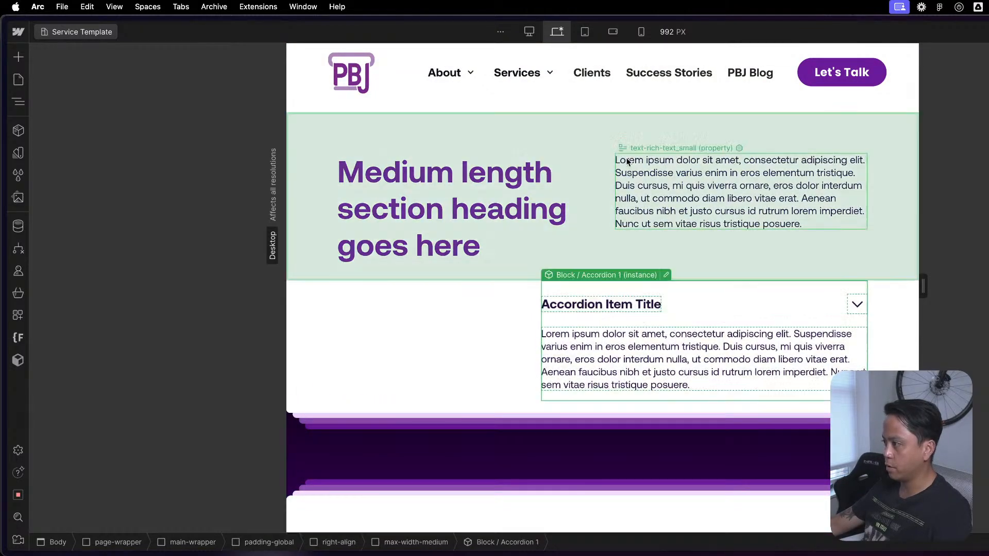
left_click(670, 245)
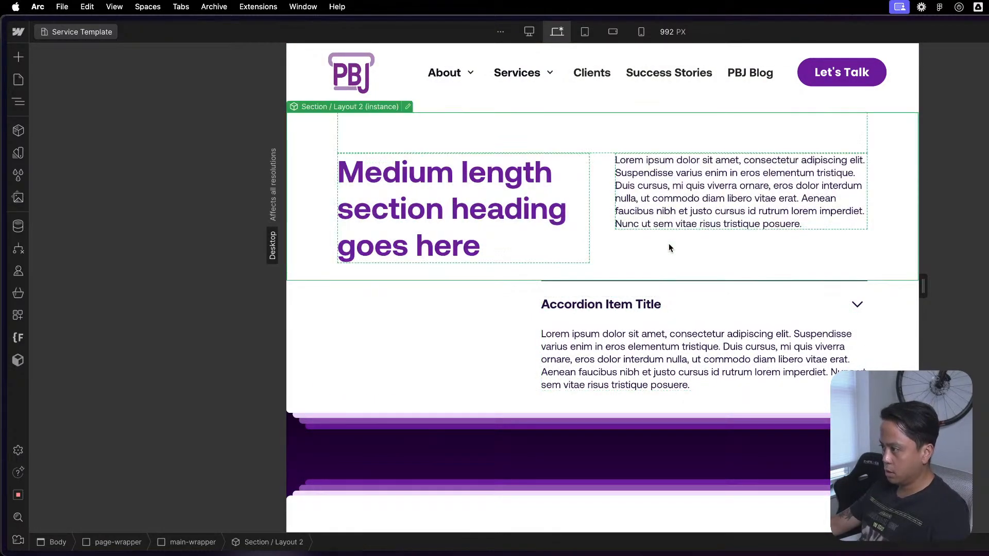
left_click(637, 296)
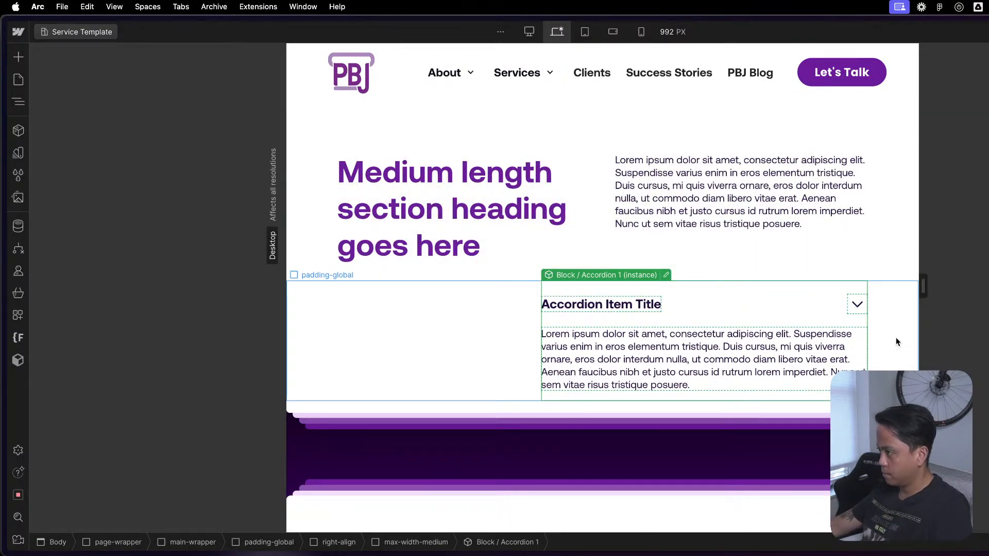
left_click(897, 337)
left_click(602, 185)
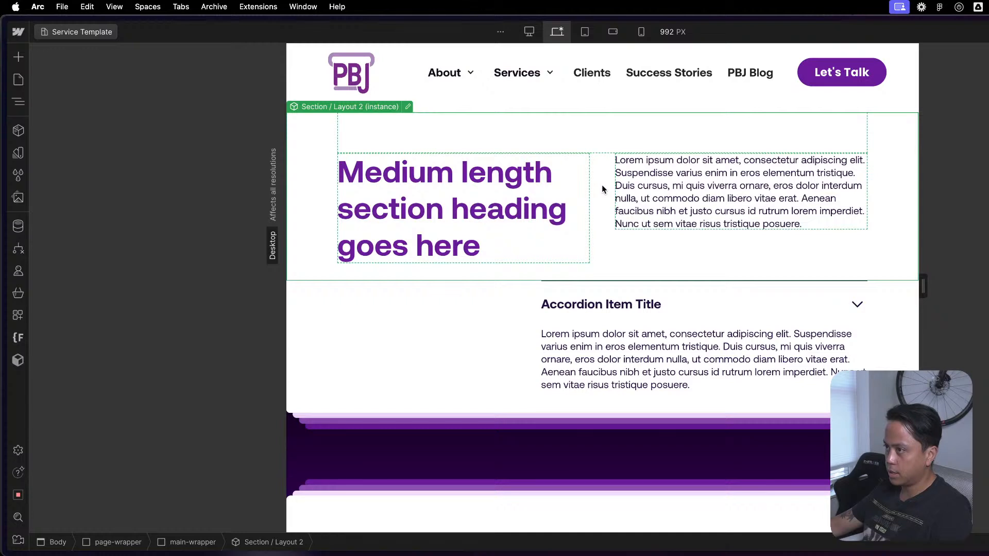
- Open the Section / Layout 2 component, examine its u-flex-layout and u-flex-grow blocks, and return to the Service Template page
double_click(607, 183)
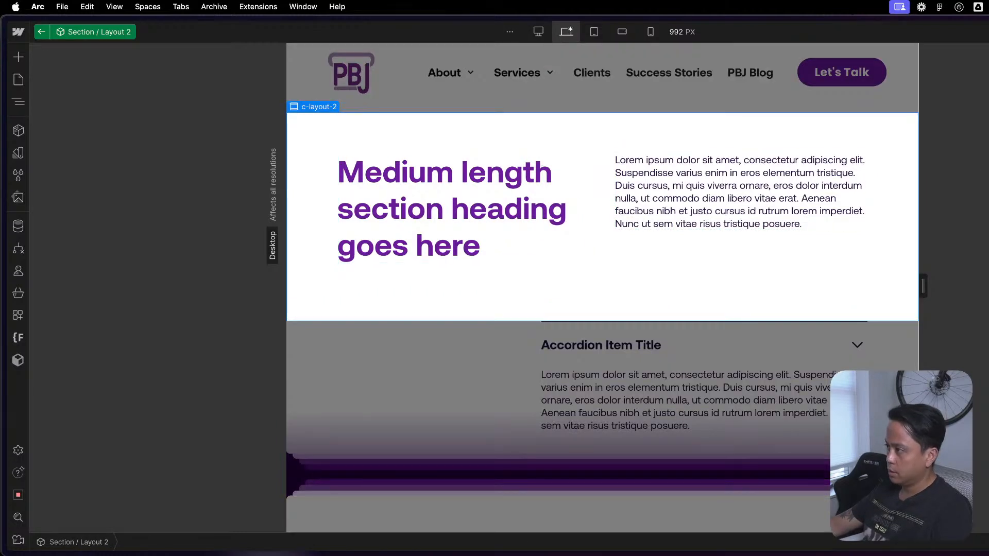
left_click(625, 263)
left_click(574, 269)
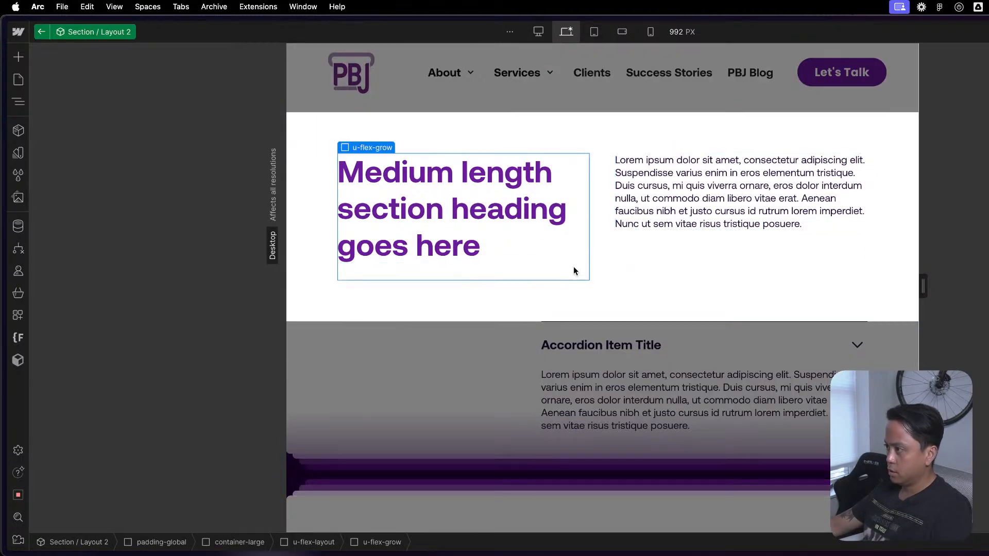
left_click(599, 268)
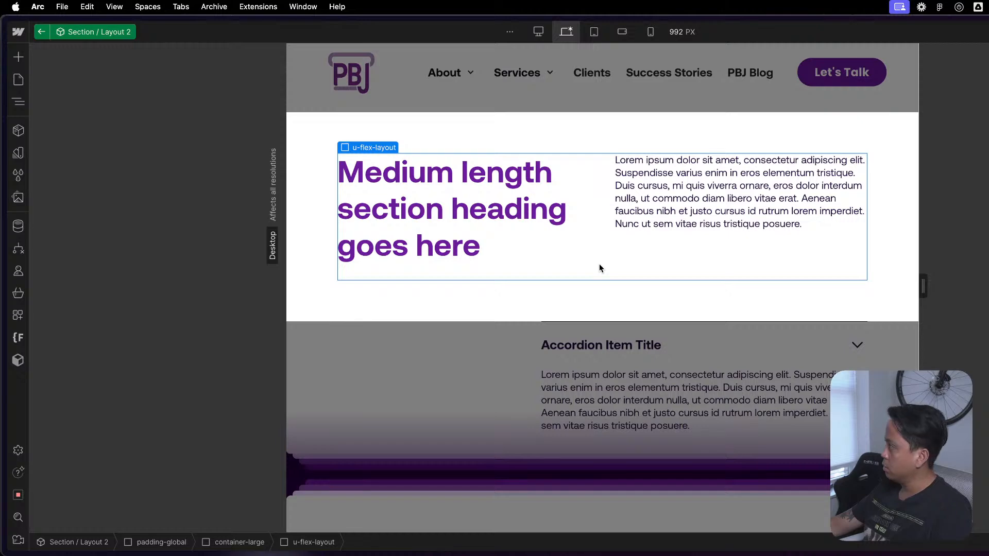
left_click(512, 390)
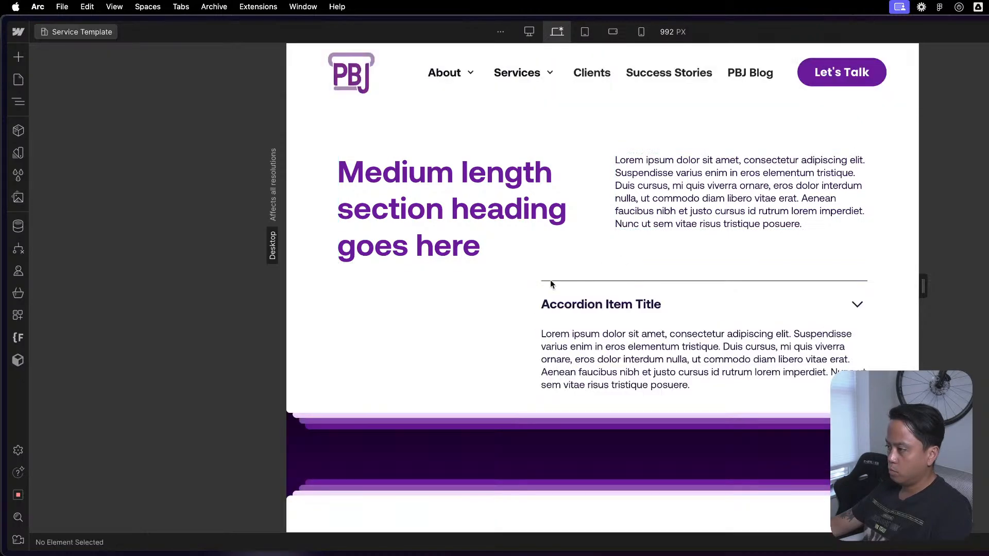
double_click(623, 240)
left_click(667, 259)
left_click(504, 384)
left_click(505, 384)
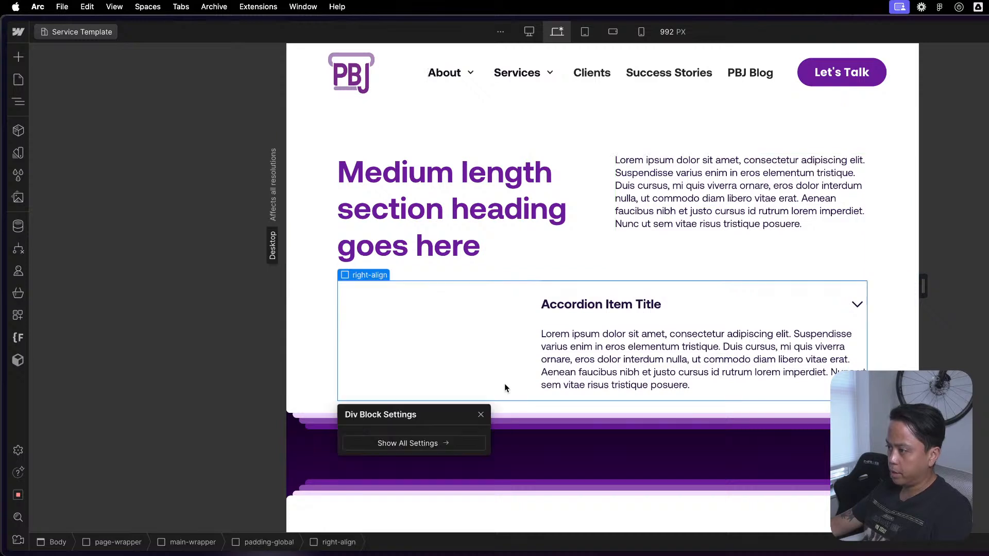
key("super+v")
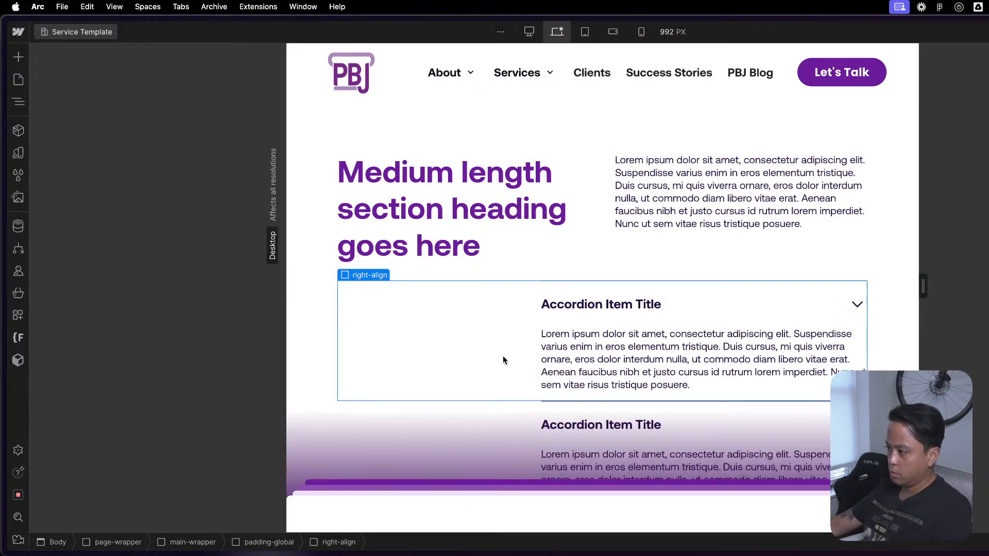
key("super+z")
- Add a Div Block inside right-align and place it before the max-width-medium wrapper
key("z")
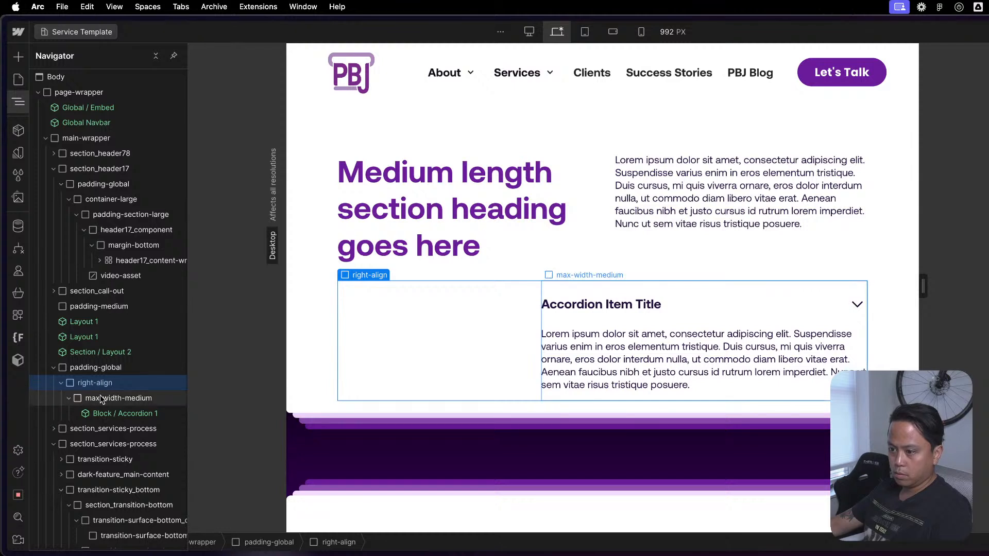
left_click(94, 414)
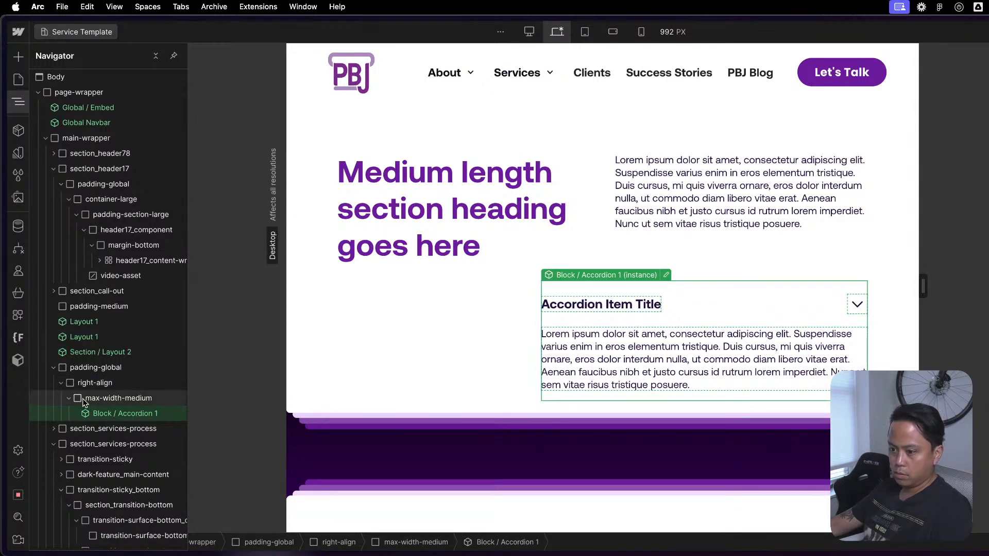
left_click(103, 398)
left_click(61, 383)
left_click(61, 383)
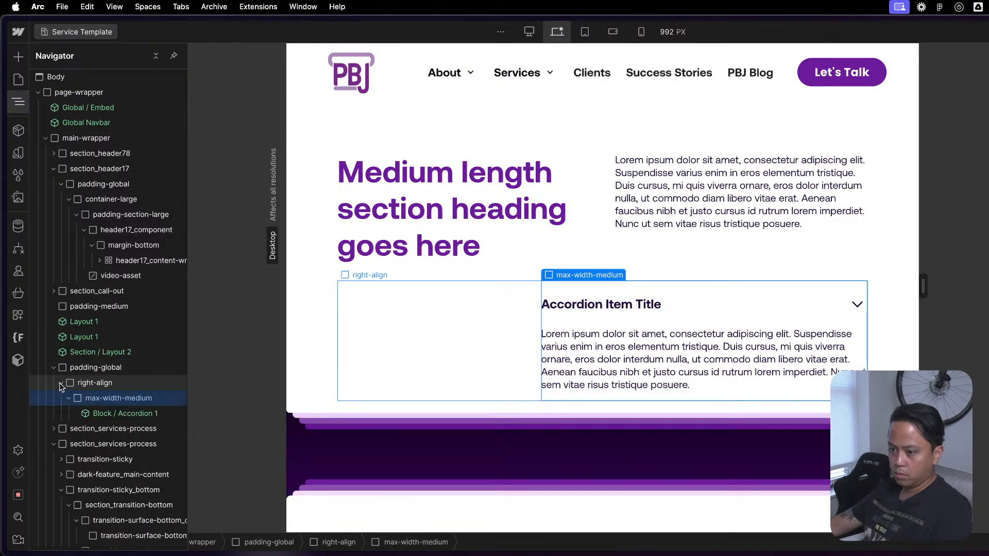
left_click(69, 398)
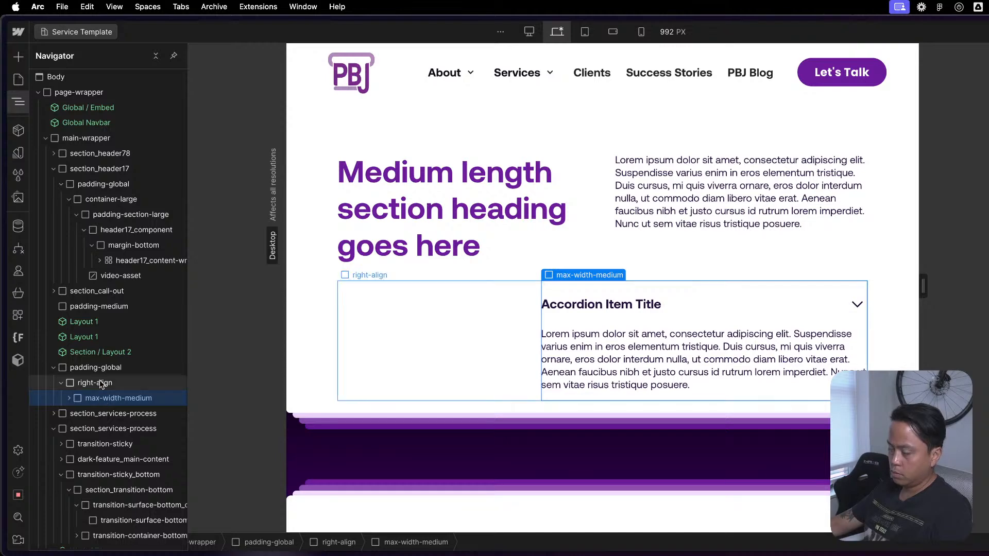
left_click(101, 385)
key("super+k")
type("d")
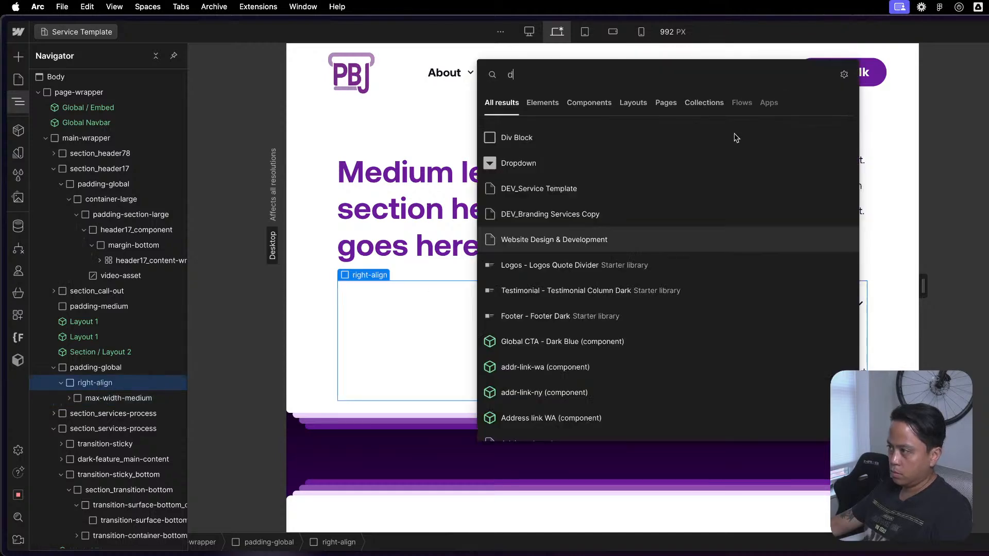
left_click(577, 148)
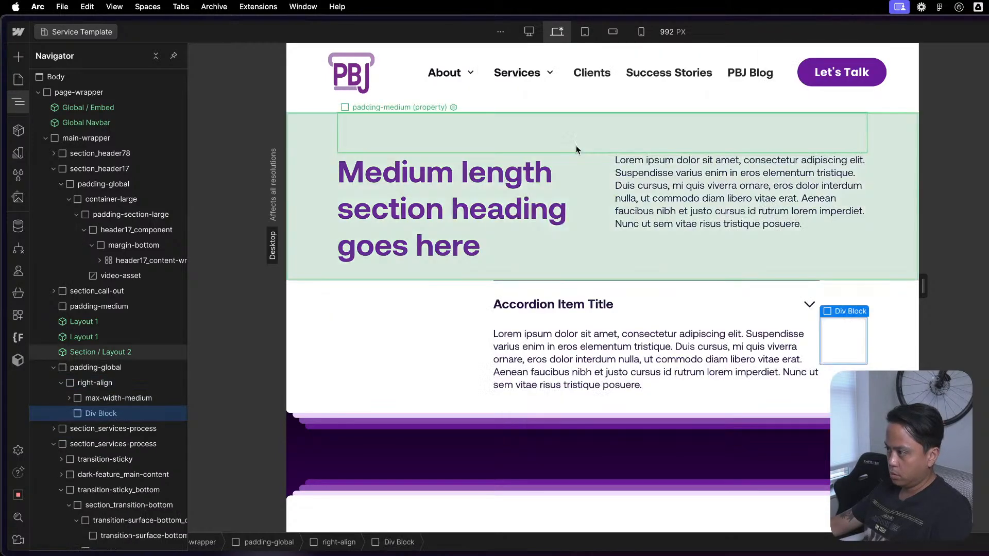
left_click_drag(100, 413, 114, 394)
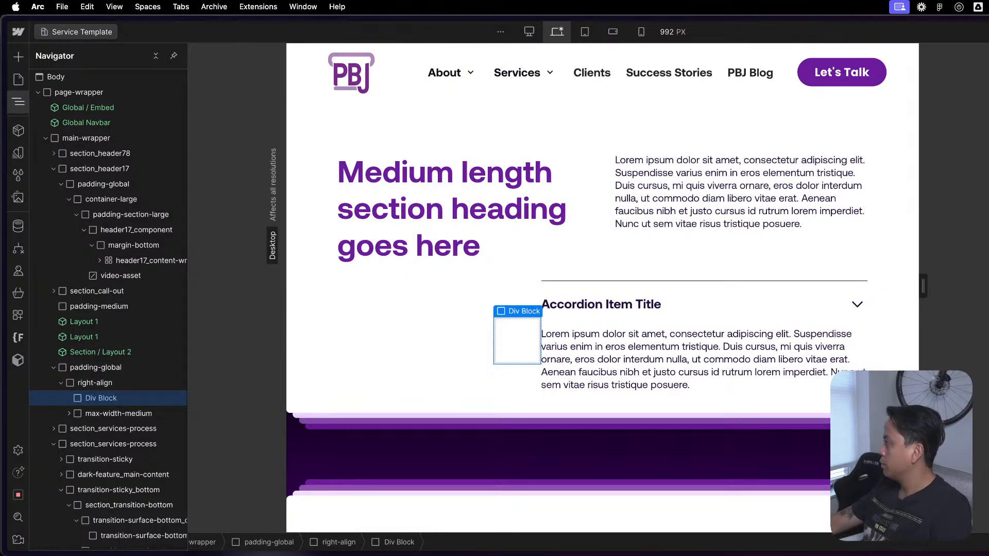
- Apply the u-flex-grow class to the new Div Block and adjust the sizing of the max-width-medium wrapper beside it
key("Return")
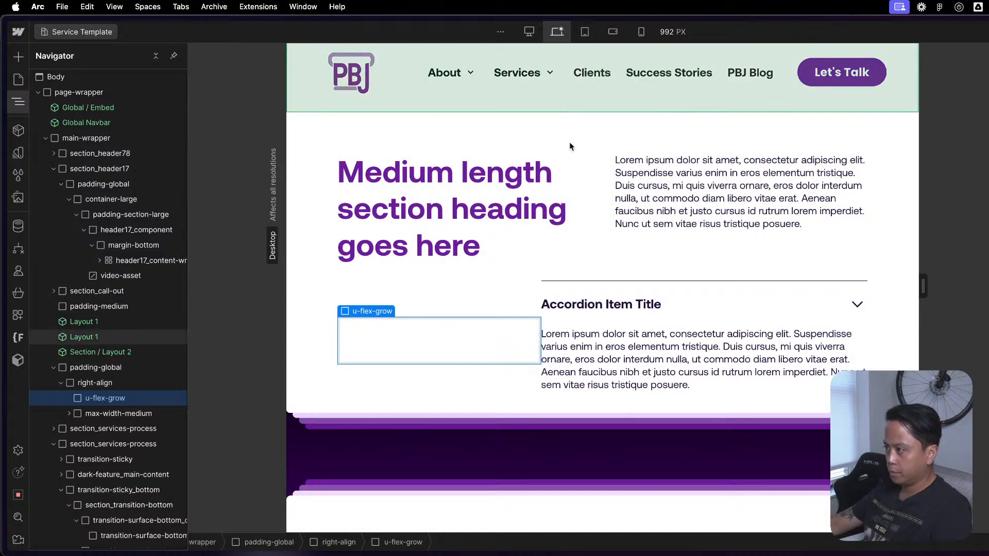
left_click(136, 410)
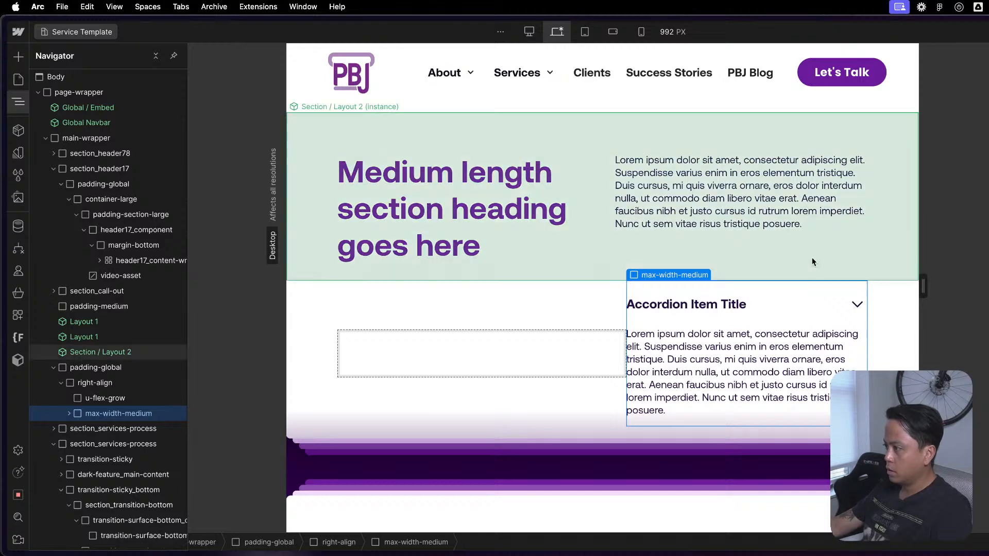
- Check the u-flex-layout block inside Section / Layout 2, and add a gap between the two blocks in right-align
left_click(539, 355)
key("z")
left_click(618, 306)
key("z")
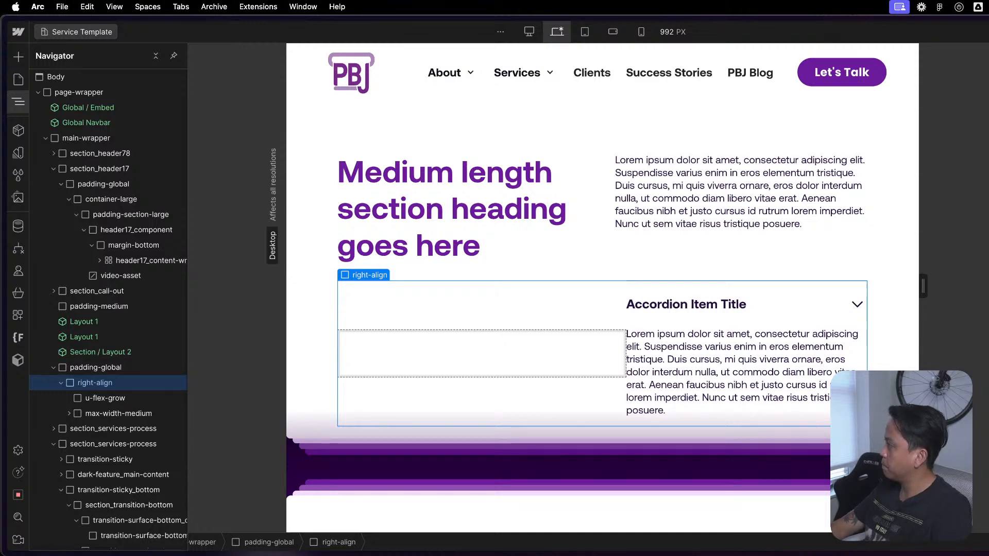
double_click(586, 231)
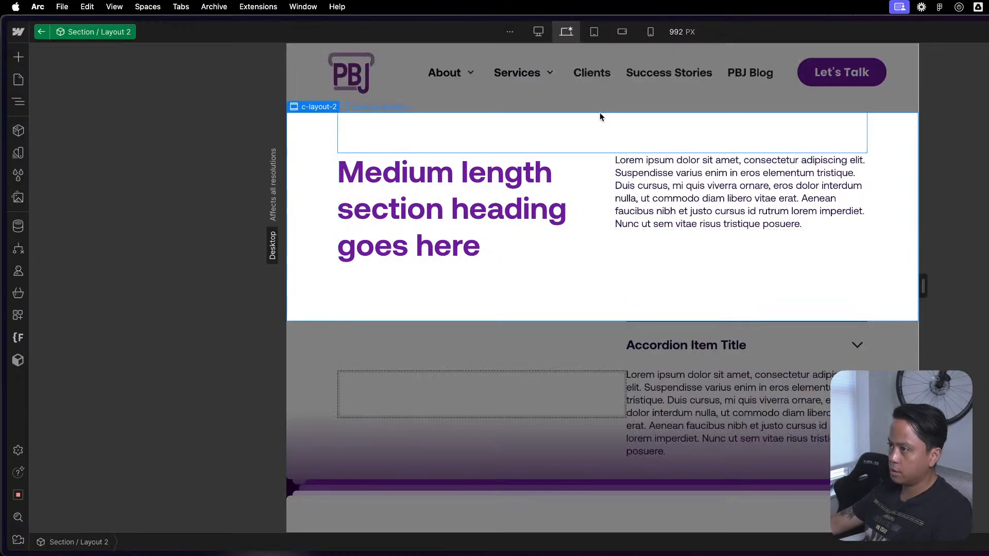
left_click(595, 192)
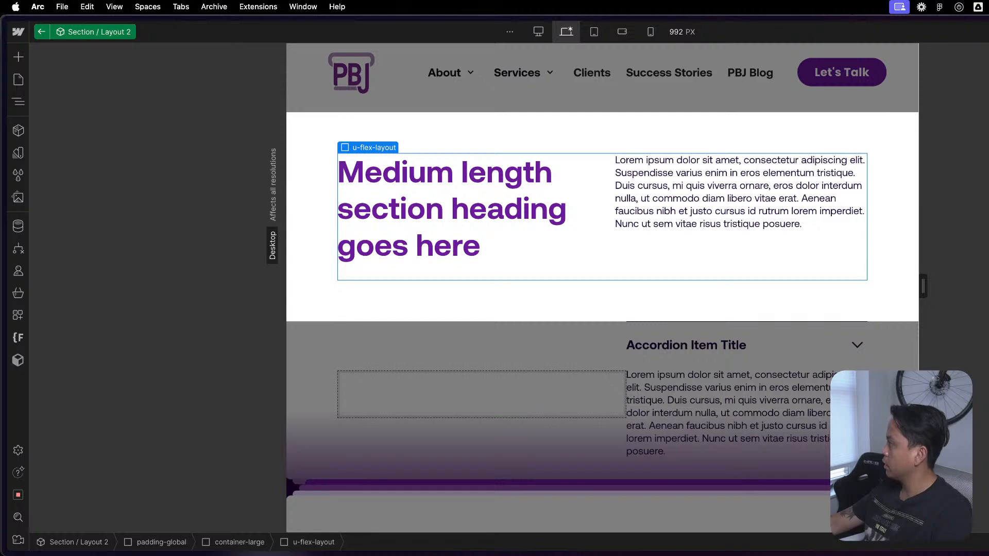
left_click(722, 382)
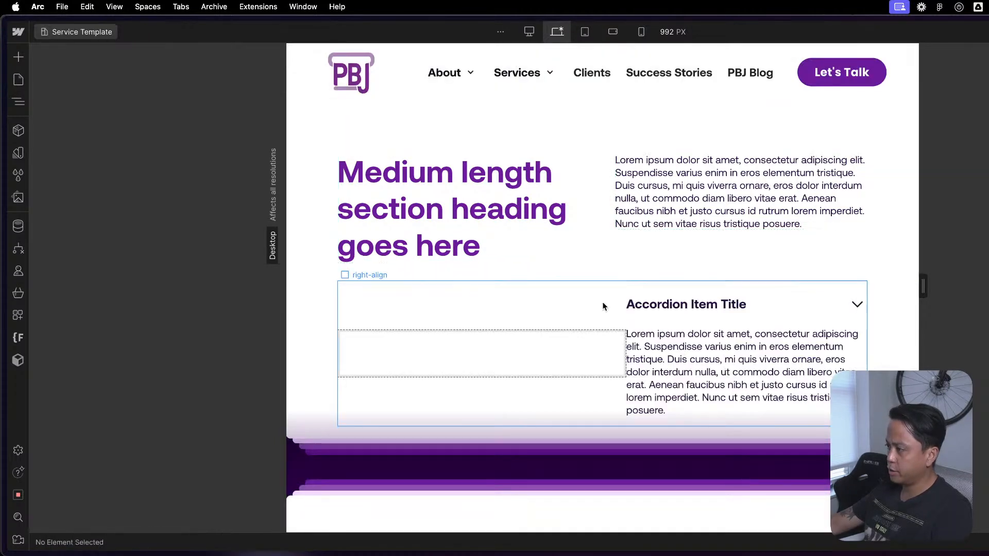
left_click(605, 306)
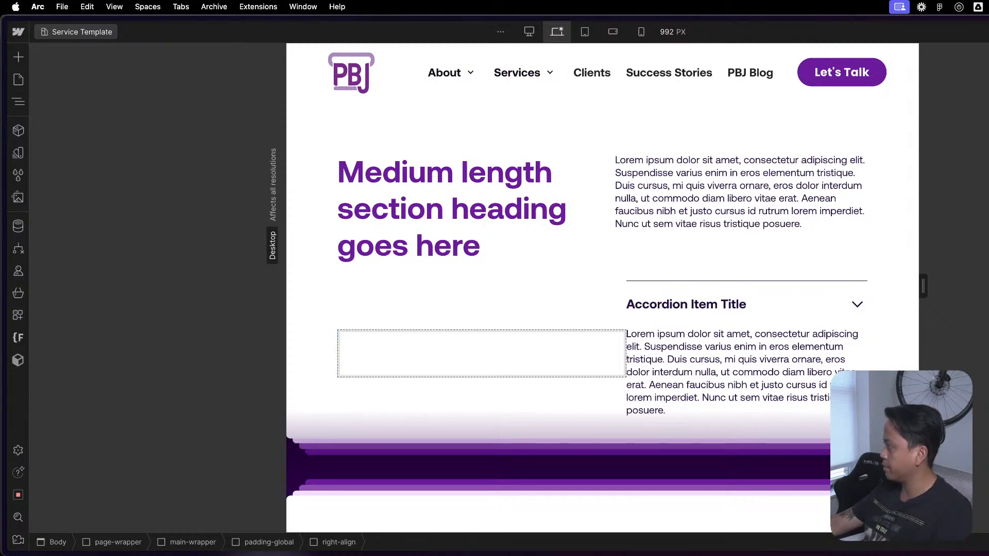
key("Return")
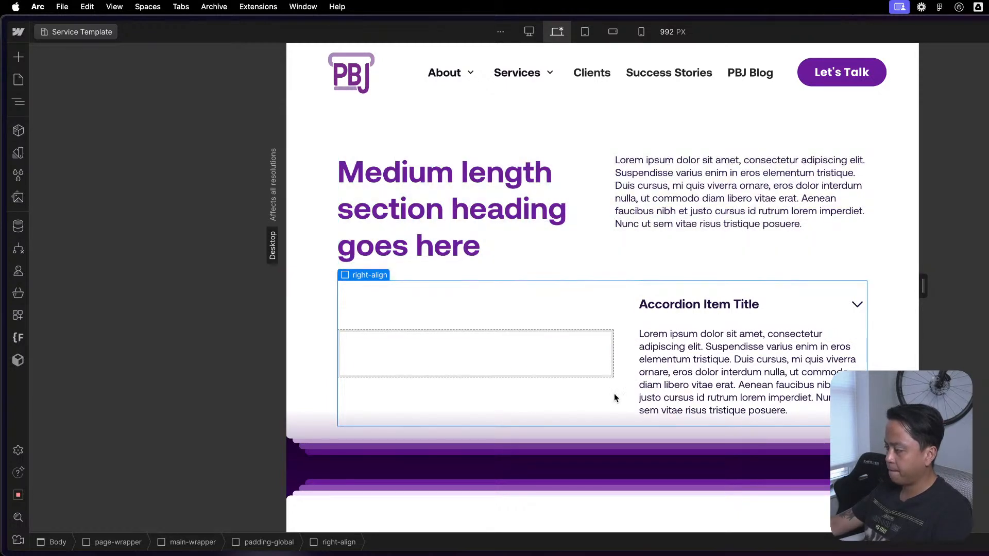
- Replace the max-width-medium class on the accordion's wrapper with u-flex-grow and inspect right-align and its empty block
left_click(540, 368)
left_click(694, 313)
key("z")
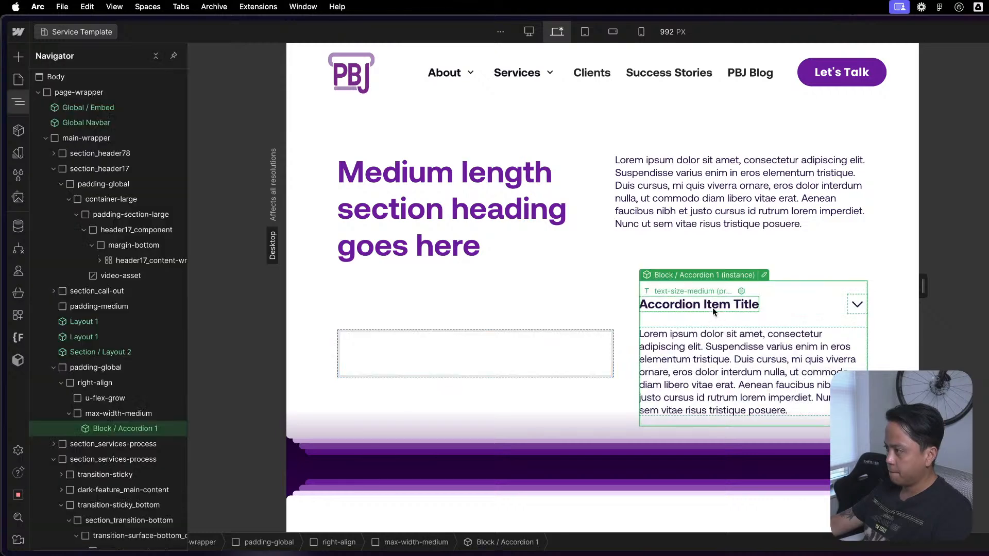
left_click(113, 414)
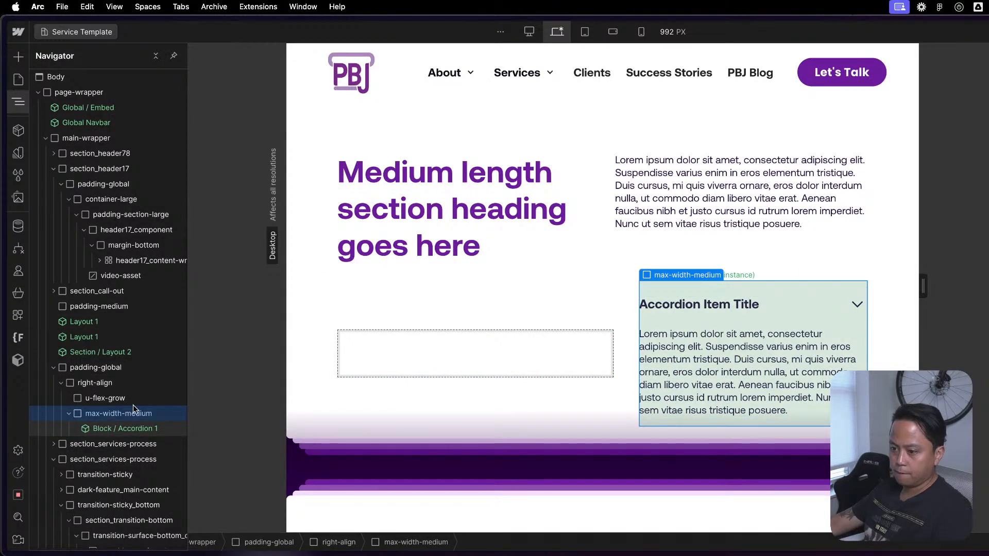
left_click_drag(133, 409, 132, 413)
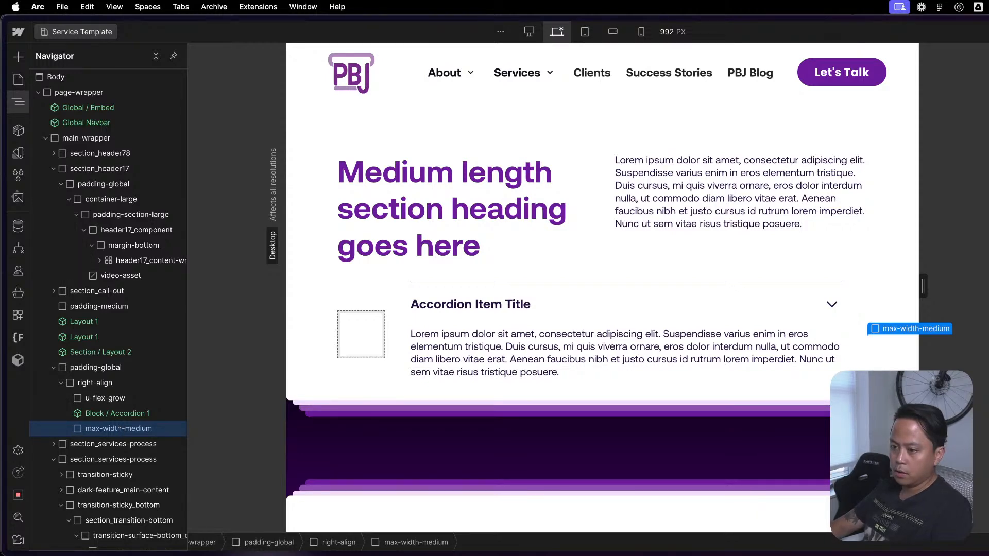
key("super+z")
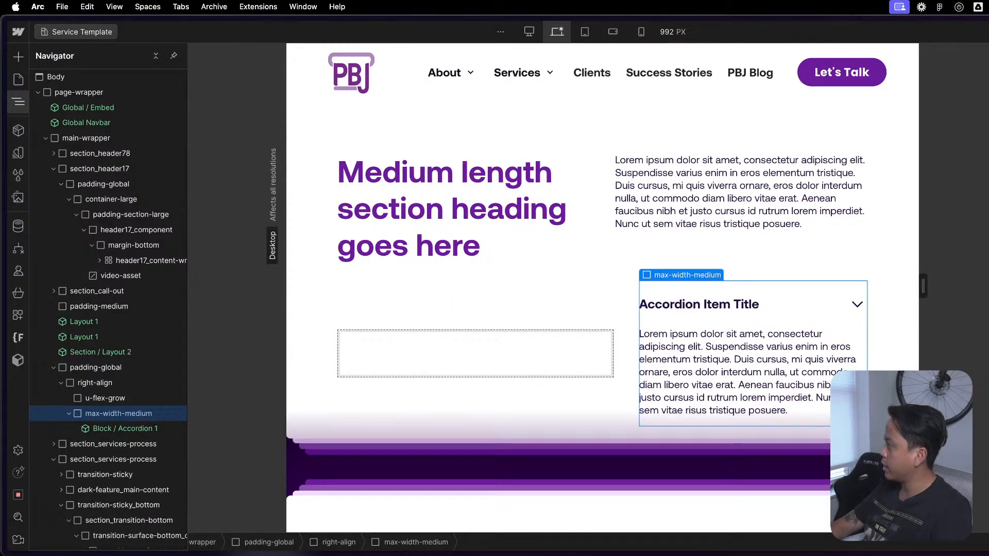
key("super+z")
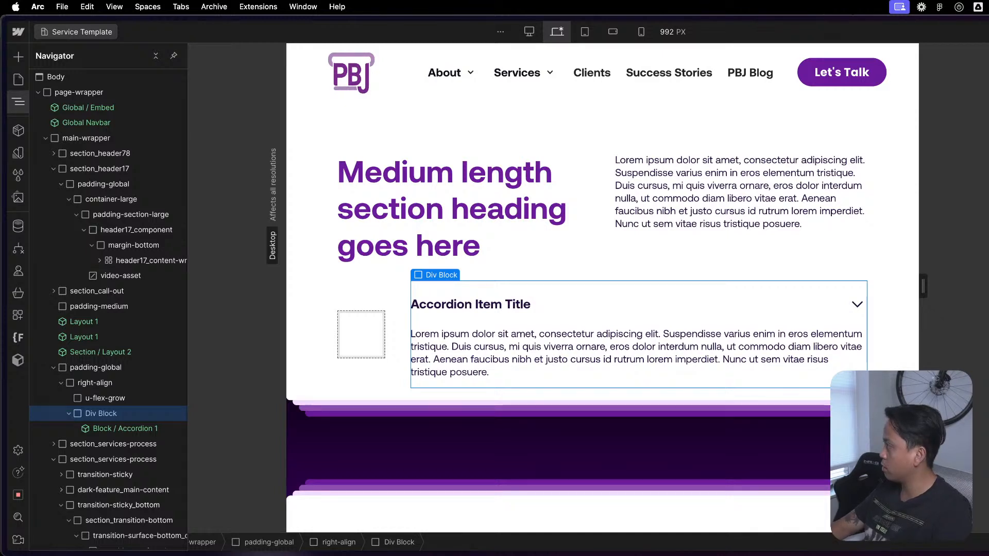
key("Return")
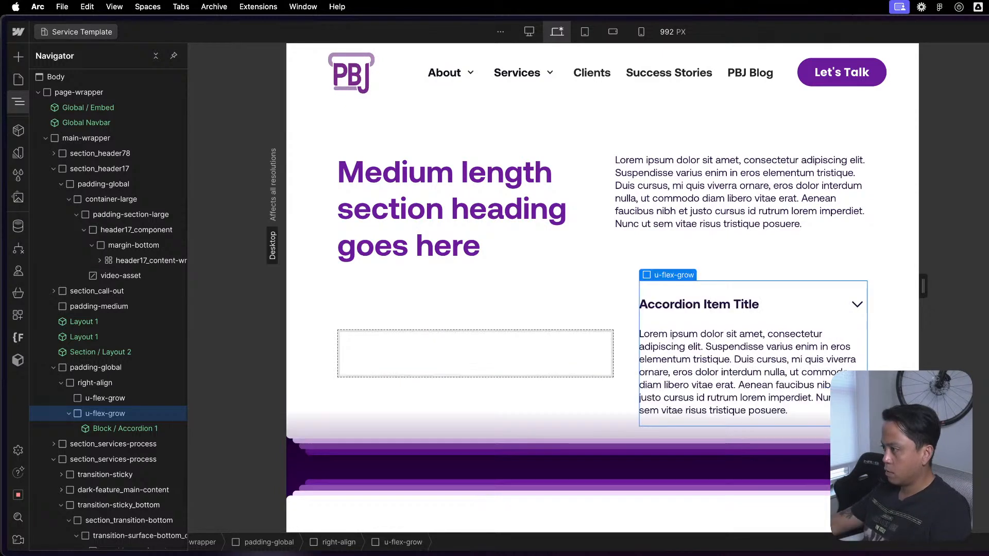
left_click(622, 340)
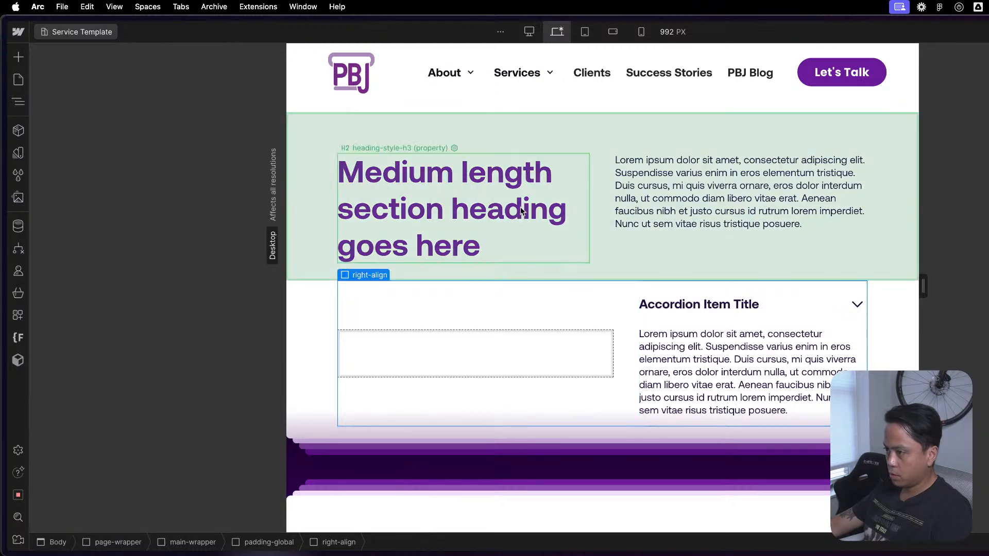
left_click(446, 350)
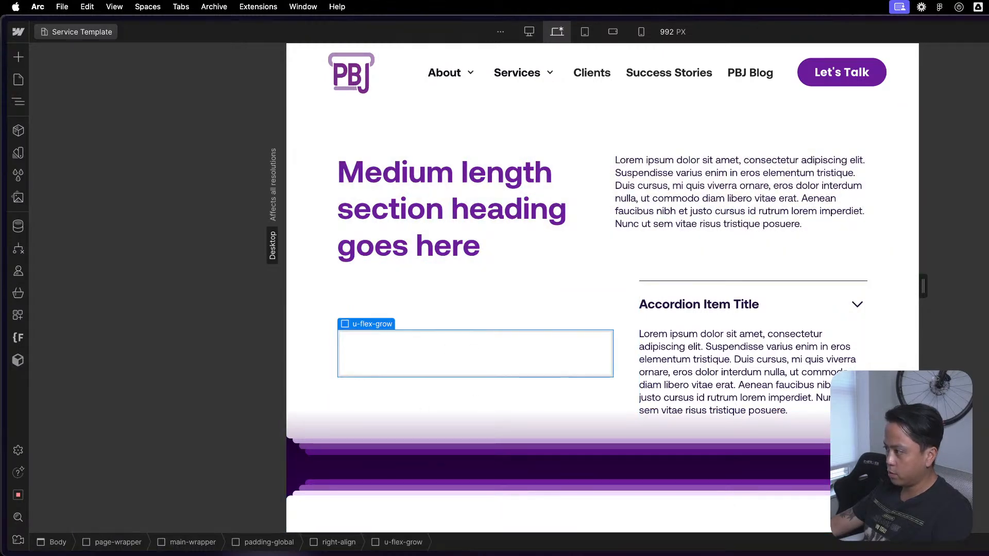
- Try different sizing for the u-flex-grow blocks around the accordion, undoing and redoing the change to compare the column layouts
left_click(767, 345)
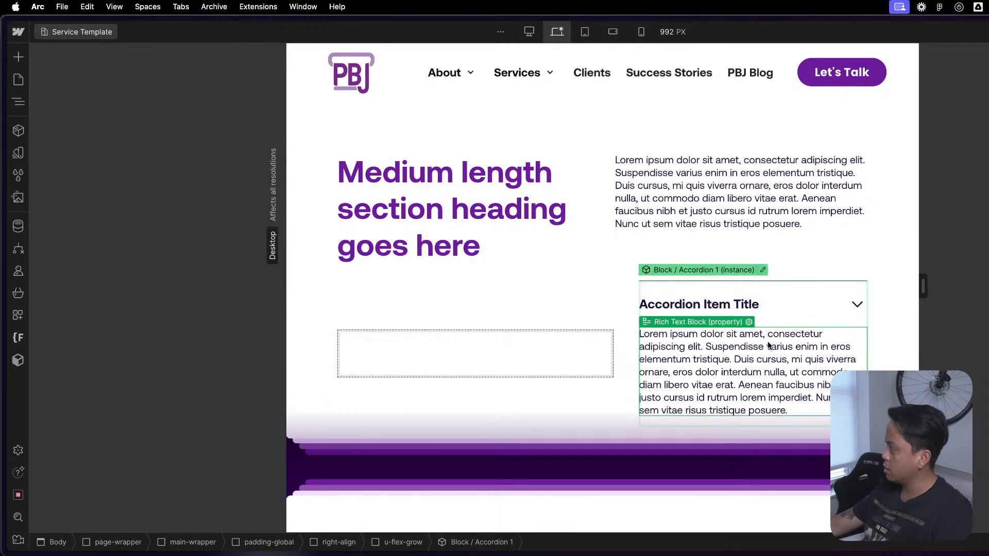
left_click(587, 361)
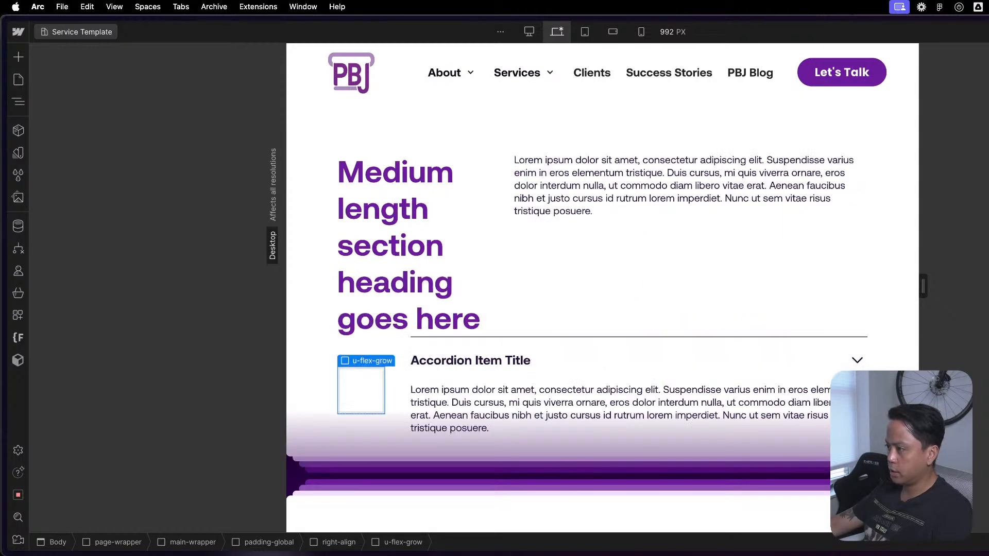
key("super+z")
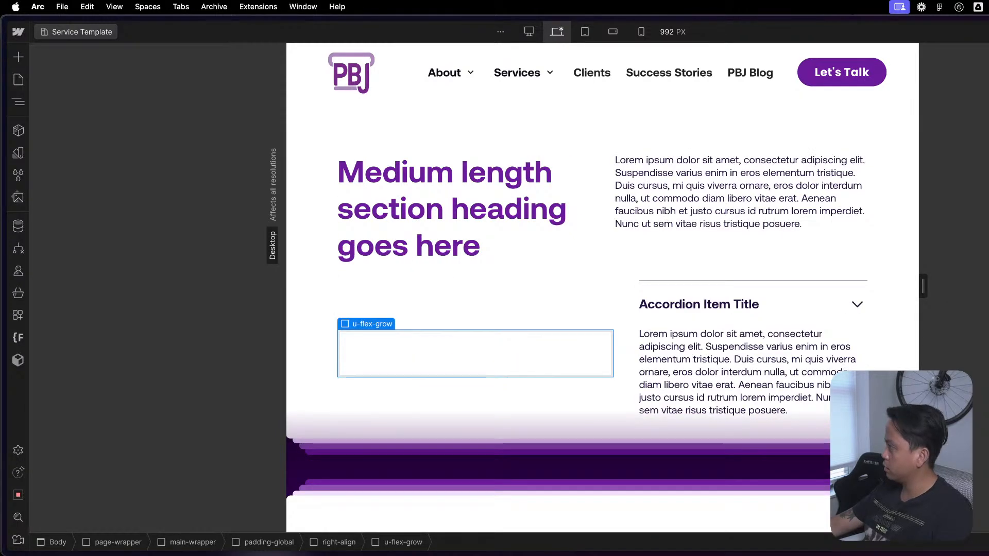
key("super+shift+z")
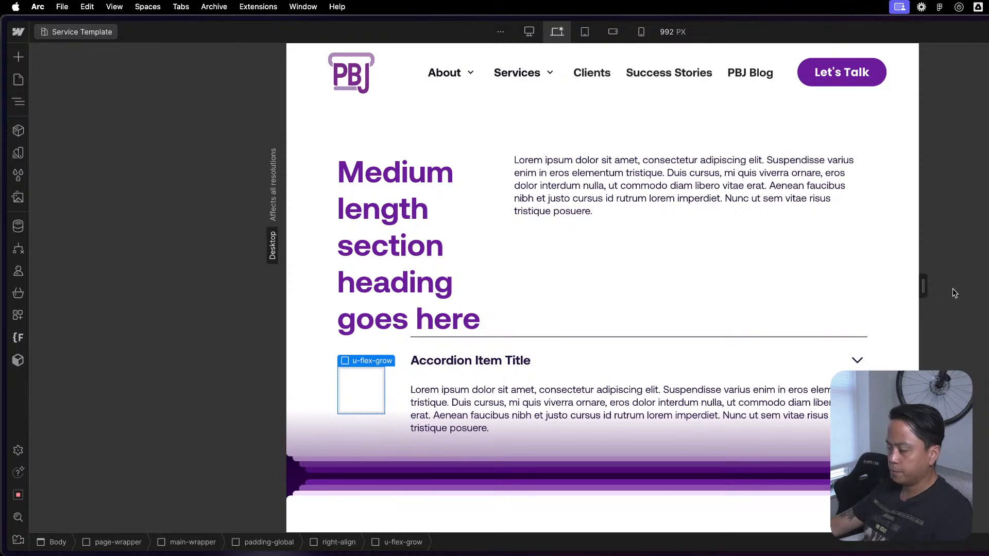
key("super+z")
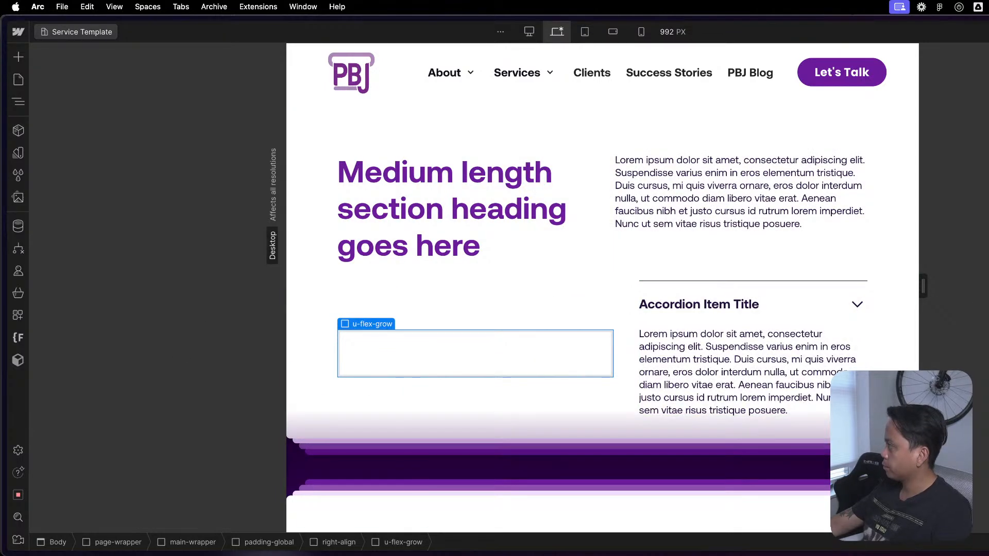
- Replace the u-flex-grow class on the empty block in right-align with u-col-half, sized to half the row
key("super+shift+z")
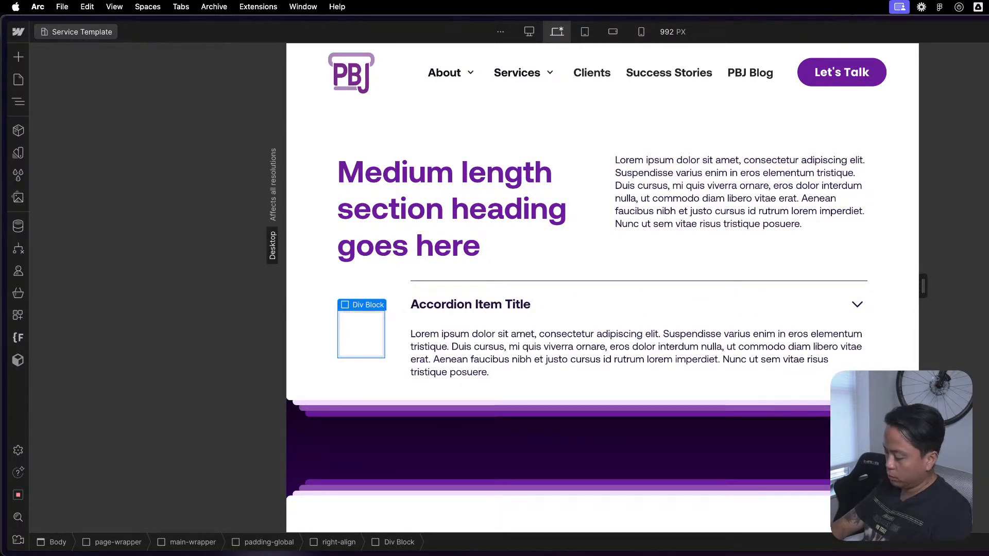
key("Return")
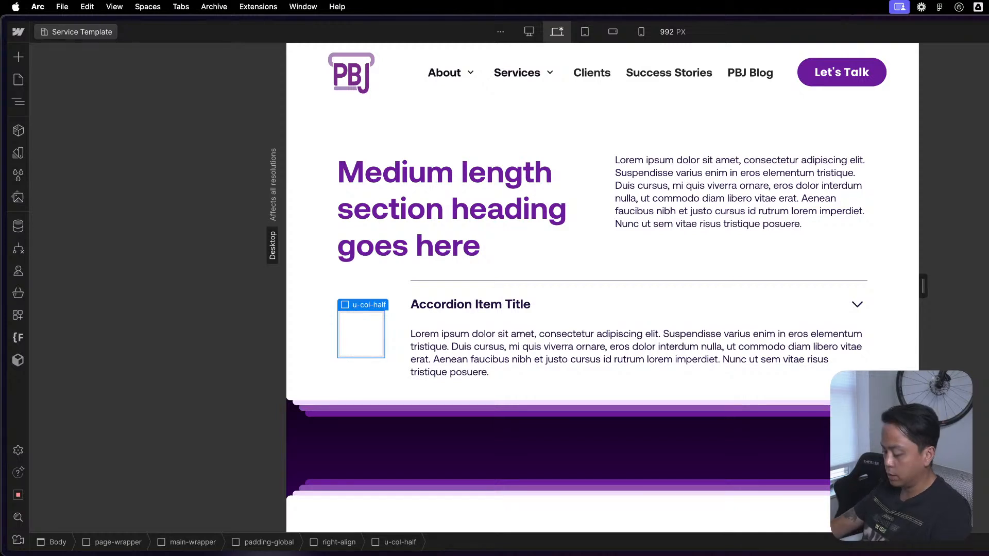
key("Return")
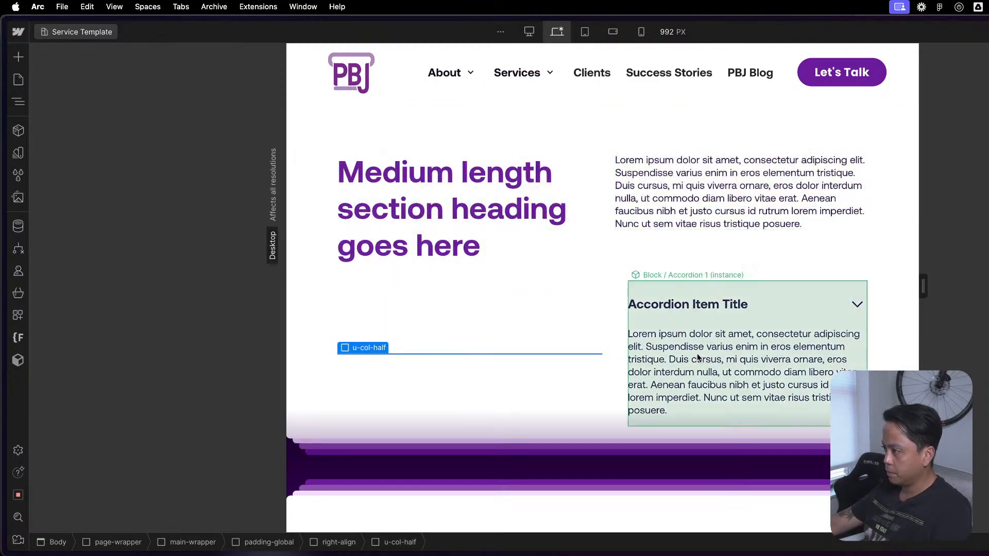
- In Section / Layout 2, replace the heading column's u-flex-grow class with u-col-half, then return to the page
double_click(611, 240)
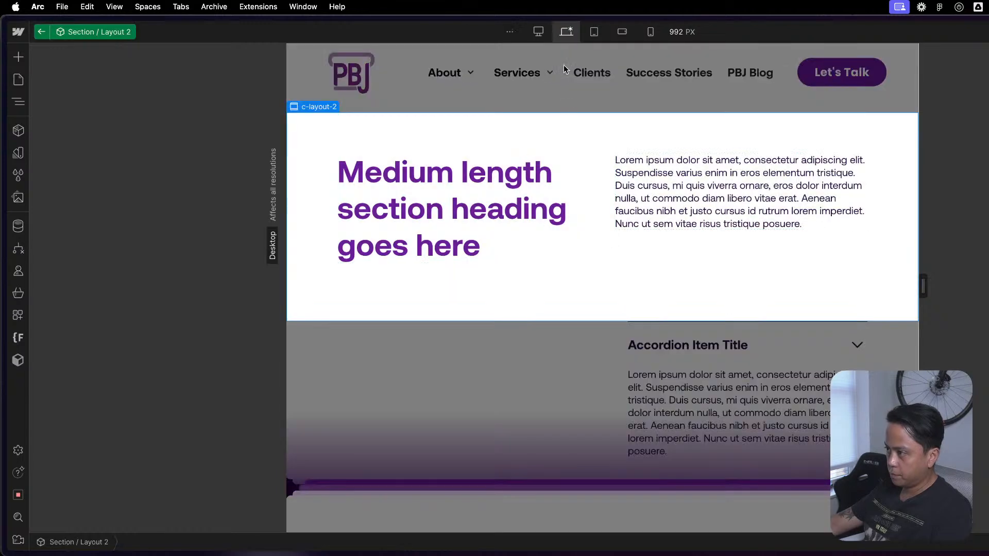
left_click(533, 265)
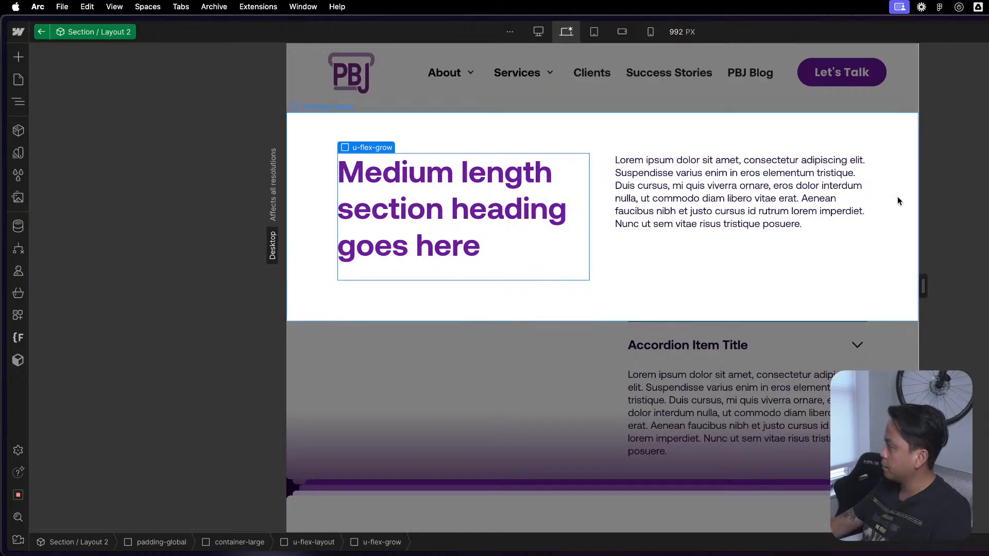
key("BackSpace")
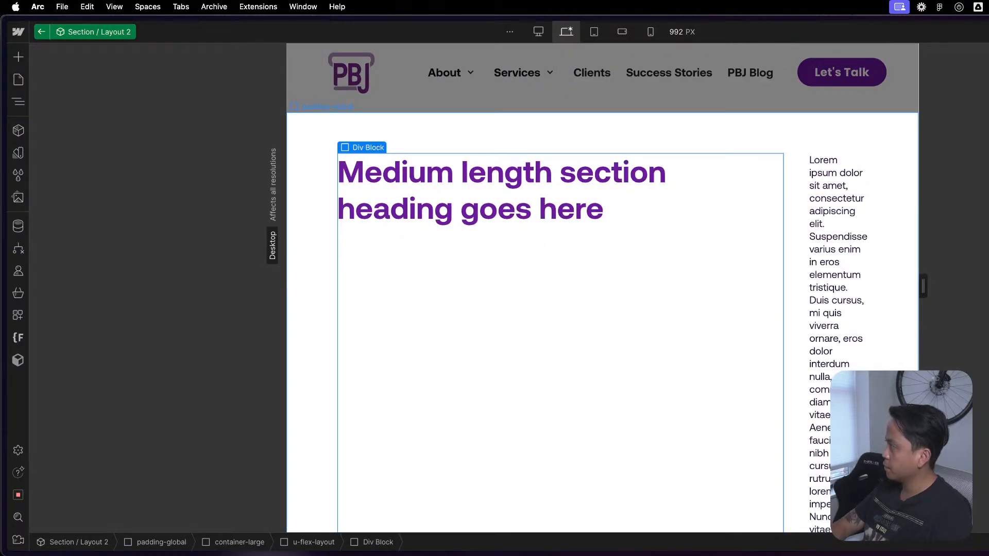
key("Return")
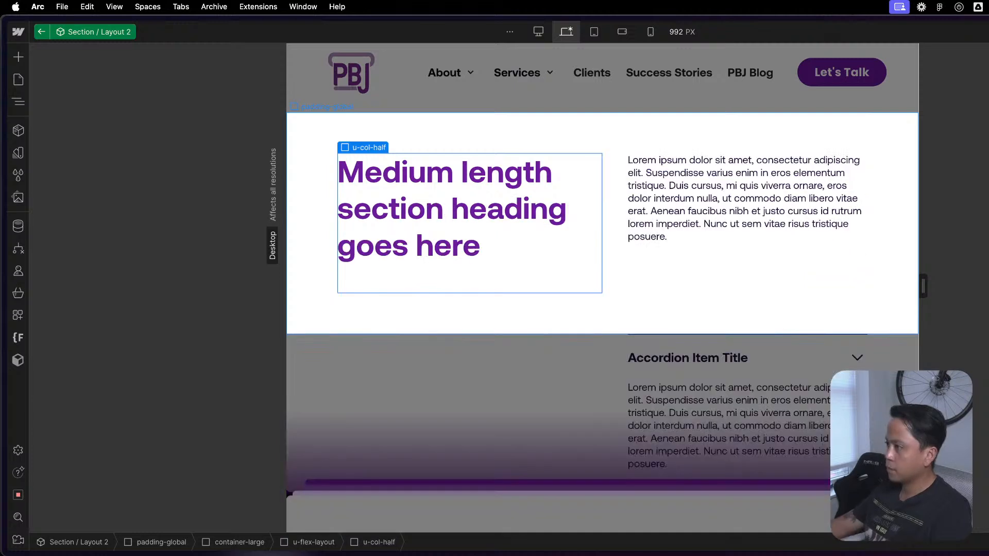
left_click(752, 290)
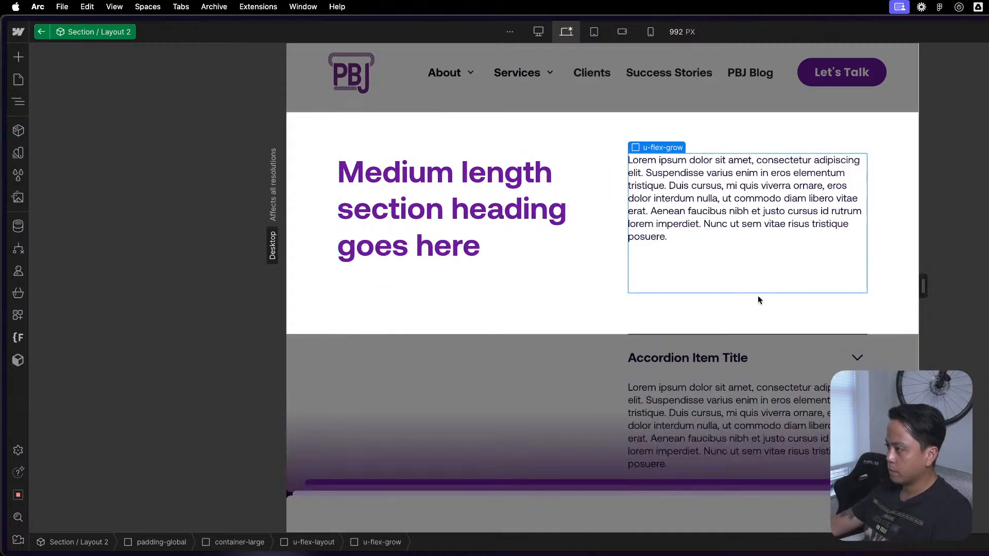
left_click(586, 402)
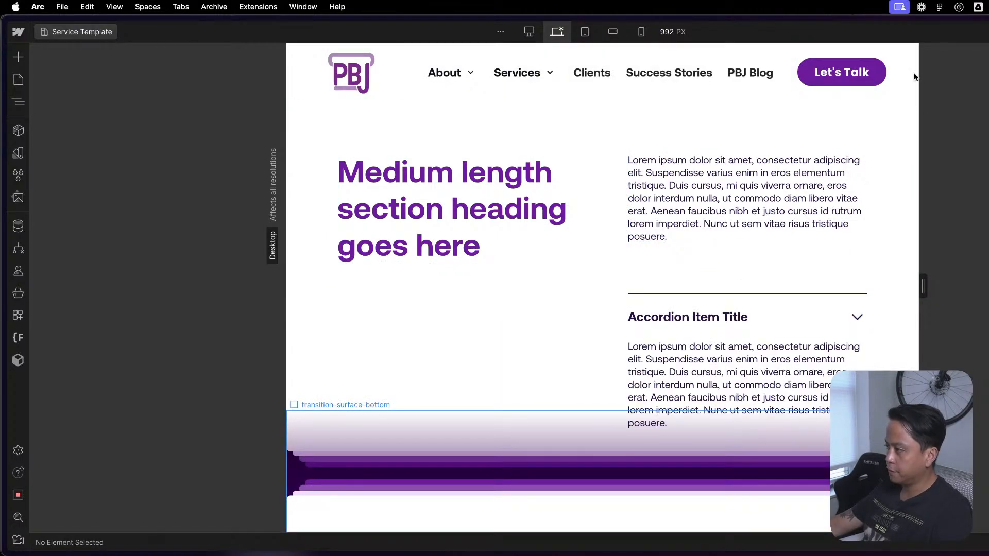
- Examine how the accordion in right-align lines up with the paragraph column of Section / Layout 2
left_click(687, 138)
scroll(750, 356, "up", 3)
scroll(599, 372, "down", 3)
key("Escape")
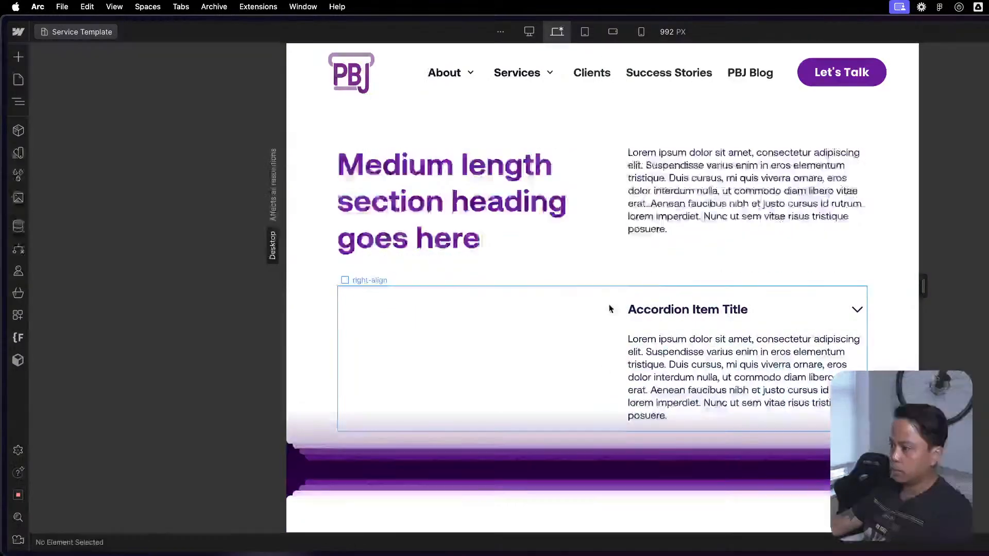
left_click(670, 256)
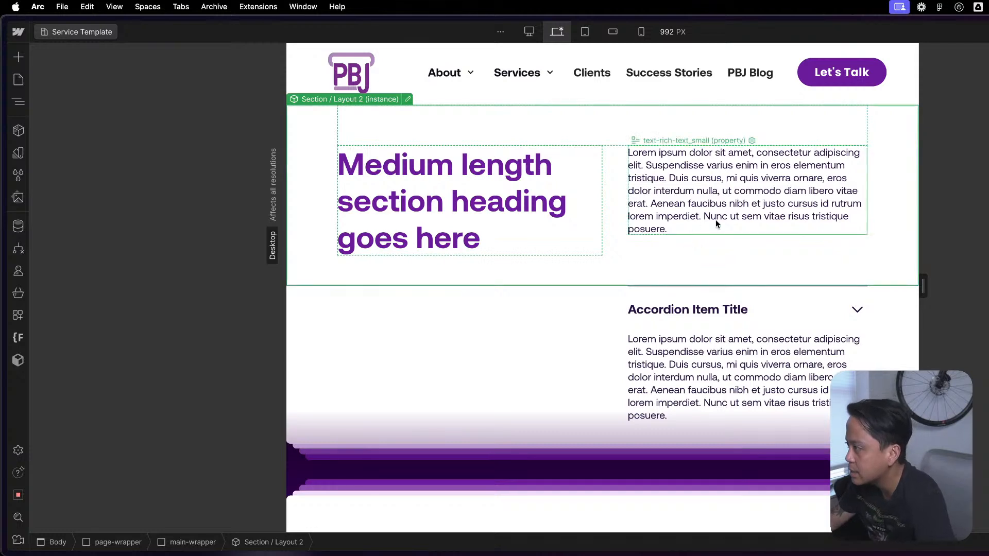
left_click(891, 323)
scroll(892, 323, "up", 1)
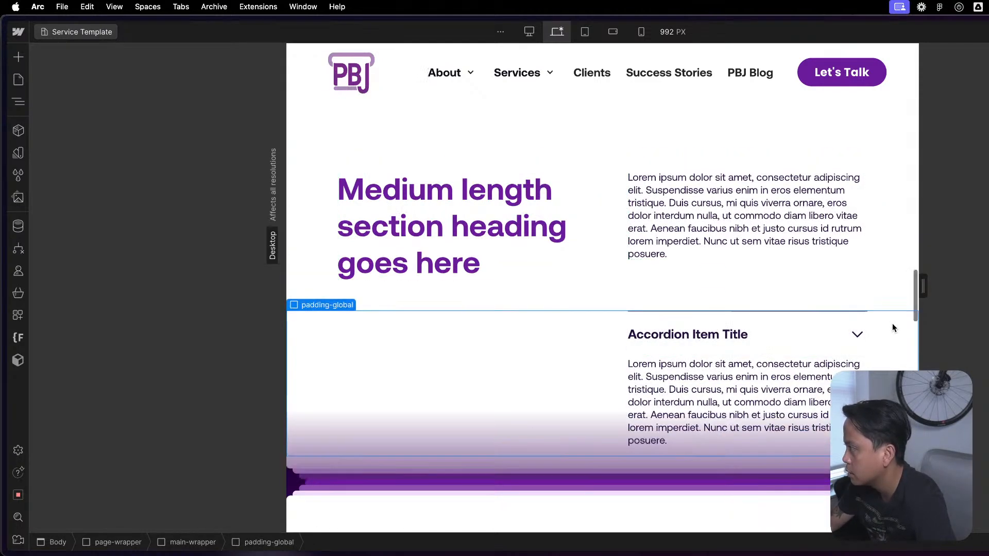
scroll(892, 323, "up", 5)
scroll(866, 276, "down", 5)
scroll(851, 281, "up", 3)
scroll(851, 281, "down", 4)
left_click(568, 324)
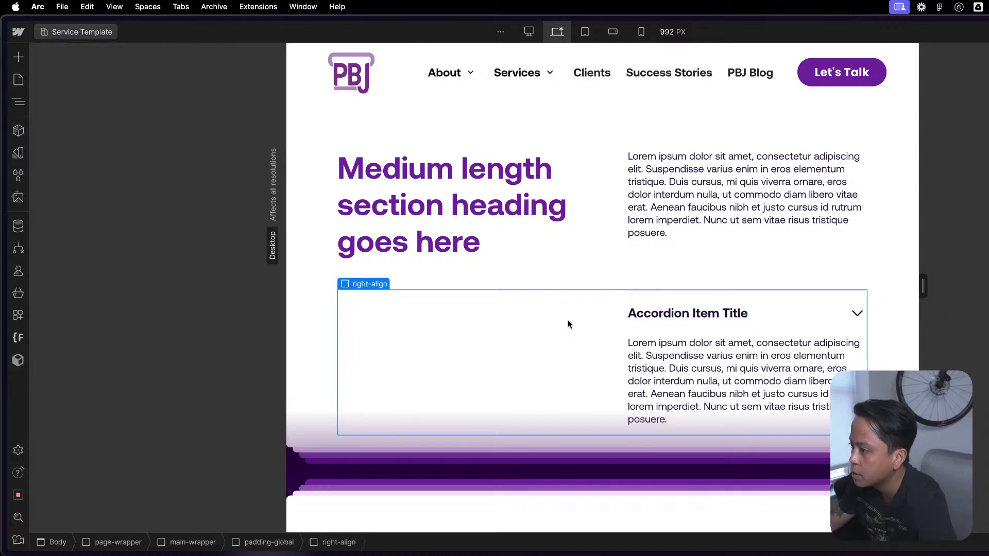
left_click(734, 335)
left_click(530, 304)
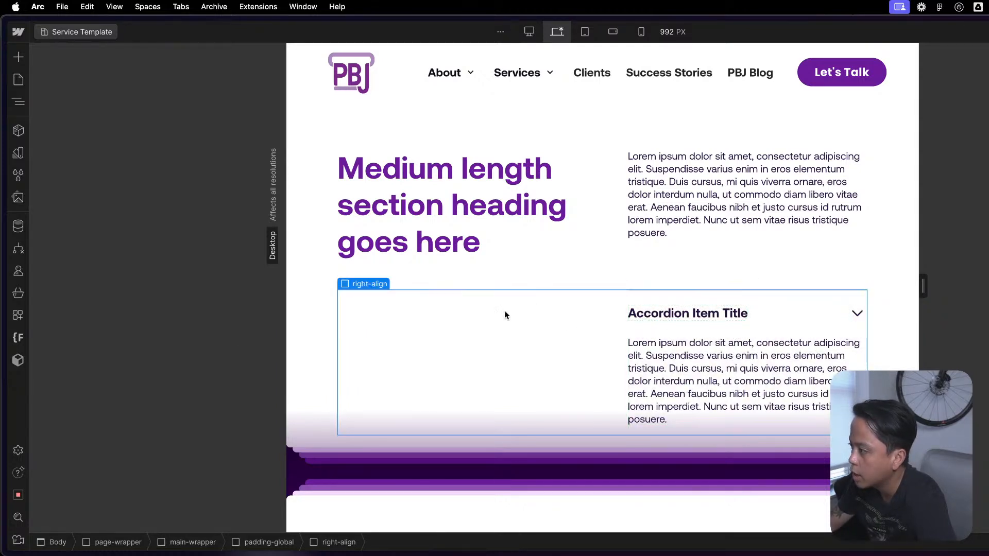
- Review the element structure nested in padding-global, collapse the u-flex-grow wrapper, and select right-align
left_click(325, 332)
key("z")
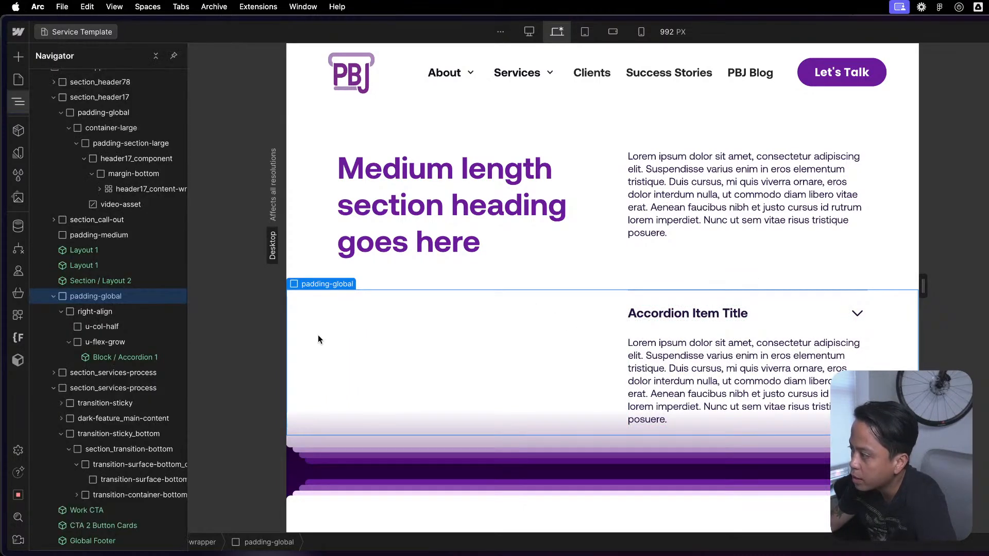
left_click(59, 312)
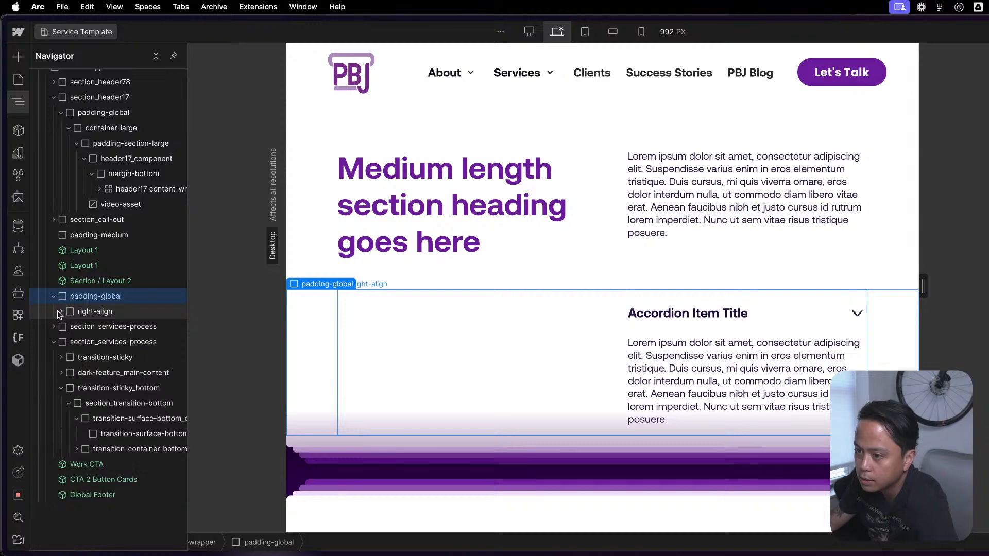
left_click(54, 297)
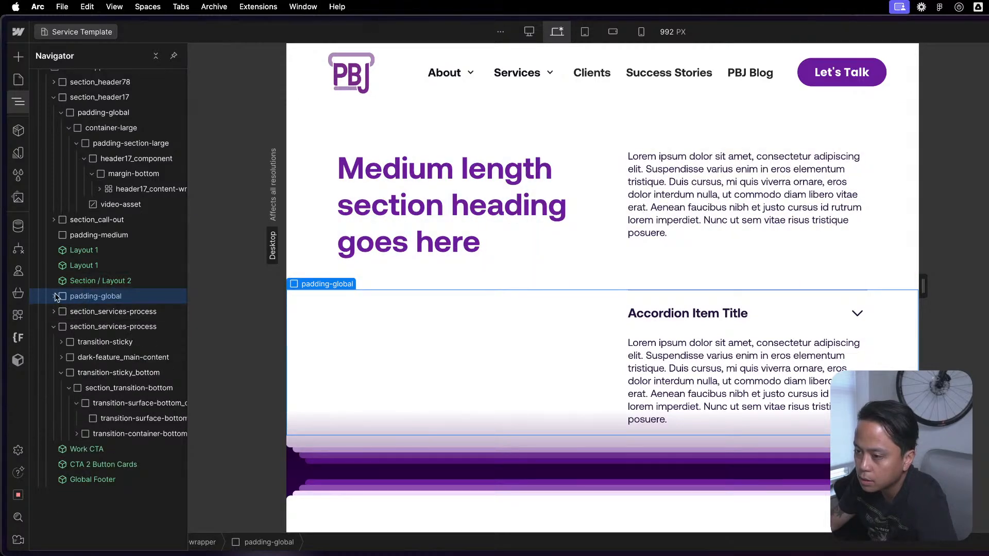
left_click(54, 296)
left_click(54, 297)
left_click(54, 297)
left_click(60, 312)
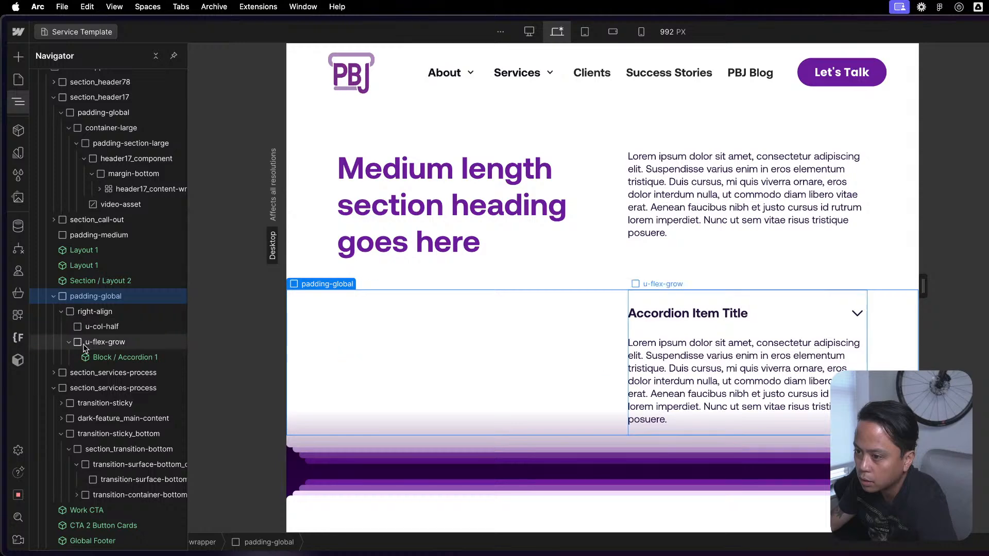
left_click(68, 342)
left_click(95, 311)
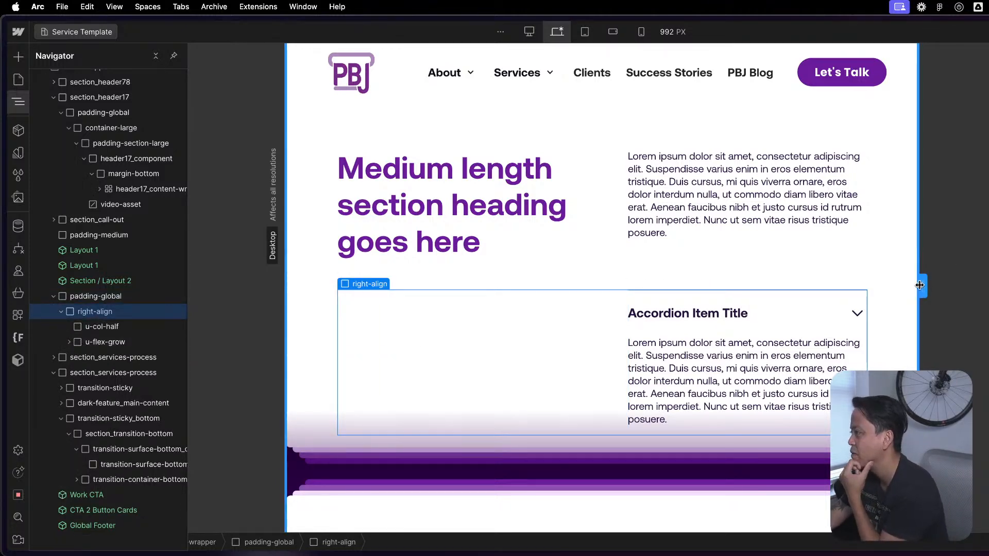
- Widen the canvas to 1439 px and compare the accordion's alignment there with the 1798 px breakpoint
left_click_drag(921, 286, 988, 286)
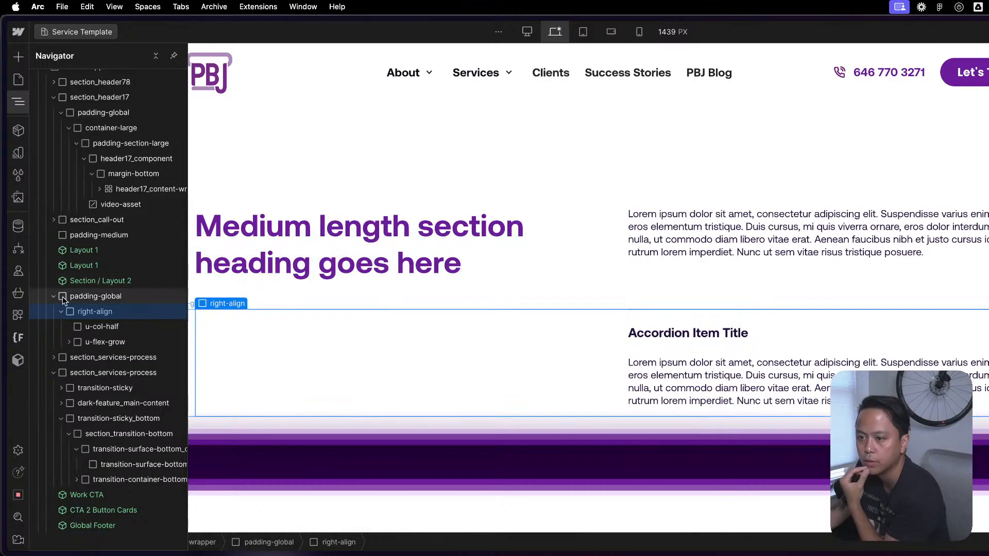
scroll(82, 201, "up", 3)
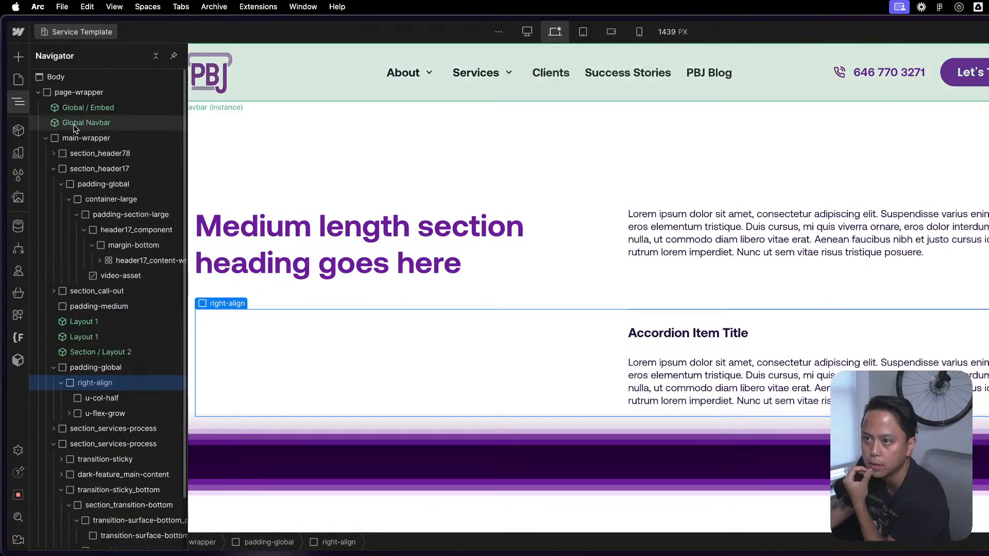
left_click(62, 185)
left_click(54, 168)
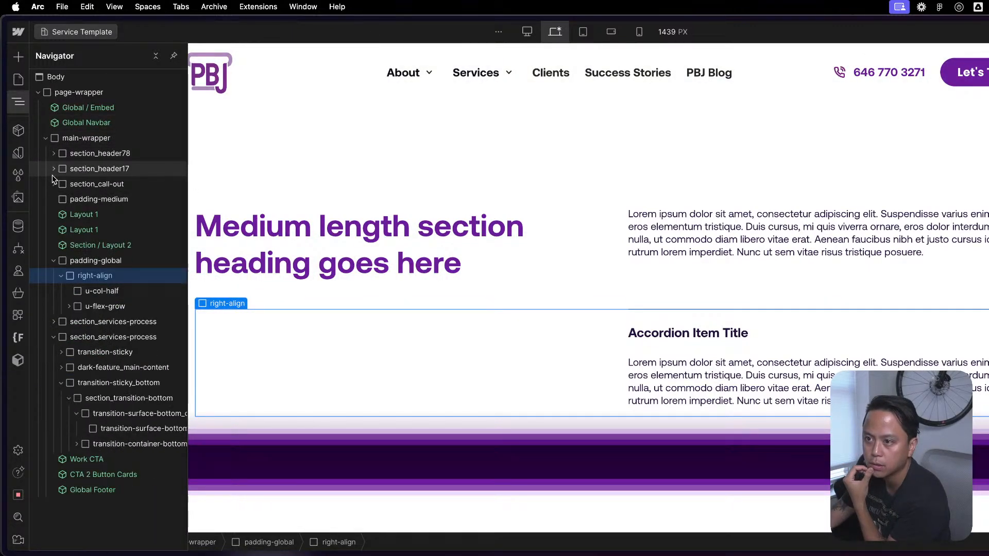
left_click(110, 305)
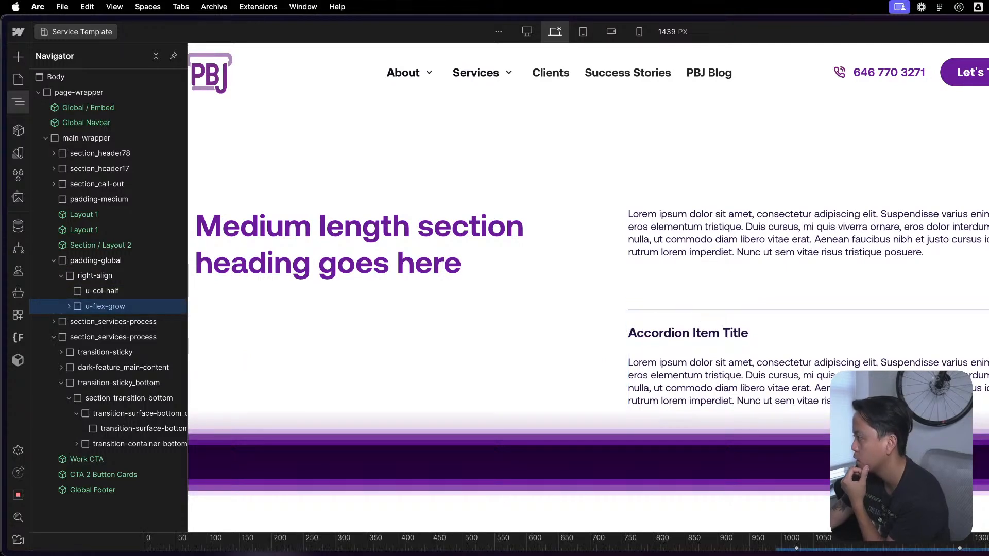
left_click(528, 32)
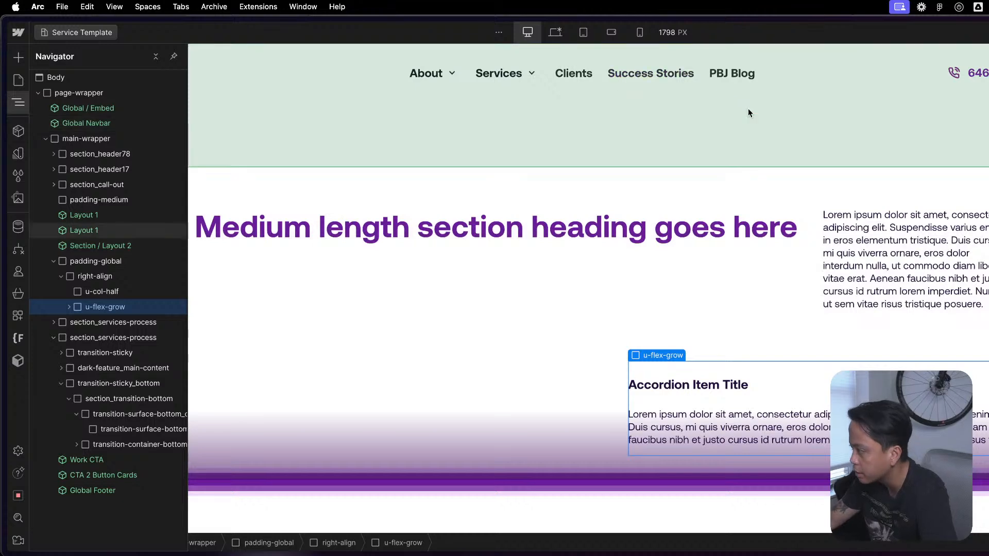
left_click(556, 33)
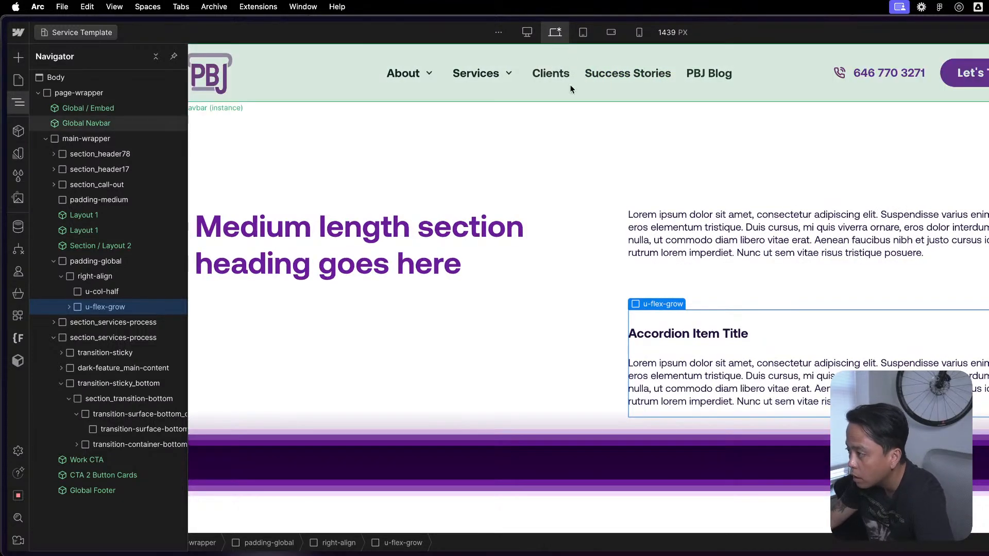
- Inspect the right-align wrapper, its parent padding-global, and the Block / Accordion 1 nested in u-flex-grow
left_click(69, 307)
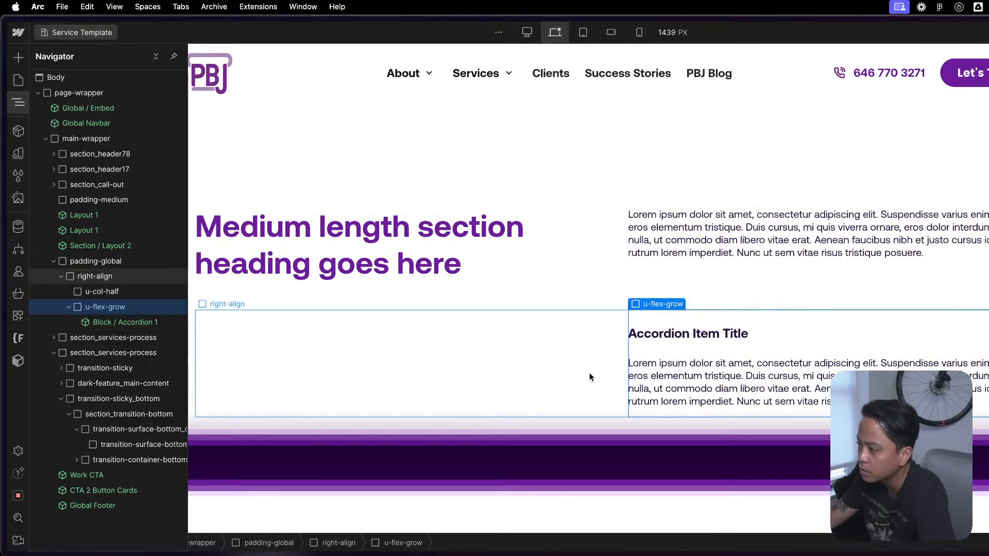
left_click(593, 377)
key("z")
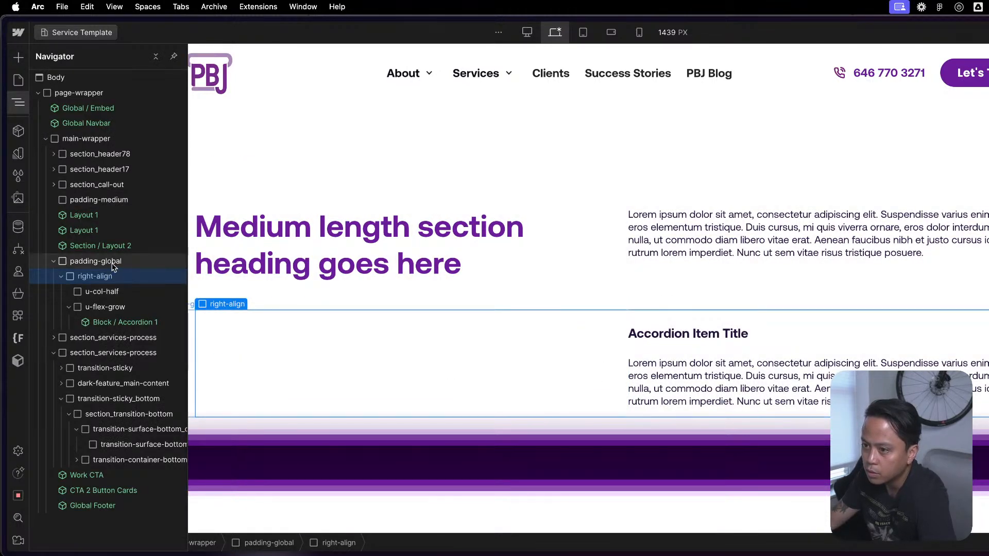
left_click(69, 307)
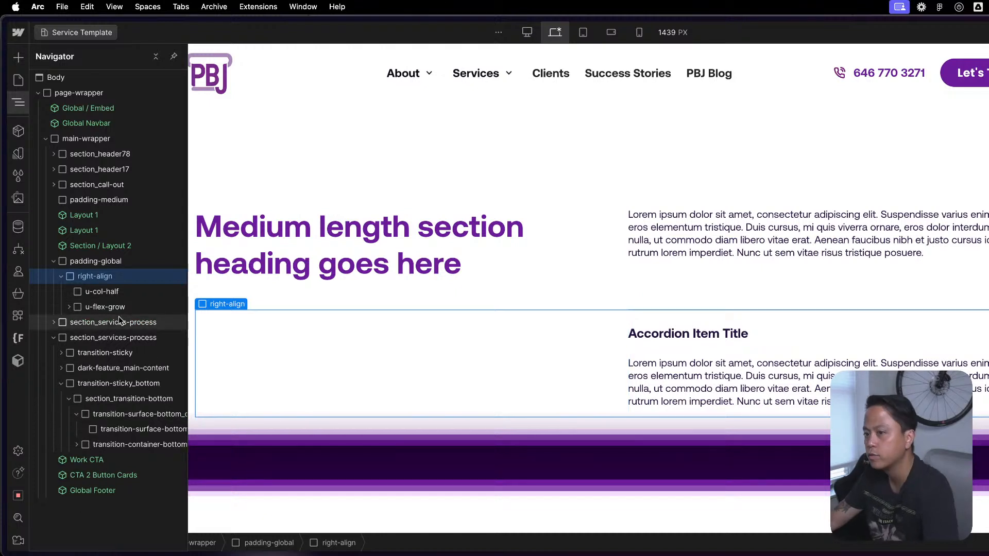
left_click(115, 262)
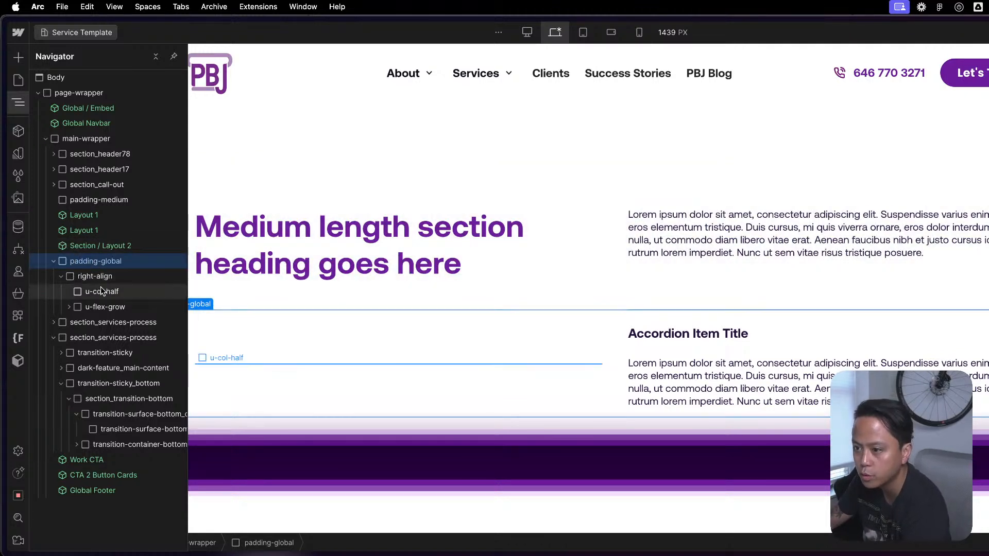
left_click(70, 308)
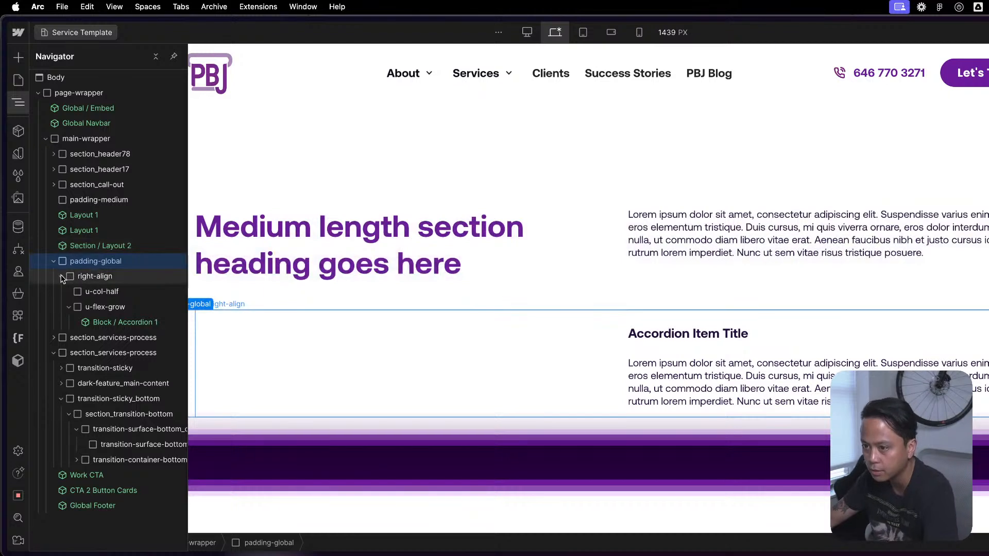
- Move right-align out of padding-global to directly below Section / Layout 2, delete the emptied padding-global wrapper, and select right-align
left_click(69, 307)
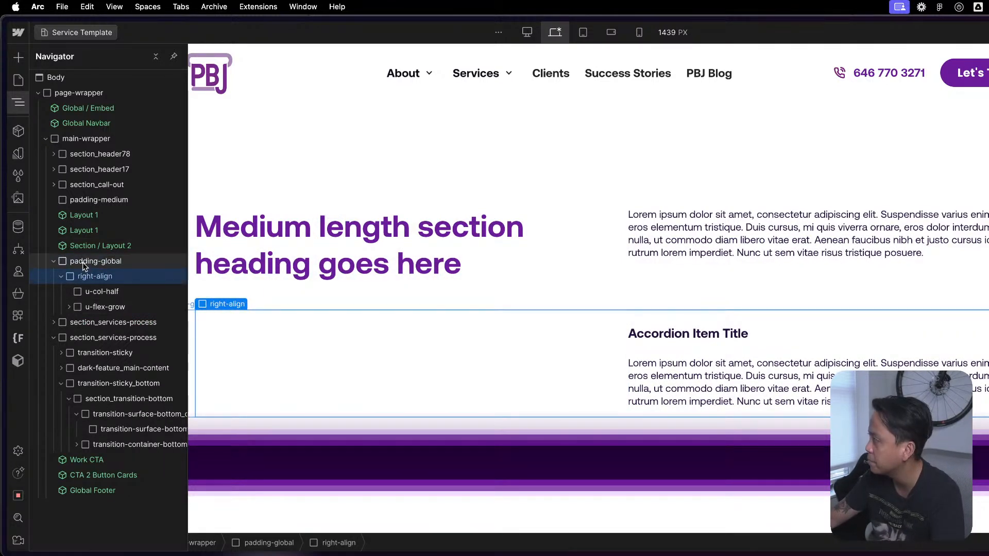
left_click(95, 275)
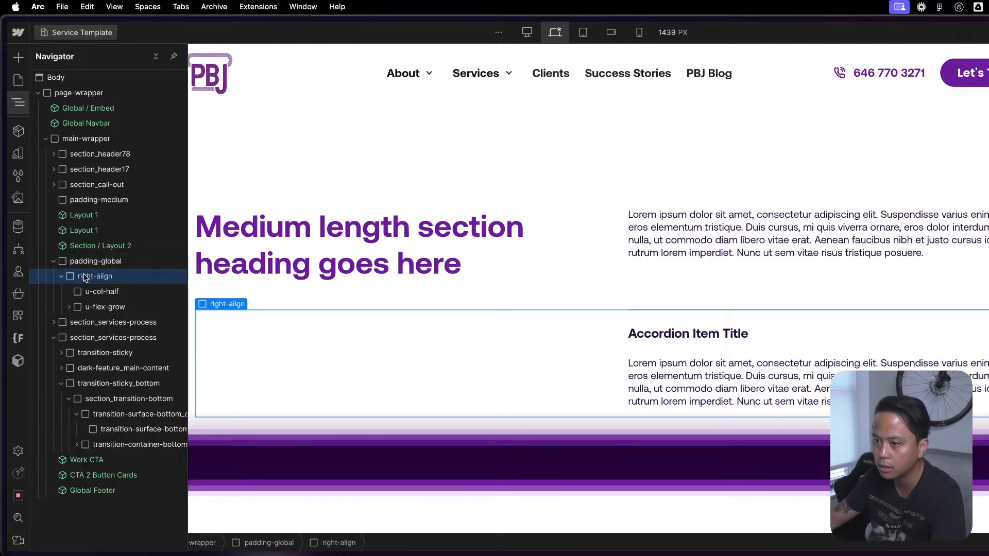
left_click(62, 276)
left_click_drag(87, 278, 90, 259)
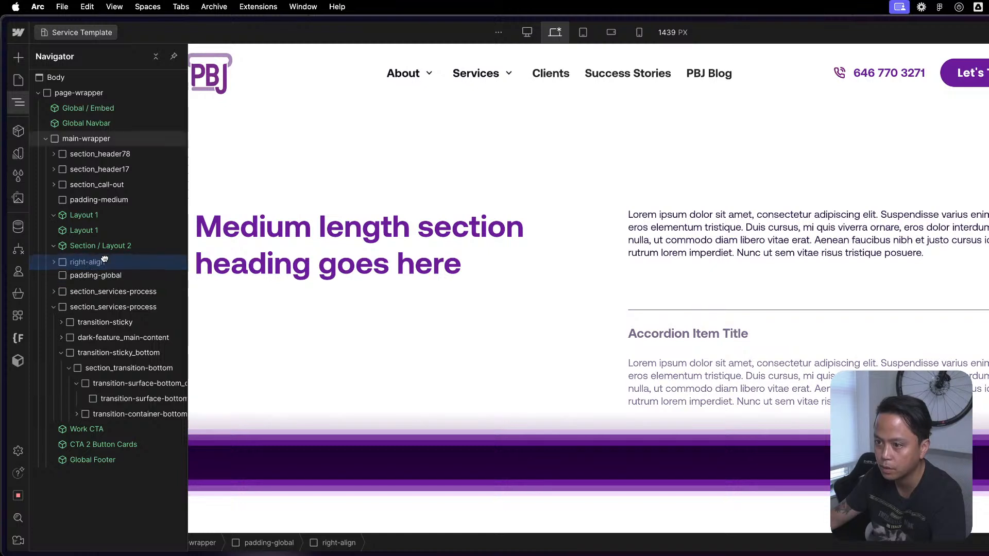
left_click(98, 277)
key("Delete")
left_click(87, 261)
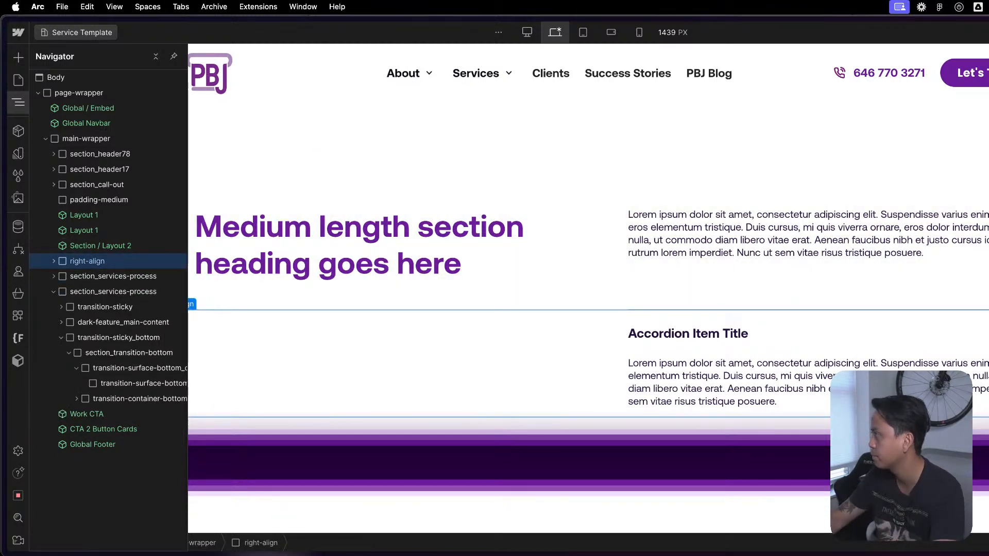
- Try a different horizontal spacing on right-align, compare it with the paragraph column above, and undo the change
scroll(701, 300, "up", 5)
scroll(701, 301, "down", 4)
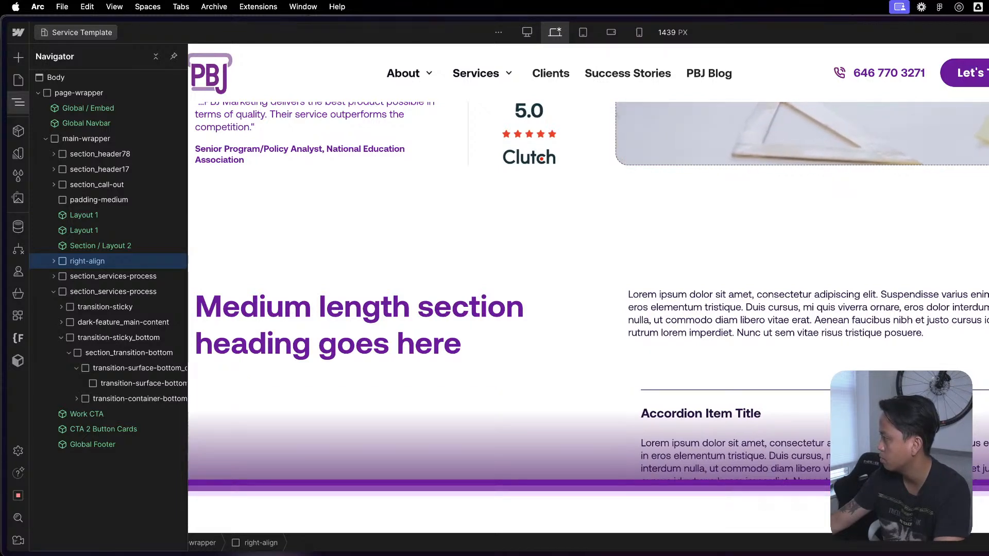
key("super+z")
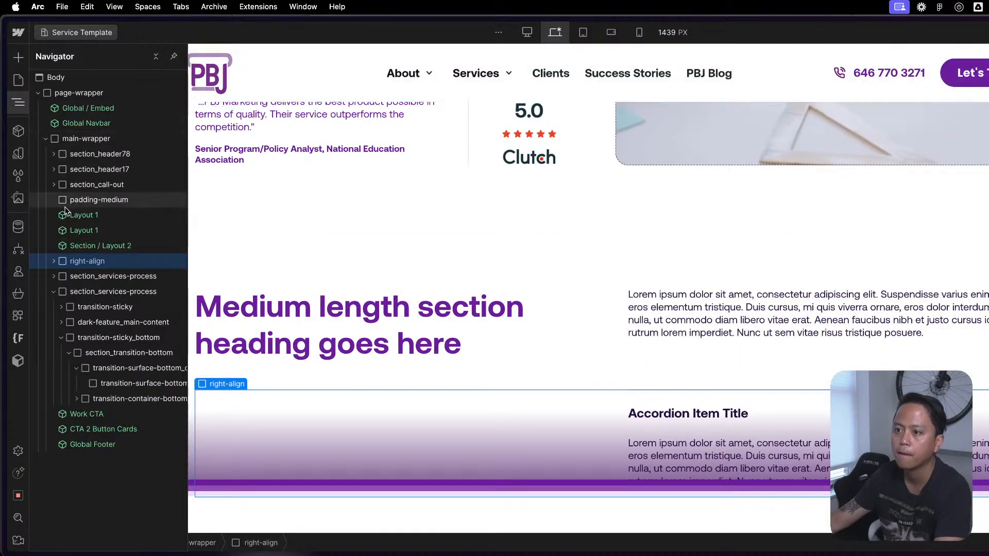
- Inspect section_call-out, its padding-global wrapper, and the paragraph column in the Award-Winning Google Ads Agency section
left_click(54, 184)
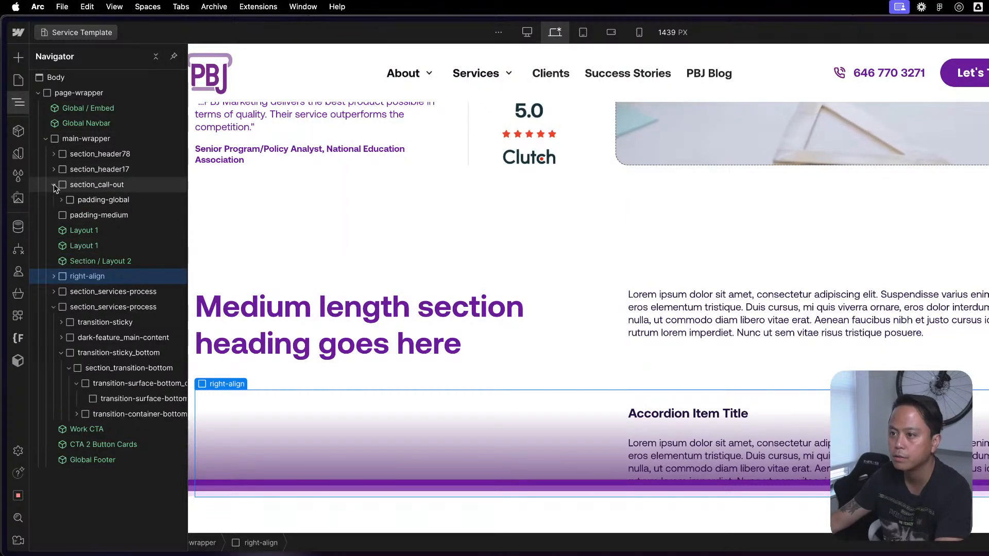
left_click(82, 199)
scroll(591, 265, "down", 15)
scroll(623, 250, "up", 7)
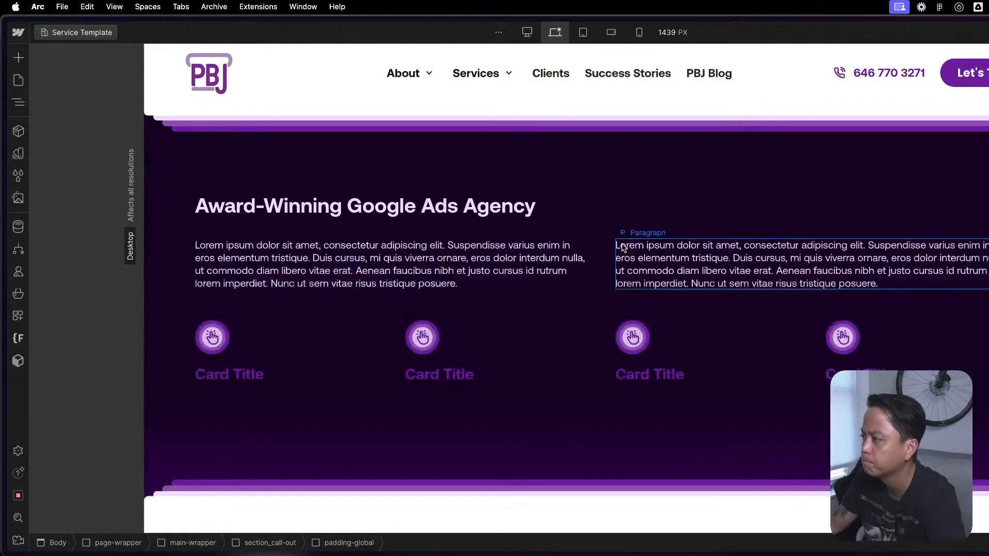
left_click(614, 280)
key("z")
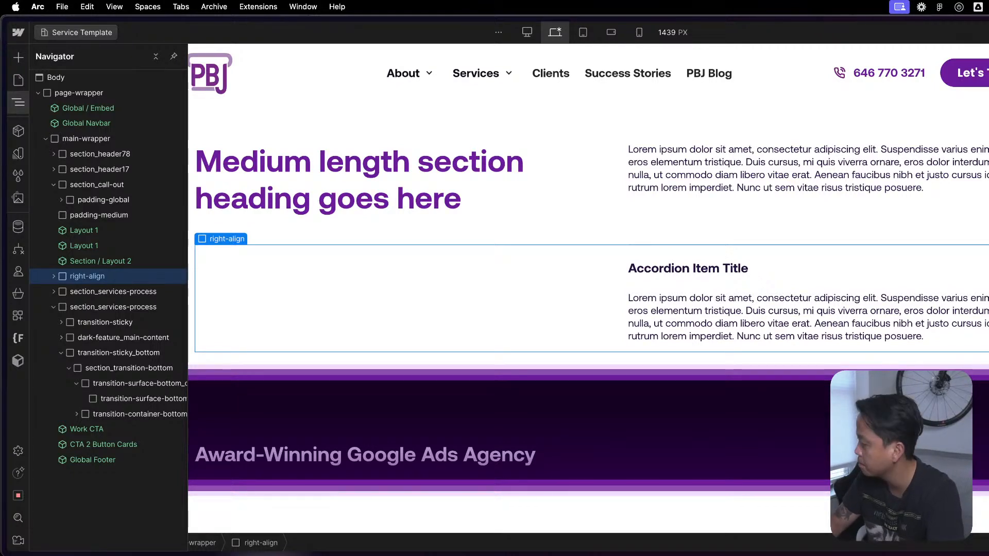
- Add left and right padding to right-align so the accordion lines up with the paragraph column of Section / Layout 2
key("Return")
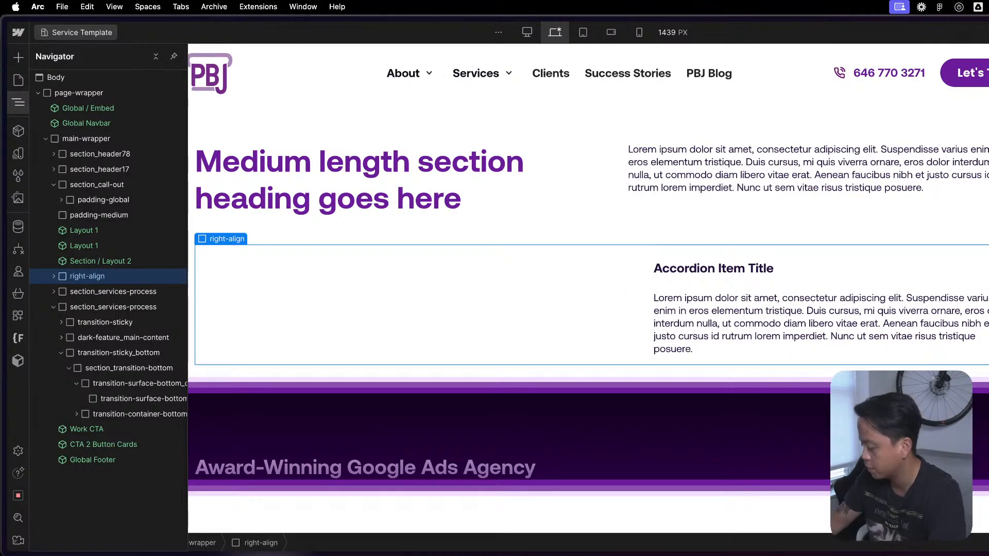
key("Return")
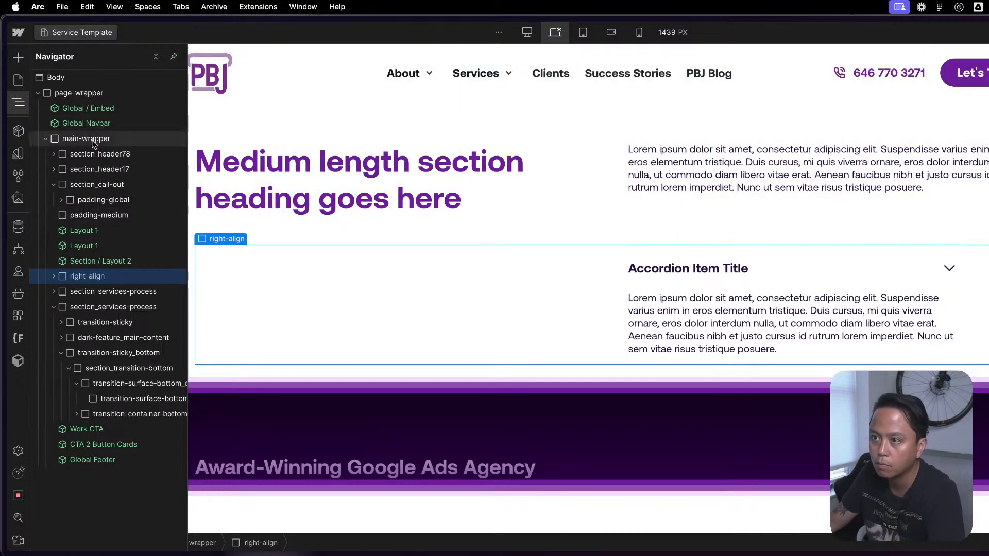
left_click(52, 185)
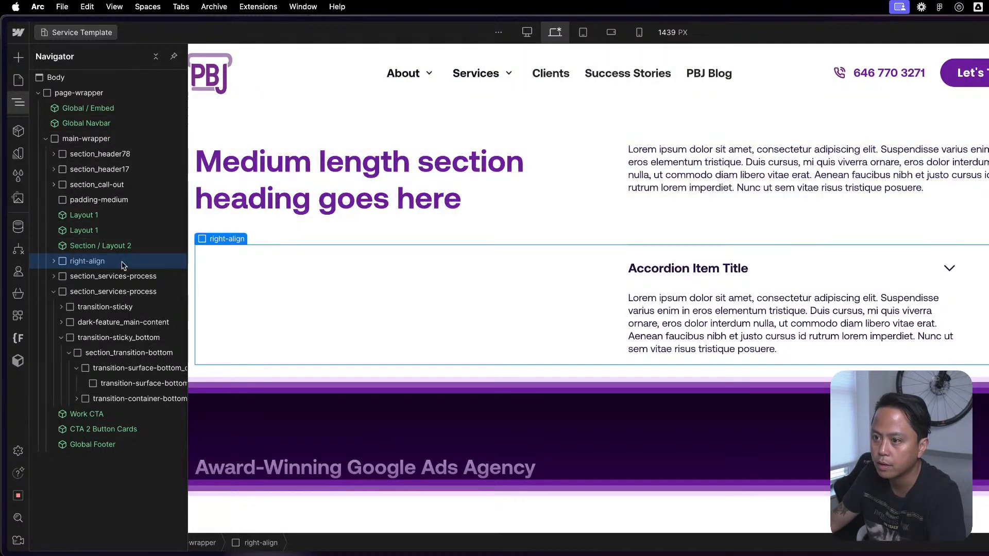
key("z")
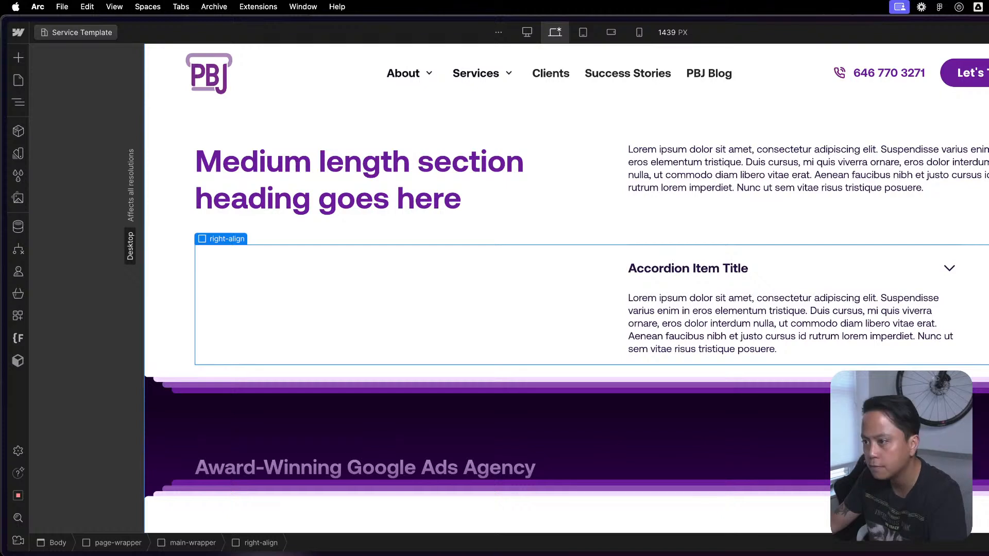
key("Escape")
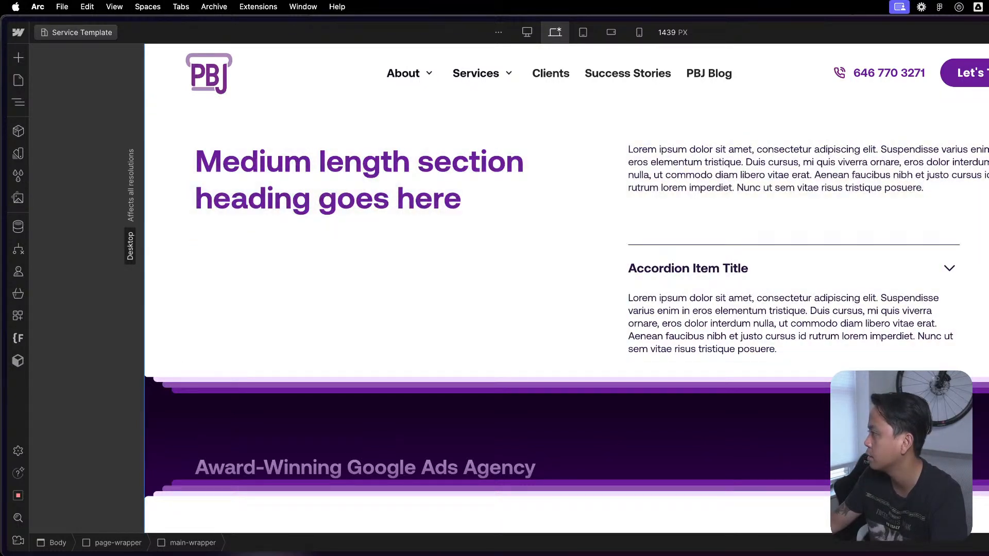
- Open the Section / Layout 2 component for editing and select its u-flex-layout element in the structure
left_click(977, 301)
key("z")
key("z")
key("z")
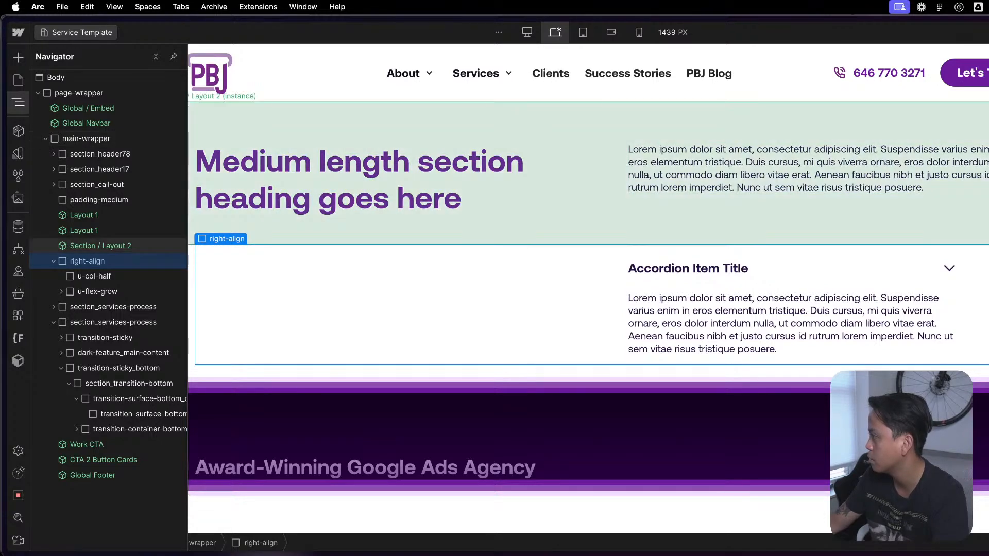
double_click(100, 246)
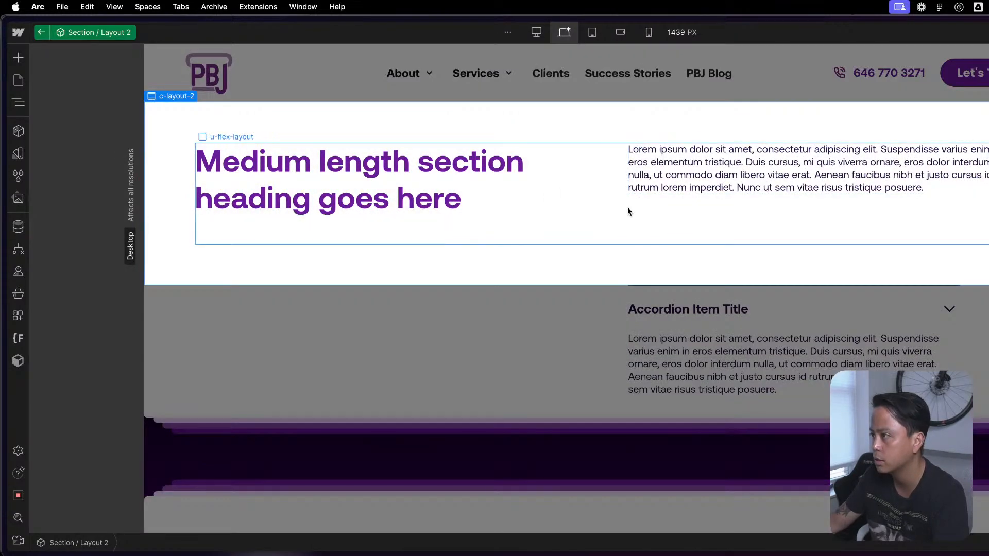
left_click(625, 208)
key("z")
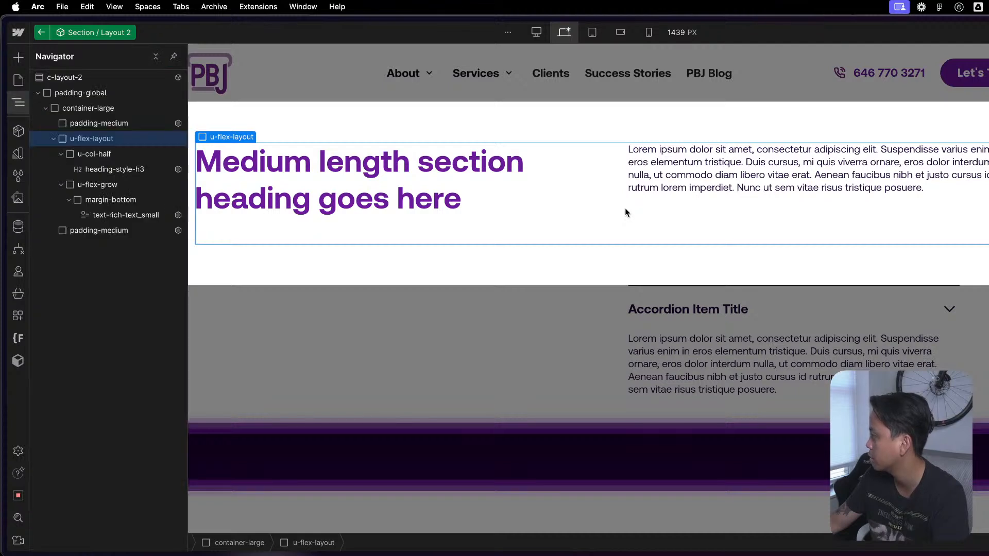
- Inspect how c-layout-2, padding-global, container-large and padding-medium are nested in Section / Layout 2, and leave the component
left_click(80, 94)
left_click(94, 77)
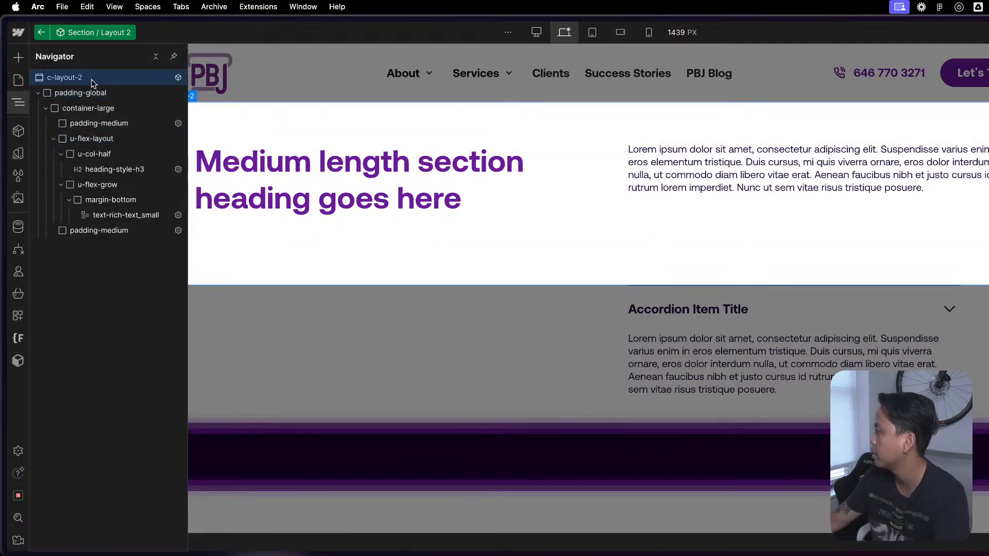
left_click(85, 93)
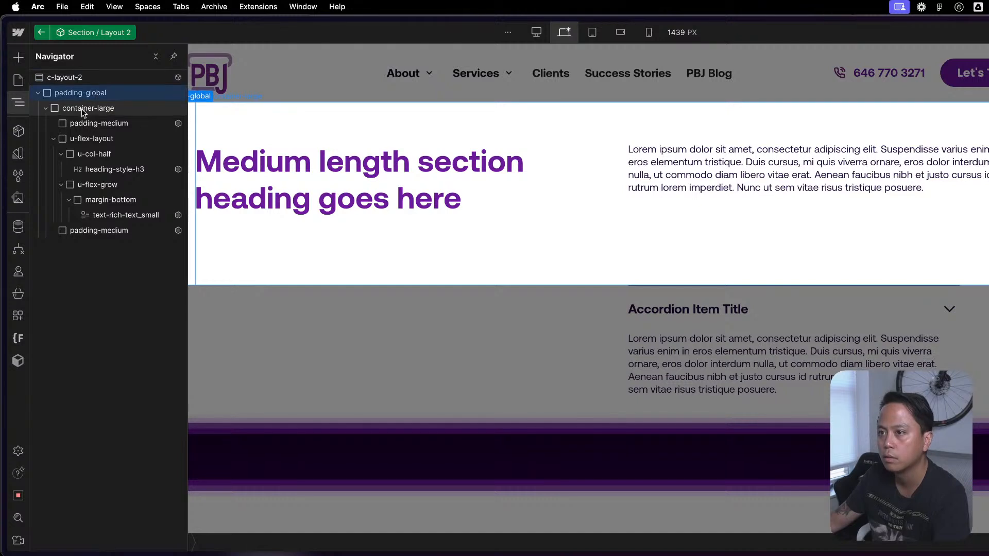
left_click(82, 108)
left_click(87, 123)
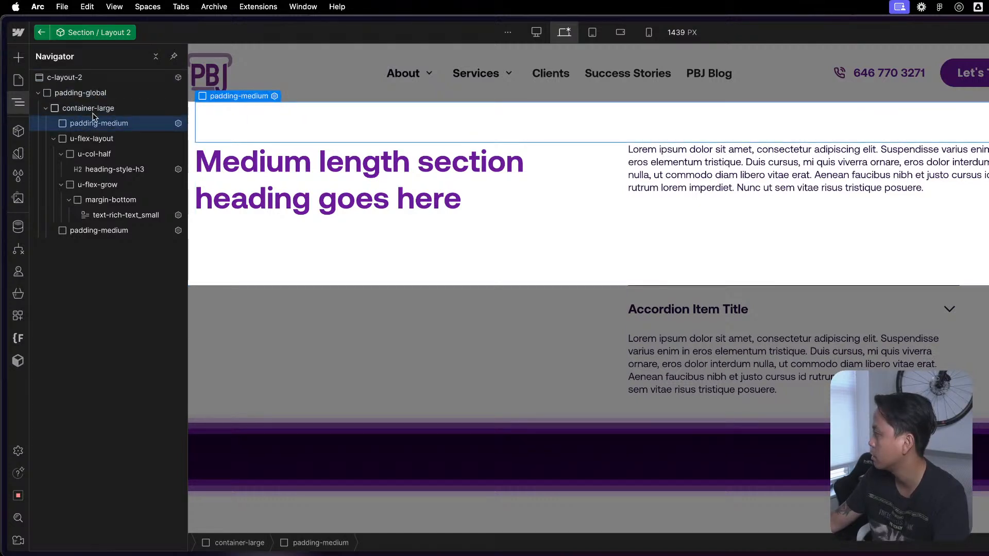
left_click(94, 116)
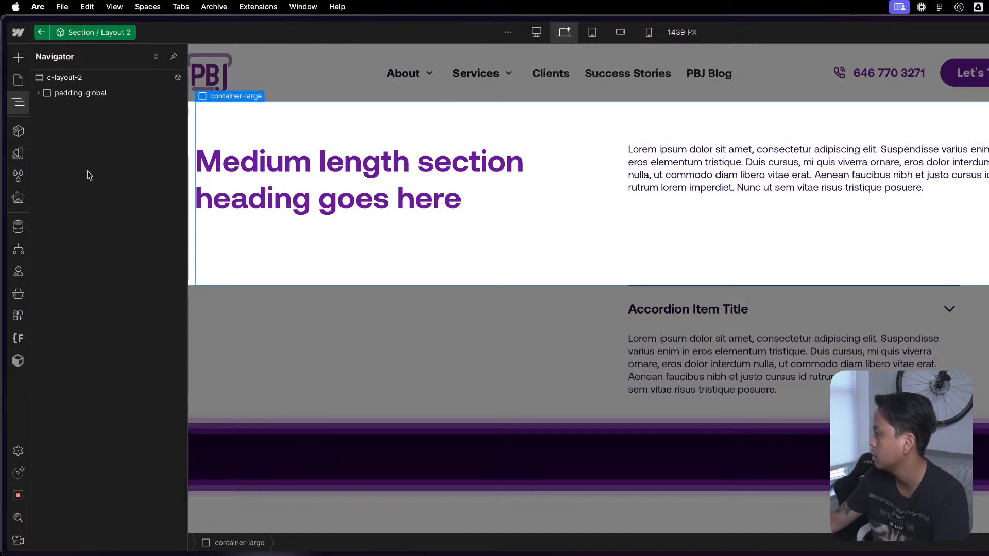
double_click(981, 325)
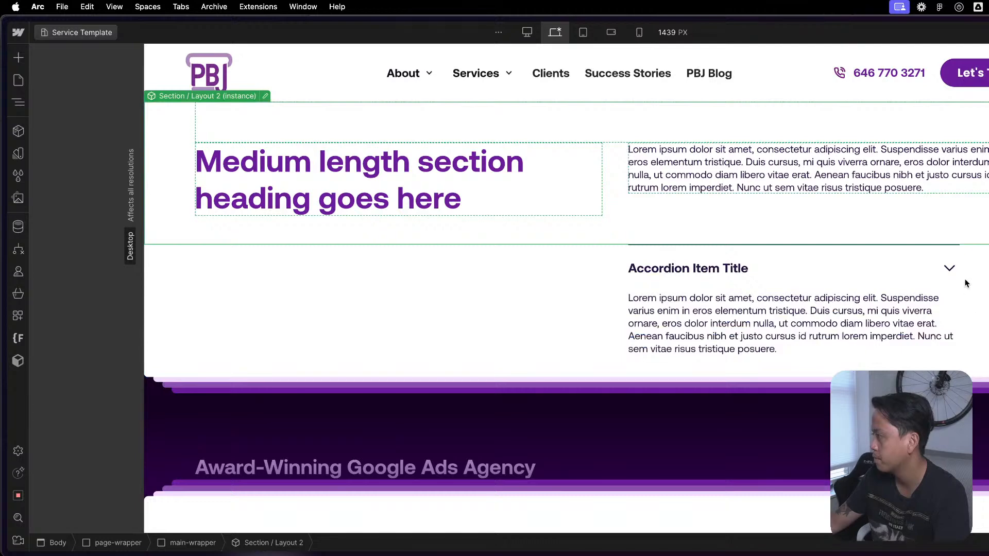
- Open Block / Accordion 1 to check its extent, return to the page, and inspect its u-flex-grow and right-align wrappers
left_click(957, 280)
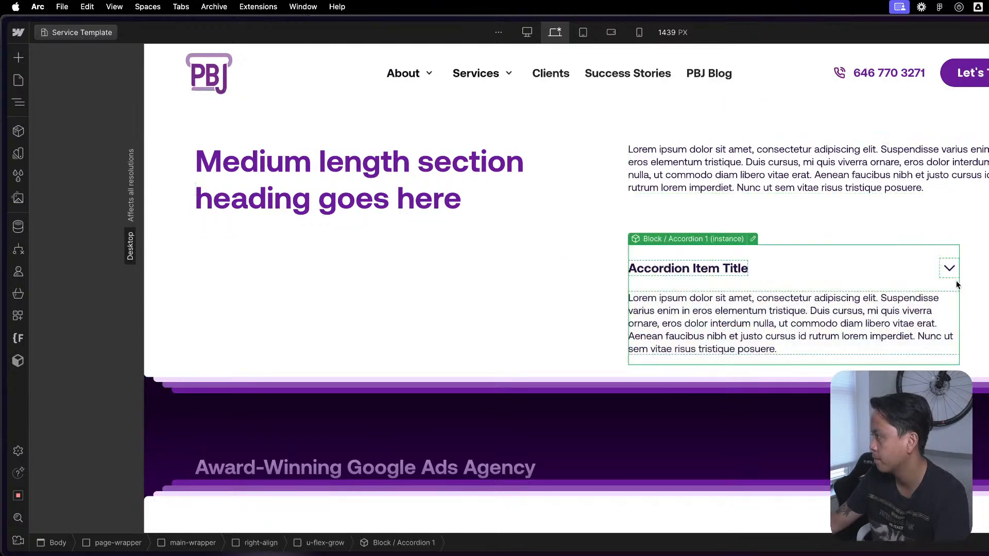
left_click(753, 239)
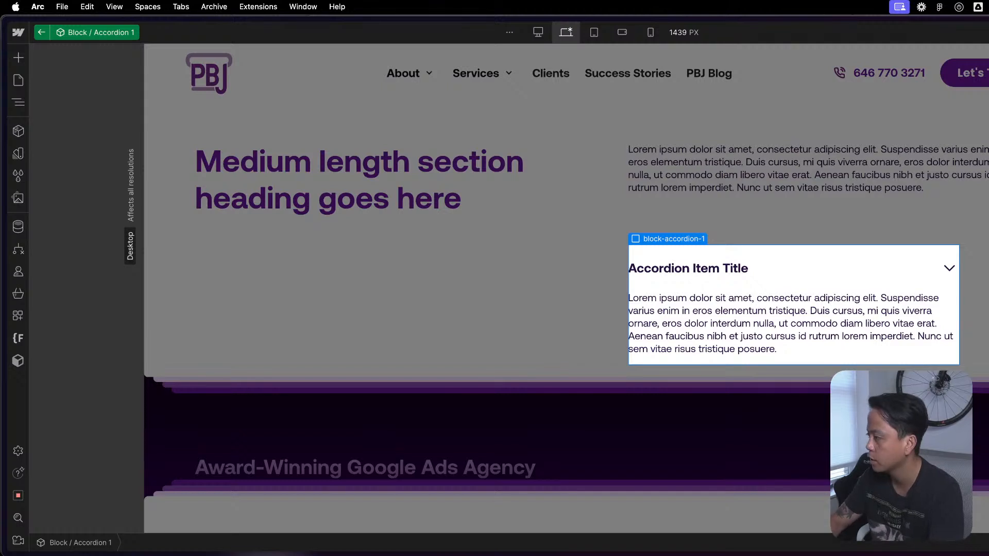
left_click(966, 313)
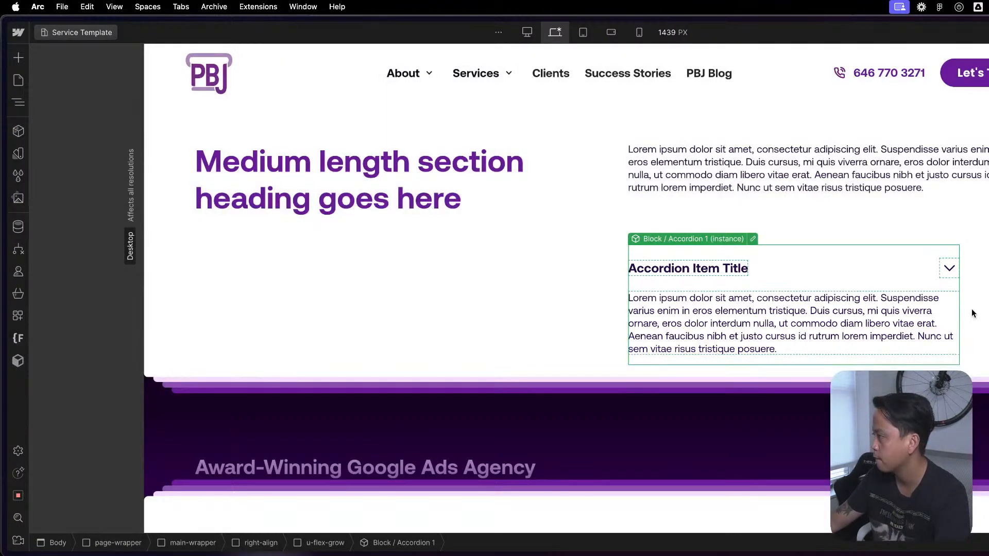
key("z")
left_click(95, 292)
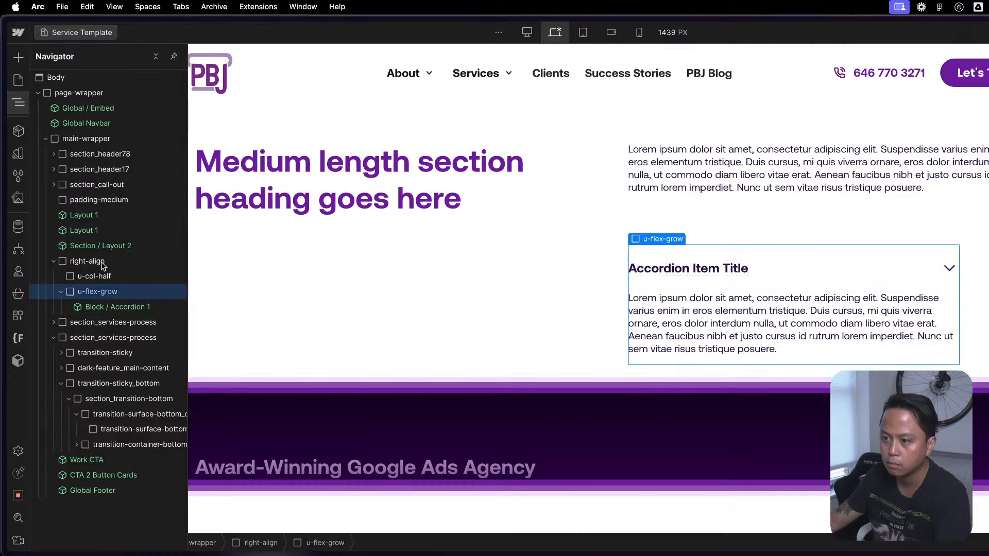
left_click(102, 262)
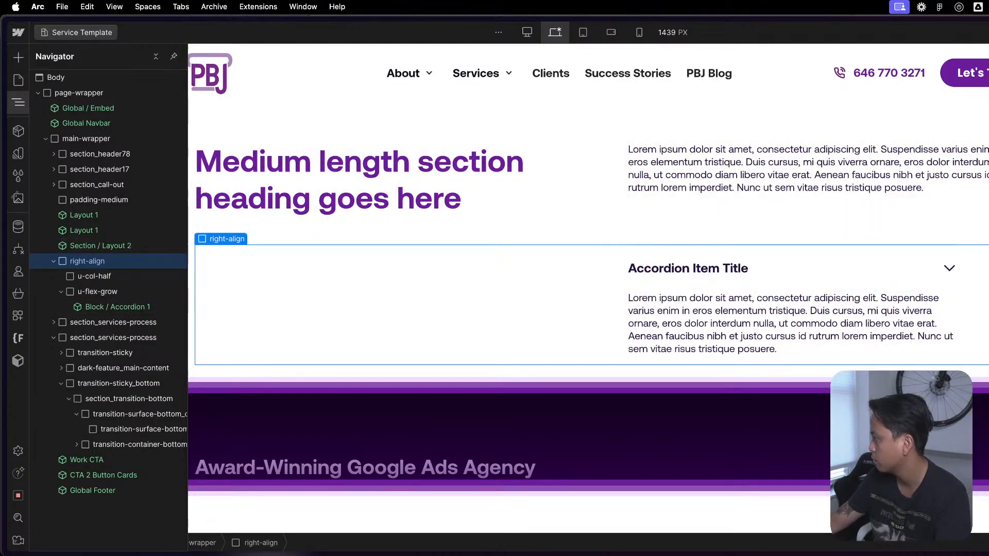
- Compare the accordion's alignment with and without right-align's side padding, narrowing the canvas to 992 px, and keep the padding on both sides
key("Return")
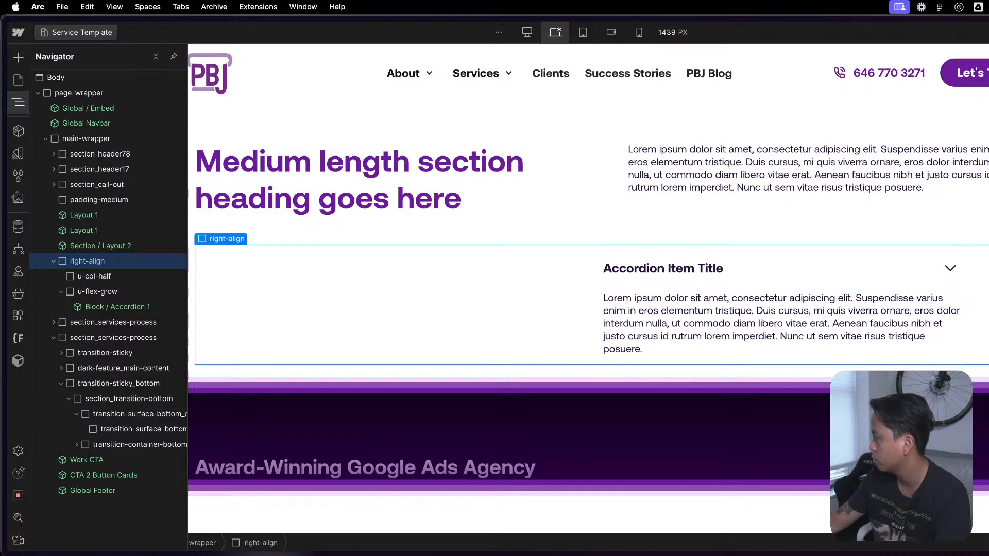
key("super+z")
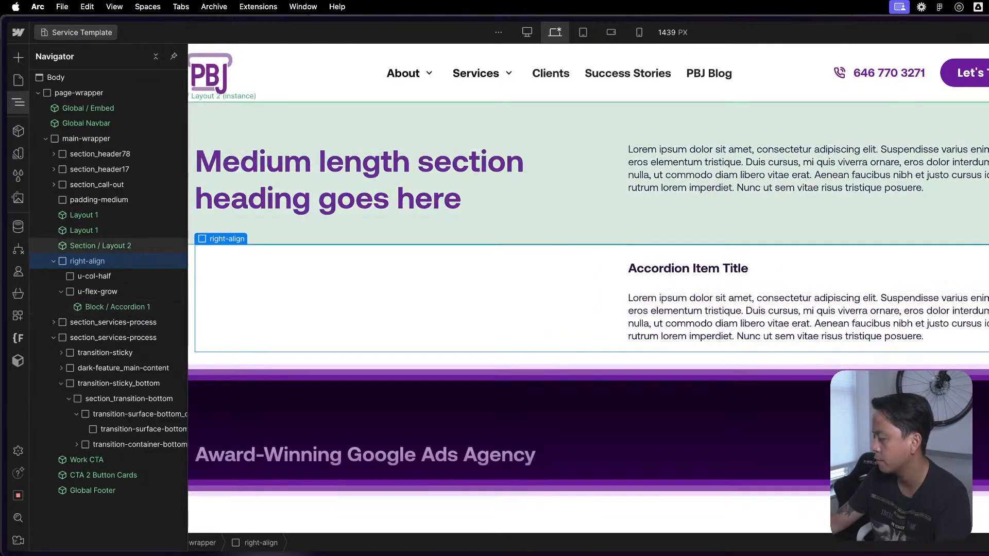
left_click_drag(988, 289, 860, 291)
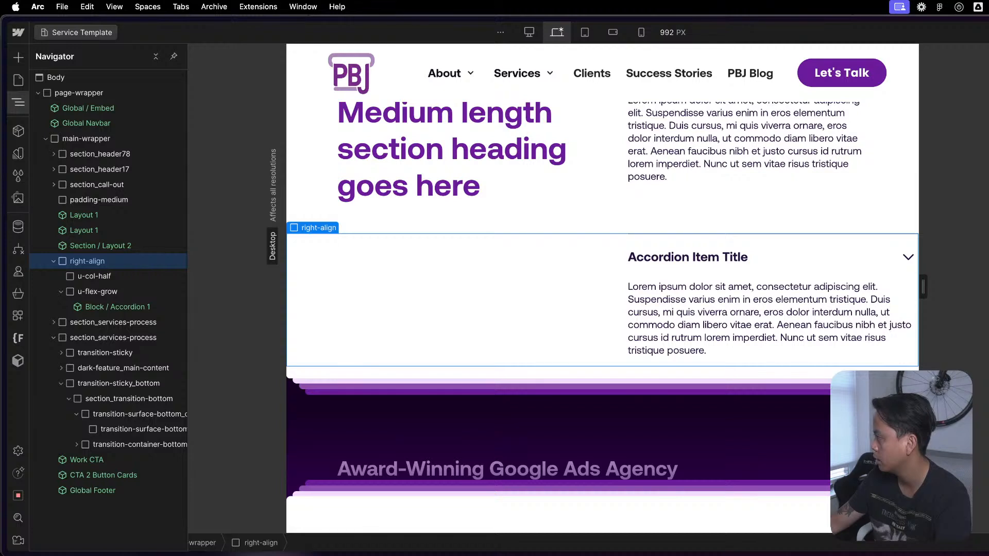
key("super+shift+z")
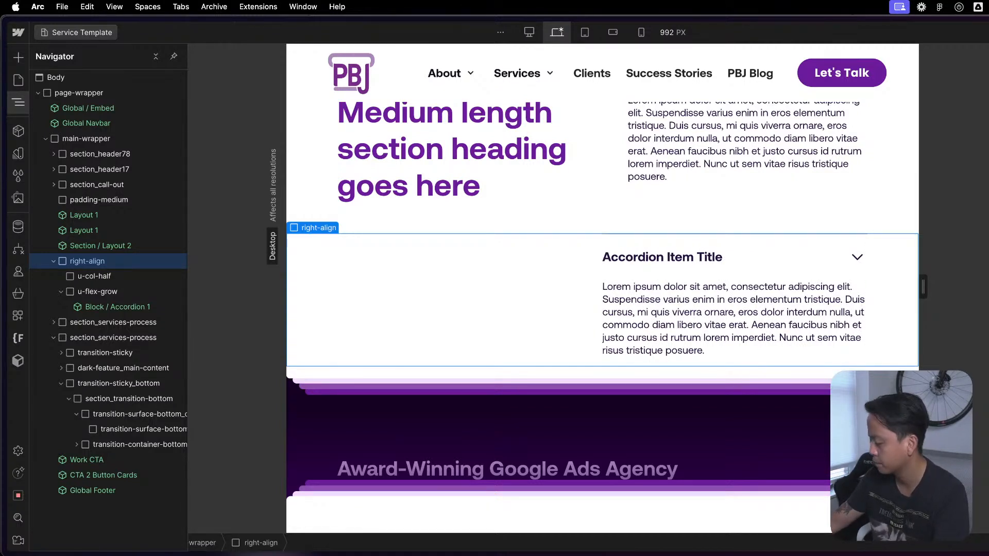
key("Return")
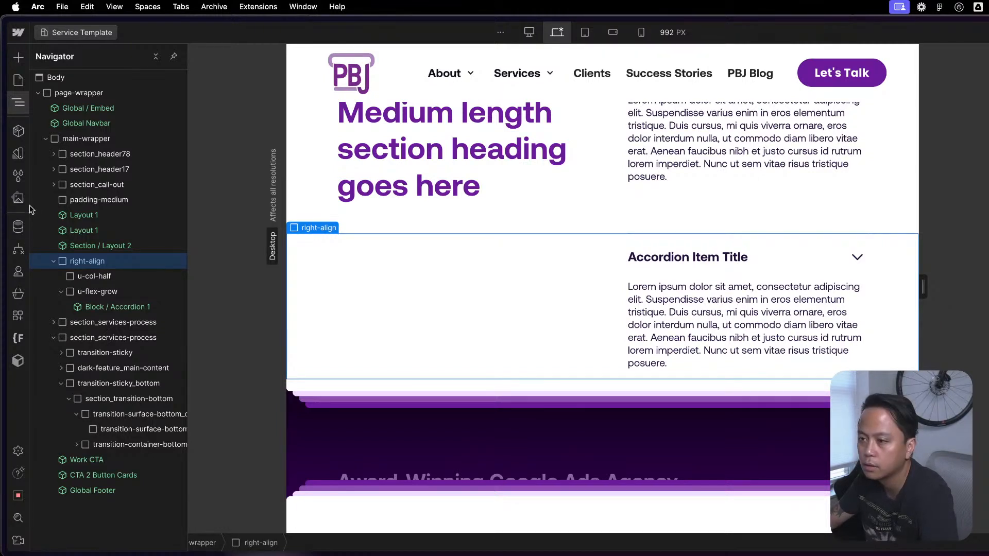
- Merge the right-align and gap-primary combo classes into a new class c-accordion-1_list with Finsweet, replacing them on the selected element only
left_click(18, 338)
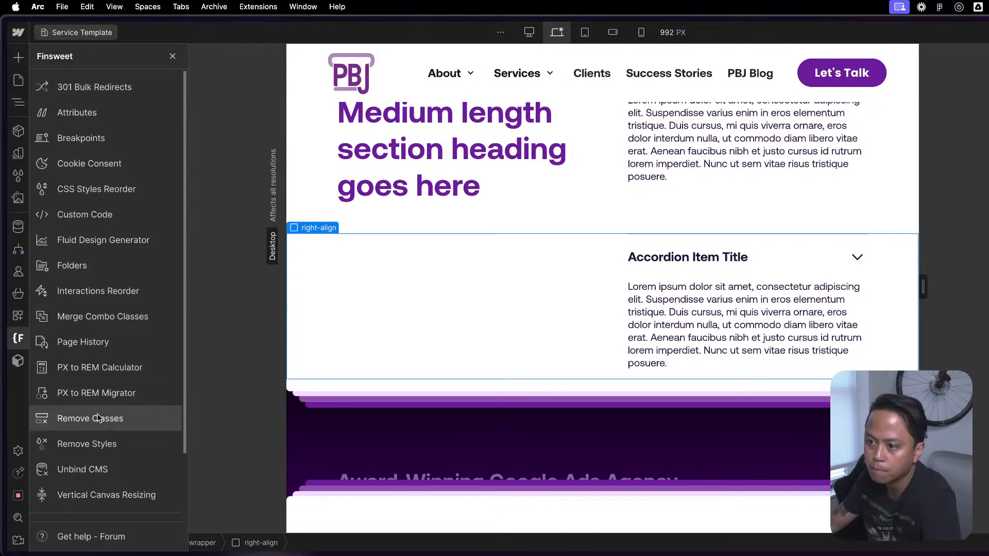
scroll(111, 418, "down", 3)
left_click(128, 242)
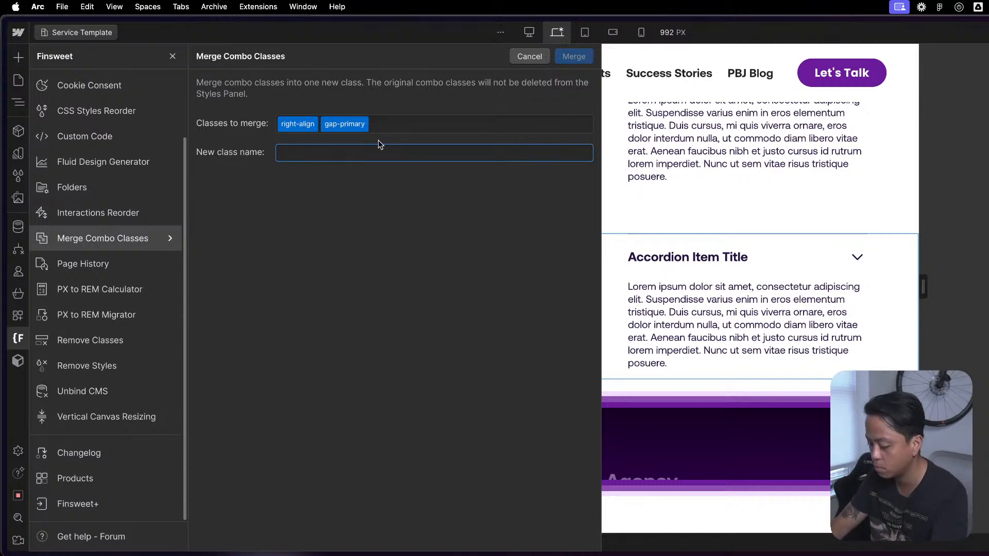
type("block-")
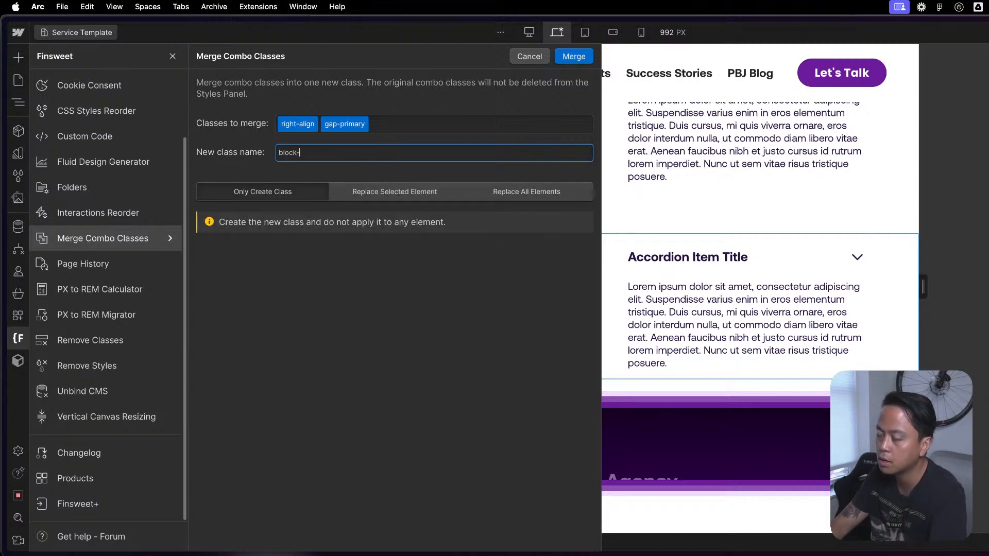
type("a")
key("super+a")
type("c")
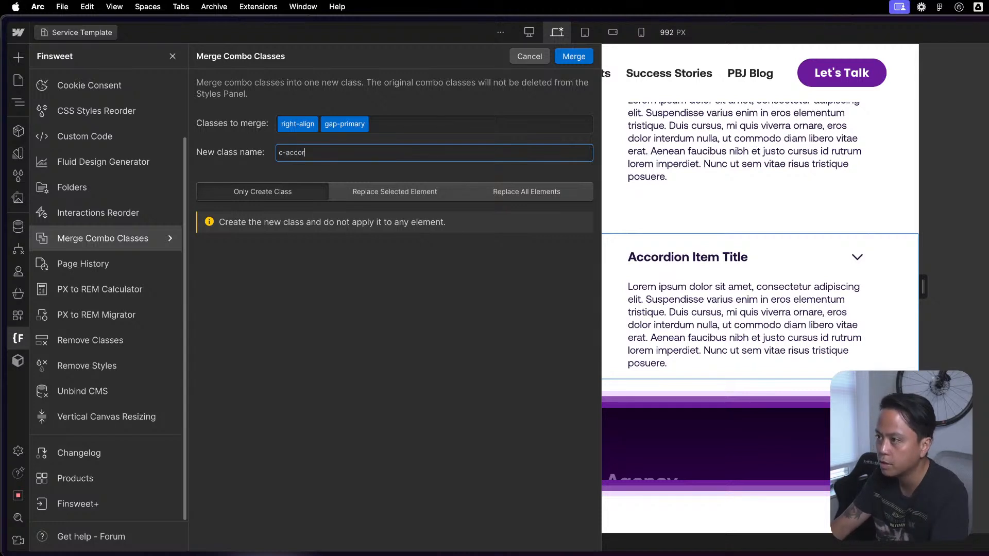
type("-accordion-1_list")
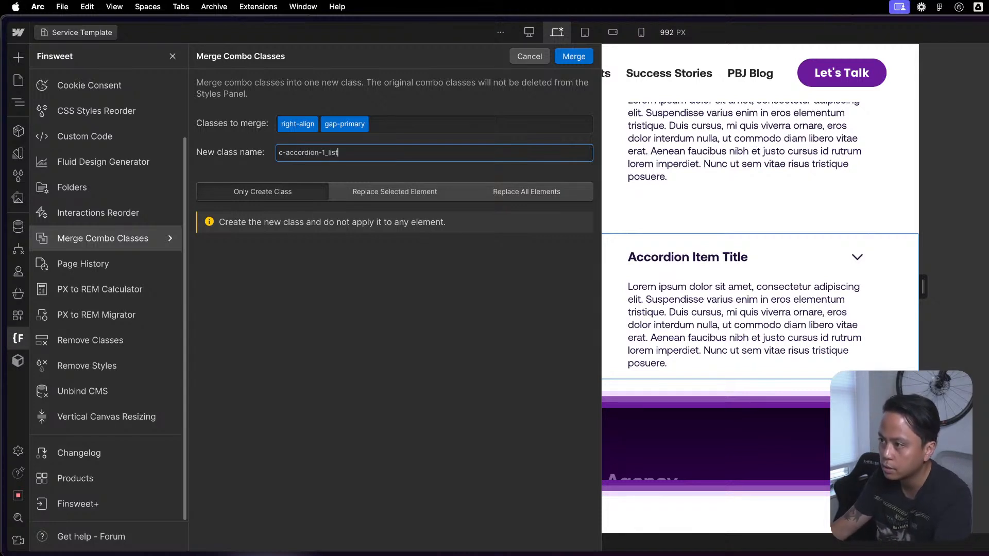
left_click(378, 195)
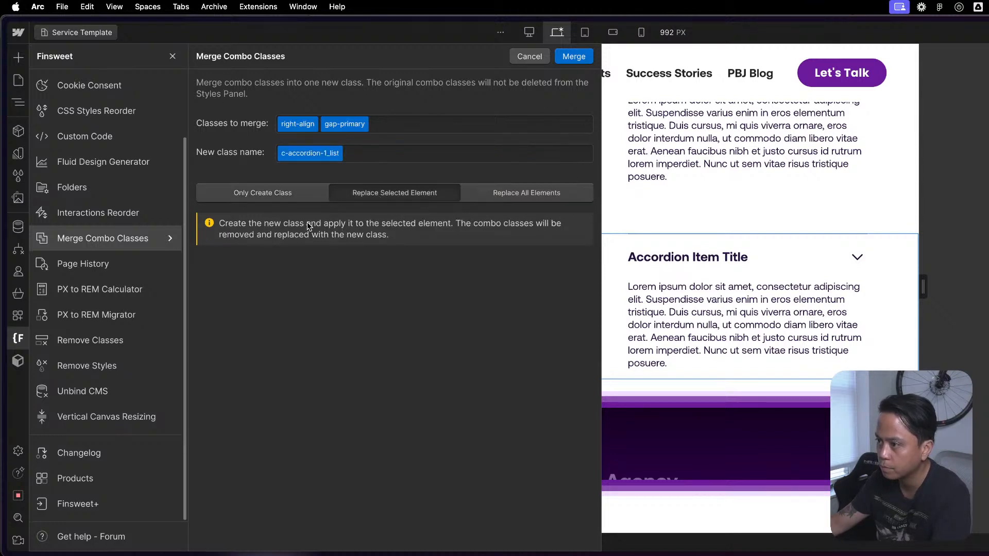
left_click(573, 58)
left_click(776, 330)
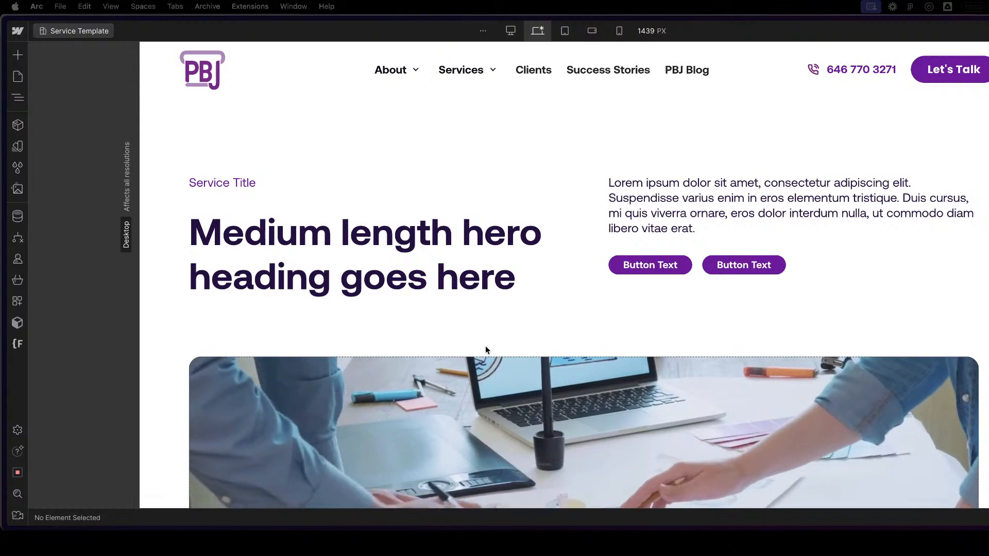
- Compare the extents of c-accordion-1_list and the Block / Accordion 1 instance with the text column of Section / Layout 2 above
scroll(602, 328, "down", 6)
scroll(602, 328, "down", 15)
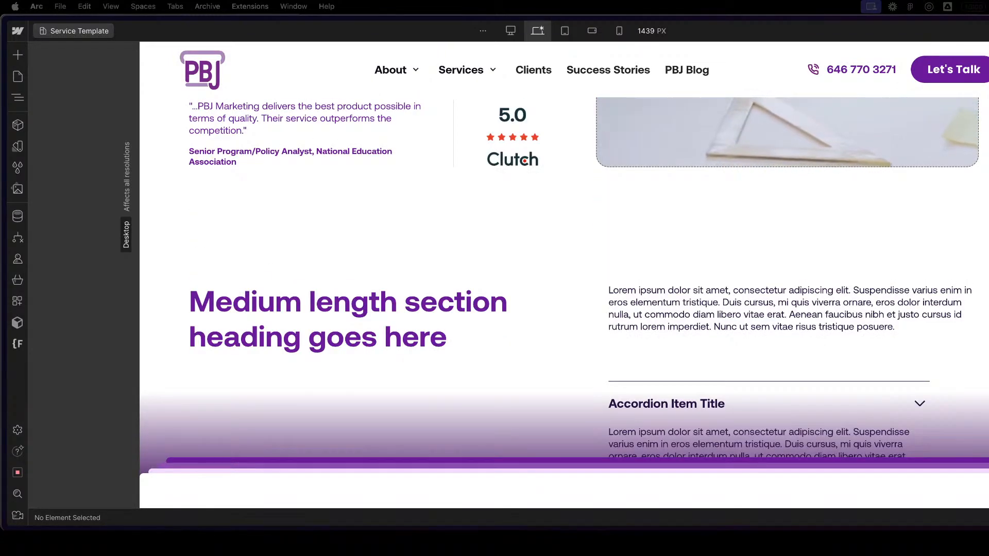
mouse_move(988, 291)
left_mouse_down()
mouse_move(898, 291)
mouse_move(876, 268)
mouse_move(979, 278)
left_mouse_up()
left_click(539, 375)
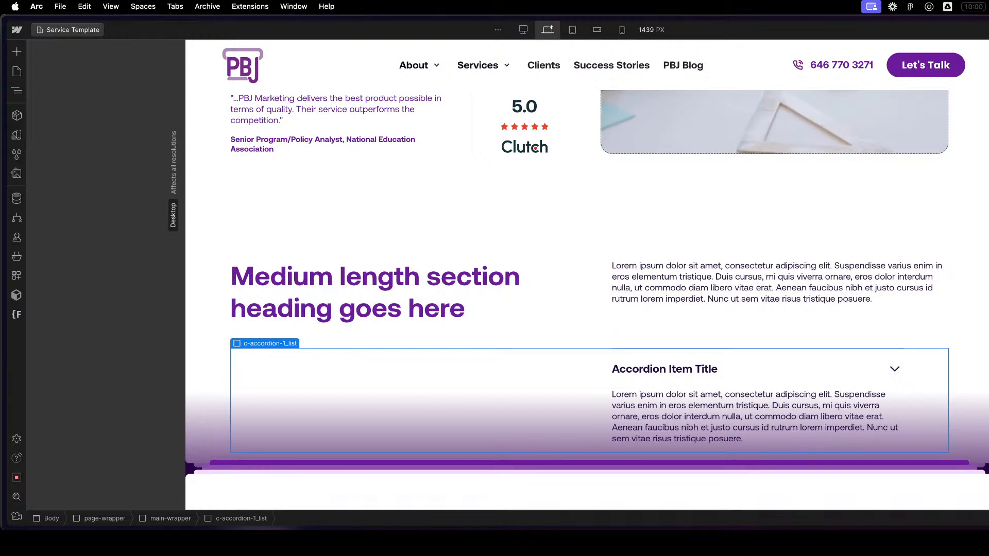
mouse_move(988, 281)
left_mouse_down()
mouse_move(958, 254)
mouse_move(988, 288)
left_mouse_up()
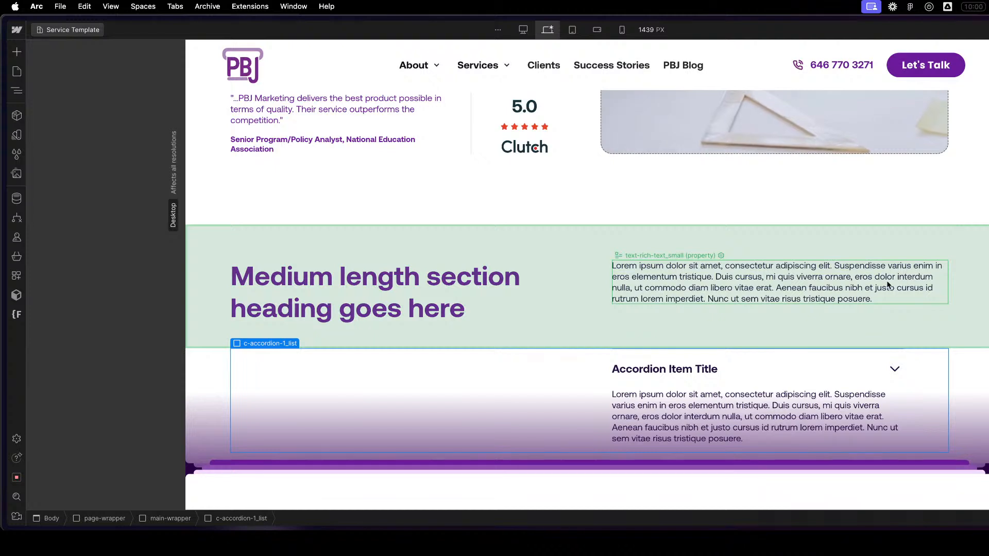
left_click(878, 380)
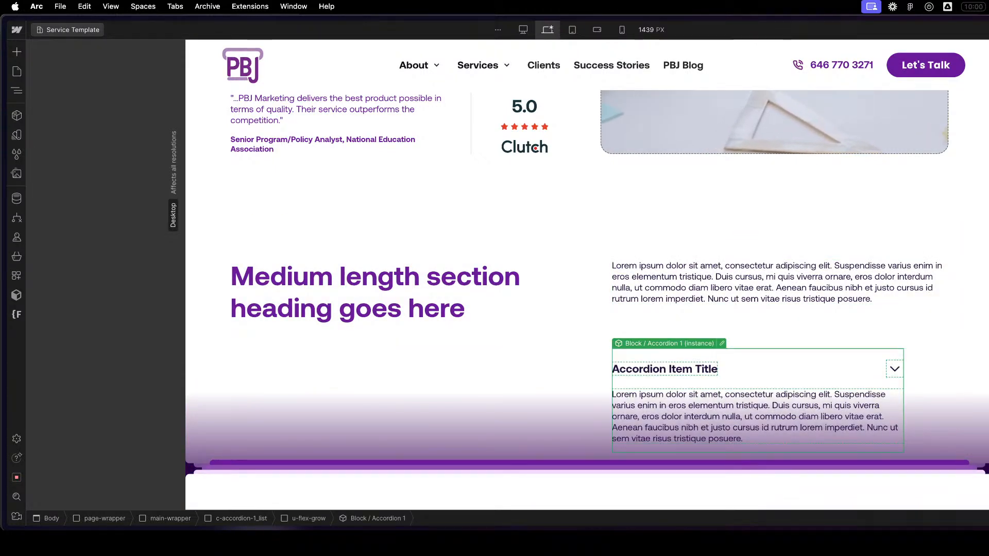
left_click(926, 372)
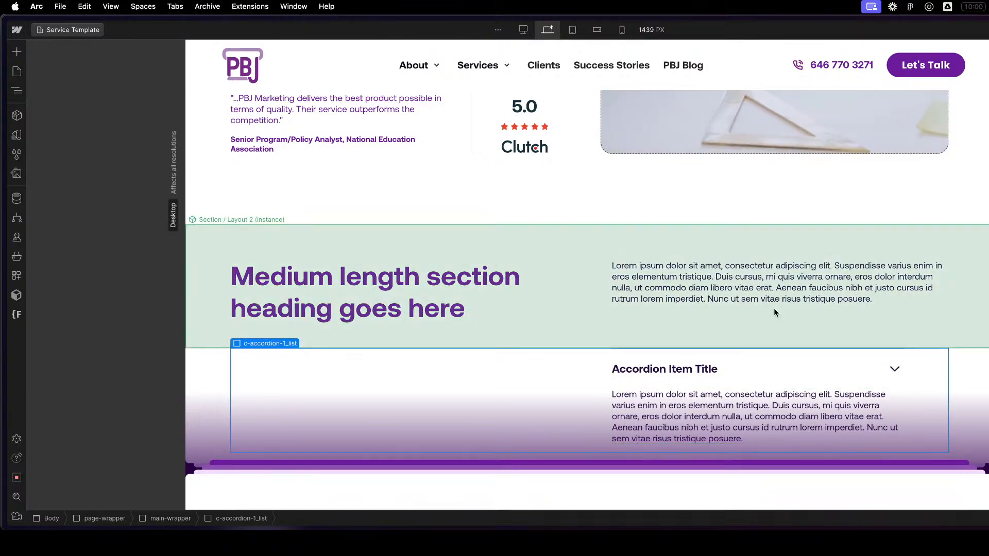
- In the Section / Layout 2 component, replace the u-flex-grow class on the text column inside u-flex-layout with u-col-half
double_click(703, 316)
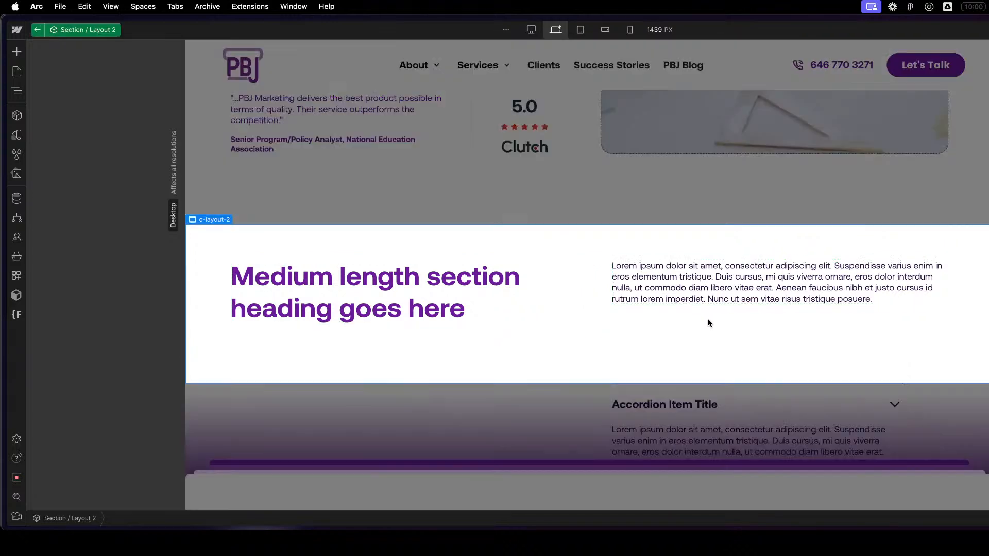
left_click(586, 294)
key("z")
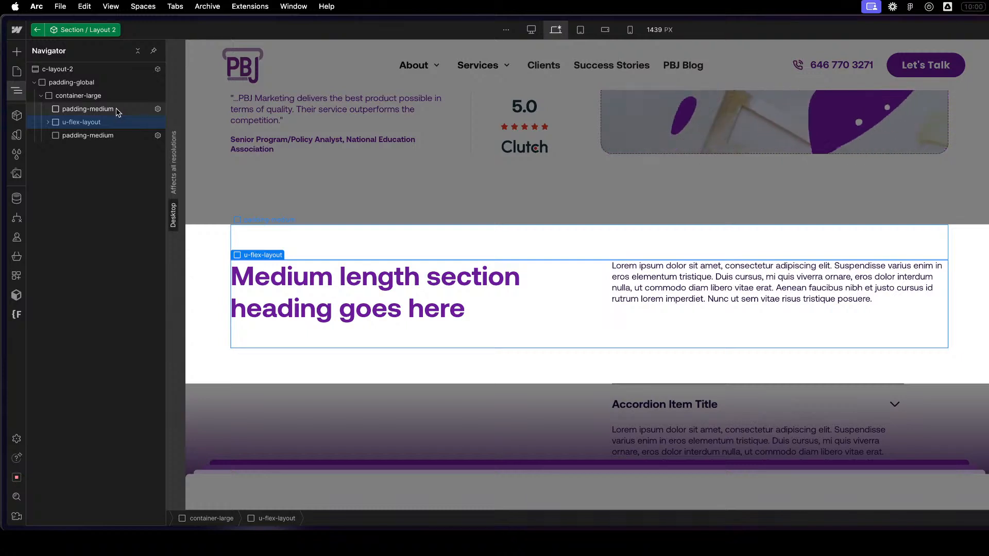
left_click(48, 122)
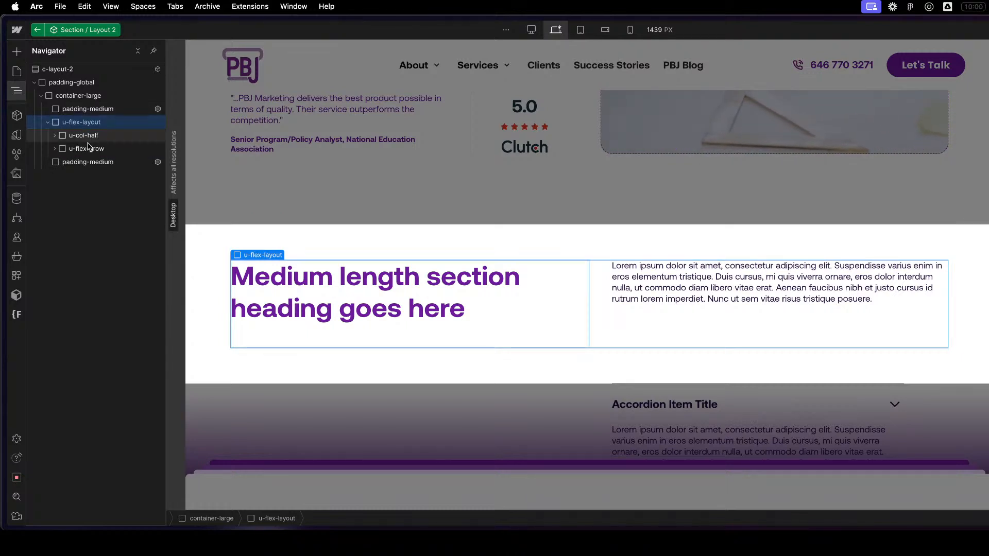
left_click(86, 149)
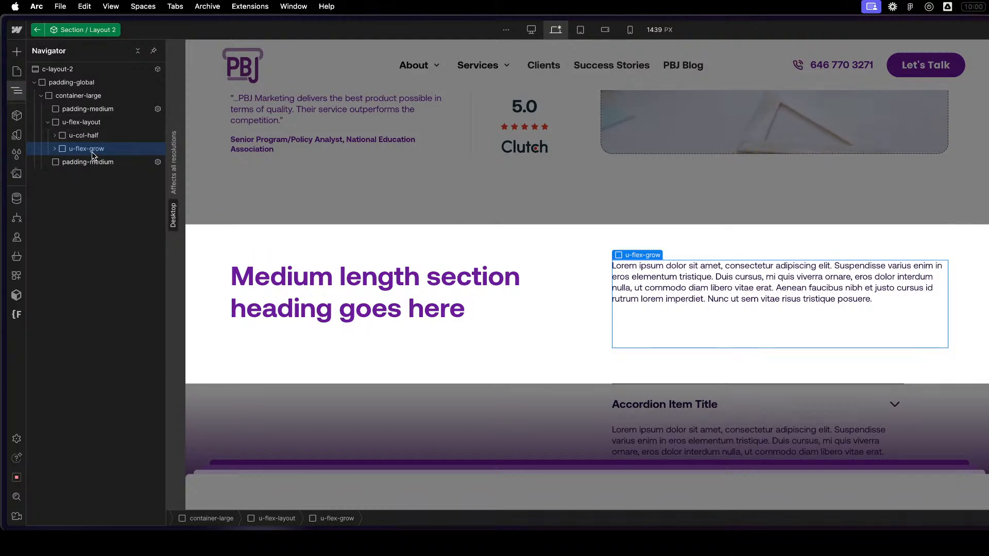
key("BackSpace")
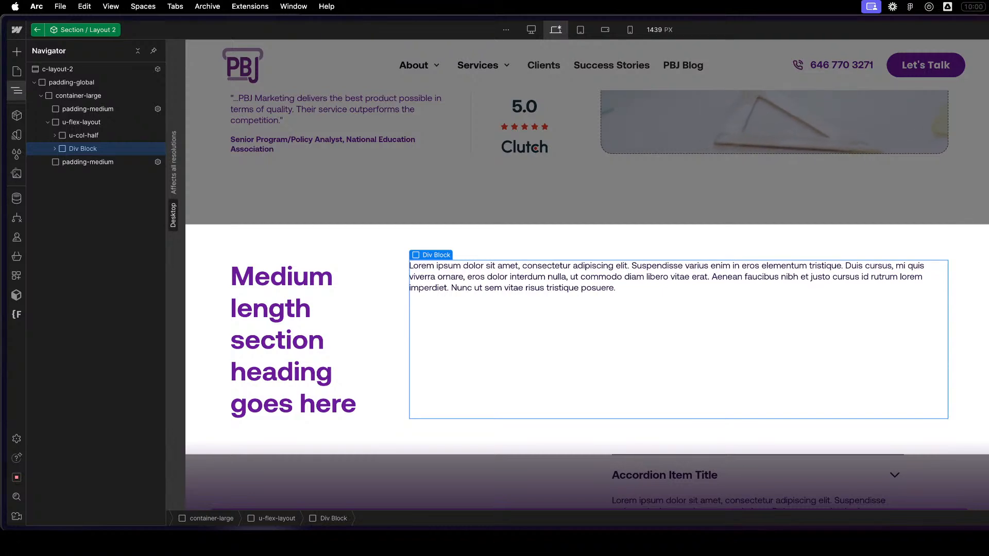
key("Return")
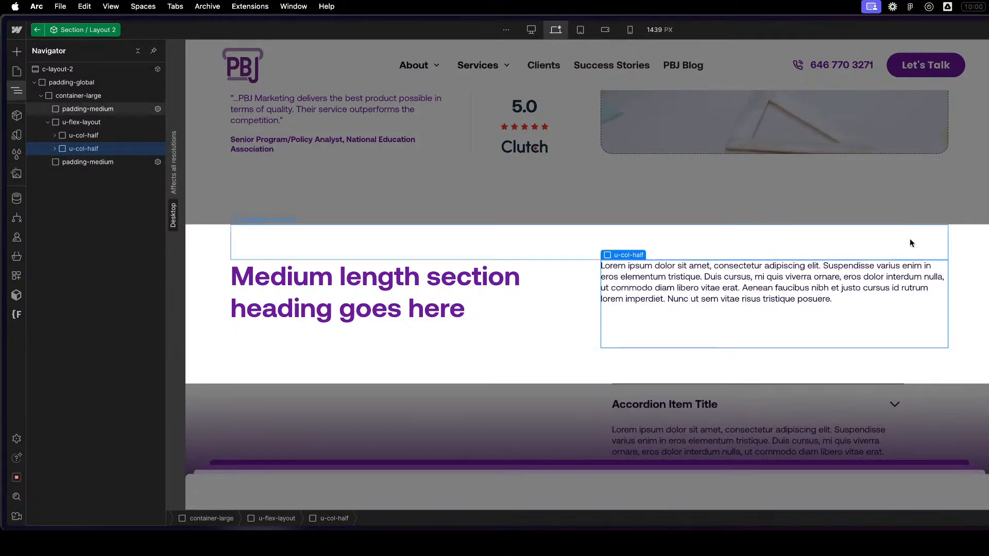
- Inspect the second u-col-half's margin-bottom wrapper and rich text, plus the surrounding u-flex-layout and lower padding-medium block
left_click(55, 149)
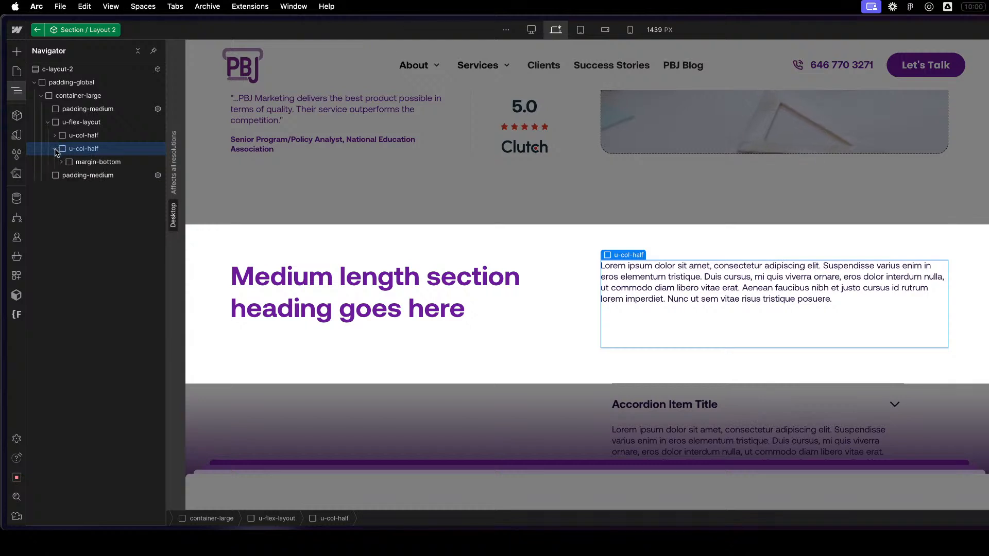
left_click(100, 162)
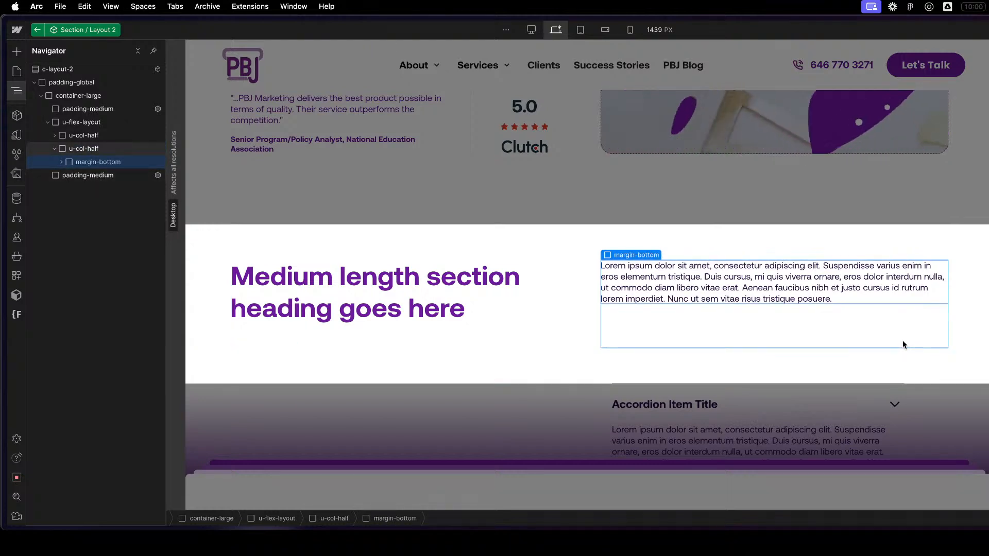
left_click(901, 344)
left_click(587, 296)
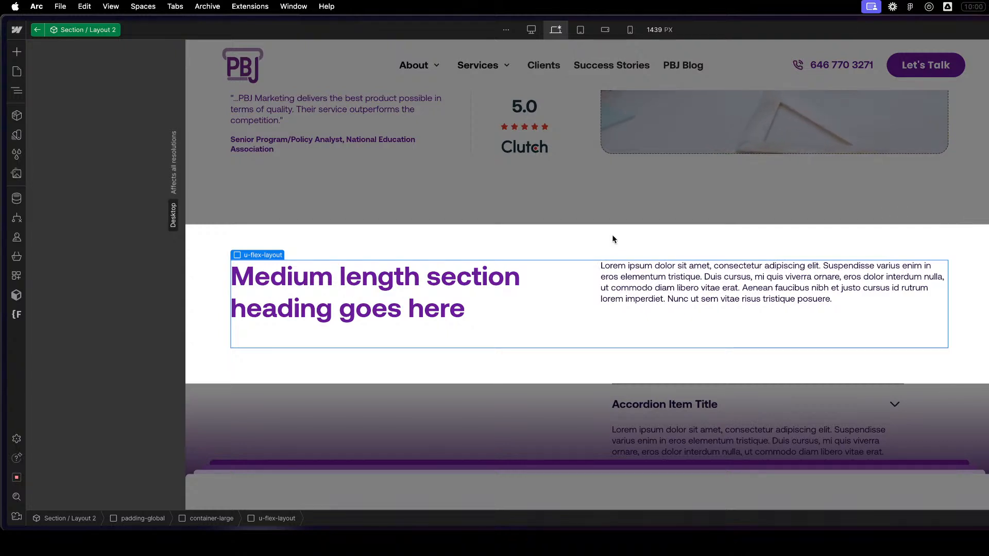
left_click(625, 377)
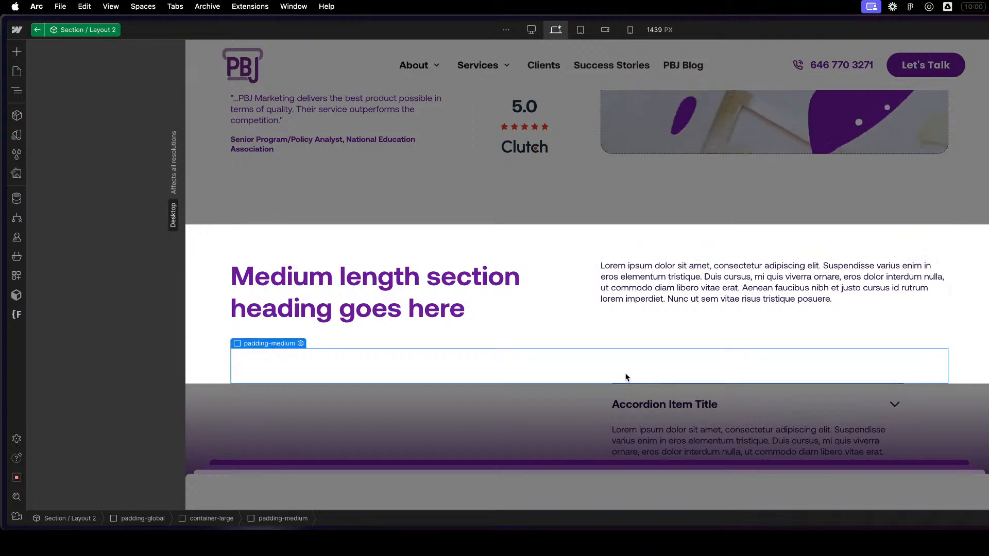
scroll(650, 372, "down", 1)
left_click(973, 288)
left_click(796, 267)
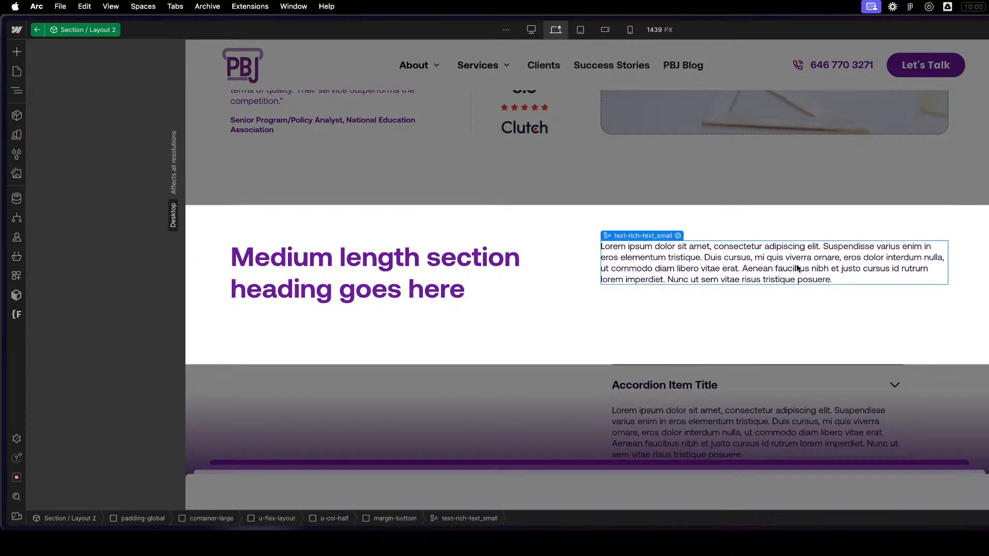
- Leave the Section / Layout 2 component and select c-accordion-1_list to check its side padding against the text column
double_click(594, 387)
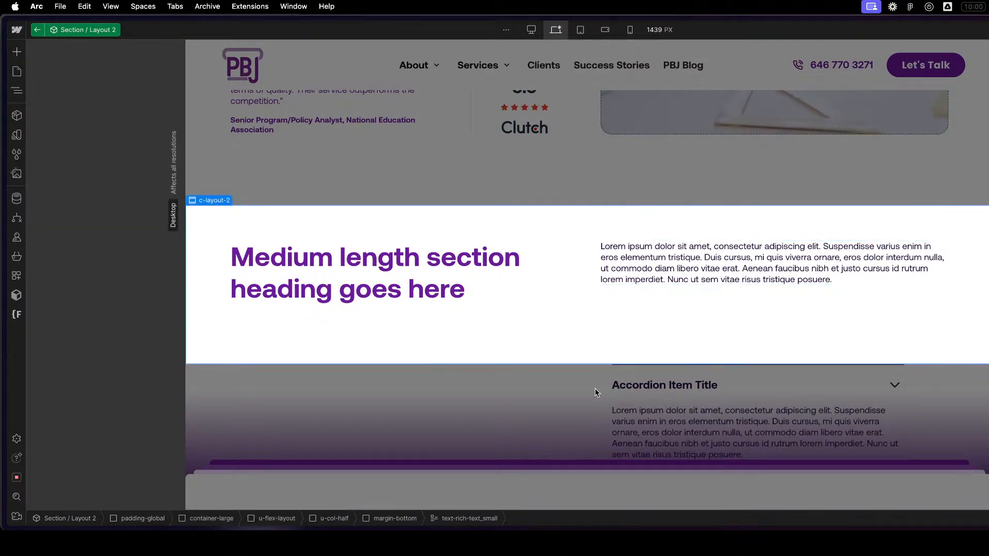
left_click(596, 388)
left_click(661, 366)
left_click(577, 380)
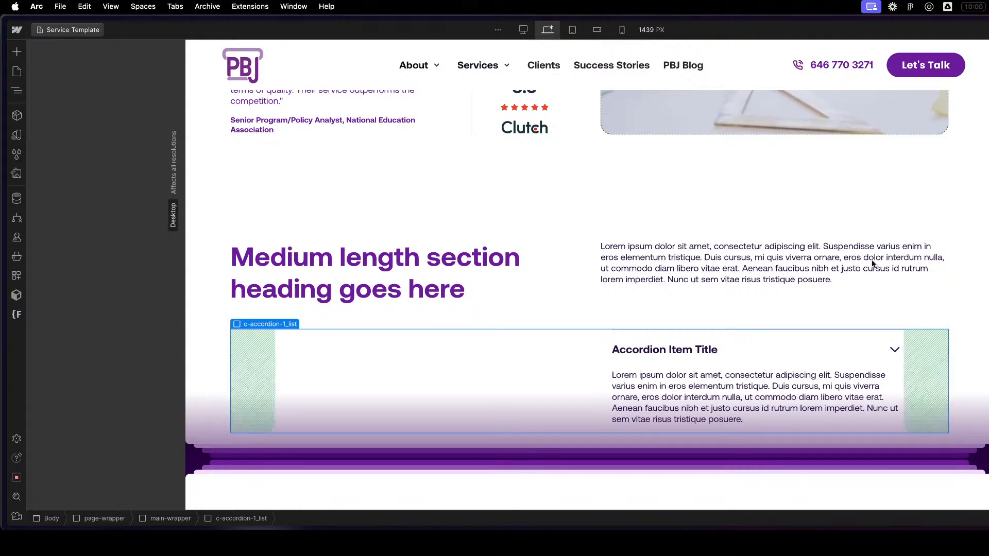
- Reopen Section / Layout 2 and select its padding-global wrapper in the structure to examine the side padding
left_click(937, 297)
double_click(936, 297)
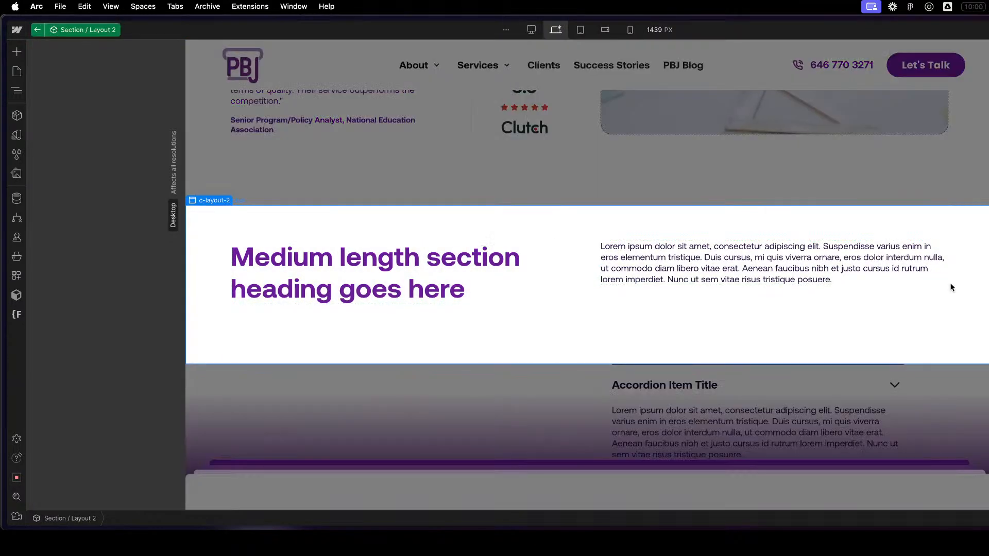
key("z")
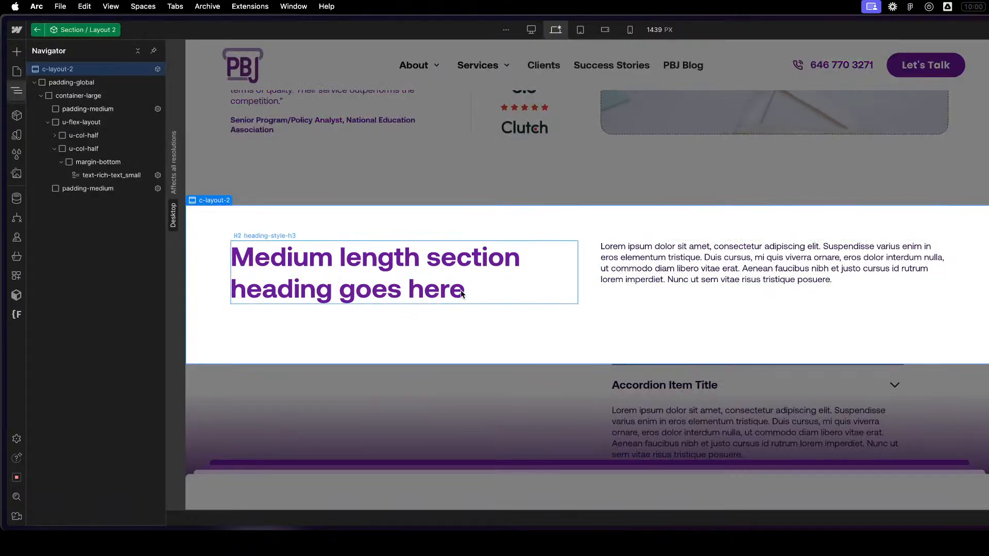
left_click(121, 84)
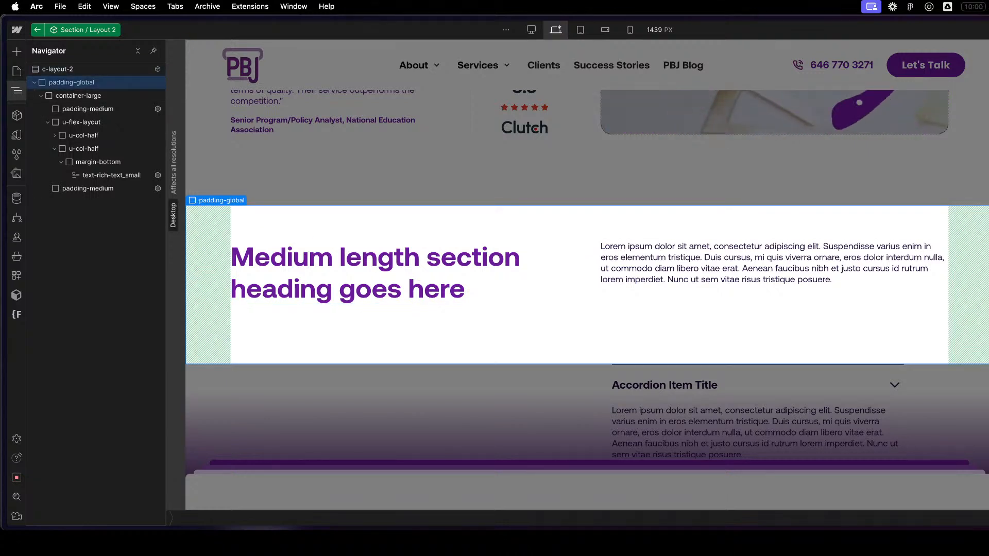
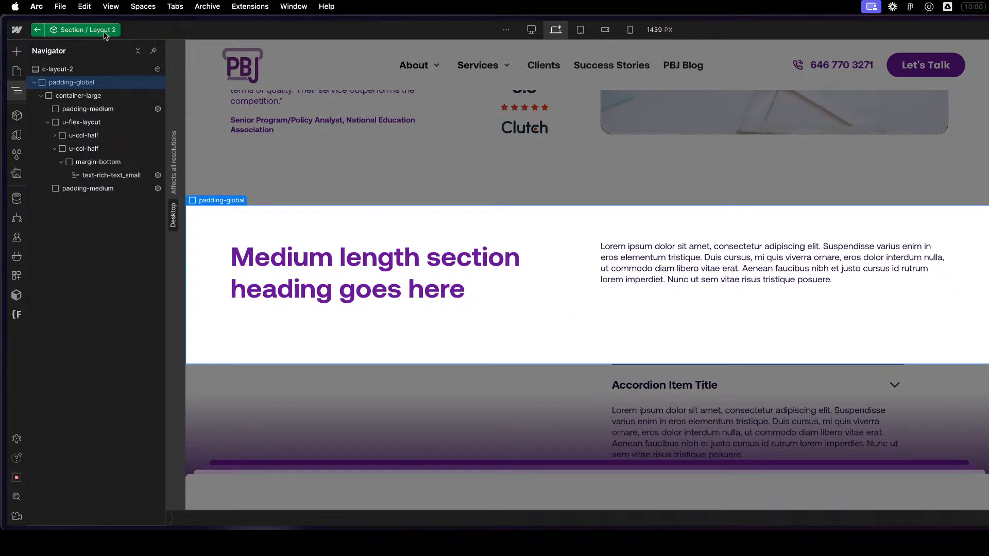
- Leave the Section / Layout 2 component and compare the extent of c-accordion-1_list with the section's rich text column
left_click(39, 30)
left_click(928, 290)
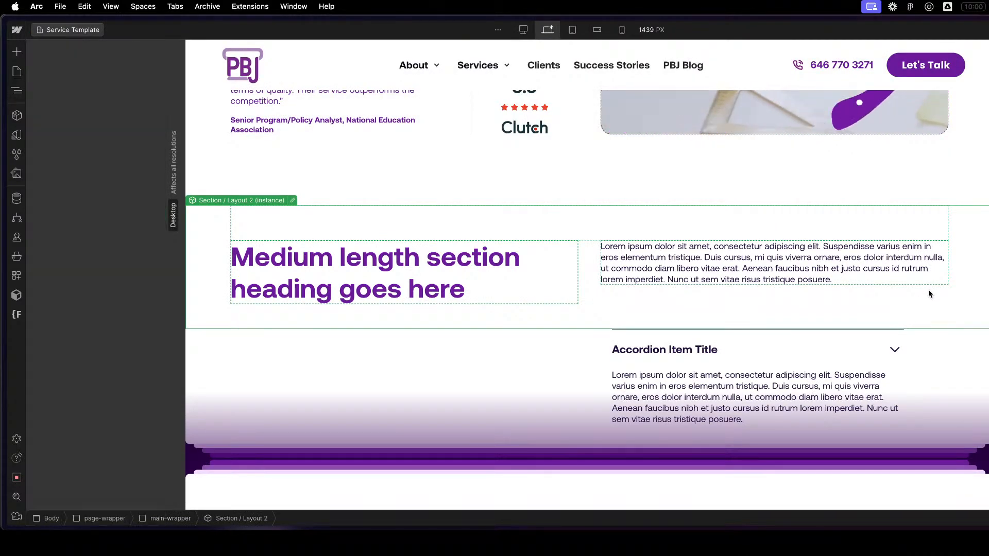
left_click(936, 372)
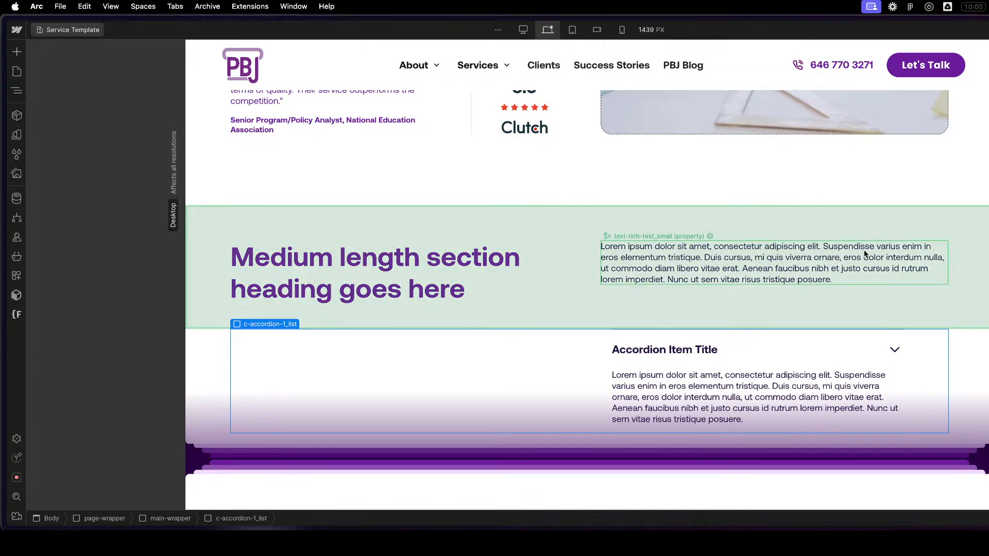
left_click(844, 281)
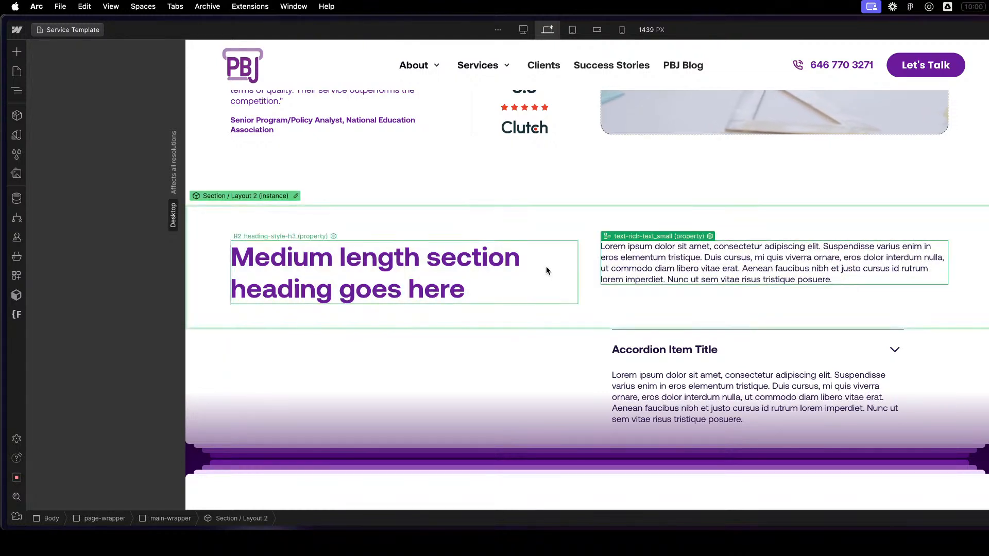
- Reopen Section / Layout 2, inspect its container-large and padding-medium, and try centring the u-flex-layout columns vertically before undoing it
double_click(587, 258)
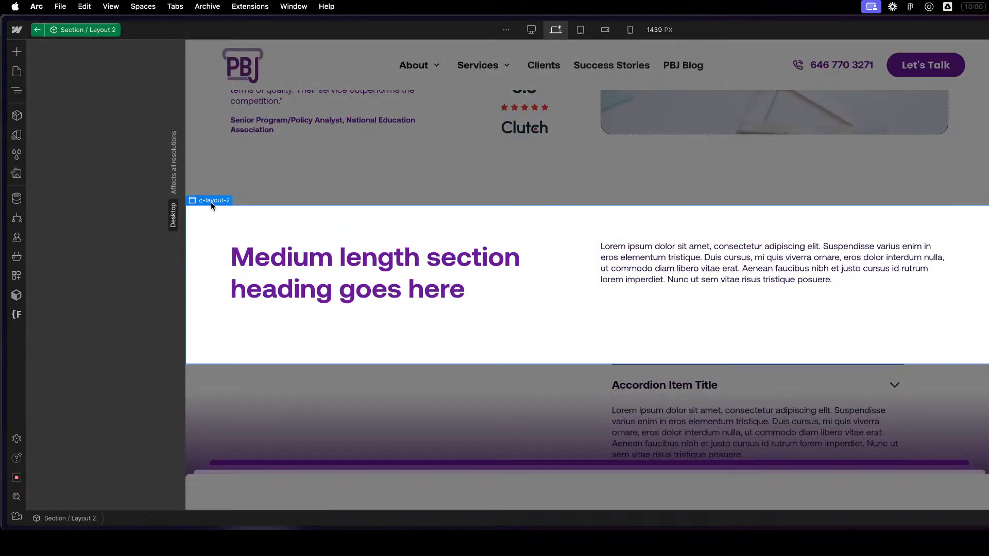
key("z")
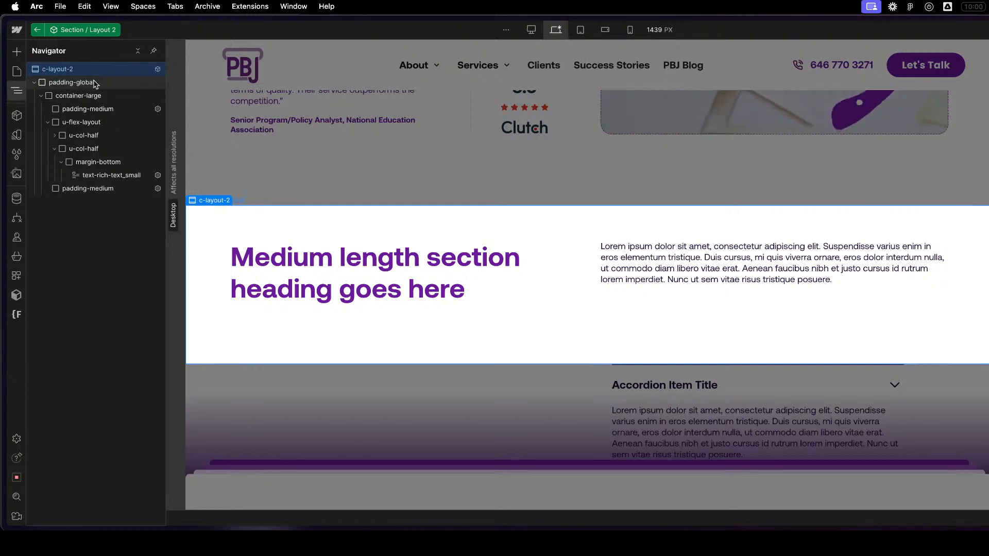
left_click(109, 98)
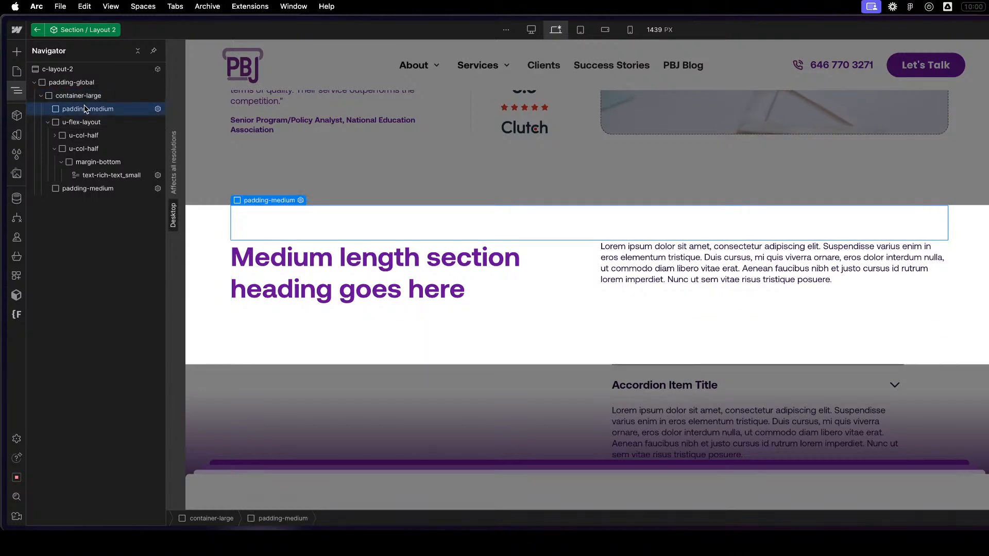
left_click(95, 124)
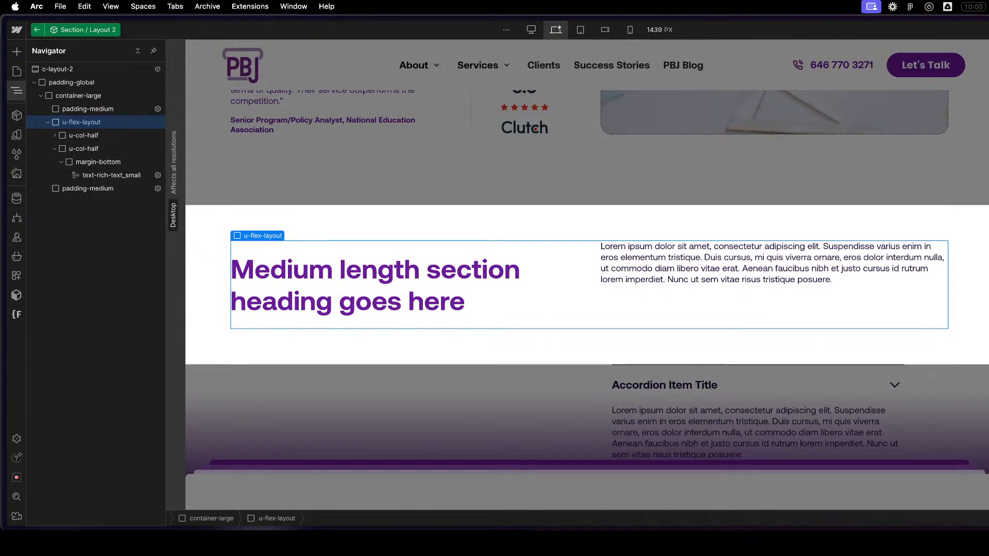
key("super+z")
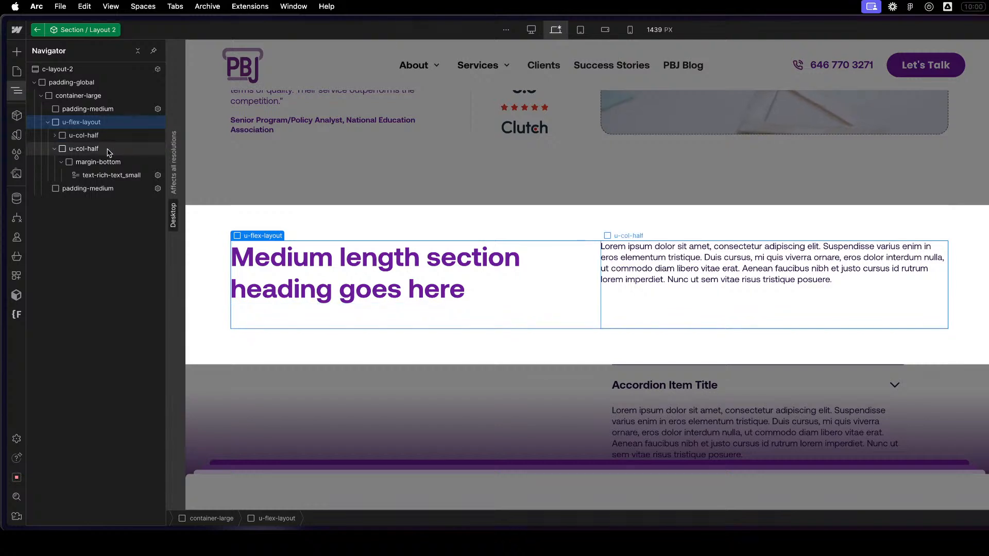
- Leave the section component and check the edges of c-accordion-1_list against the Block / Accordion 1 instance, briefly viewing that component
left_click(893, 384)
left_click(747, 397)
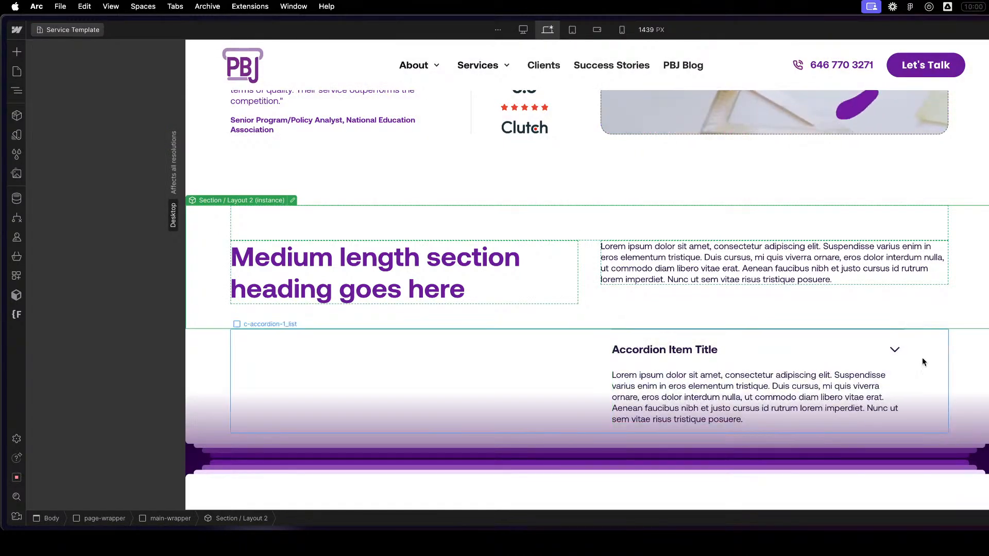
left_click(936, 363)
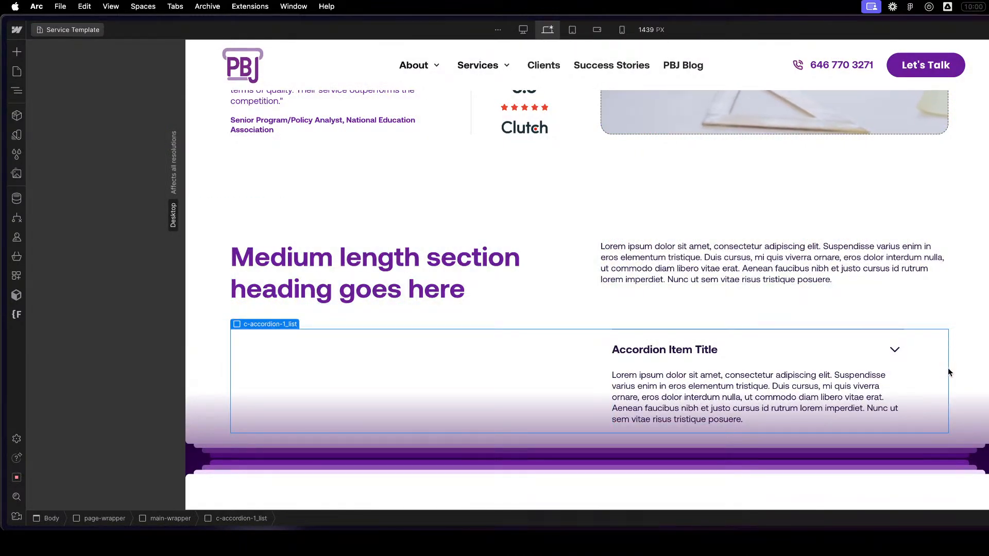
left_click(878, 364)
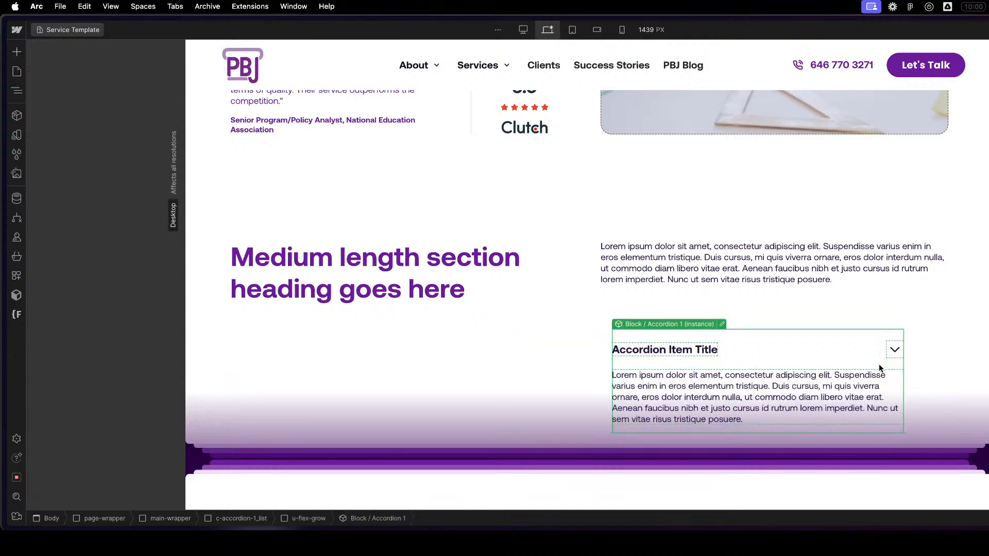
left_click(722, 324)
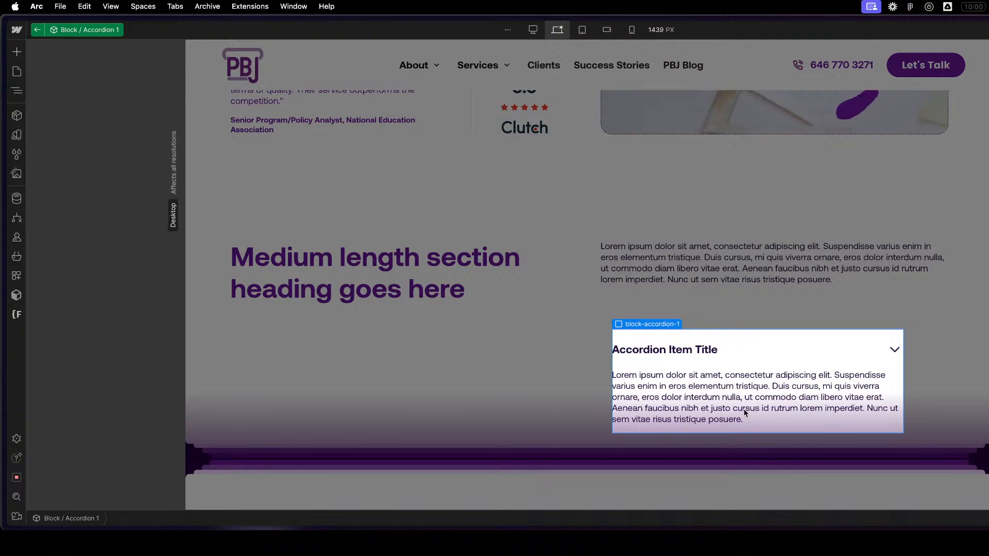
key("Escape")
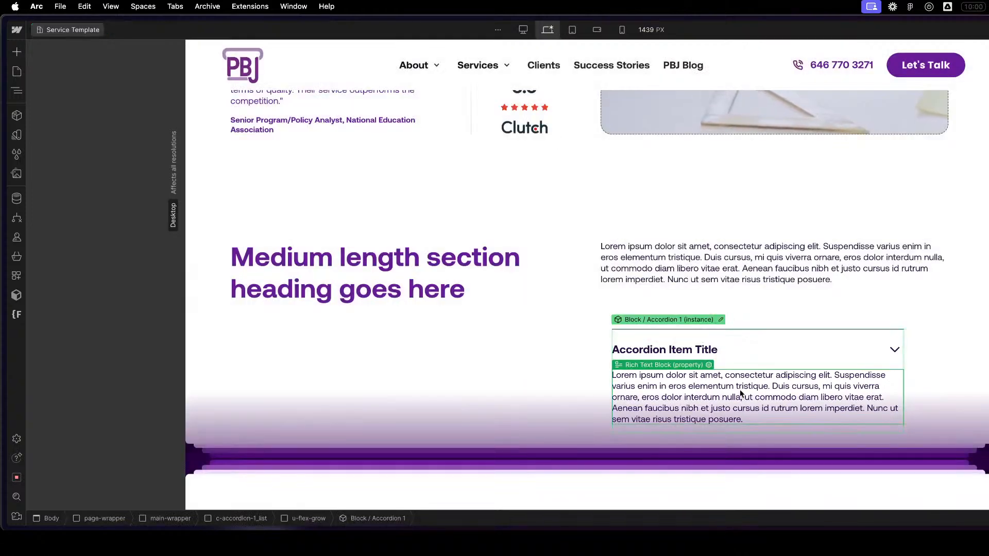
- Reopen the Block / Accordion 1 component and inspect the block-accordion-1 root and its accordion-item_trigger
double_click(753, 352)
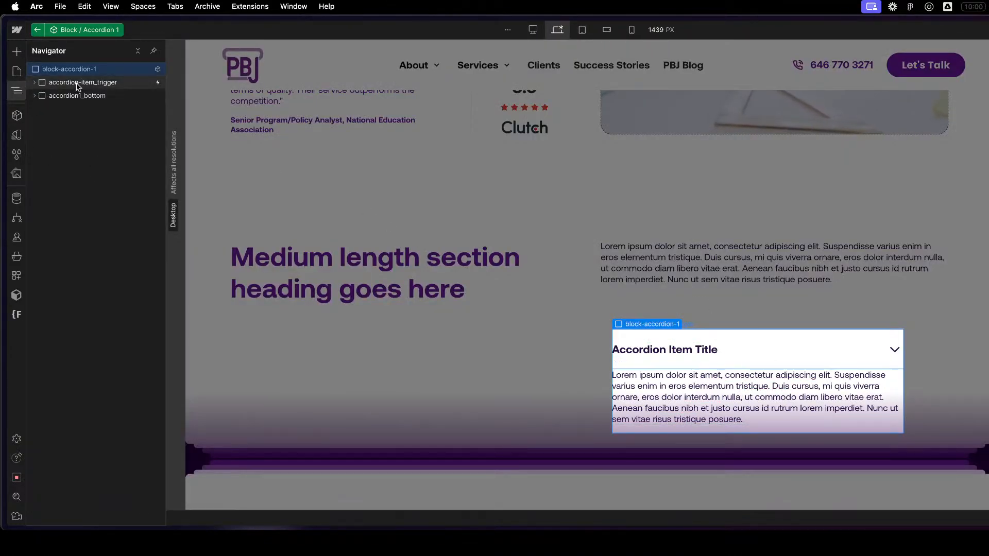
left_click(79, 84)
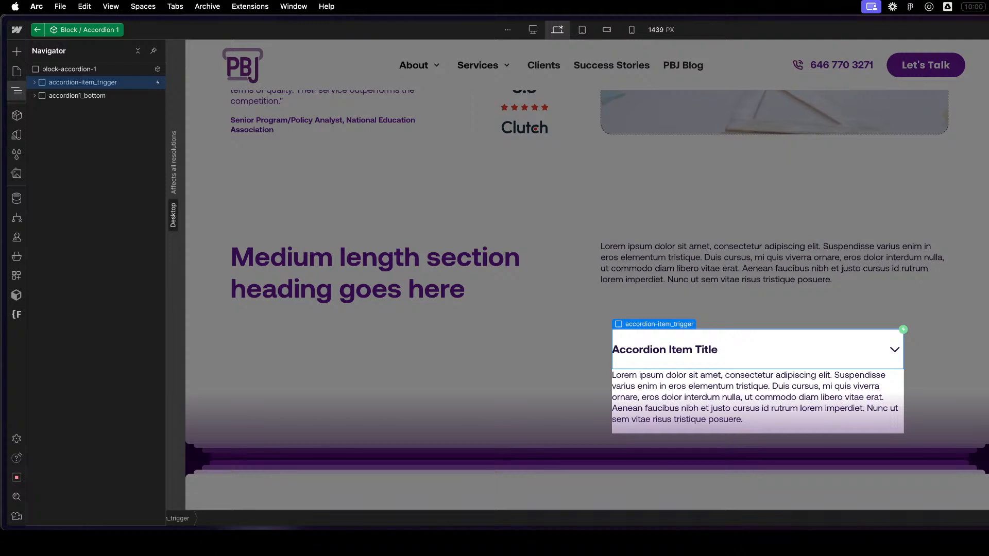
left_click(105, 71)
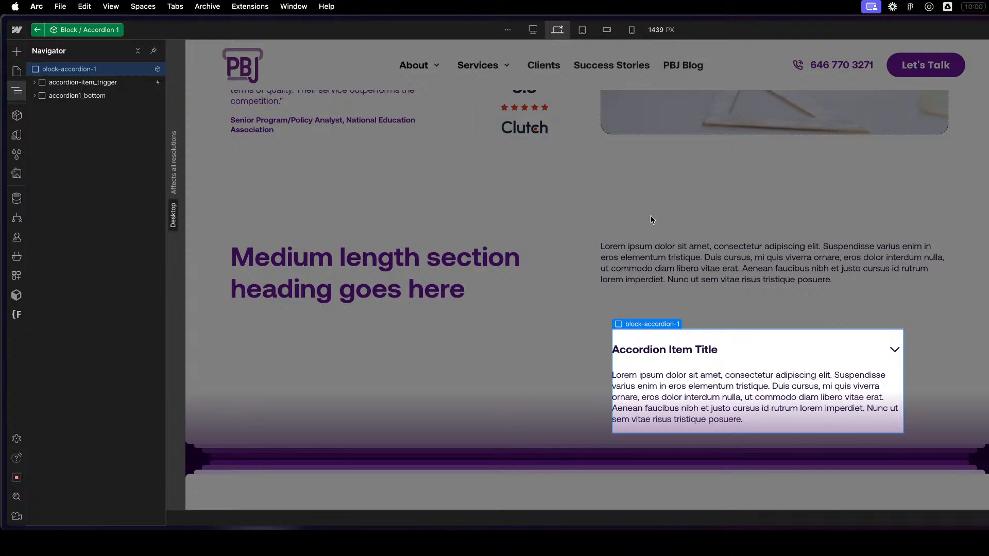
left_click(106, 82)
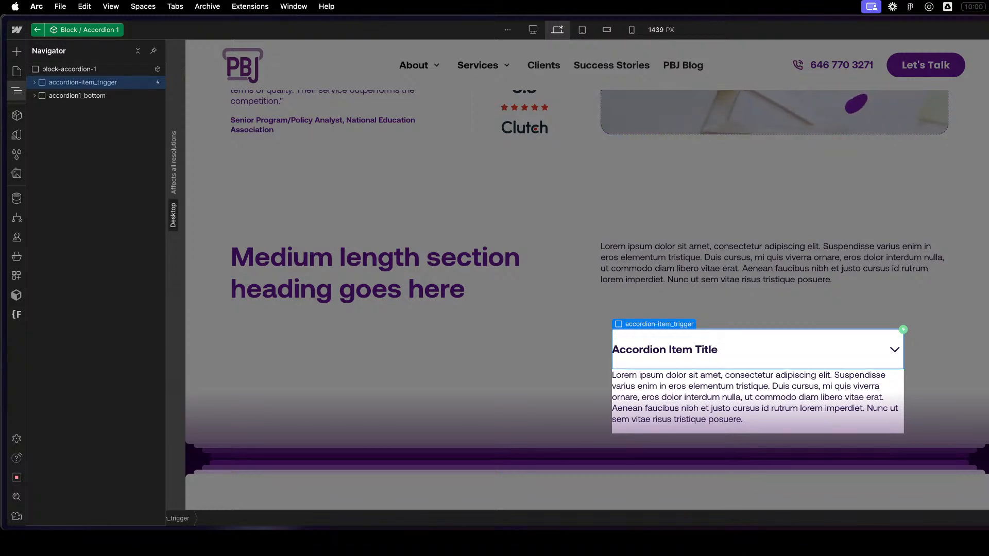
left_click(653, 354)
left_click(836, 358)
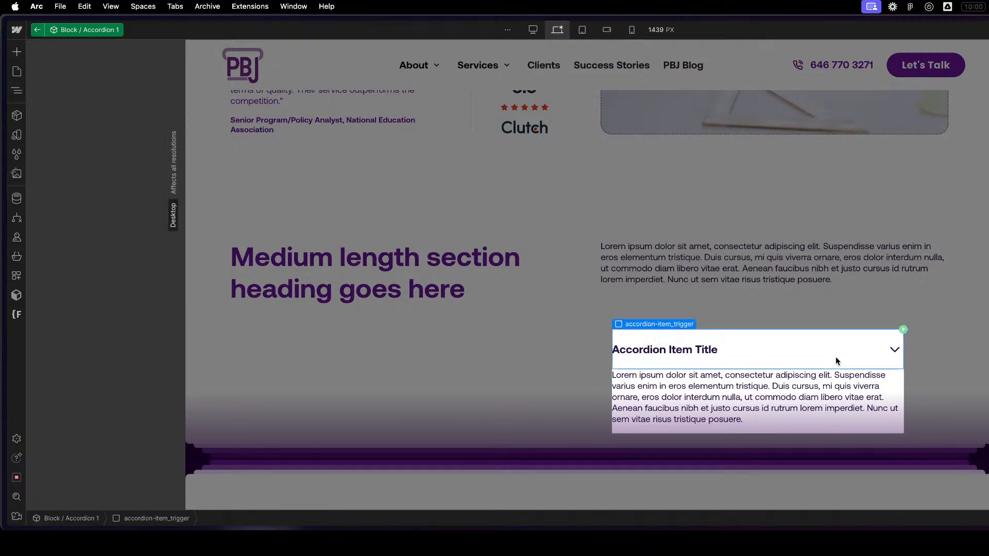
- Inspect the accordion's title text, rich text and margin-bottom wrapper, then collapse both child groups and select the block-accordion-1 root
left_click(699, 352)
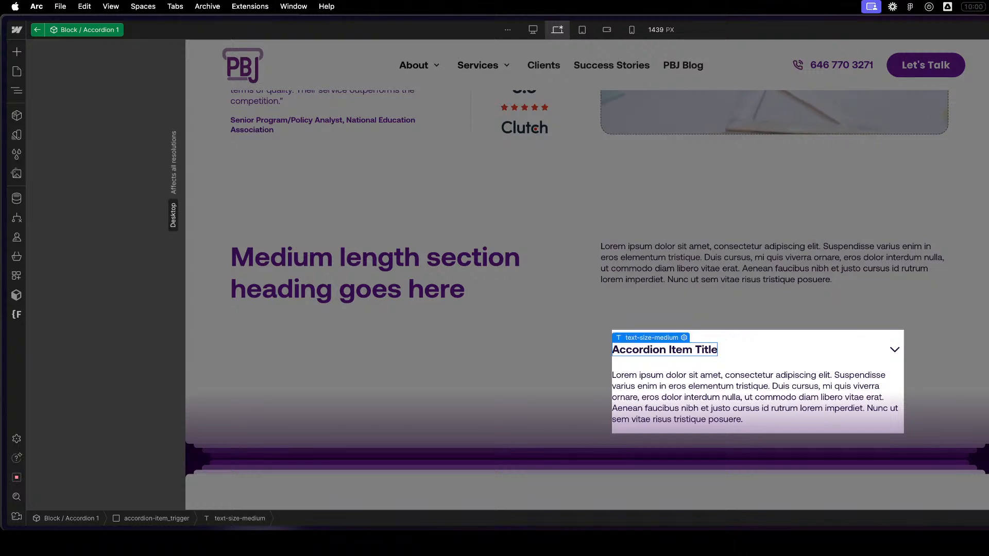
left_click(678, 396)
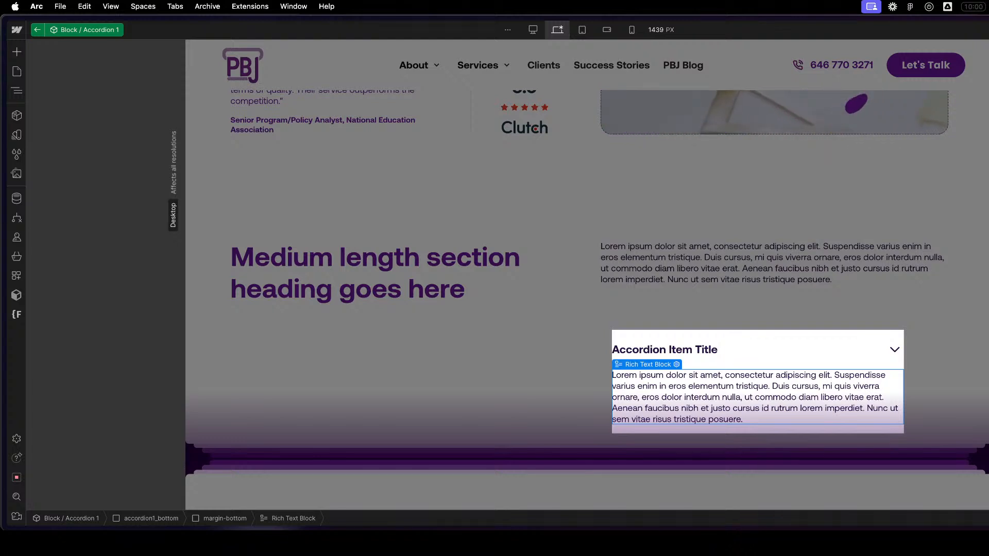
key("z")
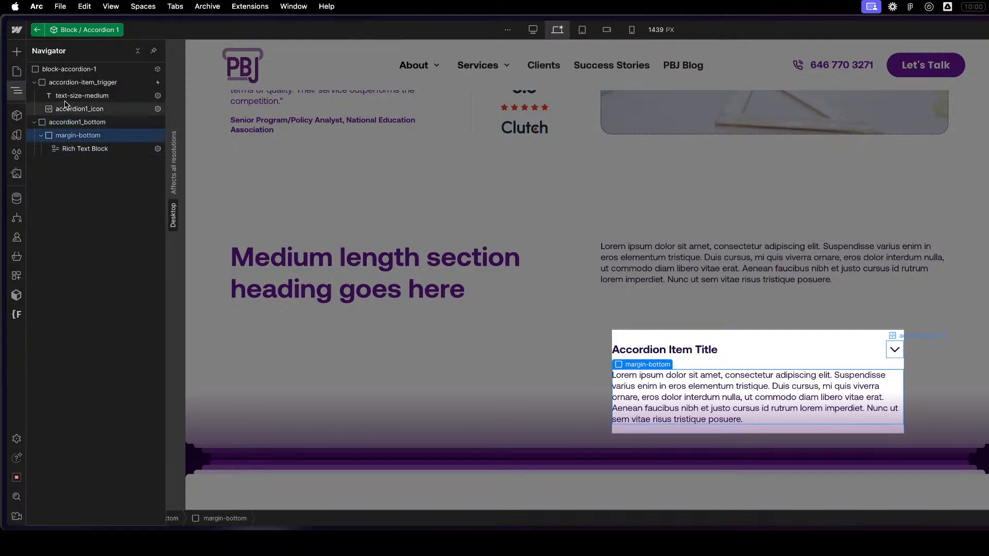
left_click(34, 83)
left_click(33, 83)
left_click(34, 96)
left_click(77, 71)
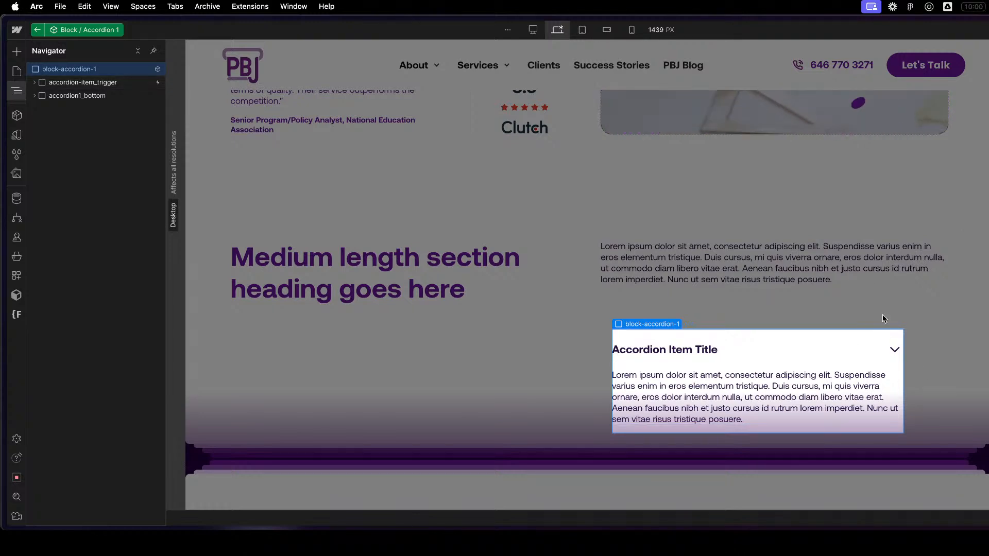
- Leave the Block / Accordion 1 component and select c-accordion-1_list to compare its accordion column with the layout text above
left_click(37, 29)
left_click(587, 356)
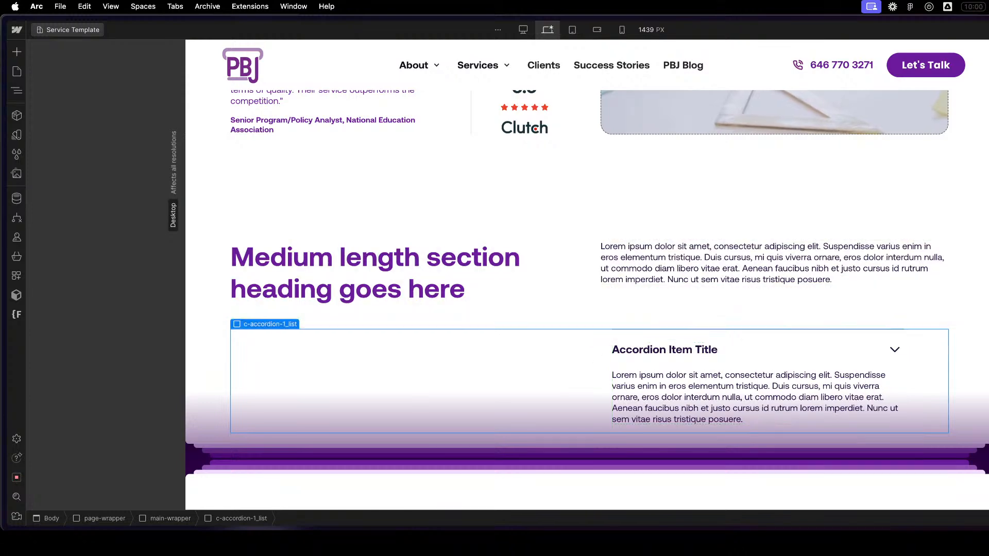
left_click_drag(973, 279, 913, 279)
left_click_drag(853, 282, 969, 285)
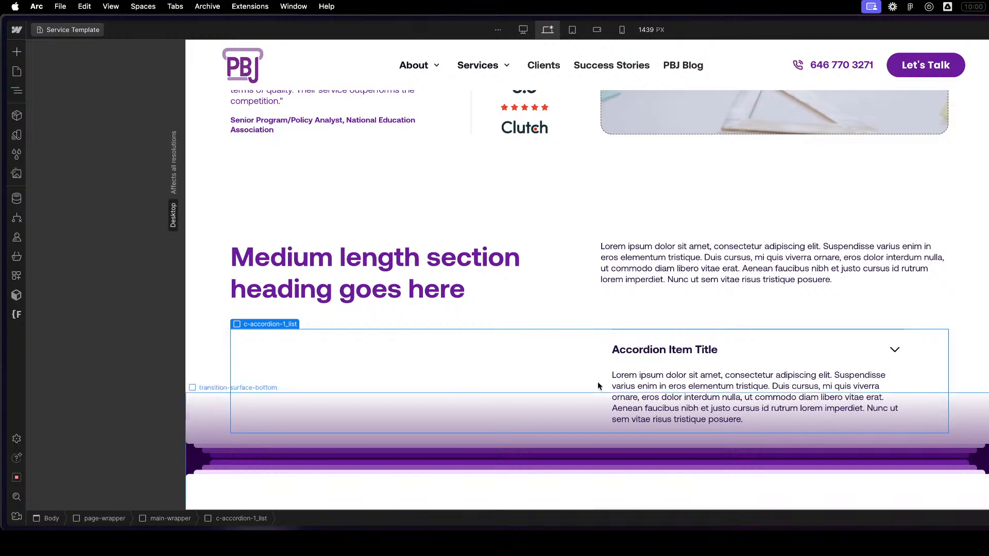
left_click(696, 353)
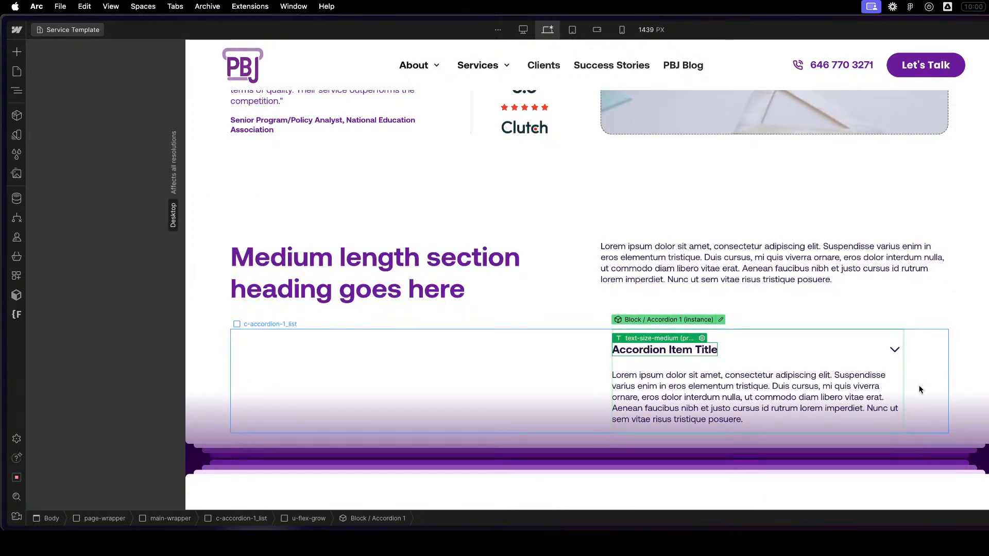
left_click(920, 384)
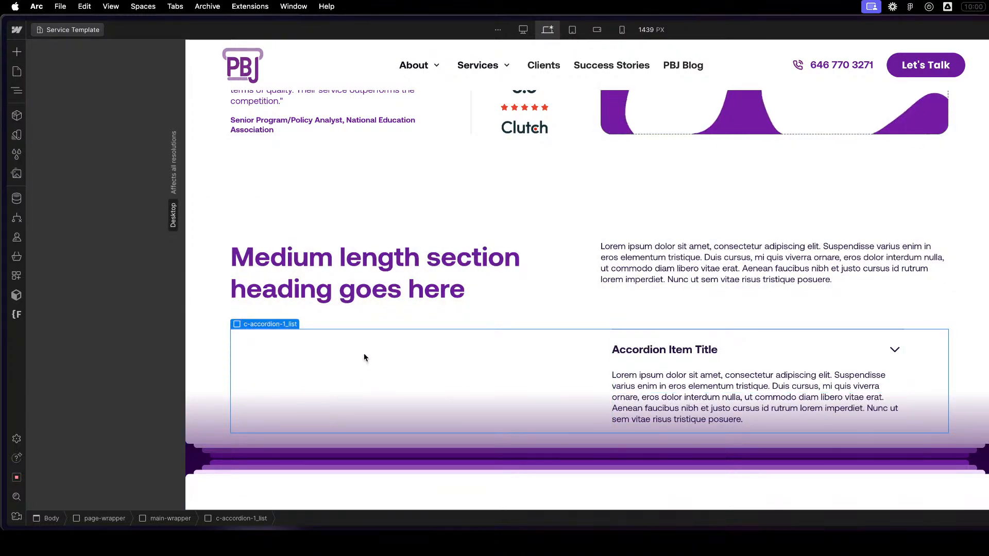
- Inside c-accordion-1_list, replace the u-flex-grow class on the wrapper around Block / Accordion 1 with u-col-half
key("z")
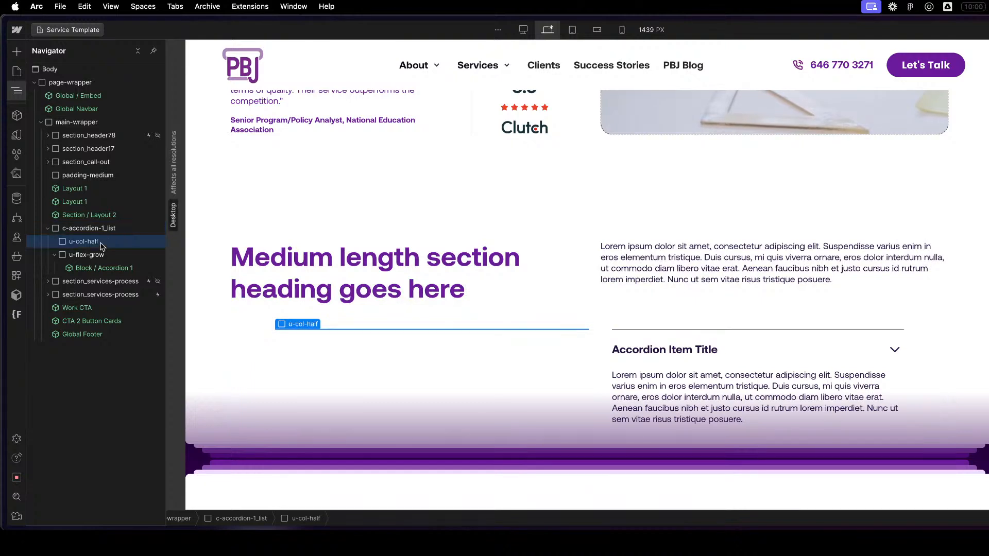
left_click(103, 255)
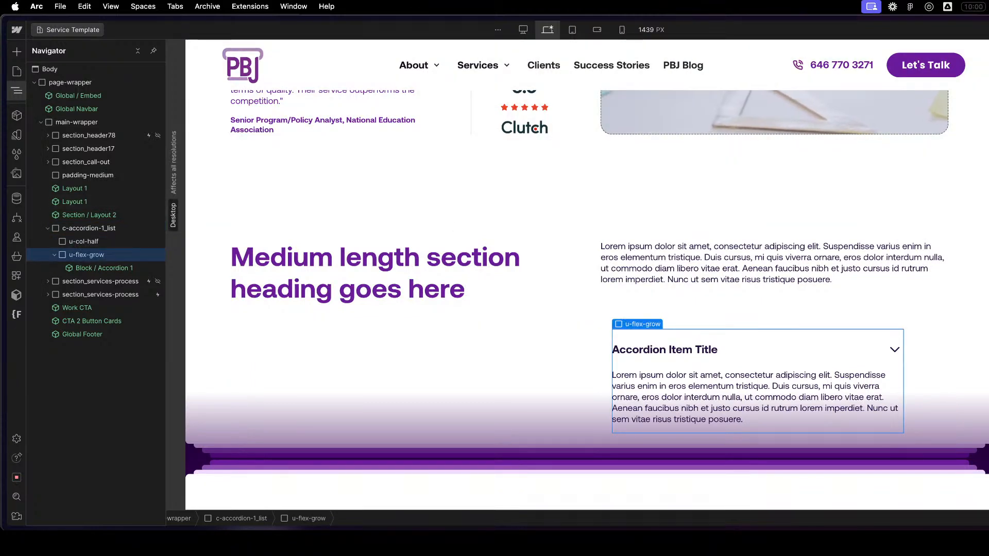
key("BackSpace")
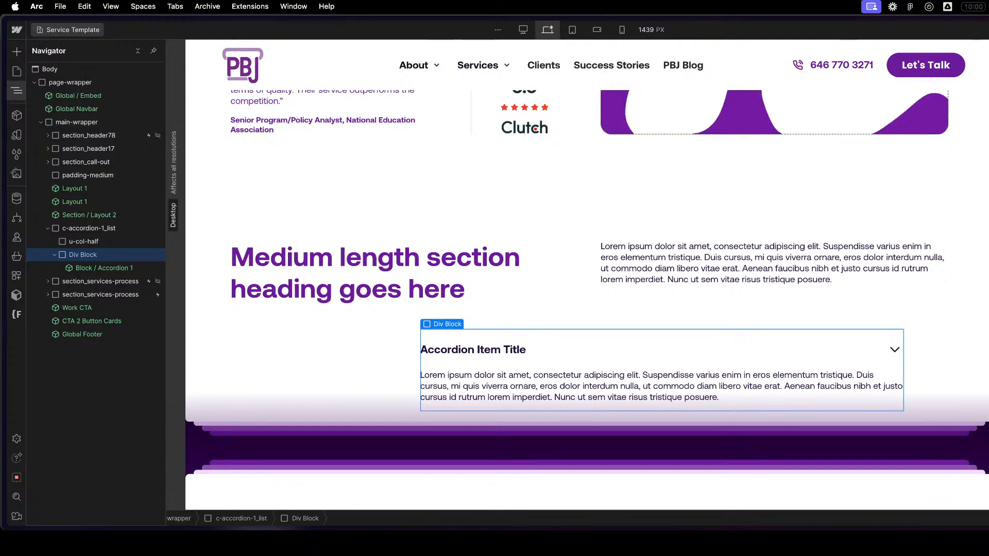
key("Return")
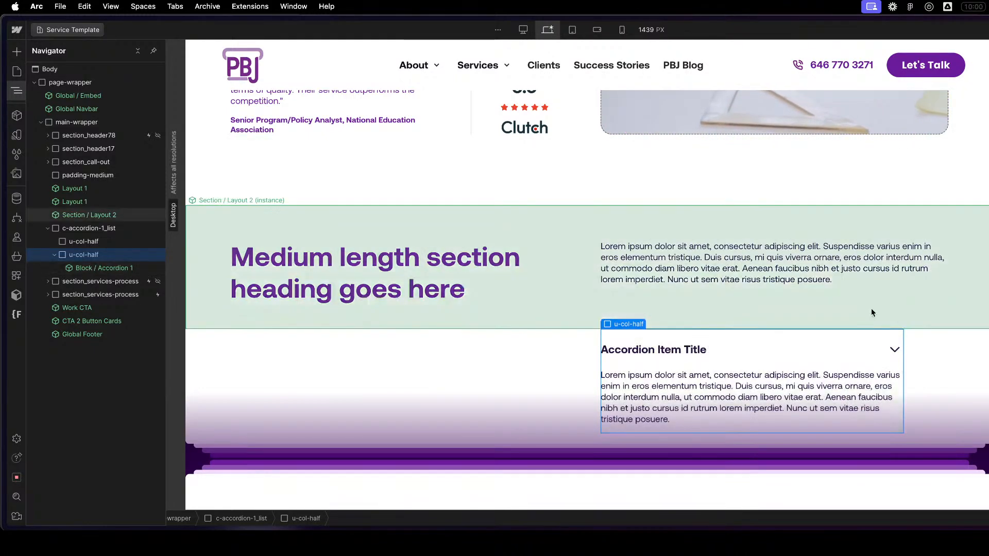
- Open the Block / Accordion 1 component, try different widths on block-accordion-1, and revert them
double_click(80, 267)
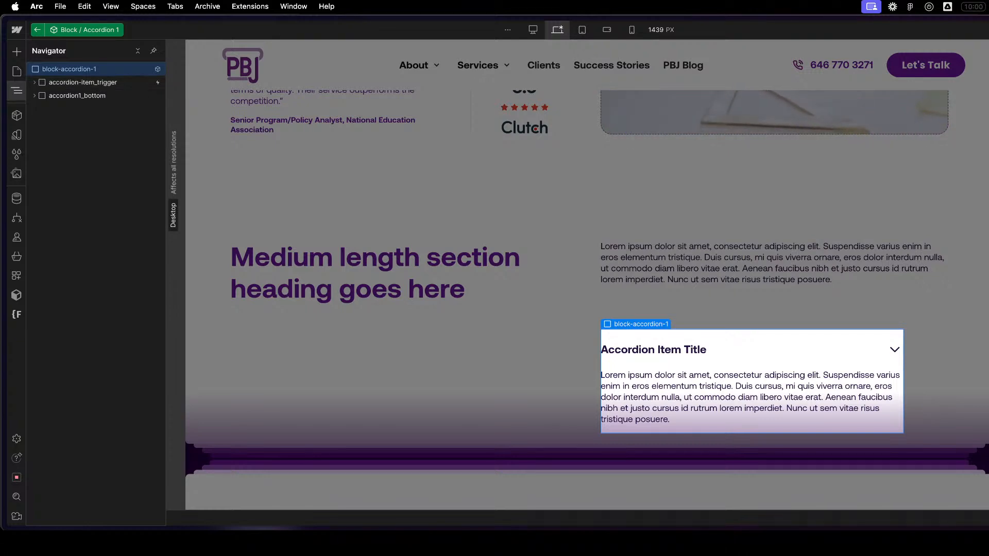
key("Return")
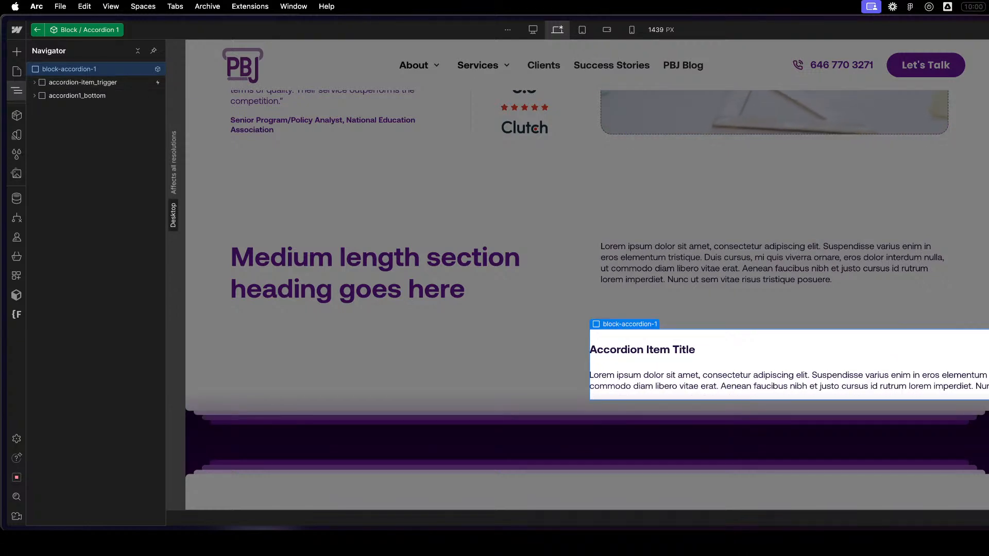
key("super+z")
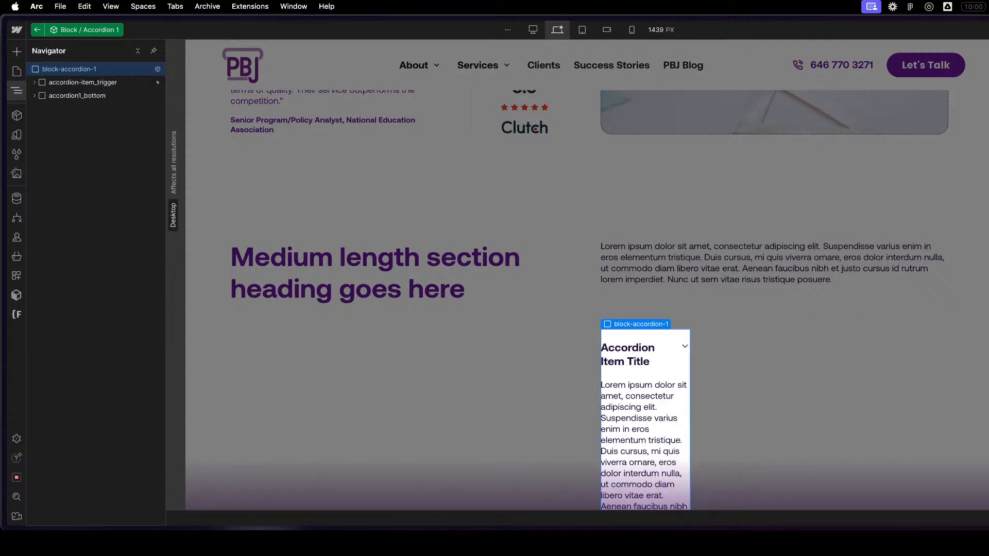
key("Return")
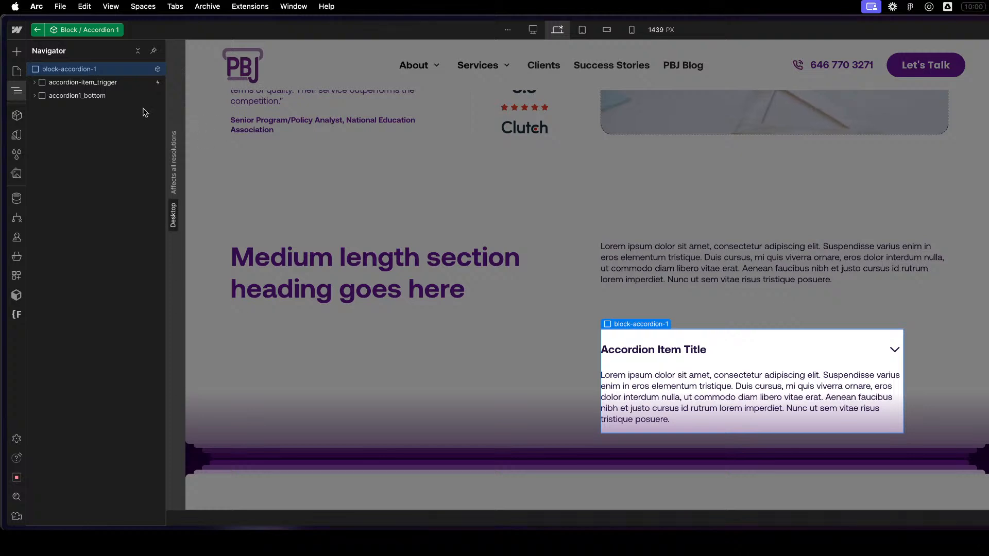
- Leave the Block / Accordion 1 component and adjust the layout of c-accordion-1_list until the accordion fills the column under the section's body text
left_click(85, 82)
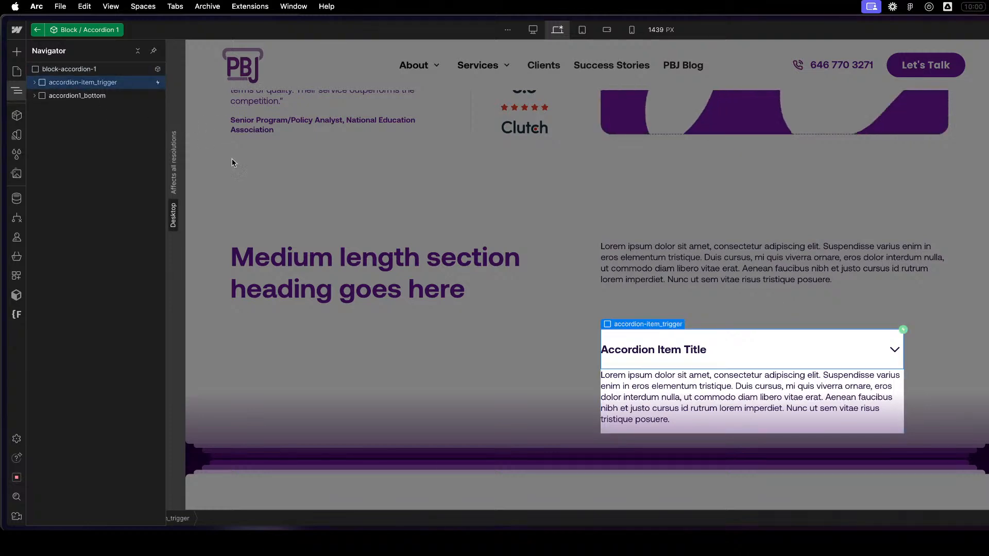
left_click(922, 363)
left_click(924, 362)
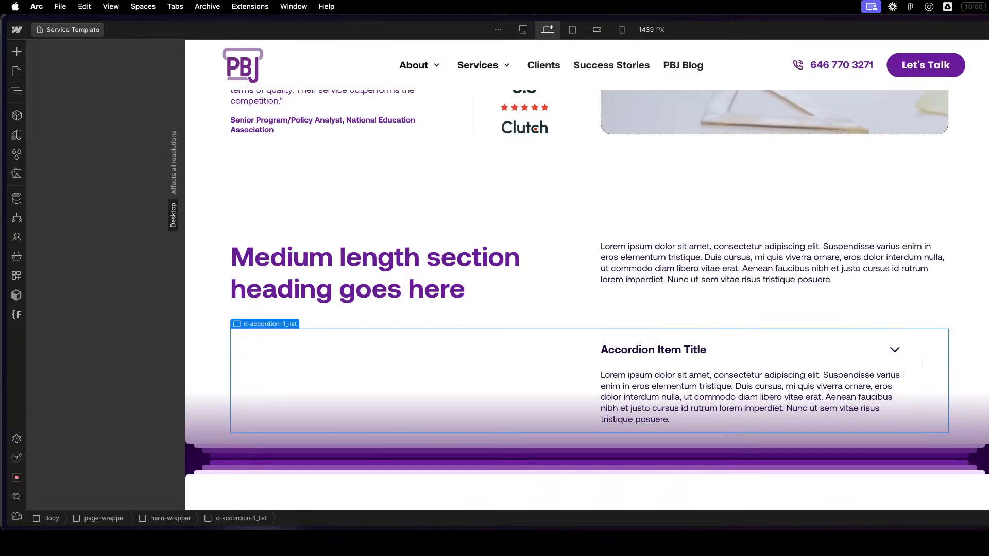
key("super+z")
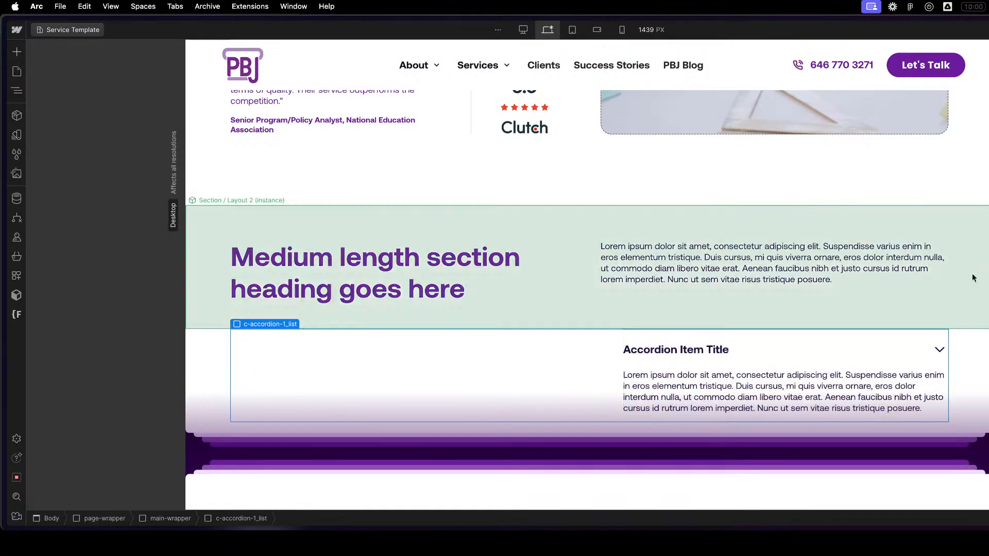
key("super+z")
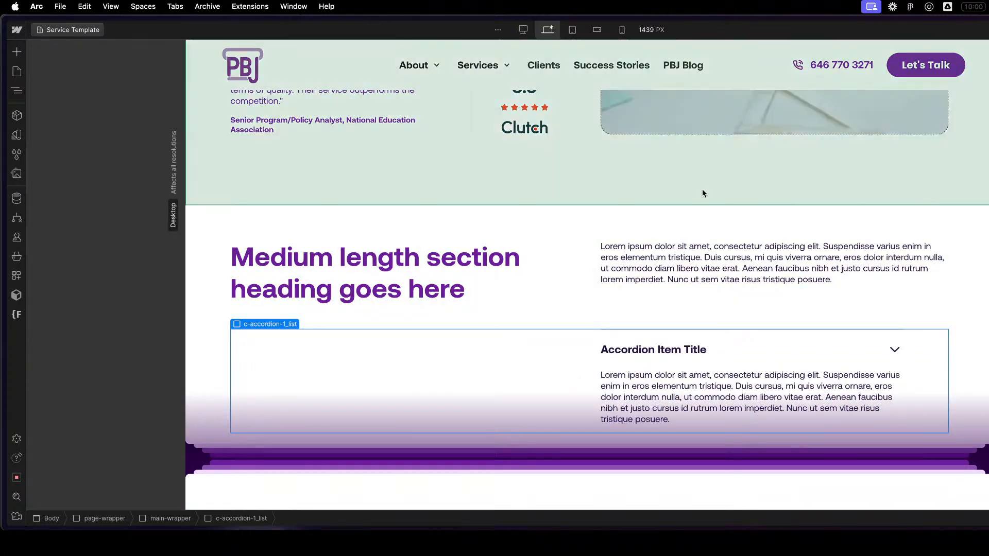
key("z")
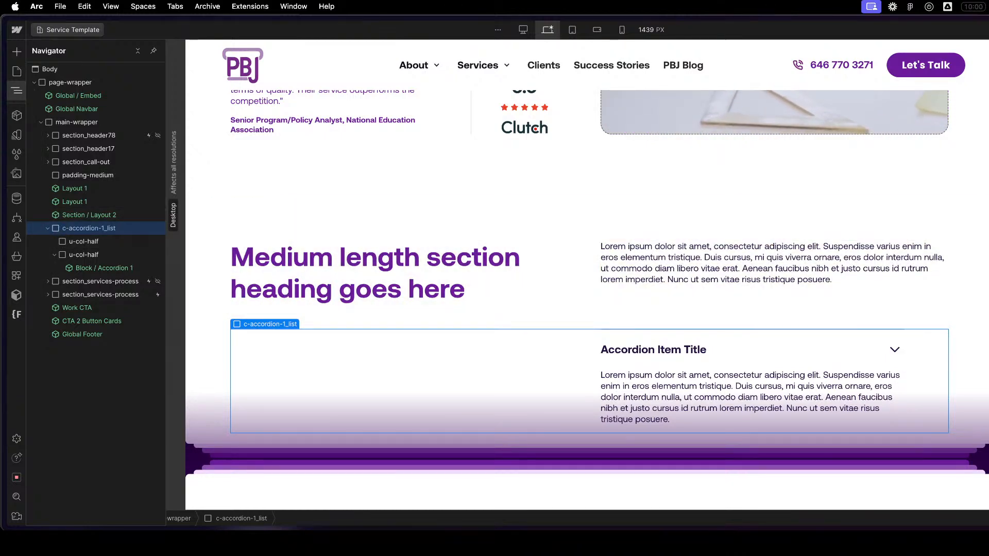
key("Return")
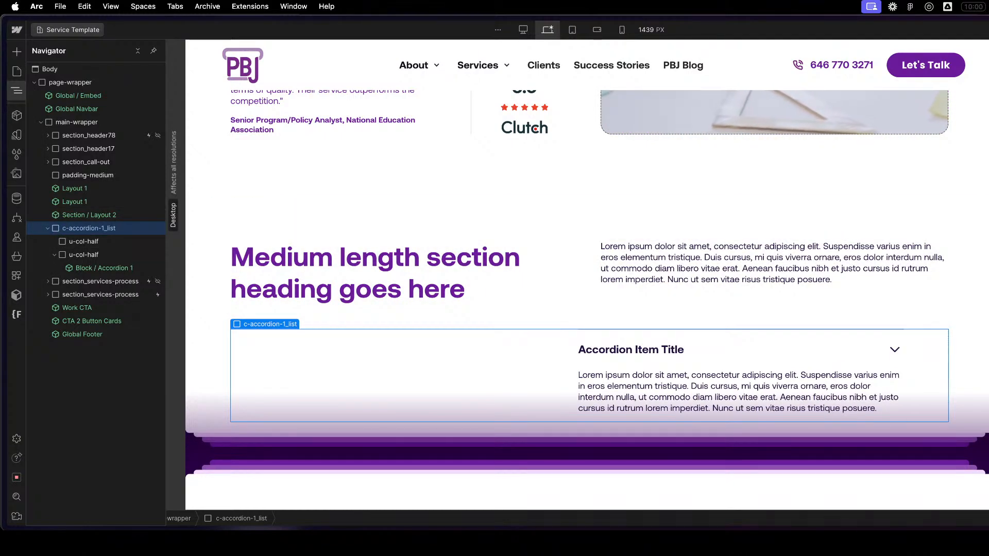
key("Return")
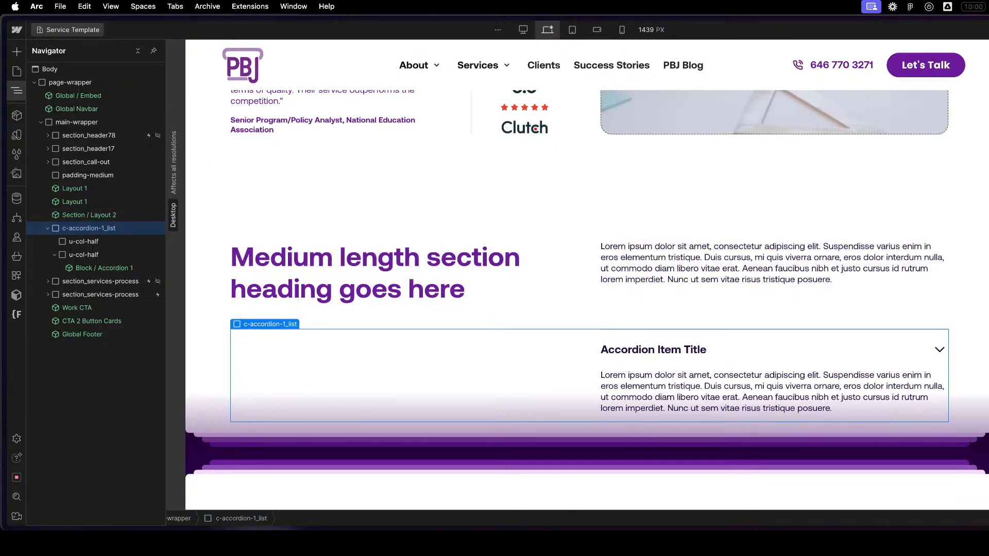
- Inspect the nesting of c-accordion-1_list down to Block / Accordion 1, then reselect the list and collapse it
left_click(49, 228)
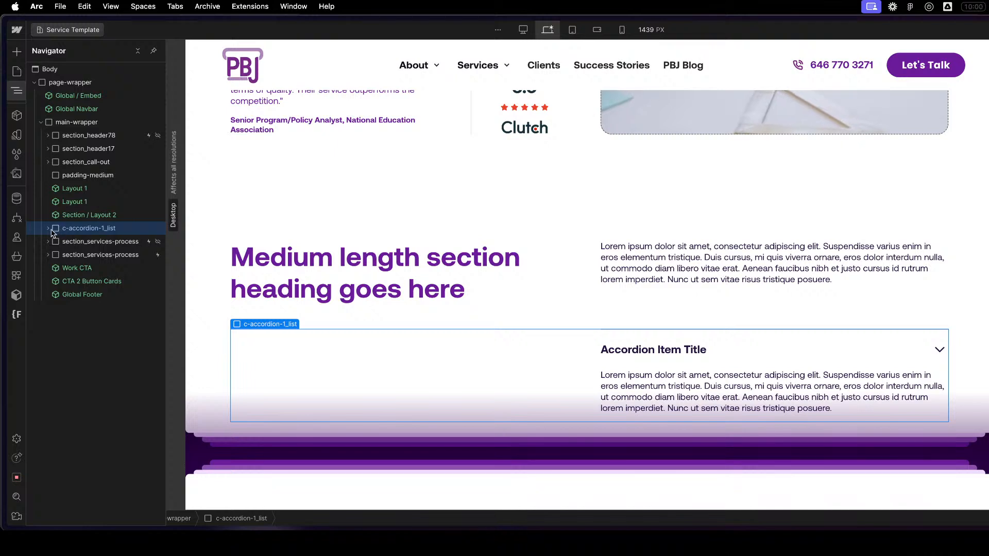
left_click(47, 230)
left_click(48, 229)
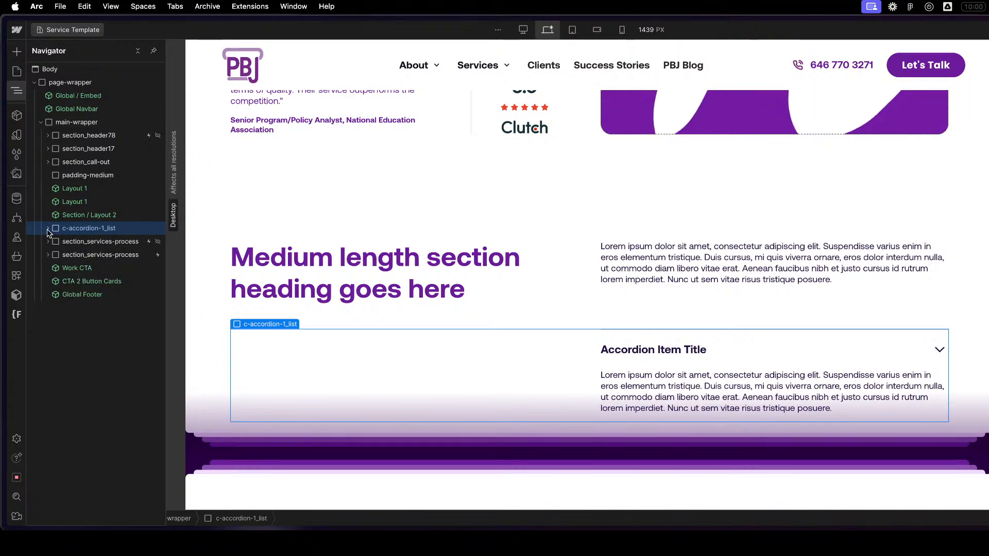
left_click(48, 229)
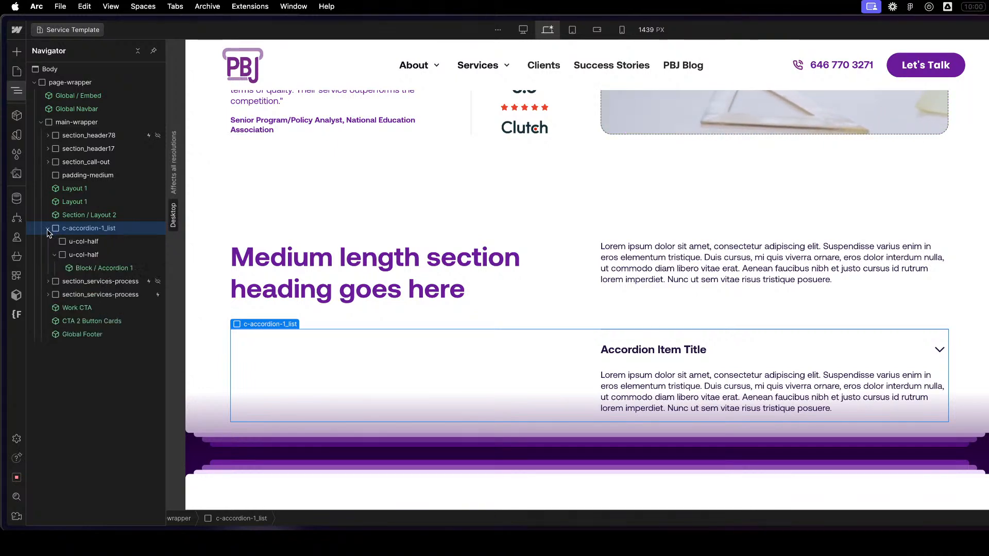
left_click(86, 270)
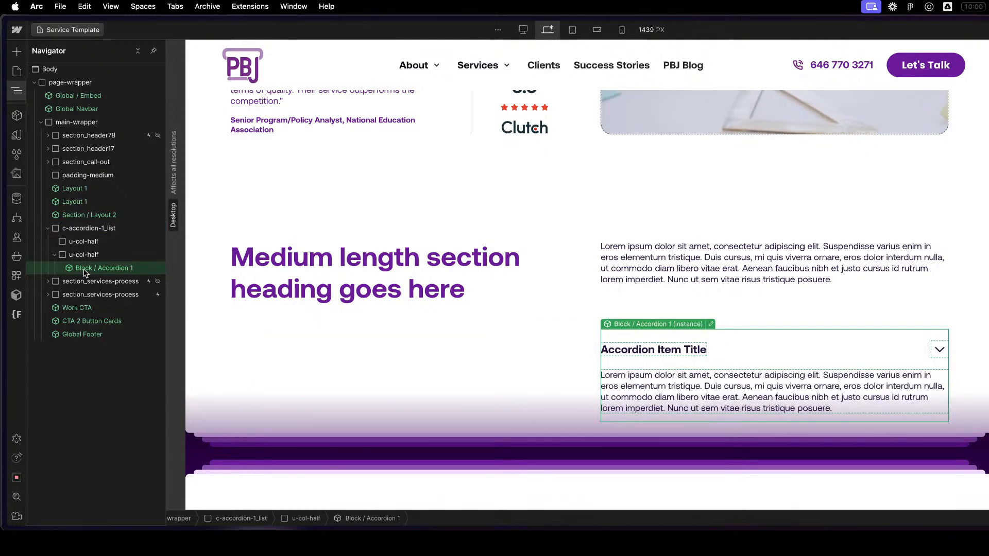
left_click(70, 231)
left_click(47, 229)
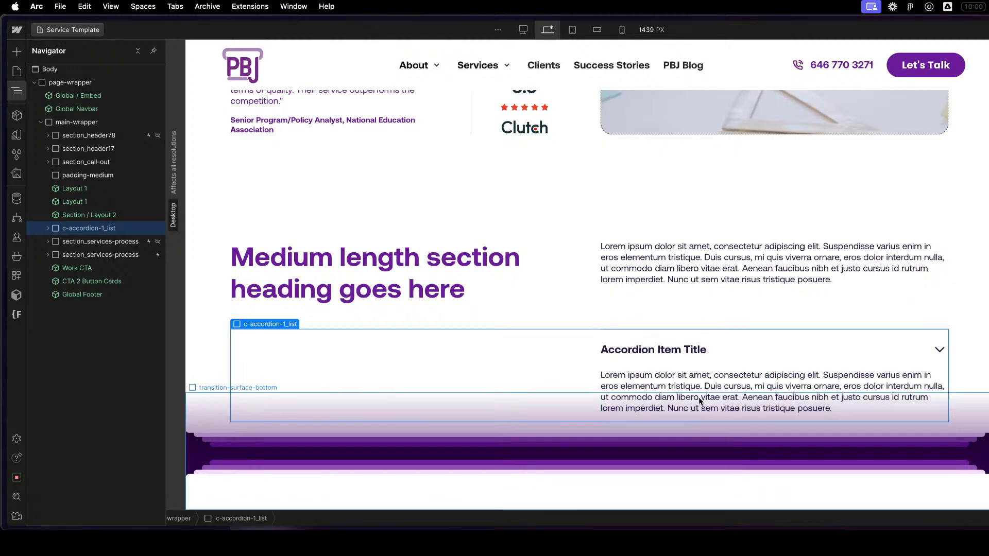
- Paste three more copies of c-accordion-1_list below the original and review their alignment with the Section / Layout 2 text
left_click(404, 369)
key("super+v")
scroll(590, 371, "down", 5)
key("super+v")
key("super+v")
scroll(591, 363, "up", 3)
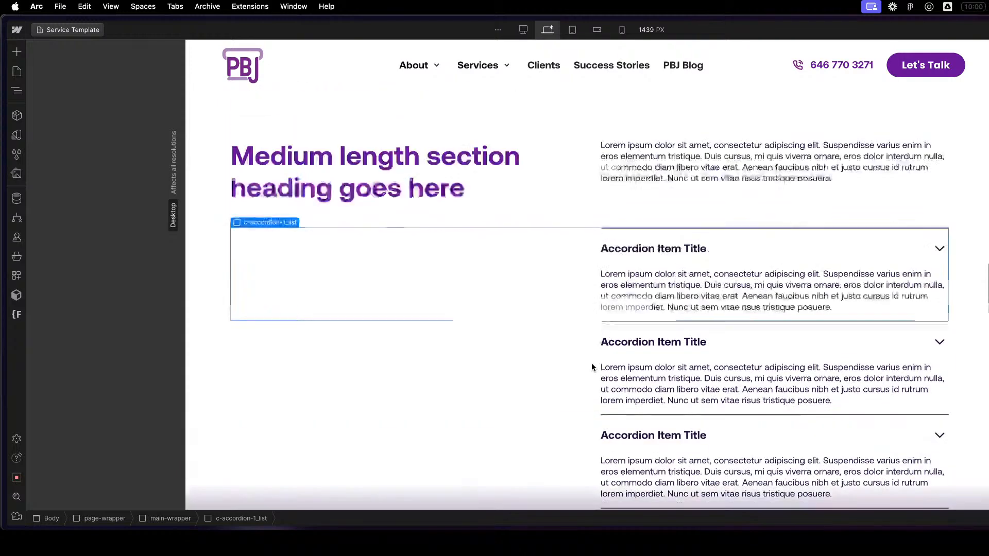
left_click(906, 155)
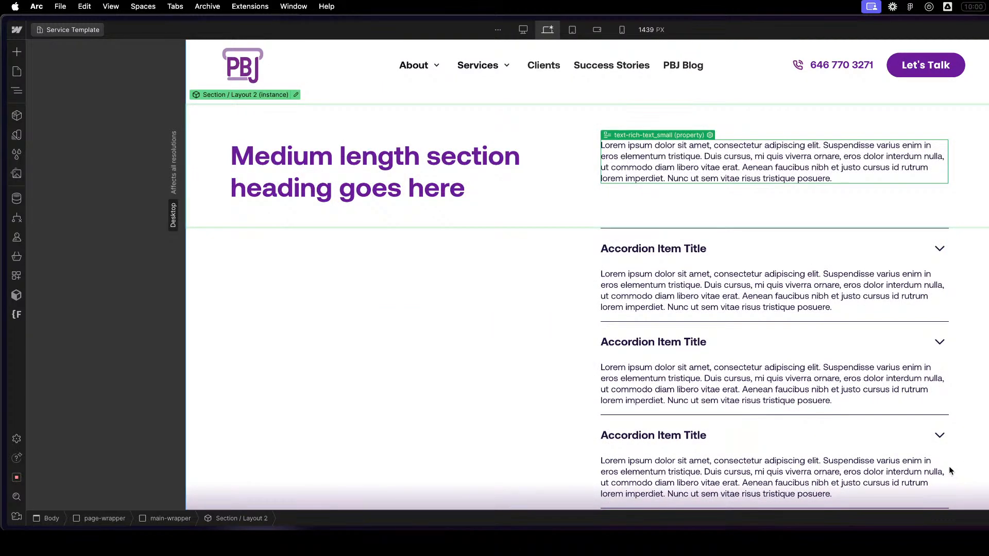
scroll(981, 400, "up", 2)
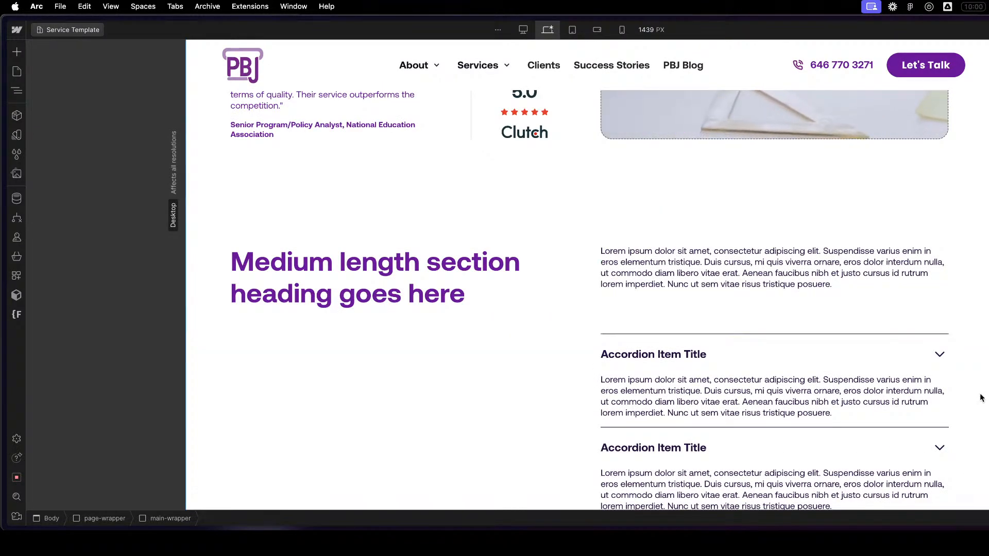
- Collapse main-wrapper, add a Div Block at the end of page-wrapper and name it Section / Template
key("z")
left_click(42, 124)
left_click(42, 124)
left_click(97, 83)
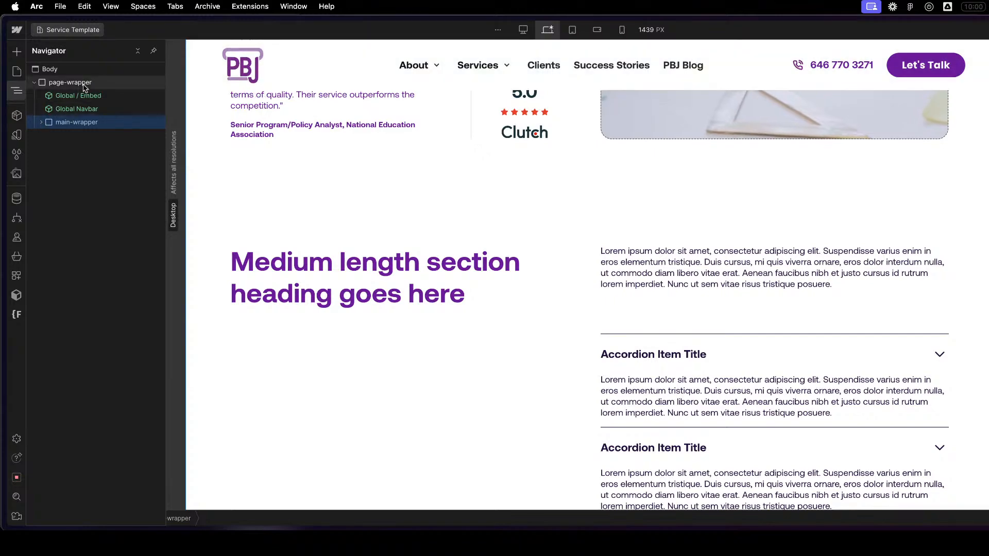
key("super+k")
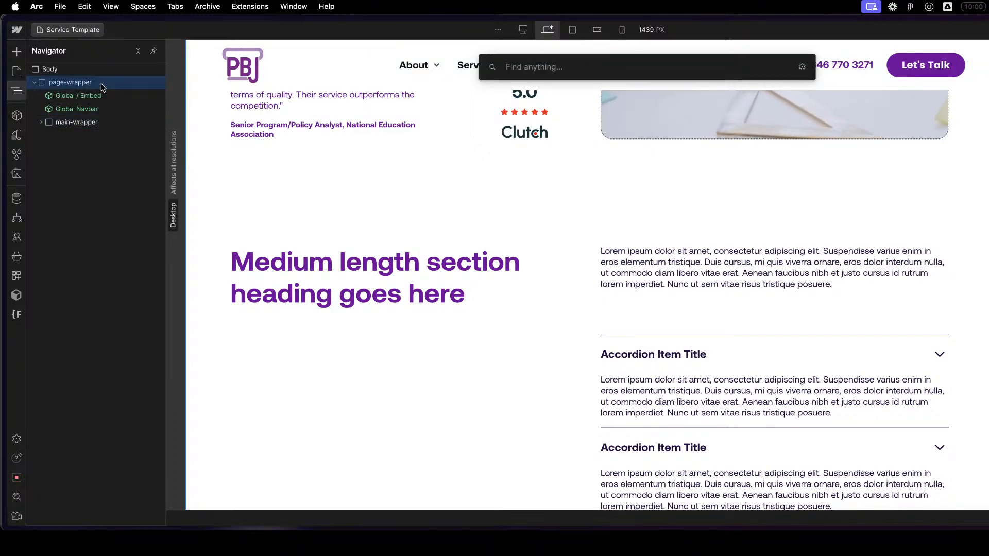
type("div")
key("Return")
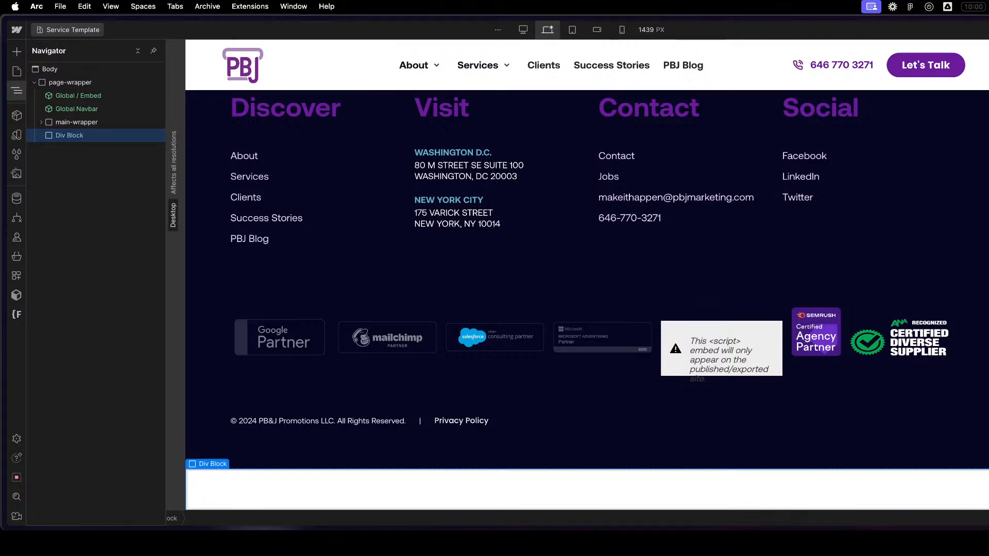
key("Return")
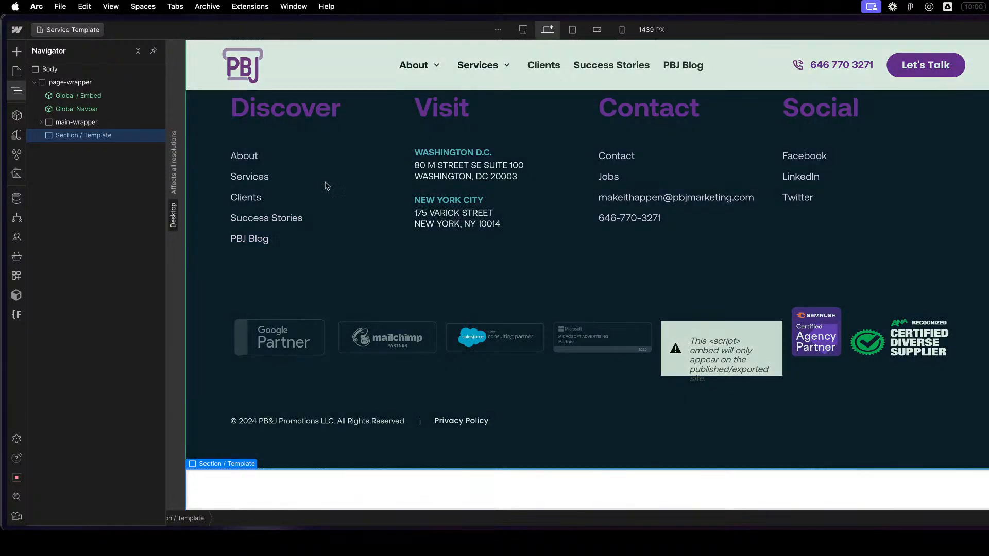
key("super+k")
key("Escape")
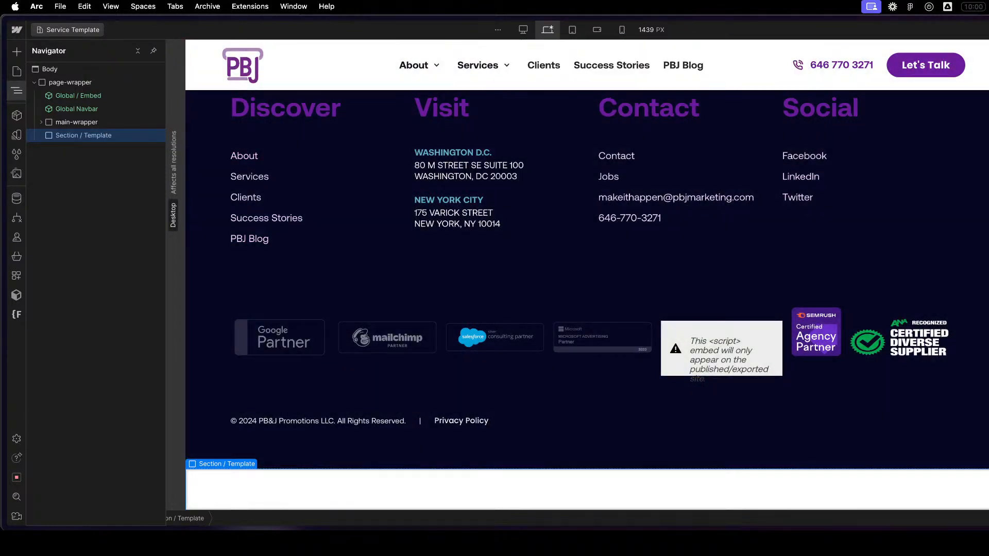
right_click(76, 136)
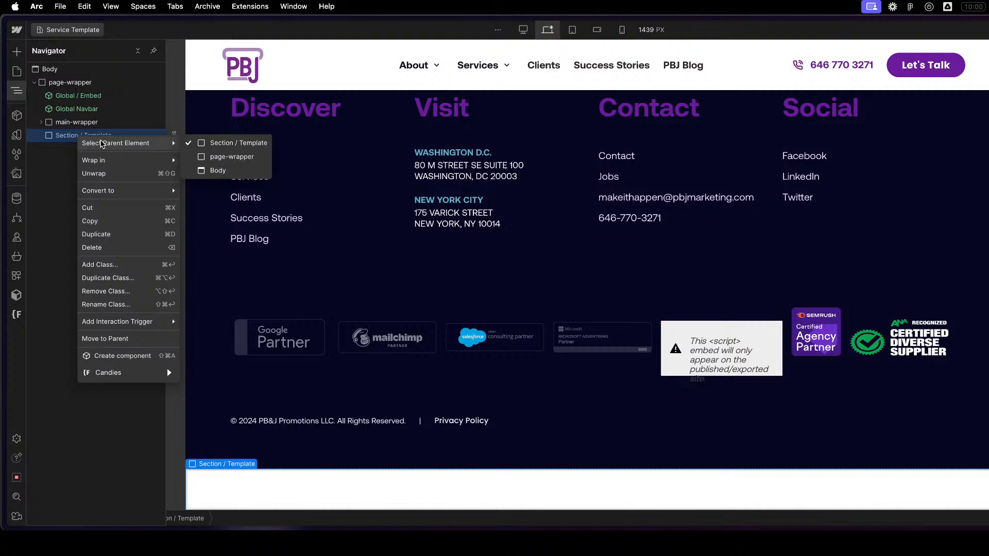
mouse_move(137, 188)
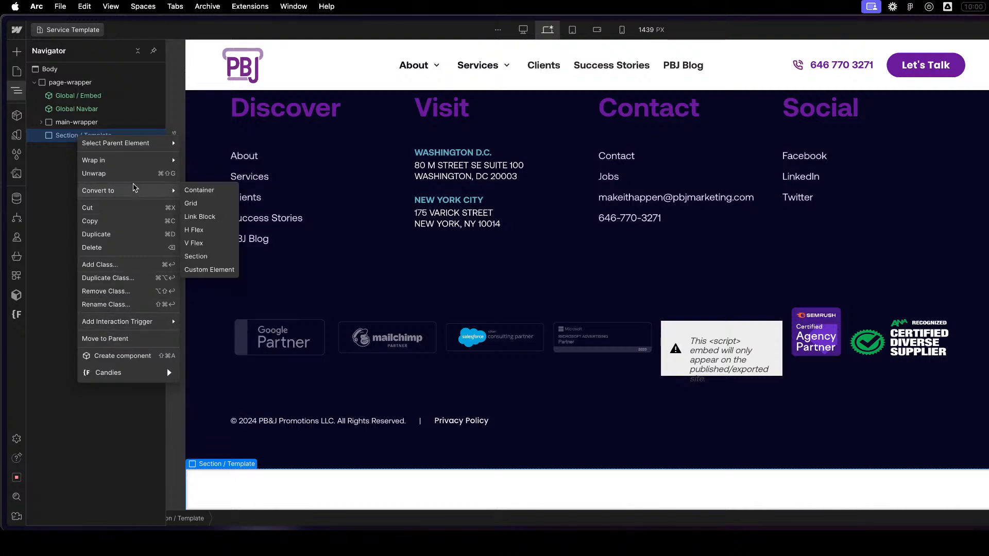
left_click(63, 130)
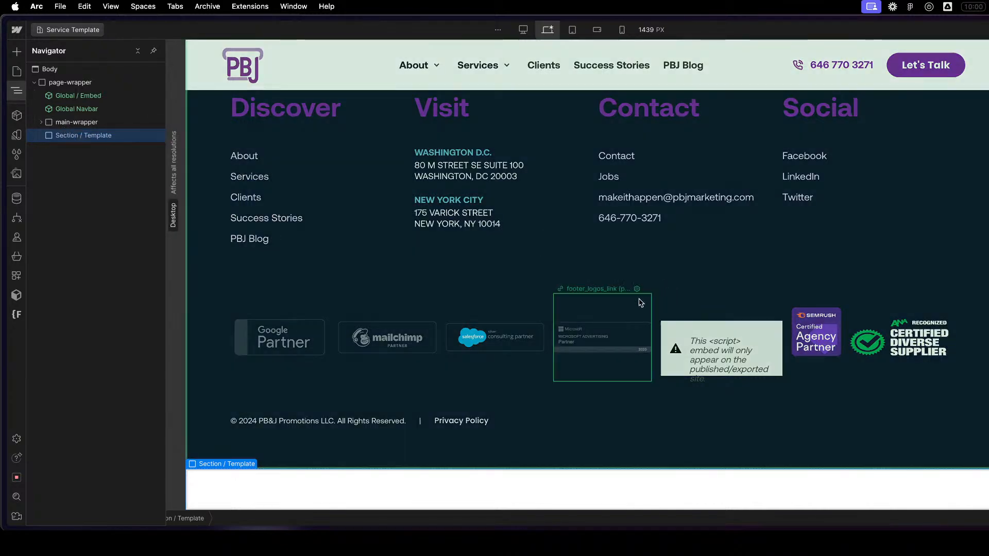
scroll(598, 276, "up", 15)
scroll(574, 263, "up", 5)
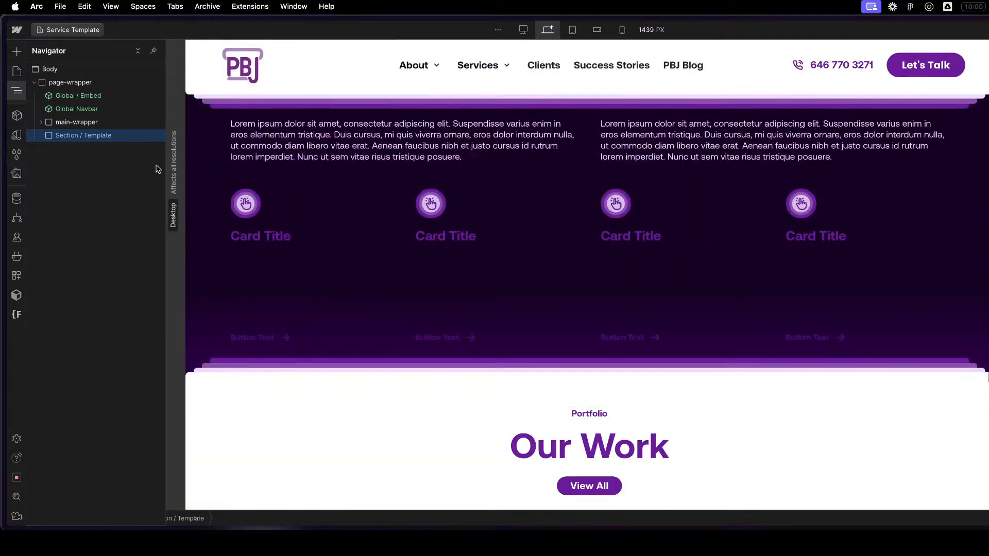
key("super+k")
type("di")
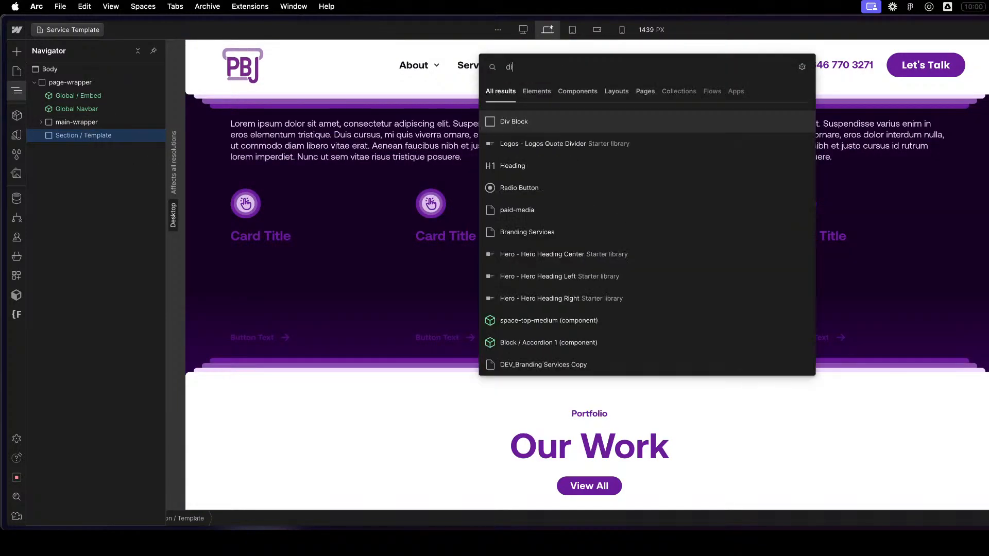
key("Escape")
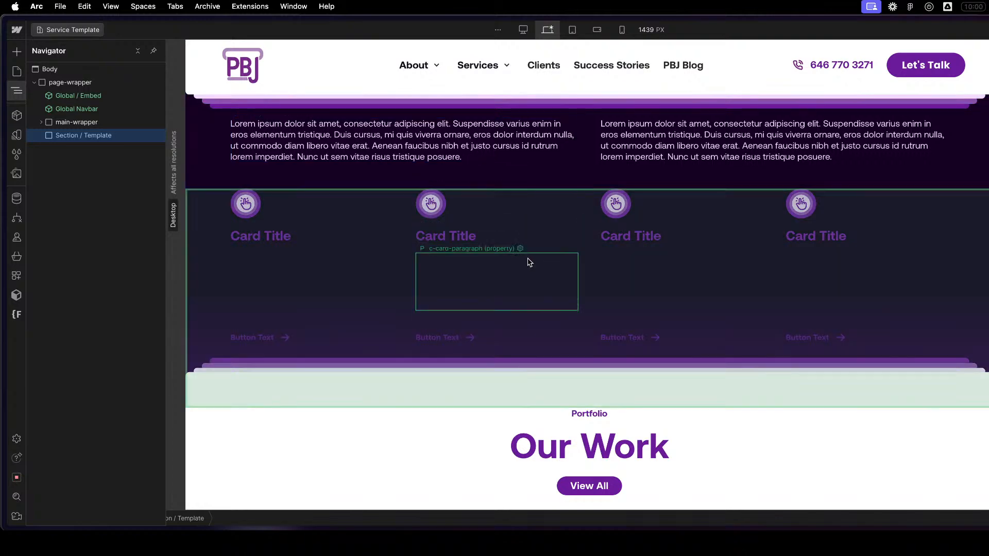
- Open the Section / Layout 2 component for a look at its c-layout-2 root, and return to the Service Template page
scroll(510, 237, "up", 15)
scroll(507, 270, "down", 5)
left_click(504, 297)
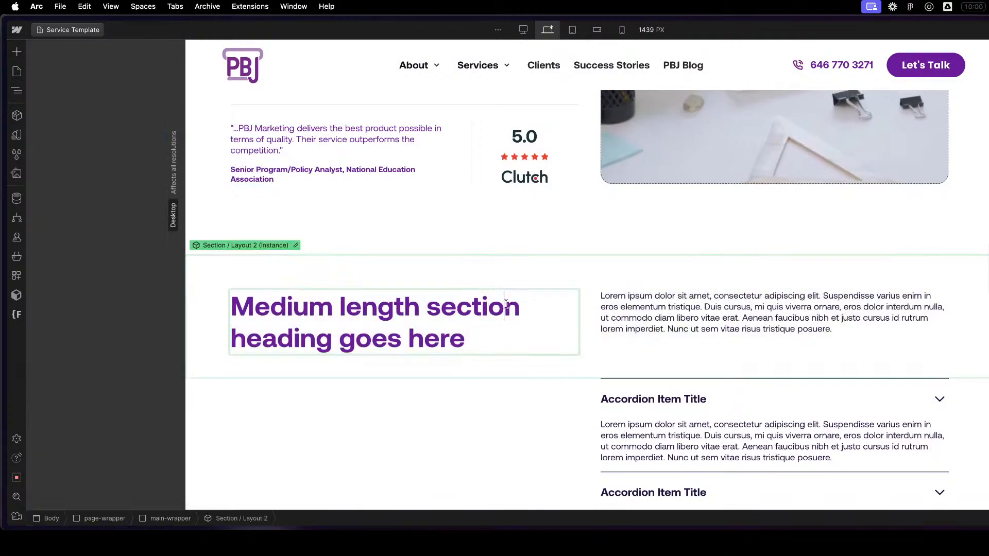
left_click(305, 251)
left_click(296, 238)
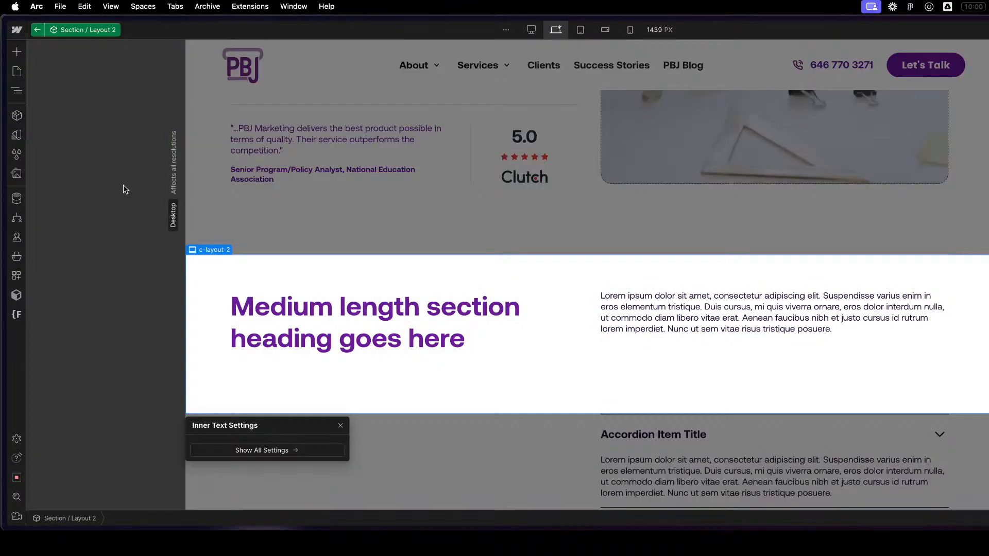
left_click(37, 30)
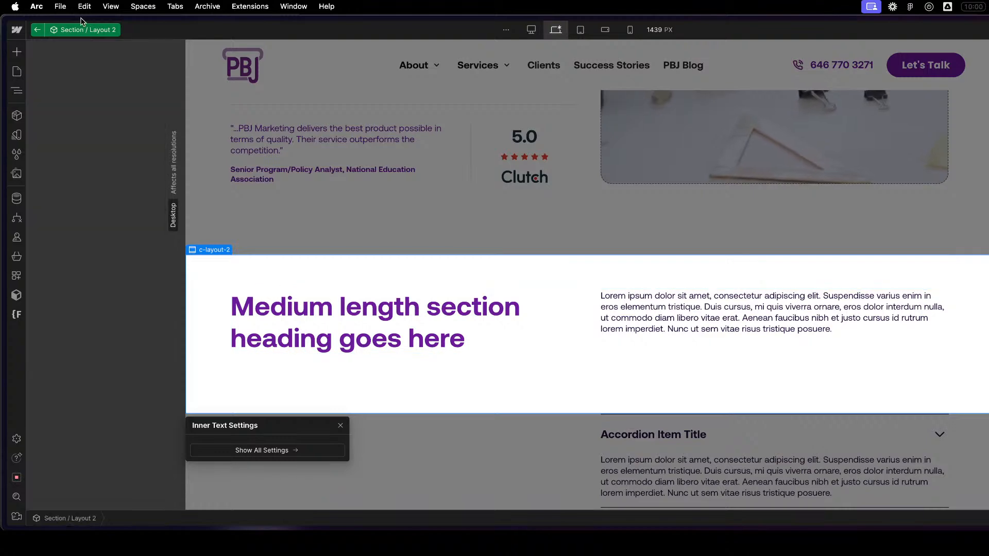
- Add a Div Block inside Section / Template and give it the container-large class
scroll(465, 372, "down", 20)
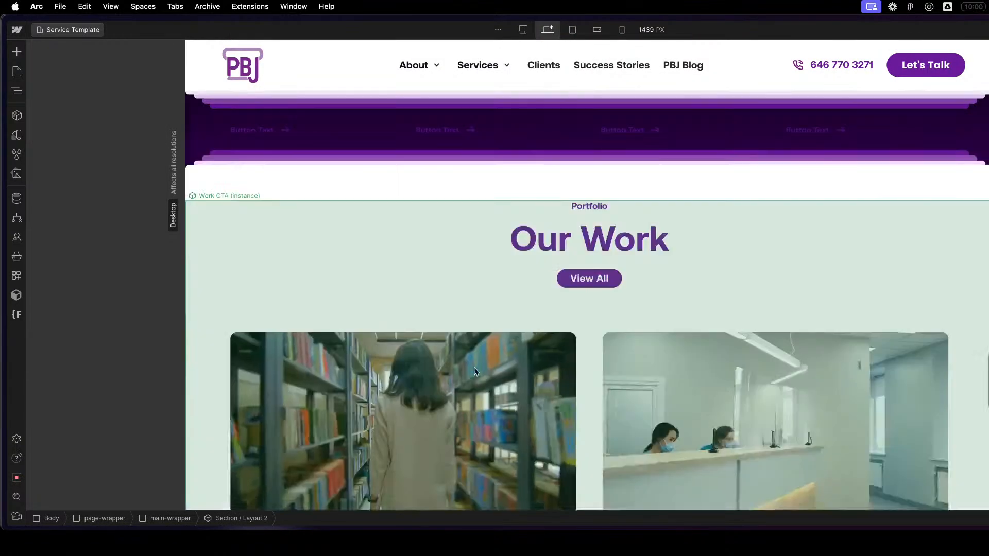
key("z")
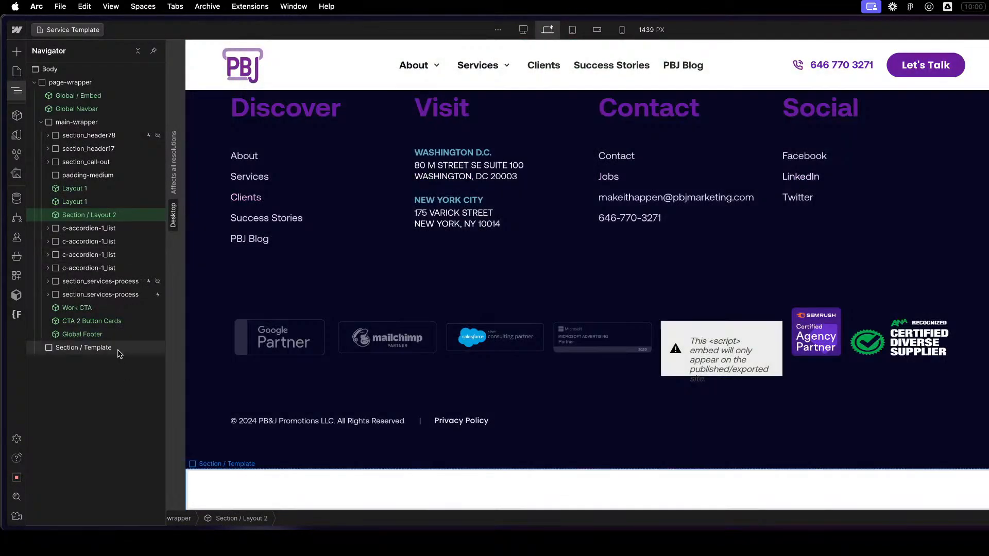
left_click(118, 348)
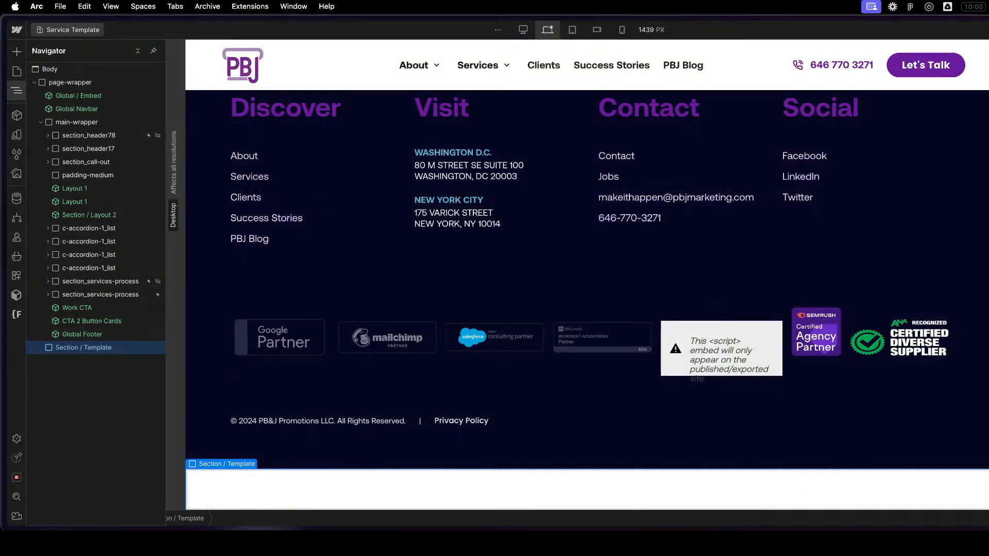
key("super+e")
key("Escape")
key("super+e")
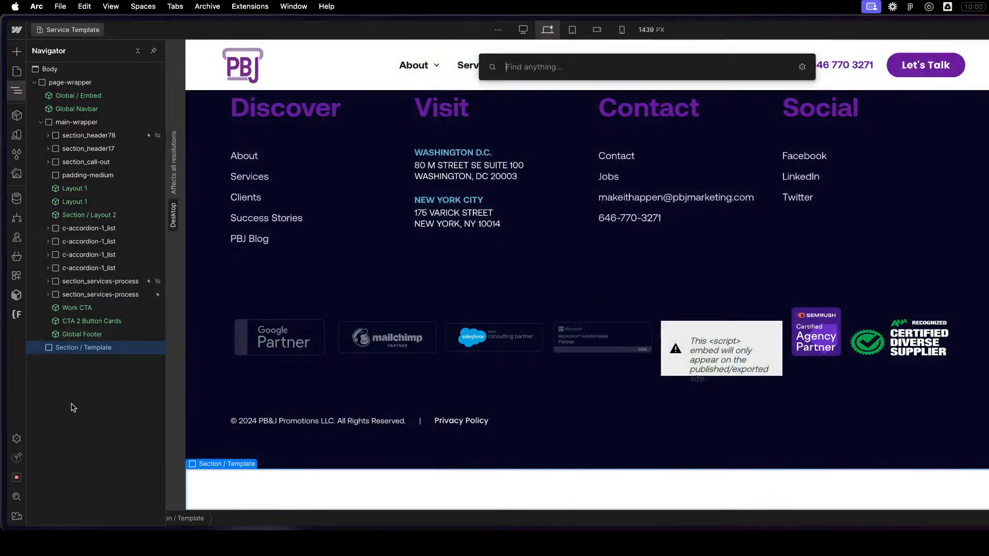
type("di")
key("Return")
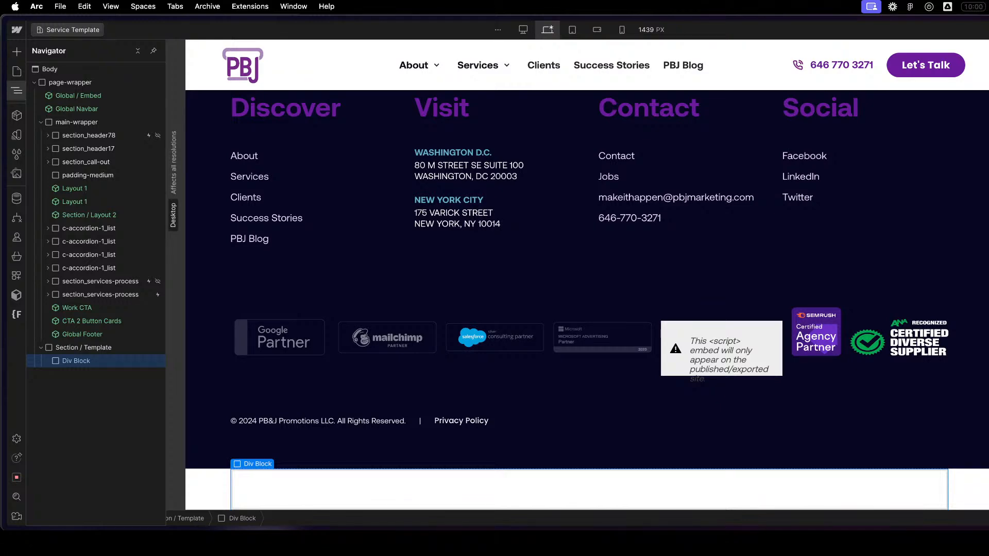
key("Return")
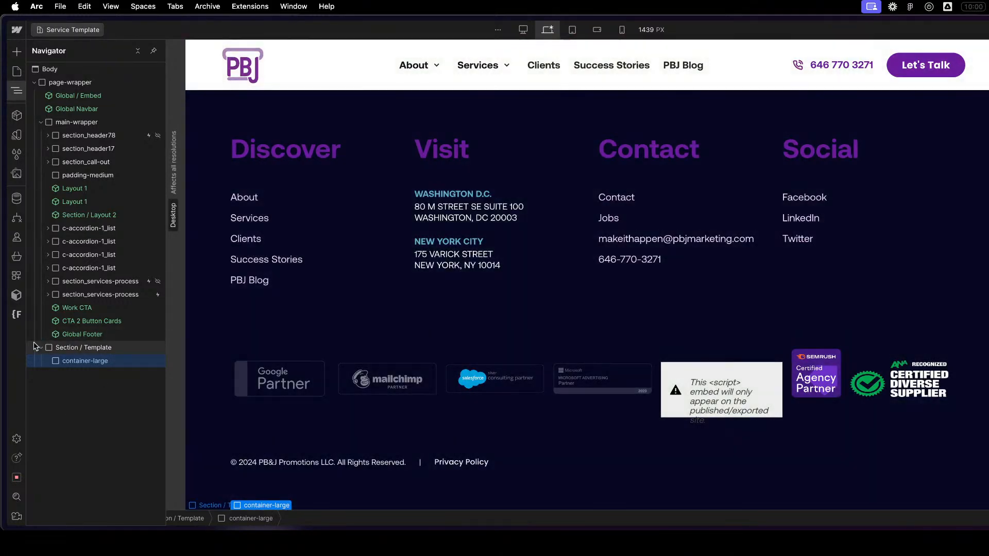
- Turn Section / Template into a component named Section Template and move its instance directly below Section / Layout 2 in main-wrapper
left_click(41, 348)
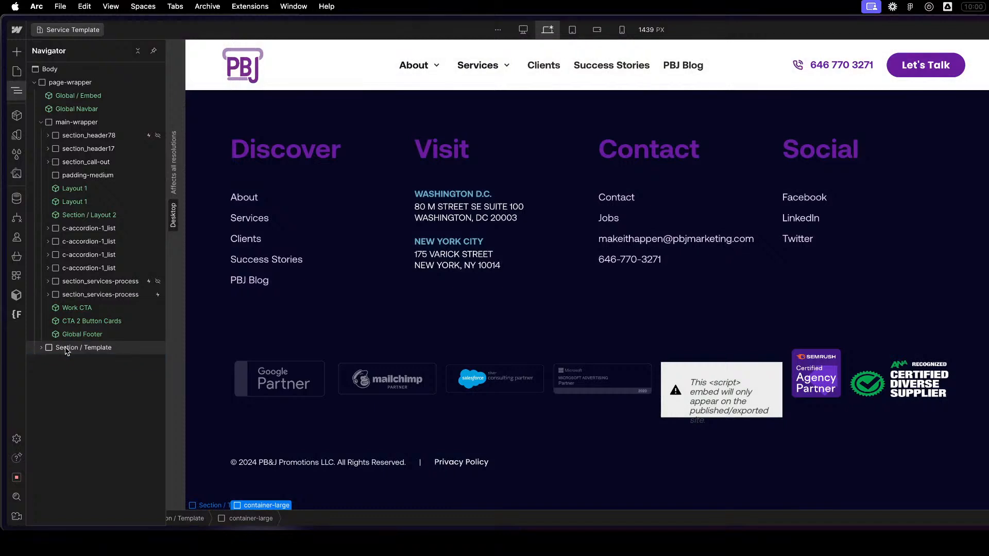
right_click(66, 351)
mouse_move(157, 347)
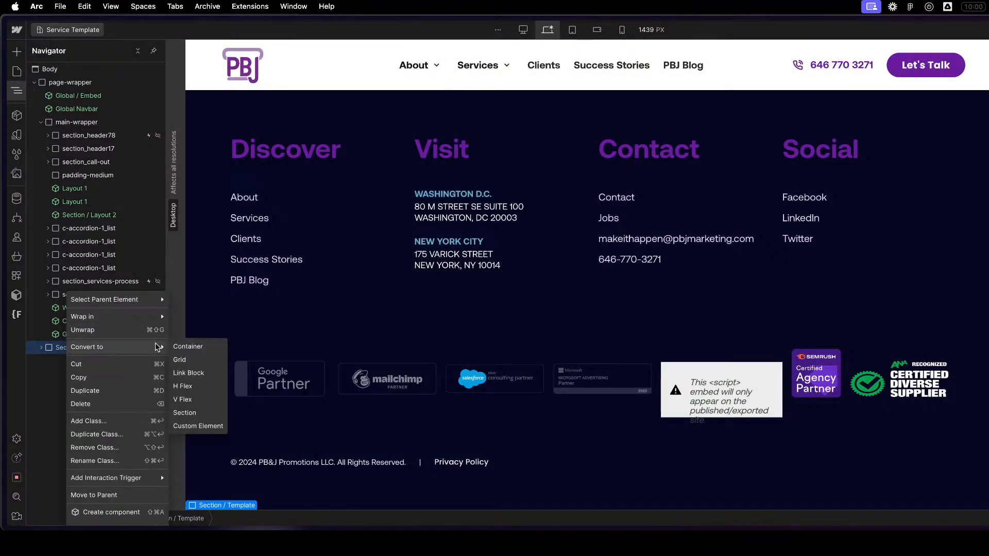
mouse_move(143, 300)
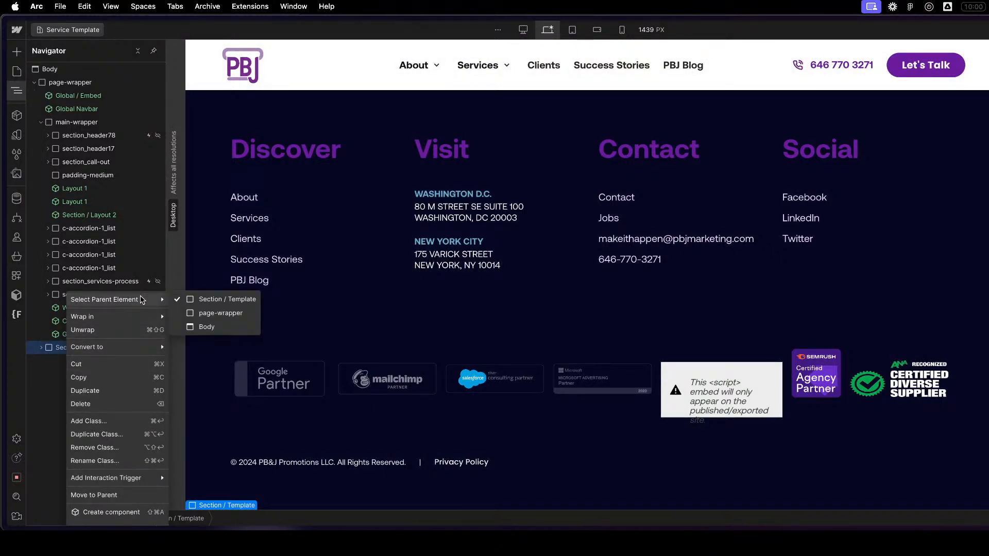
left_click(105, 512)
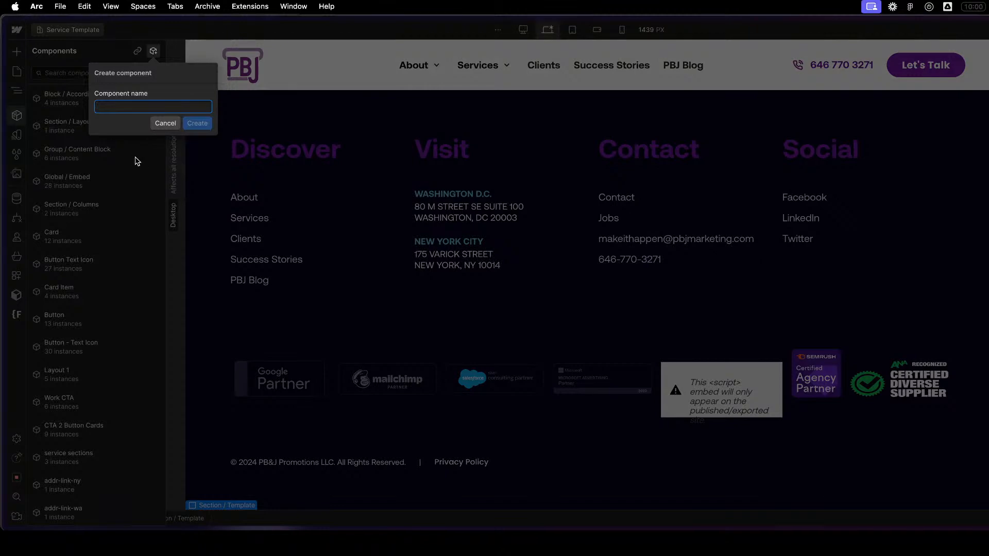
type("Section")
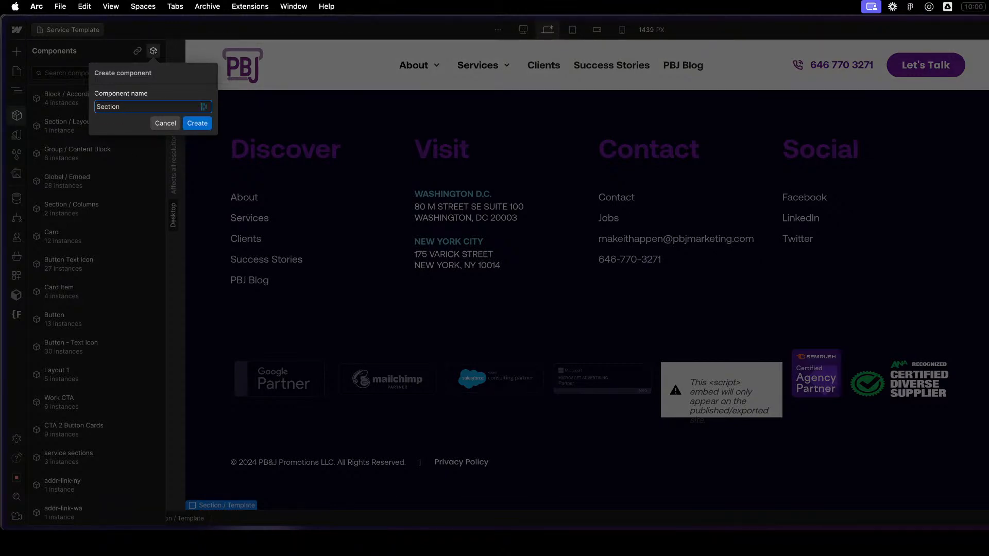
type(" Template")
key("Return")
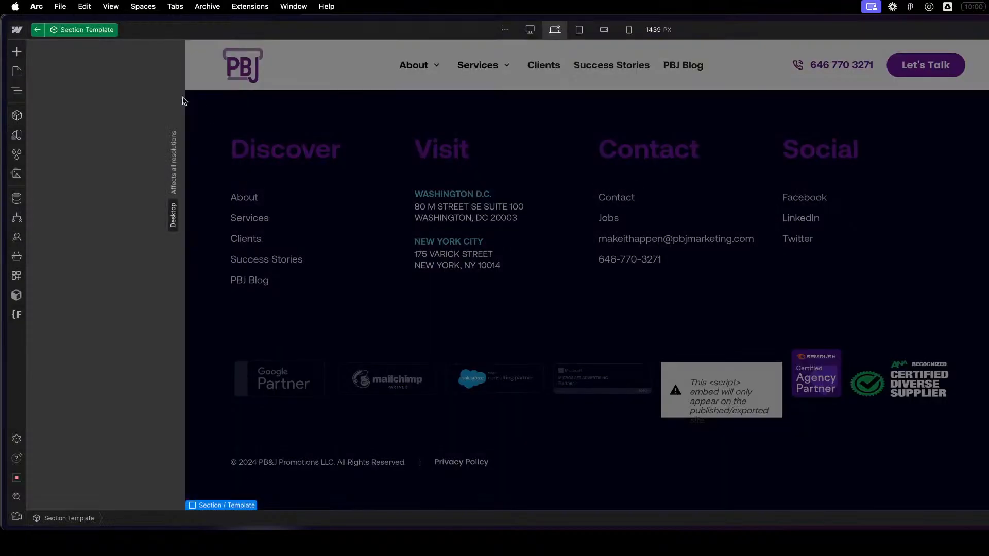
left_click(37, 30)
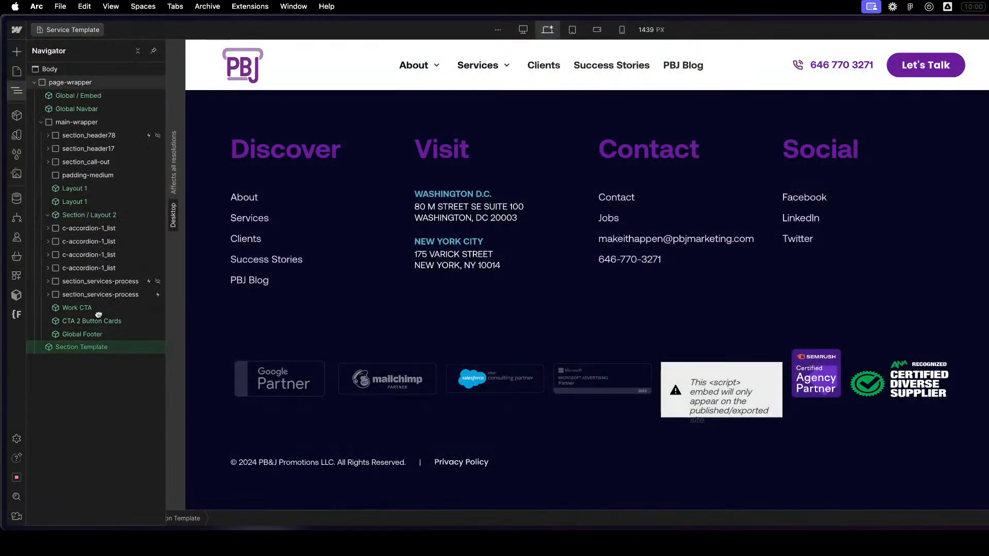
left_click_drag(99, 314, 97, 229)
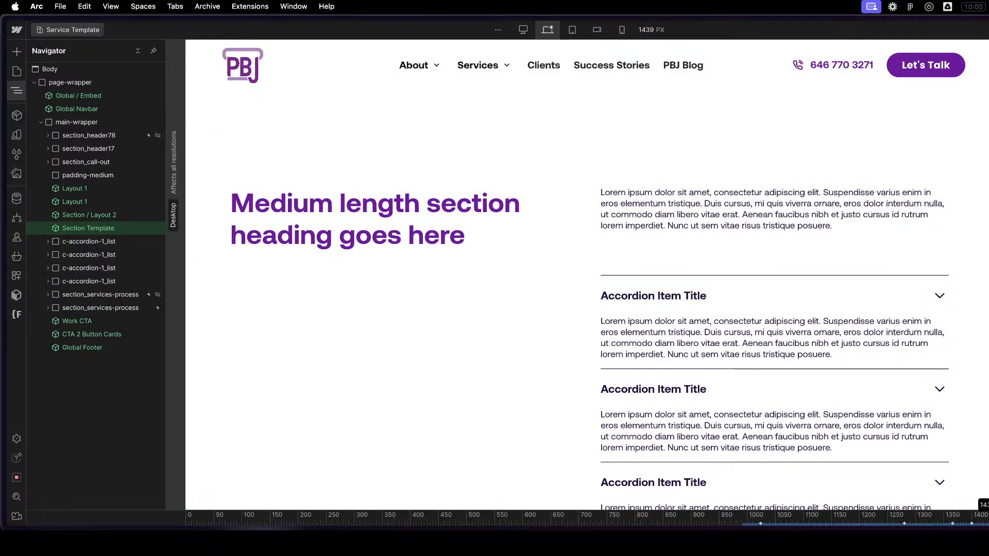
- Preview the page at the largest breakpoint, zoomed out and with the canvas narrowed to 1440 px
left_click(528, 30)
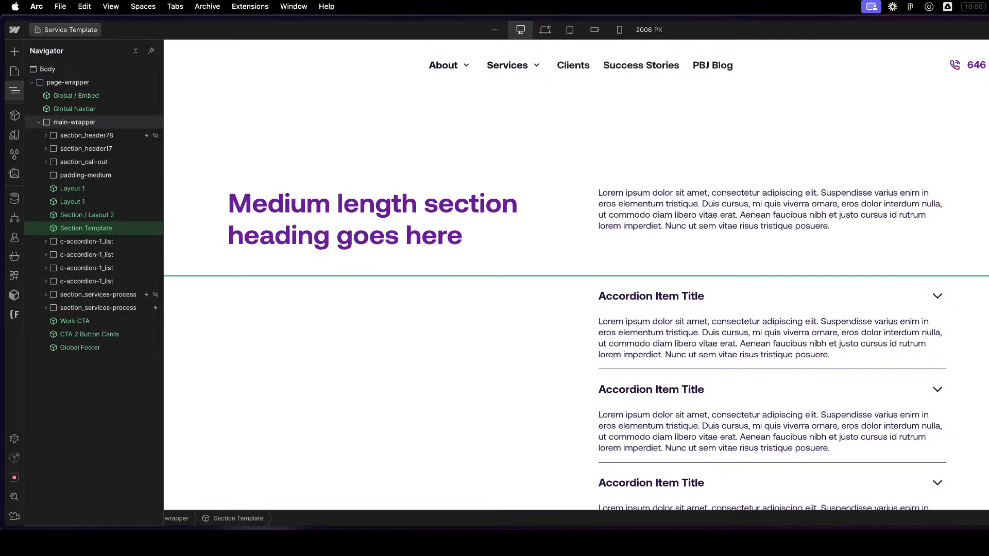
mouse_move(988, 338)
left_mouse_down()
mouse_move(814, 333)
mouse_move(988, 331)
left_mouse_up()
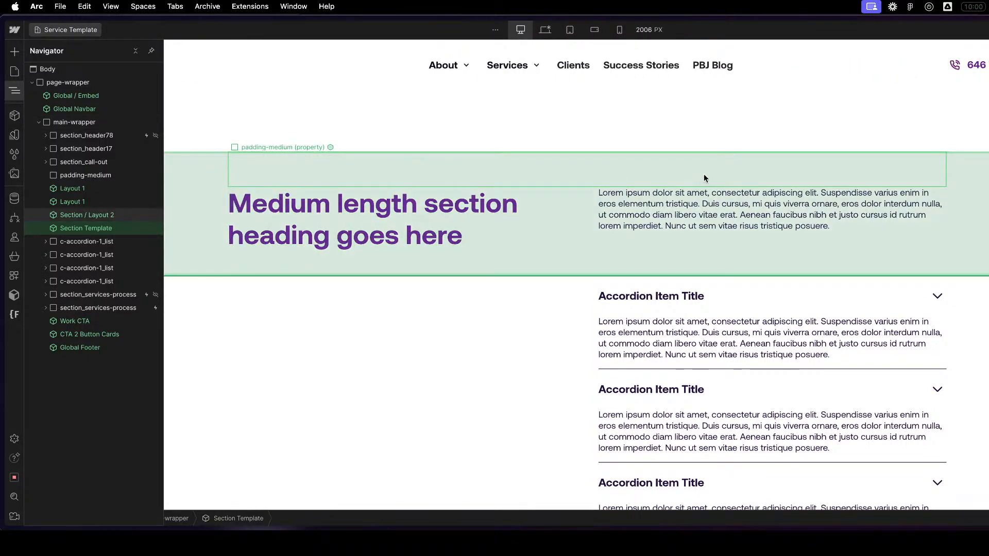
key("super+minus")
key("super+minus")
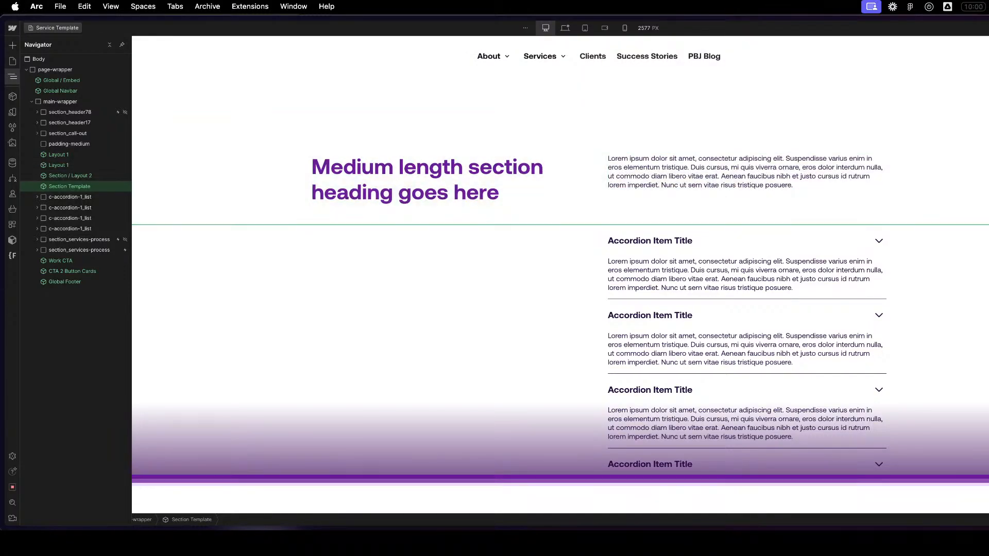
left_click_drag(988, 216, 803, 213)
left_click_drag(926, 267, 563, 255)
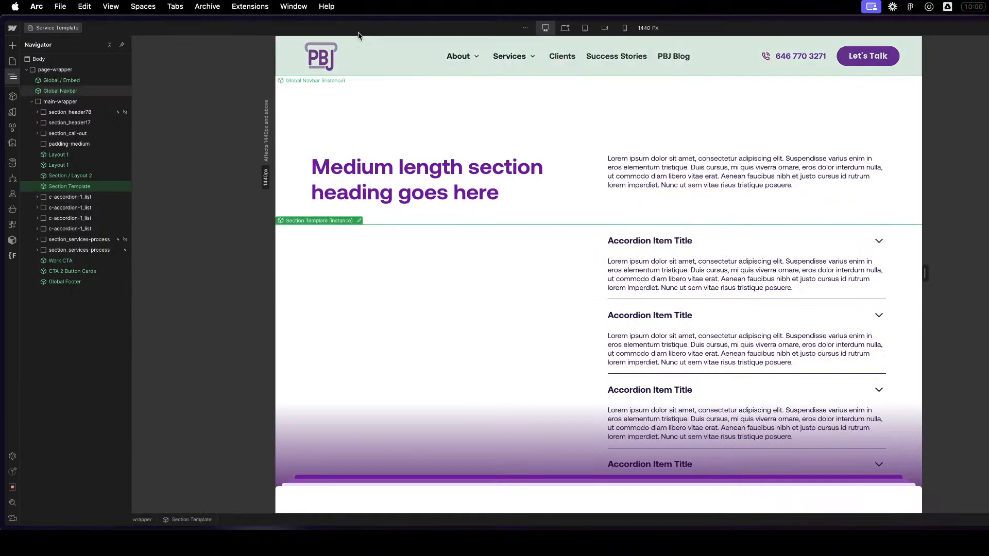
- Check the accordions' alignment with the section text at the base desktop breakpoint, narrowing the canvas to 992 px
left_click(564, 28)
left_click_drag(930, 278, 841, 275)
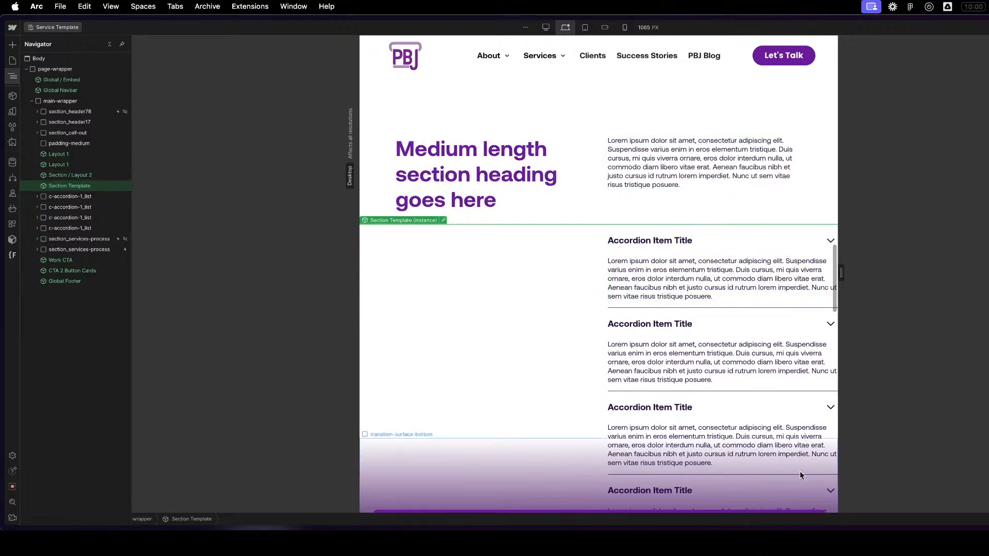
left_click_drag(845, 279, 789, 221)
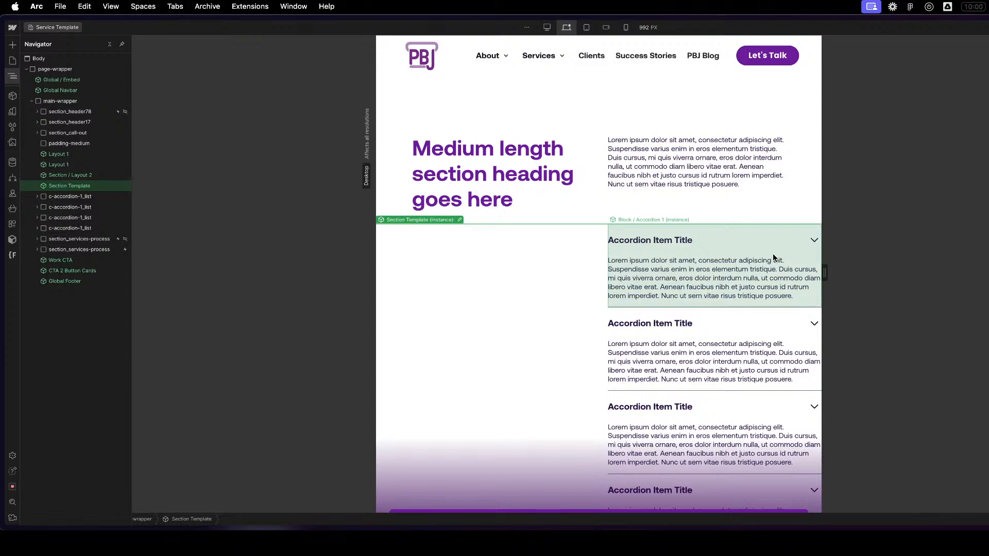
- Adjust the sizing of block-accordion-1 in the Block / Accordion 1 component to fit its column, and review it with the canvas widened to 1439 px
double_click(773, 256)
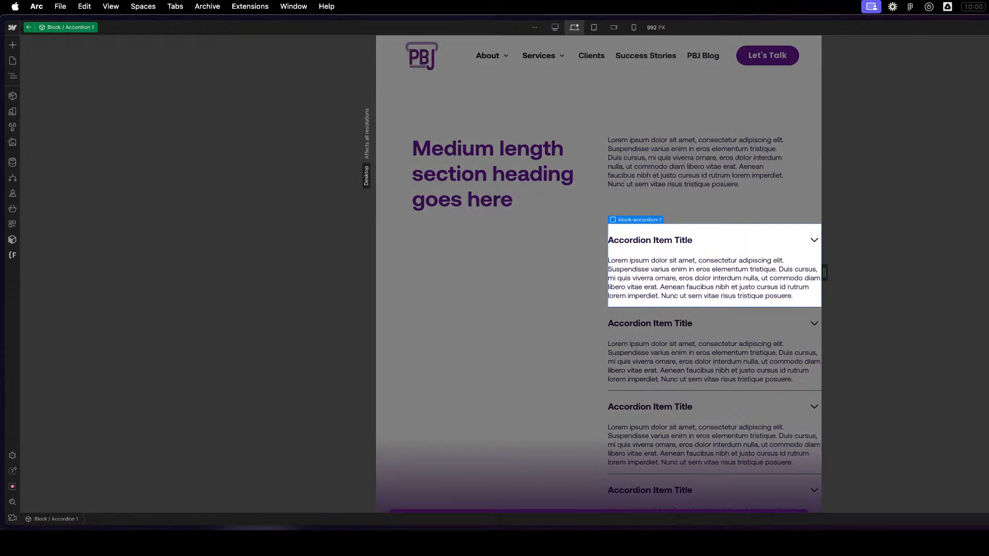
key("z")
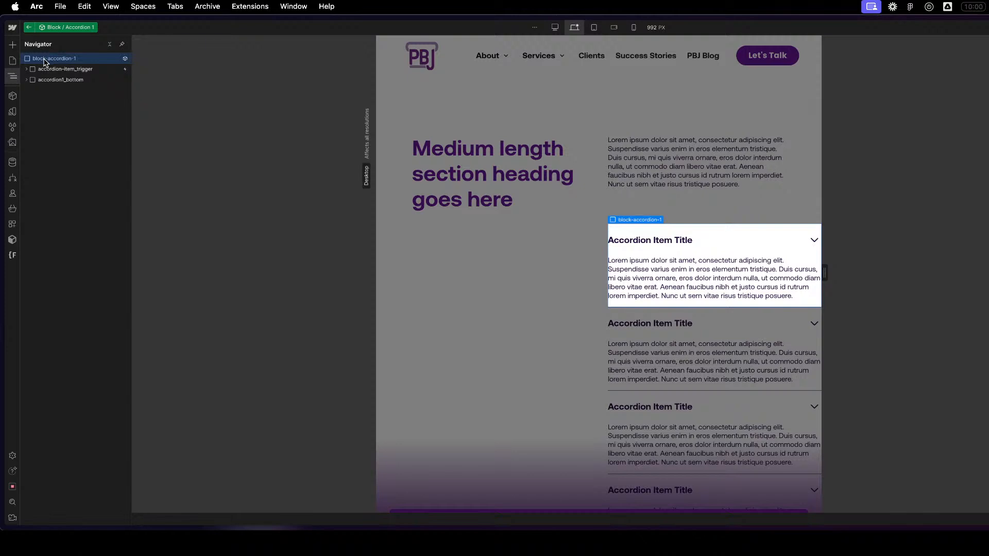
left_click(28, 29)
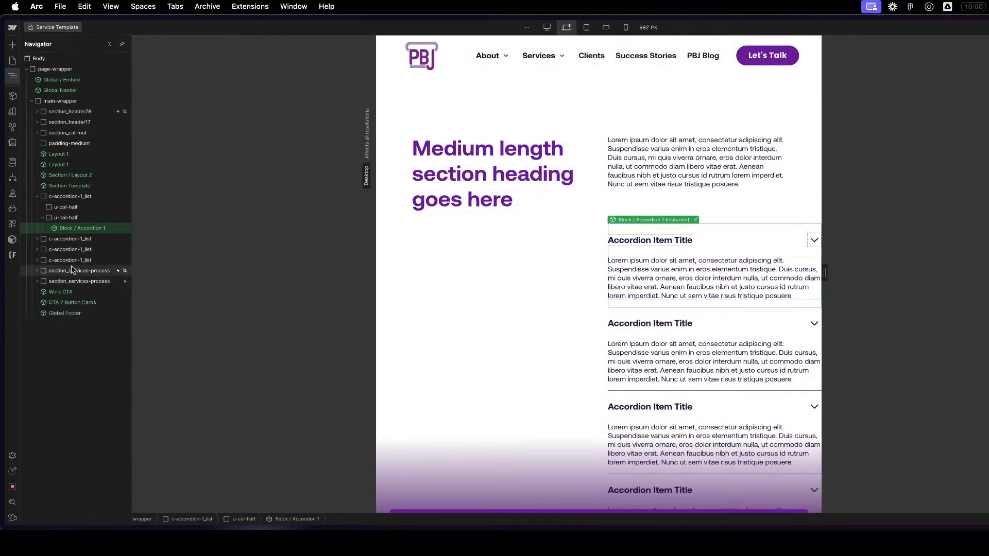
double_click(74, 229)
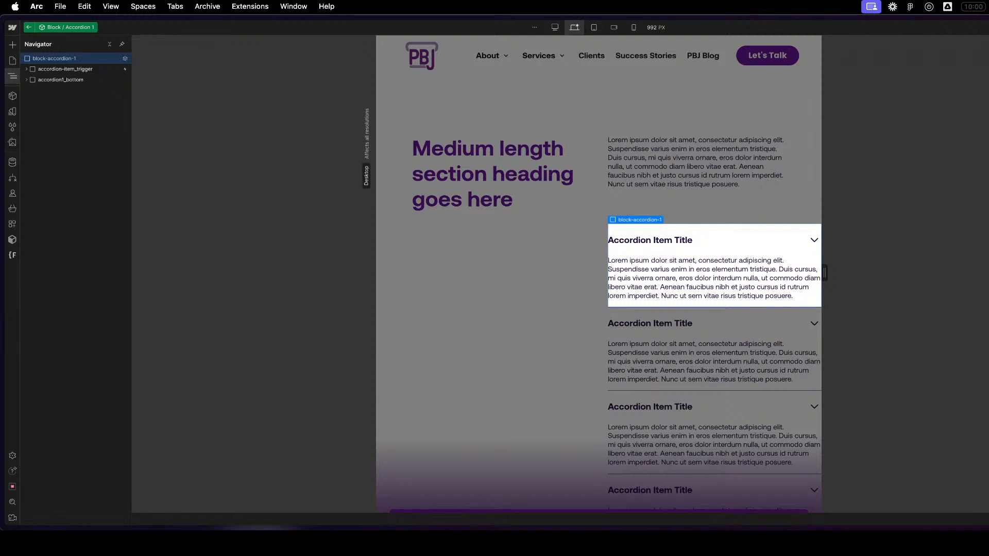
key("Return")
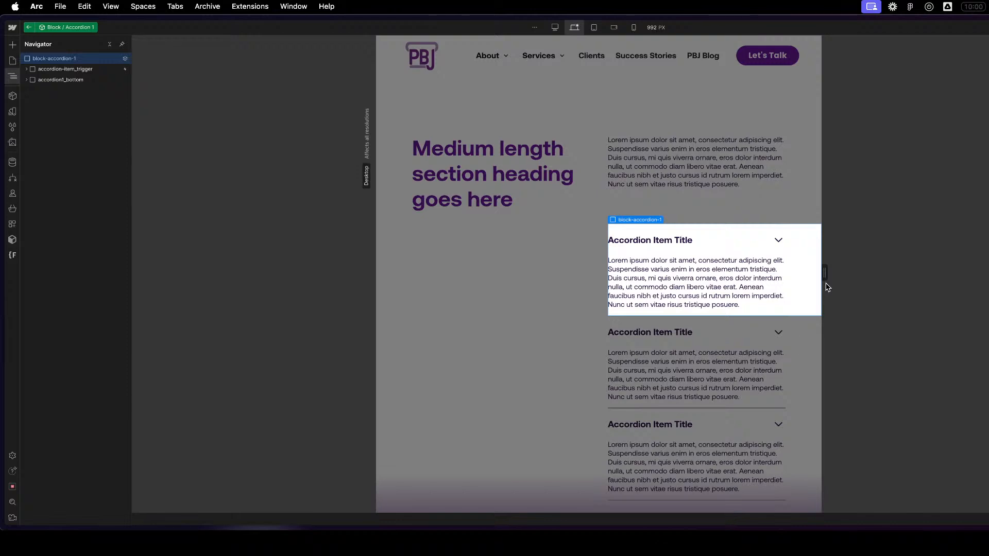
left_click_drag(824, 273, 925, 273)
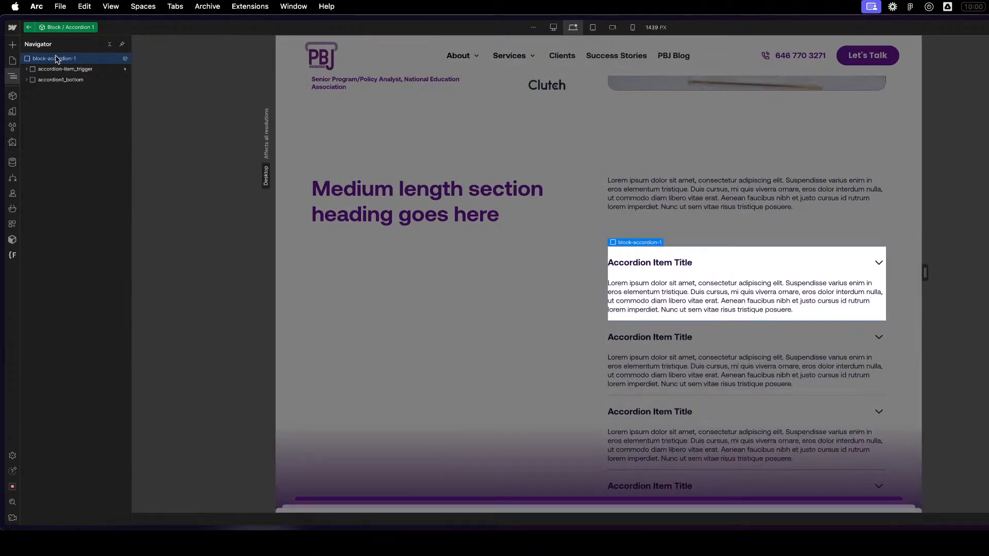
left_click(29, 27)
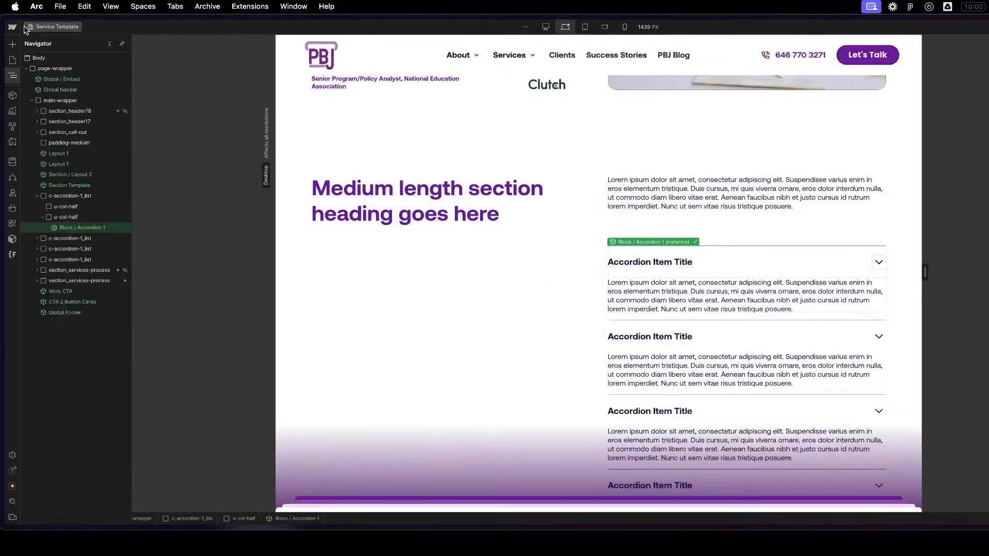
- Examine how the first c-accordion-1_list is nested, including both u-col-half blocks and the Block / Accordion 1 instance
left_click(84, 220)
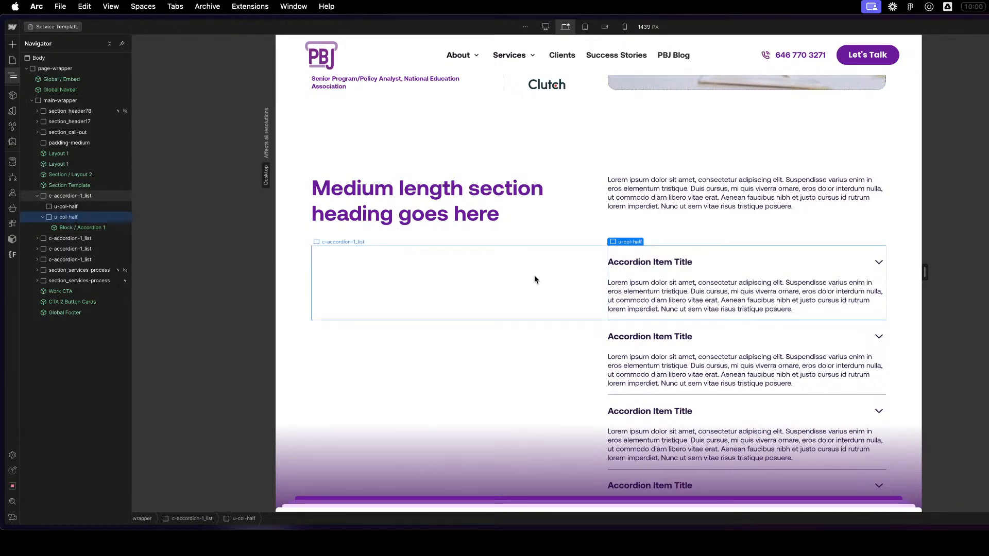
left_click(84, 207)
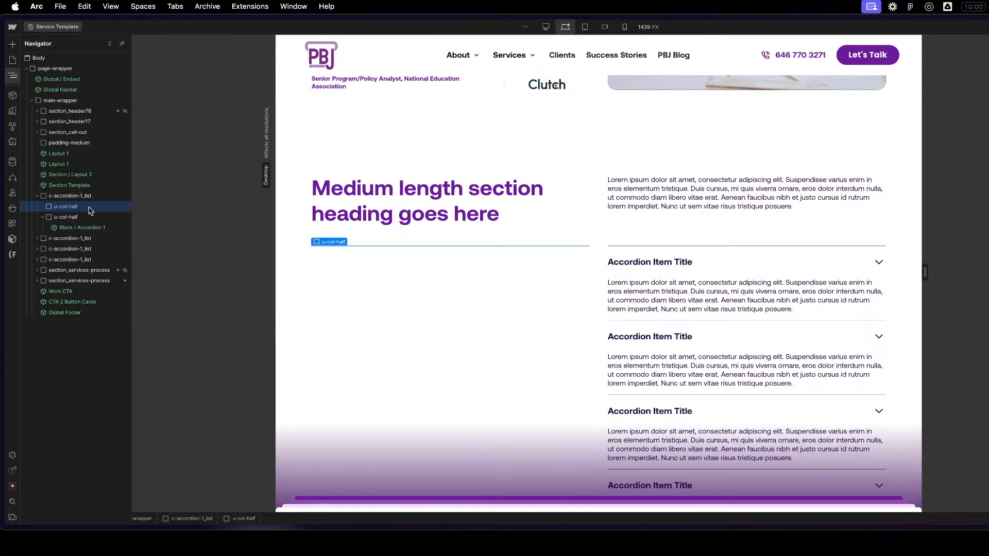
left_click(90, 218)
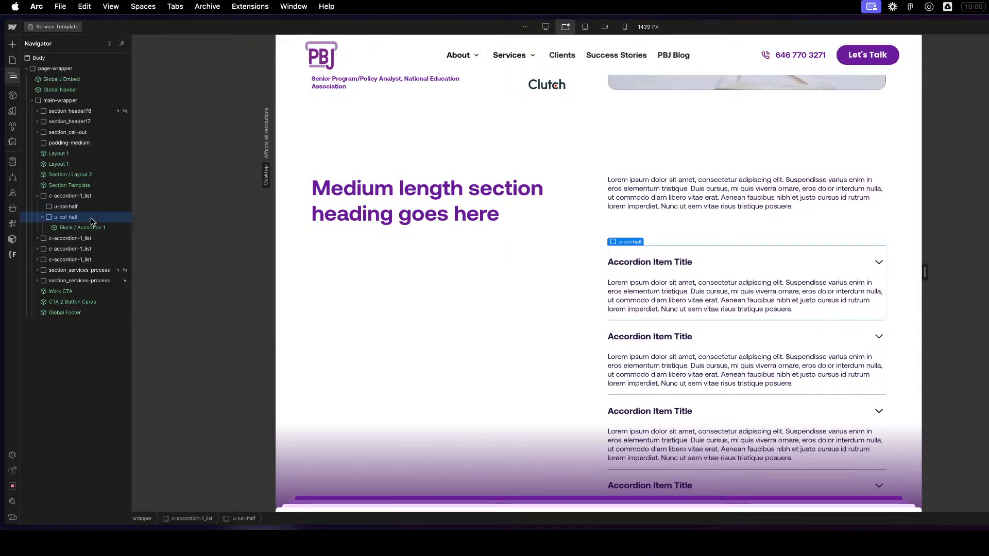
left_click(86, 227)
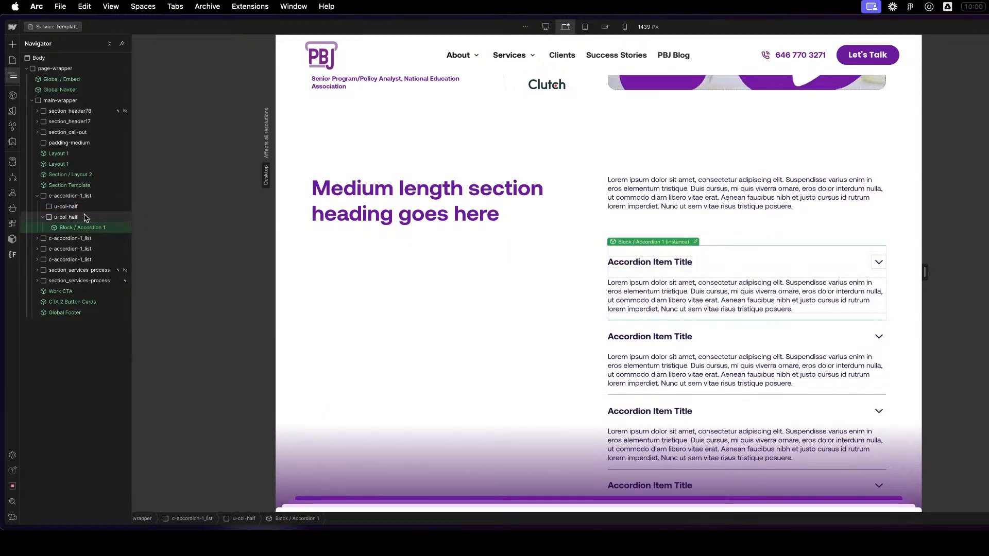
left_click(86, 216)
left_click(91, 197)
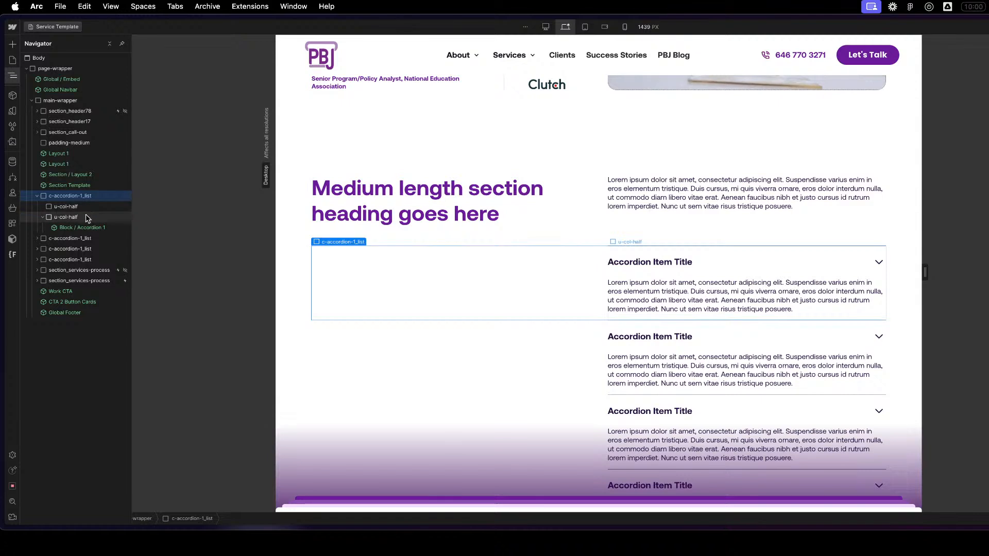
left_click(86, 218)
left_click(44, 217)
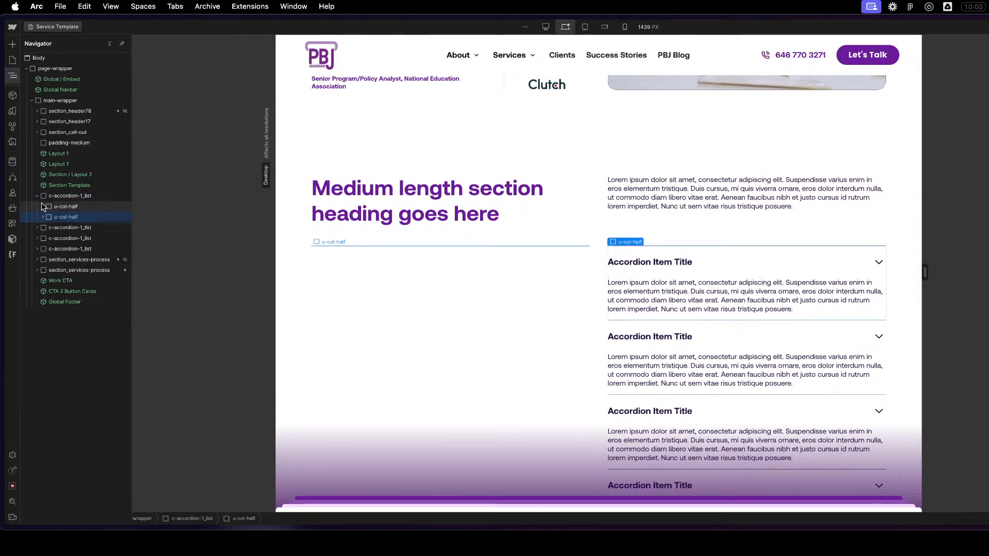
left_click(39, 196)
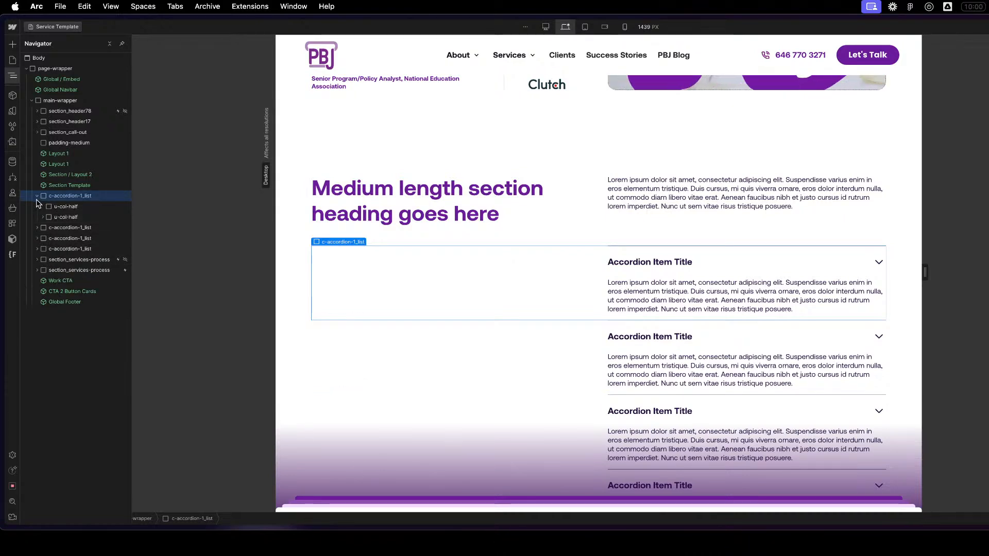
left_click(37, 196)
left_click(42, 217)
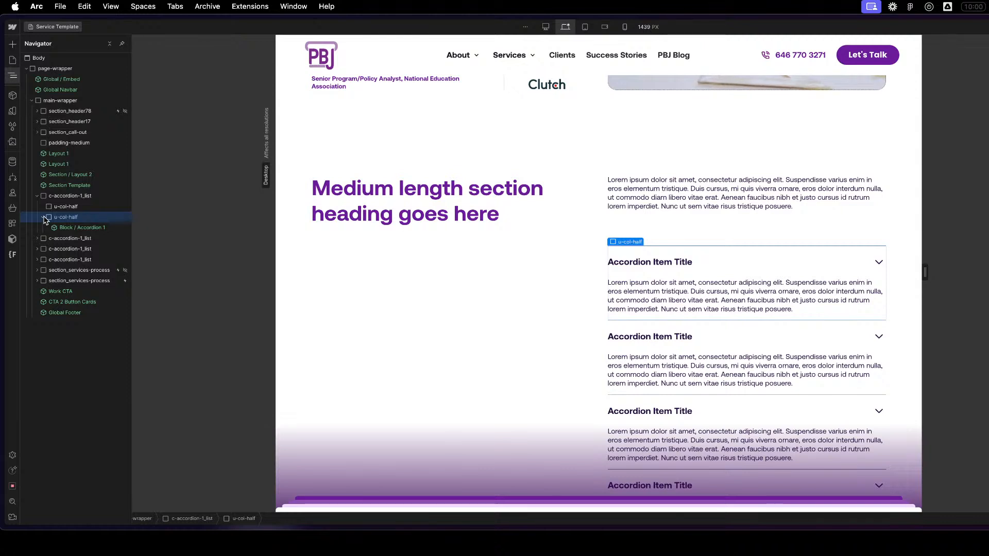
left_click(91, 208)
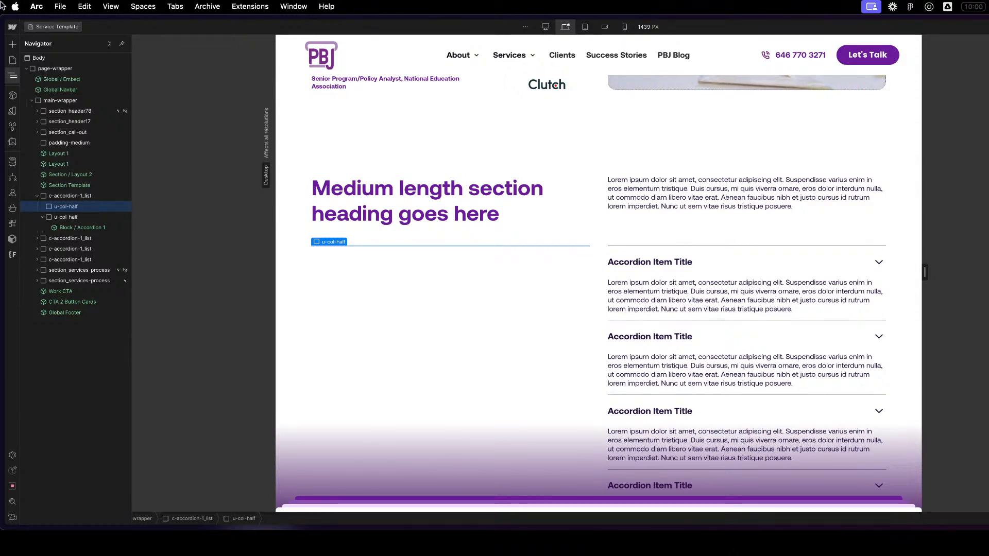
left_click(43, 217)
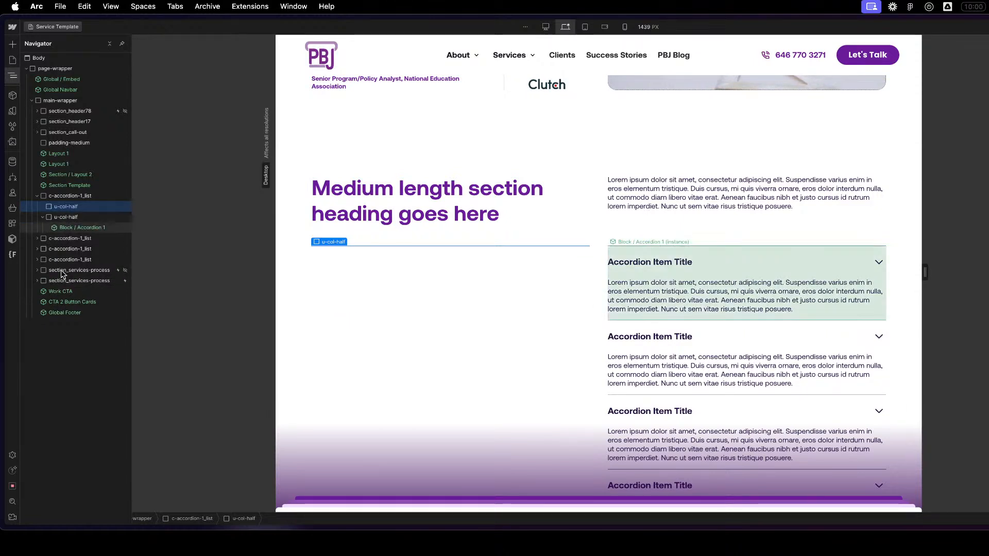
- Delete the three extra c-accordion-1_list copies below the first one
left_click(66, 239)
key("Delete")
key("Delete")
key("Delete")
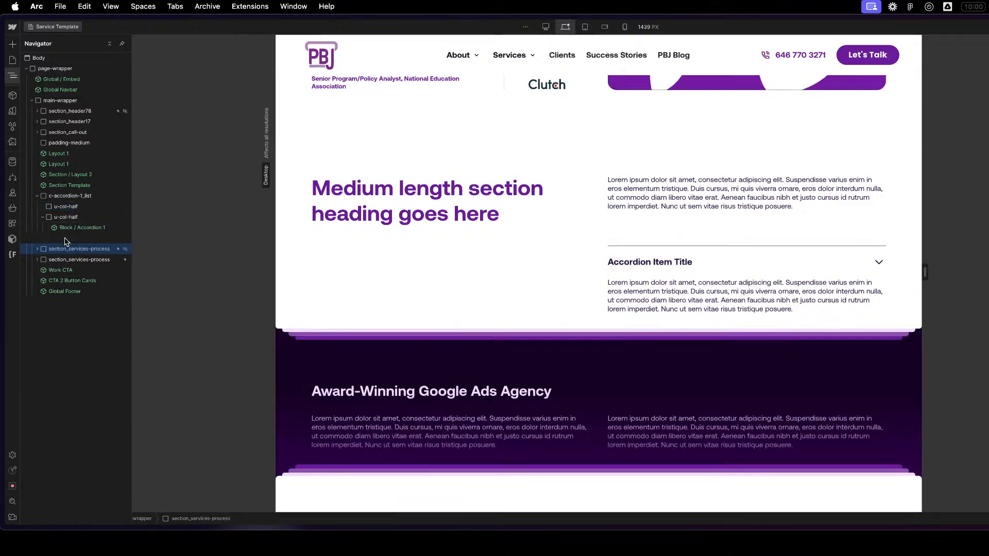
- Look over the sections between the Global Footer and the remaining accordion, and select its Block / Accordion 1 instance
left_click(79, 279)
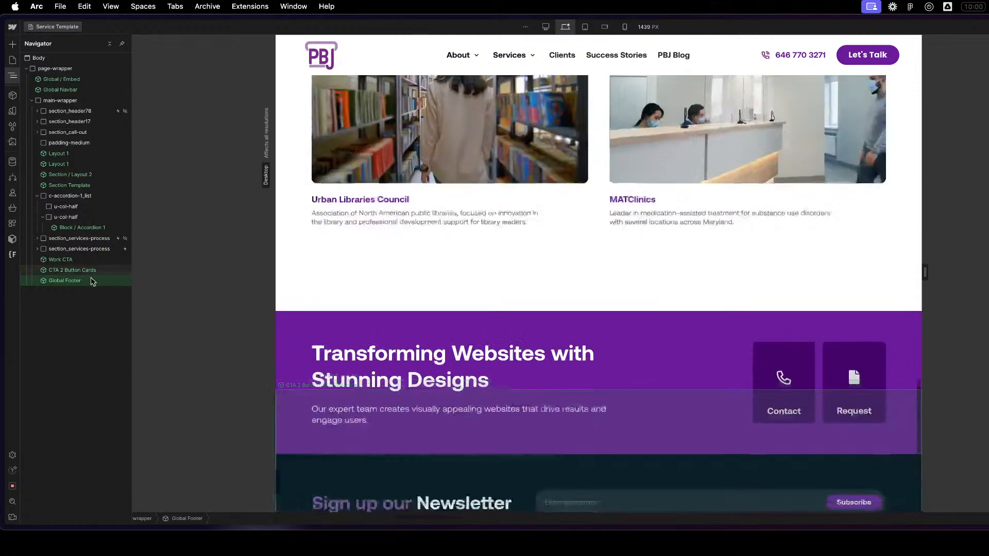
scroll(635, 367, "up", 10)
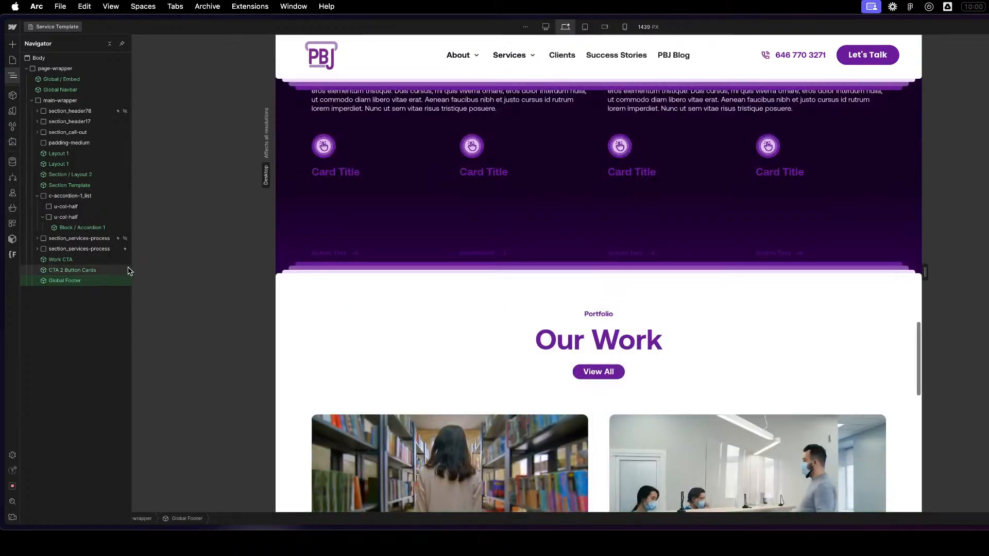
scroll(960, 263, "up", 6)
scroll(748, 234, "up", 4)
scroll(734, 284, "down", 8)
left_click(675, 179)
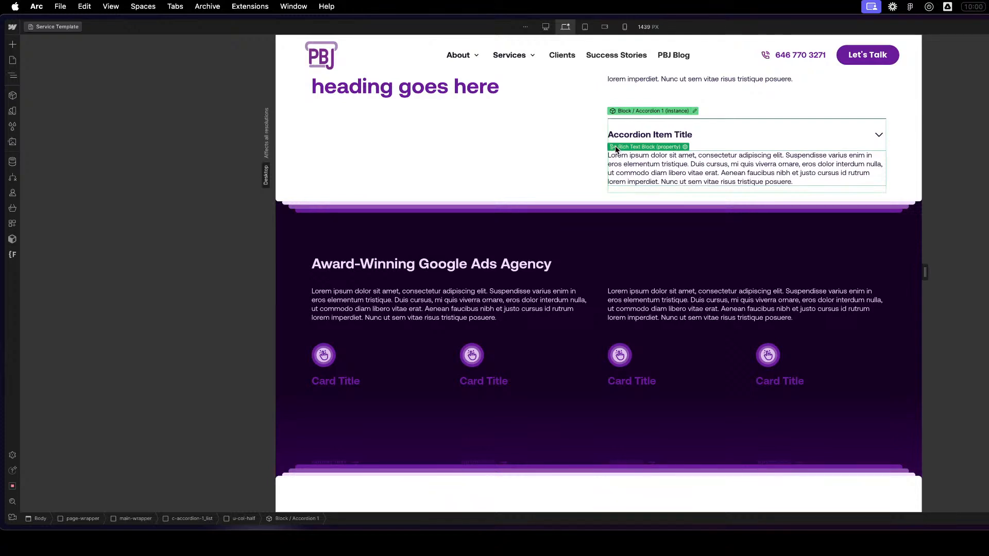
- Try duplicating the Block / Accordion 1 instance beneath the section heading, and undo the duplication
left_click(552, 164)
scroll(561, 168, "up", 3)
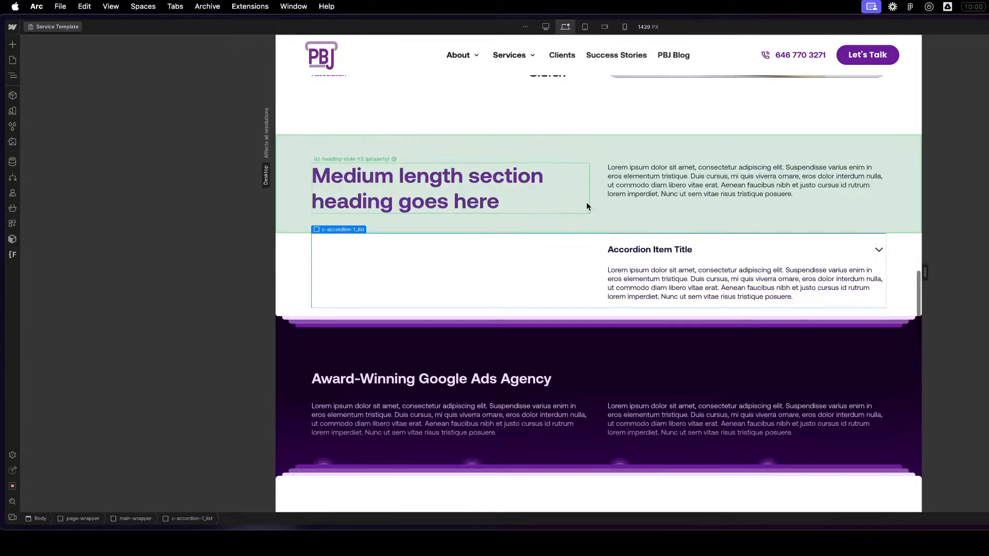
left_click(645, 281)
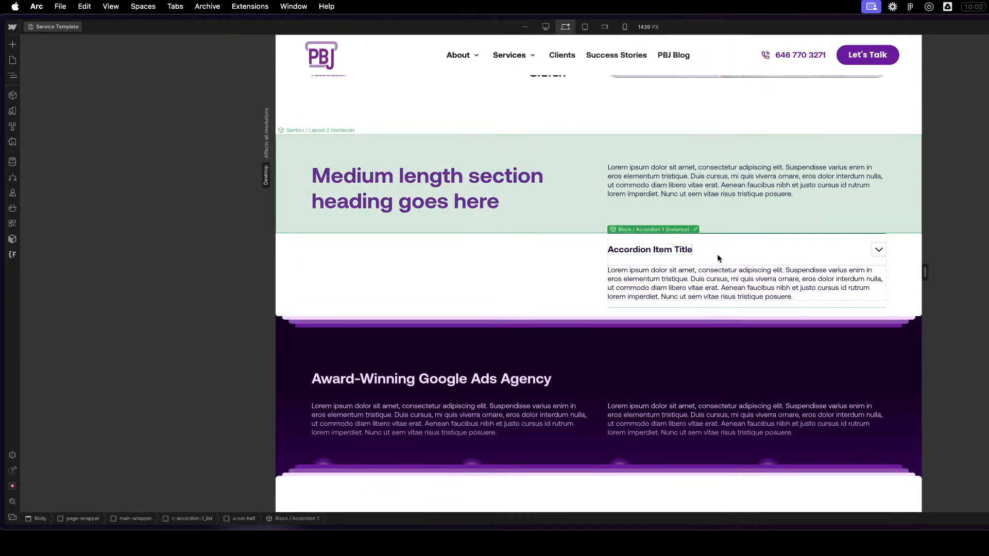
key("super+d")
key("super+z")
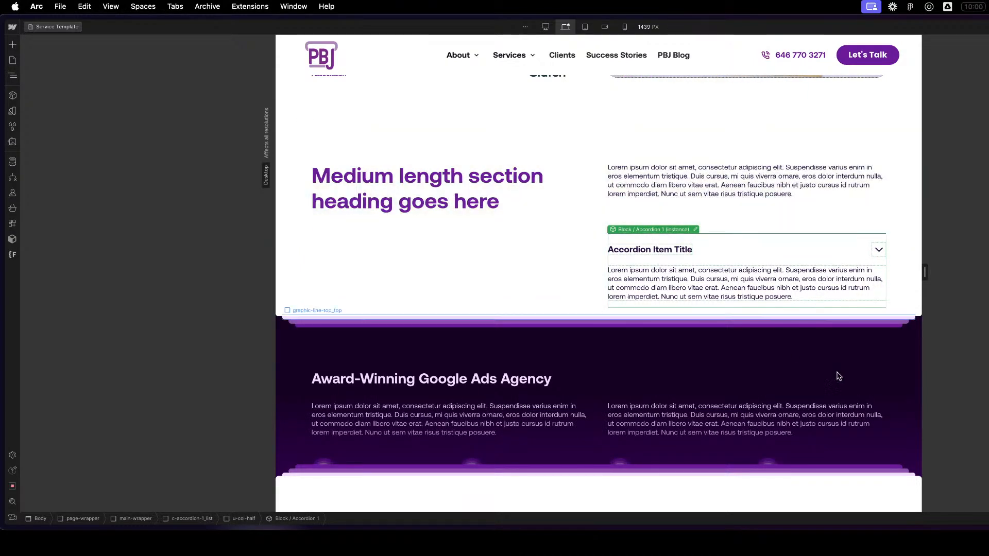
- Inspect the u-col-half block and its parent c-accordion-1_list in the page structure, collapse the list, and keep it selected
key("z")
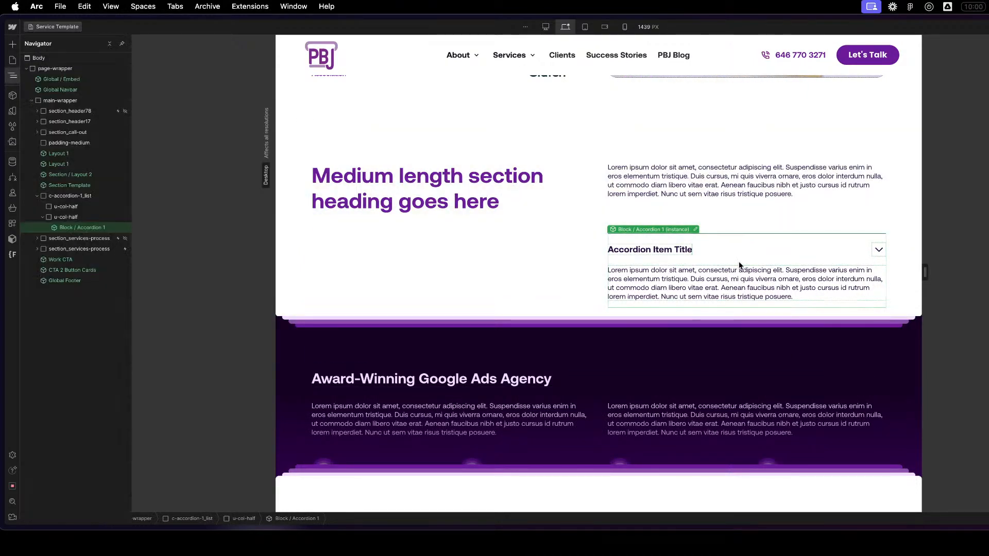
left_click(72, 217)
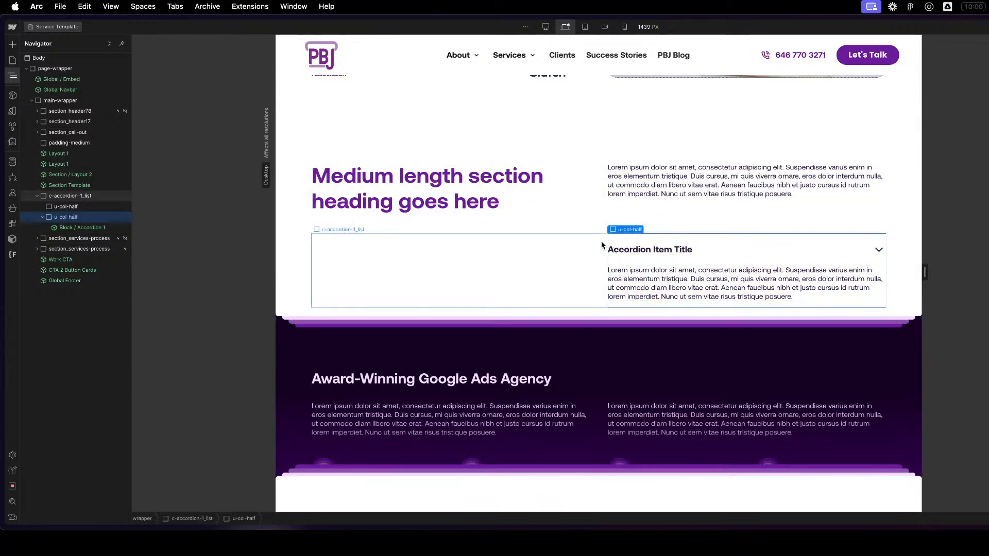
left_click(580, 260)
scroll(582, 261, "up", 2)
key("z")
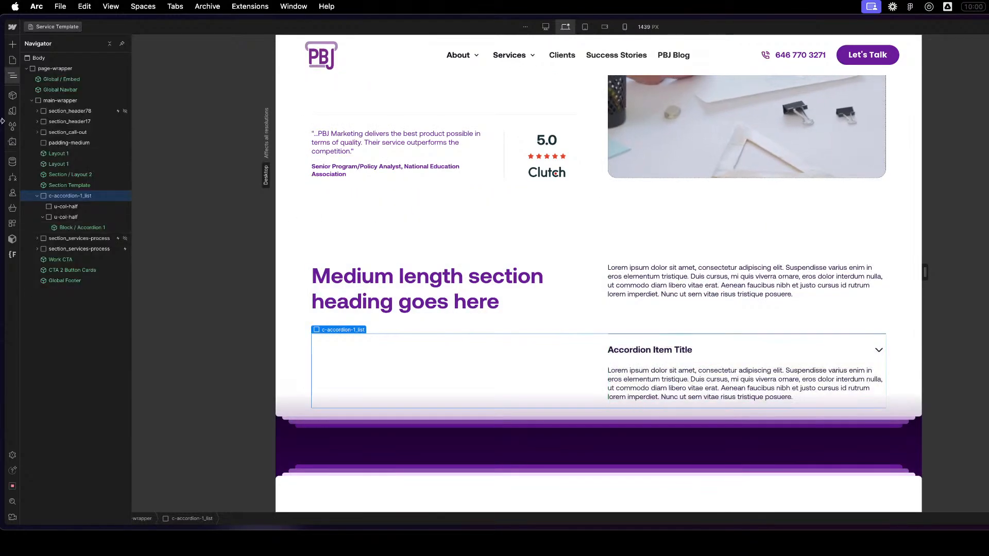
left_click(37, 196)
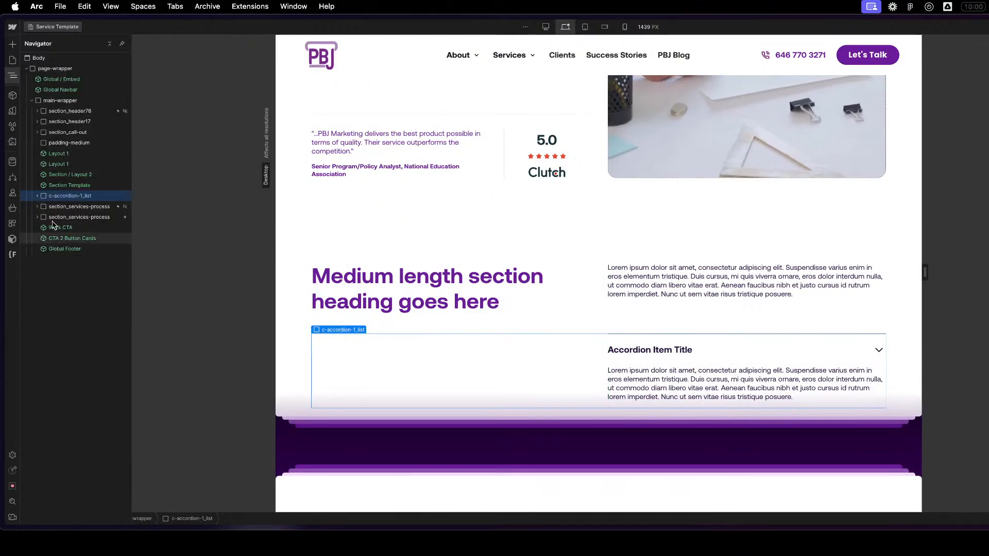
left_click(94, 154)
left_click(84, 196)
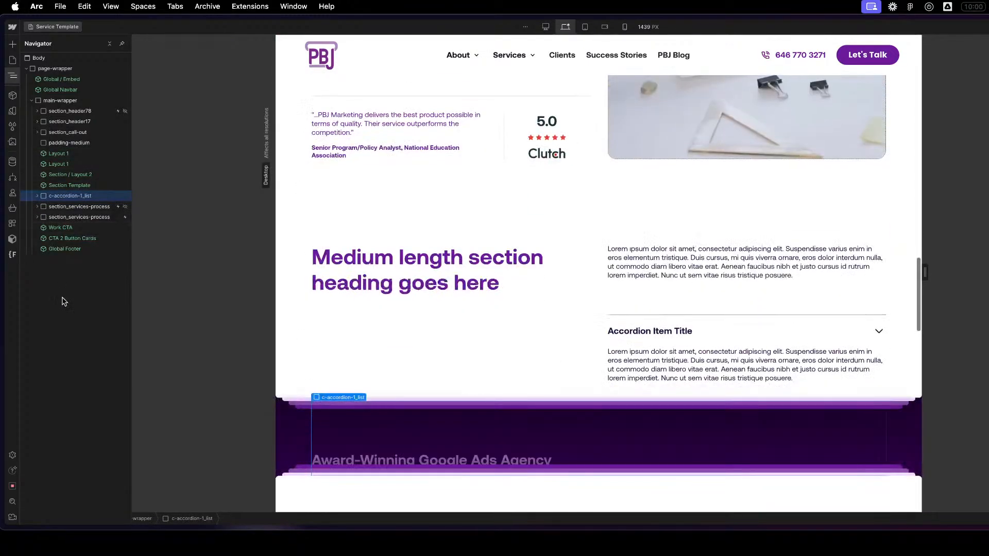
- Review the Service Template page from the hero to the accordion, including with the canvas narrowed to 992 px
scroll(634, 303, "up", 10)
scroll(709, 300, "up", 5)
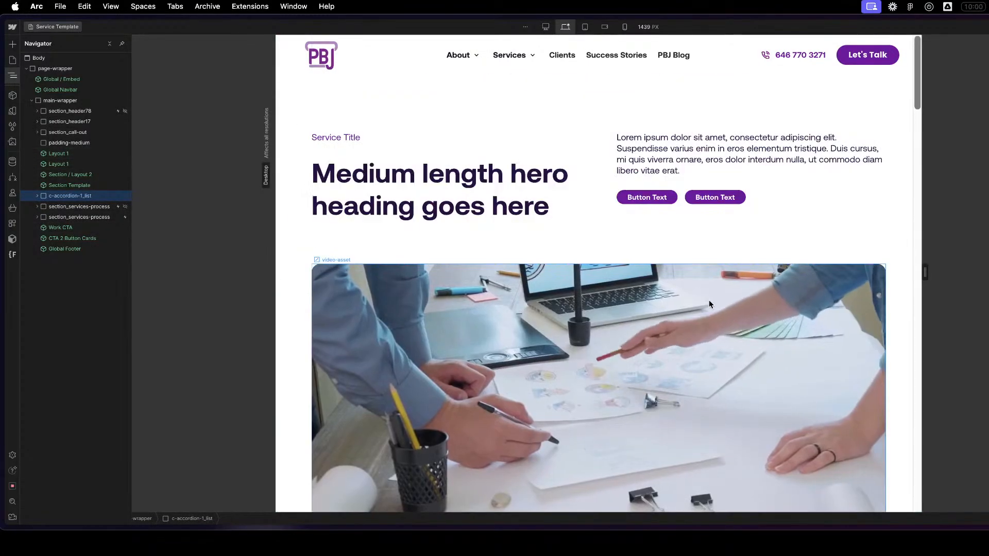
scroll(656, 271, "down", 10)
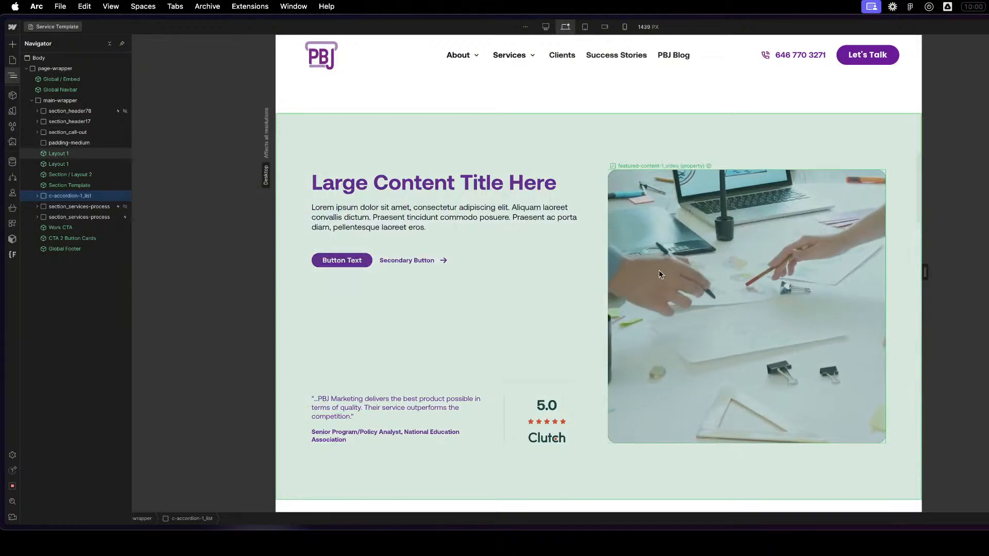
scroll(661, 271, "down", 5)
left_click_drag(857, 282, 818, 278)
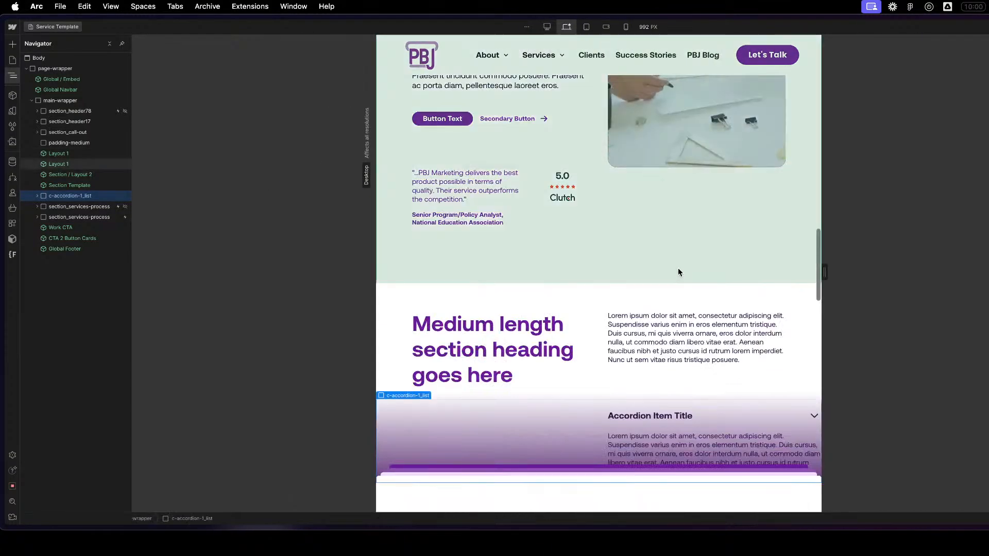
scroll(693, 288, "up", 10)
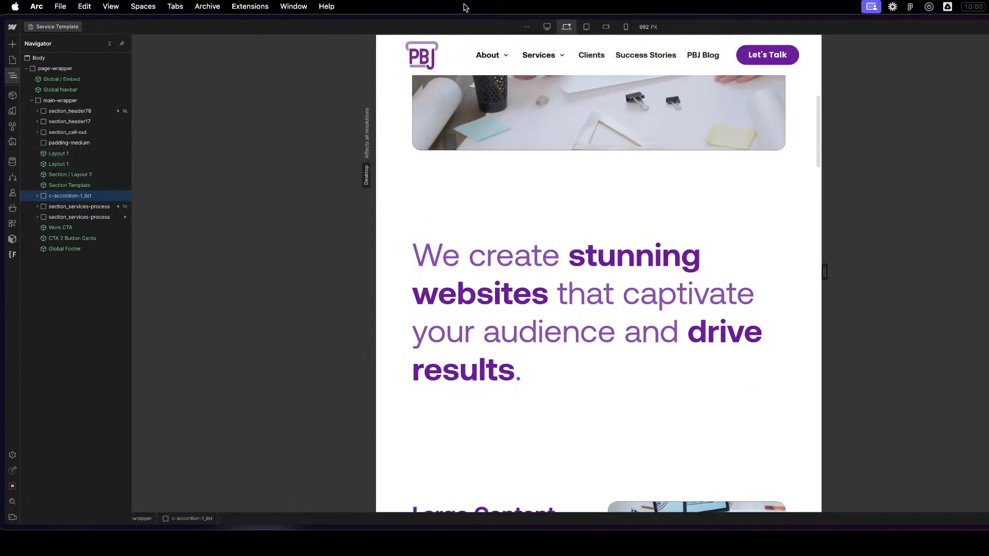
- Switch to the 1440px-and-above breakpoint and review the sections from the Layout 1 instances down to Work CTA
left_click(545, 27)
scroll(809, 405, "down", 5)
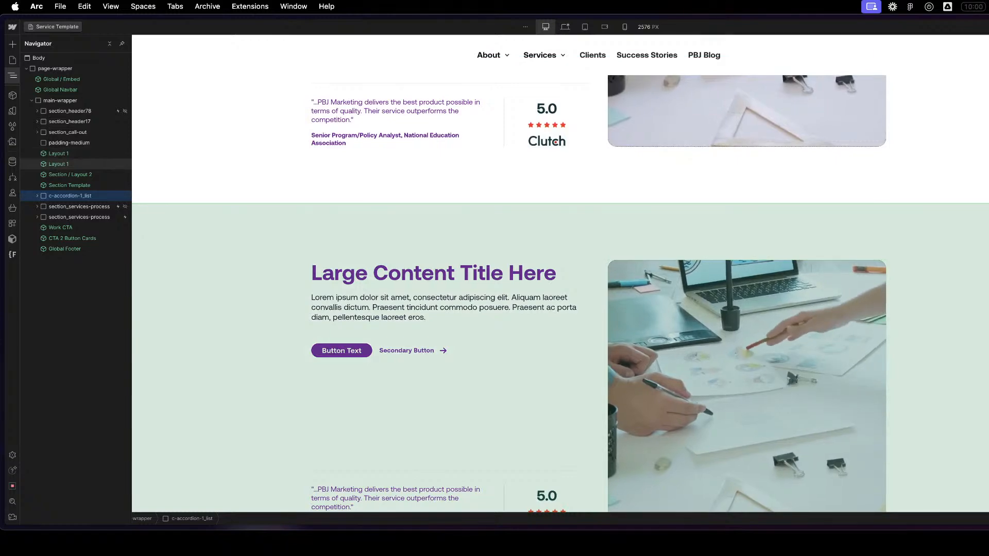
scroll(787, 367, "down", 5)
left_click(907, 361)
scroll(787, 366, "down", 9)
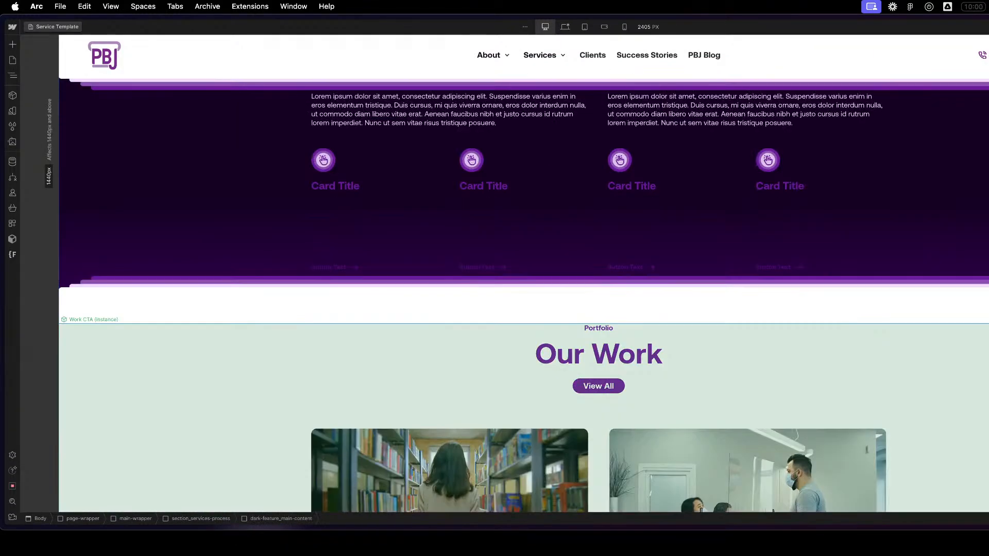
scroll(786, 367, "down", 2)
scroll(787, 366, "up", 10)
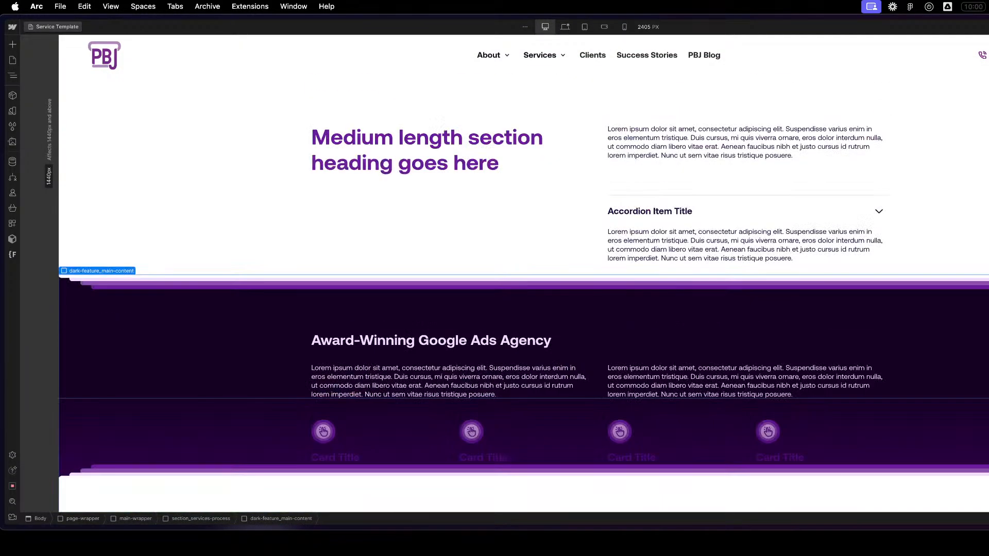
scroll(577, 366, "down", 3)
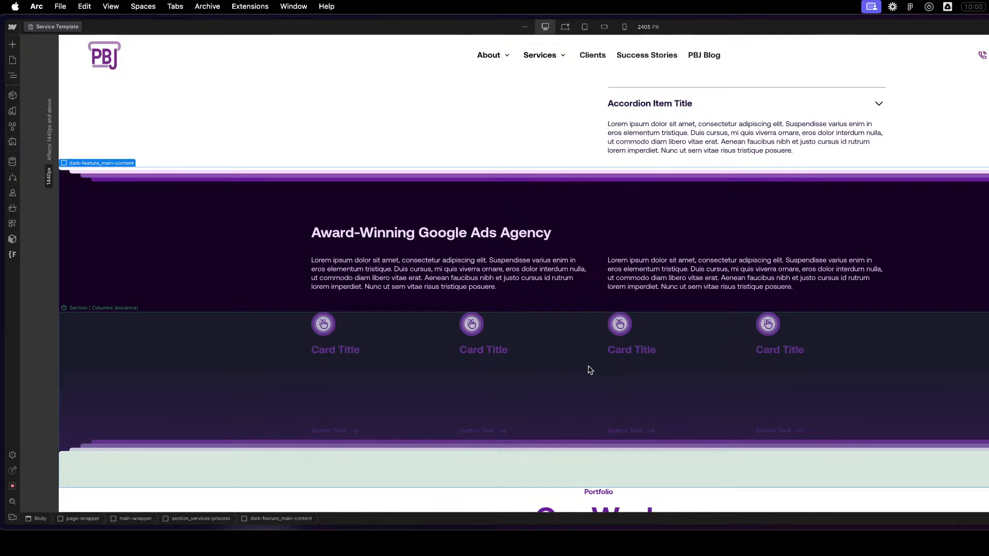
- Examine the Section / Columns instance and the padding-global wrapper within the dark Award-Winning Google Ads Agency section
left_click(267, 364)
scroll(261, 364, "down", 2)
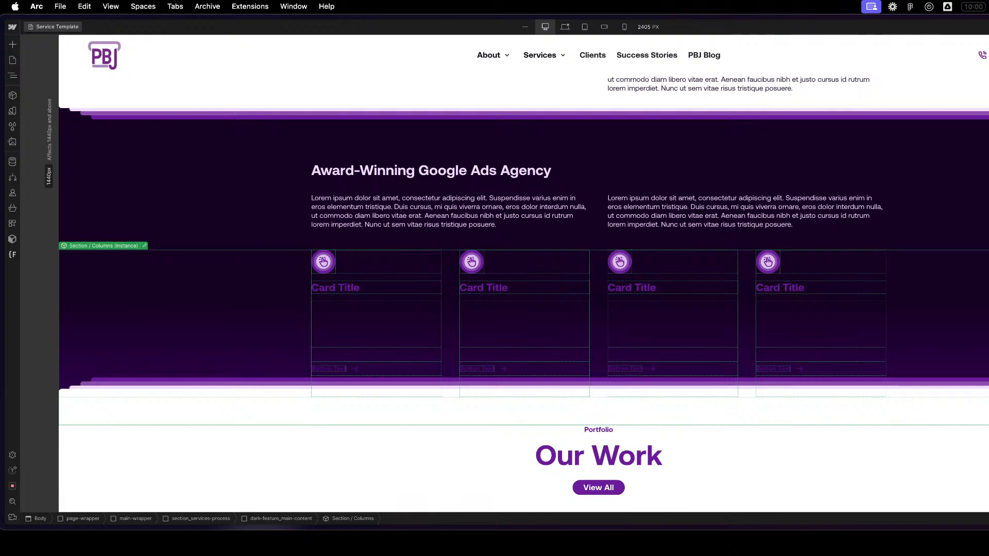
left_click(986, 169)
scroll(985, 171, "down", 3)
scroll(979, 175, "up", 3)
scroll(676, 277, "down", 1)
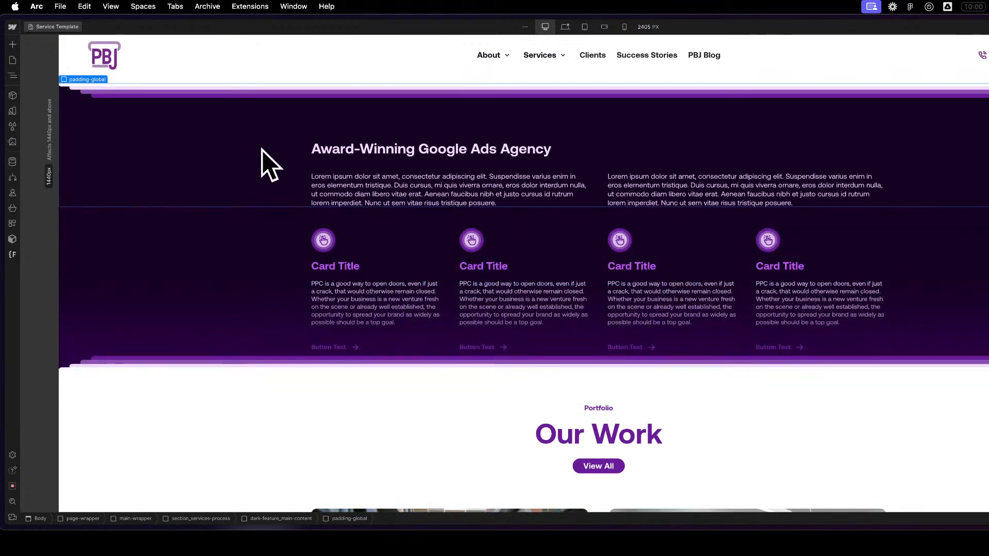
left_click(770, 247)
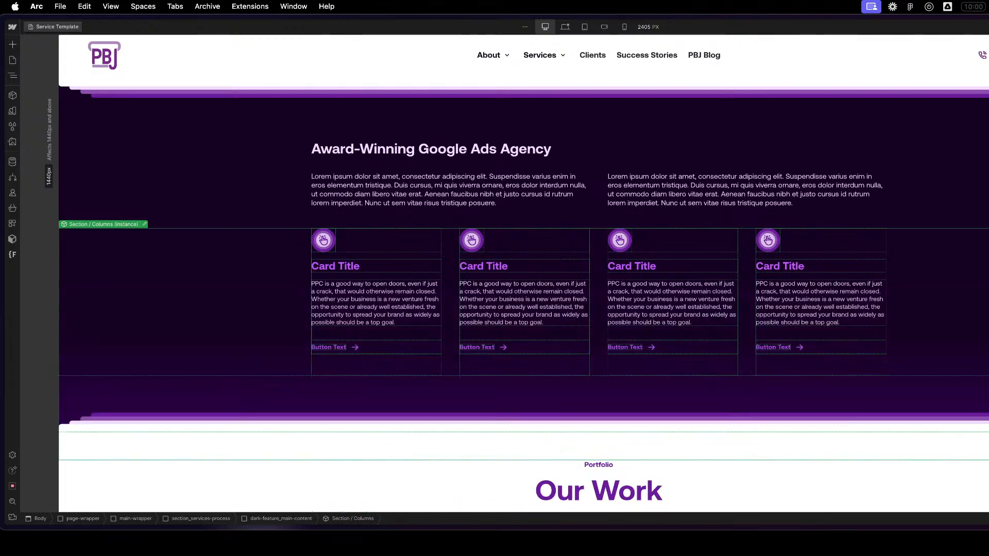
scroll(961, 211, "up", 8)
scroll(964, 212, "down", 9)
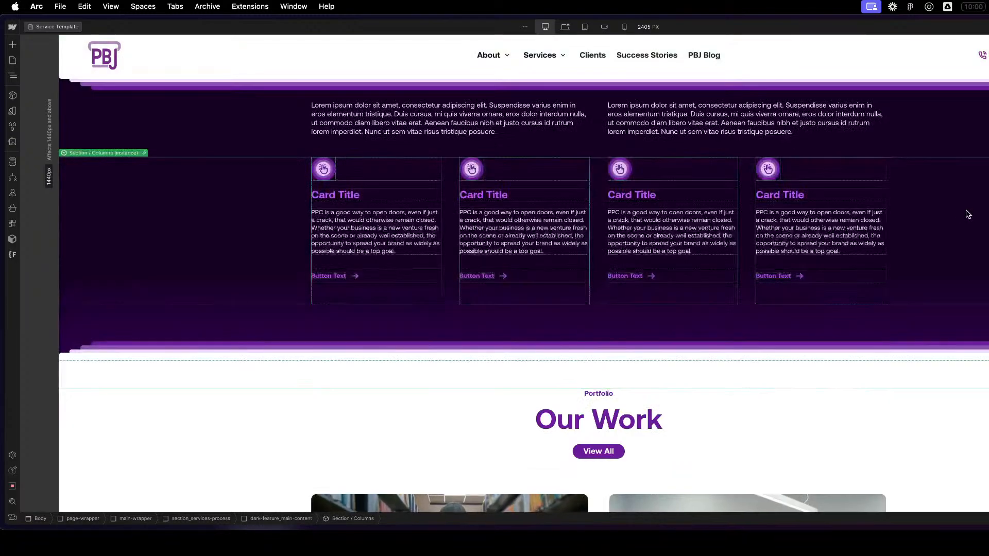
scroll(914, 412, "up", 6)
scroll(938, 397, "down", 8)
- Select the Work CTA instance and review the page's flow between the accordion, dark card section, portfolio and hero
left_click(941, 391)
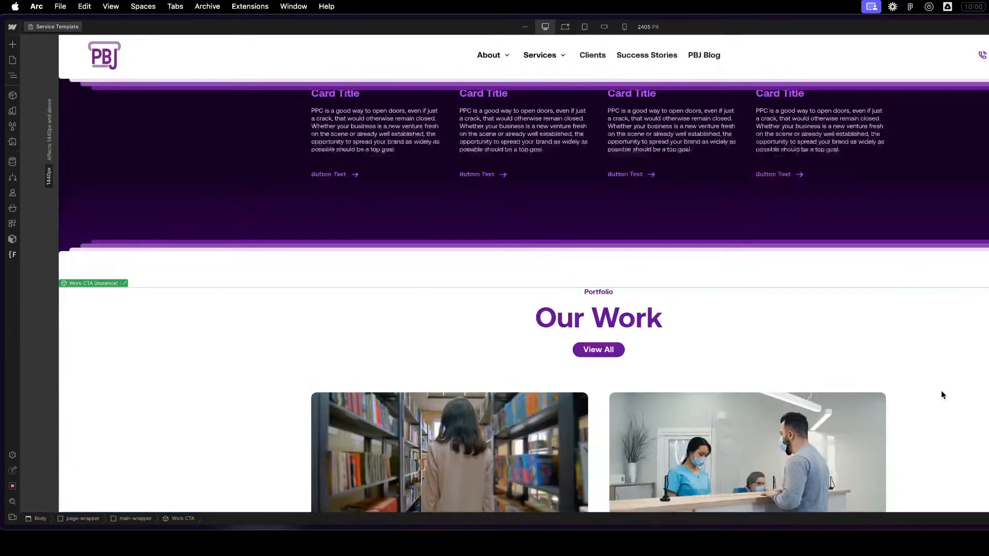
scroll(901, 397, "down", 8)
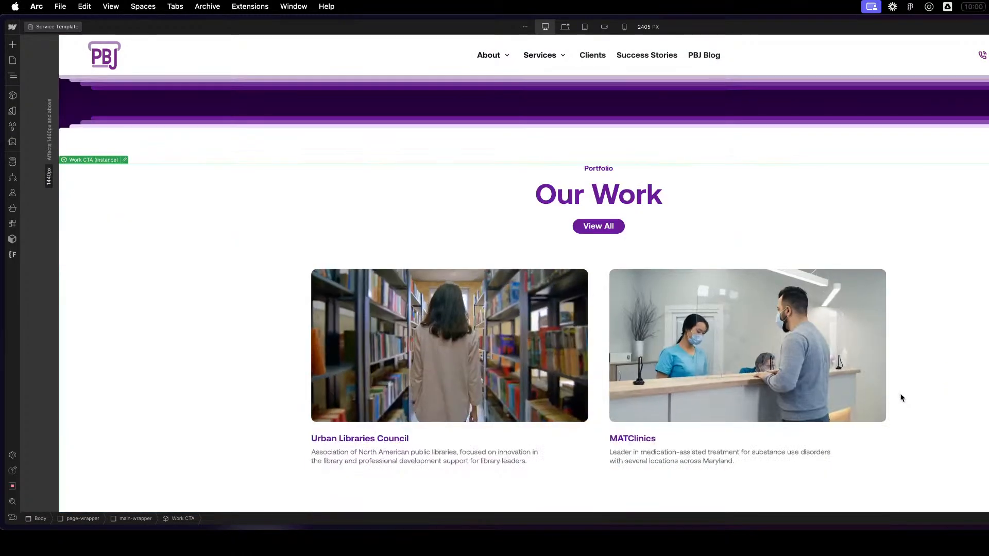
scroll(895, 395, "down", 5)
scroll(870, 405, "up", 12)
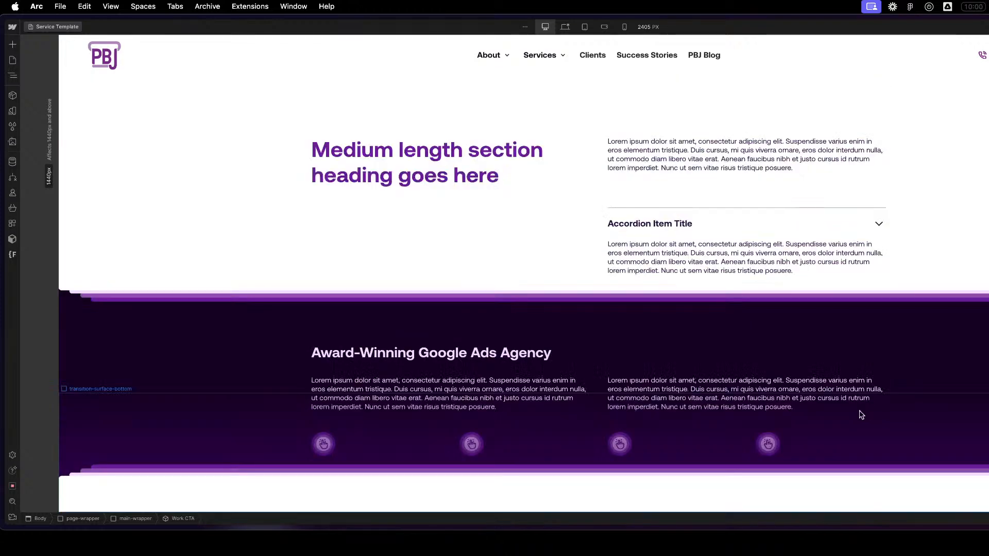
scroll(834, 416, "up", 8)
scroll(827, 416, "down", 7)
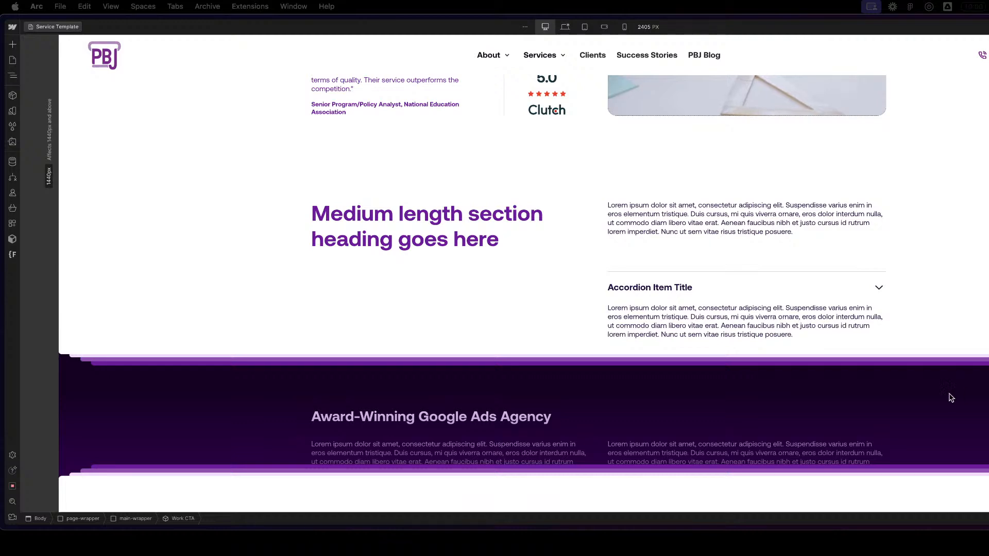
scroll(966, 397, "down", 7)
scroll(765, 338, "up", 9)
scroll(692, 353, "down", 8)
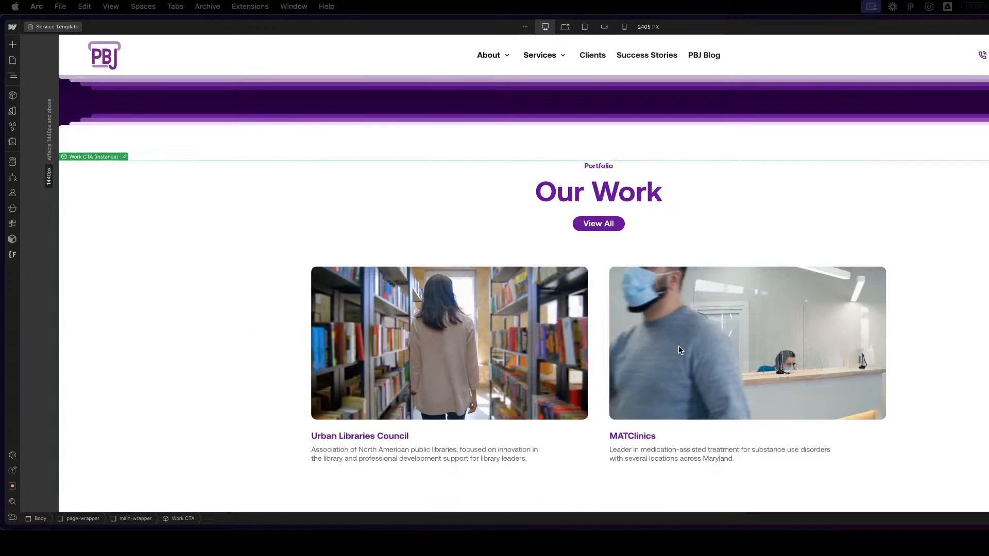
scroll(652, 337, "up", 5)
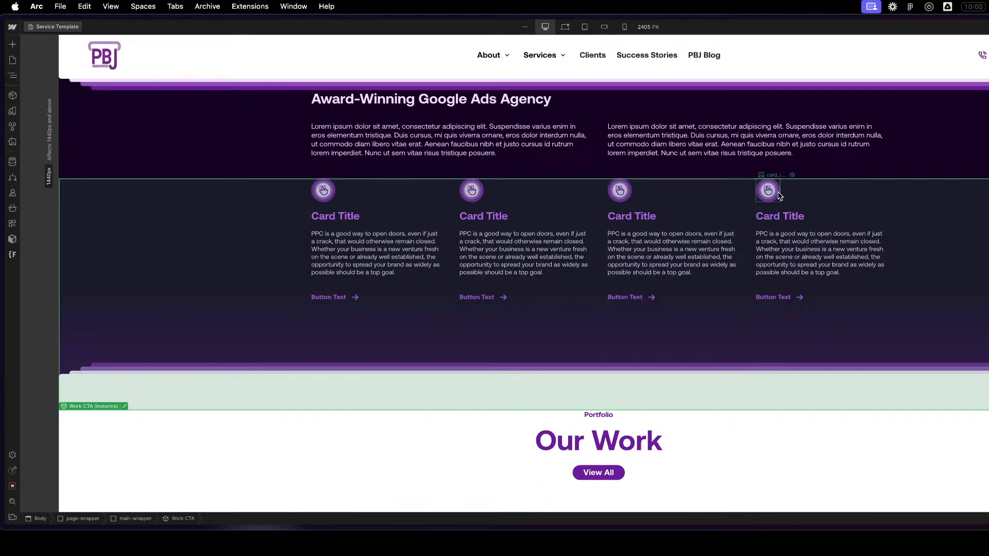
scroll(466, 191, "up", 5)
scroll(826, 346, "down", 8)
scroll(830, 345, "up", 20)
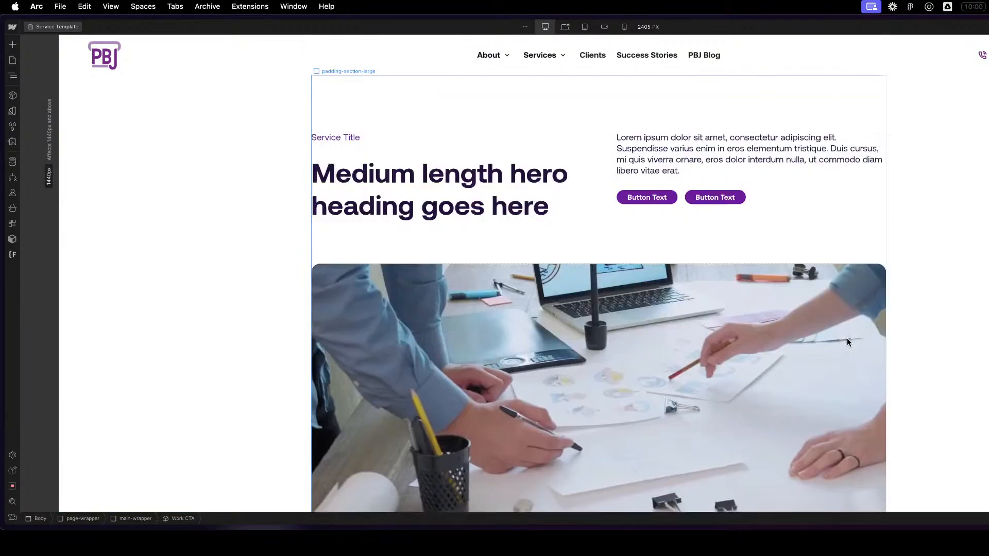
- Start a new page from the Service Template with the page name Test - Service Page
left_click(12, 59)
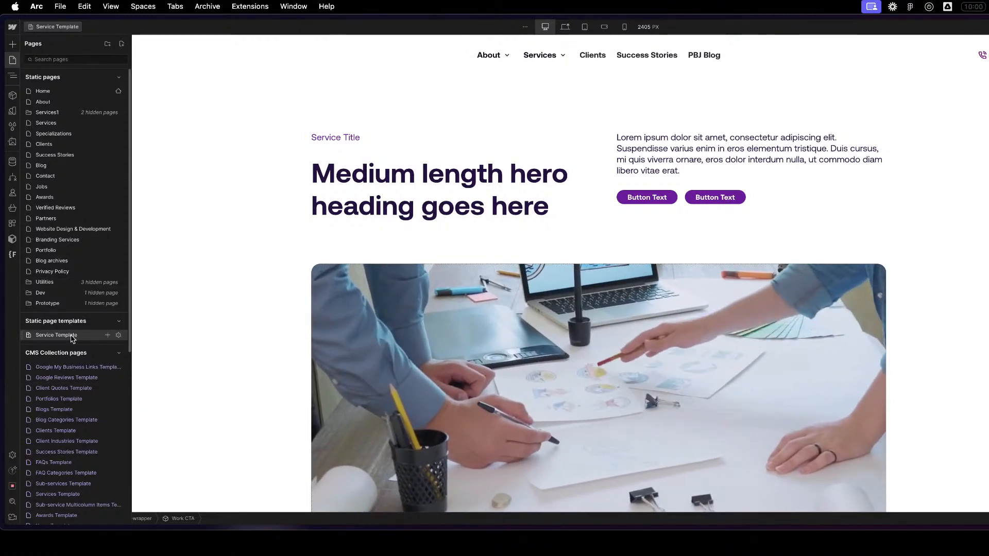
left_click(108, 336)
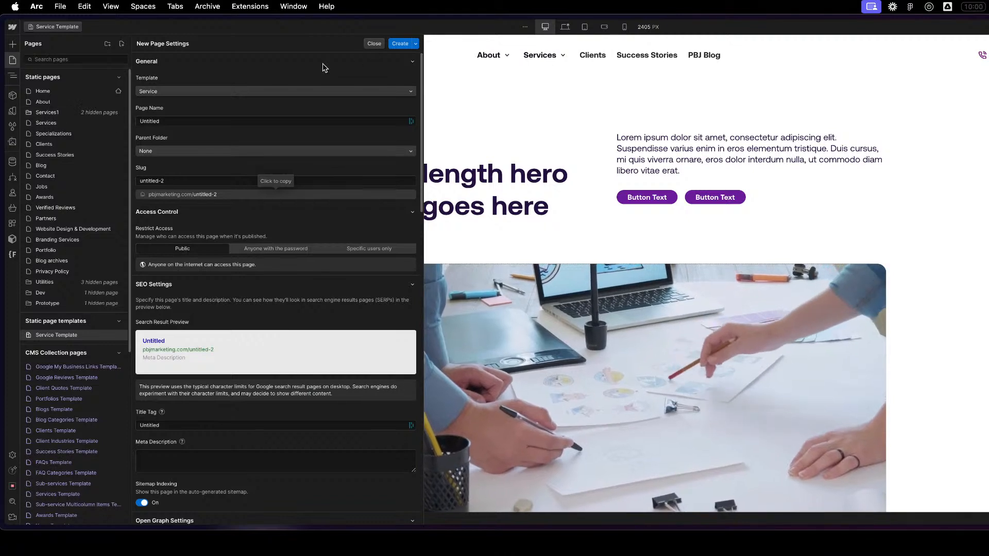
left_click(209, 122)
key("super+a")
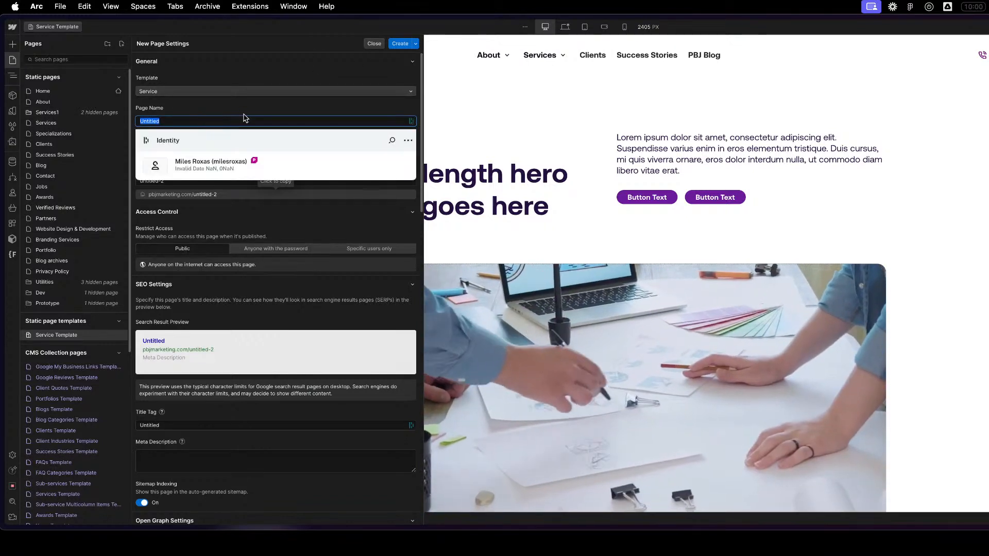
type("Test - Se")
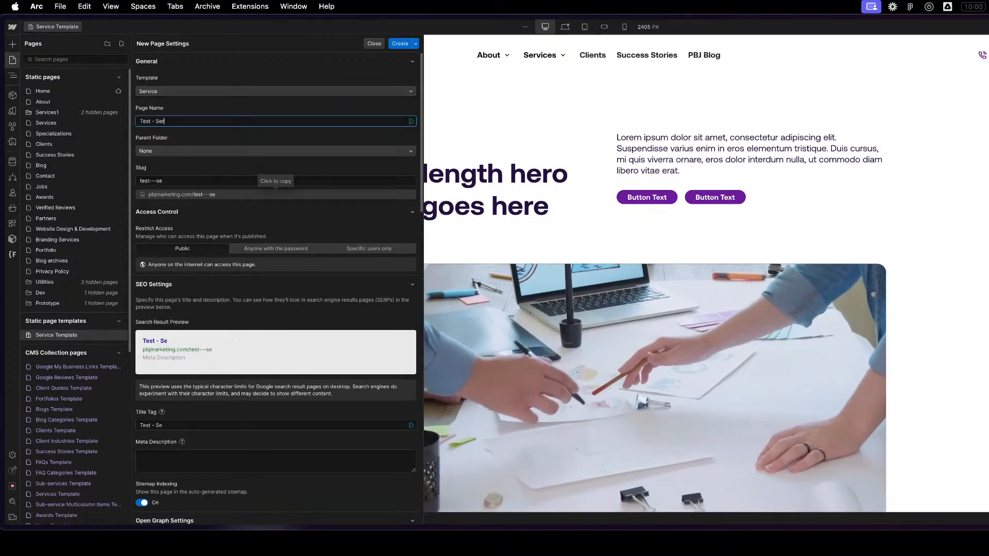
type("rvice Page")
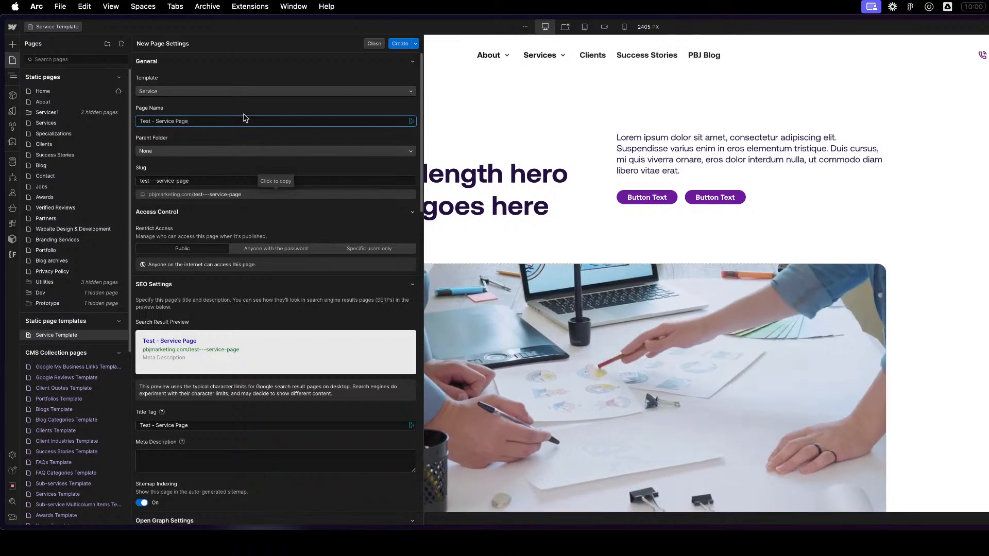
- Rename the new page as Test-Service Page, set its parent folder to Services1, and create the page
mouse_move(156, 121)
left_mouse_down()
mouse_move(188, 122)
mouse_move(147, 123)
left_mouse_up()
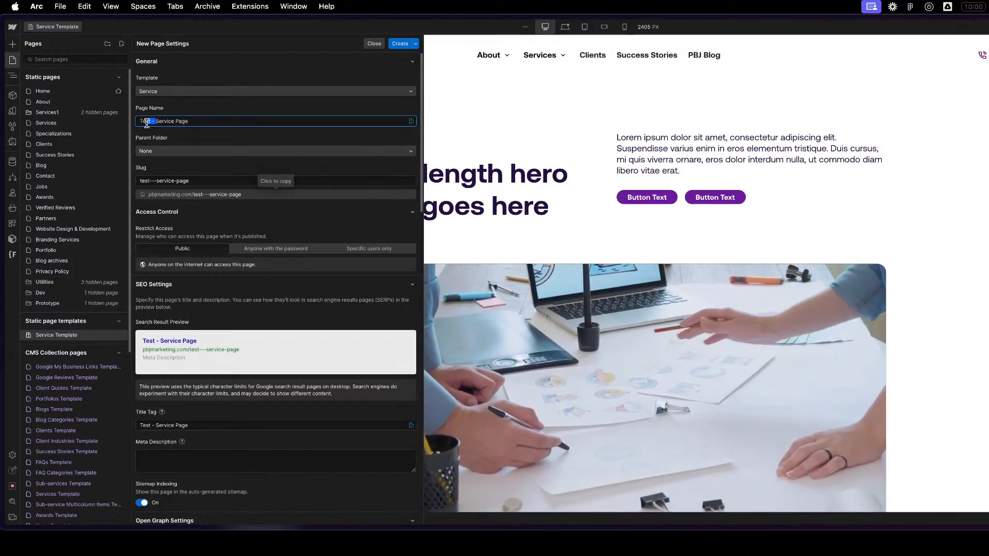
type("-")
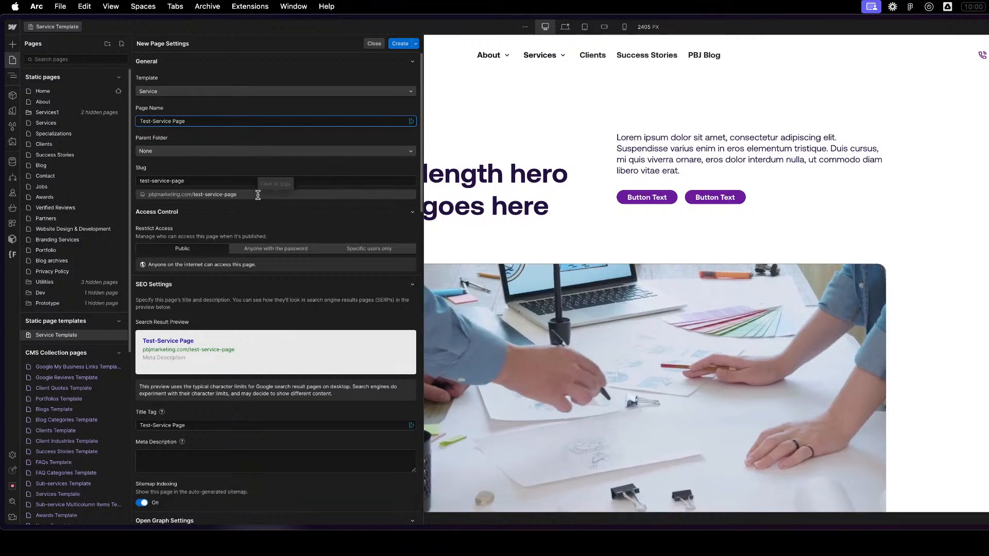
left_click(164, 153)
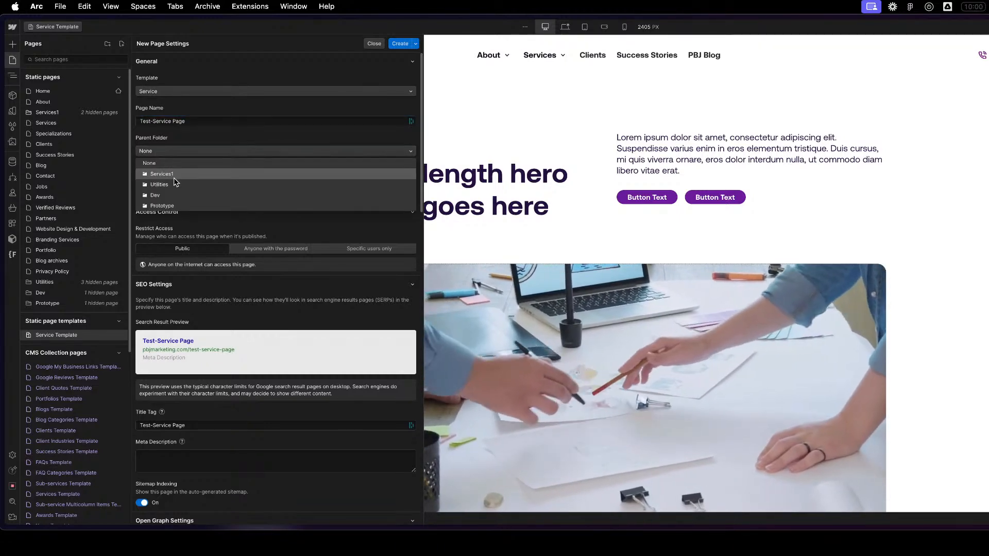
left_click(161, 174)
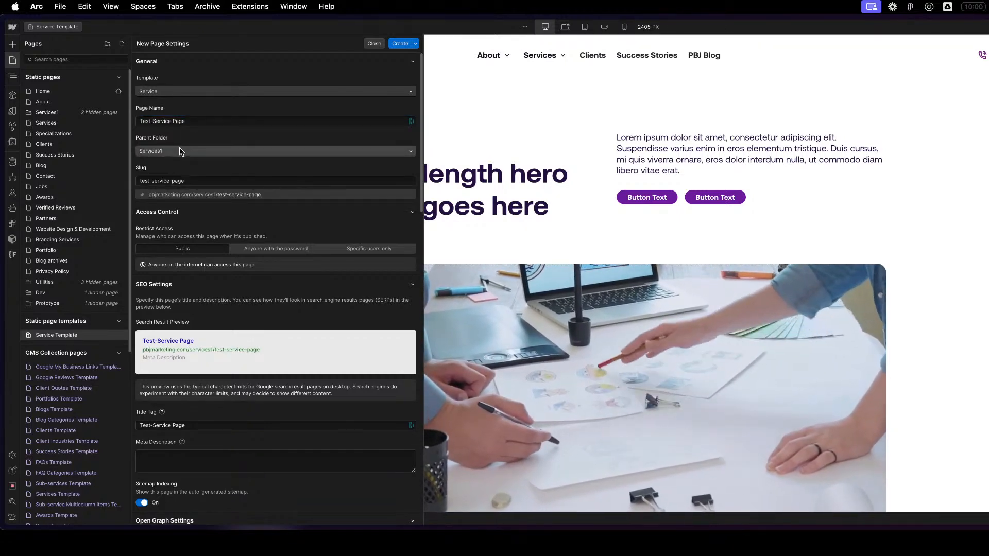
scroll(248, 304, "down", 7)
scroll(248, 300, "up", 7)
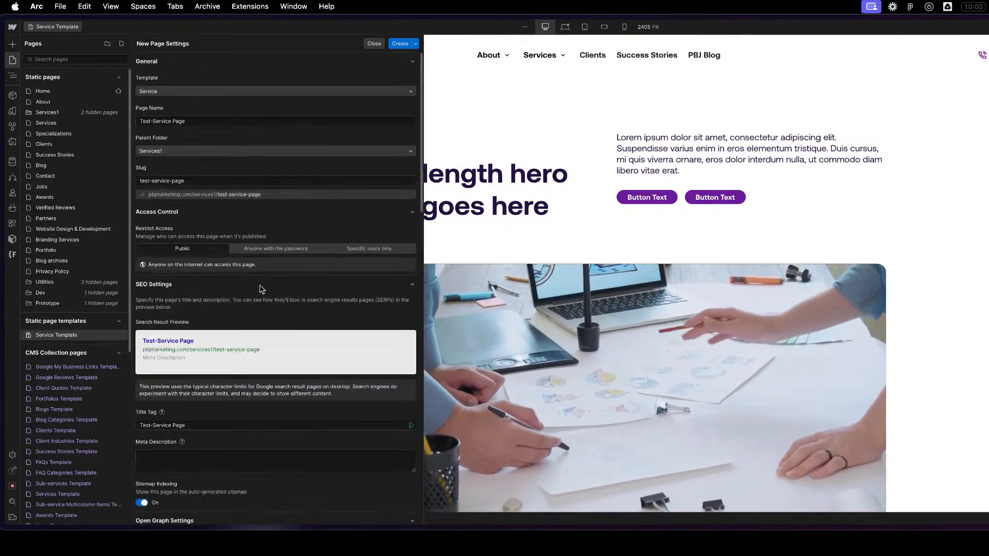
left_click(402, 44)
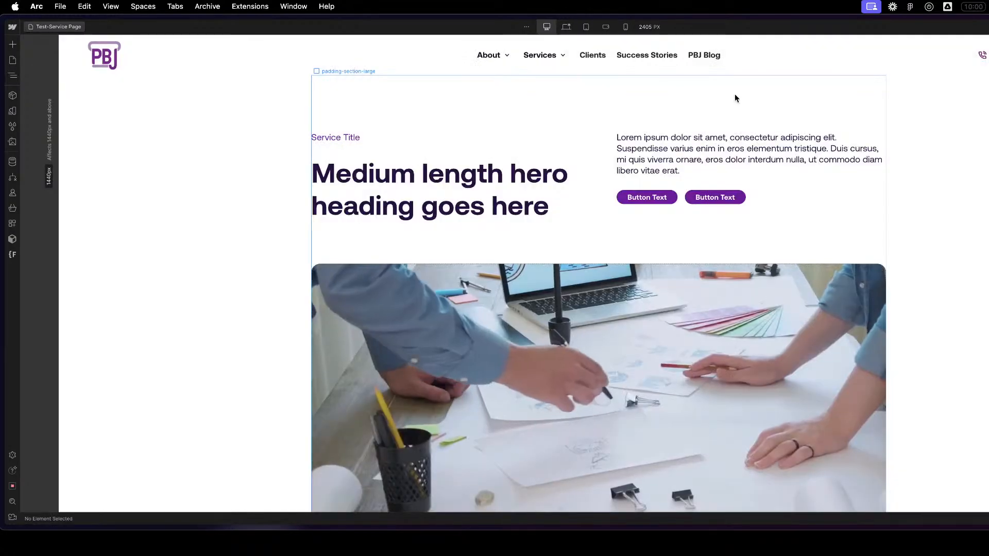
- Review the new page's sections from the hero down to the Our Work portfolio and back
scroll(735, 206, "down", 10)
scroll(967, 441, "down", 15)
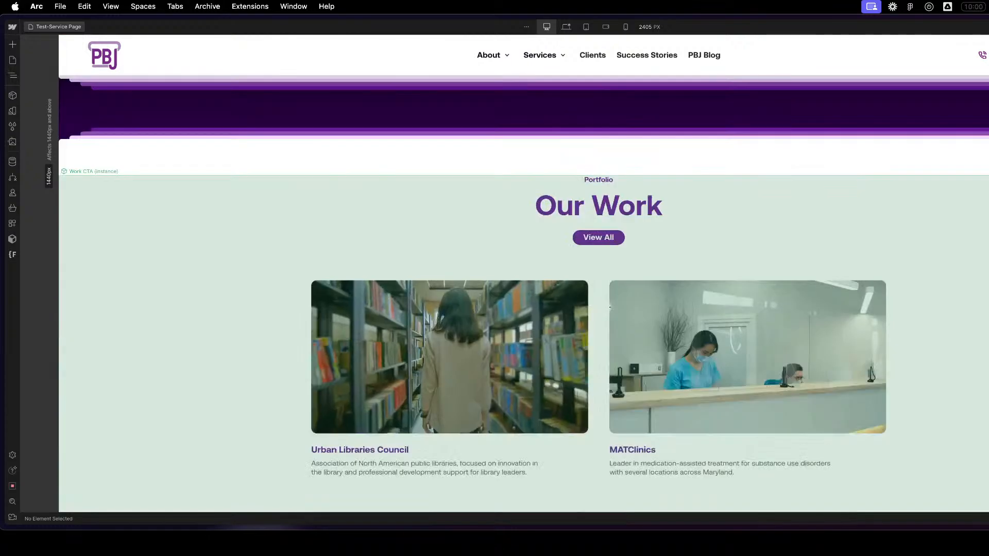
scroll(971, 426, "up", 20)
scroll(971, 431, "down", 15)
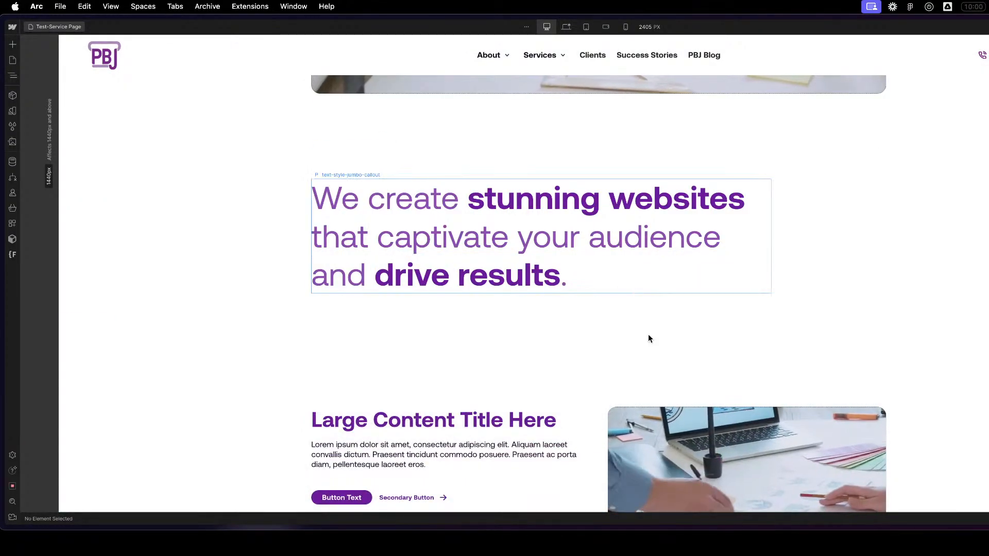
left_click(648, 334)
scroll(778, 224, "up", 5)
scroll(778, 227, "up", 2)
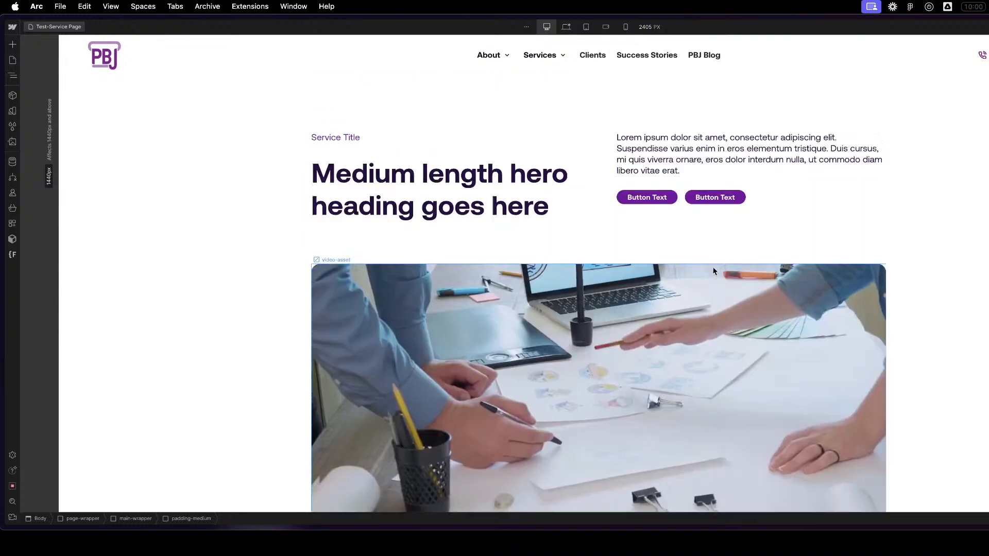
- Examine the nested structure of the hero's padding-section-large wrapper, including header17_component and video-asset
left_click(726, 252)
key("z")
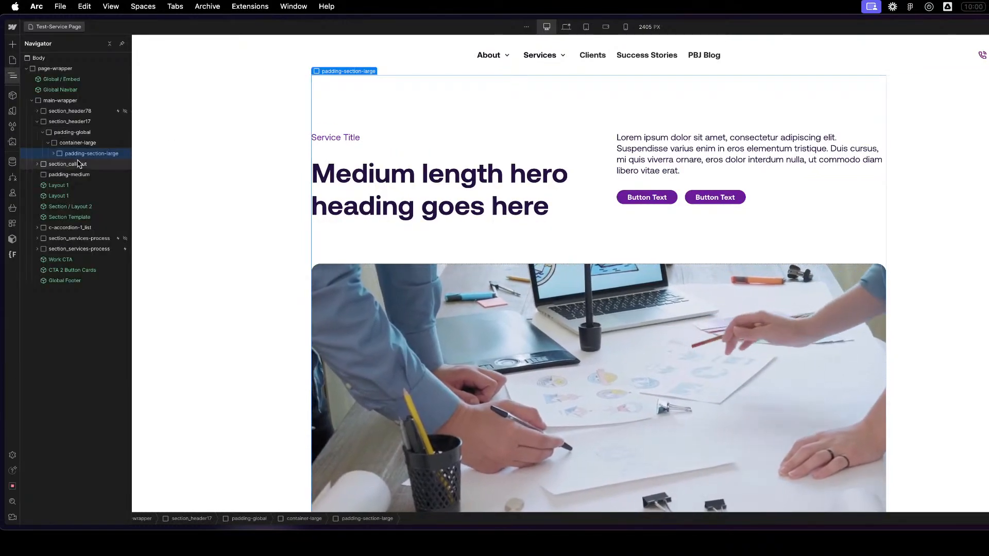
left_click(53, 153)
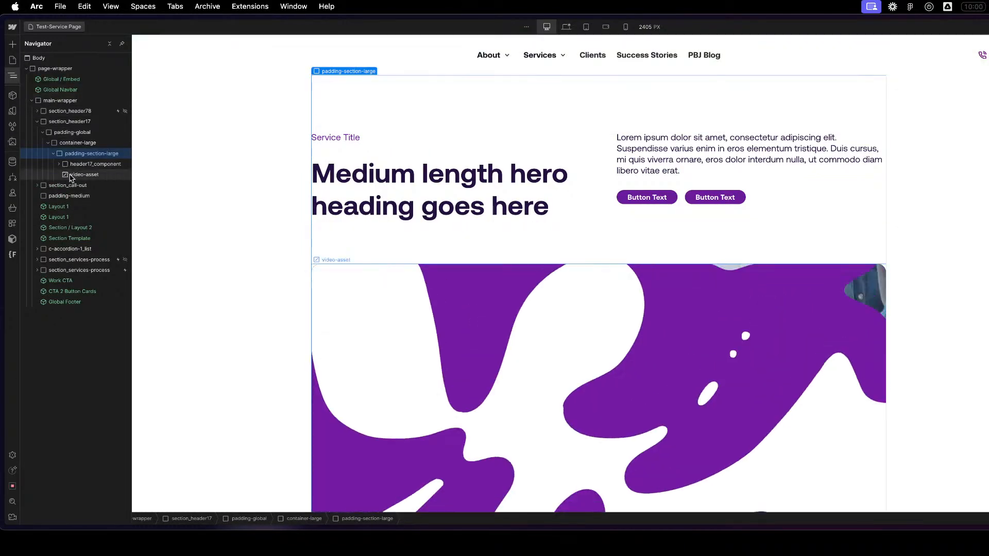
left_click(85, 164)
scroll(468, 283, "down", 5)
scroll(468, 283, "up", 5)
left_click(498, 94)
left_click(498, 96)
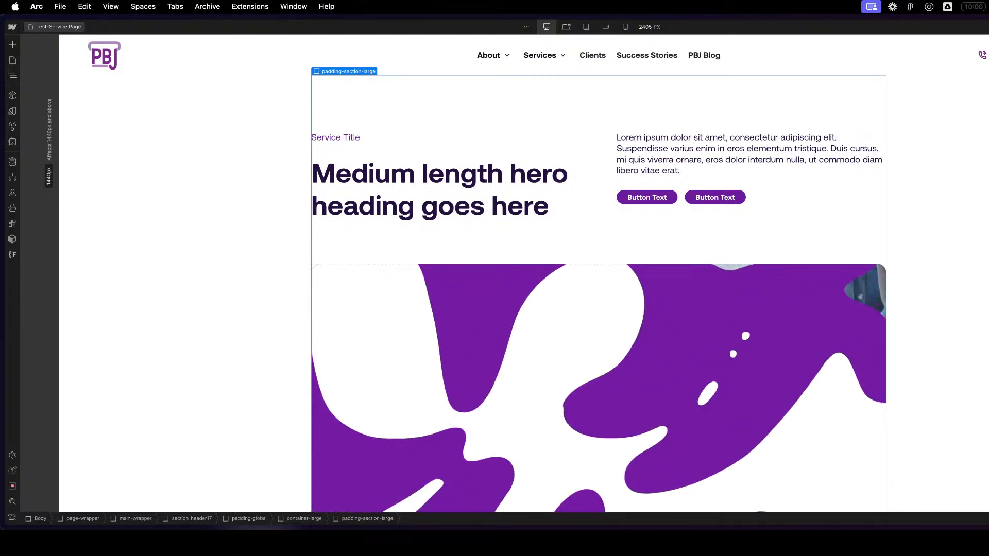
- Delete both Layout 1 instances below the "We create stunning websites" callout
scroll(982, 194, "down", 20)
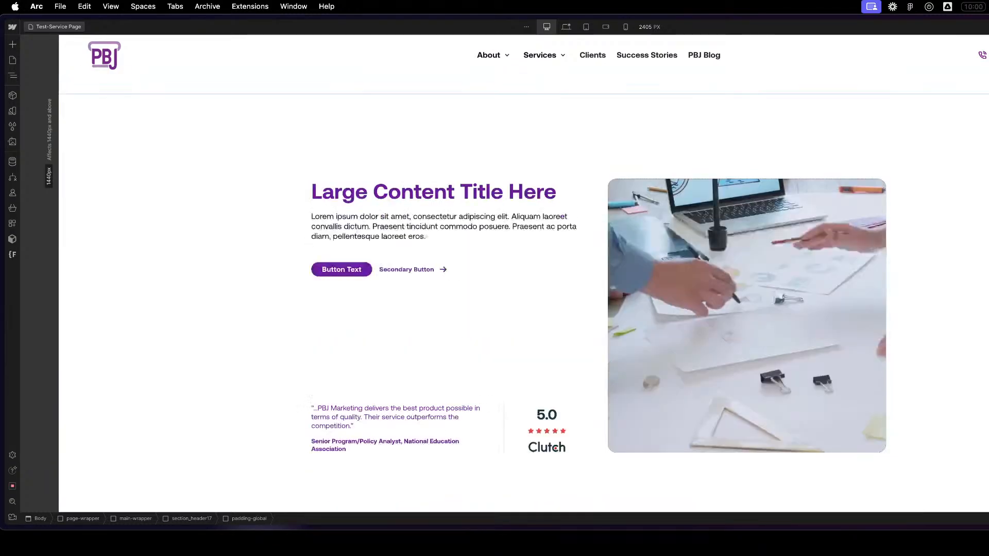
scroll(980, 196, "up", 20)
scroll(978, 198, "down", 5)
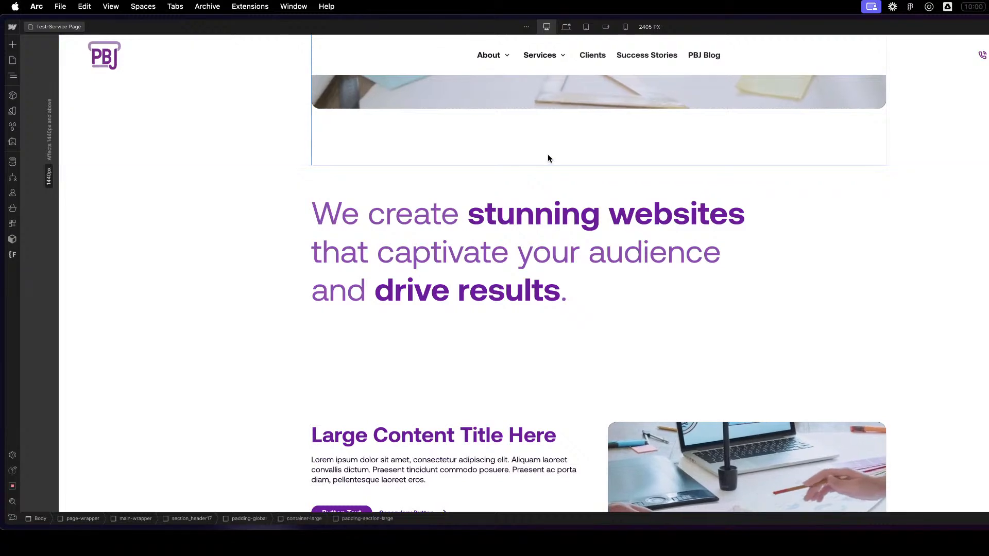
scroll(549, 157, "down", 10)
scroll(549, 161, "up", 7)
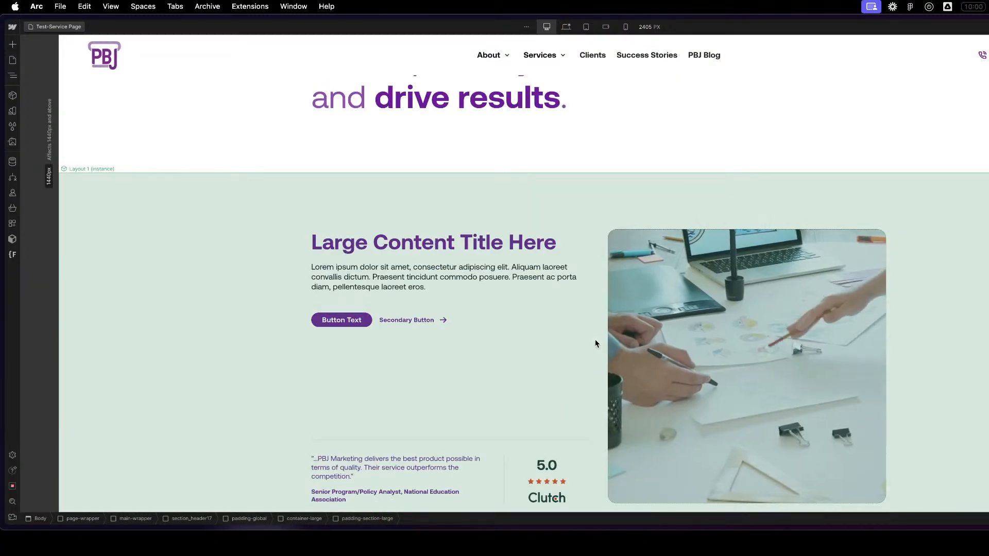
left_click(593, 338)
key("z")
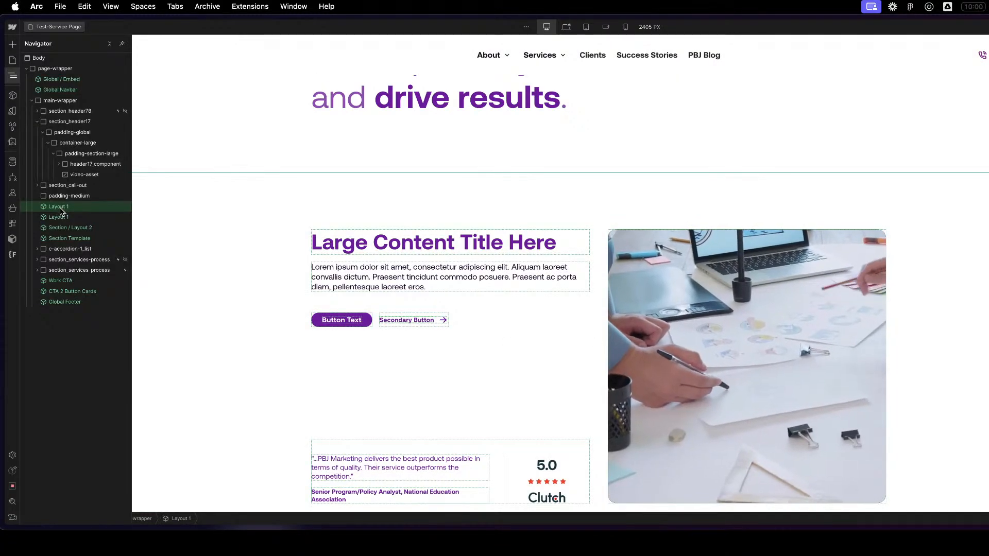
key("Delete")
key("Delete")
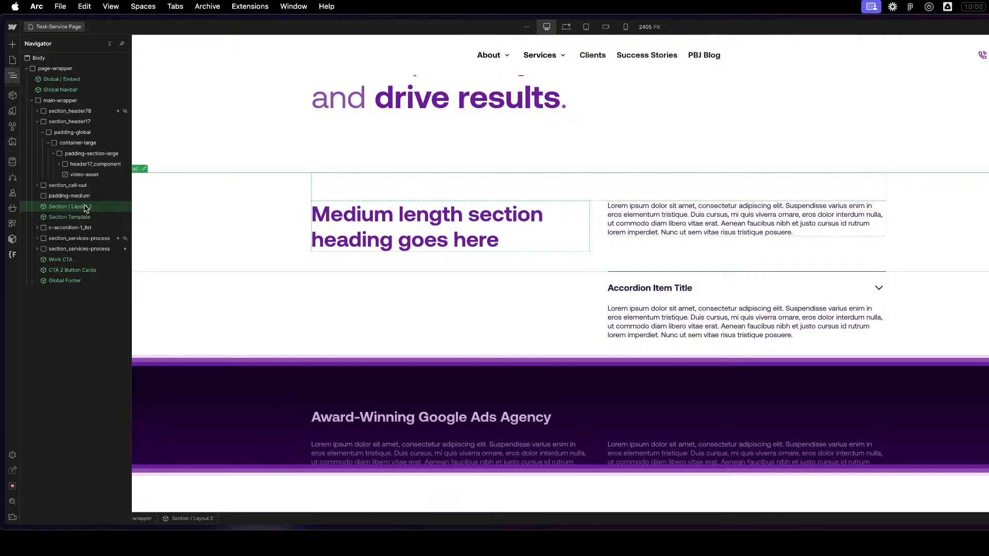
- Turn the section_call-out element into a component named Section / Large Text
scroll(805, 366, "up", 5)
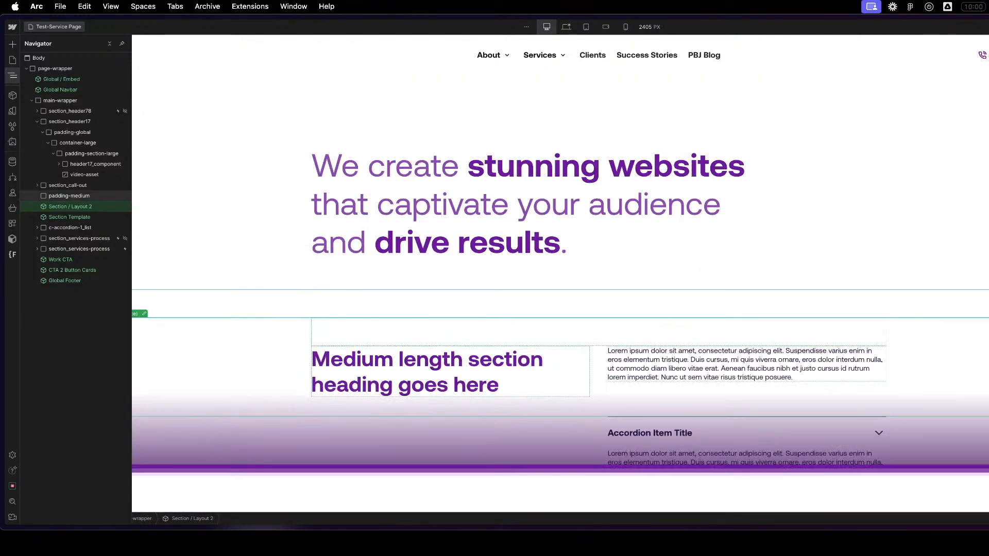
left_click(515, 281)
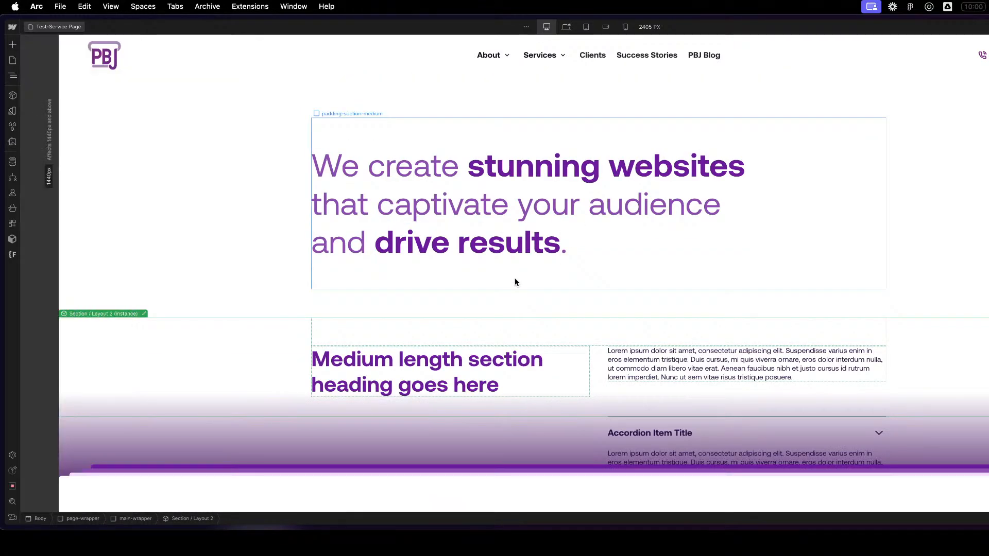
left_click(194, 236)
key("z")
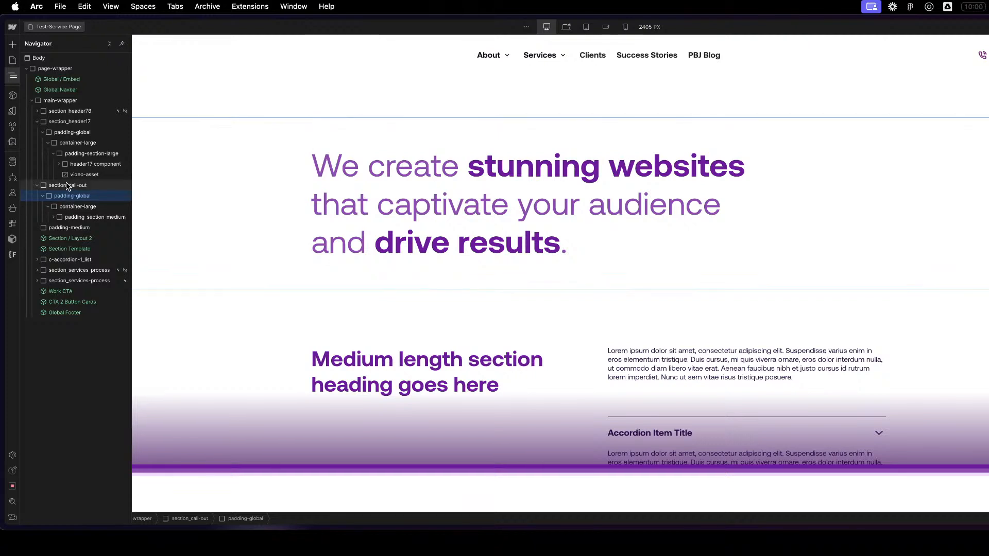
left_click(68, 186)
left_click(37, 186)
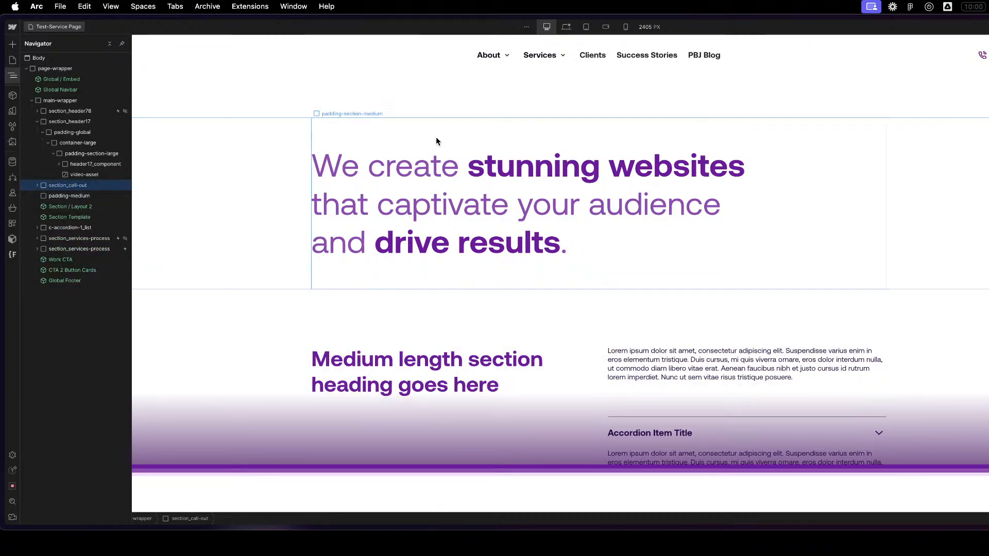
right_click(105, 116)
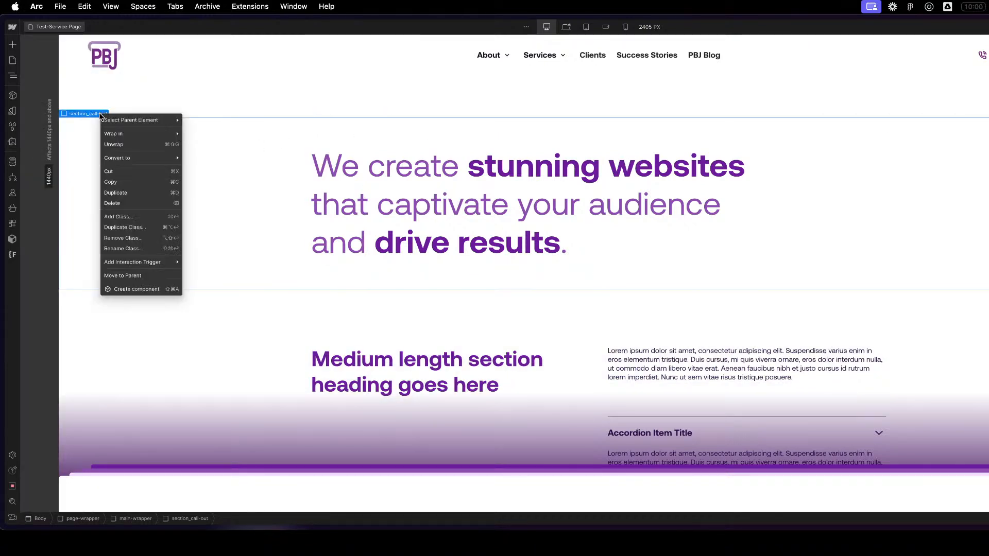
left_click(124, 290)
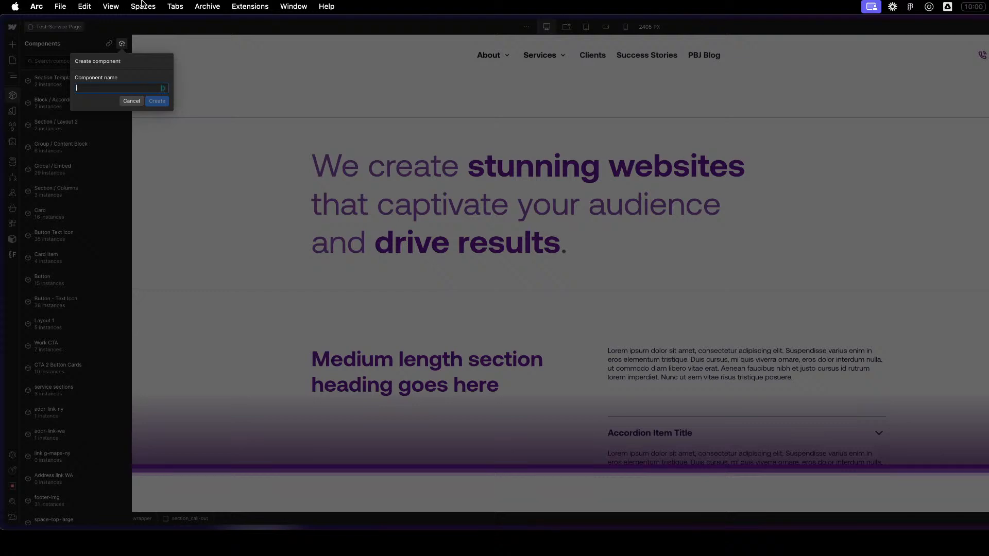
type("Section / Large Text")
left_click(157, 101)
- Rename the component's root class as section-large-text and convert the root block to a Section element
key("z")
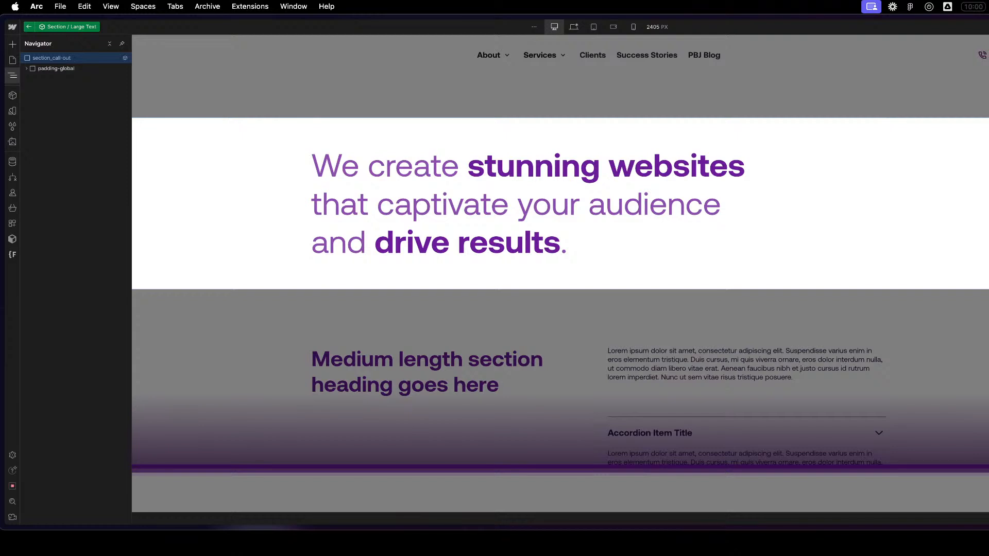
key("super+c")
key("super+c")
right_click(61, 59)
mouse_move(81, 75)
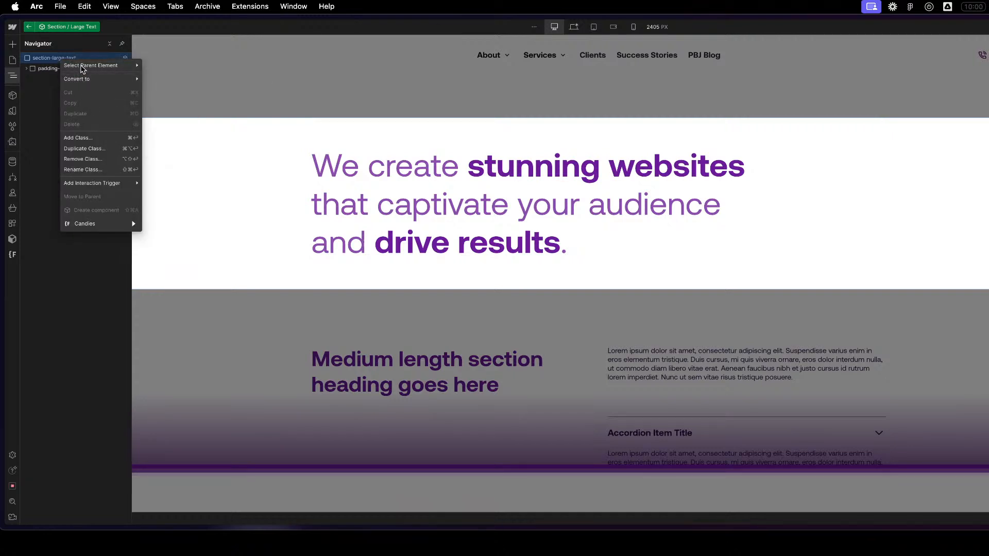
left_click(167, 135)
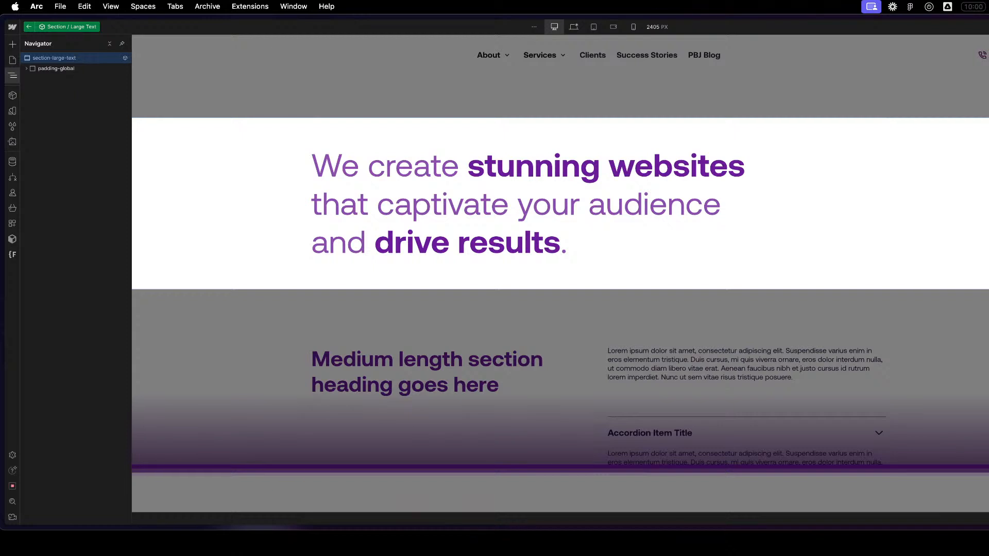
- Switch to the base Desktop breakpoint and expand the component's structure down to the text-highlight spans inside text-style-jumbo-callout
left_click(575, 29)
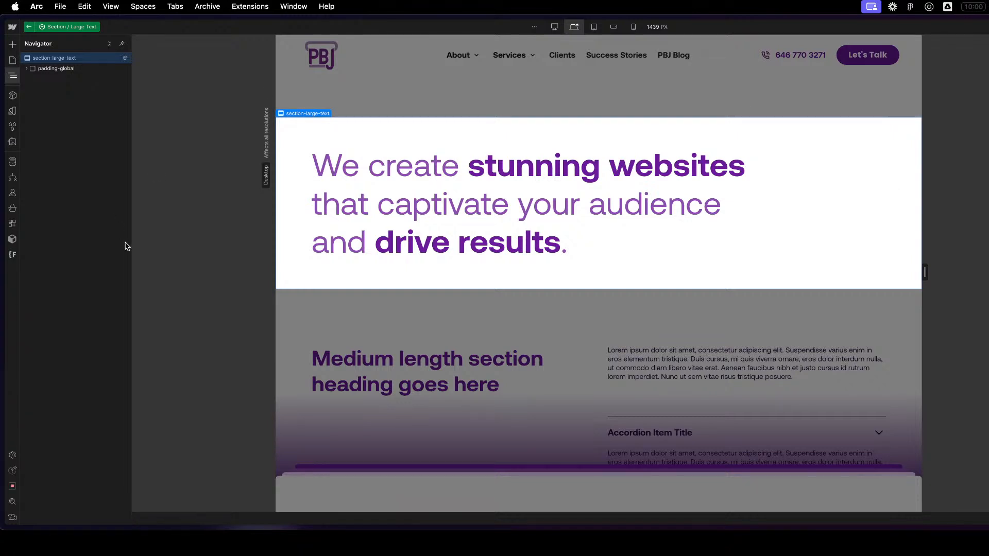
left_click(52, 70)
left_click(27, 69)
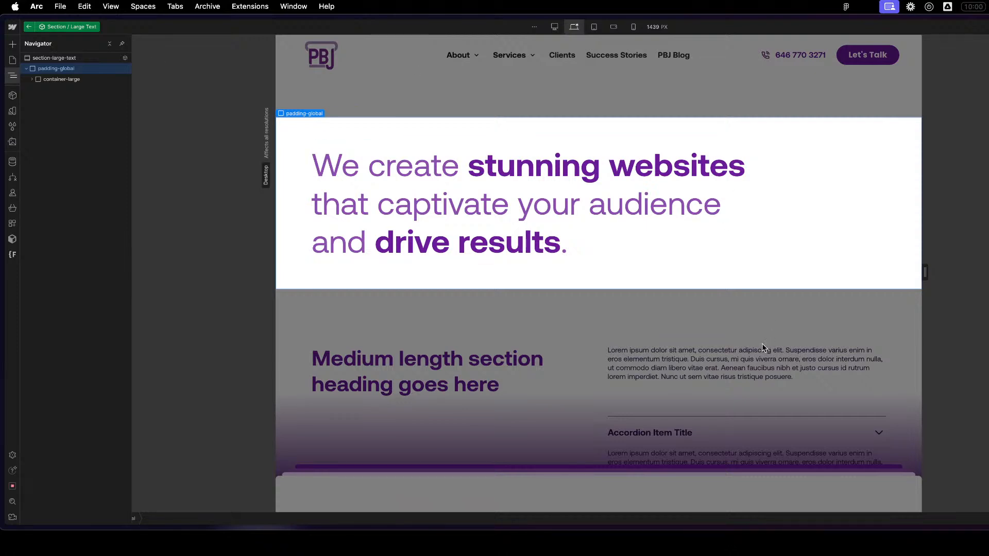
left_click(688, 238)
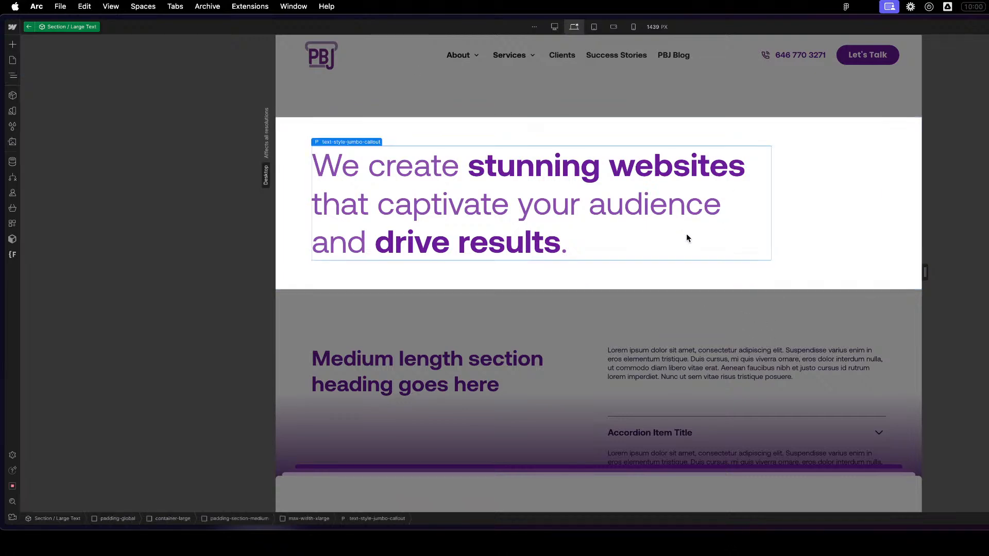
left_click(455, 130)
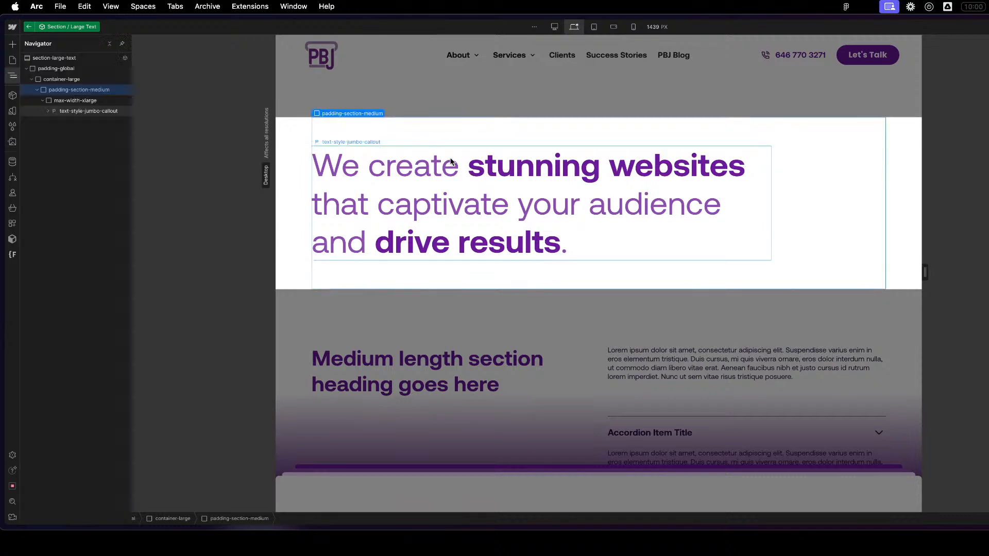
left_click(70, 112)
left_click(48, 111)
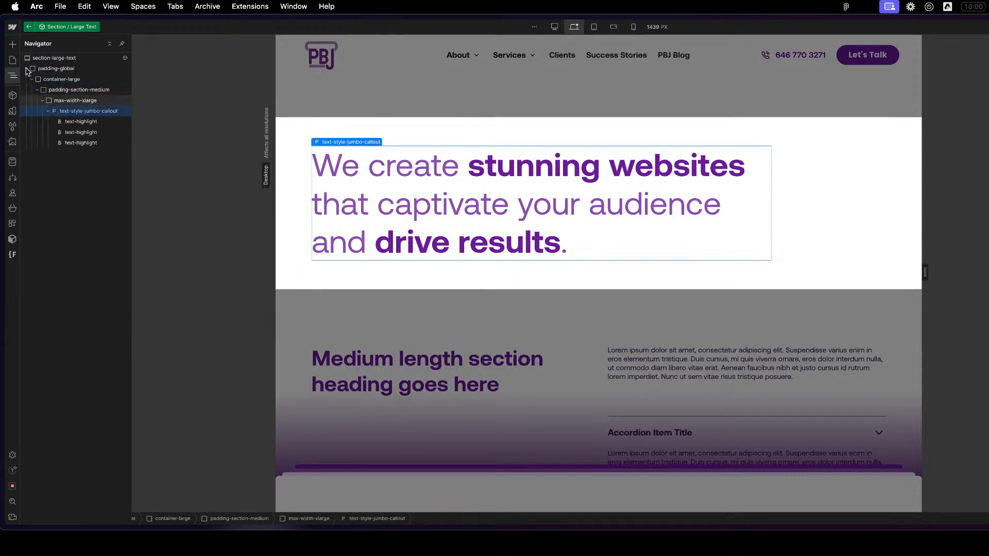
- Connect the text-style-jumbo-callout paragraph to a component property and return to editing the page
left_click(55, 70)
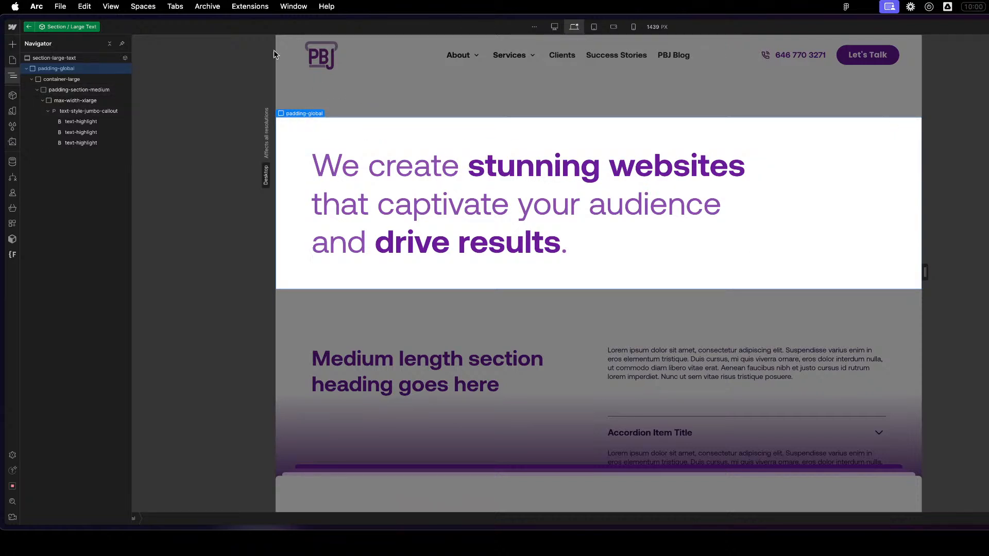
left_click(90, 111)
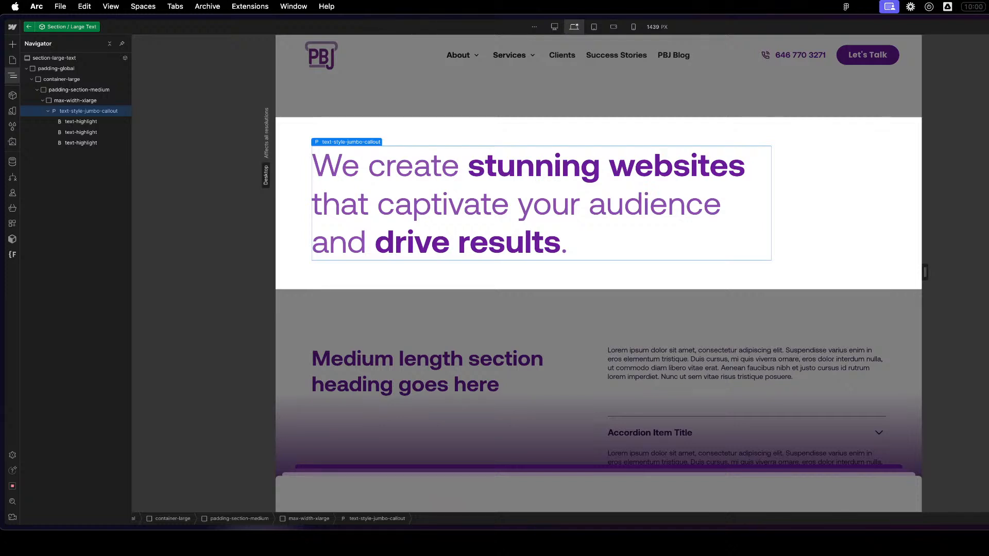
left_click(459, 187)
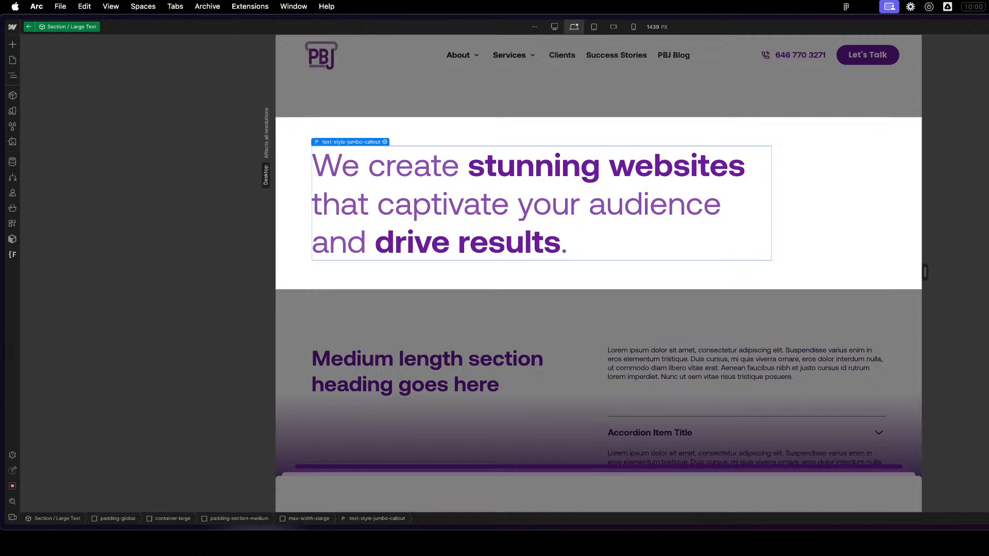
left_click(29, 27)
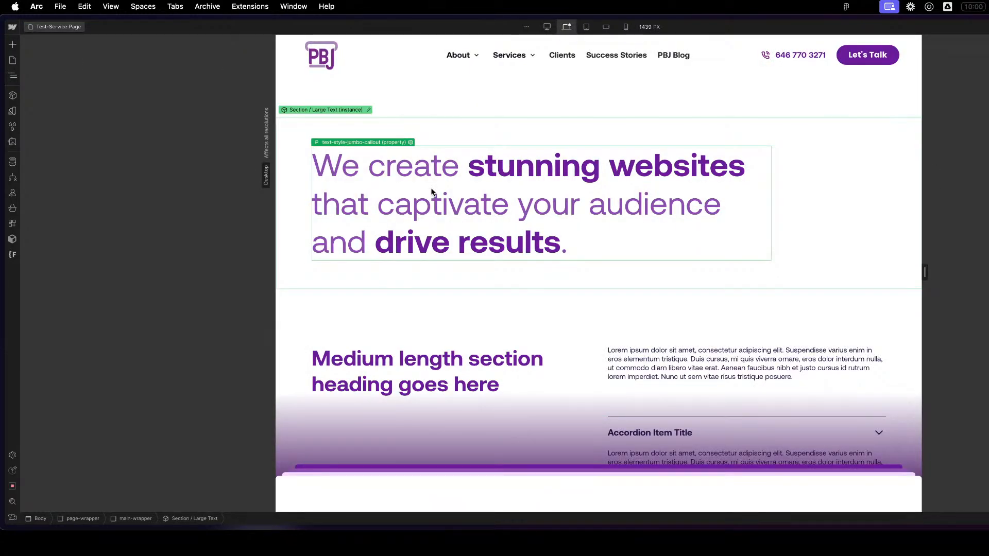
- Try editing the callout text directly in the Section / Large Text instance on the page
double_click(430, 186)
left_click(429, 164)
left_click(393, 165)
left_click(710, 339)
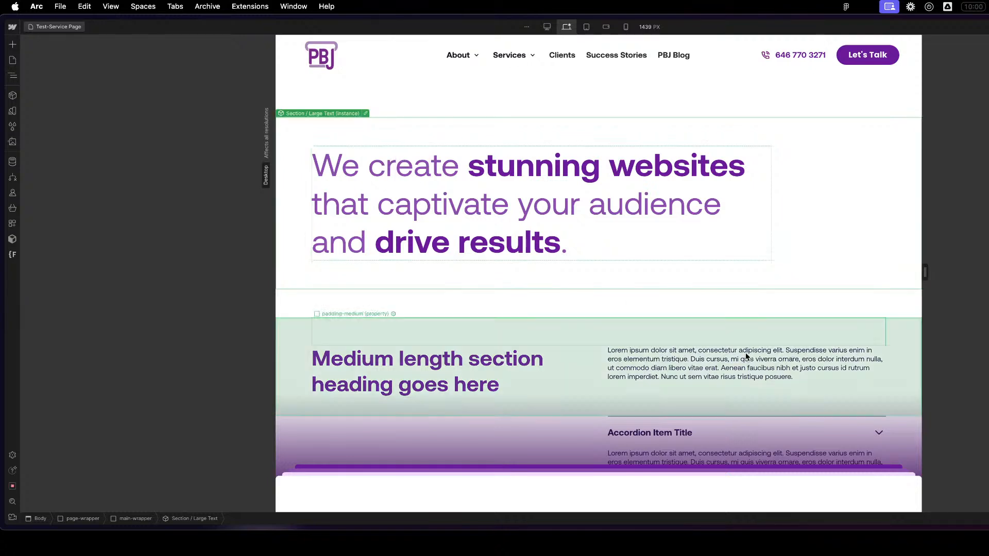
left_click(815, 264)
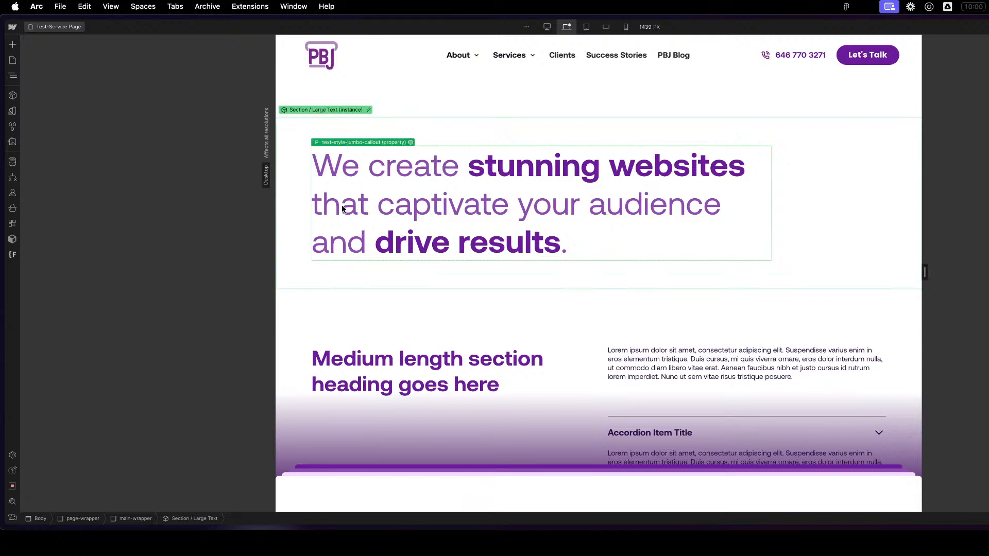
- Open the Section / Large Text component for editing and add a Rich Text block inside max-width-xlarge below the callout paragraph
left_click(365, 114)
left_click(420, 170)
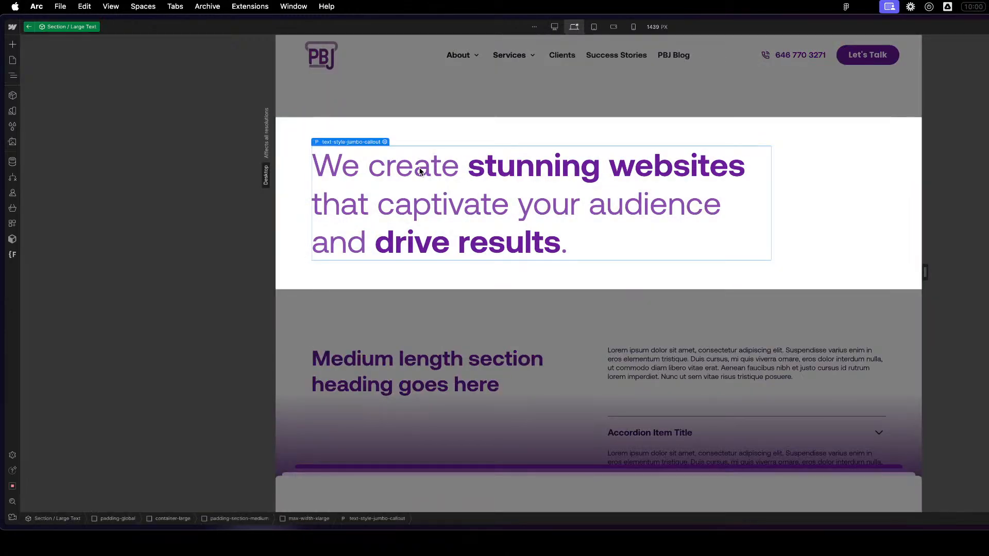
left_click(94, 102)
key("super+e")
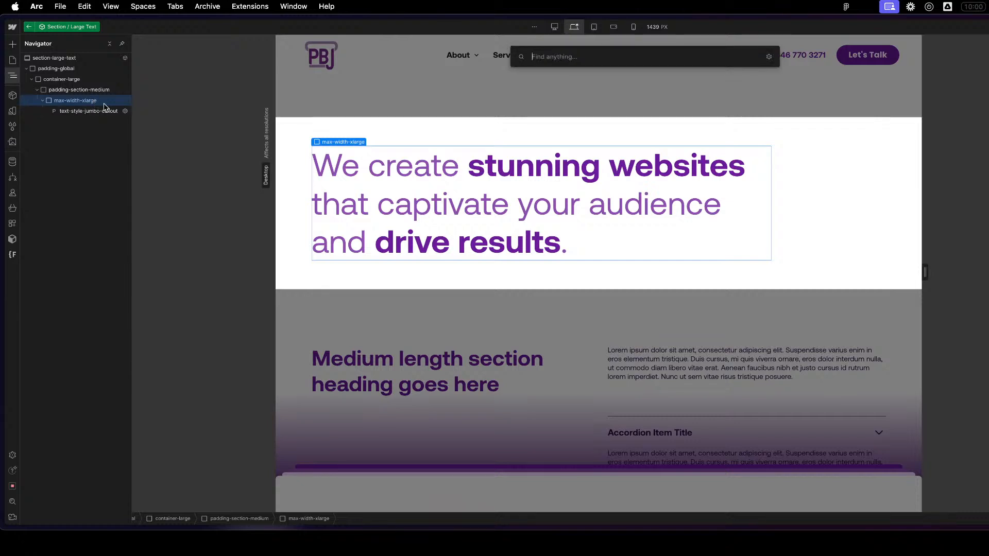
type("r")
key("Return")
- Replace the Rich Text block's default content with the callout paragraph's text "We create stunning websites that captivate your audience and drive results."
left_click(555, 204)
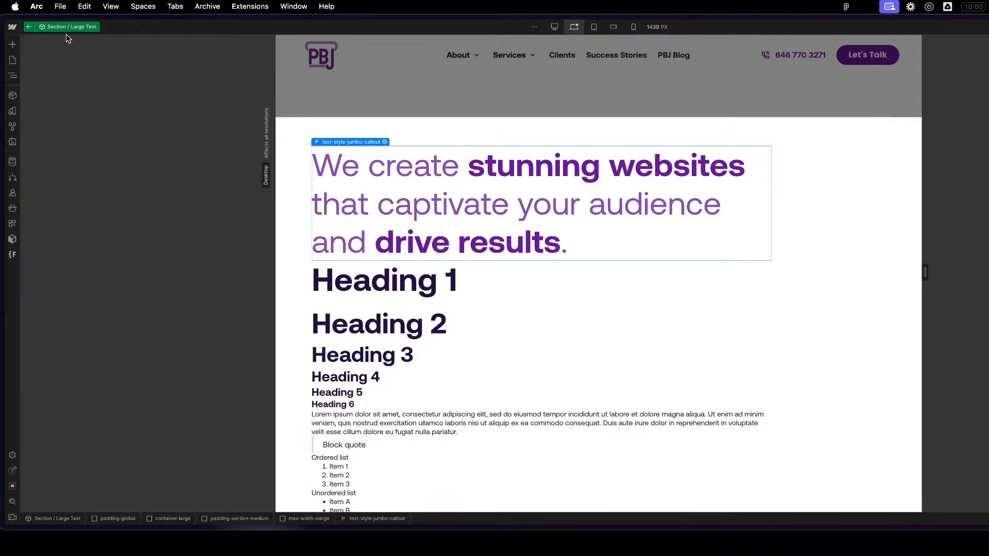
key("Return")
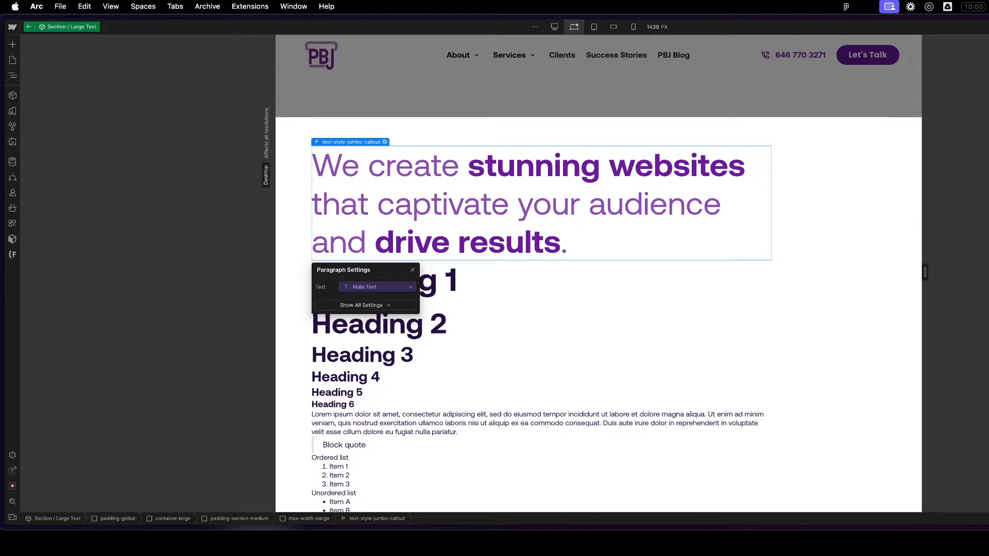
key("super+c")
left_click(495, 390)
scroll(514, 373, "down", 2)
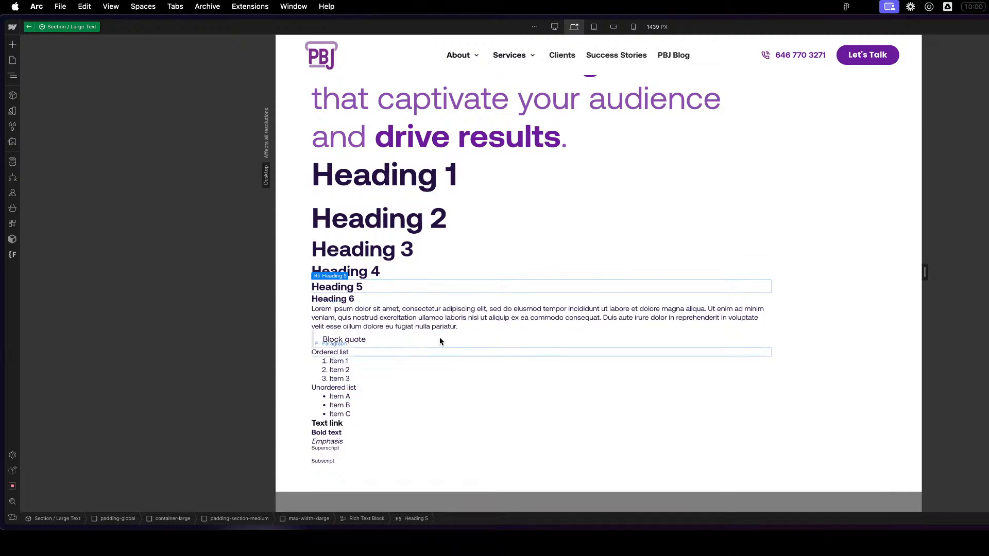
left_click(491, 195)
key("z")
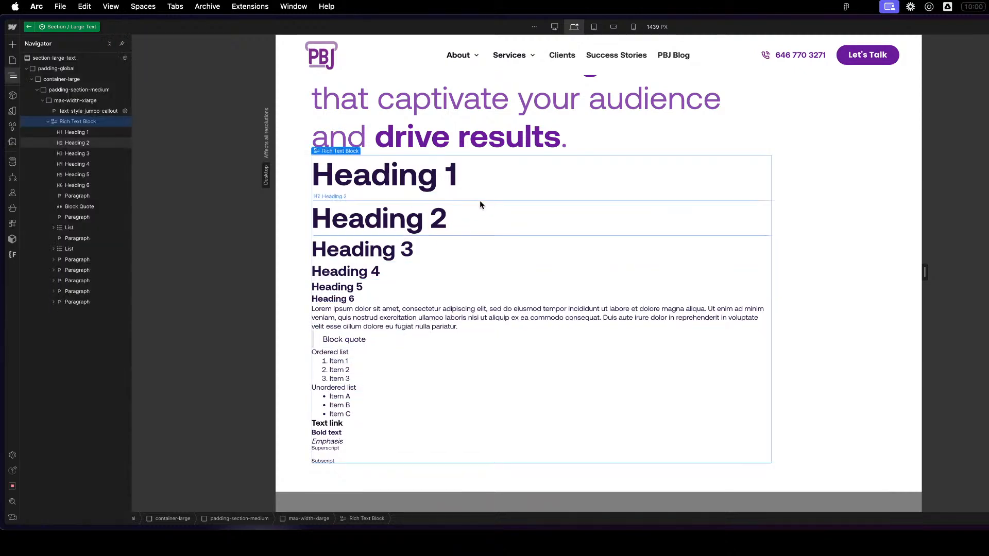
key("Return")
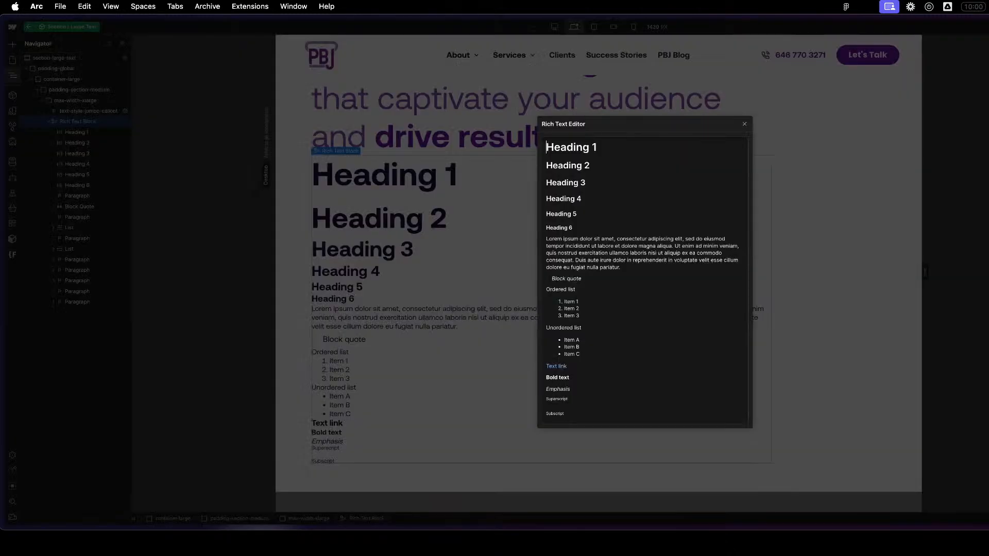
key("cmd+a")
key("BackSpace")
key("cmd+v")
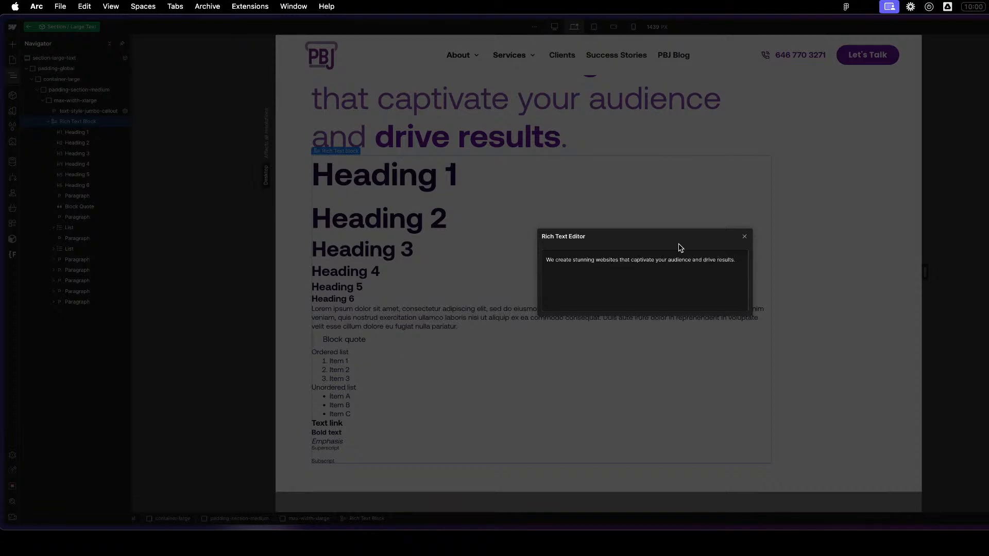
left_click(744, 237)
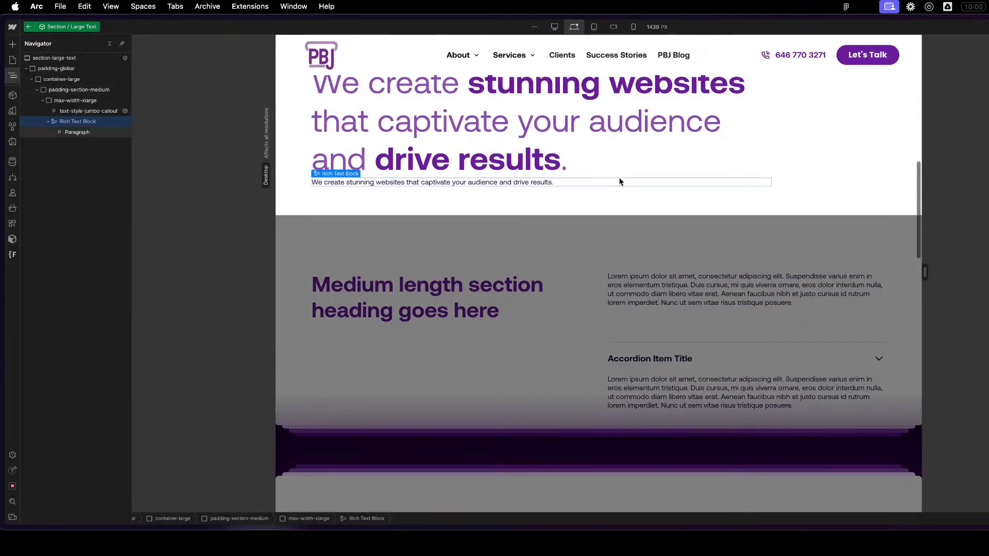
- Return to the page and test selecting the words "stunning websites" in the component instance's callout text
left_click(508, 148)
scroll(329, 150, "up", 3)
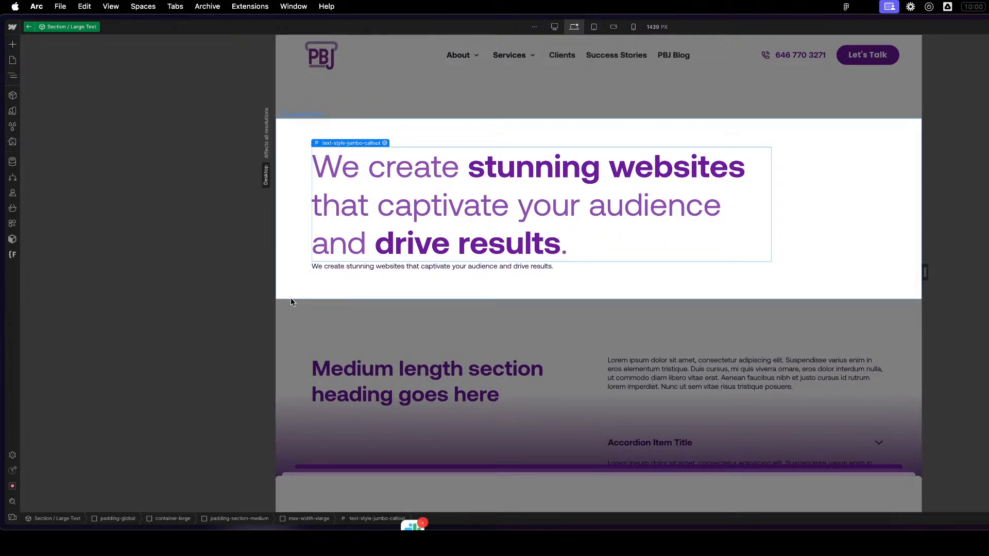
left_click(755, 316)
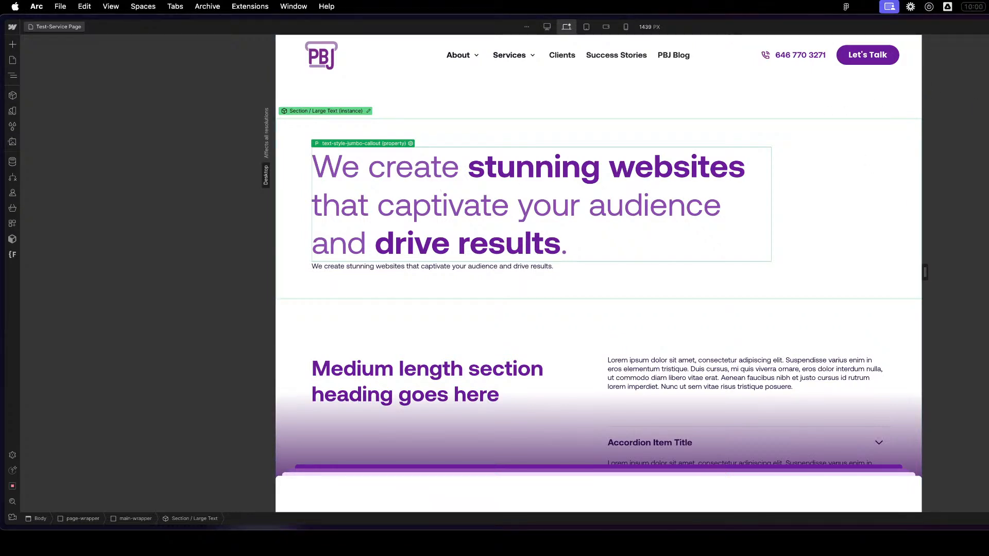
double_click(526, 170)
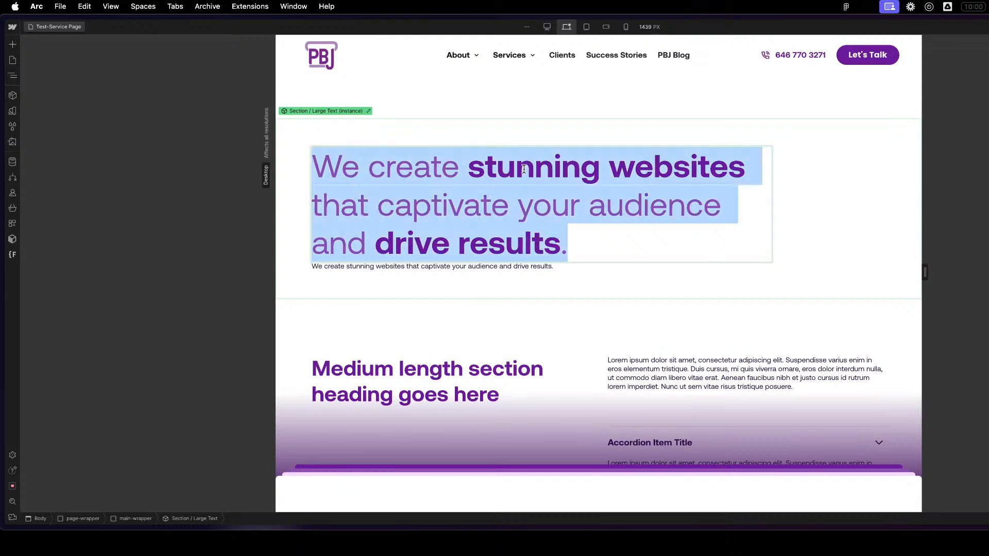
left_click_drag(471, 167, 623, 169)
key("Escape")
key("Escape")
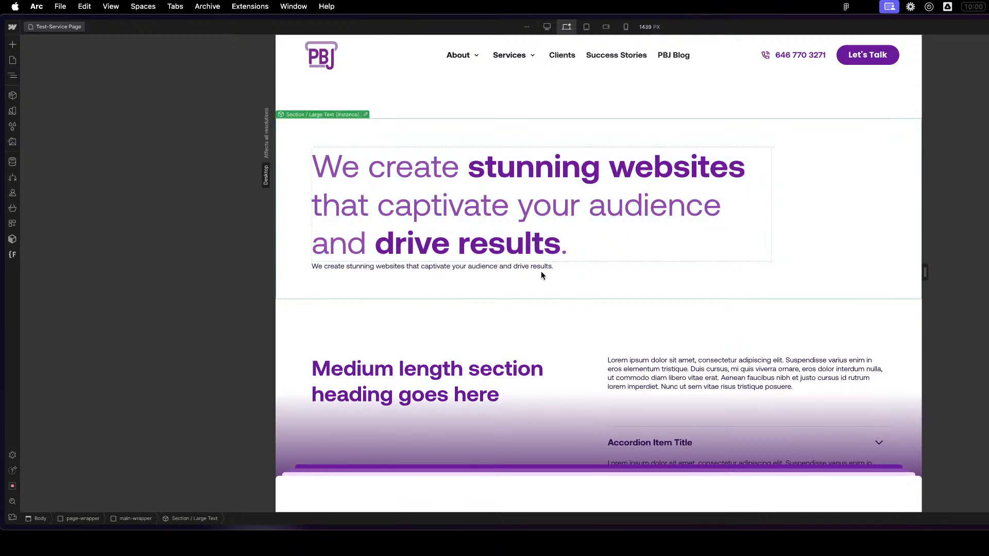
- Reopen the Section / Large Text component and apply the text-style-jumbo-callout class to the Rich Text block
double_click(535, 267)
left_click(465, 266)
key("z")
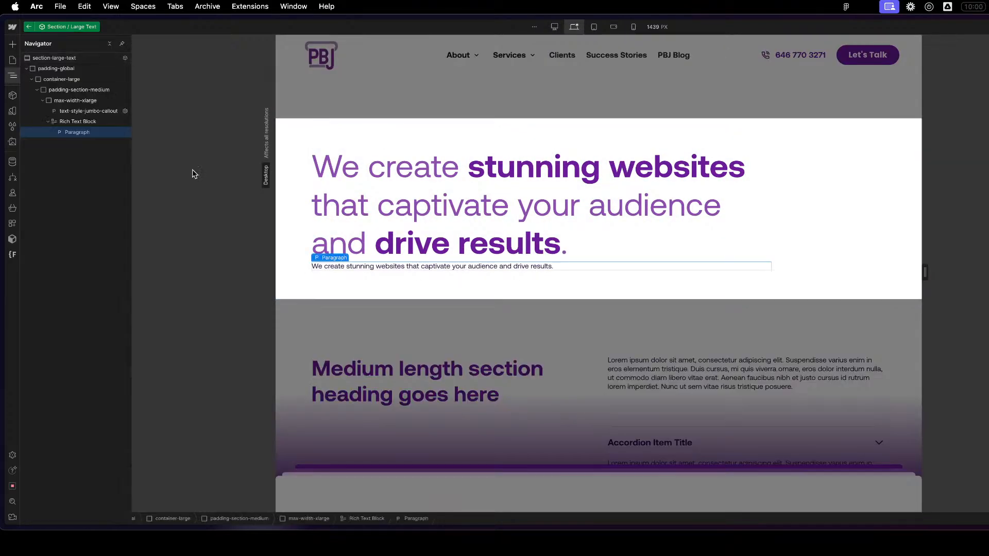
left_click(78, 122)
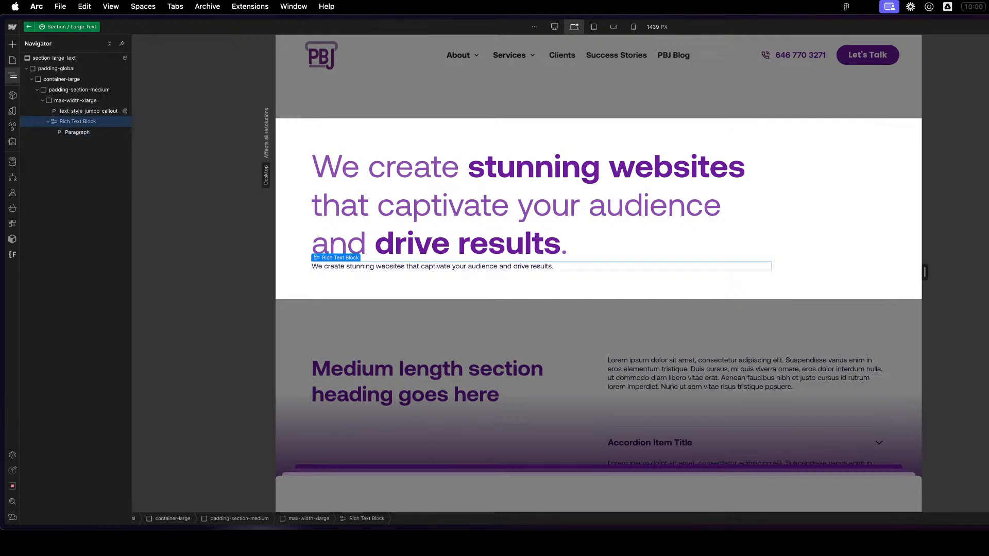
key("Return")
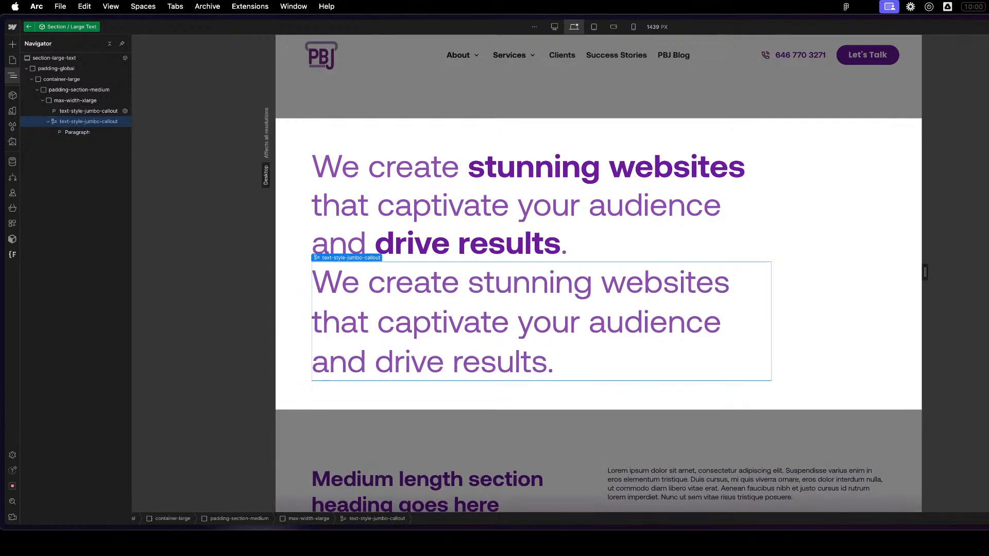
- Try bolding the word "create" in the rich text callout and undo the formatting
left_click(449, 308)
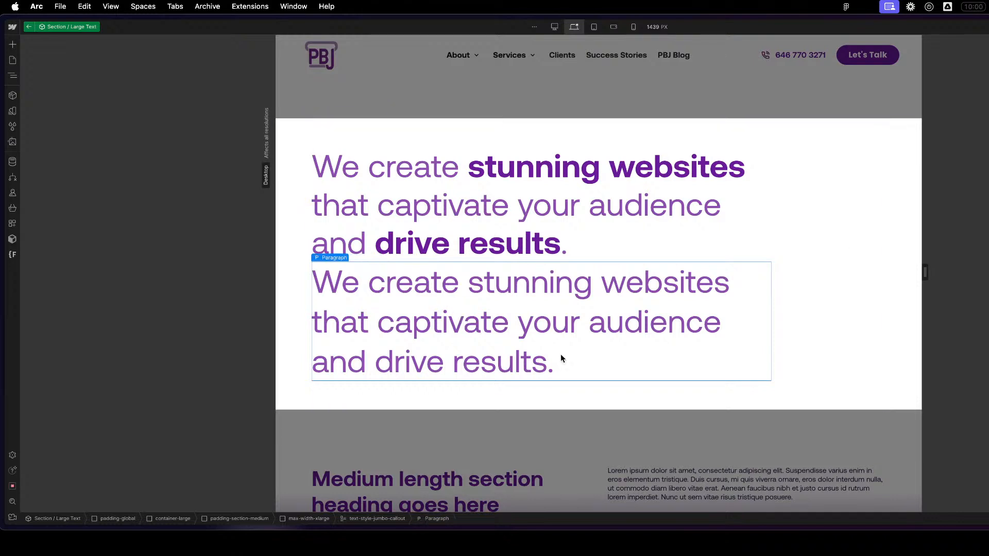
triple_click(421, 284)
left_click(458, 300, "shift")
left_click_drag(368, 282, 459, 288)
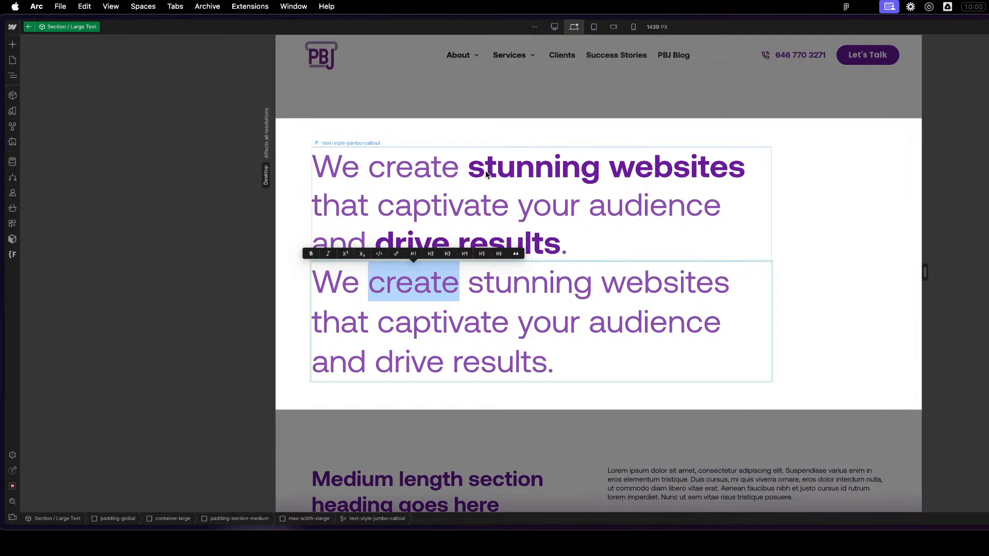
left_click(311, 254)
left_click(657, 370)
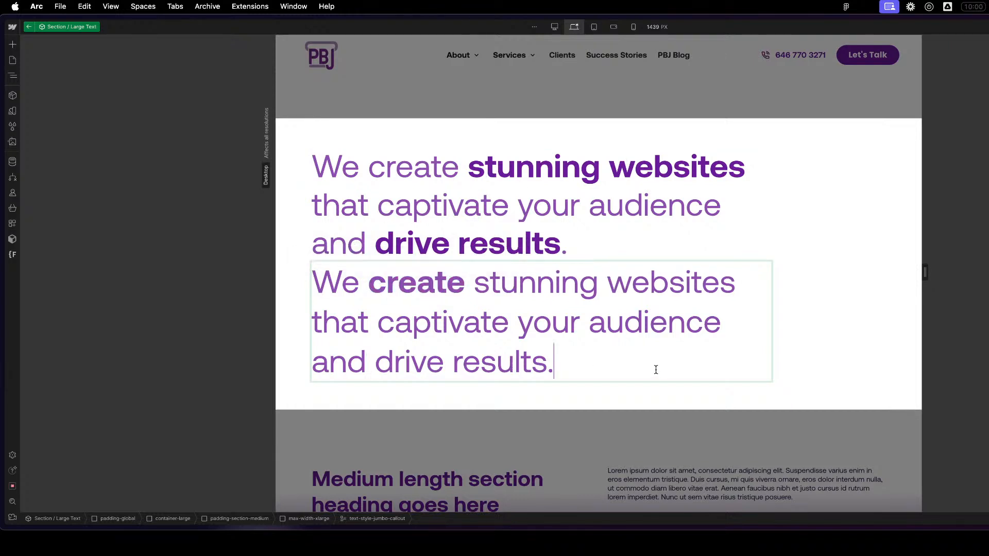
key("super+z")
key("Escape")
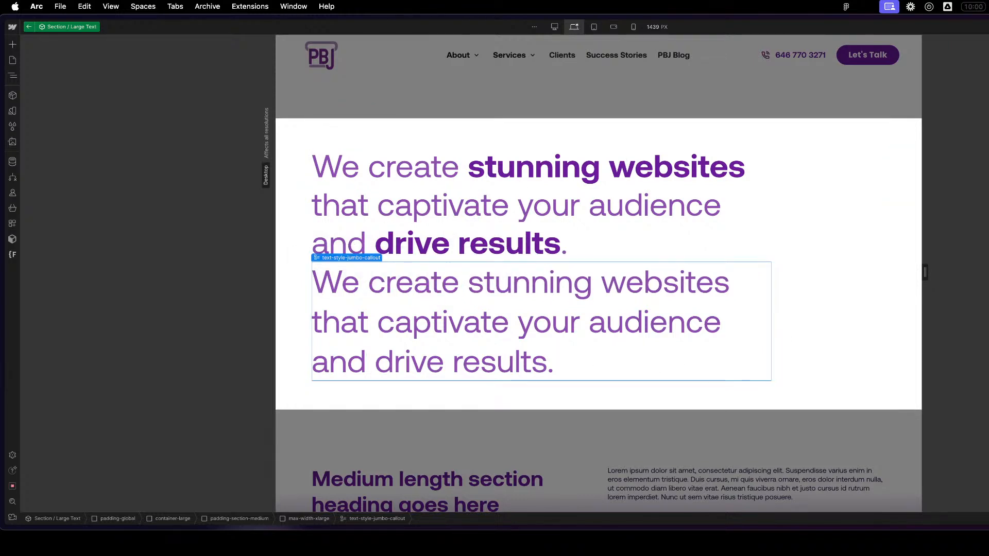
- Test bold on "create" in the rich text callout a second time, undo it and leave text editing
left_click(455, 287)
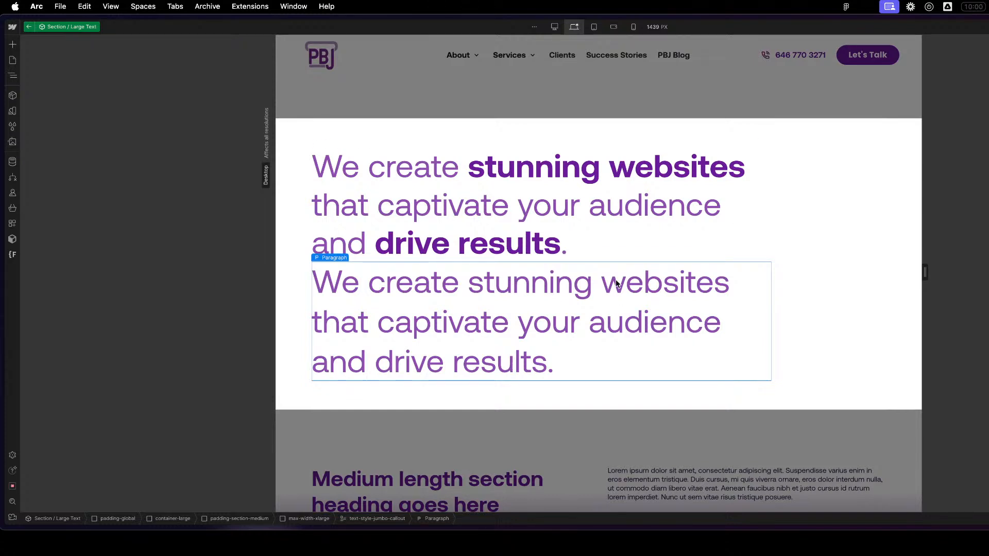
double_click(429, 294)
left_click(515, 284)
double_click(376, 282)
left_click(313, 255)
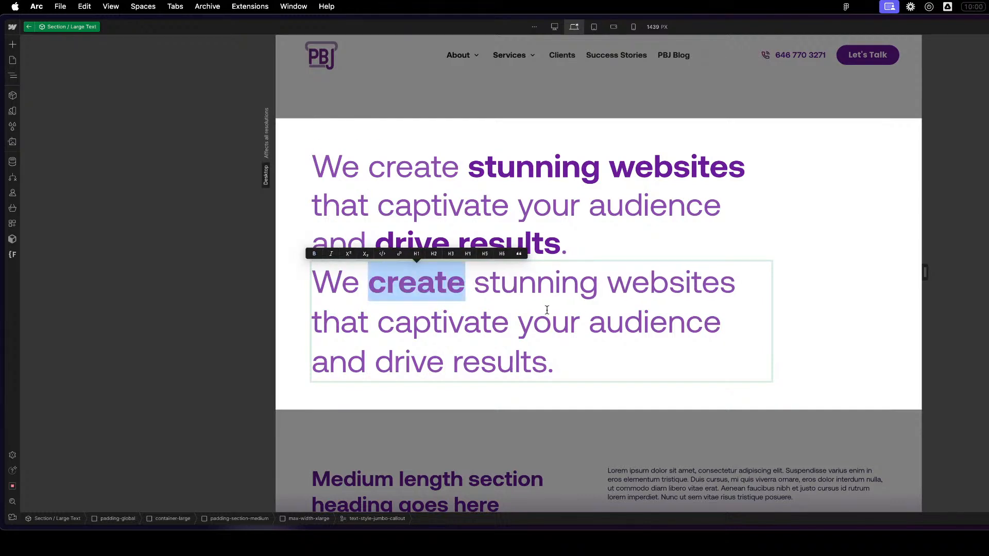
left_click(580, 318)
key("super+z")
key("Escape")
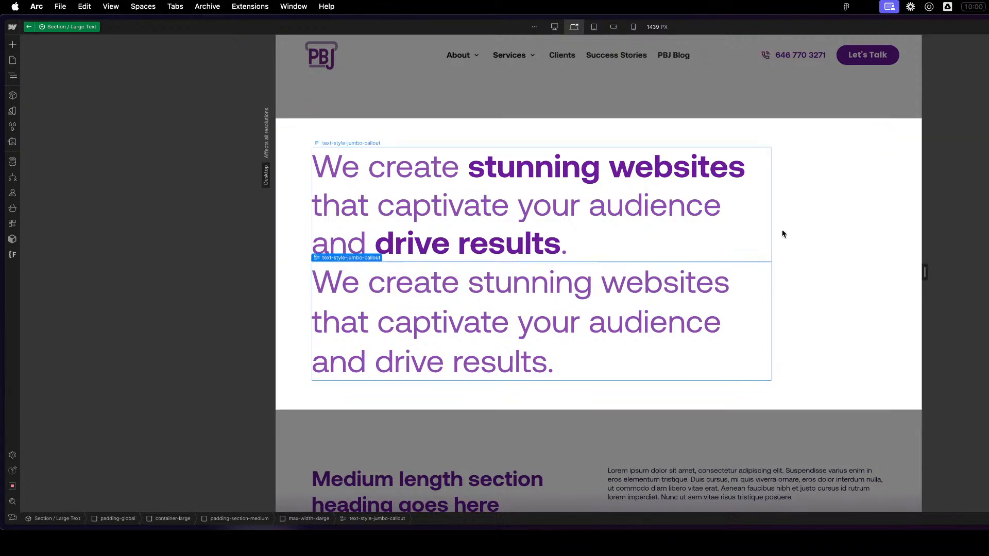
left_click(396, 362)
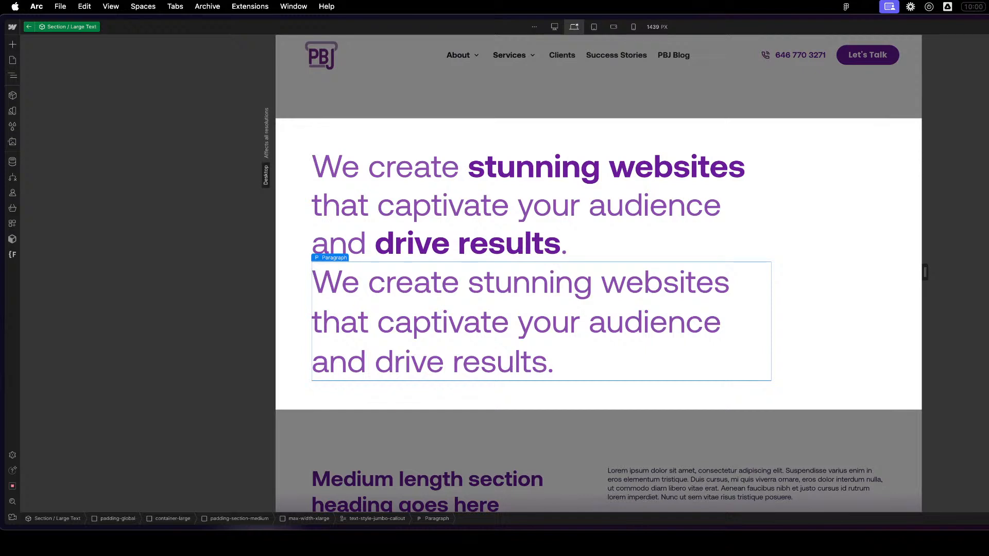
left_click(725, 184)
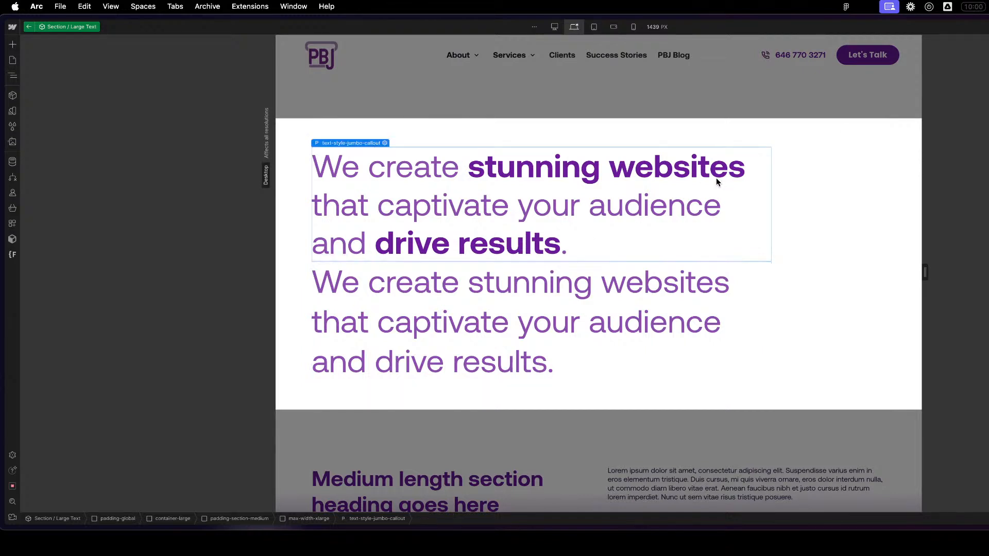
left_click(415, 323)
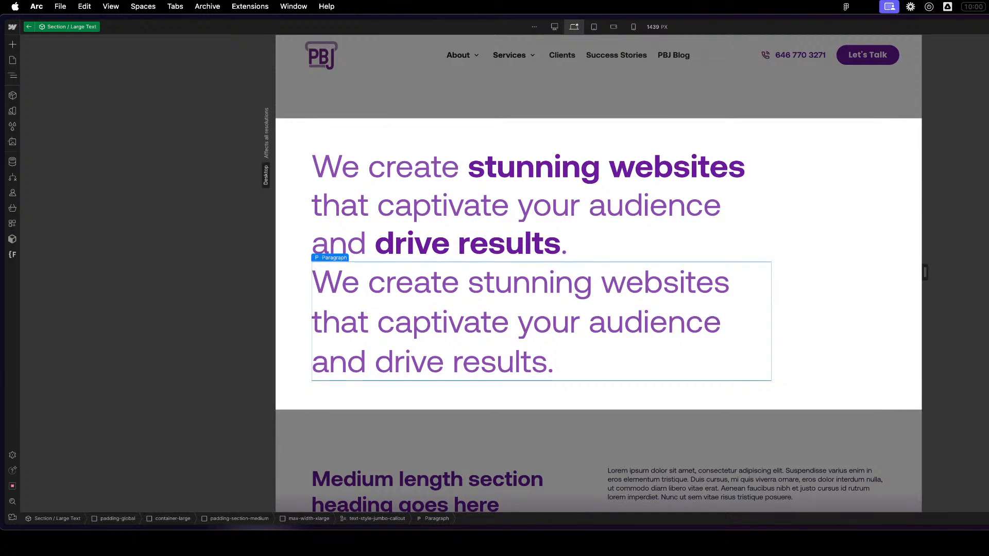
- Look through the site settings and help options, and open the AI Learning Assistant
left_click(12, 470)
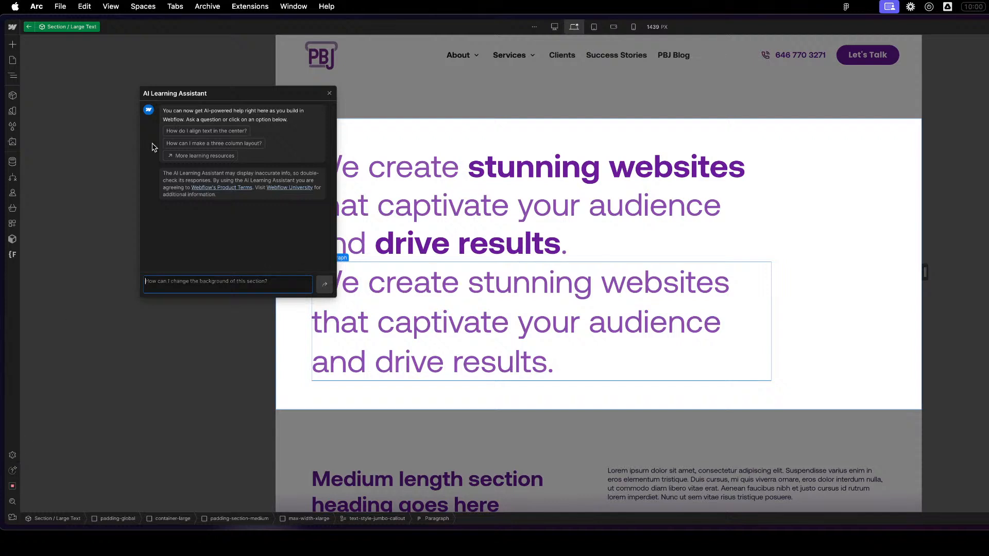
left_click(330, 93)
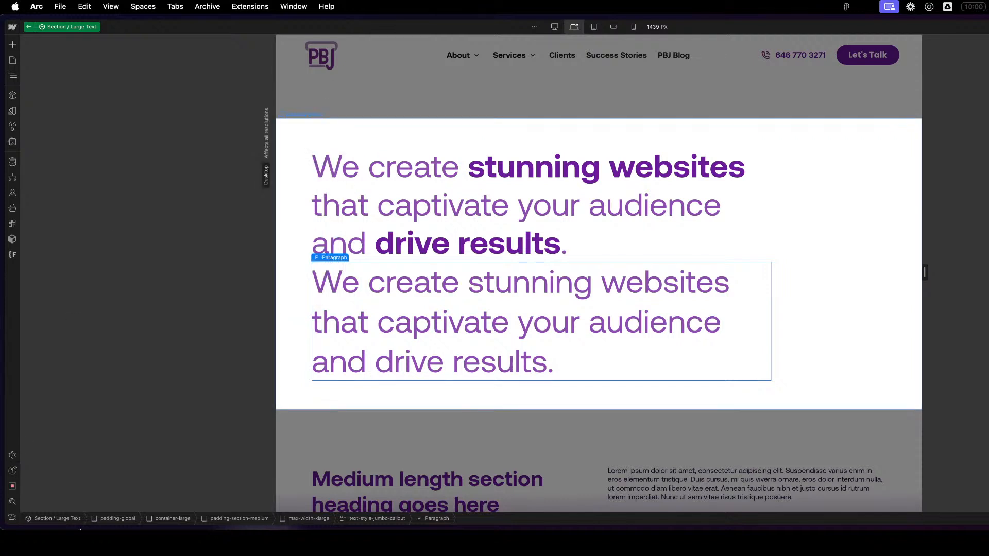
left_click(13, 455)
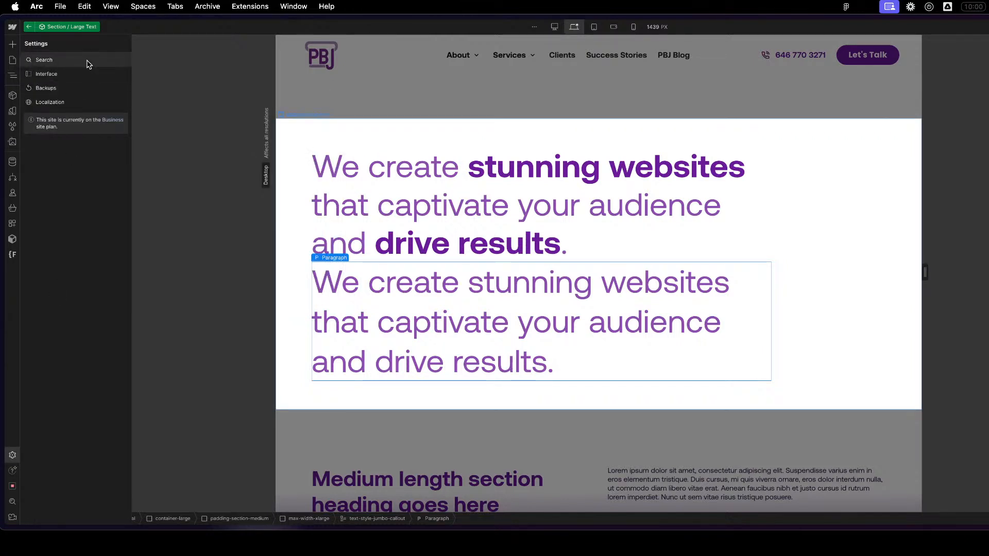
left_click(12, 471)
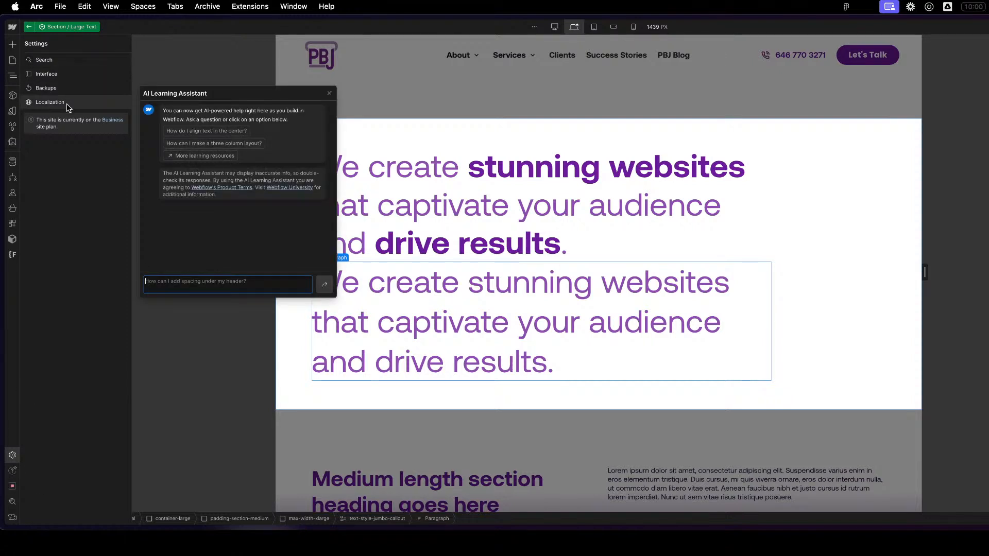
left_click(13, 471)
left_click(13, 471)
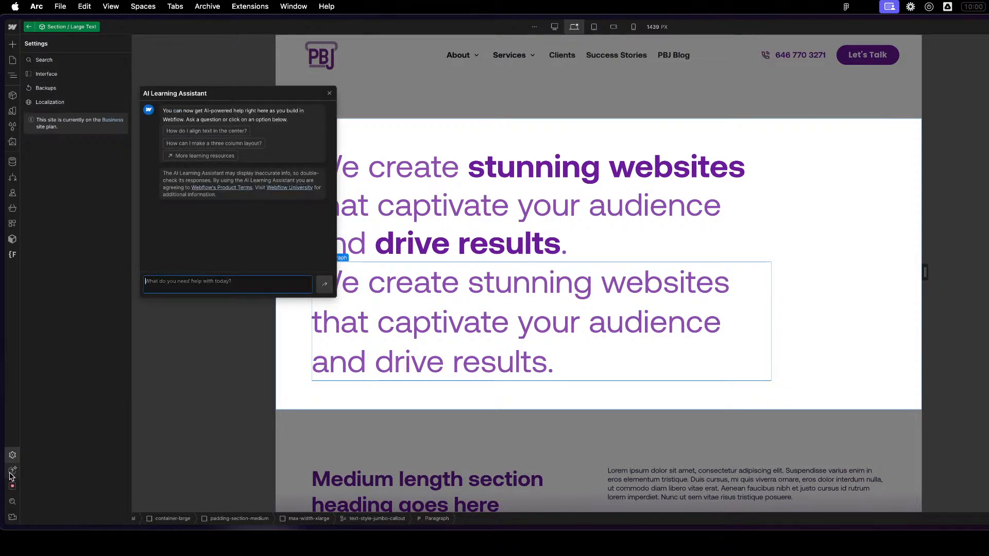
left_click(12, 472)
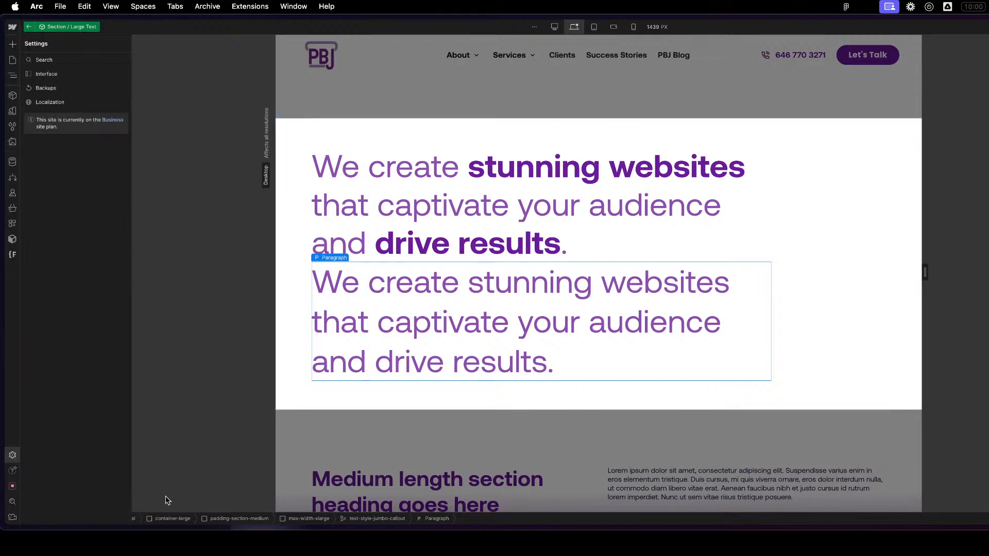
left_click(13, 503)
left_click(13, 502)
left_click(12, 471)
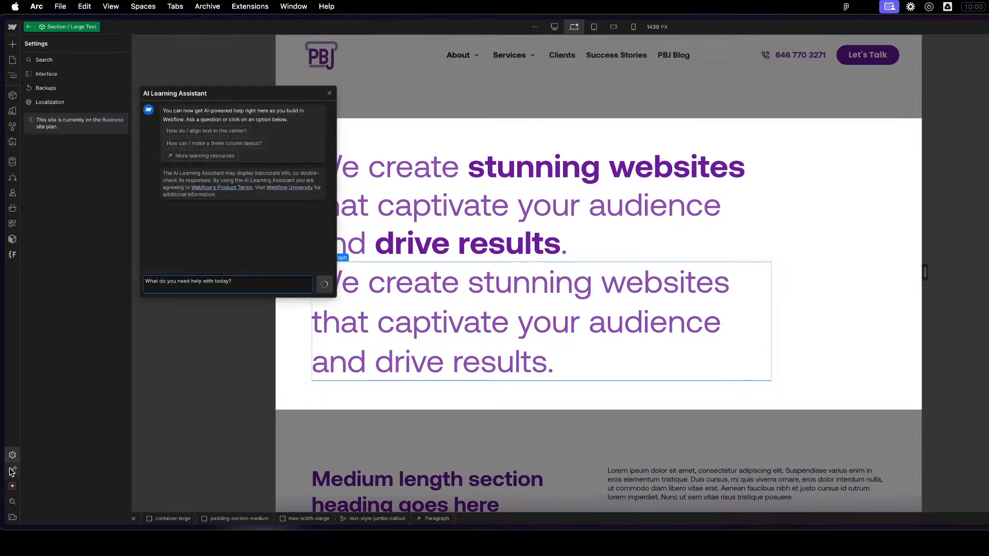
- Close the AI Learning Assistant and look through the Interface, Search and Backups sections of the site settings
left_click(329, 93)
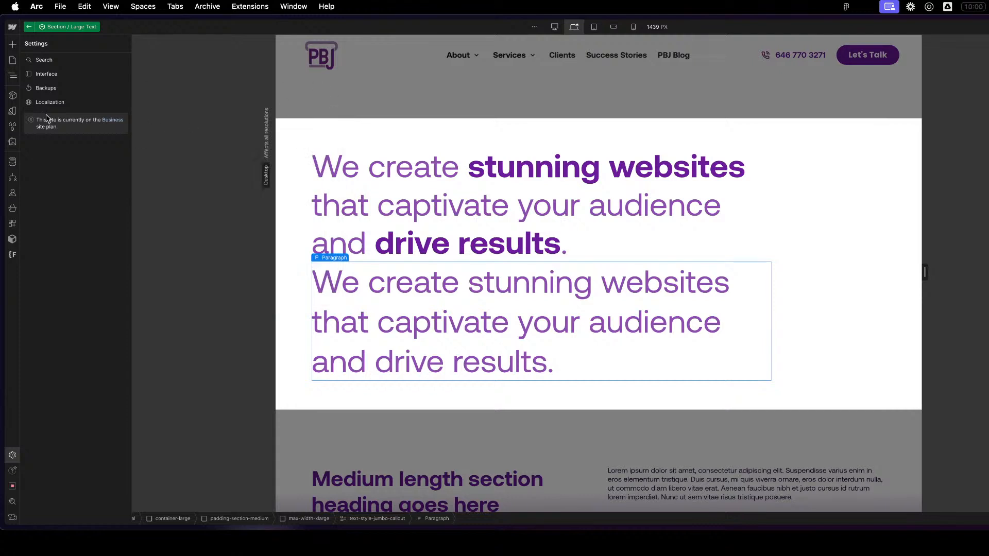
left_click(57, 101)
left_click(58, 75)
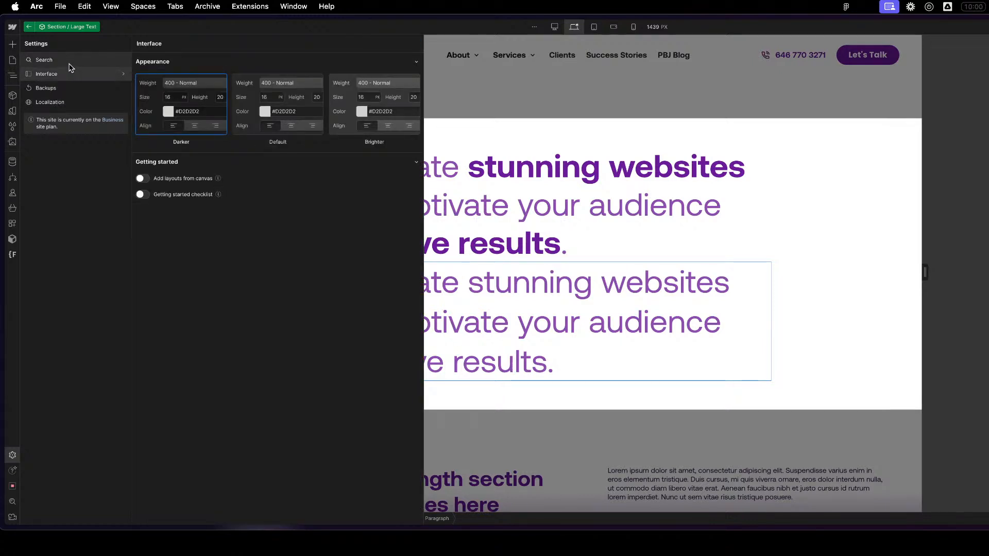
left_click(69, 63)
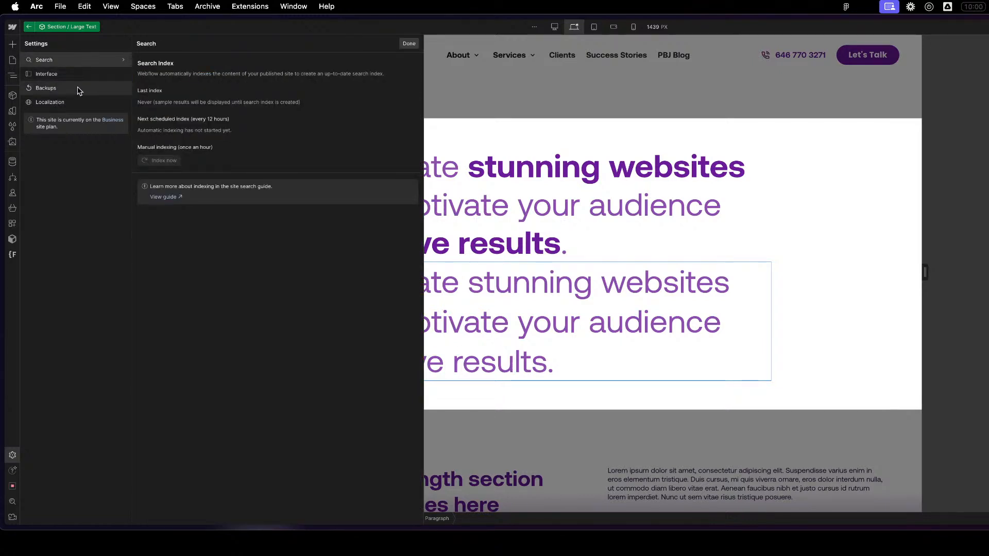
left_click(78, 90)
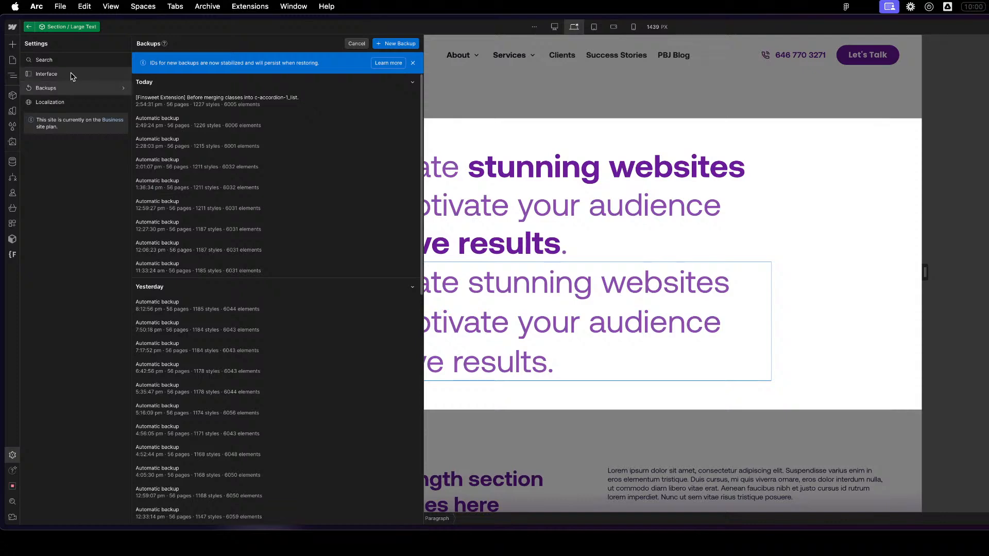
left_click(69, 76)
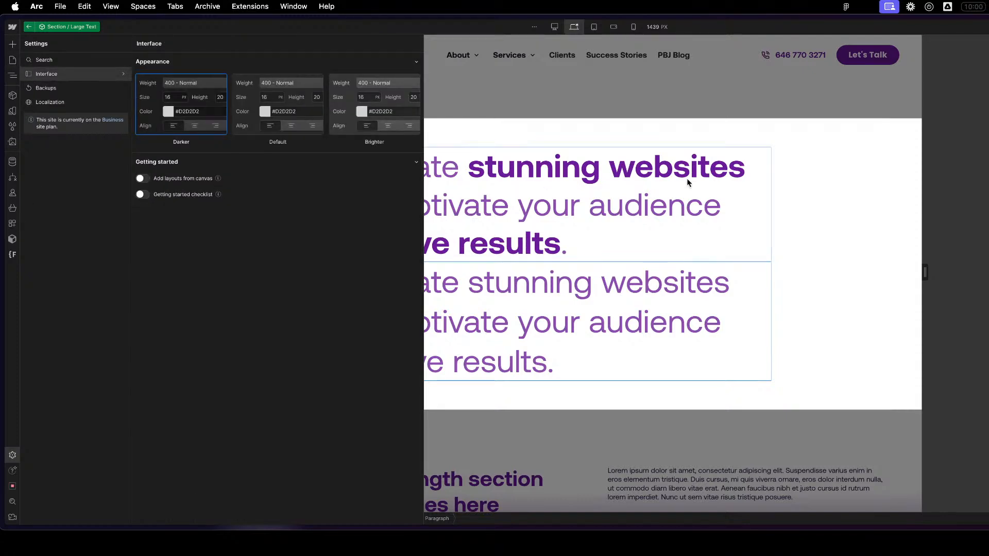
- Select the upper callout paragraph, open the site's code export and close it again
left_click(685, 195)
key("super+shift+e")
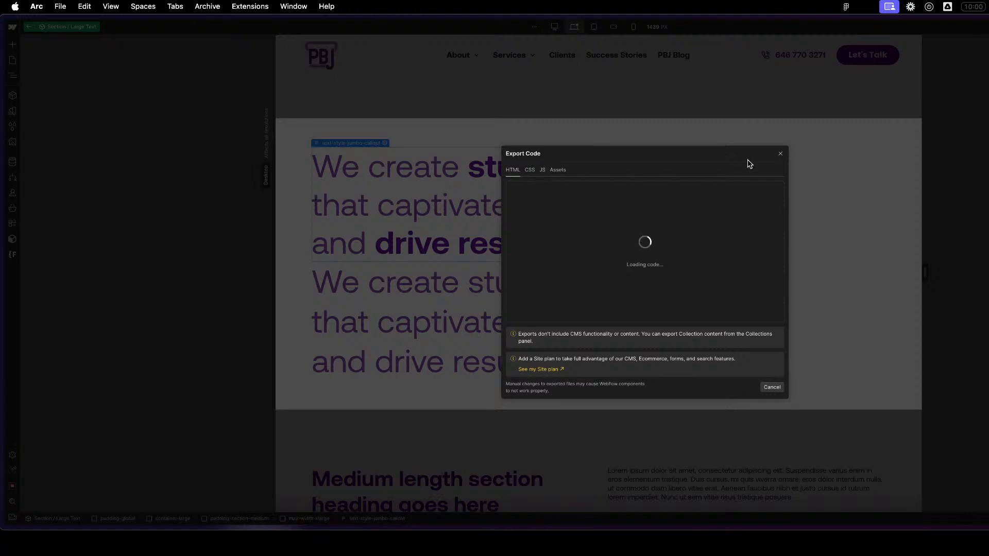
left_click(780, 155)
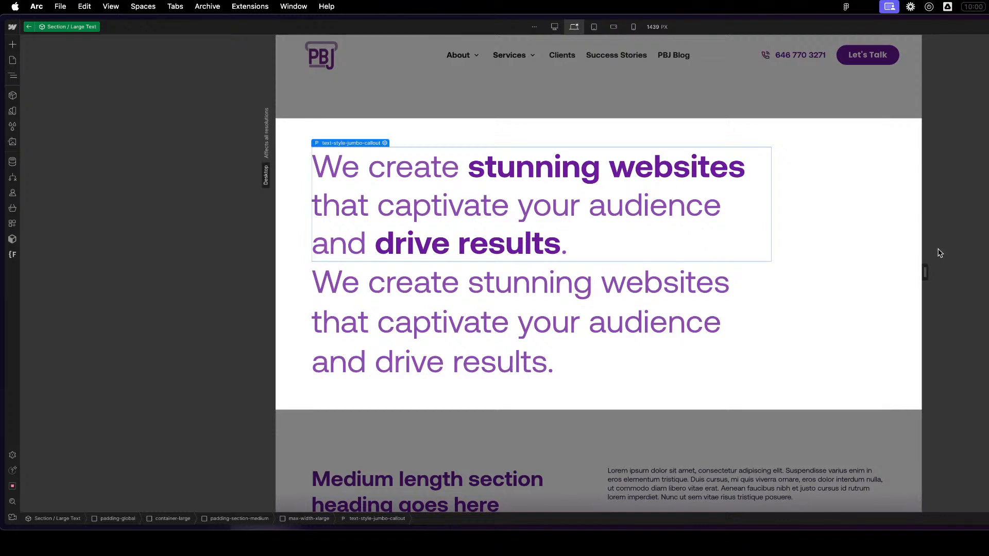
- Glance at the published page, then open the CSS preview with the rich text paragraph selected and close it
key("ctrl+Right")
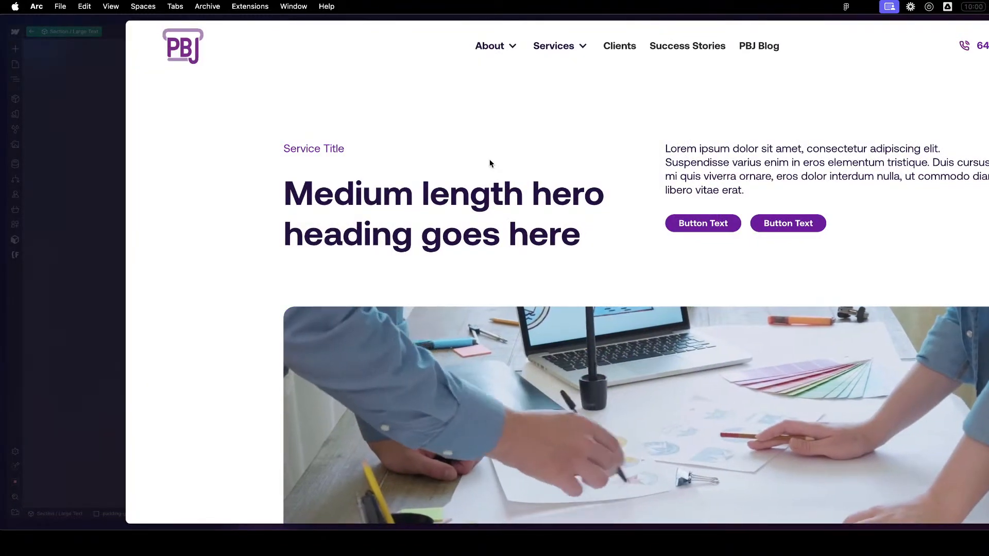
key("Escape")
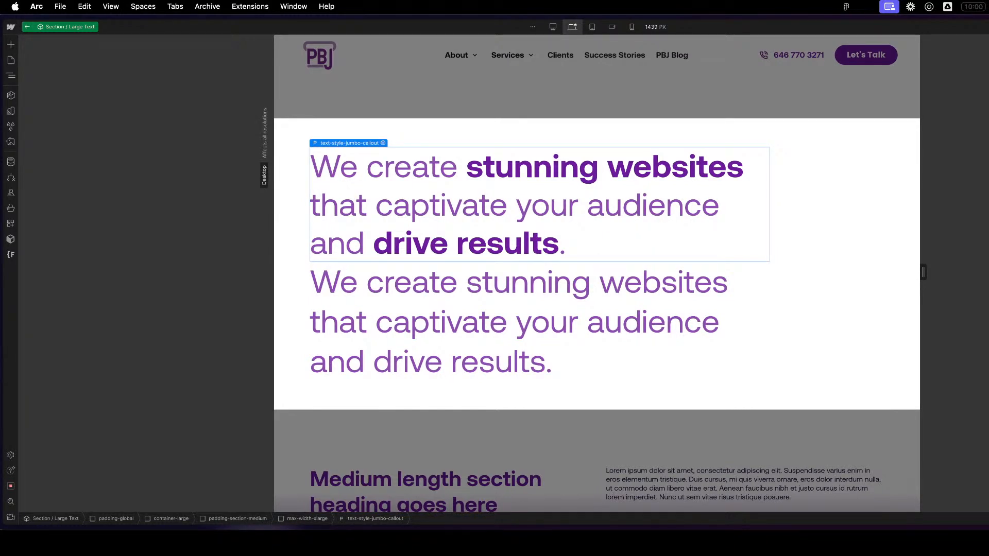
left_click(613, 312)
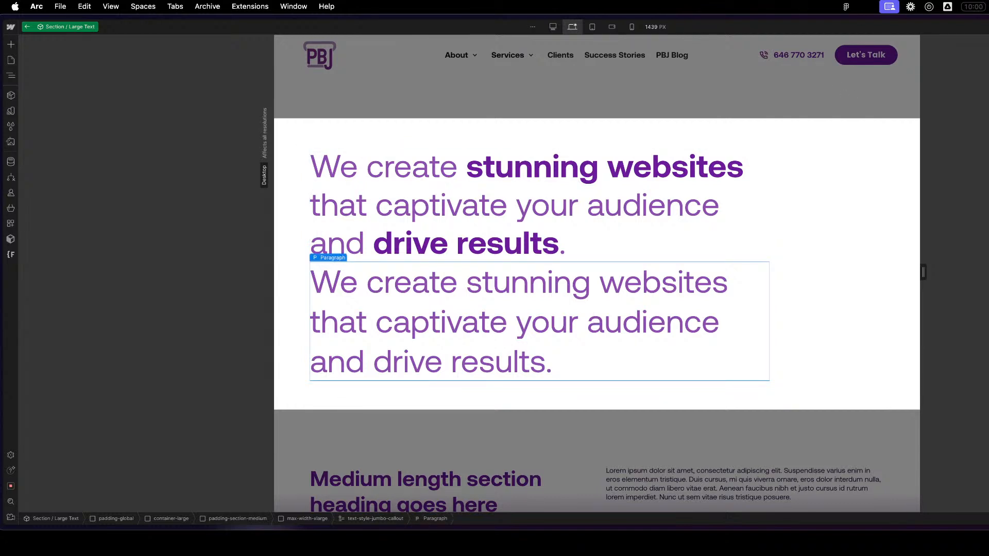
key("super+shift+c")
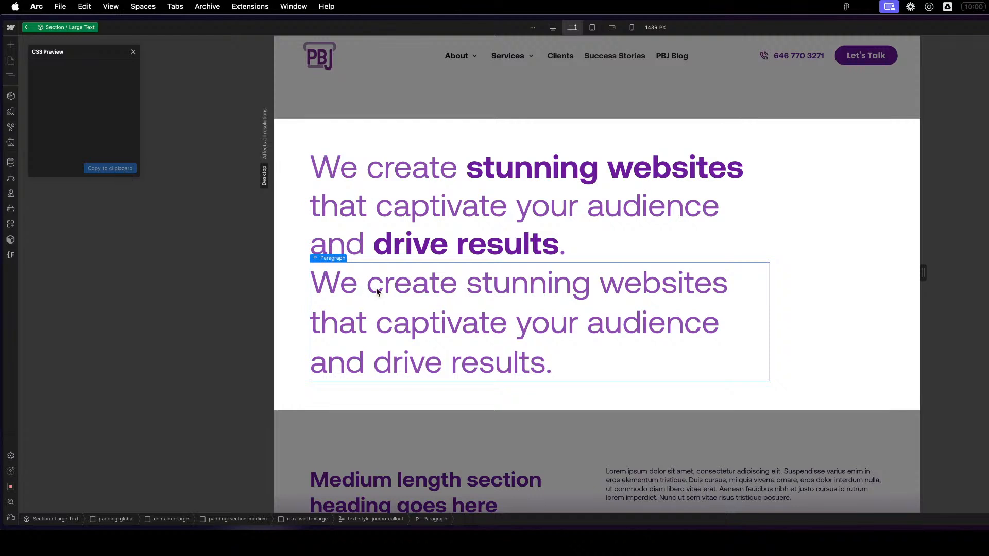
left_click(134, 54)
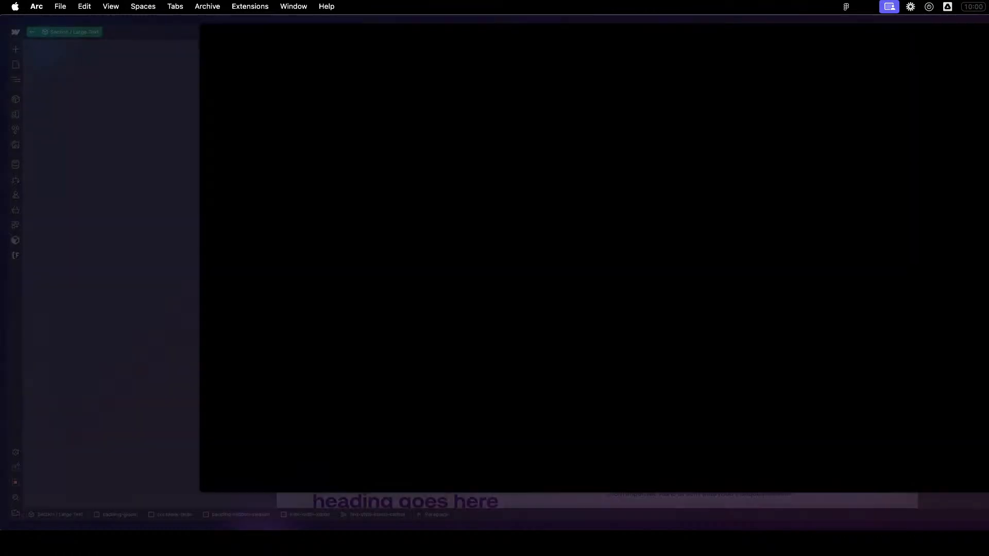
- Find the large text section on the published page and inspect the lower callout's paragraph in the developer tools
scroll(614, 363, "down", 6)
scroll(619, 364, "down", 15)
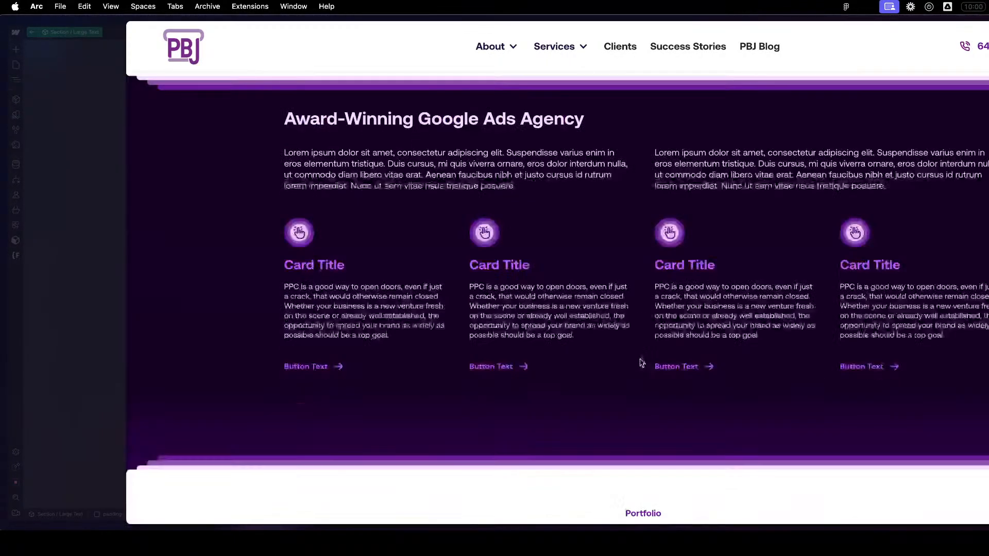
scroll(552, 360, "up", 10)
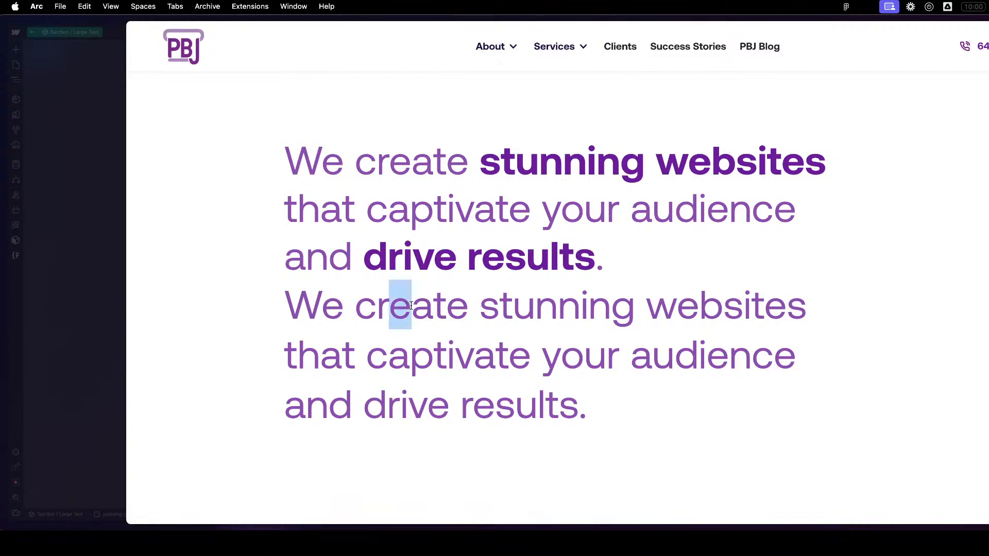
left_click_drag(390, 307, 433, 308)
right_click(433, 309)
left_click(480, 429)
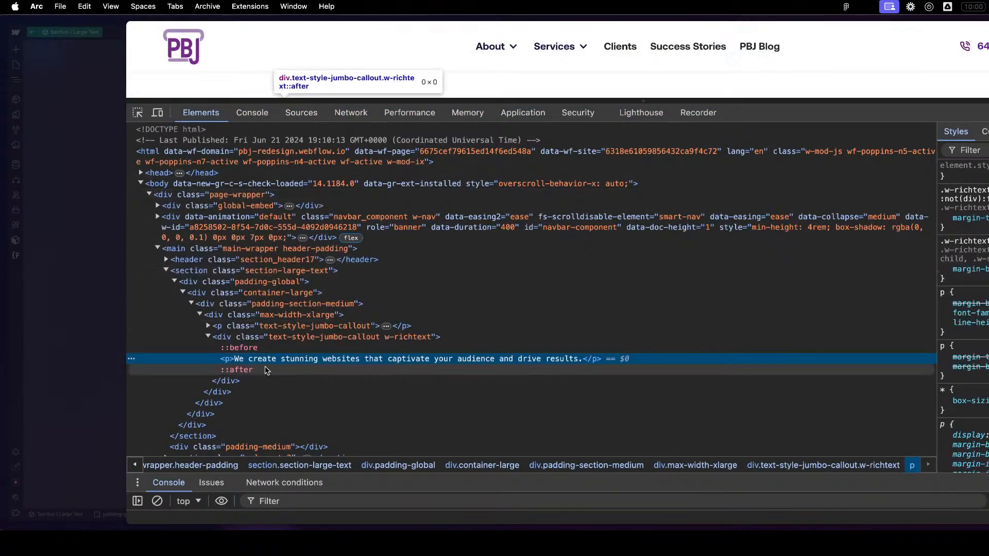
- Compare the markup of the rich text div and the text-style-jumbo-callout paragraph with its text-highlight spans, and close the developer tools
left_click(291, 348)
left_click(347, 338)
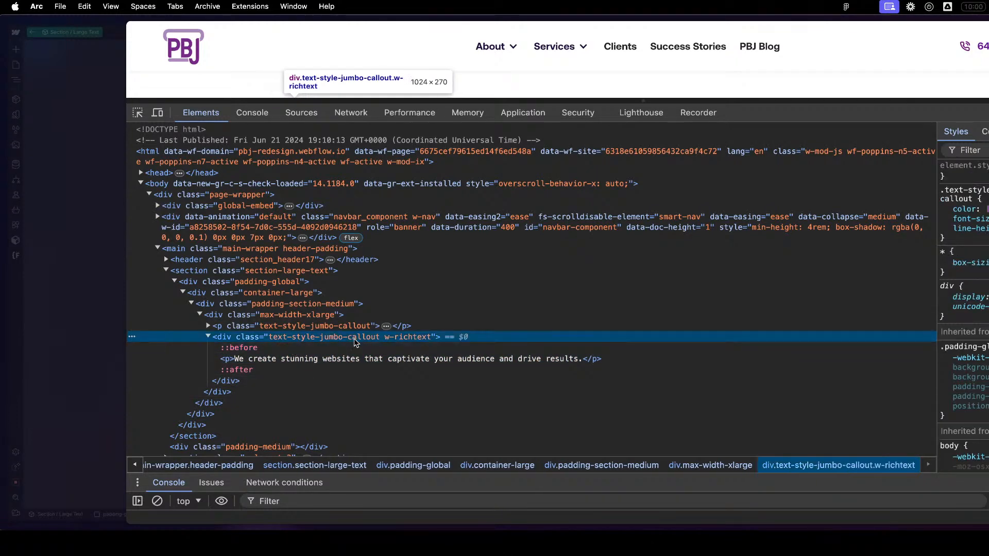
left_click(207, 328)
left_click(207, 326)
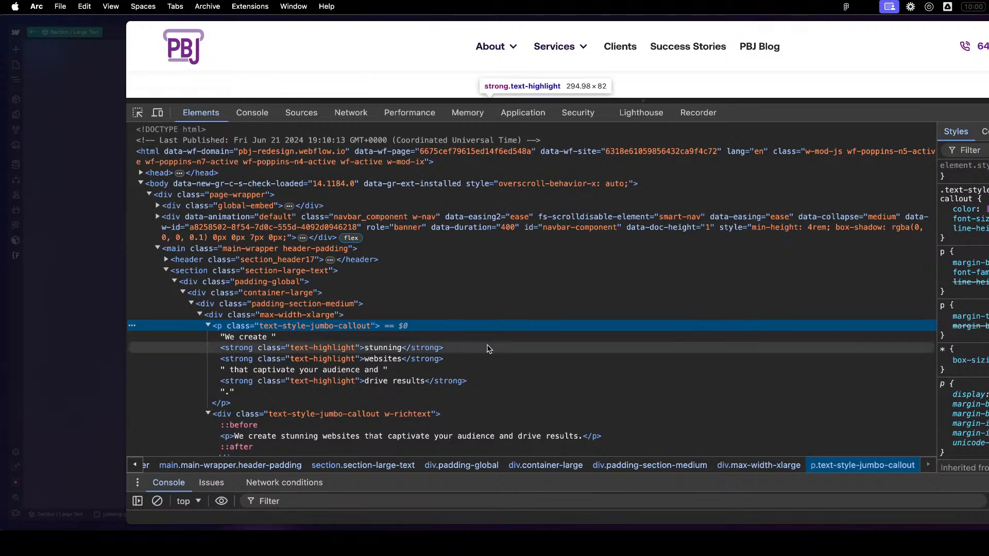
scroll(487, 350, "down", 1)
scroll(487, 345, "down", 1)
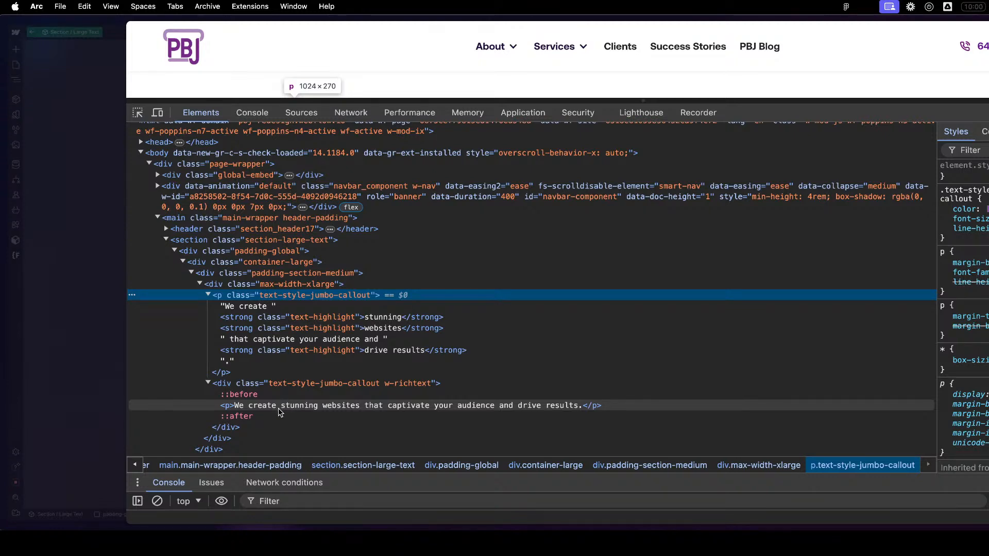
key("alt+super+i")
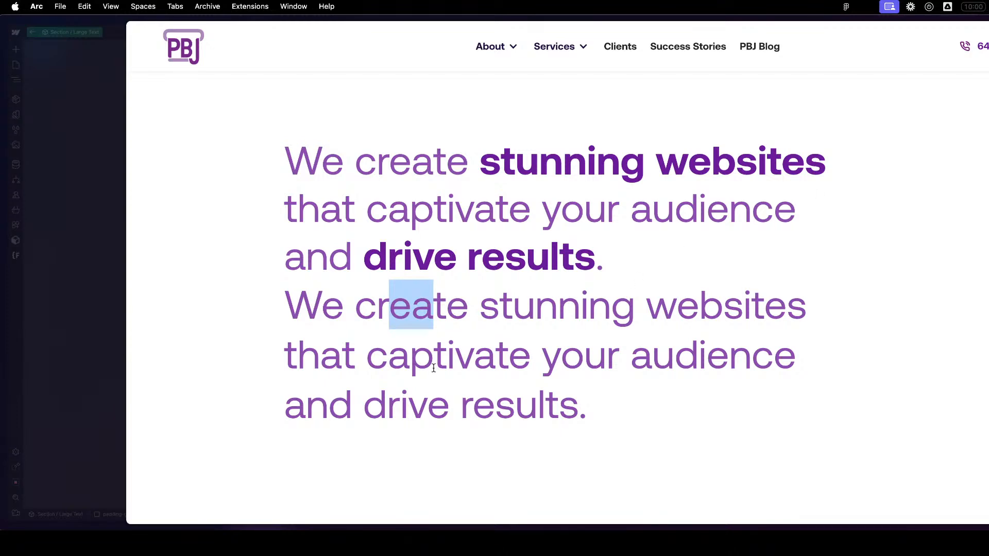
- Return to the Webflow Designer, bold the word "create" in the rich text callout and leave text editing
left_click_drag(398, 396, 407, 394)
left_click(426, 296)
key("super+shift+p")
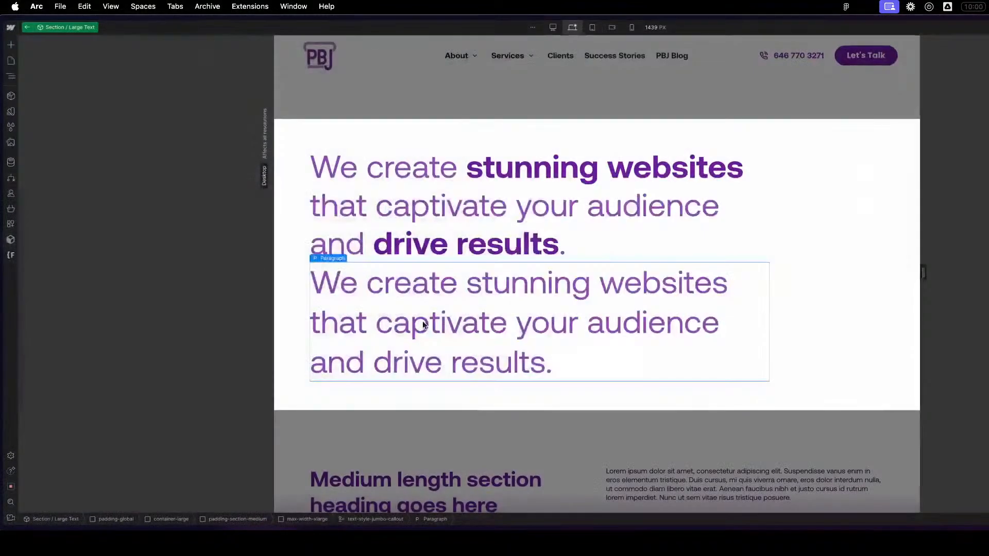
double_click(436, 304)
left_click_drag(366, 283, 455, 282)
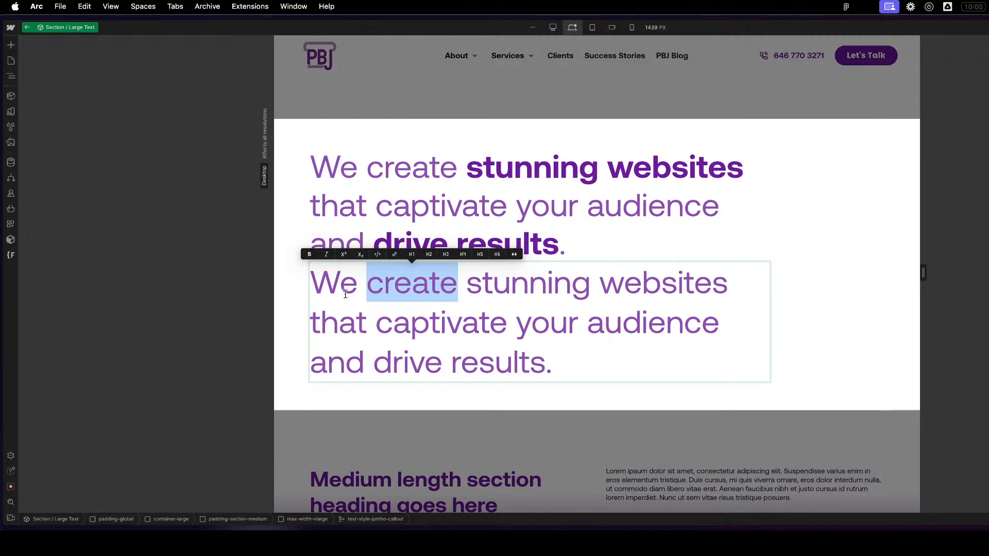
left_click(309, 254)
key("Escape")
left_click(752, 224)
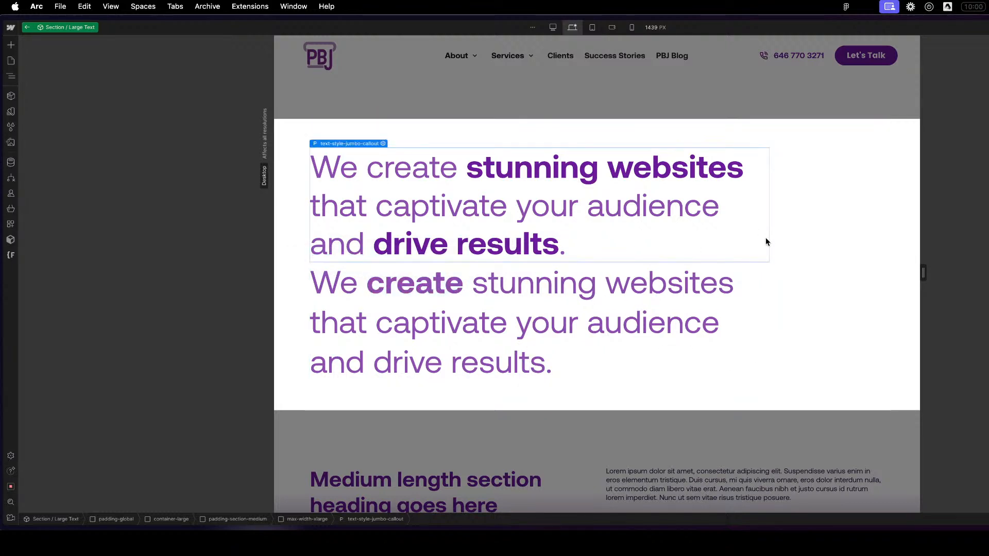
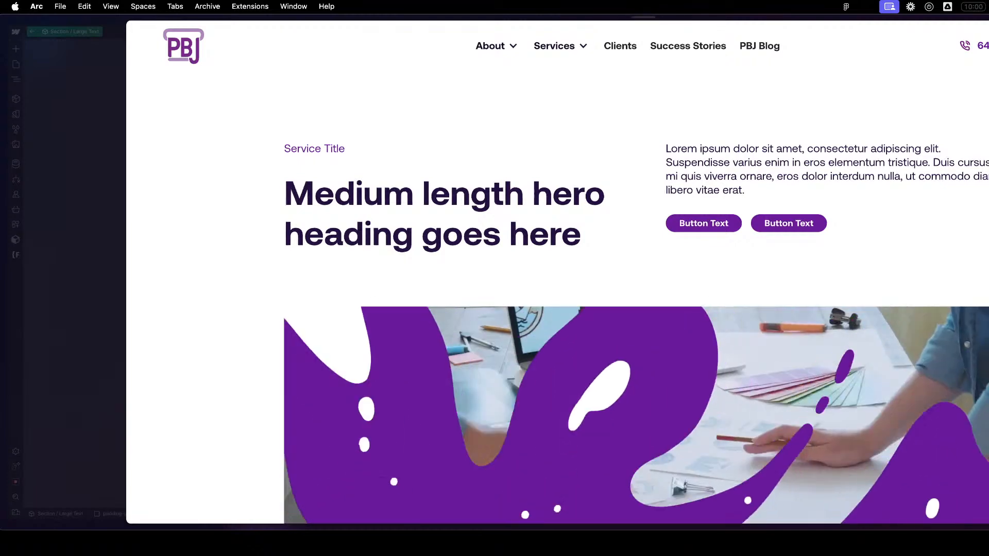
- Find the large text section on the published page and inspect the bold word "create" in the developer tools
scroll(748, 322, "down", 10)
scroll(697, 288, "up", 1)
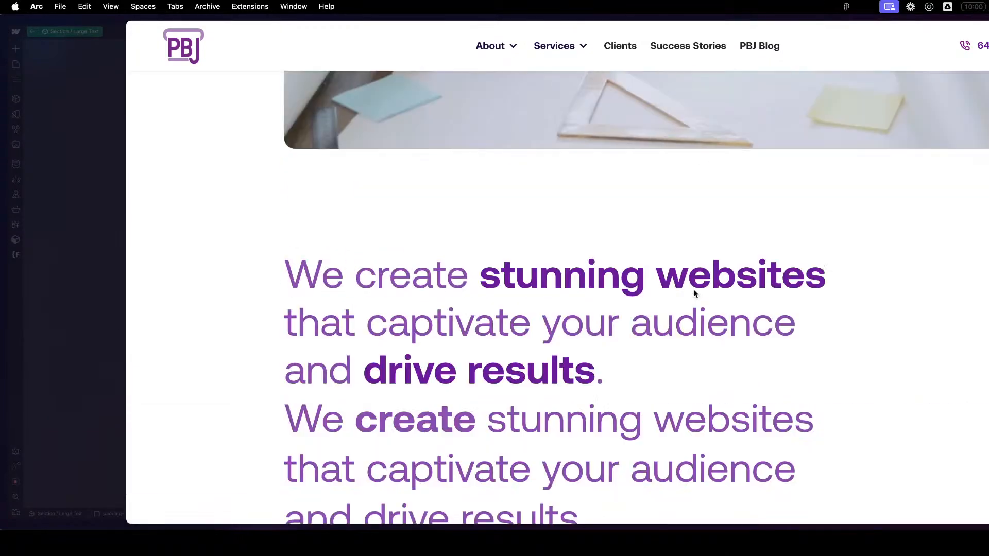
scroll(531, 380, "down", 2)
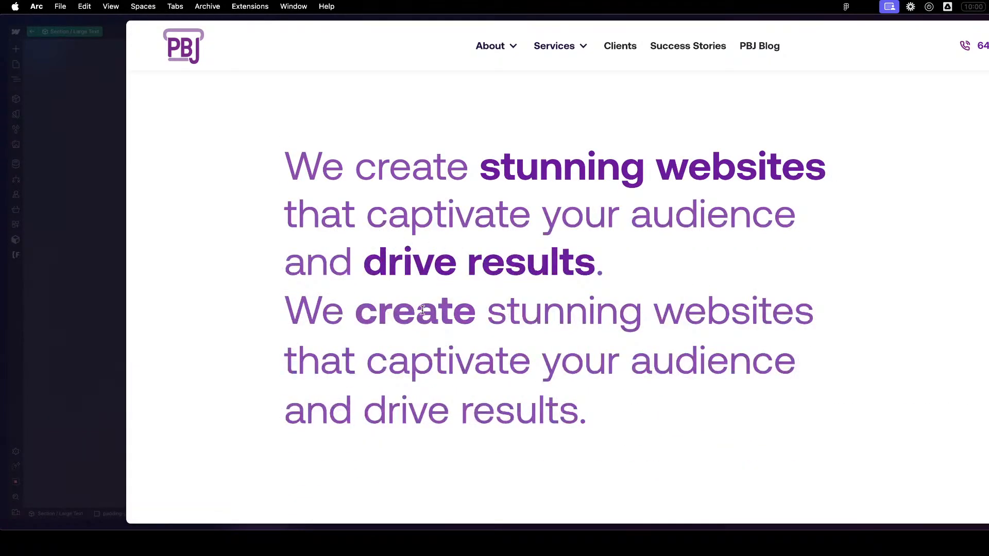
double_click(423, 310)
right_click(421, 308)
left_click(479, 430)
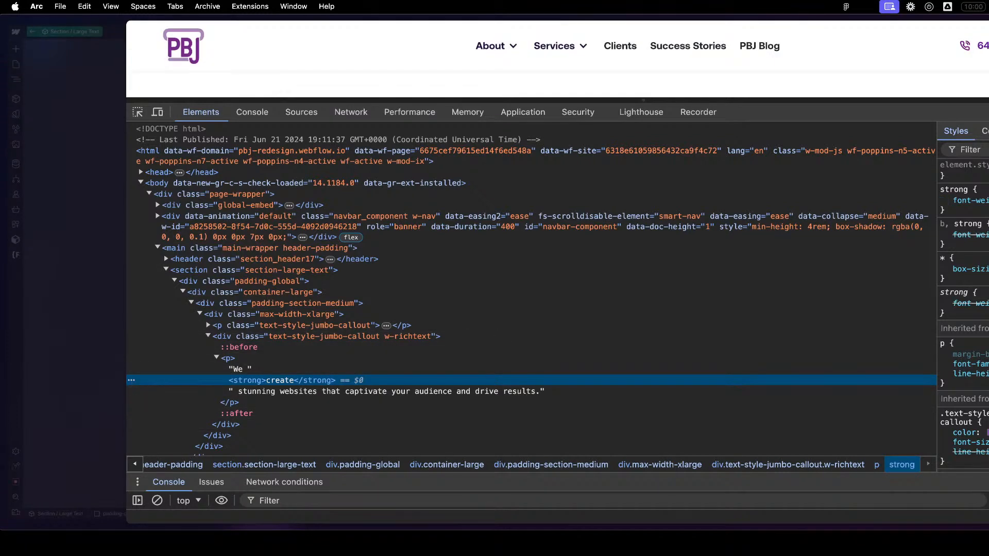
- Compare the plain strong tag with the strong text-highlight tags in the upper text-style-jumbo-callout paragraph, and close the published page
left_click(988, 150)
key("Escape")
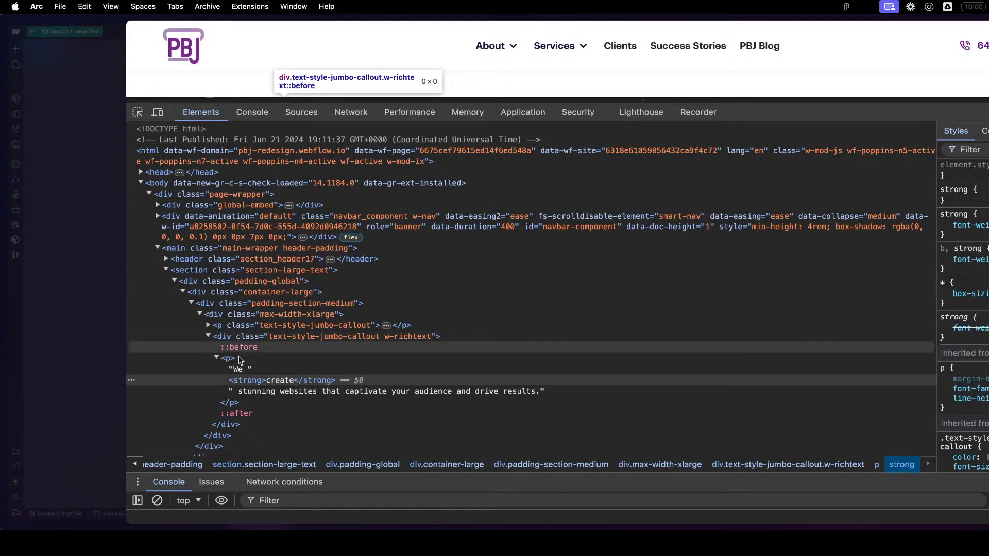
double_click(304, 338)
left_click(279, 337)
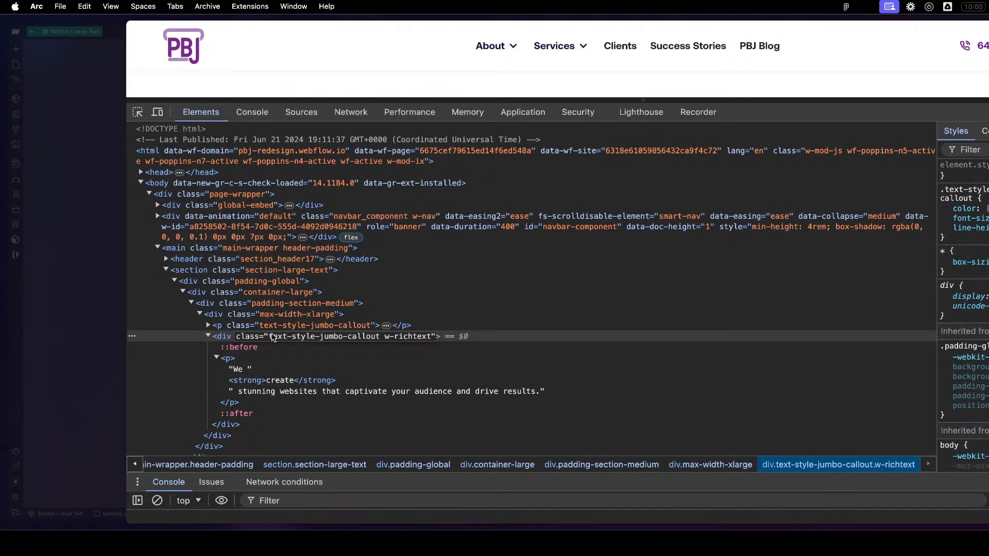
left_click(209, 325)
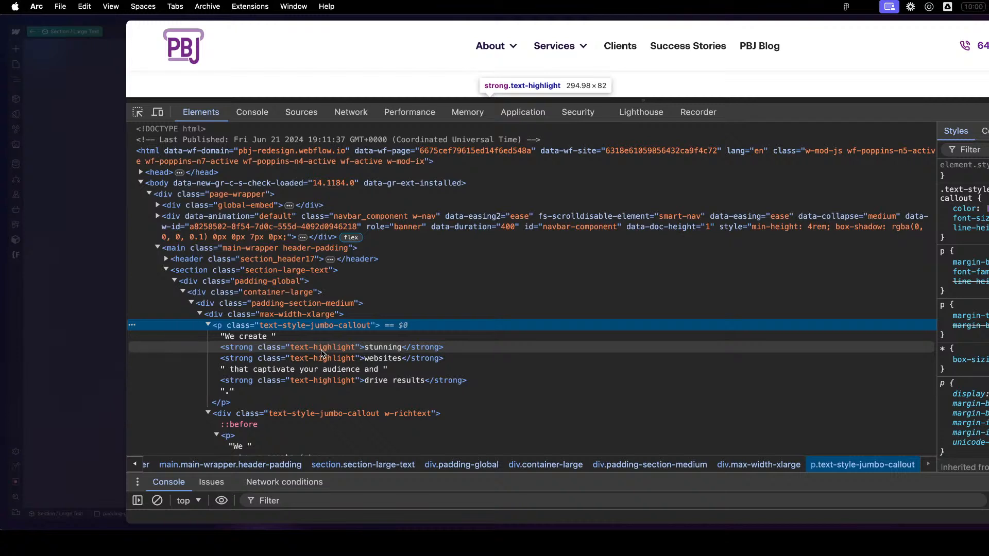
double_click(327, 330)
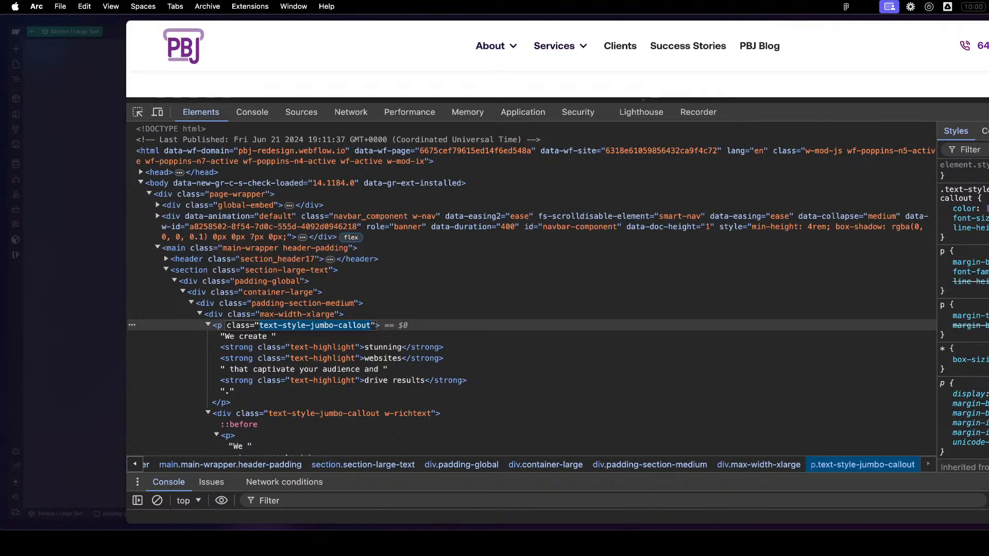
key("super+alt+i")
left_click(529, 283)
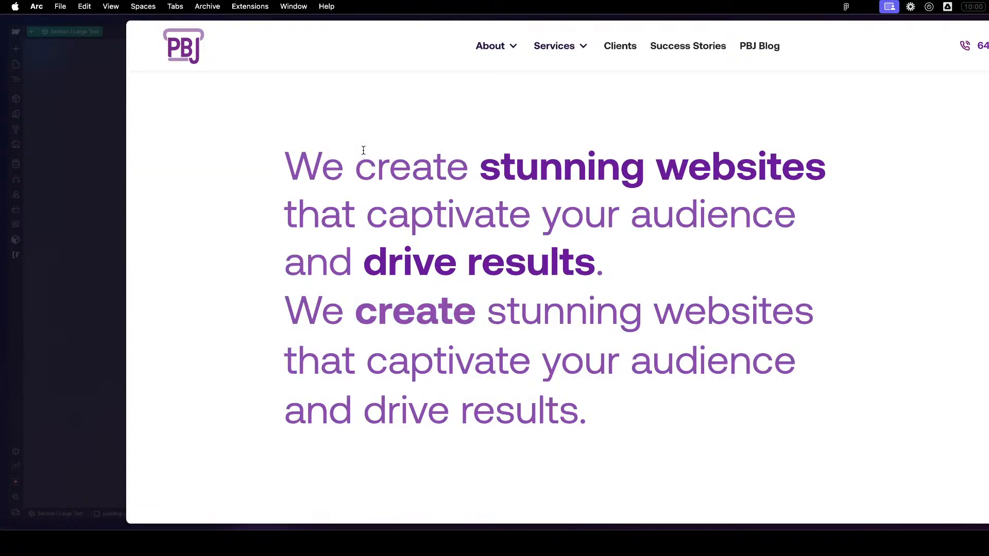
key("super+w")
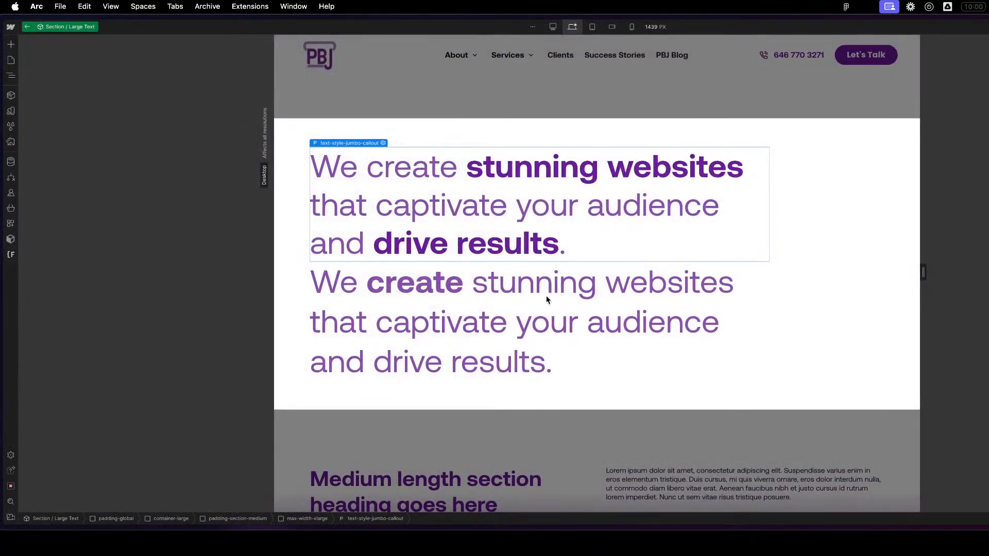
- Leave the Section / Large Text component and open the Global / Embed component for editing
left_click(389, 143)
key("z")
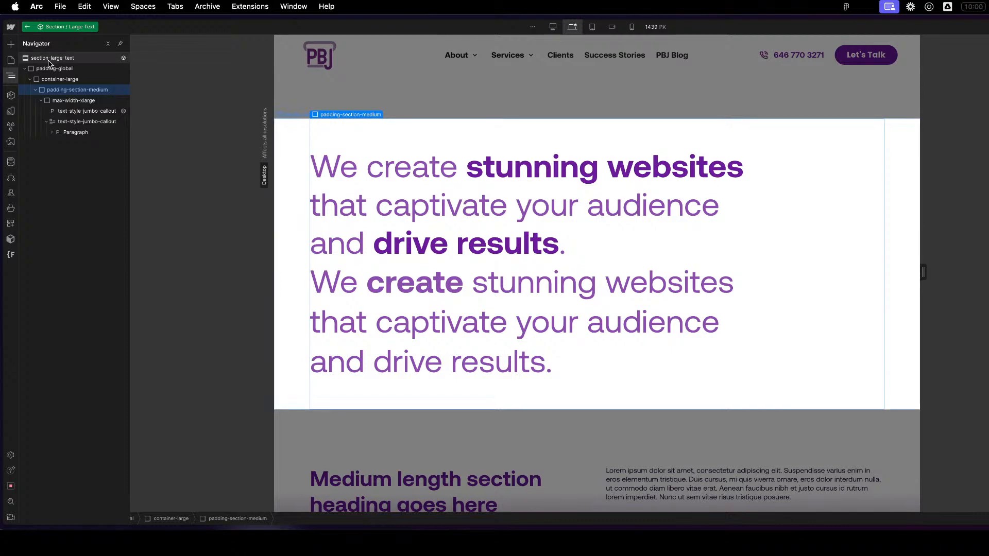
left_click(27, 28)
left_click(15, 79)
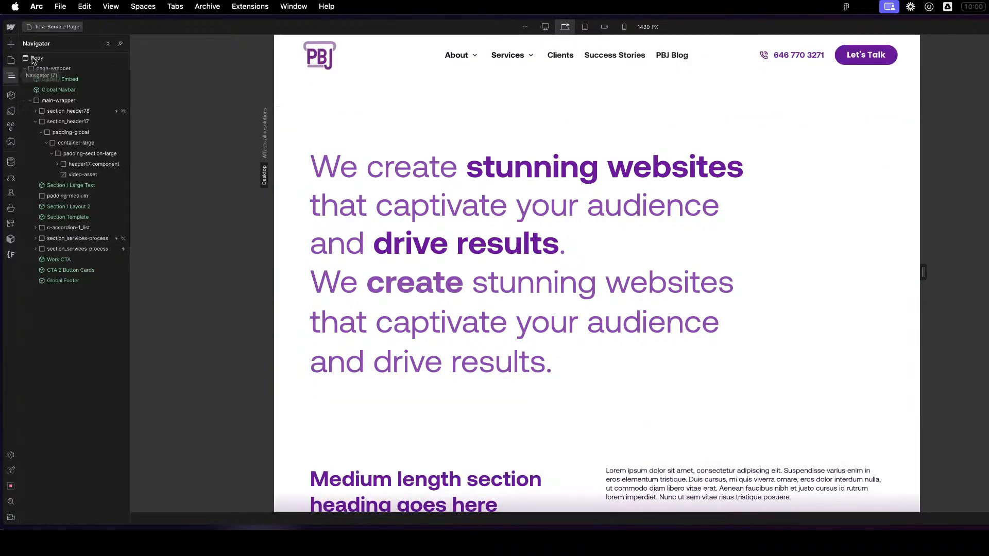
double_click(64, 81)
left_click(68, 70)
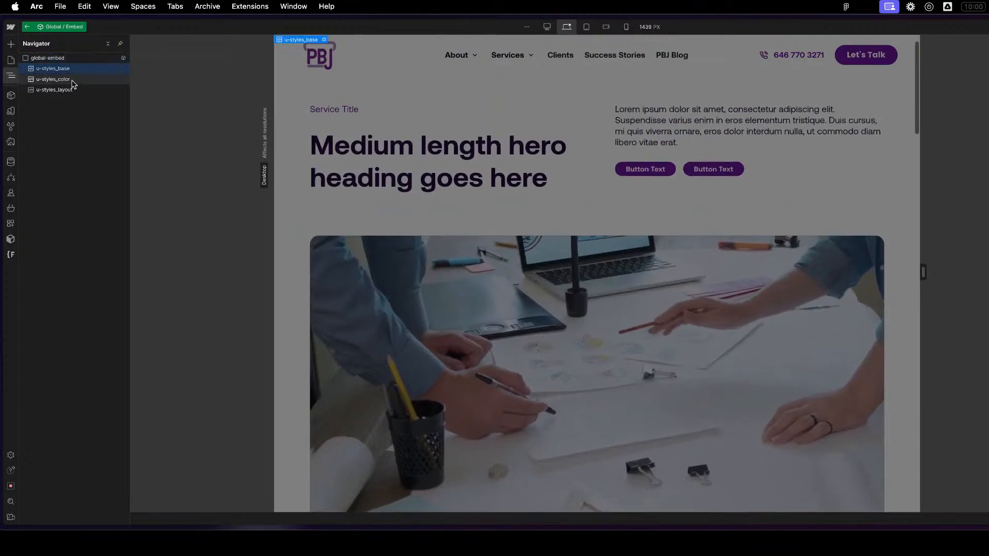
- Open the code of the u-styles_base embed and go through its CSS to the last rule
left_click(73, 80)
left_click(72, 71)
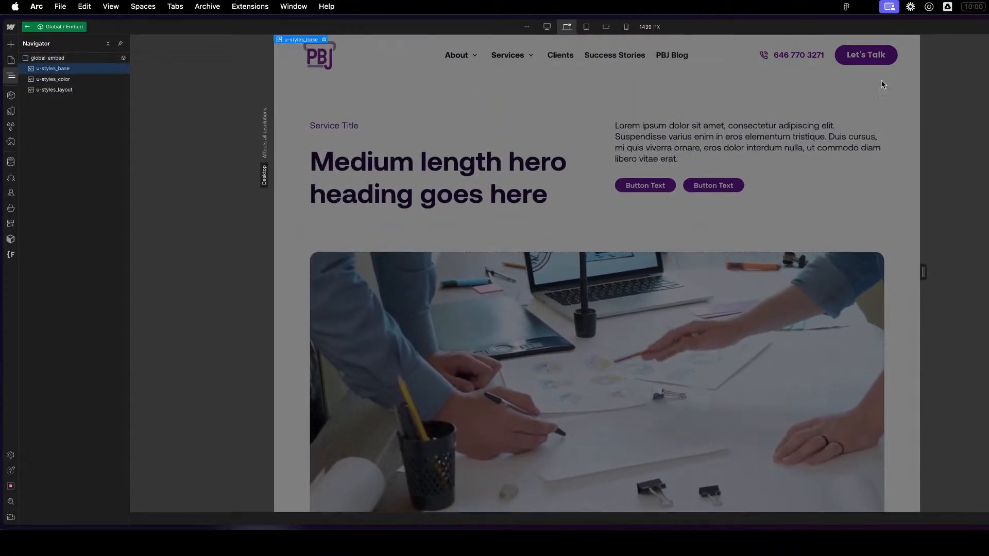
left_click(81, 91)
left_click(73, 79)
left_click(66, 69)
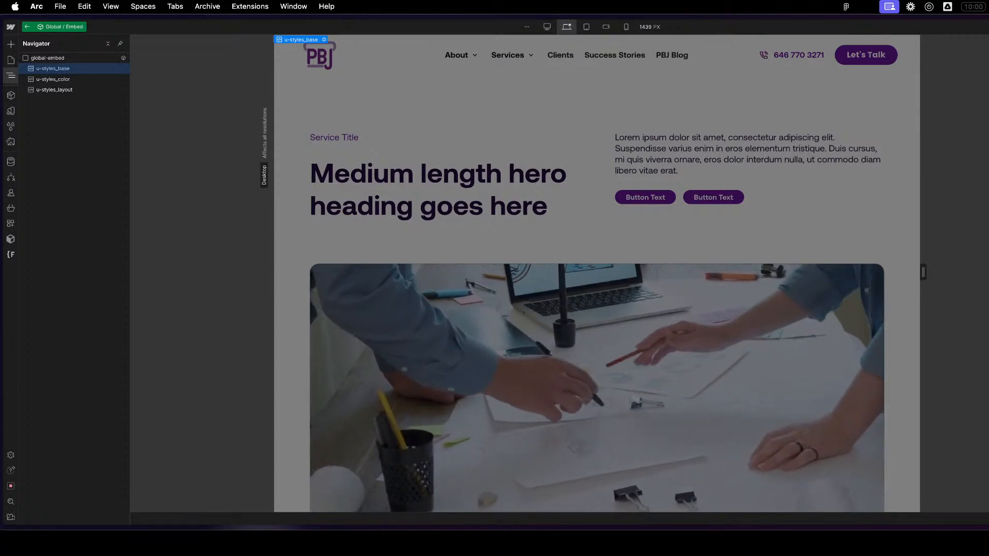
key("Return")
left_click_drag(569, 259, 566, 266)
scroll(577, 271, "up", 6)
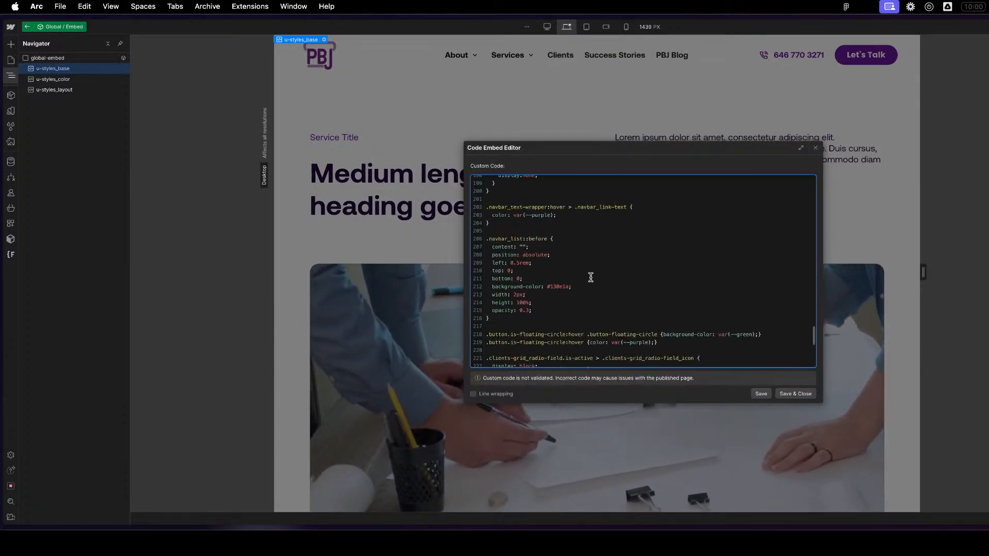
scroll(589, 274, "up", 4)
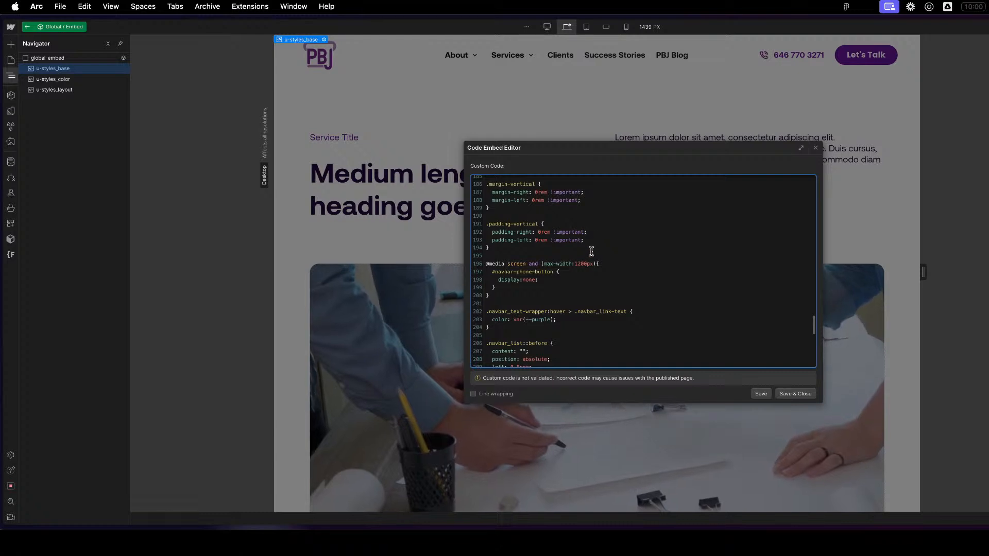
scroll(591, 253, "up", 20)
scroll(592, 237, "down", 5)
scroll(592, 236, "down", 10)
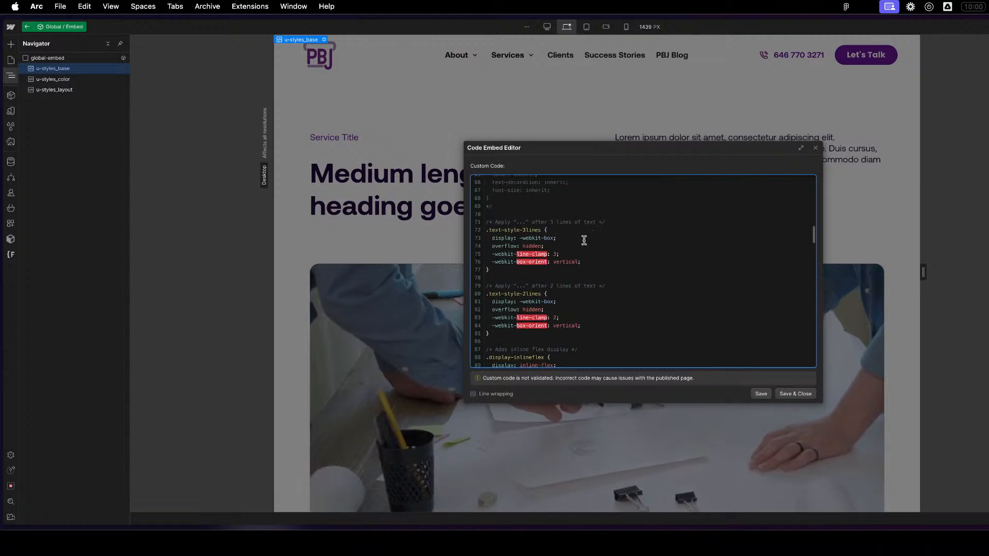
scroll(591, 236, "down", 5)
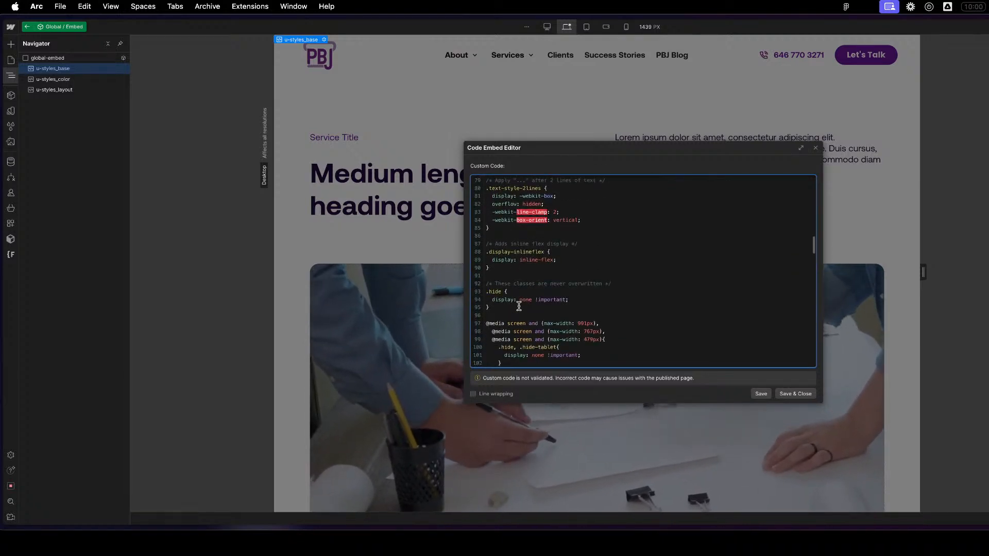
scroll(518, 306, "down", 20)
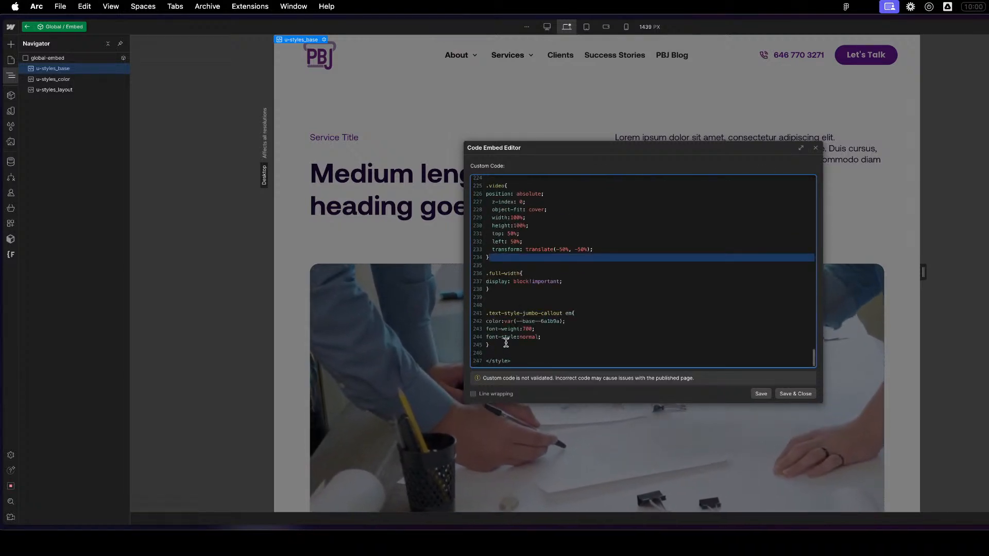
- Add the comment /*Font Stuff*/ on a new line above the closing style tag of the u-styles_base code
left_click(691, 357)
key("Return")
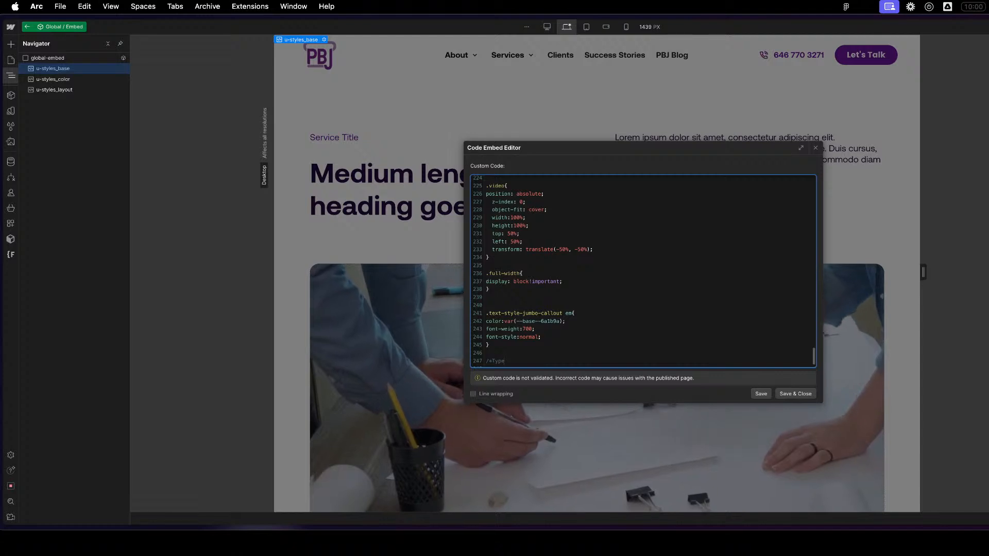
type("/*Type*/")
key("Return")
key("Return")
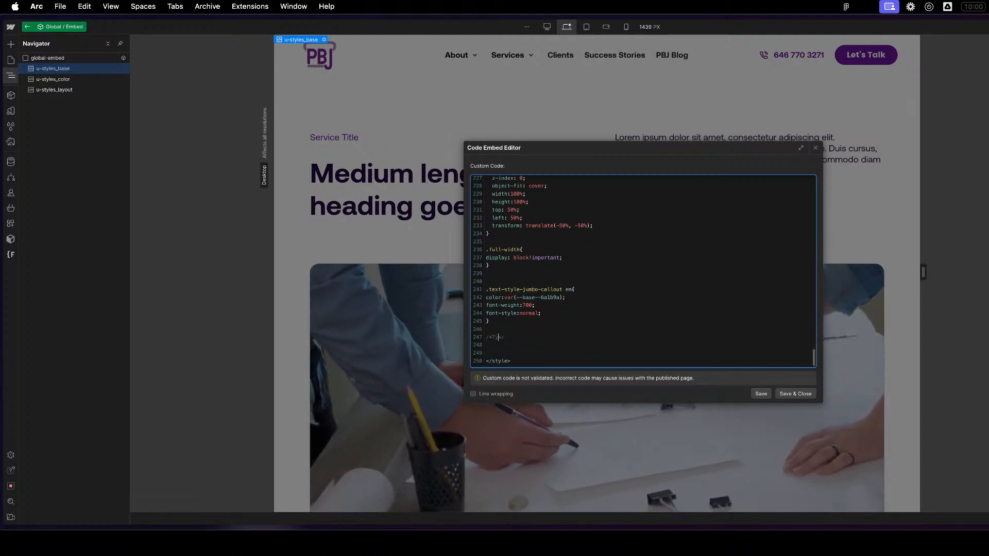
type("t")
key("BackSpace")
key("BackSpace")
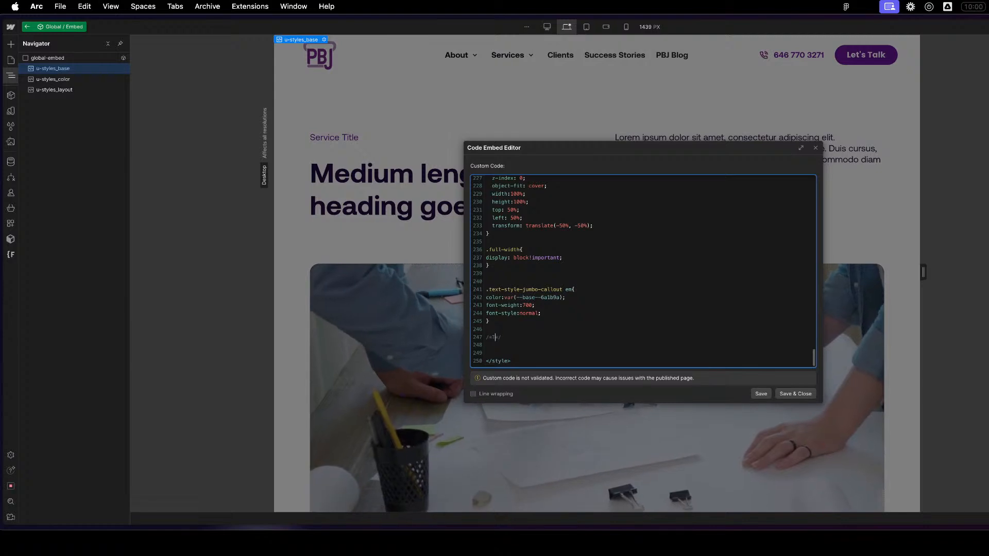
type("Font")
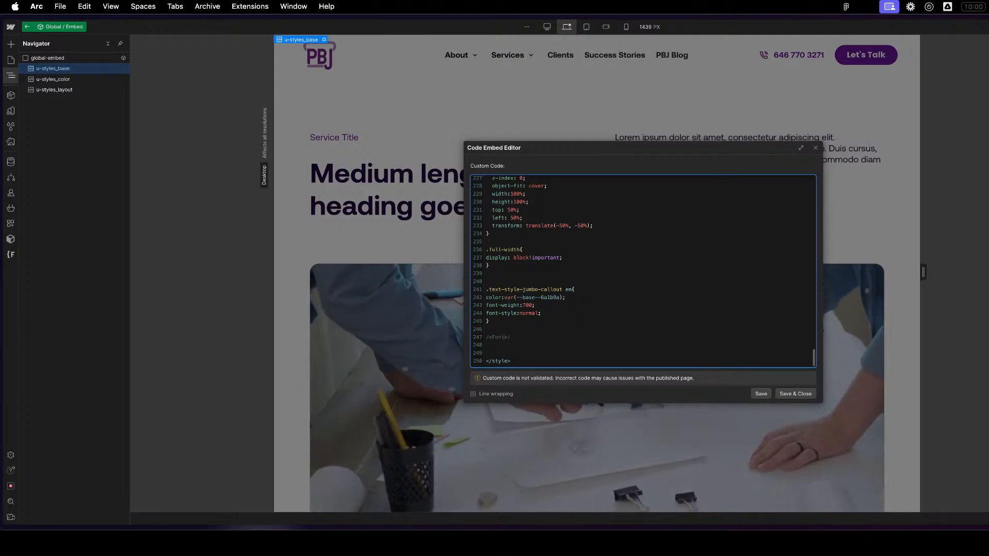
type(" Stuff")
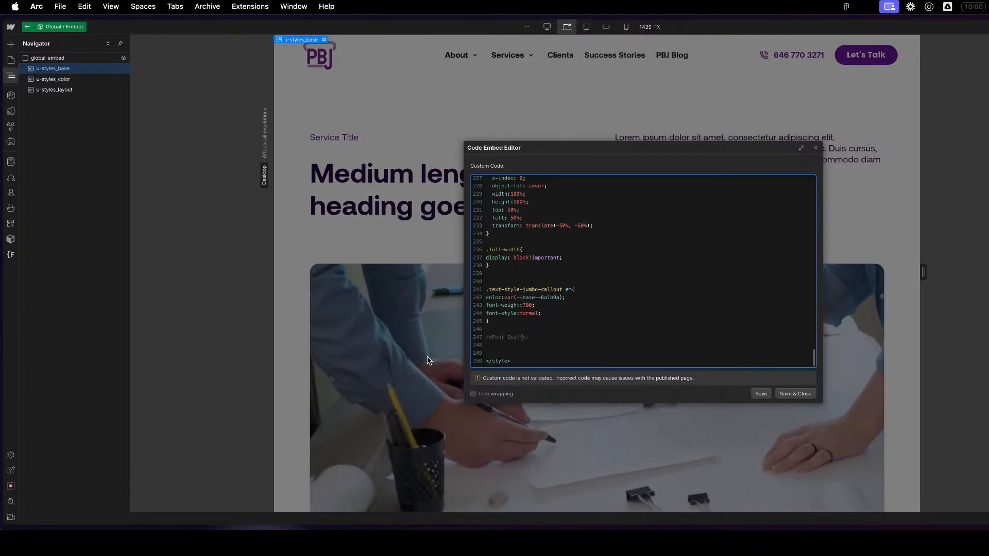
- Add an empty .text-style-jumbo-callout{} rule below the Font Stuff comment, and save and close the embed code
left_click(582, 344)
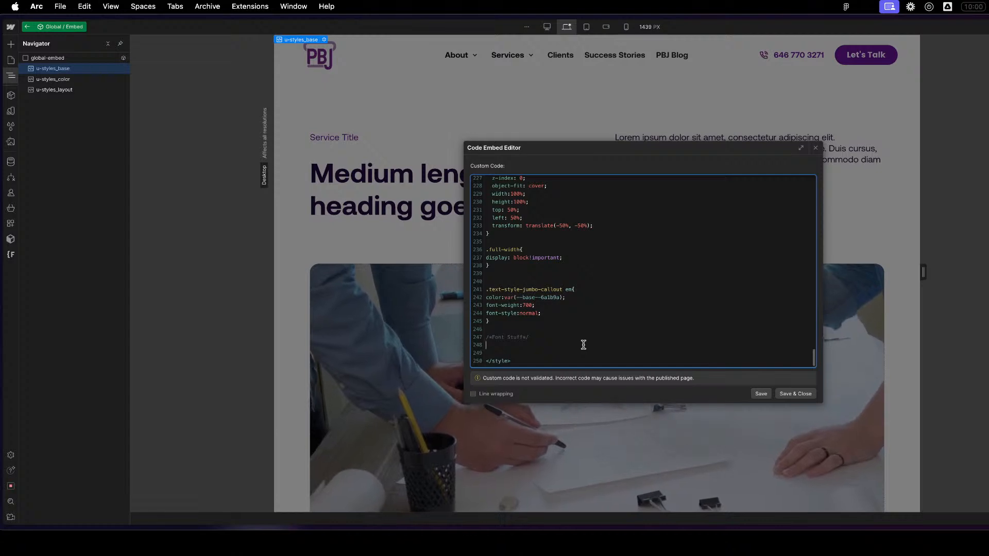
type(".text-stl")
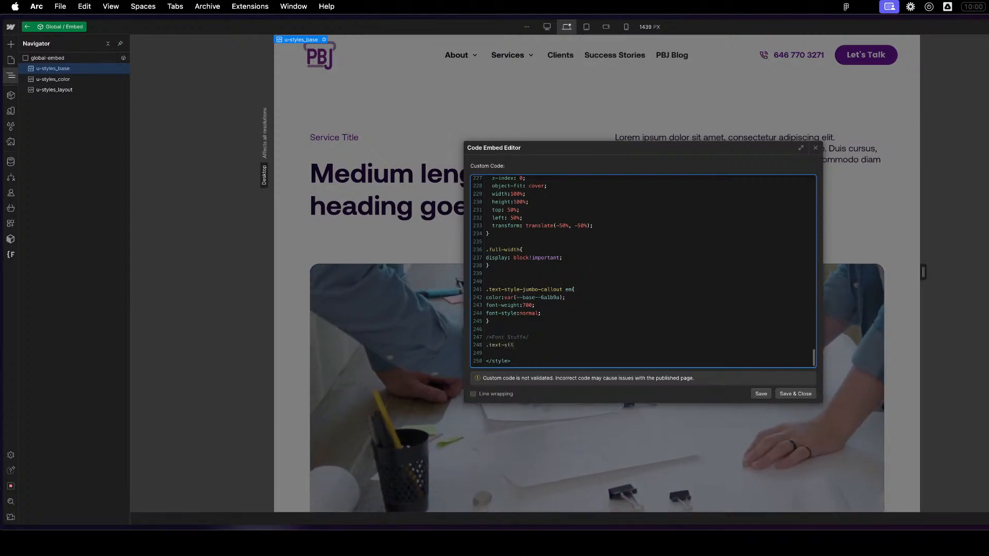
key("BackSpace")
type("yle-jum")
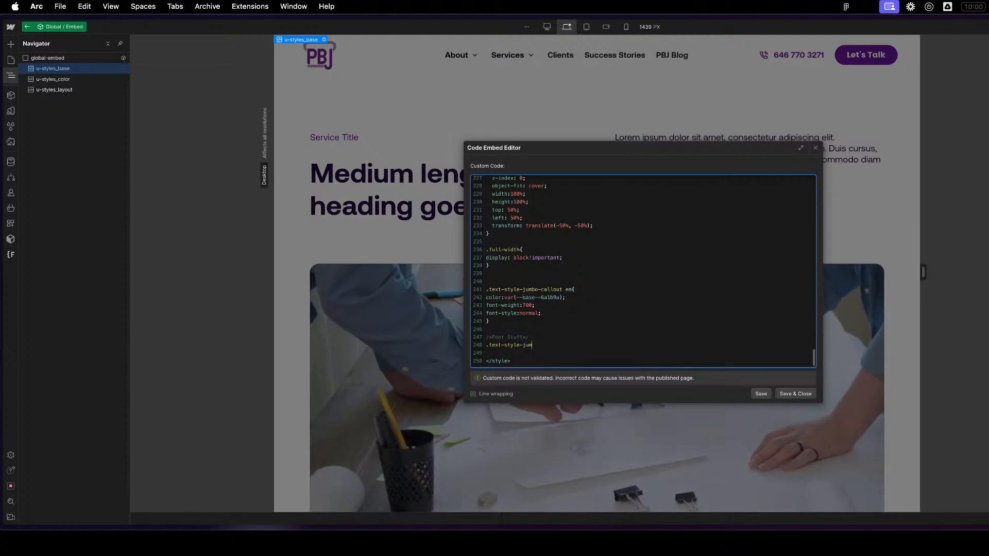
type("bo-callo")
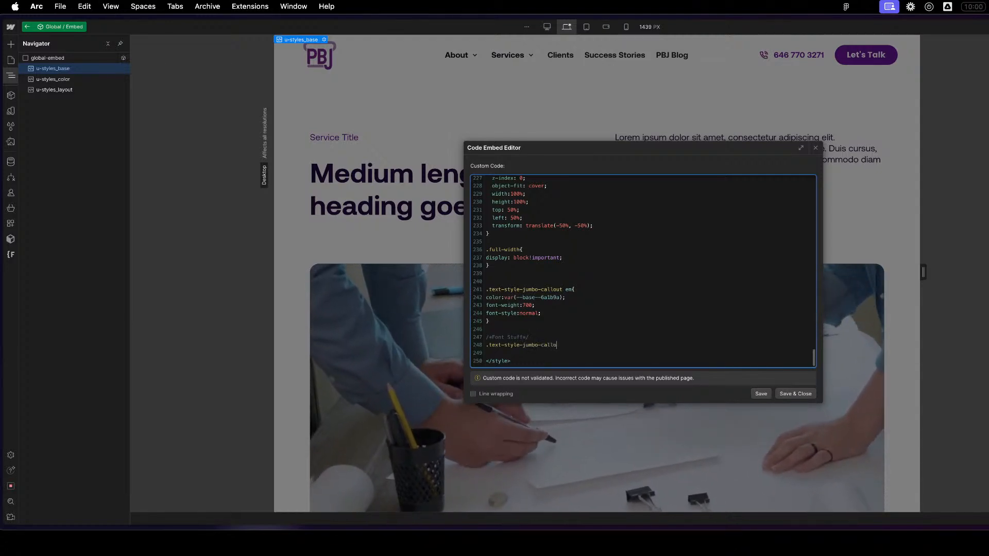
type("ut{}")
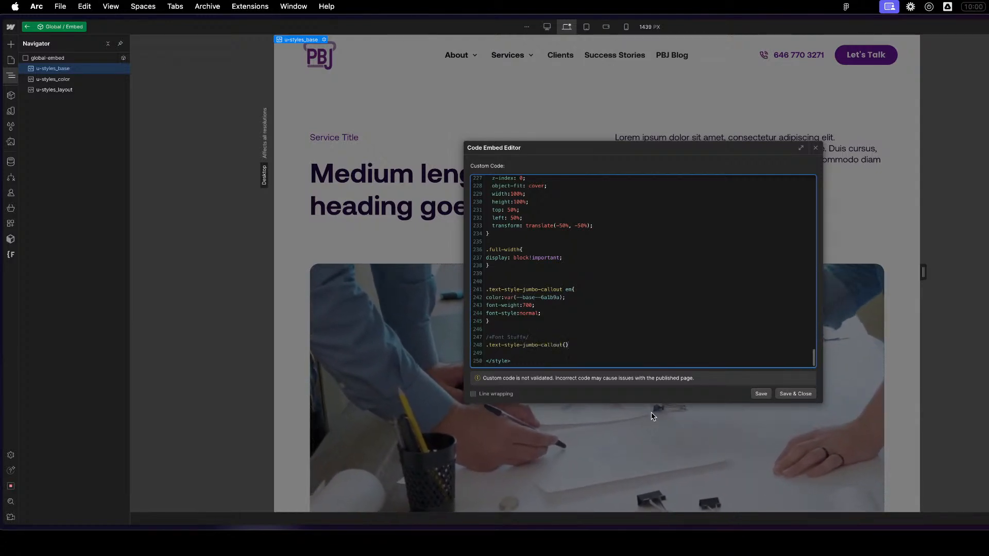
left_click(804, 393)
- Open the Section / Large Text component on the page and check the upper callout paragraph and the rich text paragraph
scroll(728, 356, "down", 5)
scroll(715, 358, "down", 5)
left_click(572, 264)
scroll(566, 273, "up", 1)
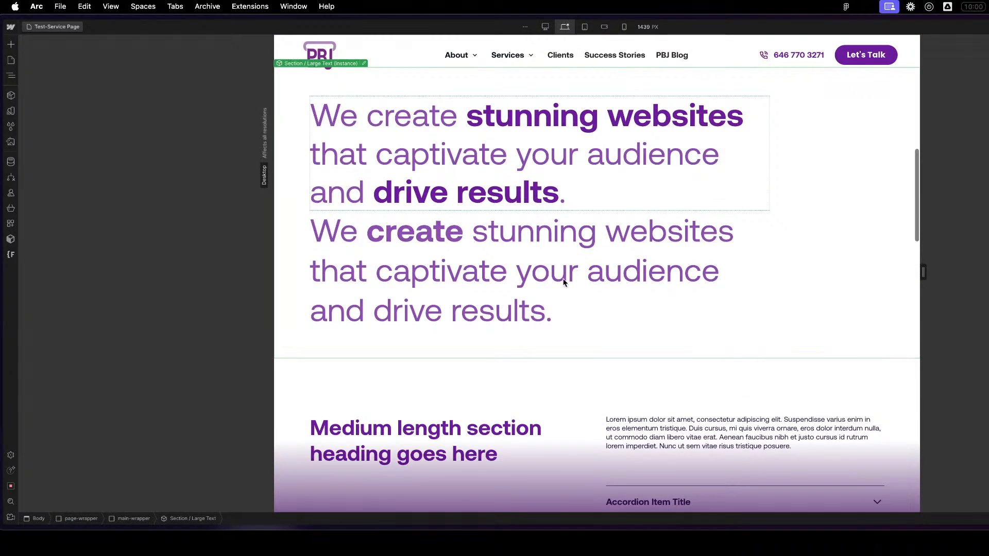
double_click(563, 282)
left_click(565, 269)
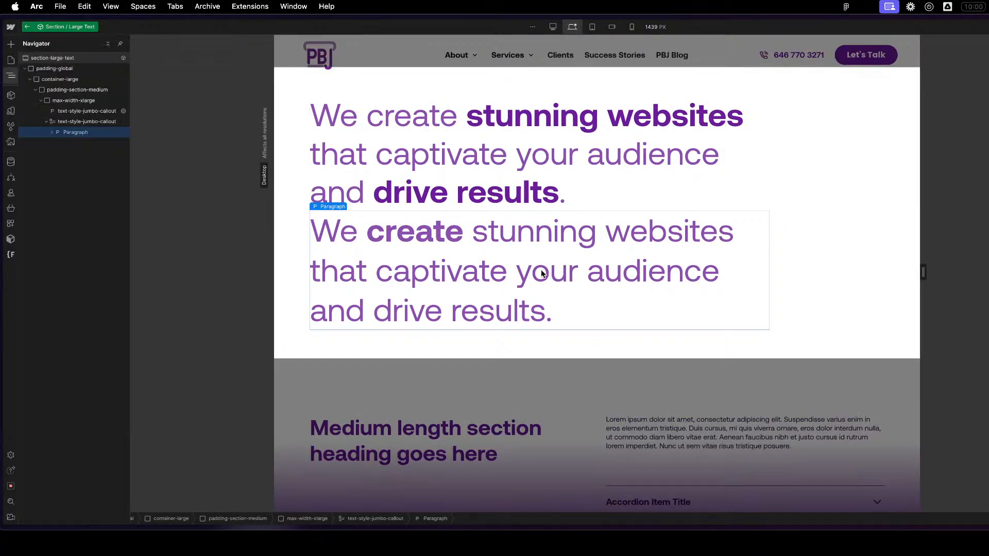
left_click(87, 111)
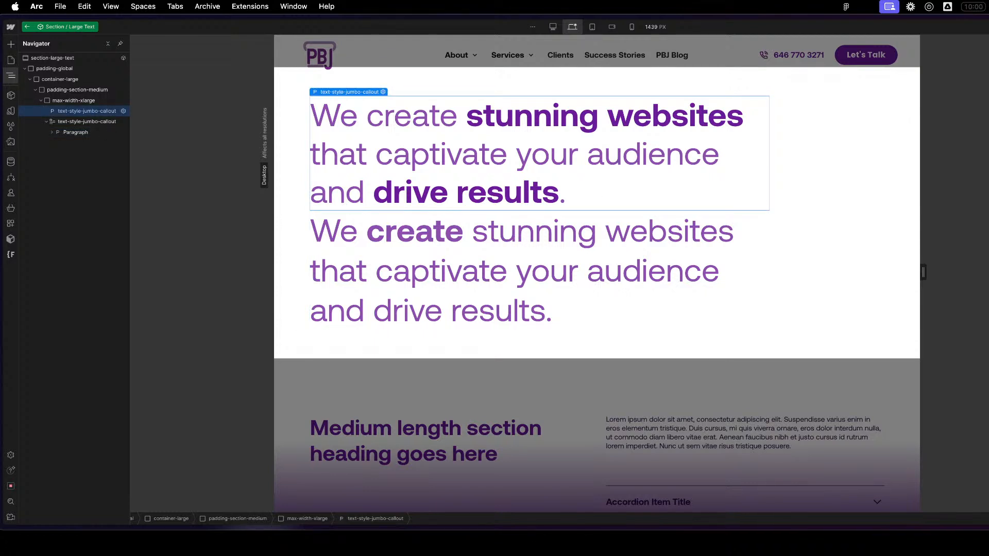
left_click(612, 276)
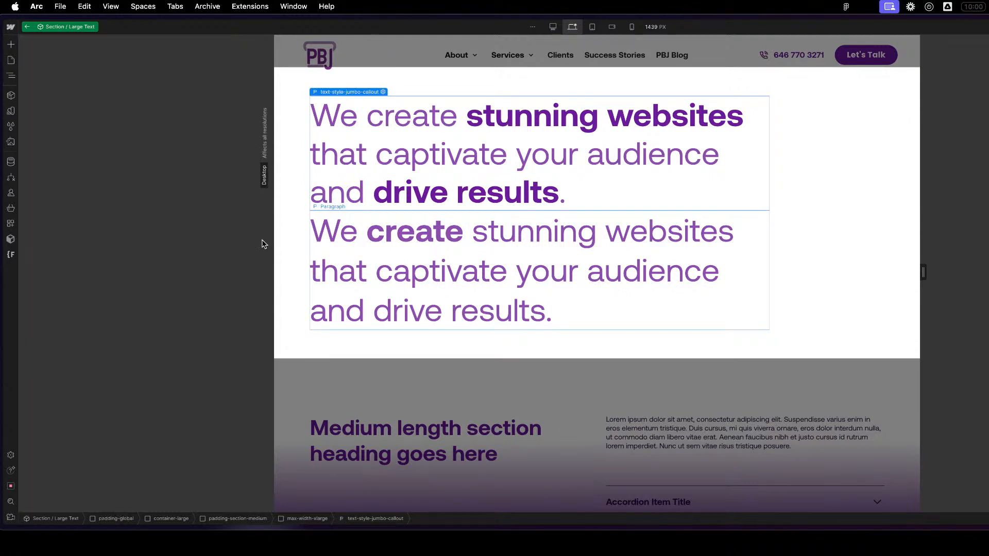
- Exit the large text component and reopen the Global / Embed component from the Test-Service Page
left_click(234, 204)
key("z")
key("z")
left_click(151, 152)
left_click(11, 76)
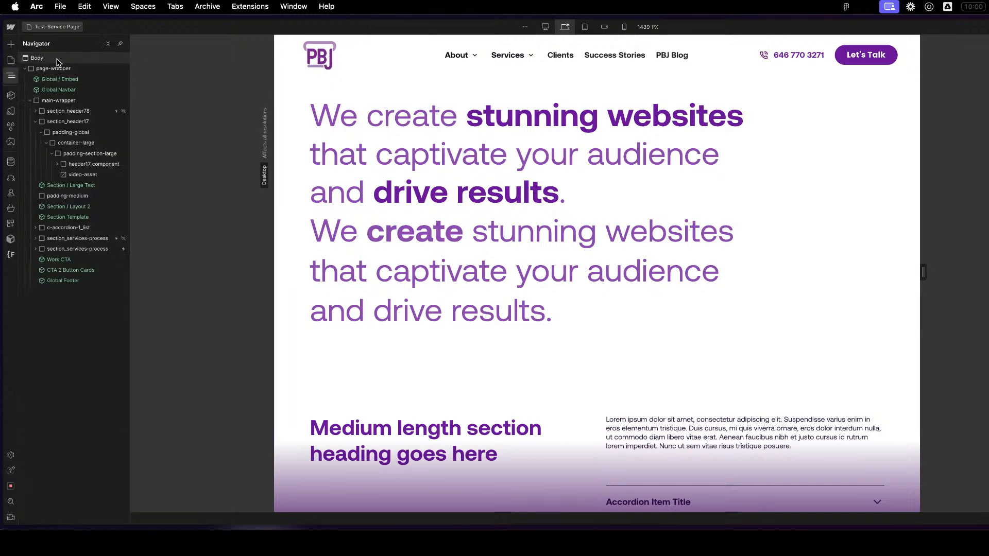
left_click(64, 81)
double_click(64, 81)
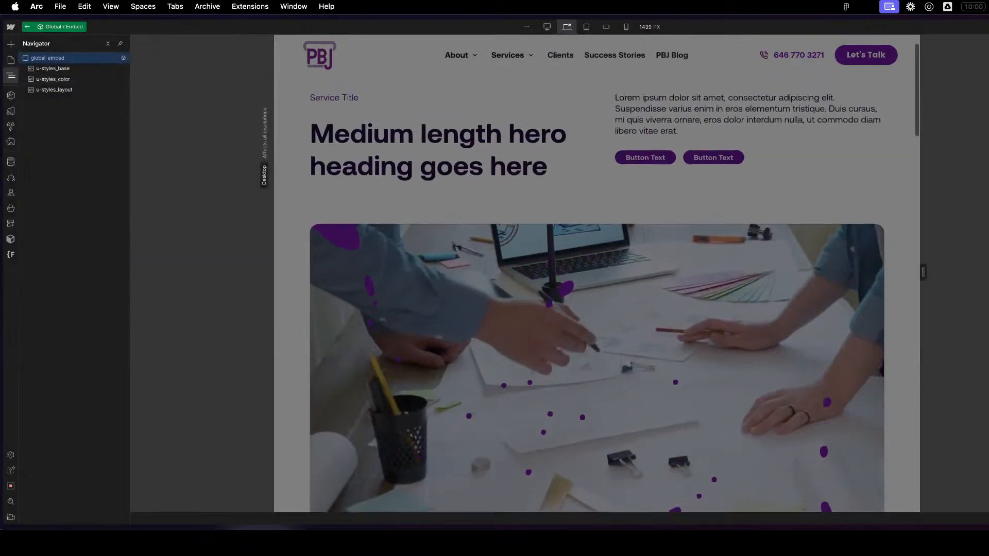
- Reopen the u-styles_base code and change the rule below the Font Stuff comment to .text-style-jumbo-callout strong{} with an empty line inside
double_click(100, 71)
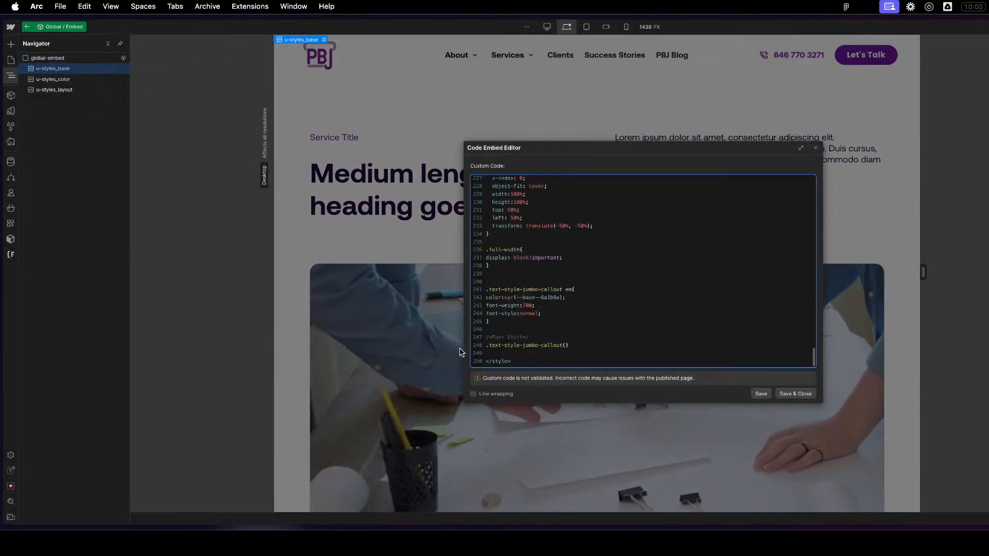
left_click_drag(571, 338, 578, 329)
left_click(565, 346)
key("Return")
type("text-style-jumbo-callout")
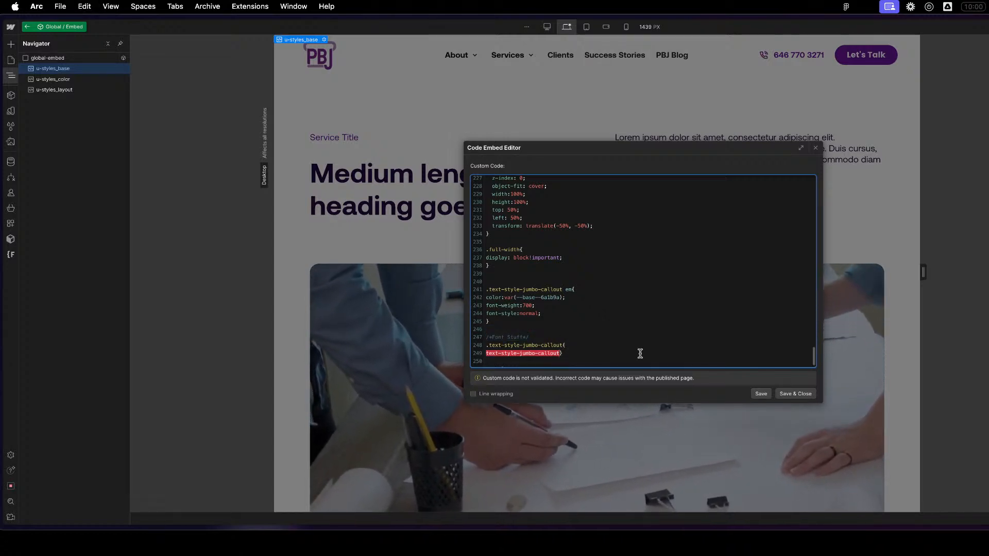
key("super+z")
double_click(561, 345)
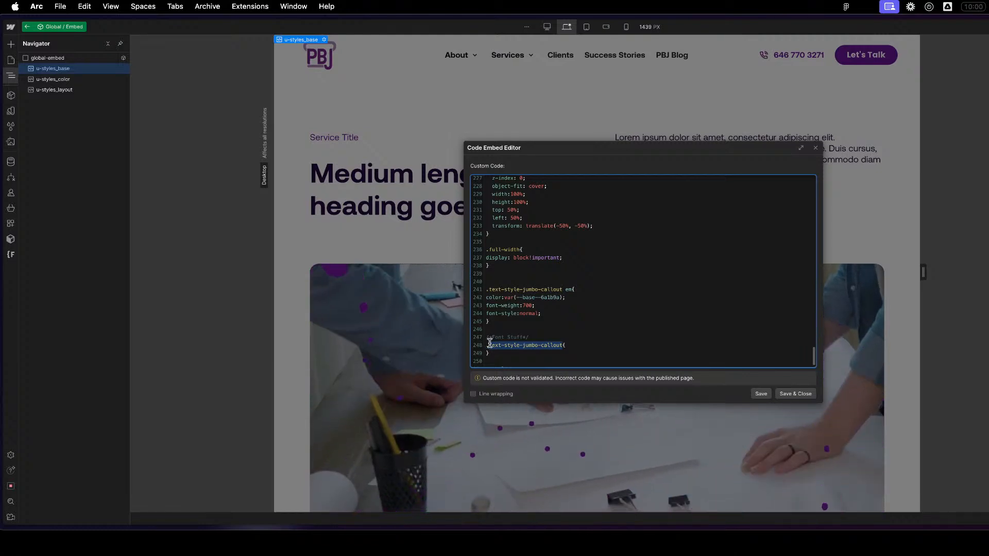
left_click(600, 346)
key("Return")
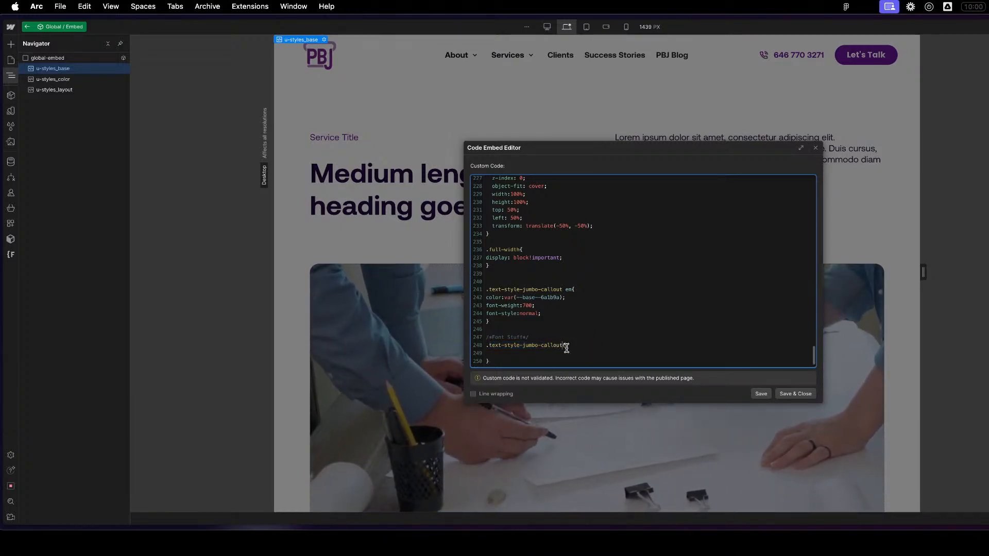
key("BackSpace")
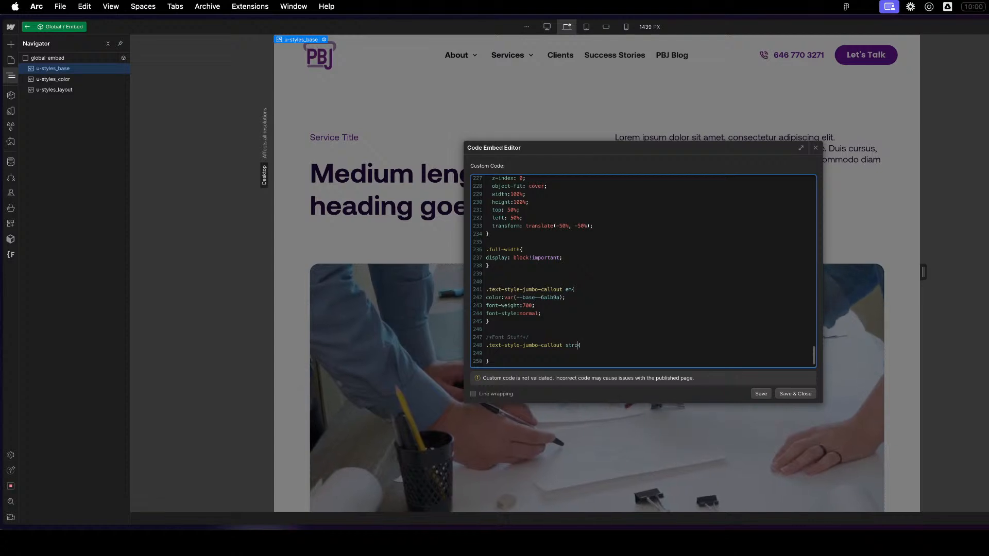
left_click(603, 354)
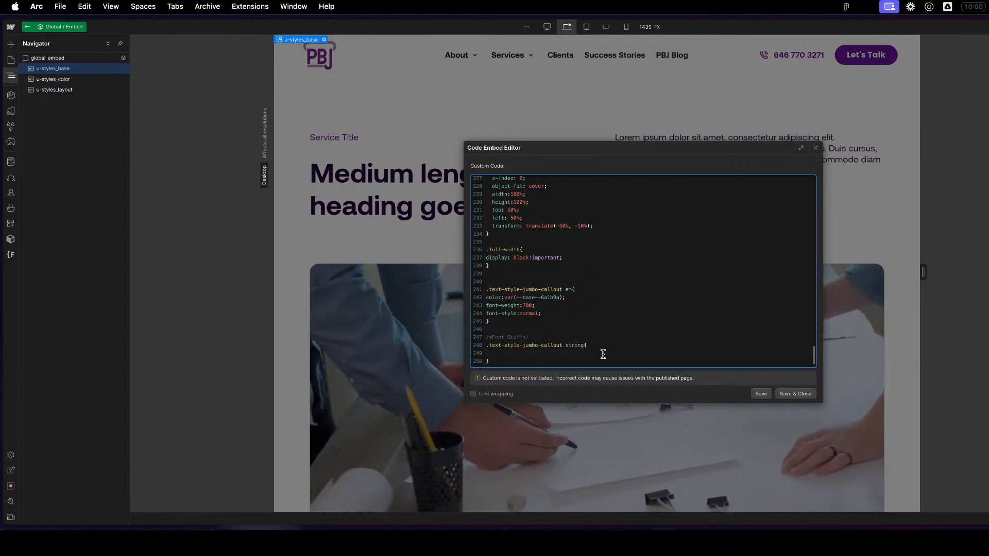
- Add color: var(--text-primary); to the .text-style-jumbo-callout strong rule, save and close the code, and check the callout
scroll(607, 348, "up", 15)
scroll(608, 346, "up", 20)
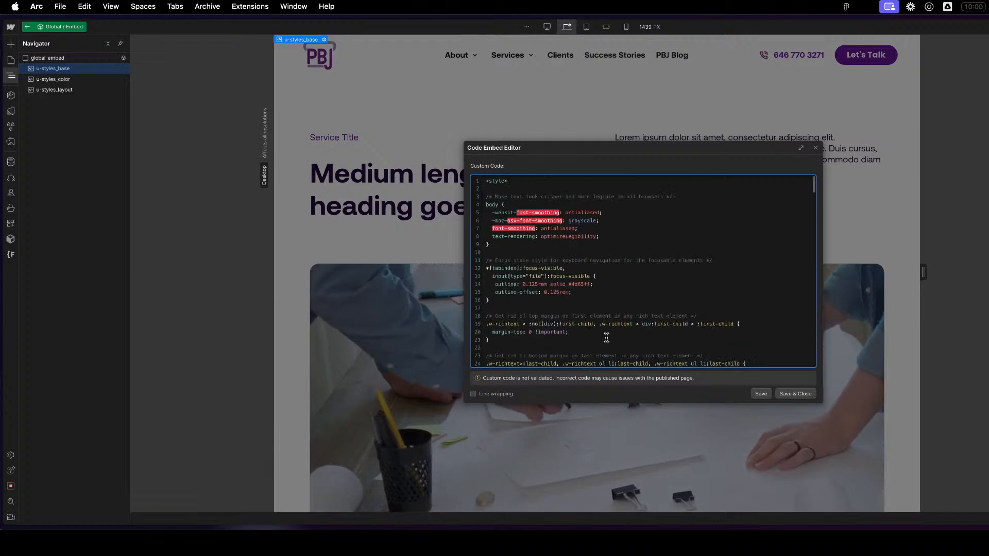
scroll(627, 312, "down", 20)
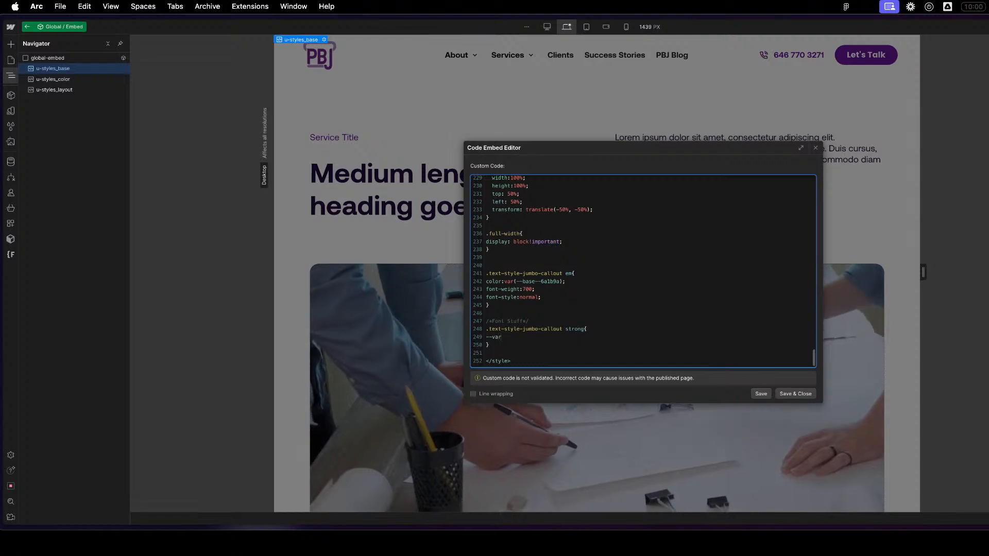
type("col")
key("BackSpace")
key("BackSpace")
key("BackSpace")
key("BackSpace")
key("BackSpace")
type("text-primary);")
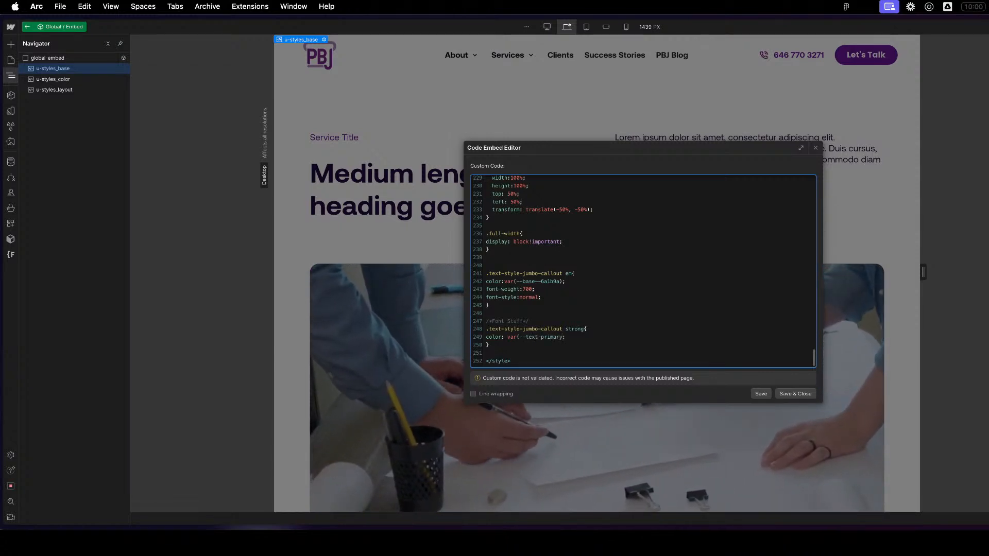
left_click(796, 394)
scroll(706, 298, "down", 10)
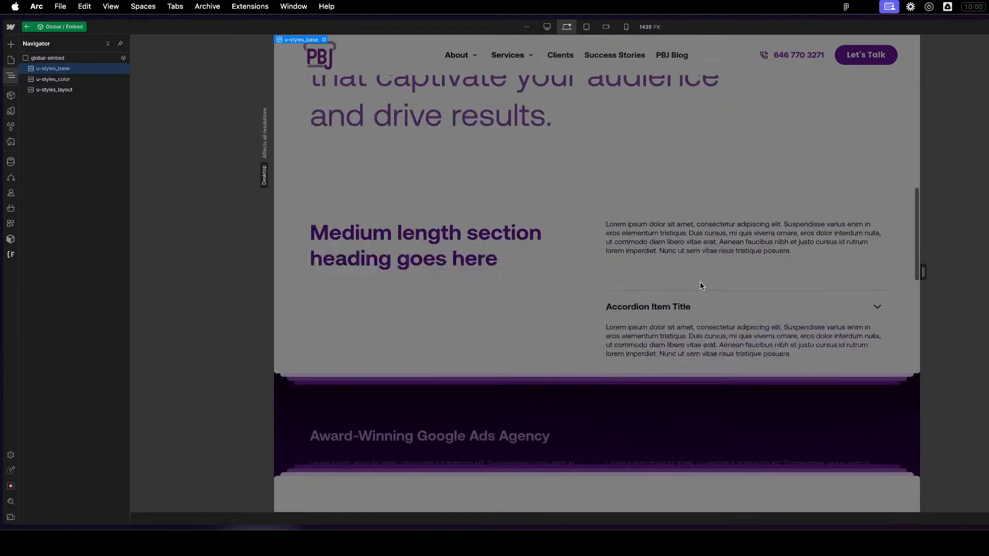
scroll(701, 286, "up", 5)
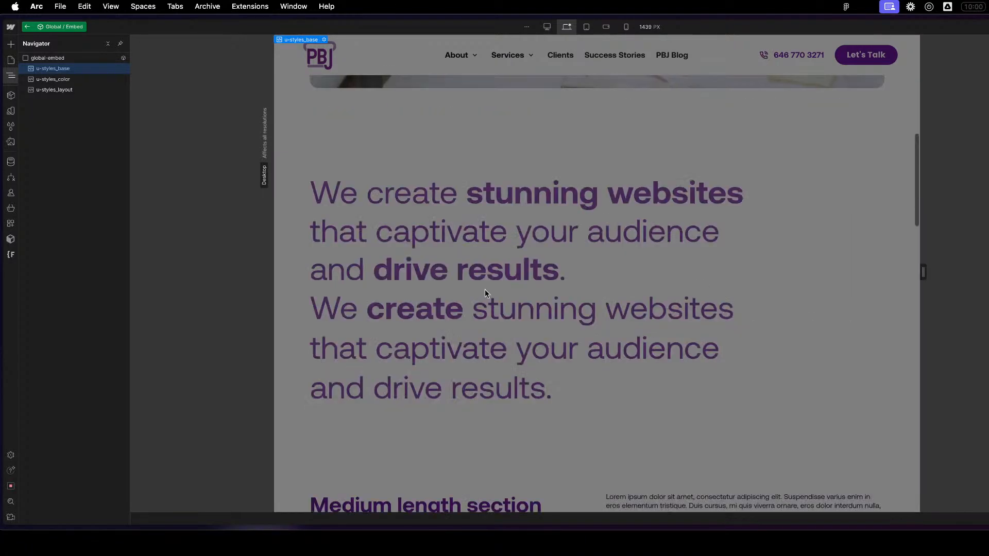
- Examine the text color variables of the light and dark themes in the u-styles_color code, and close it without saving
double_click(58, 80)
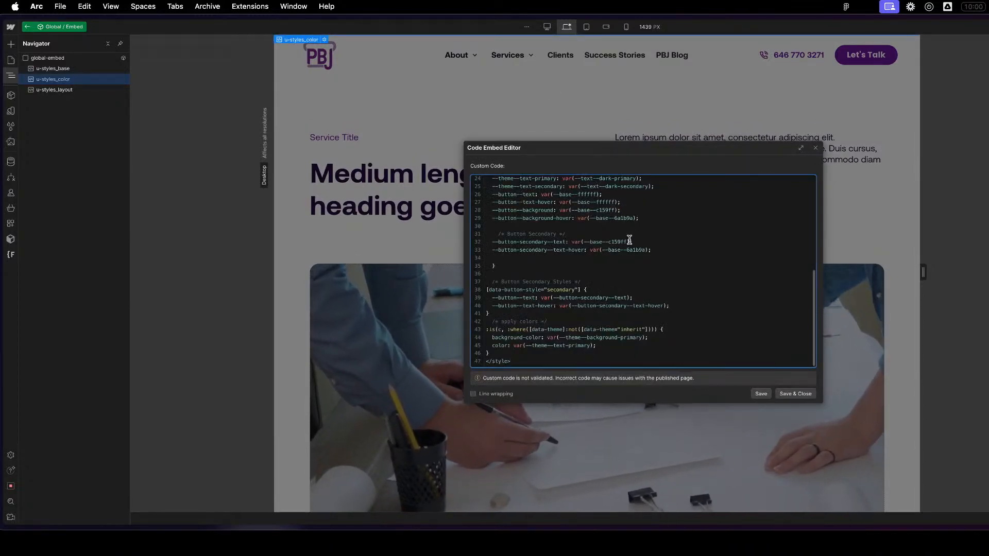
scroll(629, 240, "up", 6)
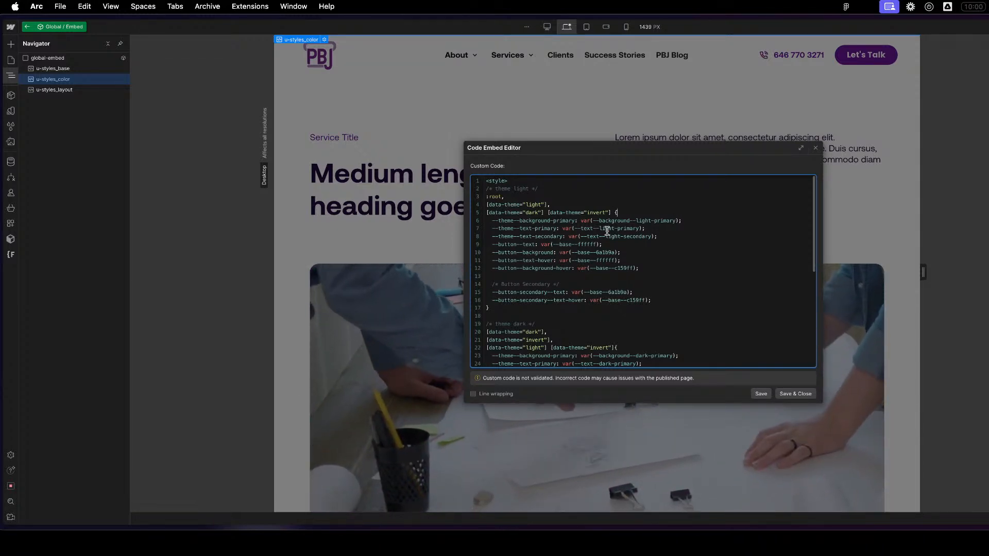
scroll(664, 292, "down", 1)
scroll(649, 283, "up", 1)
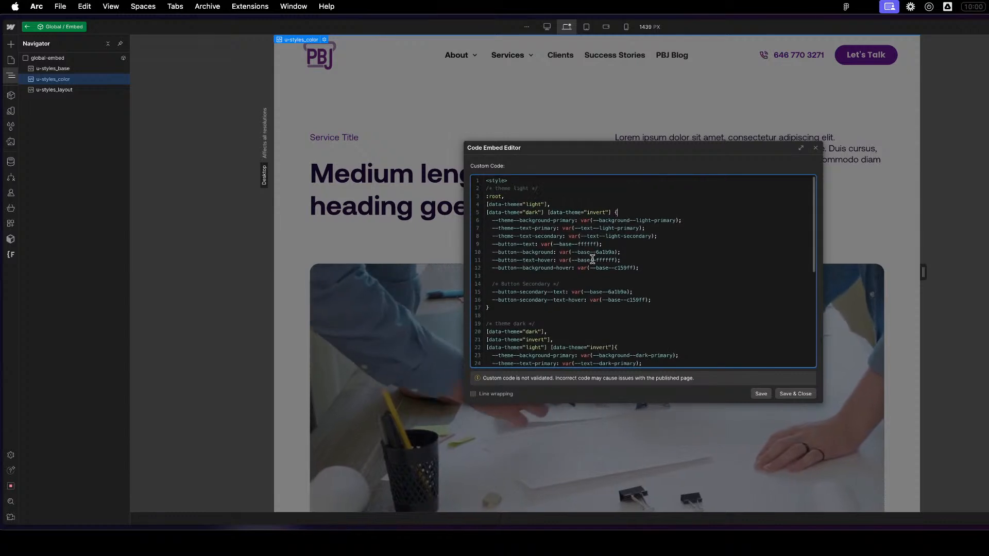
left_click_drag(499, 232, 512, 232)
left_click(699, 249)
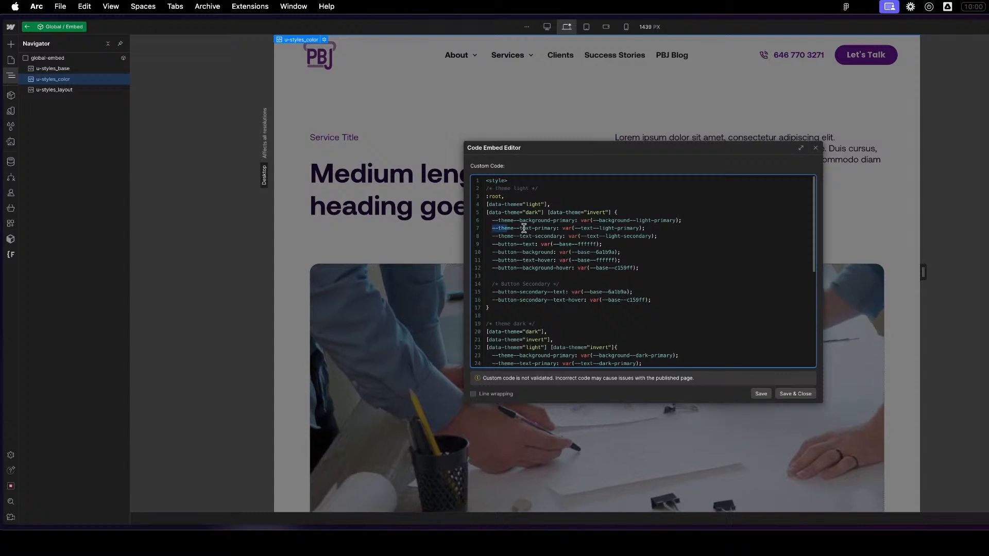
scroll(600, 360, "down", 5)
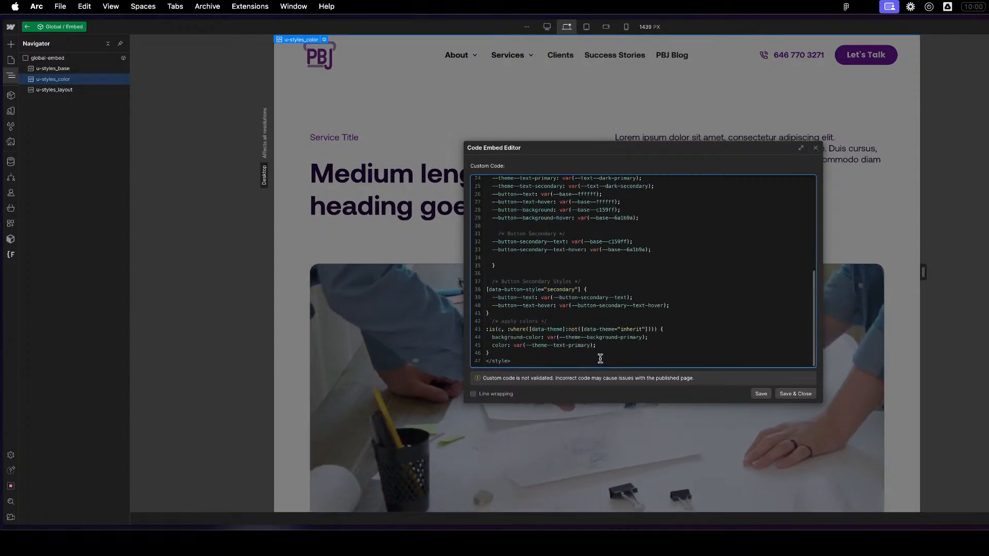
scroll(629, 279, "up", 5)
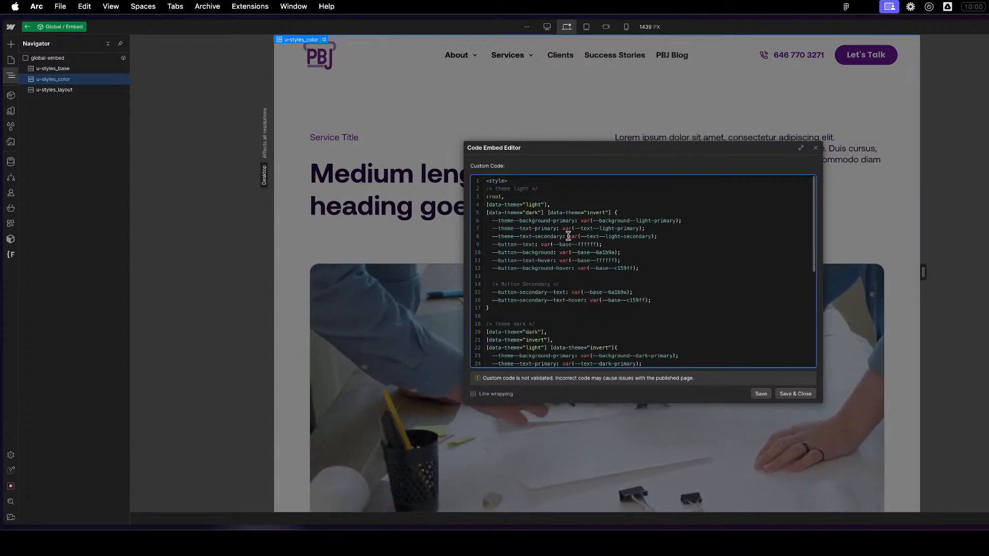
scroll(545, 283, "down", 5)
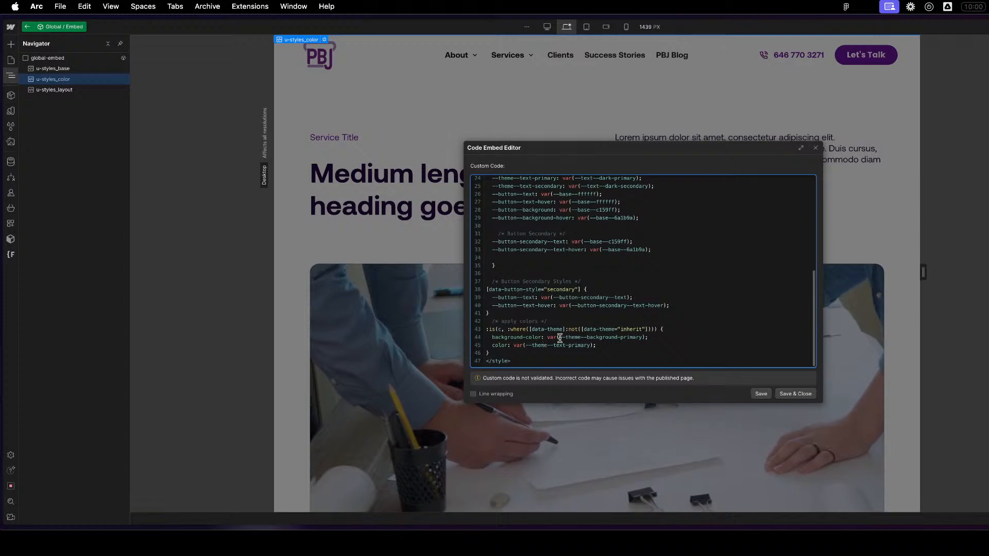
scroll(711, 291, "up", 8)
left_click(686, 256)
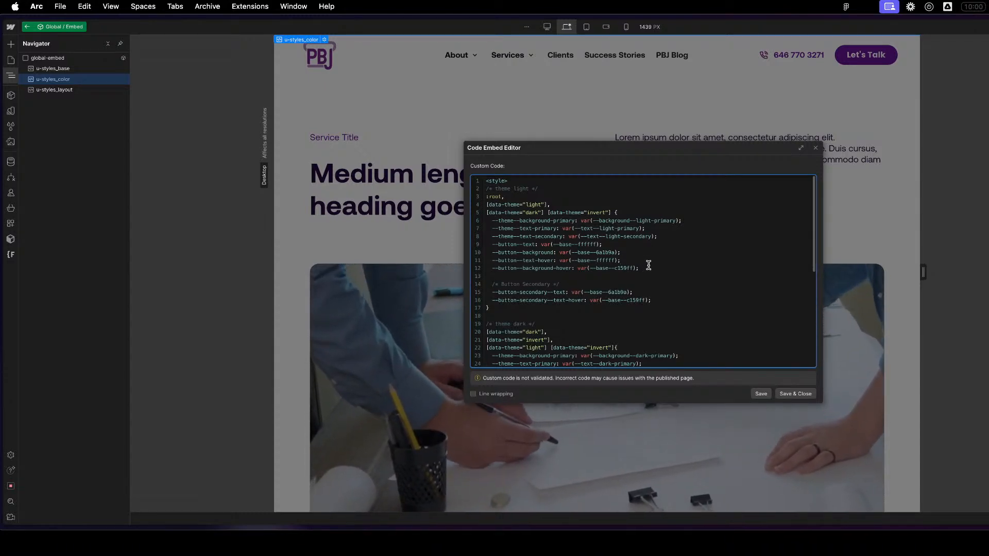
left_click(816, 148)
- Exit the Global / Embed component and check the bold words of the large text callout on the Test-Service Page
scroll(701, 382, "down", 10)
scroll(653, 389, "down", 6)
double_click(626, 383)
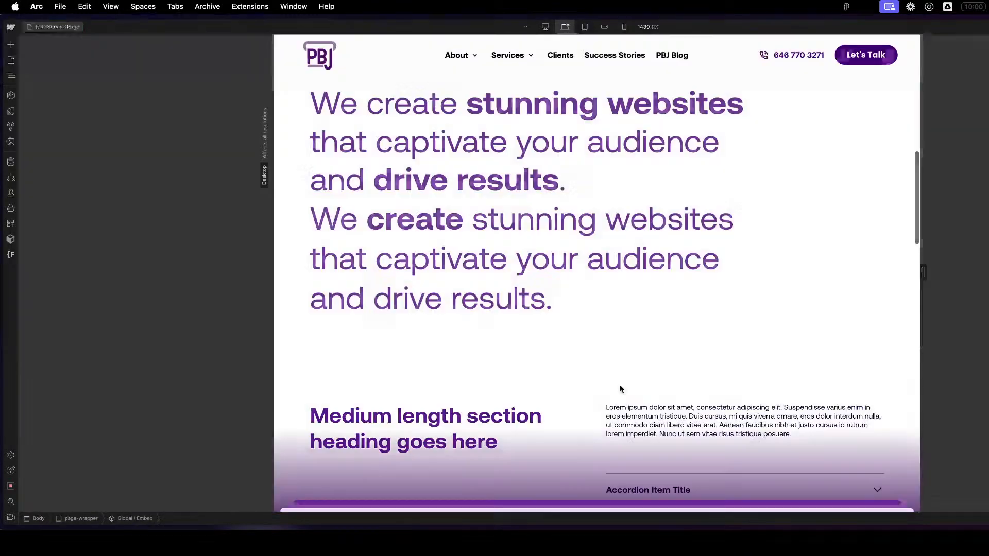
scroll(476, 484, "down", 8)
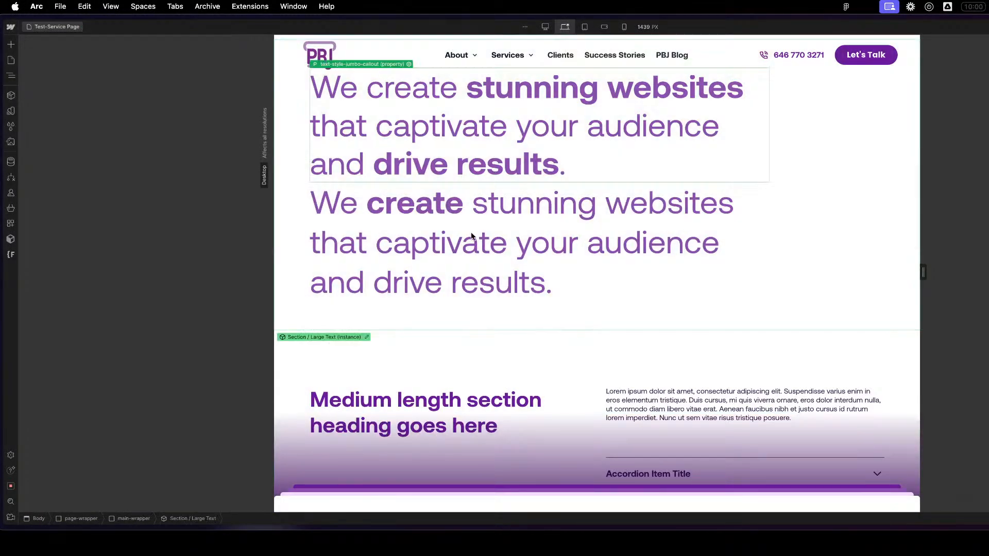
left_click(470, 245)
- Copy the CSS reference of the Light-Primary variable in the Text group and return to the page structure
left_click(11, 76)
left_click(11, 111)
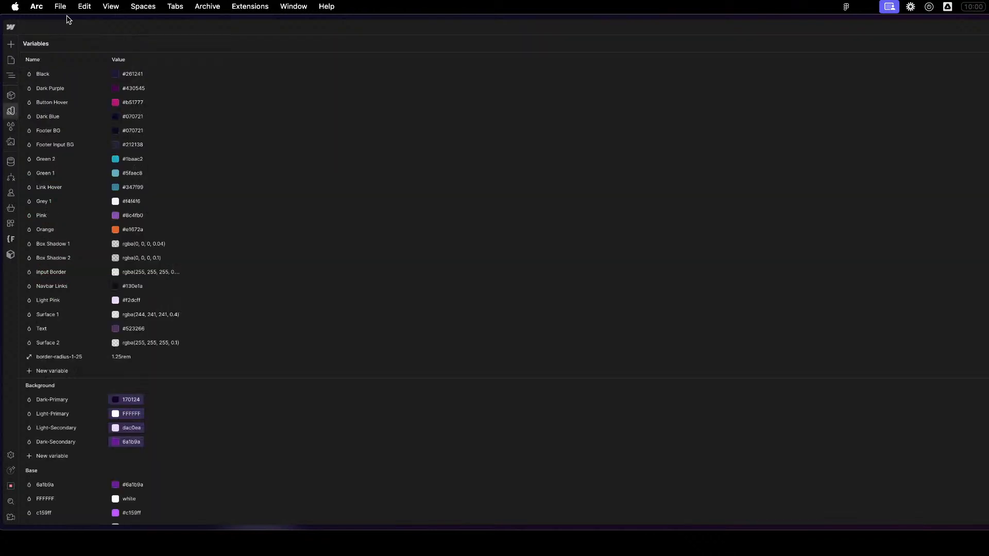
scroll(241, 443, "down", 10)
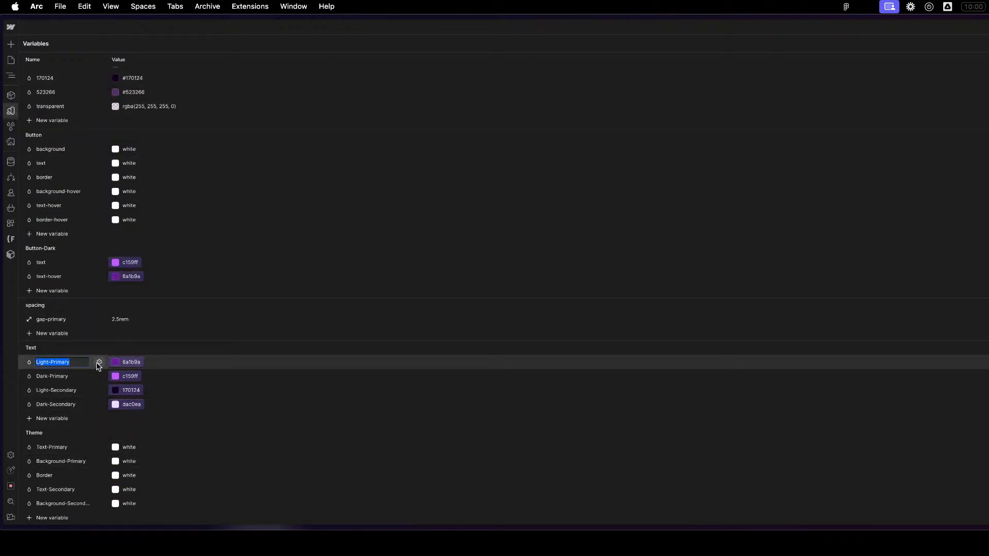
left_click(99, 361)
left_click(144, 425)
key("Escape")
scroll(711, 171, "up", 2)
left_click(11, 76)
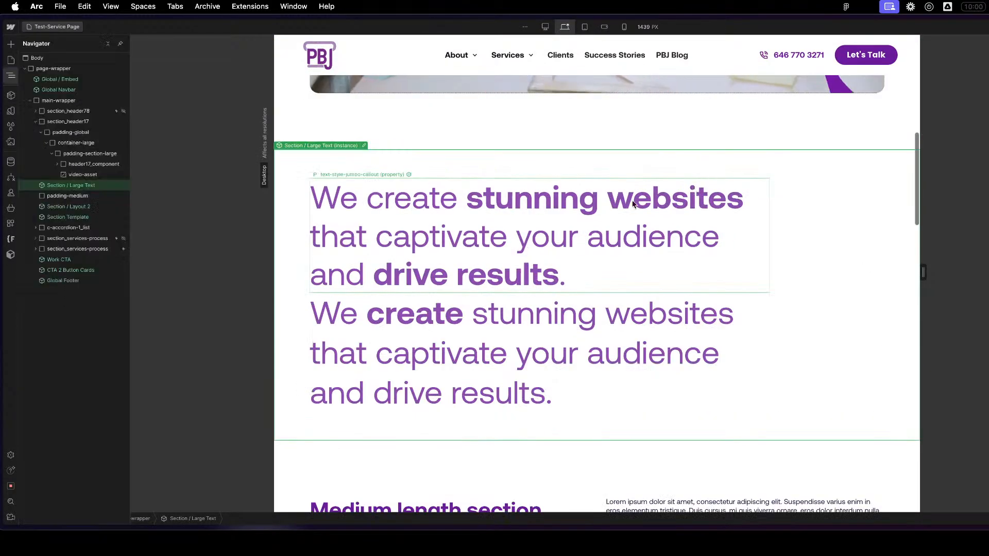
- Set the color in the u-styles_base .text-style-jumbo-callout strong rule to var(--text--light-primary), and save and close the code
double_click(68, 80)
scroll(325, 98, "up", 4)
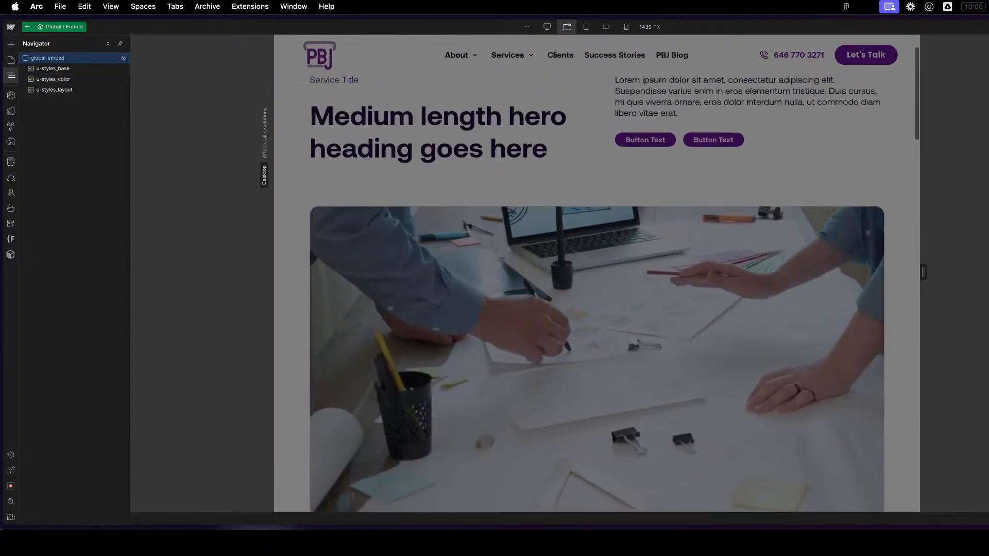
left_click(82, 68)
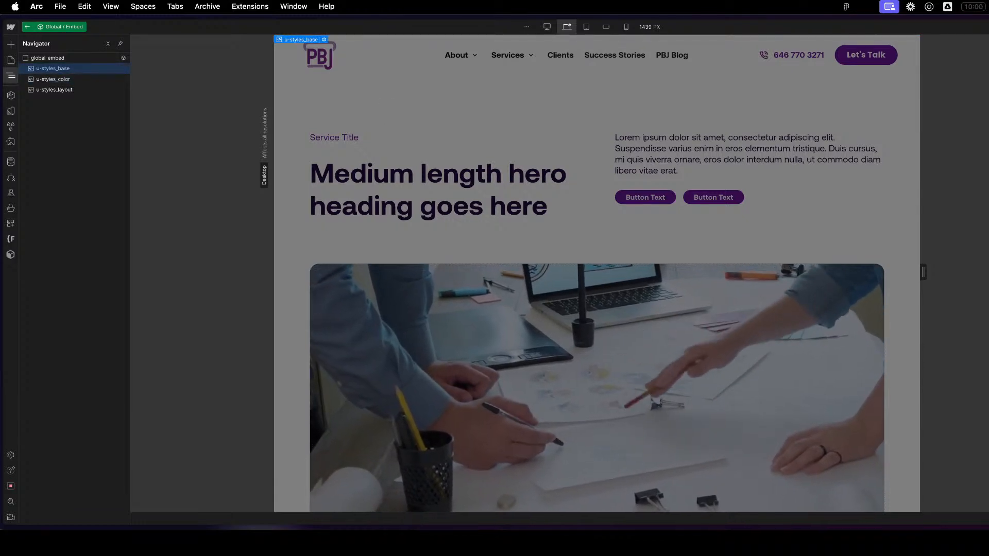
key("Return")
mouse_move(988, 278)
left_mouse_down()
mouse_move(619, 278)
mouse_move(988, 278)
left_mouse_up()
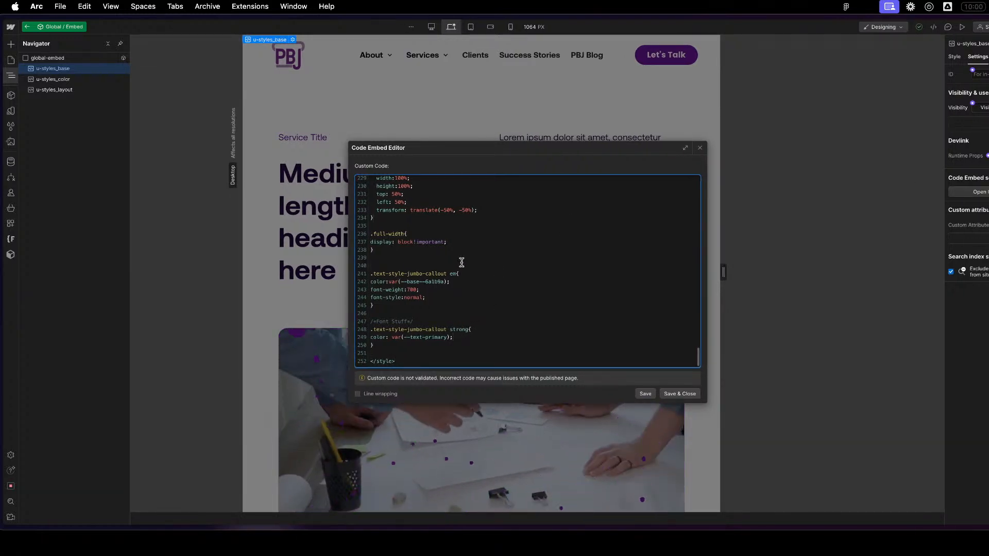
left_click_drag(448, 337, 404, 337)
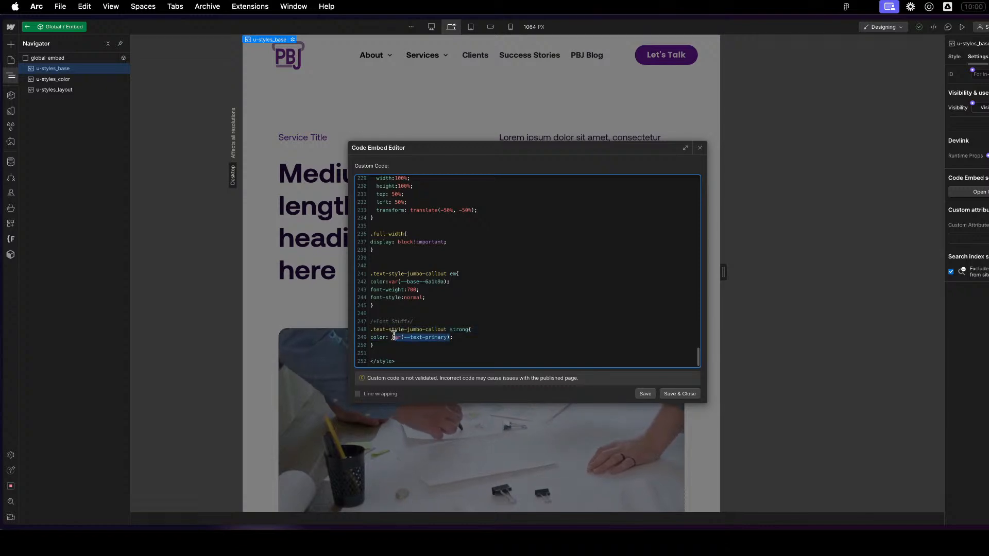
key("super+v")
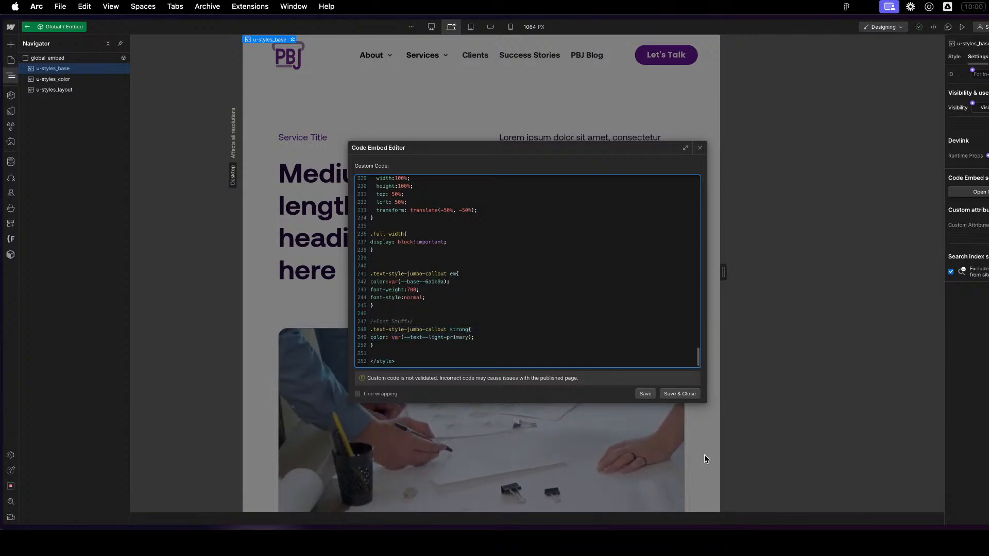
left_click(680, 393)
- Return to the Test-Service Page and check the color of the bold words in both large text callout paragraphs
scroll(452, 366, "down", 18)
scroll(483, 360, "up", 11)
double_click(510, 348)
scroll(510, 349, "down", 5)
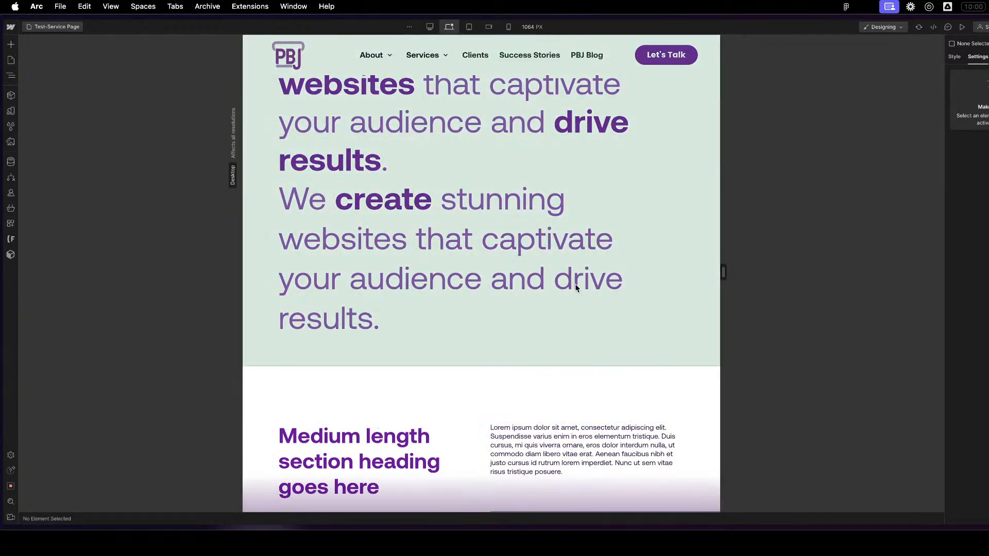
left_click(576, 288)
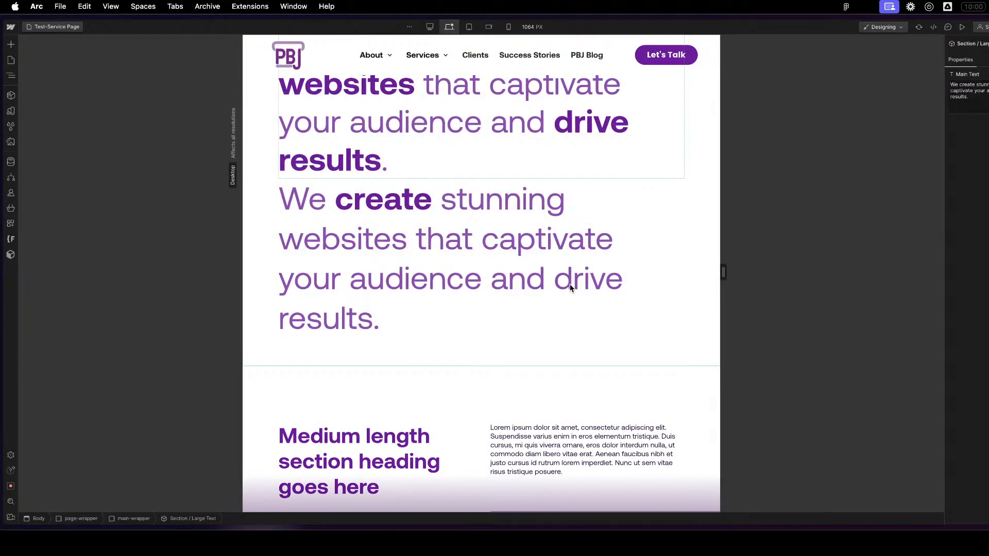
scroll(571, 278, "up", 2)
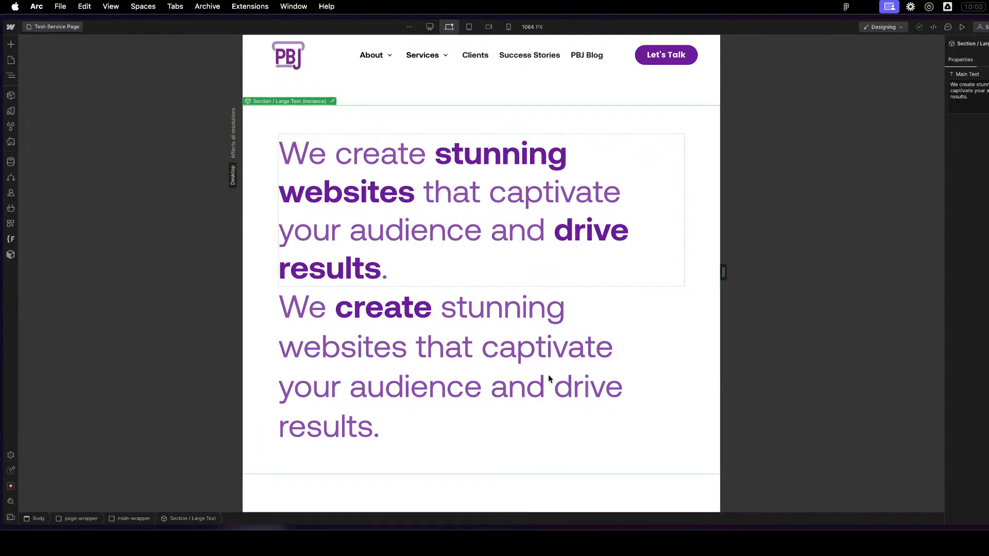
- Delete the upper text-style-jumbo-callout paragraph inside the Section / Large Text component, keeping only the rich text version, and exit the component
left_click(333, 101)
left_click(601, 255)
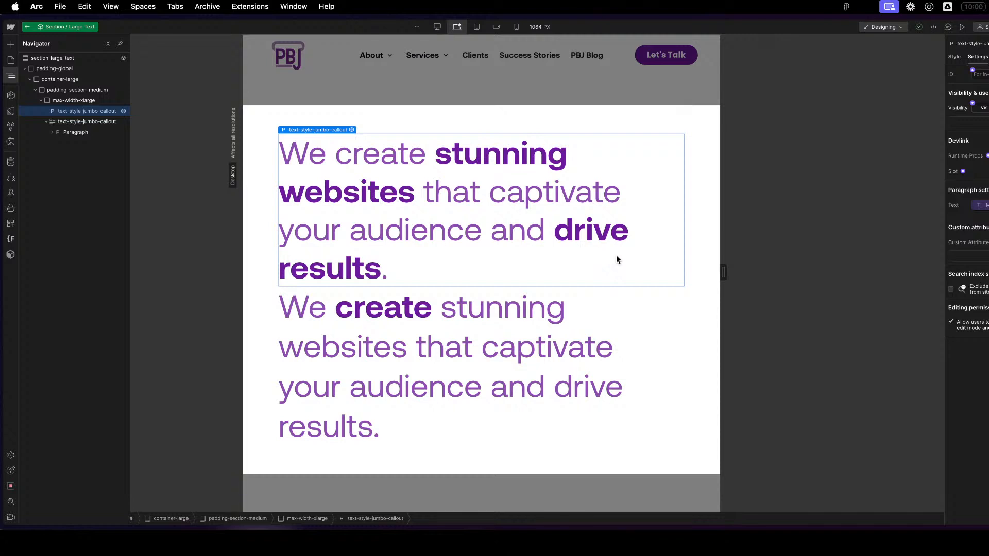
key("Delete")
left_click(604, 338)
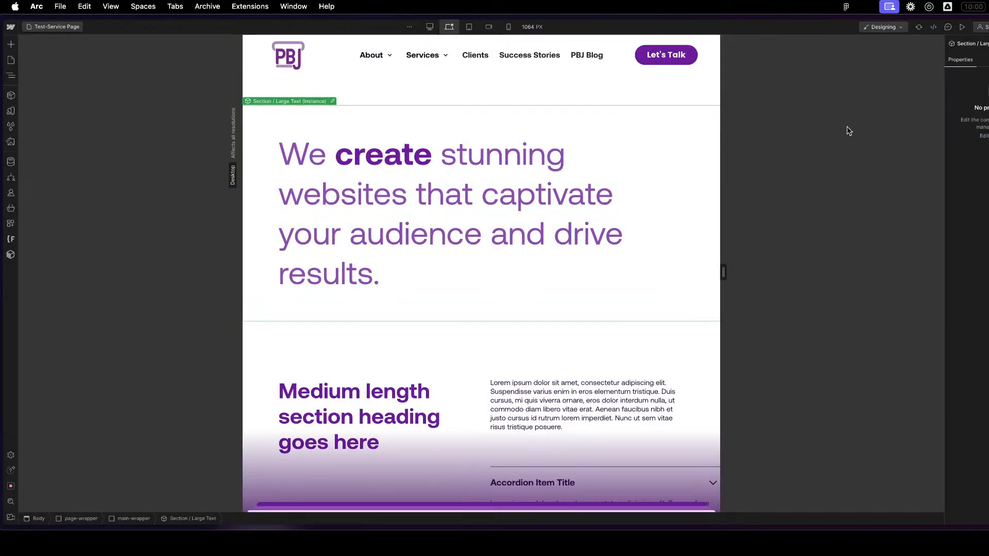
- Open the Section / Large Text component for editing and select its text-style-jumbo-callout rich text block
left_click(438, 299)
left_click(984, 136)
left_click(802, 218)
left_click(419, 192)
key("z")
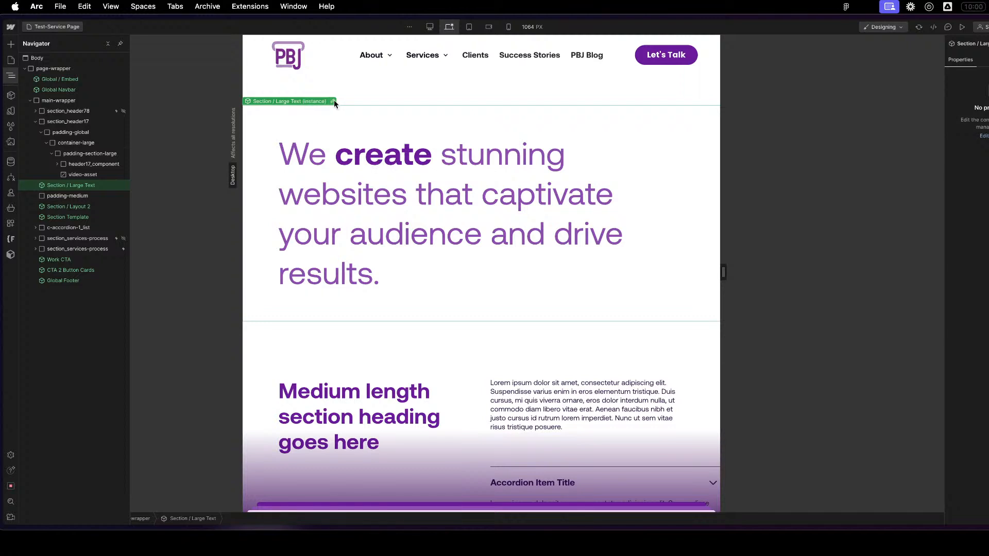
left_click(333, 101)
left_click(460, 196)
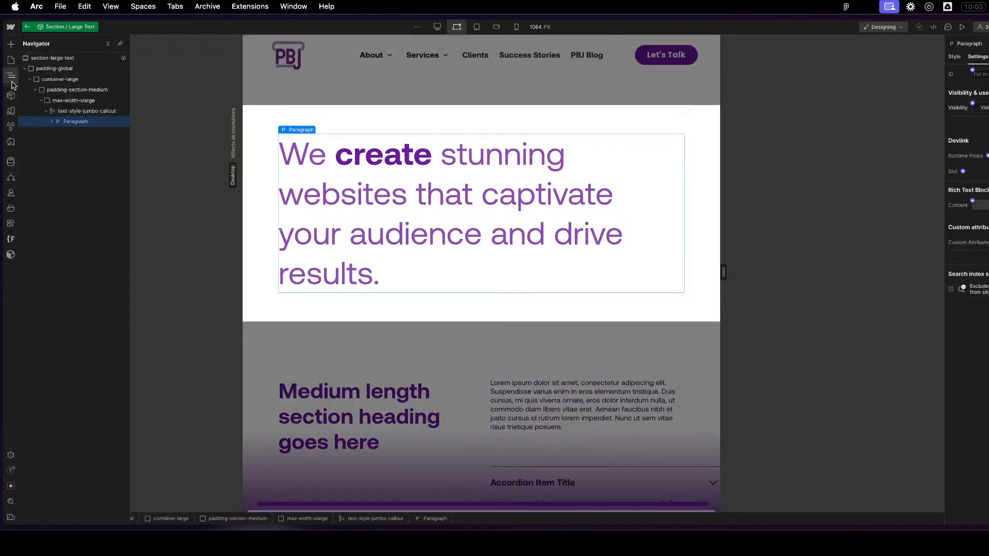
left_click(101, 112)
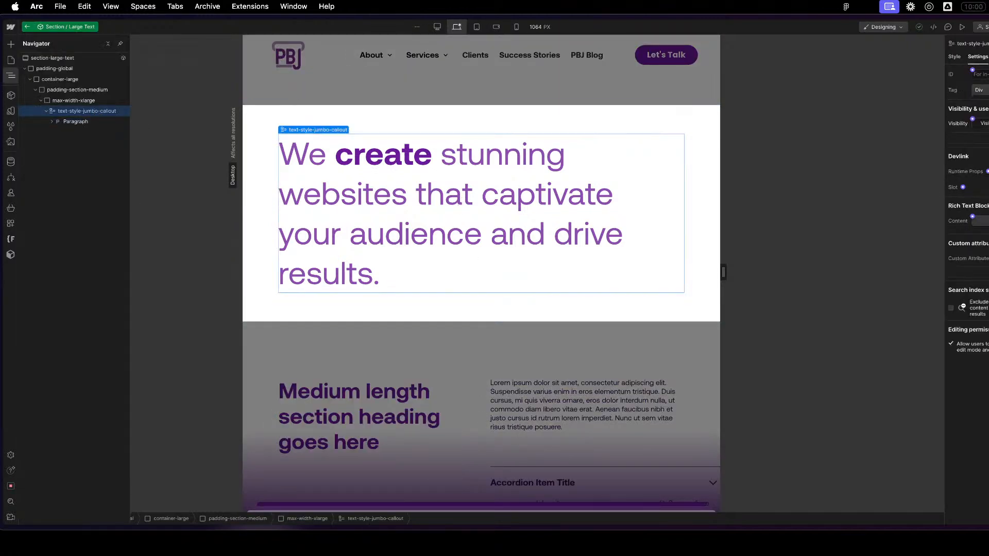
- Connect the rich text block's content to a new component property named Text, and exit the component
left_click(972, 216)
type("Main R")
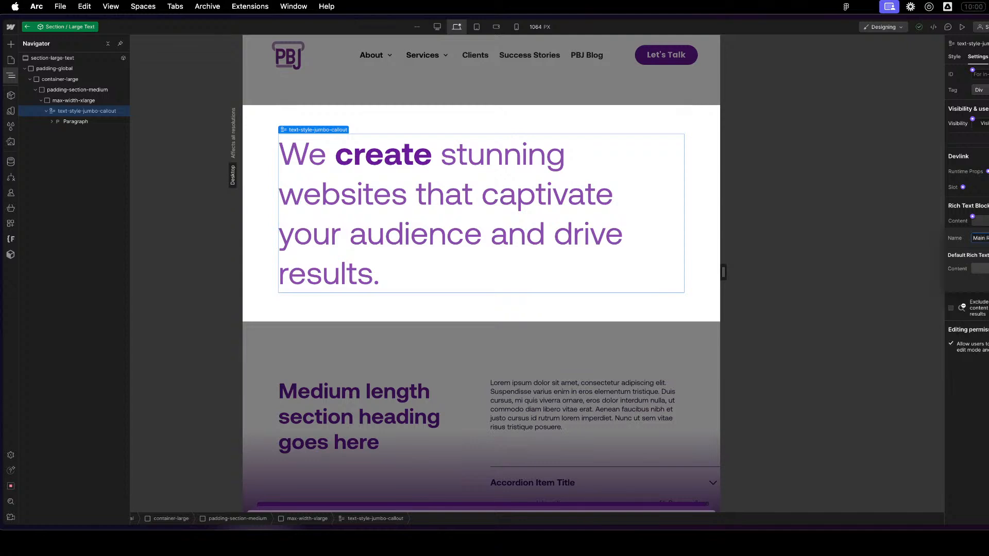
key("super+a")
type("Main")
key("super+a")
type("Text")
key("Return")
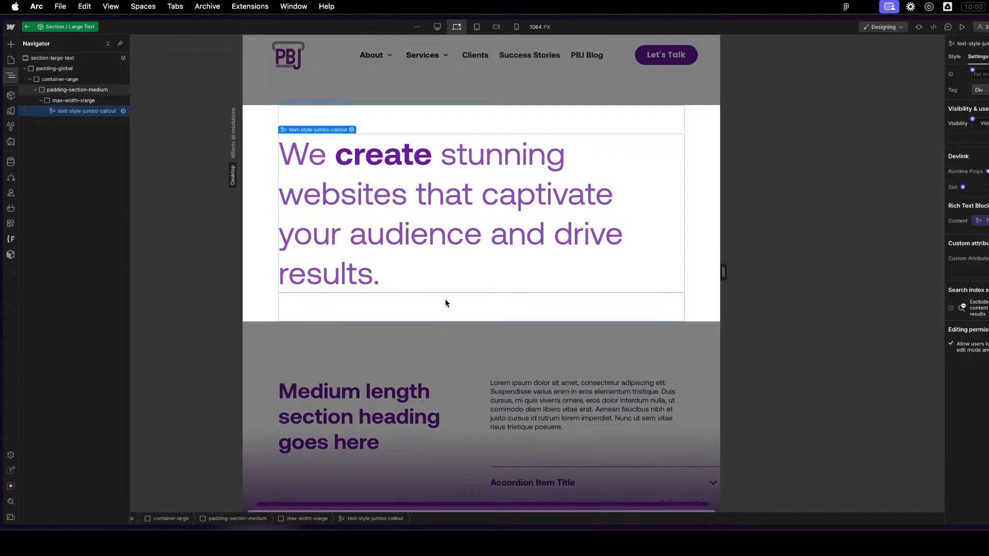
left_click(511, 355)
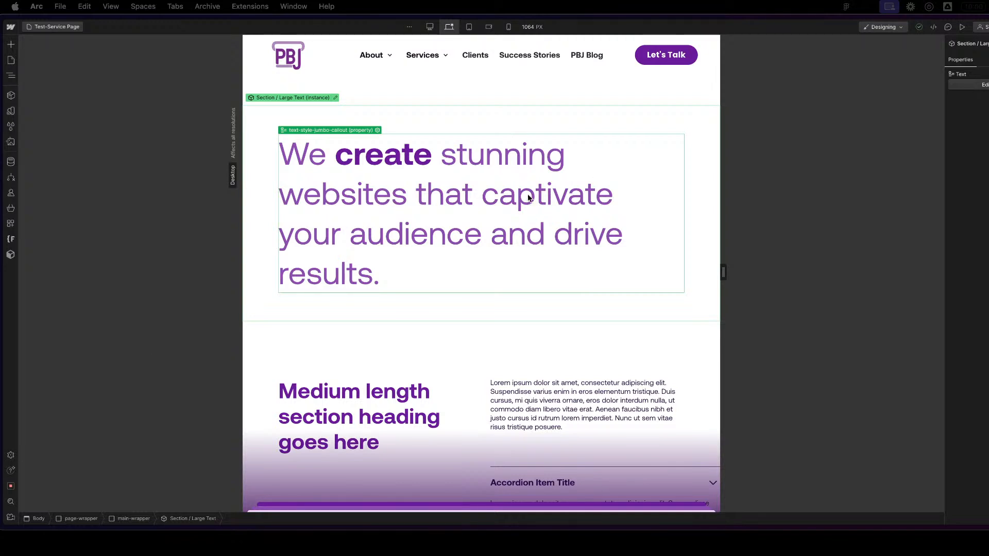
- Try bolding the letters "at cap" through the Text property of the Section / Large Text instance, and undo the formatting
left_click(454, 366)
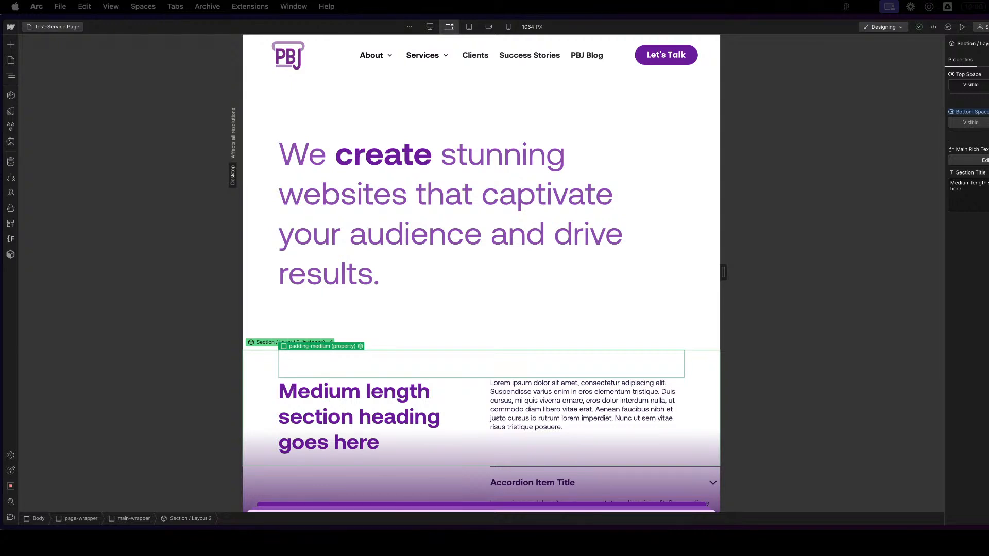
left_click(473, 159)
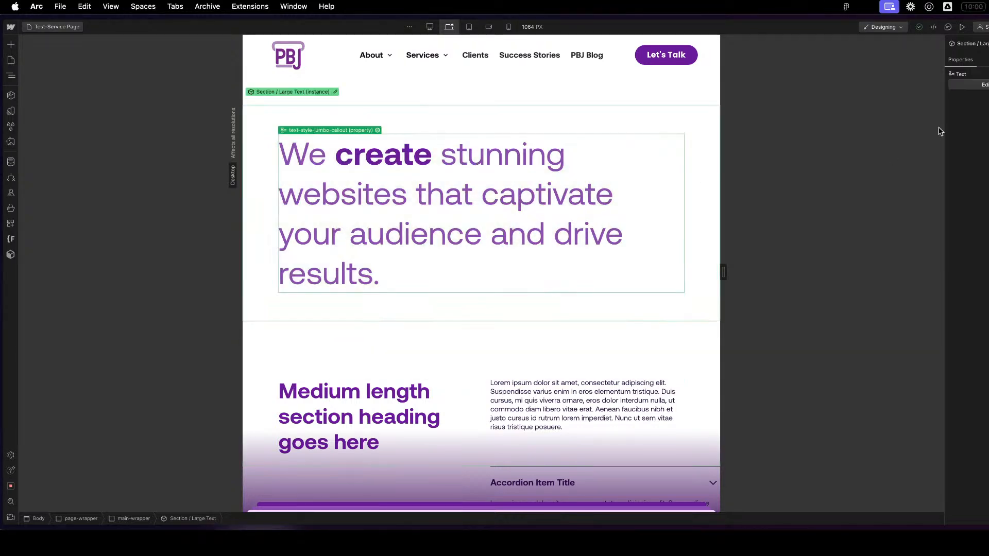
left_click(984, 84)
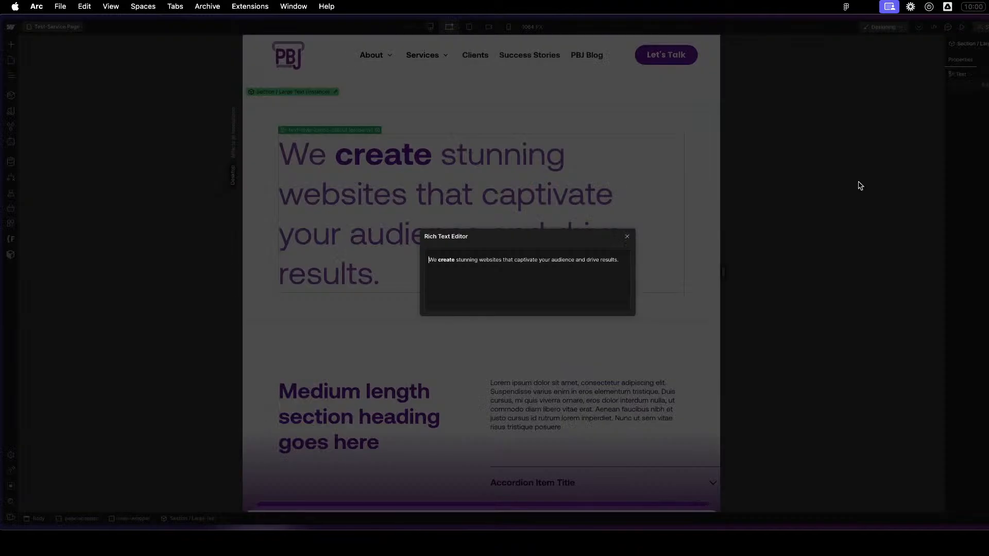
left_click_drag(508, 260, 524, 260)
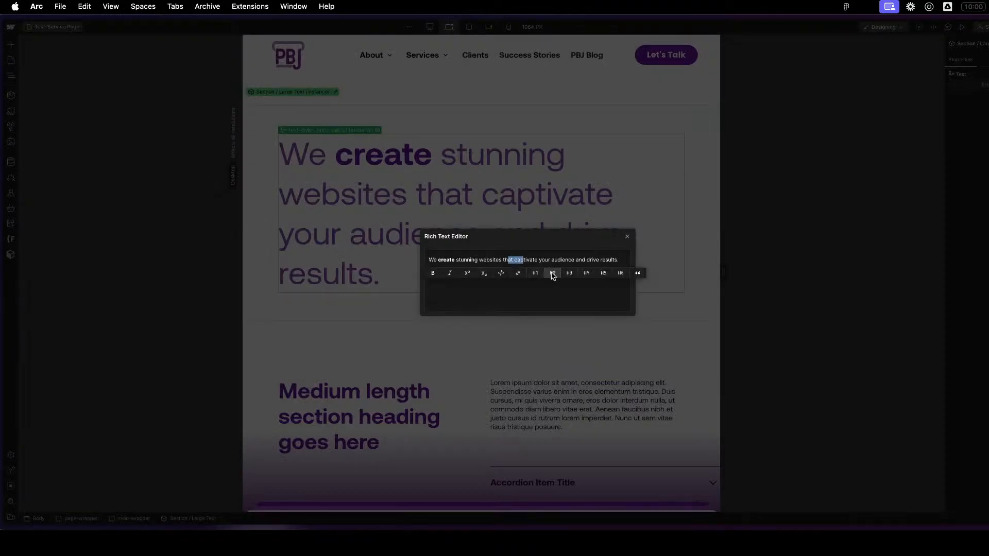
key("super+b")
left_click(627, 236)
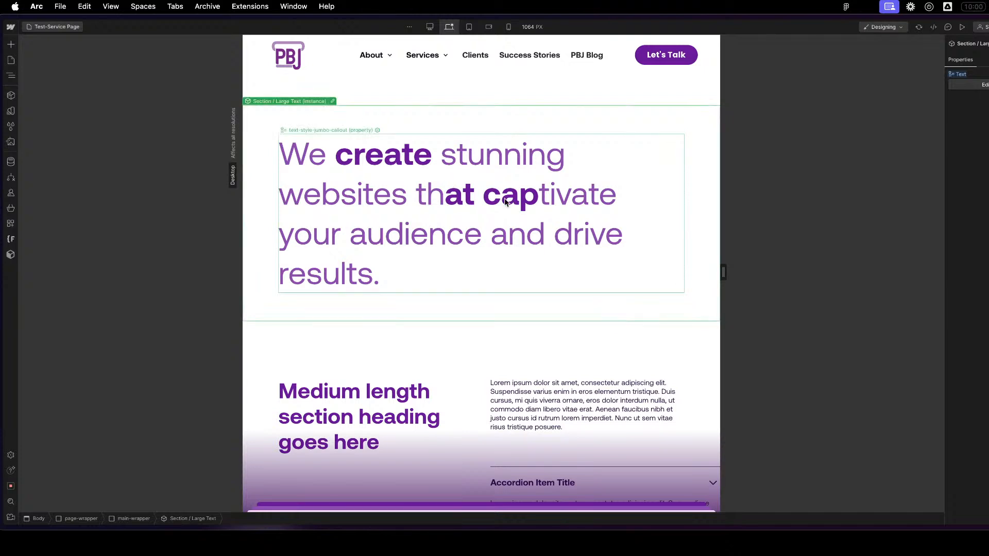
key("super+z")
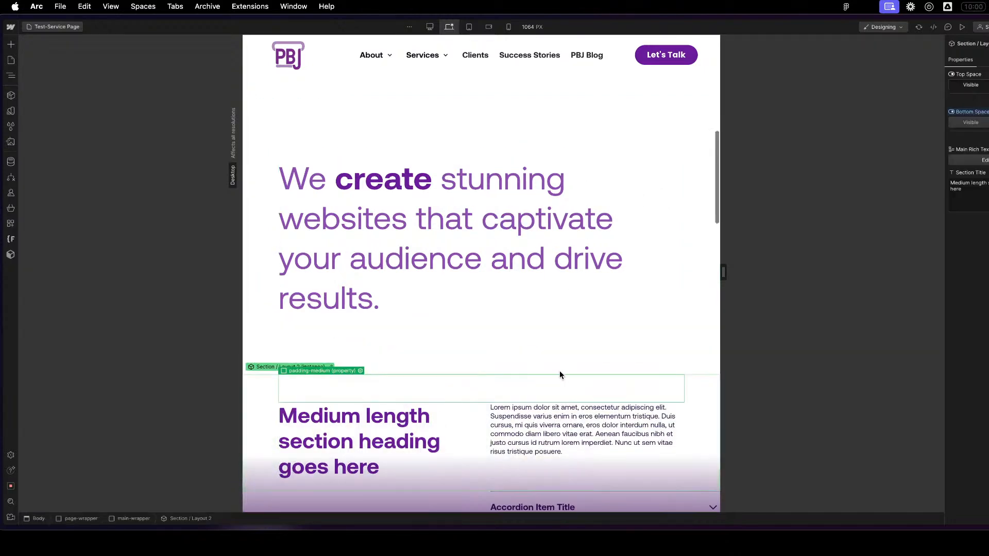
left_click(561, 370)
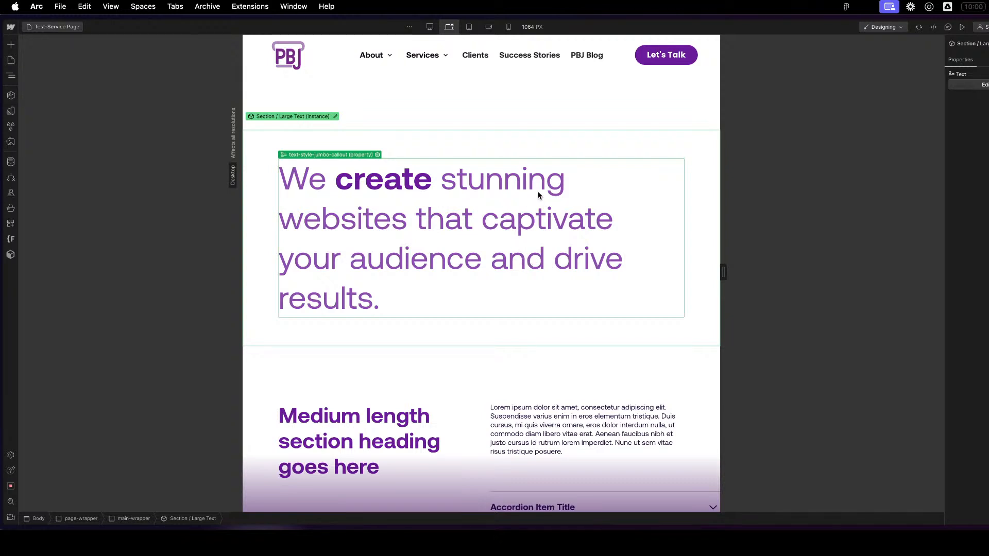
- Reopen the Section / Large Text component and show the style settings of its text-style-jumbo-callout block
left_click(335, 117)
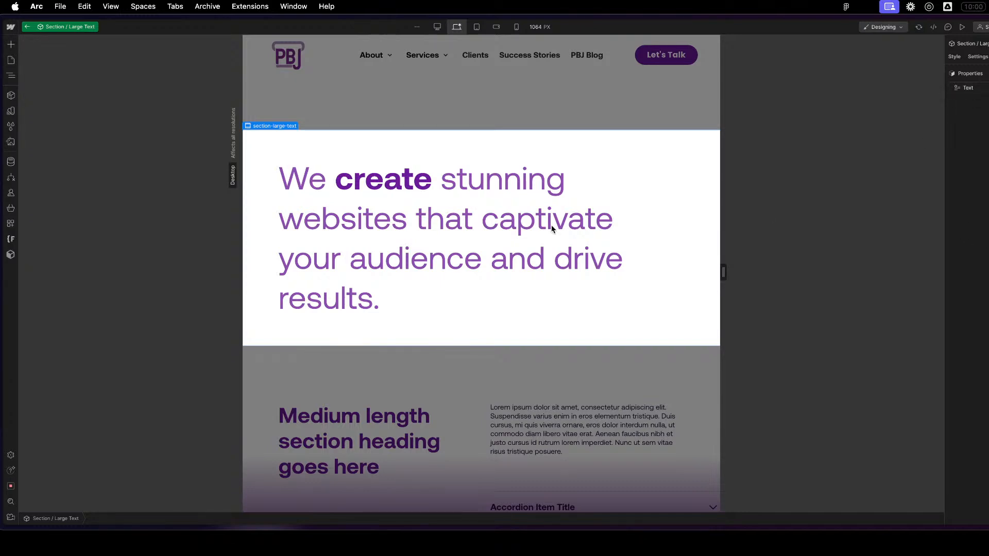
left_click(702, 221)
key("z")
left_click(79, 102)
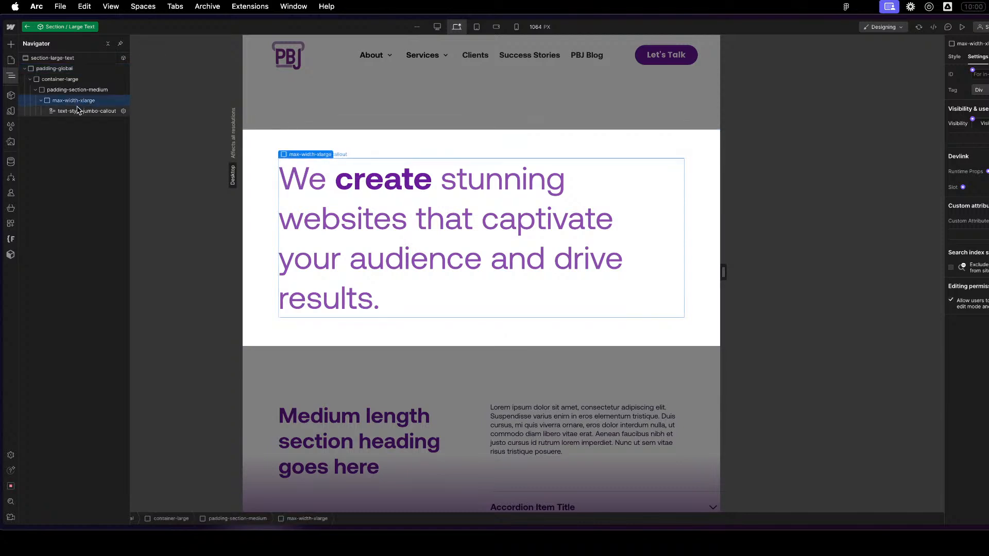
left_click(78, 110)
key("z")
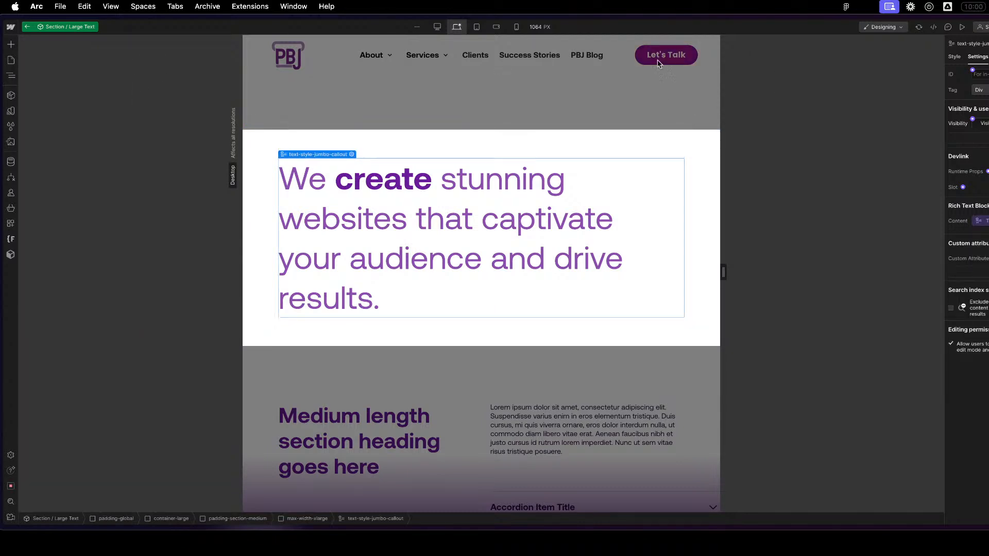
left_click(956, 58)
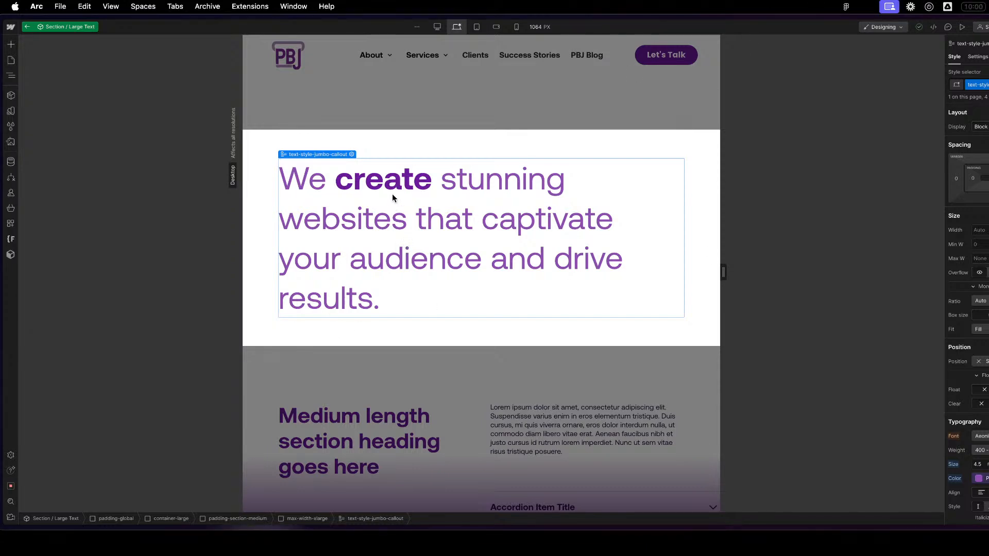
- Set the text-style-jumbo-callout text color to the Theme group's Text-Secondary variable, and exit the component
key("z")
key("z")
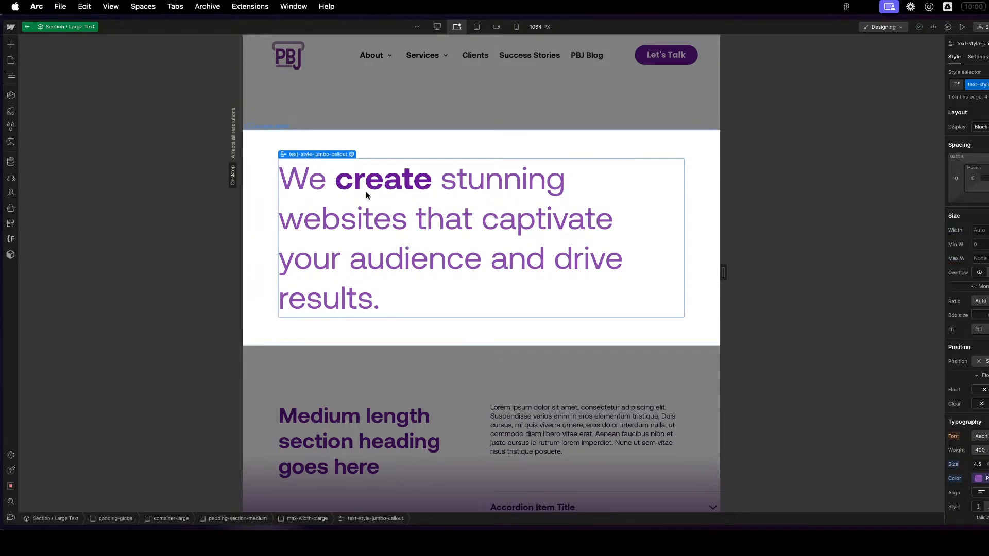
key("z")
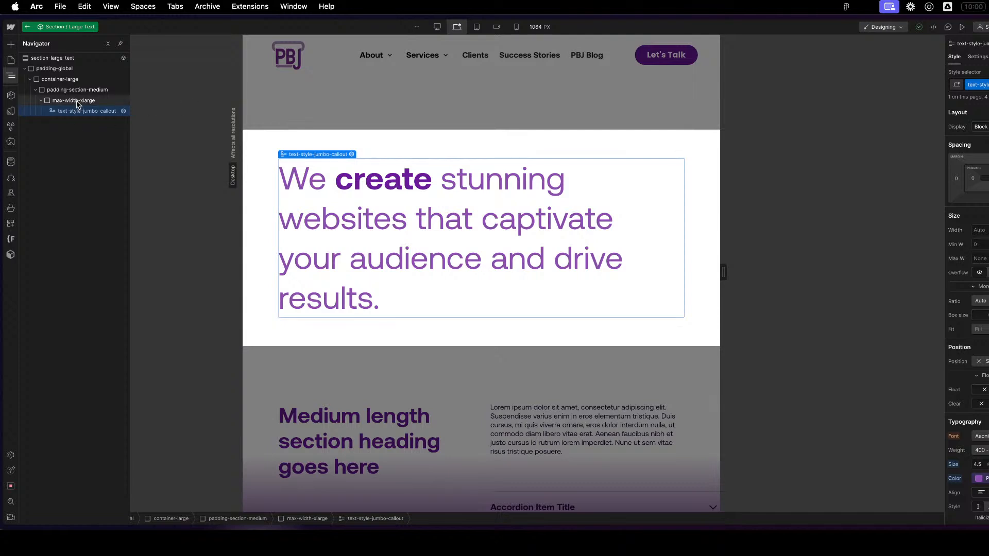
left_click(12, 77)
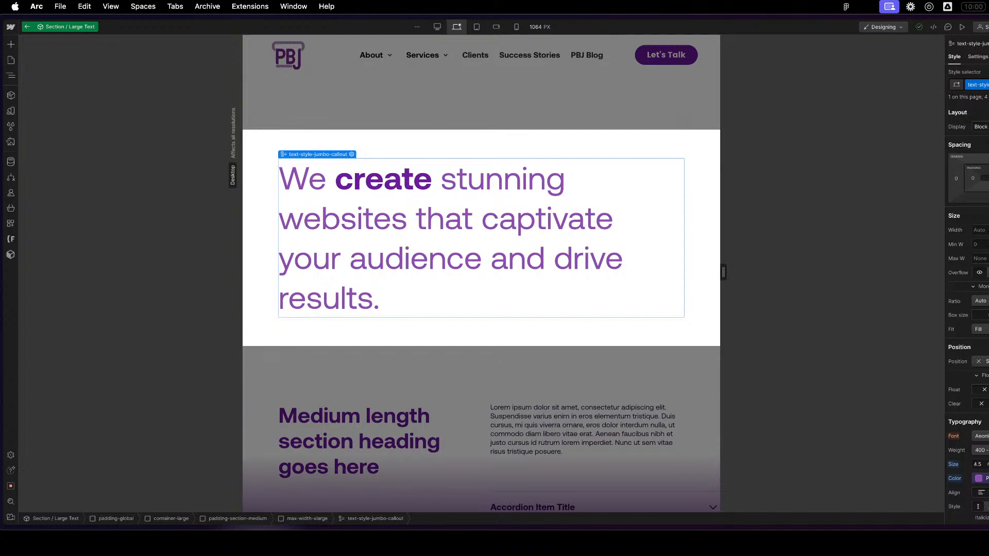
scroll(968, 319, "down", 1)
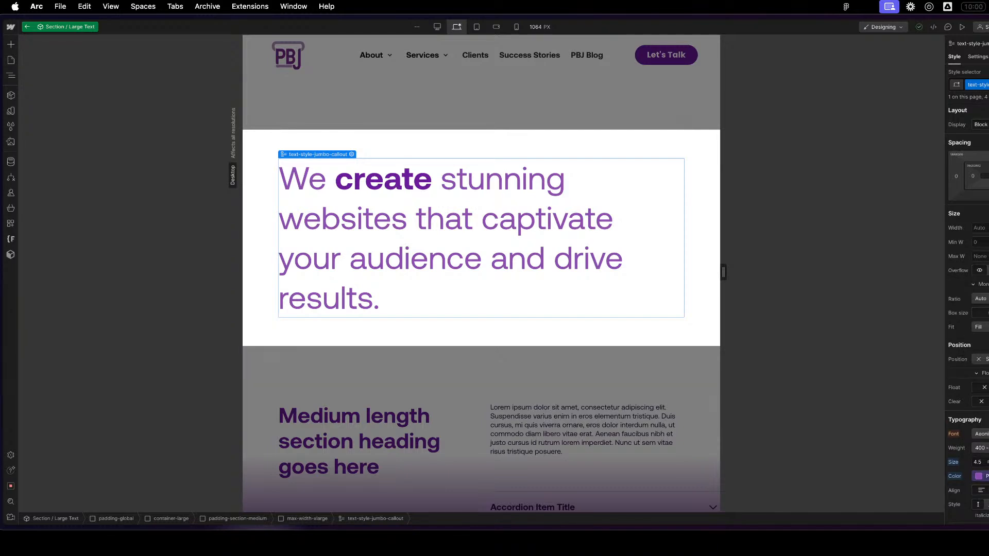
left_click(983, 476)
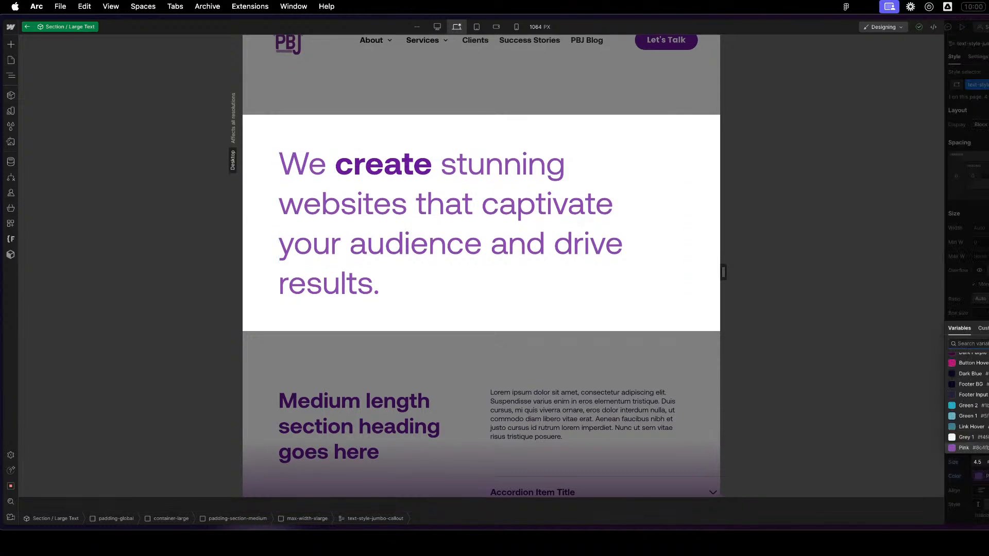
left_click(971, 427)
scroll(972, 374, "down", 4)
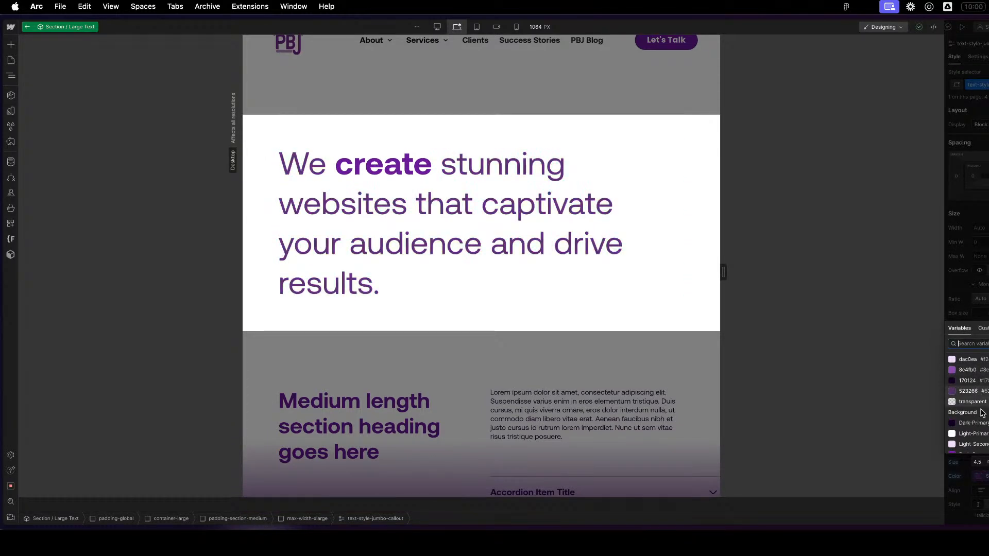
scroll(969, 402, "down", 2)
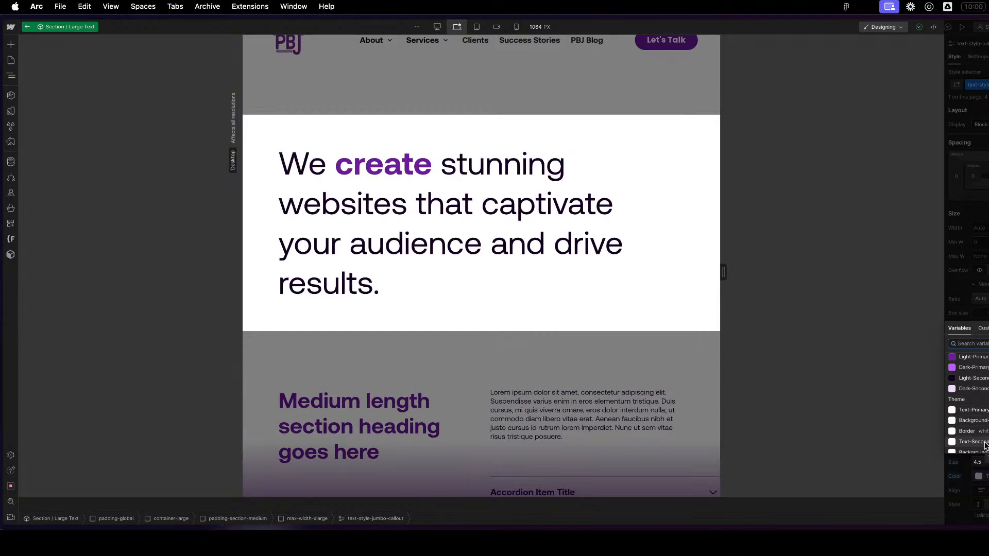
scroll(985, 445, "down", 1)
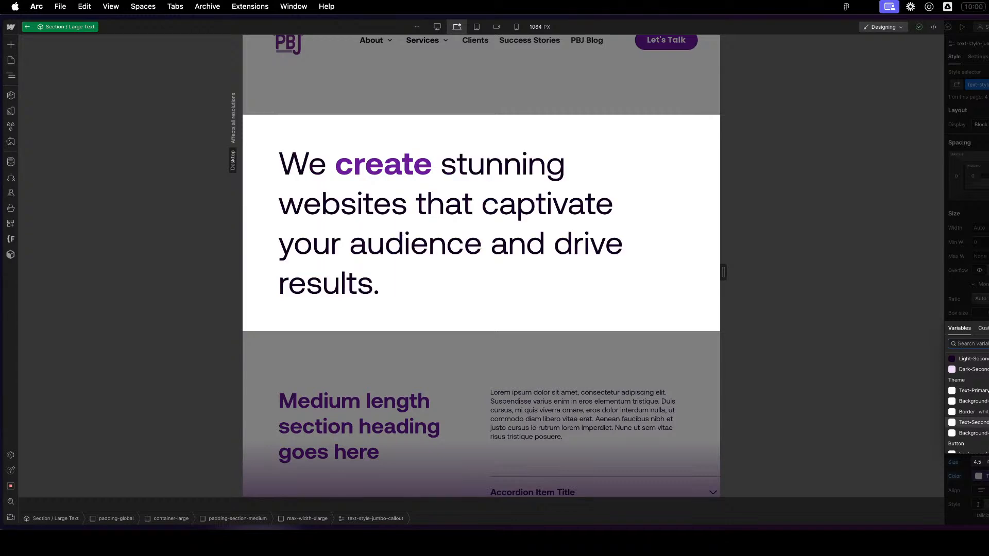
key("Escape")
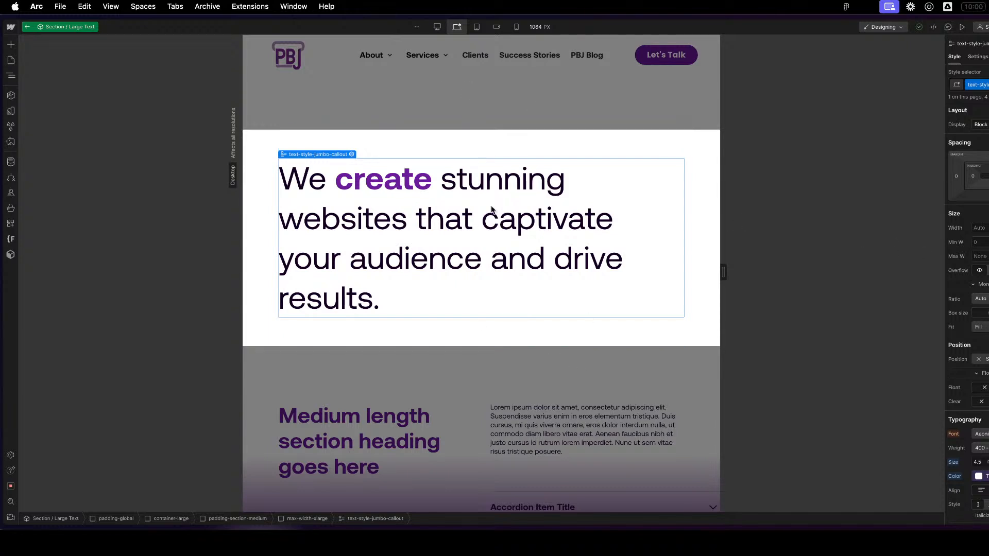
left_click(602, 146)
double_click(620, 128)
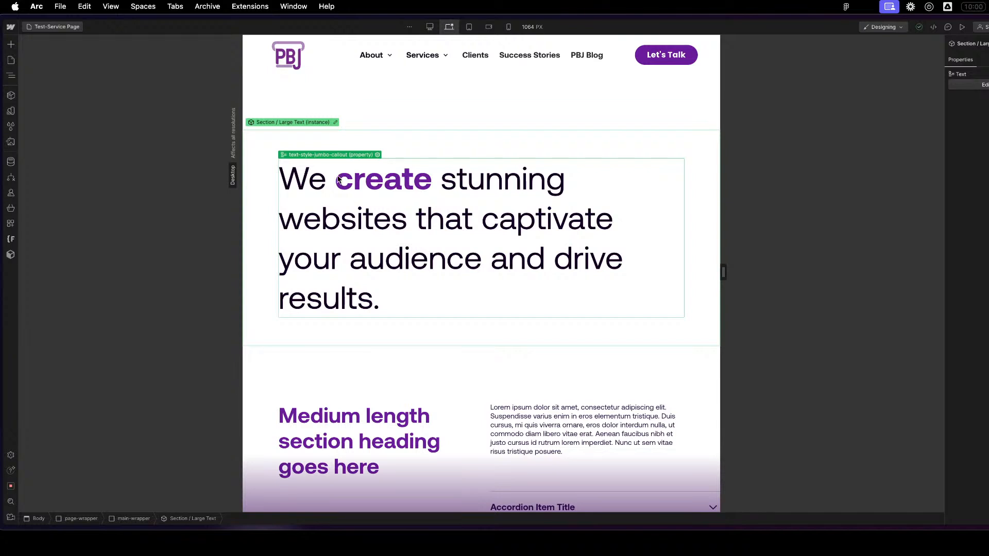
- Look over the Test-Service Page around the main-wrapper and the recolored large text callout
key("z")
left_click(106, 100)
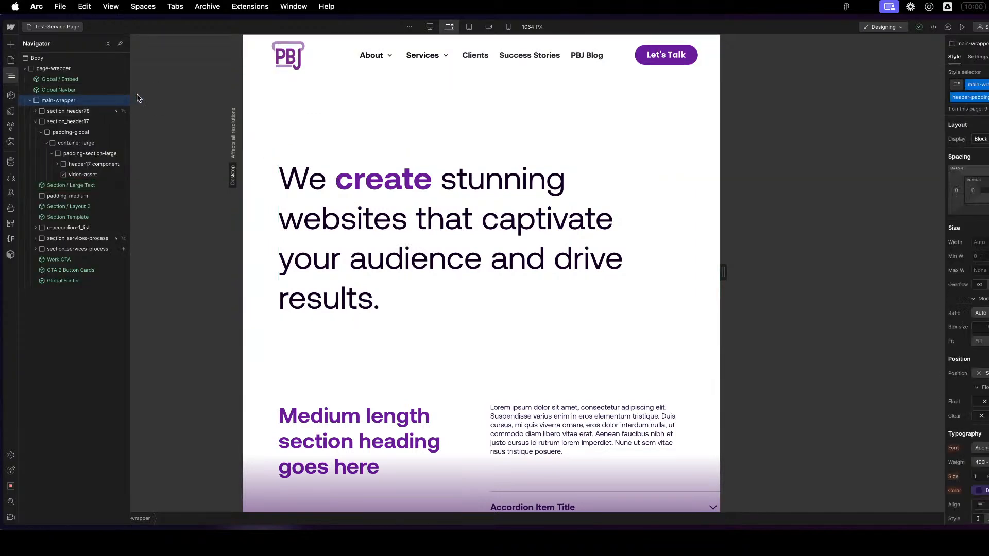
mouse_move(2, 126)
left_click(29, 100)
left_click(61, 79)
scroll(565, 273, "down", 13)
scroll(565, 278, "up", 7)
left_click(502, 315)
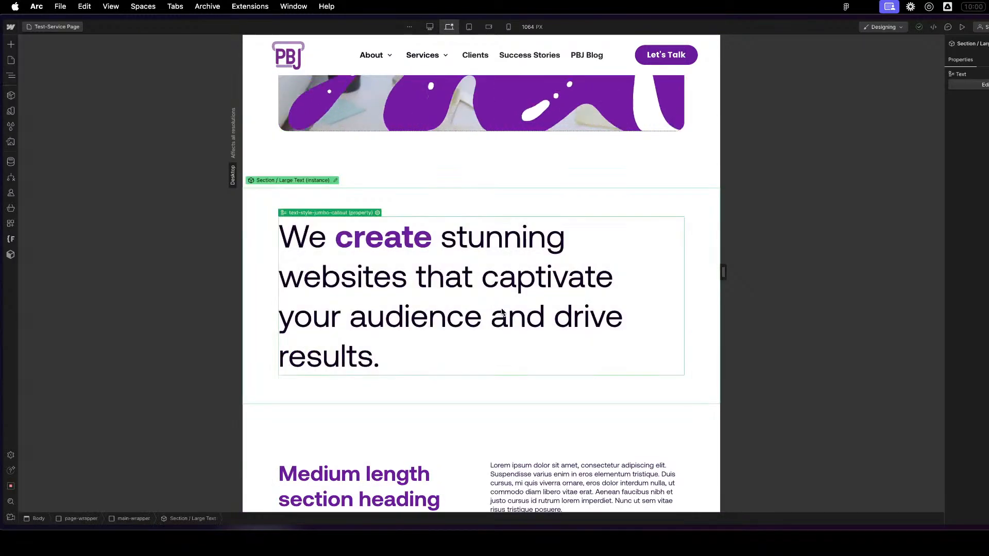
- Review the color groups in the variables list, return to the page structure, and check the Test-Service Page sections with Global / Embed selected
left_click(11, 111)
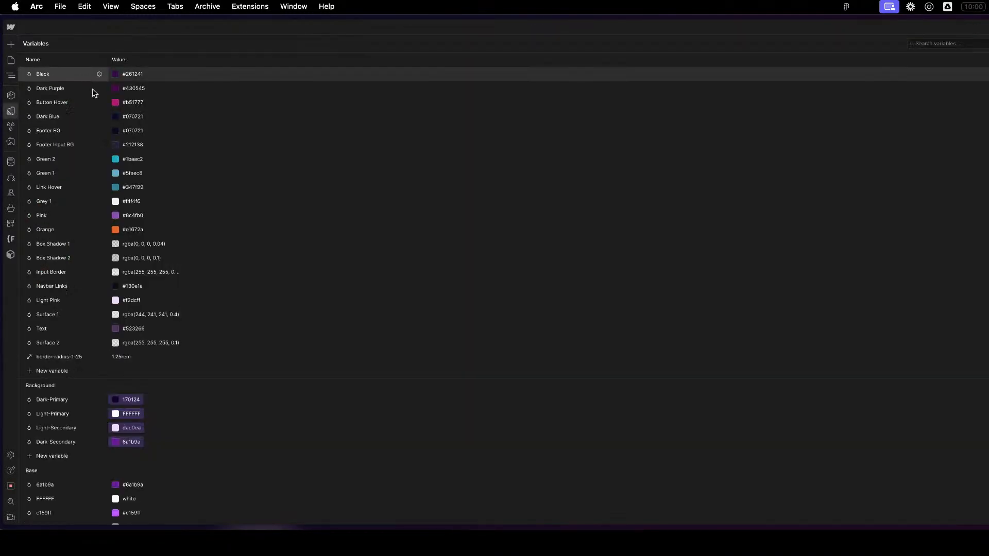
scroll(181, 195, "down", 5)
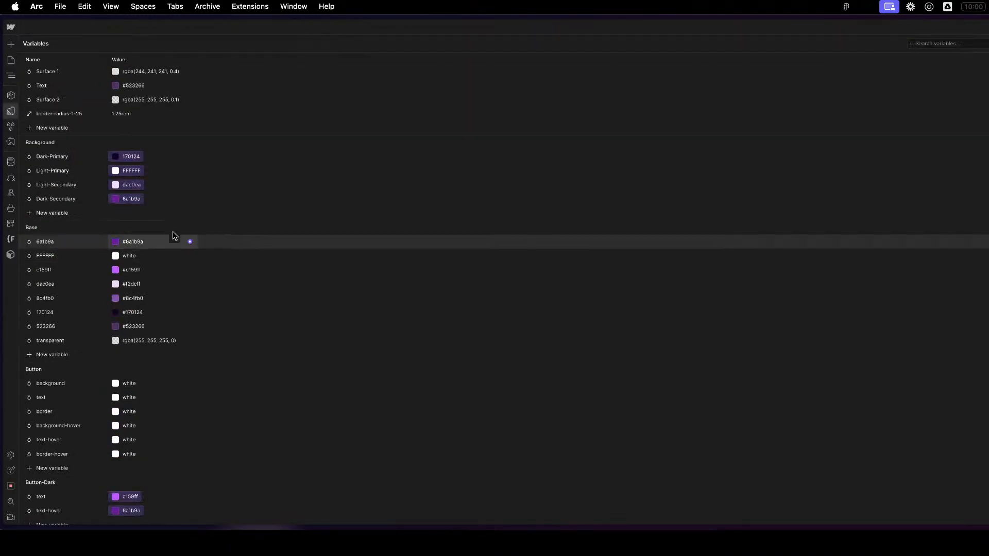
left_click(9, 60)
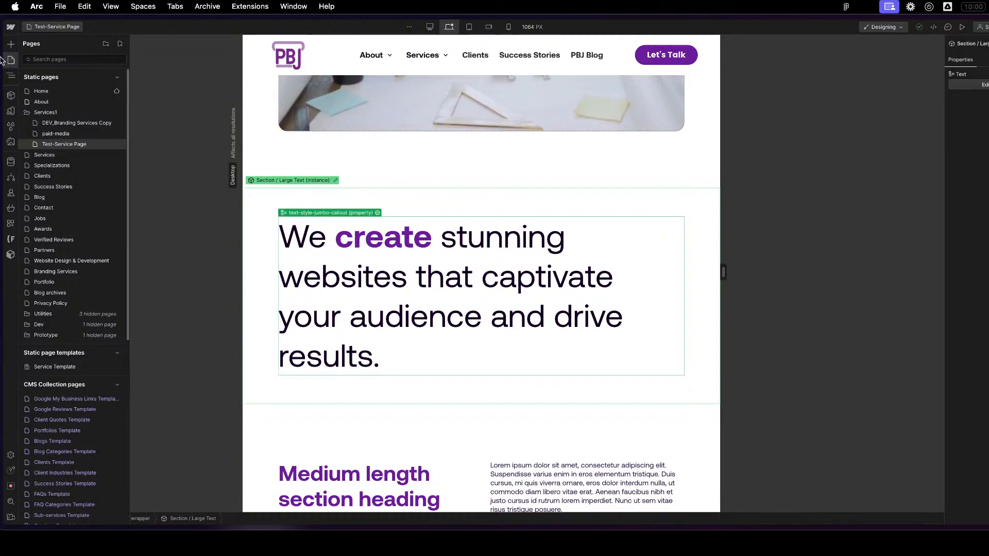
left_click(11, 76)
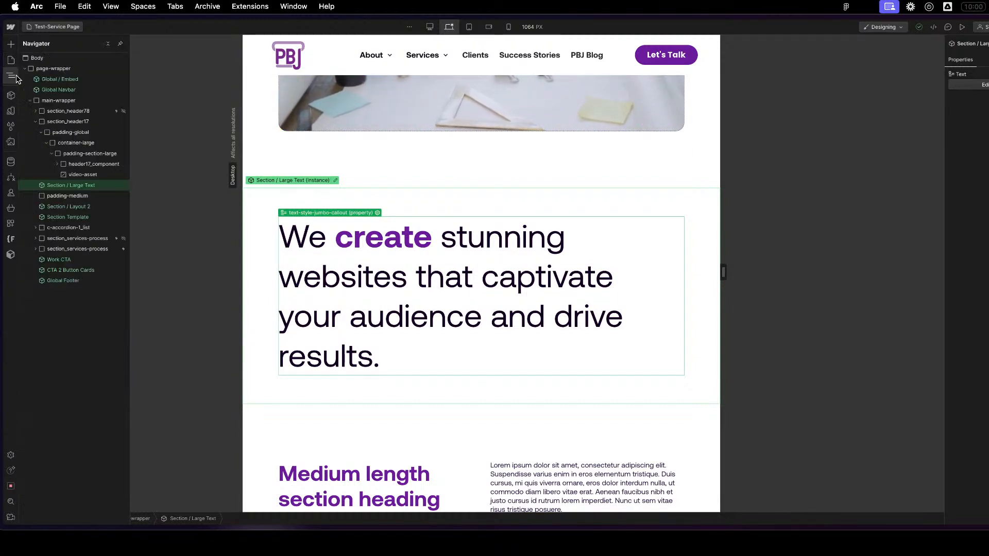
left_click(79, 82)
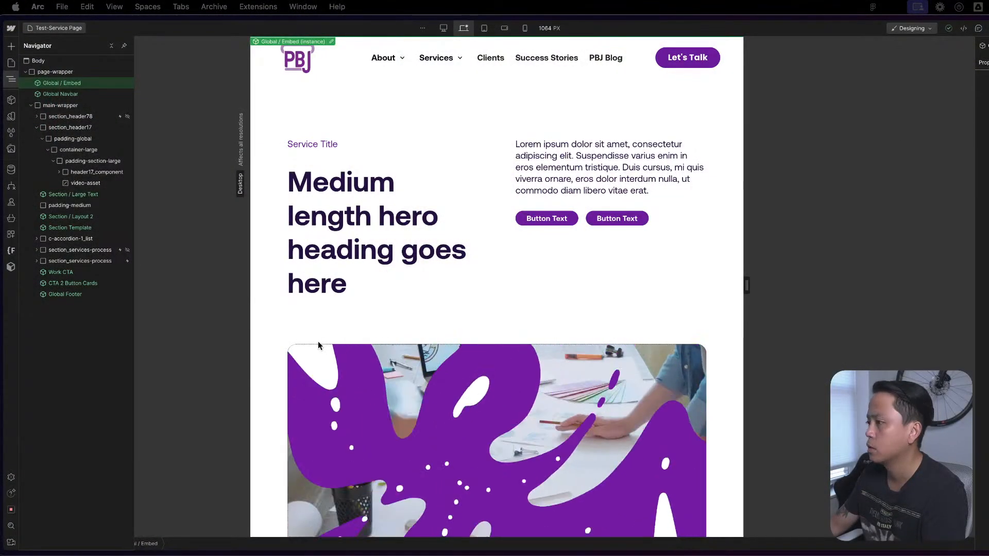
scroll(504, 354, "down", 10)
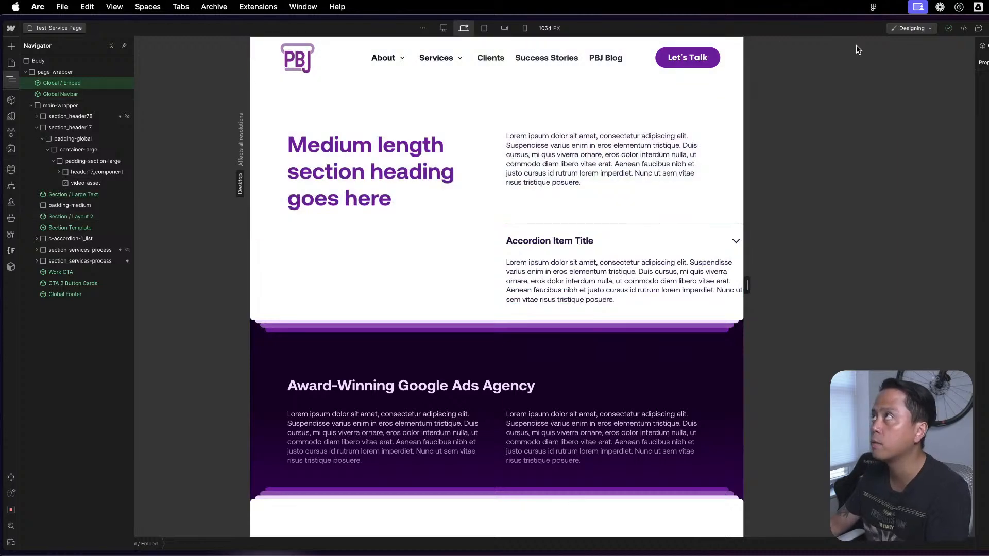
- Widen the page canvas to 1439 px and look over the Award-Winning Google Ads Agency section and its neighbouring sections
left_click_drag(748, 286, 891, 274)
left_click(673, 351)
scroll(668, 340, "up", 5)
scroll(666, 337, "down", 5)
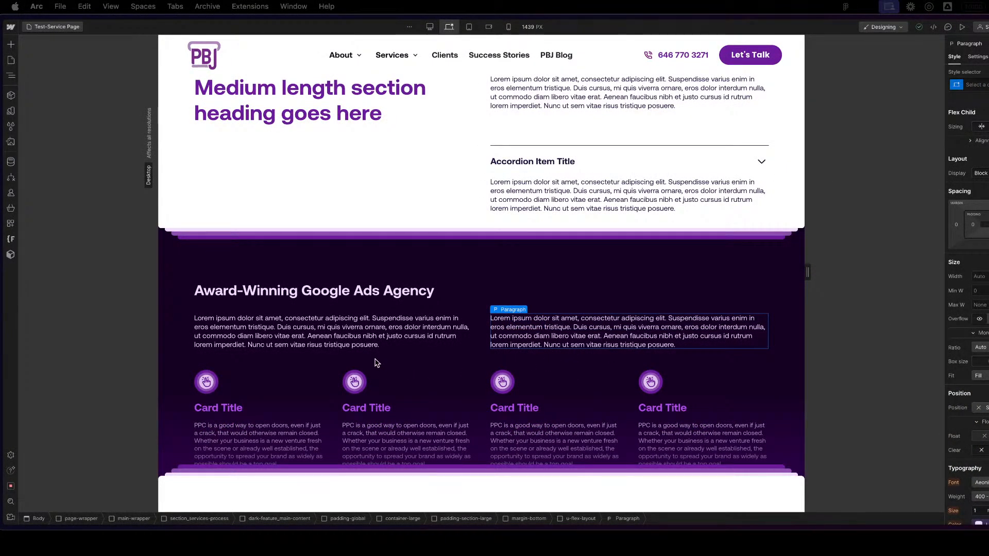
scroll(407, 358, "down", 2)
scroll(412, 355, "up", 8)
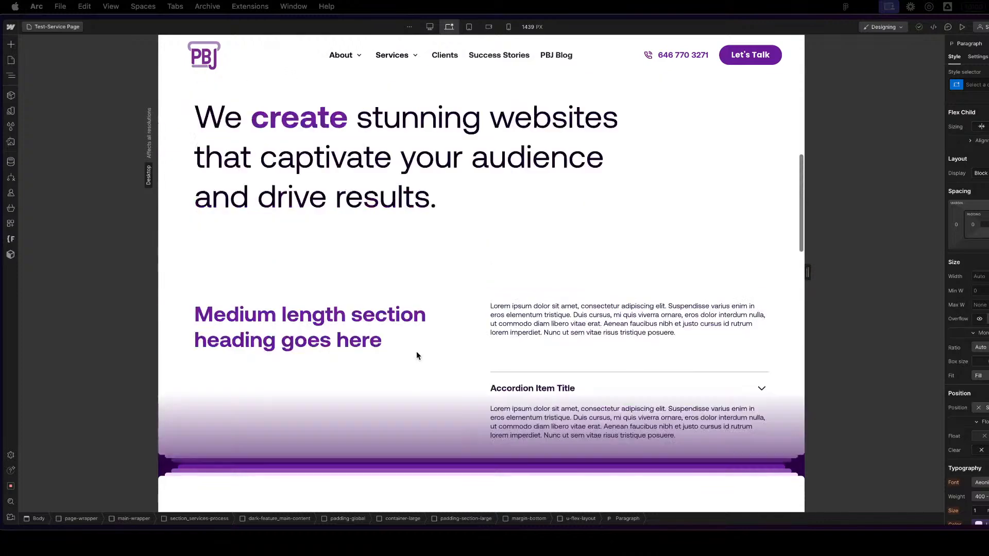
- Open the Section / Large Text component, inspect the style settings of its text-style-jumbo-callout block, and exit the component
double_click(281, 234)
type("z")
key("BackSpace")
key("Escape")
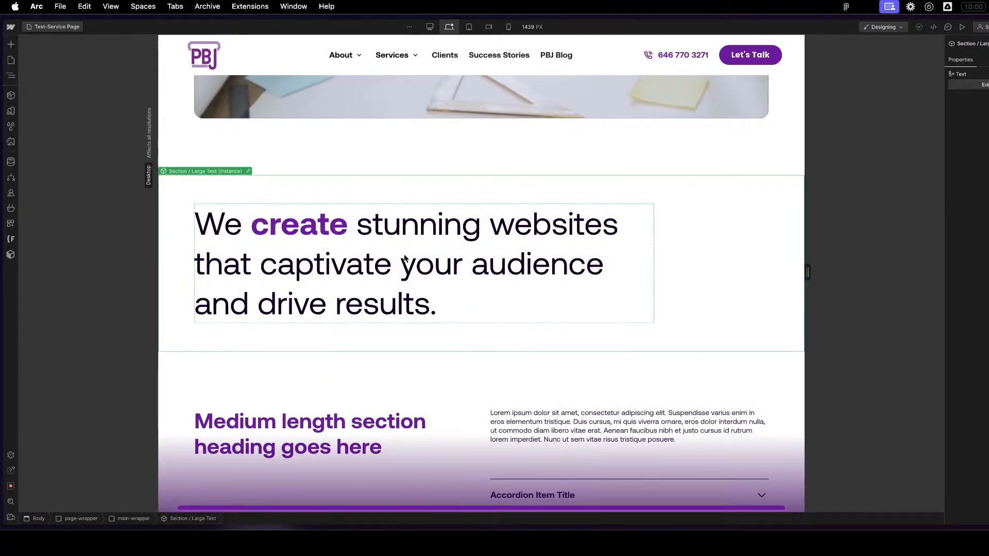
key("z")
double_click(35, 187)
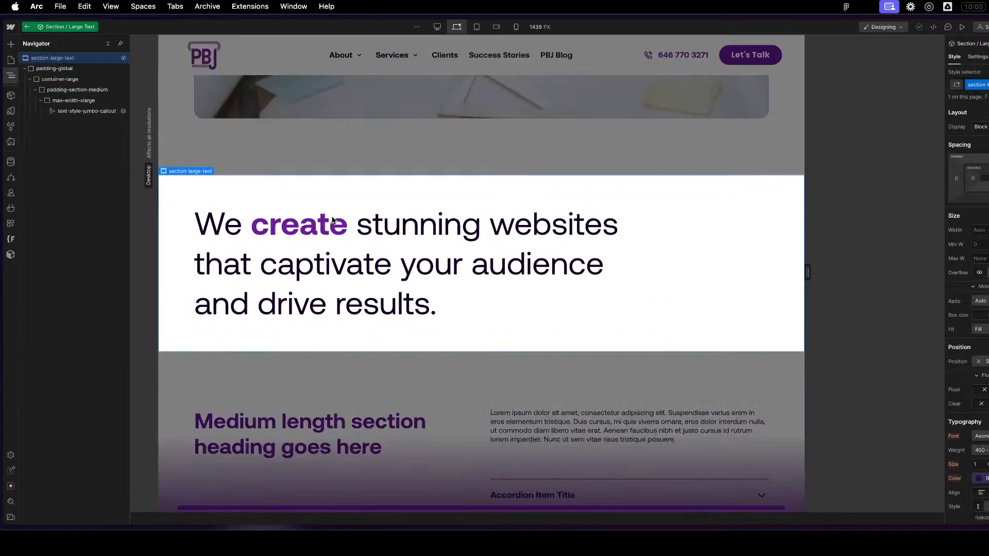
left_click(342, 231)
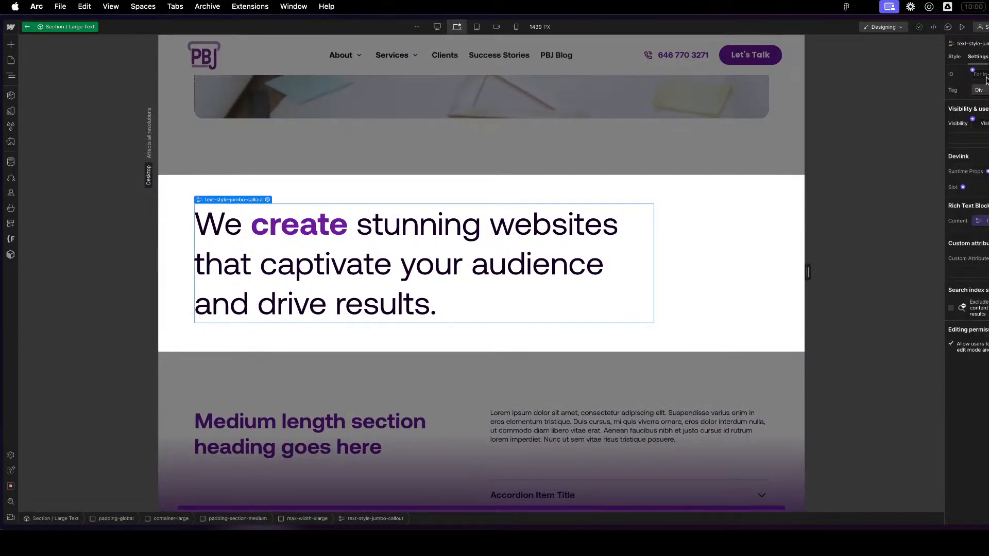
left_click(954, 57)
key("z")
key("z")
left_click(27, 27)
- Open the Global / Embed component, examine the light and dark theme variables in the u-styles_color code, and close the editor
left_click(14, 76)
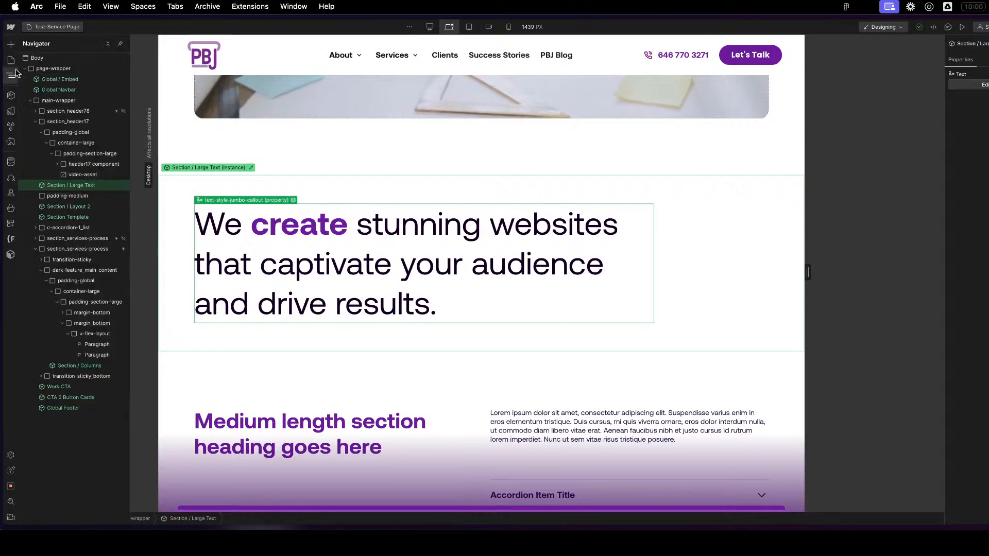
left_click(16, 60)
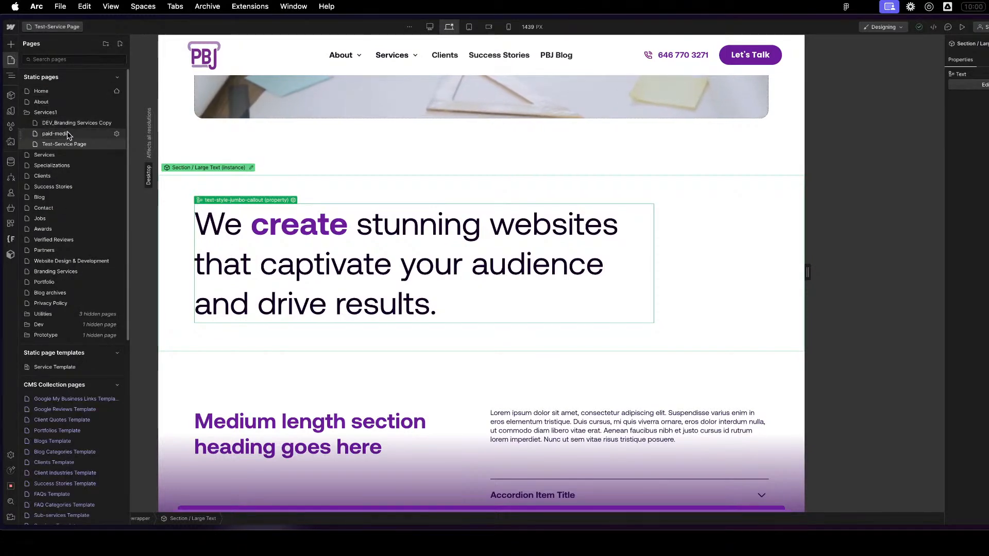
key("z")
left_click(57, 81)
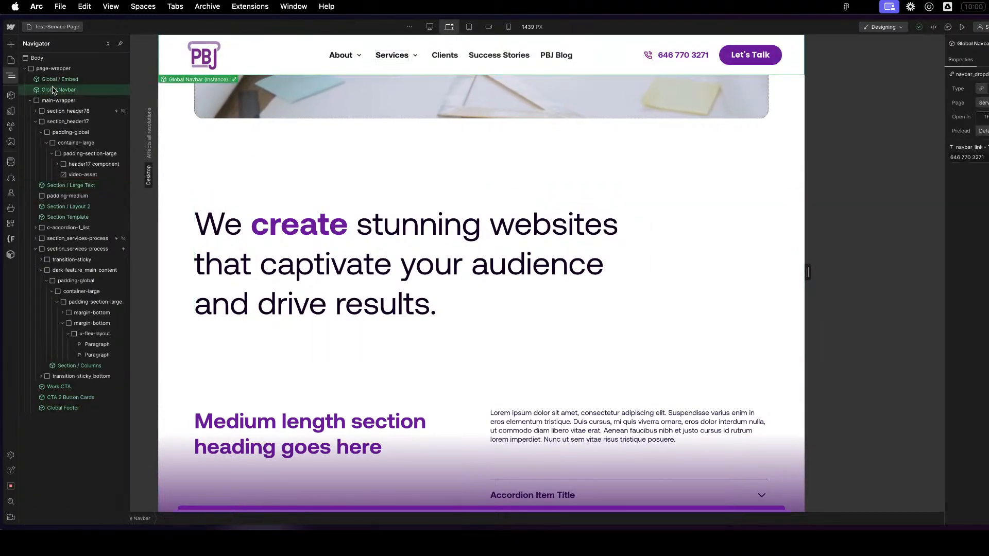
double_click(57, 80)
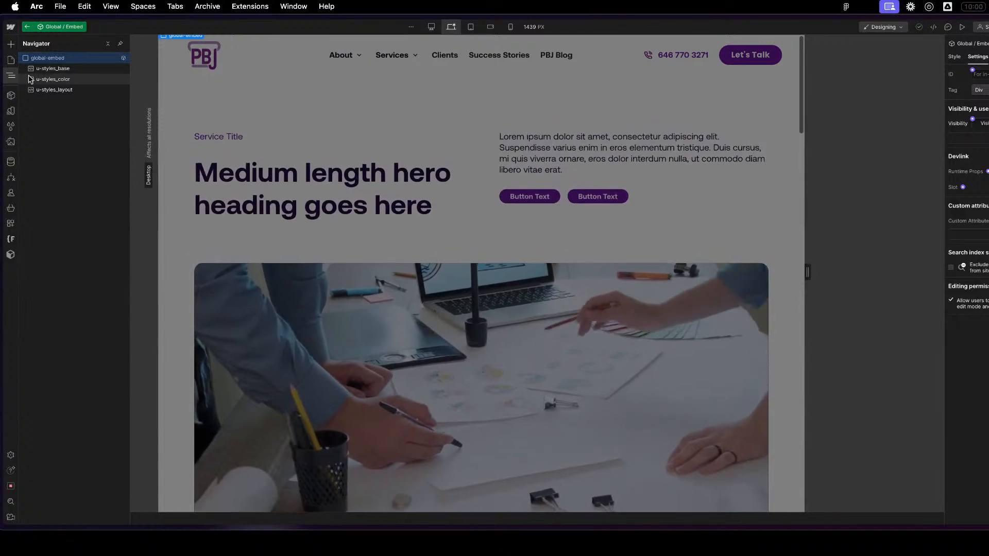
left_click(973, 192)
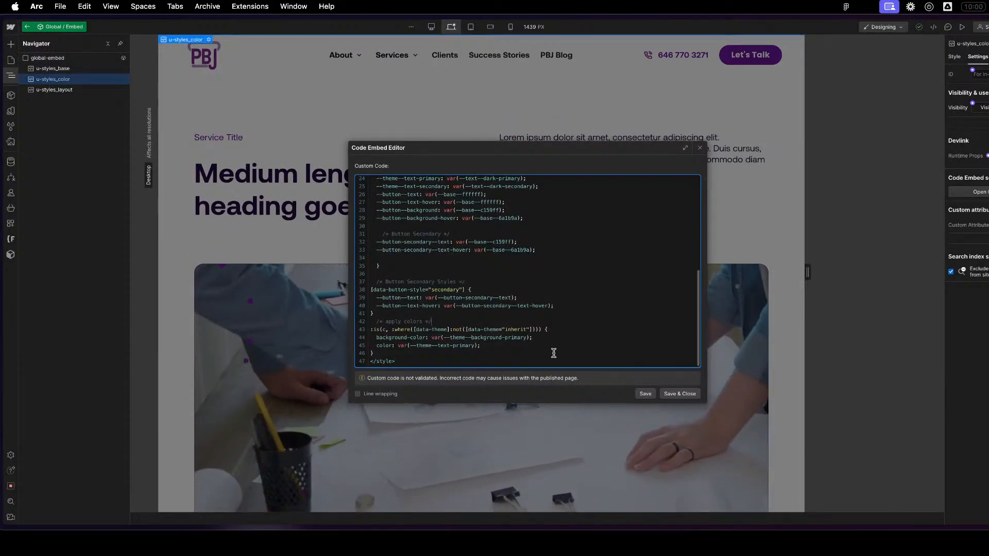
scroll(551, 337, "up", 8)
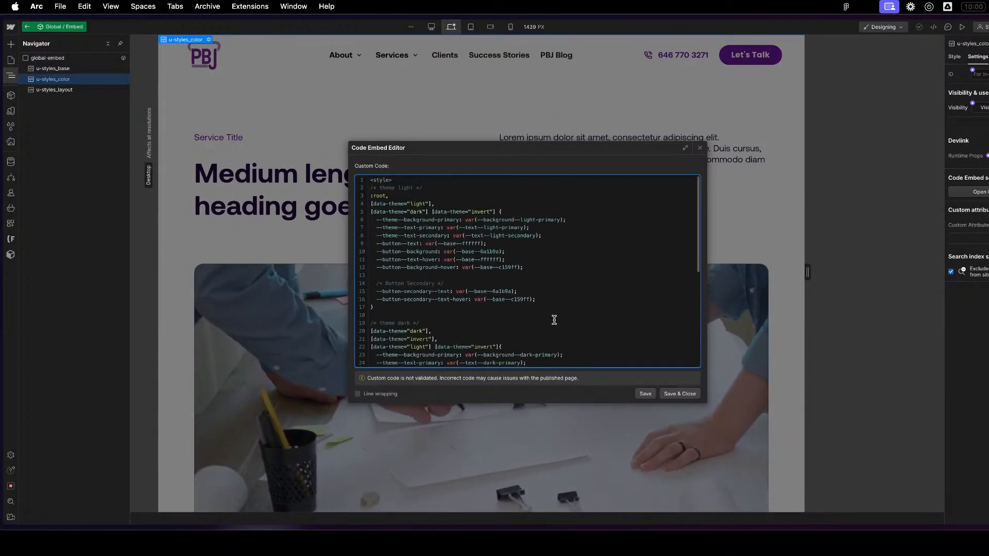
left_click(490, 205)
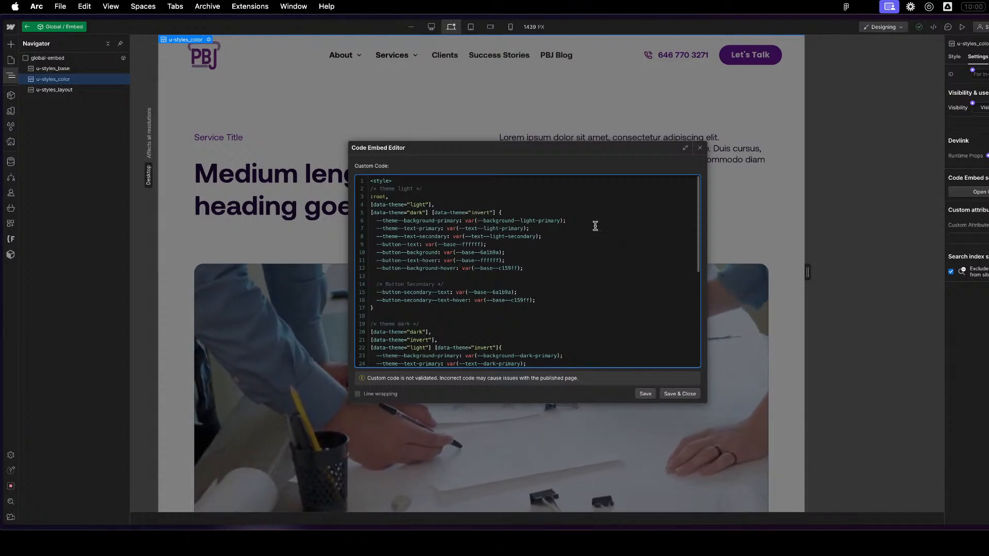
left_click(702, 147)
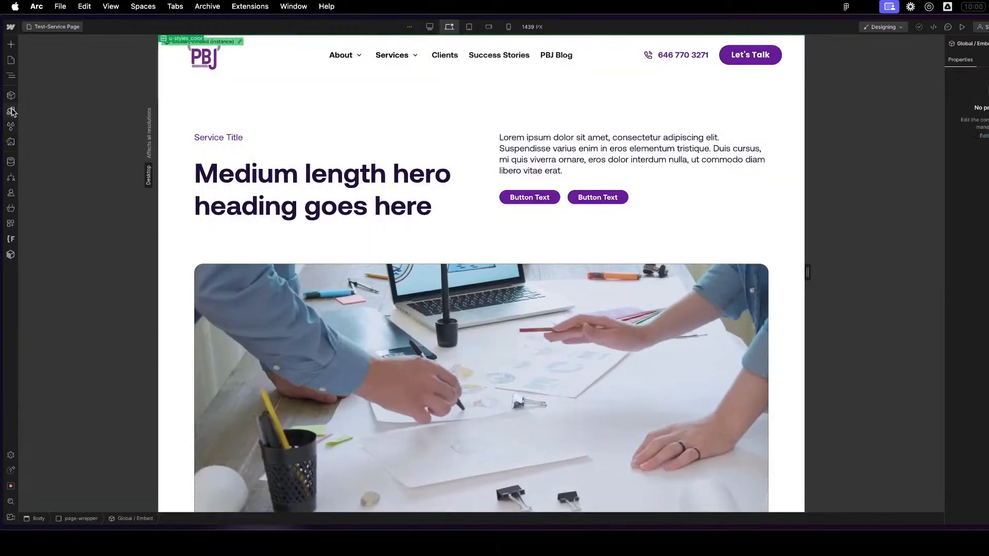
- Try the Base color 6a1b9a for the Text group's Light-Secondary variable
left_click(10, 111)
scroll(138, 431, "down", 4)
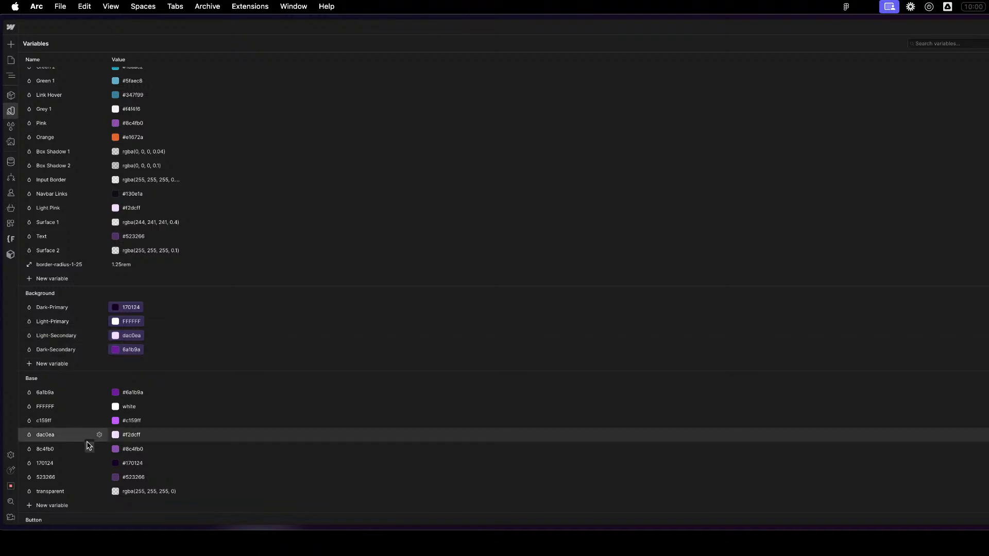
scroll(89, 444, "down", 15)
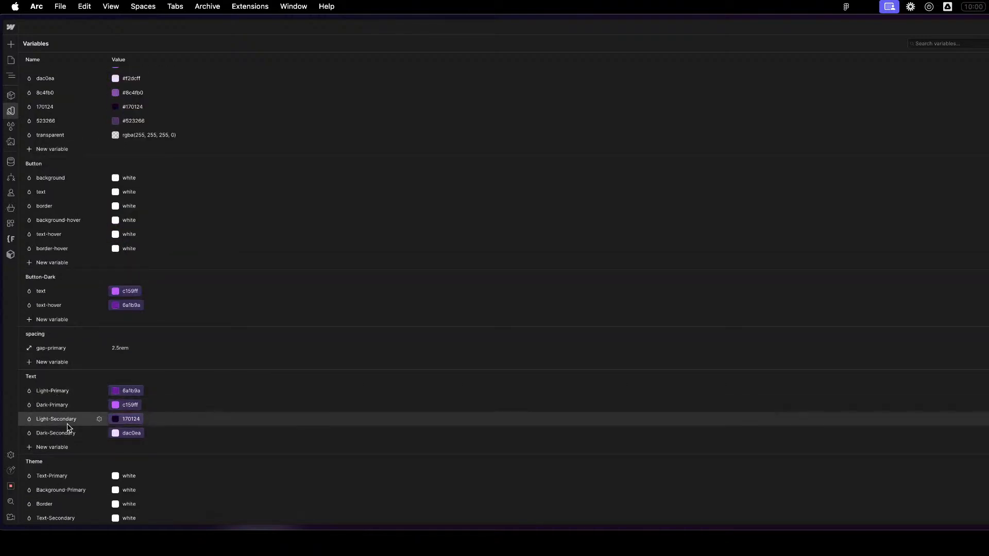
left_click(120, 419)
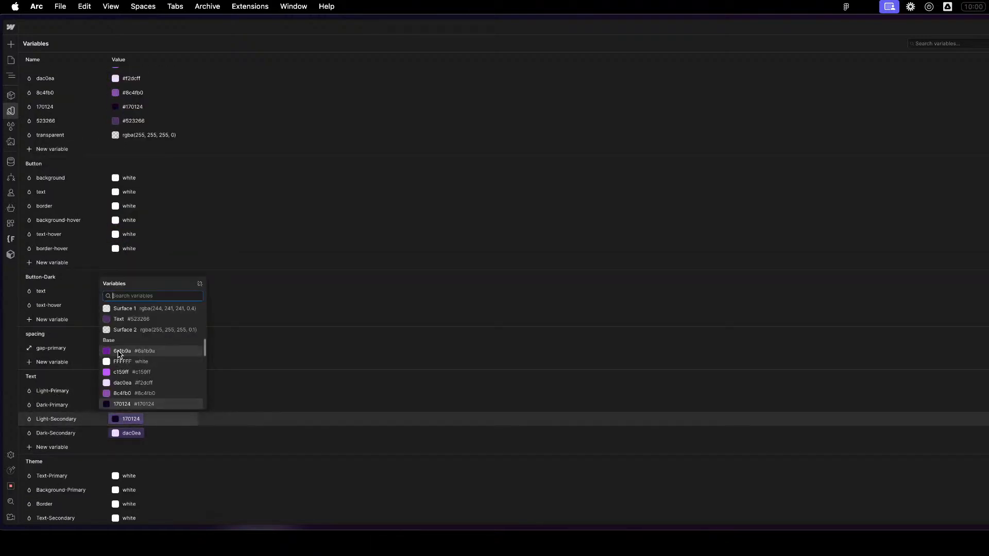
left_click(118, 353)
- Try the Base color 523266 for the Text group's Light-Secondary variable and check the large text callout on the page
left_click(132, 420)
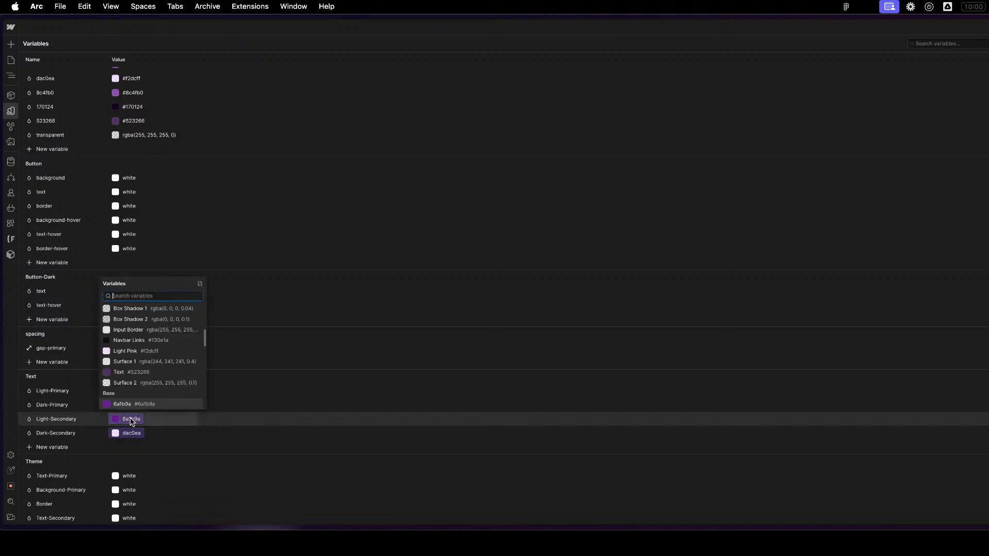
scroll(131, 384, "down", 3)
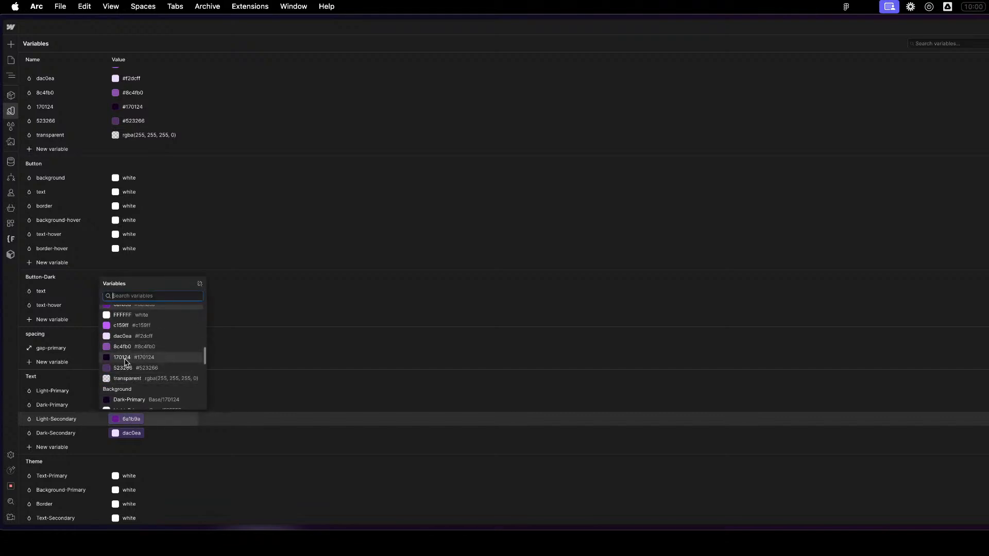
left_click(125, 368)
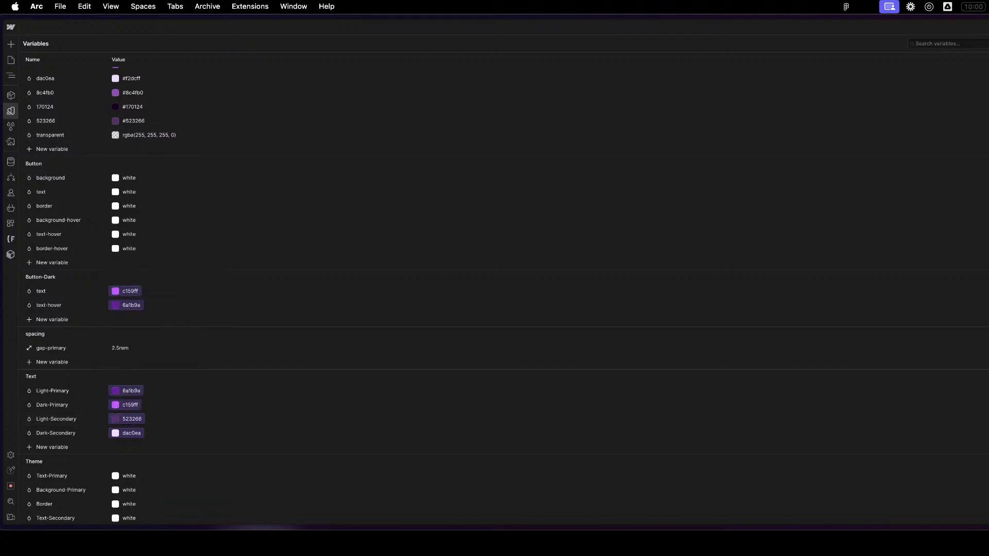
left_click(988, 43)
left_click(356, 198)
scroll(427, 295, "down", 7)
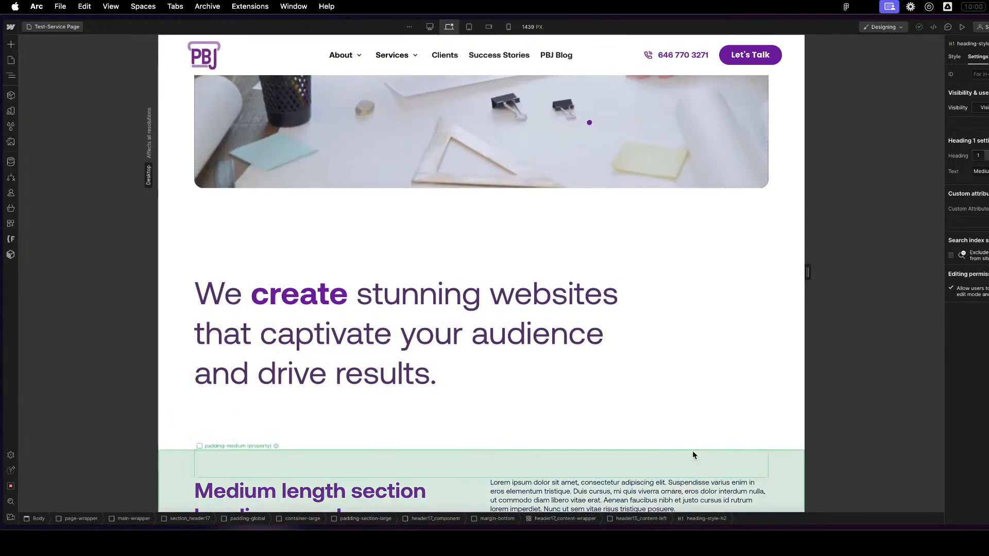
scroll(693, 455, "down", 1)
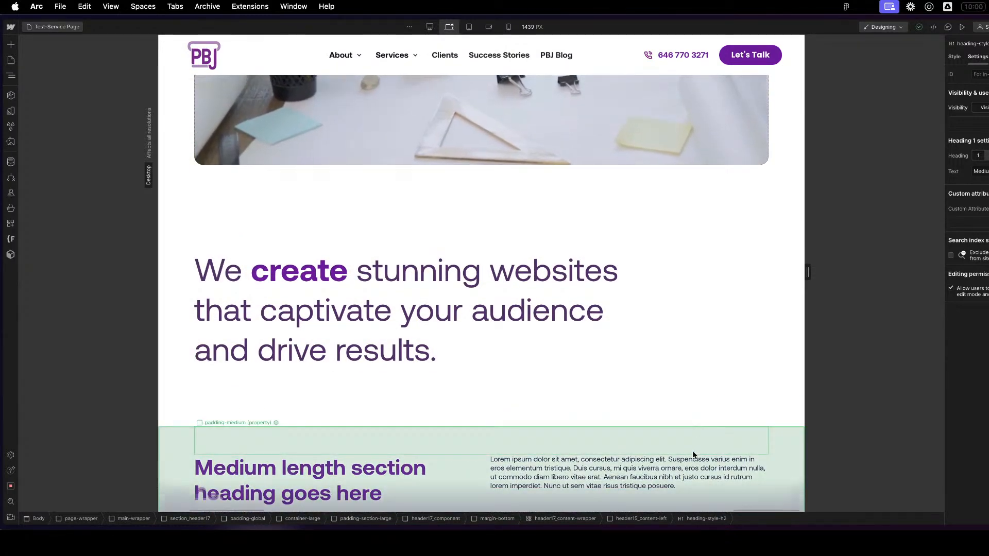
scroll(693, 455, "down", 4)
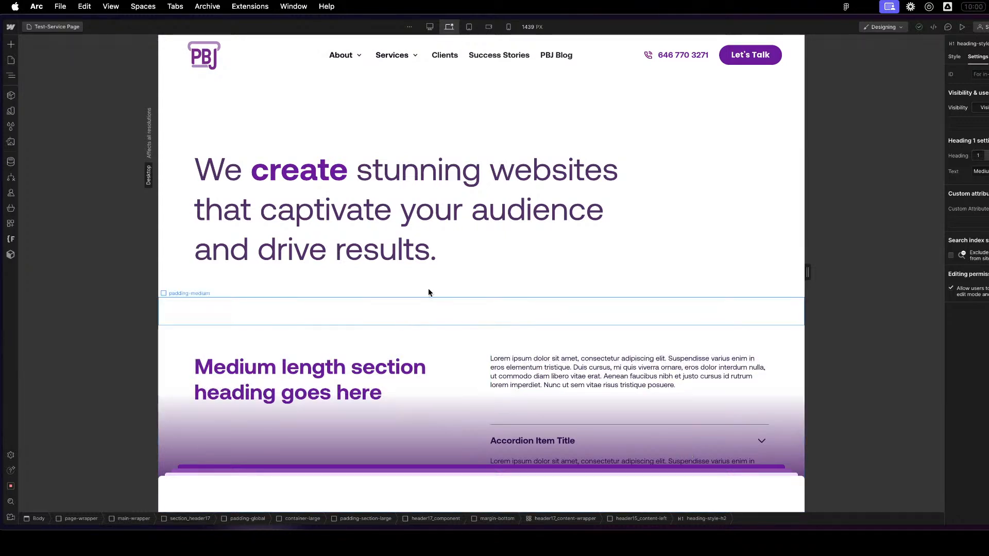
- Set the Text group's Light-Secondary variable to the Base color 8c4fb0 and check the large text callout on the page
left_click(12, 111)
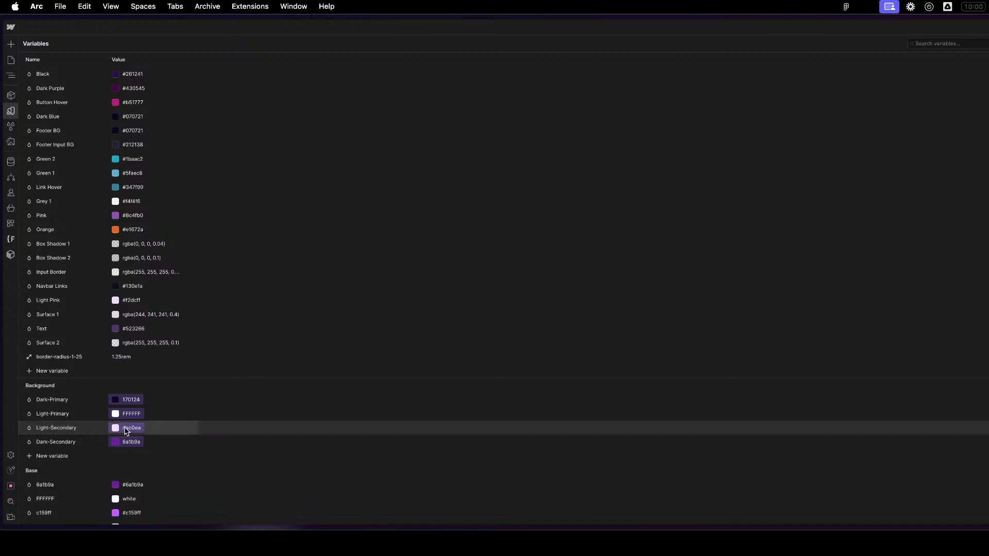
scroll(125, 431, "down", 15)
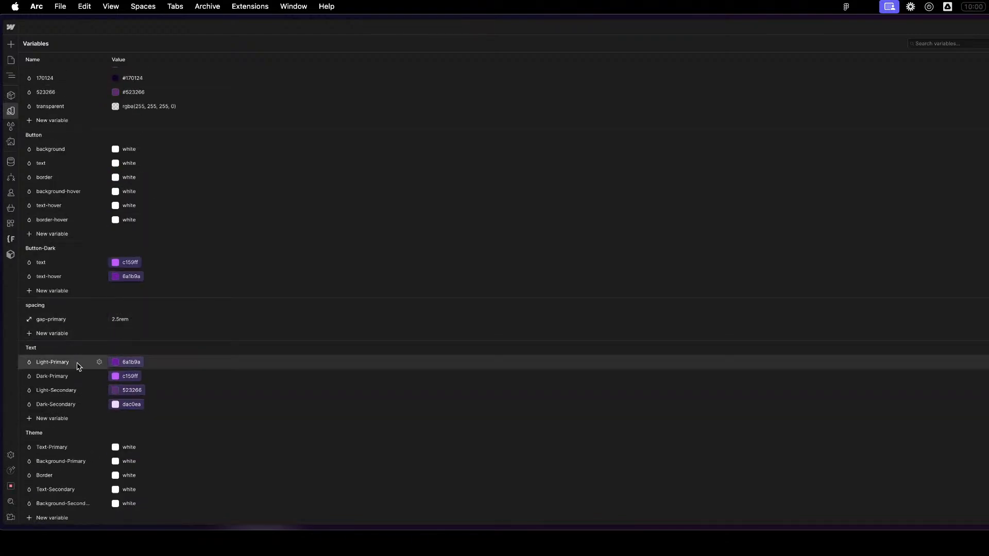
left_click(129, 391)
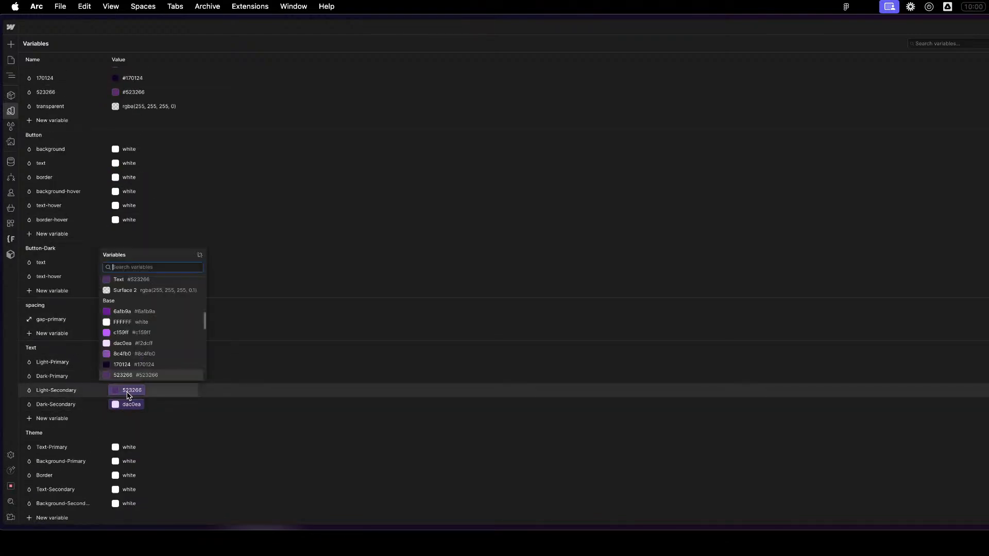
scroll(139, 368, "down", 3)
scroll(147, 358, "up", 3)
left_click(150, 355)
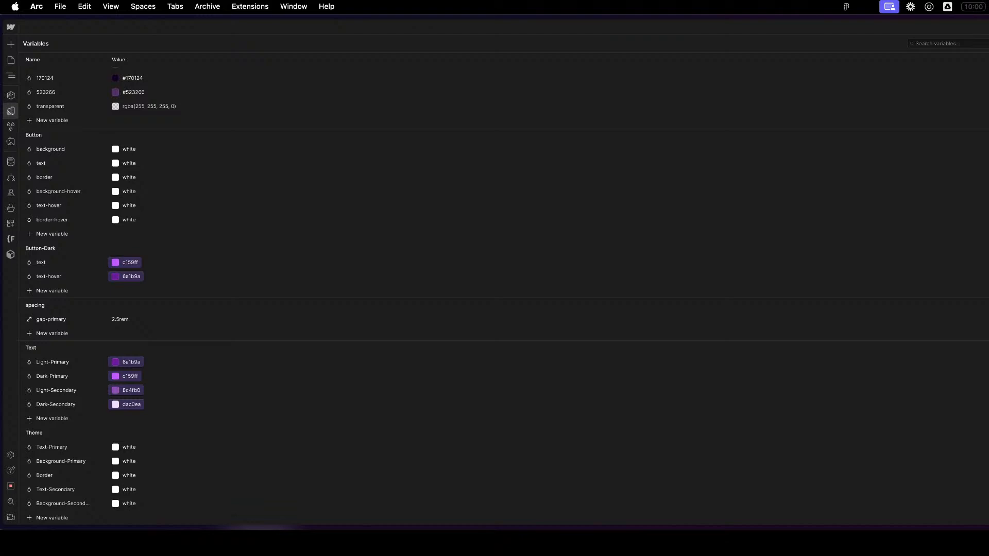
key("Escape")
left_click(764, 216)
scroll(758, 232, "up", 2)
left_click(616, 439)
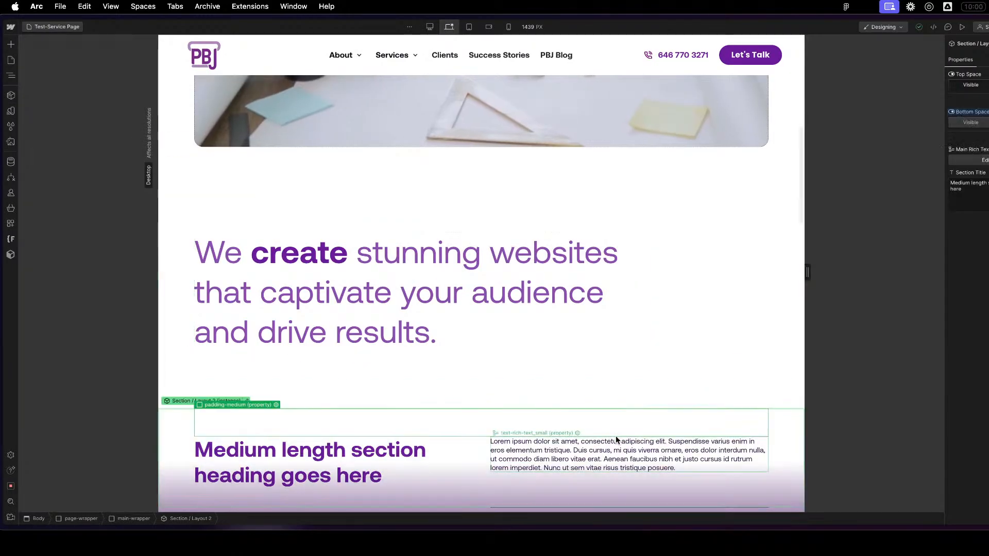
left_click(338, 240)
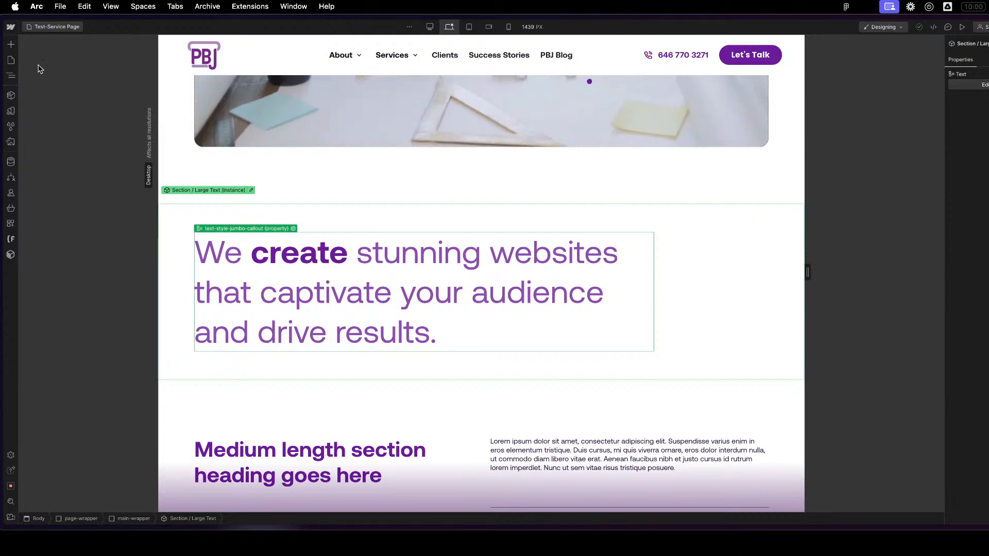
left_click(14, 62)
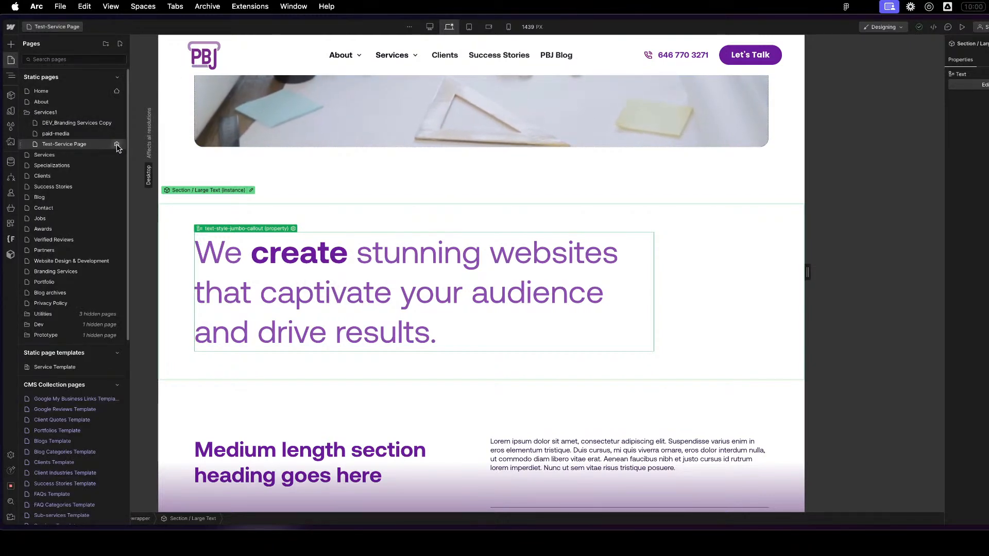
left_click(116, 145)
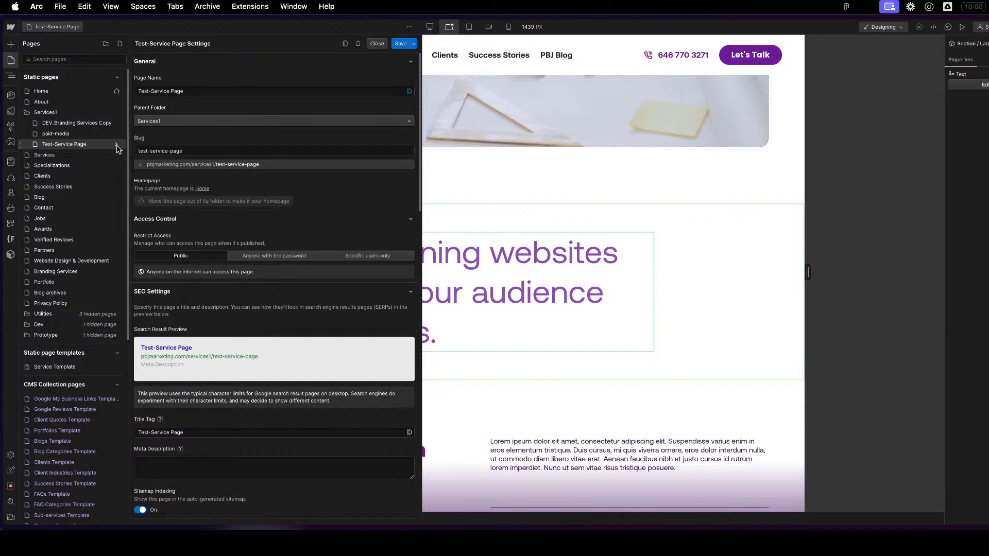
left_click(661, 312)
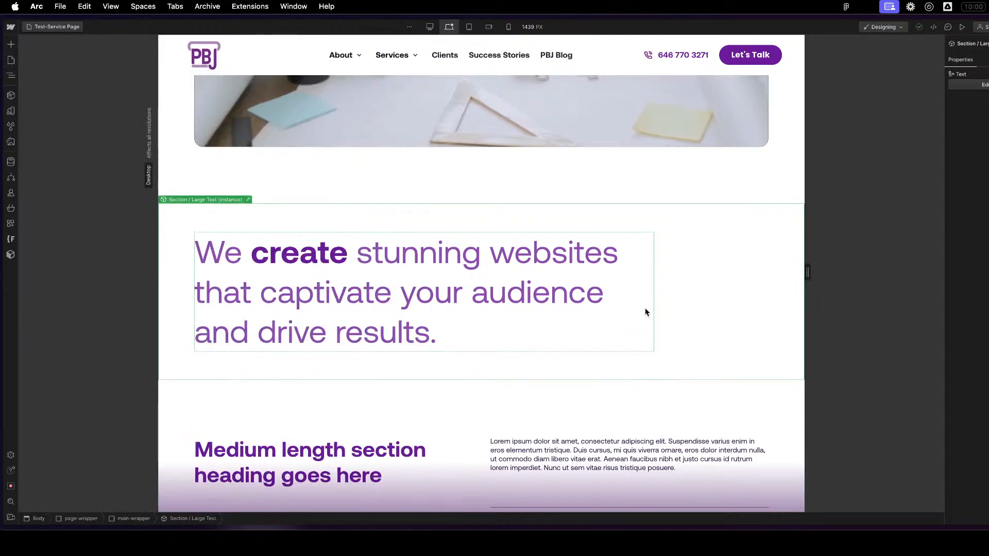
- Reopen the Section / Large Text component and reapply the Theme group's Text-Secondary variable as the text-style-jumbo-callout text color
left_click(250, 200)
left_click(277, 254)
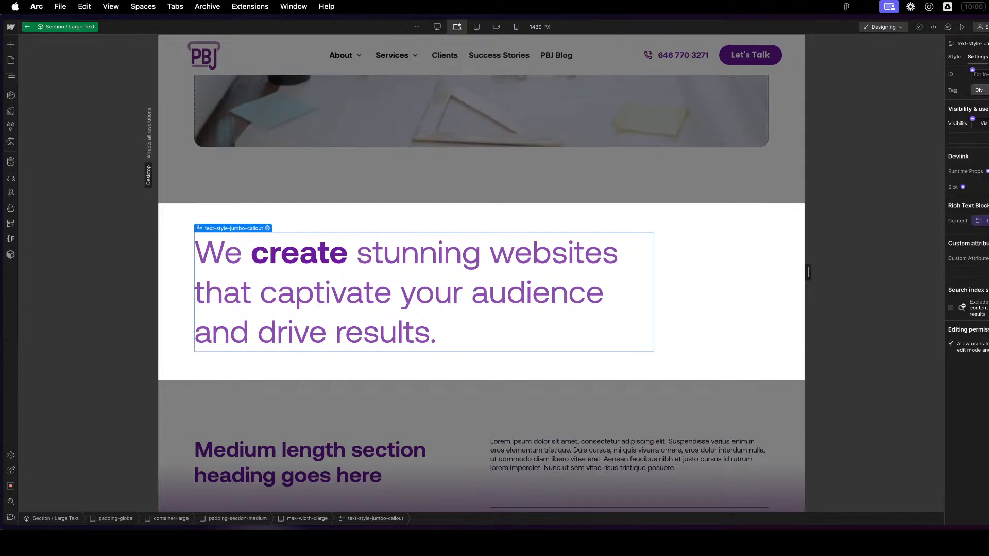
scroll(967, 278, "down", 3)
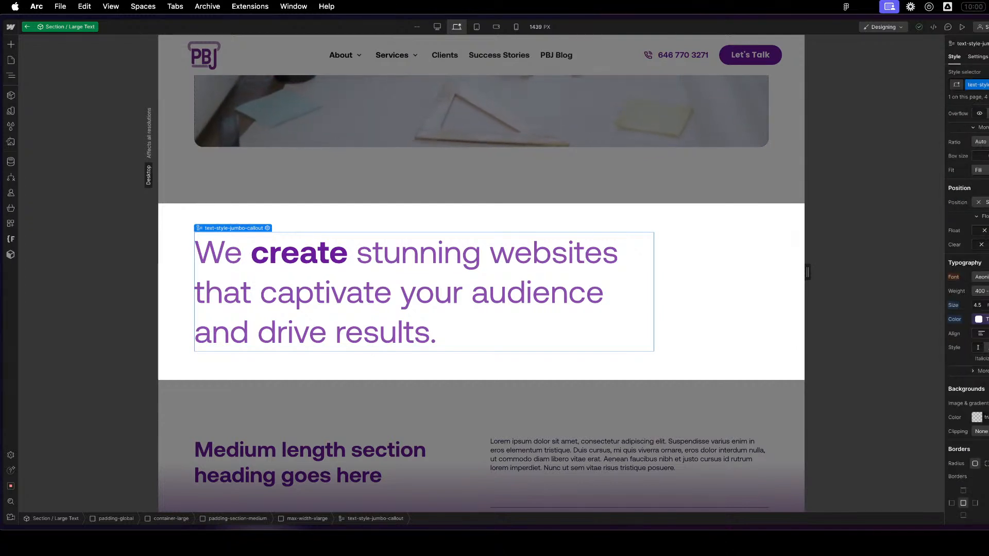
left_click(979, 320)
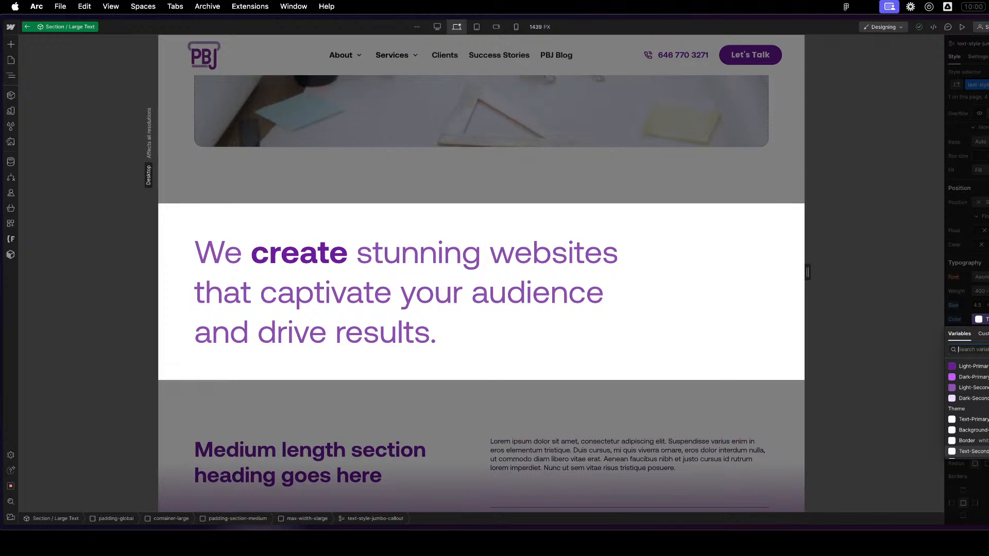
left_click(972, 451)
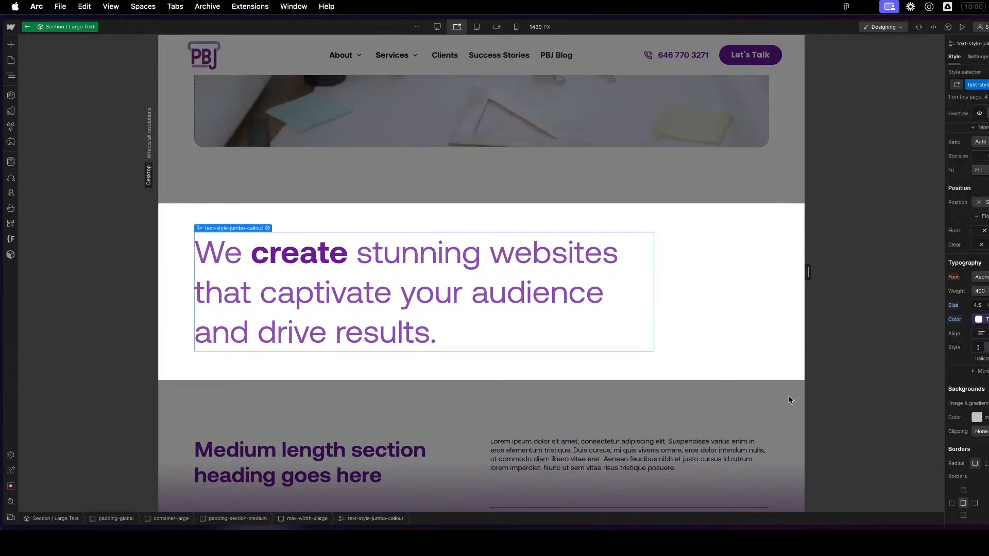
- Cut the Font Stuff comment and the .text-style-jumbo-callout strong rule from the u-styles_base code in Global / Embed, and save it
key("Escape")
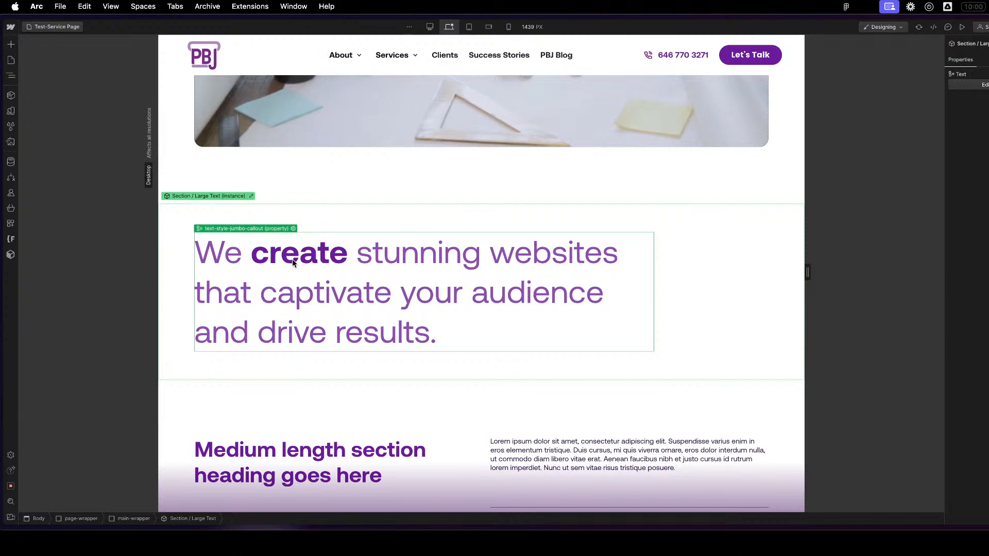
left_click(11, 77)
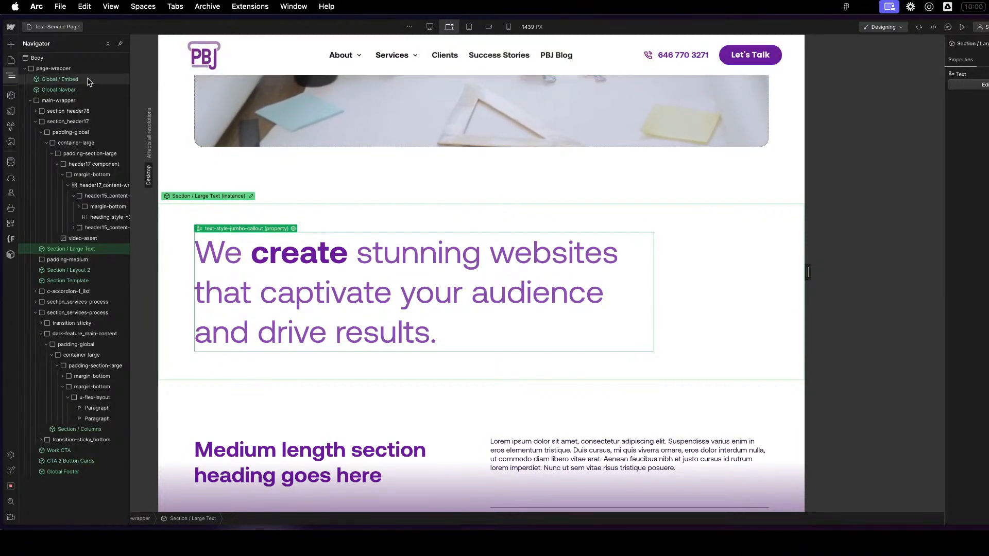
double_click(84, 81)
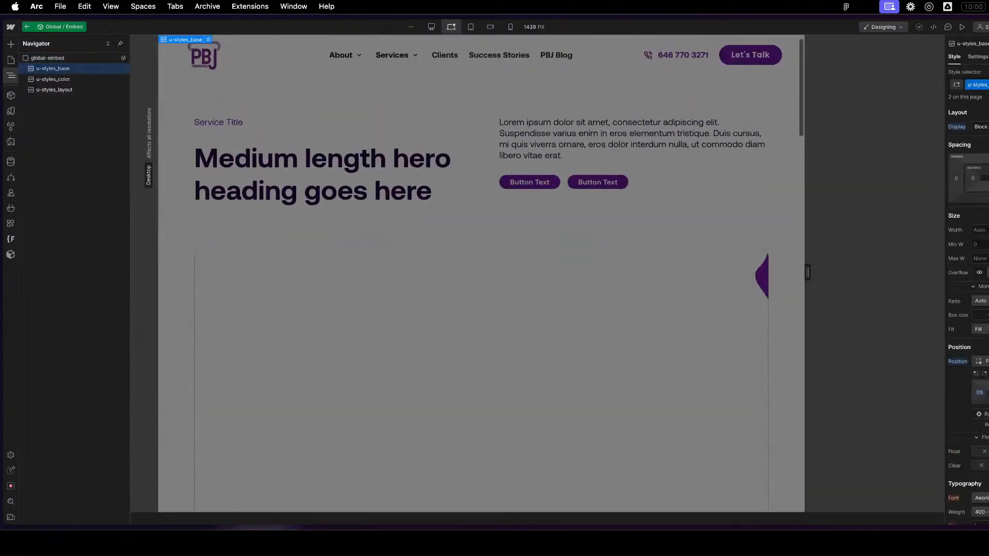
left_click(978, 56)
left_click(983, 192)
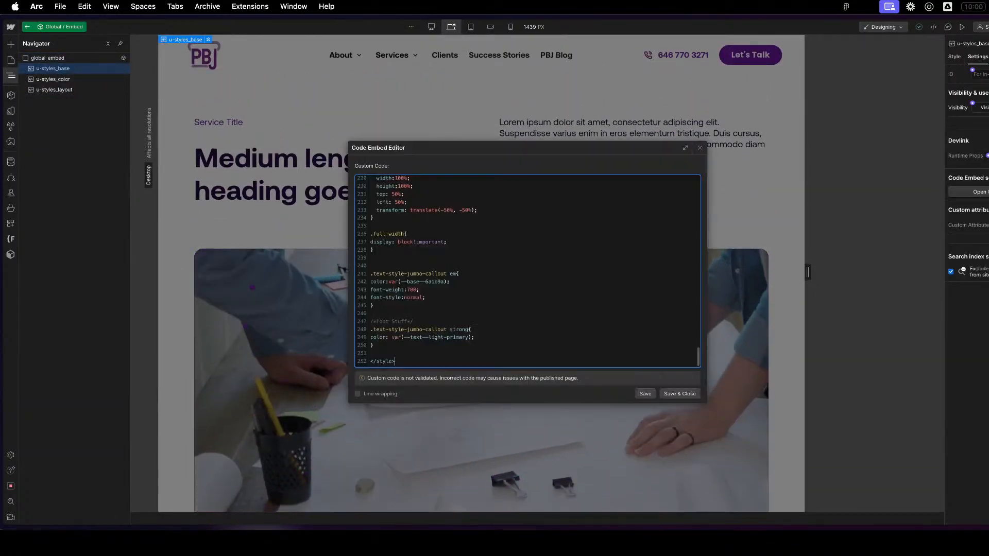
left_click_drag(390, 345, 358, 320)
key("super+c")
key("BackSpace")
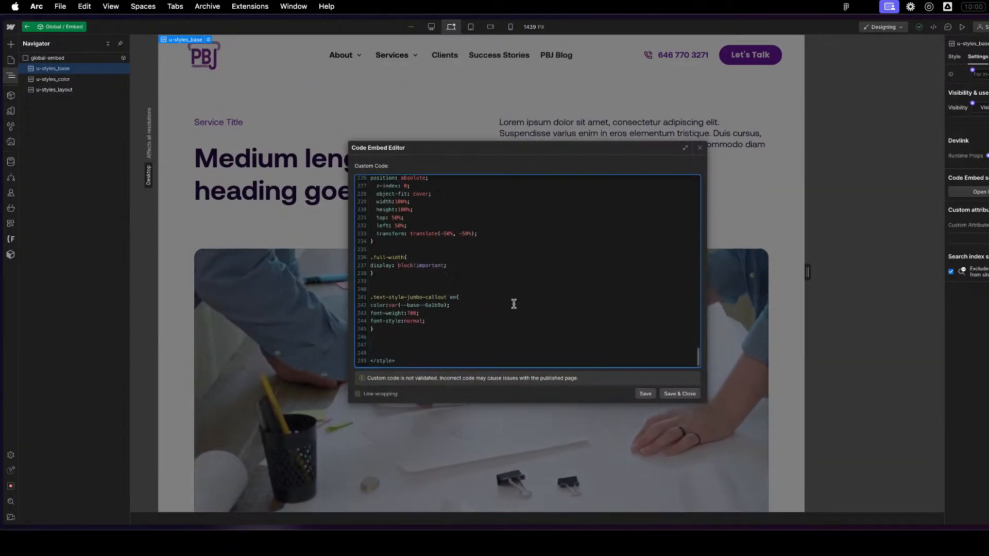
left_click(691, 395)
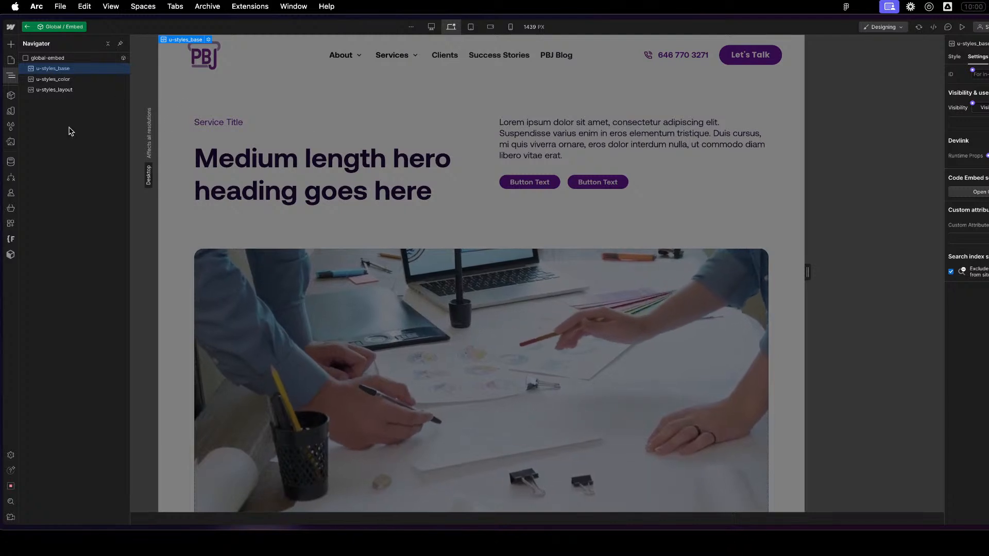
- Paste the cut .text-style-jumbo-callout strong rule into the u-styles_color code, above the apply colors block
left_click(70, 79)
left_click(71, 89)
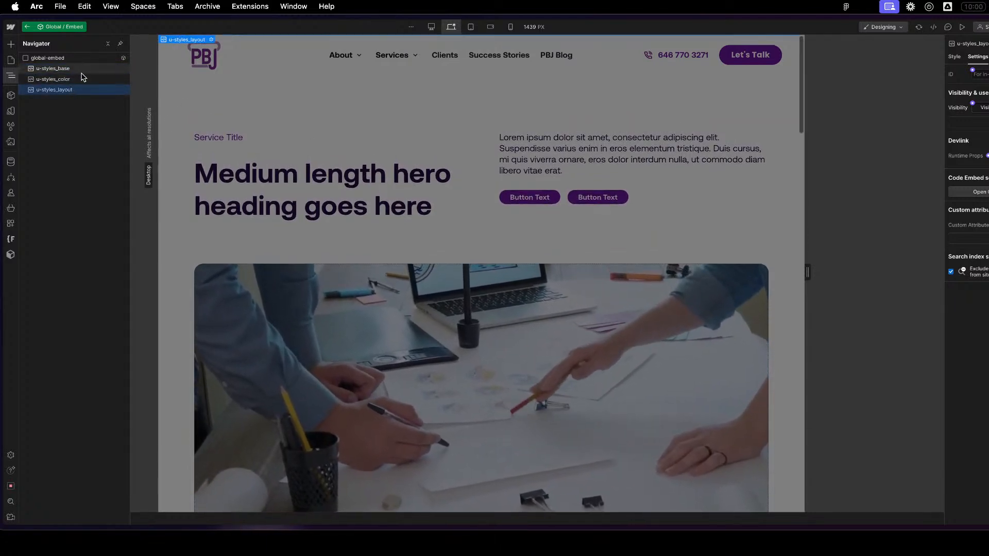
left_click(72, 80)
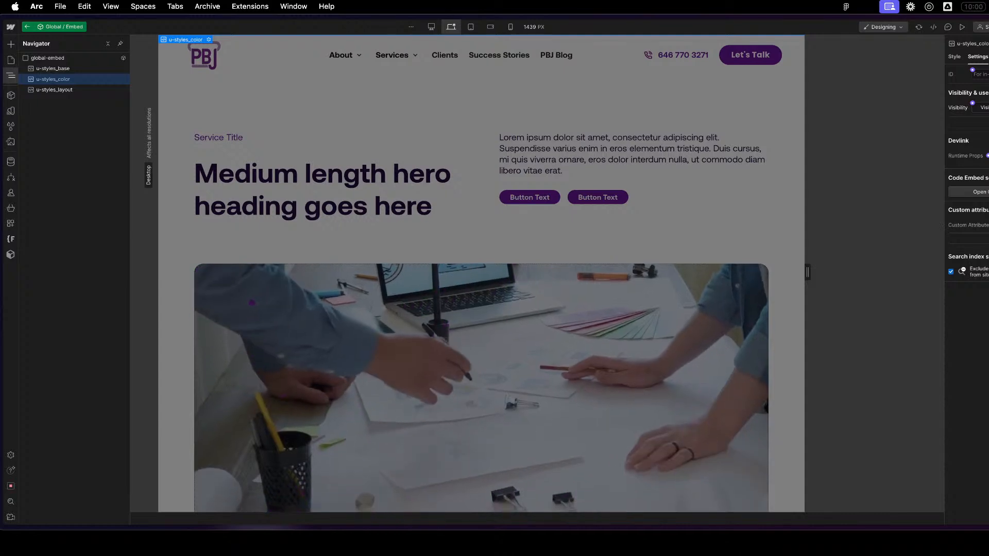
left_click(980, 192)
scroll(444, 247, "up", 4)
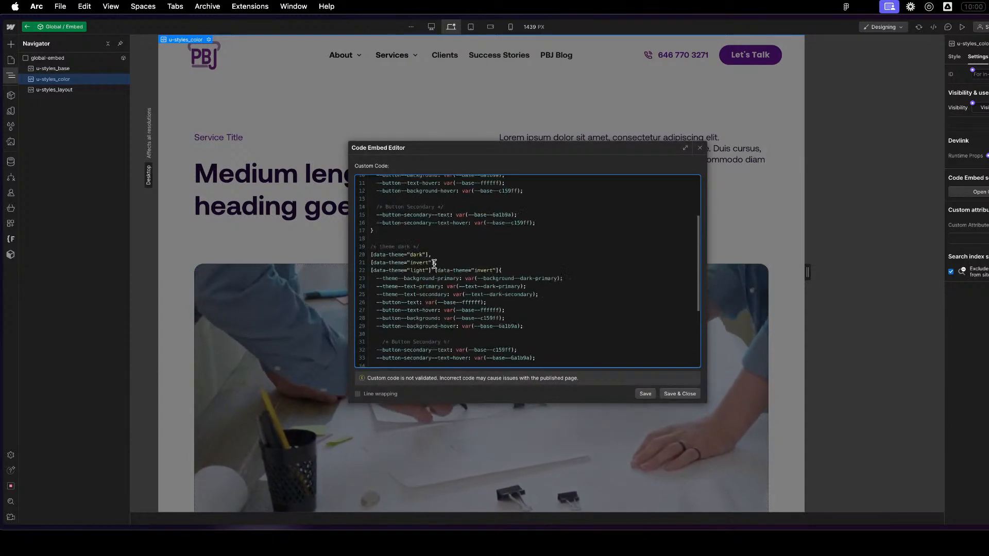
scroll(434, 260, "down", 4)
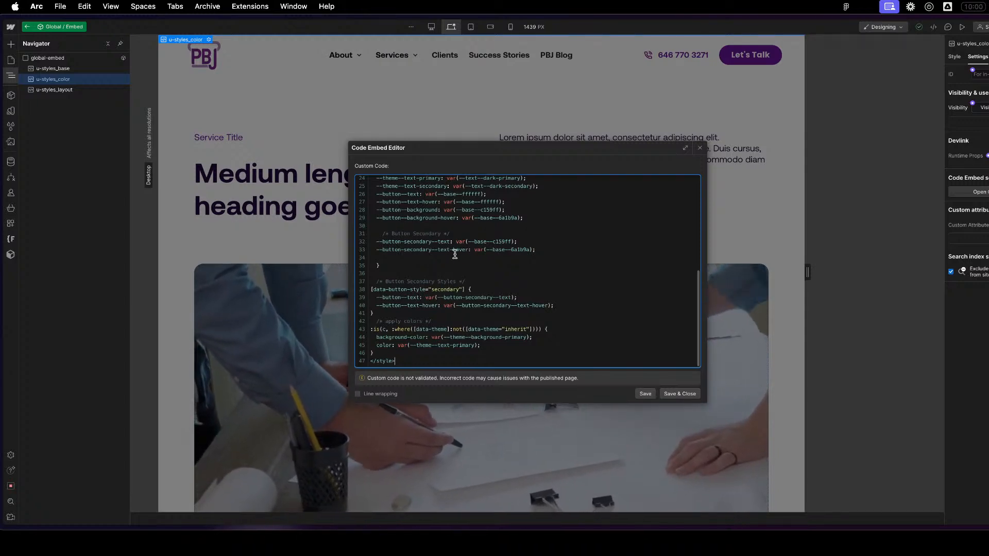
scroll(464, 252, "up", 5)
left_click(466, 196)
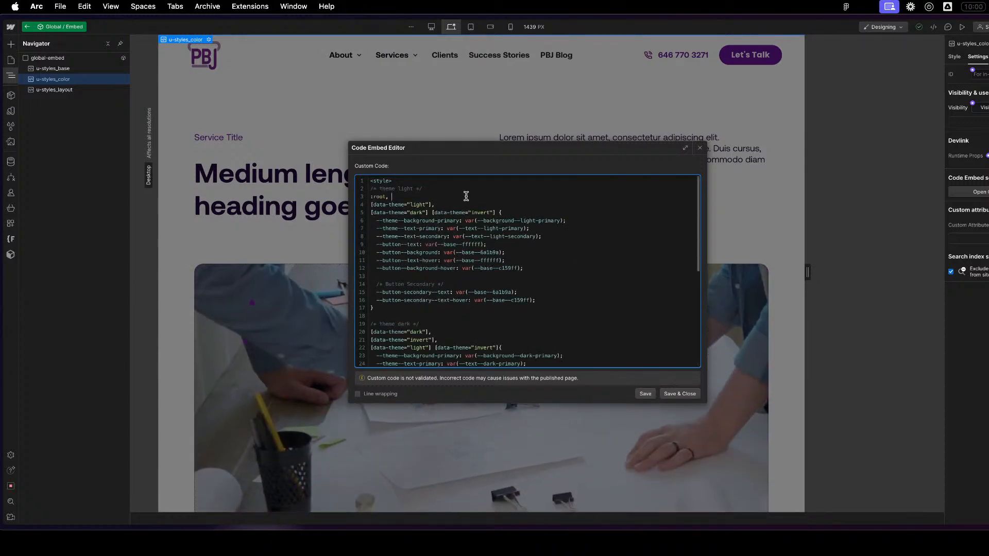
scroll(448, 315, "down", 3)
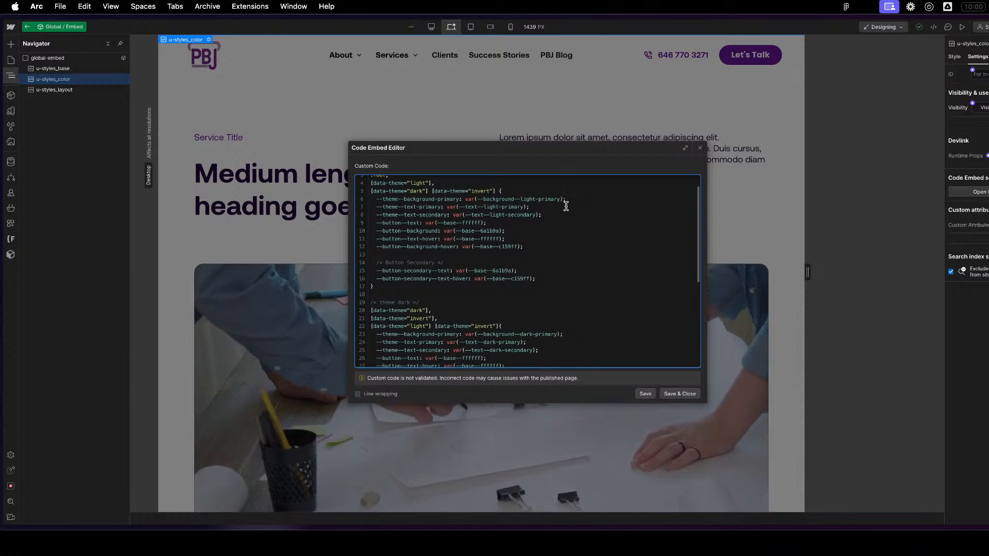
scroll(571, 258, "down", 7)
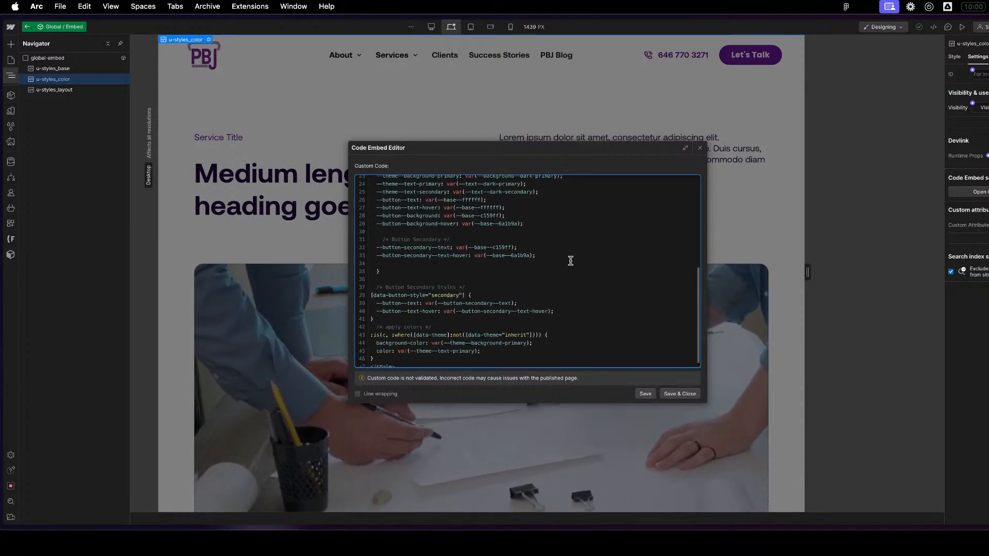
left_click(406, 314)
key("Return")
key("Return")
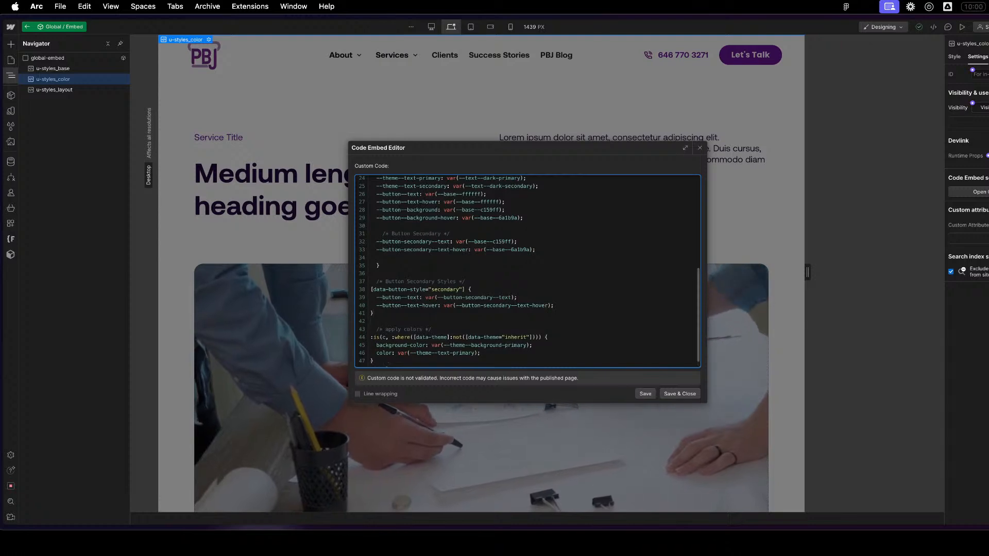
key("super+v")
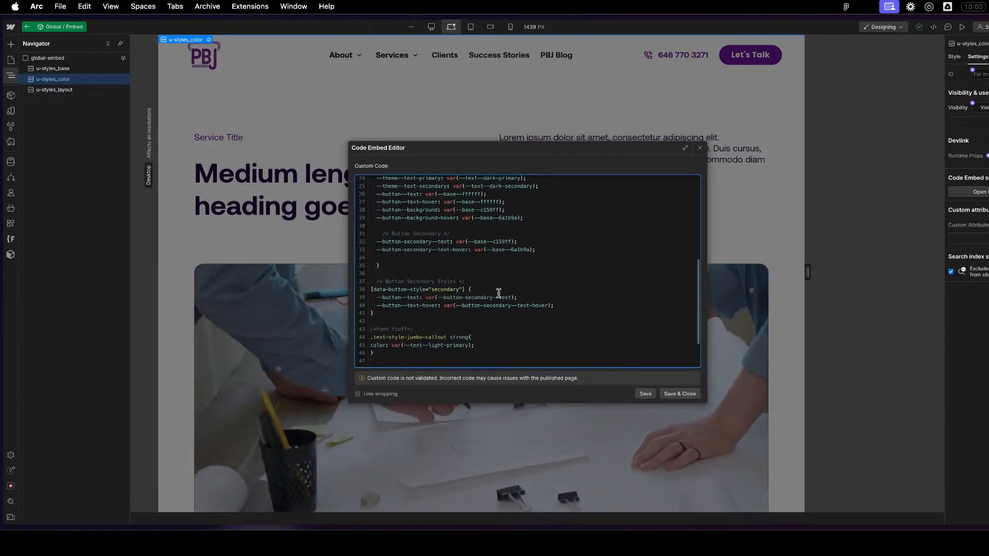
- Change the comment above the pasted rule to Rich Text Highlights
scroll(514, 289, "down", 2)
left_click_drag(407, 308, 374, 308)
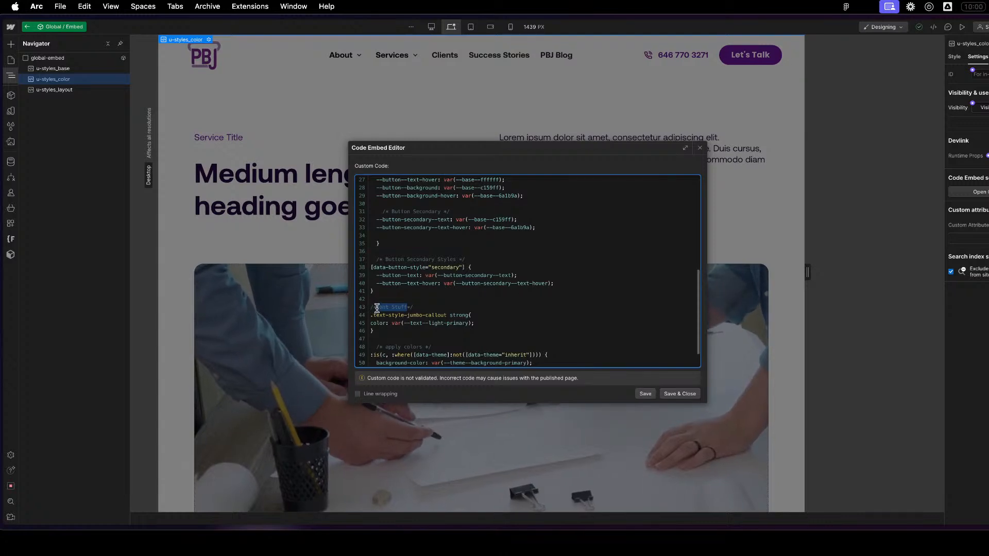
type("Rich Te")
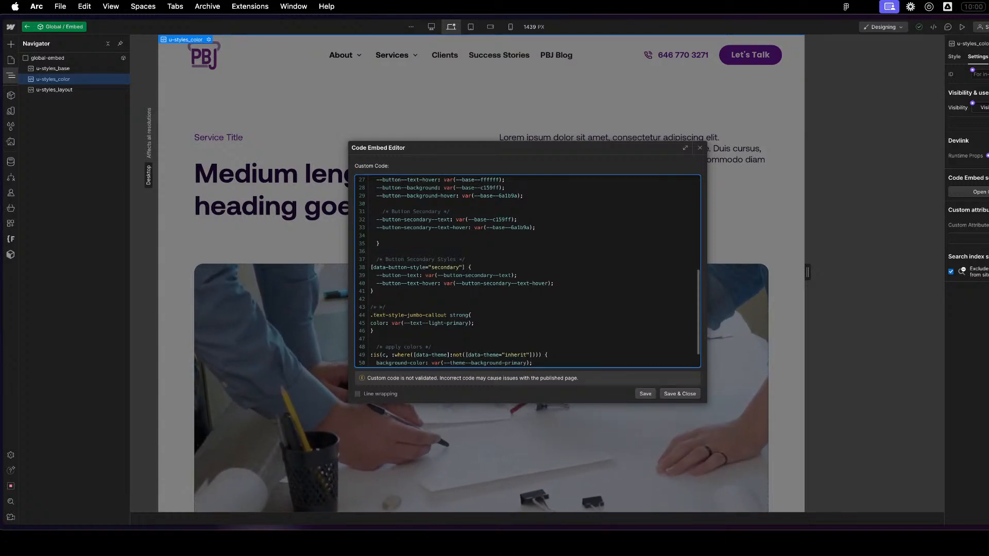
type("xt Highlights")
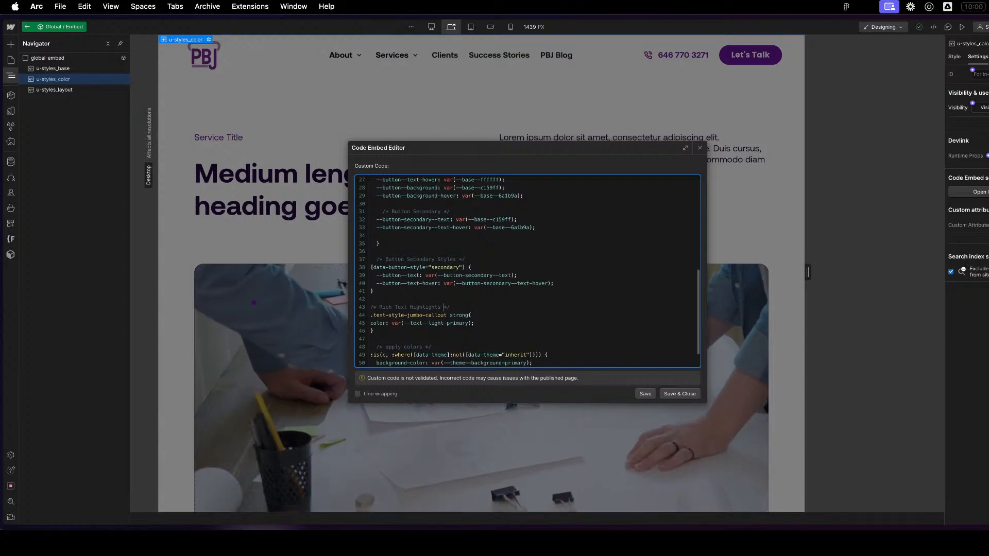
- Set the .text-style-jumbo-callout strong rule's color to var(--theme--text-primary), save the embed code and leave the Global / Embed component
left_click(427, 258)
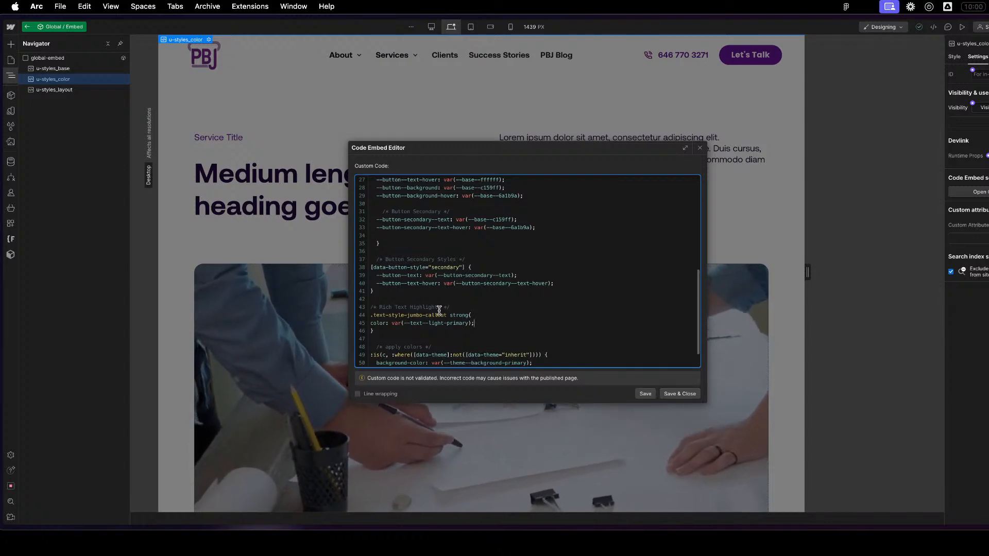
scroll(441, 311, "down", 1)
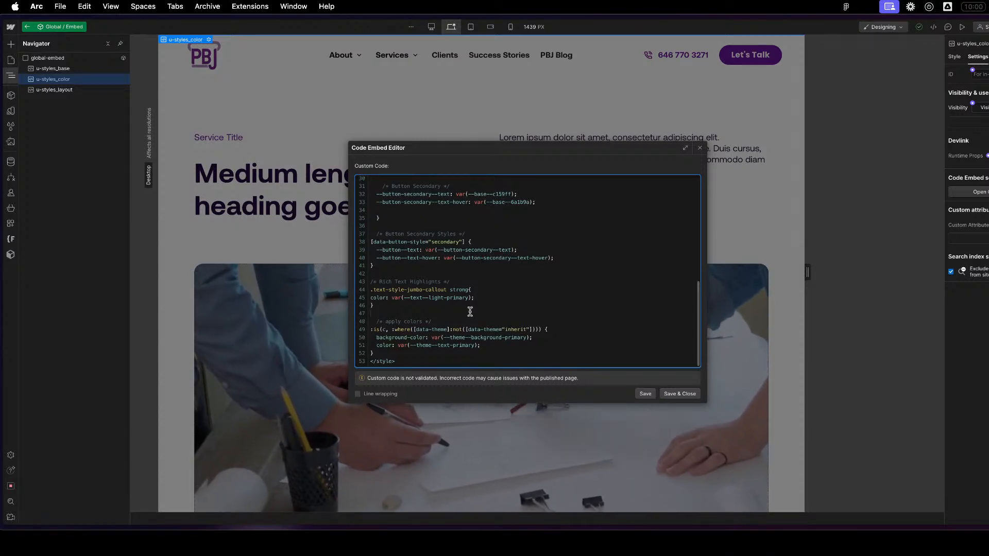
scroll(470, 309, "up", 1)
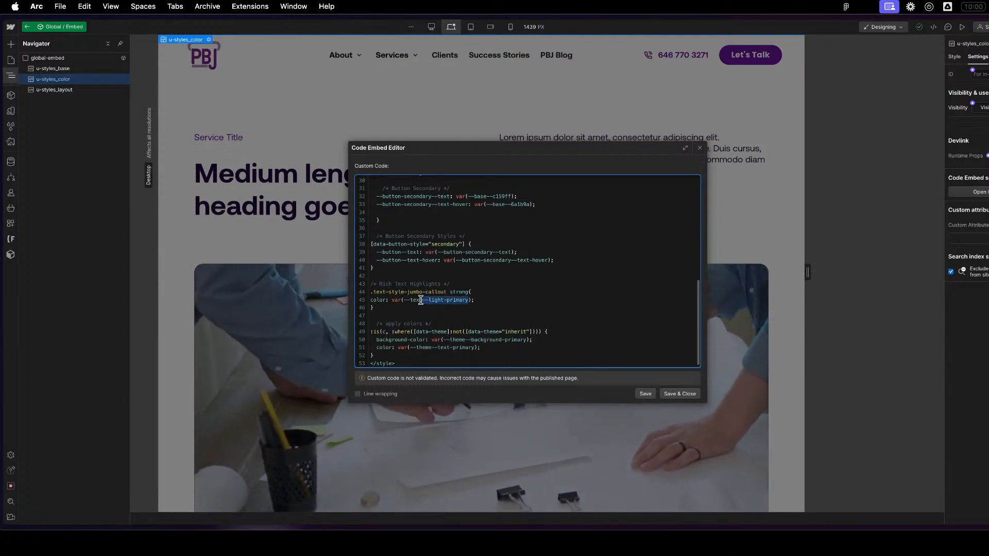
scroll(451, 299, "up", 10)
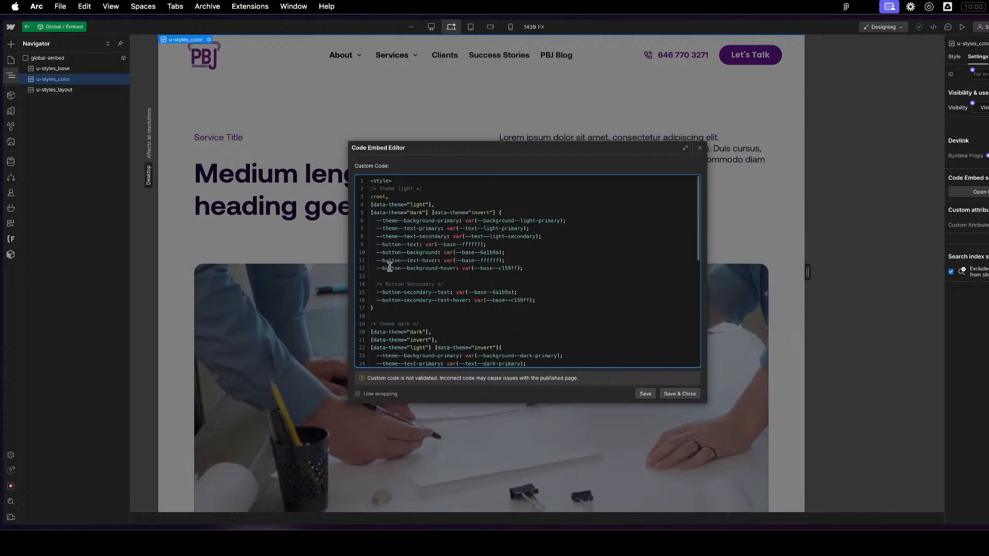
scroll(453, 293, "down", 10)
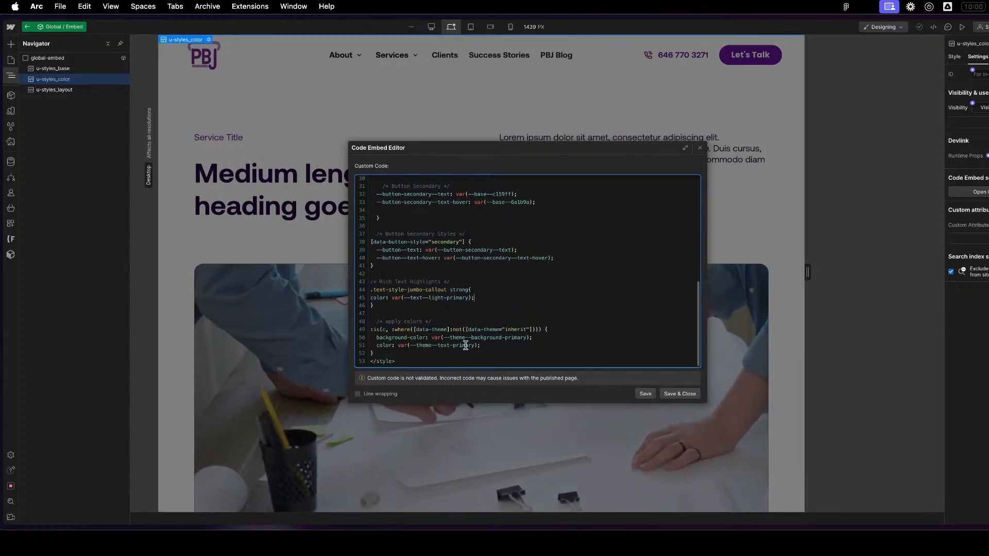
left_click_drag(480, 345, 376, 345)
key("super+c")
left_click_drag(474, 298, 391, 298)
key("super+v")
key("super+z")
left_click(490, 288)
left_click_drag(475, 299, 366, 302)
key("super+v")
left_click(679, 394)
scroll(671, 373, "down", 10)
left_click(680, 371)
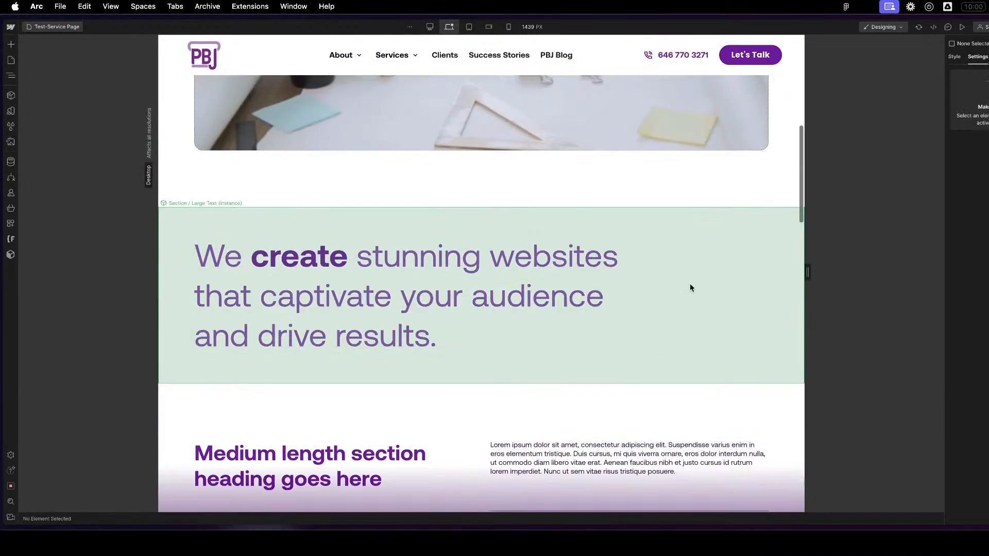
- Add the custom attribute data-theme with value dark to the Section / Large Text component's section-large-text element and check it on the page
left_click(702, 301)
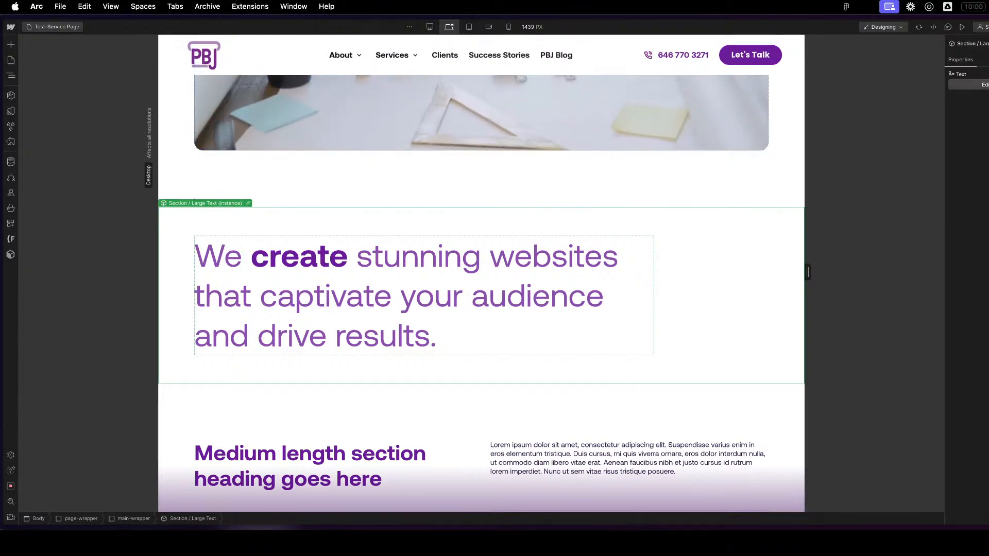
left_click(984, 84)
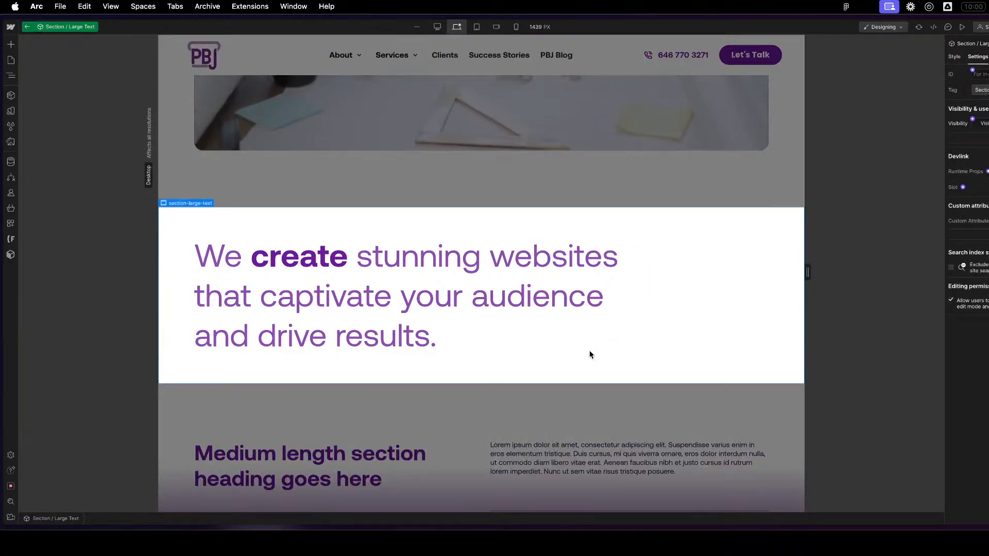
key("z")
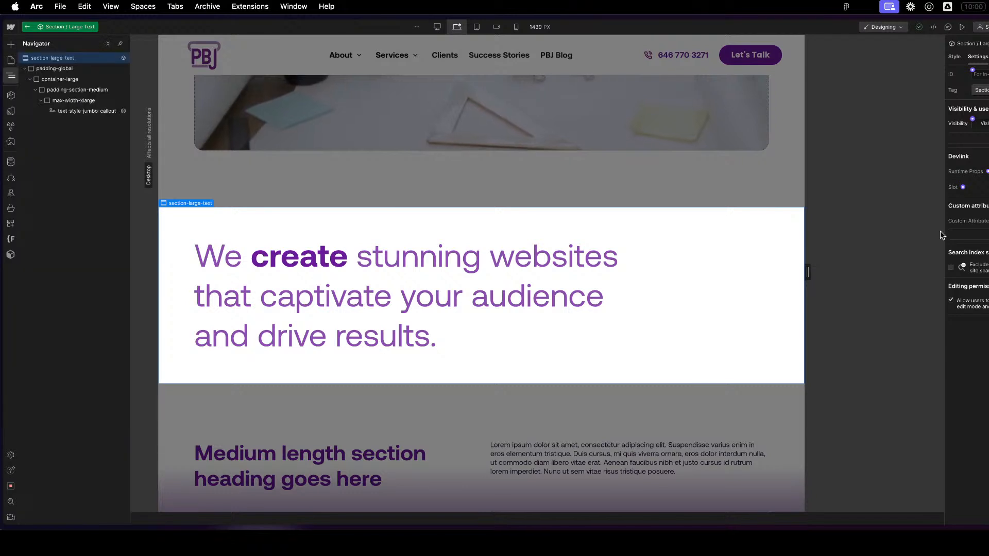
left_click(987, 221)
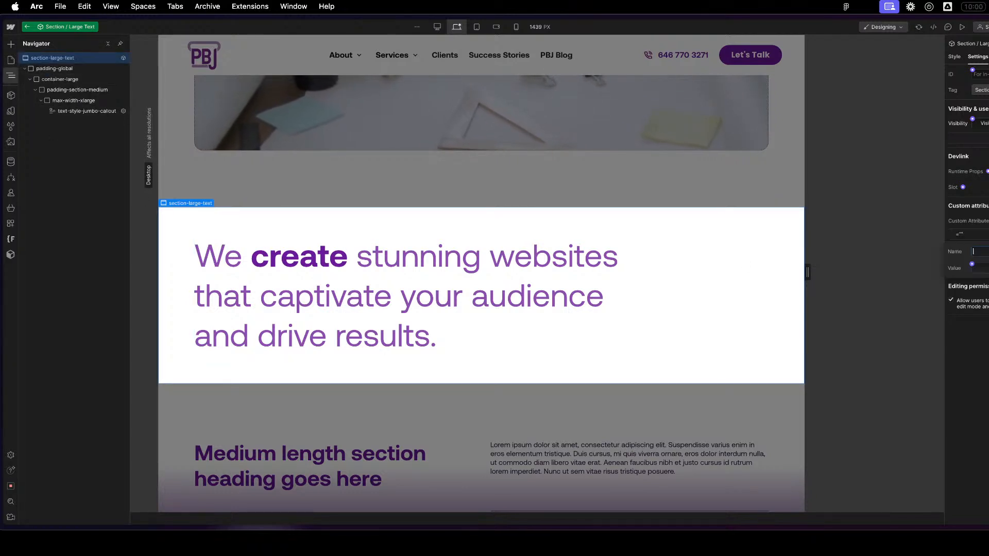
type("data-theme")
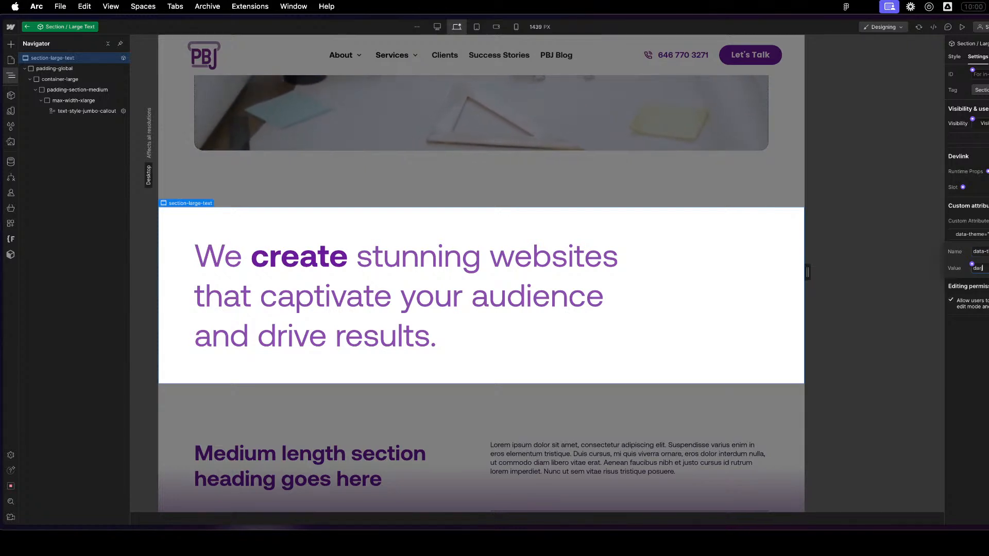
key("Return")
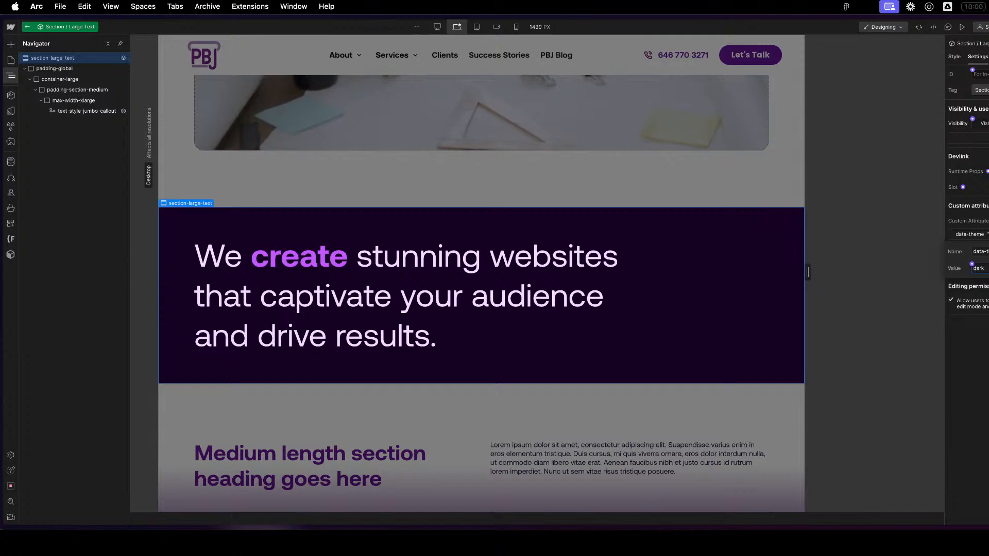
left_click(973, 422)
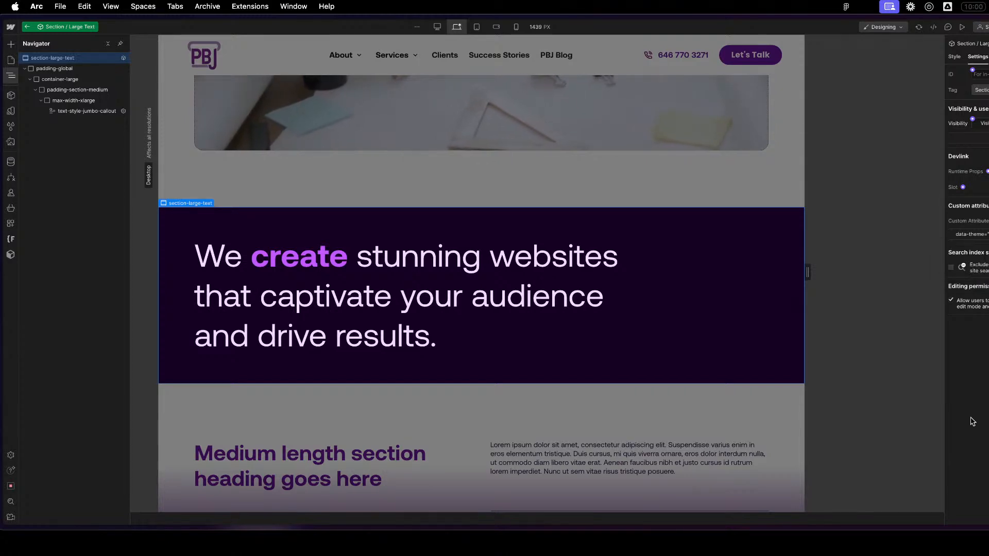
double_click(645, 426)
left_click(657, 440)
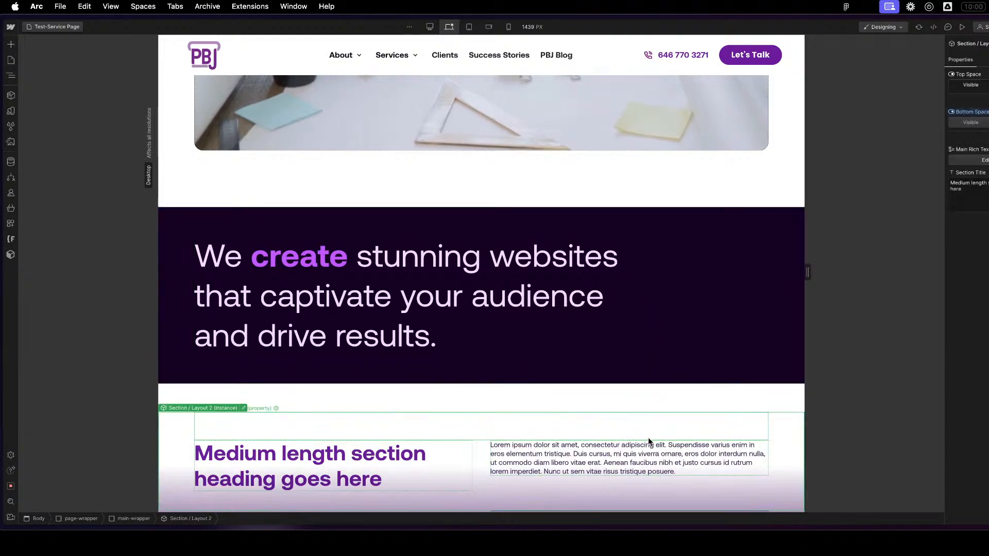
scroll(598, 414, "down", 1)
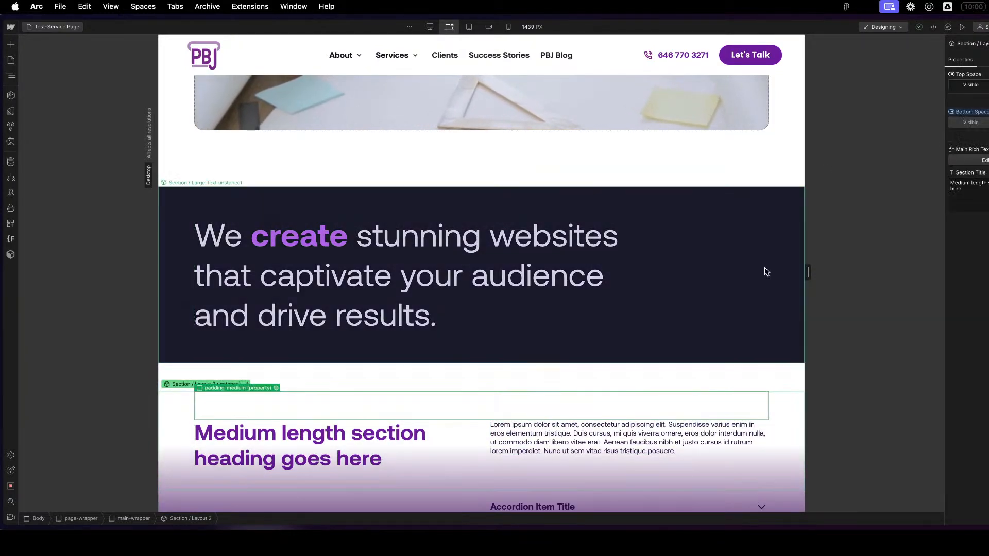
- Connect the Section / Large Text component's data-theme attribute value to a new text property with default inherit
left_click(766, 271)
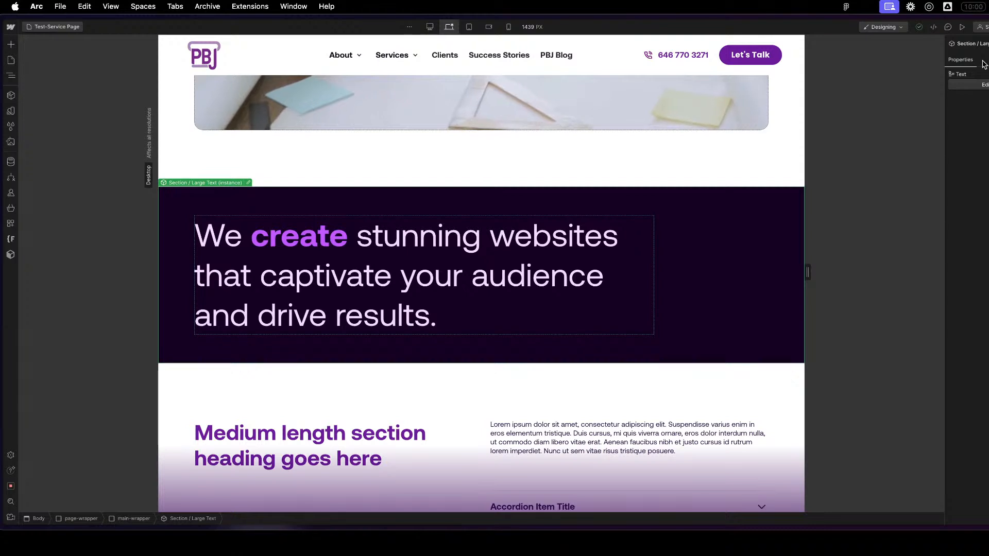
key("Return")
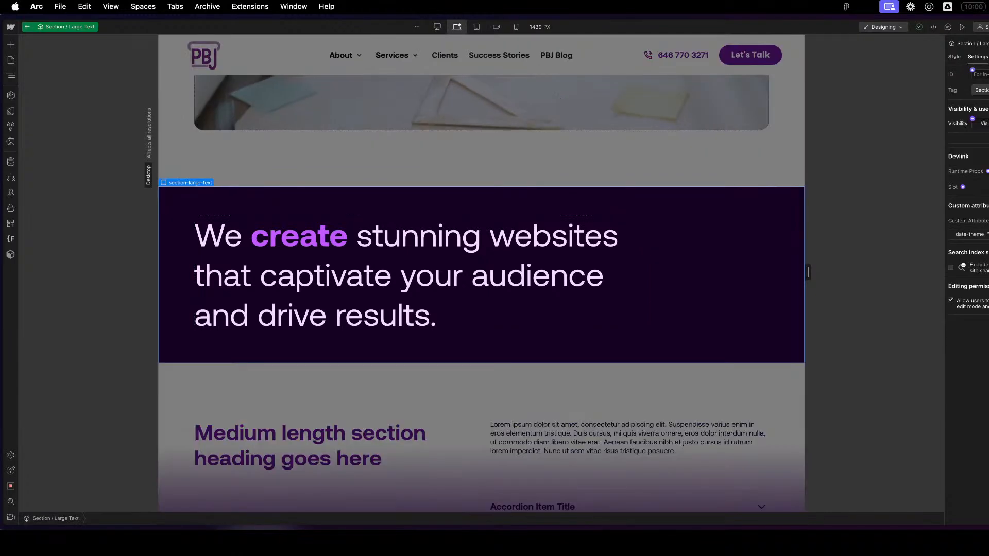
left_click(979, 235)
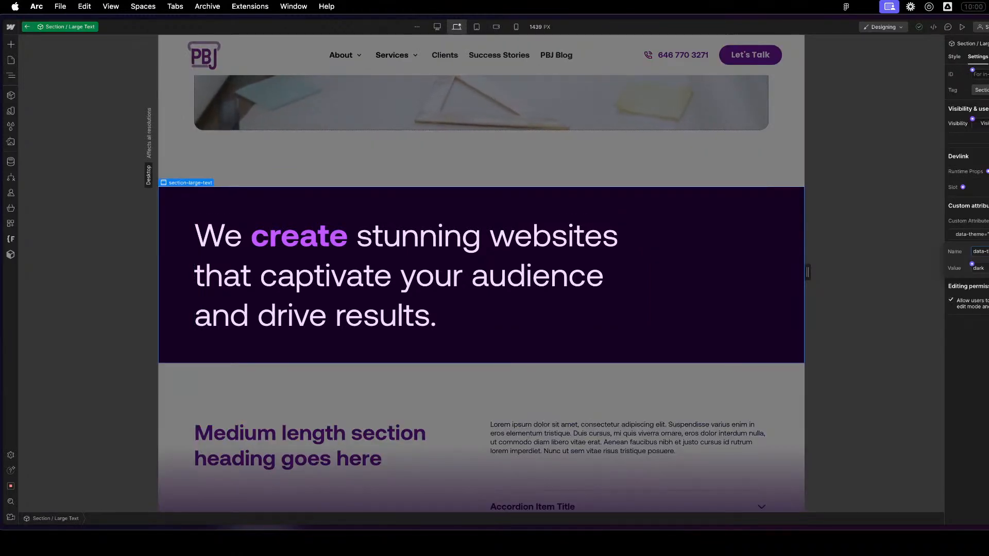
left_click(983, 267)
left_click(982, 278)
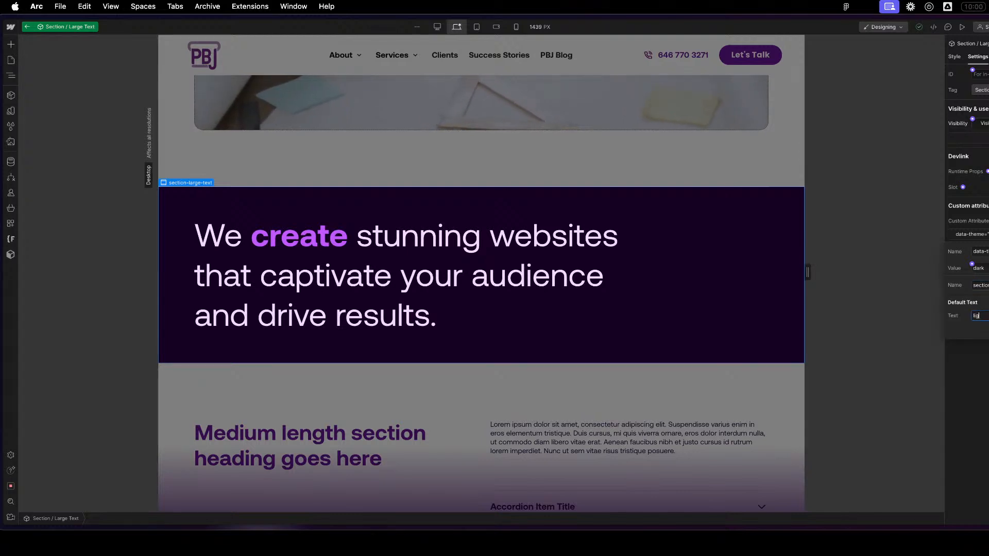
key("super+a")
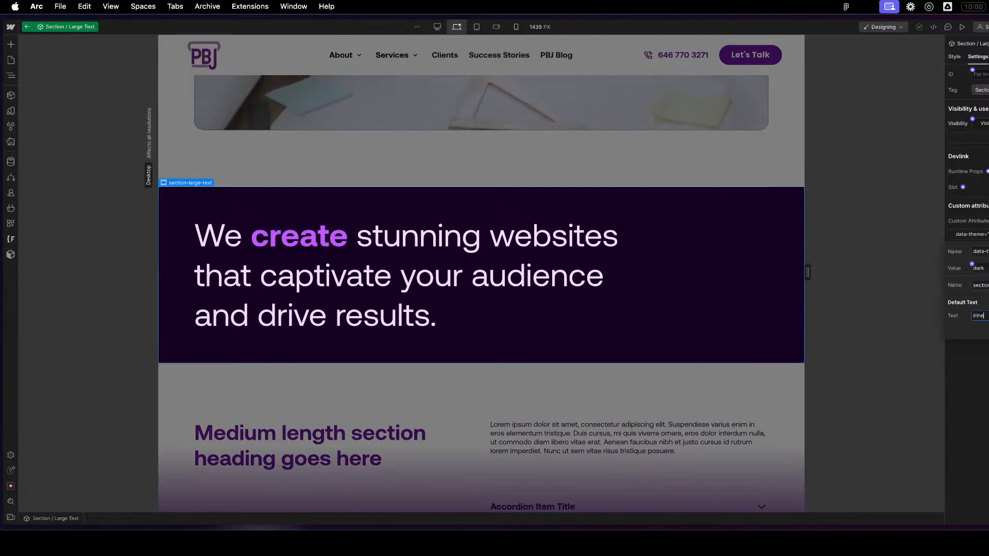
type("inherit")
key("Return")
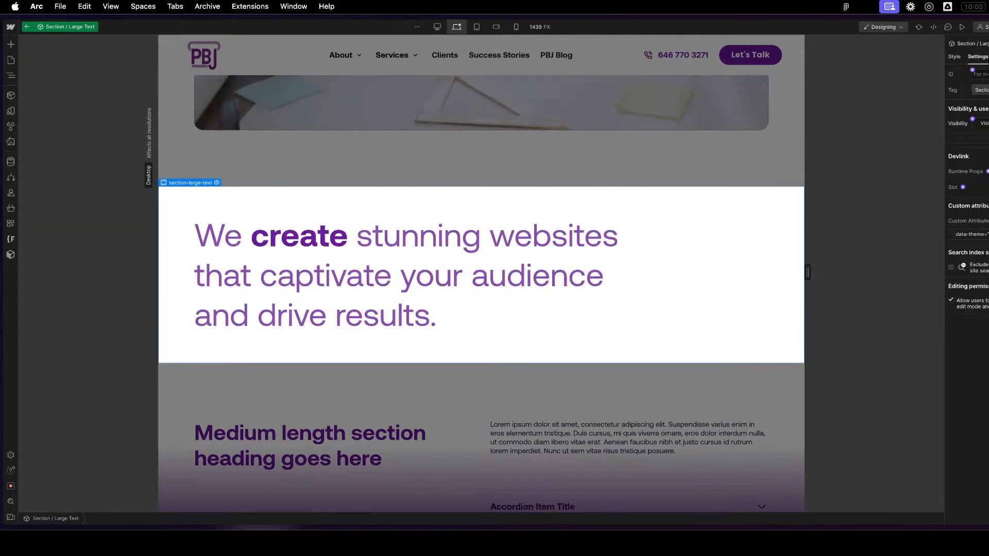
left_click(971, 235)
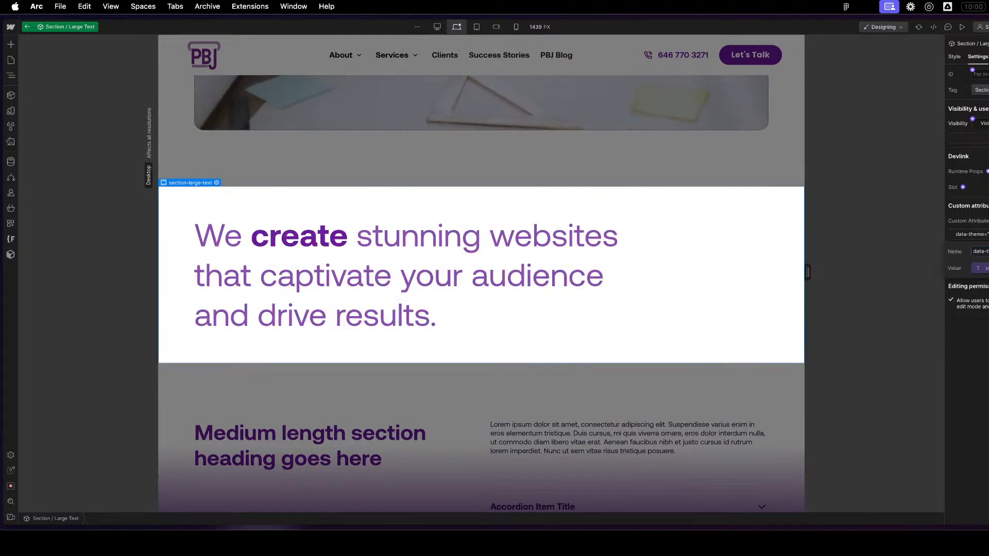
key("Escape")
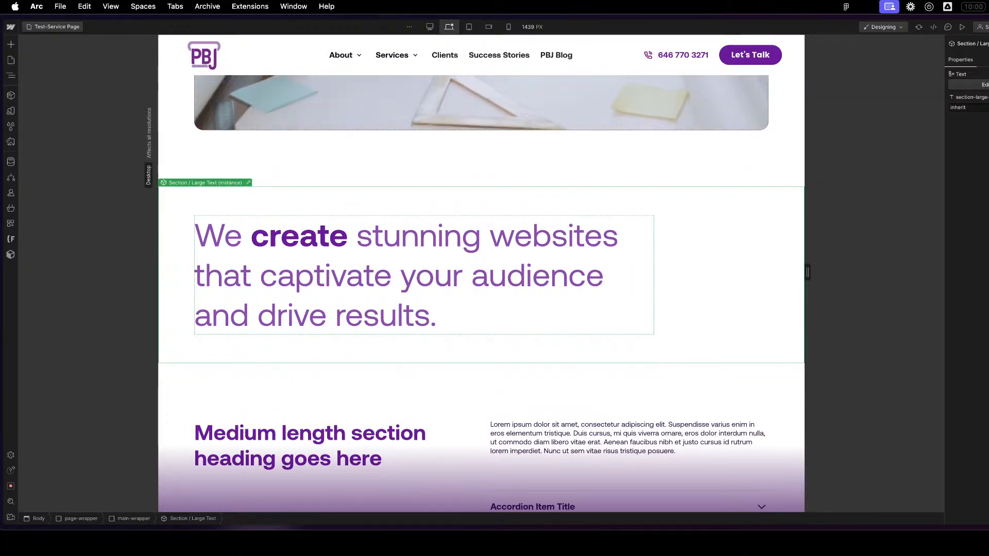
- Open the Section / Large Text component's properties and move the section-large-text property above Text
left_click(984, 84)
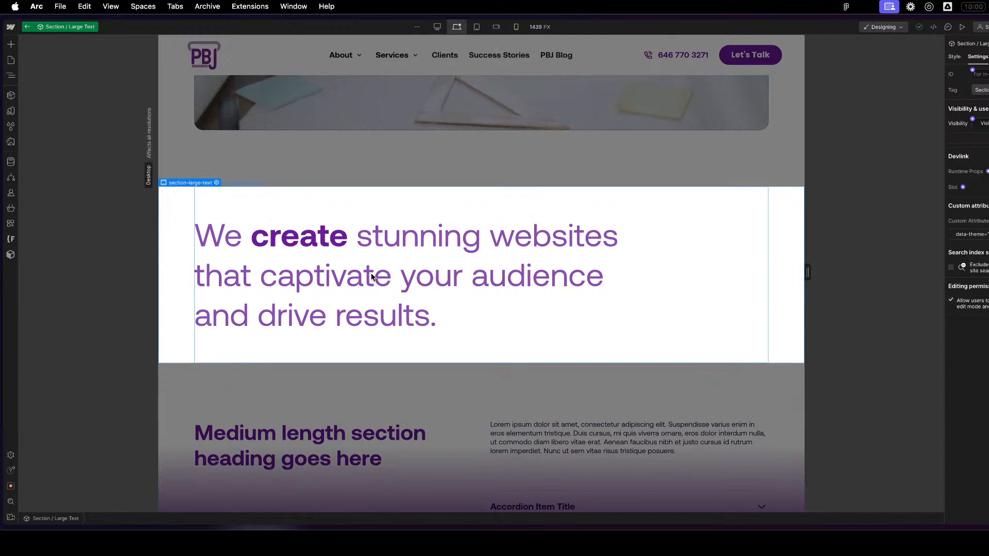
key("z")
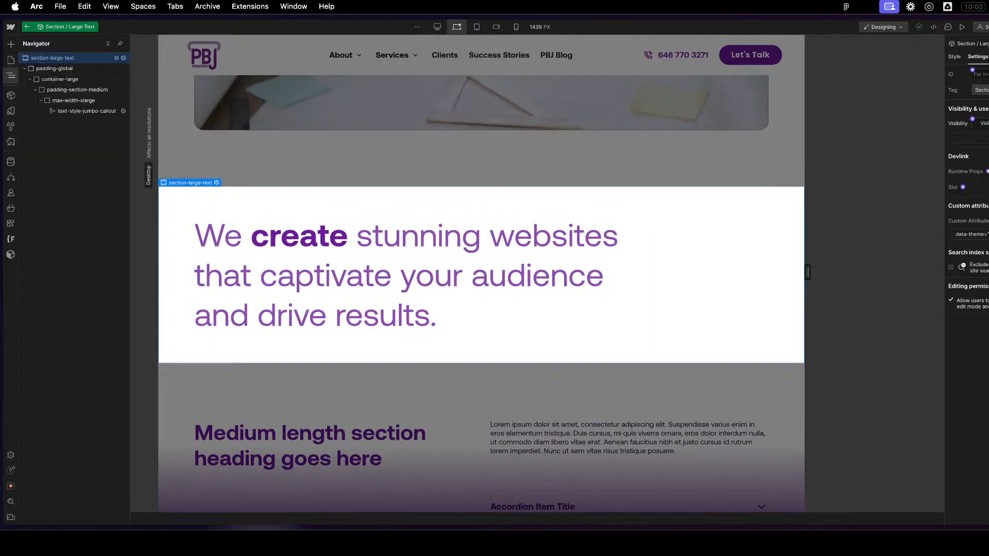
left_click(987, 57)
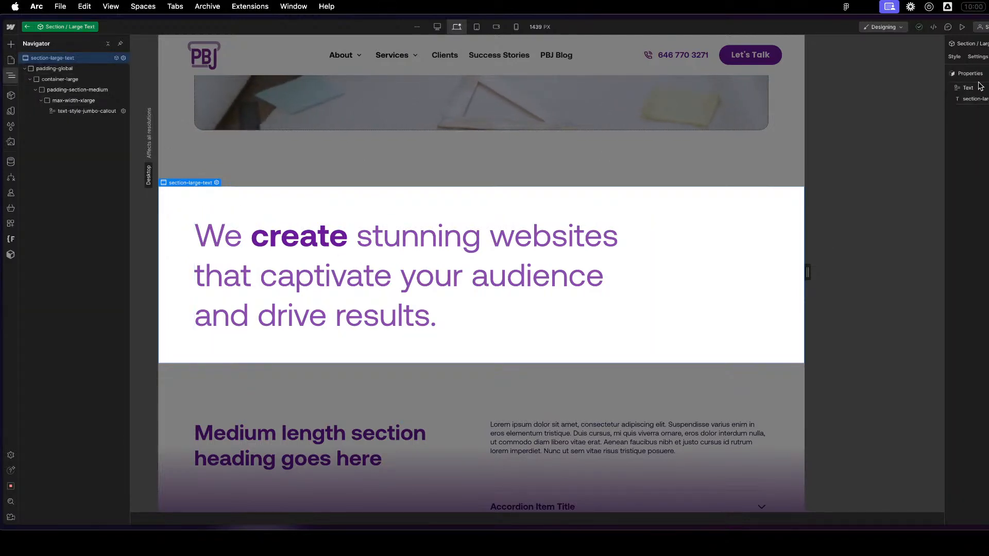
left_click_drag(953, 99, 954, 88)
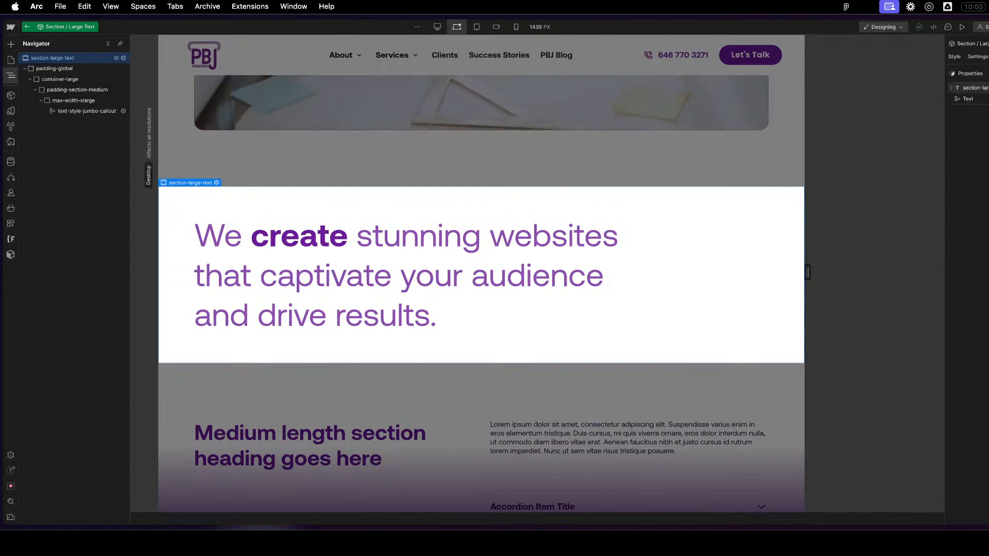
- Retitle the section-large-text property as a section style and put it in a new property group named Section Styles
left_click(975, 87)
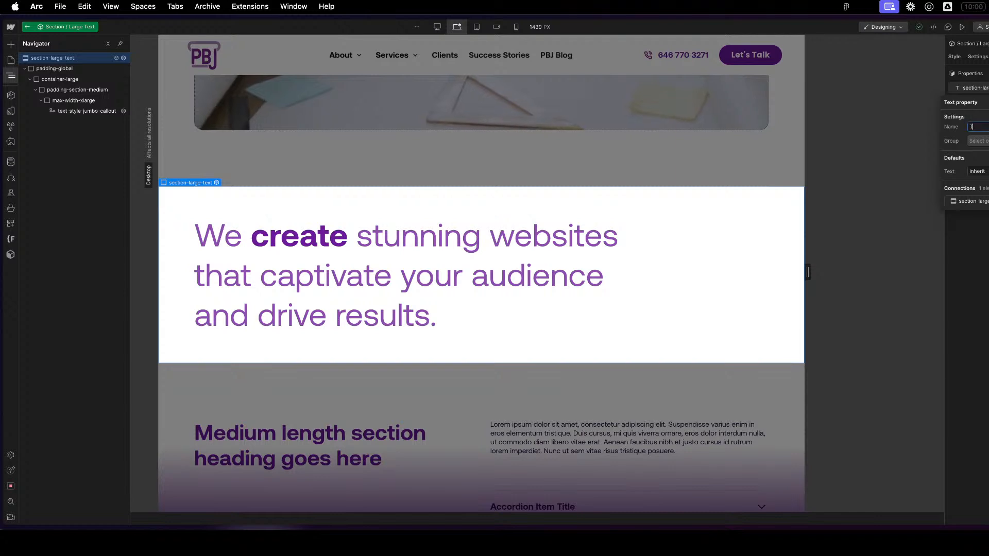
type("Section")
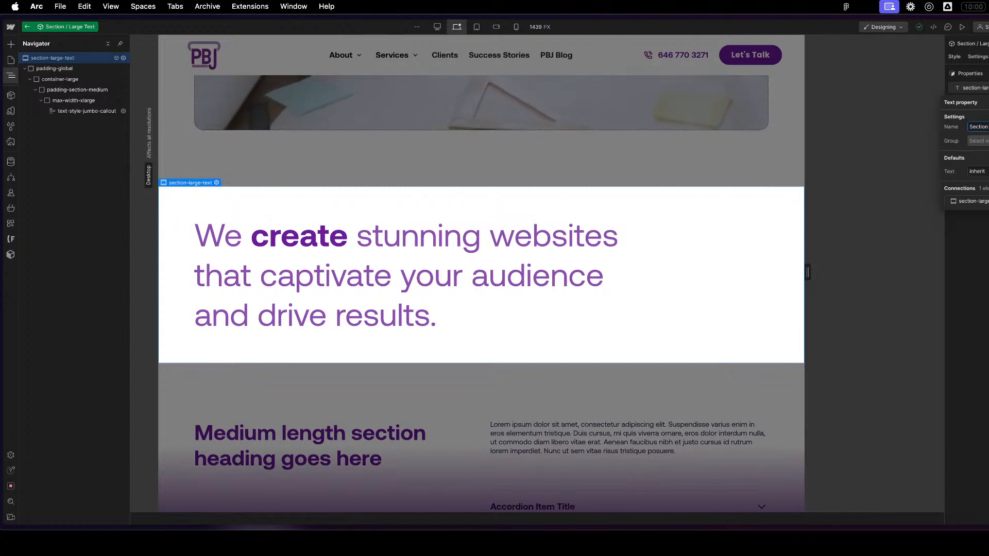
key("Return")
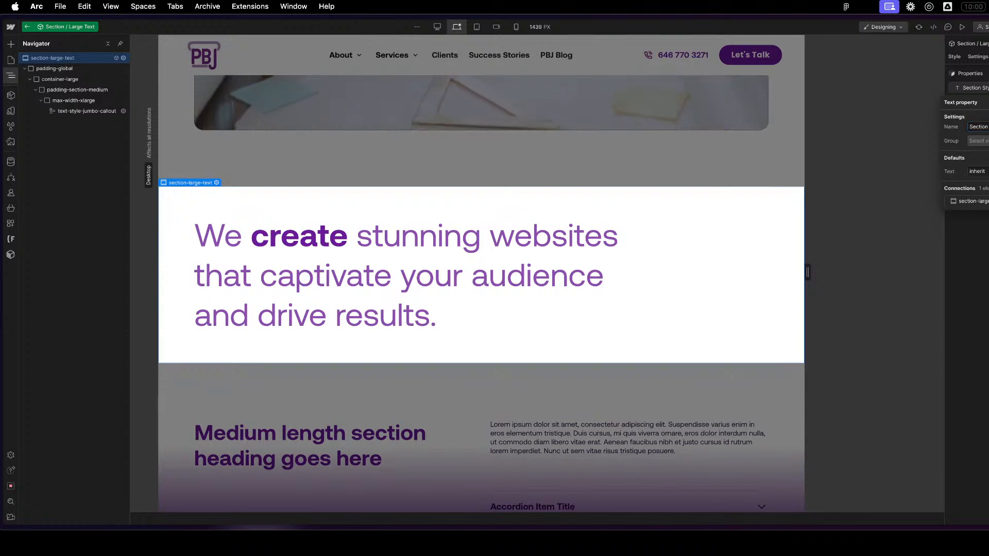
left_click(986, 102)
left_click(973, 87)
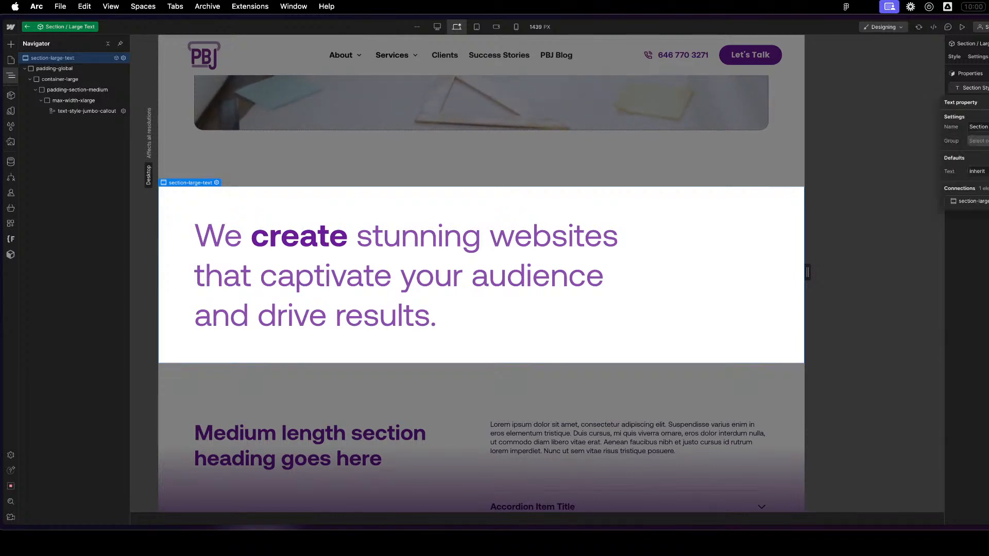
left_click(978, 140)
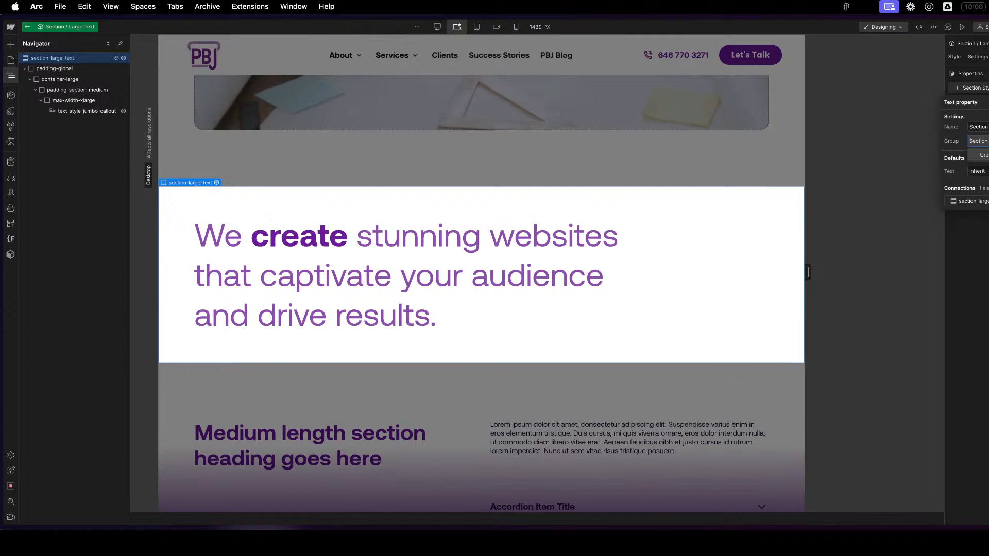
key("Return")
left_click(986, 87)
- Rename the text property in the Section Styles group to Theme
left_click(986, 115)
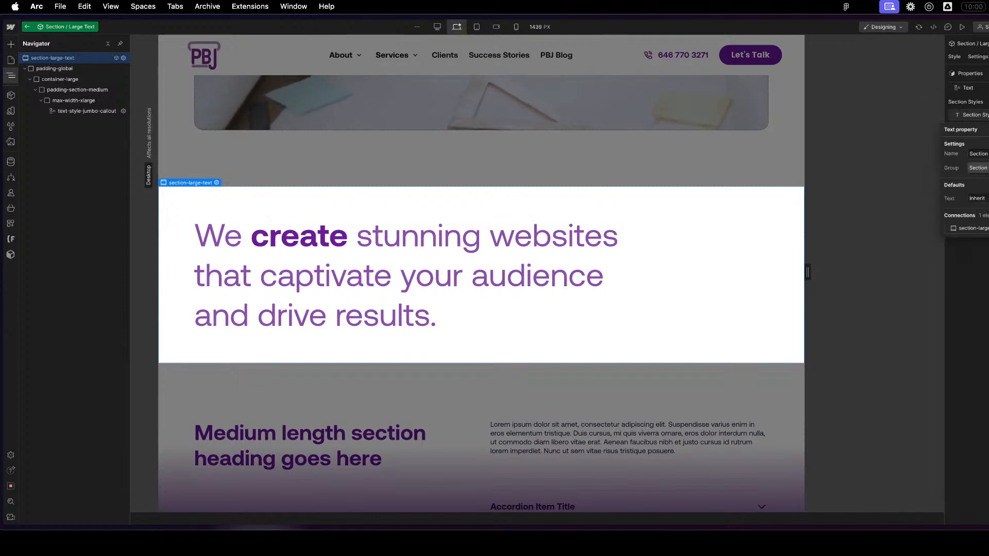
triple_click(979, 153)
type("Theme")
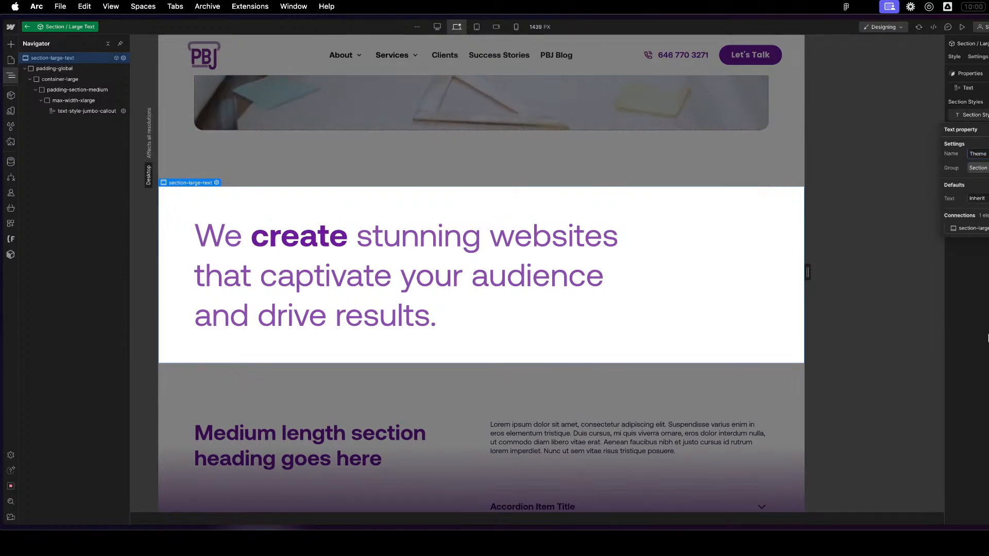
key("Return")
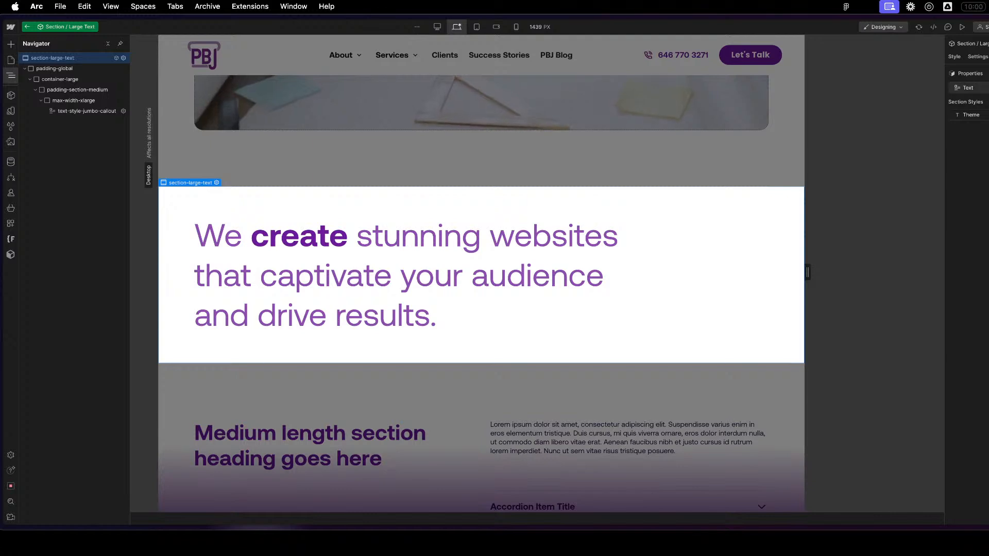
- Put the rich text property Text in a new group named Content and leave the Section / Large Text component
left_click(983, 88)
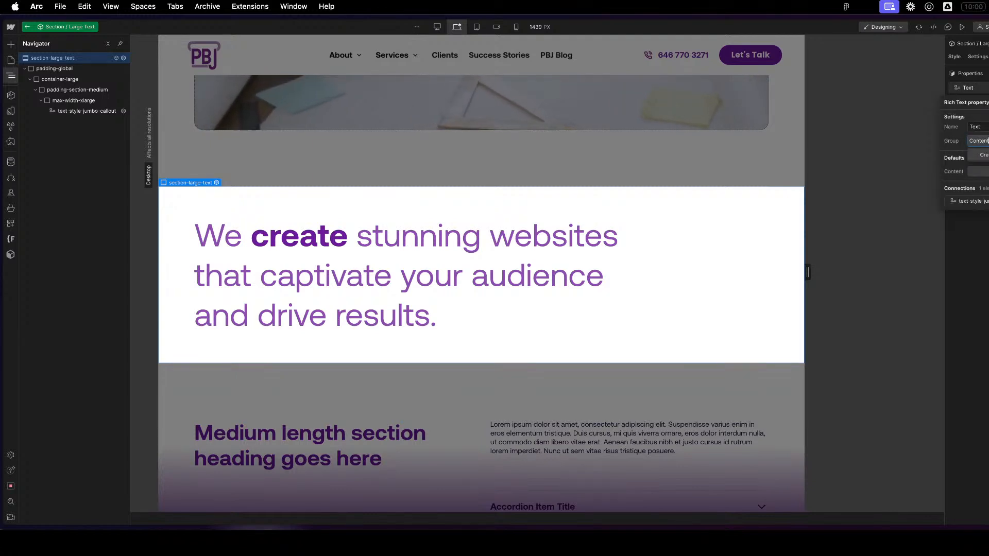
key("Return")
key("Return")
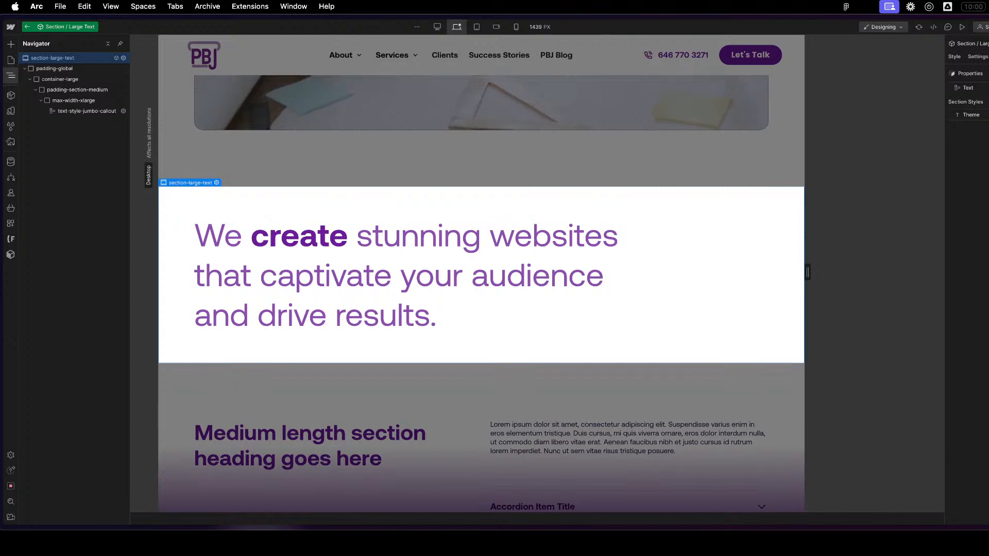
left_click(973, 89)
left_click(982, 141)
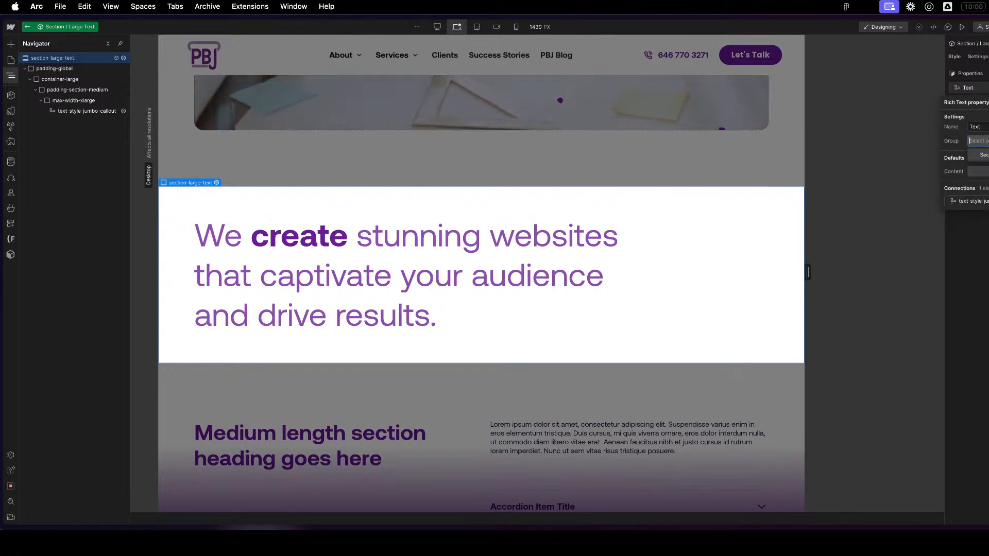
key("Return")
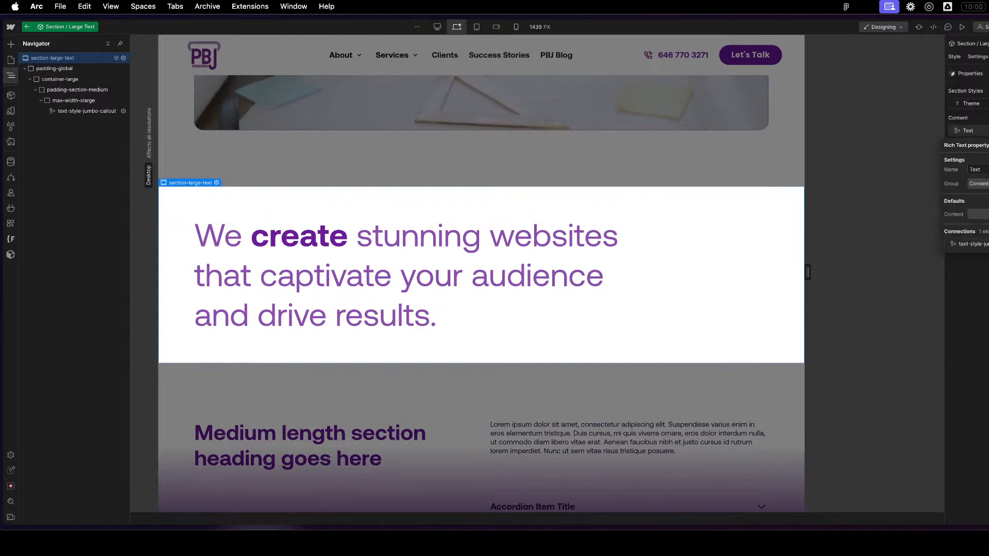
left_click(987, 341)
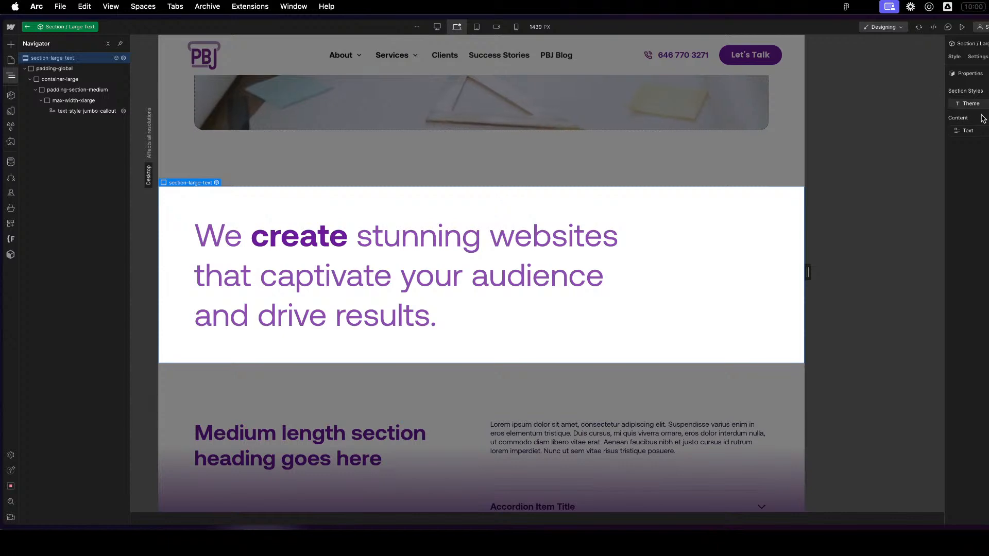
left_click(664, 458)
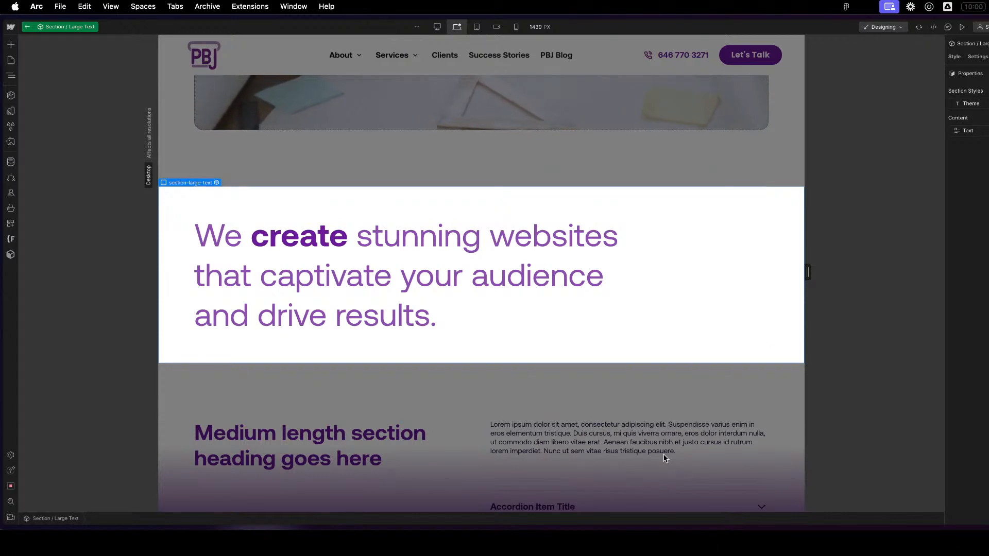
left_click(664, 457)
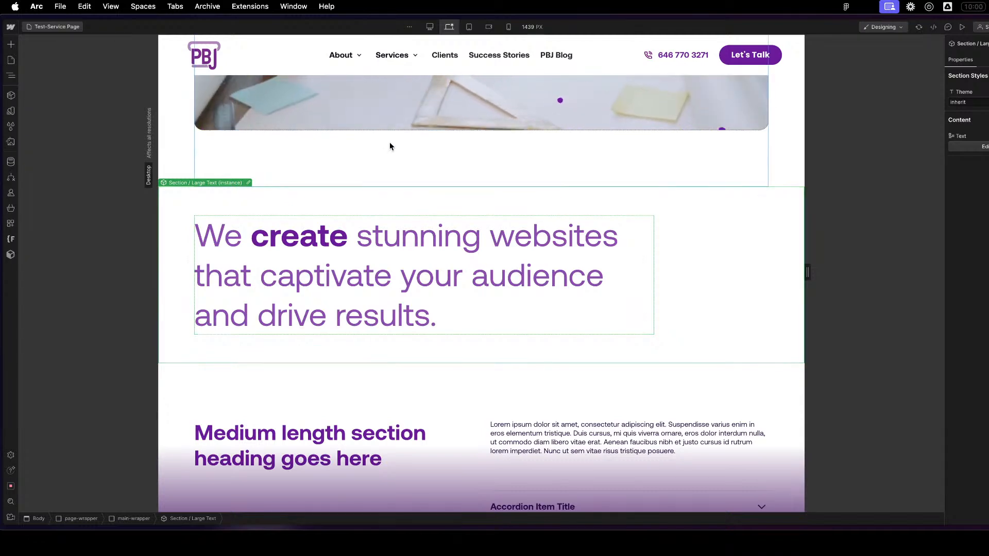
- Review the Test-Service Page sections from the large text callout down to Our Work, and return to the hero
left_click(381, 180)
scroll(616, 287, "down", 2)
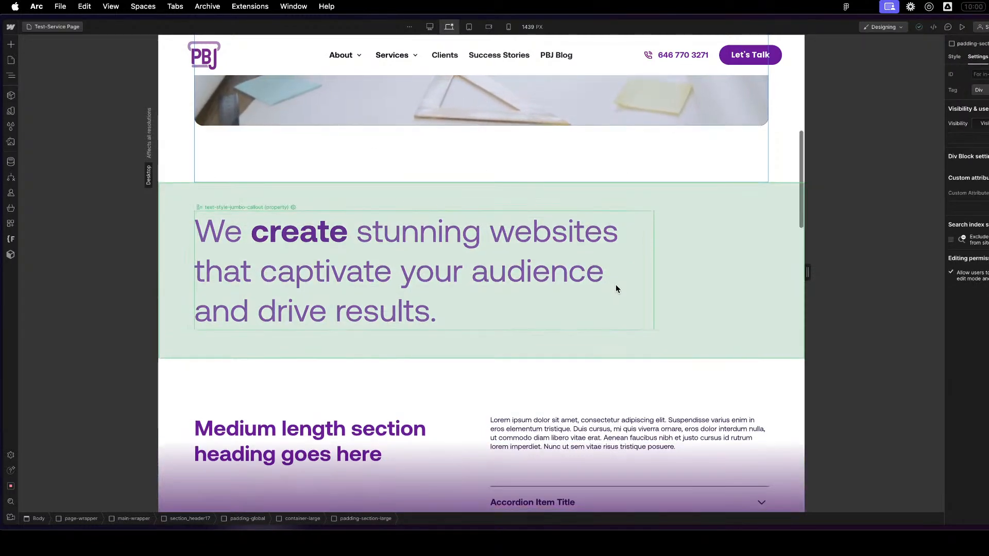
scroll(656, 214, "up", 3)
scroll(635, 249, "down", 5)
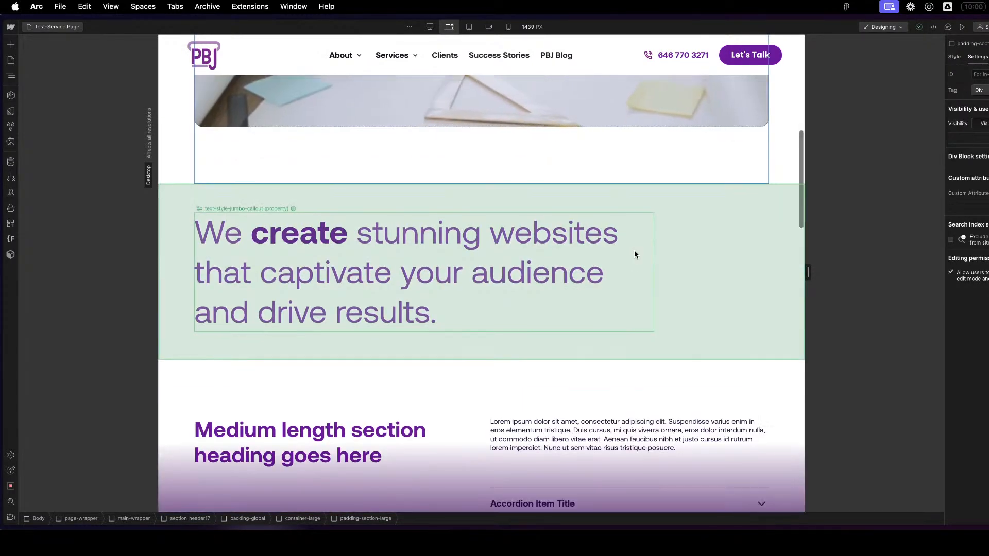
scroll(420, 322, "down", 1)
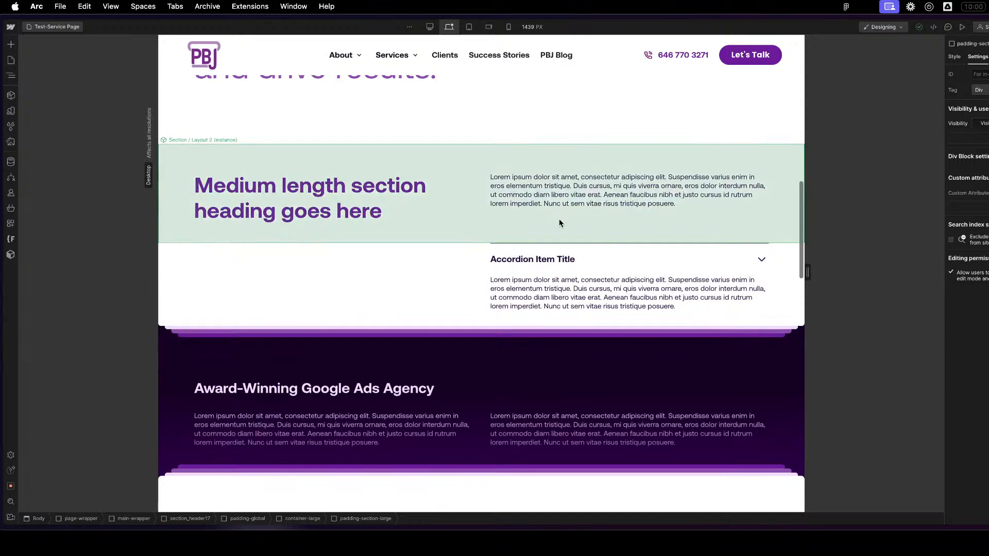
scroll(559, 242, "down", 1)
scroll(539, 265, "down", 5)
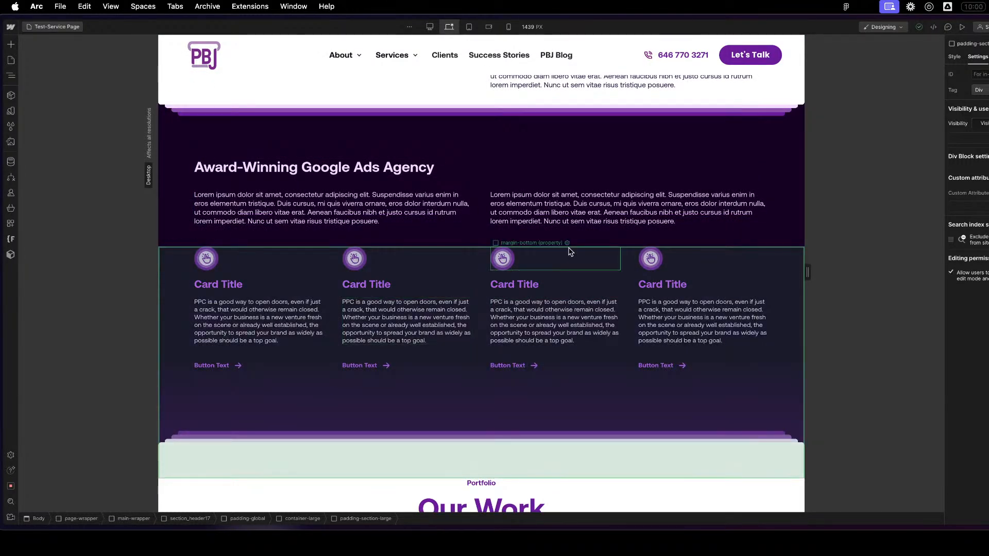
scroll(428, 335, "down", 2)
scroll(504, 202, "down", 5)
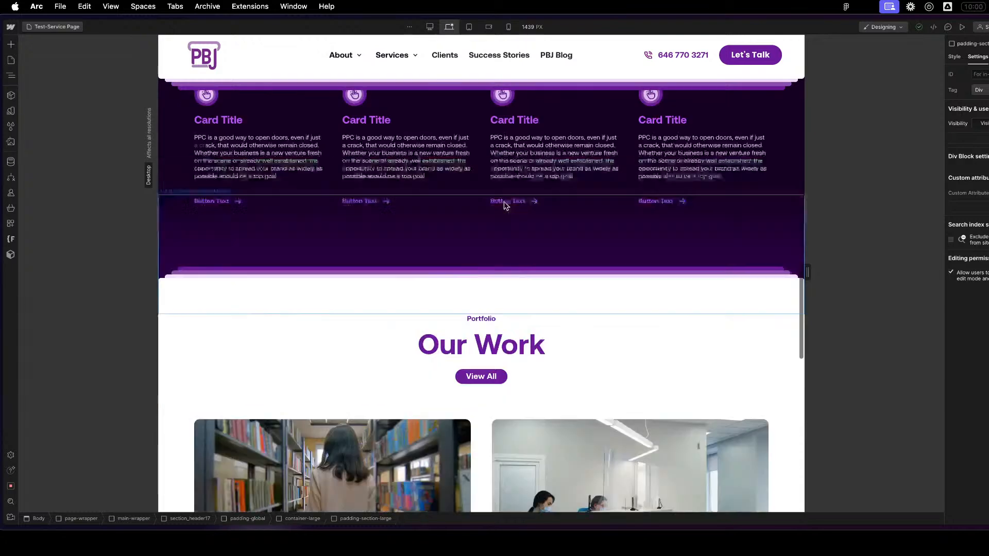
scroll(506, 204, "up", 20)
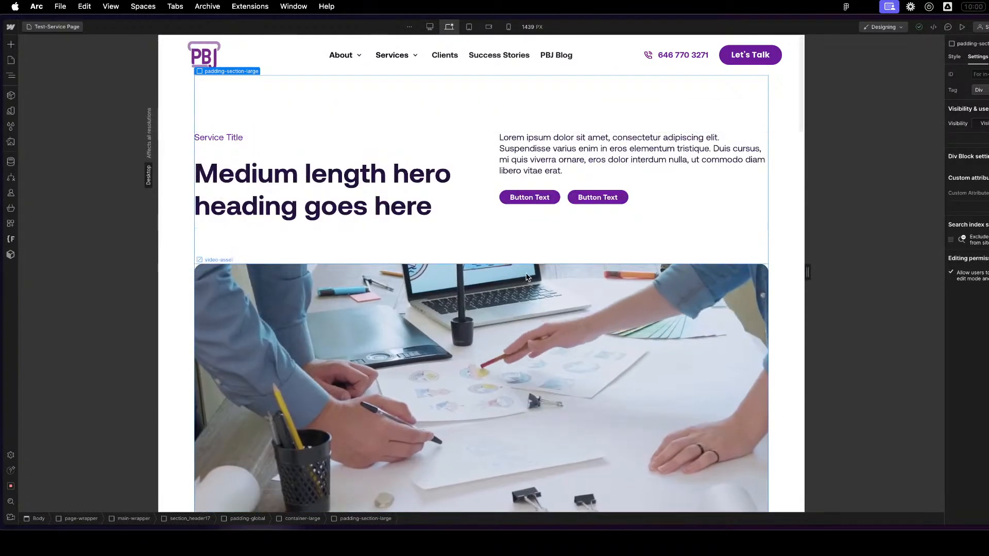
- Delete the second button from the hero section's button group
left_click(430, 155)
left_click(487, 181)
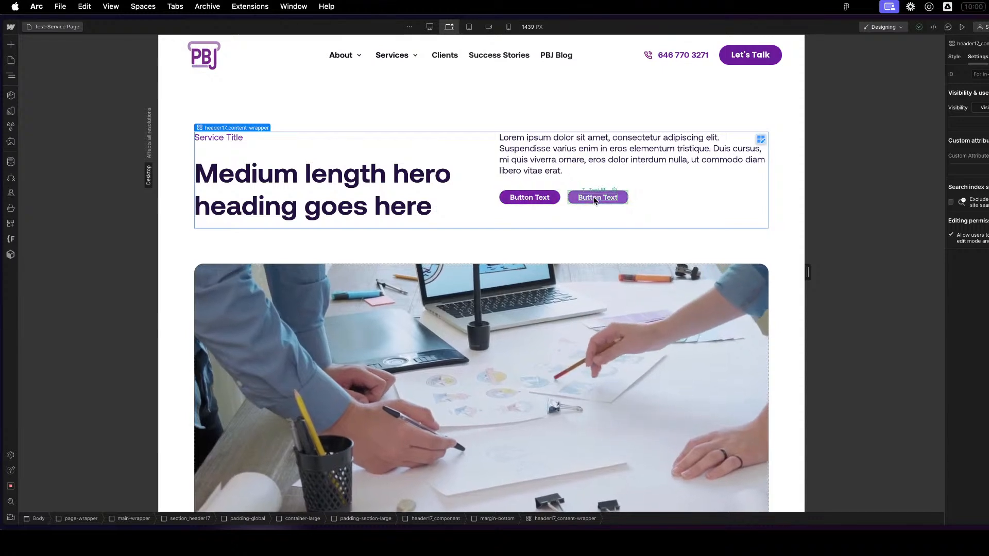
left_click(635, 197)
left_click(620, 200)
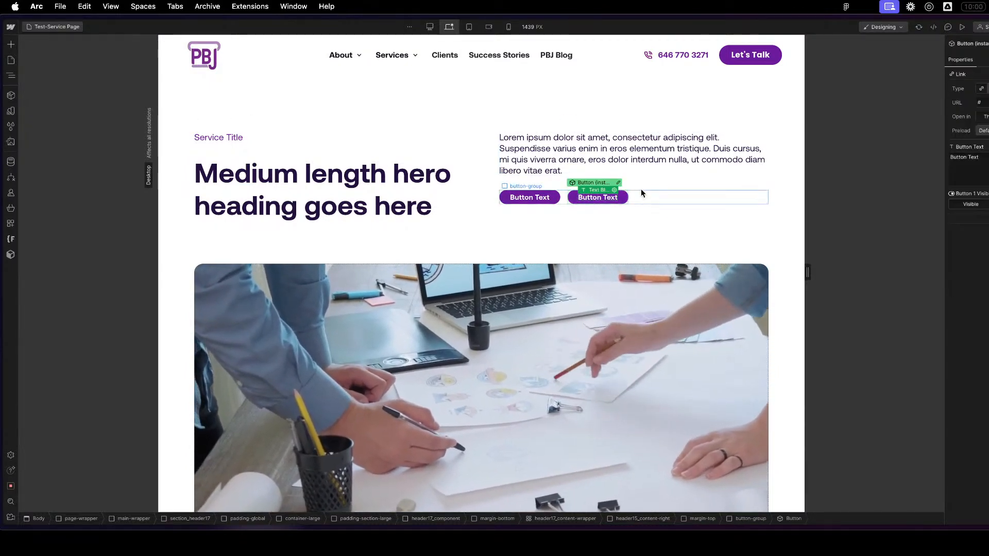
left_click(622, 200)
key("Delete")
- Check the page structure and page list, and inspect the styles of the hero's heading, section padding, video and global padding
scroll(645, 206, "down", 8)
key("z")
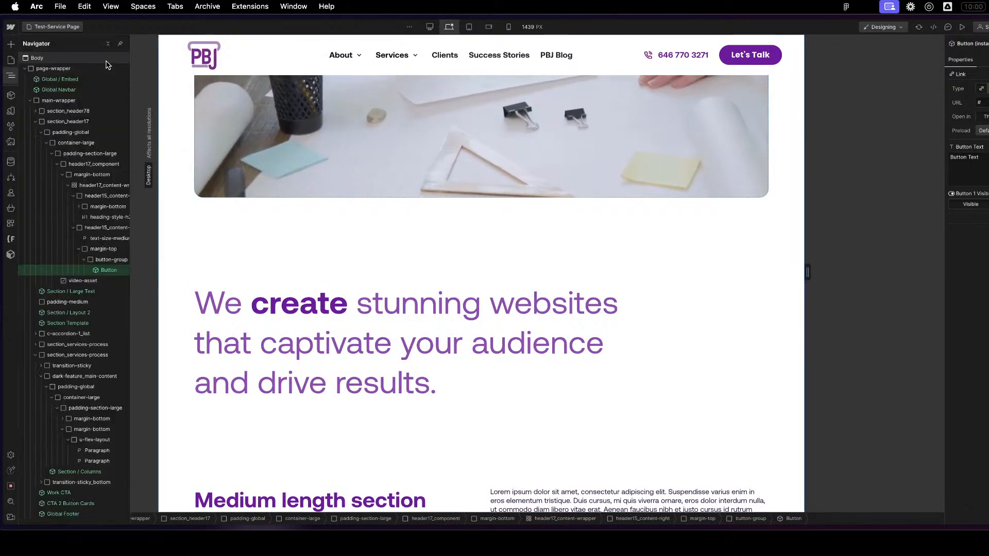
left_click(11, 60)
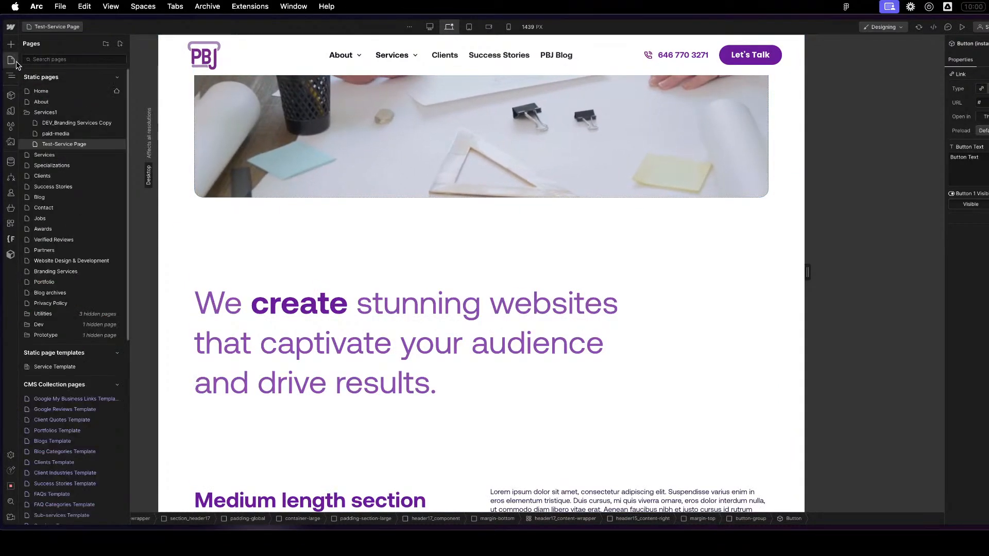
left_click(536, 443)
scroll(536, 438, "down", 20)
scroll(540, 436, "up", 20)
scroll(545, 434, "up", 10)
left_click(384, 198)
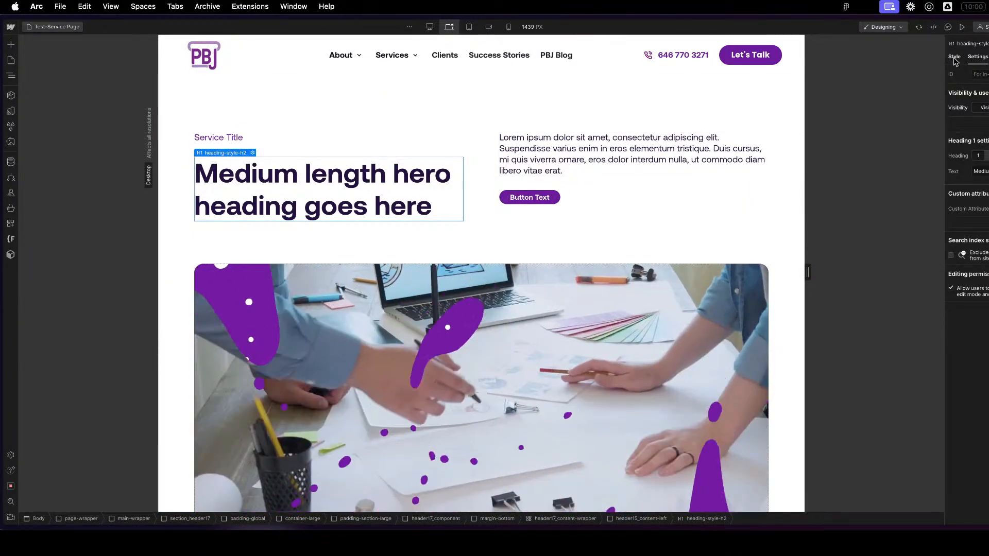
key("s")
left_click(252, 85)
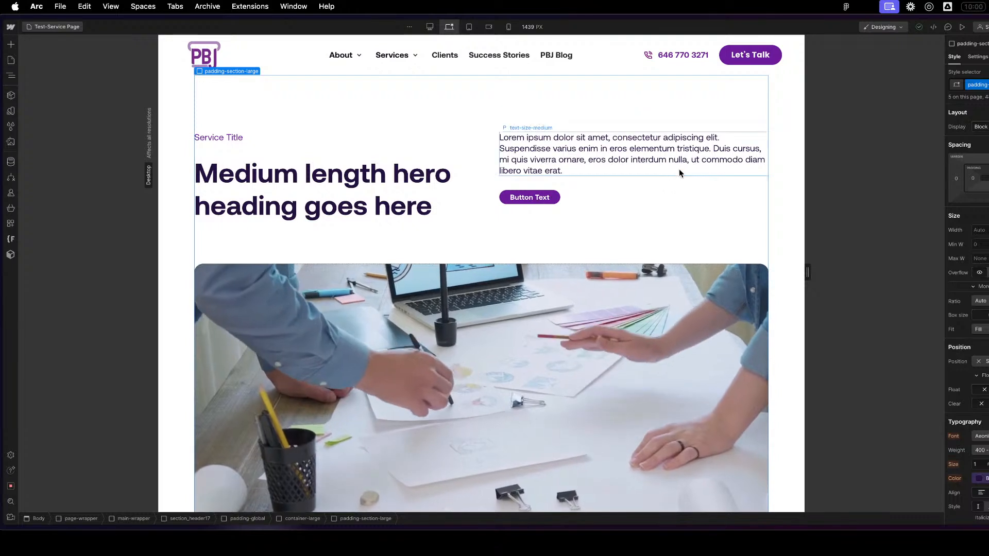
left_click(642, 360)
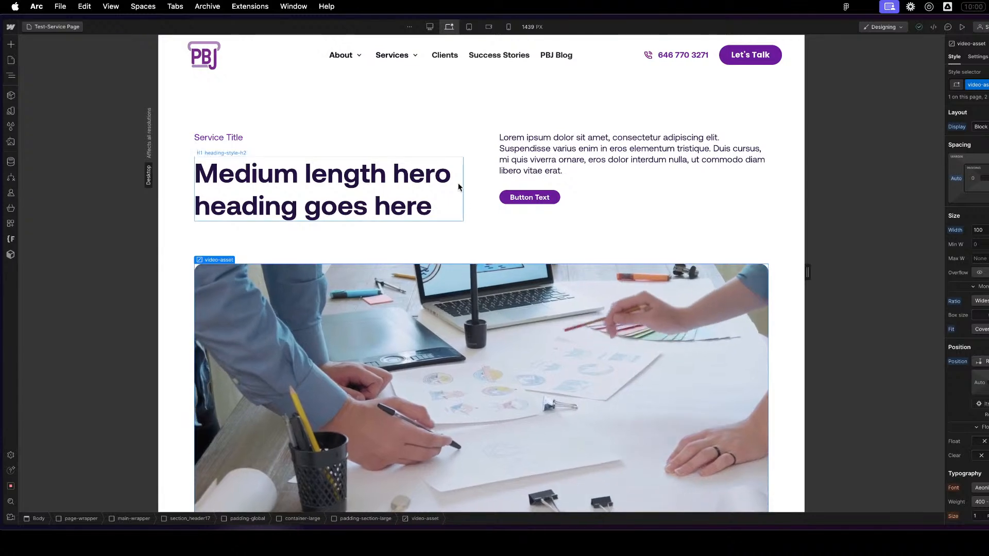
left_click(436, 102)
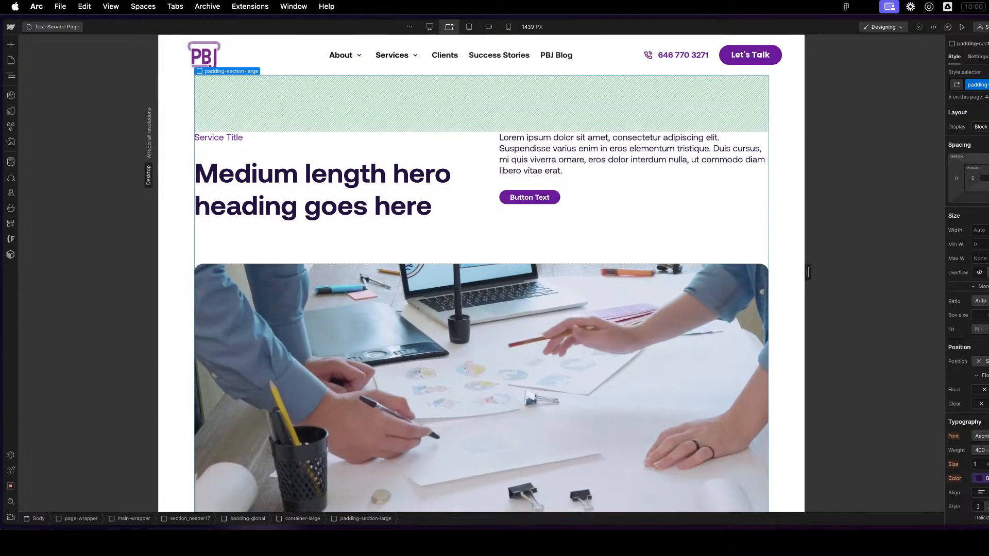
left_click(789, 220)
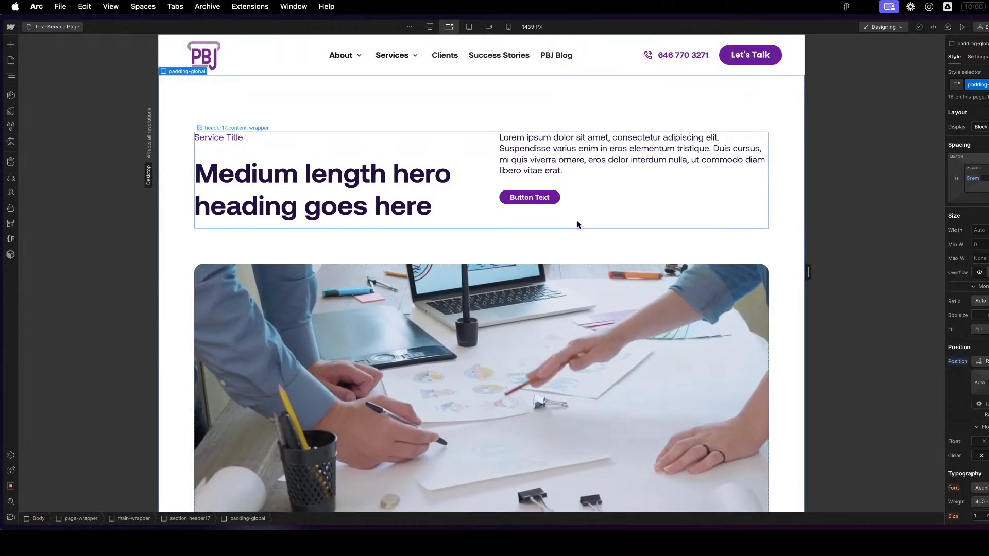
- Check the component properties of the Large Text and Layout 2 sections, look down to Our Work, and return to the hero
scroll(538, 253, "down", 2)
scroll(532, 258, "down", 10)
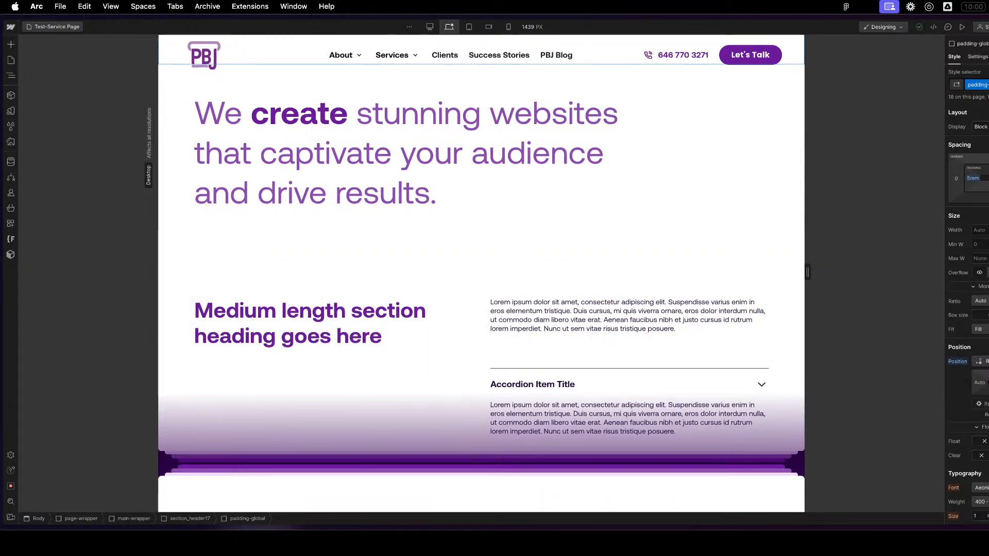
left_click(646, 174)
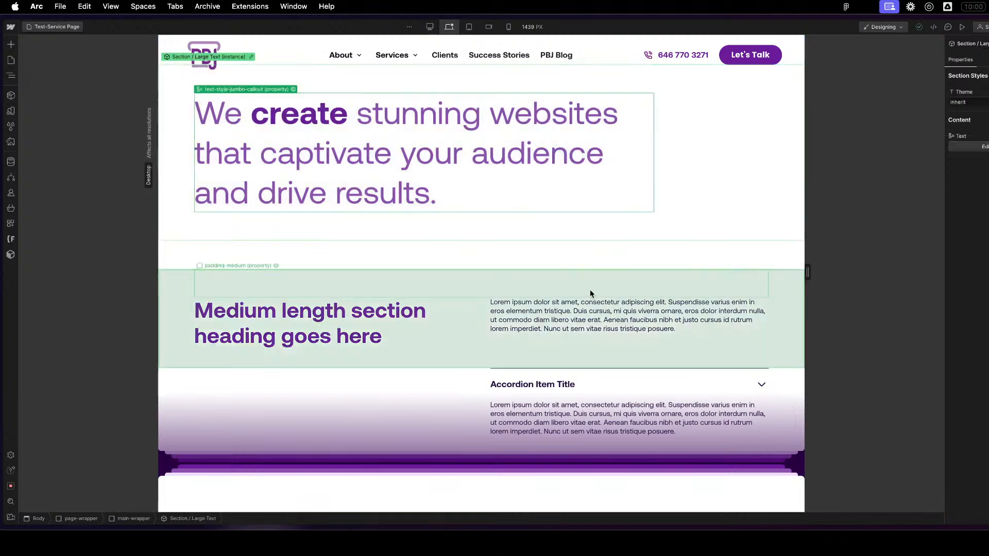
scroll(589, 290, "down", 3)
left_click(463, 251)
scroll(463, 276, "down", 10)
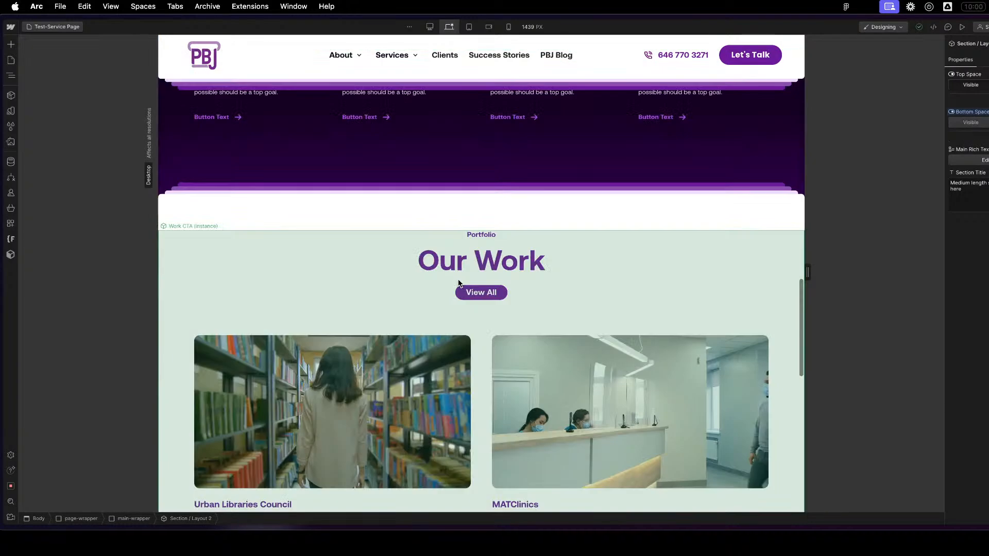
scroll(454, 279, "up", 20)
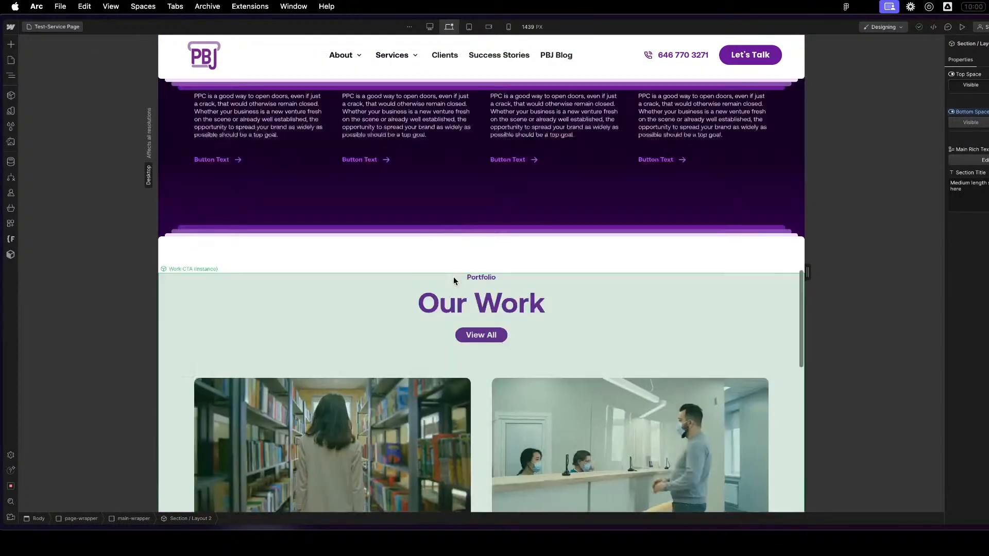
left_click(688, 186)
left_click(651, 219)
left_click(266, 117)
scroll(441, 253, "down", 3)
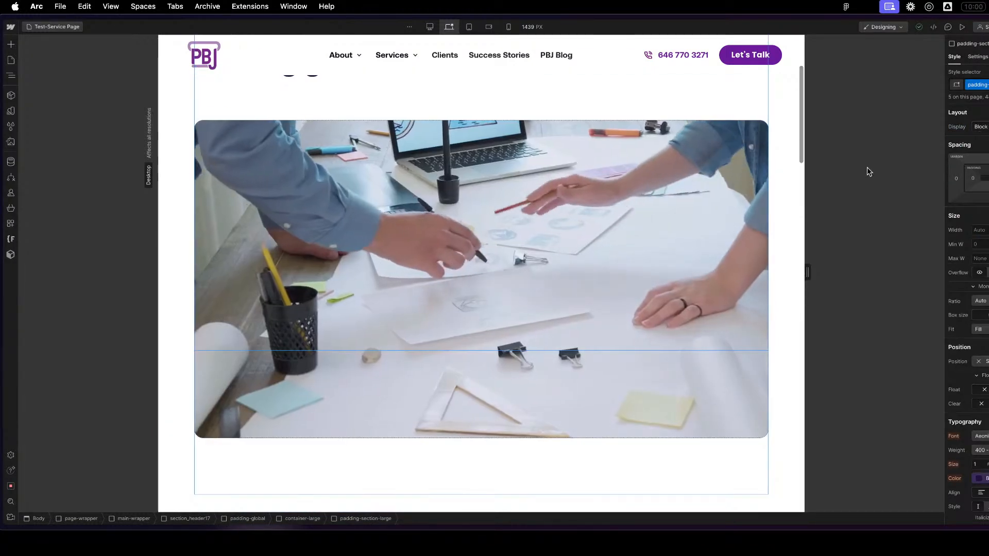
scroll(385, 231, "up", 2)
scroll(385, 226, "up", 1)
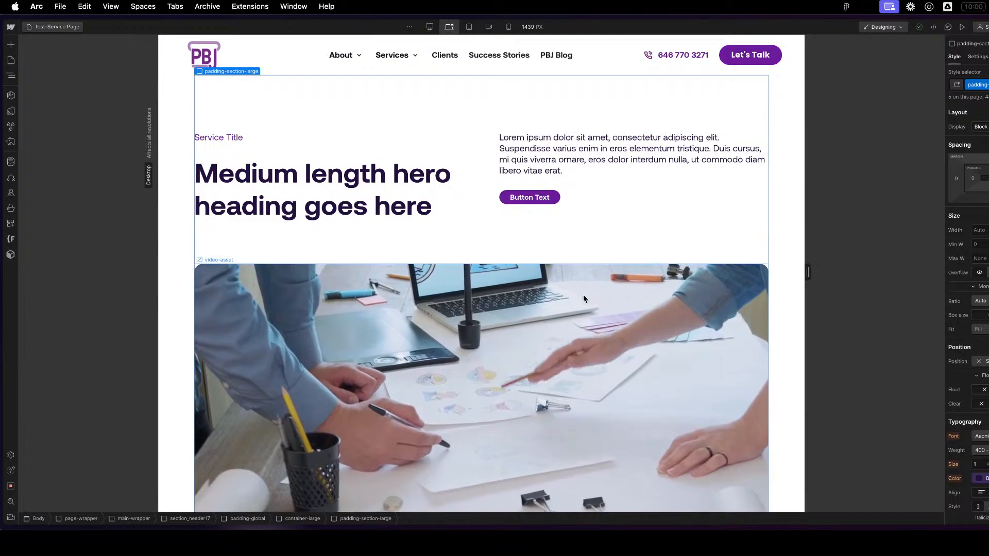
- Look over the list of pages and examine the hero video and the spacing between it and the large text callout
left_click(11, 60)
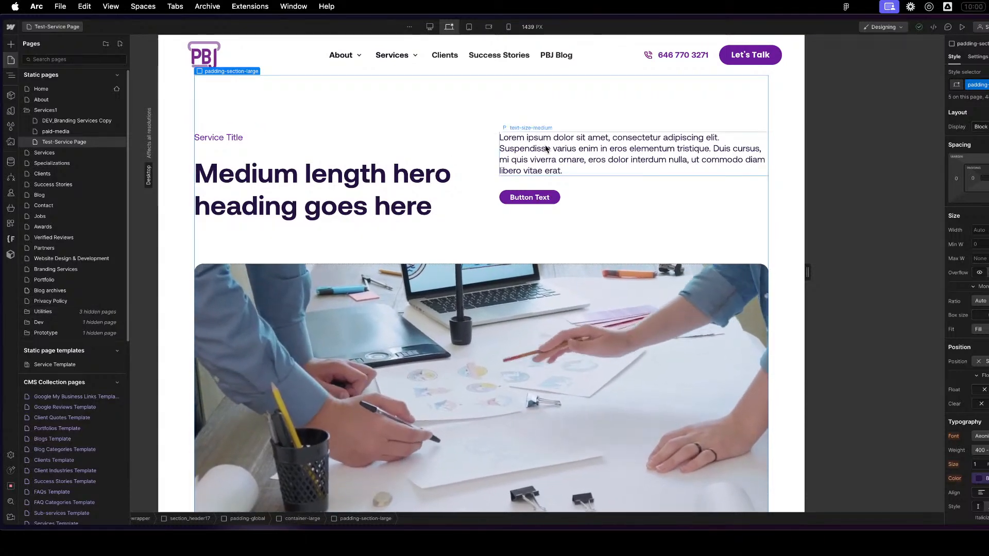
scroll(573, 287, "down", 3)
left_click(573, 287)
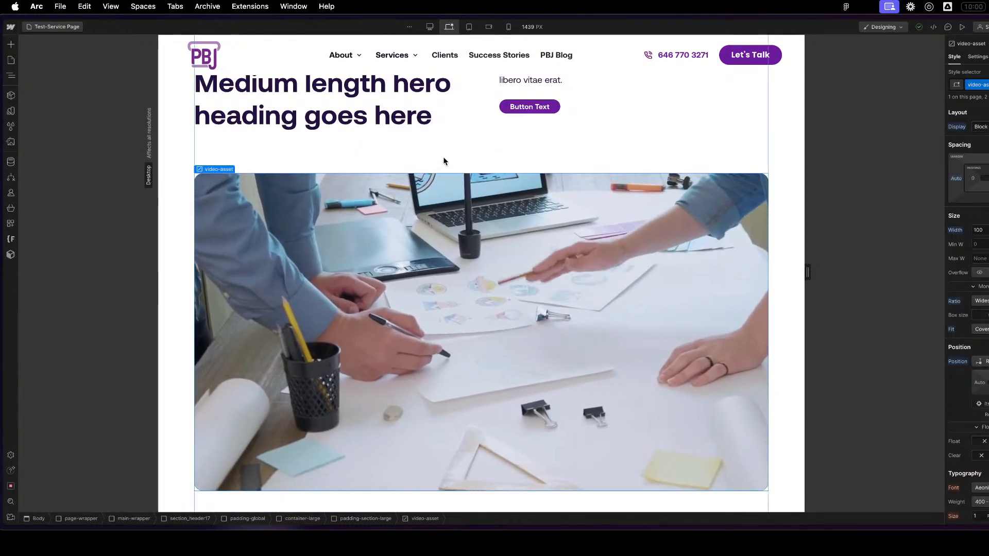
scroll(453, 206, "down", 6)
scroll(428, 241, "down", 20)
scroll(429, 240, "up", 20)
scroll(431, 243, "up", 4)
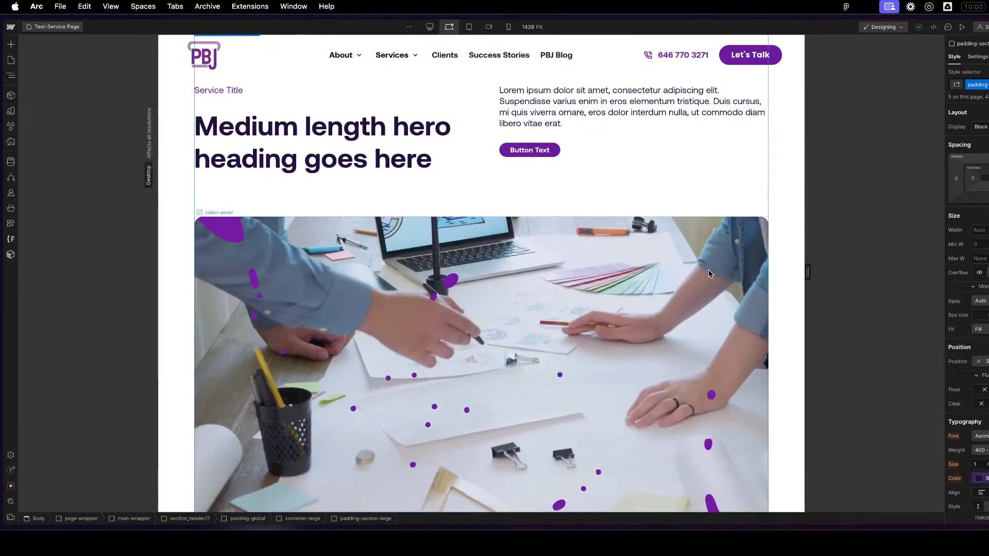
left_click(709, 273)
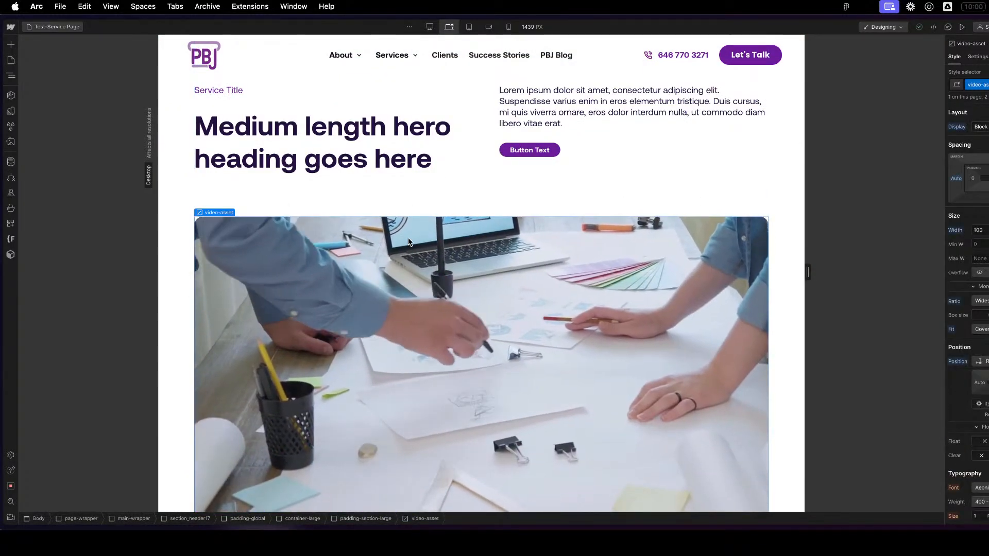
scroll(408, 246, "up", 1)
scroll(465, 239, "down", 10)
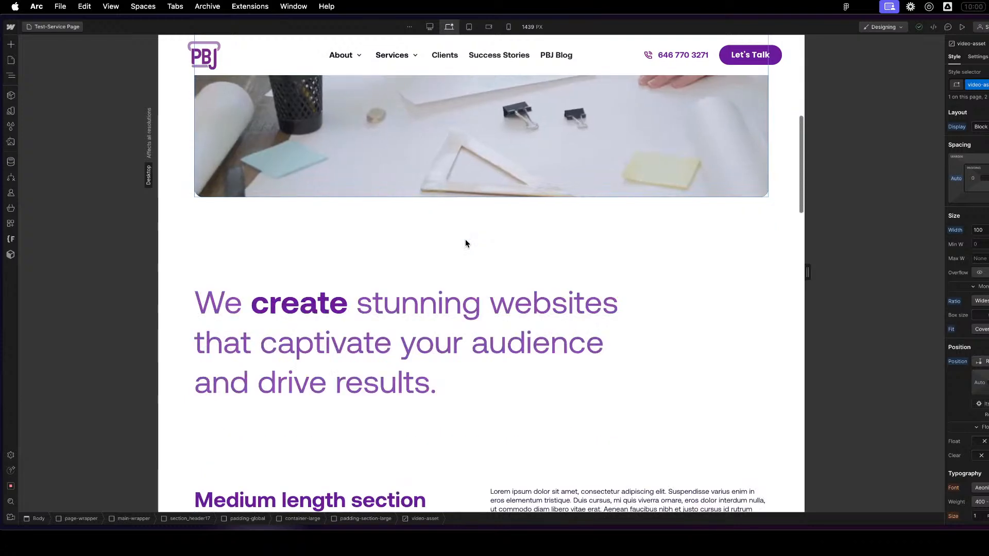
scroll(465, 239, "up", 9)
scroll(466, 246, "down", 1)
scroll(465, 246, "up", 1)
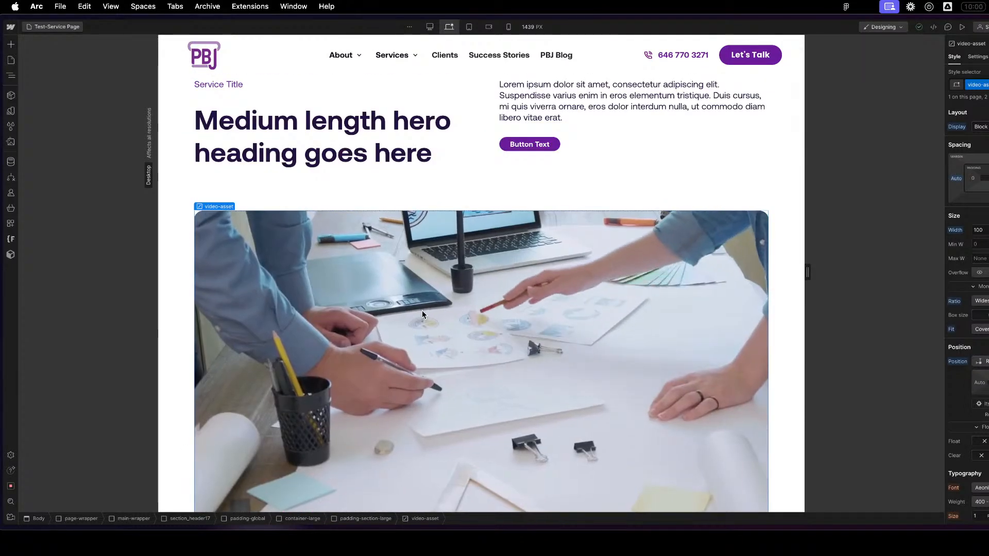
- Inspect the hero's header17_content-wrapper grid, its class name and place in the page structure, and the surrounding padding-global block
left_click(483, 174)
scroll(482, 174, "up", 1)
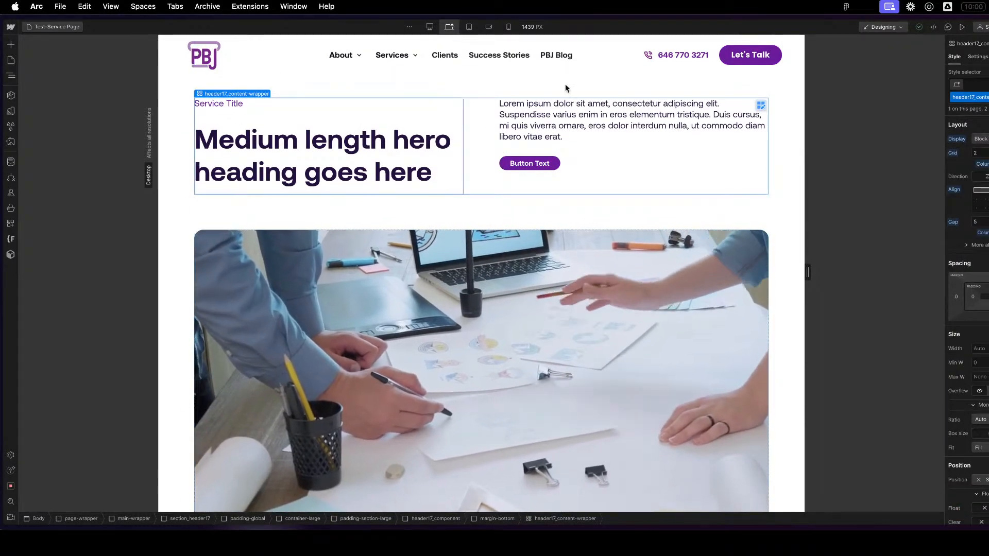
scroll(628, 376, "down", 10)
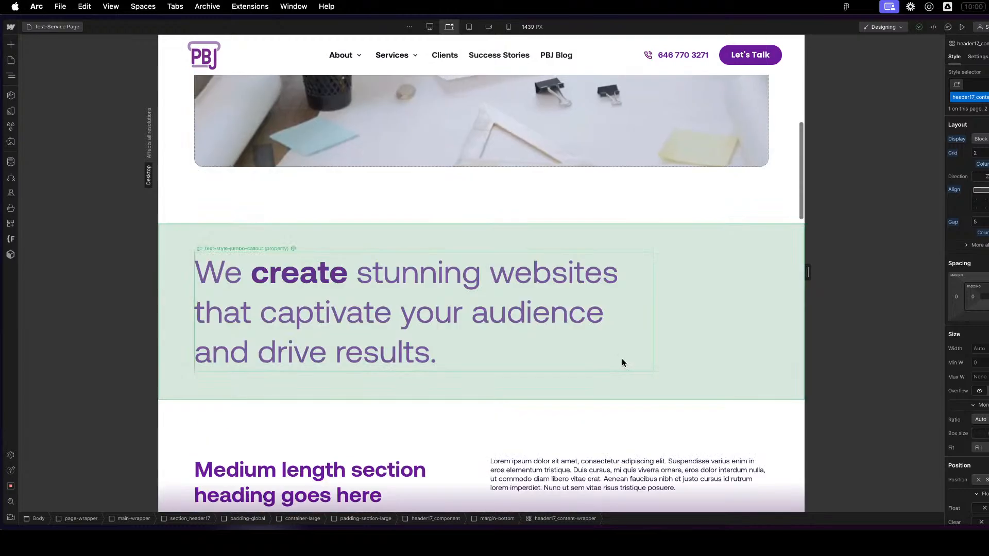
scroll(608, 363, "down", 3)
scroll(605, 356, "up", 10)
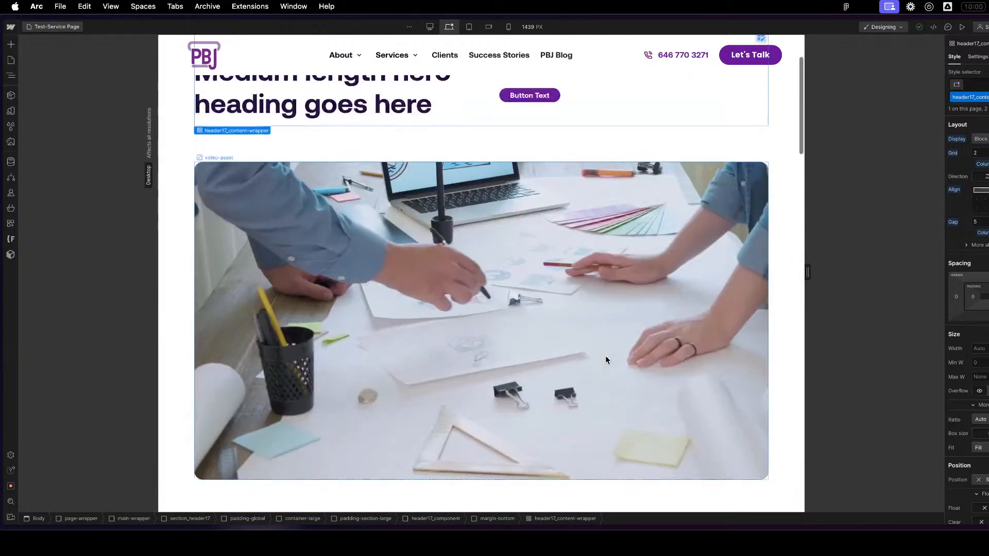
double_click(970, 97)
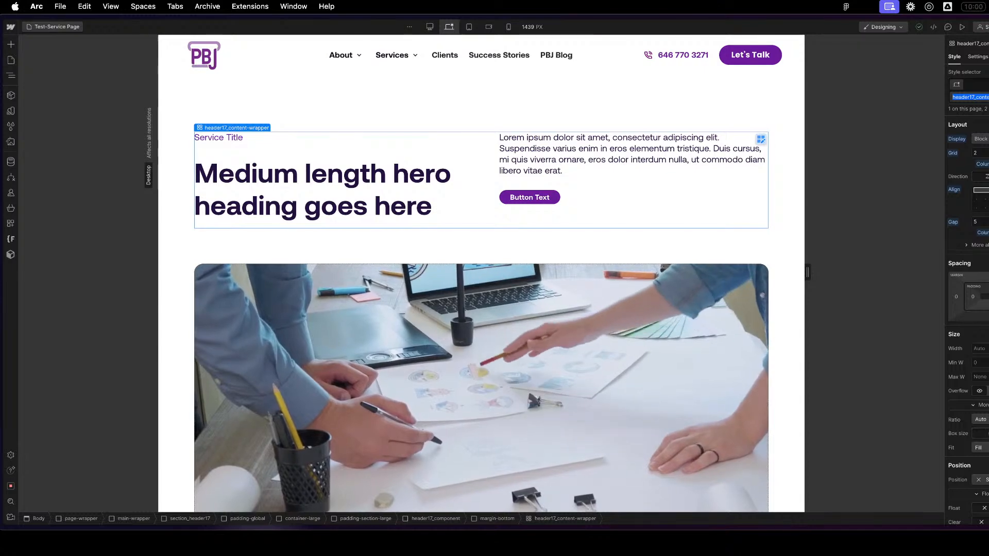
key("Escape")
key("z")
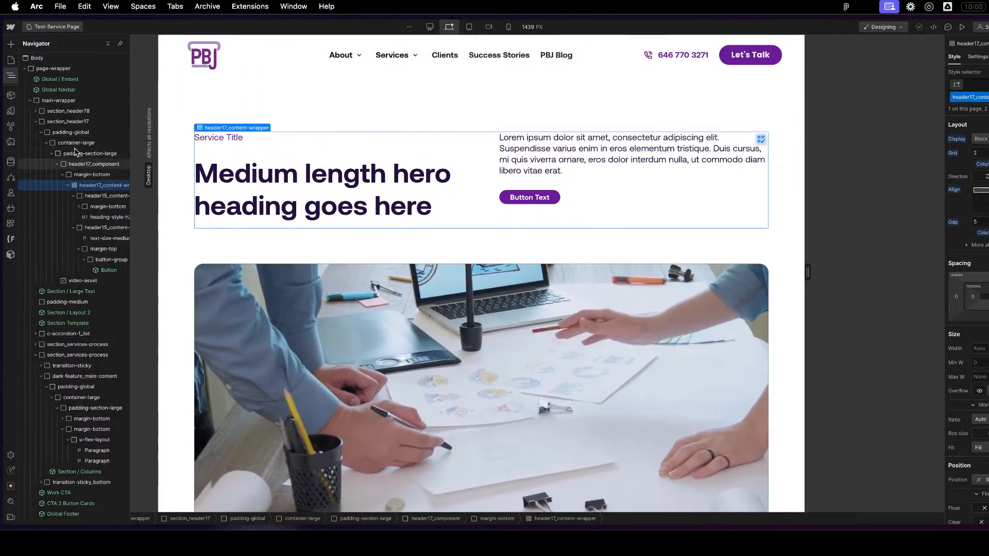
left_click(255, 107)
left_click(163, 108)
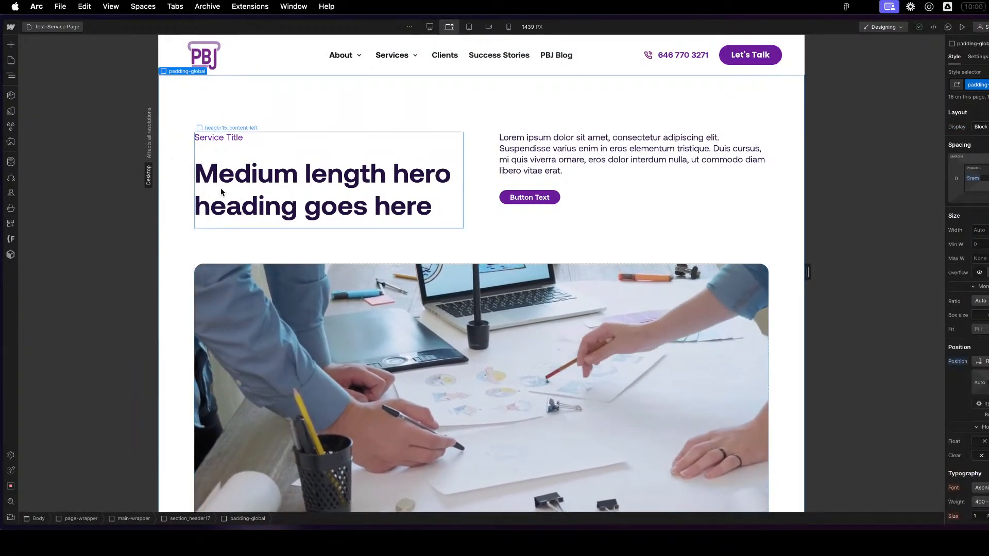
scroll(279, 322, "down", 10)
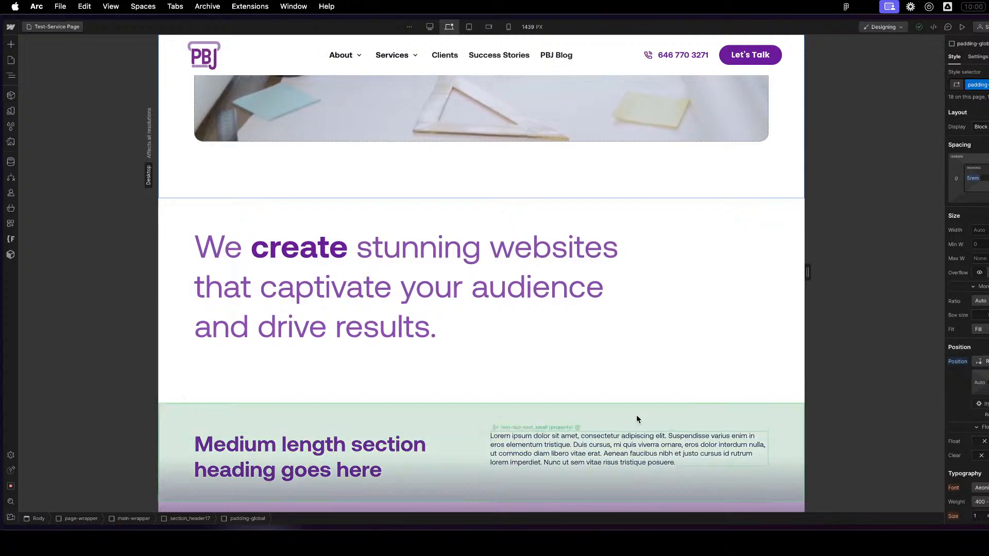
scroll(683, 455, "up", 10)
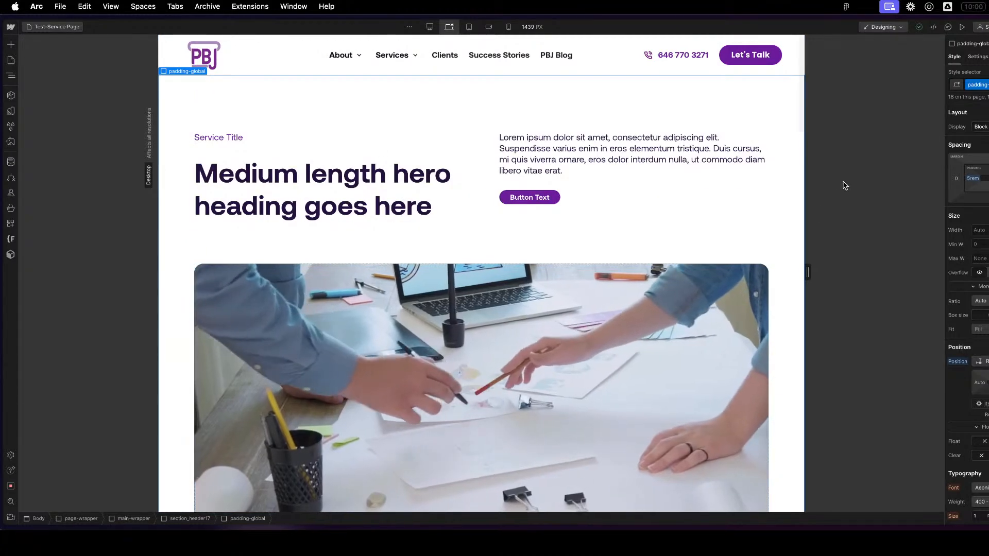
- Show the page structure and collapse section_header17 and the expanded section_services-process
left_click(11, 75)
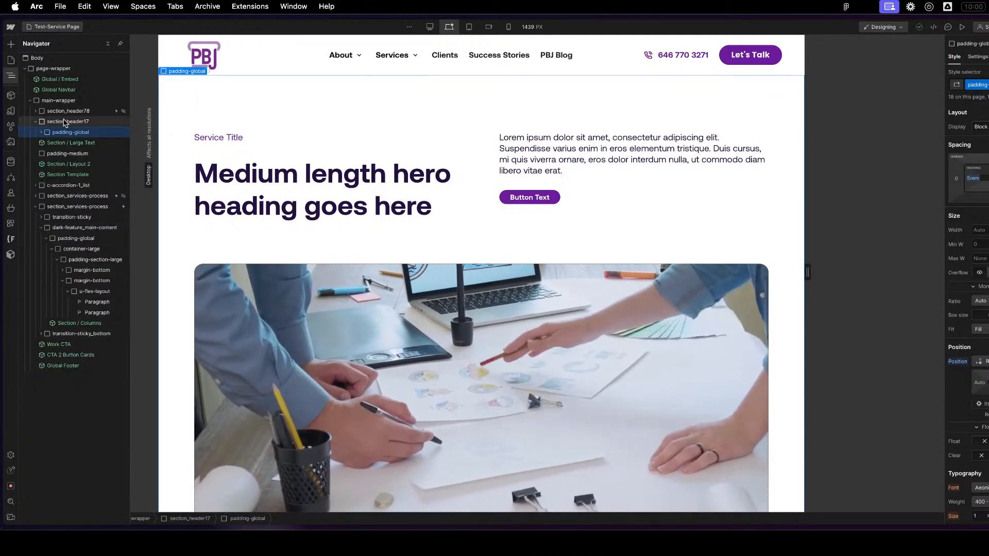
left_click(35, 121)
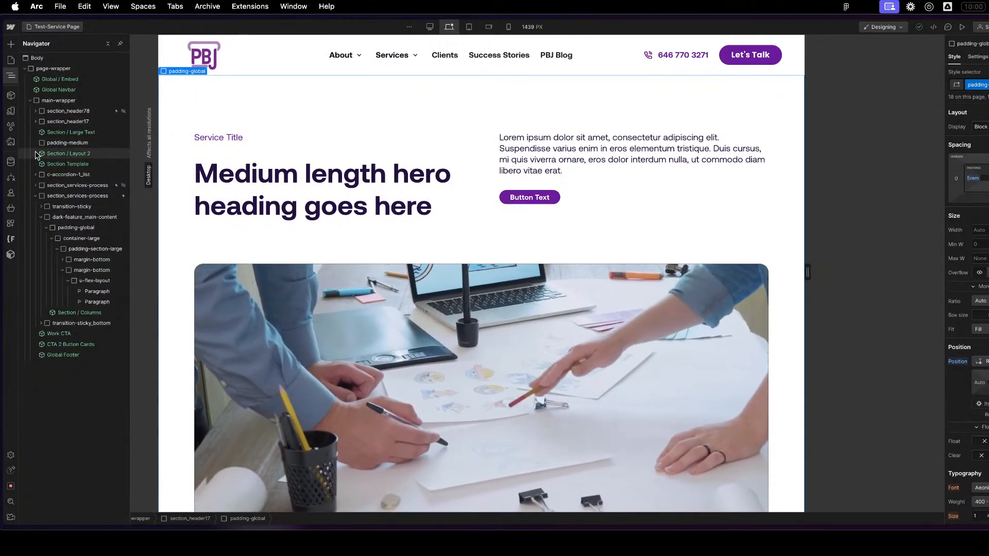
left_click(35, 196)
scroll(583, 384, "down", 3)
scroll(585, 386, "up", 3)
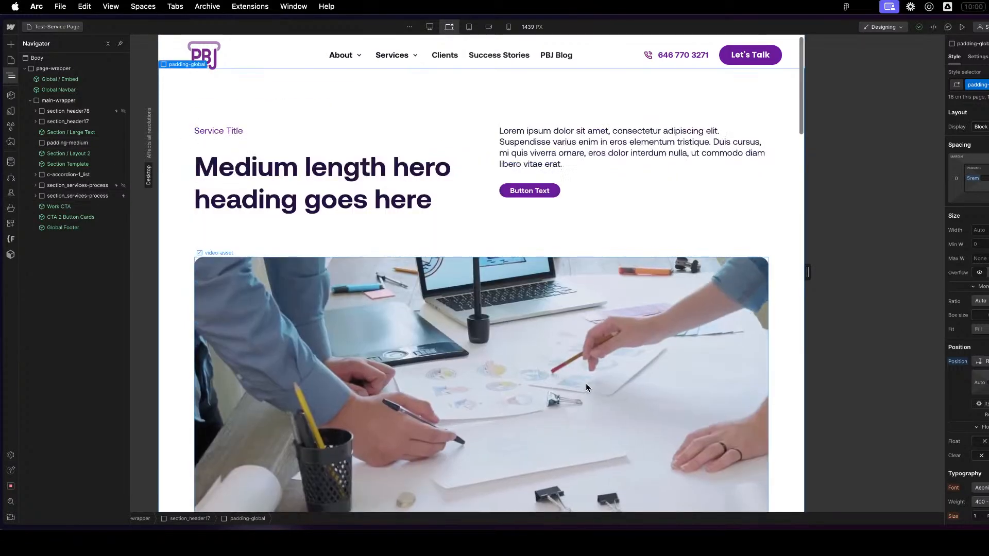
scroll(635, 391, "down", 2)
scroll(633, 390, "up", 2)
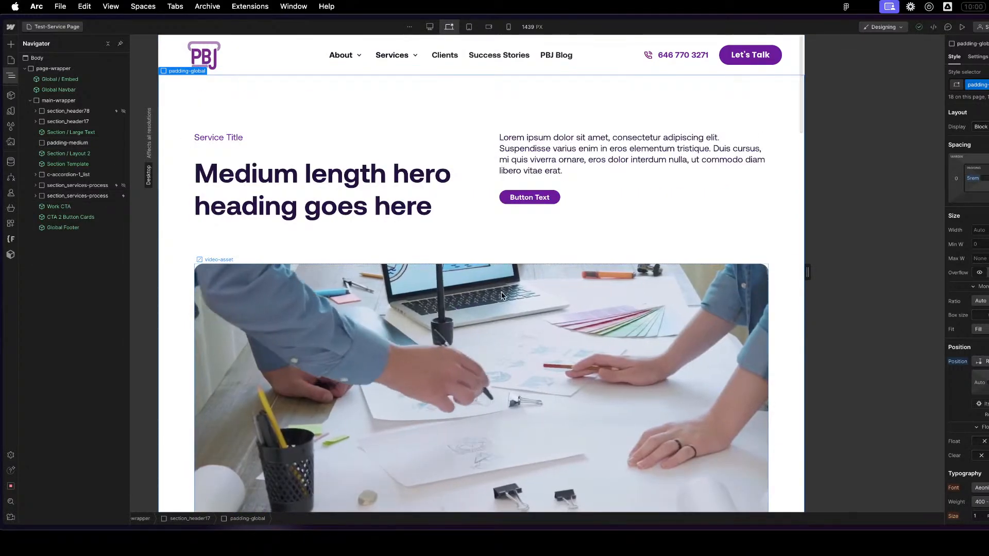
scroll(649, 316, "down", 5)
scroll(660, 317, "up", 5)
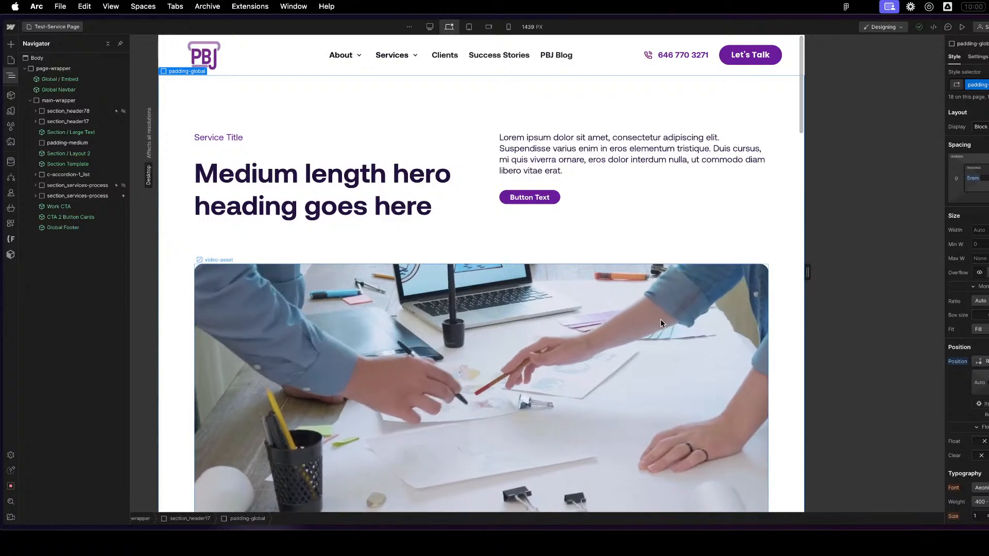
scroll(660, 319, "down", 2)
scroll(657, 320, "up", 2)
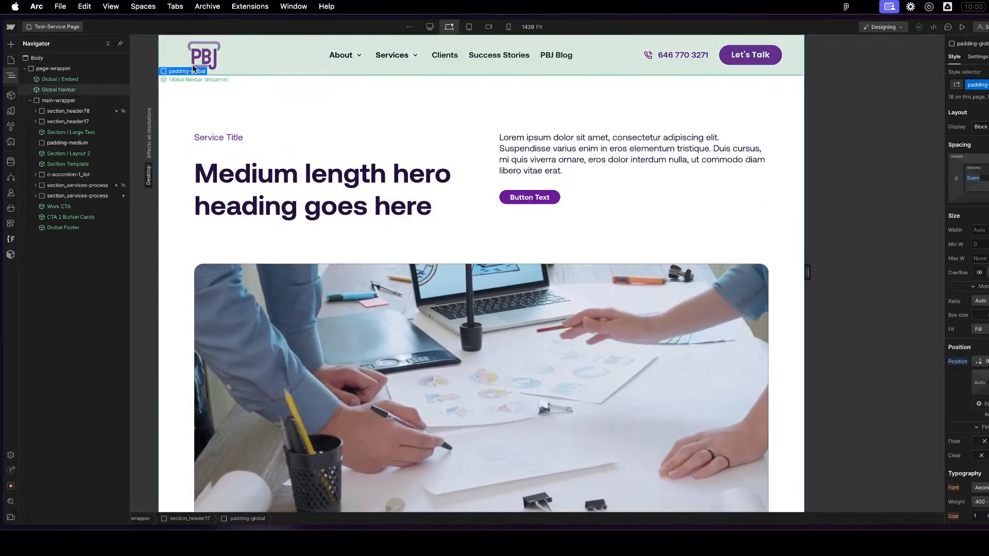
- Set section_header78's display to Block, make the section visible to examine it, and hide it again
left_click(49, 68)
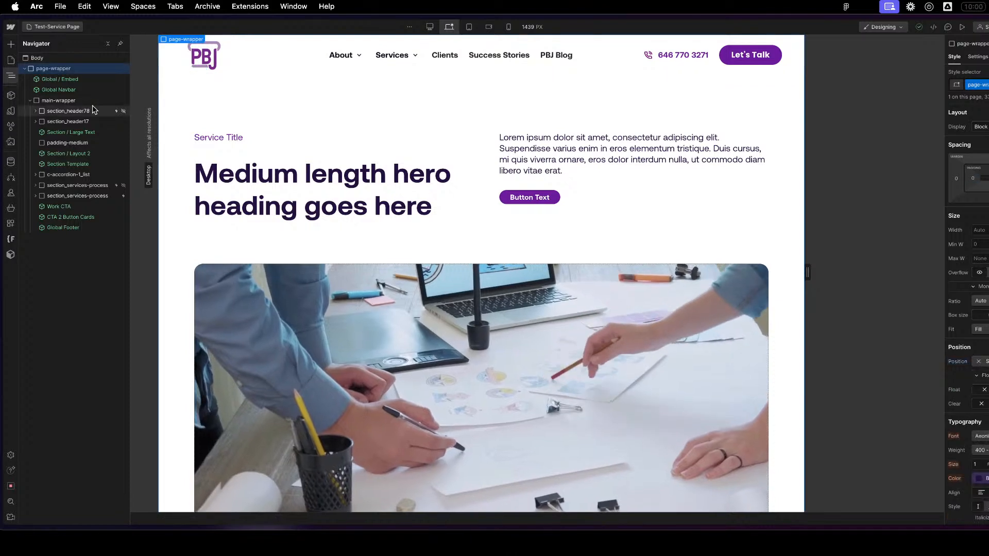
left_click(93, 110)
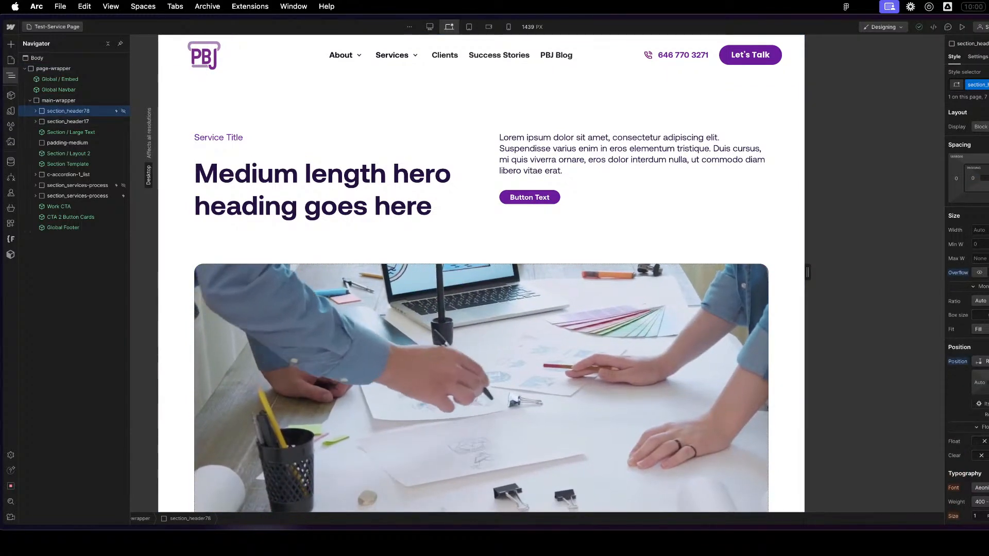
left_click(981, 128)
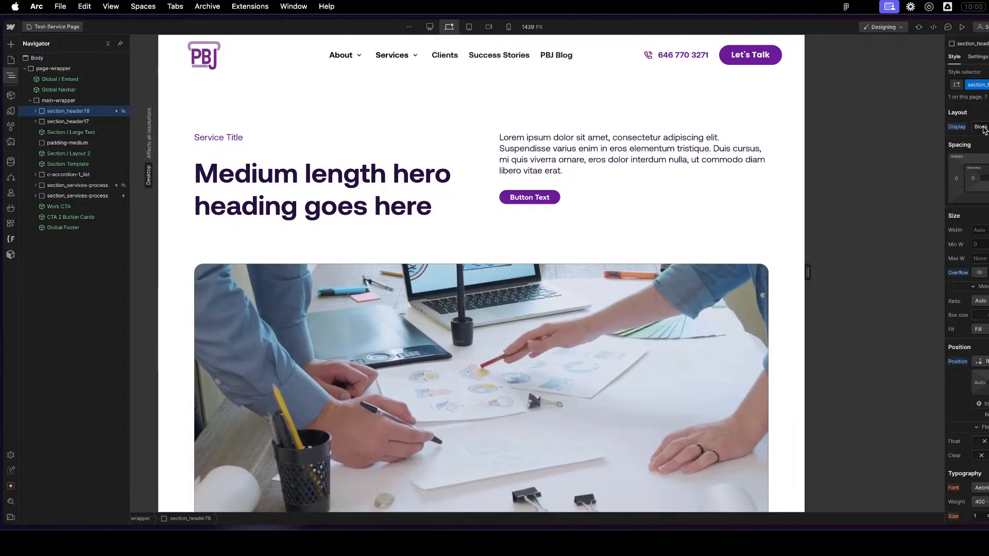
left_click(976, 57)
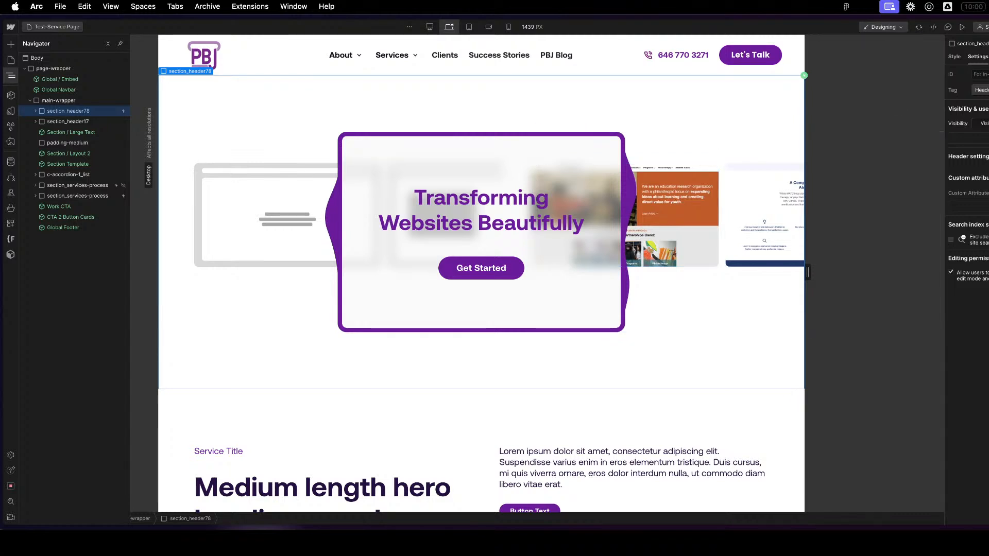
left_click(988, 124)
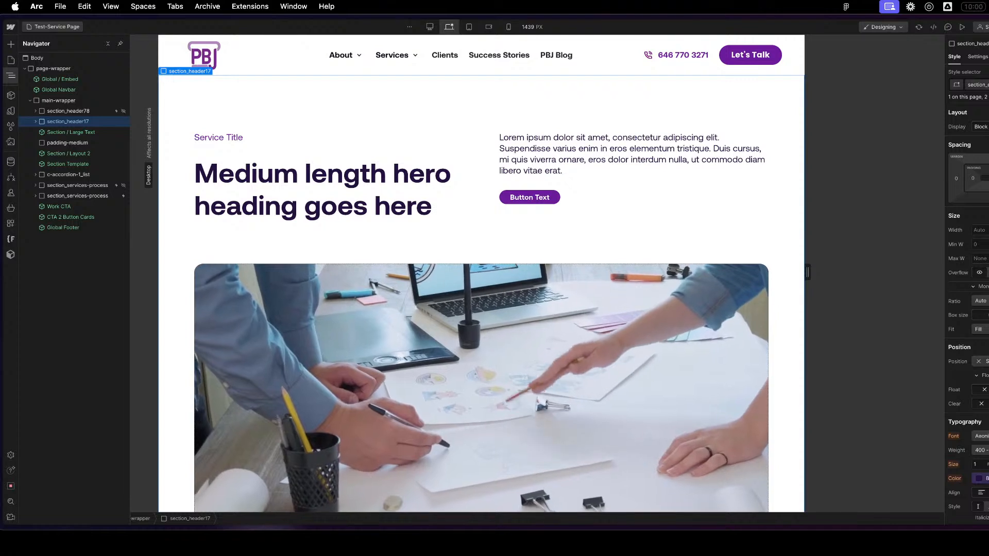
- Rename the hero's section_header17 class to section_default-service-header
type("er")
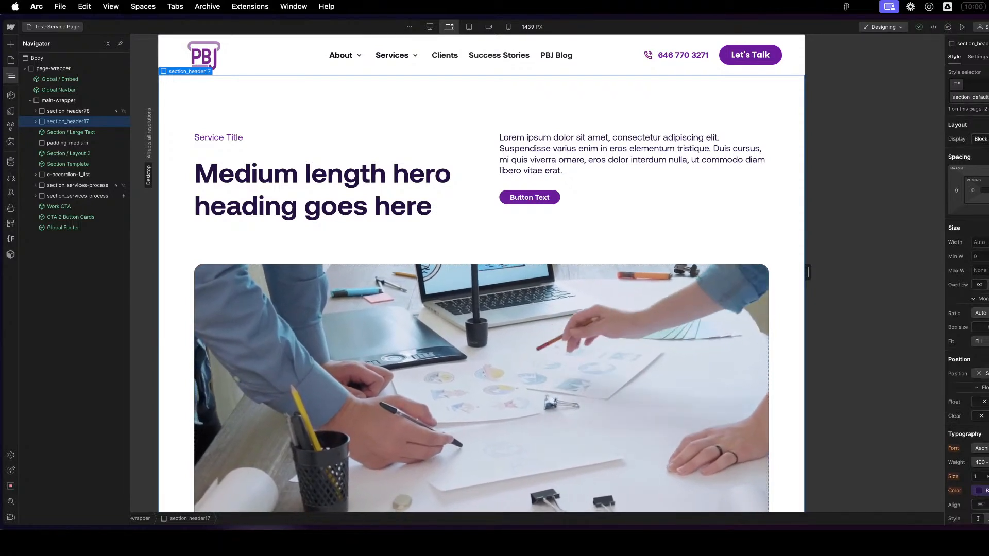
key("Return")
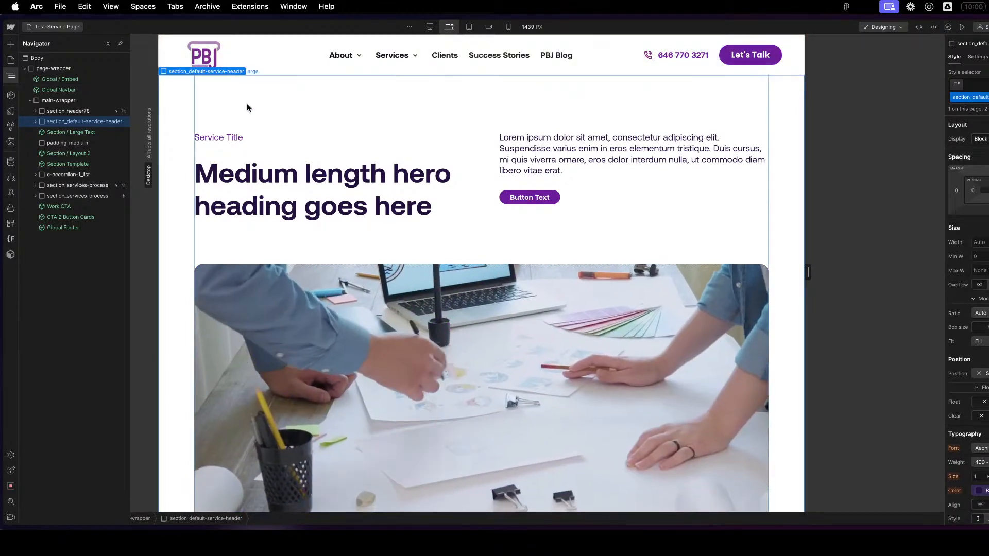
right_click(197, 72)
mouse_move(260, 91)
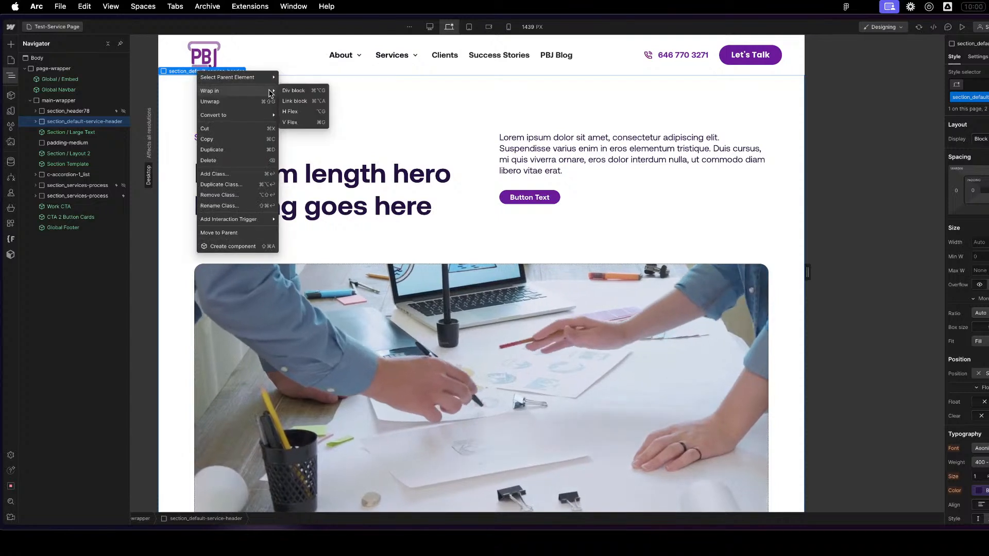
mouse_move(252, 120)
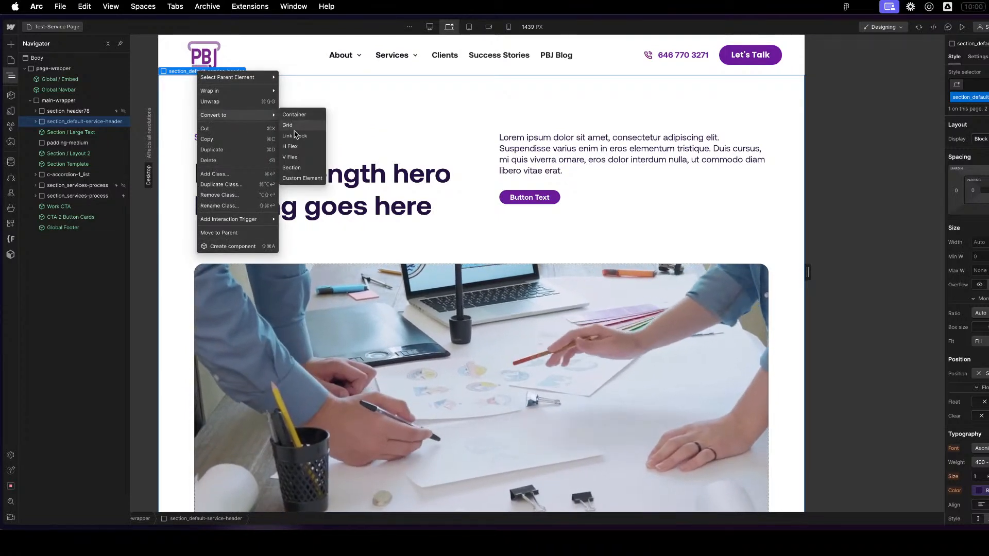
left_click(560, 157)
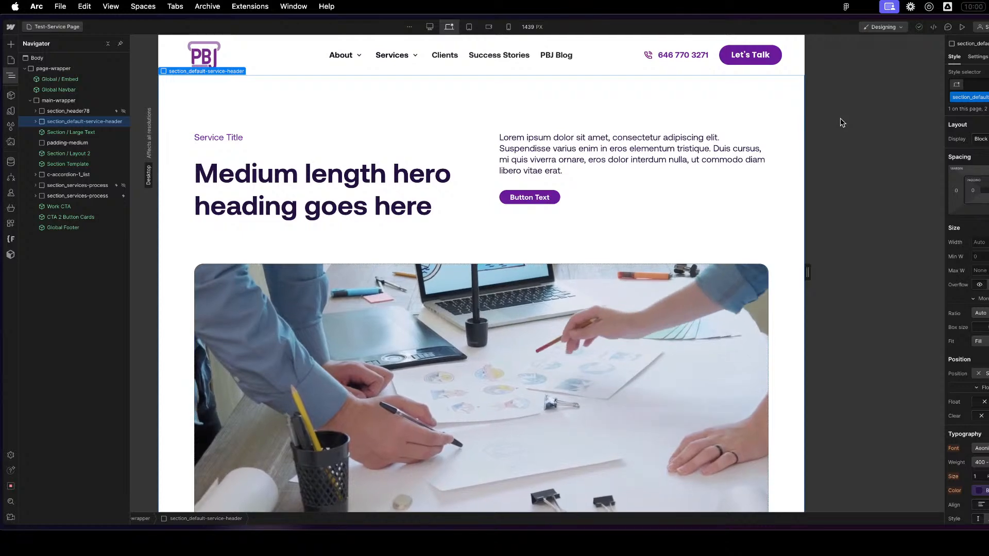
scroll(485, 384, "down", 5)
scroll(484, 379, "up", 5)
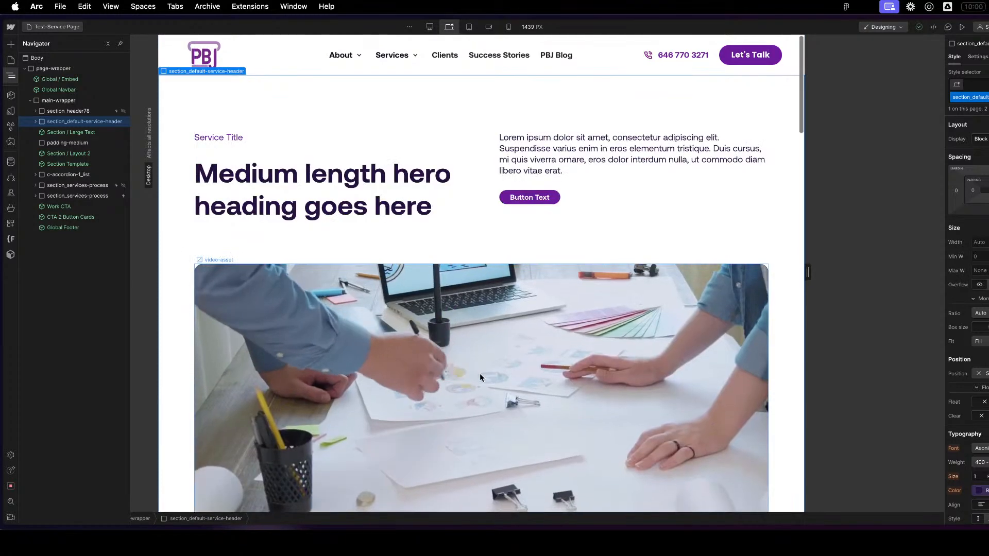
- Create a component named "Section / Service Header" from the section_default-service-header section
right_click(240, 75)
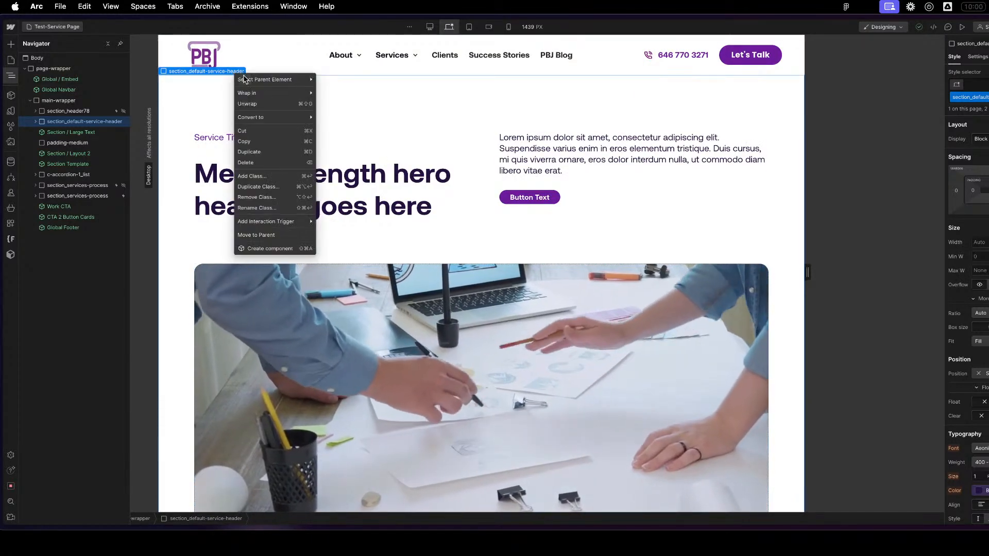
mouse_move(280, 117)
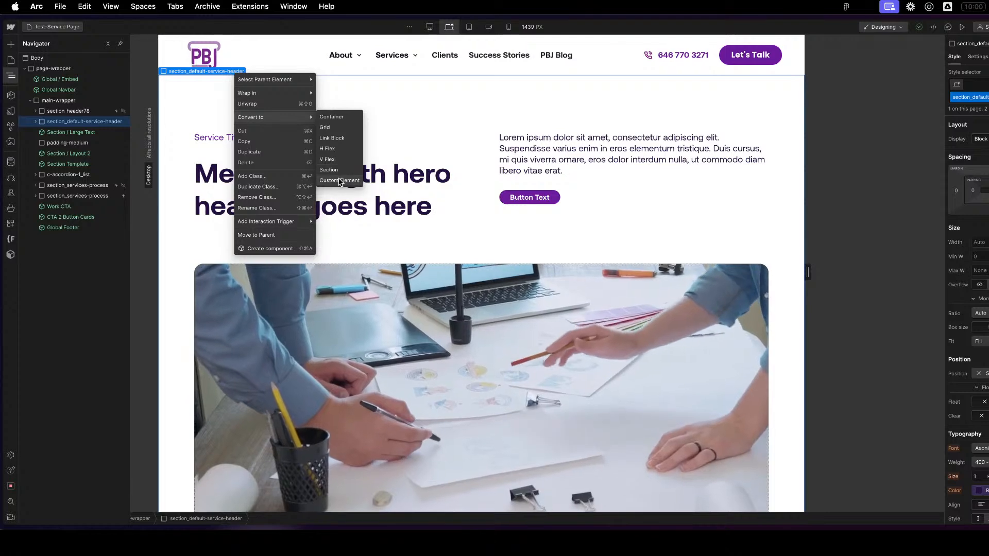
left_click(267, 248)
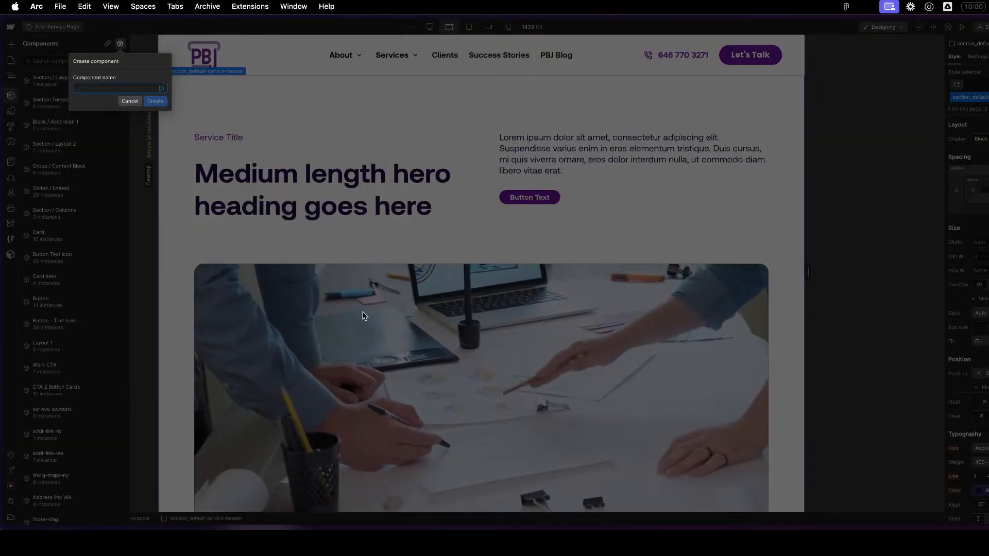
type("Section / Service Header")
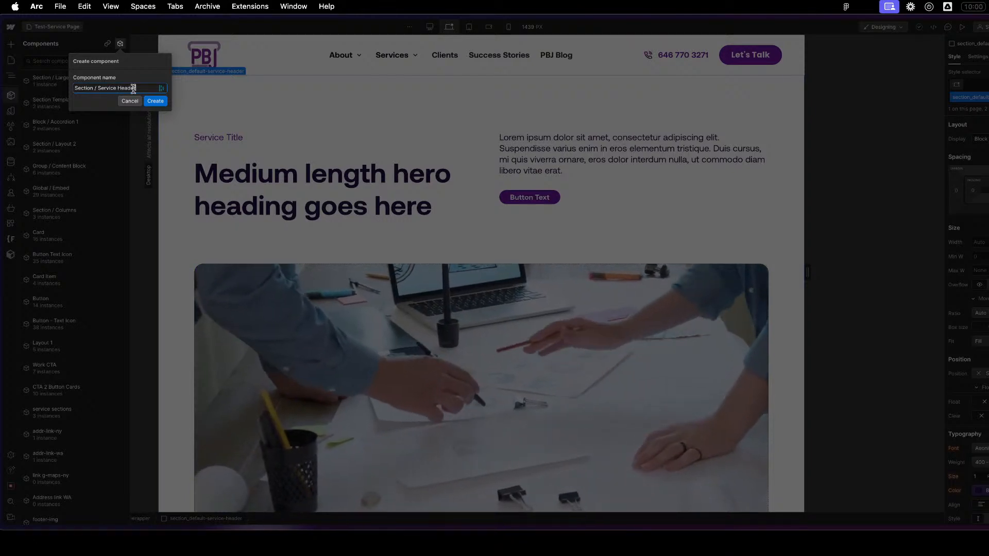
left_click(160, 102)
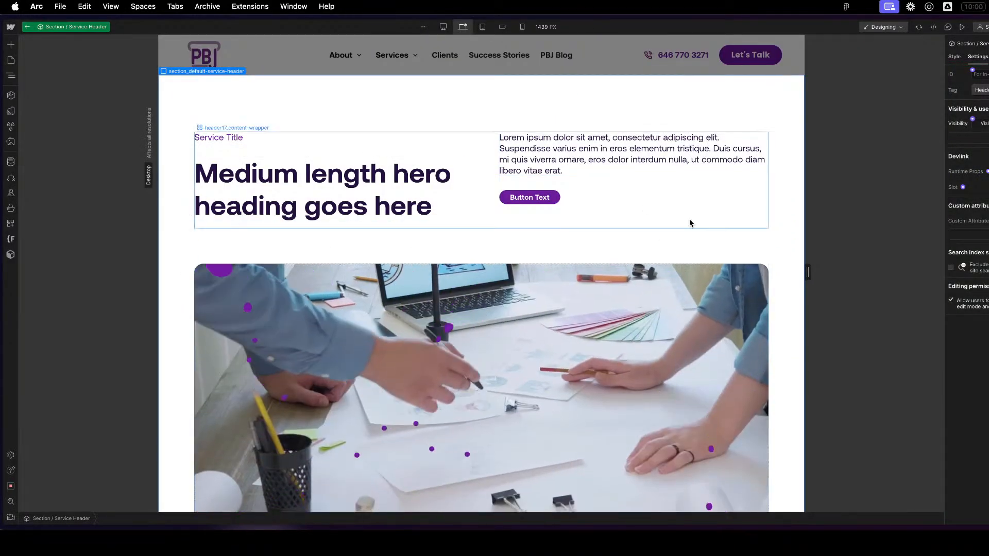
- Connect the hero heading's text to a component property and select the Service Title overline text
left_click(235, 174)
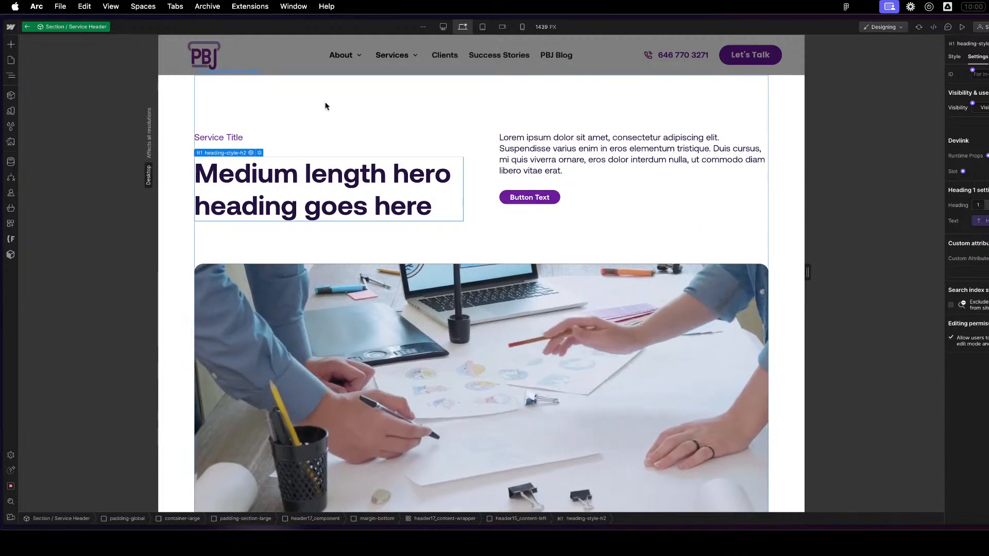
left_click(242, 137)
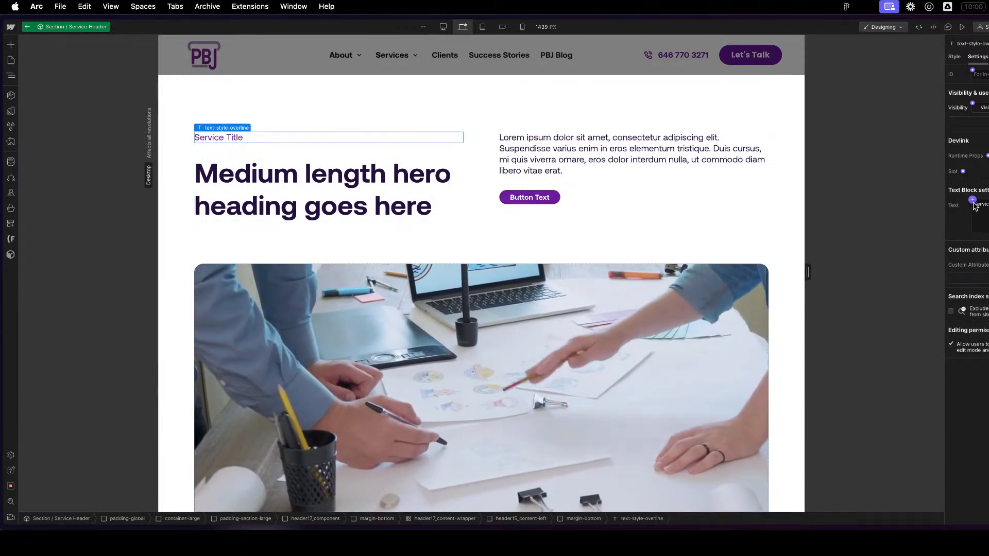
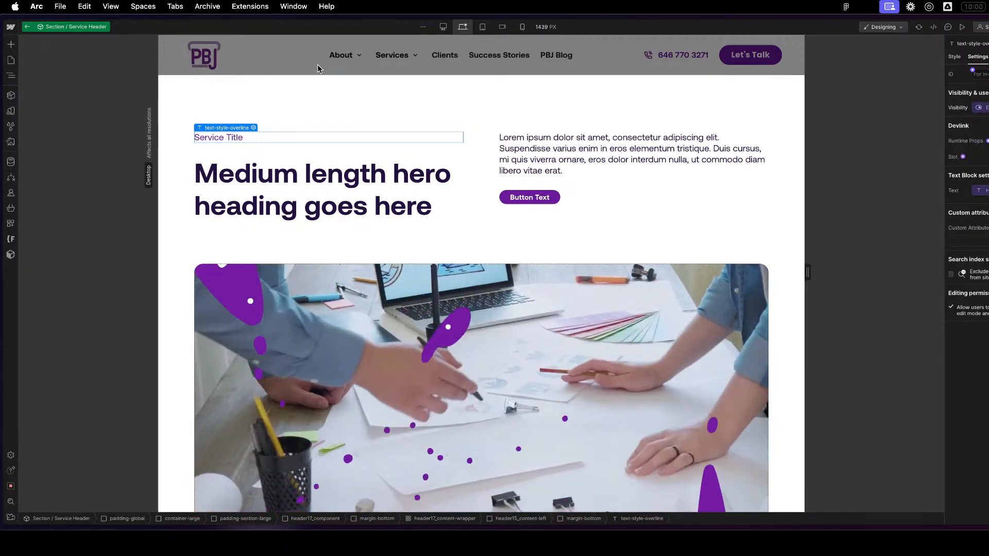
- Create a multiline text property named Header Paragraph and connect it to the lorem ipsum paragraph in the service header
left_click(558, 171)
key("z")
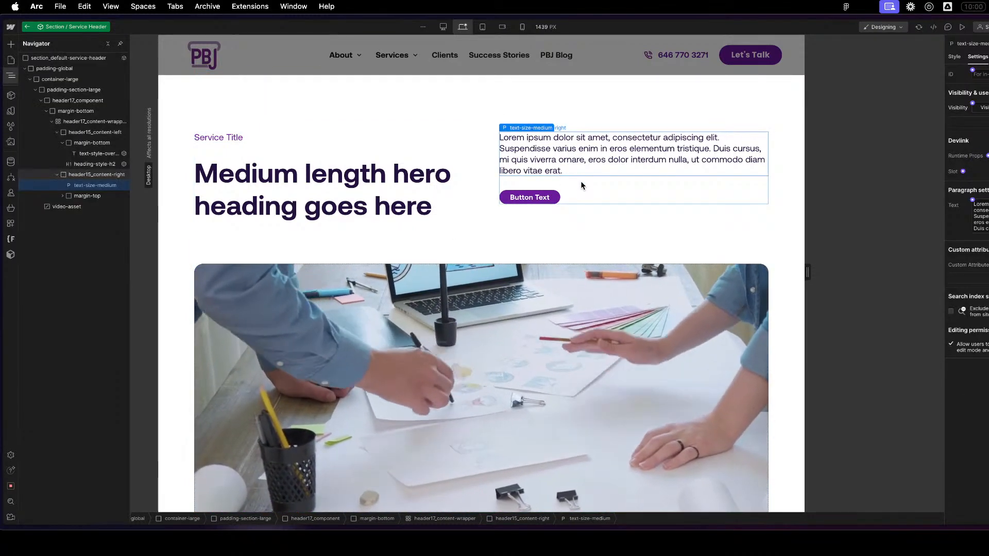
key("z")
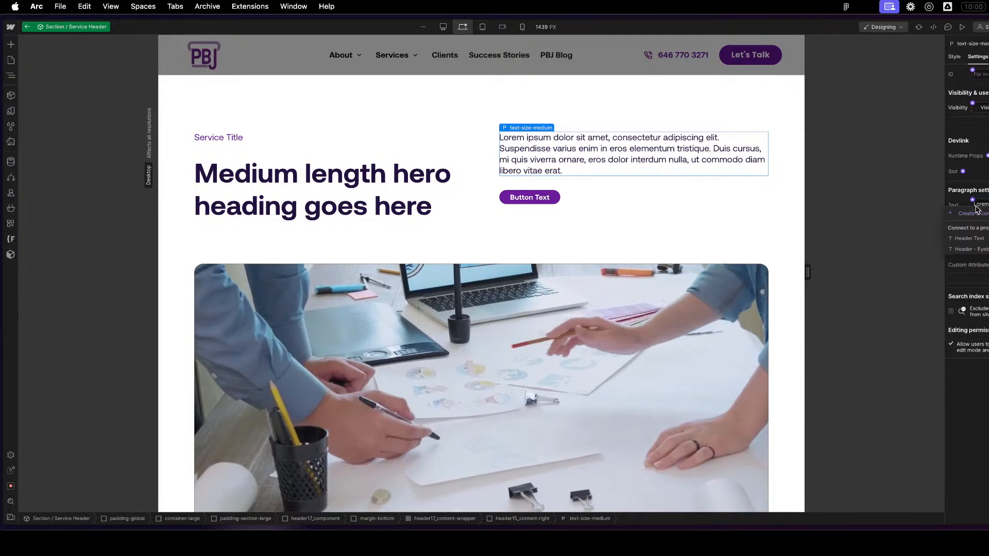
left_click(973, 213)
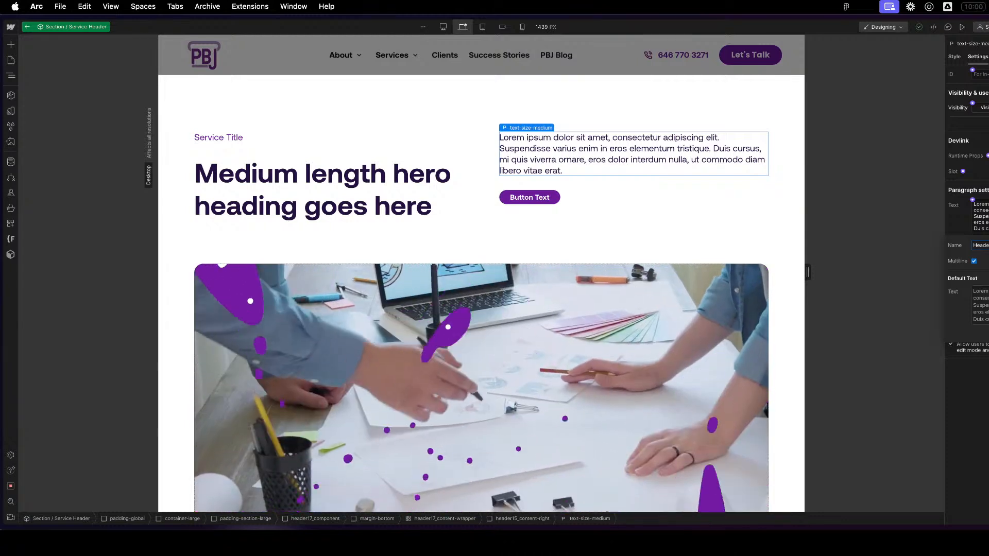
key("Return")
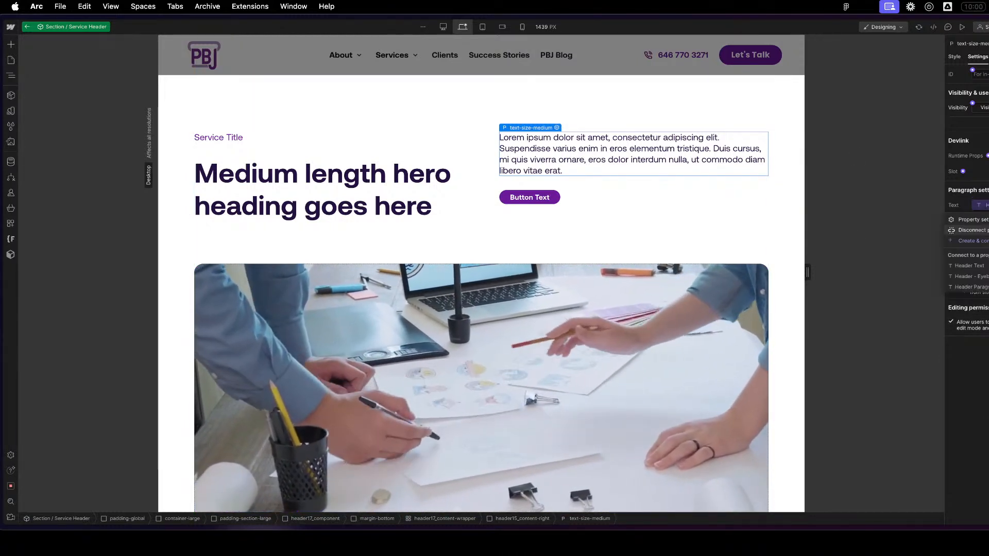
- Insert a Rich Text block below the lorem ipsum paragraph and clear all of its placeholder content
key("super+e")
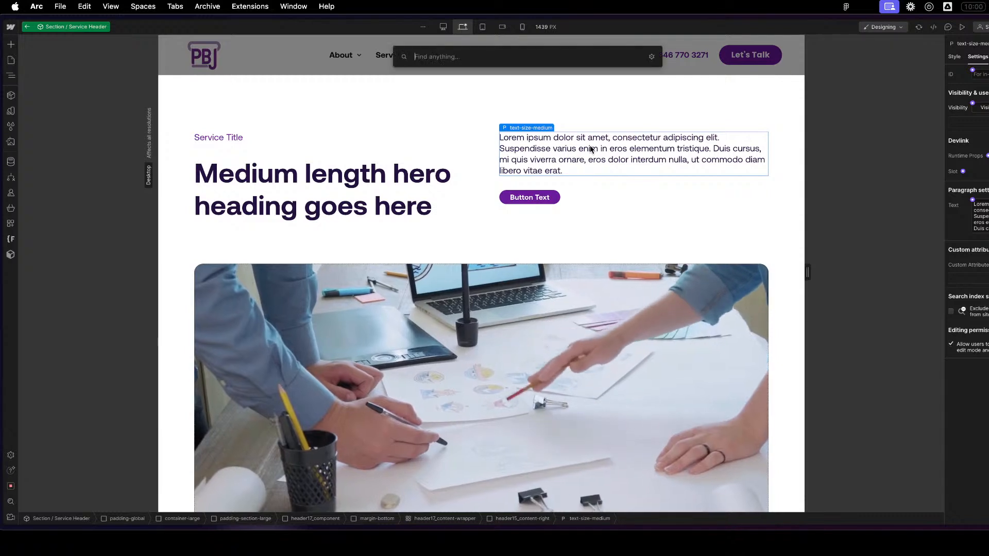
left_click(445, 105)
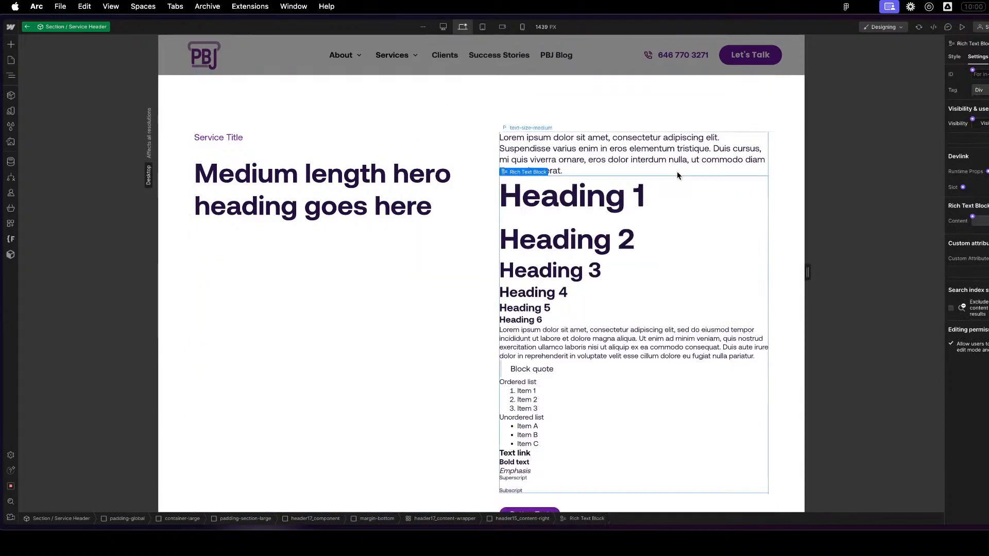
left_click(981, 220)
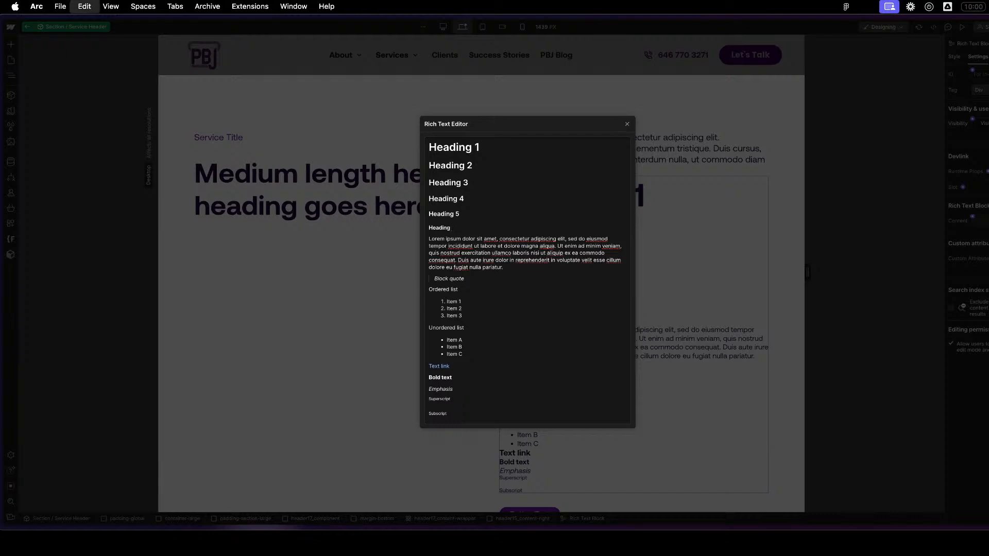
key("super+a")
key("BackSpace")
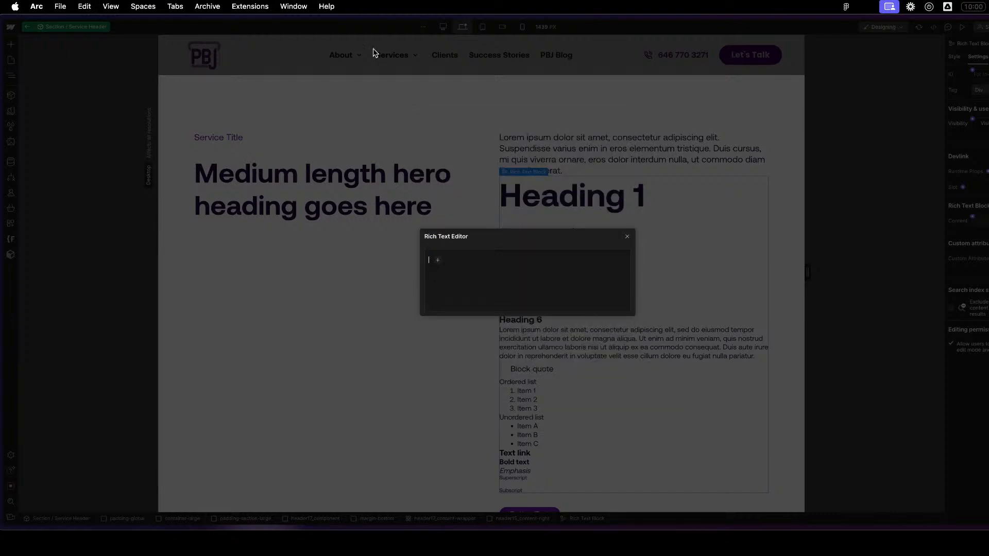
- Copy the lorem ipsum paragraph's text into the rich text block and delete the original paragraph
left_click(597, 203)
double_click(591, 148)
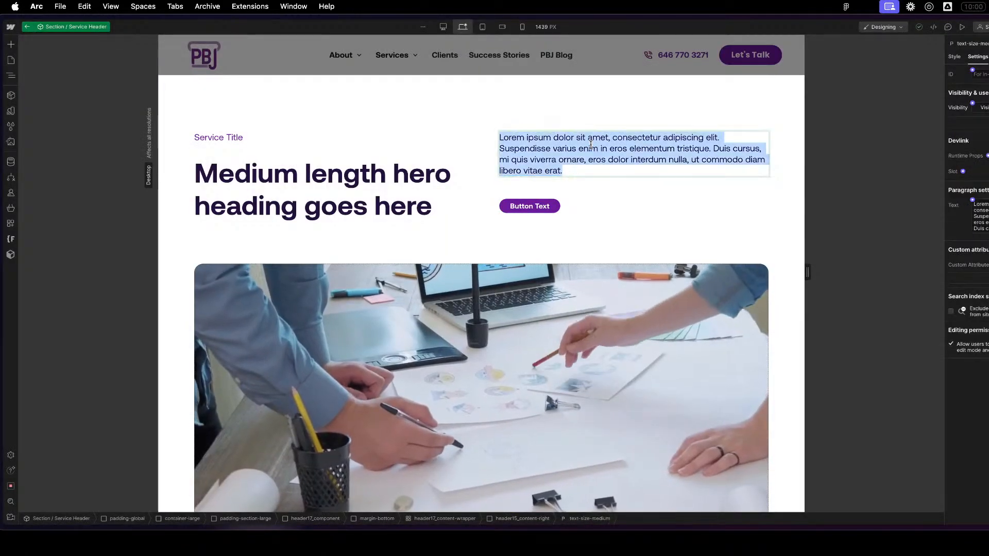
key("Escape")
left_click(577, 186)
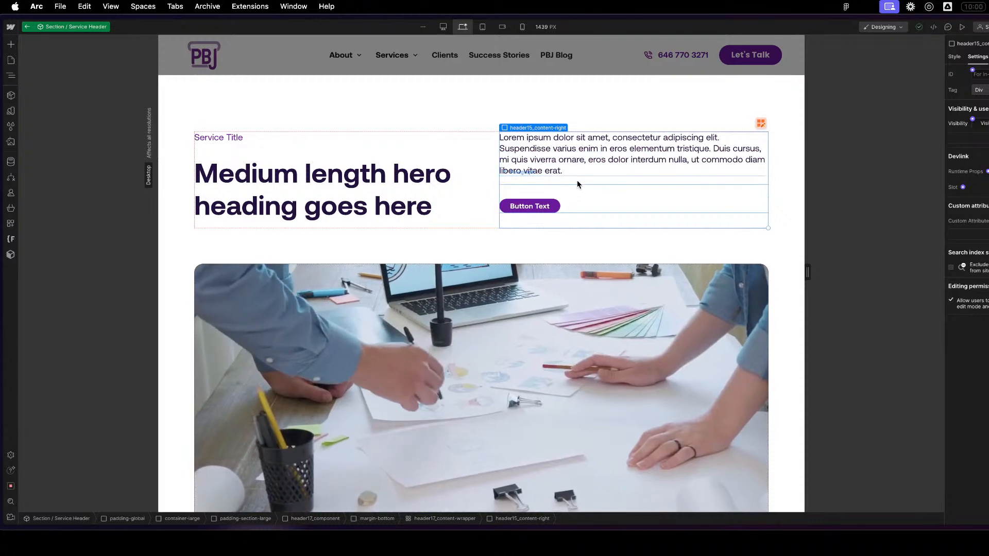
left_click(577, 181)
left_click(984, 205)
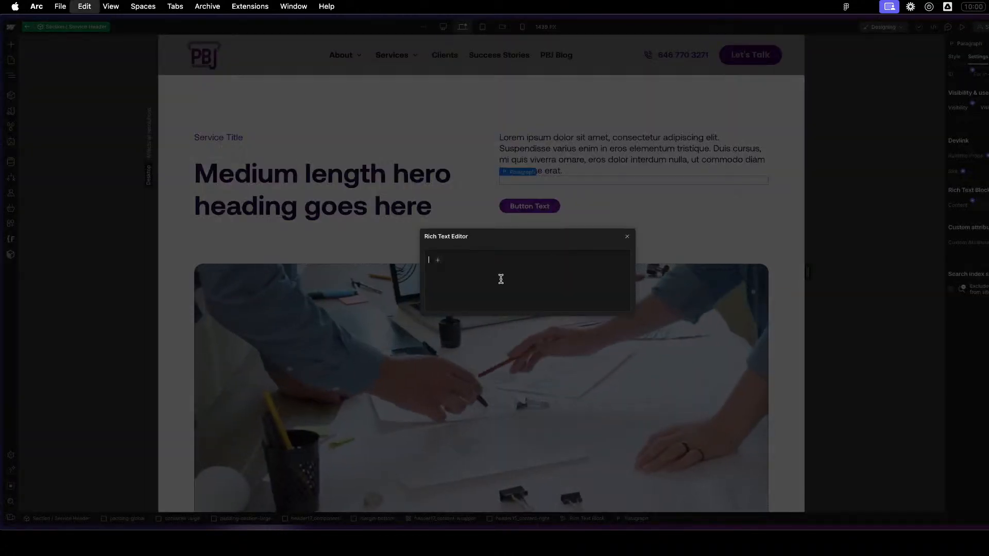
left_click(628, 239)
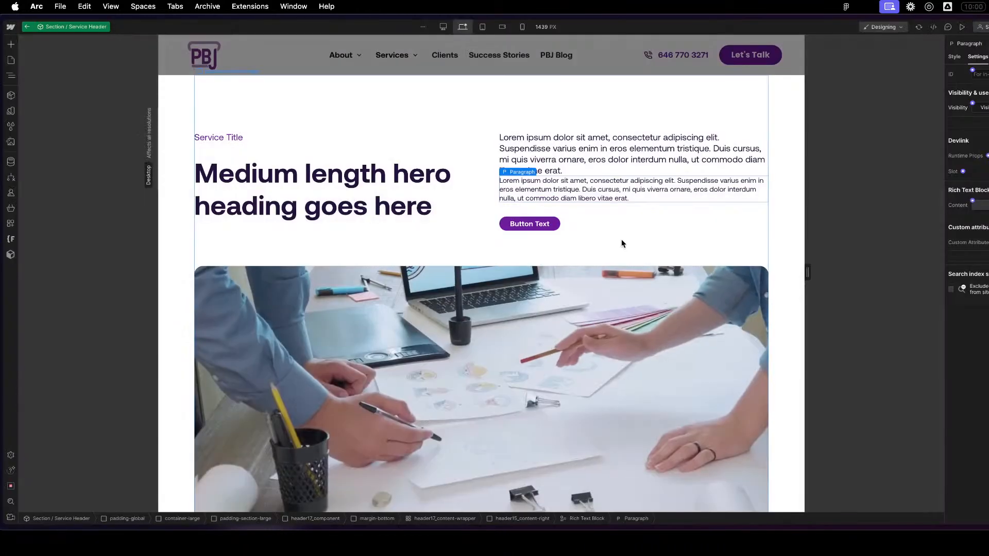
left_click(622, 147)
key("Delete")
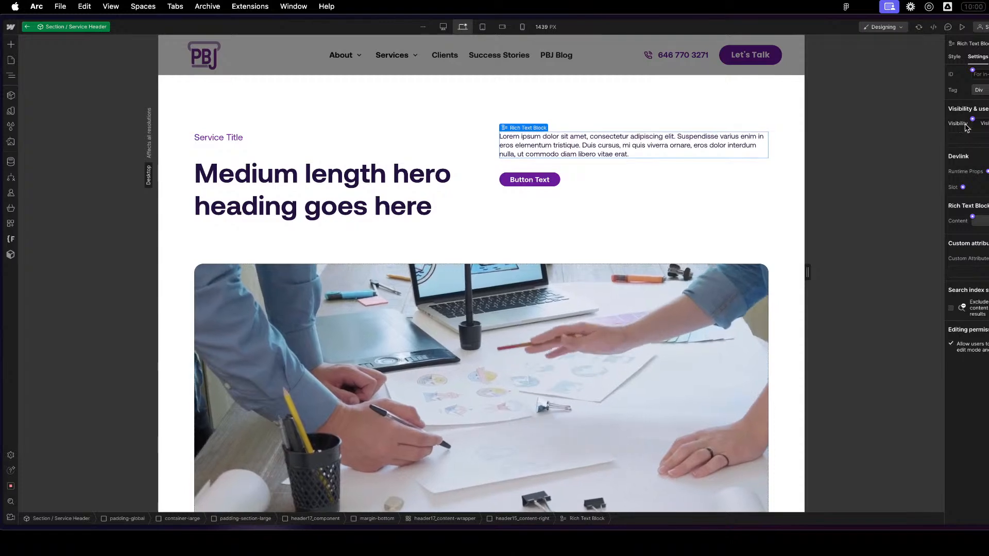
- Apply the existing text-rich-text class to the rich text block
left_click(955, 57)
left_click(968, 84)
type("text-")
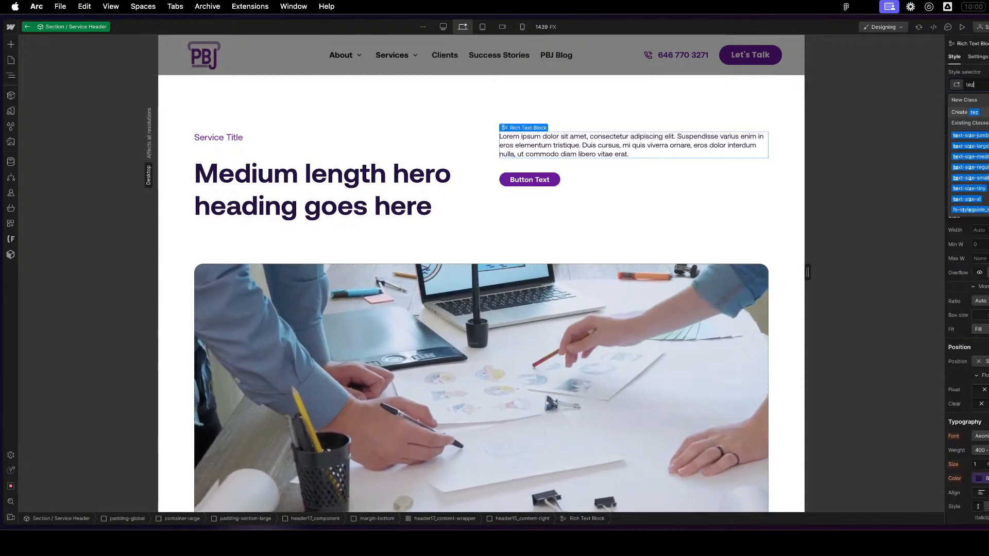
type("rich")
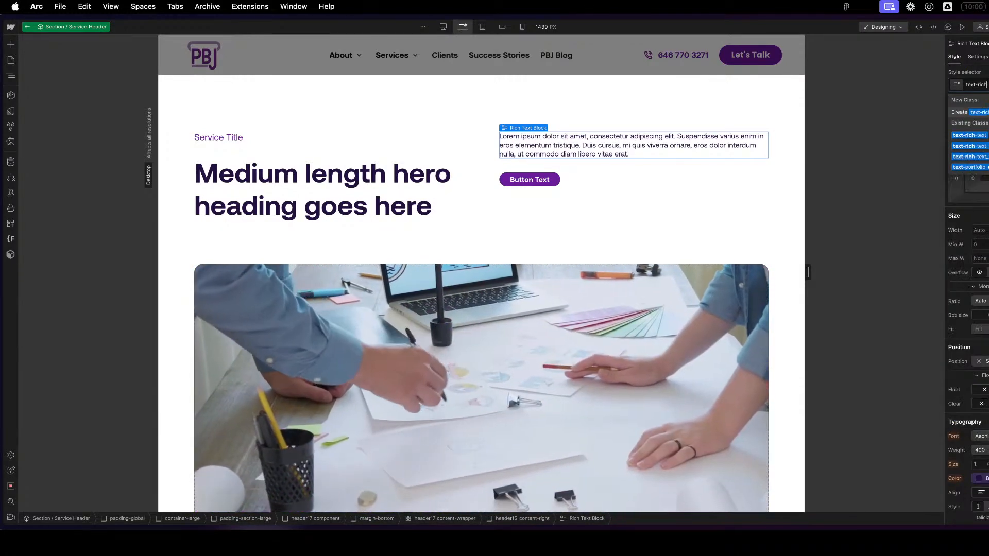
left_click(970, 135)
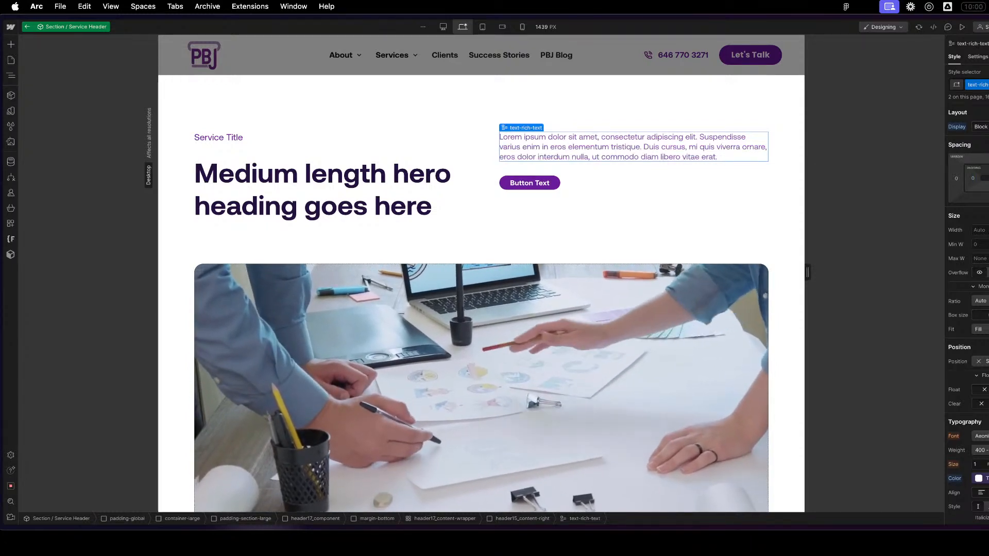
- Reset the text colour set on the text-rich-text class so it inherits the body colour
scroll(967, 309, "down", 3)
scroll(967, 309, "up", 3)
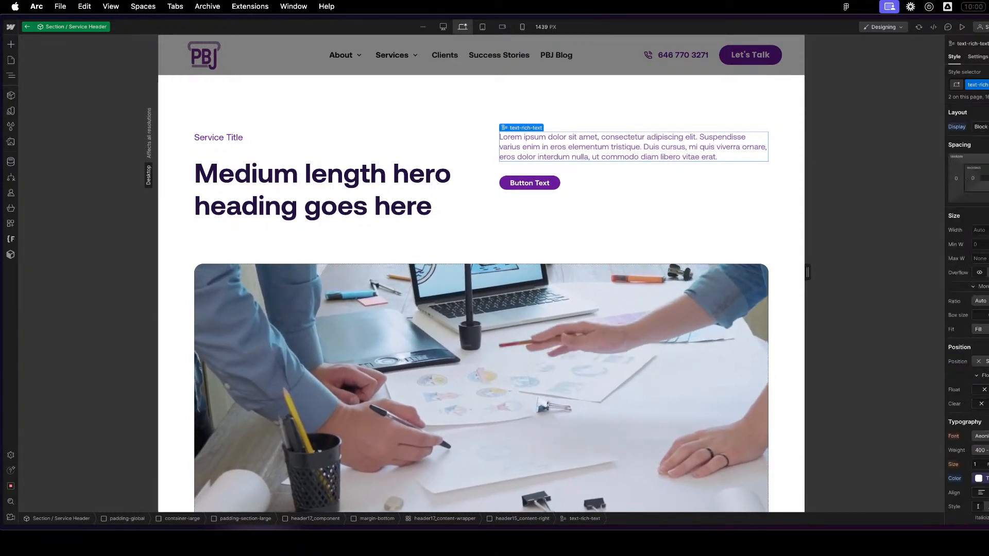
scroll(966, 309, "down", 3)
scroll(579, 394, "down", 7)
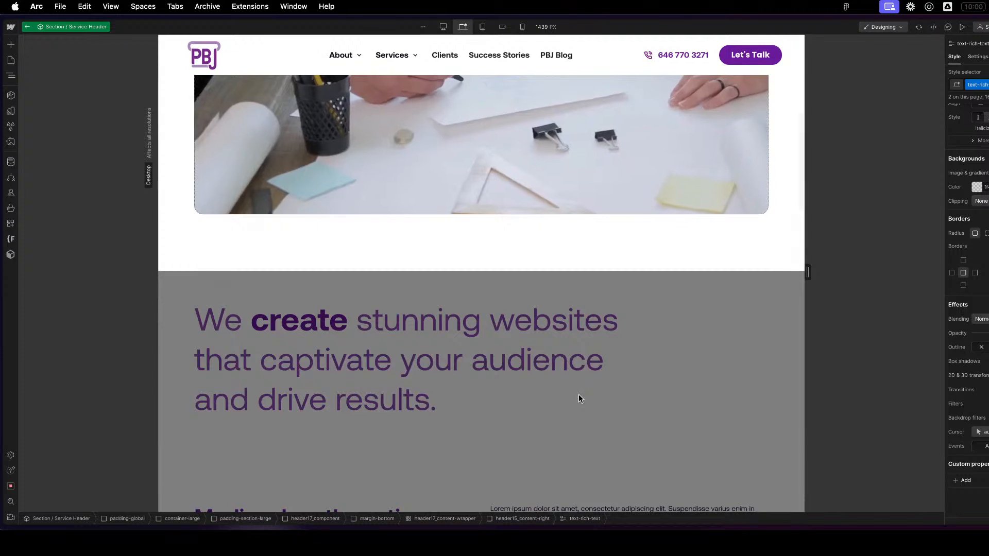
scroll(579, 394, "up", 5)
scroll(579, 393, "up", 3)
scroll(987, 514, "up", 3)
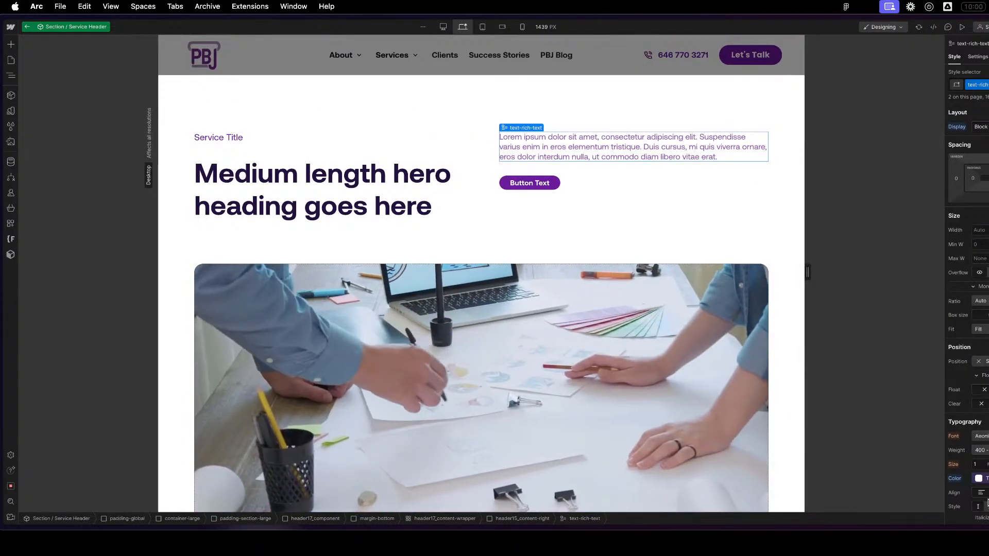
left_click(957, 479)
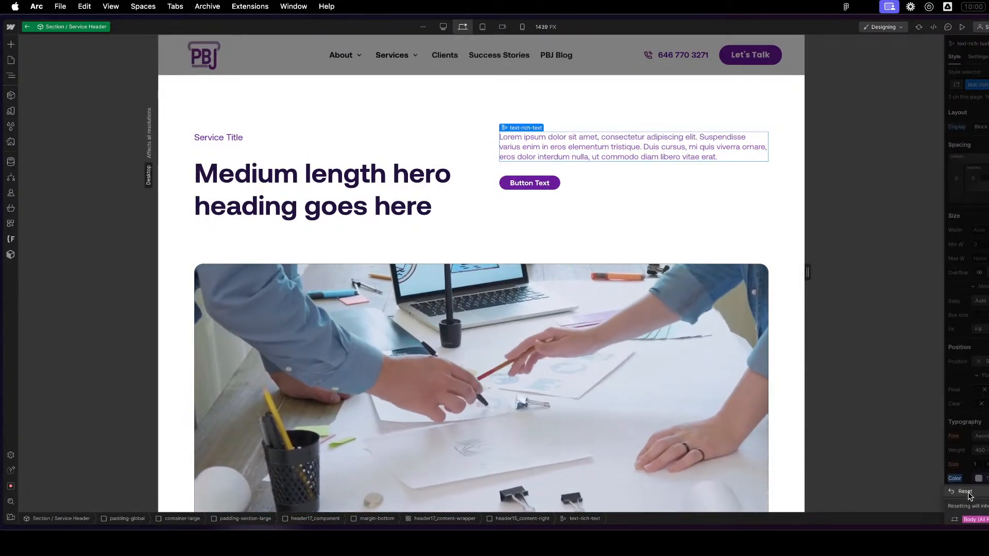
left_click(967, 493)
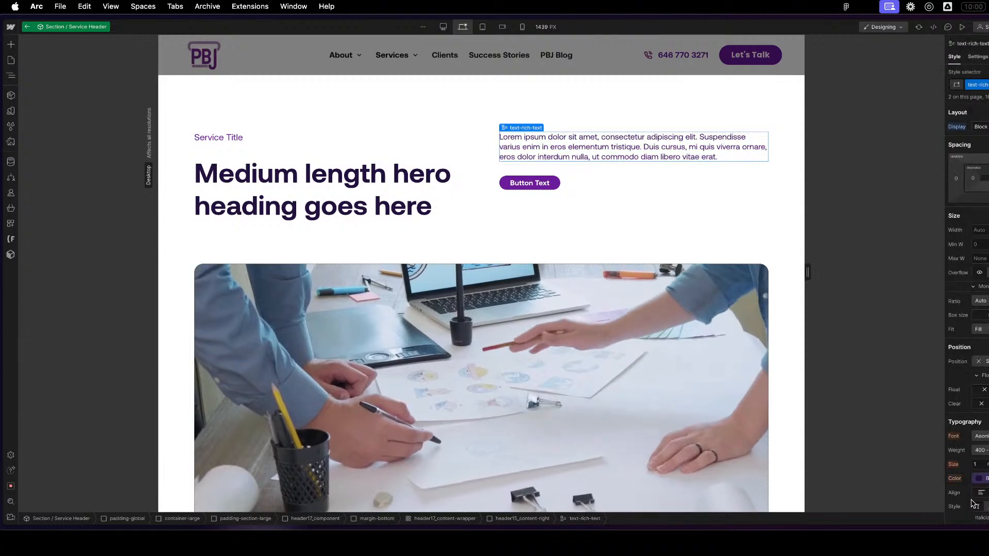
scroll(640, 263, "down", 10)
scroll(628, 360, "up", 10)
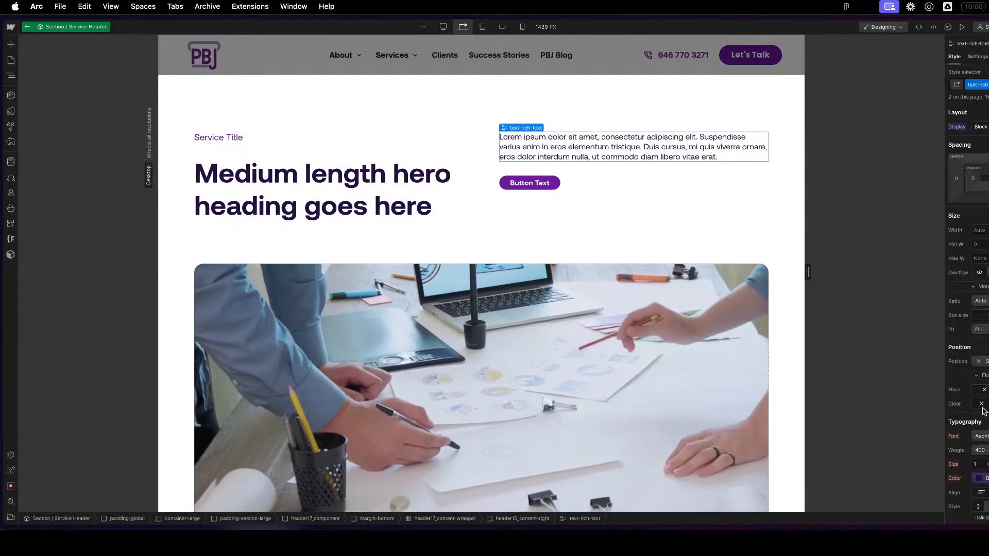
left_click(667, 178)
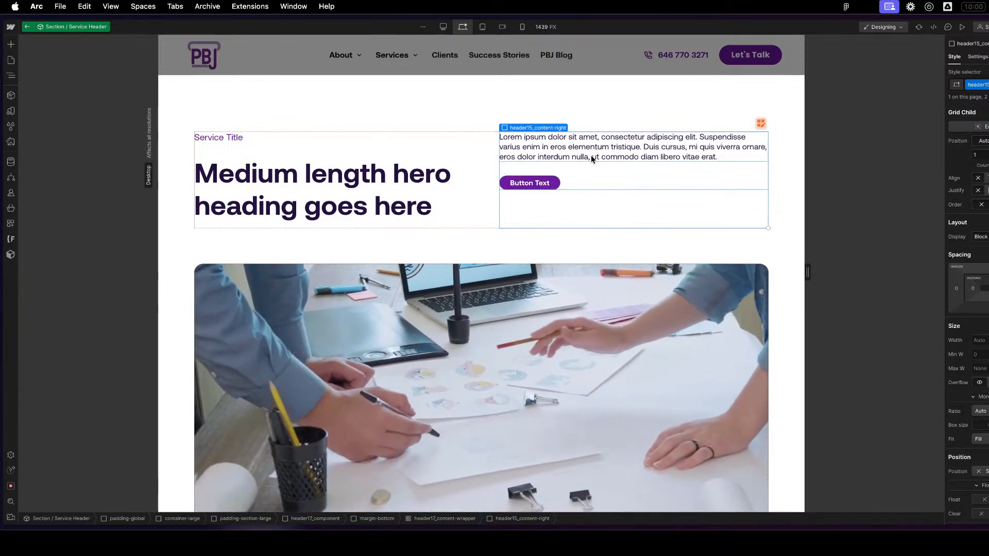
left_click(608, 156)
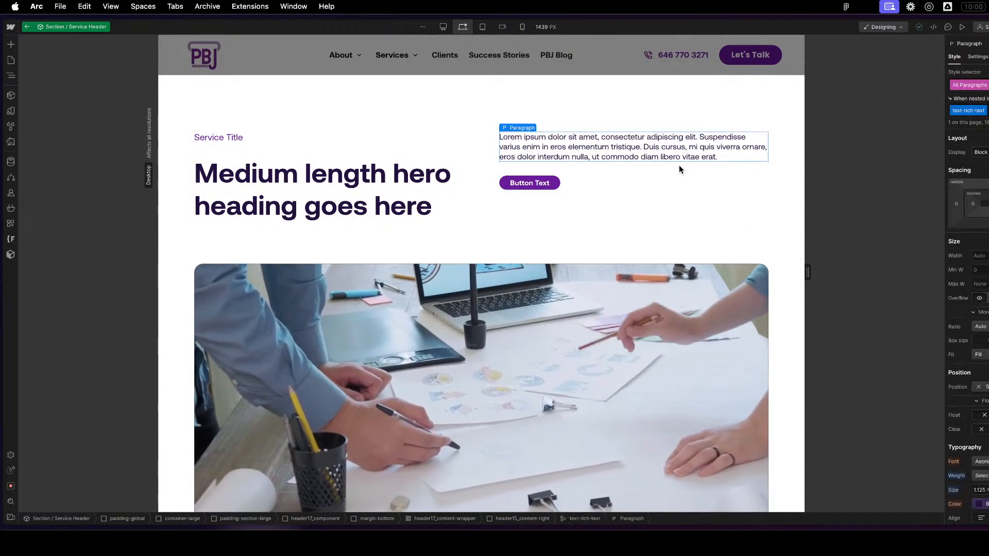
key("super+Return")
key("Escape")
key("Escape")
- Replace the rich text block's text-rich-text class with text-rich-text_header
left_click(663, 156)
key("z")
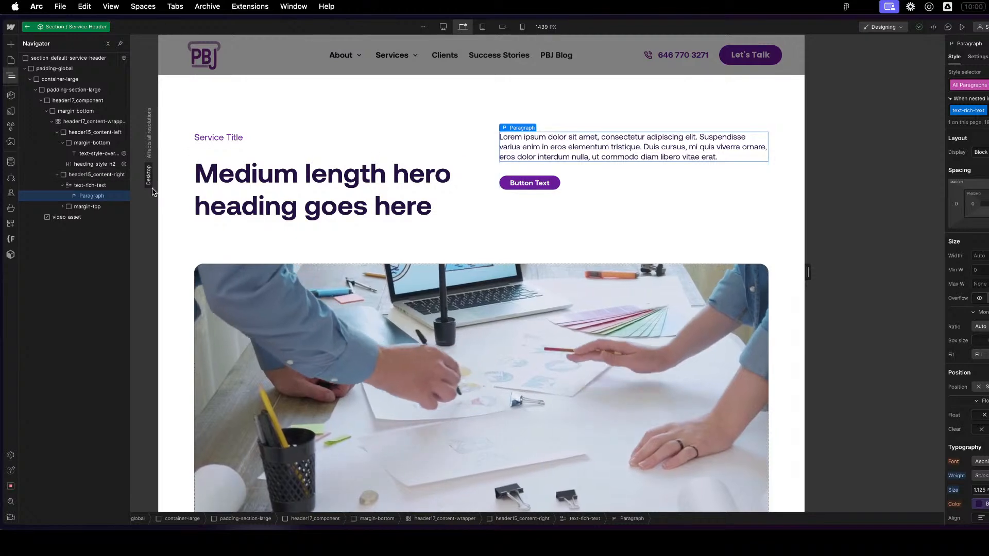
left_click(124, 186)
key("BackSpace")
type("text-rich-")
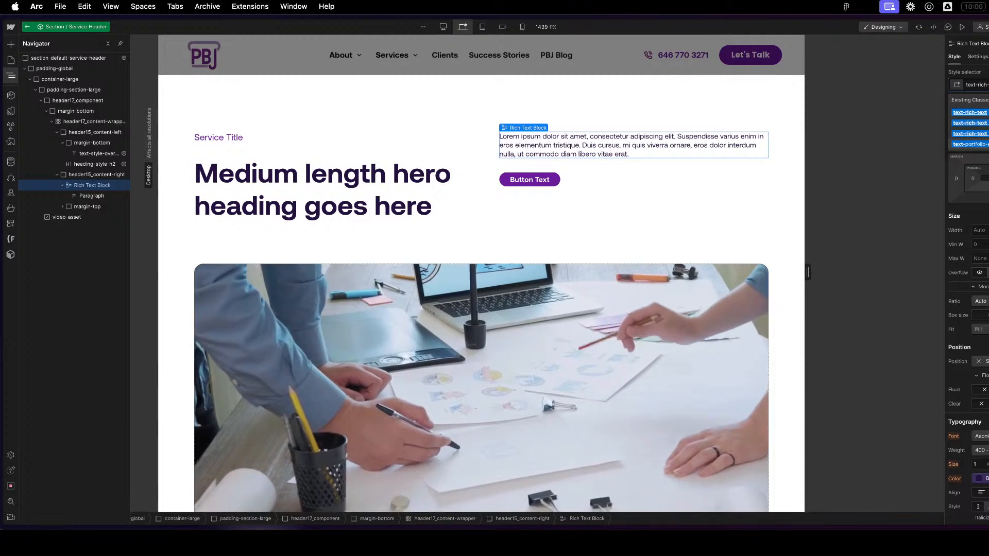
key("BackSpace")
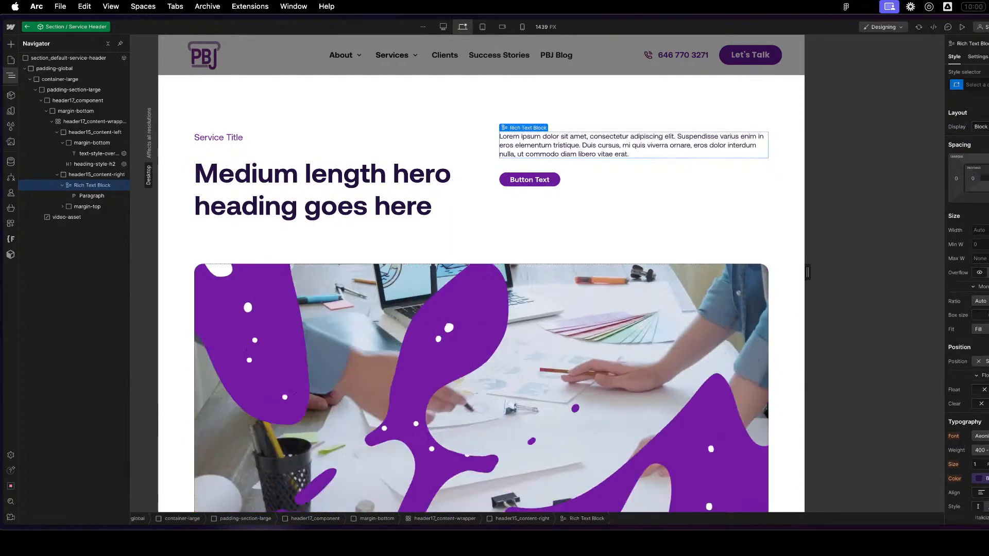
type("text-rich-text_header")
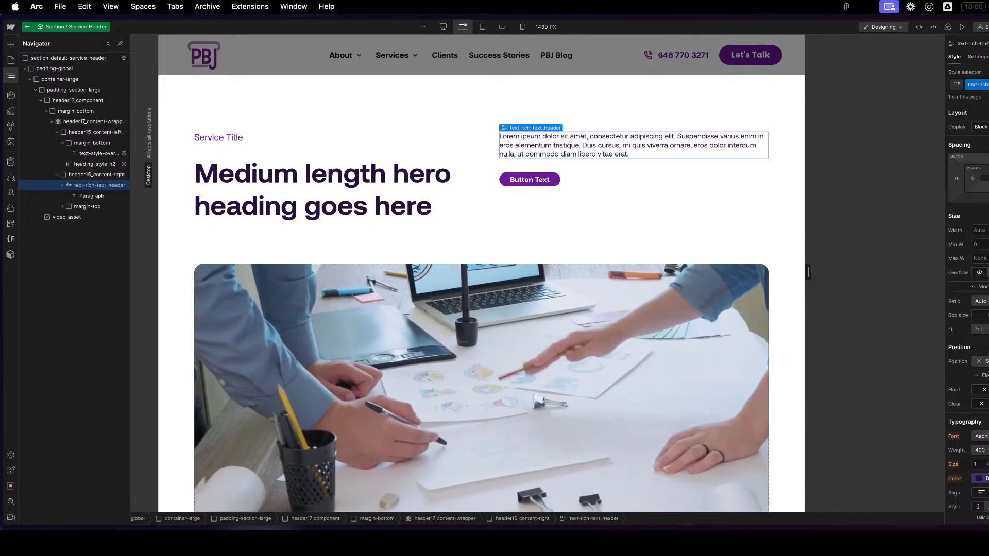
- Set the font size of the text-rich-text_header class to 1.5
scroll(979, 474, "down", 4)
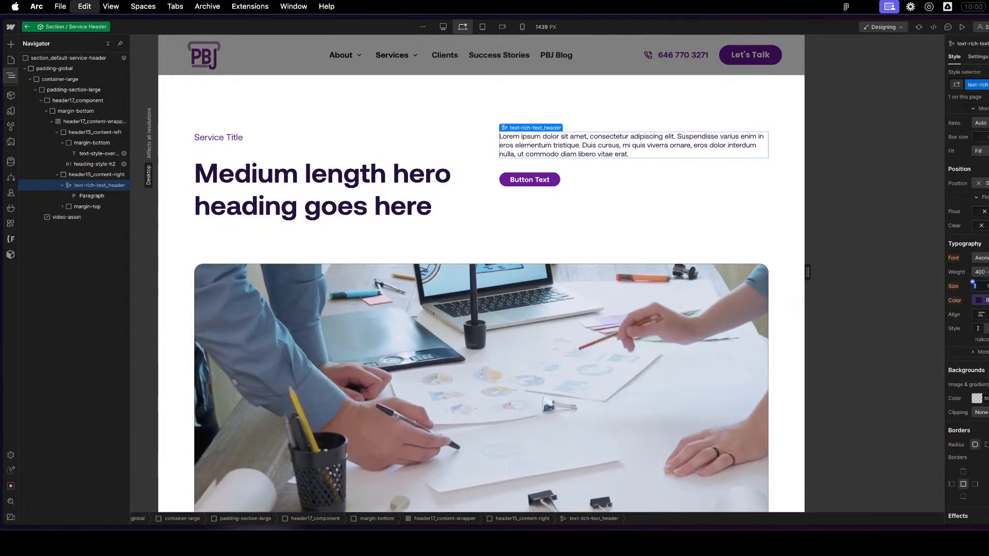
type("1.245")
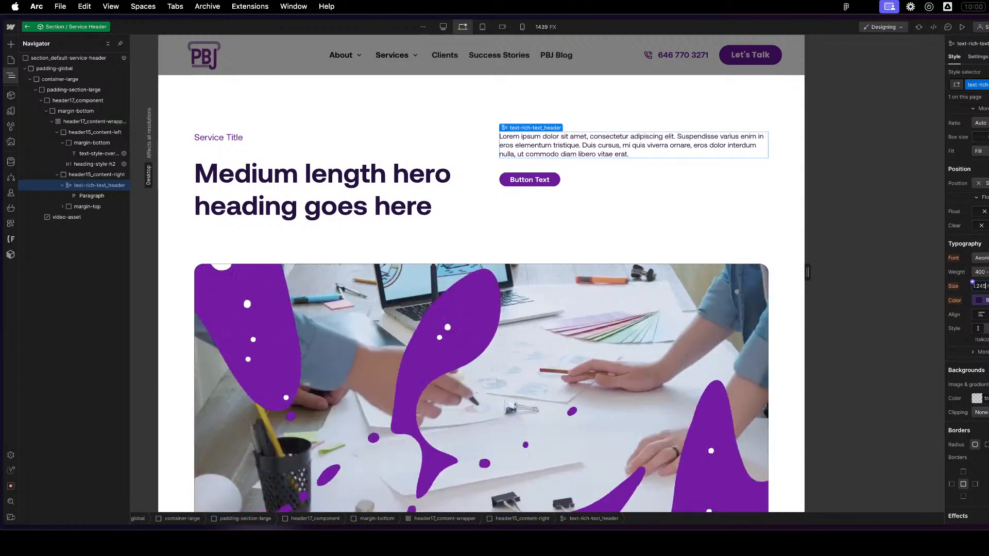
type("5")
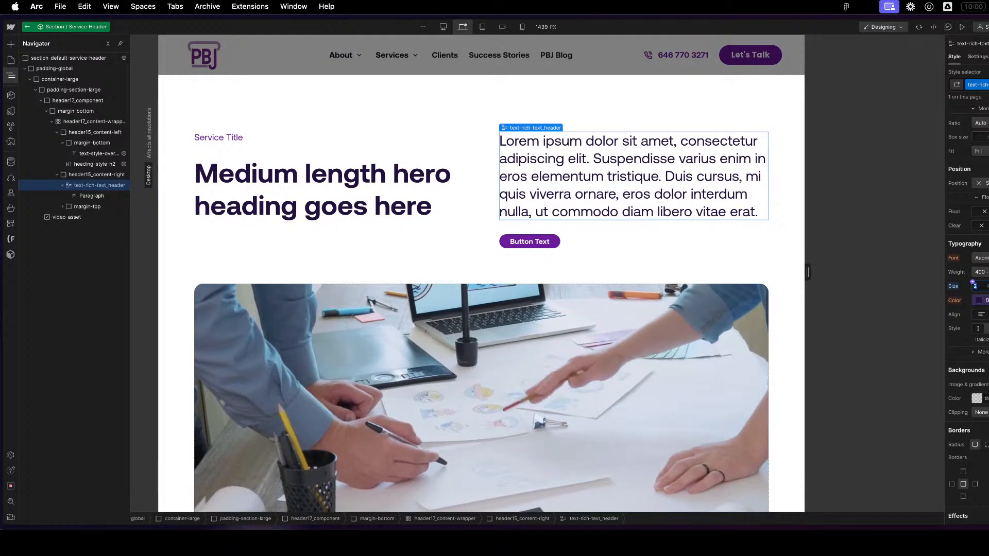
type("5")
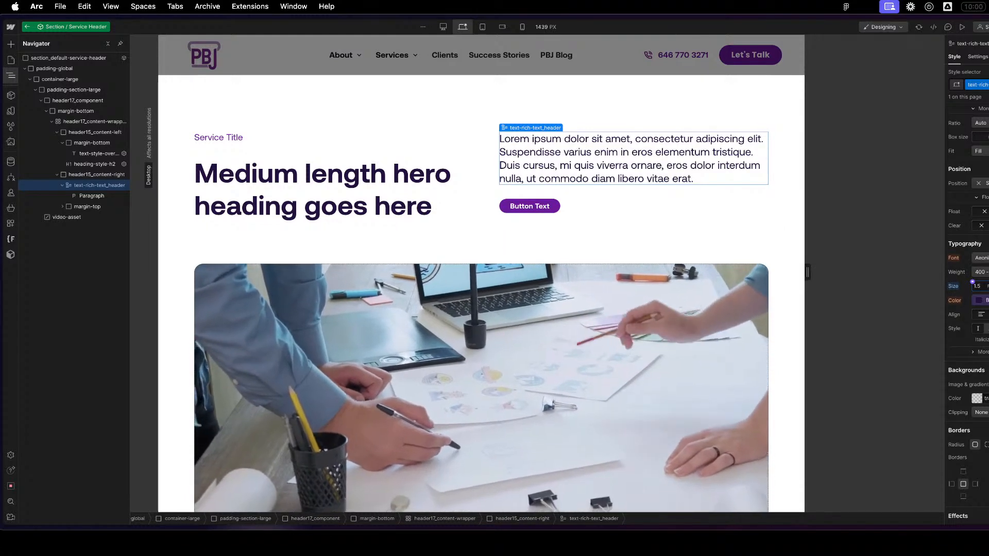
- Target all paragraphs nested inside the text-rich-text_header rich text block for styling
left_click(622, 196)
left_click(614, 174)
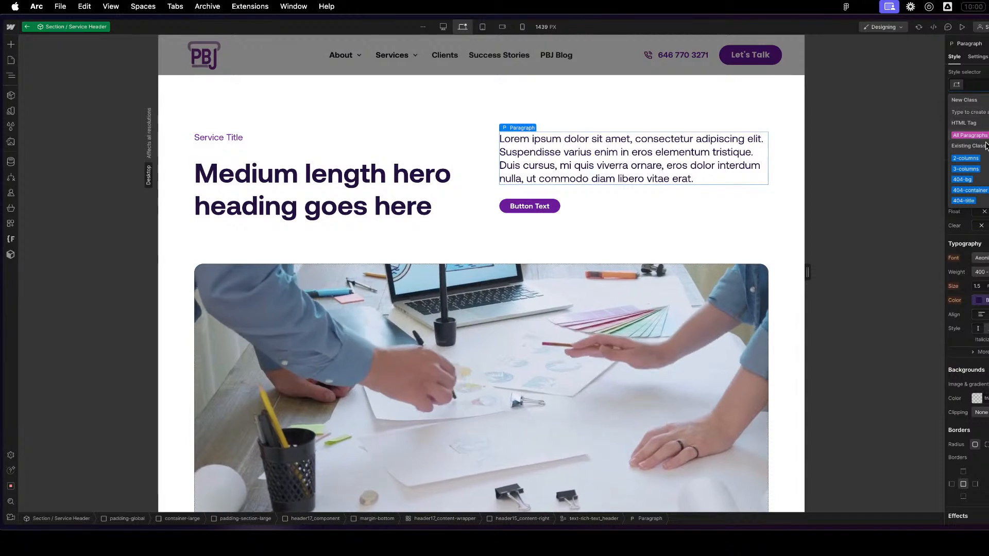
left_click(985, 135)
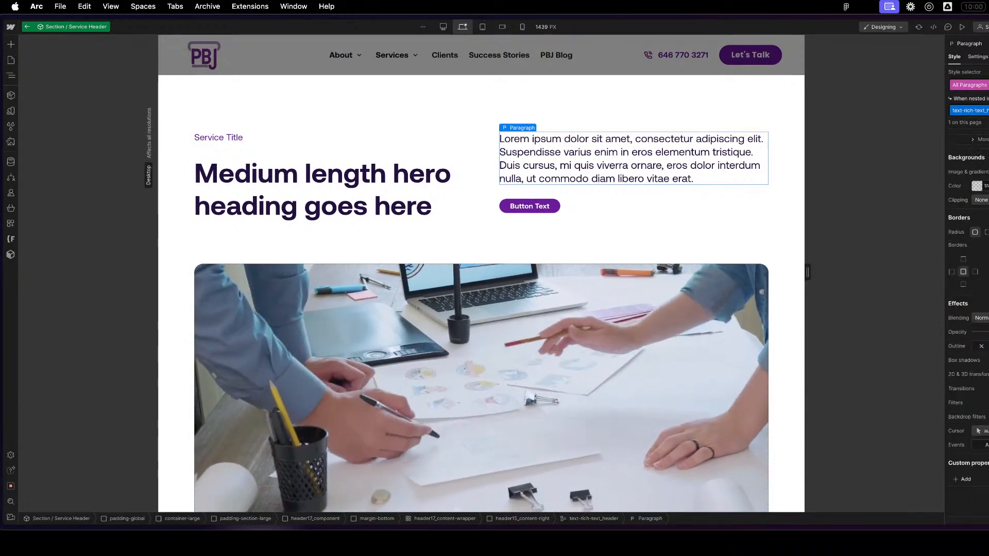
- Set the text colour of the rich text block's nested paragraphs to the Text-Primary theme variable
left_click(981, 187)
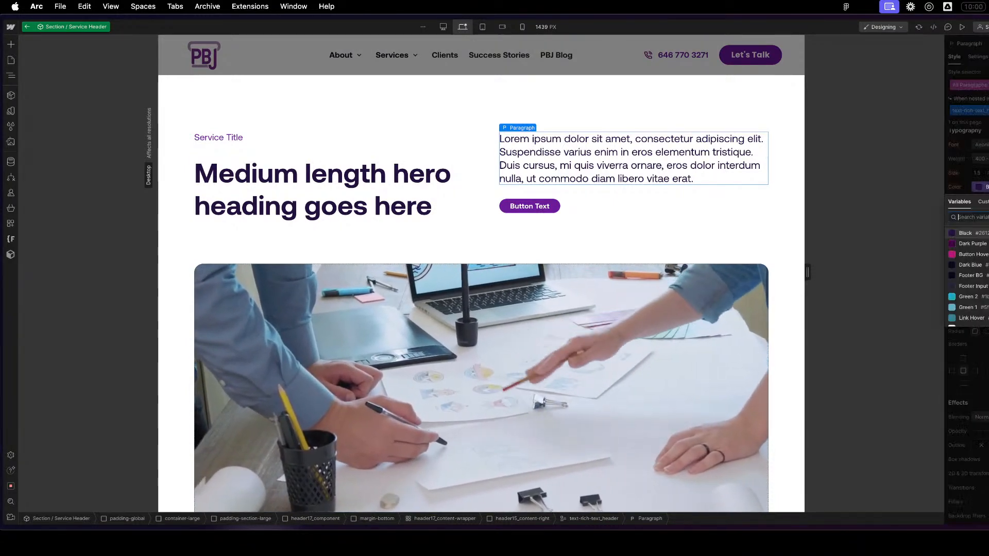
scroll(976, 275, "down", 10)
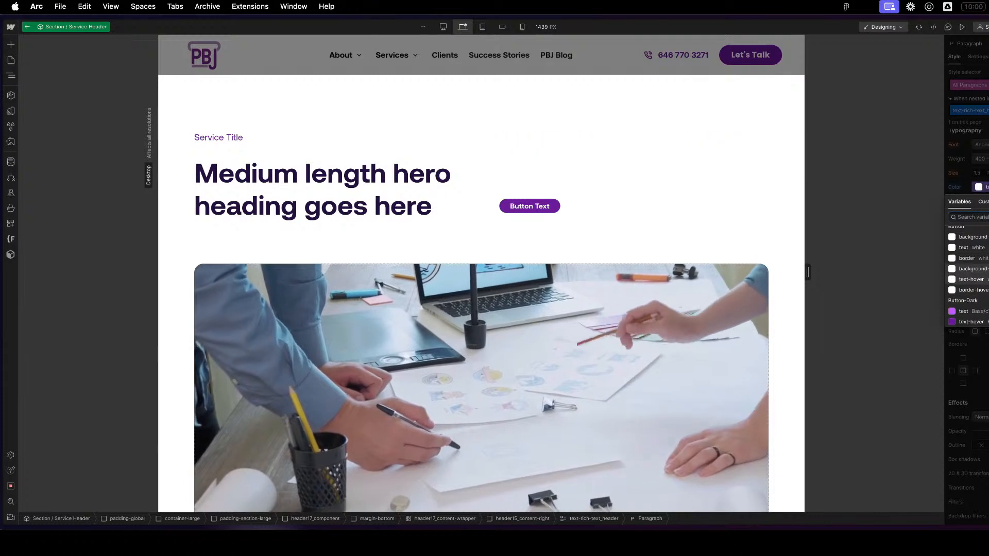
scroll(976, 275, "up", 5)
scroll(976, 262, "down", 3)
left_click(974, 239)
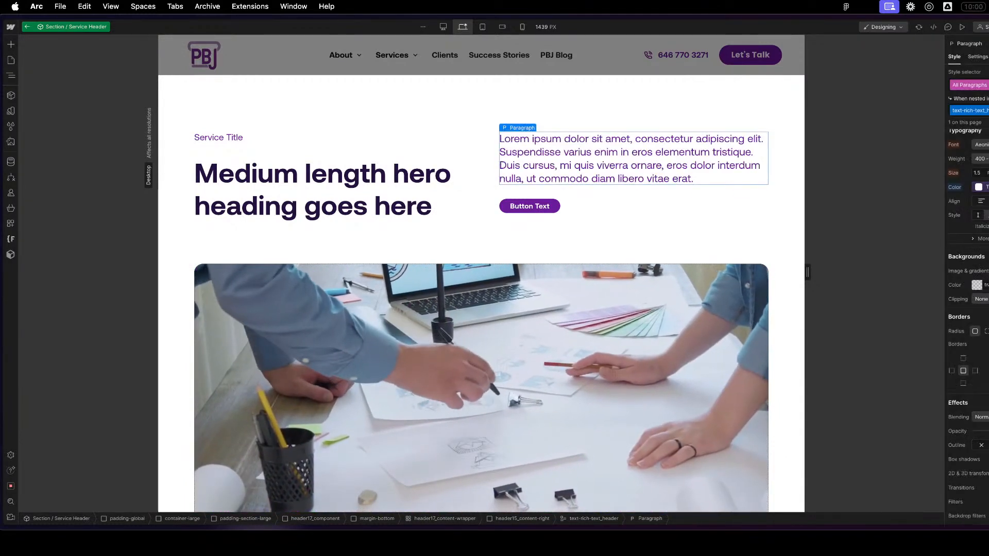
left_click(621, 212)
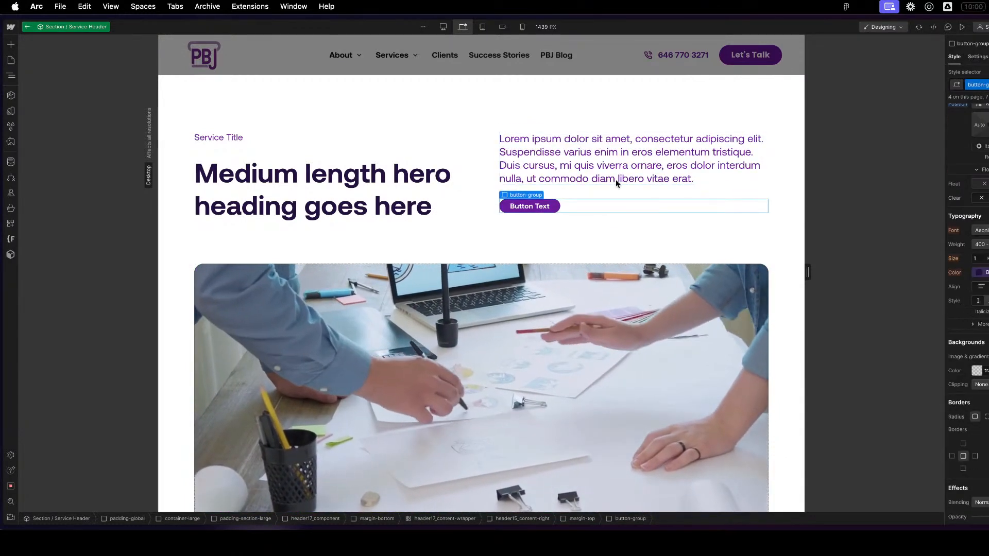
- Set the heading-style-h2 heading's text colour to the Text-Primary theme variable
left_click(325, 182)
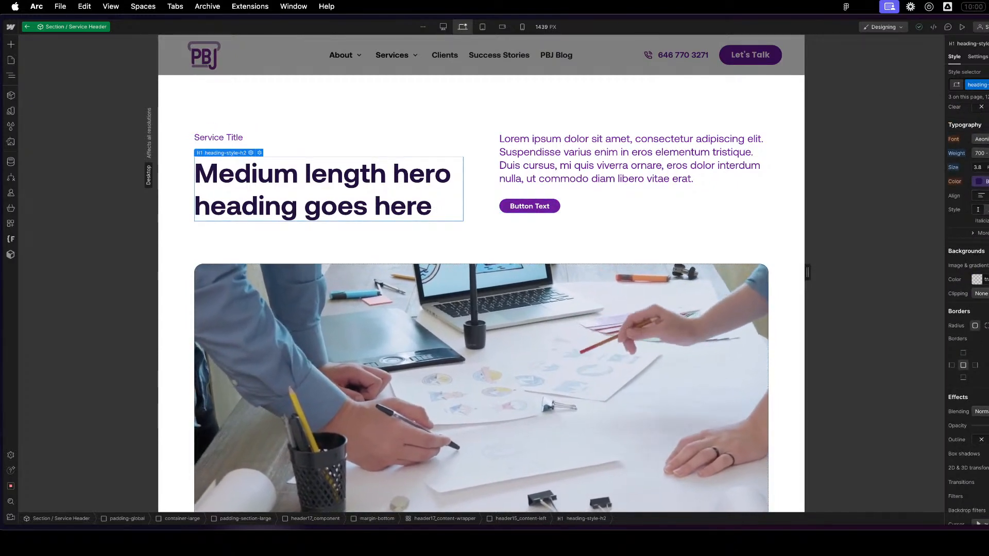
left_click(980, 181)
scroll(973, 277, "down", 5)
scroll(973, 277, "down", 2)
left_click(973, 281)
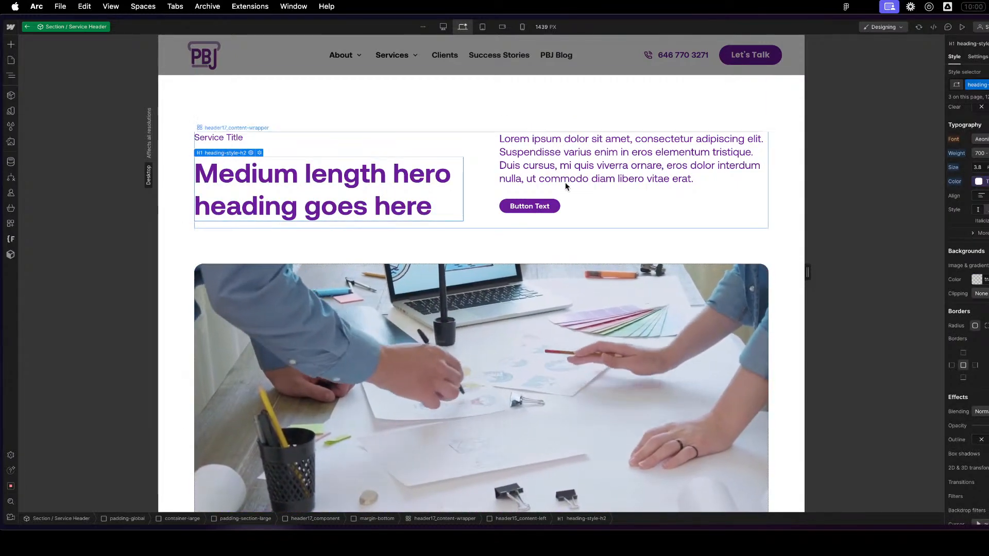
left_click(542, 122)
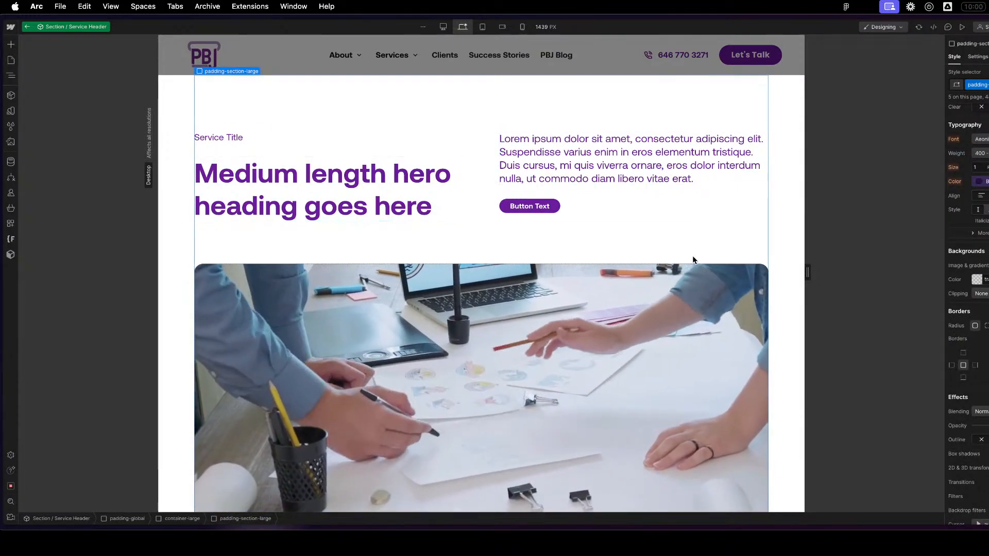
- Set the Service Title overline's text colour to the Text-Secondary theme variable
left_click(211, 138)
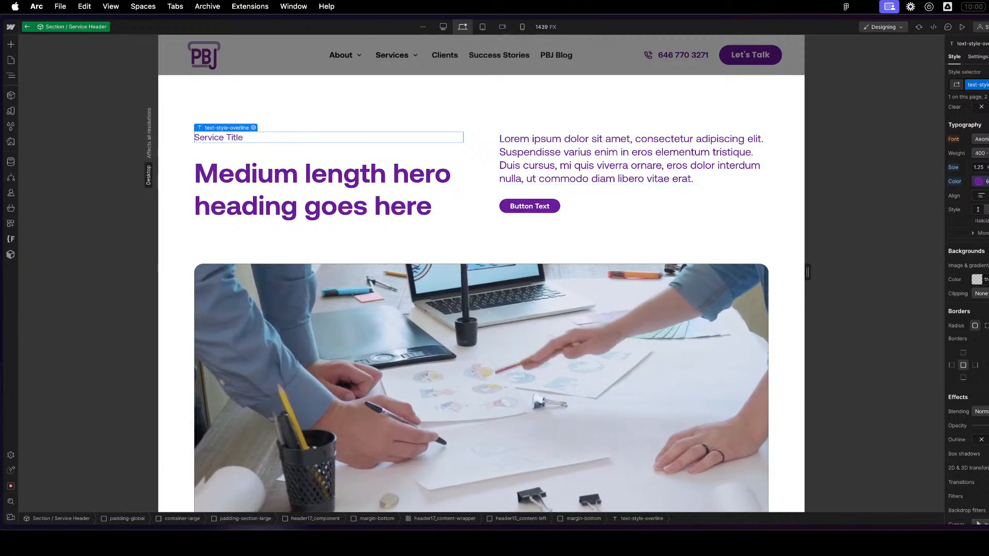
left_click(980, 181)
scroll(968, 250, "down", 5)
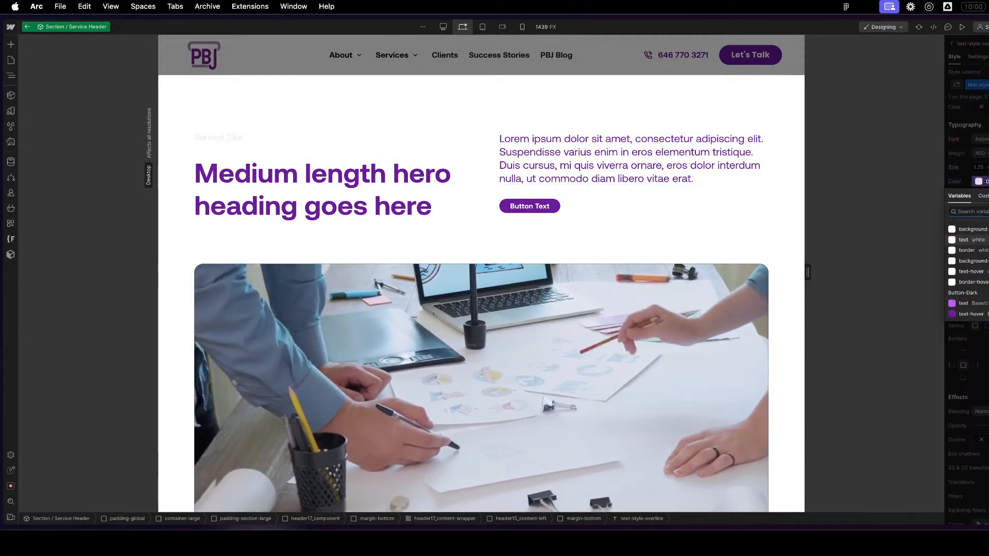
scroll(968, 250, "up", 2)
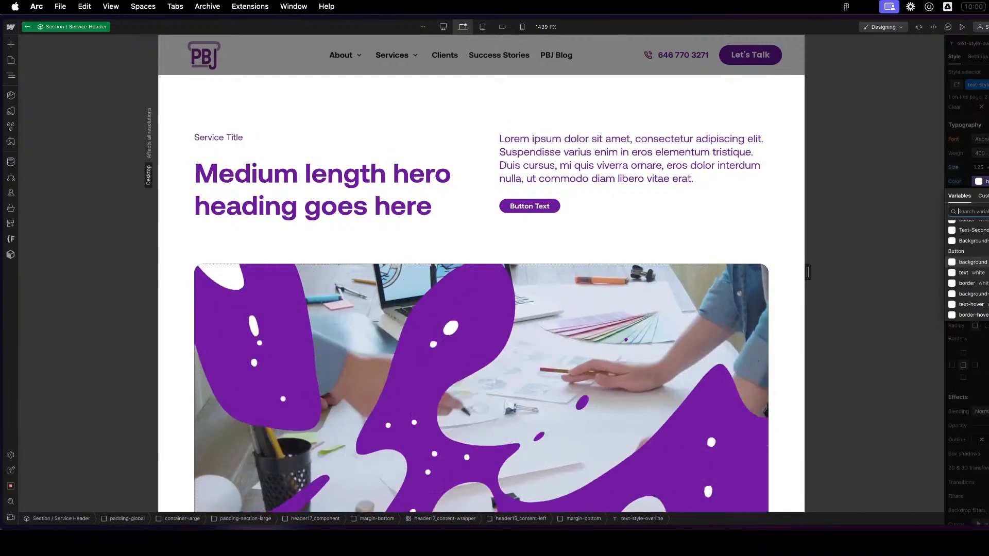
key("Escape")
- Examine the styling of the service title, heading, button and content wrapper
left_click(486, 206)
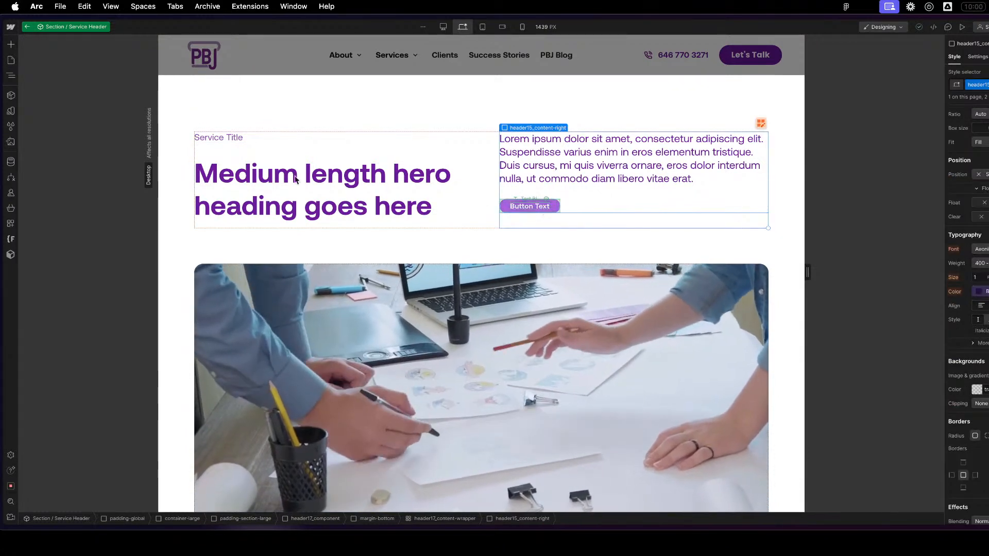
left_click(220, 139)
left_click(227, 174)
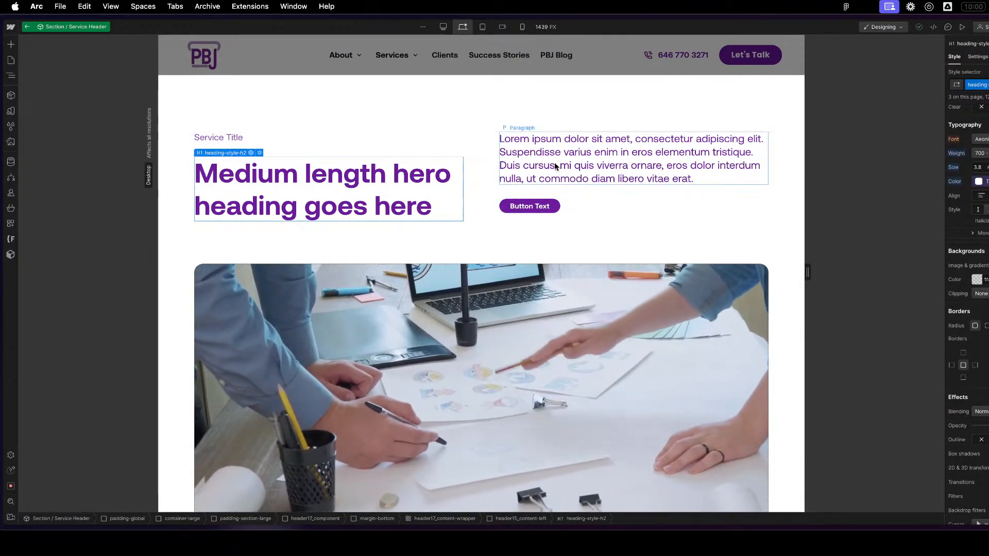
left_click(533, 206)
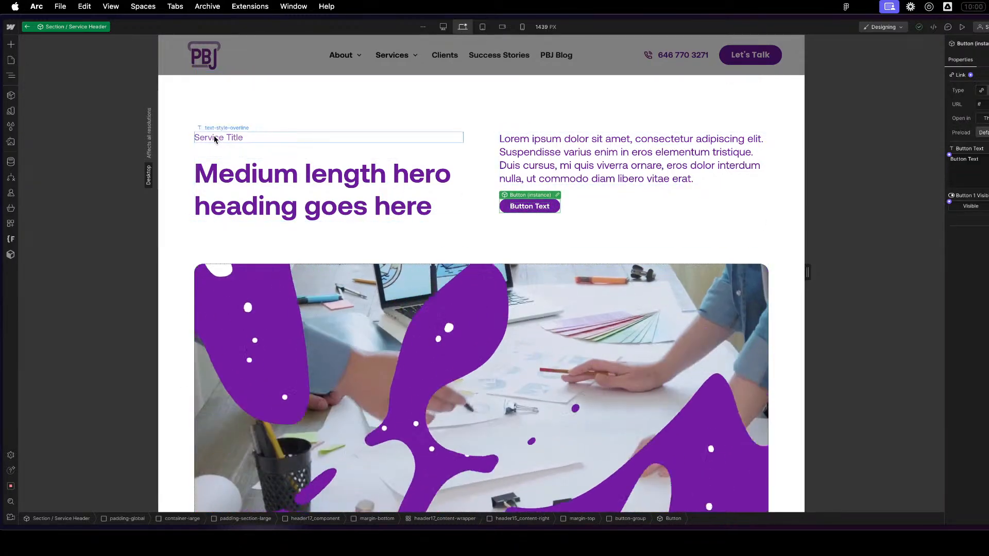
left_click(624, 221)
left_click(628, 225)
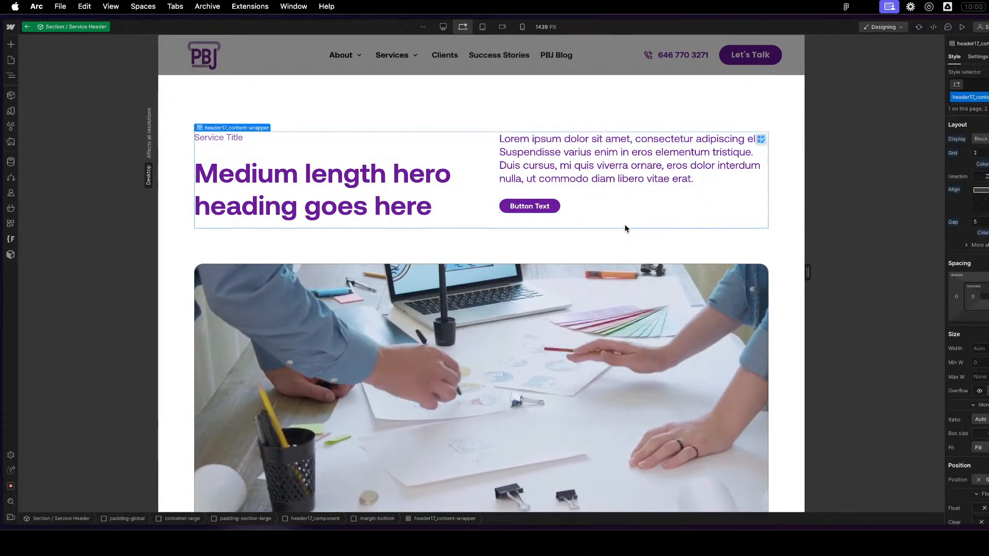
left_click(576, 173)
left_click(567, 234)
- Set the text colour of all paragraphs nested in text-rich-text_header to the Text-Secondary theme variable
left_click(589, 167)
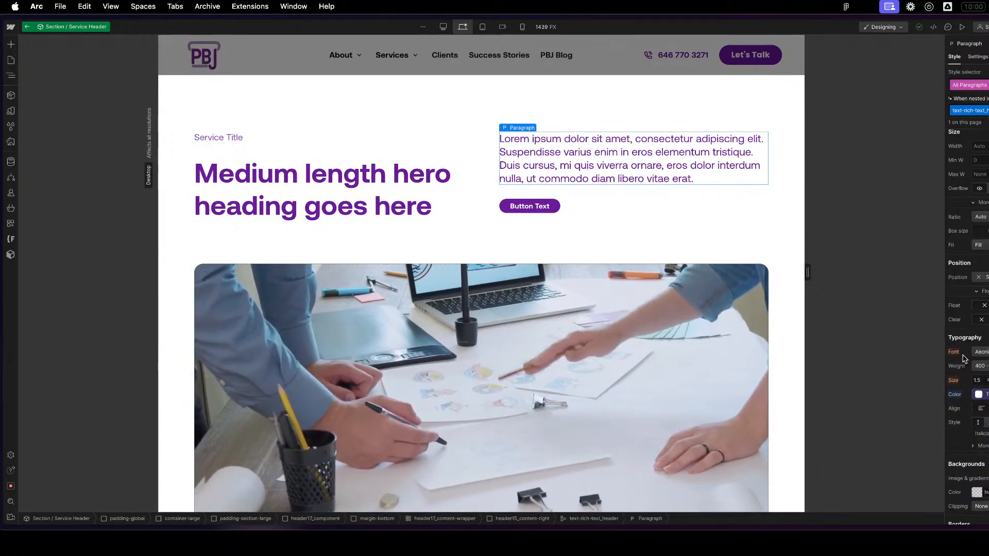
scroll(987, 396, "down", 3)
left_click(987, 397)
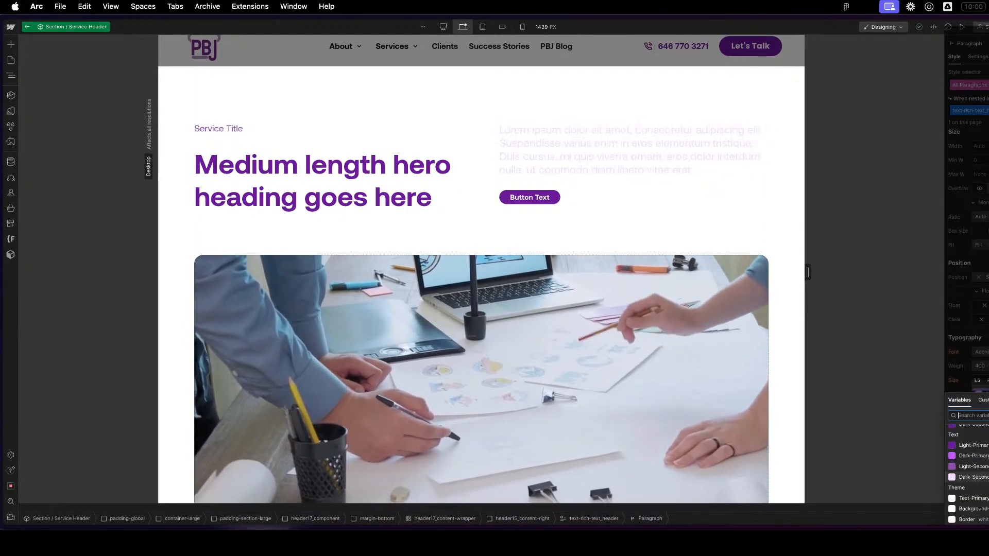
scroll(985, 494, "down", 3)
scroll(985, 495, "up", 1)
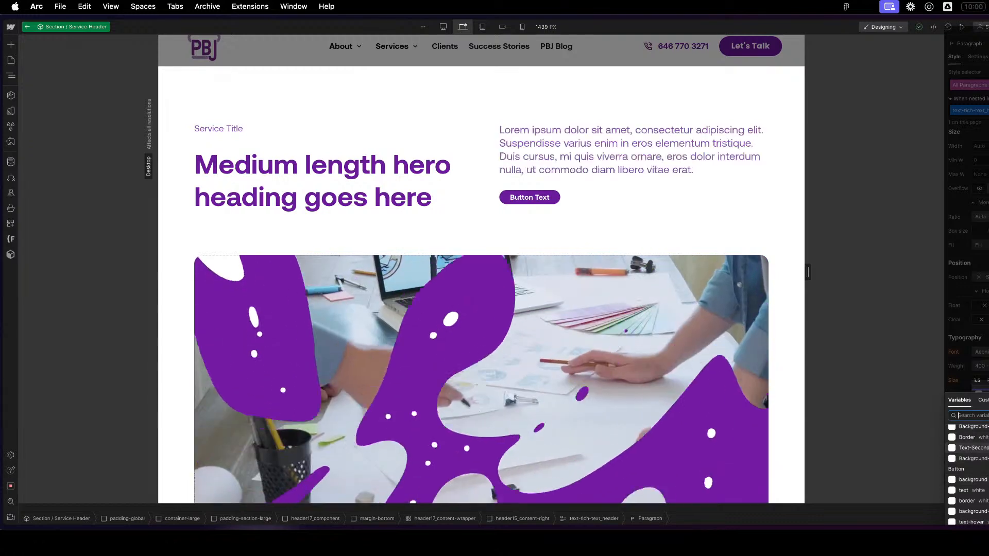
left_click(985, 448)
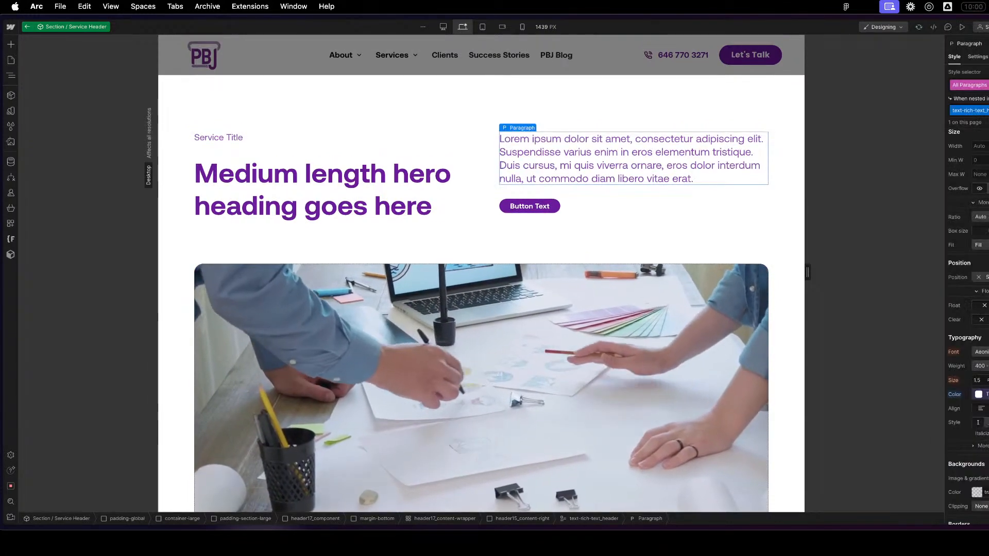
left_click(508, 261)
left_click(622, 168)
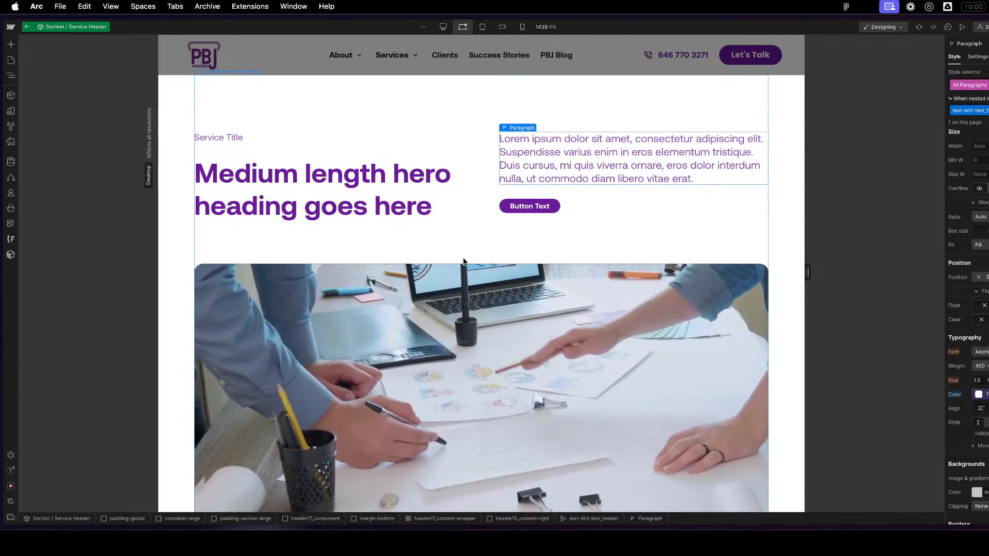
left_click(497, 250)
left_click(465, 173)
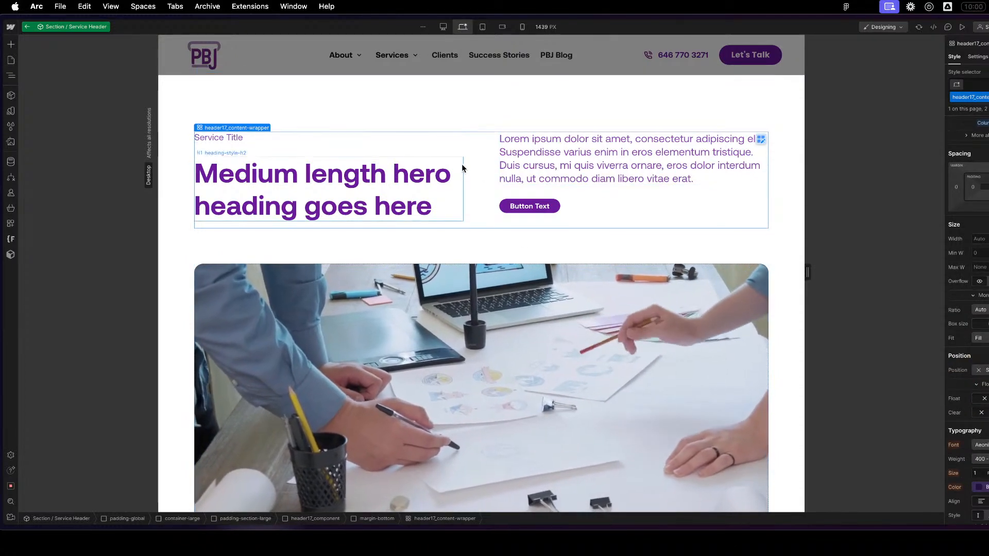
left_click(395, 155)
- Collapse both content columns in the element tree and rename the header15_content-right class as service-header_right
left_click(660, 194)
key("z")
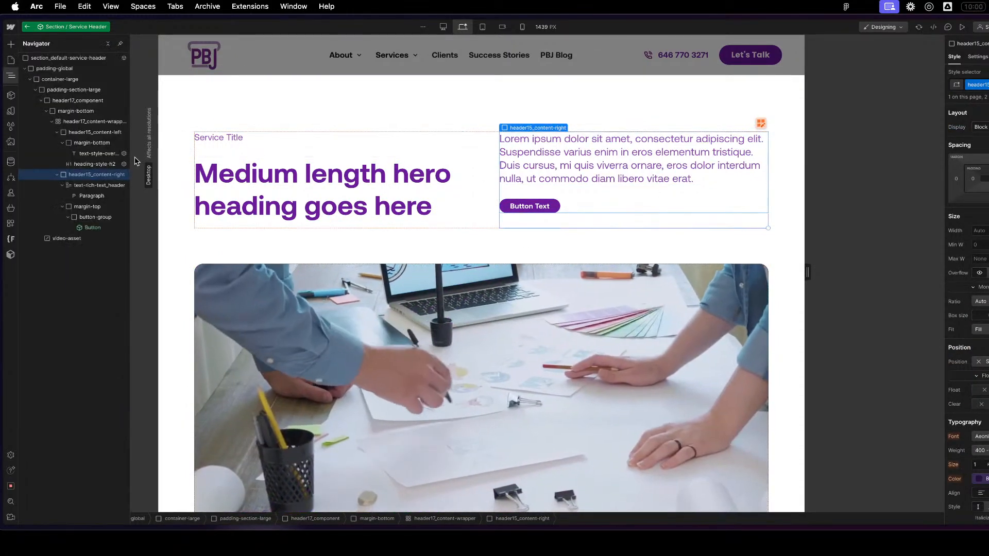
left_click(57, 175)
left_click(57, 132)
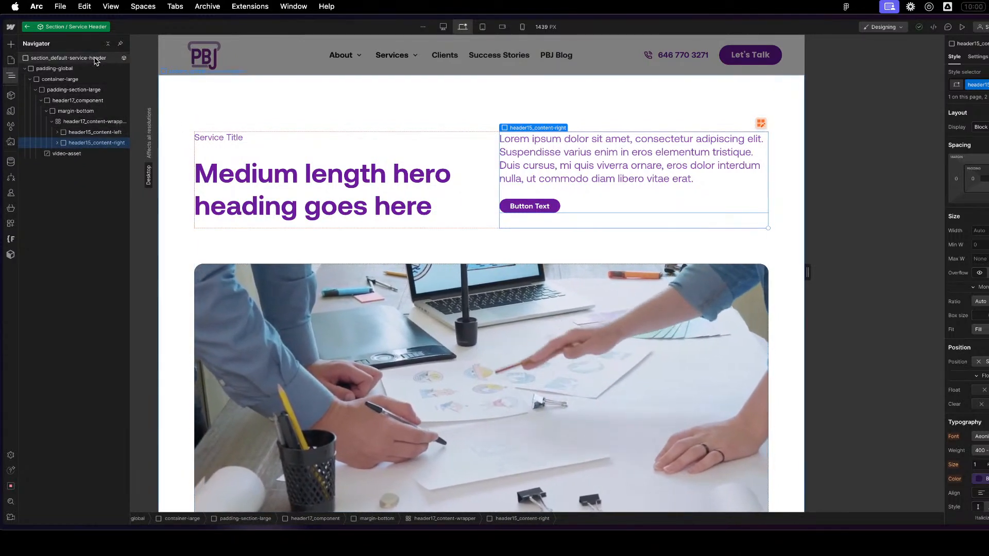
left_click(95, 132)
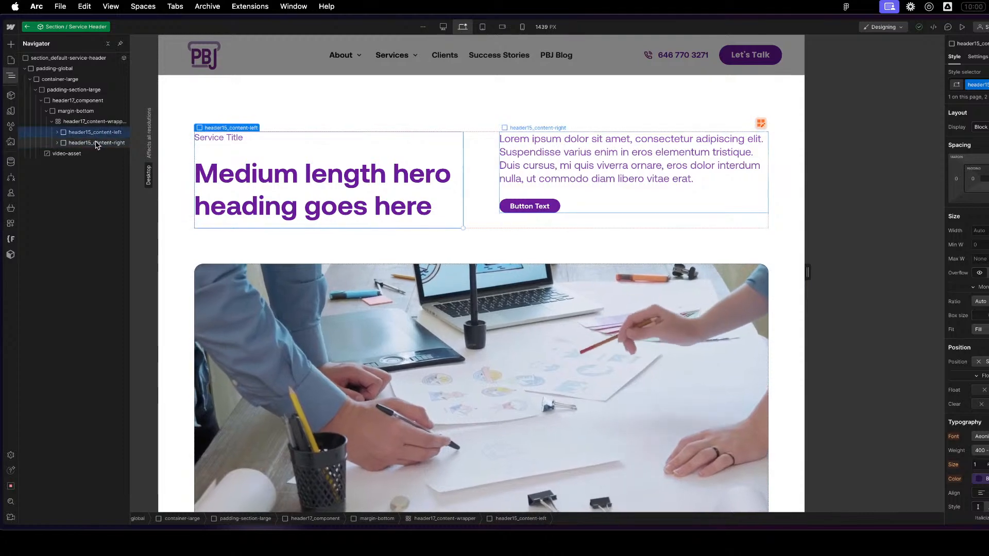
left_click(95, 143)
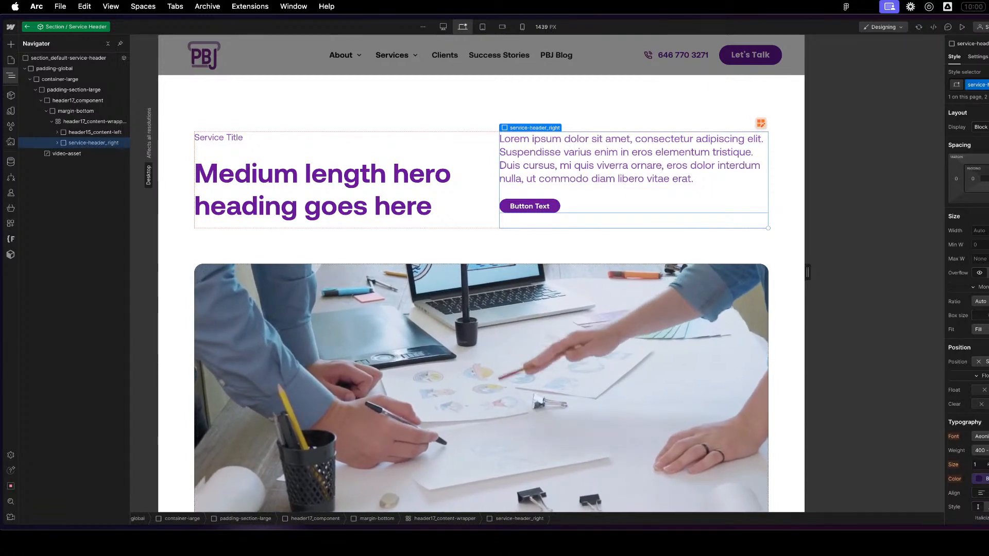
- Try adding top padding to the service-header_right block
left_click(987, 171)
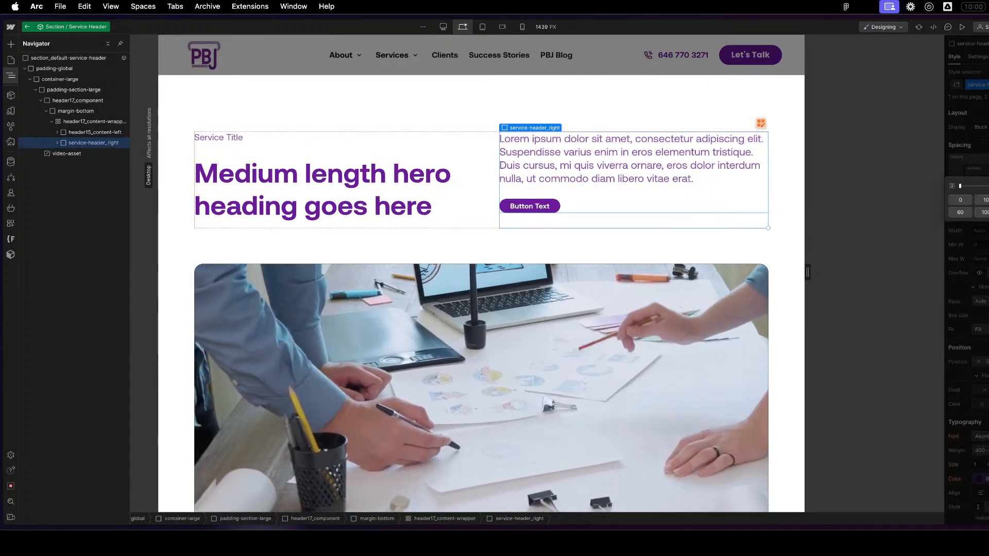
key("Return")
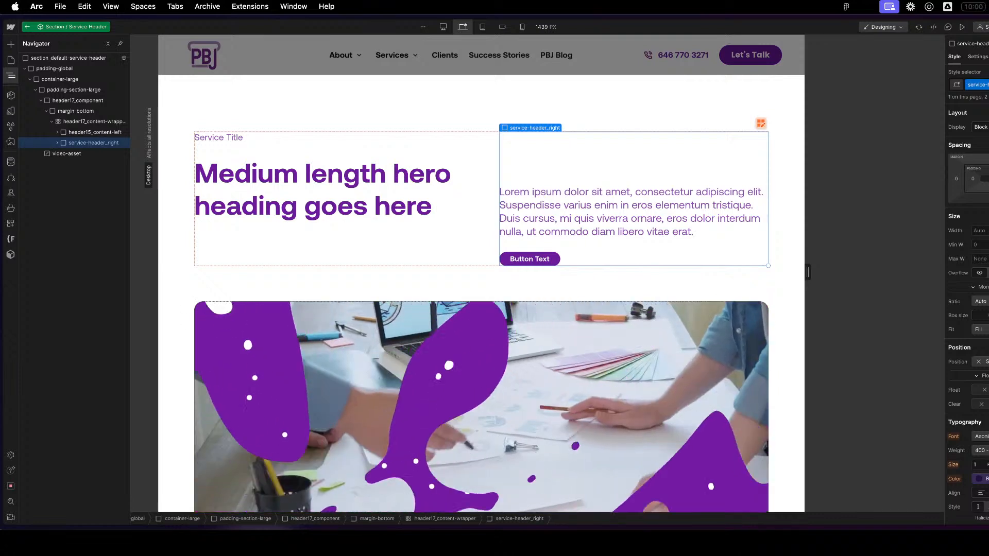
key("super+z")
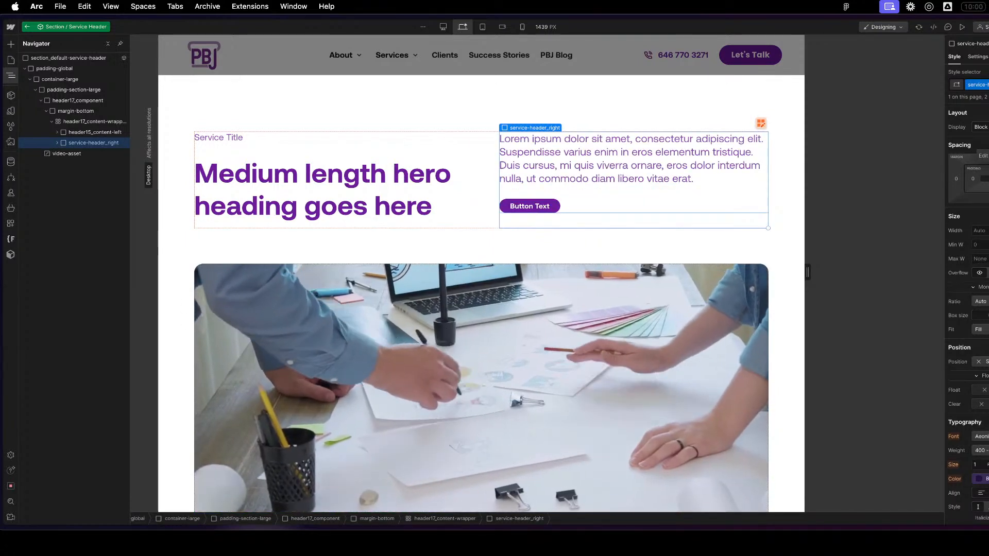
left_click(988, 170)
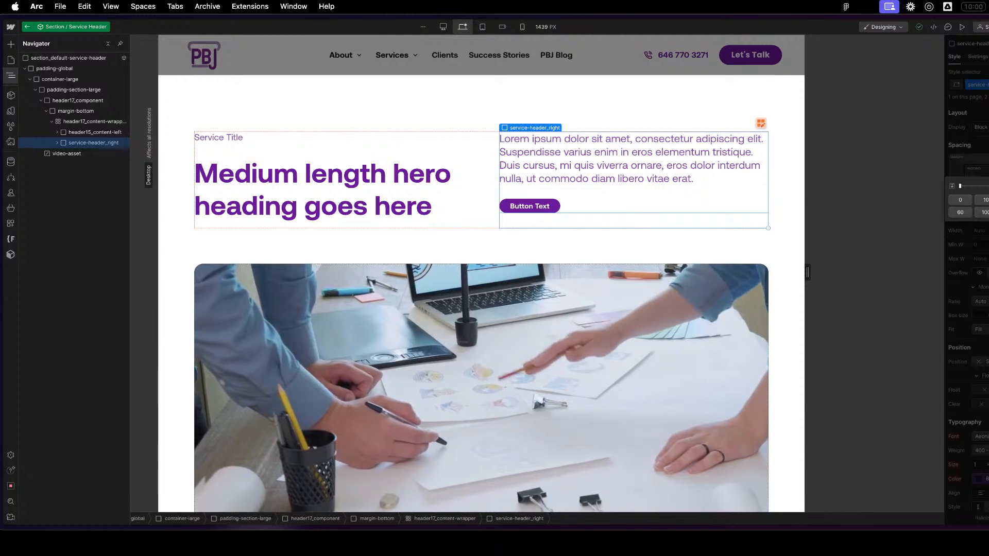
key("Escape")
left_click_drag(987, 170, 988, 150)
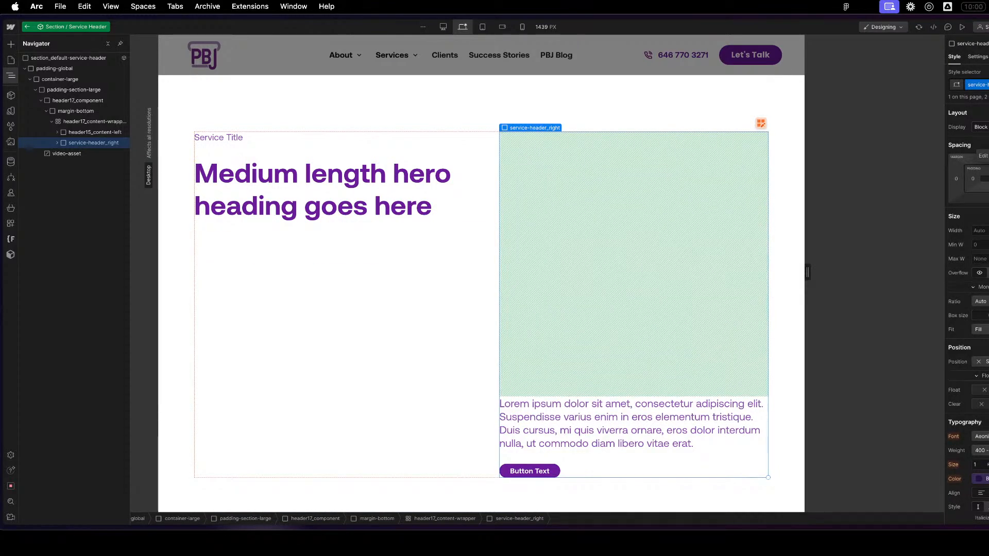
key("super+z")
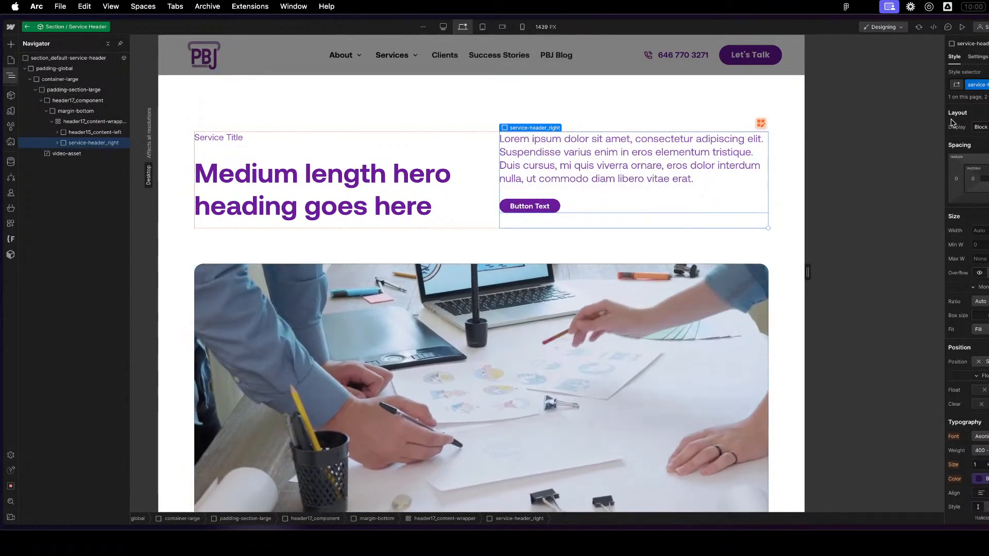
left_click(988, 169)
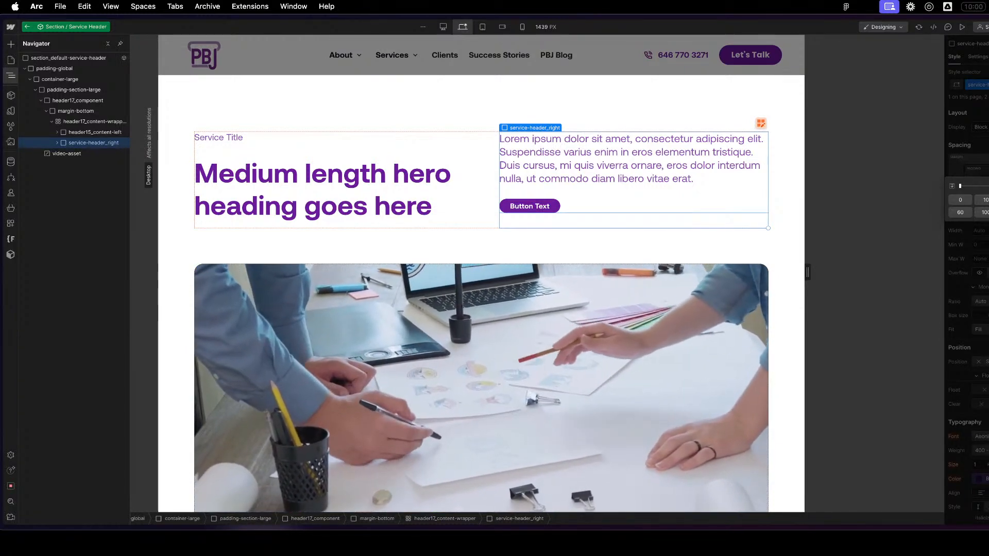
left_click(622, 259)
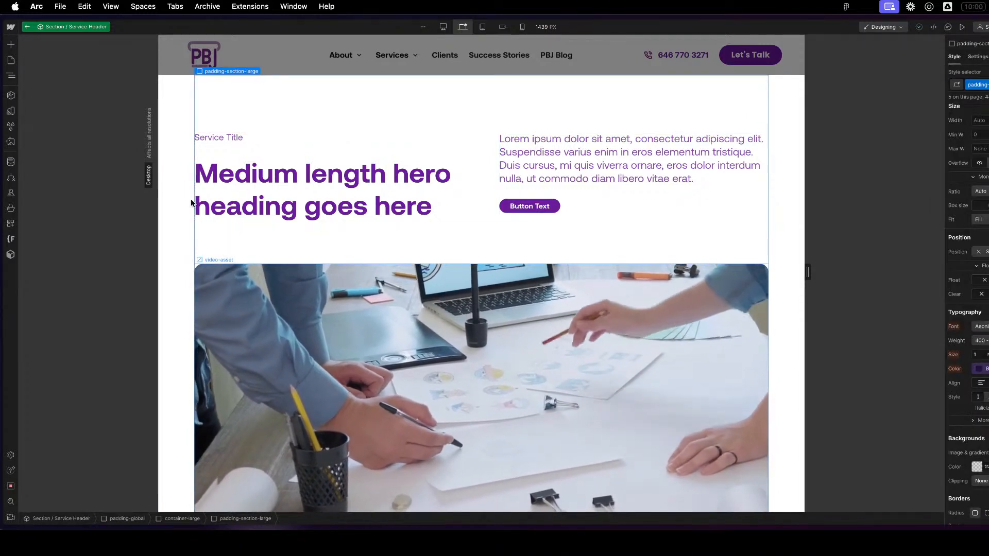
left_click(249, 142)
key("super+x")
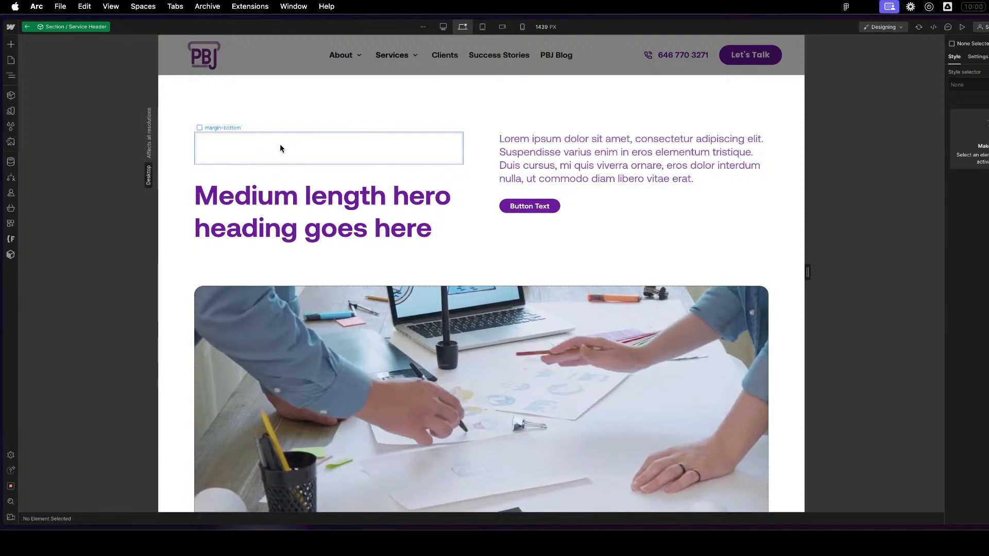
left_click(280, 148)
key("super+v")
- Move the Service Title's margin-bottom block out of header15_content-left to directly above the two-column header17_content-wrapper
key("z")
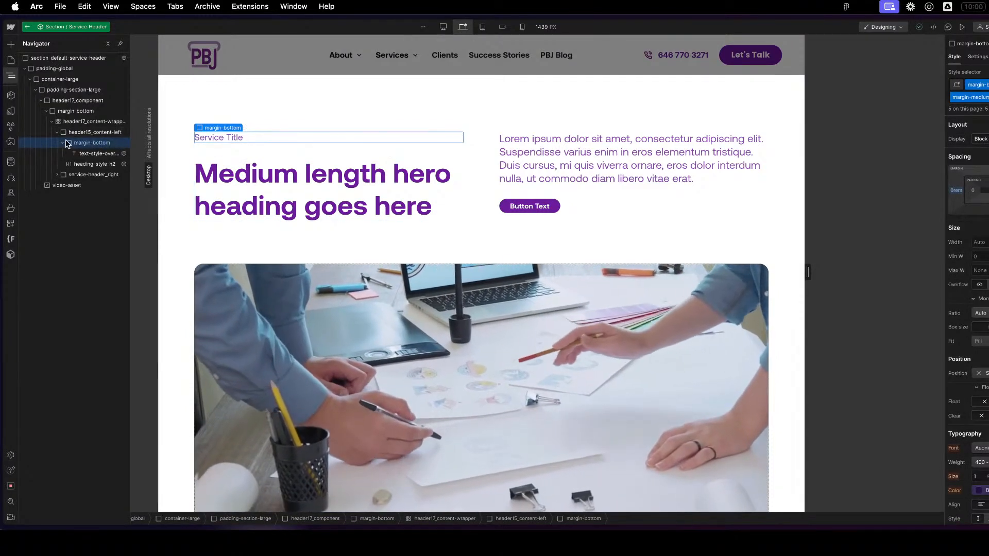
key("Delete")
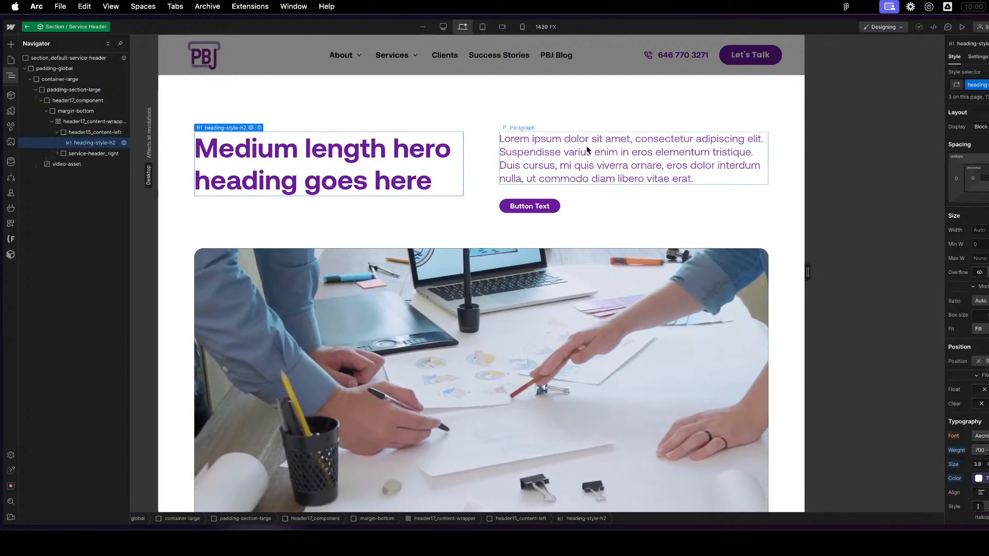
left_click(52, 121)
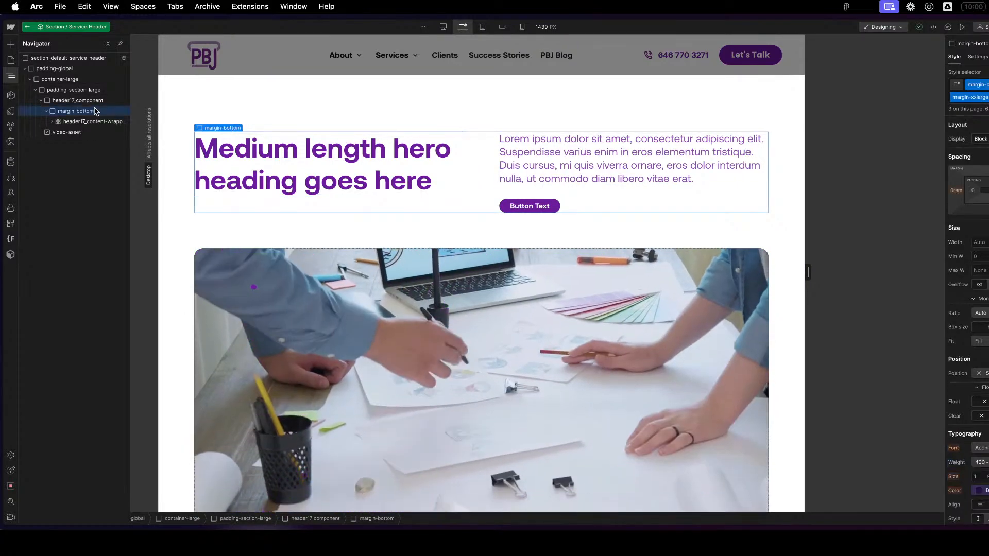
key("super+z")
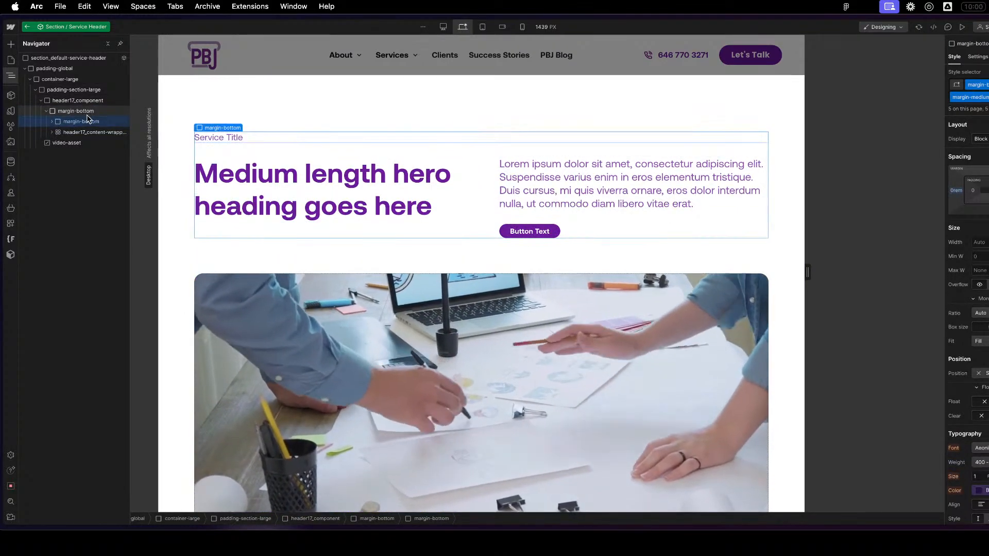
left_click(593, 293)
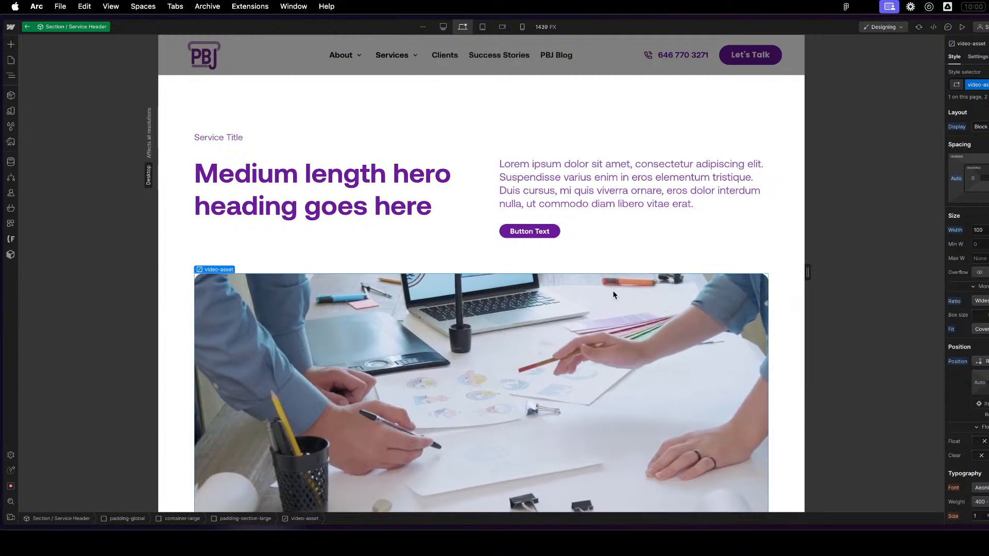
- Replace the padding-section-large class on the section's padding block with padding-section-medium
left_click(358, 92)
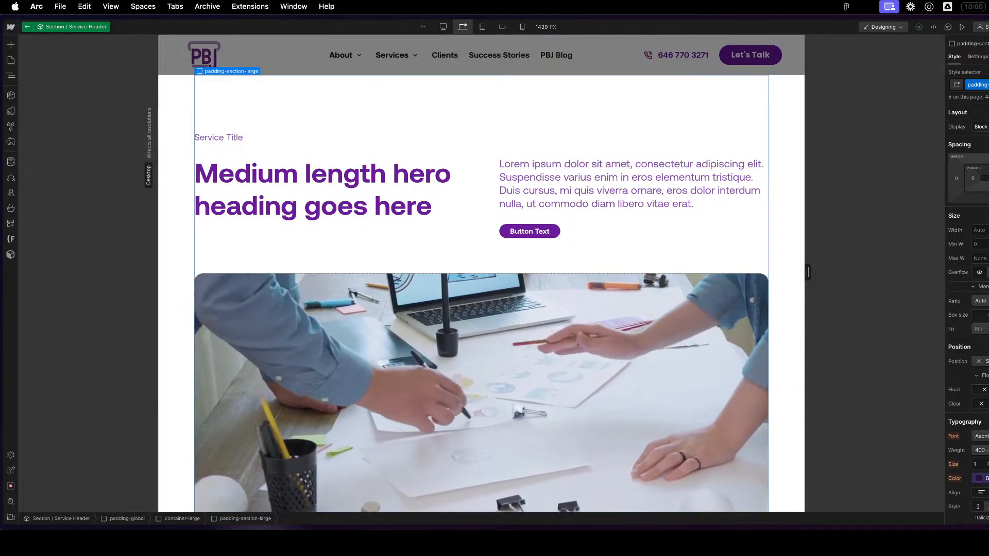
left_click(985, 86)
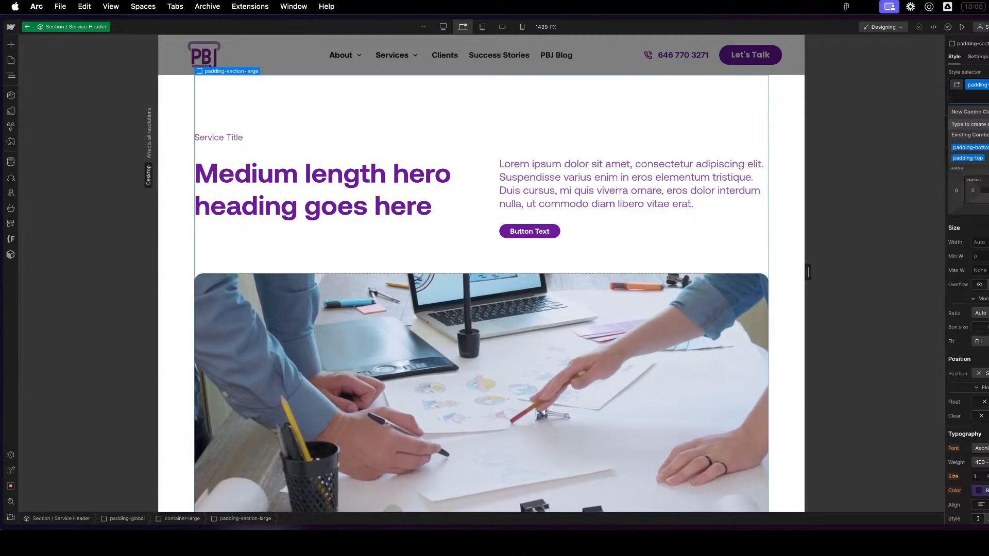
key("BackSpace")
type("padding-section")
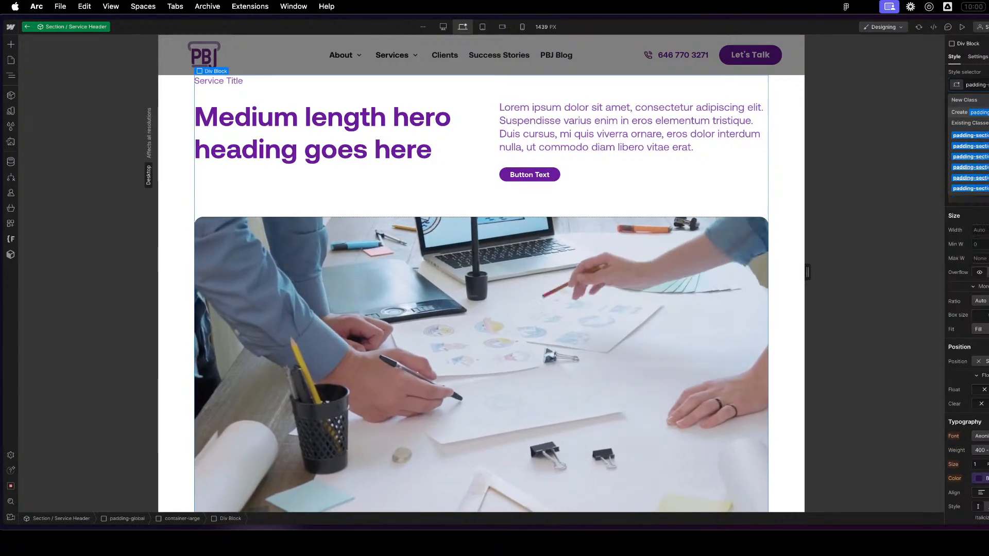
key("Down")
key("Down")
key("Return")
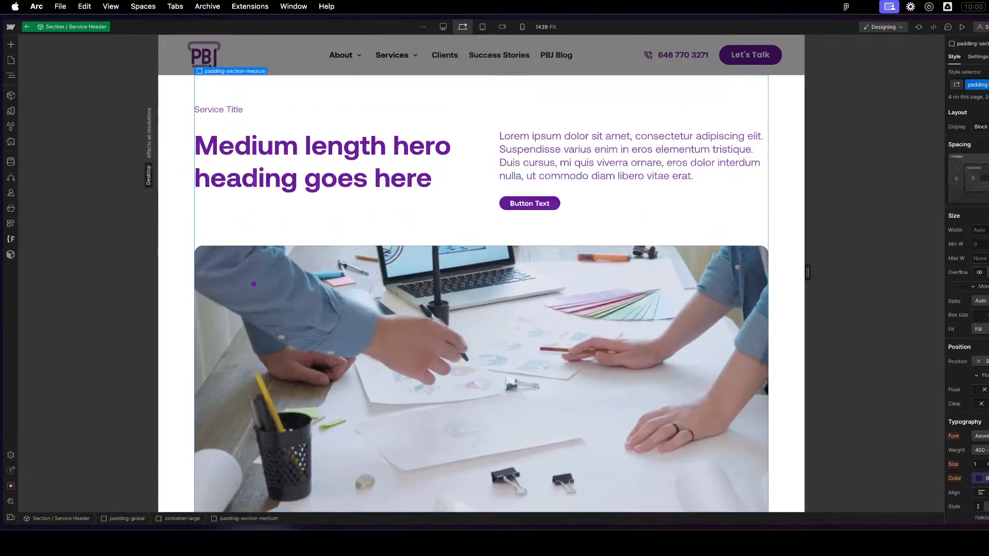
- Examine the section's spacing around the video and columns, and check the settings of the heading and paragraph
left_click(519, 311)
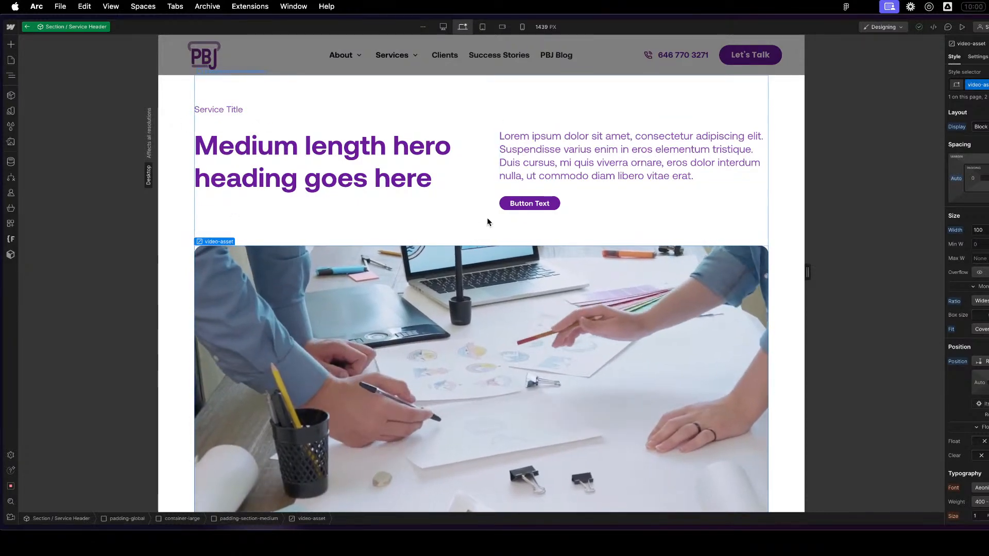
left_click(490, 201)
left_click(665, 357)
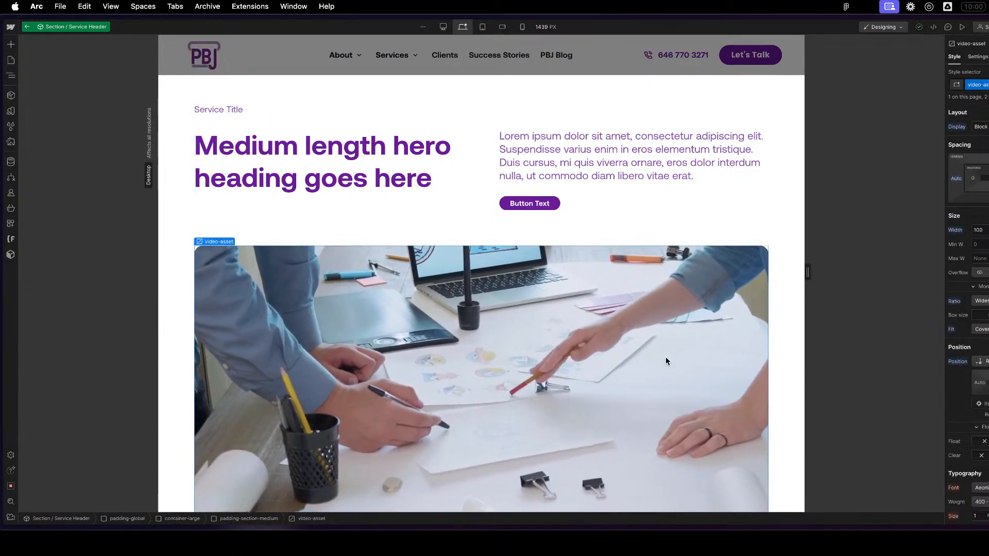
scroll(666, 356, "down", 3)
scroll(665, 356, "up", 3)
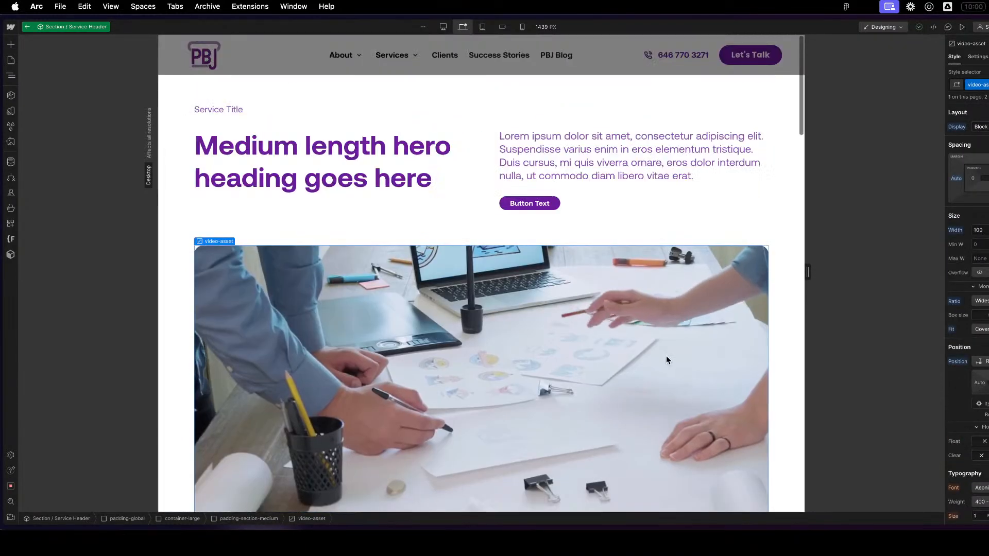
left_click(791, 234)
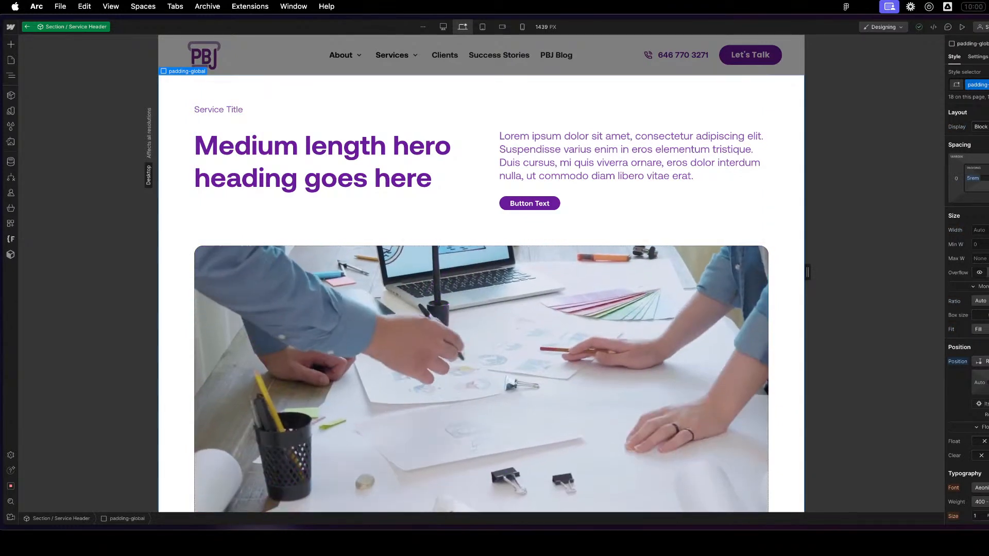
left_click(400, 156)
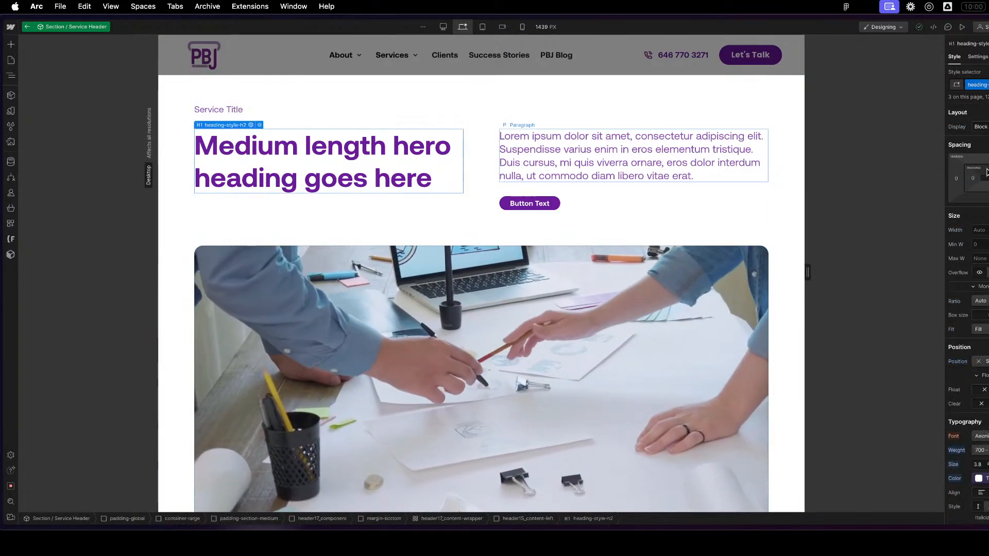
left_click(978, 56)
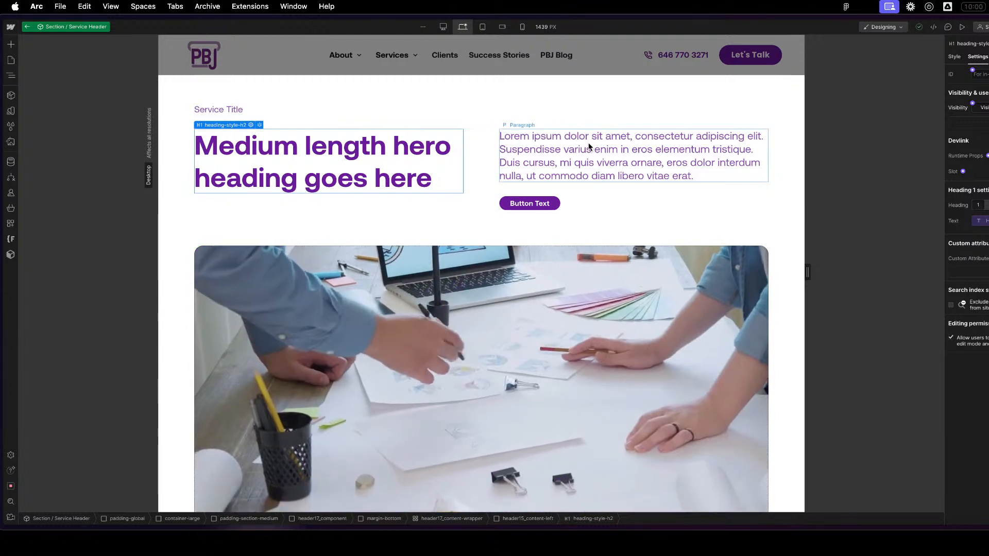
left_click(585, 150)
- Inspect the button instance's properties, open its main component to check the settings, and return to the Service Header component
left_click(548, 202)
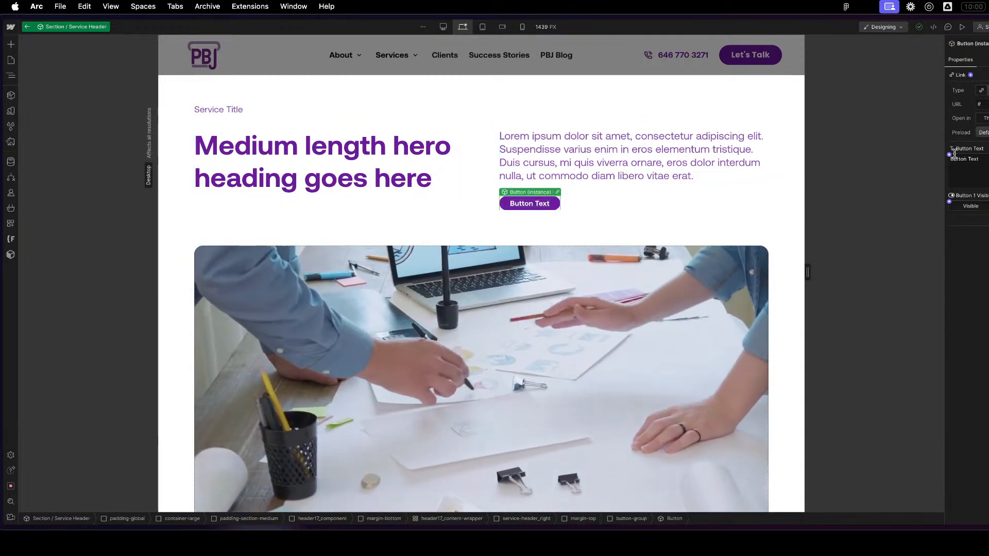
left_click(950, 154)
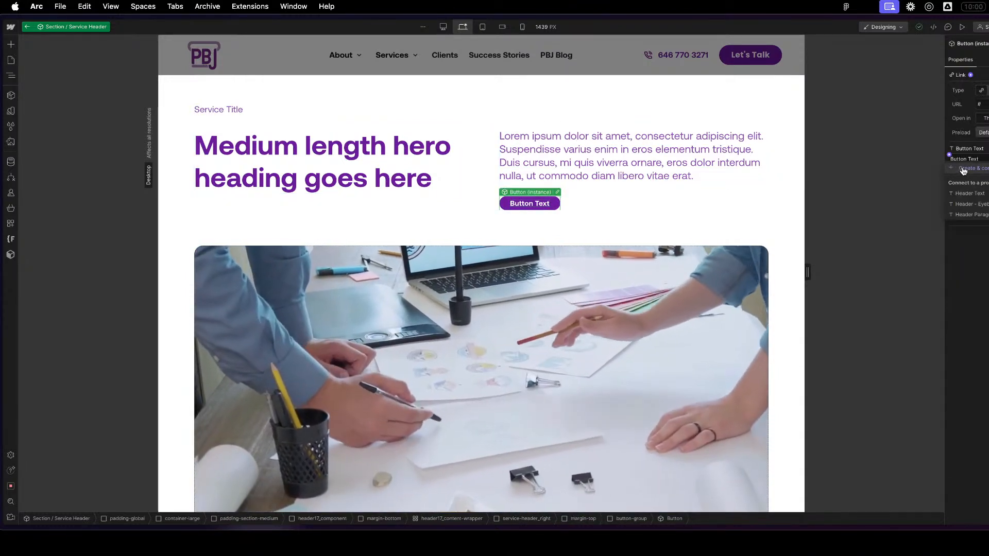
left_click(978, 347)
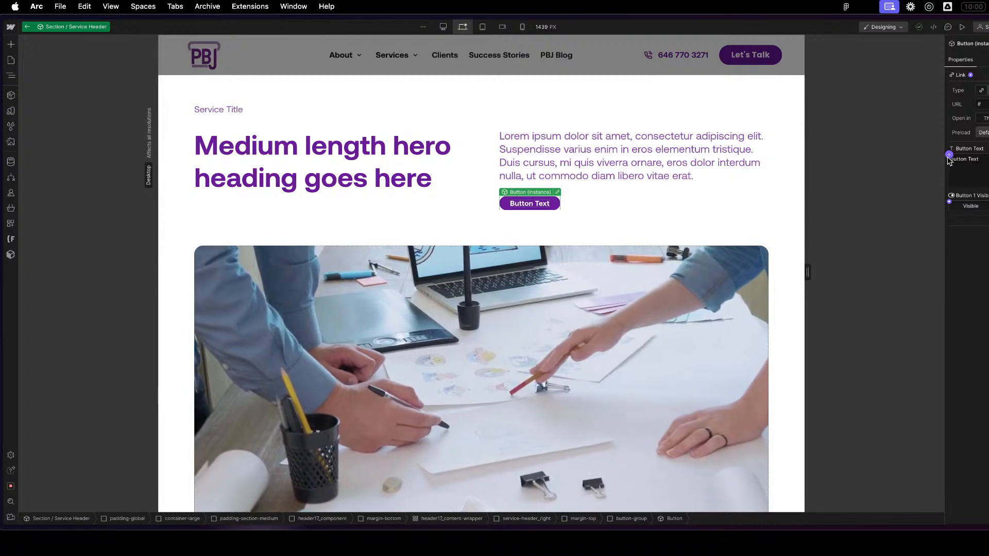
left_click(557, 193)
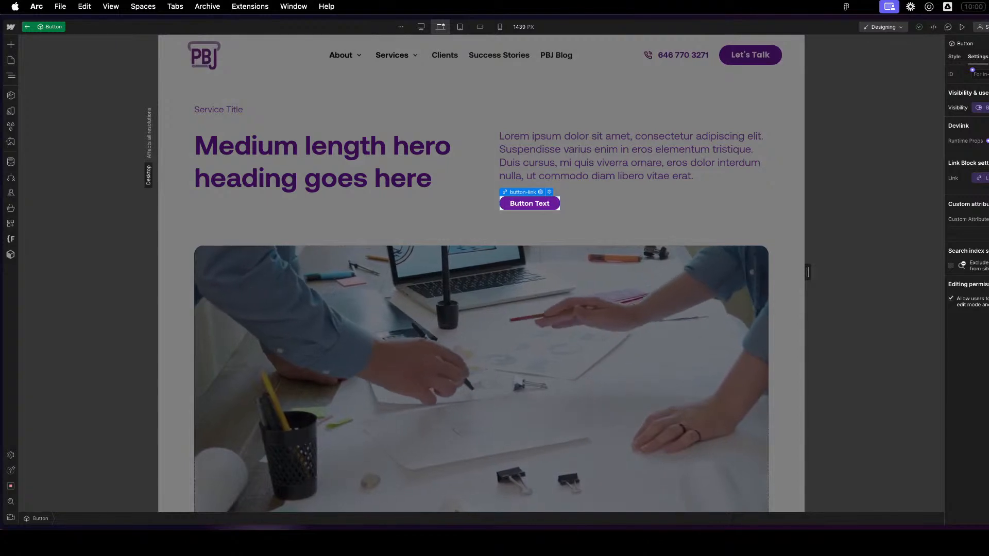
double_click(777, 333)
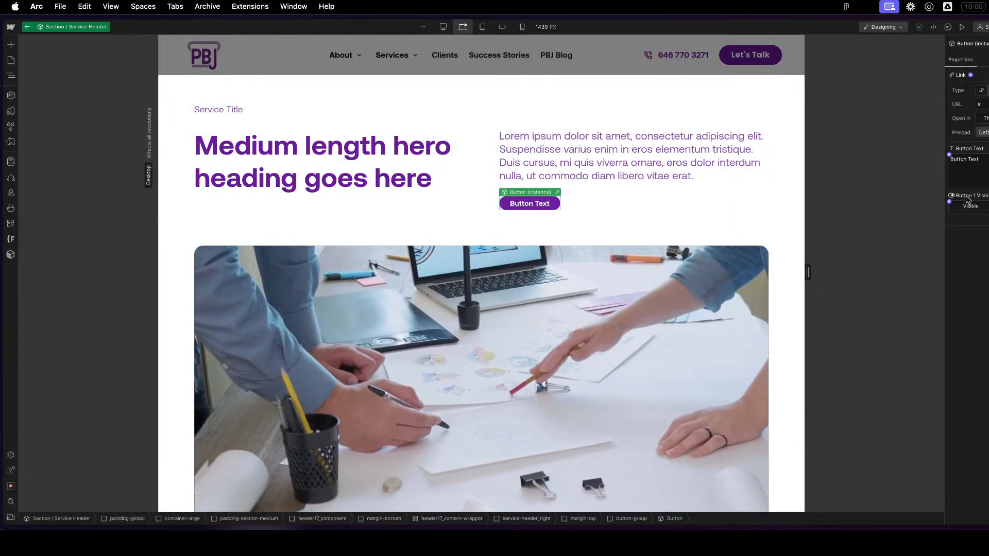
- Create and connect Service Header component properties for the button's visibility and its Button Text
left_click(949, 202)
left_click(963, 215)
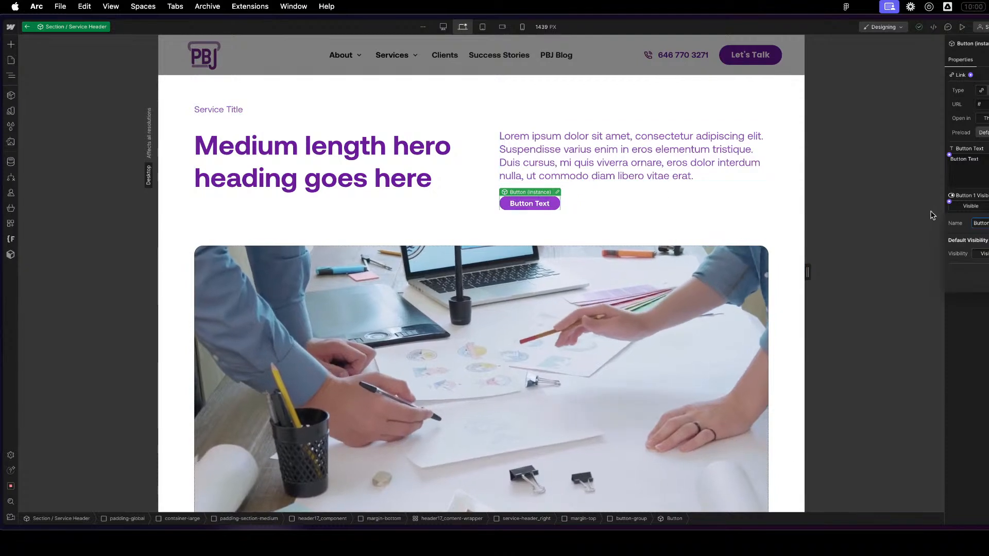
key("Return")
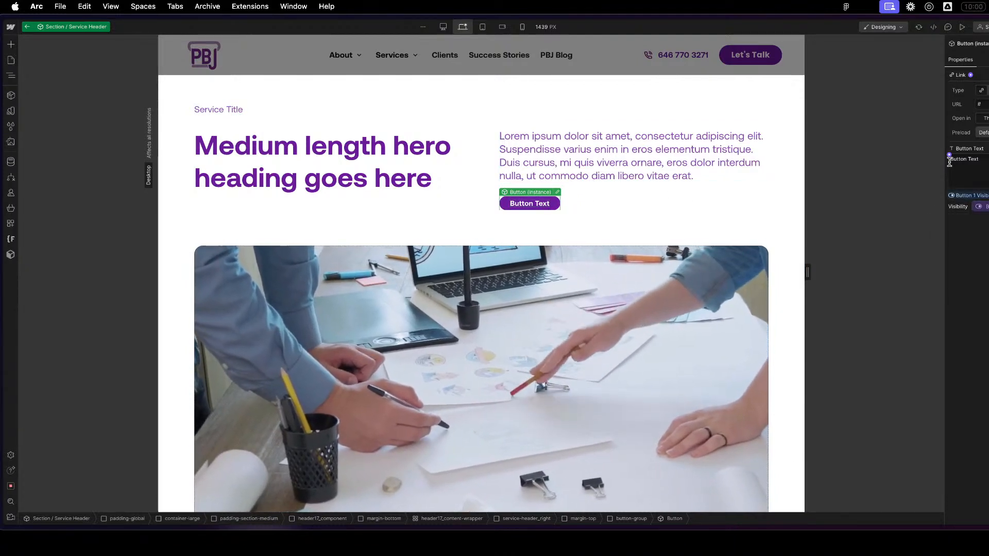
left_click(950, 155)
left_click(965, 169)
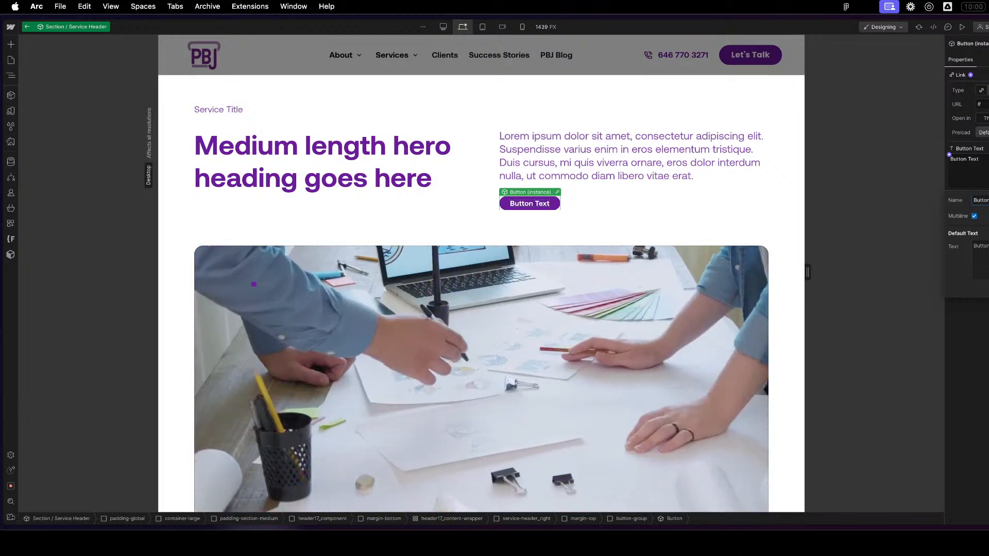
key("Return")
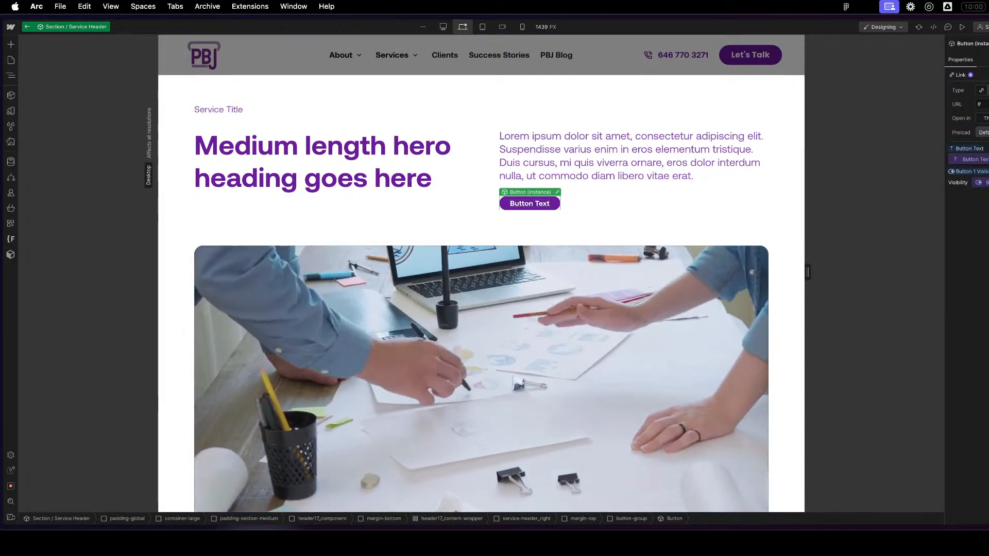
- Create a component property named Button Link and connect it to the button instance's link
left_click(971, 76)
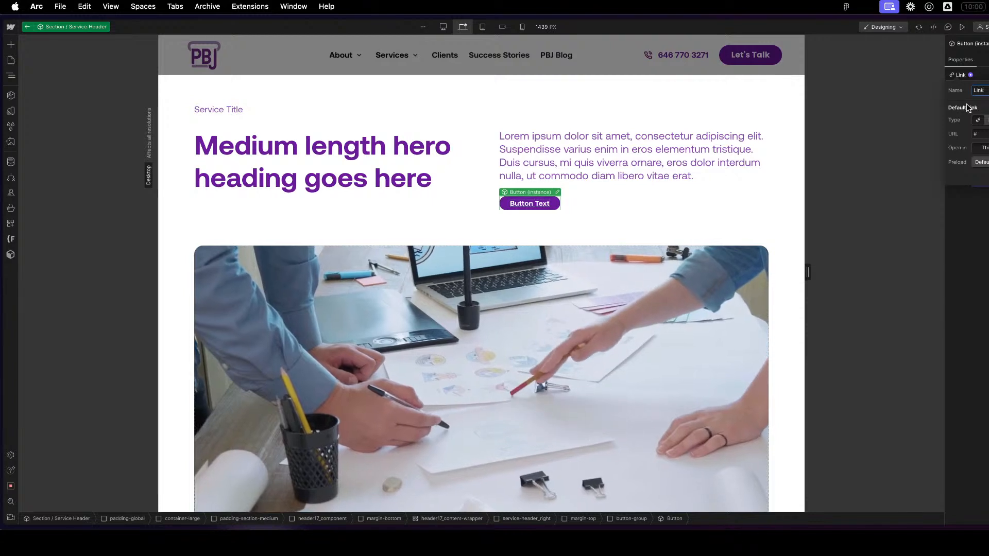
key("BackSpace")
key("BackSpace")
key("BackSpace")
key("BackSpace")
type("Button")
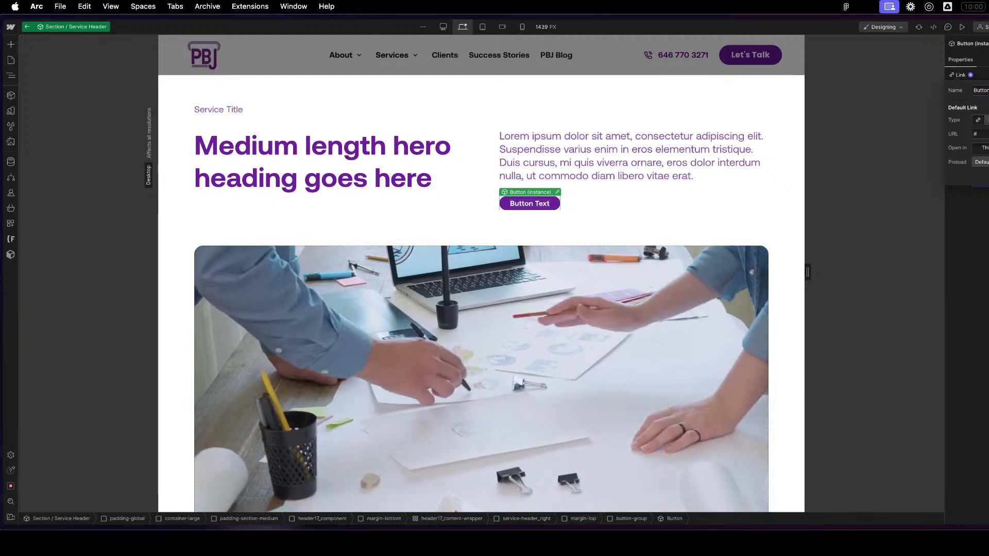
key("Return")
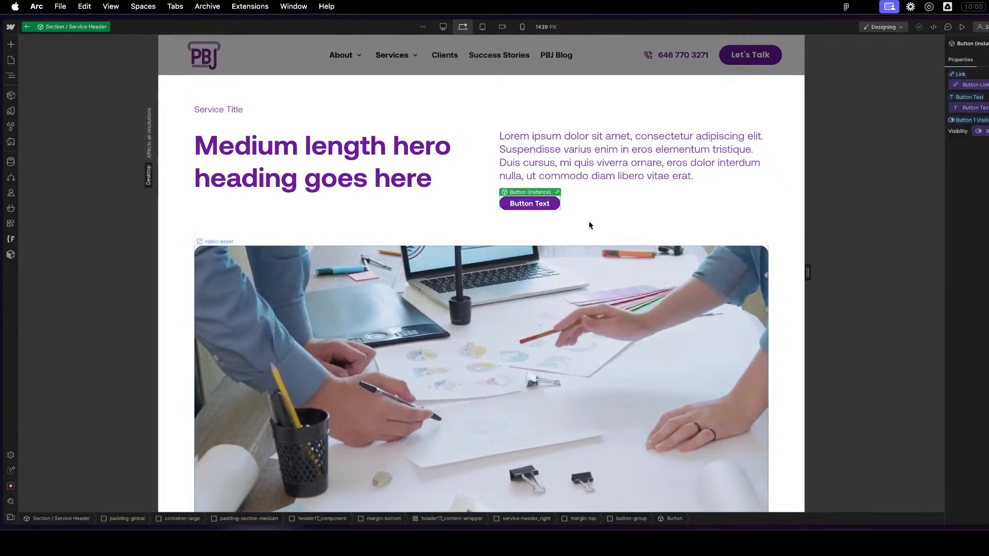
- Add a custom attribute named data-theme to the section_default-service-header element
left_click(615, 212)
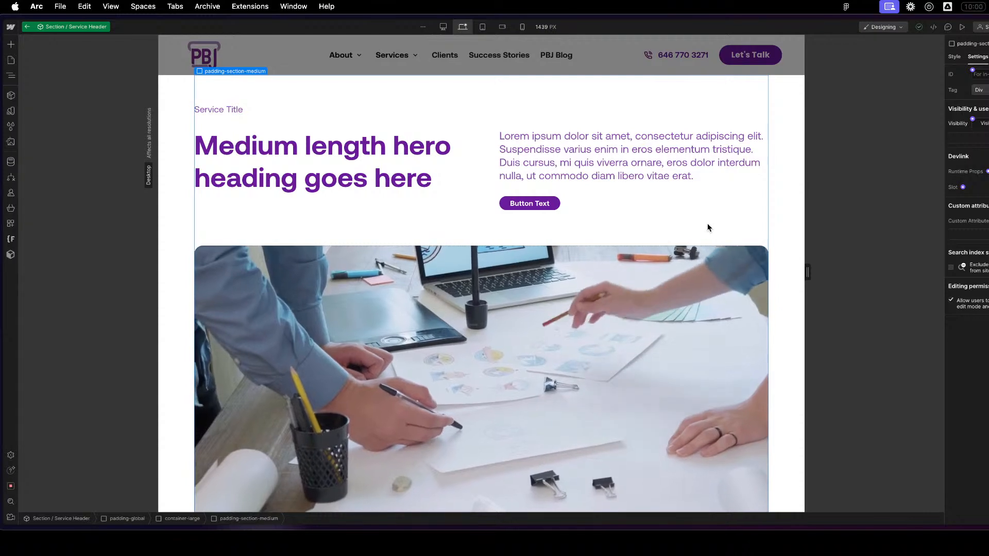
key("z")
left_click(84, 59)
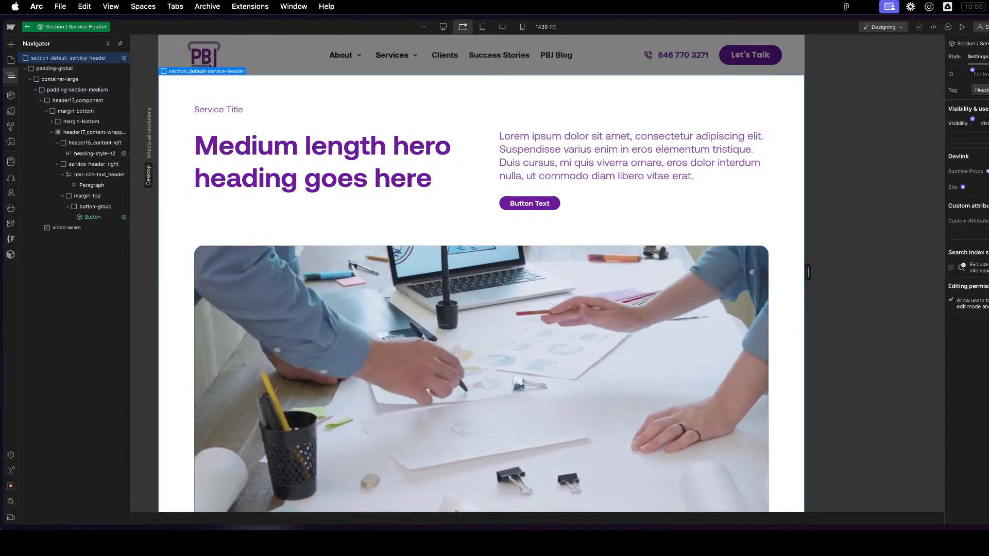
left_click(988, 221)
type("data-t")
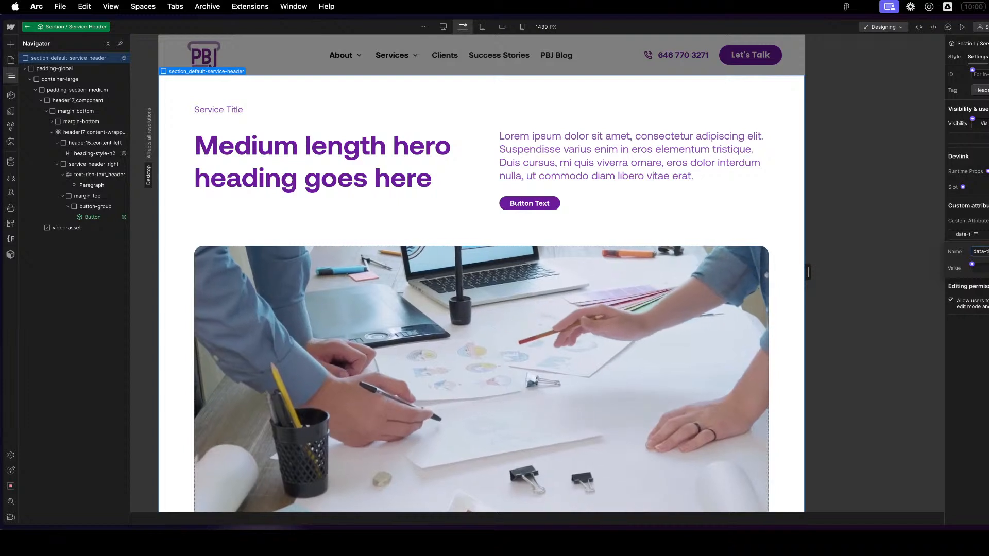
type("heme")
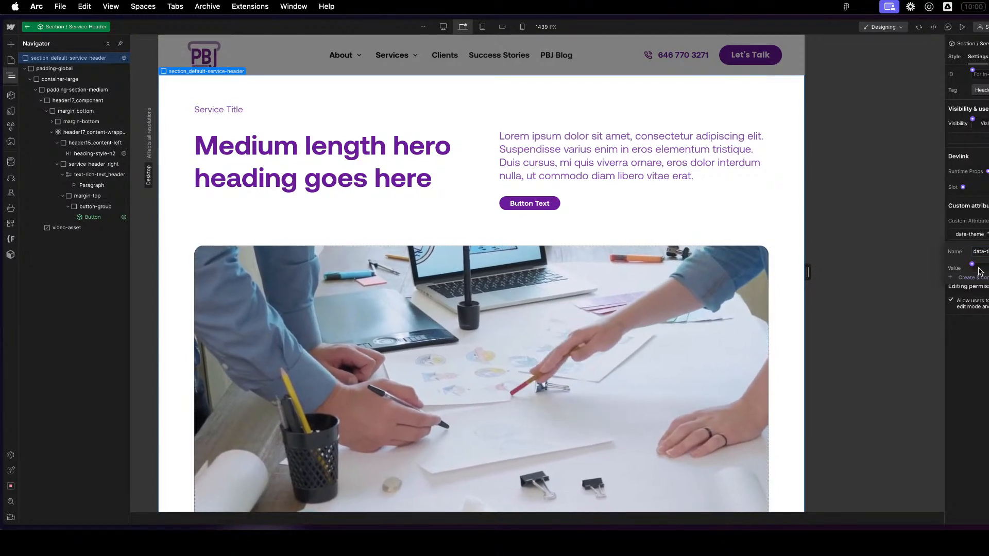
- Create and connect a component property for the data-theme value, testing dark and light before setting its default text to inherit
left_click(974, 279)
double_click(988, 251)
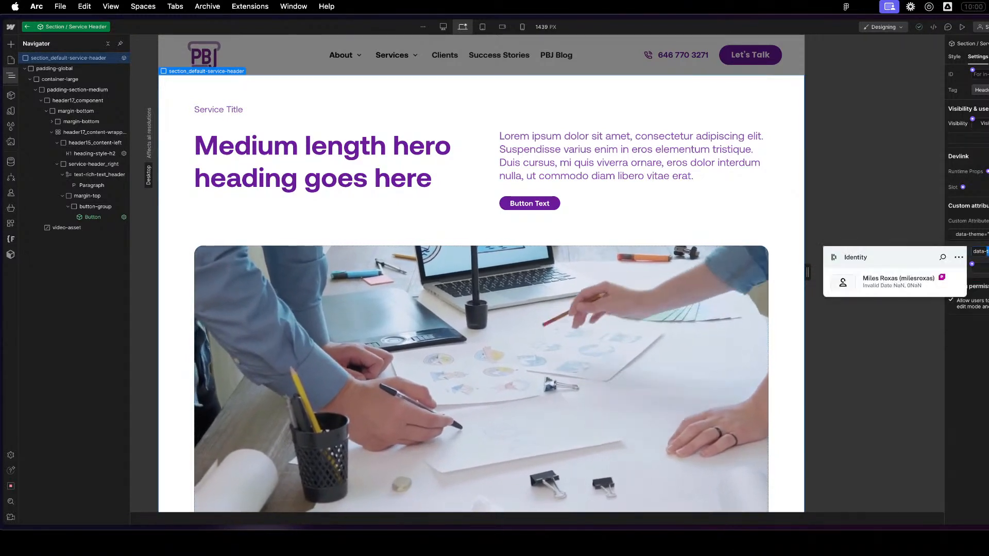
key("Right")
type("-s")
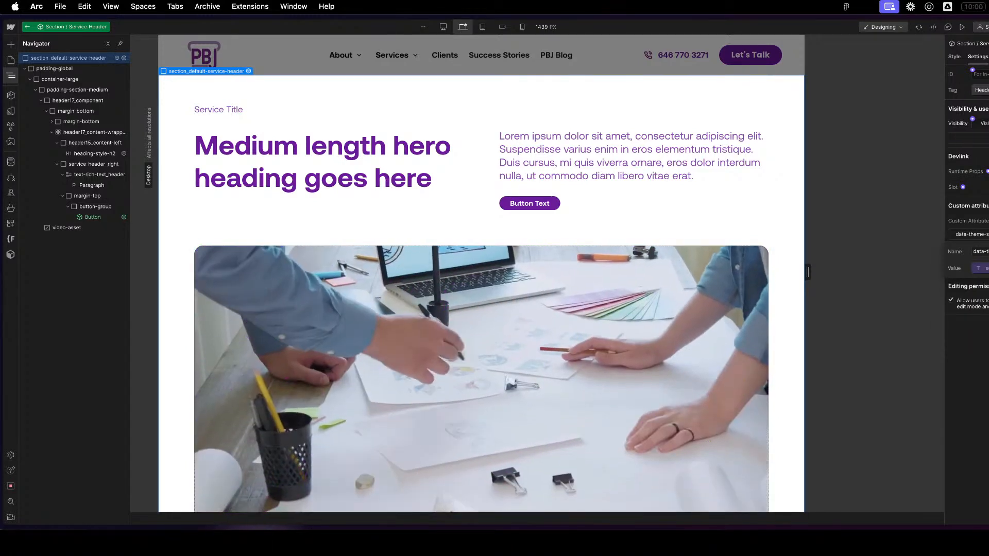
left_click(980, 252)
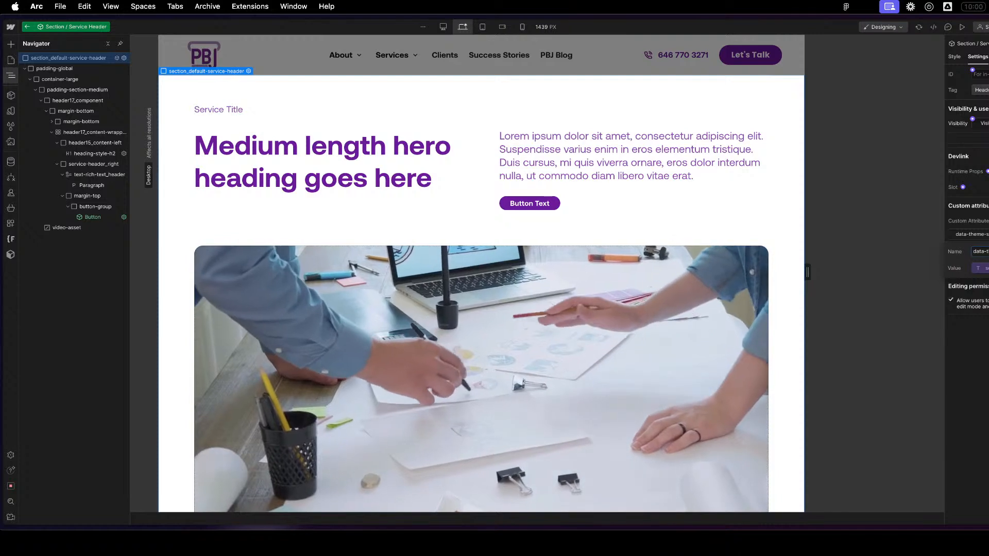
key("BackSpace")
key("BackSpace")
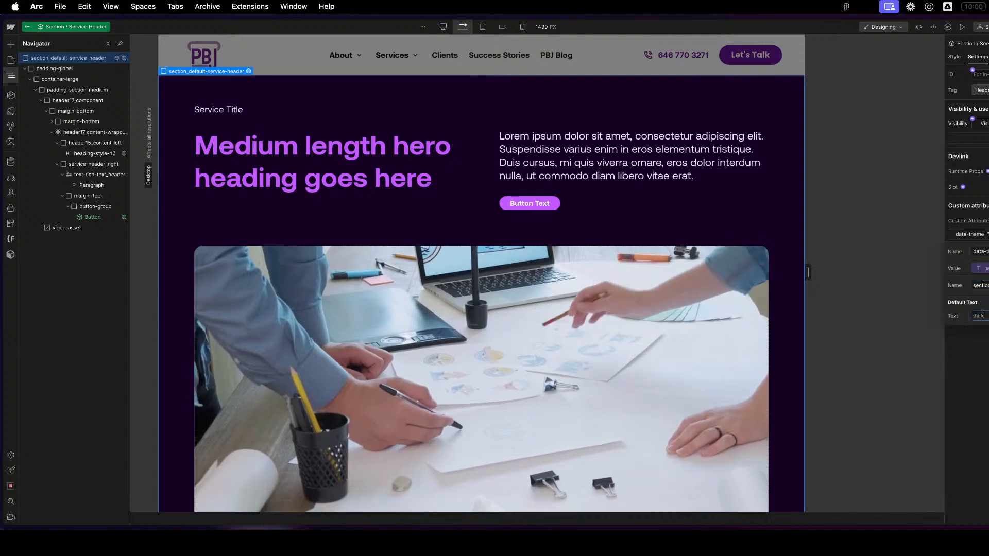
type("light")
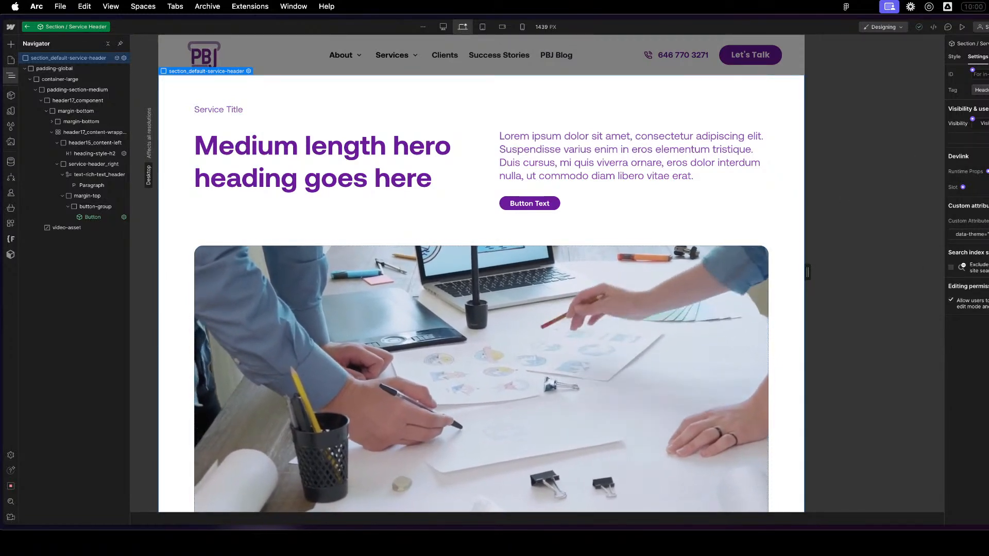
- Check the Service Header instance's properties on the Test-Service Page, and reopen its main component to review the layout
left_click(27, 26)
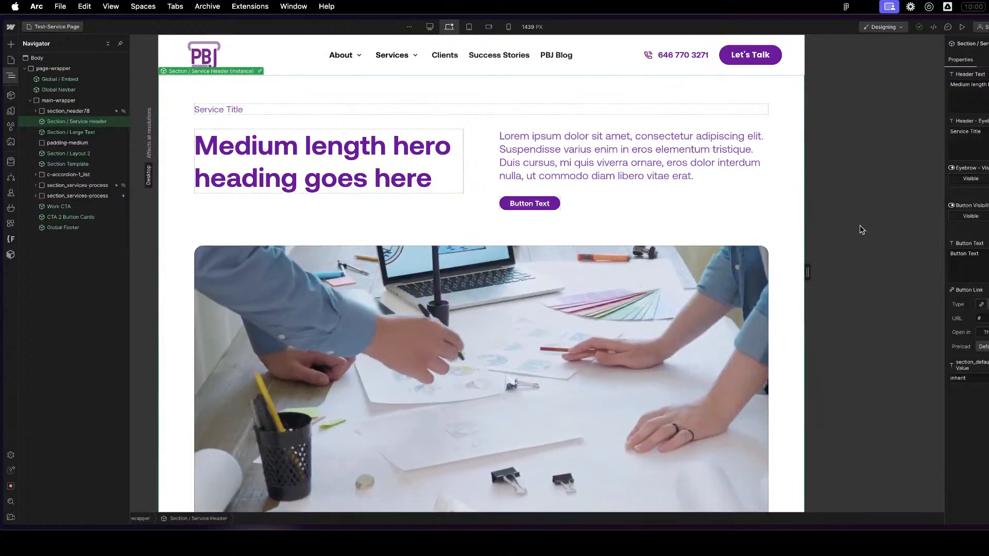
double_click(61, 126)
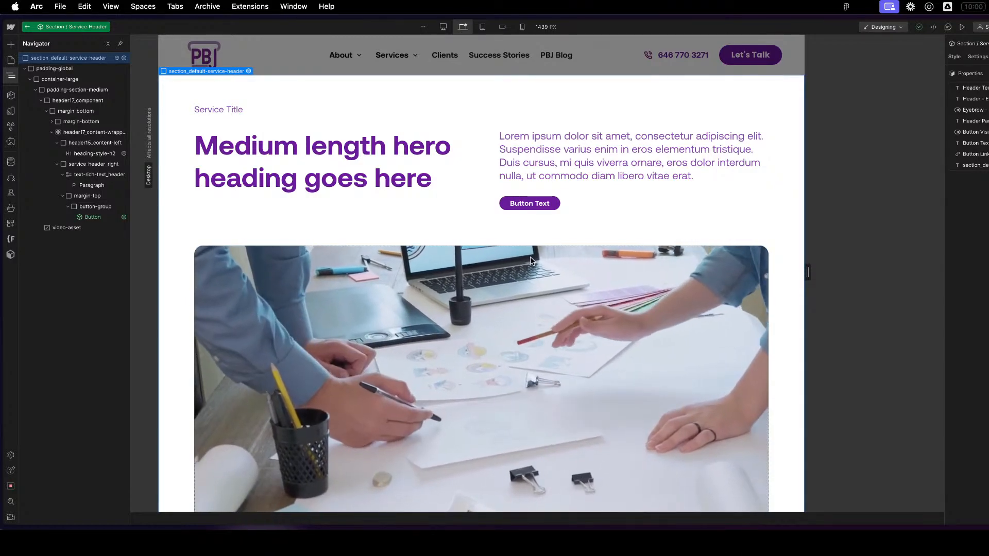
key("z")
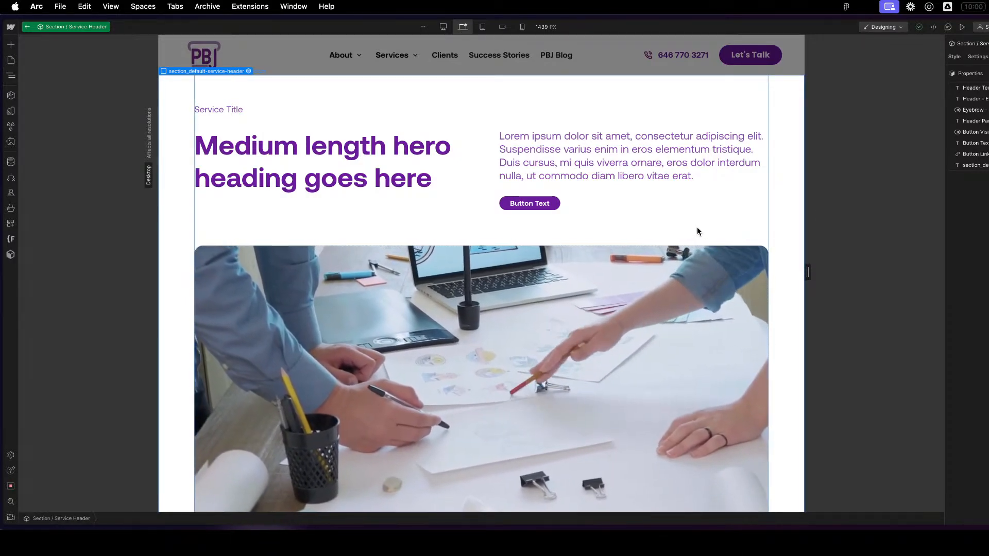
scroll(701, 230, "down", 14)
scroll(703, 229, "up", 5)
scroll(702, 222, "up", 6)
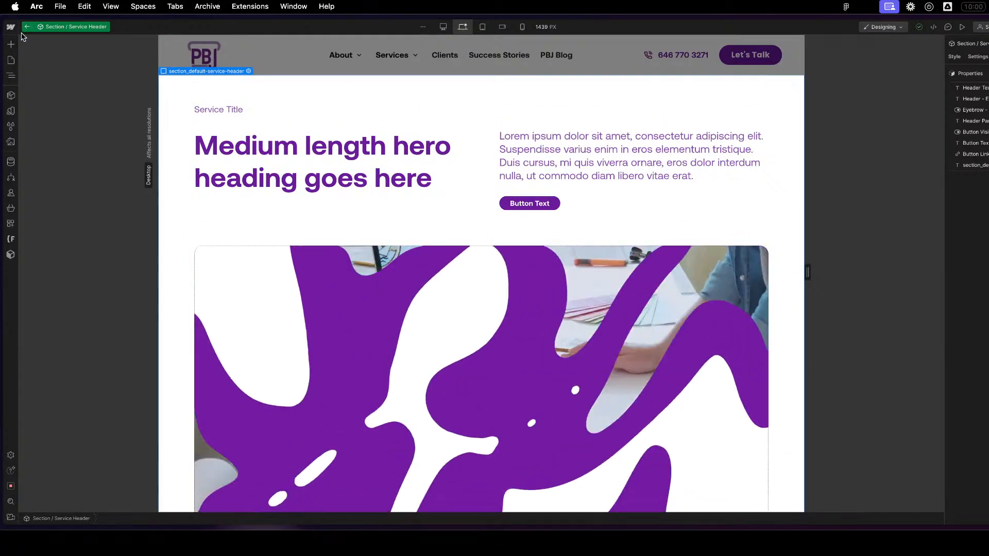
key("z")
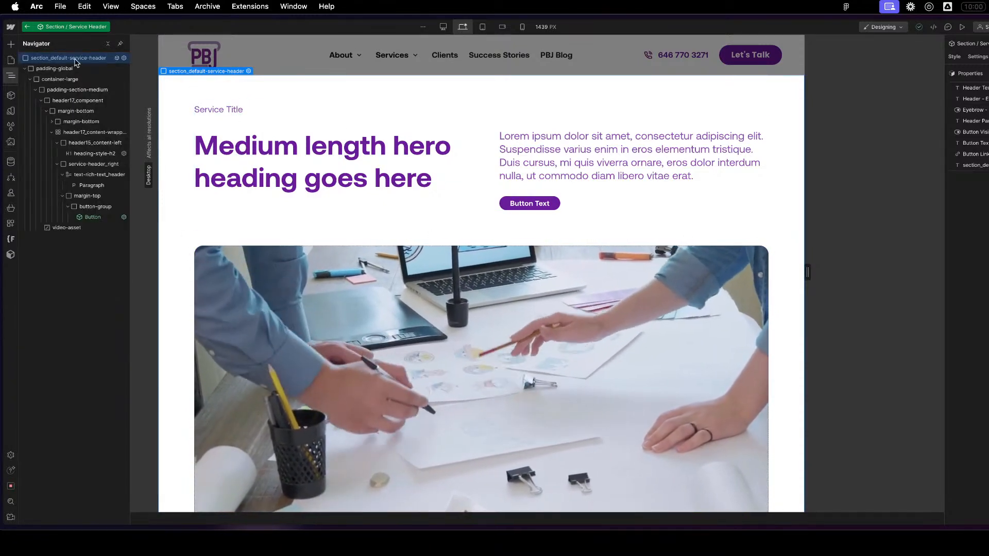
- Assign the Header Text property to a new Content group and add the header eyebrow text property to the same group
left_click(983, 88)
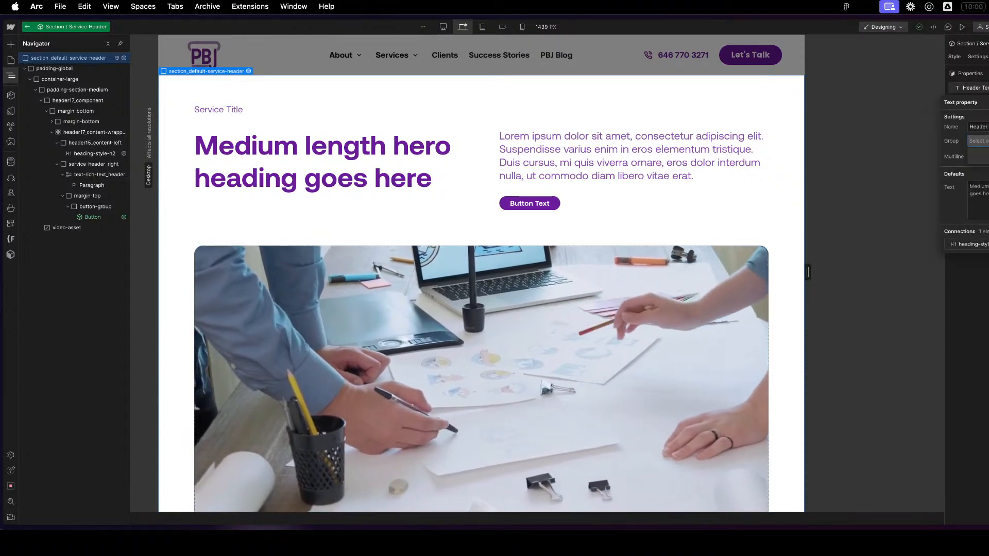
type("Content")
key("Return")
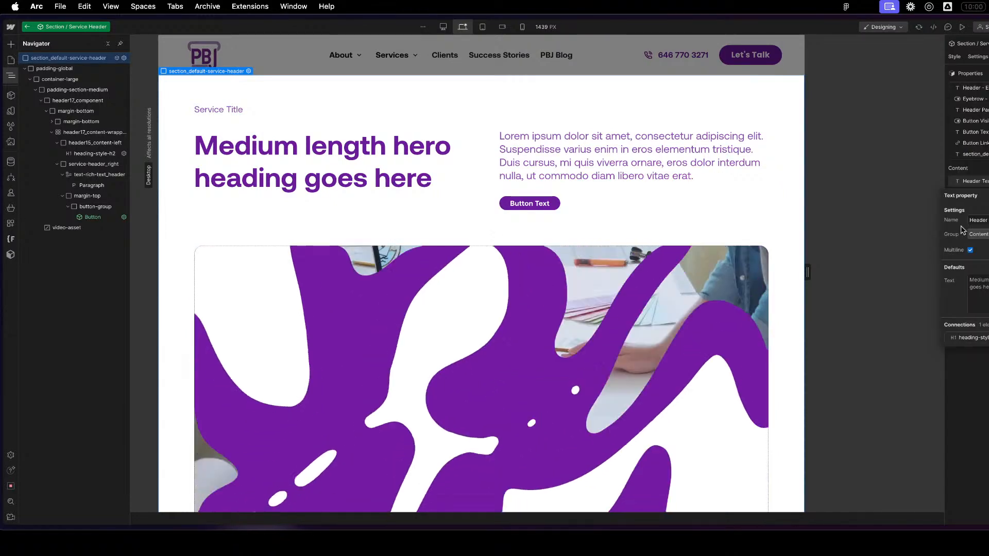
key("Escape")
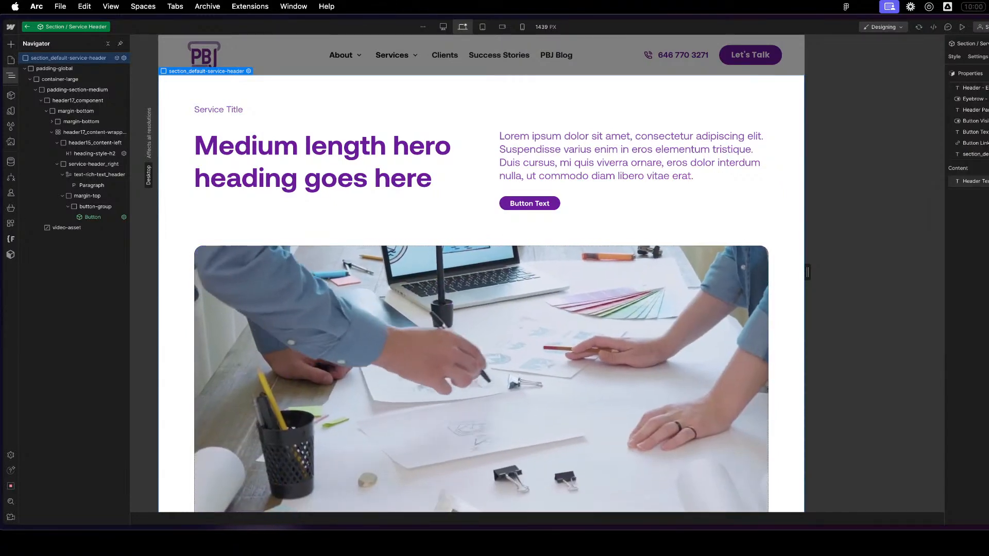
left_click(983, 88)
left_click(984, 155)
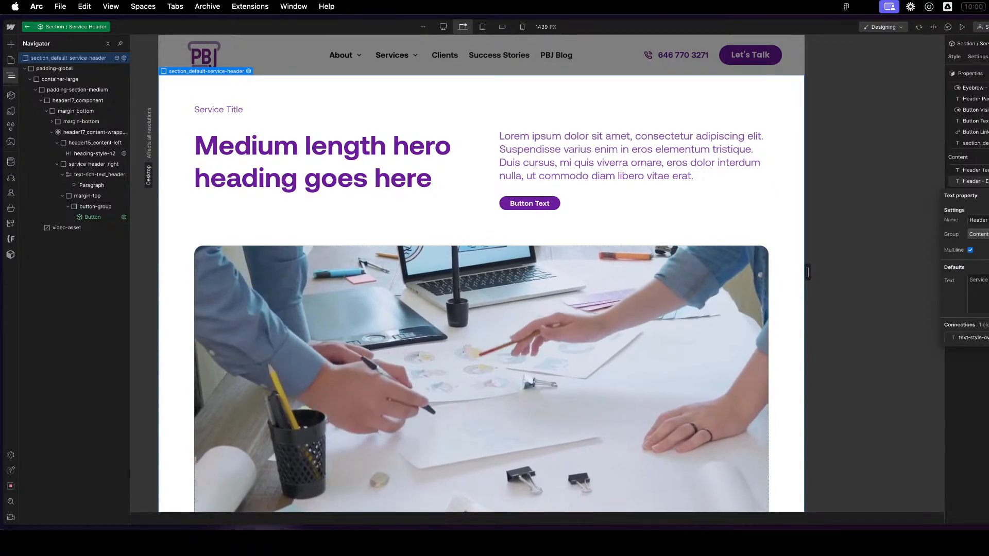
key("Escape")
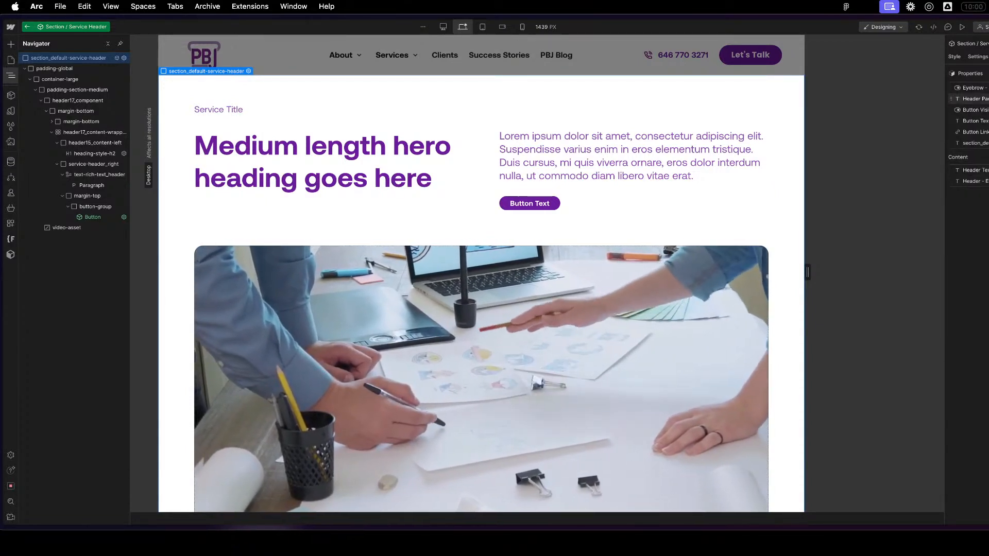
- Delete the unused header paragraph property and assign the eyebrow visibility property to the Content group
left_click(988, 99)
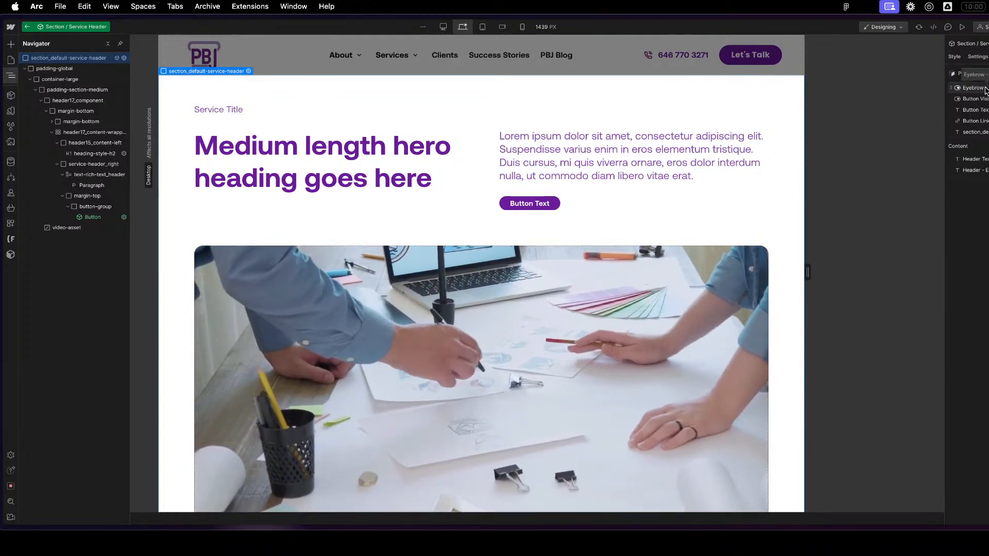
left_click(985, 88)
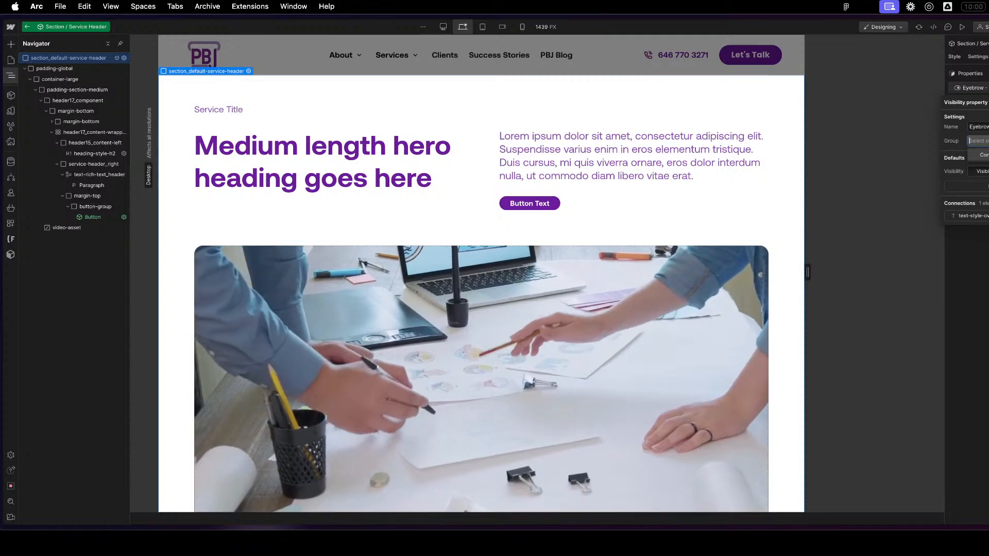
left_click(981, 154)
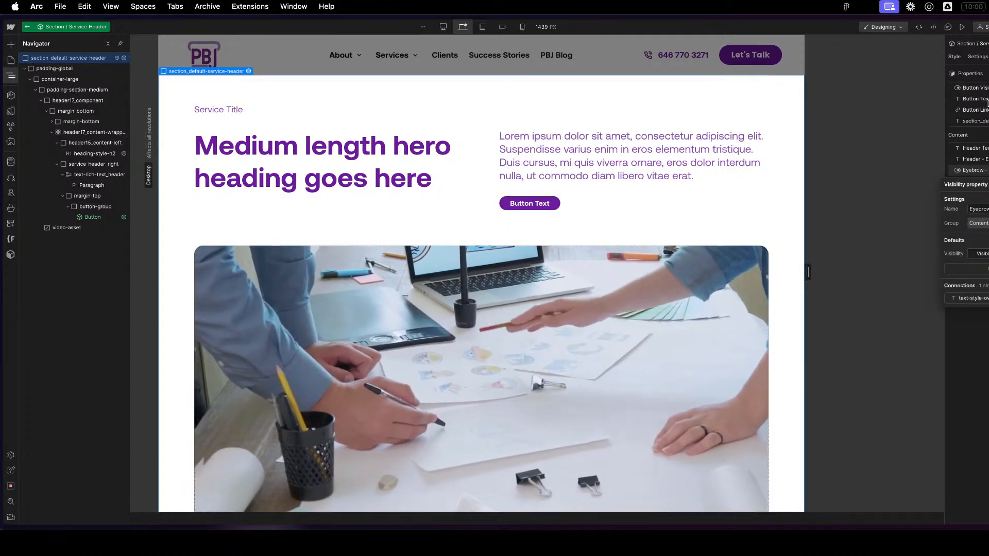
- Rename the section's data-theme text property to Theme and assign it to a new group named Section Styles
left_click(985, 121)
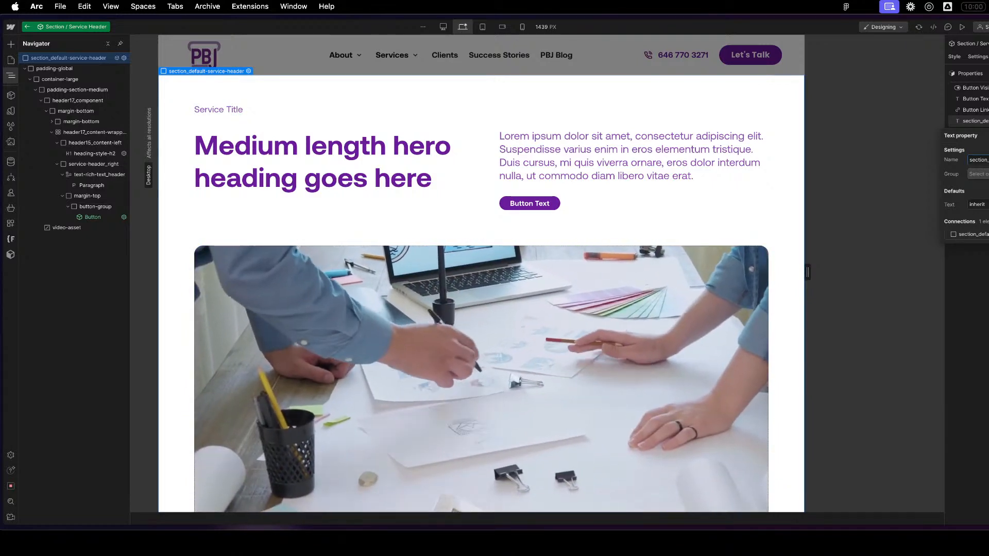
key("super+a")
type("Theme")
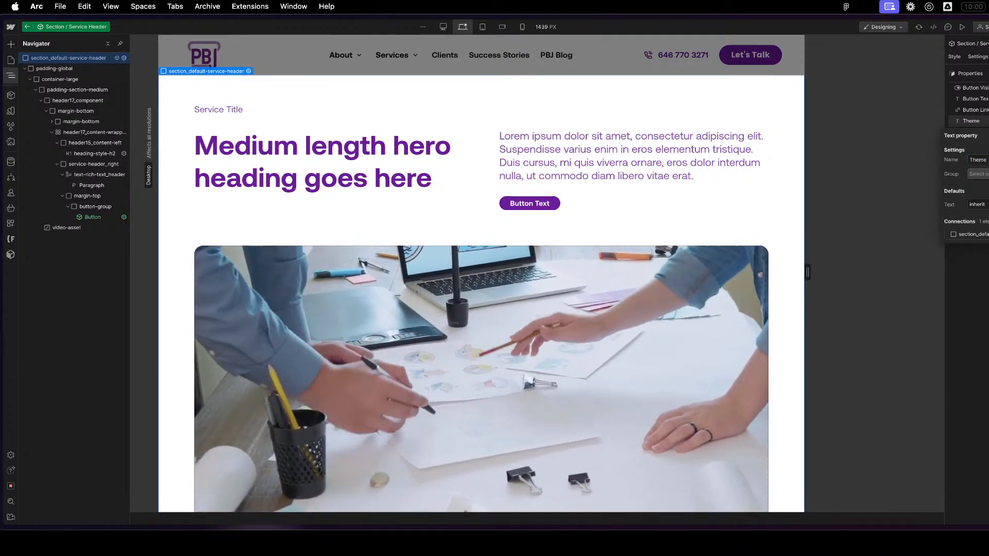
left_click(972, 173)
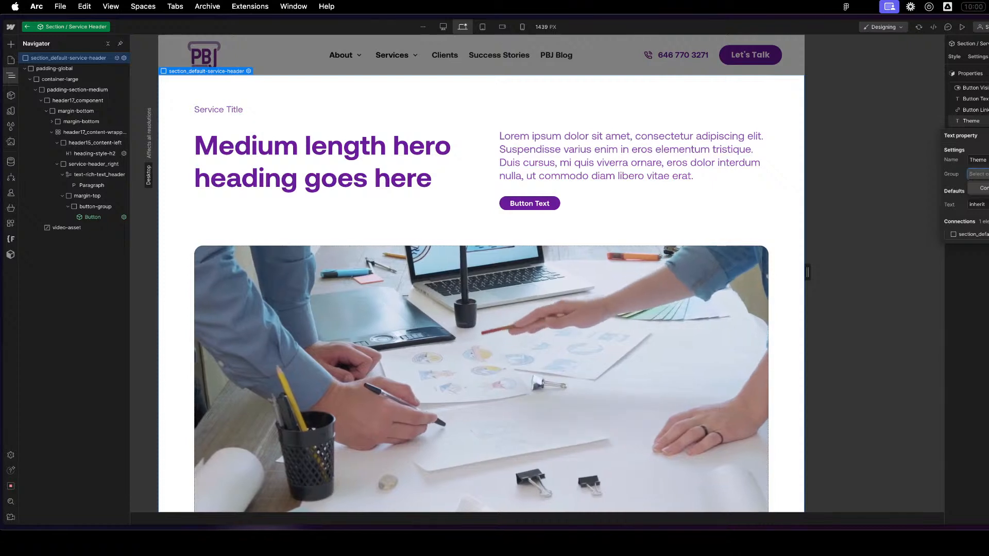
type("Sec")
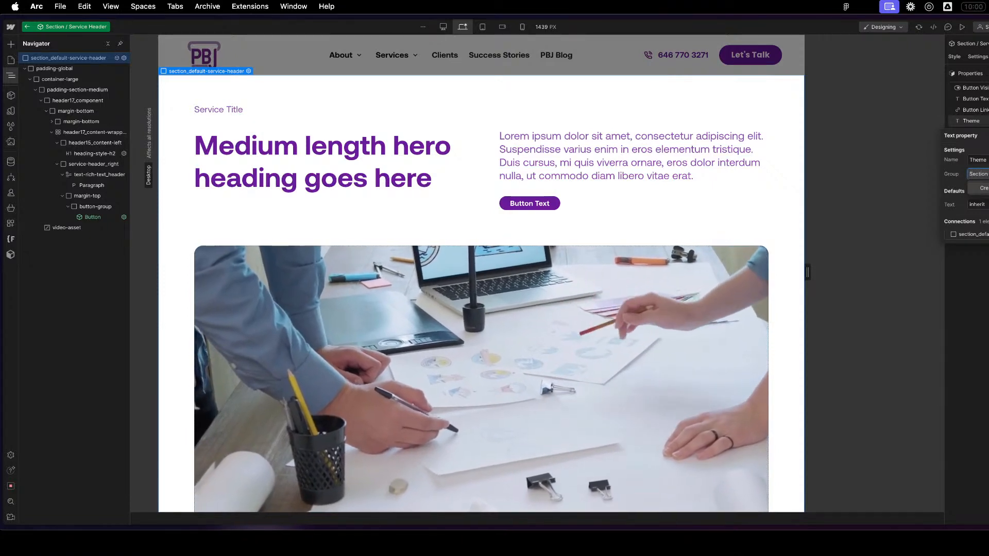
type("tion")
key("Return")
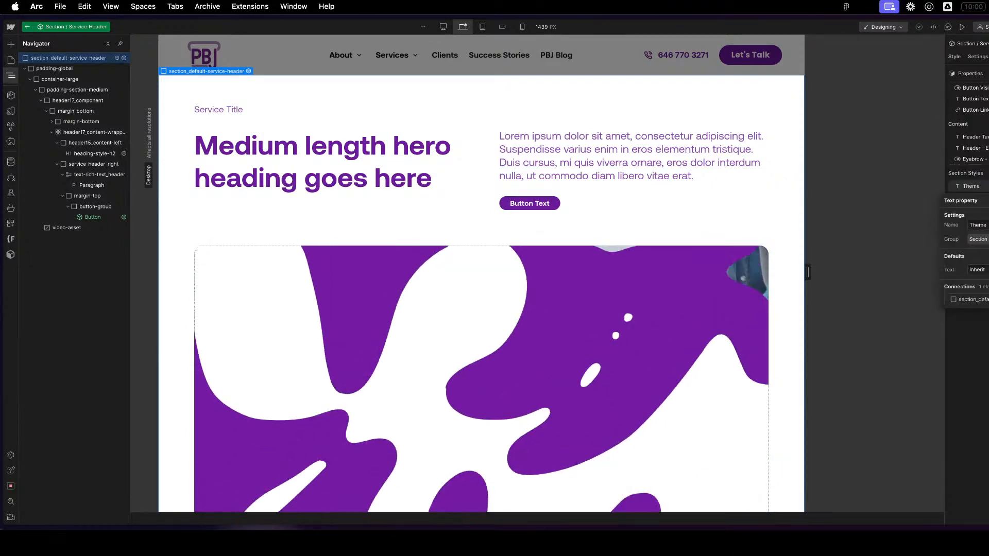
key("Escape")
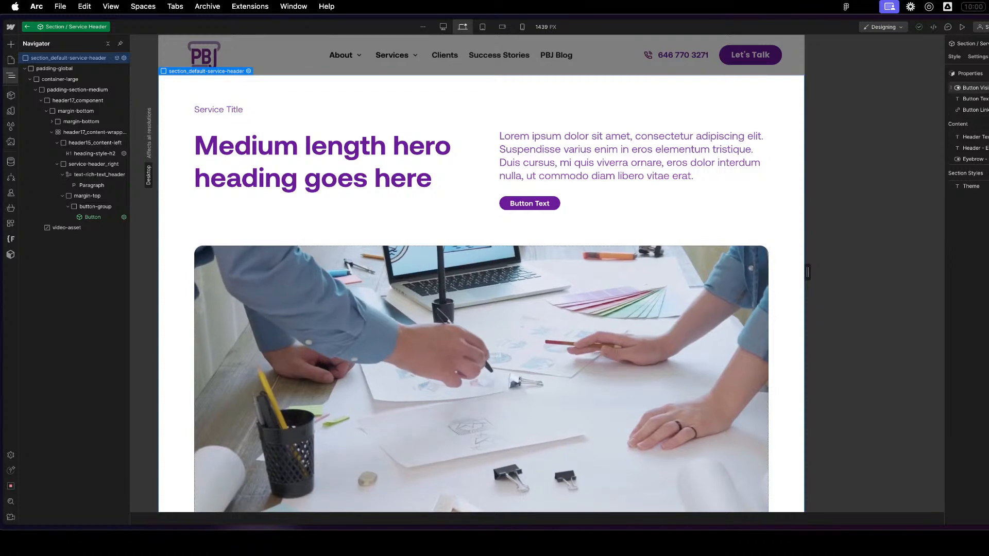
- Assign the Button Visibility property to a new group named Button
left_click(976, 88)
left_click(979, 141)
type("S")
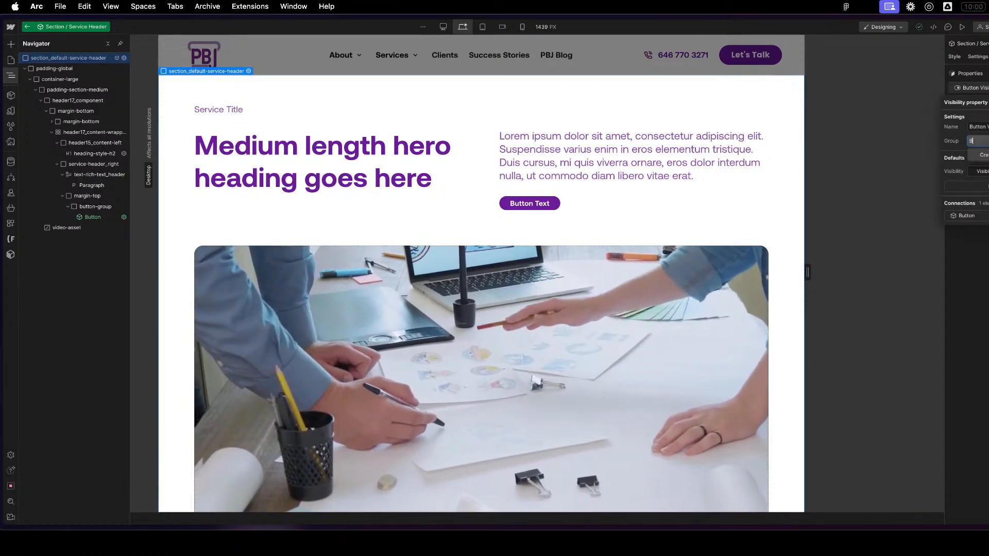
type("utton")
key("Return")
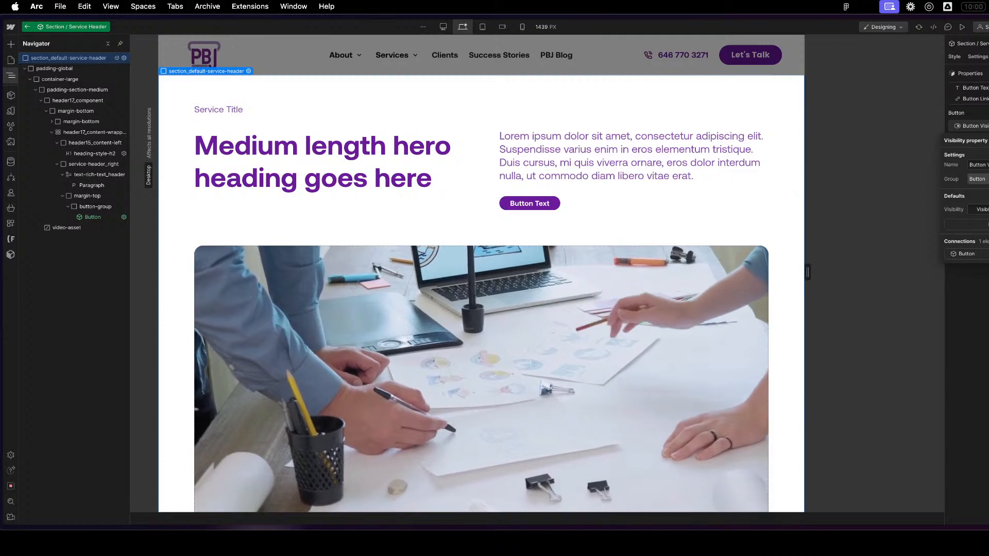
key("Escape")
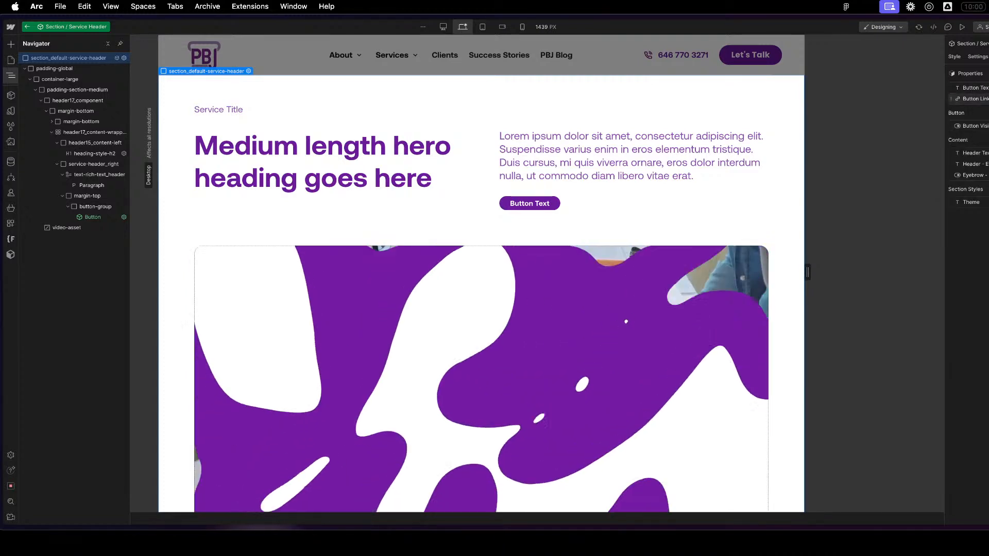
- Add the Button Link and Button Text properties to the existing Button group
left_click(975, 99)
left_click(979, 152)
left_click(983, 166)
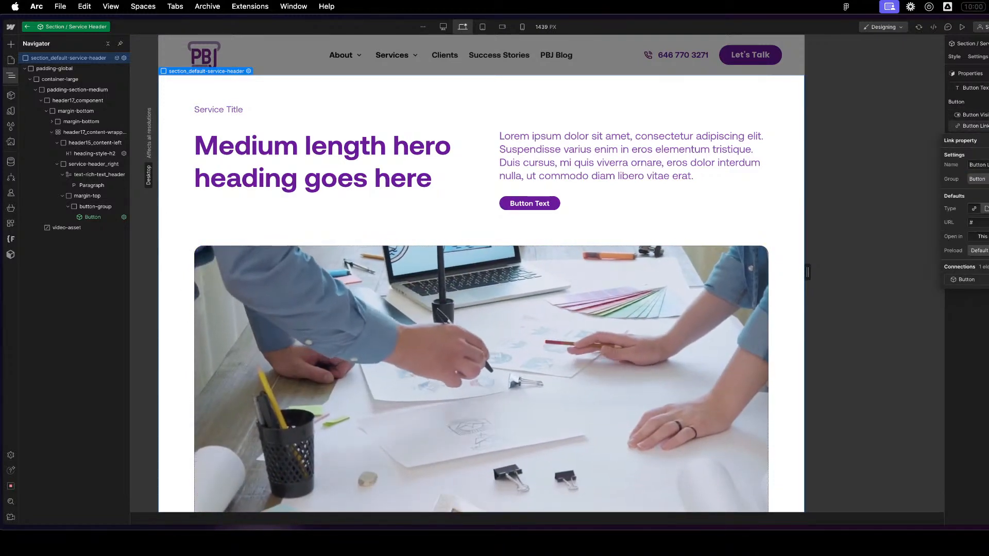
key("Escape")
left_click(975, 89)
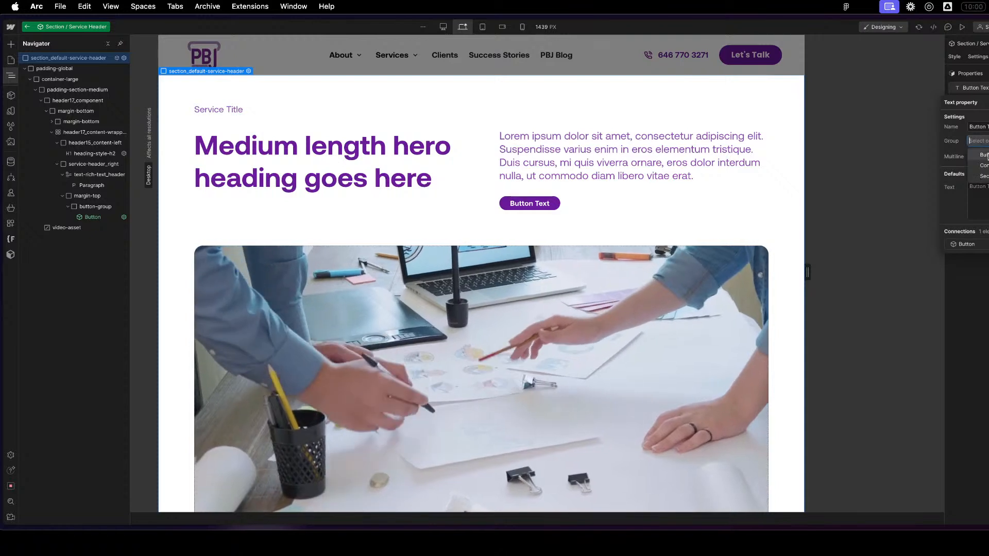
key("Escape")
- Reorder the component's property groups so Section Styles comes first, followed by Content and Button
left_click_drag(972, 190, 978, 92)
left_click_drag(957, 167, 964, 120)
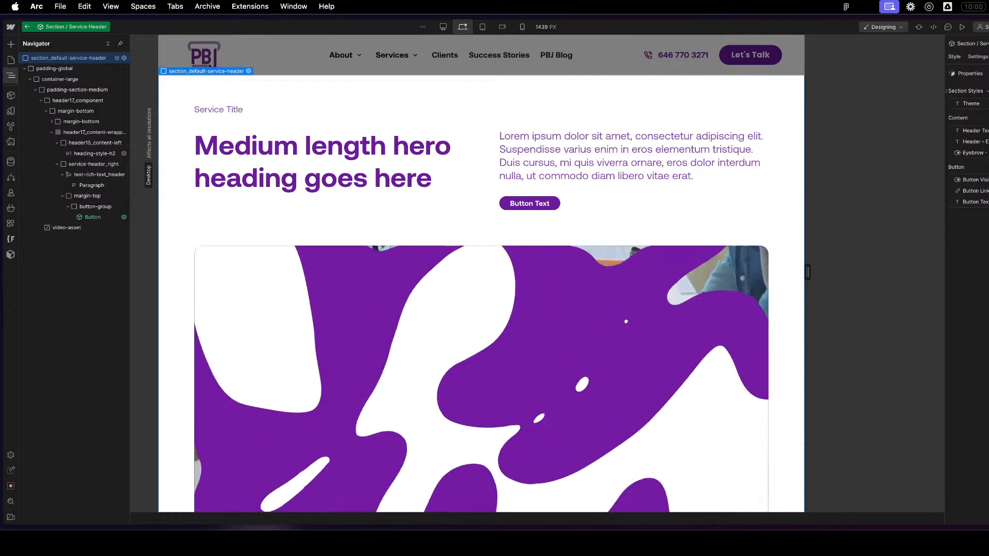
left_click(687, 301)
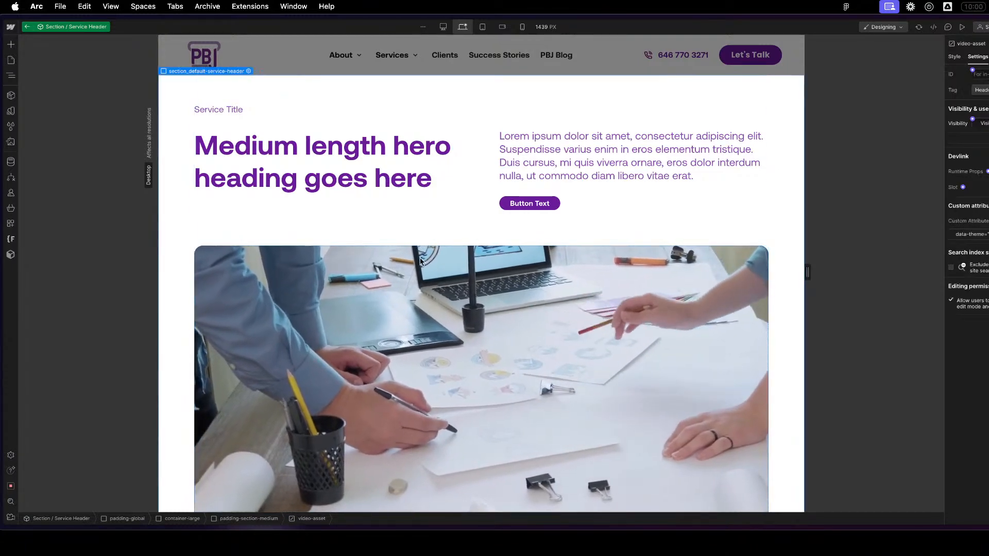
- Try the value dark for the Theme property of the Service Header instance on the page, and undo the change
left_click(28, 26)
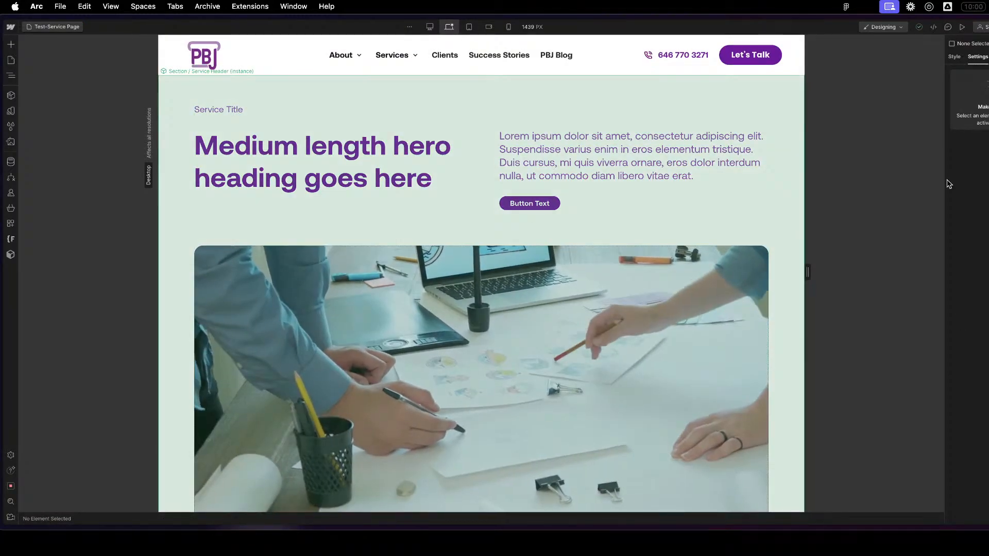
left_click(344, 238)
left_click(978, 110)
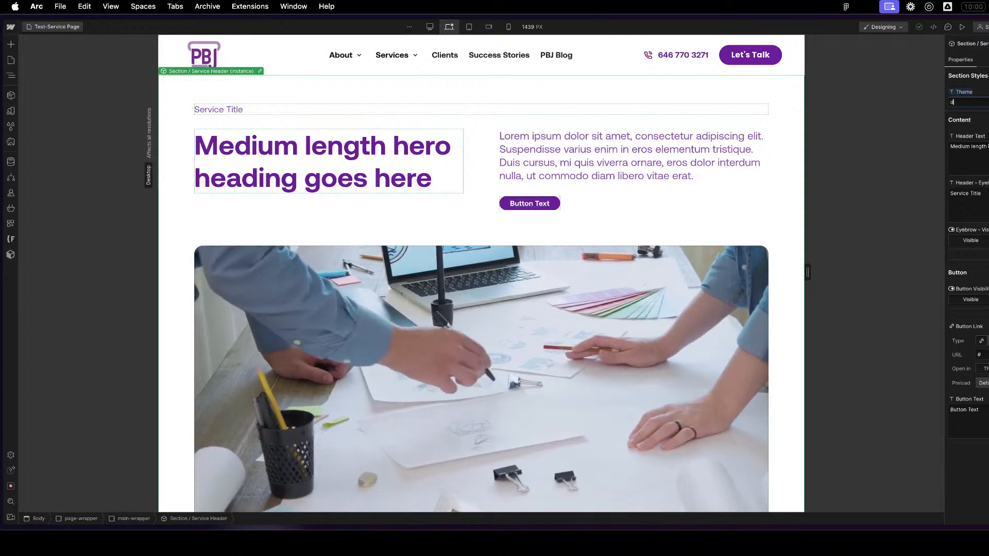
type("dark")
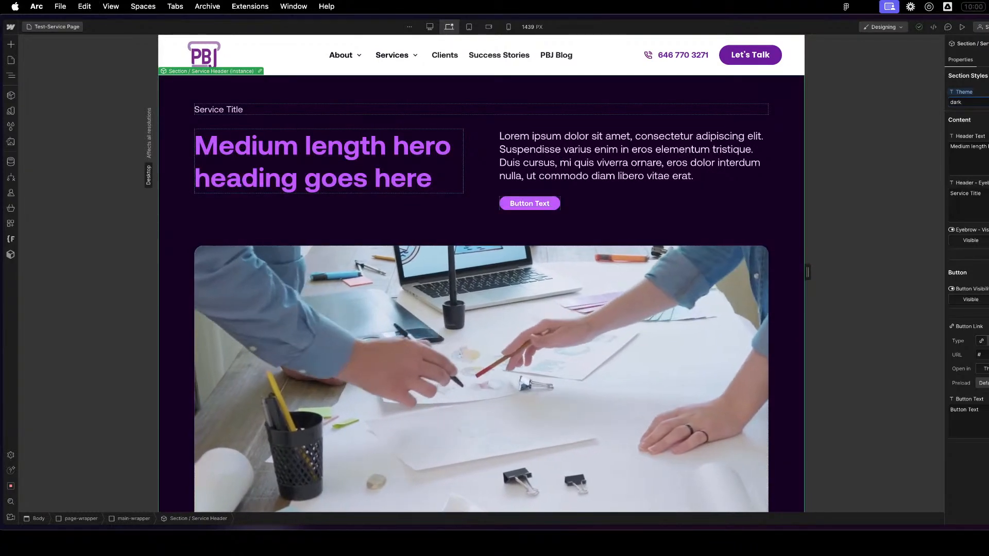
key("super+z")
key("super+z")
scroll(618, 281, "down", 10)
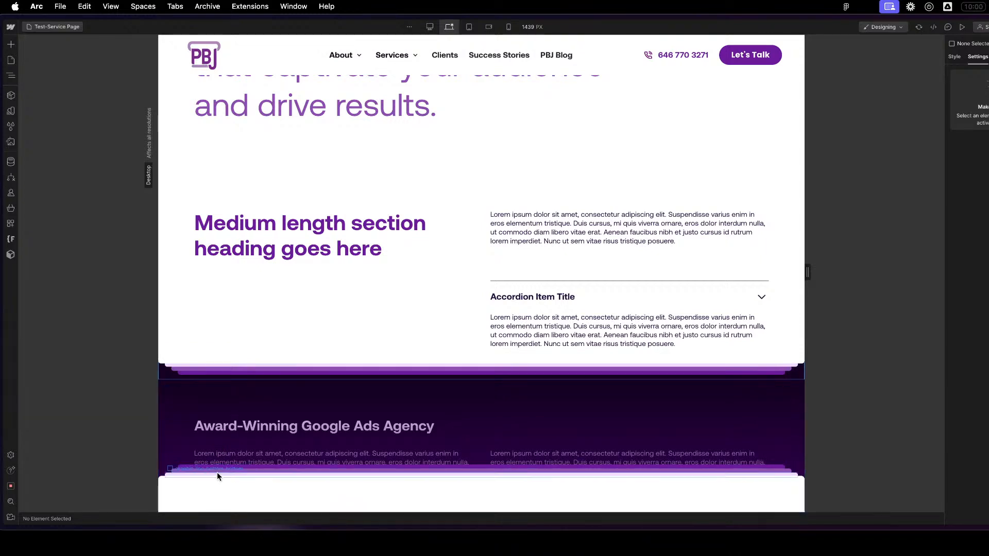
- Open the Section / Layout 2 component for editing and add a slot property named Slot
left_click(409, 271)
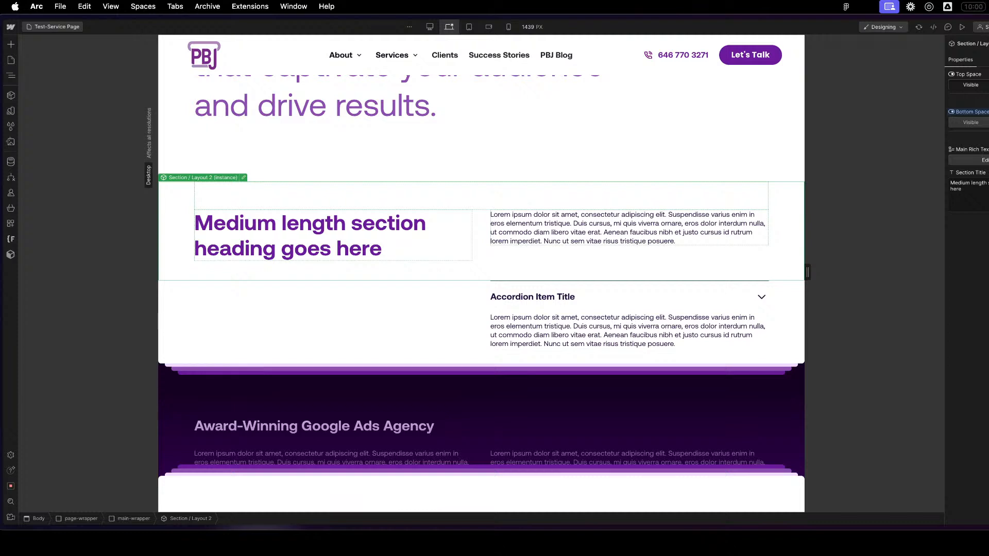
key("z")
double_click(77, 154)
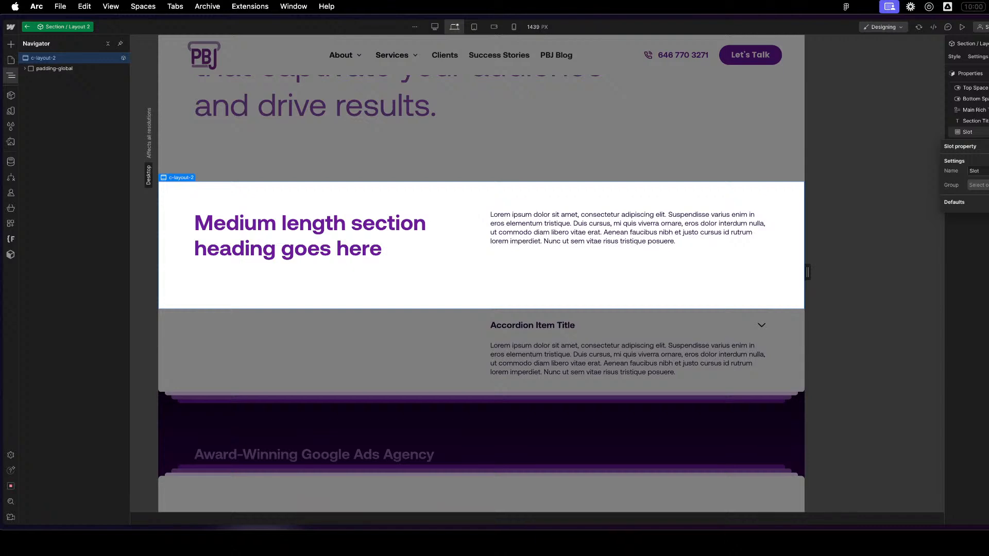
double_click(976, 171)
key("Return")
key("Escape")
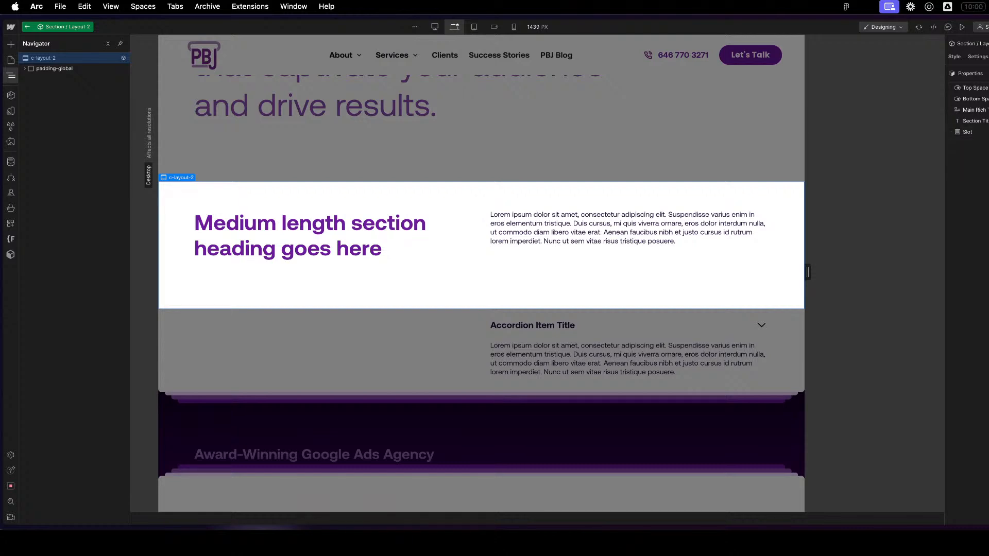
- Move the Block / Accordion 1 instance from the page into the Section / Layout 2 component, below the rich text
left_click(553, 219)
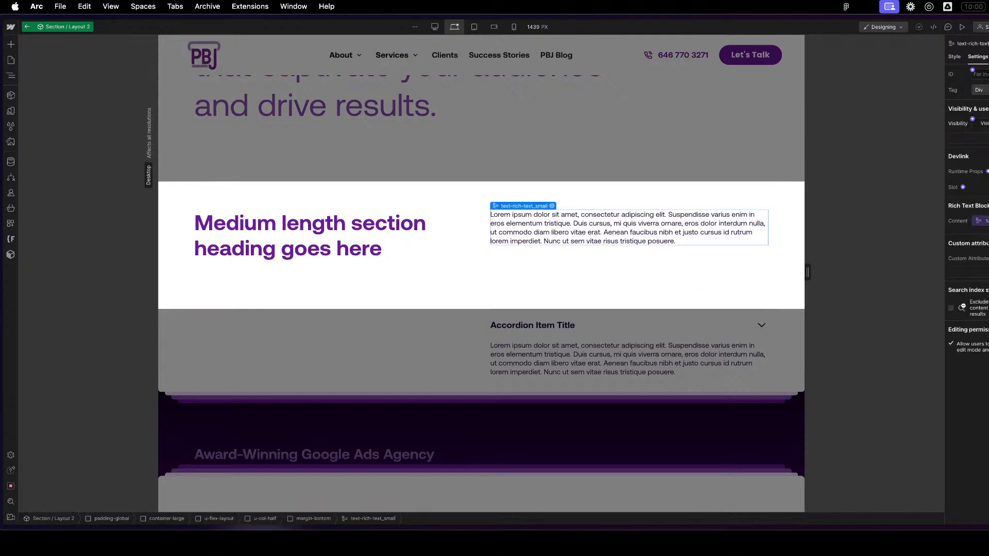
left_click(601, 331)
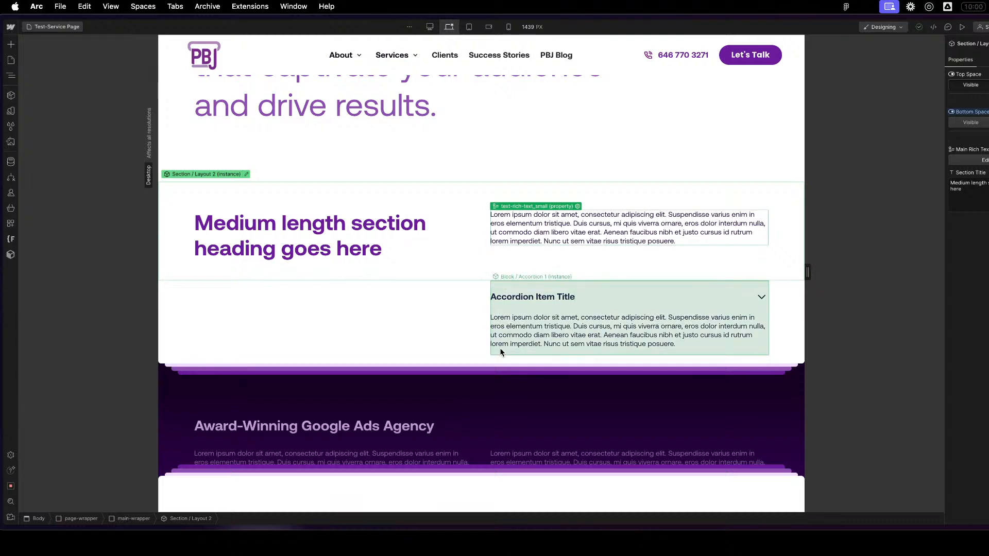
key("z")
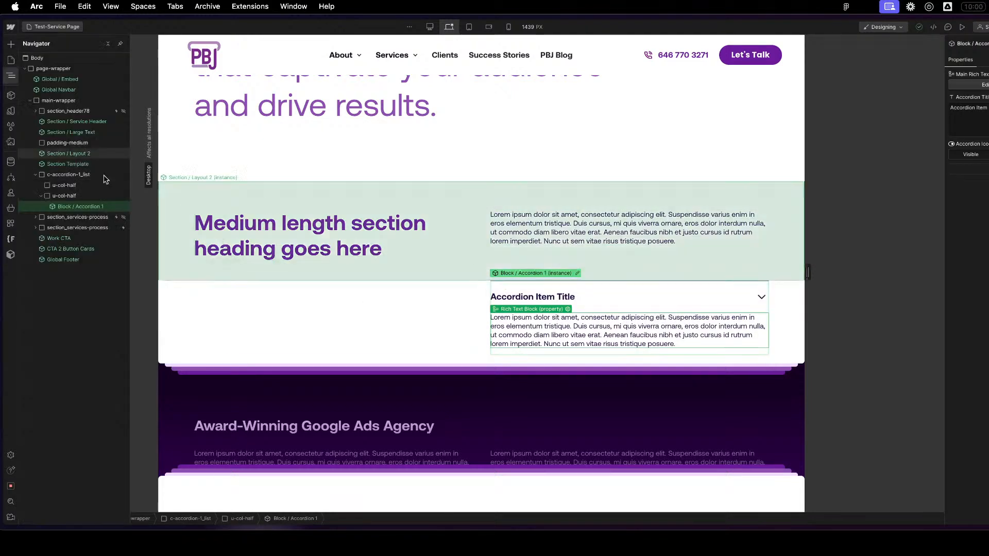
key("Delete")
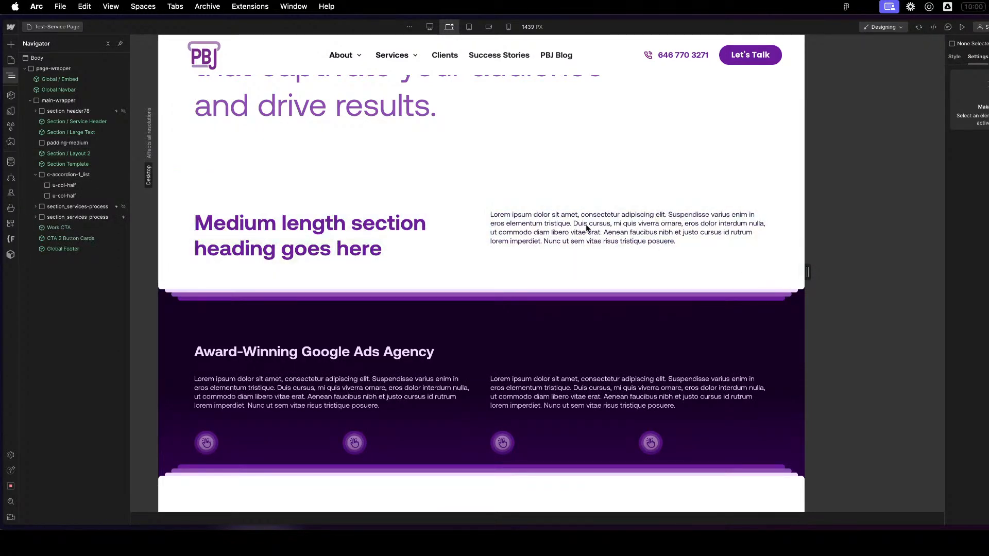
left_click(584, 224)
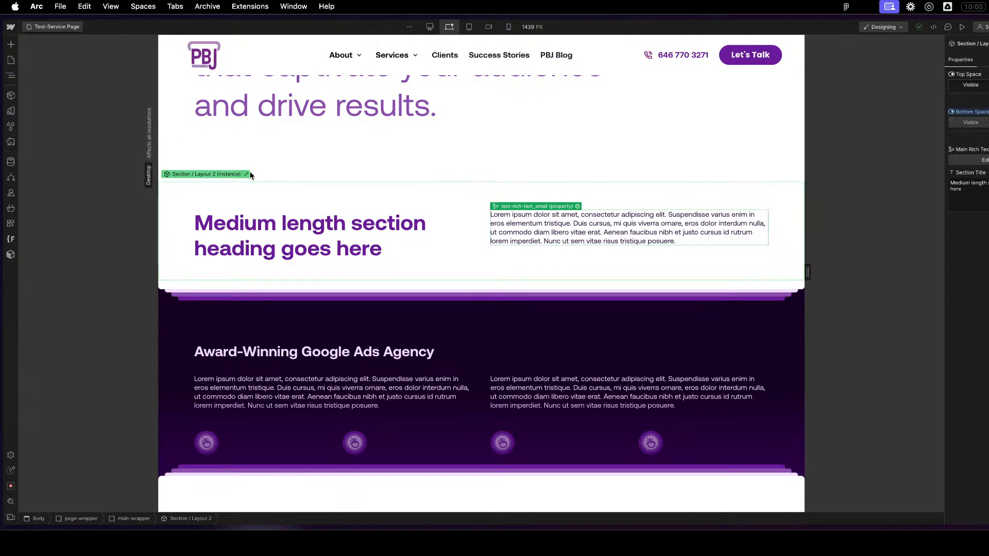
double_click(603, 263)
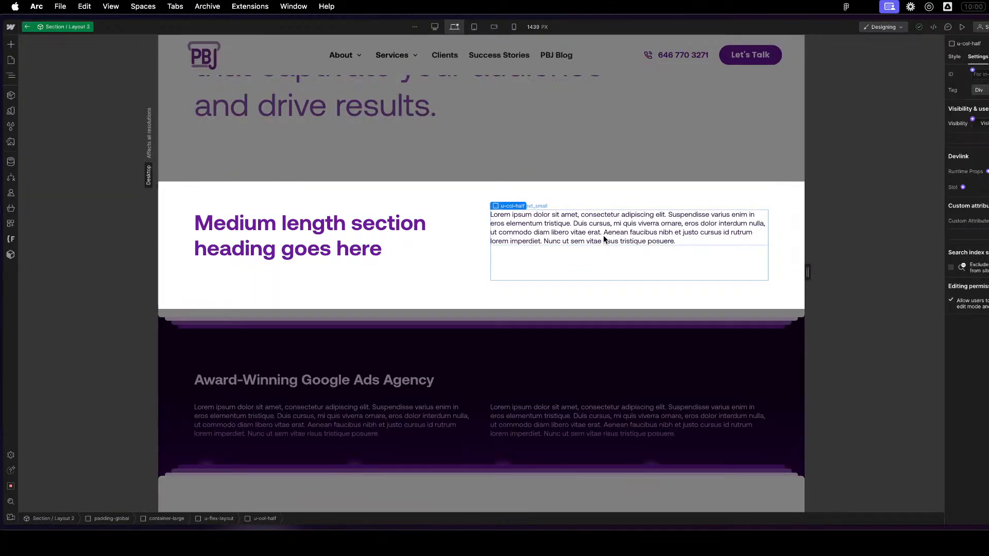
key("super+z")
left_click(585, 306)
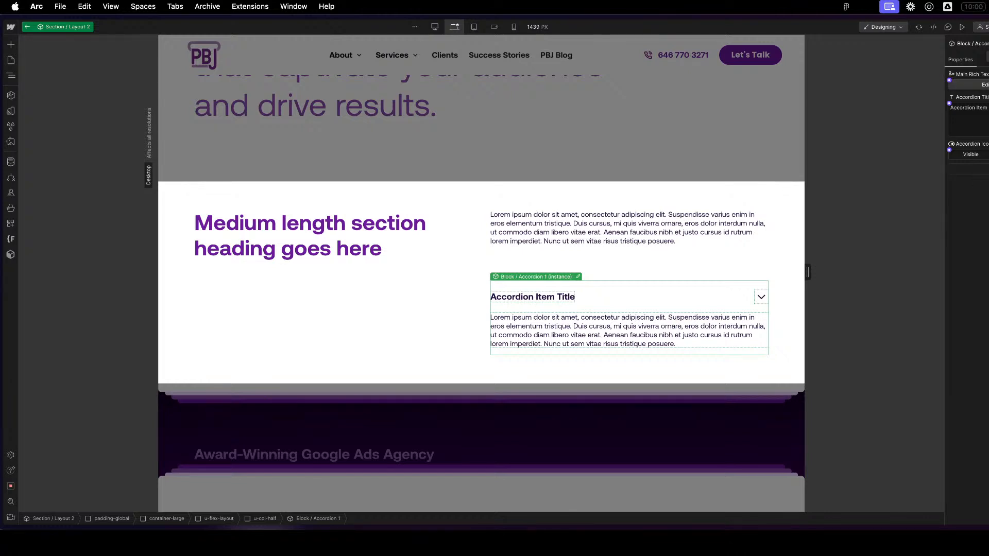
- Insert a Div Block in the component's second u-col-half column, between margin-bottom and the Block / Accordion 1 instance
left_click(583, 259)
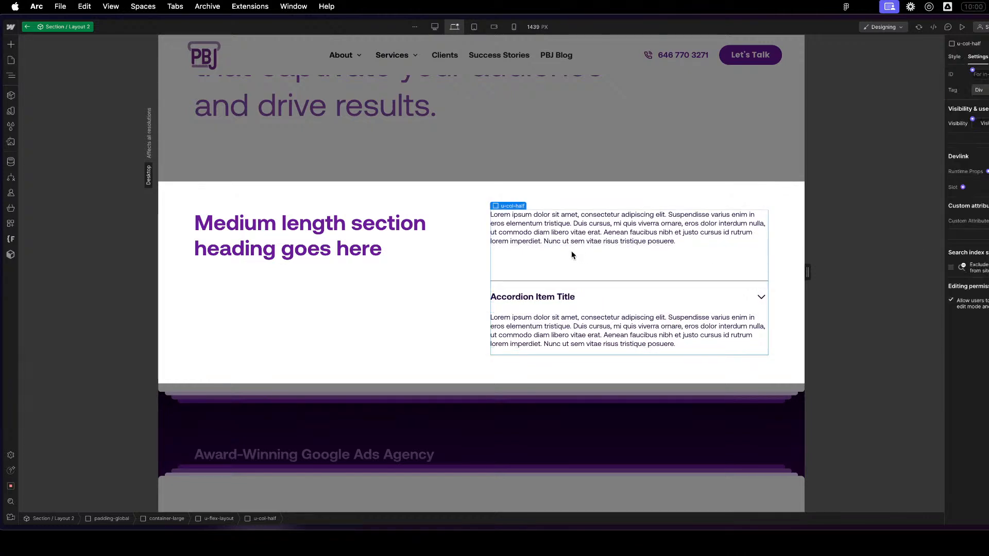
key("z")
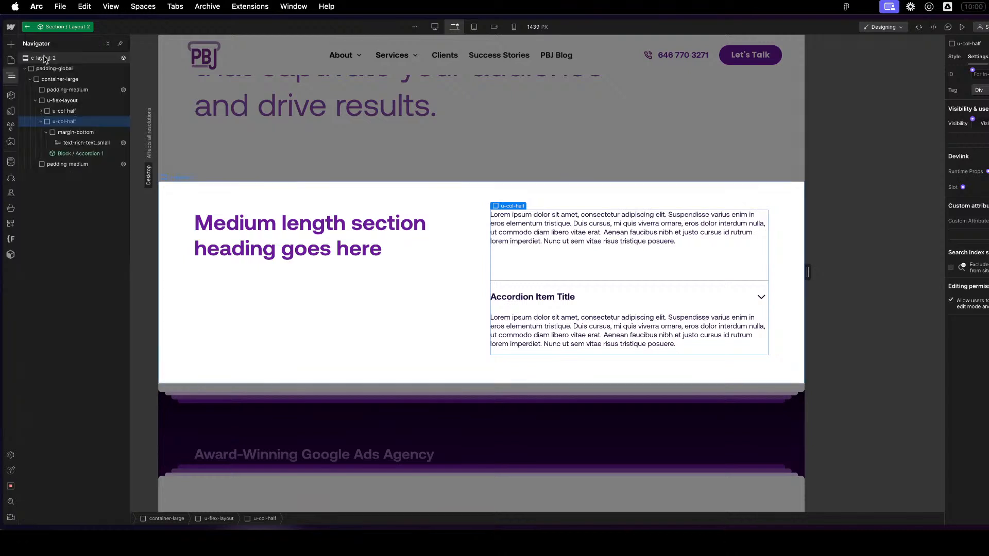
left_click(46, 58)
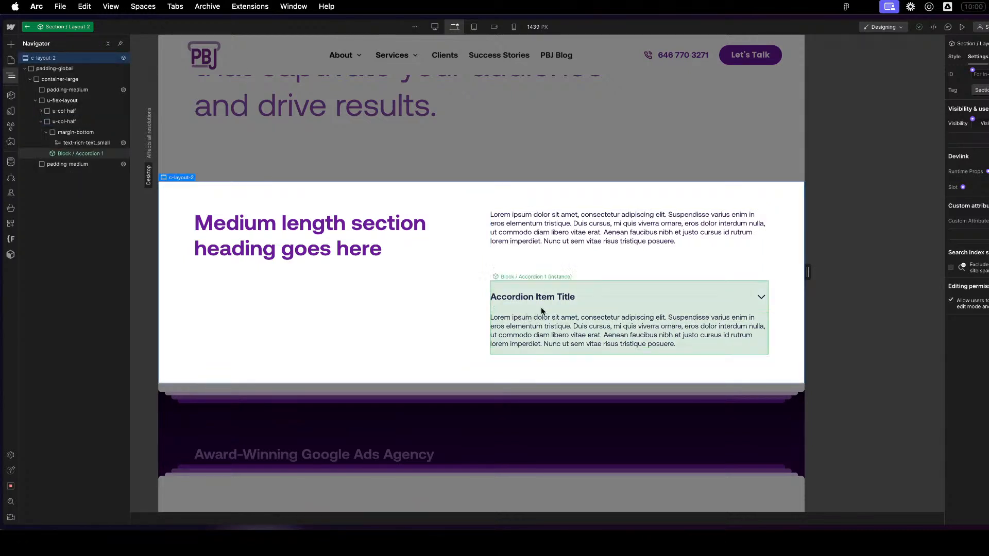
left_click(613, 262)
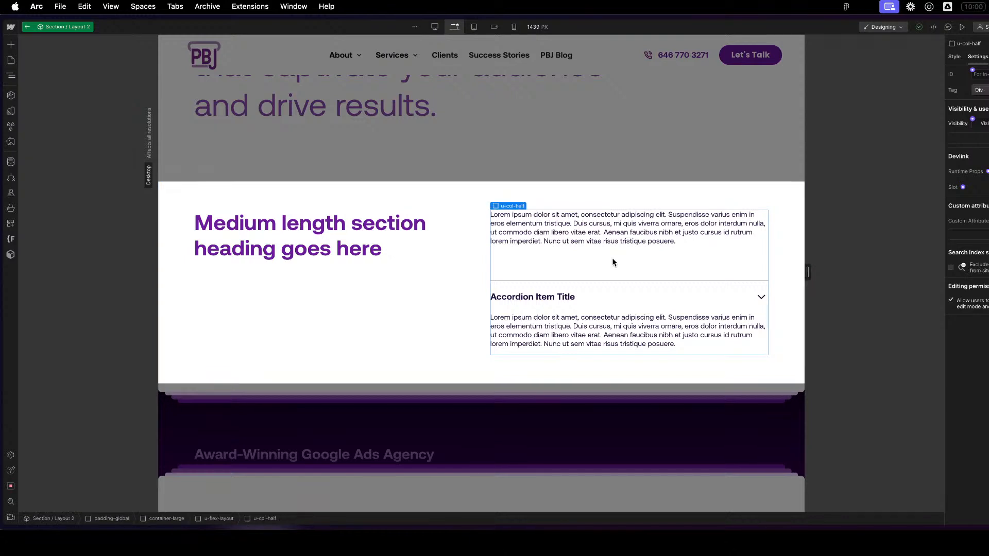
key("z")
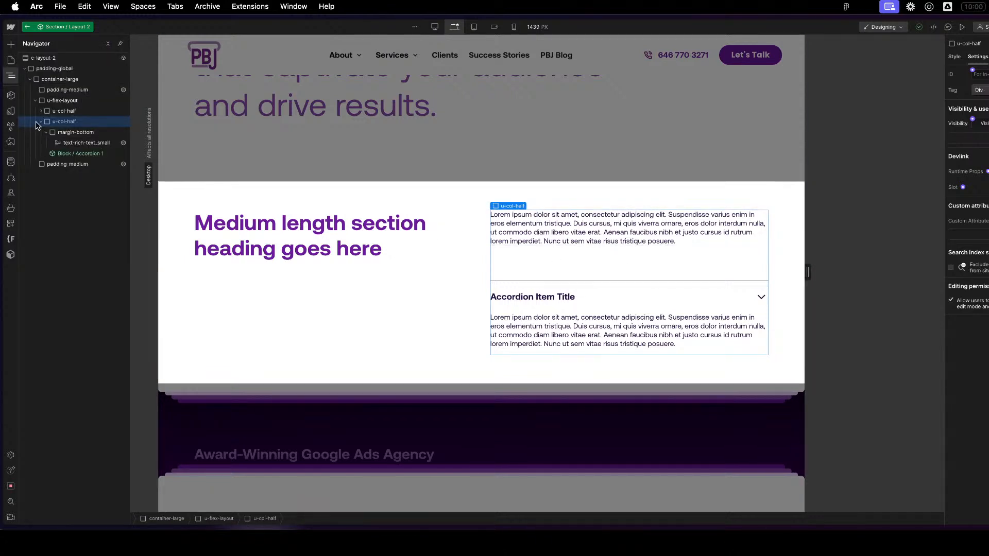
left_click(47, 132)
key("super+k")
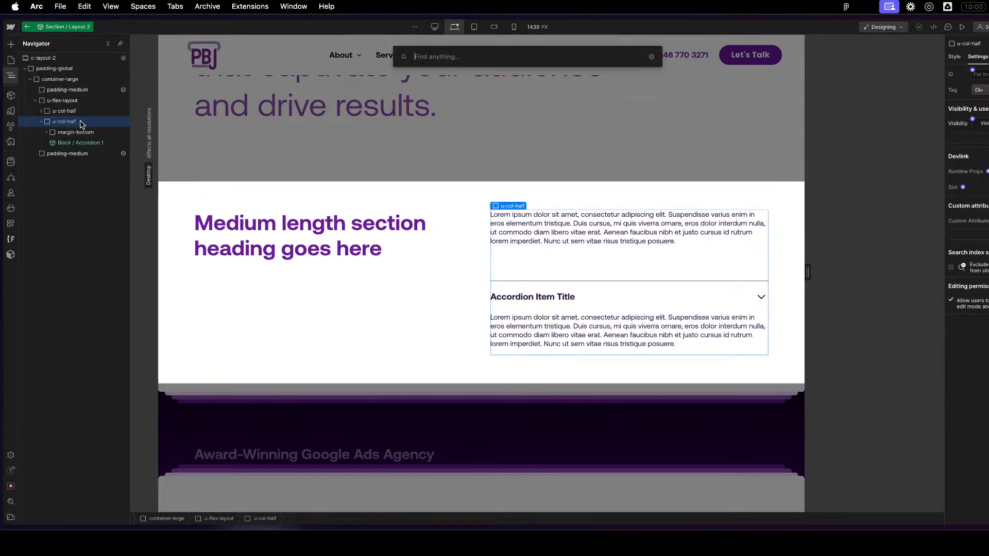
type("d")
left_click(480, 102)
left_click_drag(66, 153, 80, 143)
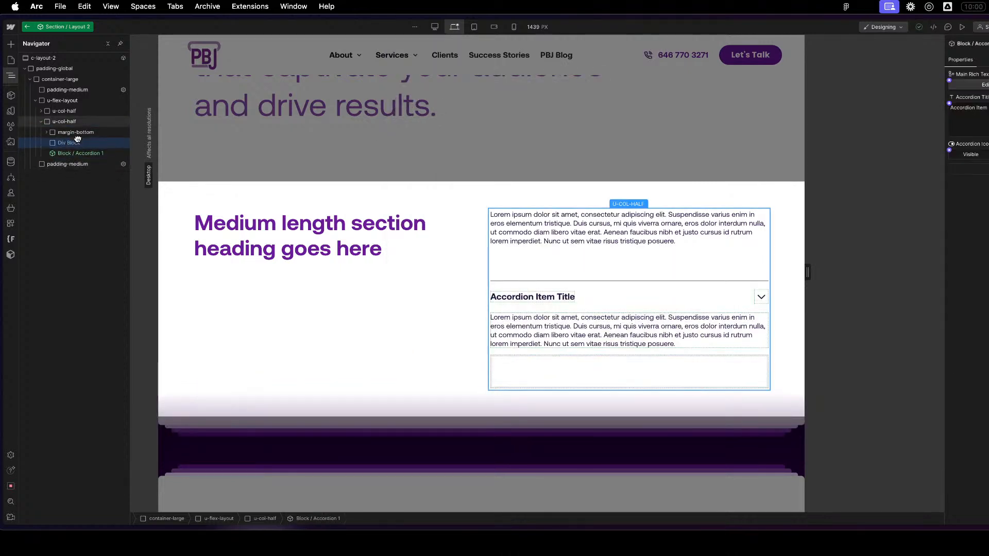
- Connect the new Div Block to the Slot property and remove the Block / Accordion 1 instance below it
left_click(103, 143)
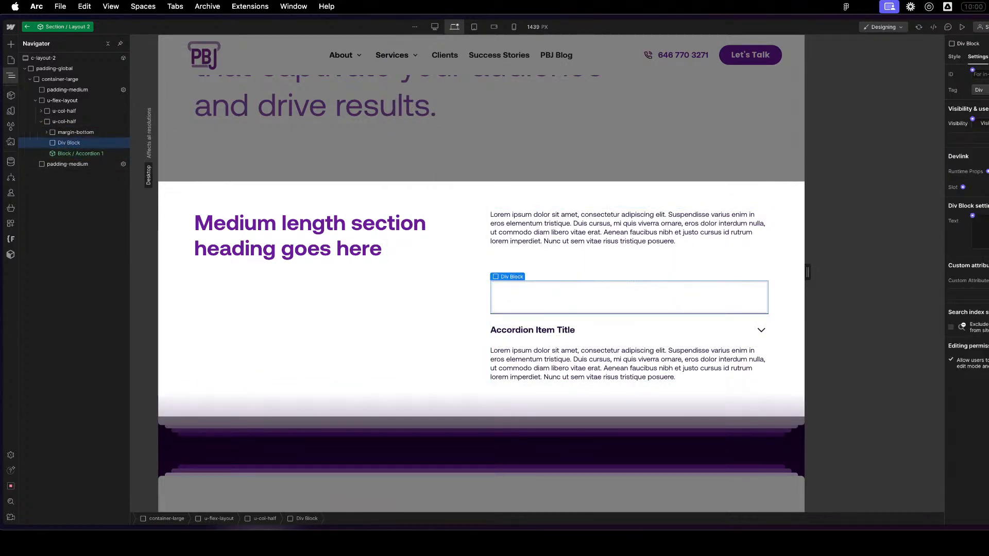
left_click(962, 187)
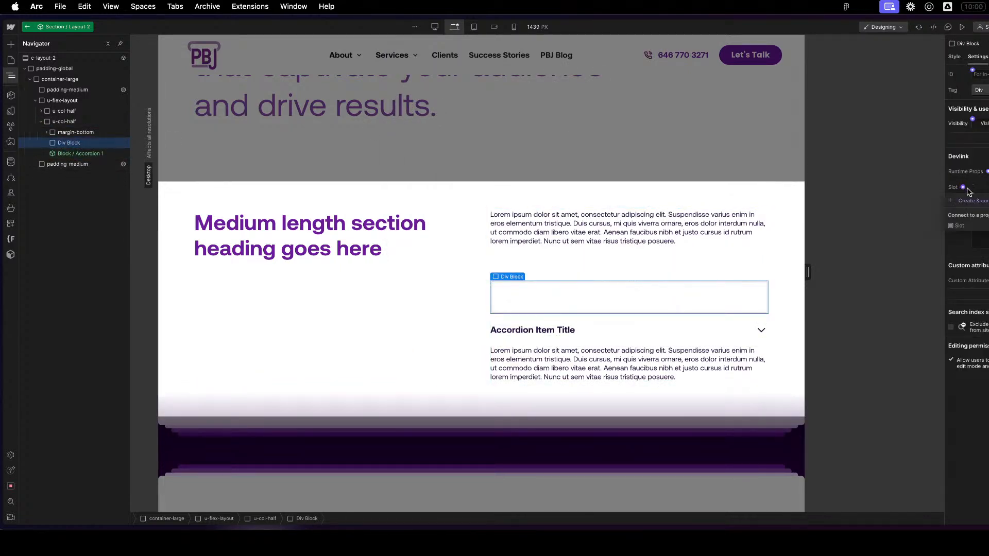
left_click(959, 227)
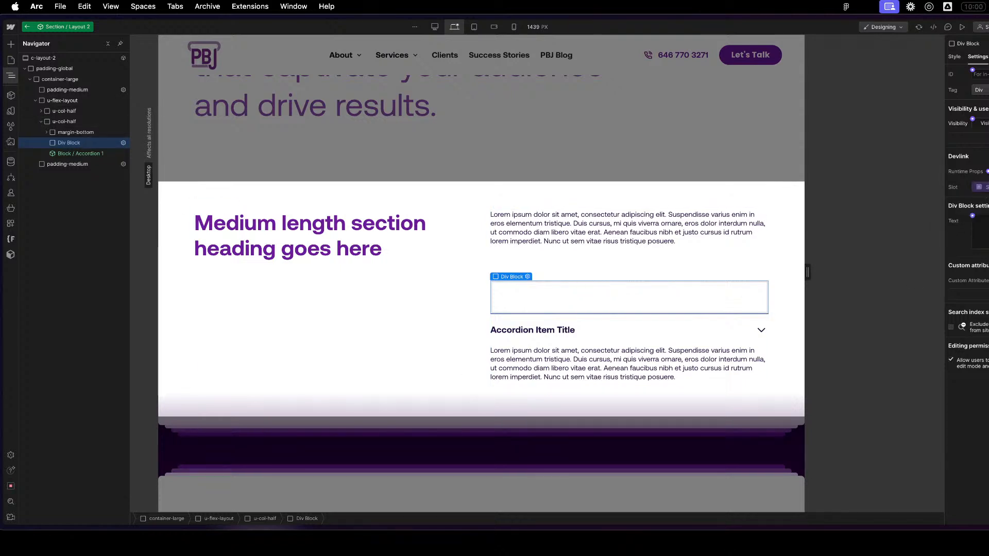
left_click(597, 338)
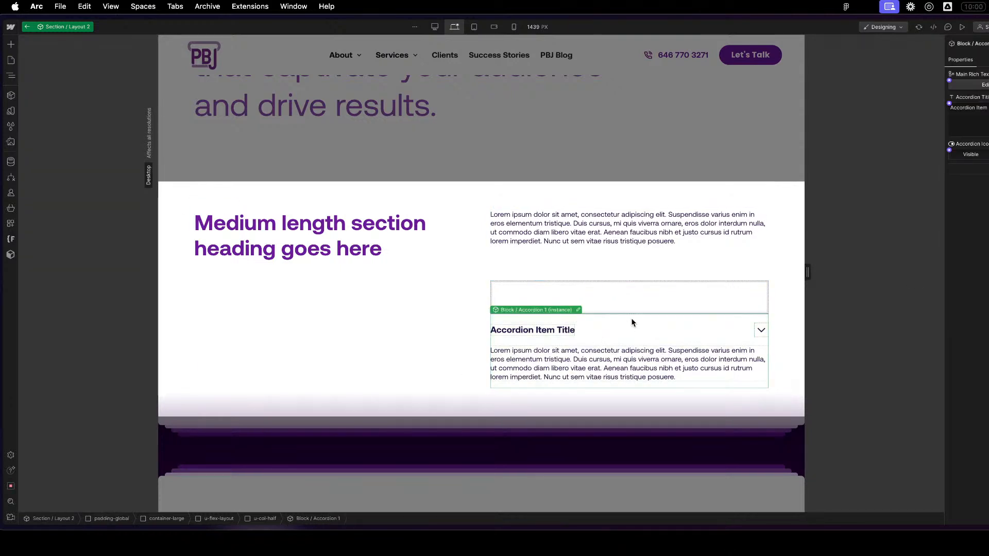
key("Delete")
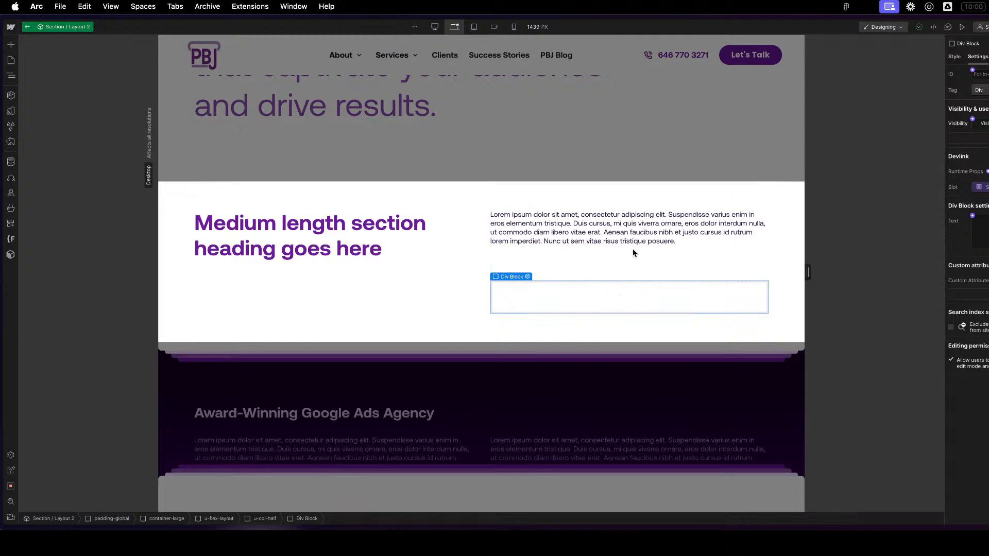
- Assign the component's Slot property to a new group named Slots
key("h")
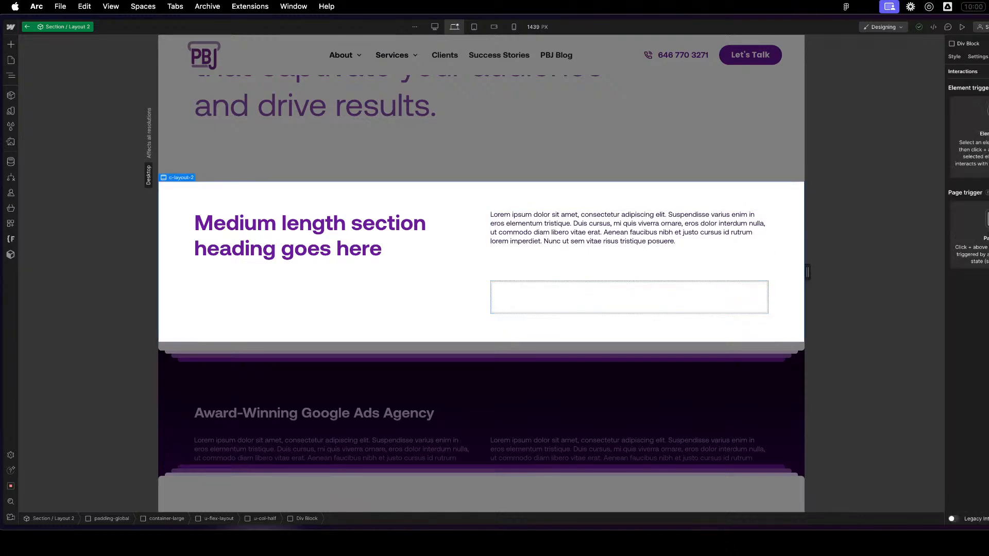
key("z")
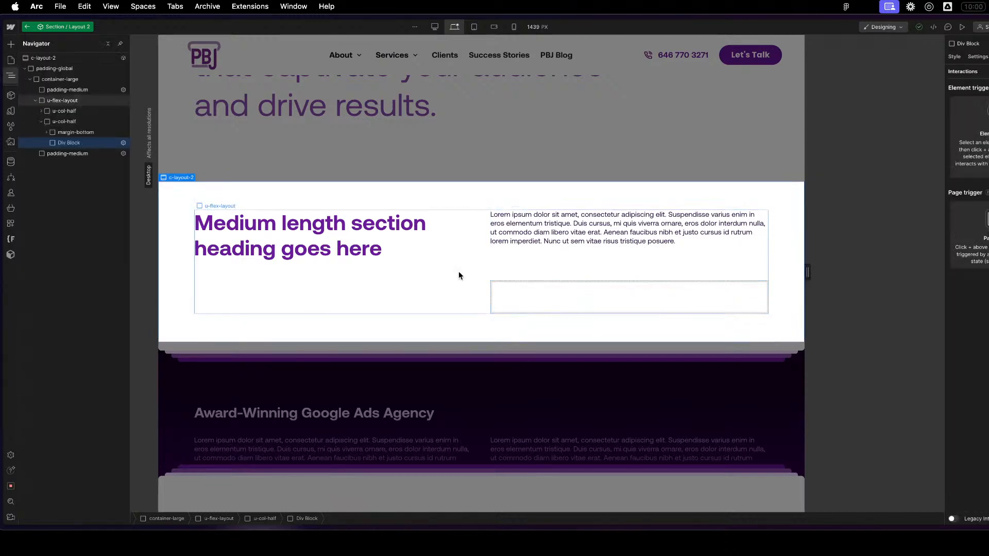
left_click(78, 58)
left_click(988, 56)
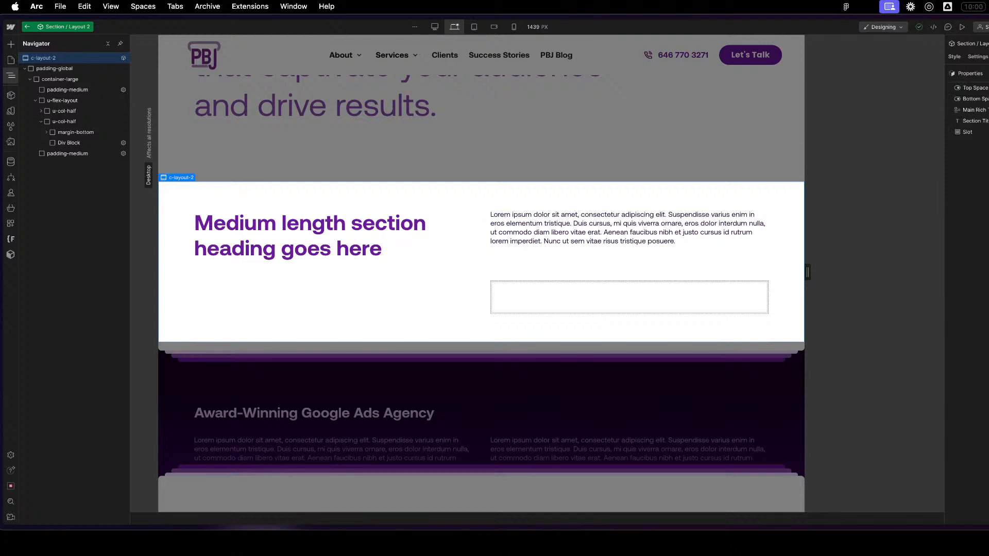
left_click(982, 132)
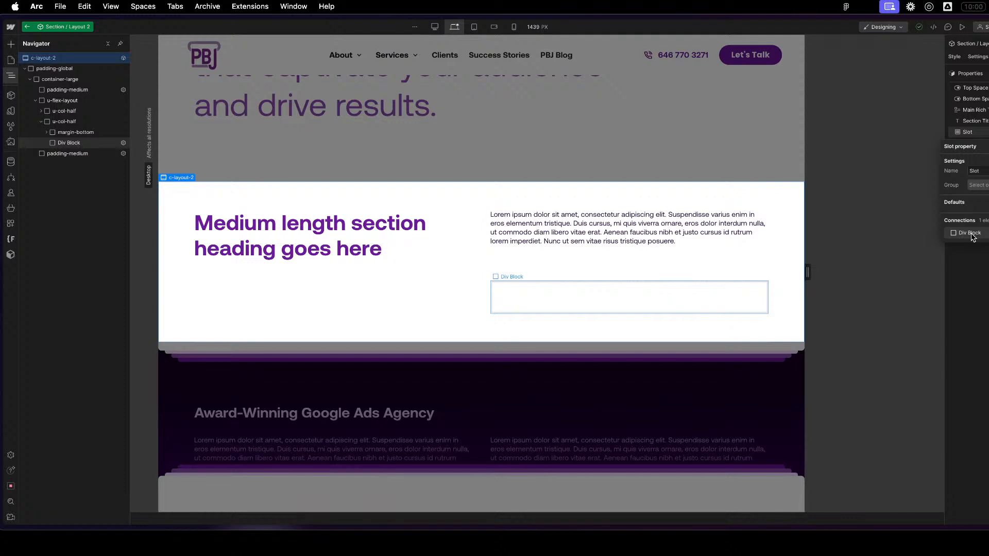
left_click(978, 185)
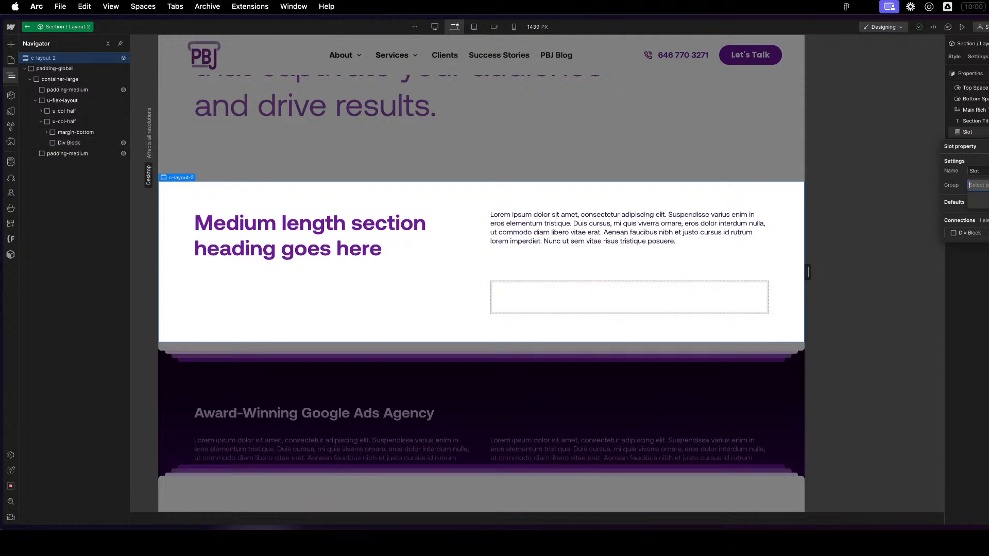
type("Slots")
key("Return")
key("Escape")
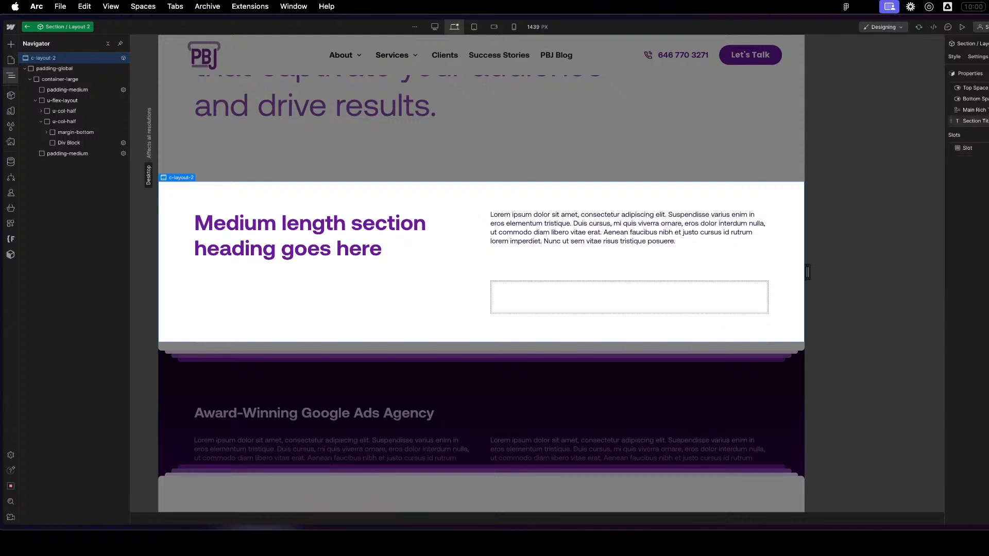
- Assign the Top Space and Bottom Space visibility properties to a new group named Section Styles
left_click(976, 89)
left_click(979, 141)
type("Section")
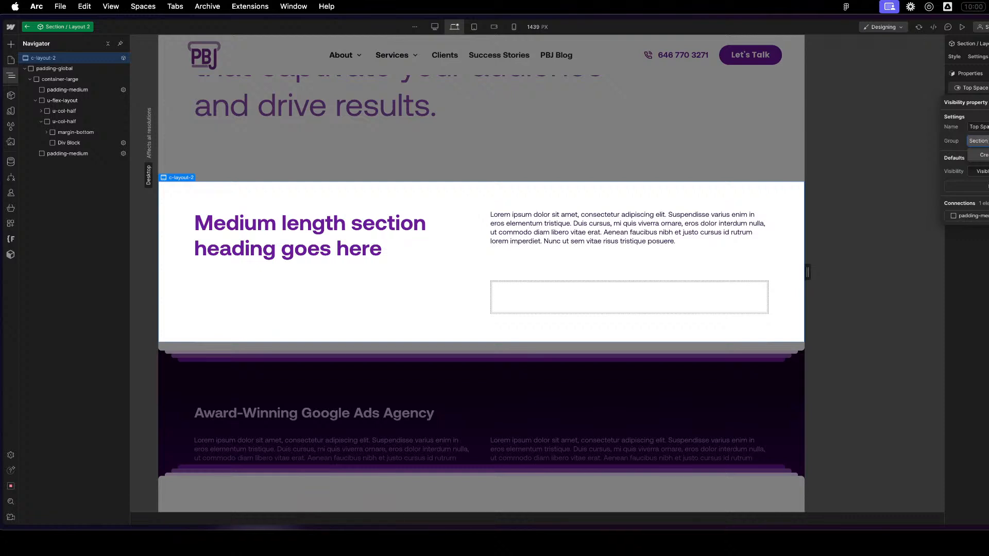
key("Return")
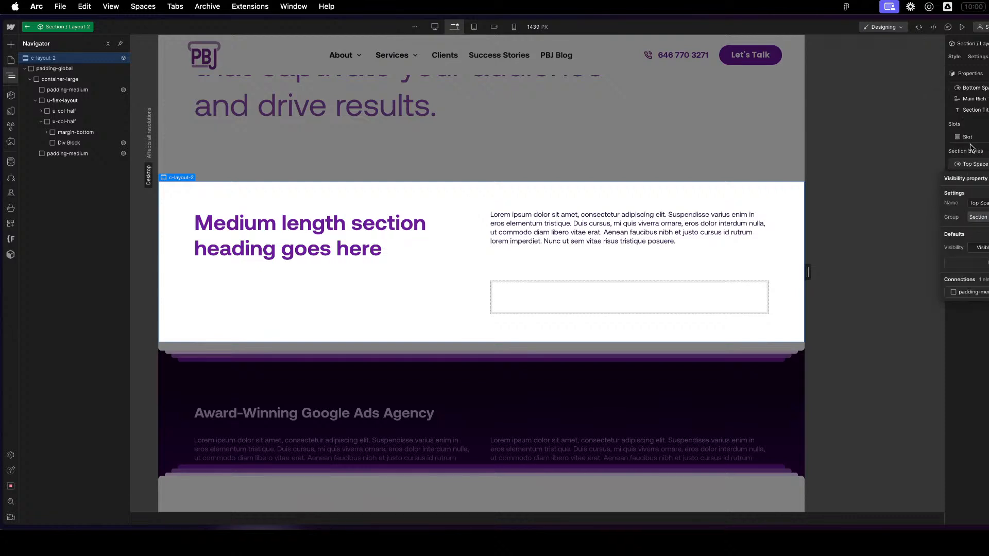
left_click(974, 88)
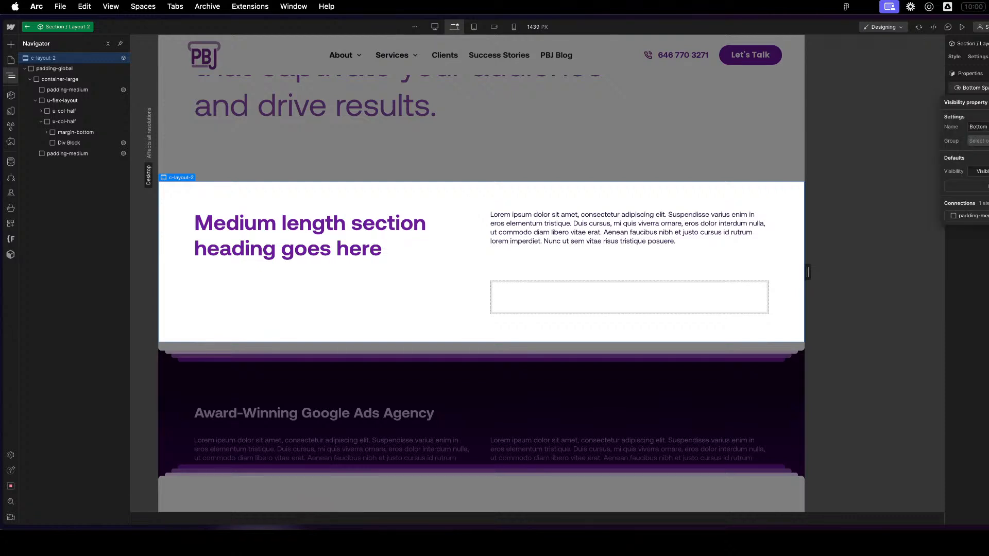
left_click(979, 142)
type("Section")
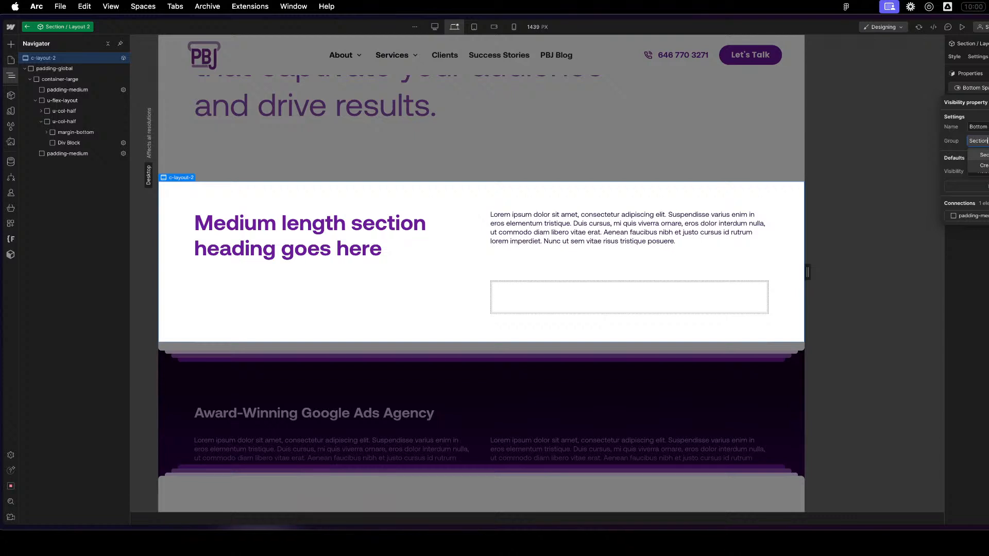
key("Return")
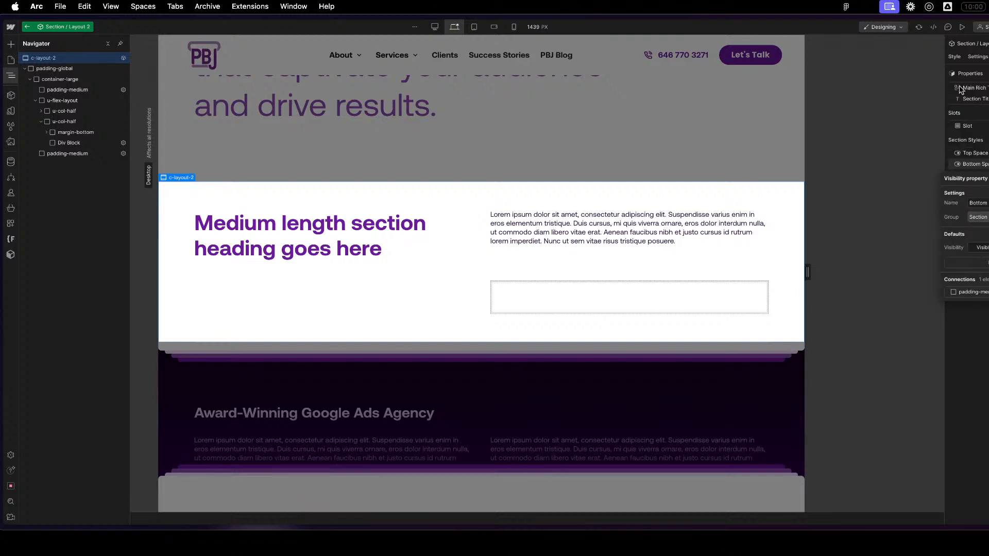
- Assign the Section Title text property to a new group named Content
left_click(976, 99)
left_click(978, 152)
type("Content")
key("Return")
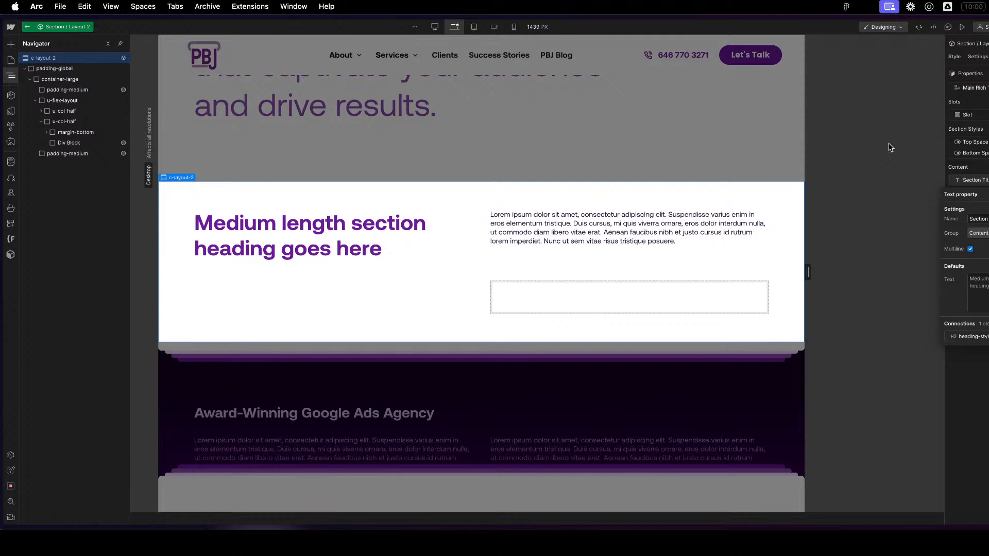
- Assign the component's Main Rich Text property to the Content group
left_click(975, 88)
left_click(975, 88)
left_click(978, 141)
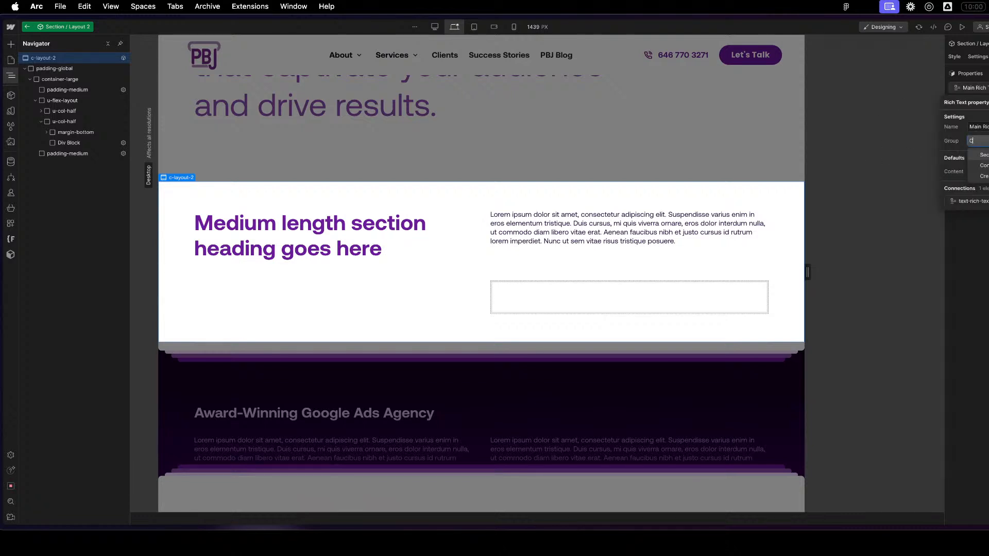
type("Content")
key("Return")
key("Escape")
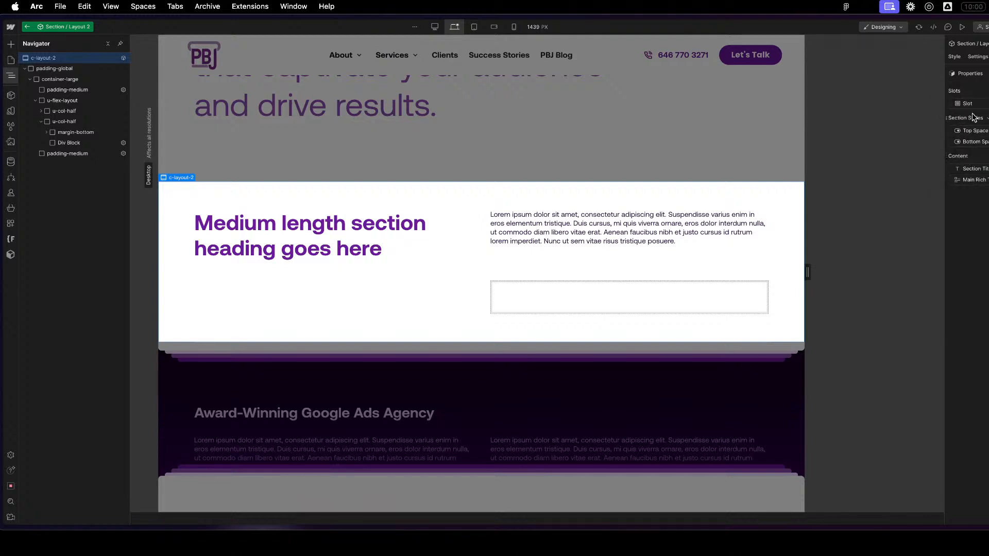
- Move the Slots group below the Content group, then return to the page and select the Section / Layout 2 instance
left_click_drag(959, 91, 960, 190)
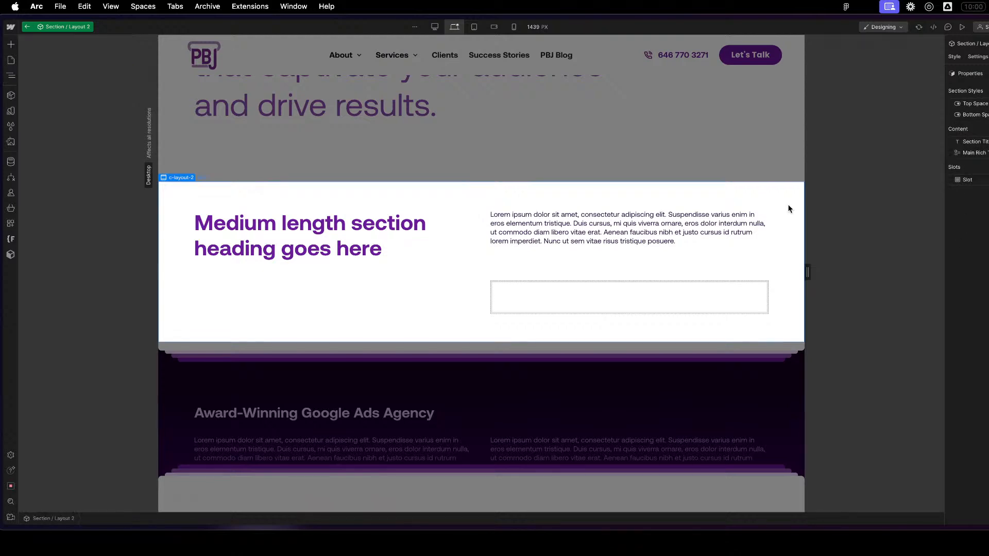
left_click(675, 128)
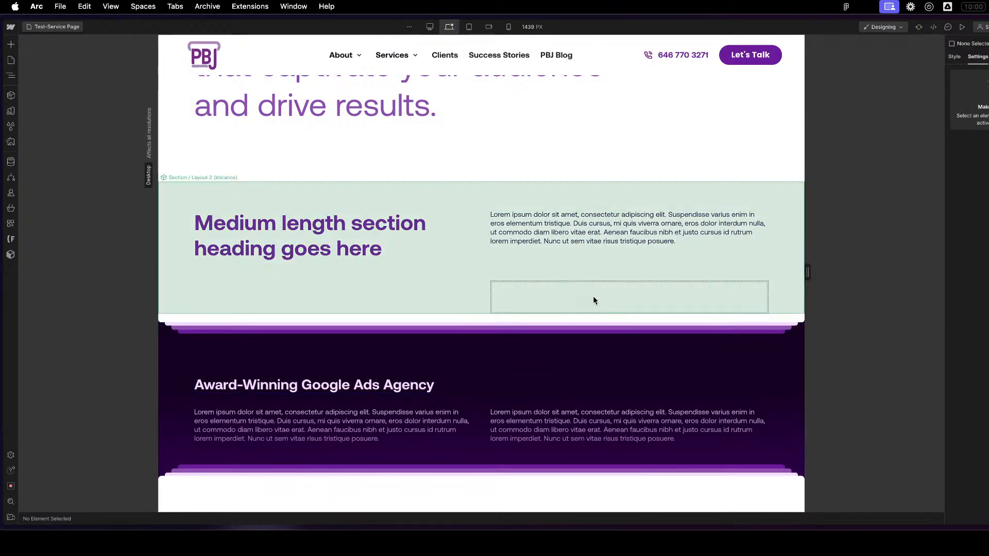
left_click(593, 296)
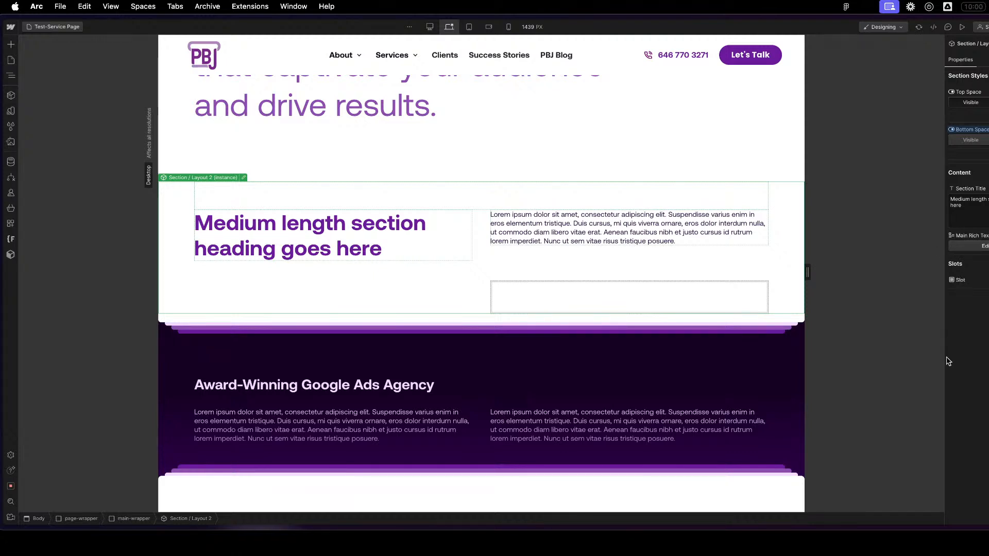
- Try to place a Block / Accordion 1 instance inside the slot of Section / Layout 2
key("z")
key("shift+a")
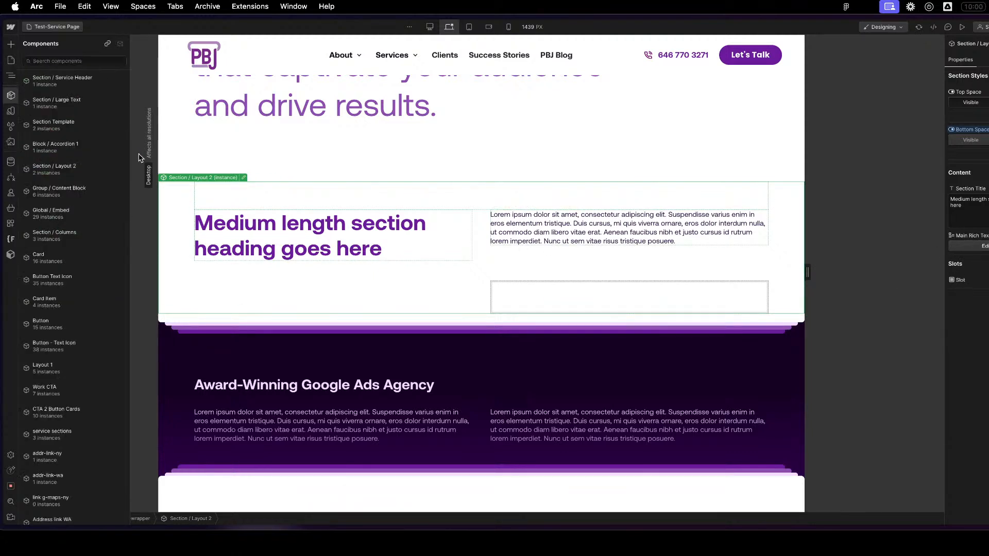
left_click(77, 149)
left_click_drag(241, 334, 551, 287)
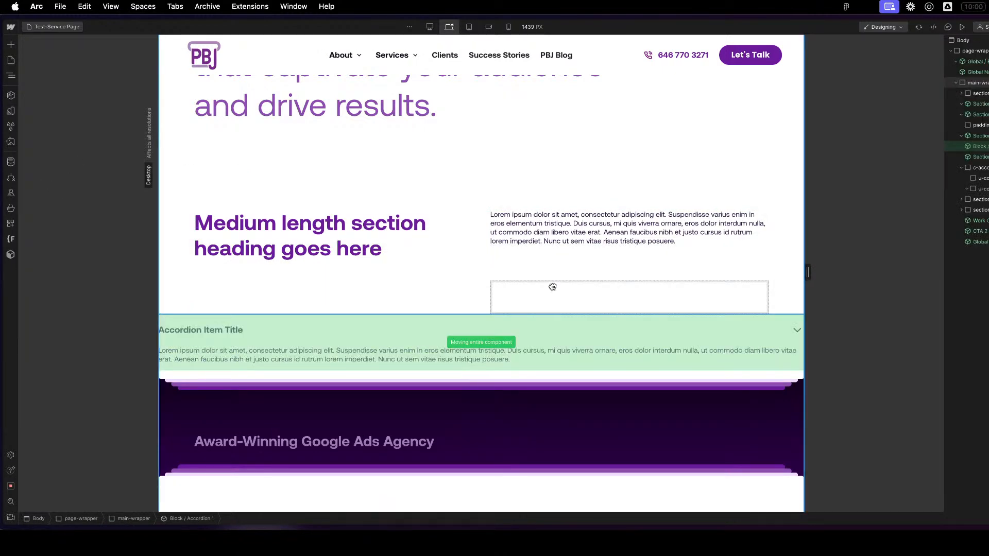
left_click_drag(552, 287, 552, 286)
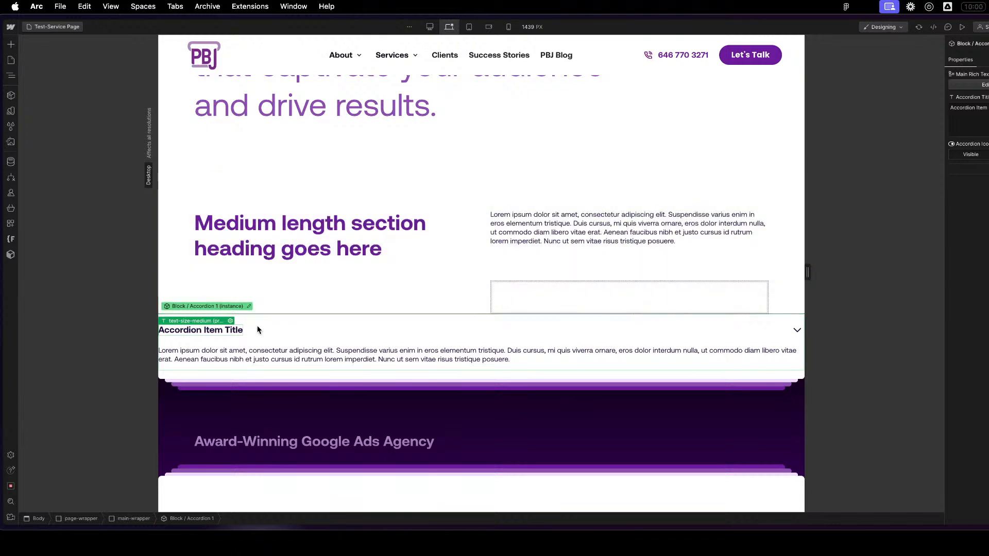
left_click(617, 273)
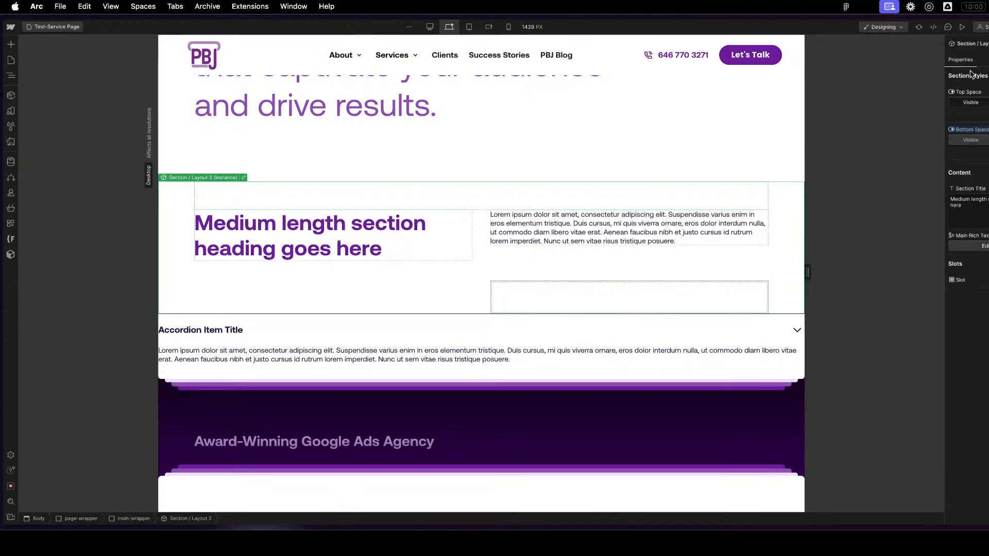
- Check the Section / Layout 2 component's DevLink settings and its property list
double_click(556, 295)
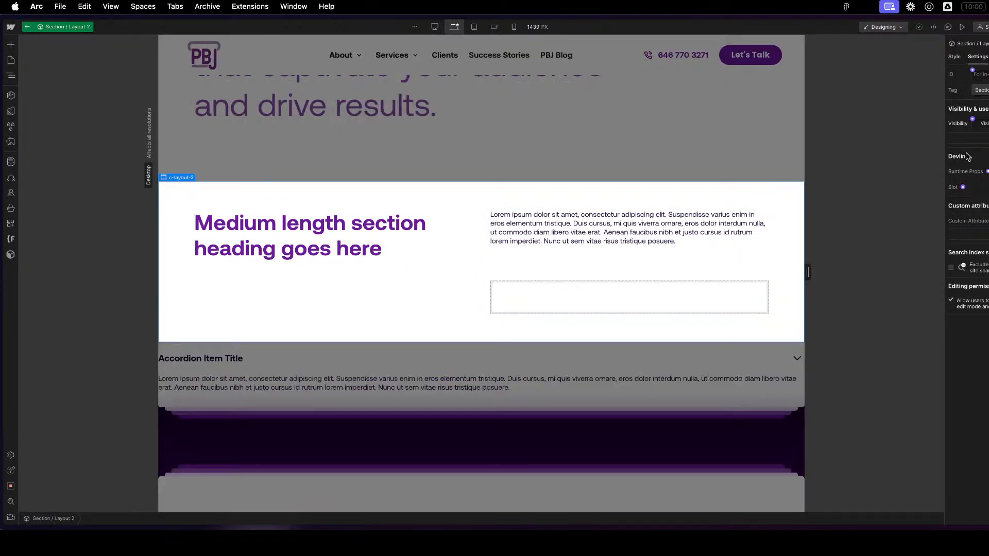
left_click(985, 157)
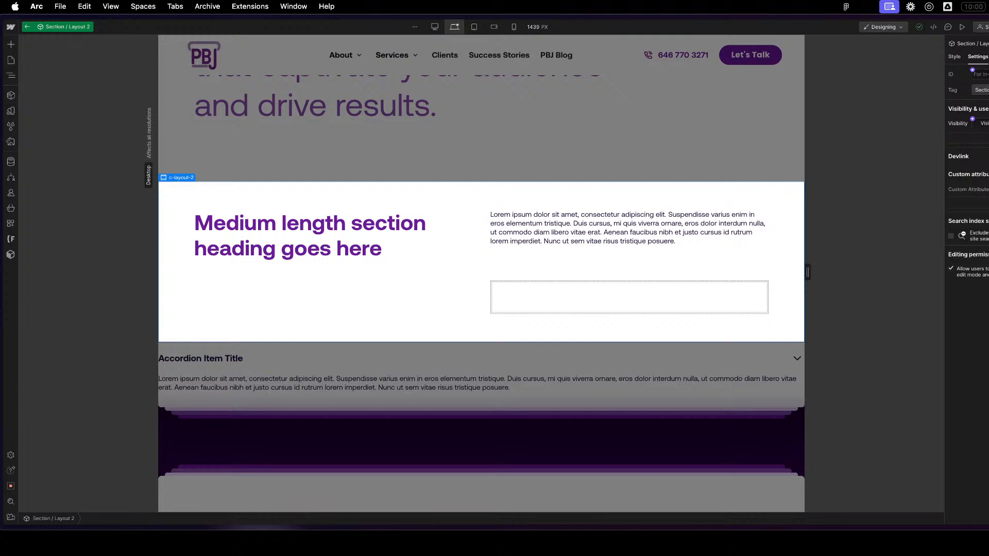
left_click(988, 56)
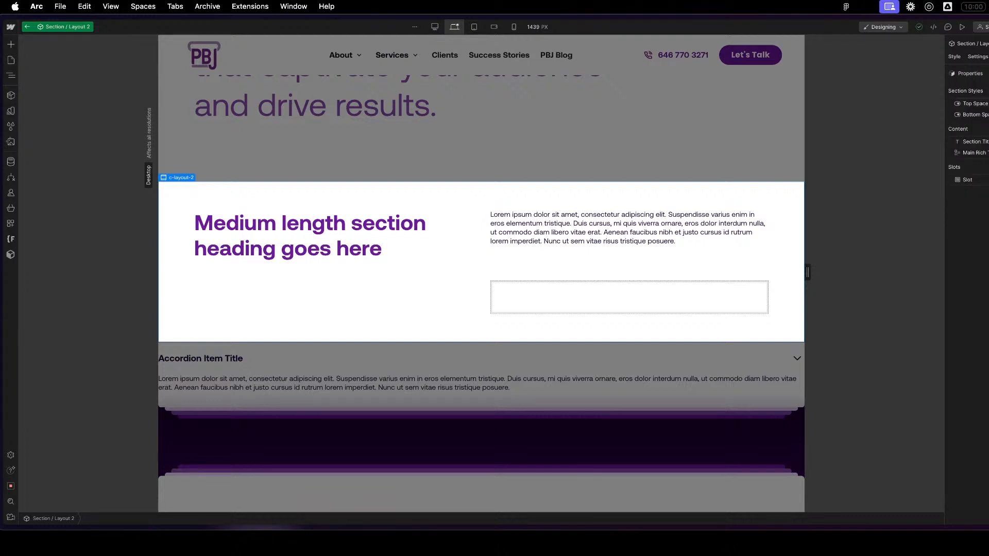
- Delete the Block / Accordion 1 instance below Section / Layout 2 on the page
left_click(652, 391)
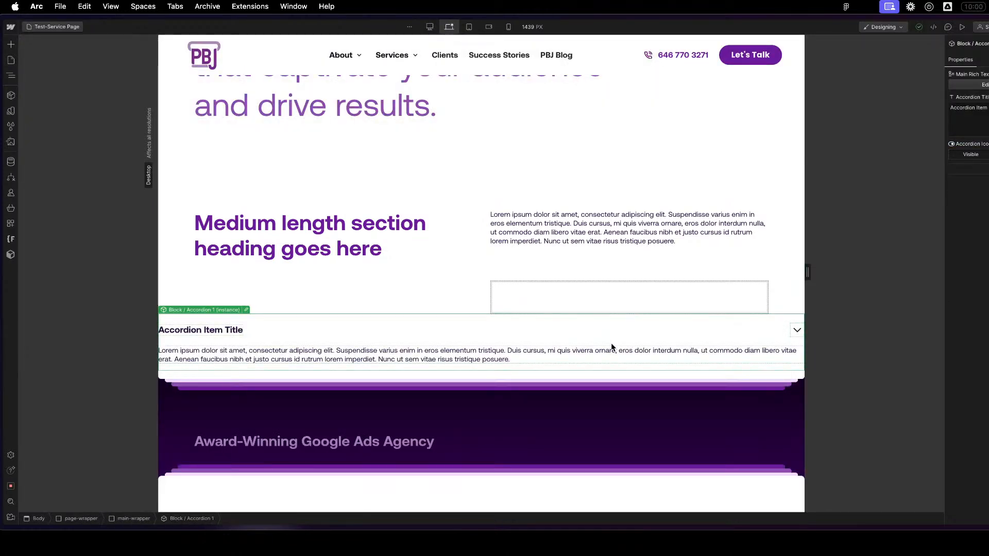
key("Delete")
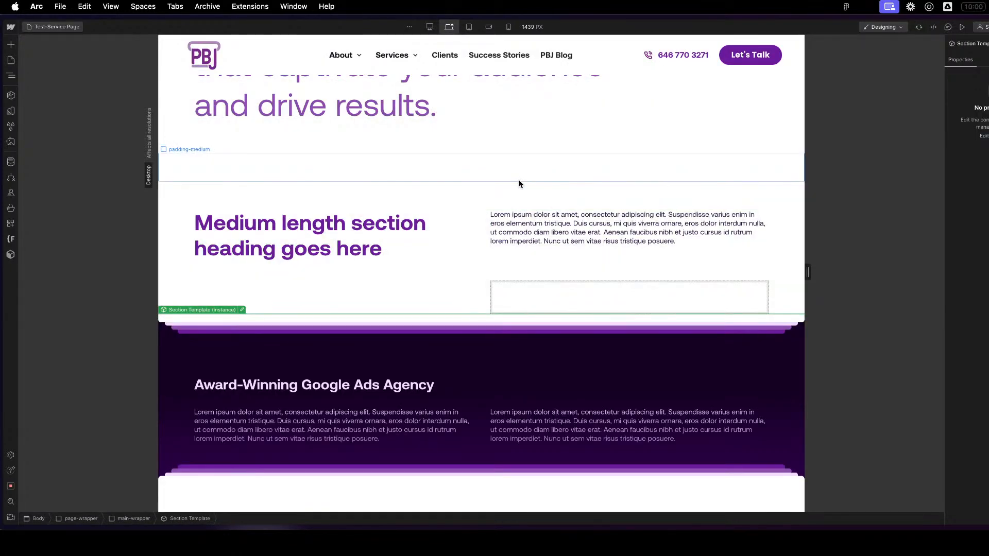
- Review the whole service page and narrow the canvas to 992 px to check its responsive layout
left_click(542, 166)
scroll(560, 137, "up", 5)
scroll(577, 135, "up", 8)
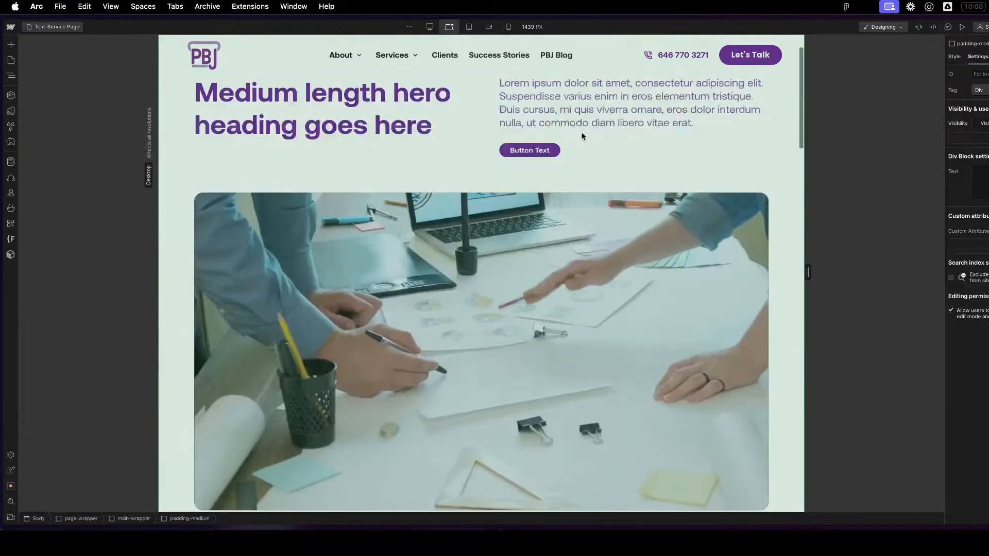
key("Escape")
scroll(507, 218, "down", 20)
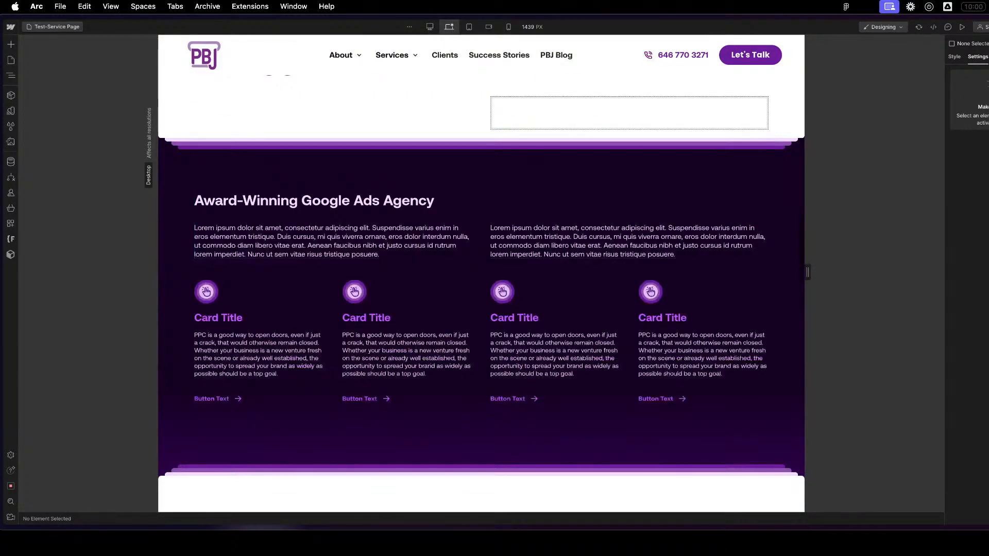
key("shift+p")
left_click(499, 408)
scroll(508, 415, "down", 20)
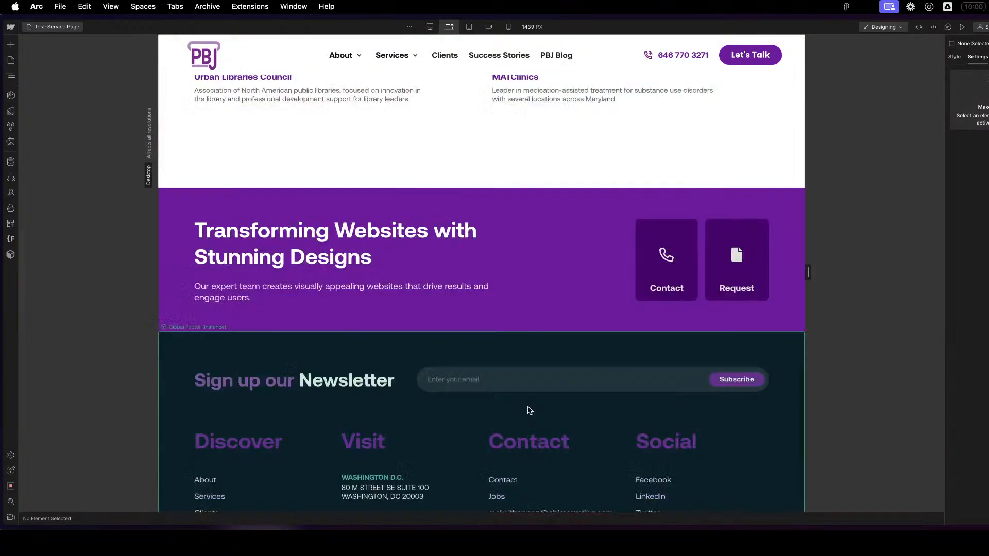
scroll(541, 399, "up", 12)
scroll(541, 396, "up", 15)
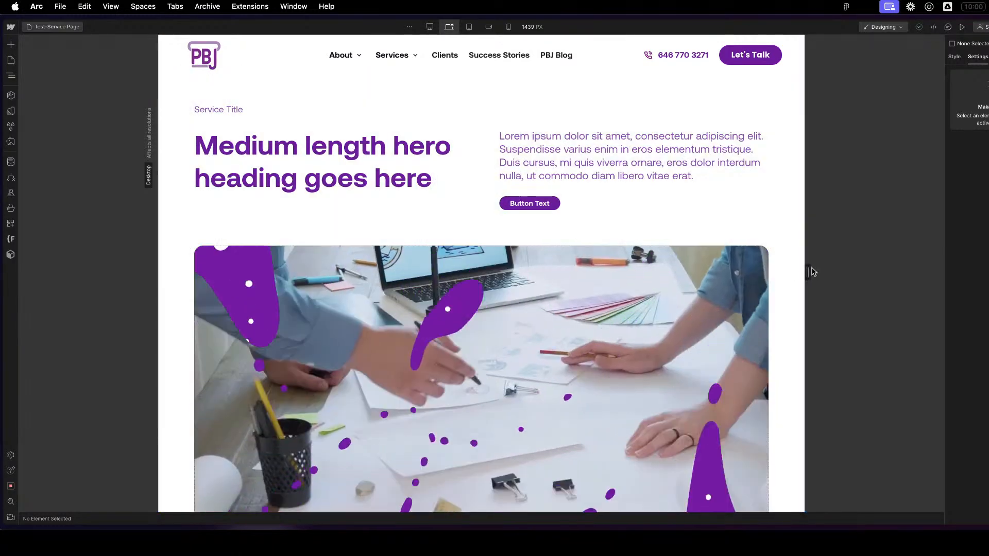
left_click_drag(808, 273, 707, 272)
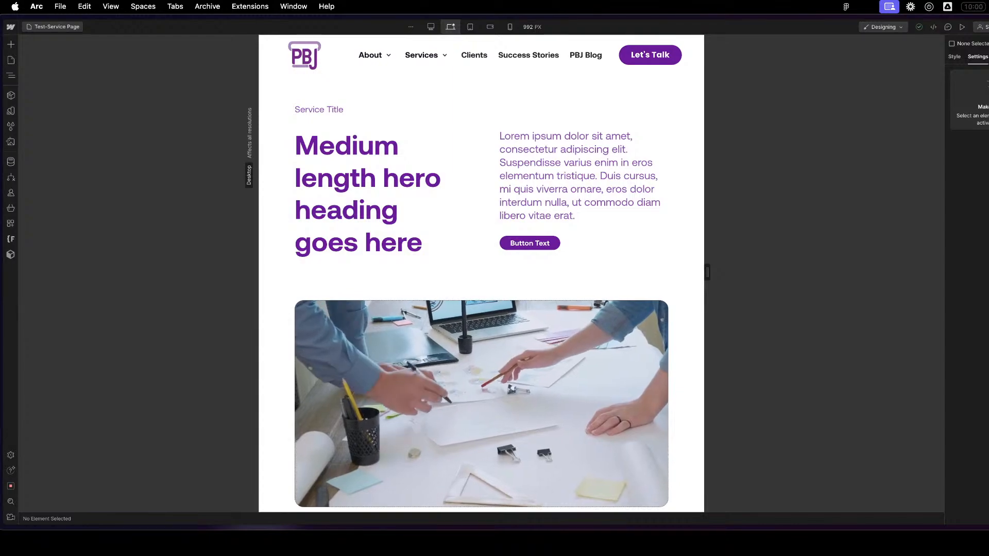
key("ctrl+Up")
left_click(145, 180)
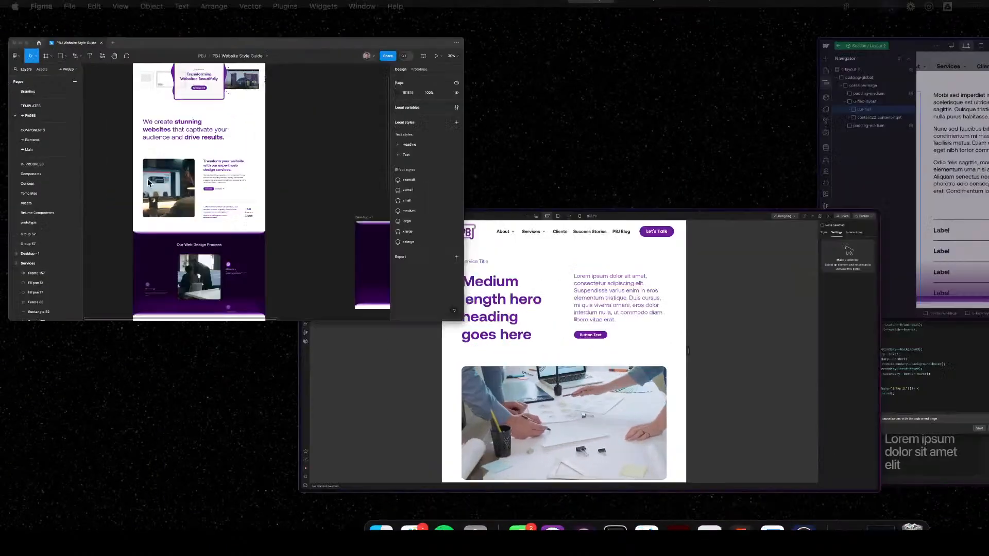
key("ctrl+Up")
left_click(633, 360)
- Search the web for "webflow slot component" in a new browser tab
key("super+t")
type("webflow slot")
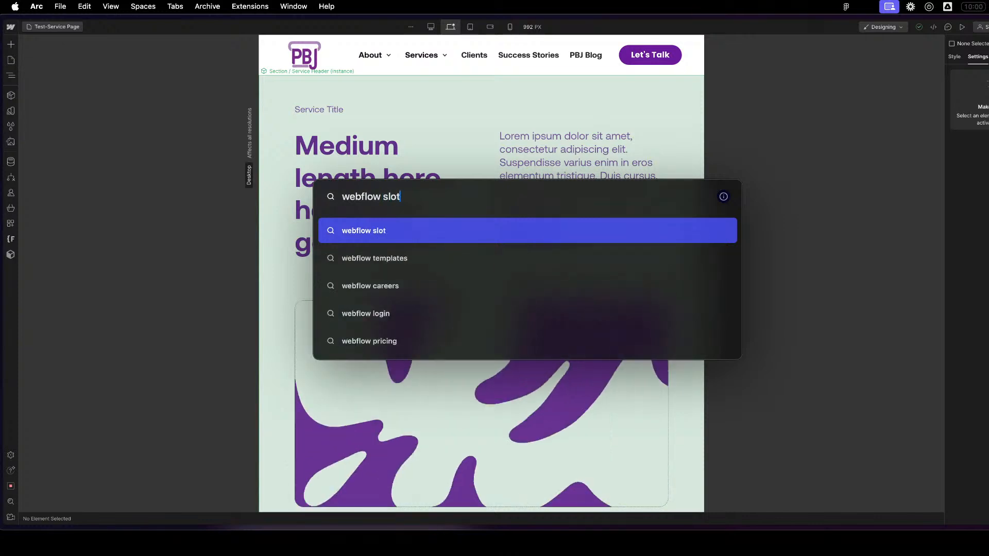
type(" component")
key("Return")
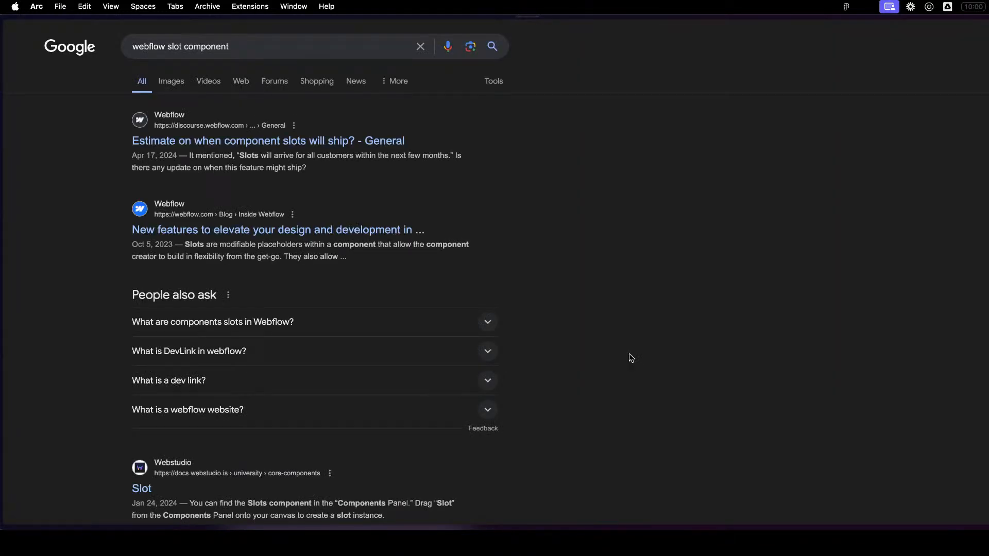
- Open the Webflow Forum thread "Estimate on when component slots will ship?" and read through it
left_click(214, 141)
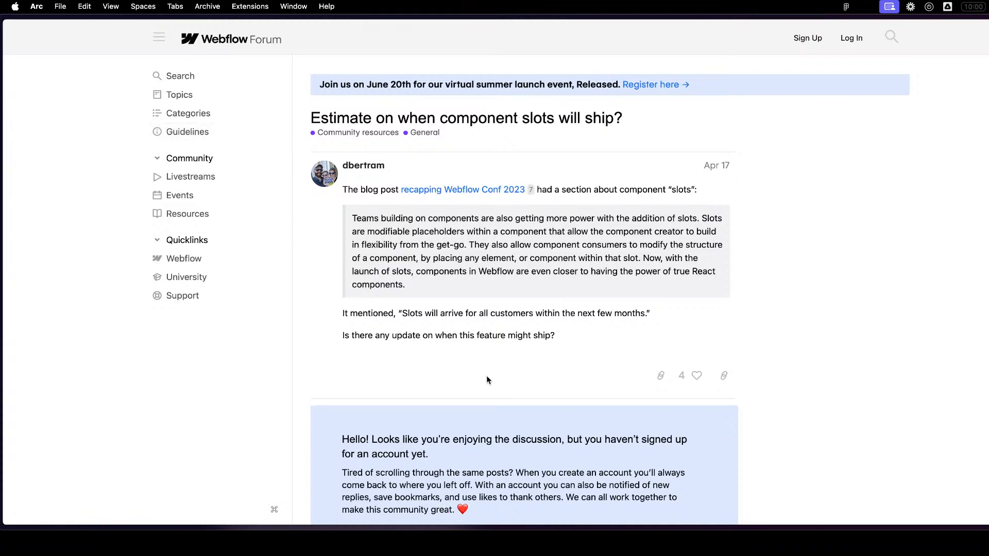
scroll(484, 381, "down", 5)
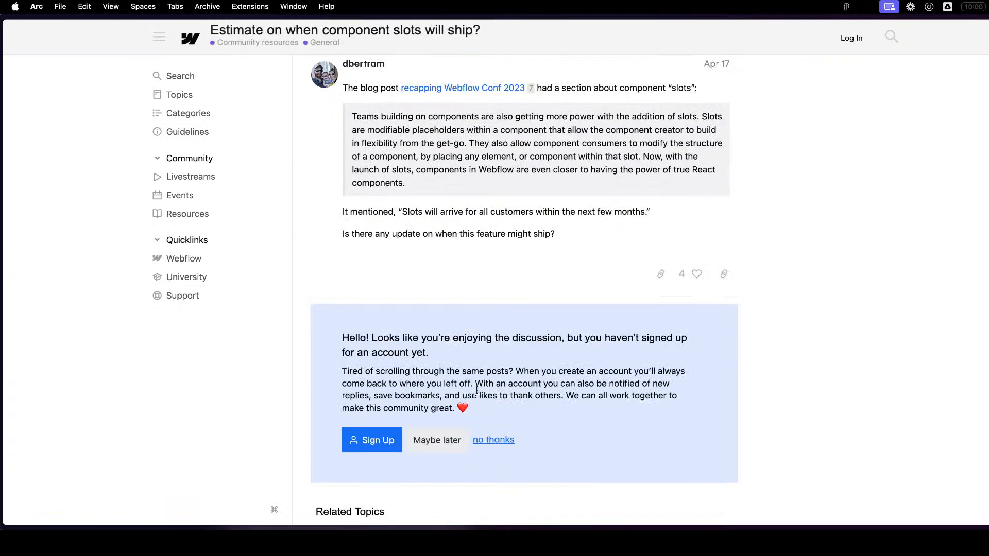
scroll(477, 395, "down", 2)
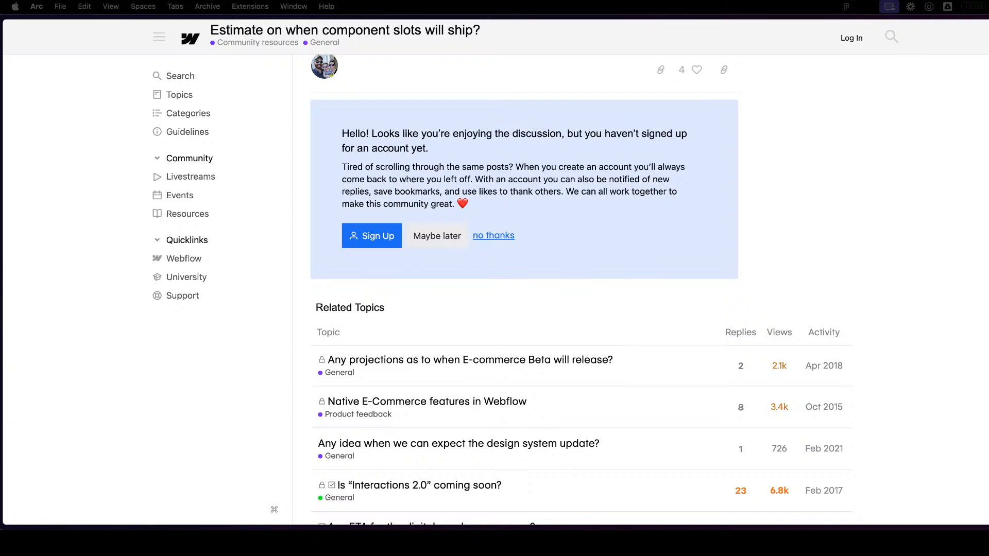
scroll(347, 505, "down", 2)
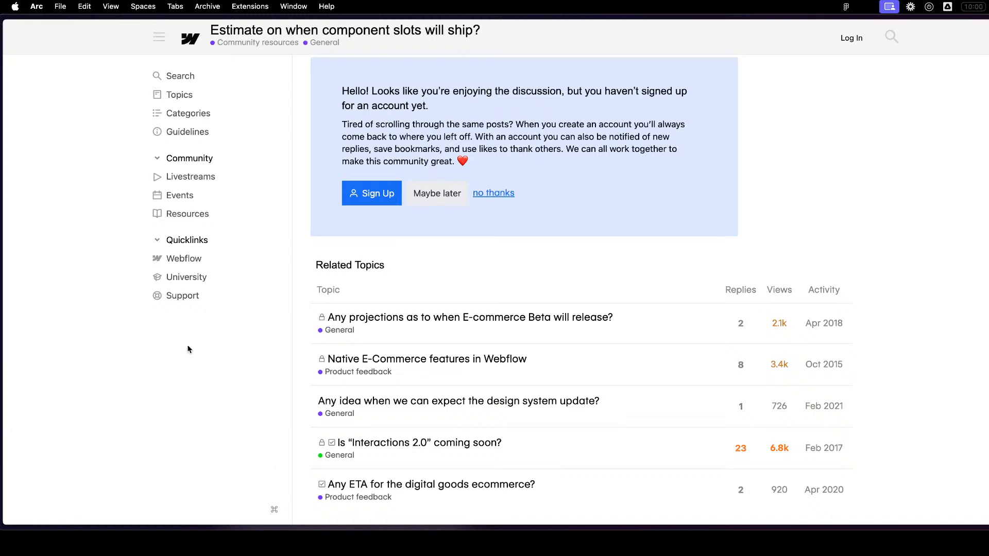
- Switch from the forum thread back to the Test-Service Page in the Webflow Designer
mouse_move(1, 98)
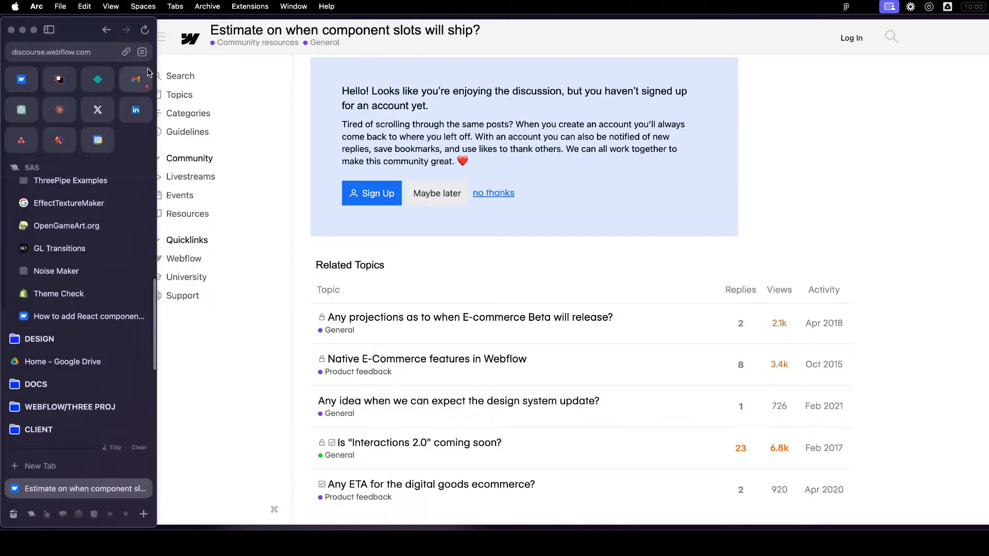
left_click(149, 78)
left_click(21, 79)
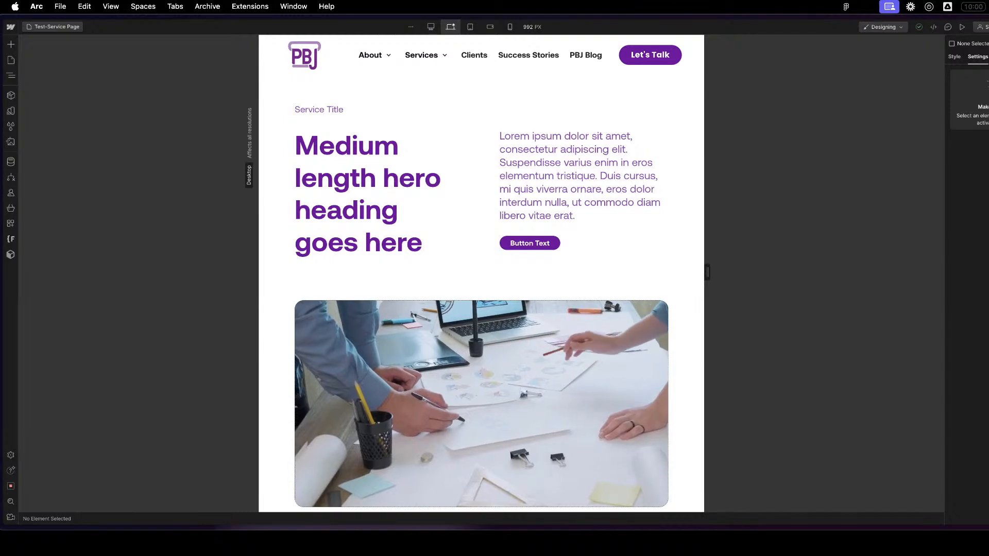
key("ctrl+Up")
key("ctrl+Up")
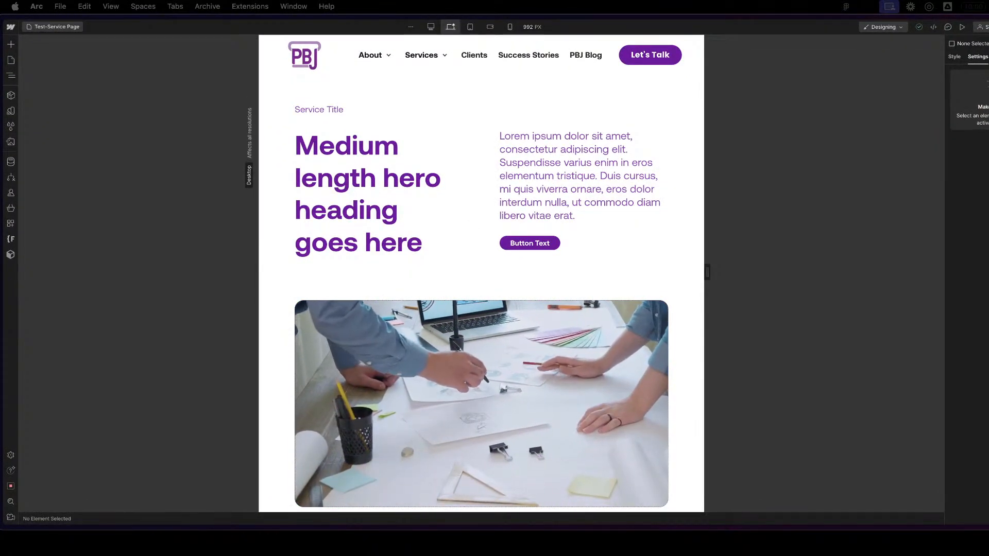
key("super+w")
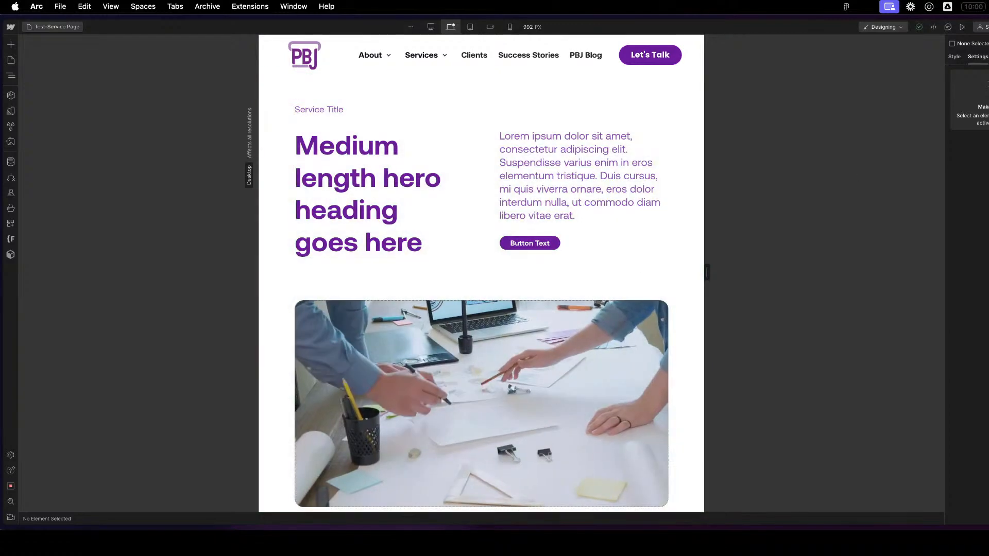
- Open a new tab in the separate Arc window and bring that window to the front
key("super+t")
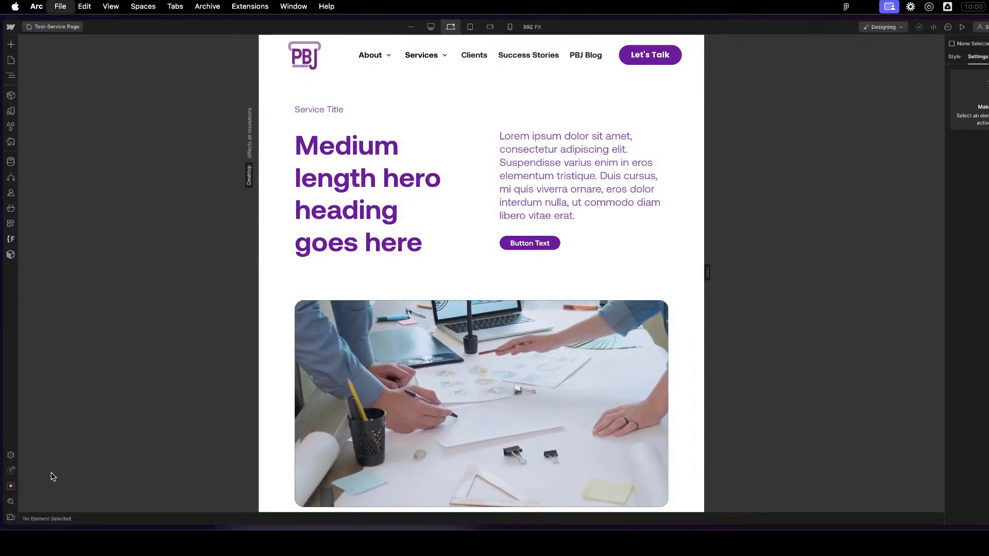
key("ctrl+Up")
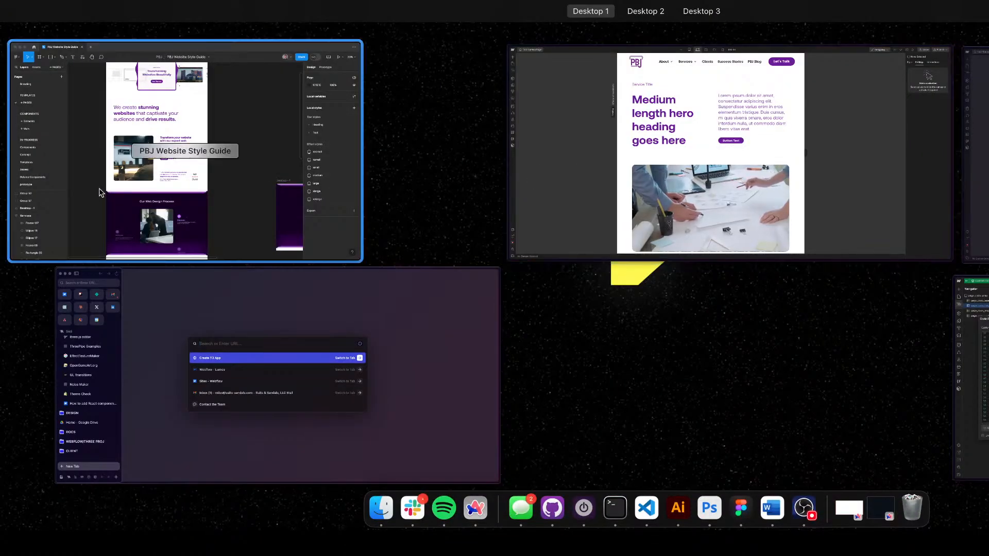
left_click_drag(189, 374, 1, 361)
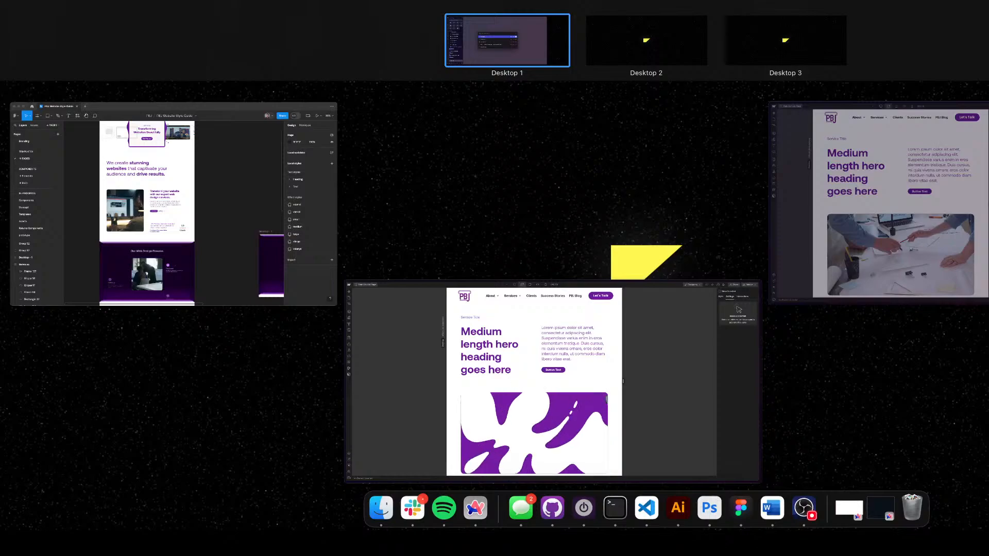
key("ctrl+Up")
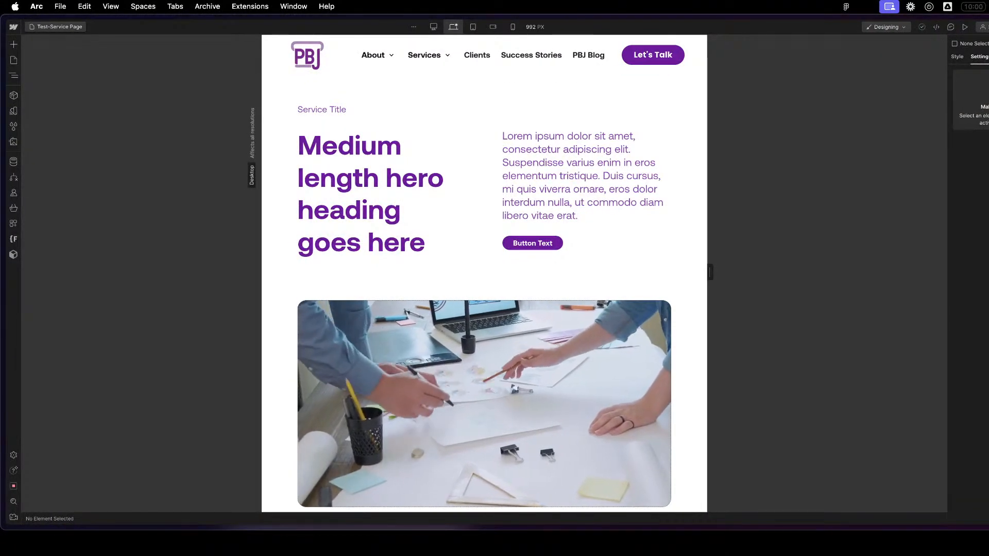
key("super+grave")
key("super+grave")
key("super+grave")
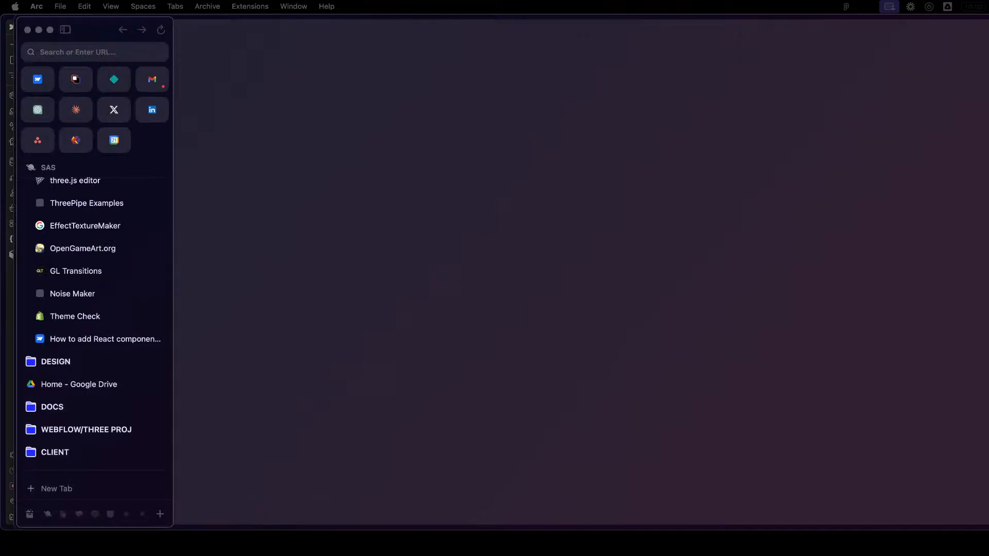
- Switch from the empty Arc window back to the window with the Test-Service Page in the Webflow Designer
key("super+grave")
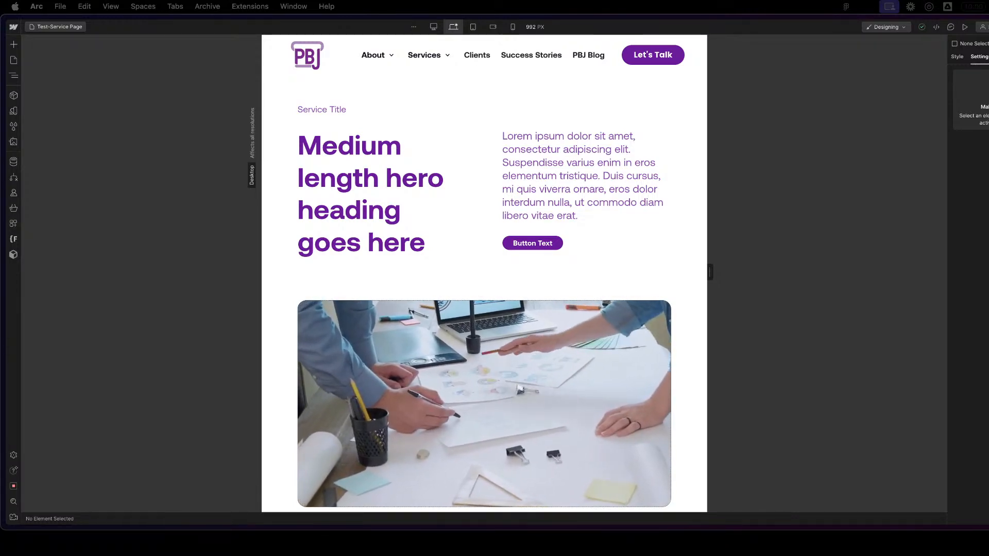
key("ctrl+Up")
key("ctrl+Up")
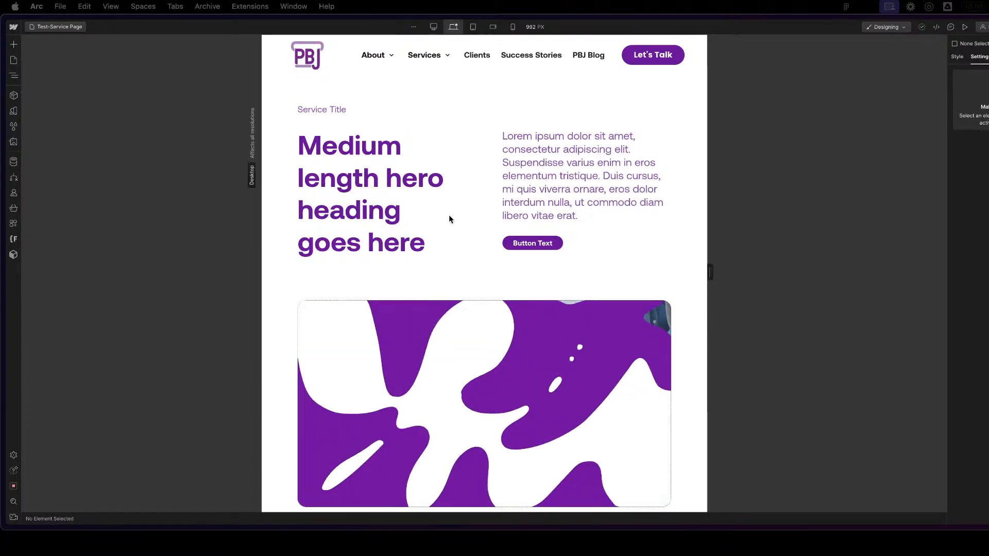
- Widen the Test-Service Page canvas to 1439 px and look over its sections down to Our Work
left_click_drag(710, 273, 978, 258)
scroll(614, 241, "down", 20)
scroll(614, 244, "down", 15)
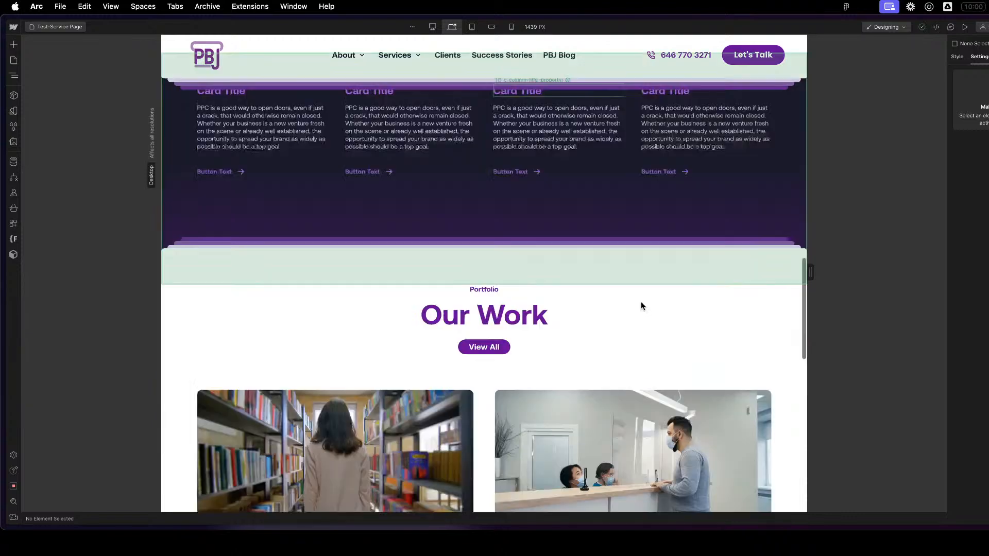
scroll(650, 309, "up", 3)
scroll(651, 312, "up", 20)
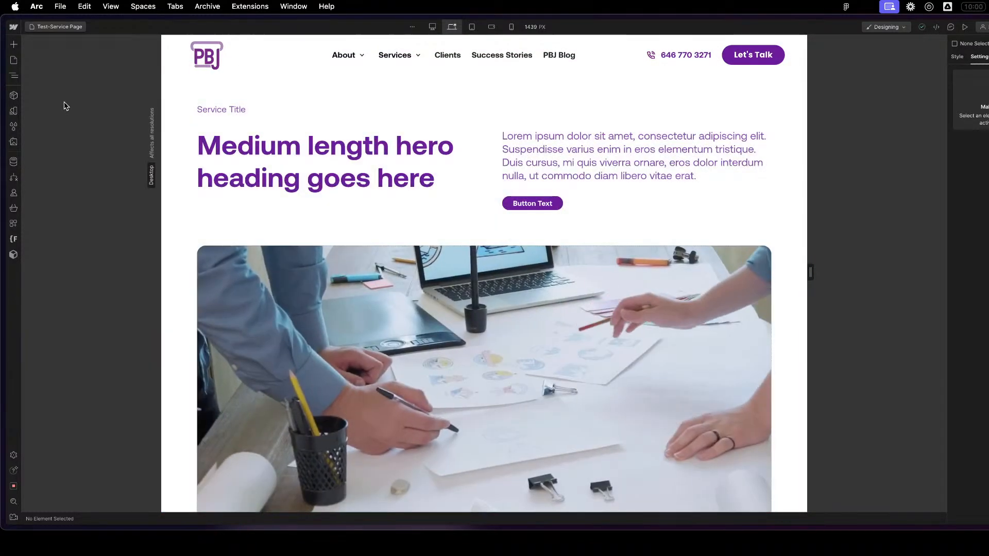
- Browse the site's static pages with the Dev and Services1 folders expanded
key("p")
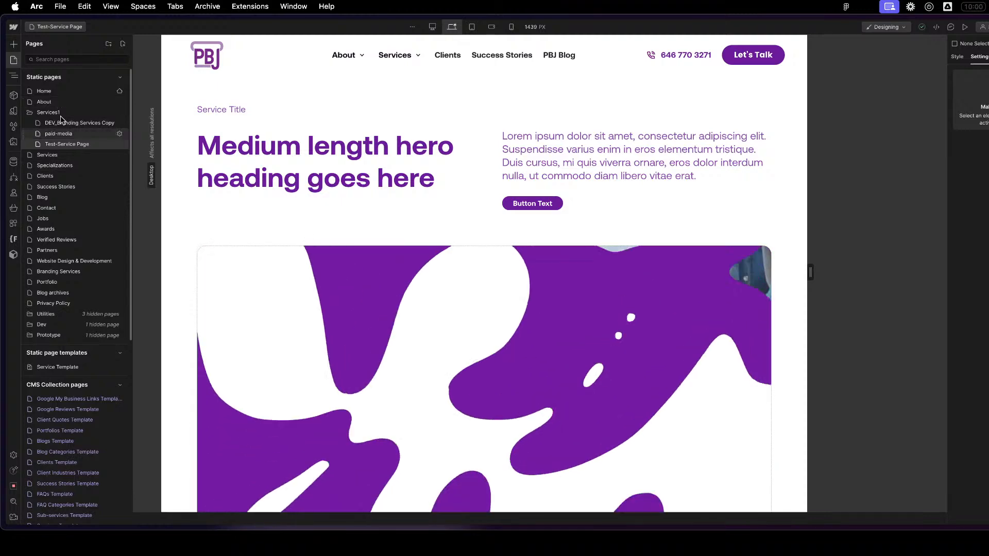
left_click(57, 112)
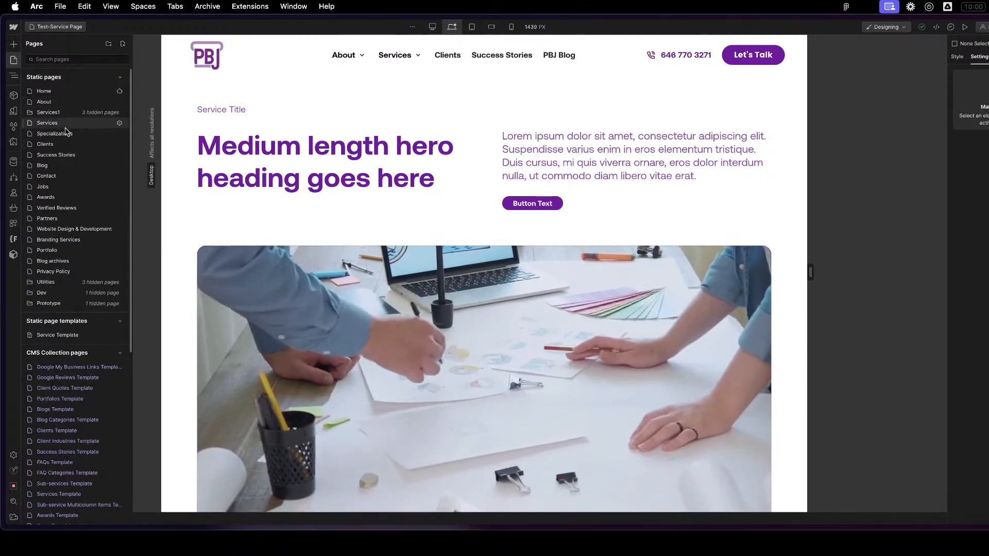
left_click(70, 292)
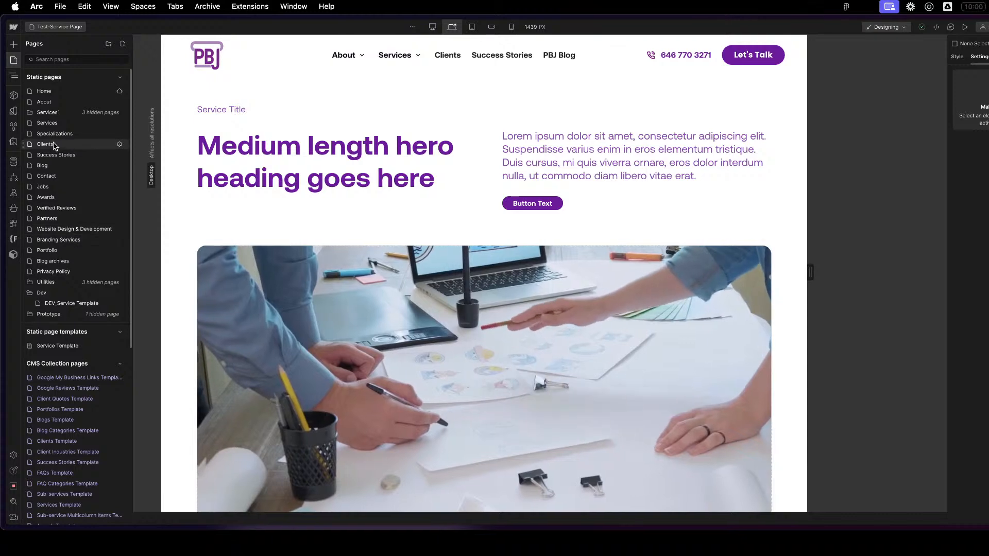
left_click(49, 112)
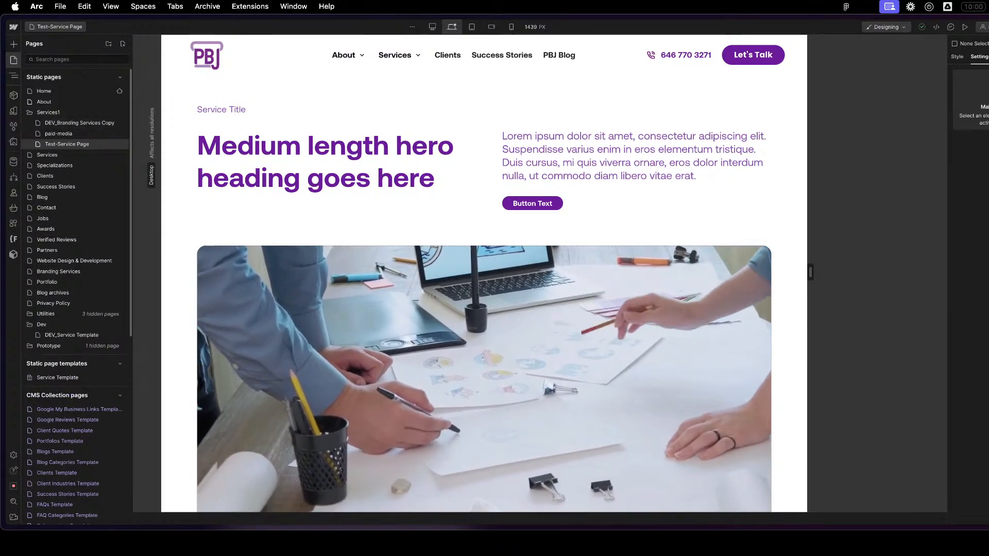
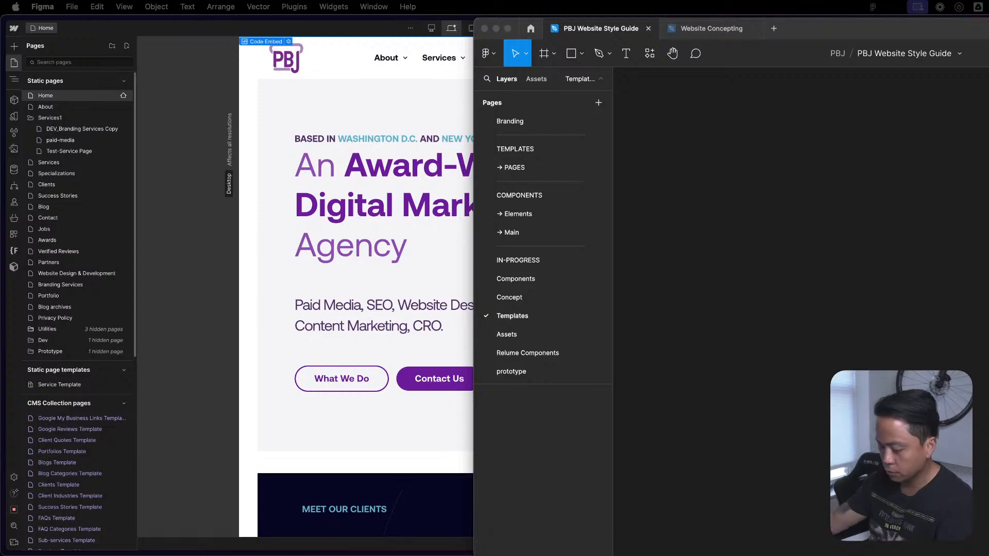
- Switch to the Webflow window and look over the Home page from the hero down to the Paid Media Services slider
key("ctrl+Up")
key("ctrl+Up")
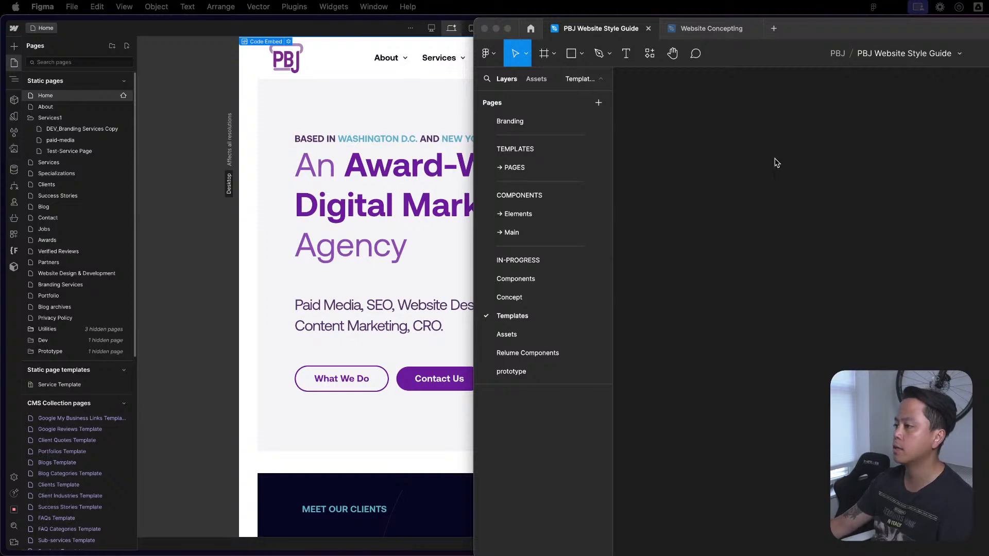
left_click(752, 175)
left_click(438, 247)
scroll(627, 246, "down", 2)
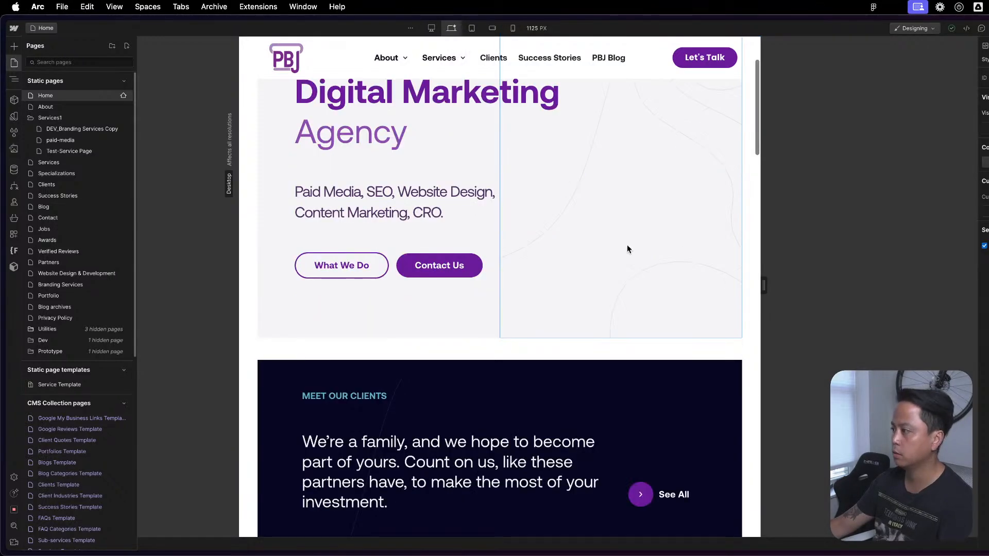
scroll(627, 249, "down", 10)
scroll(623, 247, "up", 5)
scroll(639, 245, "down", 1)
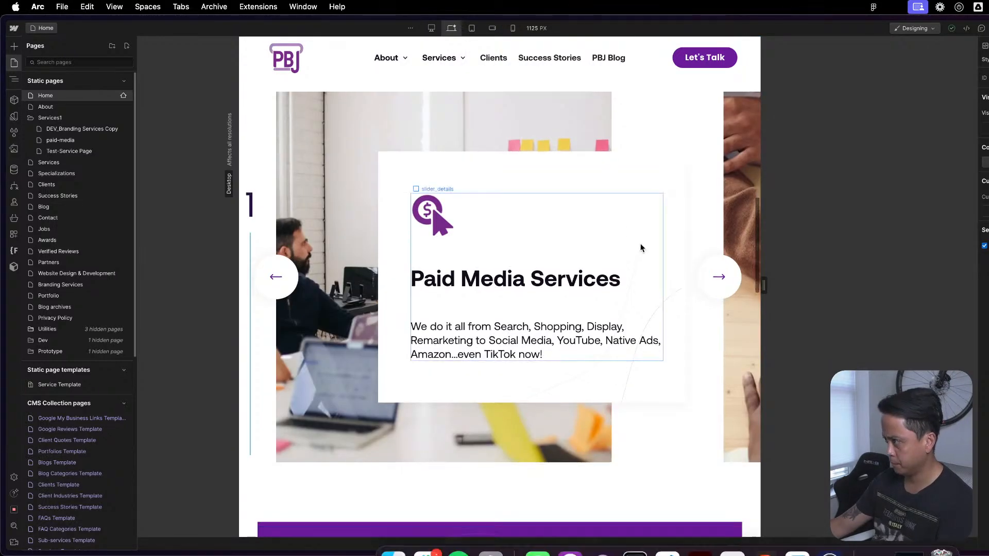
- Bring the other Webflow window with the Home page to the front, beside the first one
key("ctrl+Up")
left_click(740, 206)
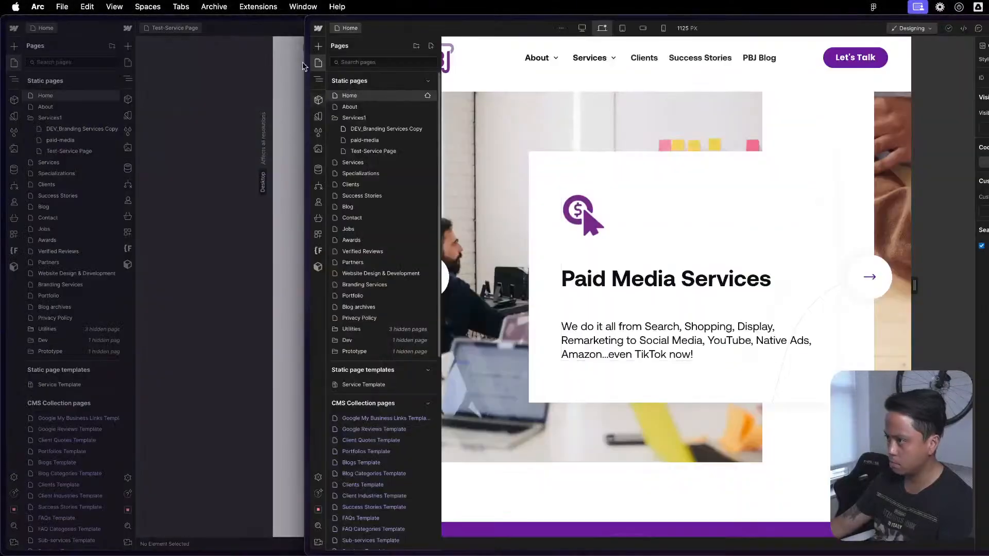
key("ctrl+Up")
left_click(656, 261)
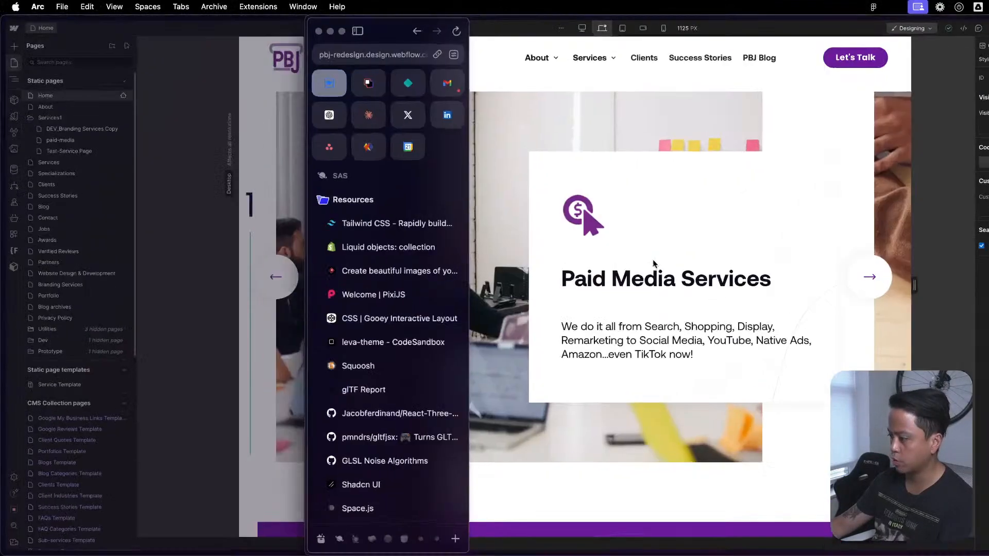
- Quit Microsoft Word and Adobe Illustrator
mouse_move(682, 553)
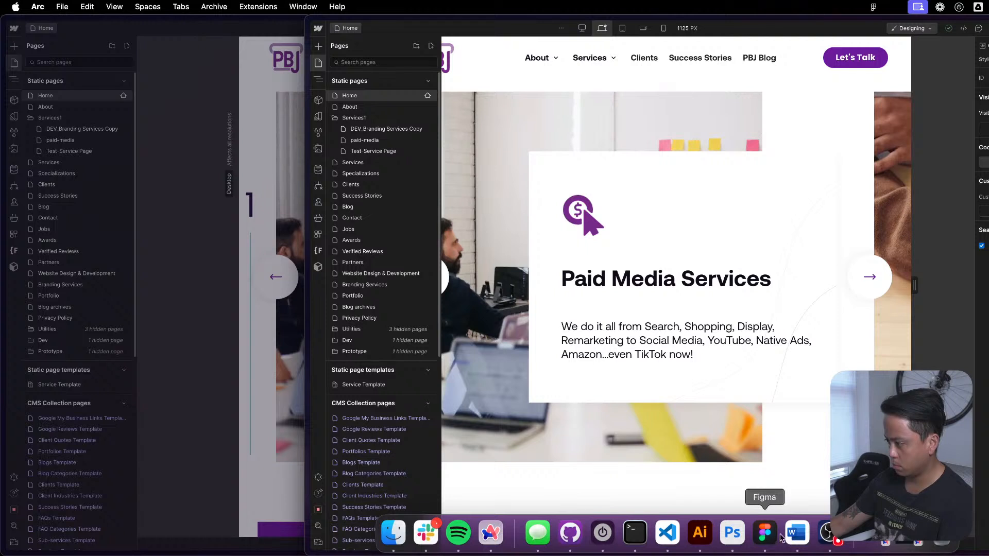
left_click(799, 531)
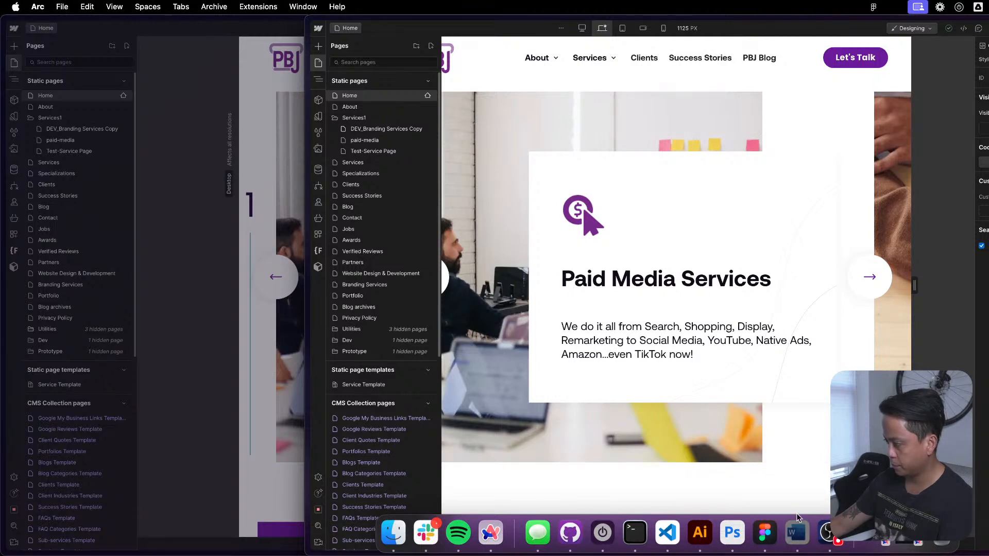
right_click(796, 526)
left_click(809, 486)
mouse_move(804, 555)
right_click(802, 535)
left_click(810, 495)
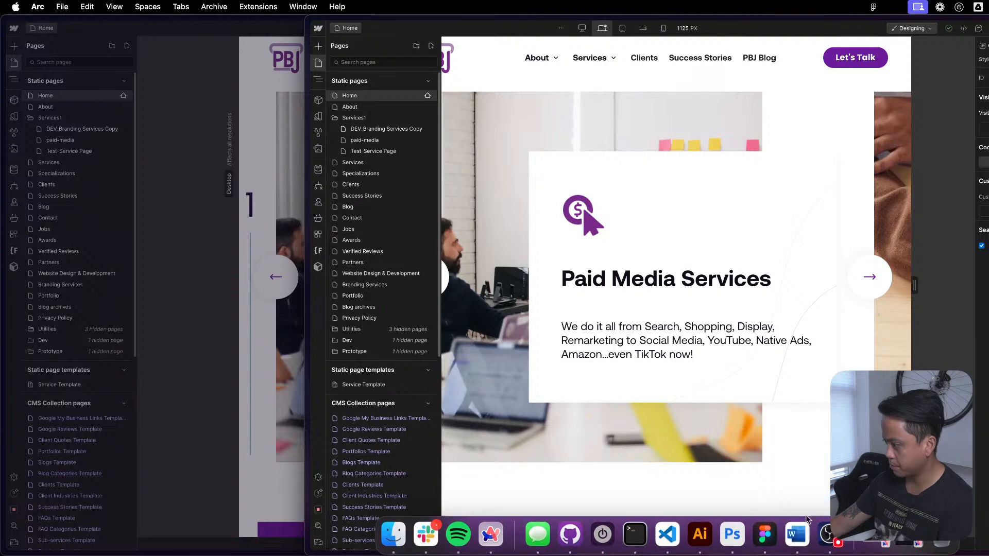
left_click(713, 536)
right_click(713, 535)
left_click(736, 492)
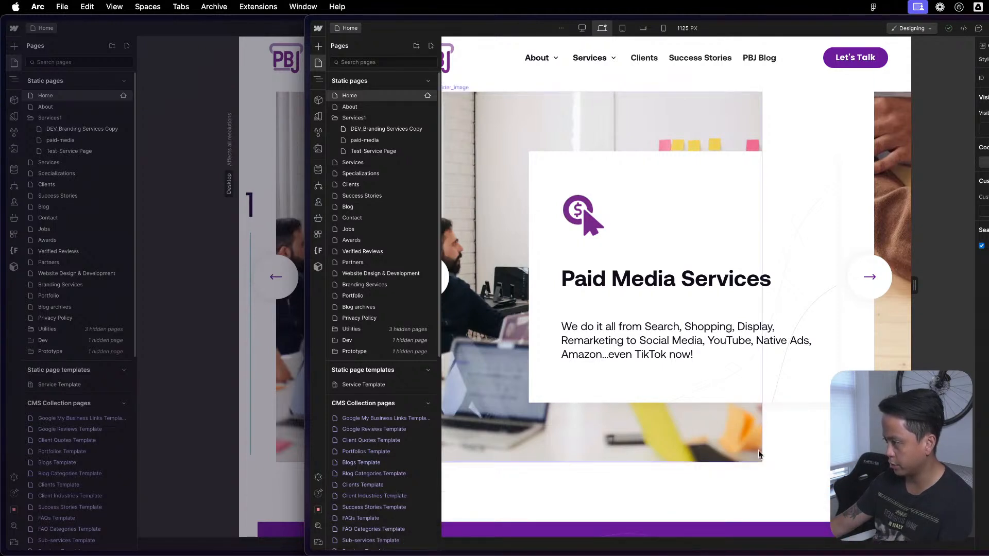
- Select the details block of the Paid Media Services slide and return to the Home page's hero section
mouse_move(680, 551)
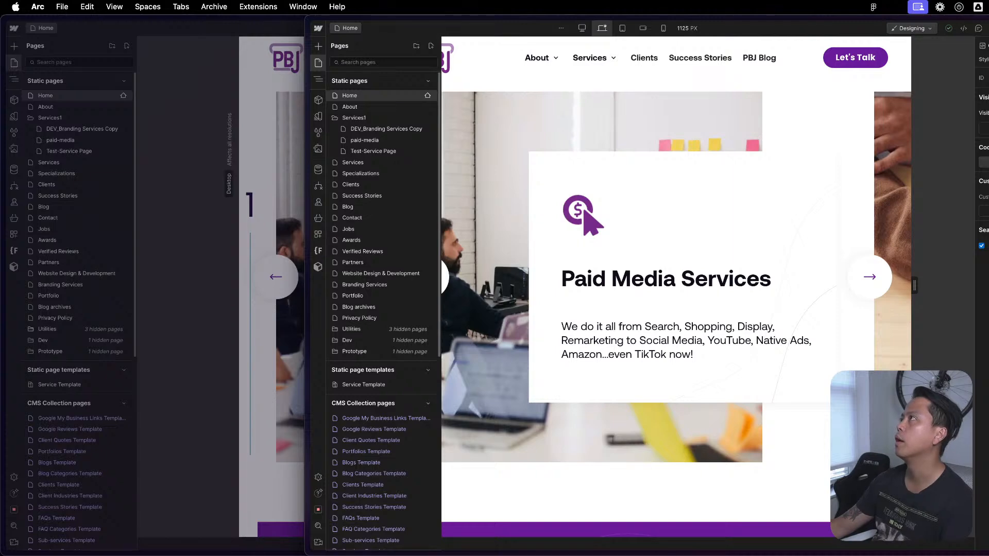
left_click(746, 337)
left_click(751, 318)
scroll(758, 323, "up", 15)
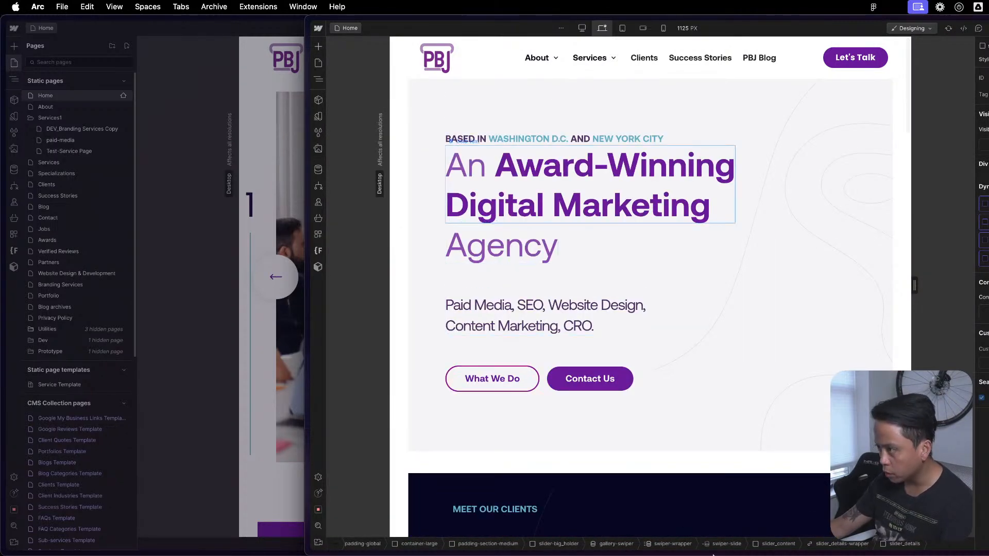
- Switch to Figma and open the Website Concepting file
key("ctrl+Up")
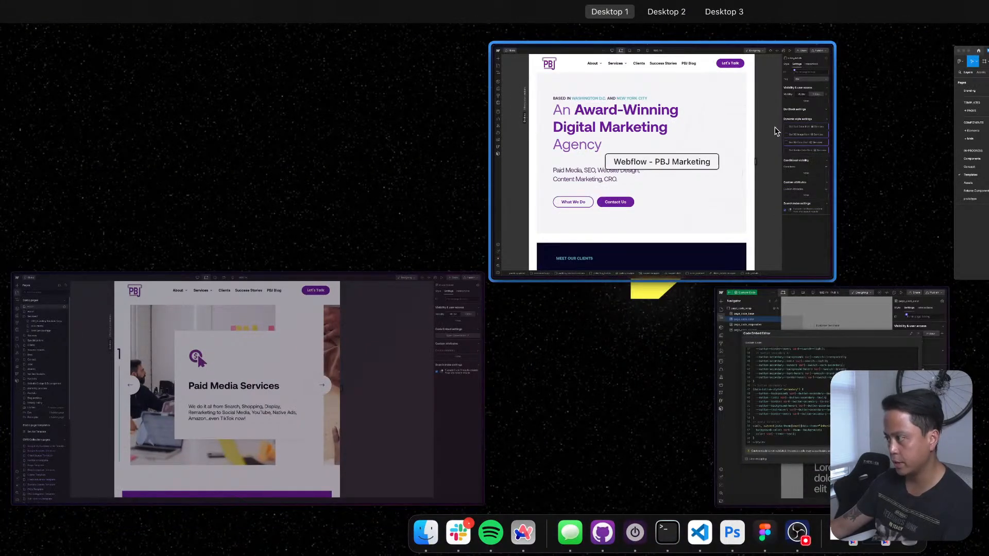
left_click(969, 216)
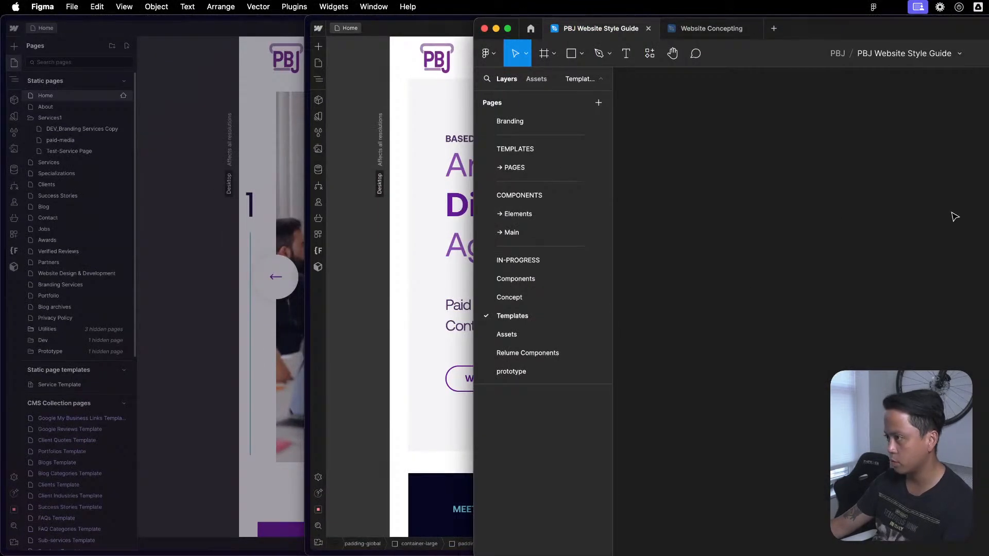
left_click(706, 29)
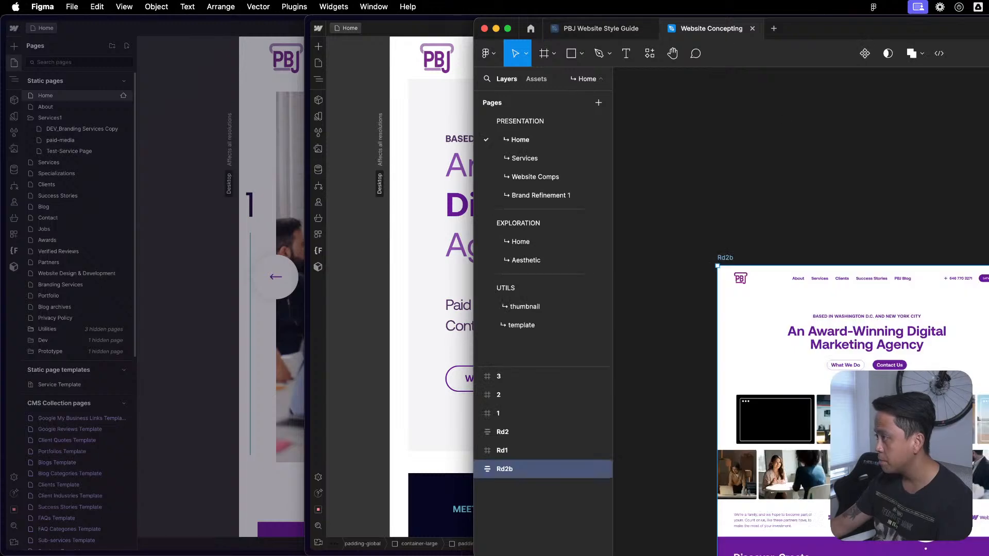
- Examine the Rd2b home page design and select the frame holding the hero heading and buttons
scroll(801, 312, "down", 5)
scroll(801, 312, "down", 2)
scroll(801, 312, "right", 2)
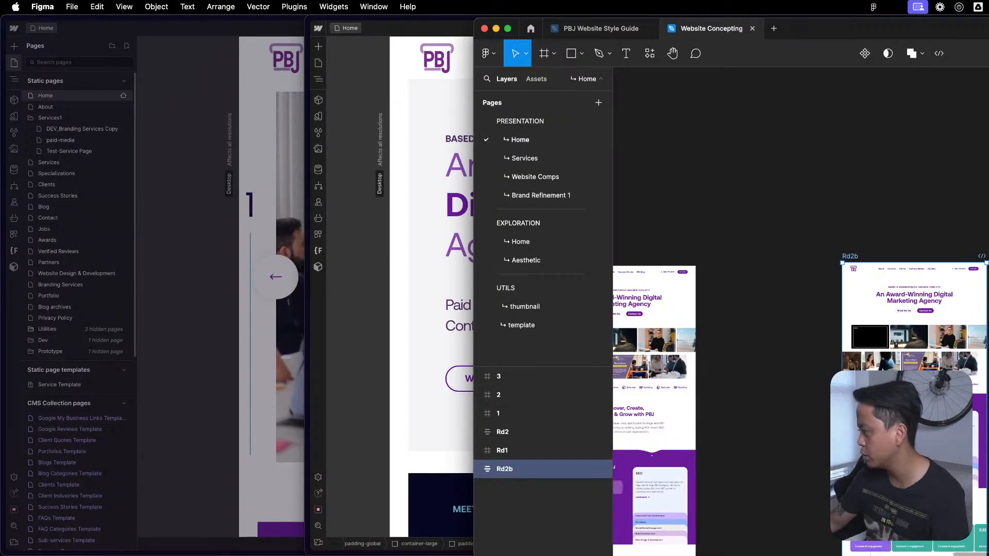
scroll(743, 156, "down", 3)
scroll(744, 156, "right", 3)
scroll(777, 161, "up", 5)
scroll(797, 161, "down", 1)
left_click_drag(797, 162, 854, 113)
scroll(832, 146, "up", 2)
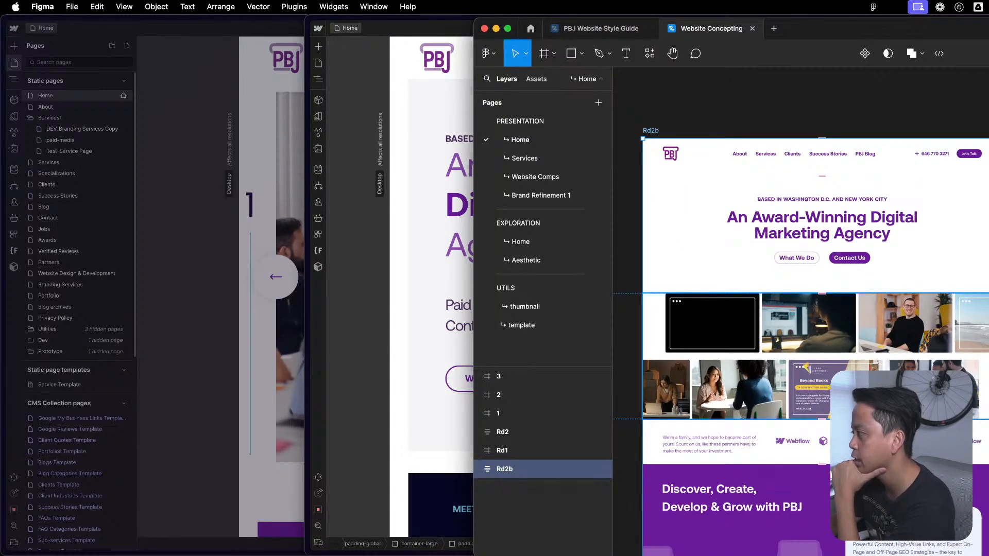
left_click(771, 208)
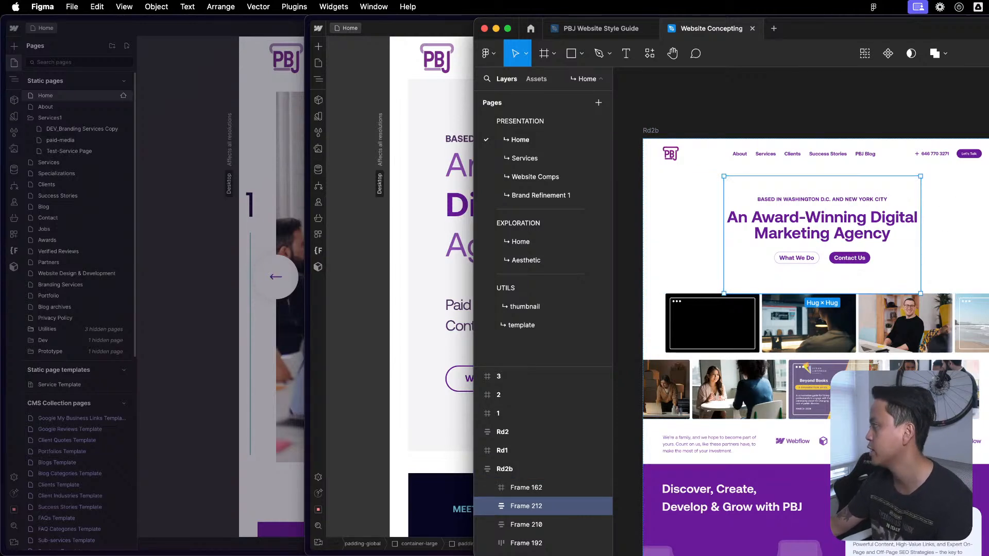
- Move the Figma window fully into view, bring up the top of the Rd2b design and clear the selection
left_click_drag(986, 25, 699, 20)
scroll(469, 241, "up", 2)
left_click_drag(469, 242, 545, 171)
scroll(544, 171, "up", 2)
left_click(766, 214)
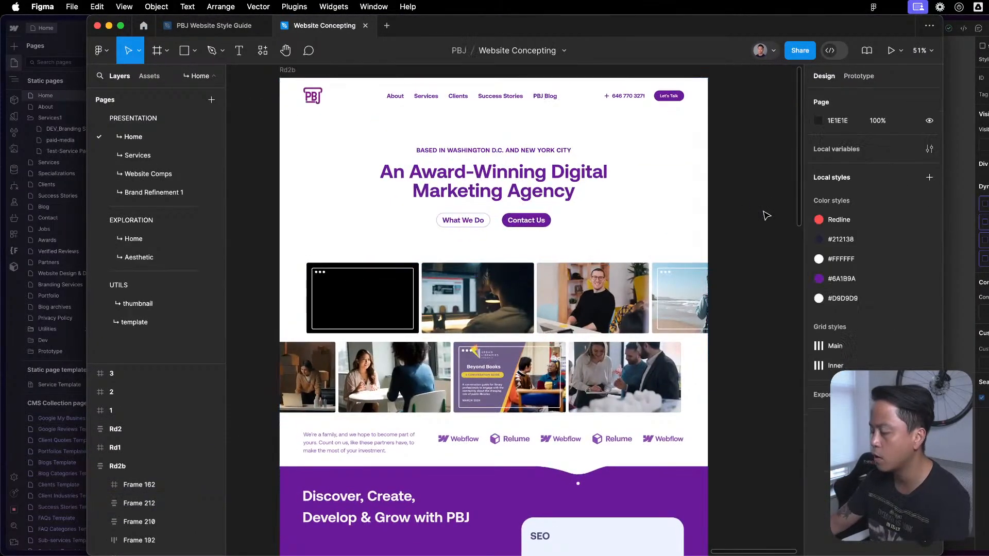
- Review the Rd2b design's sections from the hero and logo strip through the services, Success Stories and contact areas to the footer
left_click(594, 214)
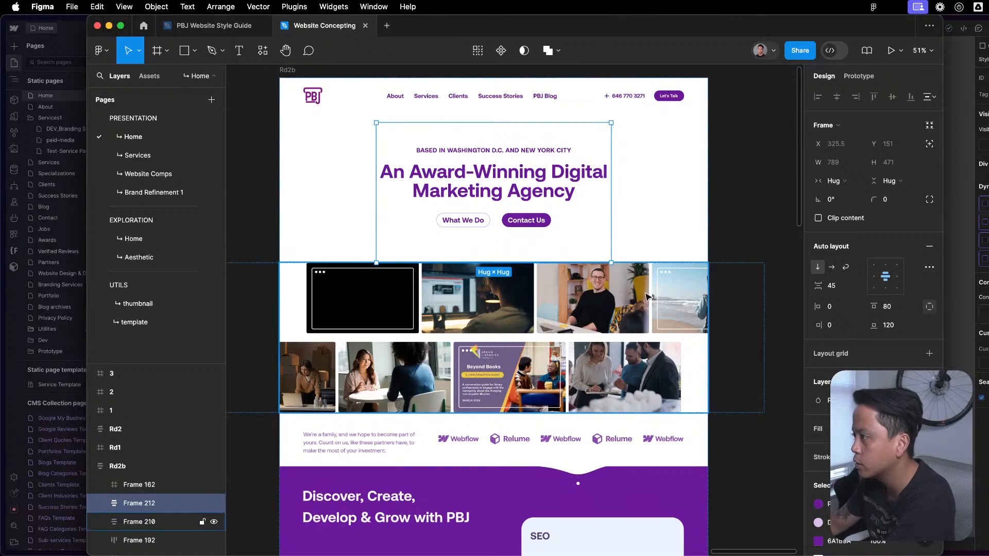
scroll(590, 320, "down", 3)
left_click(621, 405)
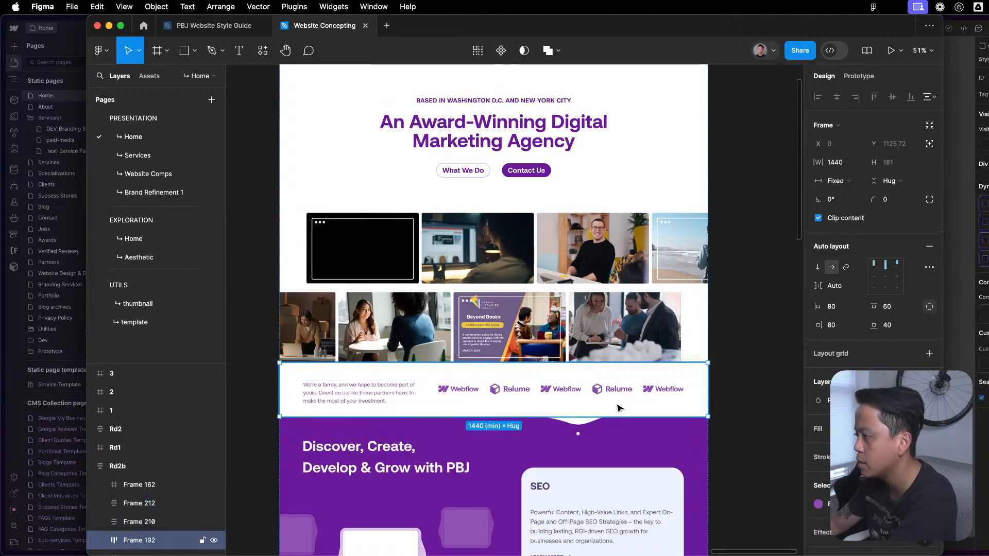
scroll(621, 405, "down", 5)
scroll(581, 327, "down", 2)
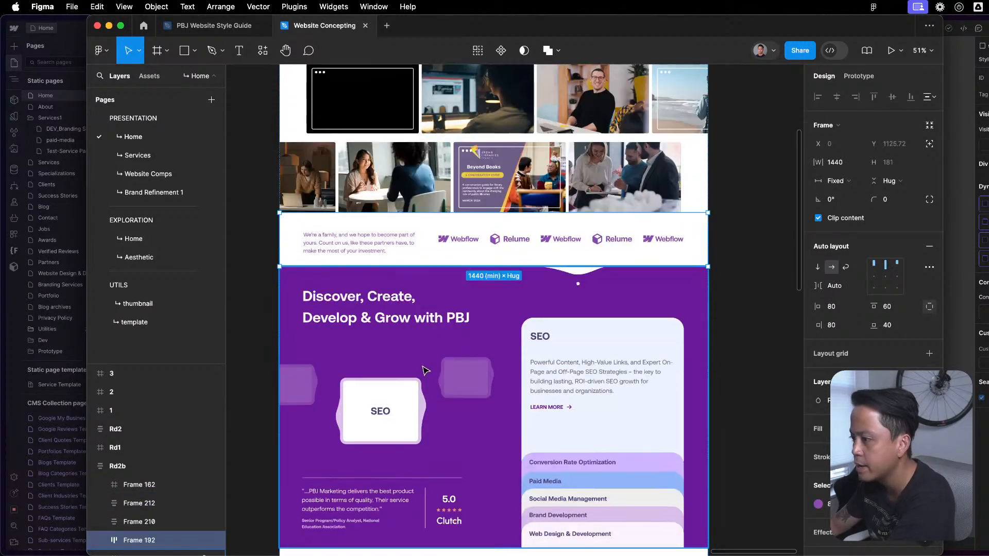
scroll(580, 296, "down", 5)
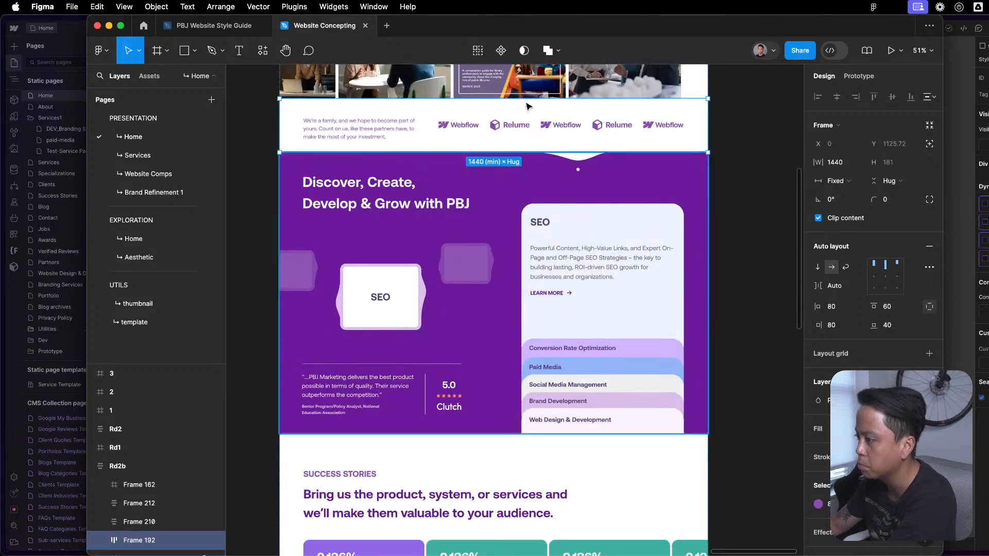
scroll(648, 397, "down", 2)
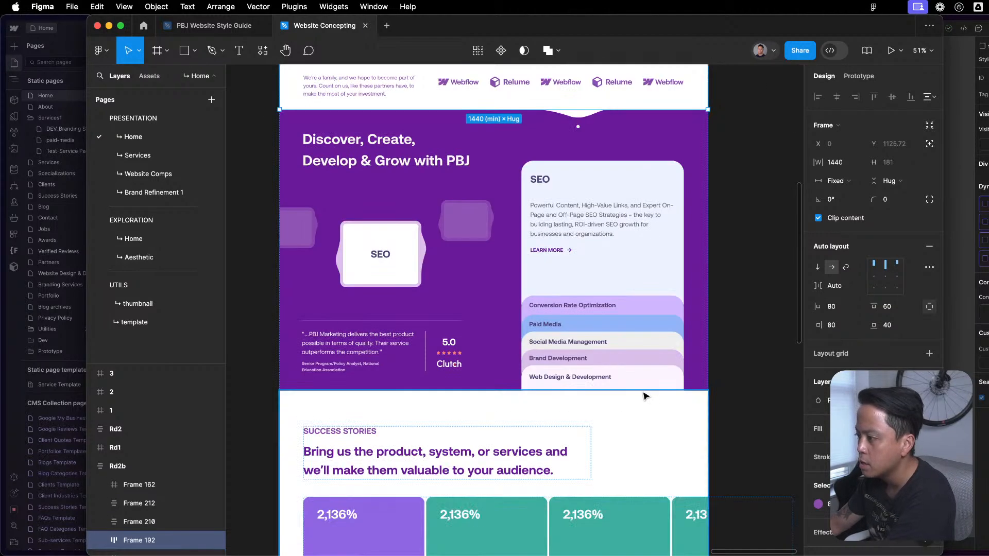
scroll(639, 383, "down", 5)
scroll(634, 381, "down", 5)
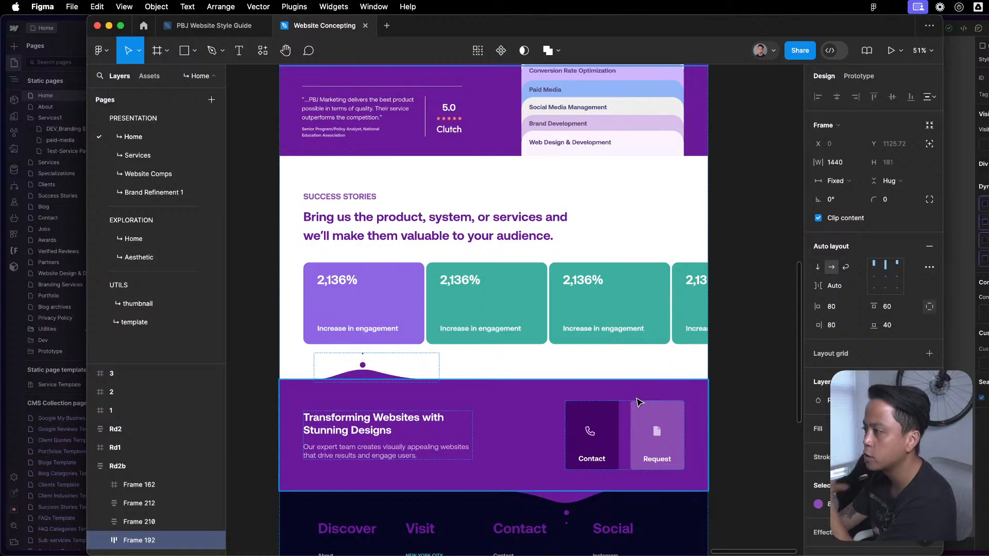
scroll(638, 404, "down", 5)
scroll(743, 404, "down", 2)
scroll(772, 412, "up", 8)
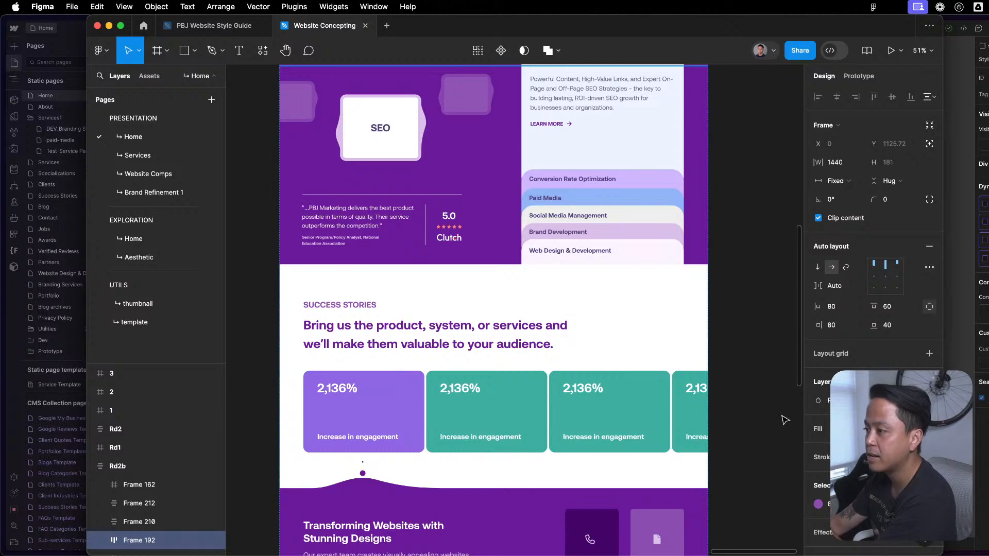
scroll(763, 413, "up", 14)
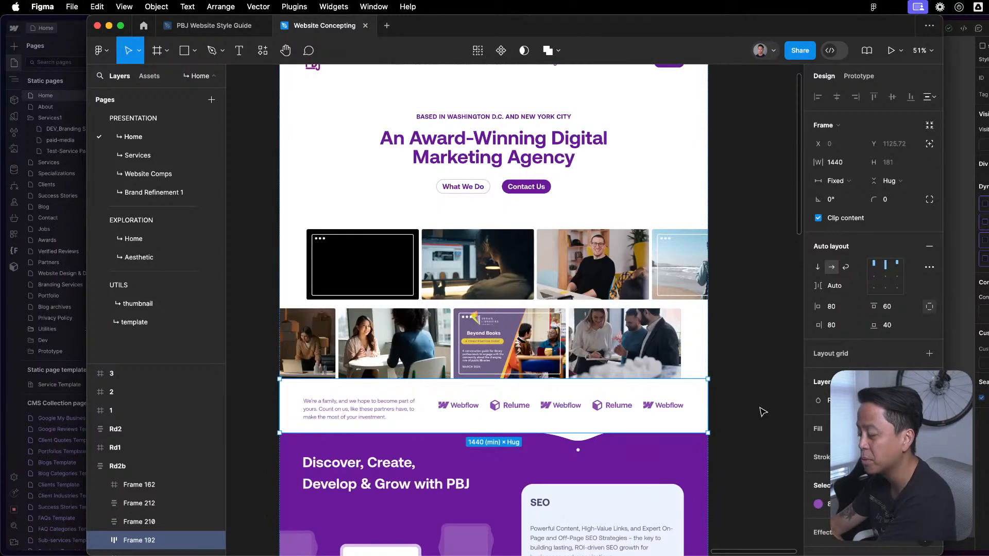
scroll(761, 412, "up", 11)
scroll(760, 413, "down", 6)
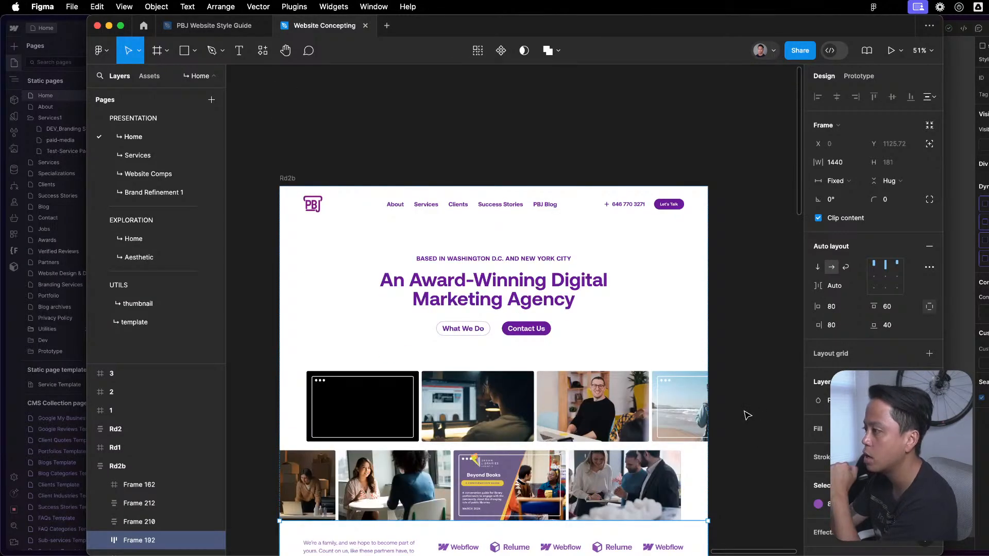
key("t")
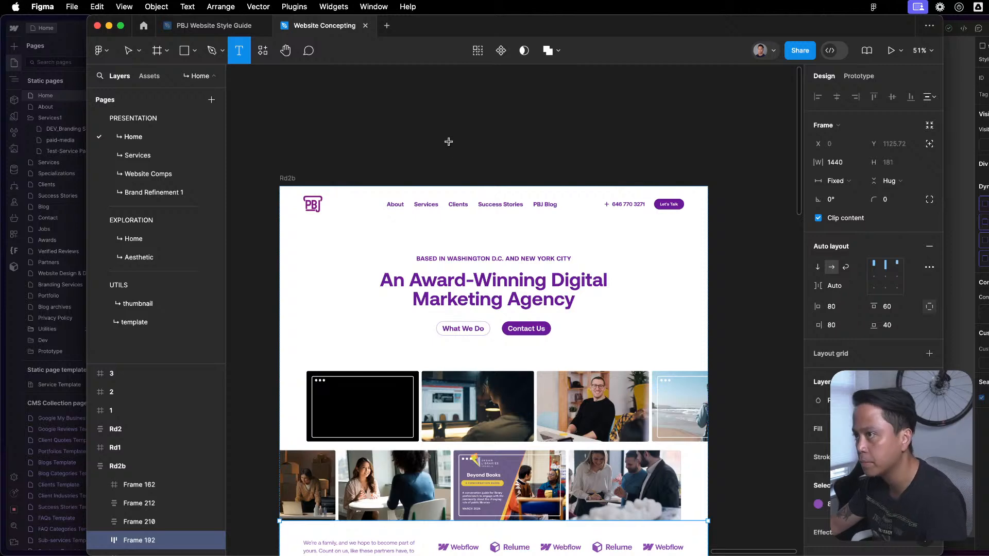
key("v")
left_click(447, 149)
scroll(547, 203, "down", 2)
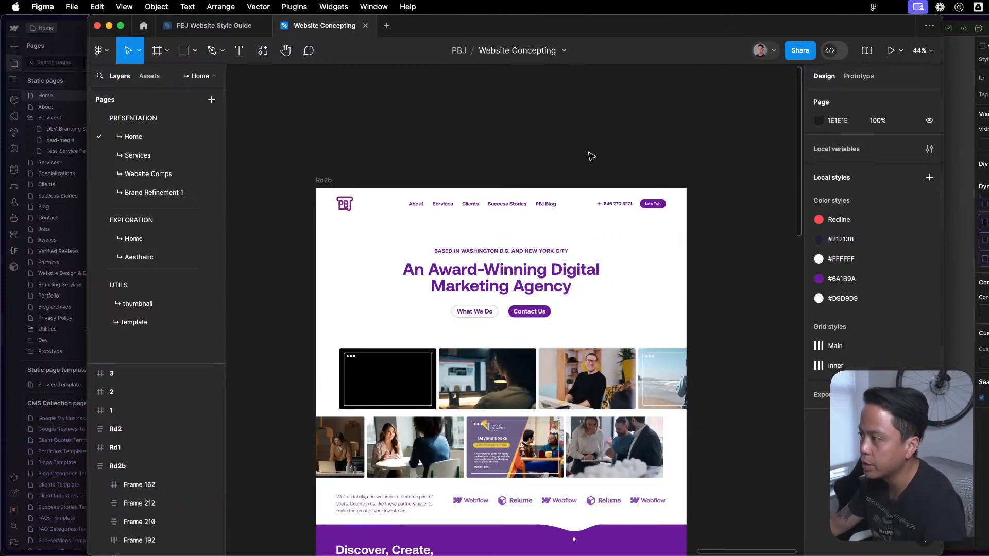
scroll(567, 150, "down", 4)
- Open the PBJ Website Style Guide file and browse its Elements, Main, Templates, Concept and Components pages
left_click(216, 26)
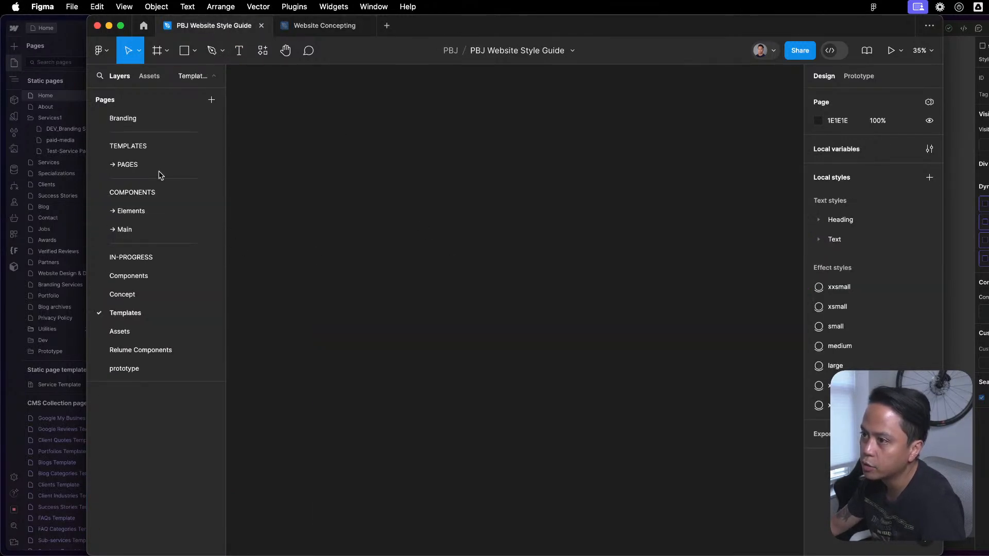
left_click(139, 211)
left_click(133, 227)
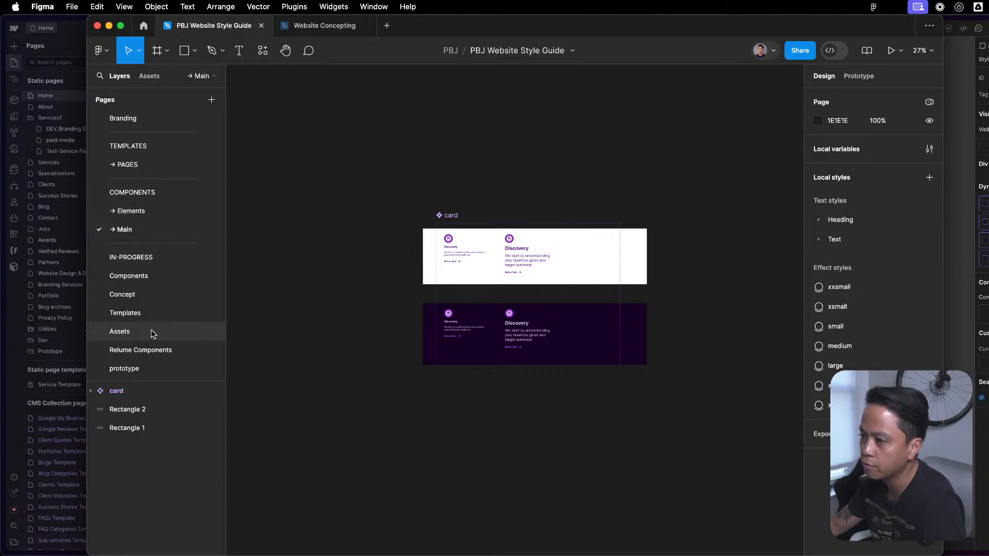
left_click(150, 313)
left_click(151, 274)
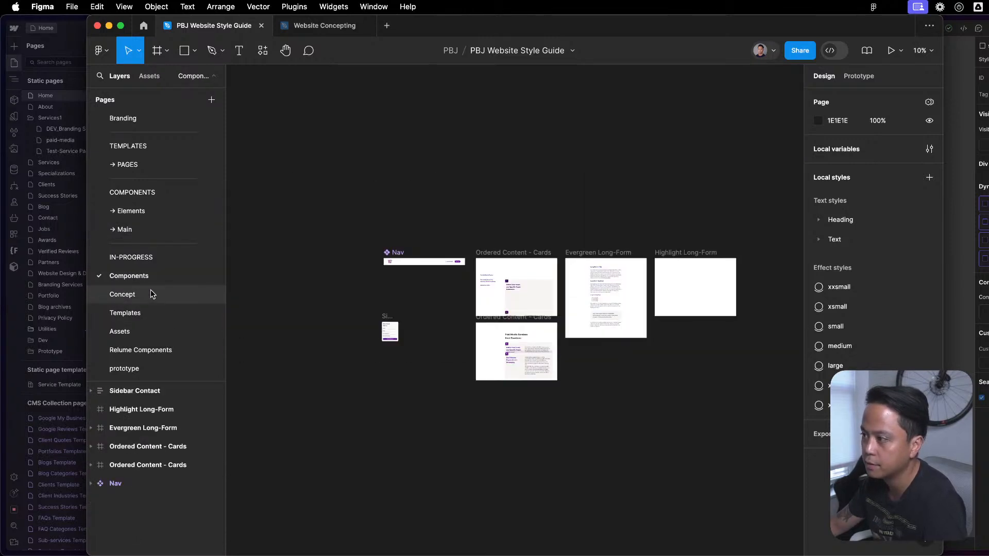
left_click(150, 292)
left_click(155, 278)
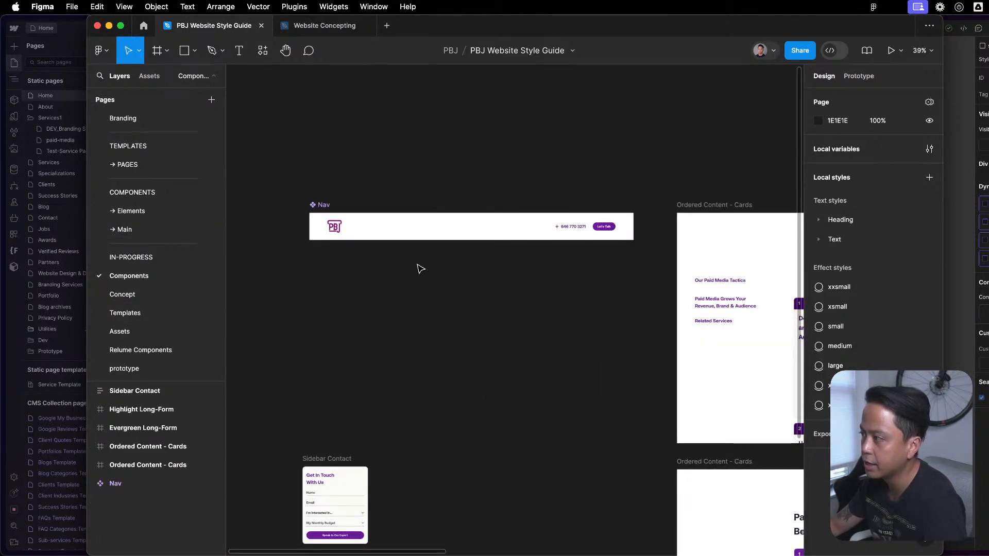
- Apply the library's primary text colour as the fill of the menu text in the Nav component
left_click(405, 240)
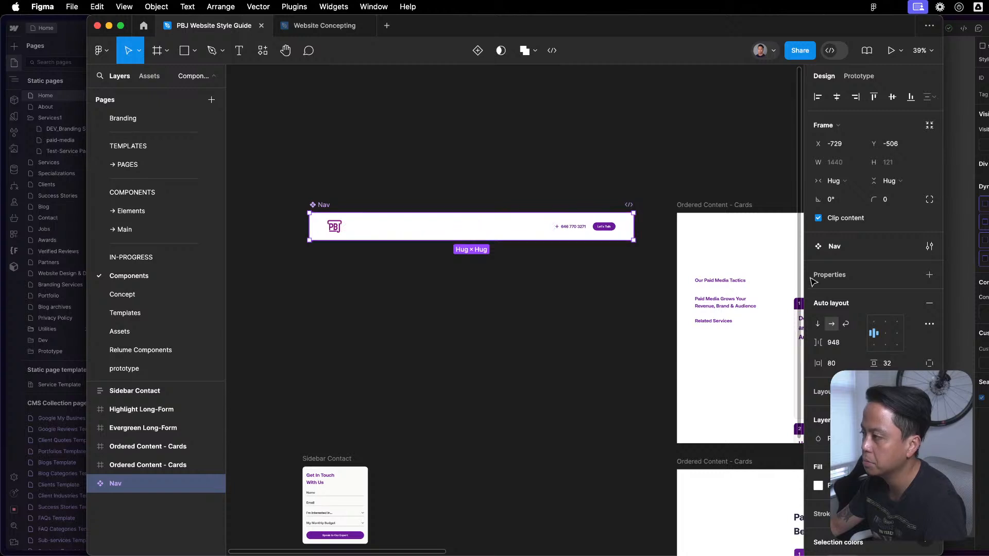
scroll(425, 239, "up", 3)
double_click(423, 222)
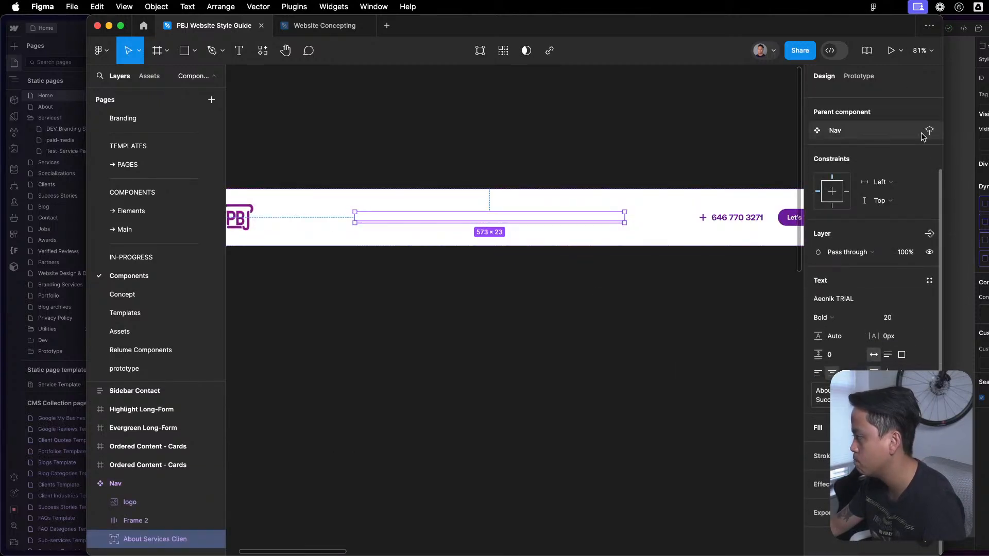
left_click(915, 428)
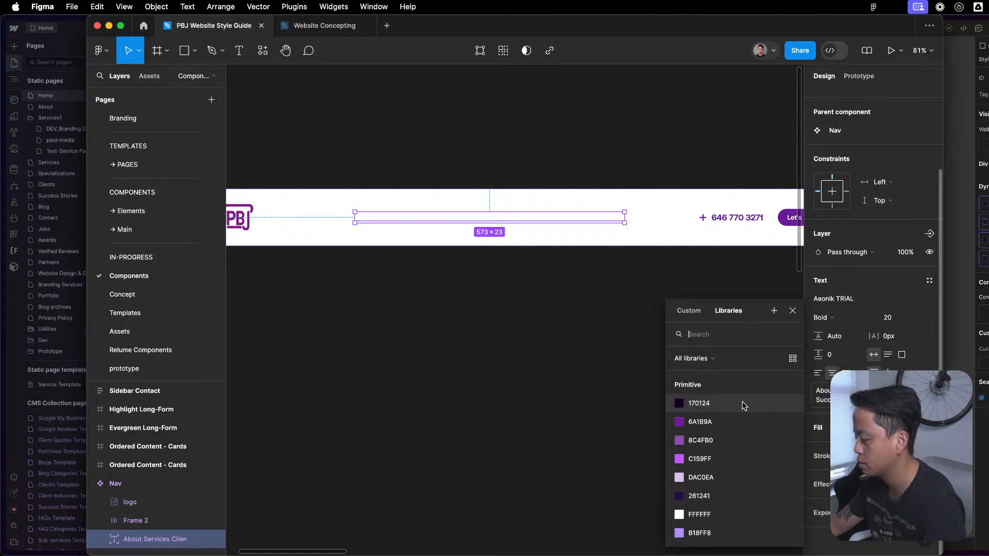
scroll(751, 433, "down", 5)
scroll(739, 439, "up", 3)
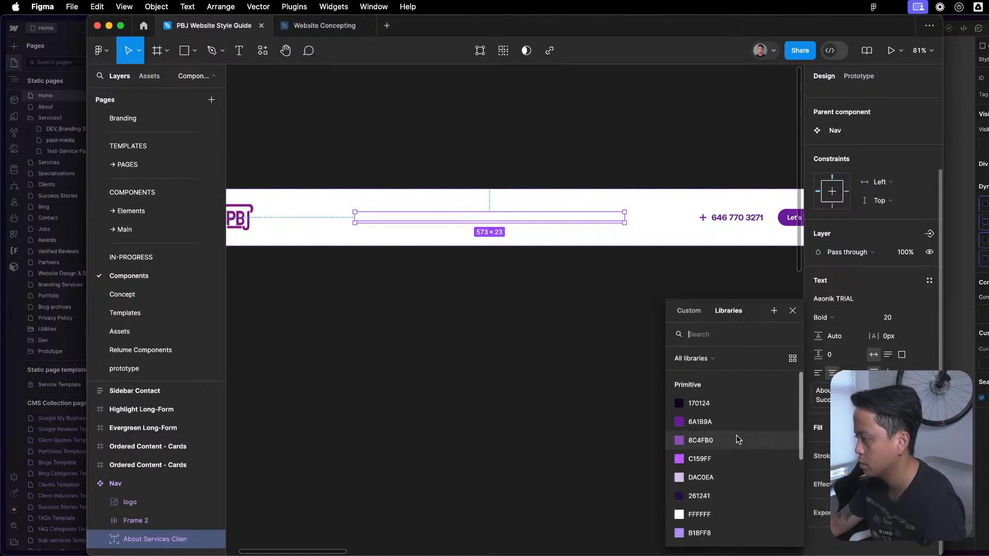
scroll(734, 438, "down", 3)
scroll(731, 443, "up", 1)
scroll(733, 445, "down", 1)
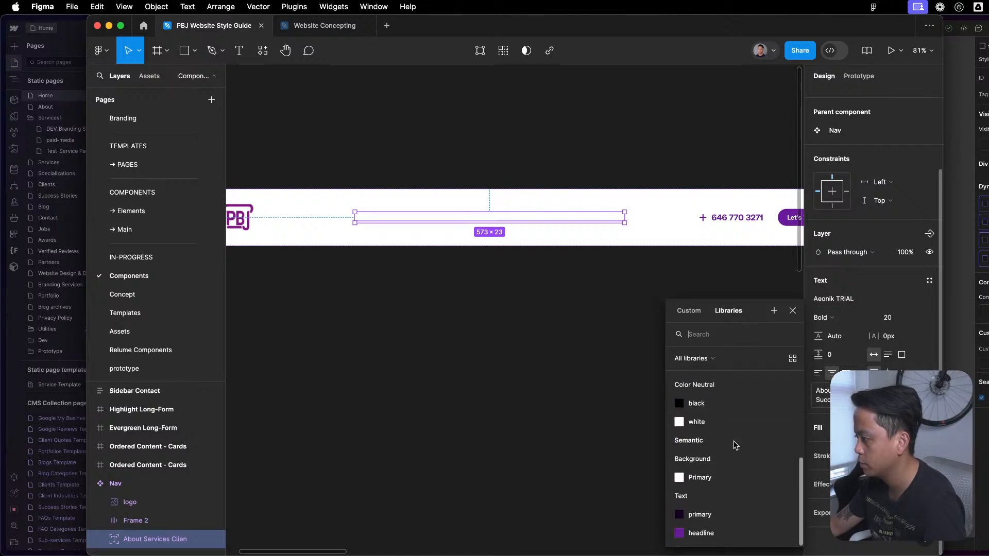
left_click(701, 515)
left_click(626, 404)
scroll(633, 377, "down", 2)
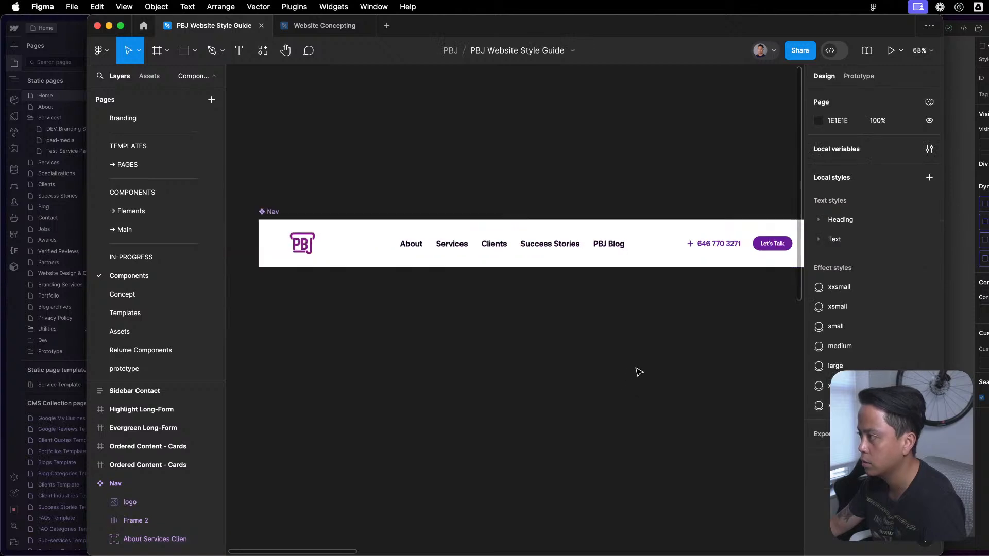
- Look over the Components page from the Nav component to the Sidebar Contact and Ordered Content card frames
scroll(637, 335, "down", 3)
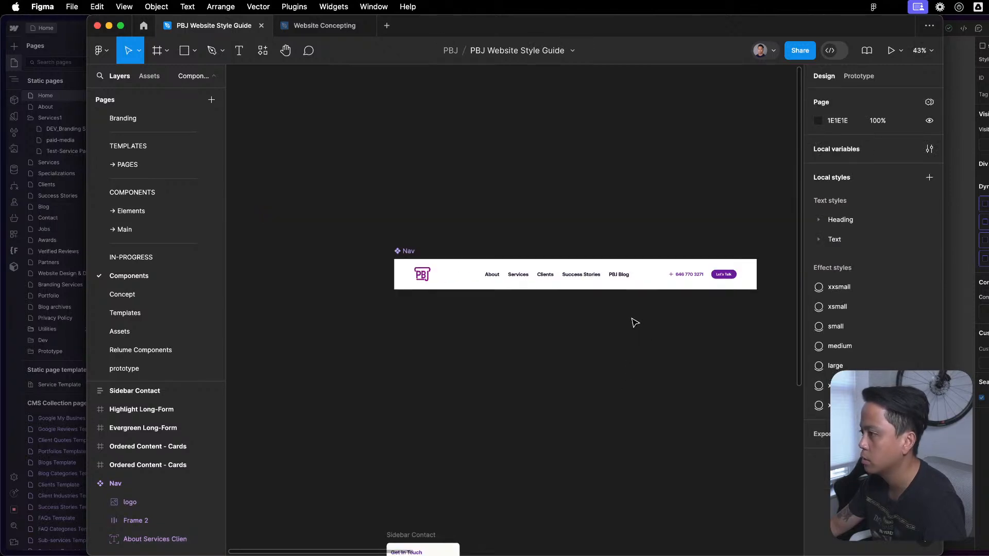
scroll(558, 366, "down", 5)
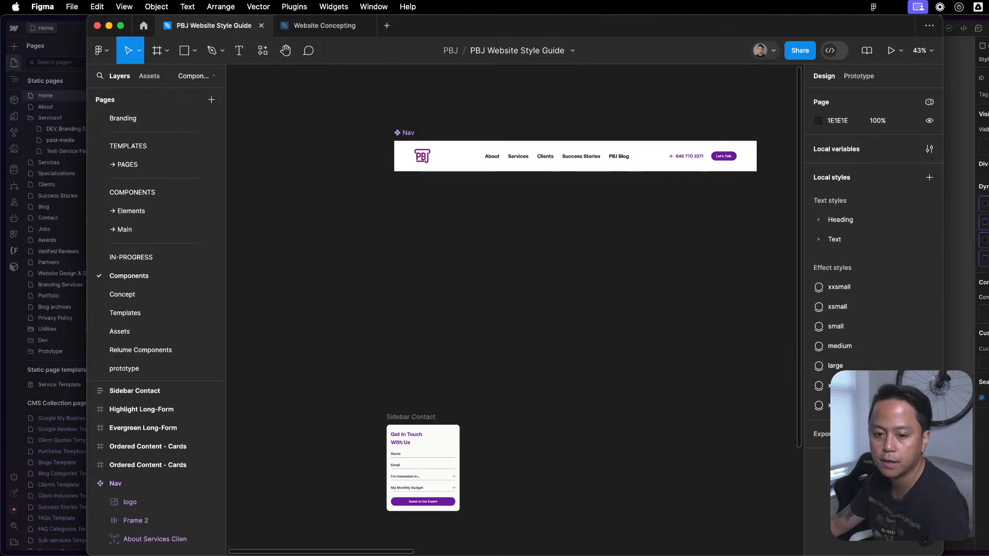
key("ctrl+Up")
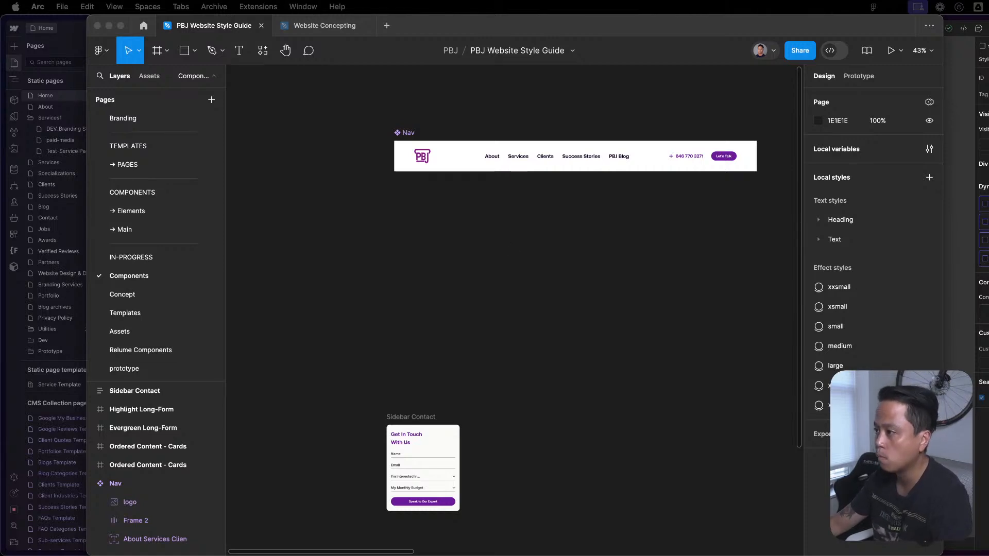
left_click(498, 292)
scroll(591, 206, "right", 10)
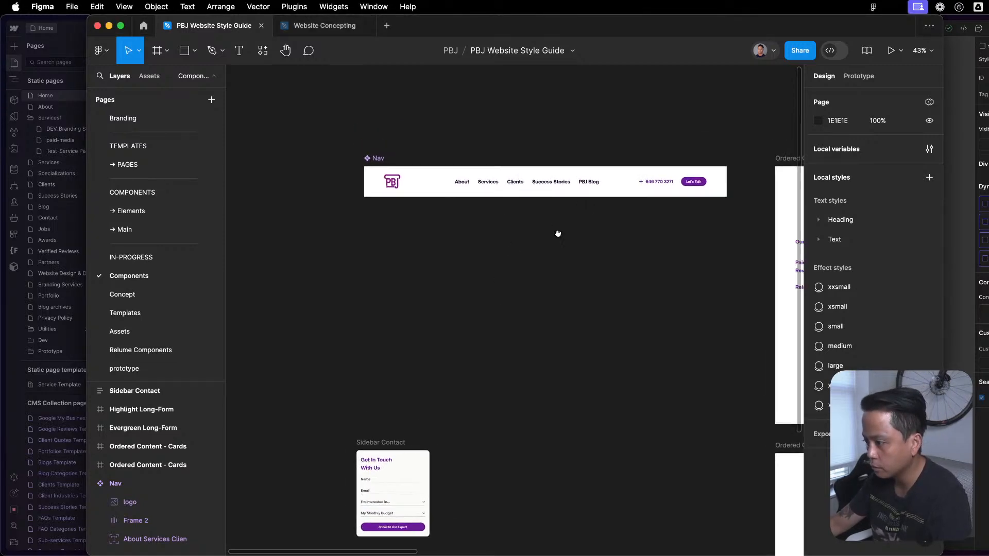
scroll(585, 320, "down", 7)
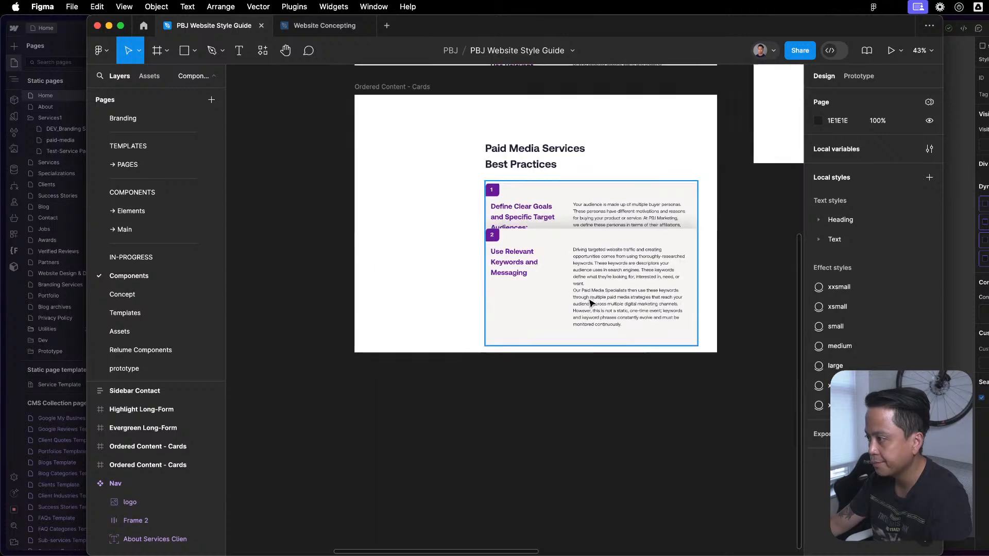
scroll(592, 302, "down", 6)
left_click_drag(665, 294, 733, 367)
scroll(468, 227, "up", 10)
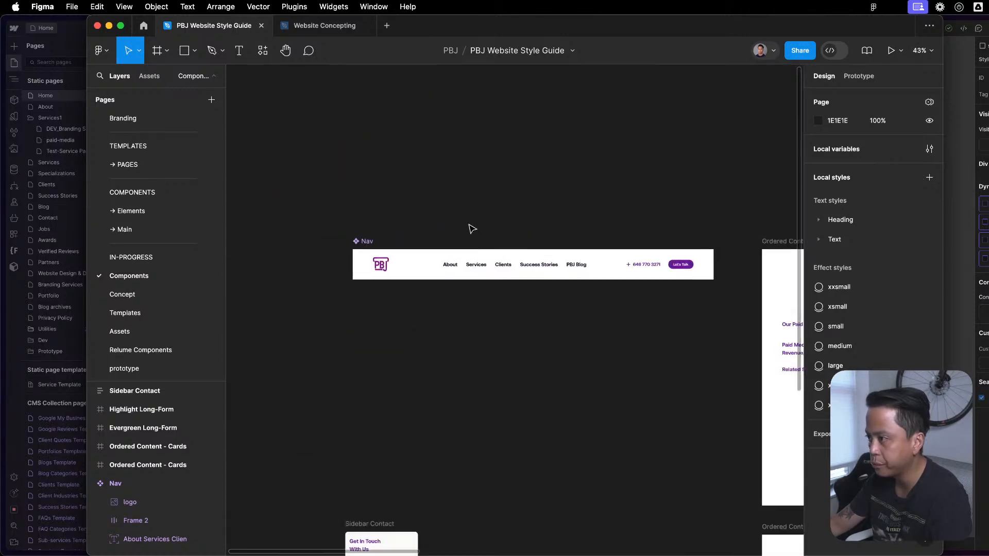
scroll(458, 242, "down", 2)
scroll(453, 250, "up", 3)
scroll(464, 248, "down", 2)
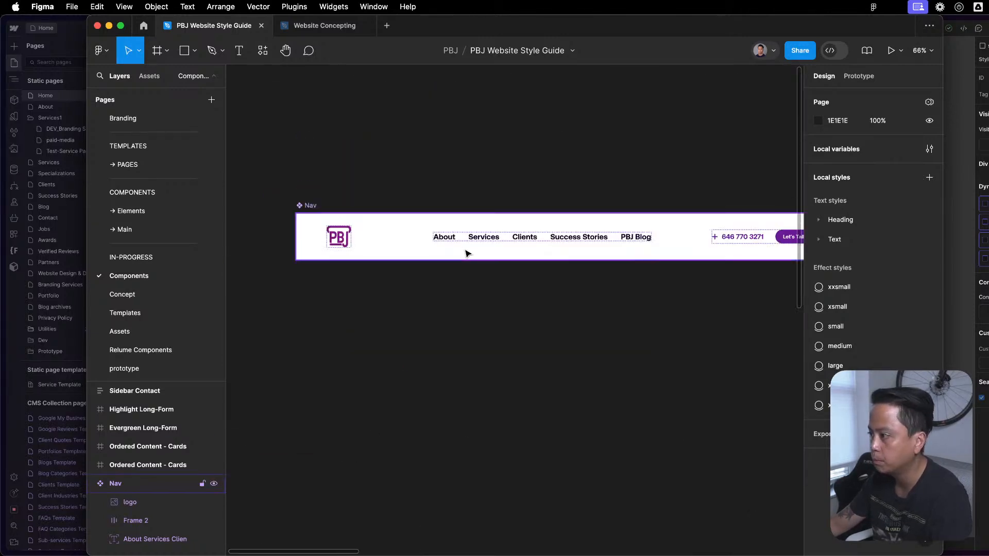
scroll(464, 247, "down", 4)
- Copy the Nav component, check the Elements and Branding pages, and open the PAGES page
left_click(374, 218)
key("super+c")
left_click(421, 161)
left_click(132, 193)
left_click(135, 230)
left_click(135, 211)
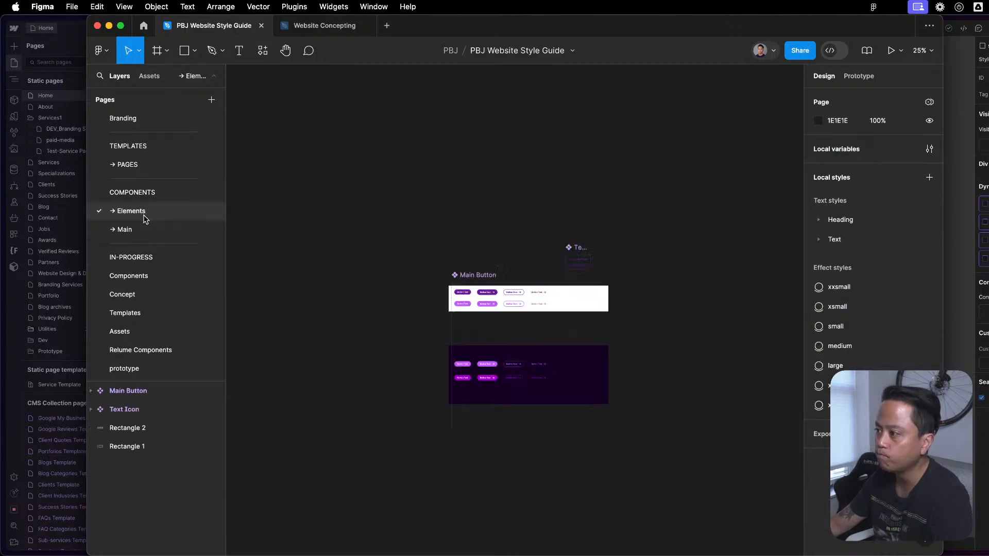
left_click(136, 165)
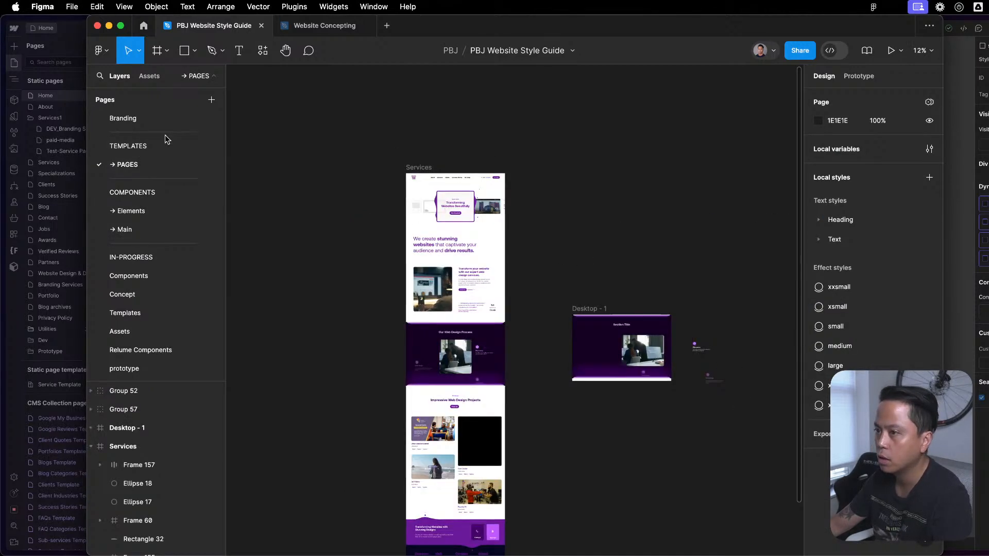
left_click(157, 118)
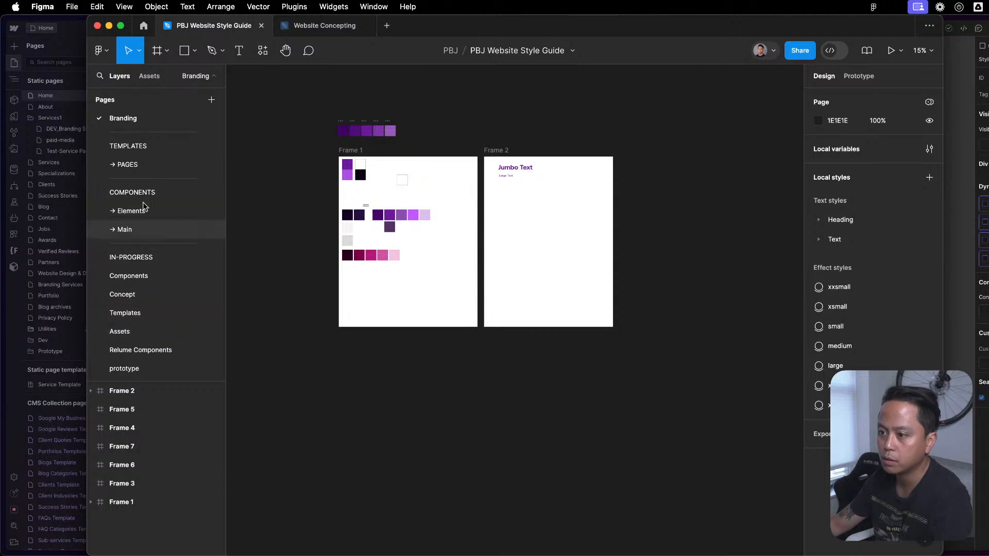
left_click(154, 166)
- Add a 1440 × 1024 desktop frame to the left of the Services design and place the copied Nav at its top
left_click_drag(793, 210, 723, 207)
left_click_drag(396, 214, 551, 225)
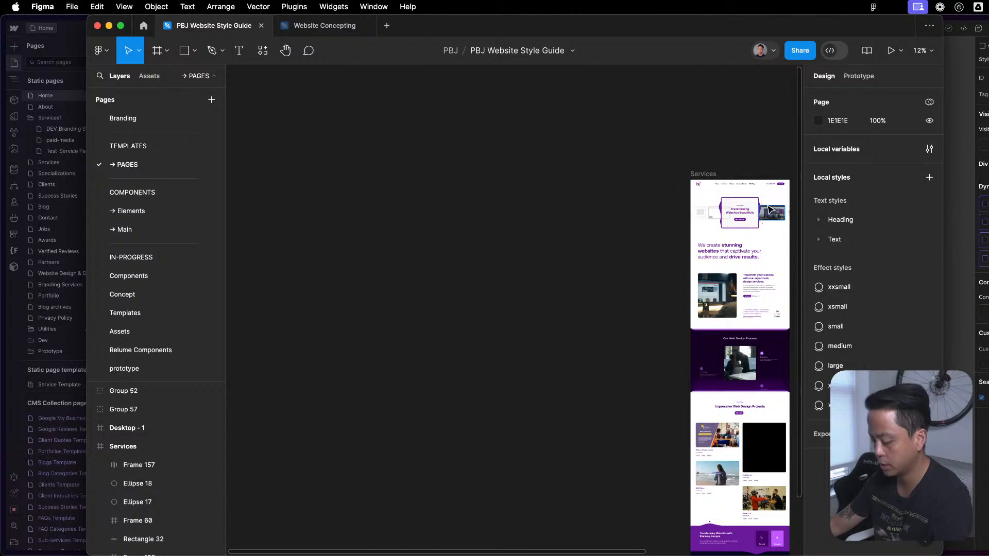
key("f")
left_click(874, 229)
left_click_drag(494, 303, 599, 208)
key("super+v")
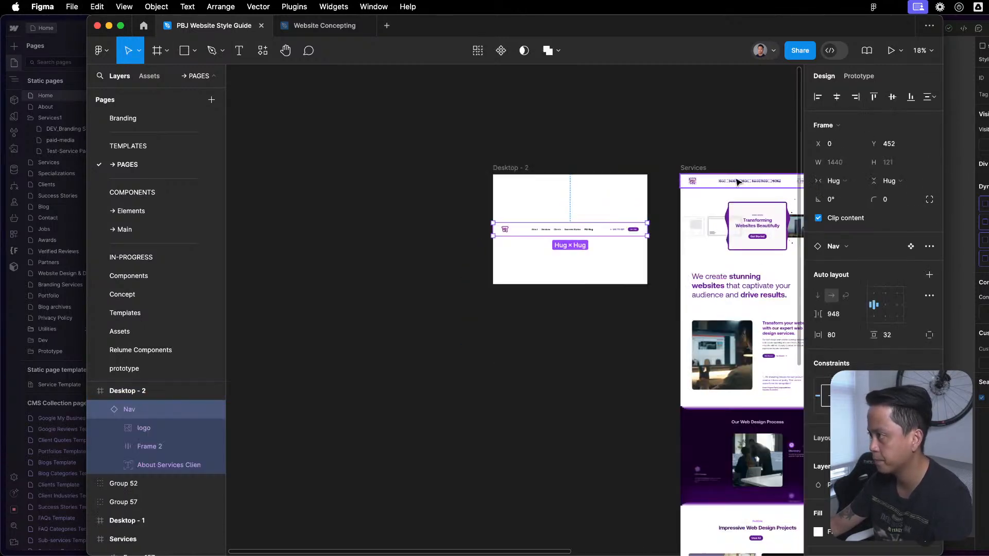
left_click(548, 138)
scroll(530, 144, "right", 2)
scroll(531, 144, "down", 1)
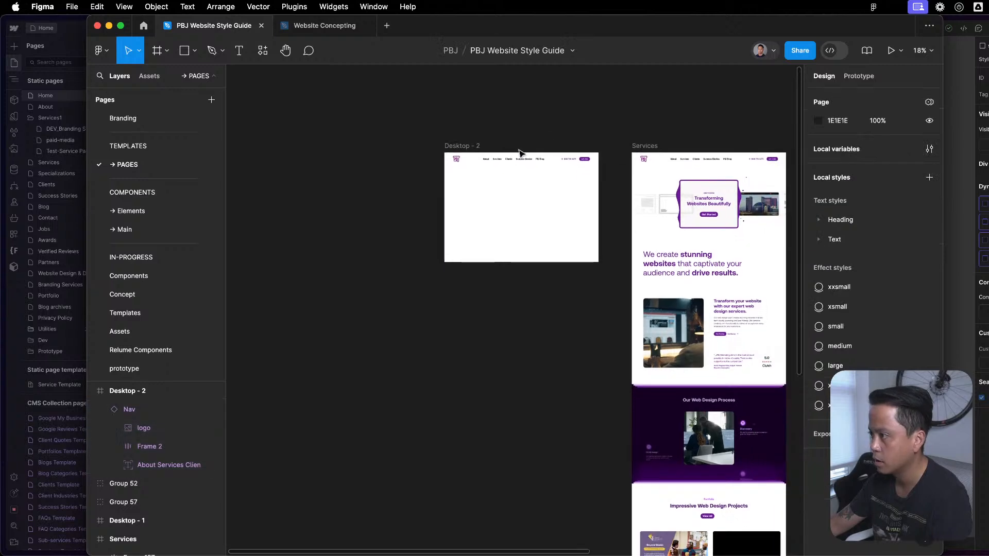
- Rename the new desktop frame to Home and move it farther left of the Services design
left_click(458, 146)
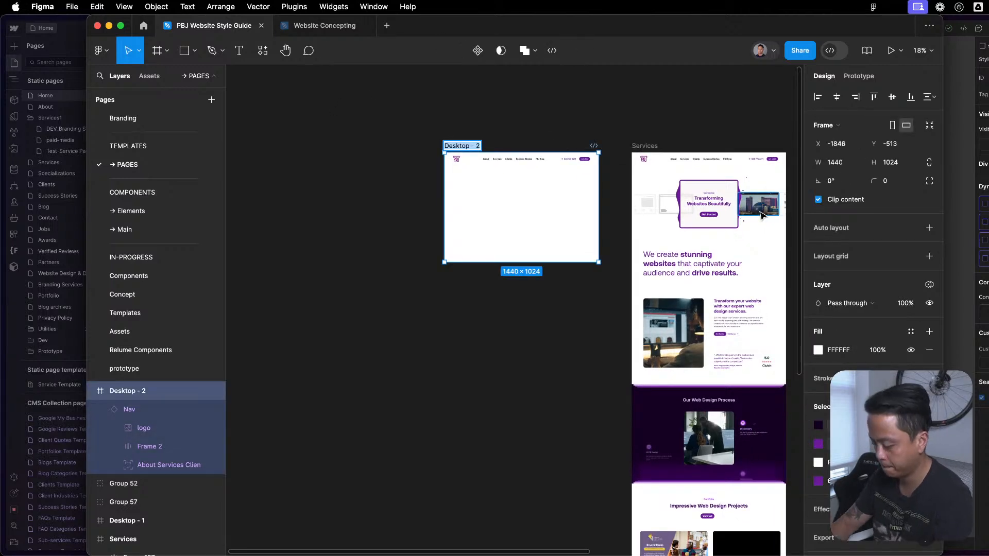
left_click(553, 224)
left_click_drag(453, 145, 308, 146)
left_click(410, 117)
left_click_drag(404, 129, 495, 138)
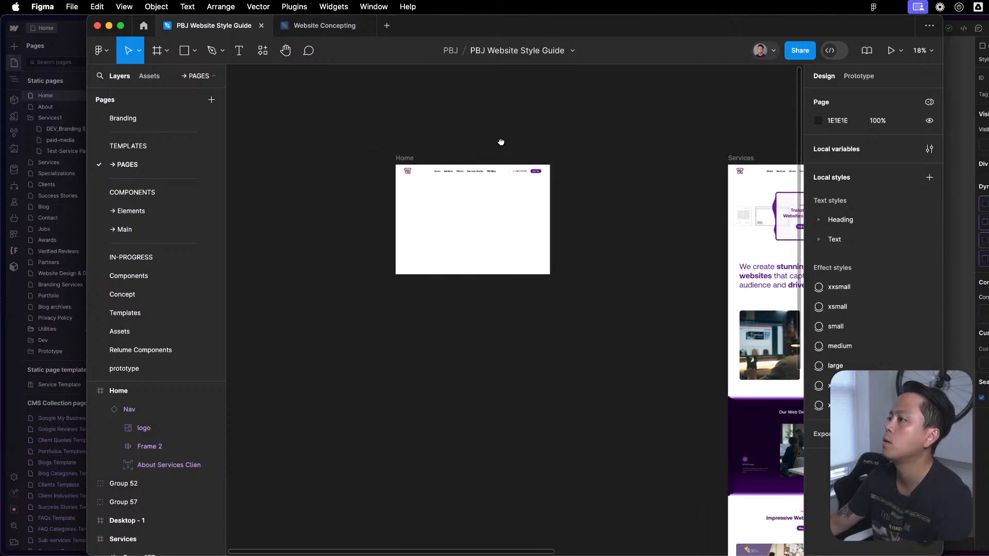
- Show the Website Concepting file side by side with the style guide, widen the window and adjust the split between them
left_click(325, 26)
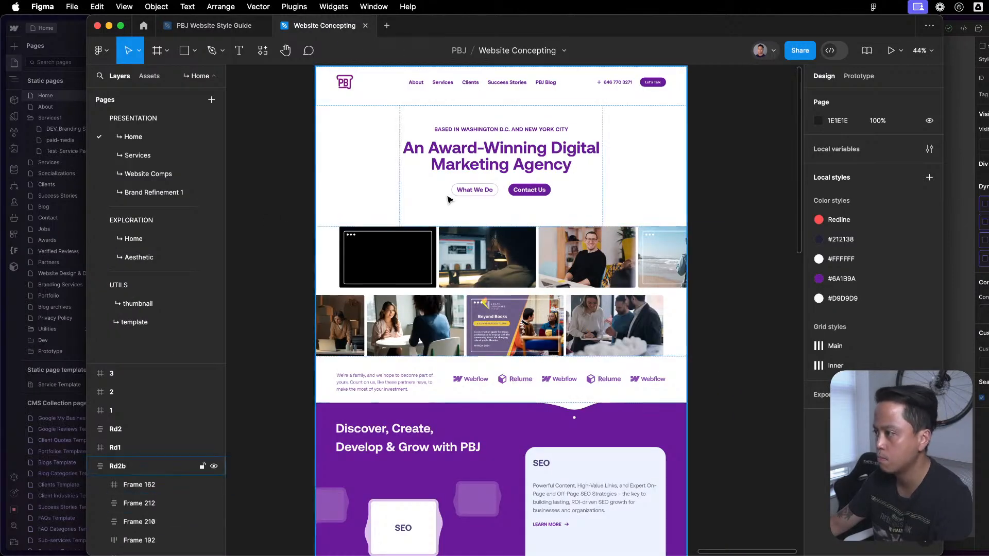
scroll(450, 204, "down", 3)
left_click_drag(619, 172, 619, 168)
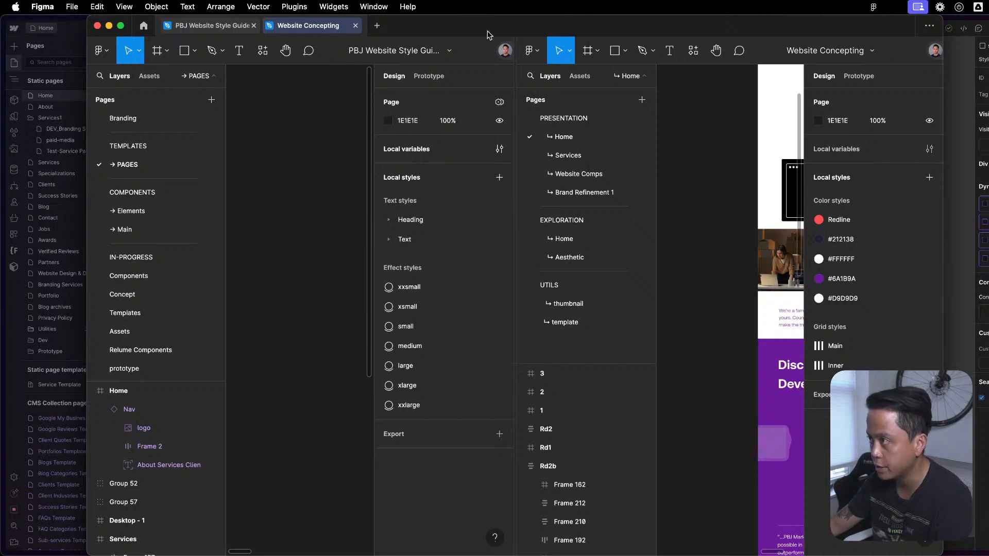
left_click_drag(571, 27, 488, 23)
left_click_drag(856, 20, 988, 21)
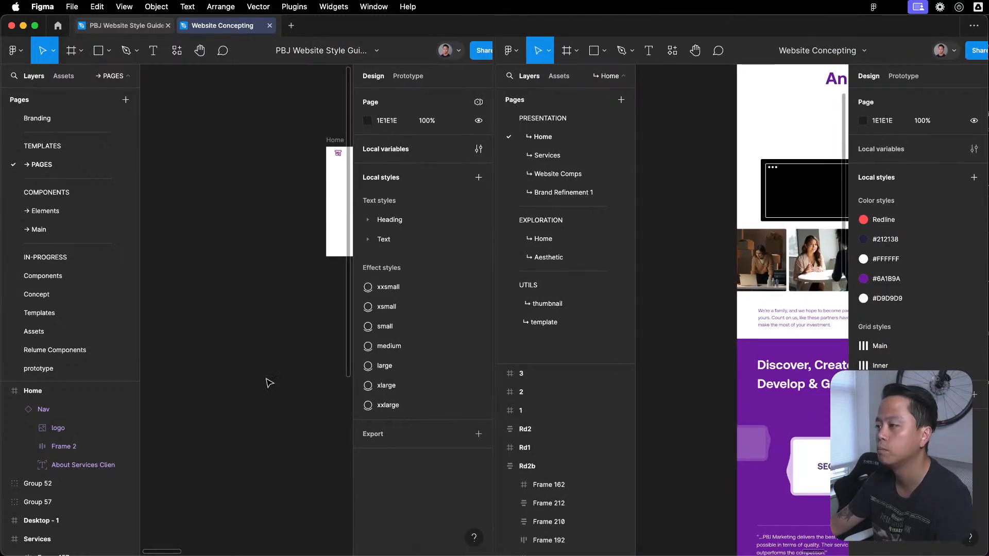
left_click_drag(493, 49, 473, 49)
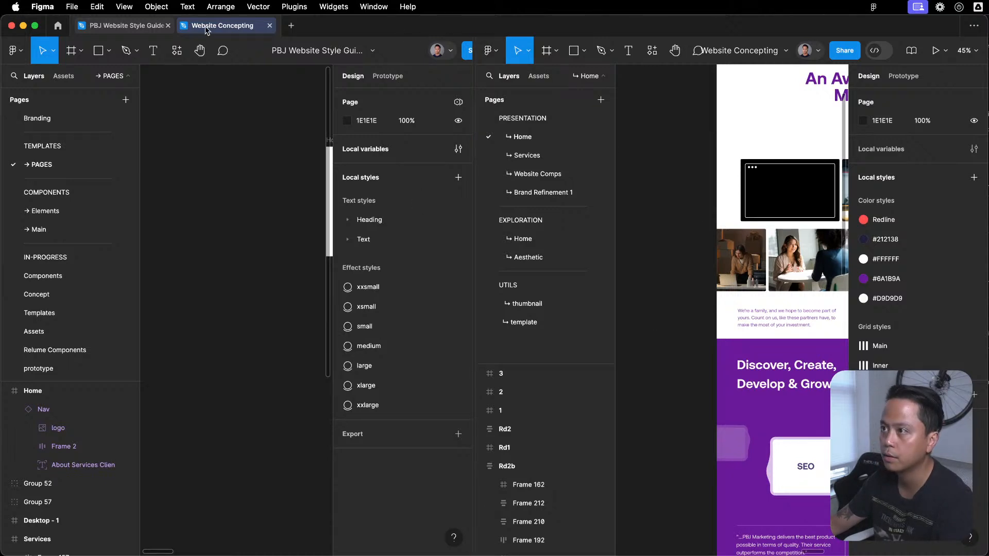
- End the split view and place the Website Concepting file in its own window beside the style guide
right_click(206, 30)
left_click(230, 59)
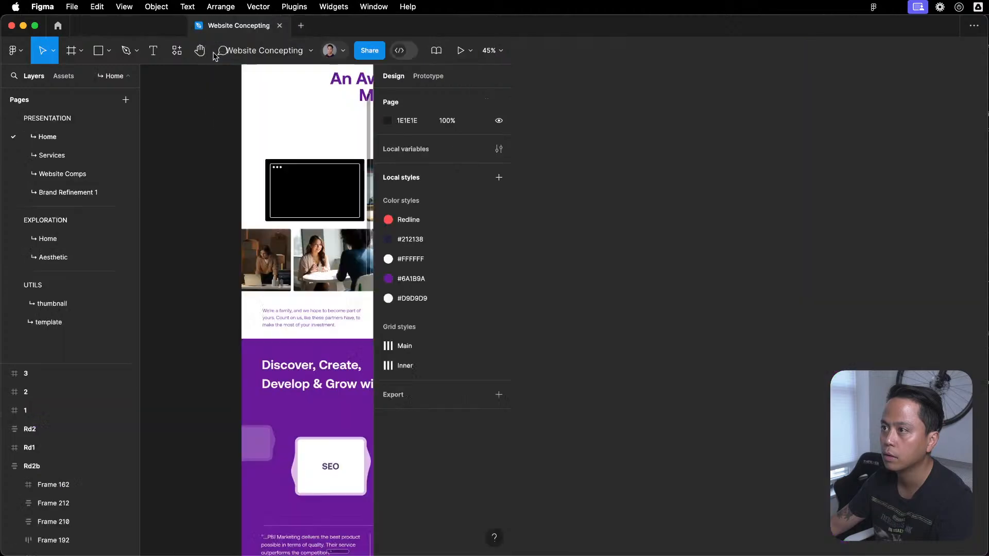
left_click_drag(249, 30, 987, 155)
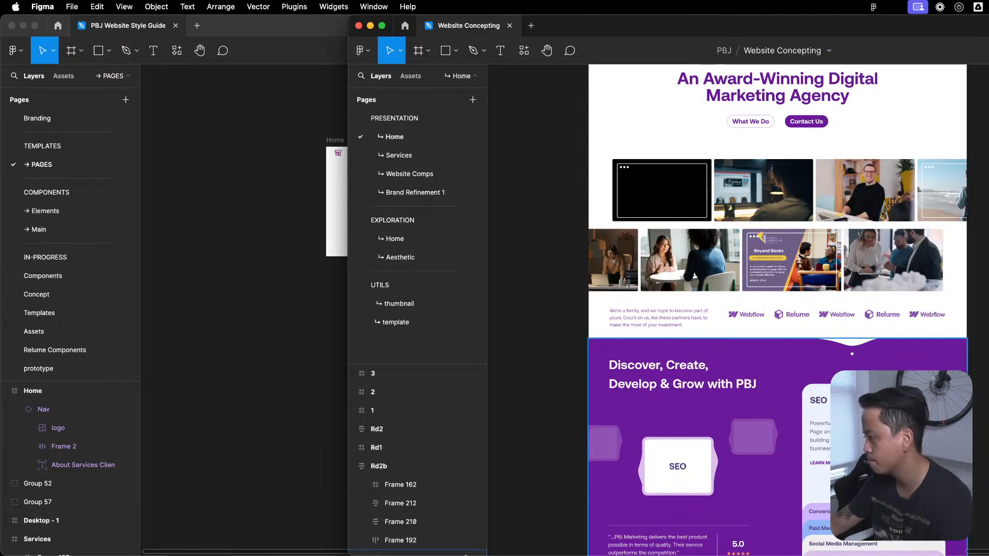
- Examine the SEO card in the Rd2b services section and select its description text, then clear the selection
scroll(896, 383, "down", 4)
scroll(789, 201, "up", 3)
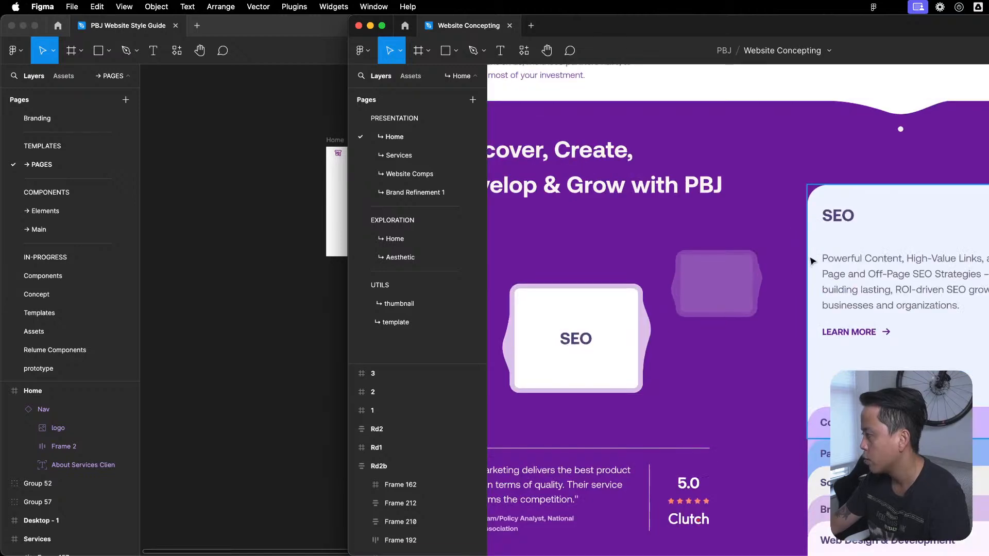
left_click(909, 264)
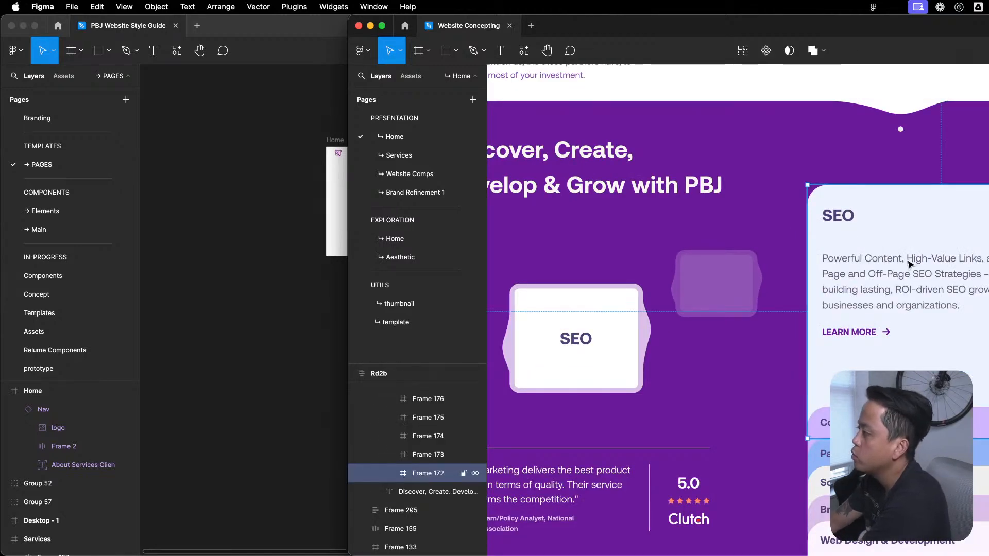
left_click(909, 264)
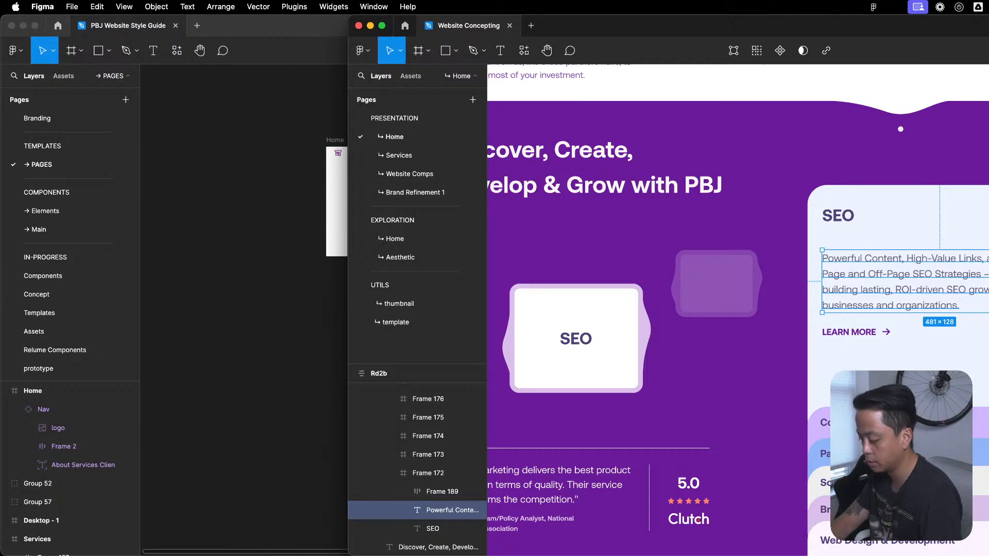
key("Escape")
- Review the Rd2b sections again, from the hero and image rows through services and Success Stories to the footer
scroll(912, 246, "down", 3)
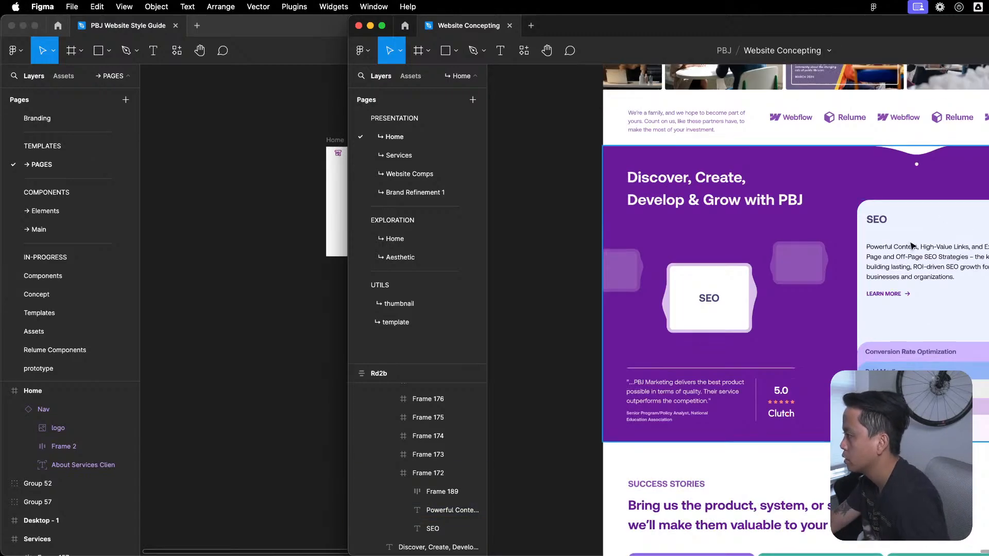
scroll(912, 246, "up", 6)
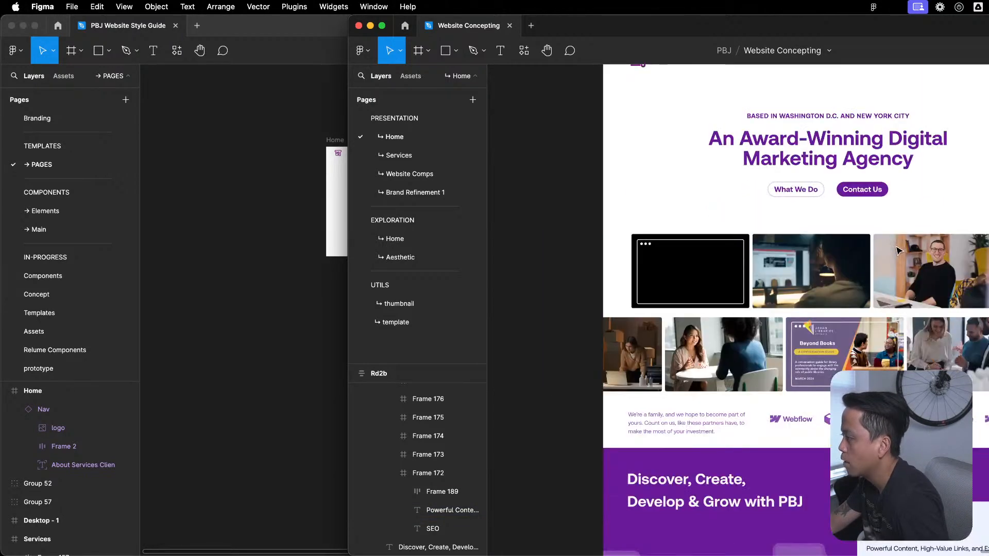
scroll(895, 239, "up", 2)
scroll(875, 262, "down", 10)
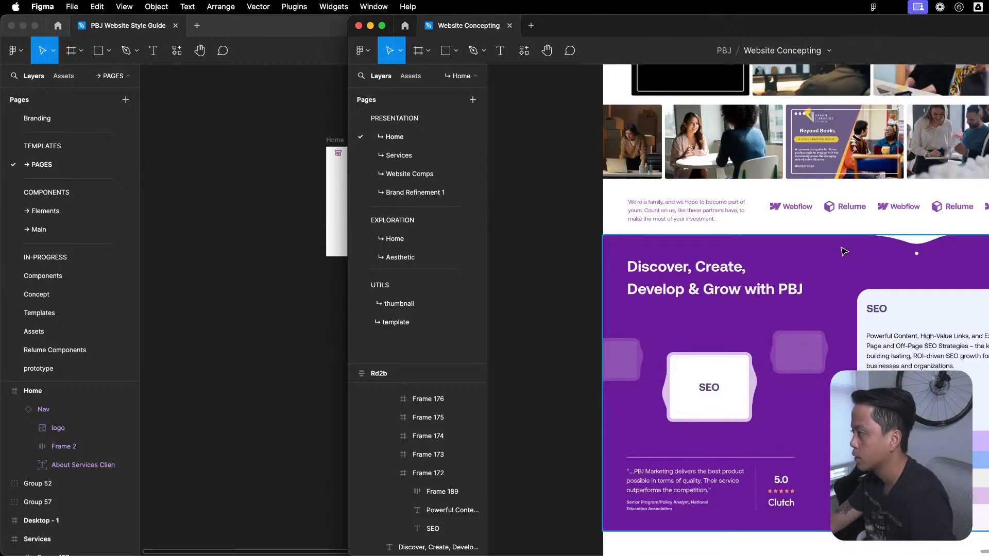
scroll(860, 226, "down", 5)
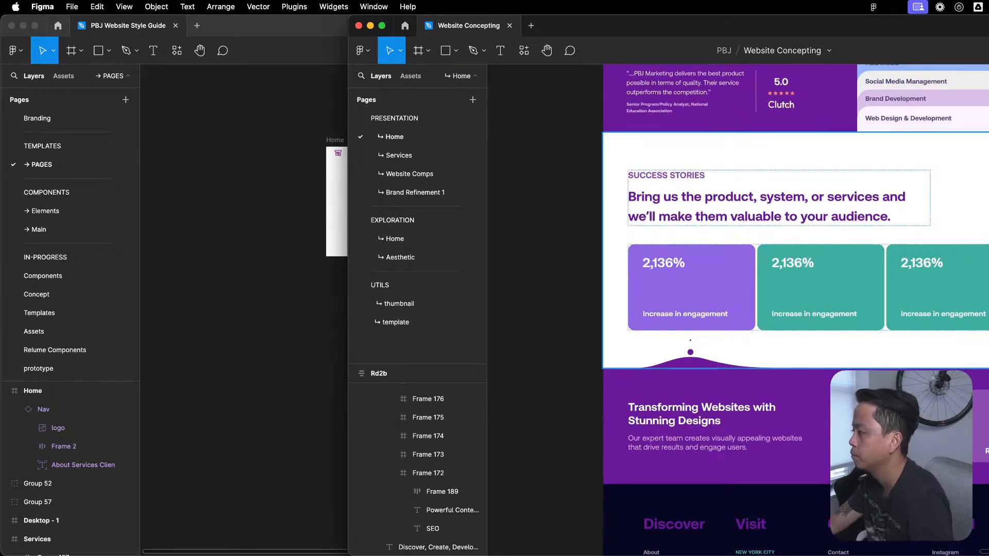
scroll(858, 223, "down", 1)
scroll(795, 309, "up", 6)
scroll(796, 309, "down", 6)
scroll(796, 309, "down", 2)
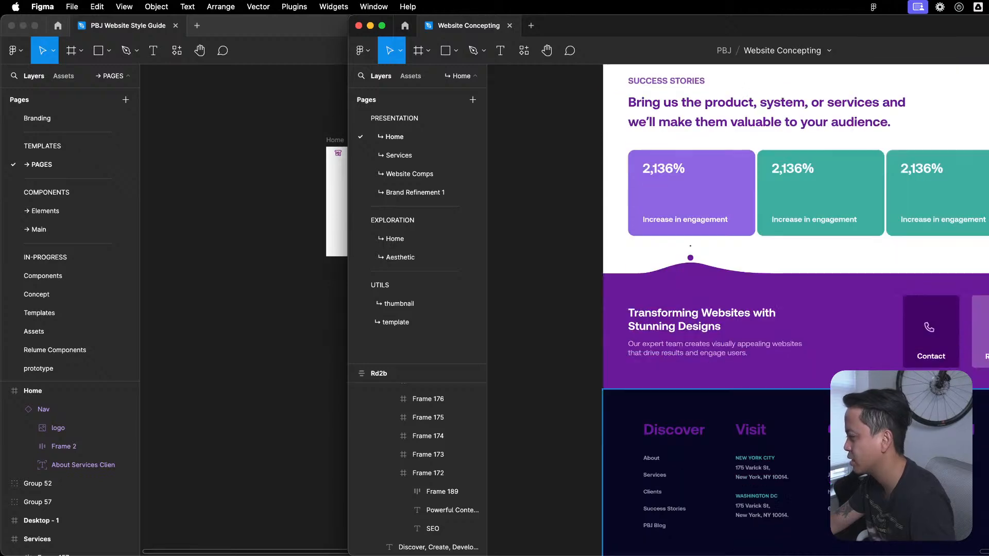
- Go back to the Rd2b hero and check the Home frame in the style guide against it
scroll(796, 309, "up", 20)
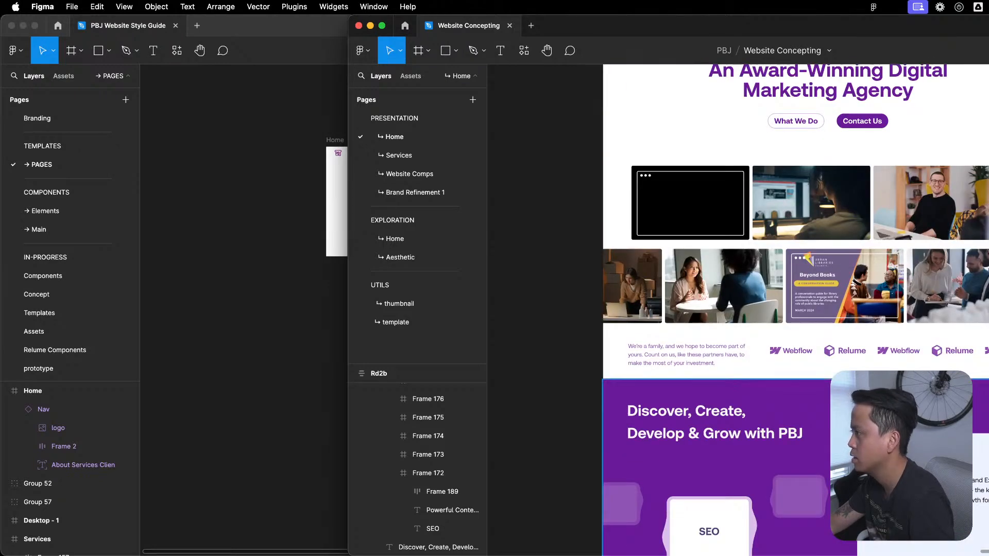
scroll(796, 335, "up", 5)
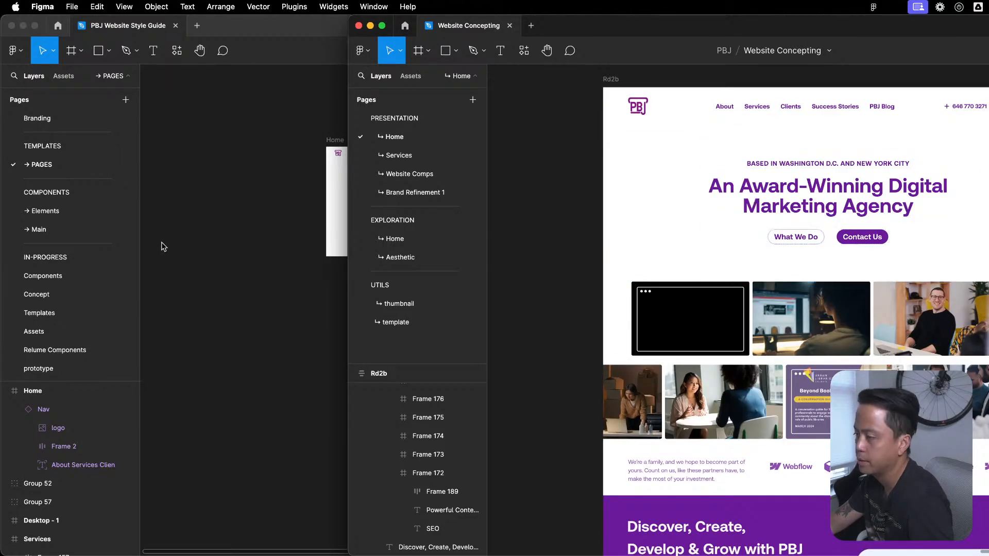
left_click(128, 255)
scroll(393, 165, "up", 3)
scroll(366, 186, "left", 3)
scroll(419, 172, "up", 3)
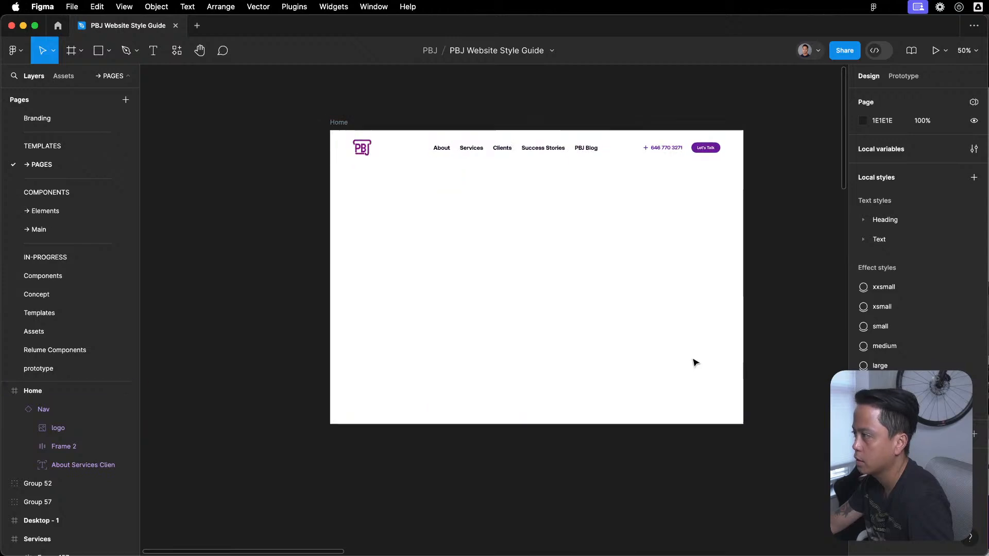
scroll(695, 362, "up", 1)
- Copy the eyebrow and headline text from the Rd2b hero, keeping the originals in the concept file
left_click(988, 232)
left_click(849, 191)
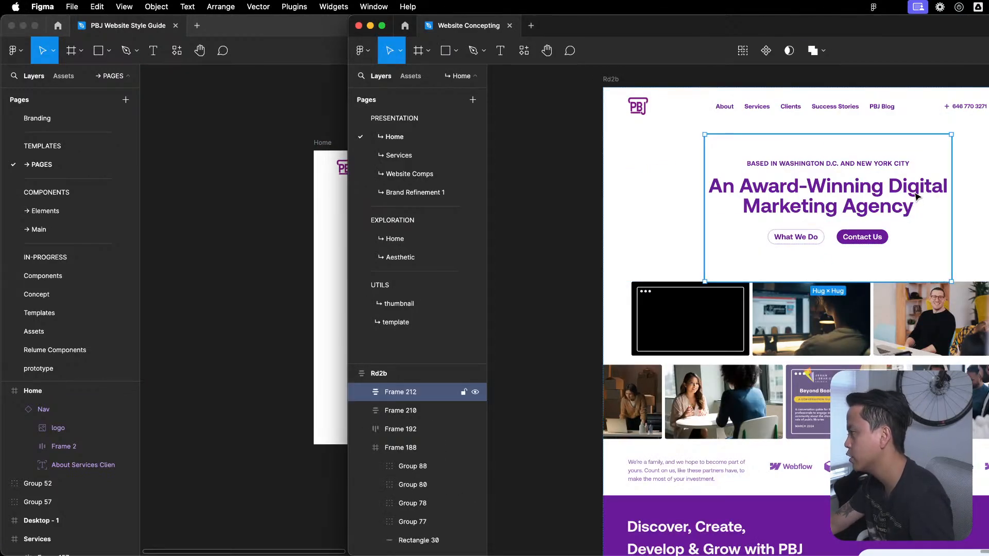
double_click(895, 187)
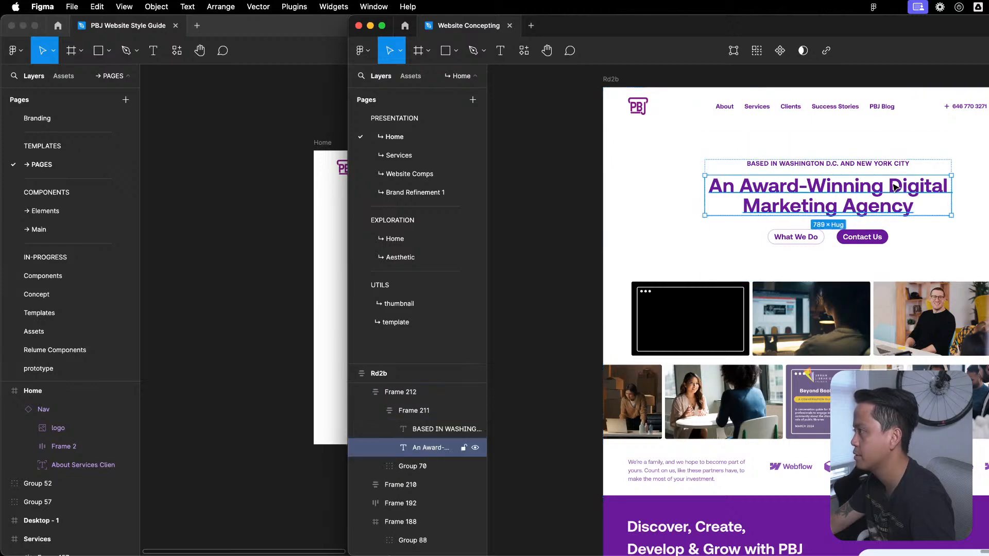
left_click(417, 429, "shift")
key("Delete")
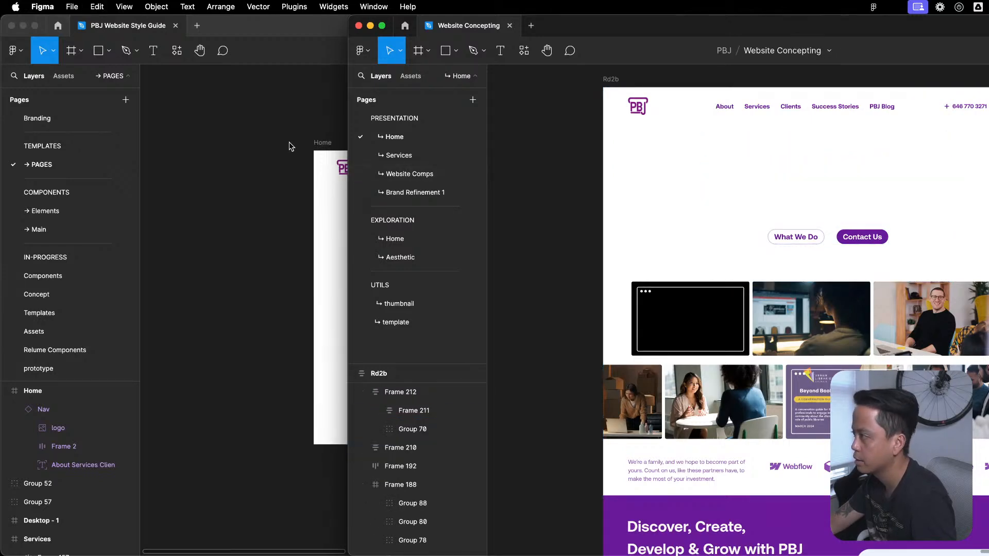
key("super+z")
- Switch to the style guide and paste the hero eyebrow and headline into the Home frame
left_click(337, 150)
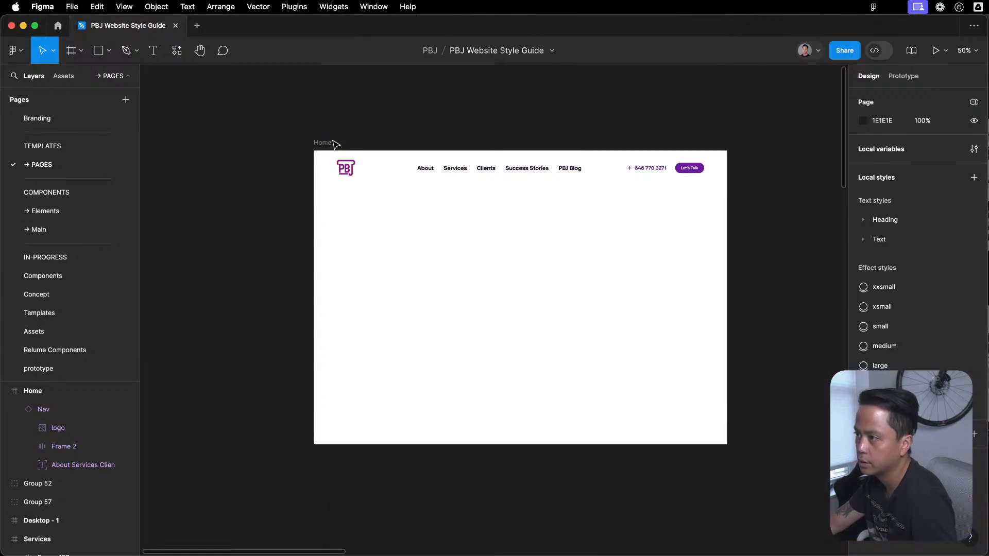
left_click(333, 141)
key("super+v")
scroll(440, 204, "up", 3)
left_click_drag(422, 173, 654, 383)
left_click(681, 389)
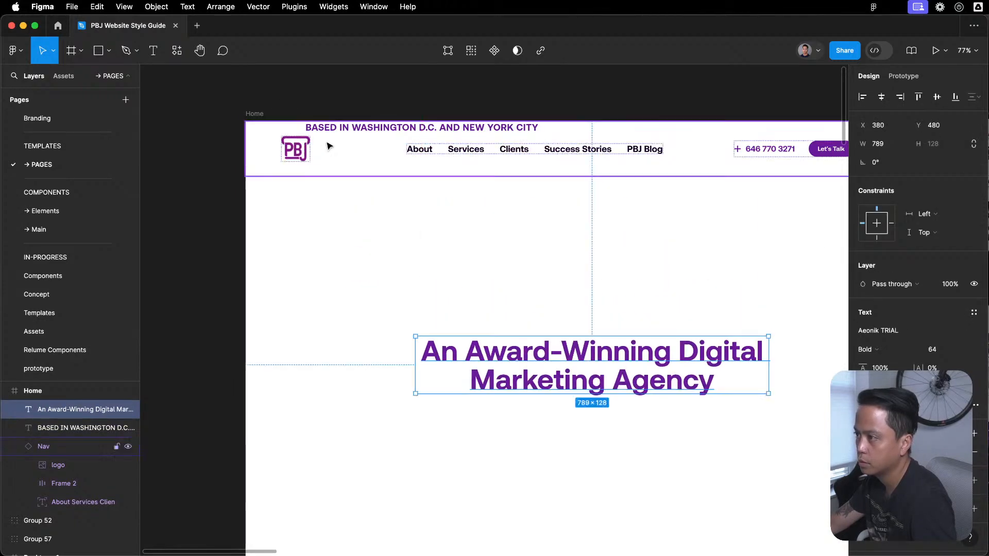
key("super+z")
- Move the eyebrow and headline together to the upper centre of the Home frame, below the navigation
left_click(380, 129)
left_click(374, 188, "shift")
left_click_drag(362, 188, 535, 376)
scroll(523, 289, "down", 3)
left_click_drag(553, 269, 534, 231)
left_click_drag(588, 301, 567, 254)
left_click(567, 385)
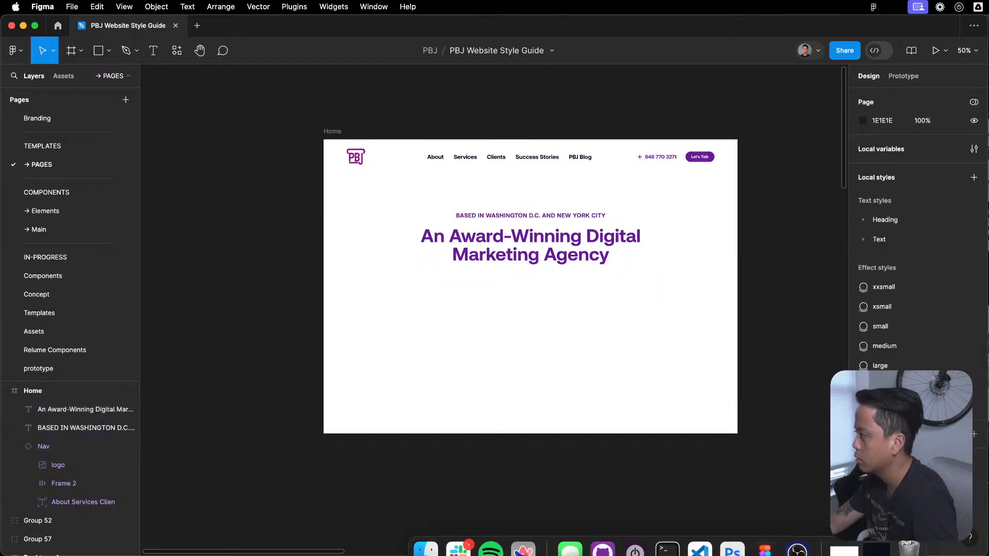
- Find the style guide among the open desktops and minimize the Arc browser windows covering it
key("ctrl+Up")
left_click(808, 134)
key("ctrl+Up")
left_click(645, 459)
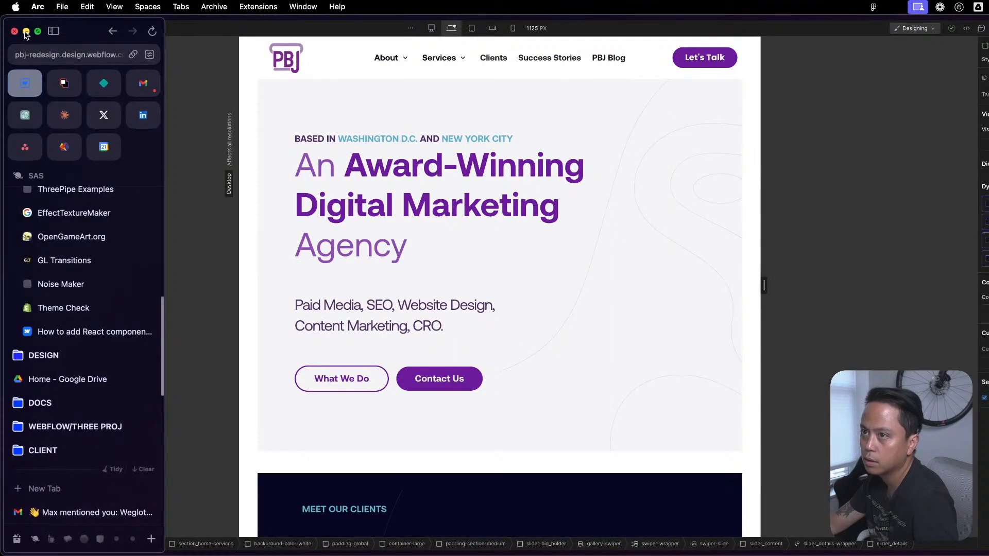
left_click(25, 31)
mouse_move(389, 72)
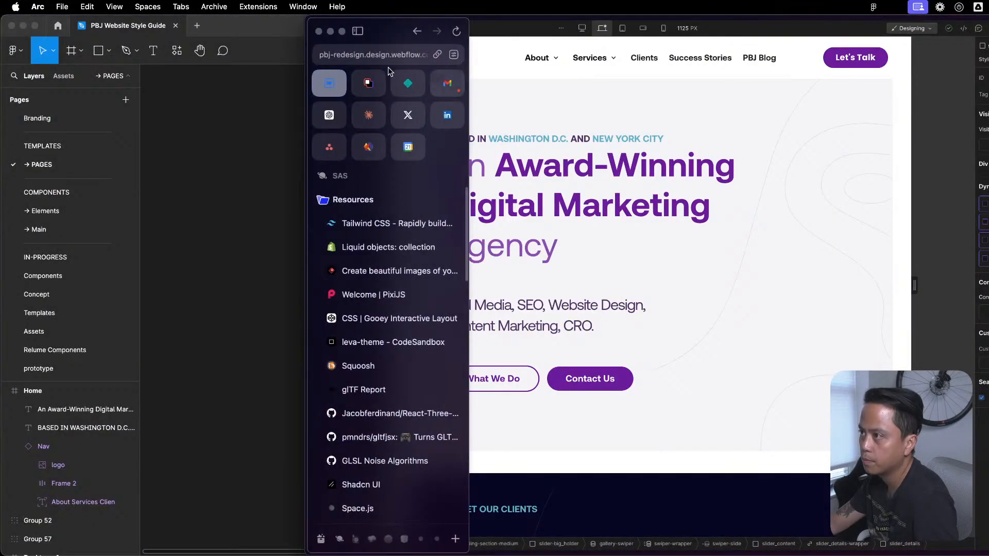
left_click(331, 31)
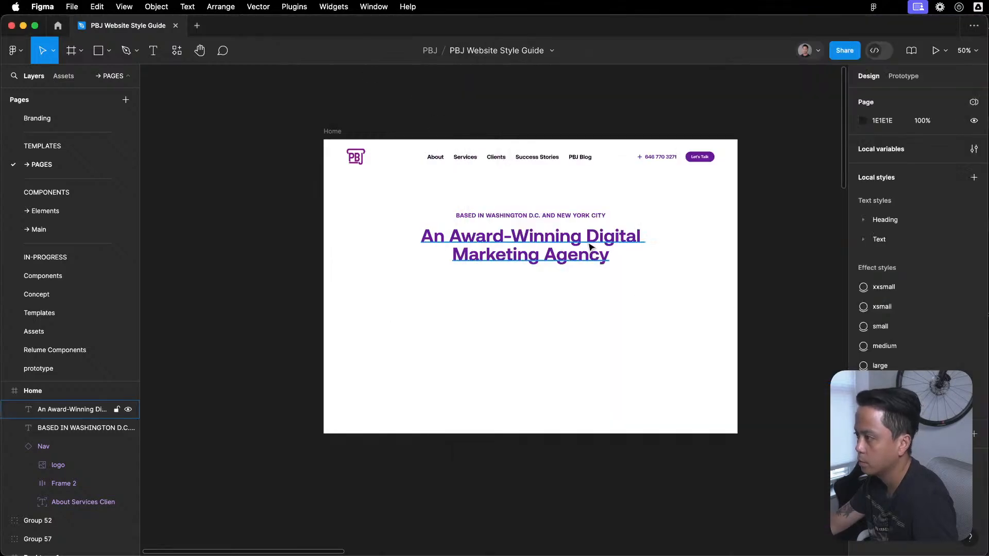
- Try wrapping the hero eyebrow and headline in a vertical auto layout and inspect the resulting layer
left_click_drag(595, 204, 523, 314)
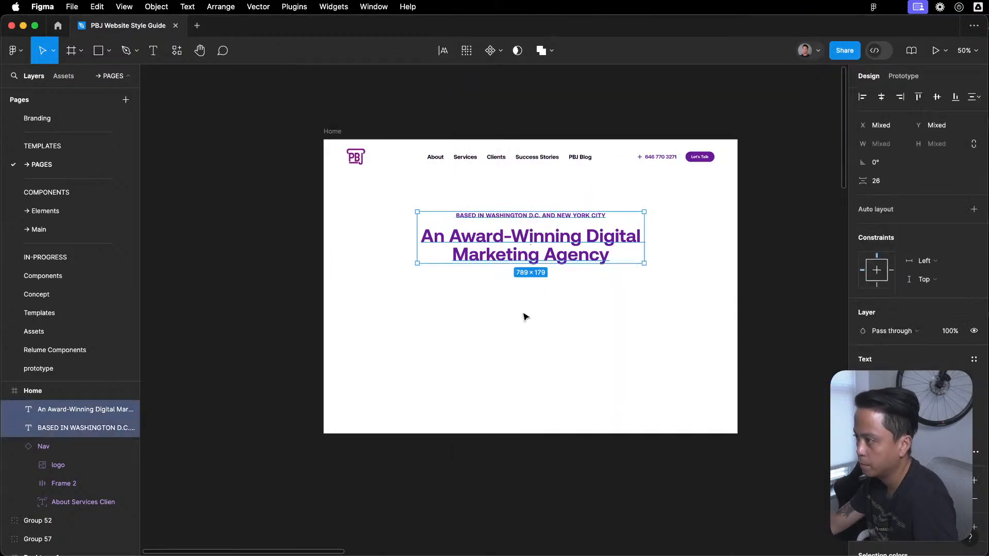
key("shift+a")
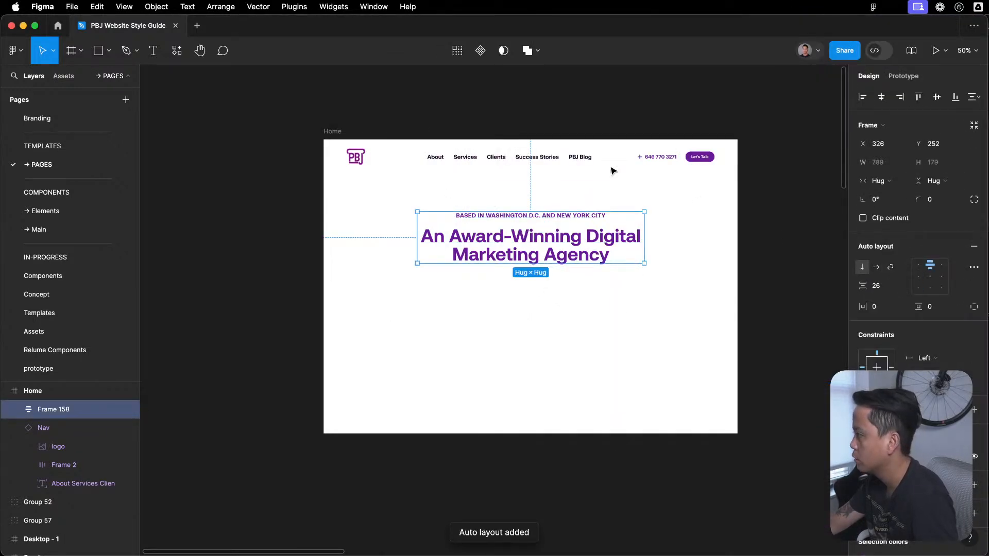
left_click(888, 182)
key("Escape")
key("Escape")
left_click(609, 250)
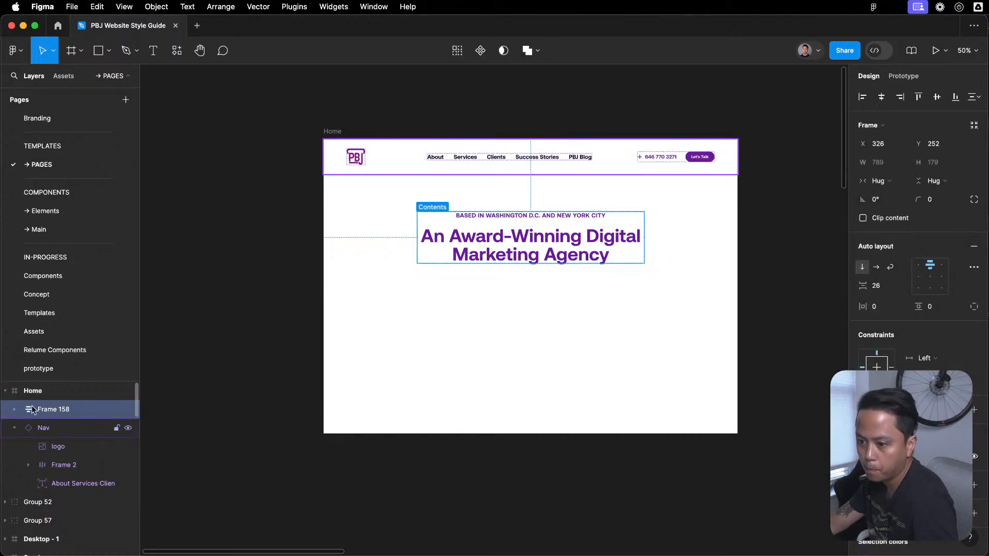
left_click(14, 409)
left_click(14, 410)
- Undo the auto layout around the hero eyebrow and headline
left_click(529, 382)
key("super+z")
key("super+z")
key("super+z")
key("super+z")
key("super+z")
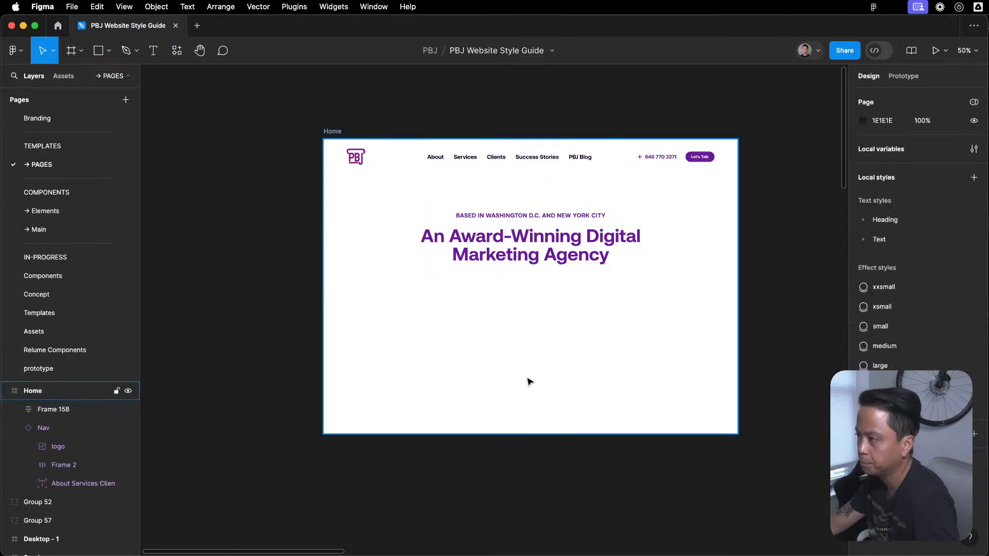
- Select the eyebrow and headline and move them down toward the lower middle of the Home frame
scroll(526, 341, "down", 3)
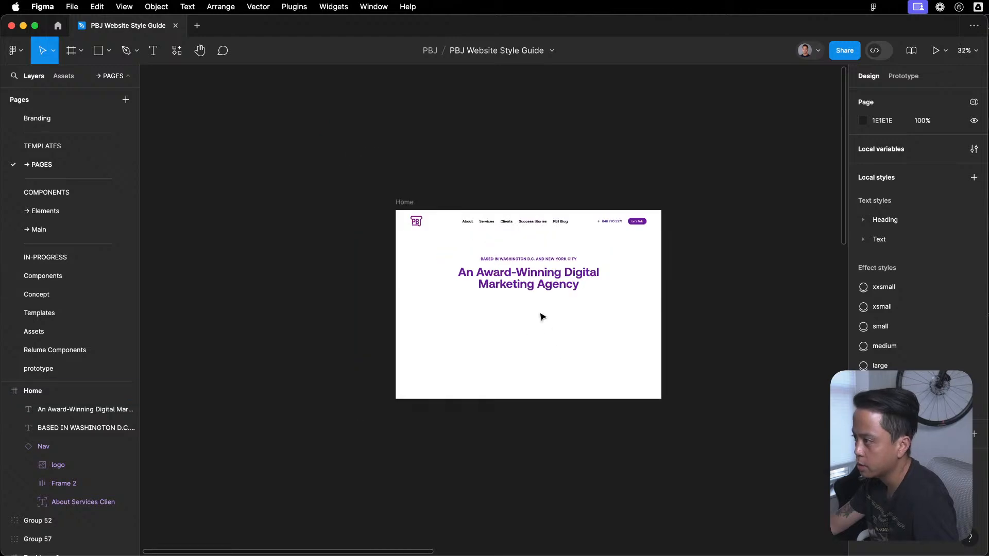
left_click_drag(577, 241, 493, 342)
left_click_drag(514, 278, 515, 343)
- Add a 1440 × 1024 Desktop frame beside the Home frame
left_click_drag(755, 346, 641, 335)
left_click_drag(308, 192, 155, 191)
key("f")
left_click(890, 227)
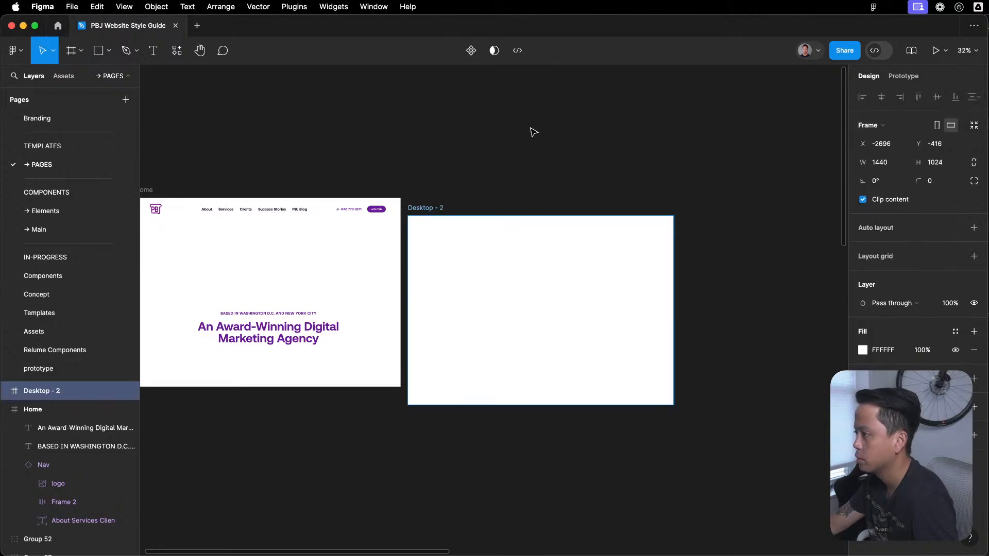
key("Escape")
- Cut the eyebrow and headline from the Home frame and paste them into the new Desktop frame
left_click_drag(244, 379, 242, 382)
key("super+x")
left_click(580, 241)
key("super+v")
- Centre the hero text vertically in the new Desktop frame and apply a vertical auto layout to that frame
left_click_drag(531, 180, 496, 482)
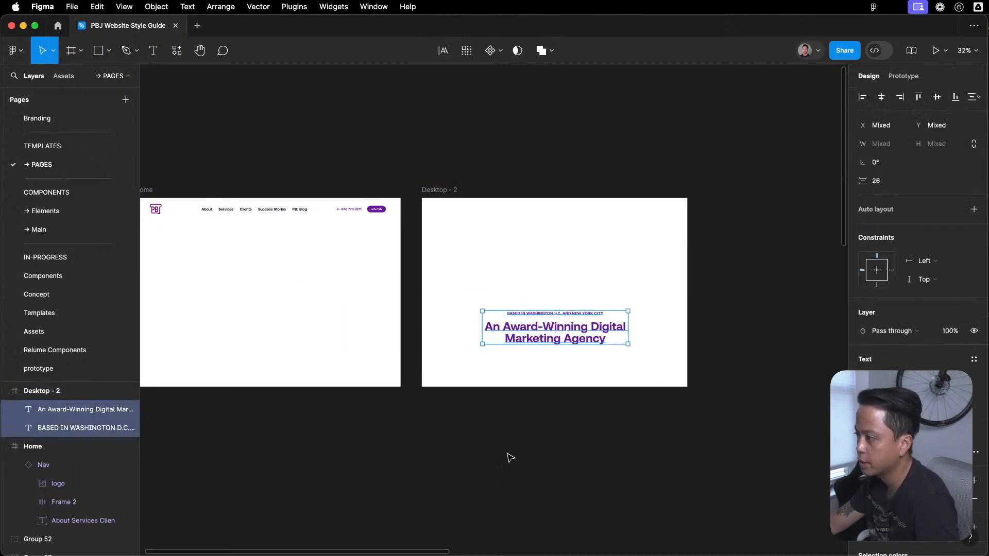
left_click_drag(612, 328, 601, 297)
left_click(549, 252)
key("shift+2")
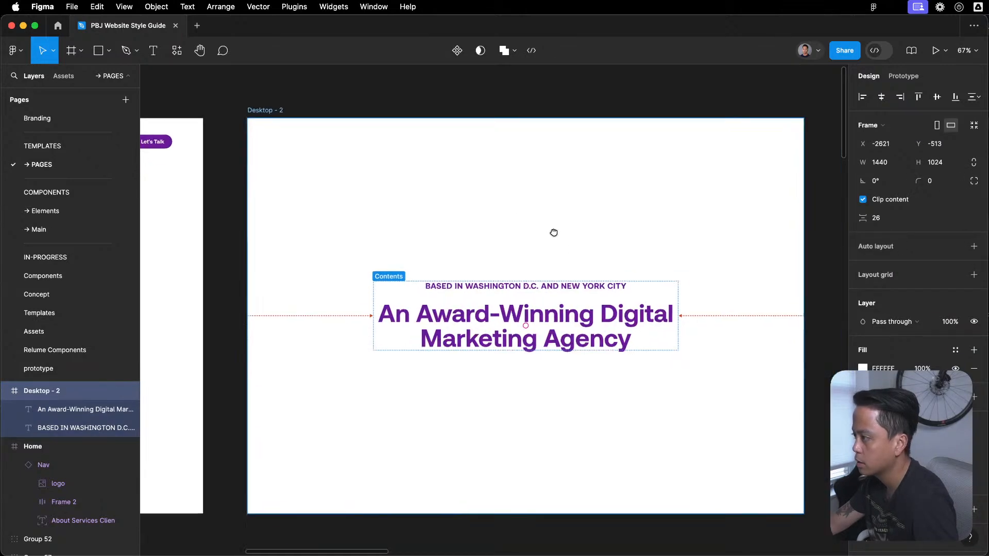
key("shift+a")
scroll(598, 192, "down", 3)
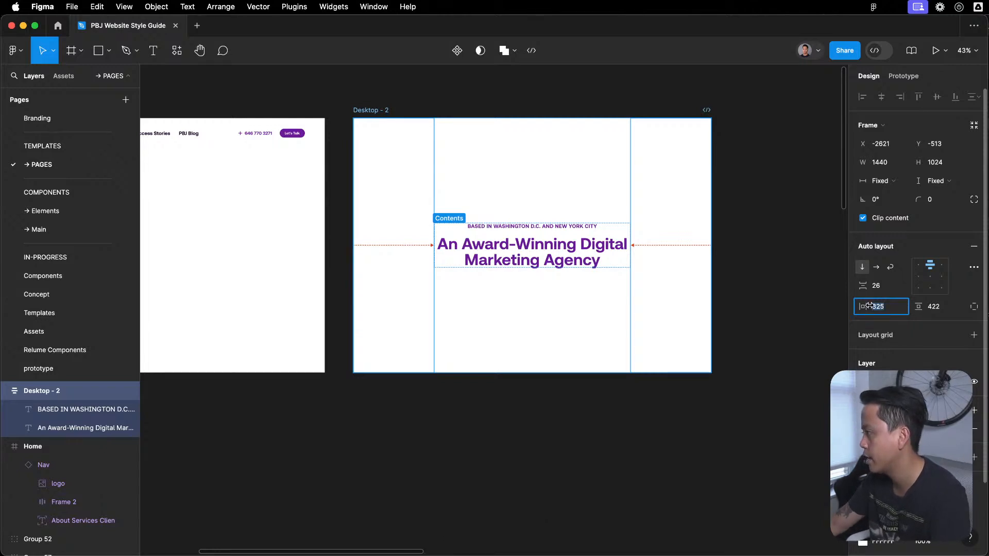
- Try a separate left padding of 106 on the Desktop frame's auto layout and undo it
left_click(973, 307)
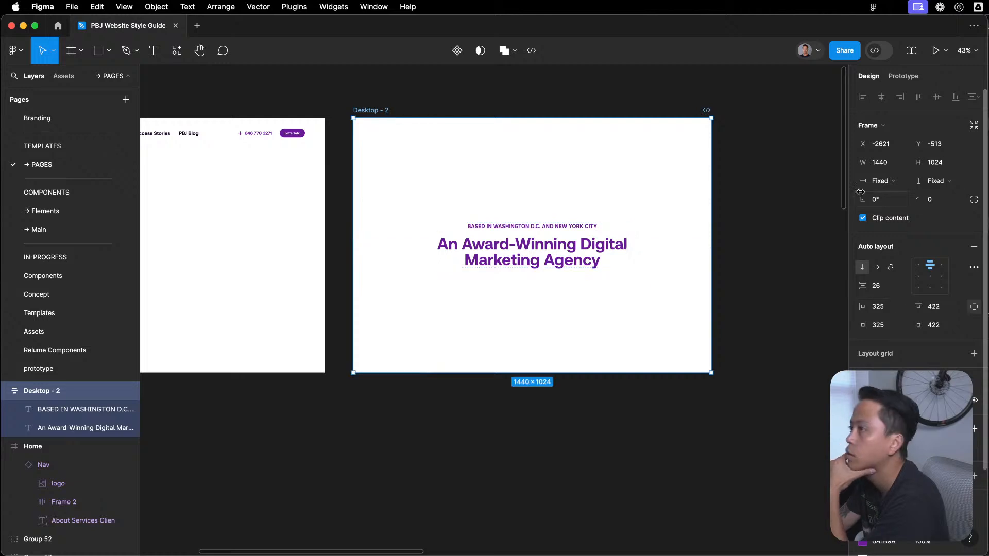
left_click(897, 311)
type("12")
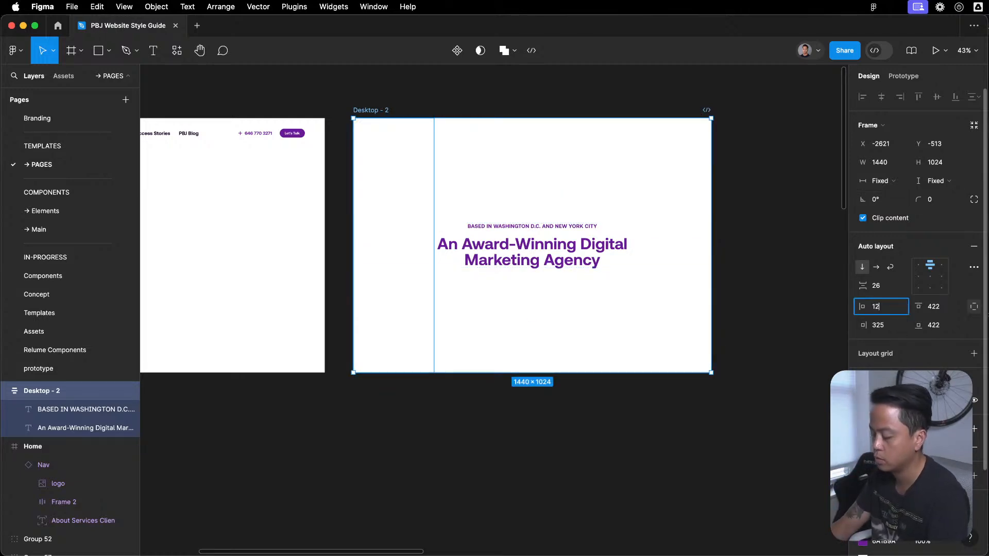
type("6")
key("Return")
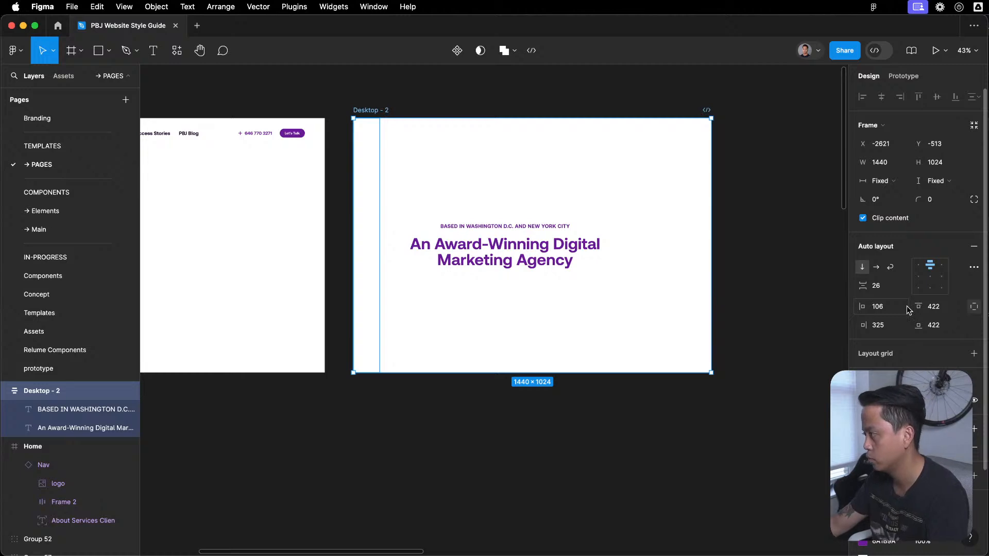
key("super+z")
key("super+z")
left_click(627, 263)
left_click(469, 105)
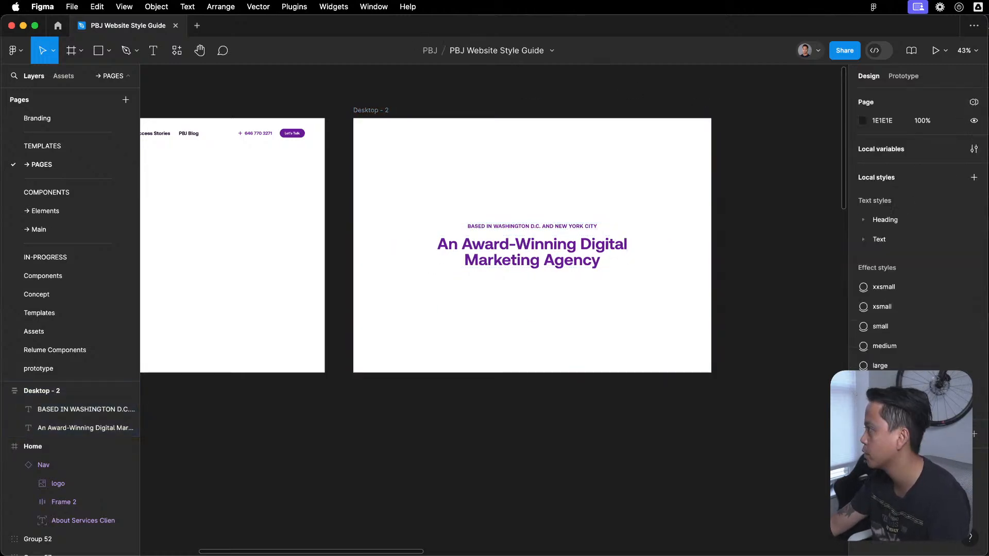
- Create a number variable named 16 in the Primitive collection of local variables
left_click(974, 149)
left_click(510, 90)
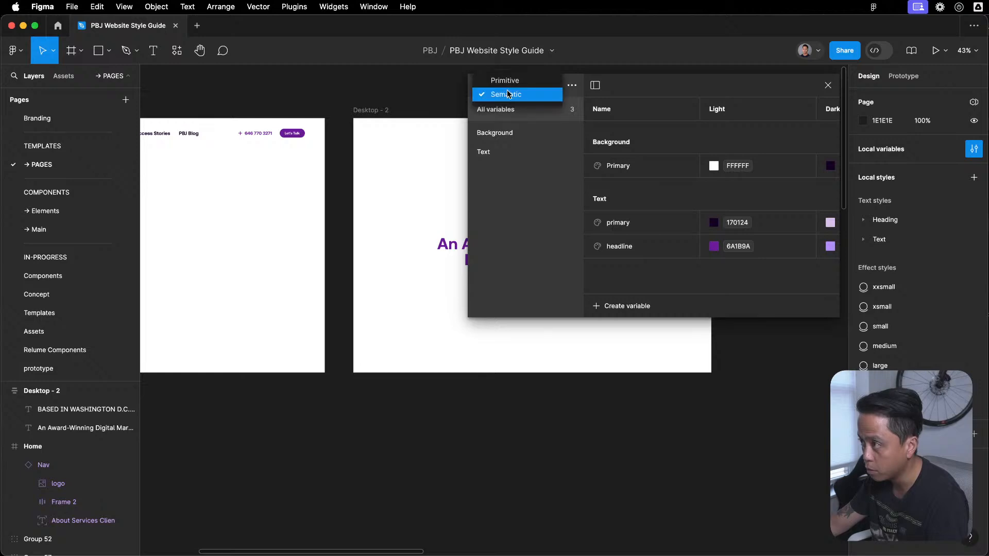
left_click(513, 81)
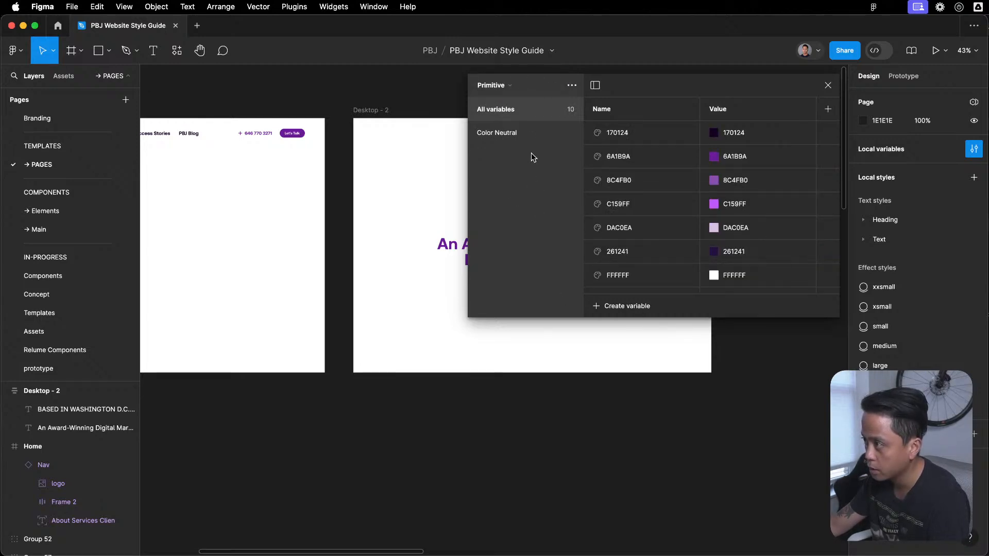
left_click(625, 309)
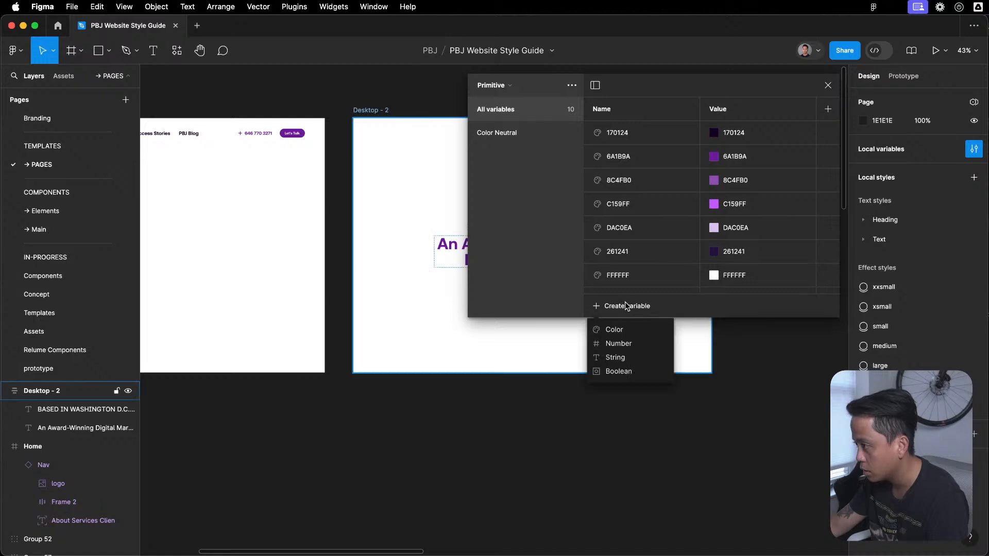
left_click(642, 342)
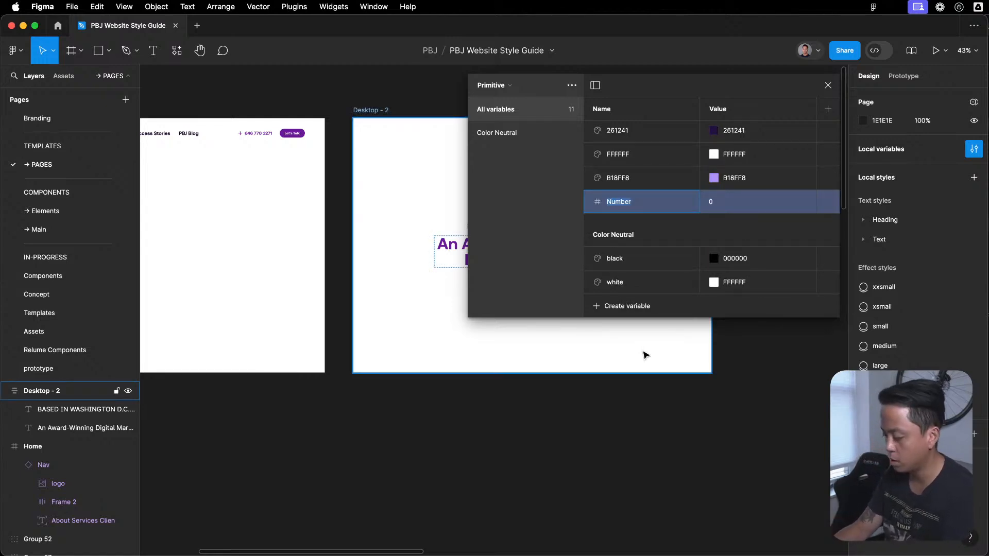
type("16")
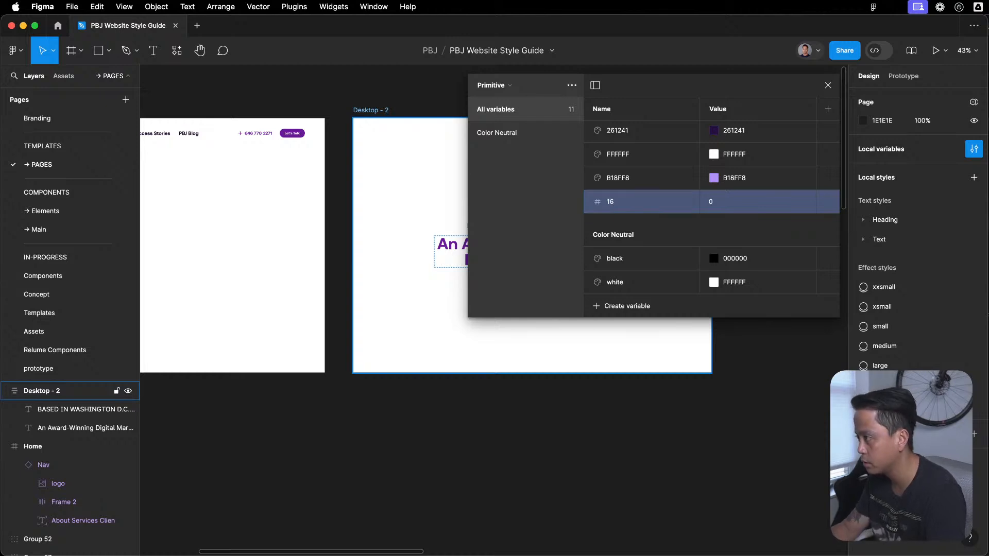
key("Return")
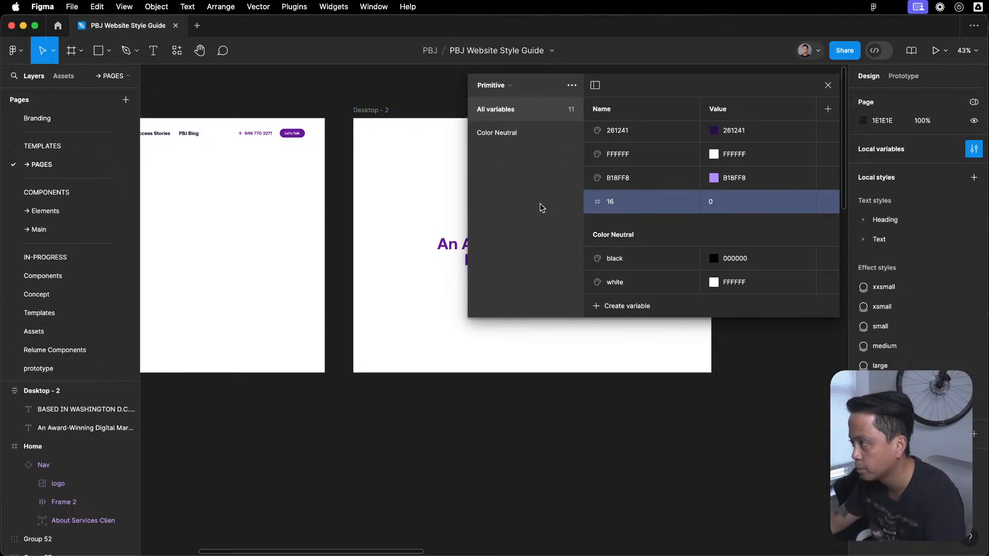
- Rename the new number variable Size/16 to group it under Size, and set its value to 16
left_click(828, 202)
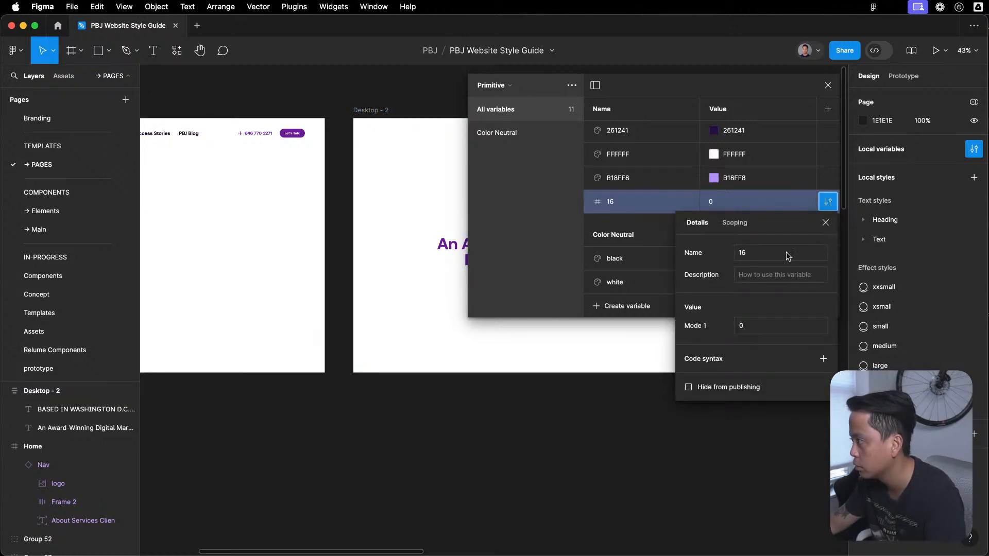
left_click(773, 252)
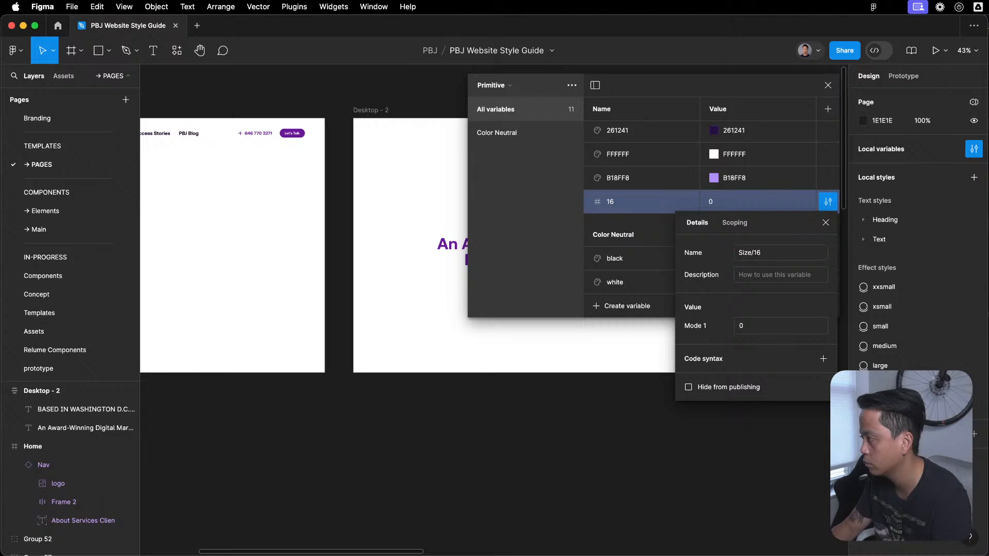
key("Return")
left_click(625, 203)
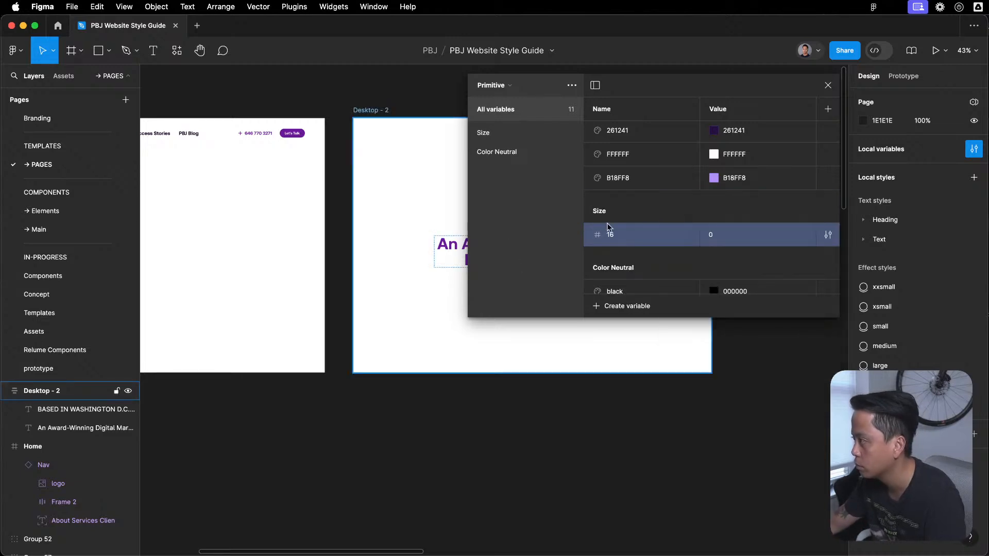
left_click(710, 238)
type("16")
key("Return")
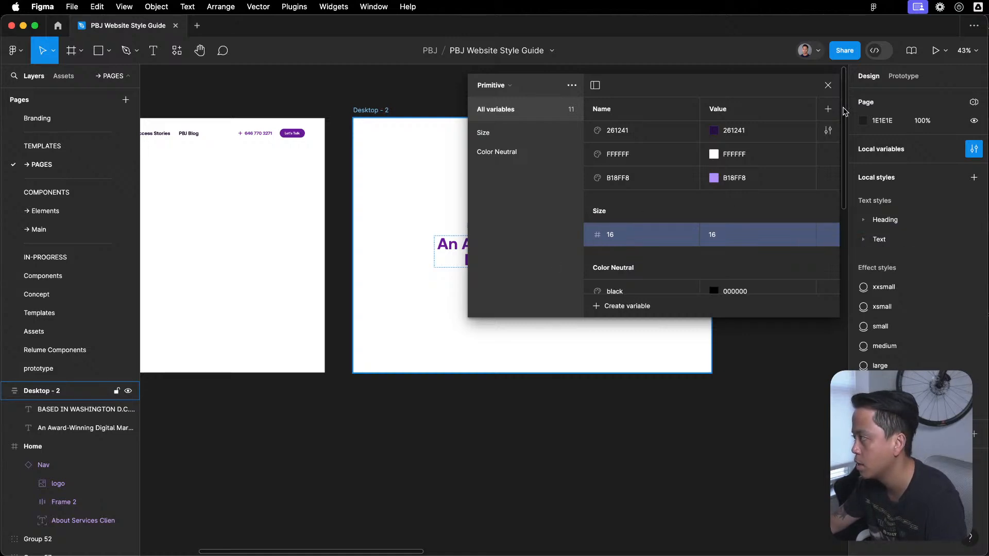
- Create another number variable in the Primitive collection and name it Padding Section
right_click(617, 236)
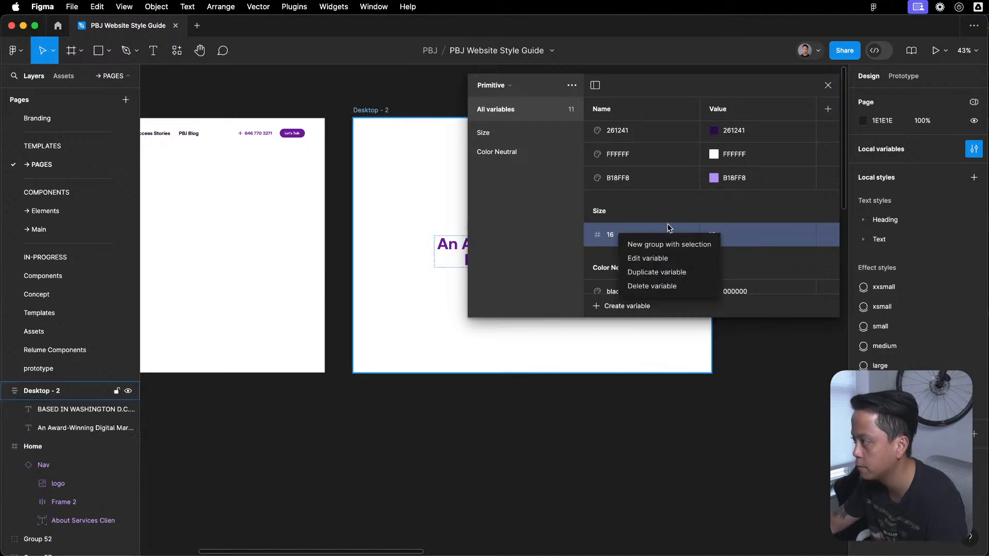
key("Escape")
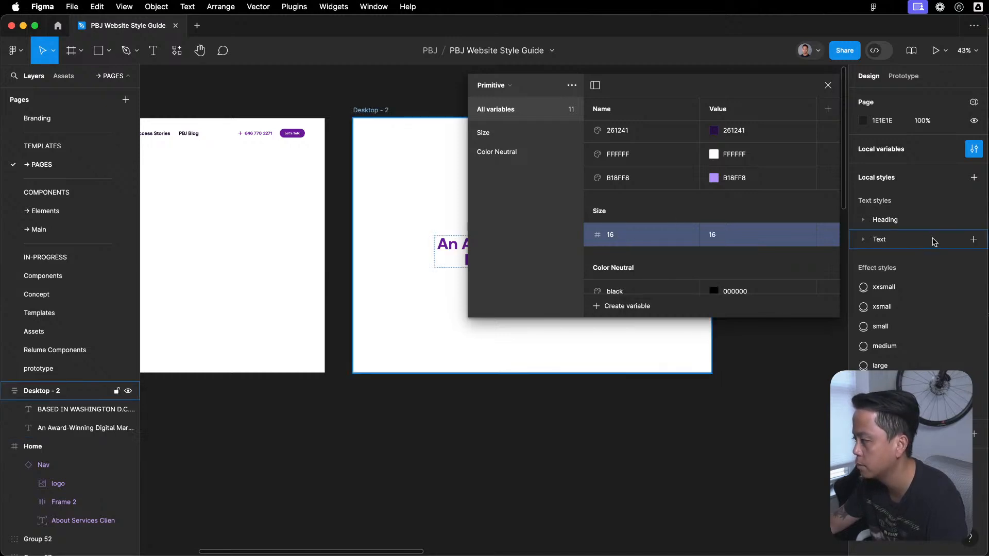
left_click(645, 304)
left_click(619, 343)
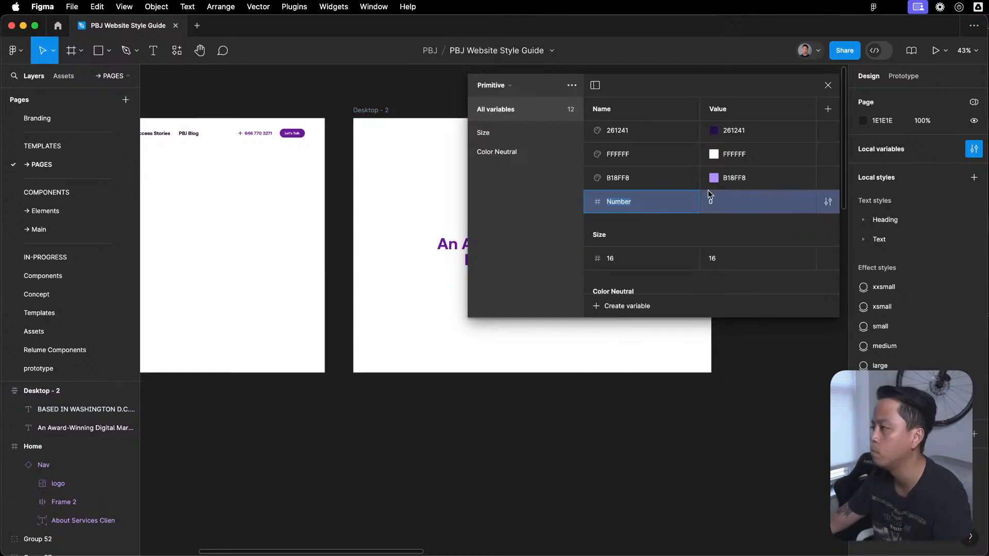
type("Pad")
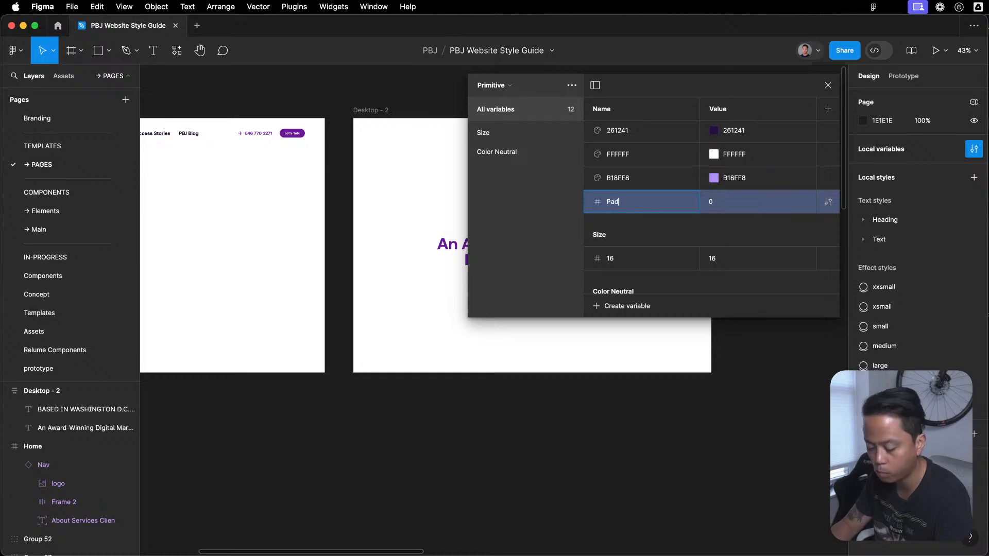
type("ding Section")
key("Return")
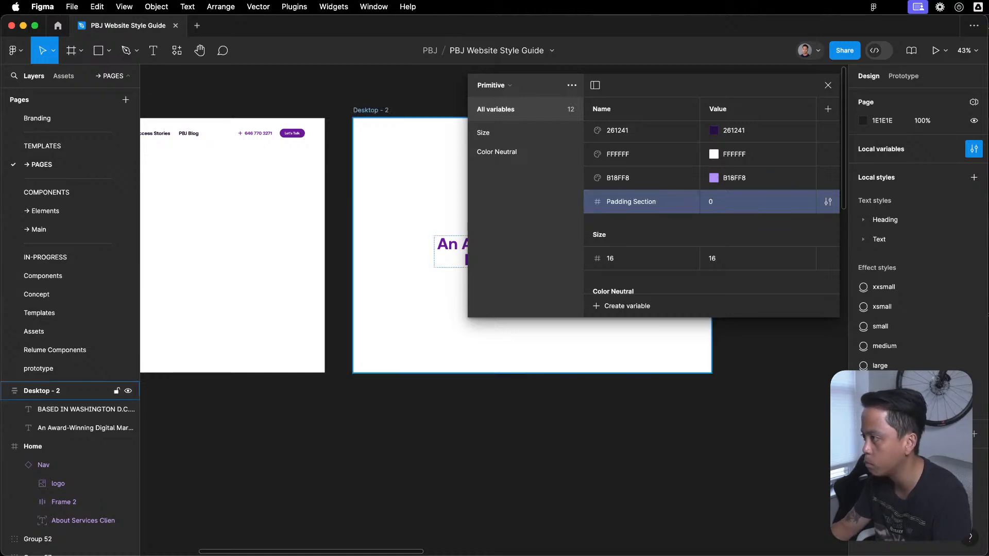
- Rename the Padding Section variable to Padding Section Large and open its value for editing
double_click(652, 204)
left_click(662, 207)
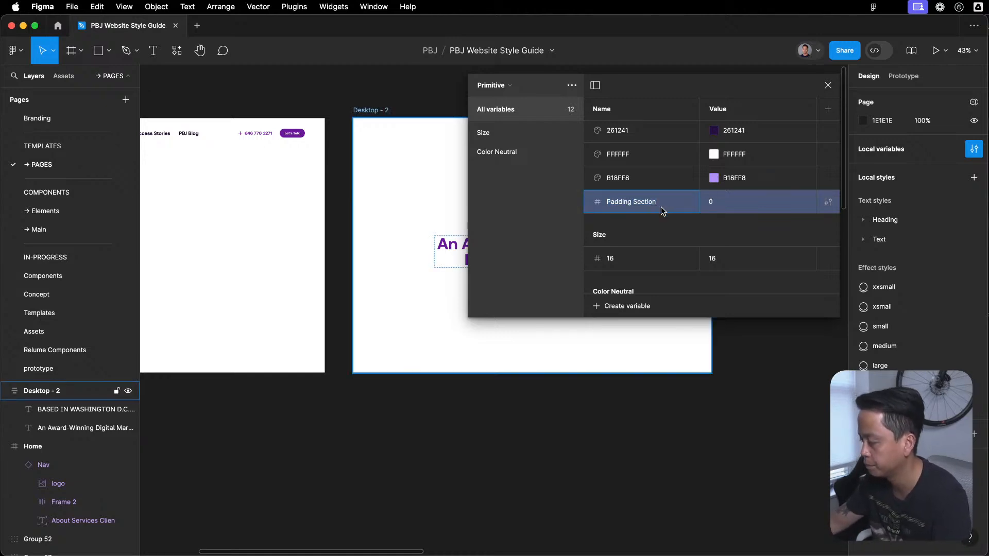
key("super+a")
key("Right")
type("Large")
left_click(742, 200)
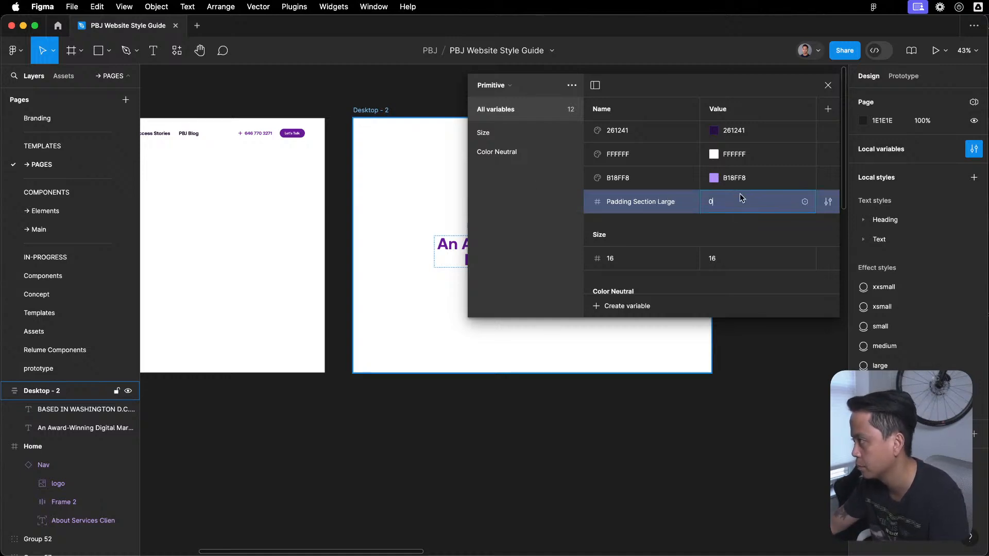
- Switch to the Lumos project in Webflow, close its code embed editor and minimise that browser window
left_click(988, 258)
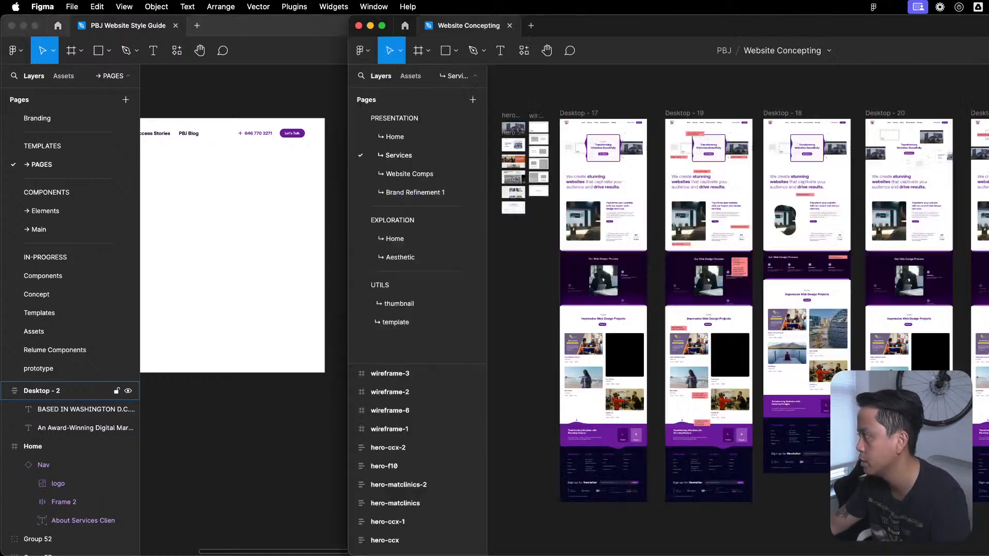
left_click(144, 148)
key("ctrl+Up")
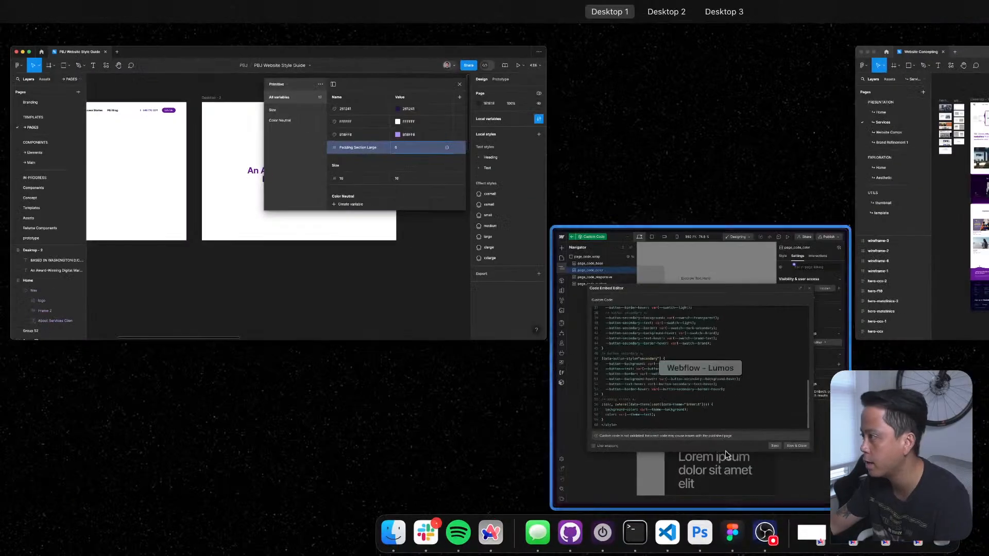
left_click(951, 269)
key("ctrl+Up")
left_click(705, 327)
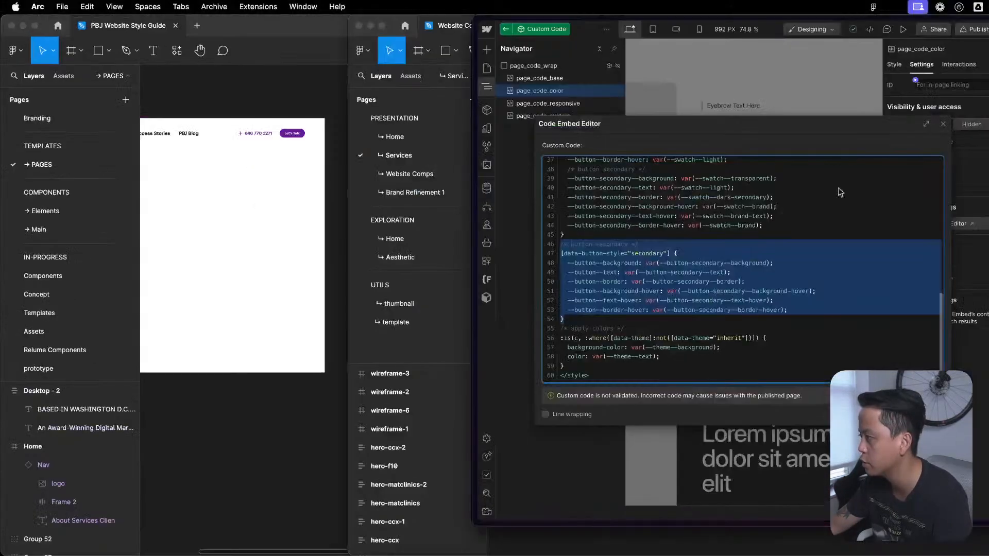
left_click(870, 146)
left_click(944, 124)
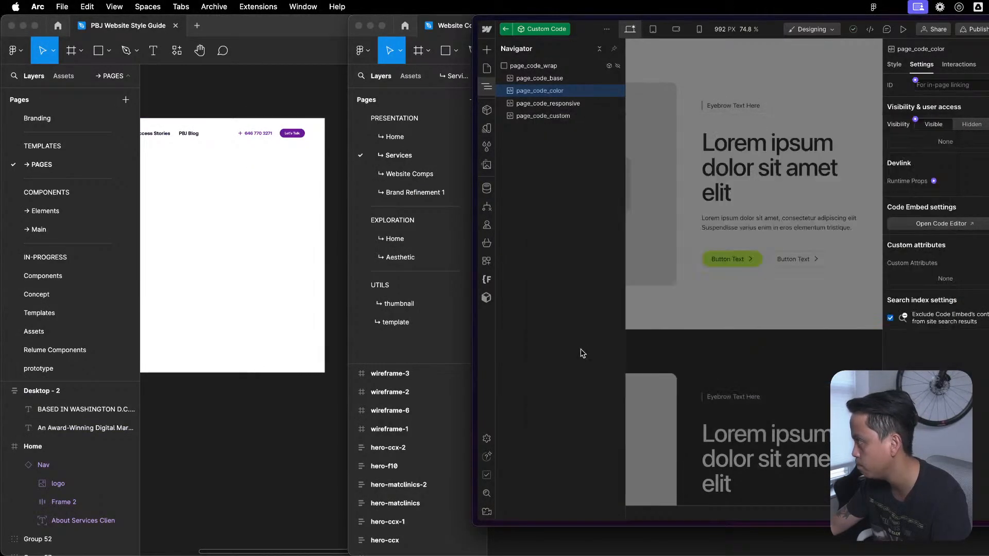
key("Escape")
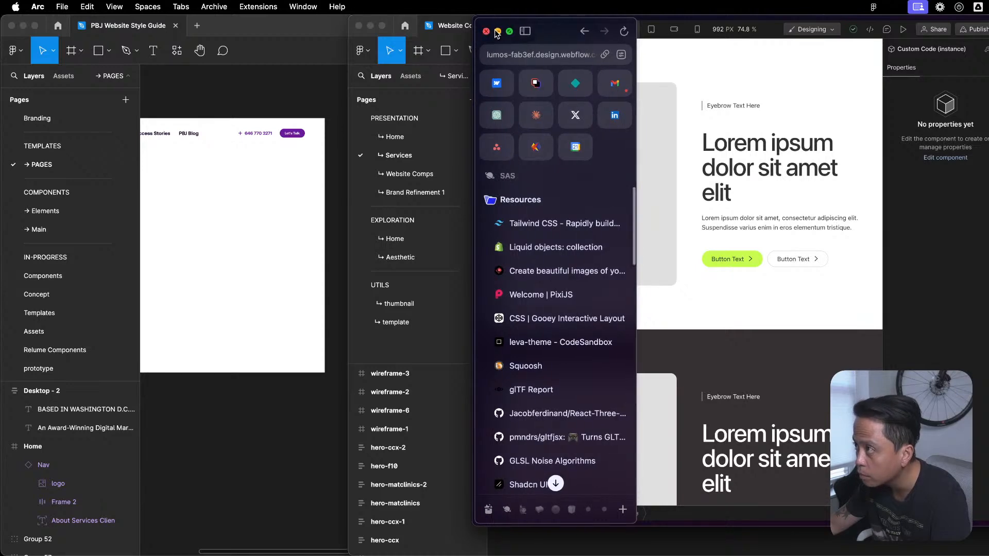
left_click(501, 31)
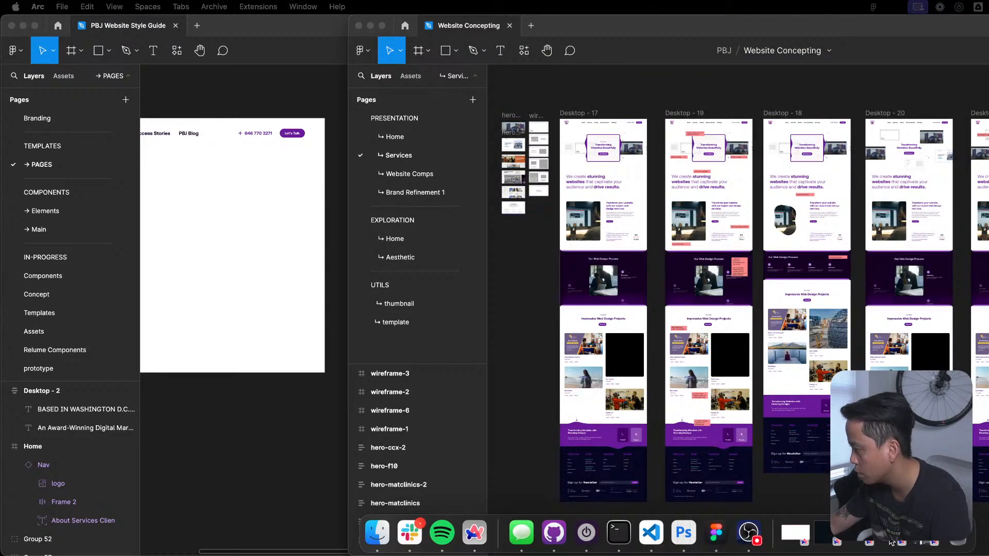
- Bring up the PBJ site in Webflow and inspect the padding-section-large element on the DEV_Branding Services Copy page
left_click(893, 543)
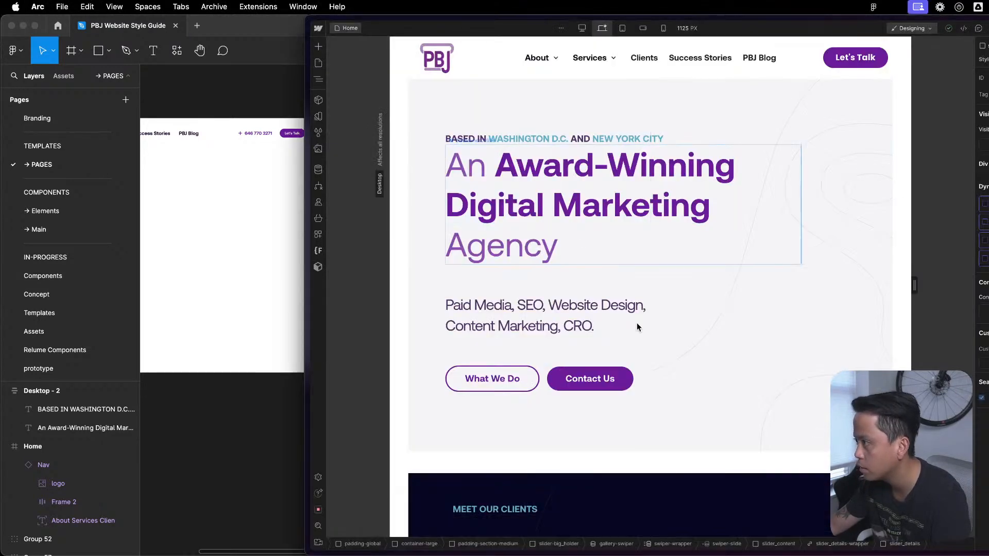
left_click(599, 107)
left_click(318, 63)
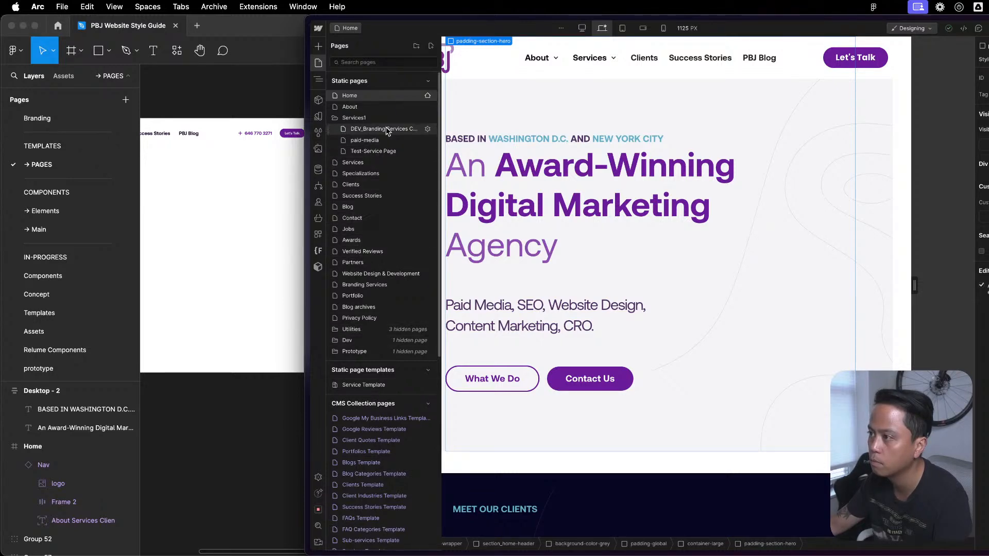
left_click(350, 95)
scroll(670, 407, "down", 3)
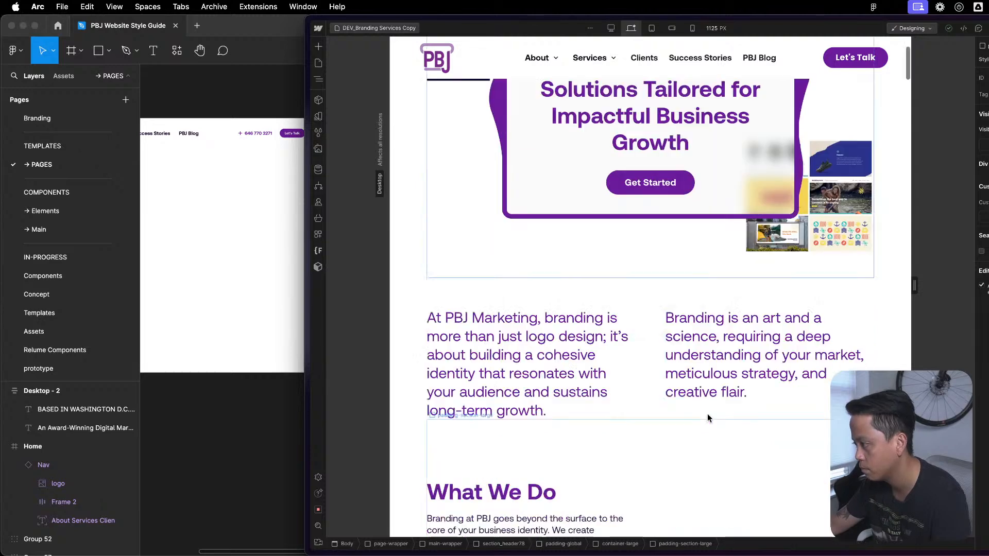
left_click(659, 446)
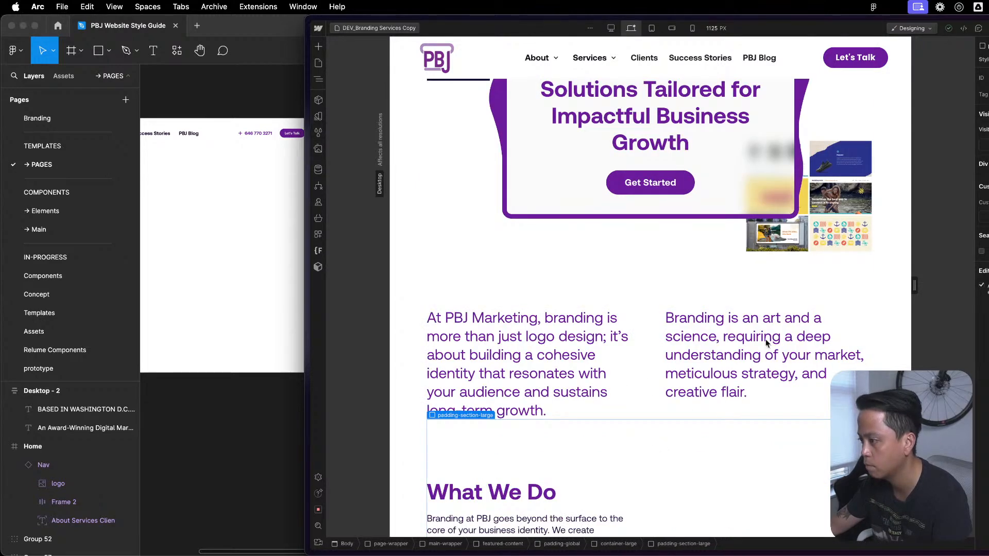
- Return to the Figma style guide and set the value of the Padding Section Large variable to 128
left_click(228, 227)
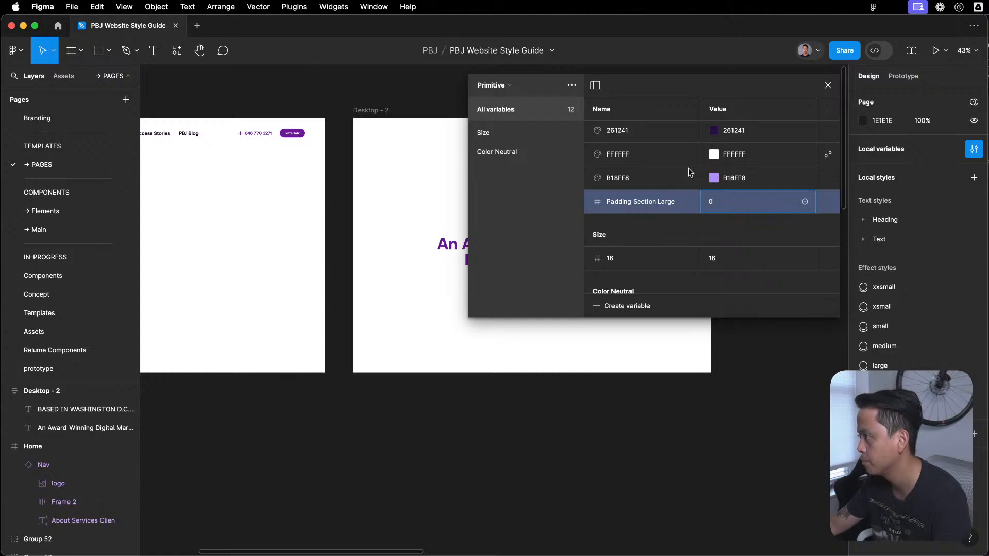
type("16/")
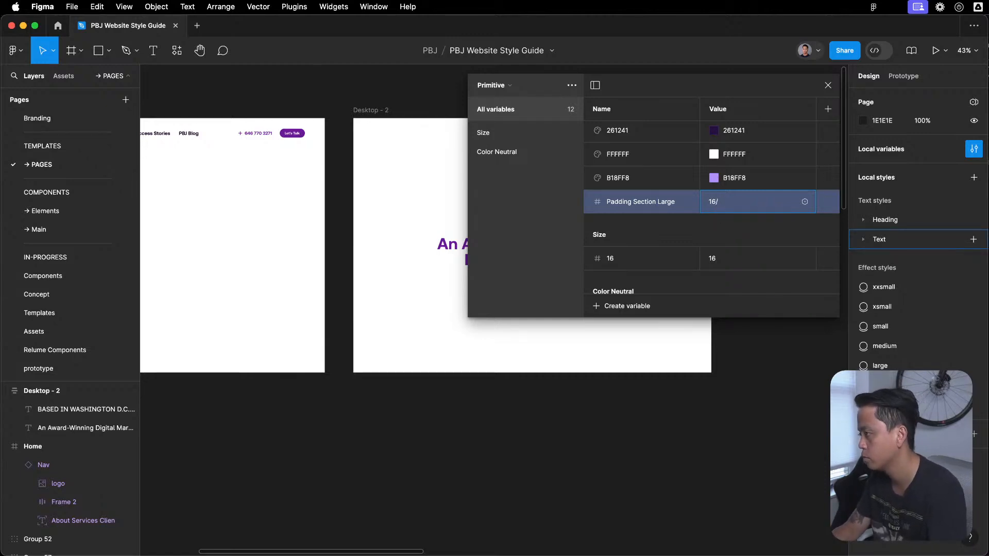
type("8")
key("Return")
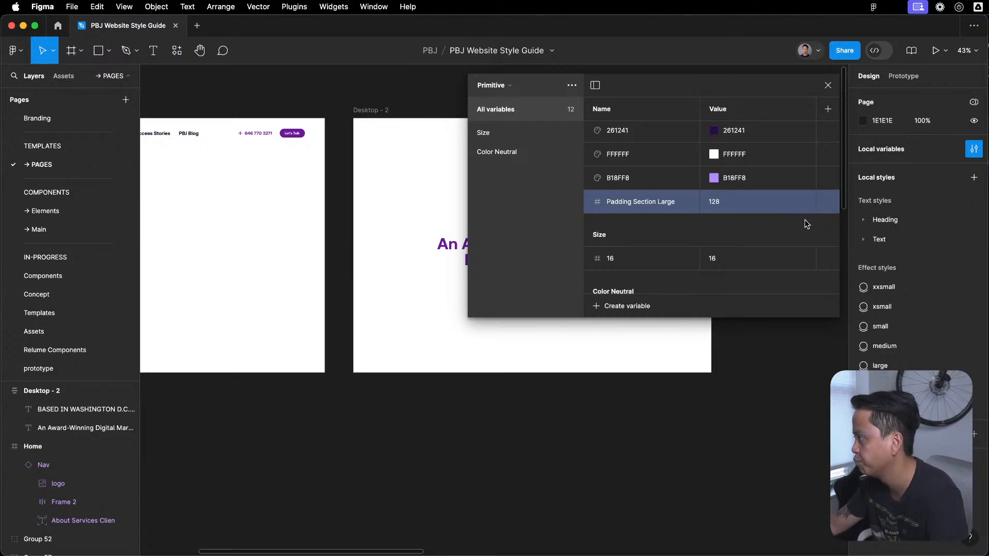
- Apply the Padding Section Large variable to the vertical padding of the Desktop - 2 frame's auto layout
scroll(709, 228, "up", 1)
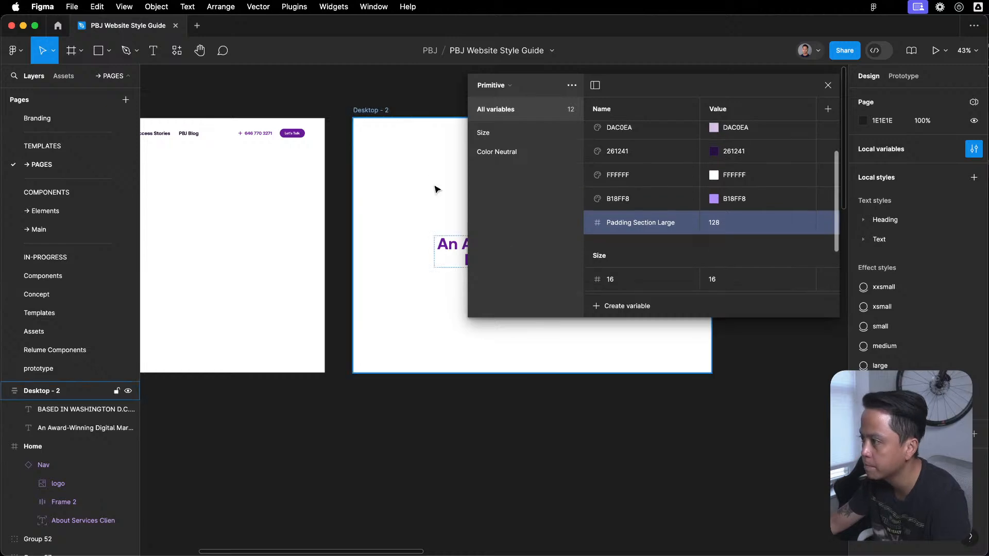
left_click(445, 201)
left_click(340, 93)
left_click(359, 112)
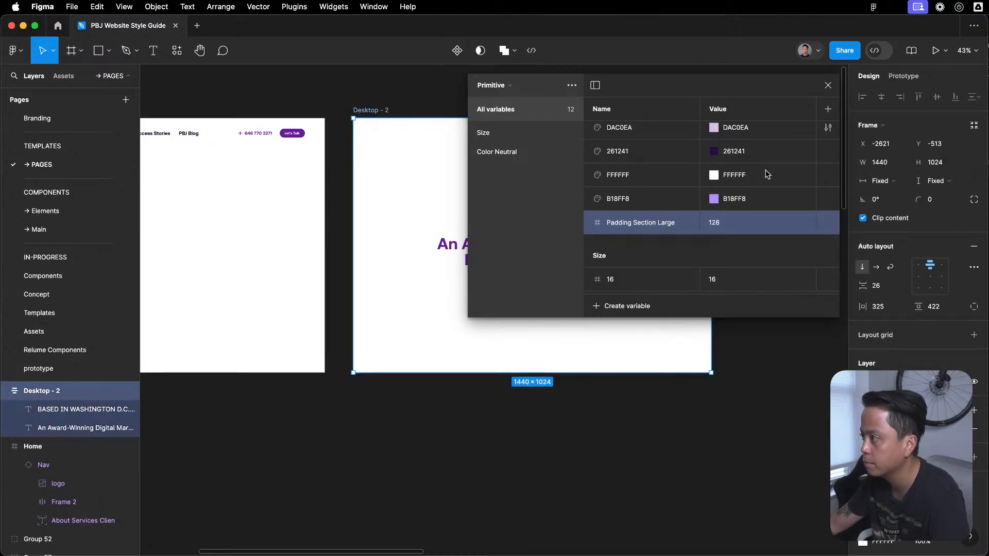
left_click(828, 85)
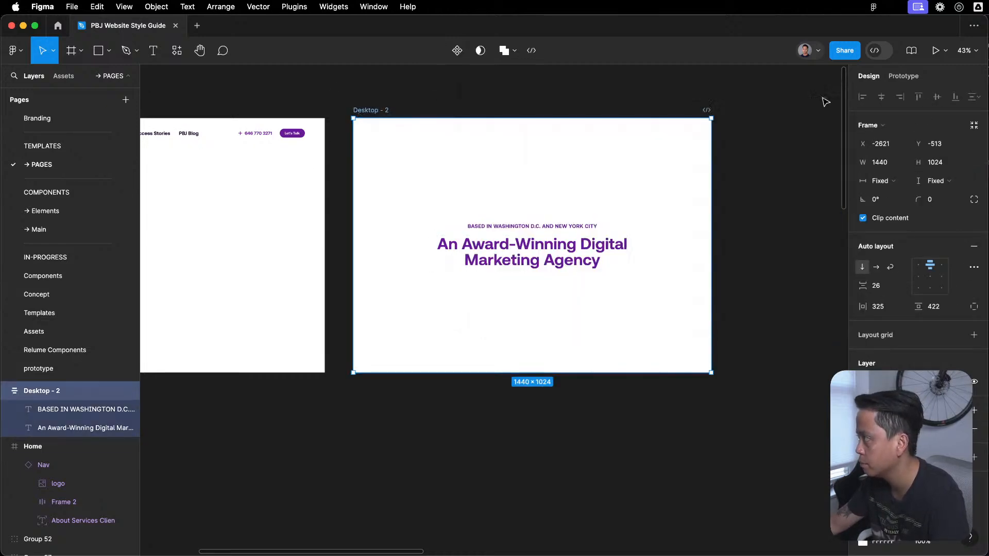
left_click(902, 308)
left_click(957, 307)
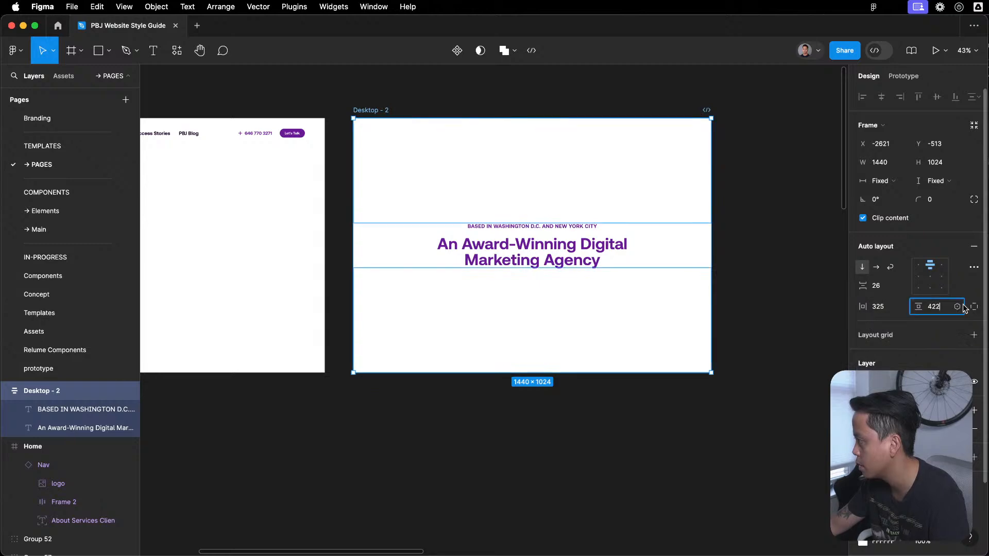
left_click(957, 308)
left_click(906, 371)
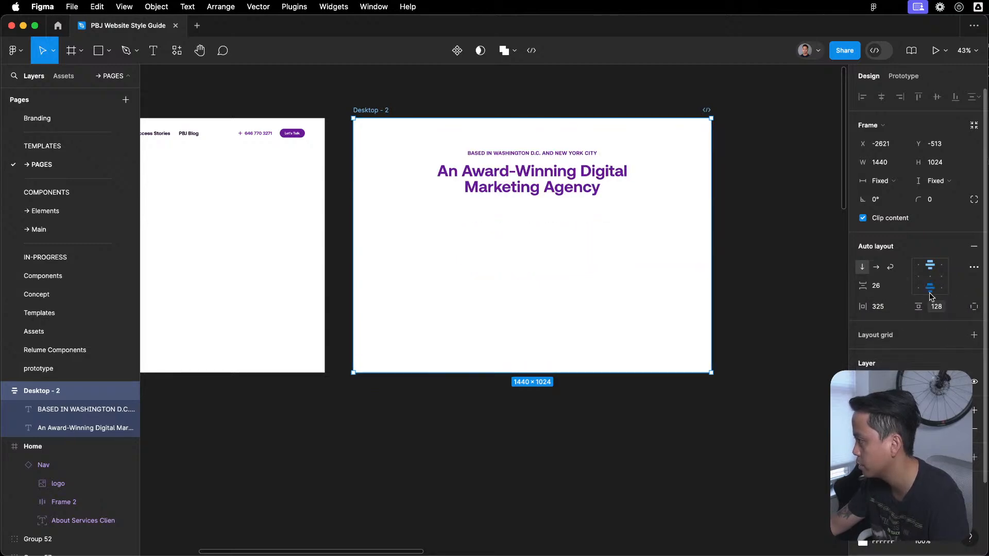
left_click(565, 96)
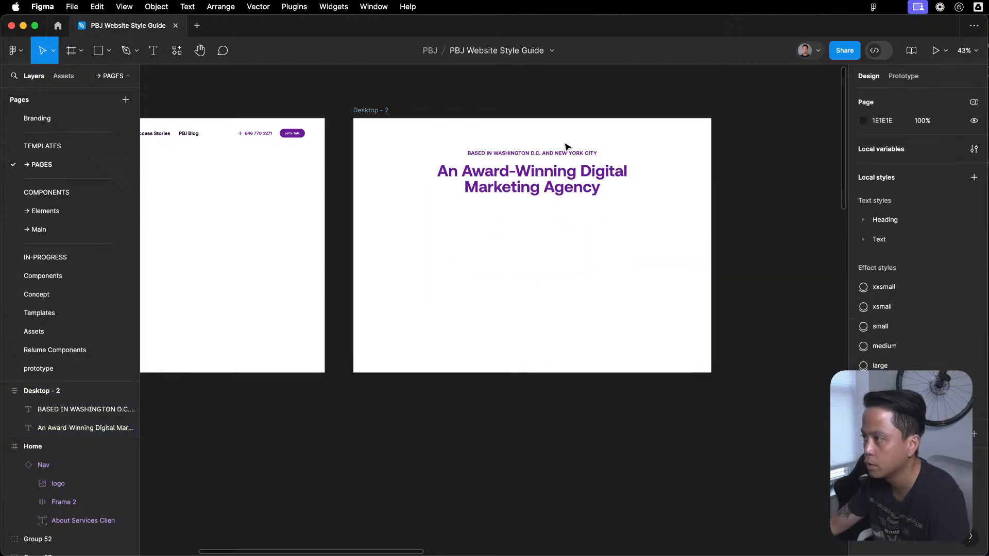
- Try Hug contents and Fill container as the width setting of the two hero text layers
left_click(540, 241)
left_click(595, 153)
left_click(585, 191, "shift")
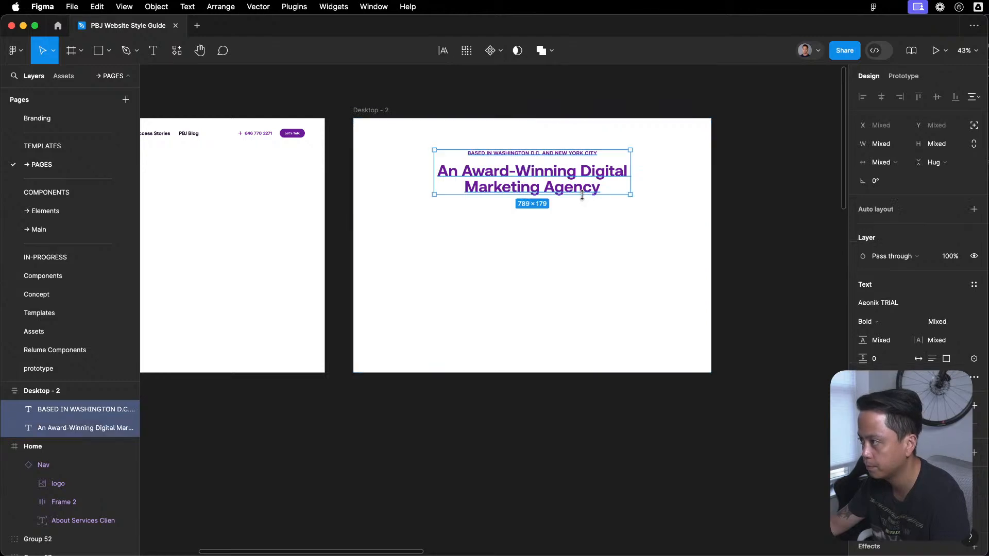
left_click(881, 163)
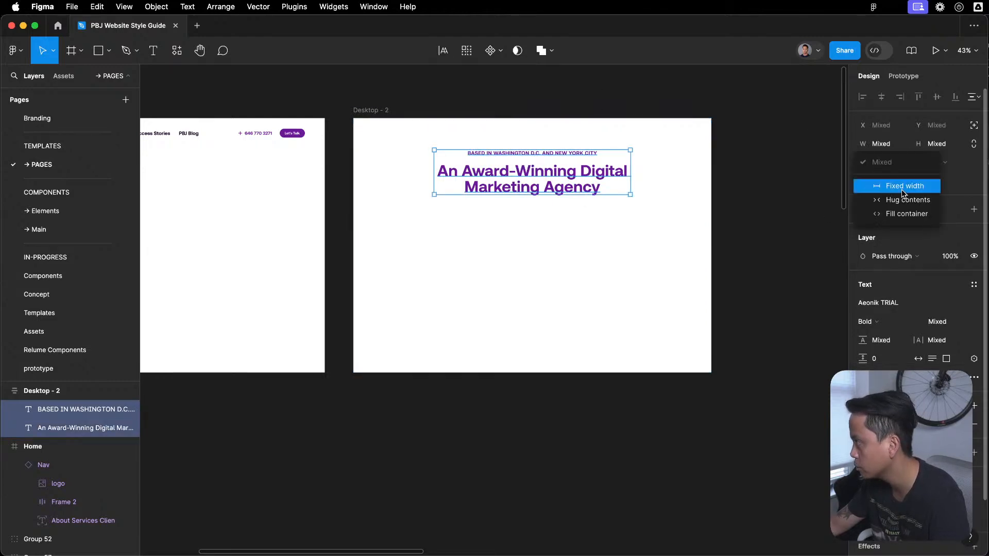
left_click(907, 200)
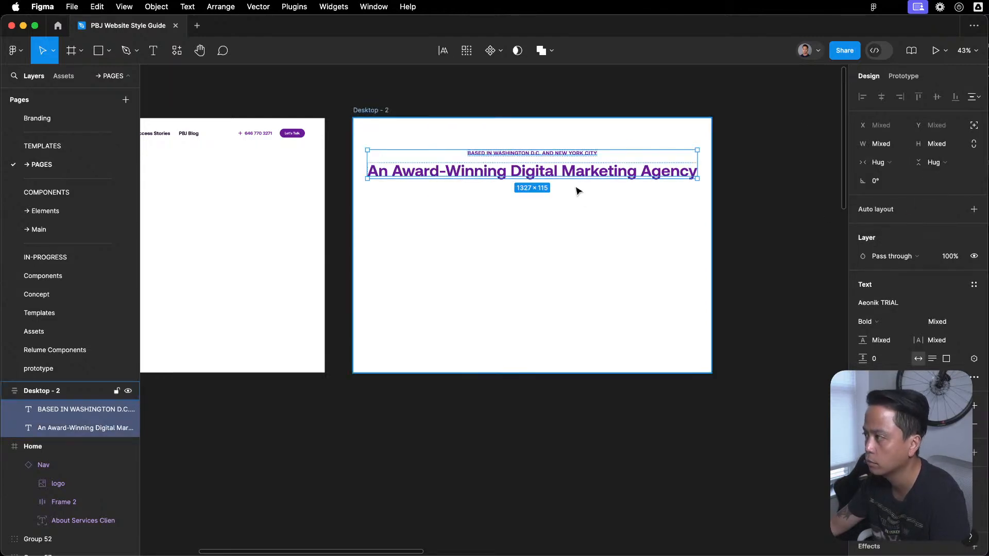
key("super+z")
left_click(889, 165)
left_click(906, 213)
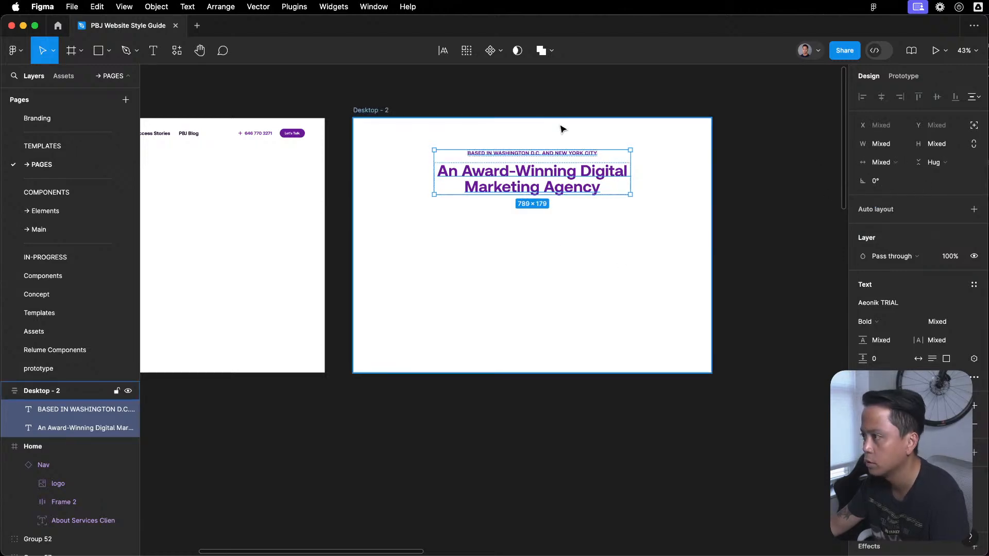
- Set the Desktop - 2 frame's height to hug its contents
left_click(508, 141)
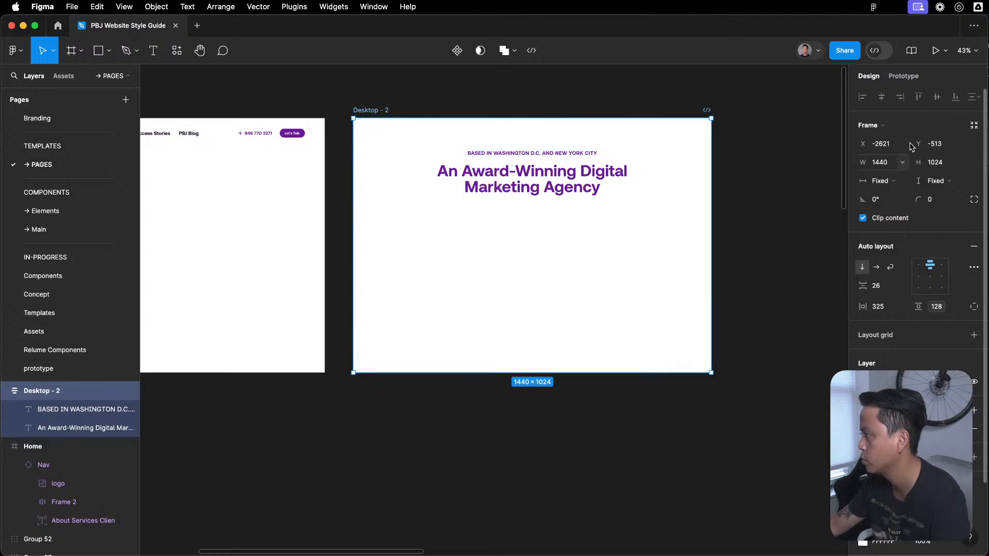
left_click(934, 181)
left_click(938, 198)
left_click(539, 262)
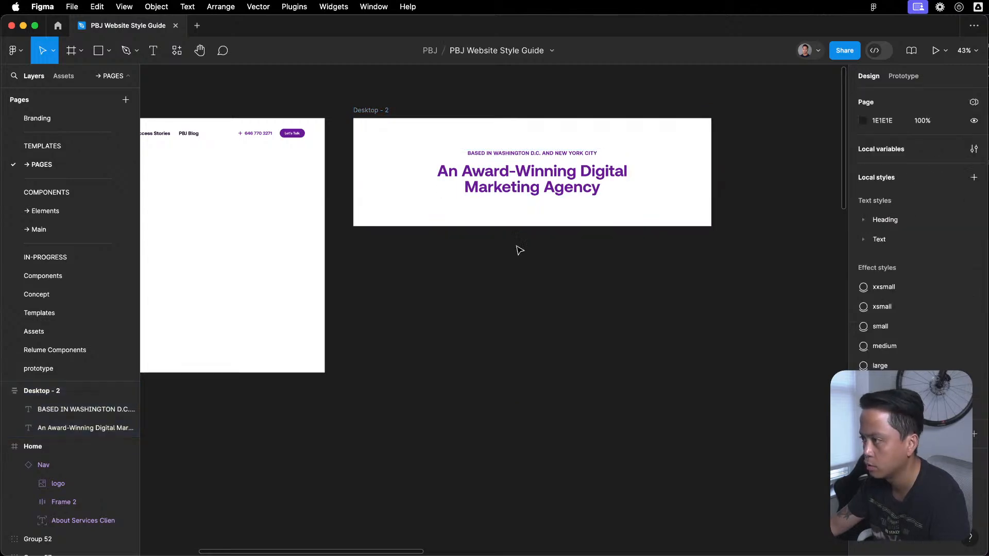
scroll(566, 299, "up", 5)
left_click(633, 239)
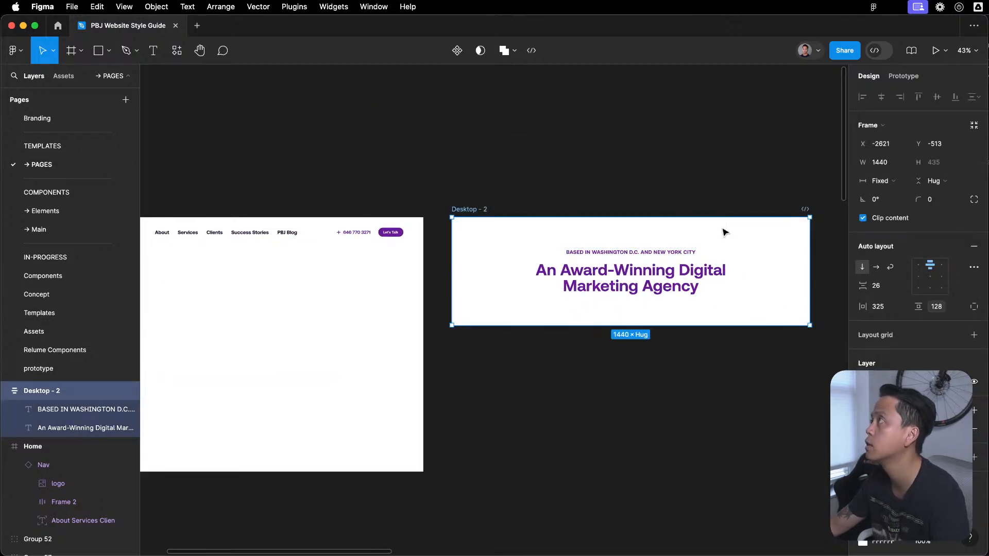
left_click(693, 177)
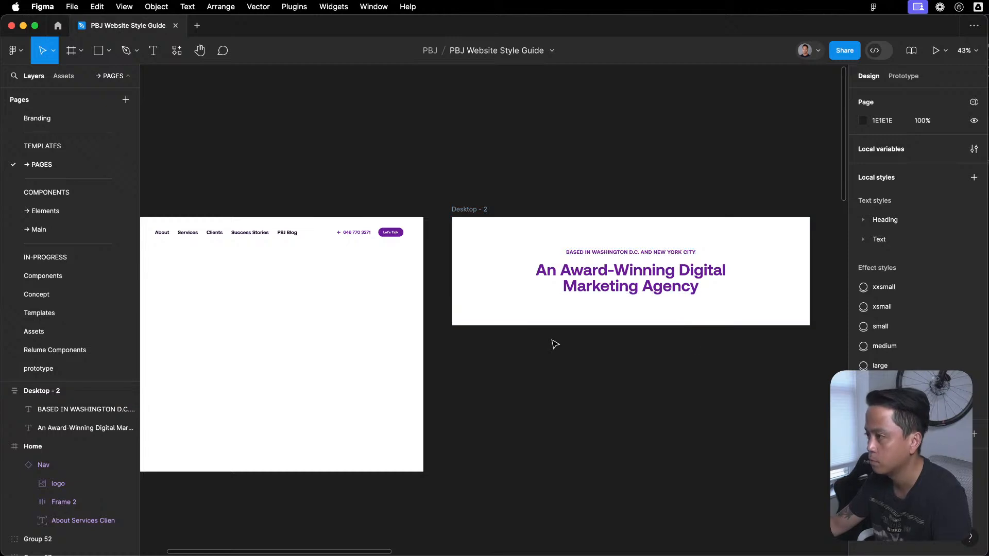
- View the Rd2b hero on the Home page of the Website Concepting file, and return to the style guide file
scroll(583, 344, "down", 2)
left_click(988, 340)
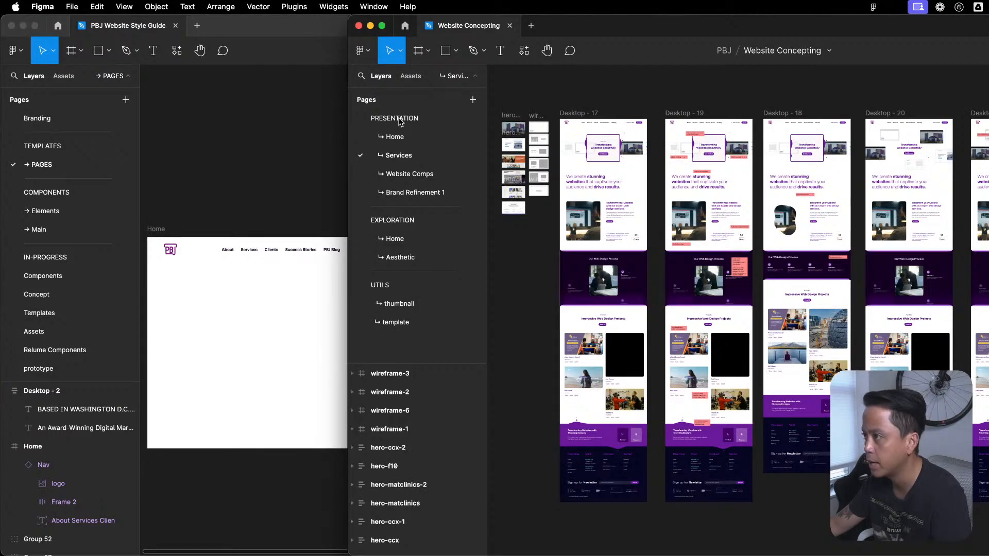
left_click(395, 136)
scroll(810, 242, "down", 2)
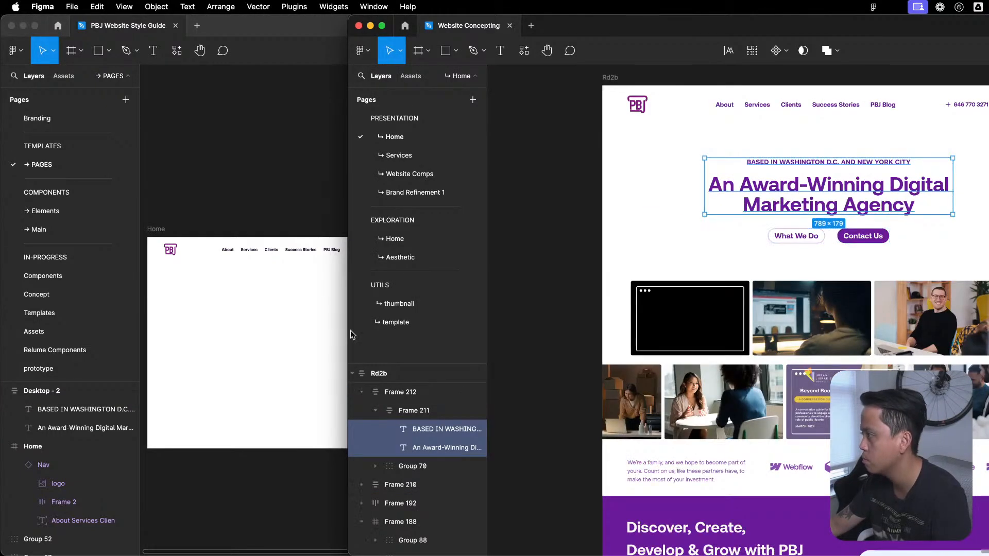
left_click(281, 210)
scroll(423, 211, "down", 1)
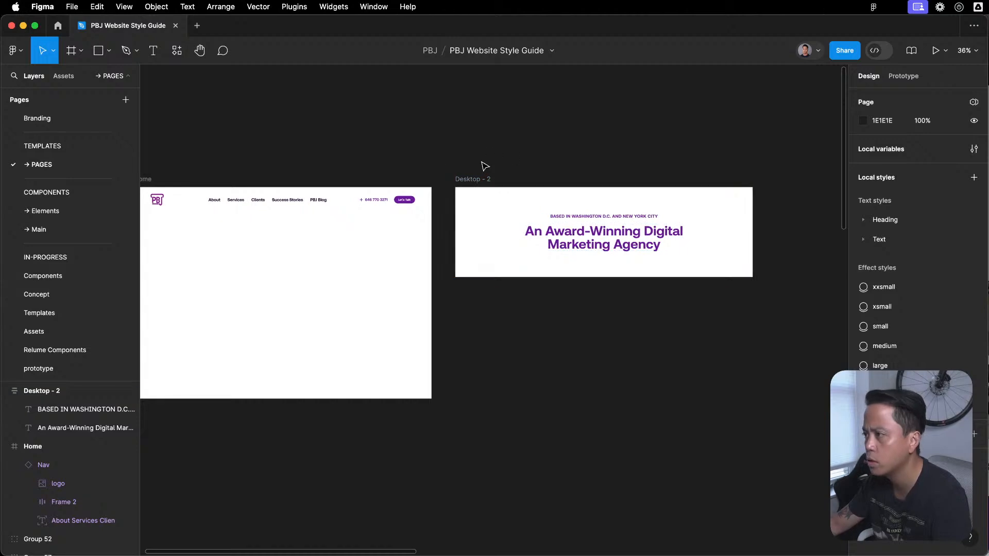
- Copy the filled Primary button from the Elements page and paste it into the Desktop - 2 frame under the hero heading
left_click(44, 211)
scroll(416, 330, "up", 5)
left_click(296, 201)
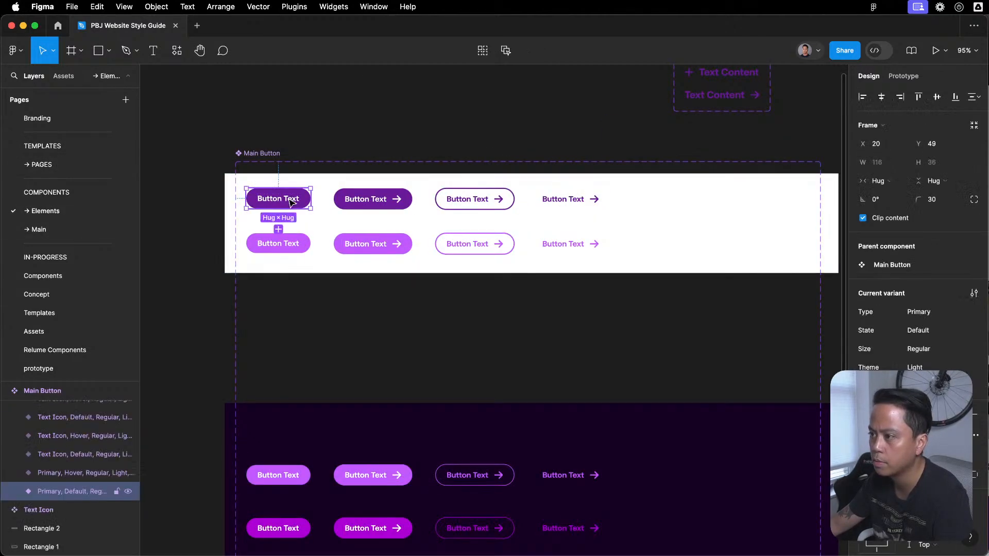
left_click(63, 159)
left_click(490, 179)
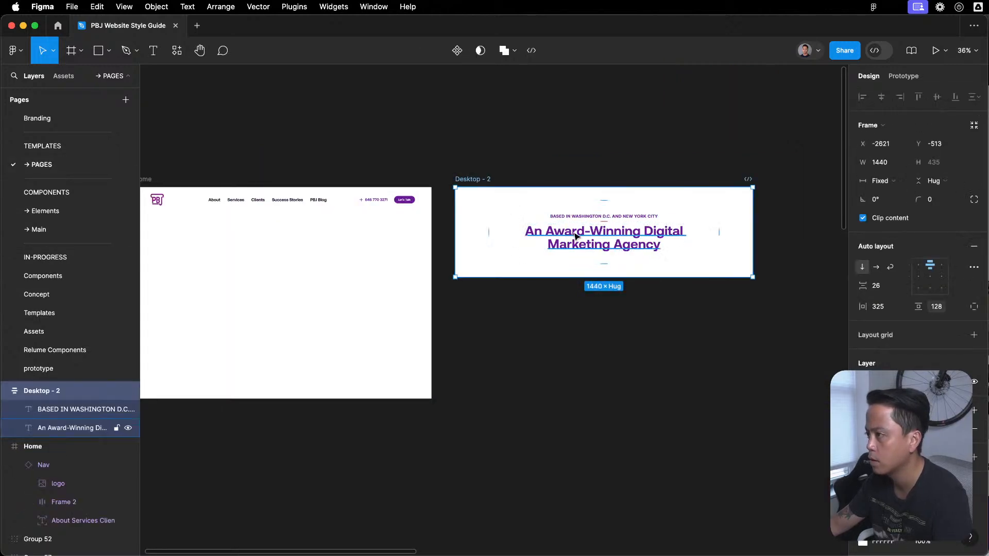
left_click(659, 374)
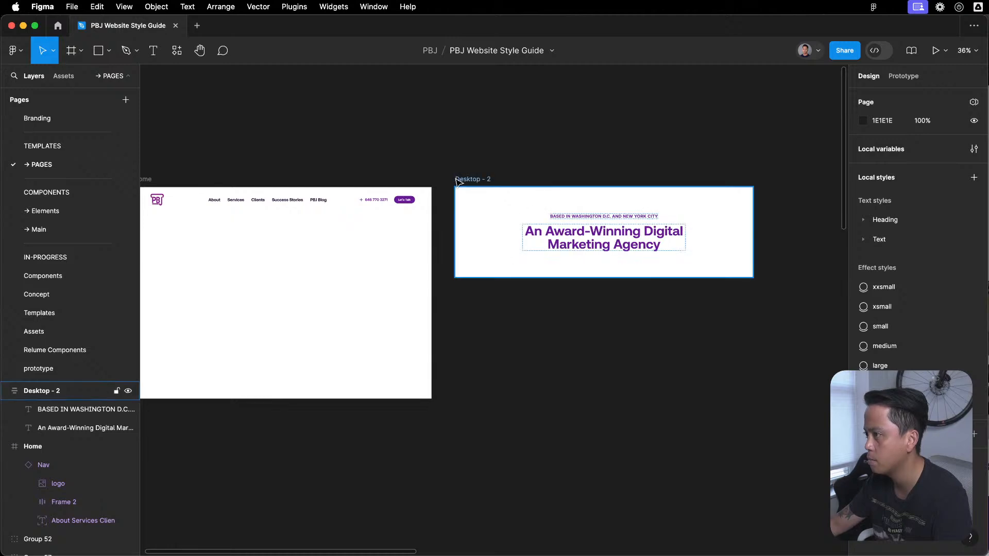
left_click(471, 179)
key("cmd+v")
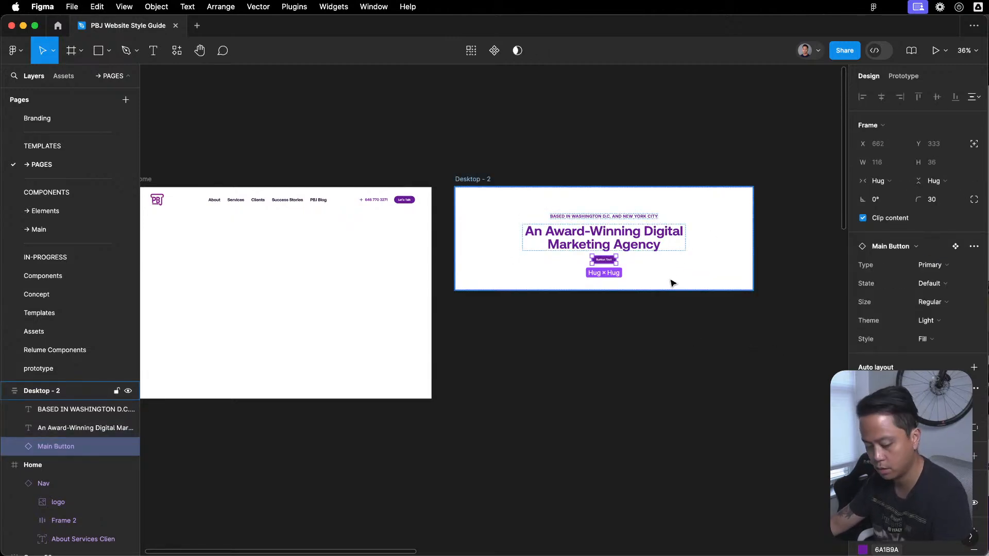
- Wrap the hero button in its own auto layout frame and paste a second copy of the button below it
key("shift+a")
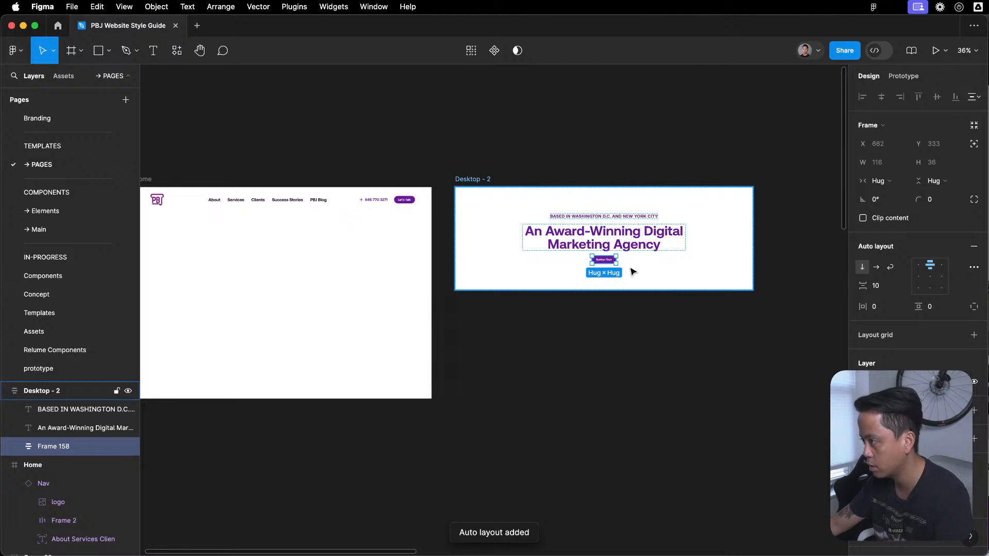
scroll(605, 272, "up", 5)
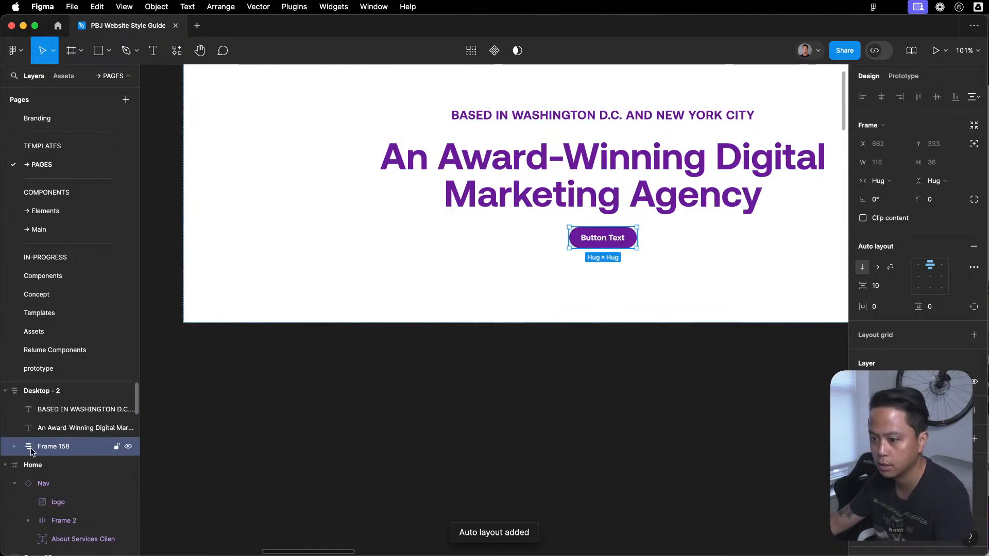
left_click(15, 446)
left_click(55, 465)
key("super+c")
key("super+v")
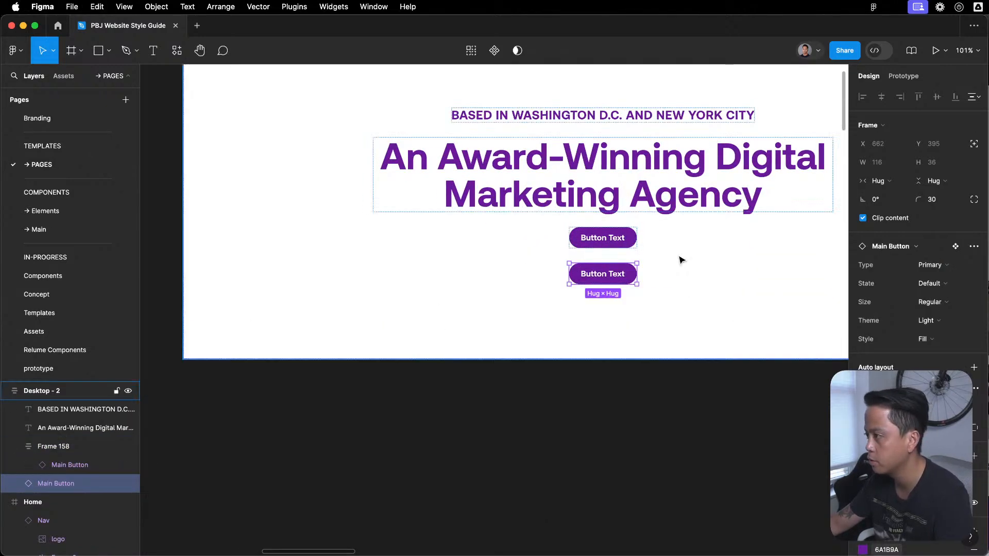
- Set the button frame's auto layout to horizontal and move the second button into it
left_click(62, 446)
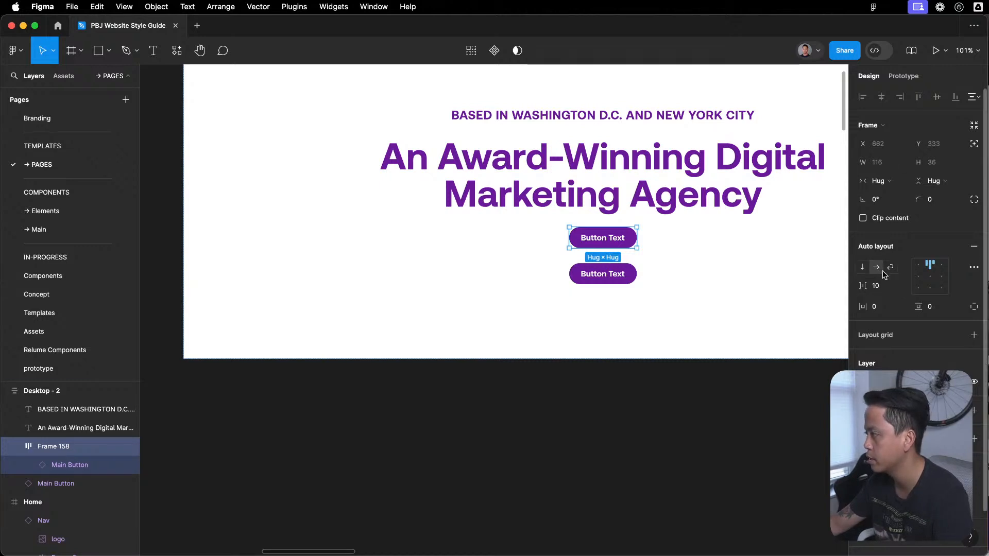
left_click_drag(63, 483, 109, 474)
key("Escape")
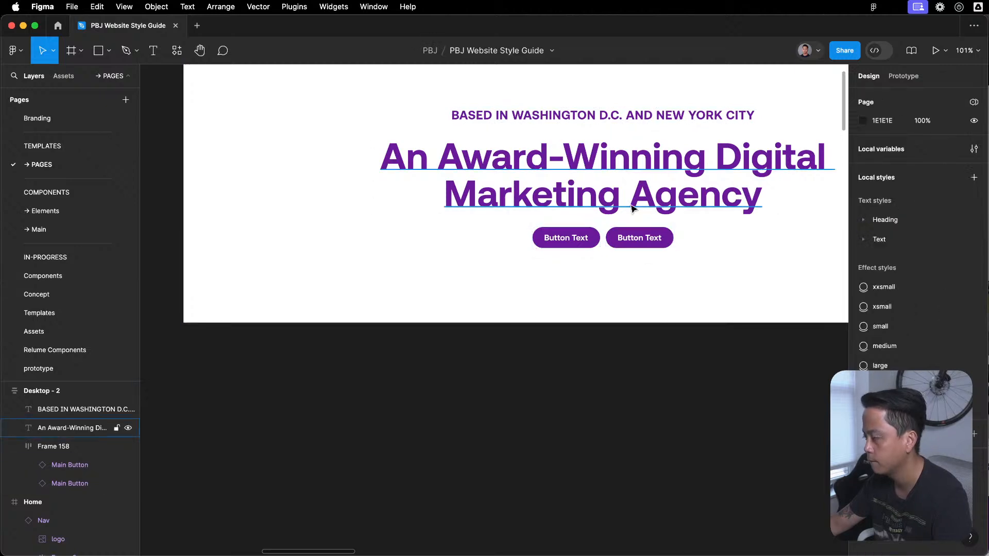
- Try the Text Icon type on the second hero button, and undo the change
left_click(641, 238)
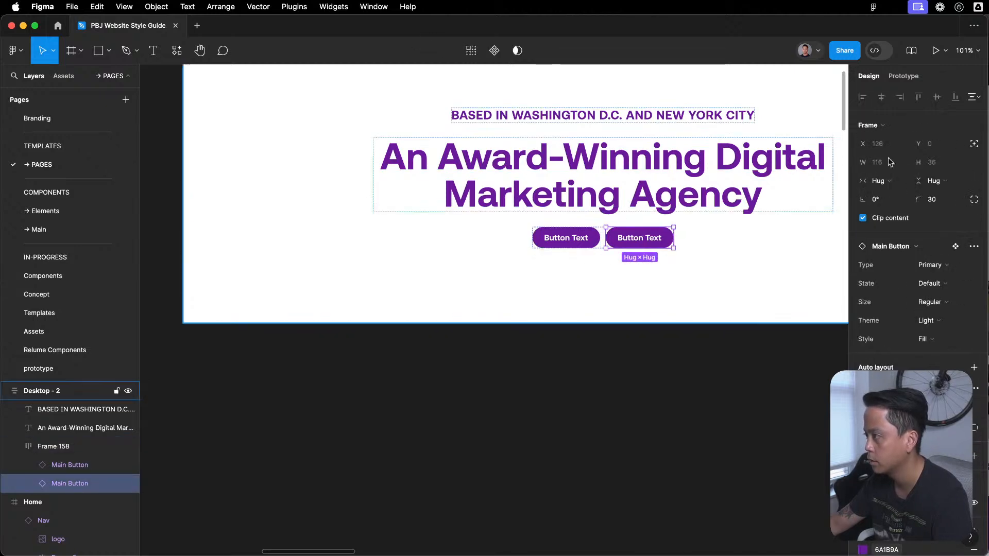
left_click(932, 265)
left_click(934, 282)
left_click(614, 402)
key("super+z")
key("super+z")
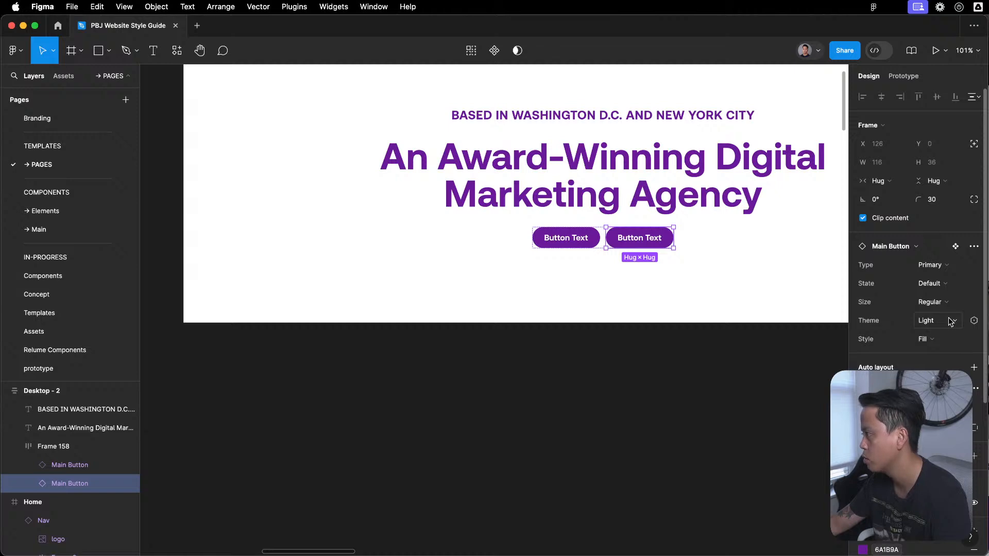
- Set the second hero button's Style property to Stroke
scroll(951, 321, "down", 1)
left_click(935, 324)
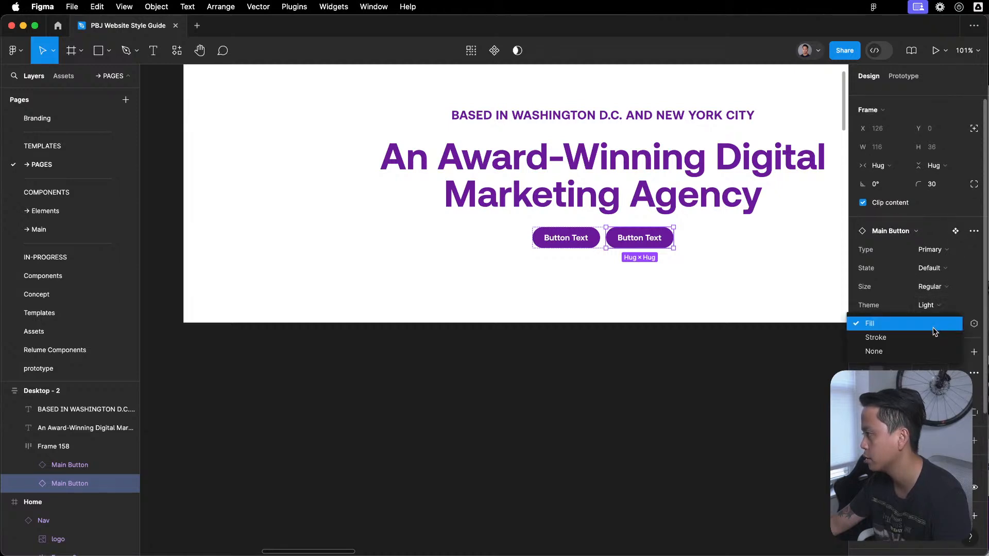
left_click(927, 338)
left_click(569, 372)
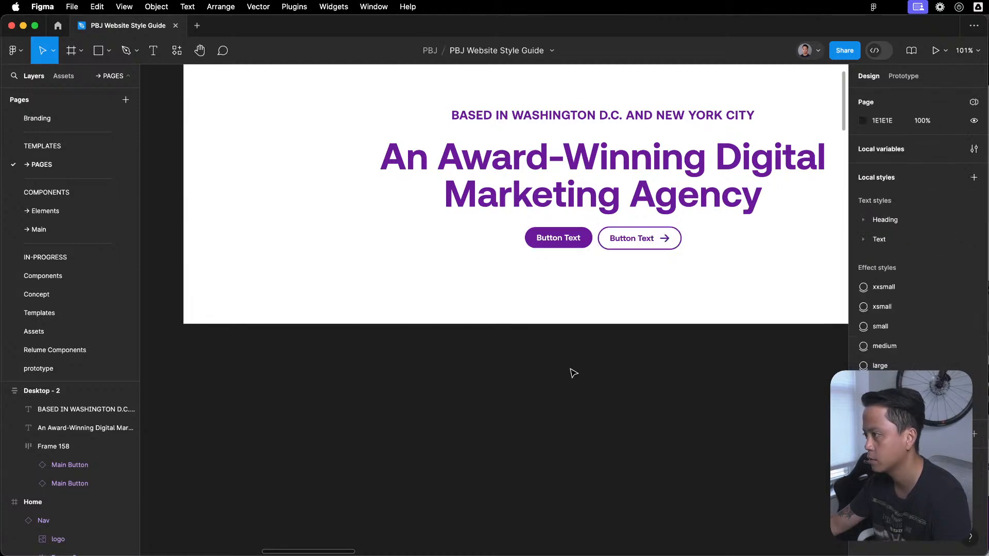
- Compare the variant properties and text layers of the two hero buttons, including the first button's Type and Size options
left_click(576, 243)
left_click(575, 243)
left_click(941, 265)
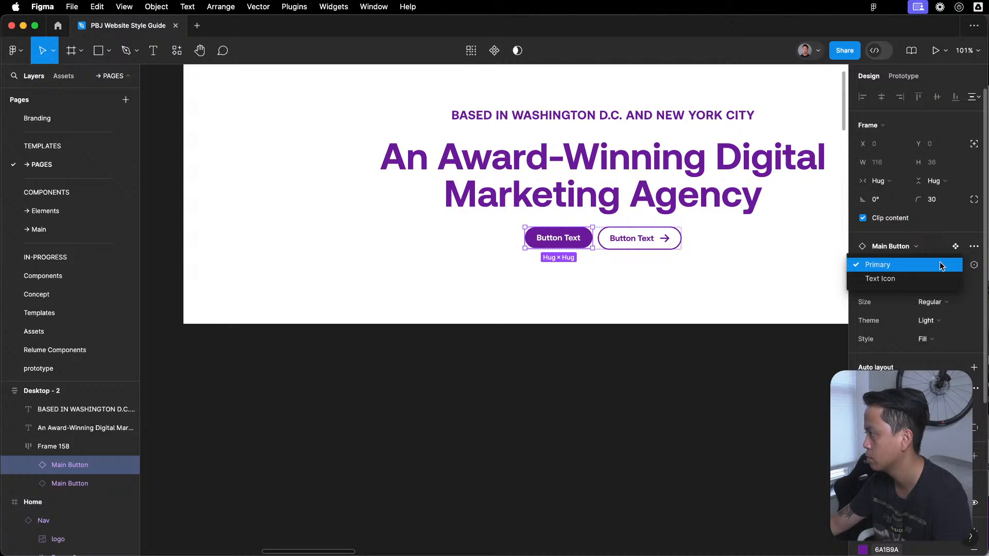
left_click(941, 265)
left_click(934, 307)
left_click(934, 307)
left_click(641, 244)
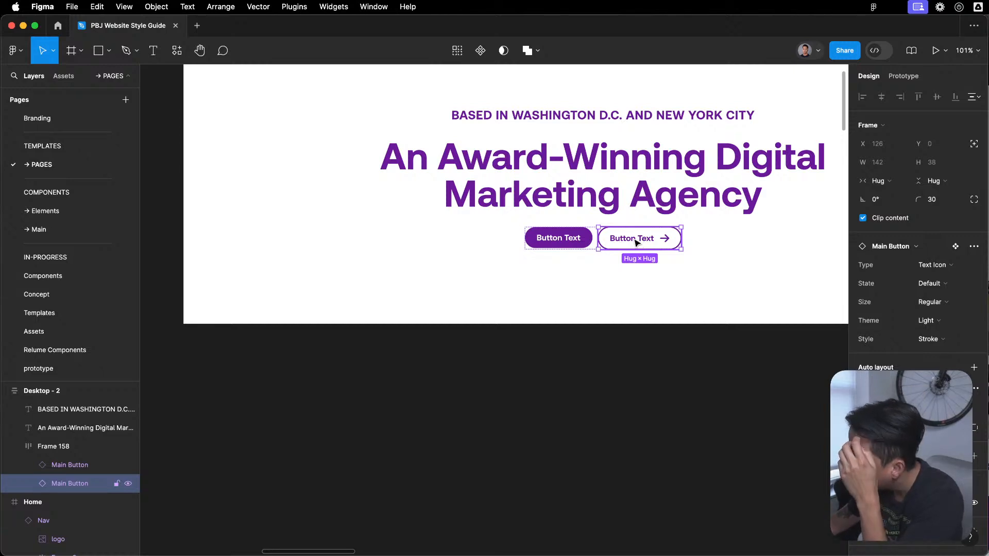
left_click(569, 239)
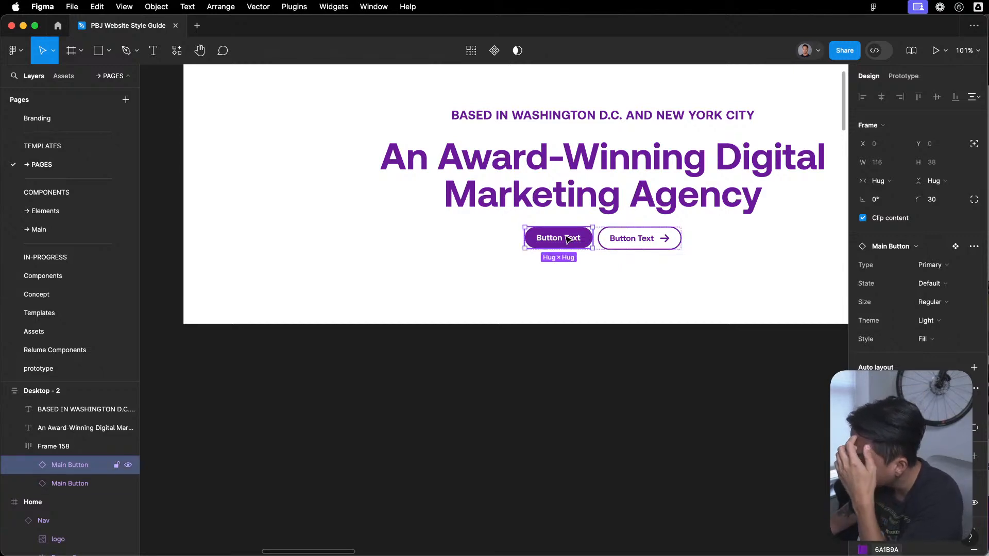
double_click(570, 240)
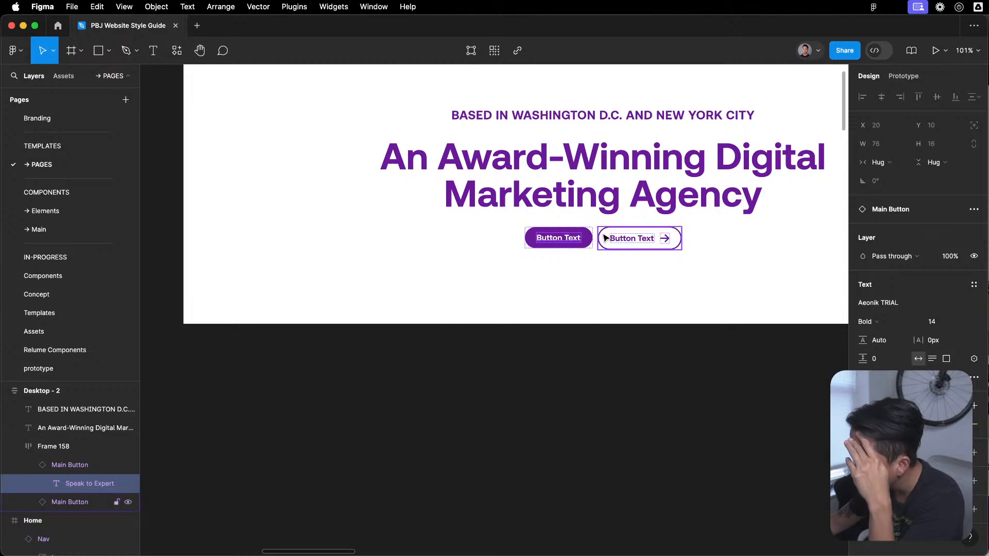
left_click(629, 238)
double_click(632, 238)
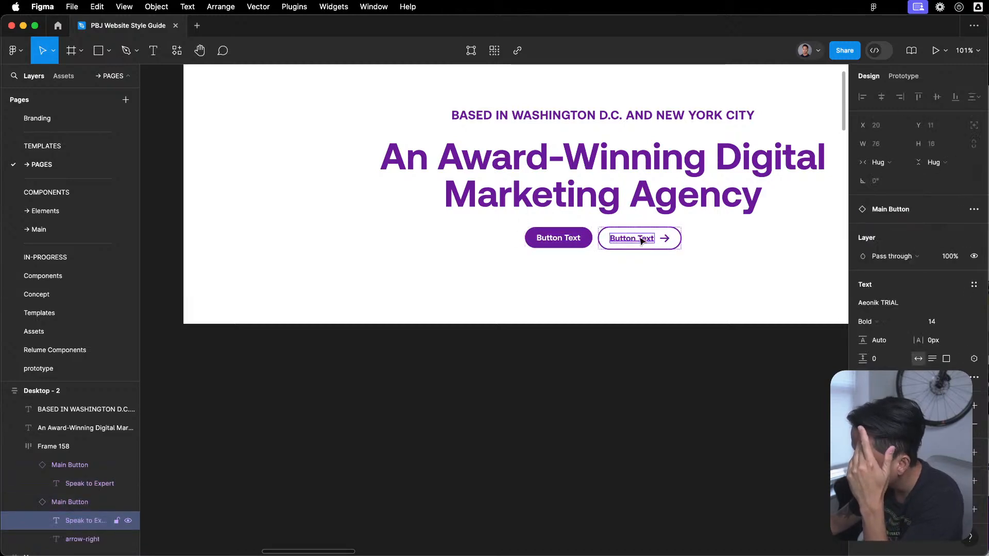
left_click(588, 240)
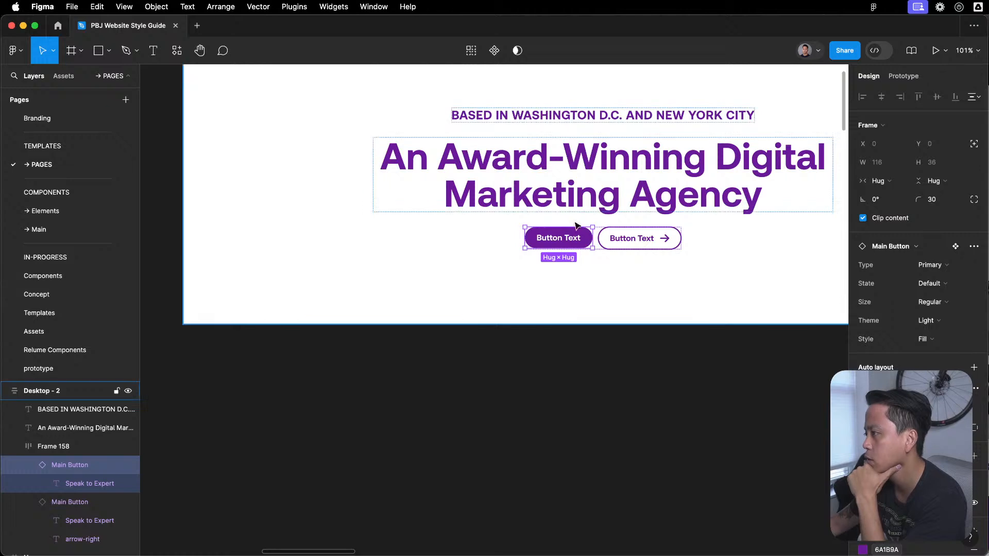
- Try the second hero button as Primary type, check its Theme and Size options, and set its Style back to Stroke
left_click(639, 243)
left_click(943, 265)
left_click(937, 250)
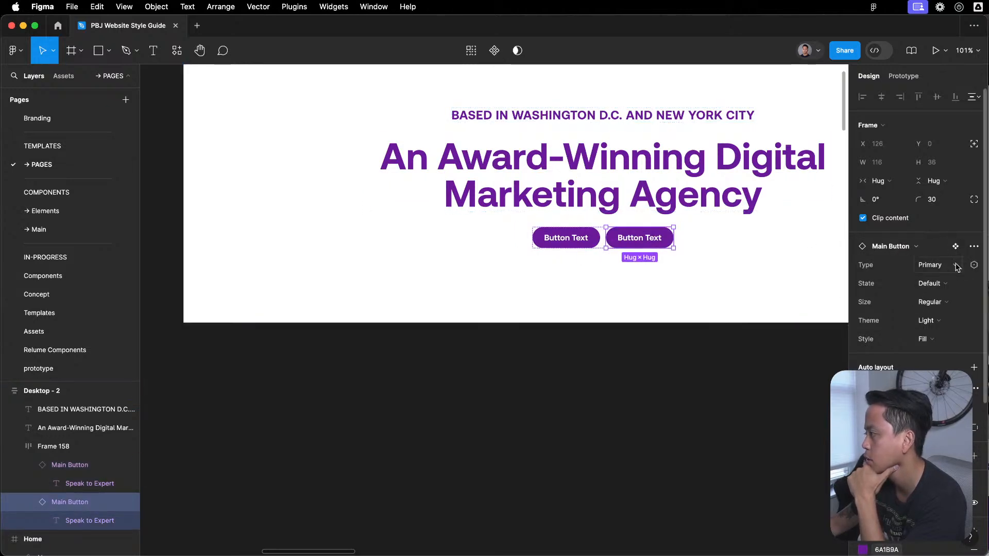
left_click(932, 320)
left_click(933, 324)
left_click(933, 302)
left_click(931, 291)
left_click(929, 339)
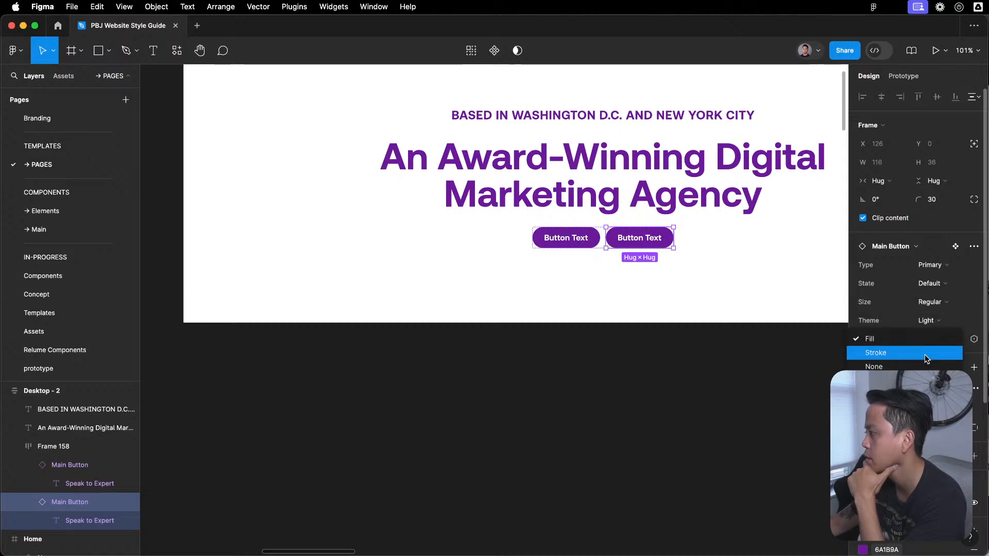
left_click(930, 353)
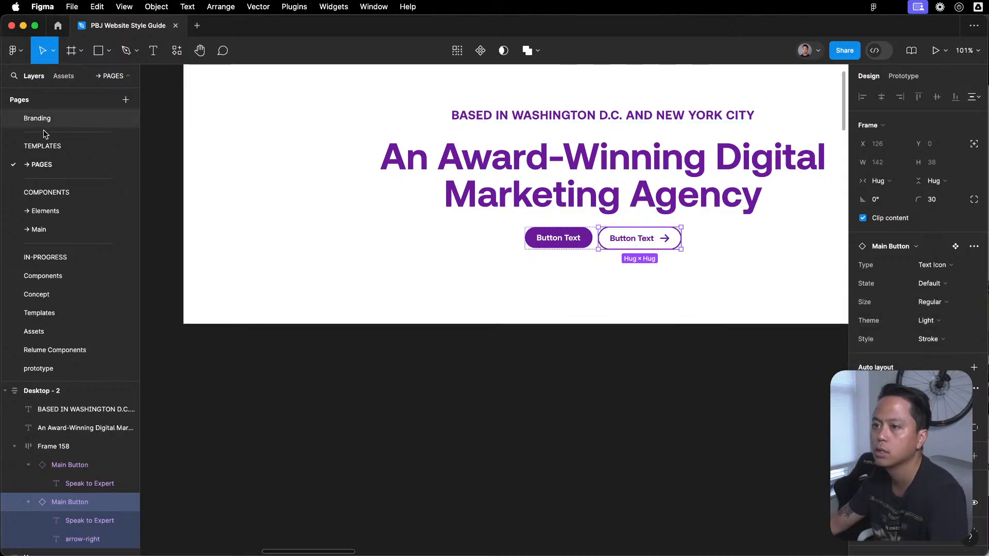
- Go to the main component of the stroke button and inspect the filled Primary variant of Main Button
right_click(653, 125)
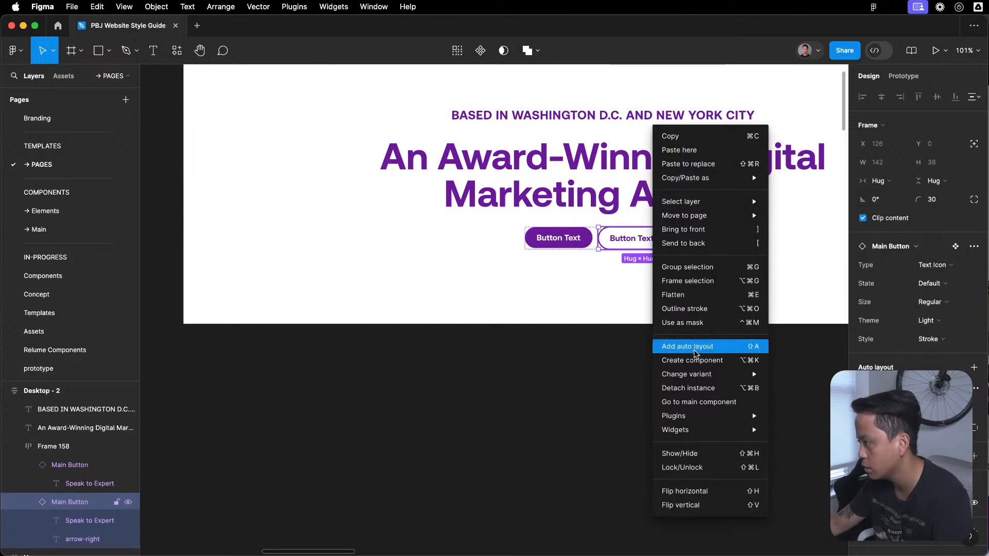
left_click(697, 403)
left_click(547, 460)
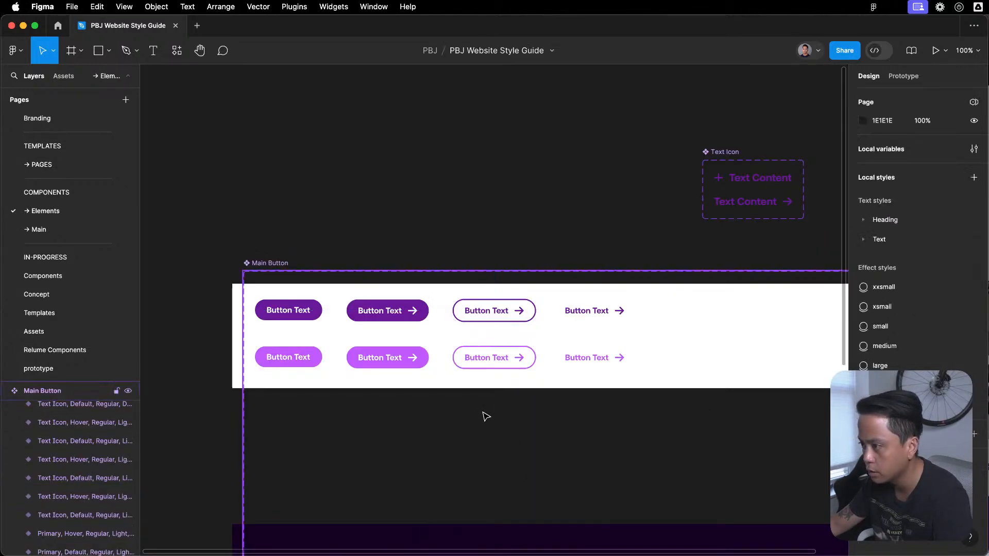
scroll(470, 402, "down", 3)
scroll(471, 402, "left", 2)
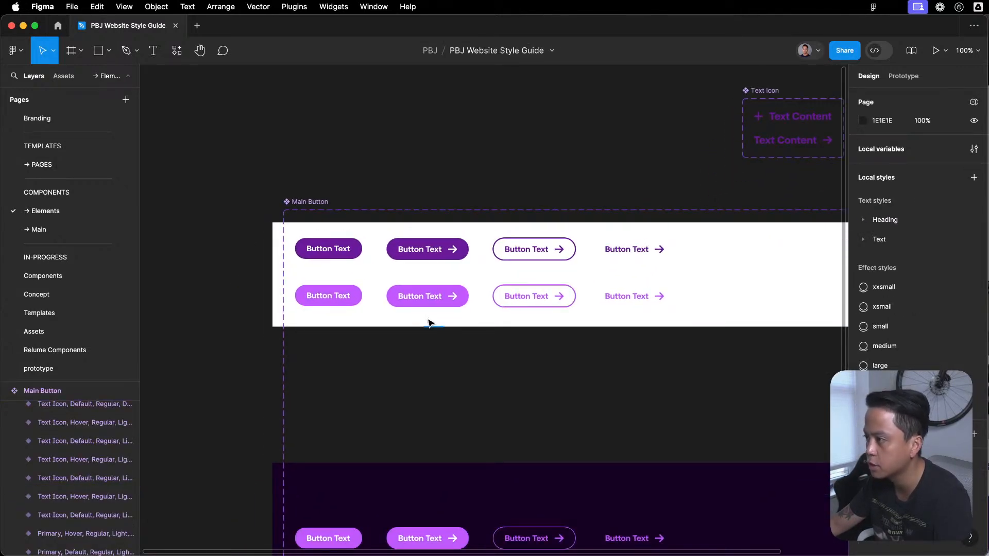
left_click(359, 257)
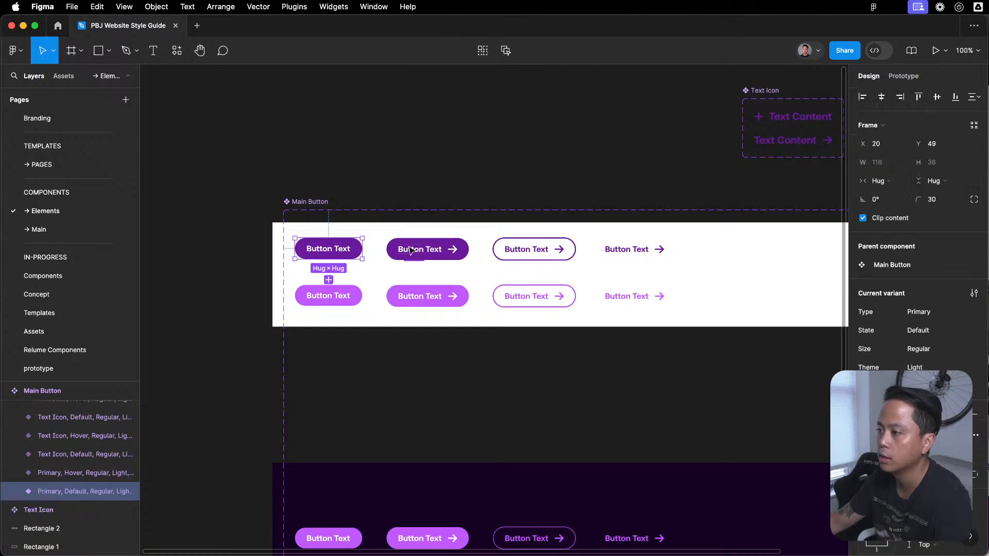
- Lock the white background rectangle behind the light button variants
left_click_drag(400, 355, 651, 252)
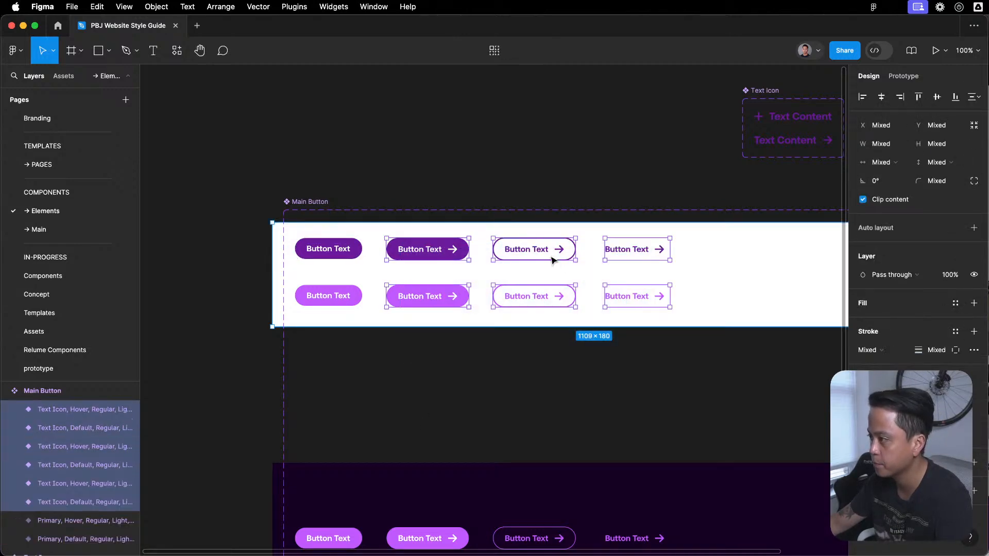
left_click(605, 384)
left_click(811, 258)
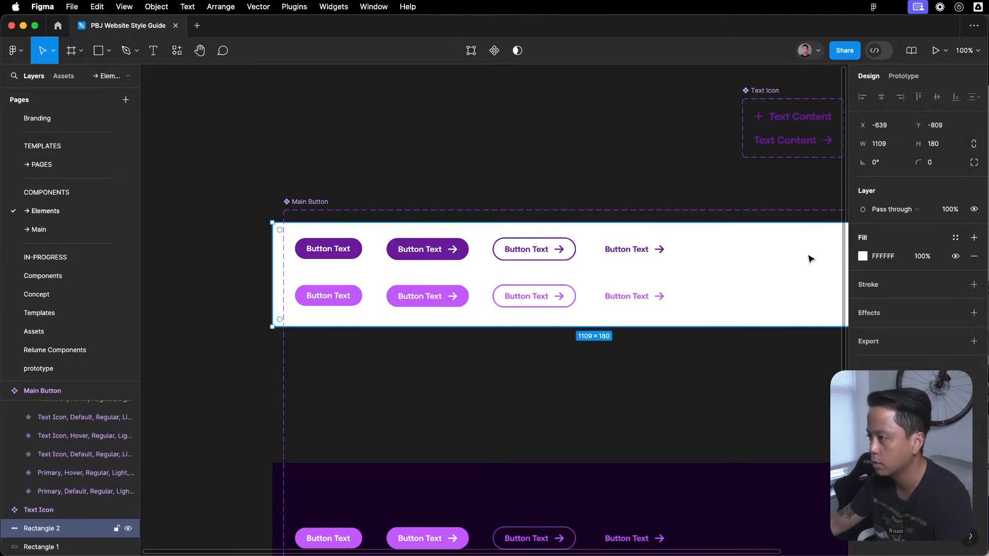
left_click(862, 256)
left_click(704, 253)
right_click(704, 253)
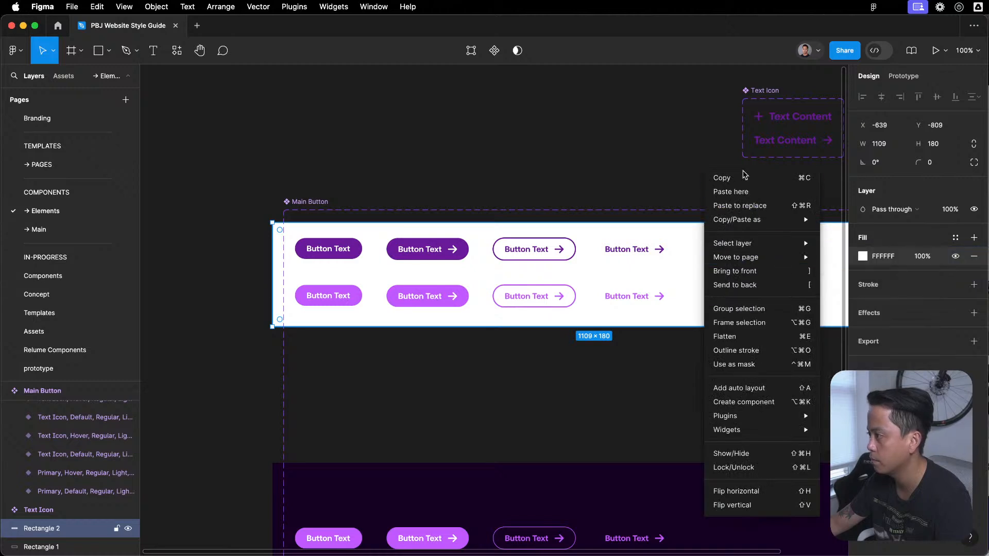
left_click(763, 470)
- Shift the six light Text Icon variants right to make room, and duplicate the default and hover Primary variants into the gap
left_click_drag(695, 381, 642, 259)
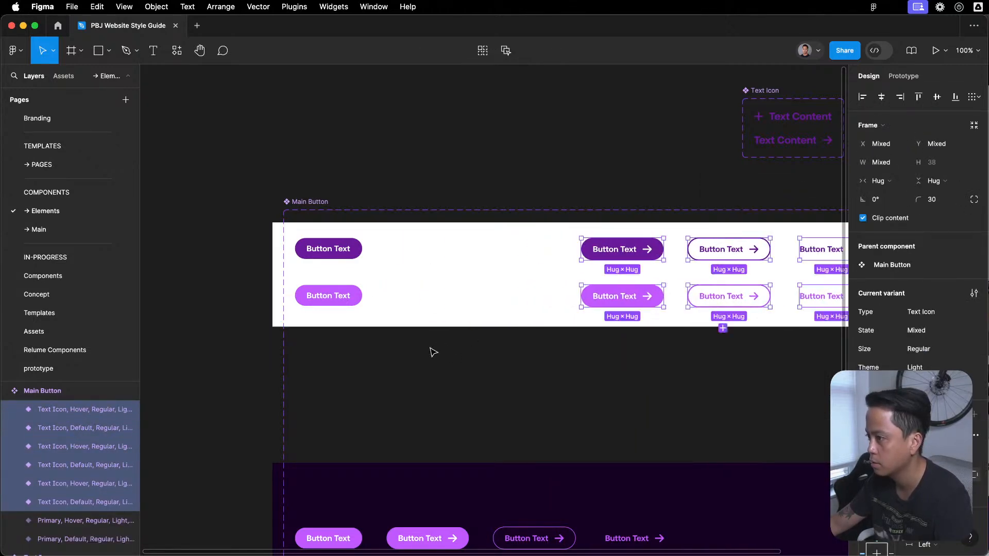
left_click(397, 268)
left_click_drag(404, 243, 295, 310)
left_click_drag(354, 255, 444, 258)
left_click(514, 342)
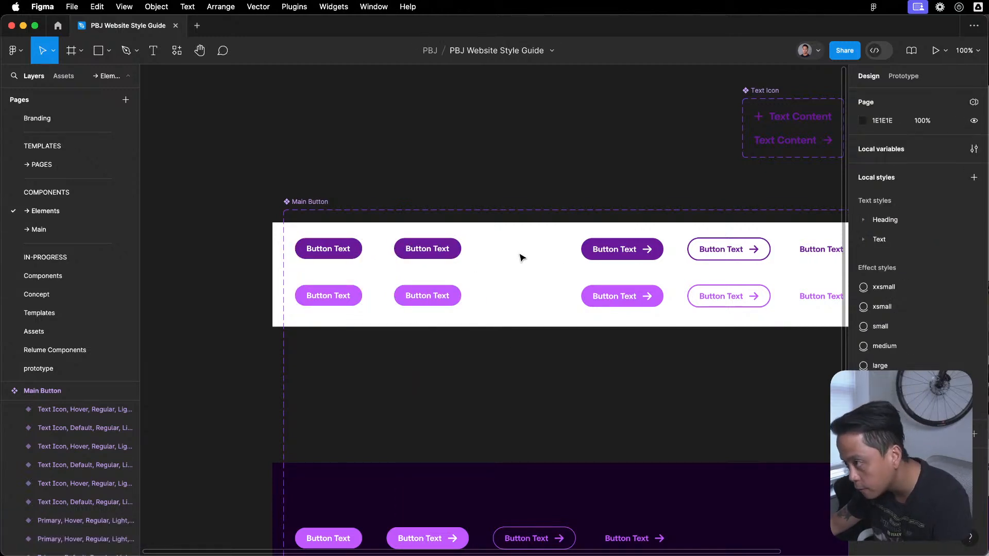
- Remove the fill from the duplicated default Primary variant and give it a visible stroke in library color 6A1B9A
left_click(453, 252)
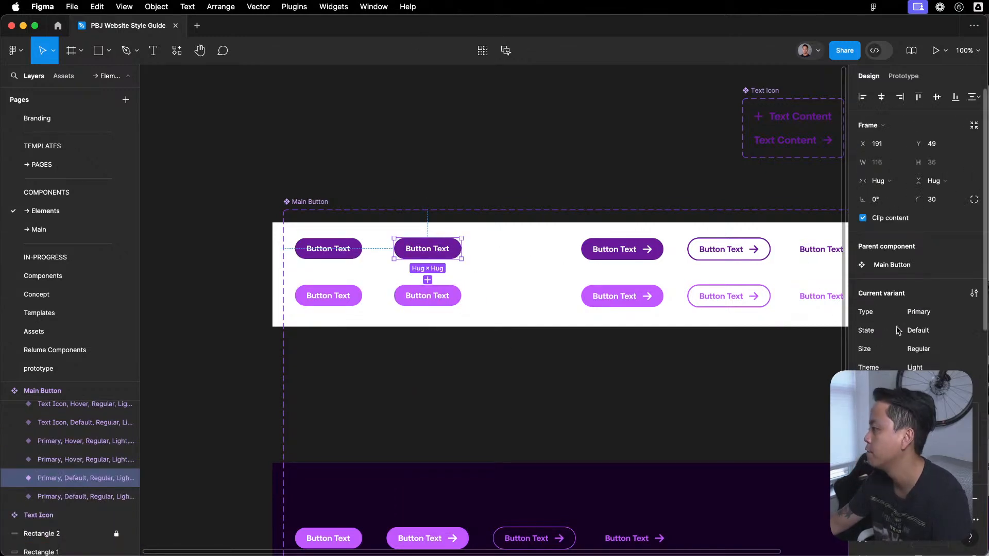
left_click(973, 387)
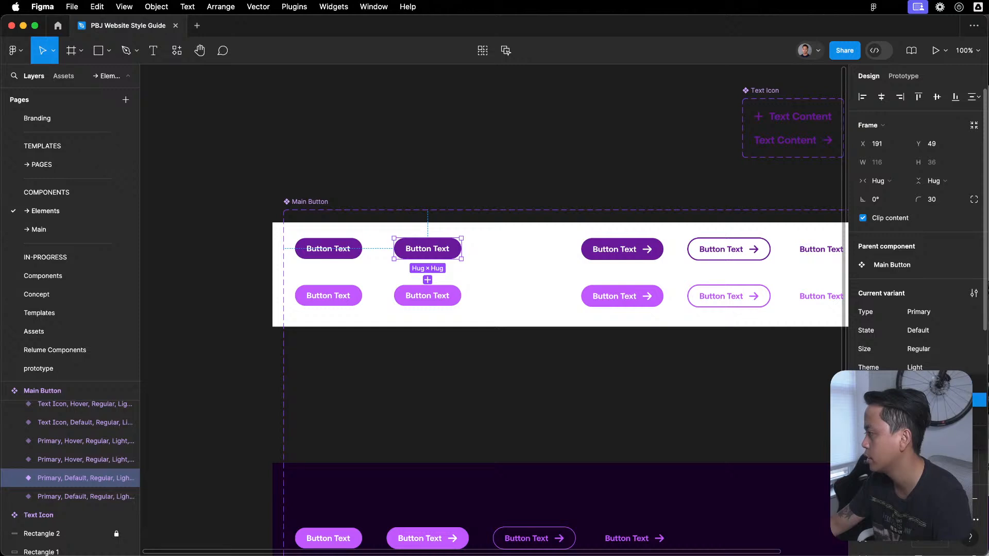
left_click(463, 297)
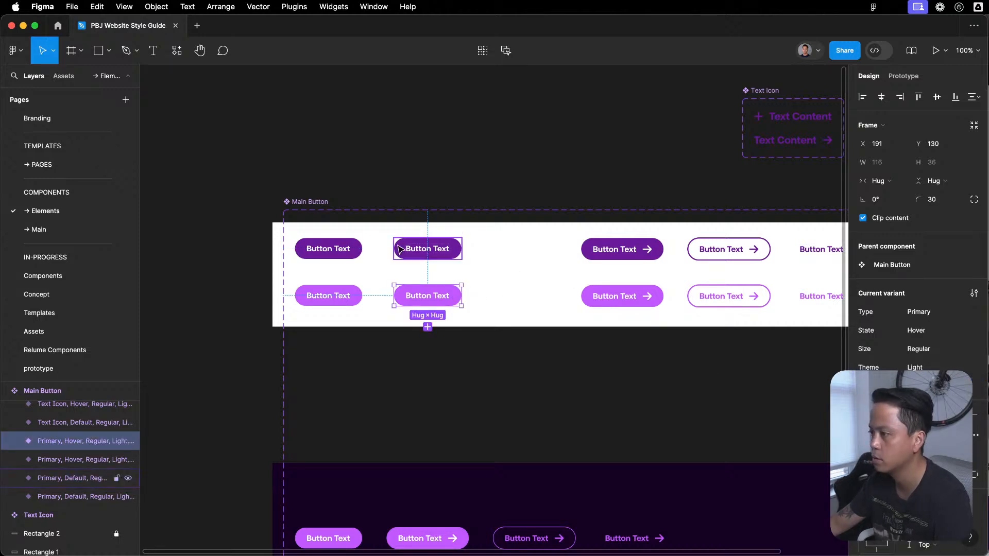
left_click(483, 236)
left_click(427, 248)
scroll(931, 367, "down", 5)
left_click(967, 326)
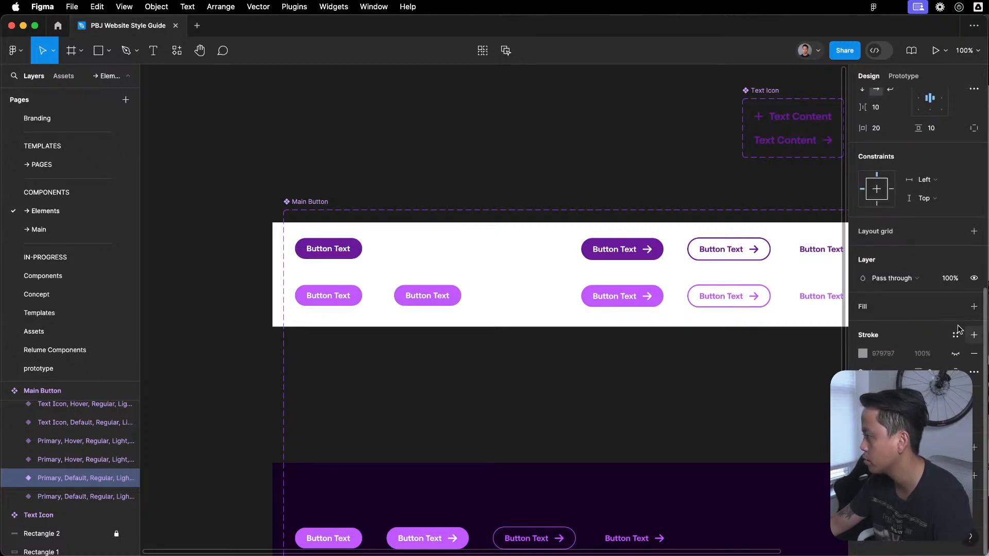
left_click(956, 335)
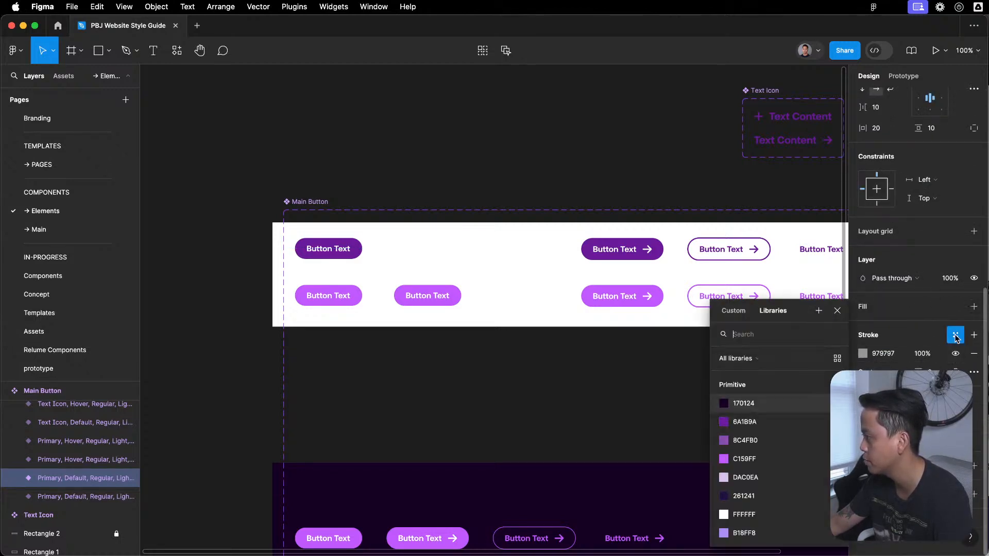
left_click(767, 423)
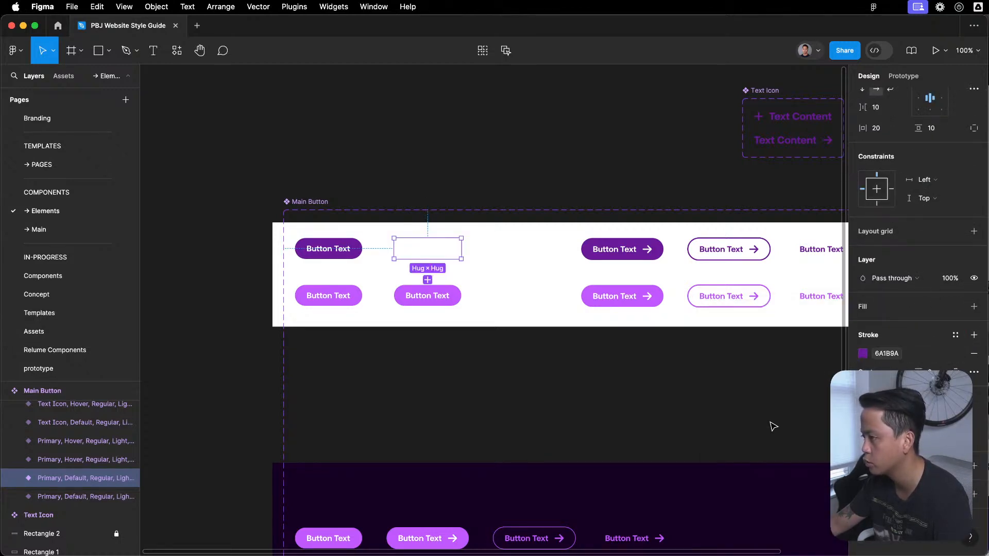
left_click(897, 354)
scroll(739, 502, "down", 3)
scroll(738, 508, "up", 3)
- Set the label text of the duplicated default Primary variant to library color 6A1B9A
left_click(543, 393)
left_click(442, 240)
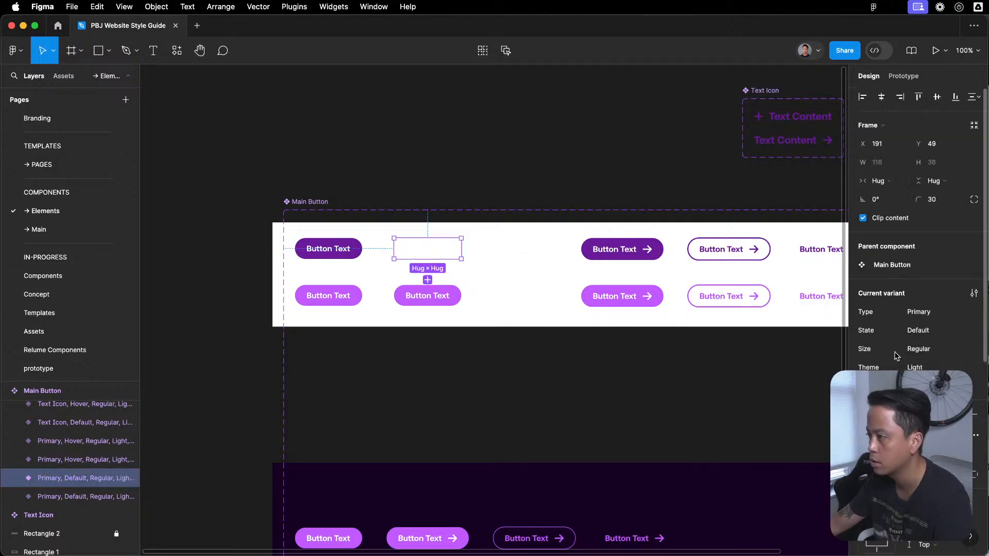
double_click(439, 246)
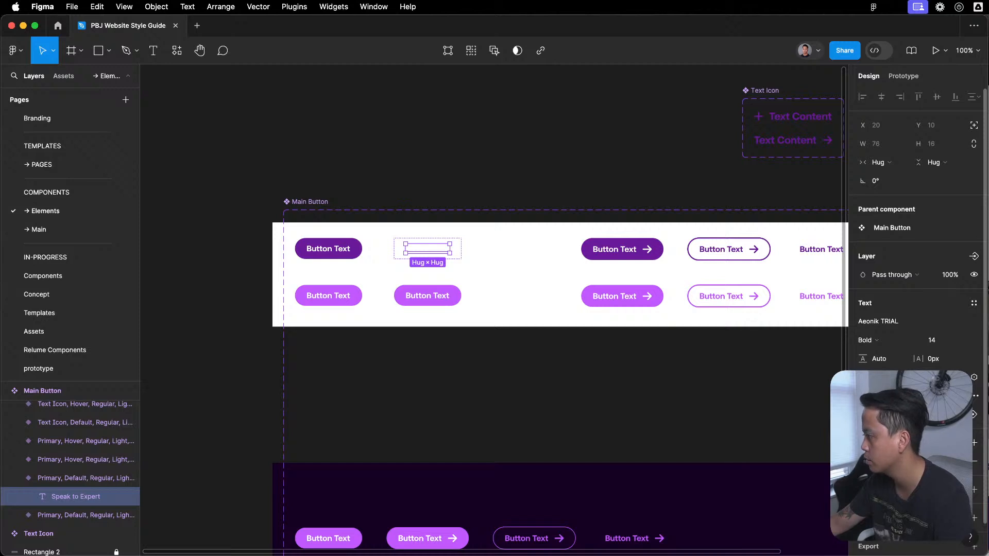
left_click(959, 442)
left_click(808, 423)
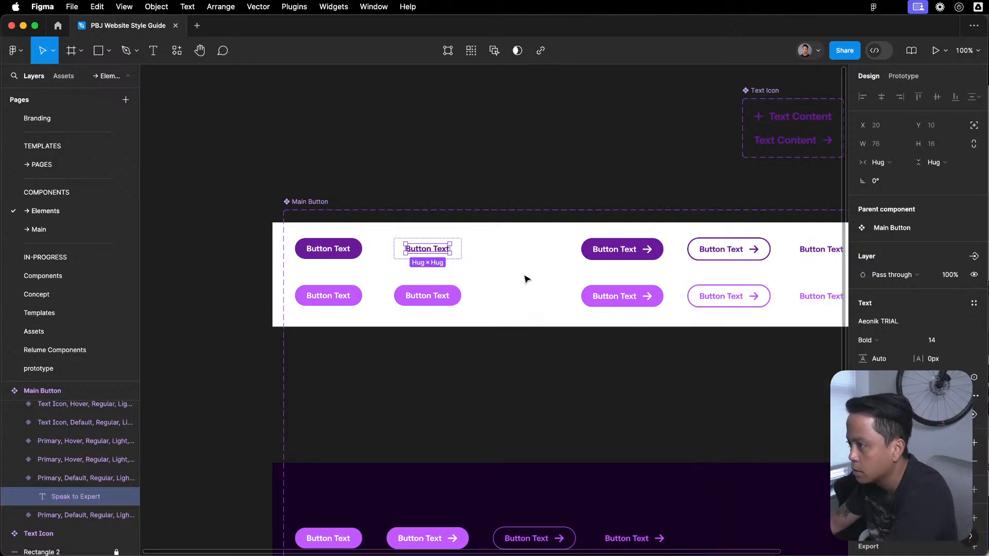
- Thicken the stroke of the duplicated default Primary variant to match the outlined Text Icon button
left_click(489, 312)
left_click(448, 249)
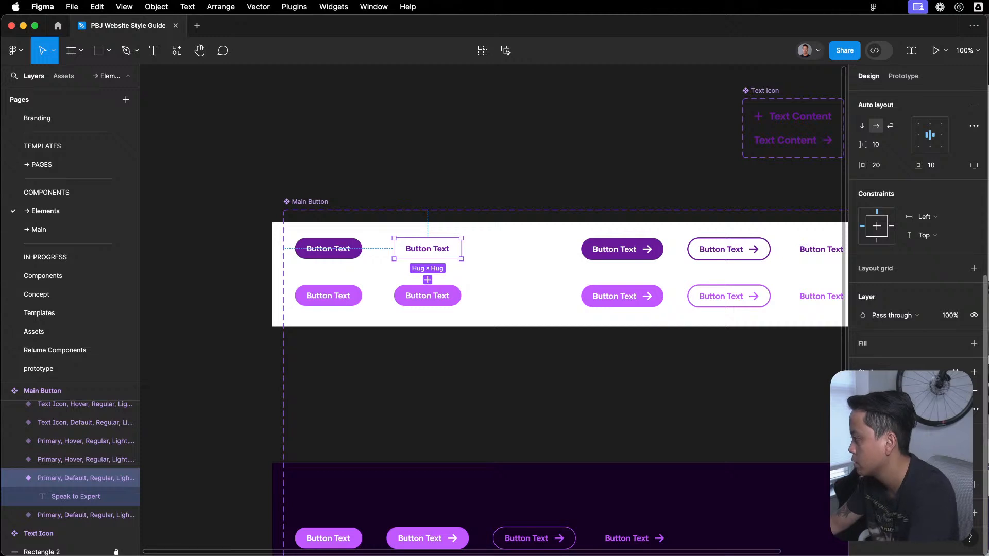
key("Return")
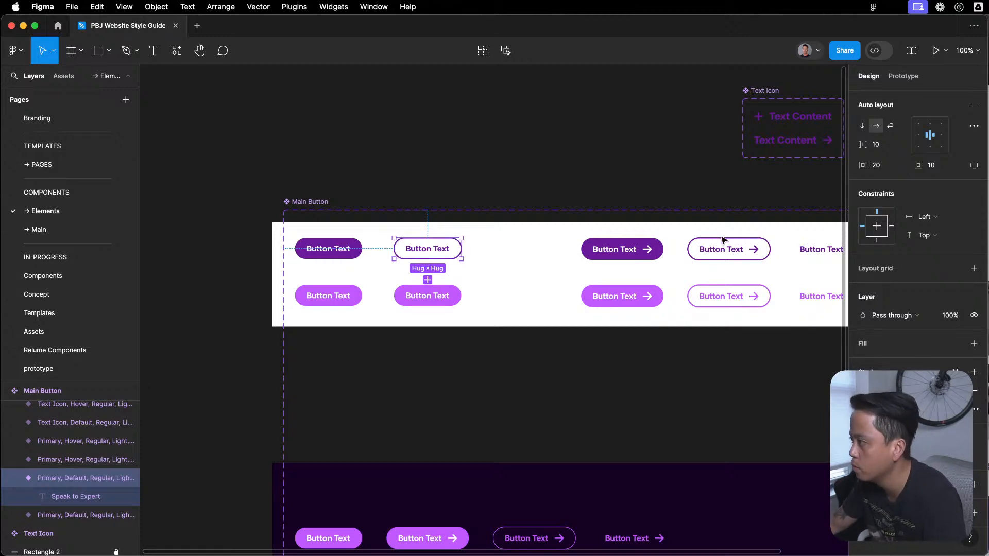
- Remove the fill from the duplicated hover Primary variant and give it a visible stroke in library color C159FF
left_click(433, 296)
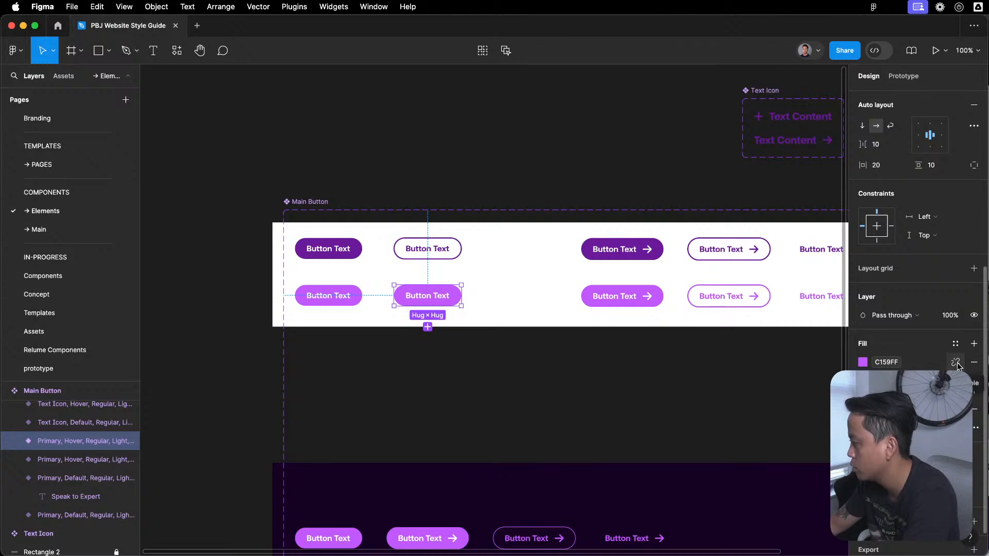
left_click(974, 364)
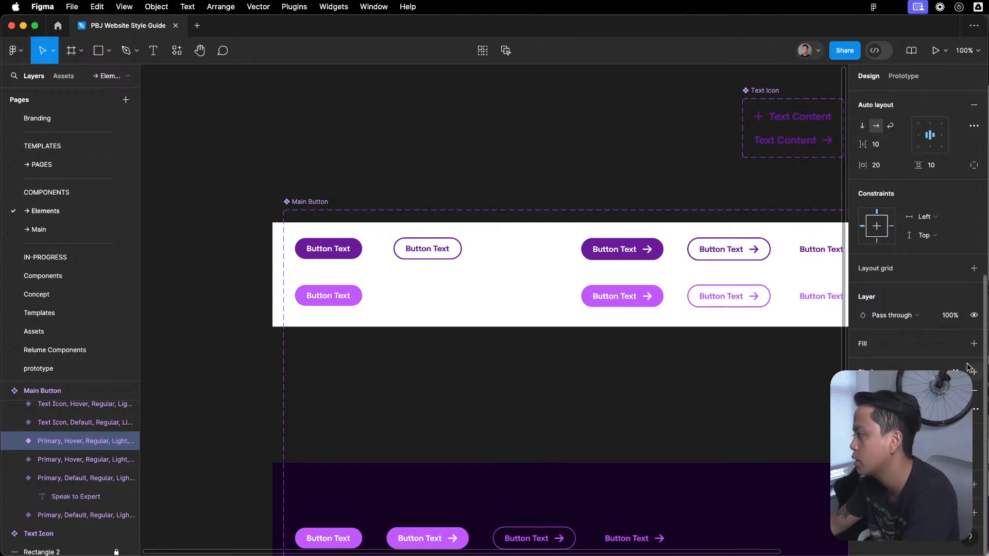
left_click(957, 390)
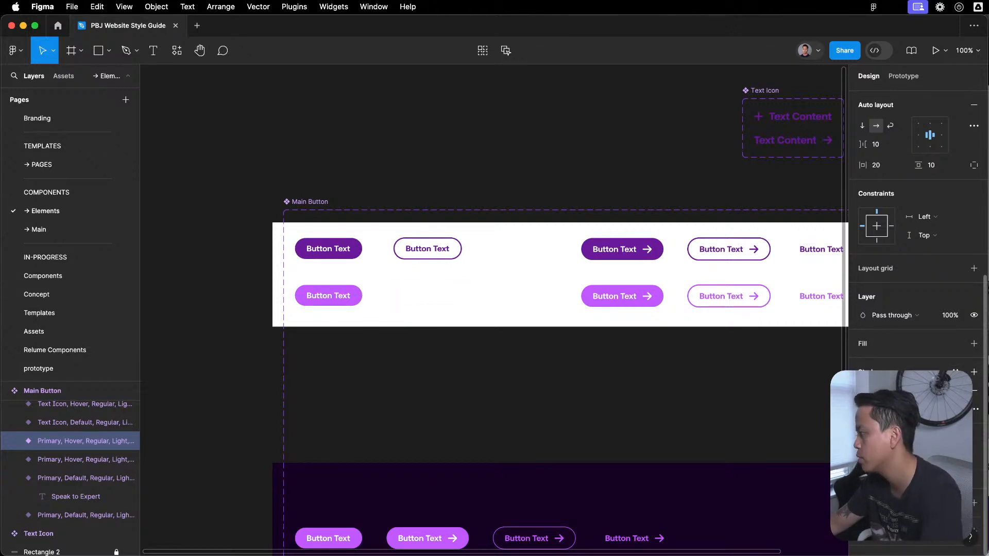
left_click(956, 372)
left_click(742, 458)
left_click(862, 390)
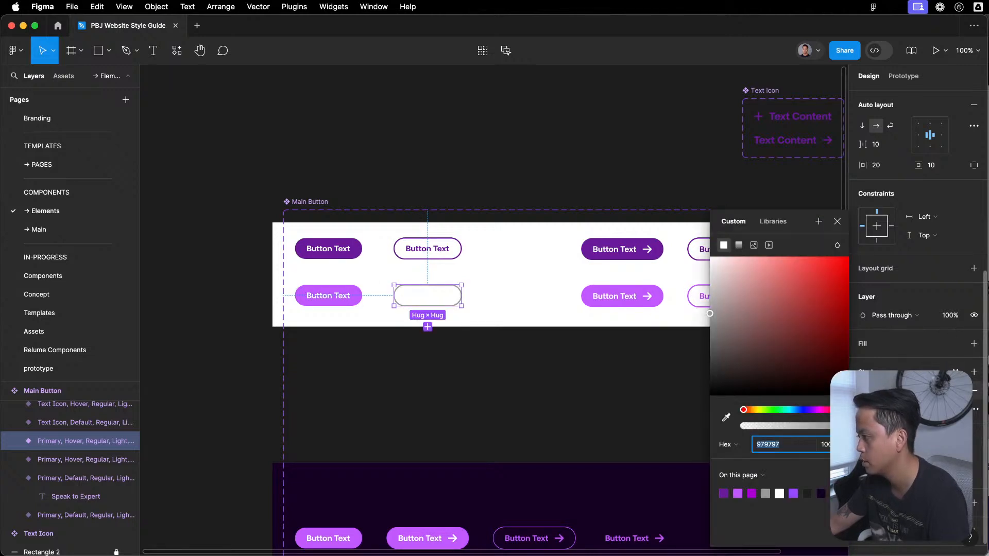
left_click(956, 372)
left_click(956, 372)
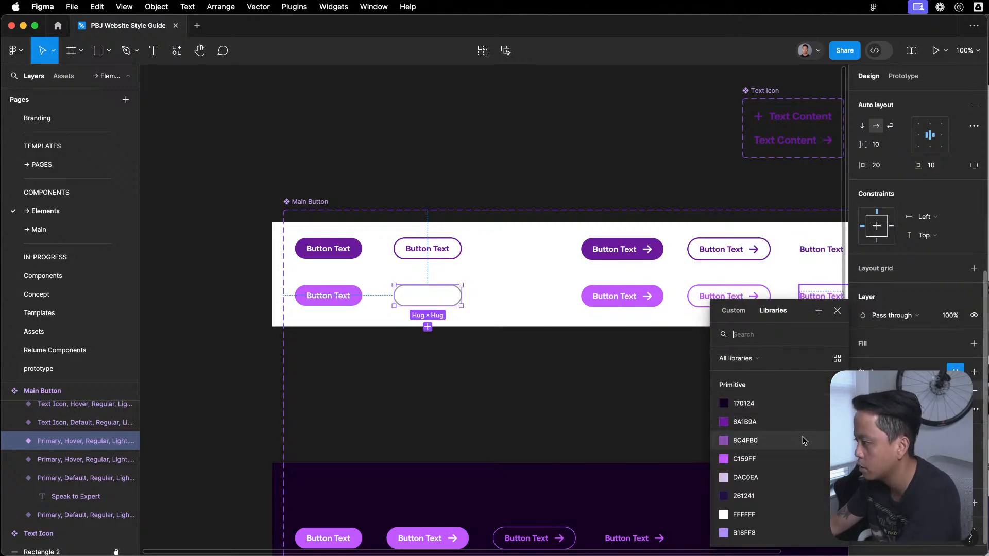
left_click(790, 460)
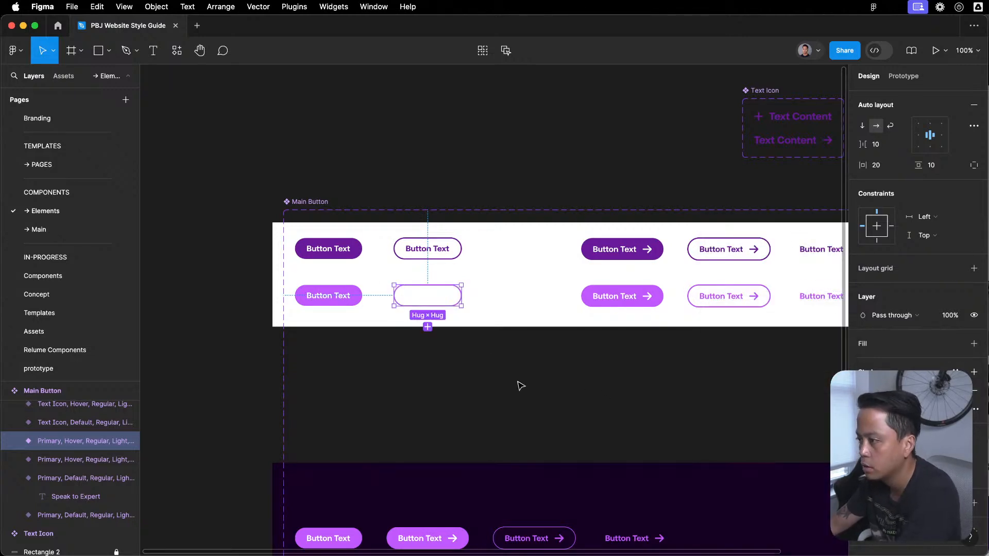
- Set the label text of the duplicated hover Primary variant to library color C159FF
double_click(441, 299)
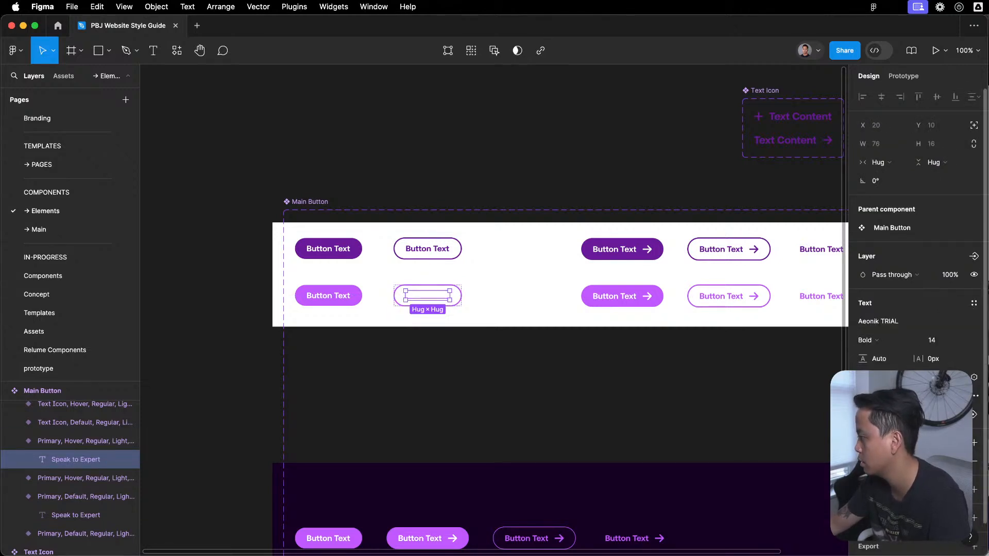
left_click(956, 442)
scroll(782, 476, "down", 1)
scroll(783, 465, "up", 1)
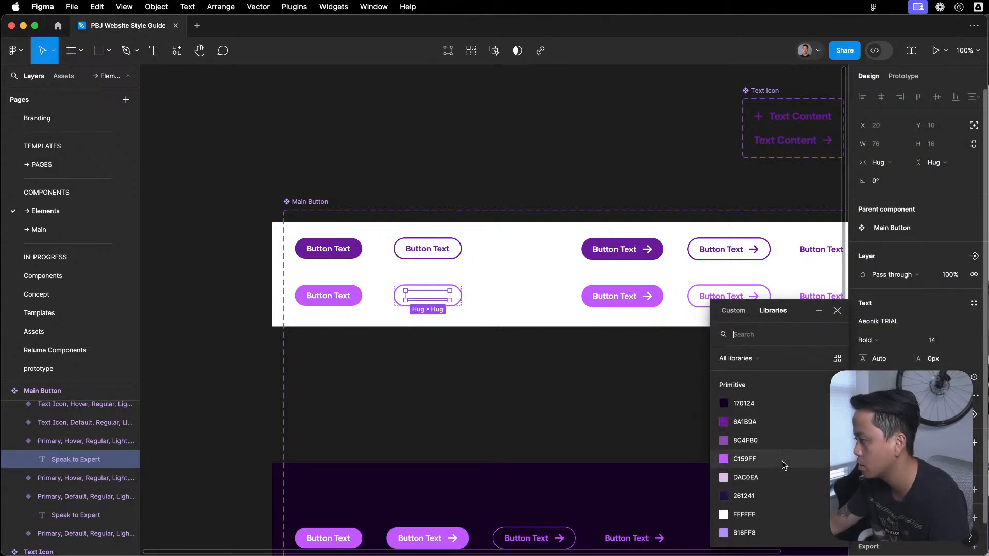
left_click(757, 424)
left_click(956, 443)
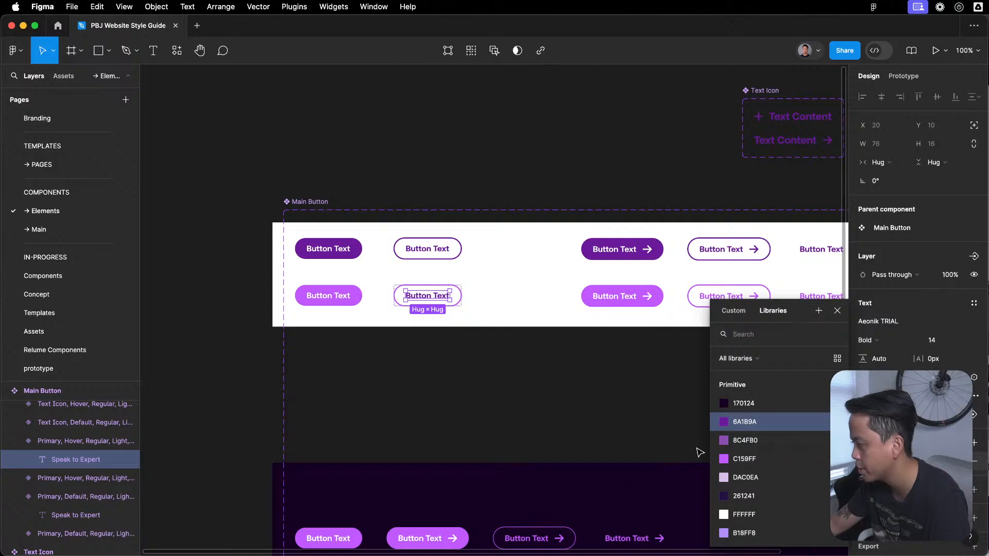
left_click(718, 459)
scroll(316, 233, "up", 3)
left_click(592, 442)
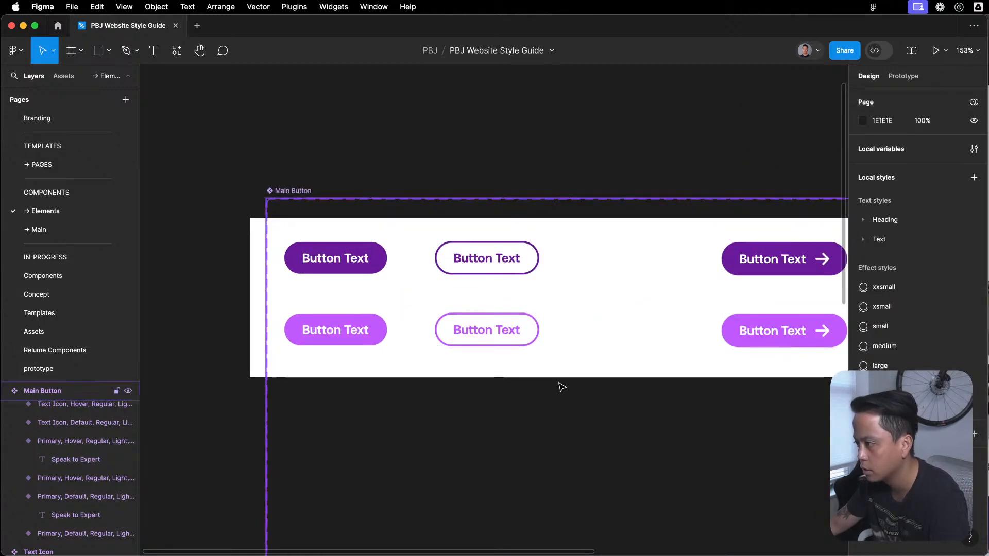
- Return to the PAGES page and change the hero's second button to Primary type, keeping its Stroke style
scroll(558, 391, "down", 3)
scroll(456, 288, "down", 2)
scroll(455, 288, "right", 2)
scroll(455, 287, "up", 1)
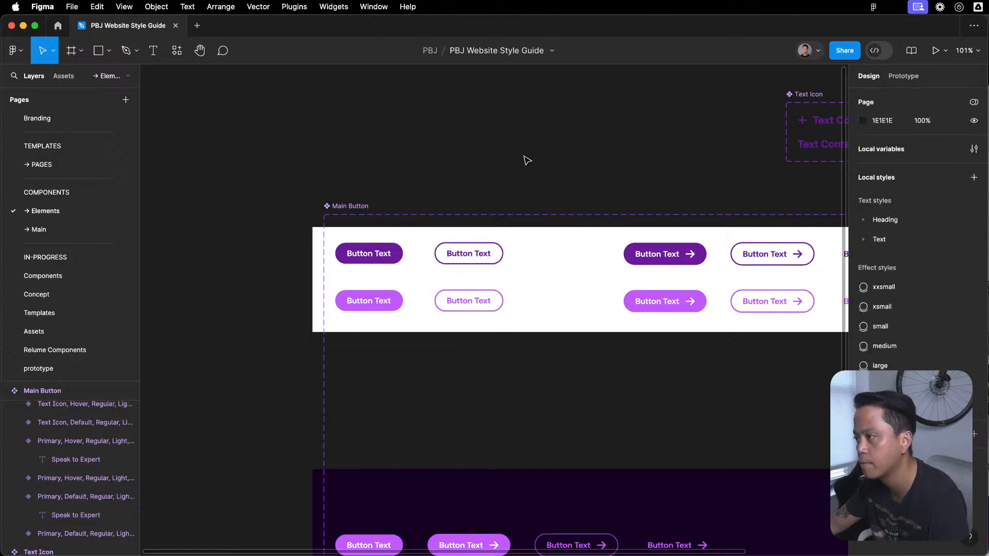
left_click(86, 164)
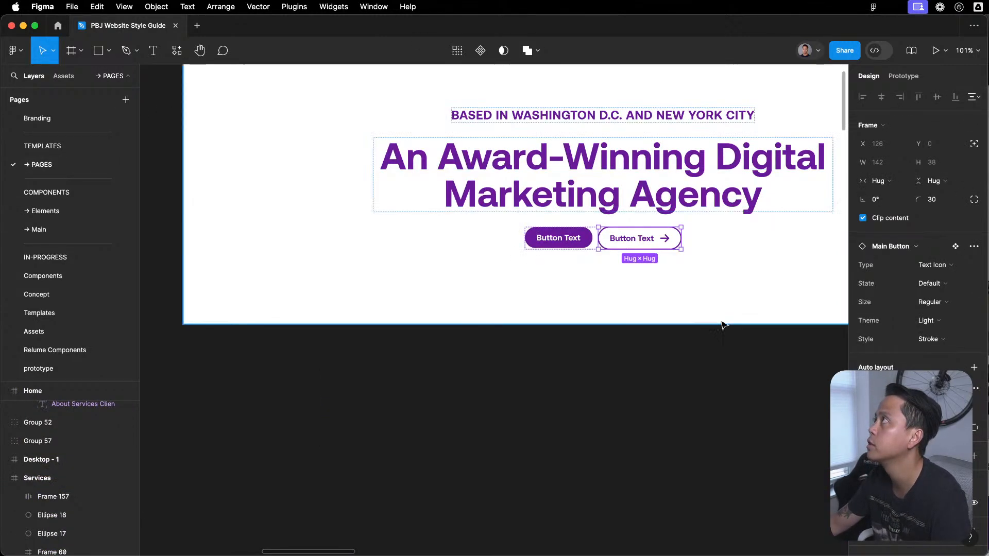
left_click(638, 239)
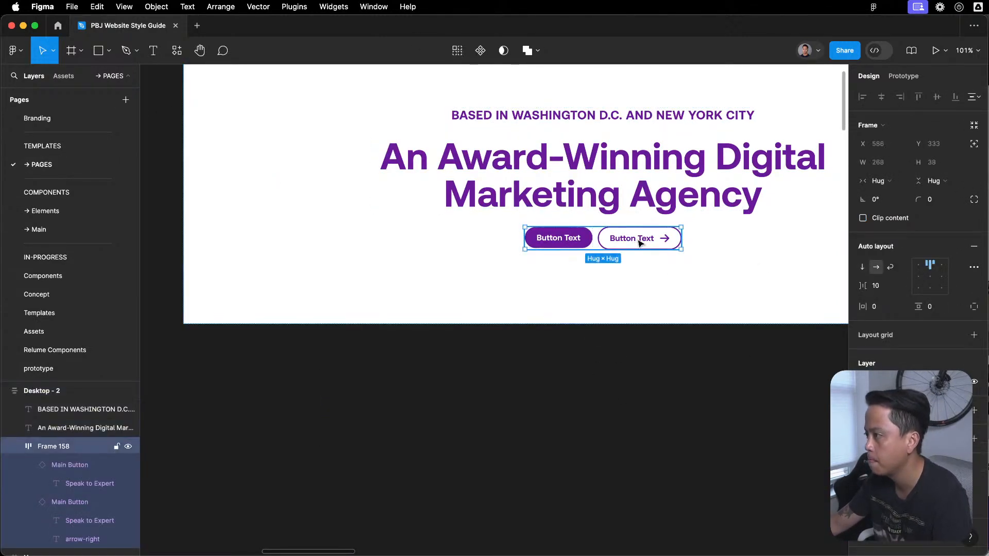
left_click(610, 237)
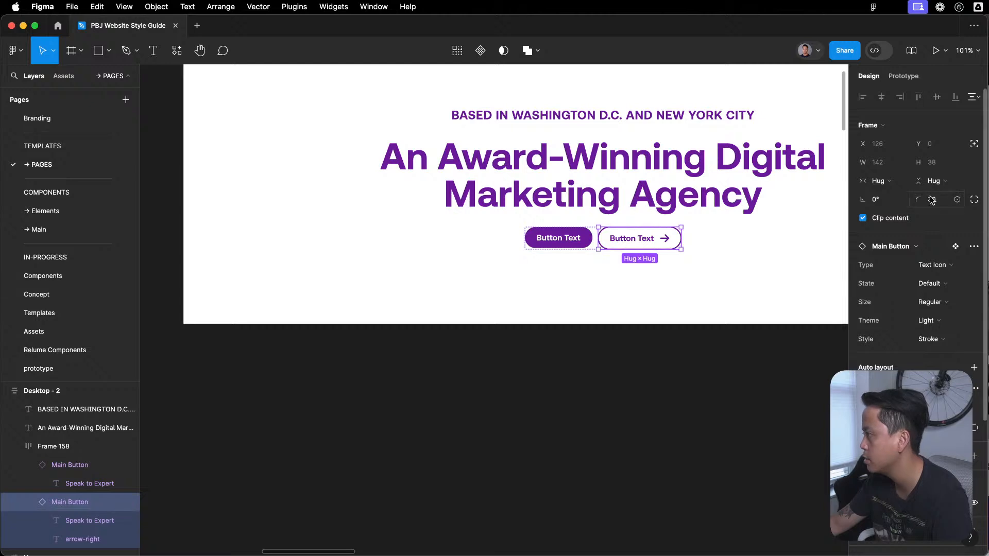
left_click(938, 263)
left_click(935, 252)
left_click(647, 308)
- Apply the 16 px spacing variable to the vertical gap between items in the Desktop - 2 hero frame
left_click_drag(613, 333, 487, 438)
scroll(539, 314, "down", 3)
left_click(536, 467)
left_click_drag(542, 454, 567, 412)
left_click(537, 294)
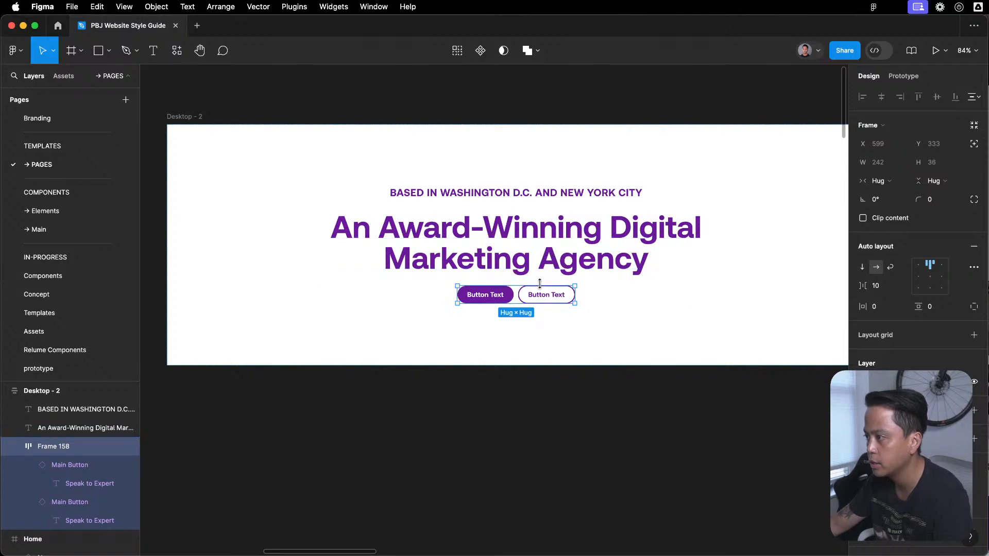
left_click(689, 363)
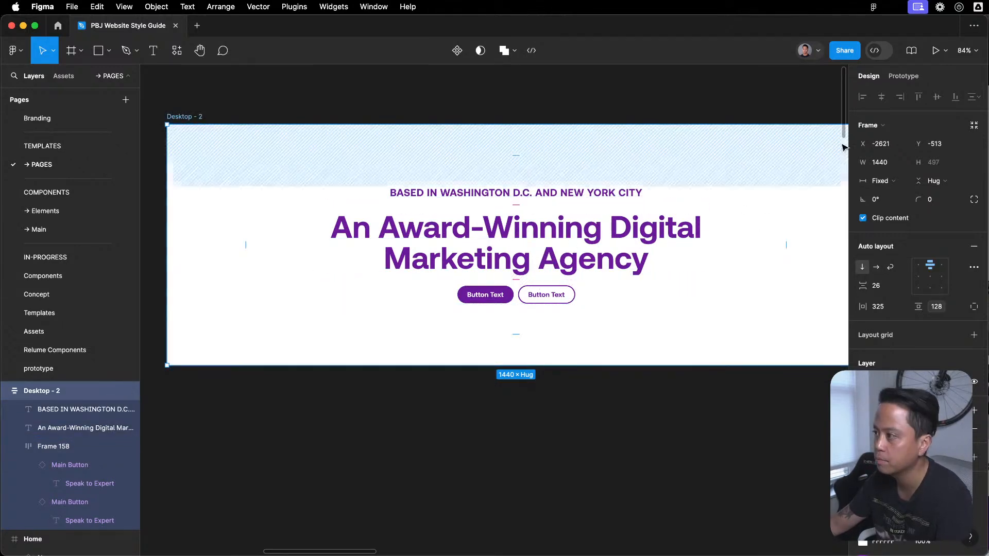
left_click(904, 287)
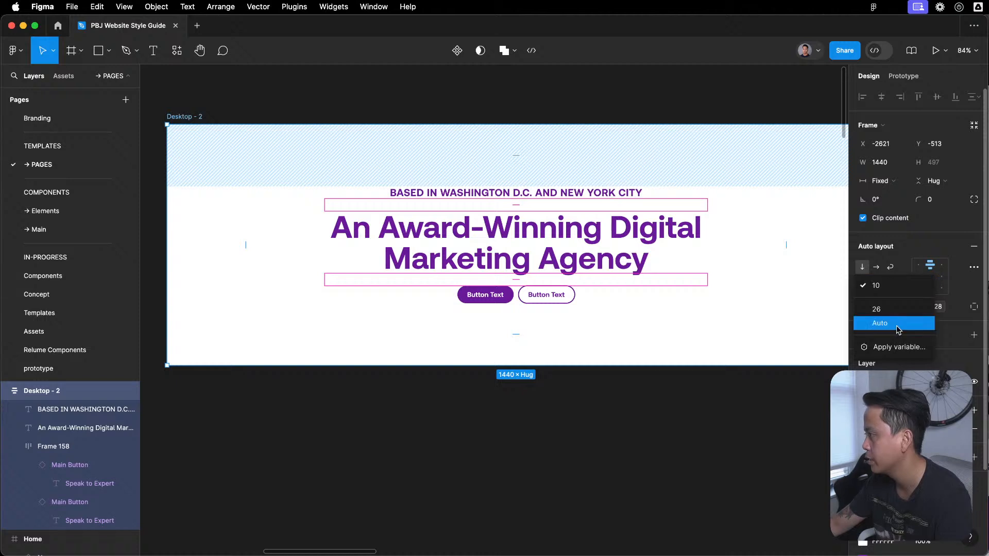
left_click(899, 347)
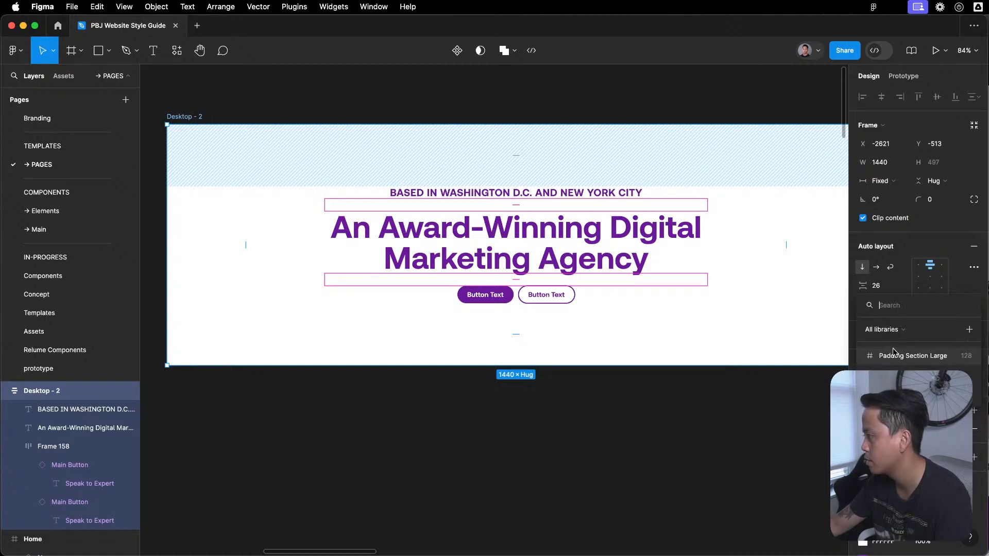
left_click(917, 394)
left_click(641, 462)
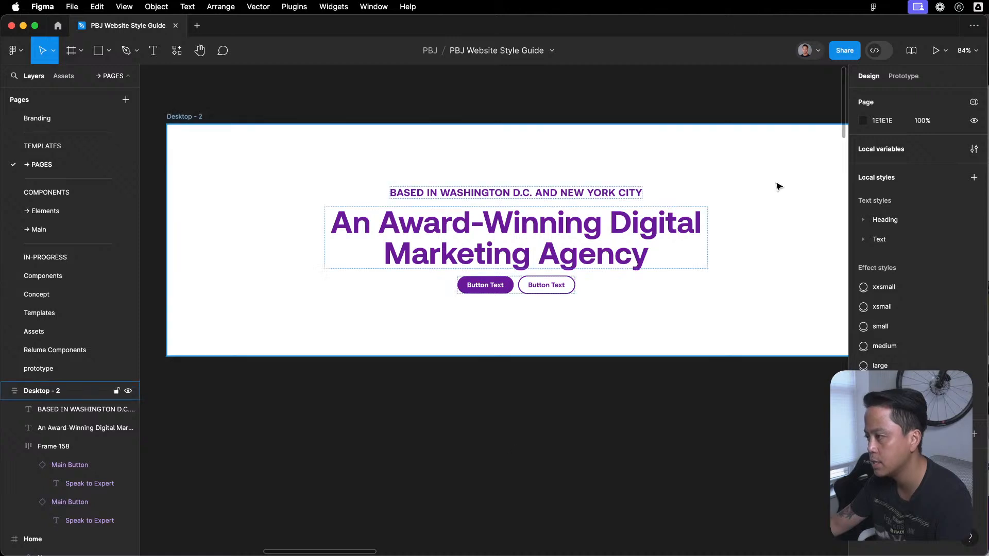
- Wrap the hero's location tagline and main heading together in their own auto layout frame, separate from the buttons
left_click(643, 285)
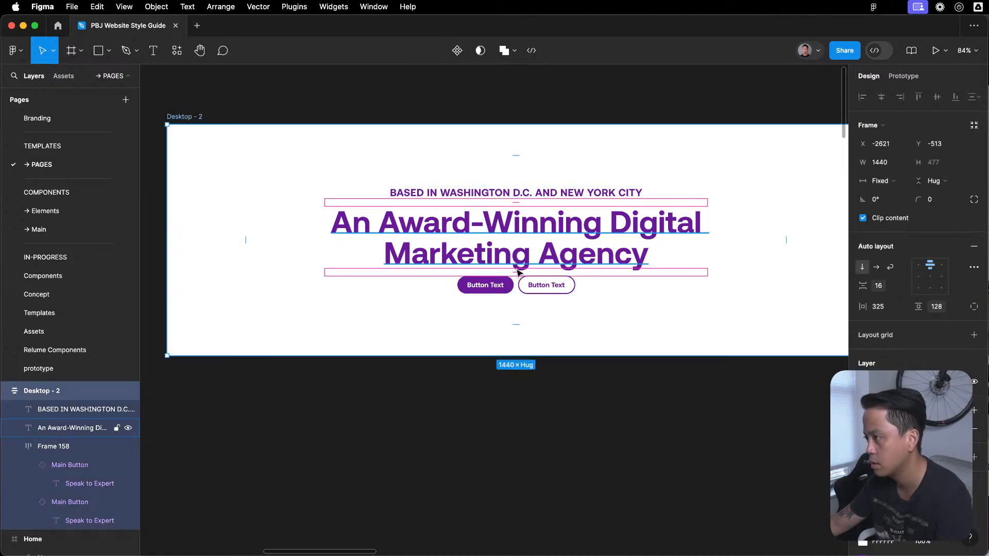
left_click(564, 376)
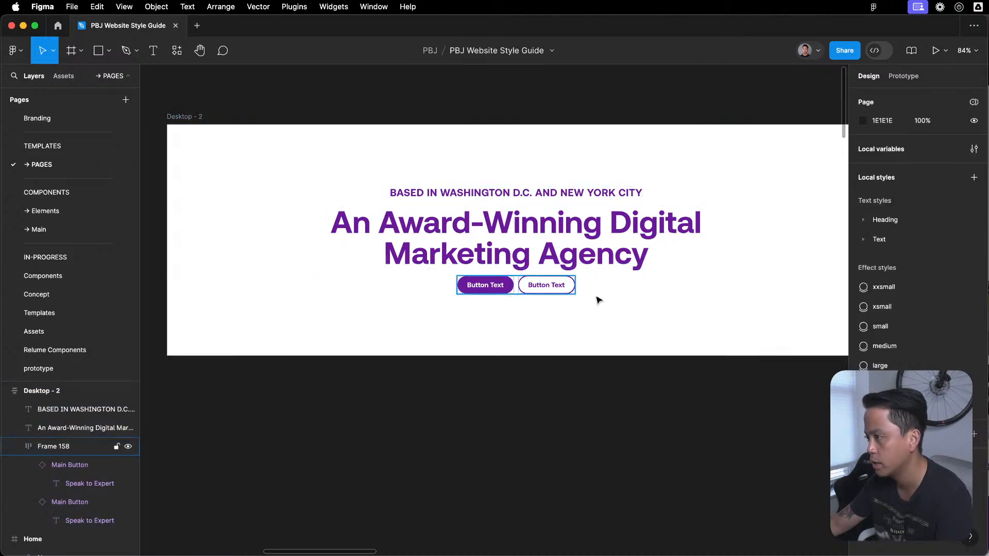
left_click(606, 251)
left_click(515, 193, "shift")
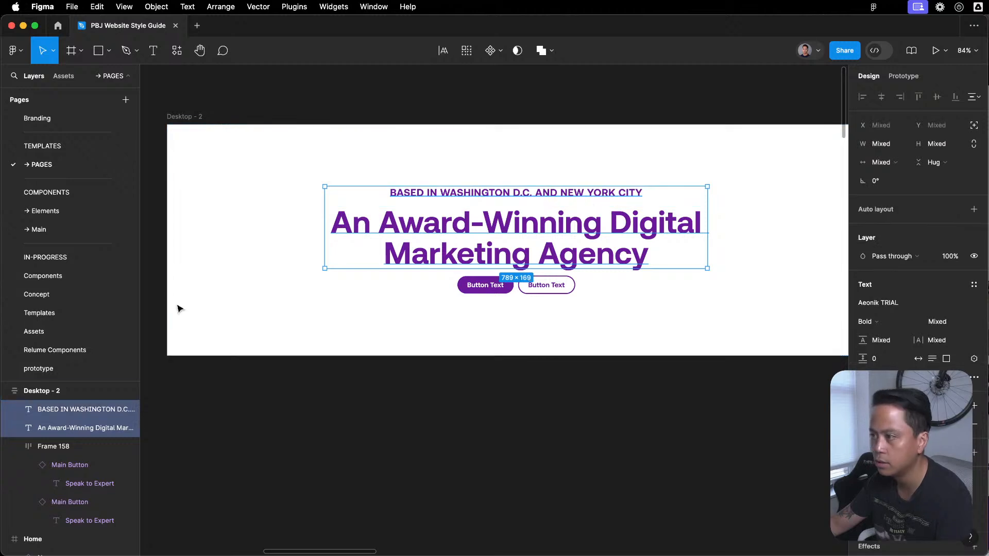
left_click(13, 447)
left_click(15, 447)
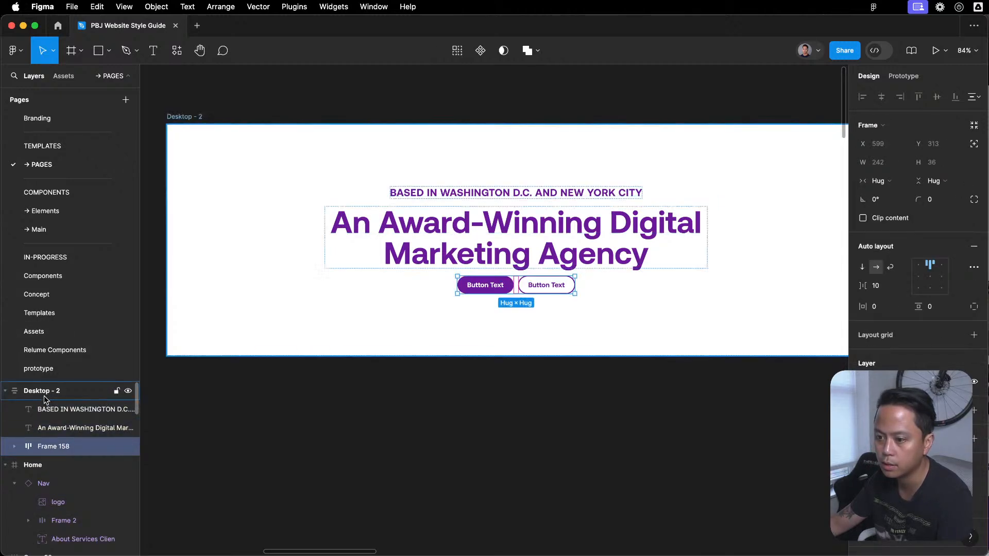
left_click(13, 395)
left_click(96, 409)
left_click(95, 428, "shift")
key("shift+a")
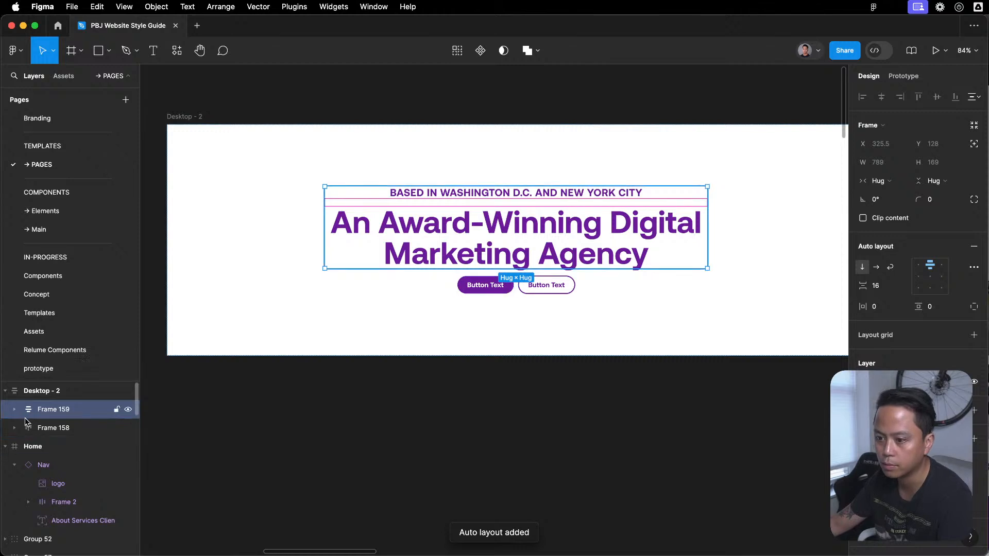
- Create a Primitive collection variable named Number/Size/32 from the vertical gap setting of the Desktop - 2 hero frame
left_click(14, 428)
left_click(50, 433)
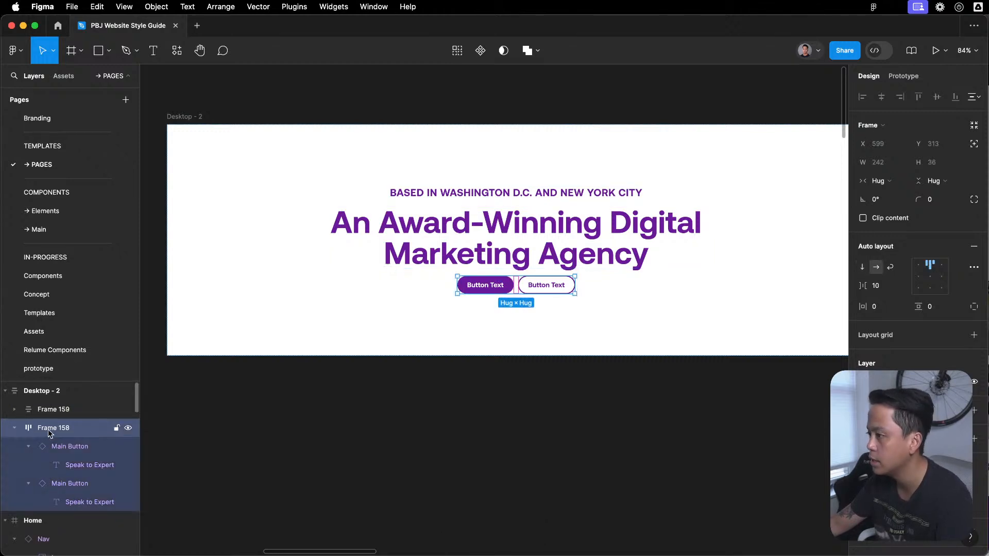
left_click(46, 409, "shift")
left_click(45, 391)
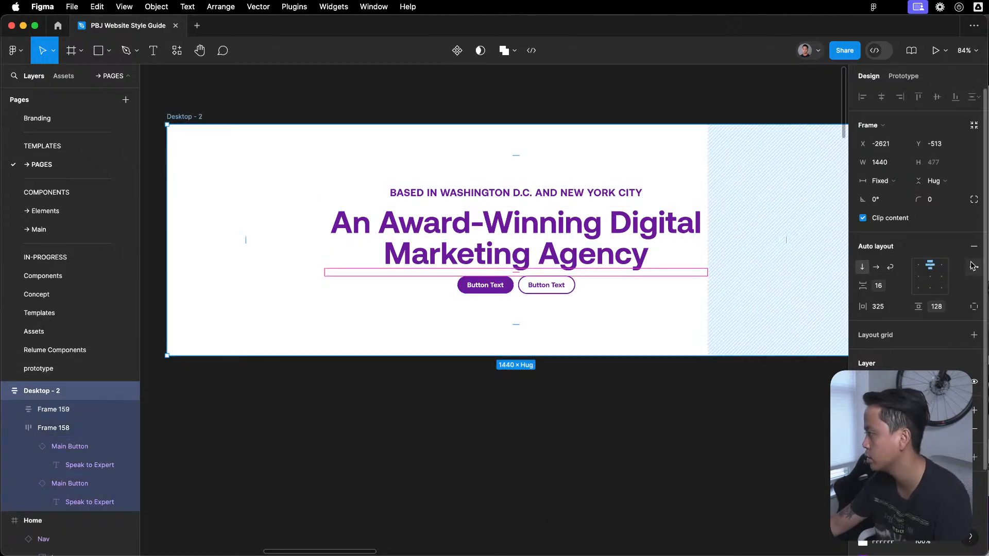
left_click(899, 287)
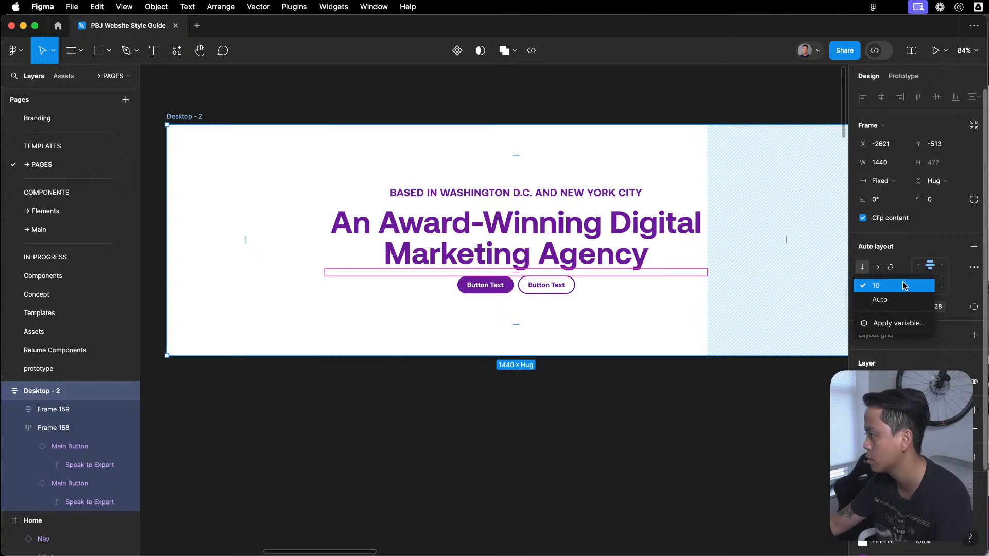
left_click(902, 287)
left_click(905, 286)
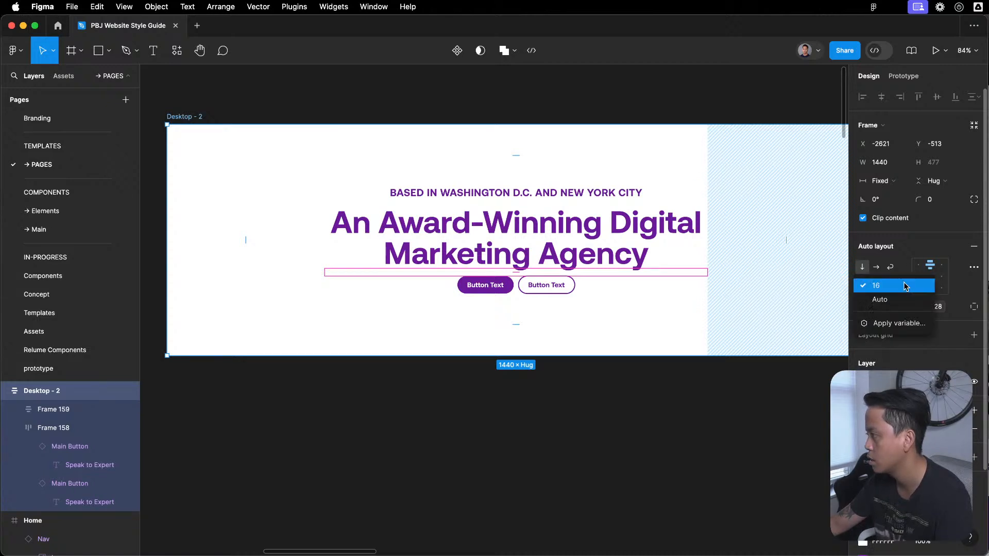
left_click(906, 325)
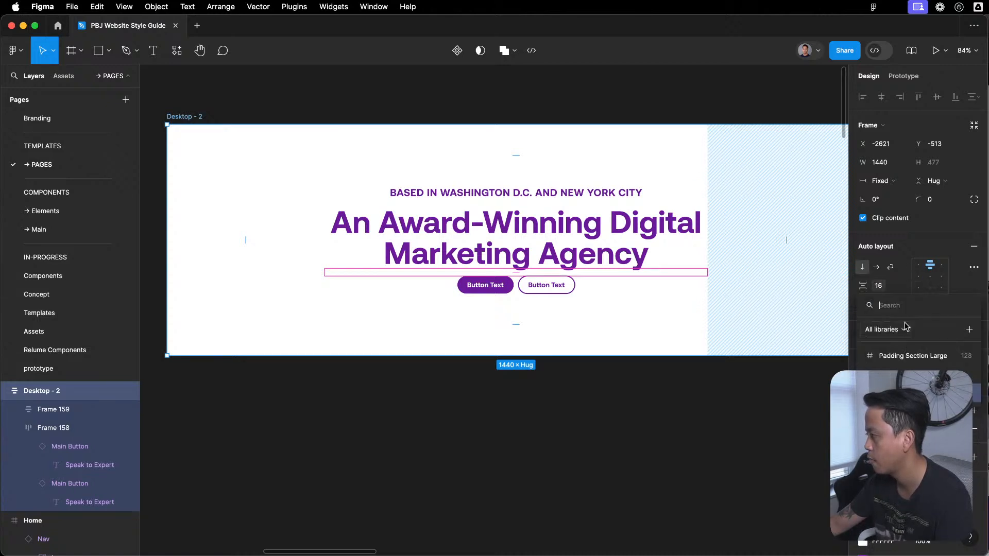
left_click(968, 331)
key("Right")
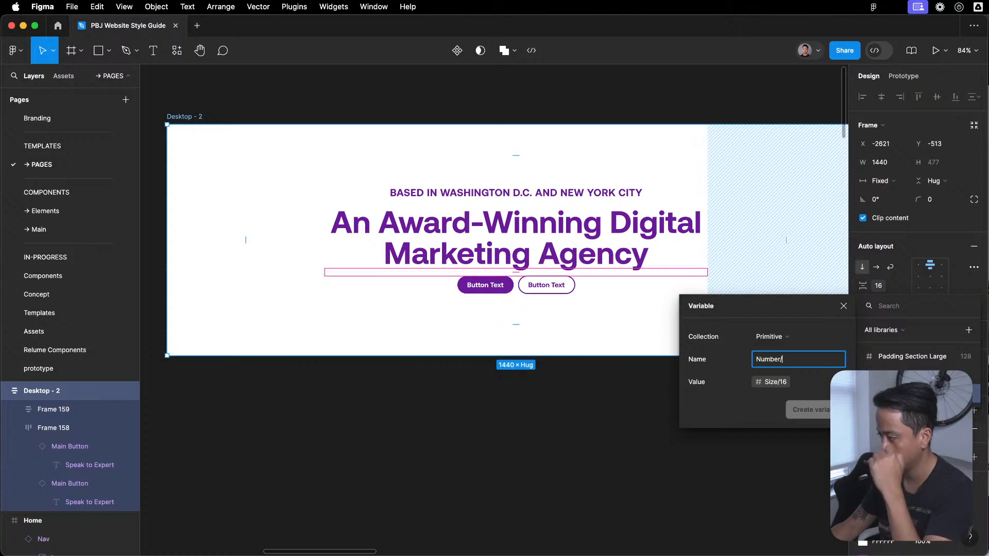
type("Size")
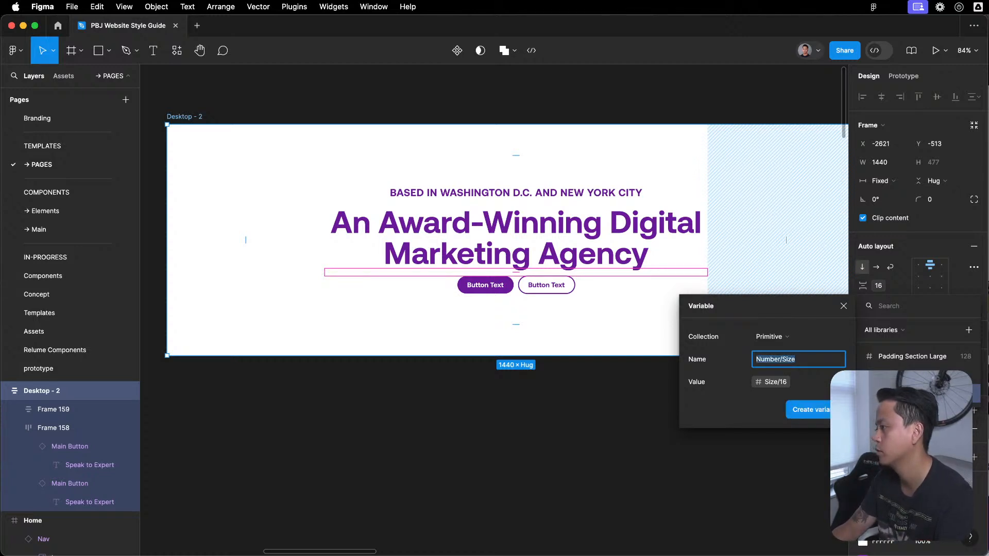
key("Right")
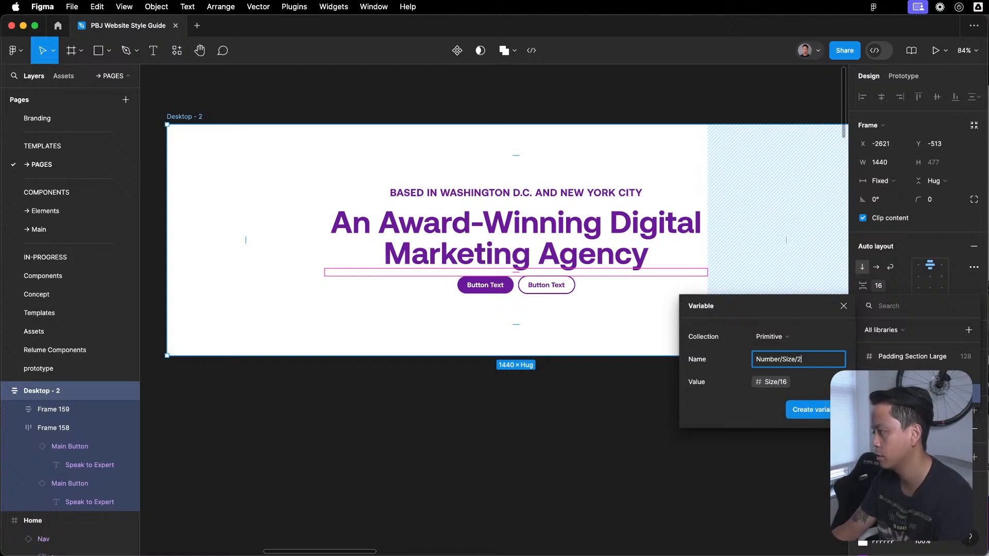
type("/3")
key("Return")
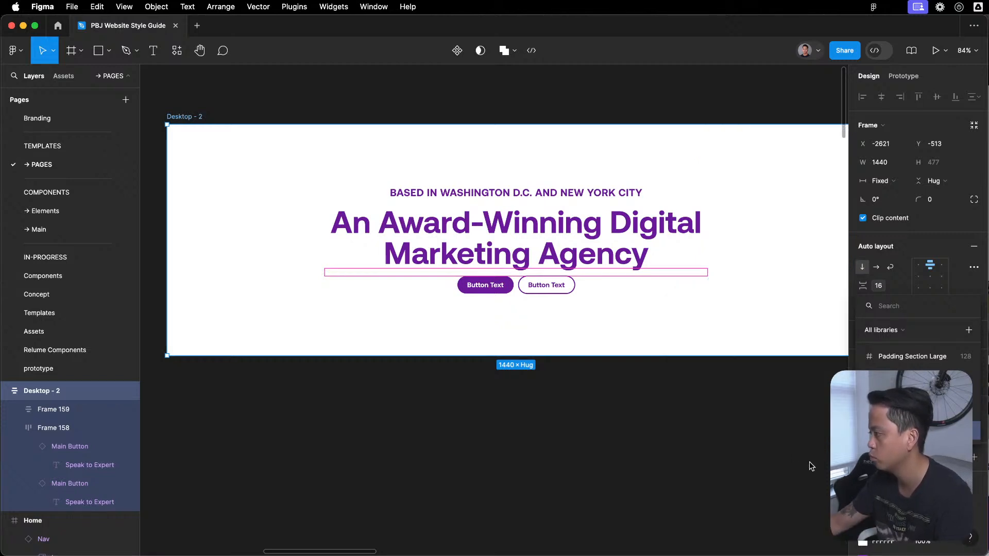
key("Escape")
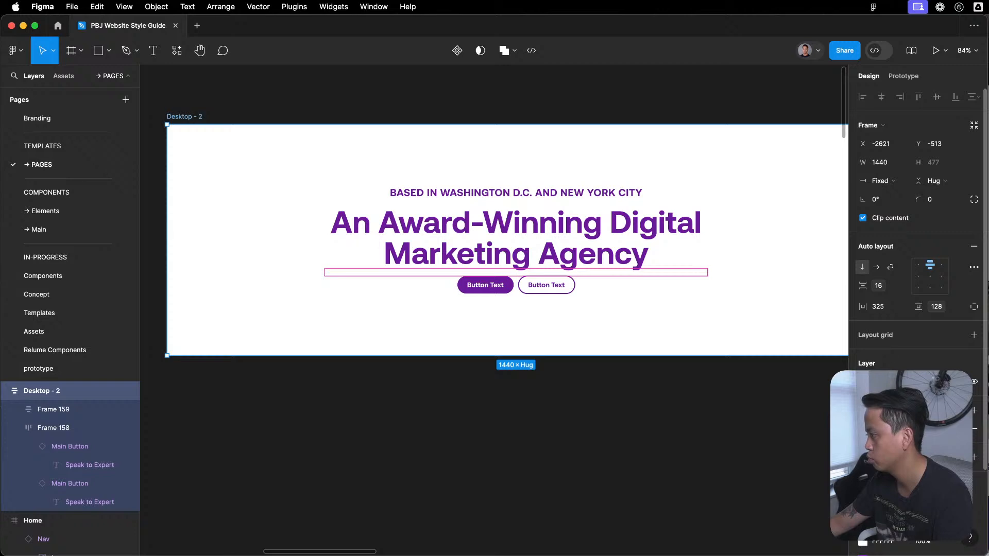
left_click(949, 309)
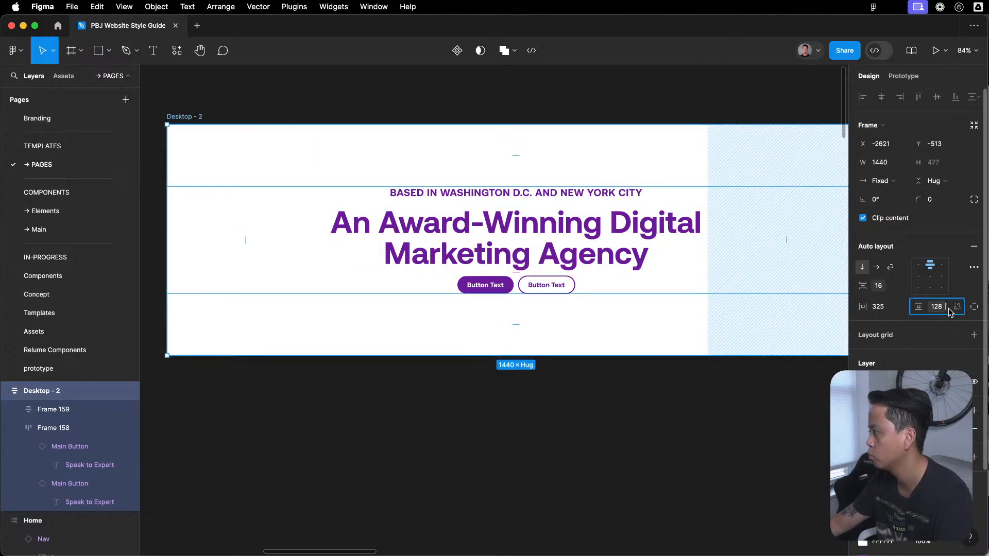
left_click(901, 287)
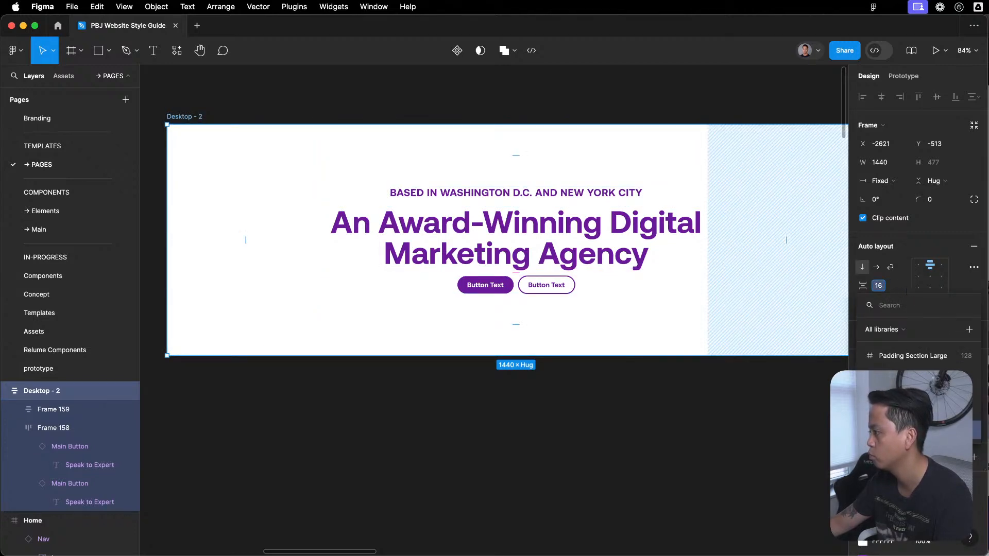
key("Escape")
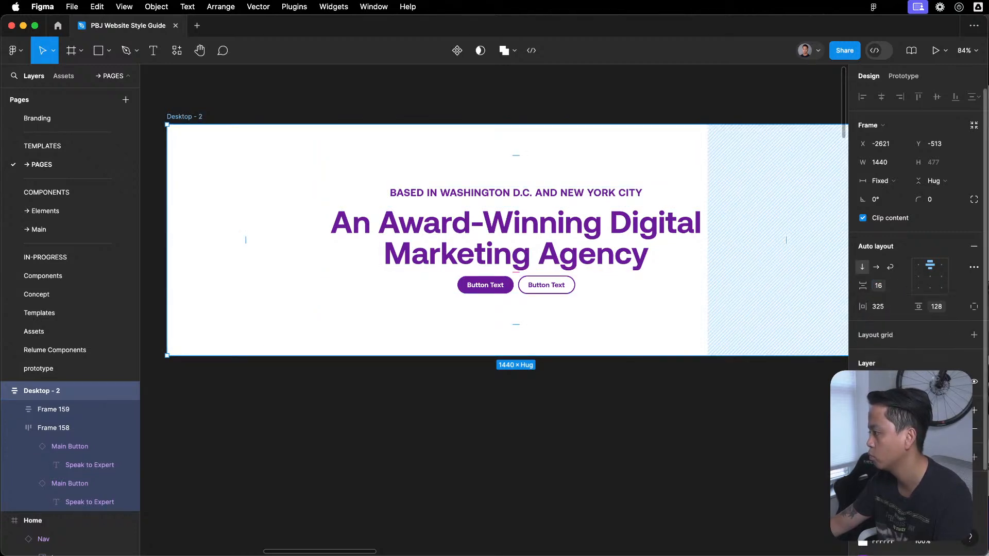
left_click(879, 289)
key("Escape")
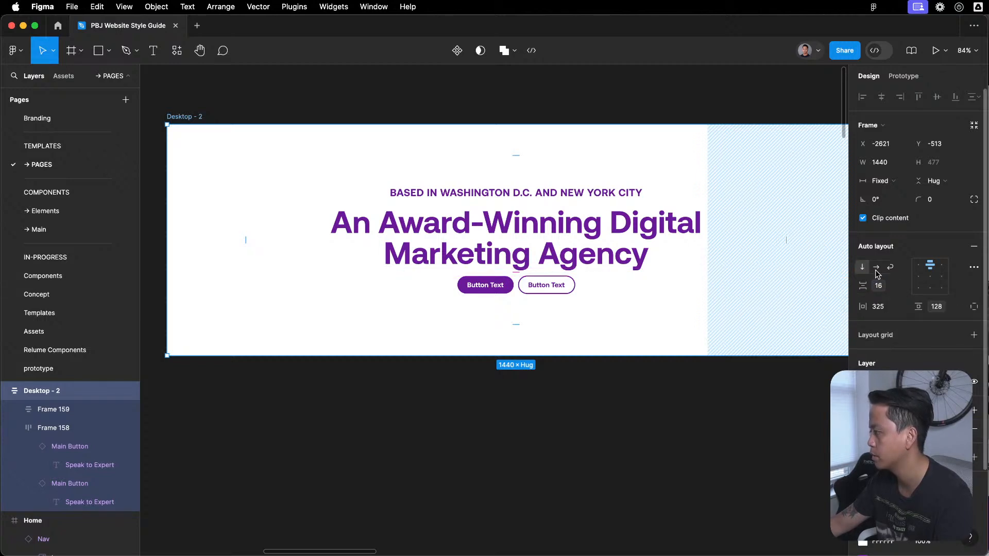
- In the local variables, replace the aliased value of the Number/Size variable 32 with the plain number 32
key("Escape")
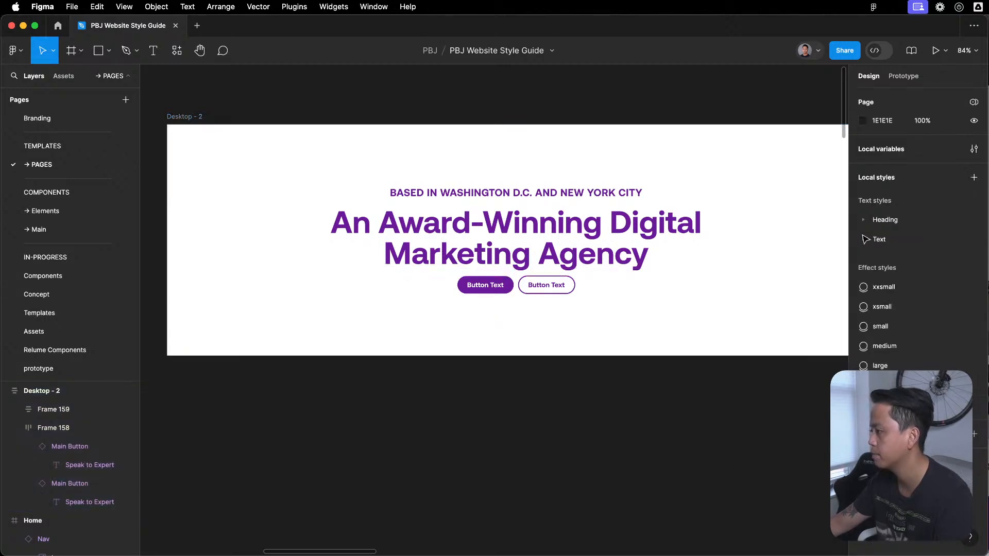
left_click(974, 150)
left_click(518, 169)
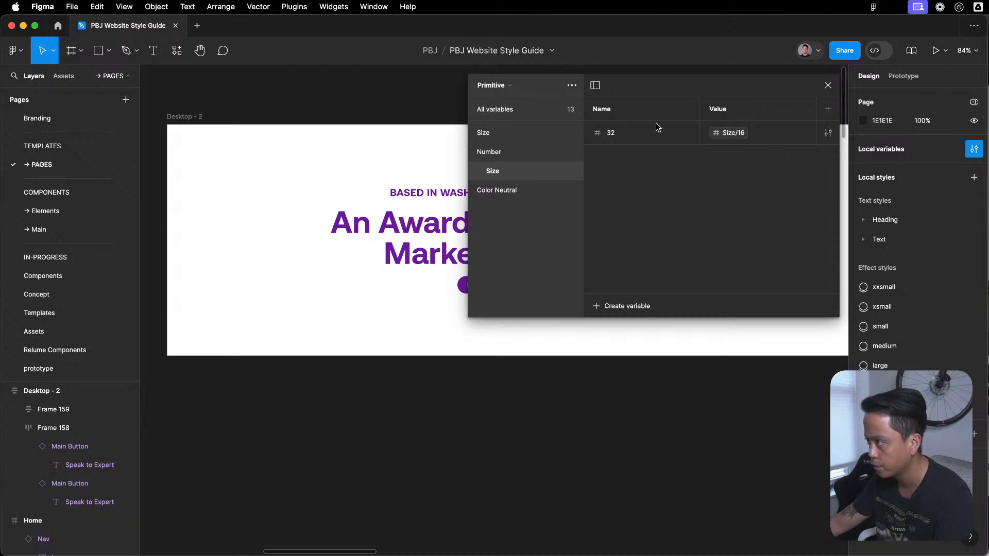
left_click(745, 133)
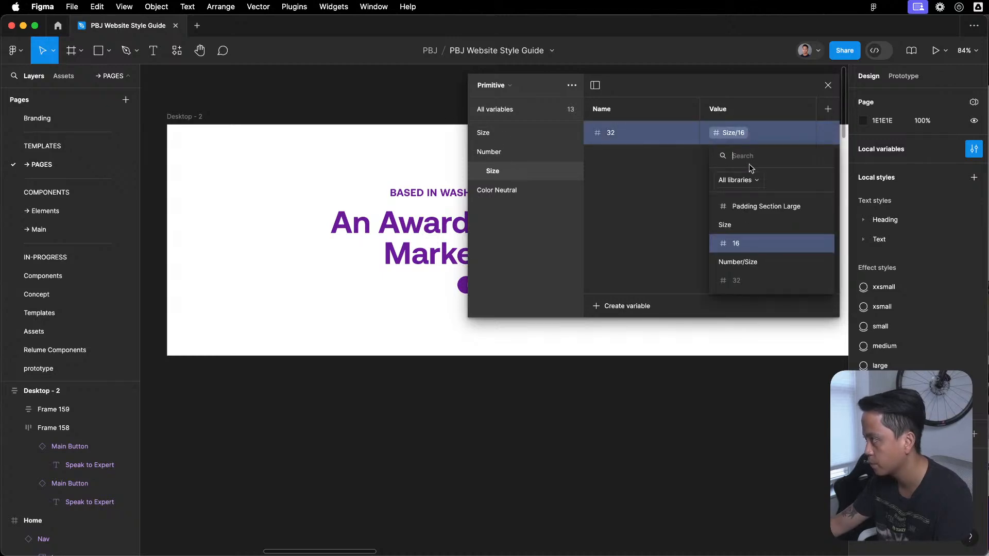
left_click(758, 132)
left_click(805, 134)
type("32")
key("Return")
- Move the Size subgroup out of the Number group to under the main Size group and ungroup it
left_click_drag(487, 175, 504, 143)
left_click(481, 133)
left_click(492, 157)
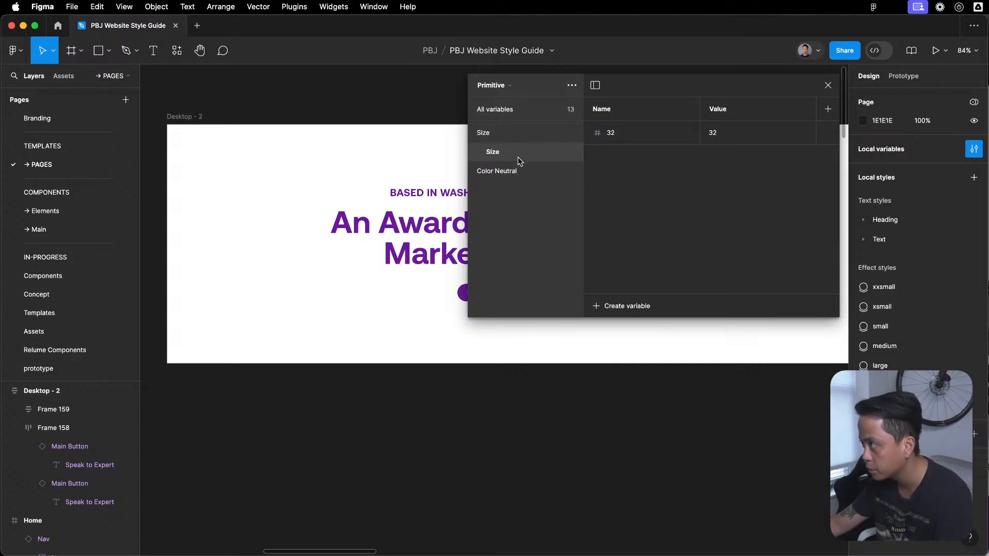
right_click(514, 150)
left_click(538, 153)
left_click(540, 135)
- Move the 32 variable into the Size group, directly below the 16 variable
left_click(507, 118)
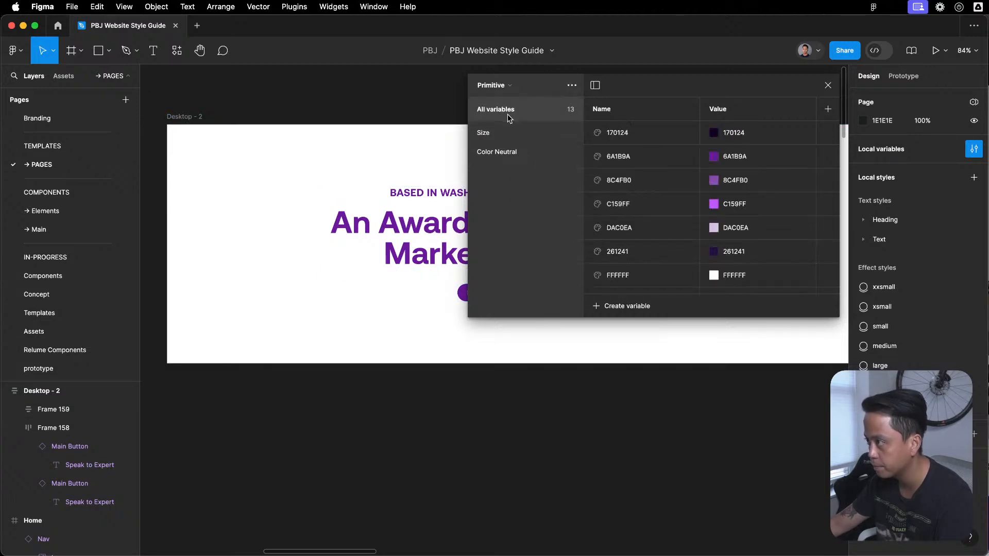
scroll(641, 226, "down", 10)
left_click(632, 154)
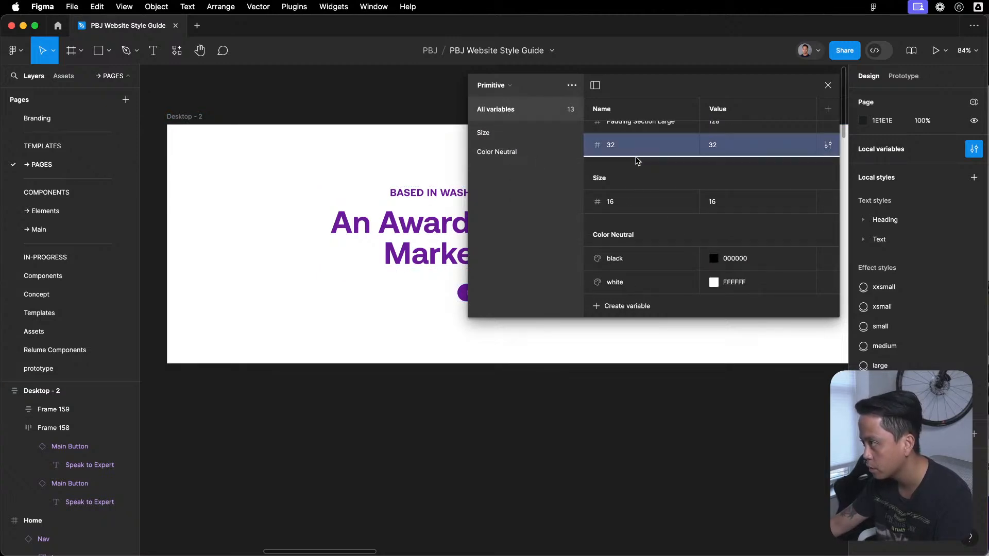
left_click_drag(626, 218, 628, 212)
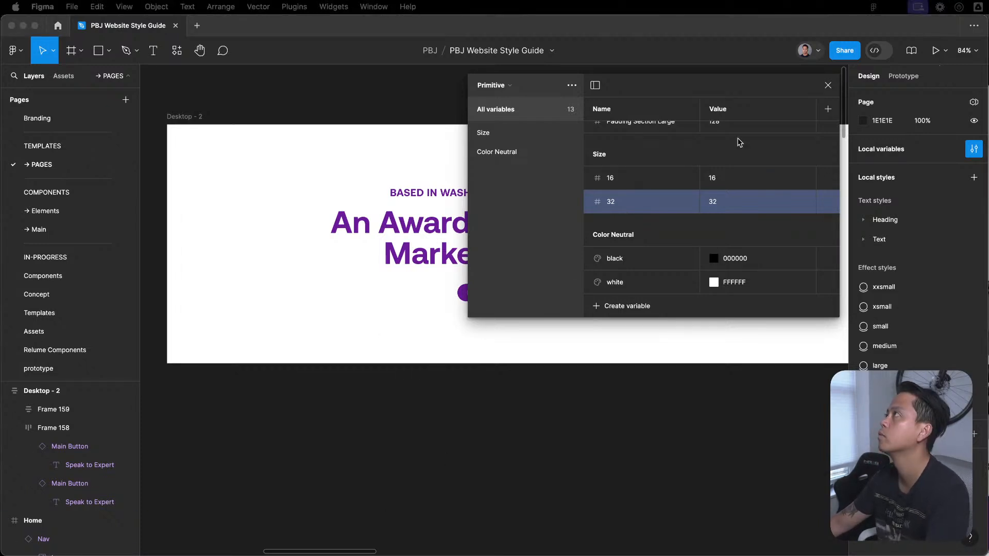
left_click(566, 402)
mouse_move(491, 542)
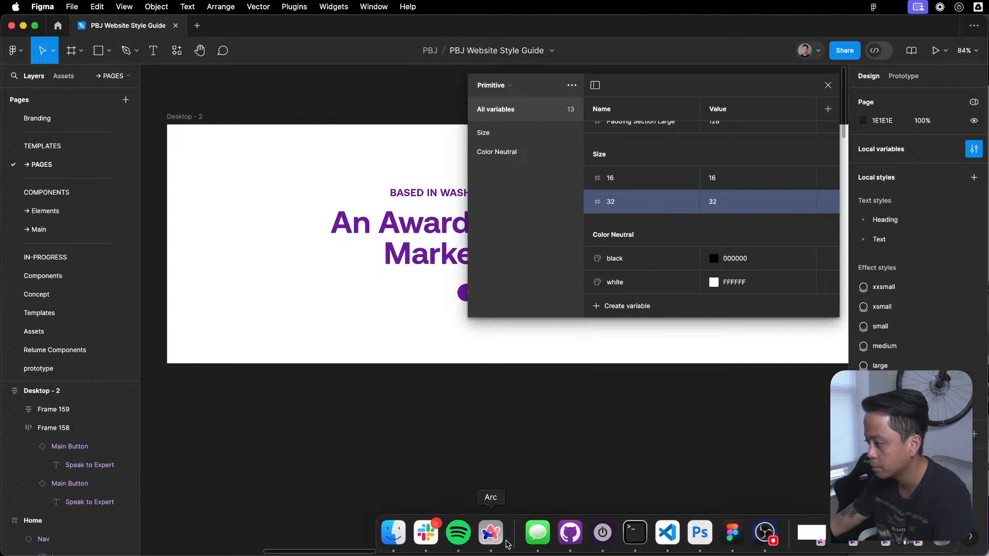
left_click(537, 542)
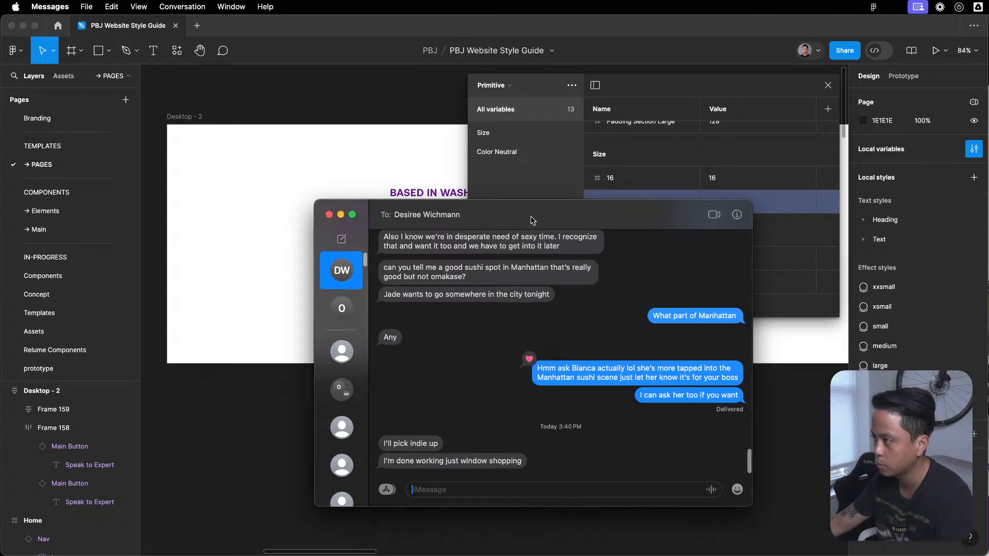
key("super+w")
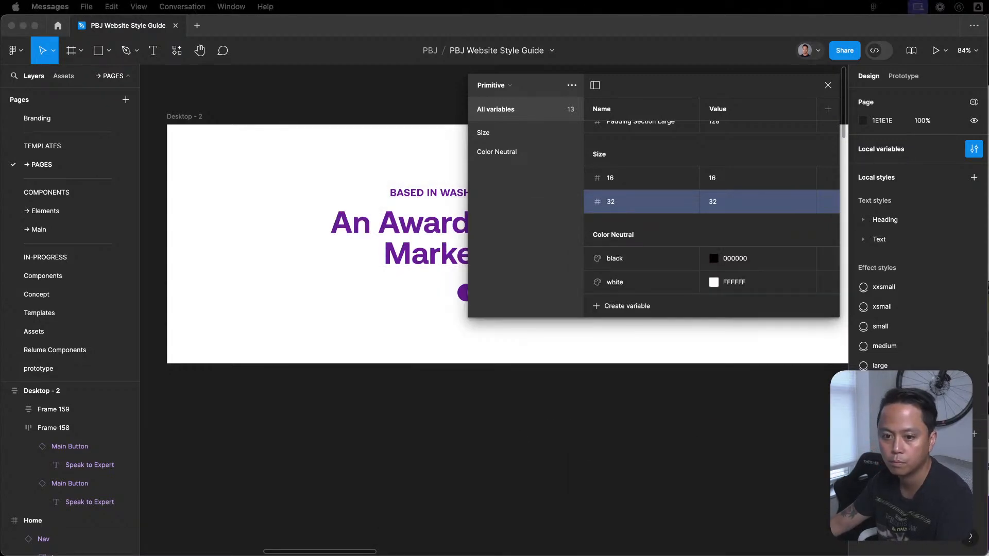
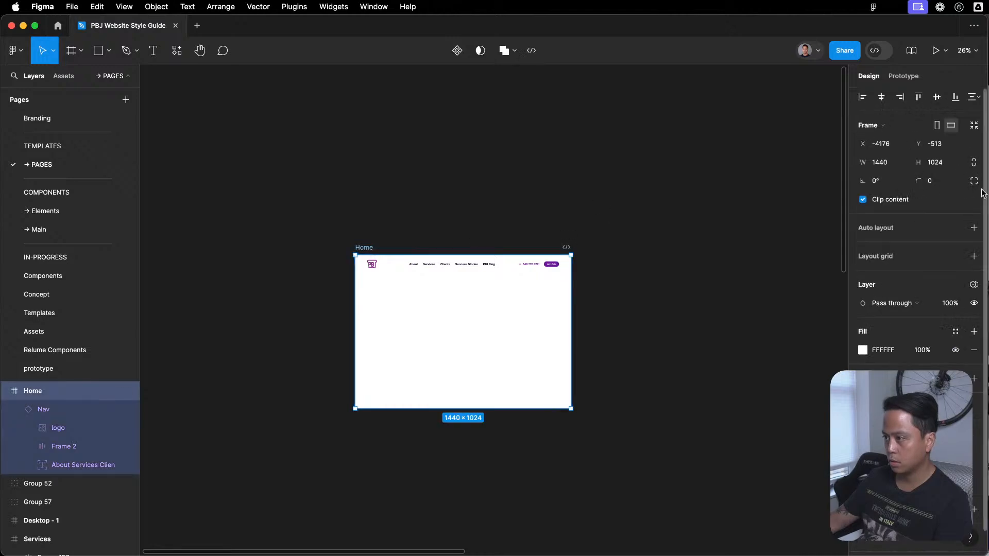
- Add auto layout to the Home frame and set its height to hug its contents
left_click(974, 228)
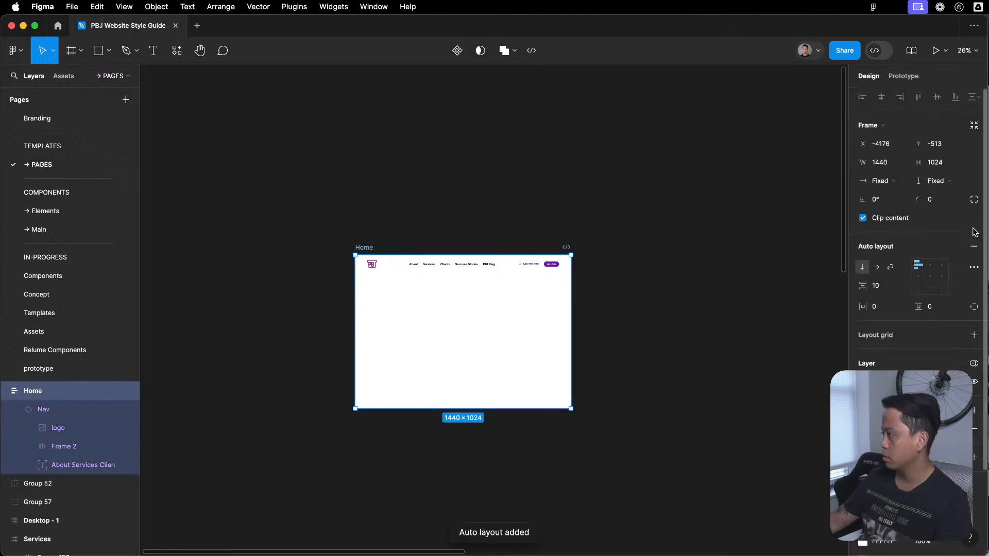
left_click(936, 181)
left_click(915, 195)
left_click(698, 296)
- Paste the copied section-hero frame into the Home frame below the Nav
left_click(367, 247)
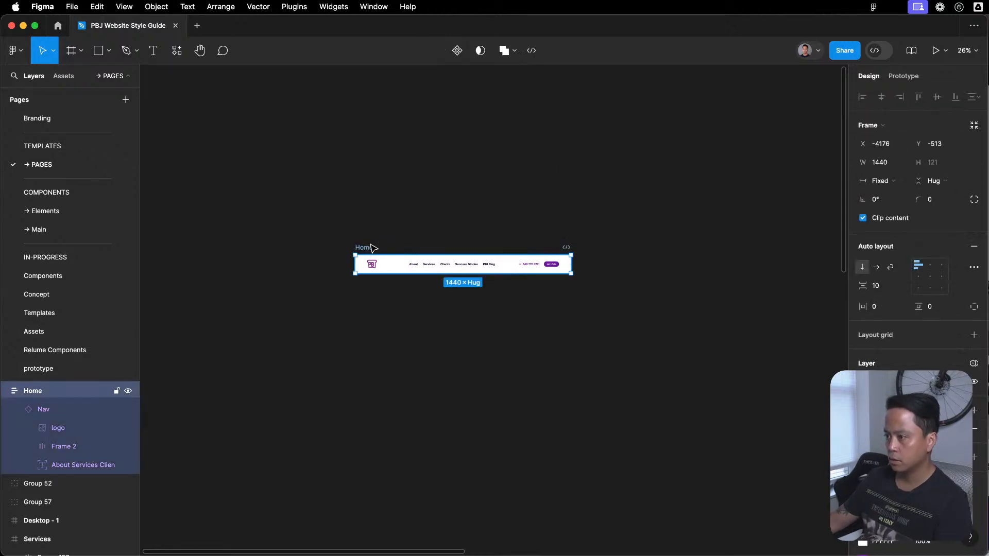
key("super+v")
left_click(444, 206)
scroll(433, 383, "up", 3)
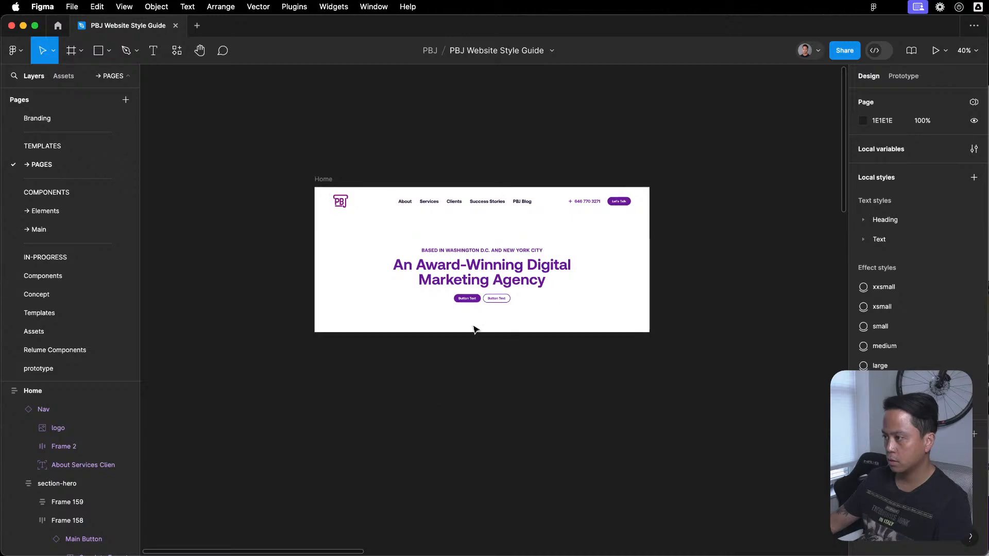
- Inspect the section-hero padding and compare the section with the Rd2b hero in the Website Concepting file
left_click(482, 290)
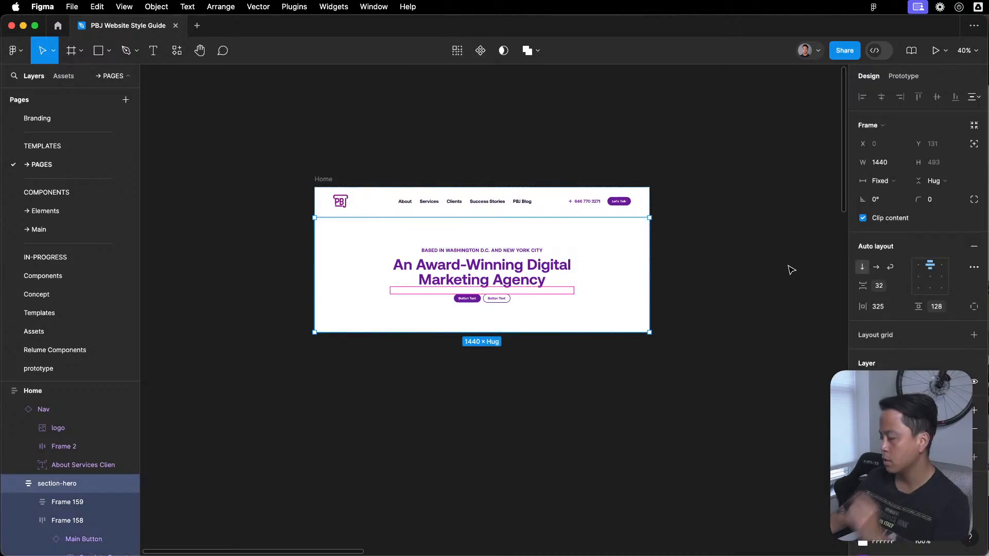
left_click(974, 306)
left_click(939, 309)
key("Escape")
key("super+grave")
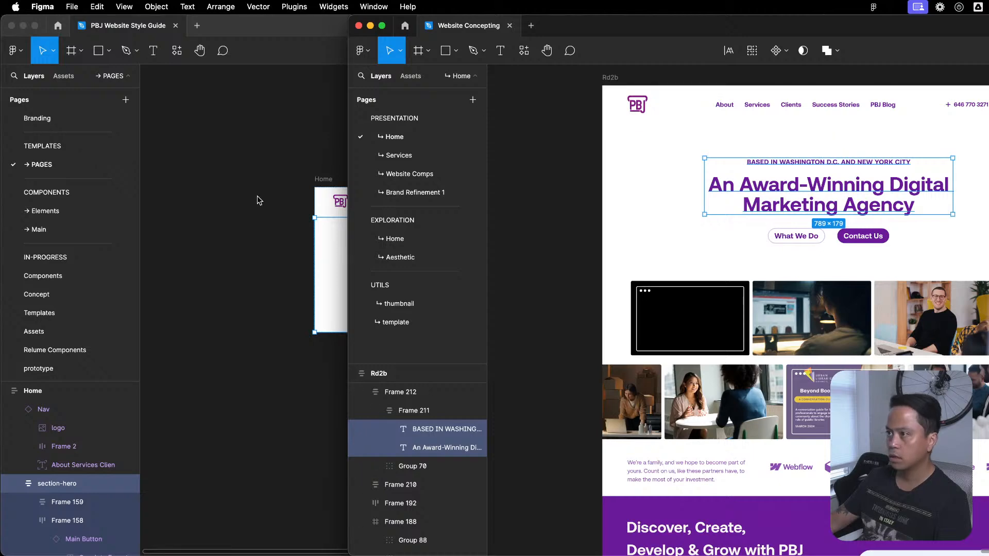
key("super+grave")
left_click(676, 282)
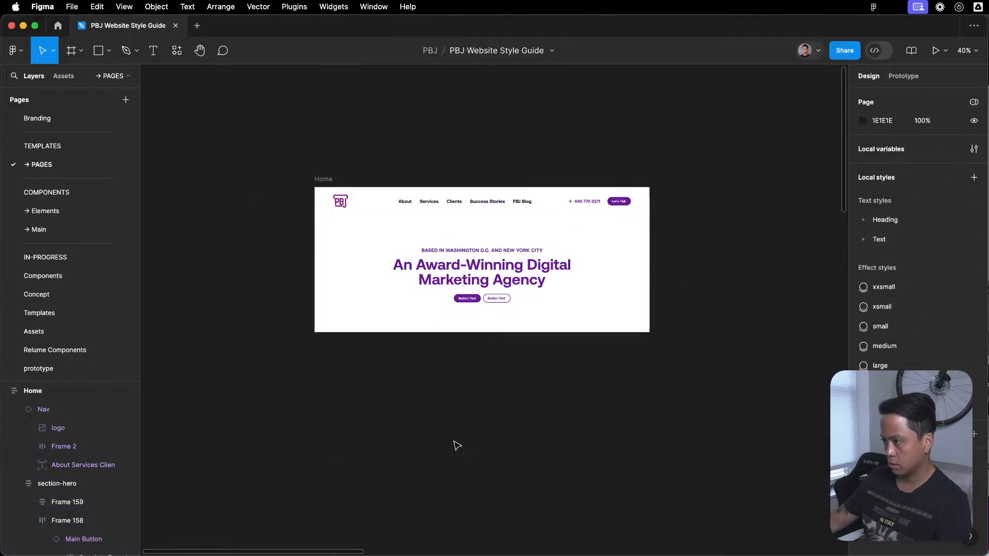
scroll(453, 443, "left", 2)
key("super+grave")
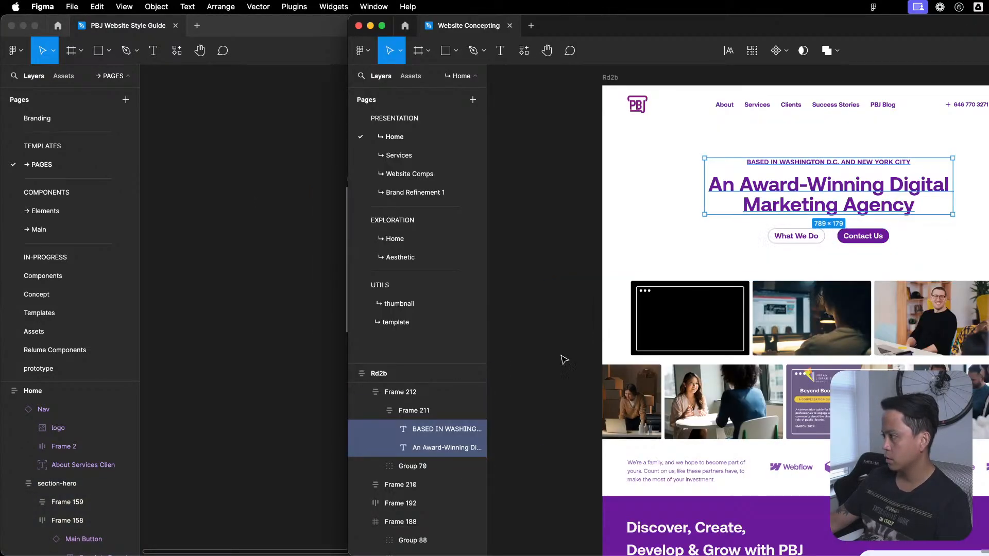
key("super+grave")
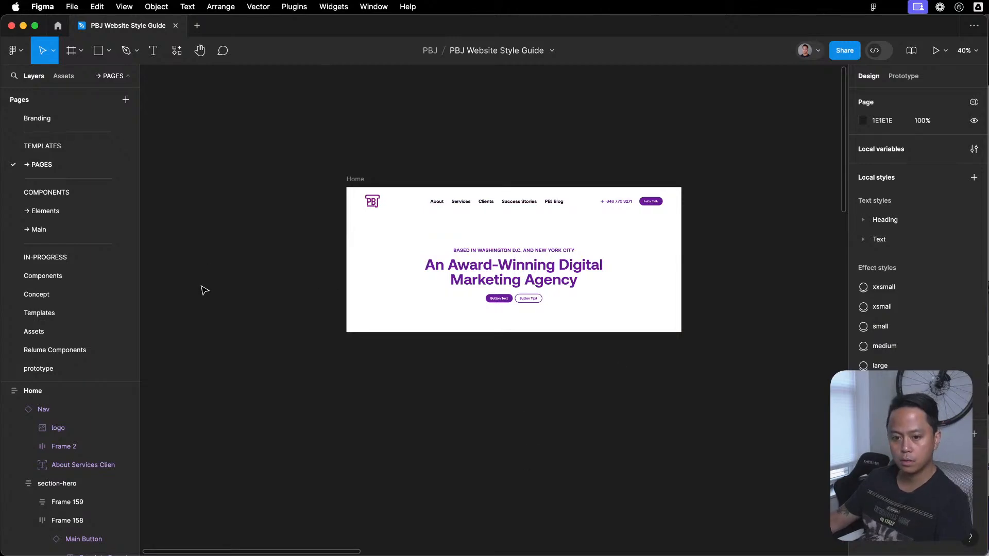
key("super+Tab")
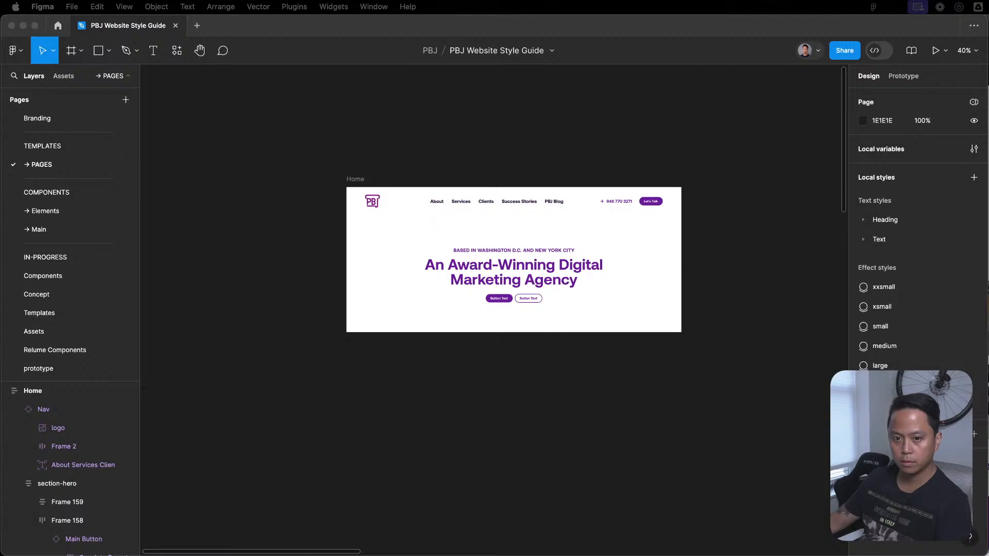
left_click(547, 470)
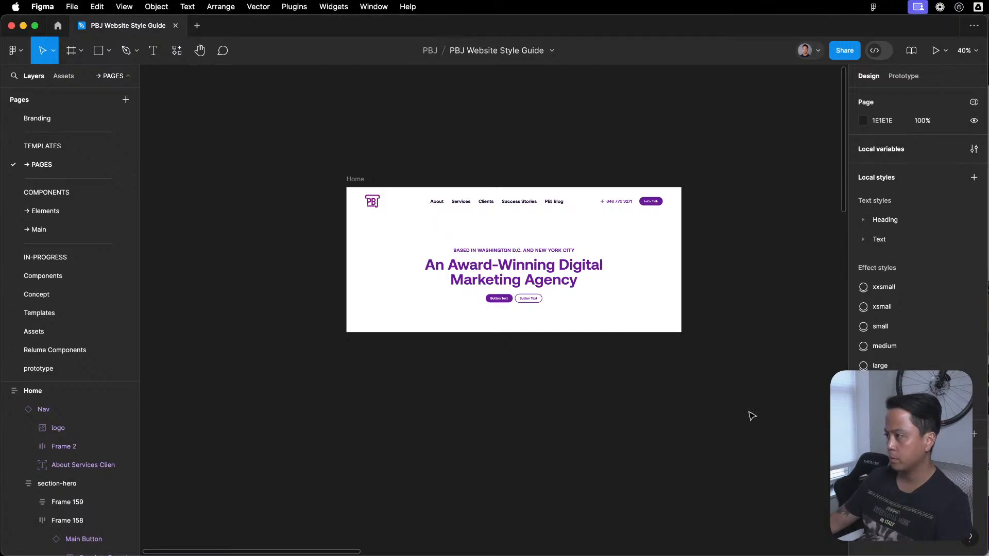
left_click_drag(569, 456, 582, 454)
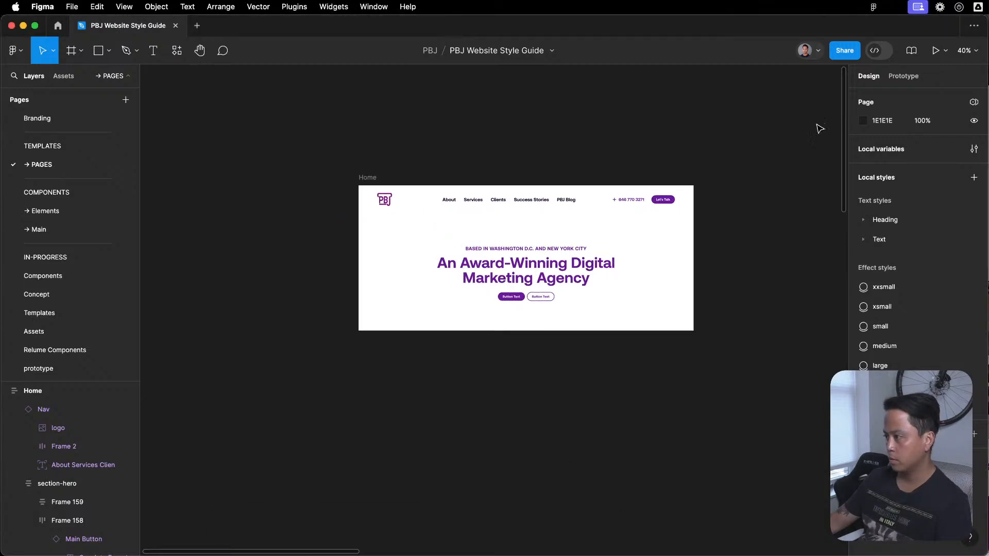
- Set the Home frame's auto layout vertical gap to 0
left_click(365, 178)
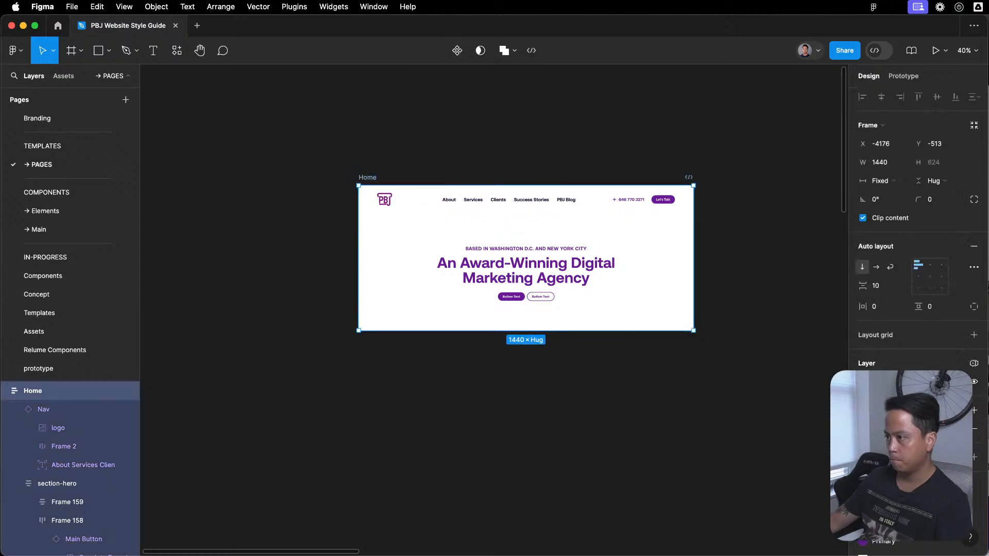
left_click(881, 289)
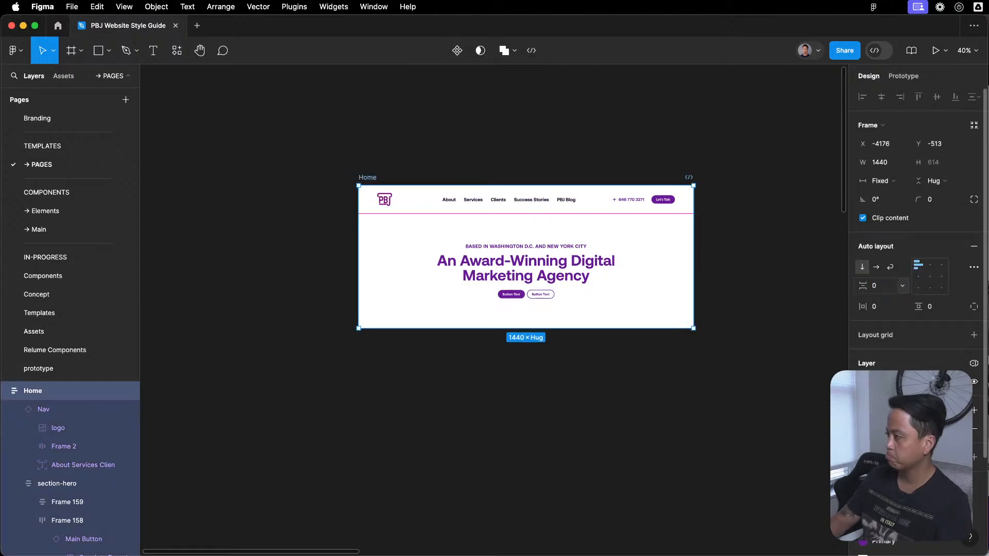
left_click(740, 171)
scroll(741, 149, "down", 5)
left_click_drag(726, 165, 597, 239)
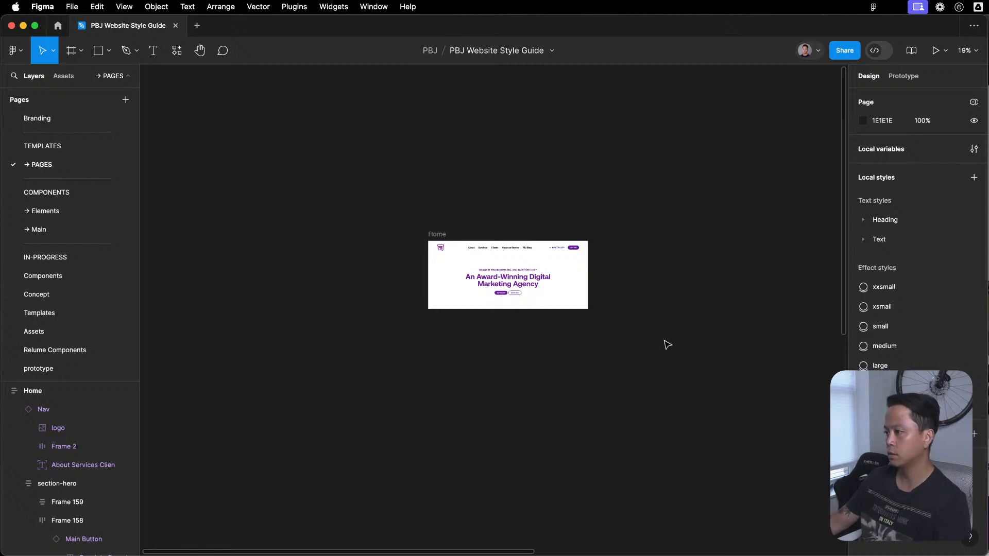
- Switch to the Webflow project in Arc, open the Home page, inspect the hero's spacing above the buttons and return to the Figma style guide
key("ctrl+Up")
left_click(643, 405)
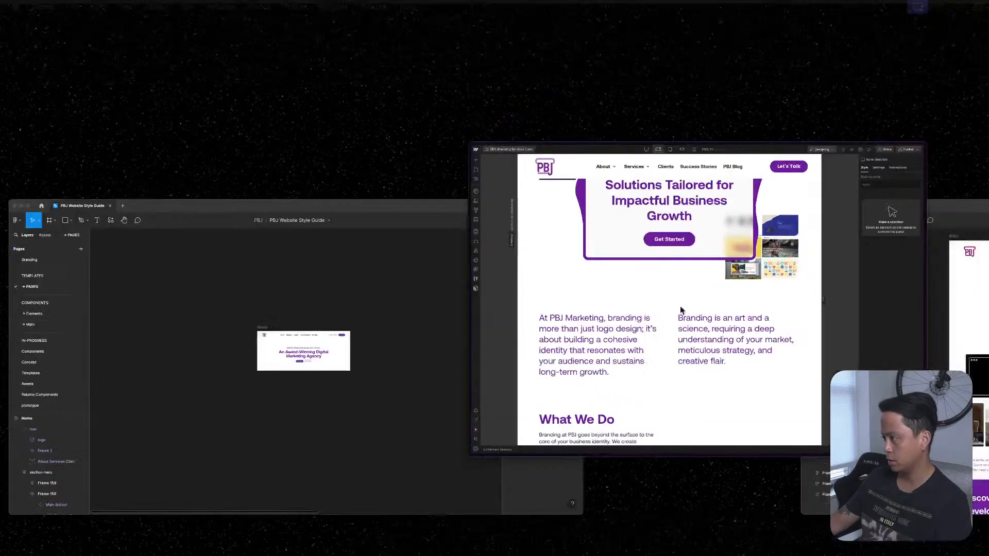
left_click(318, 62)
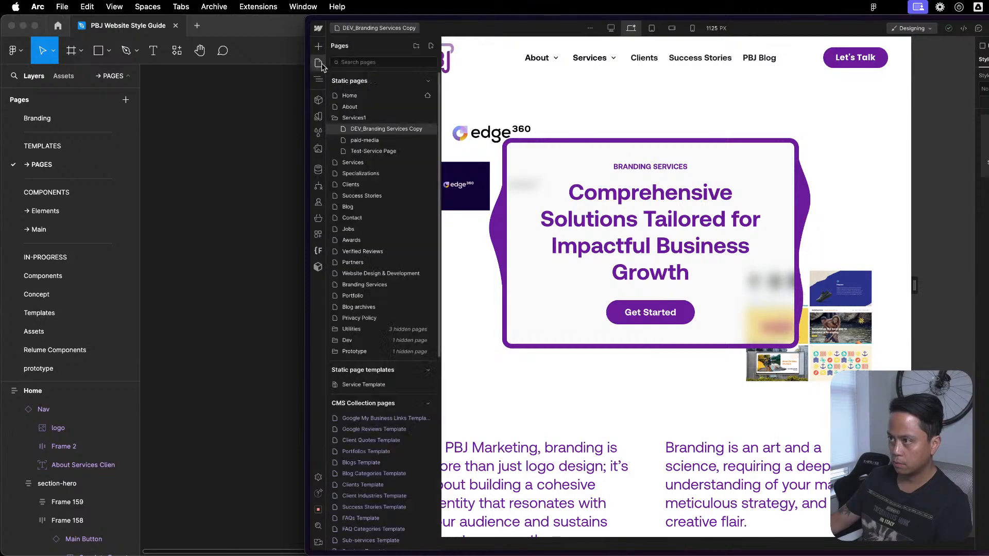
left_click(349, 95)
scroll(617, 420, "down", 20)
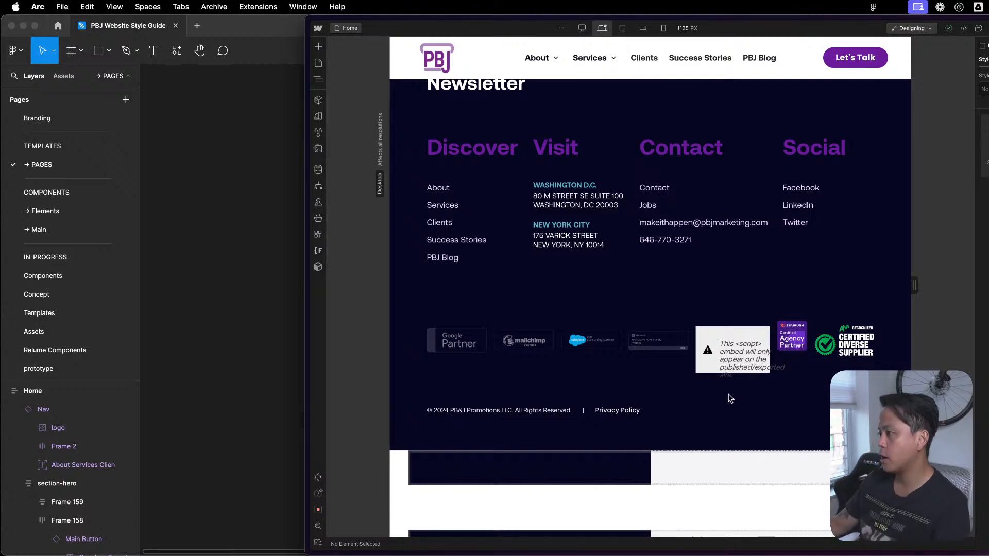
scroll(692, 381, "up", 20)
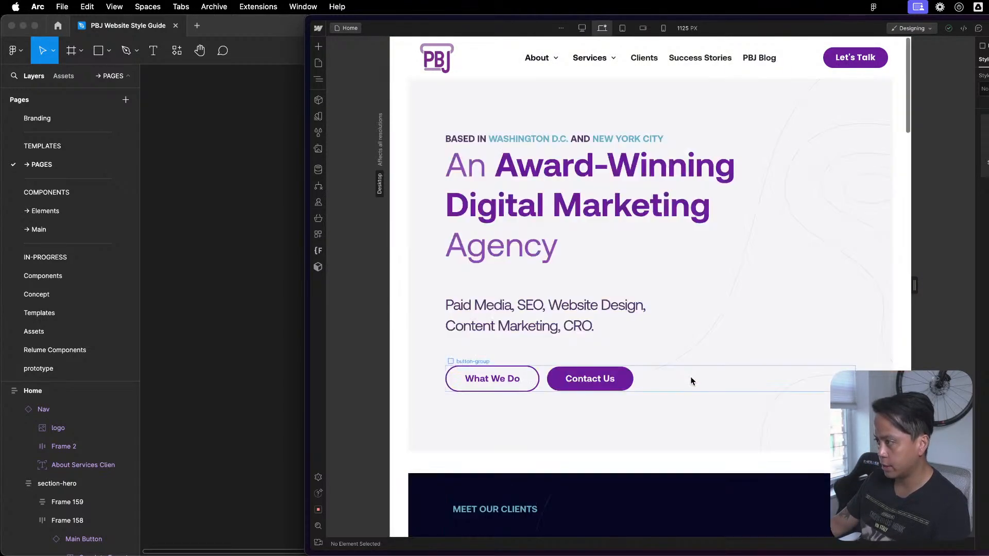
left_click(588, 348)
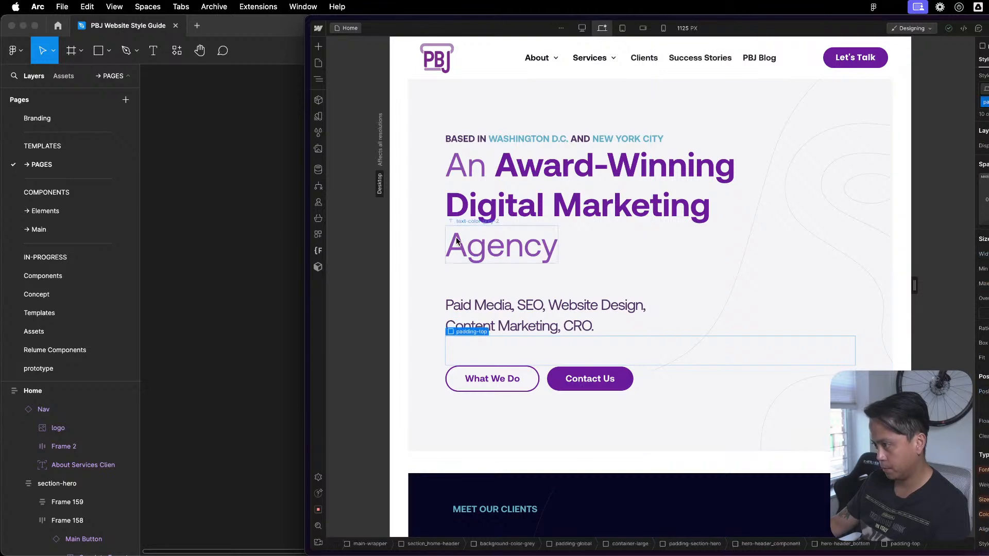
left_click(299, 162)
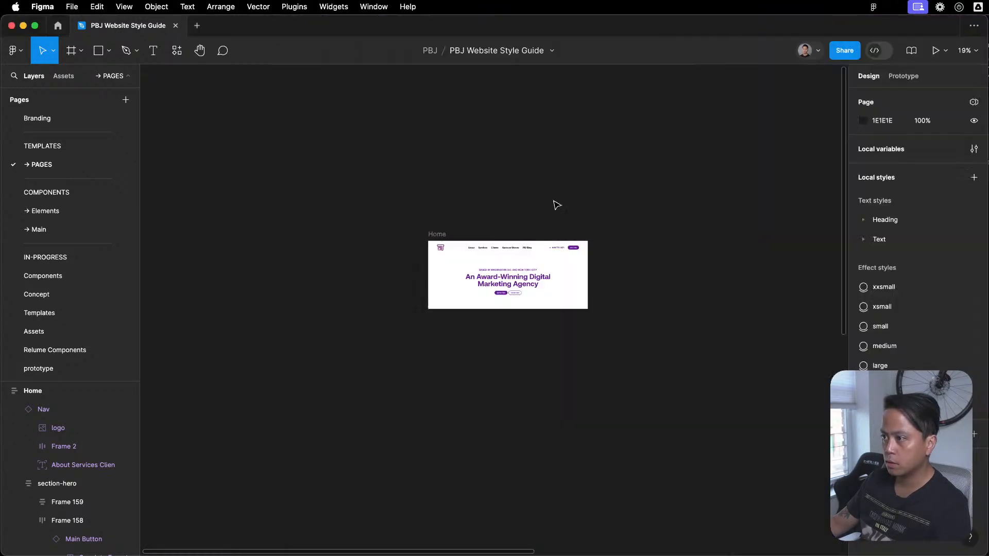
scroll(461, 314, "up", 5)
key("ctrl+Up")
key("Escape")
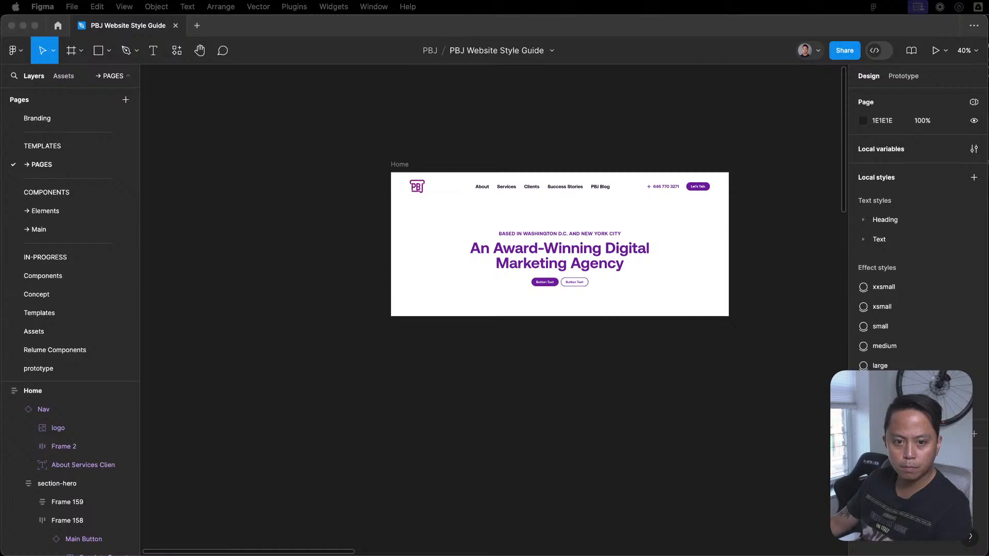
left_click(705, 137)
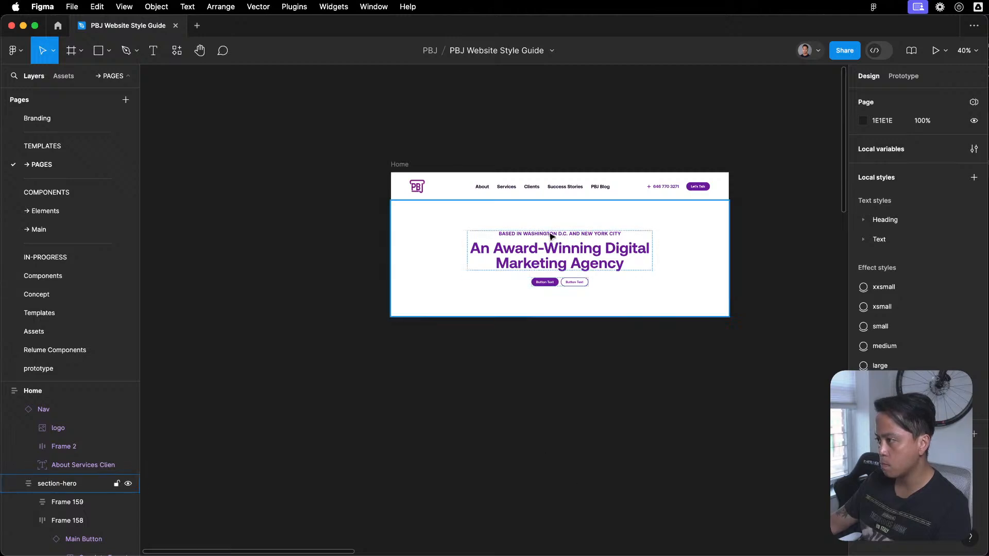
left_click(563, 220)
left_click(572, 211)
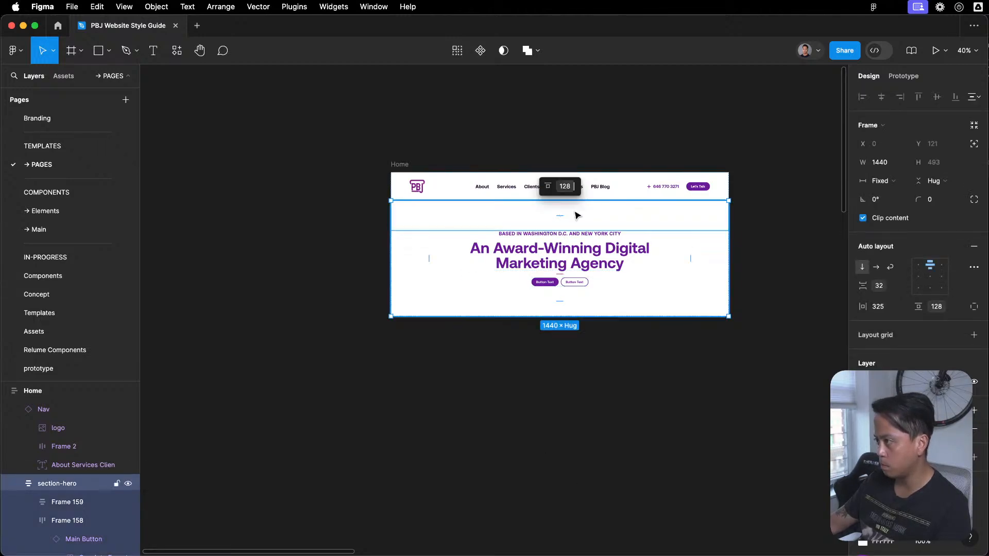
key("Escape")
key("Escape")
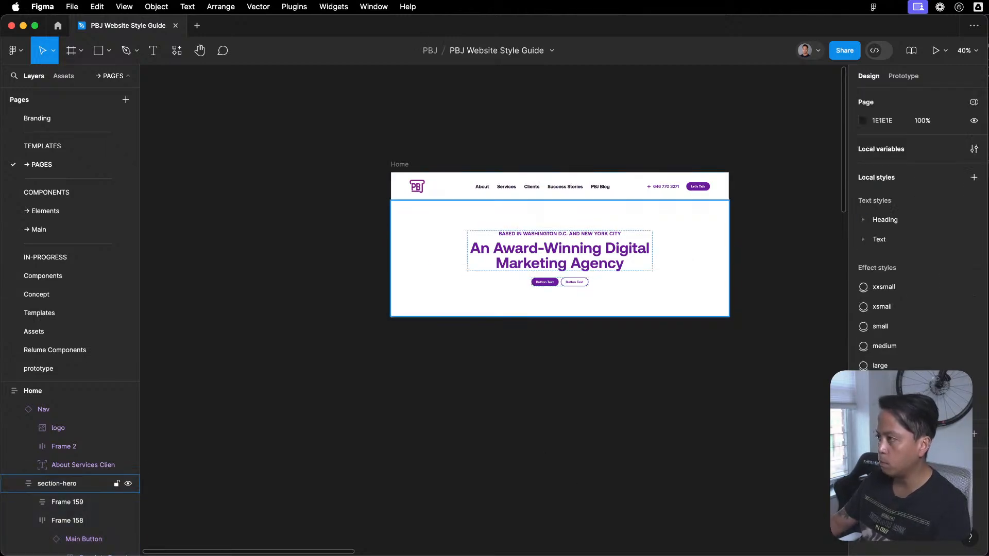
- Give the section-hero frame individual padding values and set its top padding to 72
left_click(560, 215)
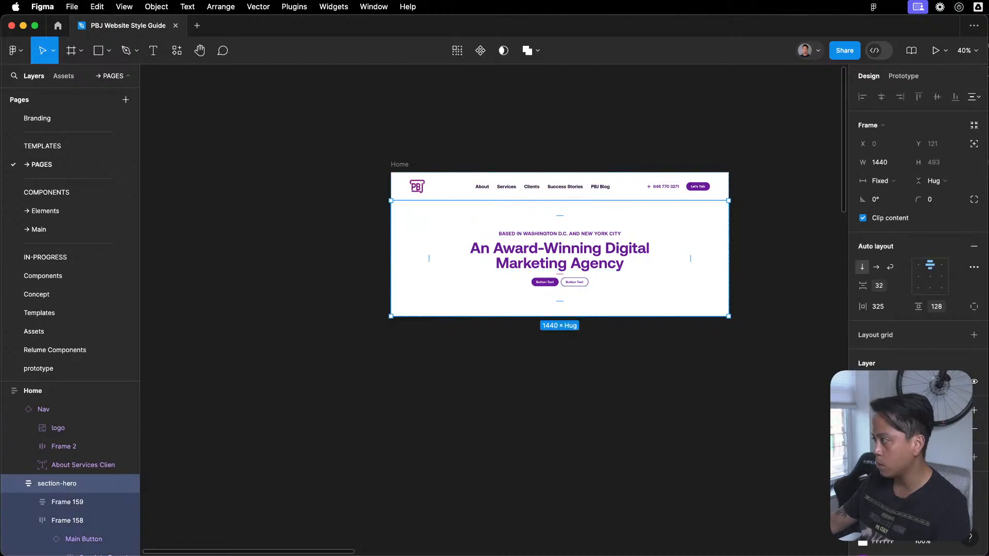
left_click(974, 307)
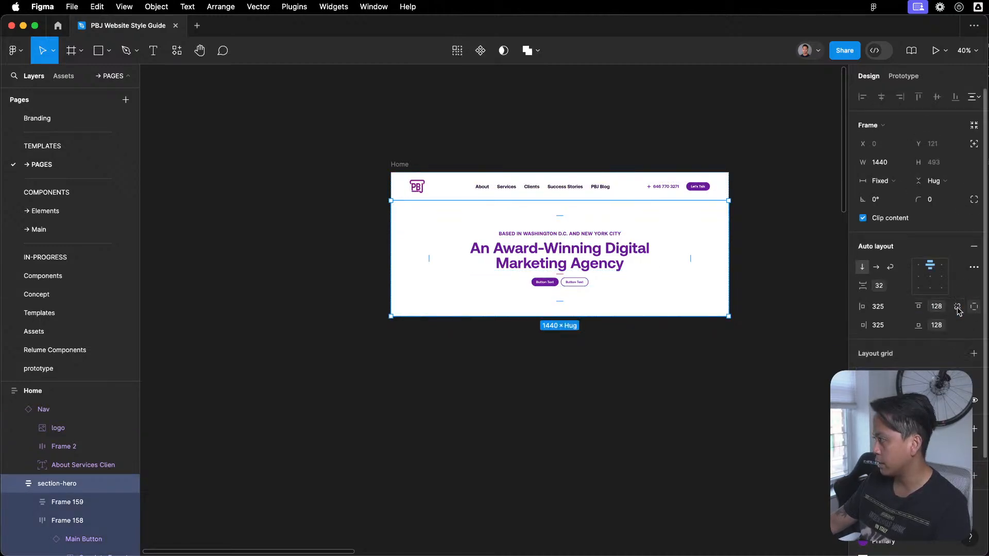
left_click(938, 307)
type("76")
key("BackSpace")
type("2")
key("Return")
key("Escape")
scroll(522, 328, "up", 4)
scroll(522, 329, "down", 4)
scroll(524, 361, "right", 3)
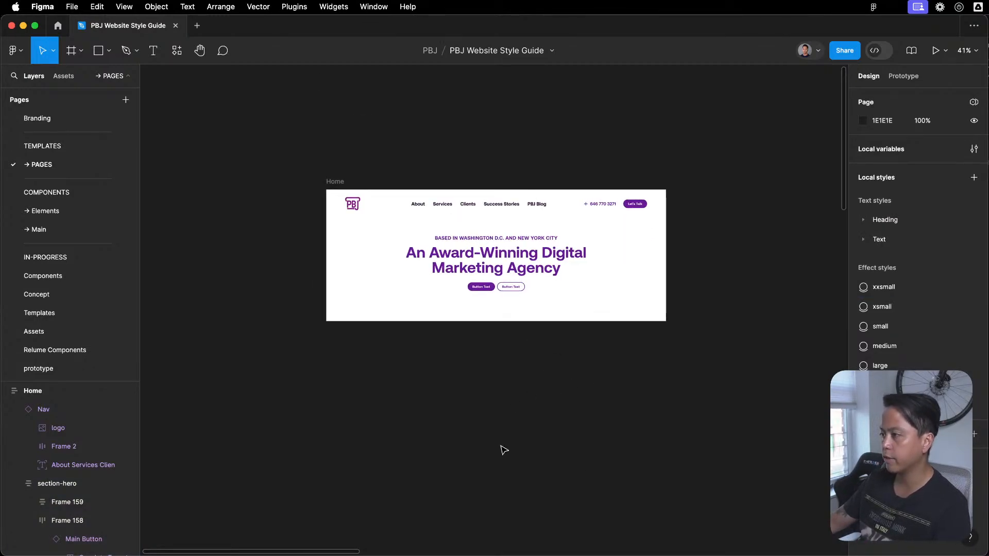
- Switch to the Website Concepting file and copy the image gallery Frame 210 from the Rd2b design
key("ctrl+Up")
left_click(703, 422)
key("ctrl+Up")
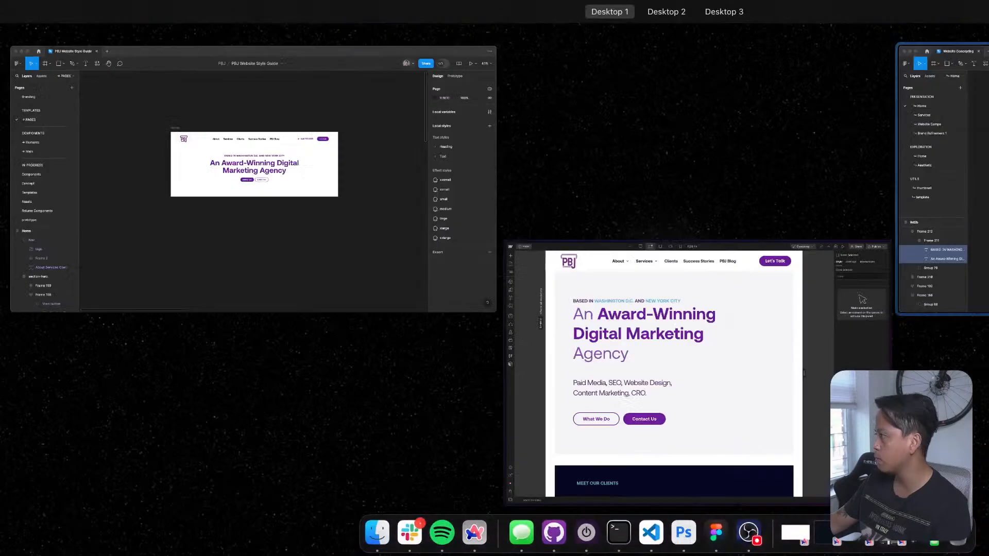
left_click(932, 206)
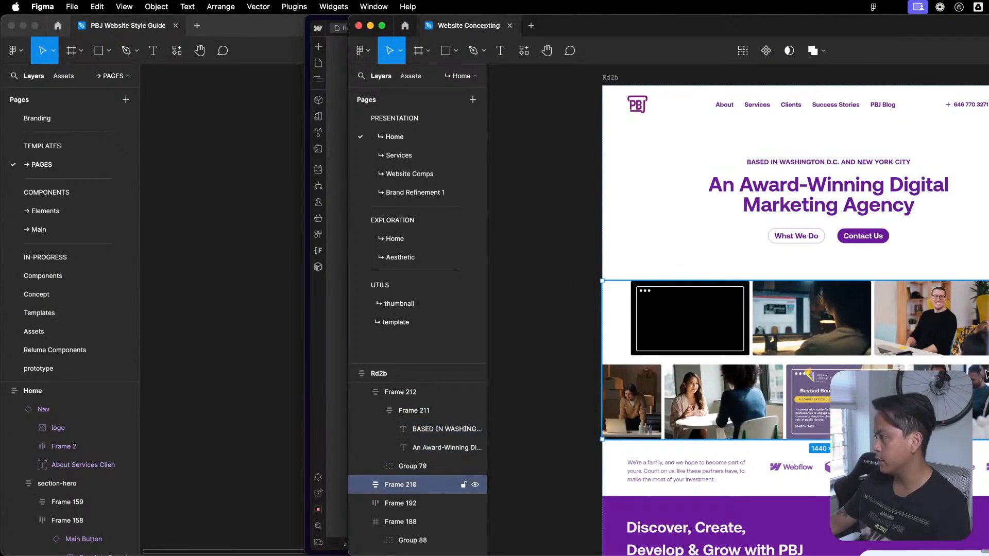
left_click(168, 283)
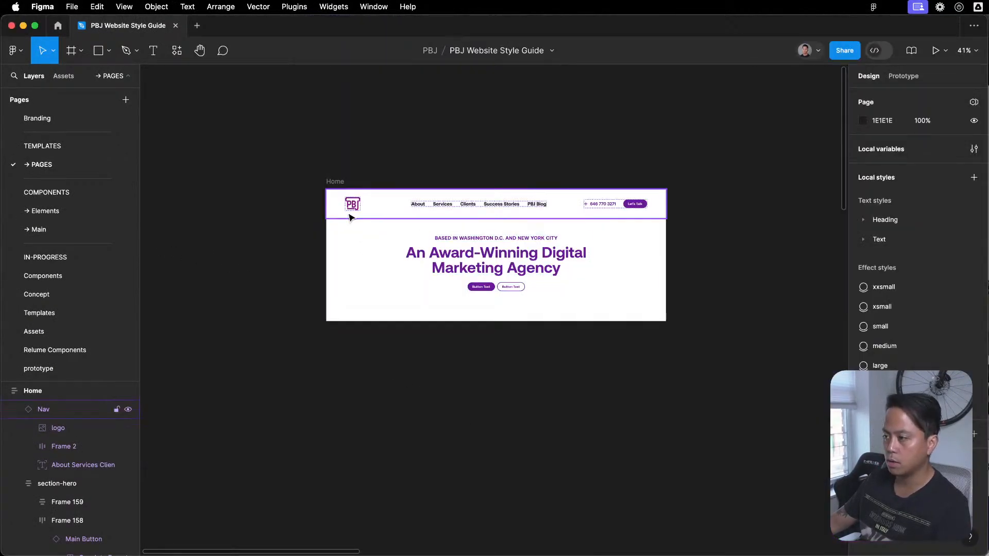
left_click(338, 182)
left_click(589, 134)
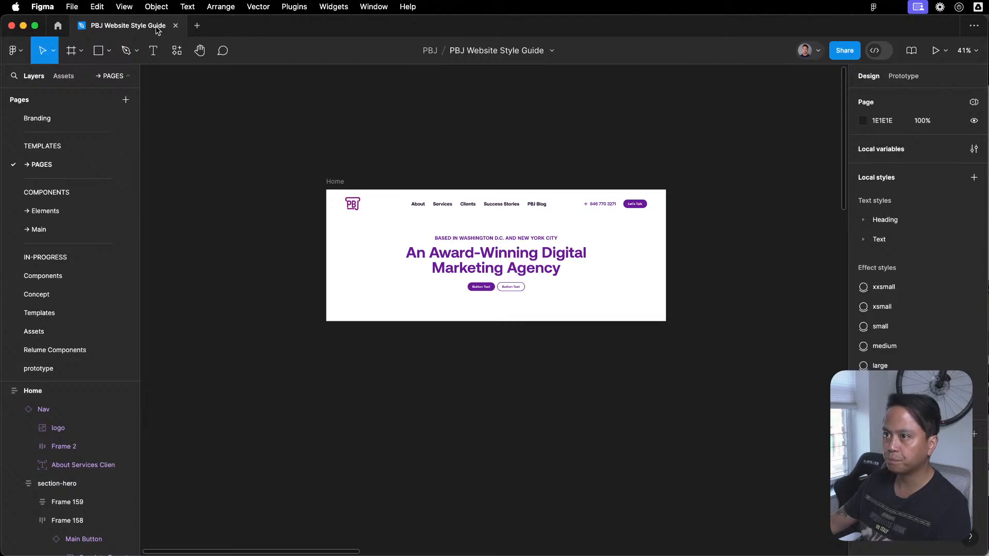
left_click(988, 257)
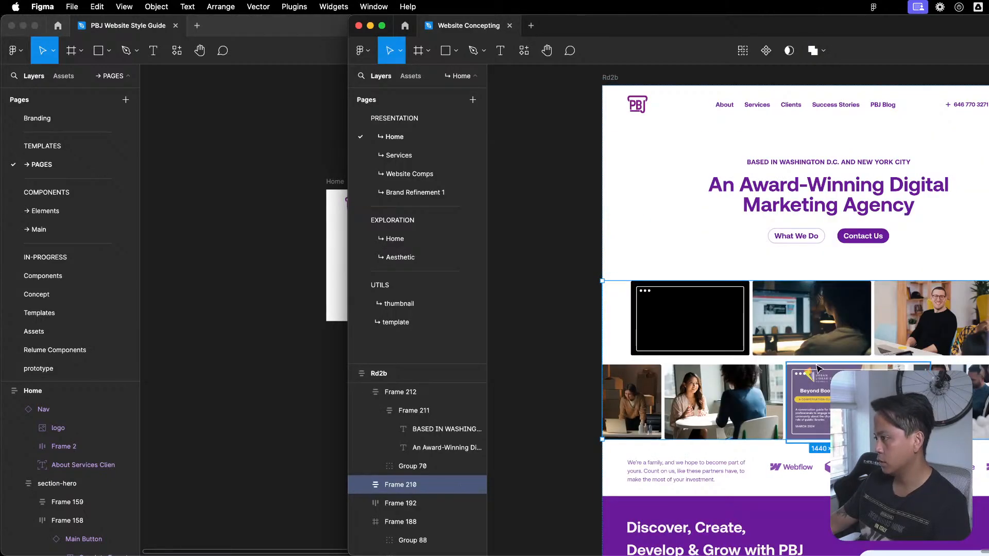
- Return to the PBJ Website Style Guide and paste the image gallery frame into the Home frame below section-hero
left_click(155, 140)
left_click(336, 182)
left_click(723, 148)
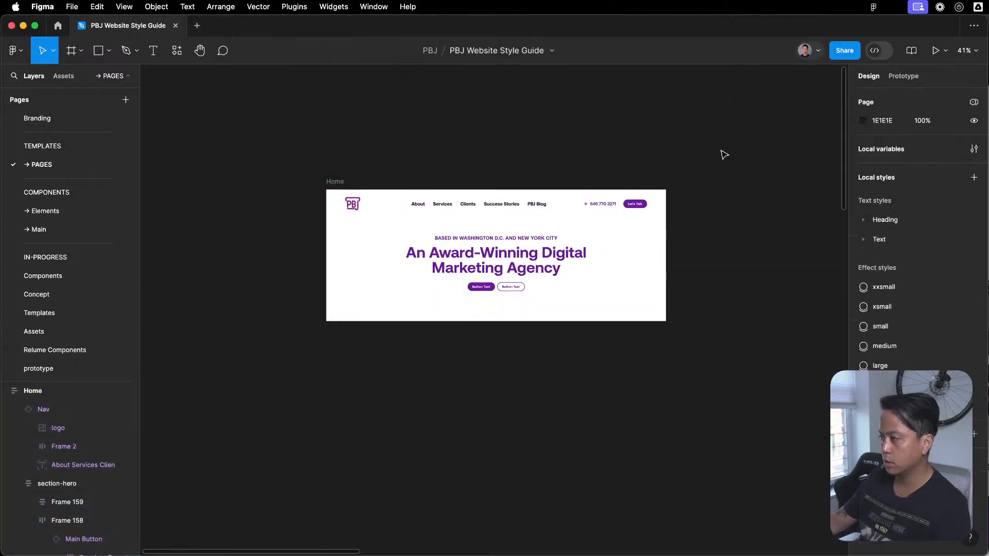
scroll(723, 170, "down", 5)
left_click_drag(724, 173, 679, 168)
key("super+v")
key("super+z")
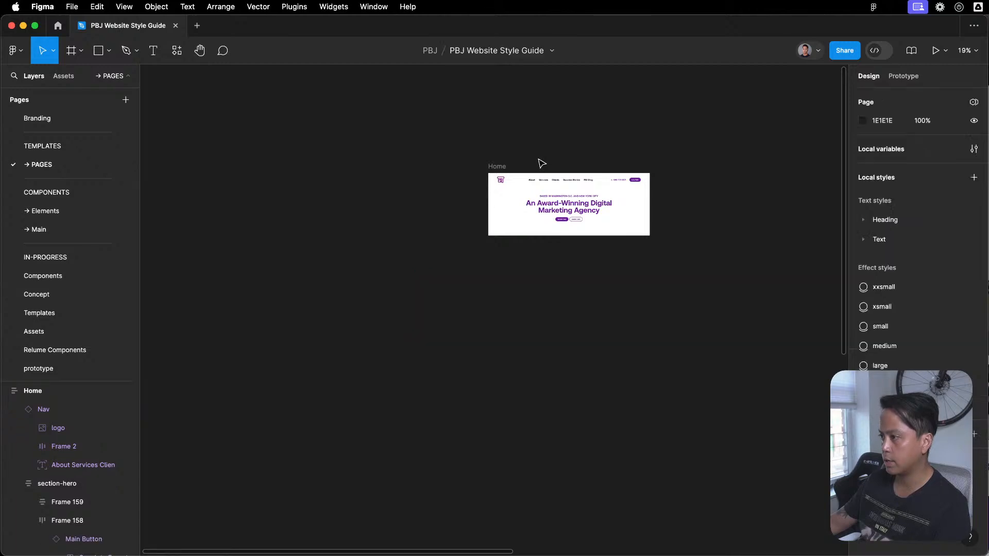
key("super+v")
key("Escape")
scroll(583, 350, "up", 5)
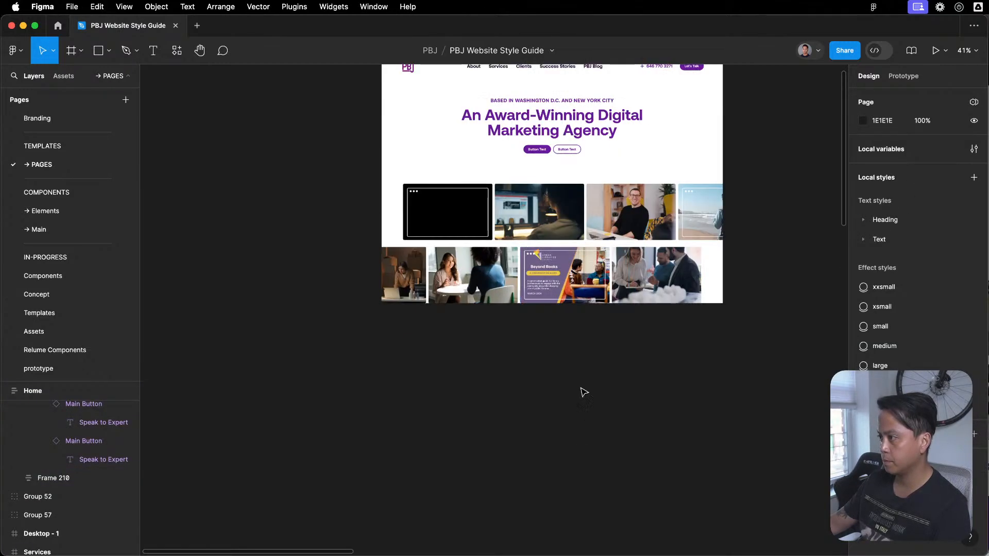
- Copy the partner logo strip, Frame 192, from the Website Concepting file and paste it into the style guide's Home frame below the image gallery
key("super+grave")
scroll(862, 295, "down", 3)
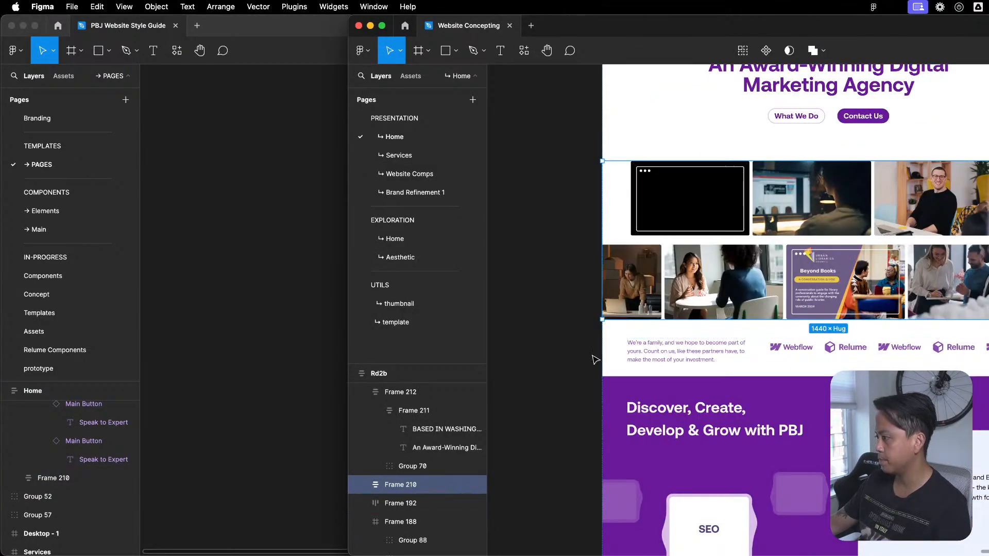
left_click(763, 368)
key("super+c")
left_click(226, 229)
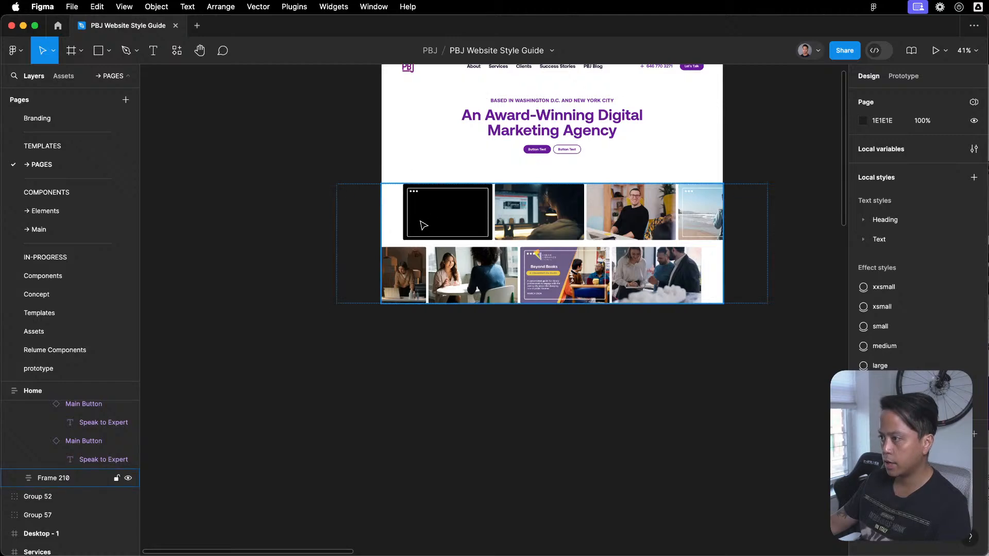
scroll(421, 223, "up", 3)
left_click(405, 175)
key("super+v")
scroll(433, 336, "down", 3)
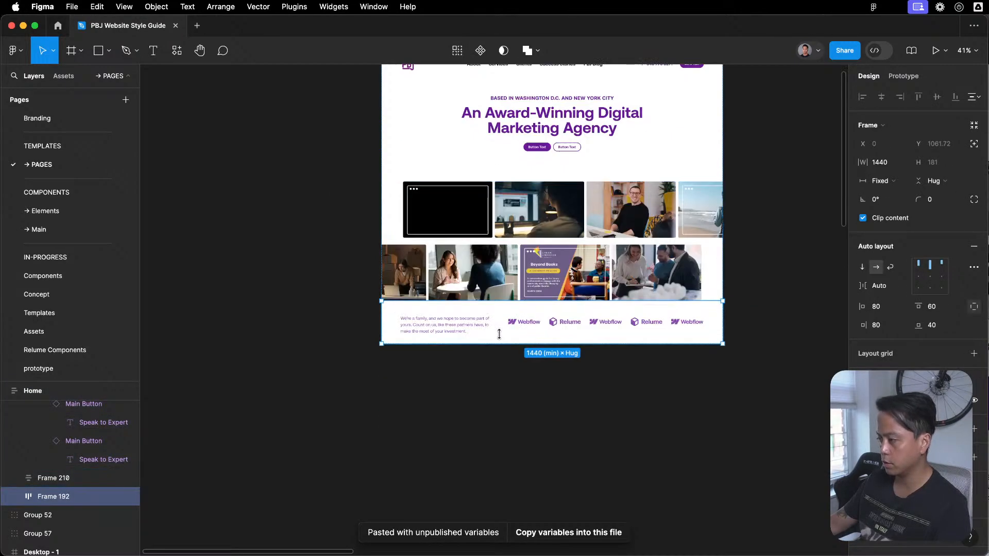
- Examine the pasted partner strip, its logo row and the library colours available for them
scroll(433, 336, "up", 2)
double_click(432, 336)
left_click(629, 369)
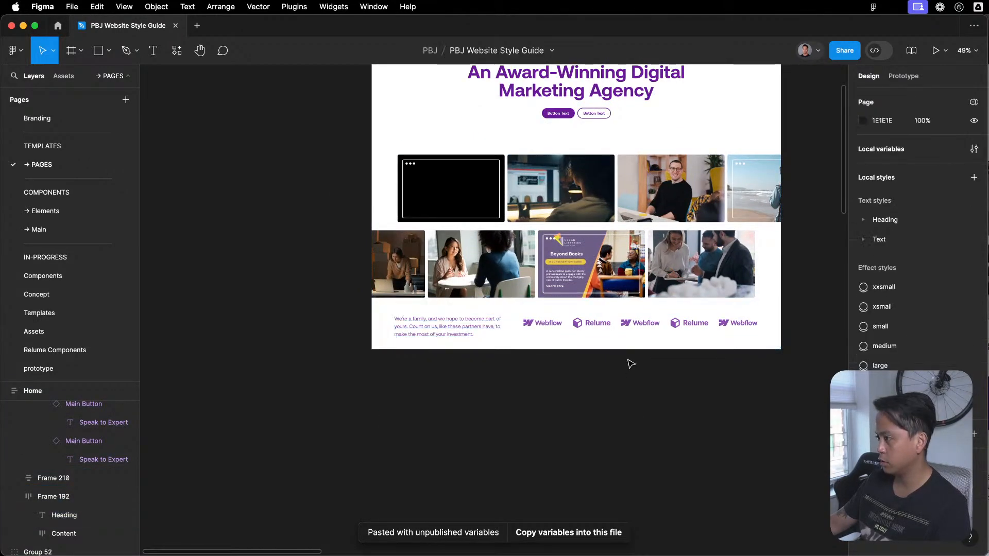
left_click(638, 338)
scroll(900, 479, "down", 2)
left_click(881, 456)
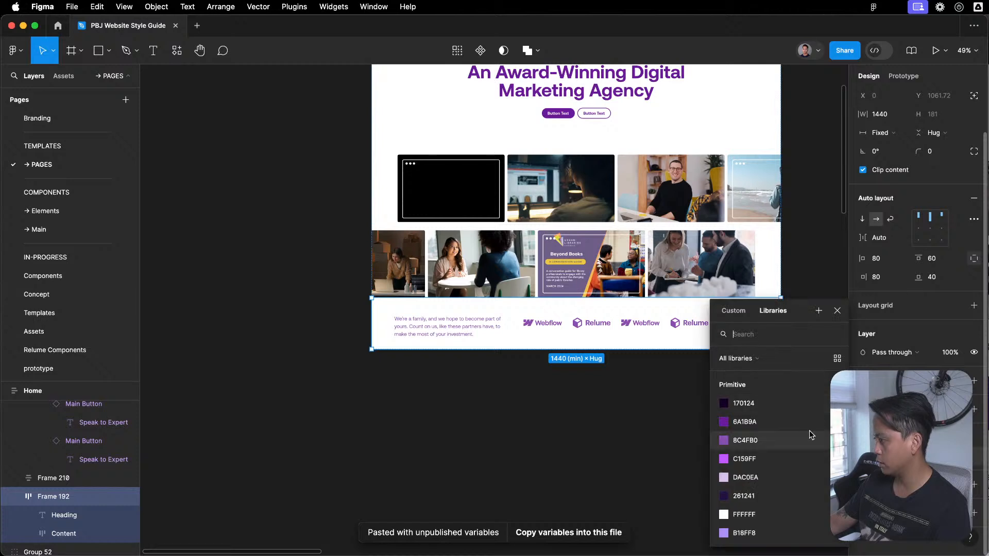
left_click(777, 441)
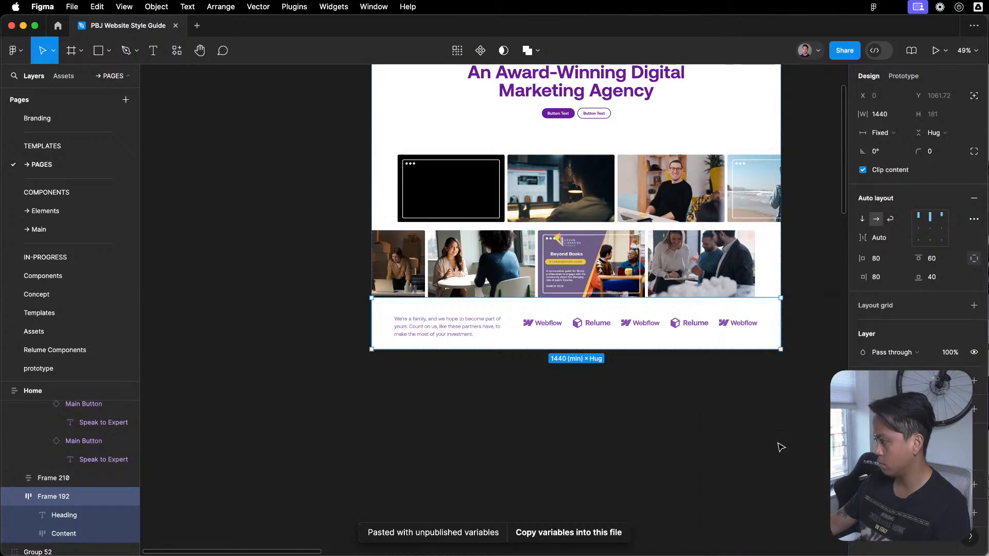
double_click(591, 329)
left_click(881, 456)
left_click(793, 440)
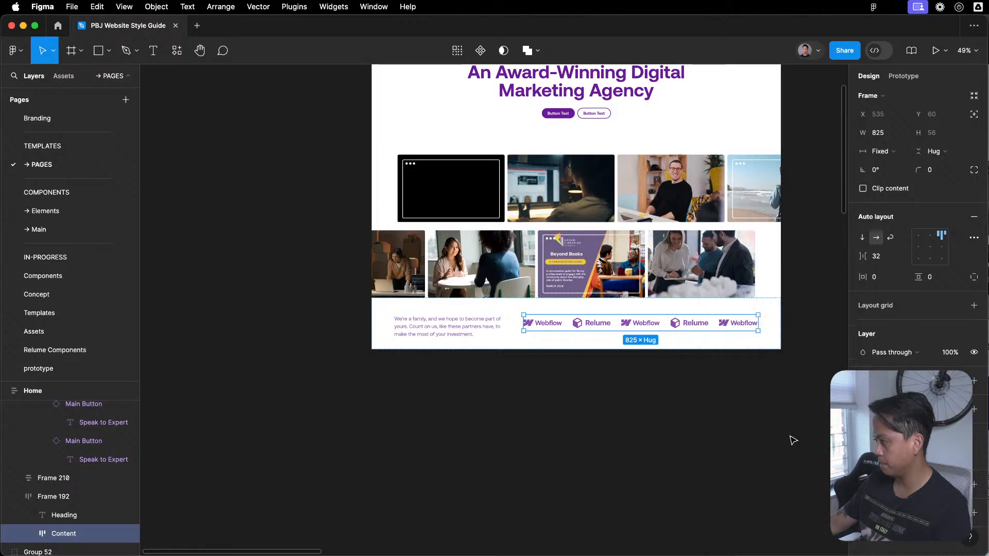
left_click(633, 353)
- Copy the purple "Discover, Create, Develop & Grow with PBJ" section from Website Concepting and paste it into the Home frame below the partner strip
key("super+grave")
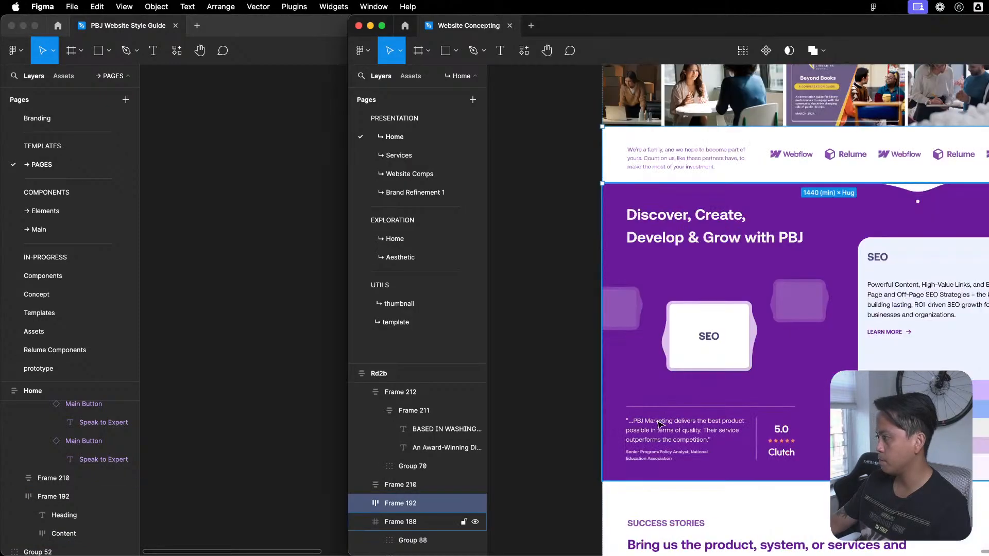
left_click(911, 210)
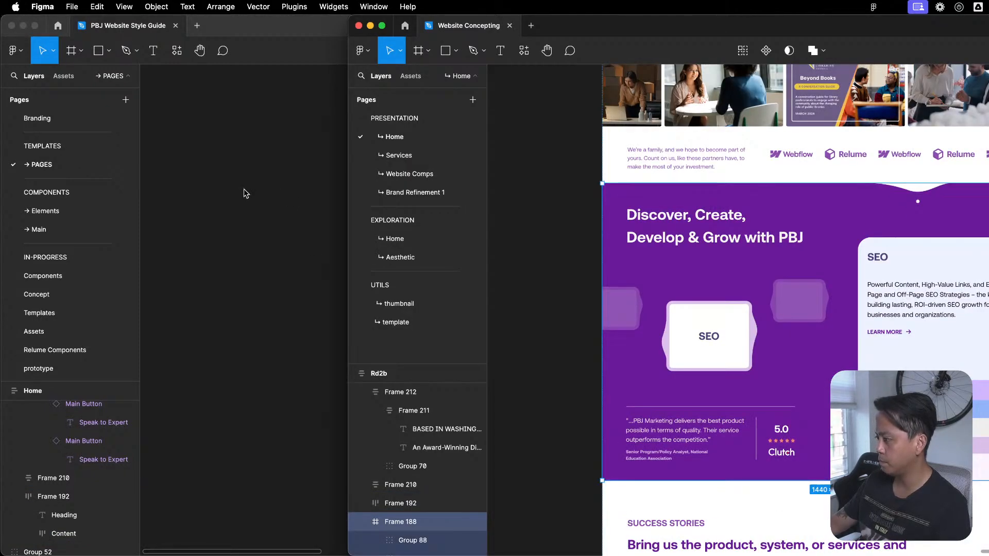
left_click(186, 160)
scroll(635, 305, "up", 5)
left_click(380, 314)
scroll(521, 216, "down", 4)
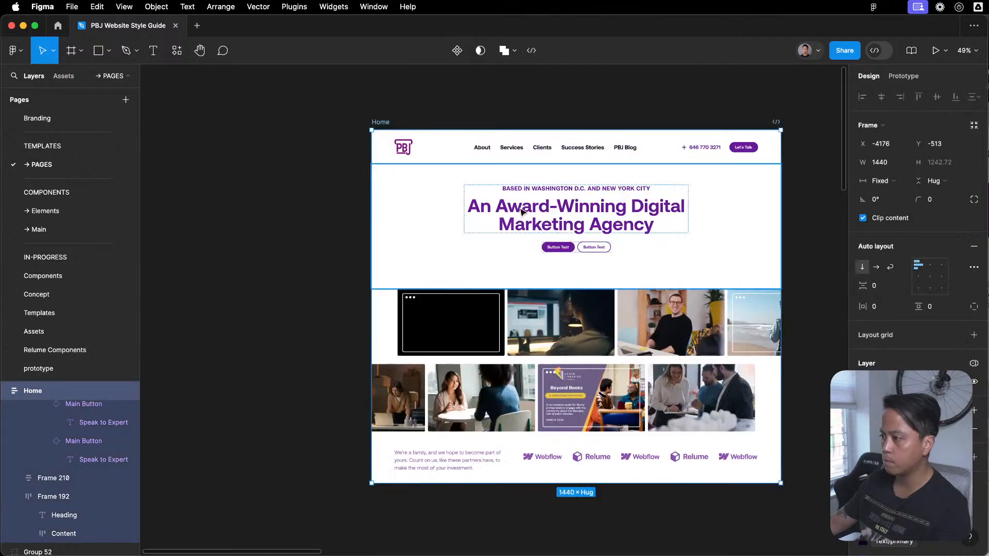
key("super+v")
scroll(540, 319, "down", 8)
left_click(537, 363)
scroll(536, 364, "up", 1)
scroll(536, 364, "up", 3)
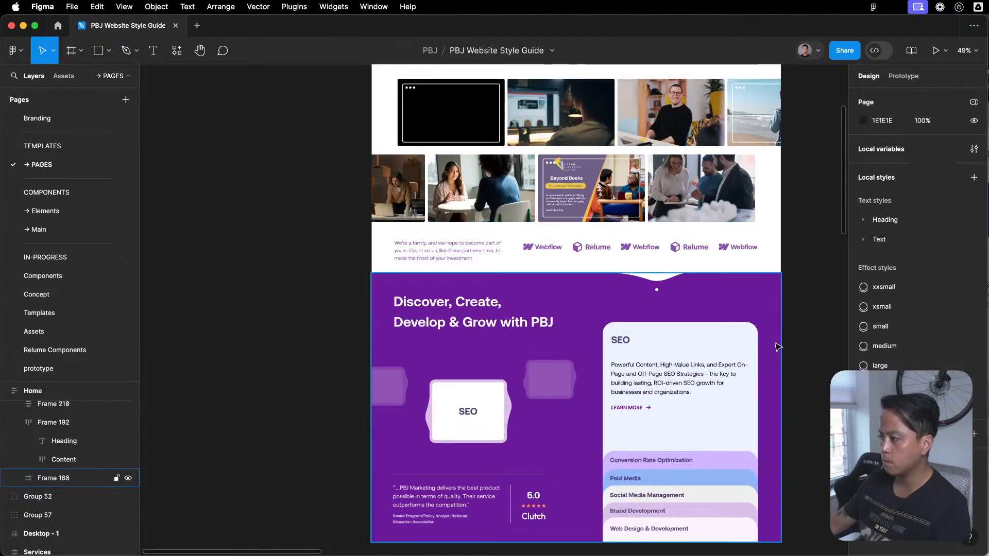
- Examine the purple section's fill colour and its stacked group of service cards
left_click(768, 304)
left_click(863, 368)
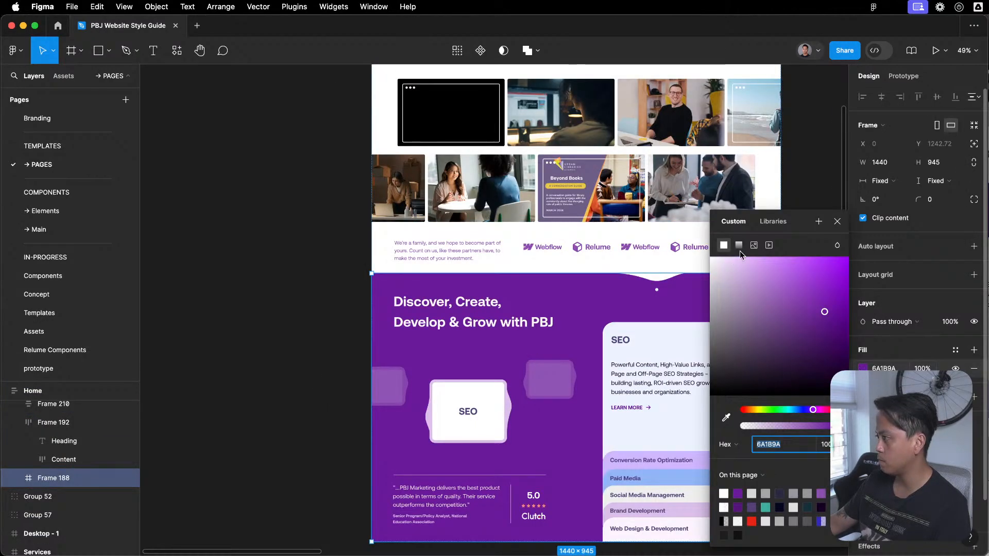
key("Escape")
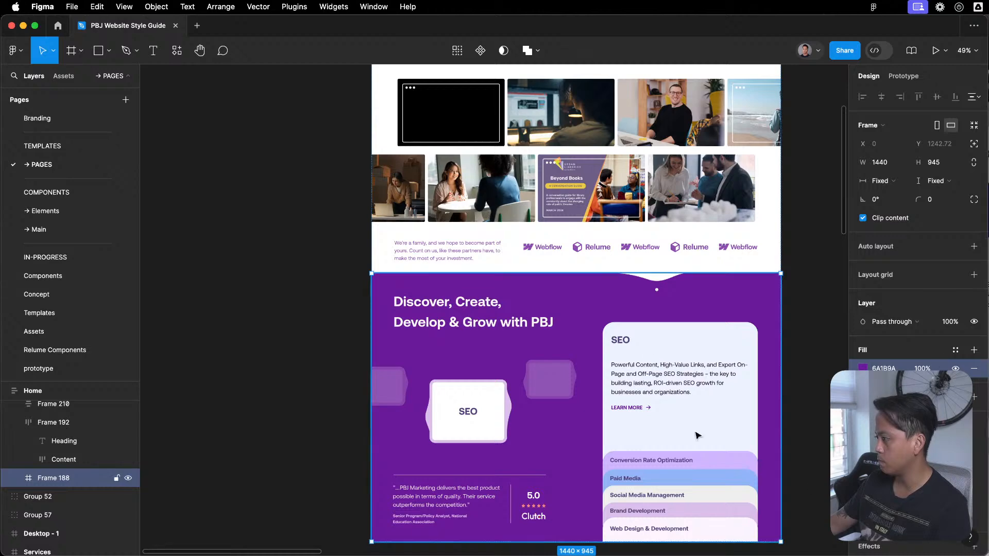
scroll(635, 278, "down", 3)
left_click(735, 232)
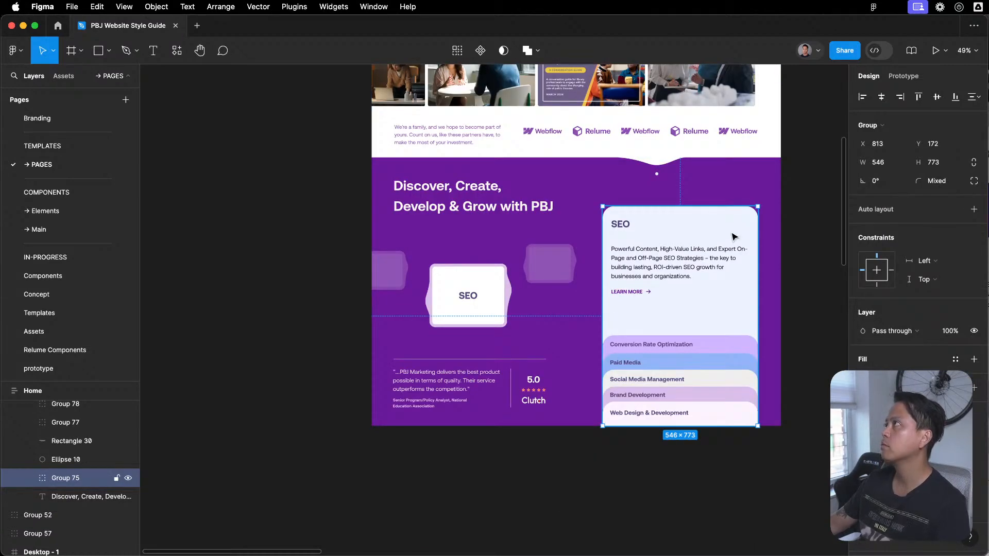
scroll(735, 236, "right", 8)
scroll(508, 239, "left", 2)
scroll(562, 232, "left", 5)
scroll(561, 232, "up", 1)
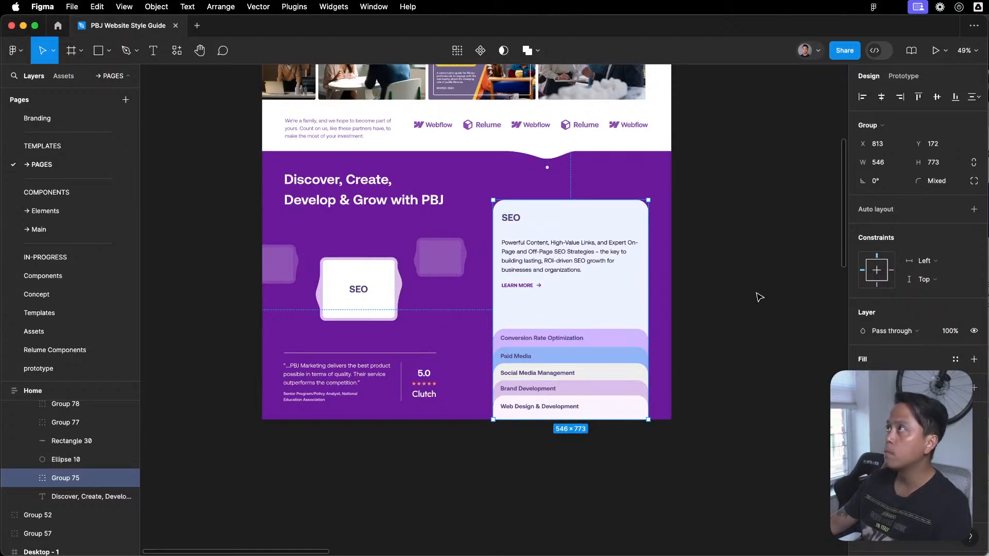
- Draw a white frame about 163 × 115 beside the purple section and duplicate it into a column of four frames
scroll(761, 294, "down", 1)
key("f")
mouse_move(722, 206)
left_mouse_down()
mouse_move(769, 240)
mouse_move(755, 306)
left_mouse_up()
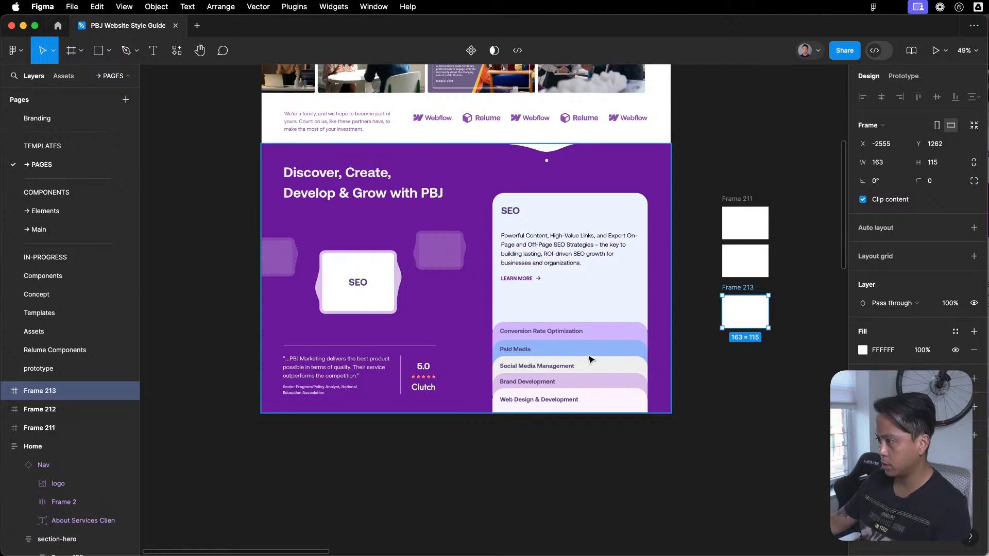
left_click_drag(747, 319, 745, 308)
left_click_drag(722, 404, 729, 194)
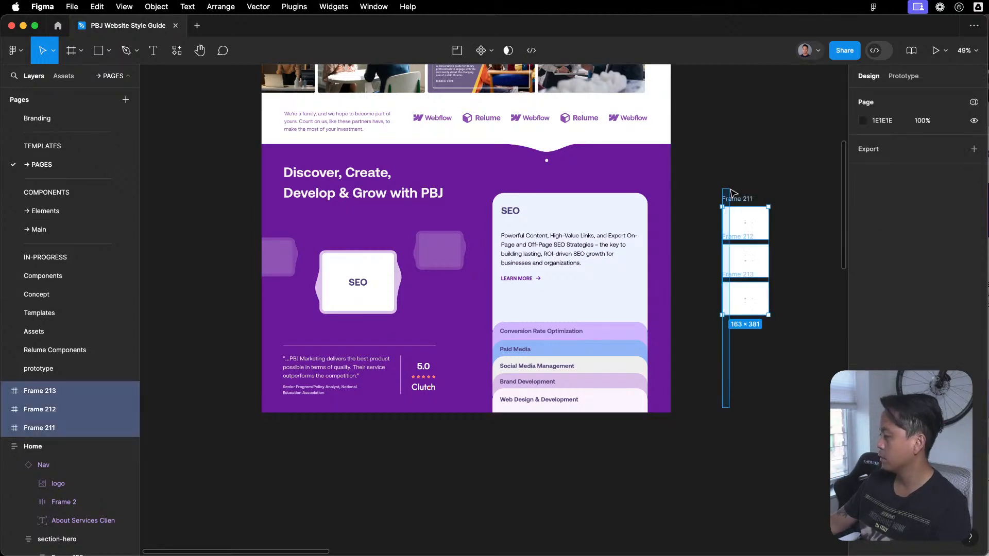
left_click(749, 410)
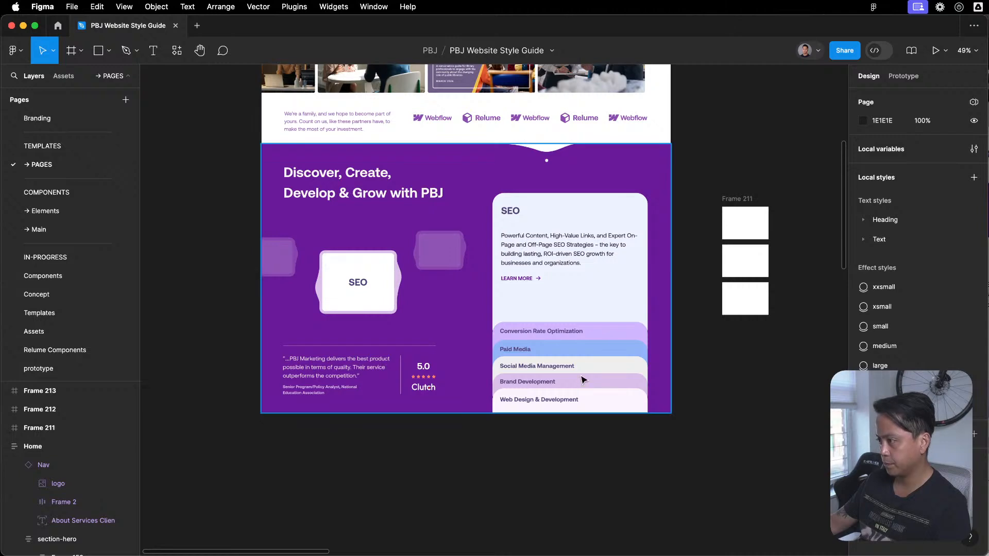
left_click_drag(743, 303, 743, 344, "alt")
left_click(737, 425)
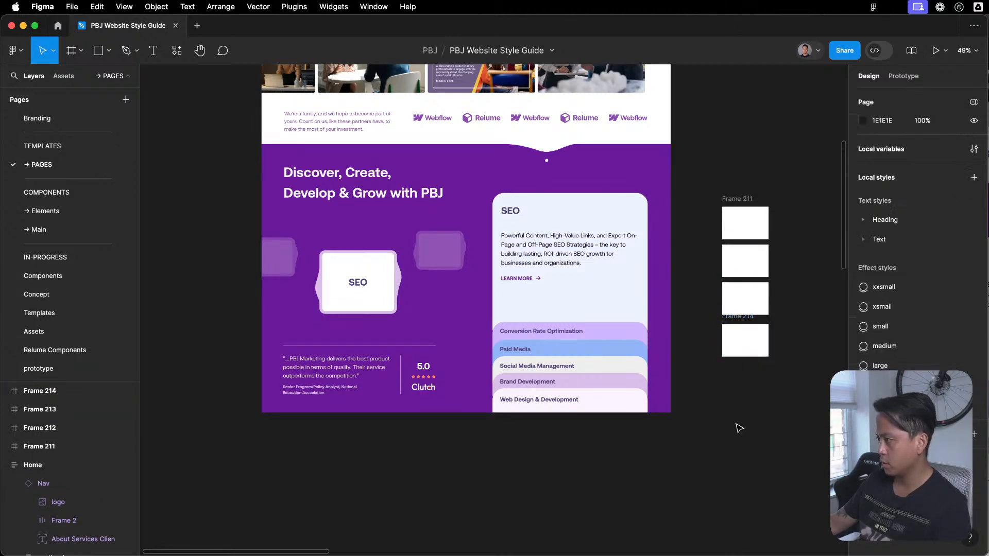
- Copy the SEO card's fill colour and widen the topmost white frame, Frame 211, into a long strip
left_click(574, 215)
left_click(575, 218)
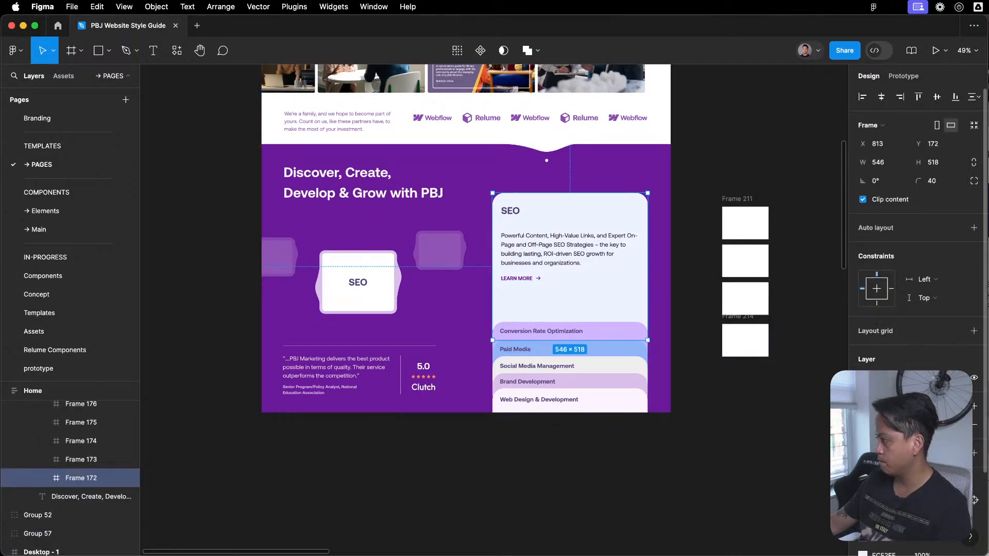
key("super+c")
left_click(743, 242)
left_click(743, 247)
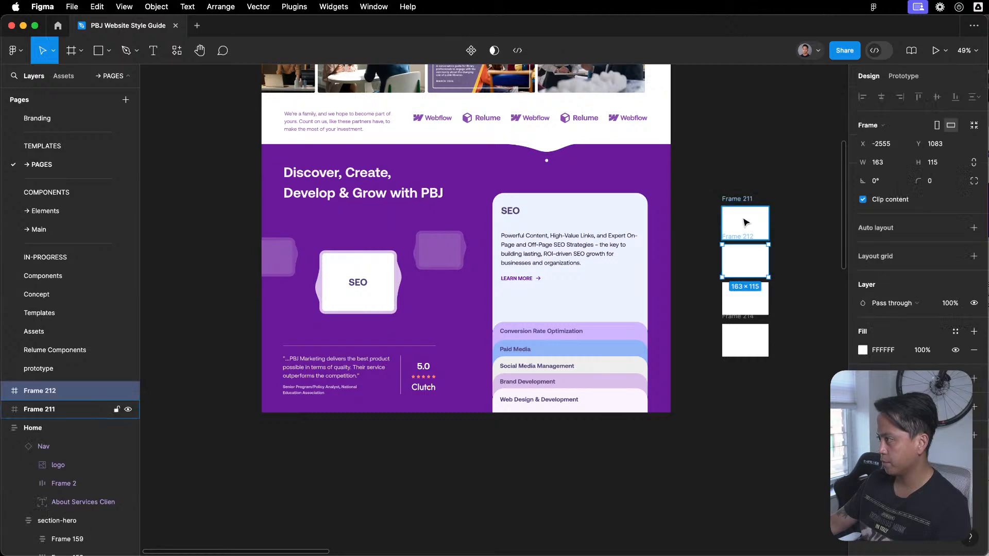
left_click(747, 219)
left_click_drag(781, 184, 684, 181)
left_click_drag(673, 237, 825, 238)
left_click(681, 248)
scroll(638, 230, "up", 5)
- Draw a rectangle about 88 × 35 inside Frame 211 and set its fill to ECF2FF
key("r")
left_click_drag(633, 197, 684, 216)
left_click(885, 331)
type("ECF2FF")
key("Return")
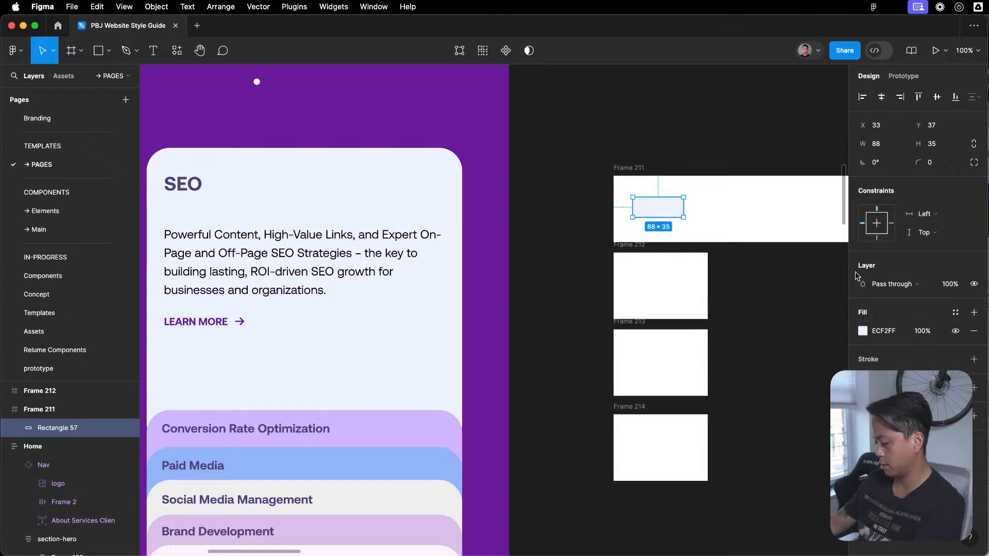
key("Escape")
- Duplicate the pale blue swatch beside itself and fill the copy with the Conversion Rate Optimization card's colour, CEB7FF
left_click_drag(675, 207, 800, 207)
key("i")
left_click(439, 436)
left_click(779, 266)
- Add a third swatch in Frame 211 and fill it with the Paid Media card's colour, 93B5F7
scroll(589, 277, "right", 5)
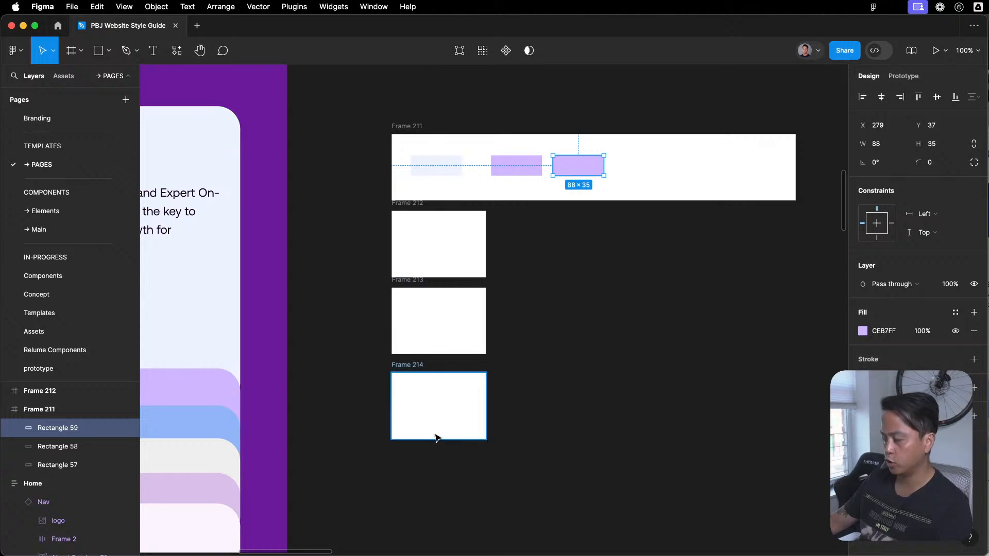
key("i")
left_click(185, 419)
left_click(617, 317)
- Duplicate the Paid Media swatch and fill the copy with the Social Media Management card's colour, EFEFEF
left_click(574, 168)
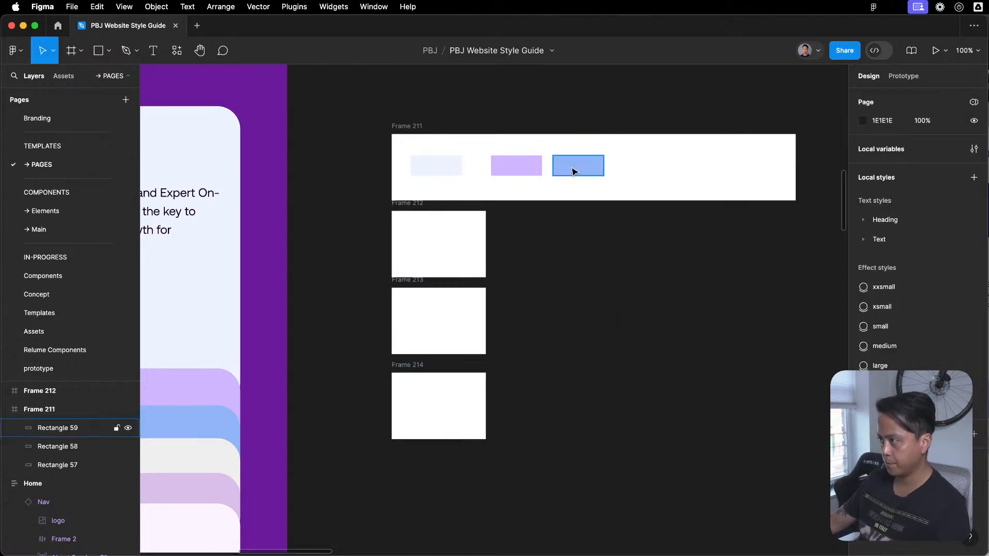
left_click_drag(574, 168, 644, 168)
scroll(573, 329, "down", 3)
scroll(574, 329, "left", 3)
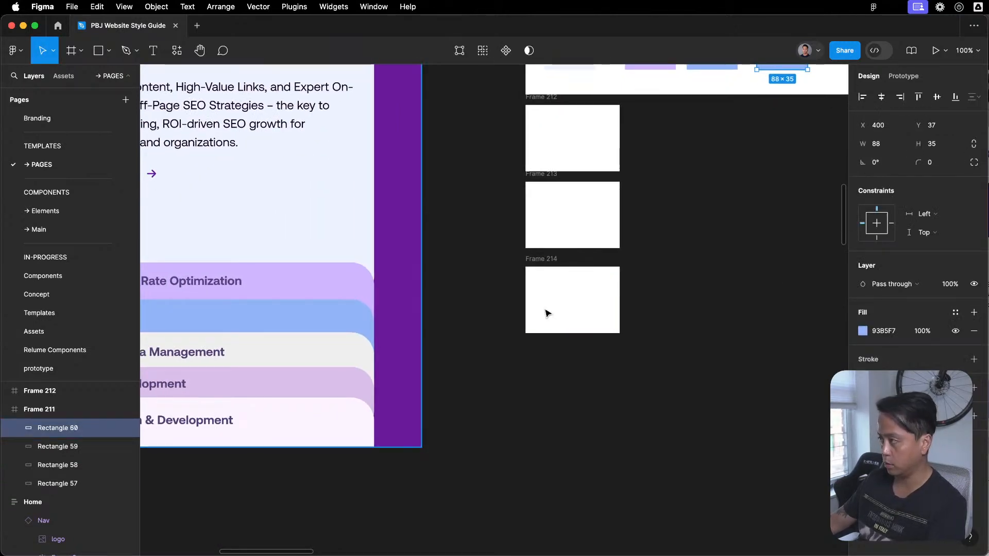
scroll(353, 369, "up", 1)
scroll(353, 369, "right", 1)
key("o")
left_click(342, 366)
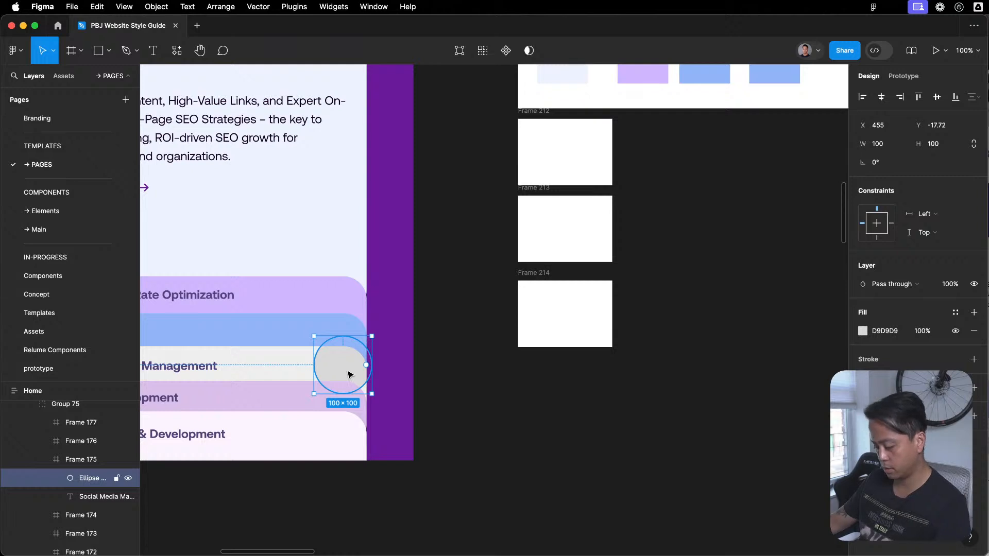
key("super+z")
scroll(654, 411, "up", 2)
scroll(654, 411, "right", 3)
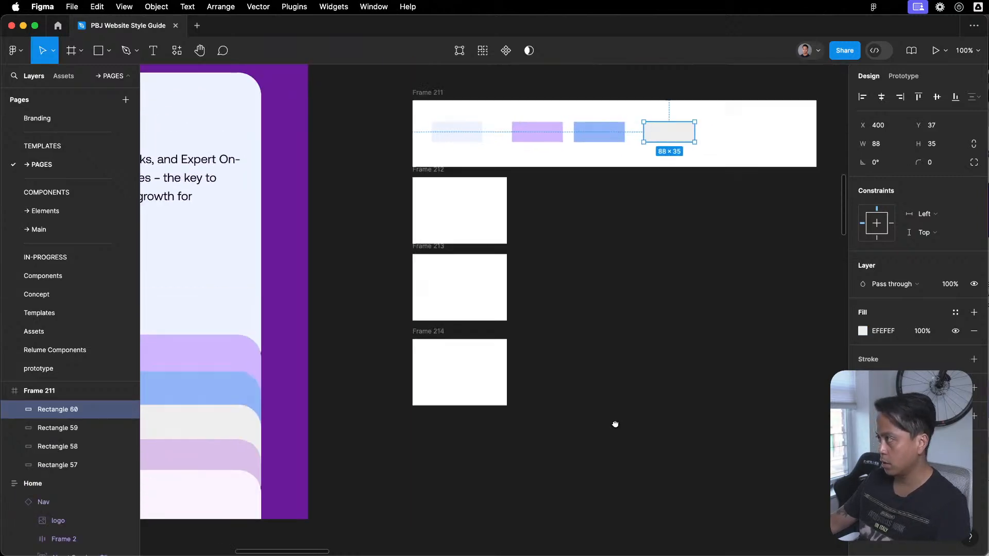
- Duplicate the grey swatch and fill the copy with the Brand Development card's colour, DAC0EA
left_click_drag(679, 135, 735, 138)
scroll(660, 206, "left", 3)
scroll(660, 206, "down", 1)
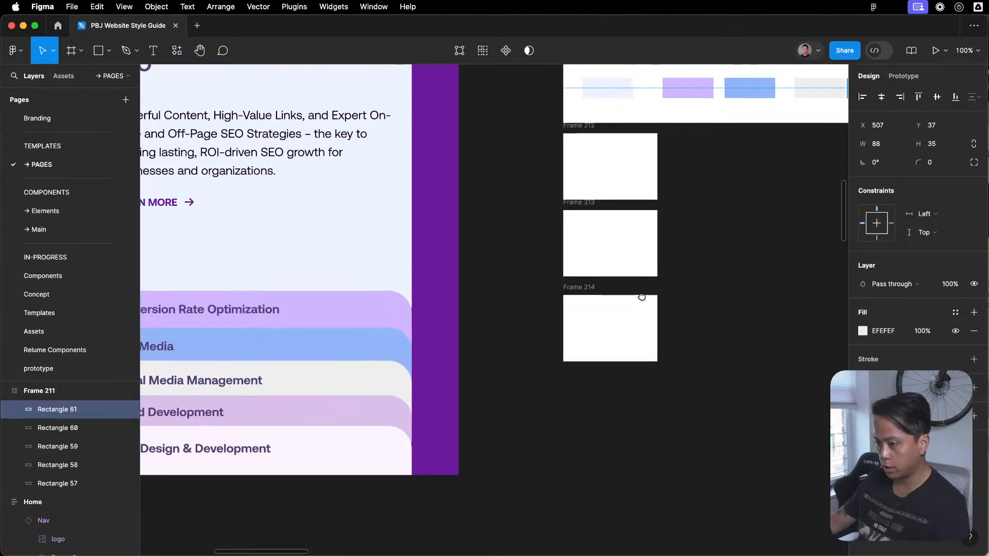
key("i")
left_click(365, 414)
scroll(582, 410, "up", 2)
scroll(583, 410, "right", 2)
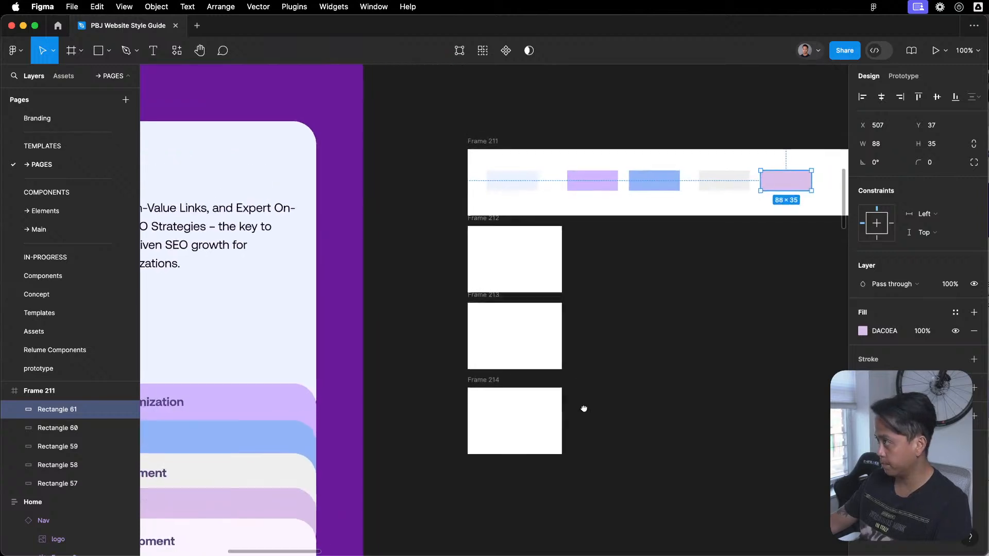
left_click(716, 361)
scroll(730, 238, "down", 1)
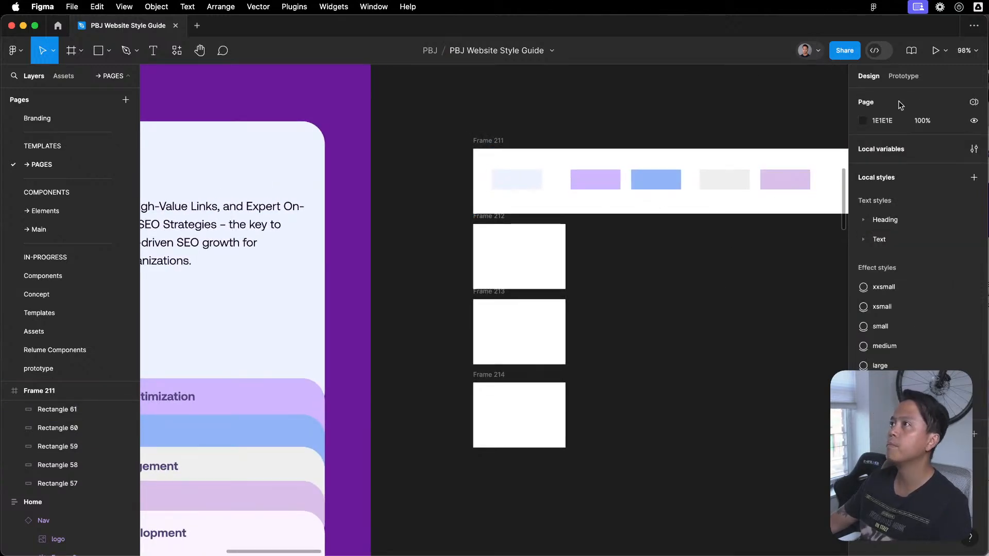
key("super+Tab")
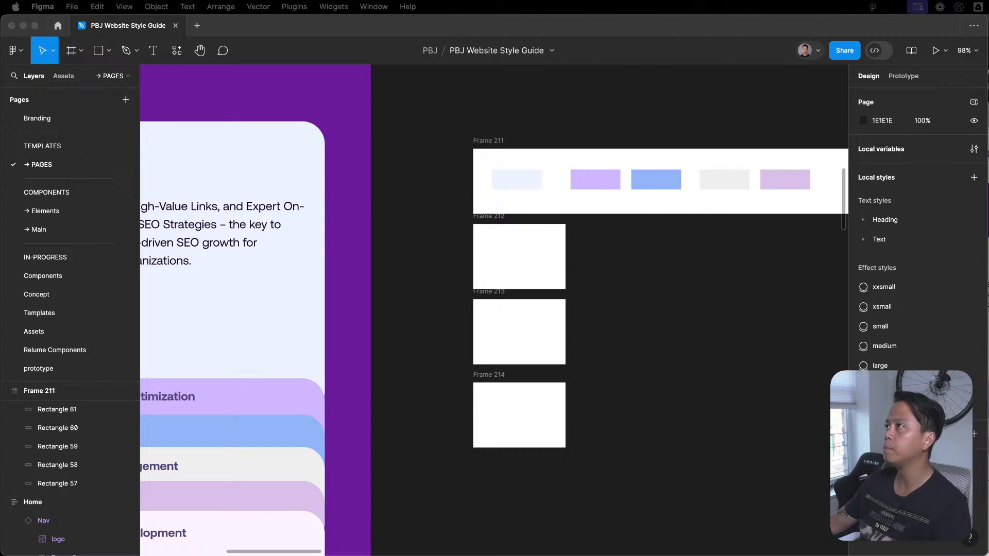
left_click(590, 285)
- Tidy up the five colour swatches in Frame 211 so they are evenly spaced in a row
scroll(587, 282, "down", 2)
left_click_drag(818, 197, 551, 215)
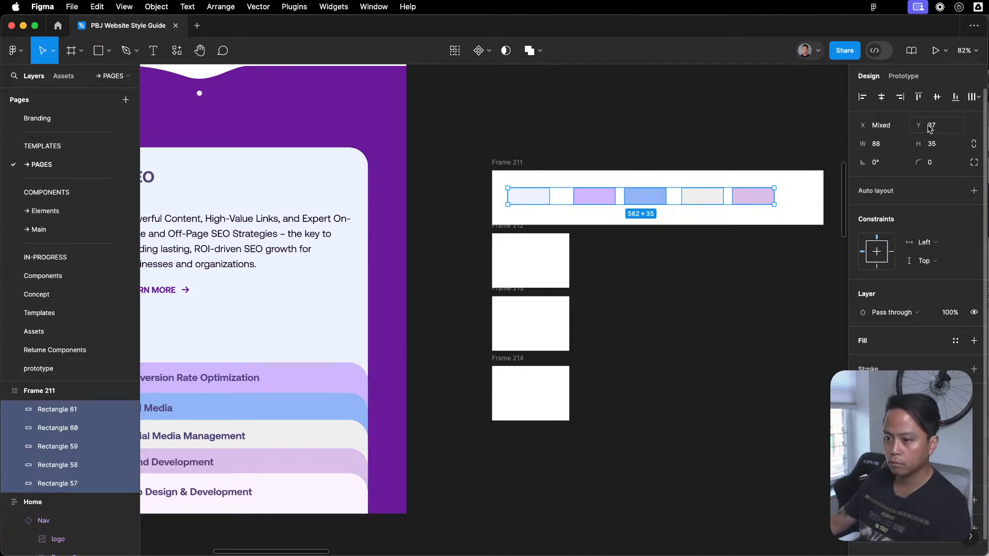
left_click(962, 98)
left_click(886, 122)
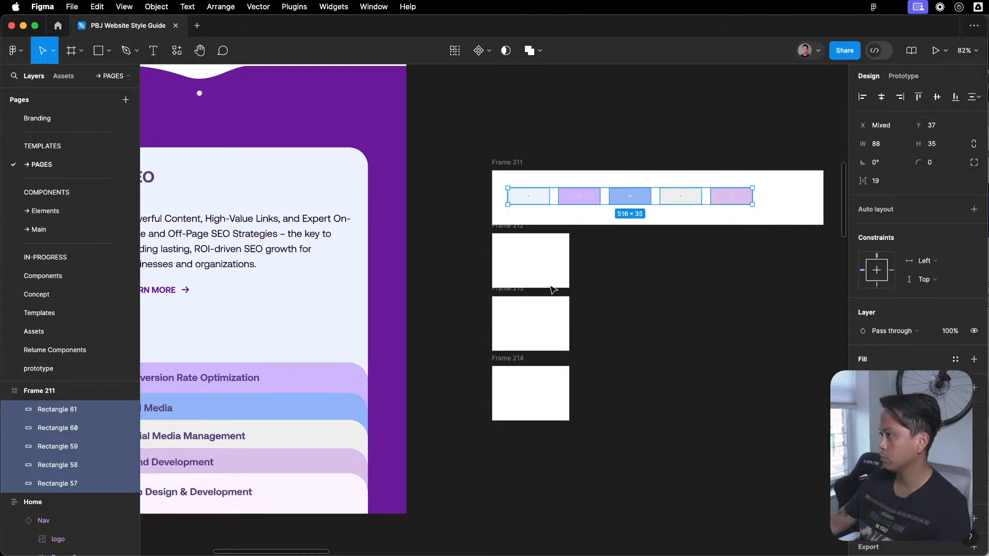
scroll(581, 198, "up", 5)
scroll(479, 247, "down", 1)
left_click(555, 382)
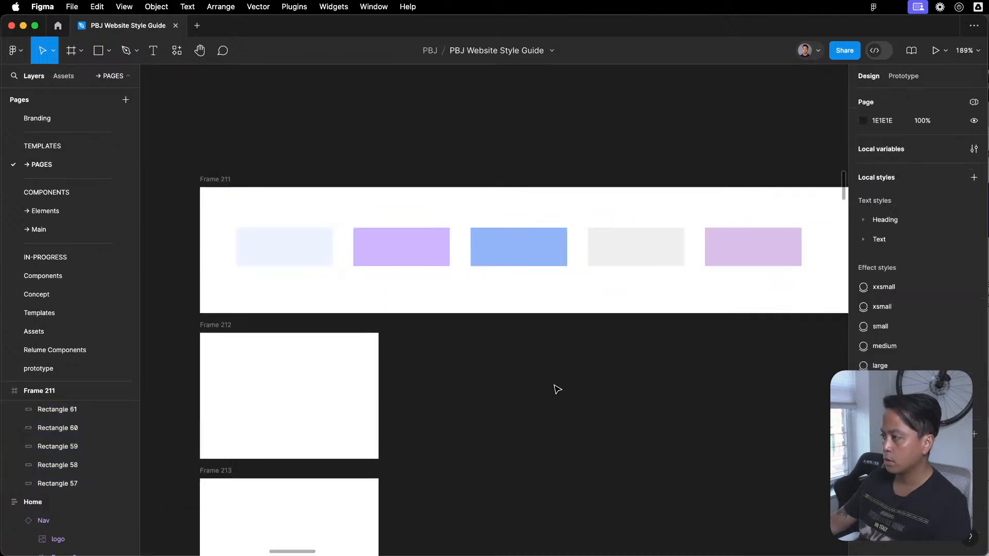
- Delete the three empty white frames below Frame 211
scroll(555, 381, "down", 3)
left_click_drag(570, 421, 604, 264)
left_click_drag(541, 215, 341, 453)
key("Delete")
scroll(484, 368, "down", 5)
scroll(484, 369, "up", 2)
scroll(578, 303, "left", 3)
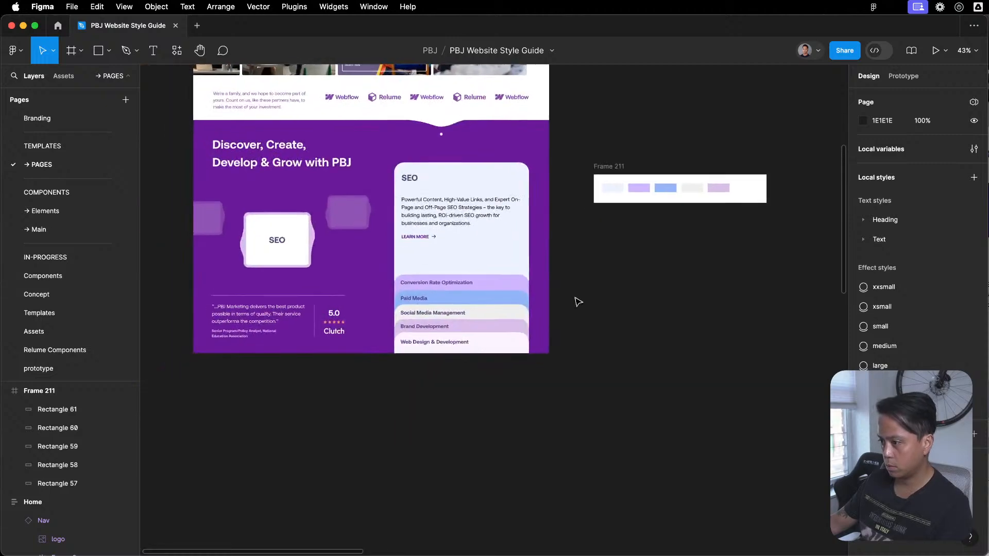
- Examine the stacked service cards in the Home page's purple section alongside the colour swatches in Frame 211
scroll(369, 259, "left", 3)
scroll(434, 327, "up", 4)
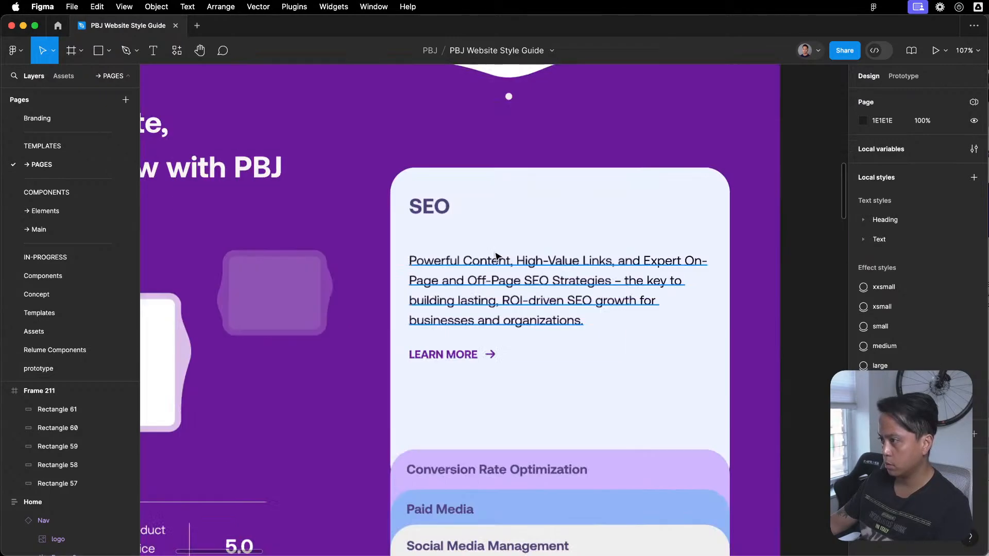
scroll(479, 322, "down", 2)
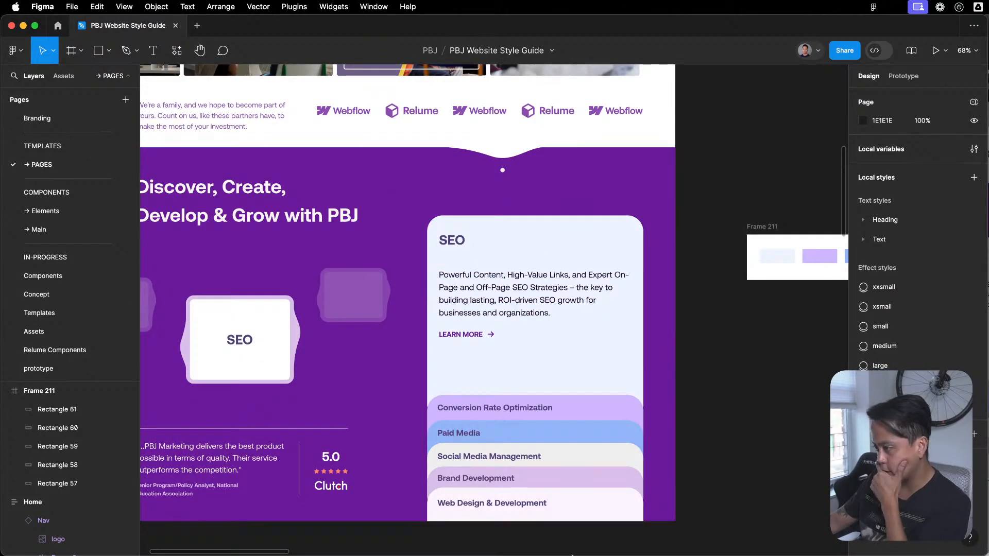
scroll(496, 439, "down", 3)
scroll(468, 317, "left", 3)
scroll(468, 317, "down", 2)
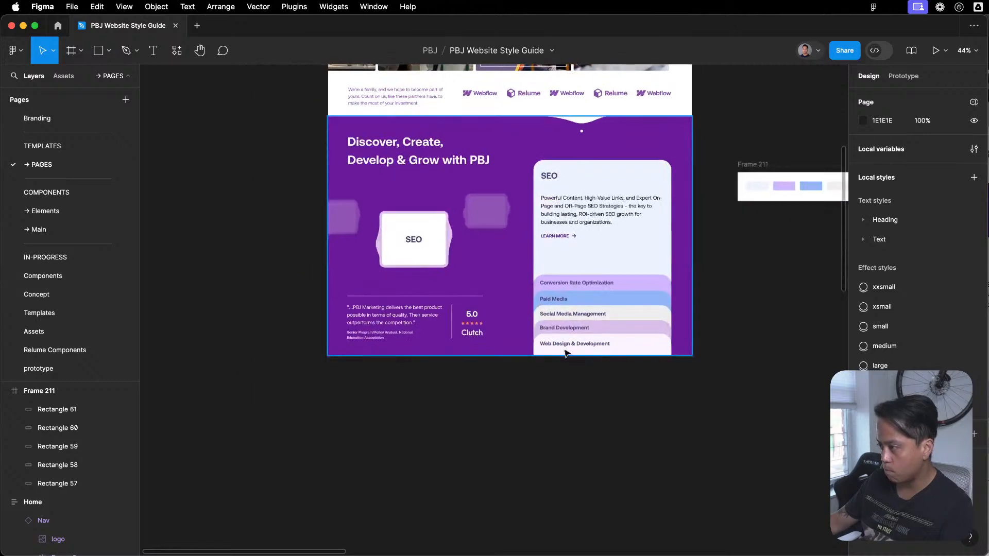
scroll(555, 262, "right", 6)
scroll(554, 262, "up", 2)
scroll(554, 261, "up", 4)
scroll(541, 278, "left", 3)
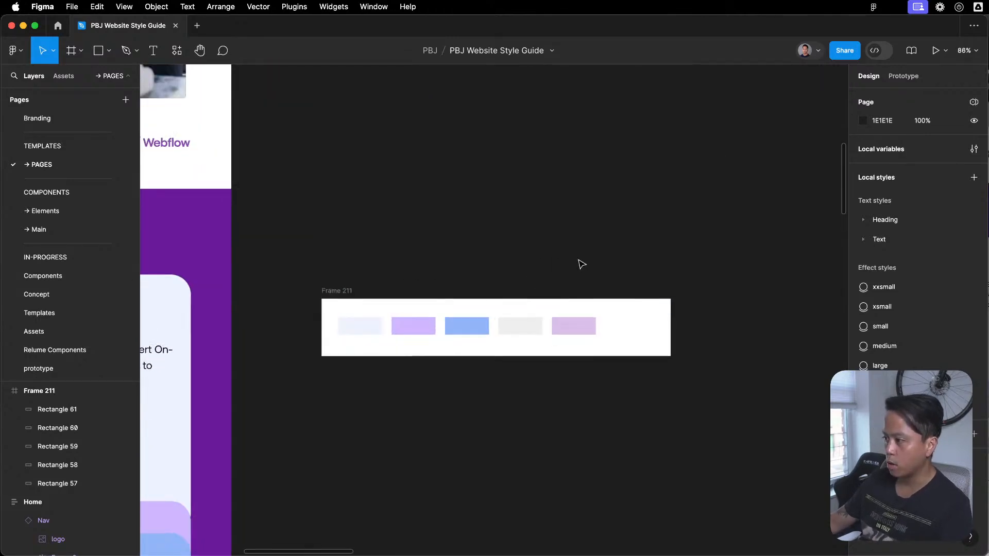
- Cut all five service card colour swatches out of Frame 211
scroll(540, 279, "down", 2)
left_click(385, 252)
left_click(431, 324)
left_click_drag(431, 324, 645, 278)
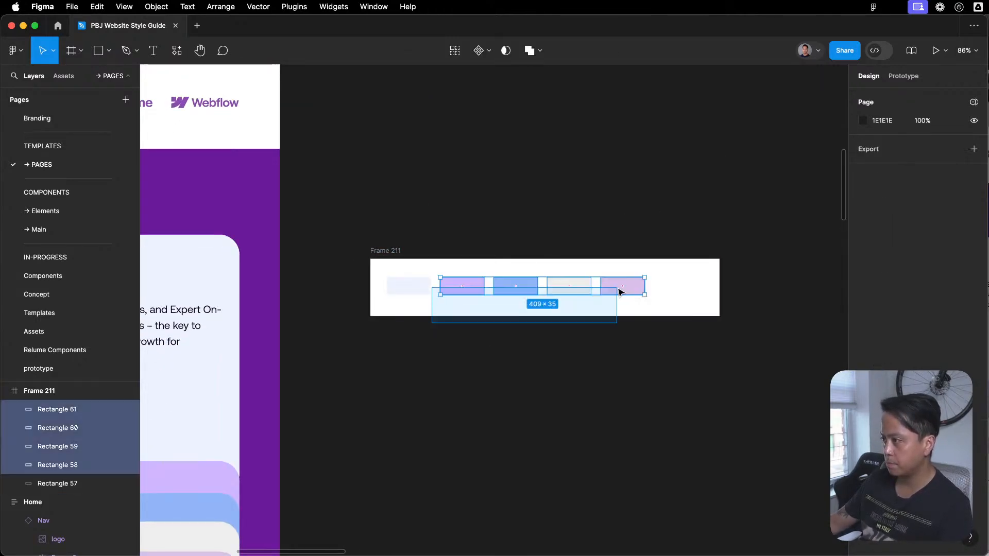
left_click(419, 331)
left_click_drag(419, 332, 702, 283)
key("Delete")
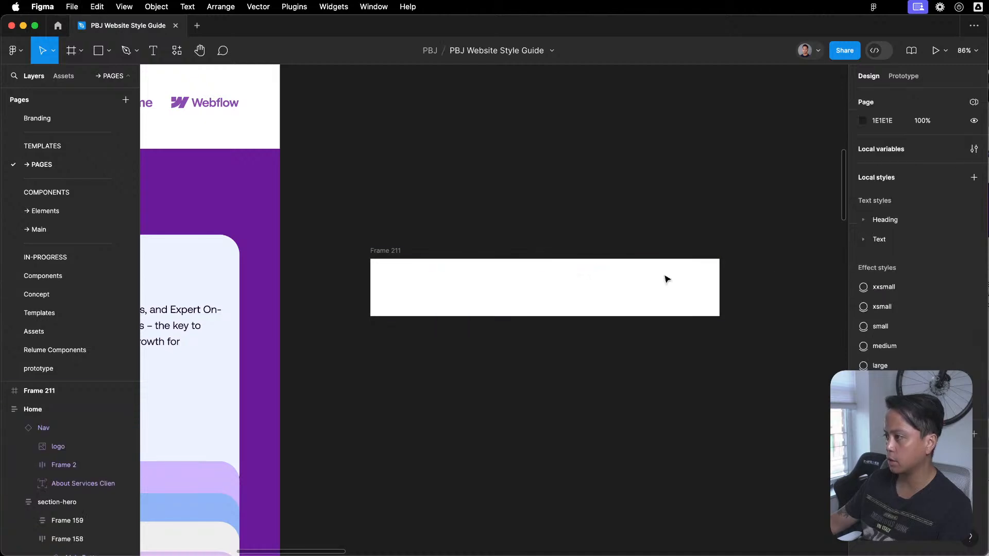
left_click(506, 309)
left_click(499, 320)
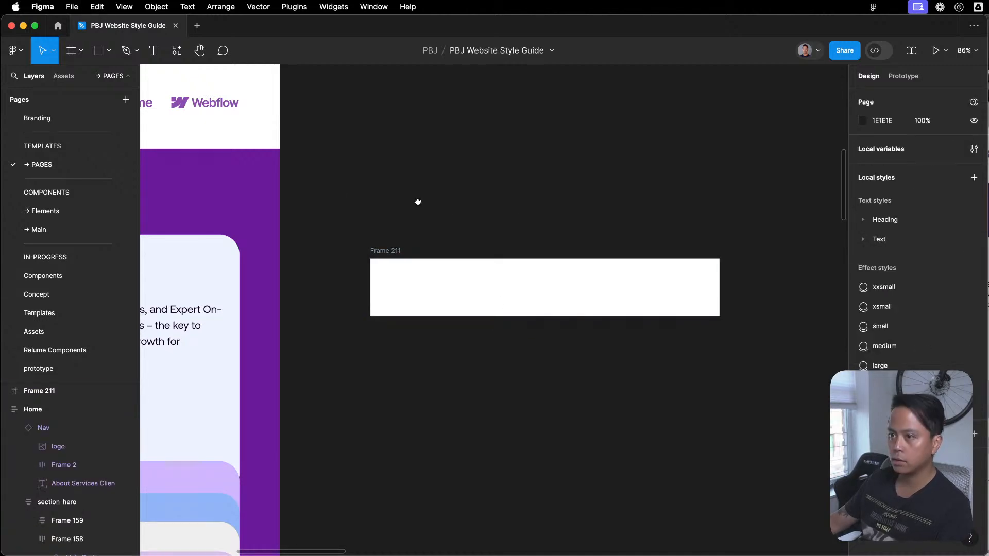
- Open the Branding page and bring its colour palette frame into view
scroll(579, 353, "down", 5)
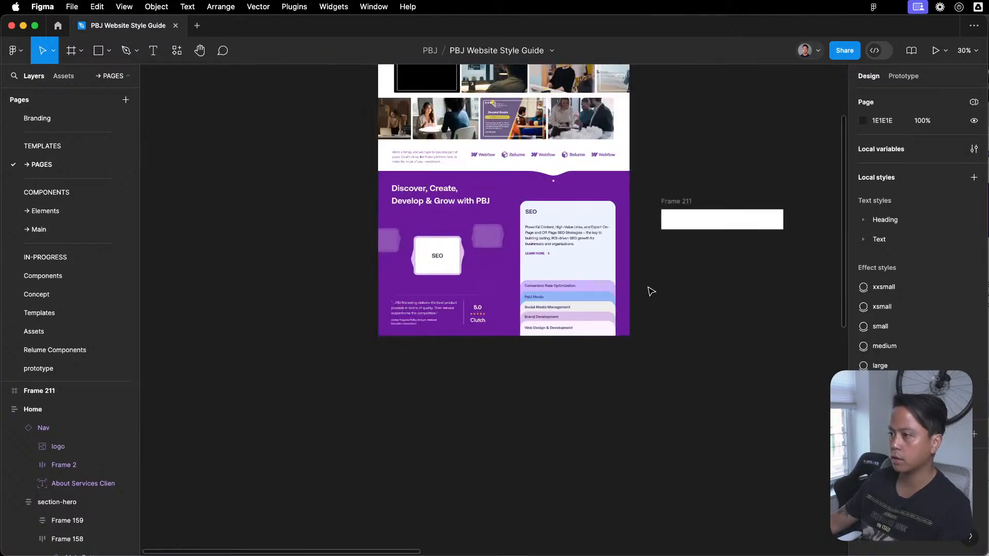
left_click(58, 119)
left_click(67, 147)
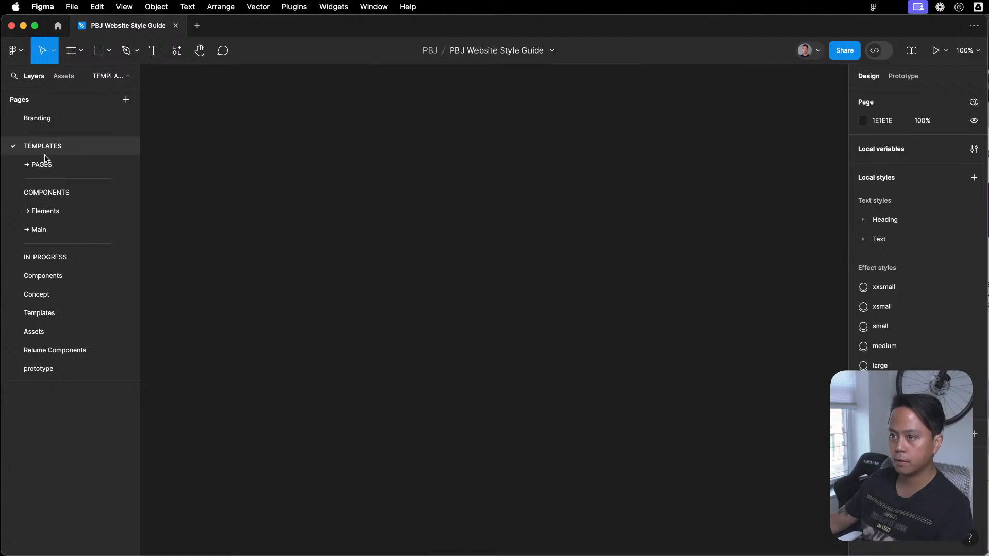
left_click(40, 116)
left_click(32, 192)
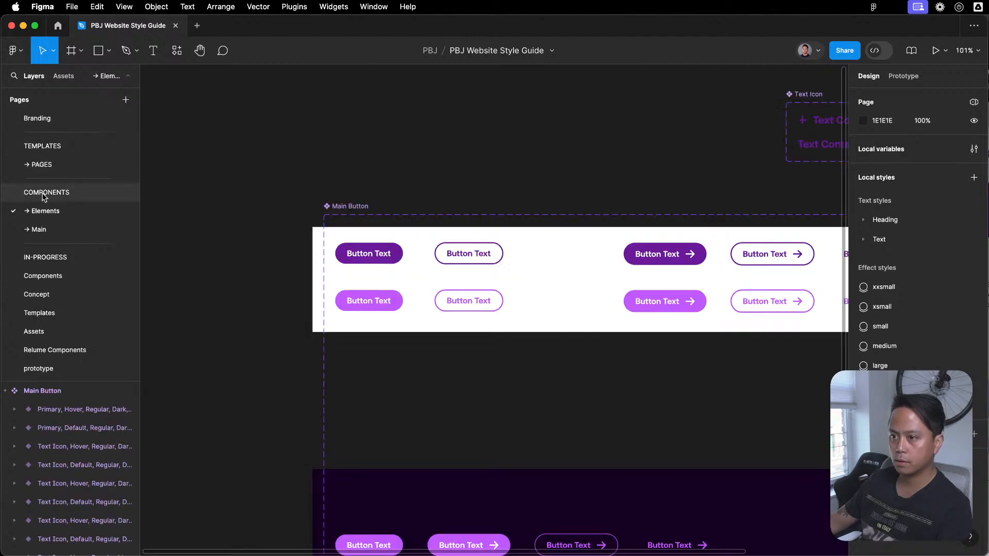
left_click(32, 118)
left_click_drag(422, 288, 506, 360)
scroll(667, 285, "up", 3)
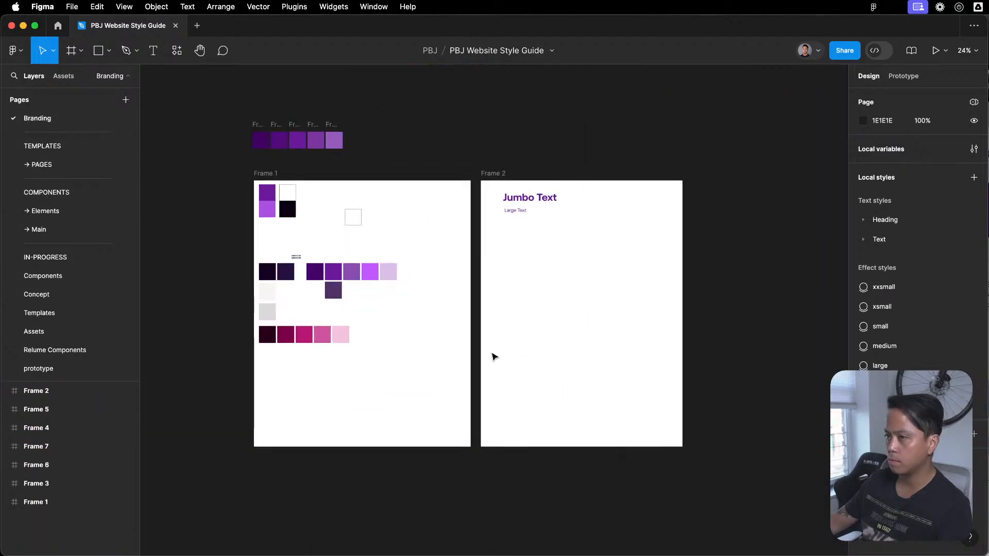
scroll(491, 382, "down", 1)
scroll(401, 295, "up", 1)
- Move Frame 2 farther away and widen Frame 1 to make room beside its existing colour palette
left_click(328, 184)
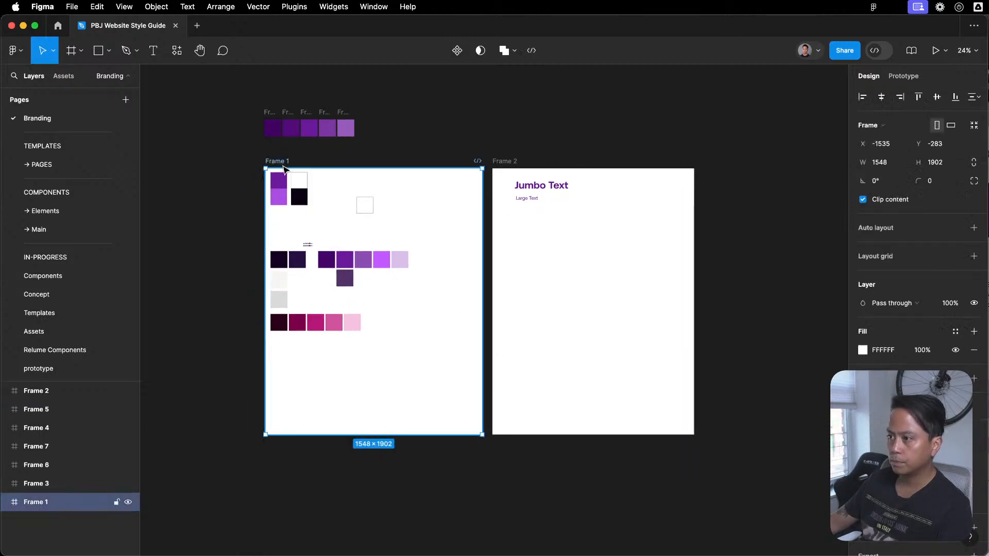
scroll(386, 294, "down", 5)
left_click_drag(364, 245, 338, 549)
scroll(370, 386, "up", 6)
left_click(716, 325)
left_click_drag(505, 243, 796, 258)
key("Escape")
left_click(276, 229)
left_click_drag(482, 286, 715, 314)
left_click(573, 350)
- Paste the five swatches into Frame 1's empty area beside the palette and enlarge them to about 118 × 195 each
key("super+v")
scroll(559, 351, "up", 5)
left_click_drag(387, 346, 623, 176)
left_click(701, 282)
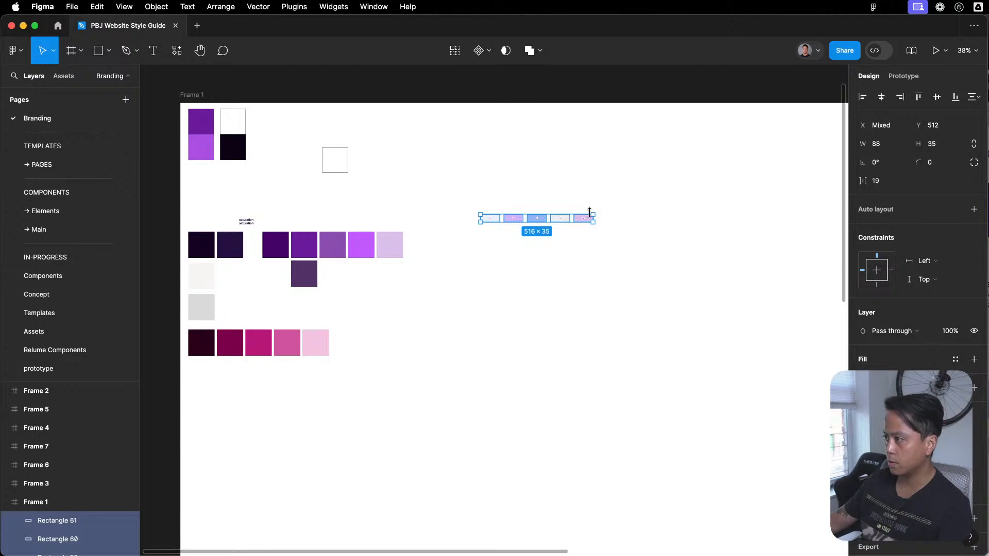
left_click_drag(596, 212, 631, 180)
left_click(653, 254)
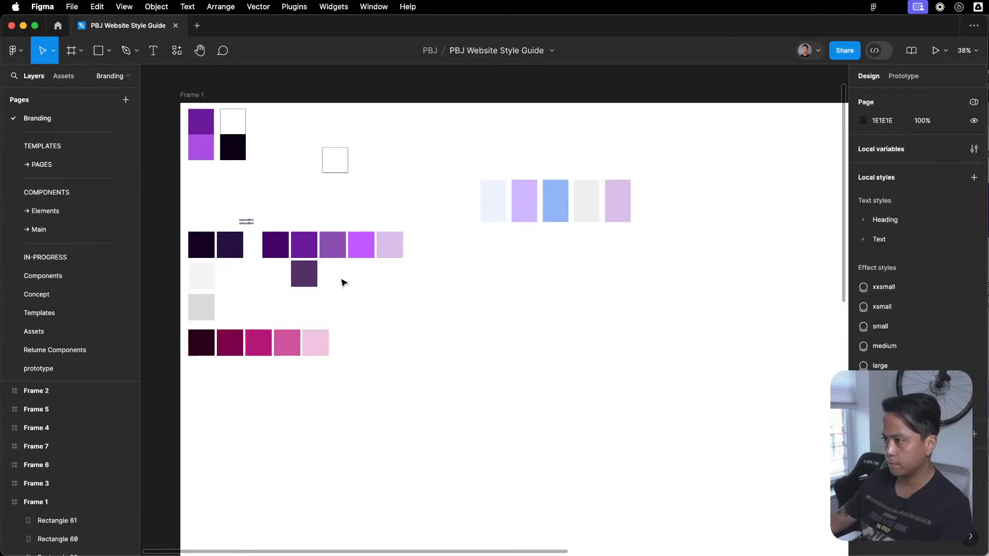
- Duplicate the dark, purple and grey brand swatches and place the copies directly beneath the five service card swatches
scroll(402, 258, "left", 3)
left_click_drag(477, 222, 238, 309)
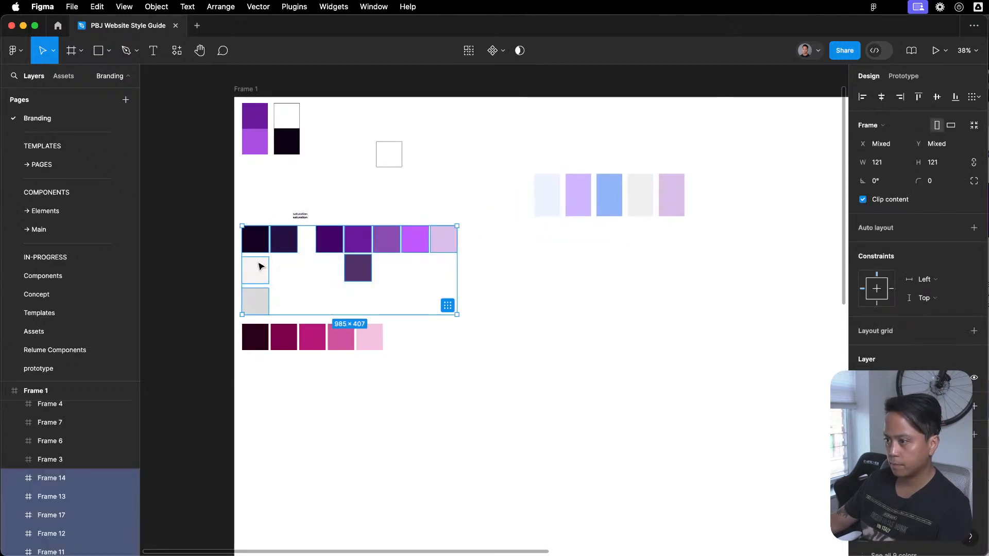
left_click_drag(340, 268, 632, 277, "alt")
left_click(588, 370)
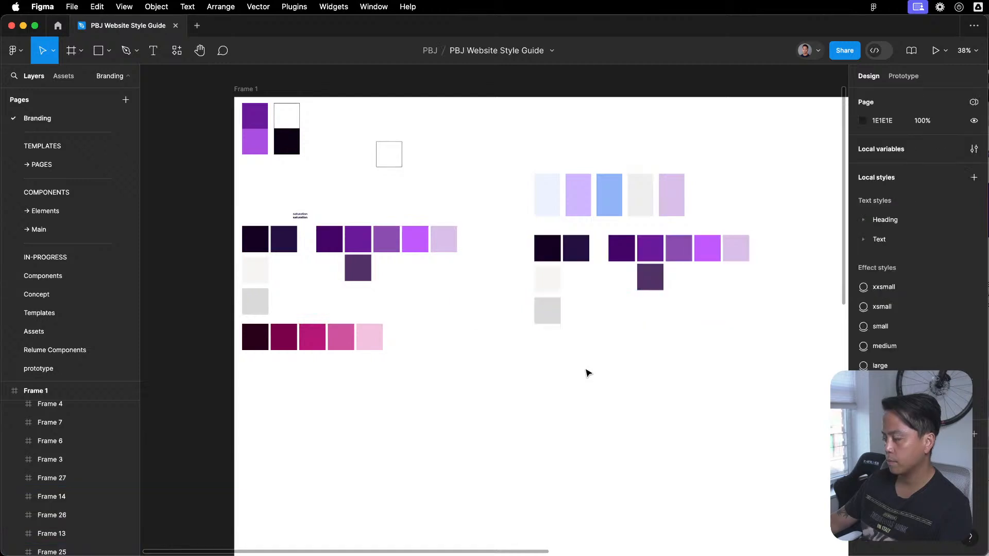
- Compare the five service card swatches with the brand colour copies beneath them, checking individual swatches' fills
scroll(741, 222, "up", 5)
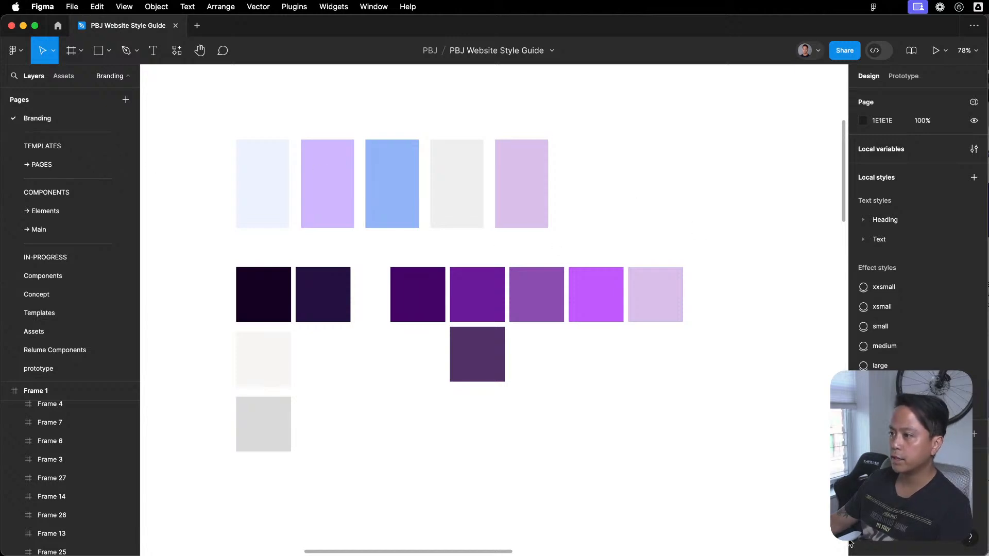
left_click_drag(699, 274, 314, 516)
scroll(387, 114, "up", 3)
left_click_drag(385, 150, 387, 194)
left_click_drag(240, 134, 264, 278)
left_click_drag(406, 177, 390, 239)
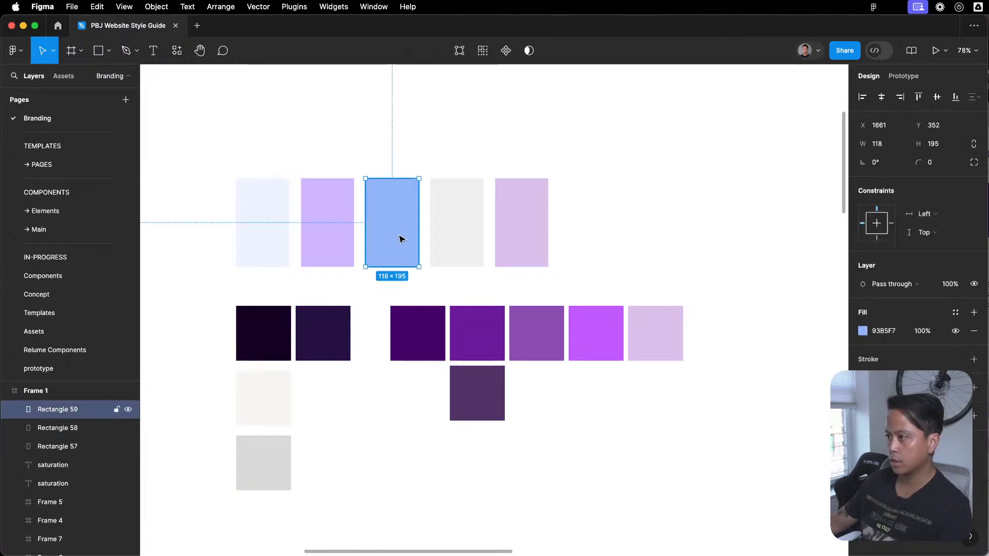
left_click(544, 266)
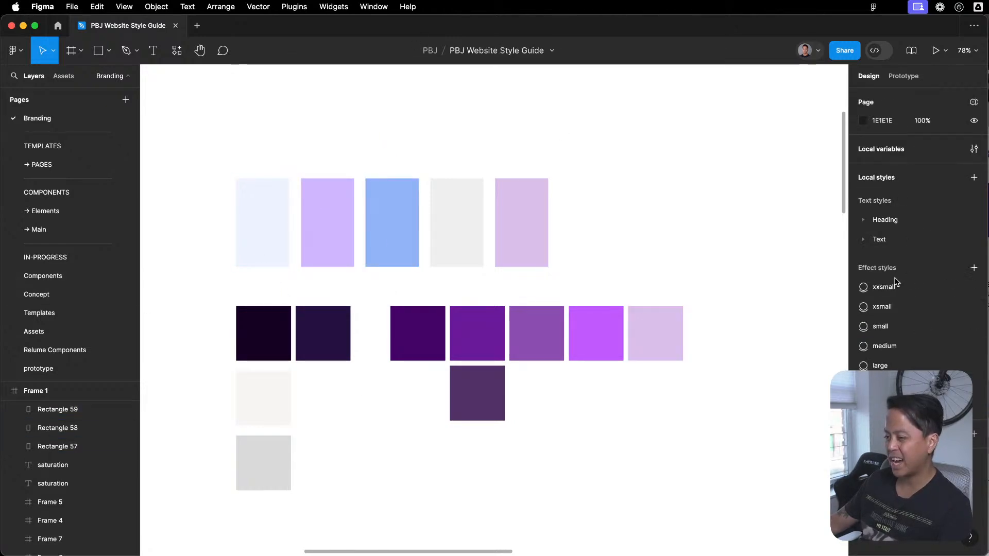
mouse_move(545, 210)
left_mouse_down()
mouse_move(177, 227)
mouse_move(559, 214)
mouse_move(554, 206)
left_mouse_up()
left_click(666, 204)
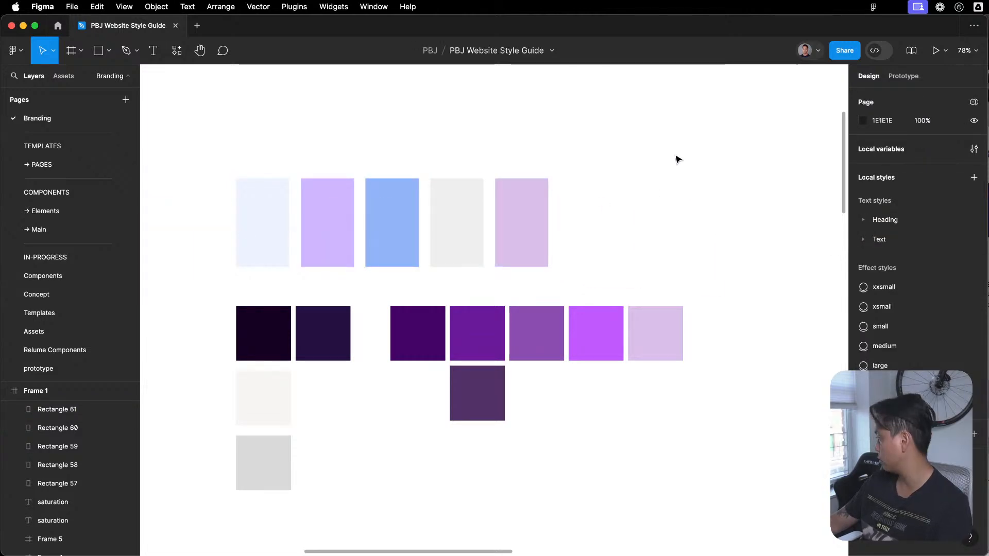